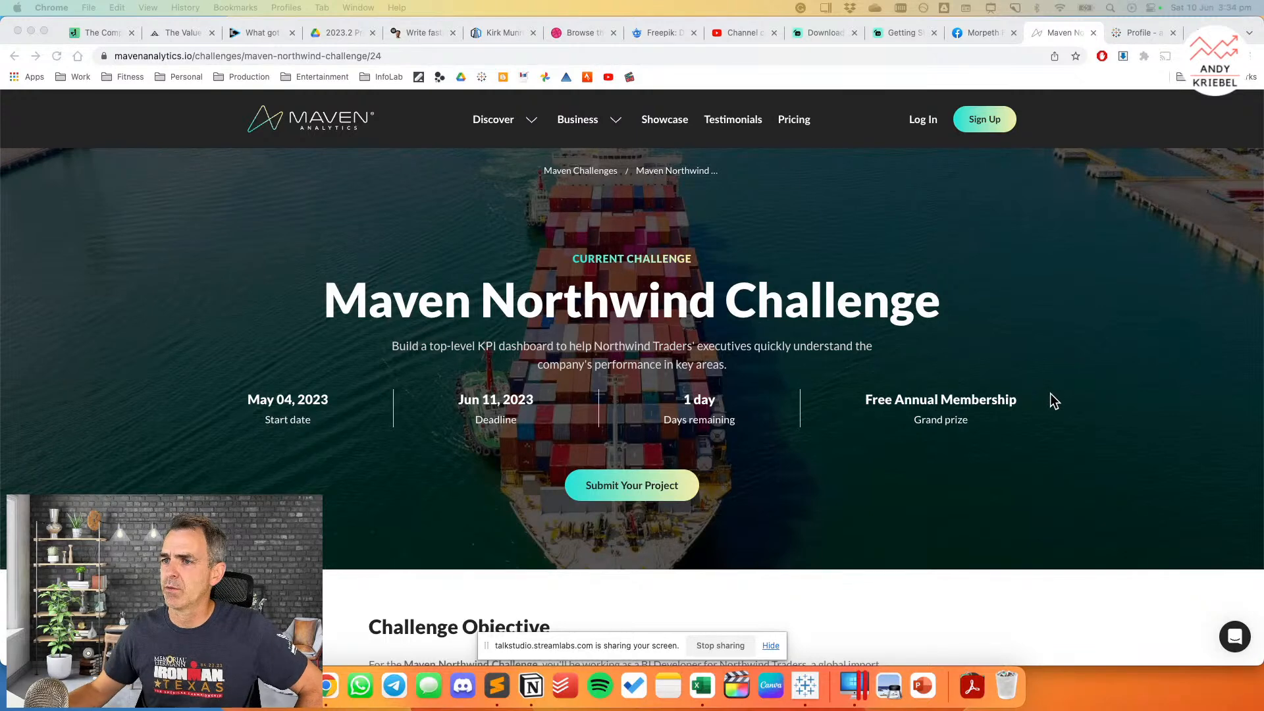
# Step: Read the Maven Northwind Challenge objective and its key areas: sales trends, product performance, key customers and shipping costs
pyautogui.scroll(-3, 1049, 398)
pyautogui.scroll(-3, 1049, 393)
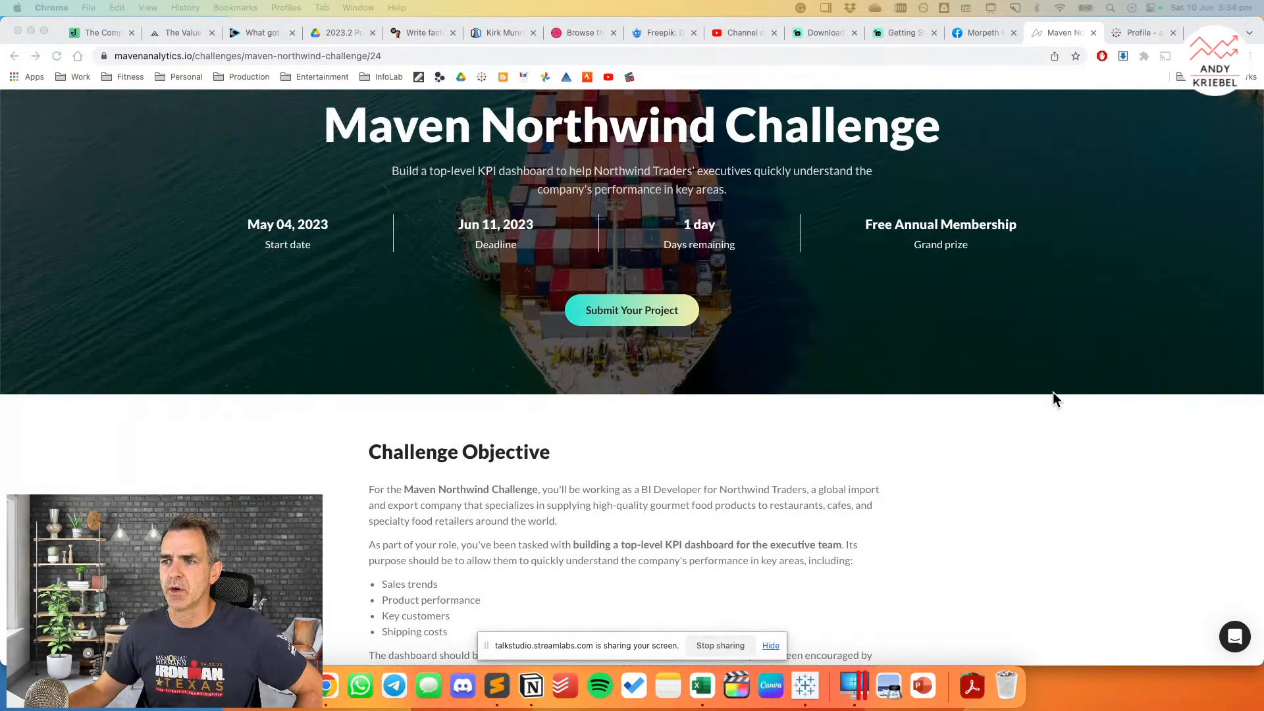
pyautogui.scroll(-3, 1052, 392)
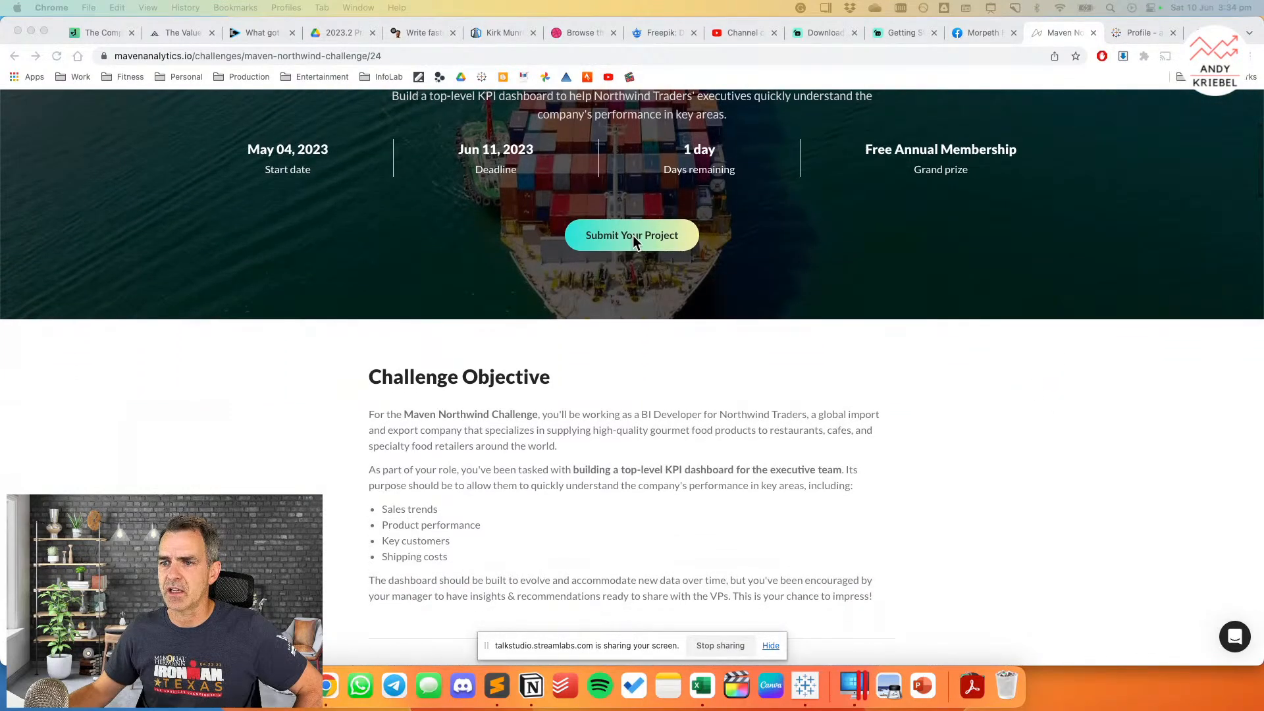
pyautogui.scroll(-4, 927, 406)
pyautogui.click(958, 393)
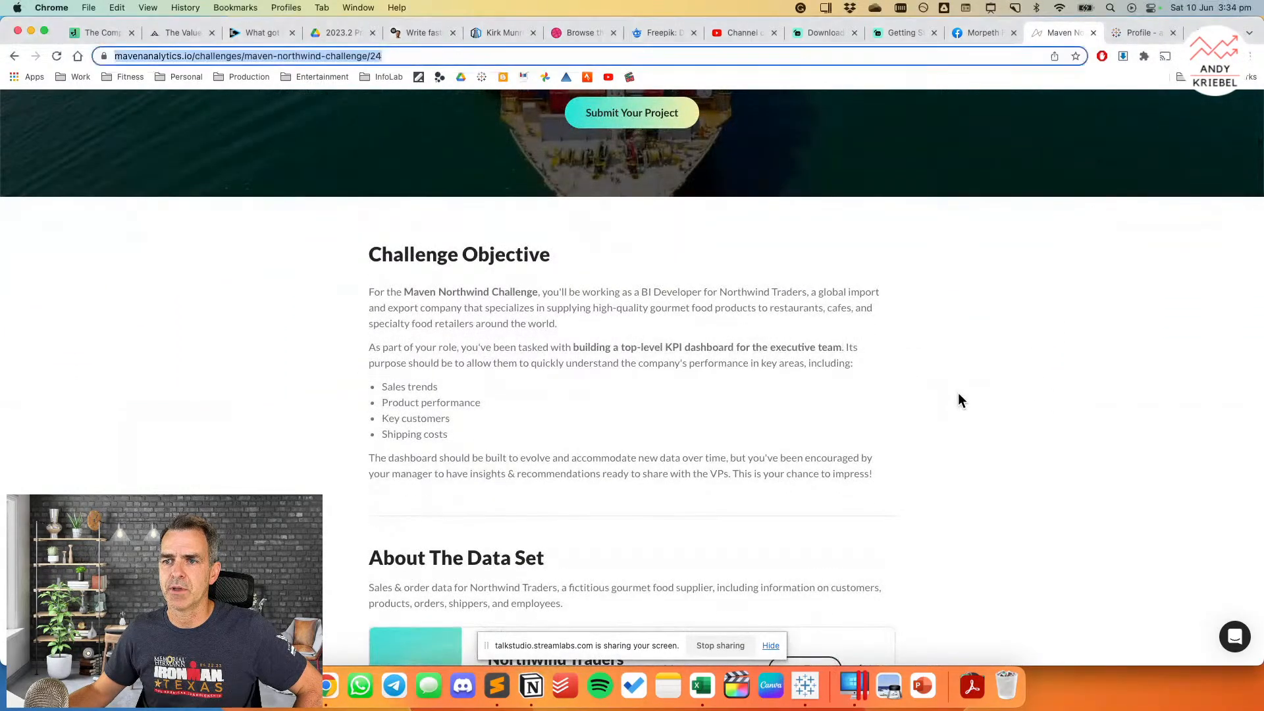
pyautogui.scroll(-2, 958, 393)
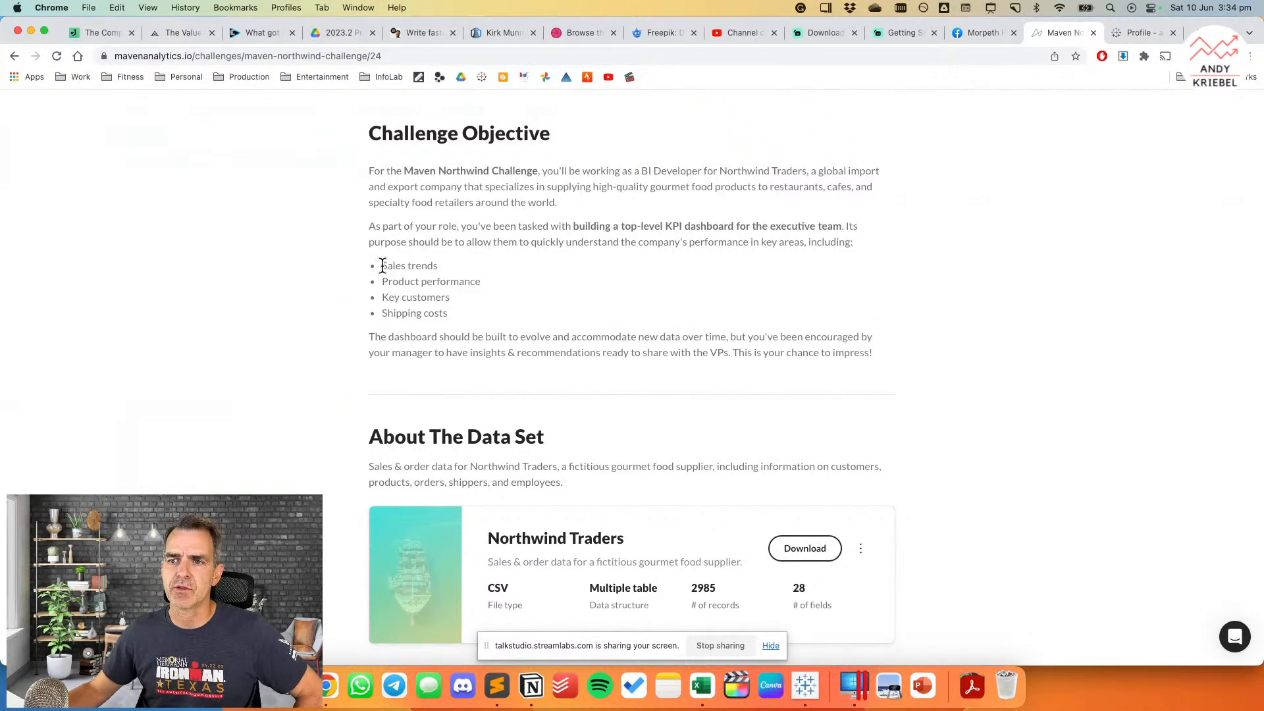
pyautogui.moveTo(380, 267); pyautogui.dragTo(448, 276)
pyautogui.click(447, 273)
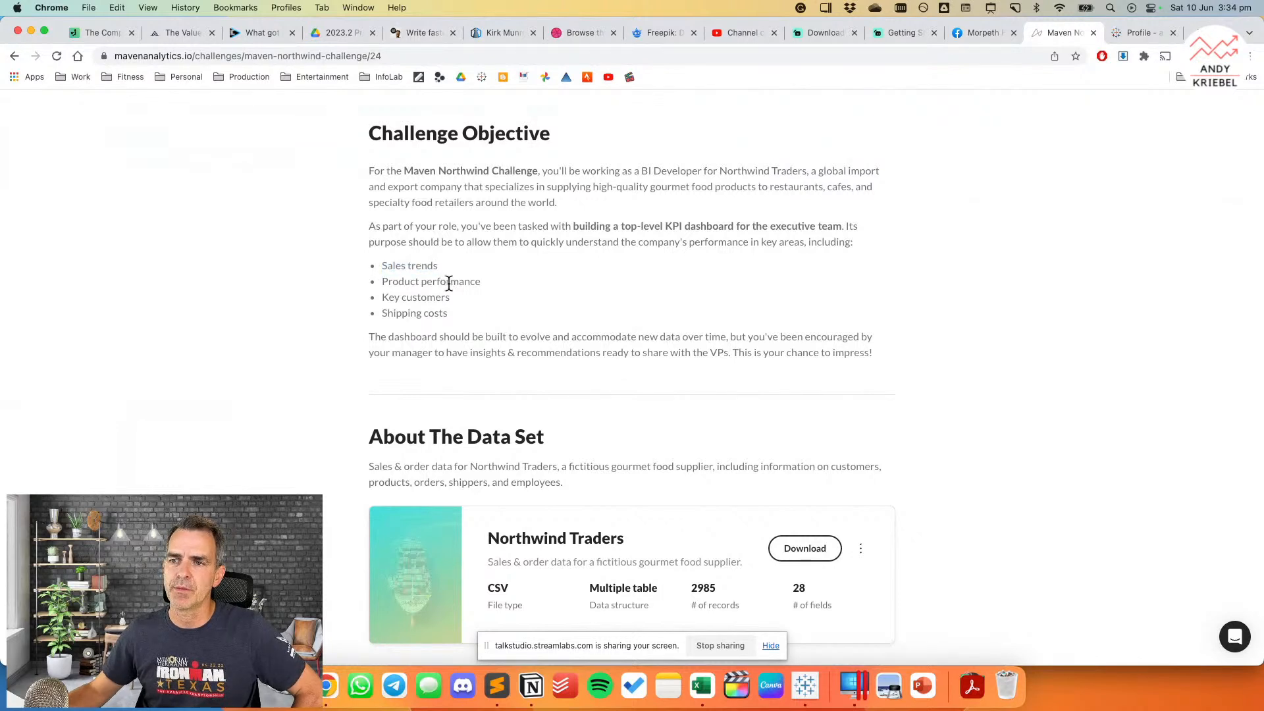
pyautogui.moveTo(381, 281); pyautogui.dragTo(485, 290)
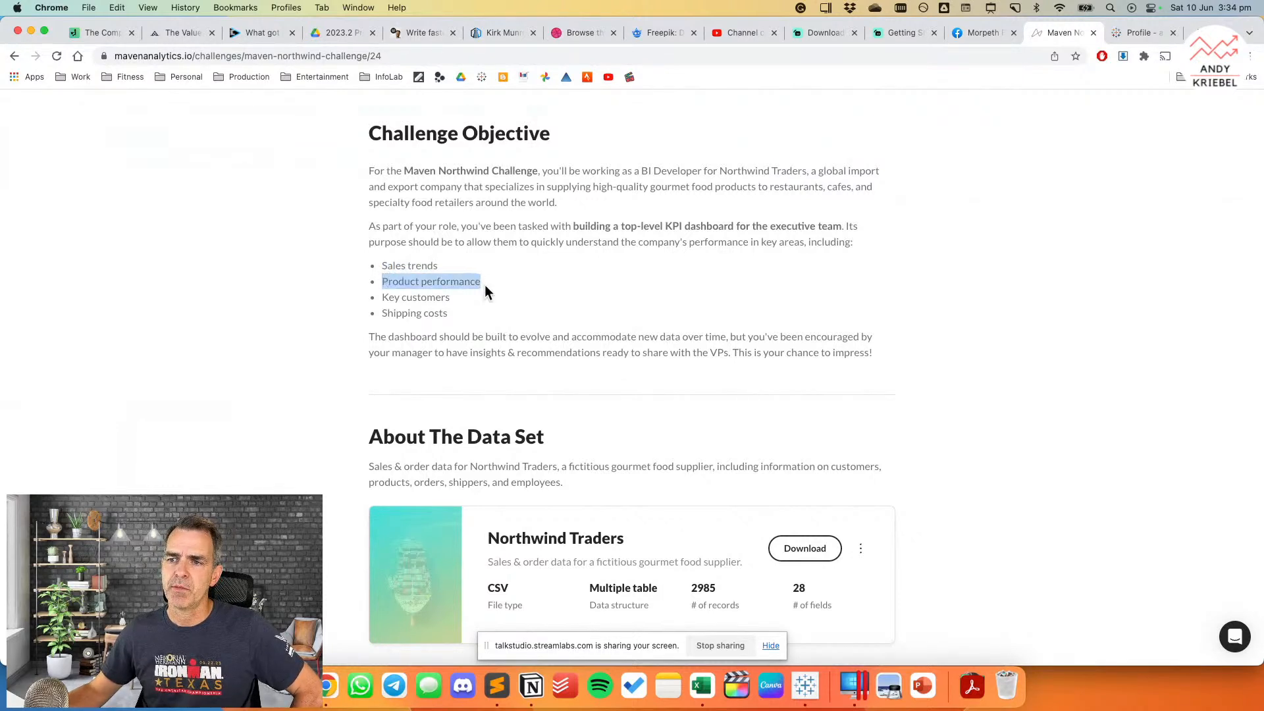
pyautogui.moveTo(381, 297); pyautogui.dragTo(461, 304)
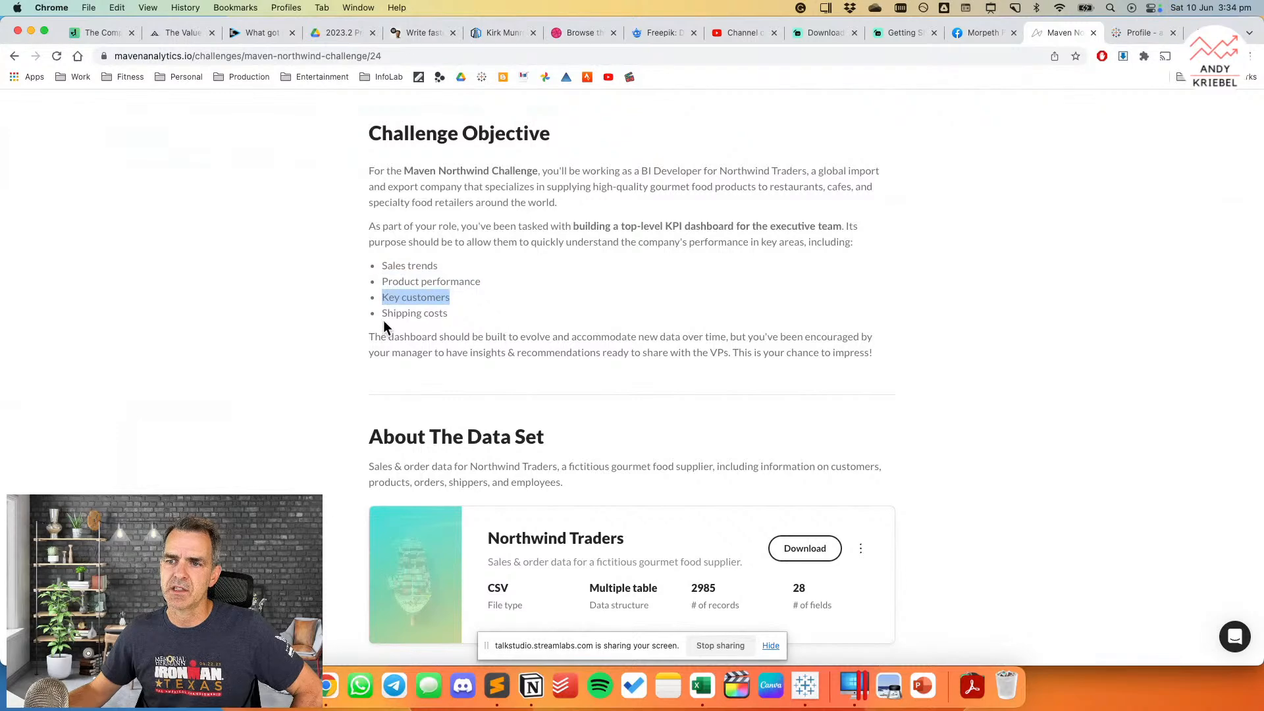
pyautogui.moveTo(382, 314); pyautogui.dragTo(448, 316)
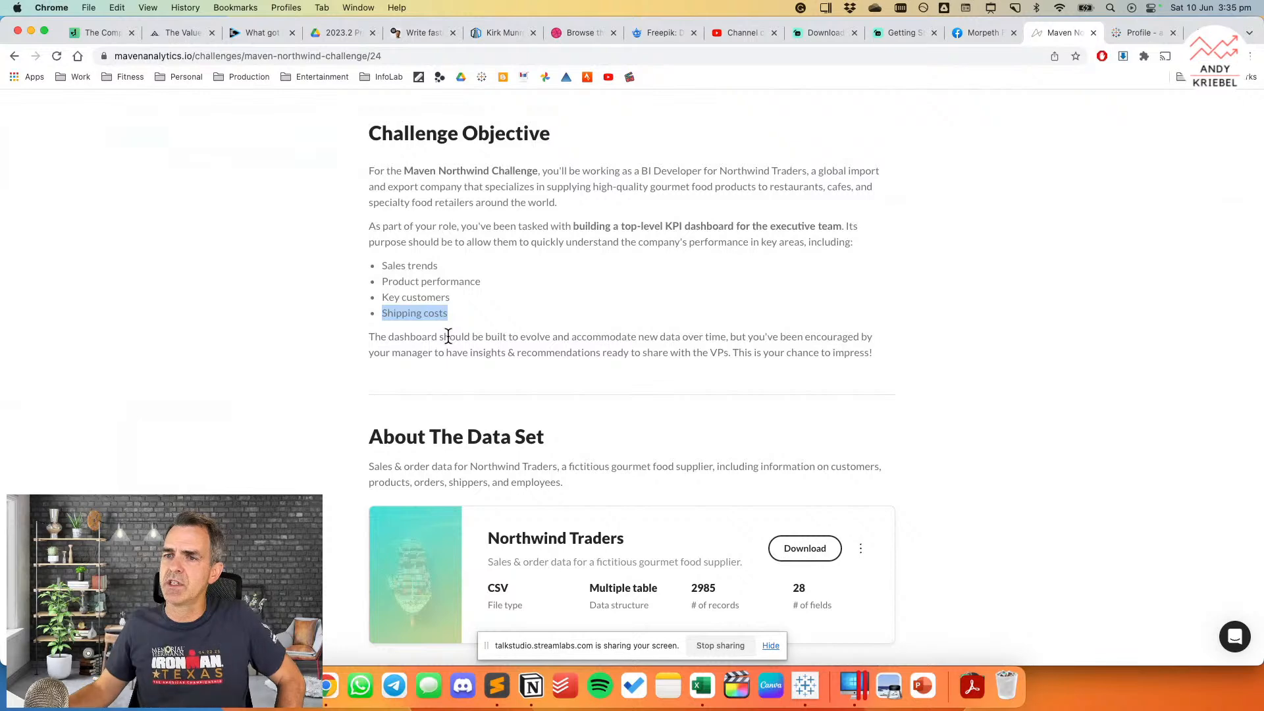
# Step: Switch to the data_dictionary workbook in Excel, set the zoom to 120% and widen columns A to C to fit their contents
pyautogui.click(703, 687)
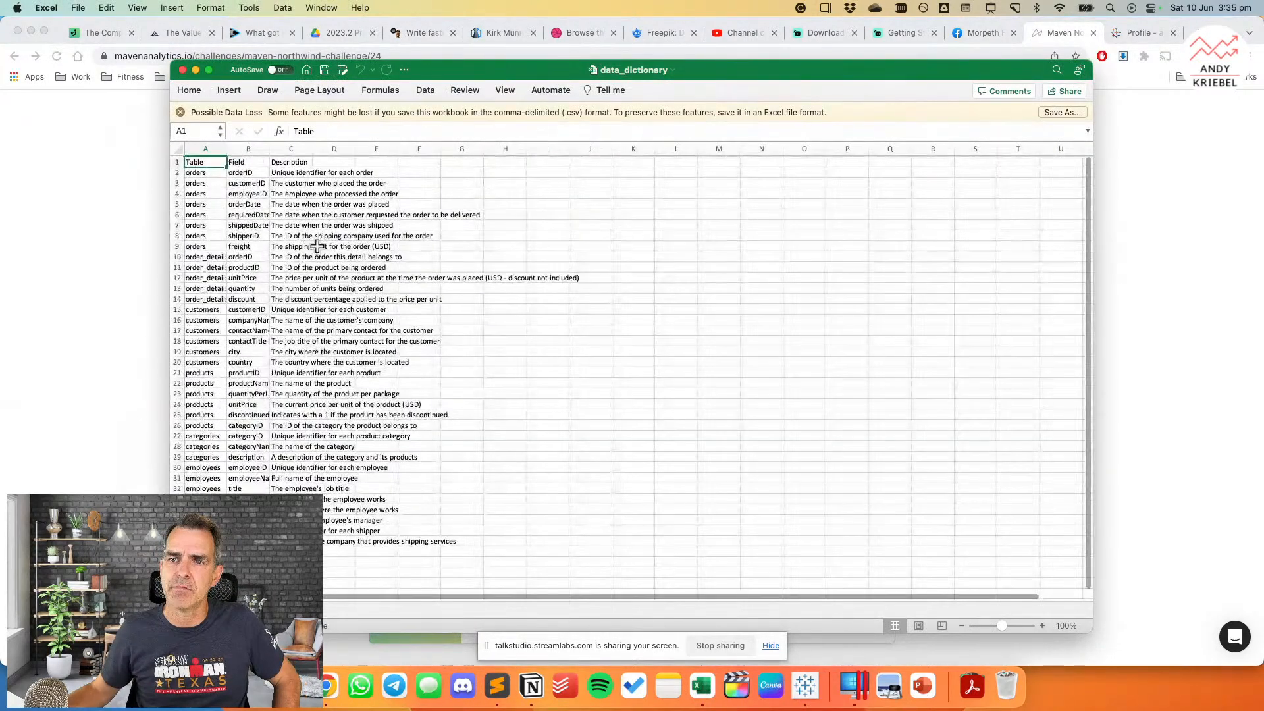
pyautogui.click(1042, 626)
pyautogui.click(1042, 627)
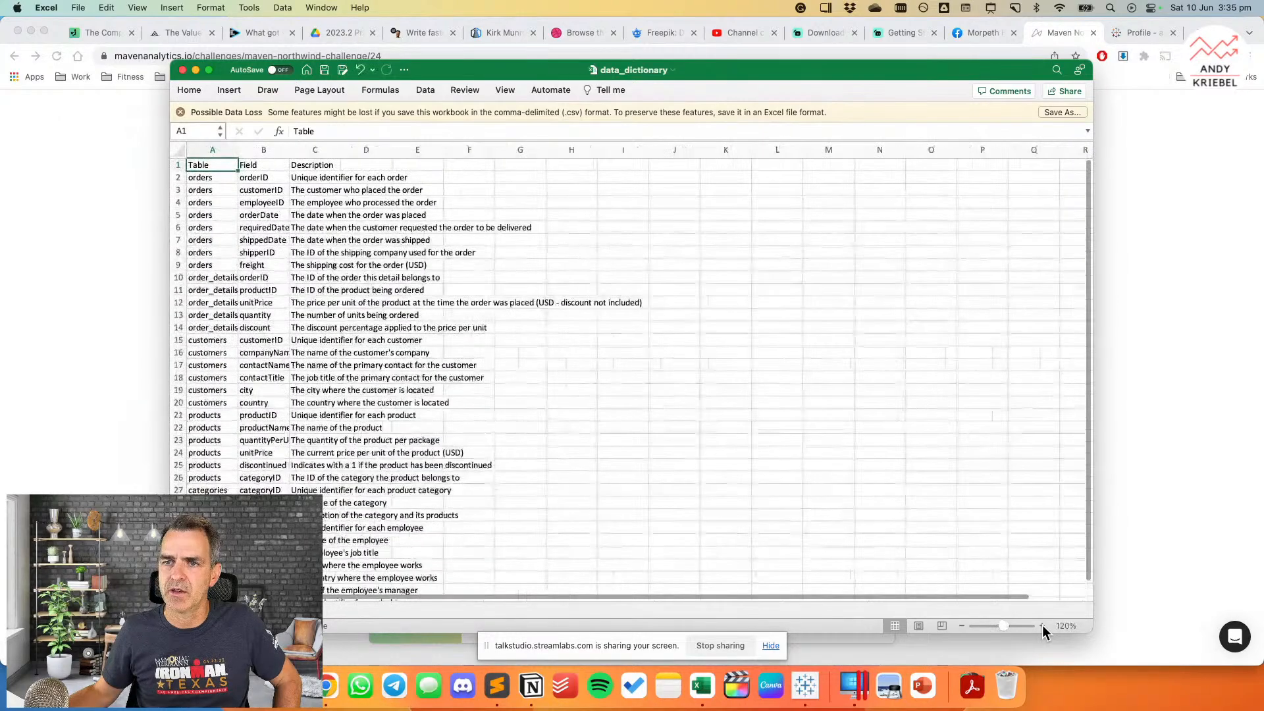
pyautogui.moveTo(238, 150); pyautogui.dragTo(245, 150)
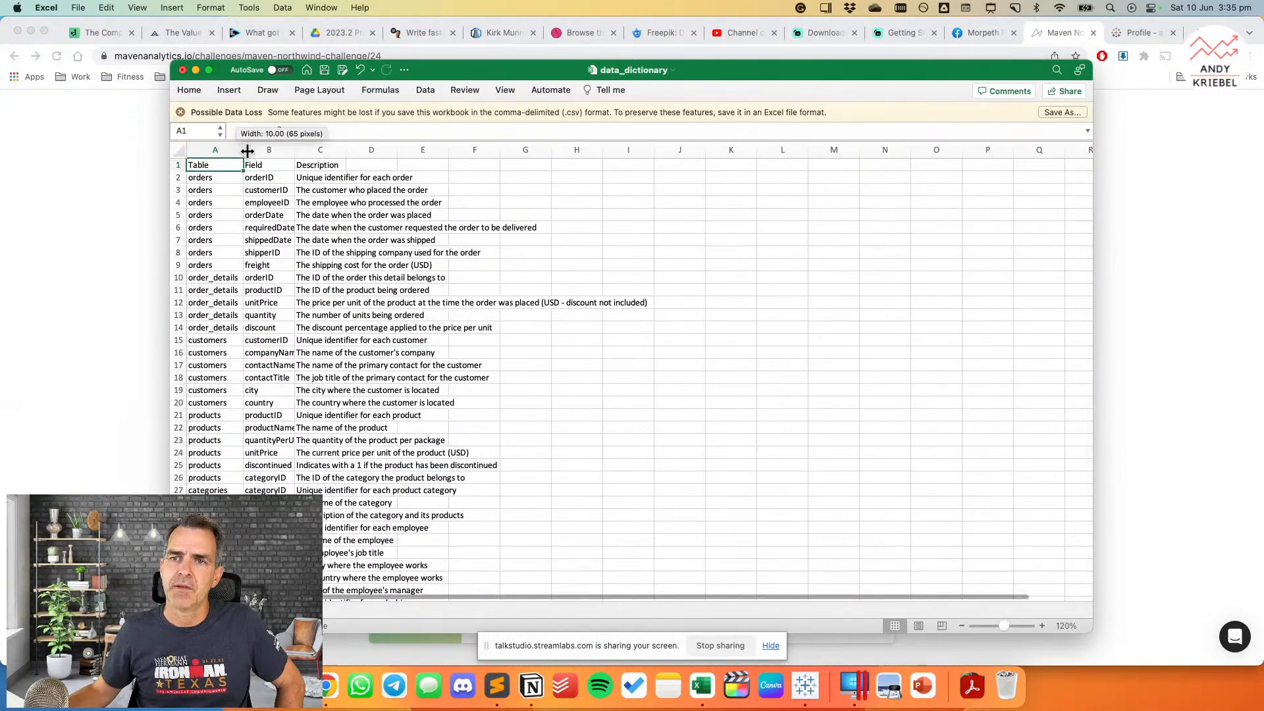
pyautogui.doubleClick(294, 150)
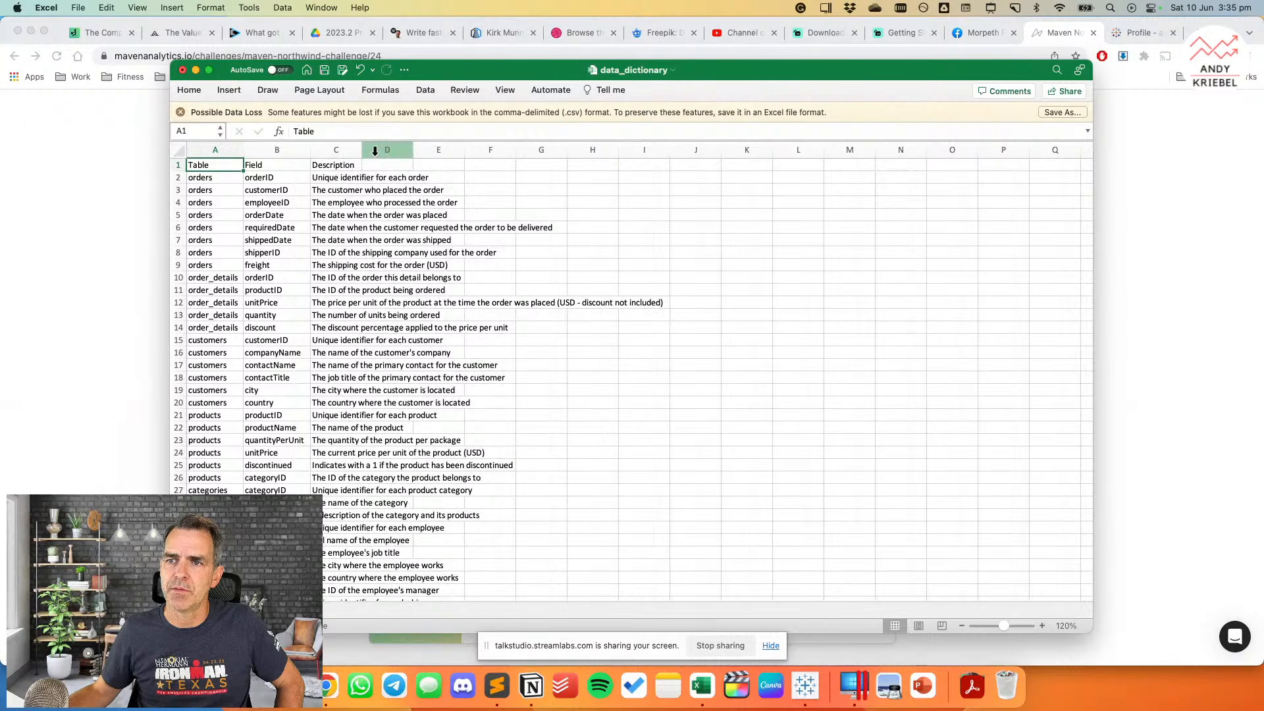
pyautogui.doubleClick(362, 149)
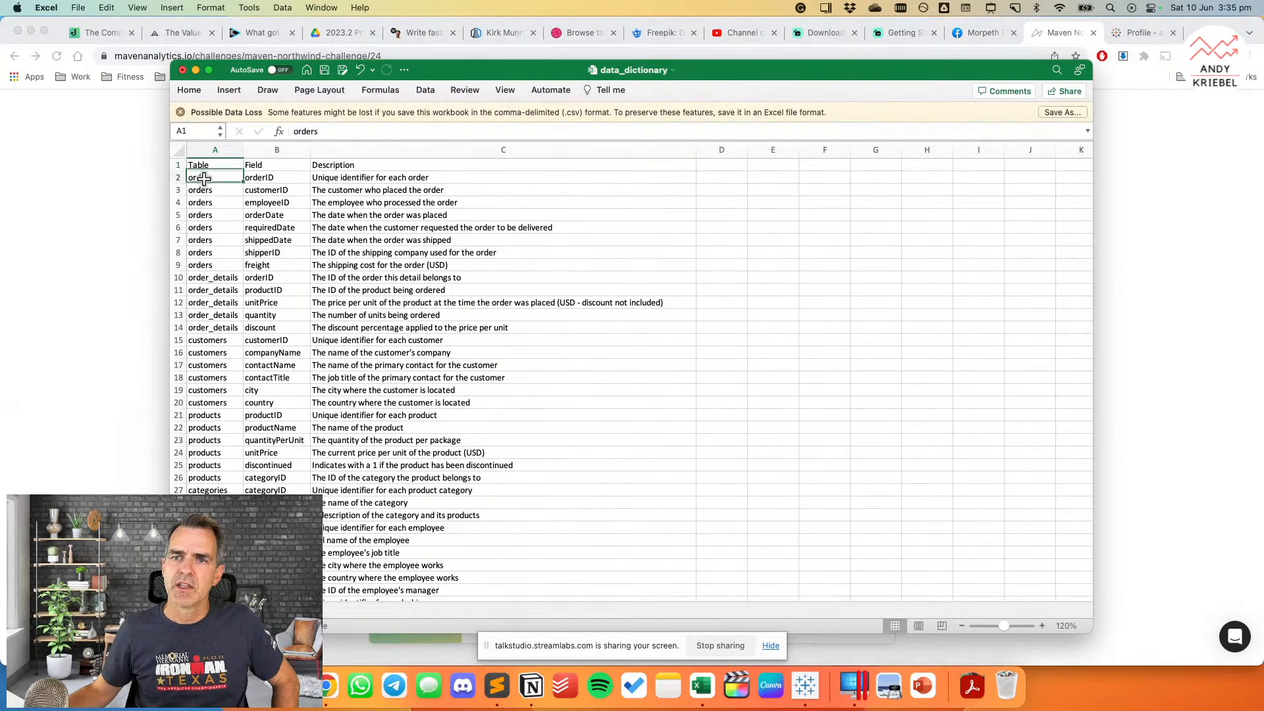
# Step: Examine the orders, order_details, customers and products fields in the data dictionary for IDs that link the tables
pyautogui.moveTo(197, 178); pyautogui.dragTo(208, 260)
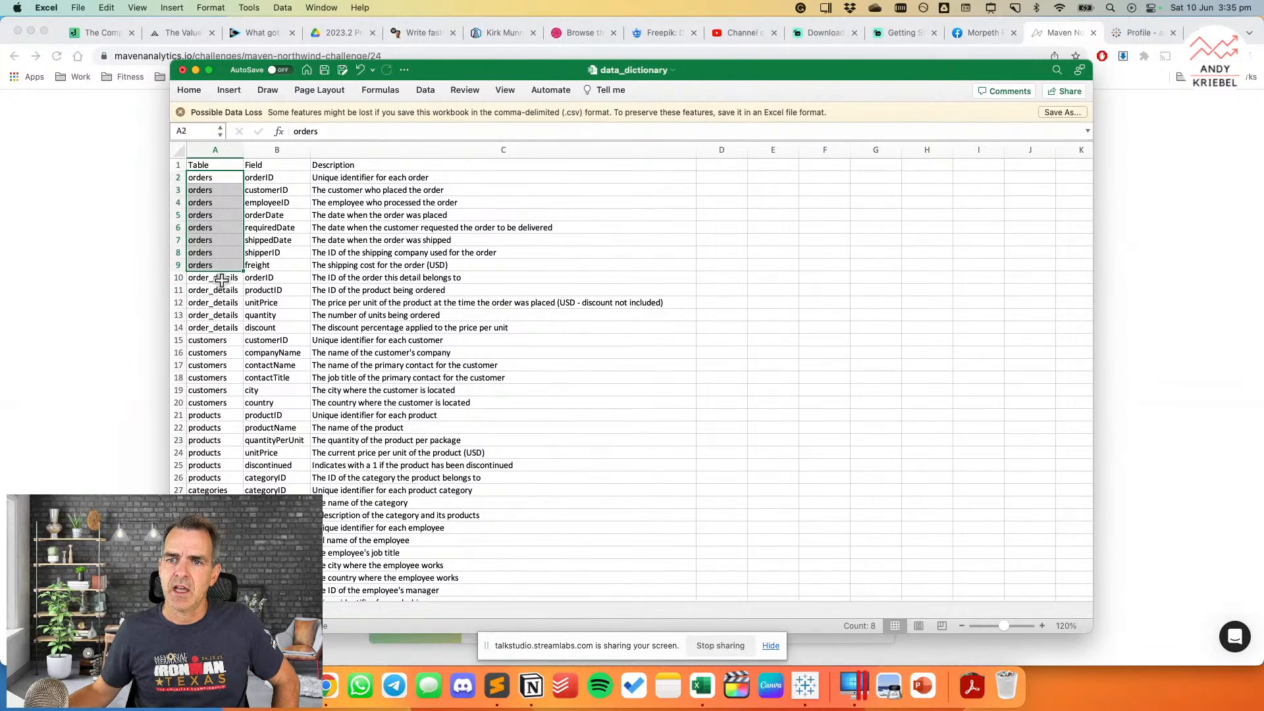
pyautogui.moveTo(266, 179); pyautogui.dragTo(268, 259)
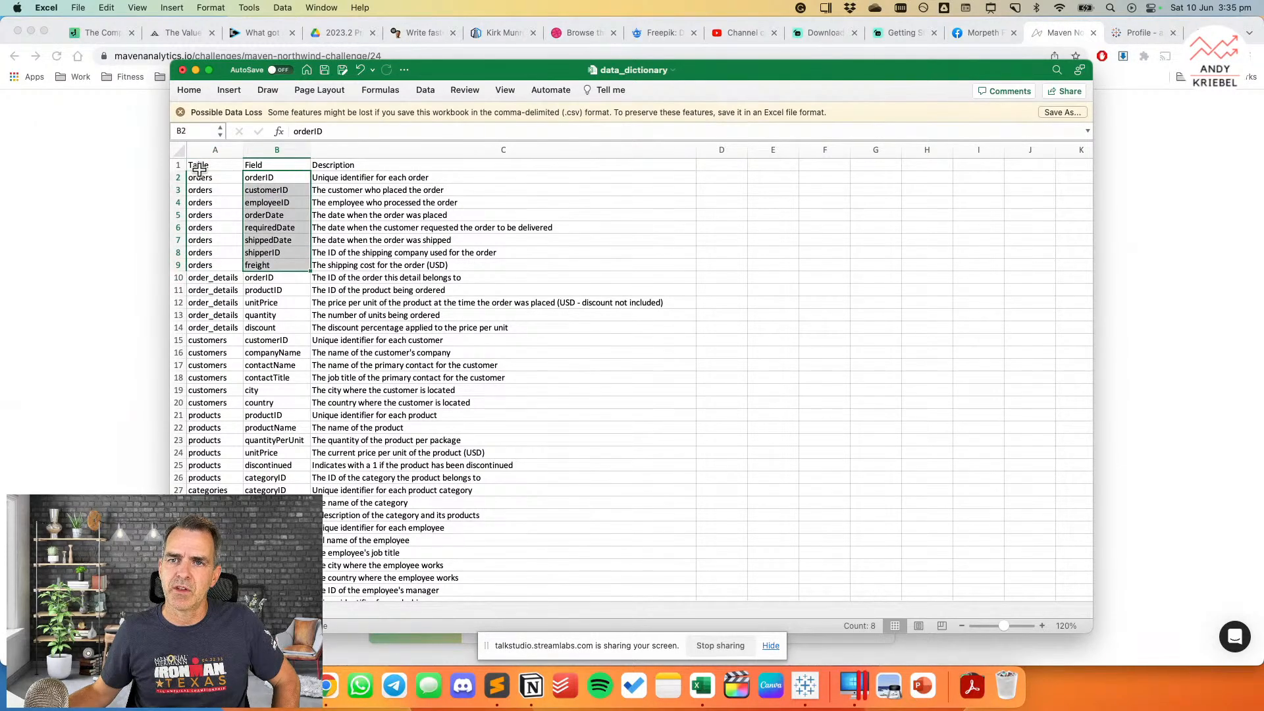
pyautogui.moveTo(199, 180); pyautogui.dragTo(204, 266)
pyautogui.moveTo(275, 177); pyautogui.dragTo(269, 200)
pyautogui.moveTo(212, 277); pyautogui.dragTo(214, 327)
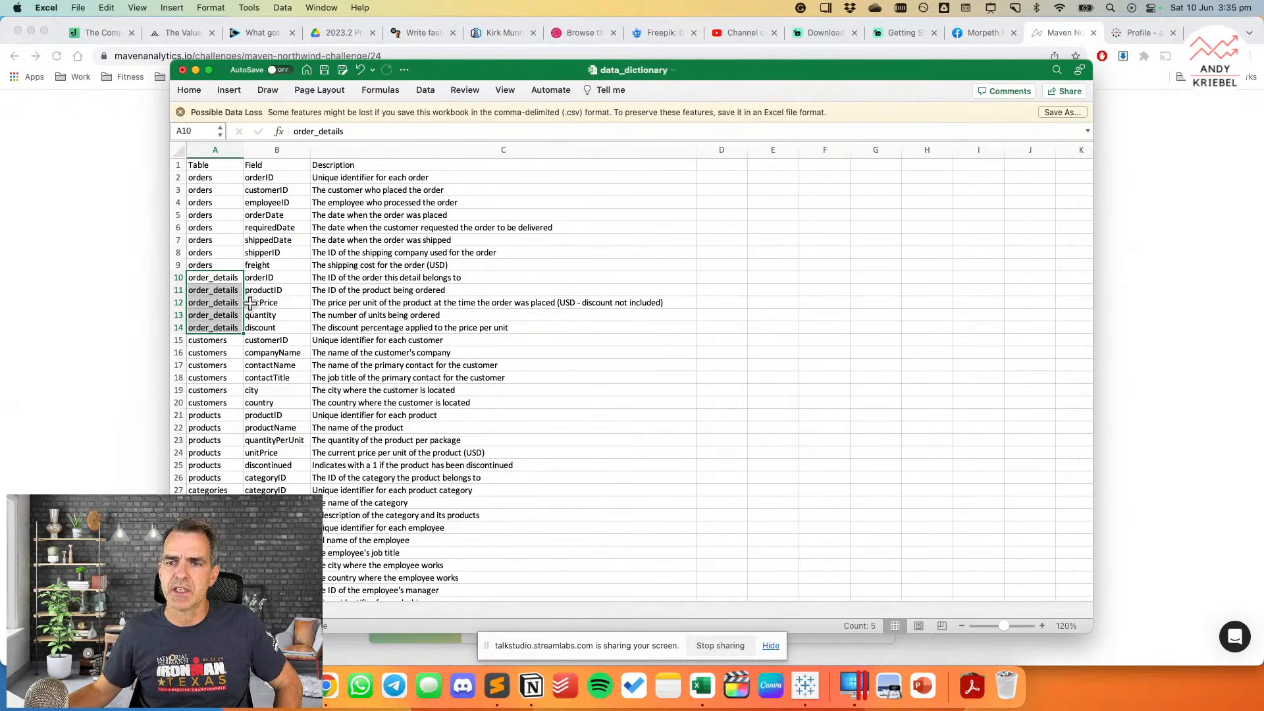
pyautogui.click(266, 190)
pyautogui.moveTo(218, 340); pyautogui.dragTo(218, 402)
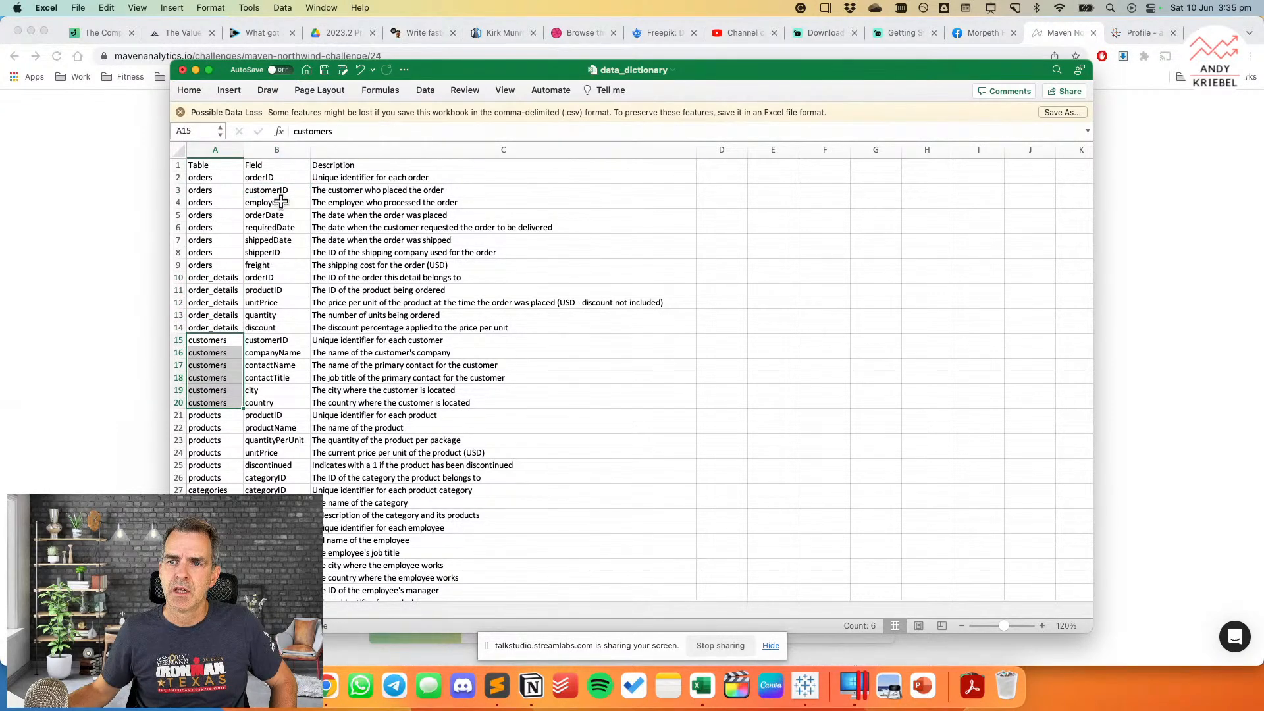
pyautogui.moveTo(217, 415); pyautogui.dragTo(212, 474)
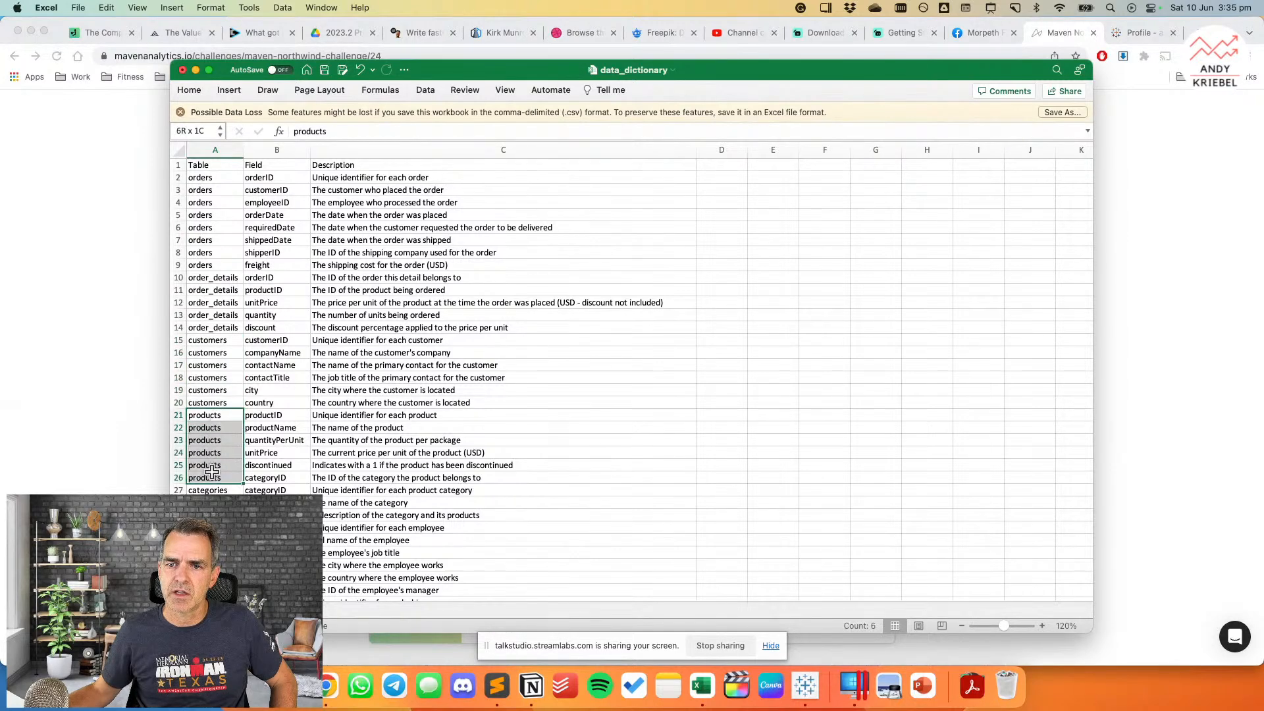
pyautogui.moveTo(224, 278); pyautogui.dragTo(222, 328)
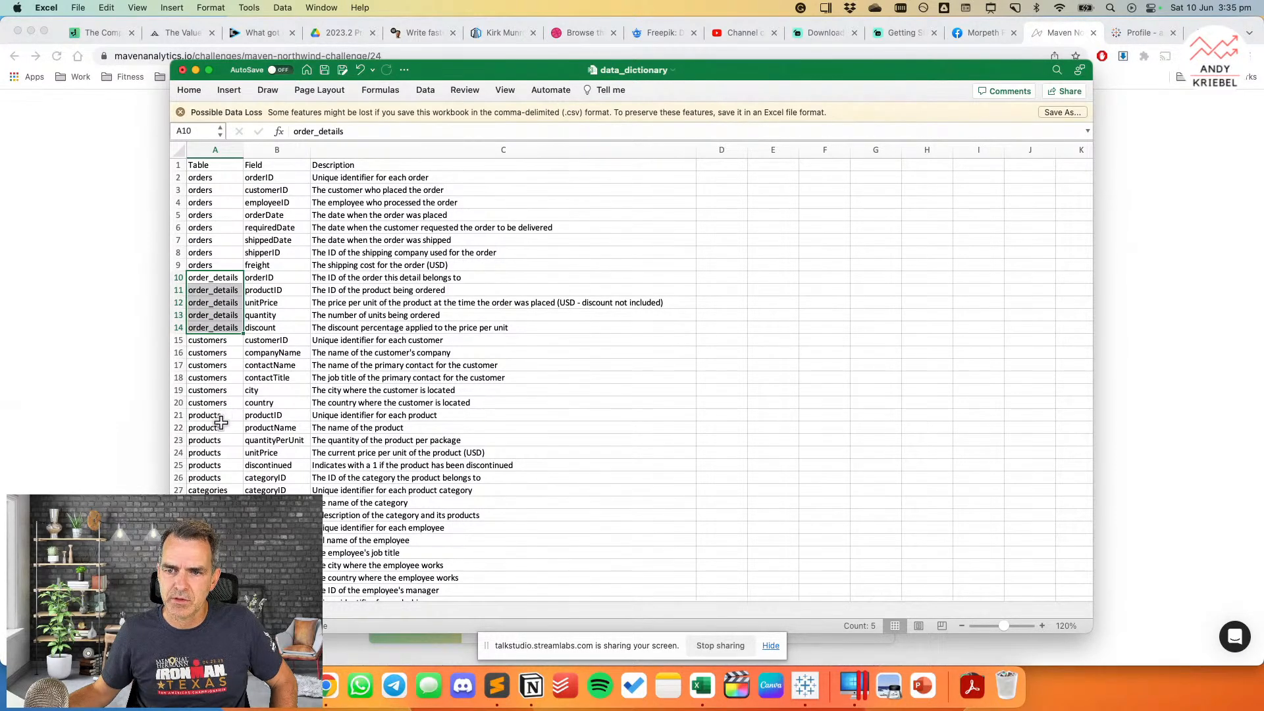
# Step: Examine how categoryID links products to categories, and check the employees and shippers entries against the orders table
pyautogui.click(277, 473)
pyautogui.moveTo(278, 472); pyautogui.dragTo(276, 490)
pyautogui.scroll(-3, 631, 379)
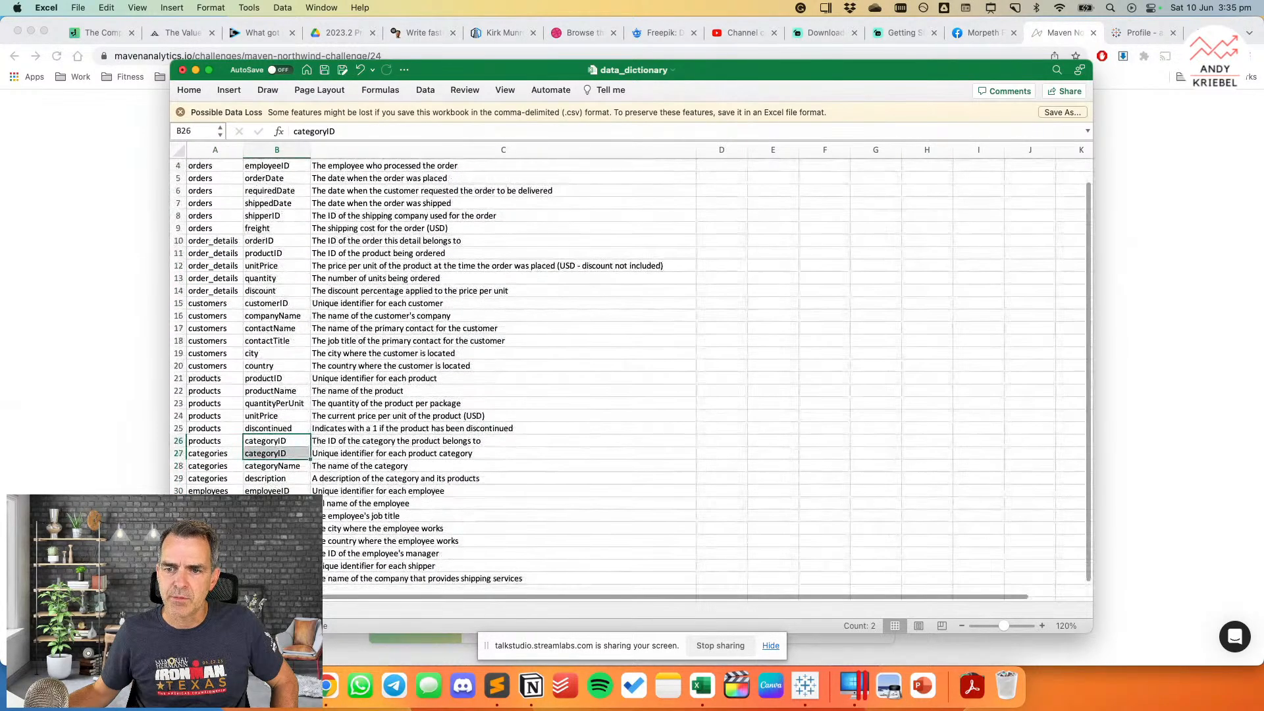
pyautogui.click(214, 492)
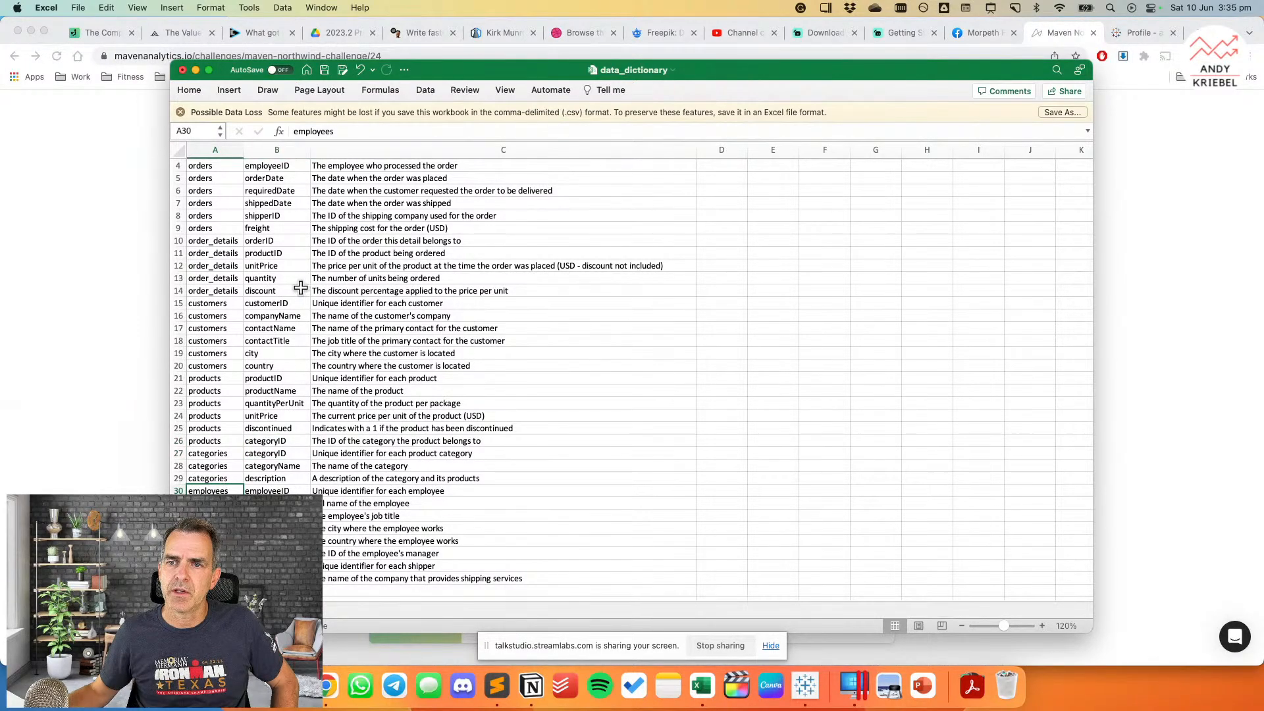
pyautogui.scroll(2, 298, 288)
pyautogui.click(227, 190)
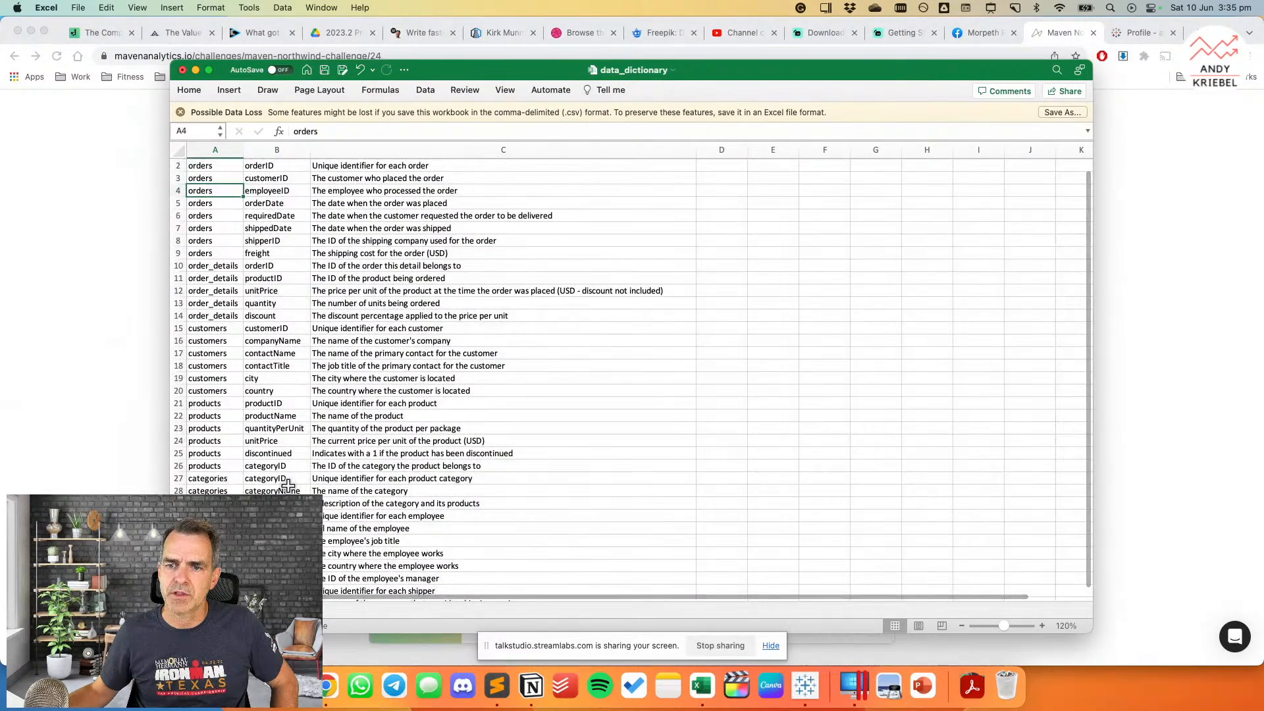
pyautogui.scroll(-2, 291, 473)
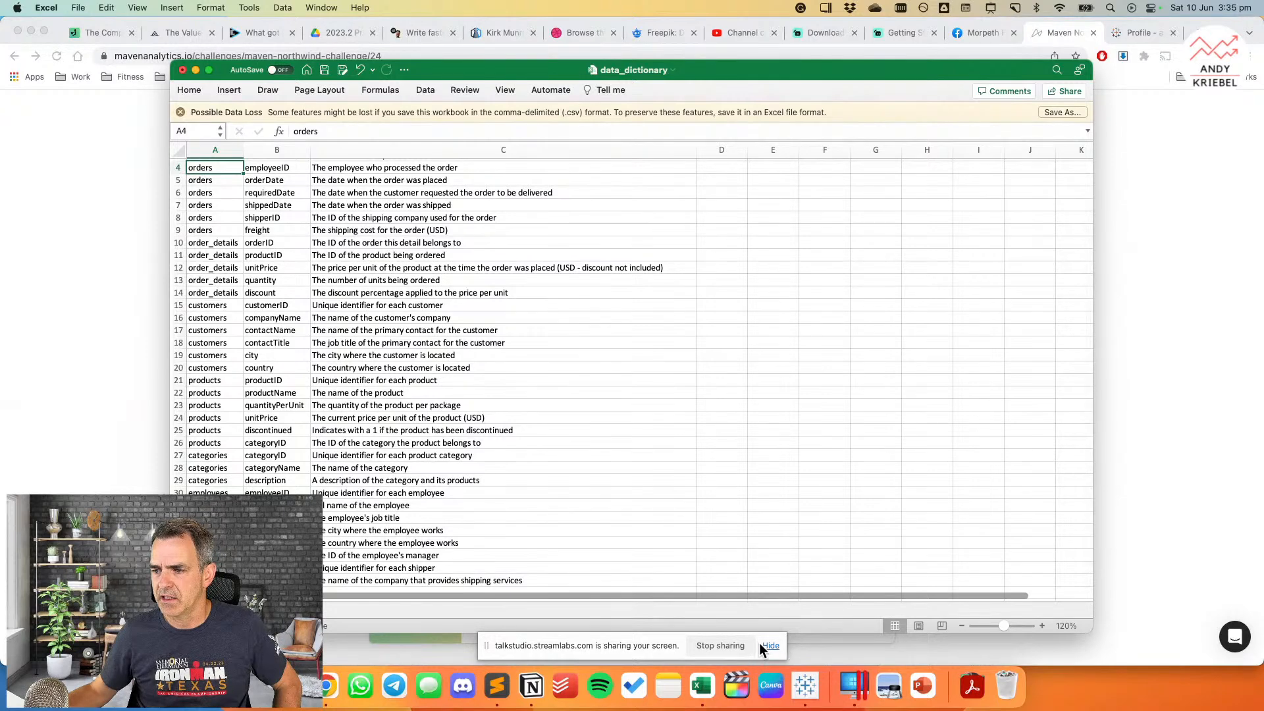
# Step: Switch to Tableau, start a new file connection and browse to the Northwind Traders folder inside Northwind+Traders
pyautogui.click(717, 646)
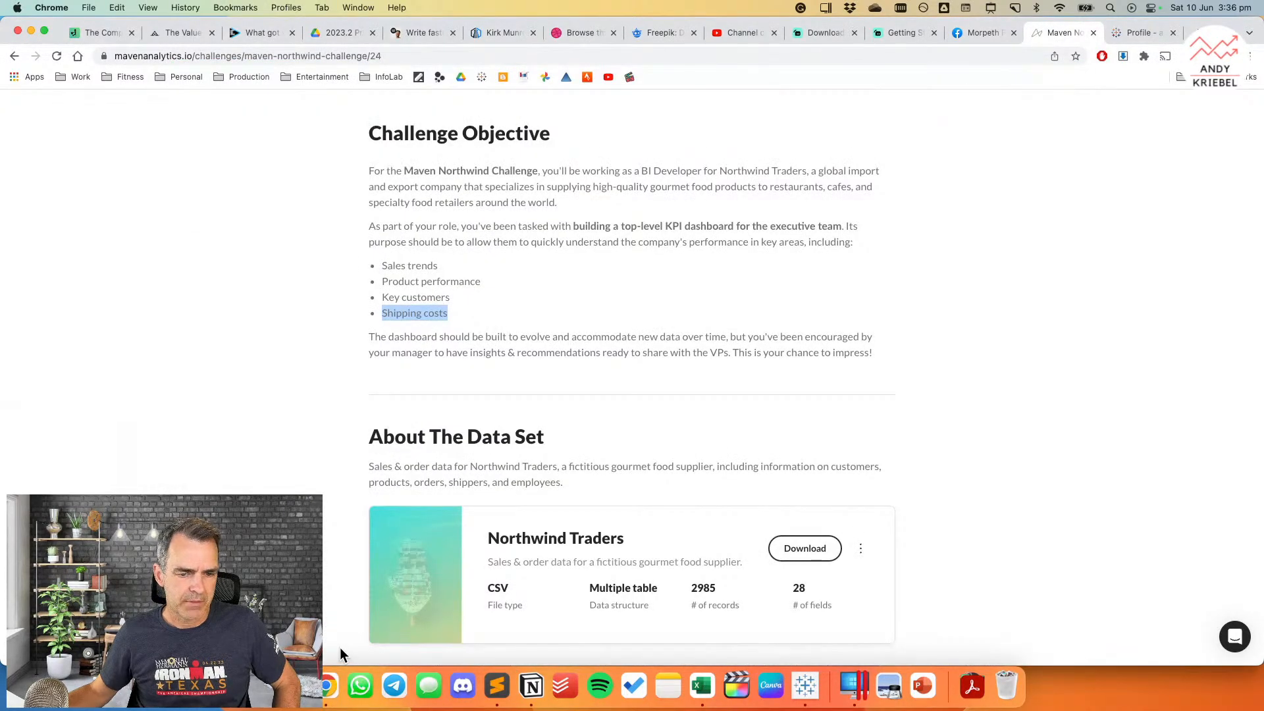
pyautogui.click(793, 691)
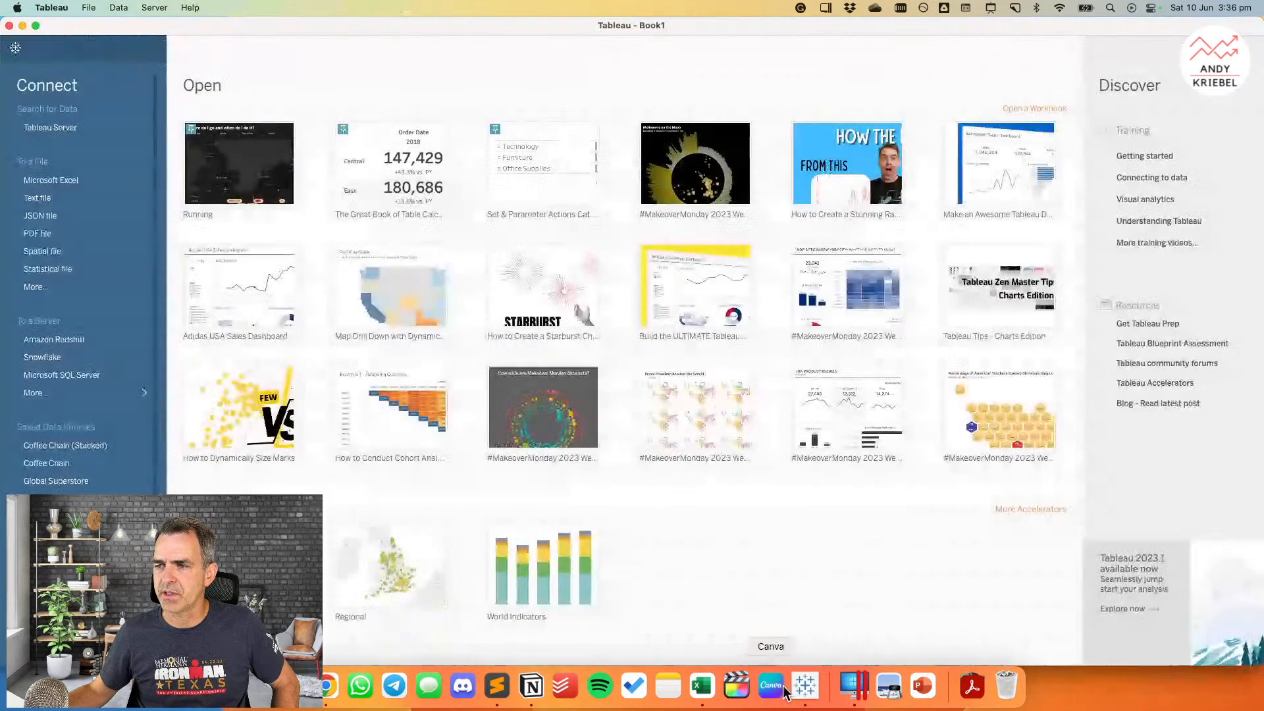
pyautogui.click(42, 289)
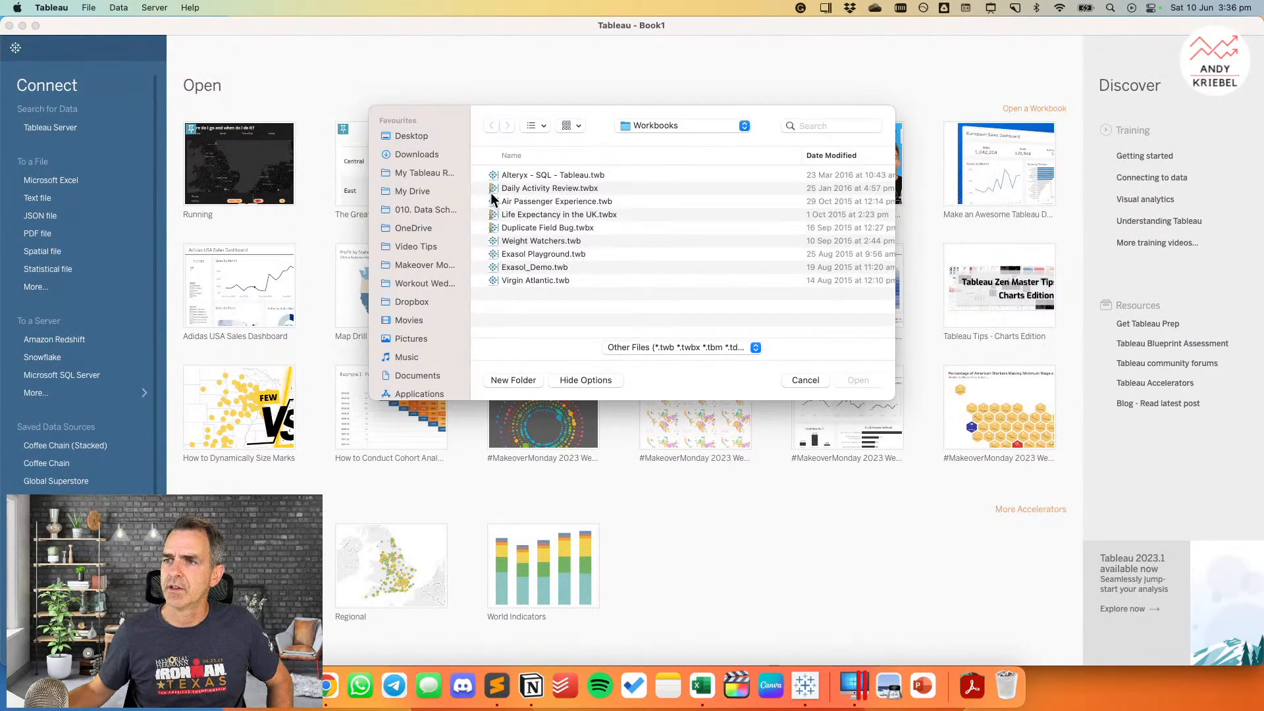
pyautogui.click(662, 128)
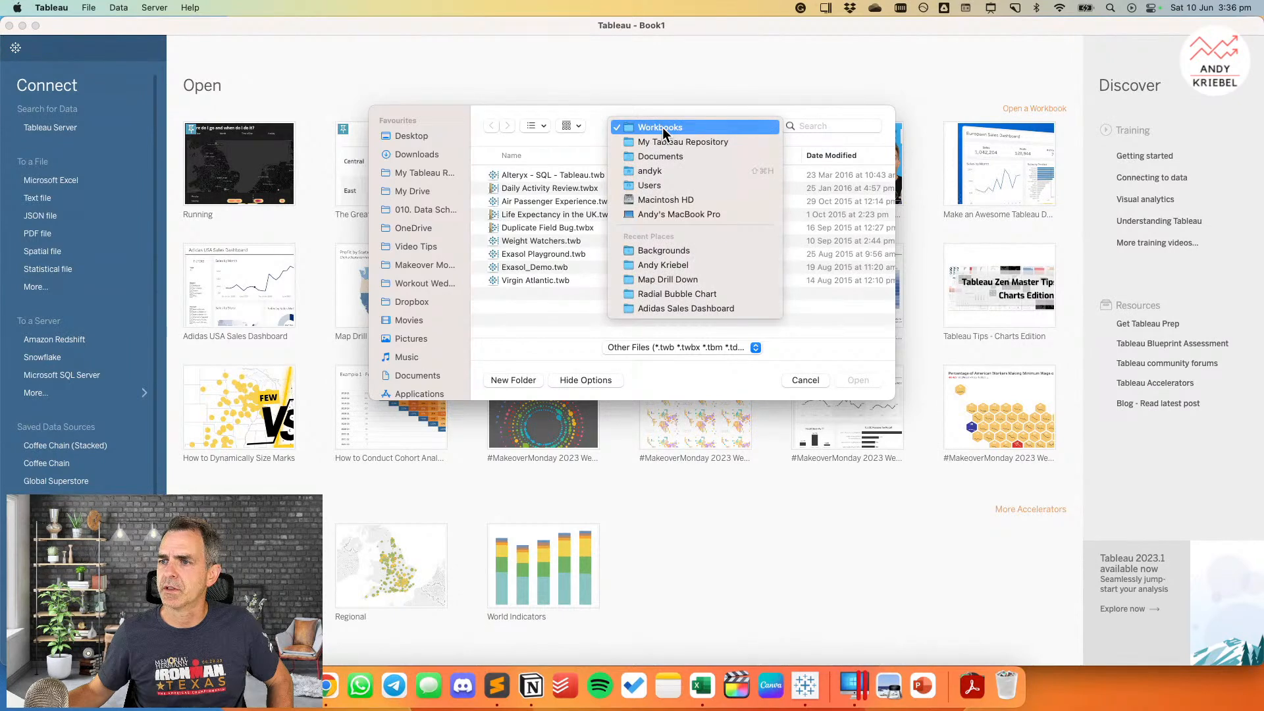
pyautogui.click(551, 140)
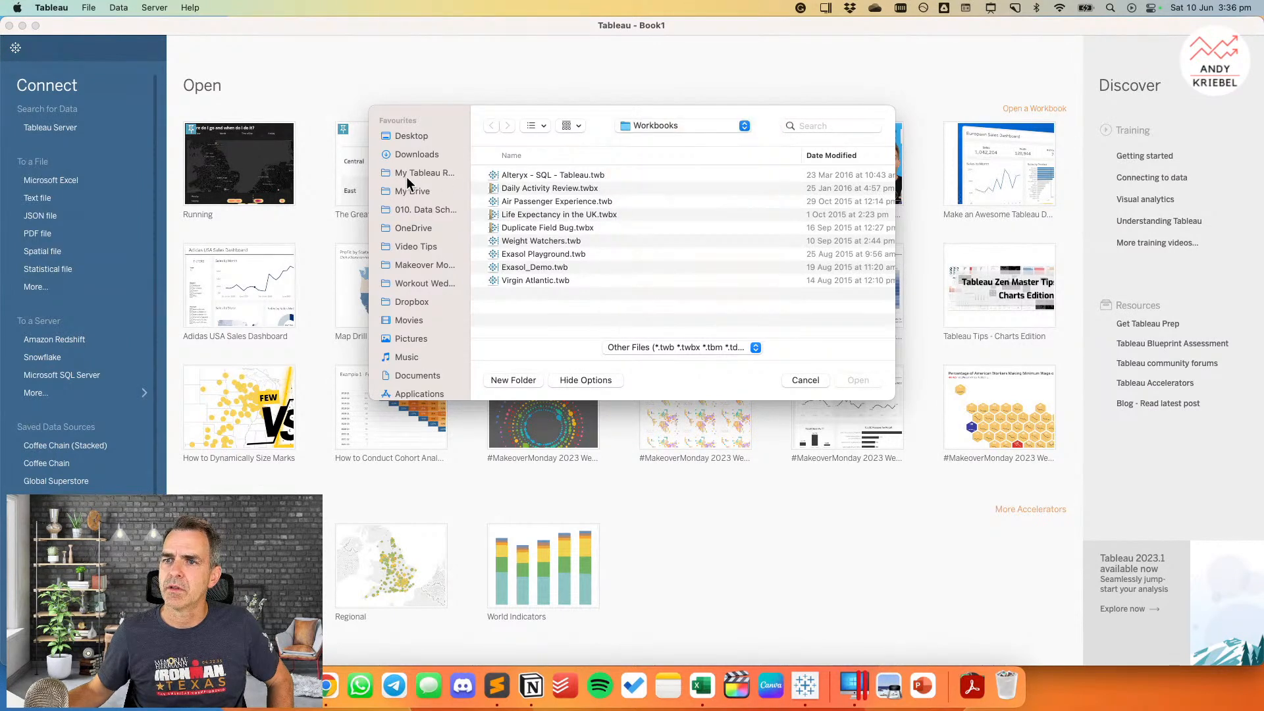
pyautogui.click(408, 190)
pyautogui.doubleClick(507, 175)
pyautogui.doubleClick(506, 174)
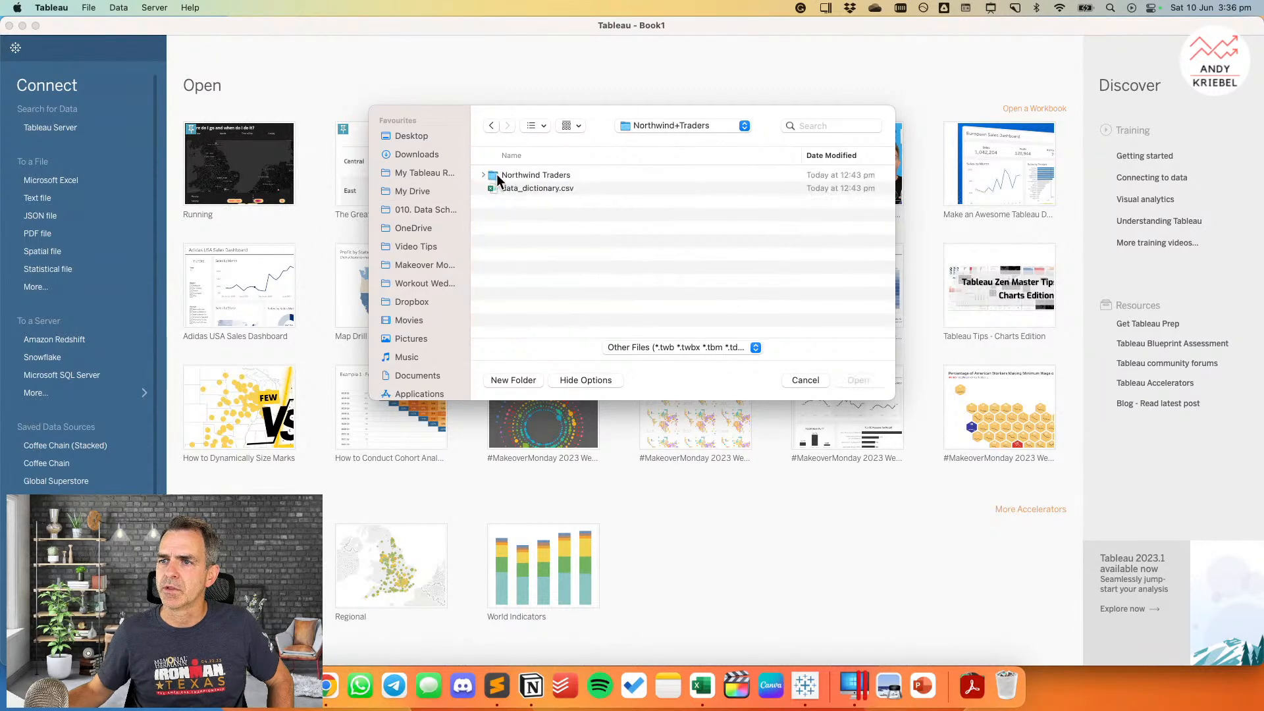
pyautogui.doubleClick(505, 176)
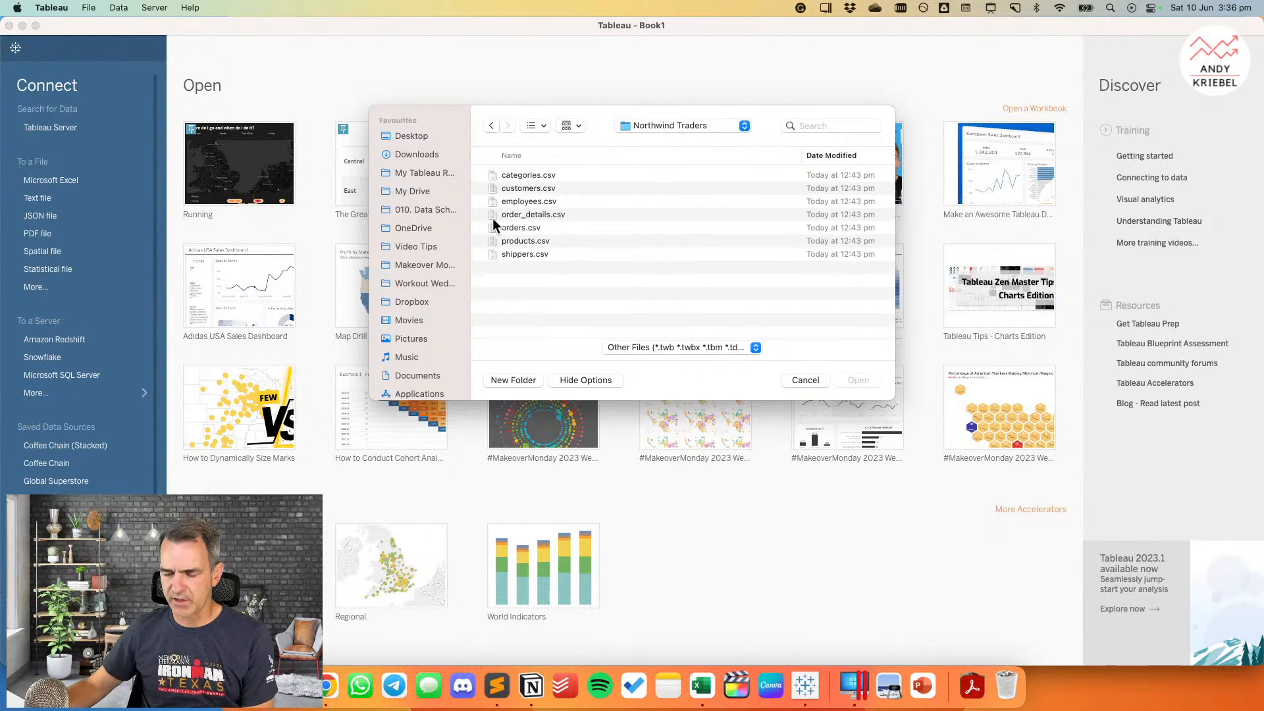
# Step: Check the data dictionary in Excel once more and connect Tableau to orders.csv
pyautogui.press('super+Tab')
pyautogui.press('super+Tab')
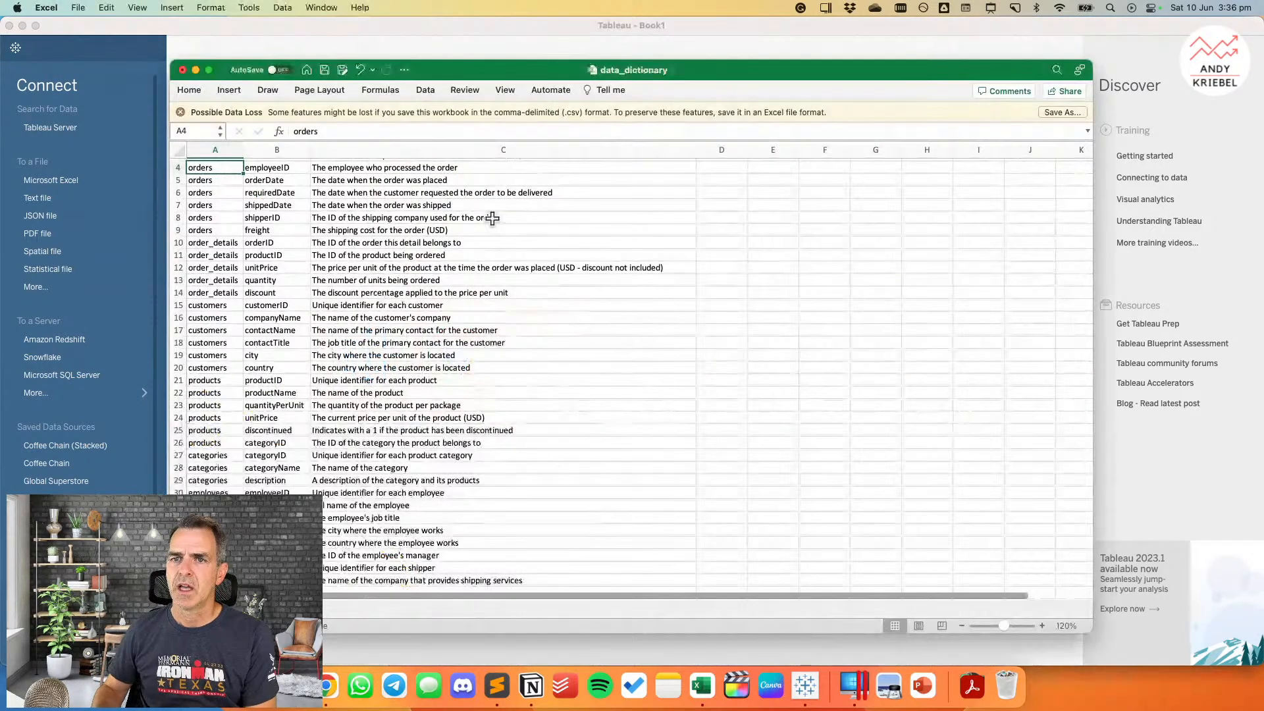
pyautogui.press('super+Tab')
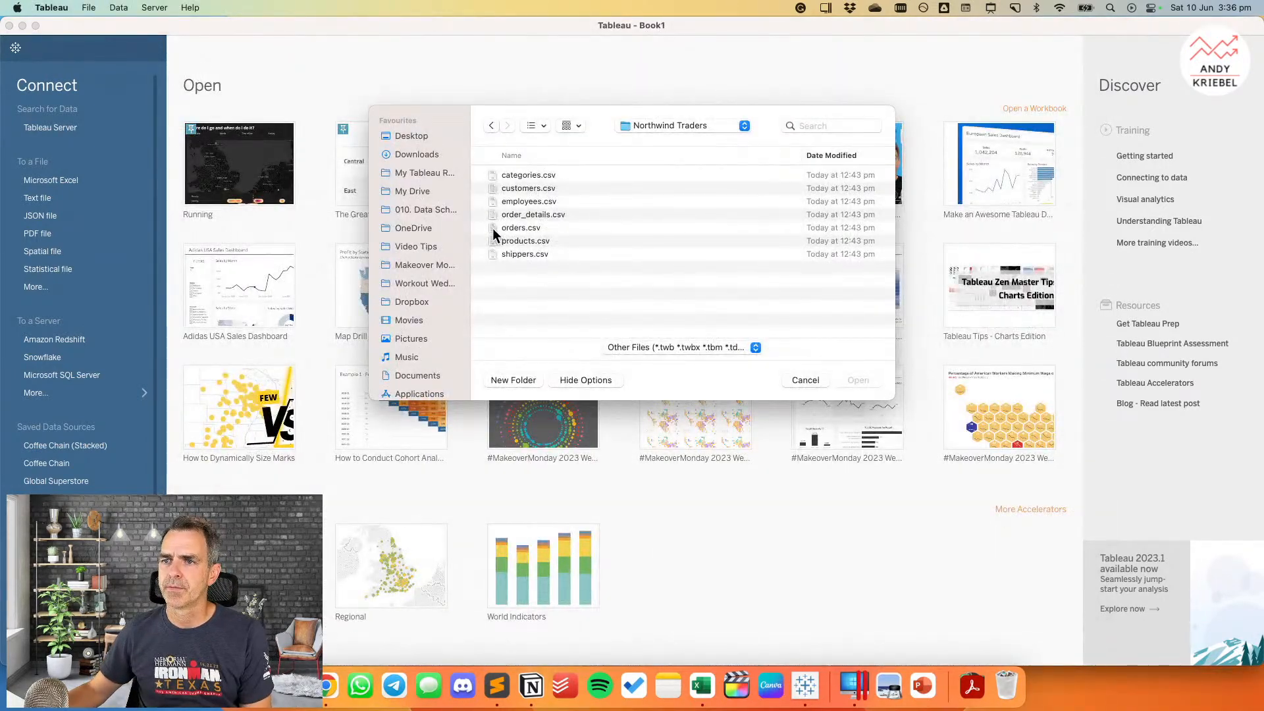
pyautogui.doubleClick(494, 227)
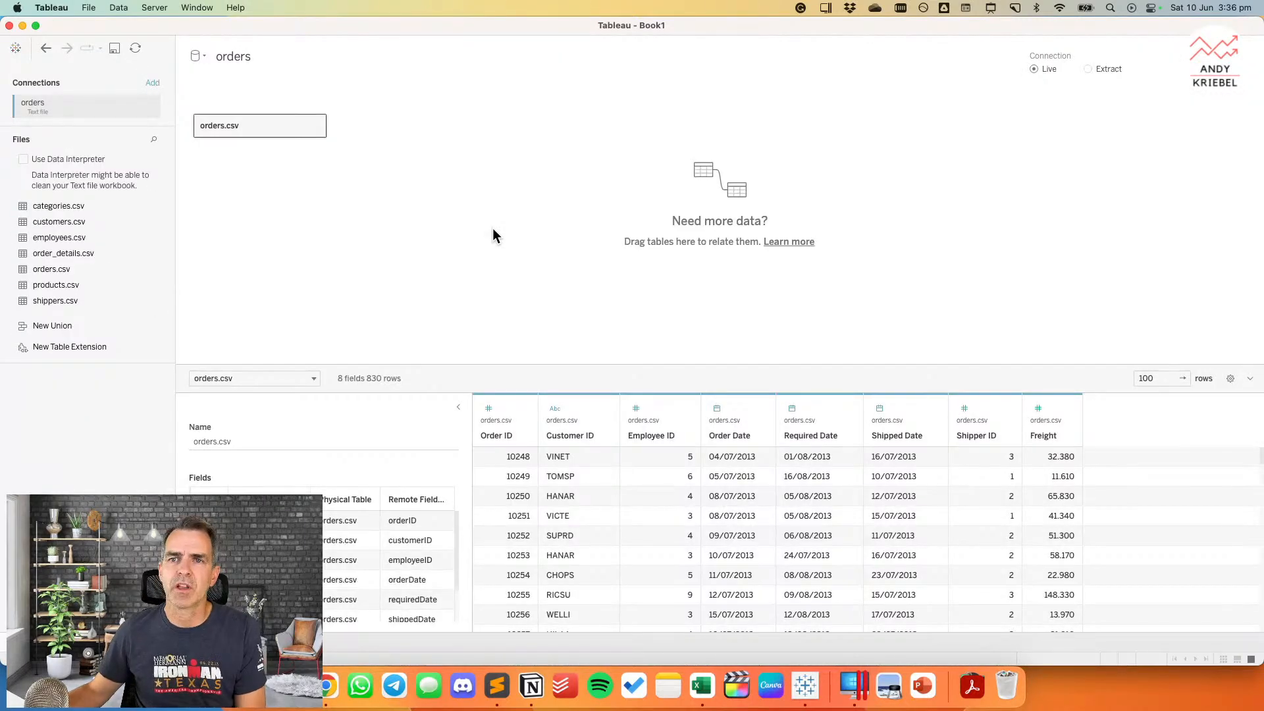
# Step: Open the physical layer of orders.csv and add order_details.csv to it as an inner join
pyautogui.doubleClick(260, 125)
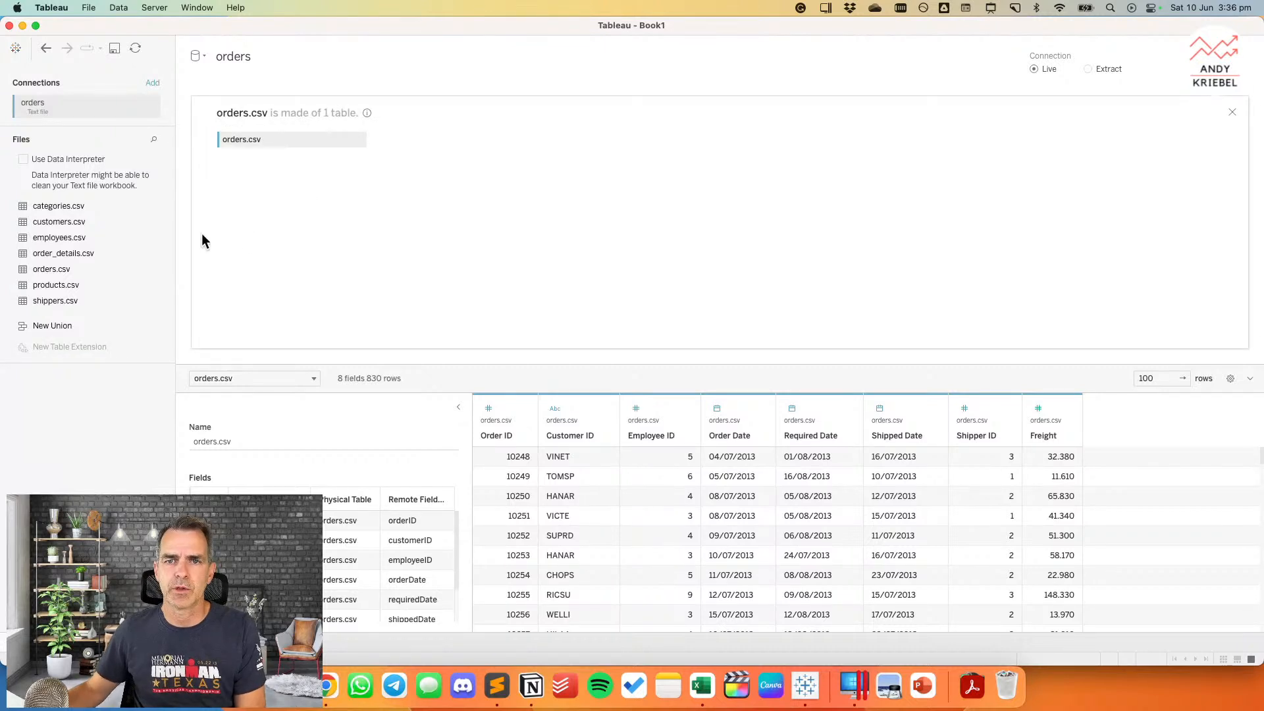
pyautogui.moveTo(73, 253); pyautogui.dragTo(425, 136)
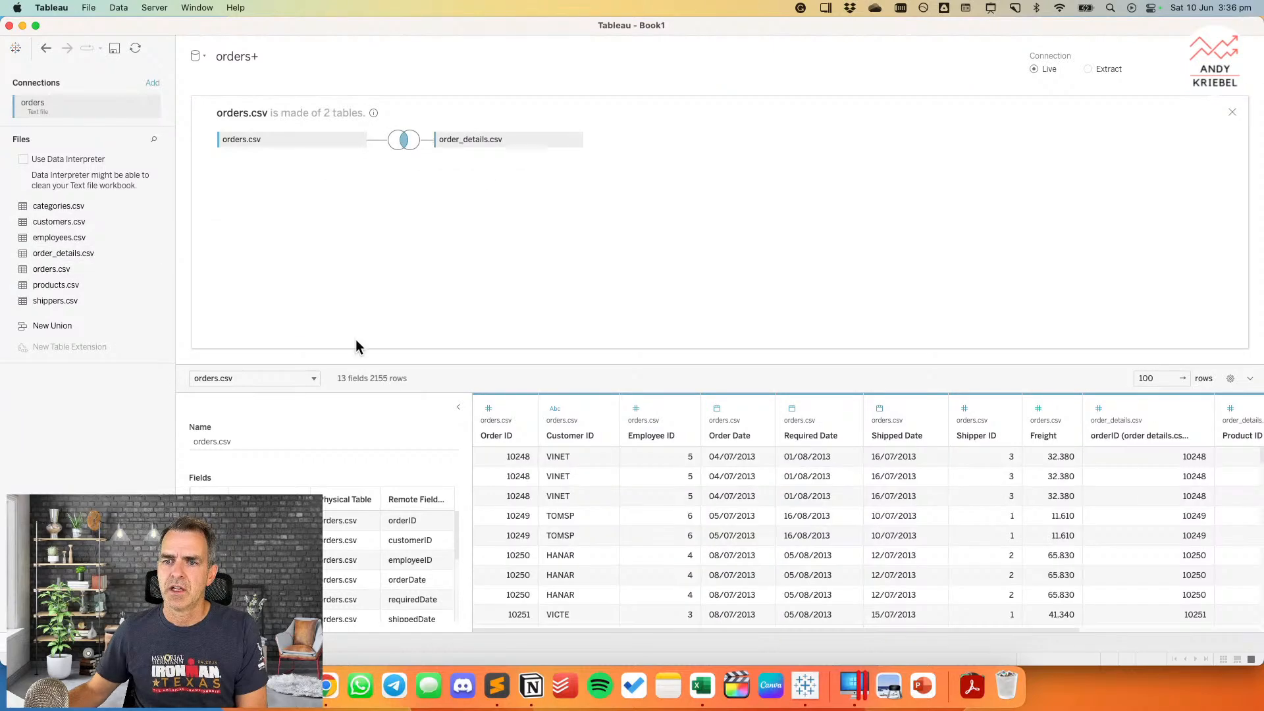
# Step: Check the join clause between orders.csv and order_details.csv, and look up the order_details and customers entries in the Excel data dictionary
pyautogui.click(401, 141)
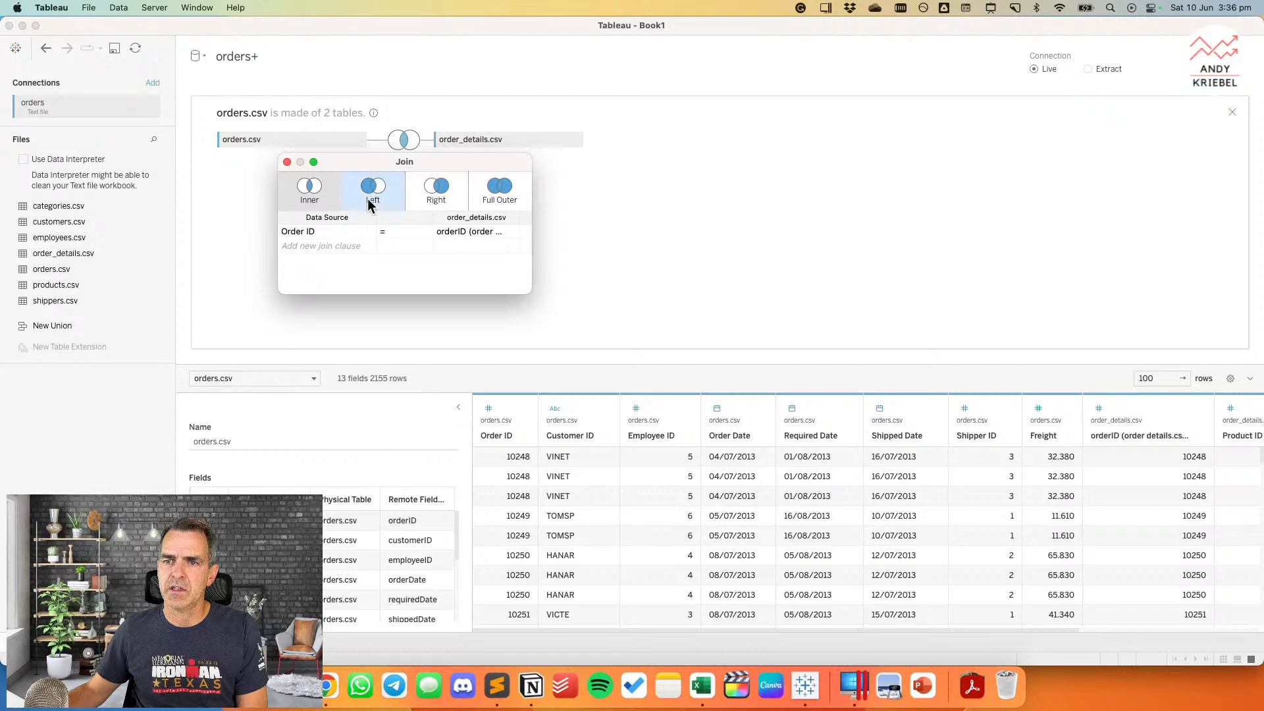
pyautogui.press('super+Tab')
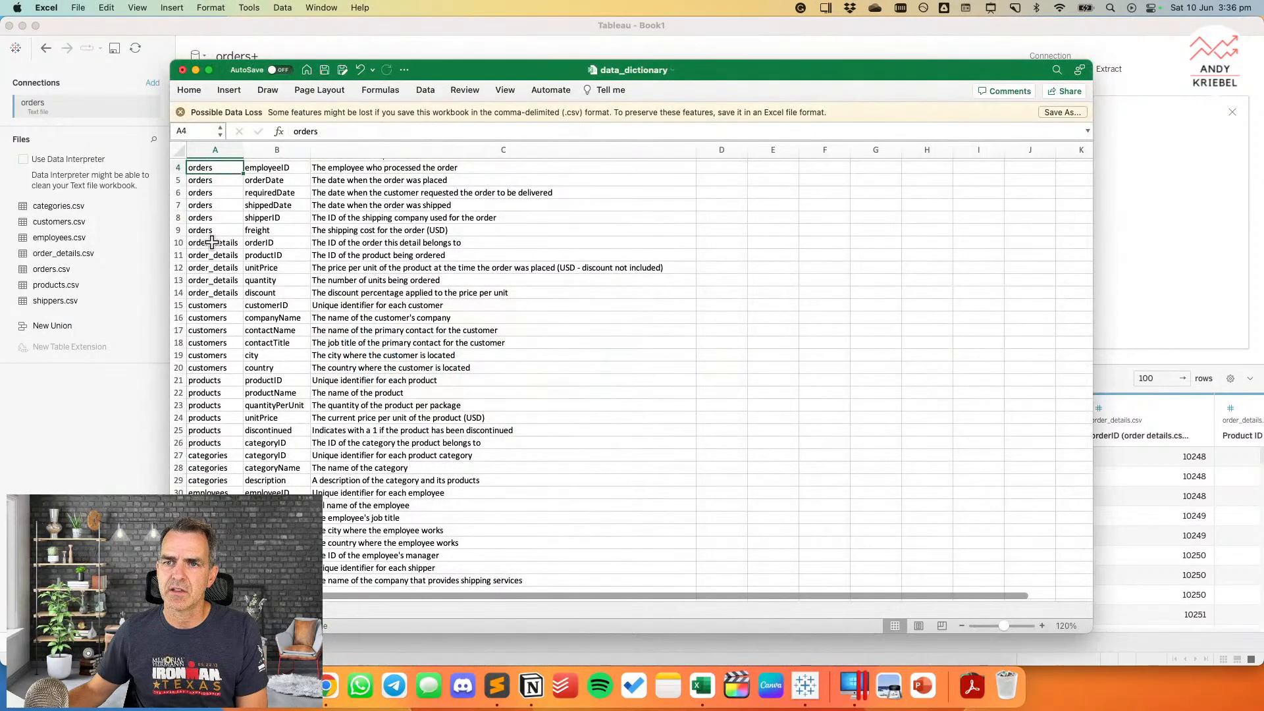
pyautogui.click(217, 241)
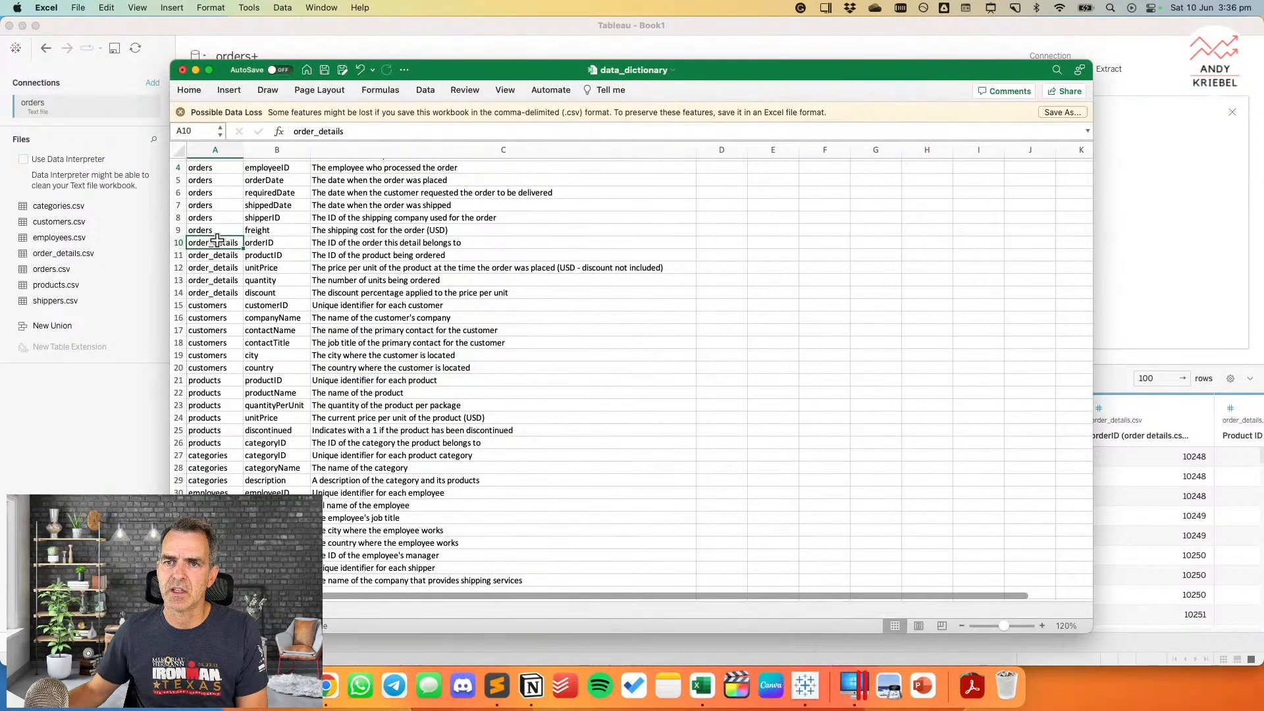
pyautogui.scroll(3, 217, 241)
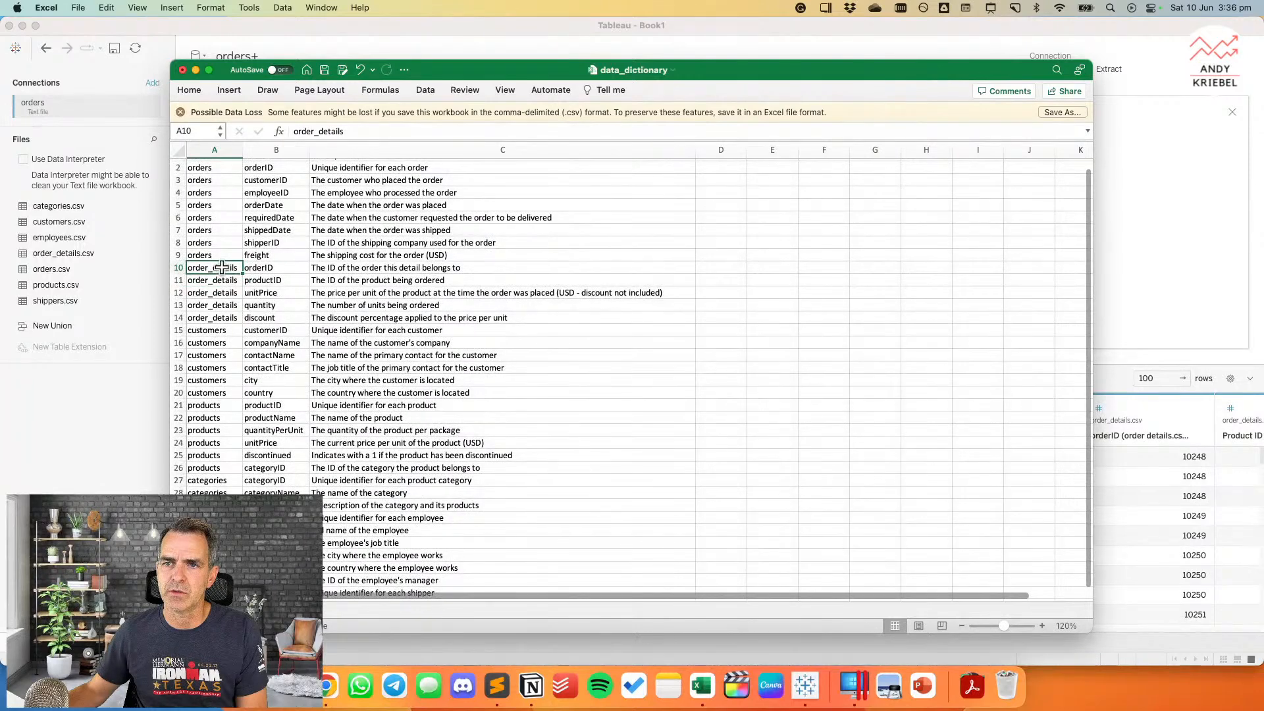
pyautogui.click(211, 334)
pyautogui.moveTo(211, 336); pyautogui.dragTo(211, 392)
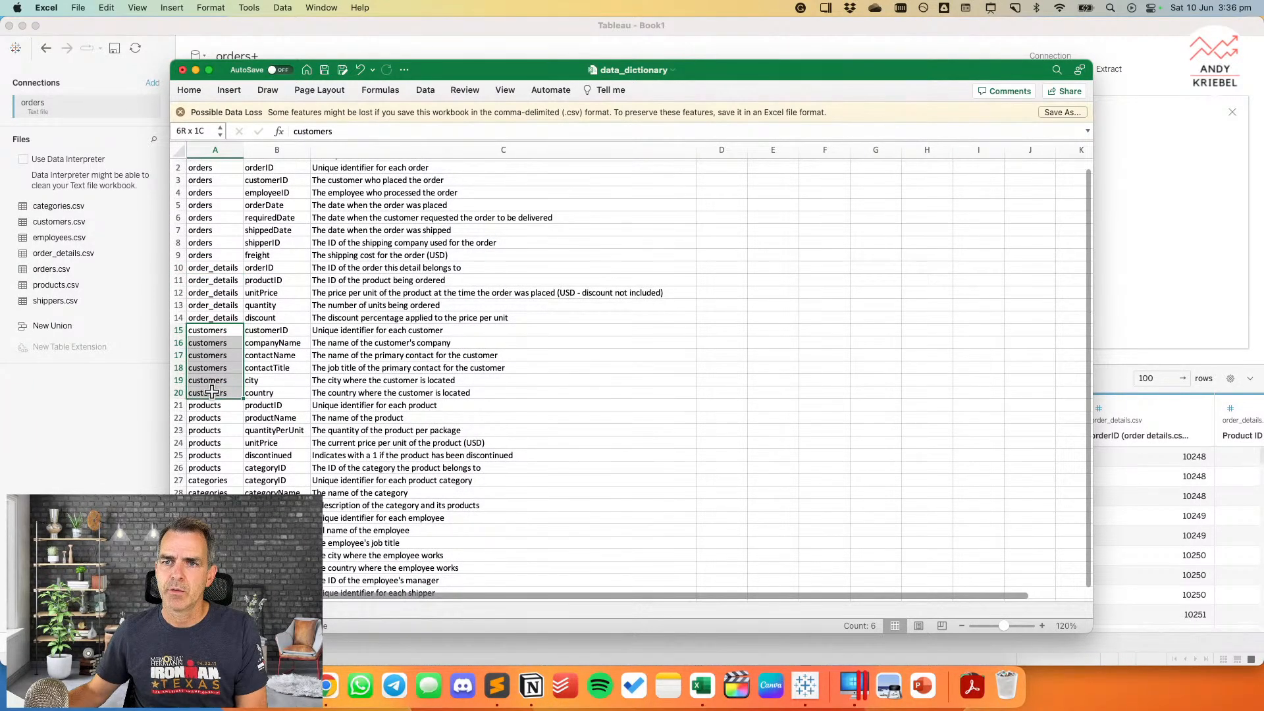
pyautogui.press('super+Tab')
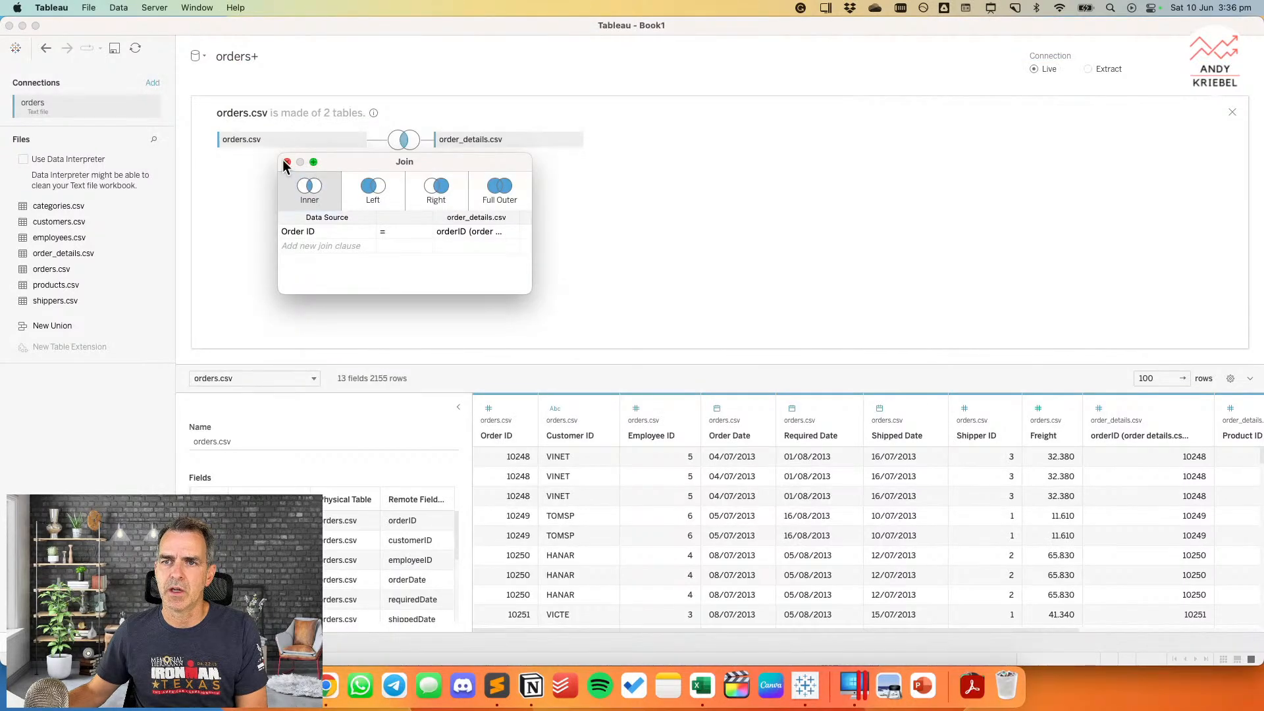
pyautogui.click(286, 162)
# Step: Add customers.csv as an inner join to orders.csv and check that its clause matches on Customer ID
pyautogui.moveTo(72, 221); pyautogui.dragTo(435, 244)
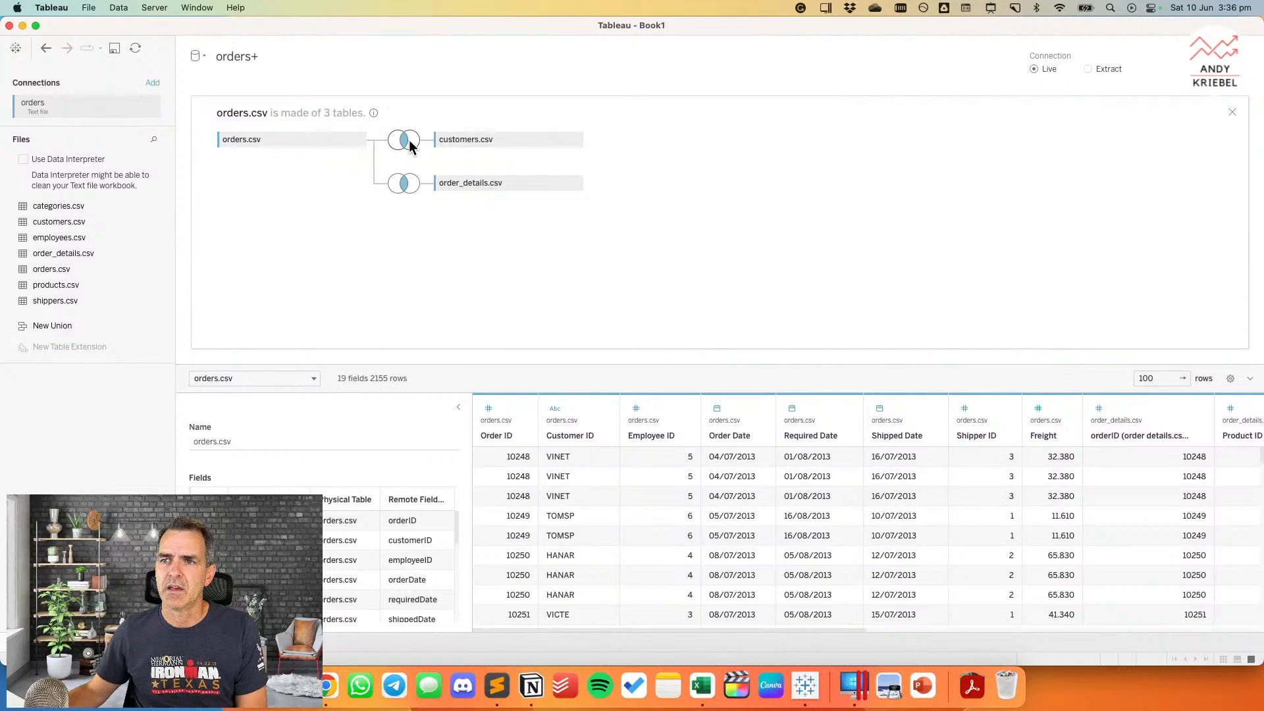
pyautogui.click(408, 142)
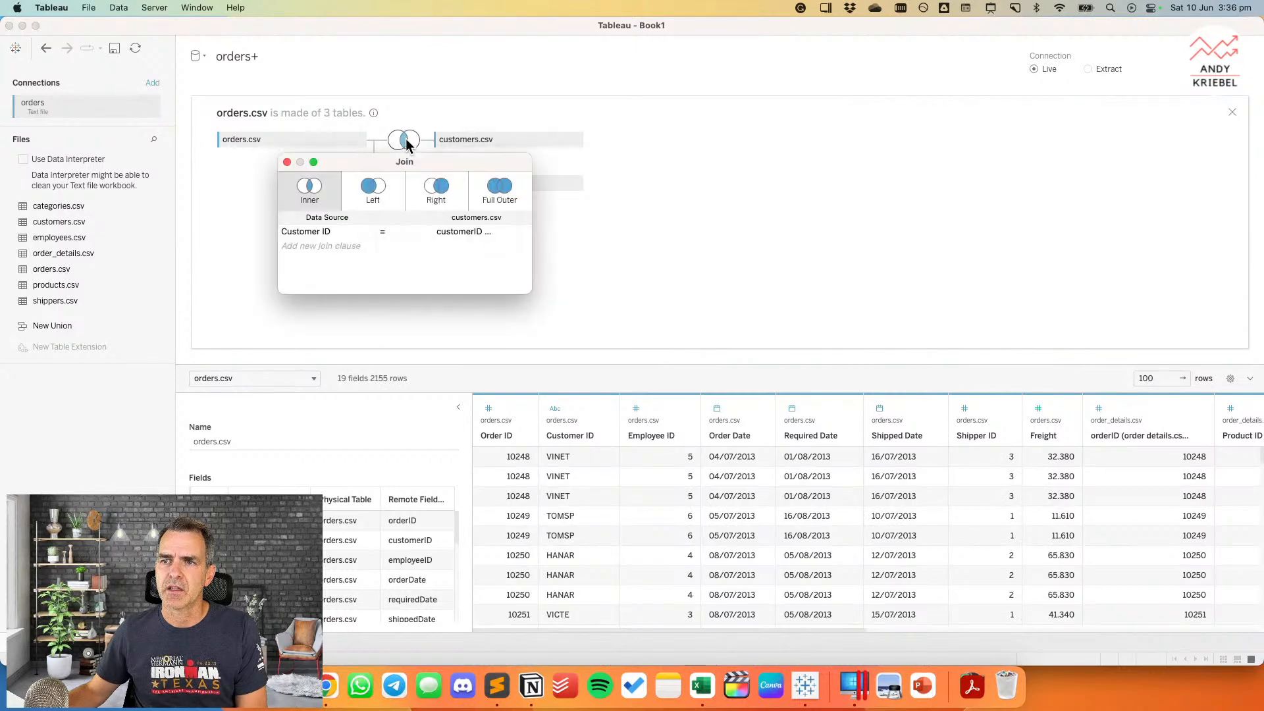
pyautogui.click(623, 219)
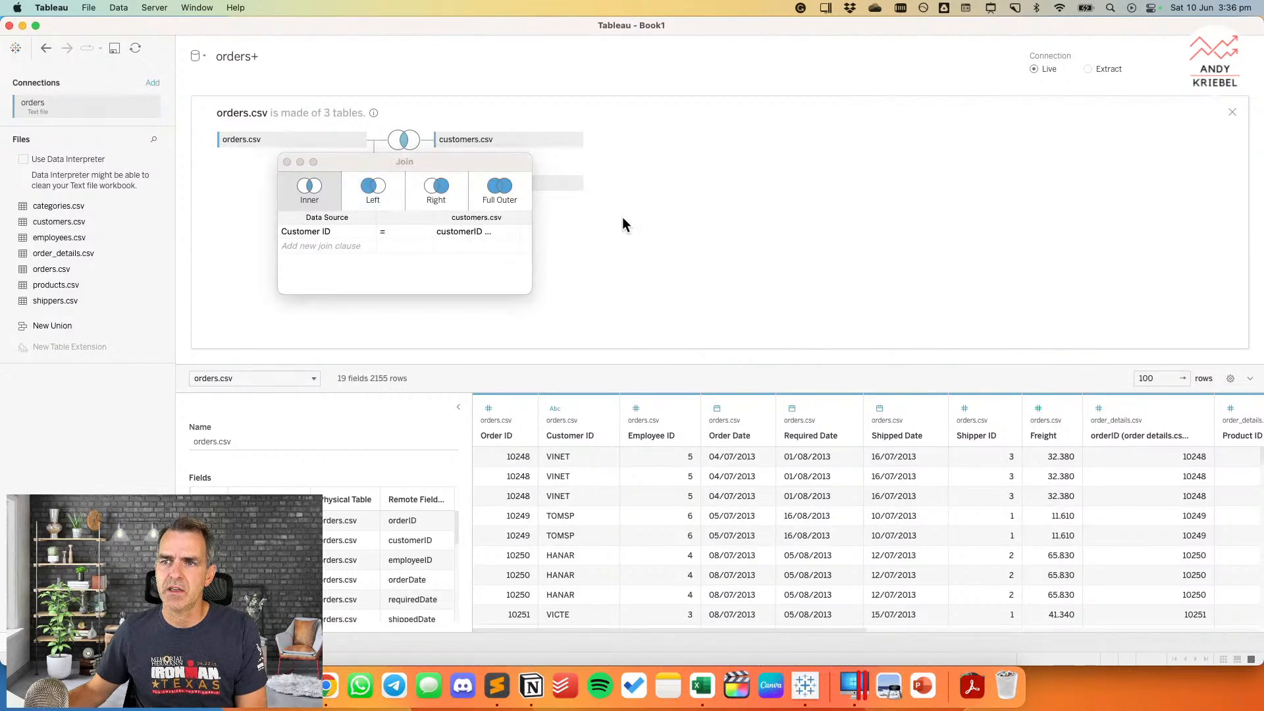
pyautogui.click(287, 162)
# Step: Consult the data dictionary in Excel and inner join products.csv to order_details.csv on Product ID in Tableau
pyautogui.press('super+Tab')
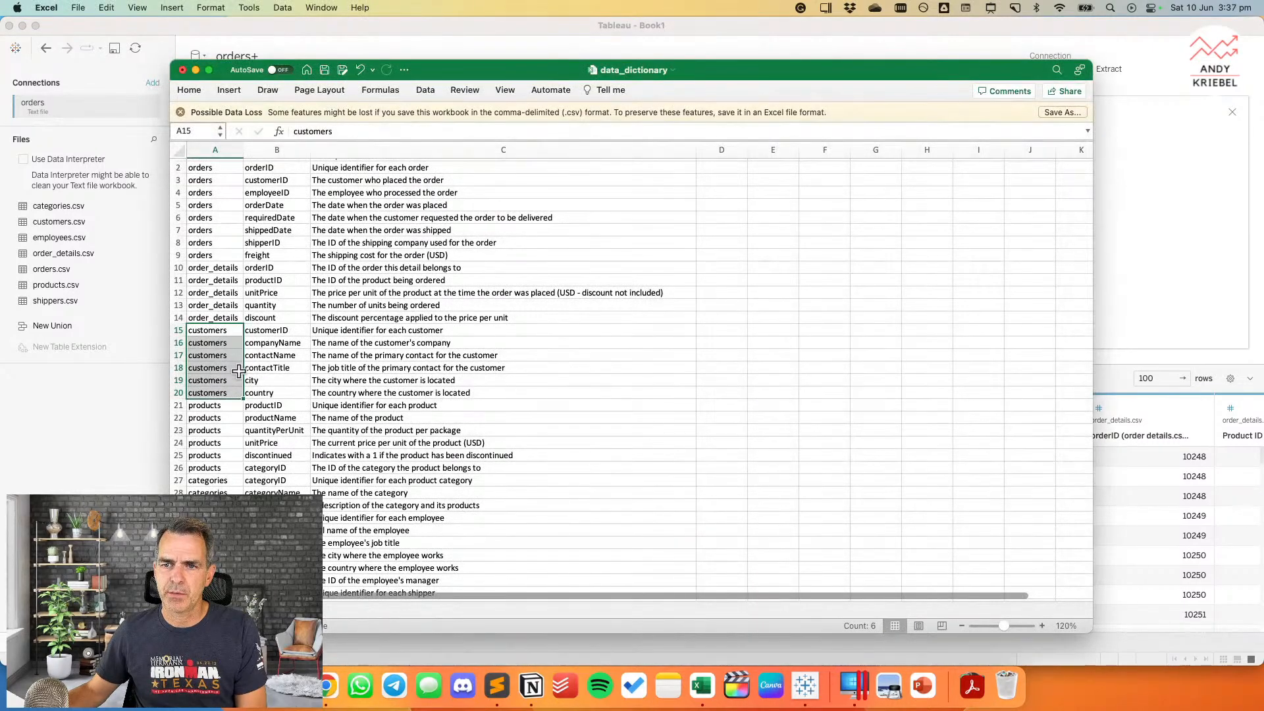
pyautogui.press('super+Tab')
pyautogui.moveTo(64, 284); pyautogui.dragTo(629, 181)
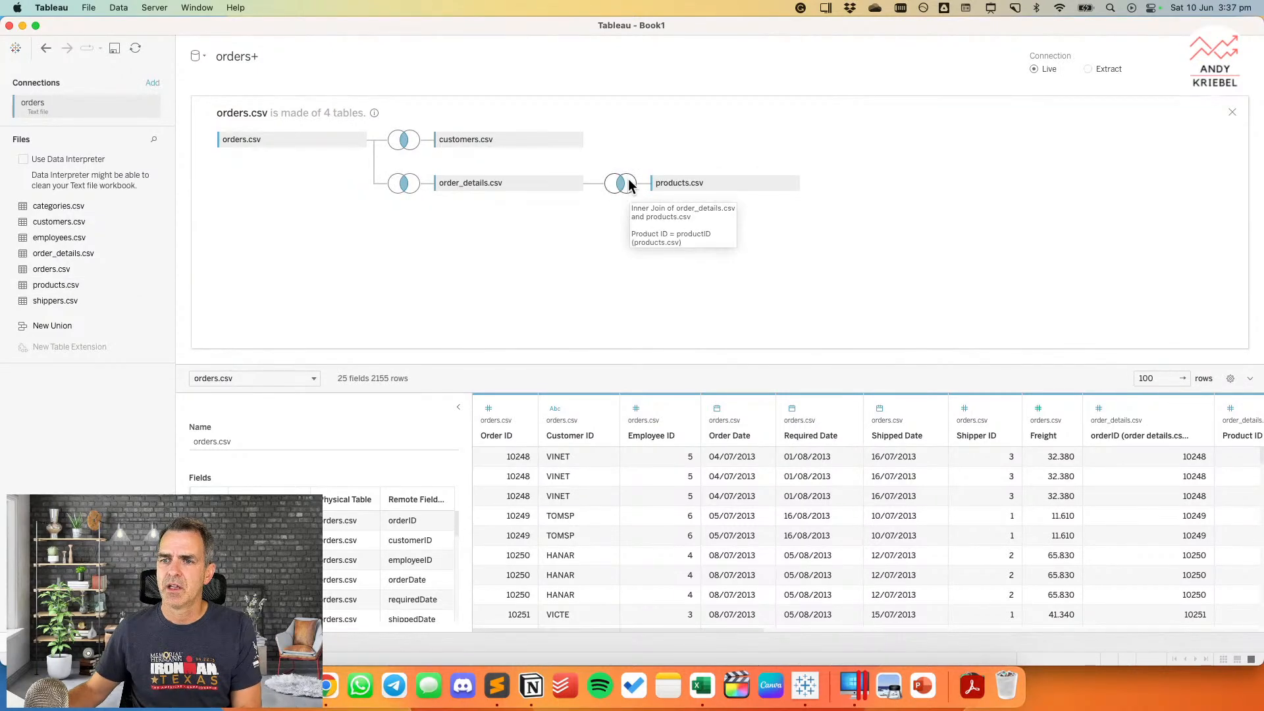
pyautogui.click(503, 204)
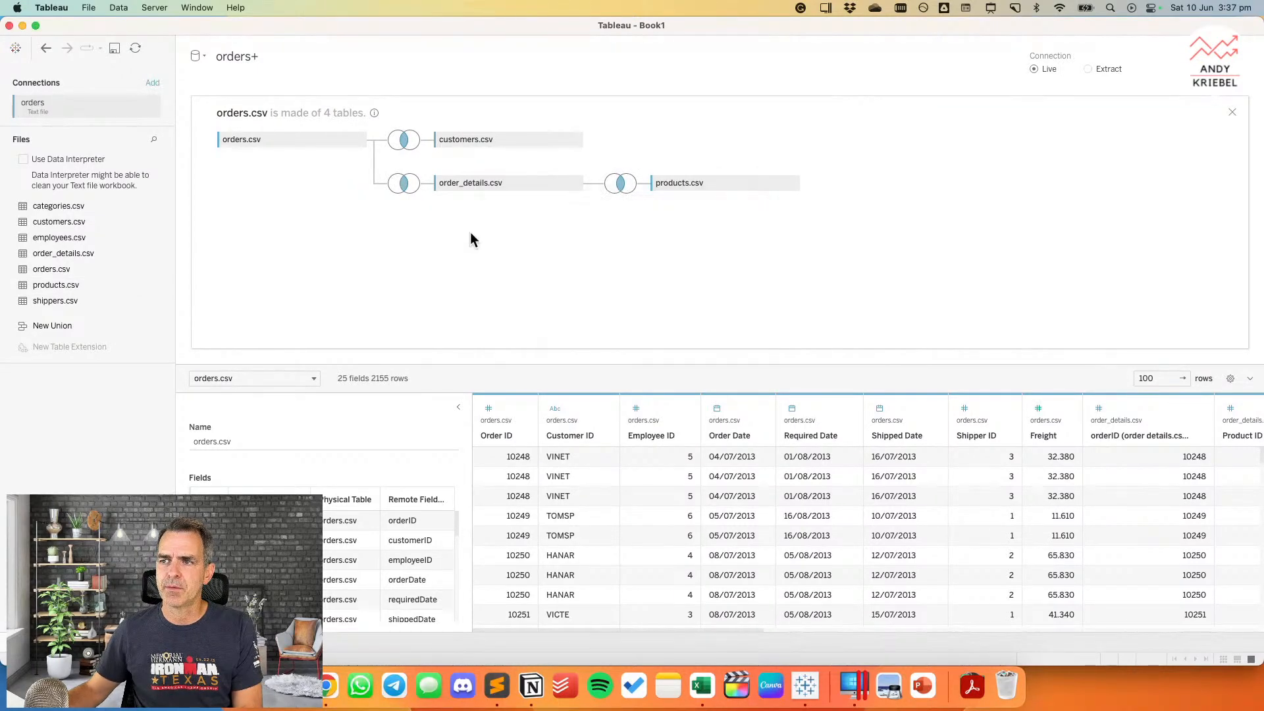
# Step: Look up the categories entries in the Excel data dictionary and inner join categories.csv to products.csv on Category ID in Tableau
pyautogui.press('super+Tab')
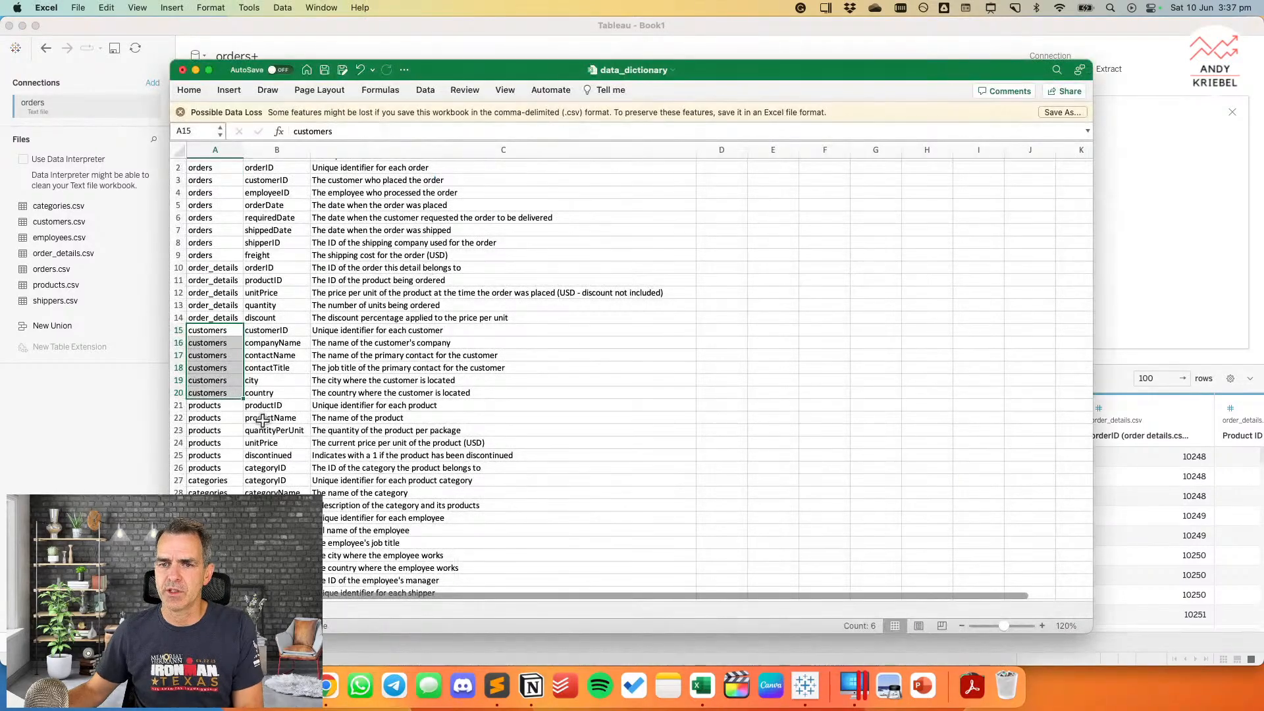
pyautogui.scroll(-5, 264, 419)
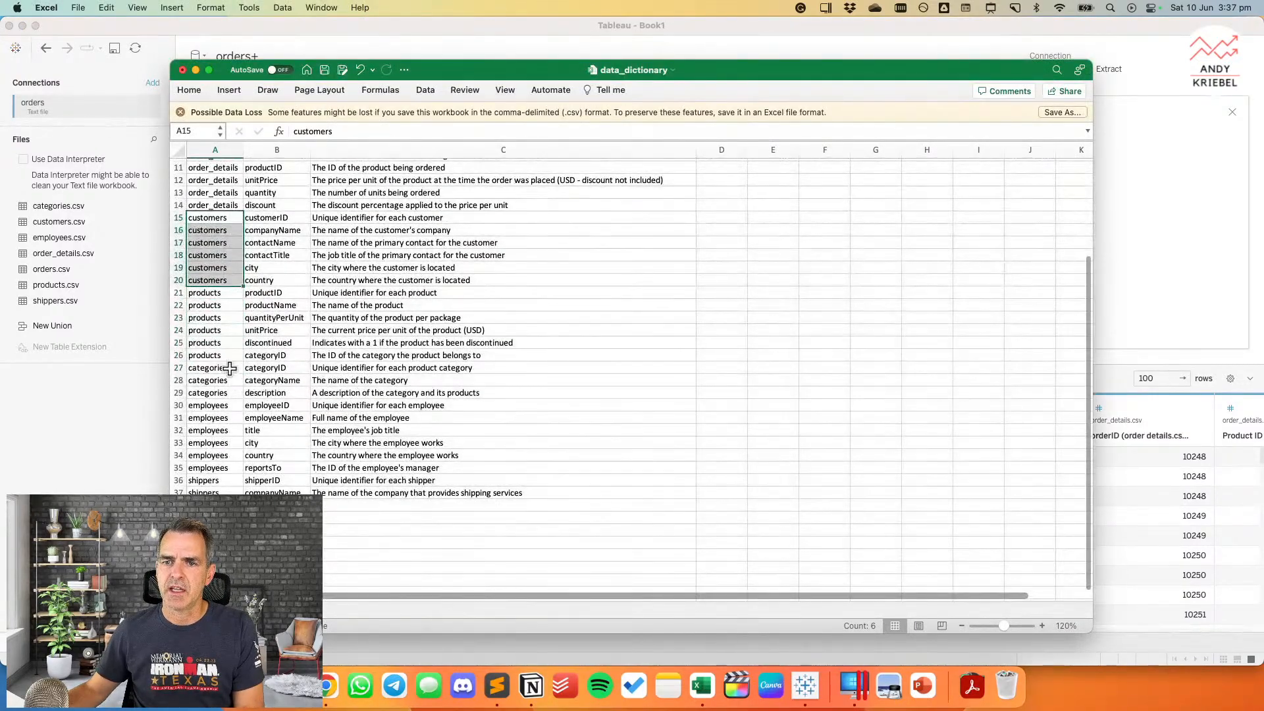
pyautogui.moveTo(231, 368)
pyautogui.mouseDown()
pyautogui.moveTo(232, 426)
pyautogui.moveTo(241, 381)
pyautogui.mouseUp()
pyautogui.click(76, 225)
pyautogui.moveTo(61, 202); pyautogui.dragTo(810, 182)
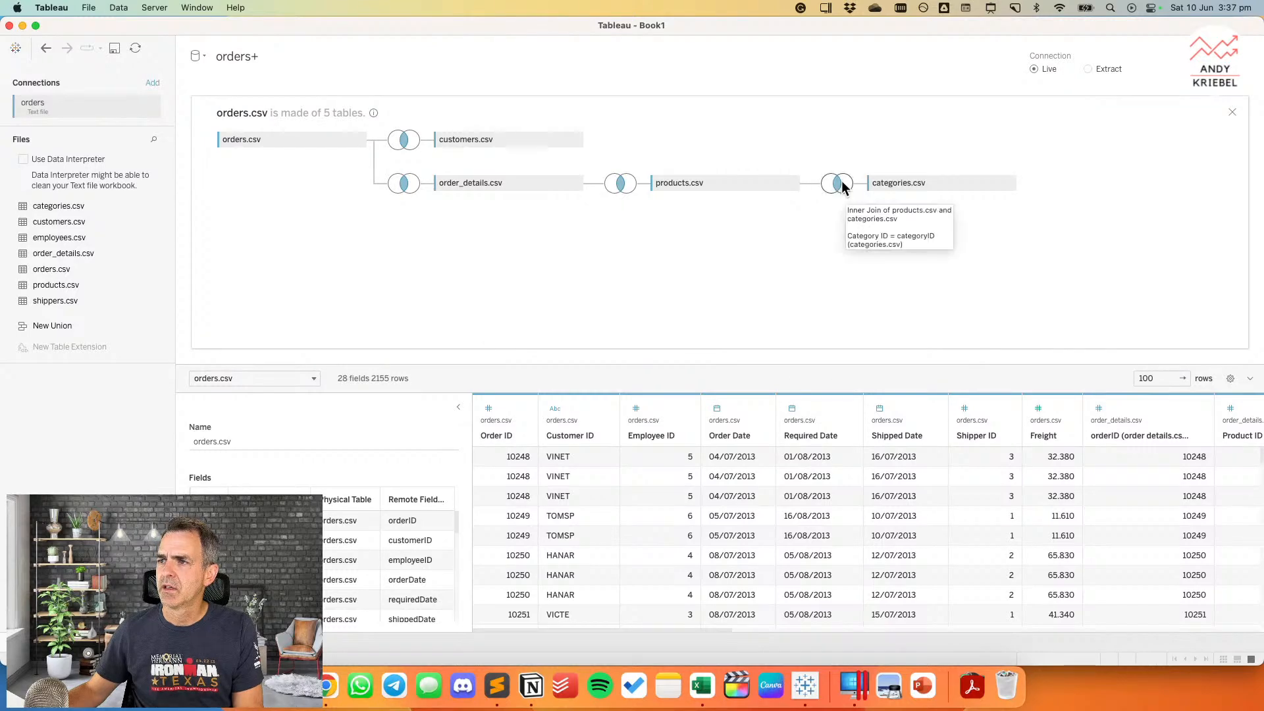
pyautogui.click(841, 183)
pyautogui.click(720, 205)
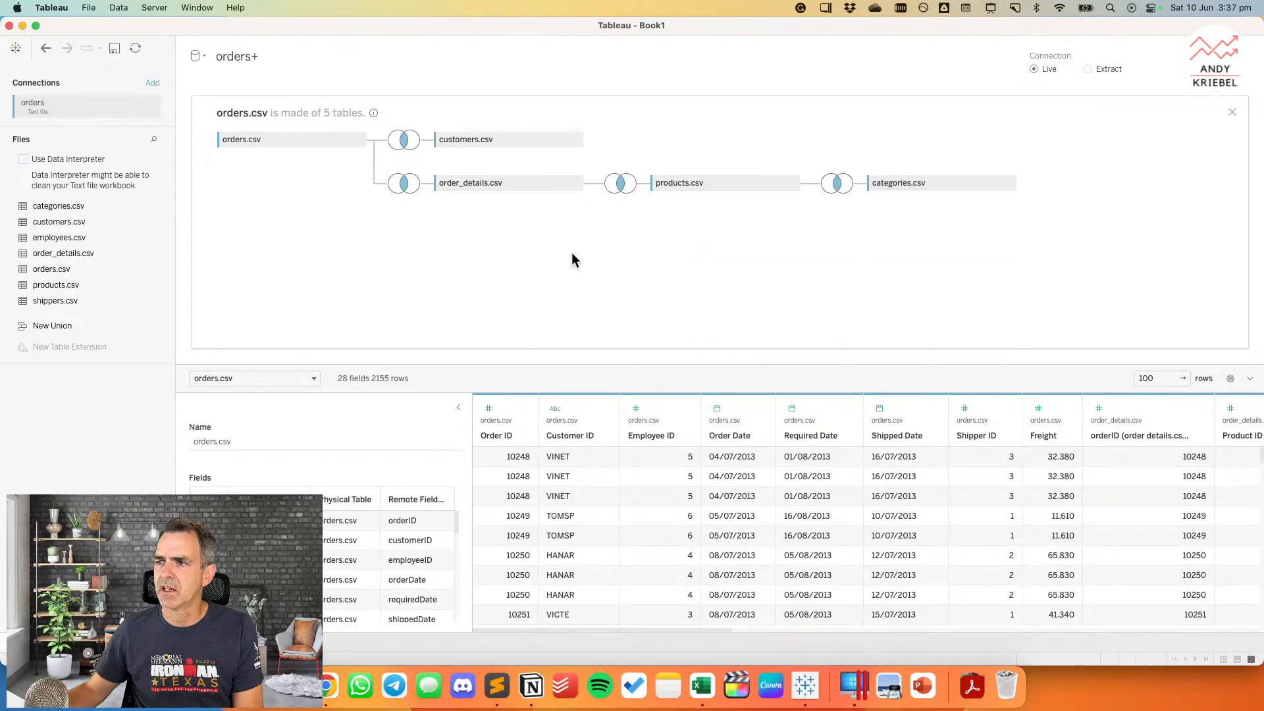
# Step: Review the employees and shippers entries in the Excel data dictionary and inner join employees.csv to orders.csv on Employee ID in Tableau
pyautogui.press('super+Tab')
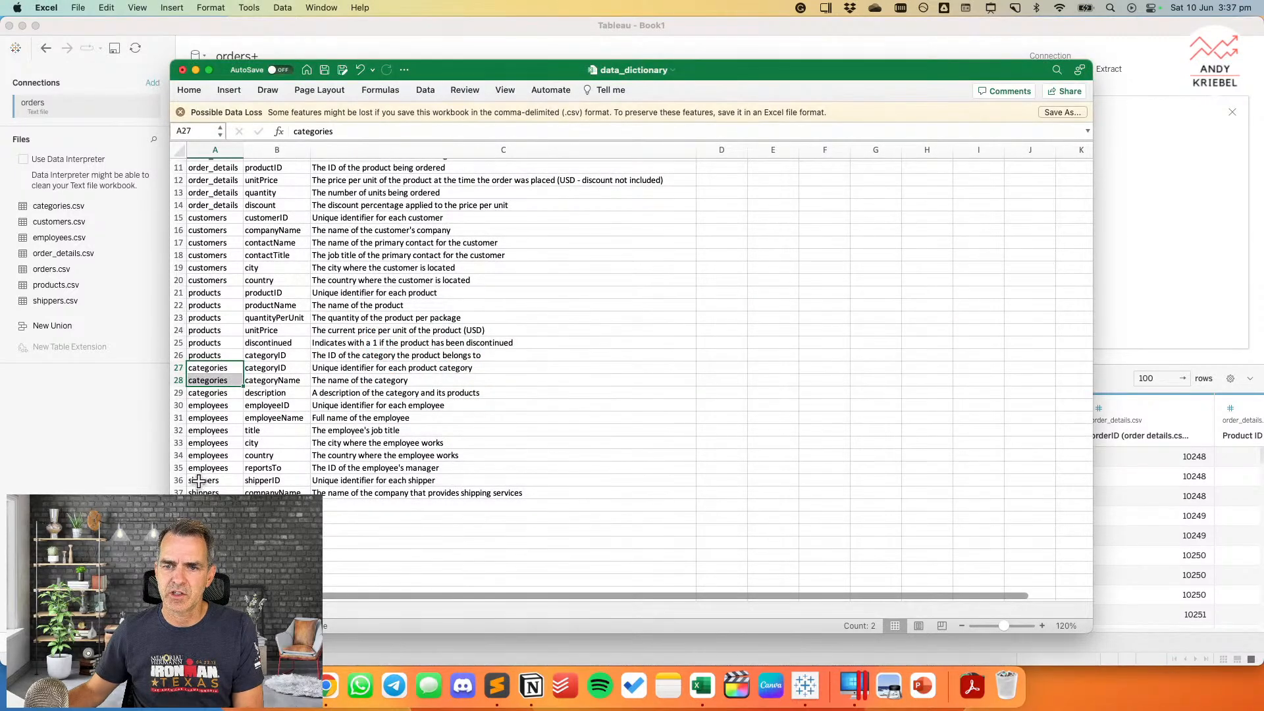
pyautogui.moveTo(198, 482); pyautogui.dragTo(199, 491)
pyautogui.moveTo(207, 405); pyautogui.dragTo(207, 469)
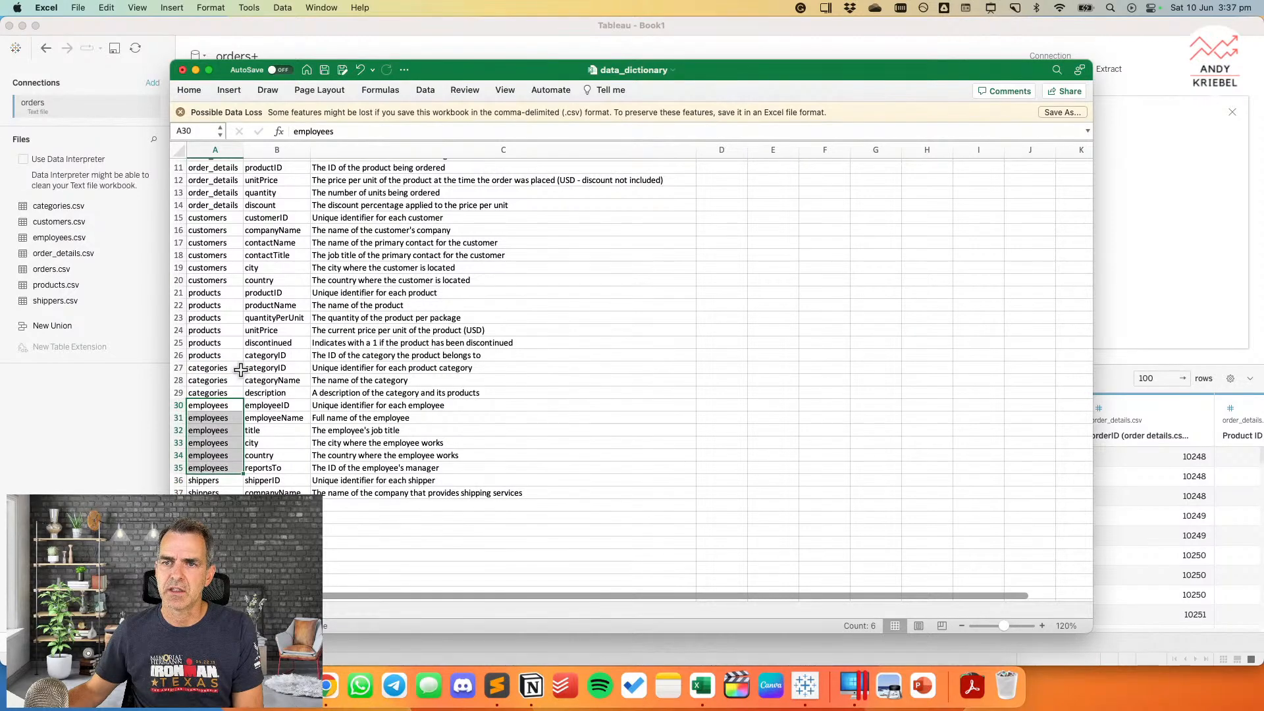
pyautogui.scroll(5, 241, 370)
pyautogui.scroll(2, 241, 371)
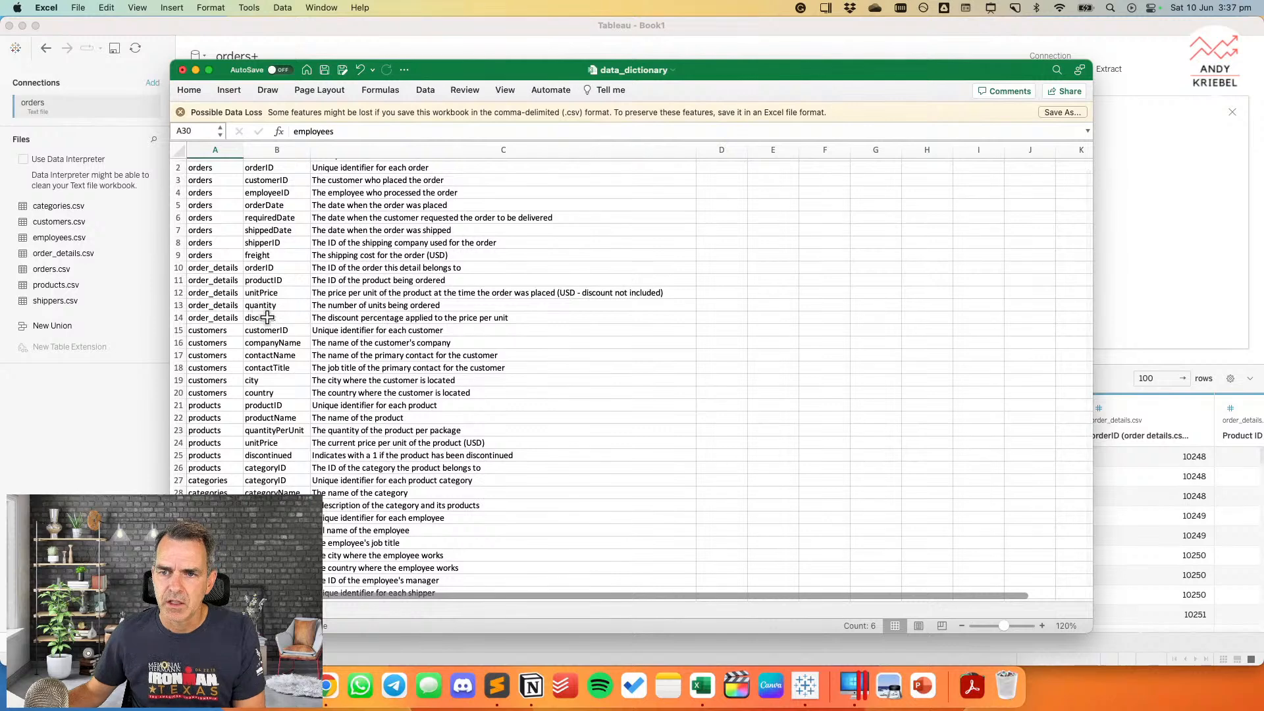
pyautogui.scroll(1, 275, 307)
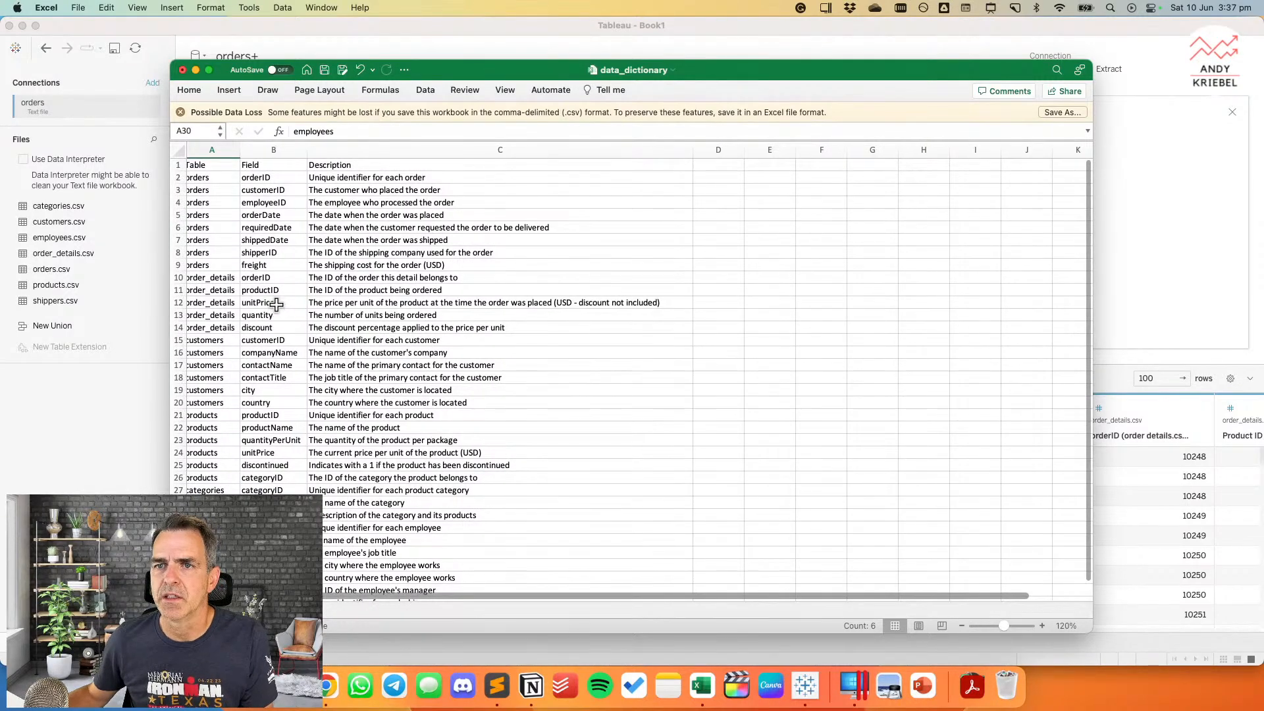
pyautogui.press('super+Tab')
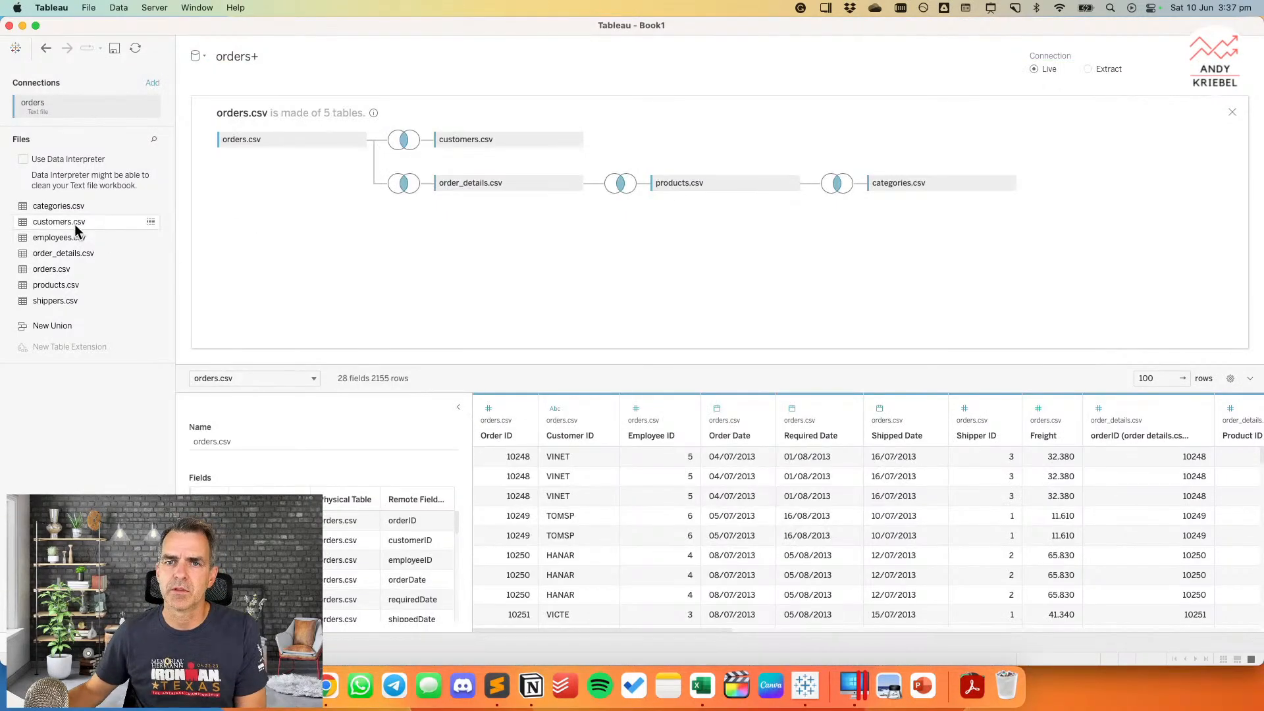
pyautogui.moveTo(62, 237); pyautogui.dragTo(435, 267)
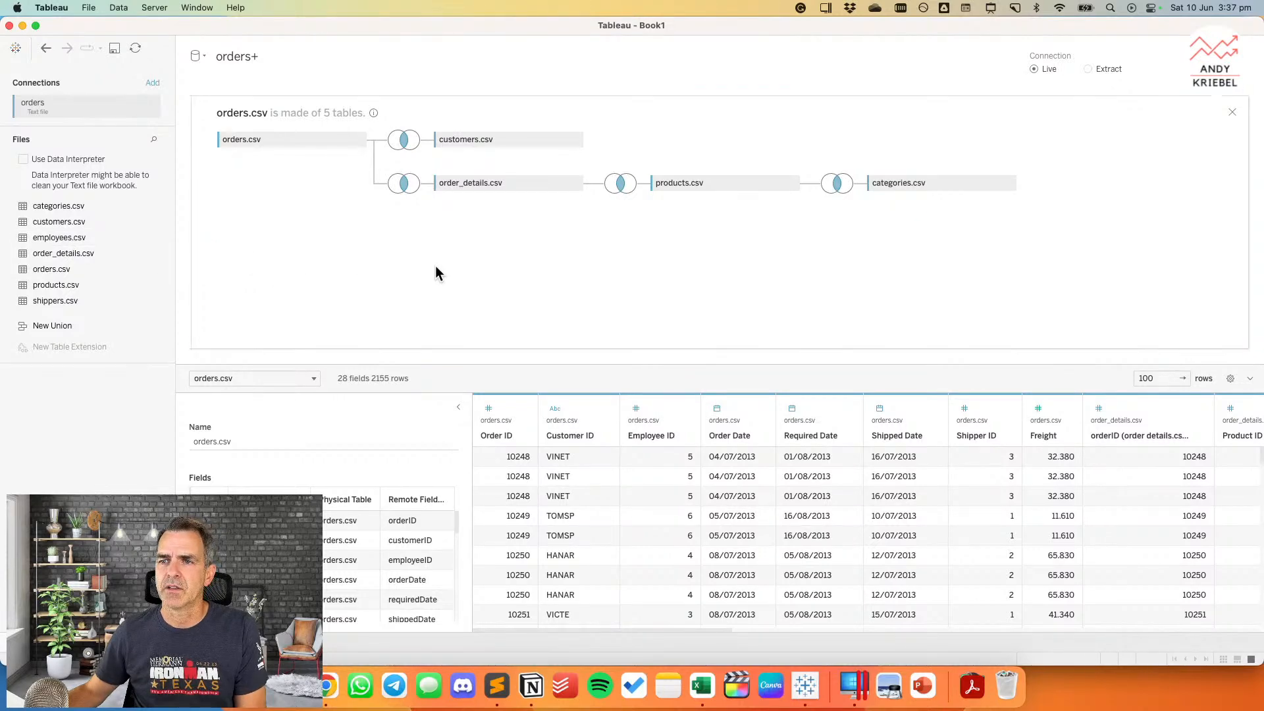
pyautogui.click(403, 183)
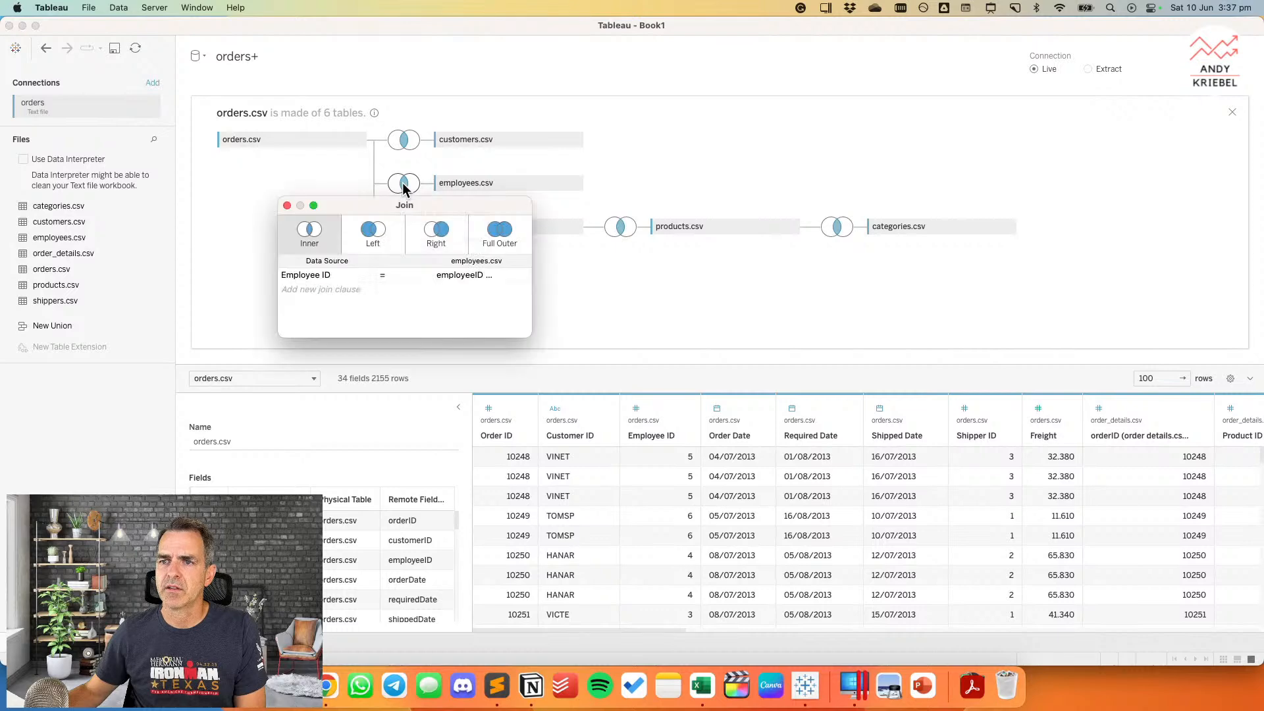
pyautogui.click(287, 204)
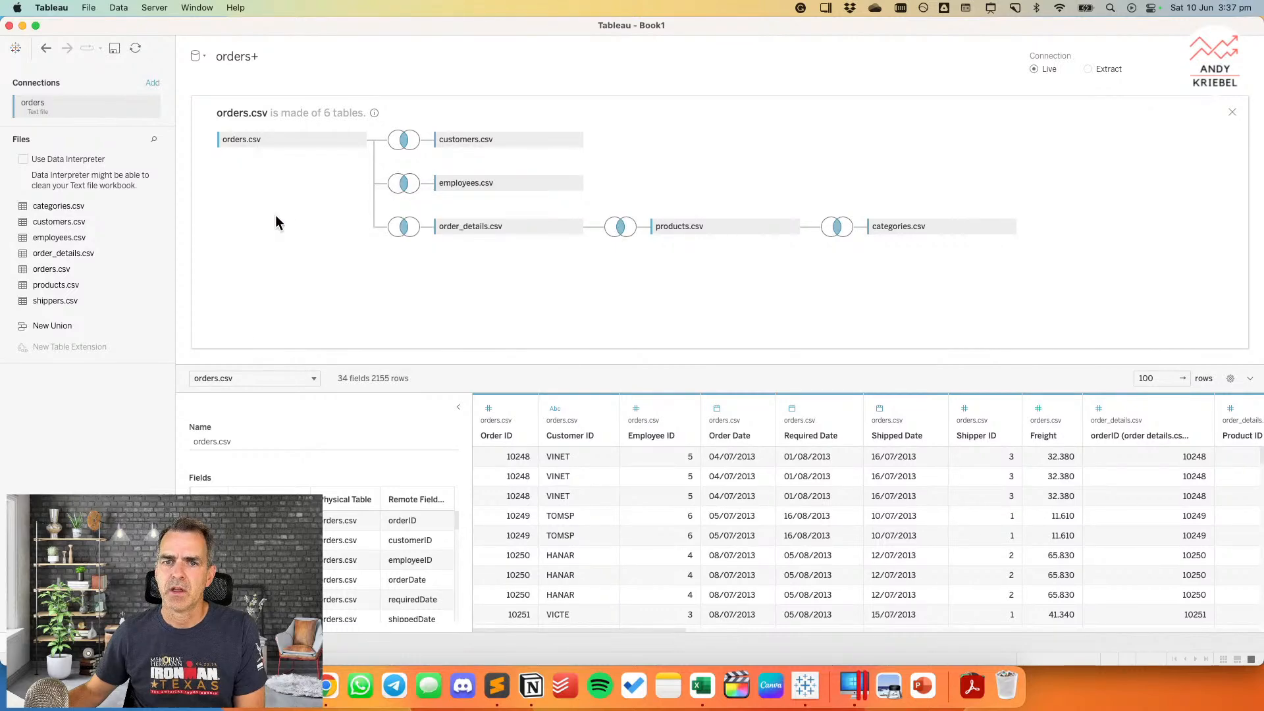
# Step: Check the orders table's shipperID in the Excel data dictionary and inner join shippers.csv to orders.csv on Shipper ID in Tableau
pyautogui.press('super+Tab')
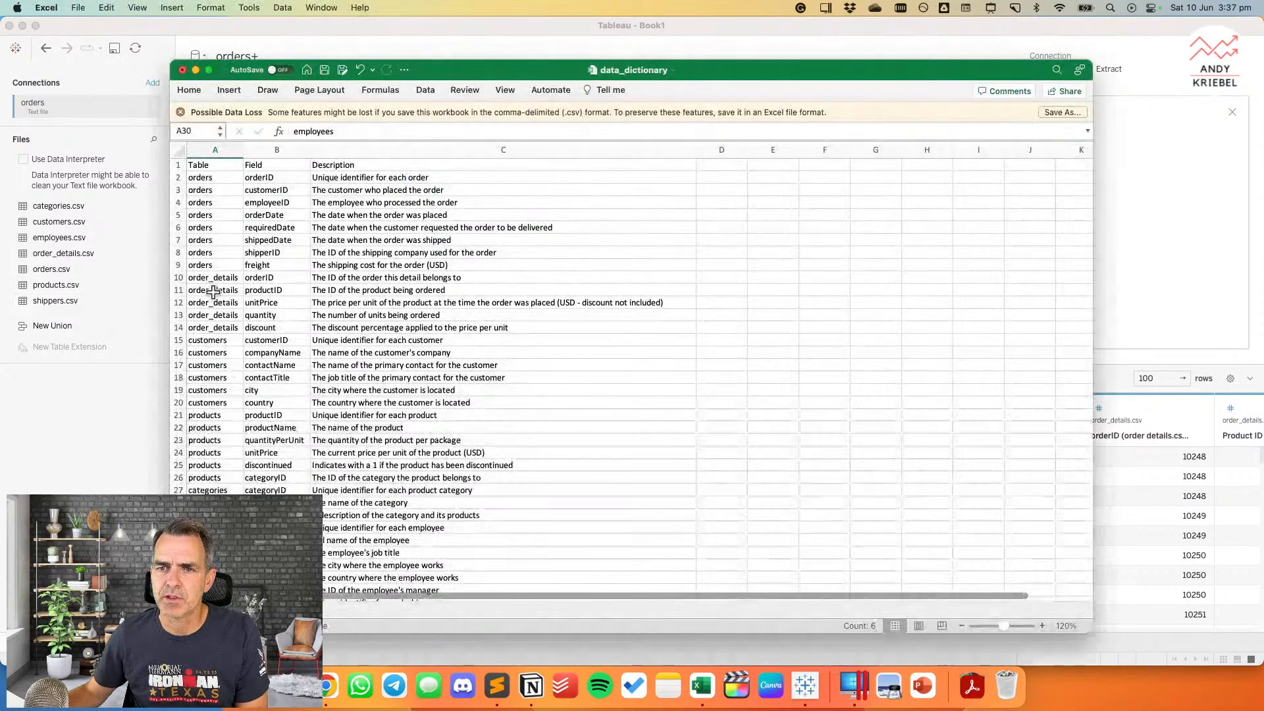
pyautogui.click(252, 254)
pyautogui.press('super+Tab')
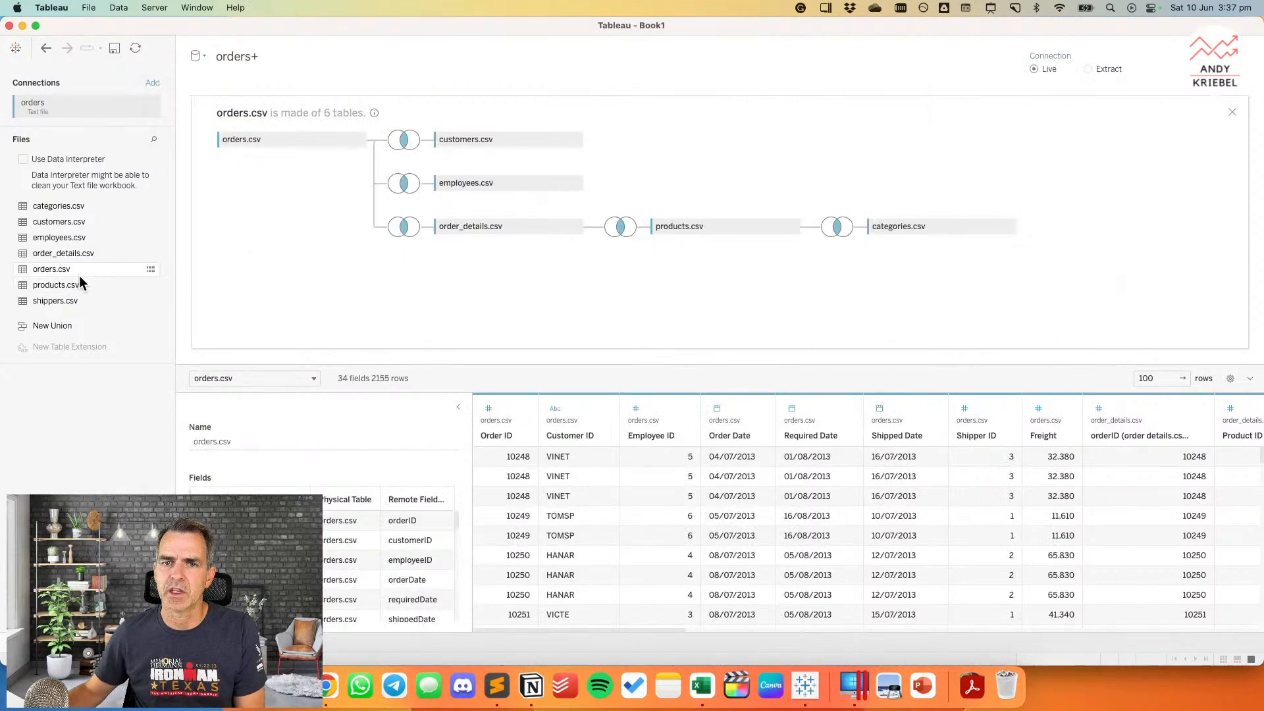
pyautogui.moveTo(55, 301); pyautogui.dragTo(418, 286)
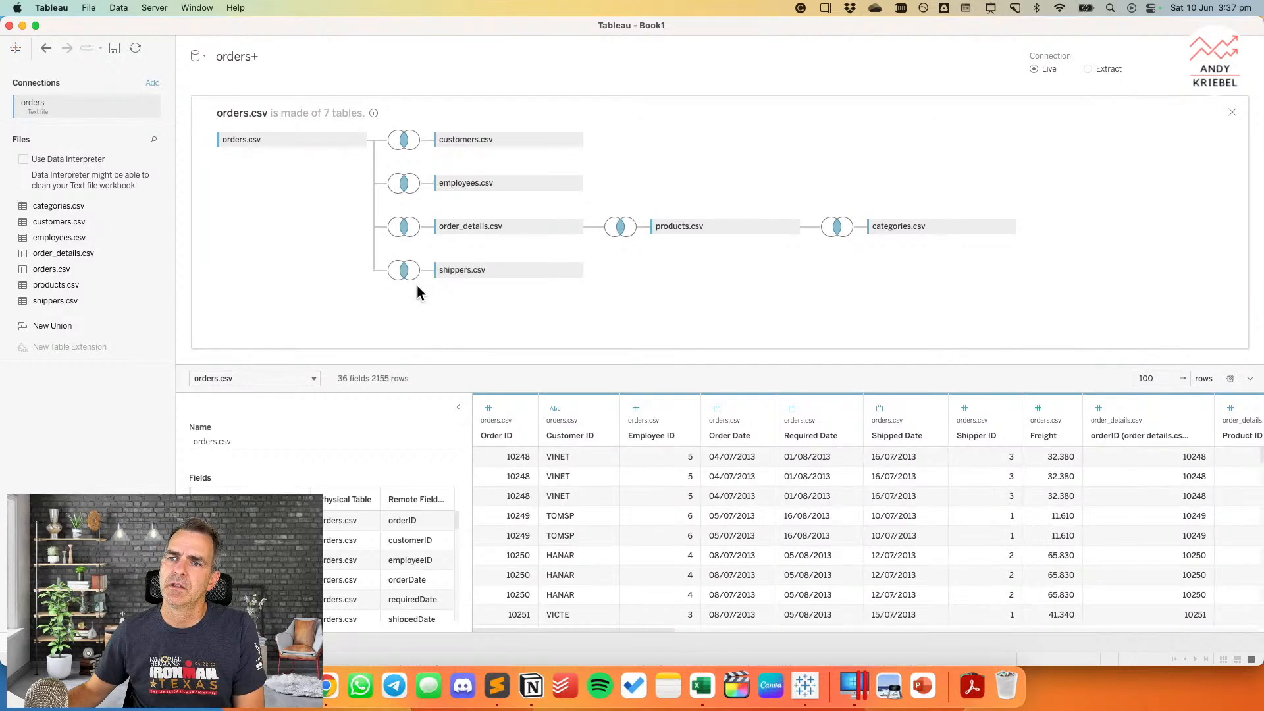
pyautogui.click(404, 270)
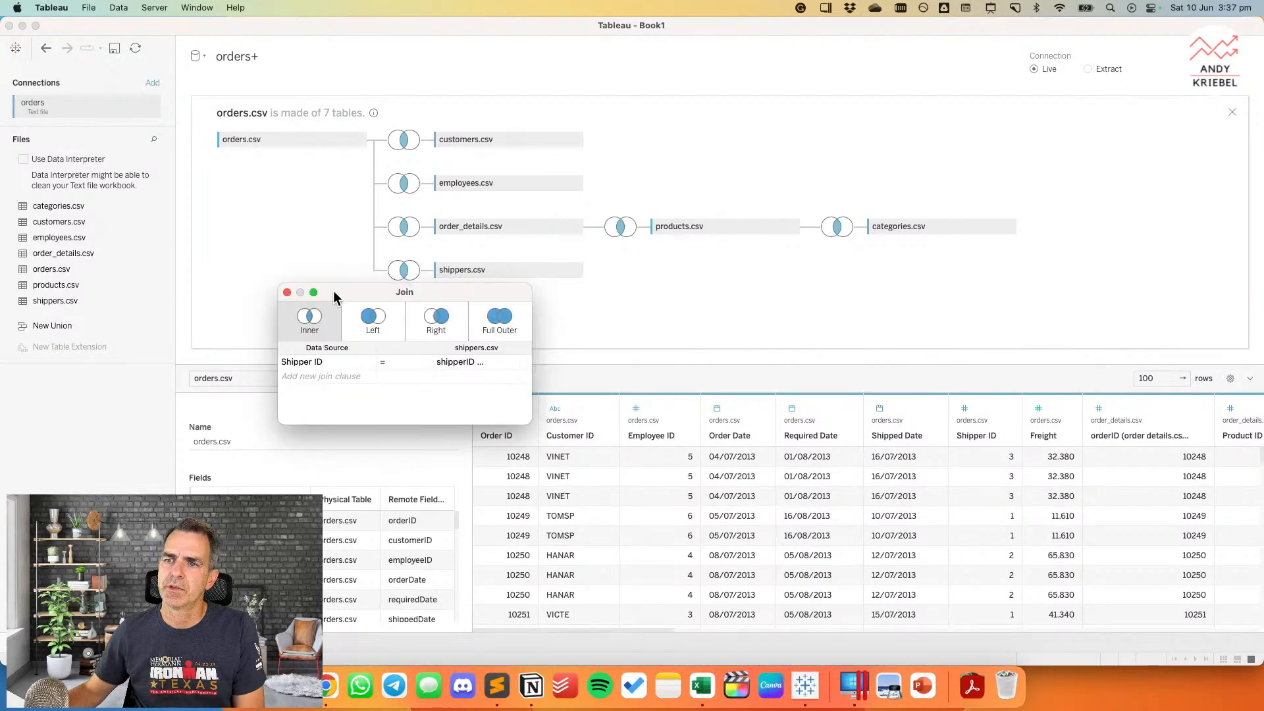
pyautogui.click(288, 290)
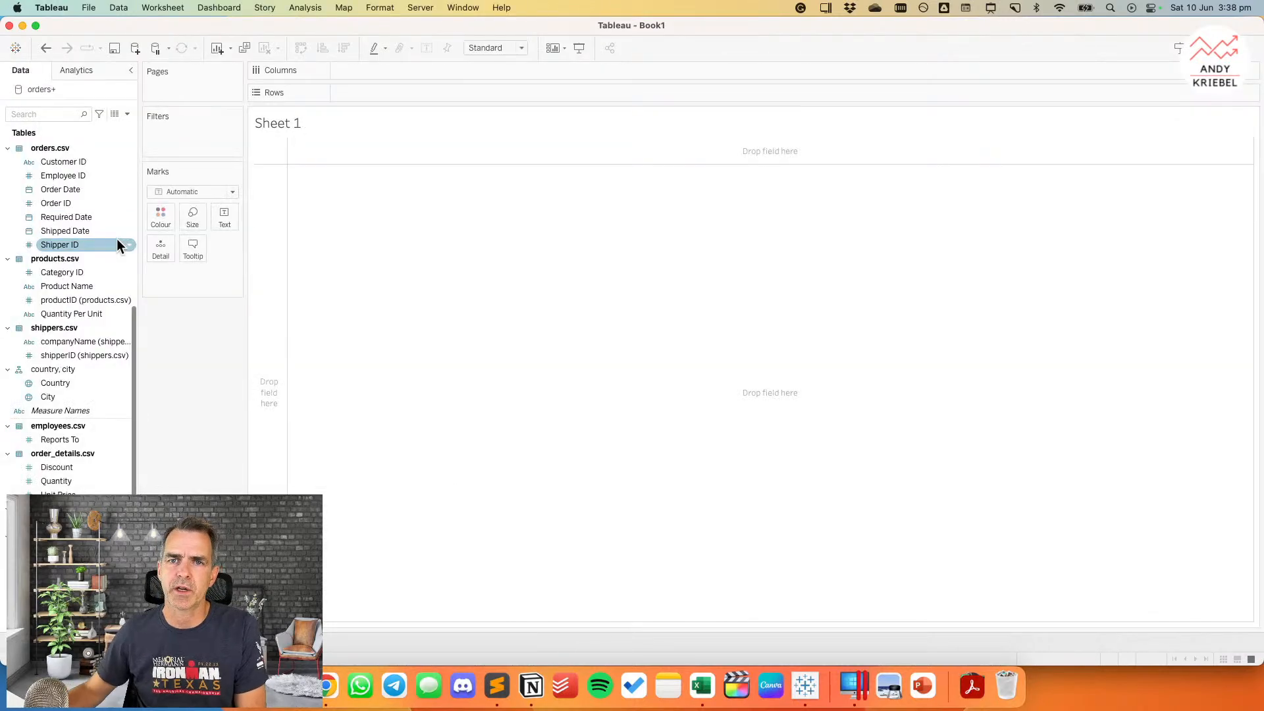
pyautogui.click(88, 164)
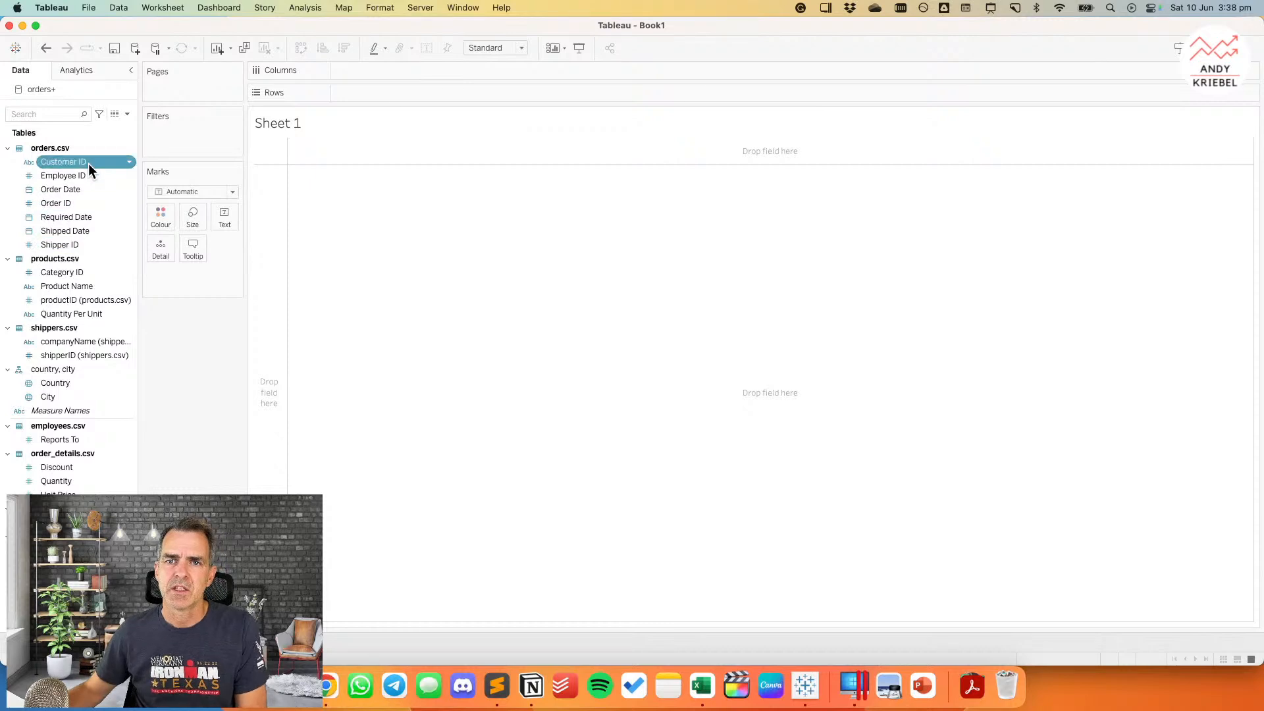
pyautogui.keyDown('super'); pyautogui.click(82, 175); pyautogui.keyUp('super')
pyautogui.keyDown('super'); pyautogui.click(77, 203); pyautogui.keyUp('super')
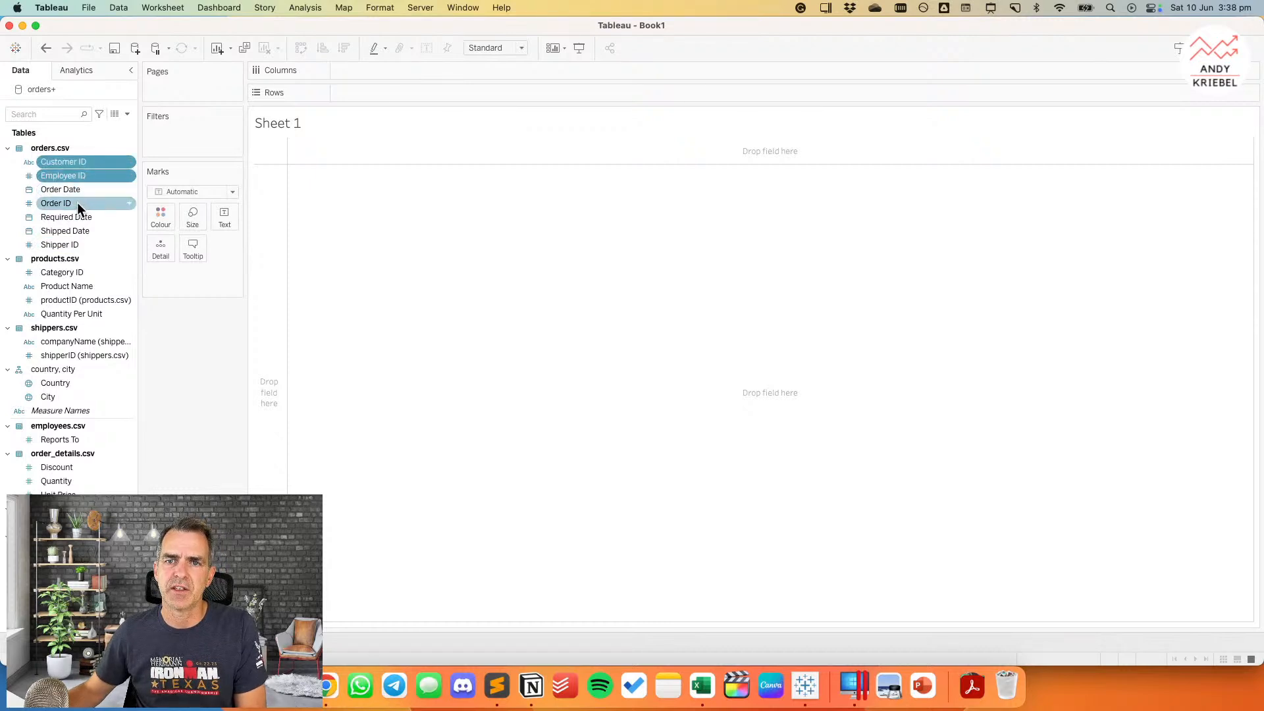
pyautogui.keyDown('super'); pyautogui.click(82, 244); pyautogui.keyUp('super')
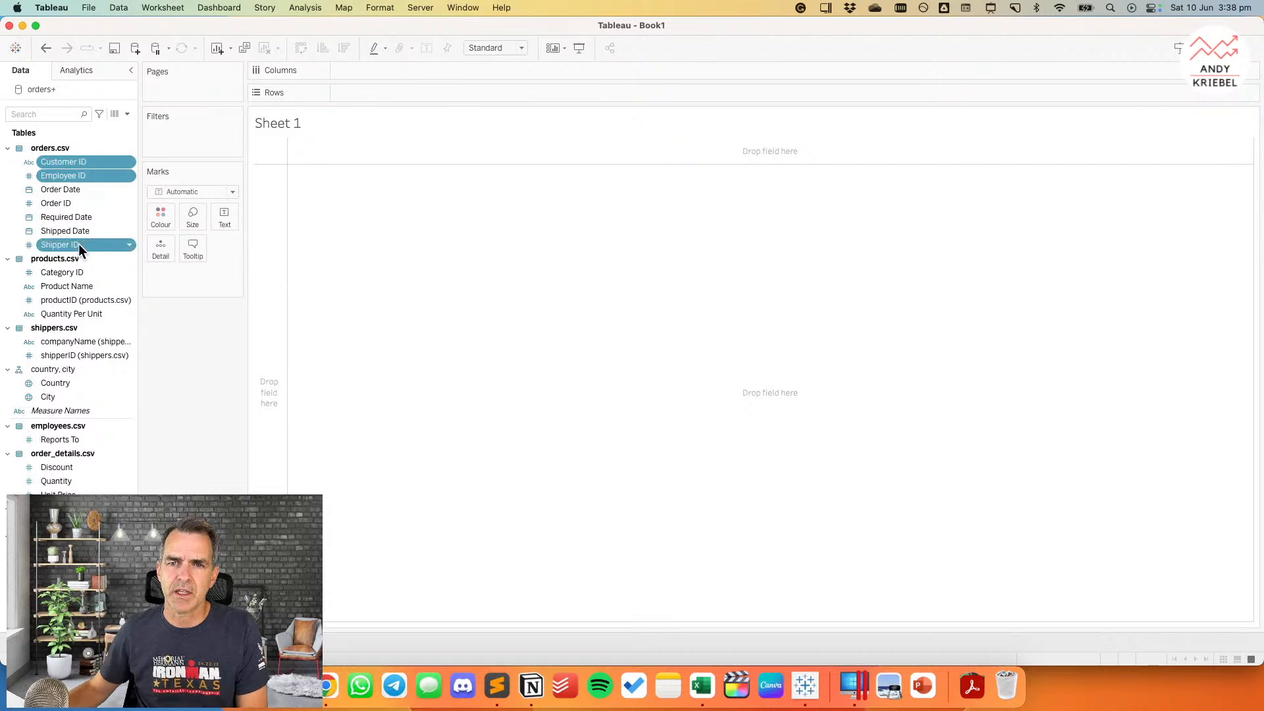
pyautogui.keyDown('super'); pyautogui.click(70, 272); pyautogui.keyUp('super')
pyautogui.keyDown('super'); pyautogui.click(72, 299); pyautogui.keyUp('super')
pyautogui.keyDown('super'); pyautogui.click(75, 355); pyautogui.keyUp('super')
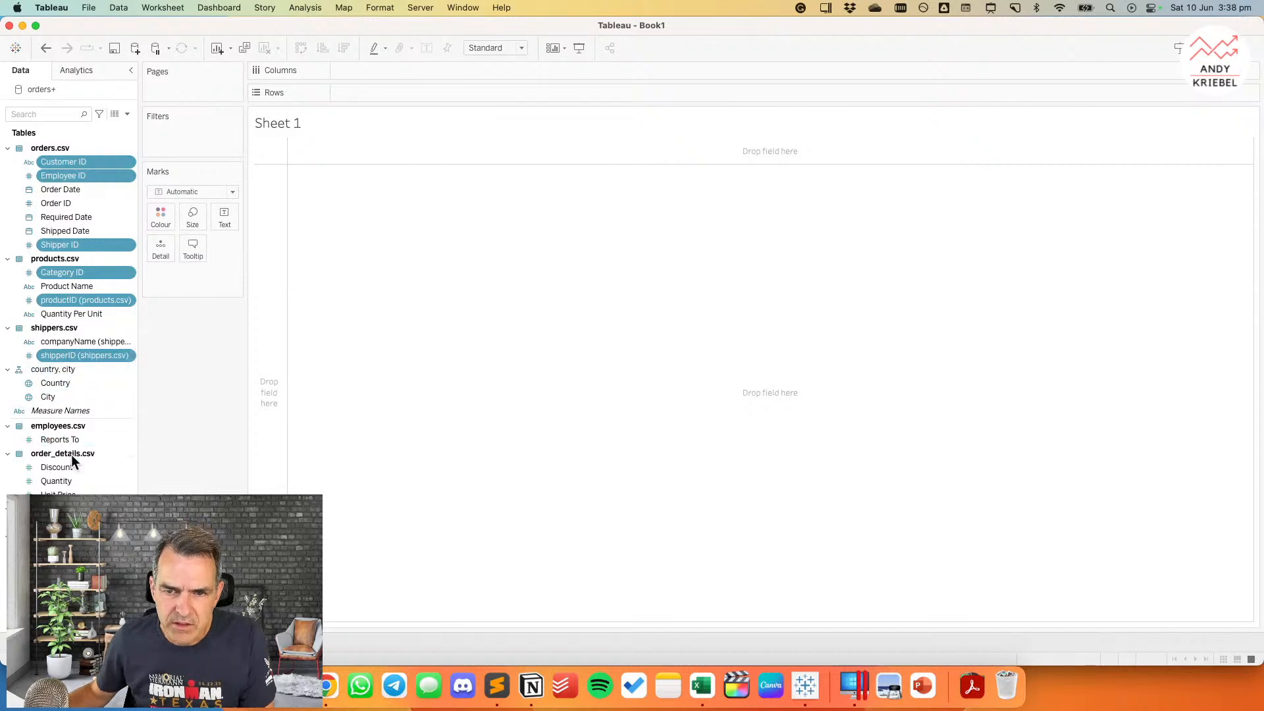
pyautogui.click(69, 300)
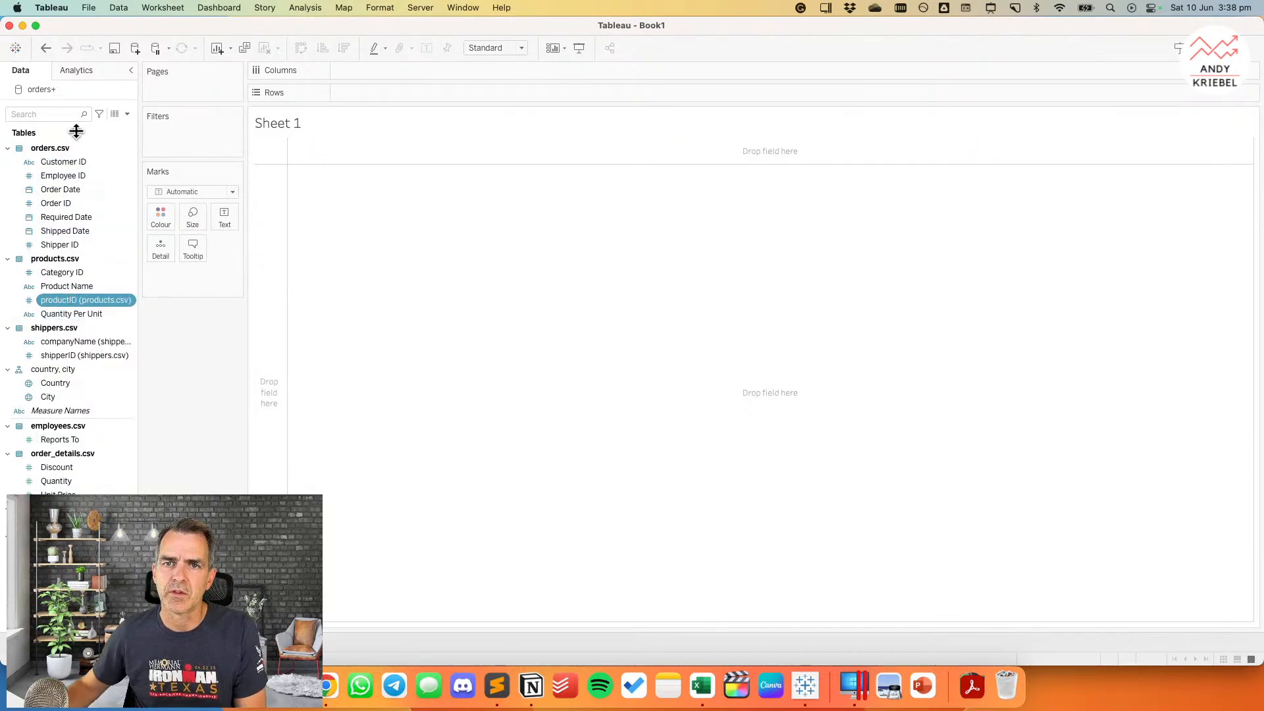
# Step: Hide the Customer ID, Employee ID, Shipper ID, Category ID, productID (products.csv) and shipperID (shippers.csv) fields
pyautogui.click(77, 161)
pyautogui.keyDown('super'); pyautogui.click(81, 176); pyautogui.keyUp('super')
pyautogui.keyDown('super'); pyautogui.click(72, 245); pyautogui.keyUp('super')
pyautogui.keyDown('super'); pyautogui.click(76, 272); pyautogui.keyUp('super')
pyautogui.keyDown('super'); pyautogui.click(76, 300); pyautogui.keyUp('super')
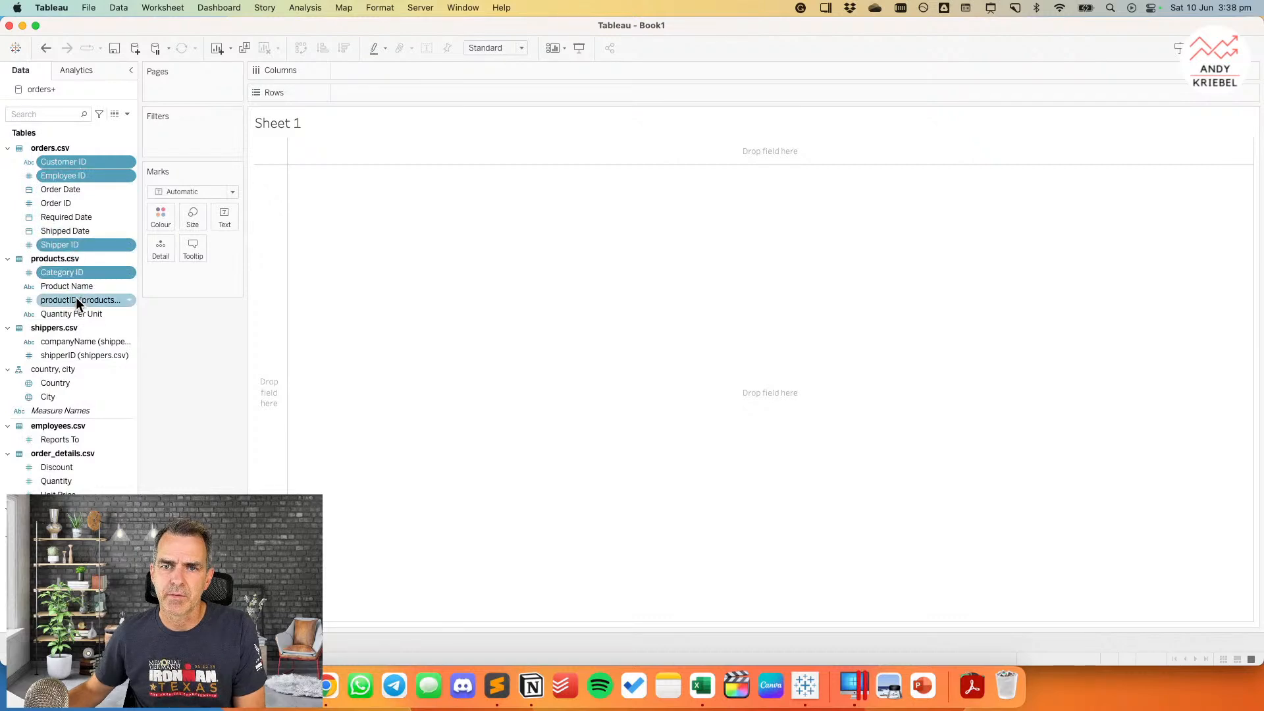
pyautogui.keyDown('super'); pyautogui.click(73, 355); pyautogui.keyUp('super')
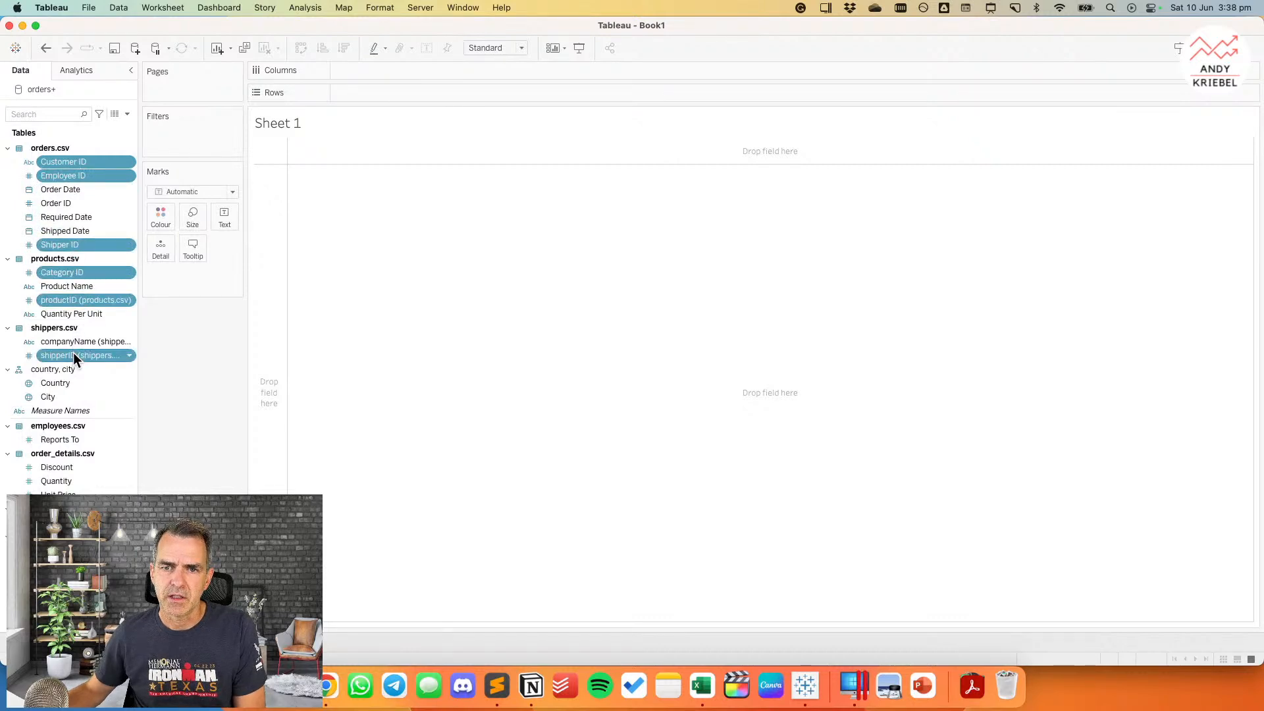
pyautogui.rightClick(73, 353)
pyautogui.click(92, 382)
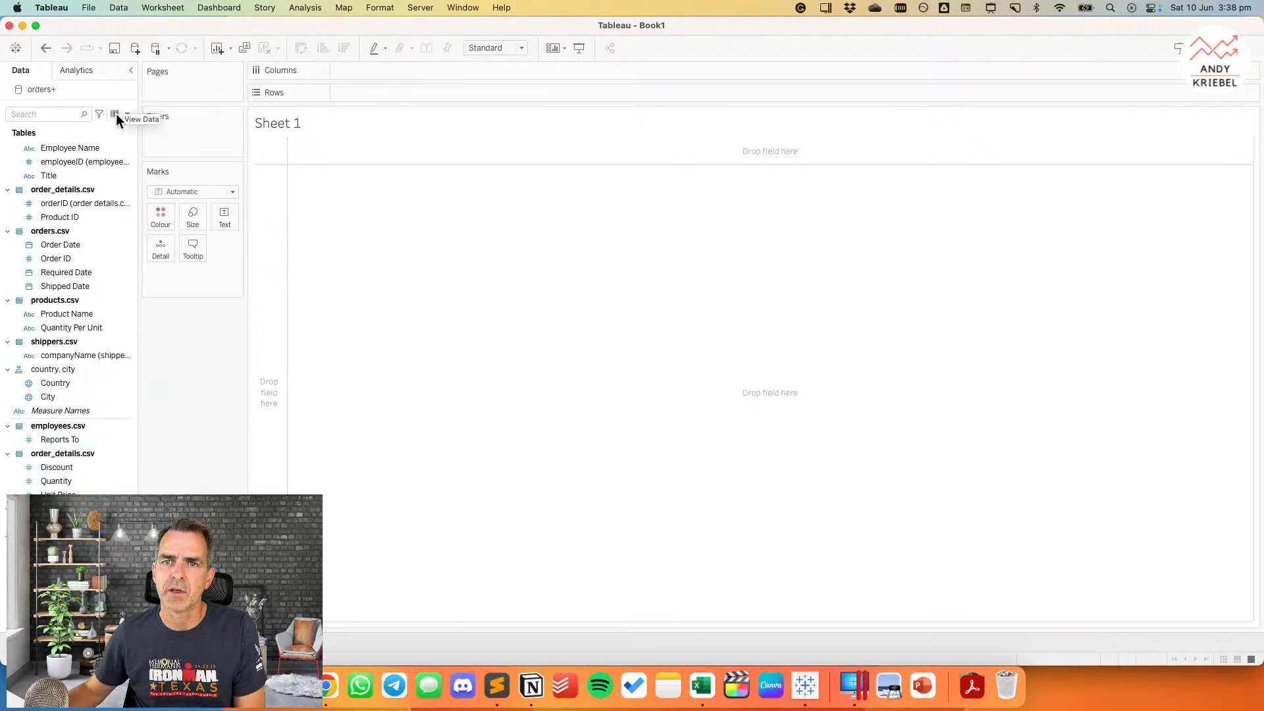
# Step: In Finder, browse My Drive to the Northwind+Traders folder in Datasources and open employees.csv in Excel
pyautogui.click(257, 686)
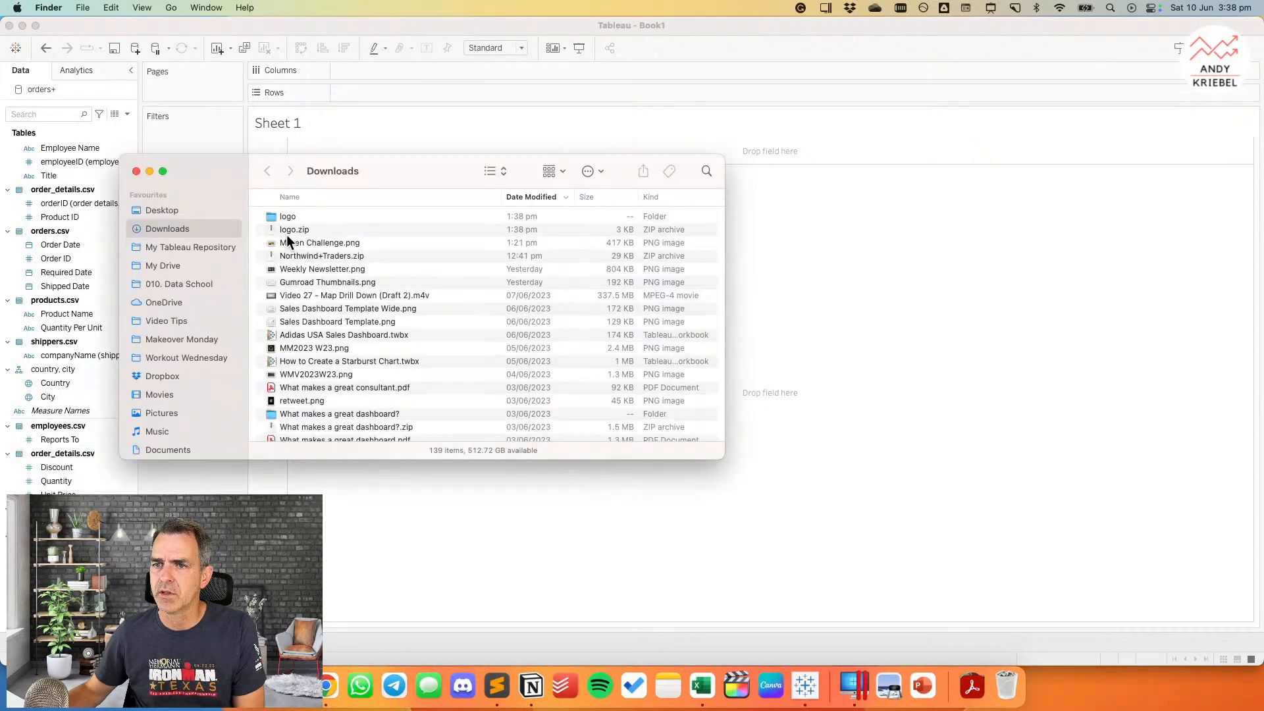
pyautogui.click(164, 267)
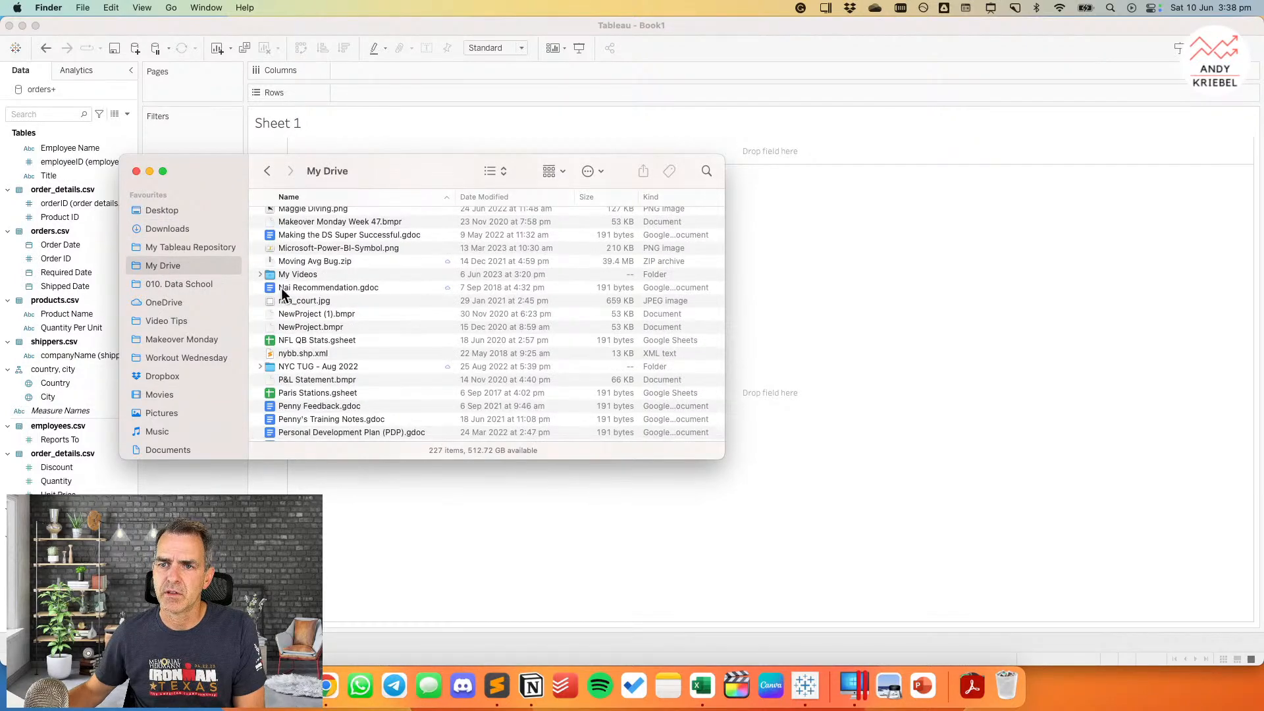
pyautogui.scroll(15, 277, 290)
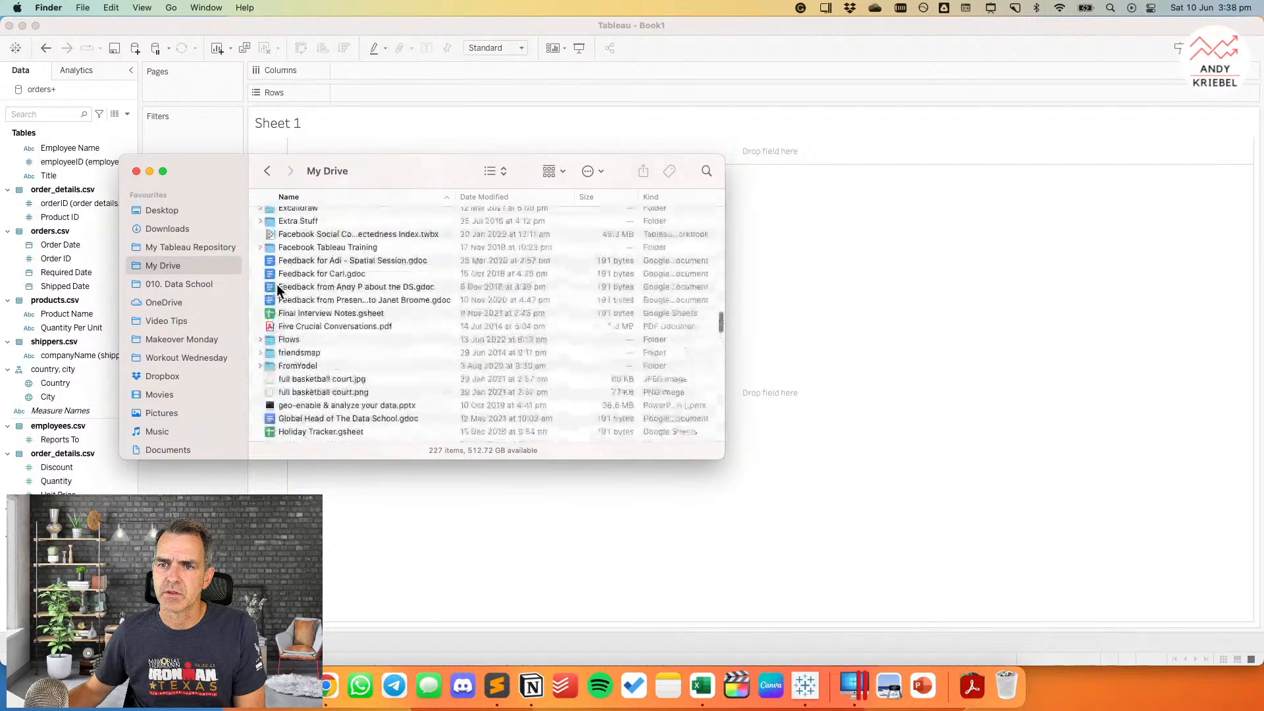
pyautogui.scroll(10, 277, 290)
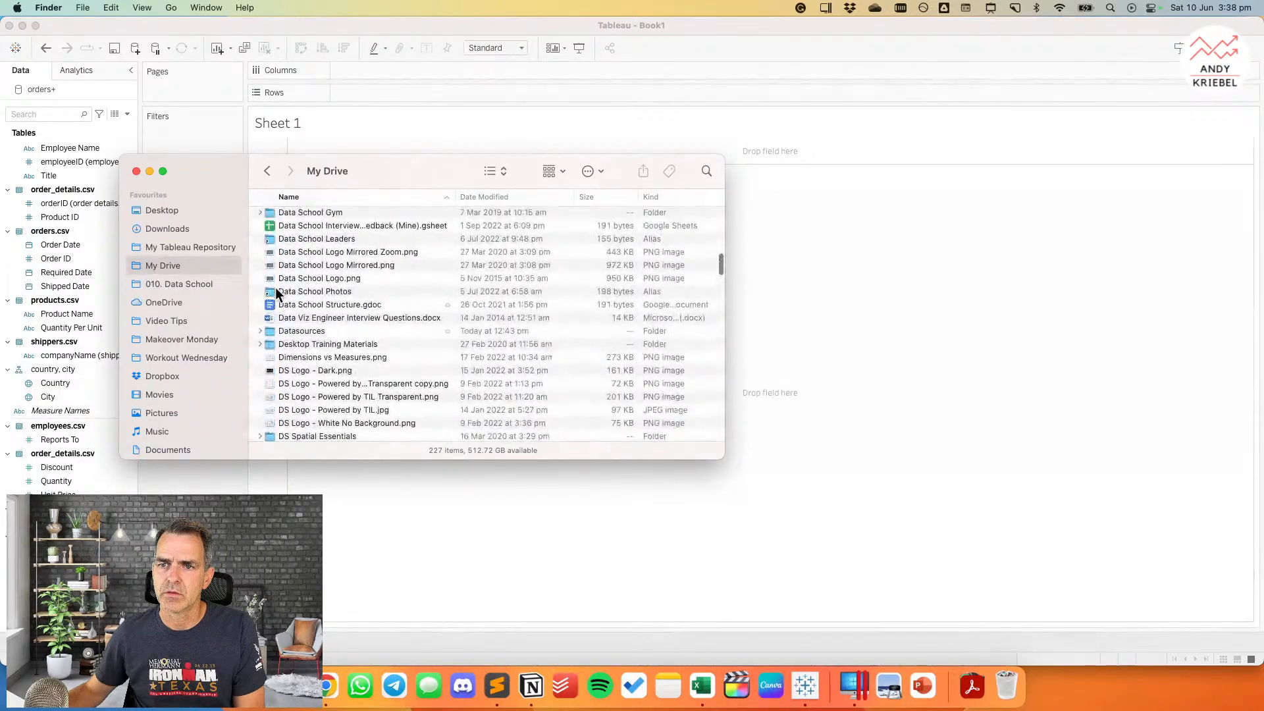
pyautogui.doubleClick(269, 333)
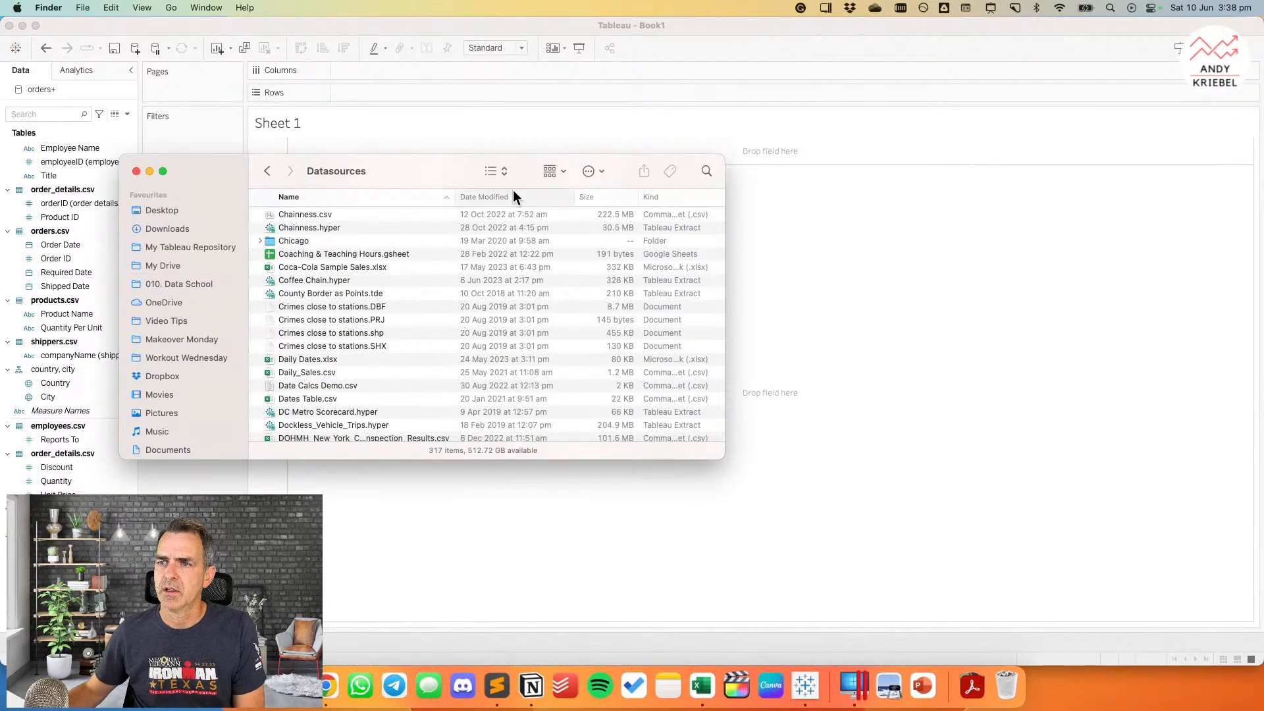
pyautogui.scroll(10, 318, 223)
pyautogui.click(293, 217)
pyautogui.doubleClick(293, 217)
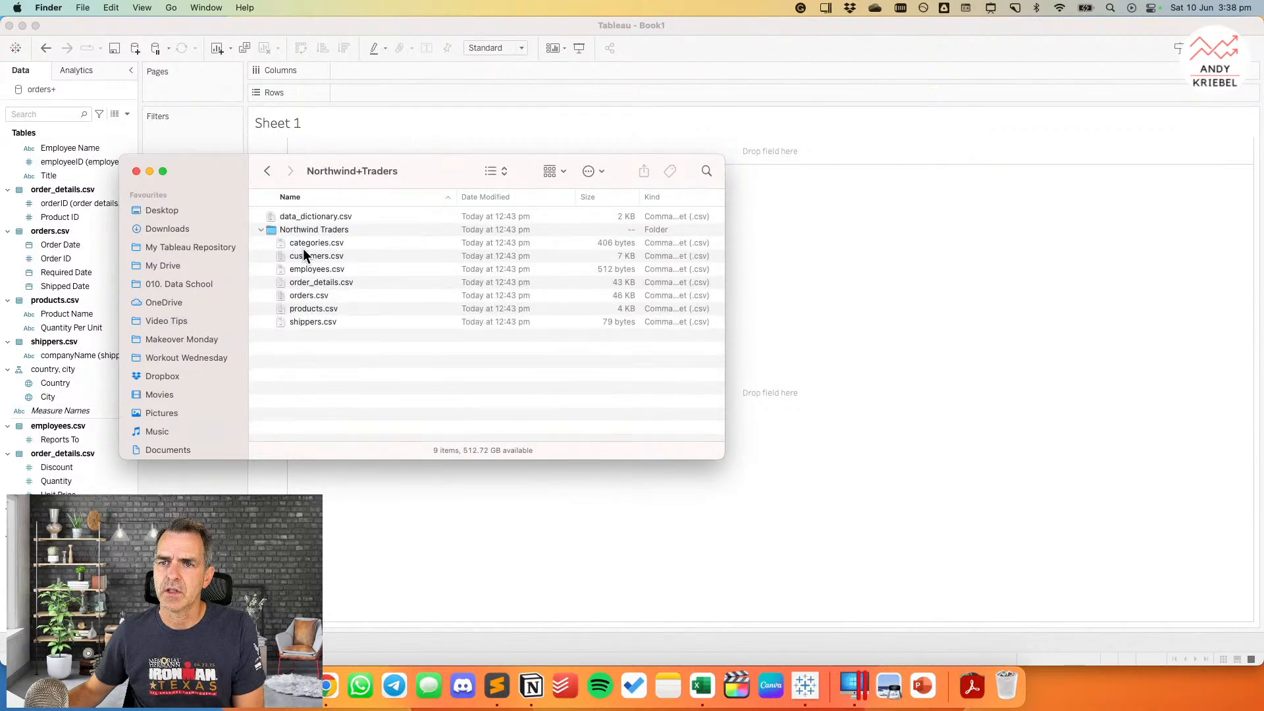
pyautogui.doubleClick(306, 270)
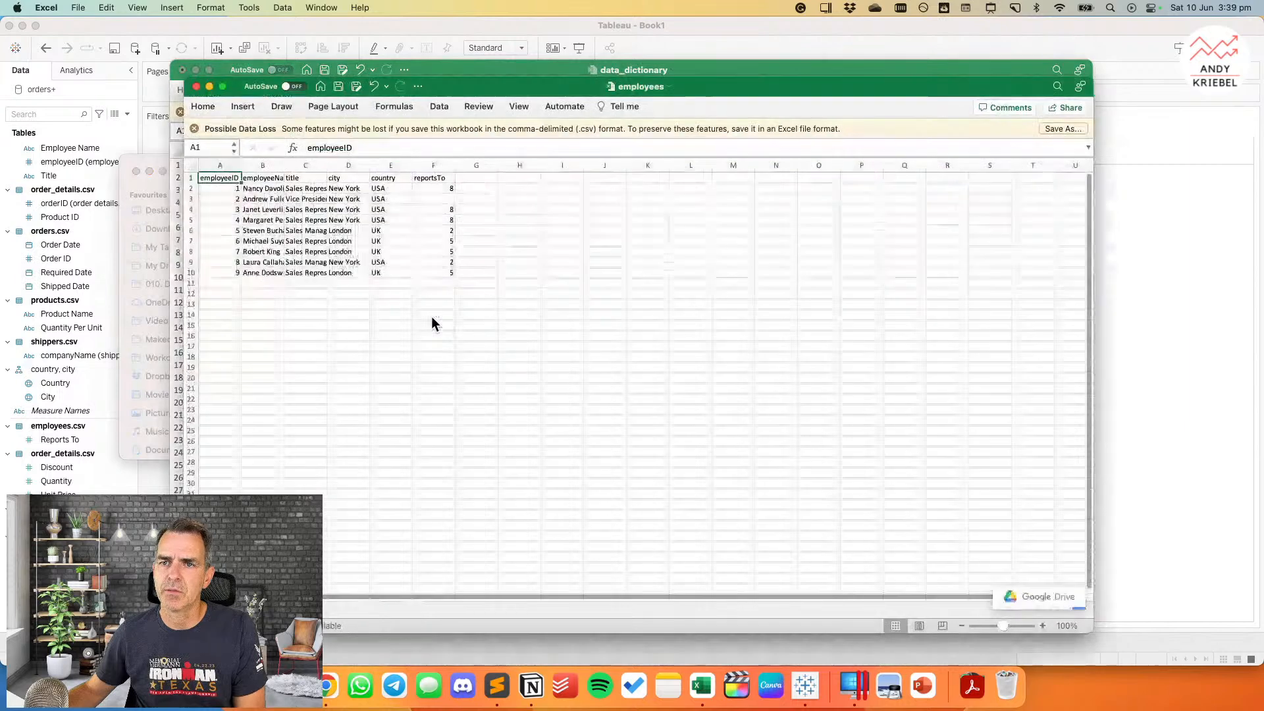
# Step: Widen the employeeName and title columns and trace the first employee's reportsTo value to the matching manager's row
pyautogui.moveTo(283, 166); pyautogui.dragTo(304, 165)
pyautogui.click(453, 187)
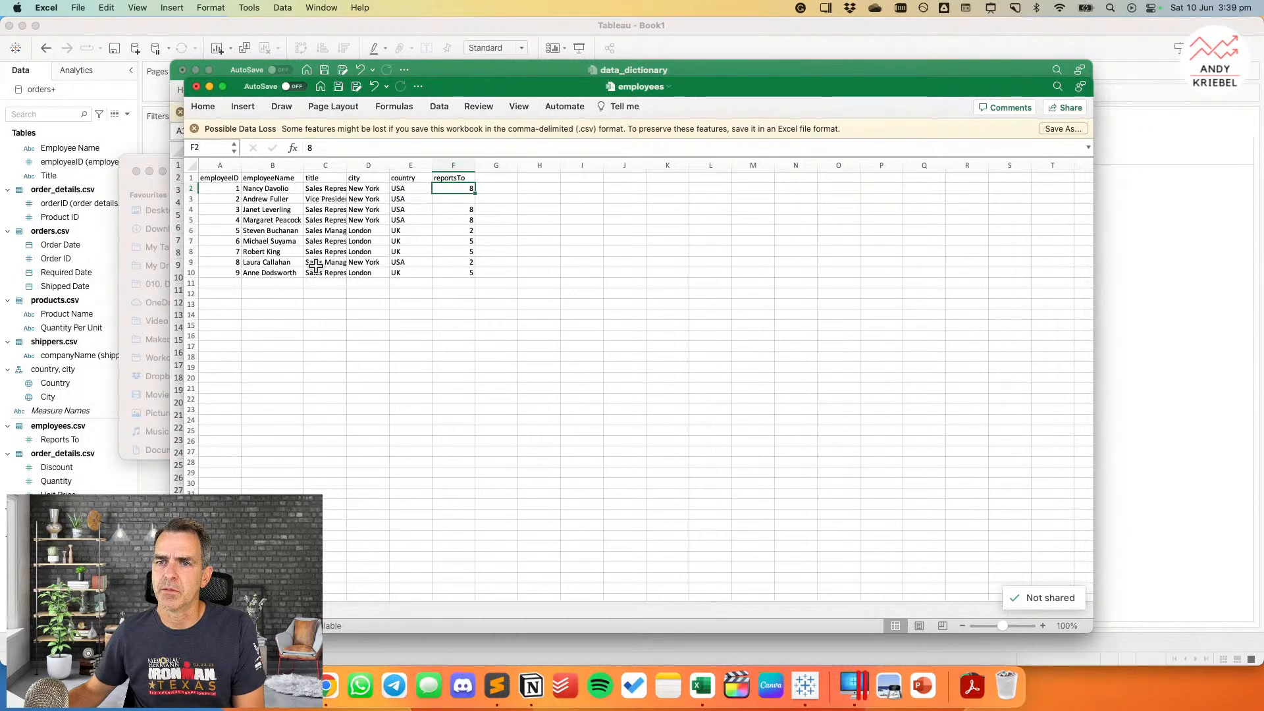
pyautogui.moveTo(347, 167); pyautogui.dragTo(377, 167)
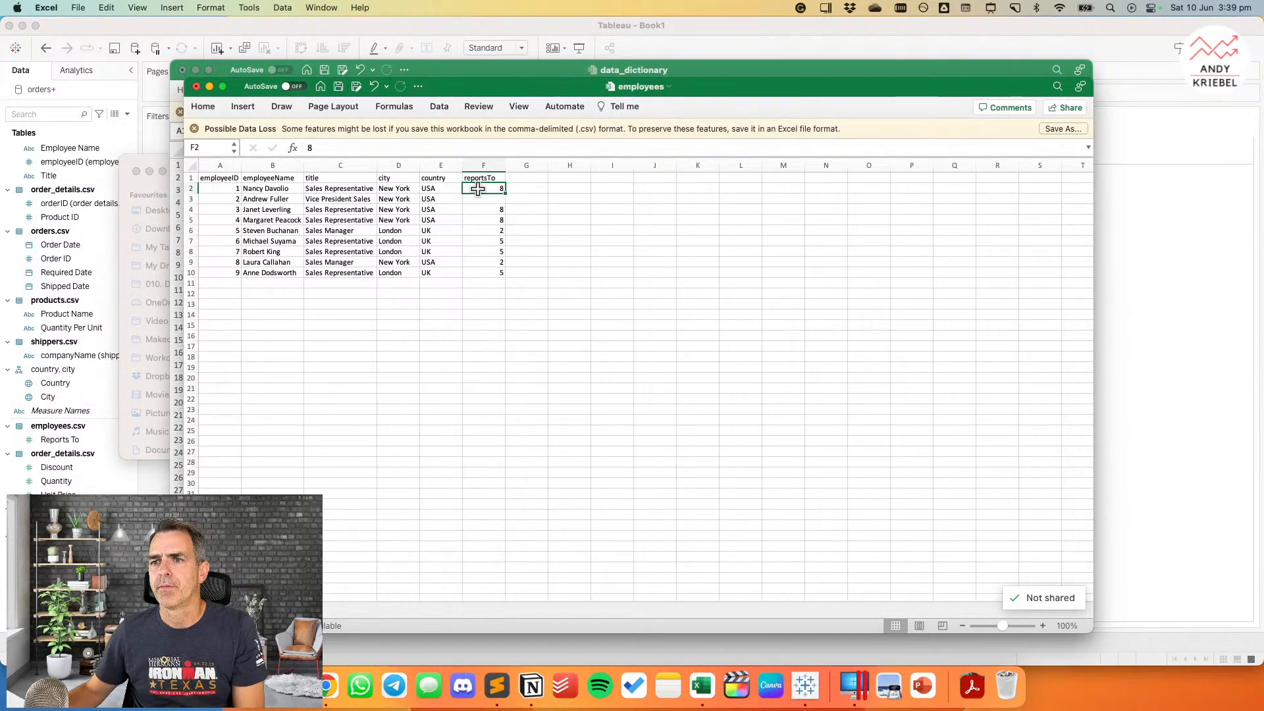
pyautogui.moveTo(222, 190); pyautogui.dragTo(486, 195)
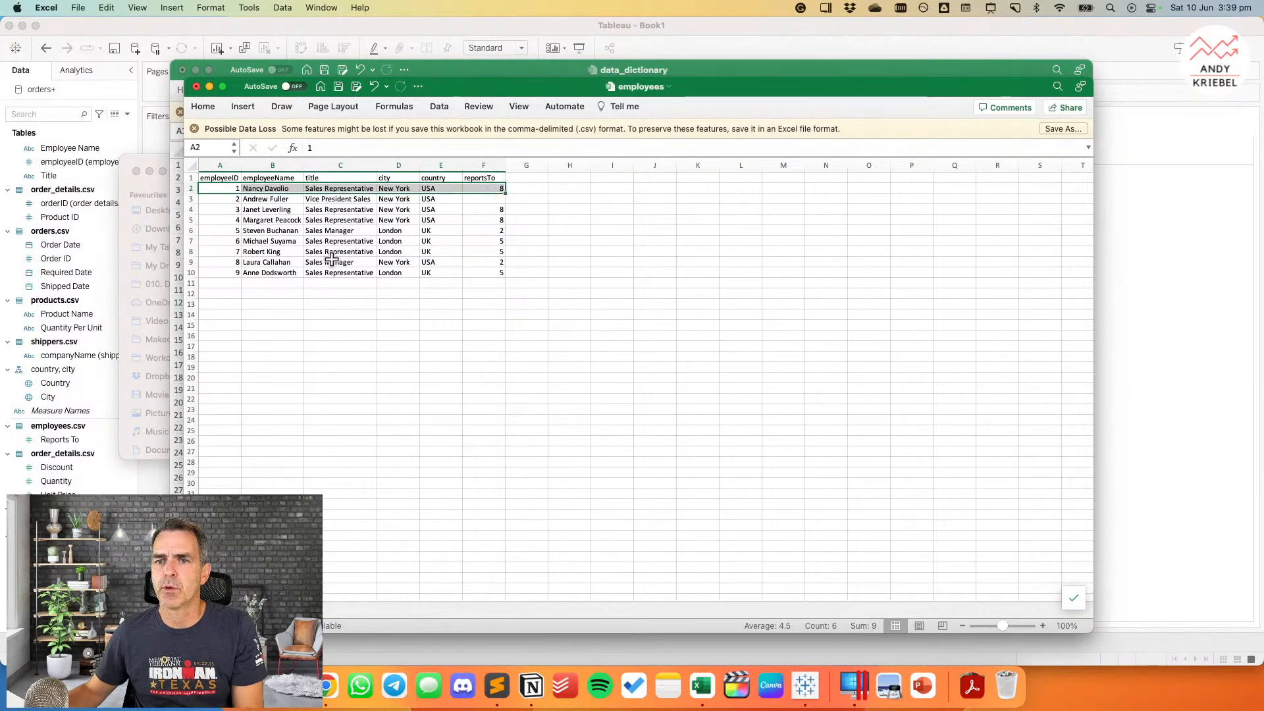
pyautogui.moveTo(222, 262); pyautogui.dragTo(474, 261)
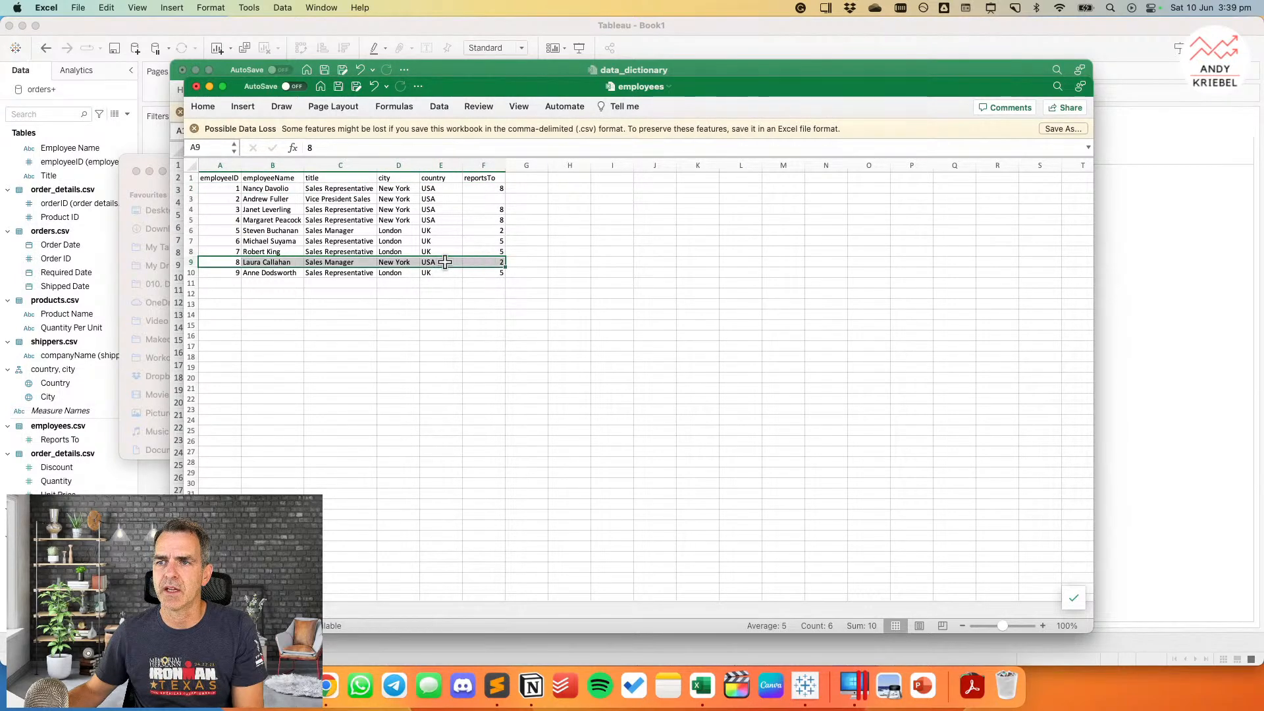
# Step: Switch to Tableau, edit the orders+ data source and add a second copy of employees.csv to the joined tables
pyautogui.press('super+Tab')
pyautogui.press('super+Tab')
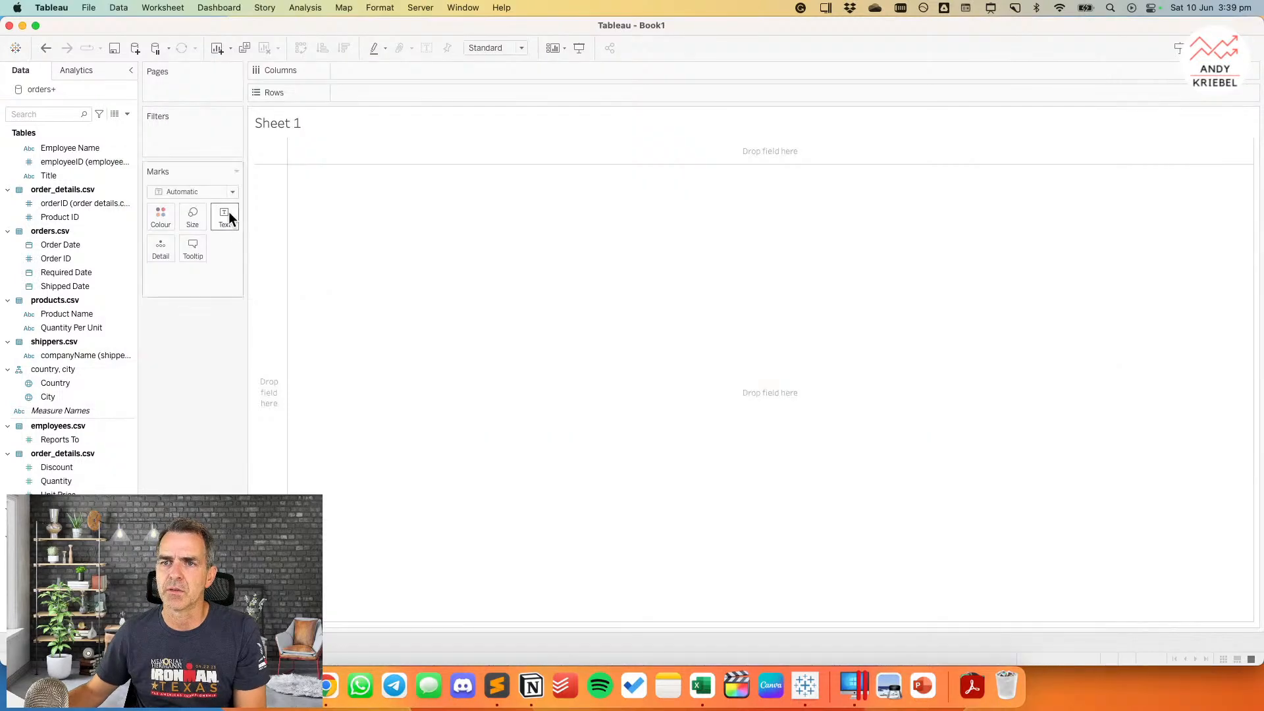
pyautogui.rightClick(44, 92)
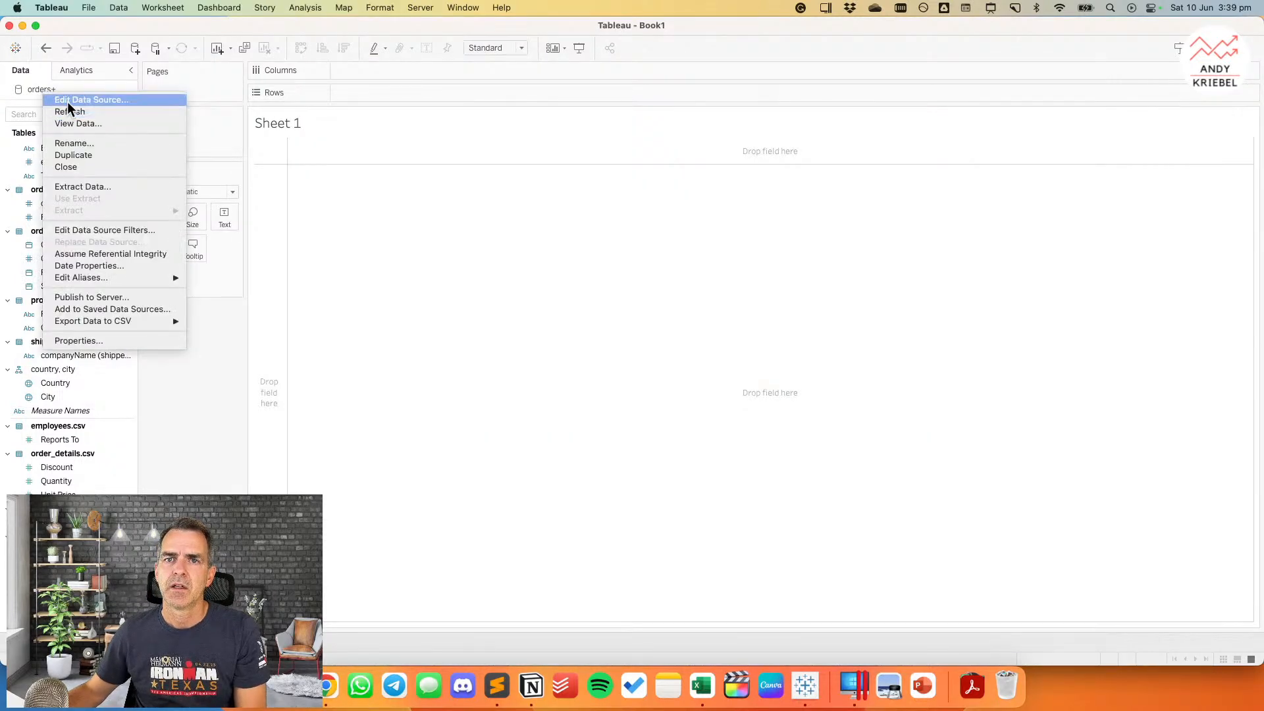
pyautogui.click(188, 174)
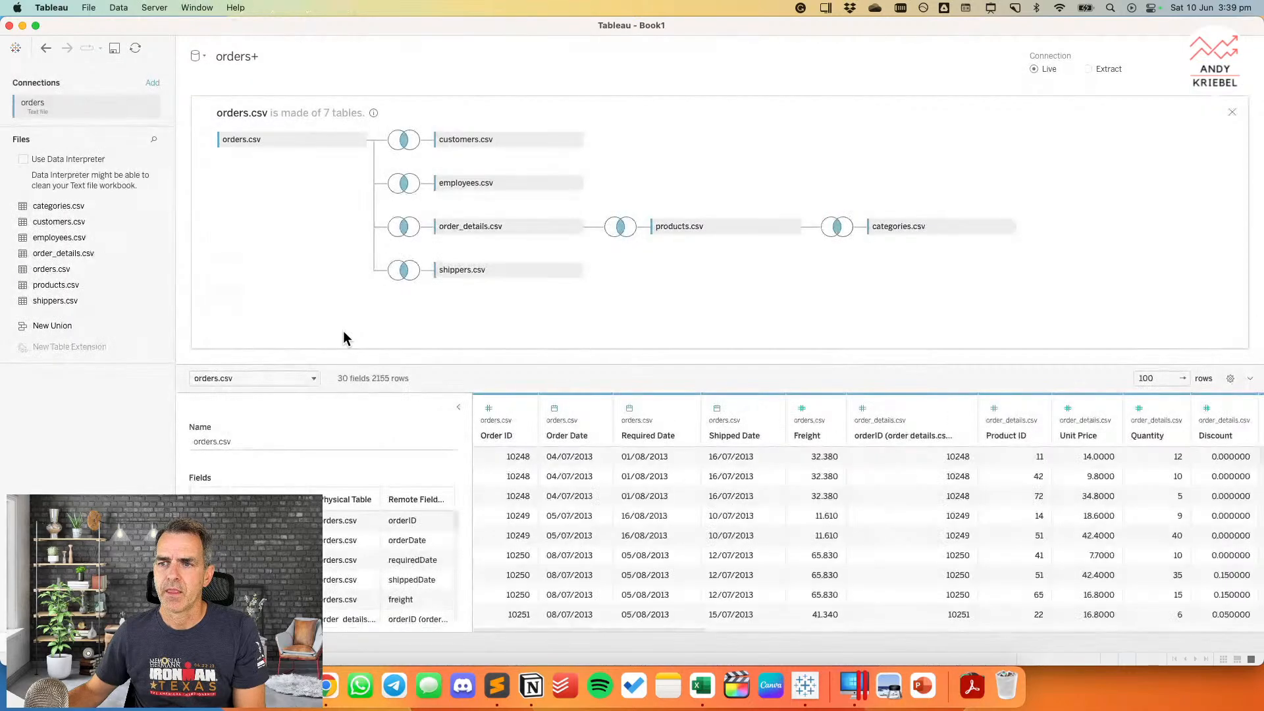
pyautogui.moveTo(73, 232); pyautogui.dragTo(649, 178)
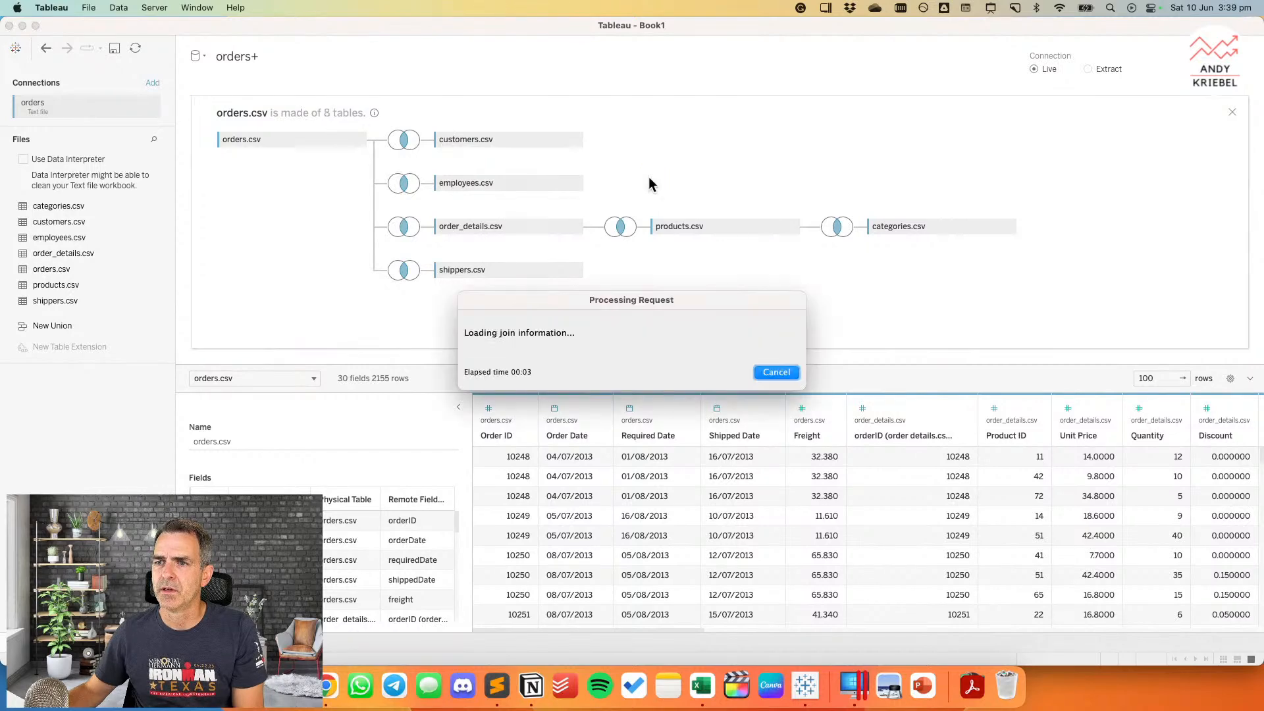
# Step: Set the join clause of the second employees table to Reports To = employeeID (employees.csv1)
pyautogui.click(621, 139)
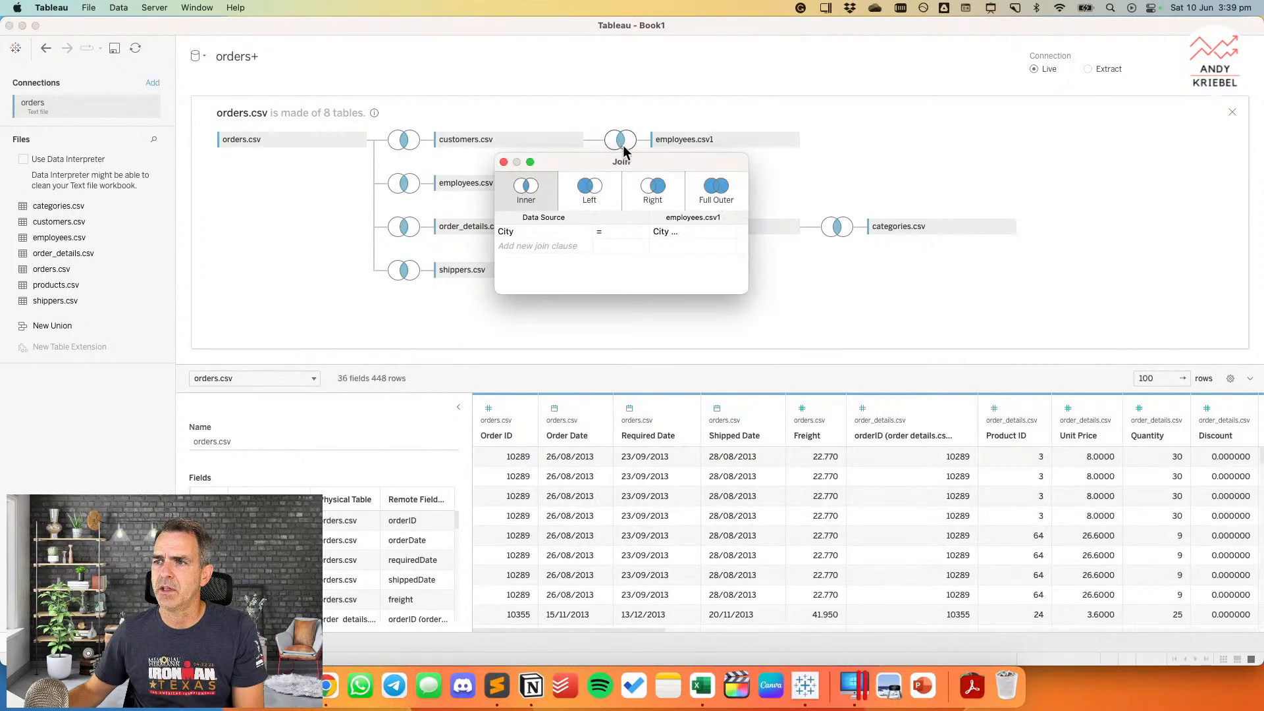
pyautogui.click(546, 232)
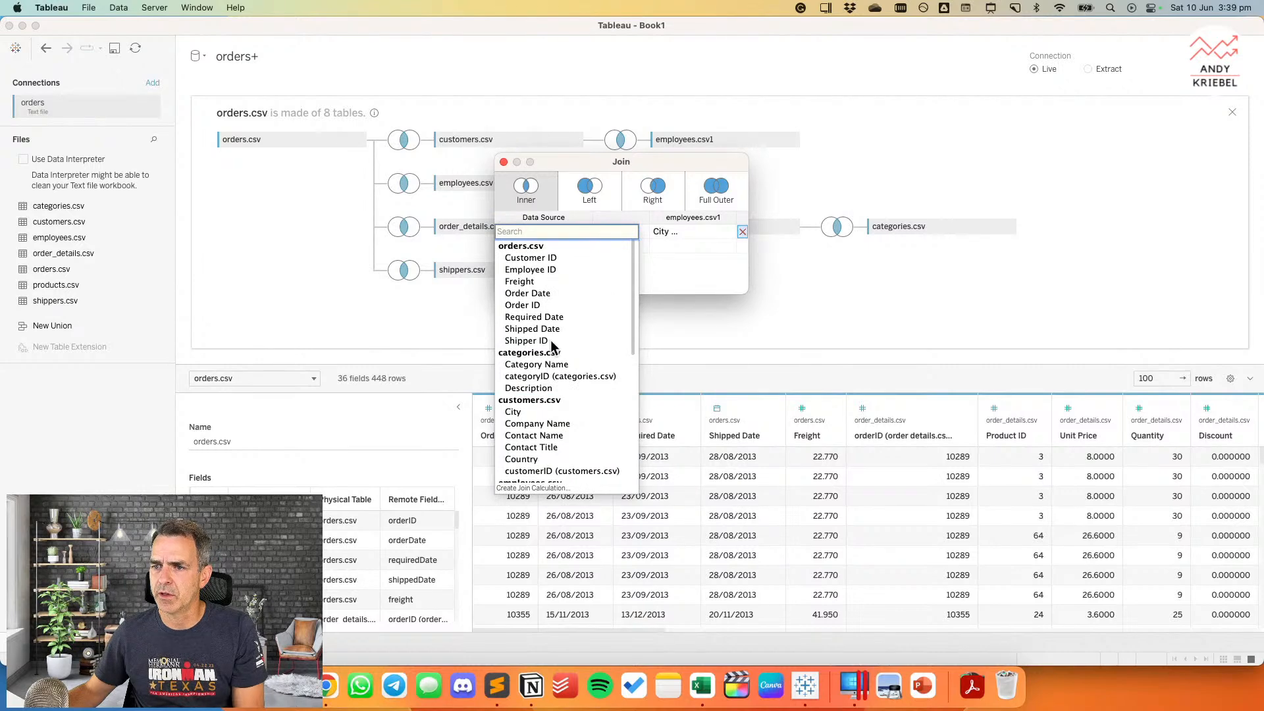
pyautogui.scroll(-10, 563, 378)
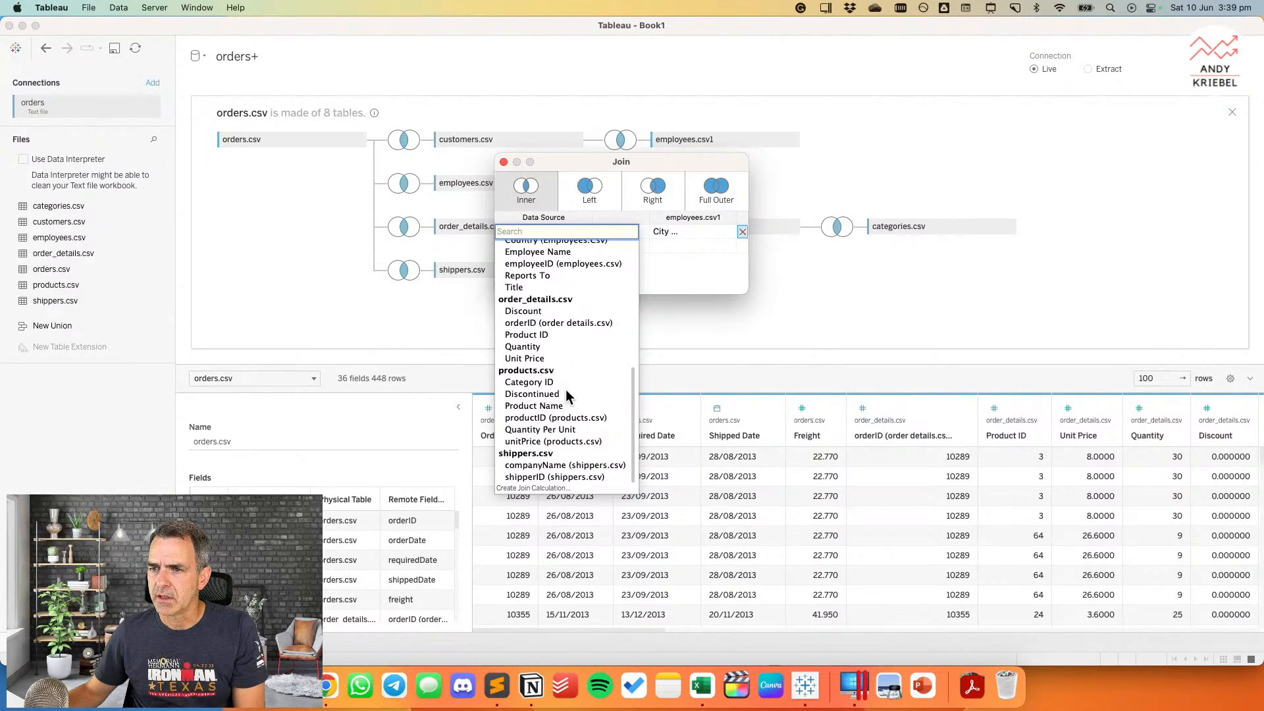
pyautogui.scroll(3, 569, 393)
pyautogui.scroll(3, 568, 389)
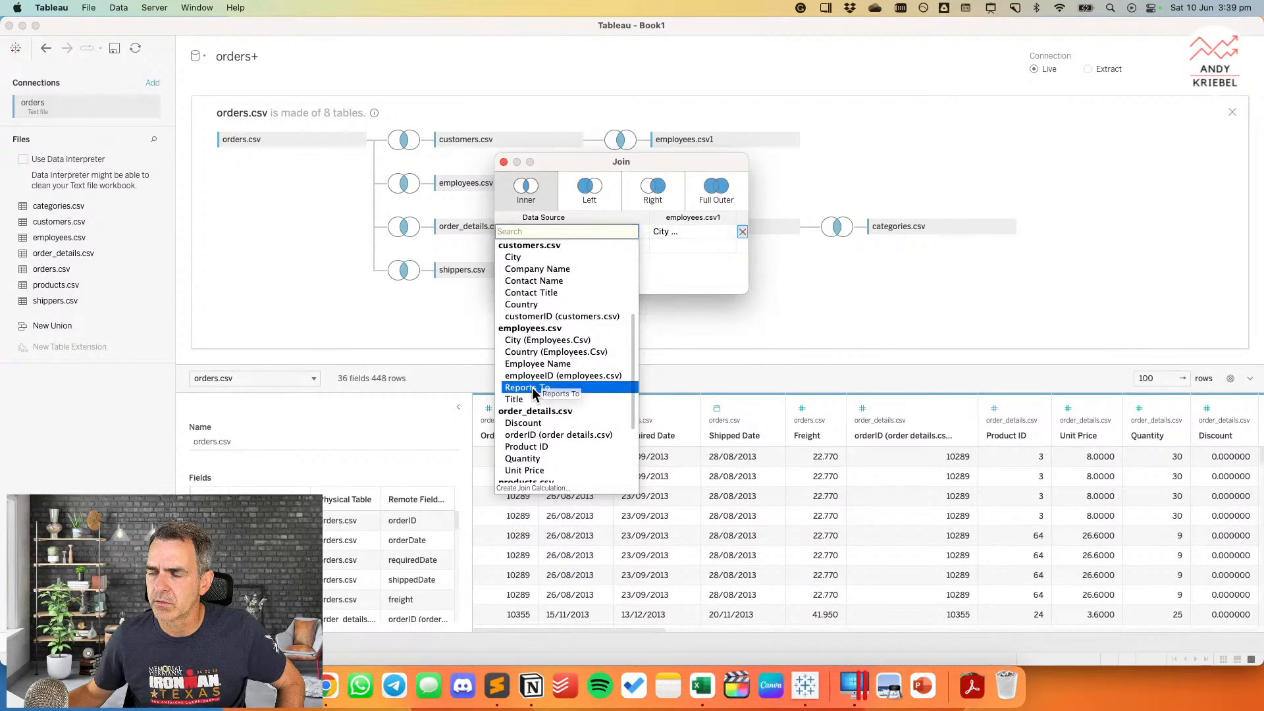
pyautogui.click(574, 257)
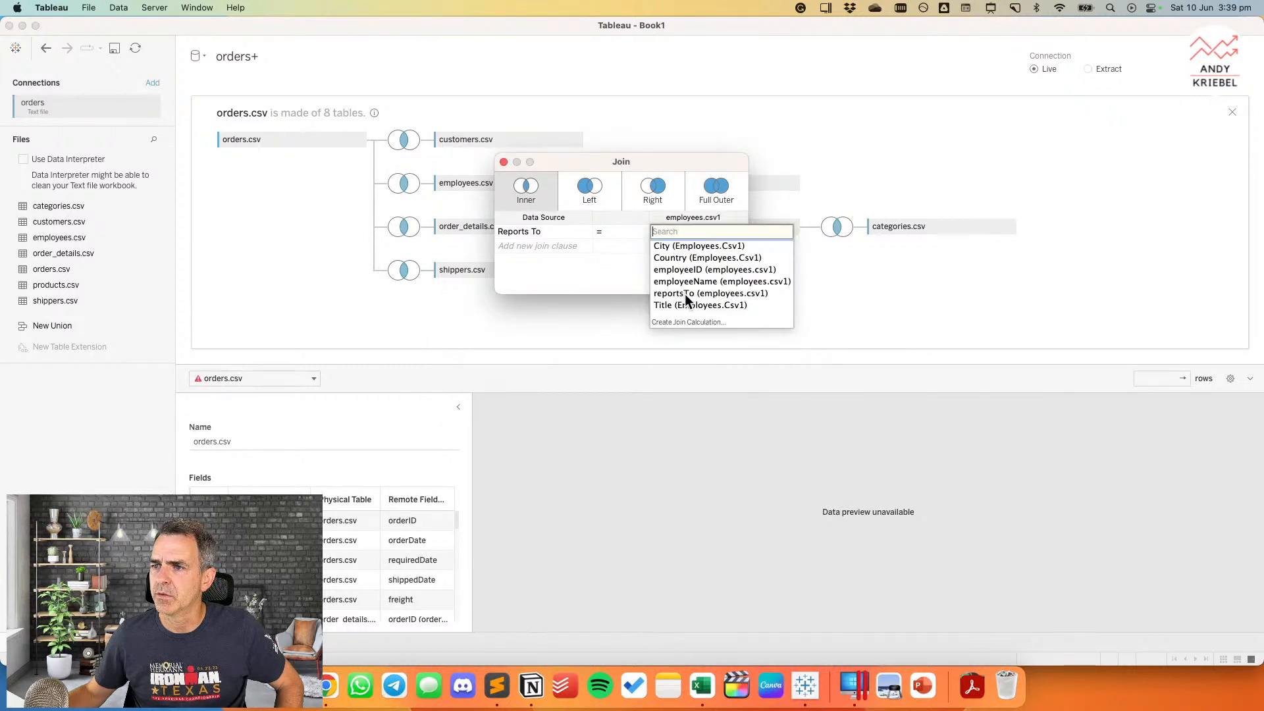
pyautogui.click(680, 267)
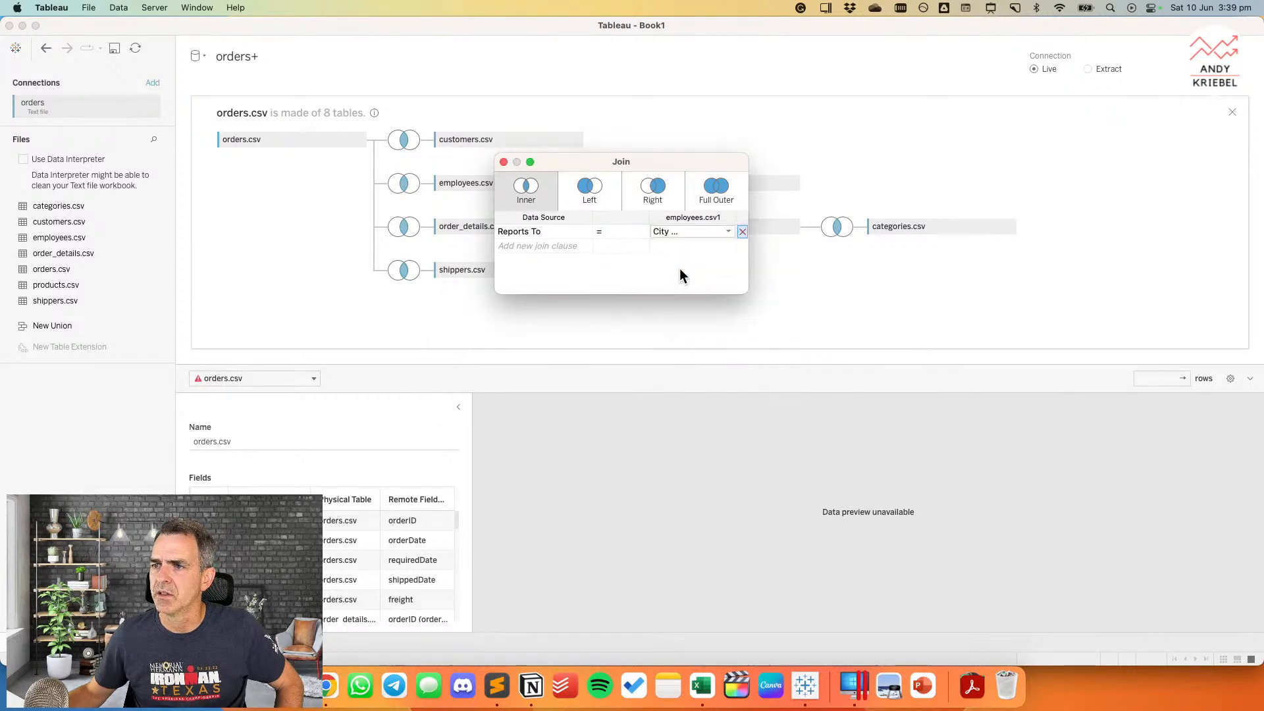
pyautogui.click(503, 162)
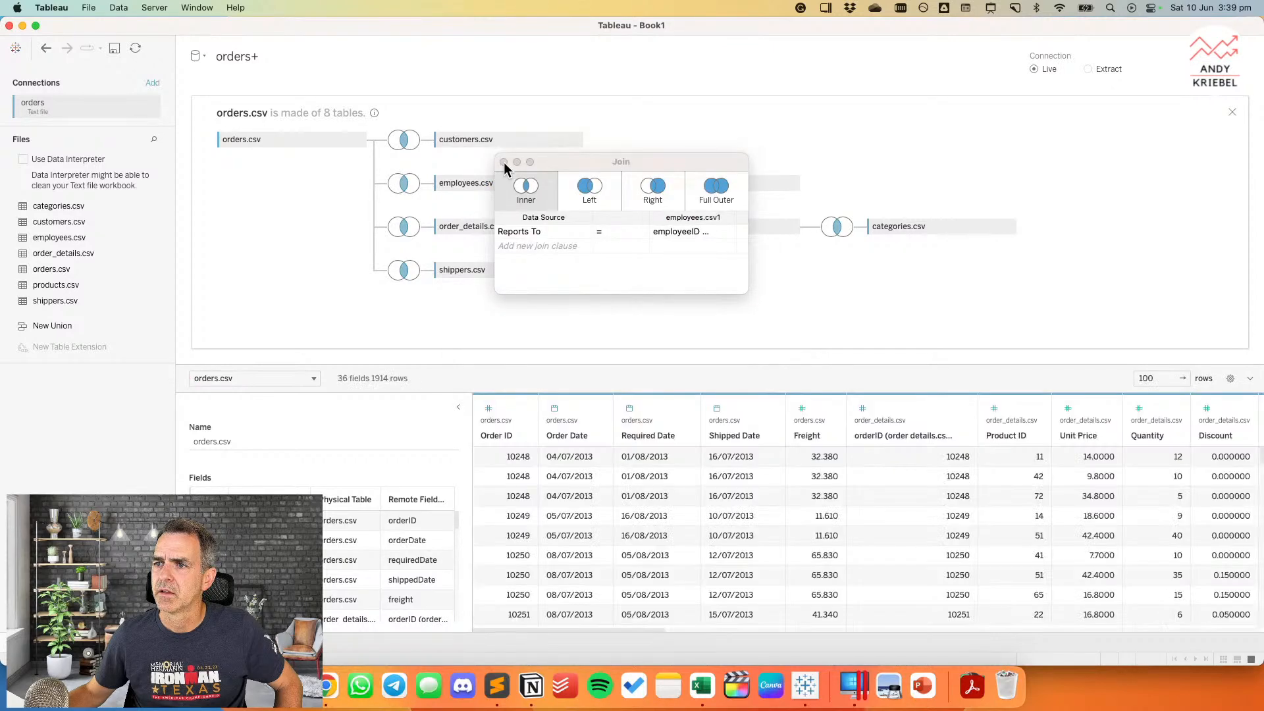
# Step: Check the Vice President Sales row's reportsTo cell in Excel and change the employees.csv1 join in Tableau to a left join
pyautogui.press('super+Tab')
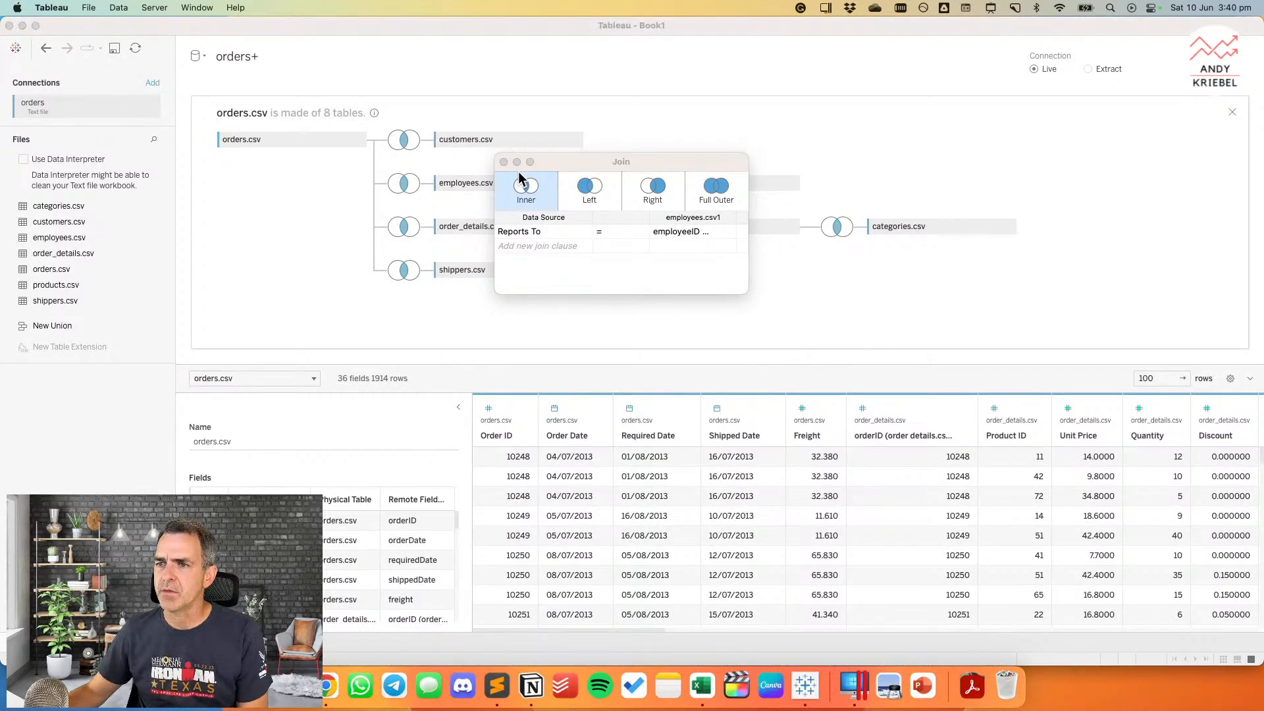
pyautogui.click(489, 200)
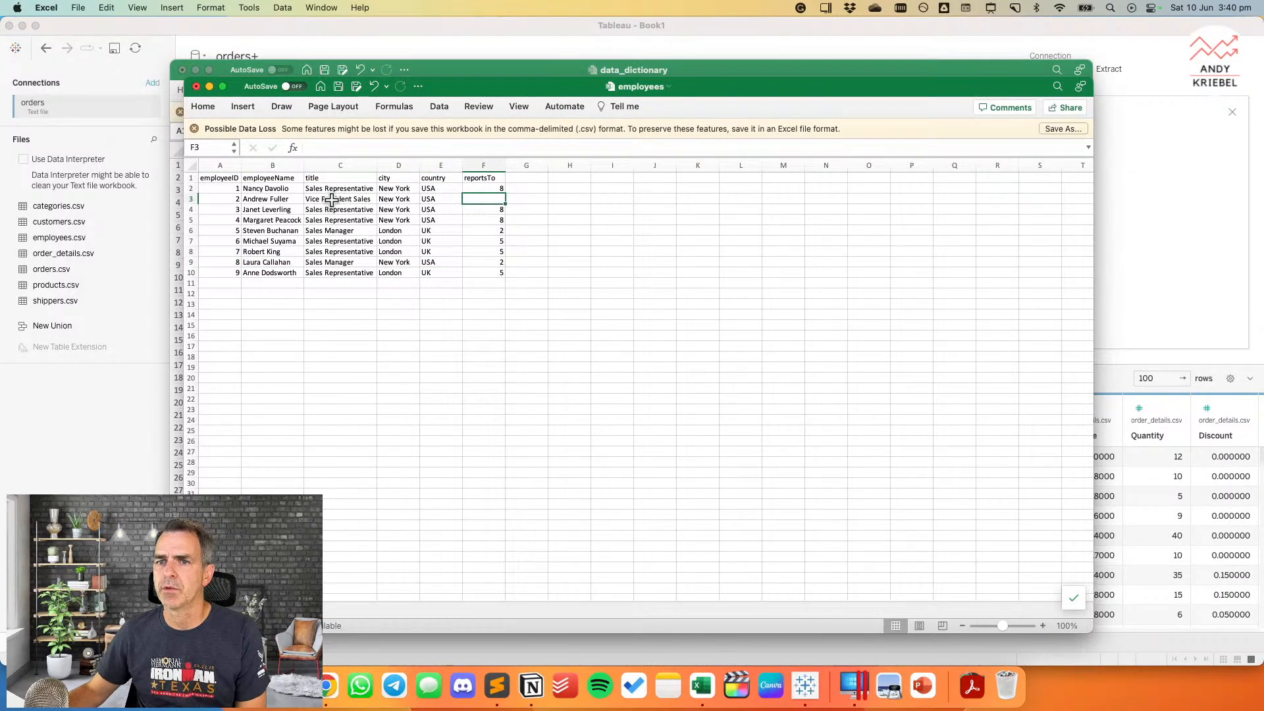
pyautogui.press('super+Tab')
pyautogui.click(588, 192)
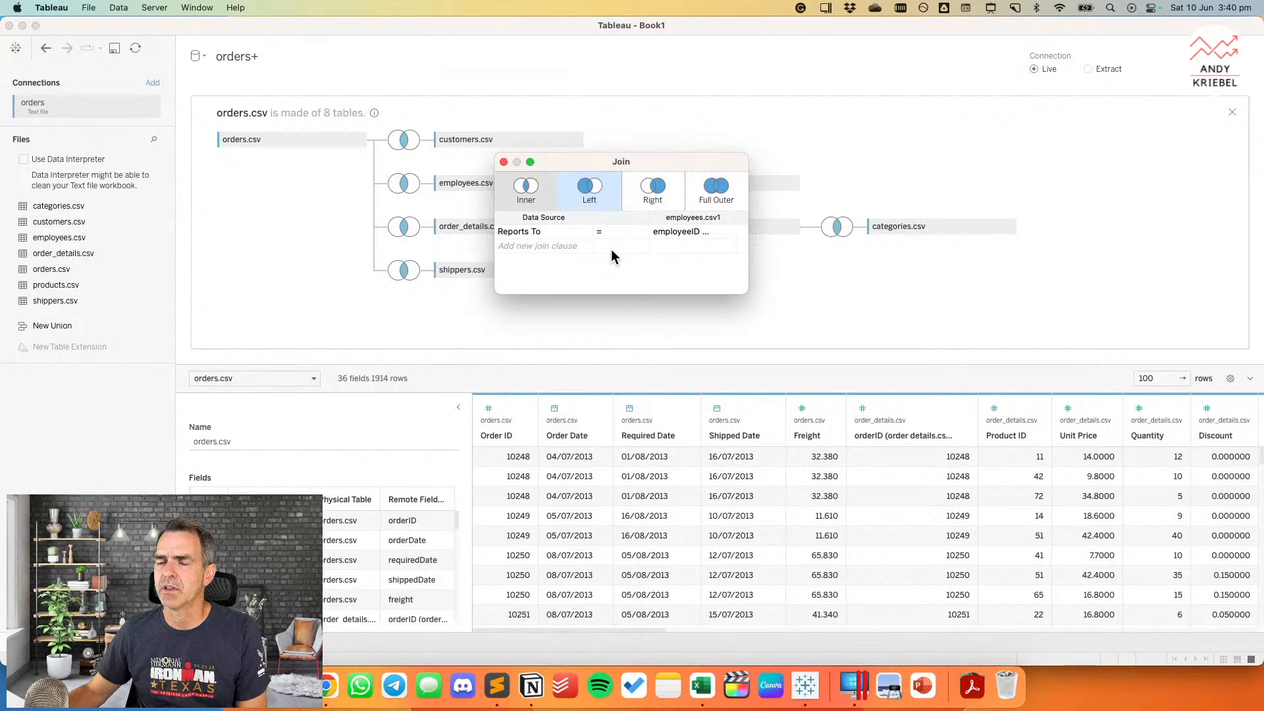
pyautogui.press('super+Tab')
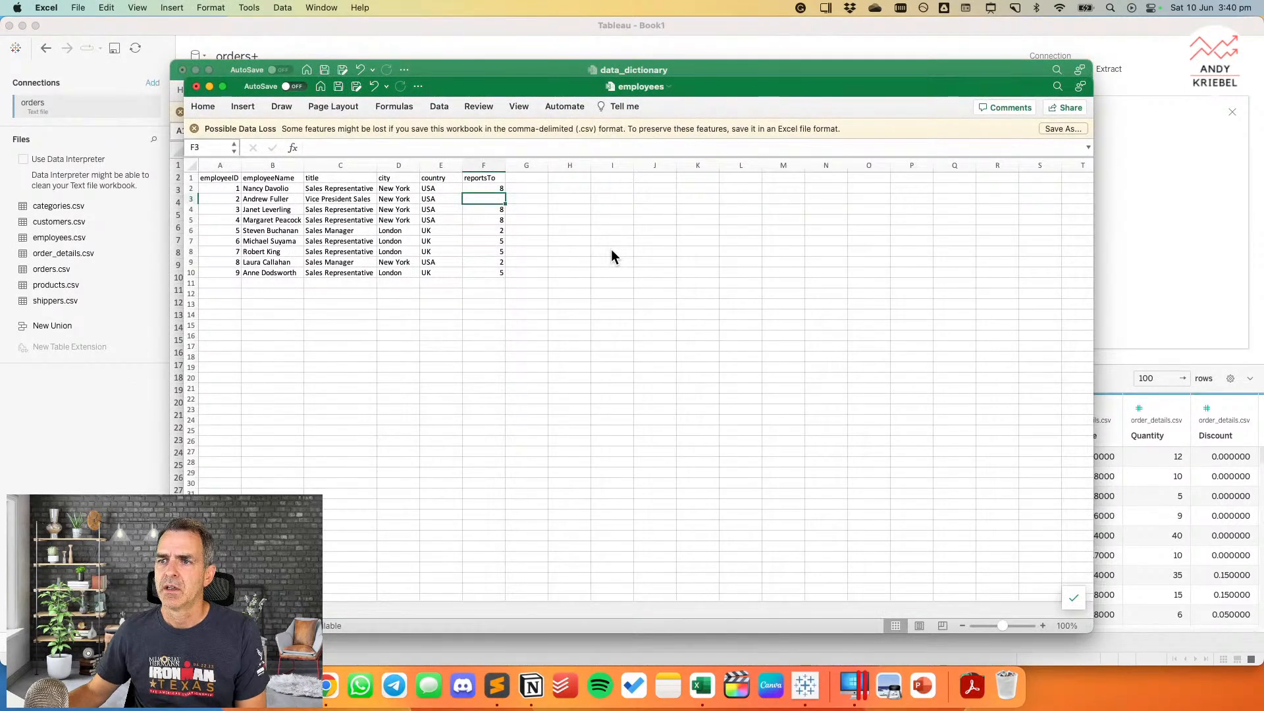
pyautogui.press('super+Tab')
pyautogui.click(504, 165)
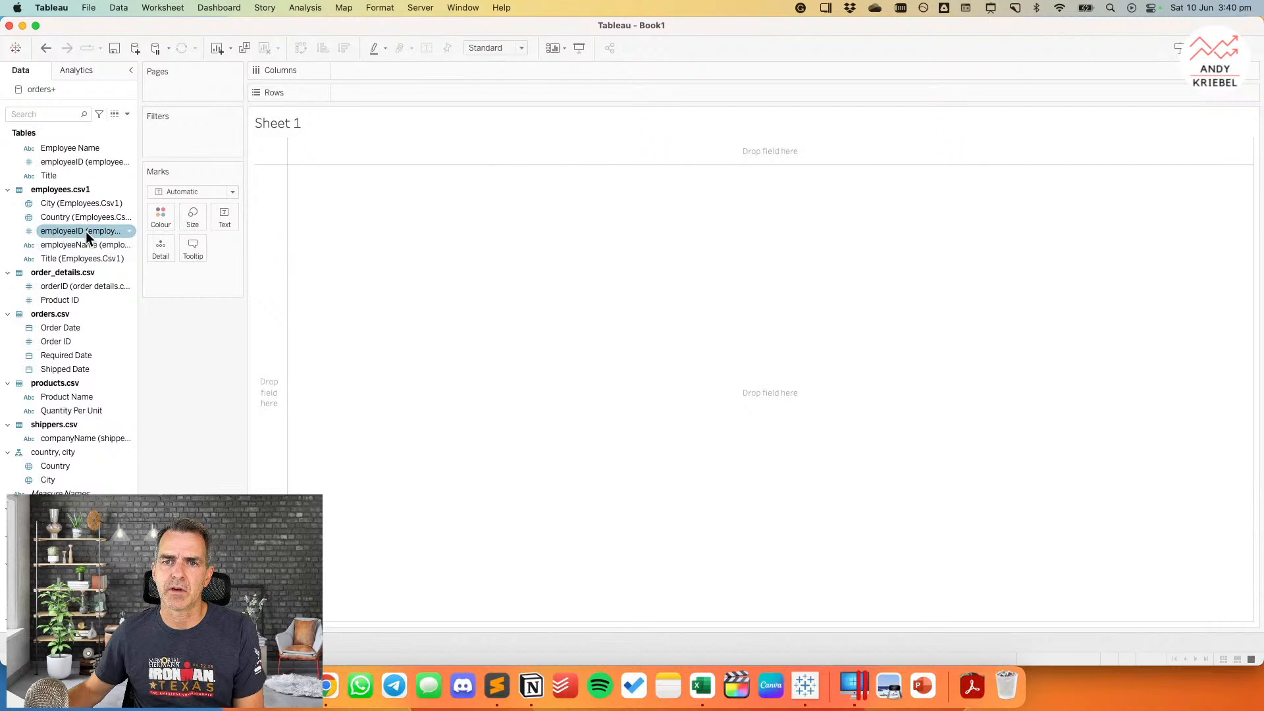
# Step: Hide the employeeID field of employees.csv1 and rename that table's employeeName field as Manager
pyautogui.rightClick(87, 231)
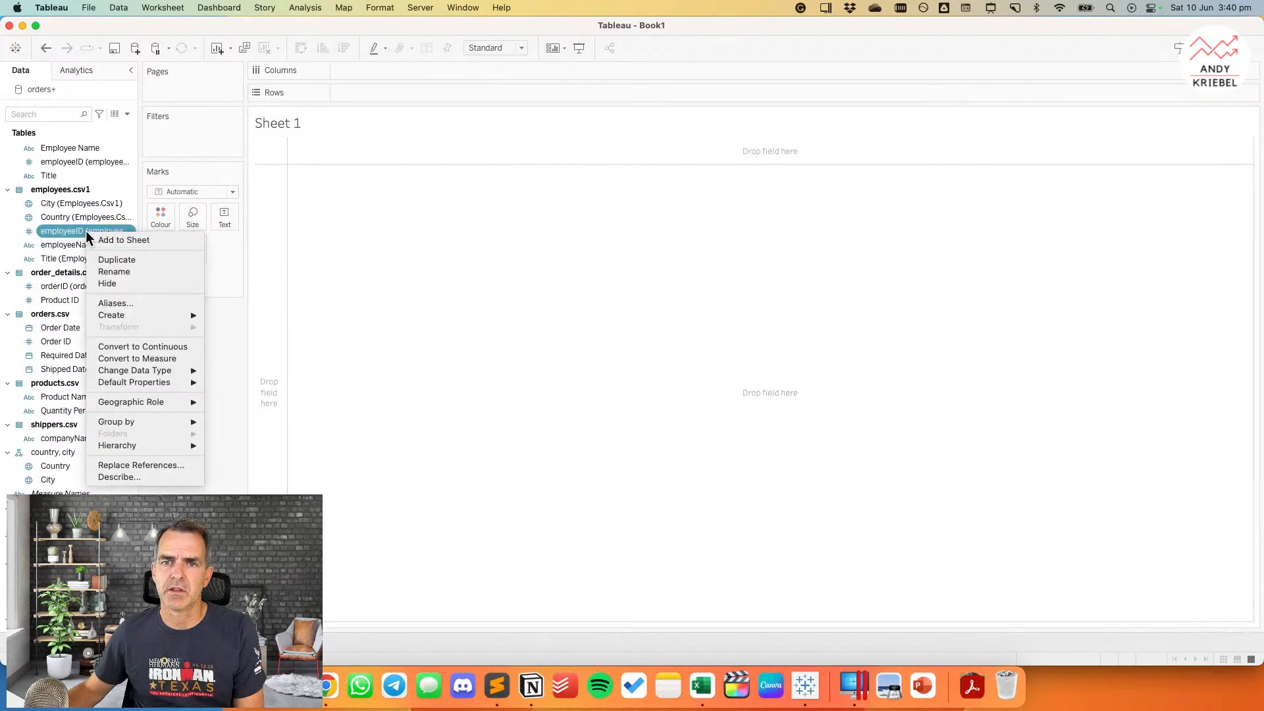
pyautogui.click(106, 283)
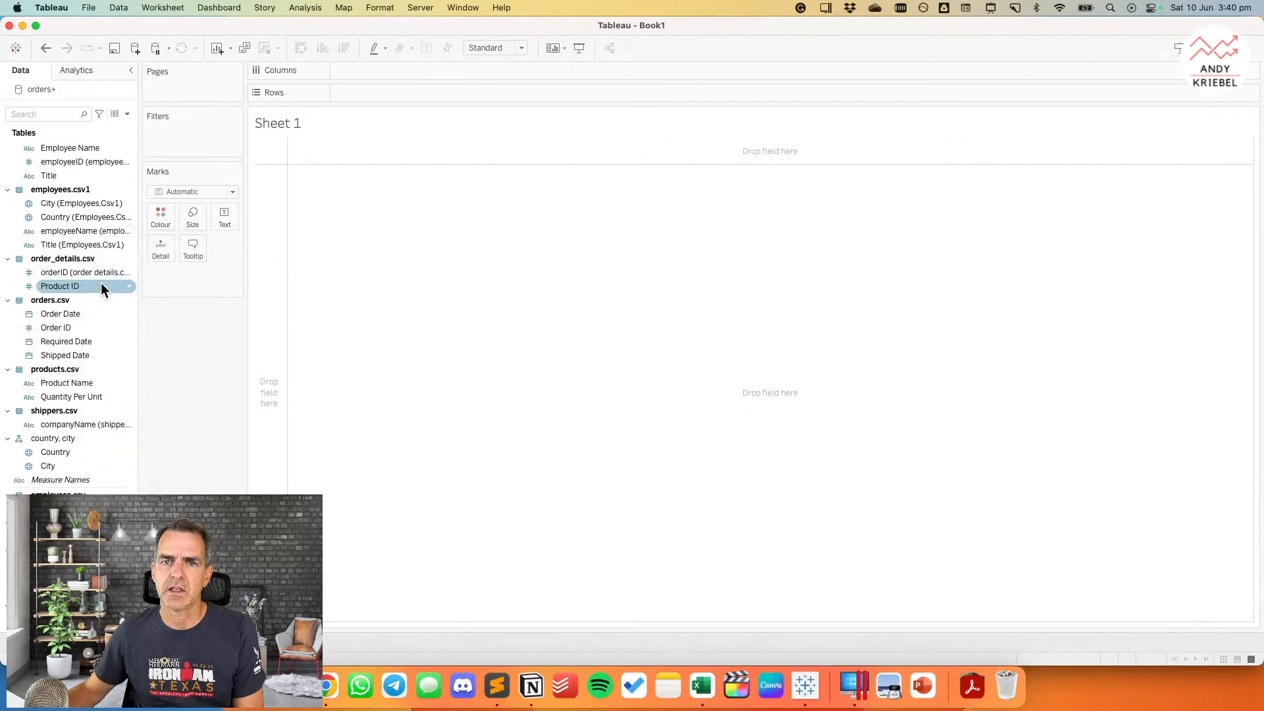
pyautogui.rightClick(72, 235)
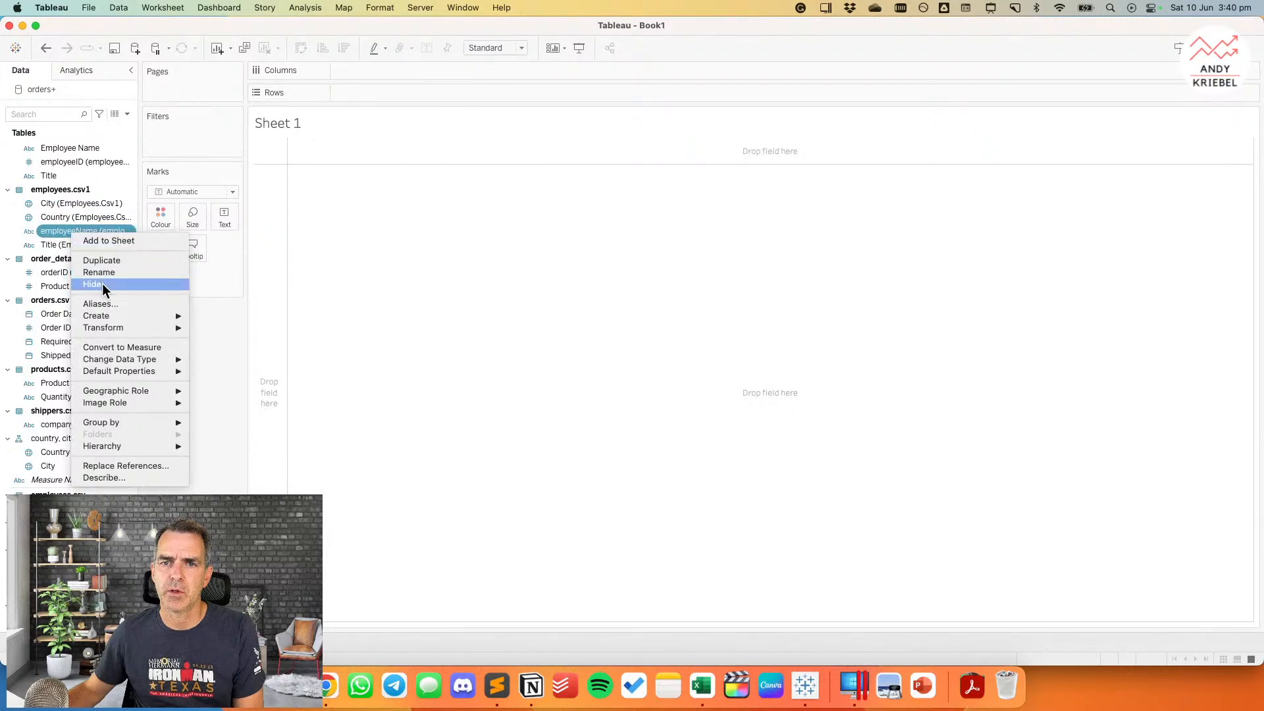
pyautogui.click(104, 272)
pyautogui.write('m')
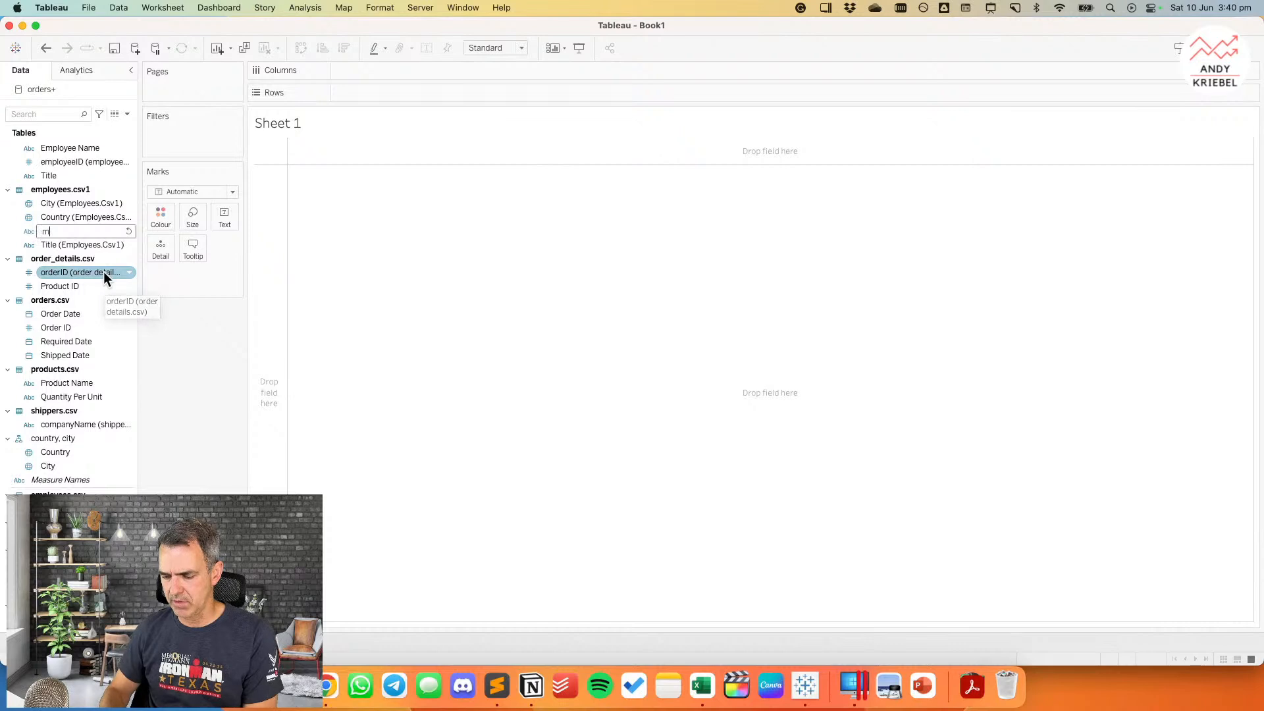
pyautogui.press('BackSpace')
pyautogui.write('Manager')
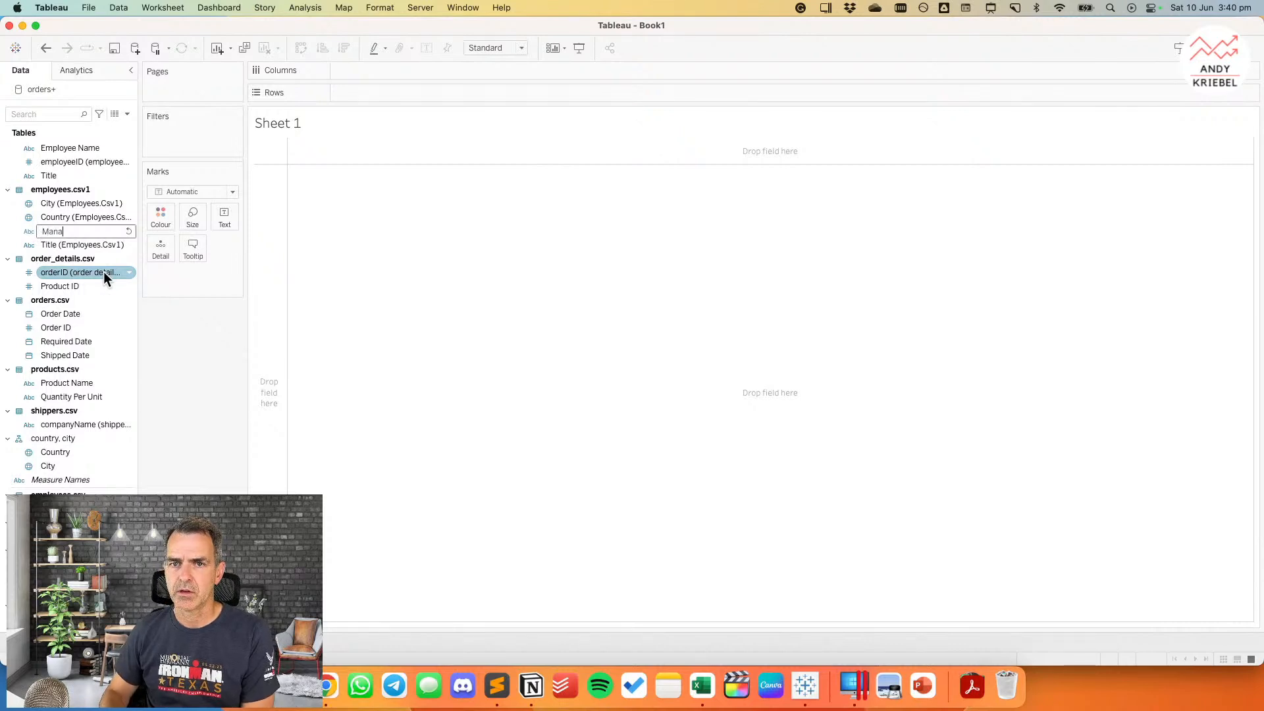
pyautogui.press('Return')
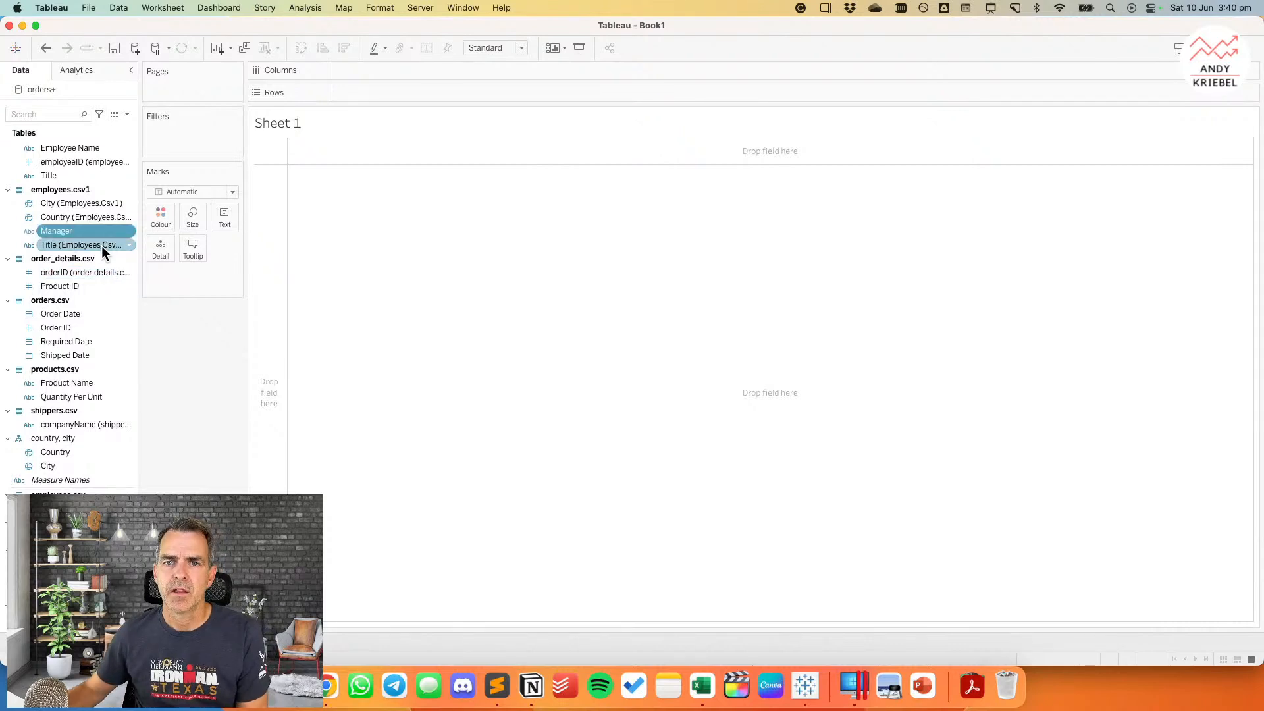
pyautogui.rightClick(101, 247)
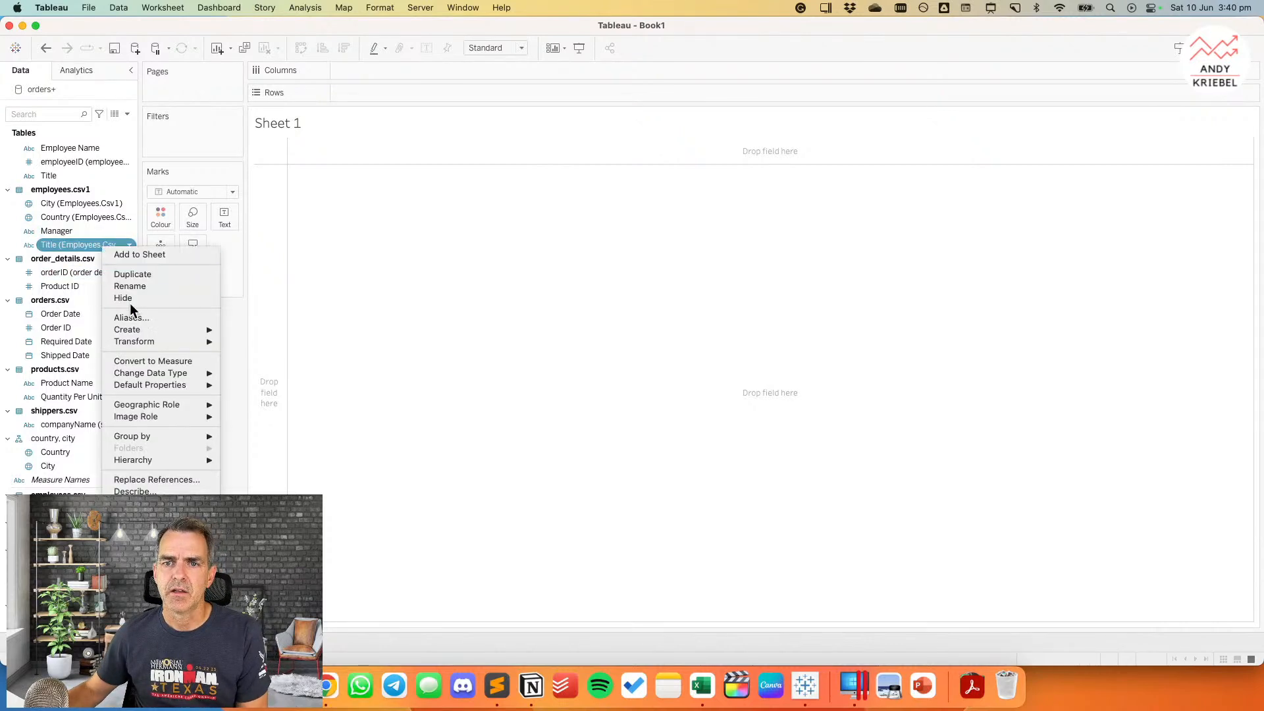
pyautogui.click(243, 322)
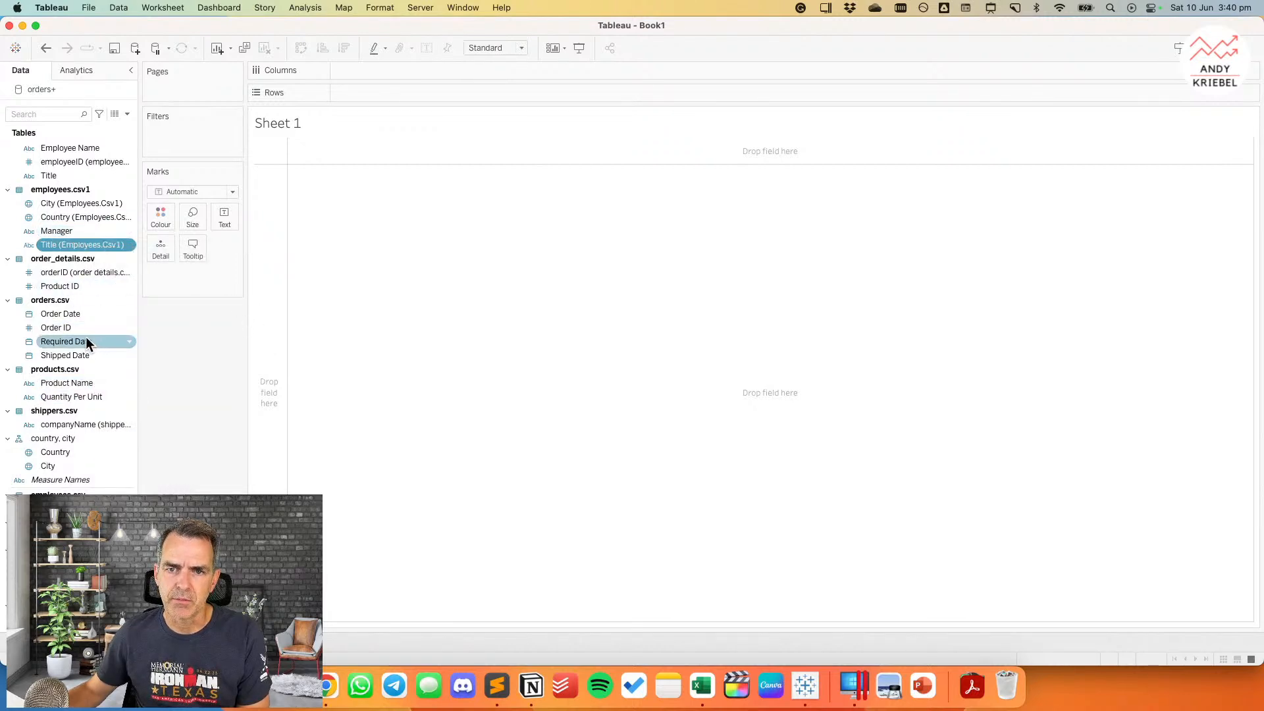
# Step: List Employee Name and Manager as rows on Sheet 1, with the employees.csv employeeID field placed before them
pyautogui.scroll(3, 82, 309)
pyautogui.moveTo(78, 203); pyautogui.dragTo(263, 214)
pyautogui.moveTo(58, 287); pyautogui.dragTo(446, 93)
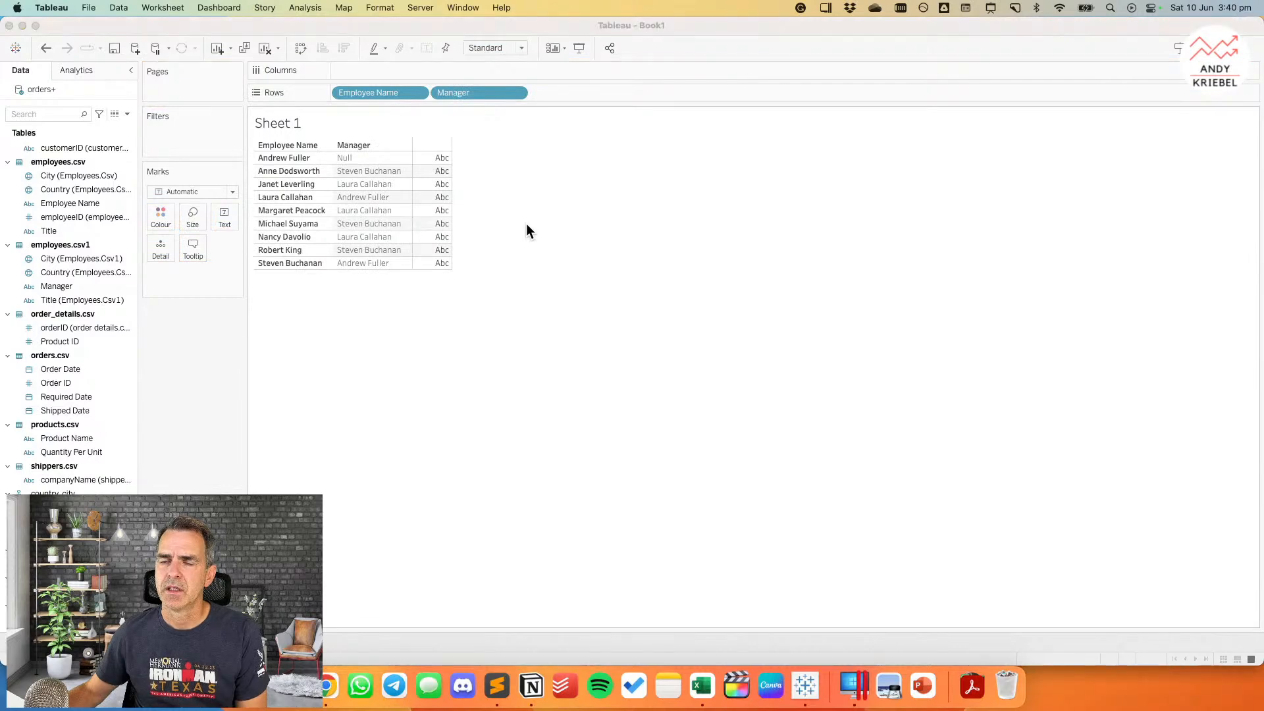
pyautogui.press('super+Tab')
pyautogui.press('super+Tab')
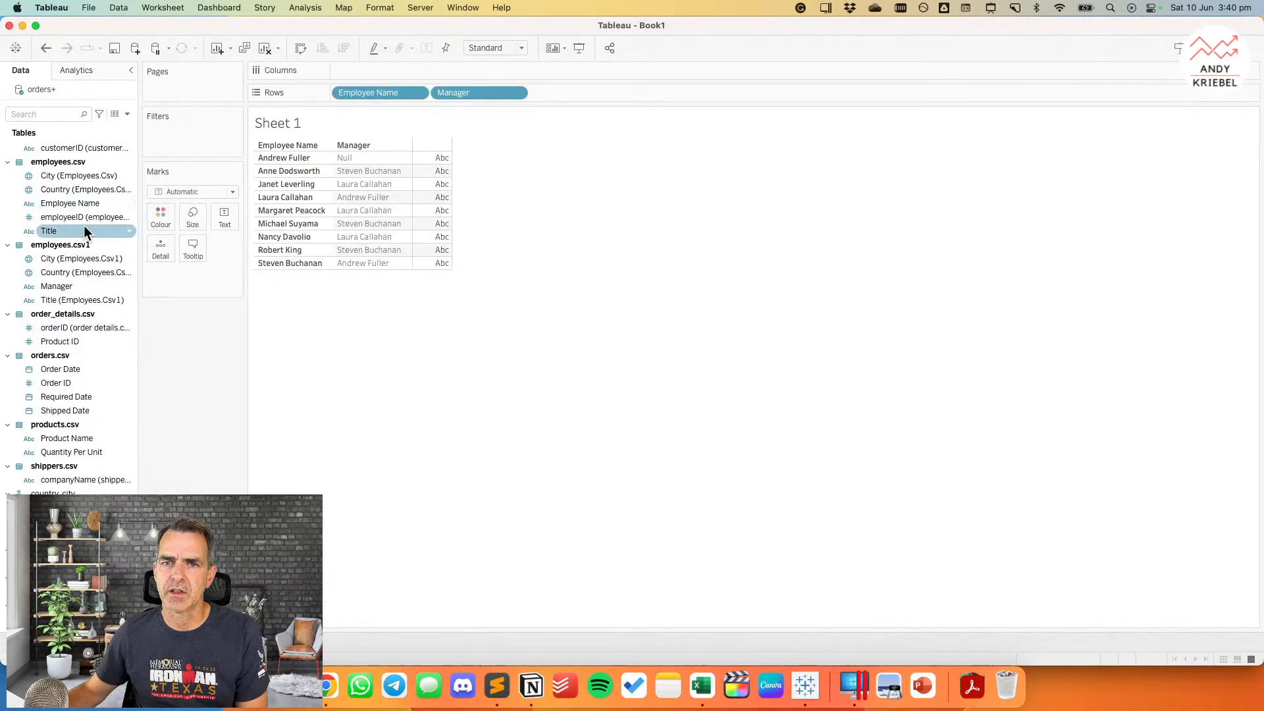
pyautogui.moveTo(88, 211); pyautogui.dragTo(342, 96)
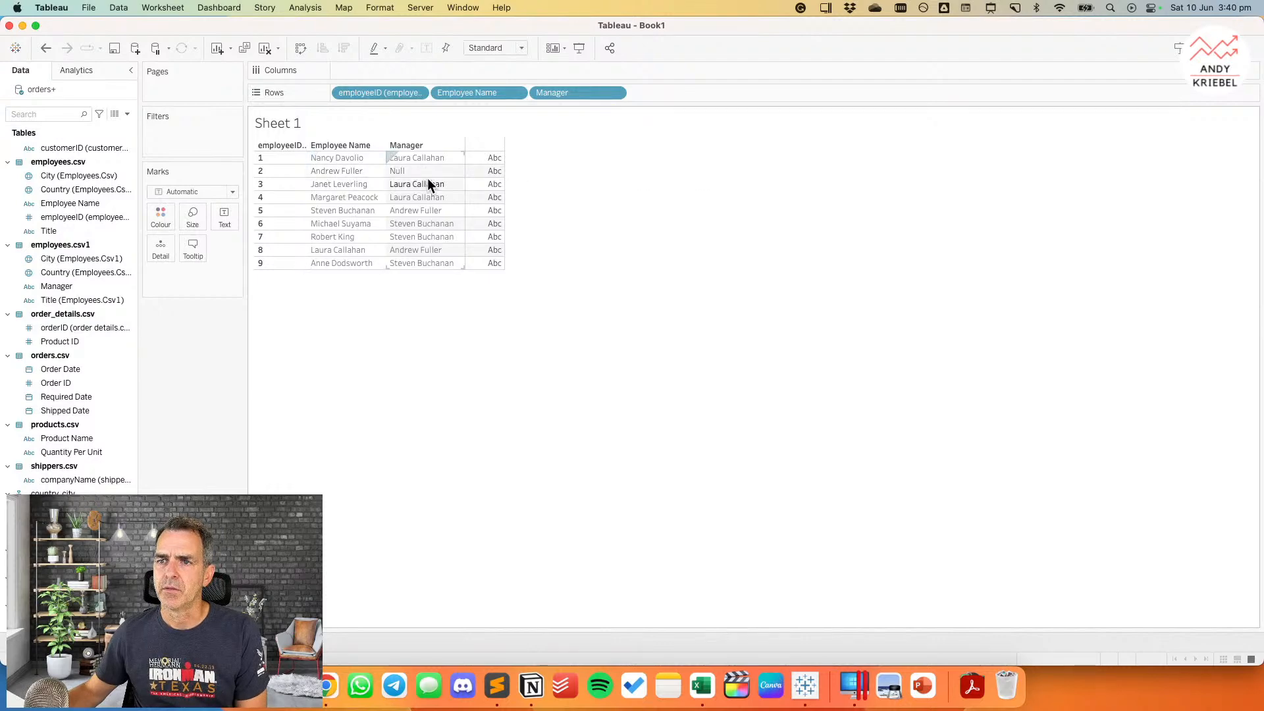
# Step: Compare the London Sales Manager's reportsTo value in Excel's employees file with the manager listed in Tableau
pyautogui.press('super+Tab')
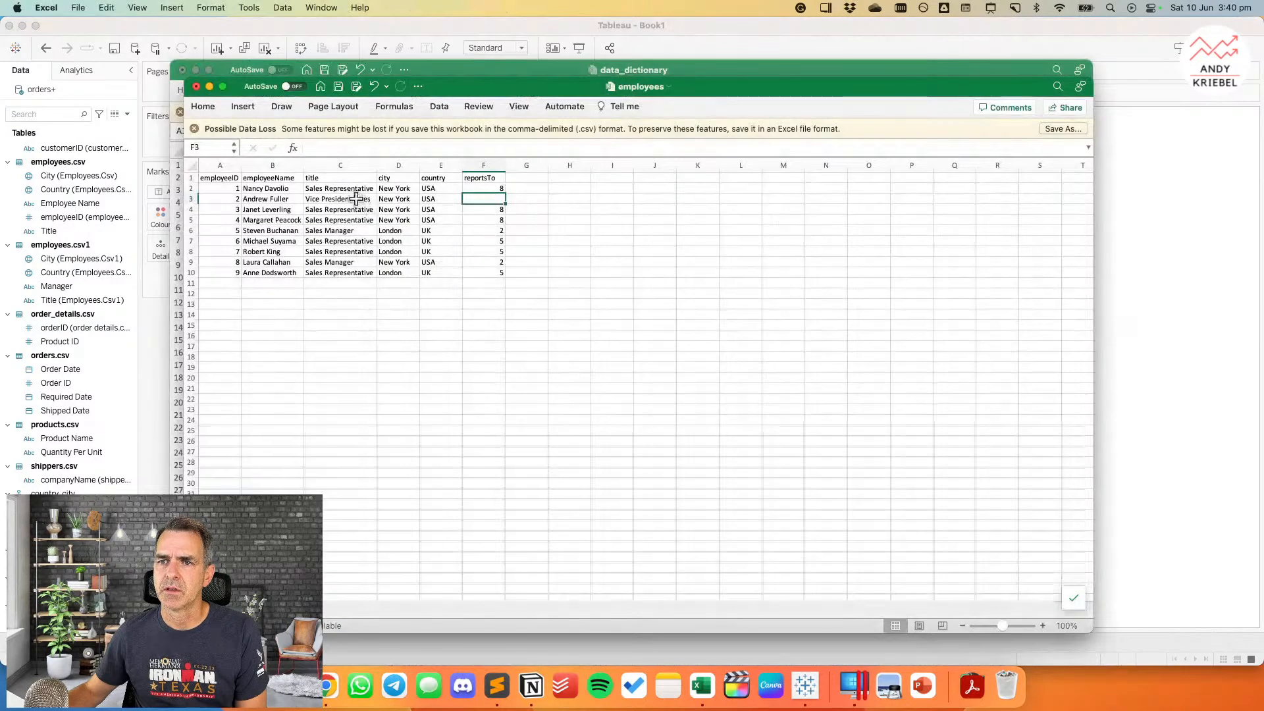
pyautogui.click(482, 229)
pyautogui.press('super+Tab')
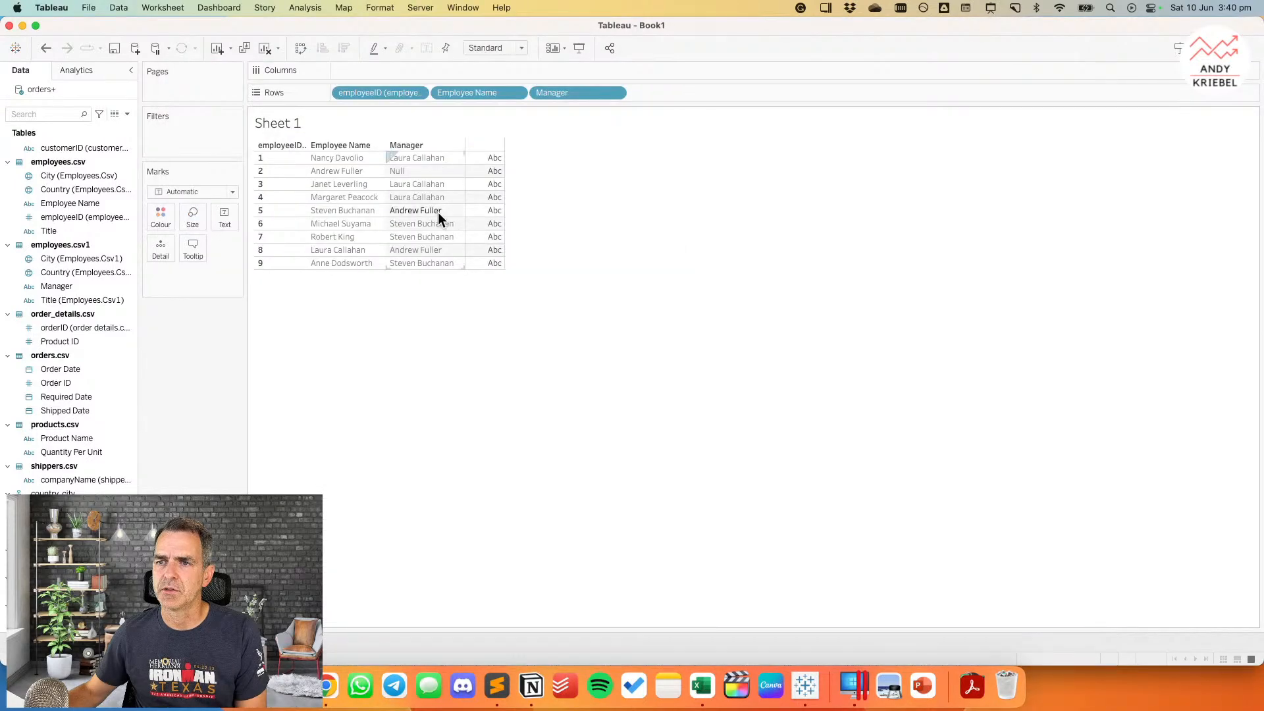
pyautogui.press('super+Tab')
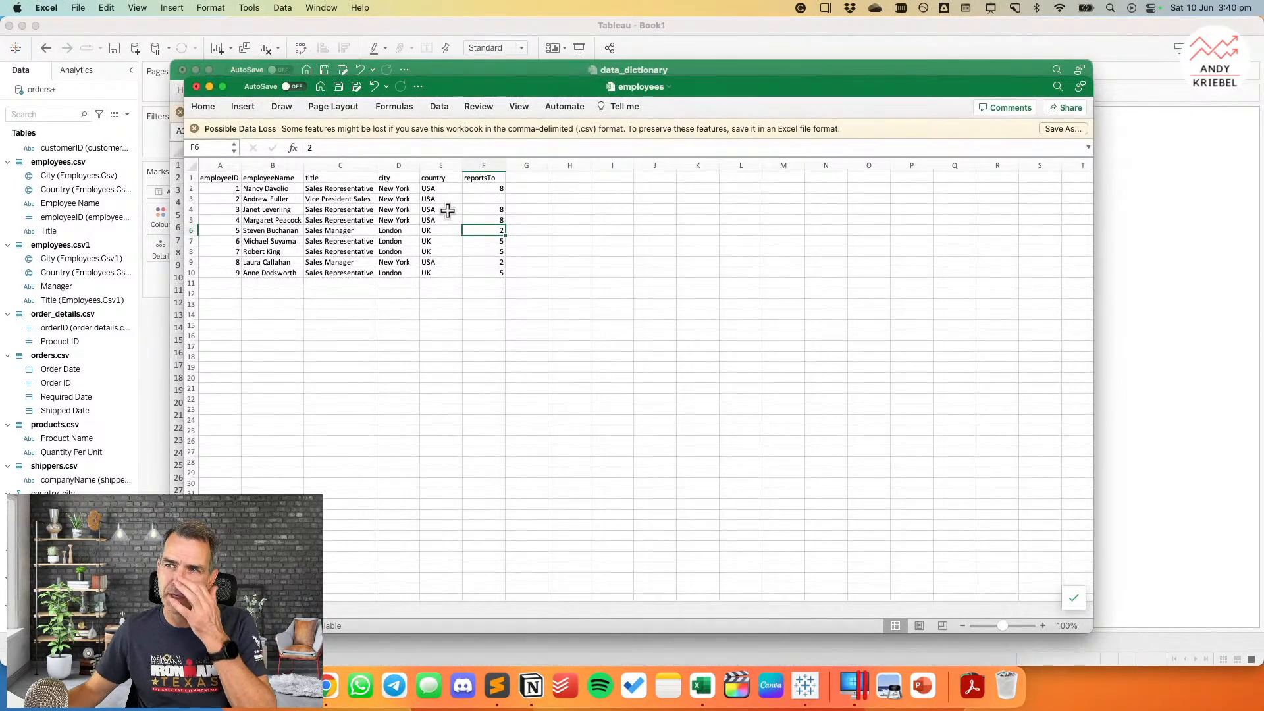
# Step: Close employees.csv in Excel without saving, and clear Sheet 1 in Tableau
pyautogui.click(196, 87)
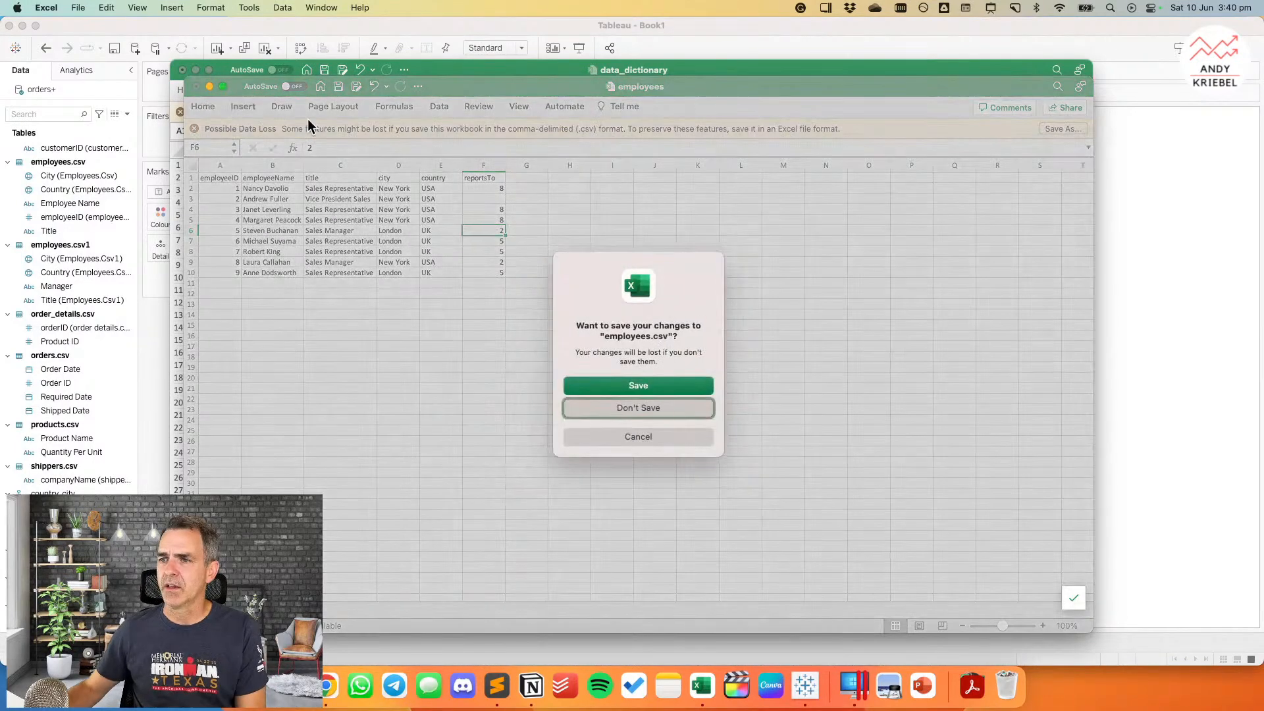
pyautogui.click(643, 408)
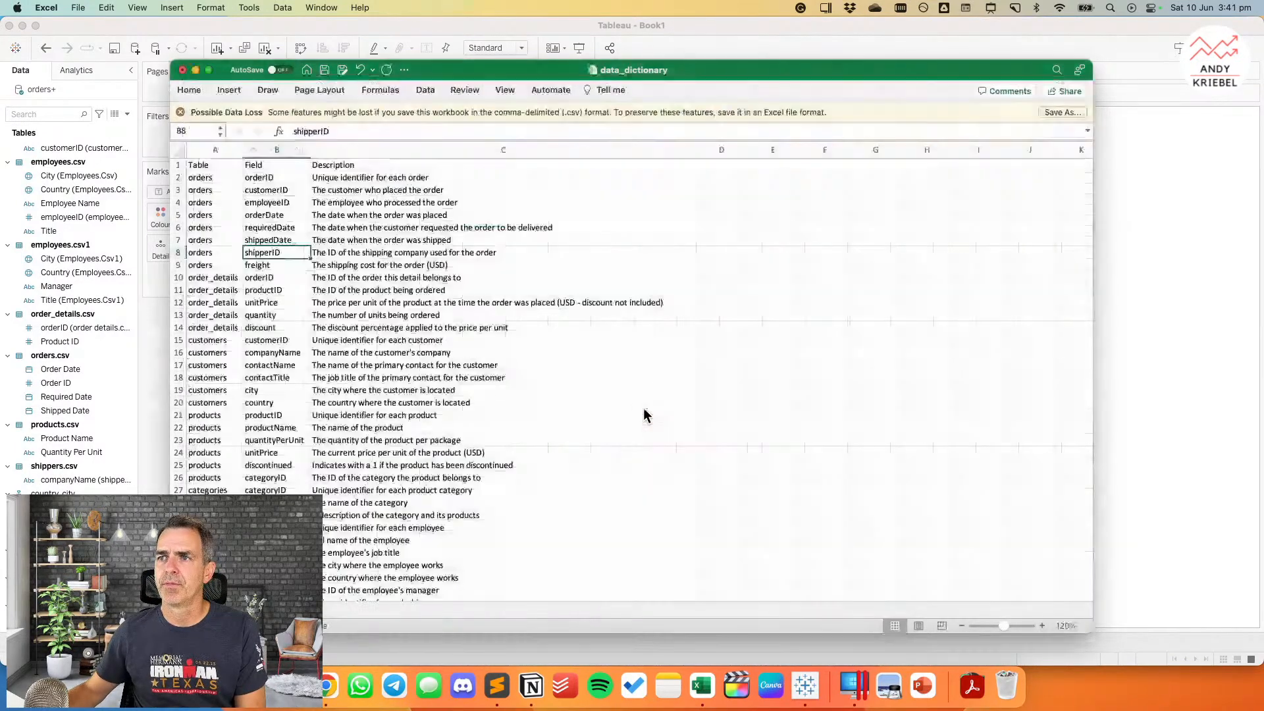
pyautogui.press('super+Tab')
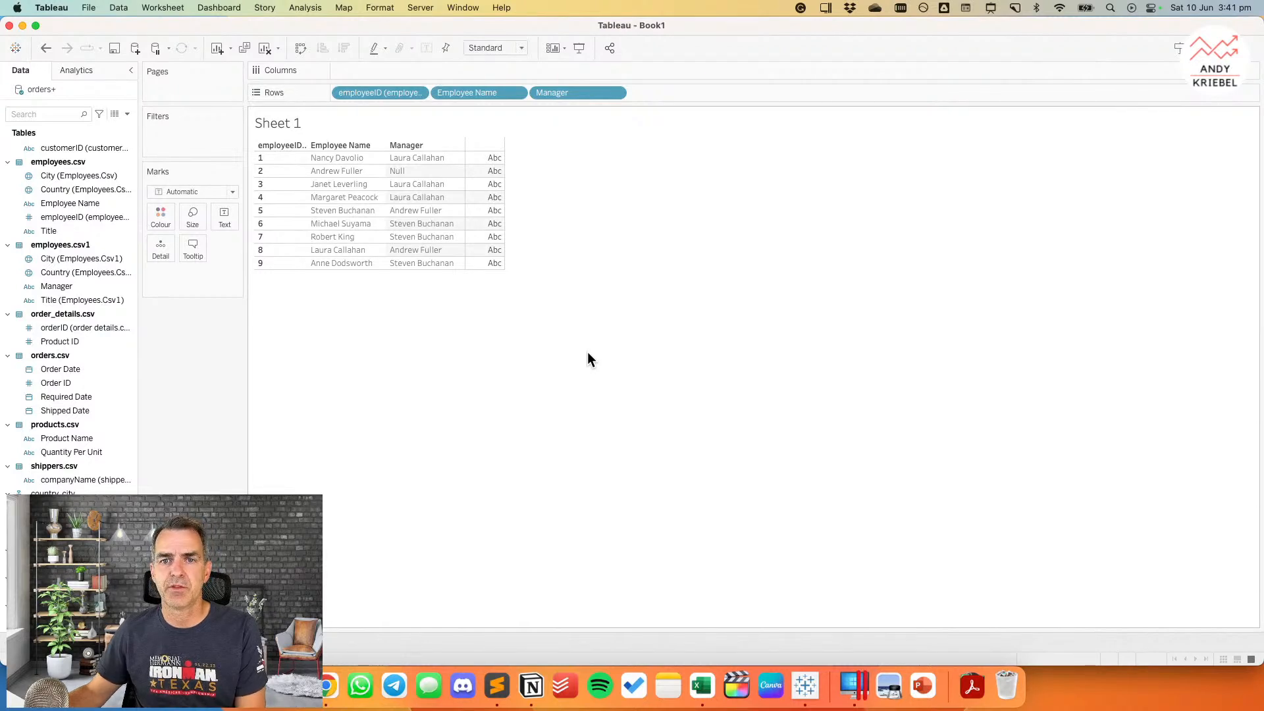
pyautogui.click(264, 50)
pyautogui.scroll(4, 100, 392)
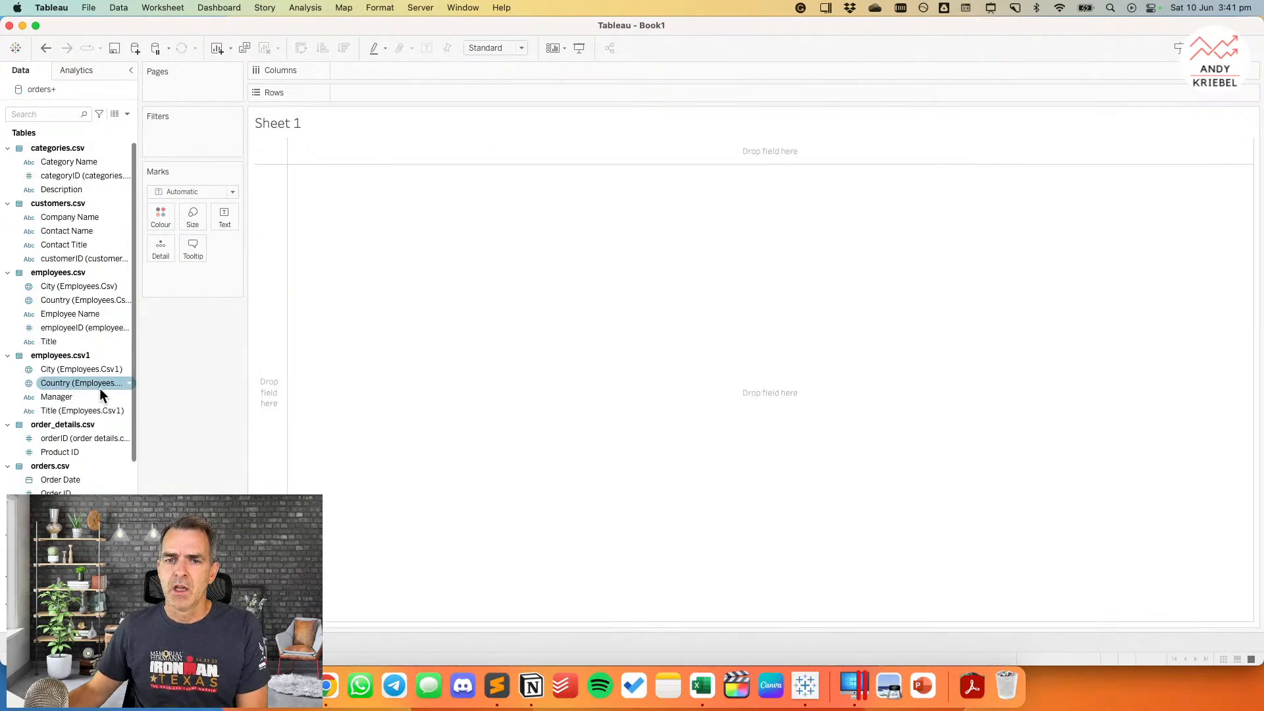
# Step: Switch to Chrome, review the Sales trends item in the Challenge Objective, and return to Tableau
pyautogui.click(323, 691)
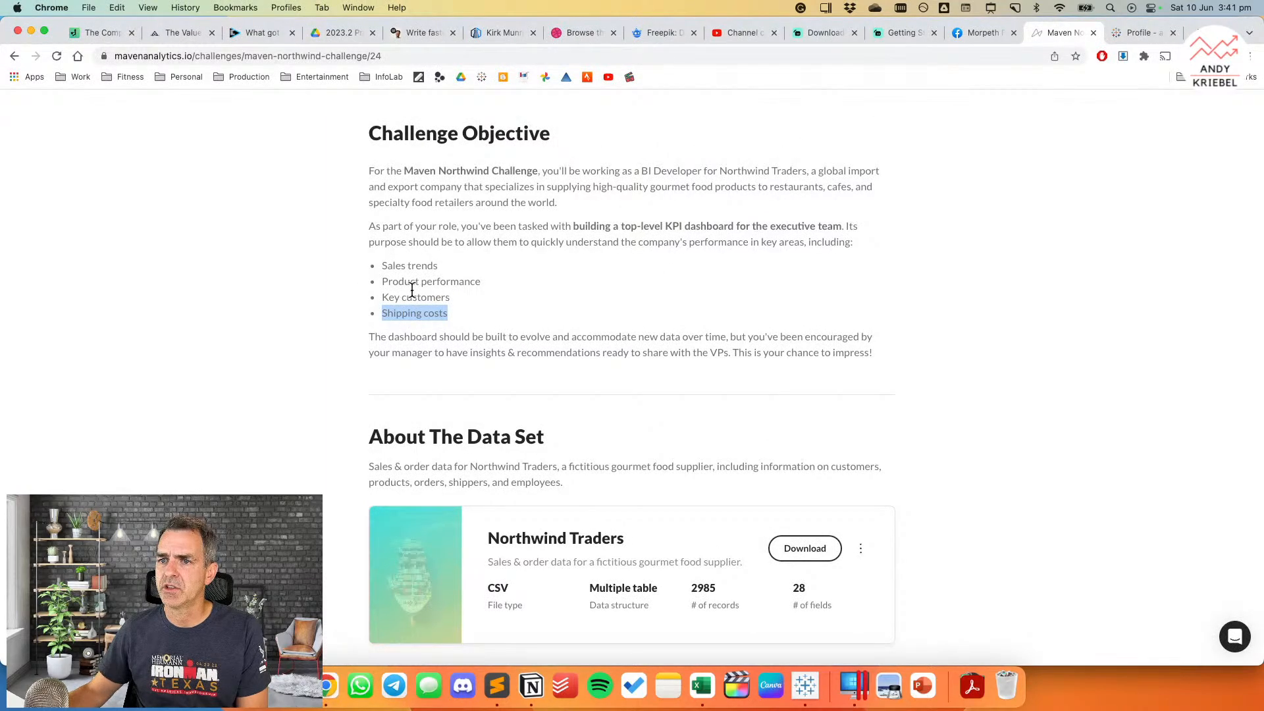
pyautogui.moveTo(382, 266); pyautogui.dragTo(450, 270)
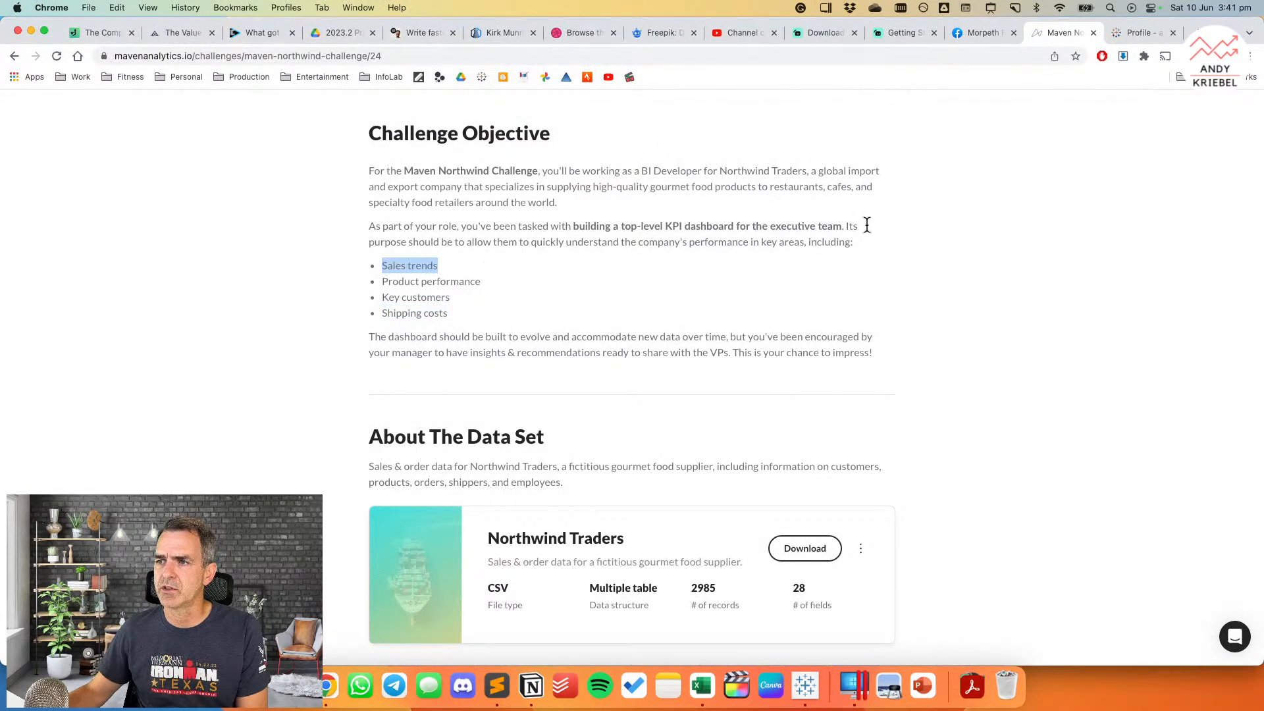
pyautogui.press('super+Tab')
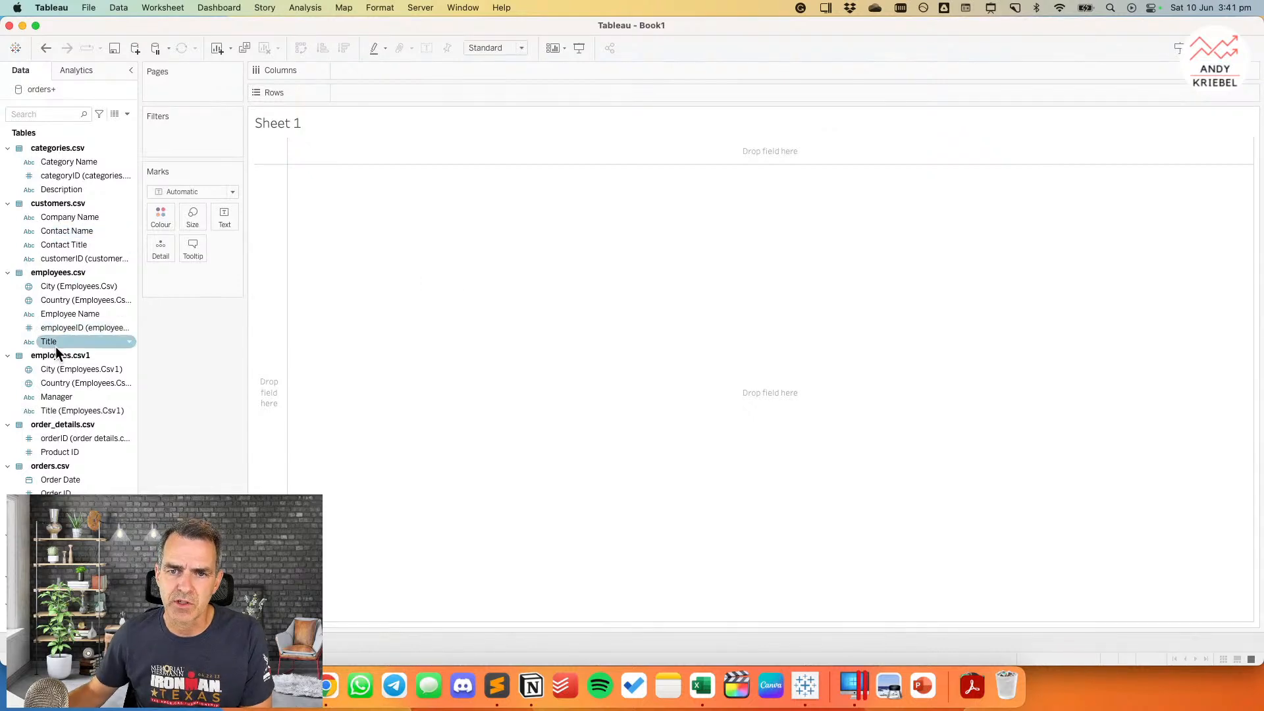
# Step: Place Order Date on the columns of Sheet 1 as a continuous month
pyautogui.click(70, 481)
pyautogui.moveTo(70, 480); pyautogui.dragTo(266, 316)
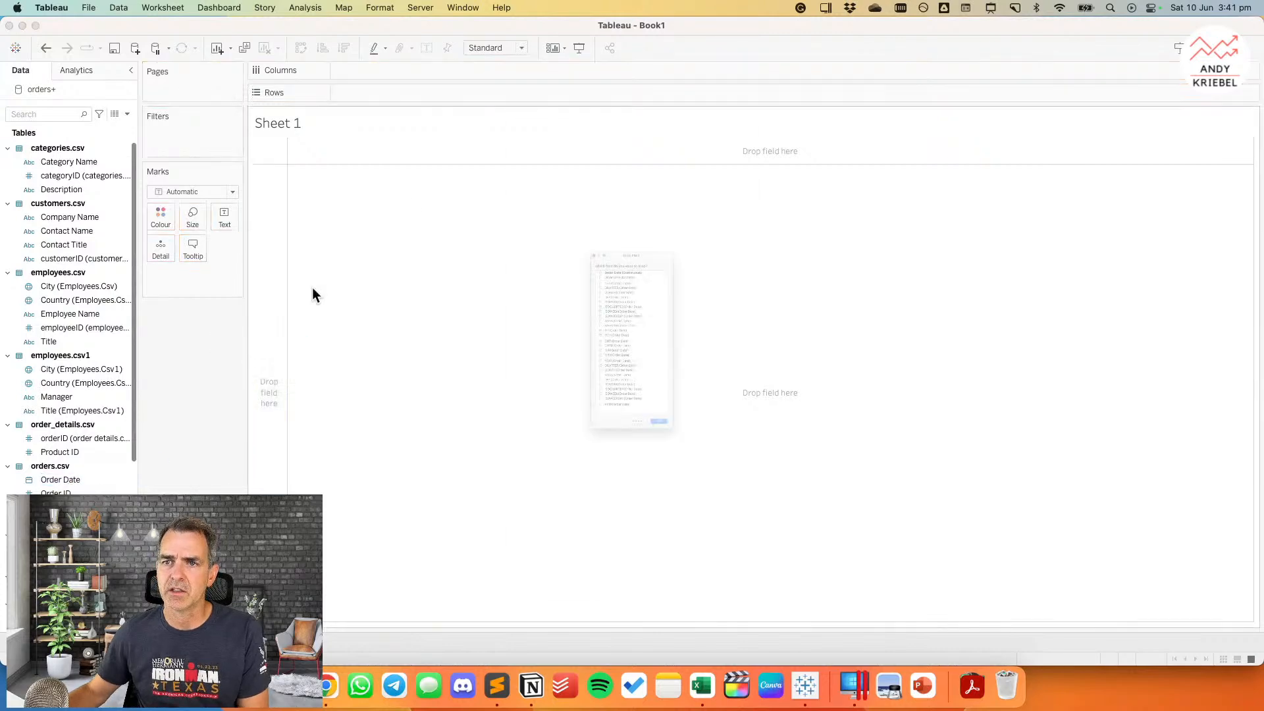
pyautogui.click(607, 174)
pyautogui.click(720, 547)
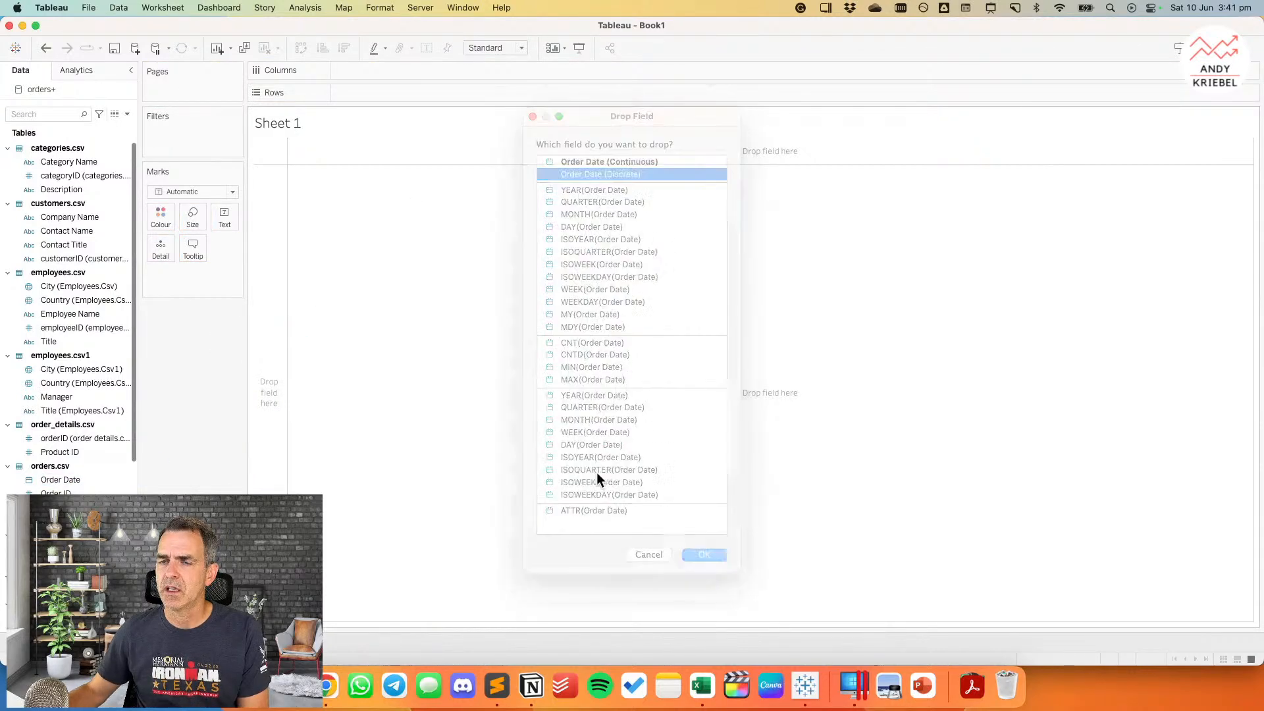
pyautogui.moveTo(357, 169); pyautogui.dragTo(337, 146)
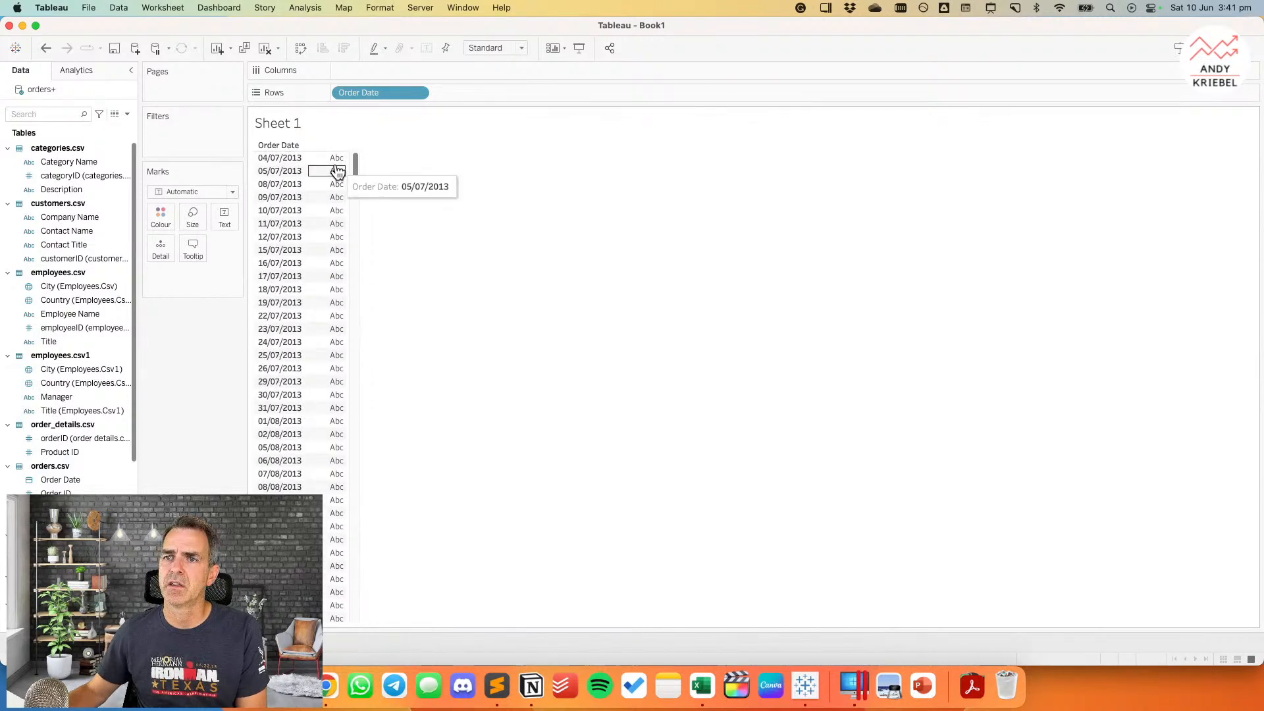
pyautogui.moveTo(370, 97); pyautogui.dragTo(384, 76)
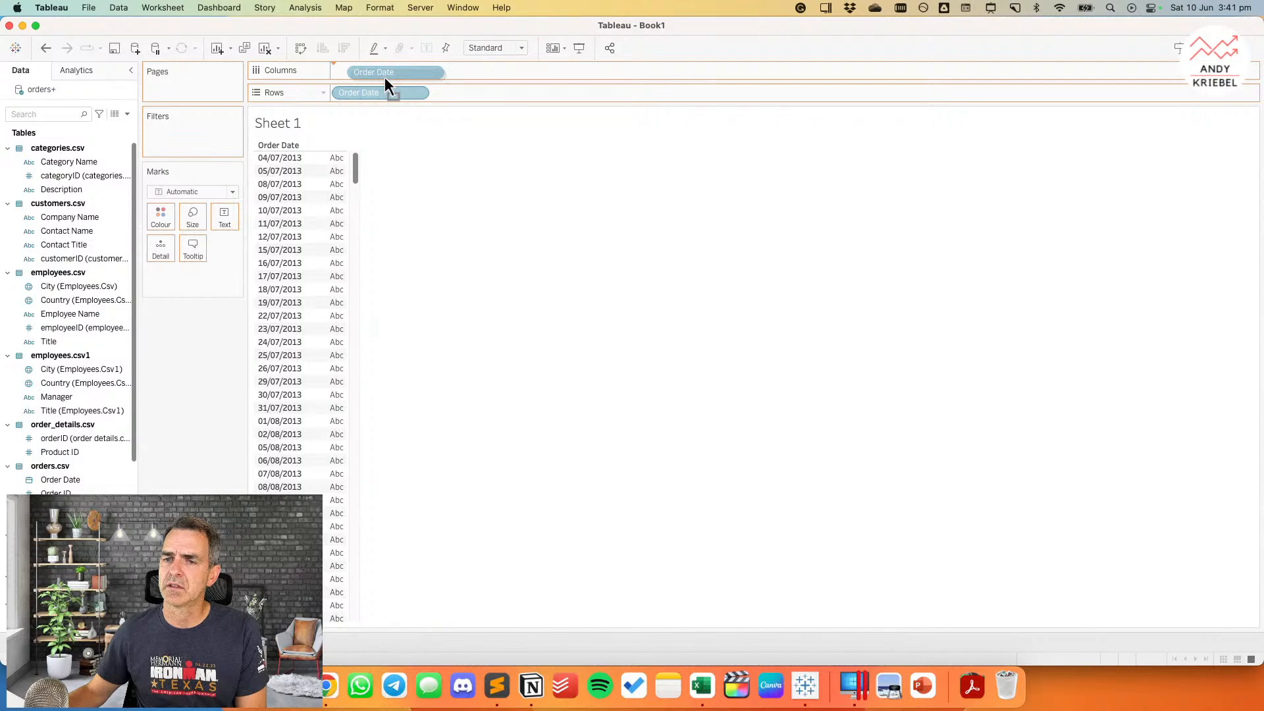
pyautogui.moveTo(384, 77); pyautogui.dragTo(396, 75)
pyautogui.click(417, 70)
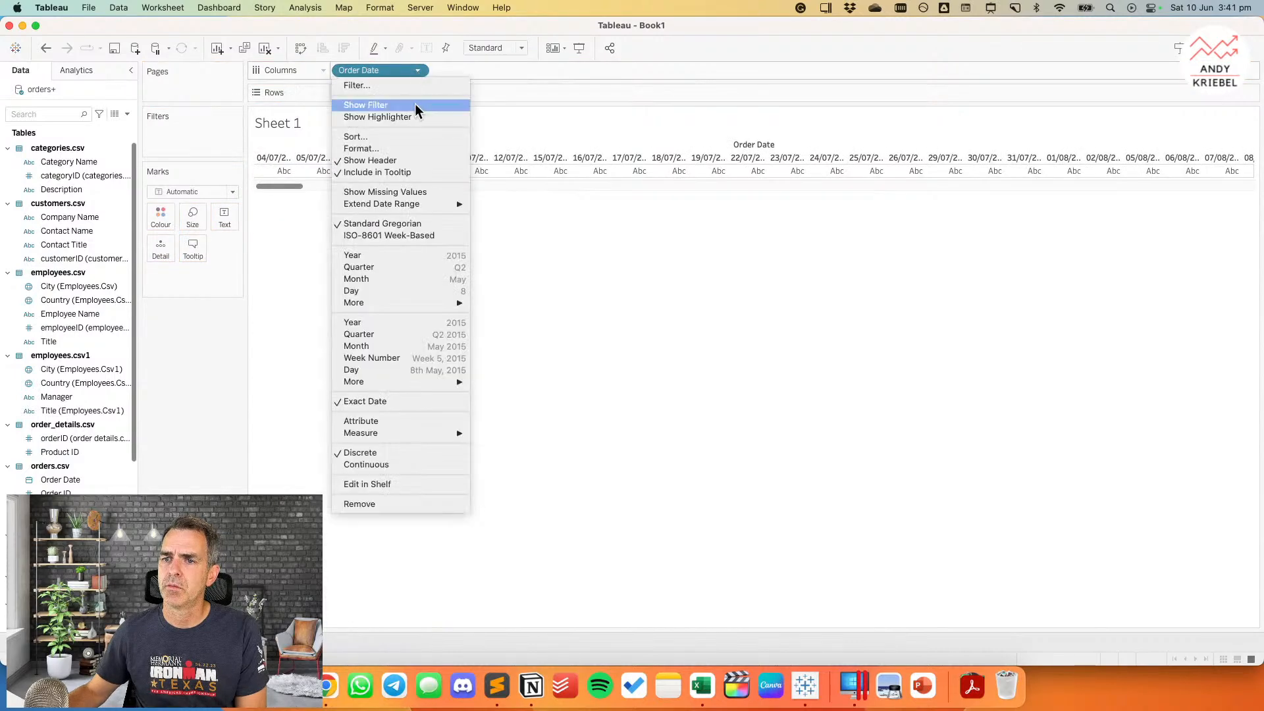
pyautogui.click(396, 347)
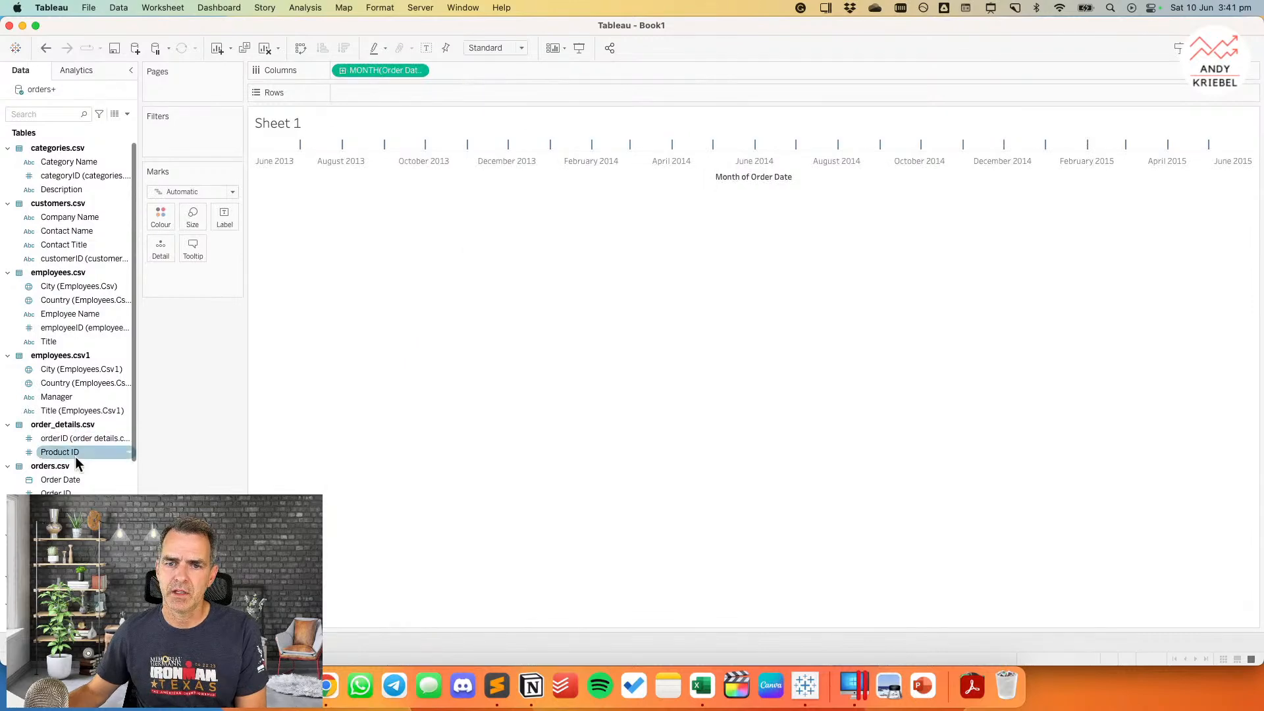
# Step: Add a new worksheet and list Order ID and Product ID as its rows
pyautogui.scroll(-8, 76, 460)
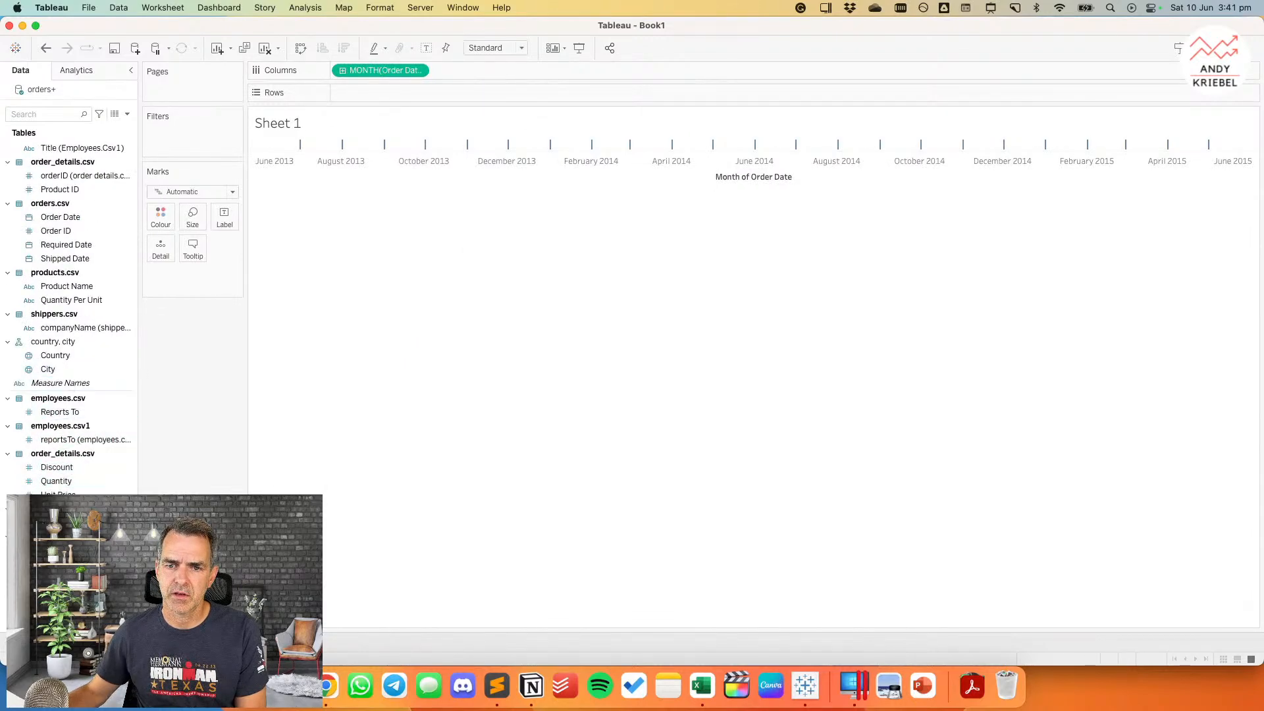
pyautogui.click(60, 483)
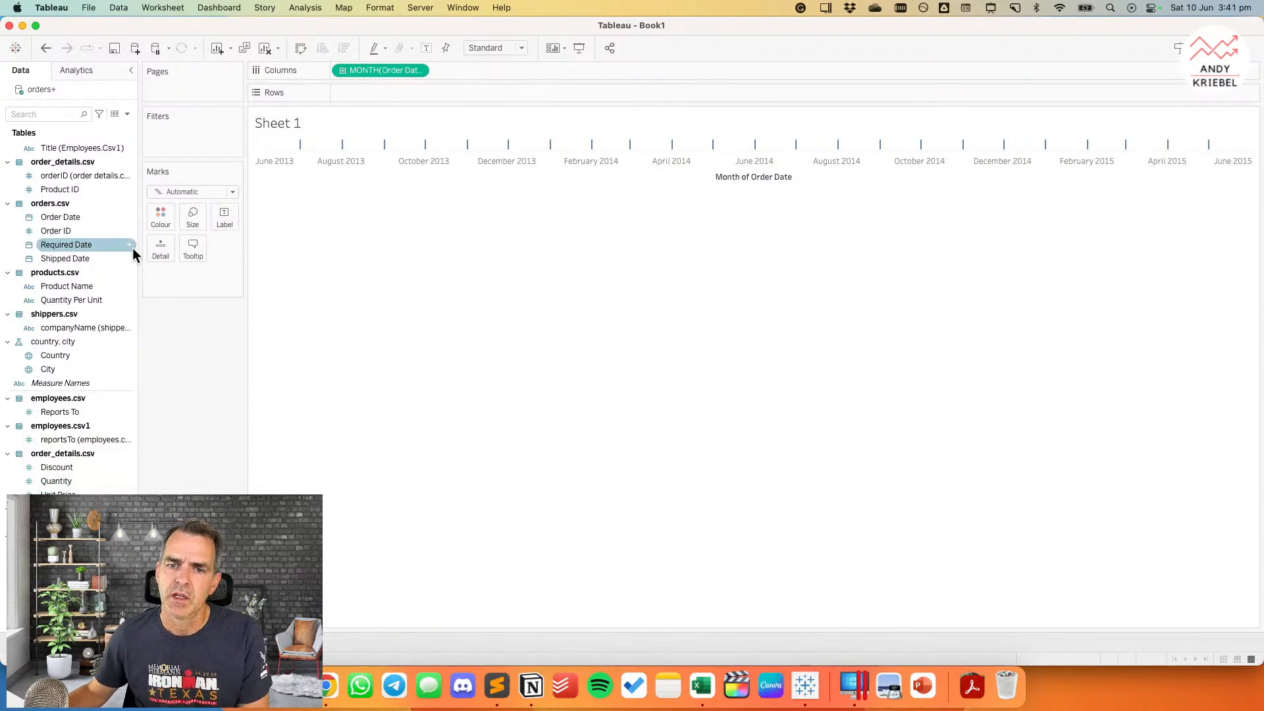
pyautogui.click(72, 479)
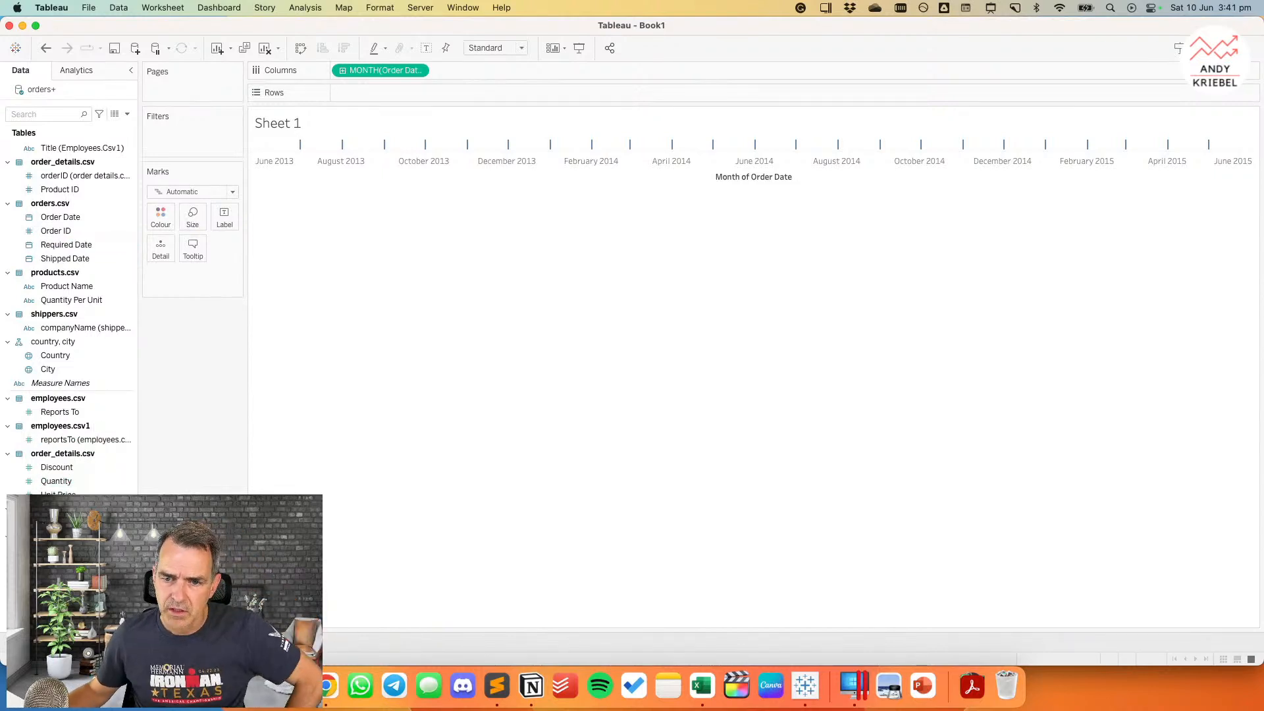
pyautogui.click(122, 643)
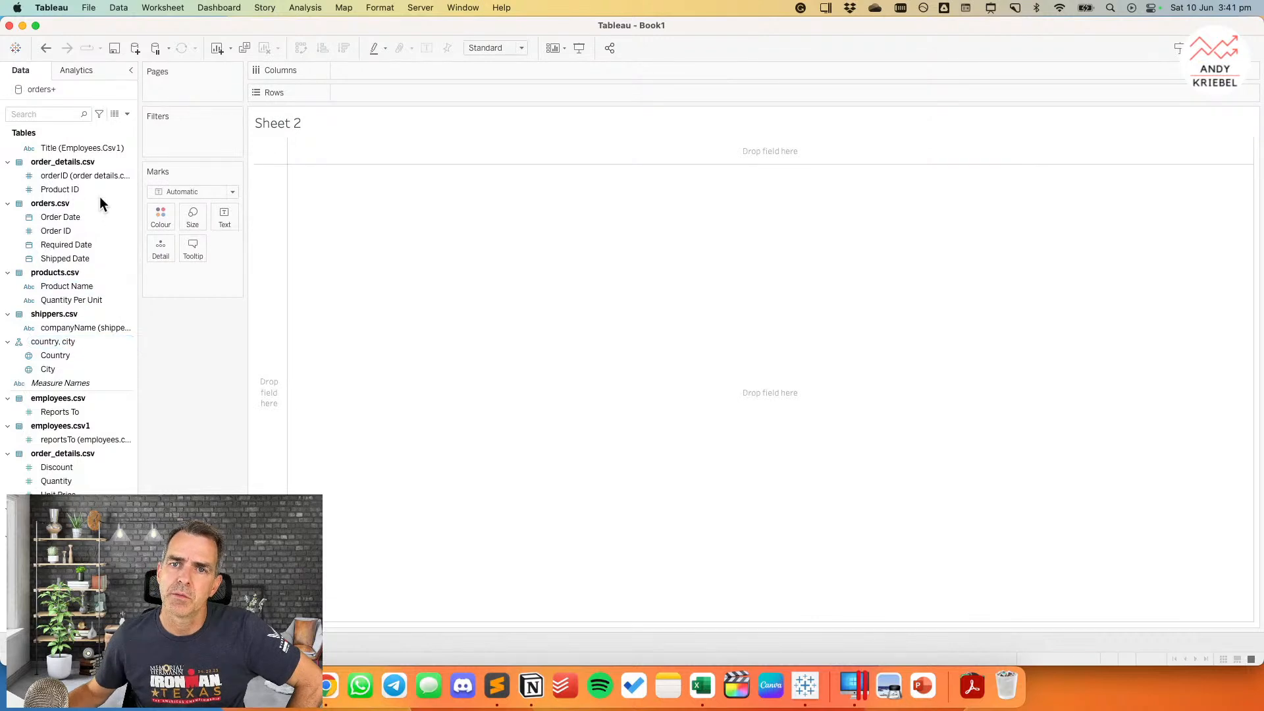
pyautogui.moveTo(64, 235); pyautogui.dragTo(272, 248)
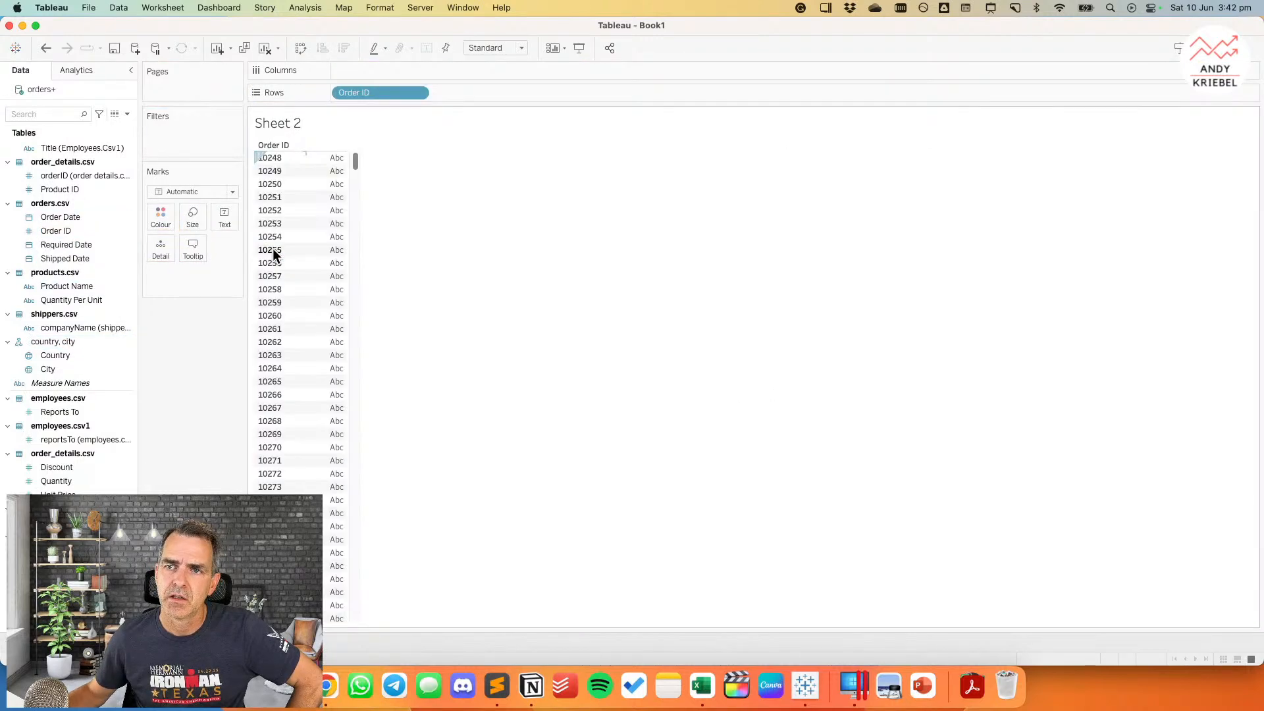
pyautogui.moveTo(70, 189); pyautogui.dragTo(452, 93)
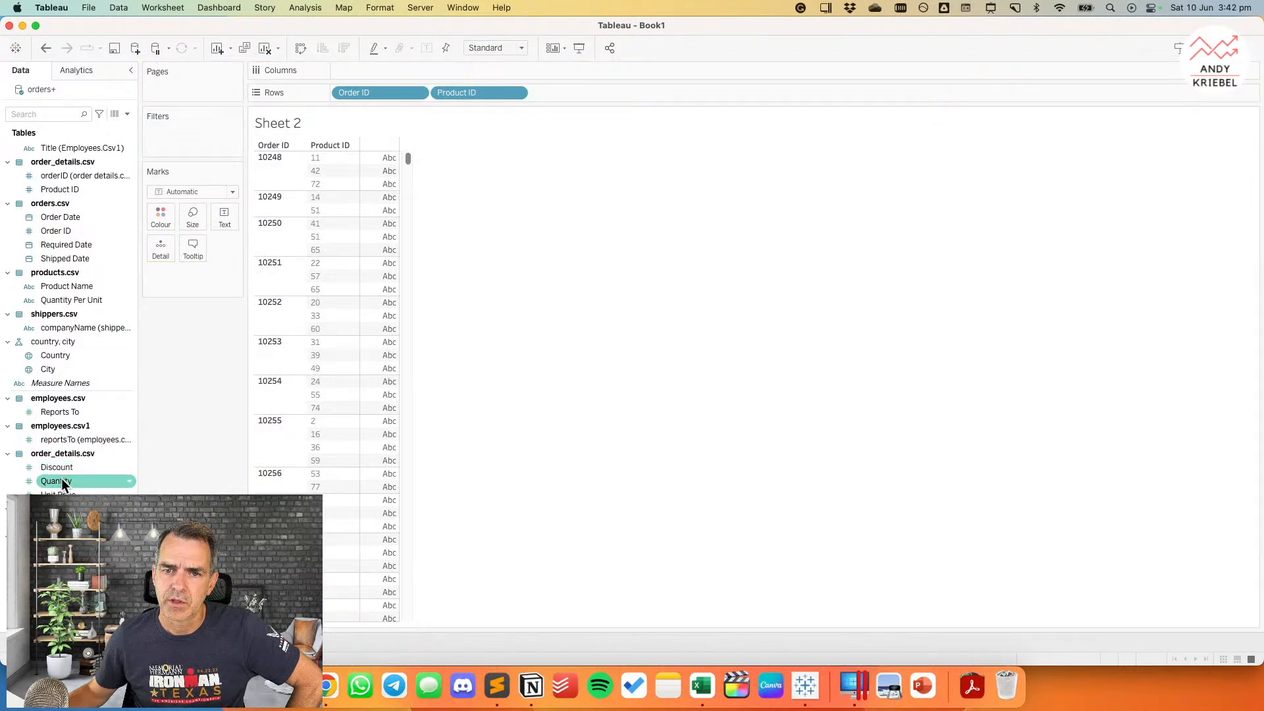
# Step: Add the order_details Quantity, Unit Price and Discount measures to the Sheet 2 table
pyautogui.moveTo(62, 485); pyautogui.dragTo(382, 375)
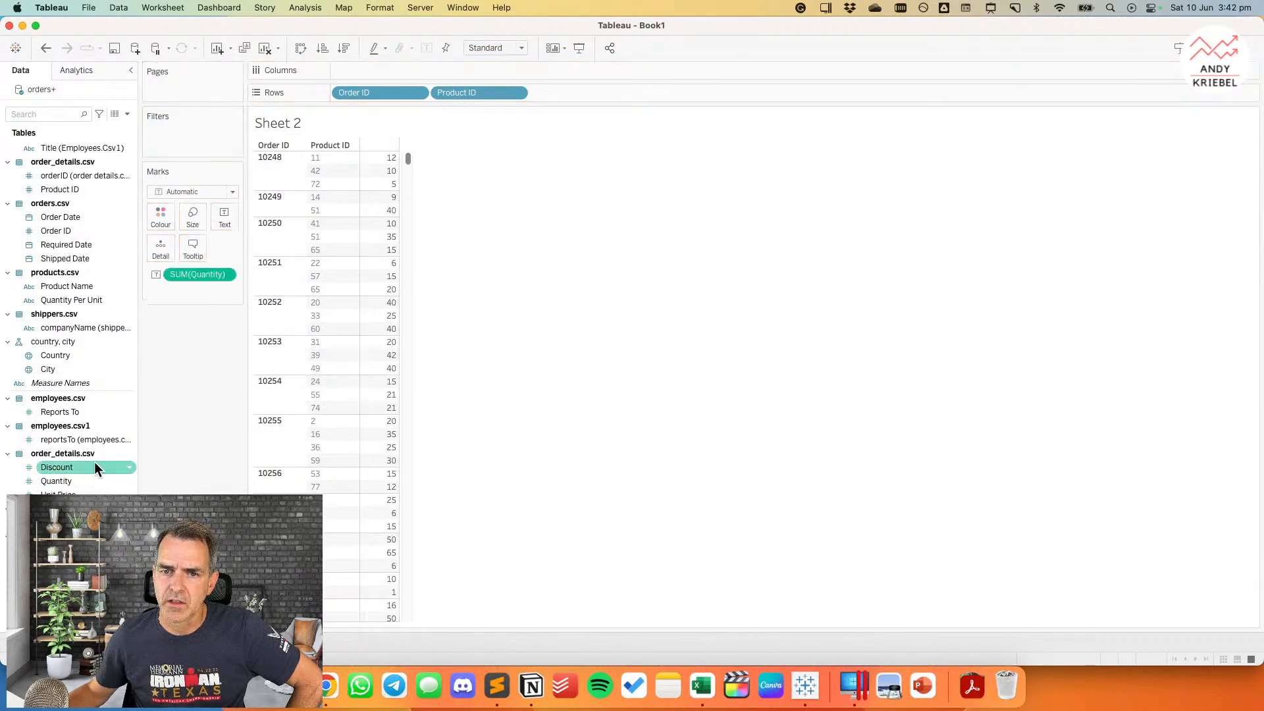
pyautogui.moveTo(58, 495); pyautogui.dragTo(382, 386)
pyautogui.moveTo(92, 464); pyautogui.dragTo(195, 370)
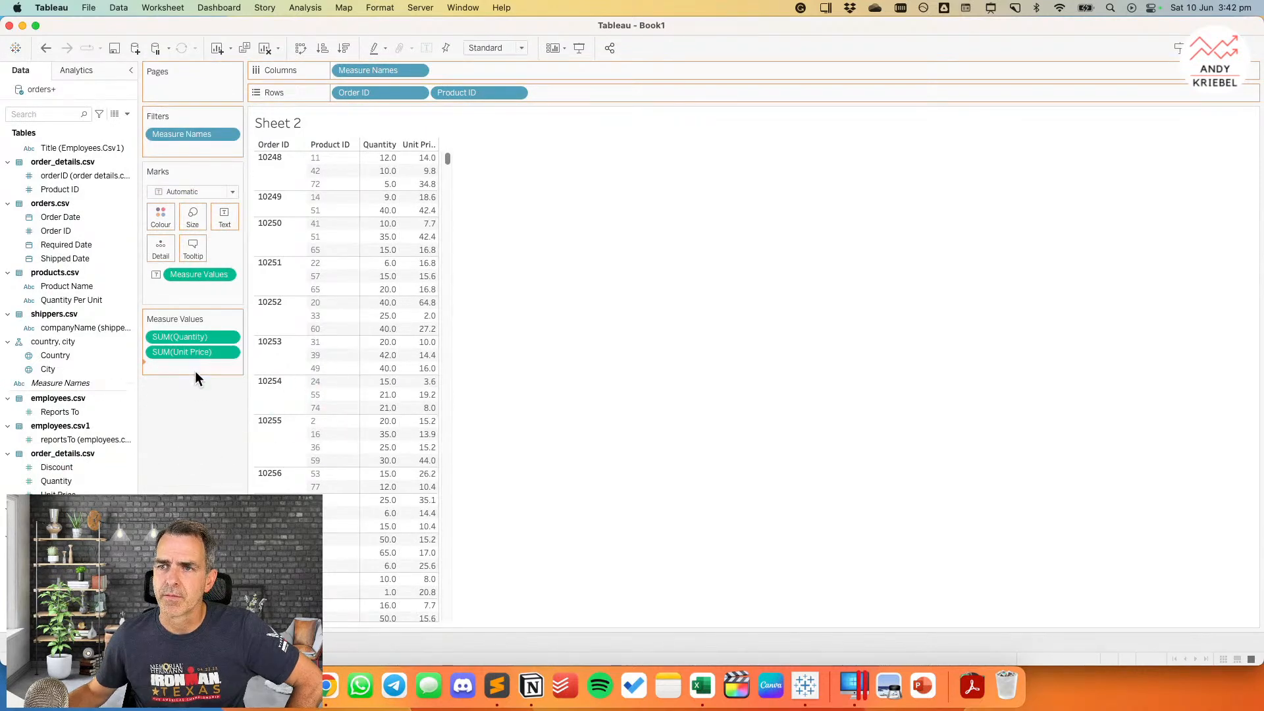
# Step: Set the default aggregation of the order_details Discount measure to Average
pyautogui.rightClick(73, 467)
pyautogui.moveTo(150, 376)
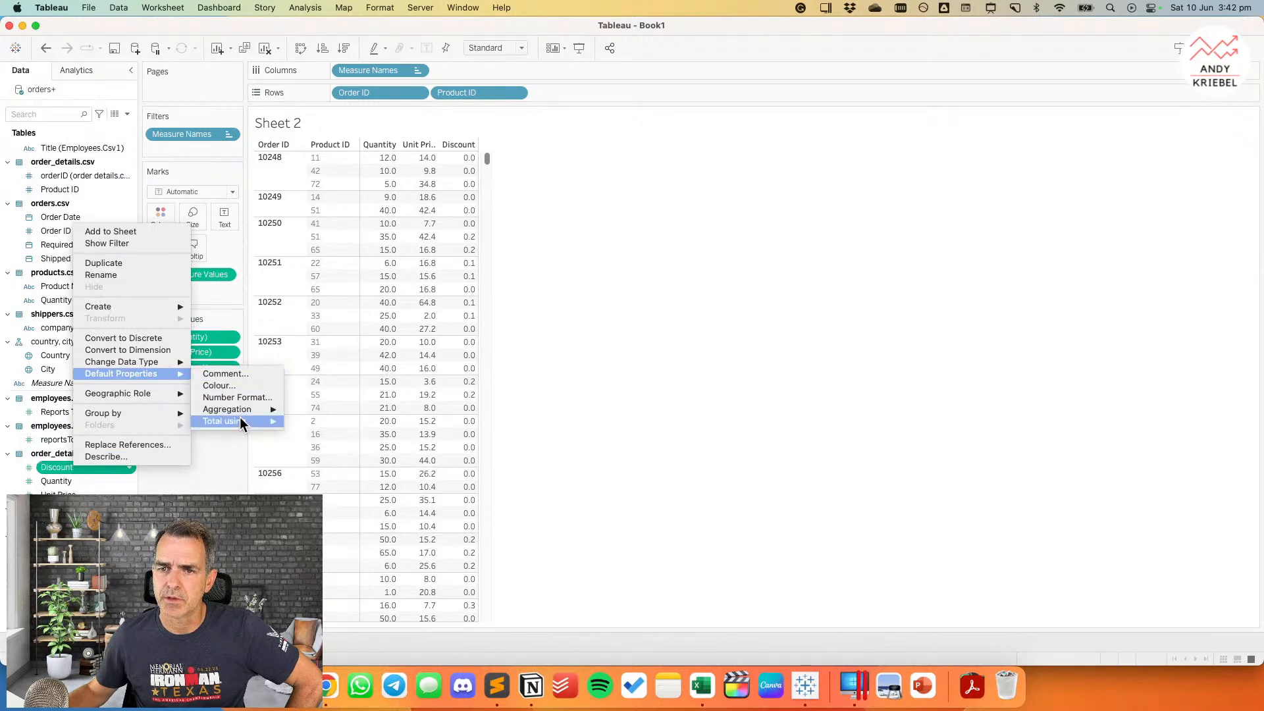
pyautogui.moveTo(249, 413)
pyautogui.click(310, 409)
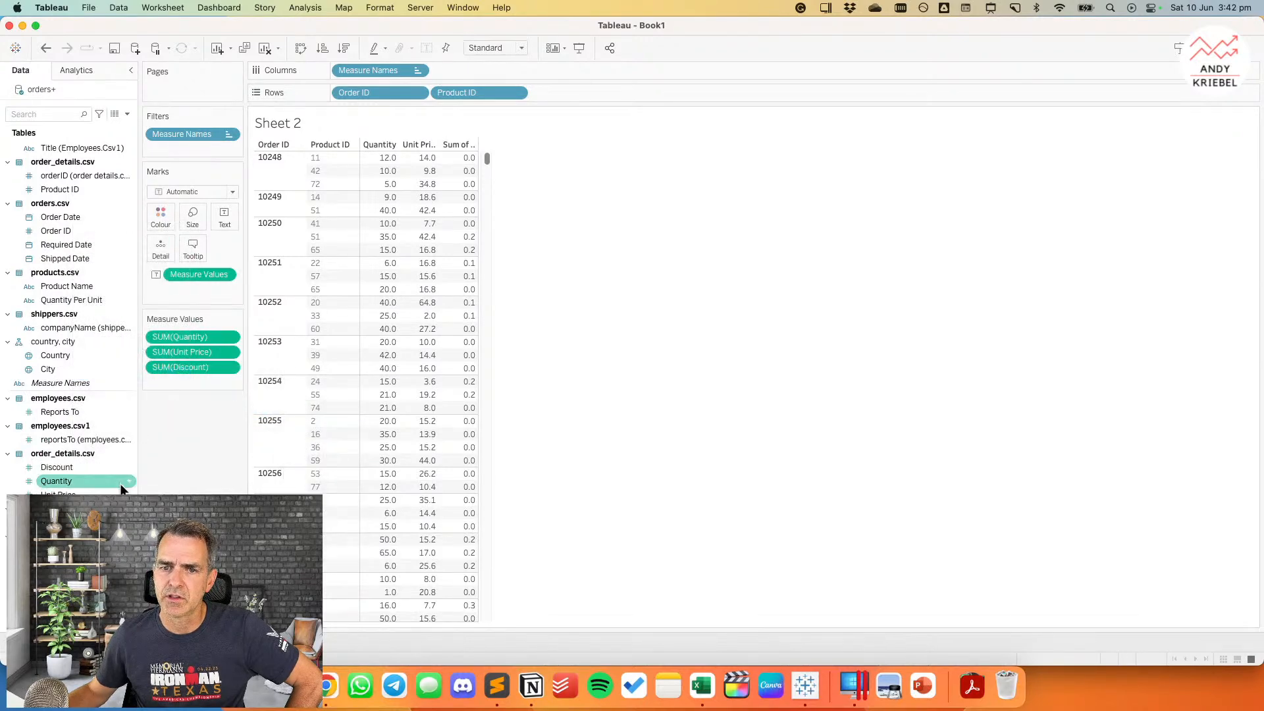
# Step: Set the default number format of Discount to Percentage with 2 decimal places
pyautogui.click(130, 468)
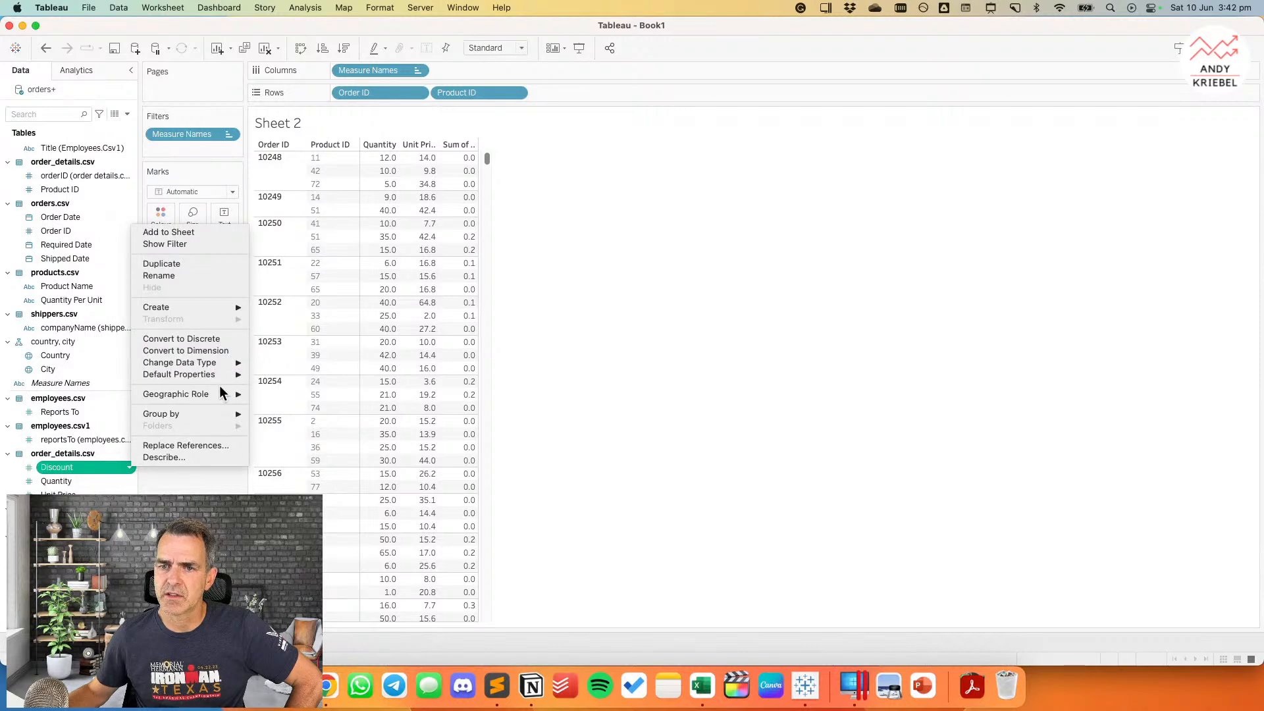
pyautogui.moveTo(221, 374)
pyautogui.click(300, 398)
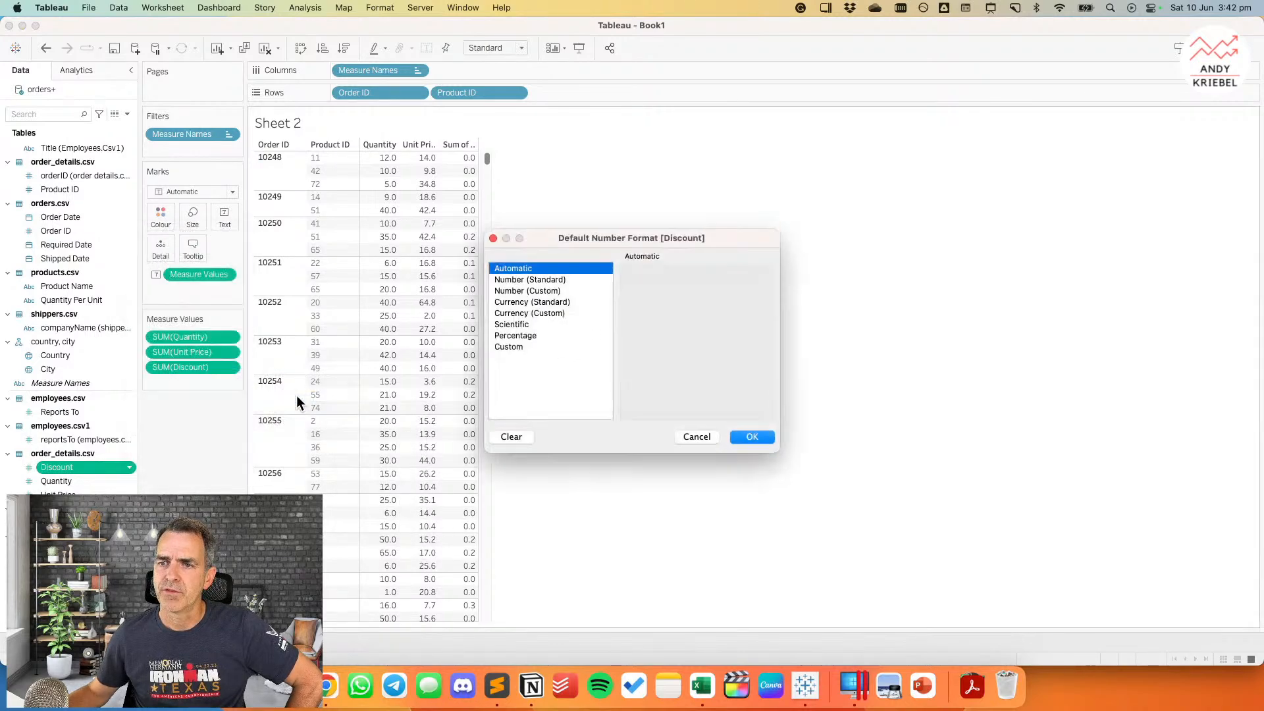
pyautogui.click(523, 336)
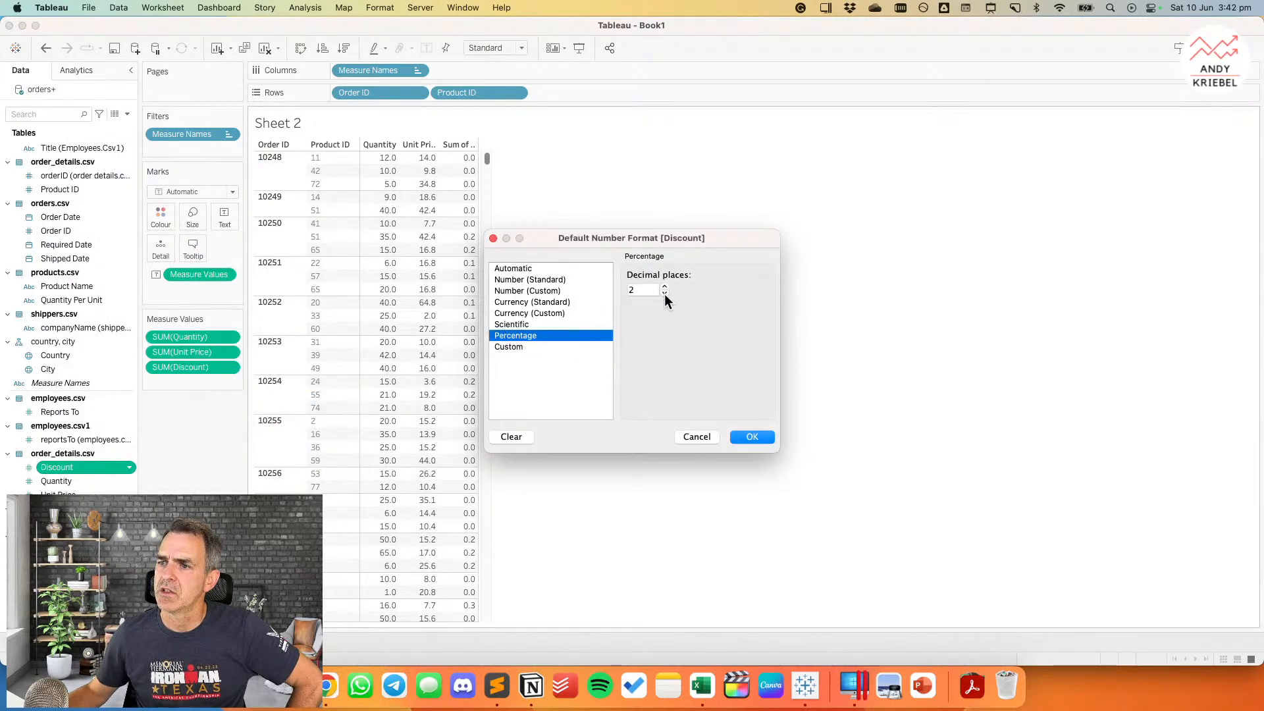
pyautogui.click(747, 436)
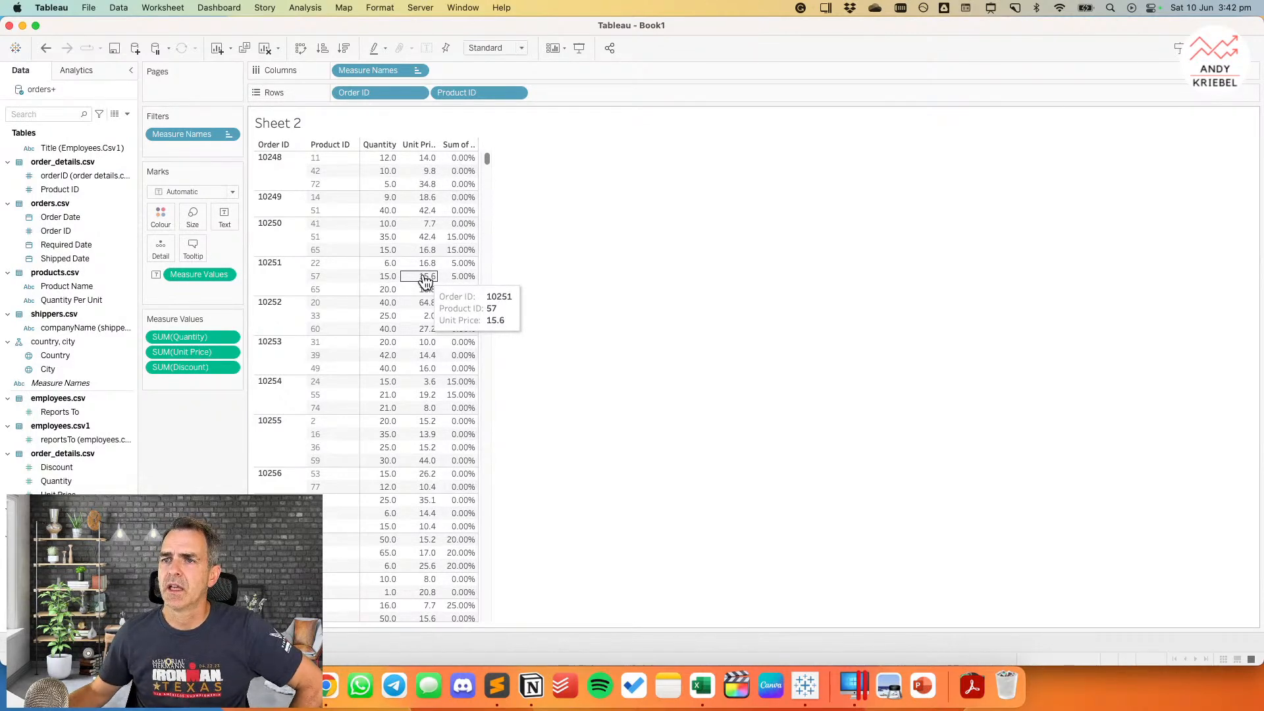
# Step: Change the aggregation of Discount in the Sheet 2 table to Average
pyautogui.click(230, 366)
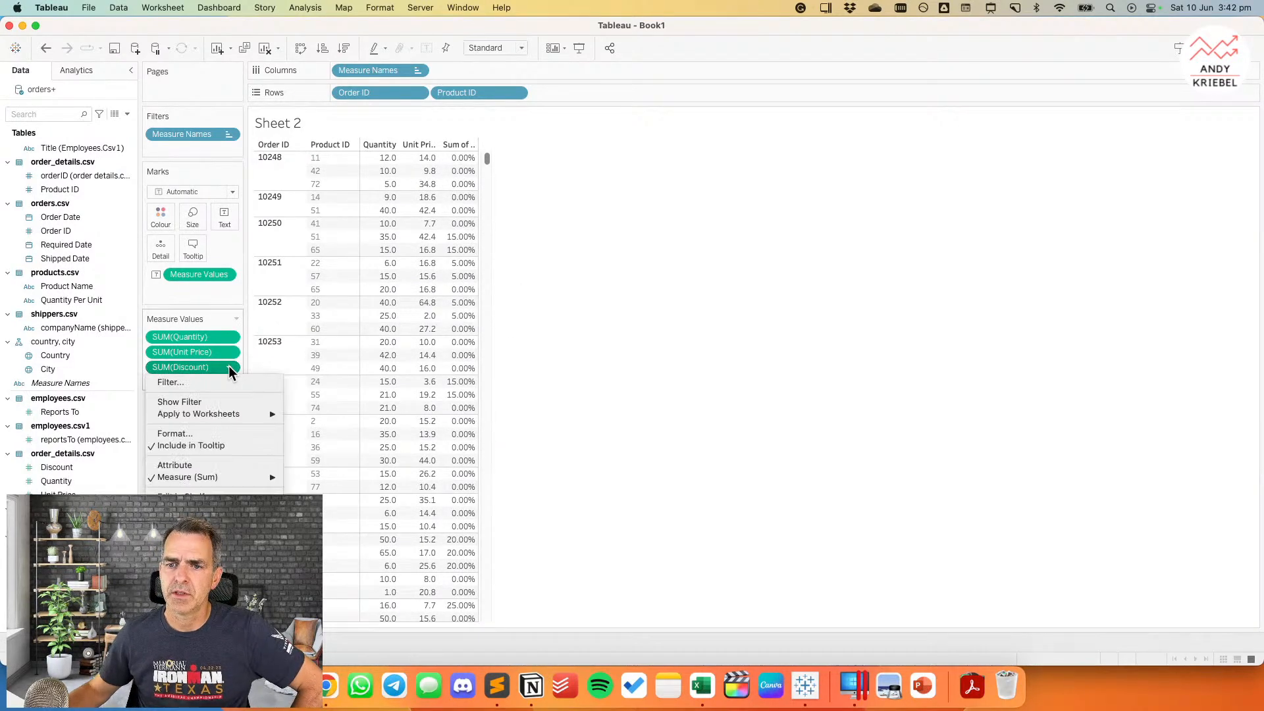
pyautogui.moveTo(249, 483)
pyautogui.click(309, 488)
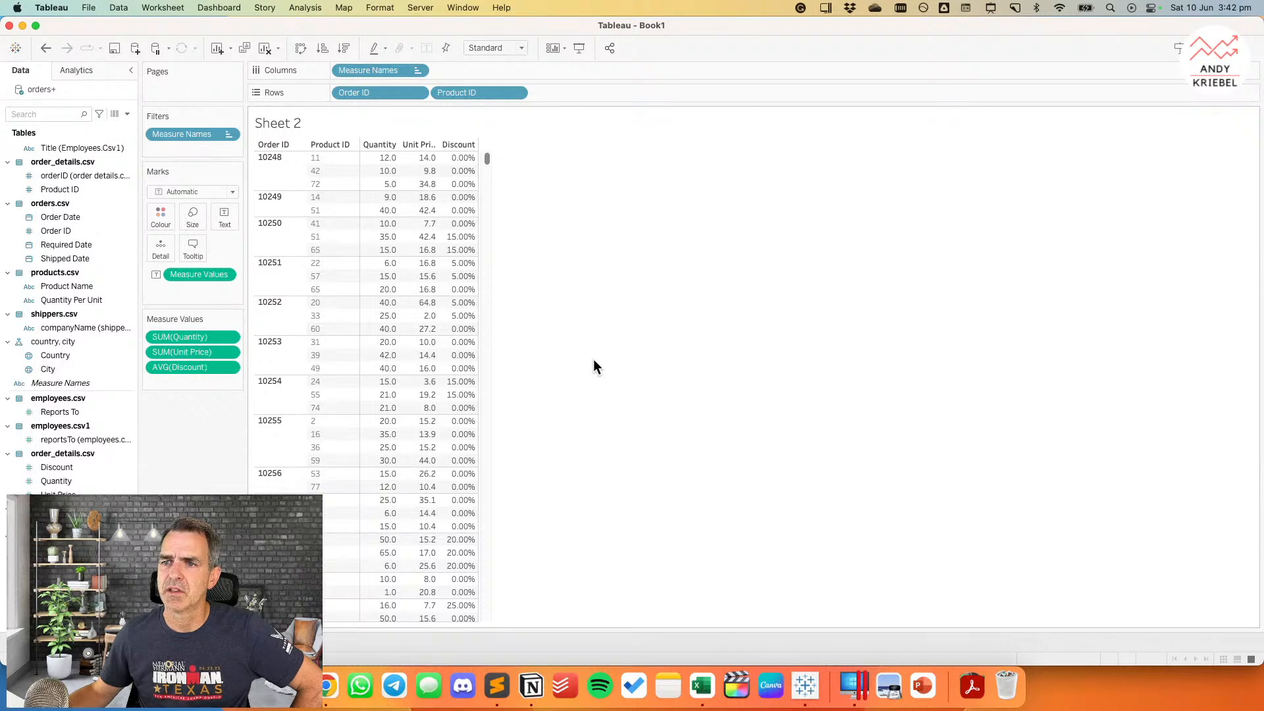
# Step: Create a calculated field named Sales and begin its formula with [Quantity]*[Unit Price]
pyautogui.click(127, 114)
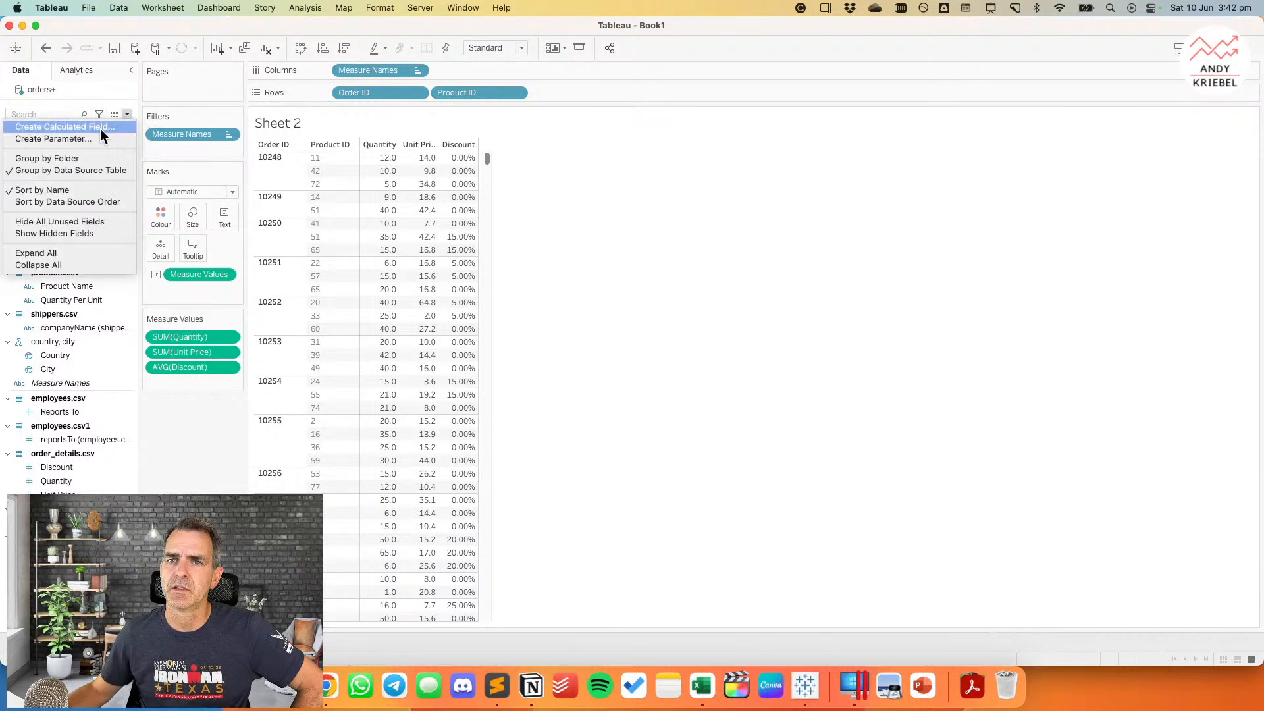
pyautogui.click(100, 127)
pyautogui.write('Sales')
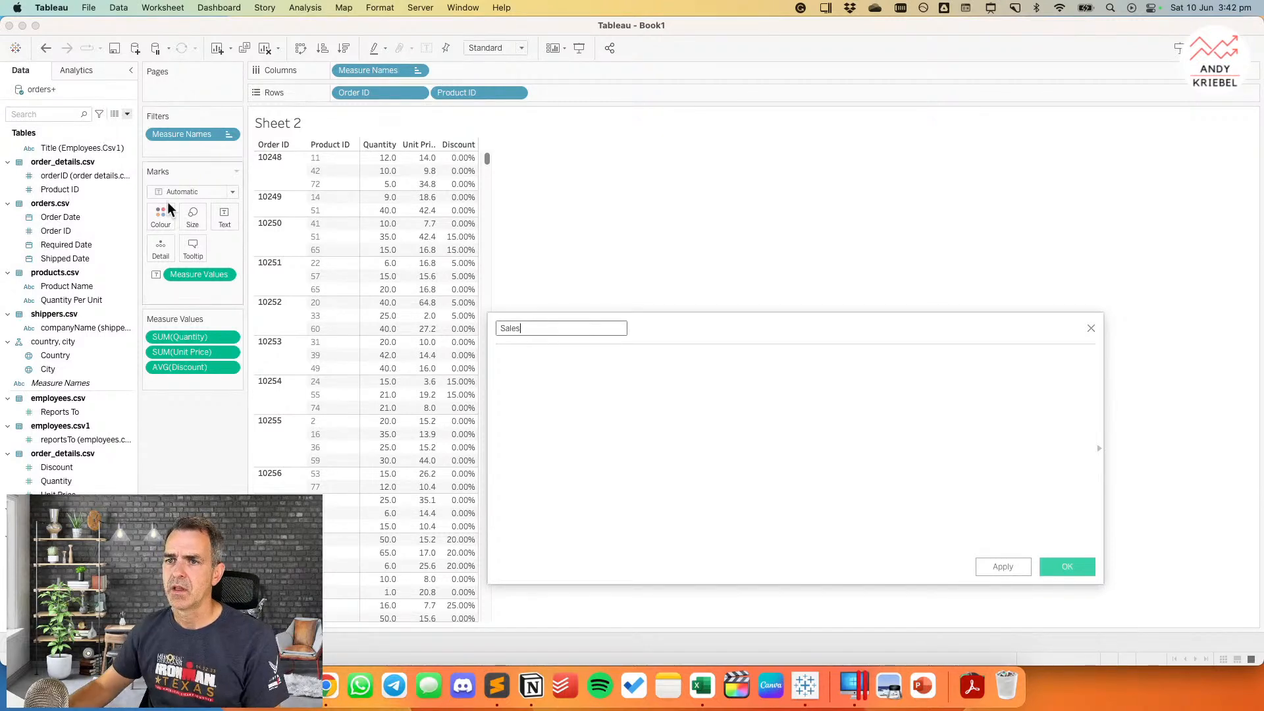
pyautogui.click(659, 399)
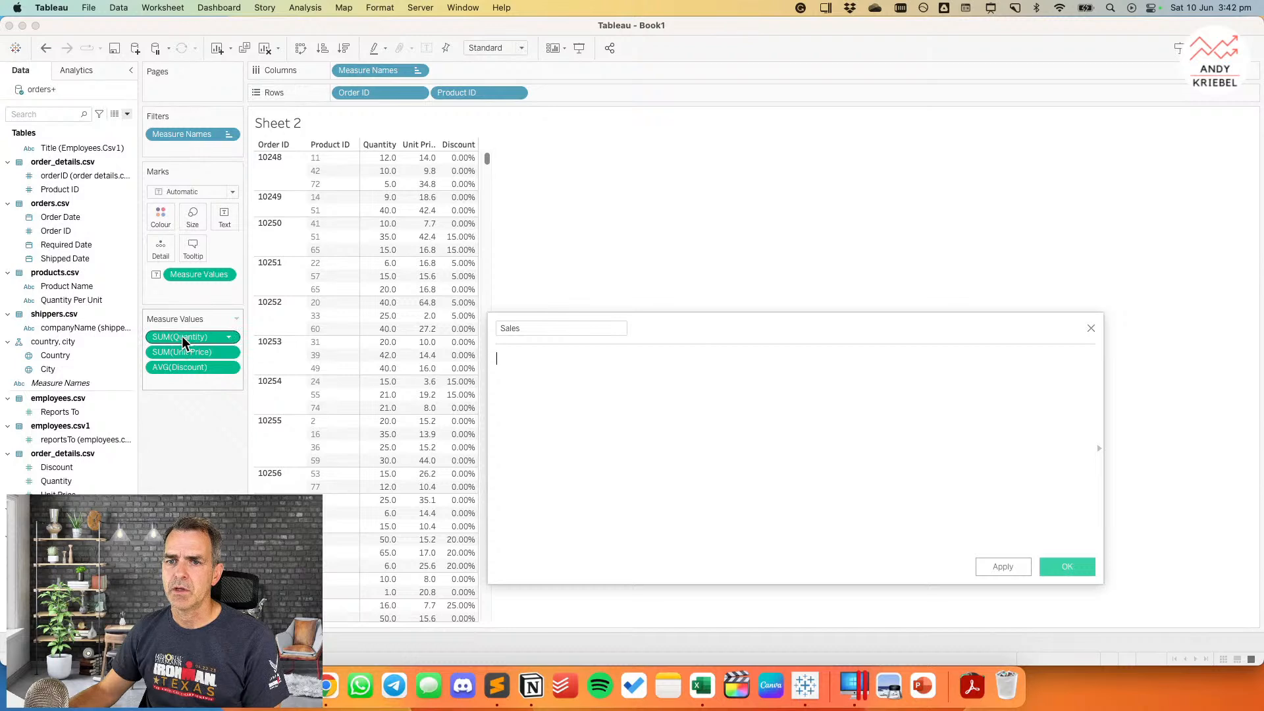
pyautogui.write('quan')
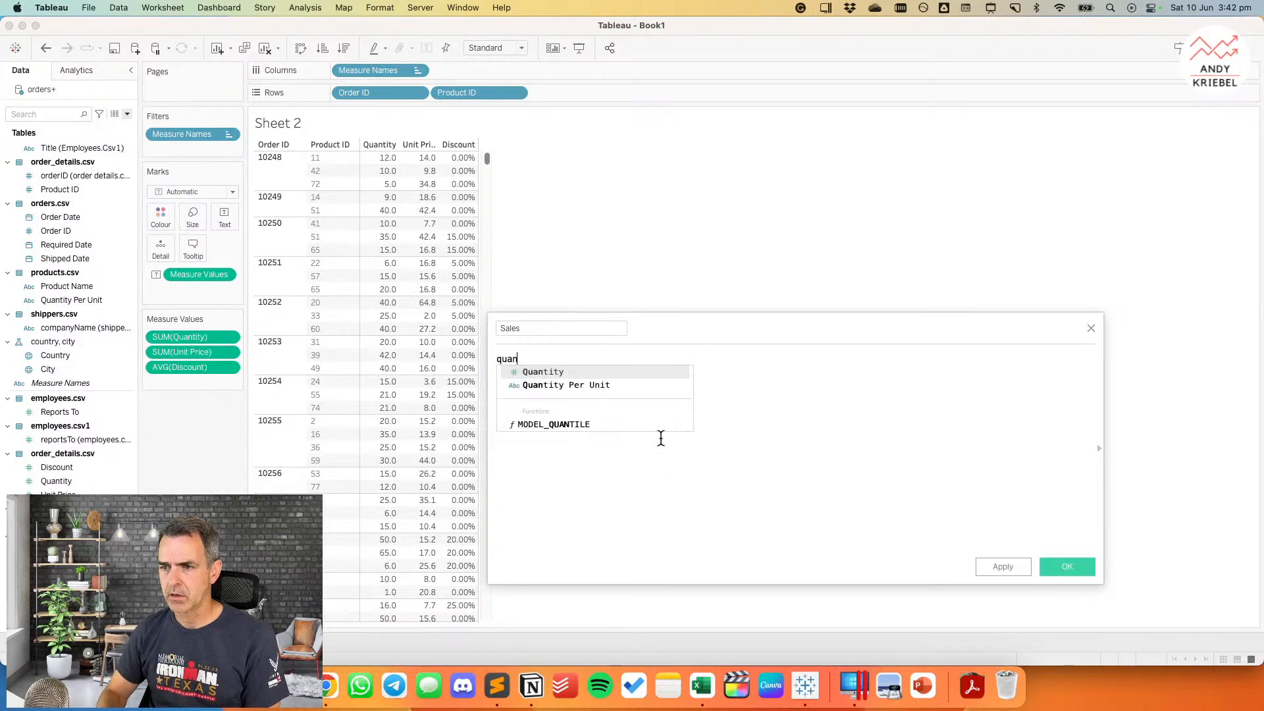
pyautogui.press('Return')
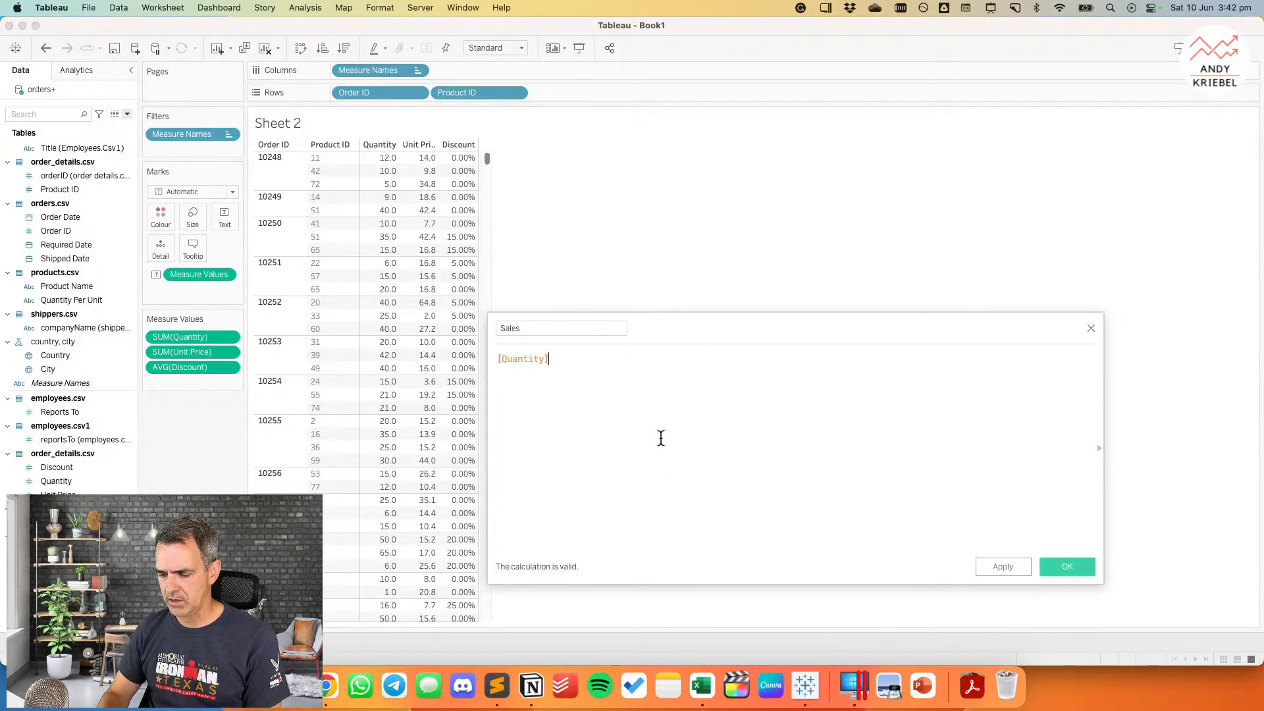
pyautogui.write('*uni')
pyautogui.press('Return')
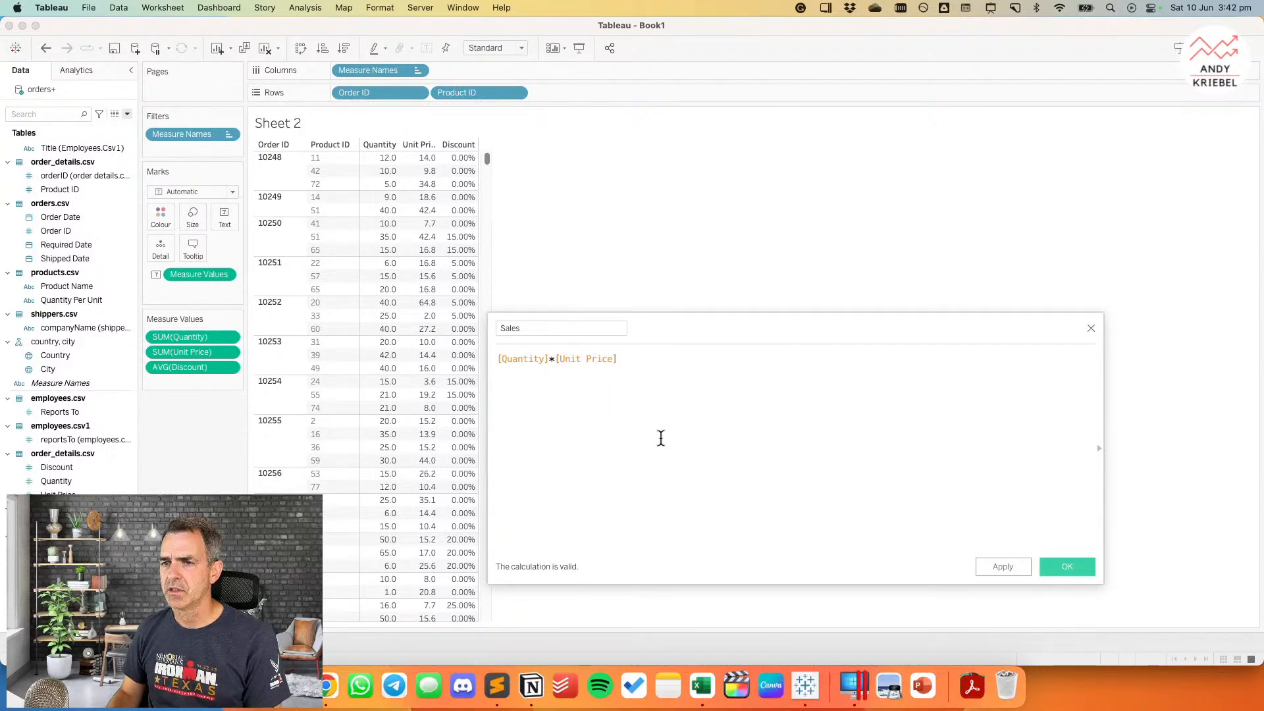
# Step: Complete the Sales formula with *(1-[Discount]) and save the calculated field
pyautogui.write('*(')
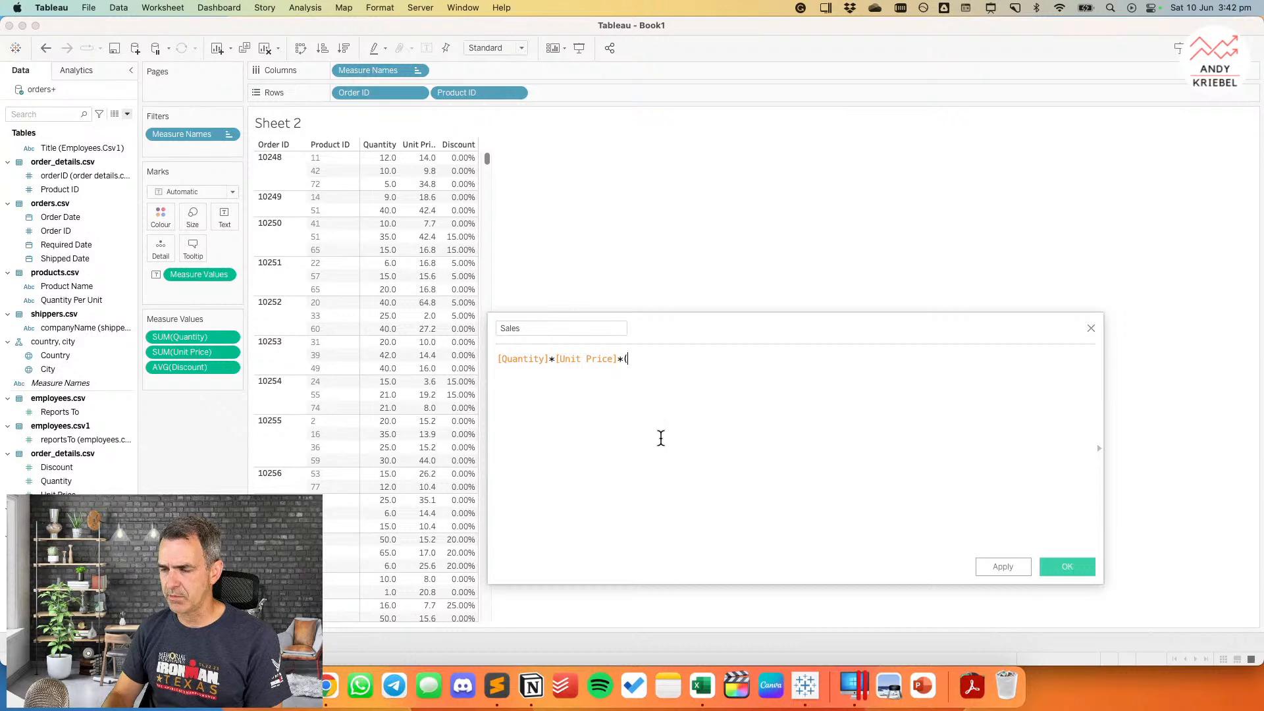
pyautogui.write('1-')
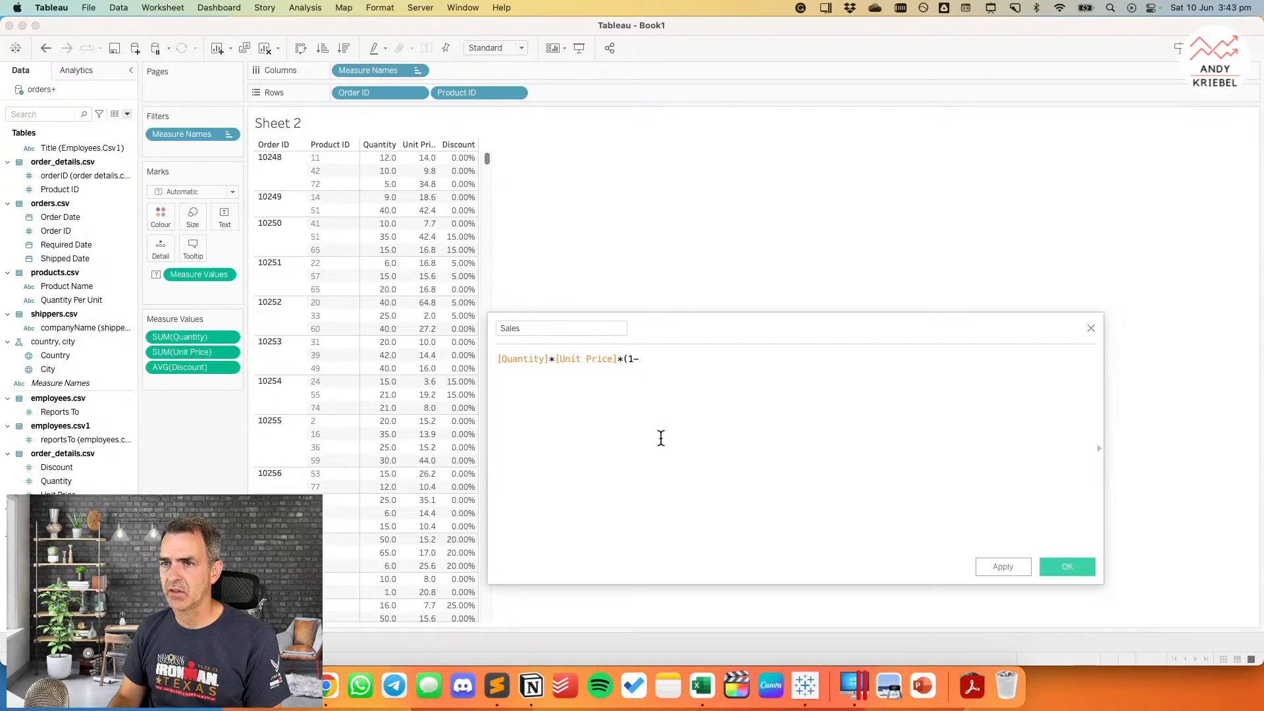
pyautogui.write('dis')
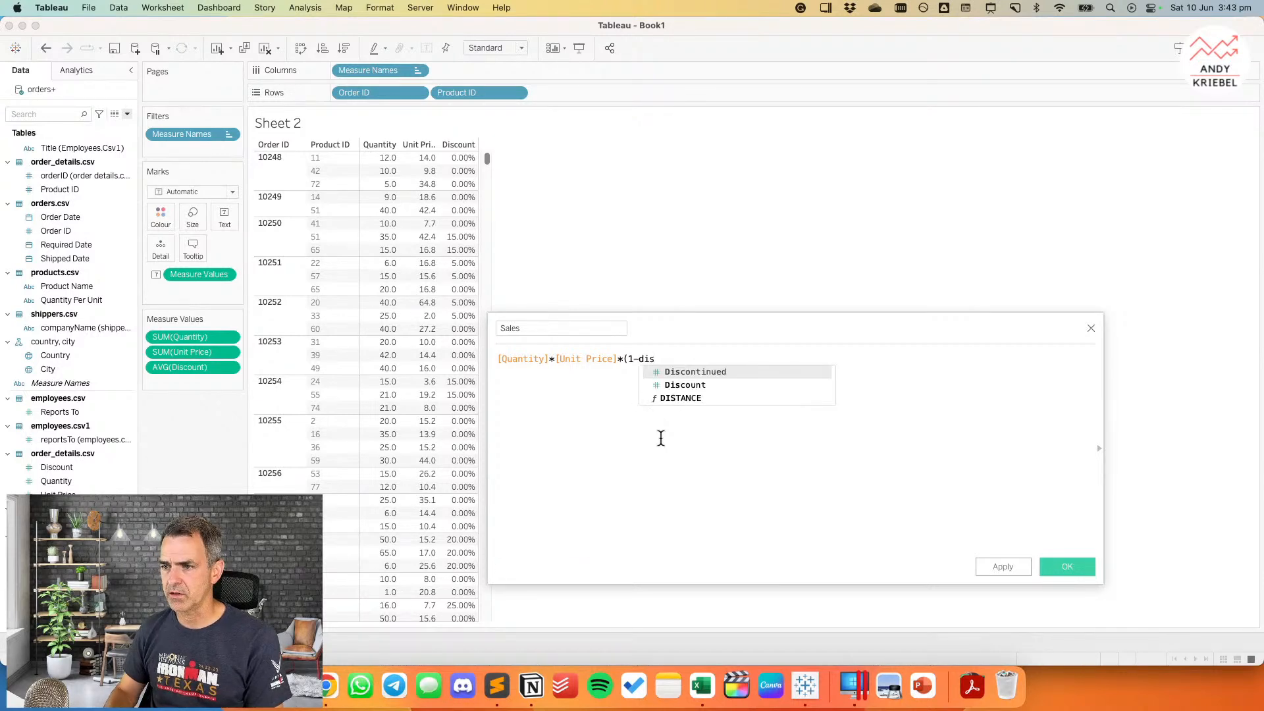
pyautogui.press('Down')
pyautogui.press('Return')
pyautogui.write(')')
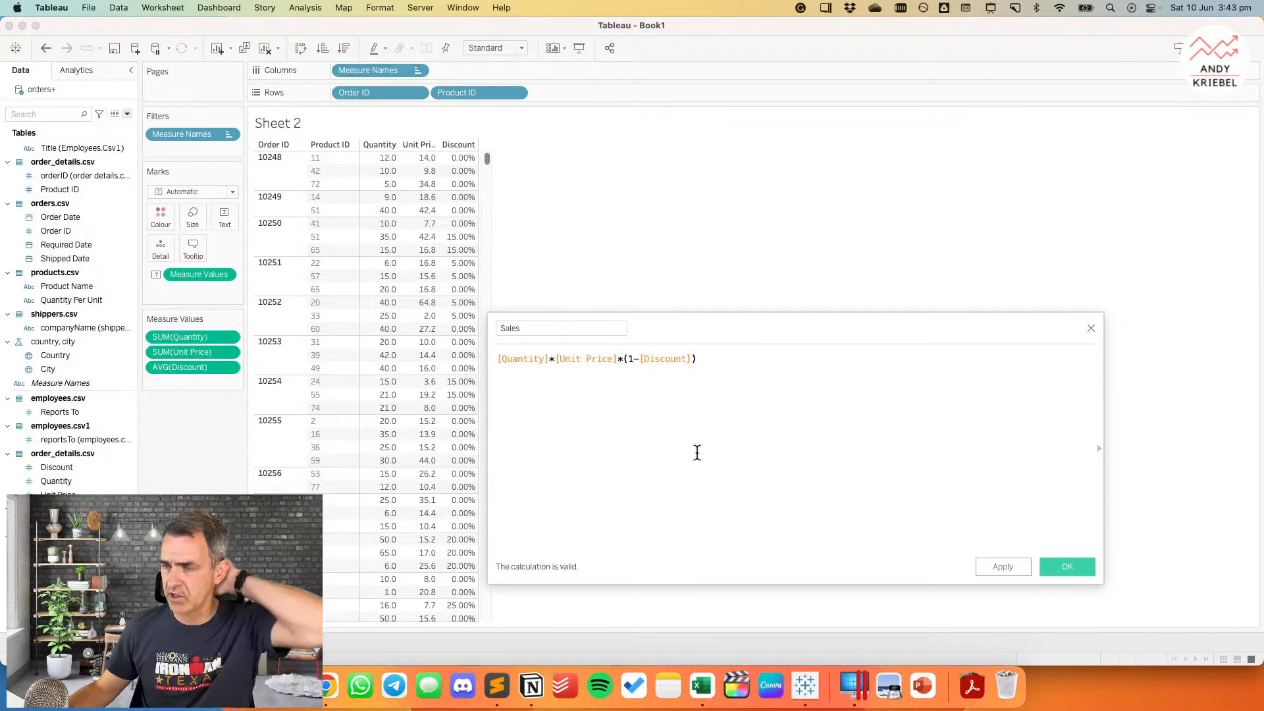
pyautogui.click(1061, 567)
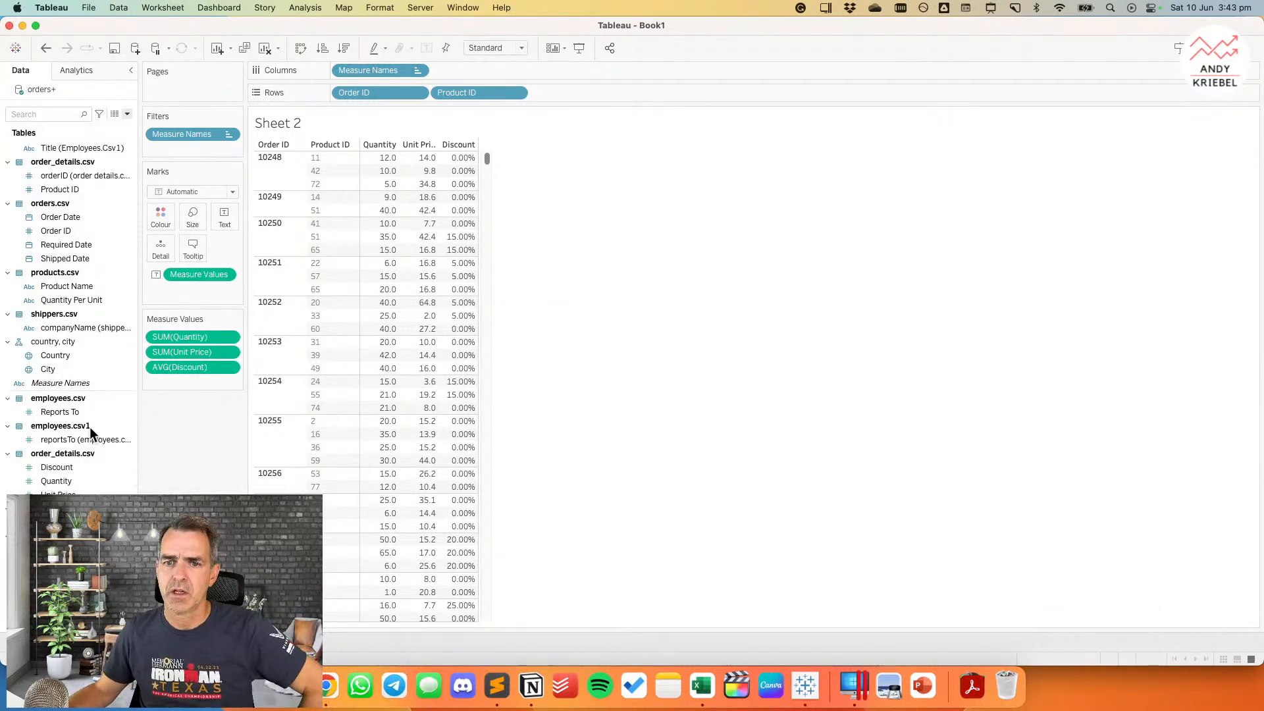
# Step: Add the Sales measure after Discount in the Sheet 2 table
pyautogui.moveTo(184, 527); pyautogui.dragTo(170, 377)
pyautogui.moveTo(427, 165)
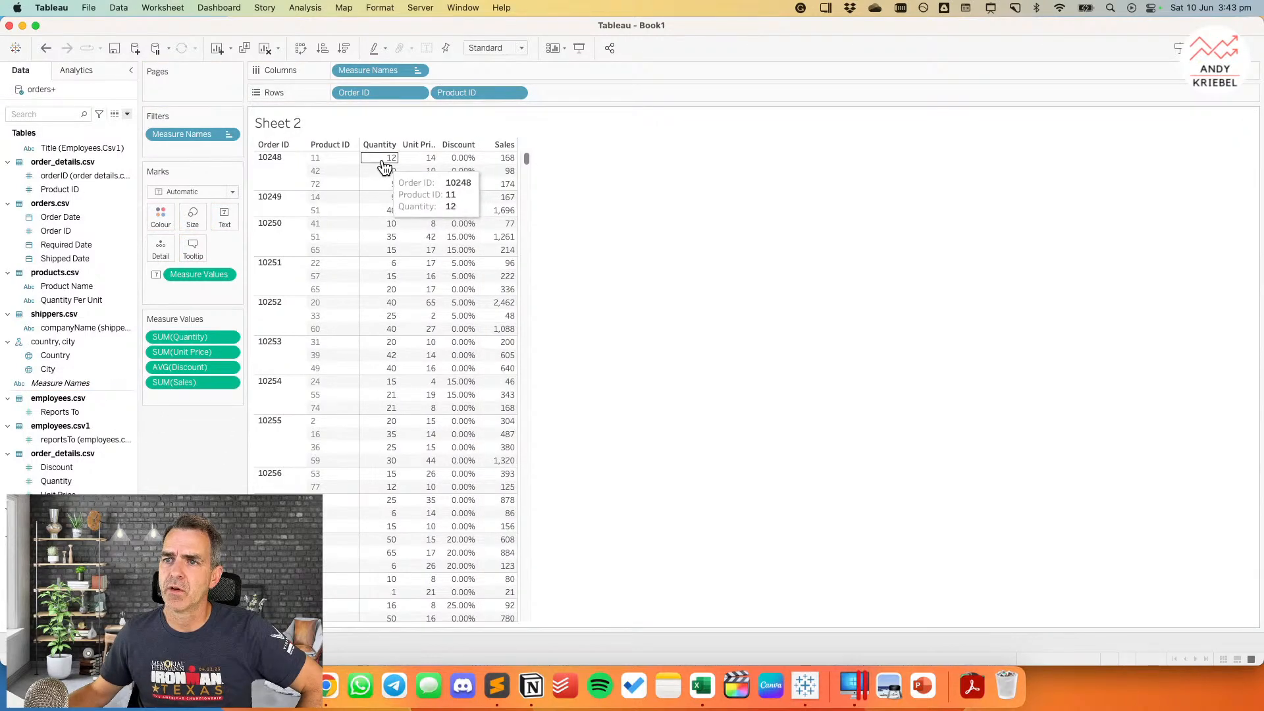
pyautogui.moveTo(450, 354)
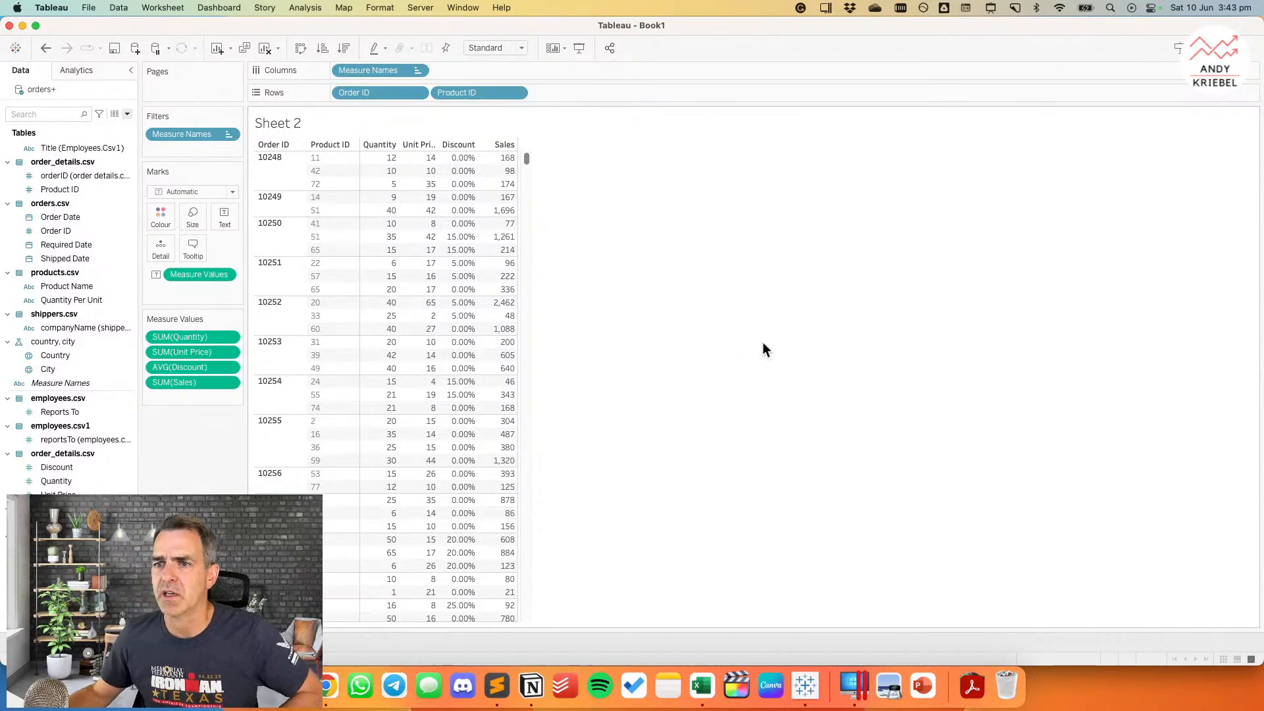
# Step: Cross-check the Sales calculation by computing 40*65 and 40*65*.95 in Spotlight, then dismiss it
pyautogui.press('super+space')
pyautogui.write('4')
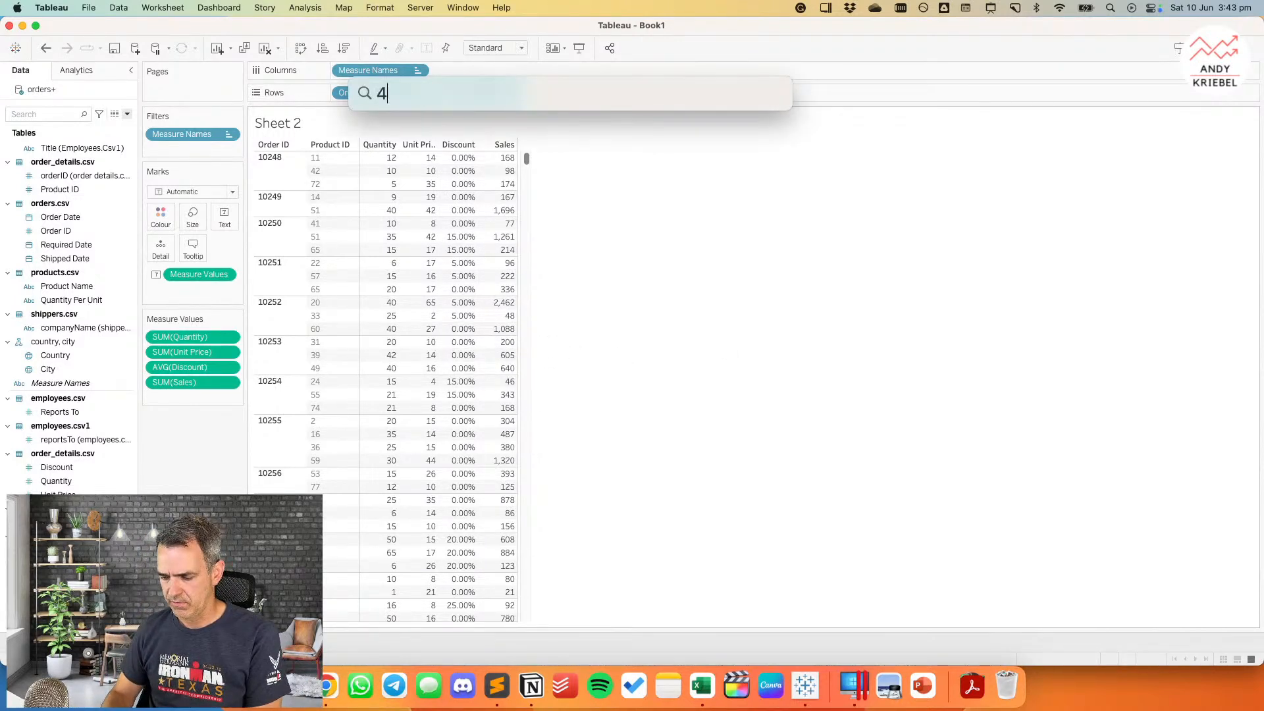
pyautogui.write('0*65')
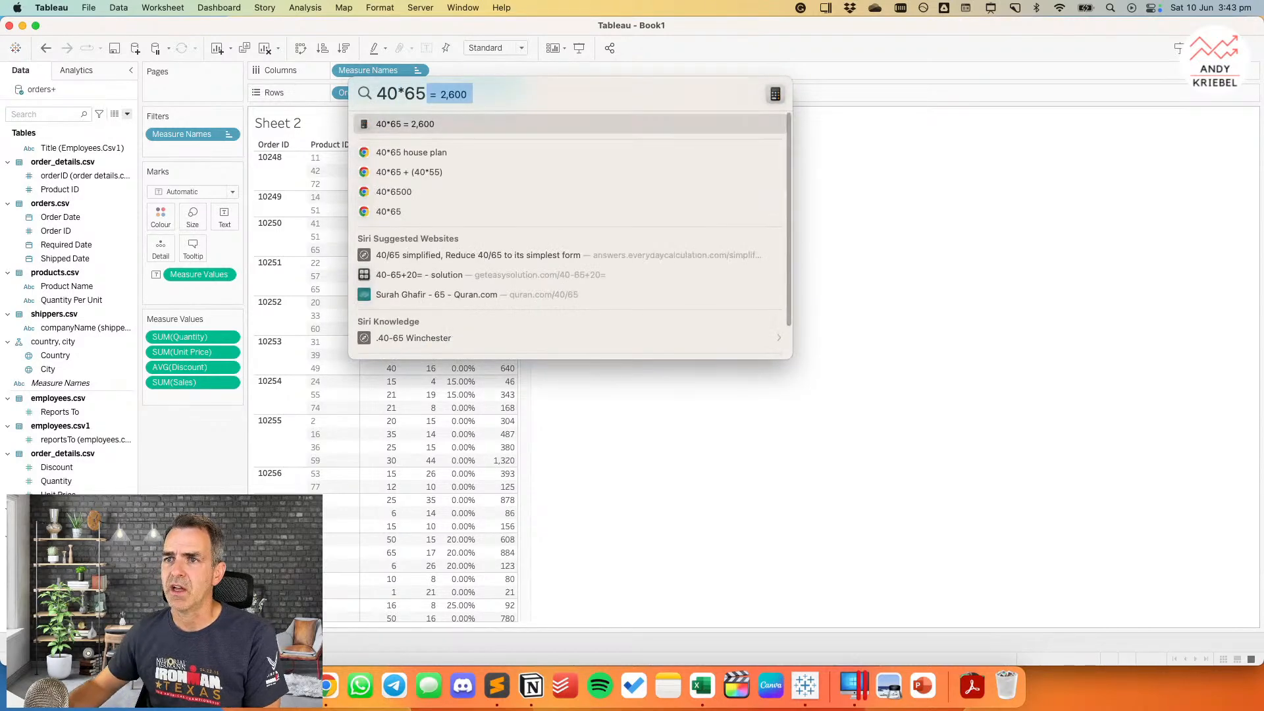
pyautogui.moveTo(657, 125); pyautogui.dragTo(897, 167)
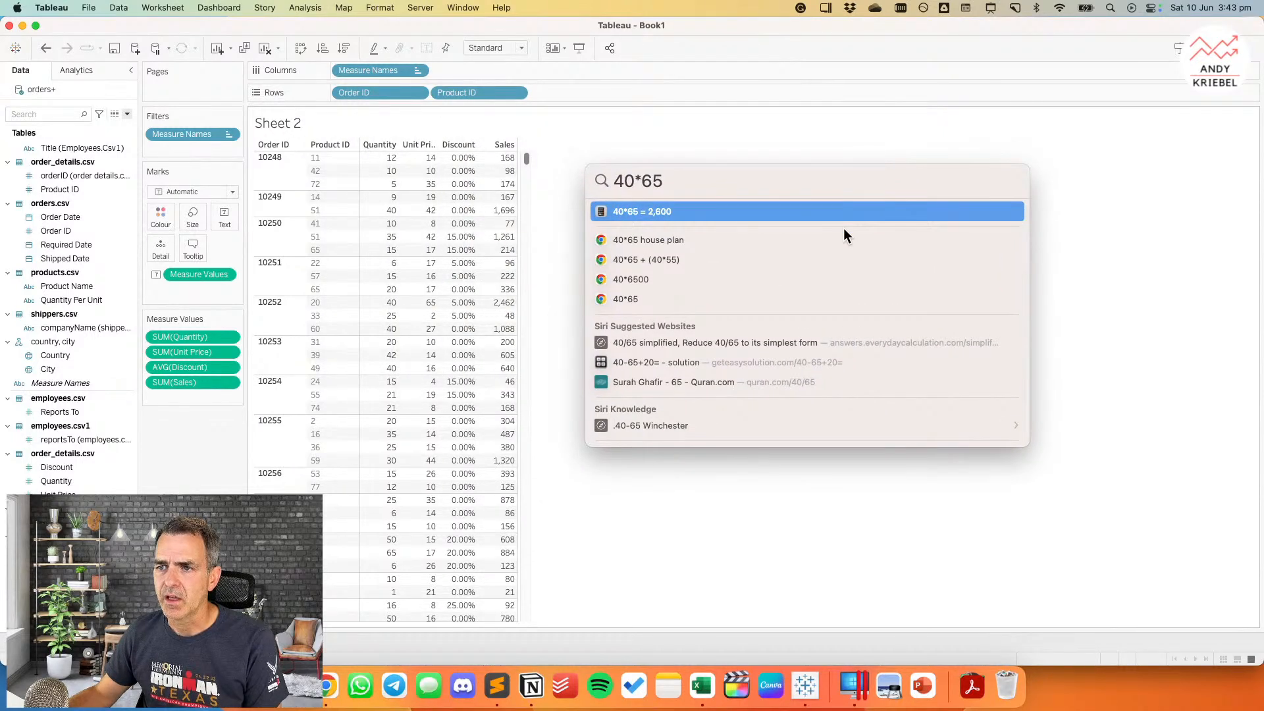
pyautogui.click(702, 177)
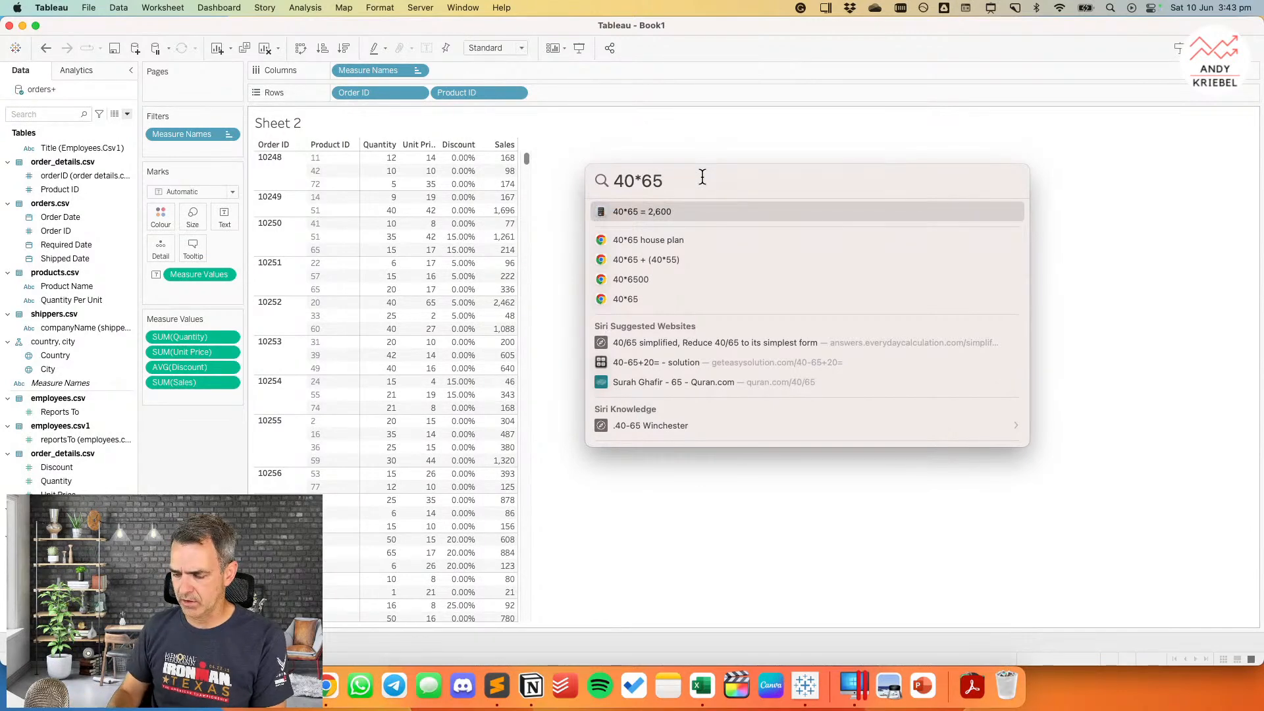
pyautogui.write('*.')
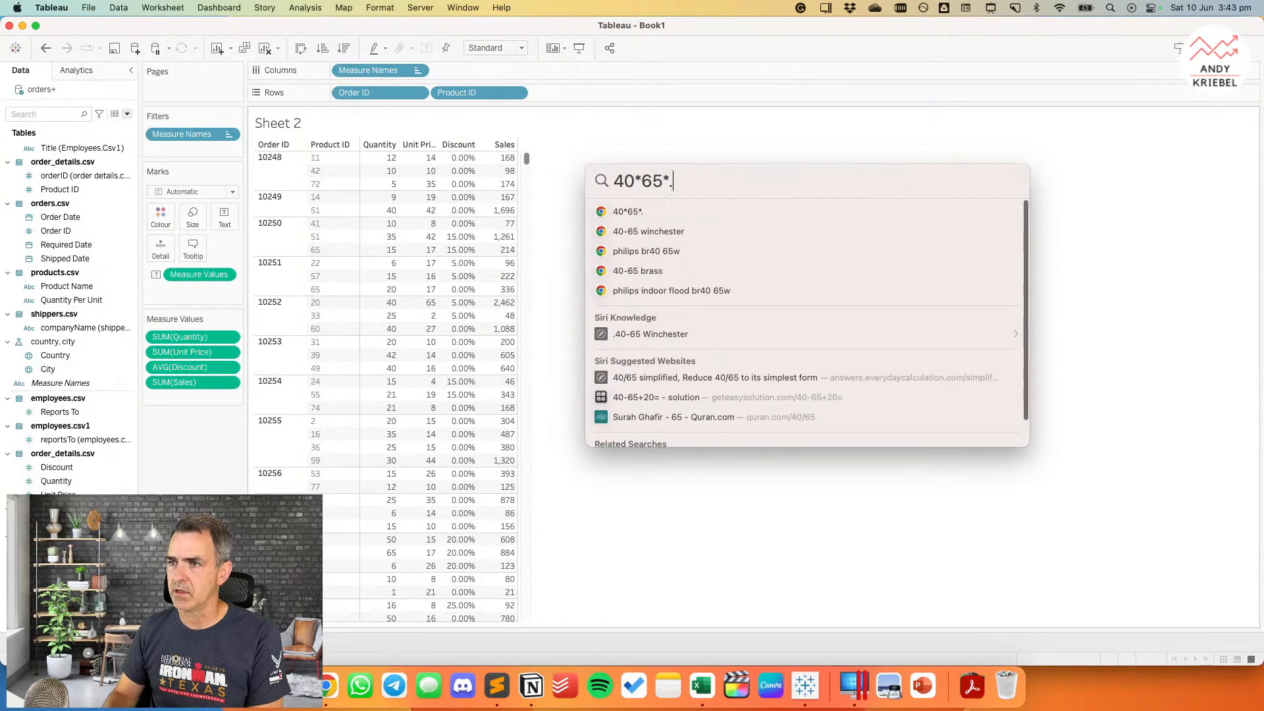
pyautogui.write('95')
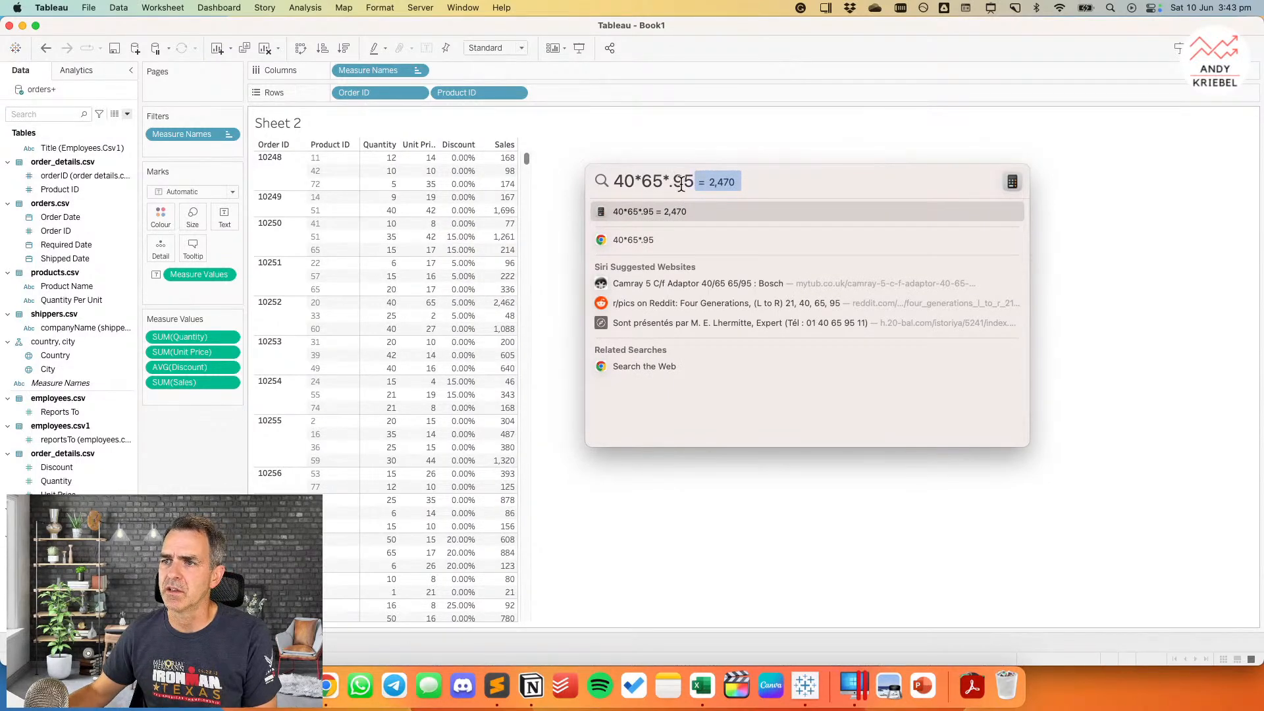
pyautogui.click(717, 142)
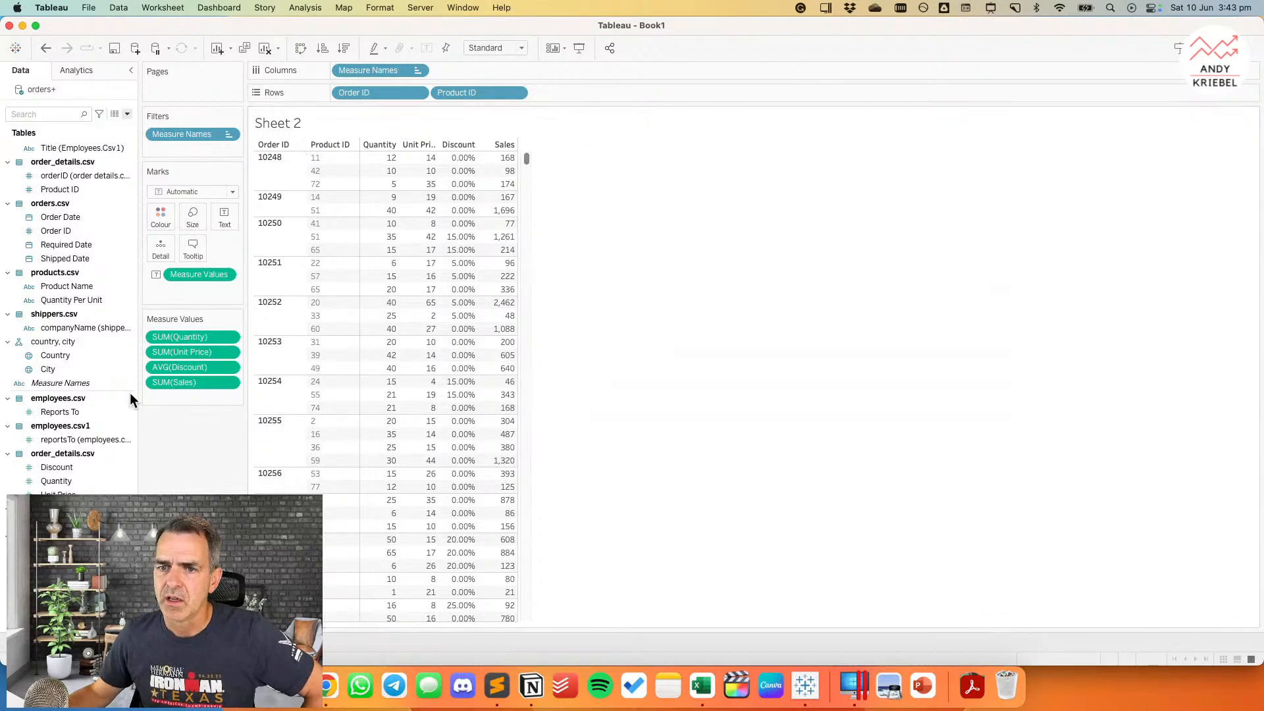
# Step: Set the default number format of Unit Price to Number (Custom) with 2 decimal places
pyautogui.rightClick(66, 493)
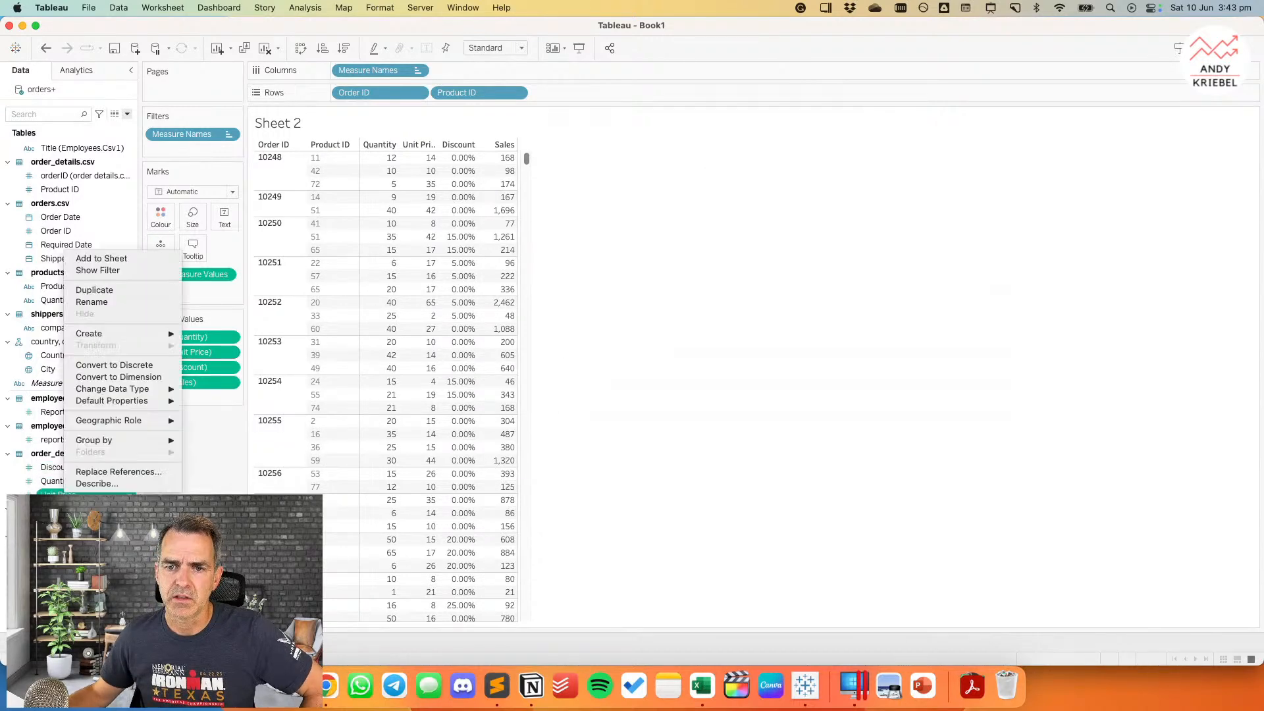
pyautogui.moveTo(168, 402)
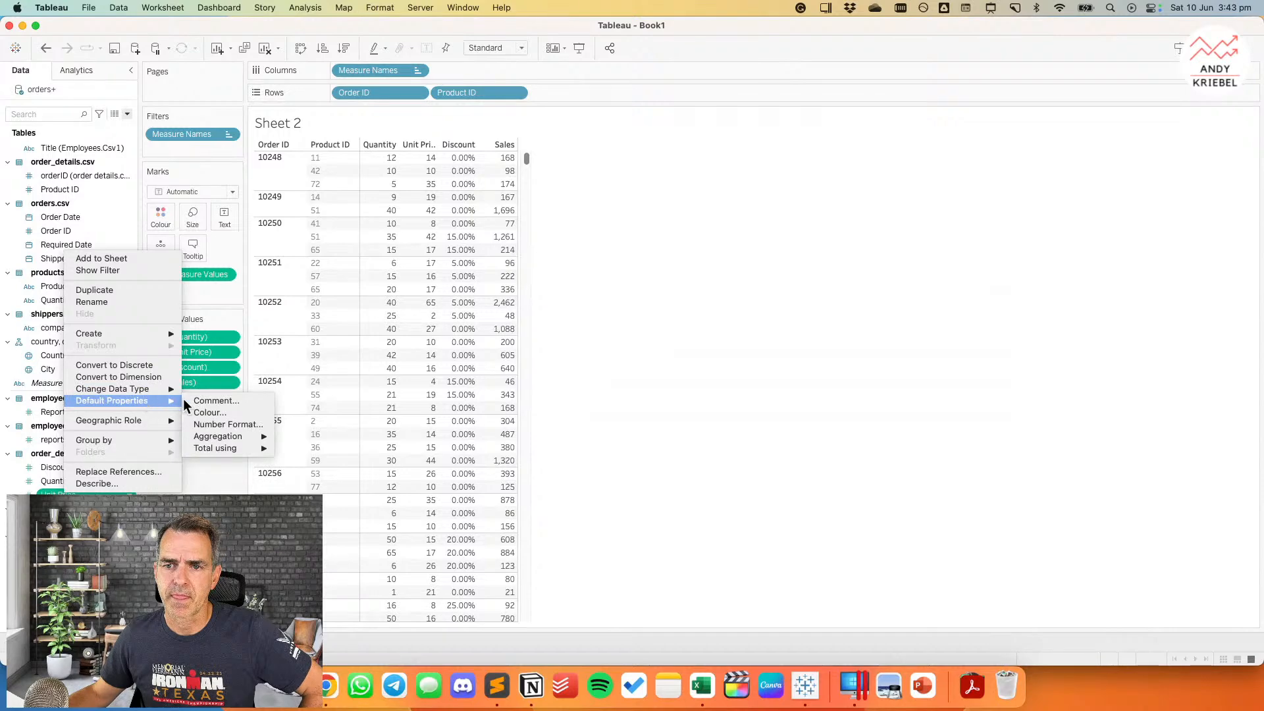
pyautogui.click(223, 424)
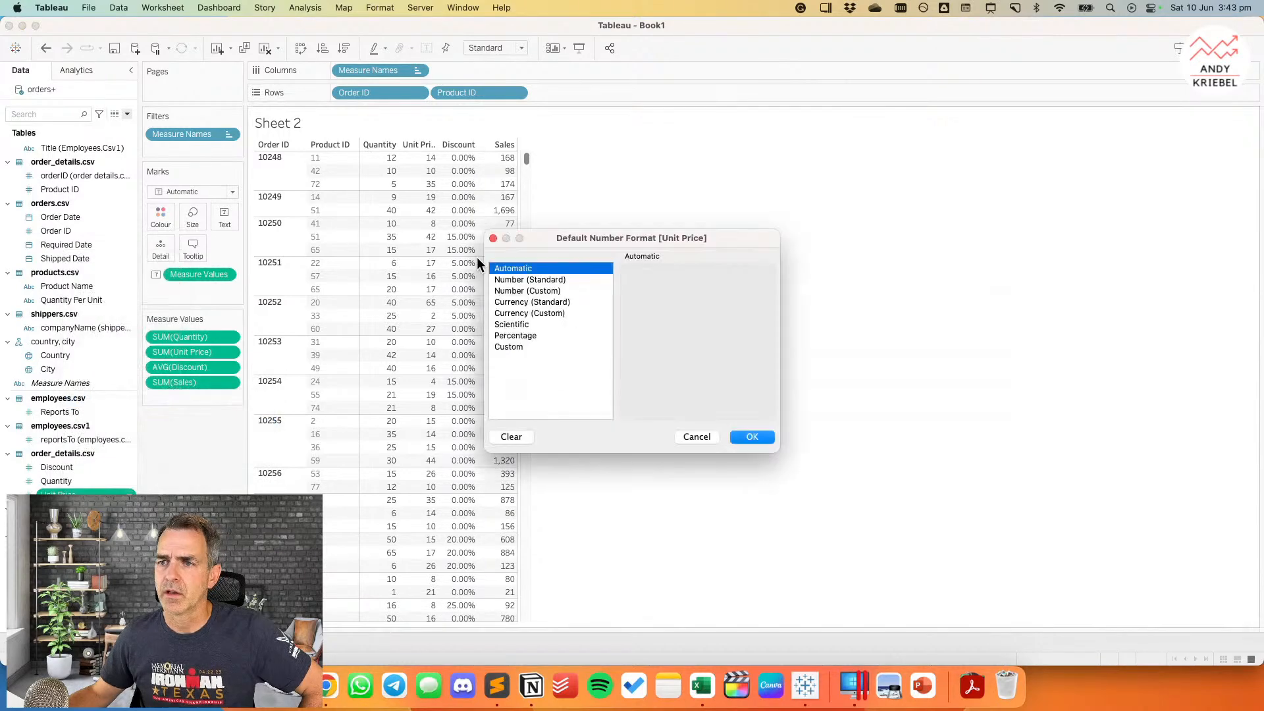
pyautogui.click(557, 291)
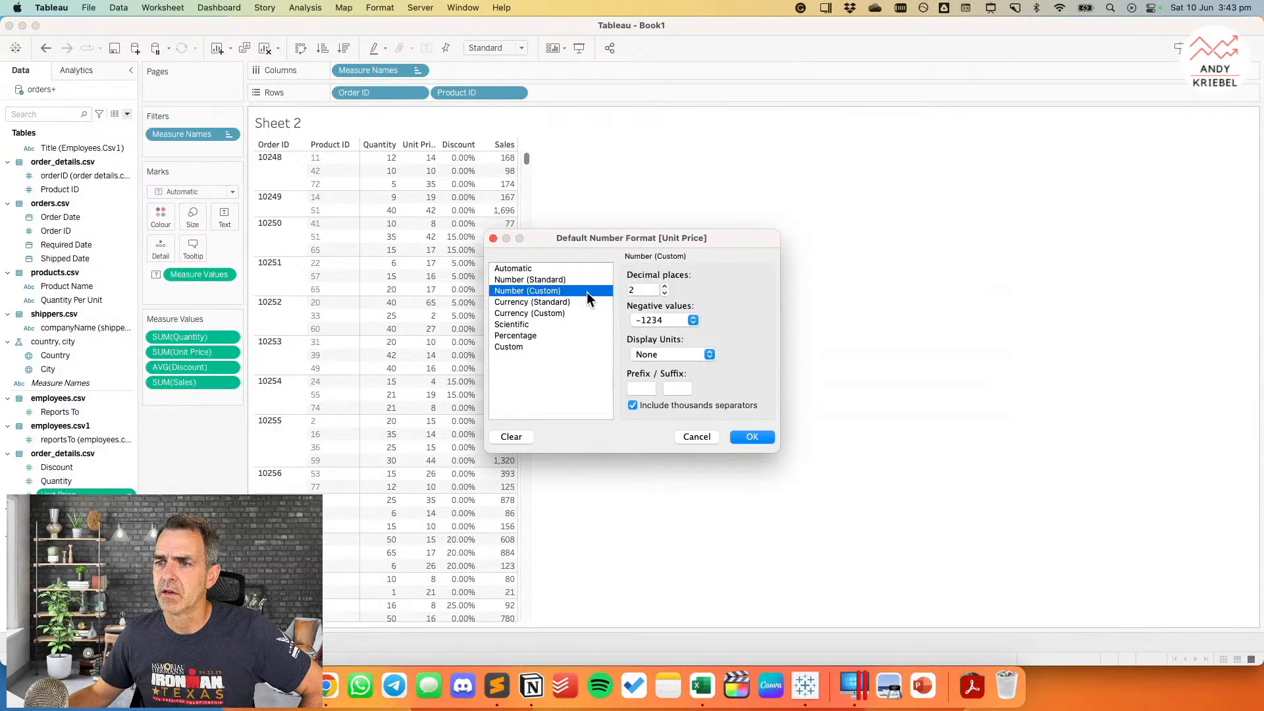
pyautogui.click(751, 437)
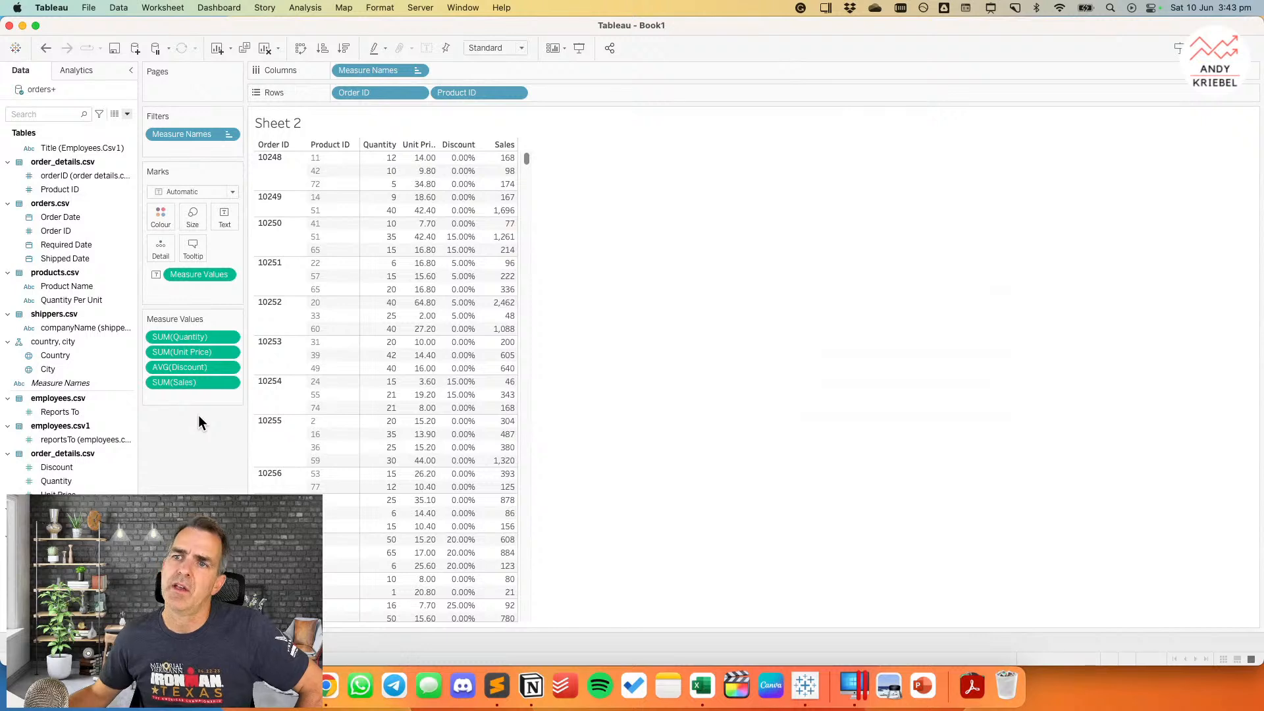
# Step: Remove Unit Price from the Sheet 2 table and return to Sheet 1
pyautogui.moveTo(174, 356); pyautogui.dragTo(175, 435)
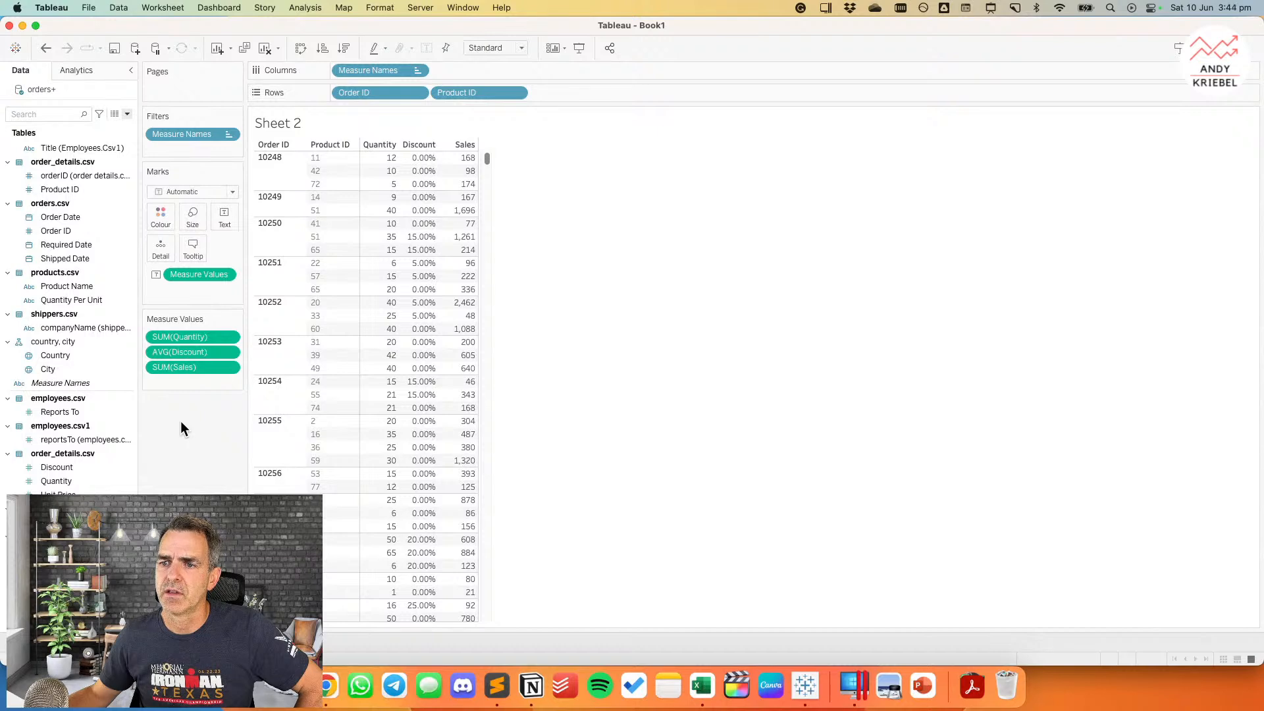
pyautogui.click(88, 642)
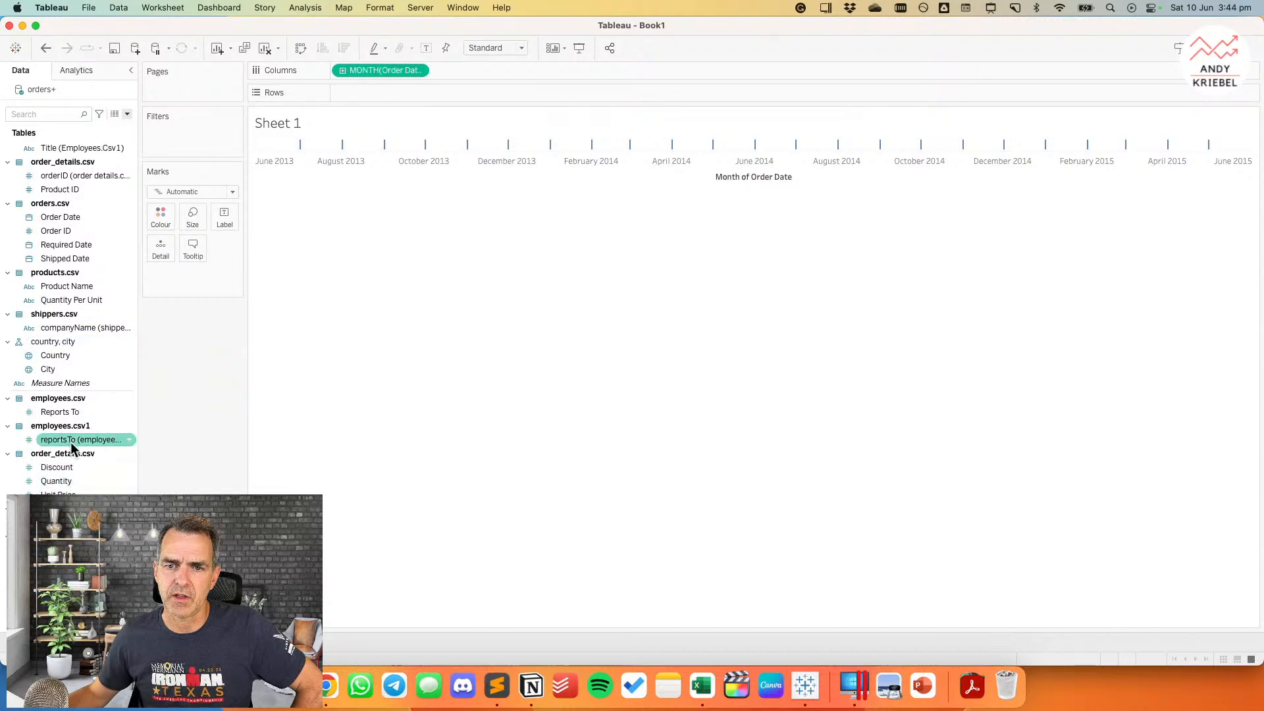
# Step: Plot the sum of Sales on the rows of Sheet 1 against the month of Order Date
pyautogui.scroll(-1, 76, 468)
pyautogui.moveTo(65, 520); pyautogui.dragTo(403, 98)
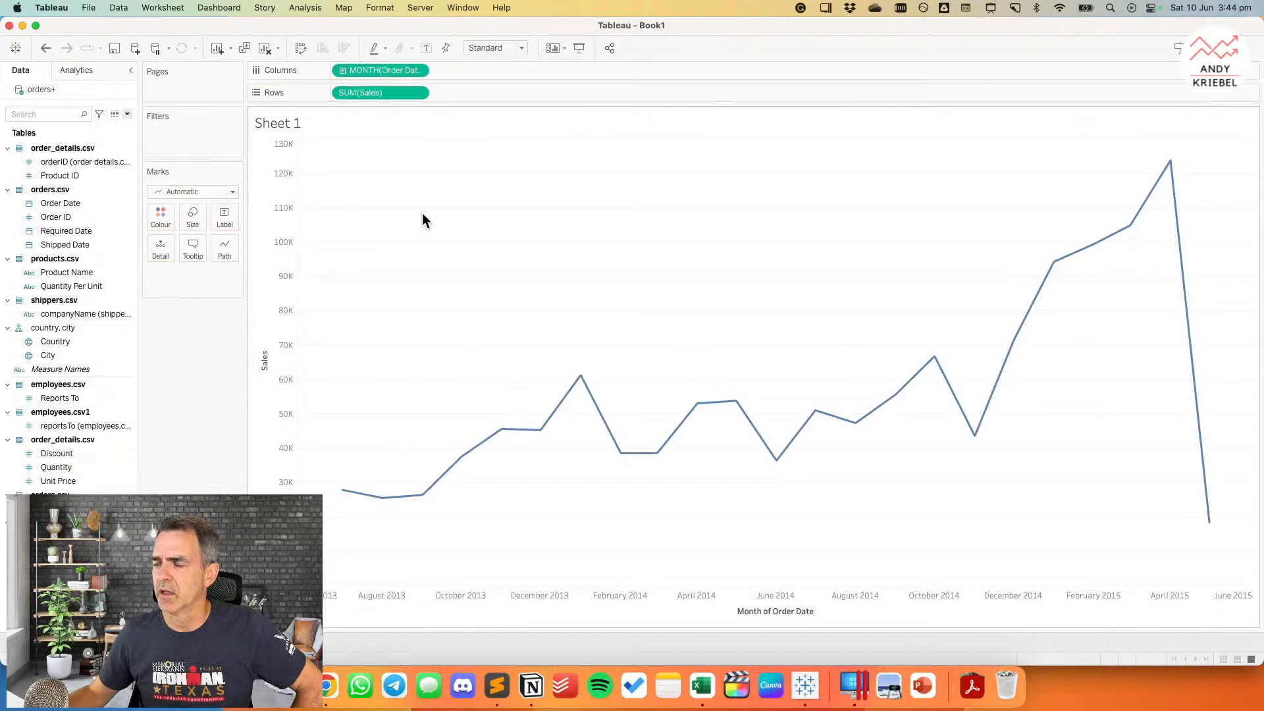
pyautogui.moveTo(1210, 529)
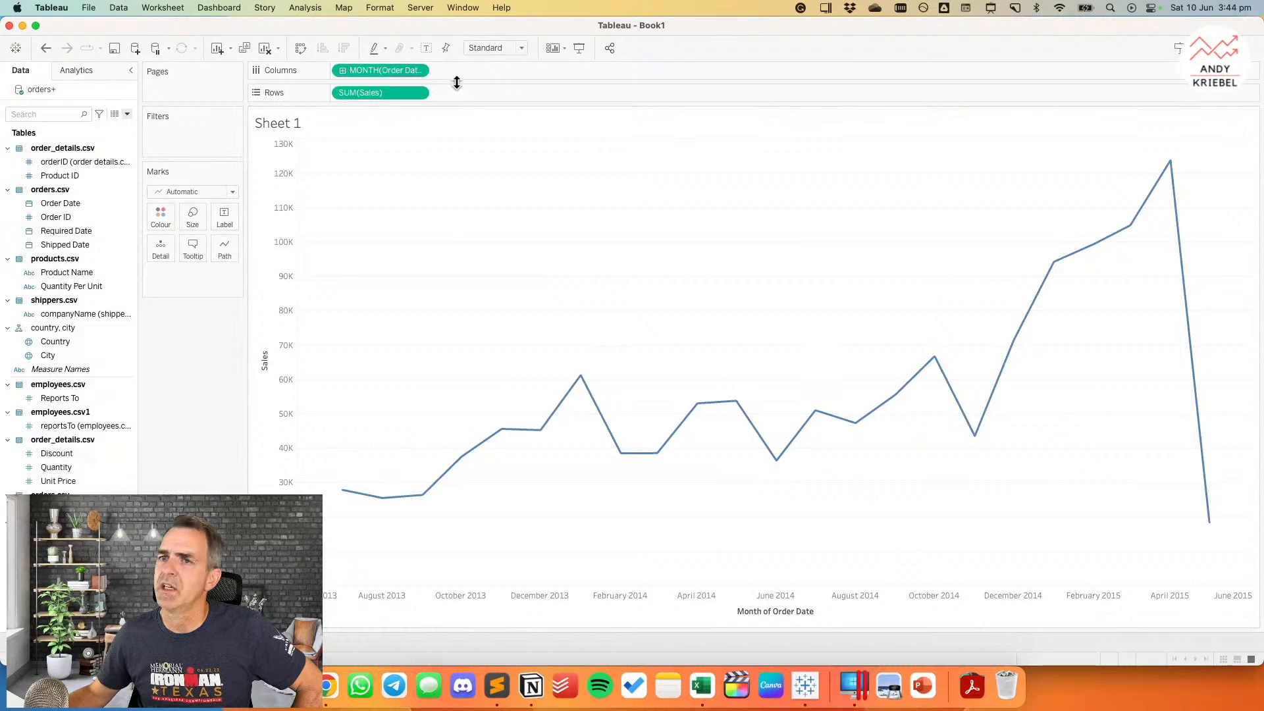
# Step: Try the Sheet 1 sales line by week number and by day of Order Date, and undo both changes
pyautogui.click(421, 70)
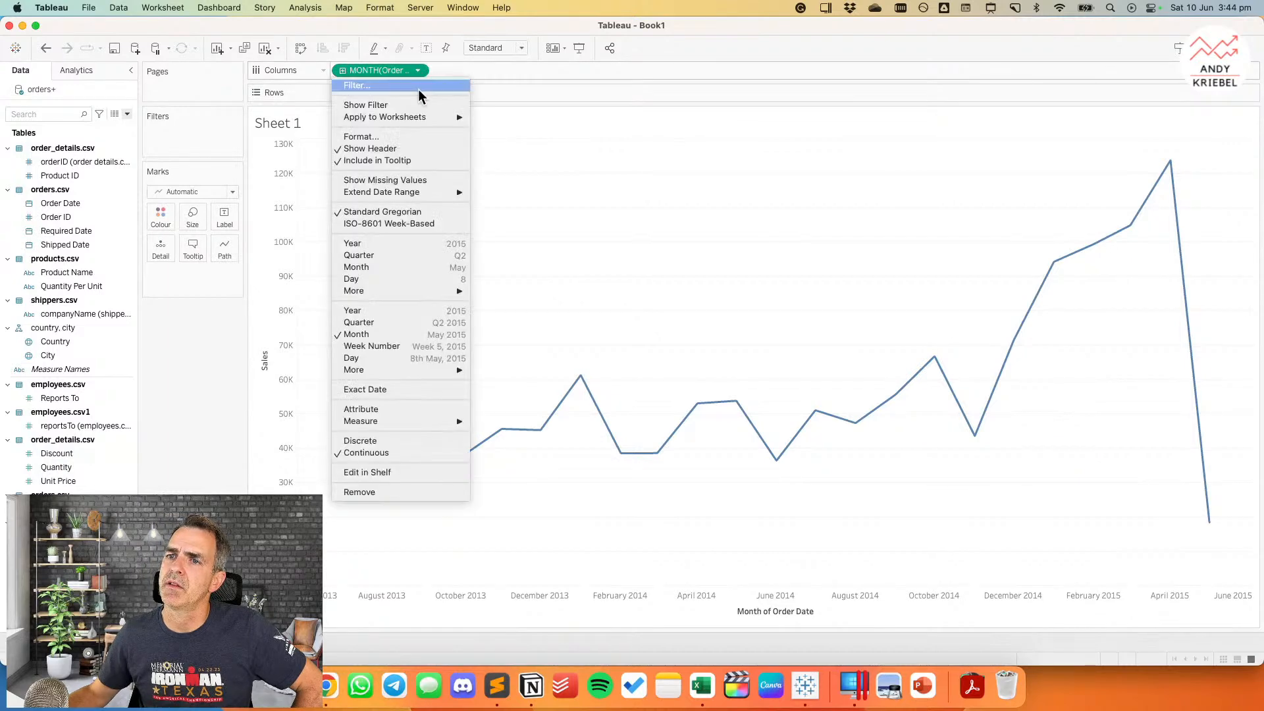
pyautogui.click(416, 346)
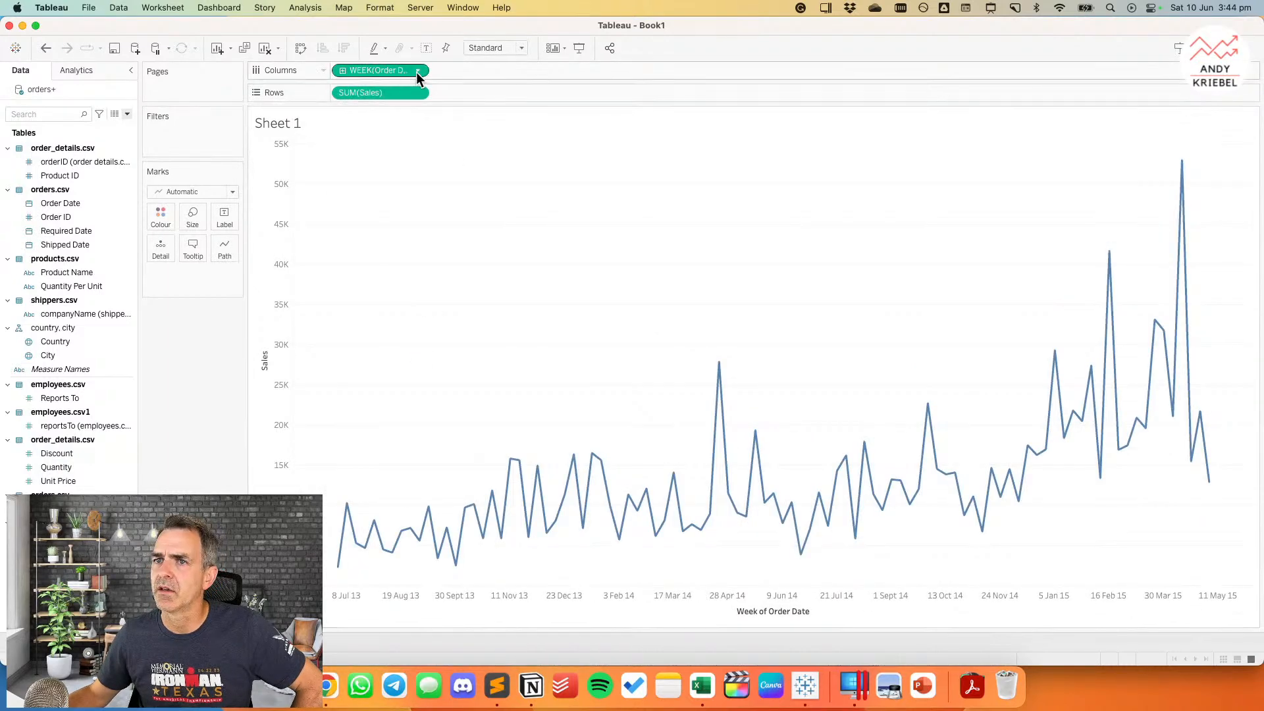
pyautogui.click(341, 70)
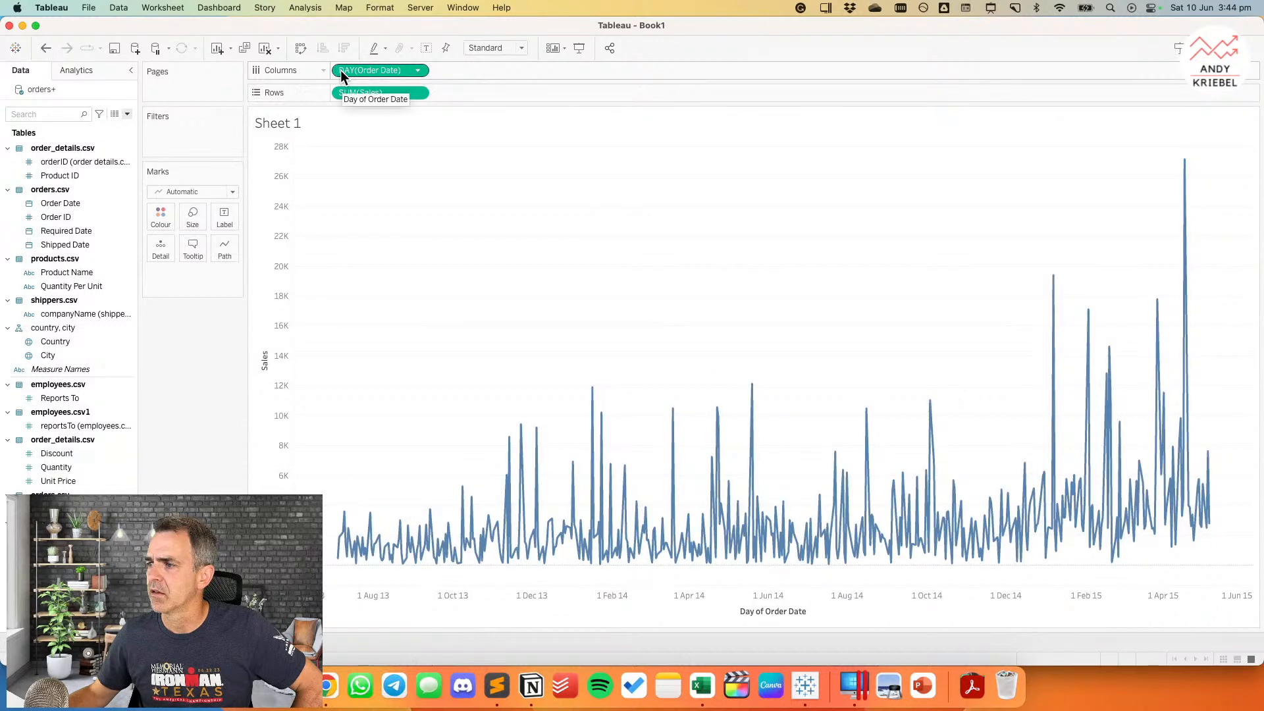
pyautogui.click(46, 48)
pyautogui.click(46, 48)
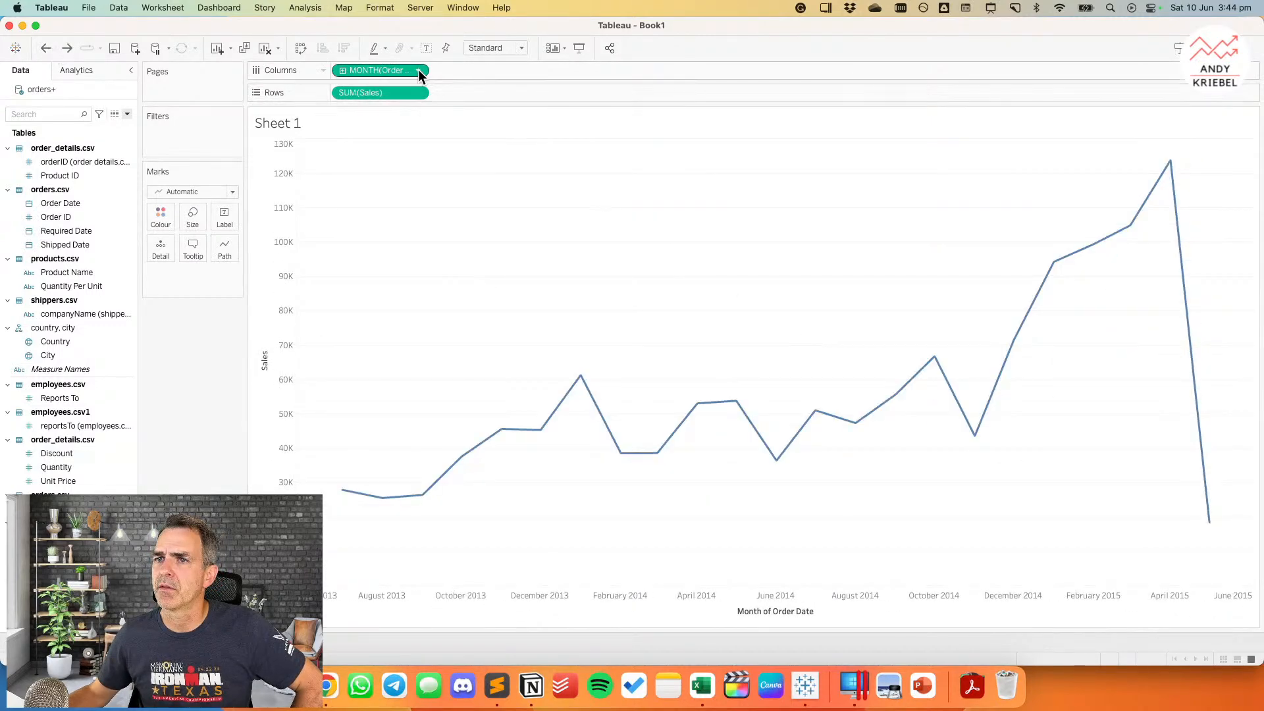
pyautogui.moveTo(1212, 531)
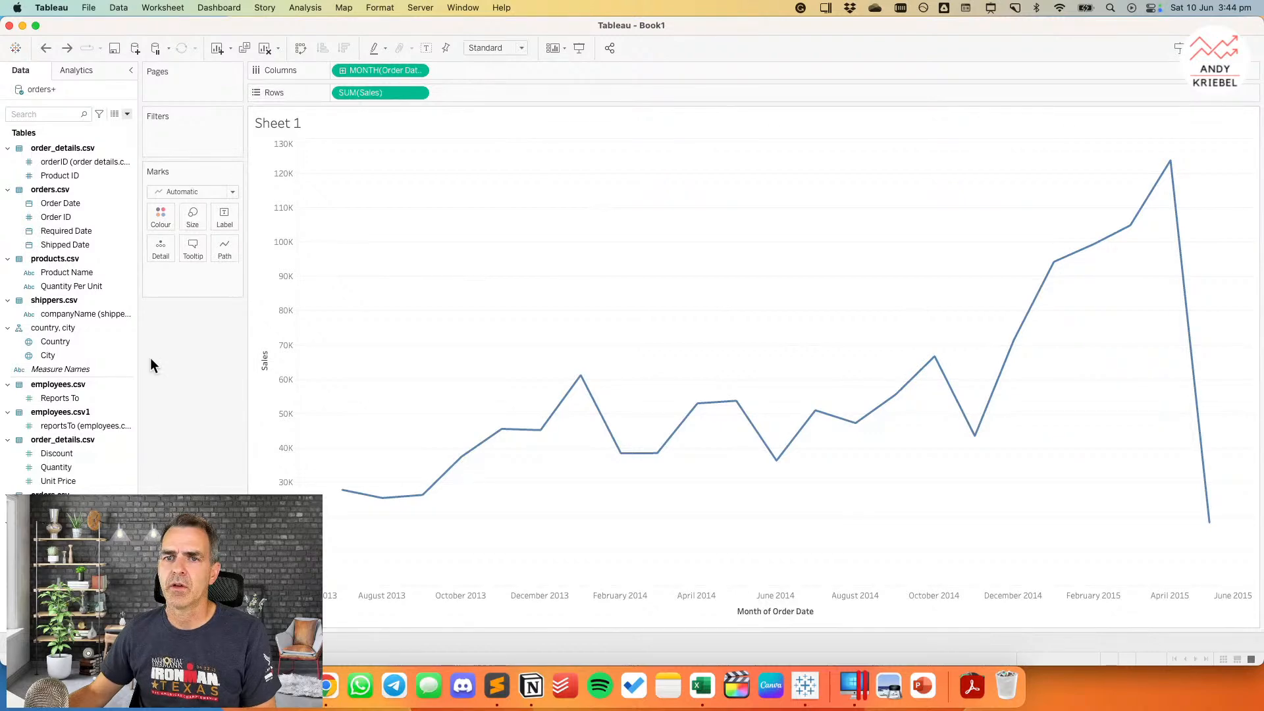
# Step: List Order Date as discrete values in the rows of a new worksheet and check the first and last dates
pyautogui.click(120, 642)
pyautogui.click(146, 643)
pyautogui.moveTo(82, 204); pyautogui.dragTo(271, 266)
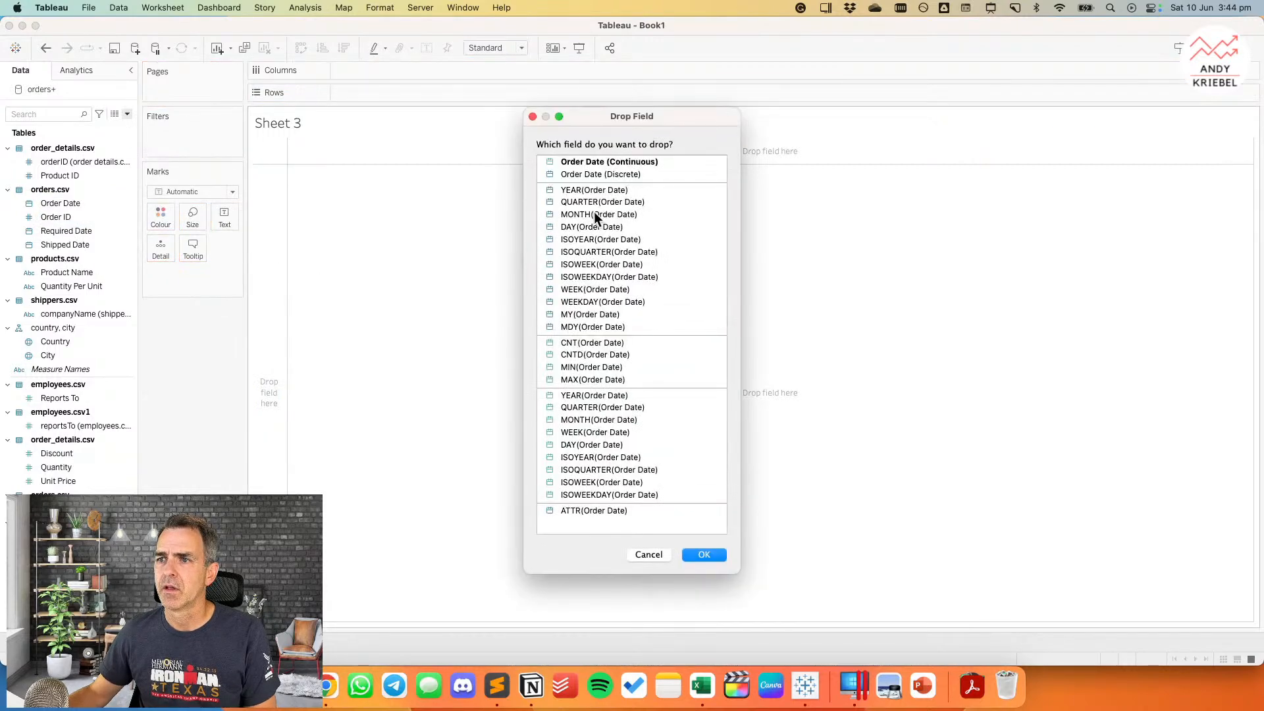
pyautogui.doubleClick(590, 175)
pyautogui.moveTo(358, 168); pyautogui.dragTo(322, 651)
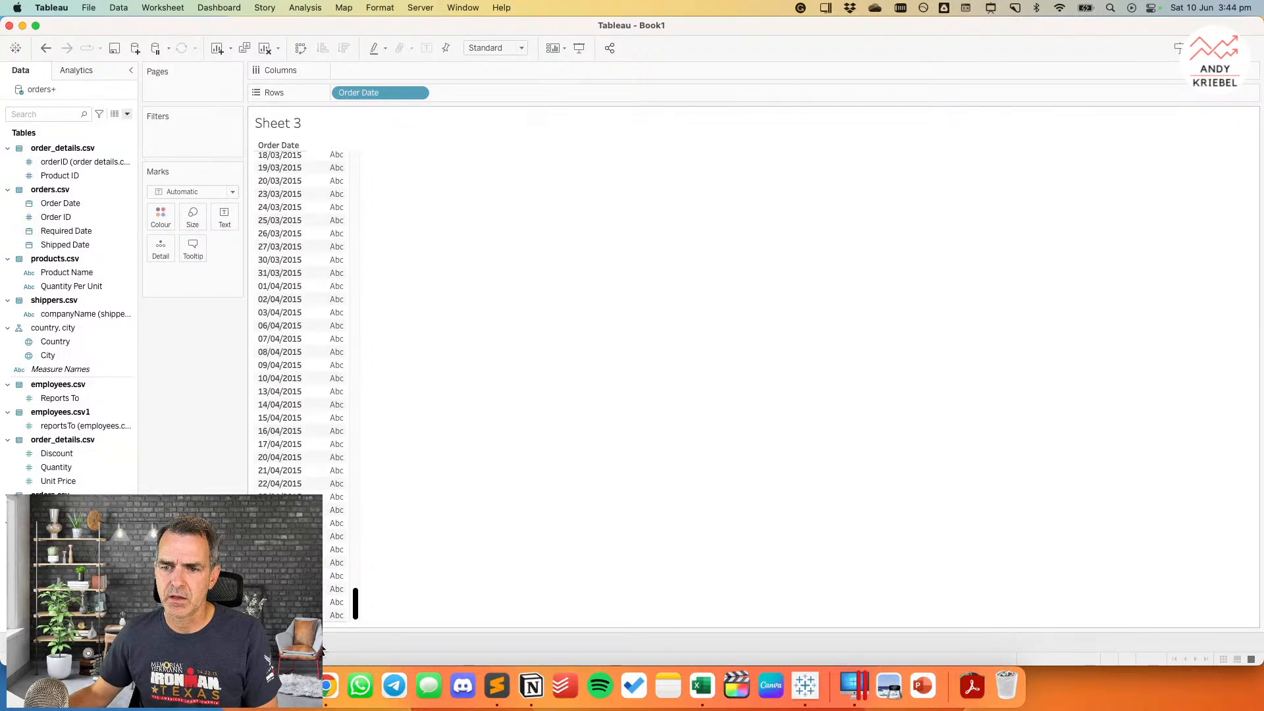
pyautogui.moveTo(323, 650); pyautogui.dragTo(366, 90)
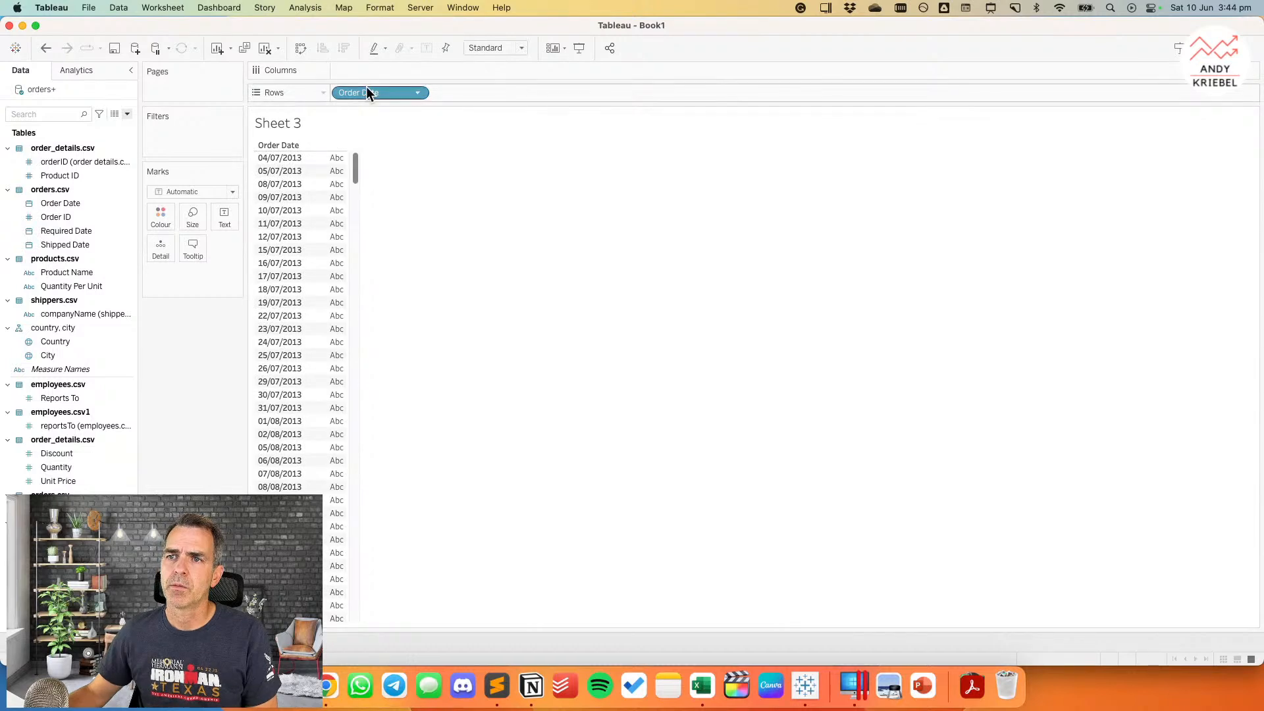
pyautogui.moveTo(353, 169); pyautogui.dragTo(354, 602)
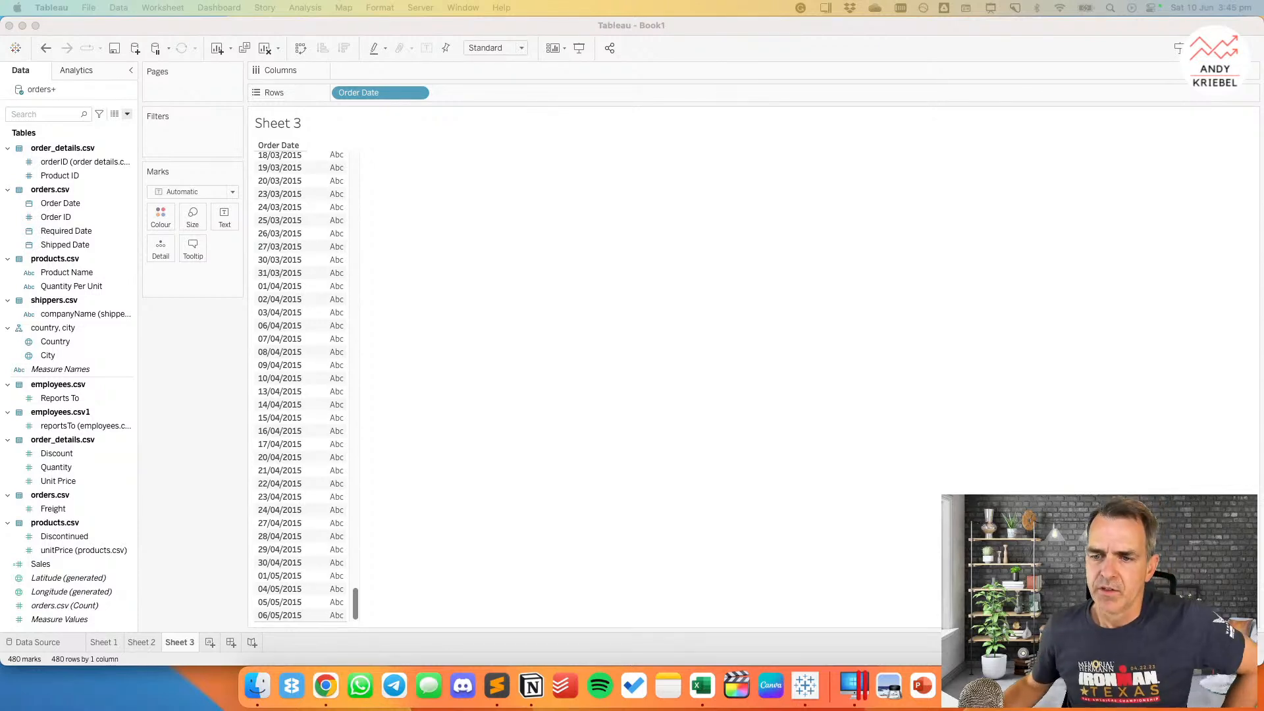
# Step: Look over the Sheet 2 table and return to the sales line chart on Sheet 1
pyautogui.click(150, 638)
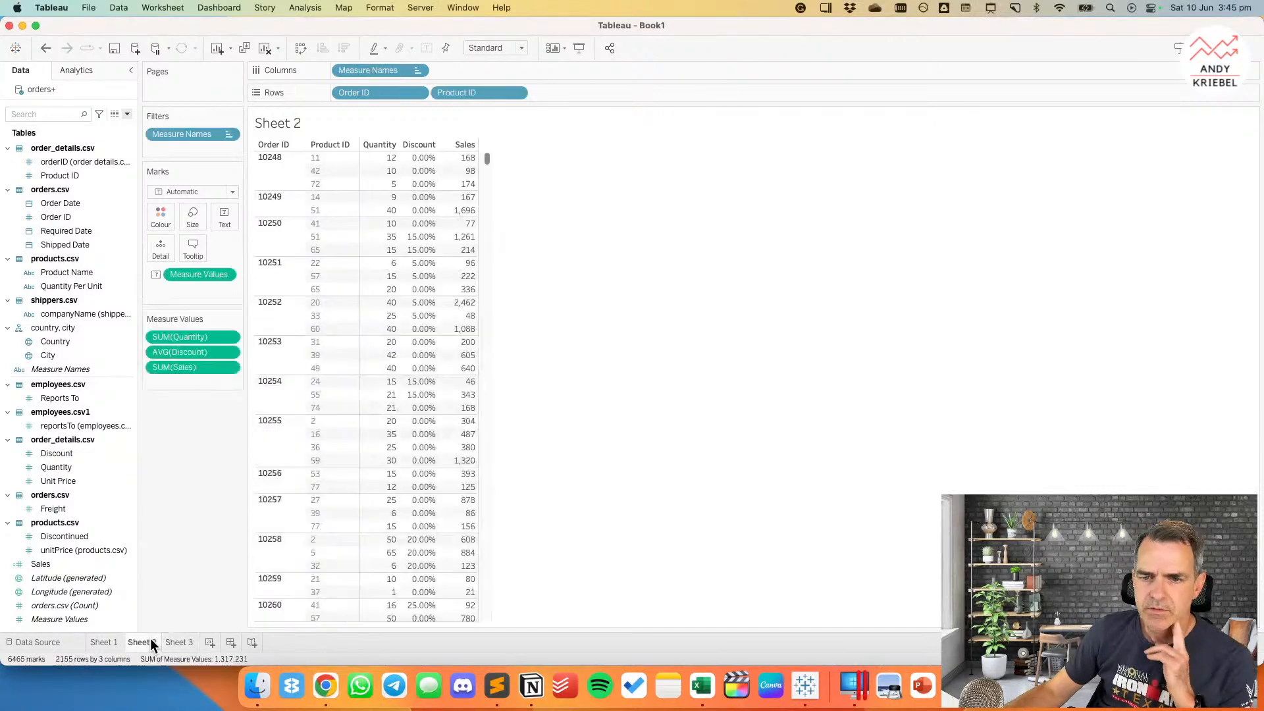
pyautogui.click(171, 641)
pyautogui.click(123, 642)
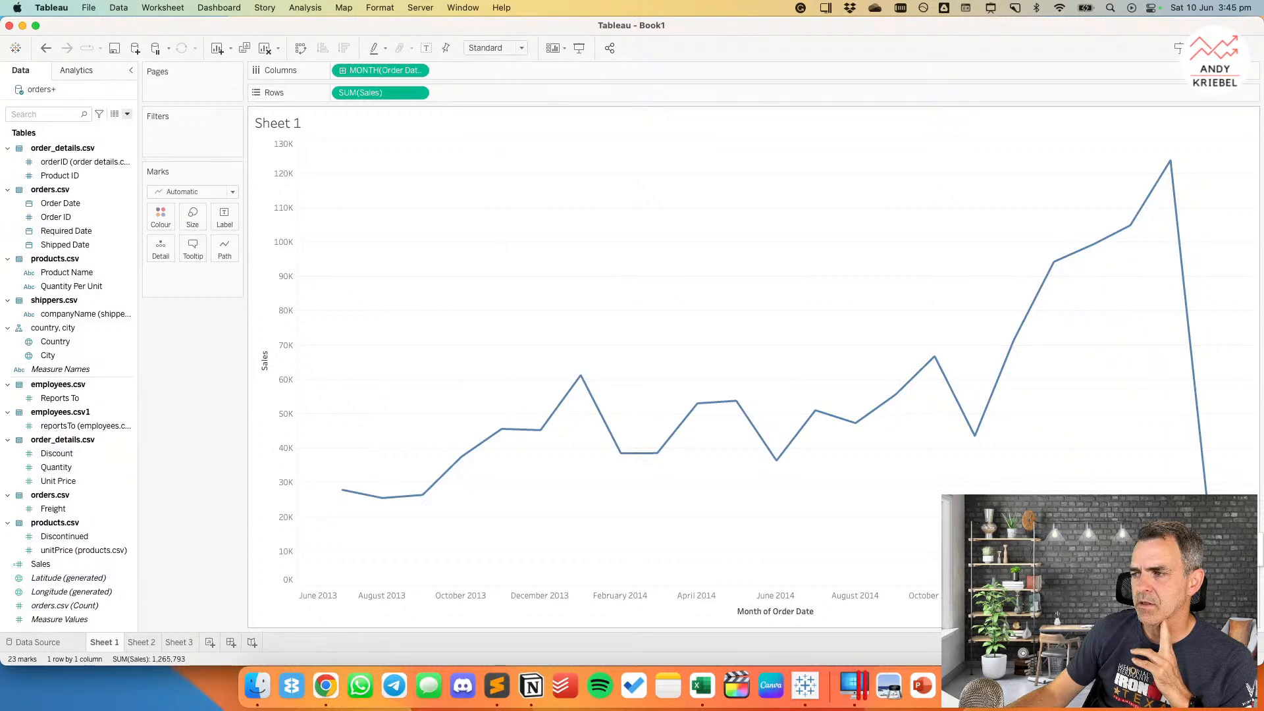
# Step: Try the Sheet 1 sales line by continuous quarter of Order Date and undo the change
pyautogui.click(420, 70)
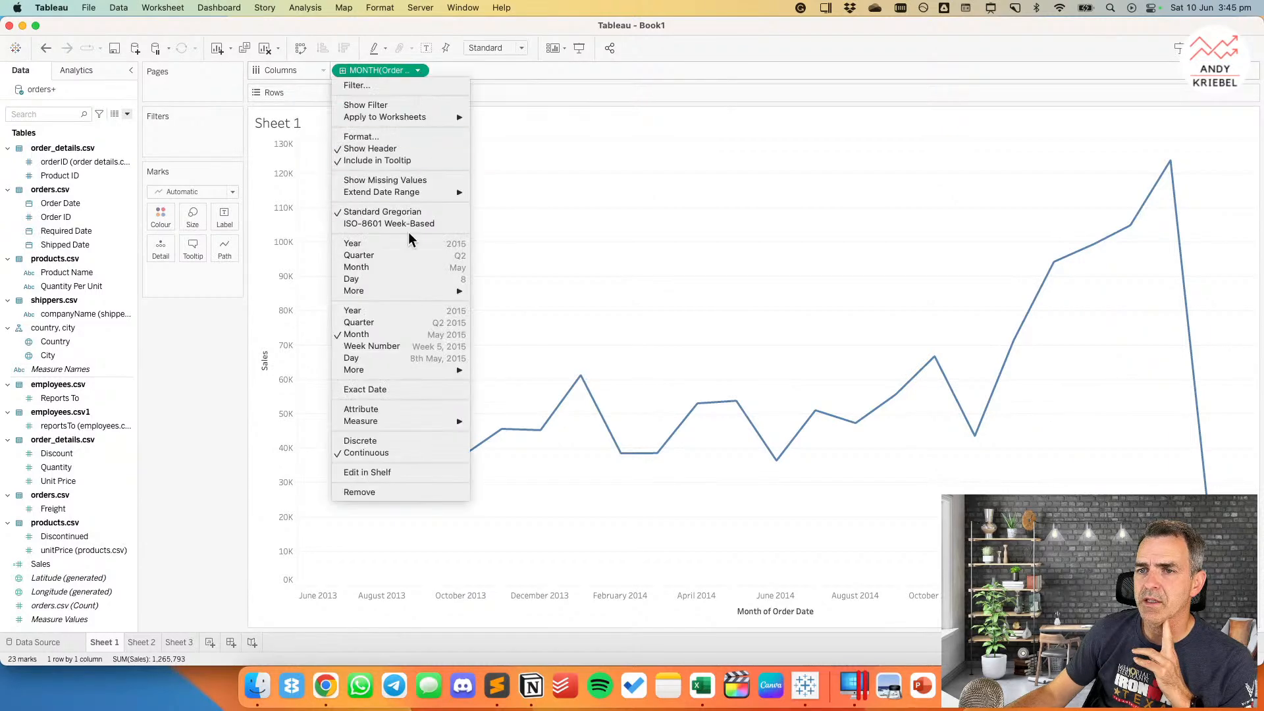
pyautogui.click(404, 323)
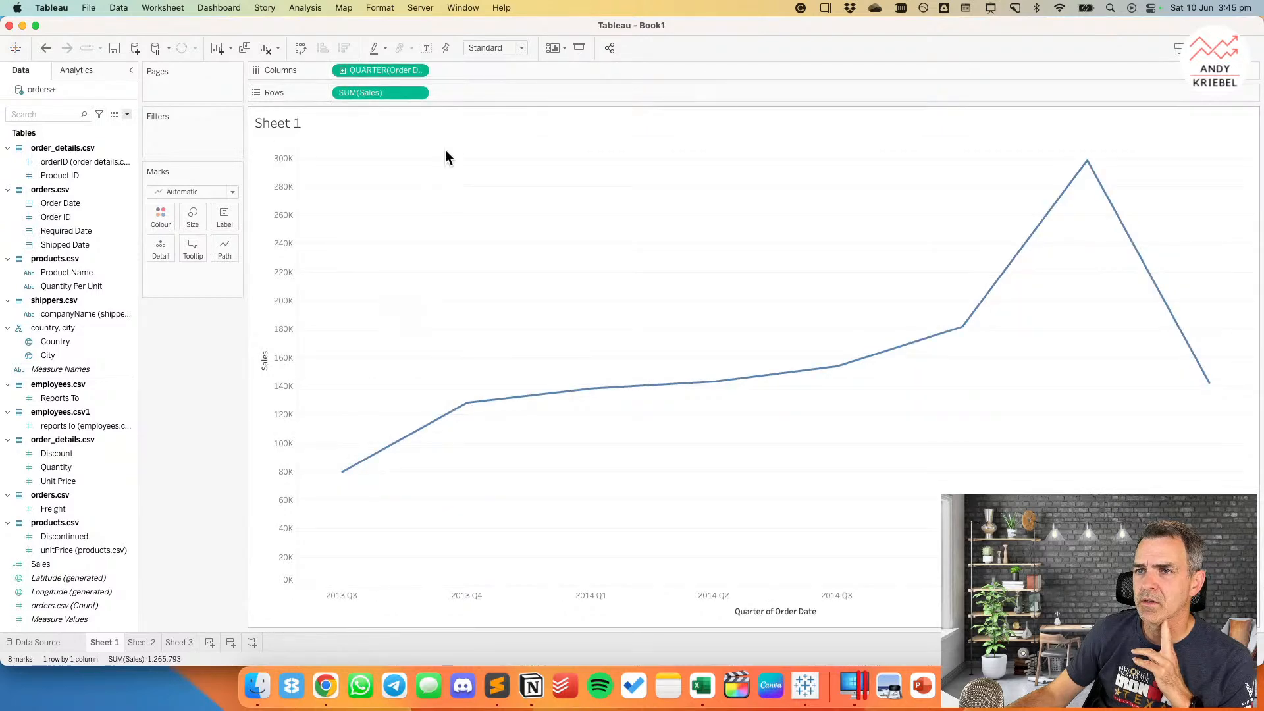
pyautogui.click(45, 48)
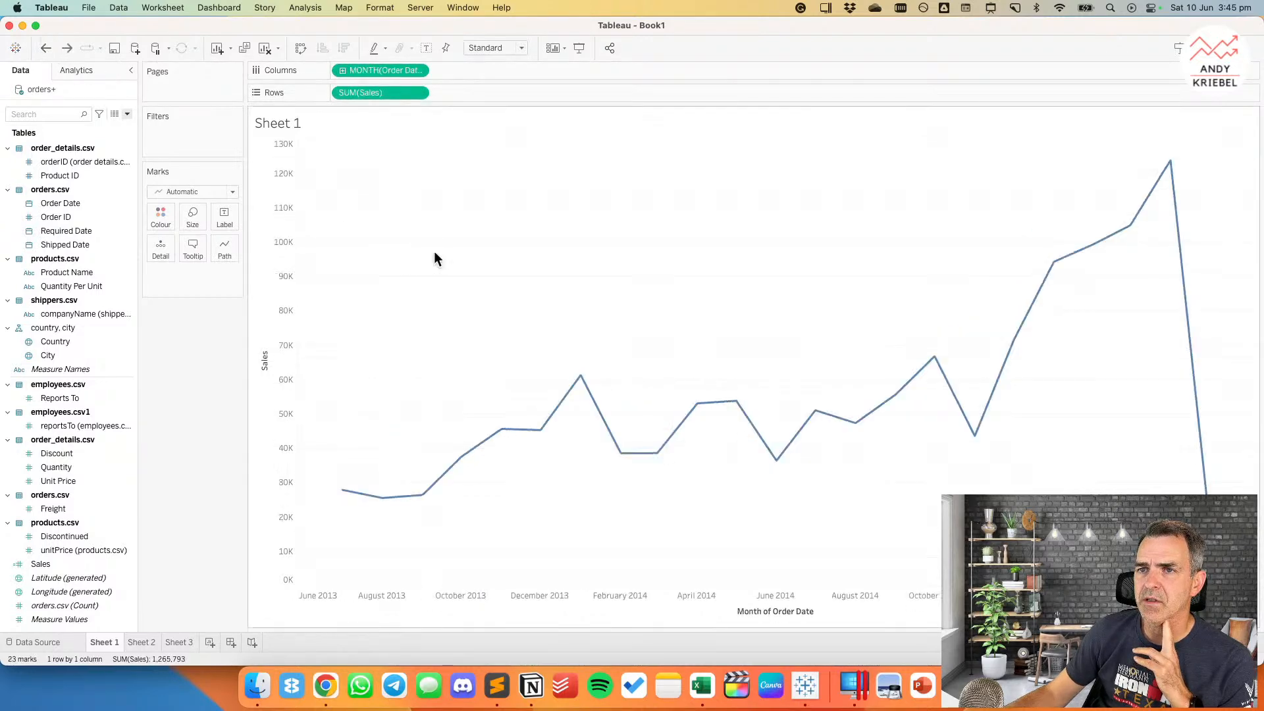
# Step: Create a calculated field named Total Sales with the formula { SUM([Sales]) }
pyautogui.click(127, 114)
pyautogui.click(122, 128)
pyautogui.write('Total Sales')
pyautogui.press('Tab')
pyautogui.write('{')
pyautogui.write(' SUM(sa')
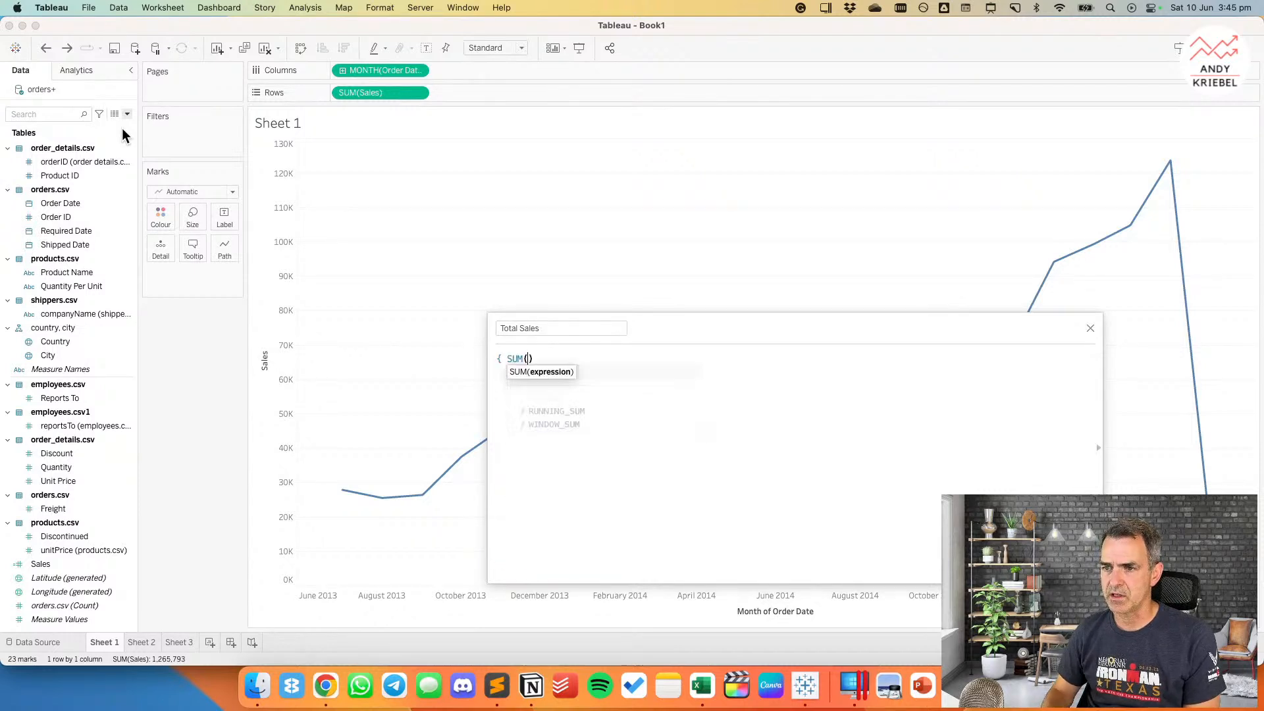
pyautogui.press('Return')
pyautogui.write('}')
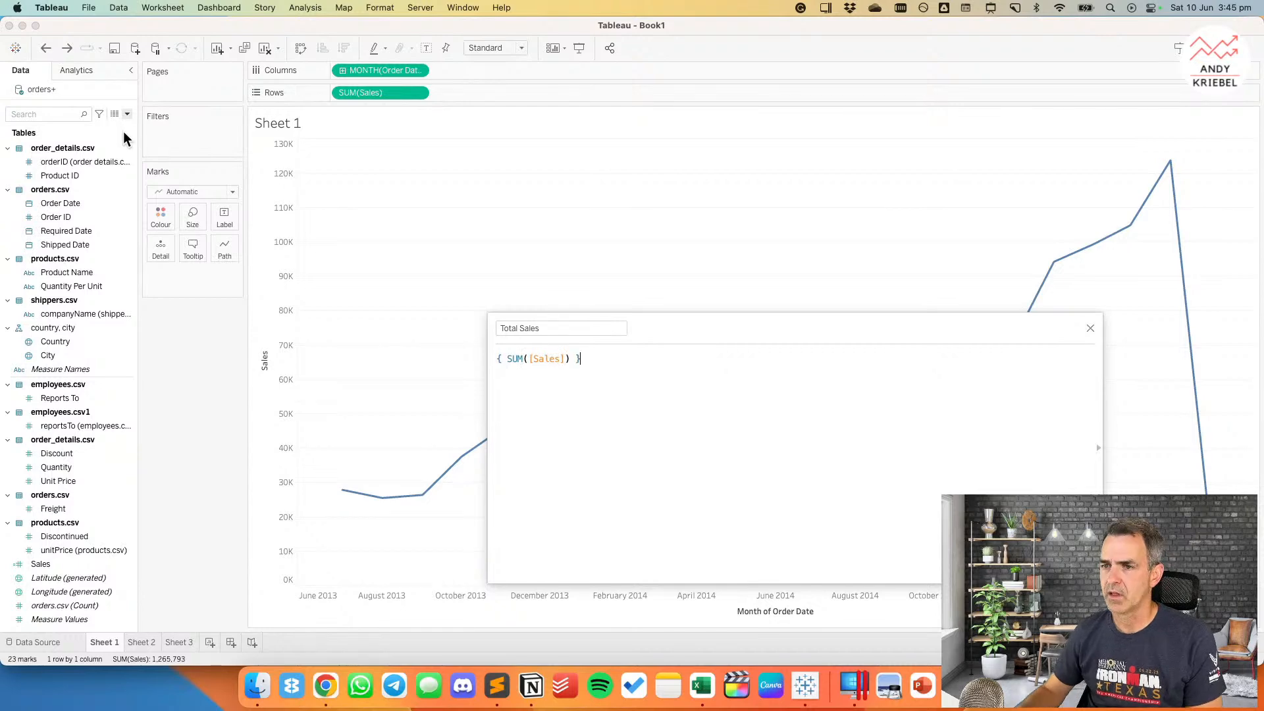
pyautogui.press('super+Return')
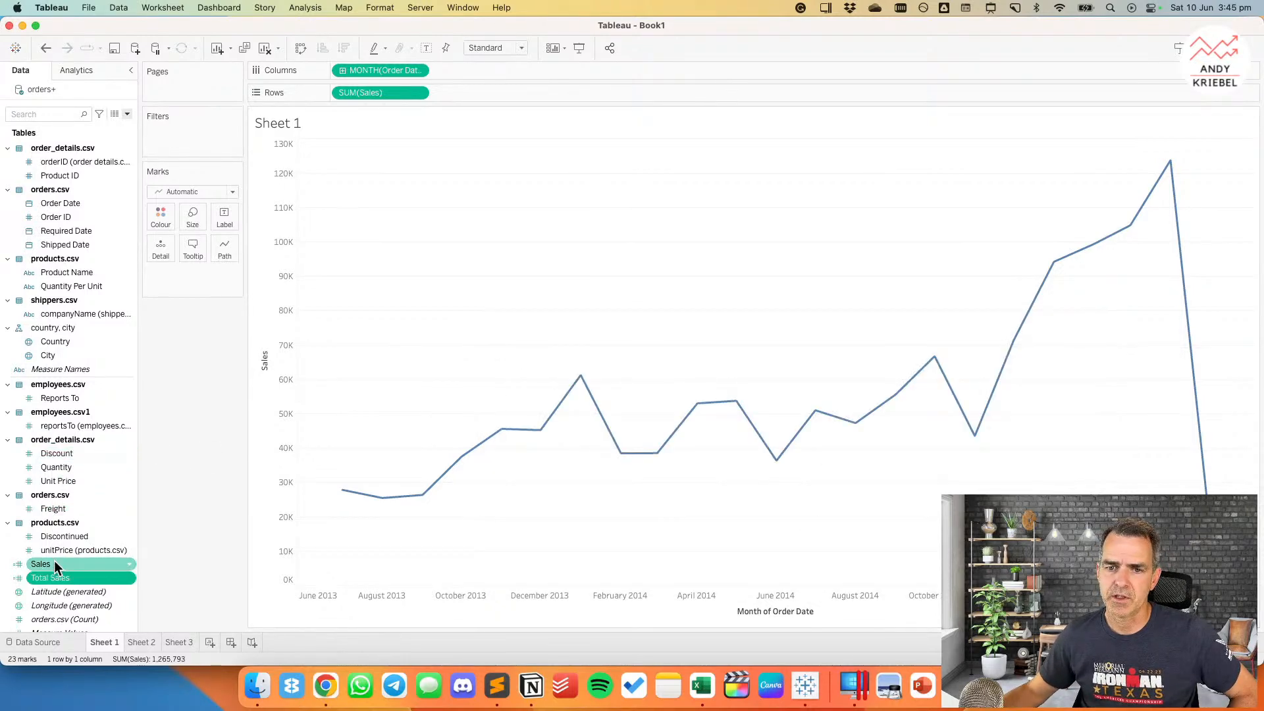
# Step: Add Total Sales to the chart's detail and replace the Sheet 1 title with a centred SUM(Total Sales) value
pyautogui.moveTo(53, 580); pyautogui.dragTo(160, 255)
pyautogui.doubleClick(404, 121)
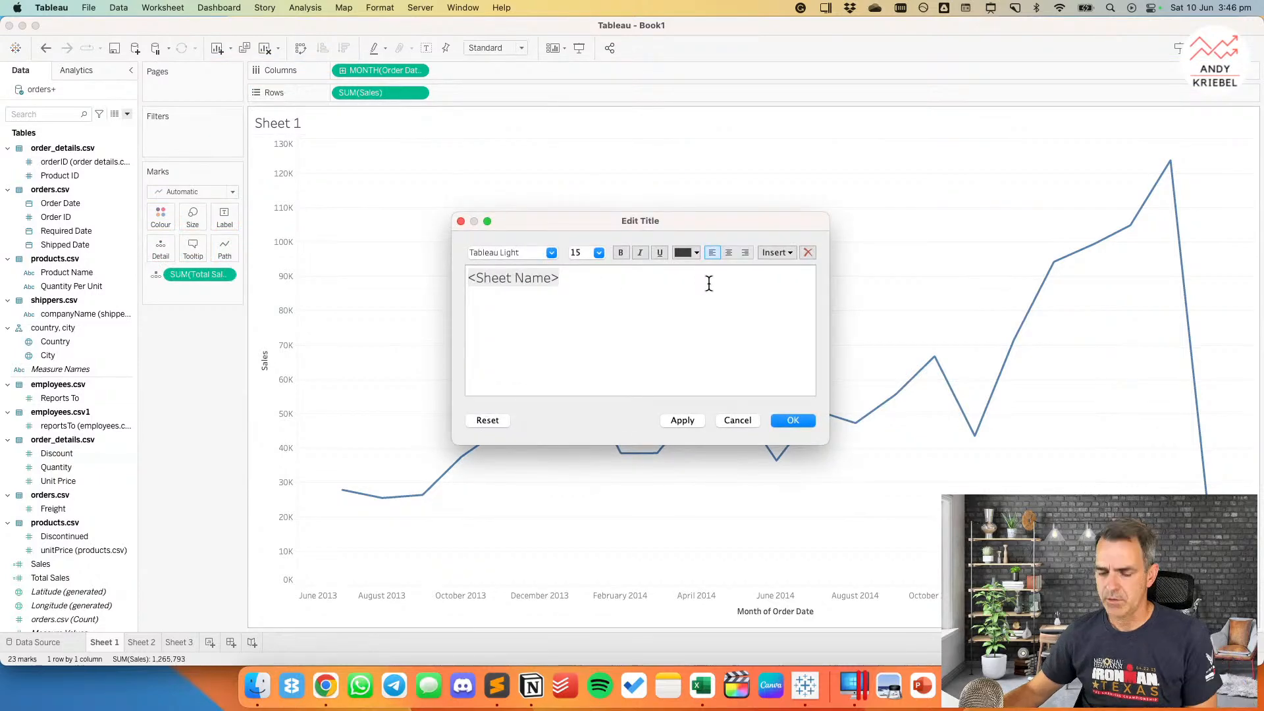
pyautogui.press('super+a')
pyautogui.click(728, 253)
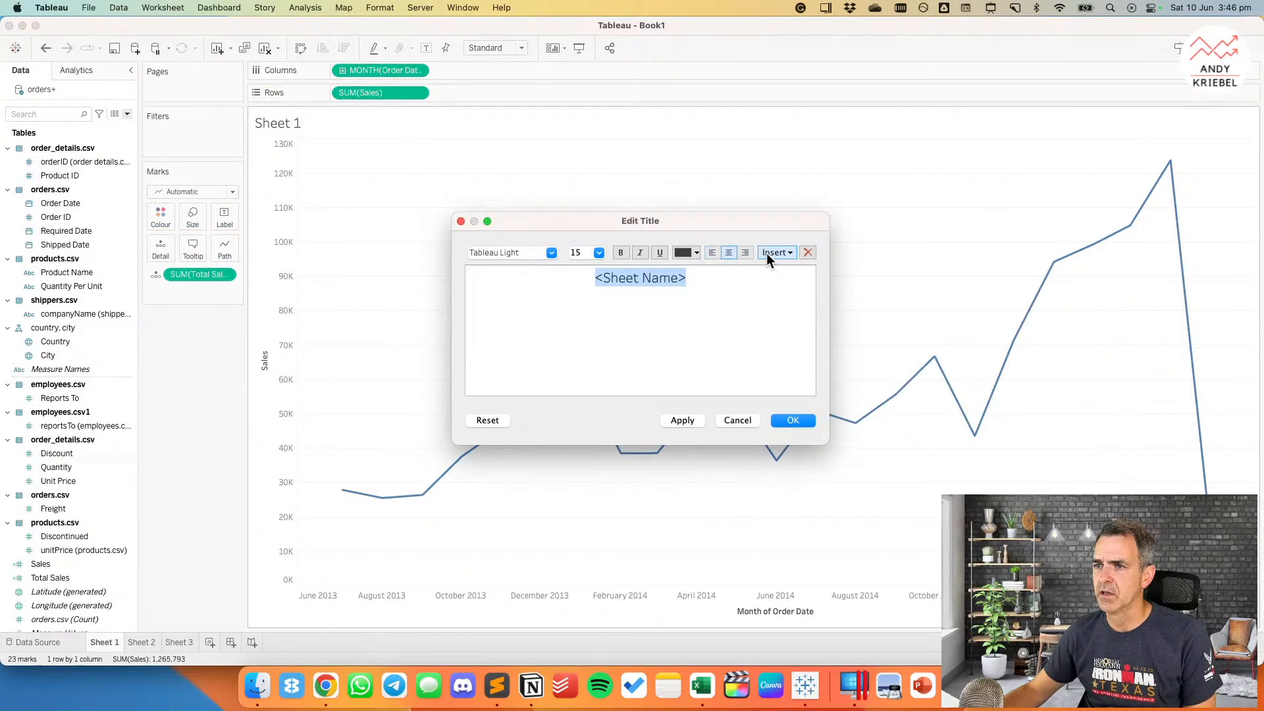
pyautogui.click(766, 253)
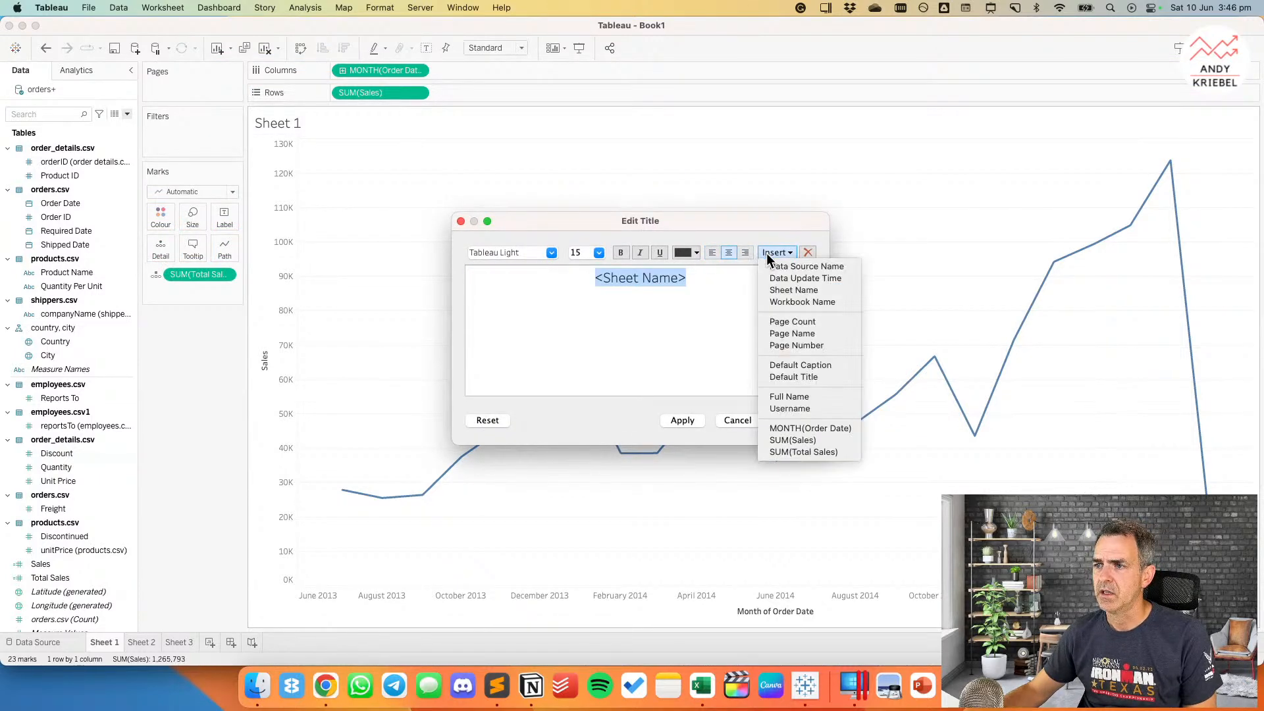
pyautogui.click(796, 452)
pyautogui.click(682, 420)
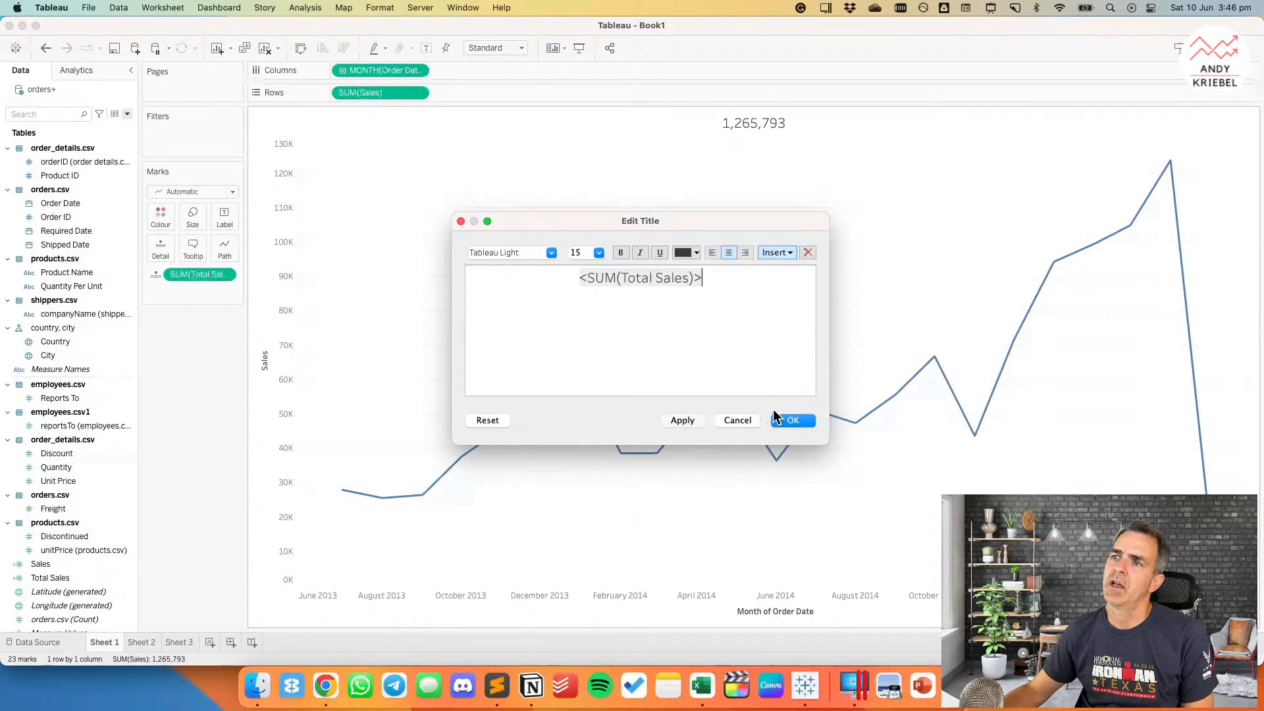
pyautogui.click(792, 421)
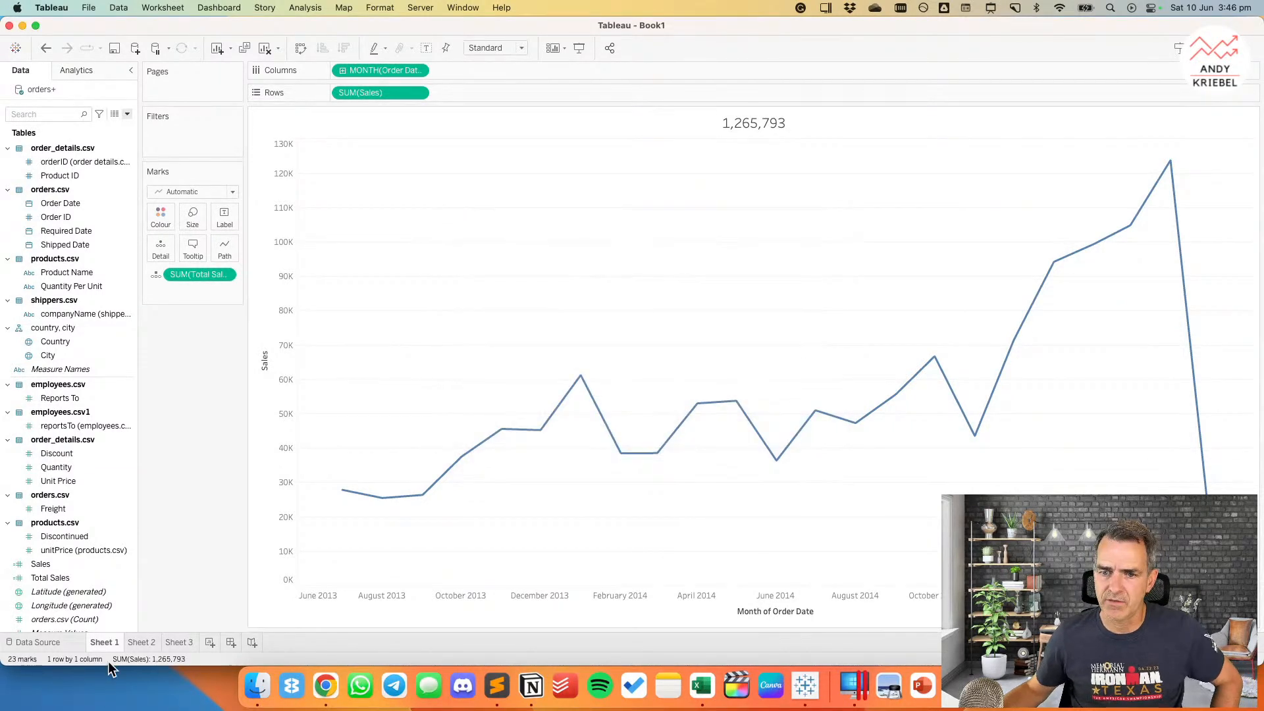
pyautogui.hotkey('ctrl', 'alt', 'a')
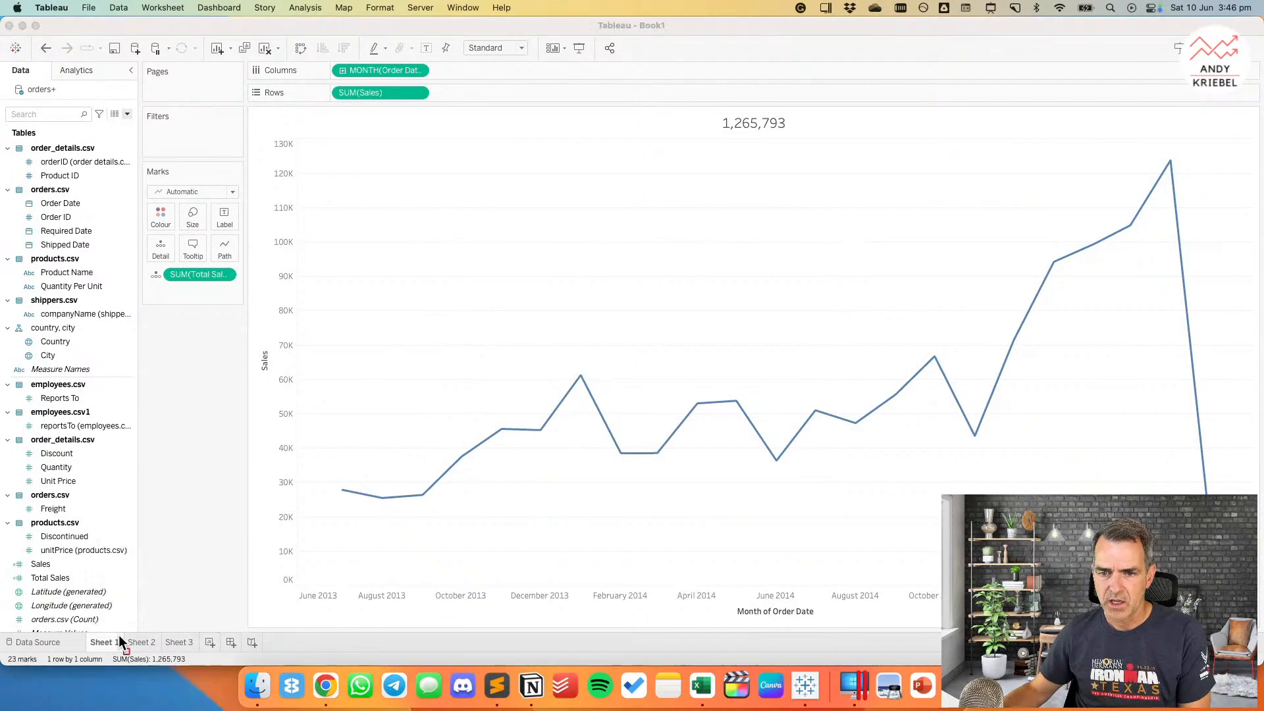
pyautogui.moveTo(94, 641)
pyautogui.mouseDown()
pyautogui.moveTo(218, 685)
pyautogui.moveTo(199, 666)
pyautogui.mouseUp()
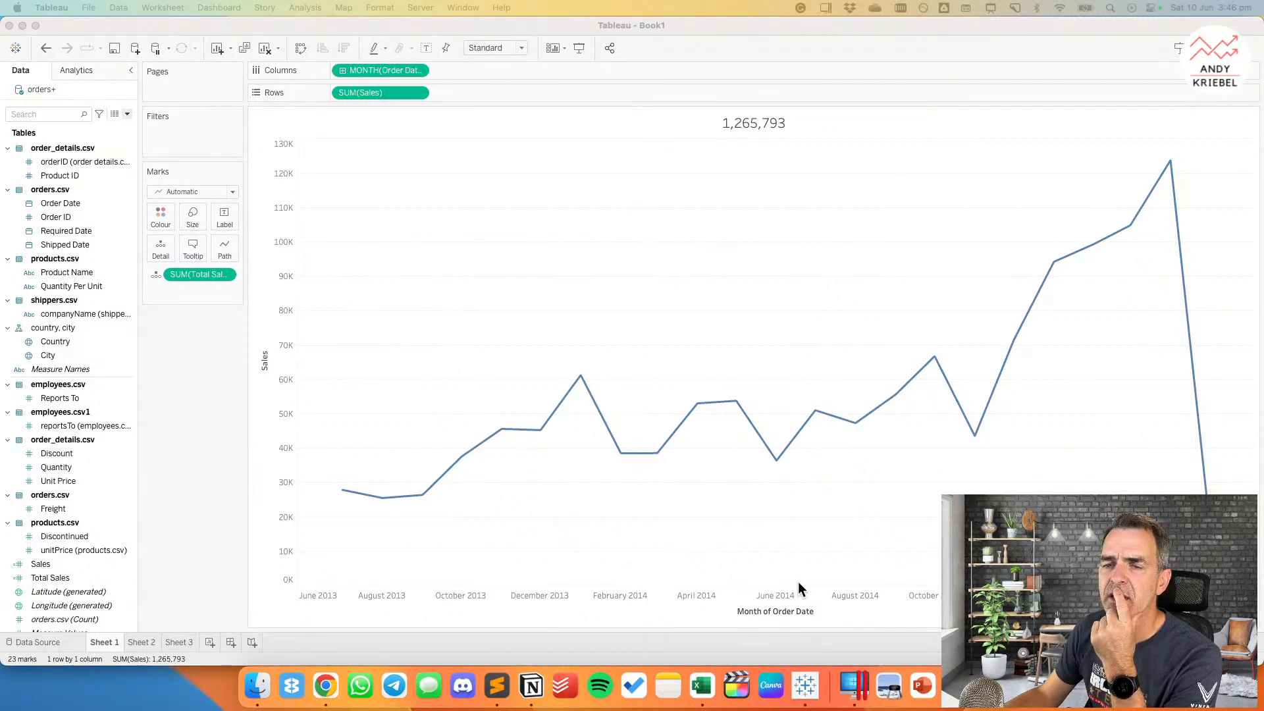
# Step: Start a new calculated field named Current Month
pyautogui.click(128, 113)
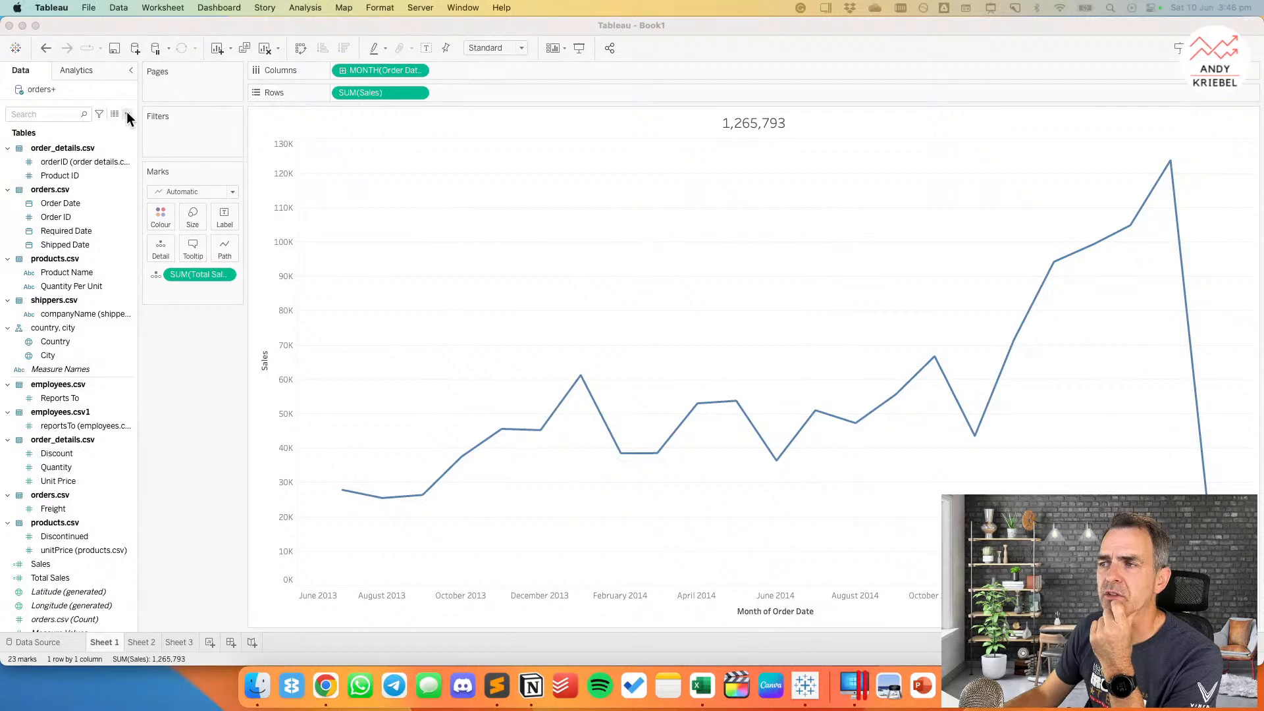
pyautogui.click(109, 125)
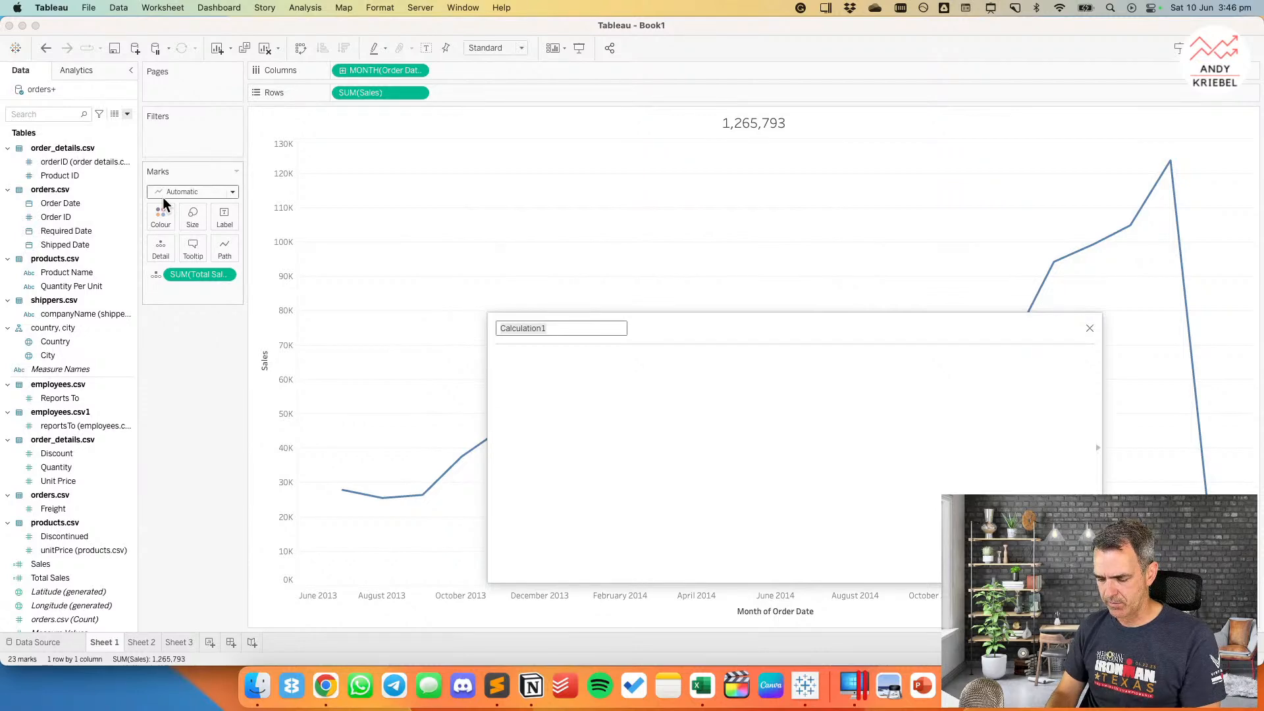
pyautogui.write('Current Month')
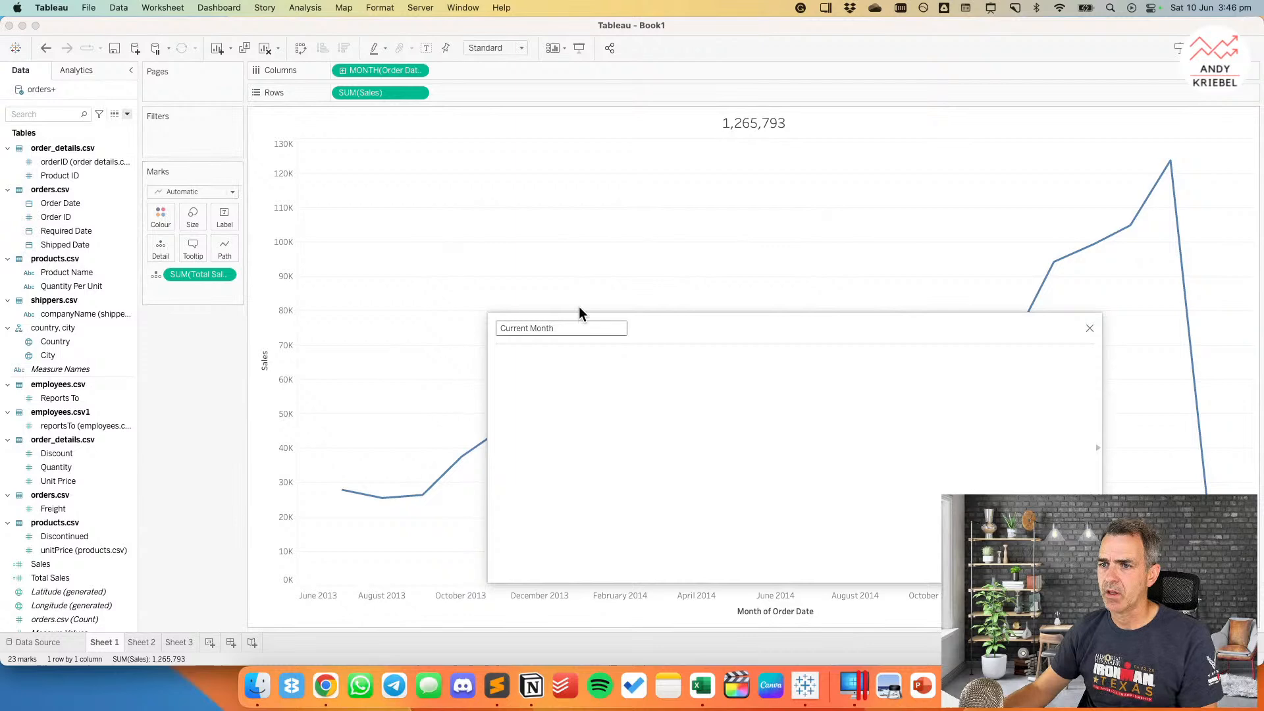
pyautogui.click(576, 384)
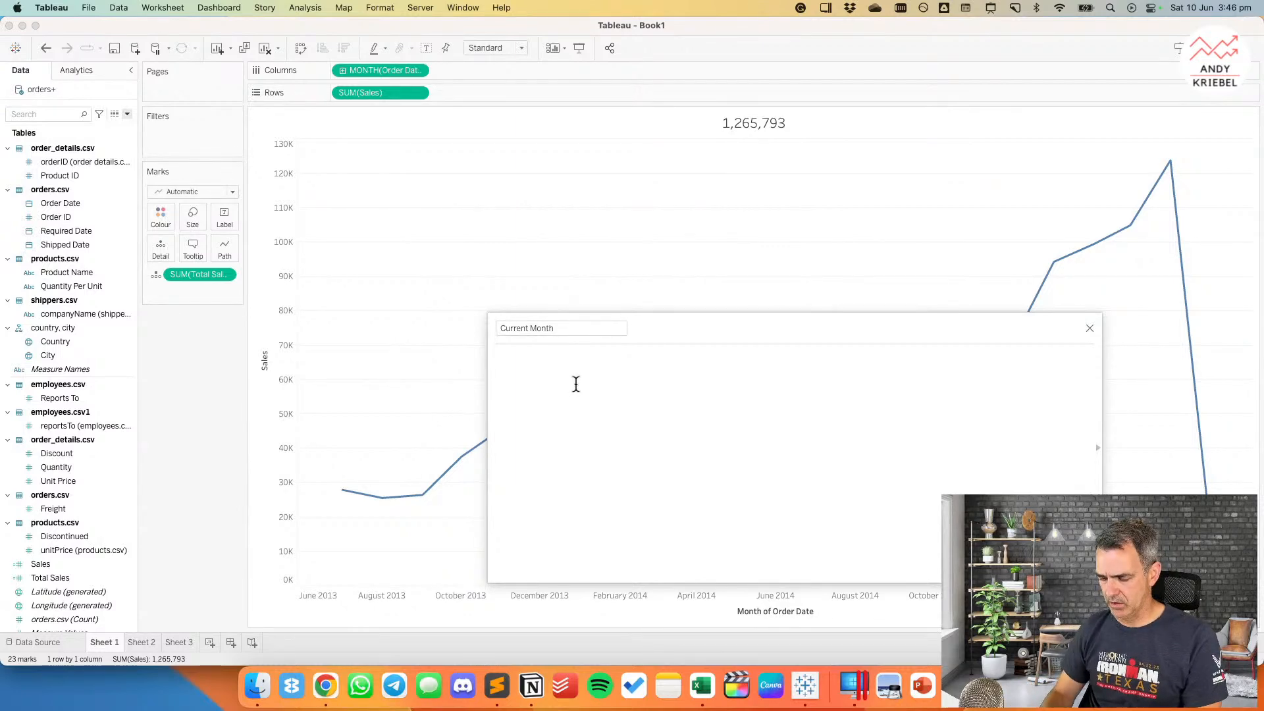
pyautogui.write('IF')
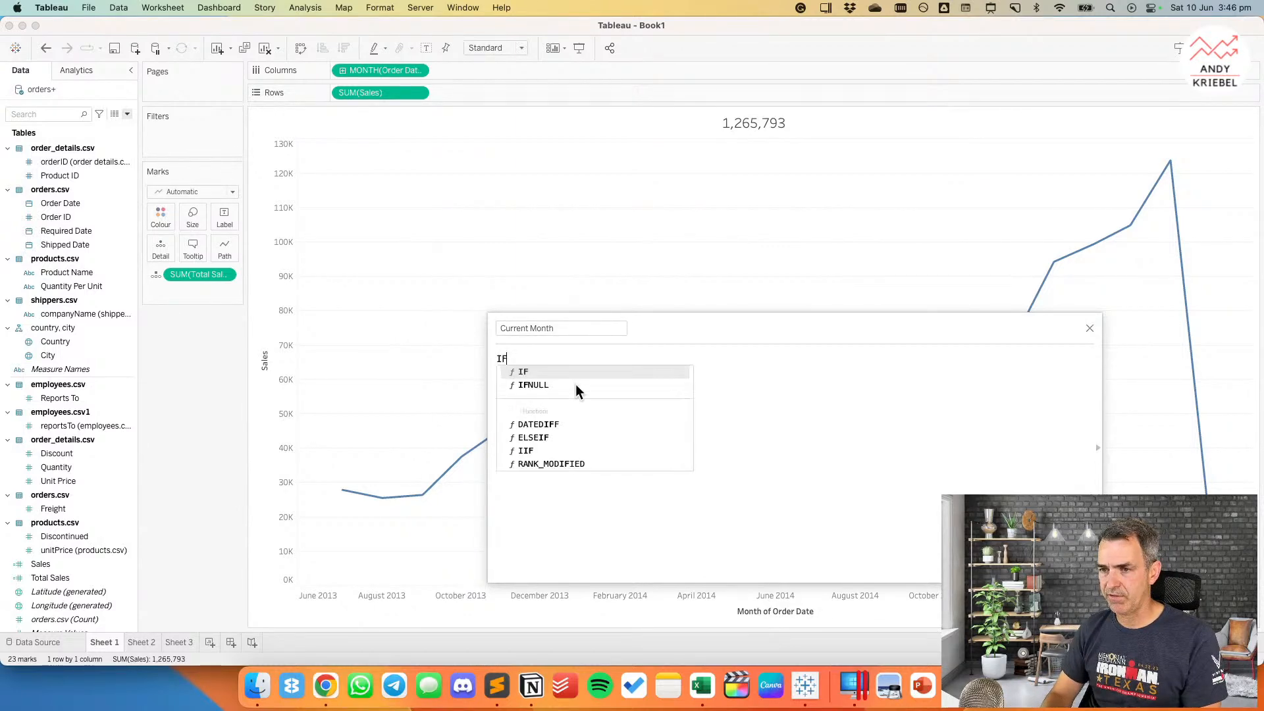
pyautogui.press('BackSpace')
pyautogui.press('BackSpace')
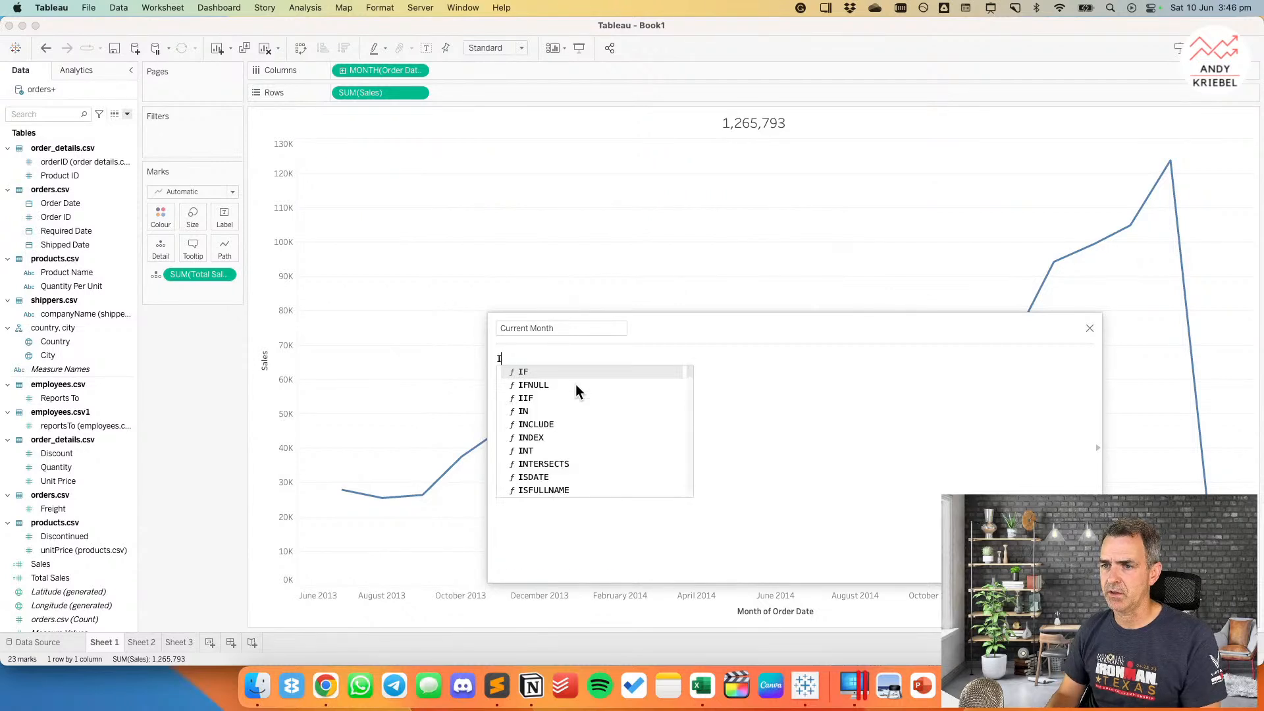
pyautogui.write('mon')
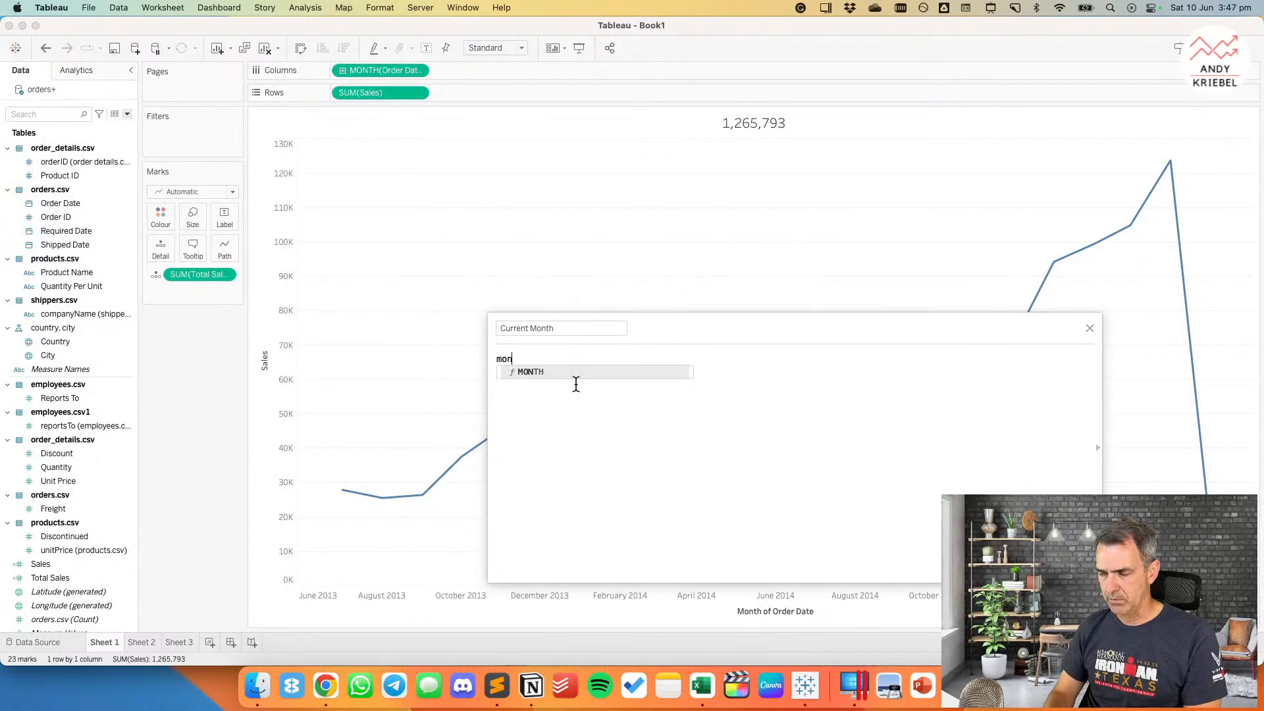
pyautogui.press('BackSpace')
pyautogui.press('BackSpace')
pyautogui.press('BackSpace')
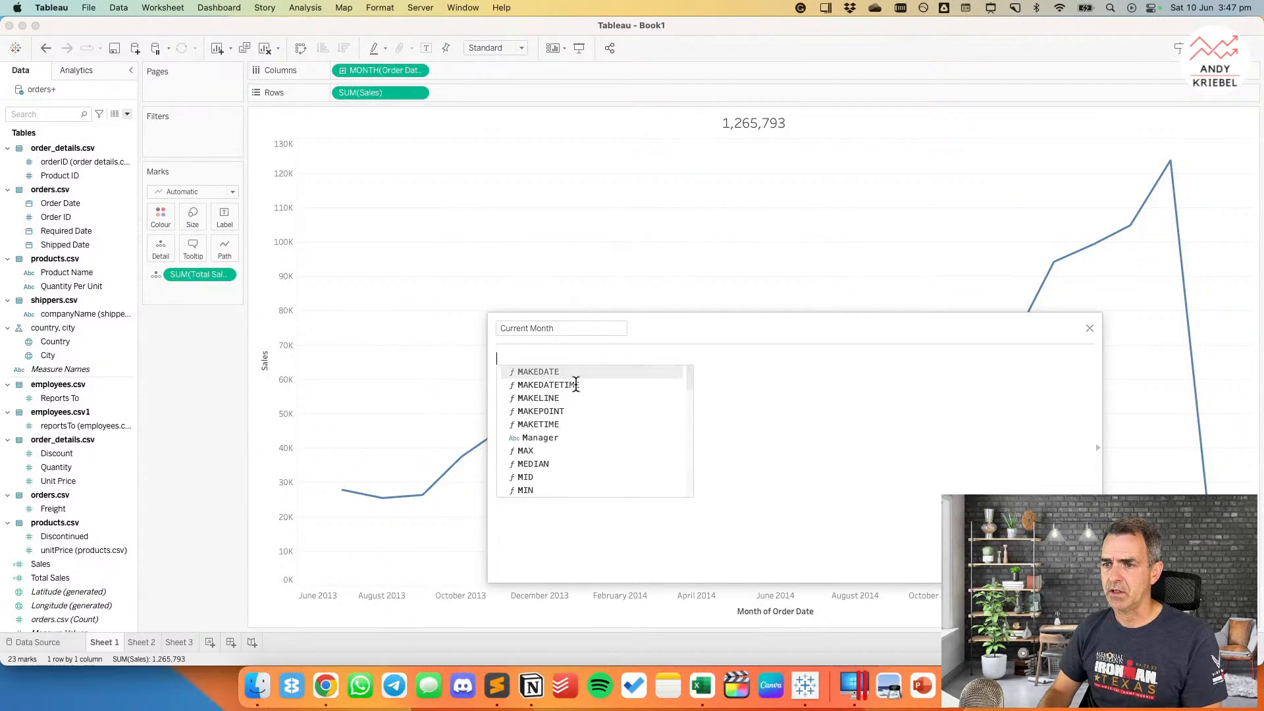
# Step: Complete the Current Month calculation as DATETRUNC('month', [Order Date]) = {MAX(DATETRUNC('month', [Order Date]))} and test the field briefly on Columns
pyautogui.moveTo(394, 70); pyautogui.dragTo(593, 408)
pyautogui.write('= {max')
pyautogui.press('Return')
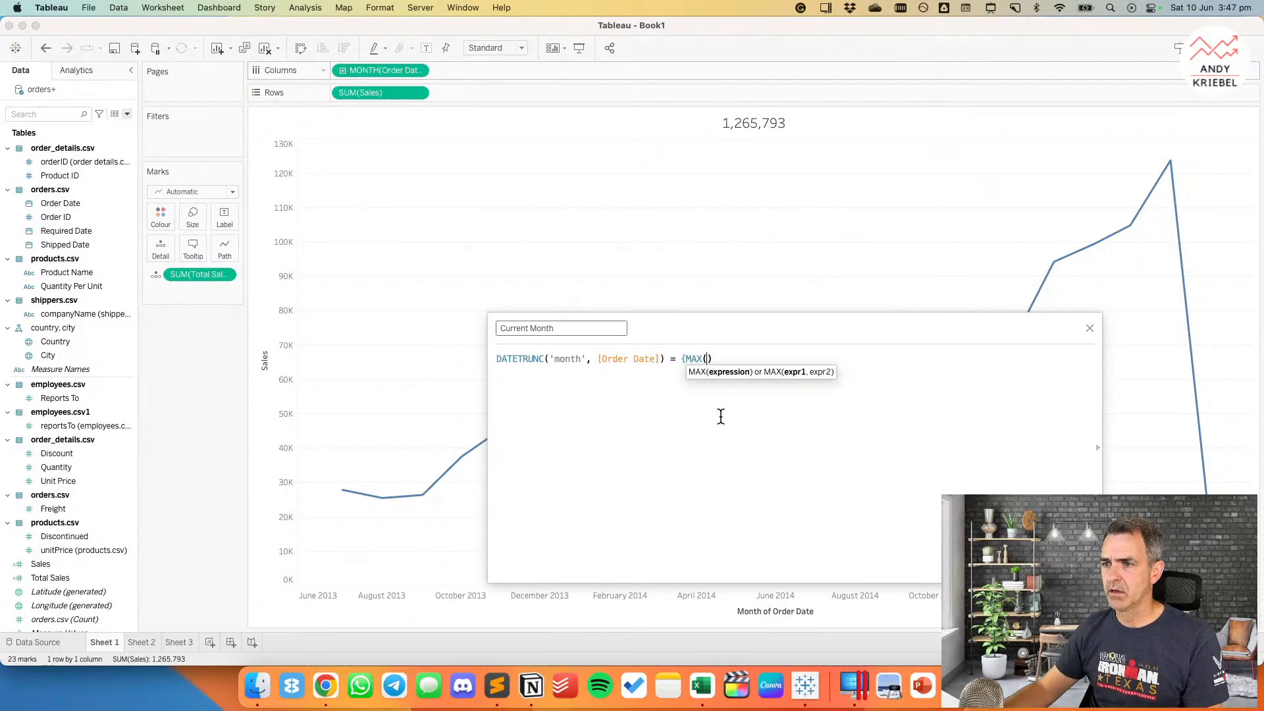
pyautogui.moveTo(372, 68); pyautogui.dragTo(707, 367)
pyautogui.write('}')
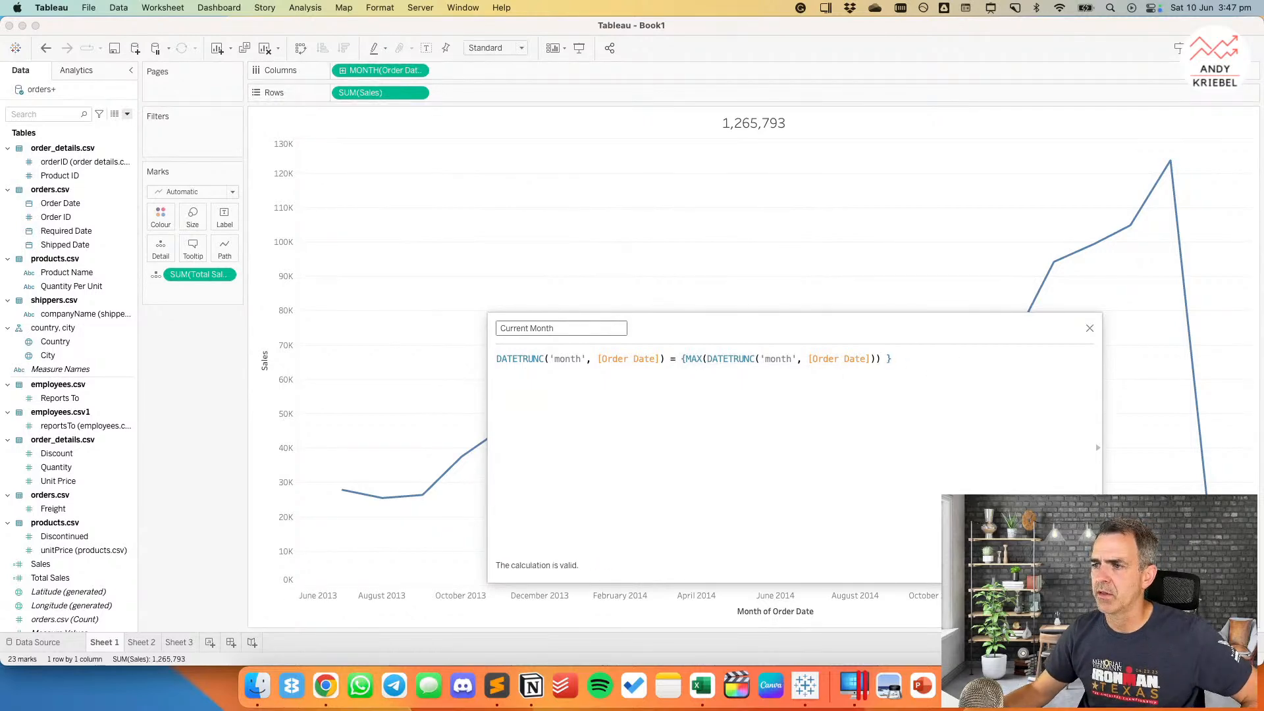
pyautogui.press('Return')
pyautogui.moveTo(78, 368); pyautogui.dragTo(480, 74)
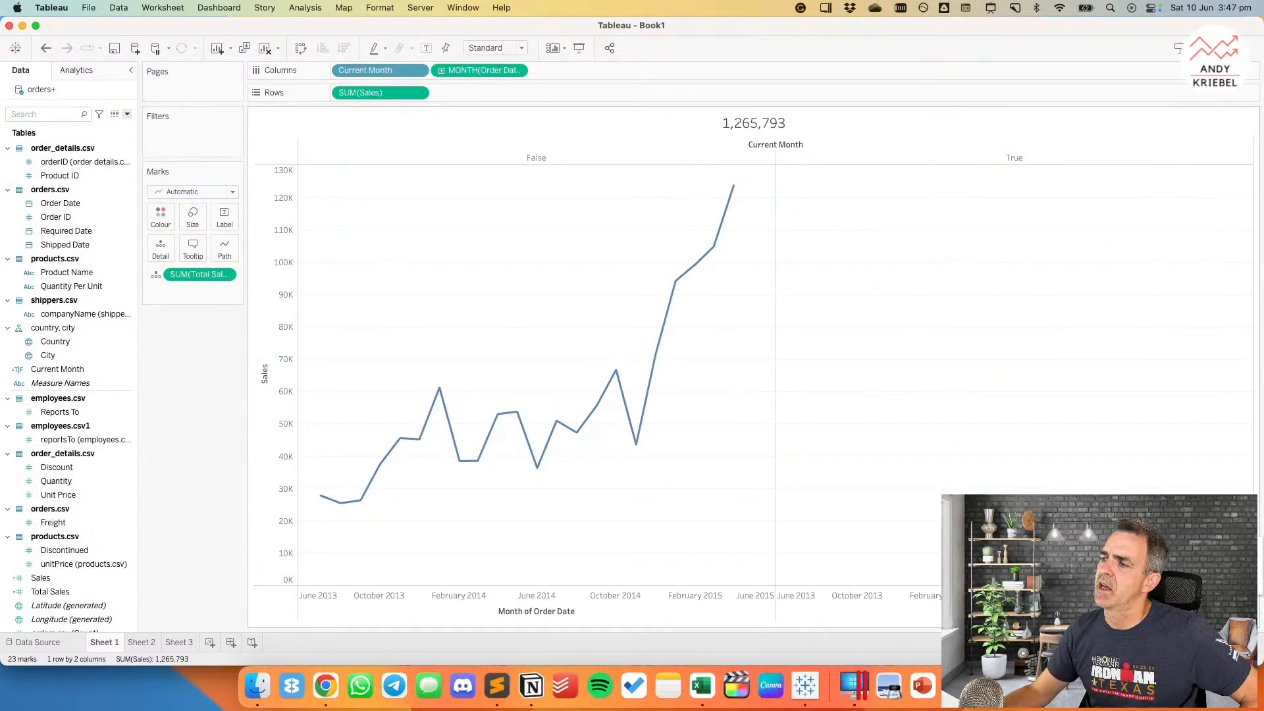
pyautogui.moveTo(363, 71); pyautogui.dragTo(104, 176)
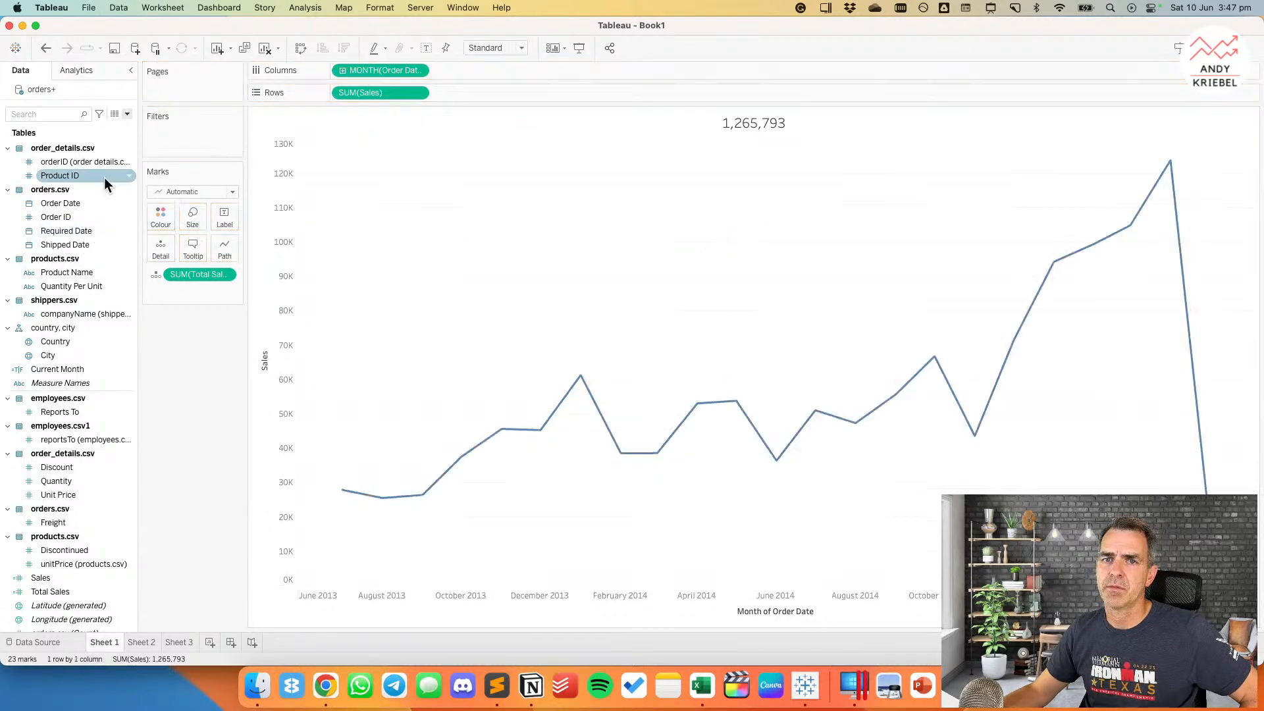
# Step: Duplicate the Current Month field and name the copy Prior Month
pyautogui.rightClick(85, 370)
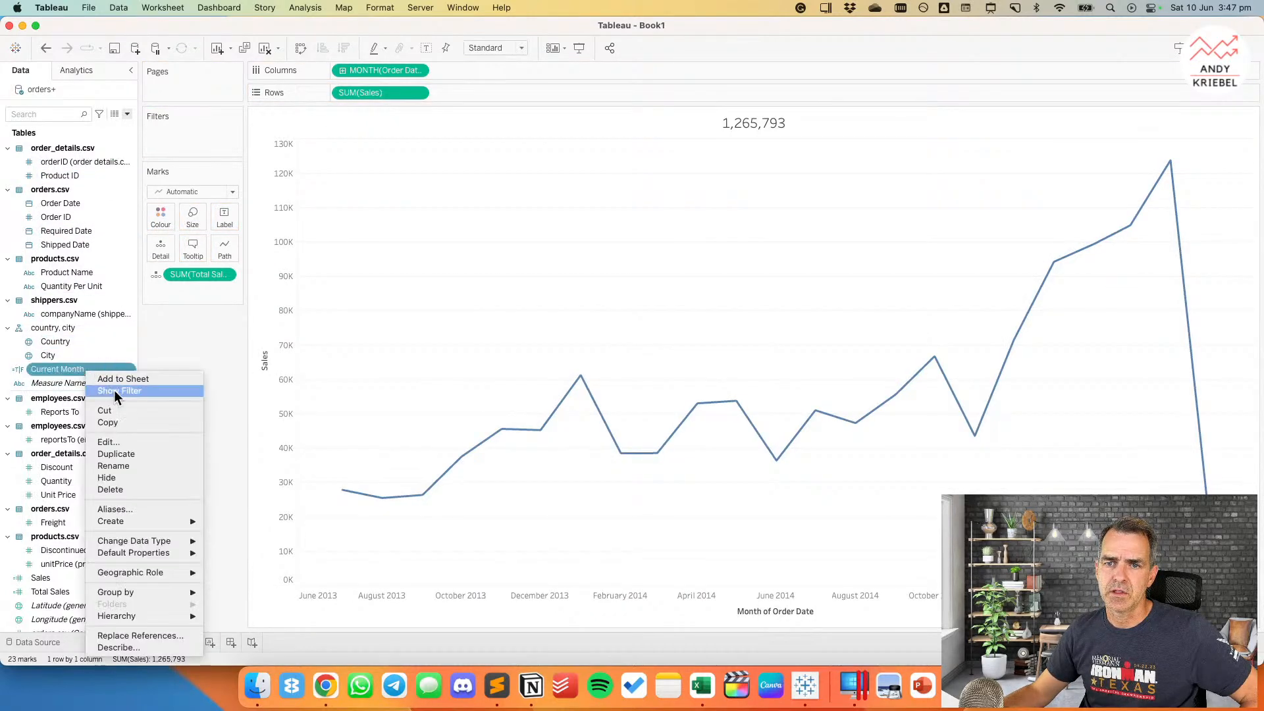
pyautogui.click(120, 453)
pyautogui.rightClick(73, 380)
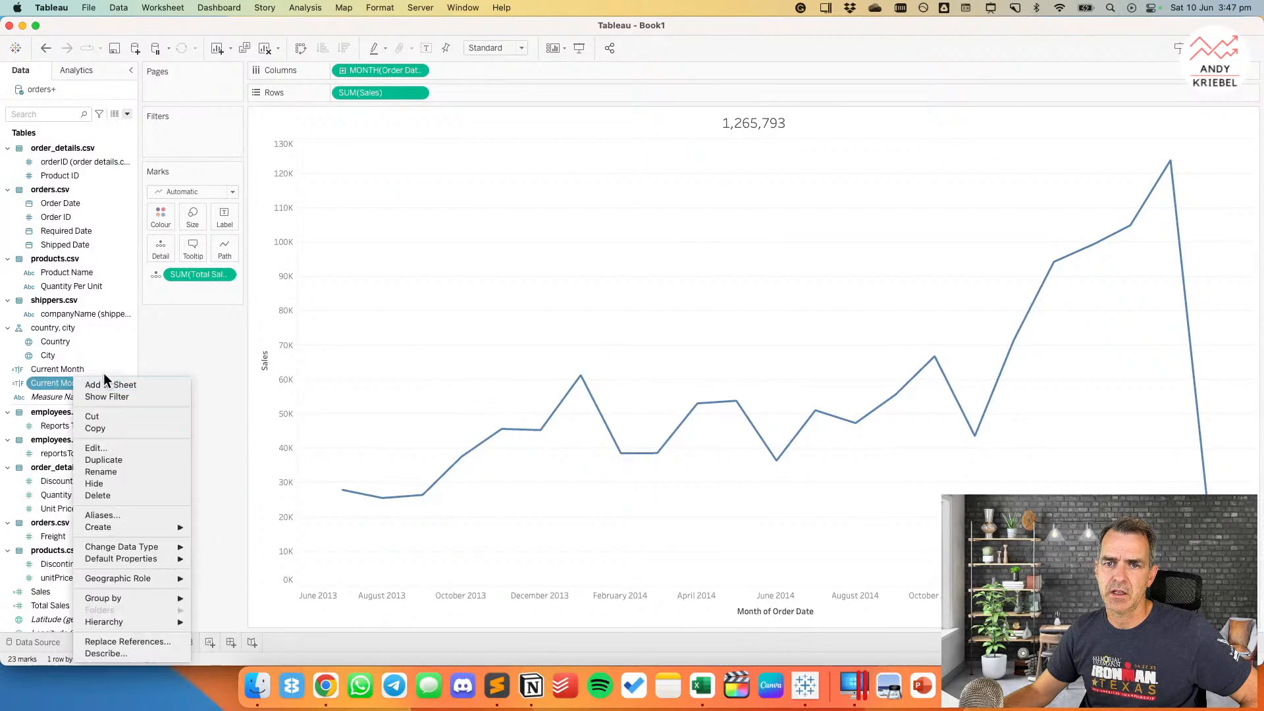
pyautogui.click(109, 449)
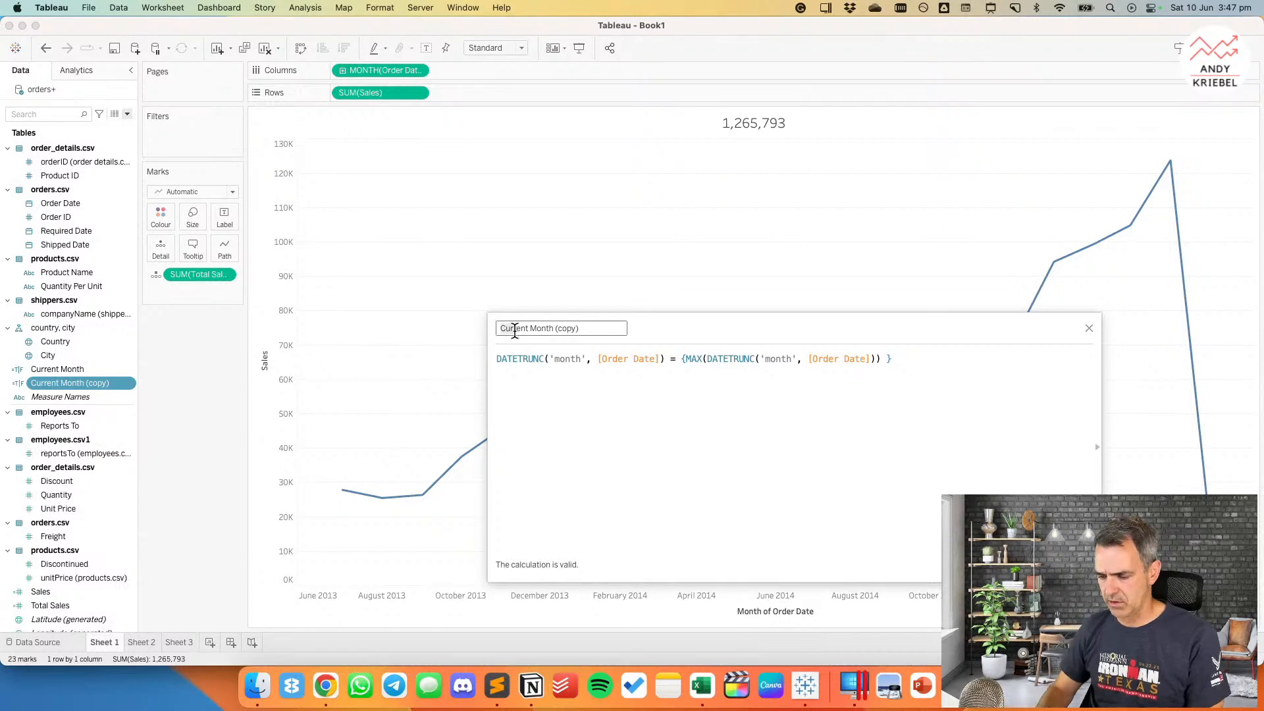
pyautogui.doubleClick(515, 329)
pyautogui.write('Prior Month')
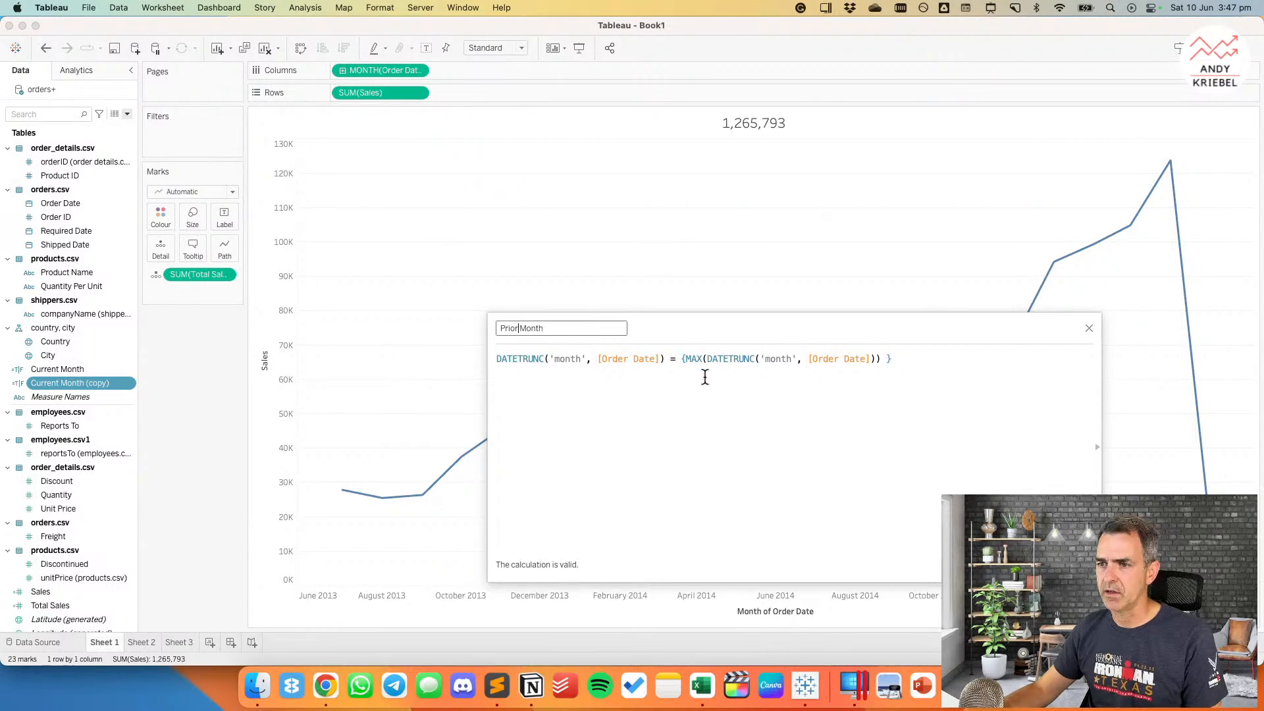
# Step: Try subtracting 1 from the maximum month in the Prior Month formula and test the field briefly on Columns
pyautogui.click(912, 359)
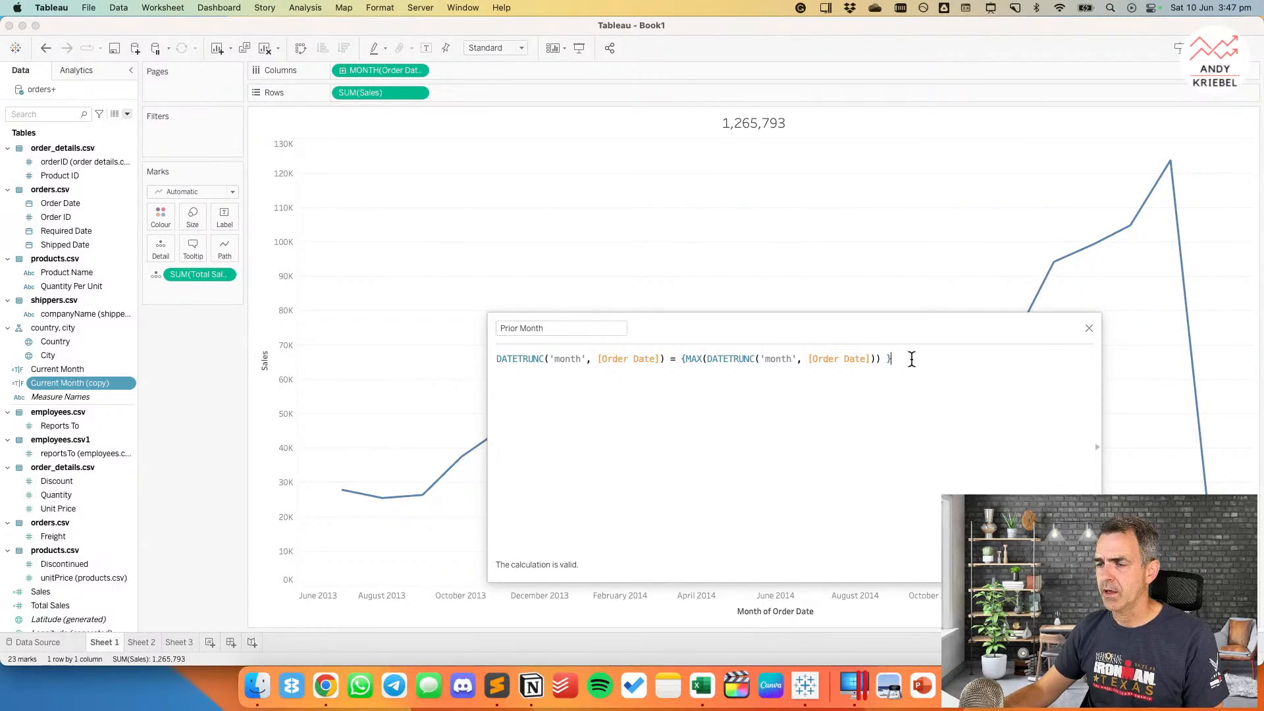
pyautogui.write('-1')
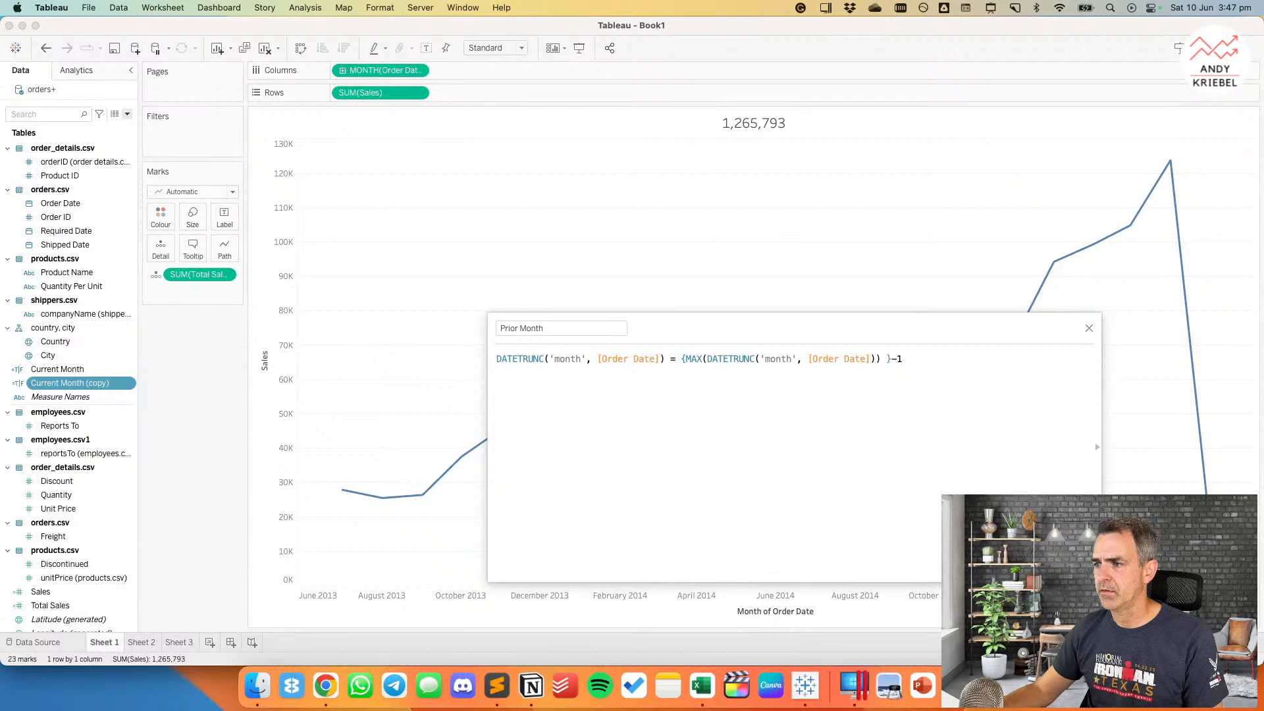
pyautogui.press('Return')
pyautogui.moveTo(54, 381); pyautogui.dragTo(341, 65)
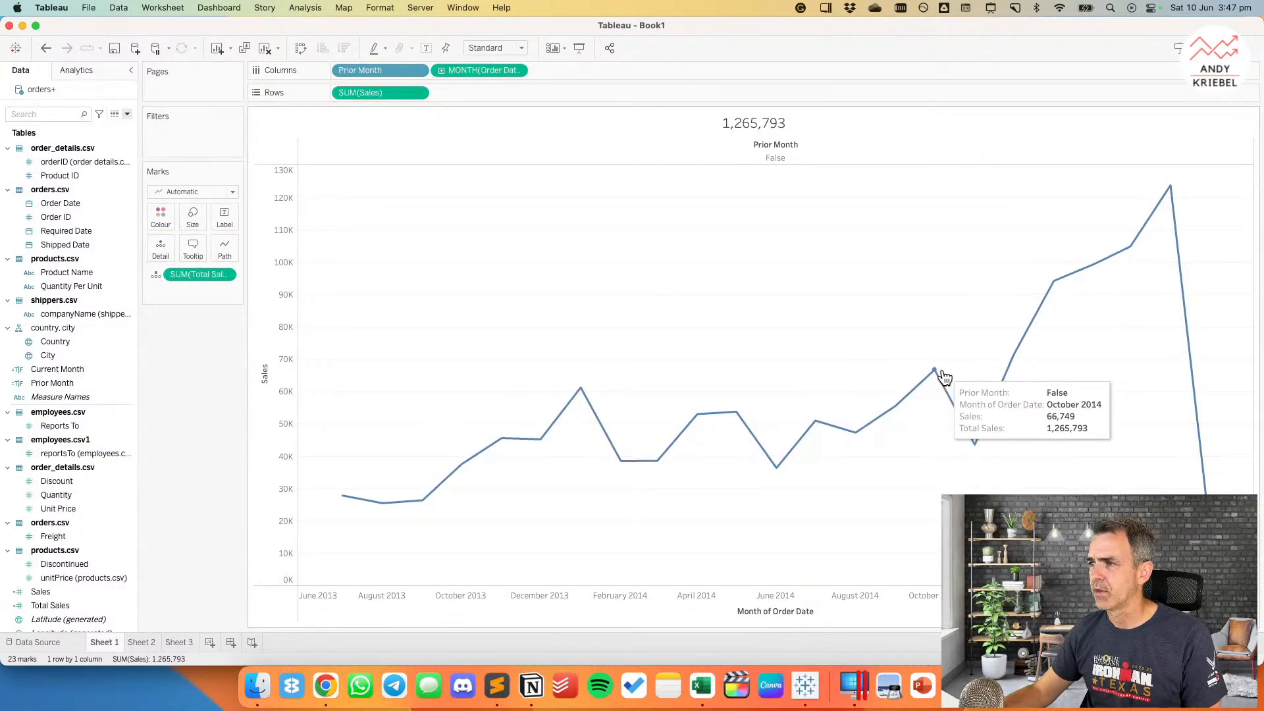
pyautogui.moveTo(378, 71); pyautogui.dragTo(80, 389)
# Step: Reopen the Prior Month formula, remove the trailing -1 and insert an open DATEDIFF function with 'month' before the MAX expression
pyautogui.rightClick(80, 388)
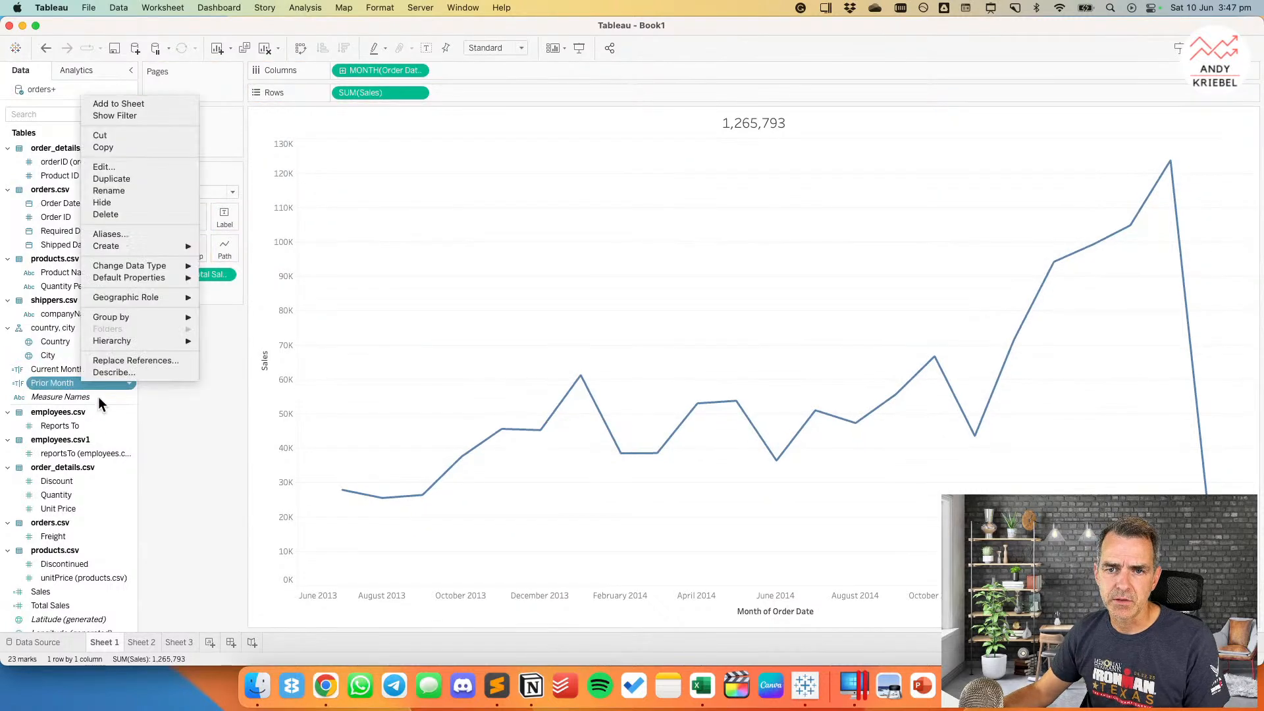
pyautogui.click(130, 164)
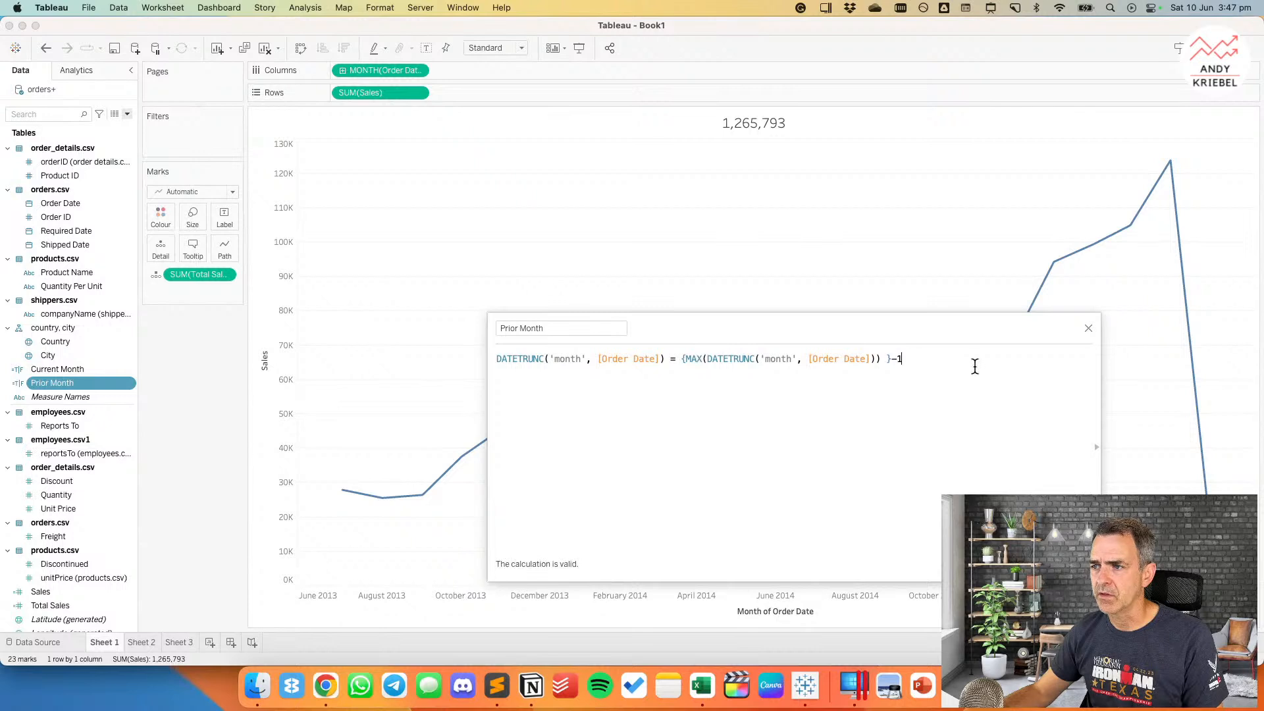
pyautogui.press('BackSpace')
pyautogui.press('BackSpace')
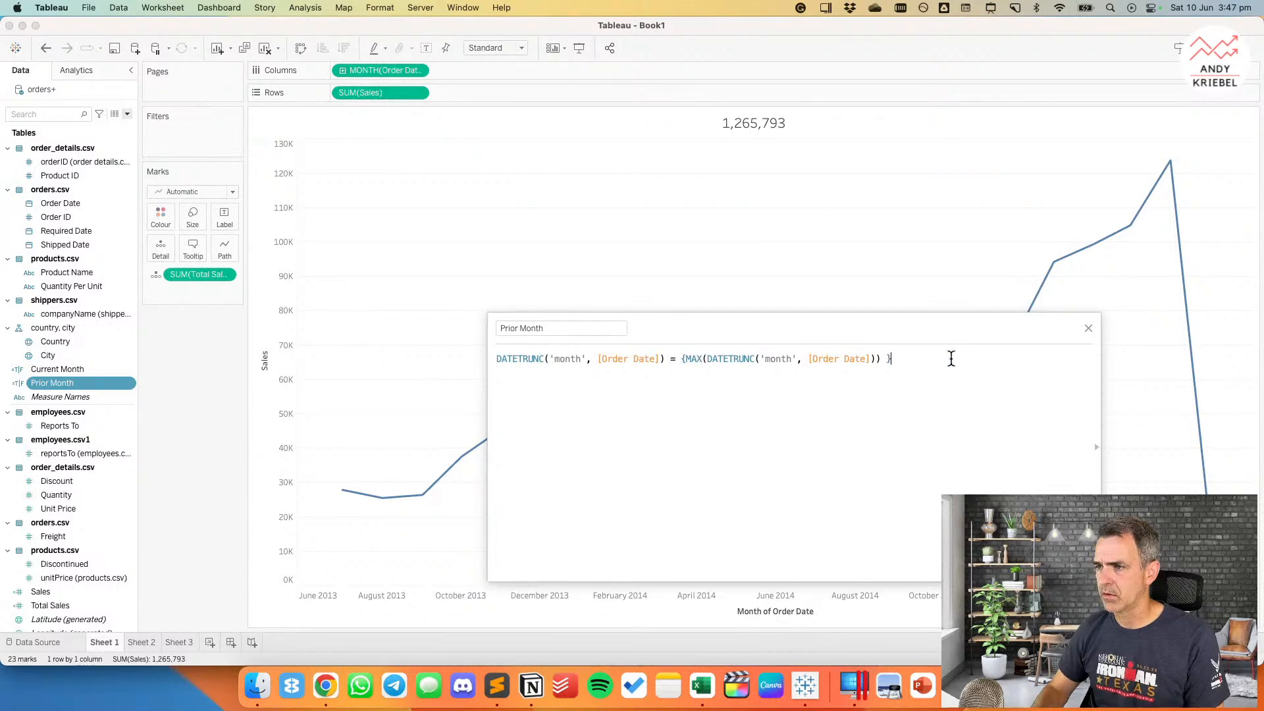
pyautogui.click(678, 358)
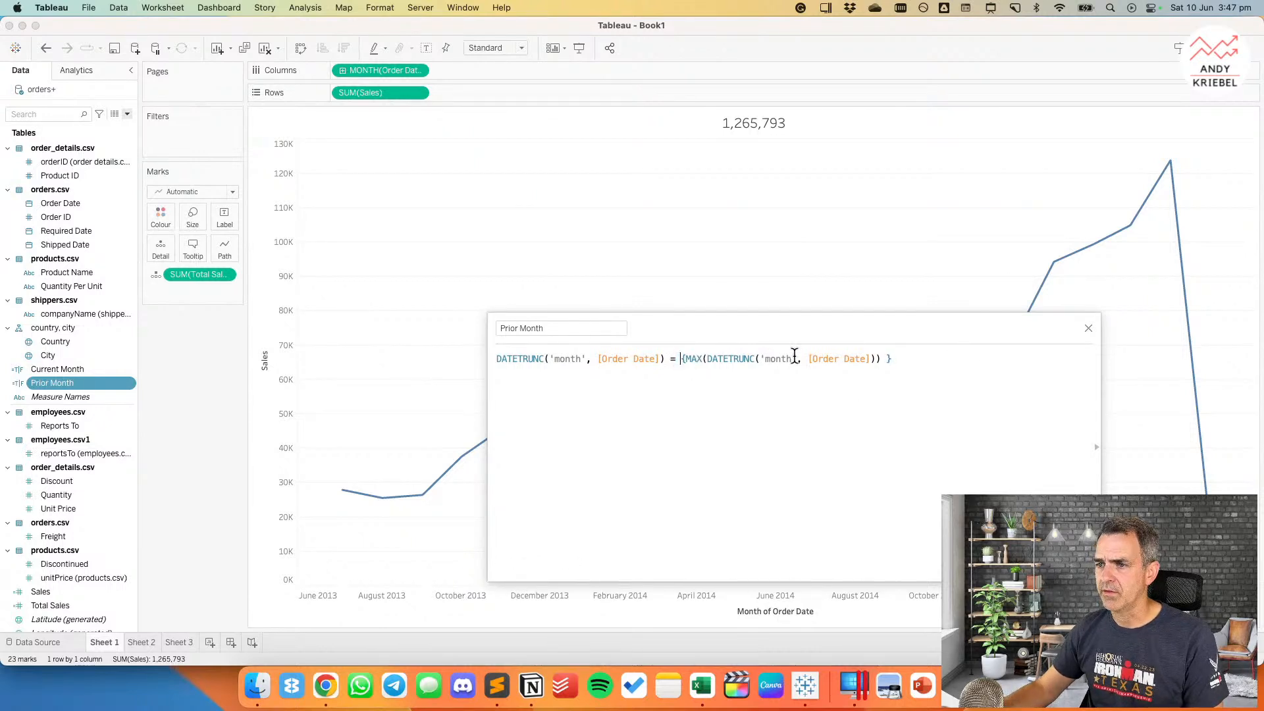
pyautogui.write('dats')
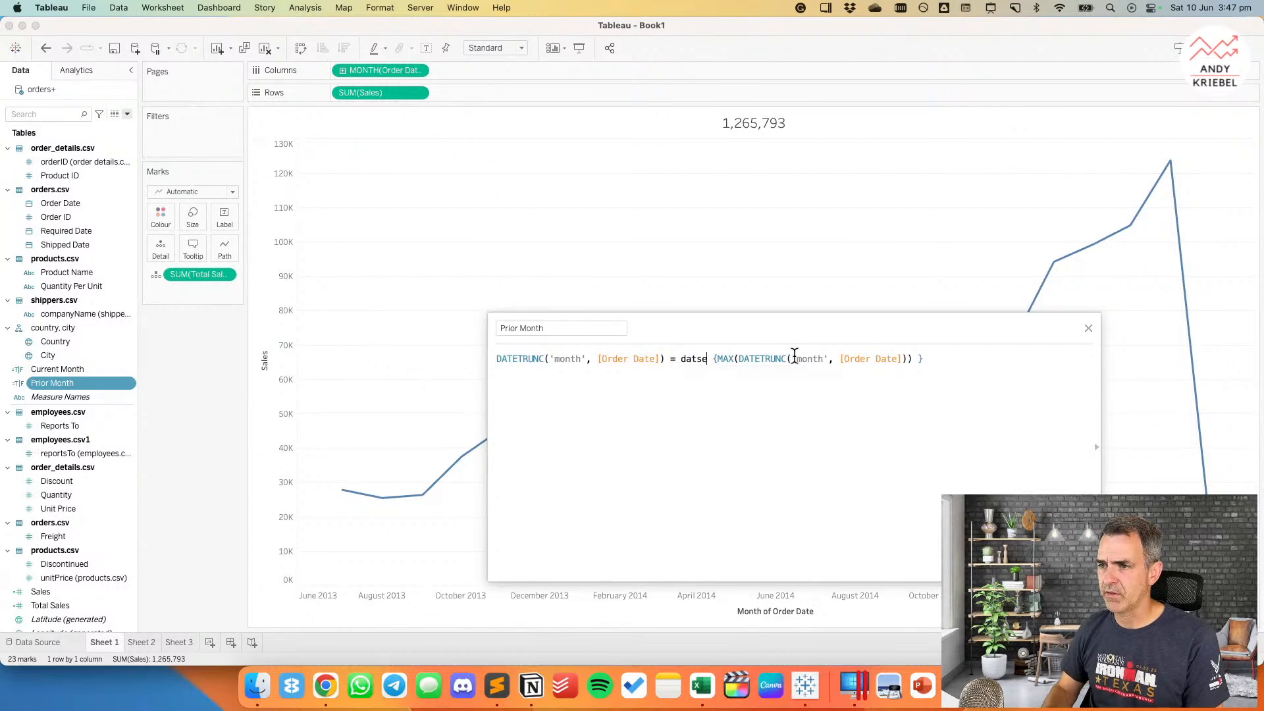
pyautogui.press('BackSpace')
pyautogui.write('e')
pyautogui.press('Down')
pyautogui.press('Down')
pyautogui.press('Return')
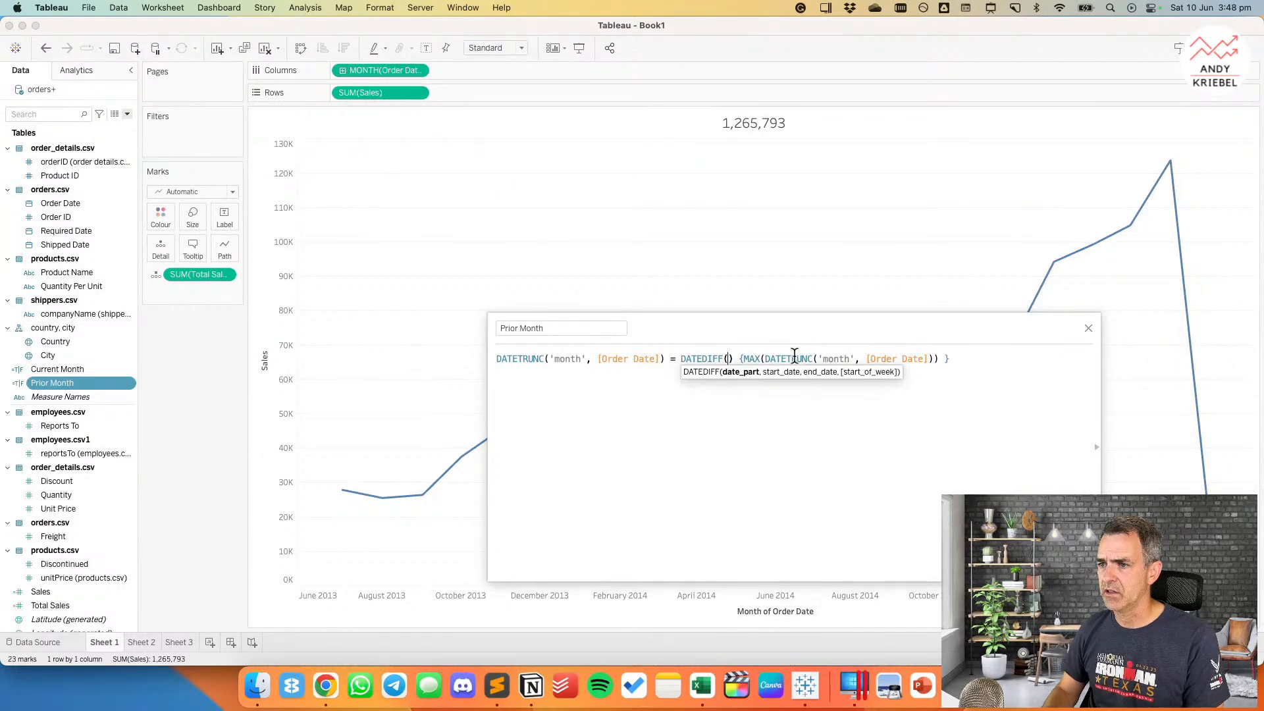
pyautogui.press('Right')
pyautogui.press('BackSpace')
pyautogui.write("'month")
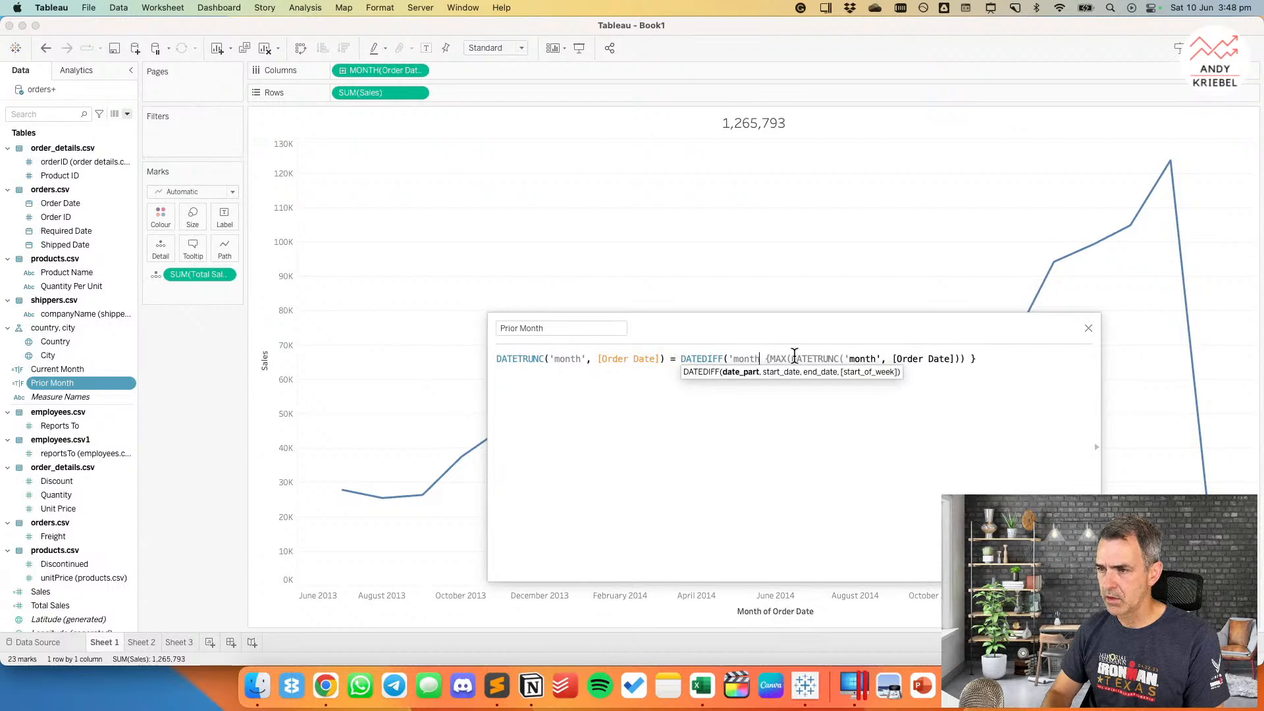
pyautogui.write("'")
# Step: Replace DATEDIFF with DATEADD in the Prior Month formula
pyautogui.press('Left')
pyautogui.press('Left')
pyautogui.press('Left')
pyautogui.press('Left')
pyautogui.press('Left')
pyautogui.press('Left')
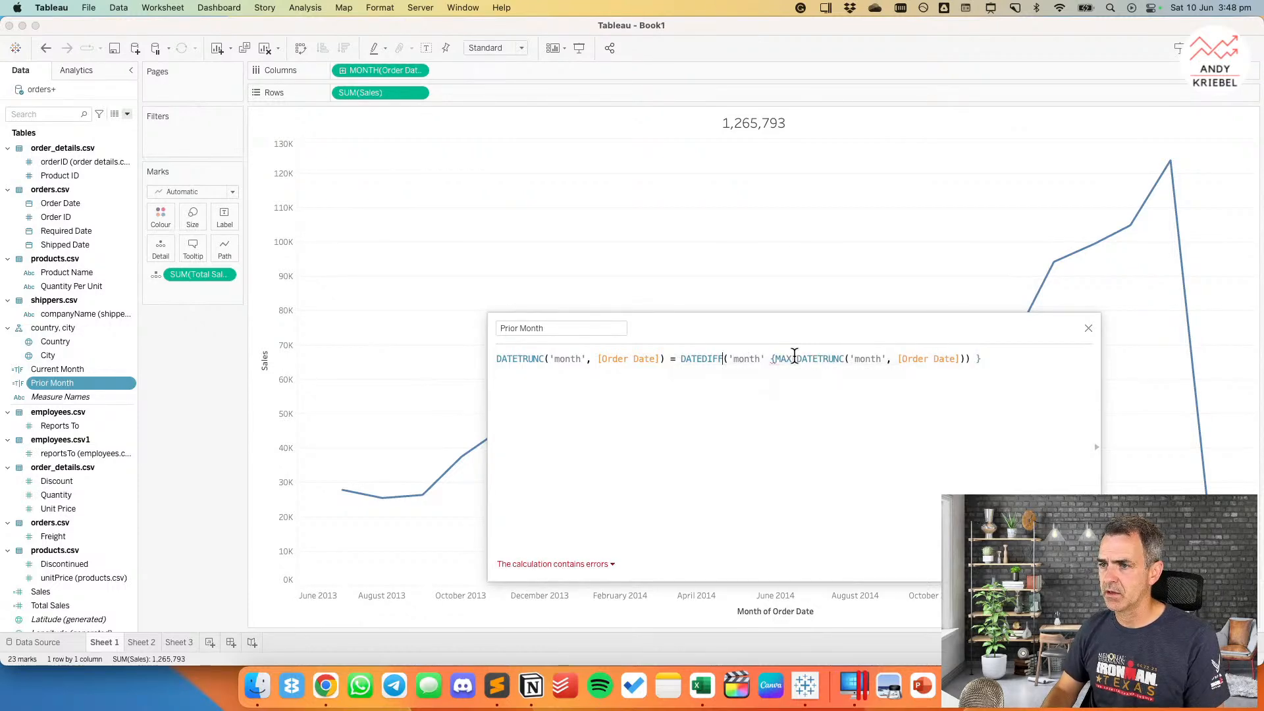
pyautogui.press('BackSpace')
pyautogui.press('BackSpace')
pyautogui.press('BackSpace')
pyautogui.write('ADD')
pyautogui.press('Right')
pyautogui.press('Right')
pyautogui.press('Right')
pyautogui.press('Right')
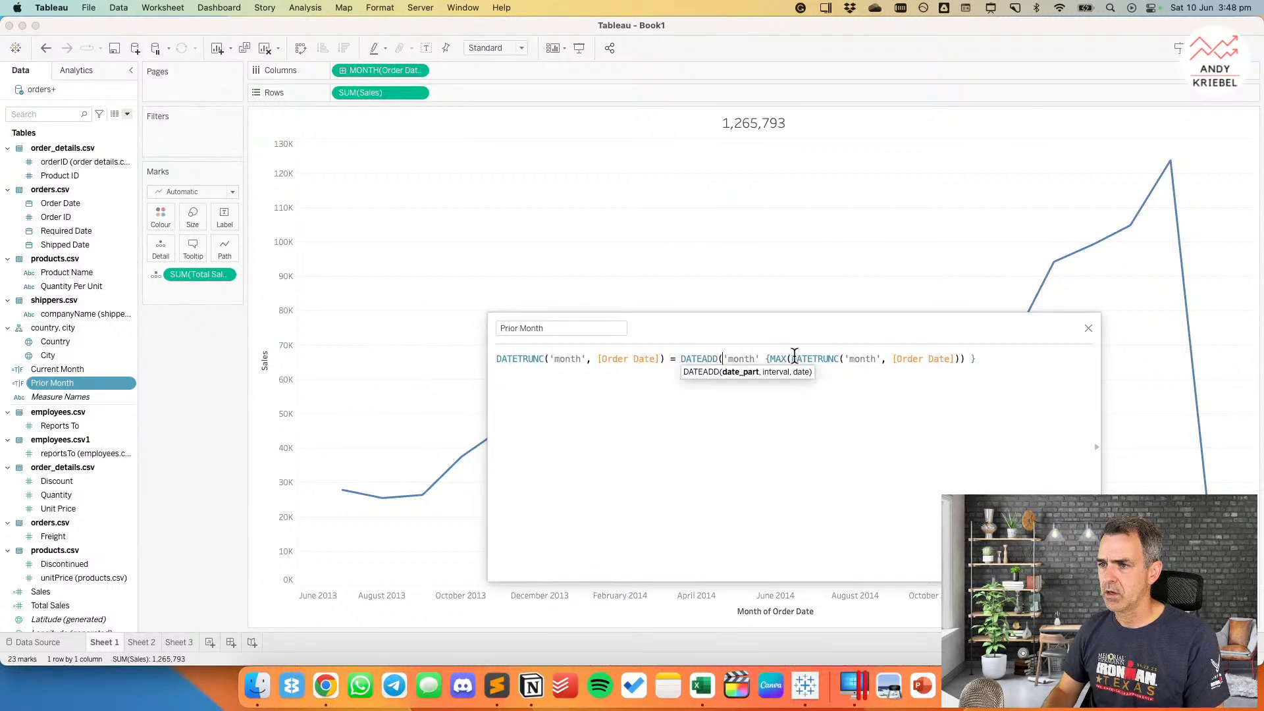
# Step: Complete the DATEADD around the MAX expression with an interval of -1, save Prior Month and test it briefly on Columns
pyautogui.write(',-1')
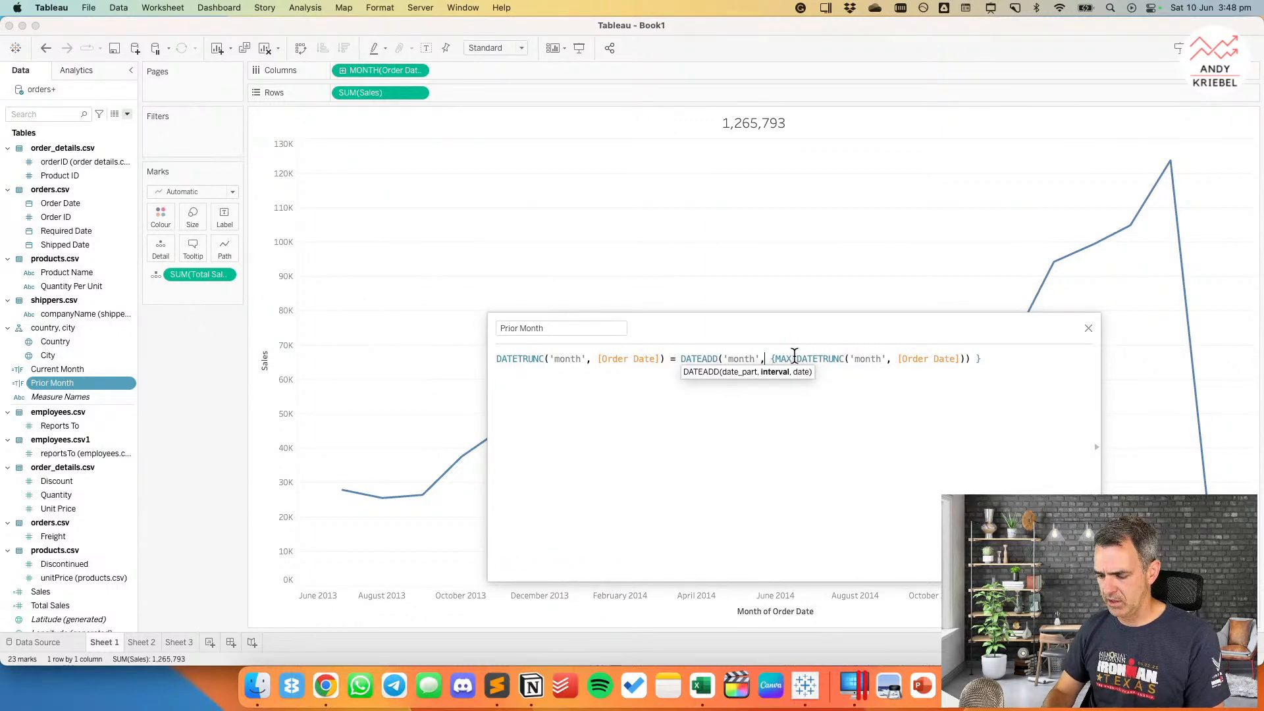
pyautogui.write(',')
pyautogui.press('super+Right')
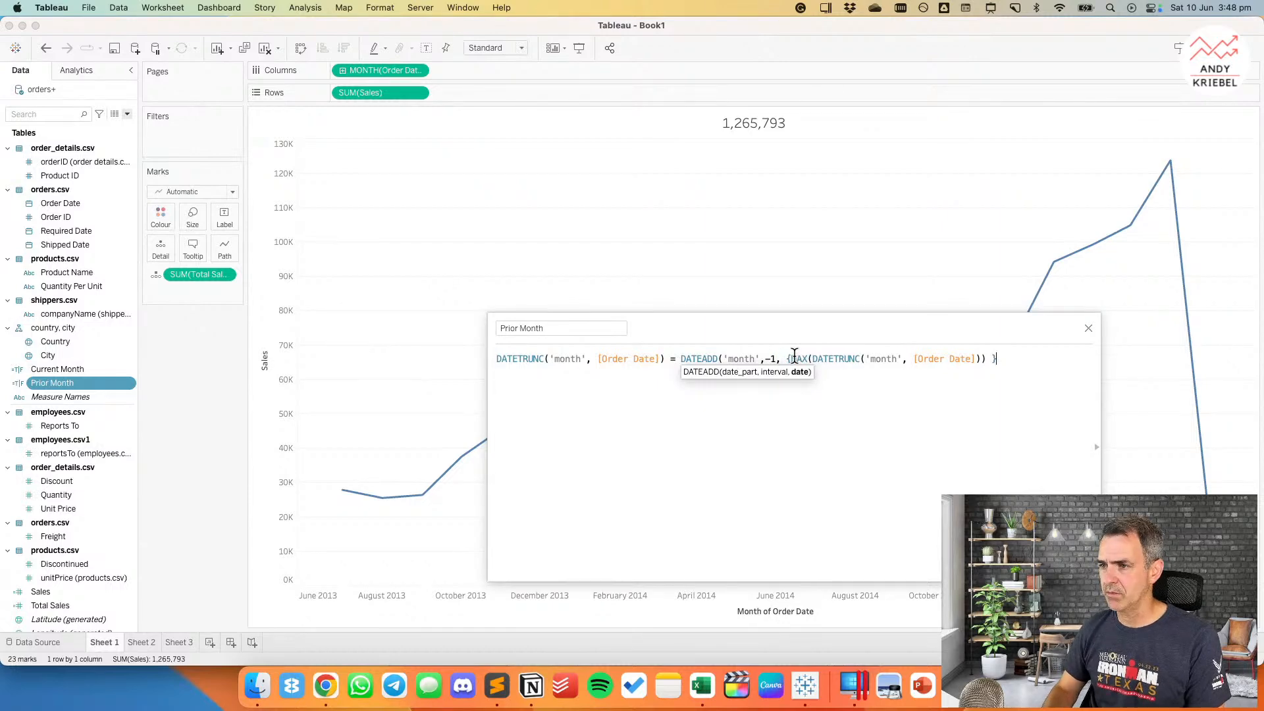
pyautogui.write(')')
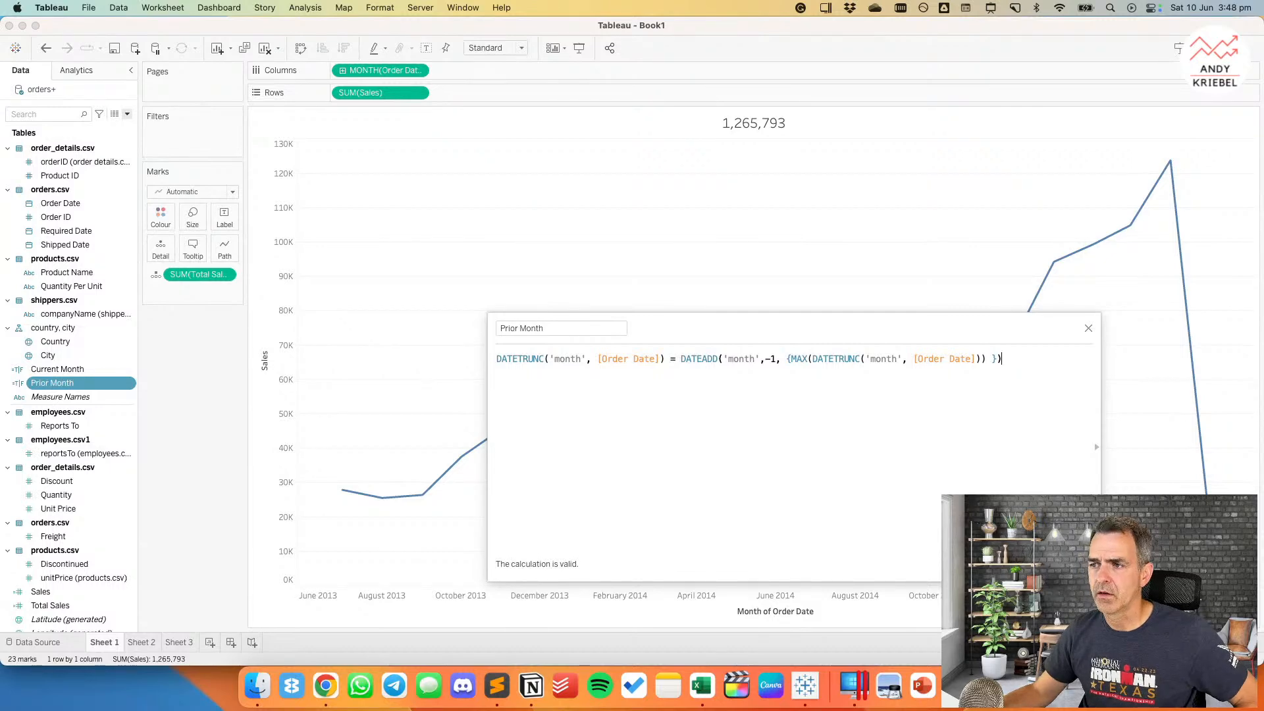
pyautogui.click(1070, 564)
pyautogui.moveTo(68, 392); pyautogui.dragTo(337, 70)
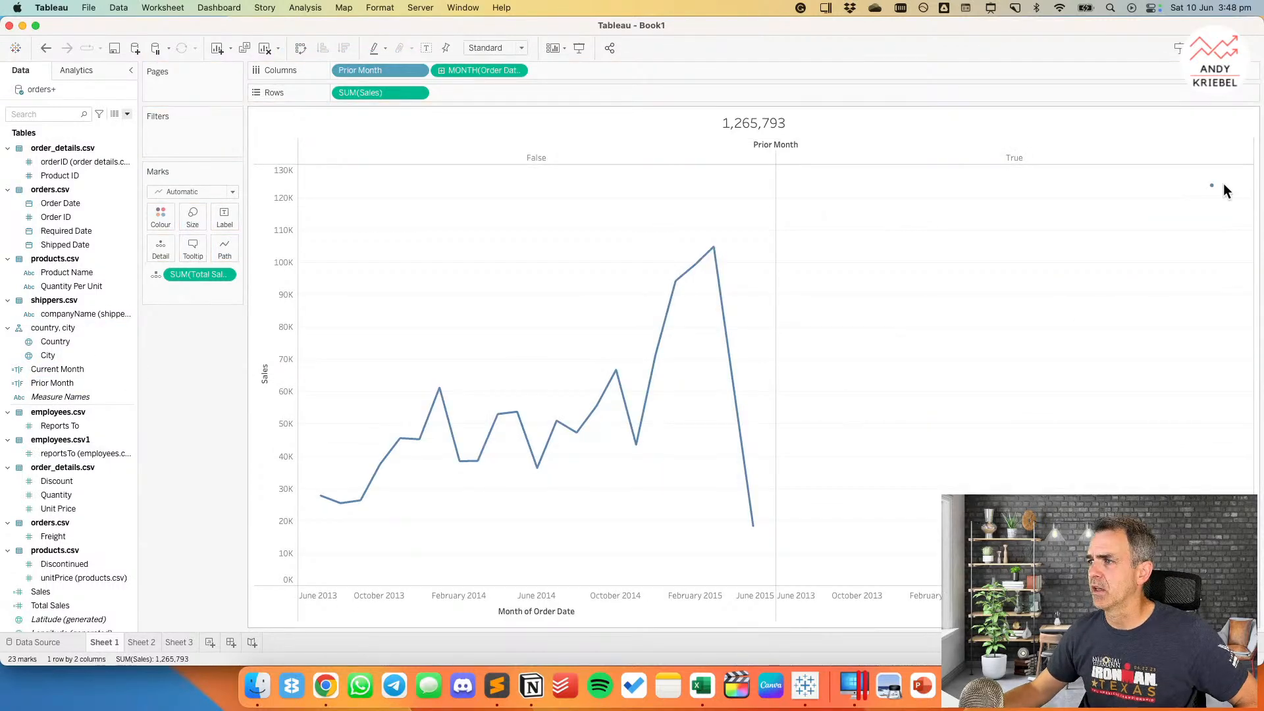
pyautogui.moveTo(378, 83); pyautogui.dragTo(46, 283)
# Step: Create a calculated field named CM - Sales with the formula INT([Current Month])*[Sales]
pyautogui.click(127, 118)
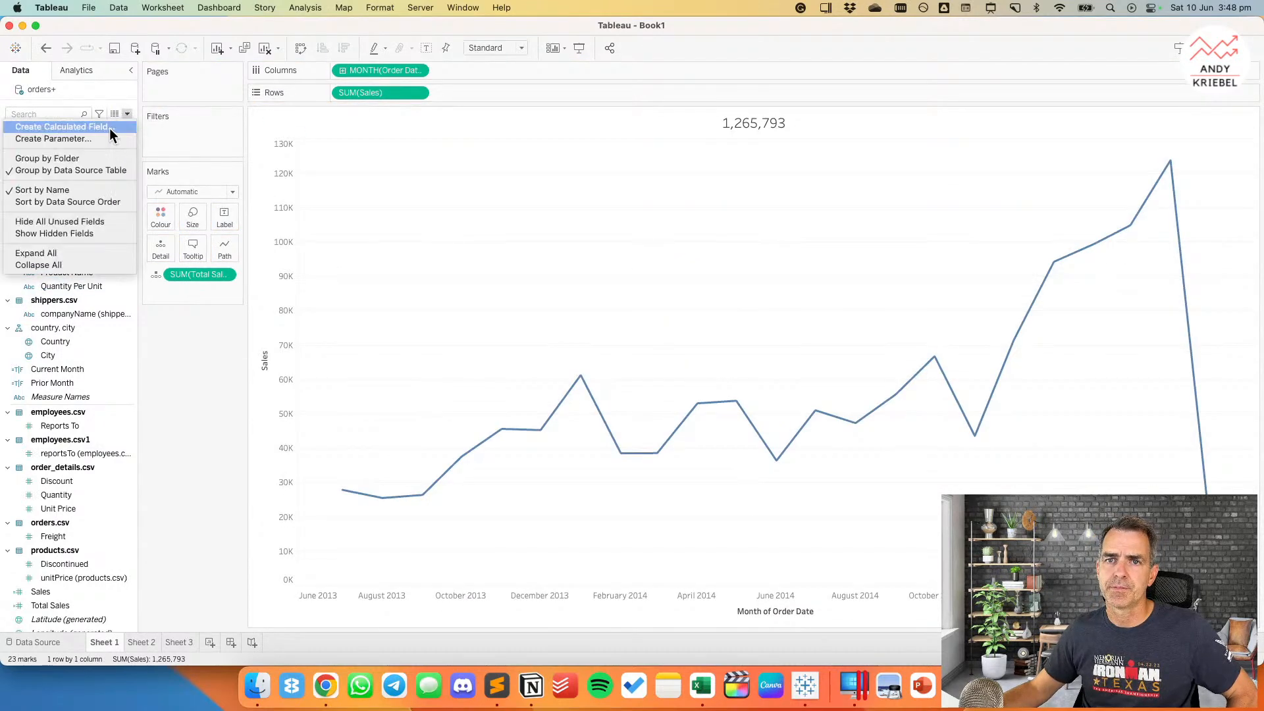
pyautogui.click(109, 126)
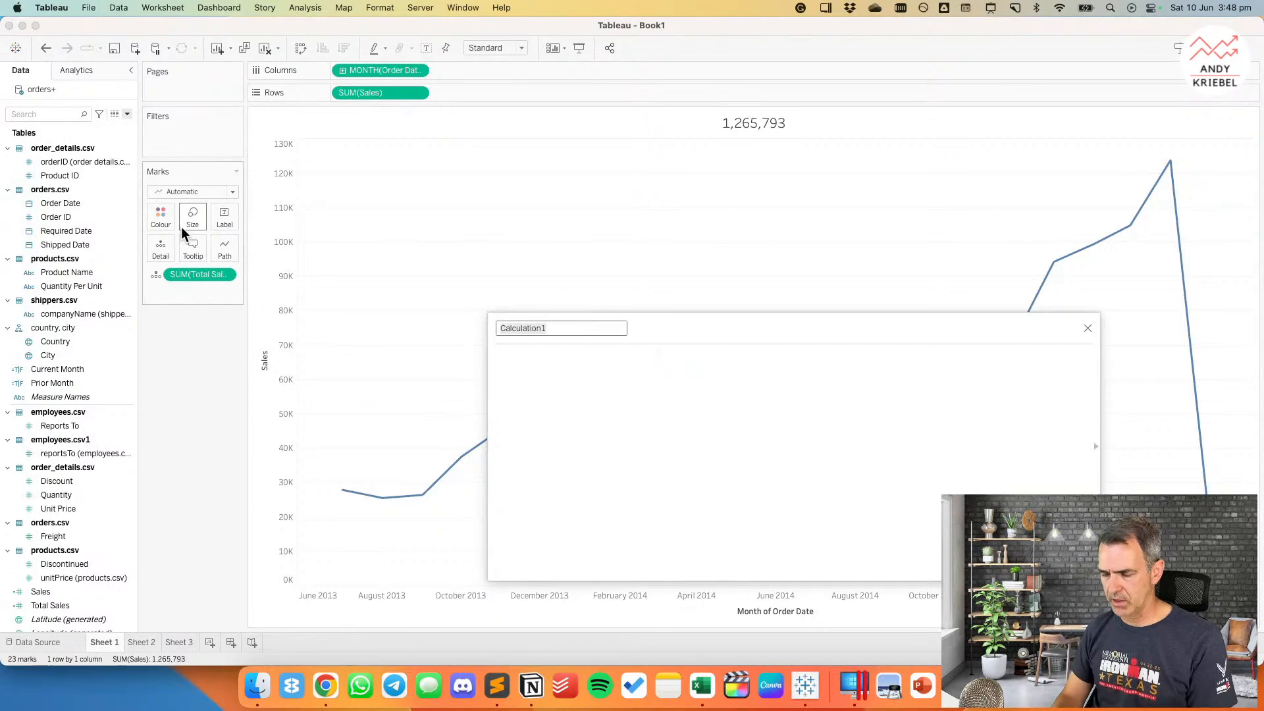
pyautogui.write('CM - Sales')
pyautogui.click(619, 387)
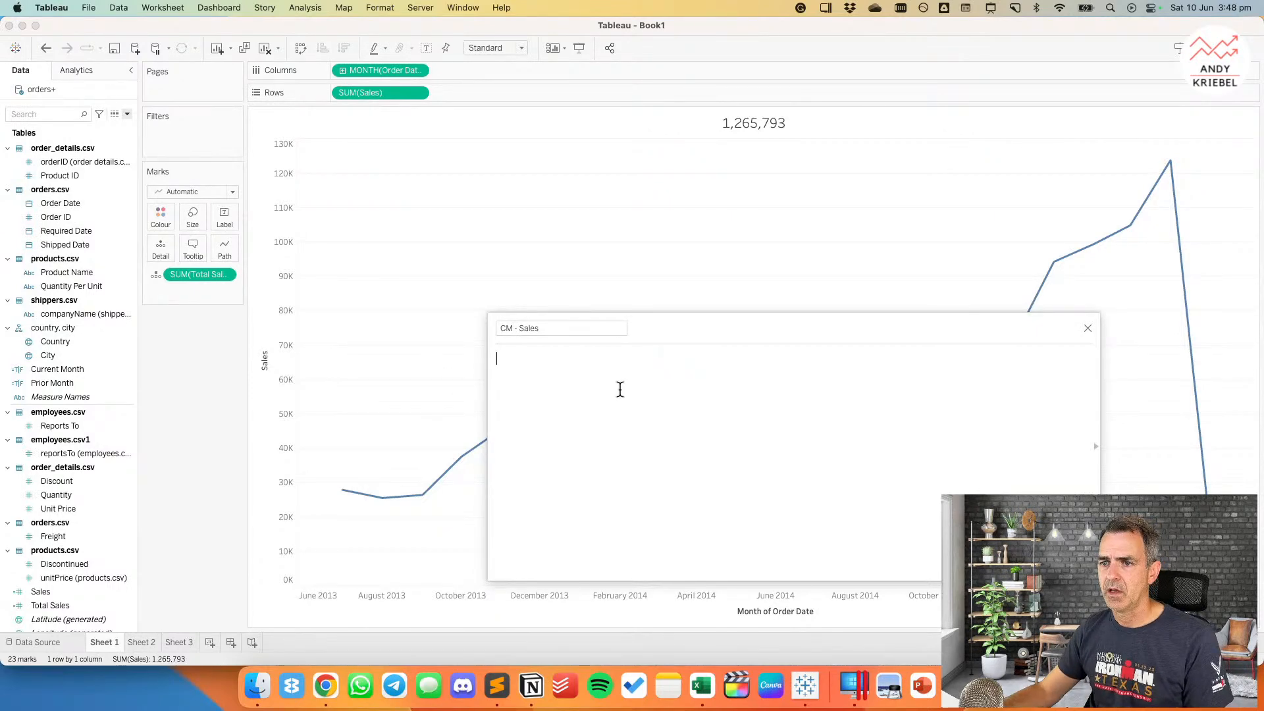
pyautogui.write('c')
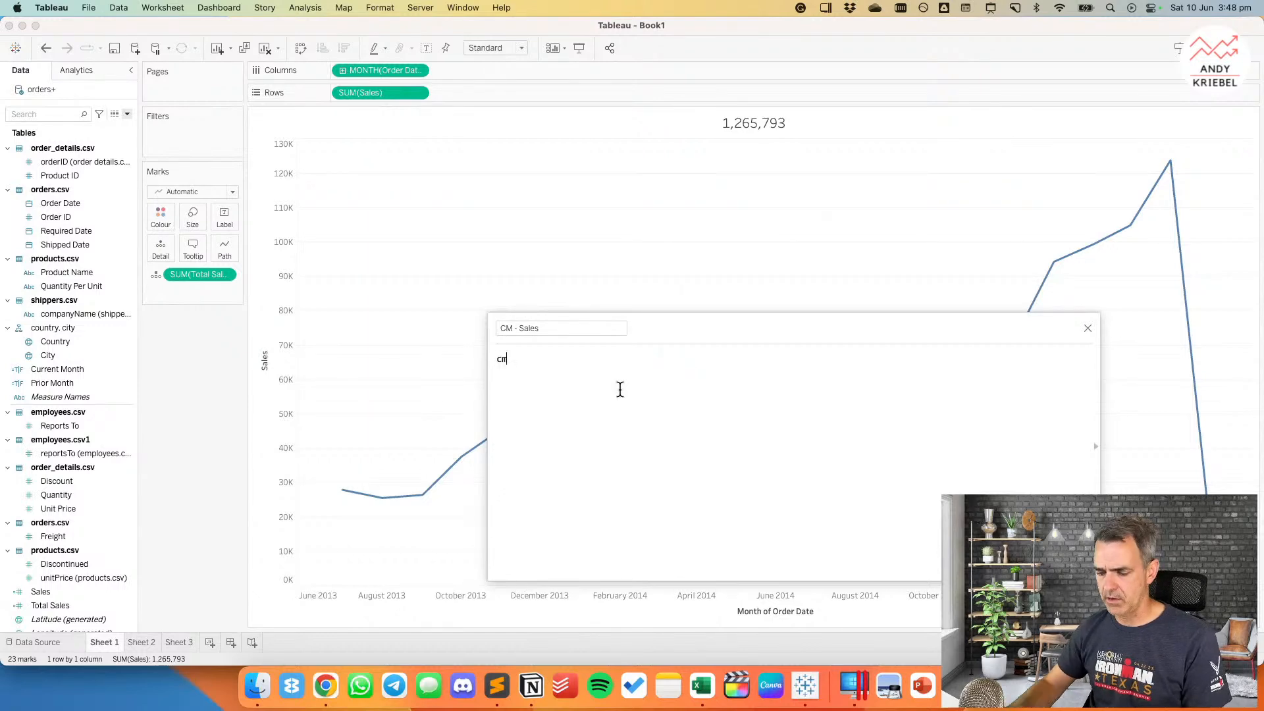
pyautogui.write('ur')
pyautogui.click(606, 373)
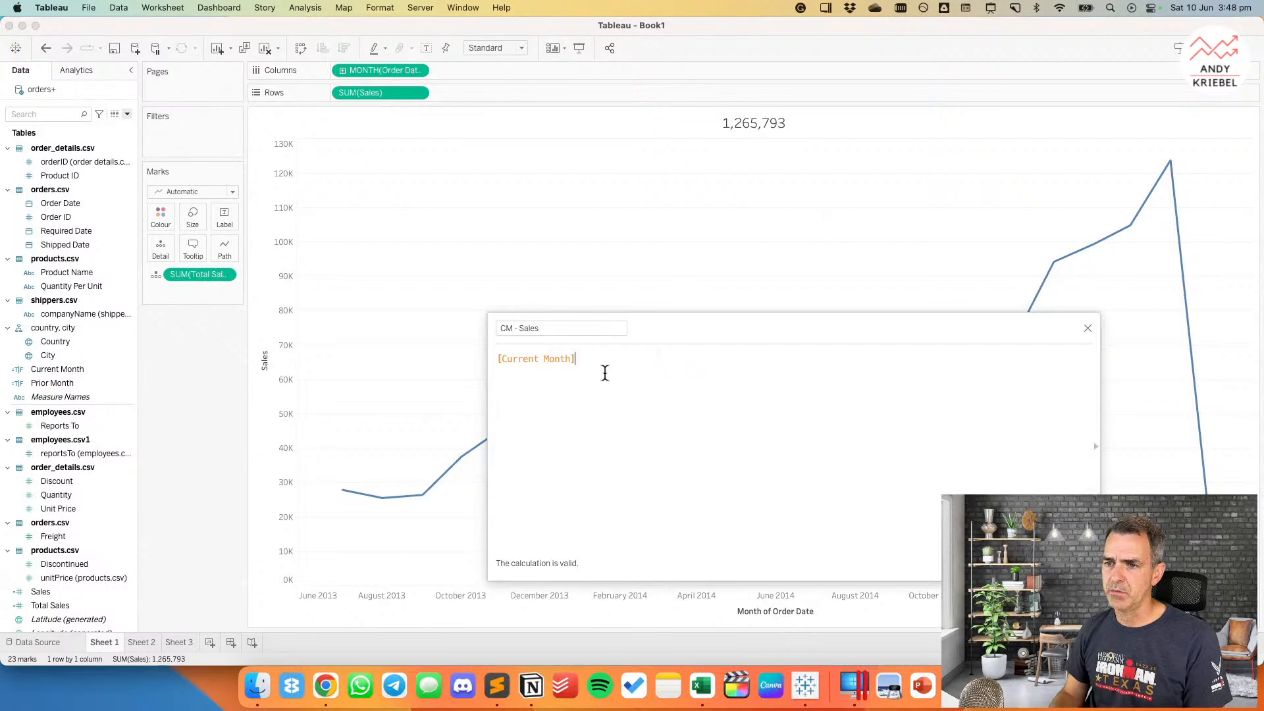
pyautogui.write('INT(')
pyautogui.press('super+Right')
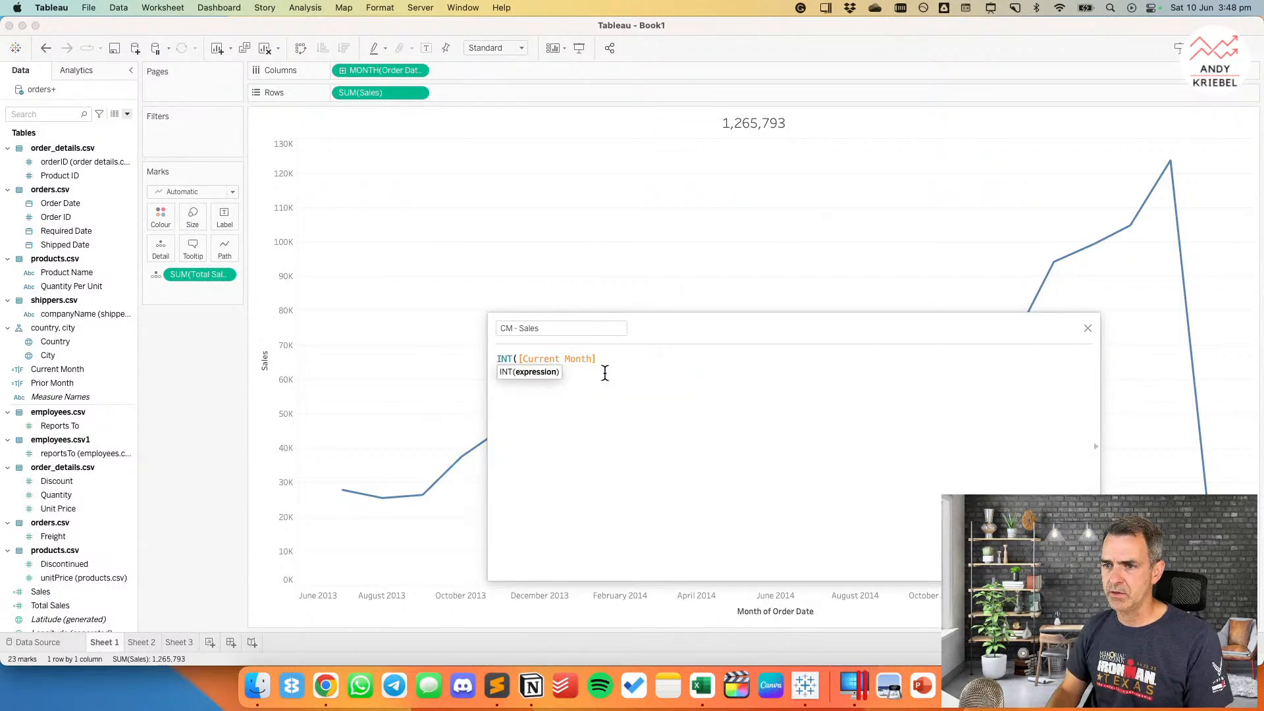
pyautogui.write(')*sa')
pyautogui.press('Return')
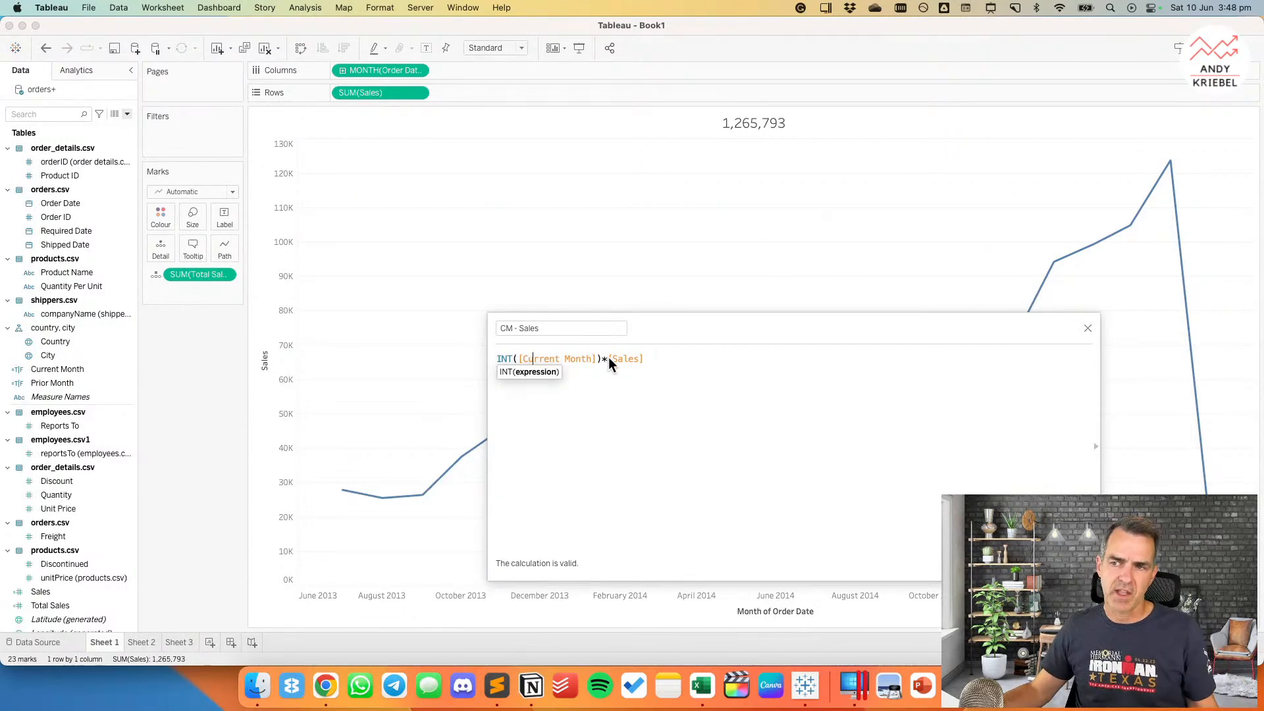
pyautogui.click(1075, 564)
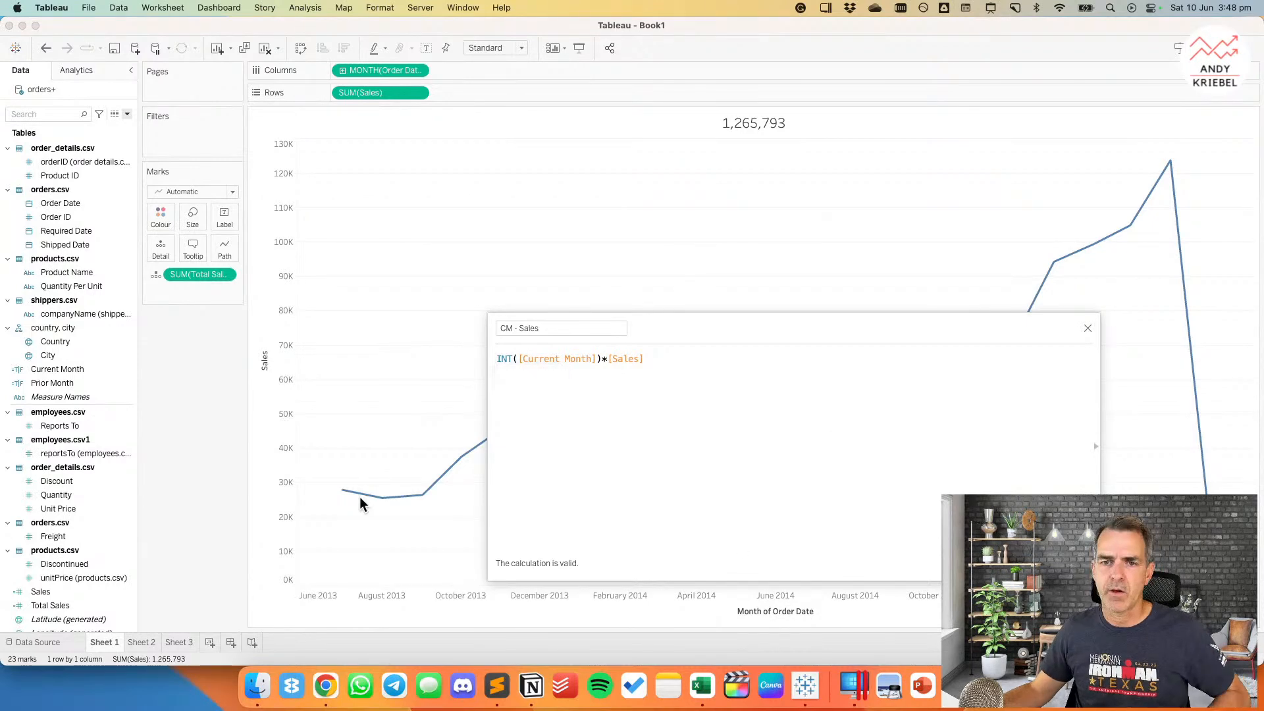
# Step: Replace Total Sales with CM - Sales on the chart's detail and reset the Sheet 1 title to its default
pyautogui.moveTo(62, 595); pyautogui.dragTo(197, 276)
pyautogui.doubleClick(748, 125)
pyautogui.click(774, 253)
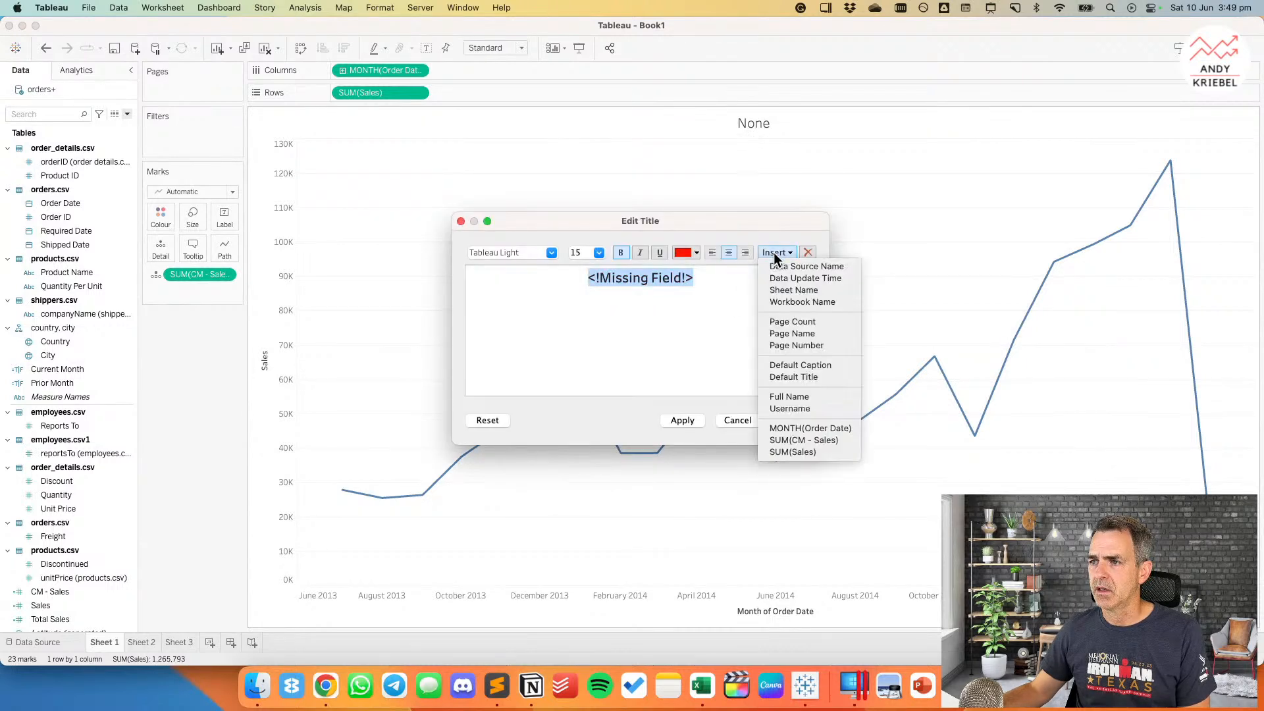
pyautogui.click(808, 440)
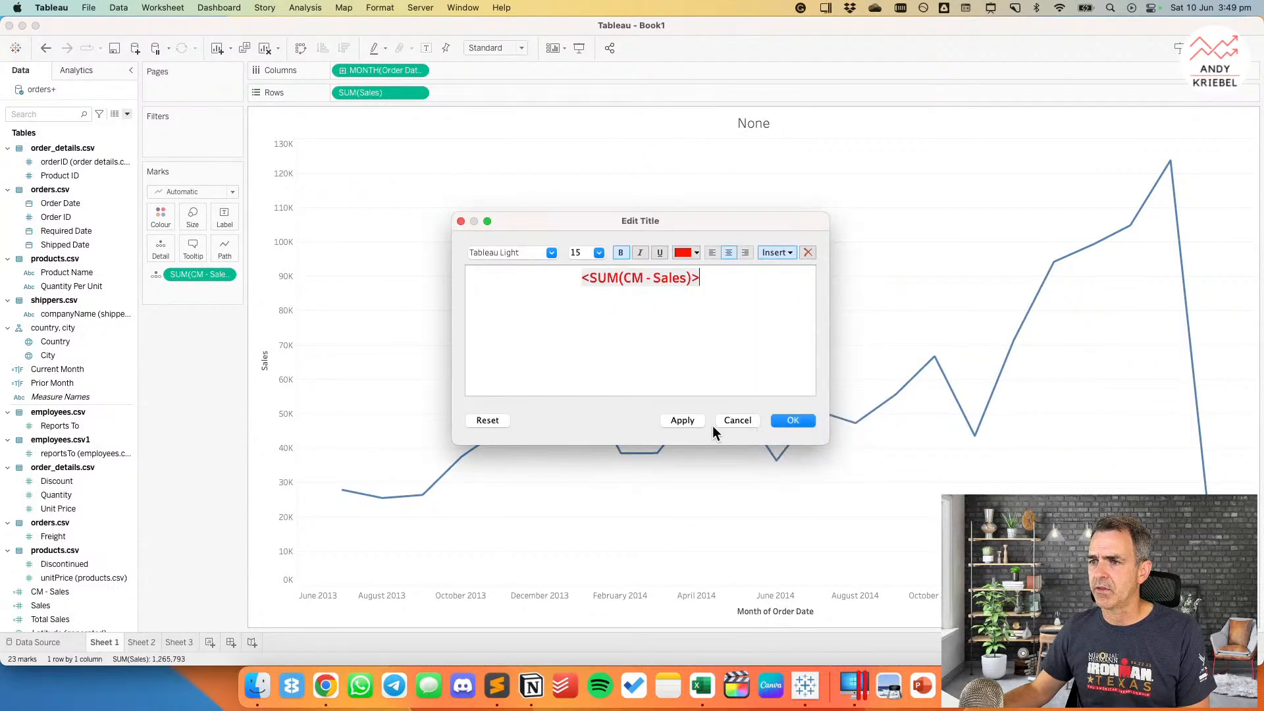
pyautogui.click(488, 420)
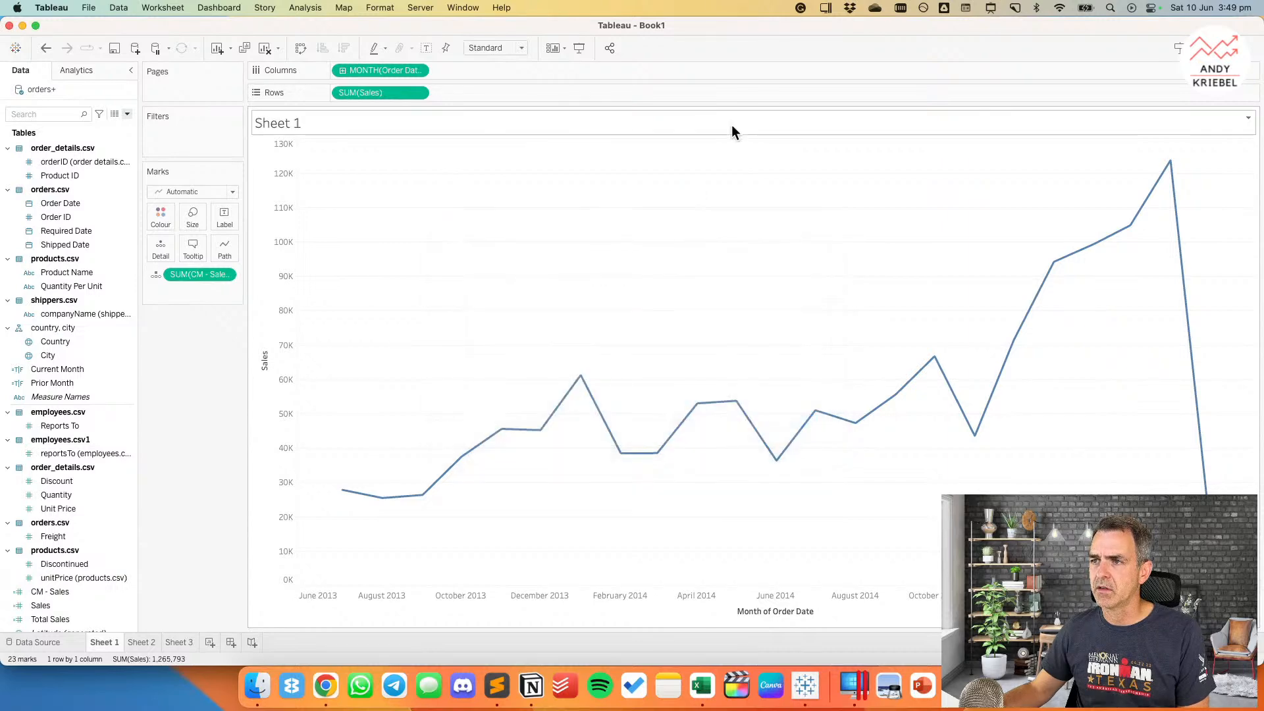
# Step: Centre the Sheet 1 title and replace its text with the SUM(CM - Sales) field
pyautogui.doubleClick(732, 125)
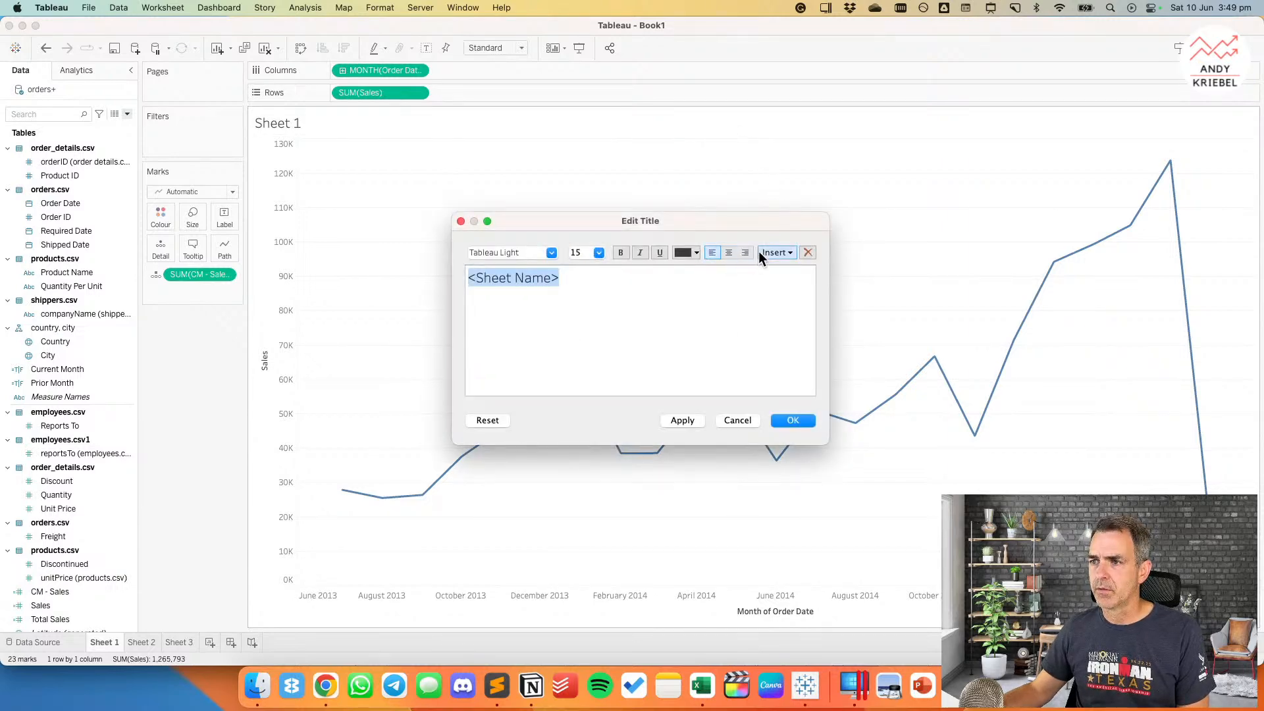
pyautogui.click(726, 253)
pyautogui.click(776, 252)
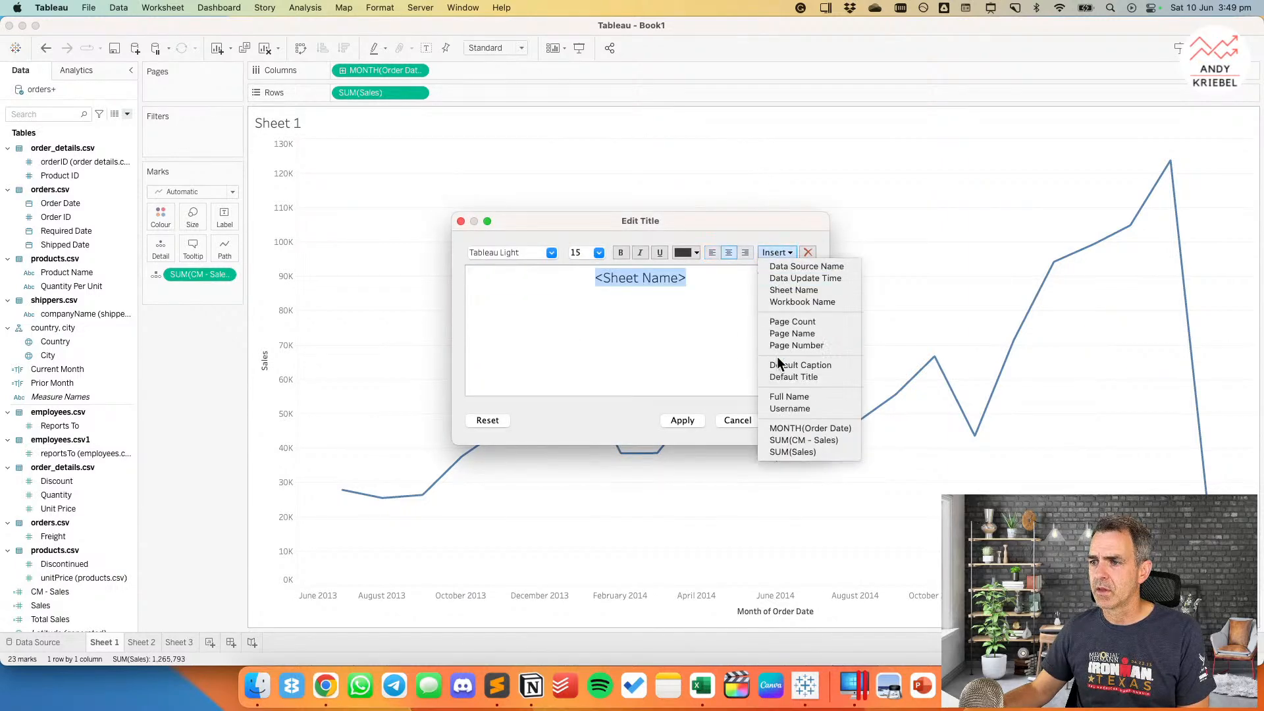
pyautogui.click(793, 441)
pyautogui.click(797, 420)
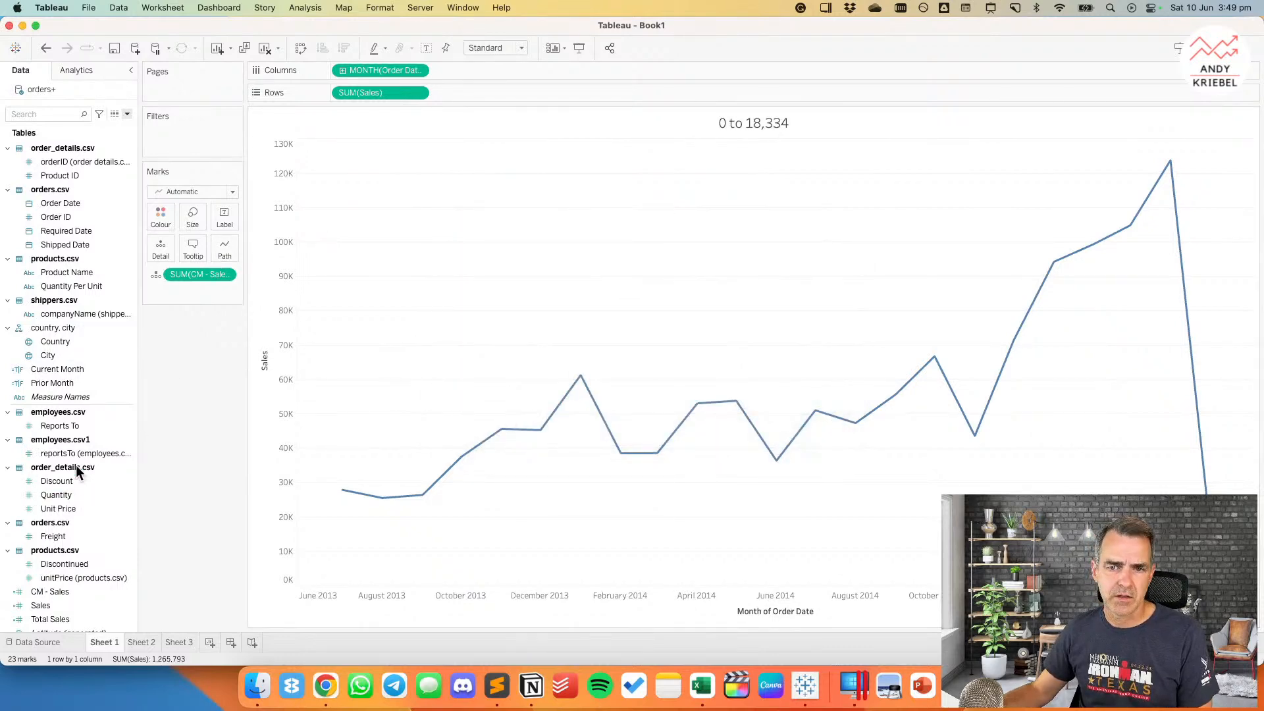
# Step: Wrap the CM - Sales formula in a level of detail expression so it reads {SUM(INT([Current Month])*[Sales])}, and save it
pyautogui.rightClick(63, 590)
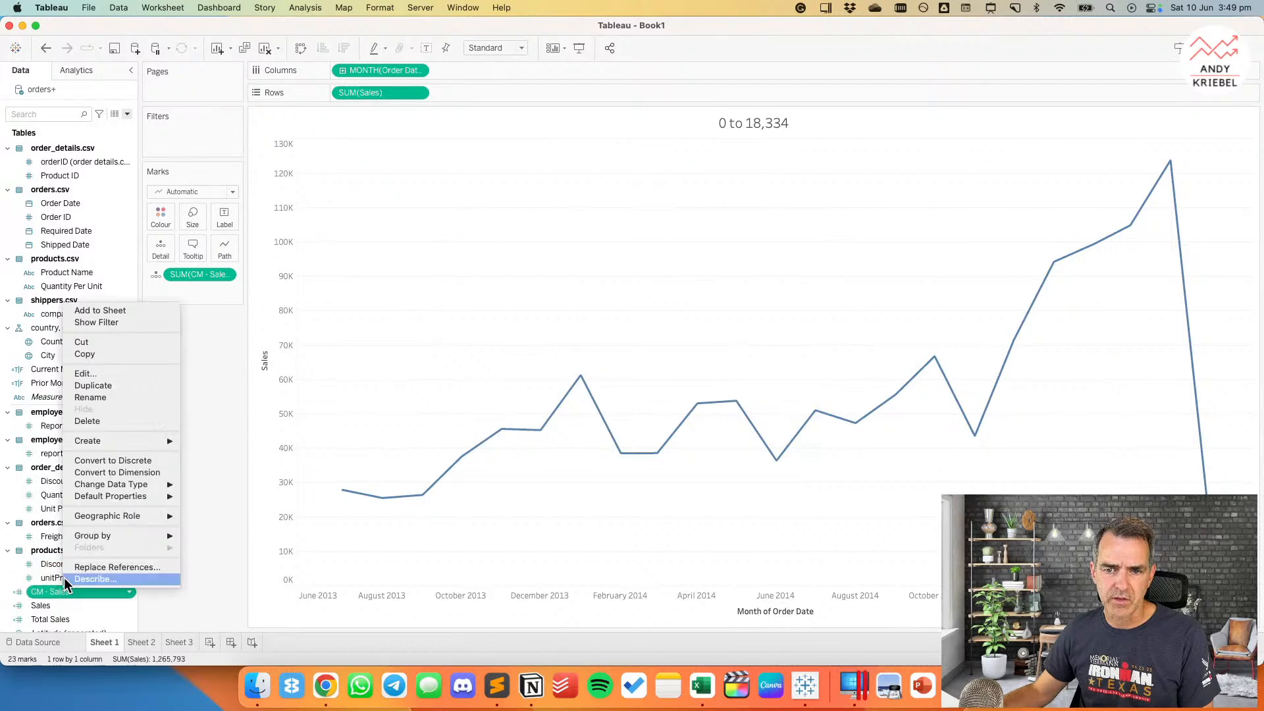
pyautogui.click(84, 373)
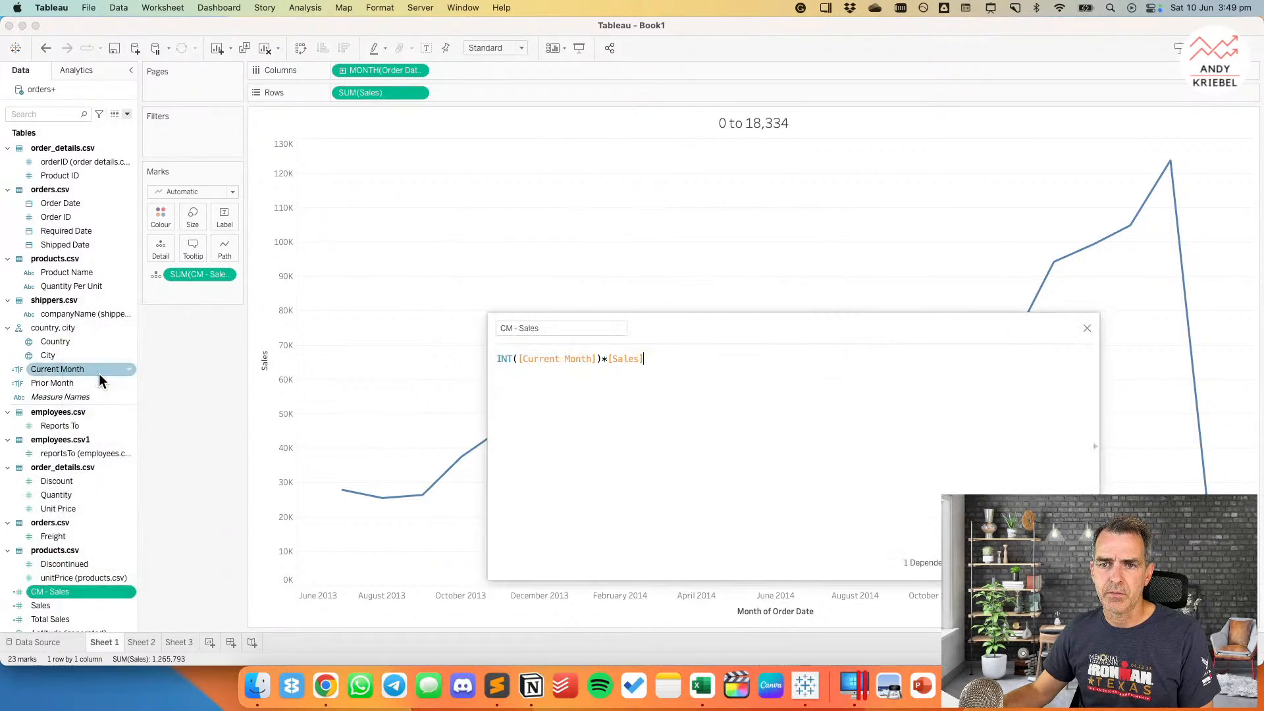
pyautogui.click(498, 358)
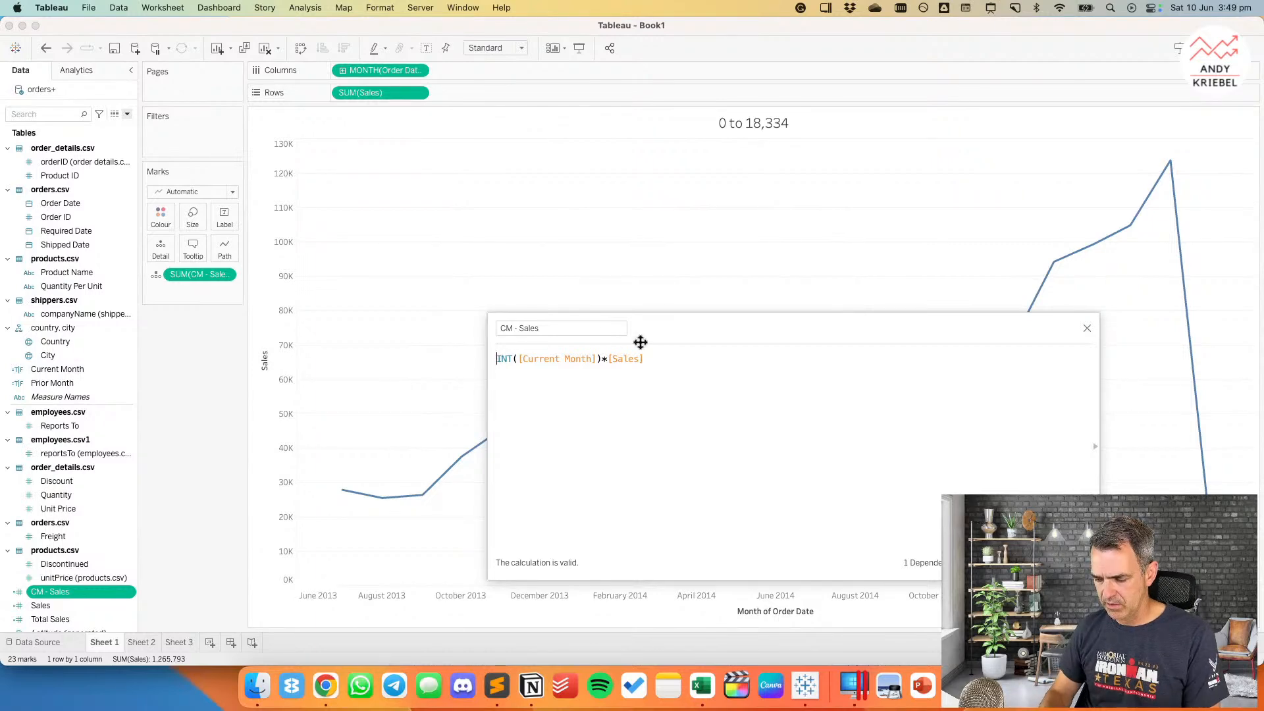
pyautogui.write('{SUM(')
pyautogui.press('super+Right')
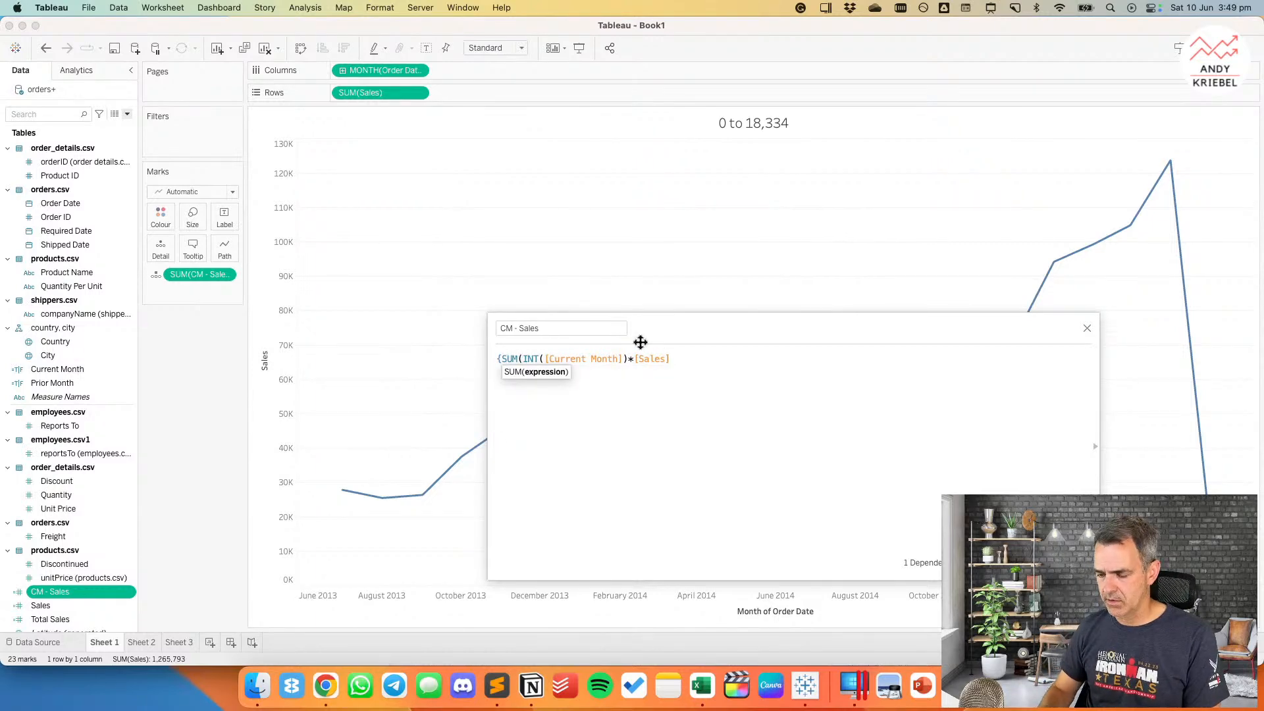
pyautogui.write(')')
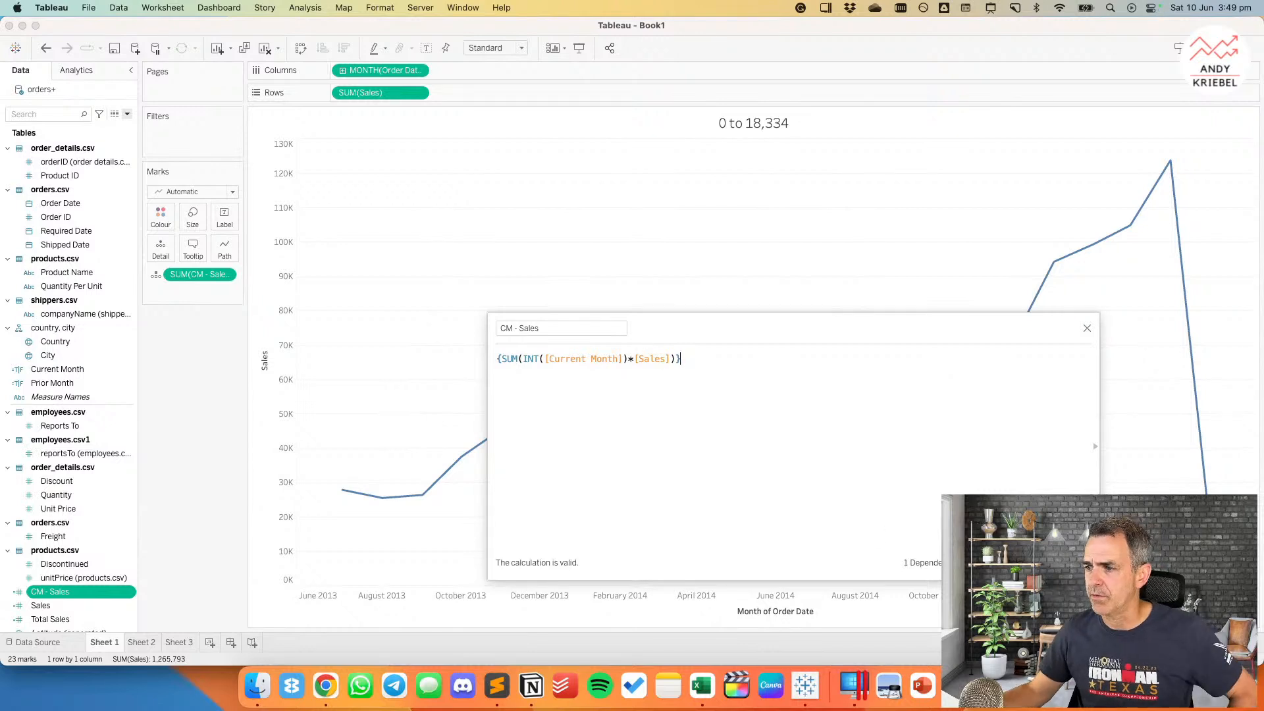
pyautogui.click(1012, 563)
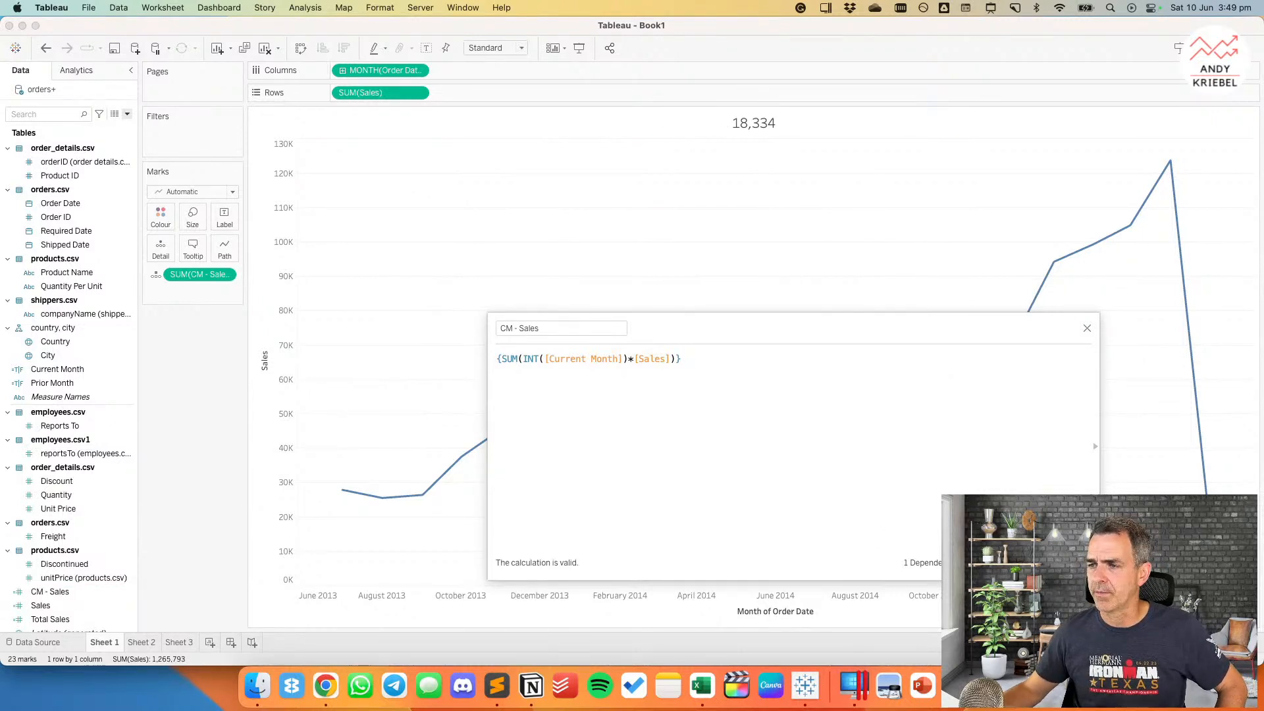
pyautogui.click(1067, 563)
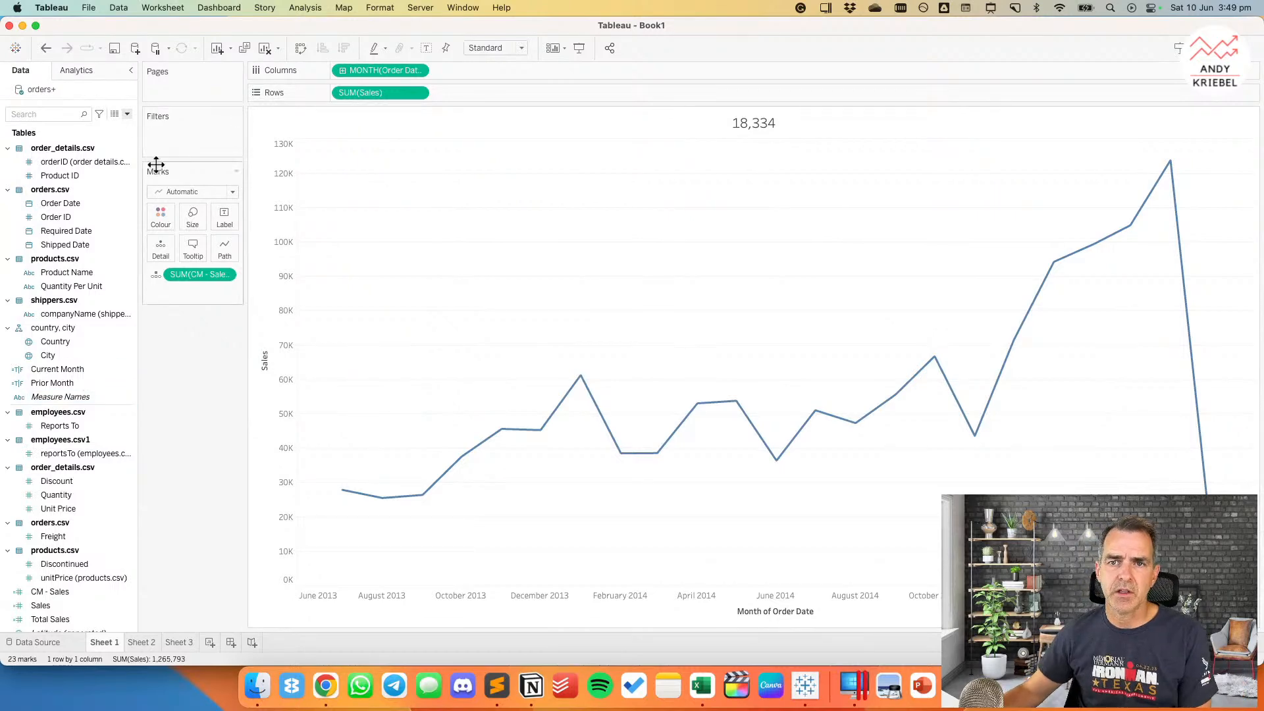
# Step: Duplicate CM - Sales as PM - Sales and substitute Prior Month for Current Month in its formula
pyautogui.rightClick(65, 591)
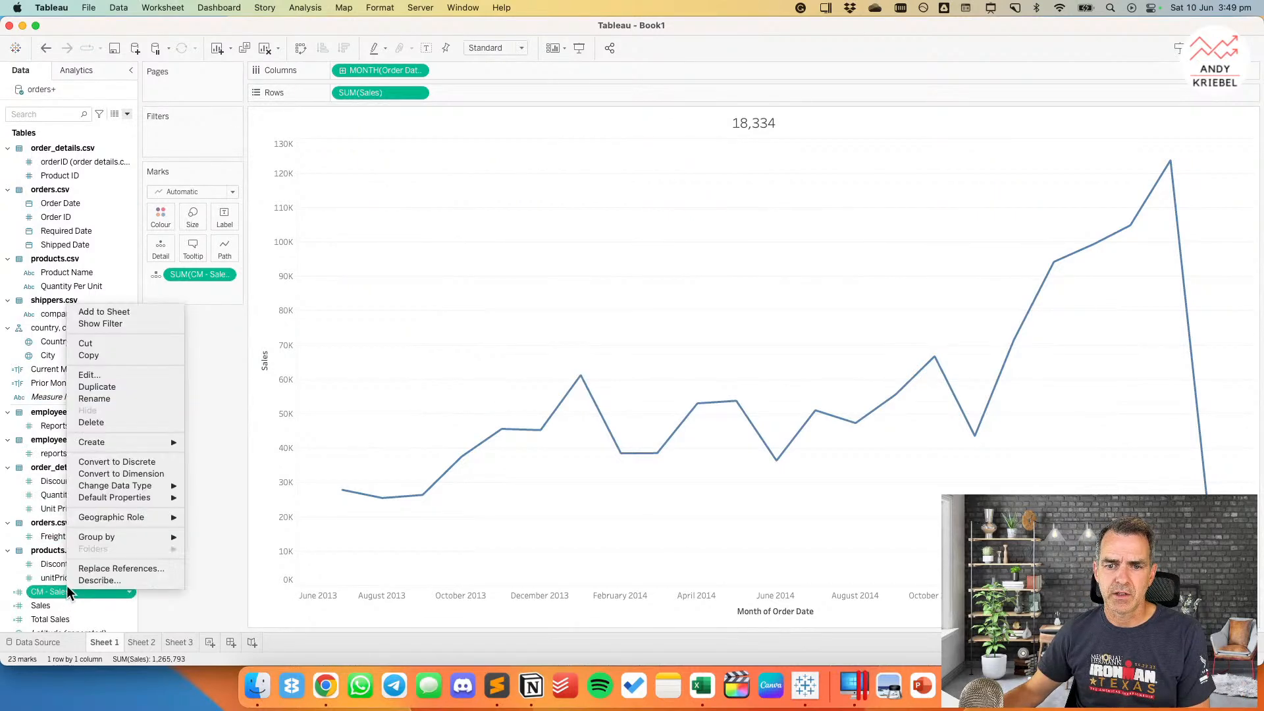
pyautogui.click(97, 387)
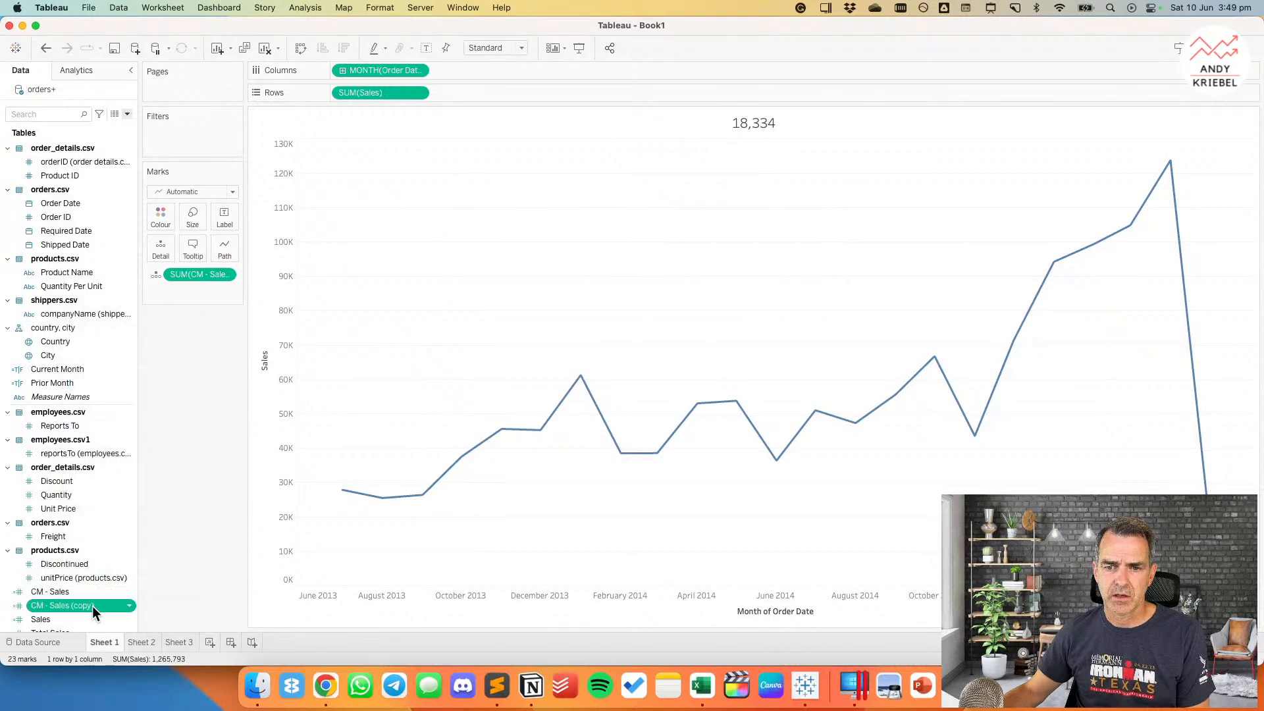
pyautogui.rightClick(92, 605)
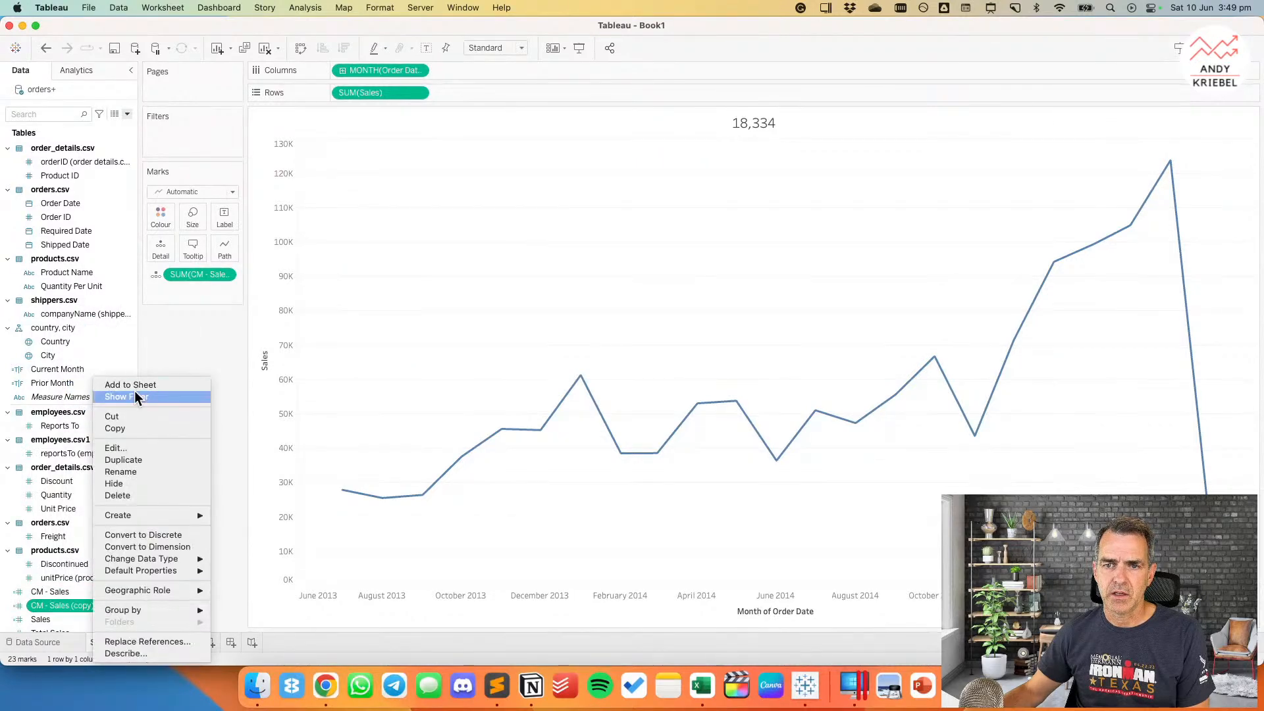
pyautogui.click(138, 449)
pyautogui.moveTo(507, 328); pyautogui.dragTo(579, 331)
pyautogui.write('P')
pyautogui.press('BackSpace')
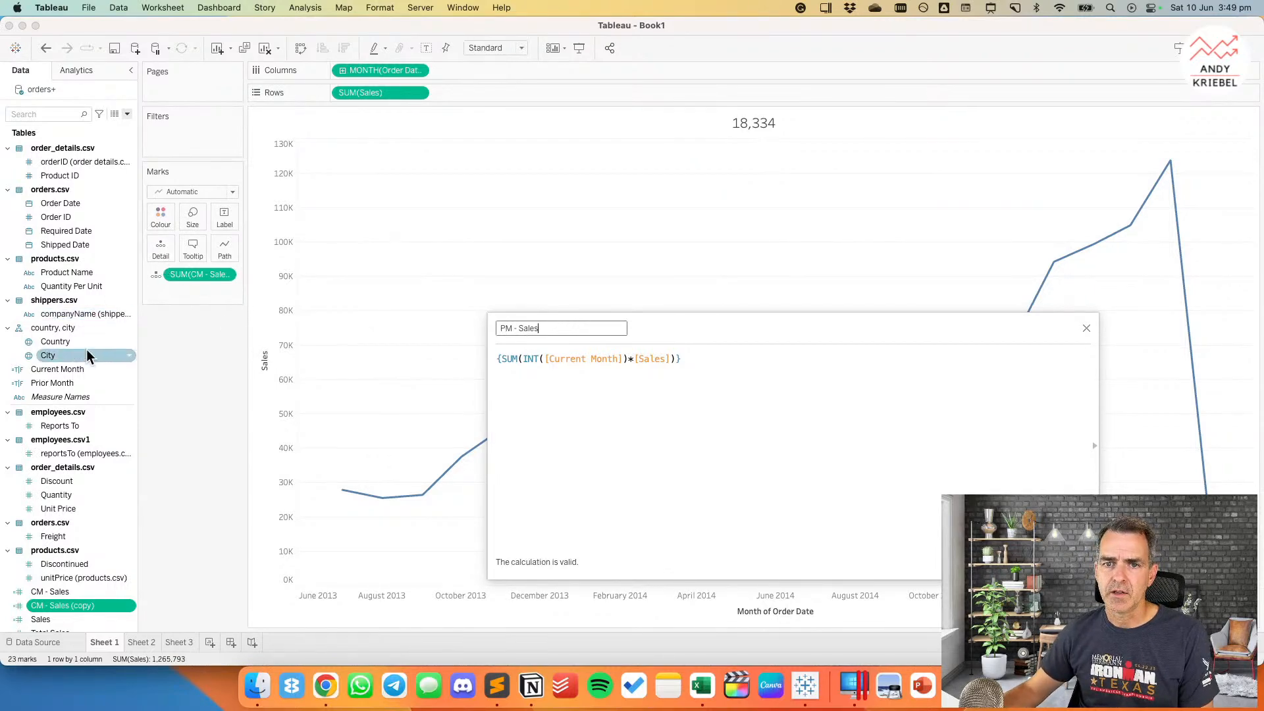
pyautogui.moveTo(69, 381); pyautogui.dragTo(579, 373)
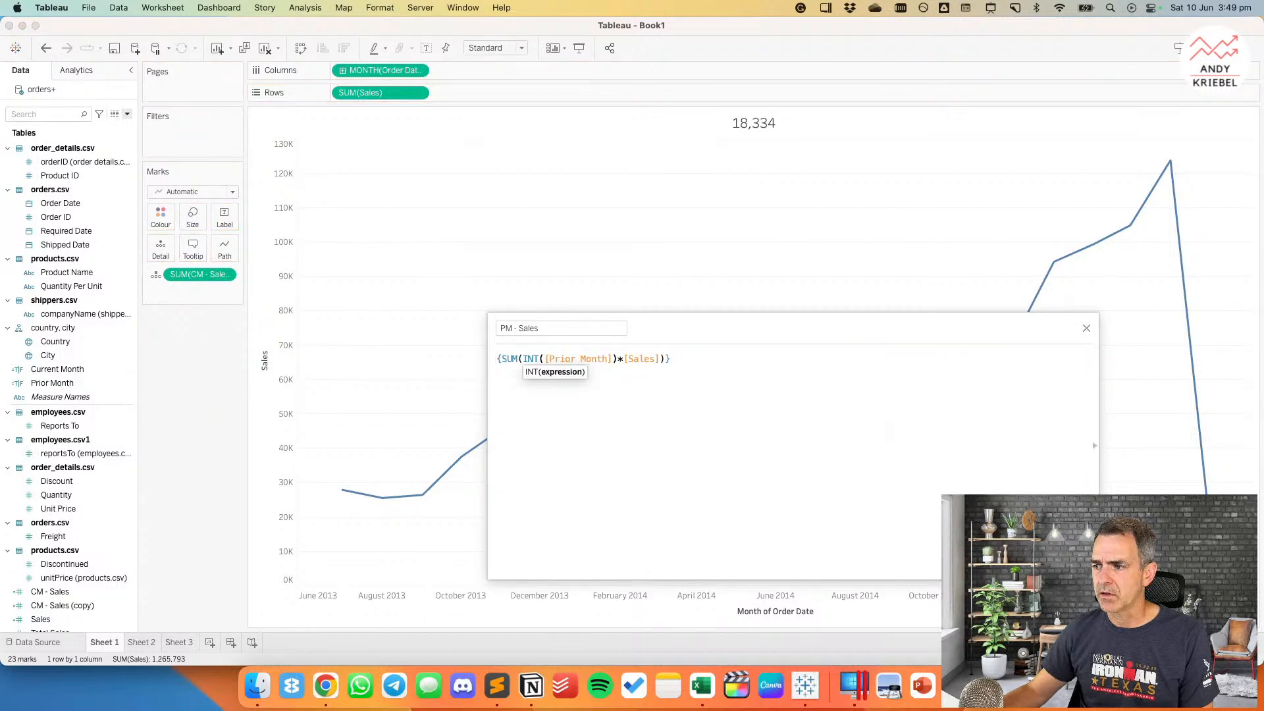
pyautogui.press('Return')
pyautogui.click(51, 605)
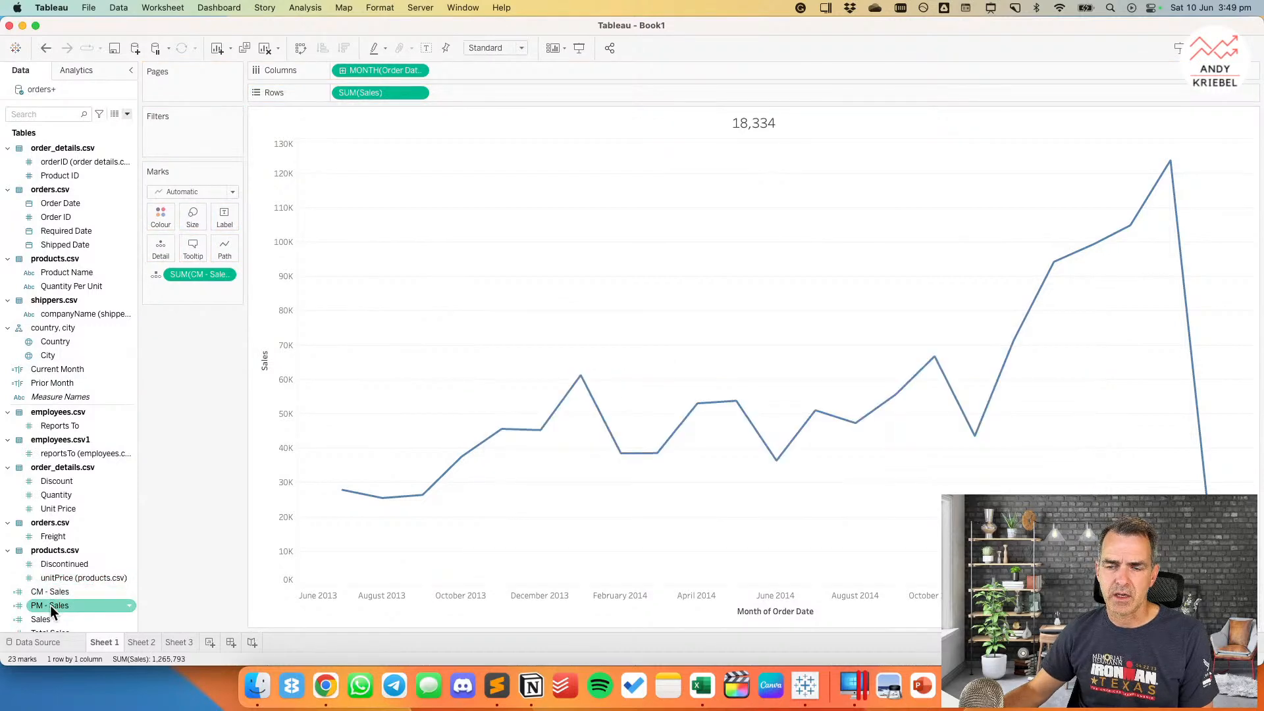
pyautogui.moveTo(50, 604)
pyautogui.mouseDown()
pyautogui.moveTo(236, 281)
pyautogui.moveTo(188, 272)
pyautogui.moveTo(50, 600)
pyautogui.mouseUp()
# Step: Create a calculated field named MoM - Sales Change that subtracts SUM([PM - Sales]) from SUM([CM - Sales])
pyautogui.click(127, 114)
pyautogui.click(125, 127)
pyautogui.write('MoM - Sales Change')
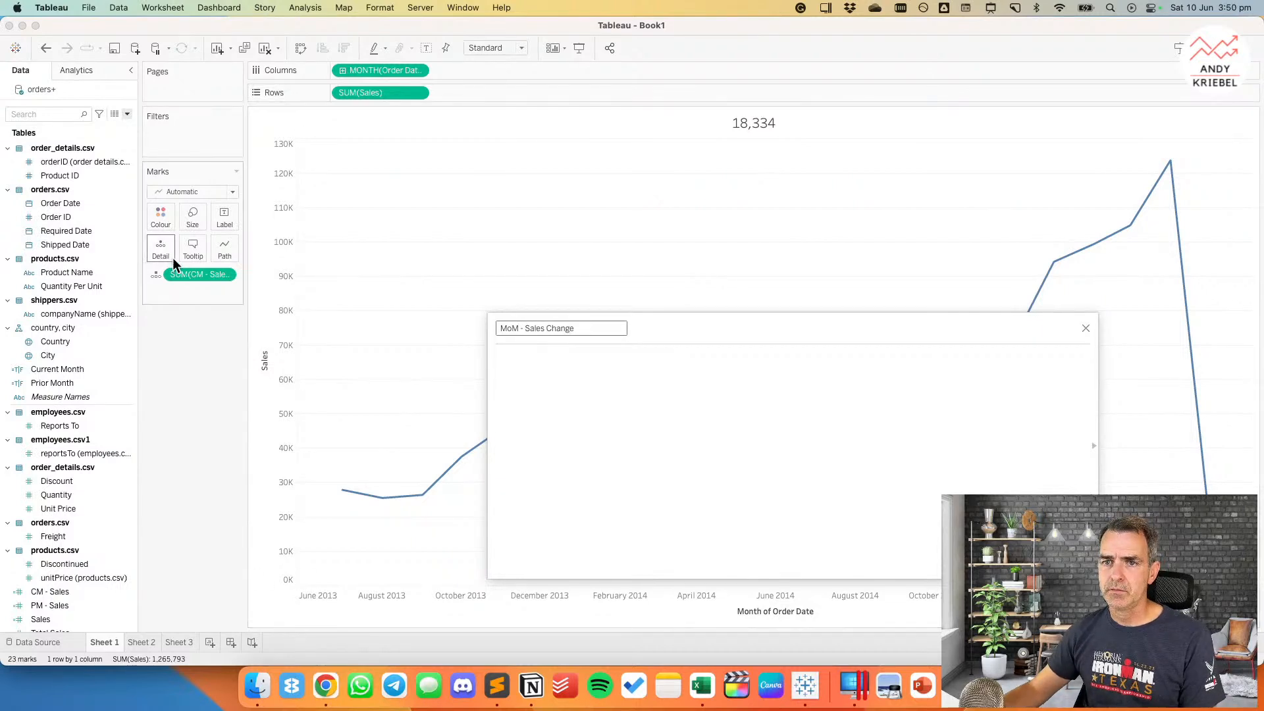
pyautogui.moveTo(190, 272); pyautogui.dragTo(598, 416)
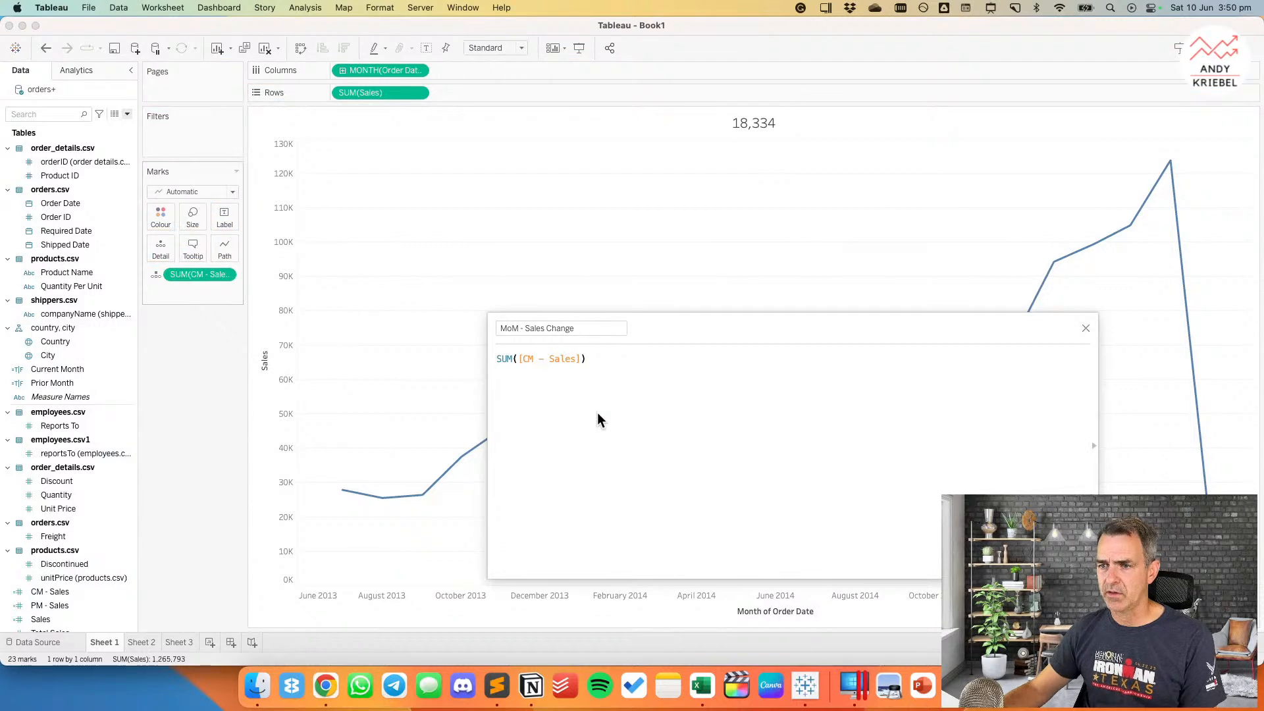
pyautogui.write('- SUM(pm')
pyautogui.press('Return')
# Step: Enclose the difference in parentheses, divide it by SUM([PM - Sales]) and save the MoM - Sales Change field
pyautogui.write(')')
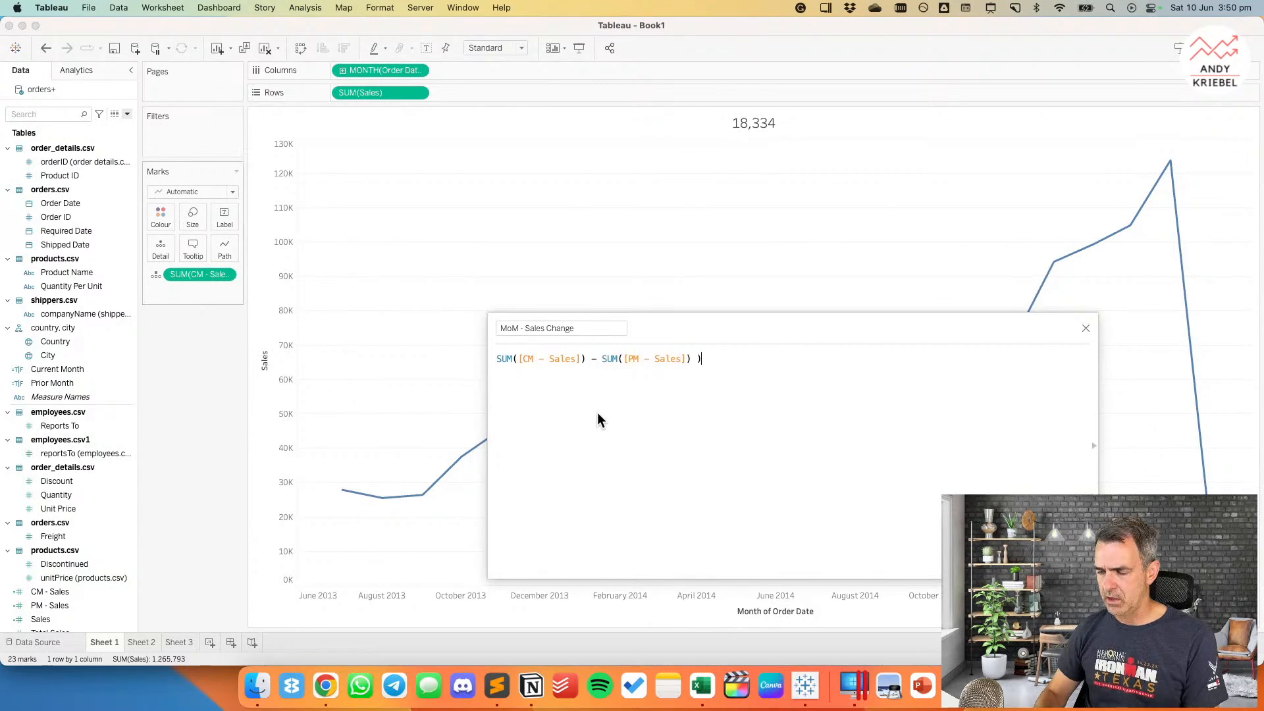
pyautogui.write('(')
pyautogui.press('super+Right')
pyautogui.press('Return')
pyautogui.write('/')
pyautogui.press('Return')
pyautogui.write('sum')
pyautogui.press('Return')
pyautogui.write('m')
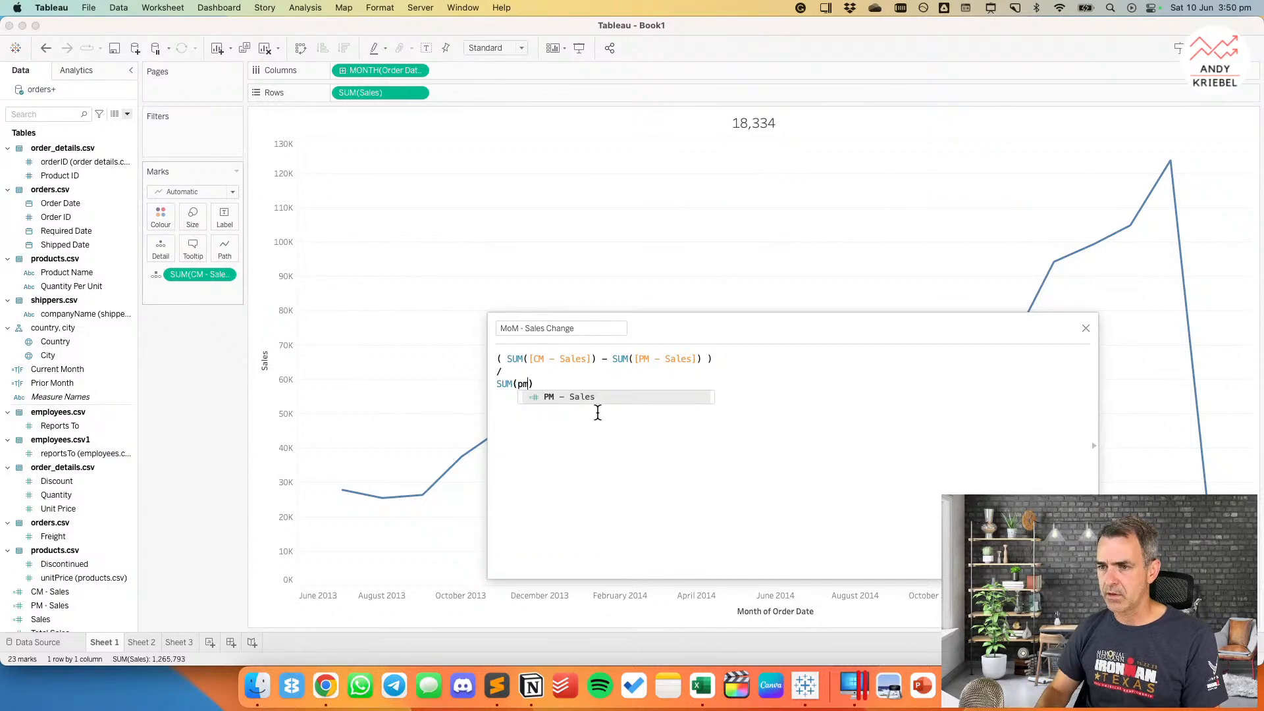
pyautogui.press('Return')
pyautogui.click(1069, 561)
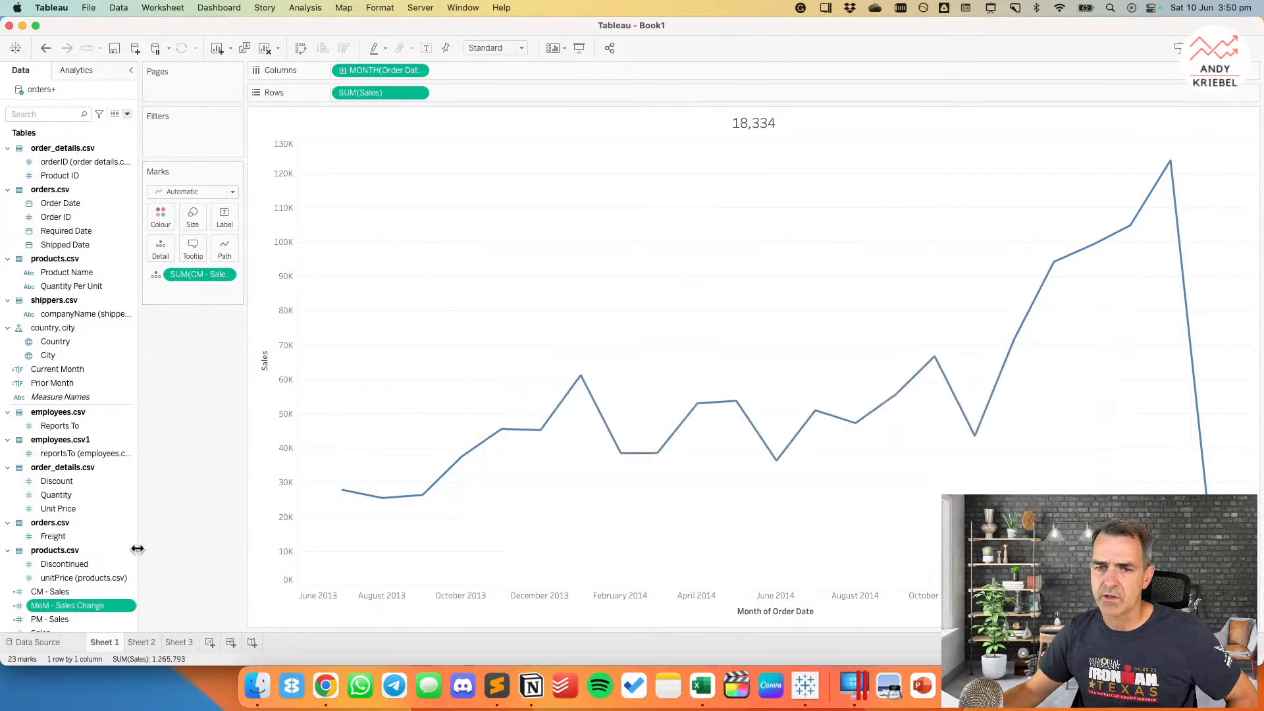
# Step: Set the default number format of MoM - Sales Change to the custom format +0.0%;-0.0%
pyautogui.rightClick(59, 605)
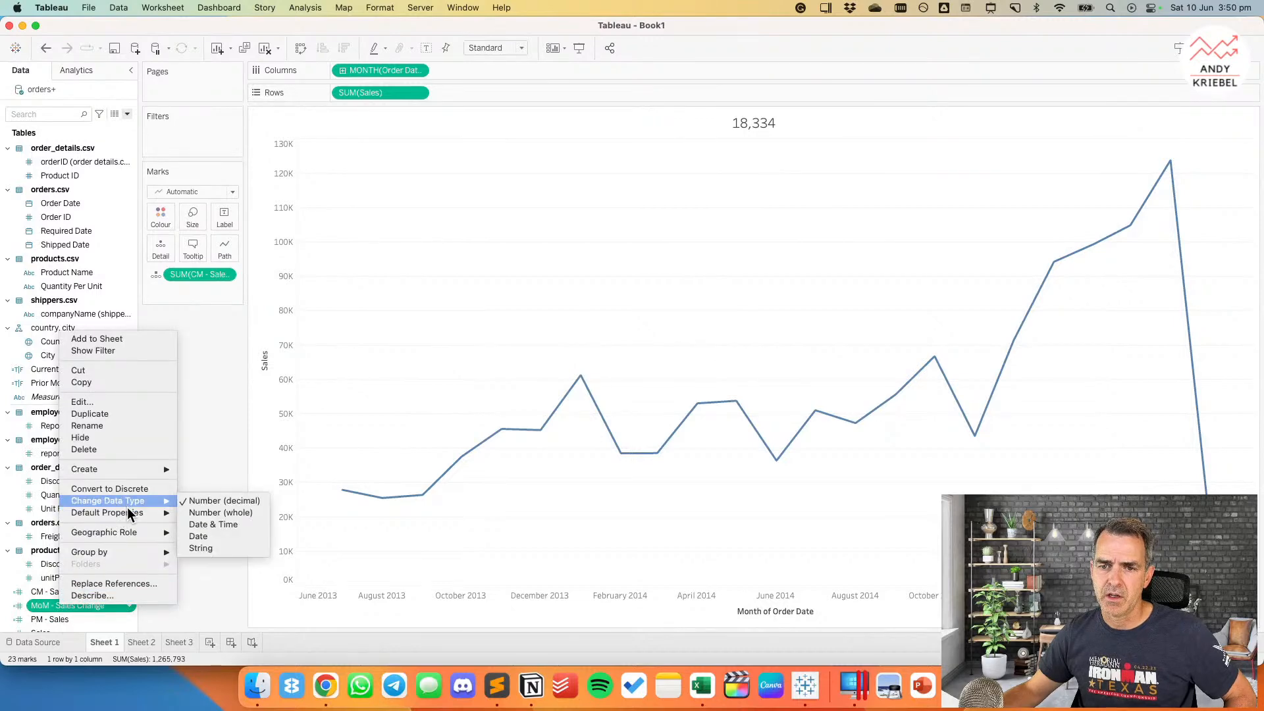
pyautogui.moveTo(131, 512)
pyautogui.click(223, 535)
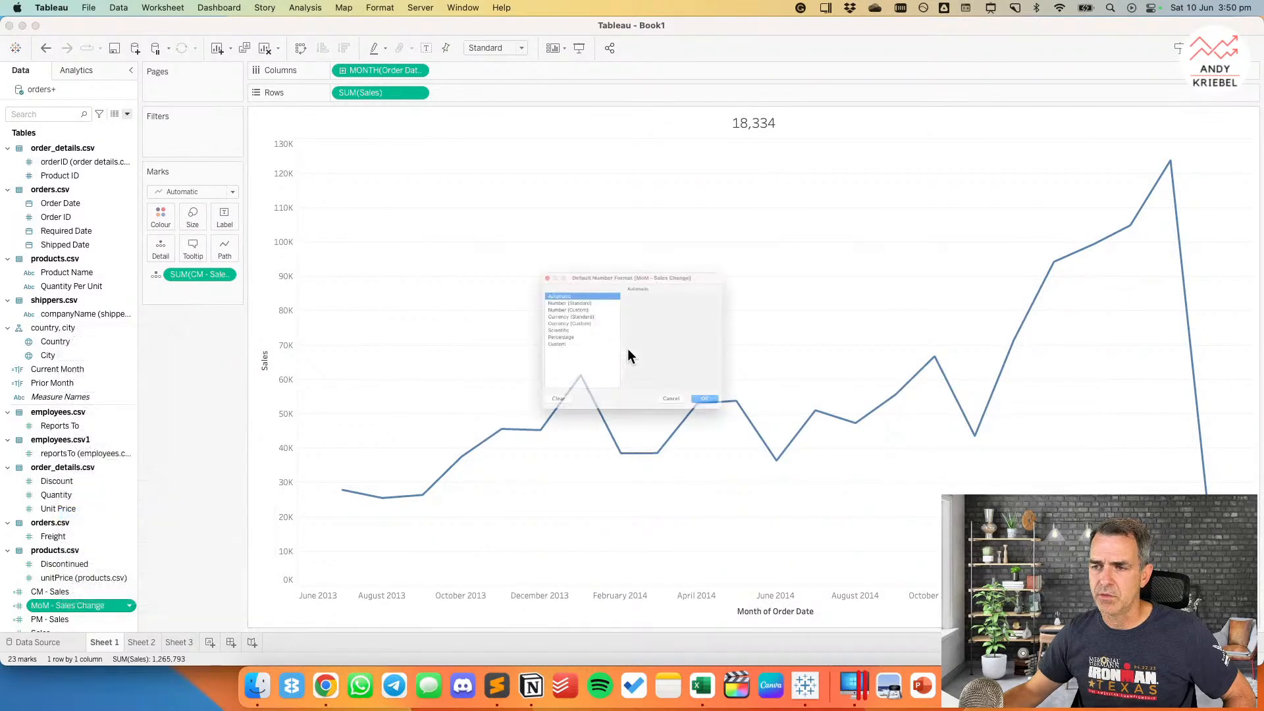
pyautogui.click(523, 337)
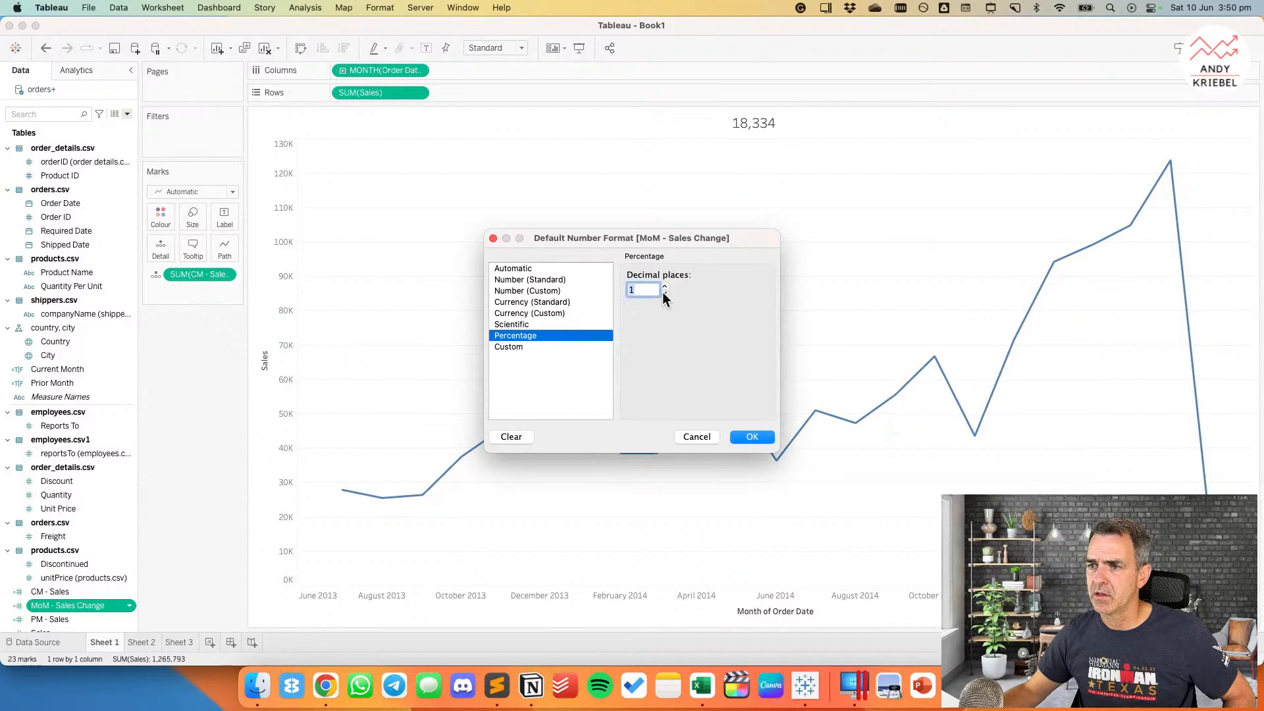
pyautogui.click(552, 347)
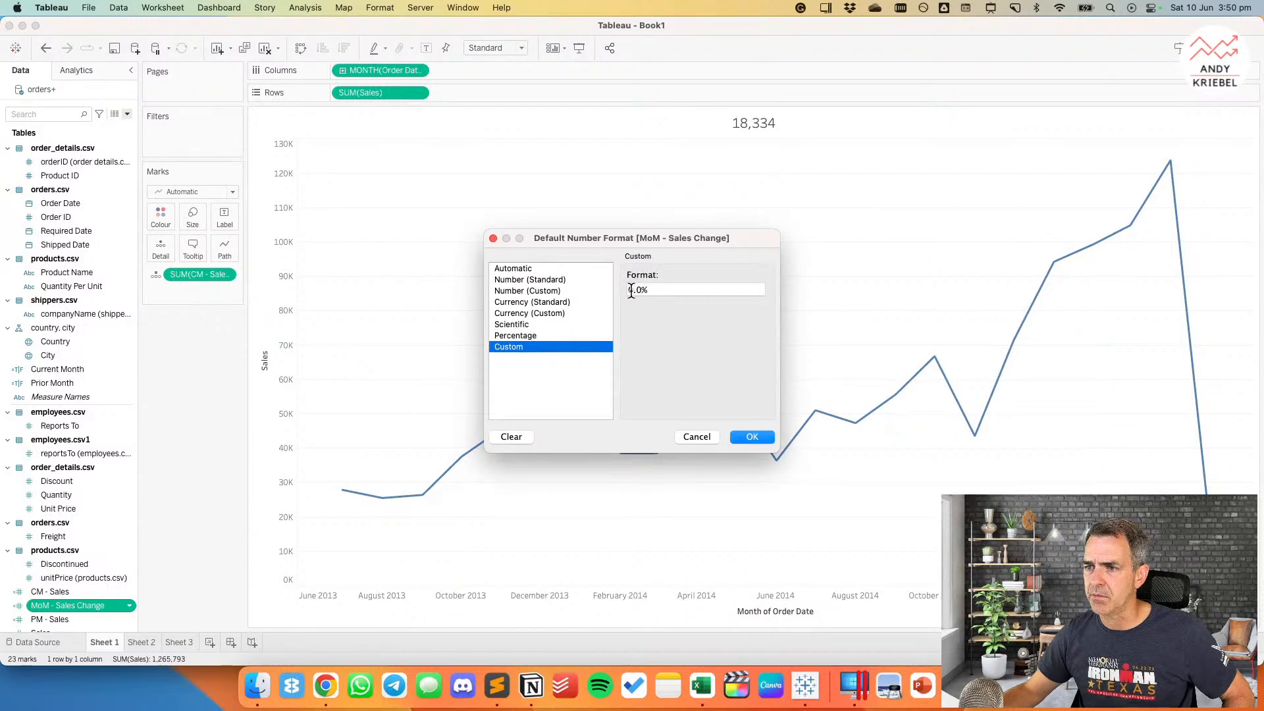
pyautogui.click(631, 291)
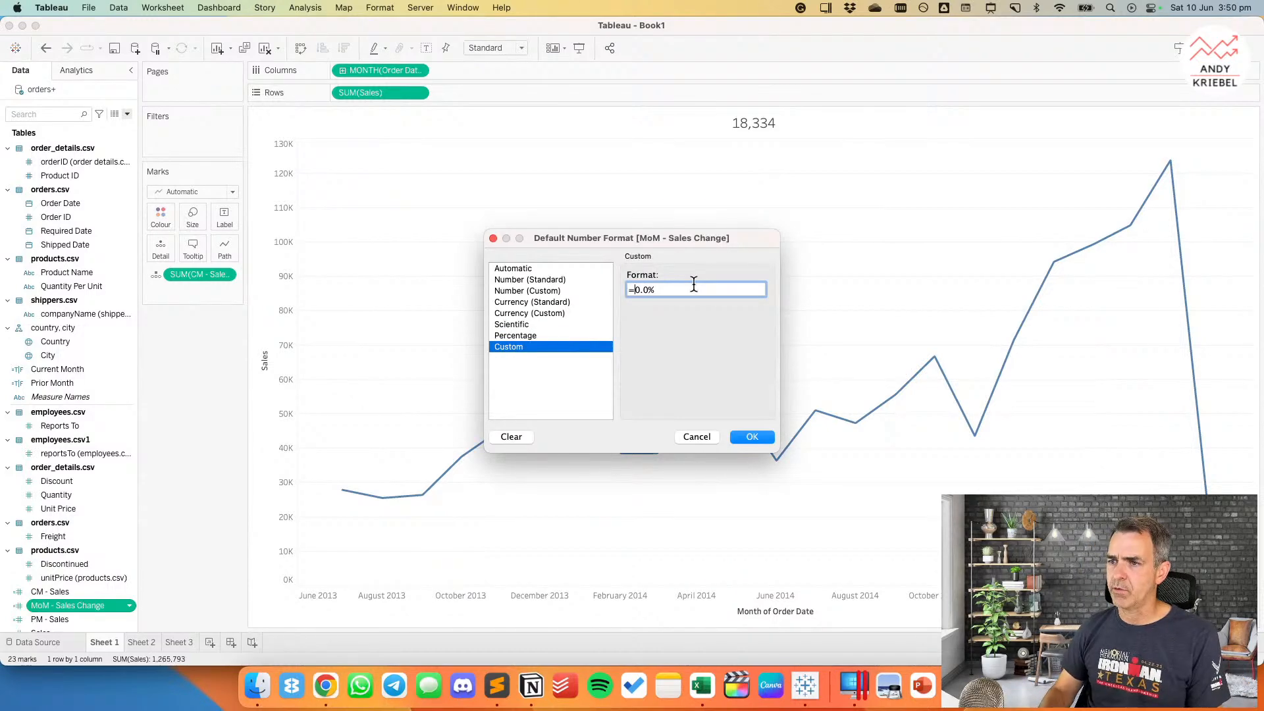
pyautogui.write('+0.0%;-0.0%')
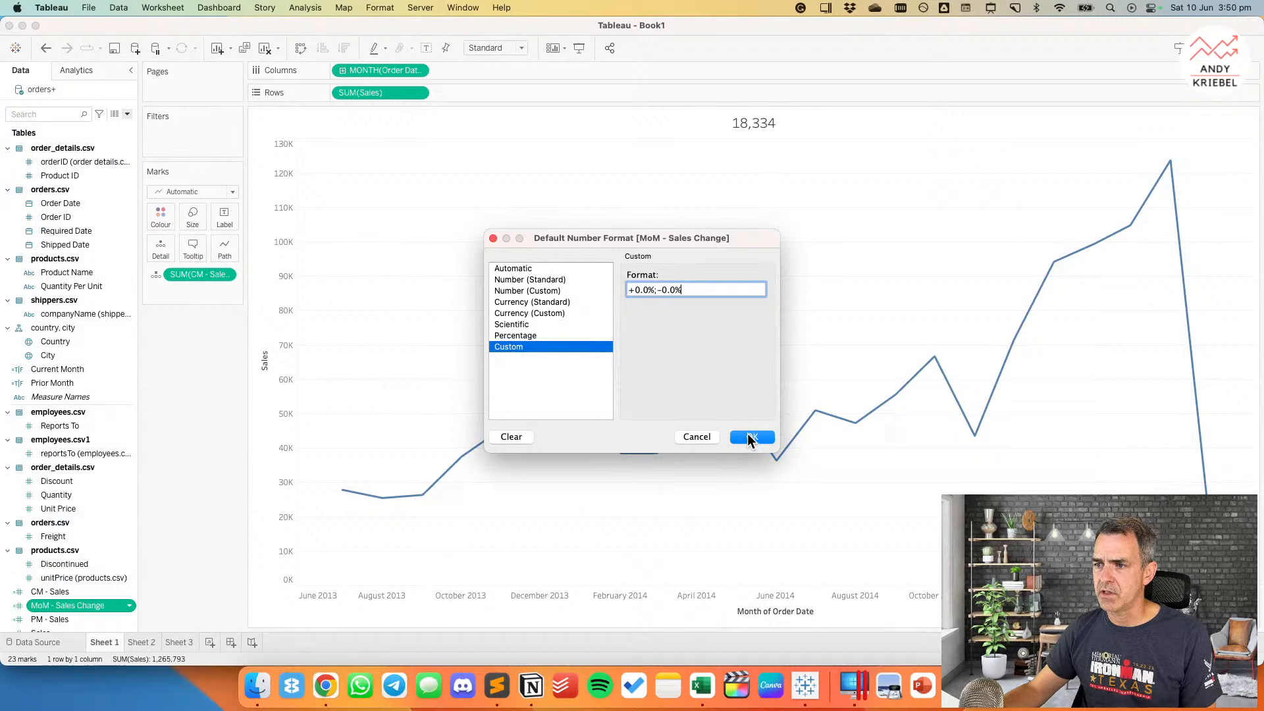
pyautogui.click(749, 436)
# Step: Add MoM - Sales Change to the chart's detail and insert it as a second line in the sheet title
pyautogui.moveTo(62, 605); pyautogui.dragTo(185, 292)
pyautogui.doubleClick(751, 123)
pyautogui.click(729, 279)
pyautogui.press('Return')
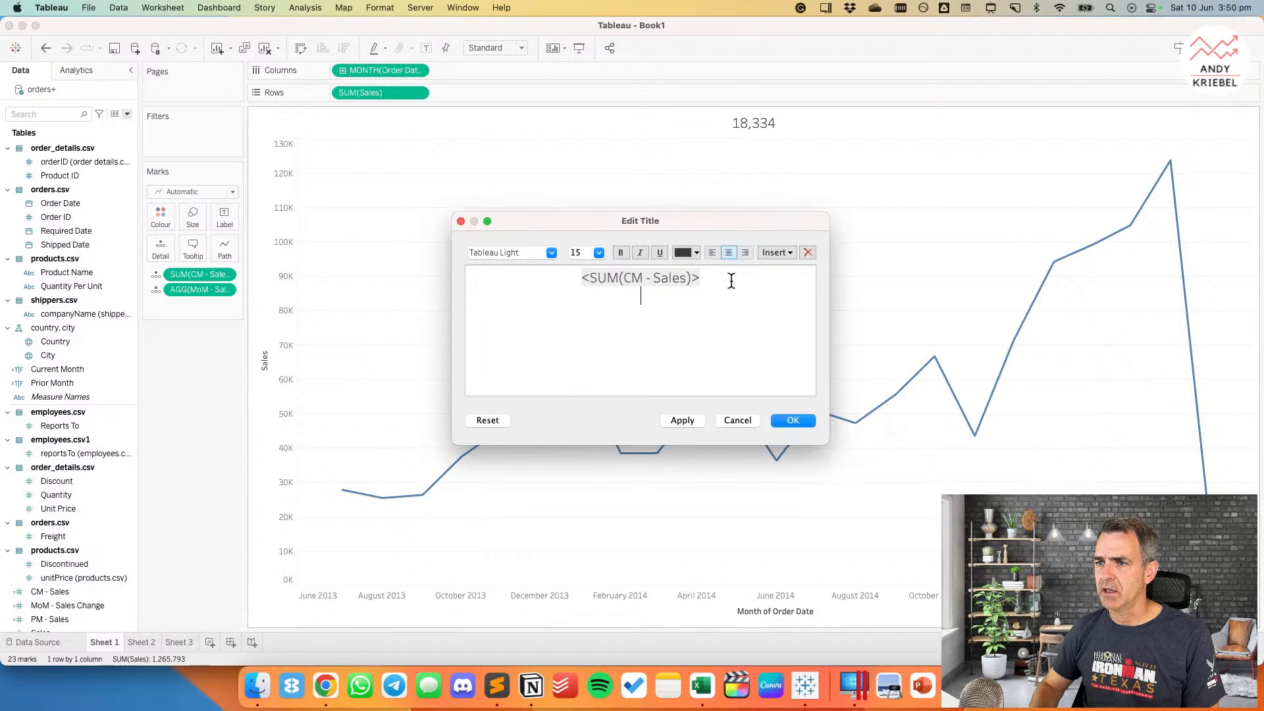
pyautogui.click(770, 254)
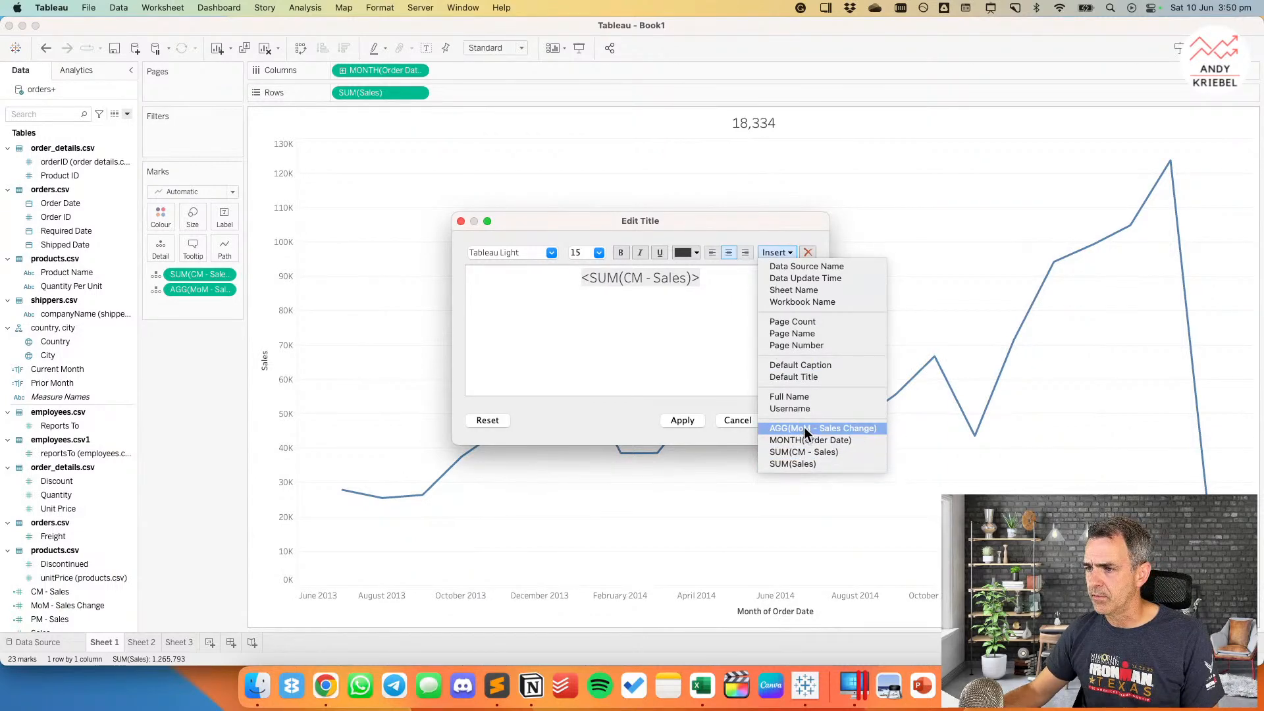
pyautogui.click(804, 428)
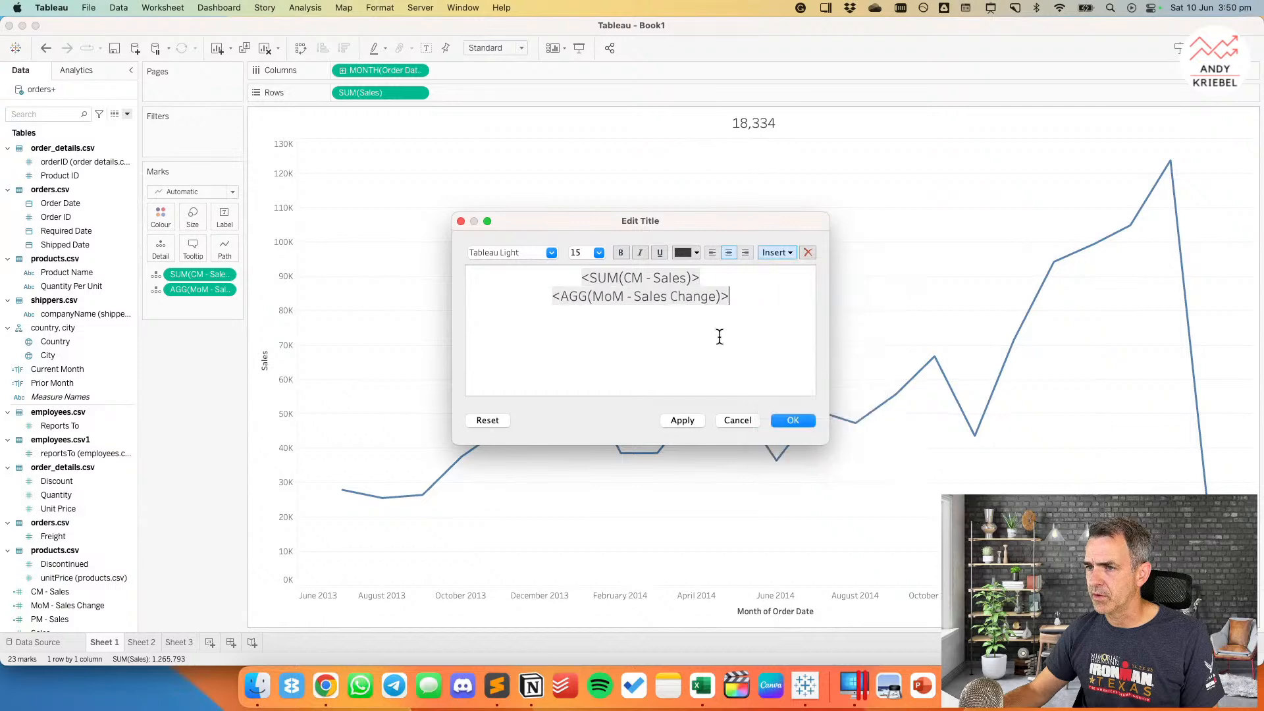
pyautogui.click(696, 425)
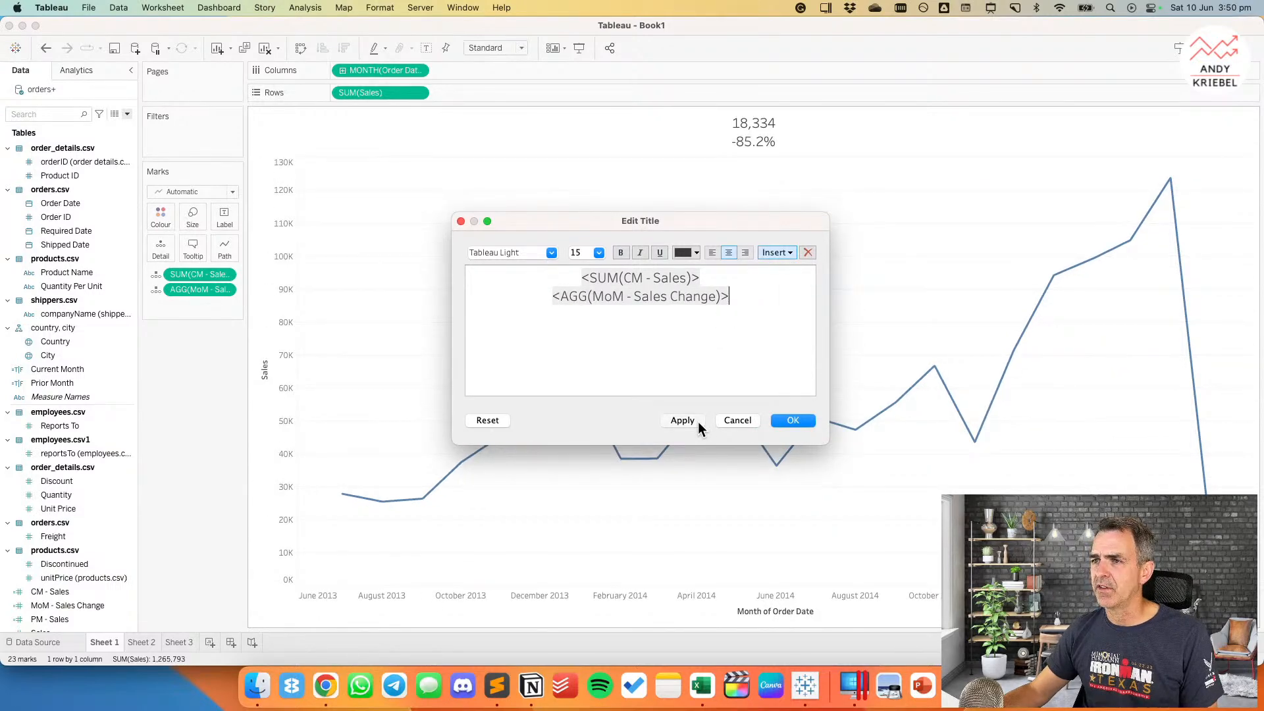
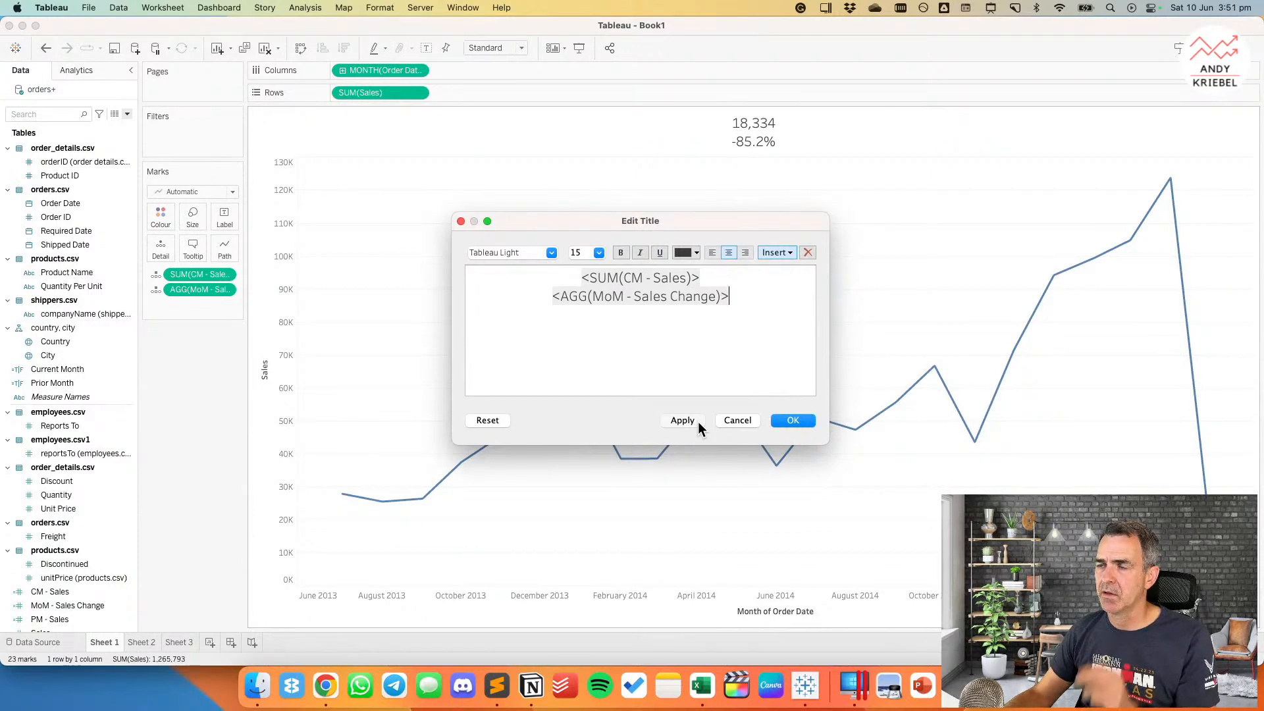
# Step: Append "vs. Prior Month" to the MoM - Sales Change line of the sheet title and set that line to font size 11
pyautogui.write('vs. Prior Month')
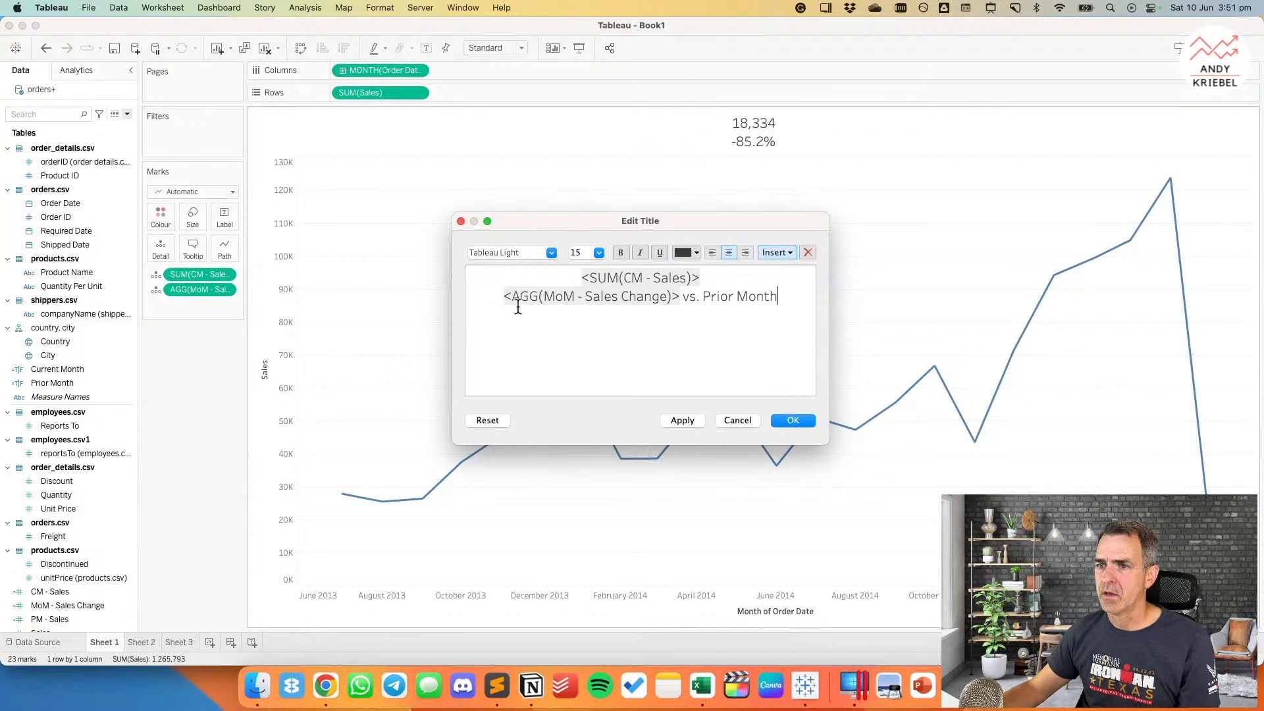
pyautogui.moveTo(502, 297); pyautogui.dragTo(847, 303)
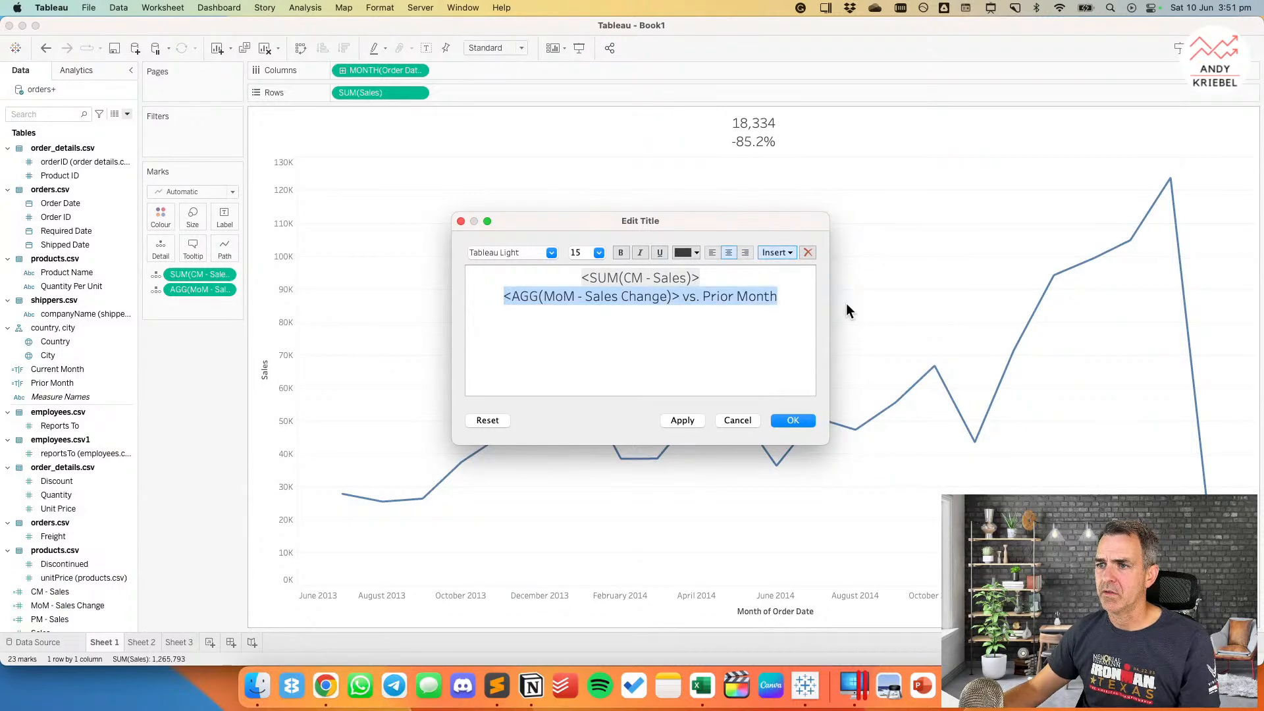
pyautogui.click(599, 253)
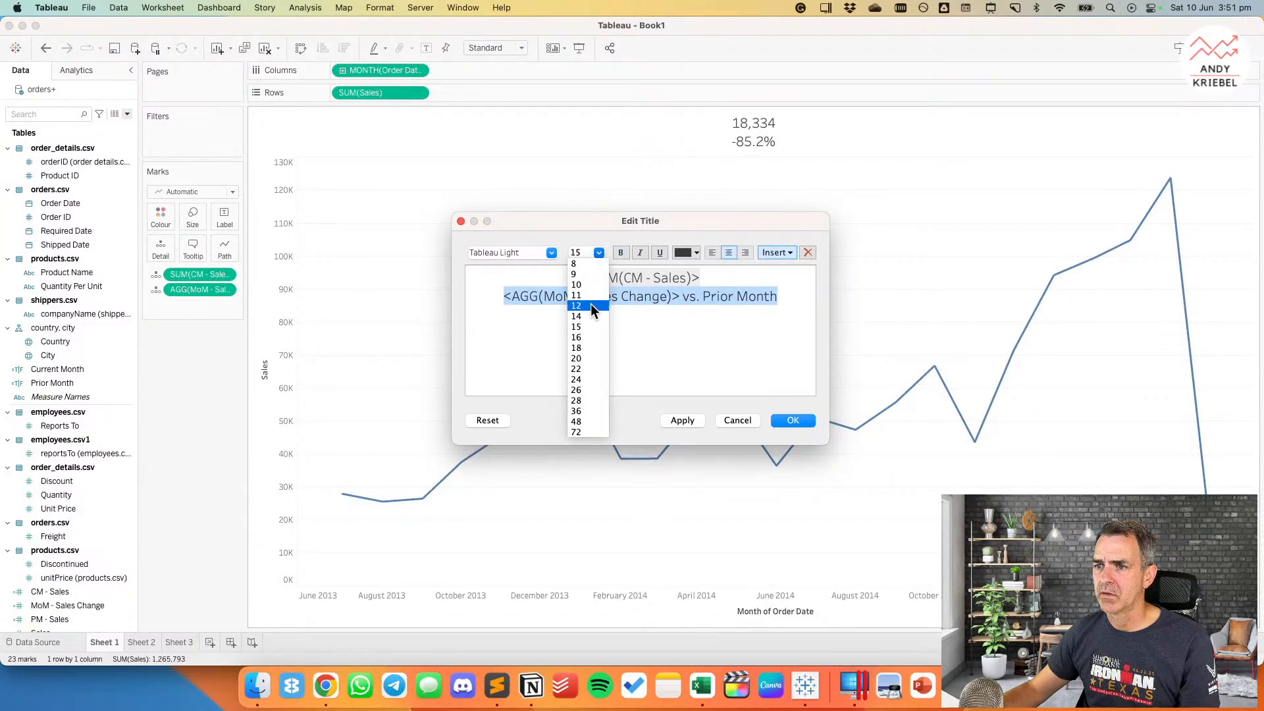
pyautogui.click(591, 296)
# Step: Set the CM - Sales value in the title to size 28 and bold, and save the title
pyautogui.moveTo(701, 278); pyautogui.dragTo(584, 278)
pyautogui.click(599, 253)
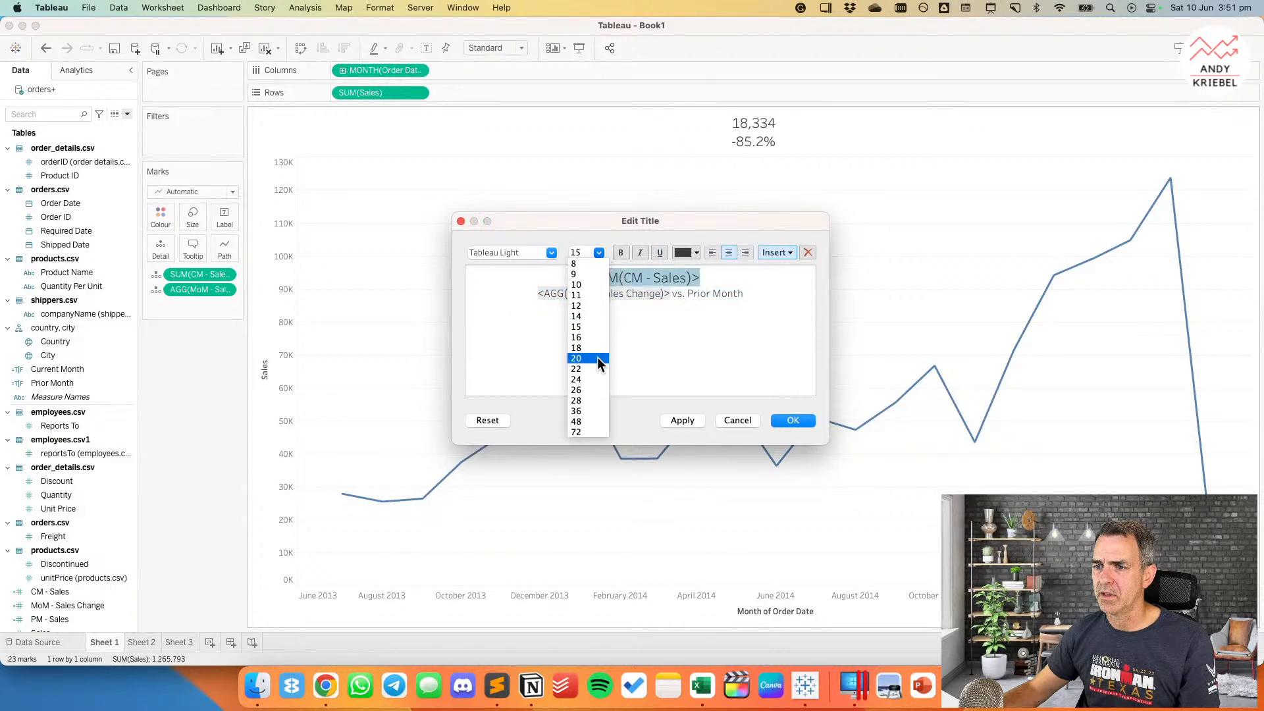
pyautogui.click(593, 401)
pyautogui.click(680, 417)
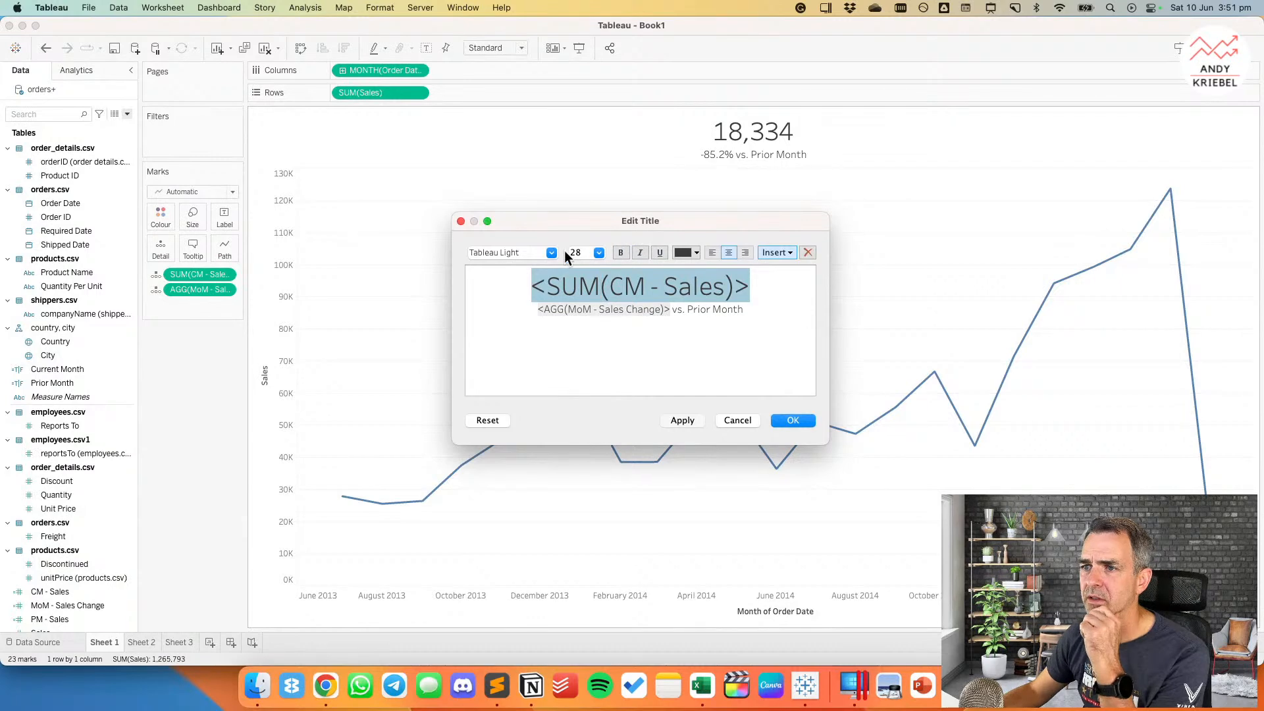
pyautogui.click(552, 252)
pyautogui.click(522, 283)
pyautogui.click(621, 254)
pyautogui.click(793, 420)
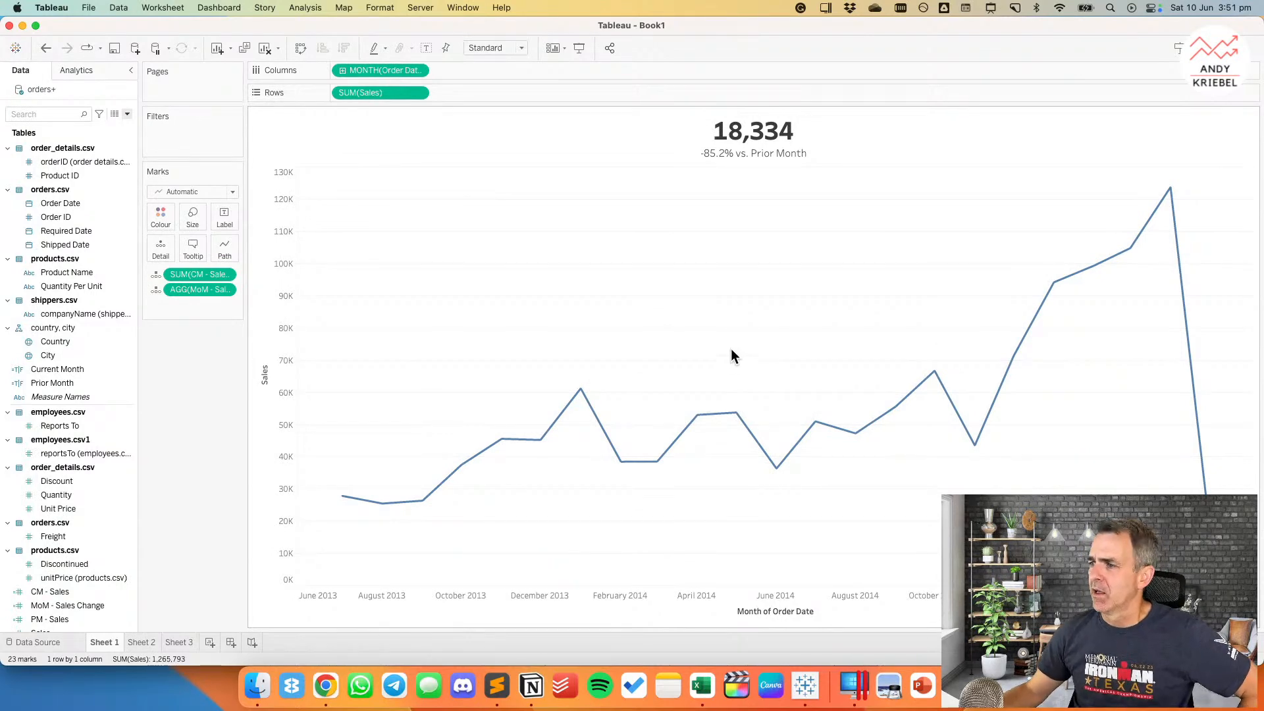
# Step: Change the colour of the sales trend line to near-black
pyautogui.click(160, 215)
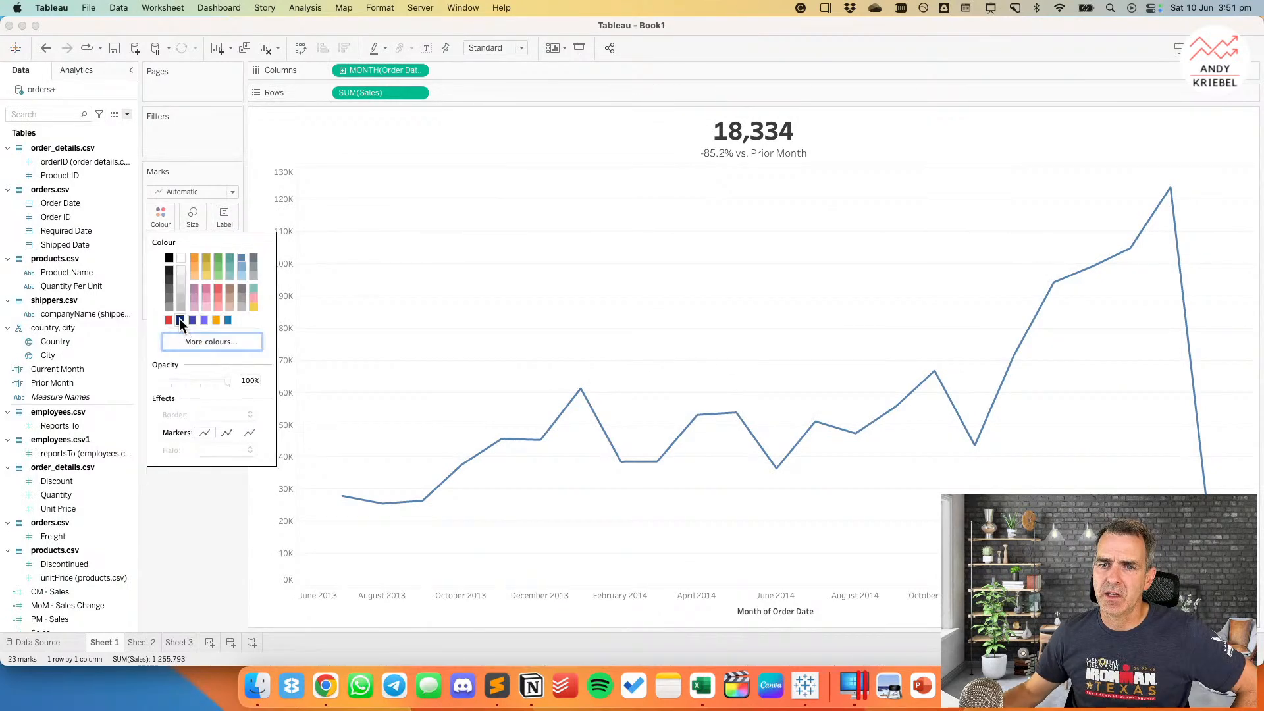
pyautogui.click(167, 271)
pyautogui.click(395, 288)
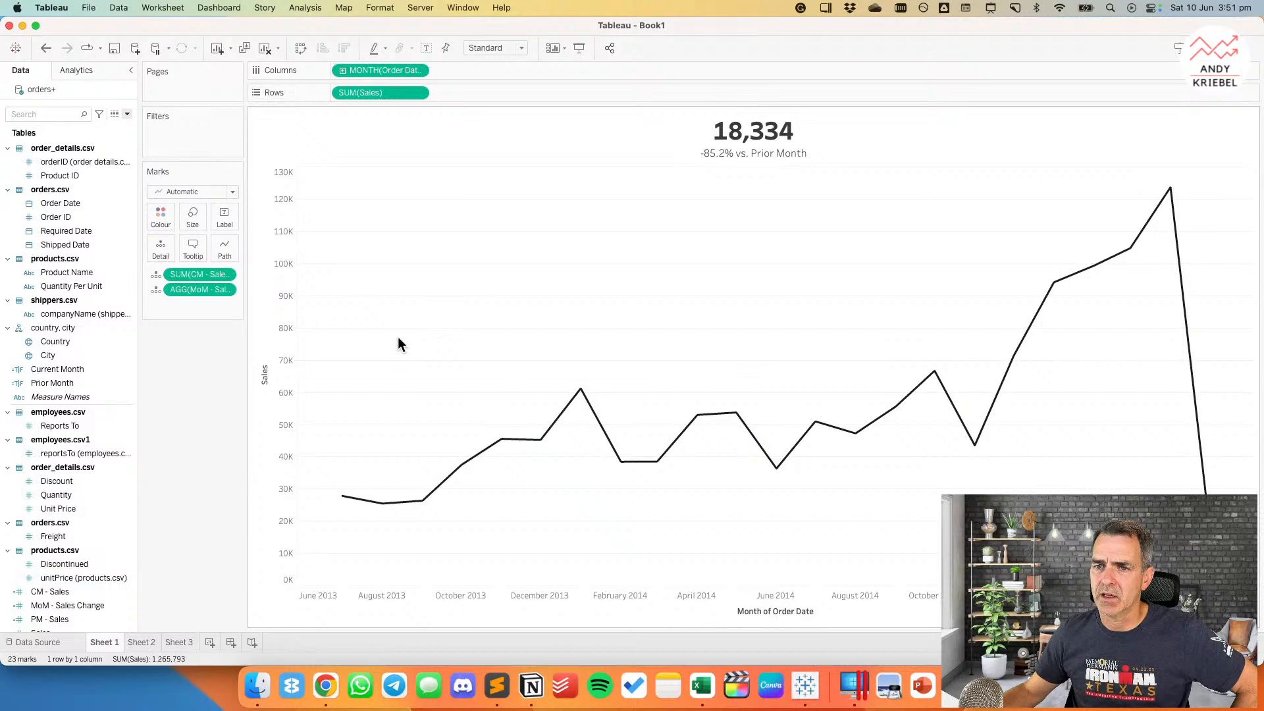
# Step: Hide the header of the Month of Order Date axis
pyautogui.rightClick(597, 595)
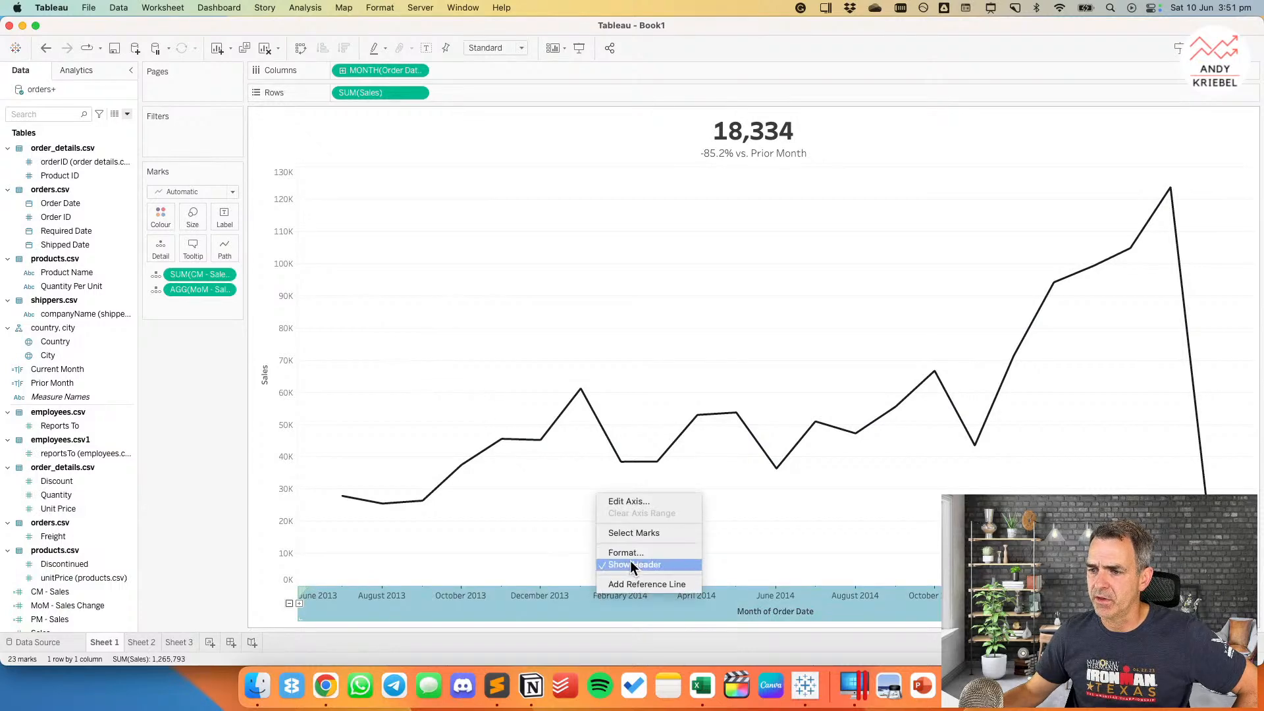
pyautogui.click(622, 502)
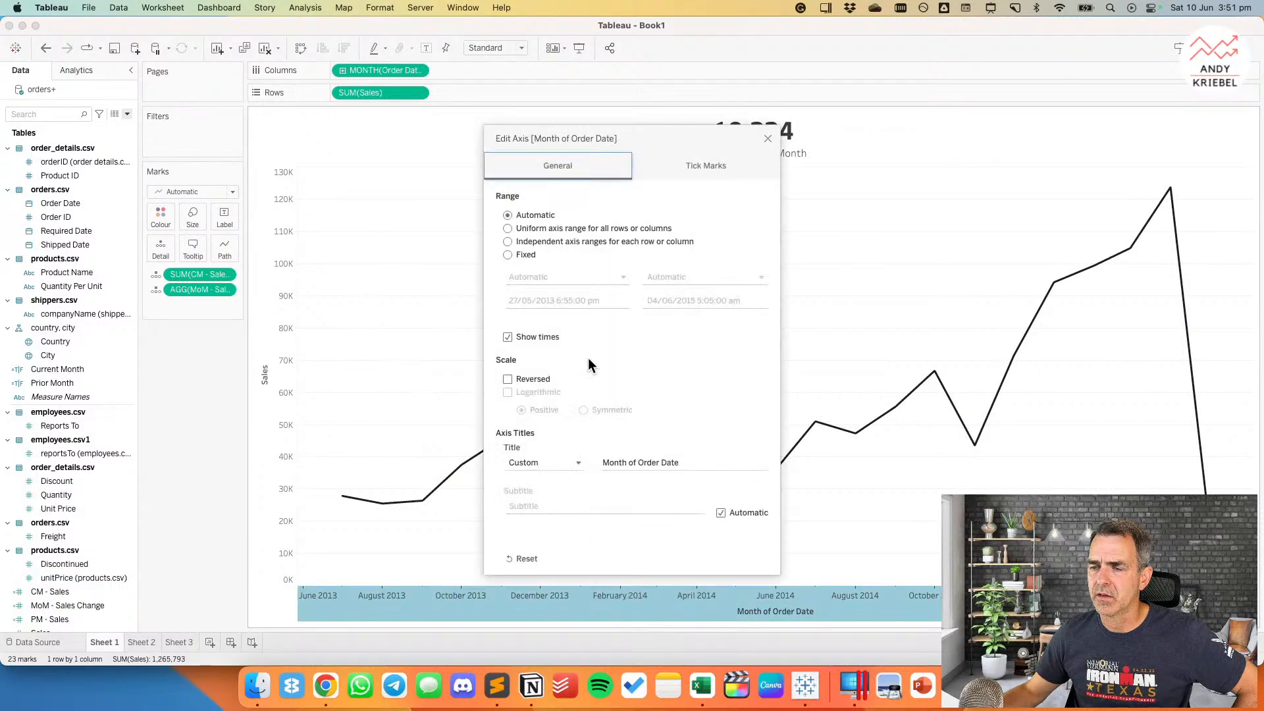
pyautogui.click(768, 138)
pyautogui.rightClick(634, 599)
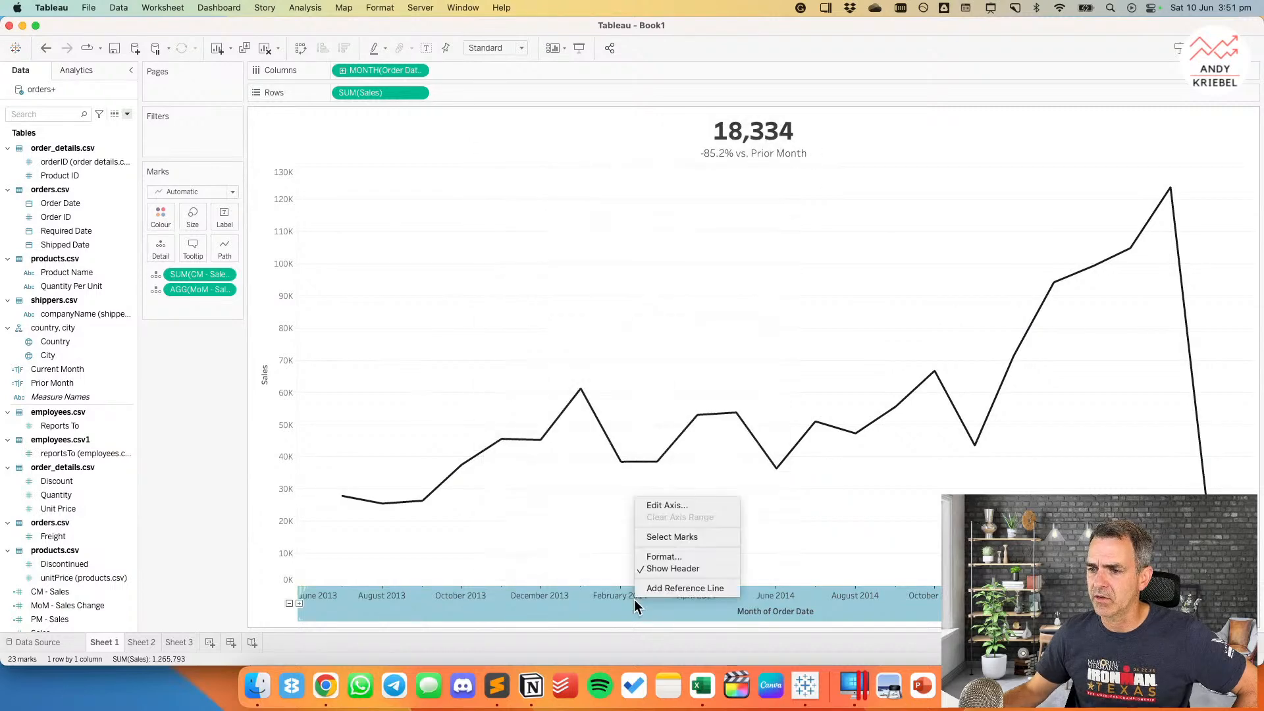
pyautogui.click(664, 568)
# Step: Try hiding the Sales axis header and labelling only the most recent mark on the line
pyautogui.rightClick(272, 431)
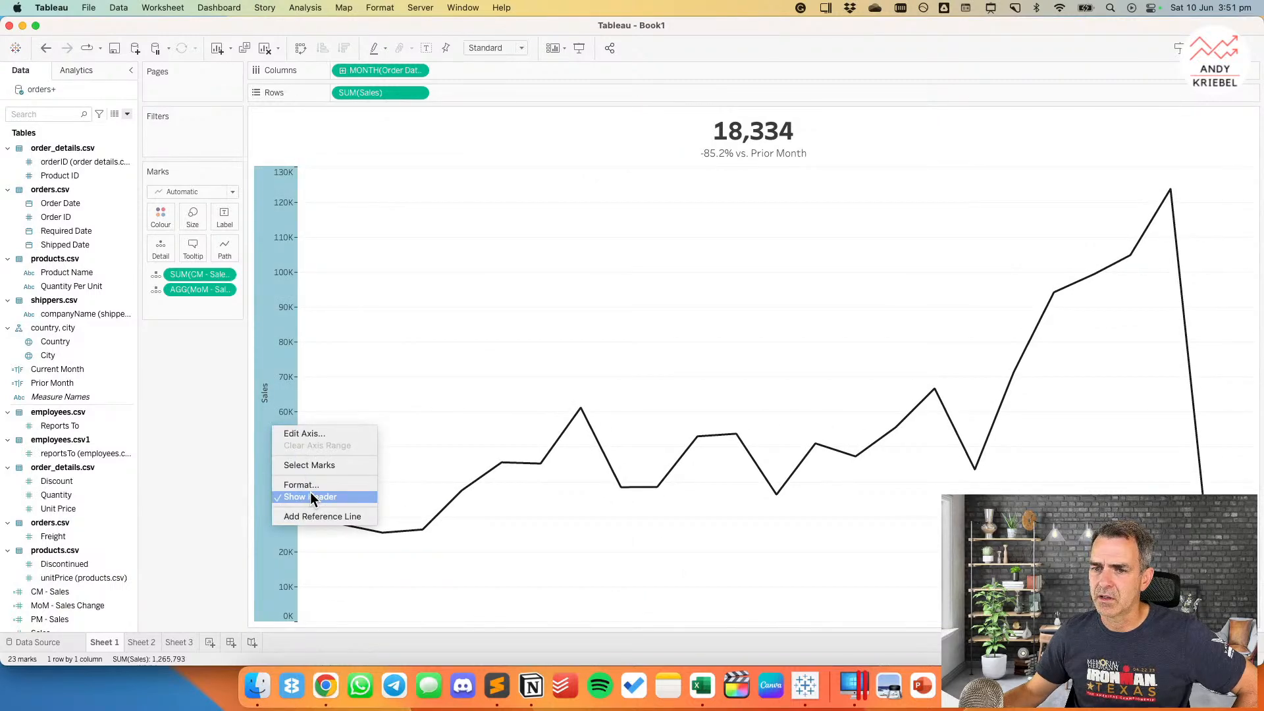
pyautogui.click(311, 495)
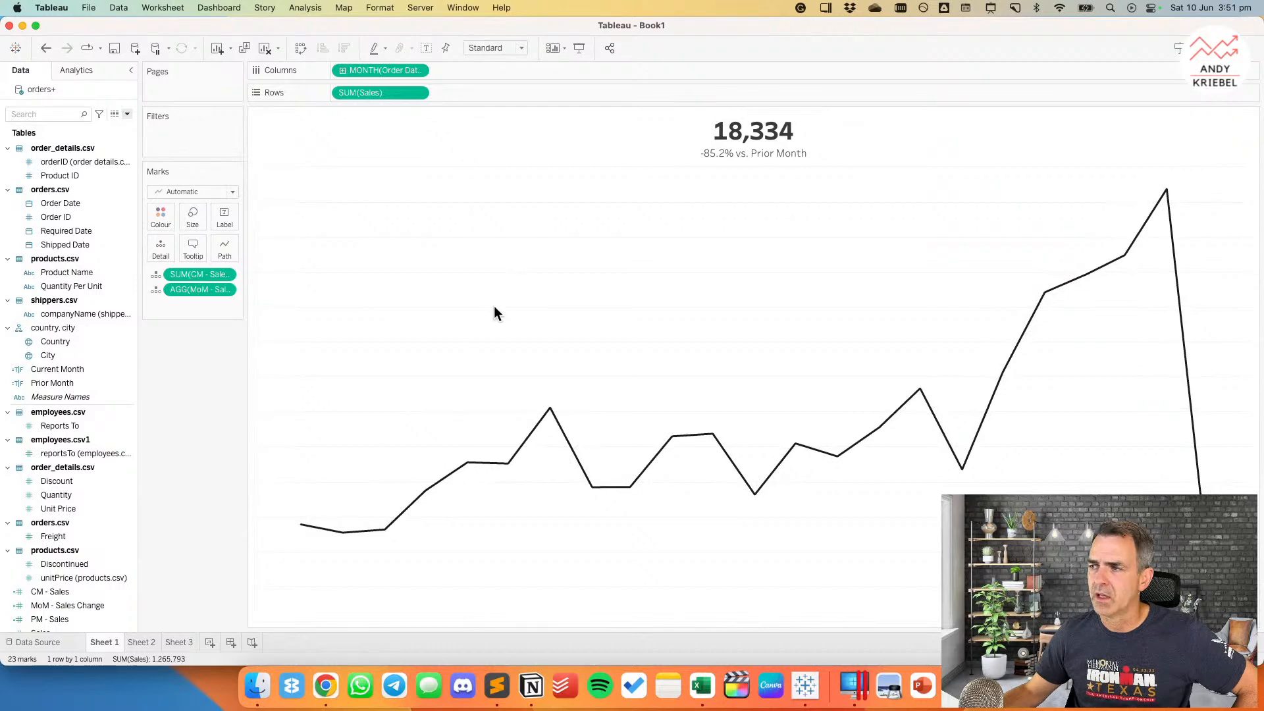
pyautogui.click(221, 216)
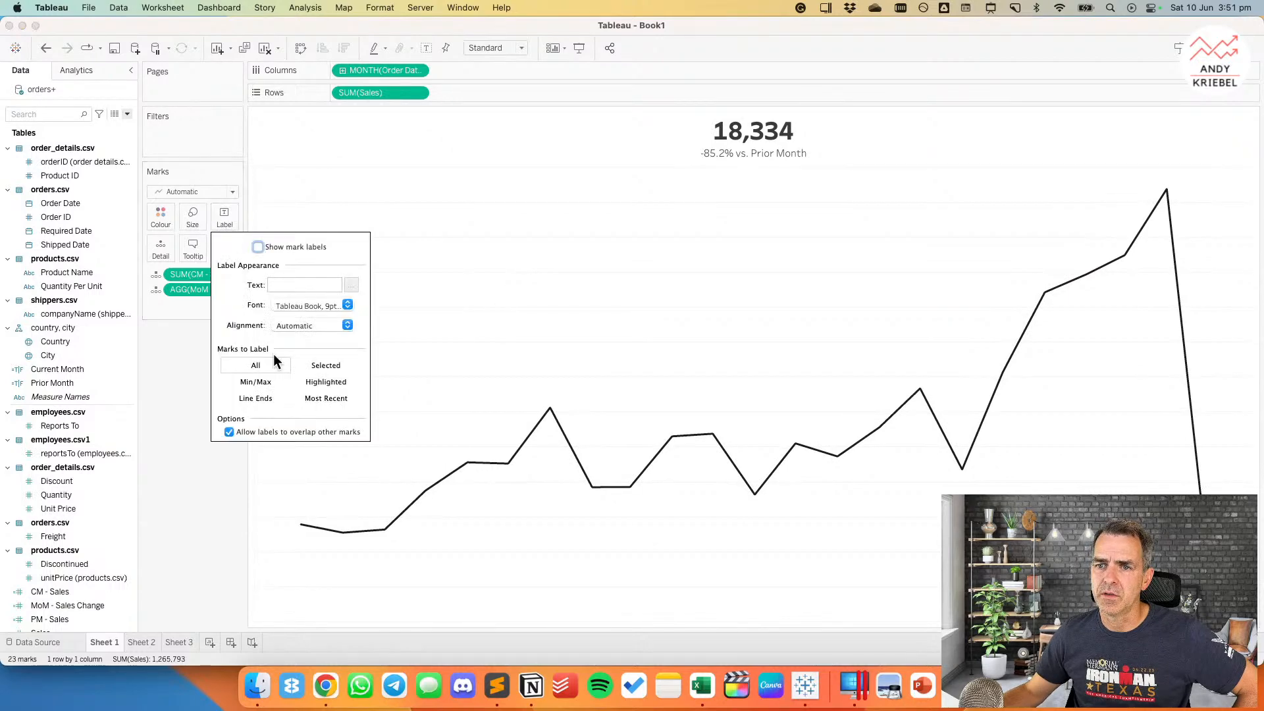
pyautogui.click(318, 399)
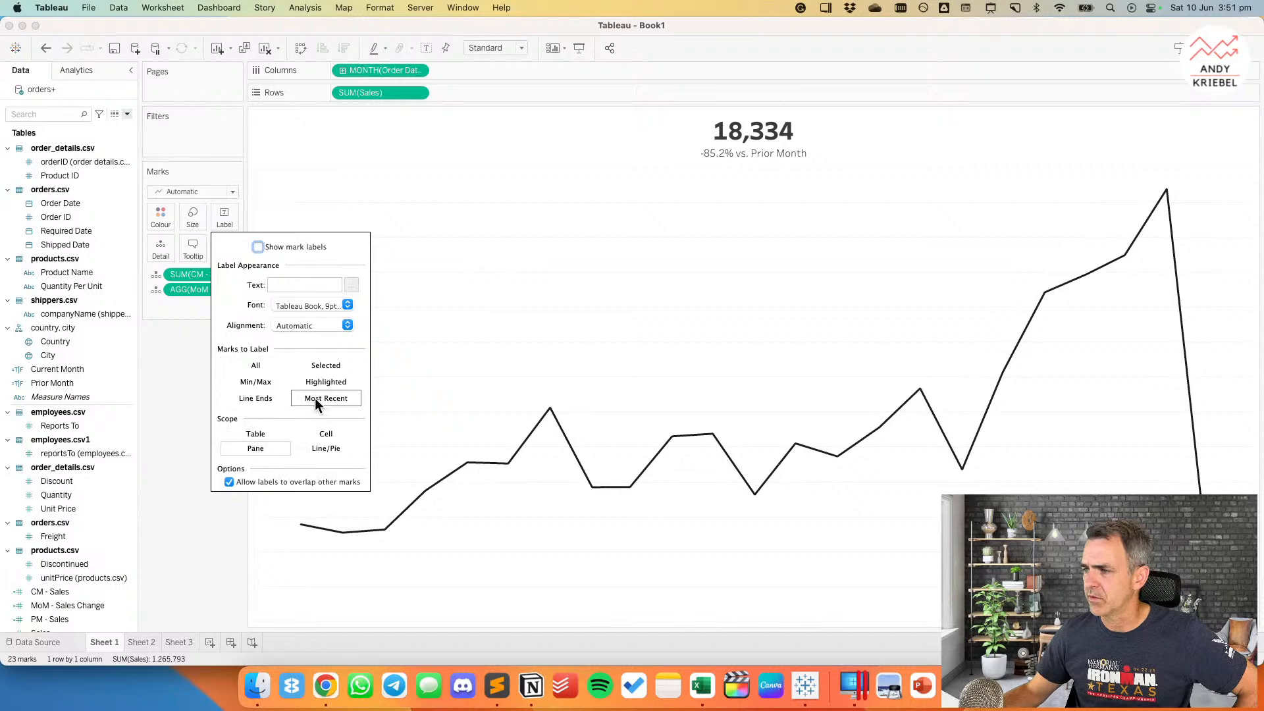
pyautogui.click(257, 247)
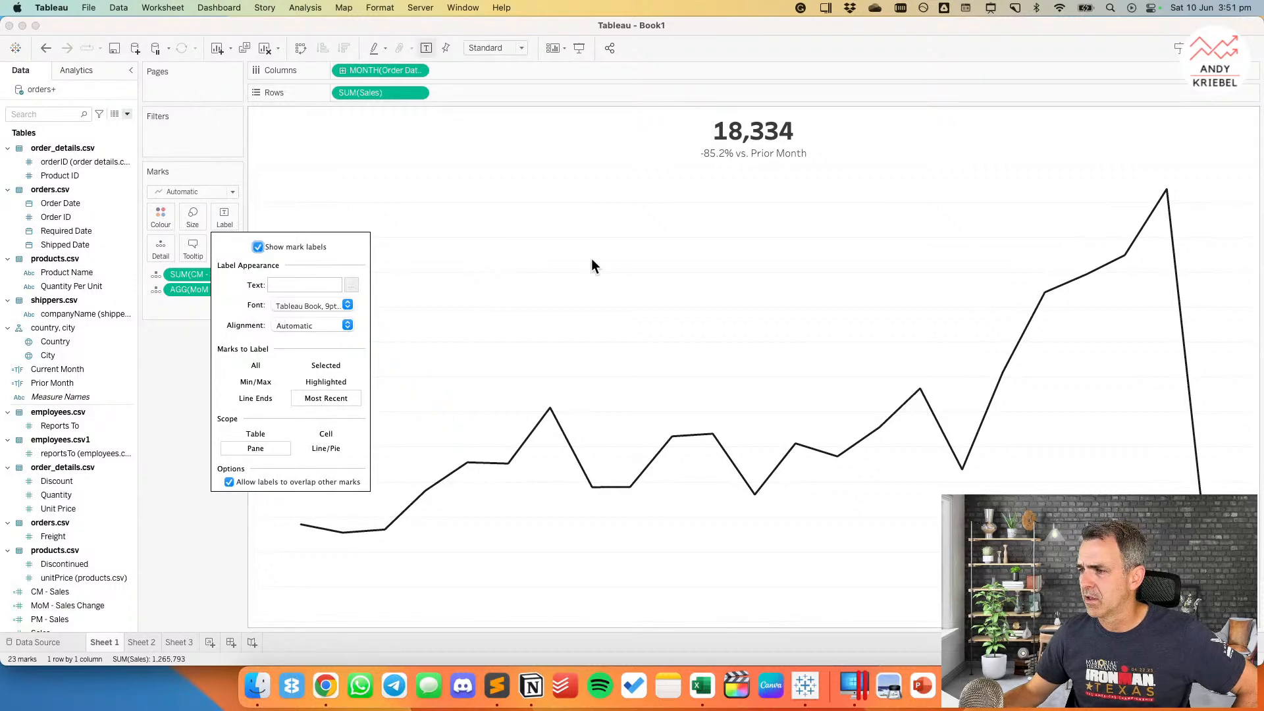
pyautogui.click(257, 248)
pyautogui.click(784, 318)
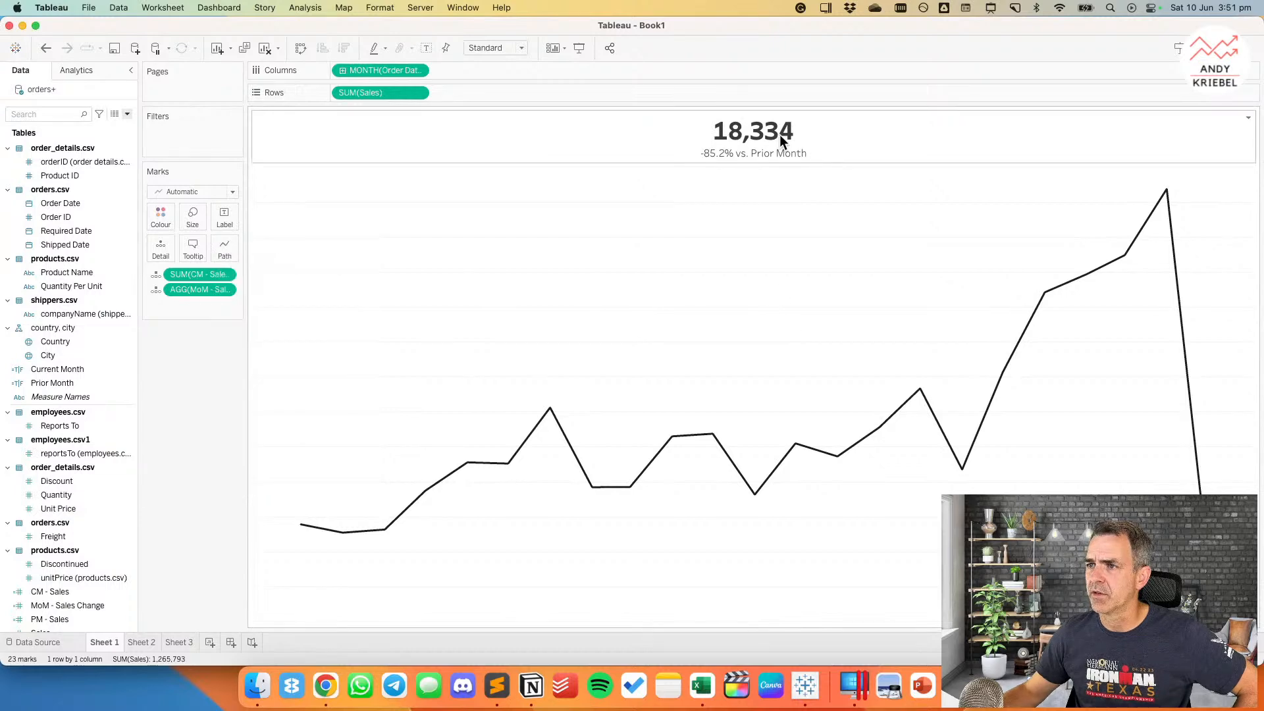
pyautogui.click(224, 219)
pyautogui.click(624, 288)
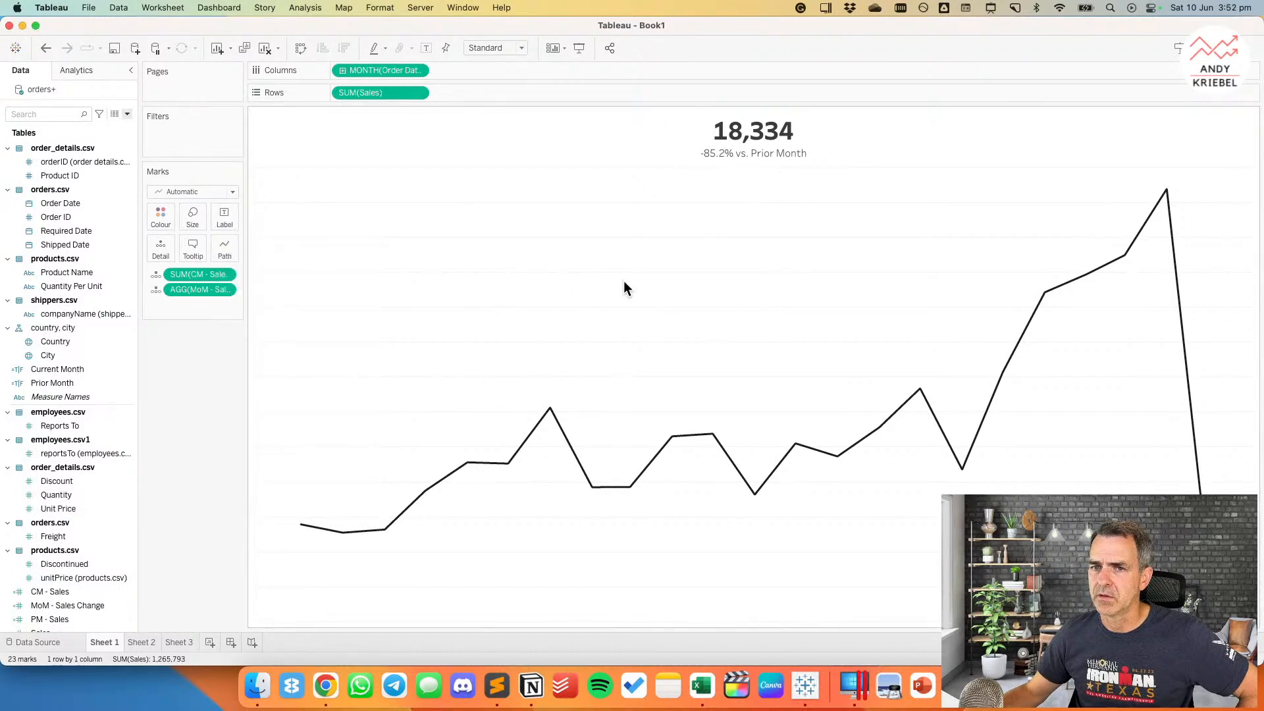
# Step: Undo the mark label changes and the hiding of the Sales axis header
pyautogui.rightClick(303, 328)
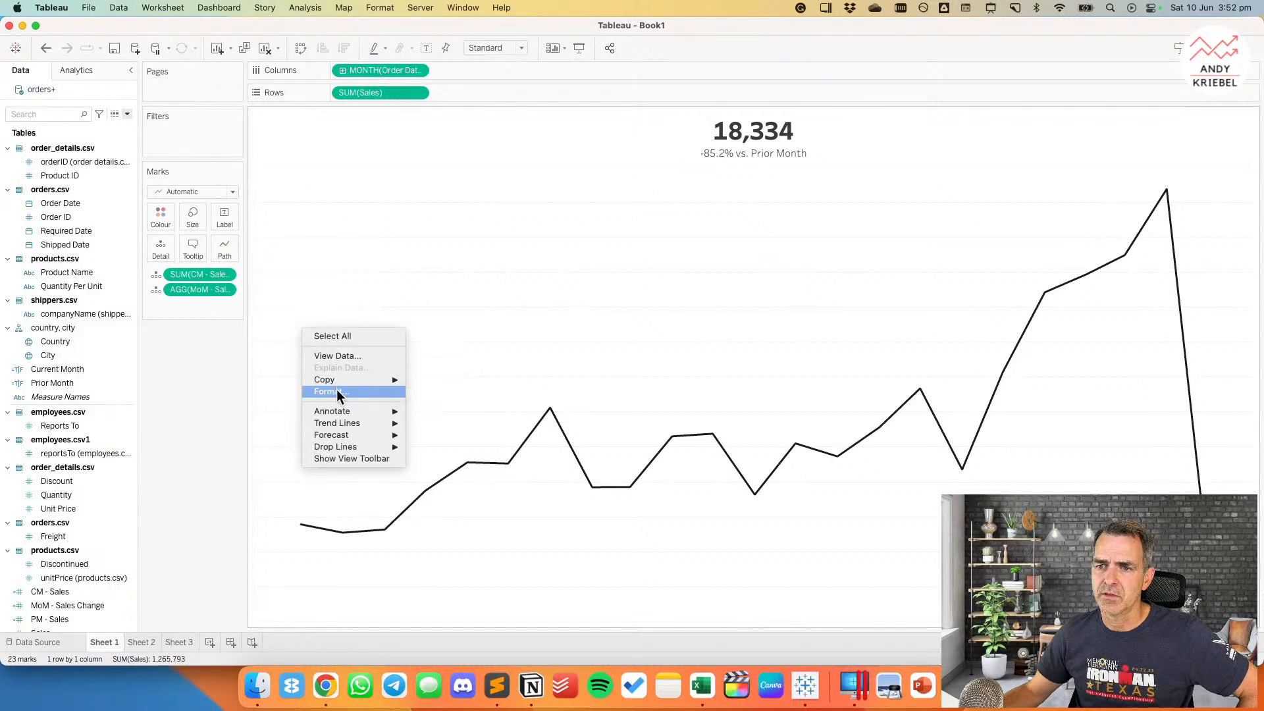
pyautogui.click(49, 46)
pyautogui.click(46, 47)
pyautogui.click(48, 49)
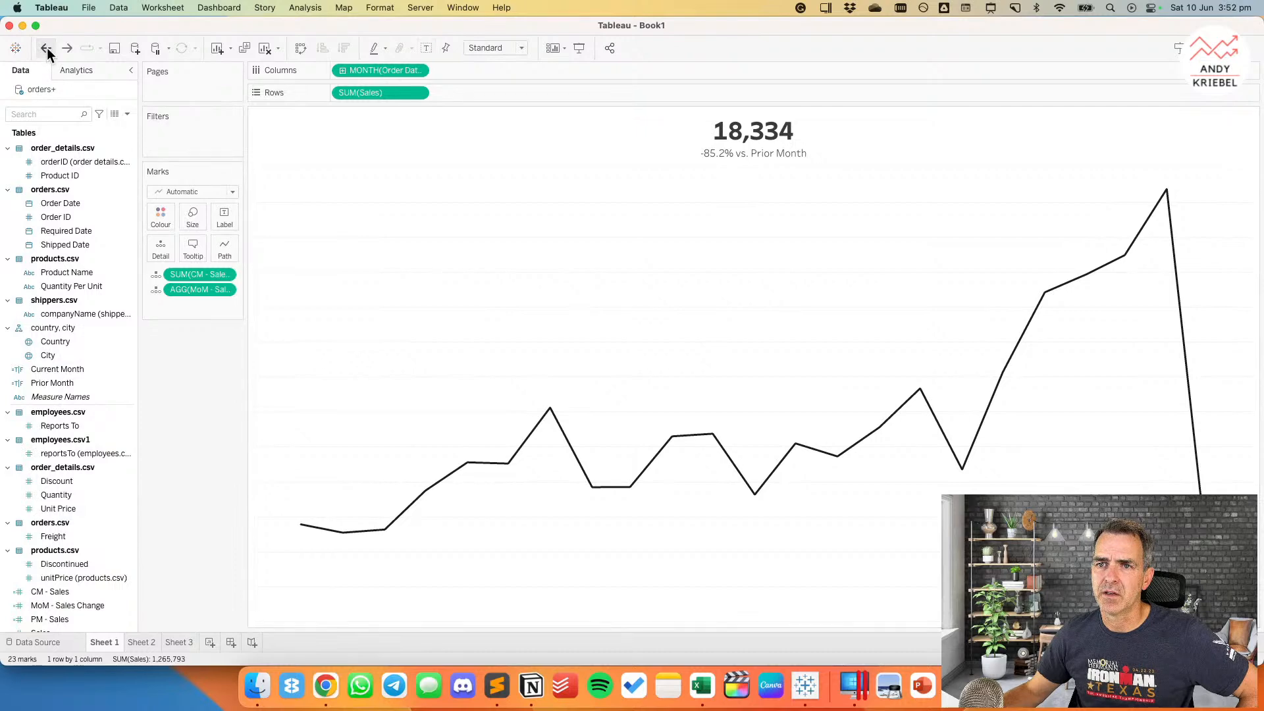
pyautogui.click(52, 48)
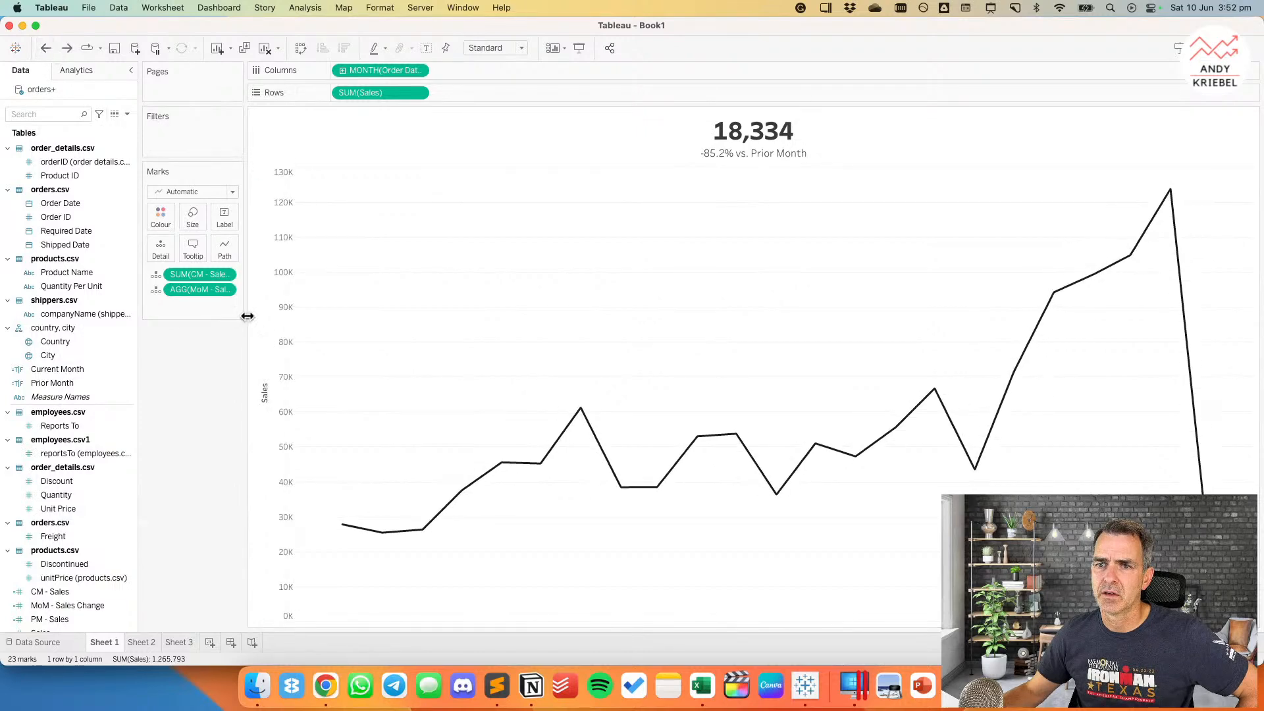
# Step: Exclude zero from the Sales axis range and hide the axis header
pyautogui.rightClick(268, 338)
pyautogui.click(294, 344)
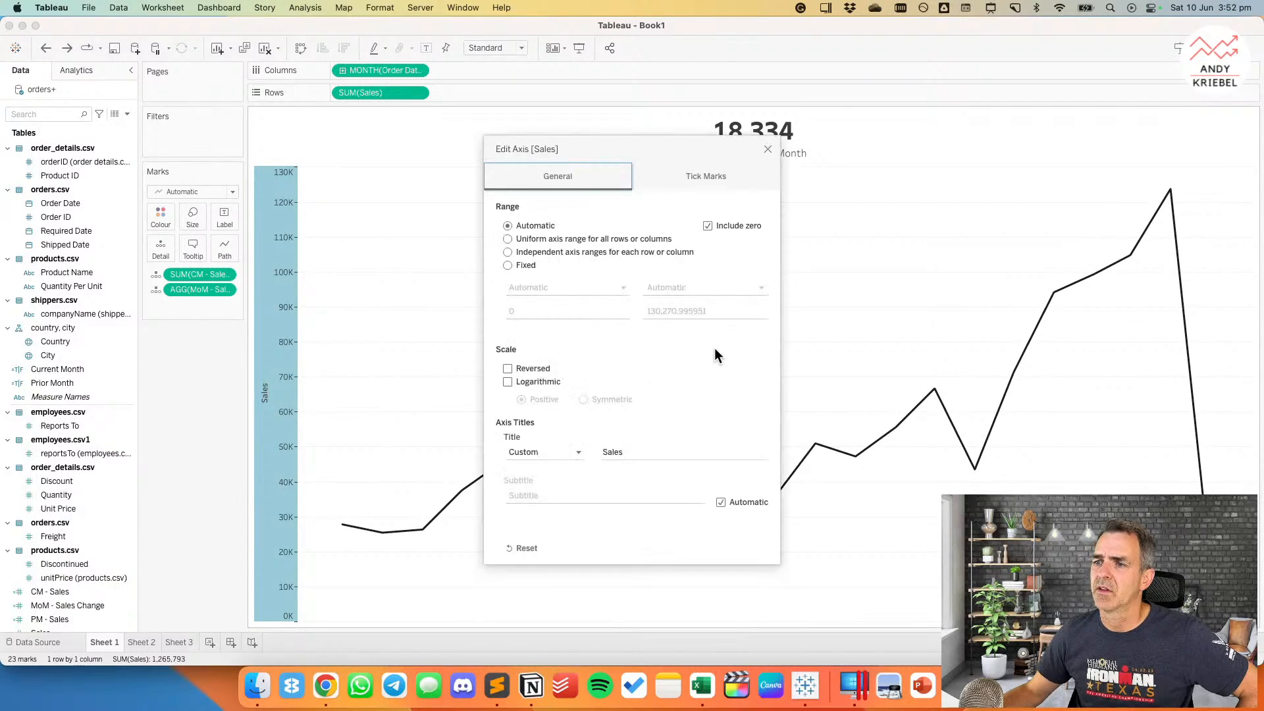
pyautogui.click(708, 225)
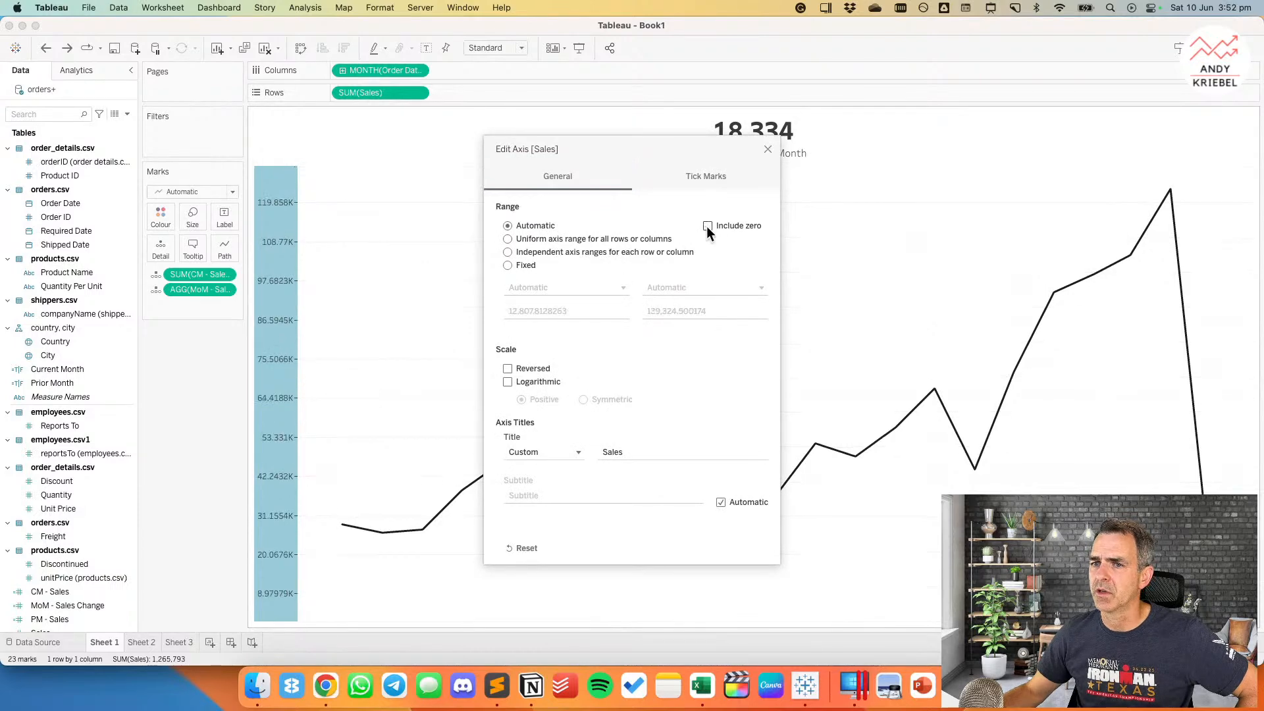
pyautogui.click(767, 150)
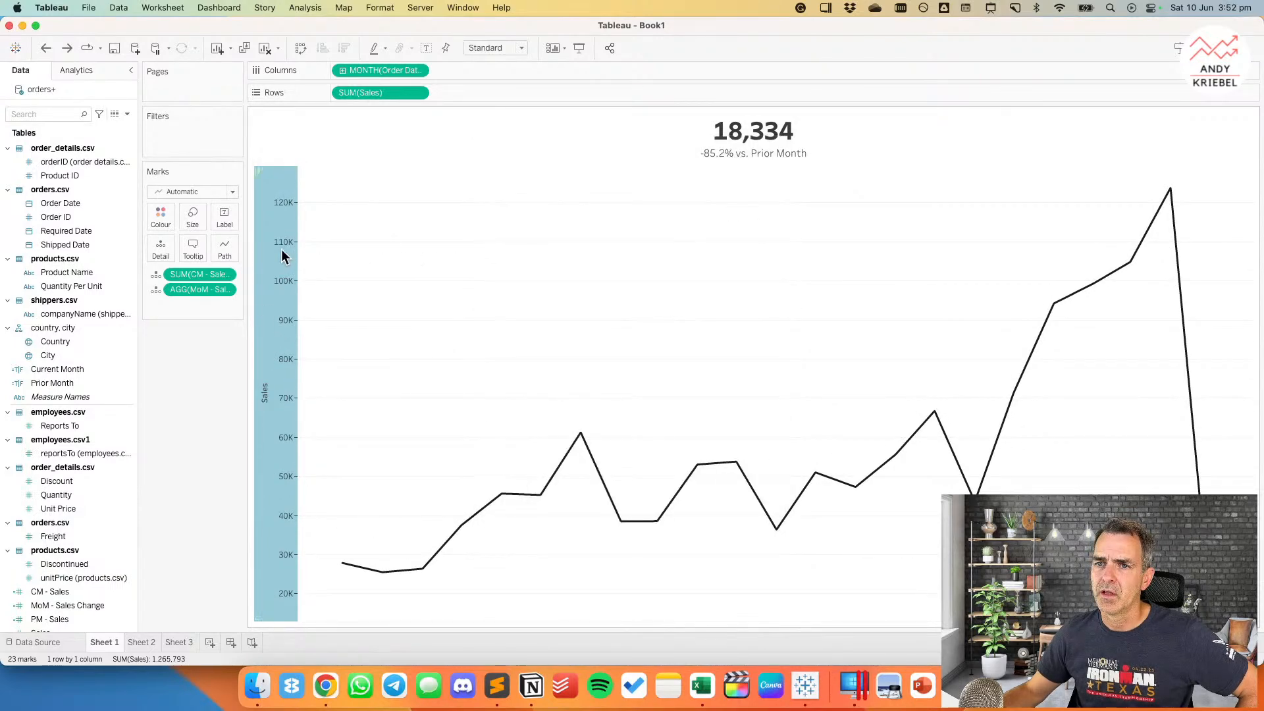
pyautogui.rightClick(282, 255)
pyautogui.click(333, 307)
# Step: Set the sheet's grid lines, zero lines and axis rulers to None
pyautogui.rightClick(356, 266)
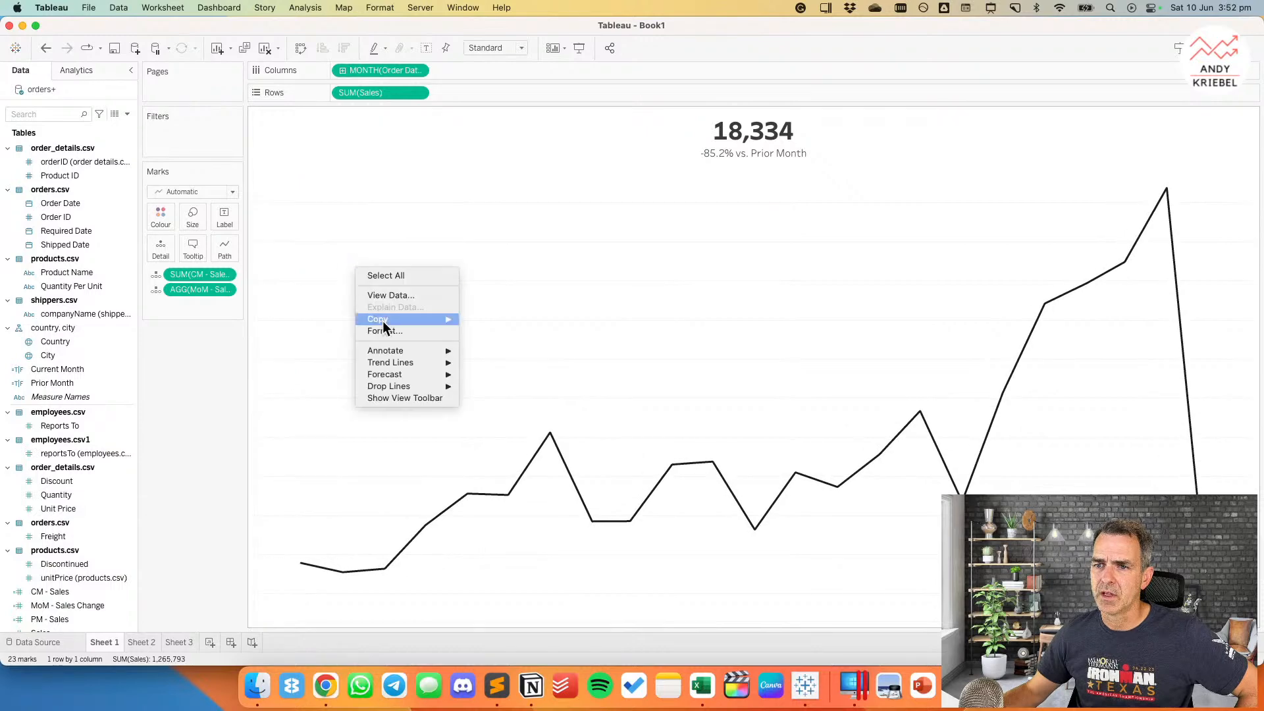
pyautogui.click(385, 330)
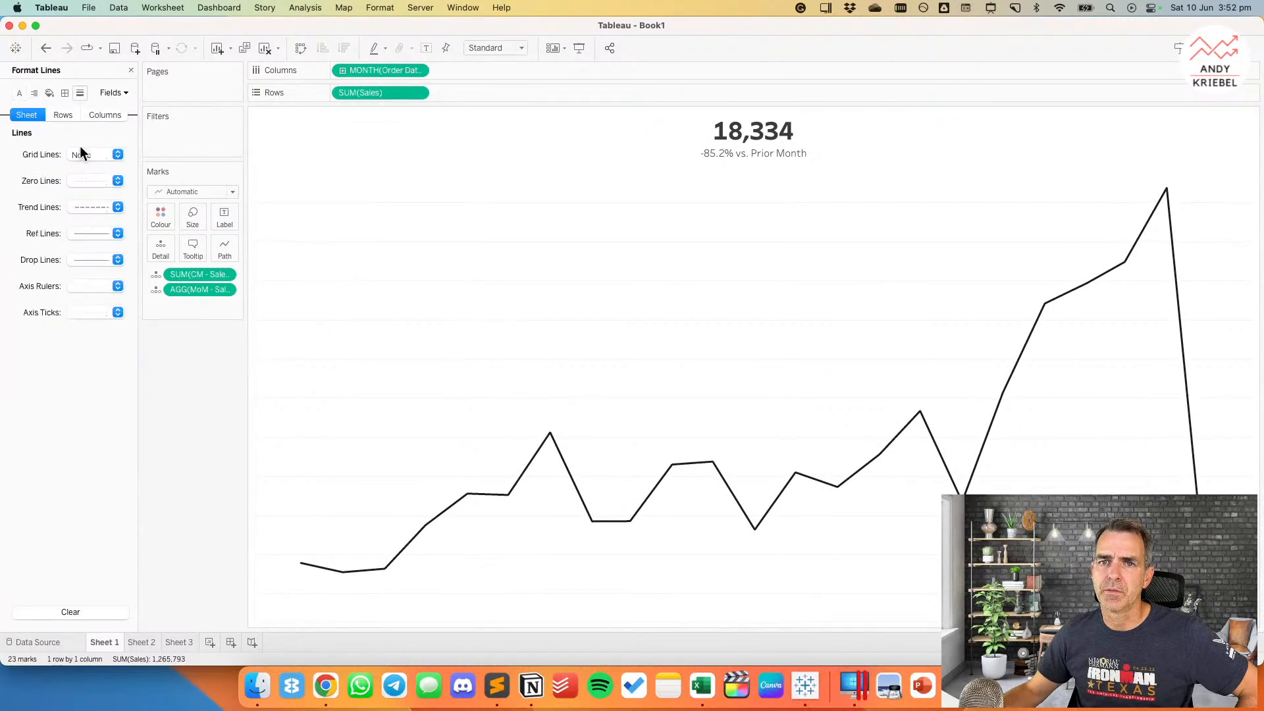
pyautogui.click(81, 153)
pyautogui.click(84, 176)
pyautogui.click(46, 181)
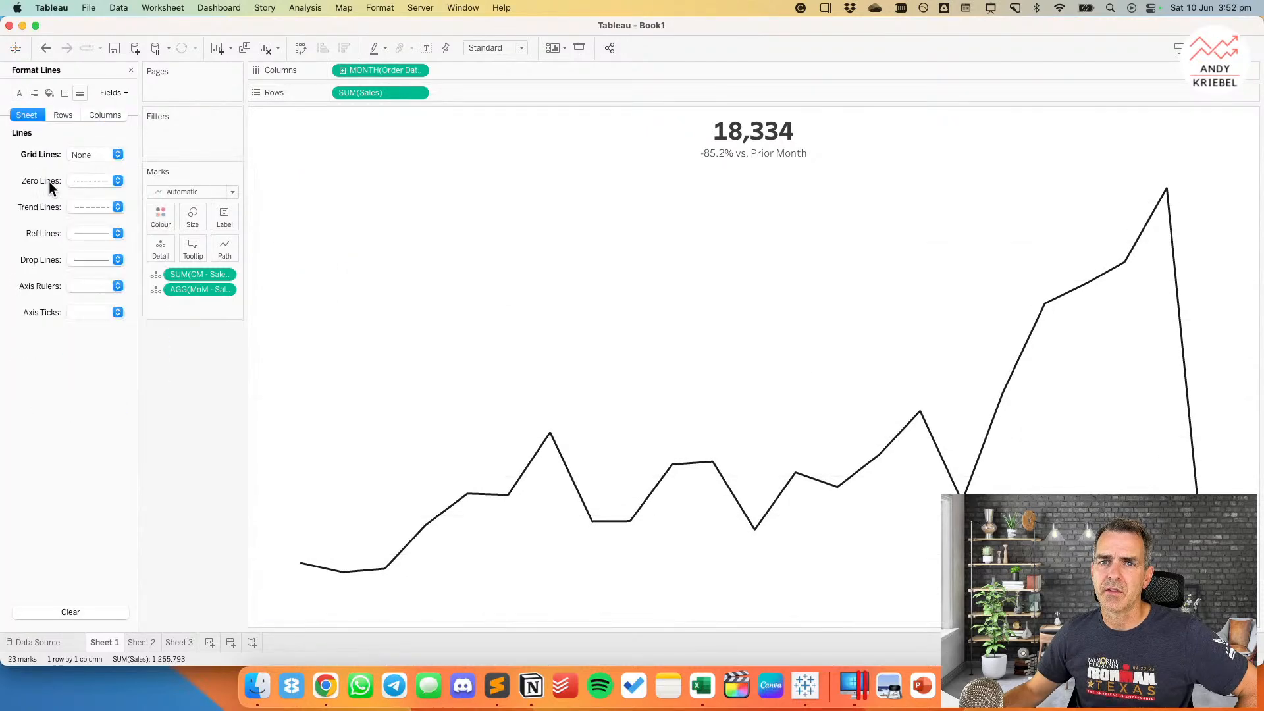
pyautogui.click(84, 182)
pyautogui.click(87, 202)
pyautogui.click(49, 224)
pyautogui.click(82, 287)
pyautogui.click(85, 303)
pyautogui.click(401, 305)
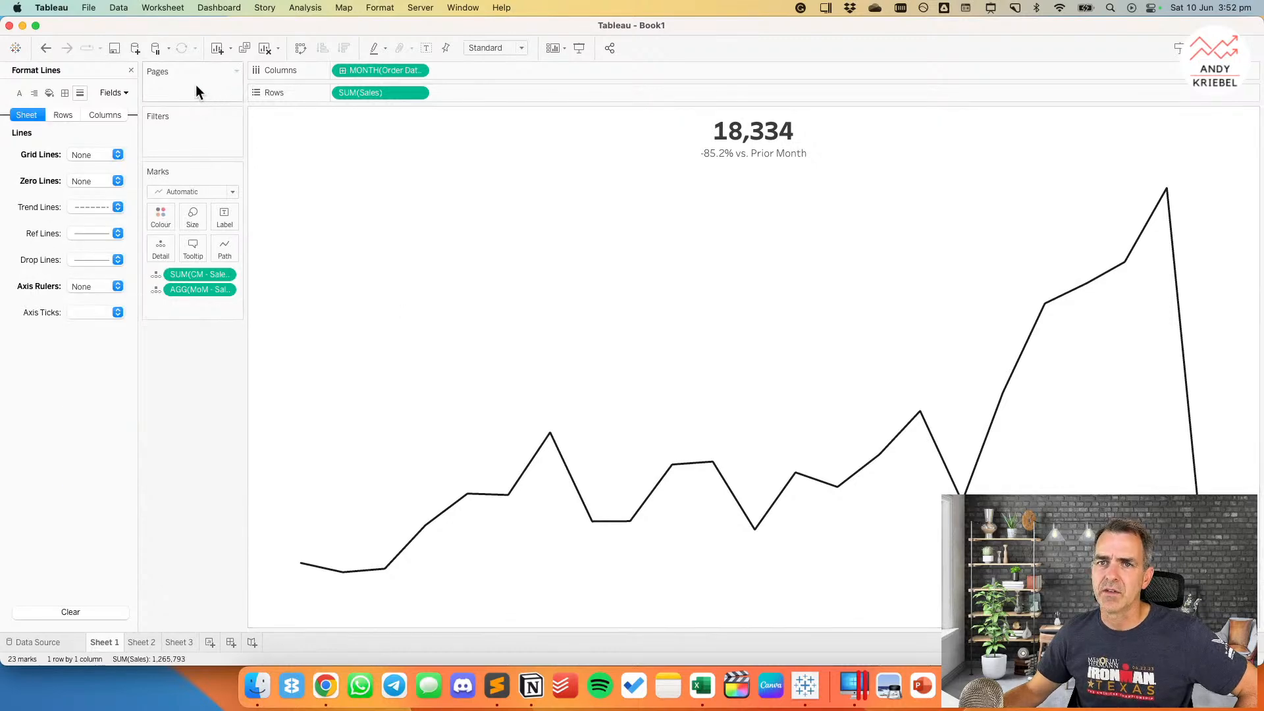
pyautogui.click(131, 69)
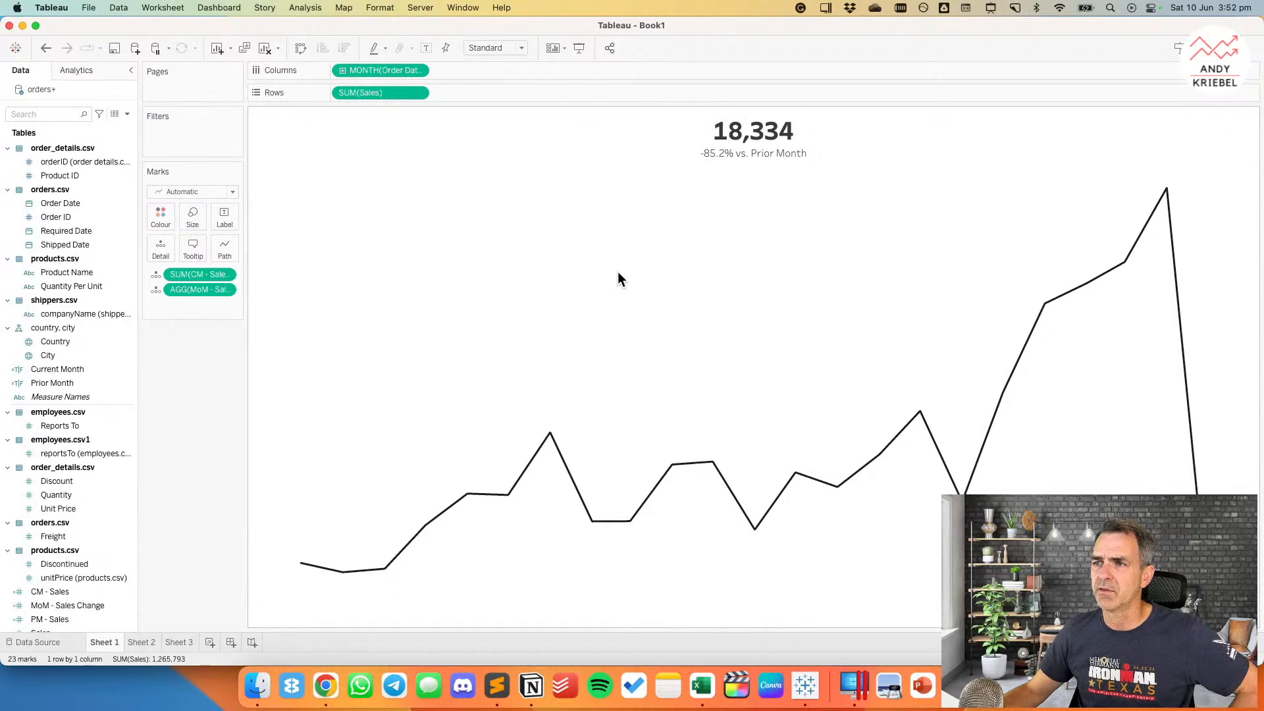
# Step: Rename Sheet 1 as SALES
pyautogui.doubleClick(106, 643)
pyautogui.write('SA')
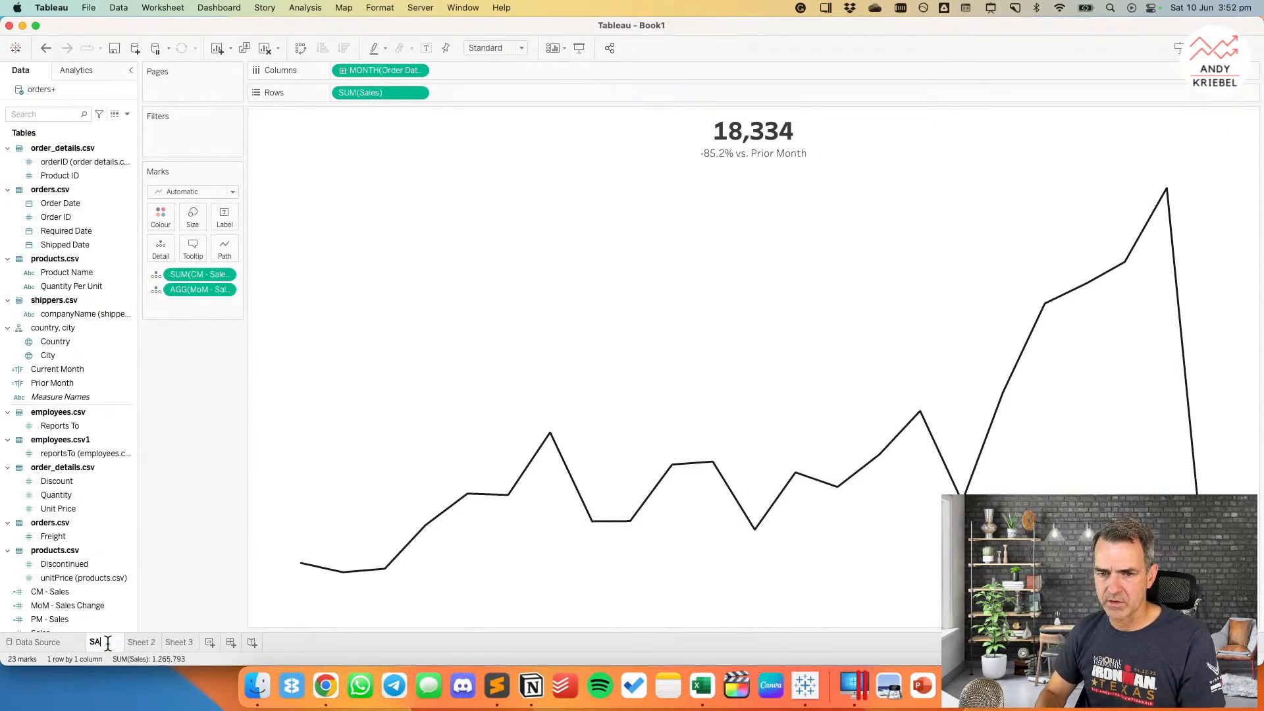
pyautogui.write('LES')
pyautogui.press('Return')
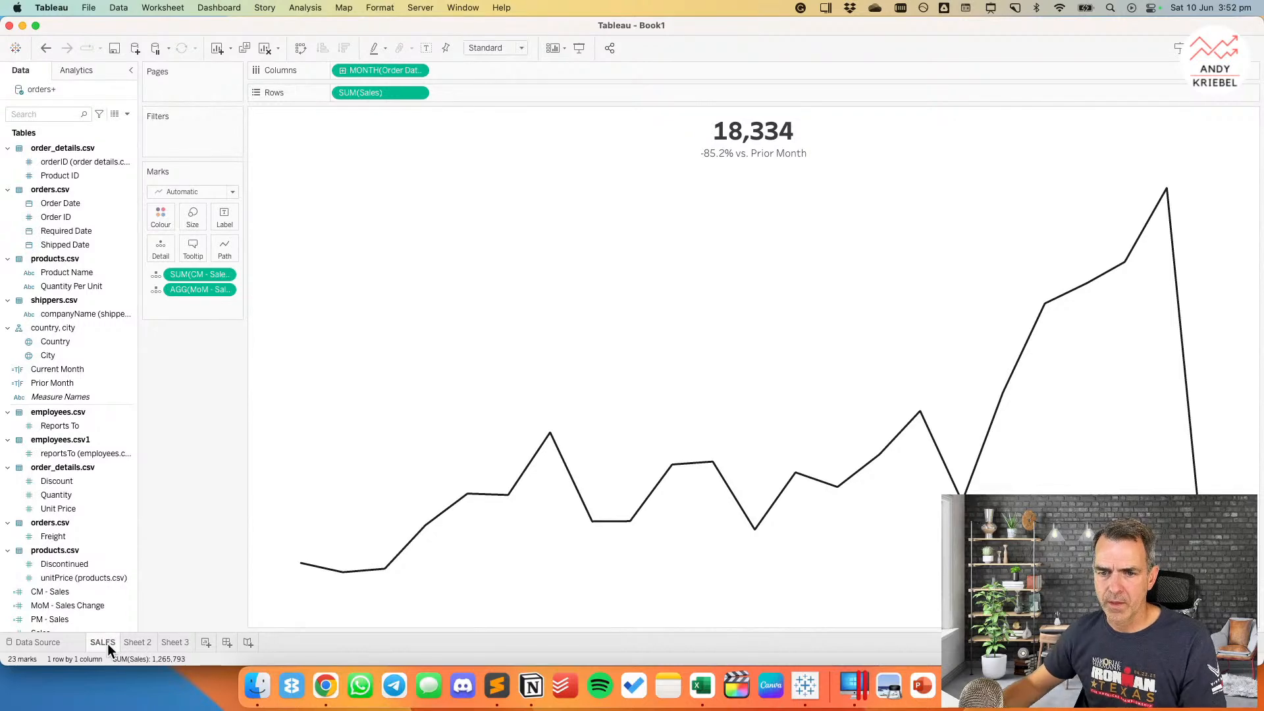
# Step: Duplicate the SALES sheet and replace SUM(Sales) on Rows with Quantity in the copy
pyautogui.rightClick(108, 643)
pyautogui.click(136, 523)
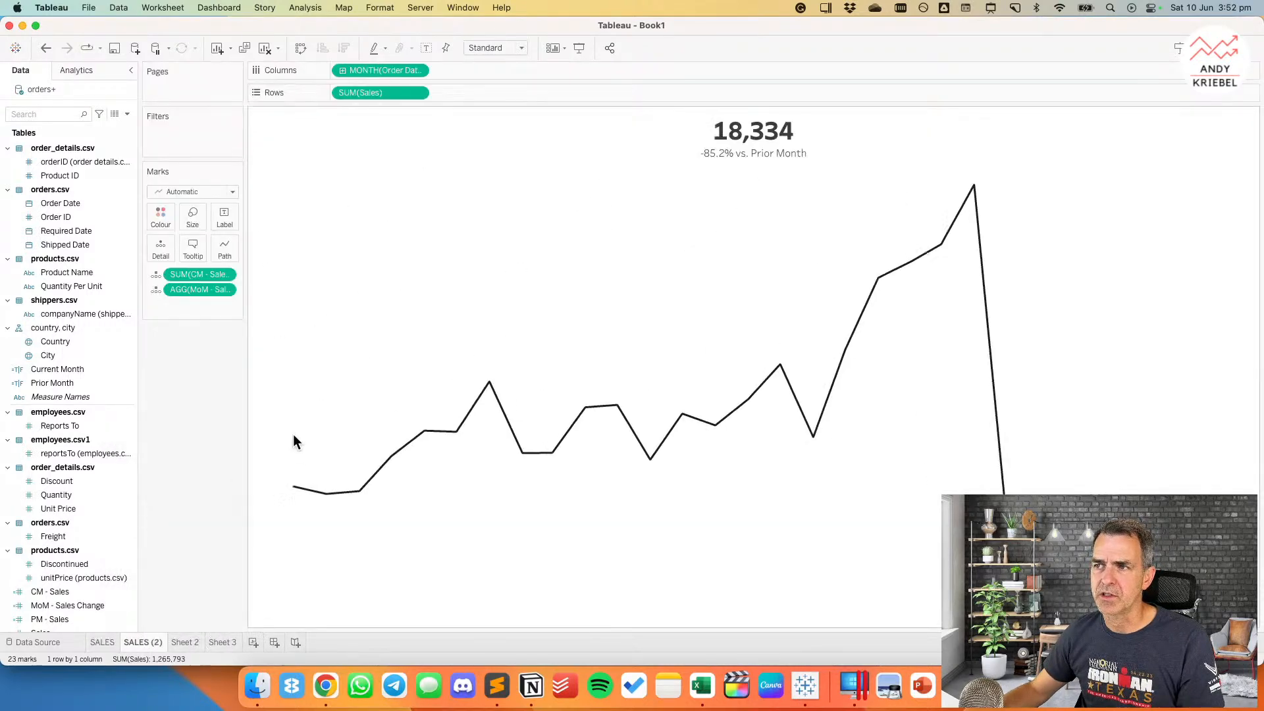
pyautogui.click(59, 482)
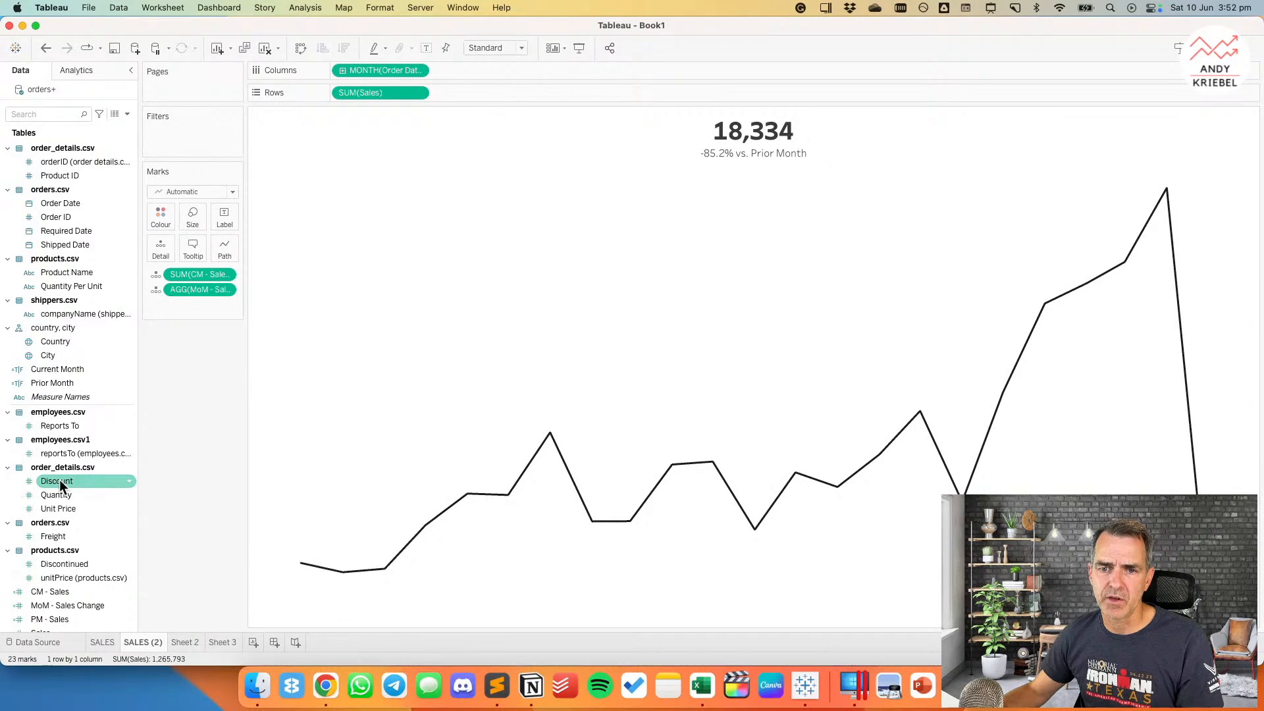
pyautogui.click(58, 495)
pyautogui.moveTo(58, 499); pyautogui.dragTo(365, 93)
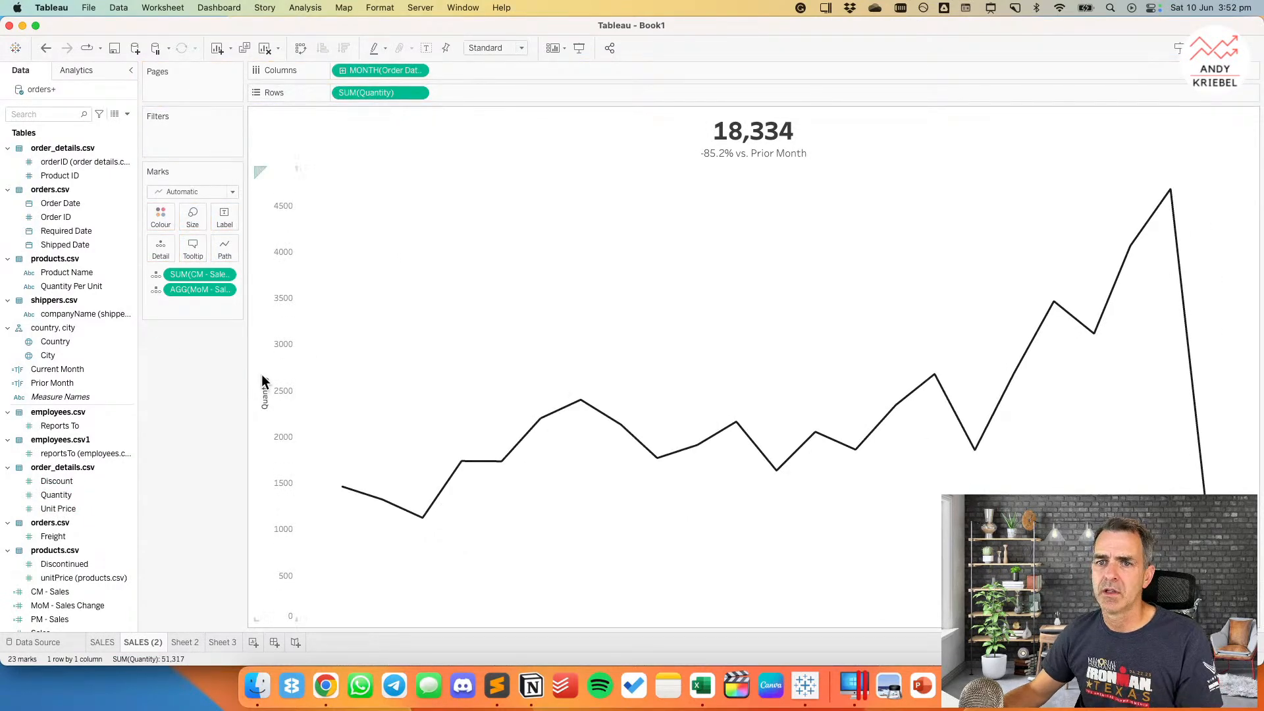
# Step: Duplicate the CM - Sales, MoM - Sales Change, PM - Sales, Sales and Total Sales calculated fields together
pyautogui.click(65, 591)
pyautogui.keyDown('super'); pyautogui.click(66, 606); pyautogui.keyUp('super')
pyautogui.scroll(-3, 72, 592)
pyautogui.keyDown('super'); pyautogui.click(62, 550); pyautogui.keyUp('super')
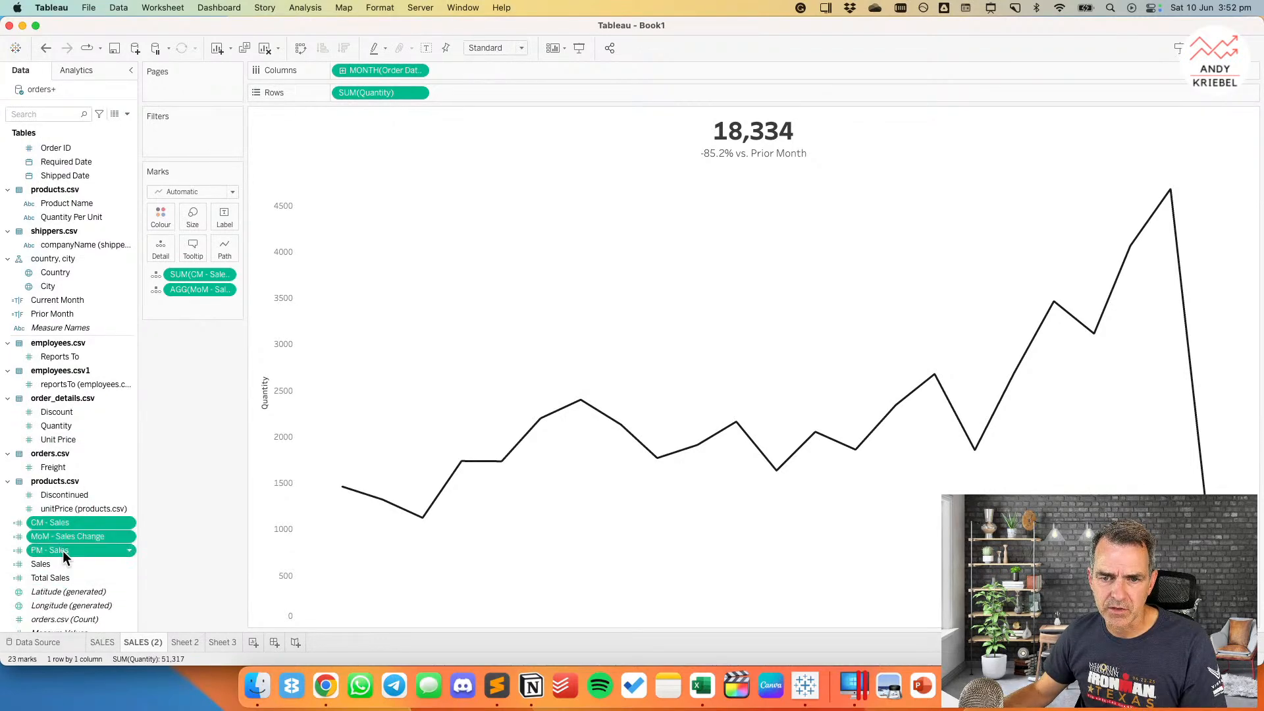
pyautogui.rightClick(66, 557)
pyautogui.click(49, 562)
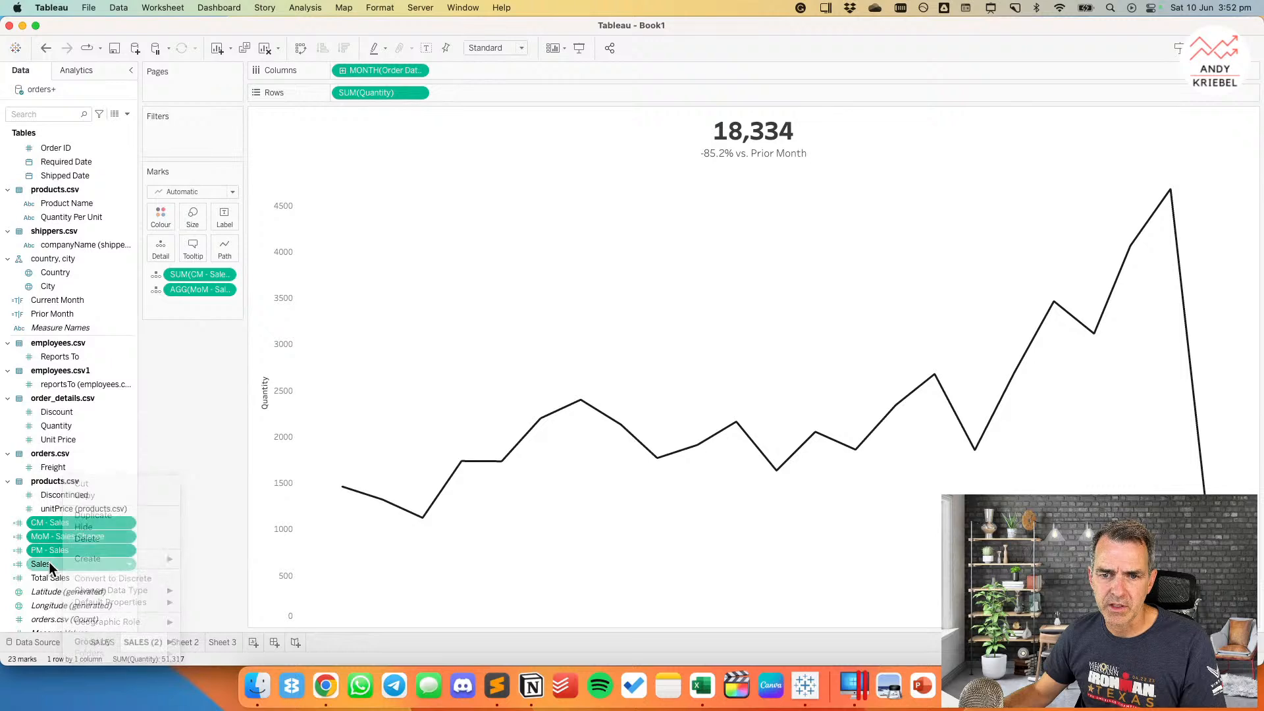
pyautogui.keyDown('super'); pyautogui.click(49, 562); pyautogui.keyUp('super')
pyautogui.rightClick(49, 563)
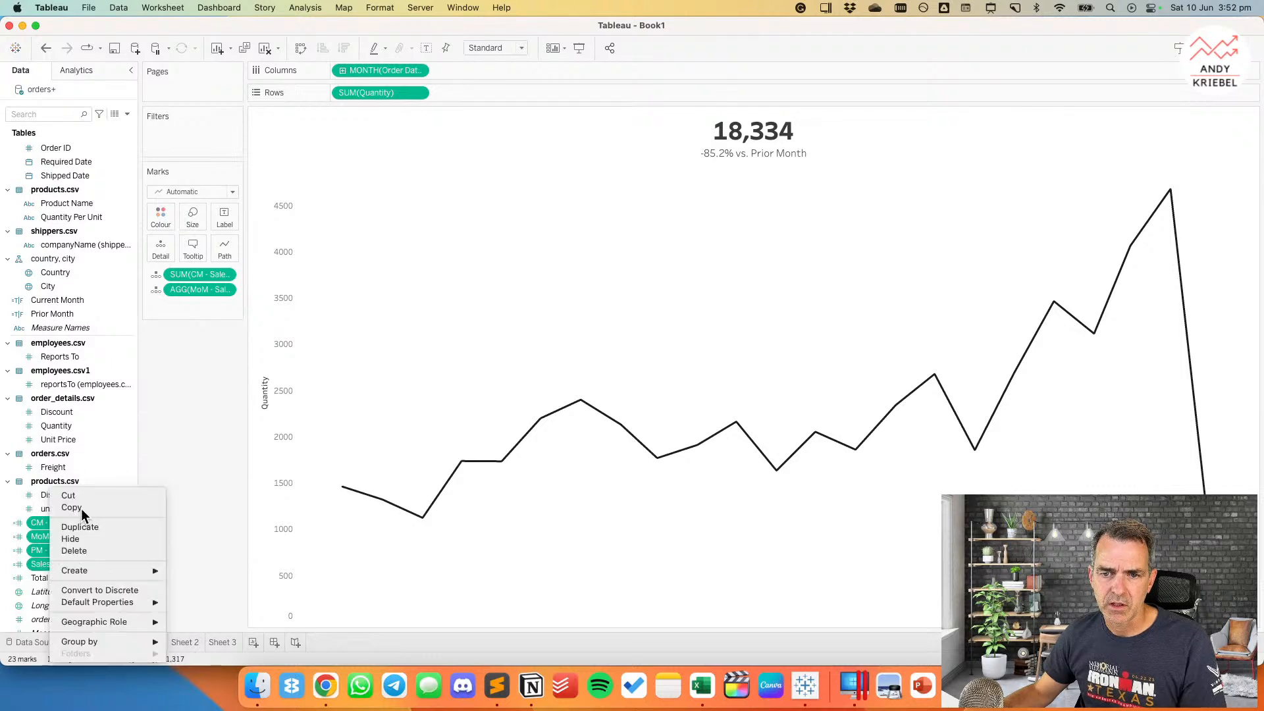
pyautogui.click(43, 577)
pyautogui.keyDown('super'); pyautogui.click(42, 576); pyautogui.keyUp('super')
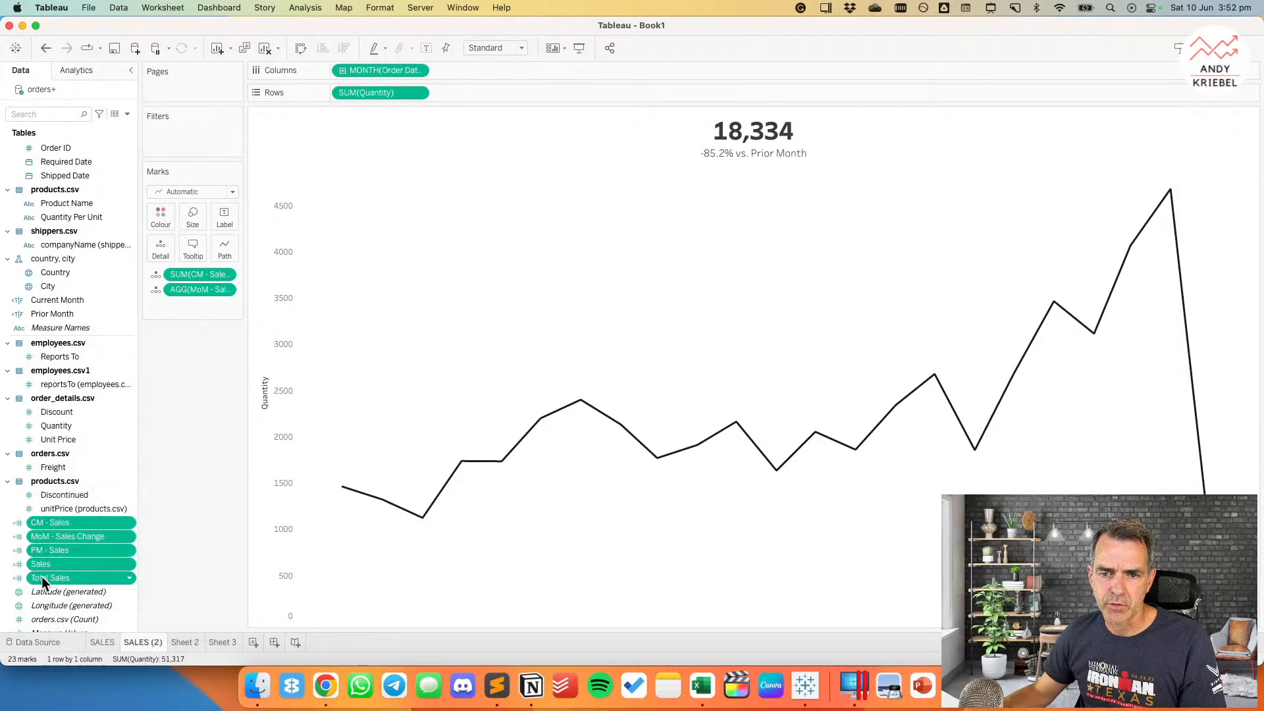
pyautogui.rightClick(42, 577)
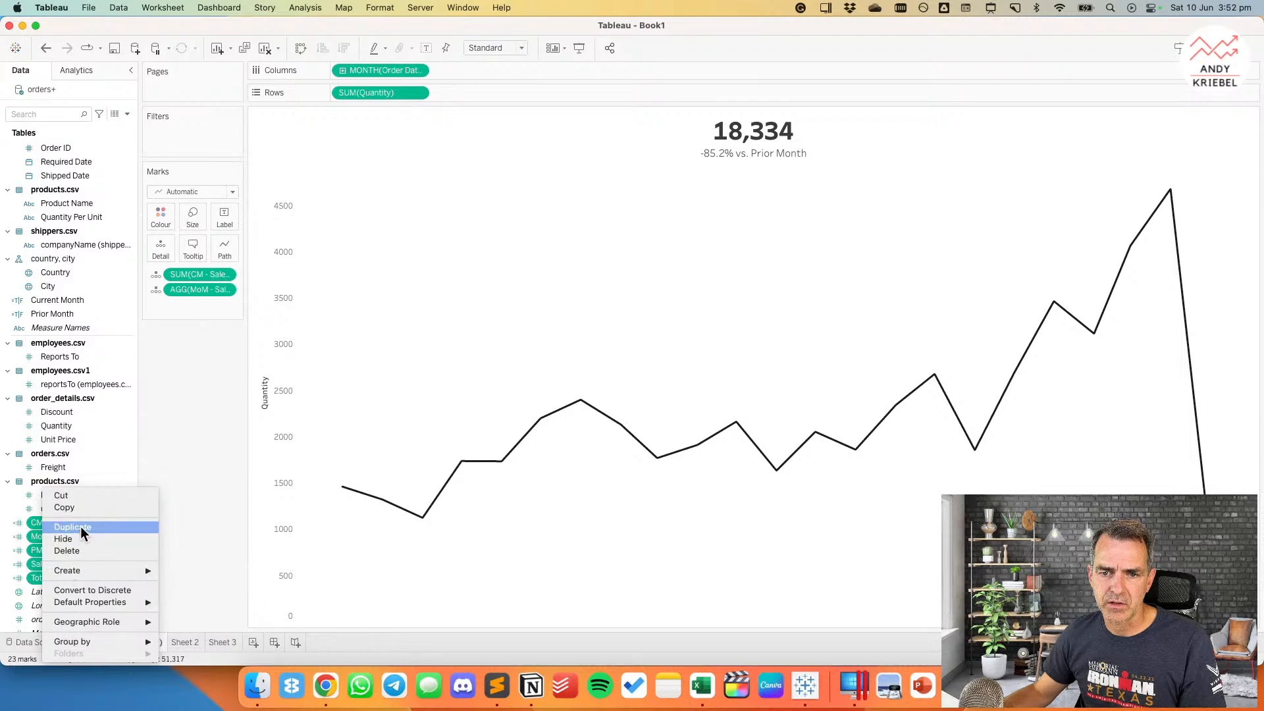
pyautogui.click(72, 526)
# Step: Rename the original CM - Sales field as Sales CM
pyautogui.click(48, 522)
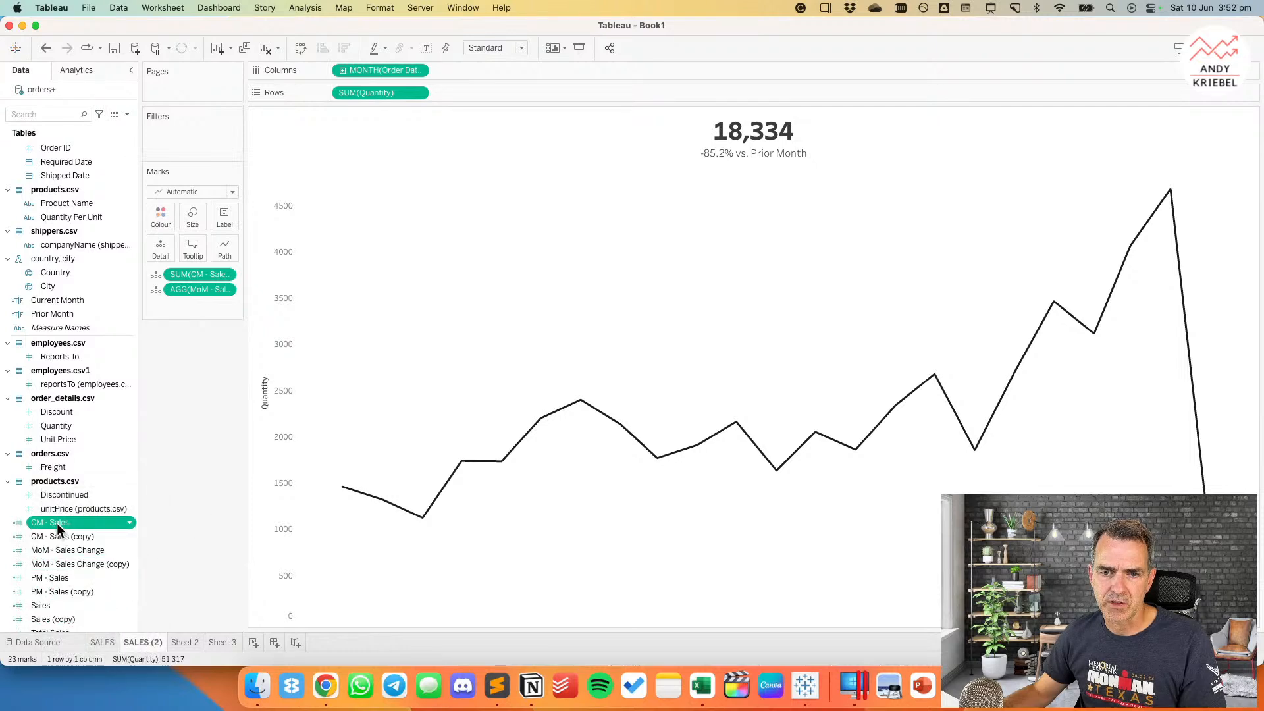
pyautogui.rightClick(57, 523)
pyautogui.click(100, 328)
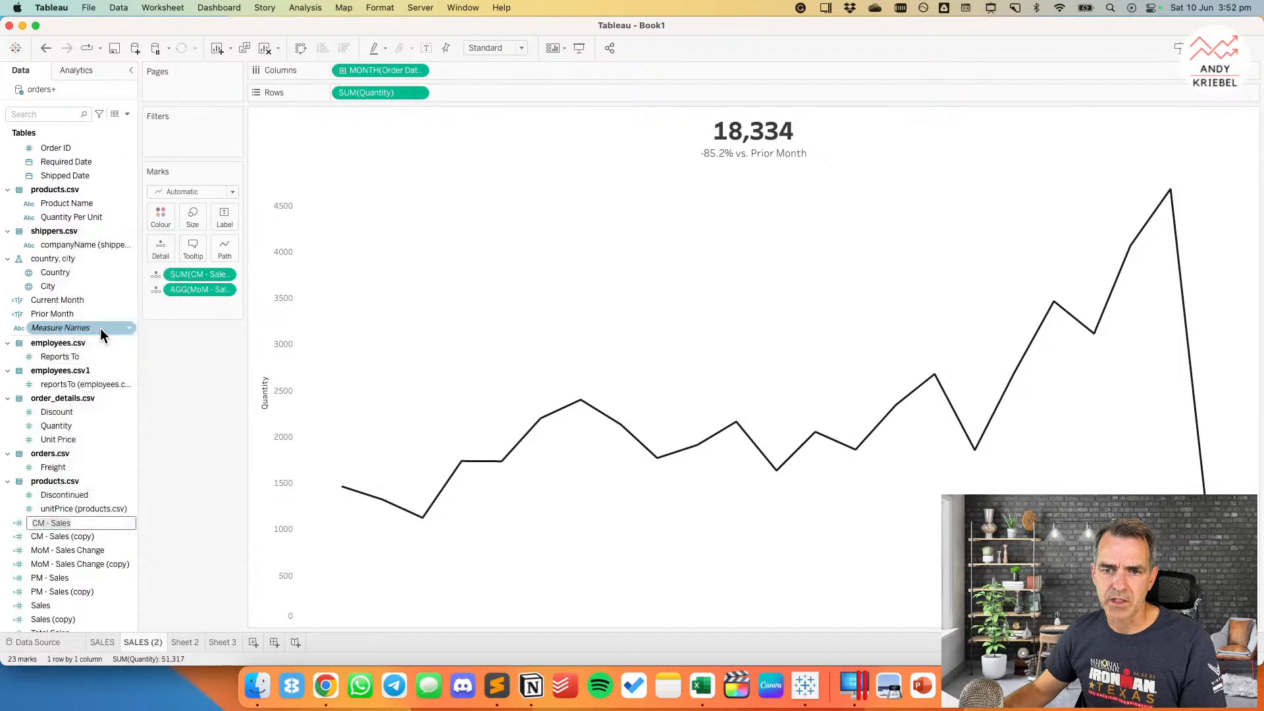
pyautogui.write('Sales CM')
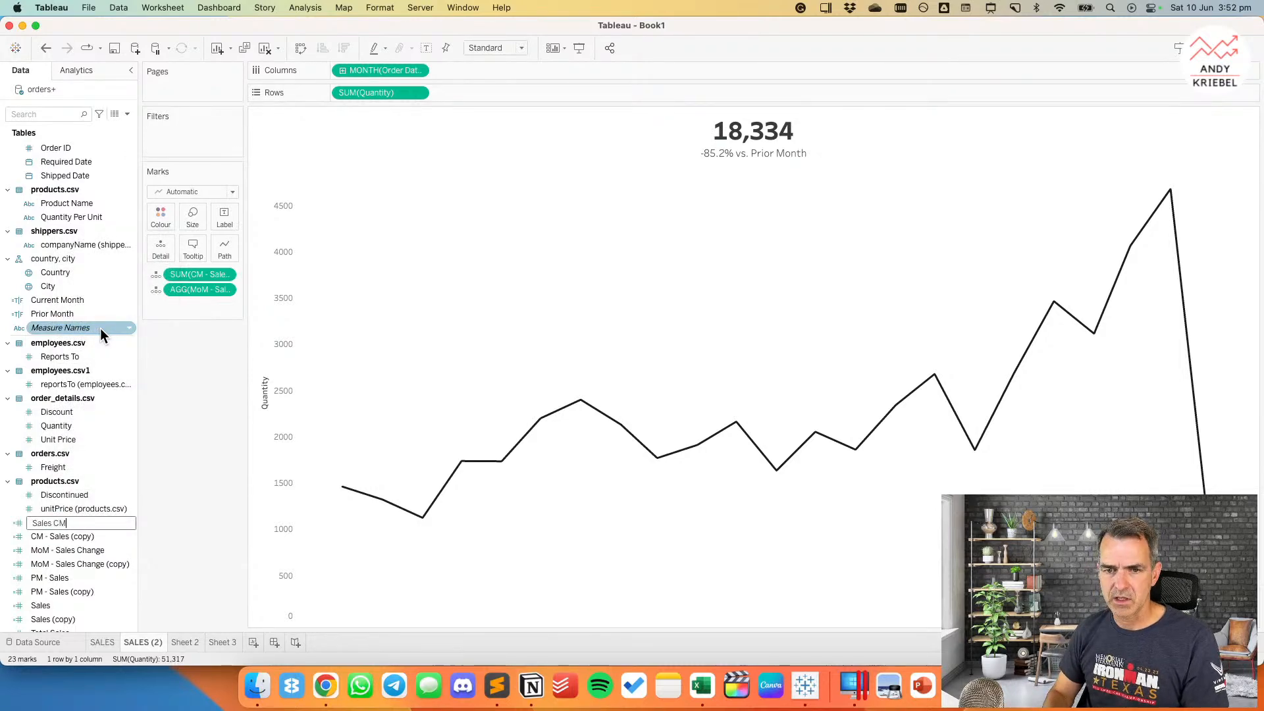
pyautogui.press('Return')
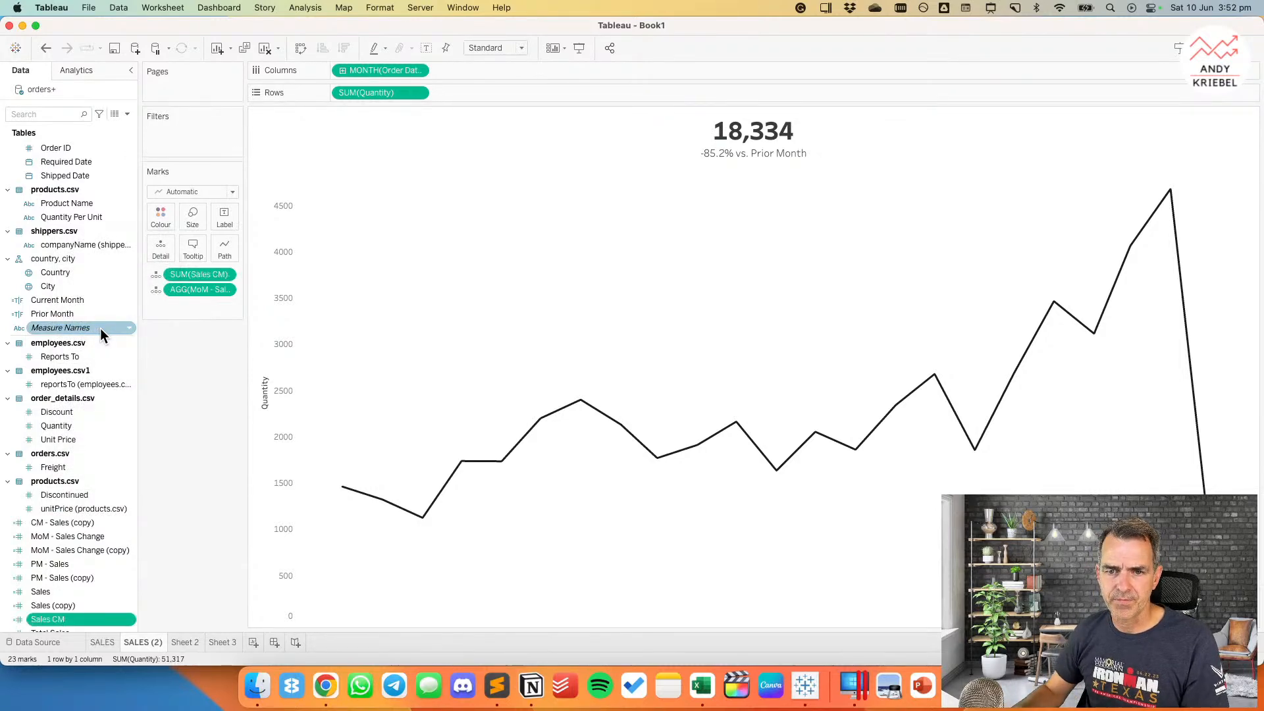
# Step: Rename the MoM - Sales Change (copy) calculated field as Sales MoM, keeping its formula
pyautogui.rightClick(55, 550)
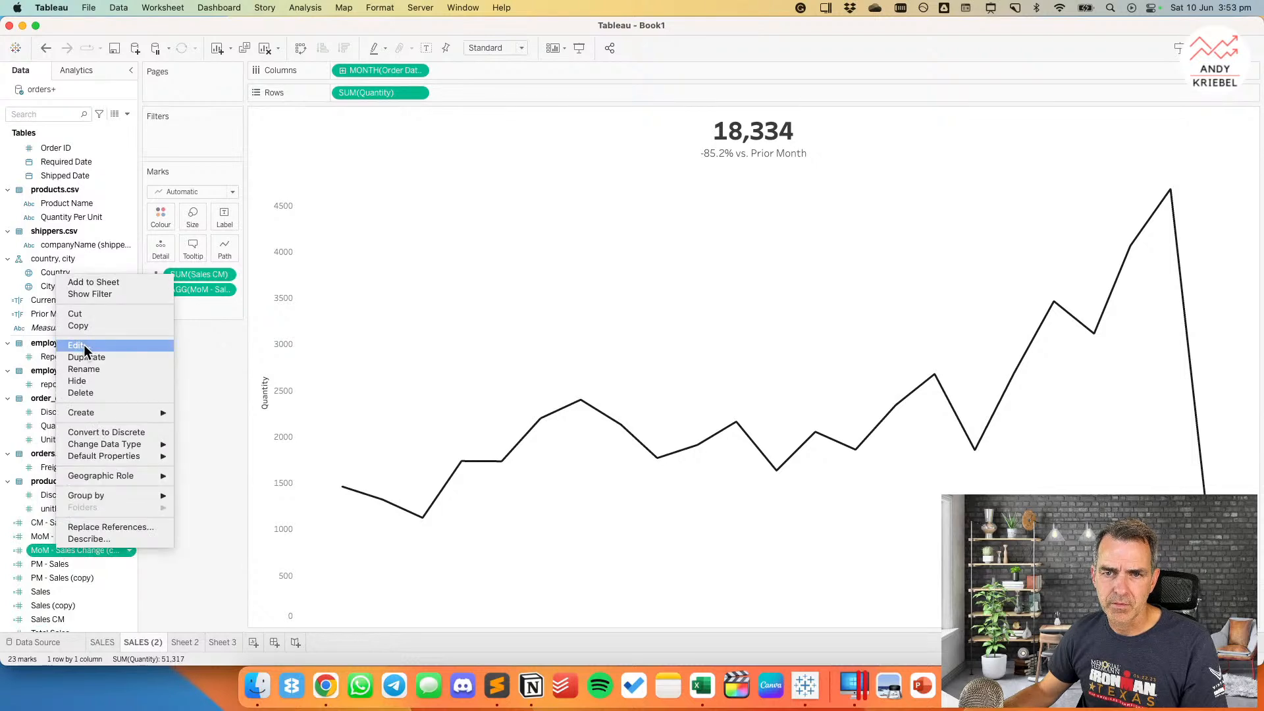
pyautogui.click(84, 345)
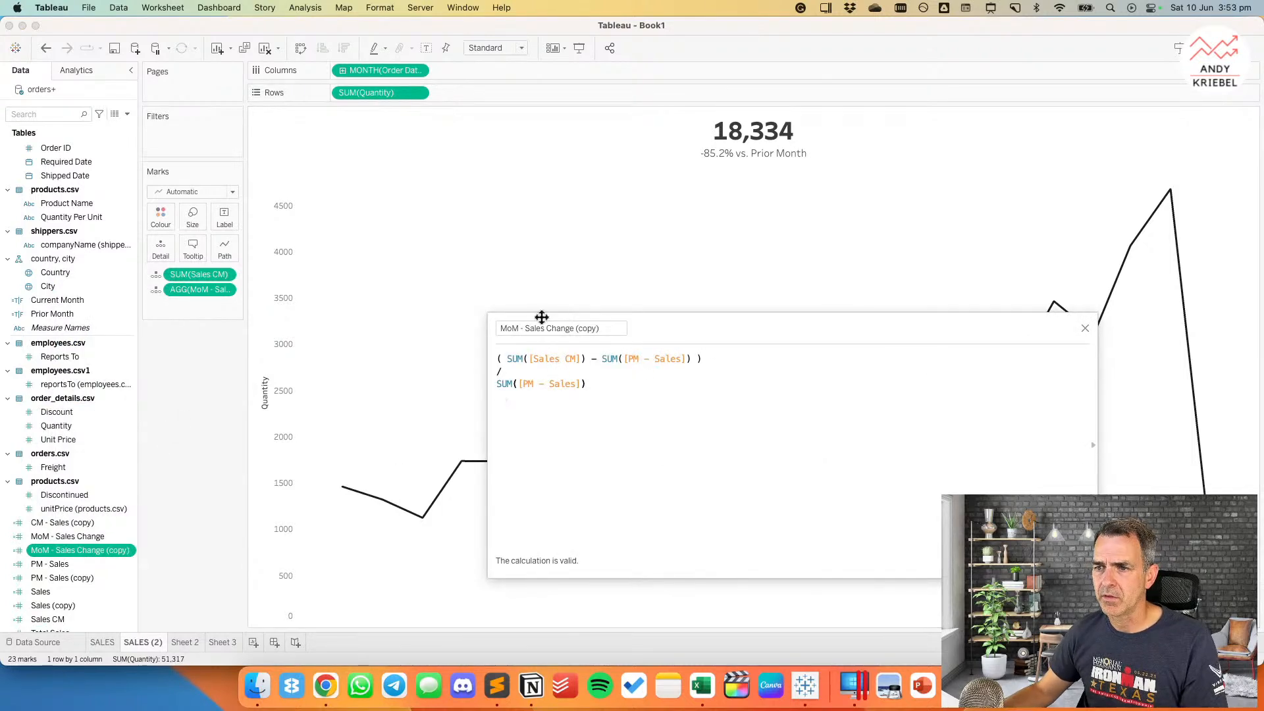
pyautogui.moveTo(521, 327); pyautogui.dragTo(730, 325)
pyautogui.press('BackSpace')
pyautogui.press('super+Left')
pyautogui.write('Sales MoM')
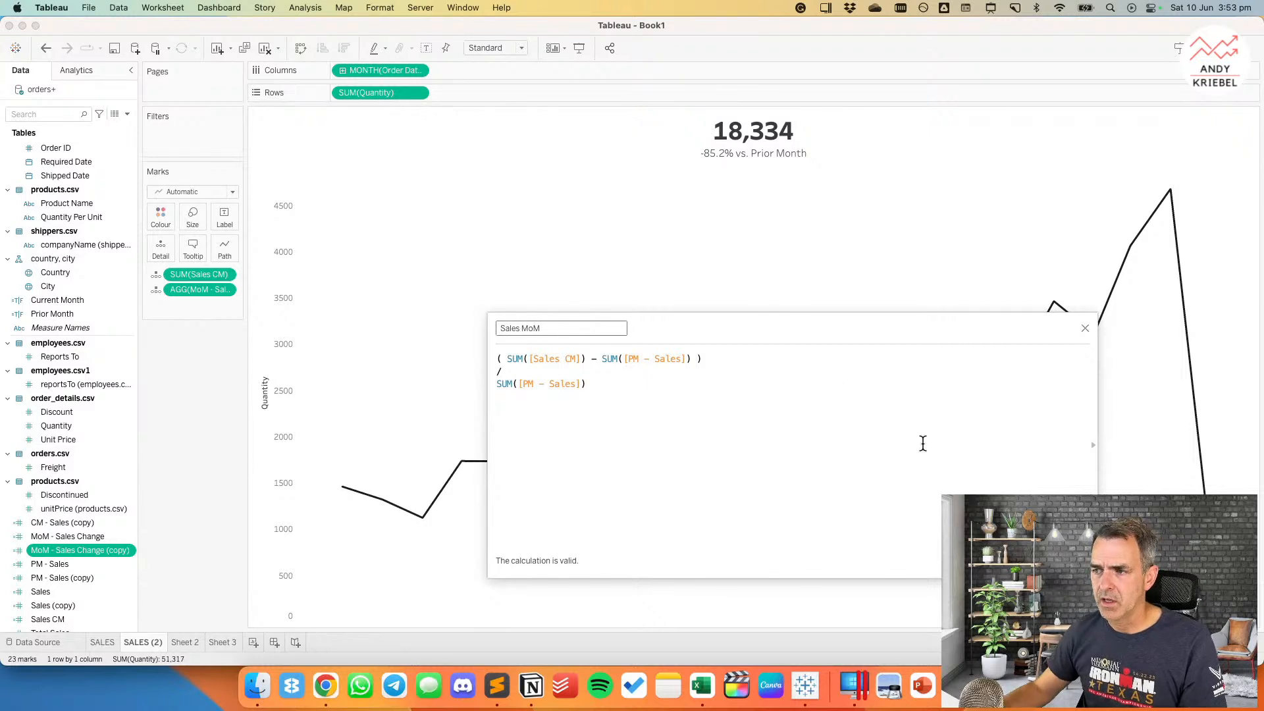
pyautogui.press('Return')
# Step: Rename the original PM - Sales field as Sales PM
pyautogui.click(52, 550)
pyautogui.rightClick(52, 550)
pyautogui.click(100, 355)
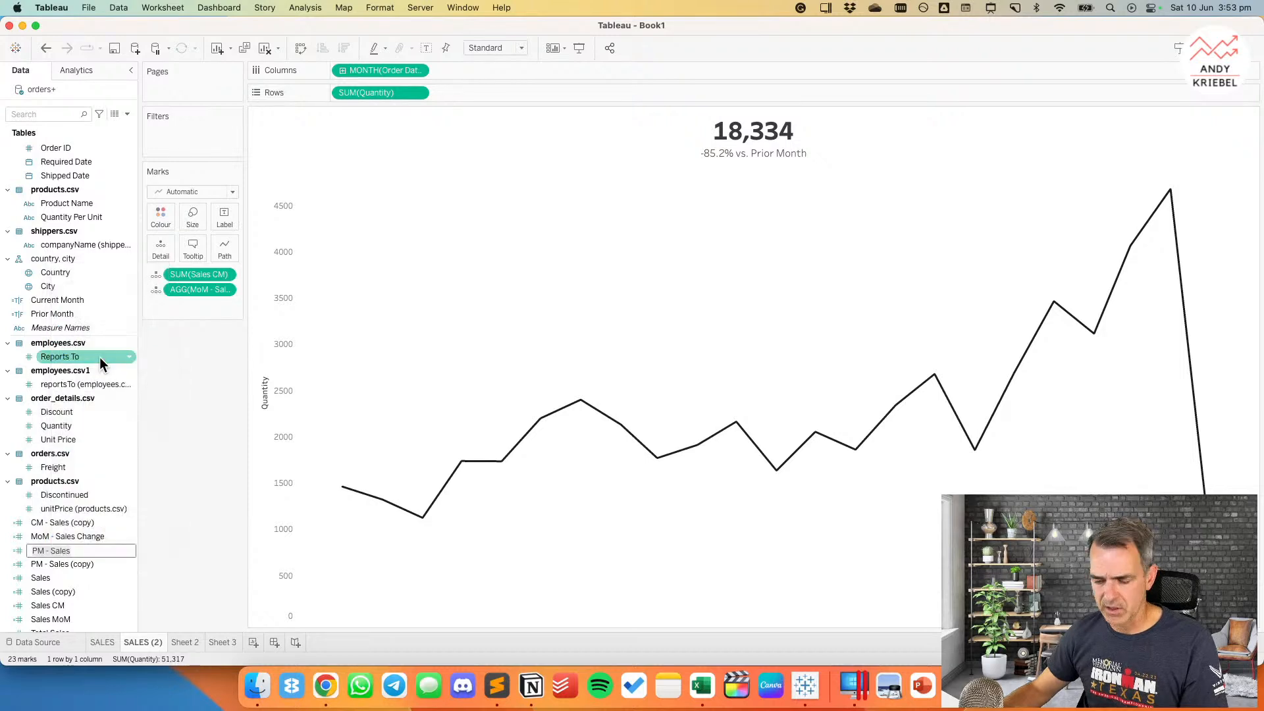
pyautogui.write('Sales')
pyautogui.write(' CM')
pyautogui.press('BackSpace')
pyautogui.press('BackSpace')
pyautogui.write('PM')
pyautogui.press('Return')
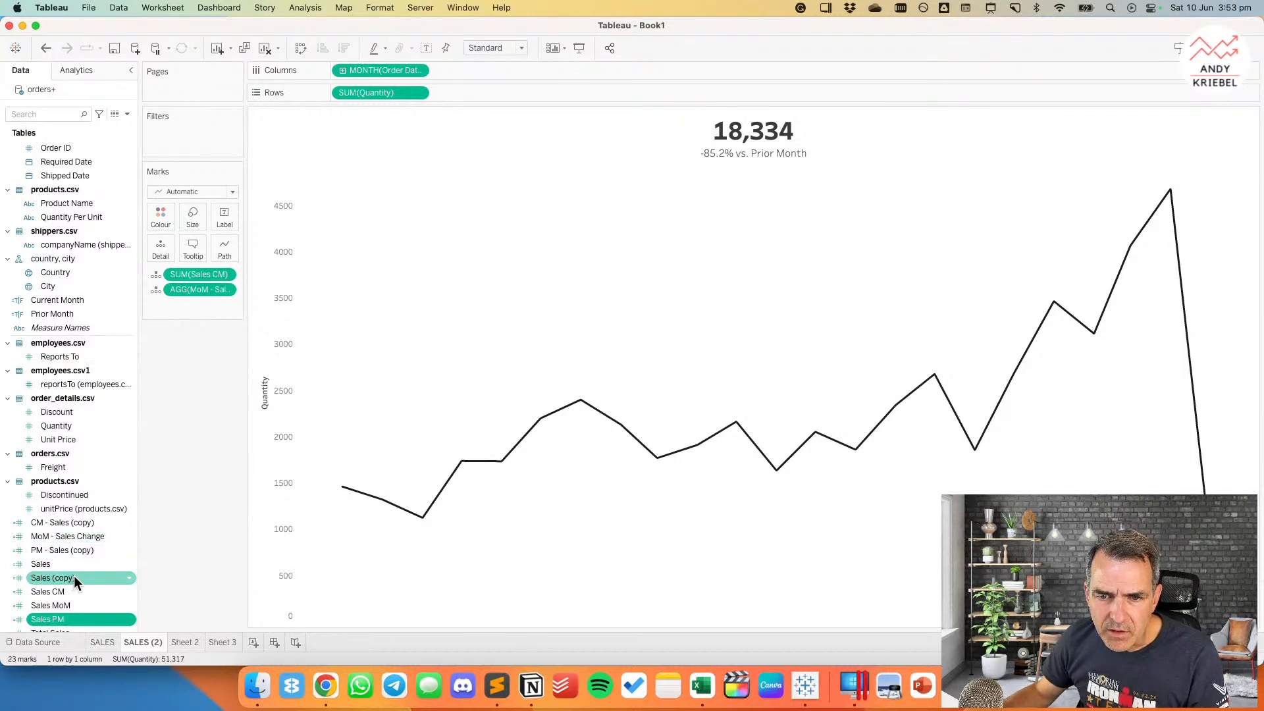
# Step: Rename the original Total Sales field as Sales Total
pyautogui.scroll(-3, 73, 575)
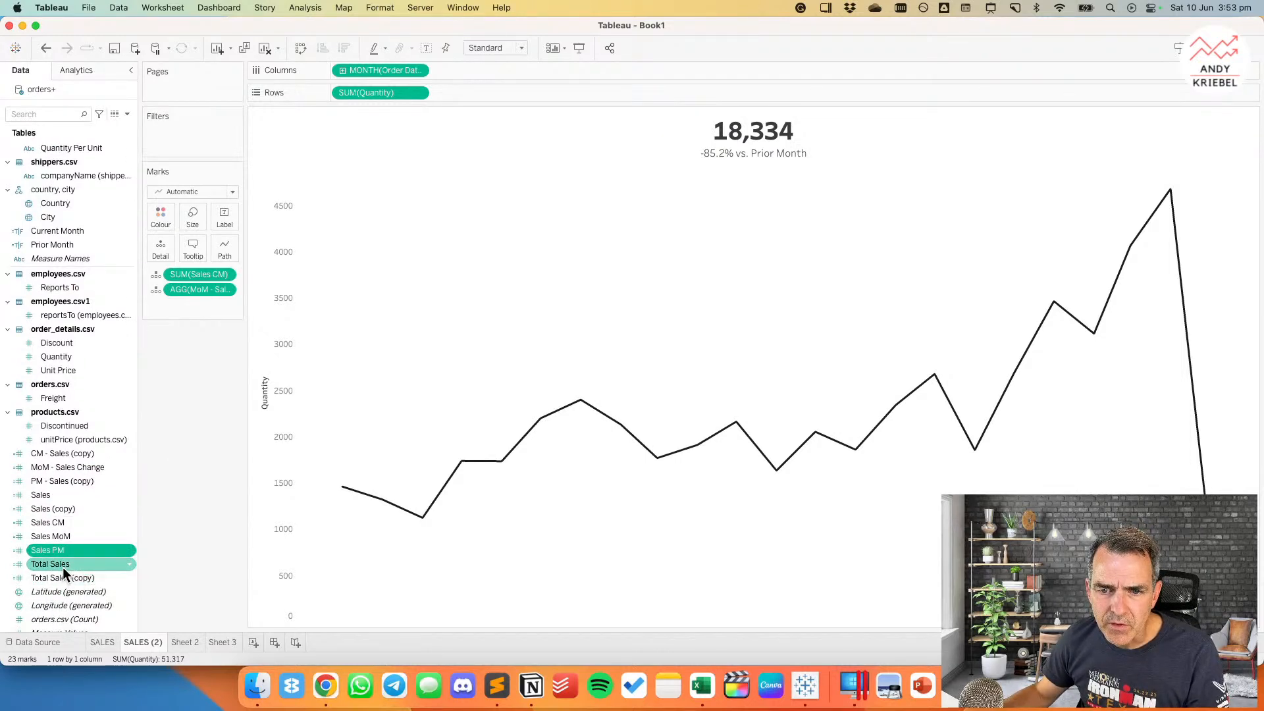
pyautogui.rightClick(64, 569)
pyautogui.click(115, 371)
pyautogui.write('Sale')
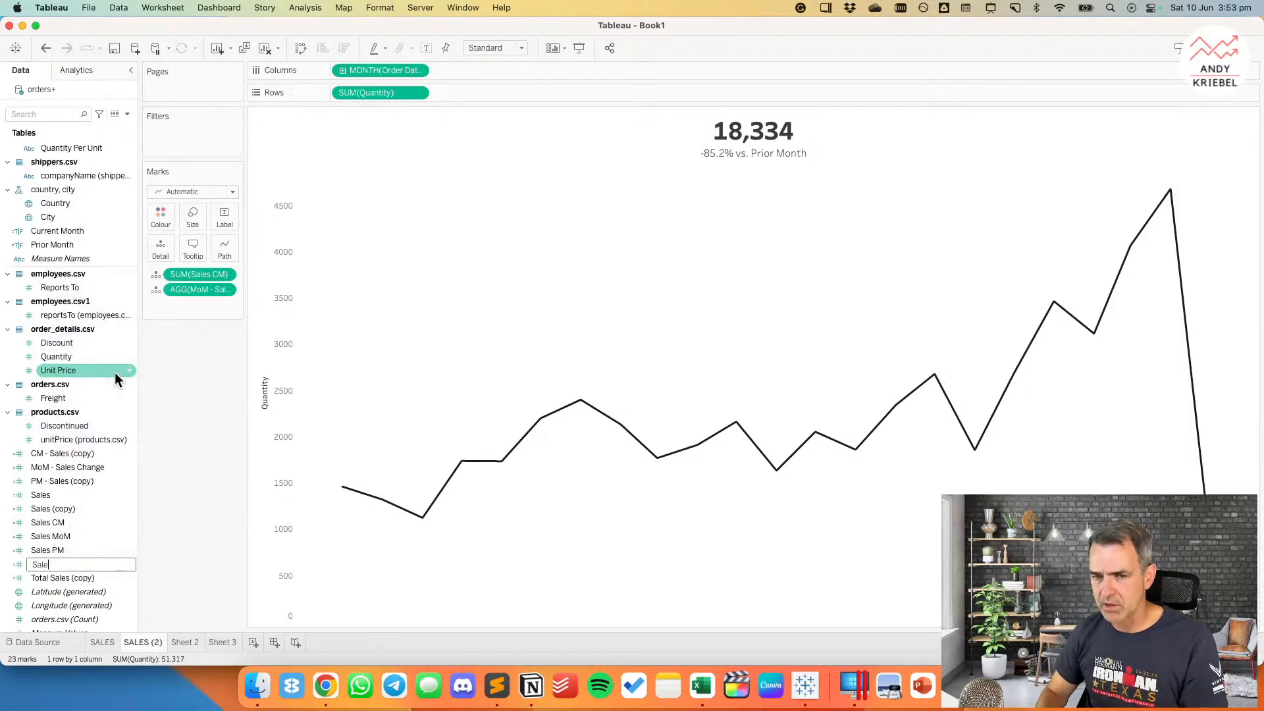
pyautogui.write('s Tiotal')
pyautogui.press('Return')
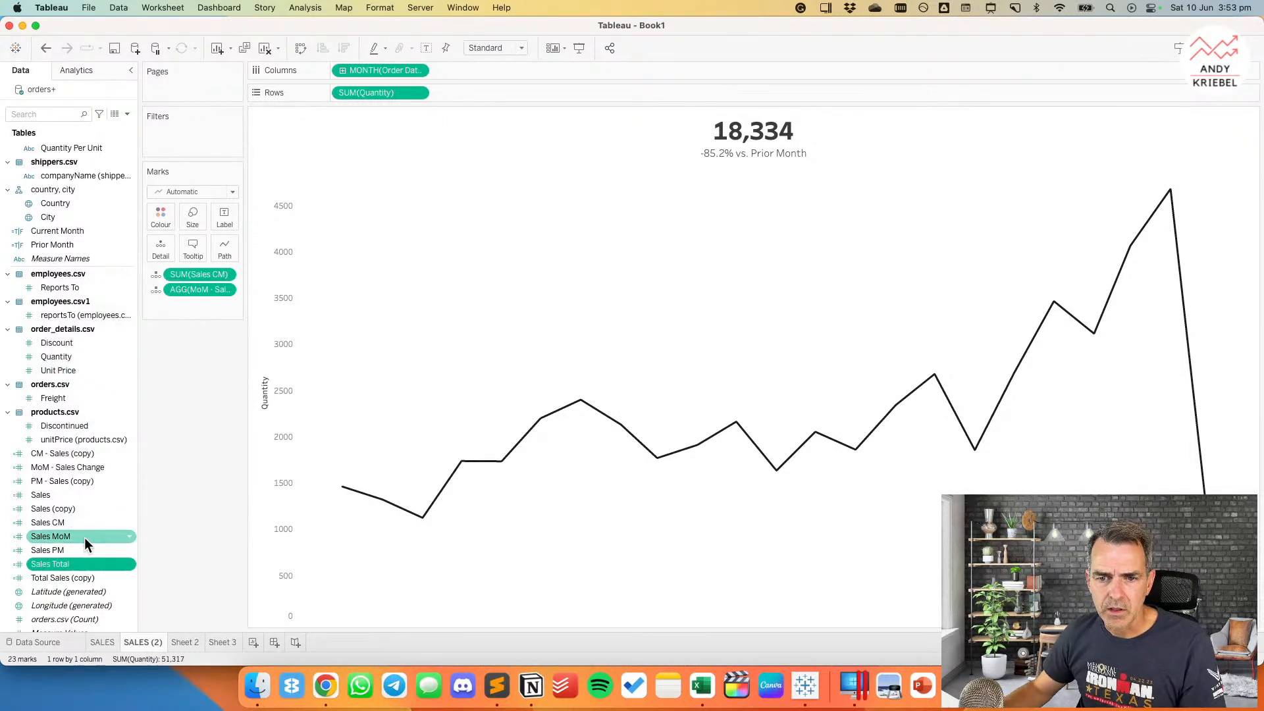
# Step: Check the formula of the Sales (copy) calculated field and delete that duplicate
pyautogui.rightClick(70, 506)
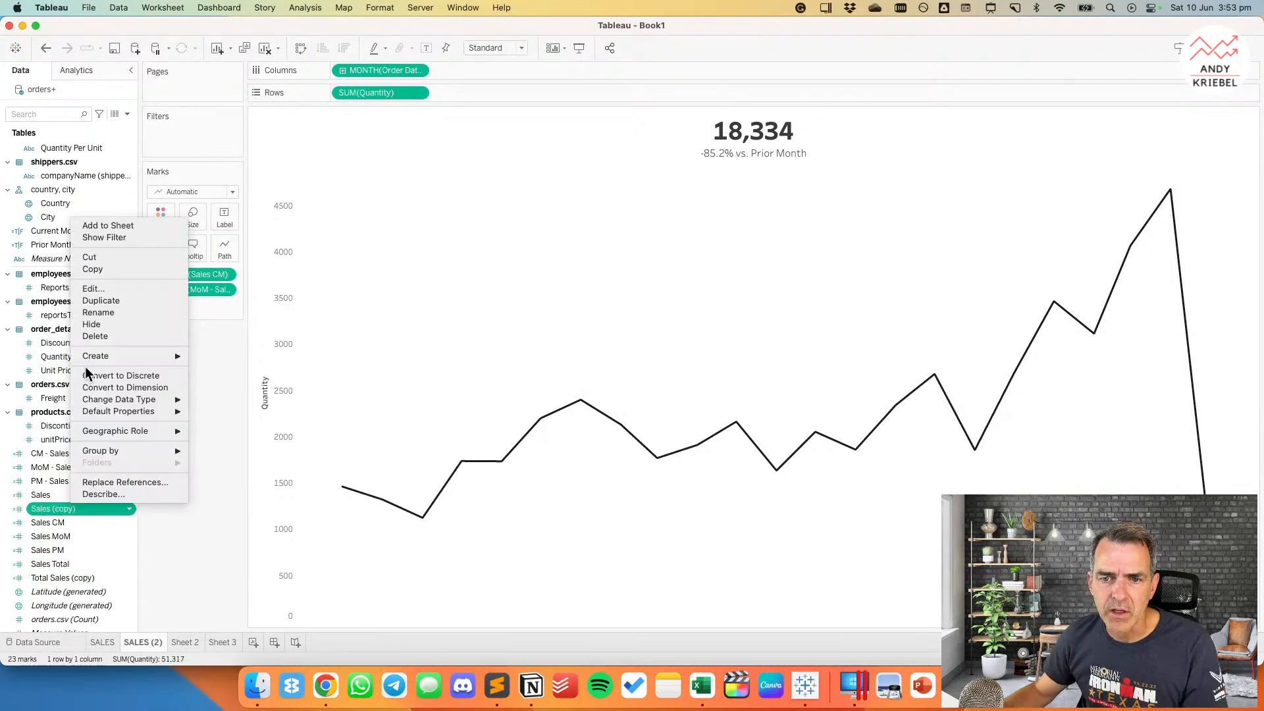
pyautogui.click(137, 288)
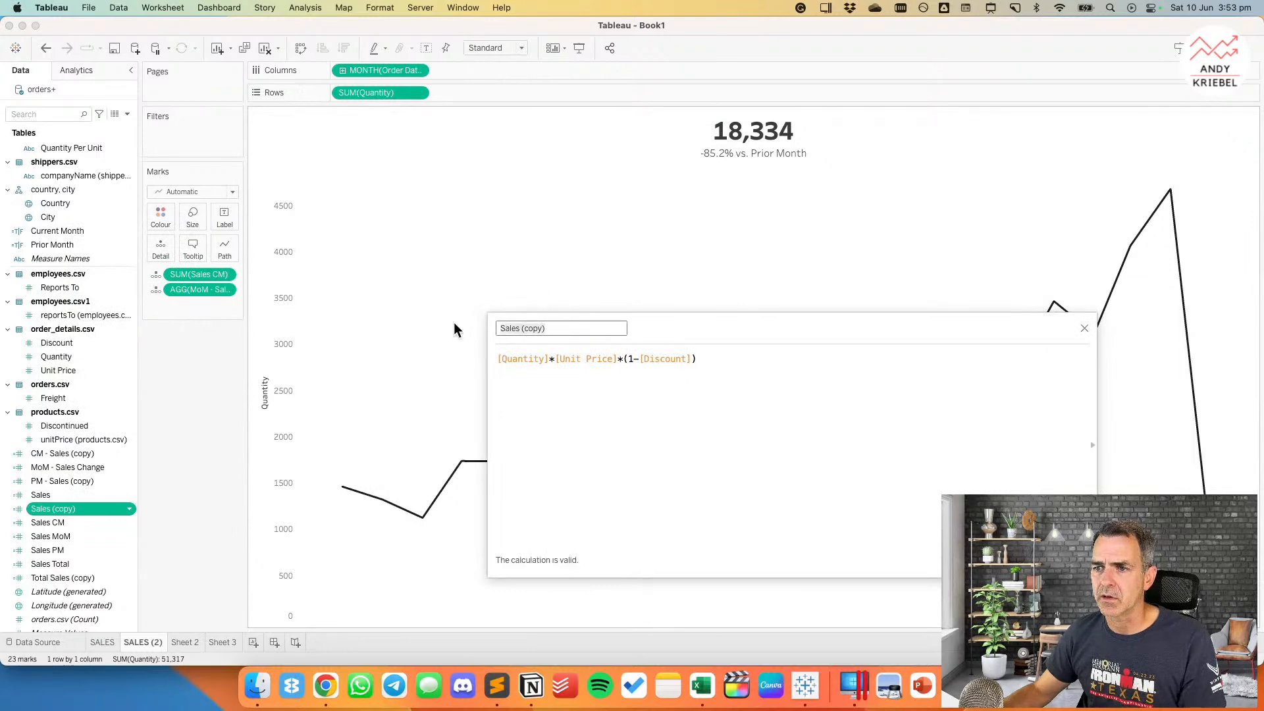
pyautogui.write('QUan')
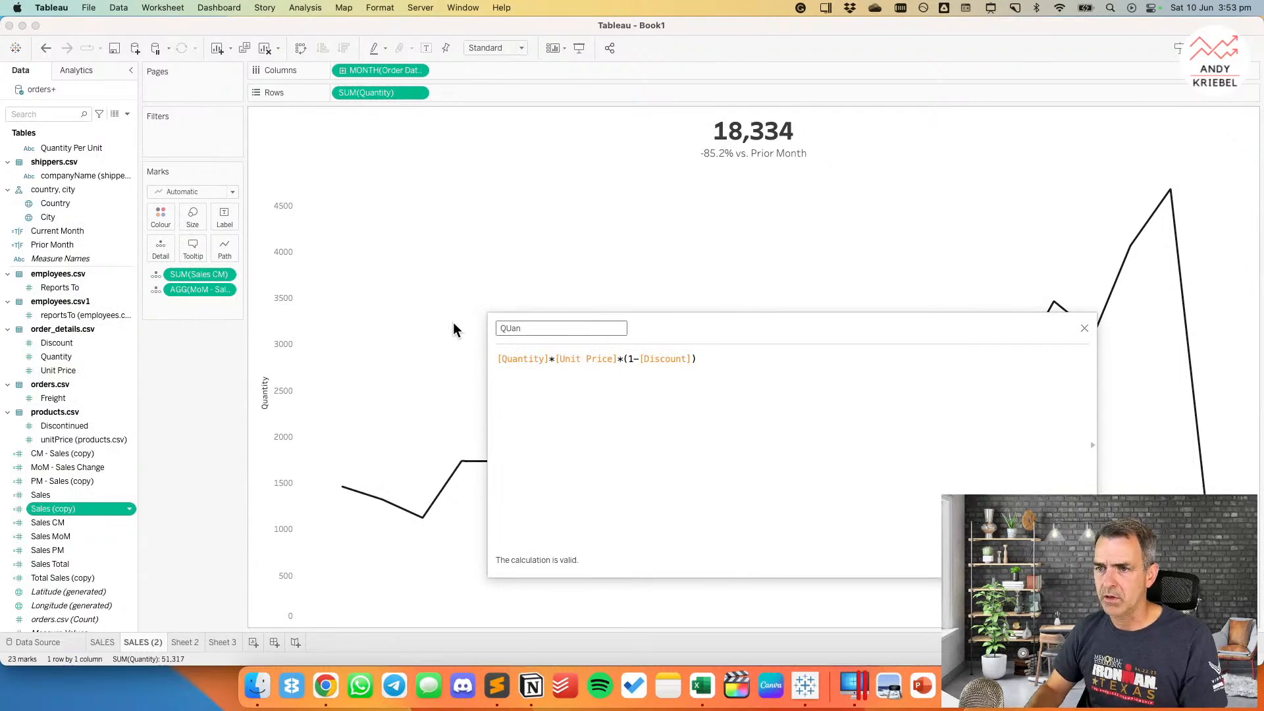
pyautogui.rightClick(78, 510)
pyautogui.click(121, 342)
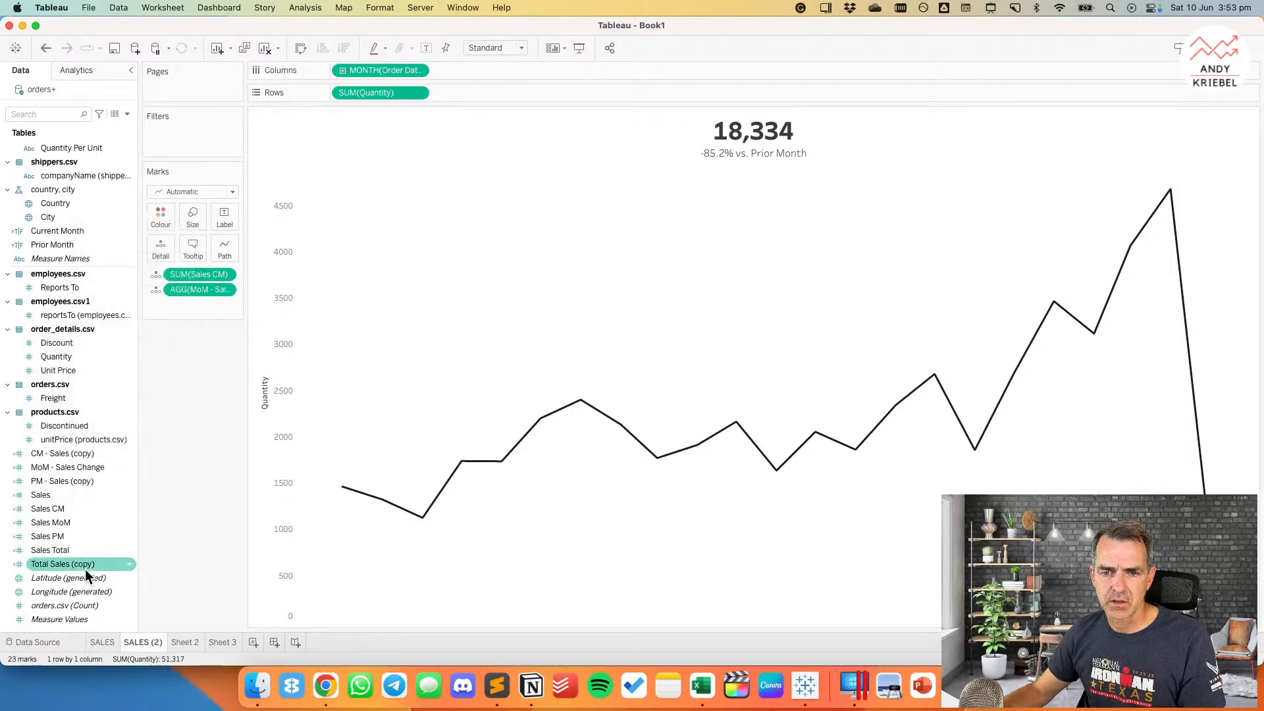
# Step: Rename Total Sales (copy) as Total Quantity and change its formula to { SUM([Quantity]) }
pyautogui.rightClick(82, 563)
pyautogui.click(115, 348)
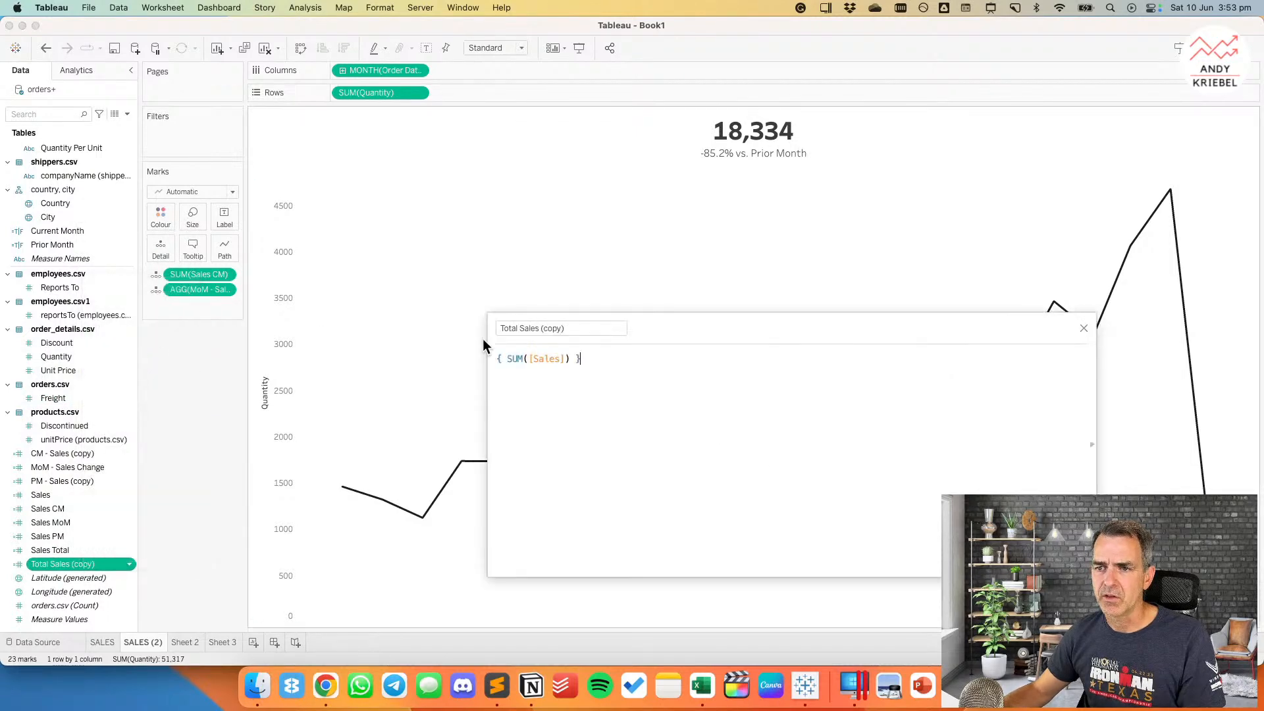
pyautogui.moveTo(519, 323); pyautogui.dragTo(624, 319)
pyautogui.write('Quantity')
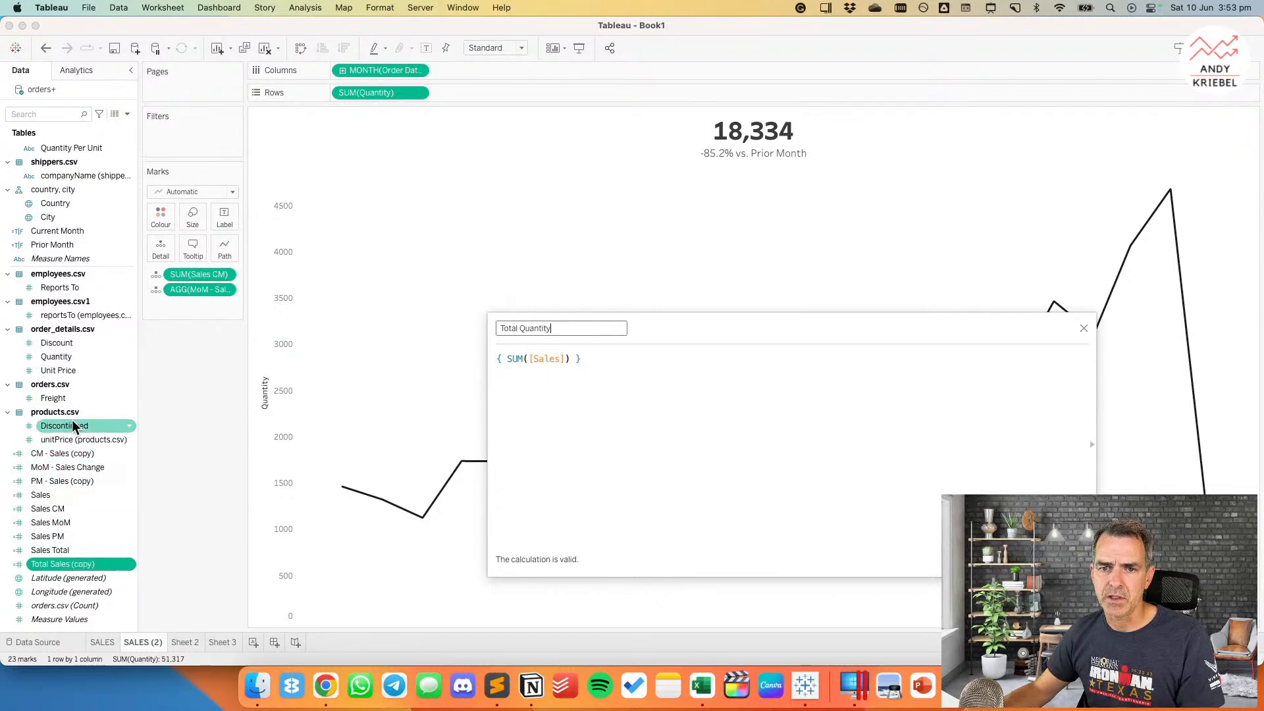
pyautogui.moveTo(56, 357); pyautogui.dragTo(549, 366)
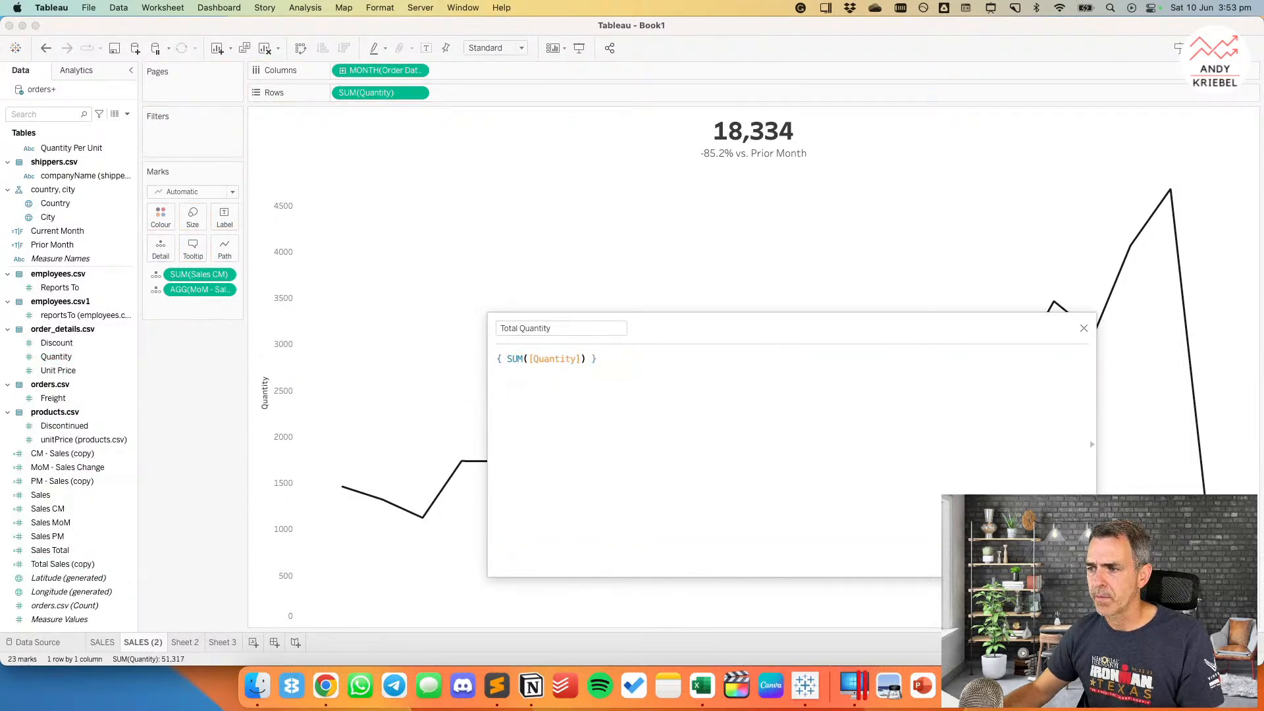
pyautogui.click(309, 568)
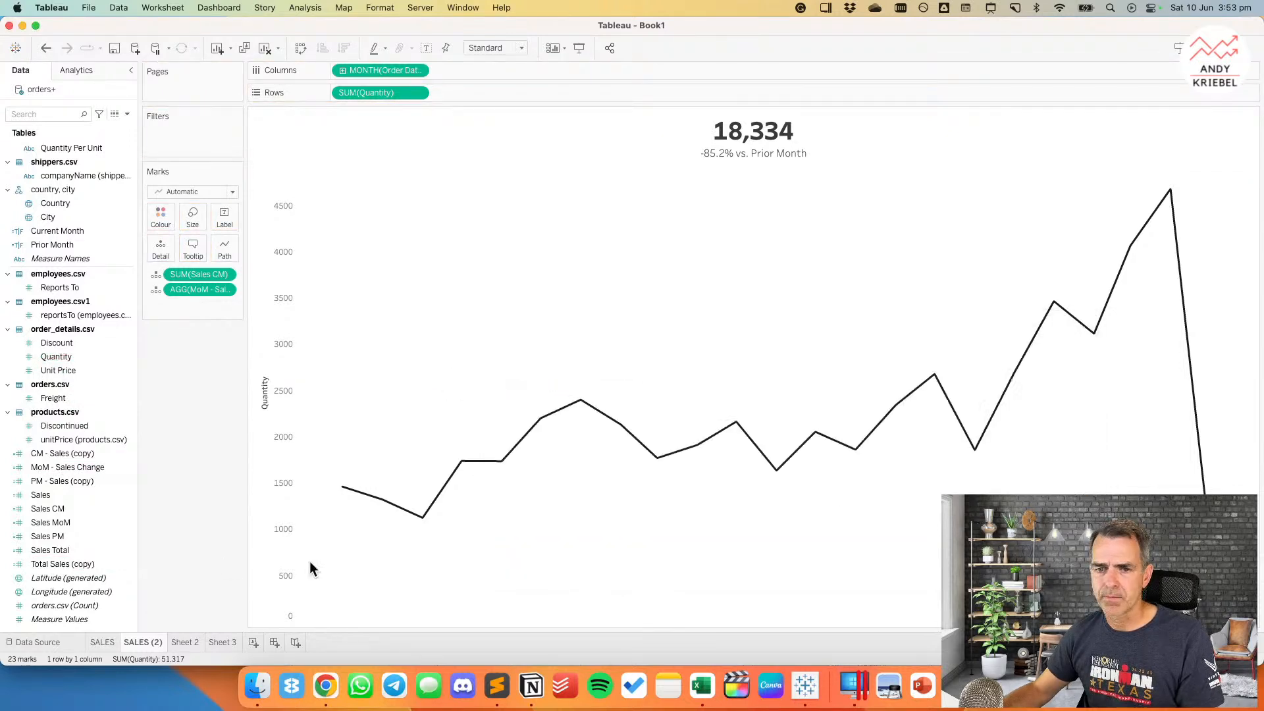
# Step: Rename CM - Sales (copy) as Qty CM and change its formula to {SUM(INT([Current Month])*[Quantity])}
pyautogui.rightClick(47, 456)
pyautogui.click(98, 239)
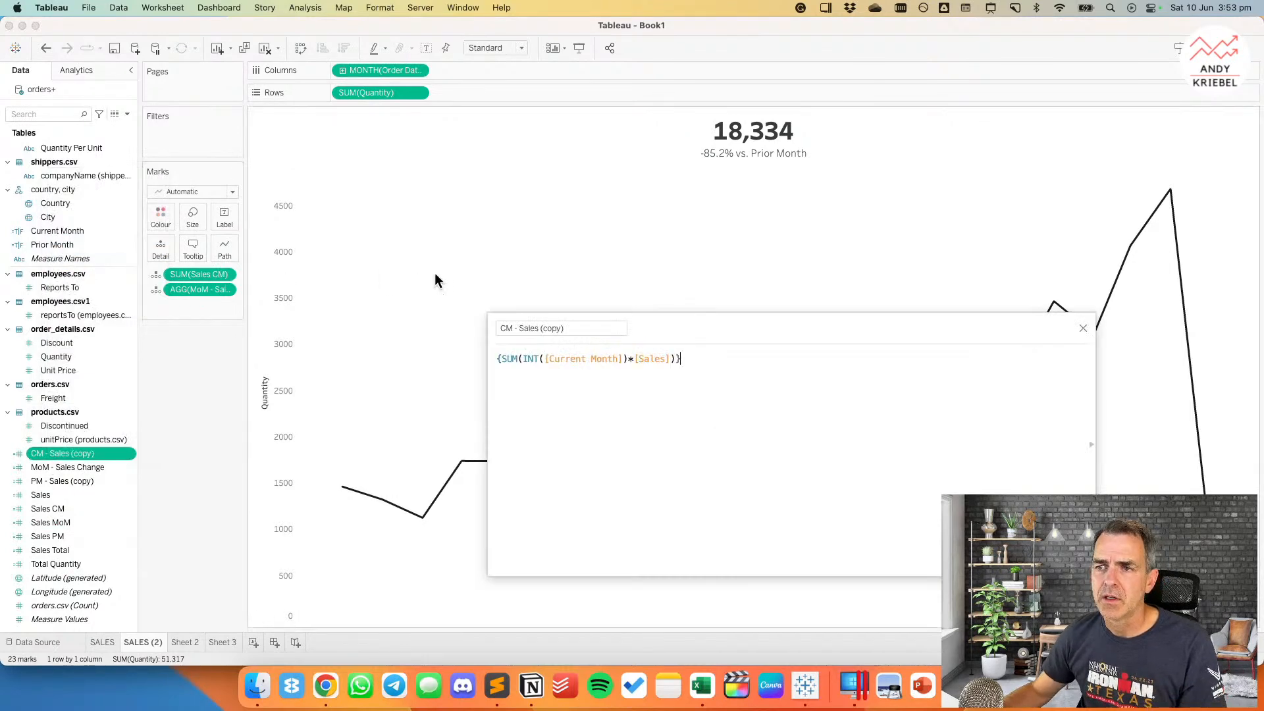
pyautogui.moveTo(581, 331); pyautogui.dragTo(395, 334)
pyautogui.press('BackSpace')
pyautogui.write('Qty CM')
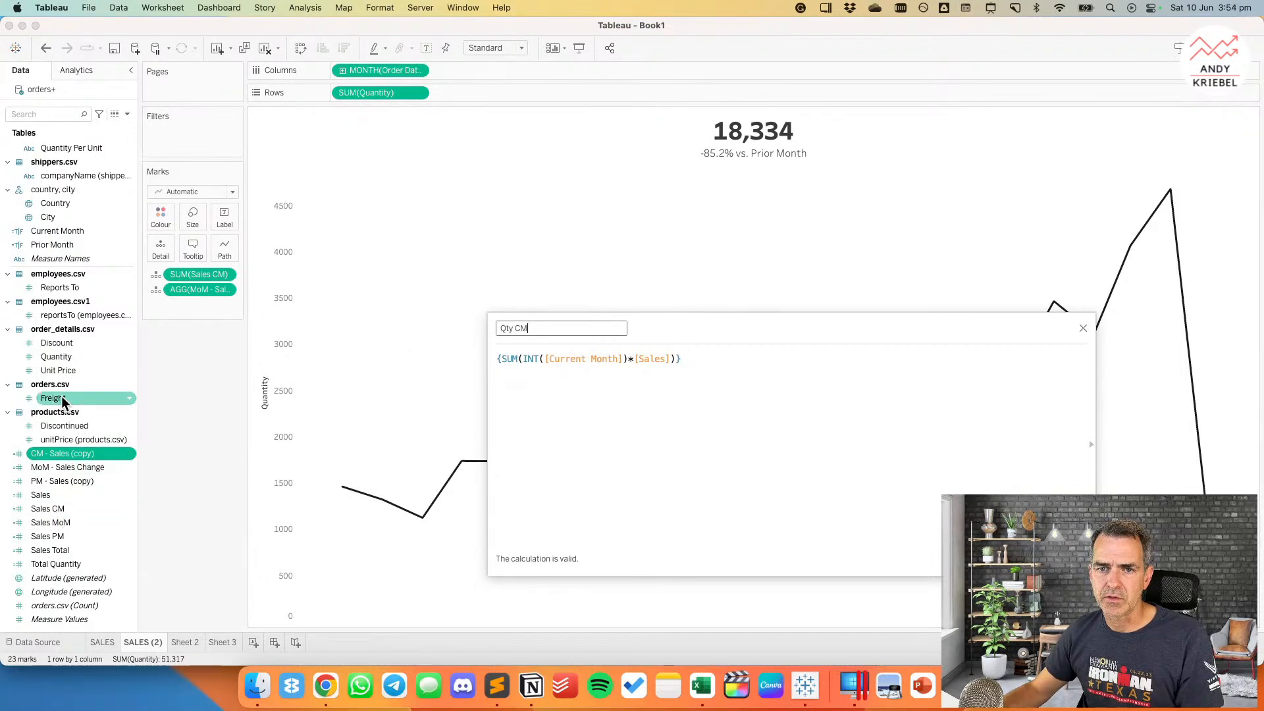
pyautogui.moveTo(61, 357); pyautogui.dragTo(645, 367)
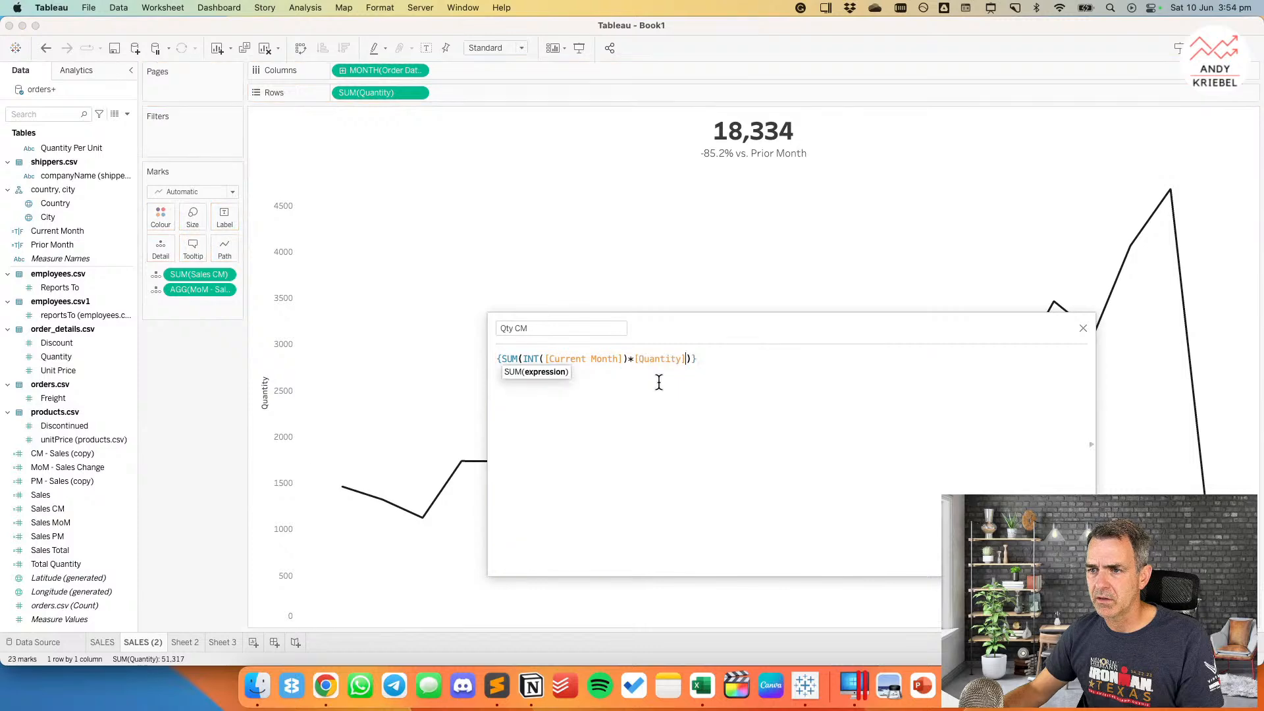
pyautogui.click(1069, 559)
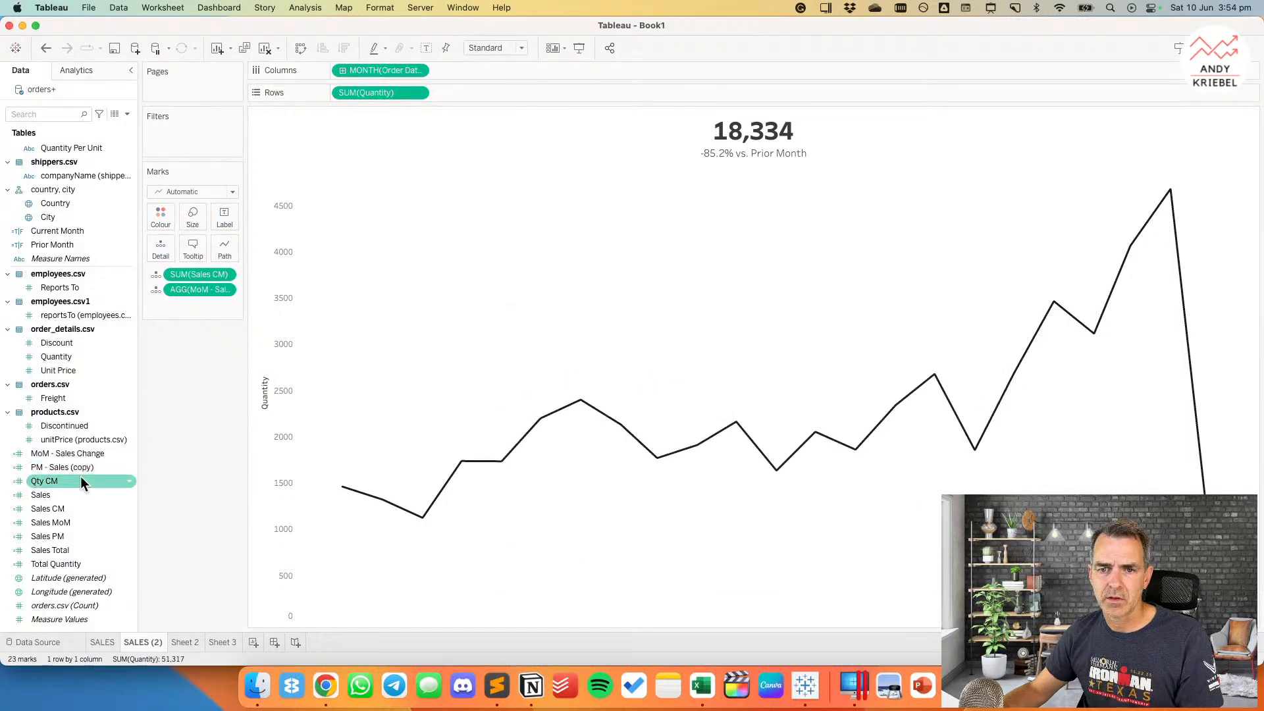
# Step: Rename PM - Sales (copy) as Qty PM and replace Sales with Quantity in its Prior Month formula
pyautogui.rightClick(72, 466)
pyautogui.click(116, 250)
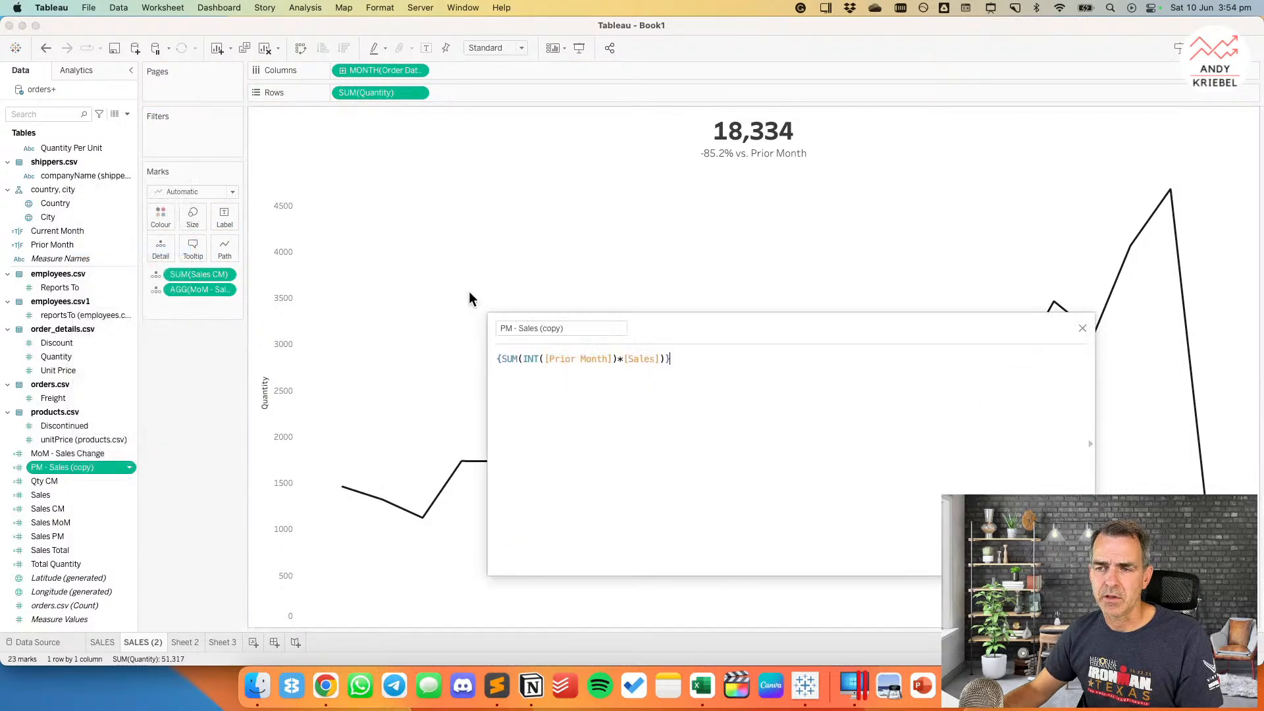
pyautogui.press('BackSpace')
pyautogui.write('Qty PM')
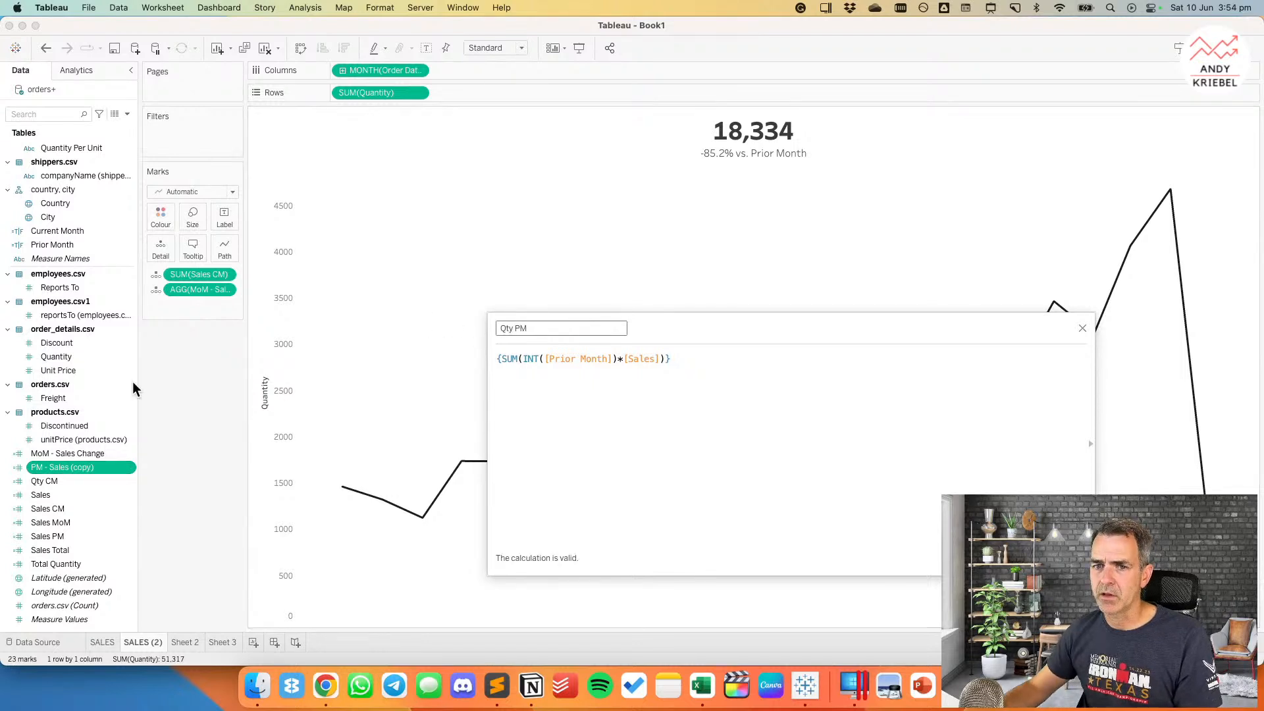
pyautogui.moveTo(56, 356); pyautogui.dragTo(630, 367)
pyautogui.click(1068, 561)
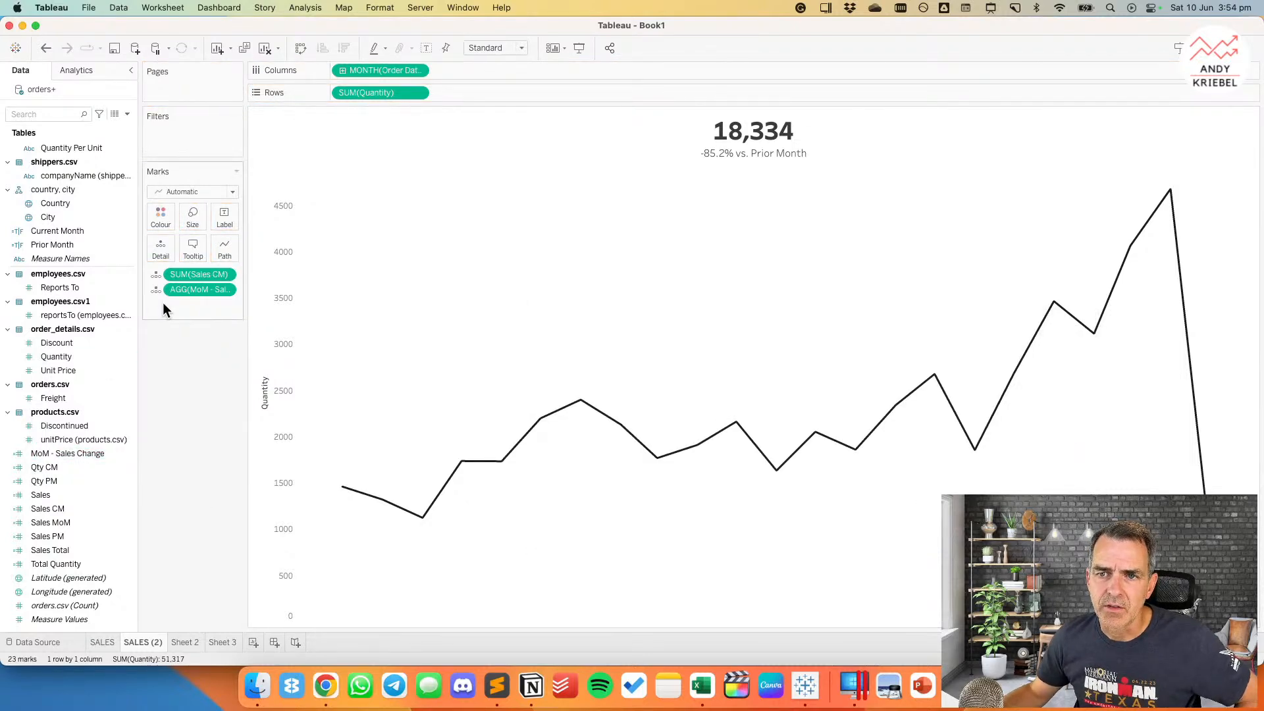
# Step: Replace Sales CM with Qty CM in the marks detail and make SUM(Qty CM) the black headline field of the sheet title
pyautogui.click(52, 486)
pyautogui.moveTo(53, 467); pyautogui.dragTo(192, 276)
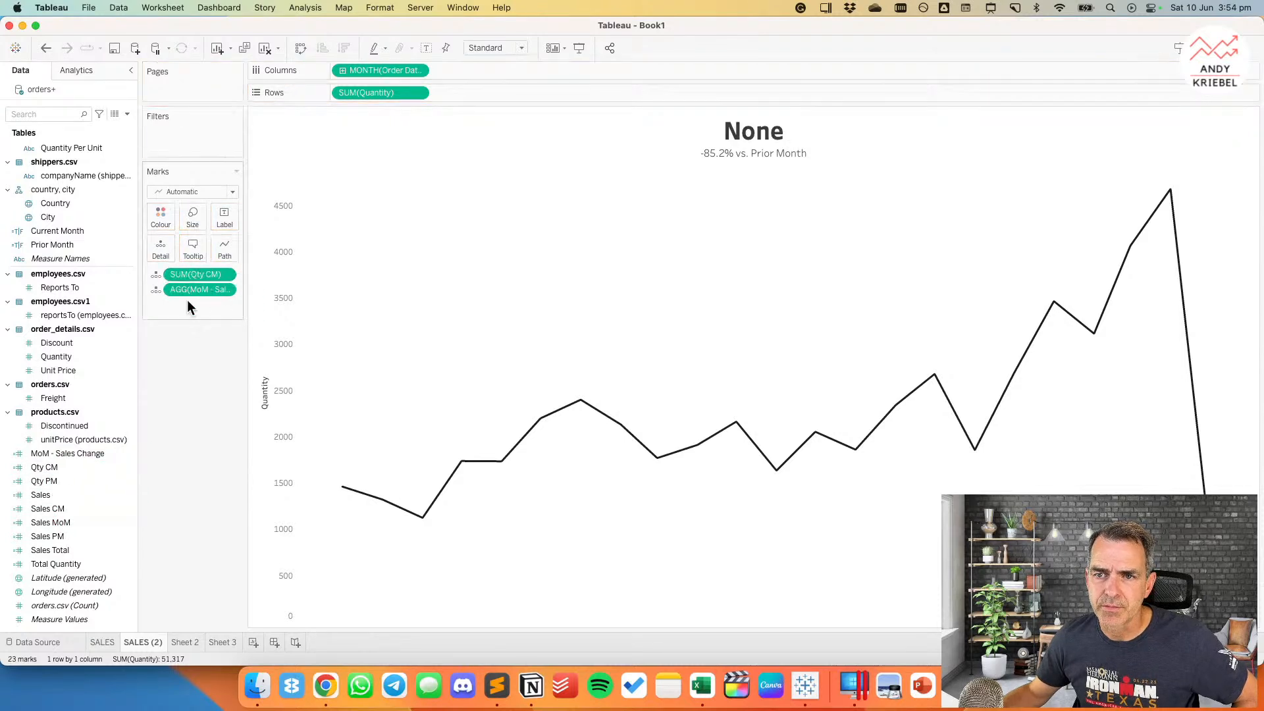
pyautogui.doubleClick(718, 131)
pyautogui.moveTo(536, 288); pyautogui.dragTo(762, 273)
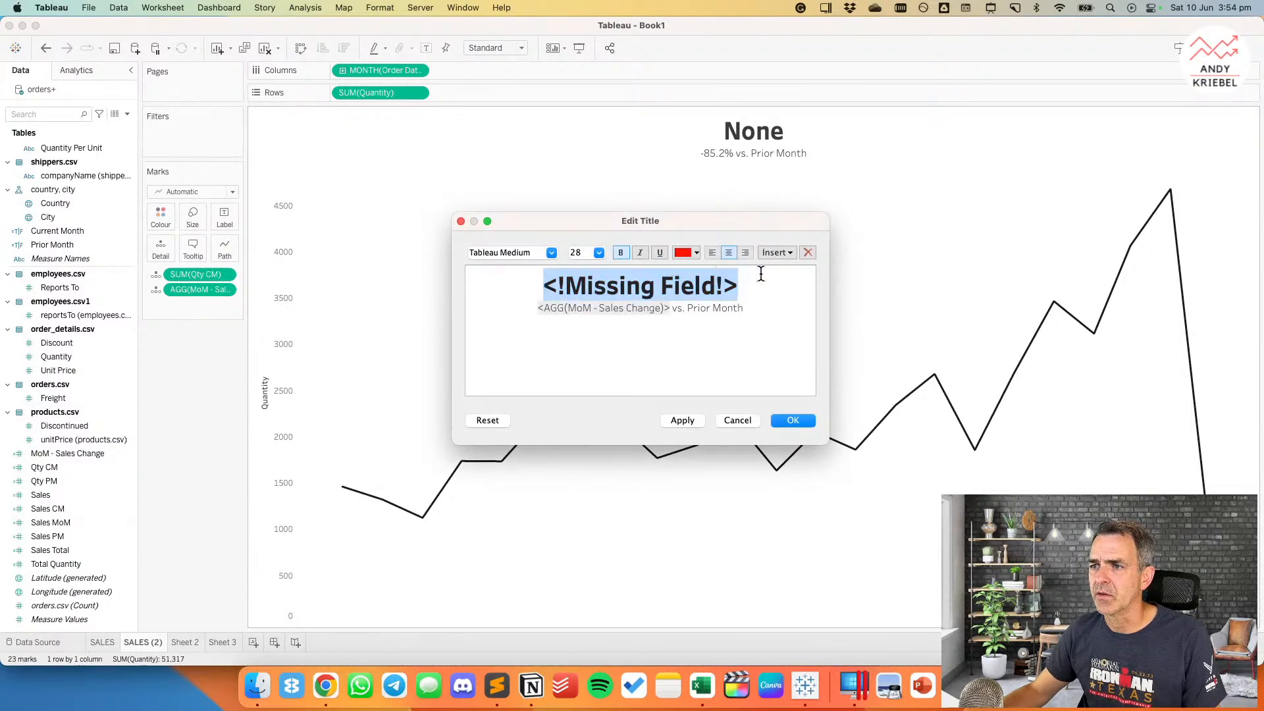
pyautogui.click(680, 253)
pyautogui.click(678, 277)
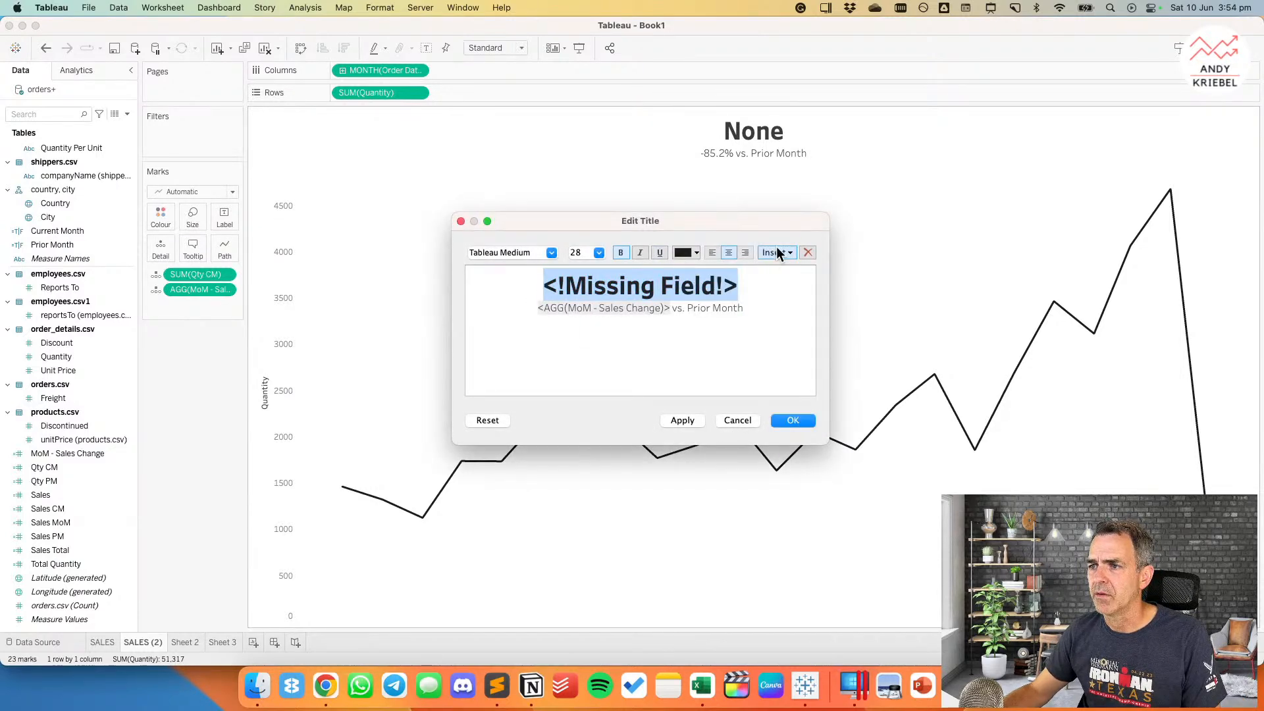
pyautogui.click(777, 252)
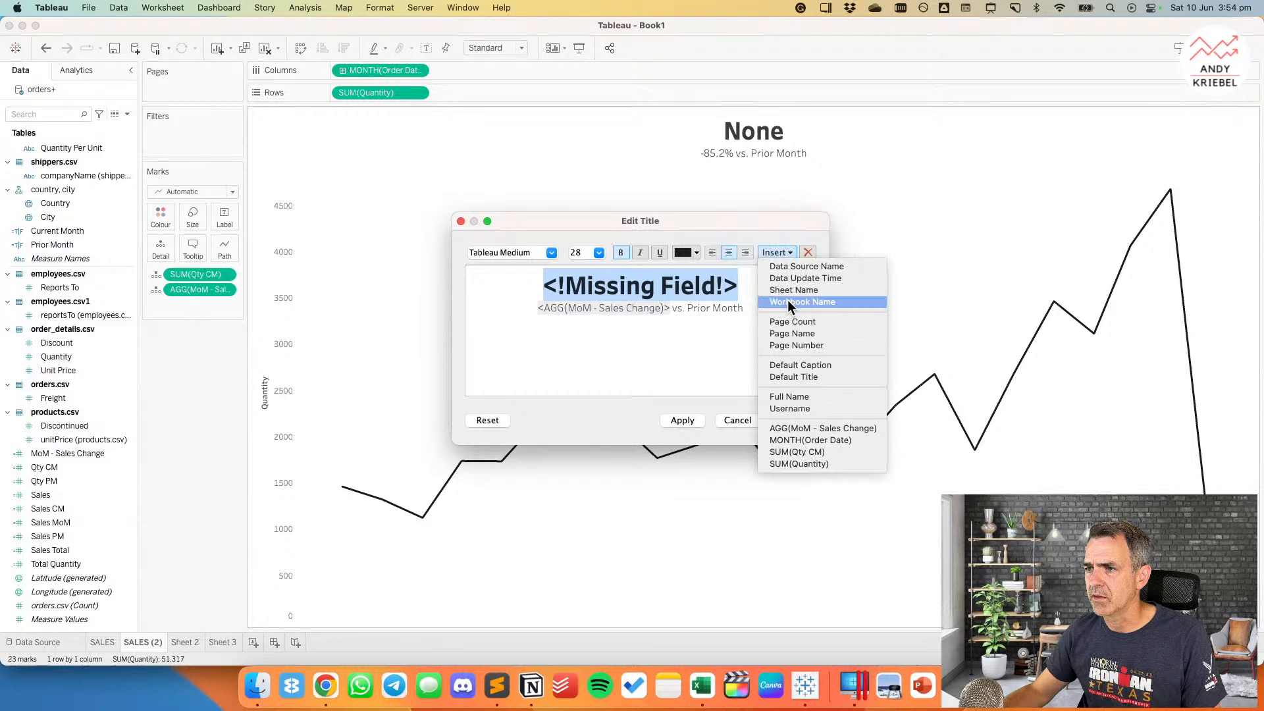
pyautogui.click(796, 451)
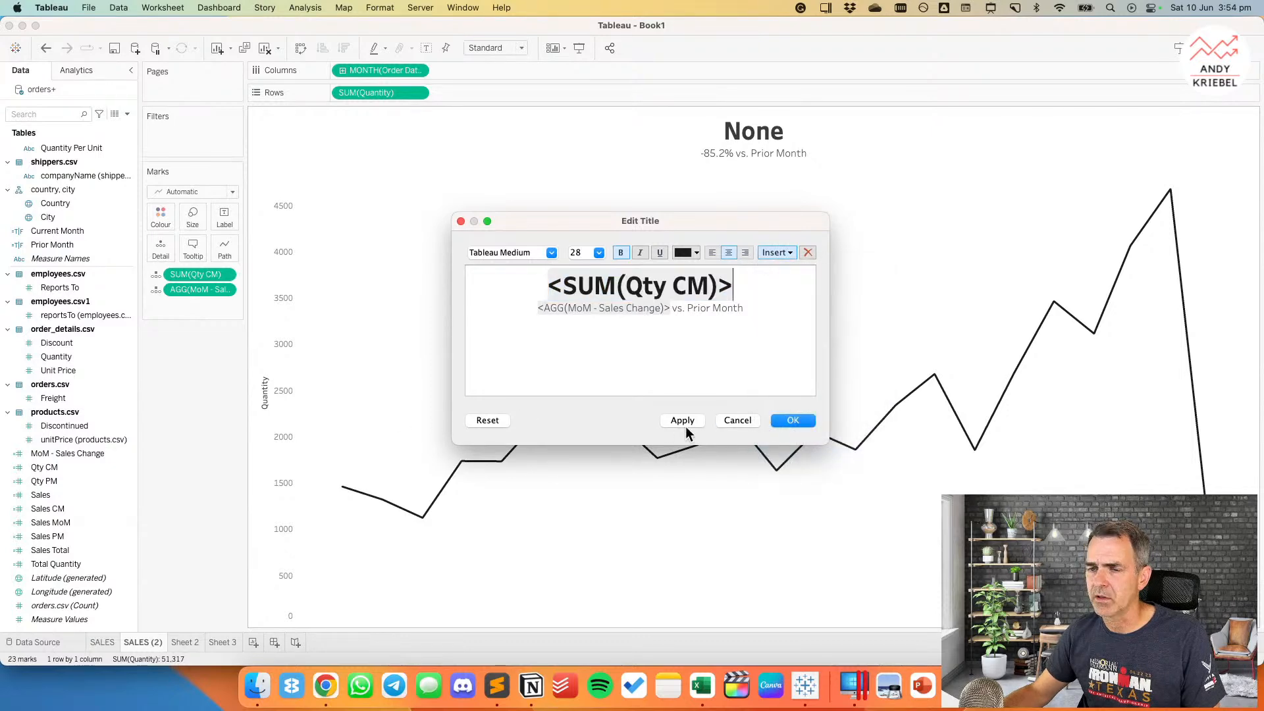
pyautogui.click(780, 420)
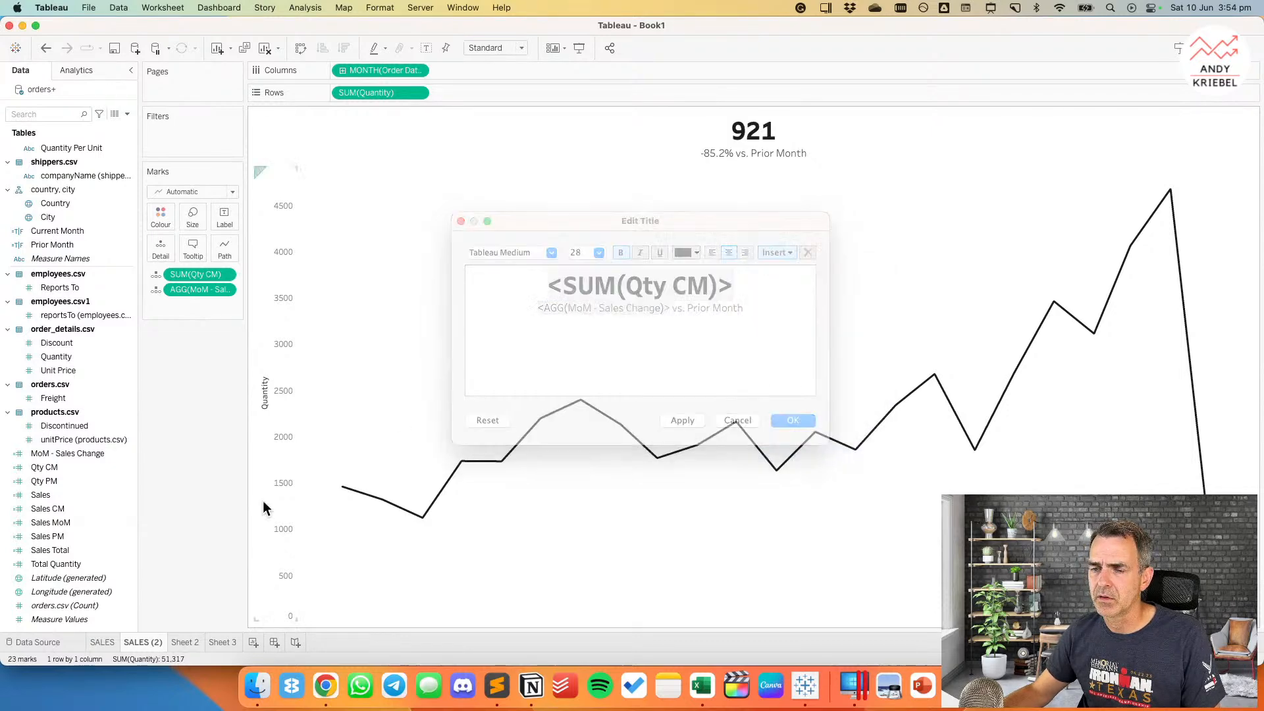
# Step: Review the formulas of the MoM - Sales Change and Sales MoM calculated fields
pyautogui.rightClick(69, 456)
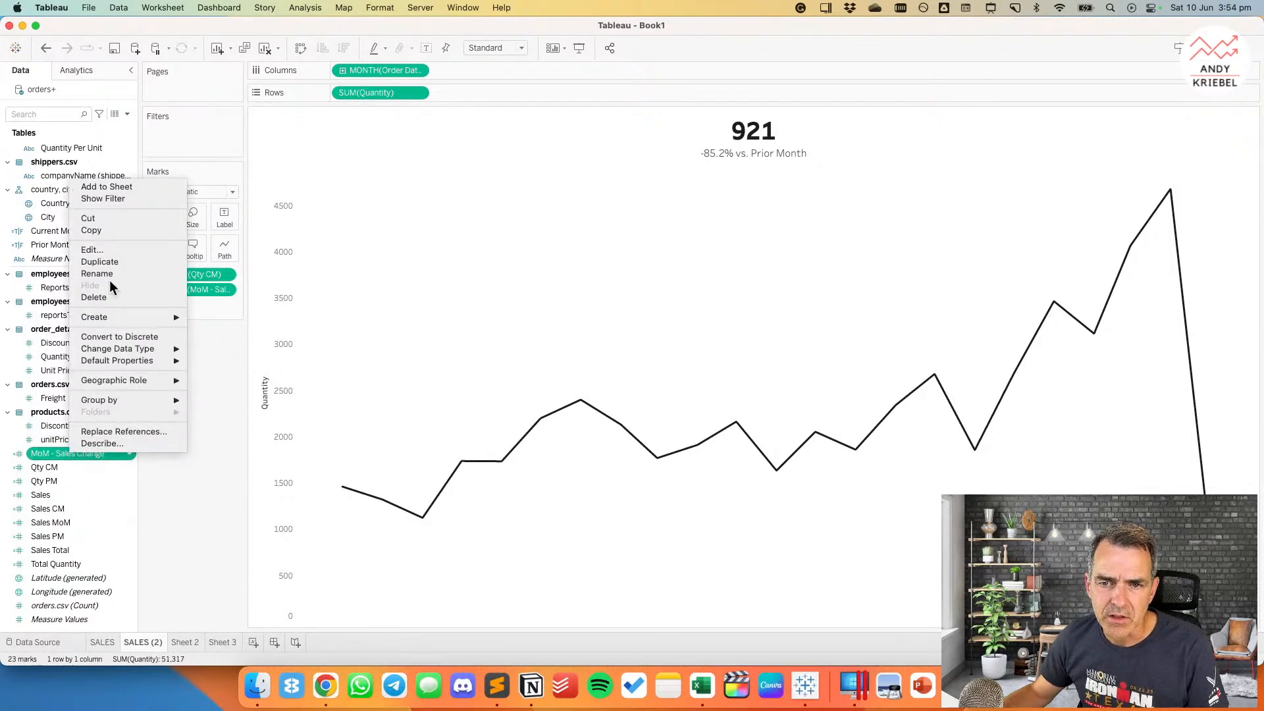
pyautogui.click(95, 253)
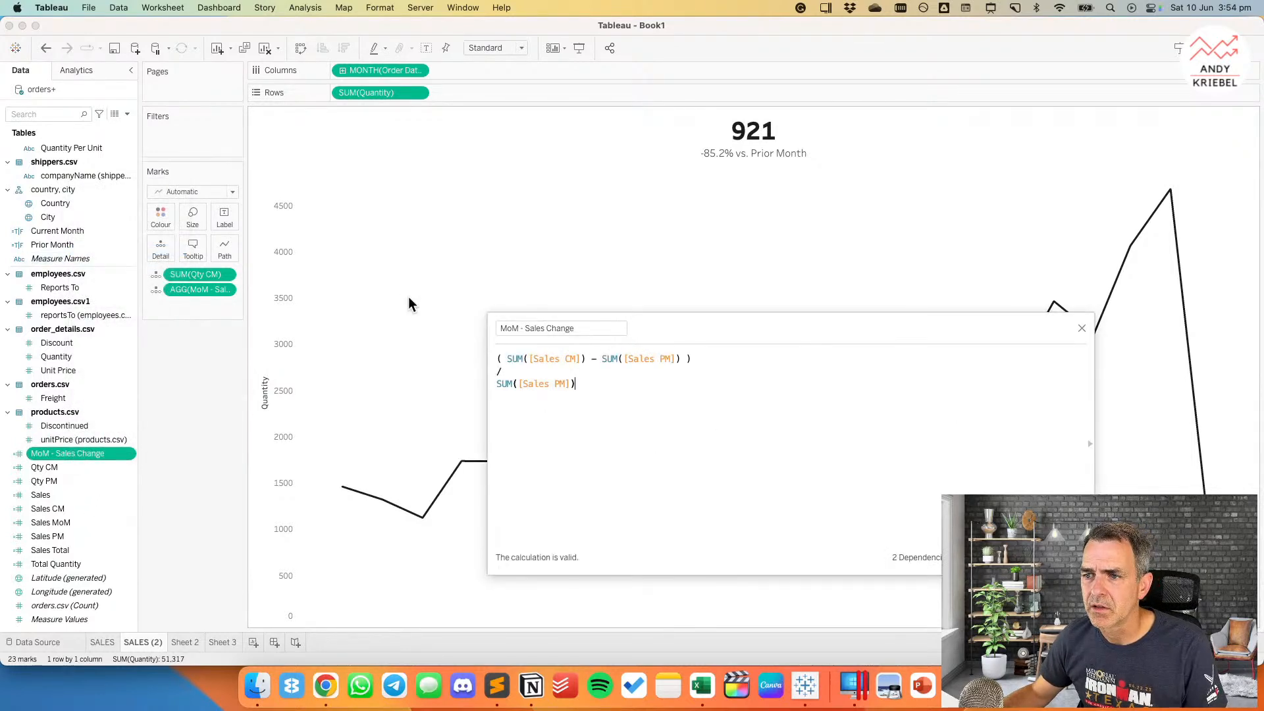
pyautogui.click(1067, 558)
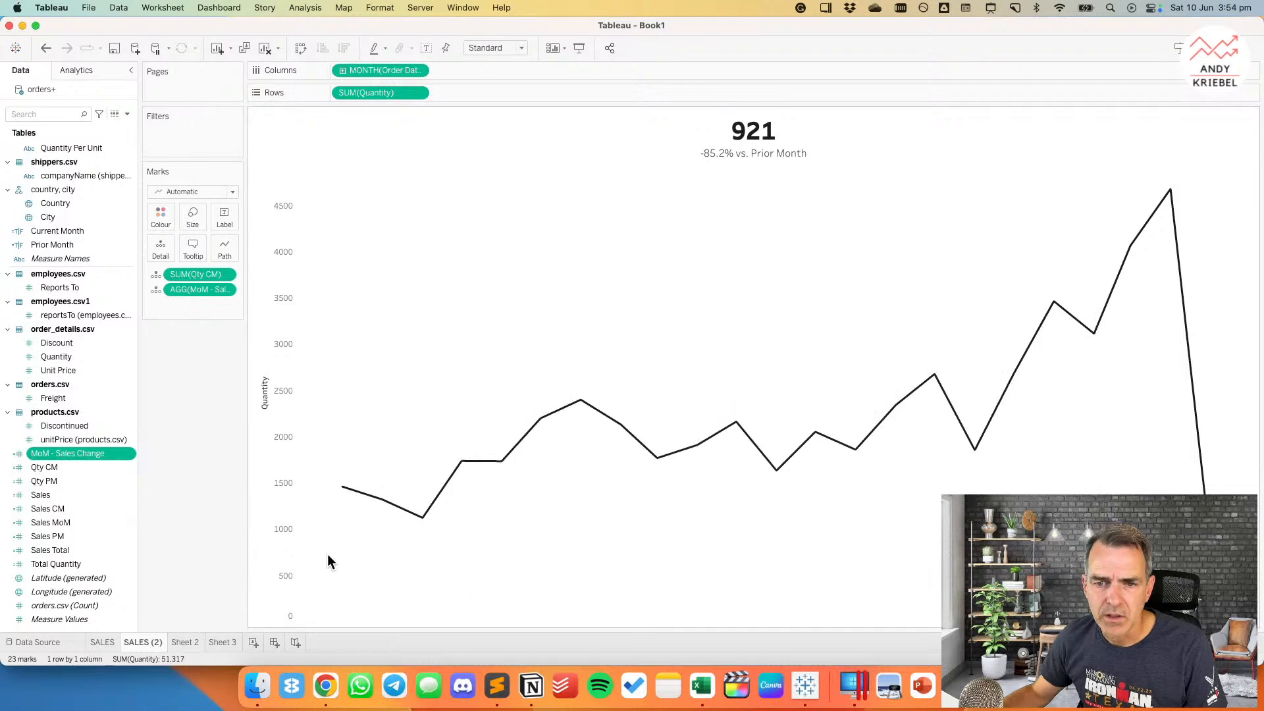
pyautogui.rightClick(62, 520)
pyautogui.click(84, 316)
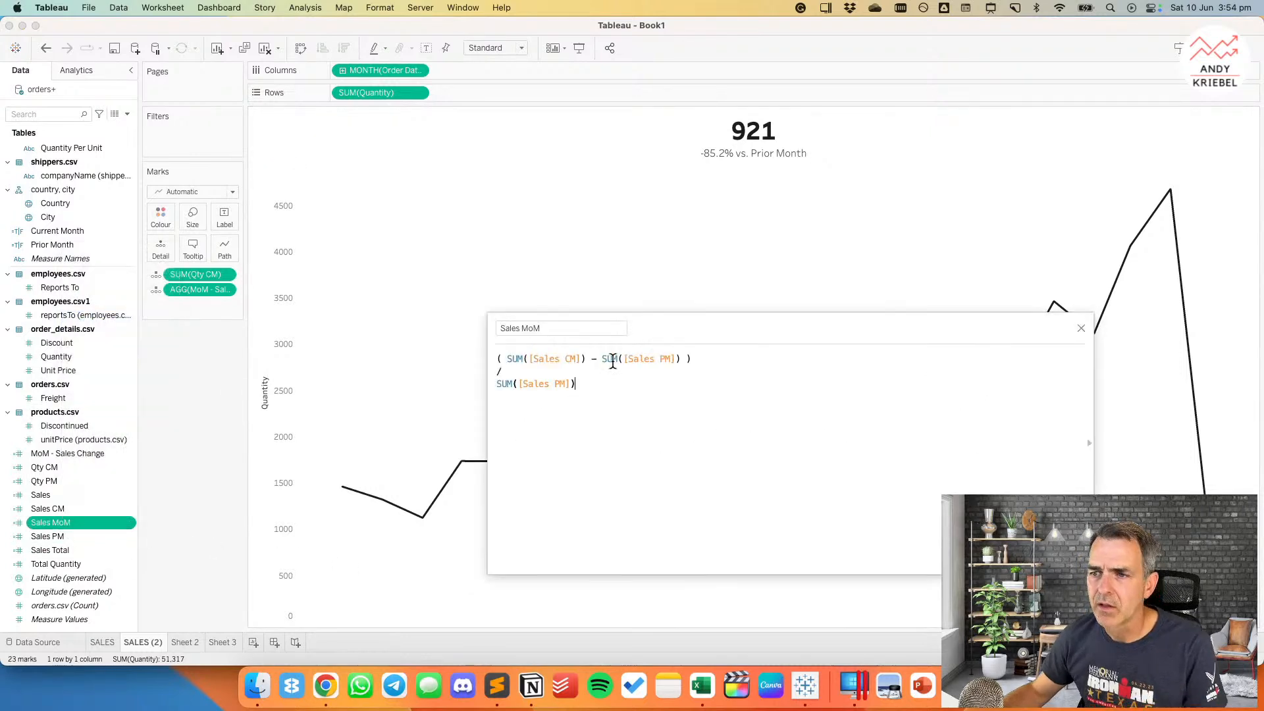
pyautogui.click(1080, 328)
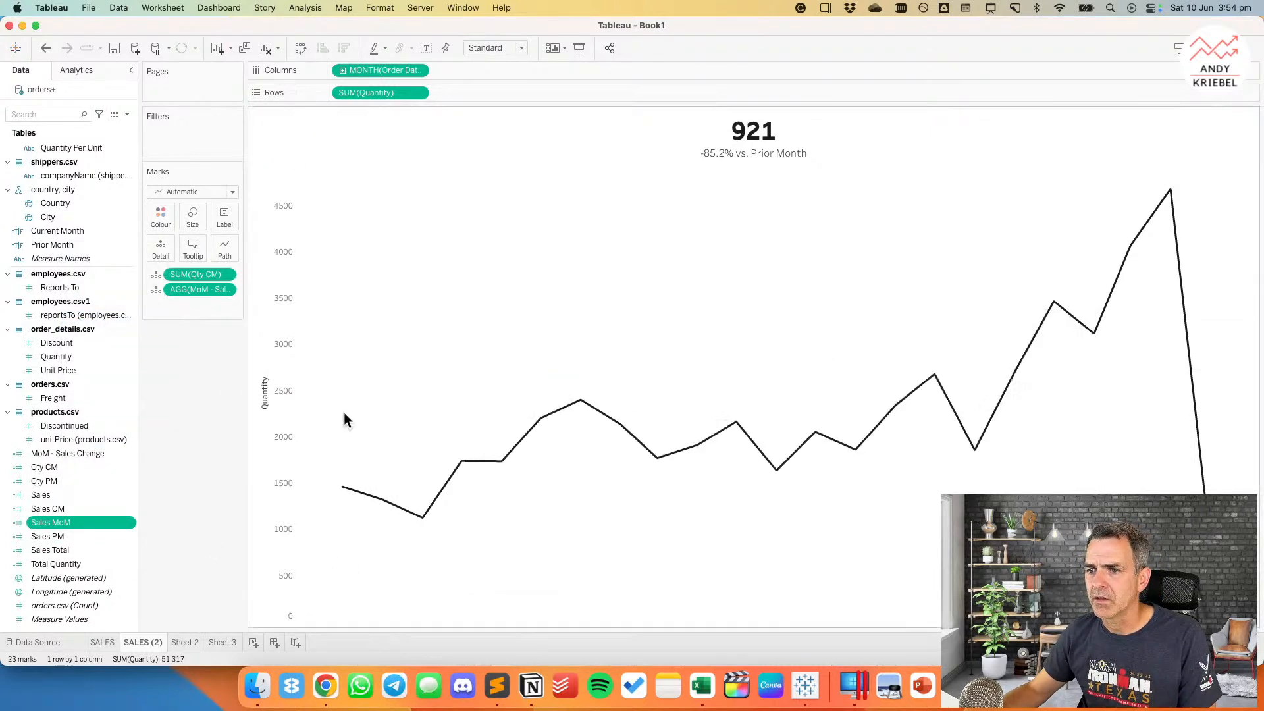
# Step: Open the MoM - Sales Change calculation for editing and rename it Qty MoM
pyautogui.rightClick(65, 453)
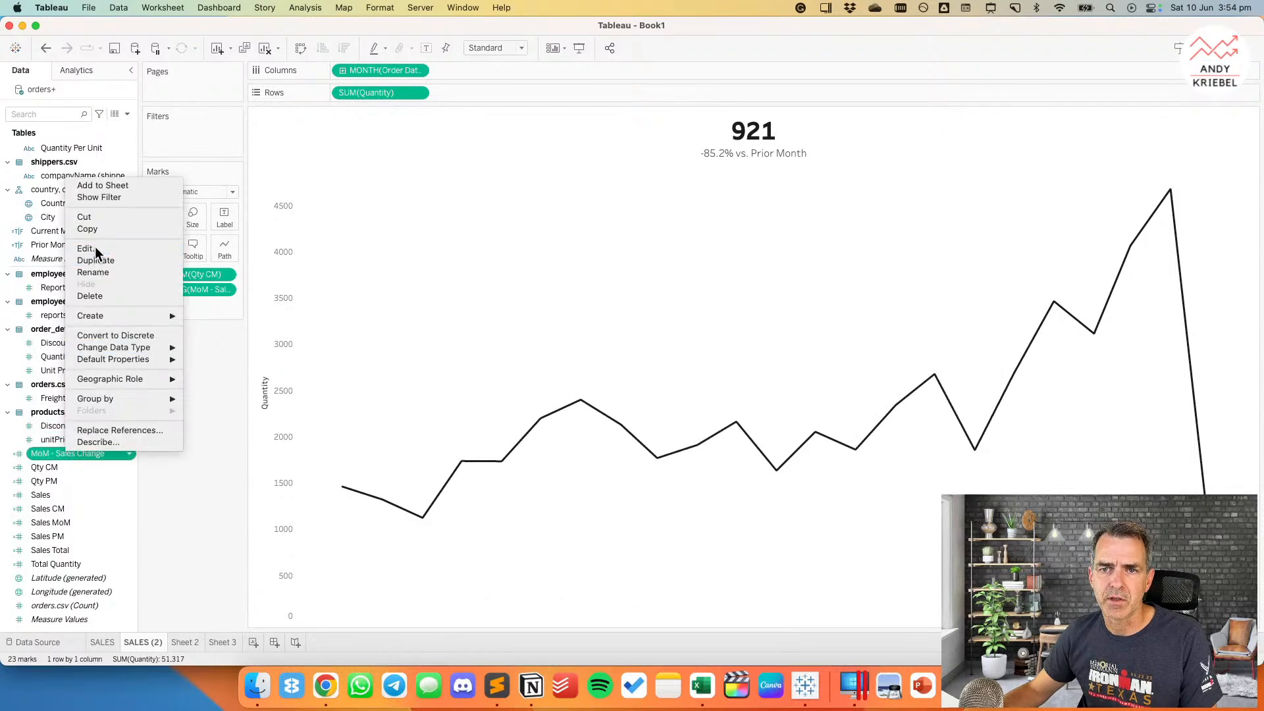
pyautogui.click(95, 248)
pyautogui.moveTo(602, 329); pyautogui.dragTo(465, 329)
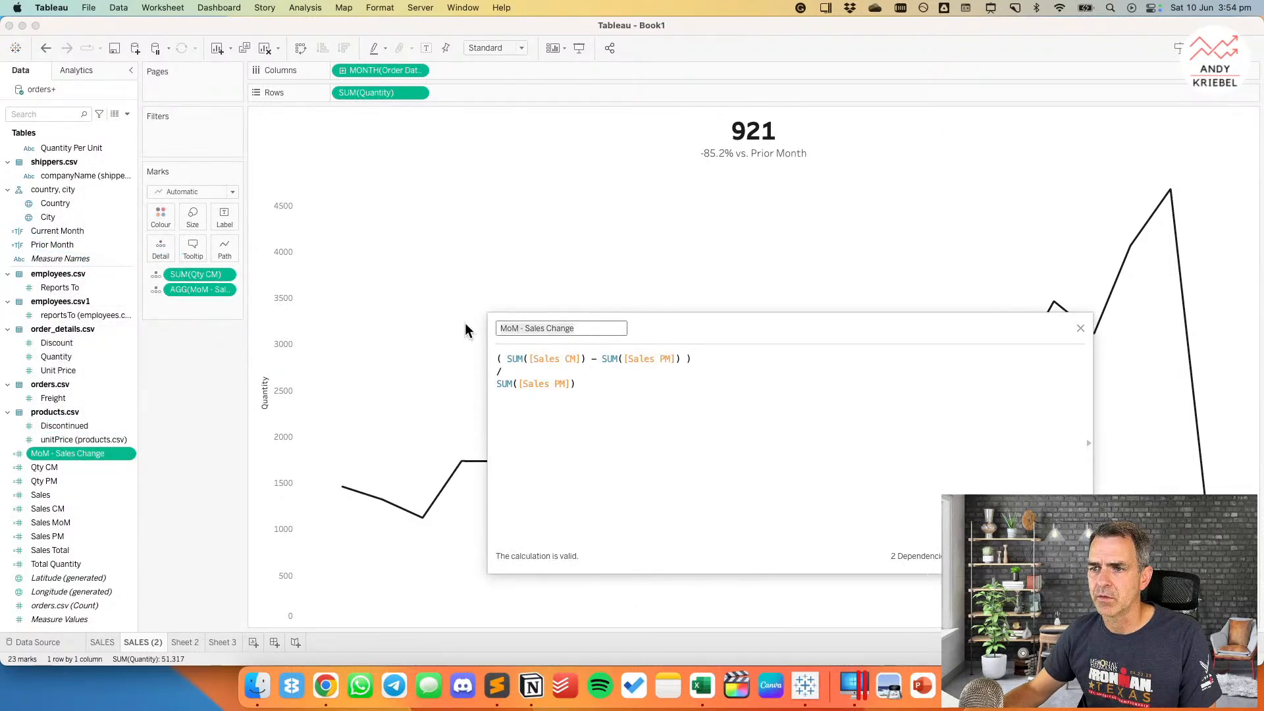
pyautogui.write('Qty Change')
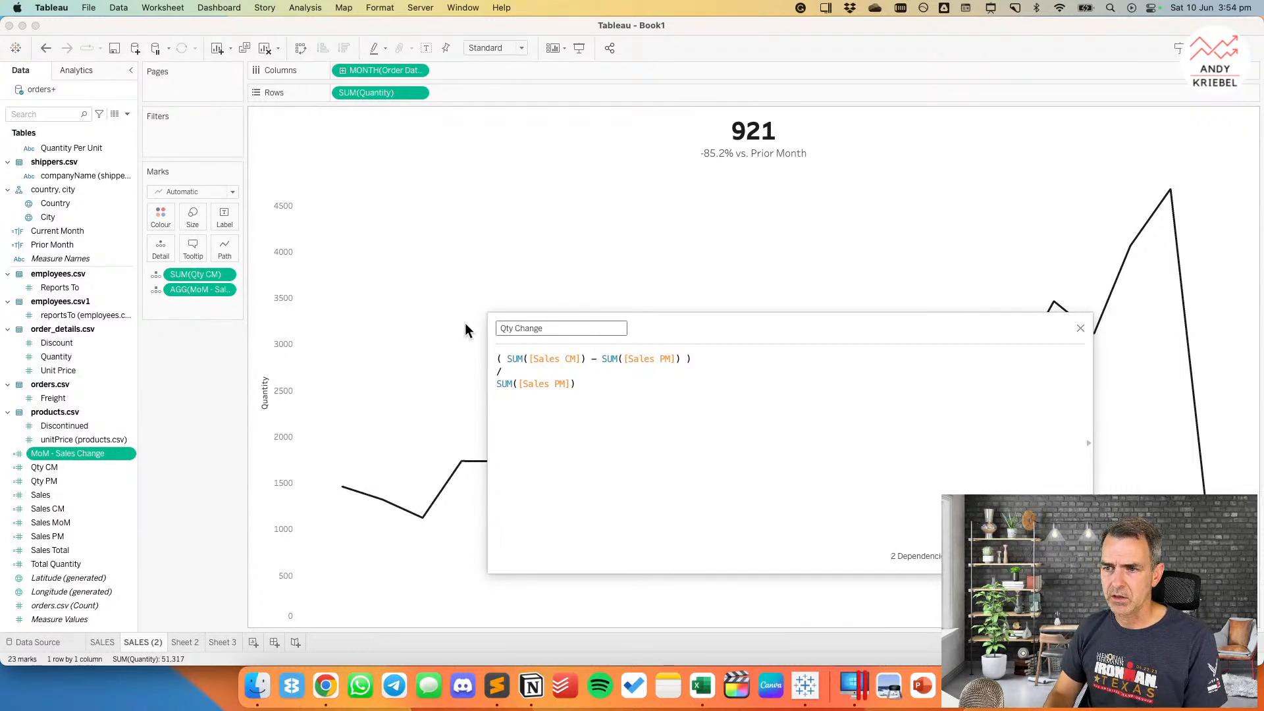
pyautogui.press('BackSpace')
pyautogui.press('BackSpace')
pyautogui.press('BackSpace')
pyautogui.press('BackSpace')
pyautogui.press('BackSpace')
pyautogui.press('BackSpace')
pyautogui.write('MoM')
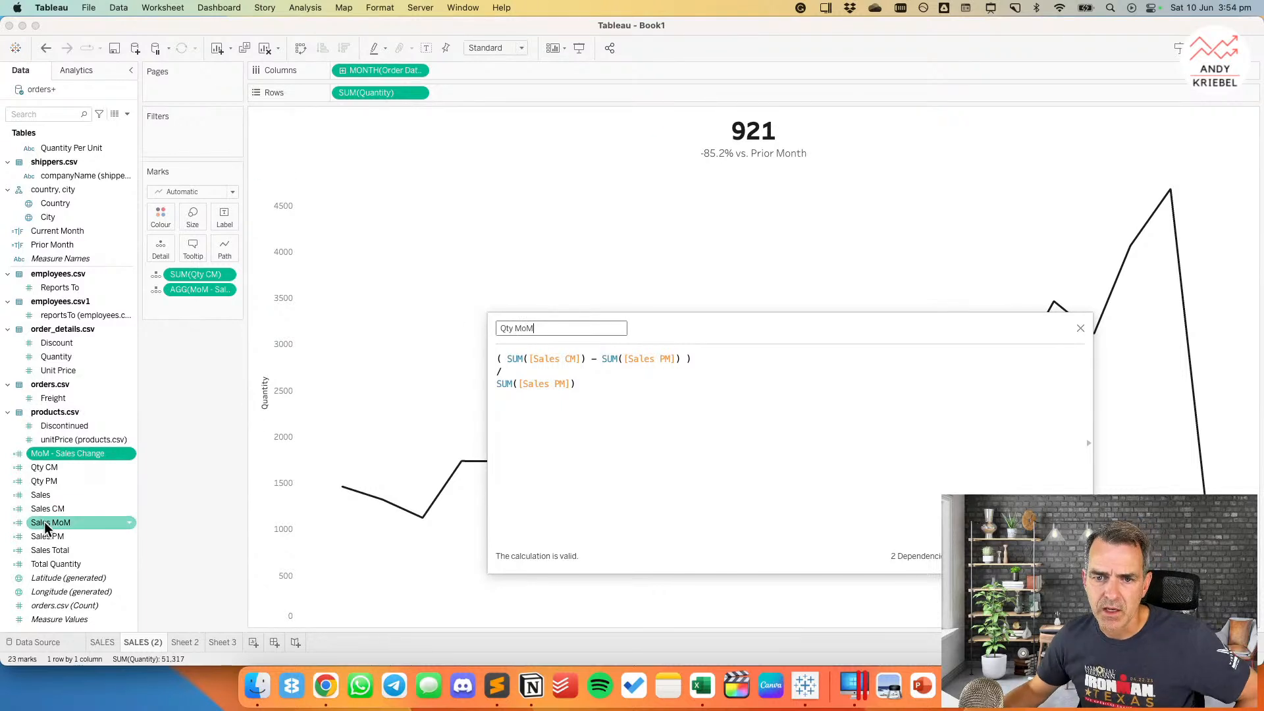
# Step: Replace Sales CM with Qty CM and both Sales PM references with Qty PM in the Qty MoM formula, and save it
pyautogui.moveTo(57, 468); pyautogui.dragTo(552, 369)
pyautogui.moveTo(102, 480); pyautogui.dragTo(633, 369)
pyautogui.moveTo(50, 480); pyautogui.dragTo(538, 393)
pyautogui.click(1061, 556)
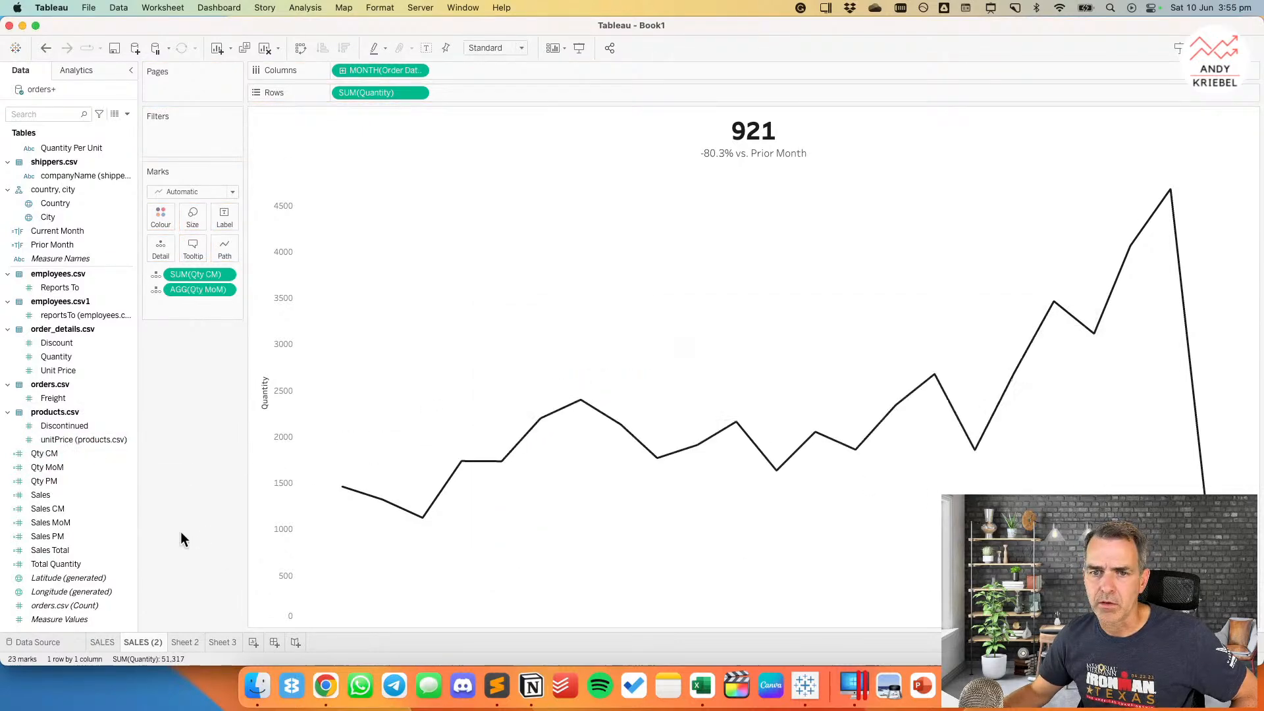
# Step: Place Qty MoM on the existing month-over-month mark of the SALES (2) sheet and check the fields used in its title
pyautogui.moveTo(53, 466); pyautogui.dragTo(187, 291)
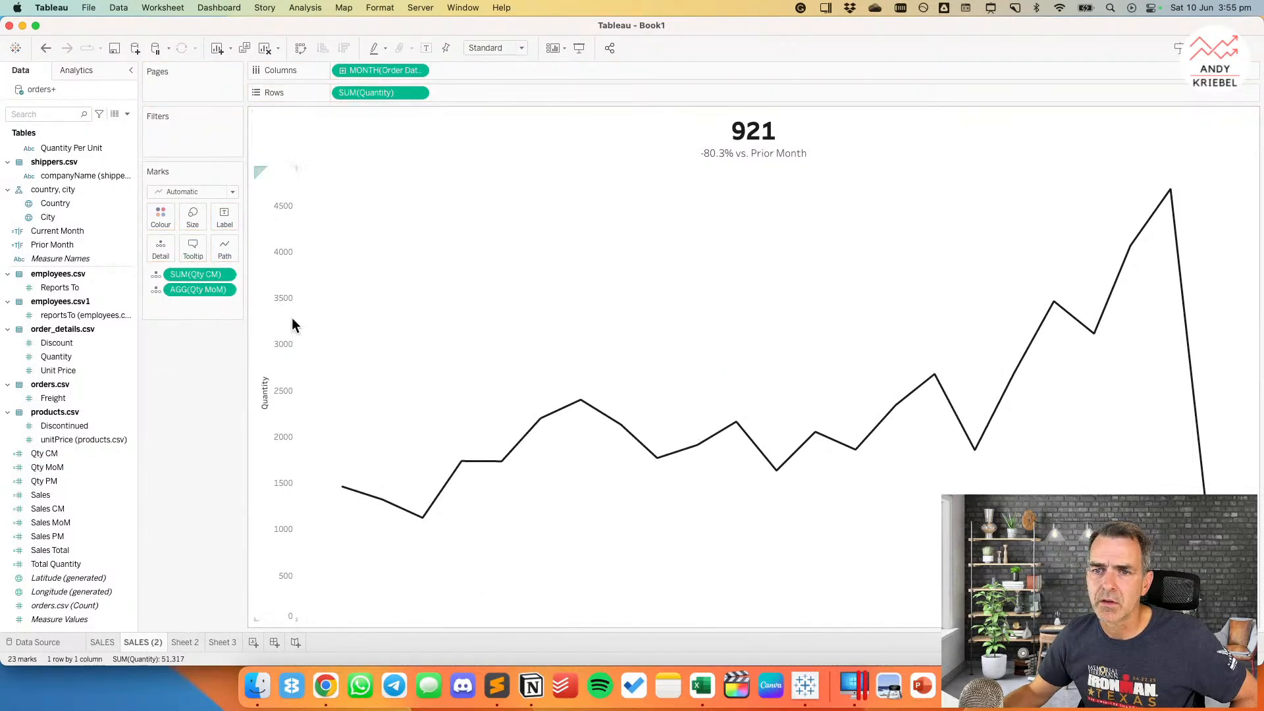
pyautogui.doubleClick(753, 150)
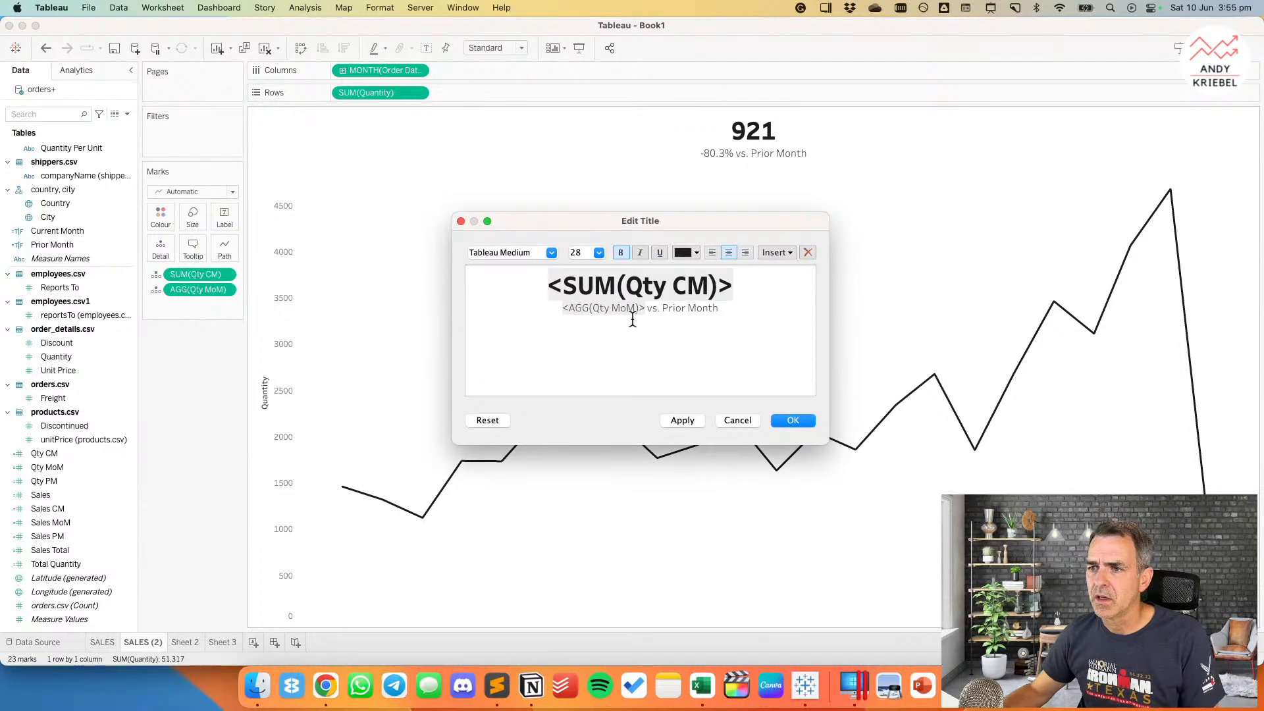
pyautogui.click(793, 420)
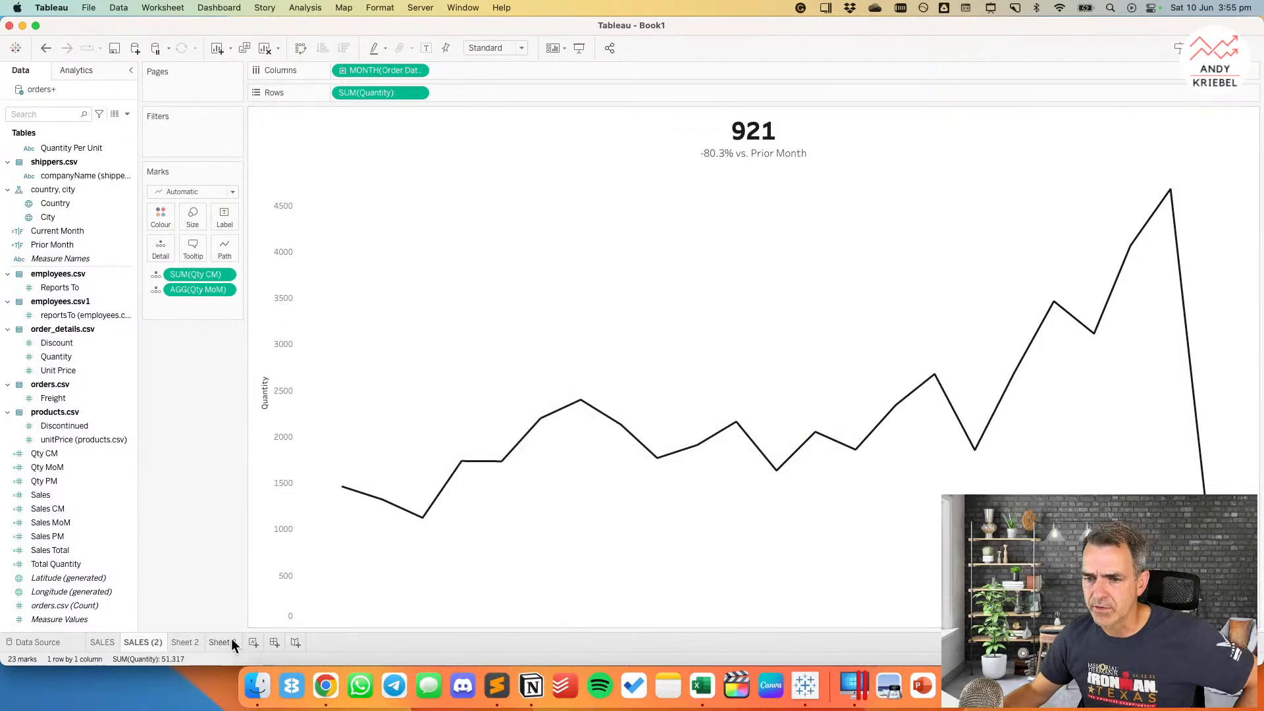
# Step: Compare the titles of the SALES and SALES (2) sheets
pyautogui.click(114, 642)
pyautogui.click(139, 641)
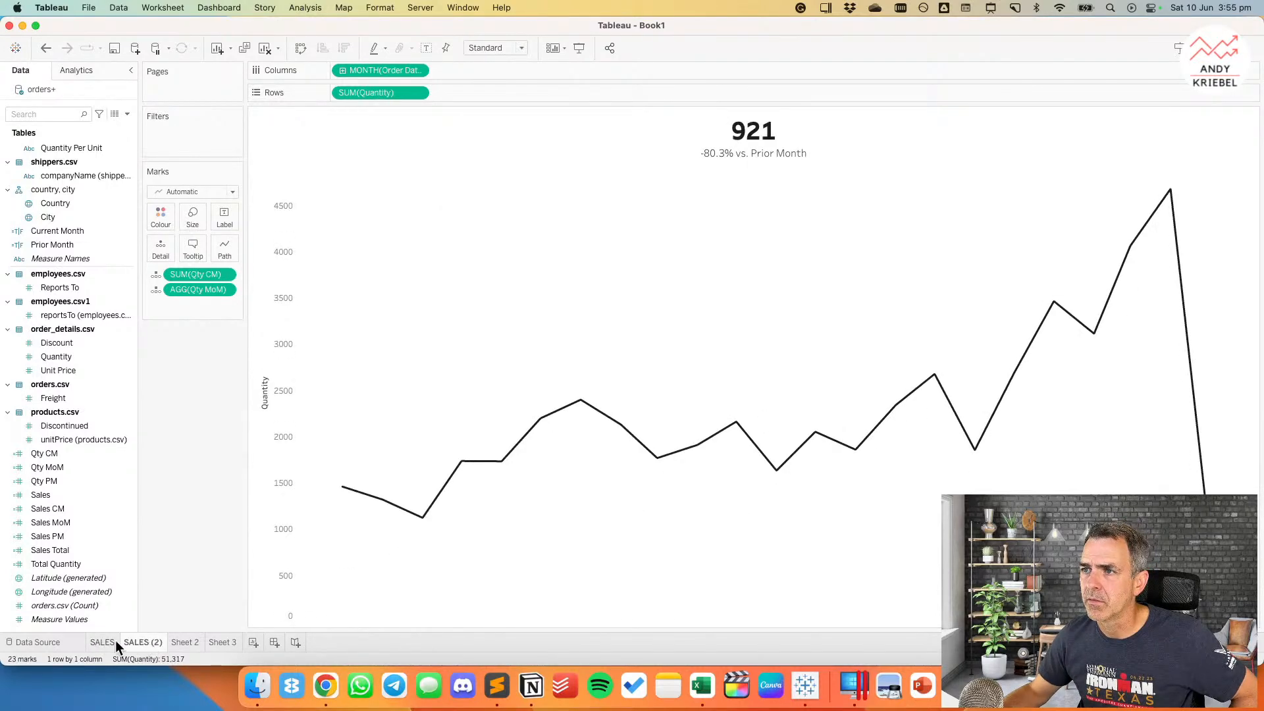
pyautogui.click(100, 641)
pyautogui.click(128, 641)
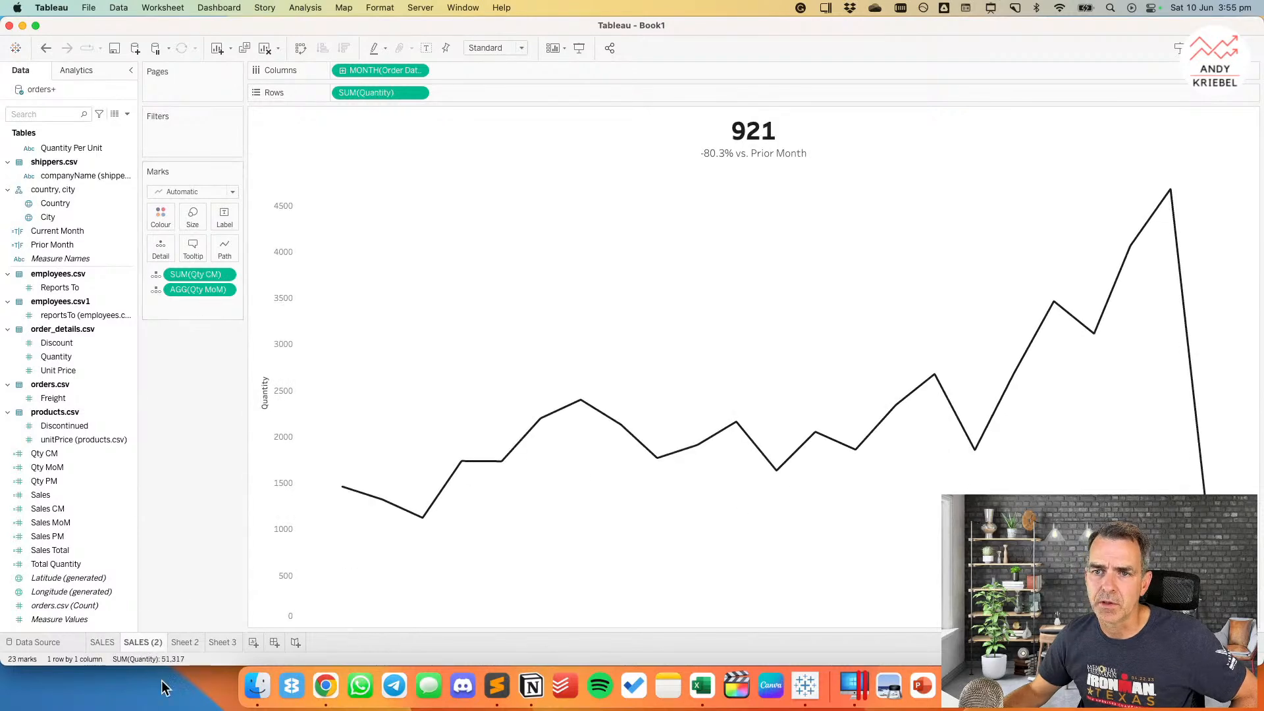
# Step: On the SALES sheet, replace the Qty MoM detail field with Sales MoM
pyautogui.click(102, 642)
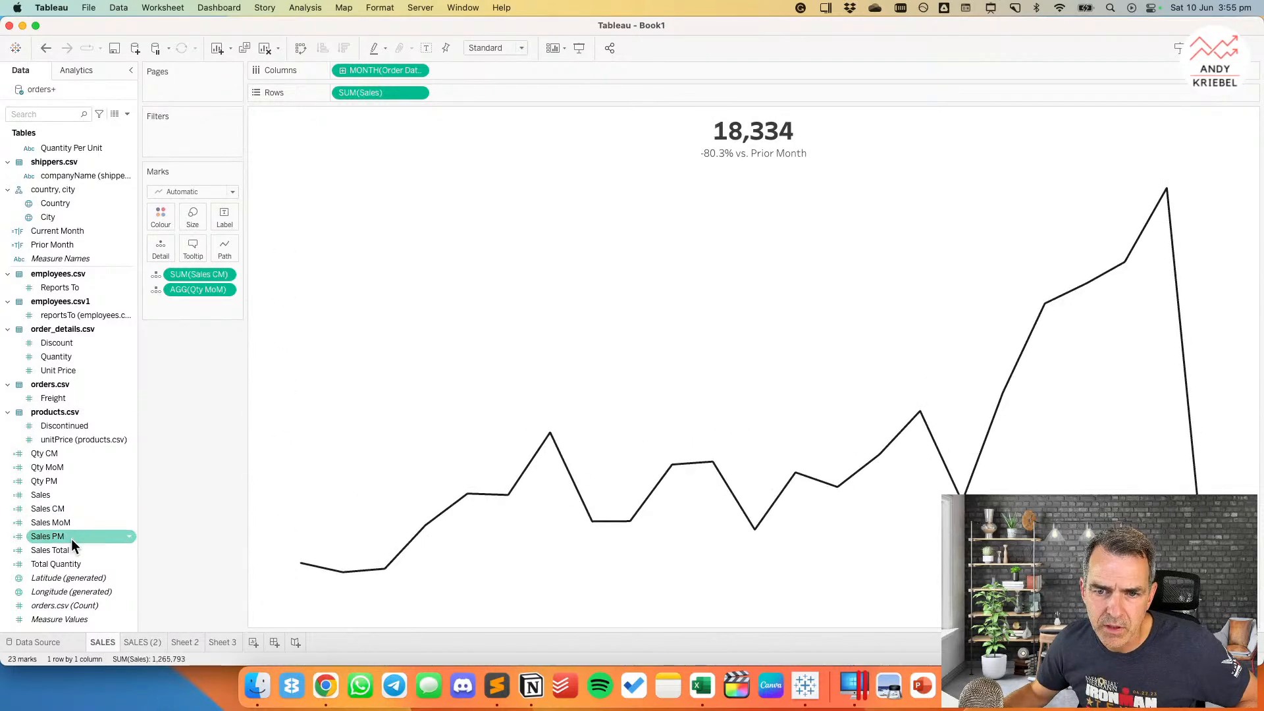
pyautogui.click(69, 523)
pyautogui.moveTo(71, 523); pyautogui.dragTo(206, 294)
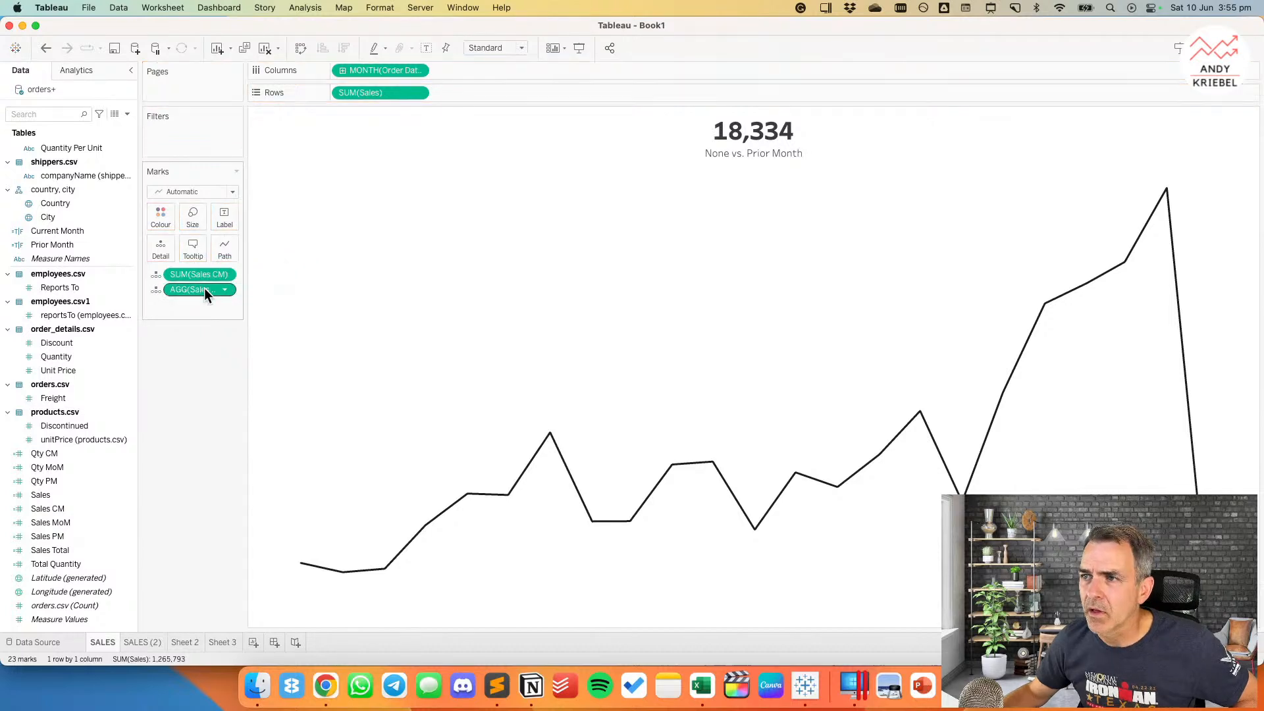
# Step: In the SALES sheet title, replace the missing field before "vs. Prior Month" with AGG(Sales MoM)
pyautogui.doubleClick(840, 153)
pyautogui.click(683, 304)
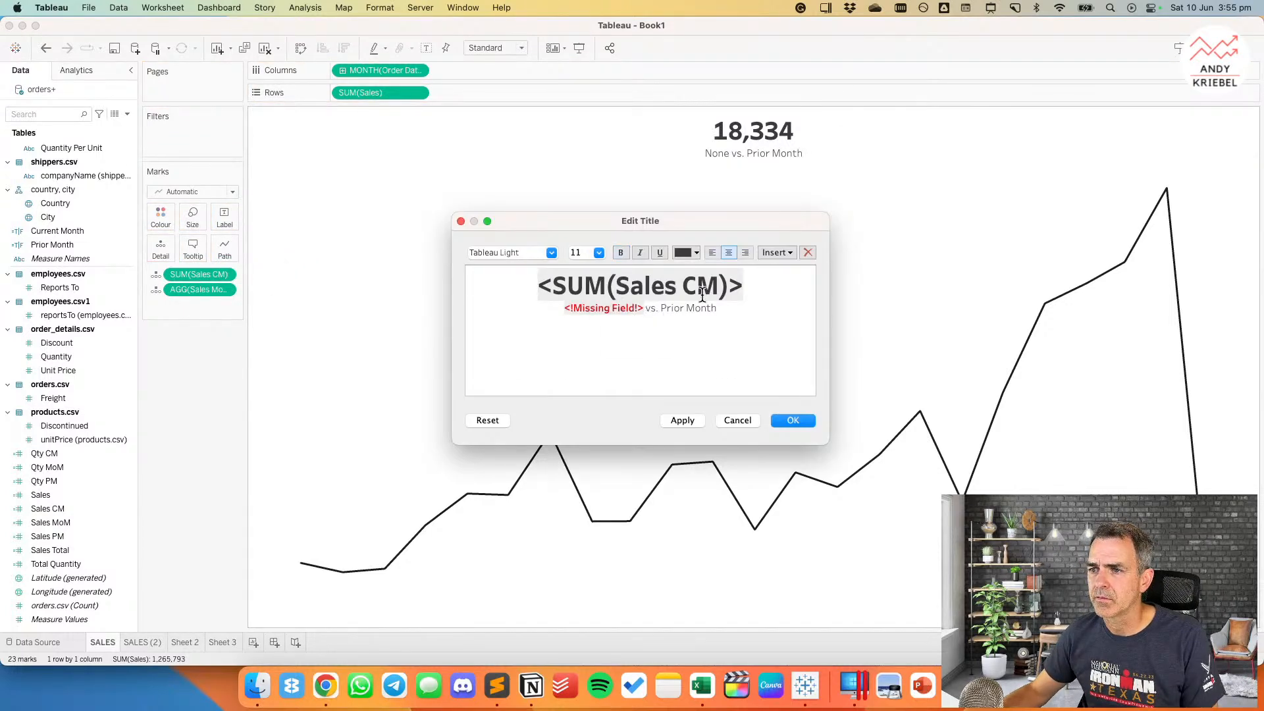
pyautogui.click(771, 253)
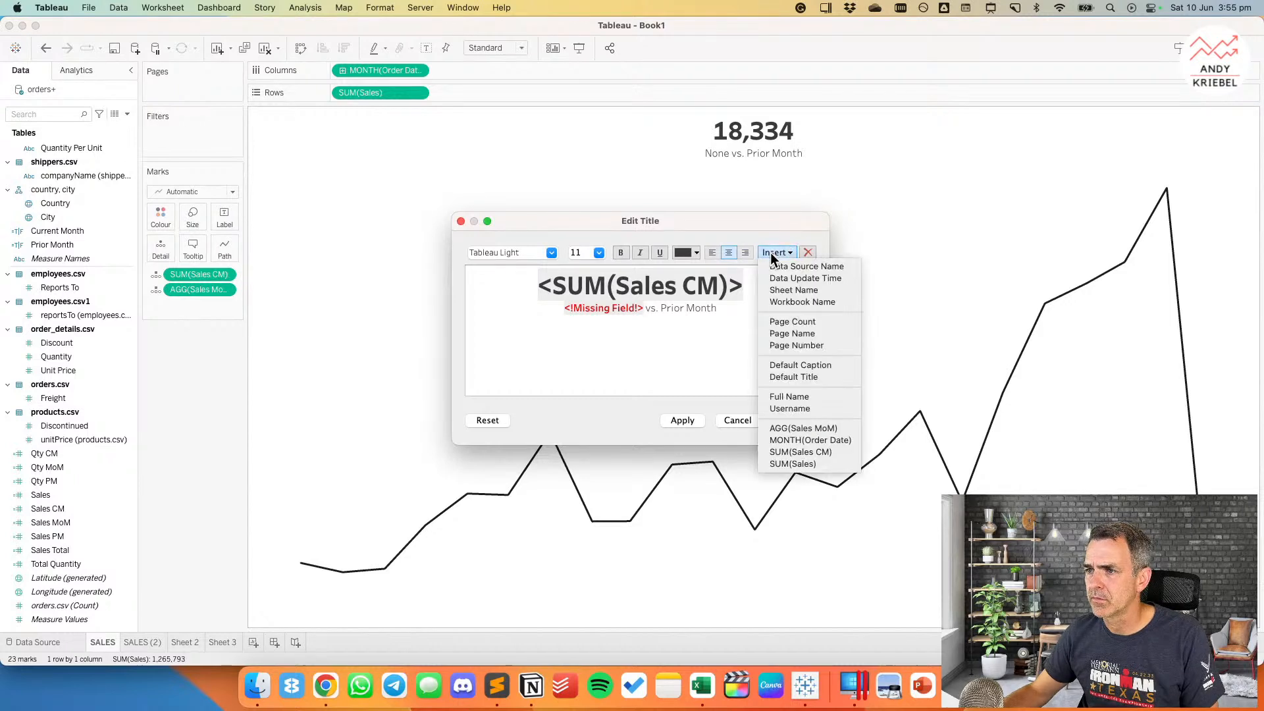
pyautogui.click(780, 427)
pyautogui.moveTo(598, 310); pyautogui.dragTo(490, 303)
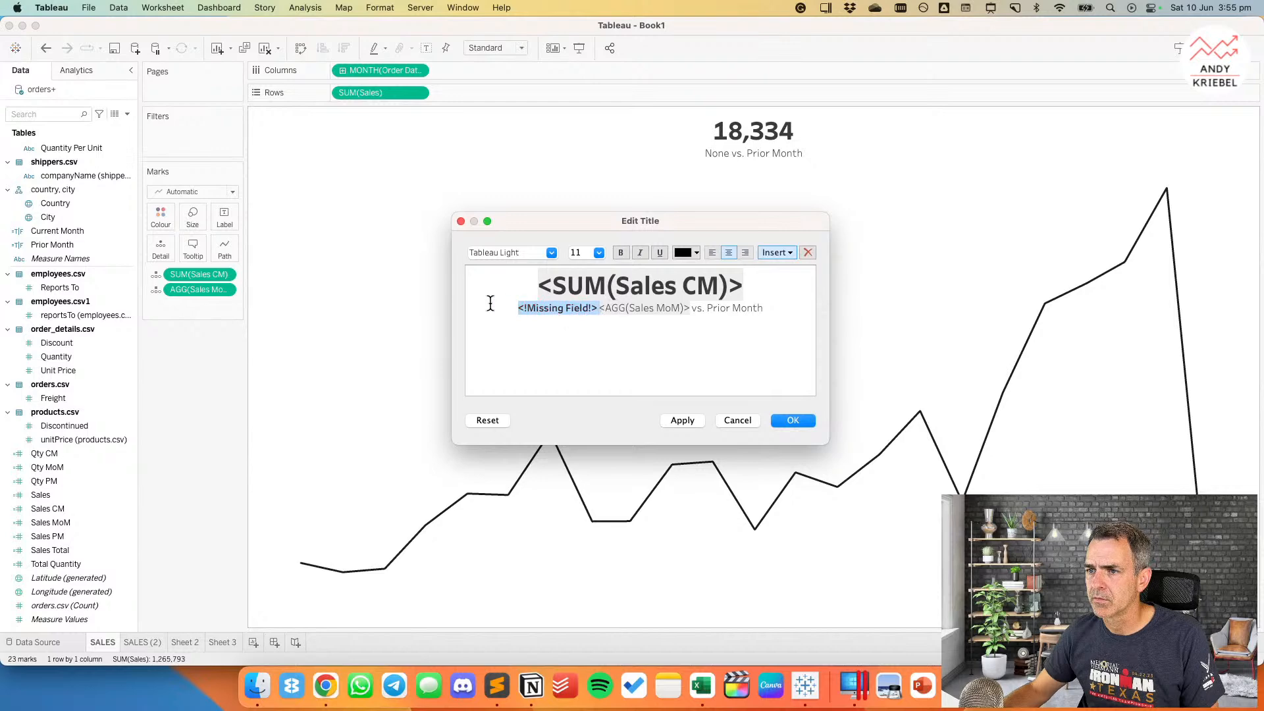
pyautogui.press('BackSpace')
pyautogui.click(786, 422)
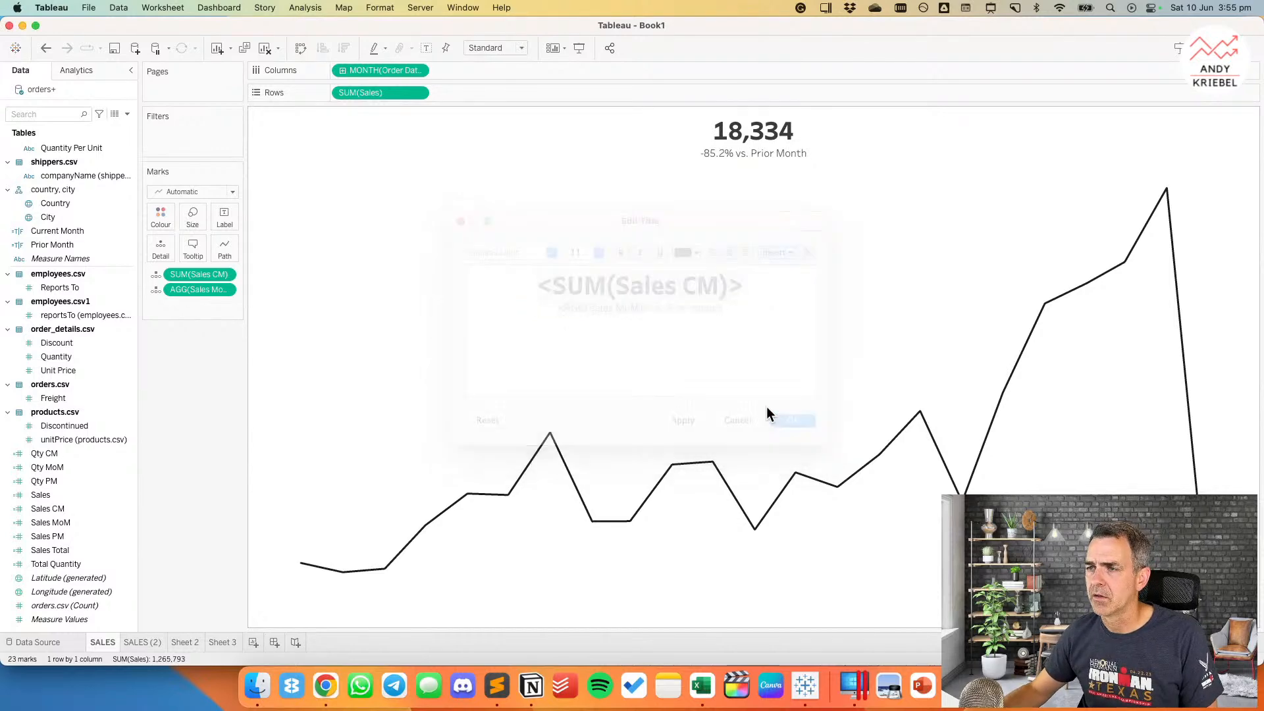
# Step: Rename the SALES (2) sheet as Qty
pyautogui.click(140, 643)
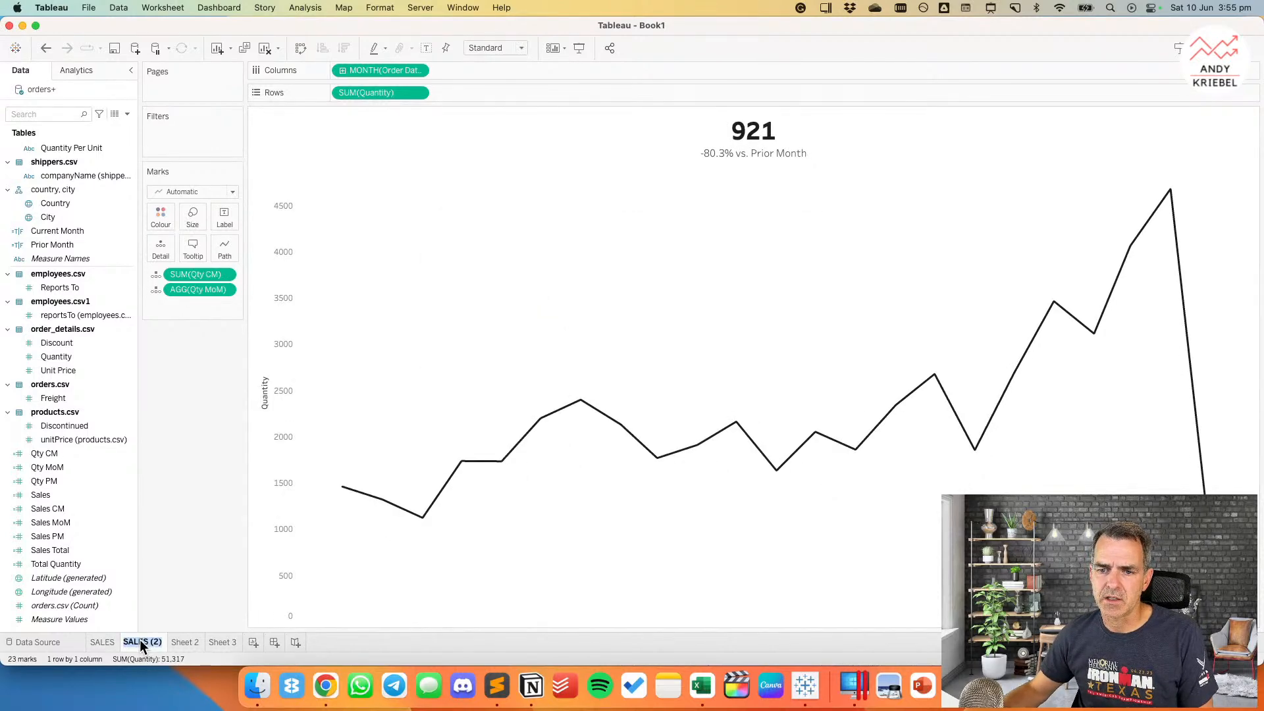
pyautogui.write('Qty')
pyautogui.press('Return')
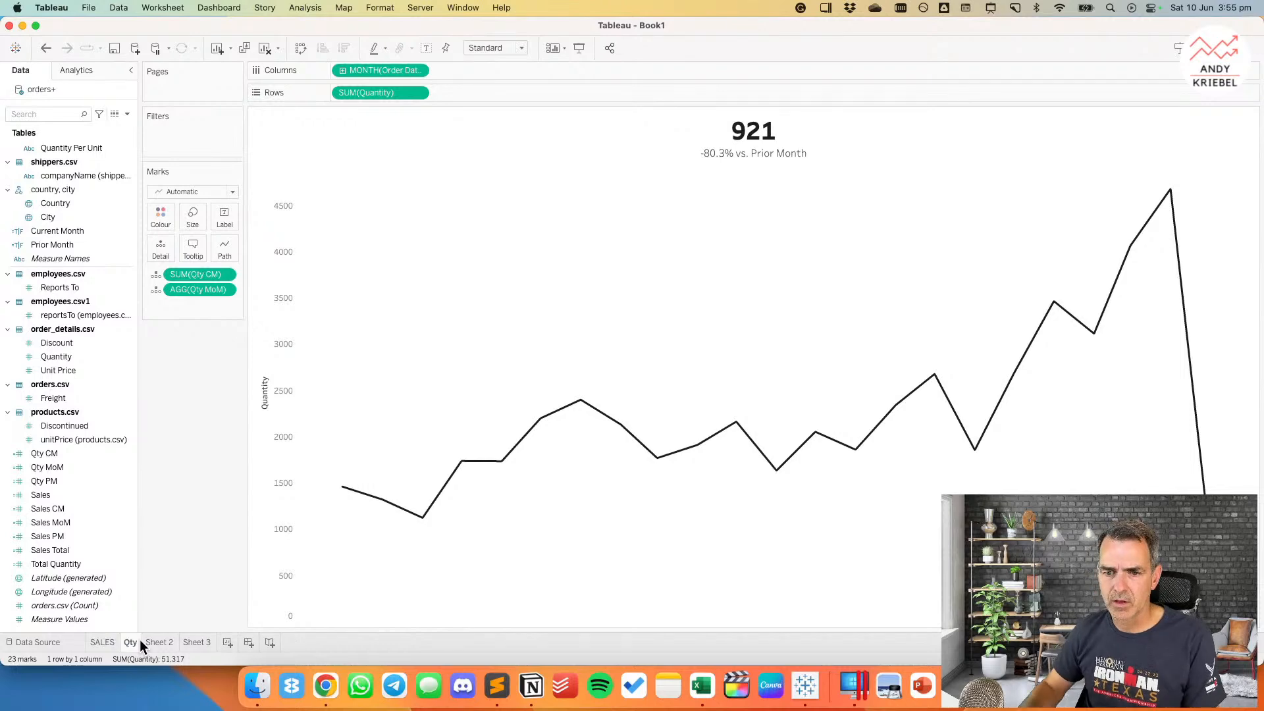
# Step: Duplicate the Qty sheet
pyautogui.click(152, 643)
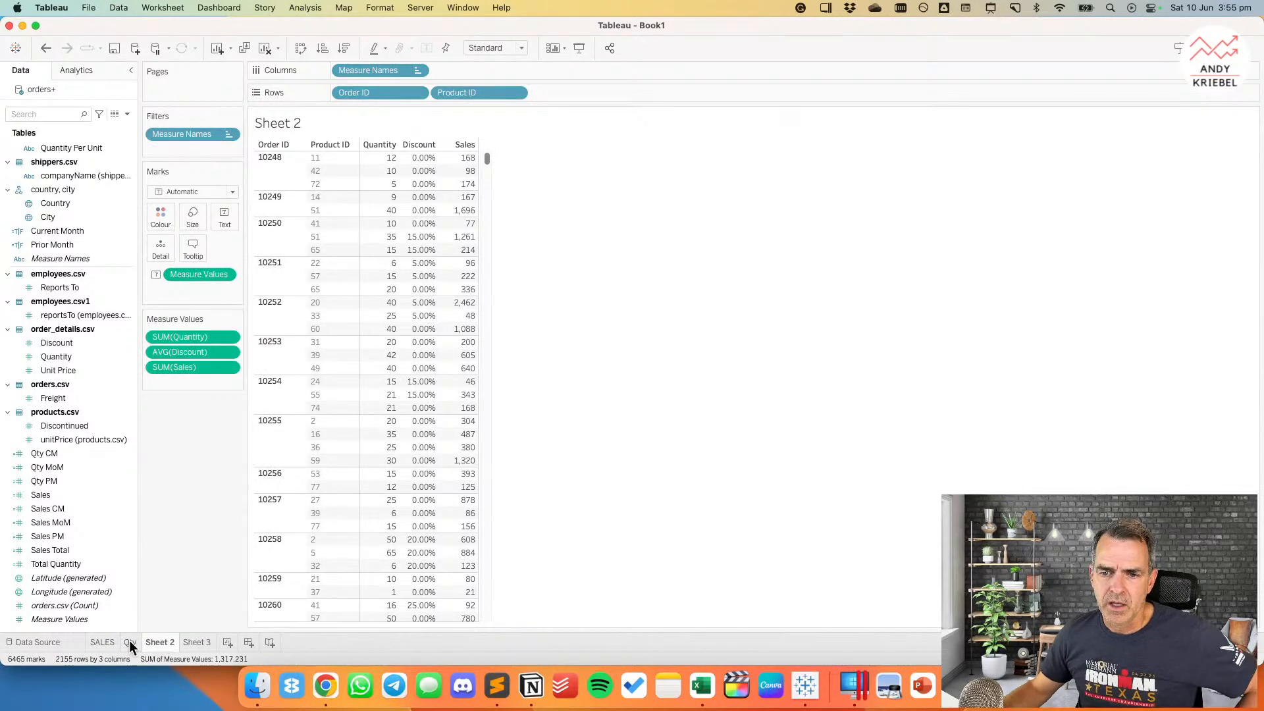
pyautogui.rightClick(127, 641)
pyautogui.click(170, 520)
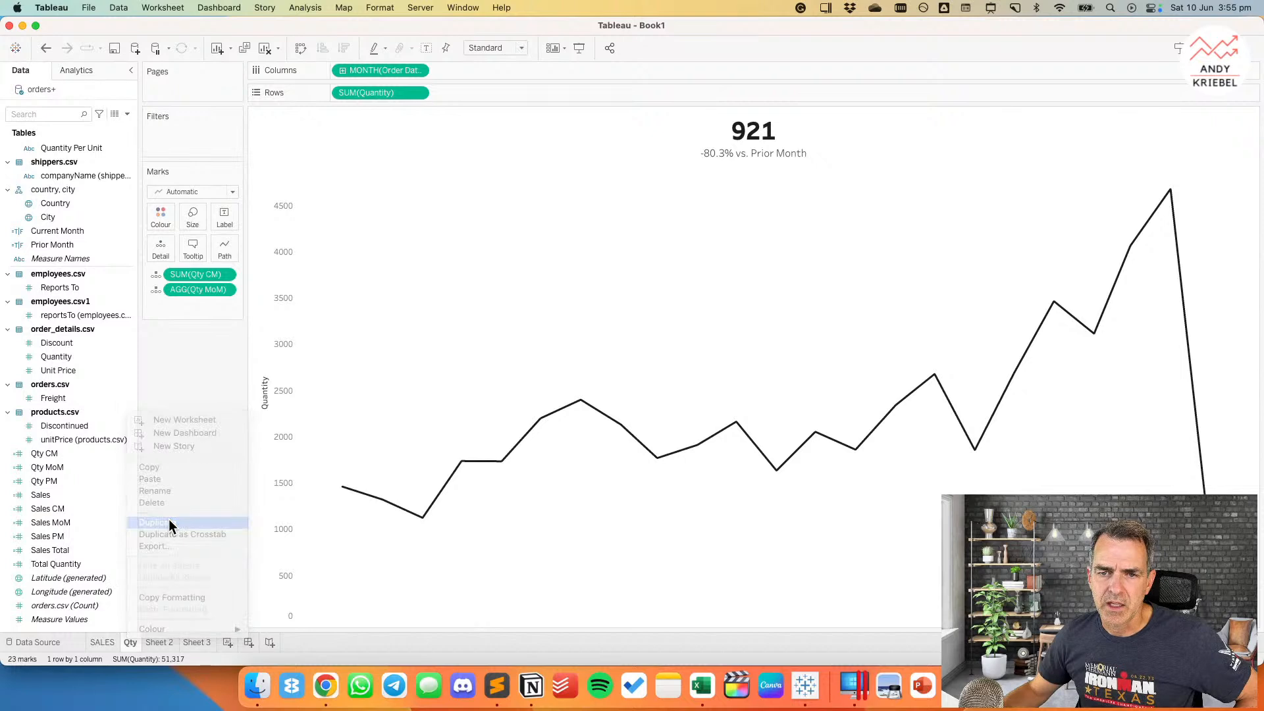
# Step: Set Unit Price's default aggregation to Average and replace Quantity with Unit Price on the duplicated sheet's rows
pyautogui.click(59, 355)
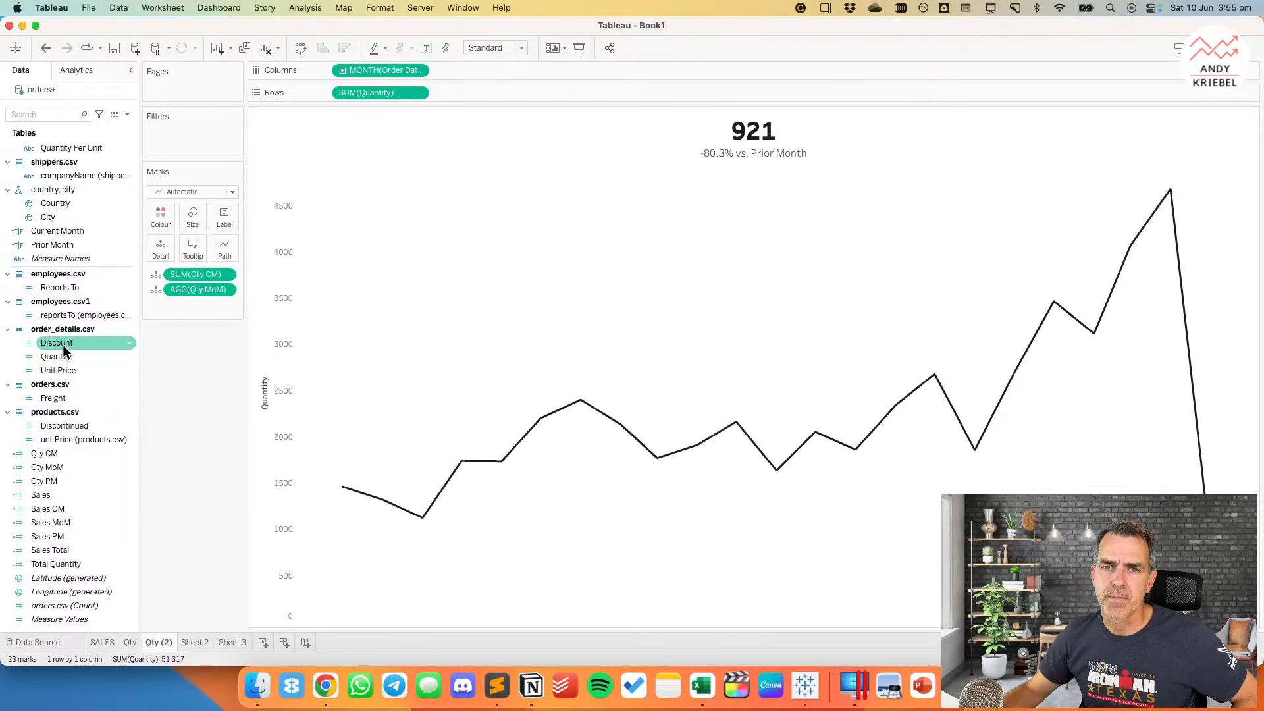
pyautogui.click(65, 371)
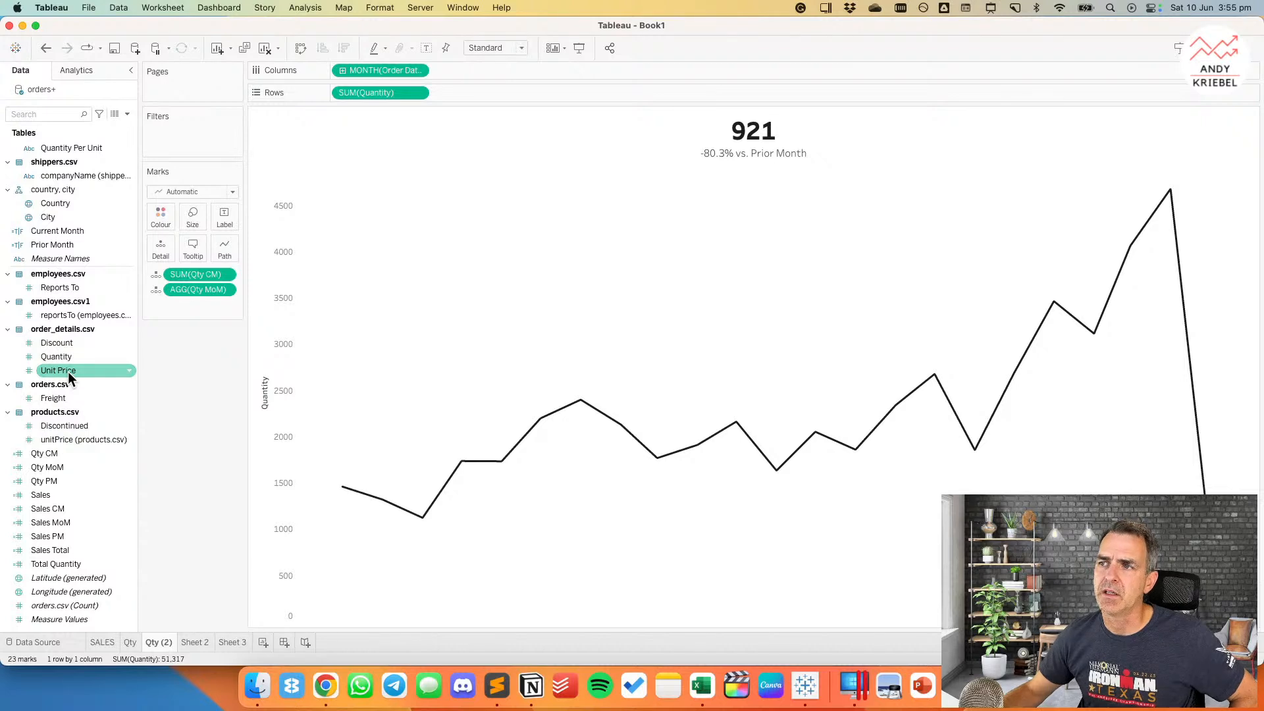
pyautogui.moveTo(69, 371)
pyautogui.mouseDown()
pyautogui.moveTo(234, 204)
pyautogui.moveTo(397, 82)
pyautogui.moveTo(47, 346)
pyautogui.moveTo(60, 368)
pyautogui.mouseUp()
pyautogui.rightClick(71, 370)
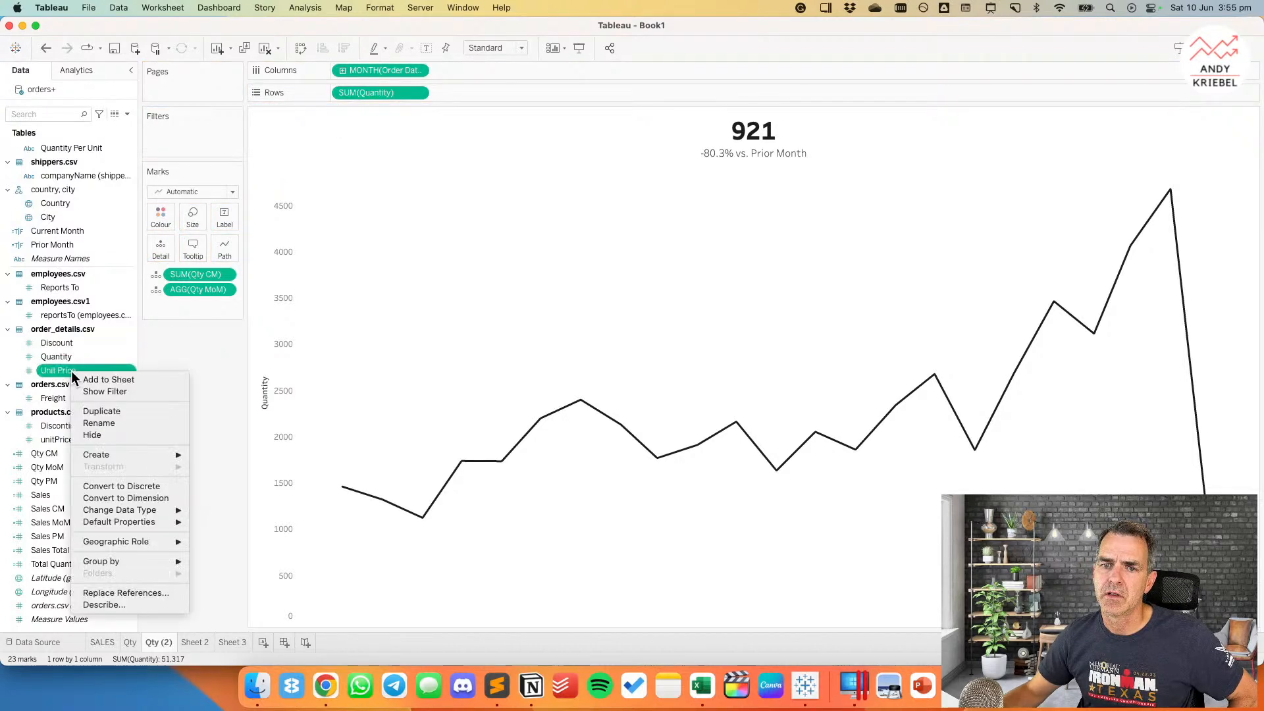
pyautogui.moveTo(163, 523)
pyautogui.moveTo(266, 556)
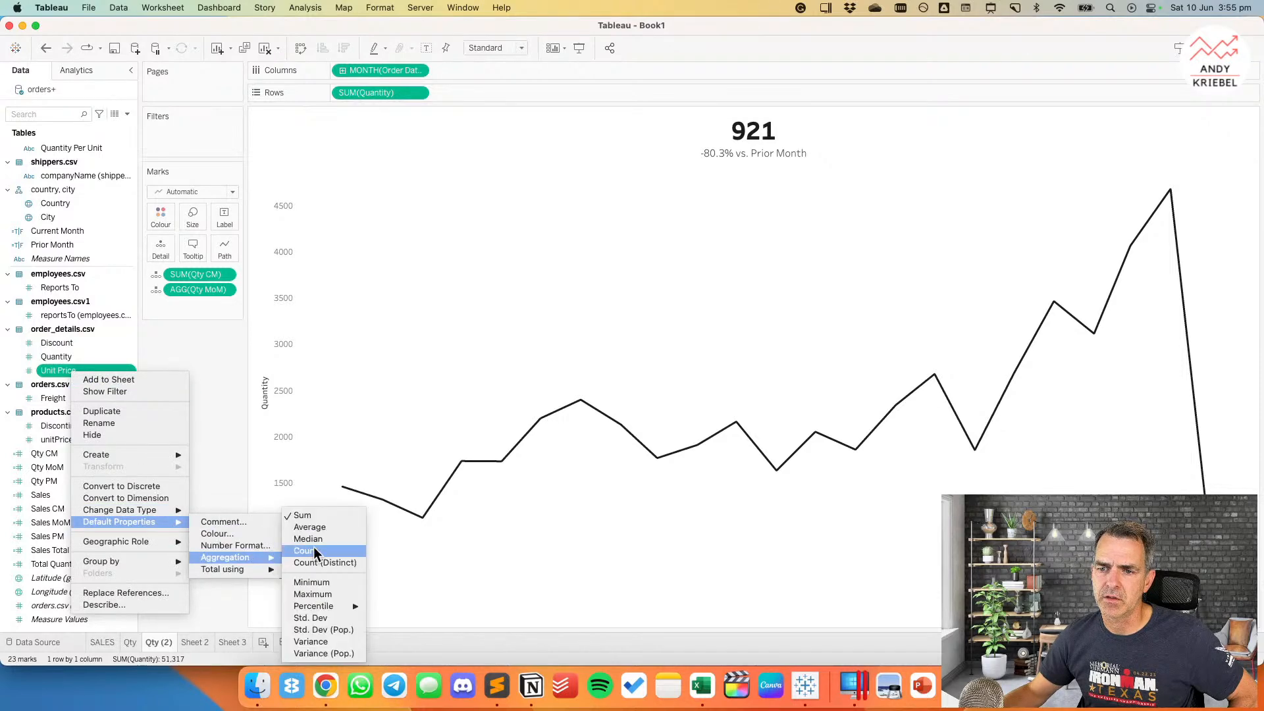
pyautogui.click(314, 528)
pyautogui.moveTo(53, 369); pyautogui.dragTo(373, 90)
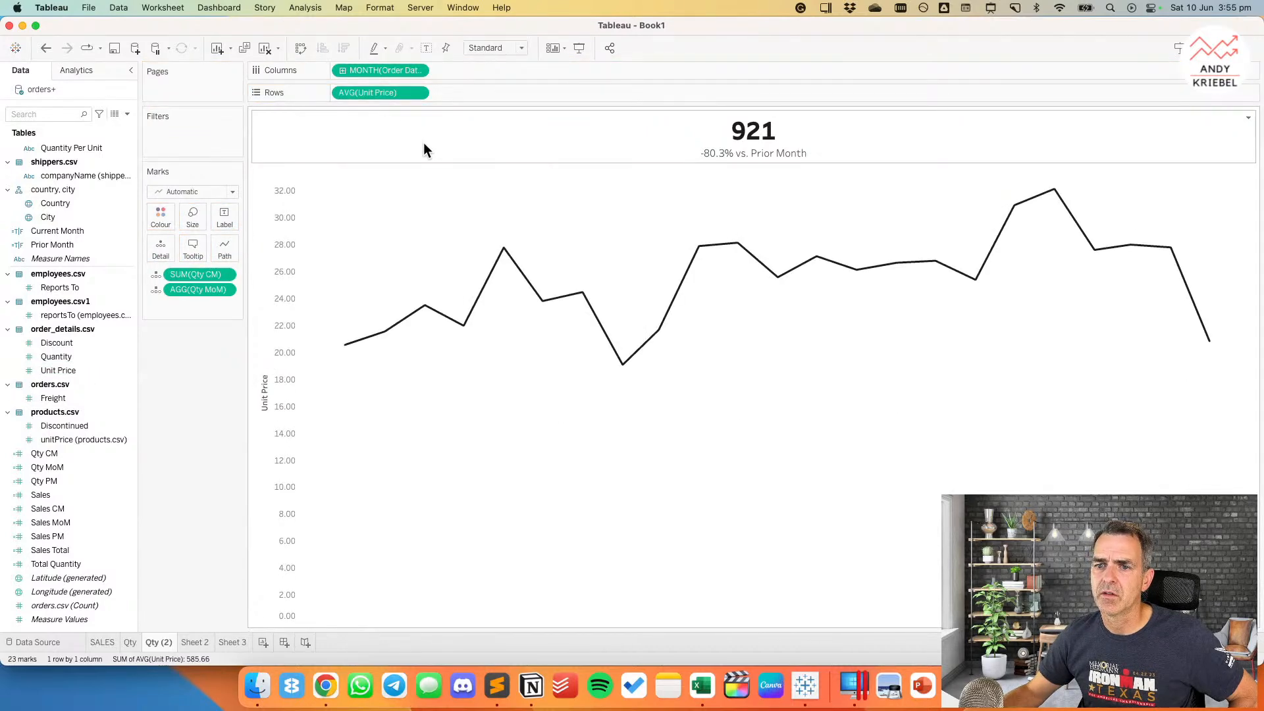
# Step: On the Qty sheet, exclude zero from the Quantity axis range and hide the axis header
pyautogui.click(128, 642)
pyautogui.doubleClick(263, 397)
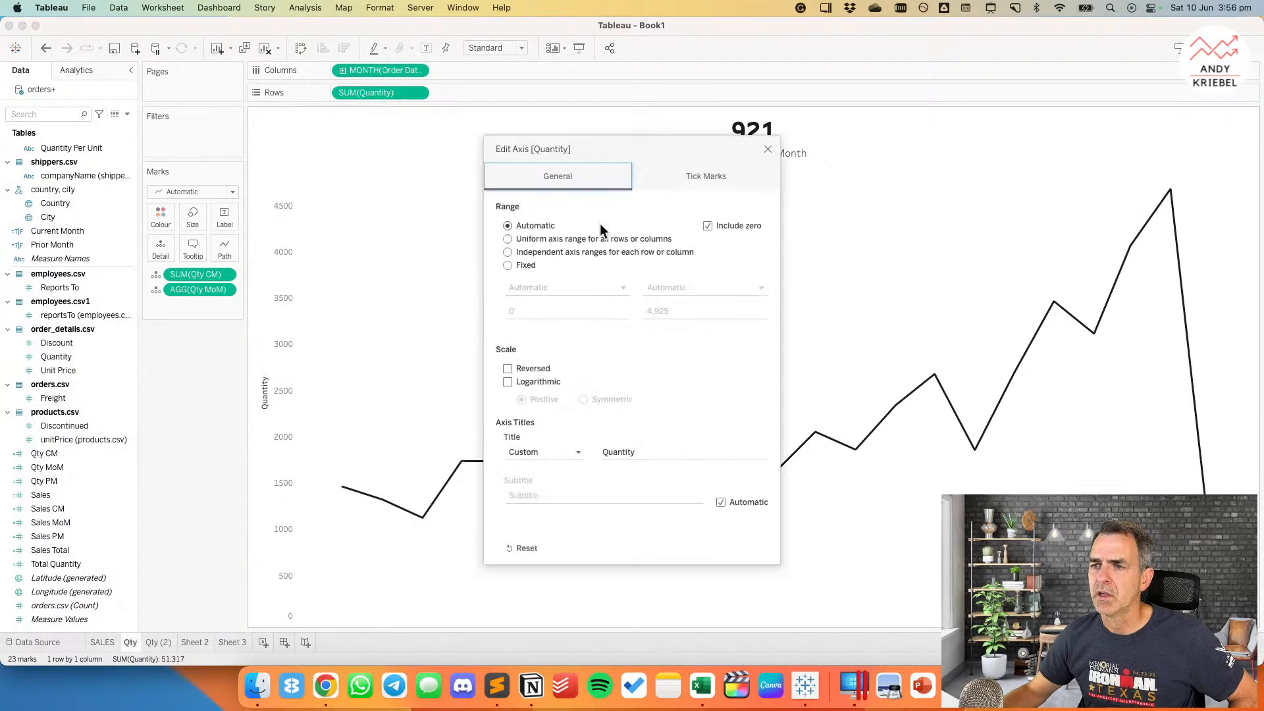
pyautogui.click(708, 225)
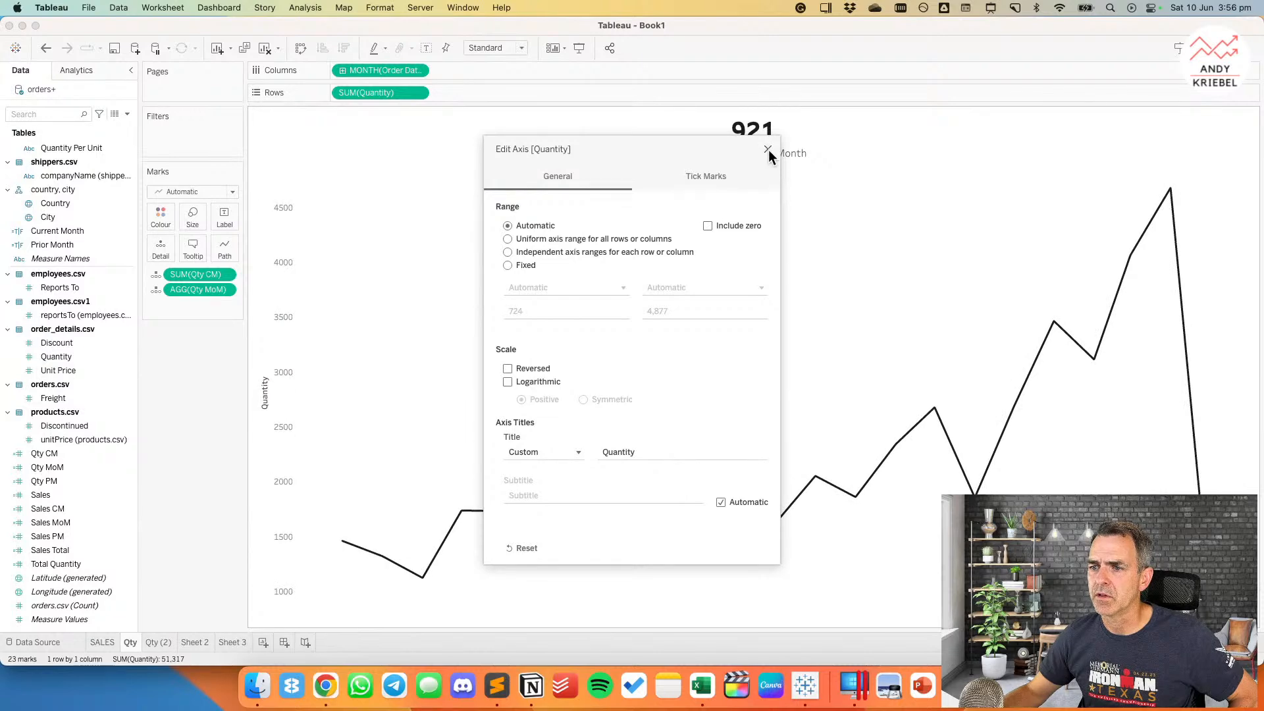
pyautogui.click(769, 149)
pyautogui.rightClick(277, 392)
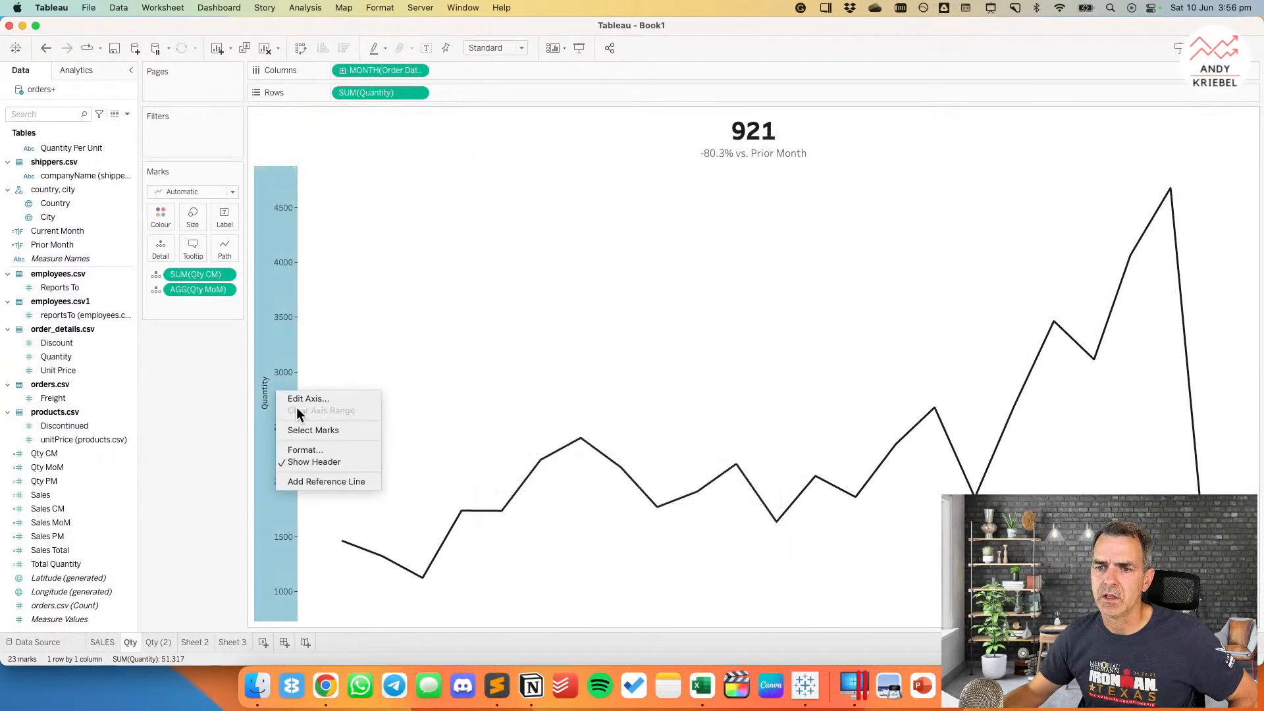
pyautogui.click(311, 462)
# Step: Rename the Qty (2) sheet as Avg Price
pyautogui.click(158, 642)
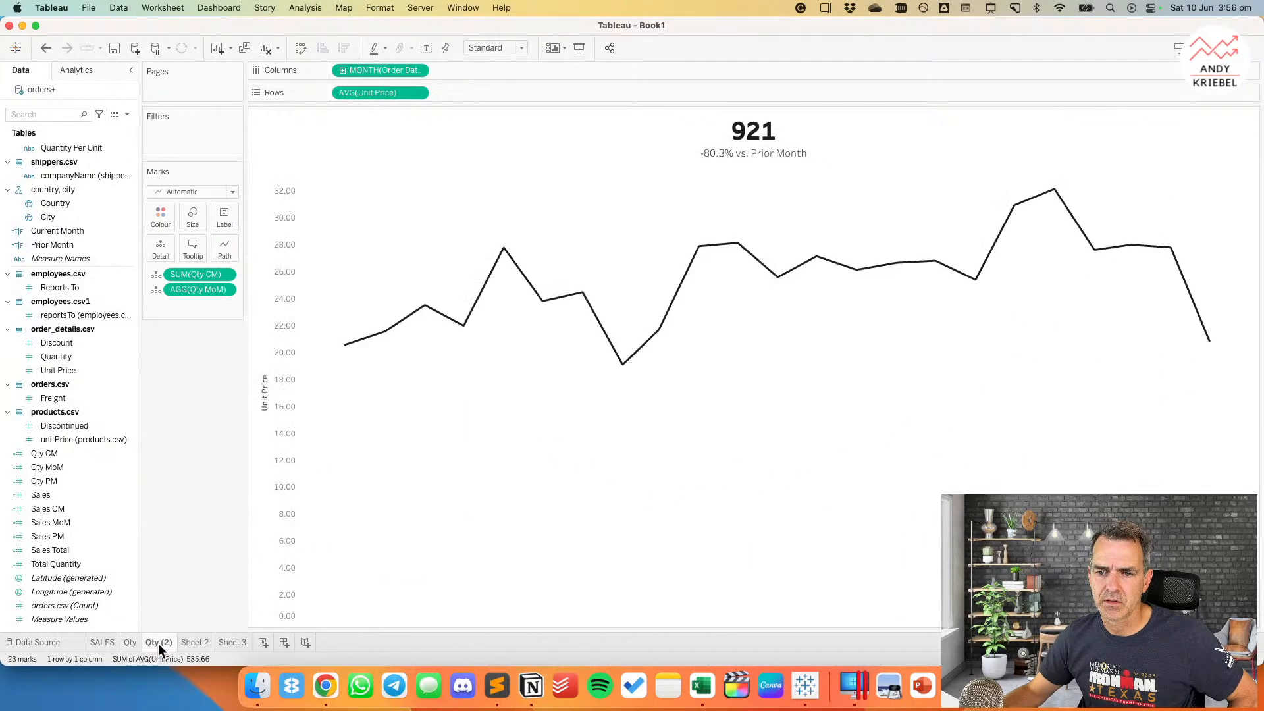
pyautogui.doubleClick(158, 643)
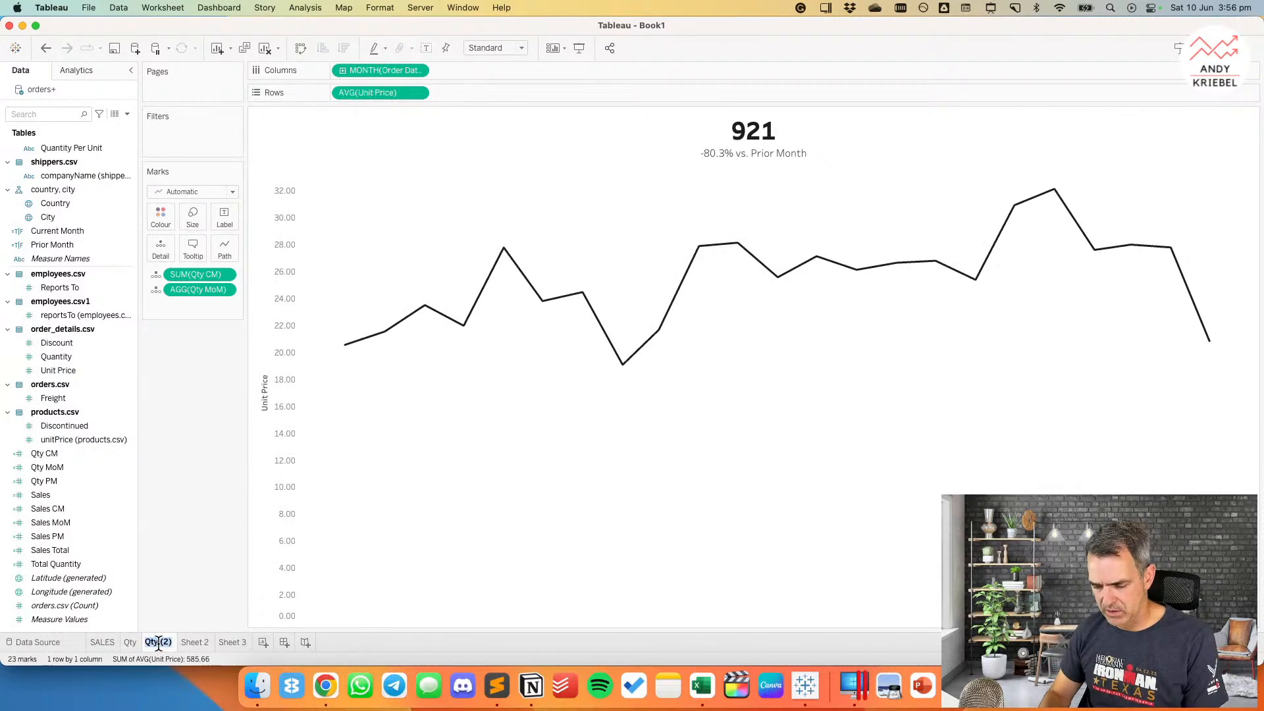
pyautogui.write('Avg Price')
pyautogui.press('Return')
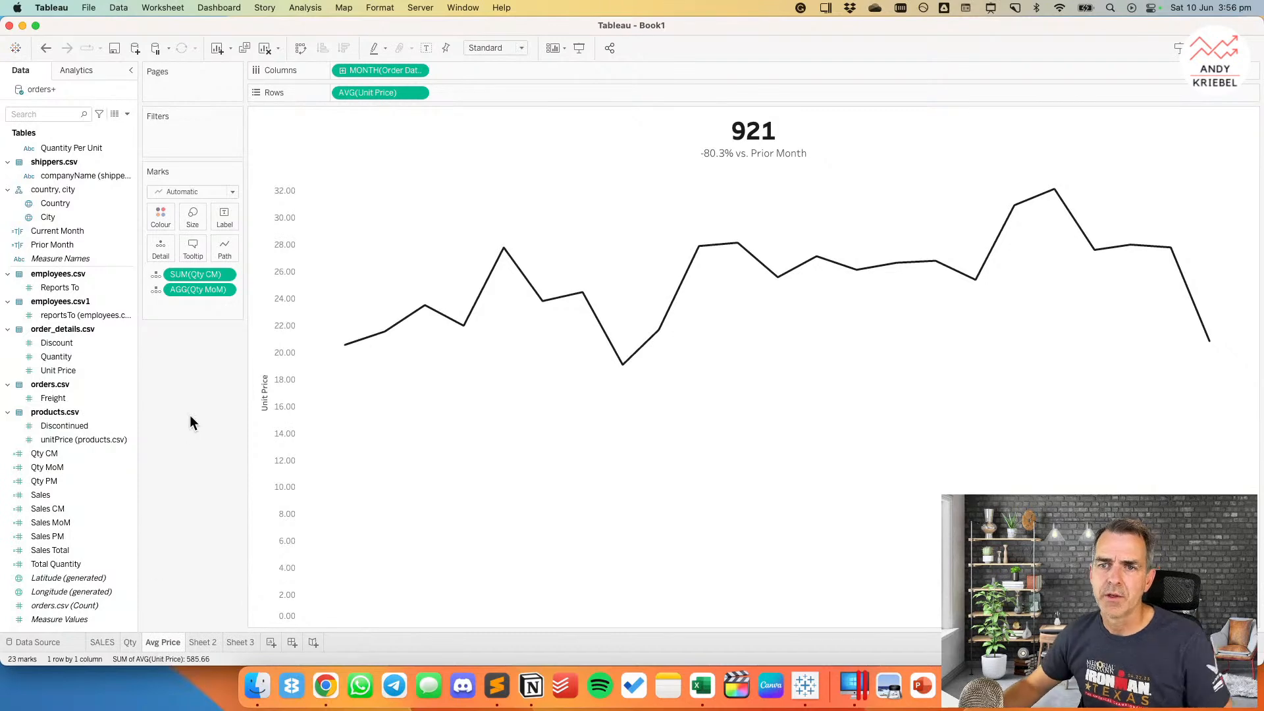
# Step: Rename the Total Quantity calculated field as Qty Total
pyautogui.click(73, 452)
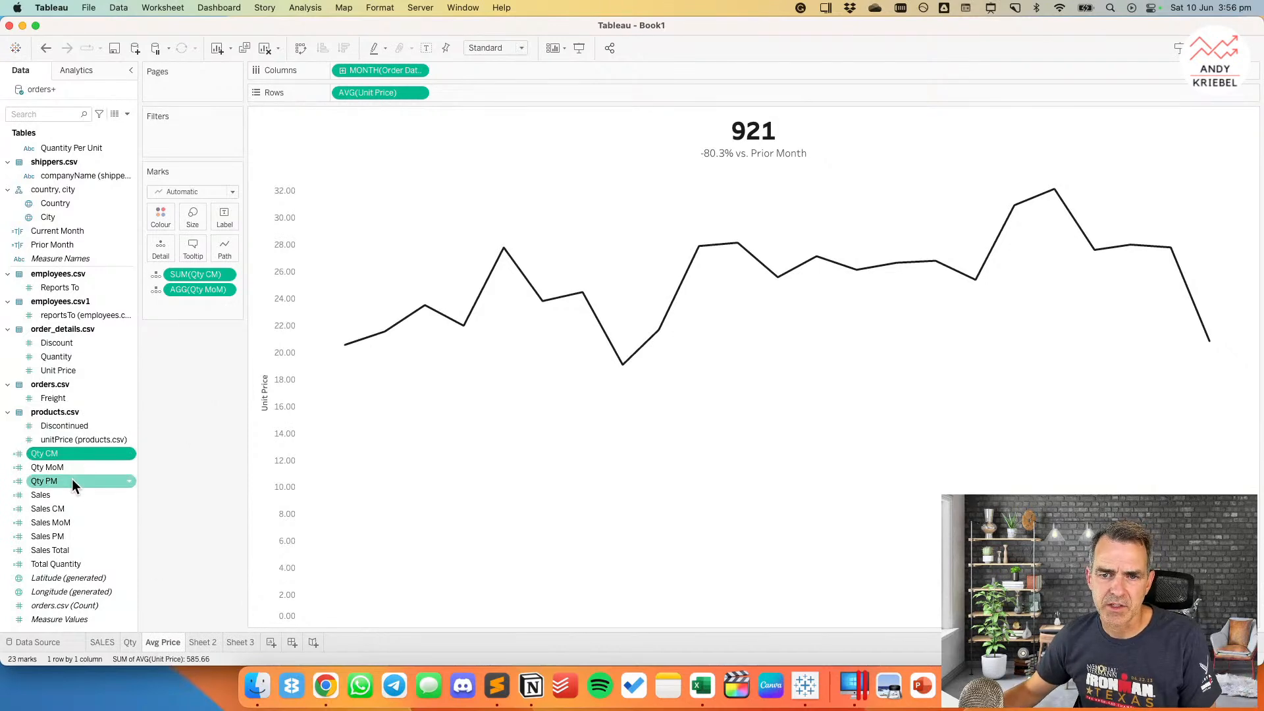
pyautogui.keyDown('shift'); pyautogui.click(72, 480); pyautogui.keyUp('shift')
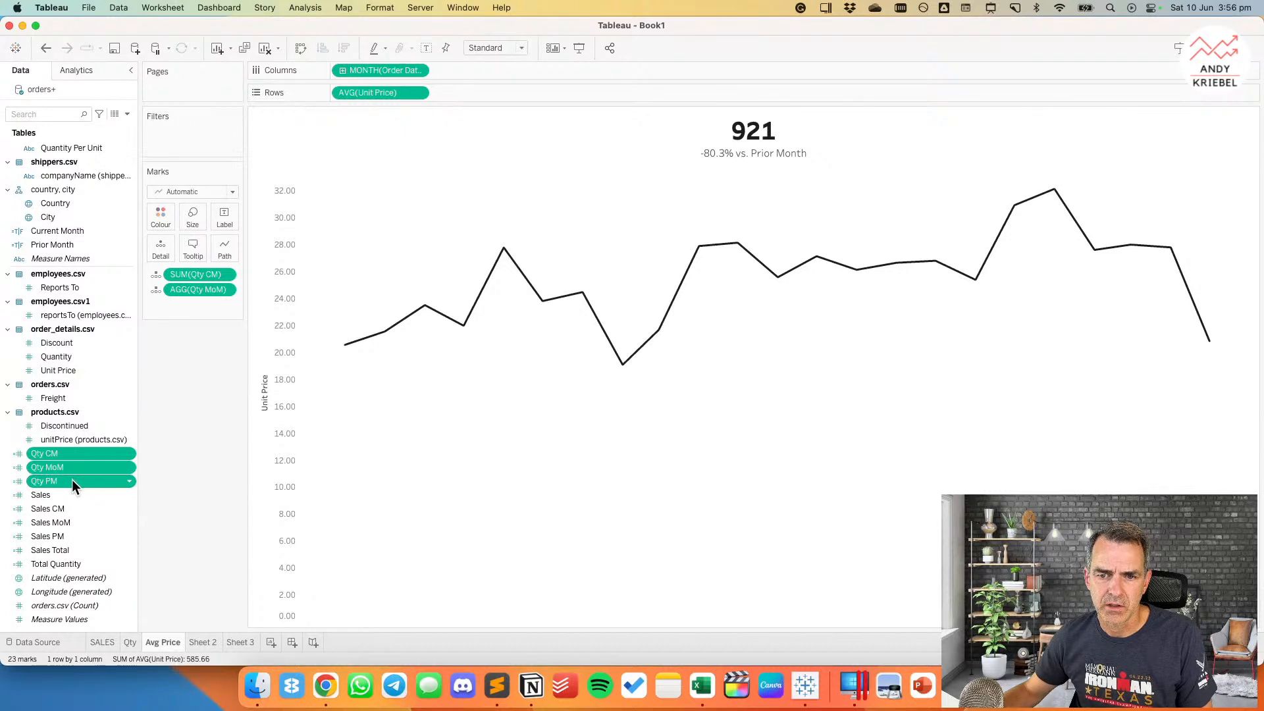
pyautogui.click(59, 568)
pyautogui.rightClick(61, 568)
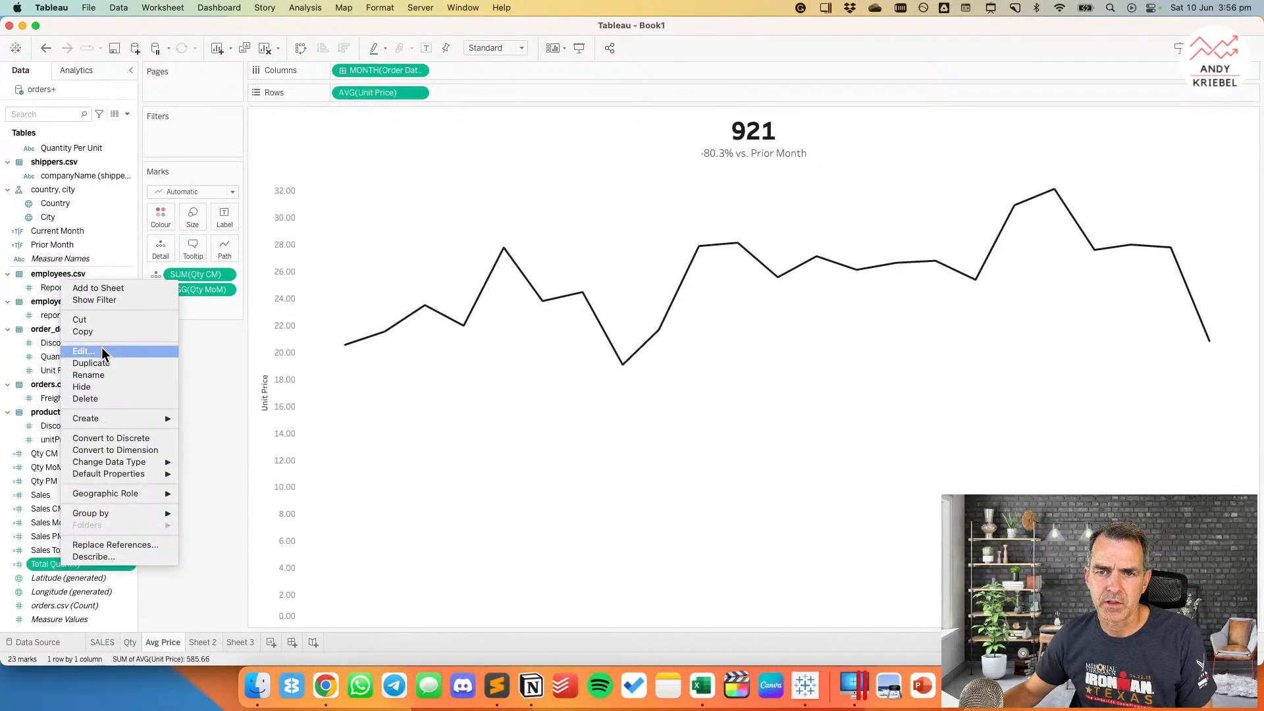
pyautogui.click(124, 350)
pyautogui.moveTo(572, 330); pyautogui.dragTo(428, 324)
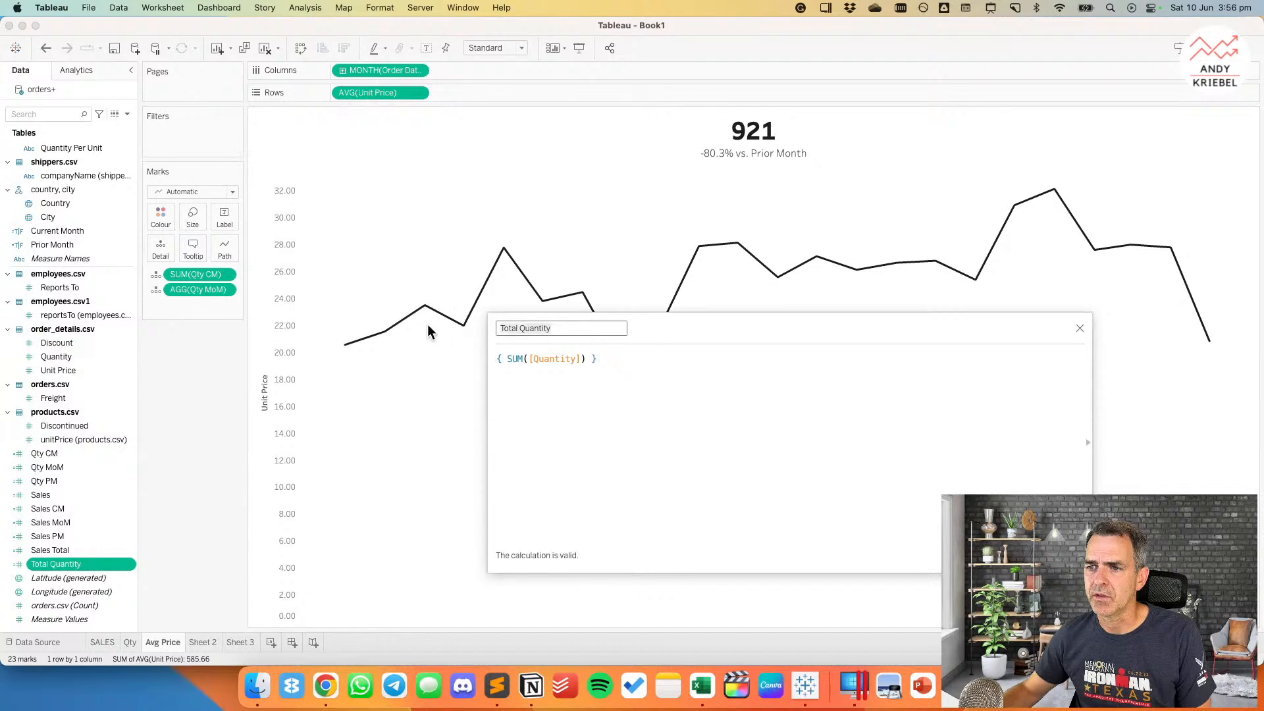
pyautogui.write('Qty Tot')
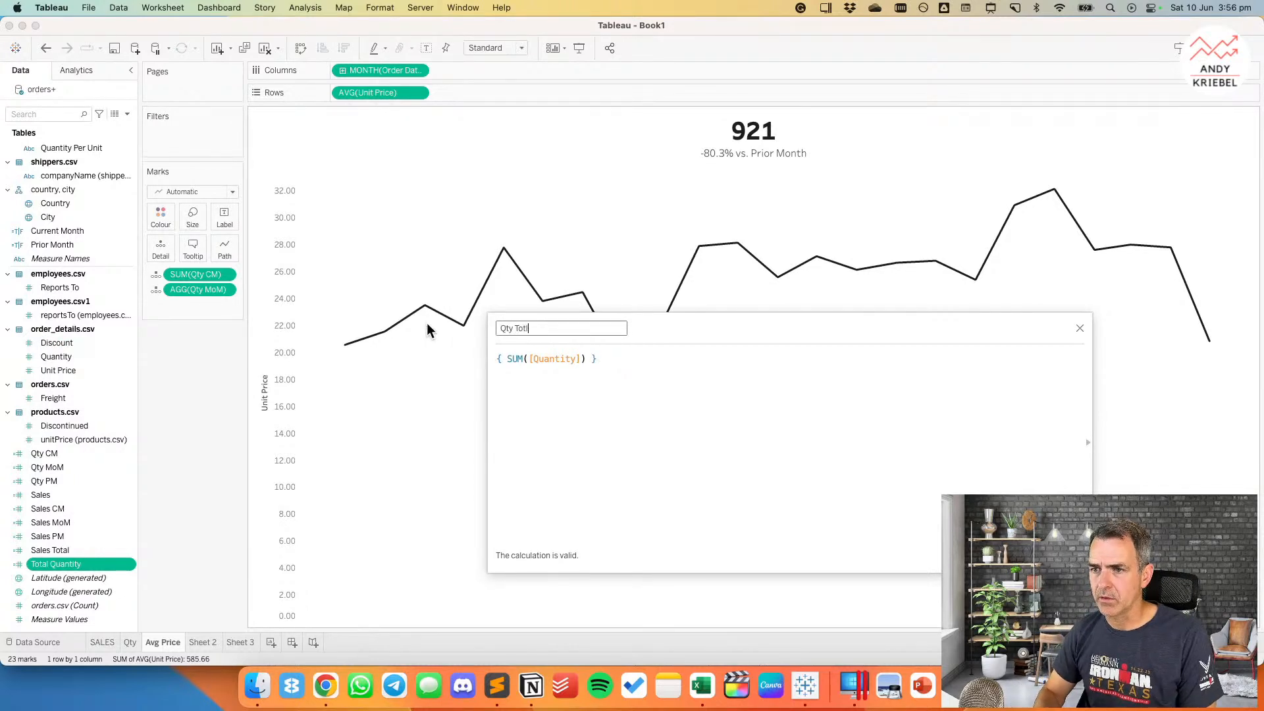
pyautogui.write('al')
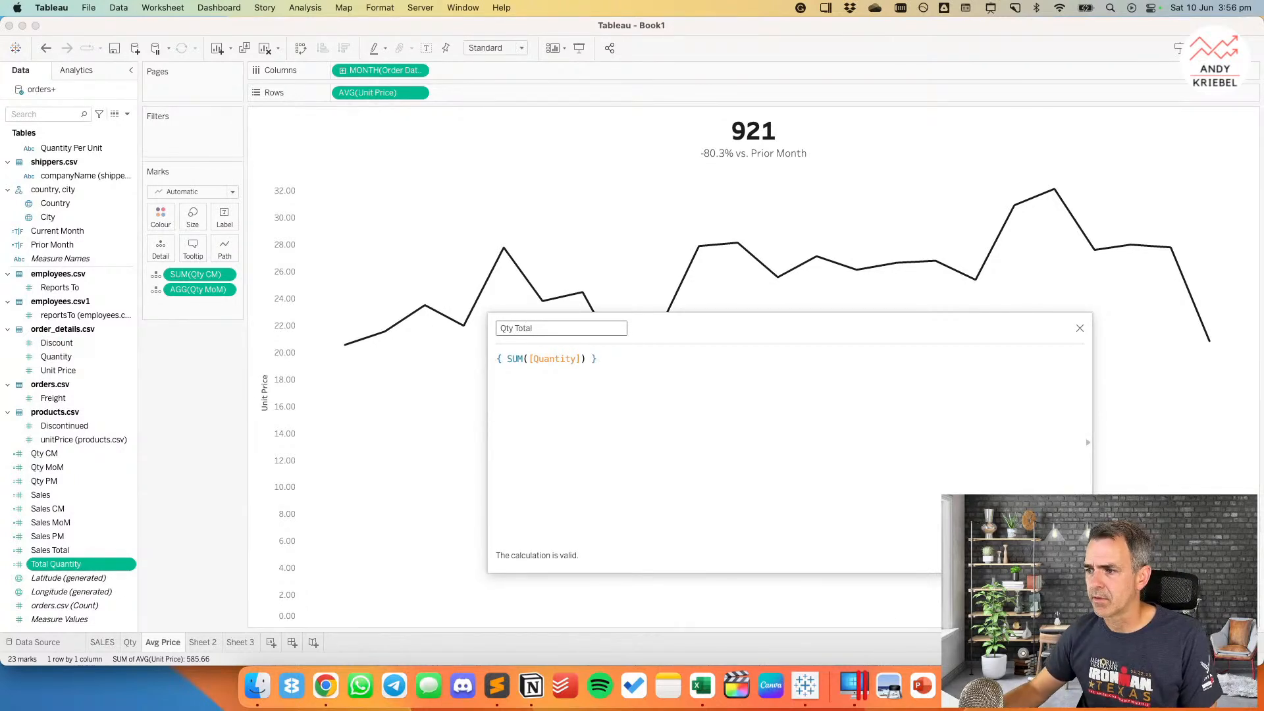
pyautogui.press('Return')
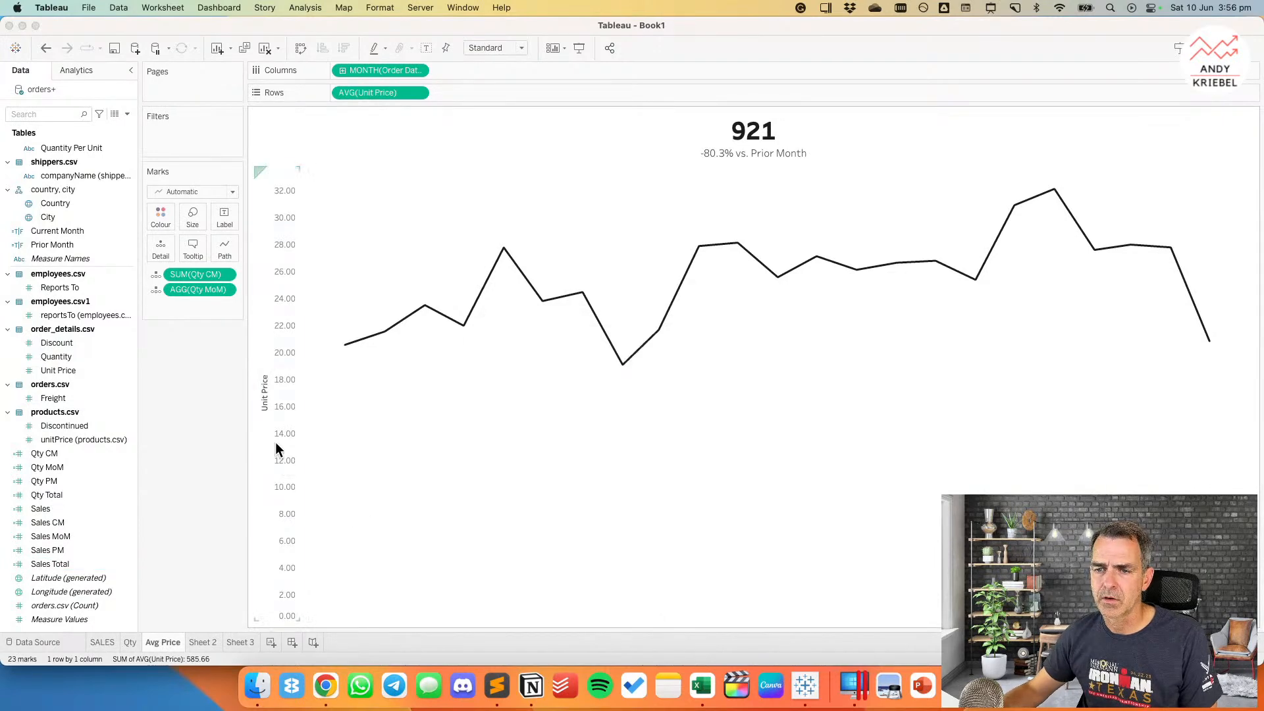
# Step: Exclude zero from the Unit Price axis range on the Avg Price sheet
pyautogui.doubleClick(276, 441)
pyautogui.click(713, 228)
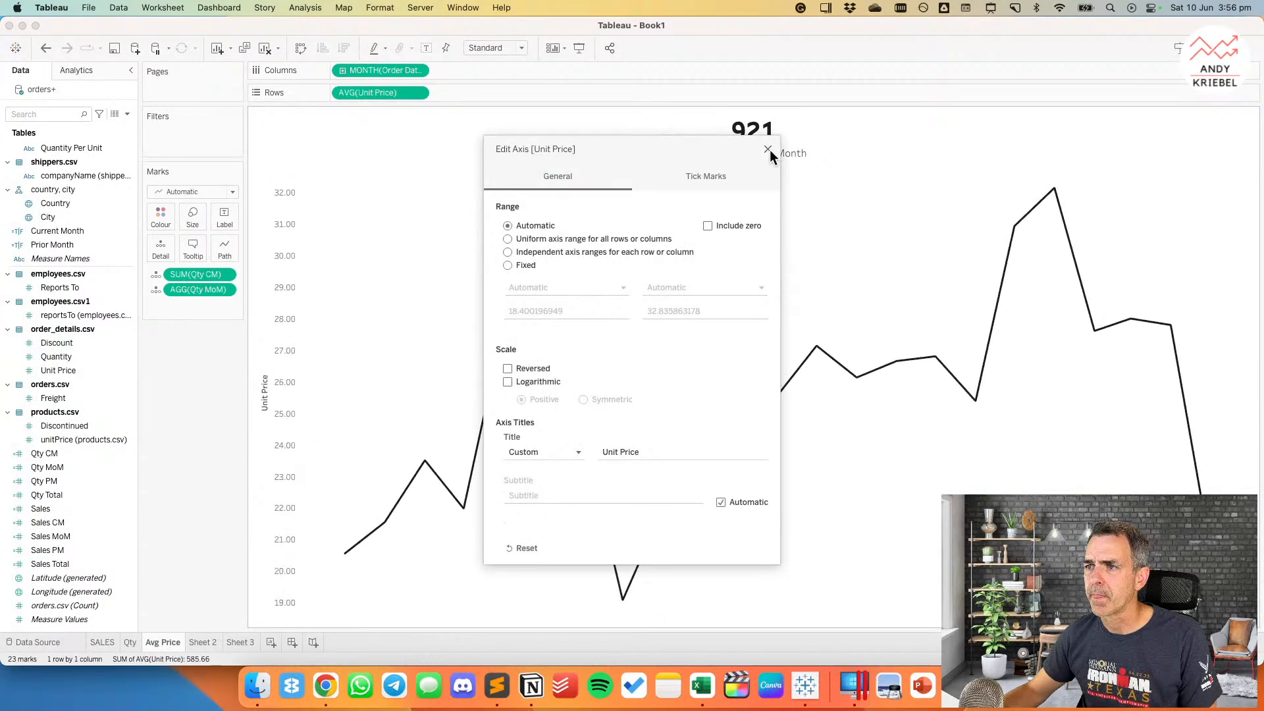
pyautogui.click(767, 148)
# Step: Add an average line to the Unit Price chart and give it the custom label "Avg: <Value>"
pyautogui.click(55, 72)
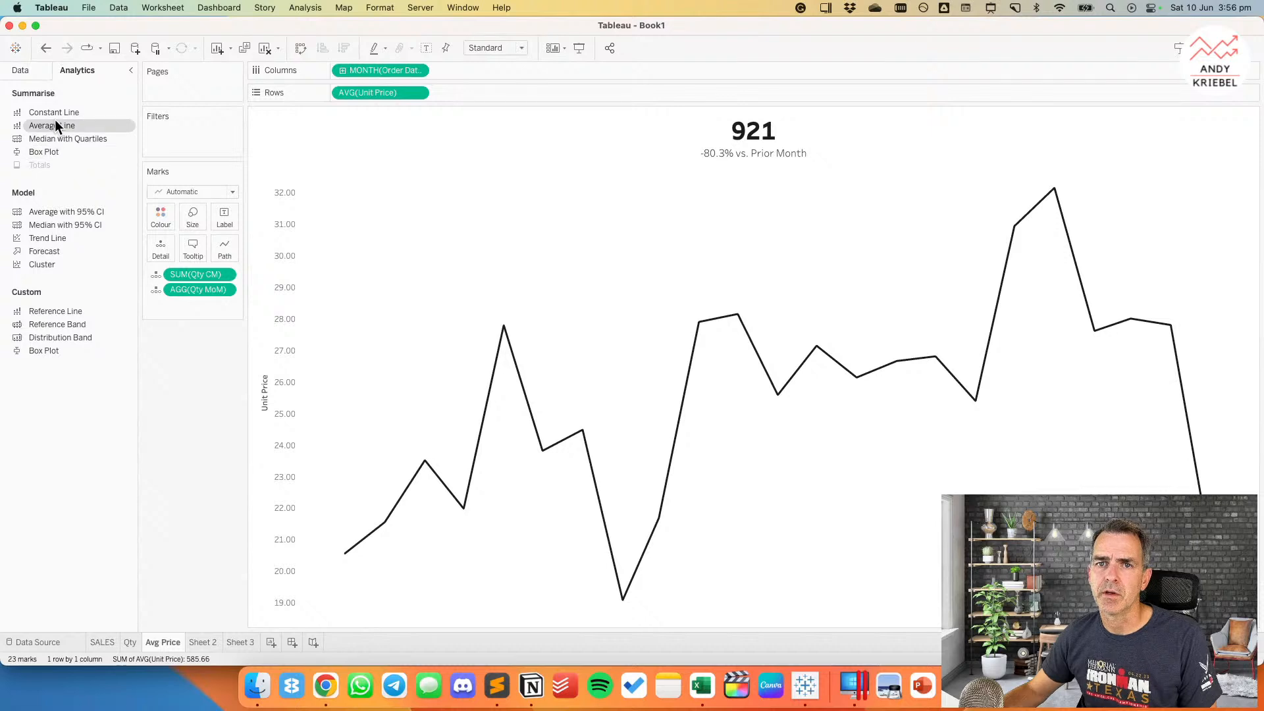
pyautogui.moveTo(53, 125); pyautogui.dragTo(366, 192)
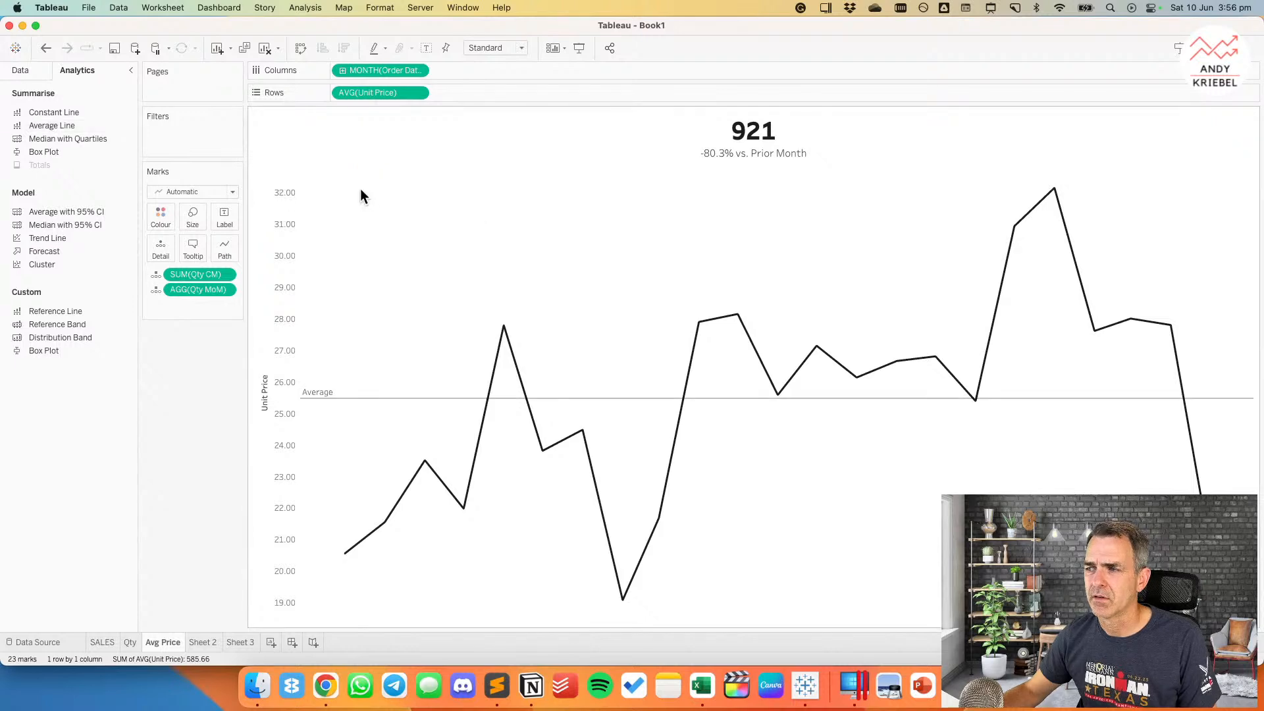
pyautogui.click(354, 397)
pyautogui.click(421, 397)
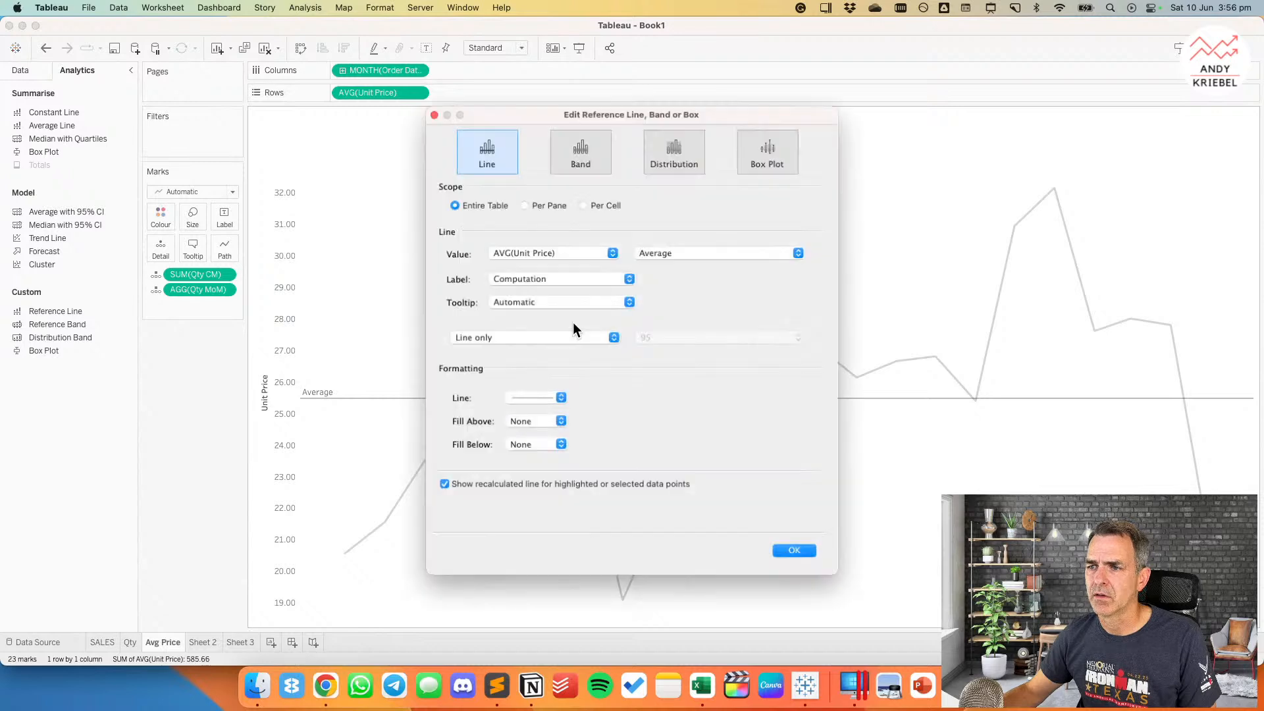
pyautogui.click(658, 248)
pyautogui.click(536, 254)
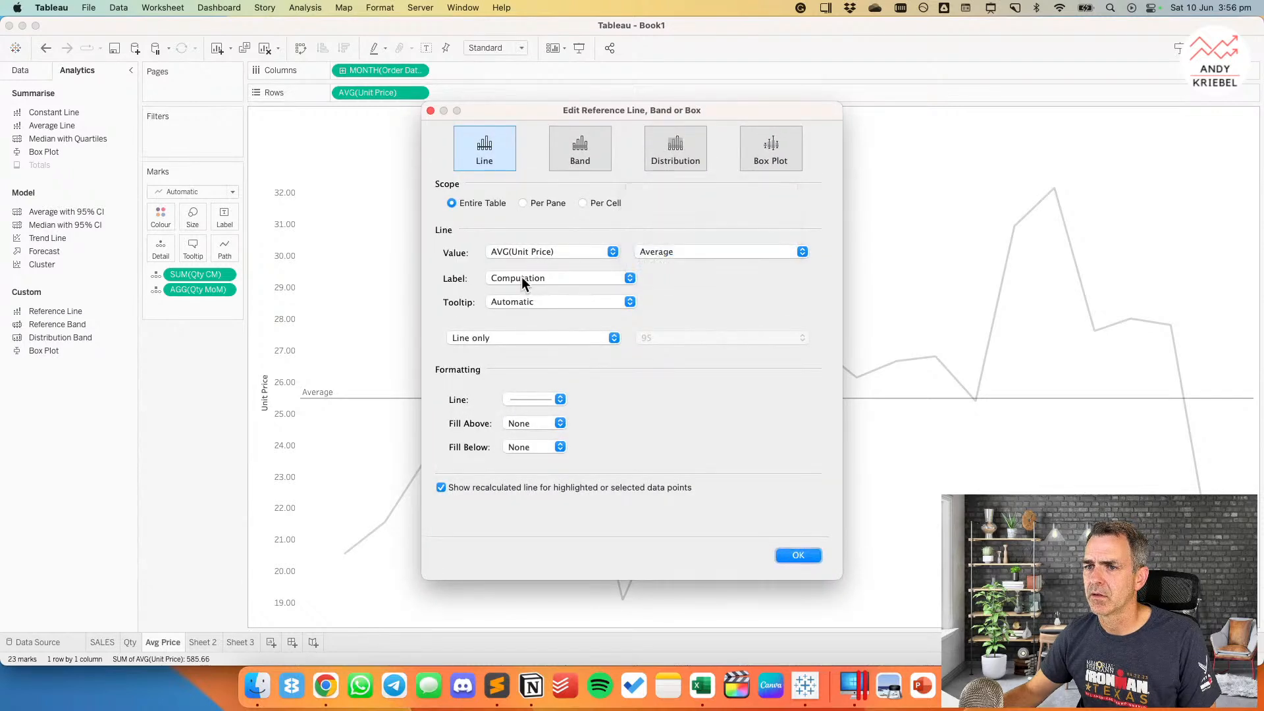
pyautogui.click(521, 277)
pyautogui.click(523, 290)
pyautogui.click(663, 278)
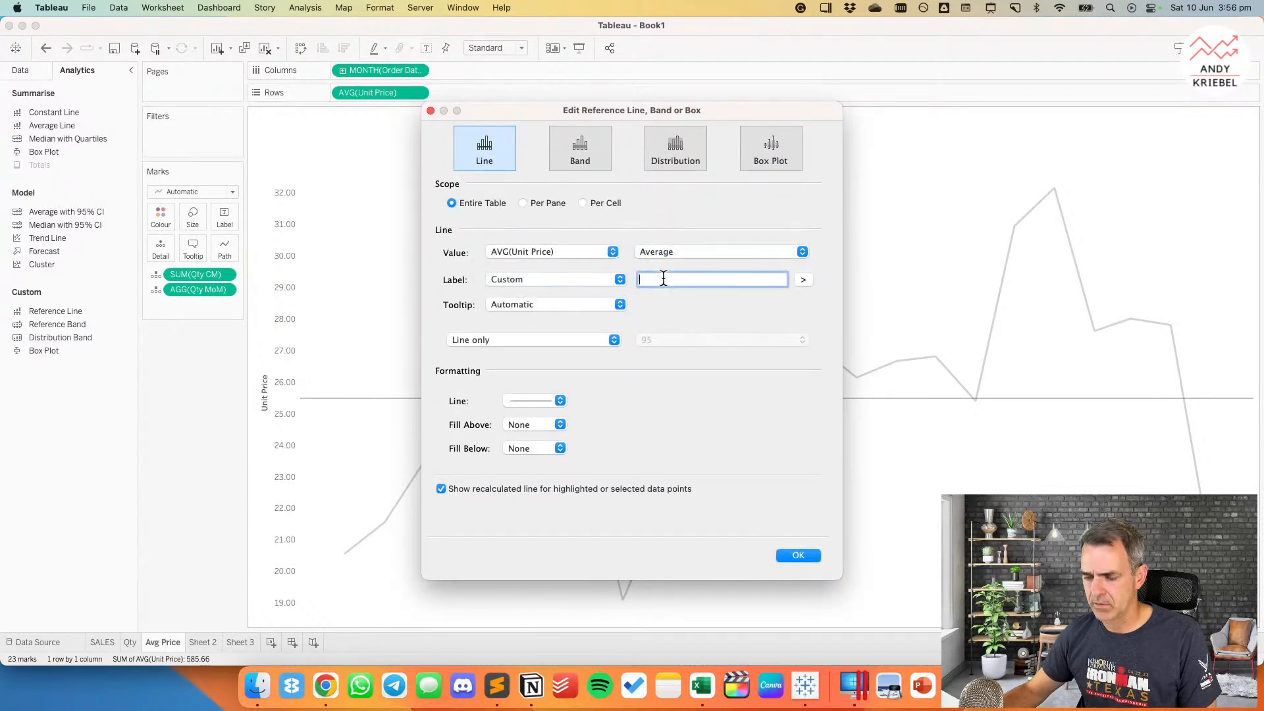
pyautogui.write('Avg:')
pyautogui.click(805, 279)
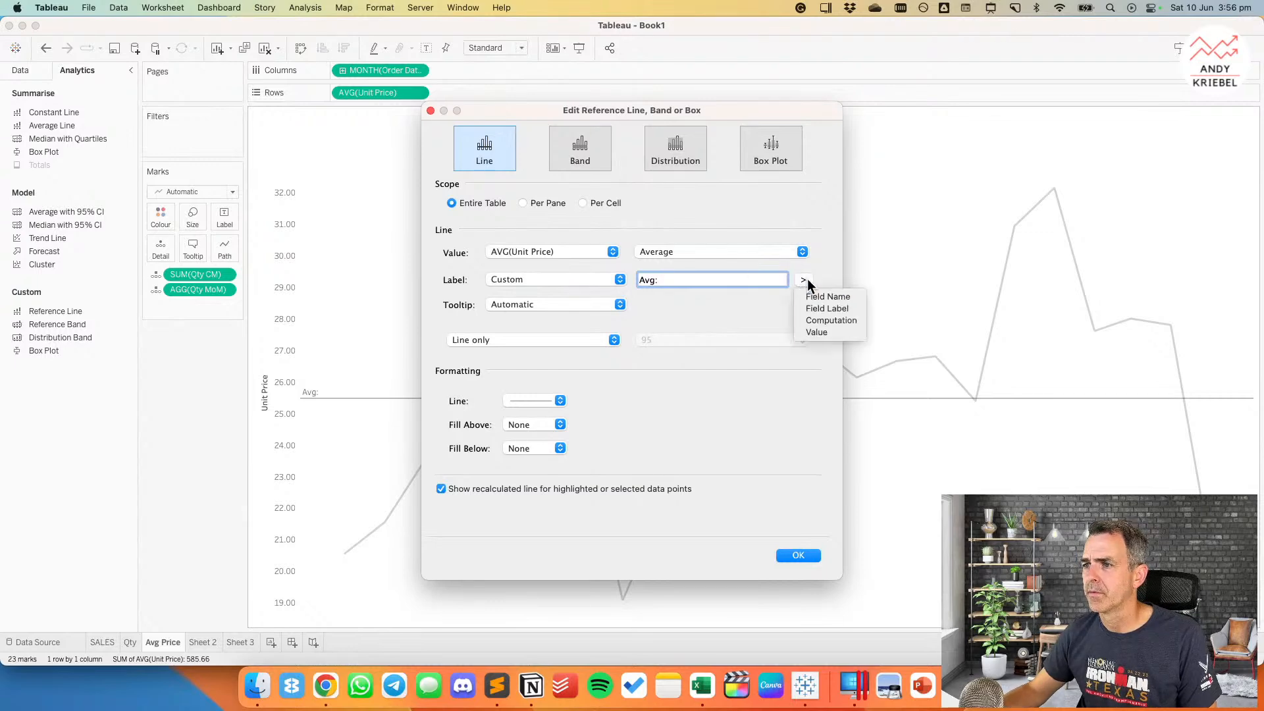
pyautogui.click(816, 332)
# Step: Format the average line as dashed at 100% opacity and turn off the recalculated line for selected data points
pyautogui.click(522, 403)
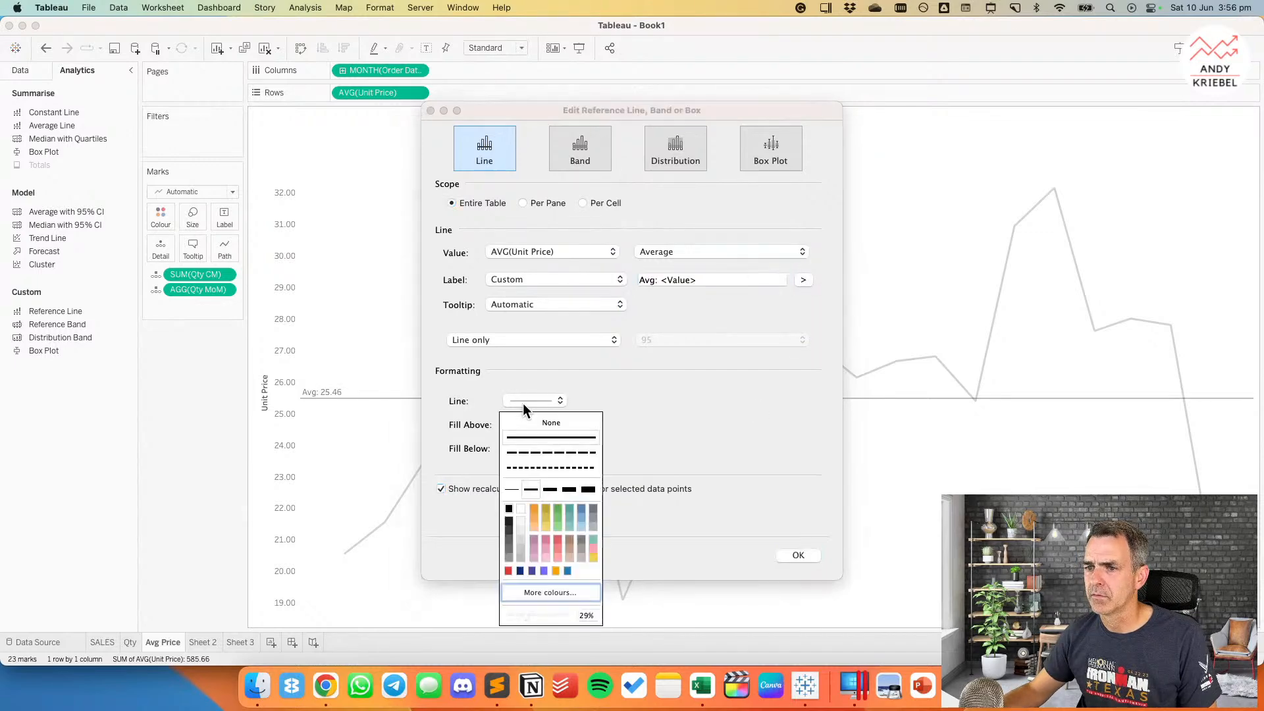
pyautogui.click(522, 452)
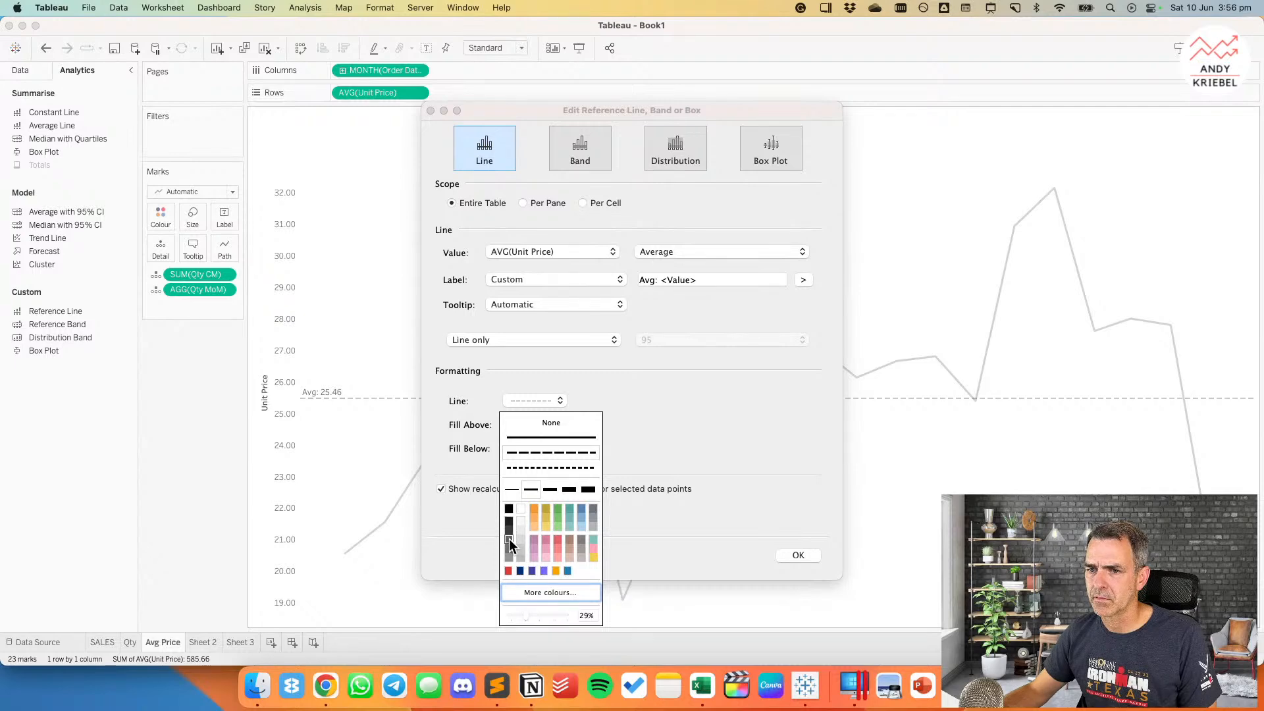
pyautogui.moveTo(525, 614); pyautogui.dragTo(565, 612)
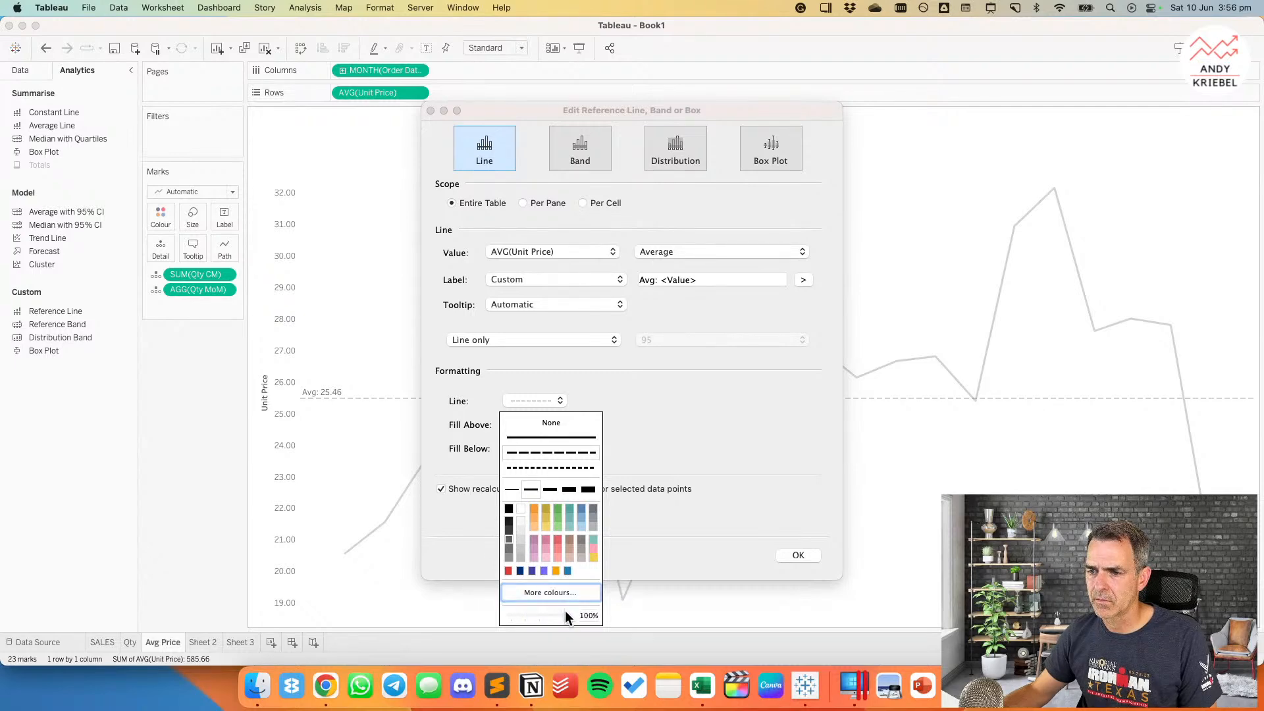
pyautogui.click(460, 492)
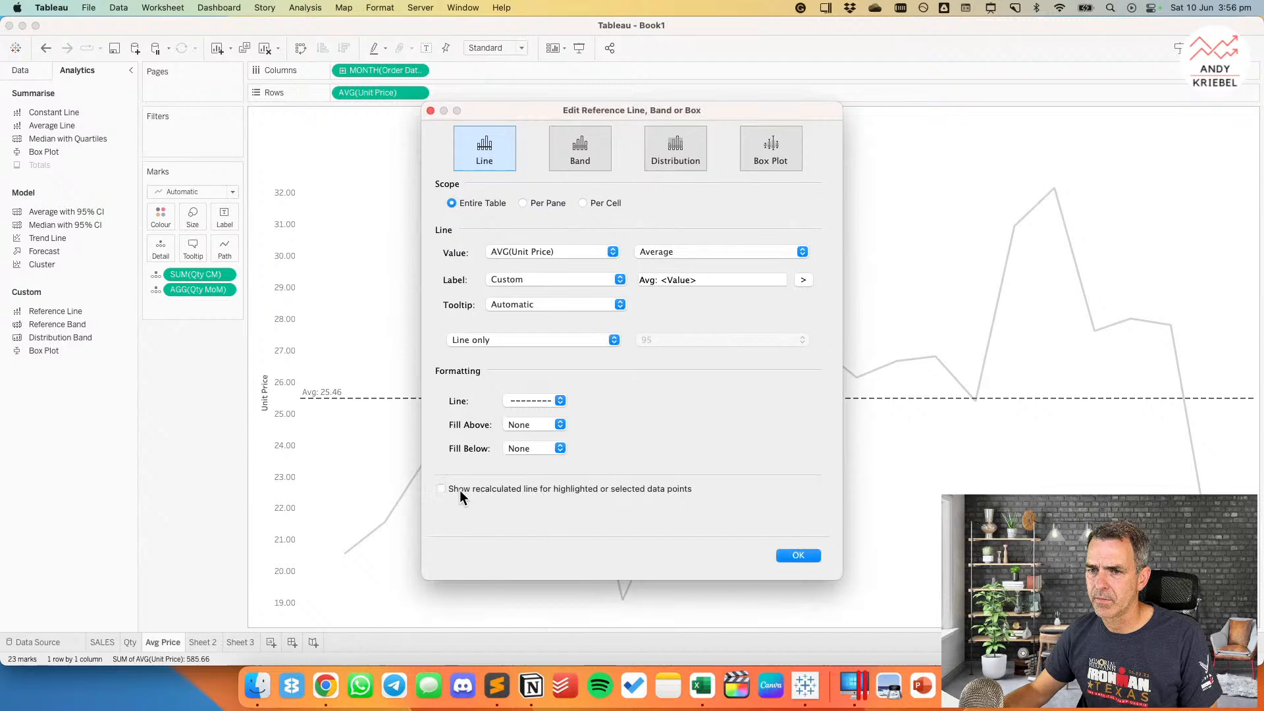
pyautogui.click(794, 556)
# Step: Hide the Unit Price axis header on the Avg Price sheet
pyautogui.rightClick(274, 337)
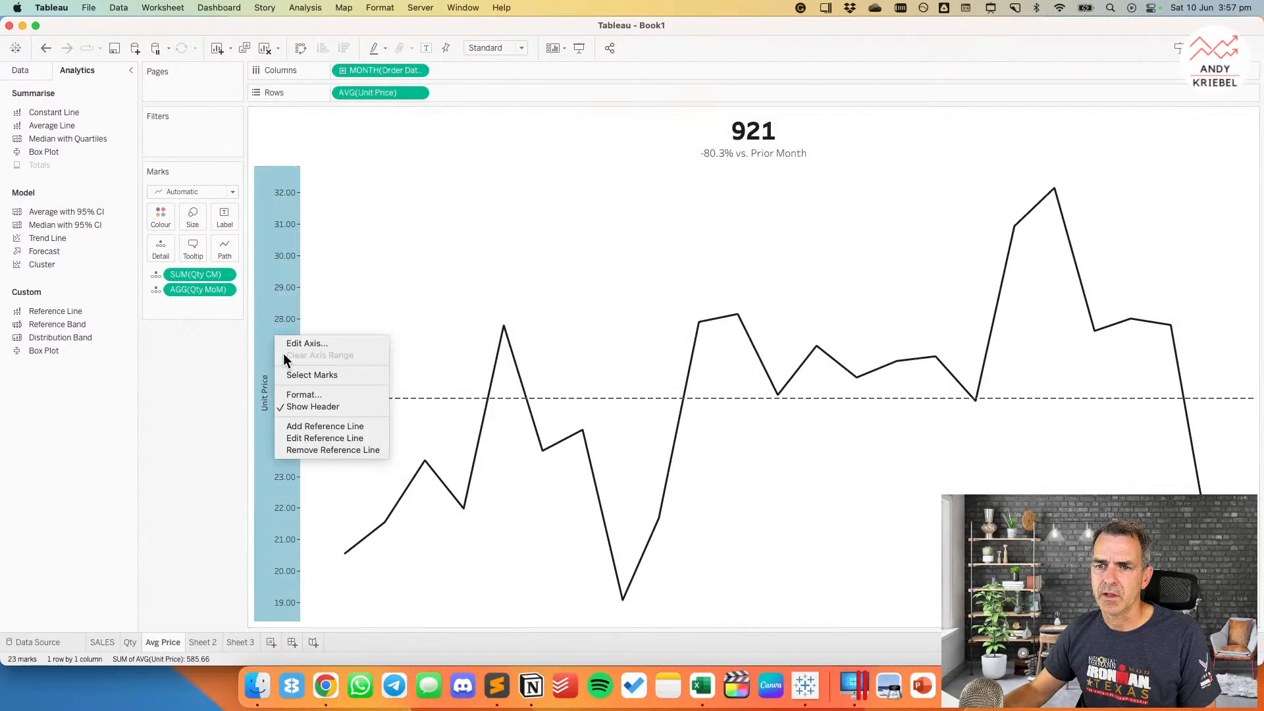
pyautogui.click(295, 407)
# Step: Duplicate the Qty CM, Qty MoM, Qty PM and Qty Total calculated fields together
pyautogui.click(22, 71)
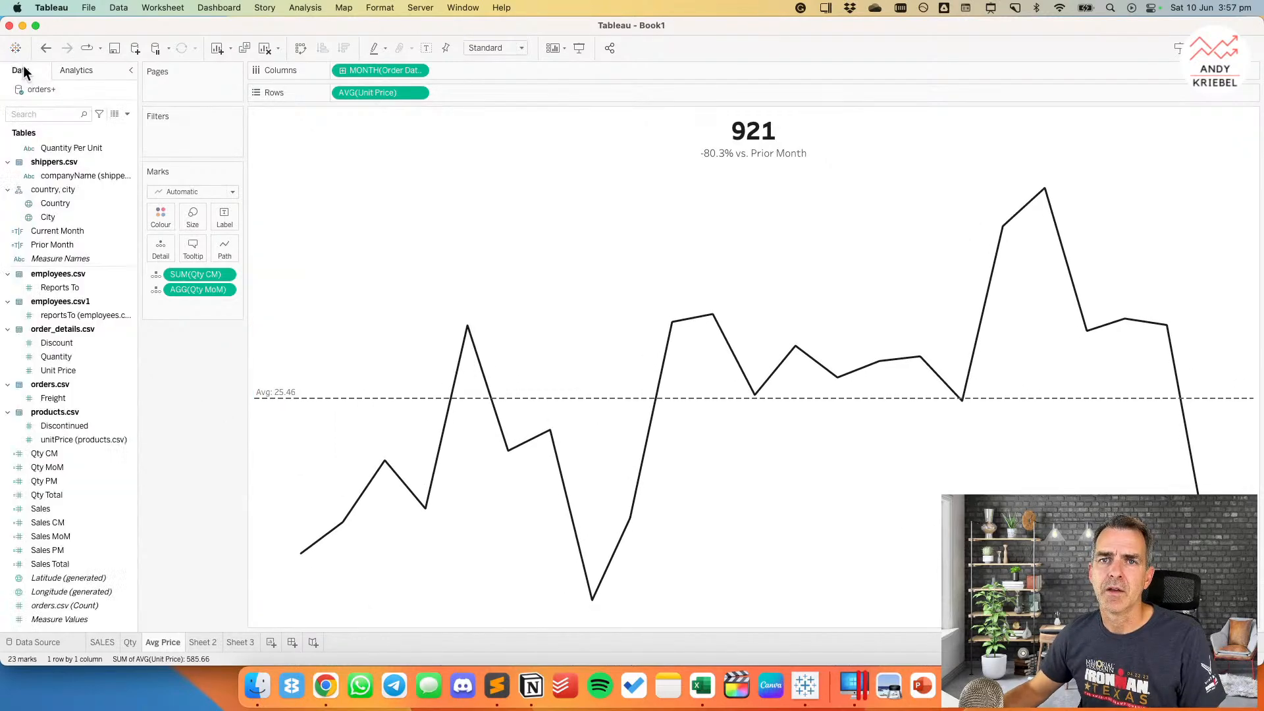
pyautogui.click(53, 453)
pyautogui.keyDown('shift'); pyautogui.click(57, 498); pyautogui.keyUp('shift')
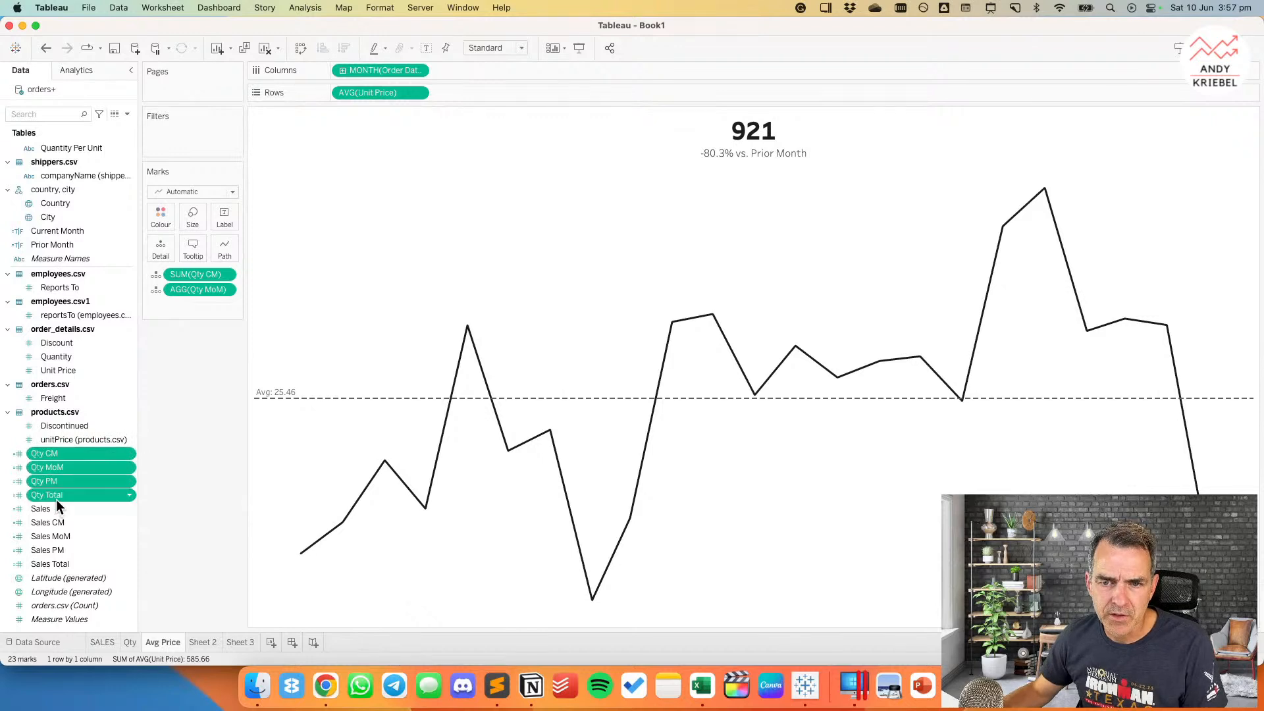
pyautogui.rightClick(56, 501)
pyautogui.click(89, 516)
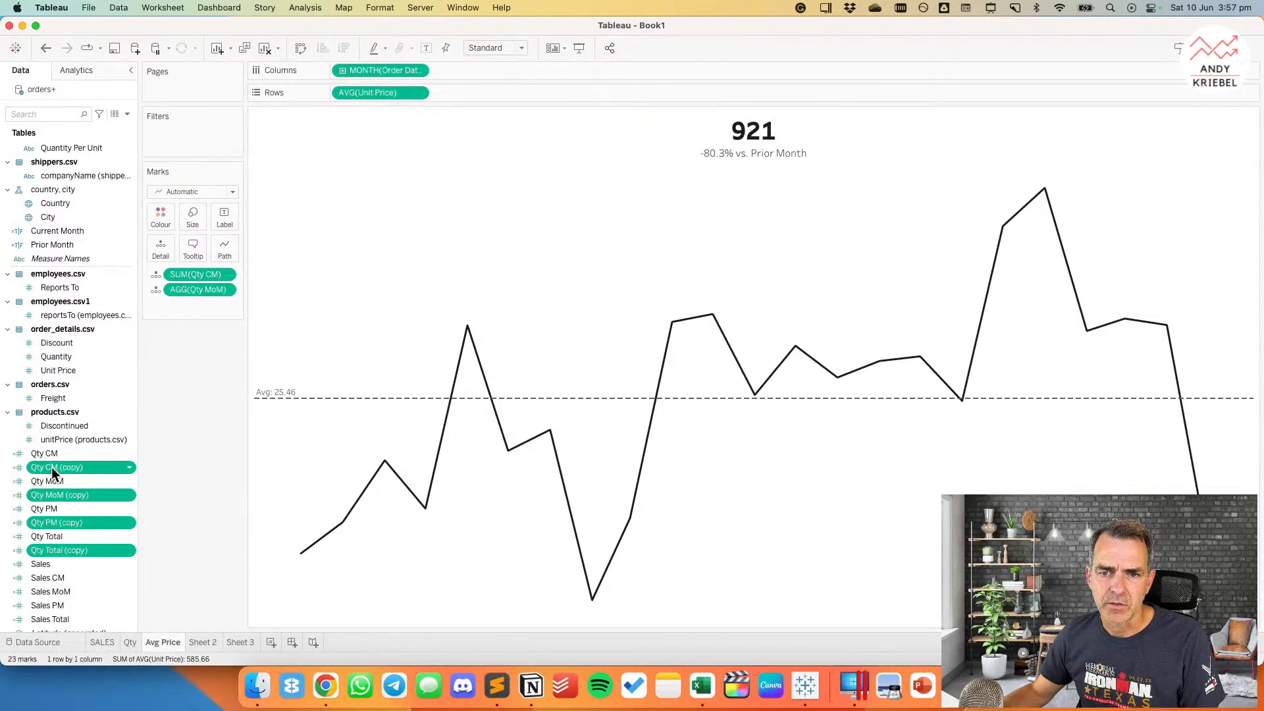
# Step: Rename the Qty CM copy as Avg Price CM and change its formula to {AVG(INT([Current Month])*[Unit Price])}
pyautogui.click(51, 467)
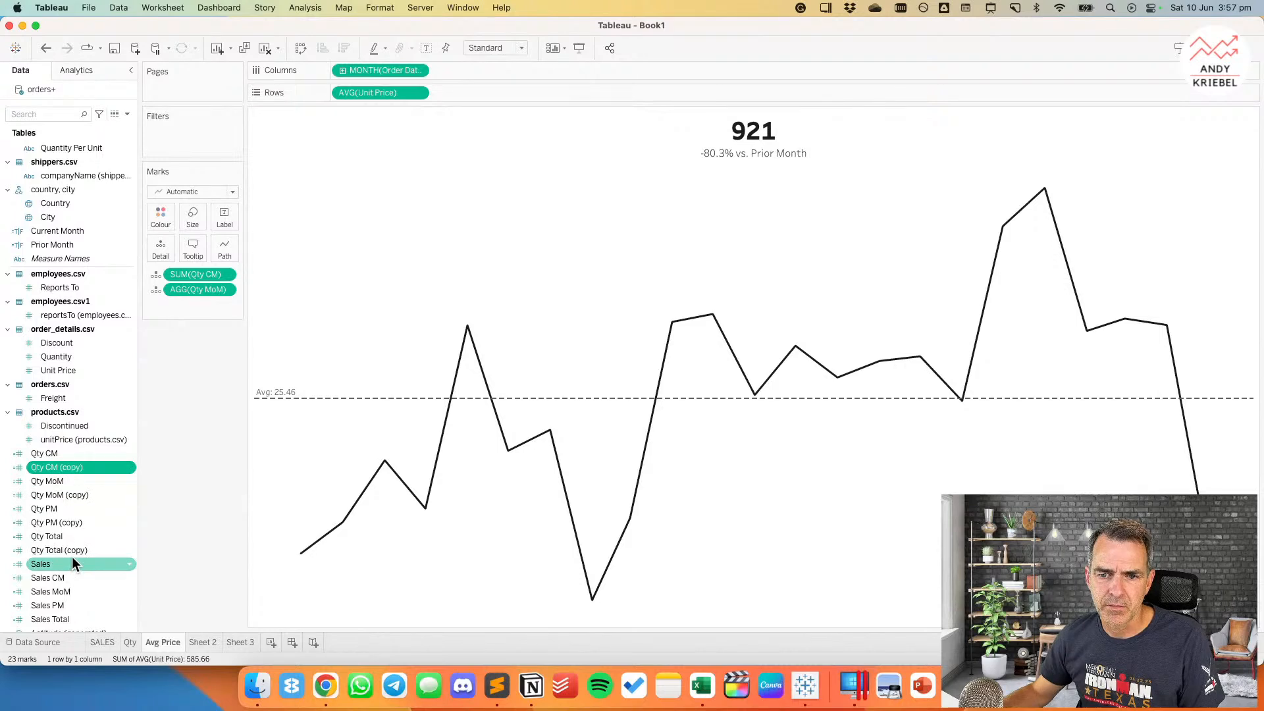
pyautogui.rightClick(54, 468)
pyautogui.click(110, 251)
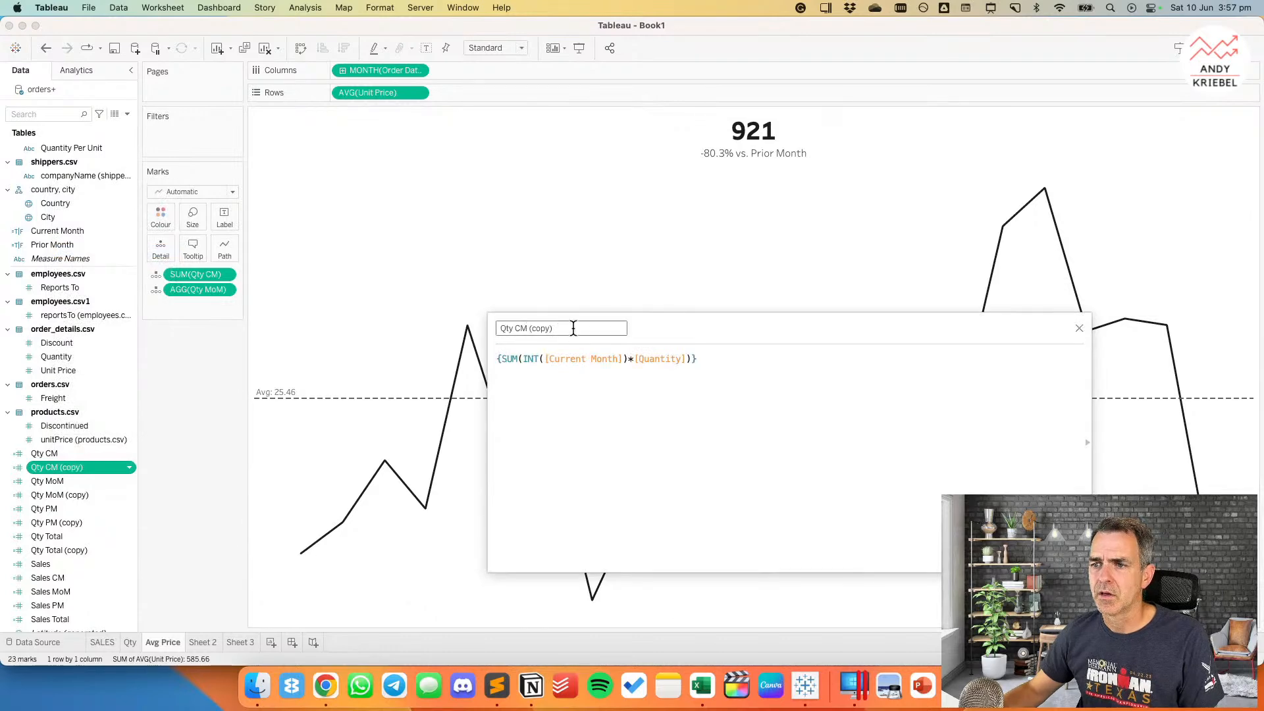
pyautogui.write('A')
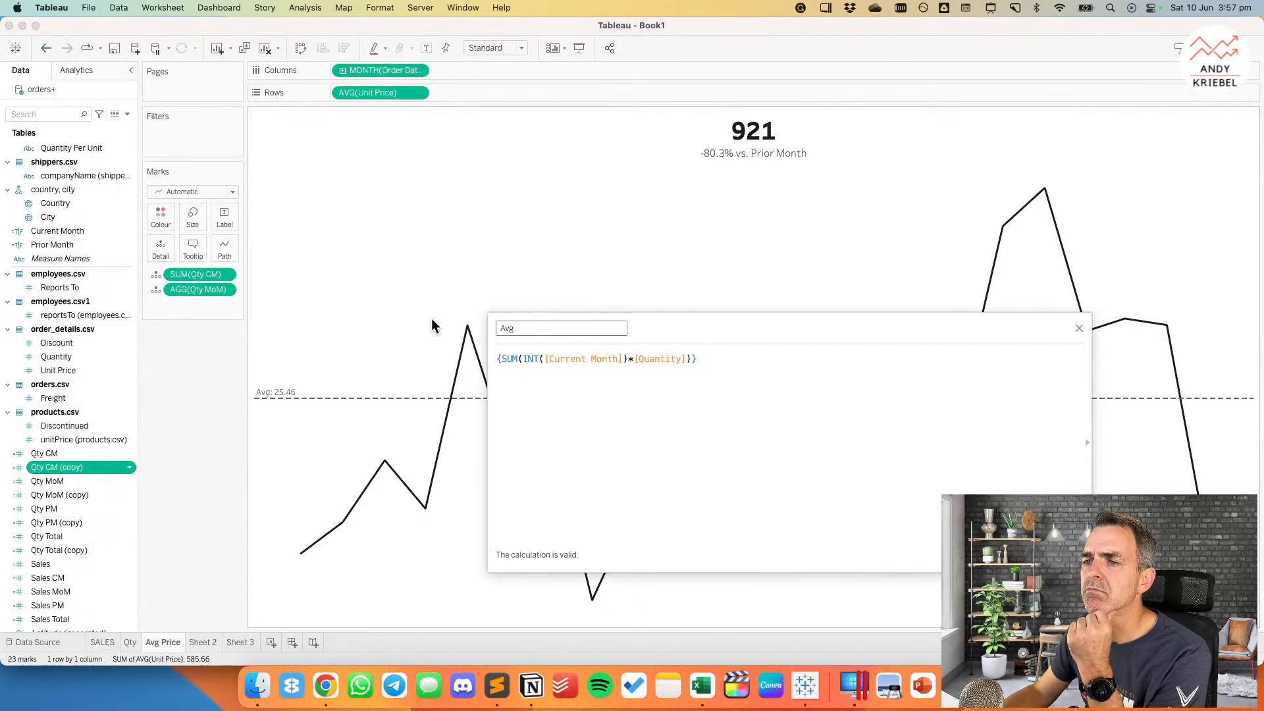
pyautogui.write('vg')
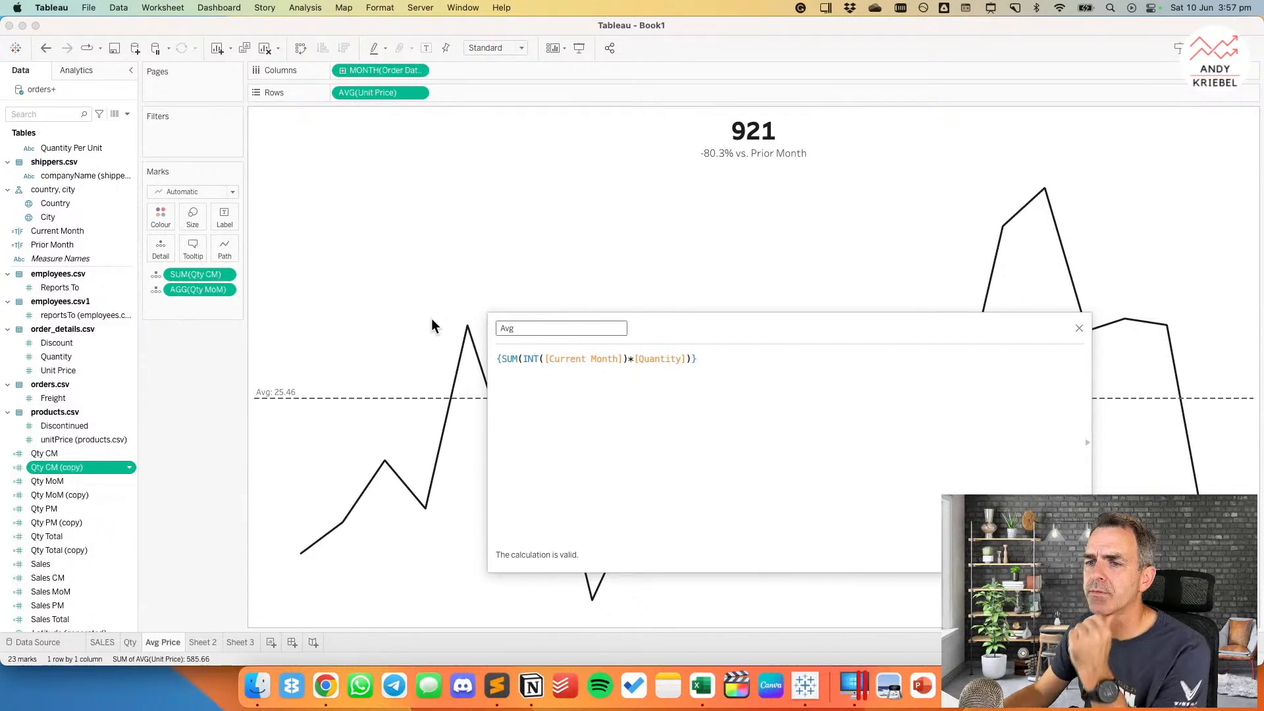
pyautogui.write(' Price CM')
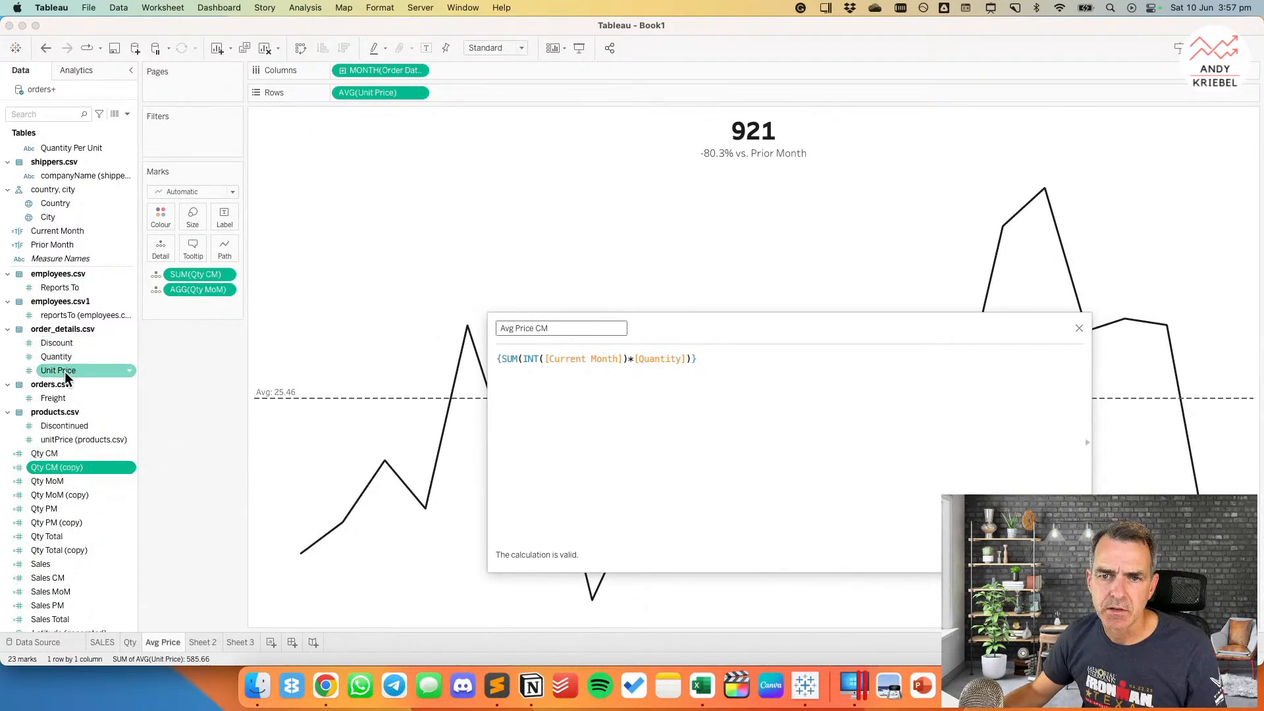
pyautogui.moveTo(65, 371); pyautogui.dragTo(651, 366)
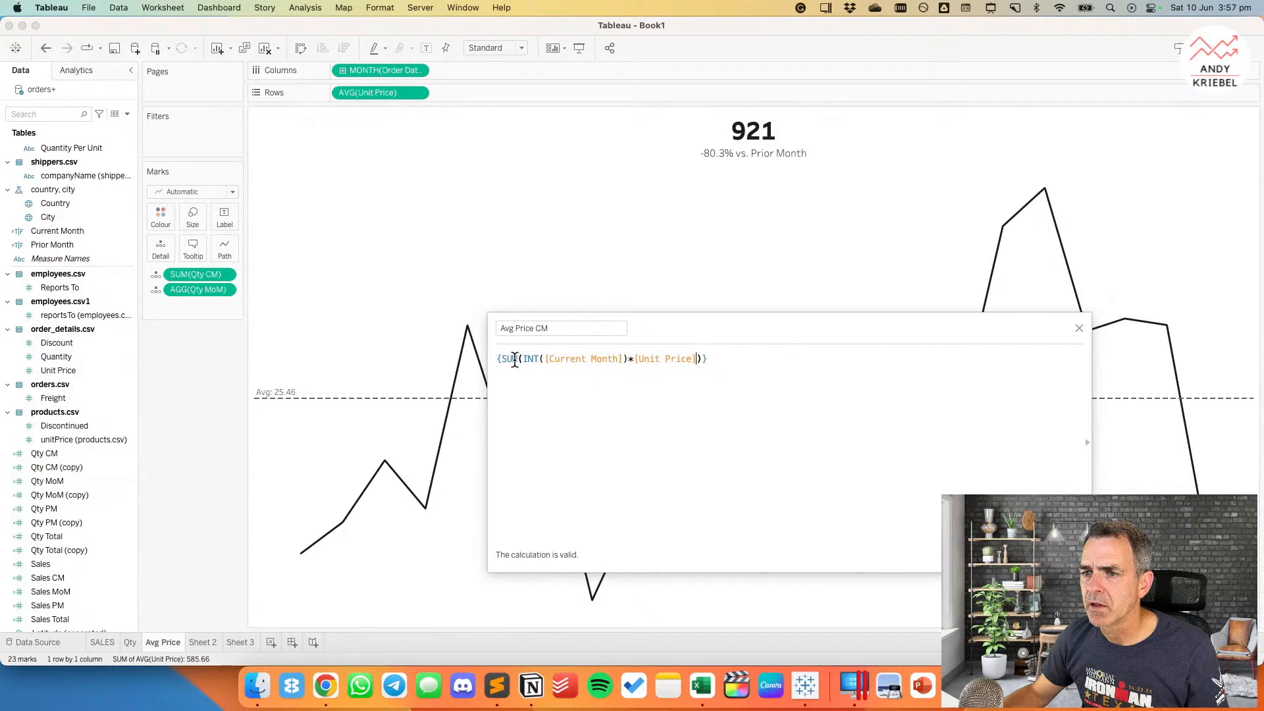
pyautogui.write('AVG')
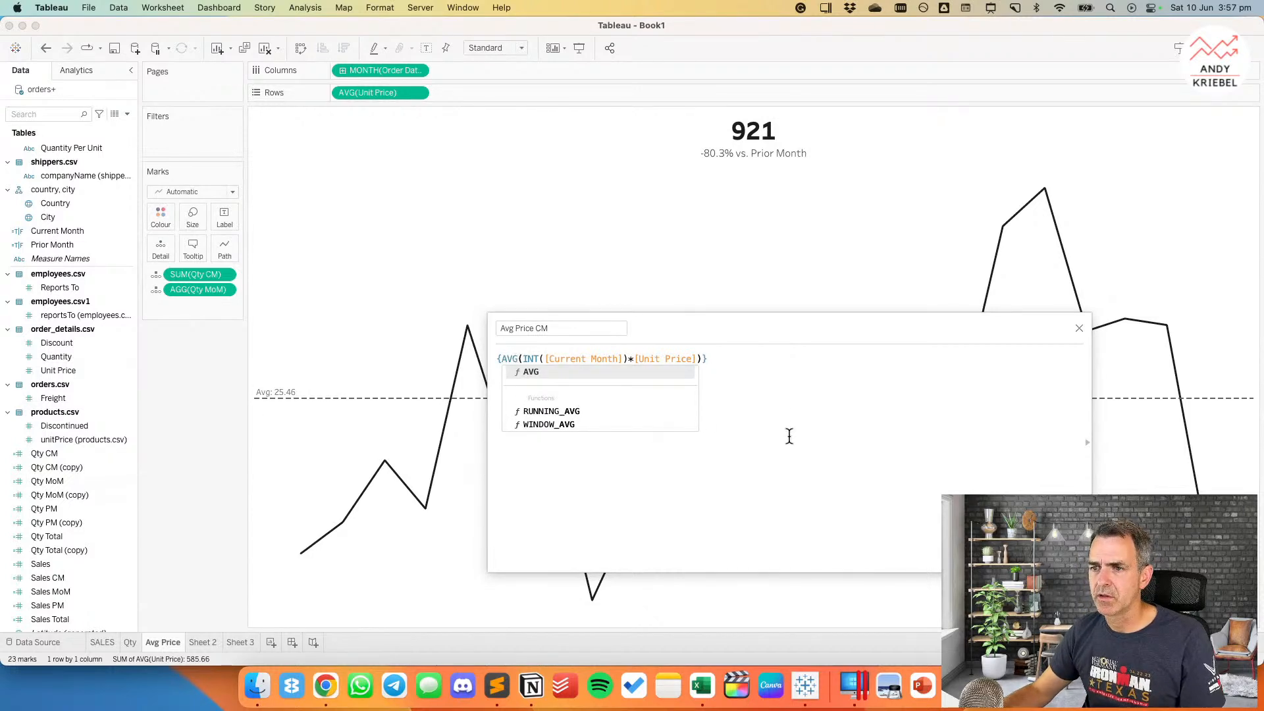
pyautogui.click(794, 411)
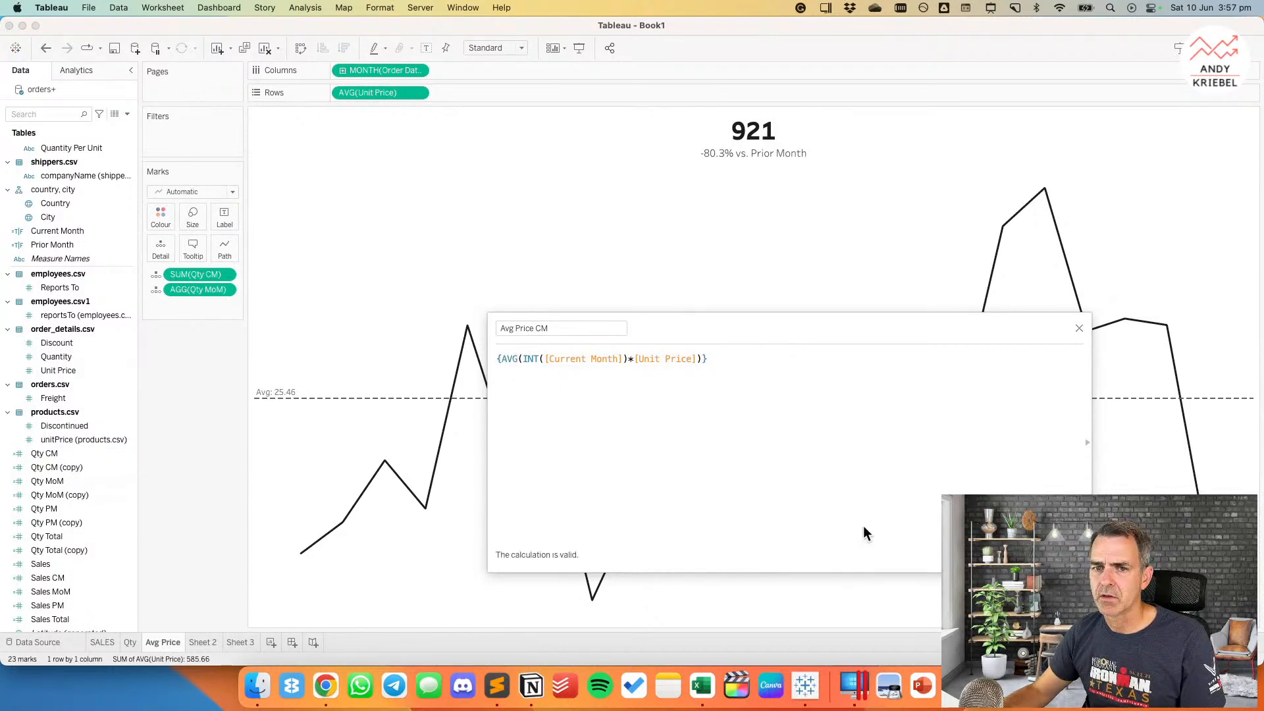
pyautogui.click(1061, 555)
# Step: Replace the SUM(Qty CM) mark field with Avg Price CM and insert SUM(Avg Price CM) in black as the title's headline value
pyautogui.moveTo(66, 454); pyautogui.dragTo(202, 274)
pyautogui.click(755, 139)
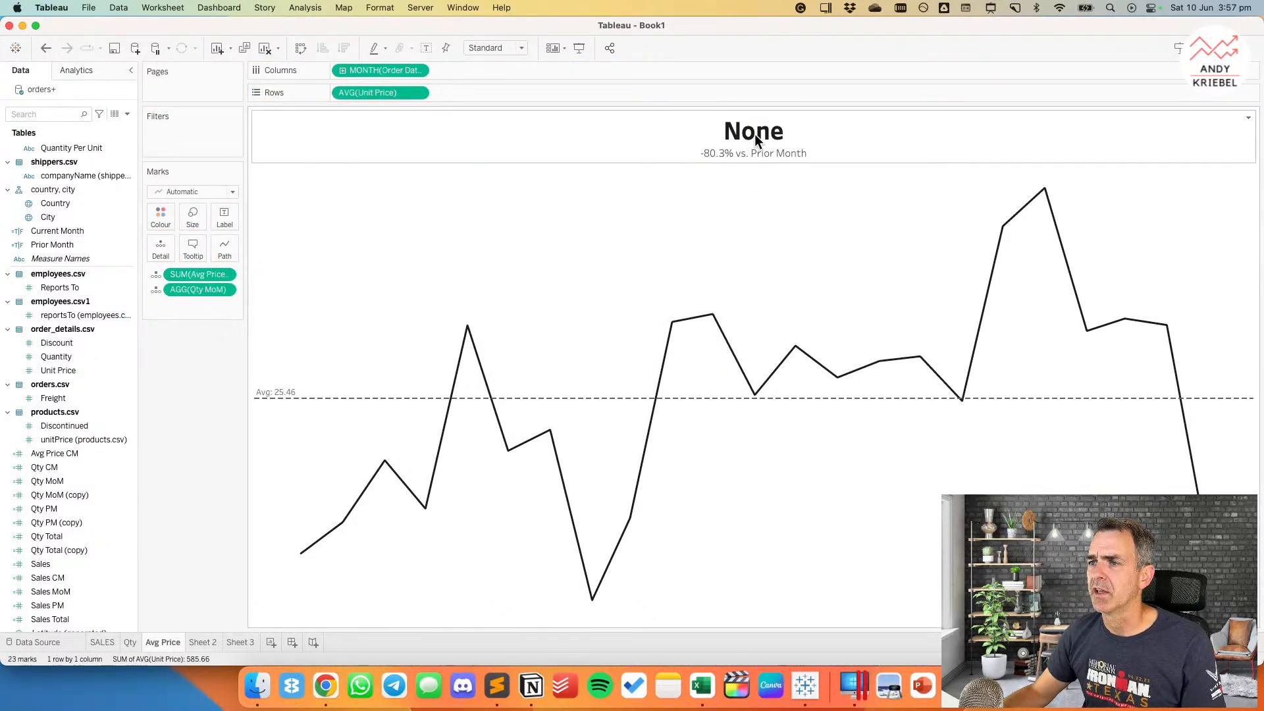
pyautogui.doubleClick(756, 138)
pyautogui.doubleClick(747, 290)
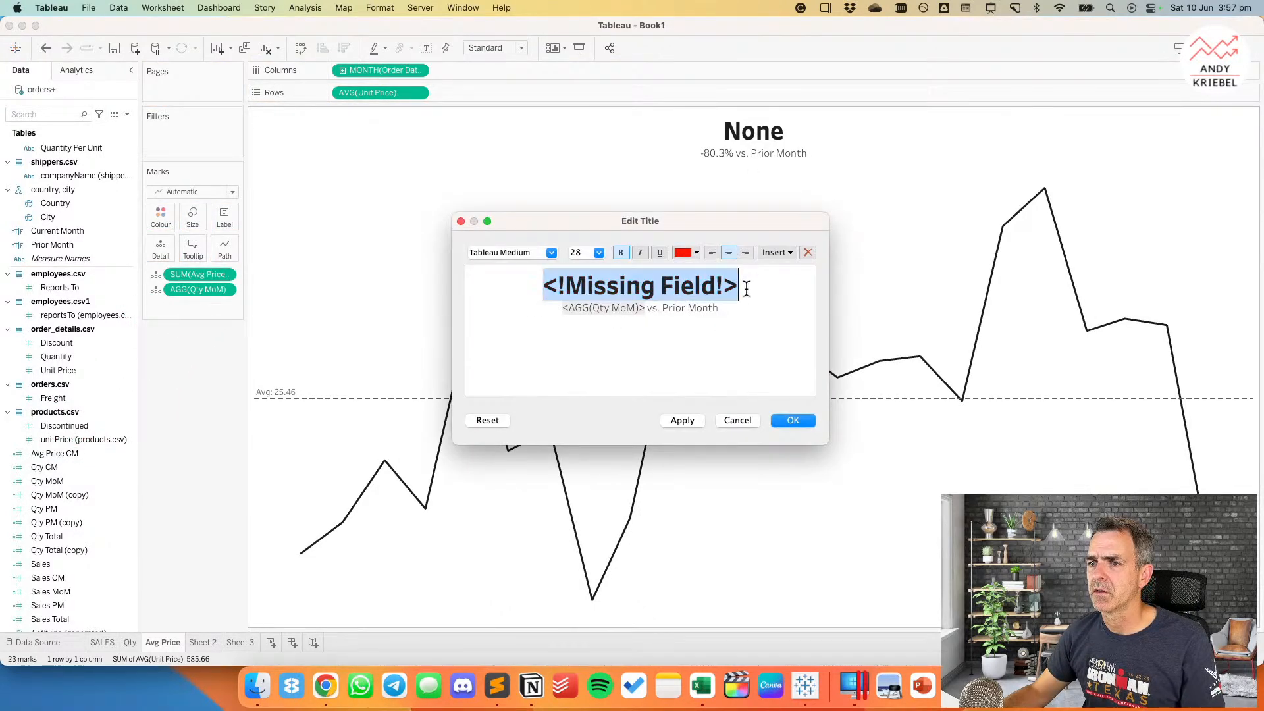
pyautogui.click(688, 255)
pyautogui.click(680, 278)
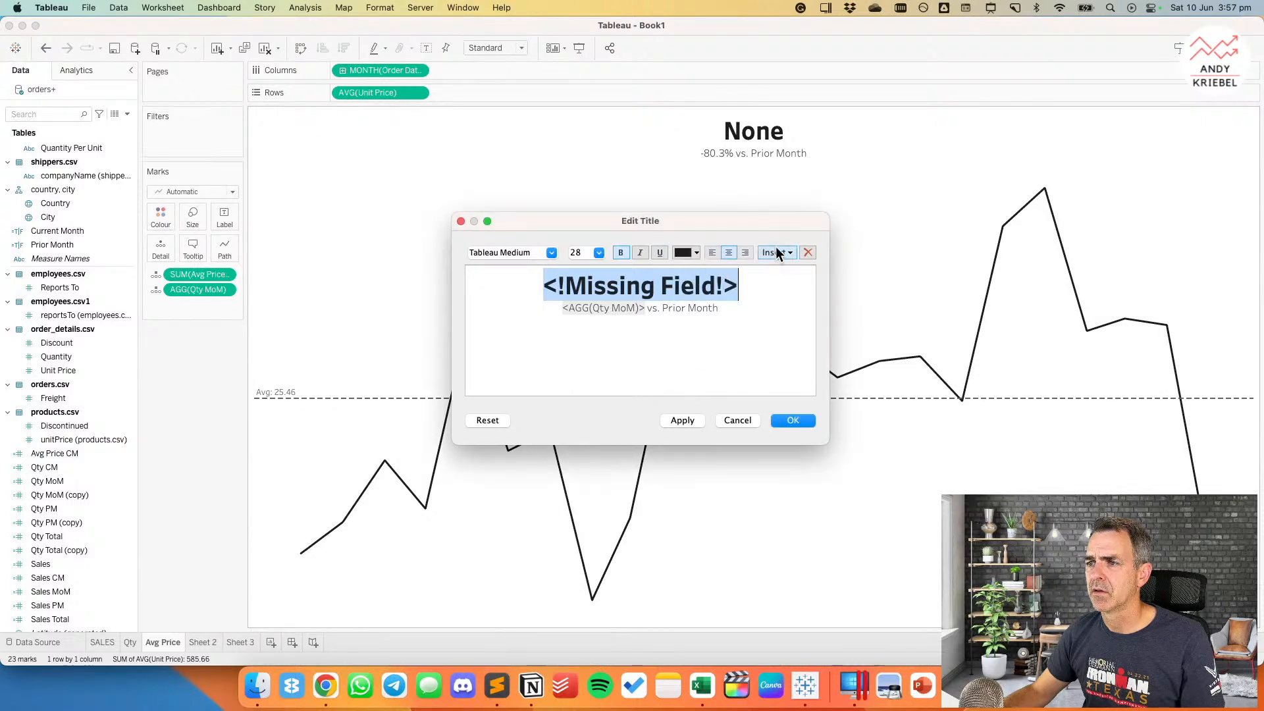
pyautogui.click(770, 253)
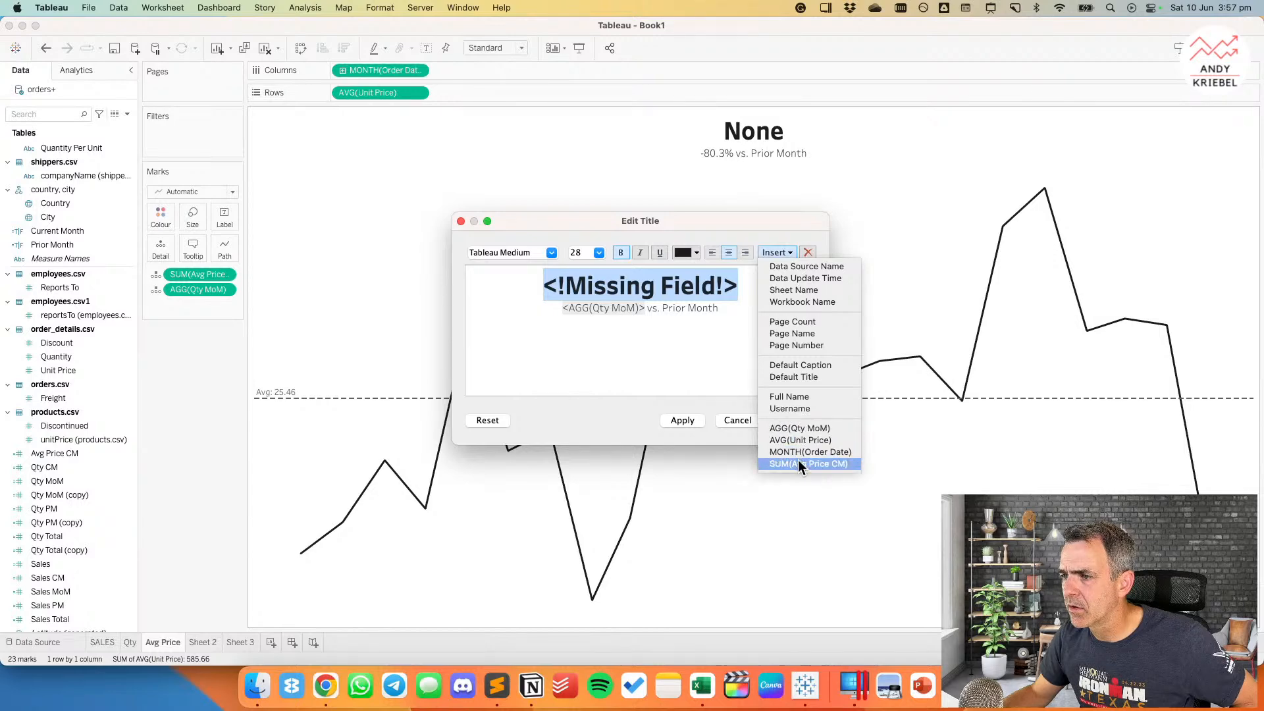
pyautogui.click(798, 463)
pyautogui.click(792, 420)
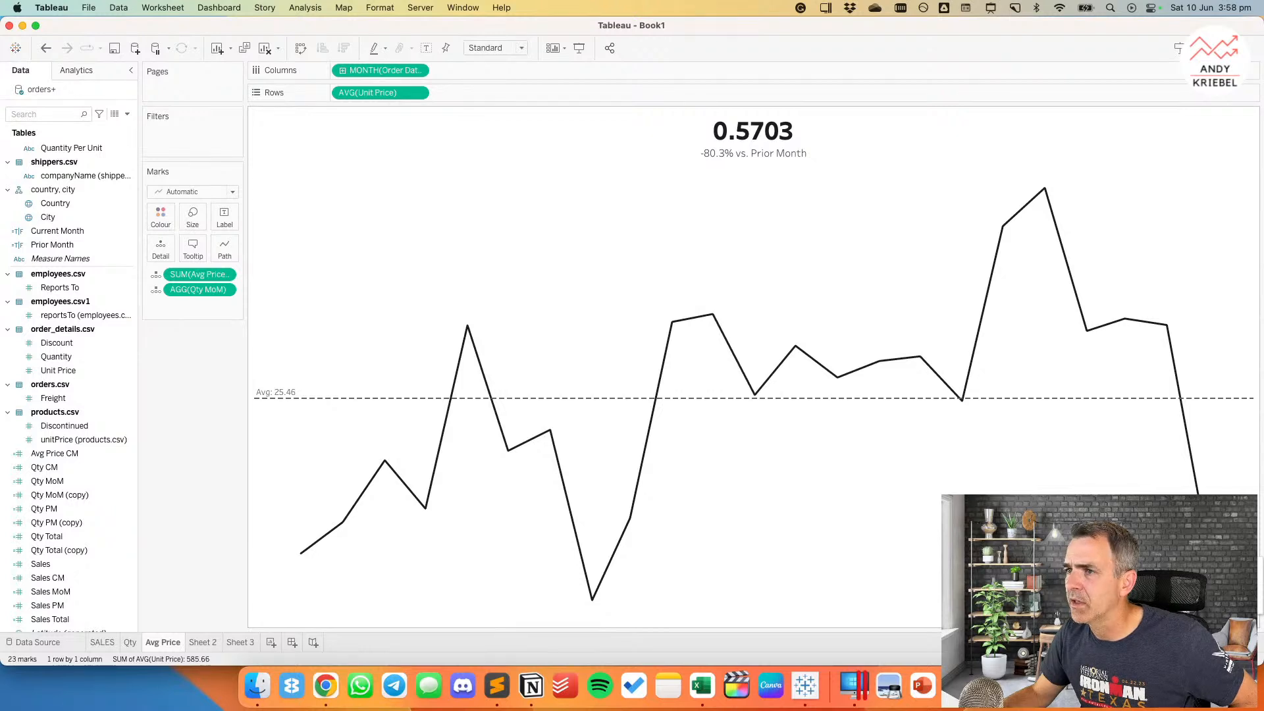
# Step: Try changing the Avg Price CM formula to {AVG(INT([Current Month])*[Sales])}
pyautogui.click(47, 454)
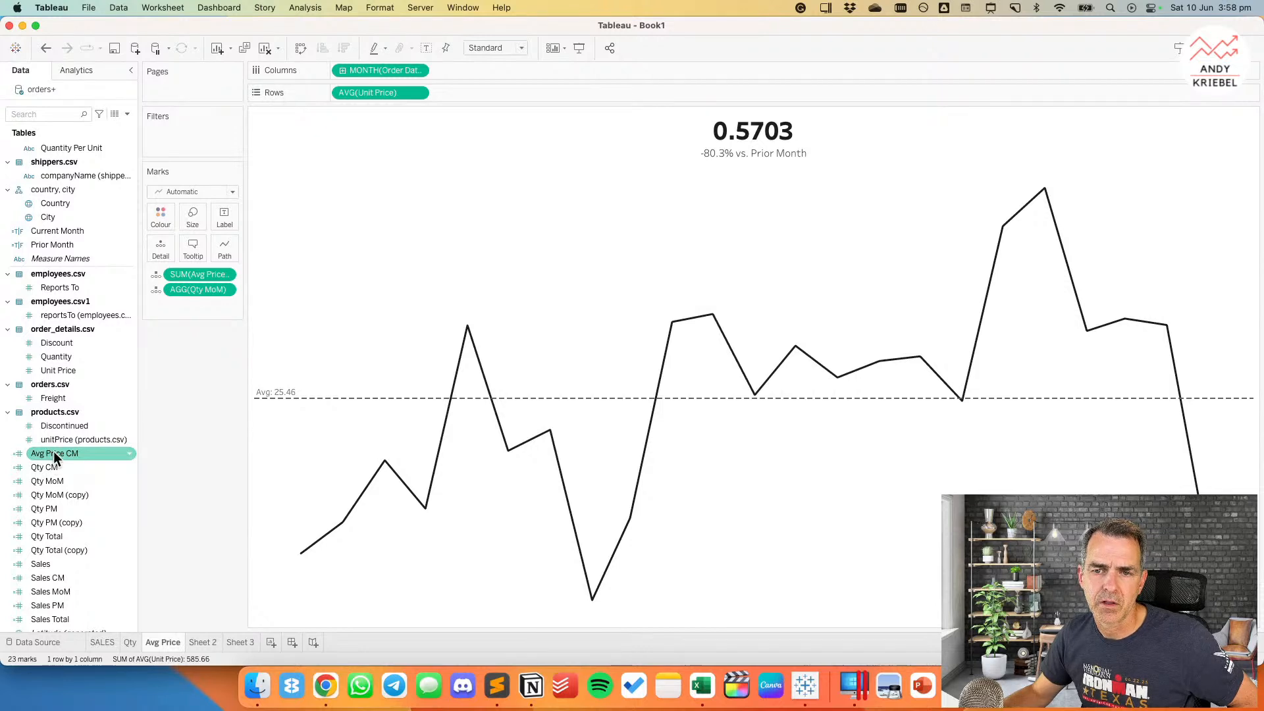
pyautogui.rightClick(53, 452)
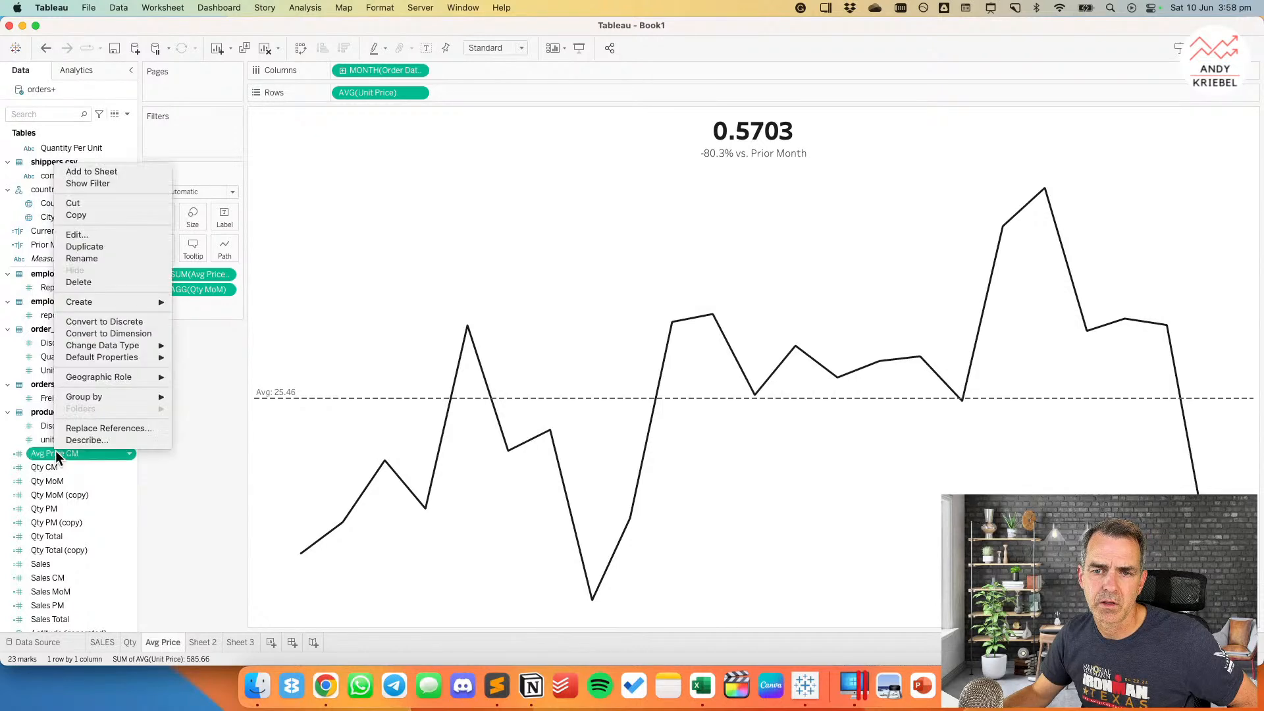
pyautogui.click(92, 237)
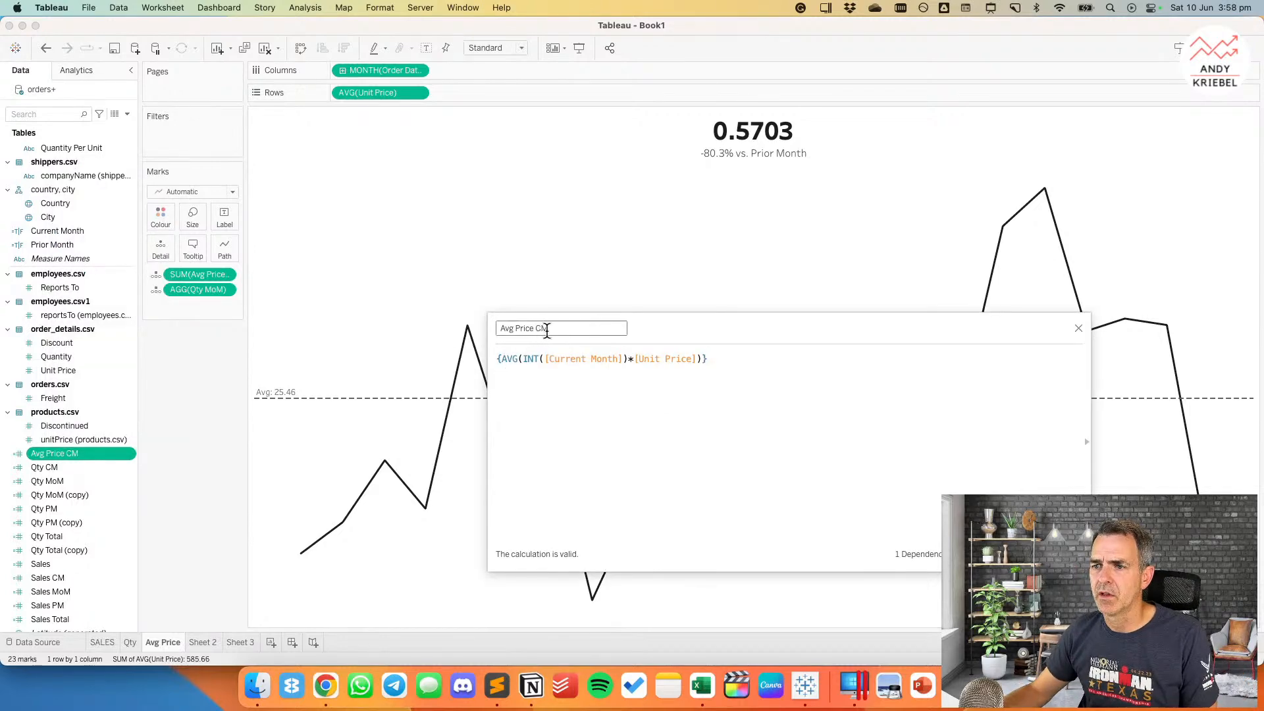
pyautogui.moveTo(633, 359); pyautogui.dragTo(694, 358)
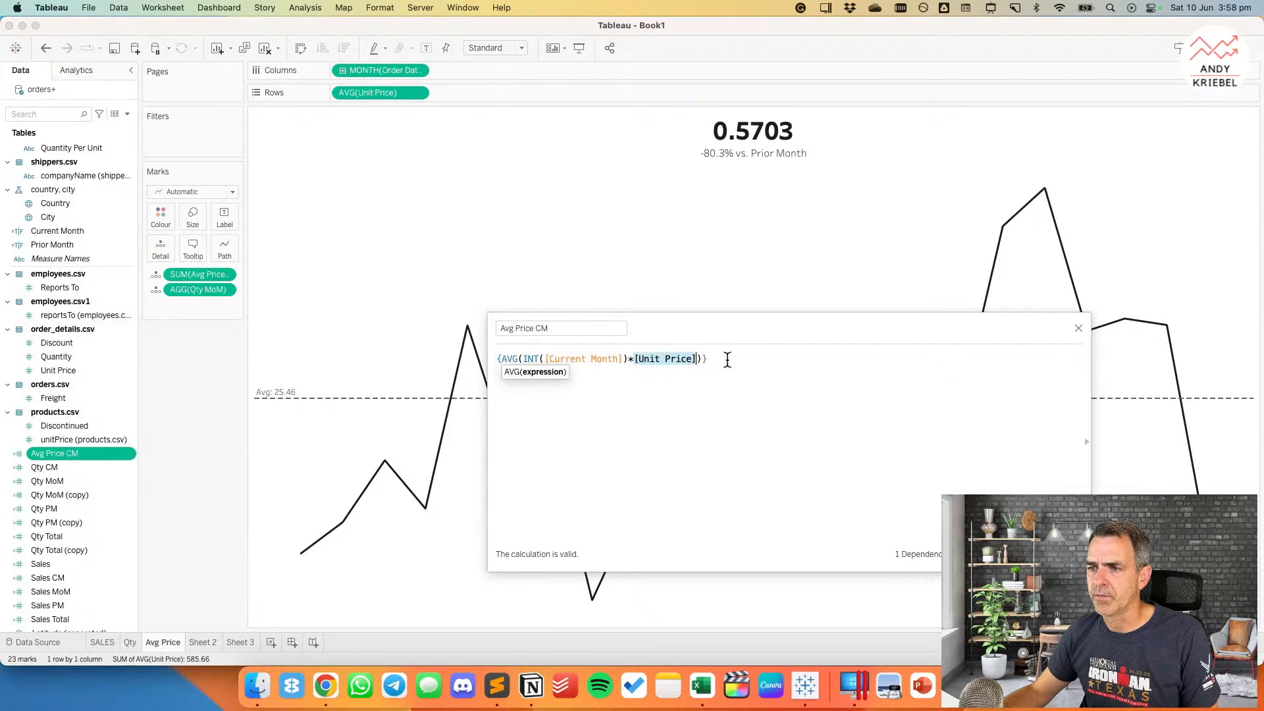
pyautogui.write('sale')
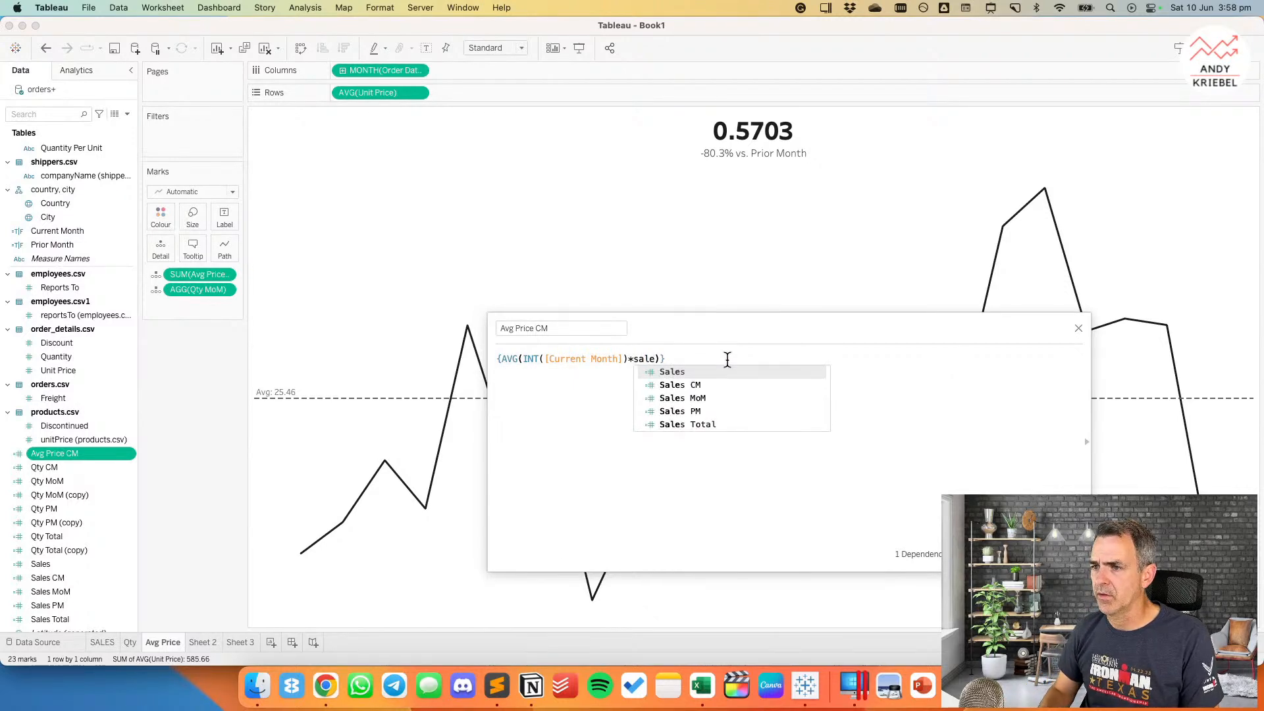
pyautogui.press('Return')
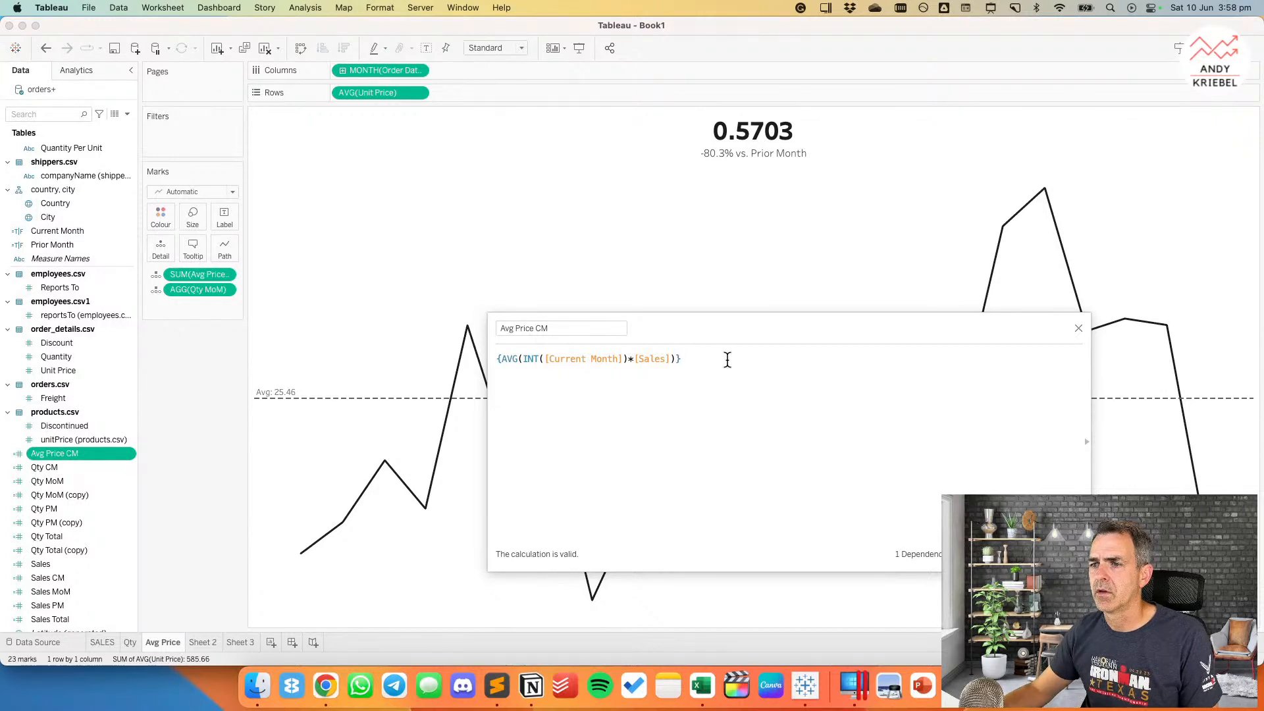
pyautogui.click(1079, 328)
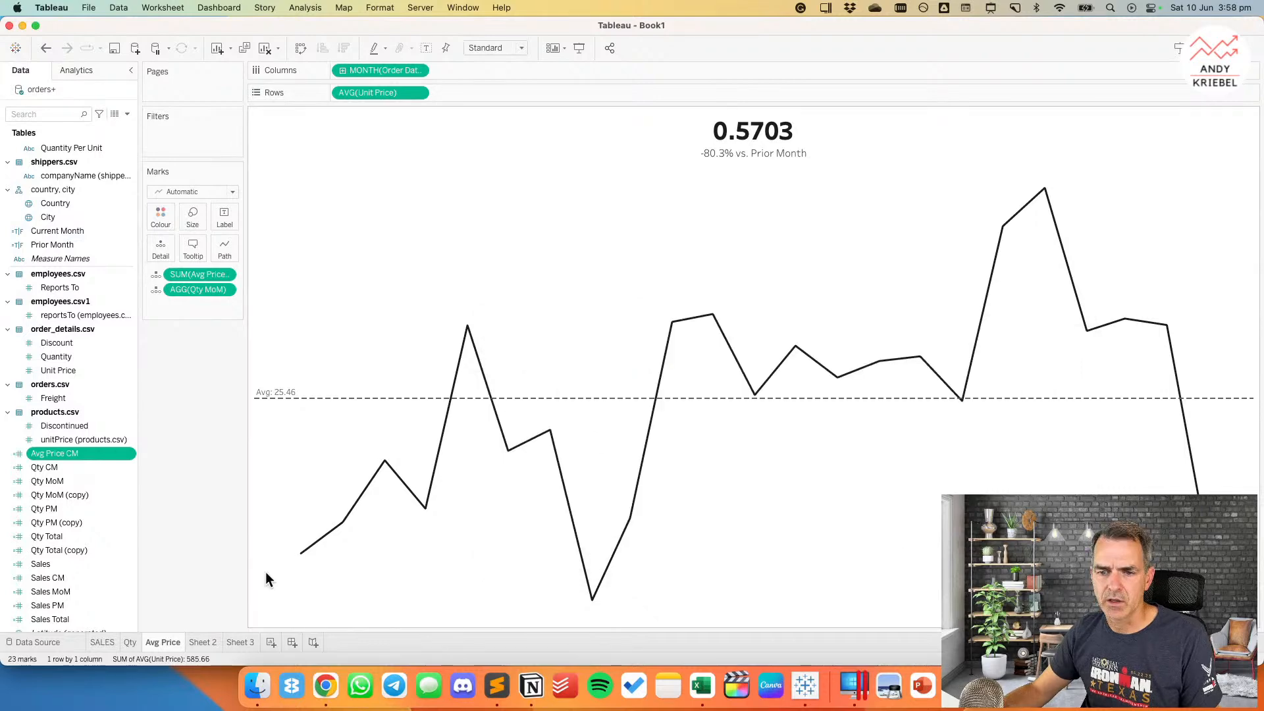
# Step: Delete the Avg Price worksheet and look through the remaining sheets
pyautogui.rightClick(161, 643)
pyautogui.click(192, 503)
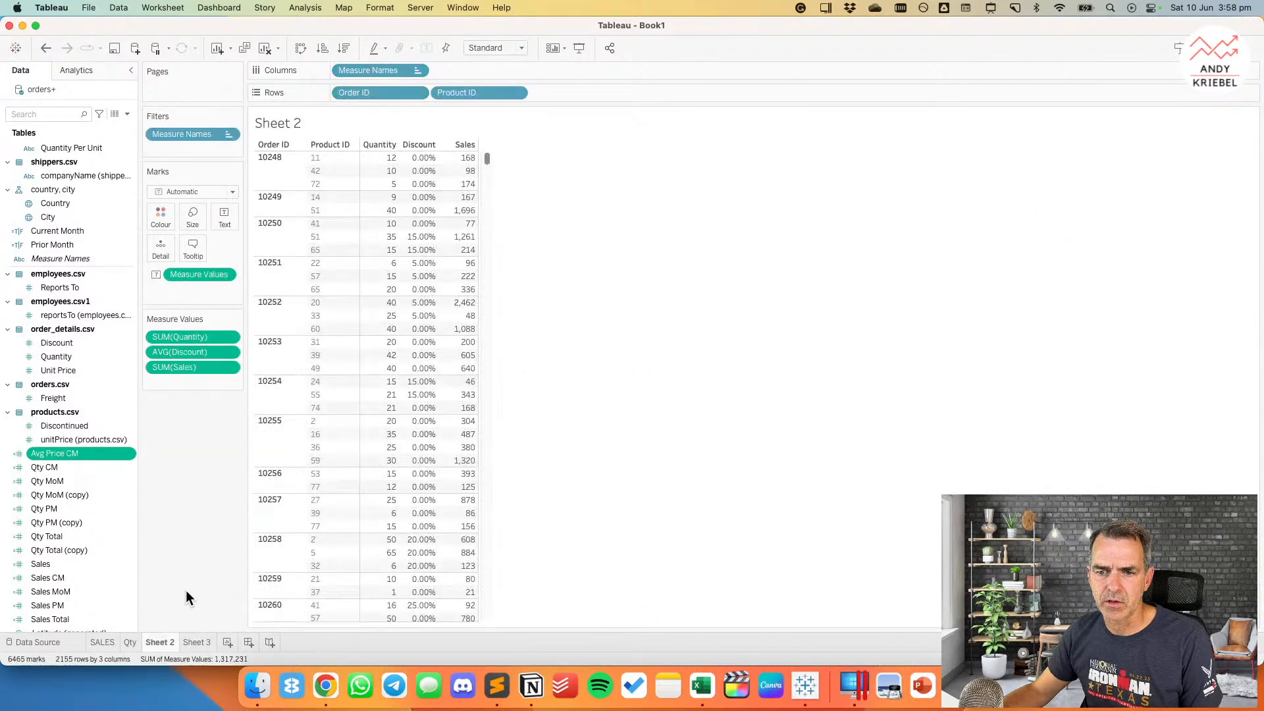
pyautogui.click(193, 642)
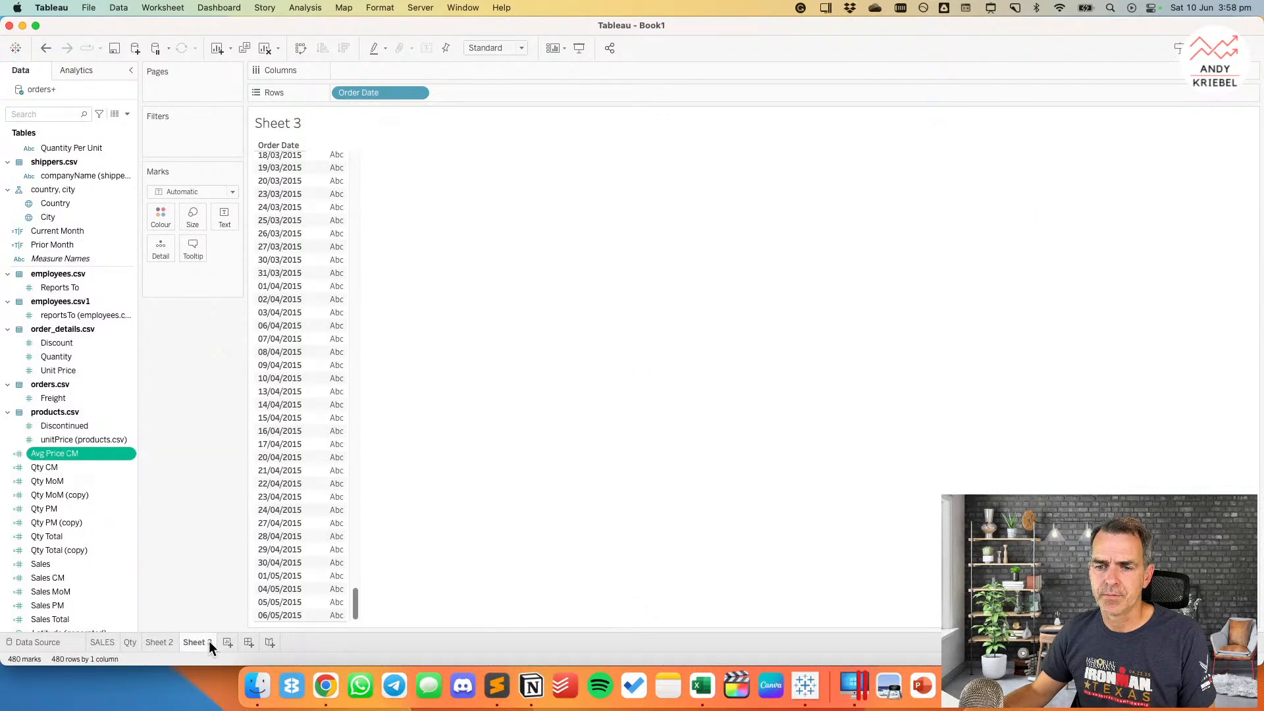
pyautogui.click(102, 642)
pyautogui.click(129, 642)
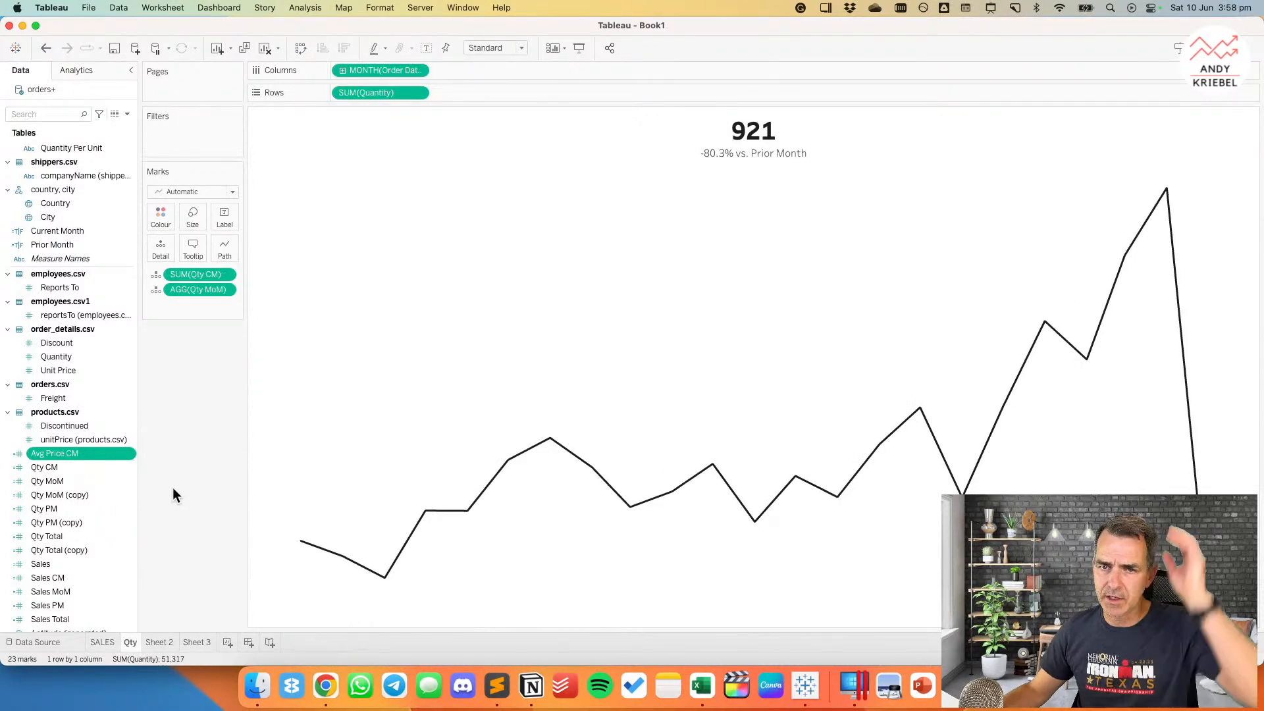
# Step: Switch to Chrome to check the key performance areas in the challenge objective, and return to Tableau
pyautogui.click(320, 690)
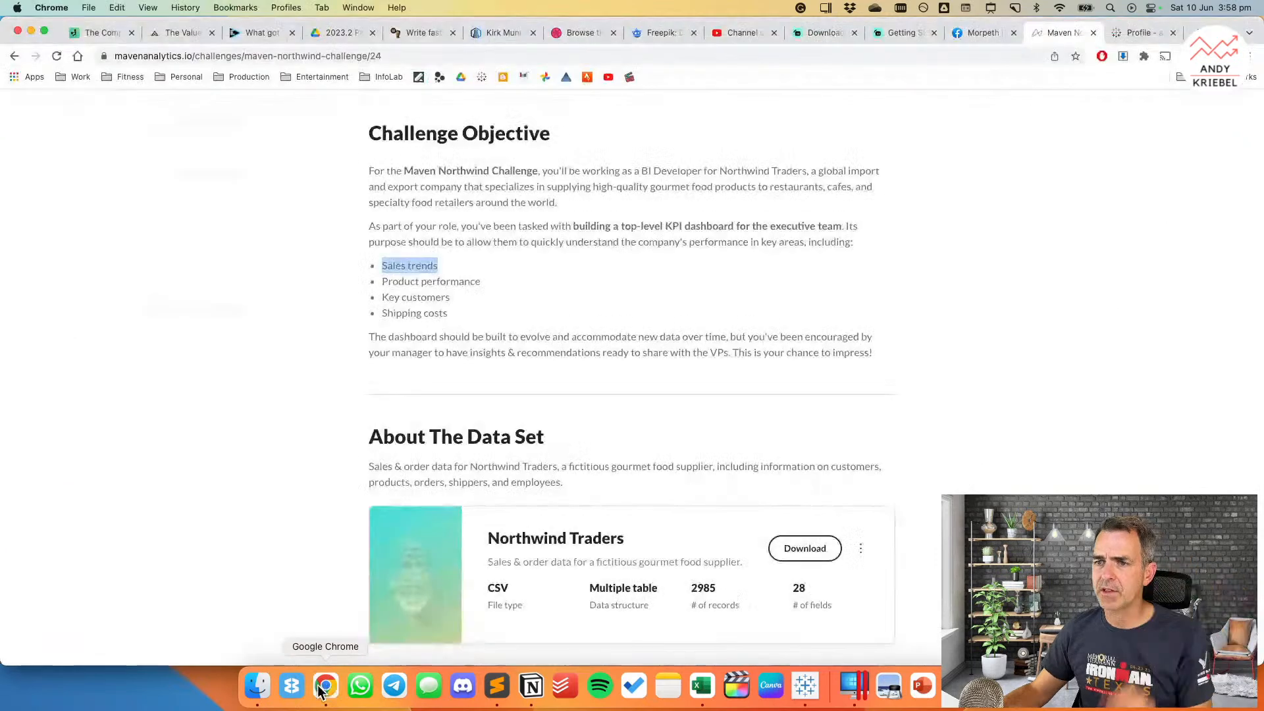
pyautogui.click(441, 283)
pyautogui.press('super+Tab')
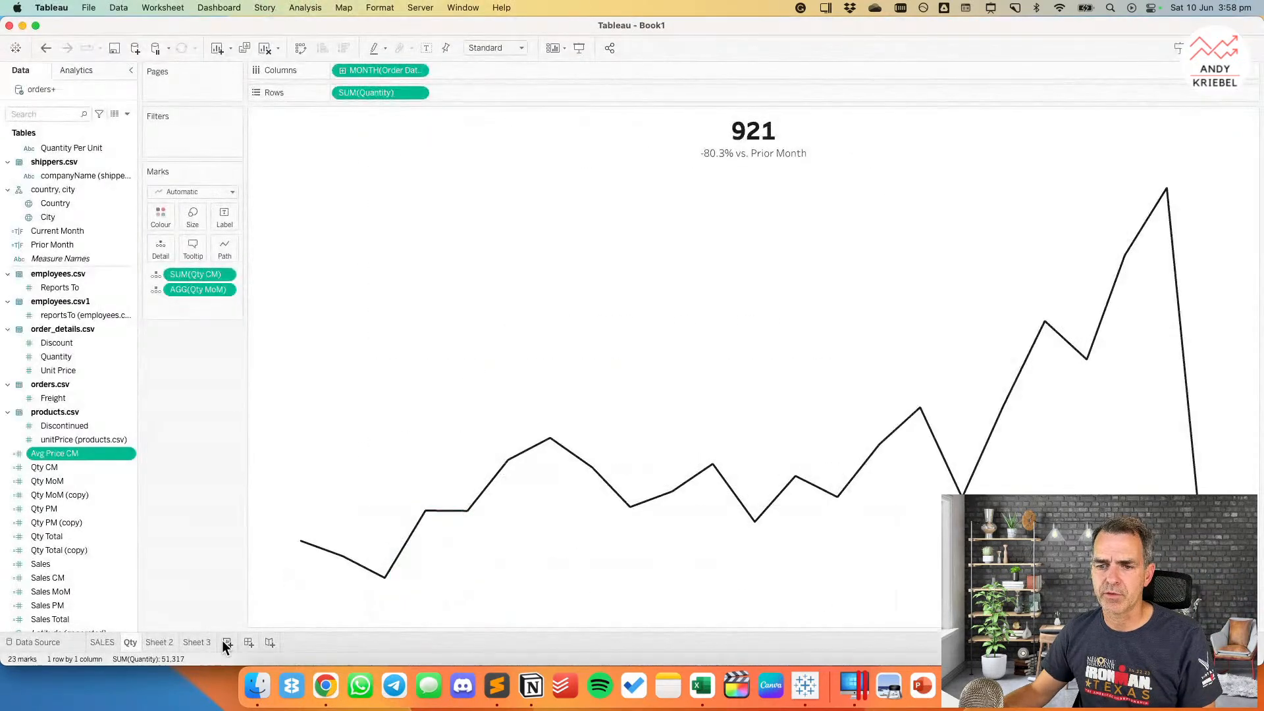
# Step: Clear the contents of Sheet 3
pyautogui.click(204, 642)
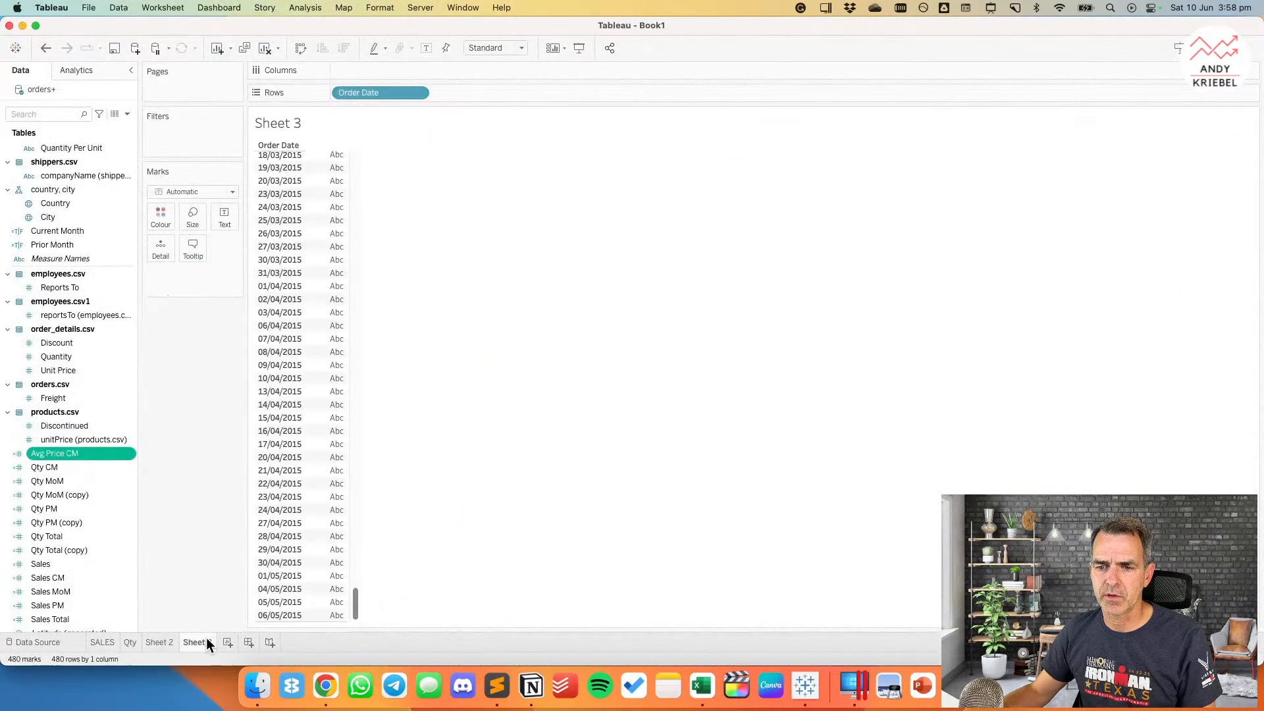
pyautogui.click(264, 48)
# Step: Hide the orderID field of the order_details.csv table and check whether Product ID can be hidden too
pyautogui.scroll(10, 73, 183)
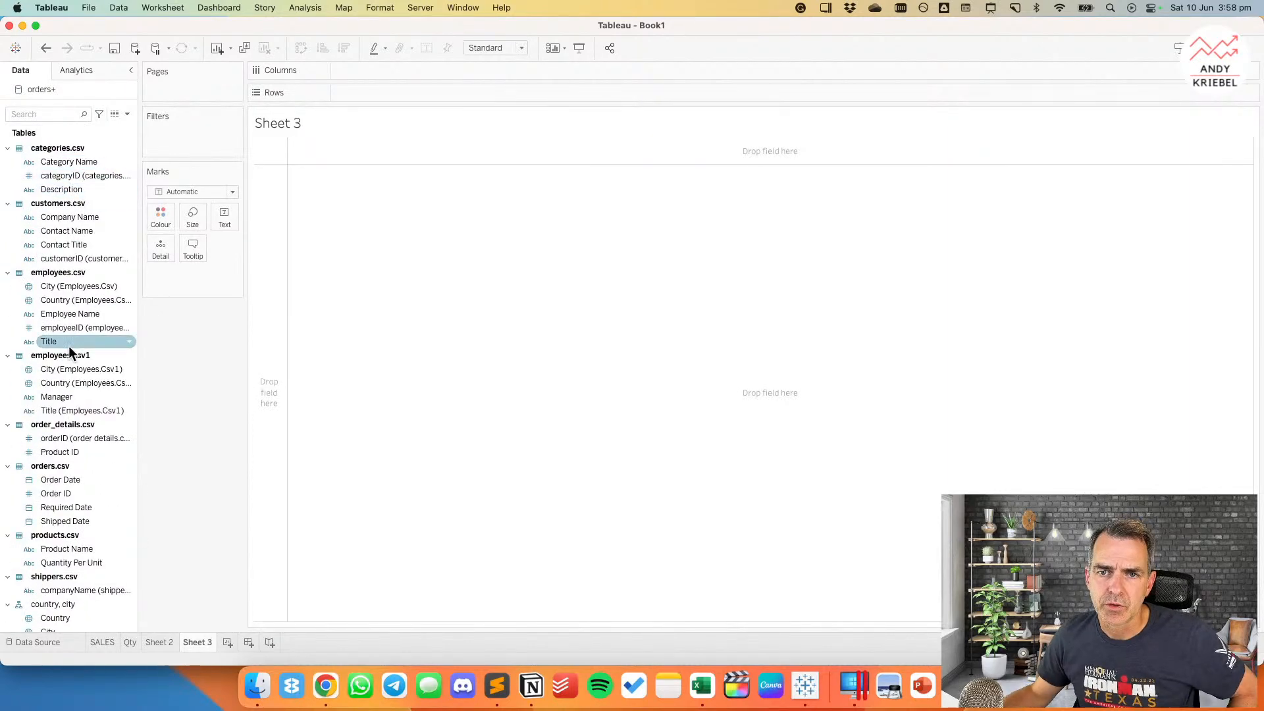
pyautogui.scroll(-4, 72, 466)
pyautogui.click(60, 383)
pyautogui.keyDown('shift'); pyautogui.click(62, 399); pyautogui.keyUp('shift')
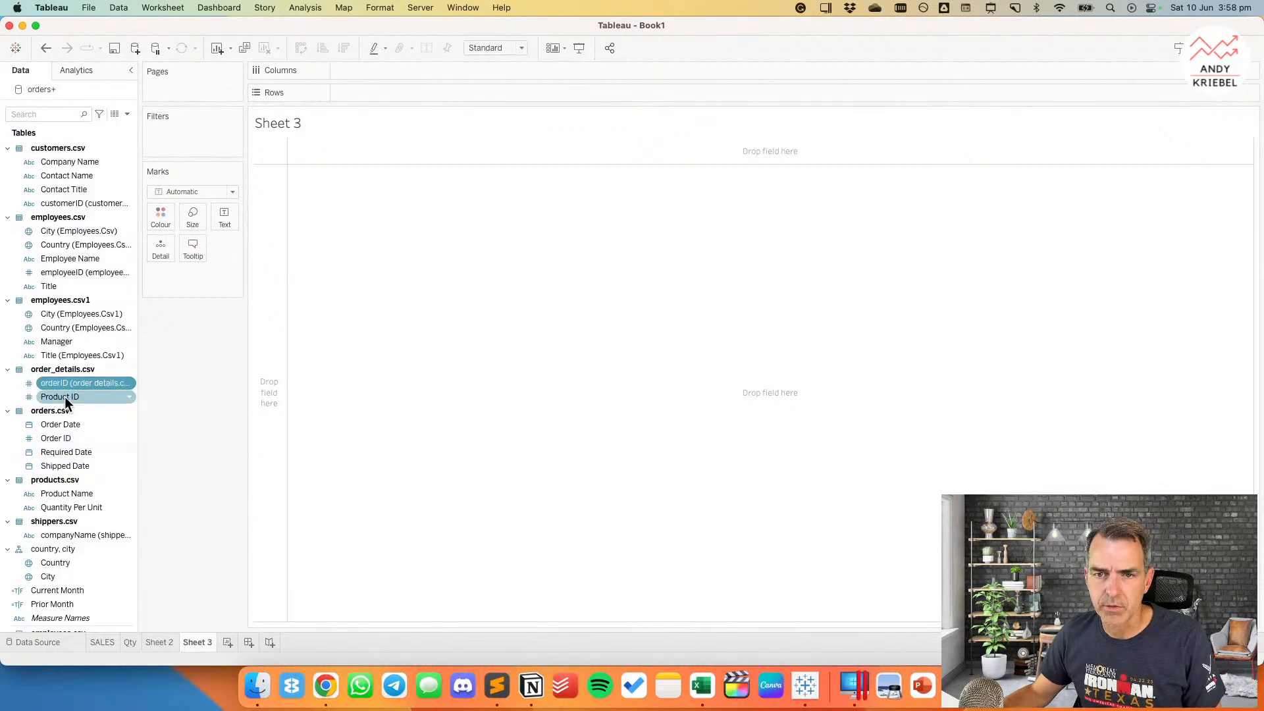
pyautogui.rightClick(65, 396)
pyautogui.click(84, 428)
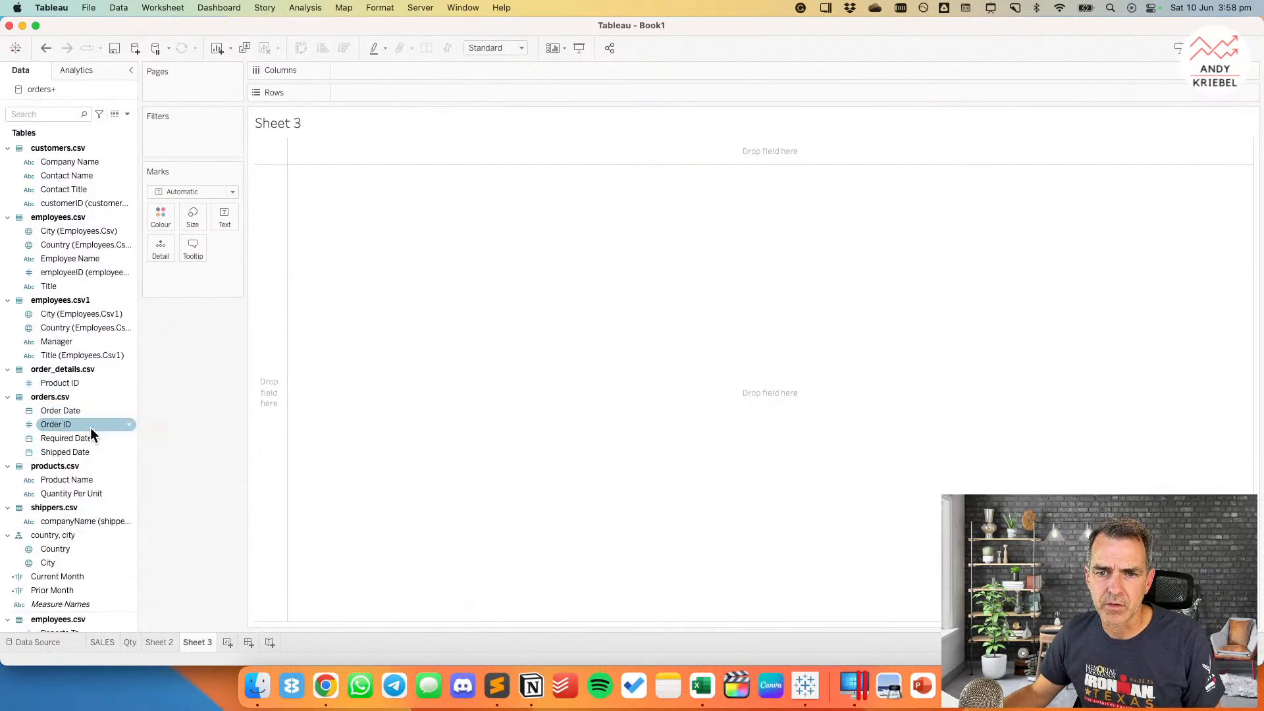
pyautogui.rightClick(69, 382)
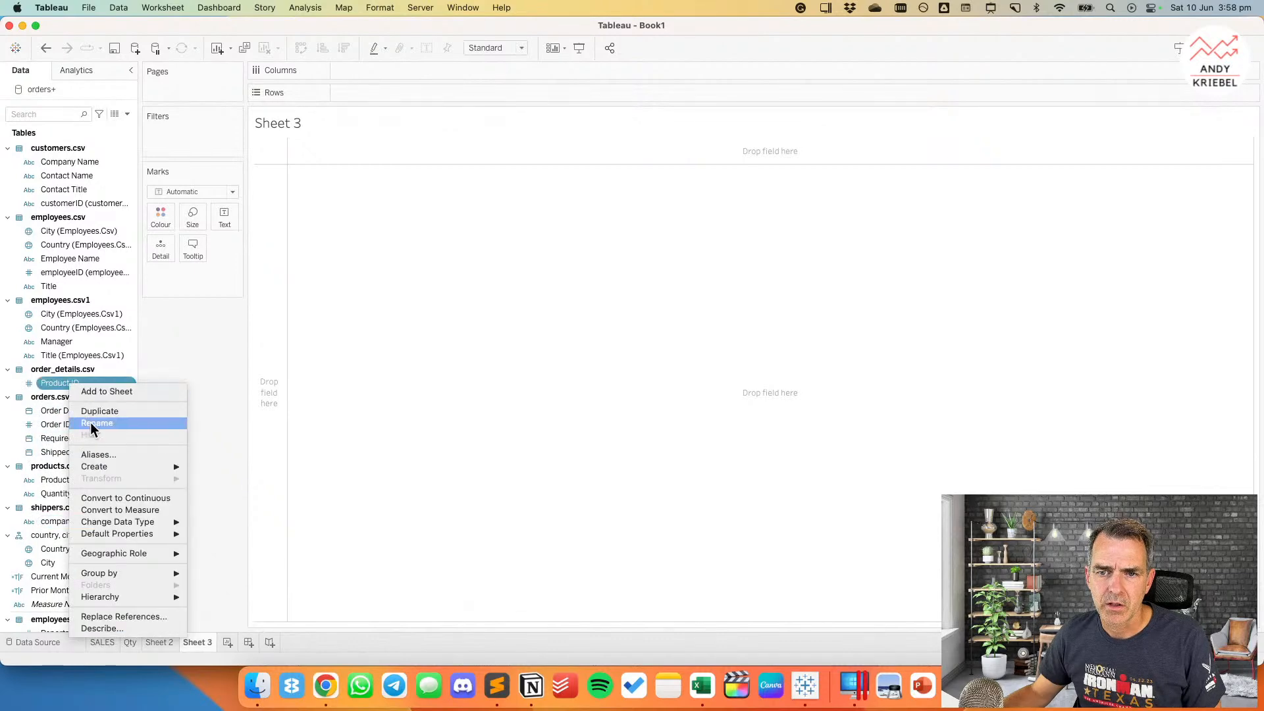
pyautogui.click(168, 356)
# Step: Build a bar chart of Sales by Product Name on Sheet 3, sorted in descending order
pyautogui.moveTo(66, 480); pyautogui.dragTo(262, 424)
pyautogui.scroll(-1, 83, 440)
pyautogui.scroll(-5, 83, 440)
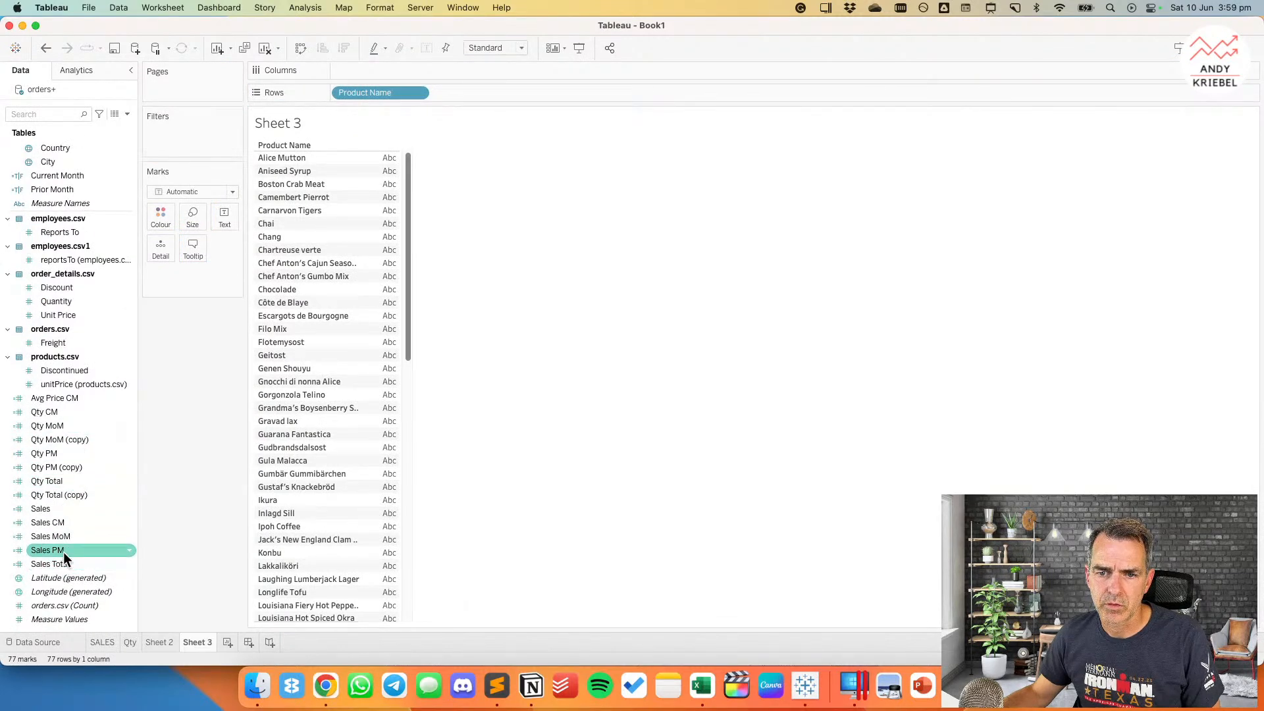
pyautogui.scroll(3, 75, 407)
pyautogui.scroll(-3, 75, 405)
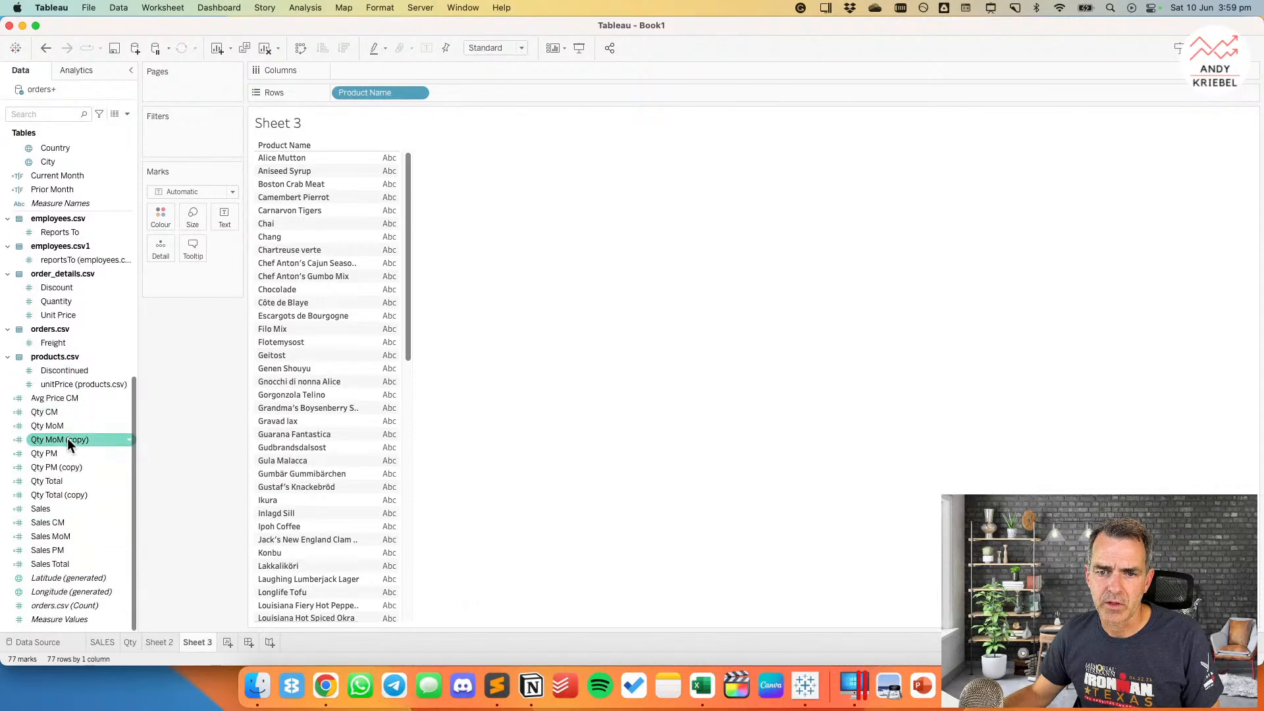
pyautogui.moveTo(59, 511); pyautogui.dragTo(381, 70)
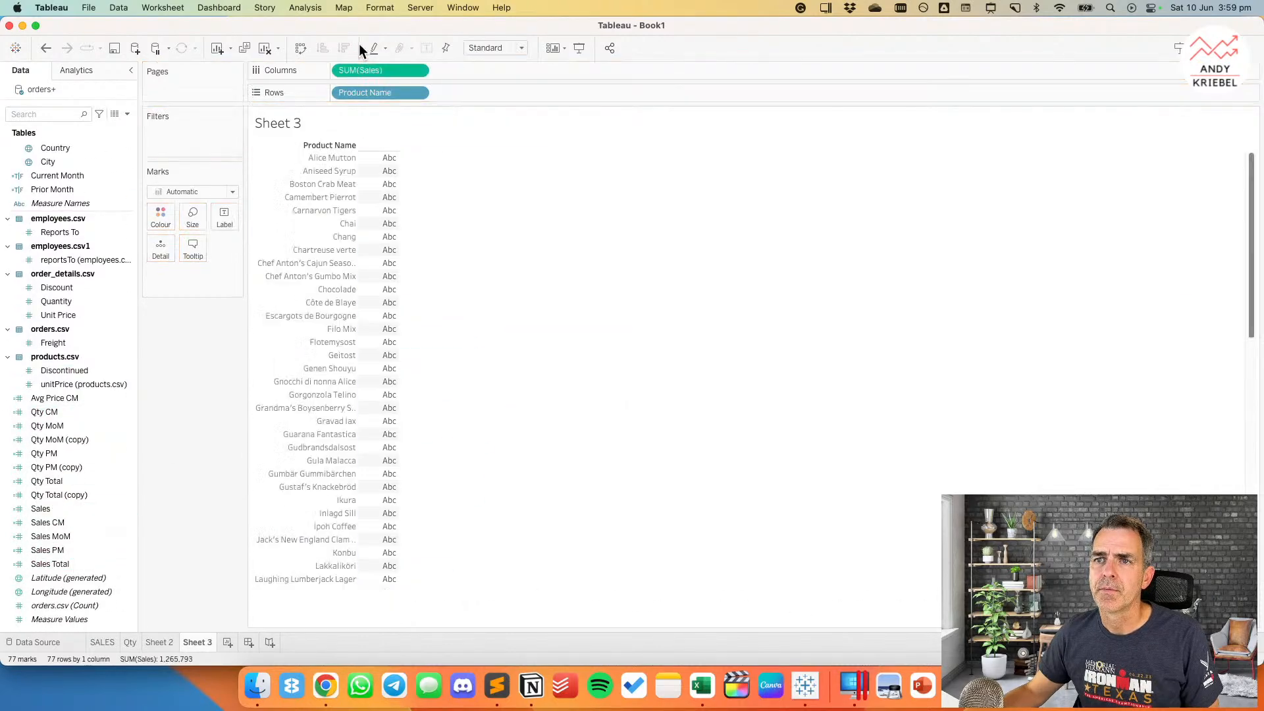
pyautogui.click(343, 48)
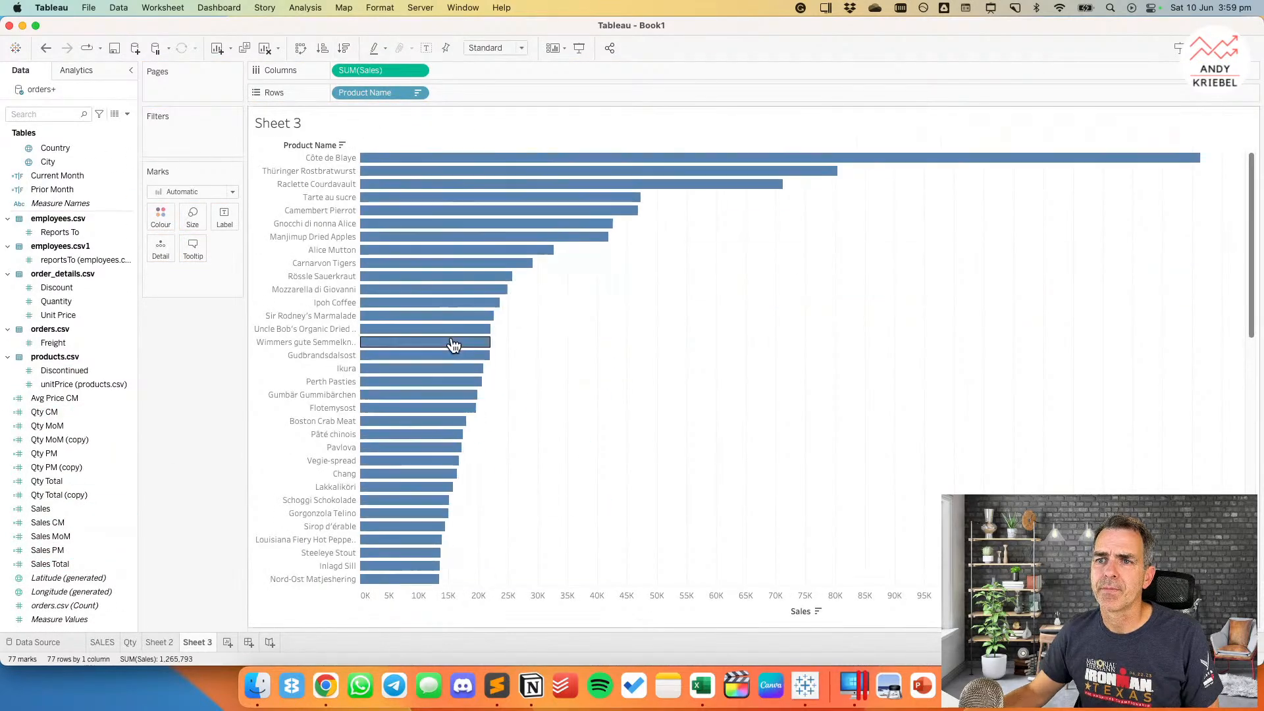
# Step: Filter Product Name to the top 10 by sum of Sales
pyautogui.click(416, 93)
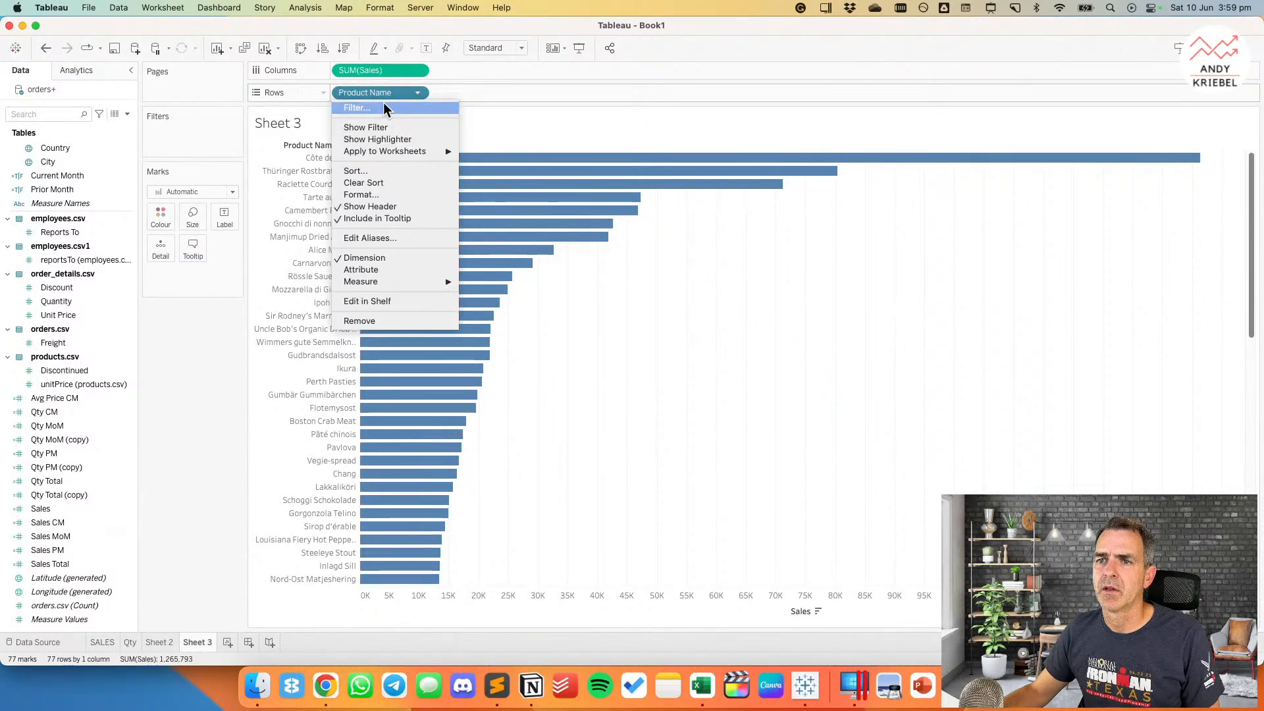
pyautogui.click(386, 107)
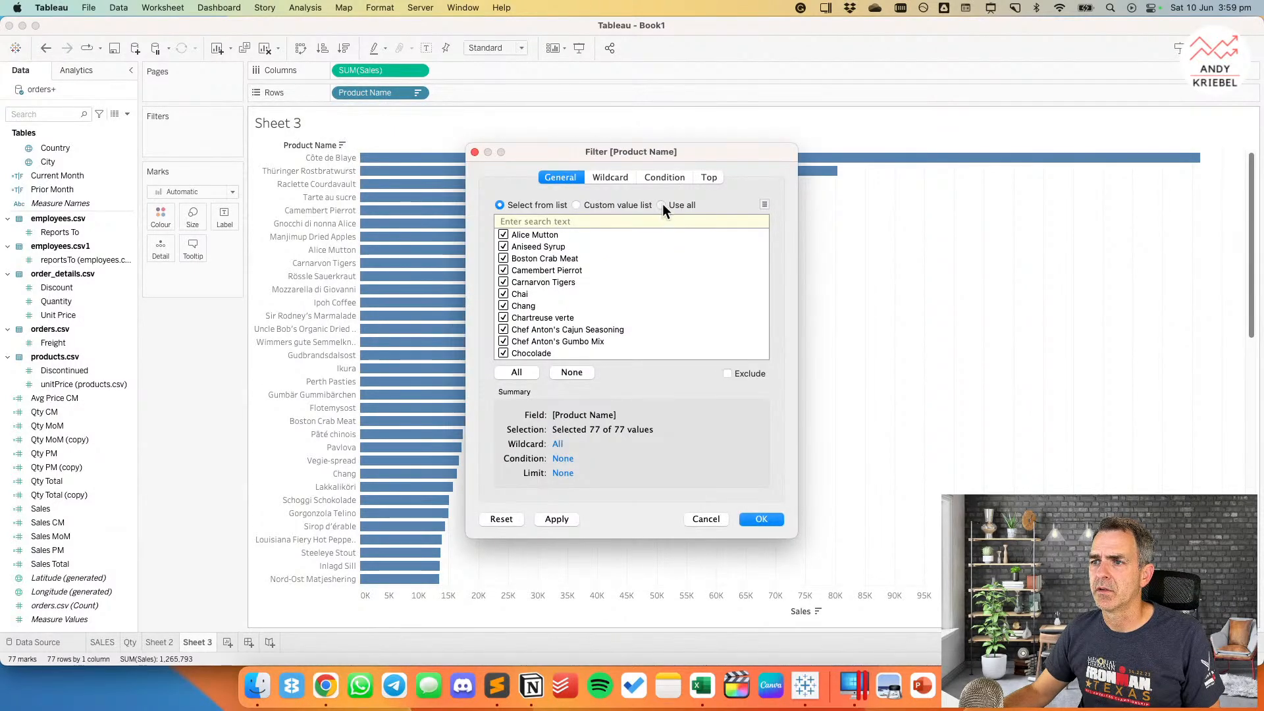
pyautogui.click(662, 205)
pyautogui.click(708, 177)
pyautogui.click(522, 214)
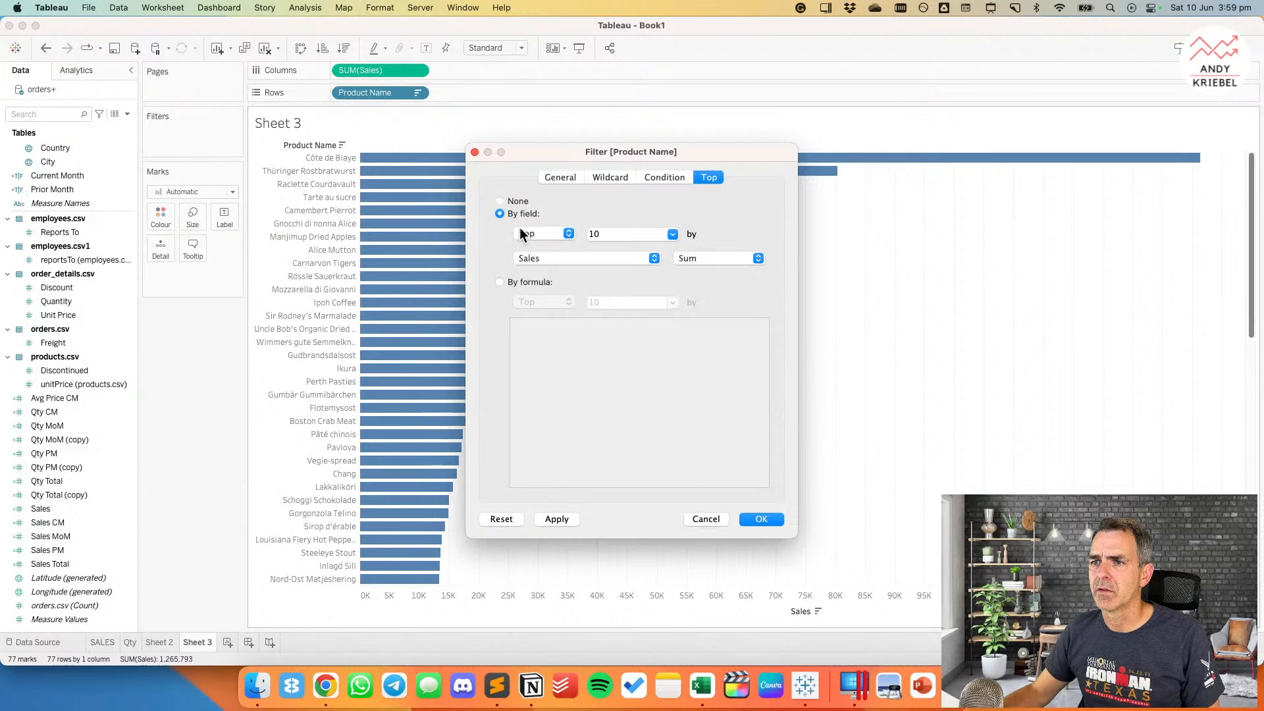
pyautogui.click(751, 518)
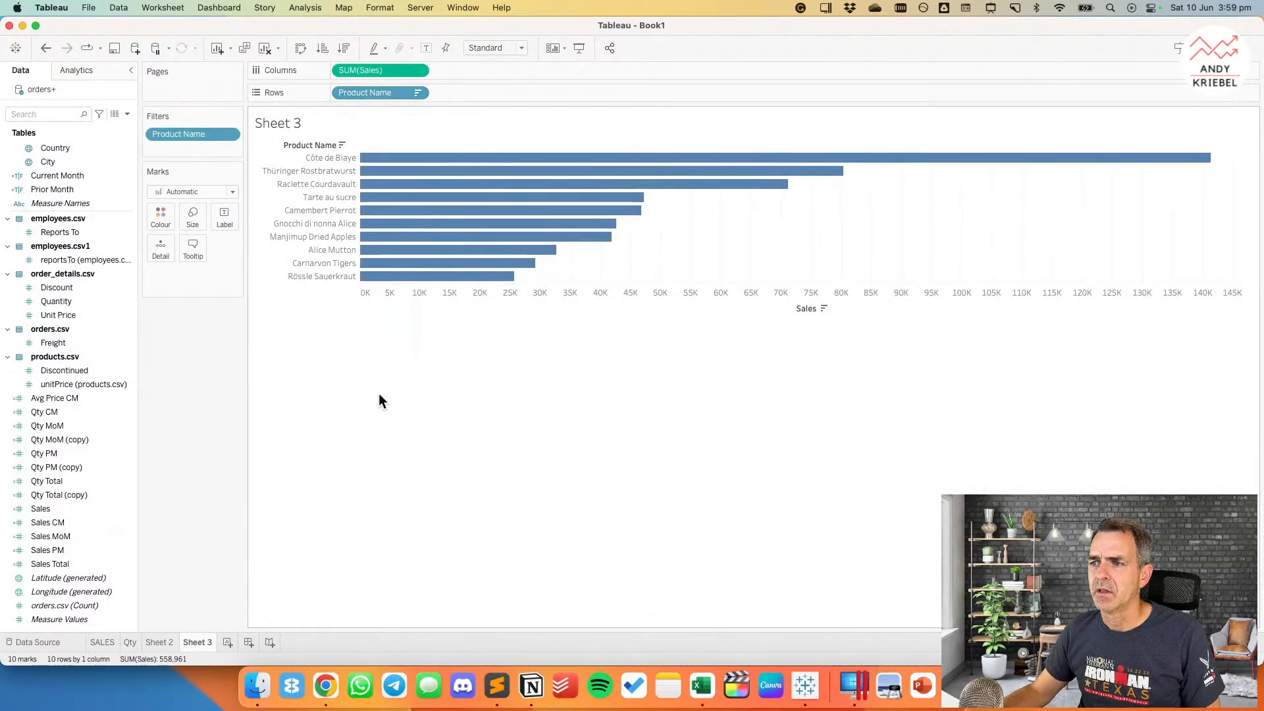
# Step: Show mark labels on the product bars and colour the bars near-black
pyautogui.click(224, 217)
pyautogui.click(258, 247)
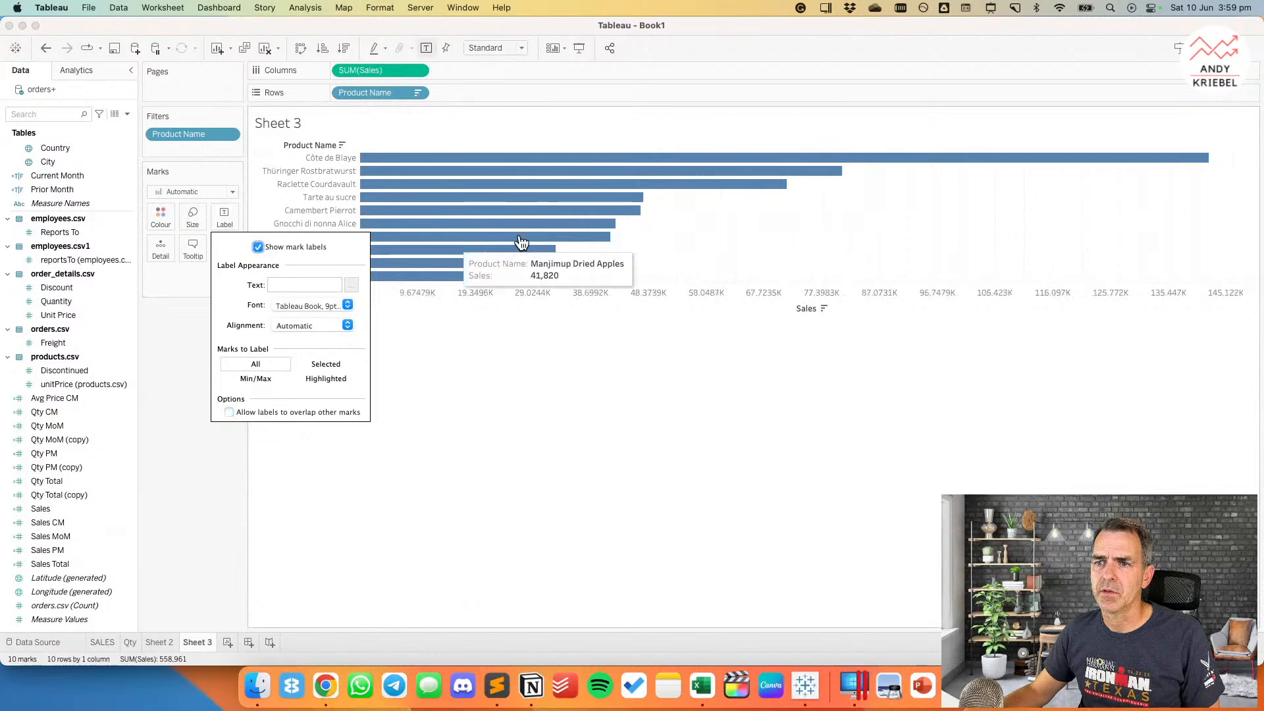
pyautogui.click(654, 250)
pyautogui.click(162, 215)
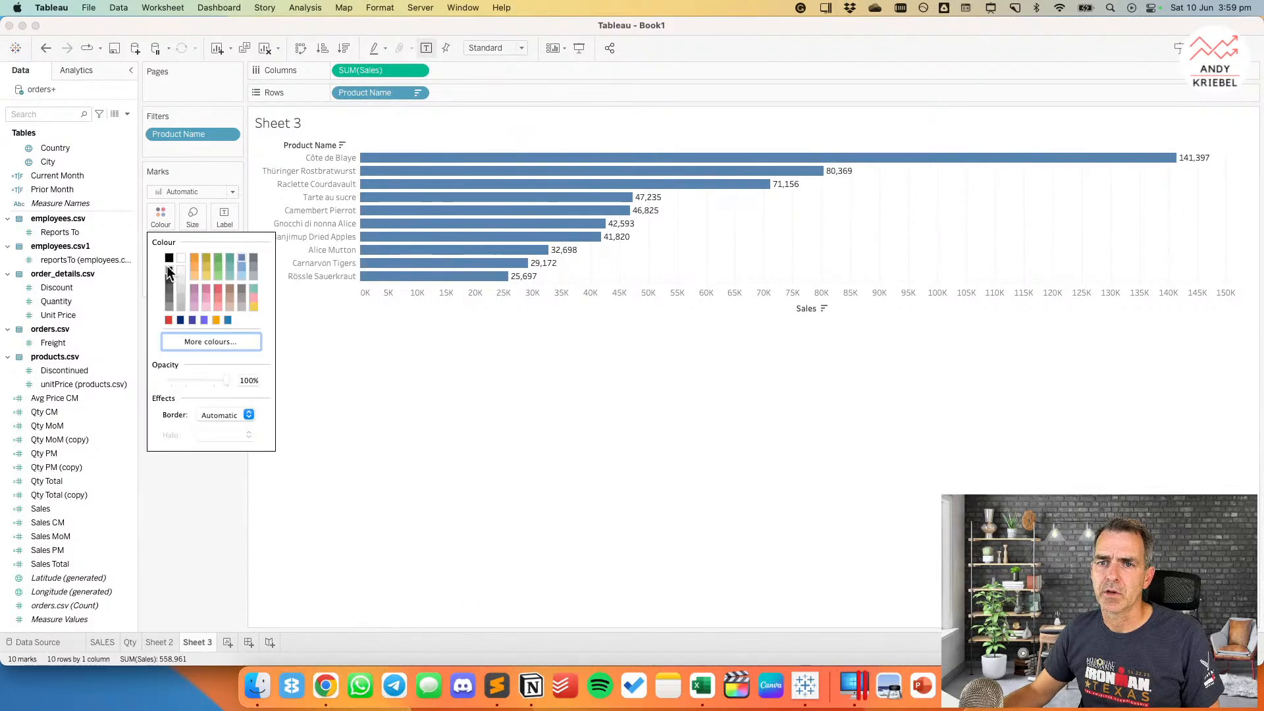
pyautogui.click(169, 269)
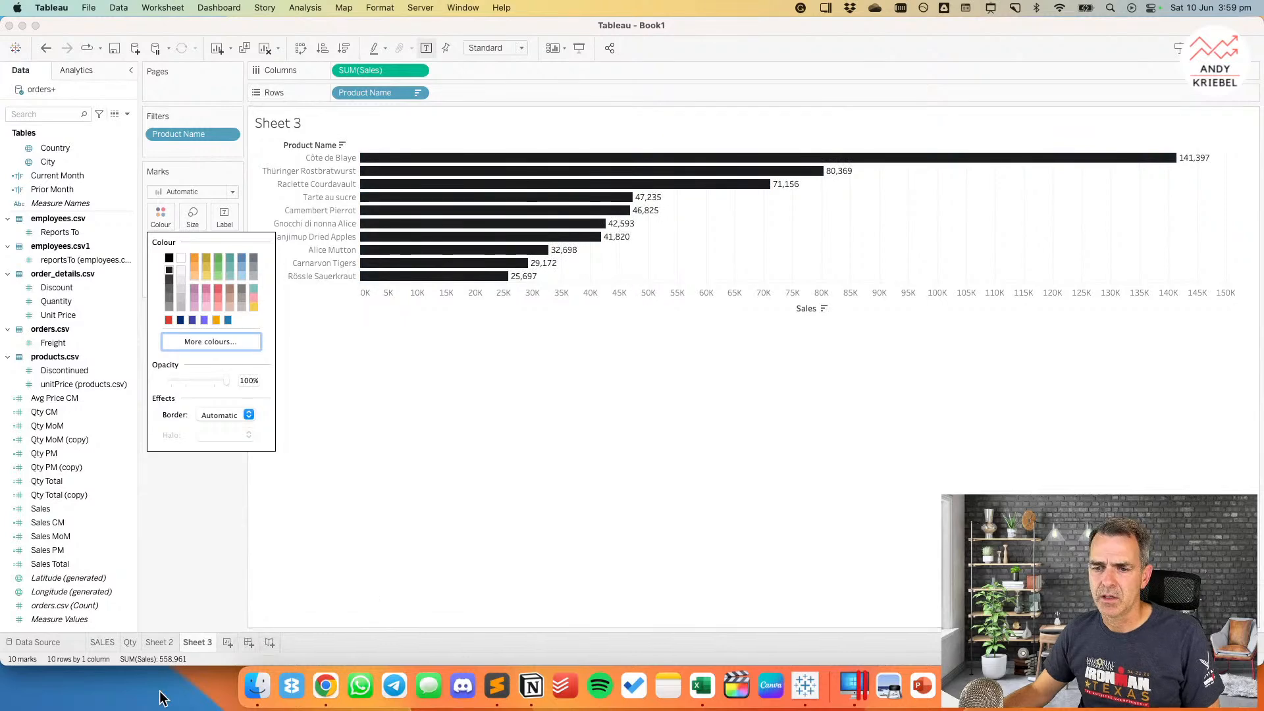
# Step: Copy the formatting of the Qty sheet and paste it onto Sheet 3
pyautogui.click(160, 642)
pyautogui.rightClick(129, 643)
pyautogui.click(165, 601)
pyautogui.rightClick(208, 642)
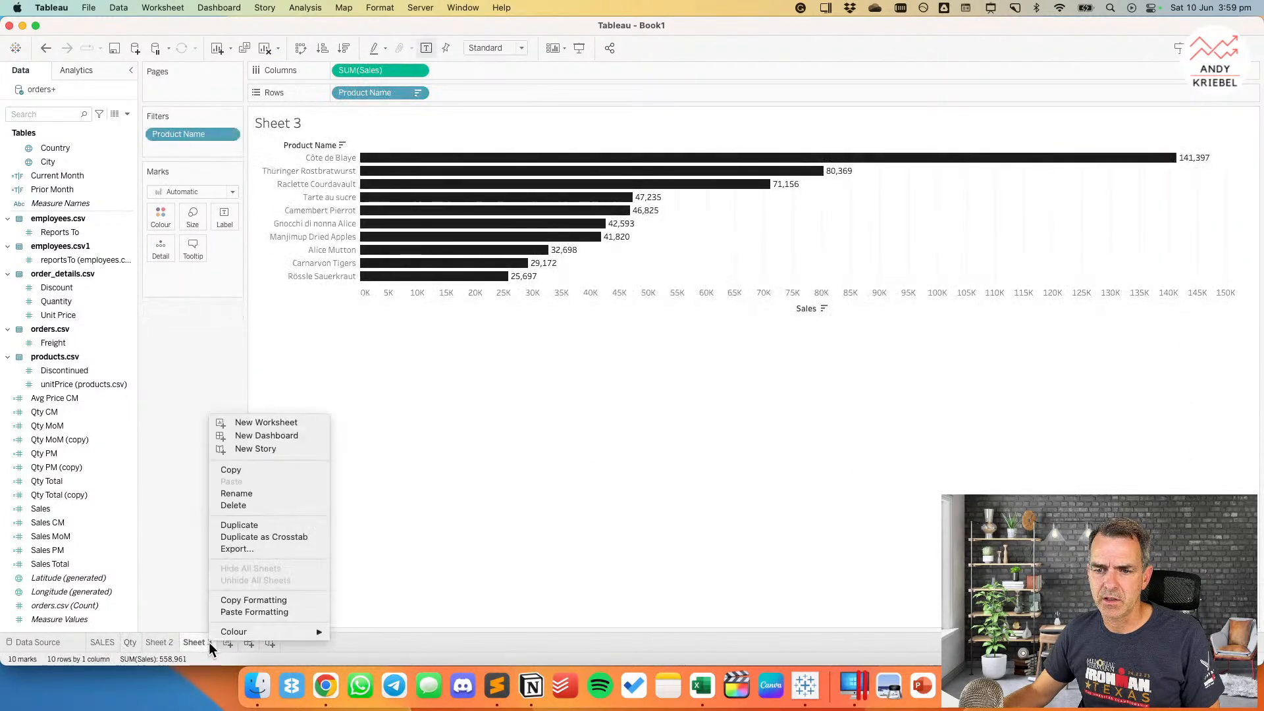
pyautogui.click(238, 612)
# Step: Hide the Sales axis header and the Product Name field label on the top 10 products chart
pyautogui.rightClick(590, 302)
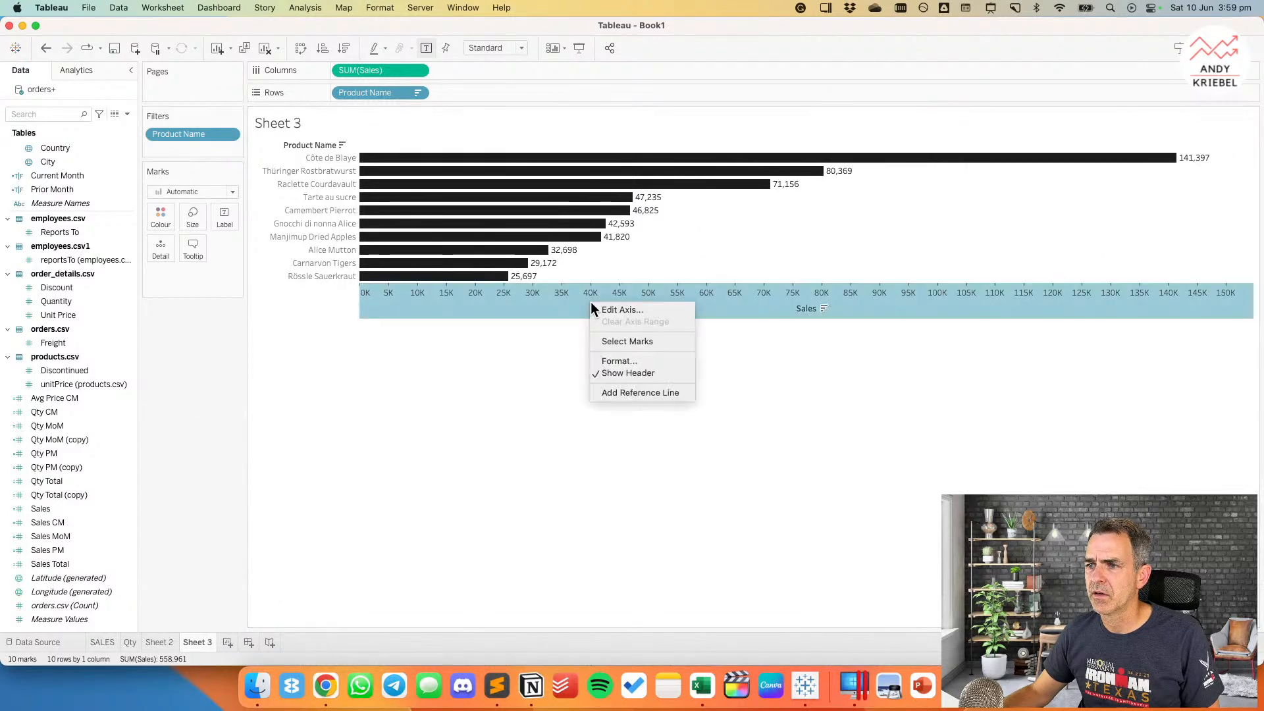
pyautogui.click(609, 370)
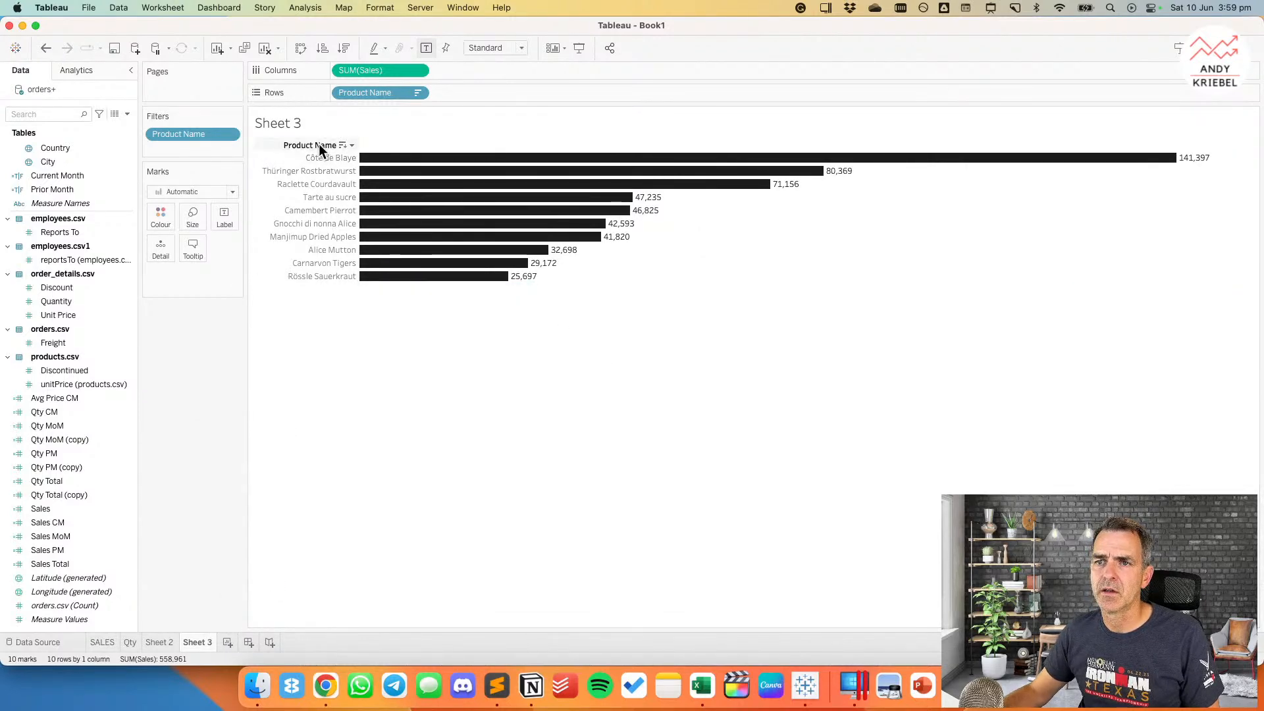
pyautogui.rightClick(318, 144)
pyautogui.click(345, 259)
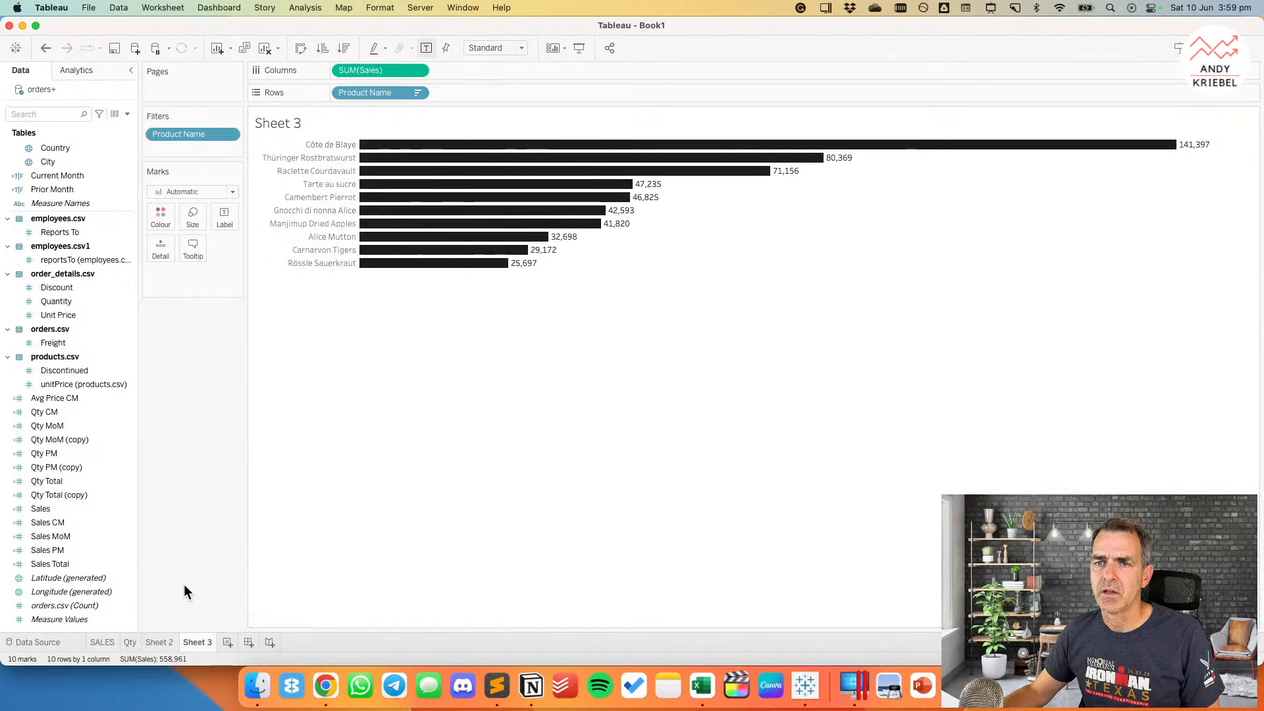
# Step: Rename Sheet 3 as Top 10 Products
pyautogui.doubleClick(195, 644)
pyautogui.write('Top 10 Products')
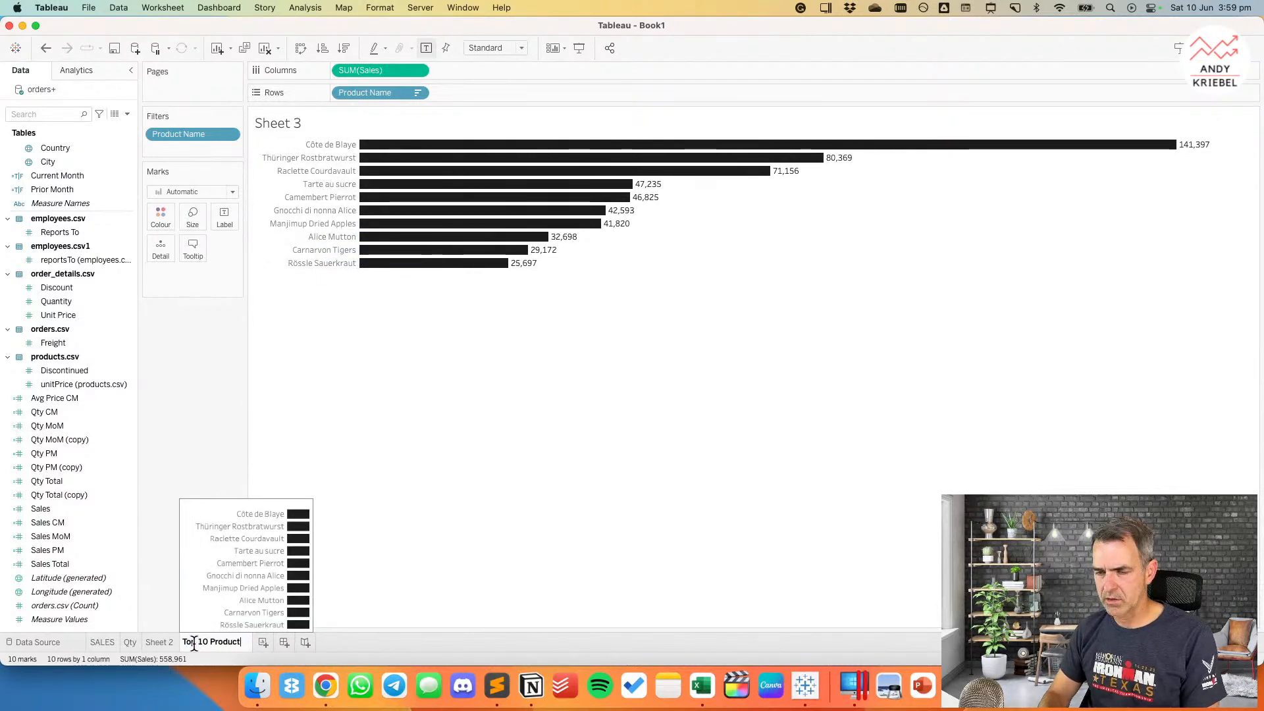
pyautogui.press('Return')
# Step: Build a bar chart of Sales by customer Company Name on a new worksheet, sorted in descending order
pyautogui.press('super+Tab')
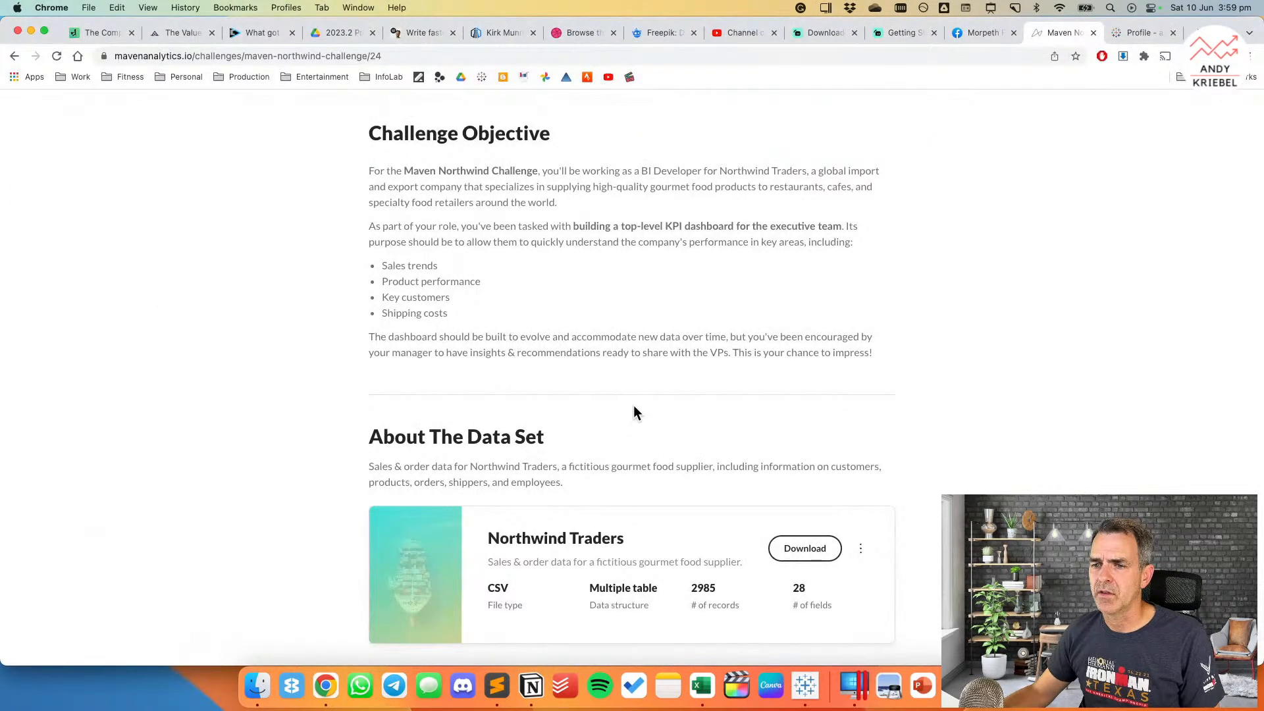
pyautogui.press('super+Tab')
pyautogui.click(258, 643)
pyautogui.scroll(3, 114, 293)
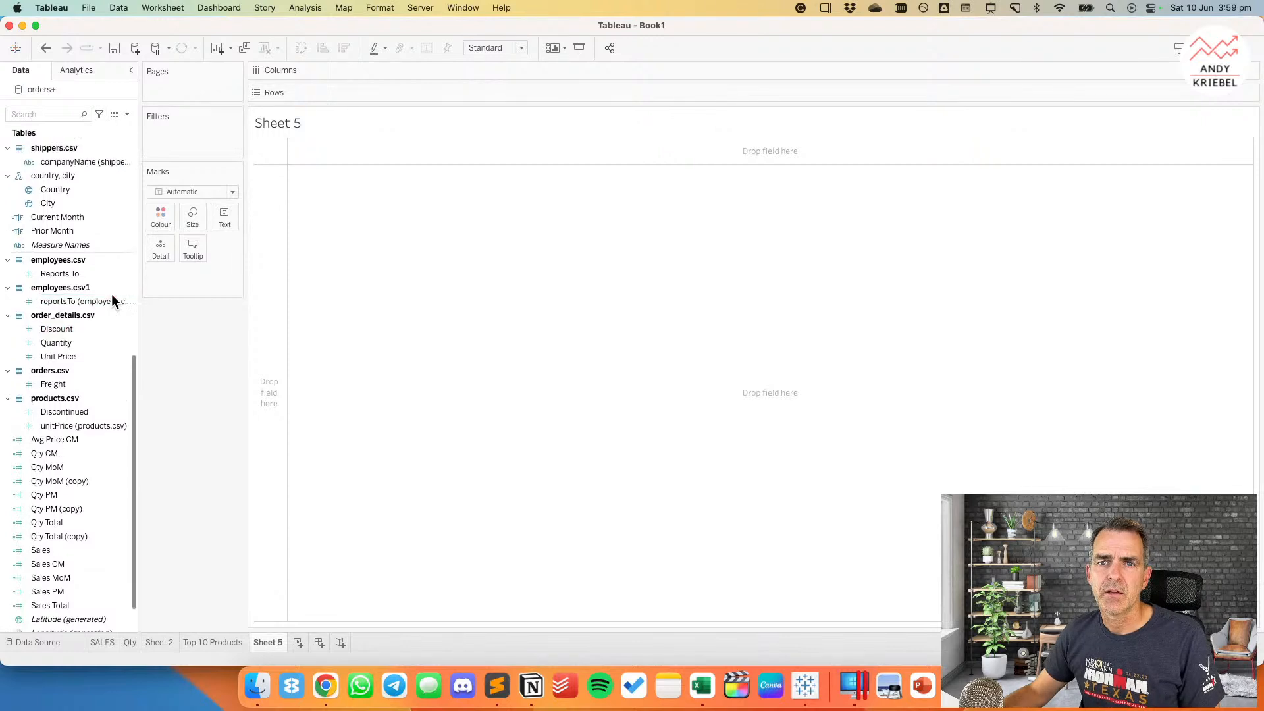
pyautogui.scroll(7, 112, 294)
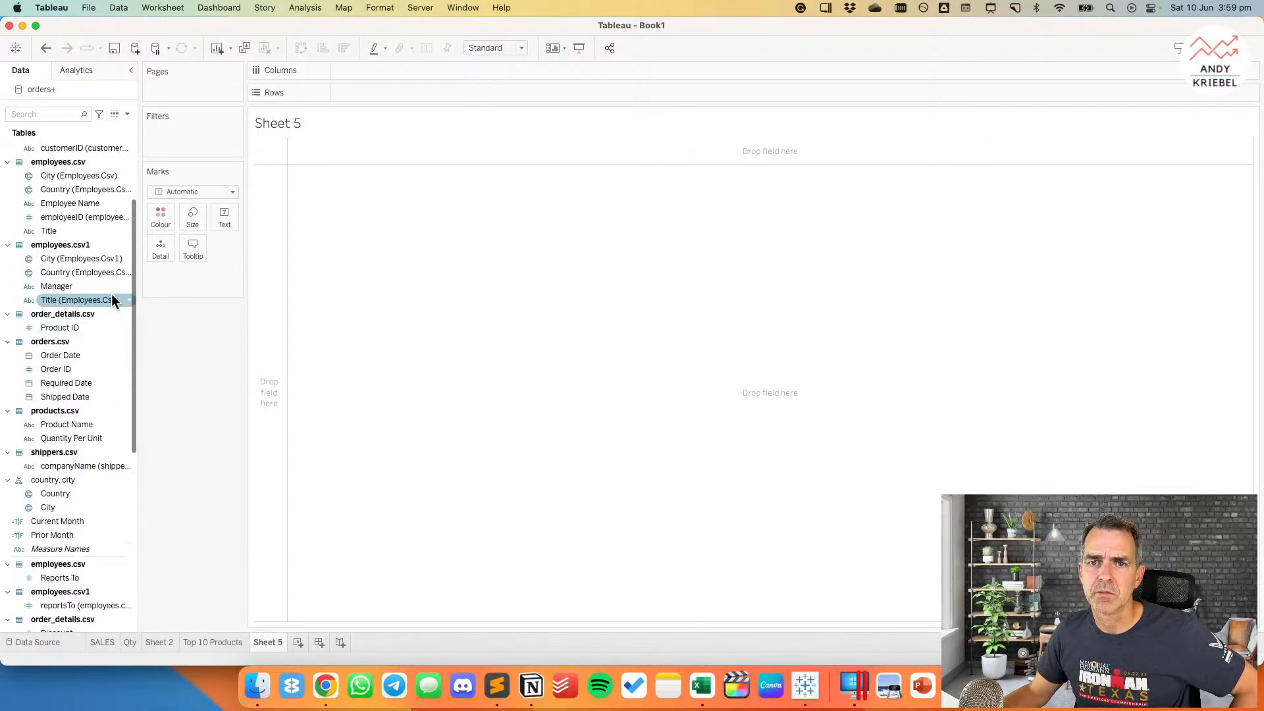
pyautogui.scroll(3, 89, 176)
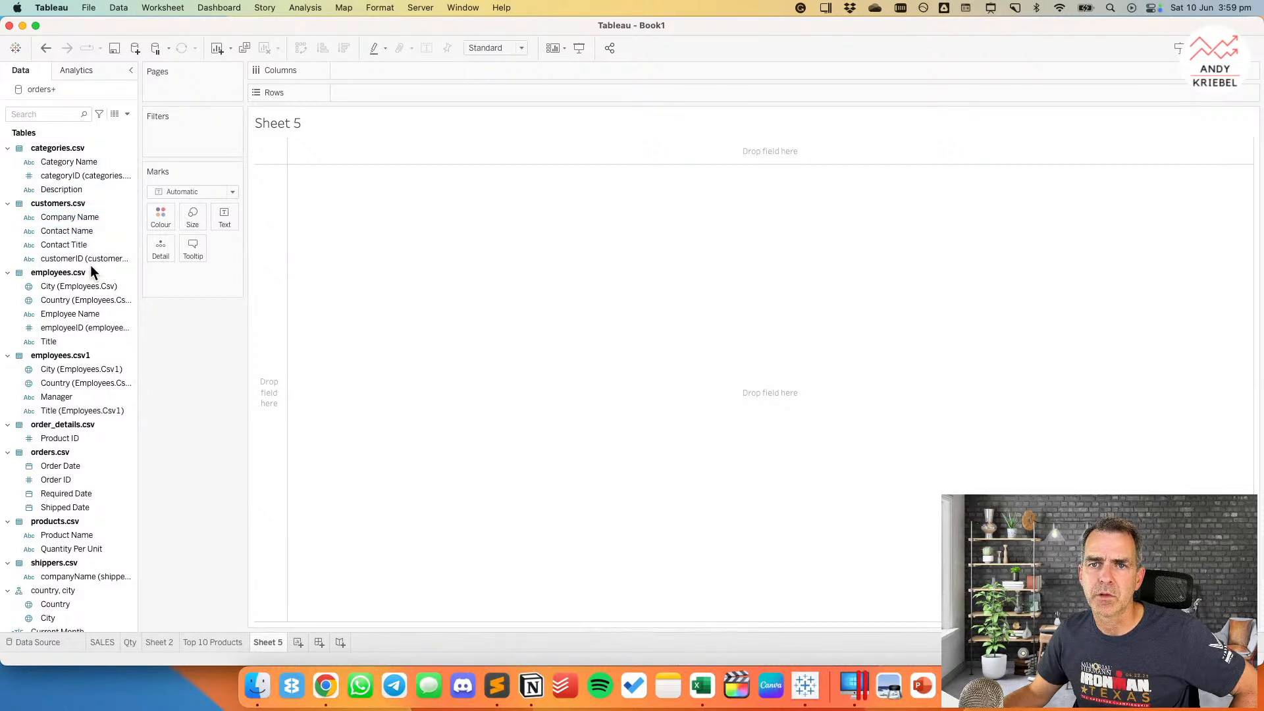
pyautogui.moveTo(79, 232); pyautogui.dragTo(269, 231)
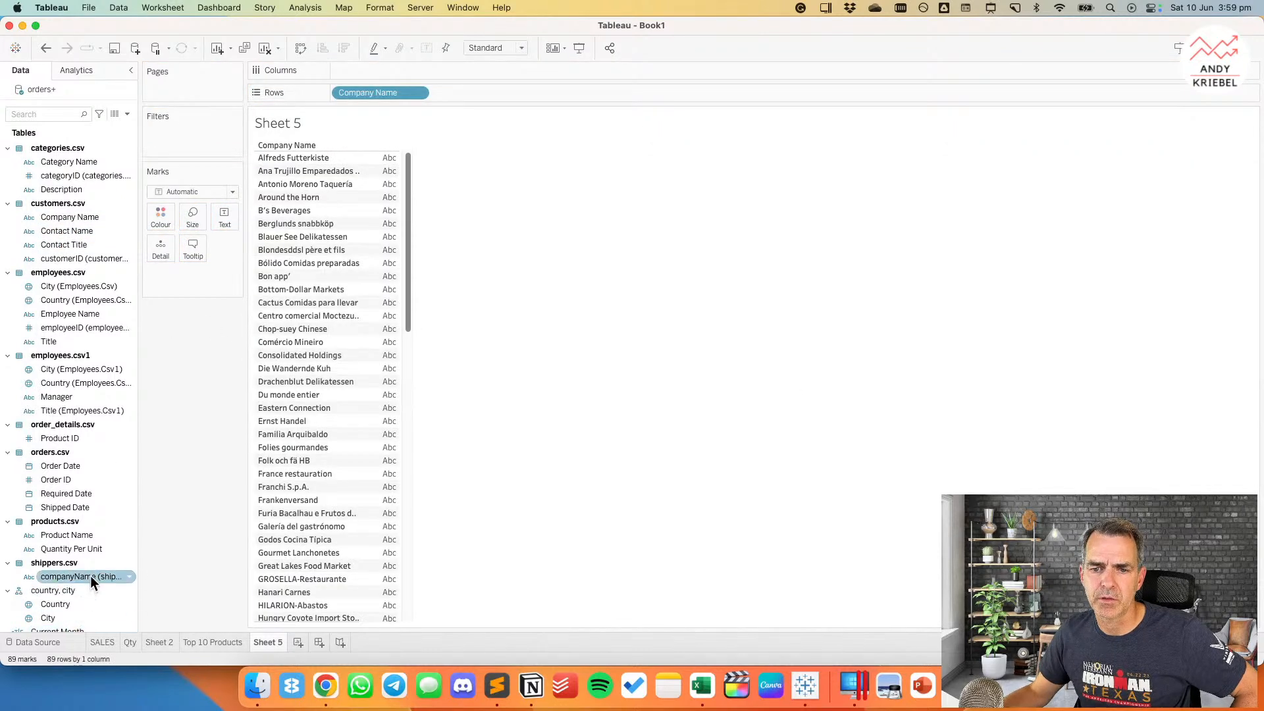
pyautogui.scroll(-10, 87, 591)
pyautogui.moveTo(60, 510); pyautogui.dragTo(432, 71)
pyautogui.click(344, 48)
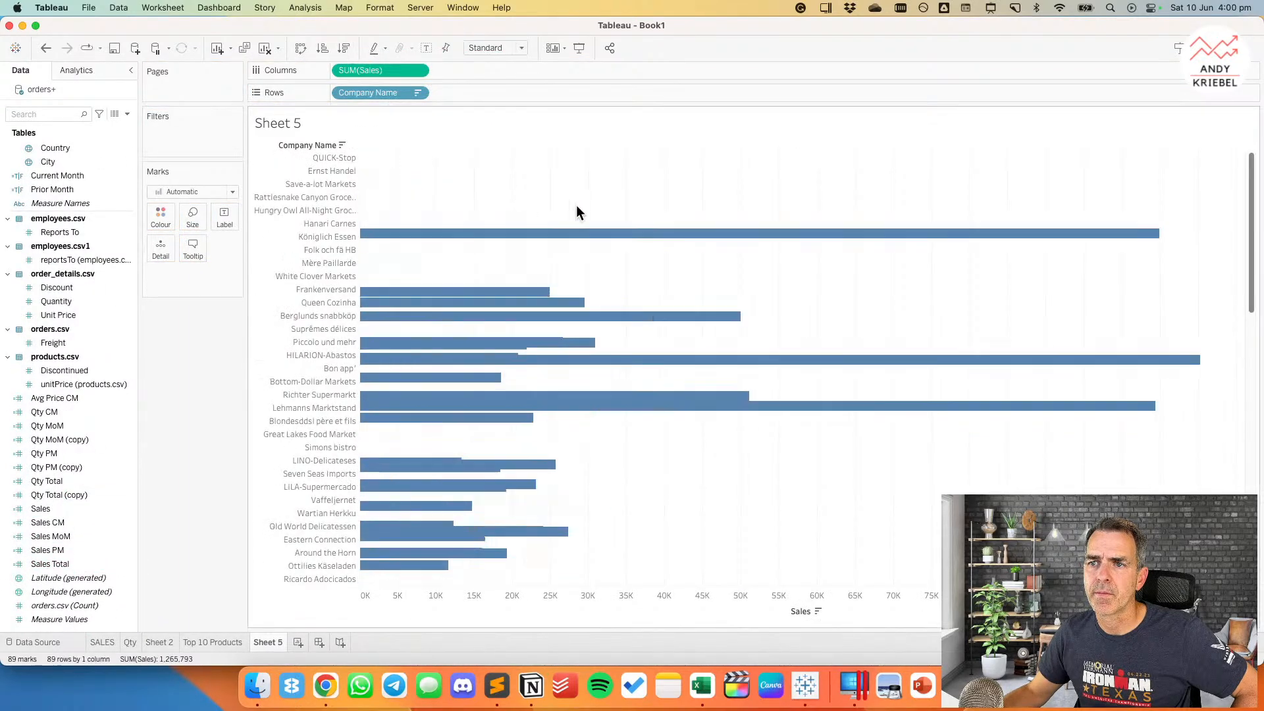
# Step: Colour the company bars black and show their mark labels
pyautogui.click(170, 214)
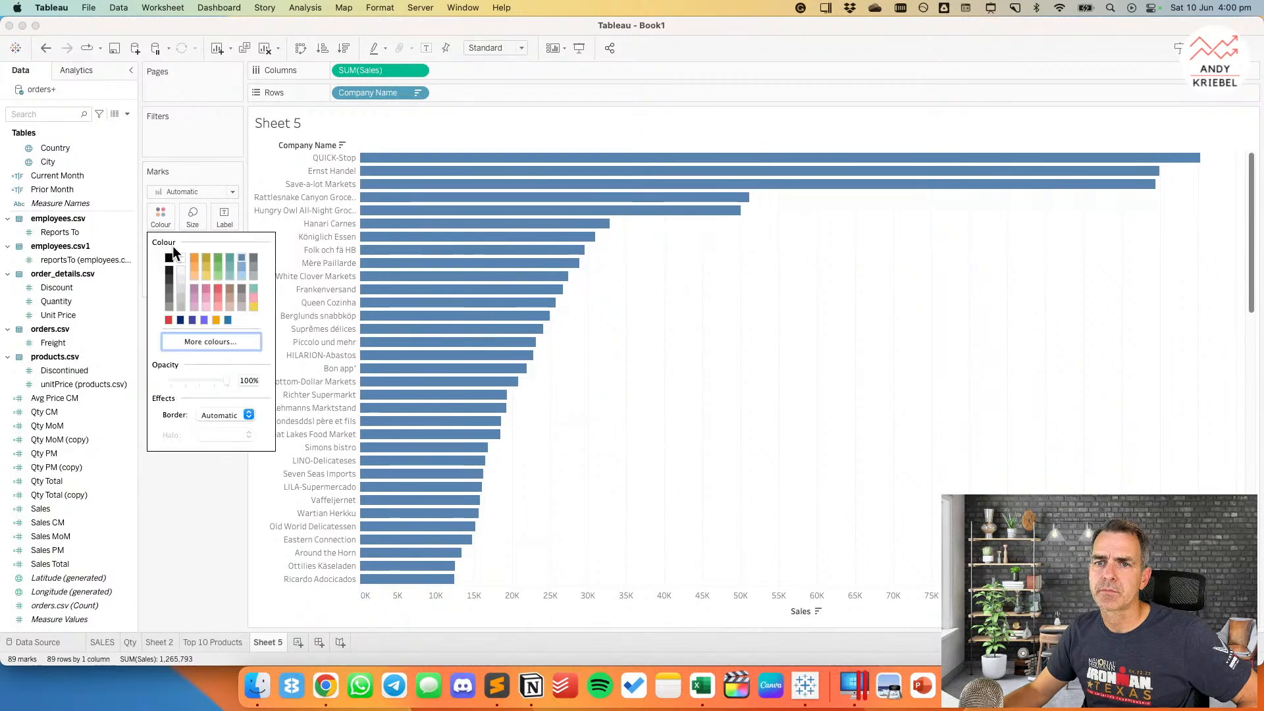
pyautogui.click(169, 257)
pyautogui.click(562, 350)
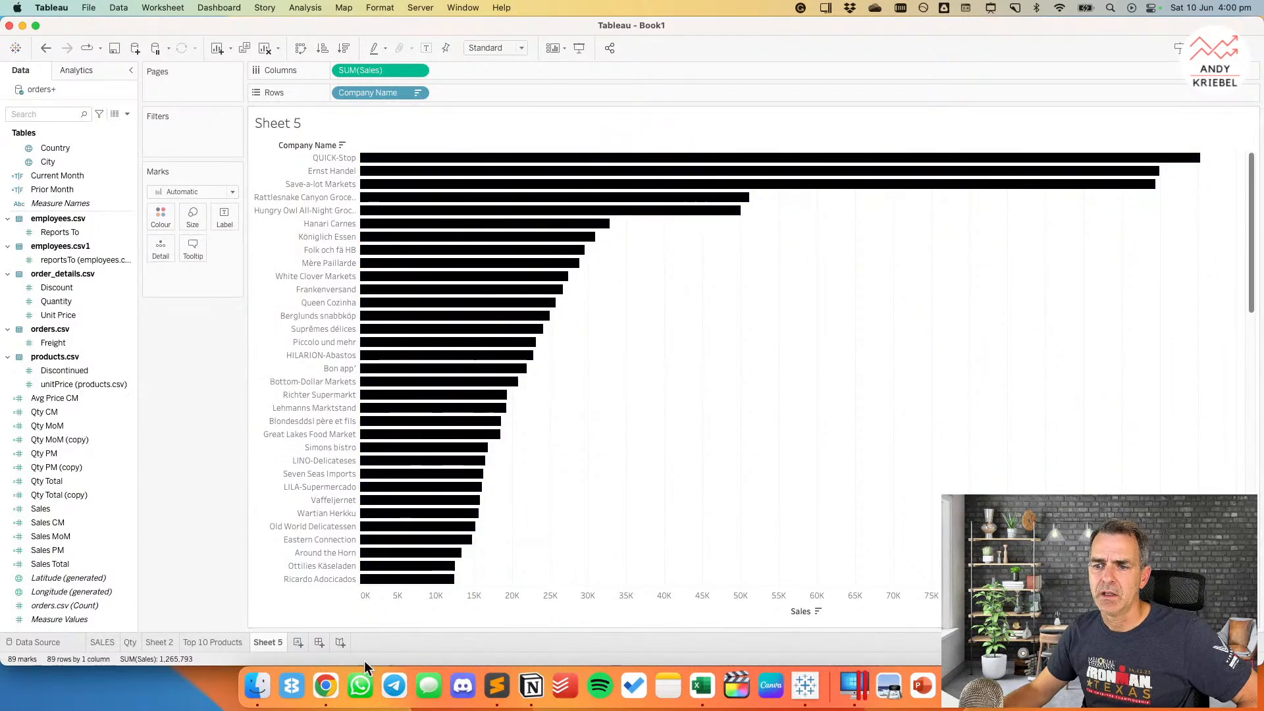
pyautogui.click(223, 217)
pyautogui.click(258, 247)
pyautogui.click(187, 504)
# Step: Paste the copied sheet formatting onto Sheet 5 and rename the sheet Top 10 Customers
pyautogui.rightClick(270, 641)
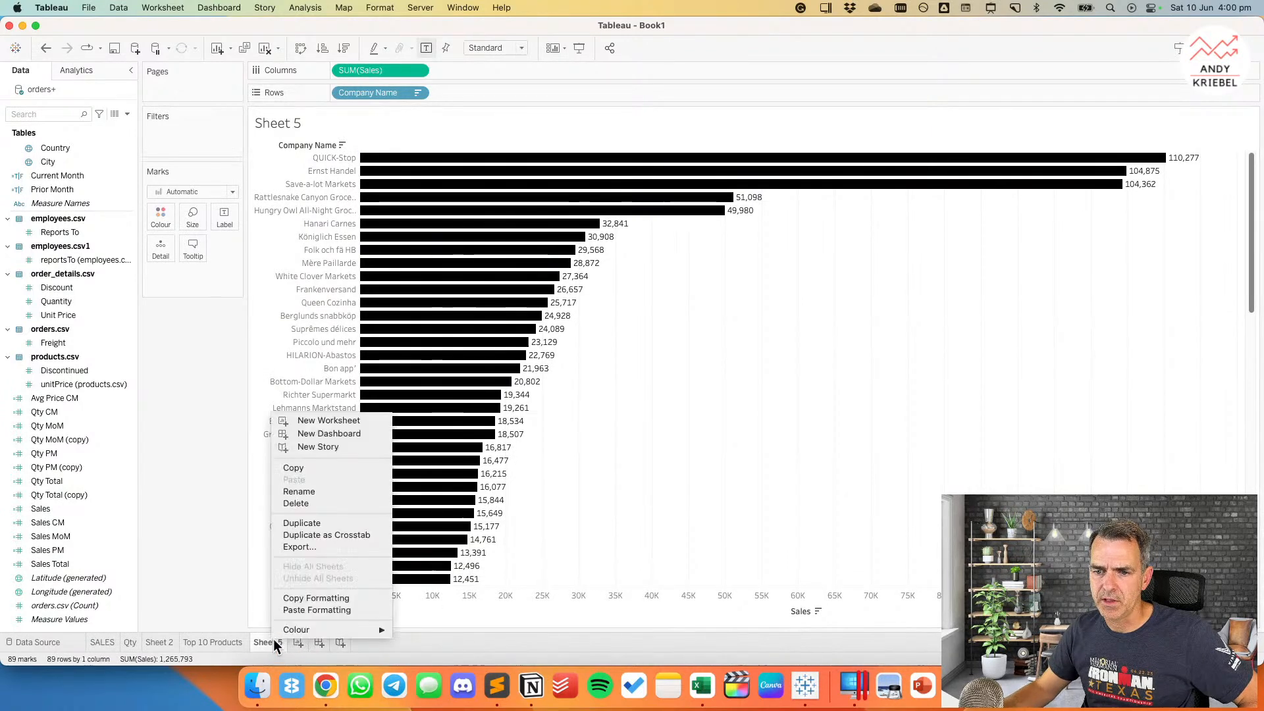
pyautogui.doubleClick(274, 639)
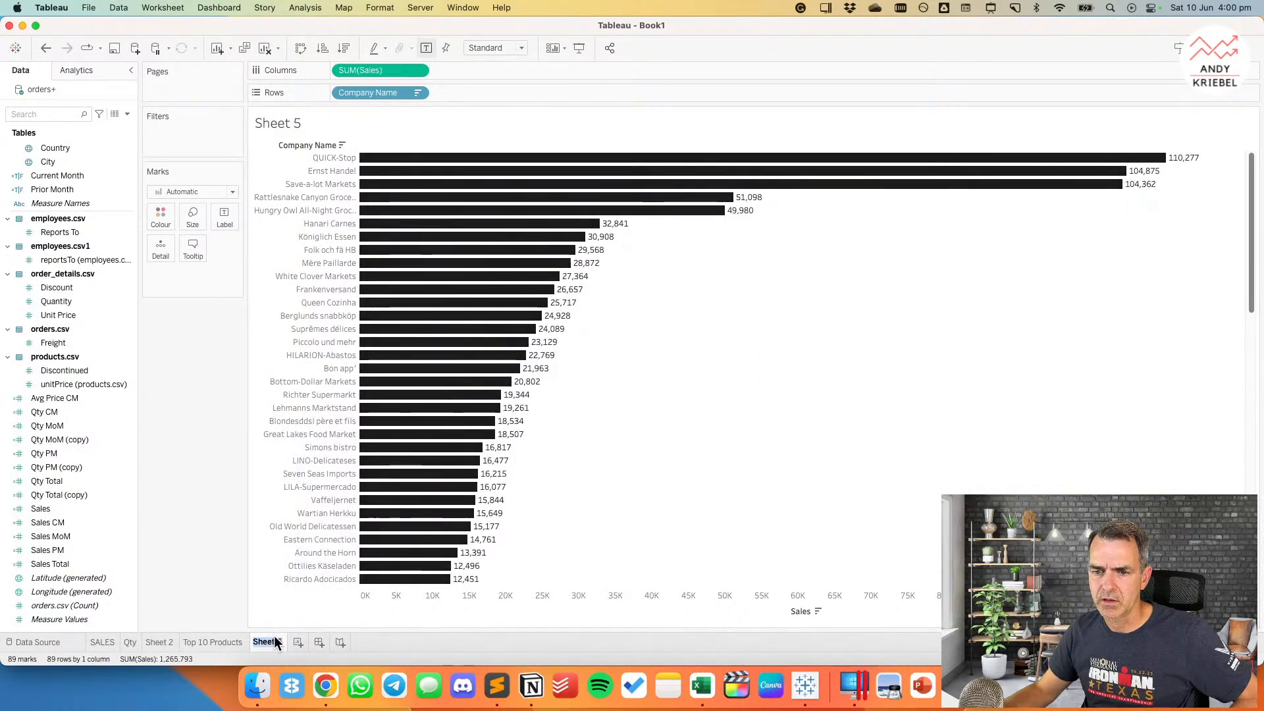
pyautogui.write('Top 10 Customers')
pyautogui.press('Return')
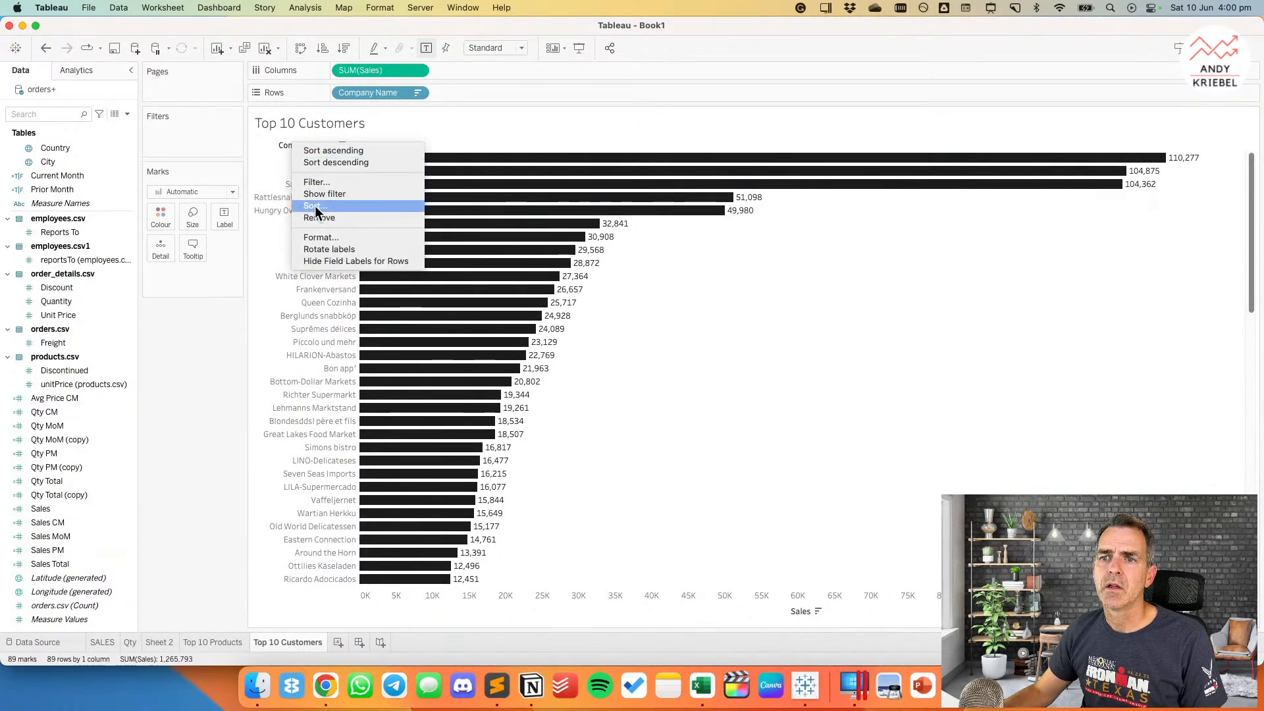
# Step: Hide the Company Name field label on the Top 10 Customers chart and compare it with the Top 10 Products sheet
pyautogui.click(343, 261)
pyautogui.click(225, 643)
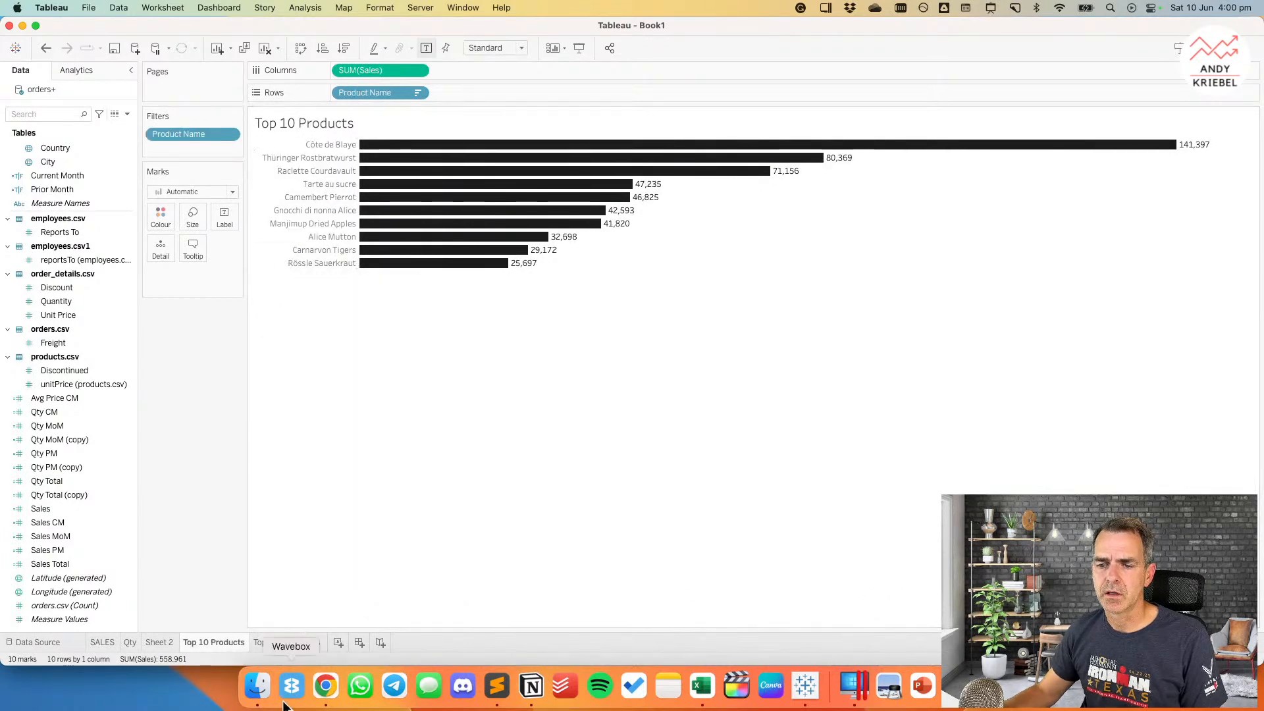
pyautogui.click(288, 643)
# Step: Filter Company Name to the top 10 by sum of Sales and hide the Sales axis header
pyautogui.click(419, 93)
pyautogui.click(400, 110)
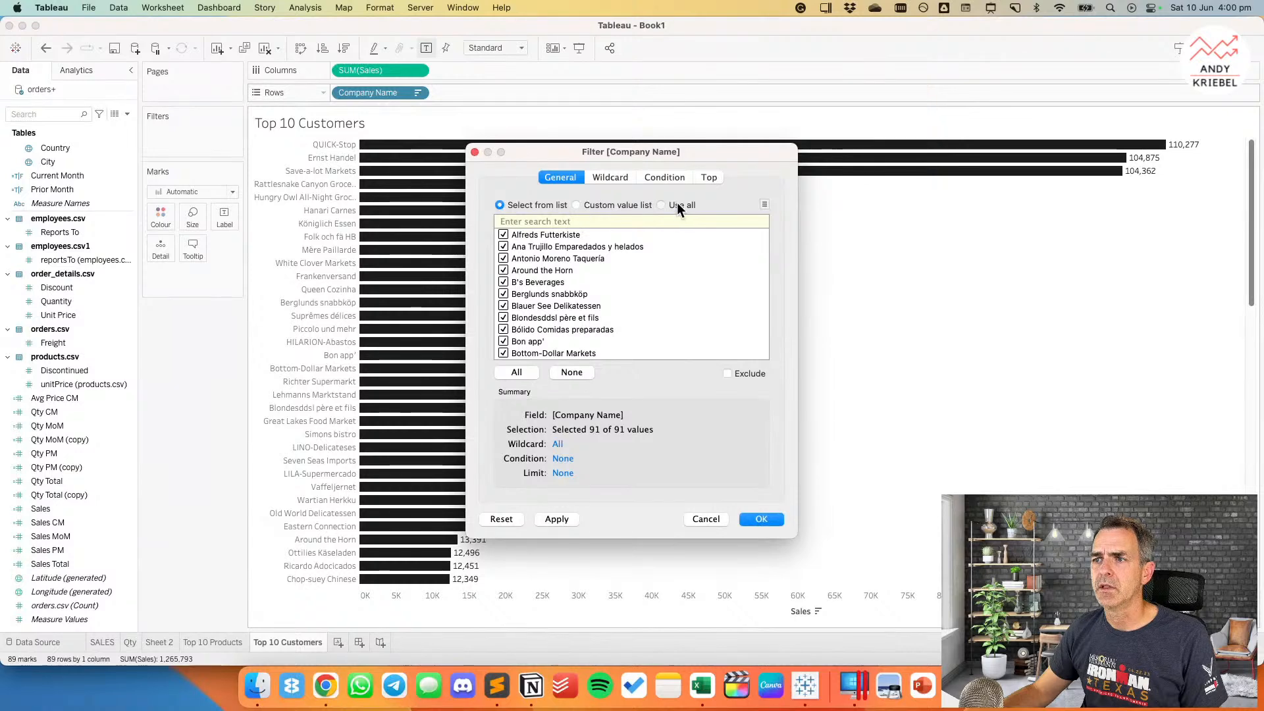
pyautogui.click(700, 179)
pyautogui.click(523, 213)
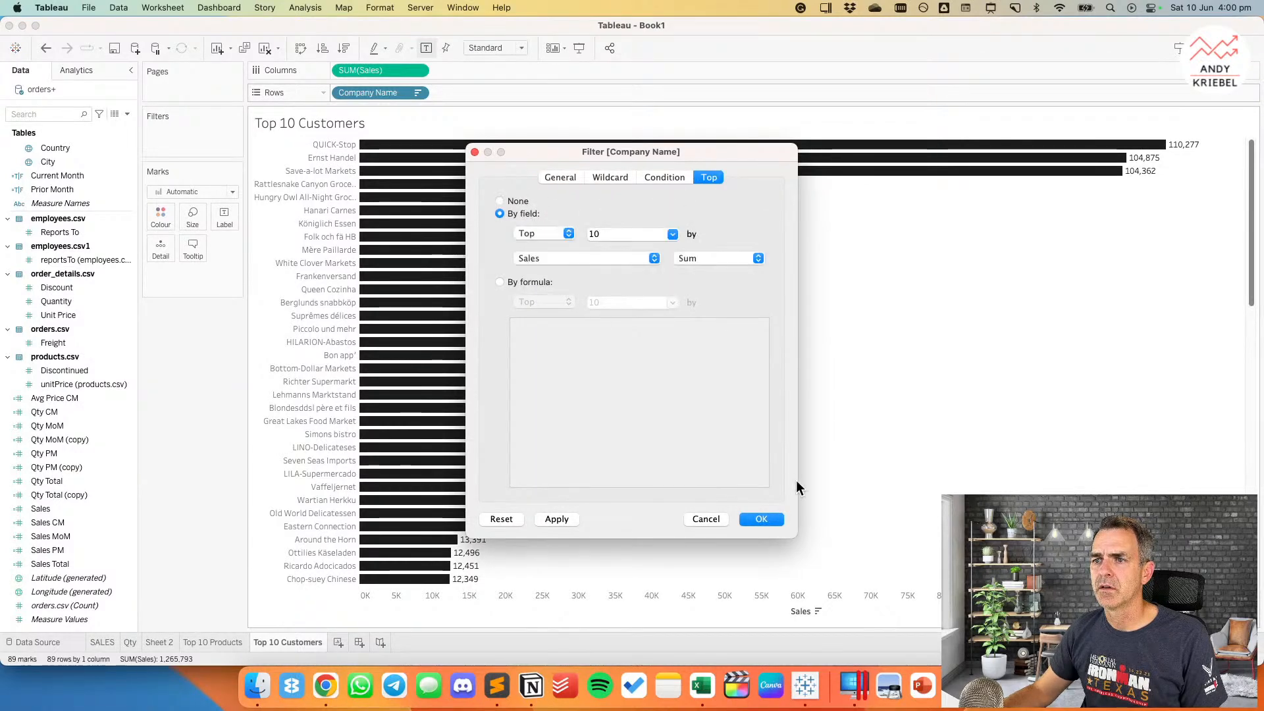
pyautogui.click(761, 519)
pyautogui.rightClick(700, 282)
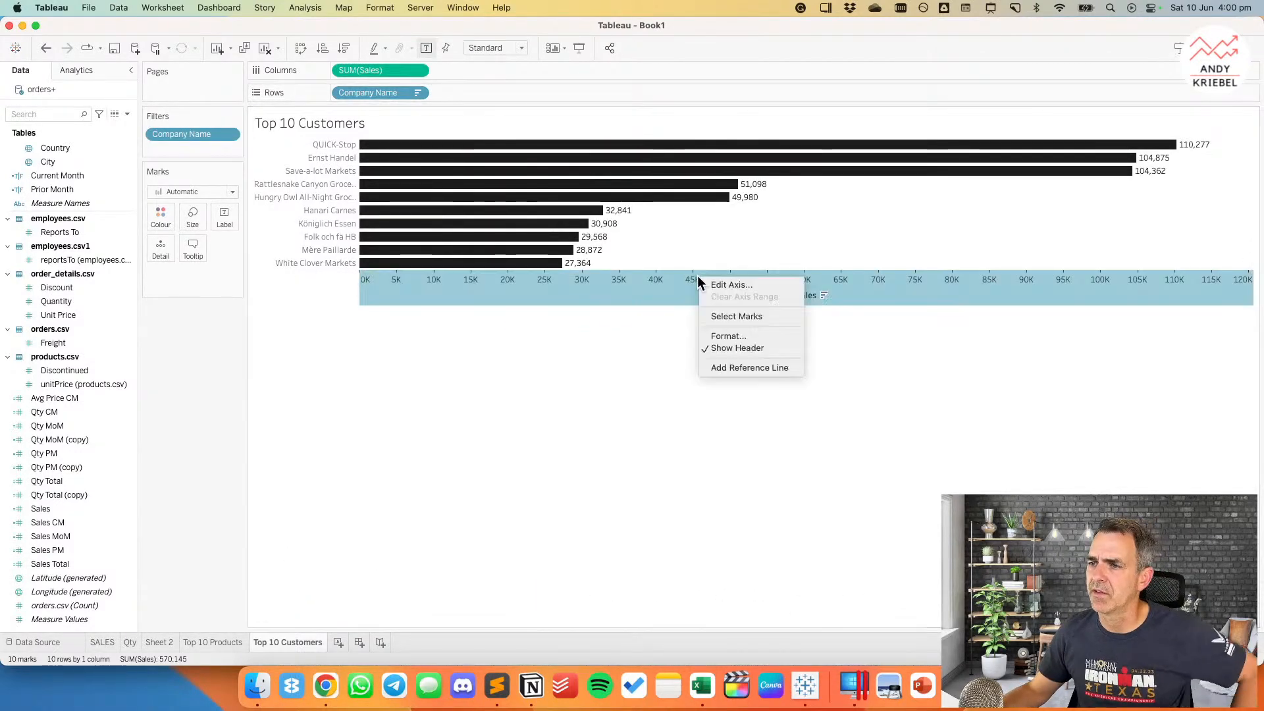
pyautogui.click(728, 350)
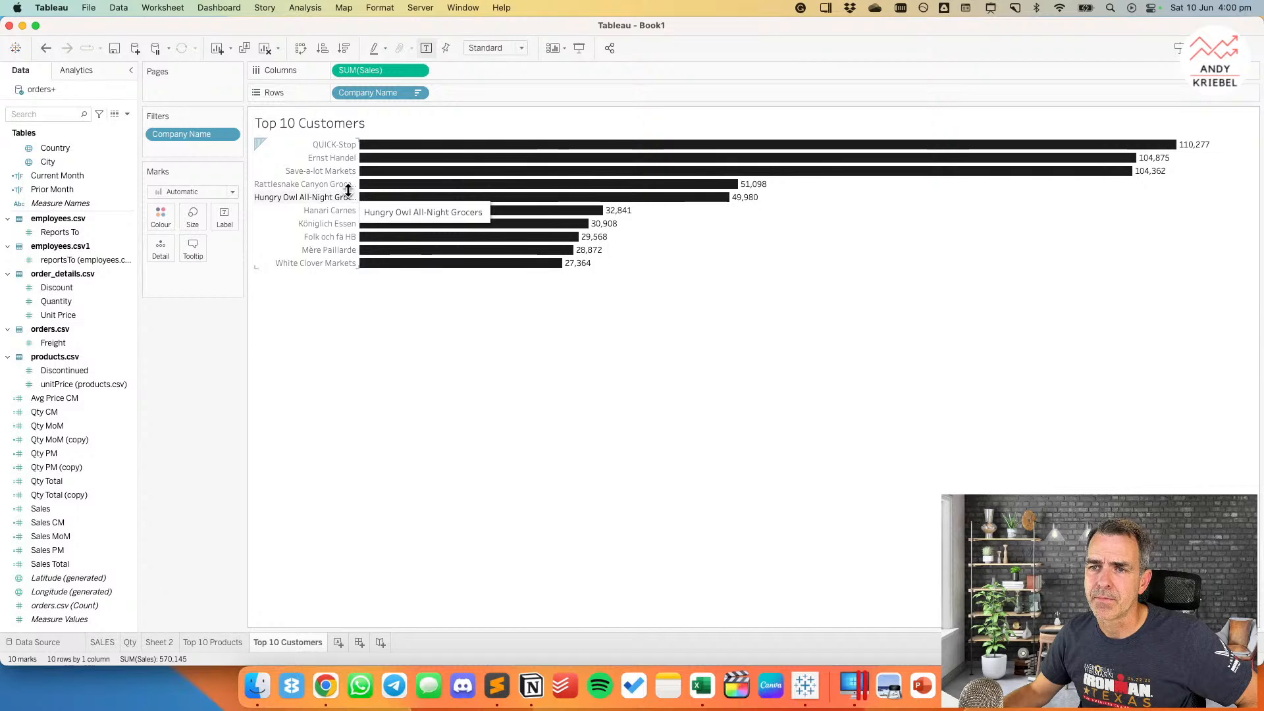
# Step: Make the customer chart's rows taller and its name column narrower so long names wrap, and thin the bars slightly
pyautogui.moveTo(348, 190); pyautogui.dragTo(348, 212)
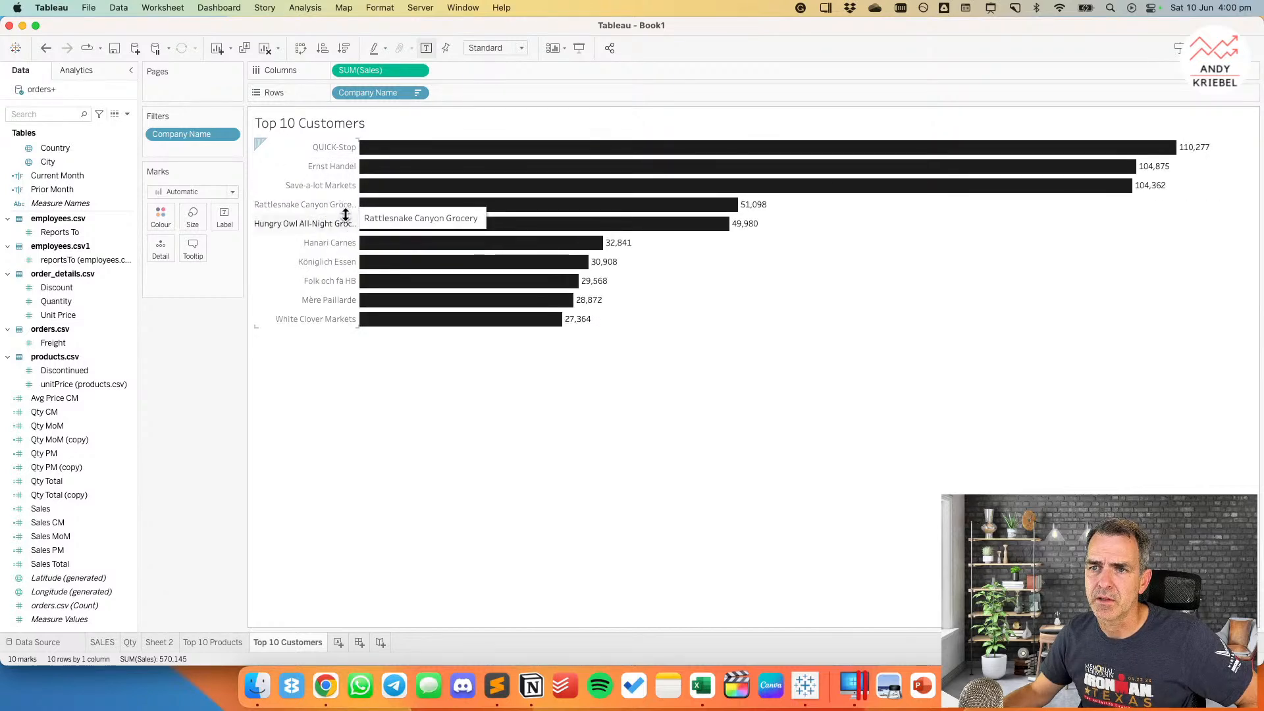
pyautogui.moveTo(345, 214); pyautogui.dragTo(344, 222)
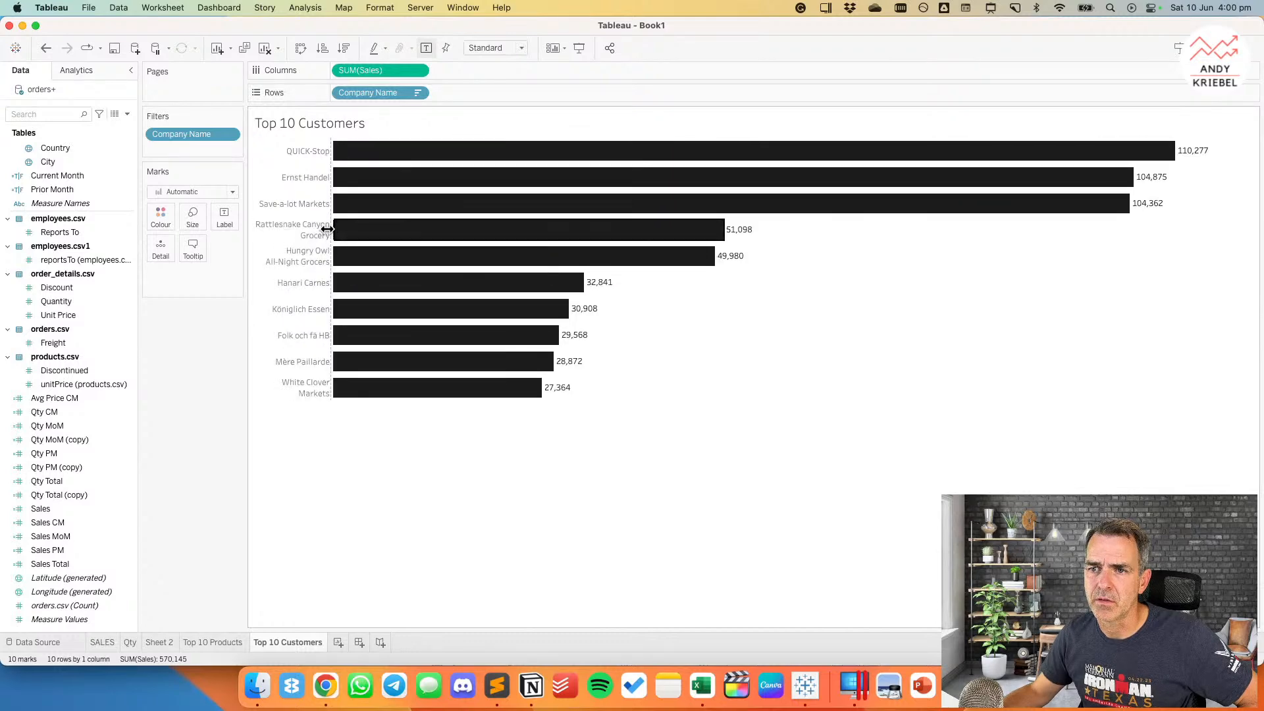
pyautogui.moveTo(328, 230); pyautogui.dragTo(323, 230)
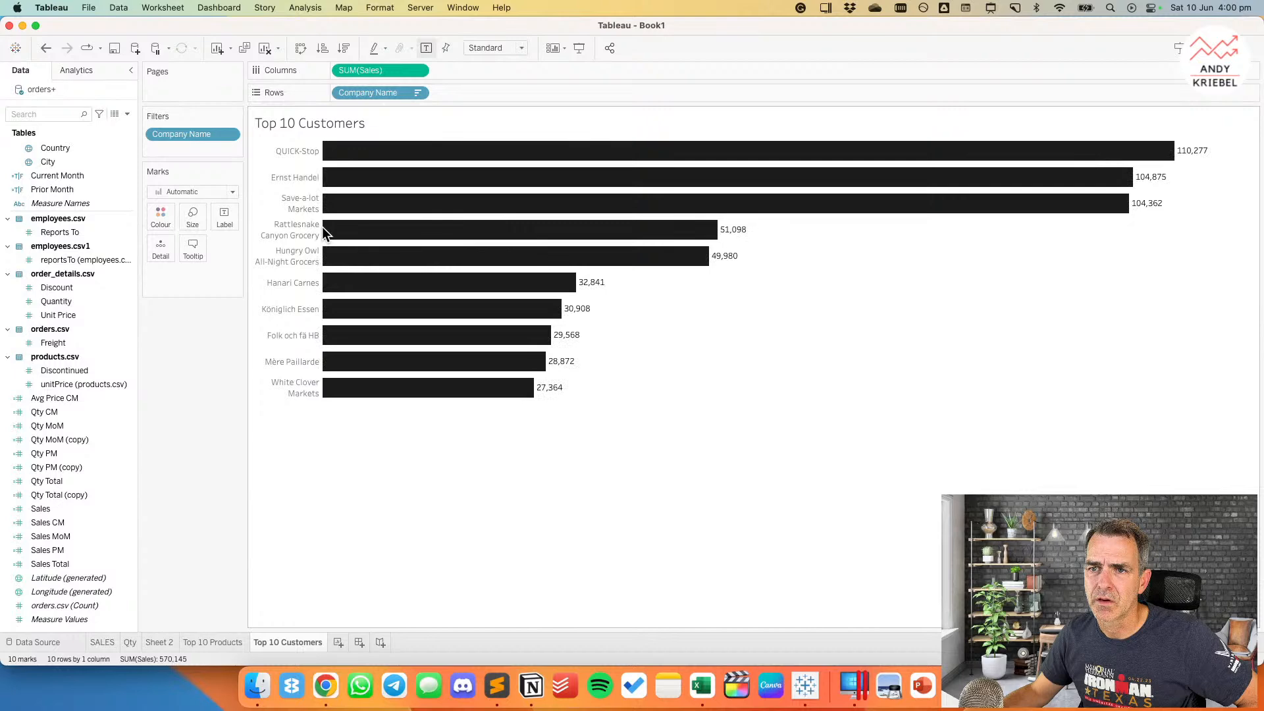
pyautogui.click(192, 216)
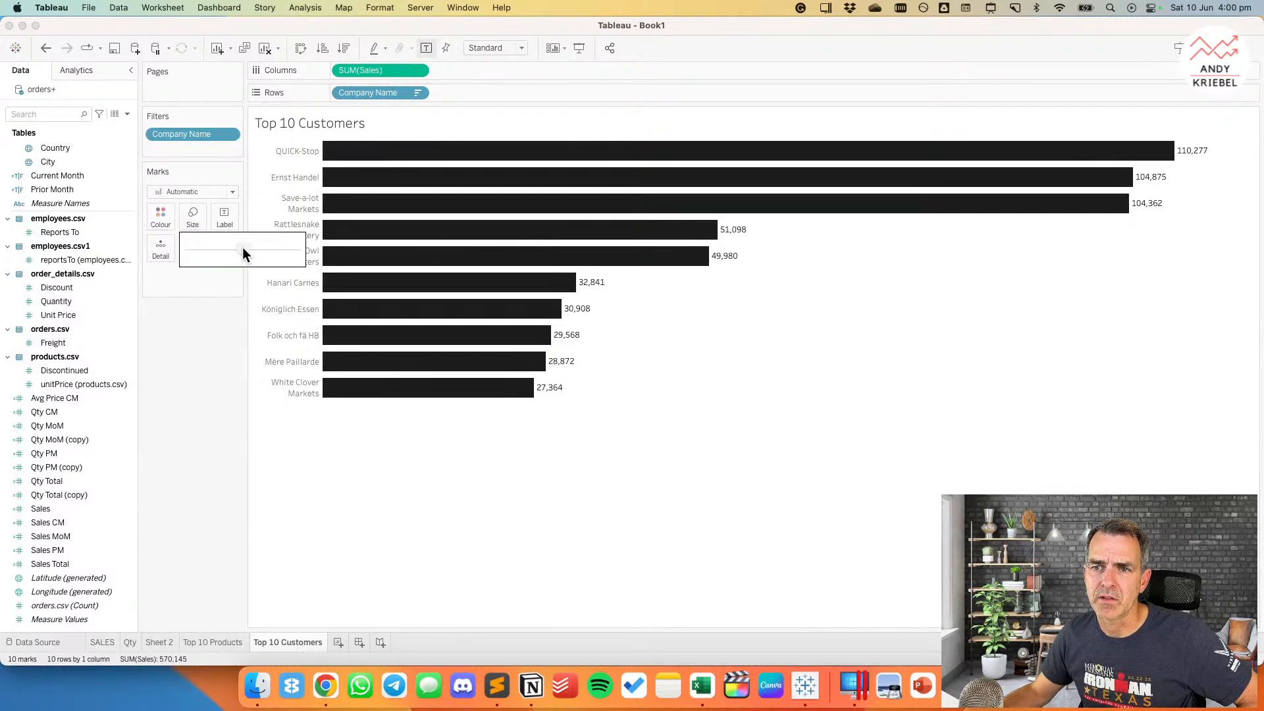
pyautogui.moveTo(242, 251); pyautogui.dragTo(242, 250)
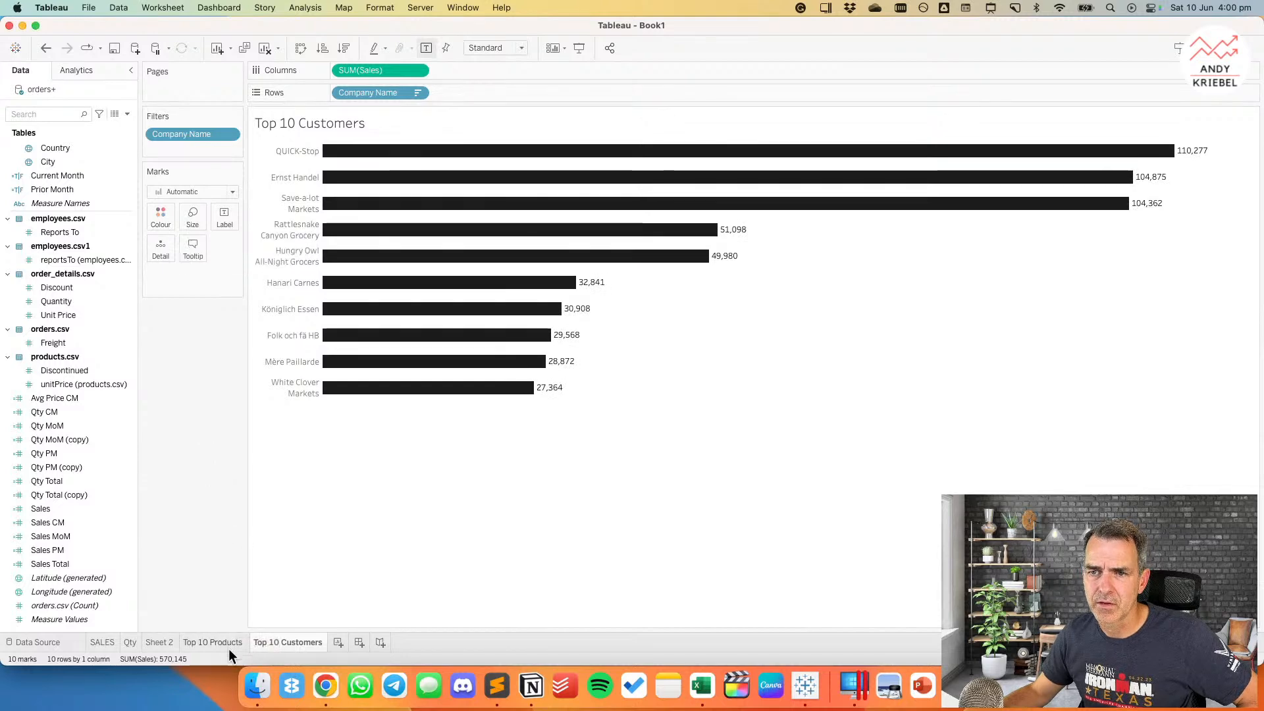
# Step: Match the Top 10 Products chart to the customer chart with taller rows, a narrower name column and thinner bars
pyautogui.click(227, 642)
pyautogui.moveTo(327, 150); pyautogui.dragTo(327, 163)
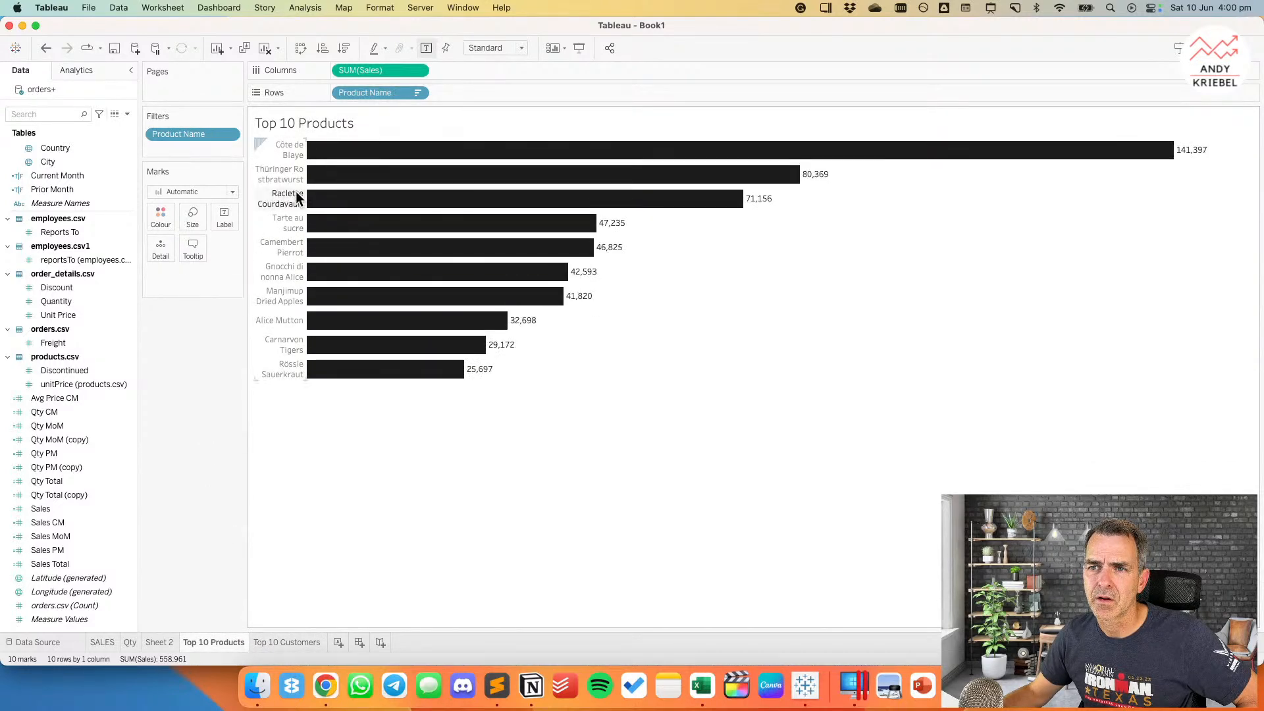
pyautogui.click(195, 216)
pyautogui.moveTo(244, 251); pyautogui.dragTo(239, 250)
pyautogui.click(270, 642)
pyautogui.click(231, 640)
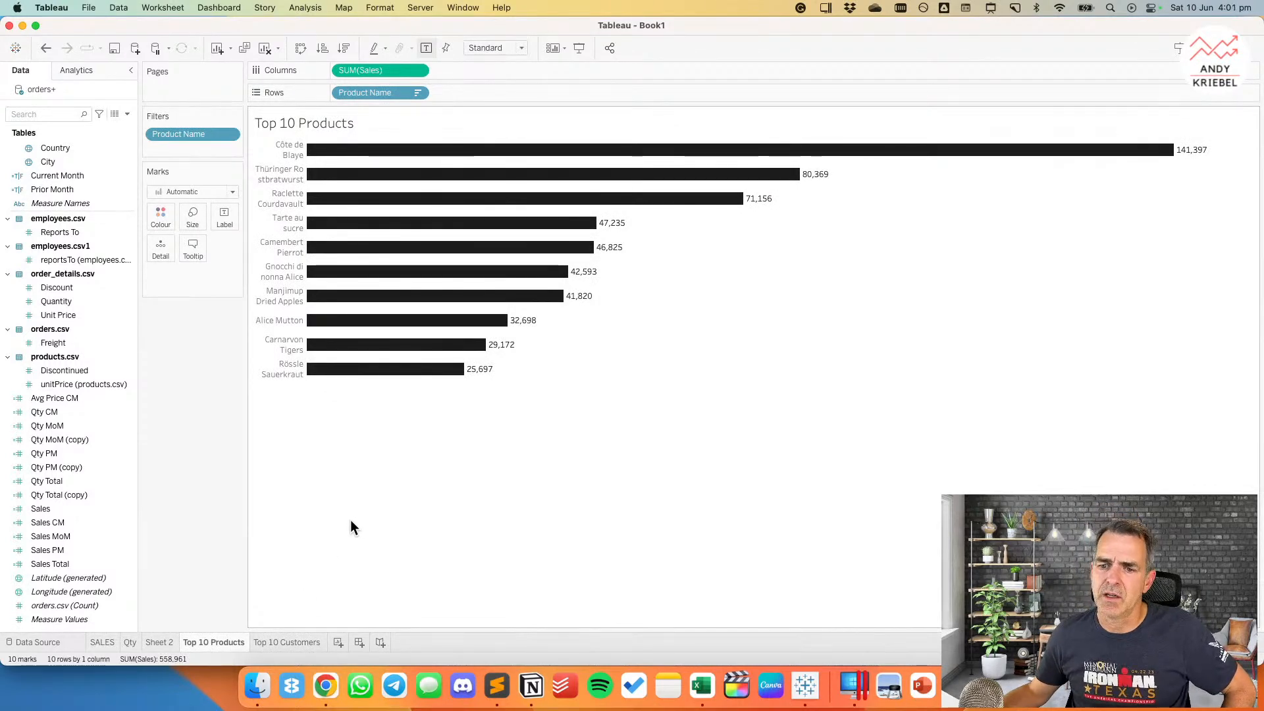
# Step: Check the challenge objective in the browser, then delete Sheet 2 from the Tableau workbook
pyautogui.click(325, 686)
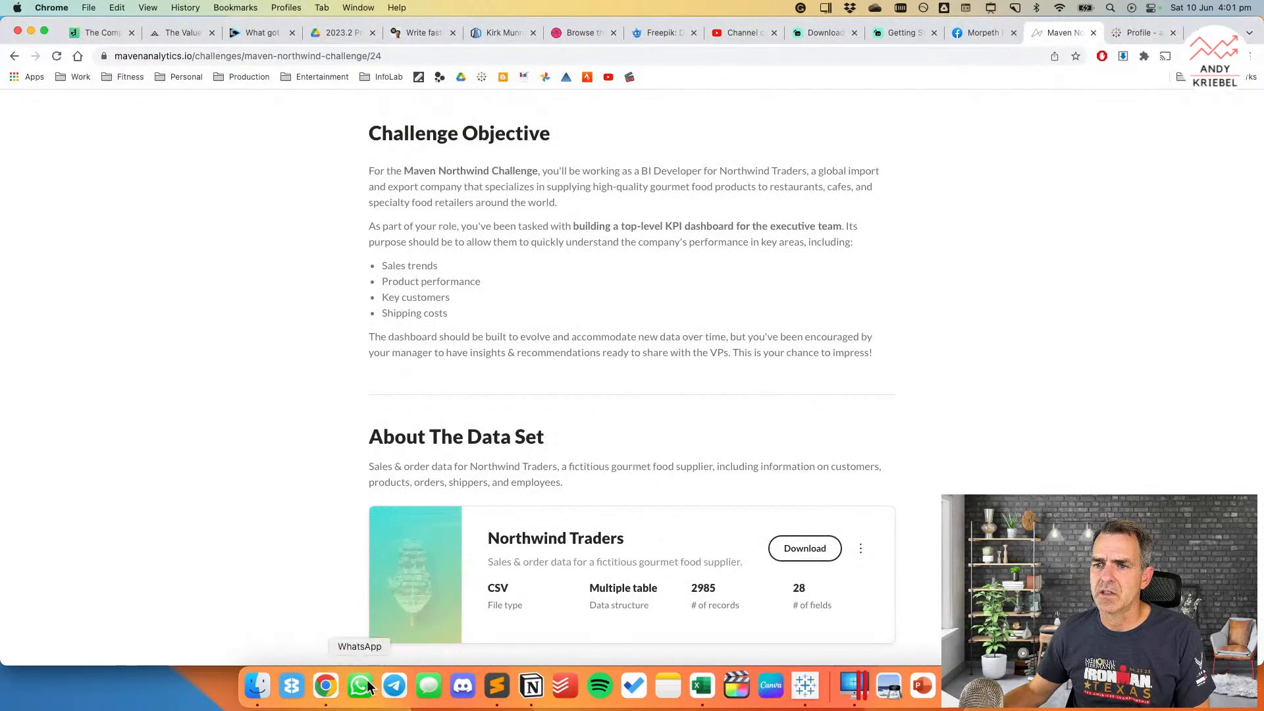
pyautogui.click(331, 685)
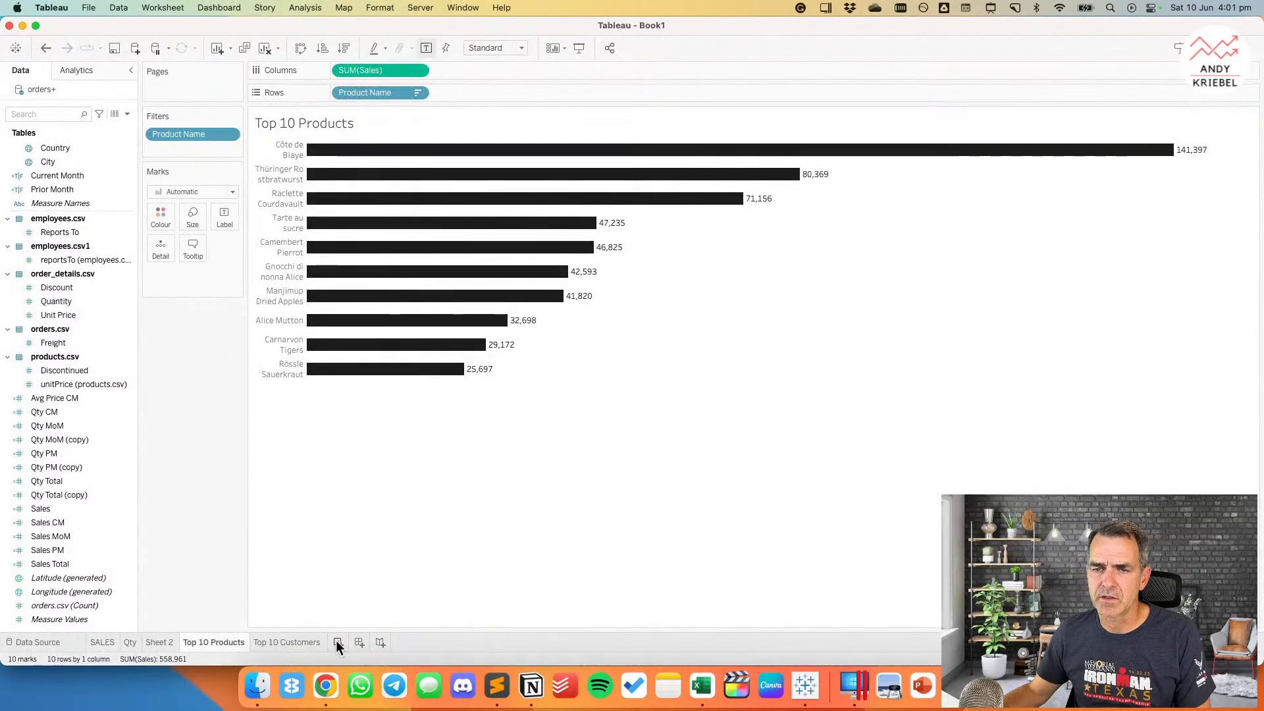
pyautogui.click(153, 643)
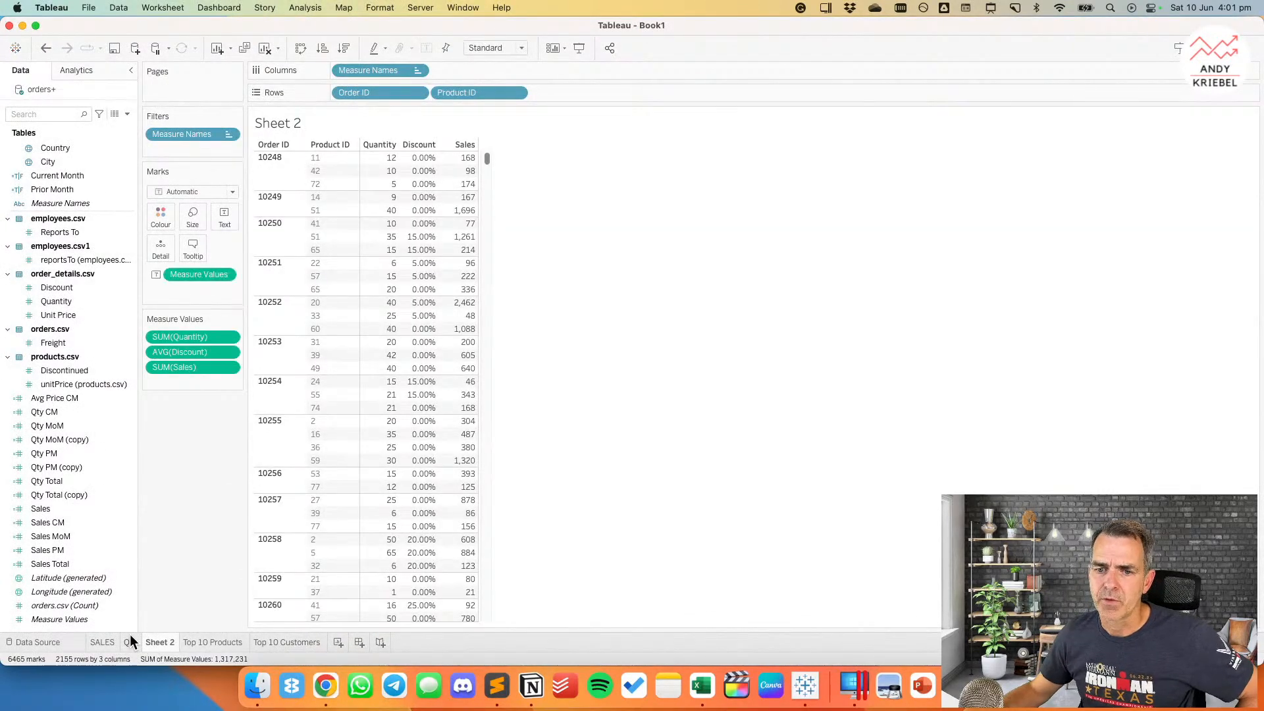
pyautogui.rightClick(155, 635)
pyautogui.click(183, 507)
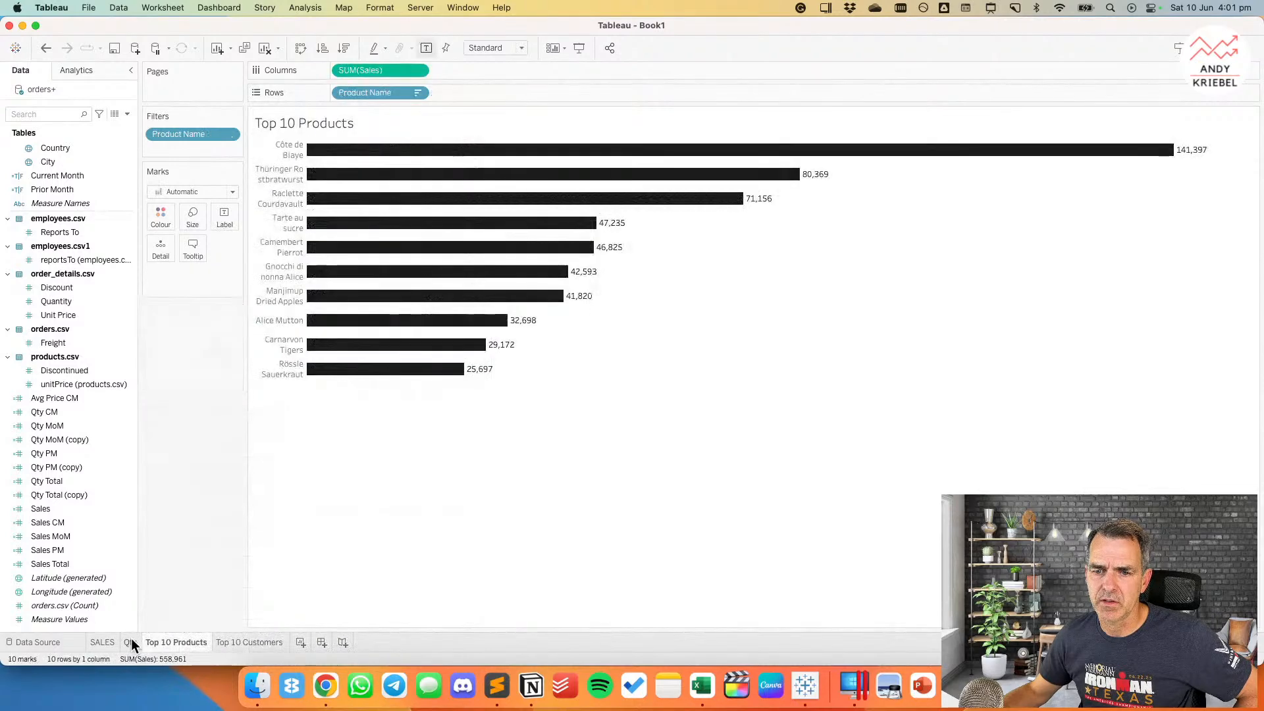
# Step: Duplicate the Qty sheet
pyautogui.click(132, 640)
pyautogui.rightClick(132, 640)
pyautogui.click(180, 519)
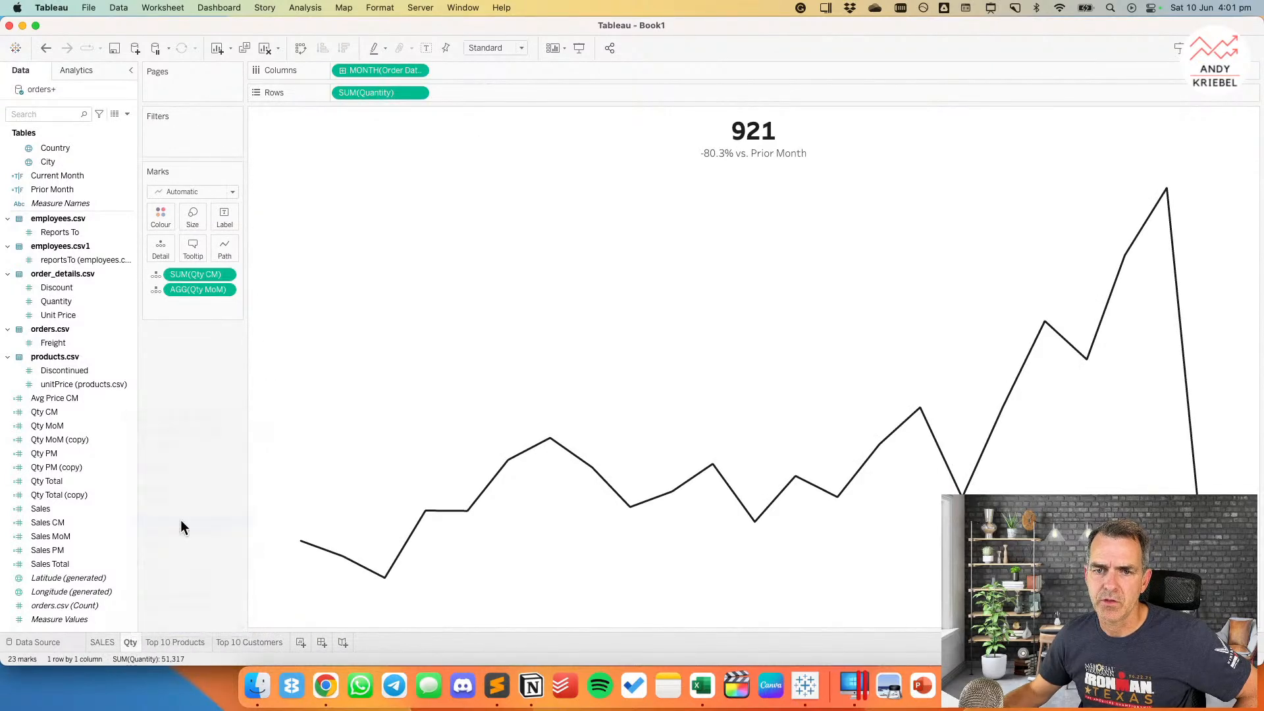
# Step: Delete the calculated fields Avg Price CM, Qty MoM (copy), Qty PM (copy) and Qty Total (copy)
pyautogui.click(69, 397)
pyautogui.keyDown('super'); pyautogui.click(75, 440); pyautogui.keyUp('super')
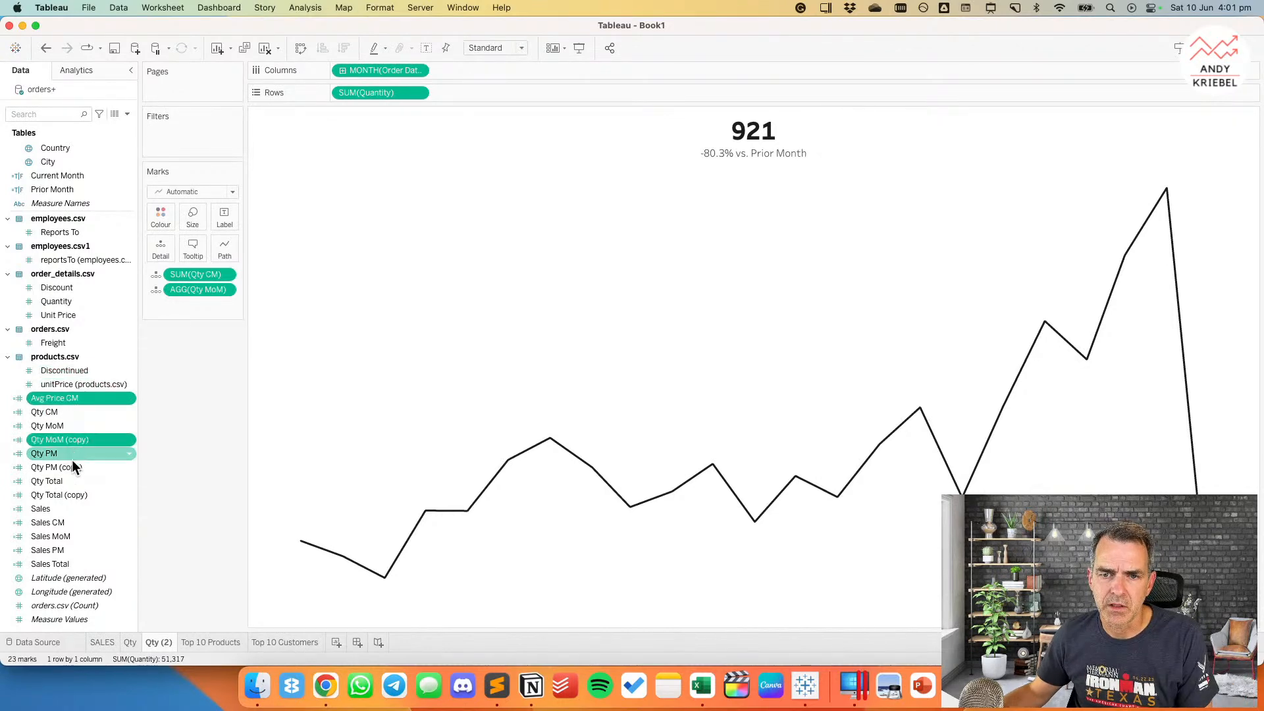
pyautogui.keyDown('super'); pyautogui.click(71, 466); pyautogui.keyUp('super')
pyautogui.keyDown('super'); pyautogui.click(70, 493); pyautogui.keyUp('super')
pyautogui.rightClick(69, 493)
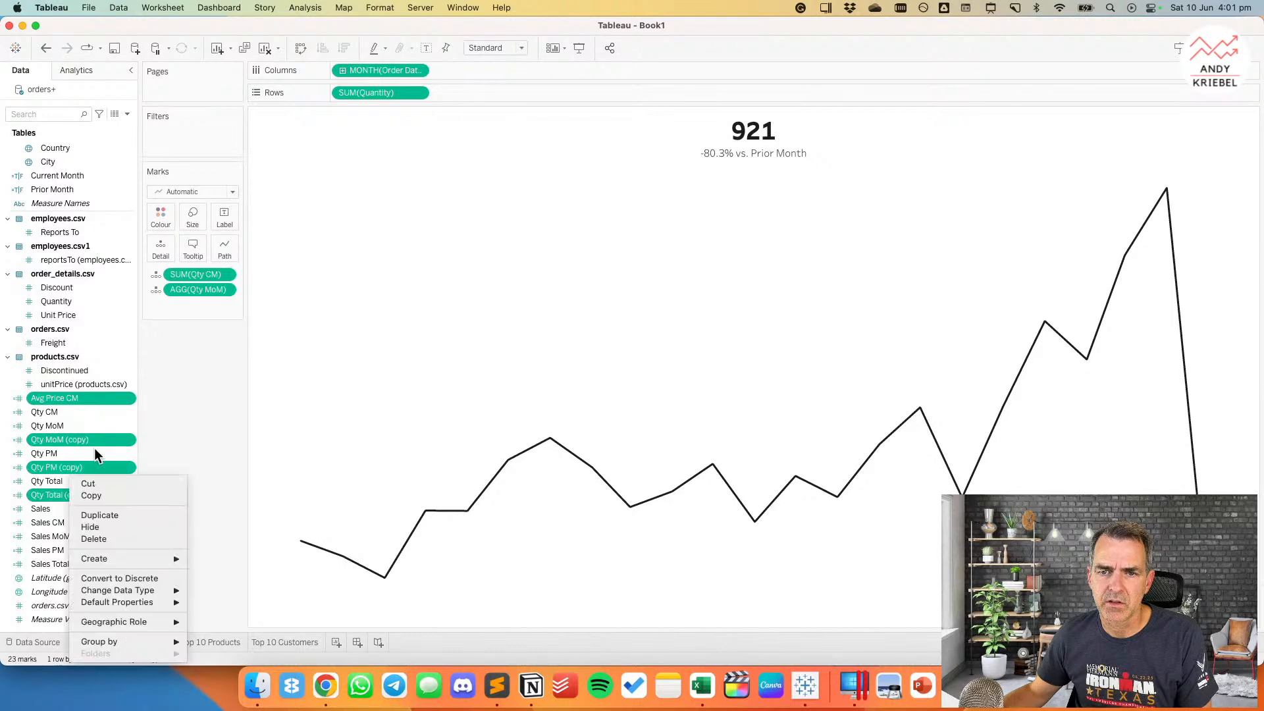
pyautogui.click(95, 538)
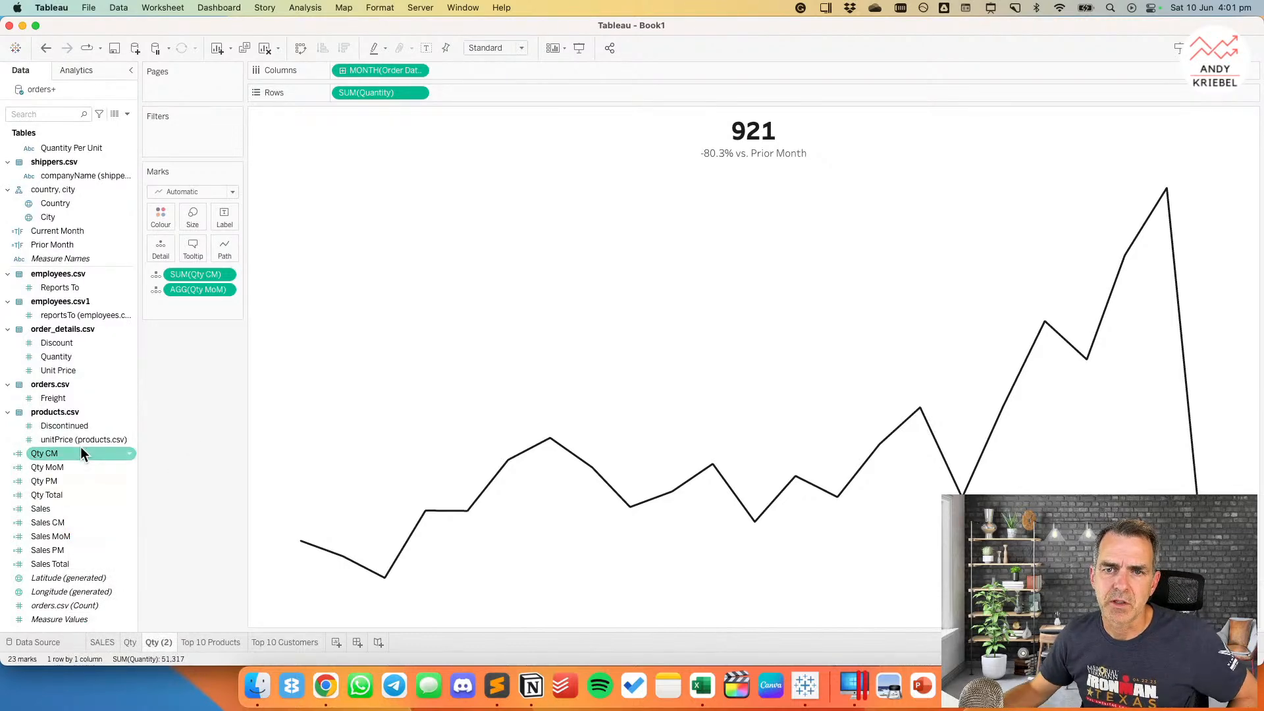
# Step: Look through the workbook's field list, then open products.csv in Excel, fit its column widths to review the product fields, and close it
pyautogui.moveTo(59, 287); pyautogui.dragTo(72, 249)
pyautogui.moveTo(72, 509); pyautogui.dragTo(86, 261)
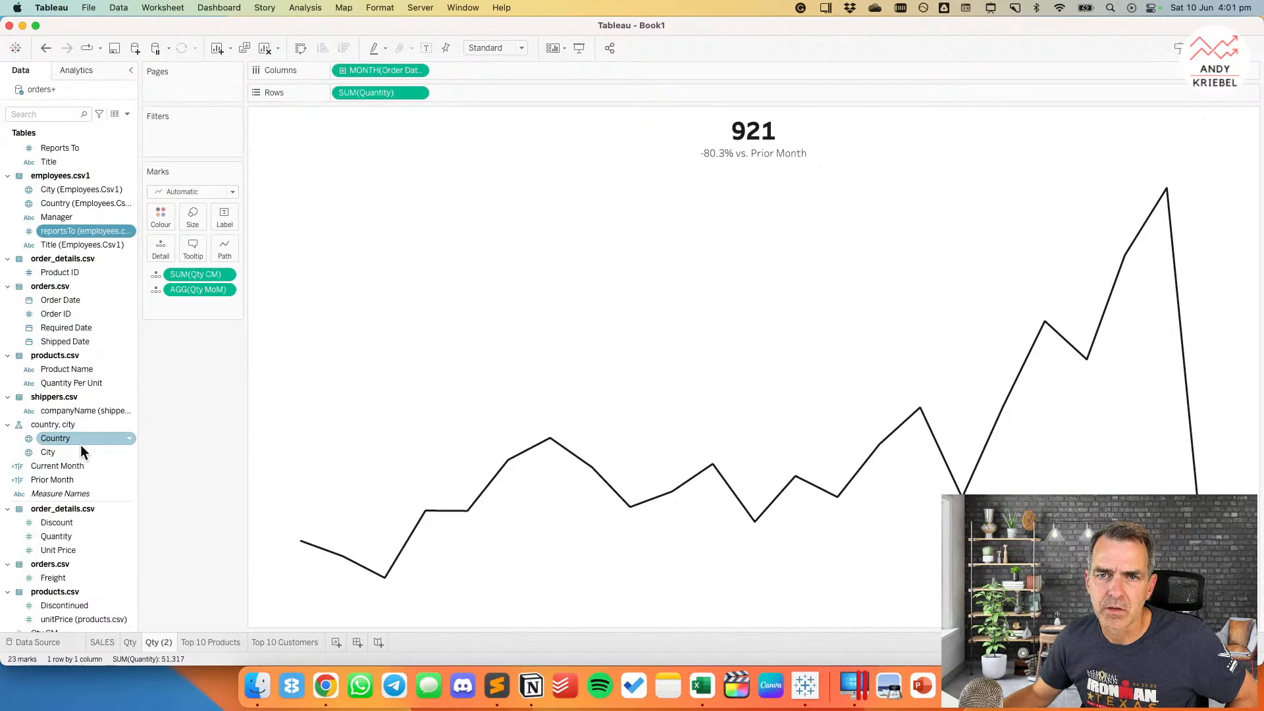
pyautogui.scroll(-5, 81, 445)
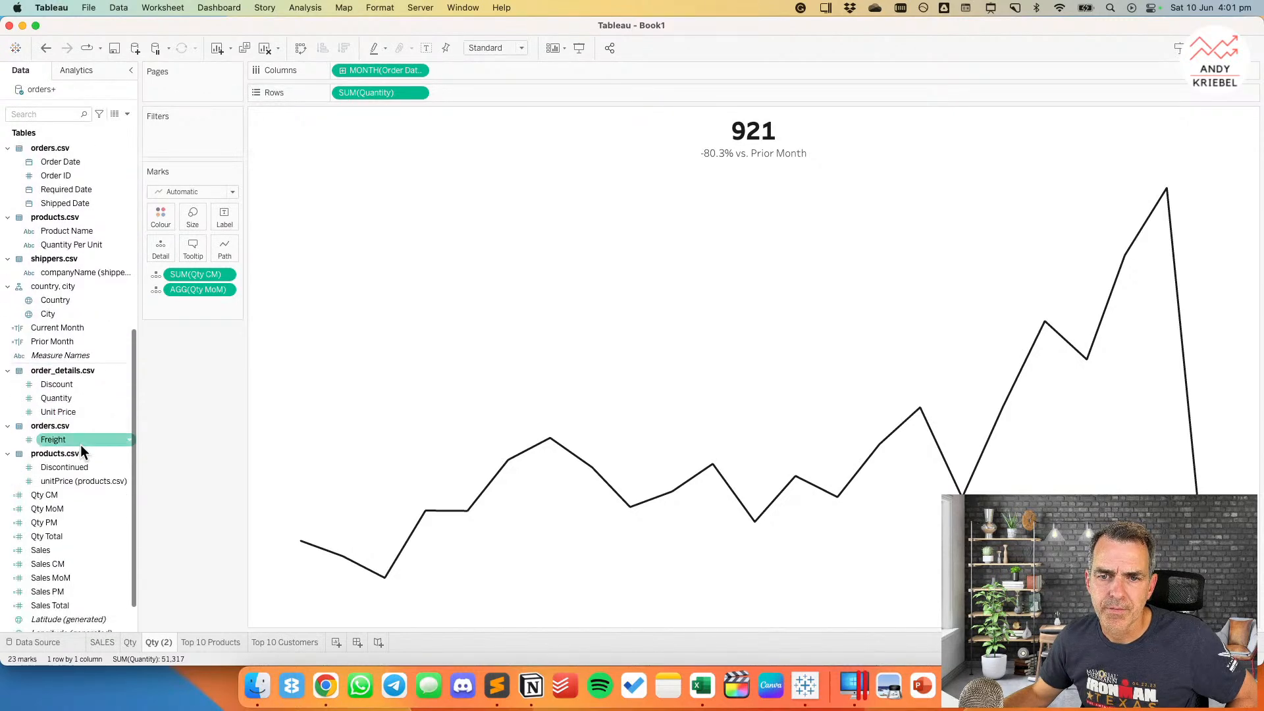
pyautogui.scroll(-2, 80, 451)
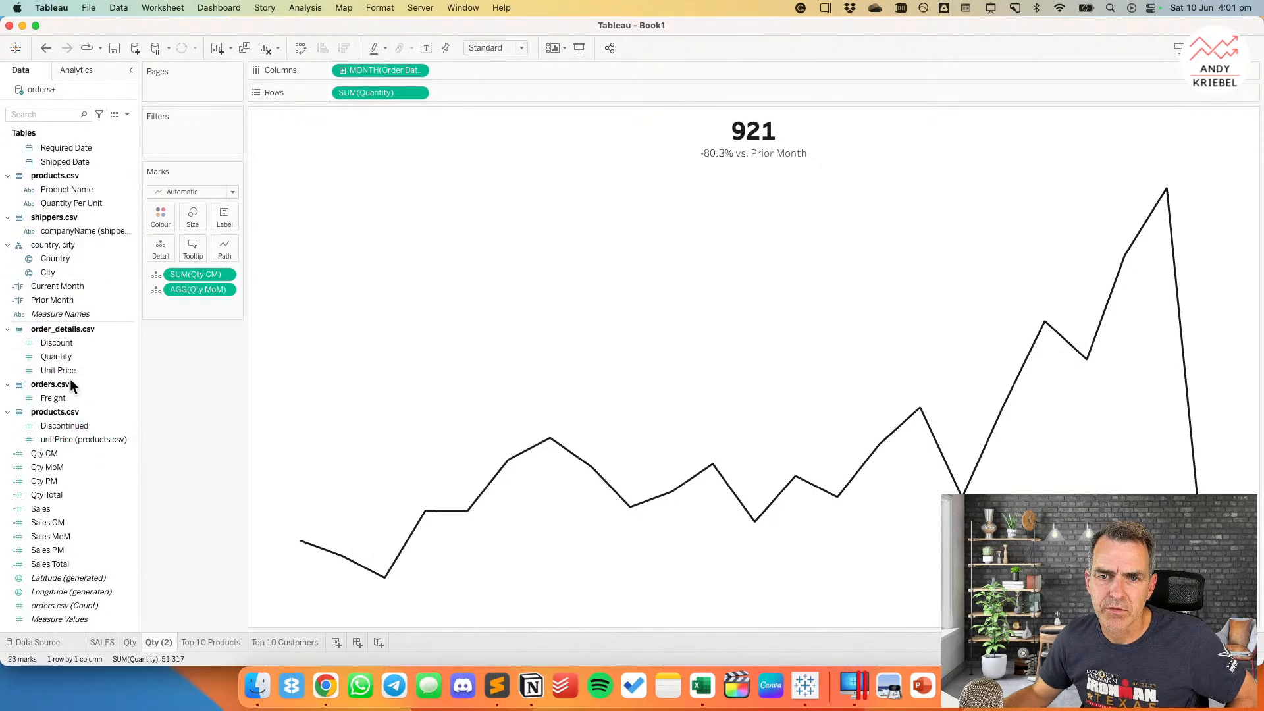
pyautogui.scroll(3, 79, 474)
pyautogui.scroll(2, 79, 474)
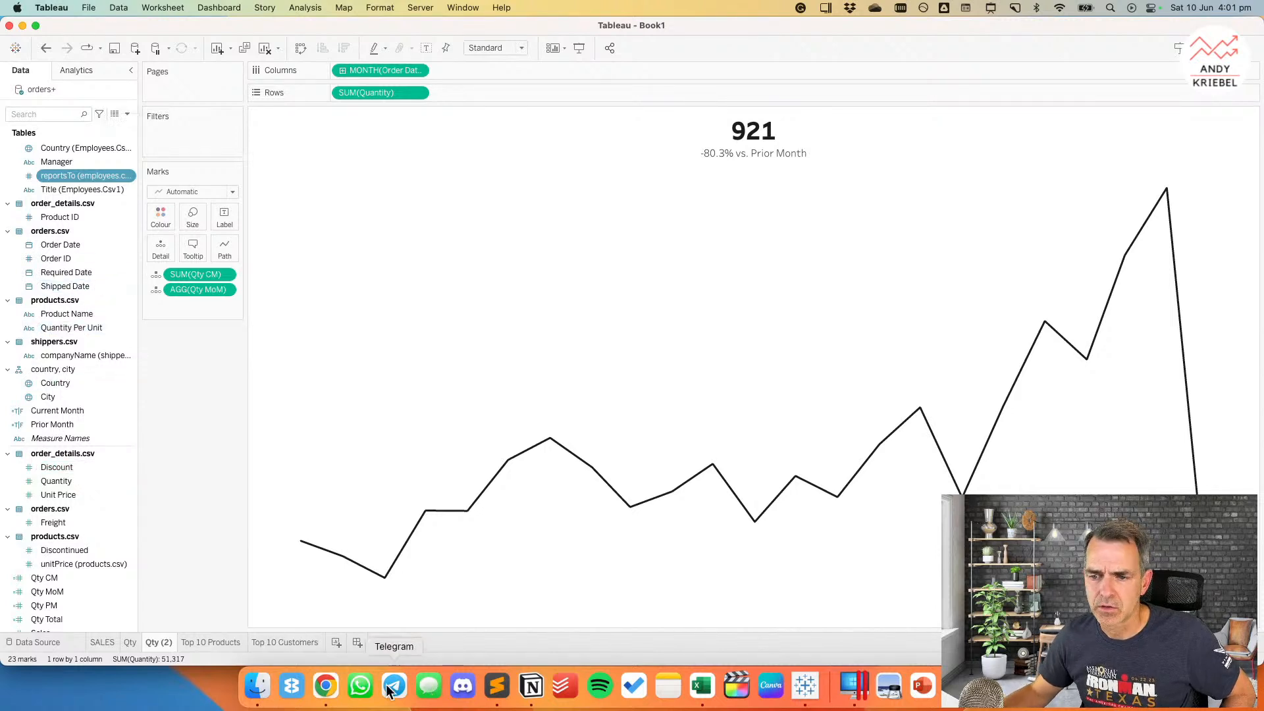
pyautogui.click(257, 686)
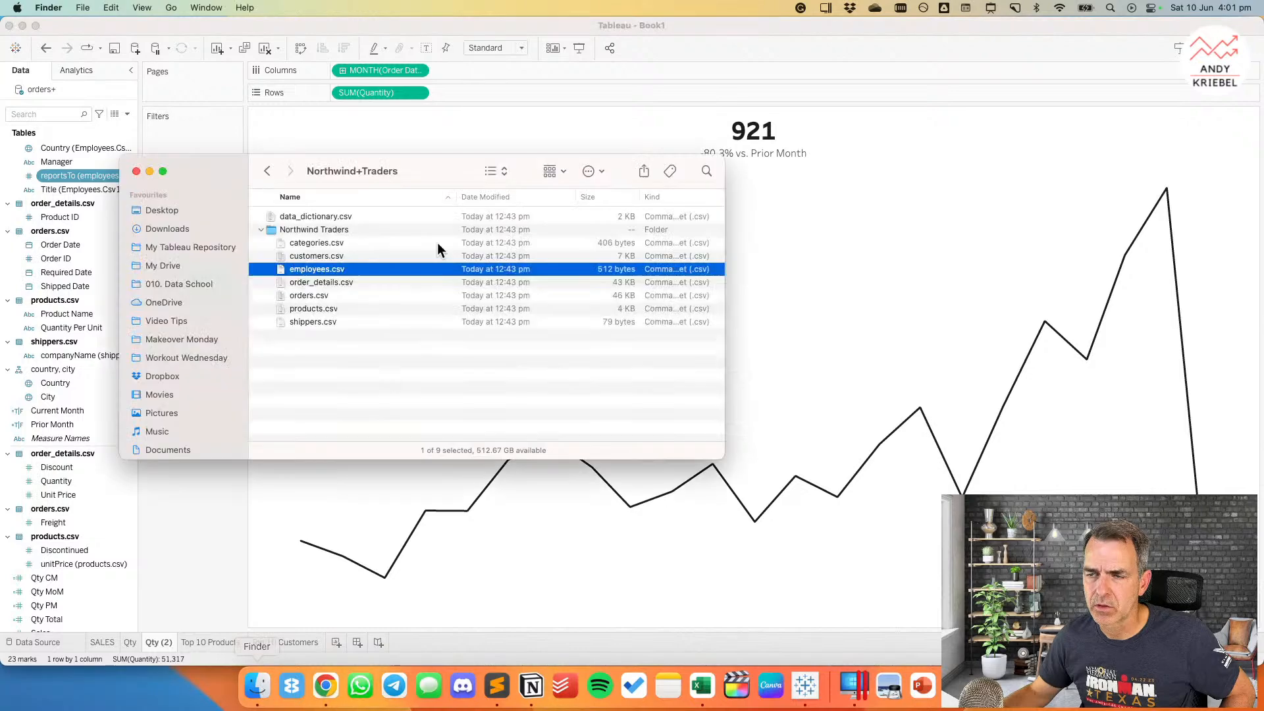
pyautogui.doubleClick(304, 309)
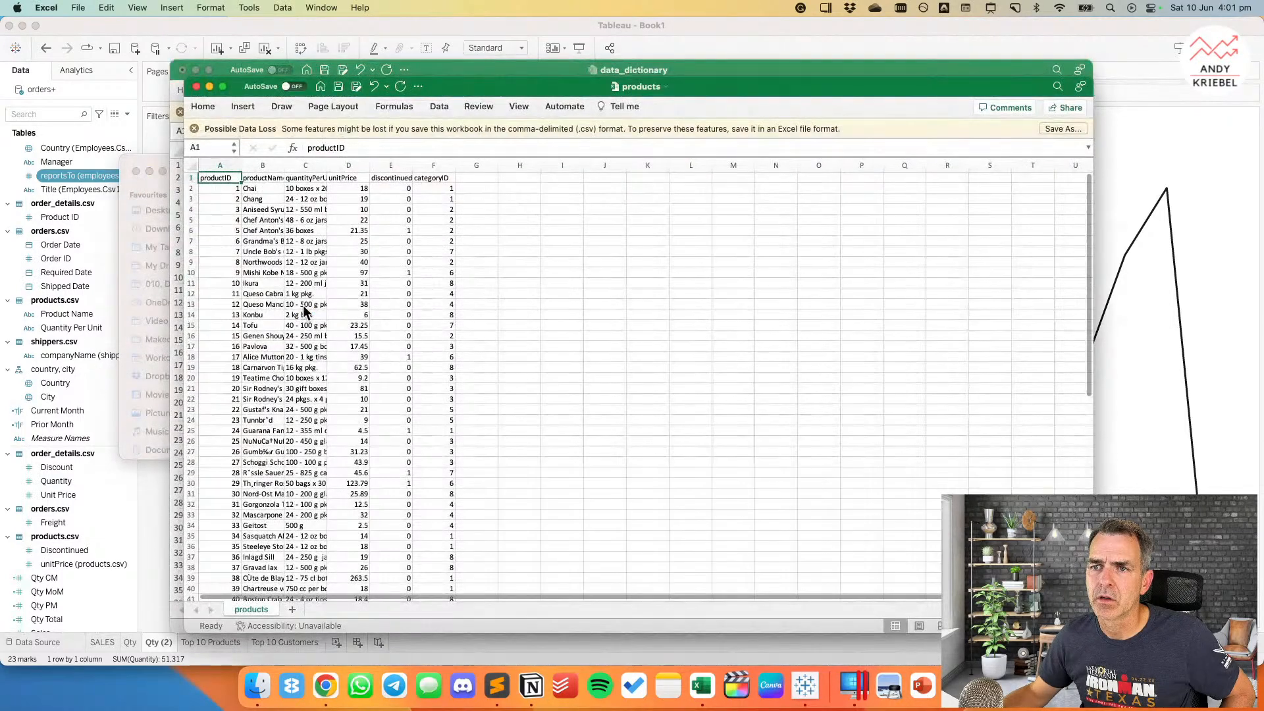
pyautogui.click(195, 164)
pyautogui.doubleClick(241, 166)
pyautogui.click(286, 186)
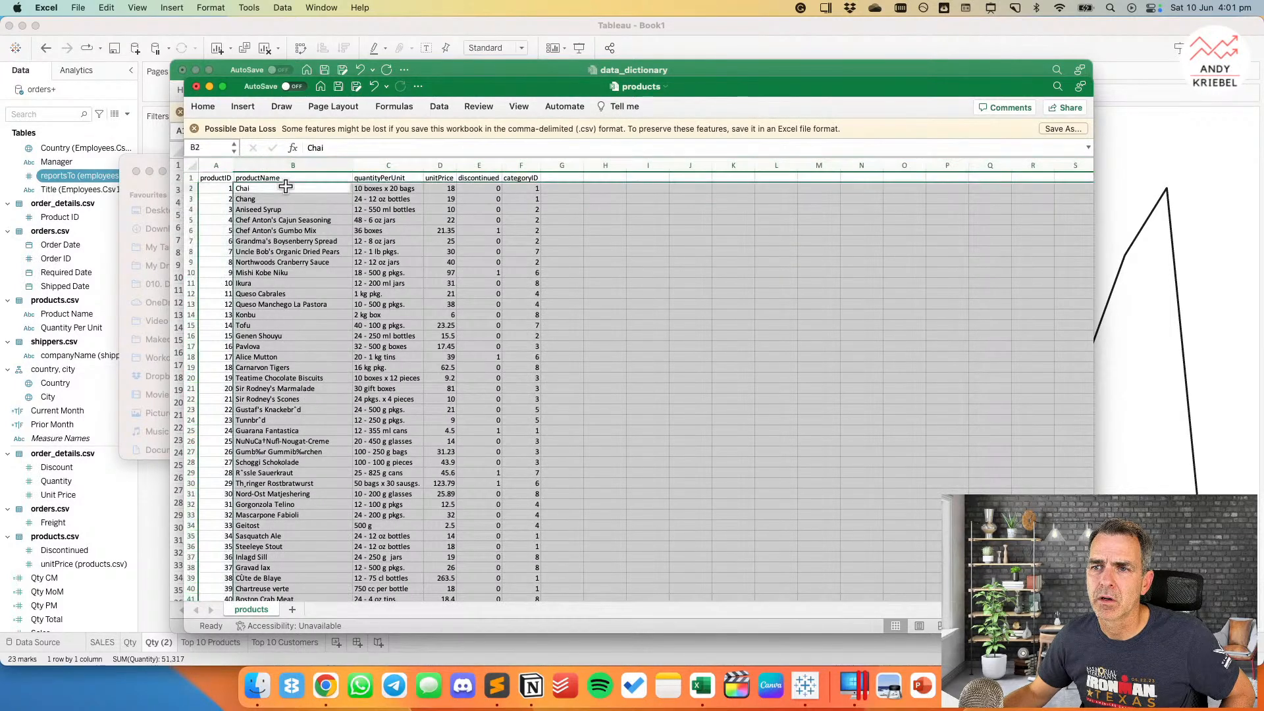
pyautogui.click(196, 87)
# Step: Read through the field descriptions in the data_dictionary file to find a measure suitable for another KPI
pyautogui.click(626, 408)
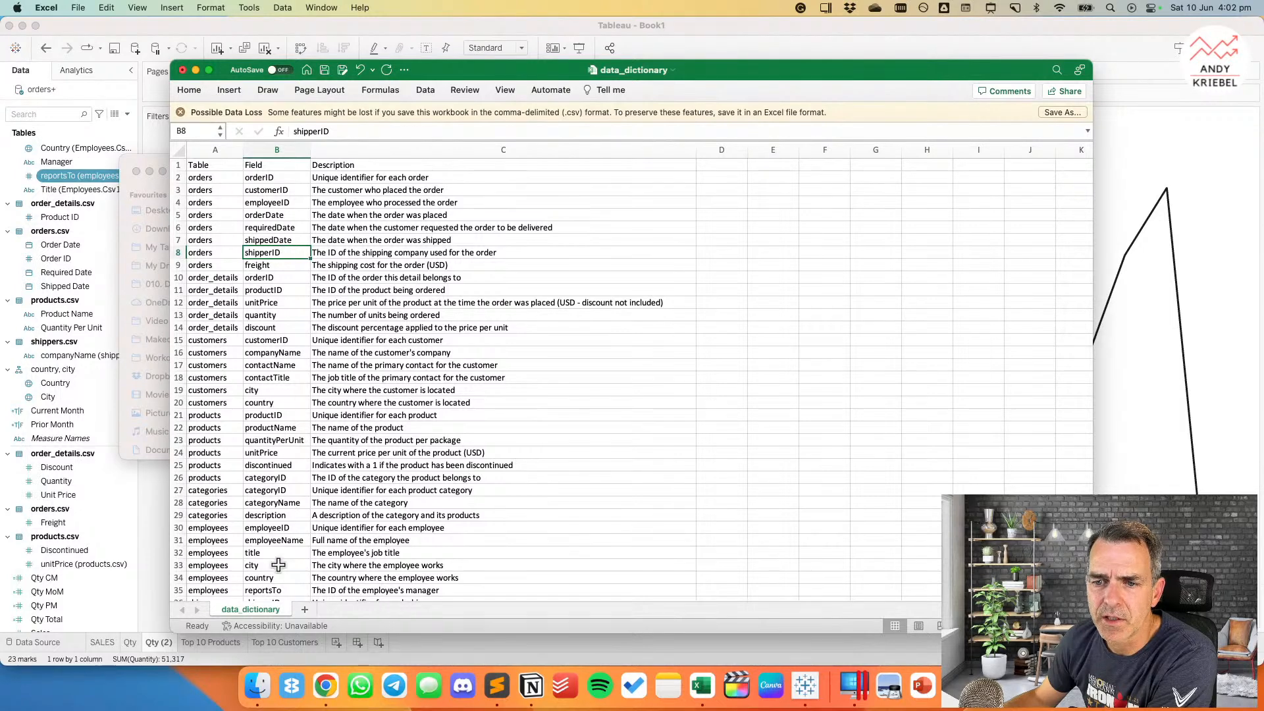
pyautogui.scroll(-5, 287, 527)
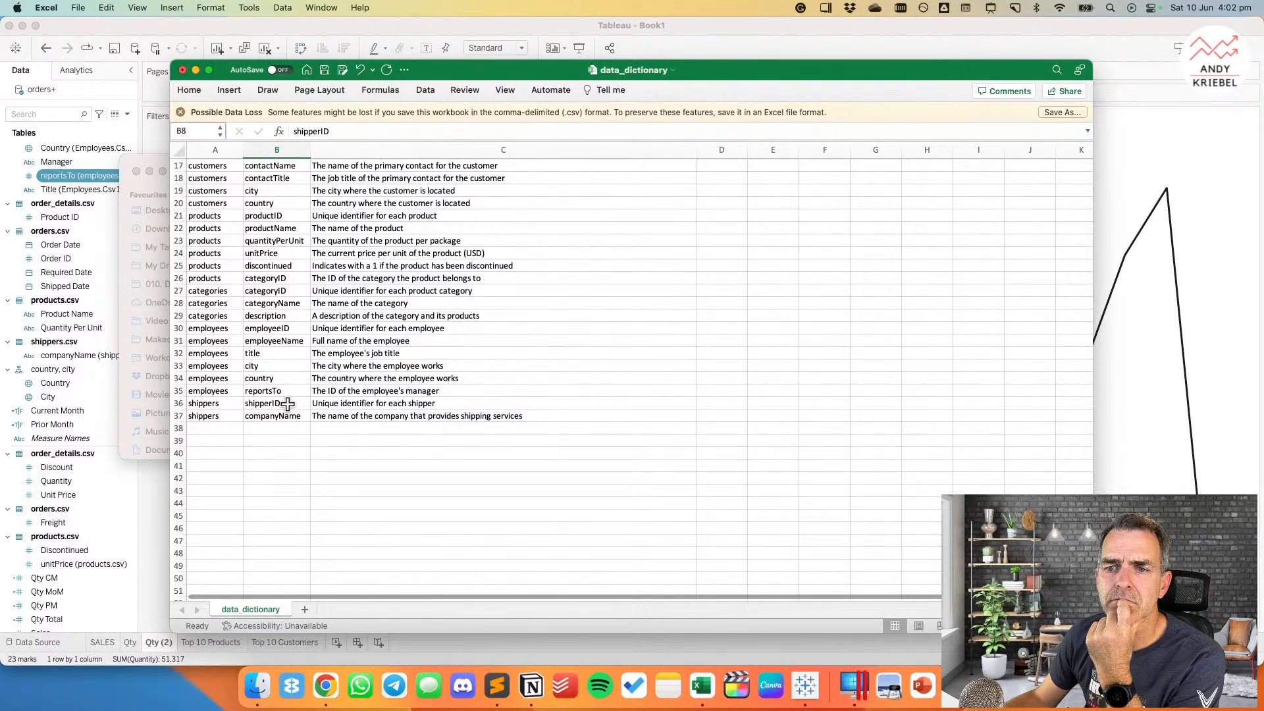
pyautogui.scroll(3, 287, 403)
pyautogui.scroll(3, 288, 403)
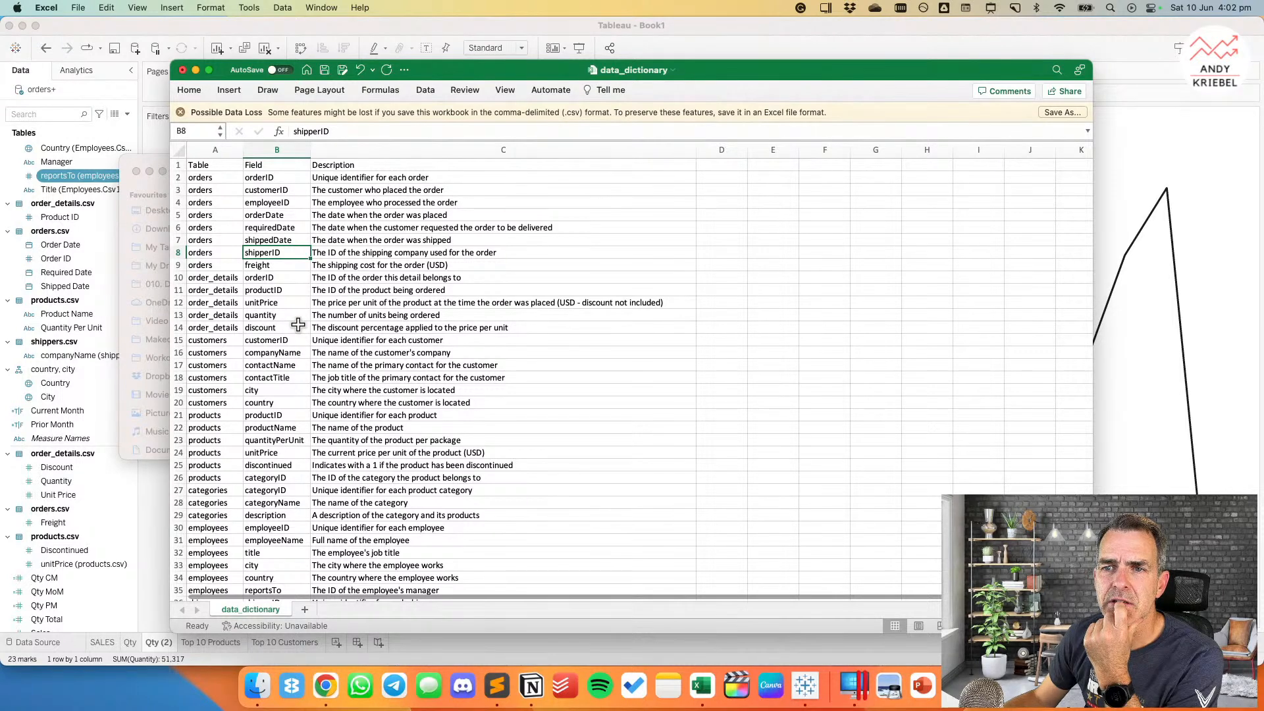
pyautogui.click(278, 240)
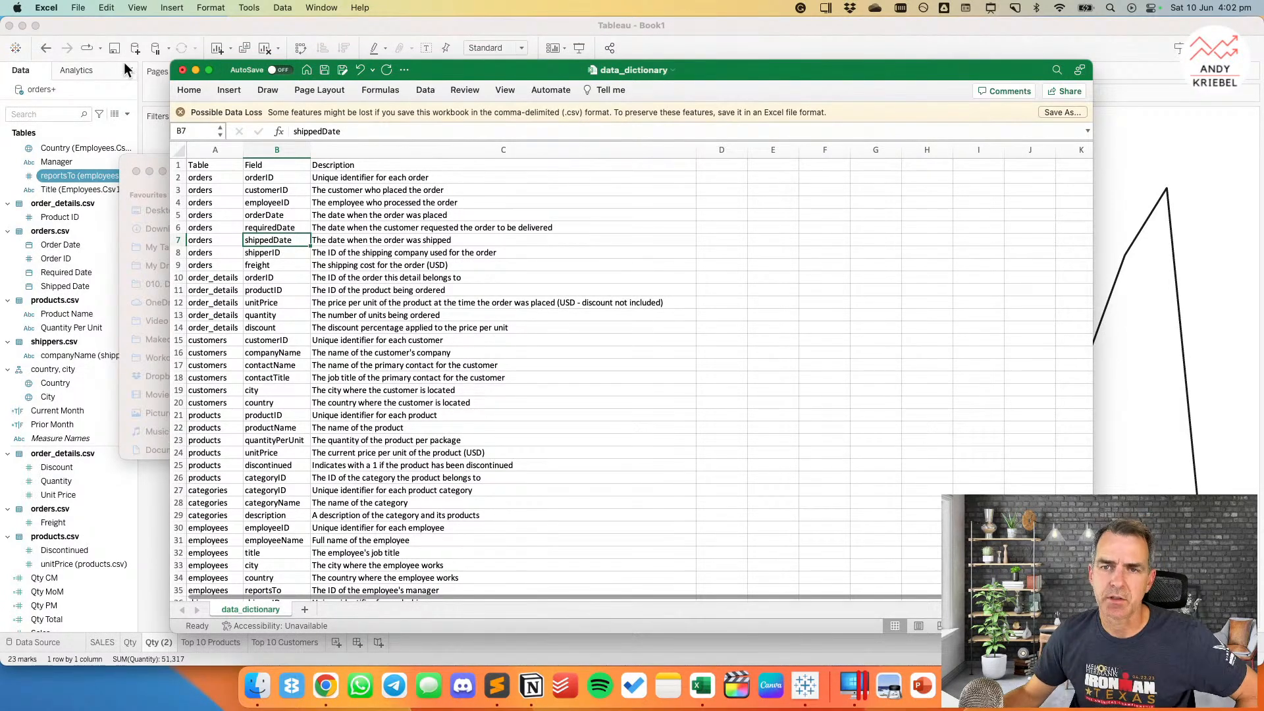
pyautogui.click(159, 155)
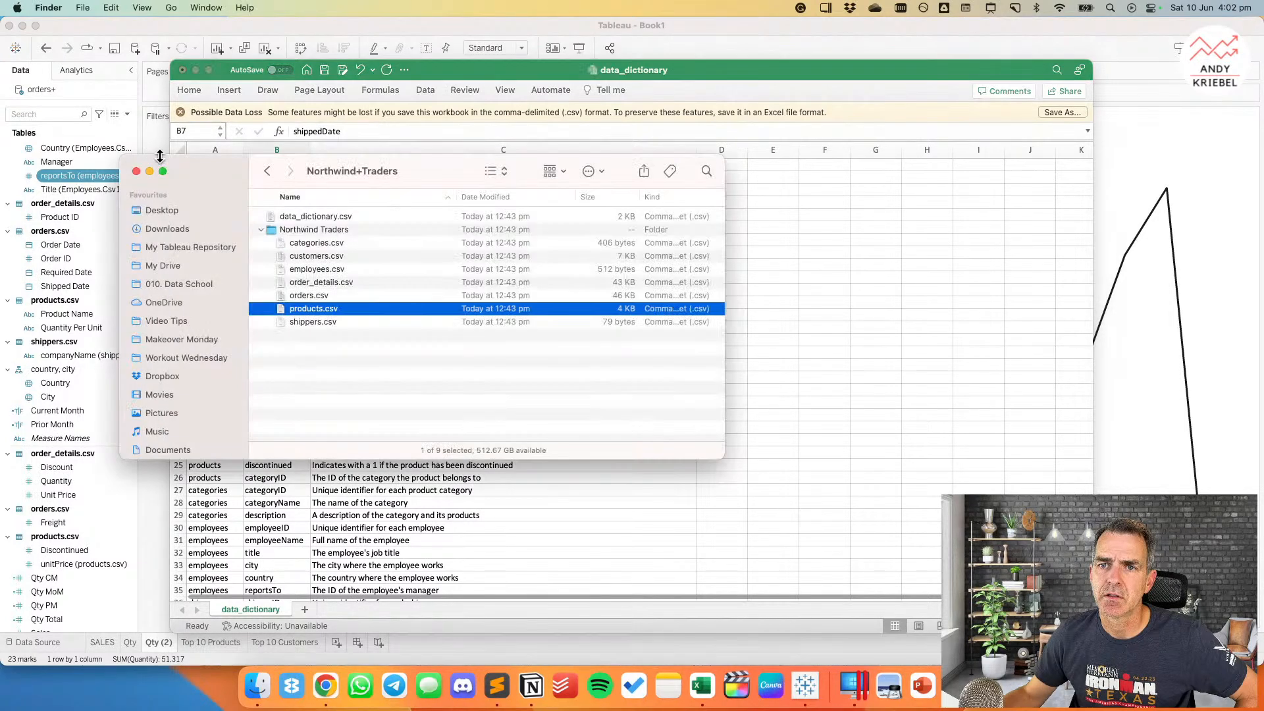
pyautogui.click(369, 465)
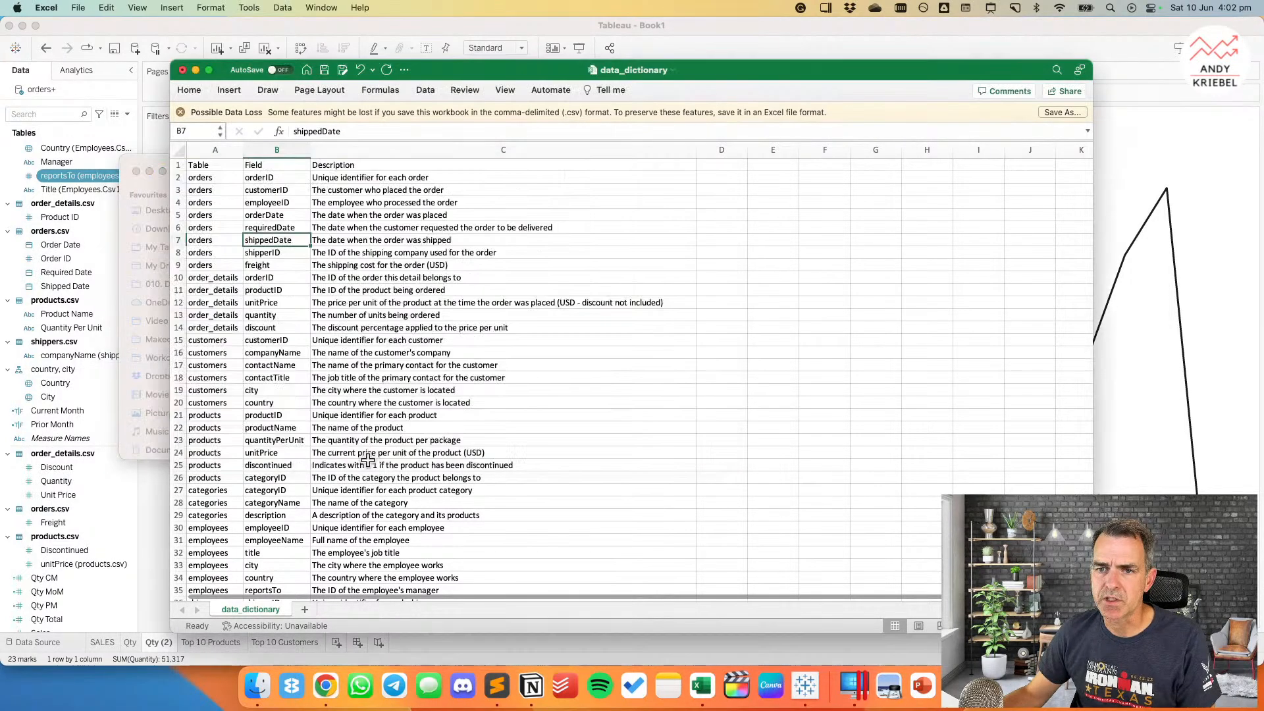
pyautogui.scroll(-3, 285, 512)
pyautogui.scroll(3, 285, 511)
pyautogui.scroll(-1, 261, 268)
pyautogui.click(258, 265)
# Step: Switch back to Tableau and duplicate the calculated fields Qty CM, Qty MoM, Qty PM and Qty Total
pyautogui.press('super+Tab')
pyautogui.click(61, 437)
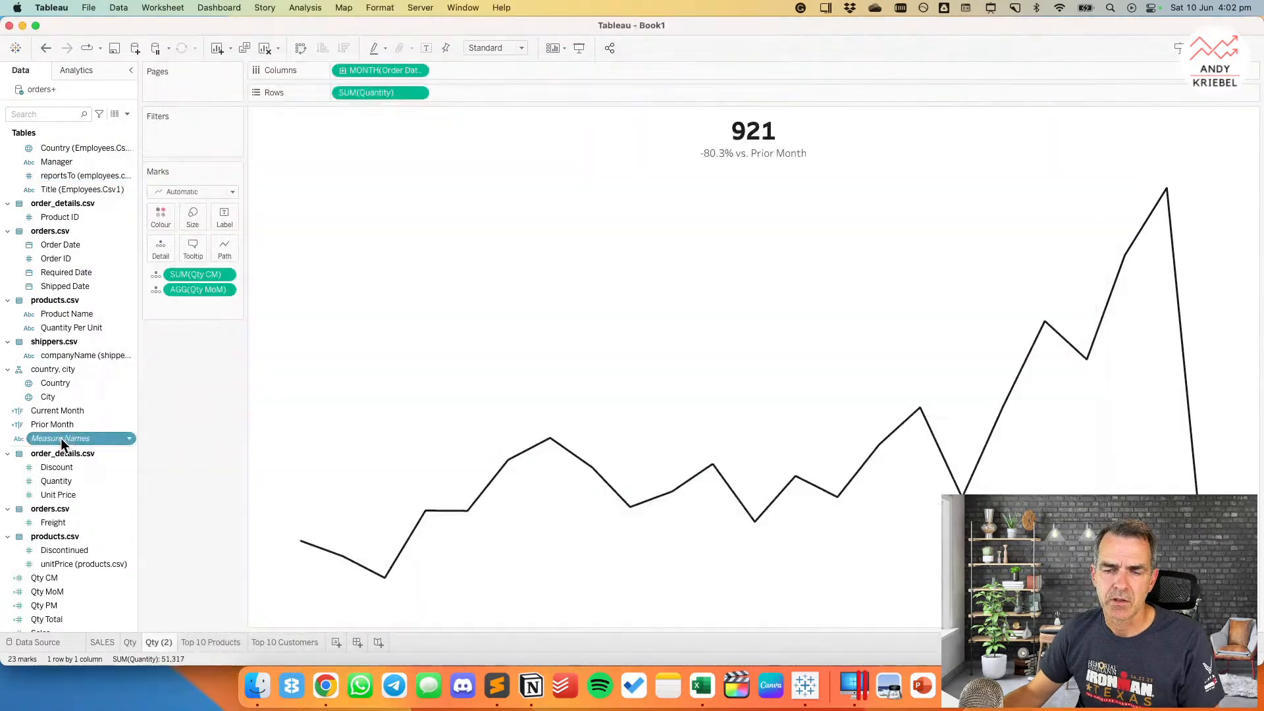
pyautogui.scroll(-3, 68, 513)
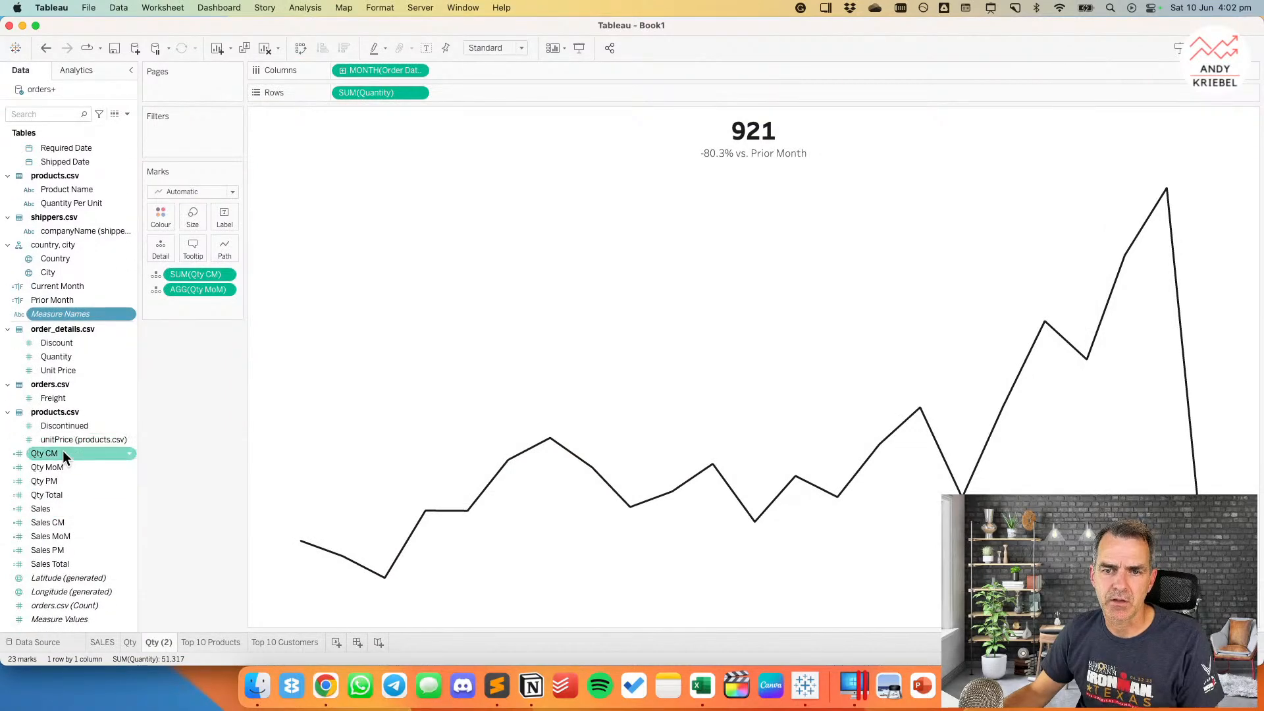
pyautogui.click(62, 453)
pyautogui.keyDown('shift'); pyautogui.click(62, 495); pyautogui.keyUp('shift')
pyautogui.rightClick(71, 495)
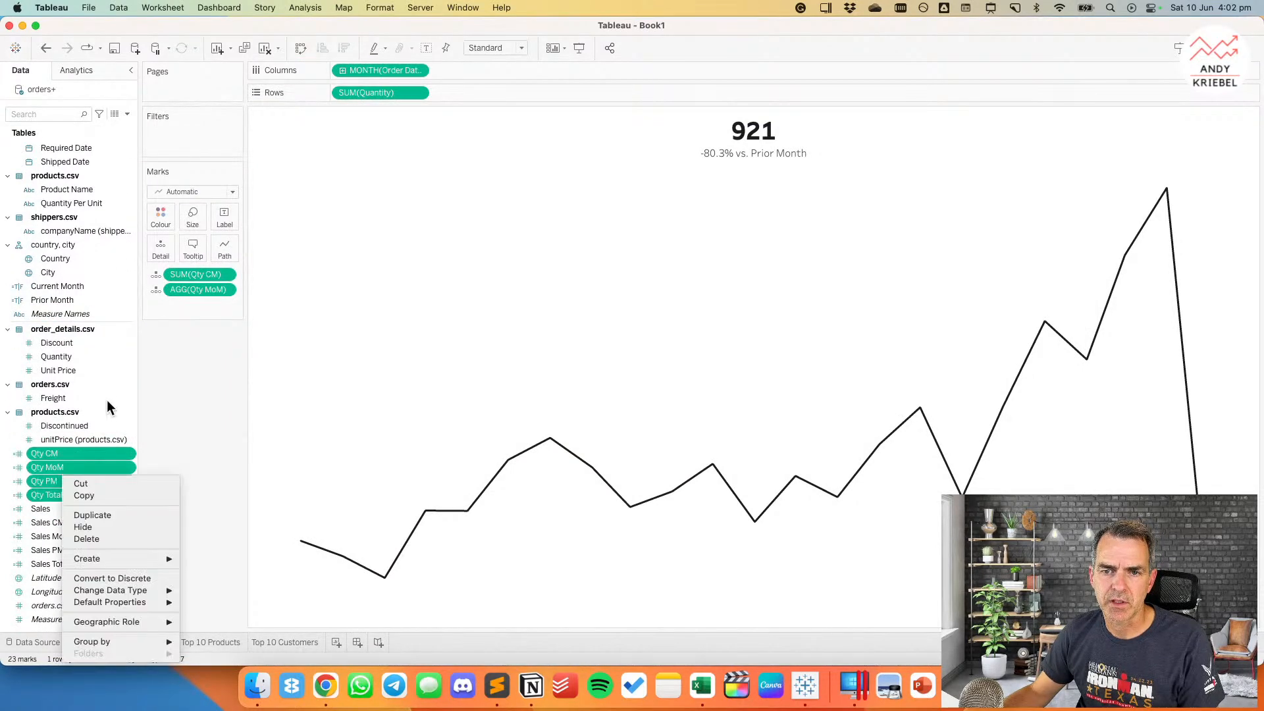
pyautogui.click(108, 512)
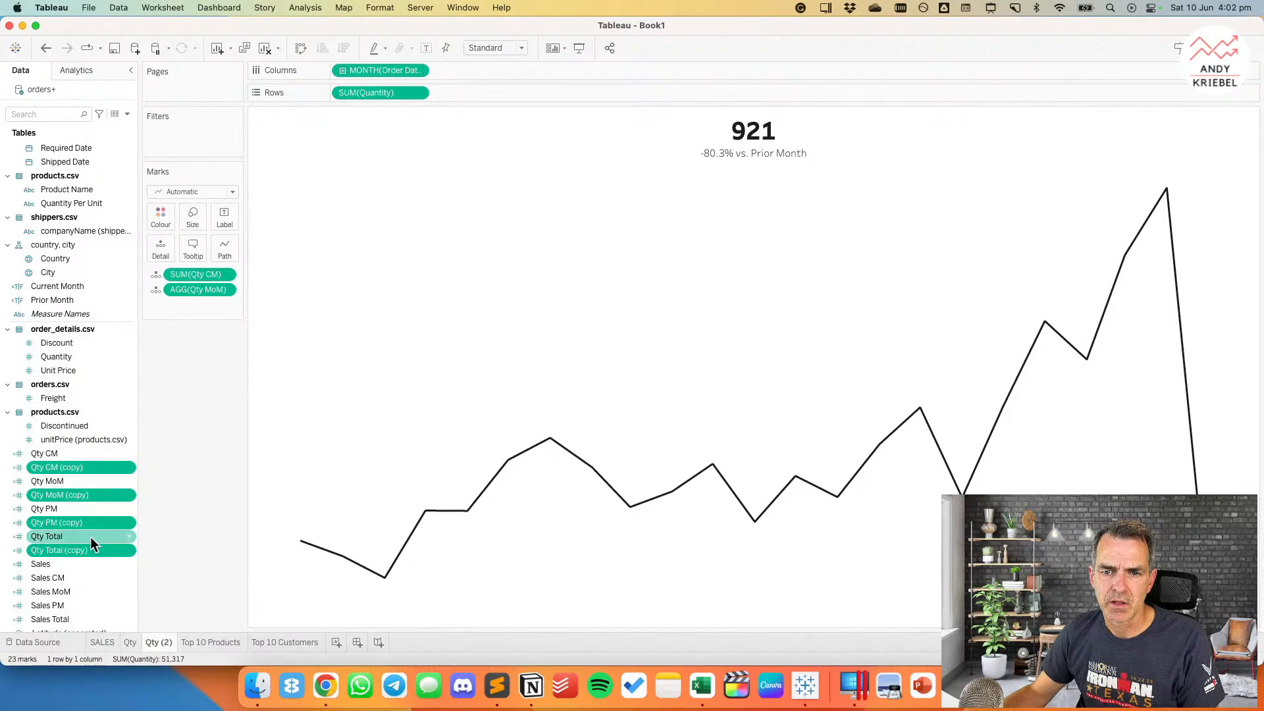
# Step: Rename the Qty Total copy as Freight Total and change its formula to { SUM([Freight]) }
pyautogui.rightClick(81, 553)
pyautogui.click(61, 493)
pyautogui.click(60, 495)
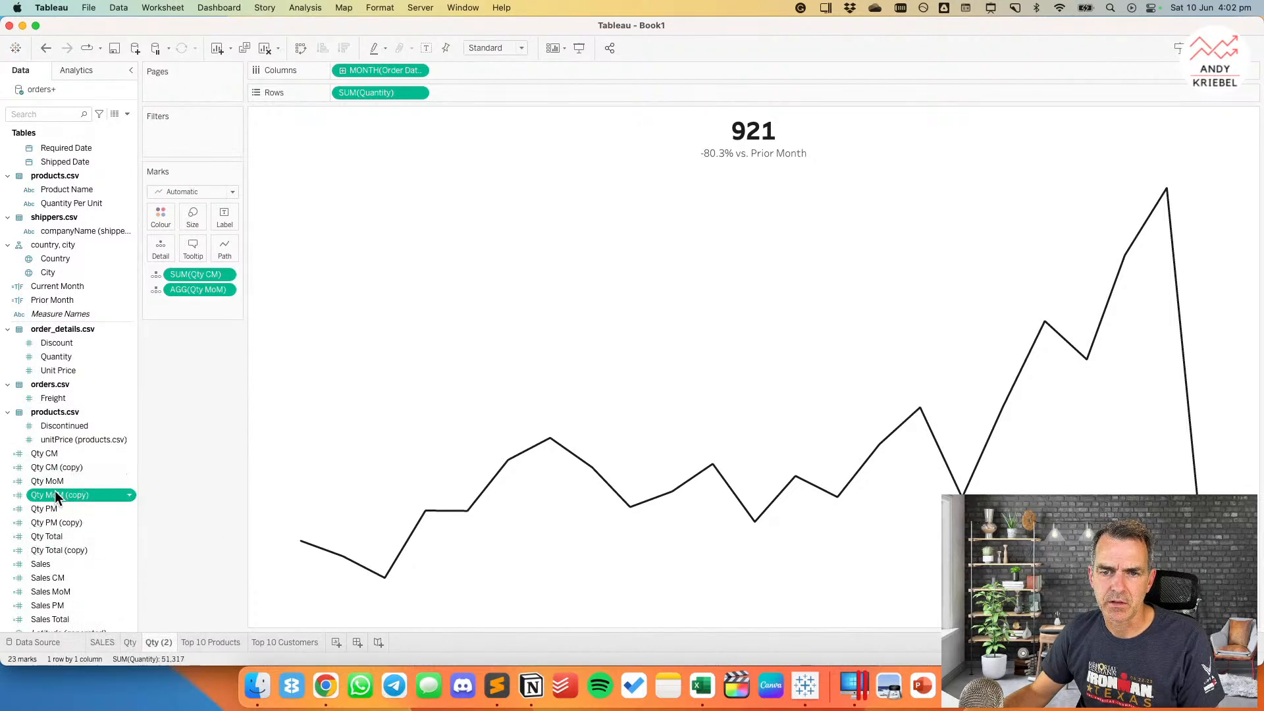
pyautogui.click(60, 549)
pyautogui.rightClick(61, 549)
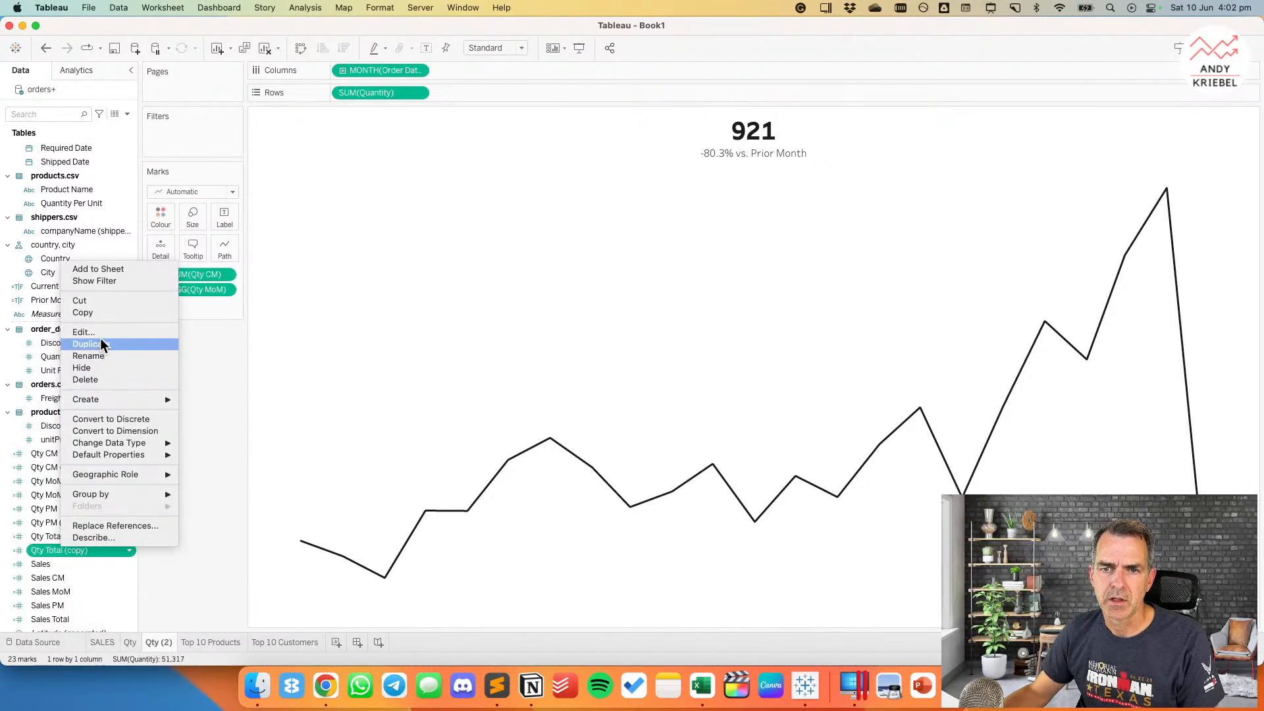
pyautogui.click(84, 331)
pyautogui.doubleClick(507, 329)
pyautogui.write('Freight Total')
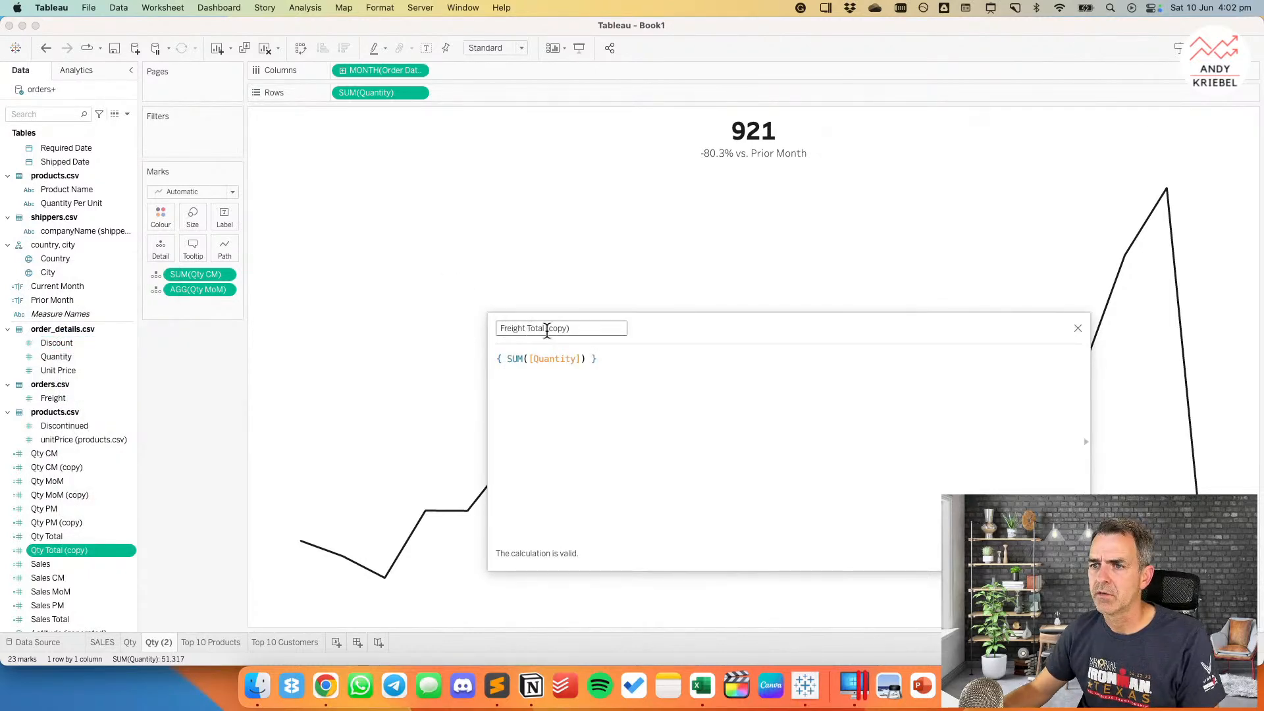
pyautogui.doubleClick(569, 366)
pyautogui.write('Fr')
pyautogui.press('Return')
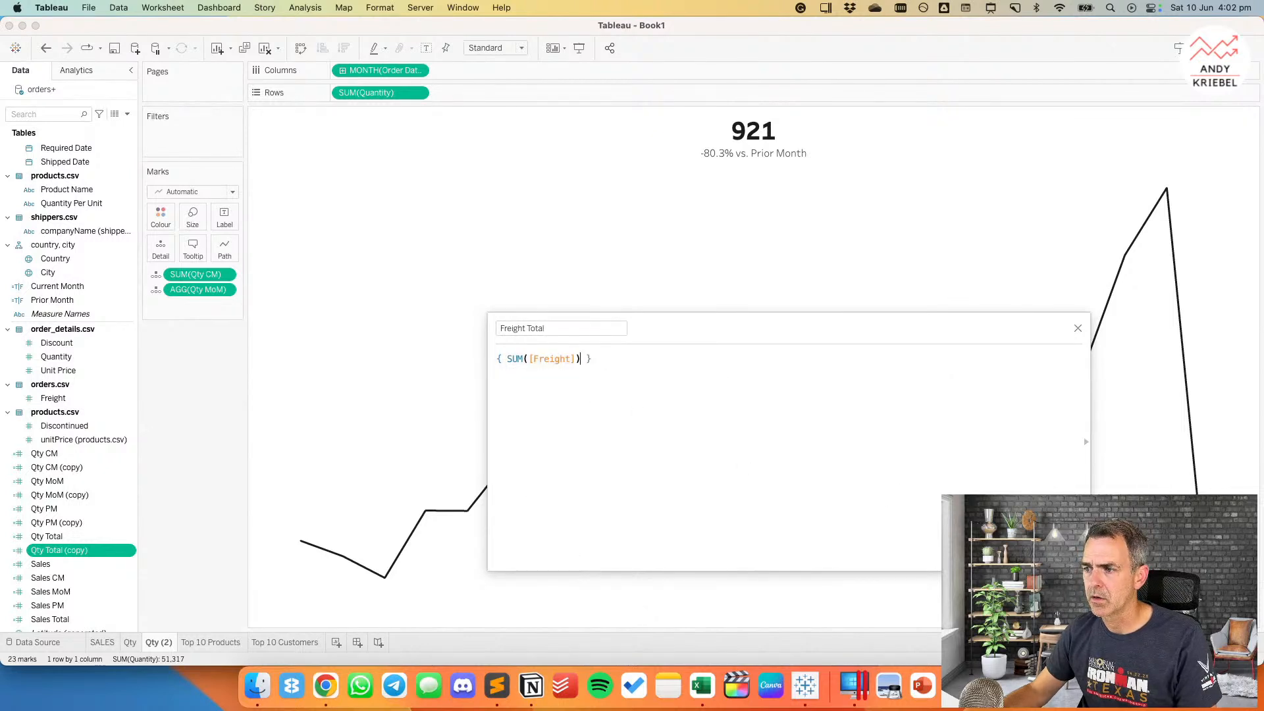
pyautogui.click(1064, 557)
# Step: Rename the Qty CM copy as Freight CM and change its formula to {SUM(INT([Current Month])*[Freight])}
pyautogui.rightClick(74, 481)
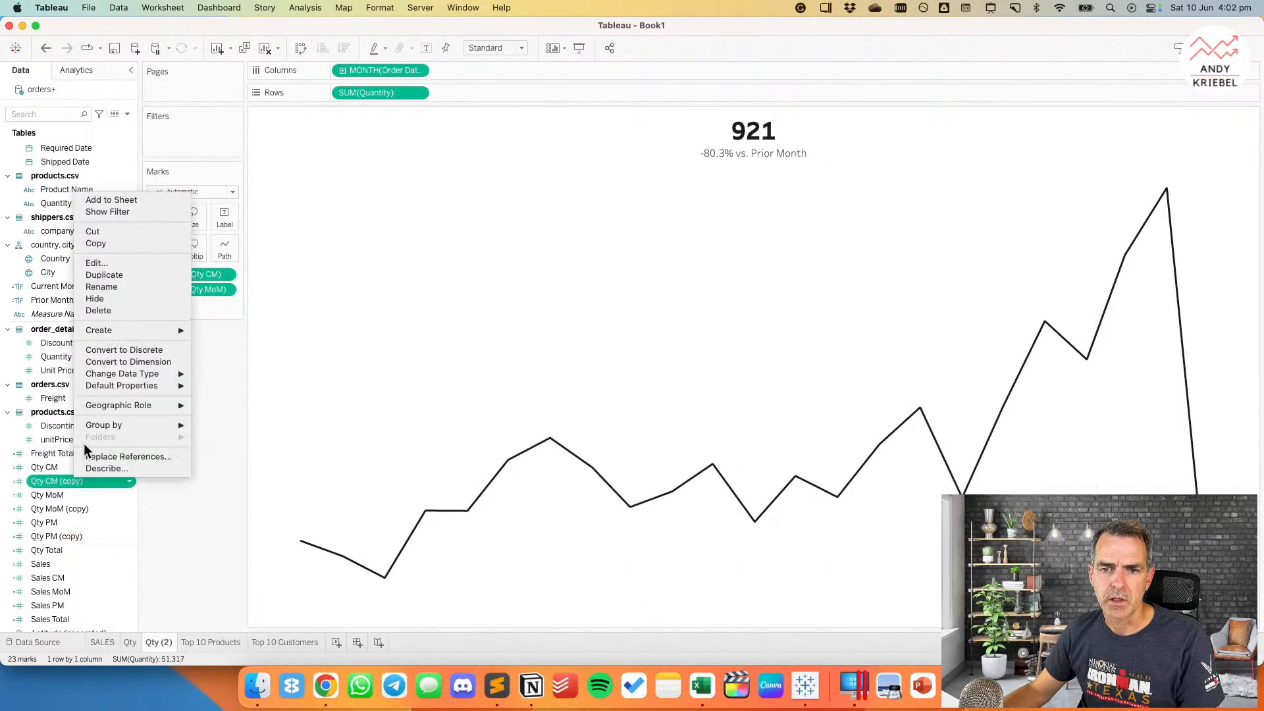
pyautogui.click(99, 263)
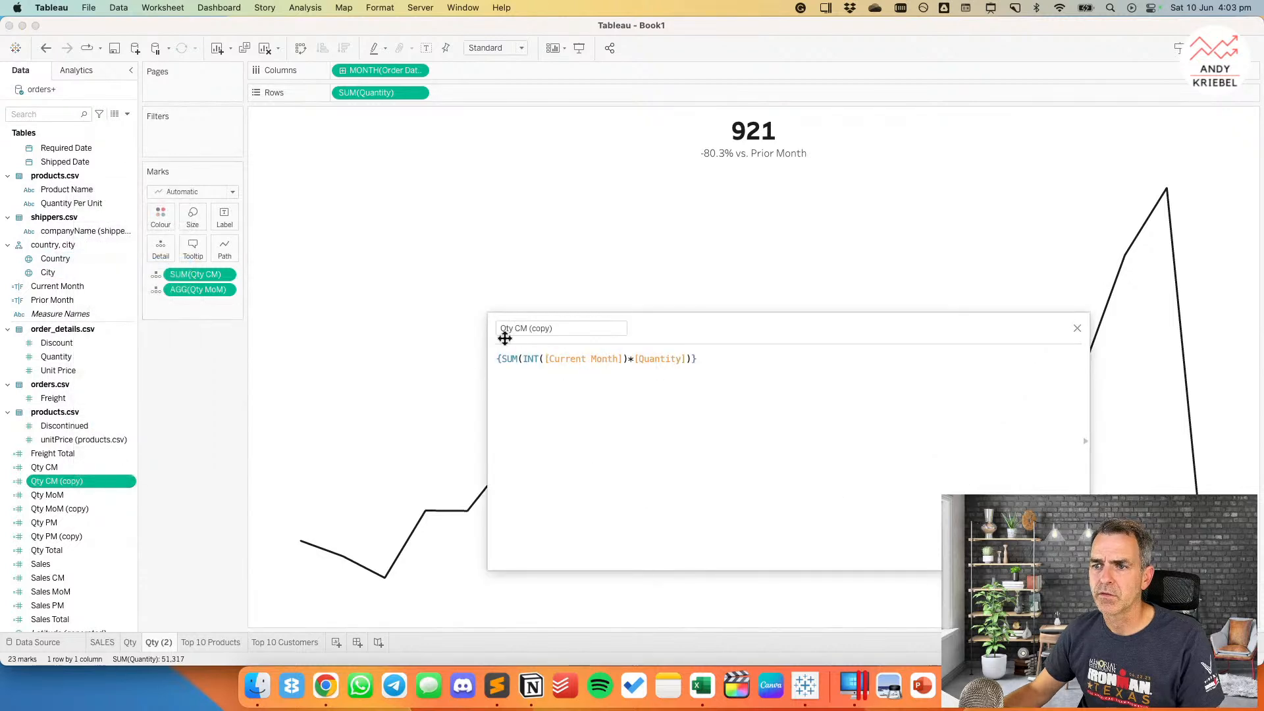
pyautogui.write('Freight')
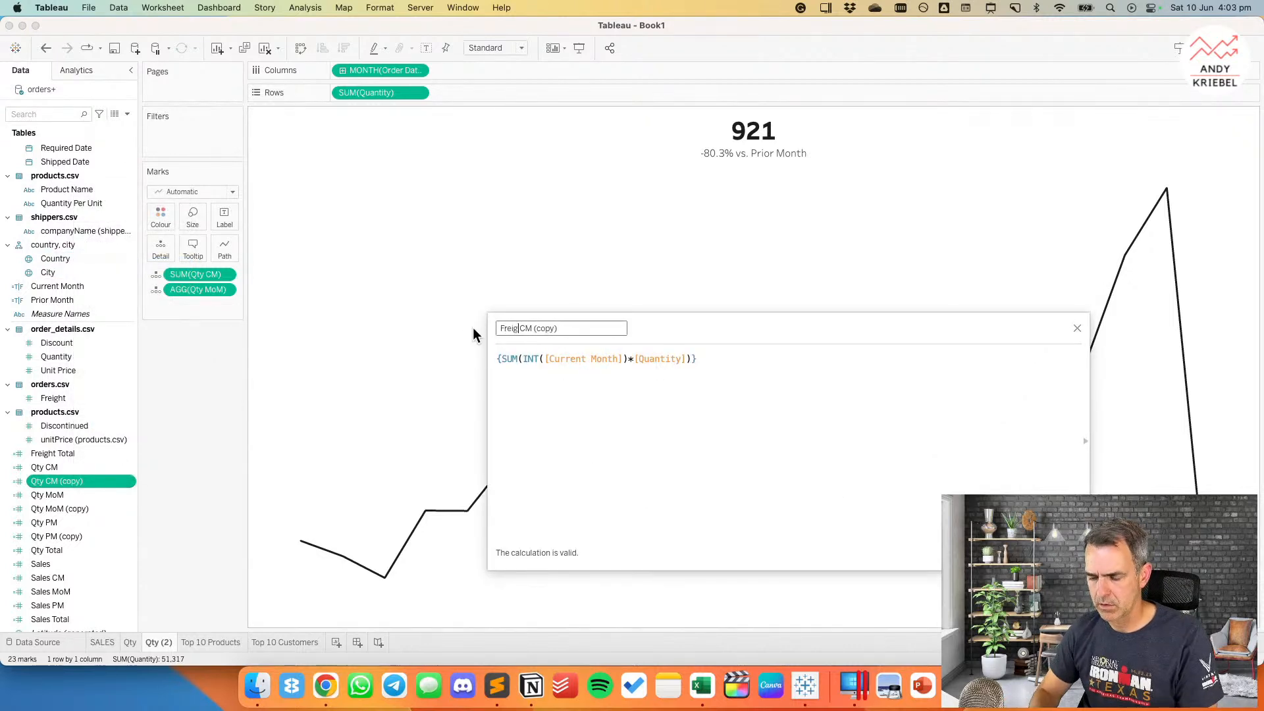
pyautogui.moveTo(541, 328); pyautogui.dragTo(604, 328)
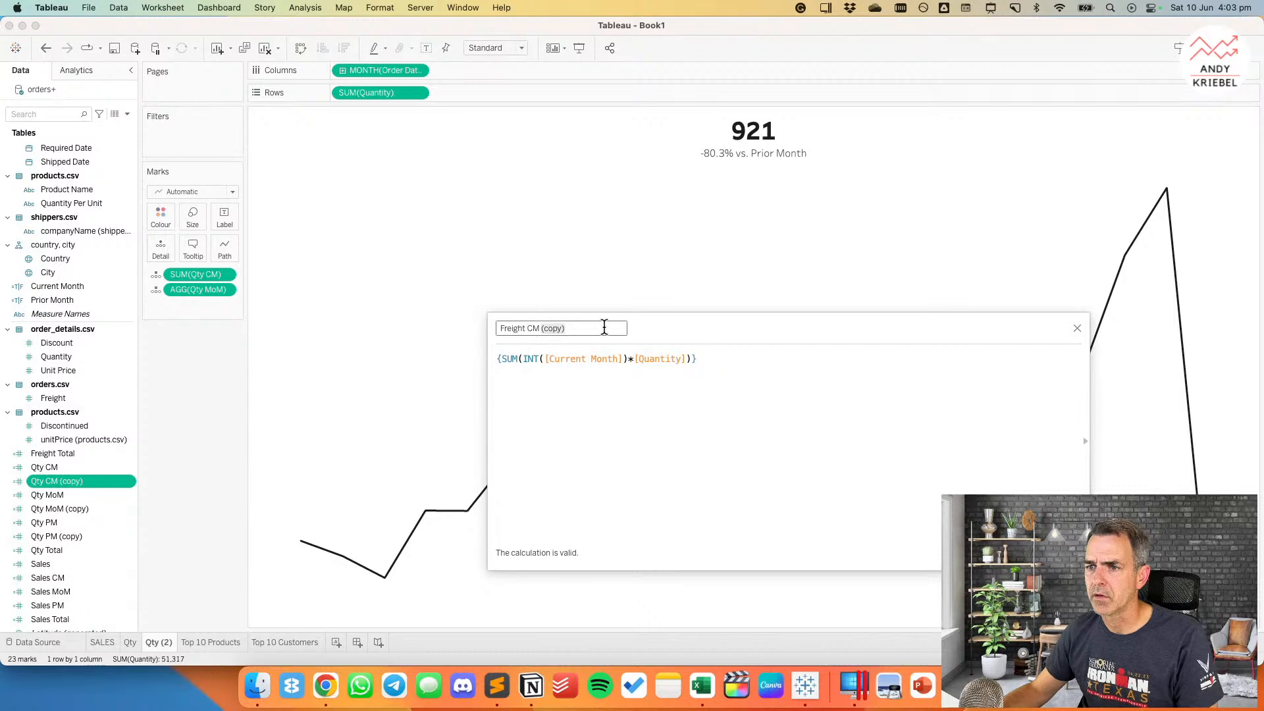
pyautogui.doubleClick(669, 358)
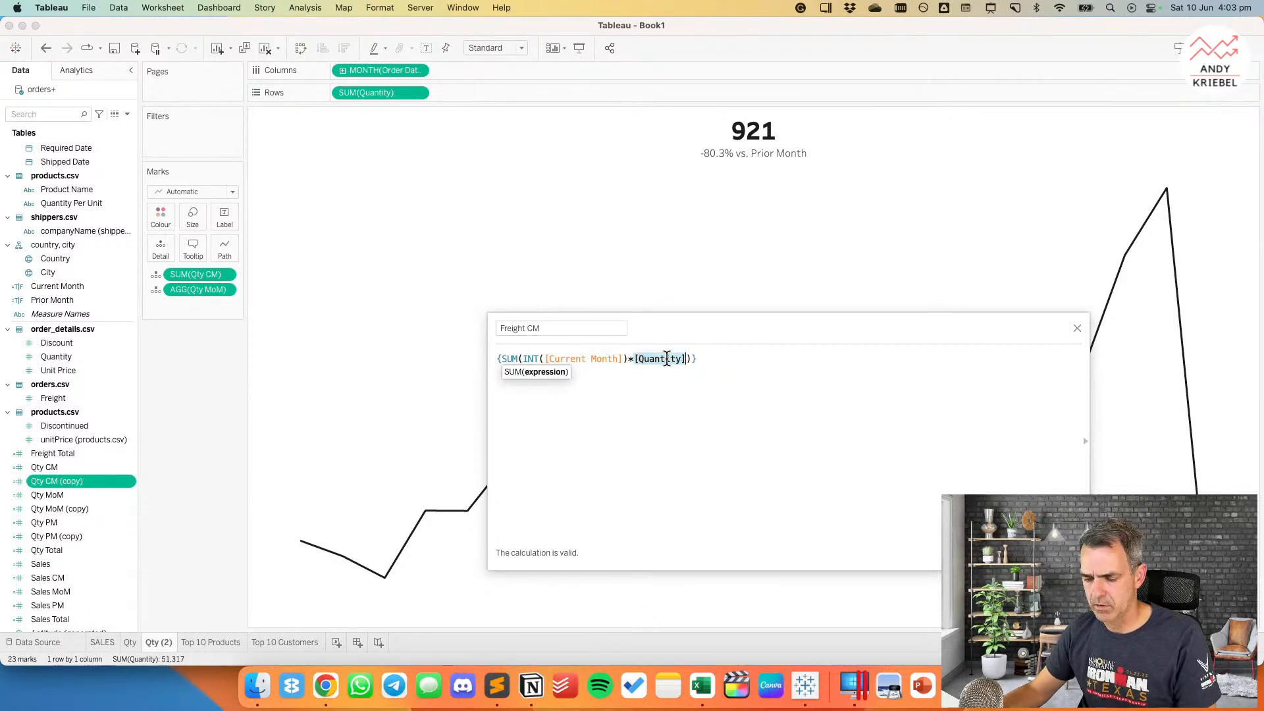
pyautogui.write('Fr')
pyautogui.press('Return')
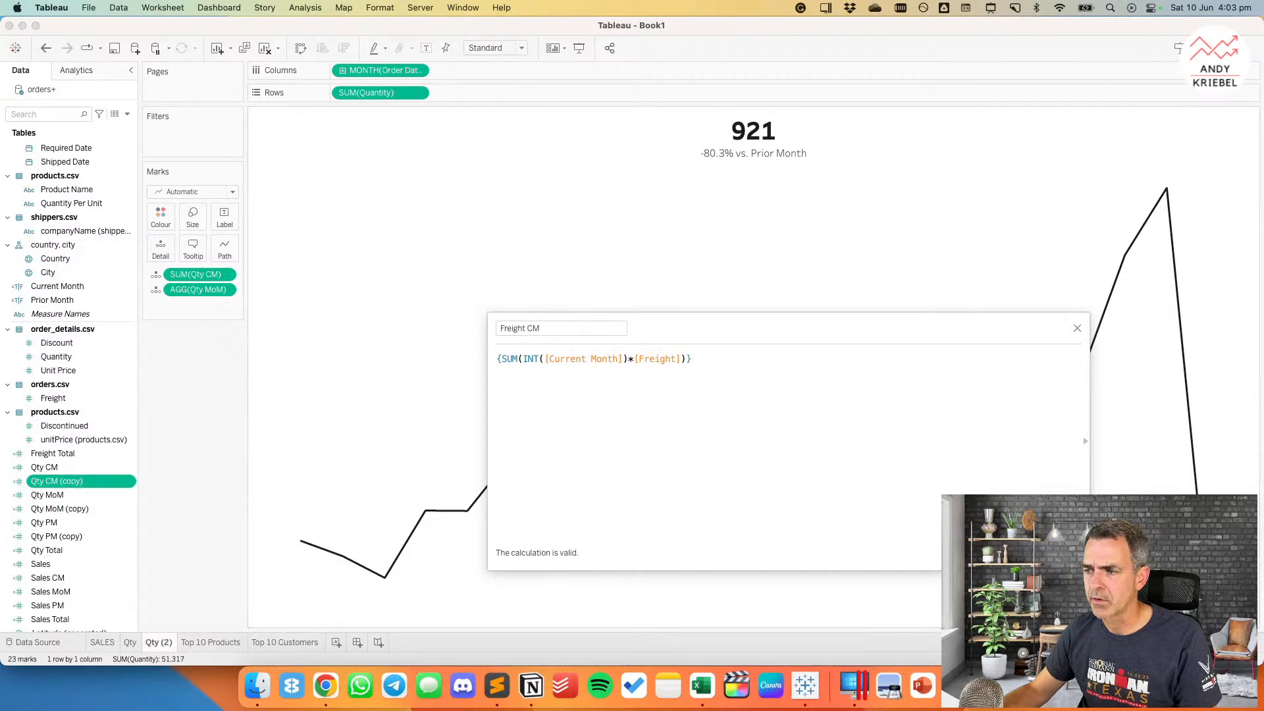
# Step: Rename the Qty PM copy as Freight PM and change its formula to {SUM(INT([Prior Month])*[Freight])}
pyautogui.rightClick(81, 506)
pyautogui.click(73, 535)
pyautogui.rightClick(73, 535)
pyautogui.click(99, 317)
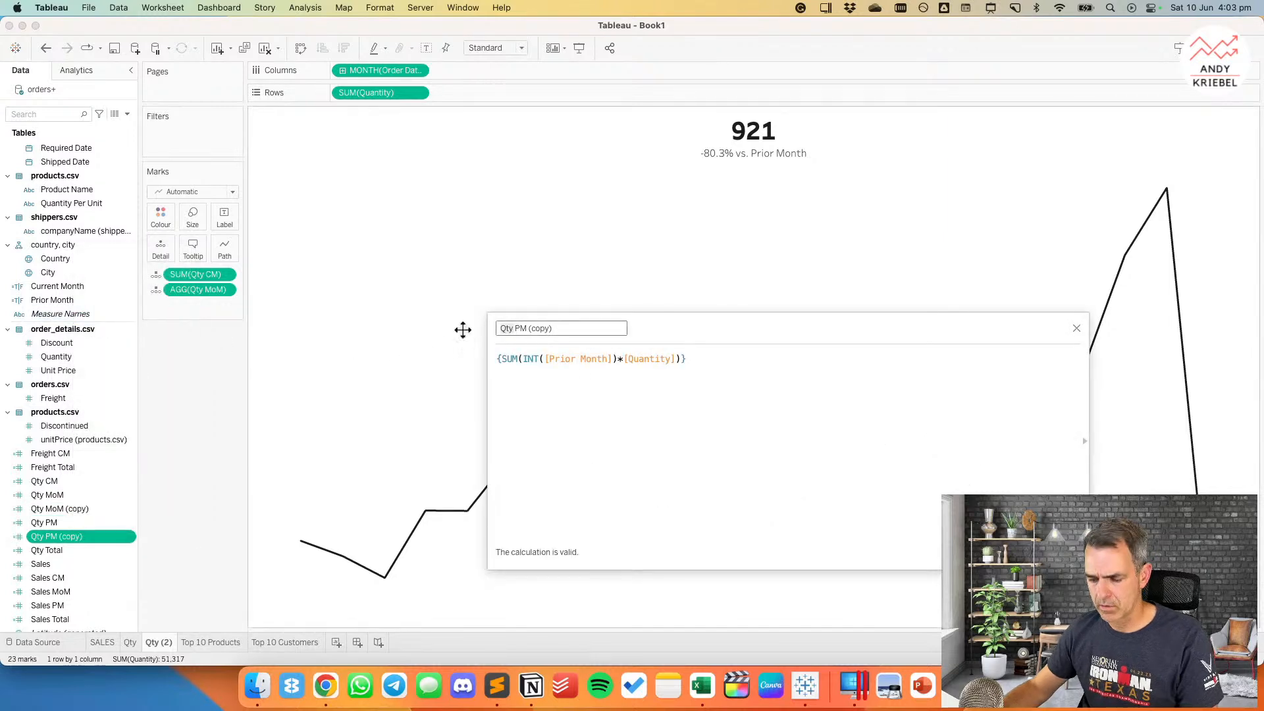
pyautogui.write('Freg')
pyautogui.press('BackSpace')
pyautogui.write('ight')
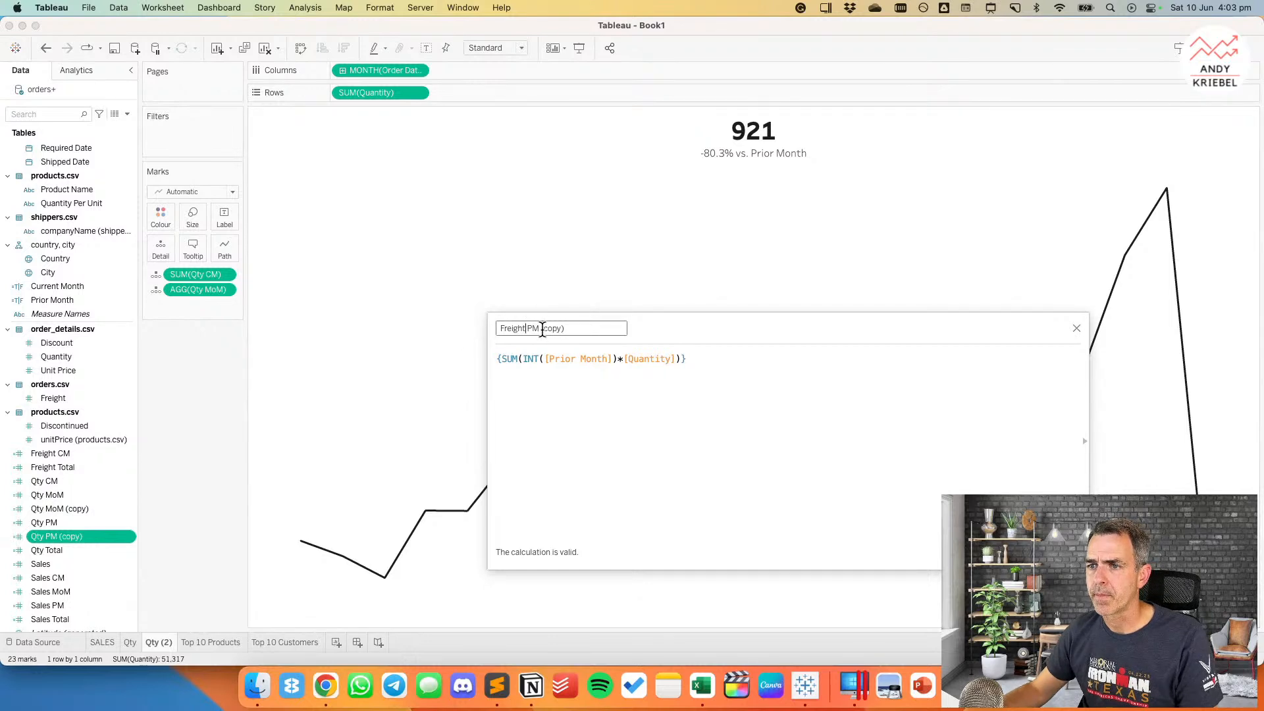
pyautogui.press('BackSpace')
pyautogui.doubleClick(637, 358)
pyautogui.write('fre')
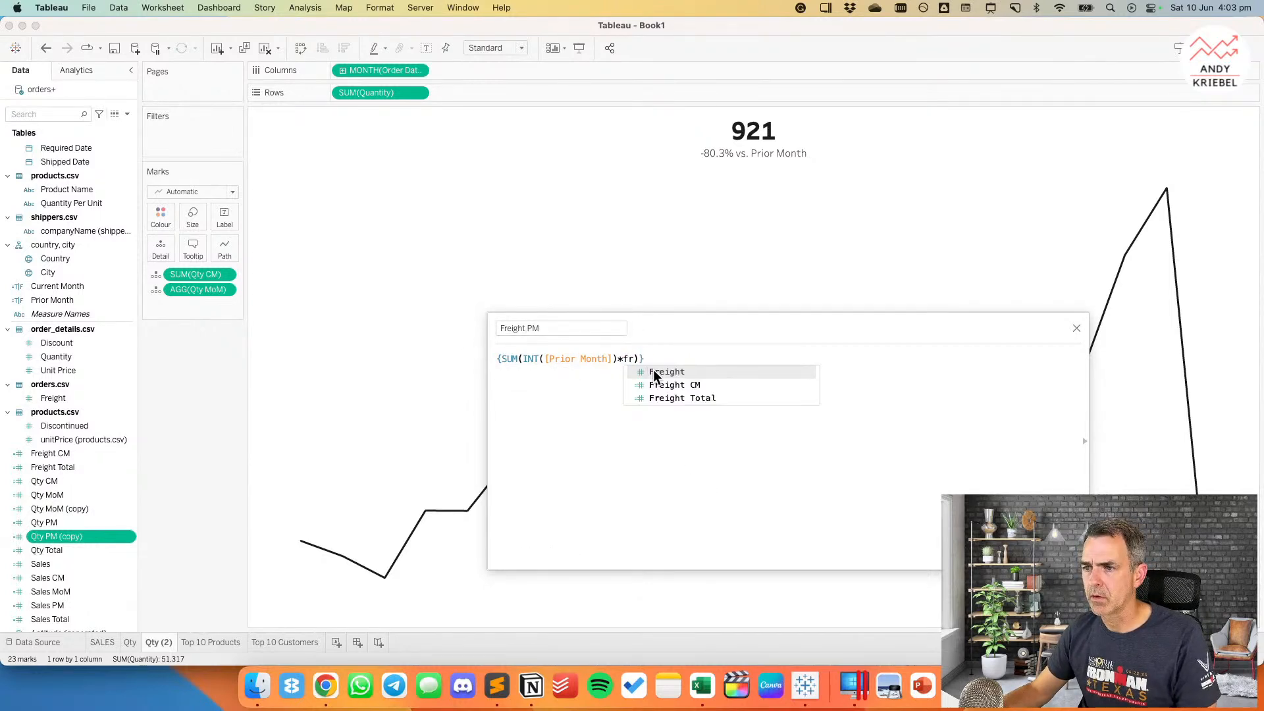
pyautogui.press('Return')
pyautogui.click(881, 559)
# Step: Open the Qty MoM copy for editing and rename it as Freight MoM
pyautogui.rightClick(53, 523)
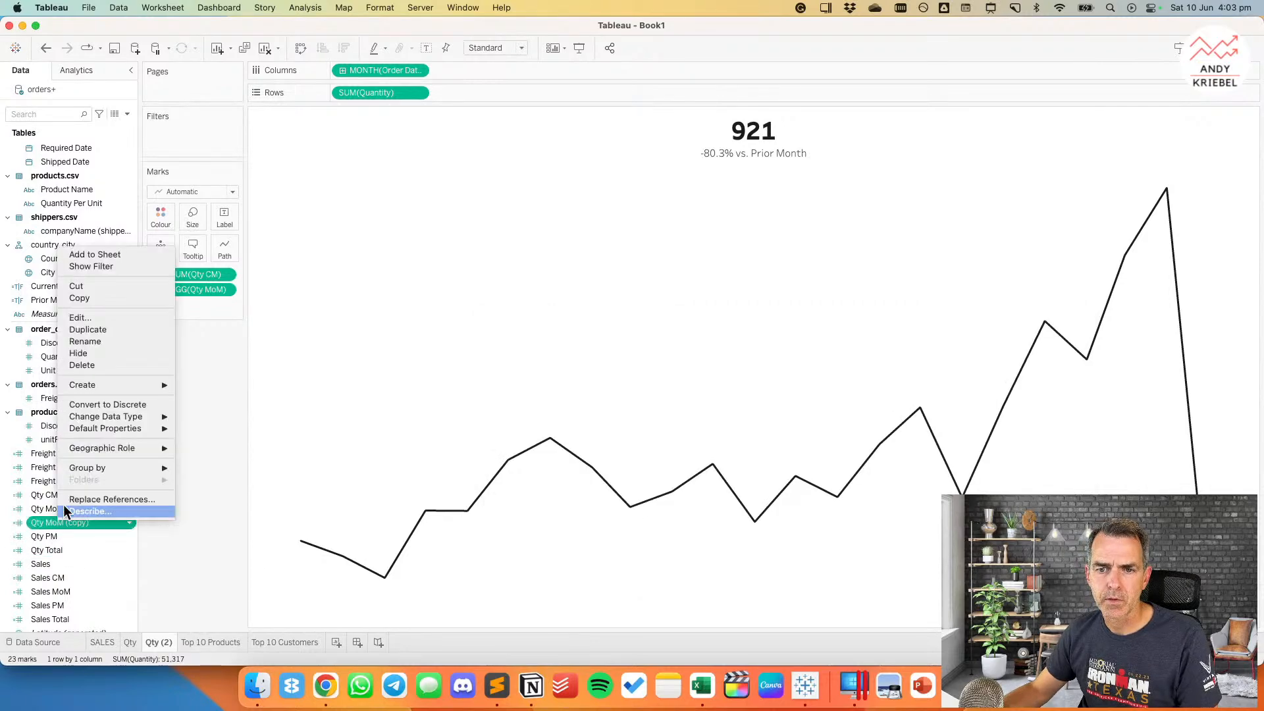
pyautogui.click(82, 319)
pyautogui.click(535, 329)
pyautogui.press('super+a')
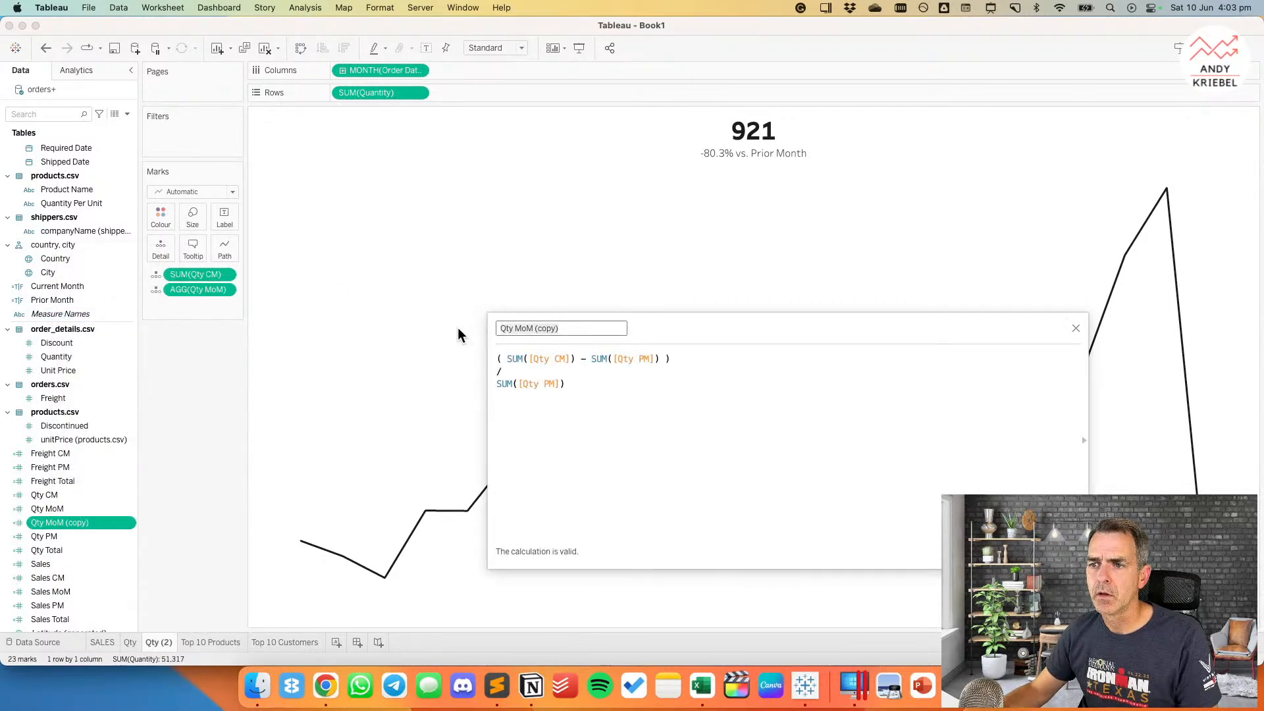
pyautogui.write('Freight MoM')
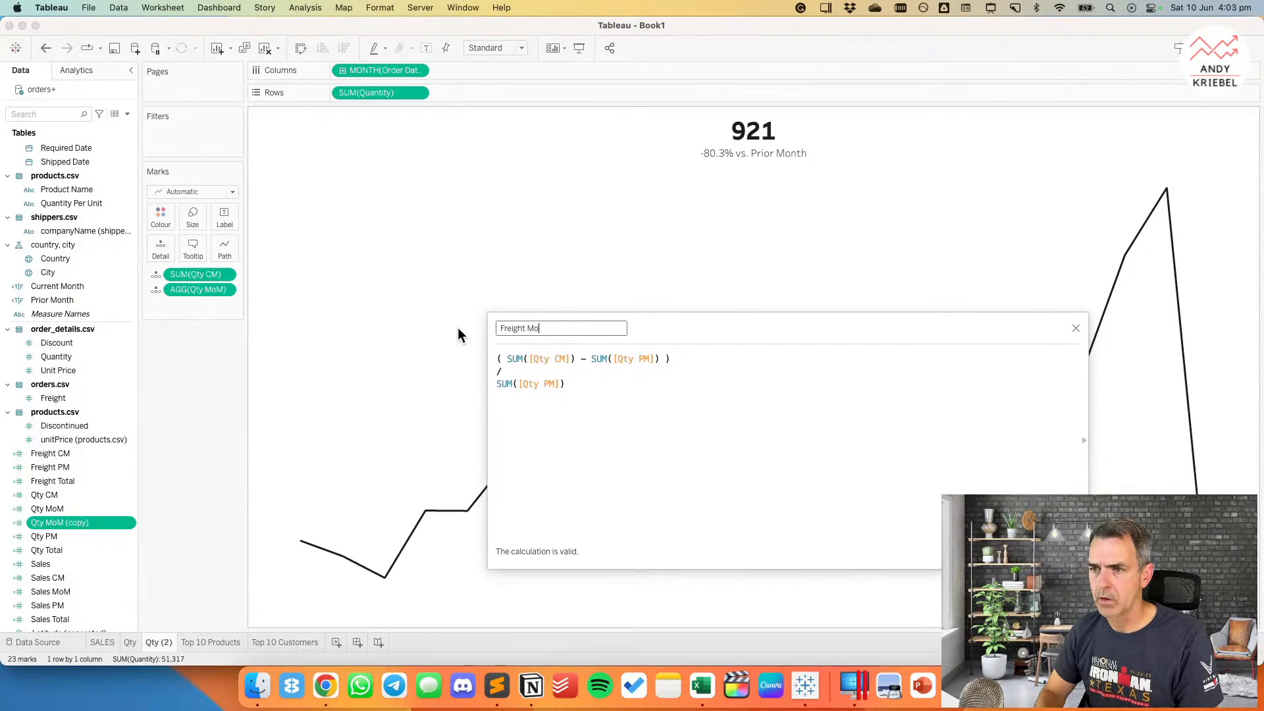
# Step: Change the Freight MoM formula to ( SUM([Freight CM]) - SUM([Freight PM]) ) / SUM([Freight PM]) and save it
pyautogui.doubleClick(540, 359)
pyautogui.write('Freight')
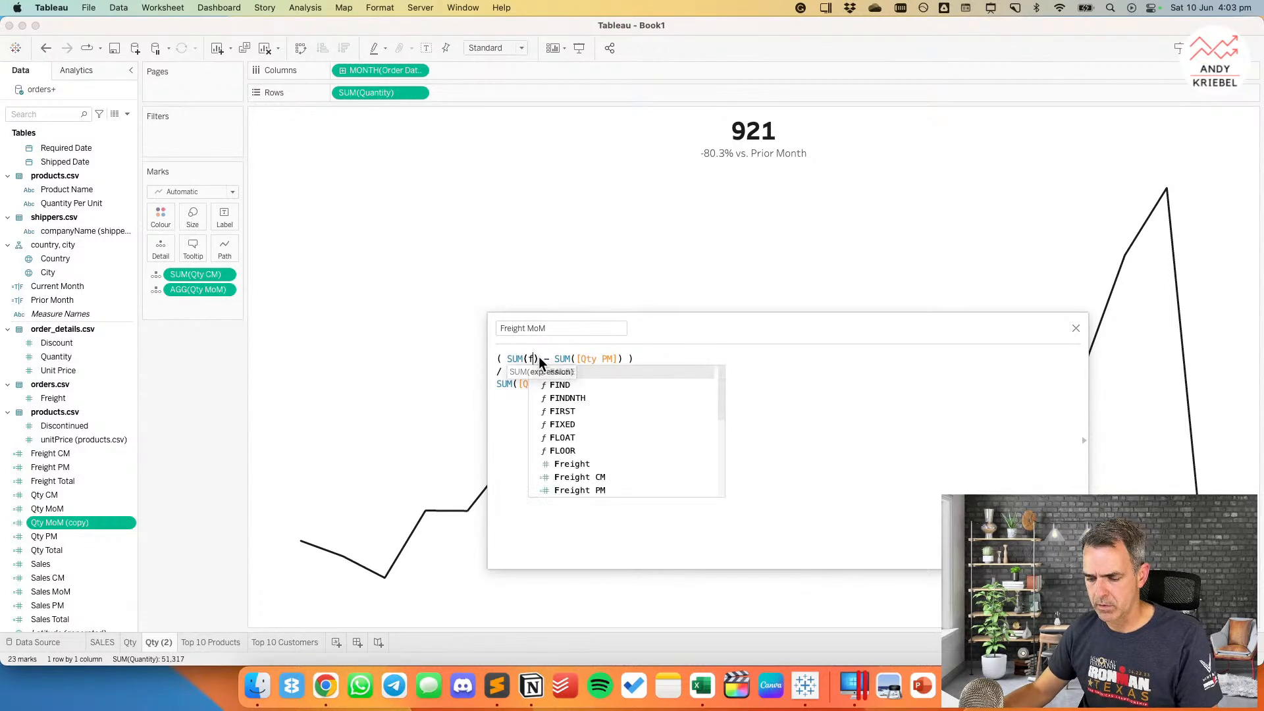
pyautogui.click(582, 385)
pyautogui.doubleClick(643, 359)
pyautogui.write('fr')
pyautogui.doubleClick(535, 385)
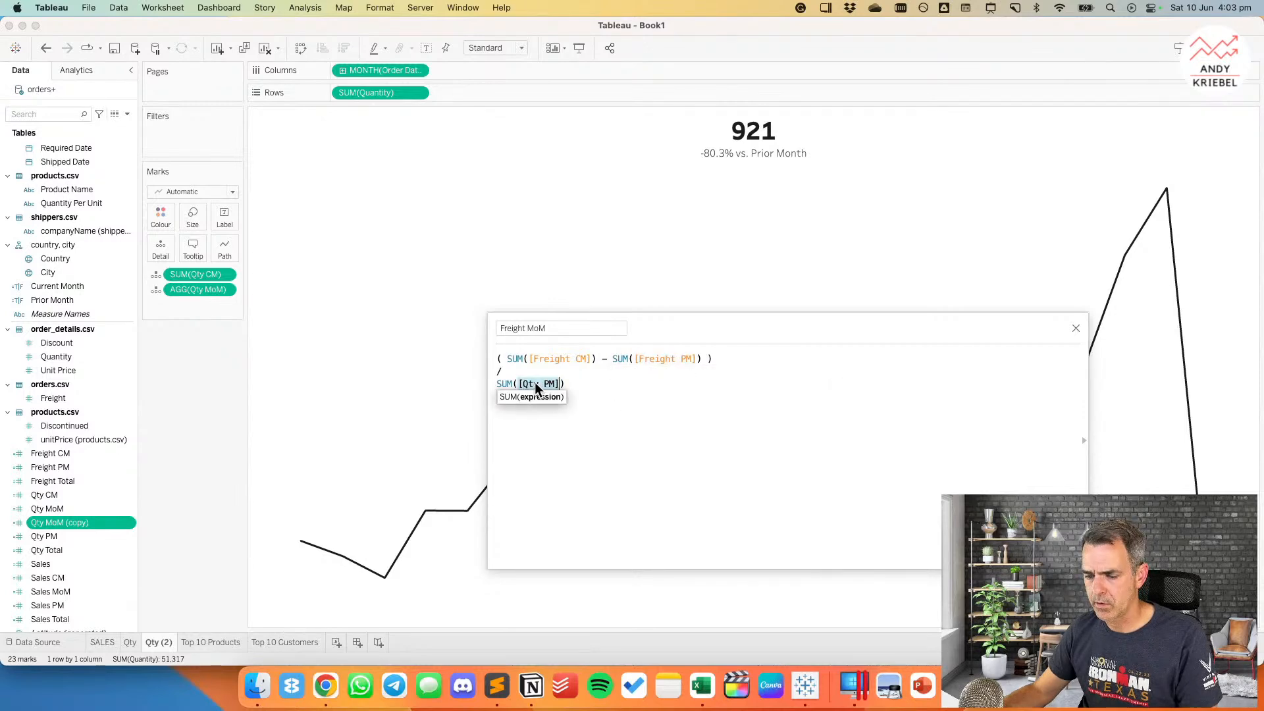
pyautogui.write('fr')
pyautogui.click(569, 423)
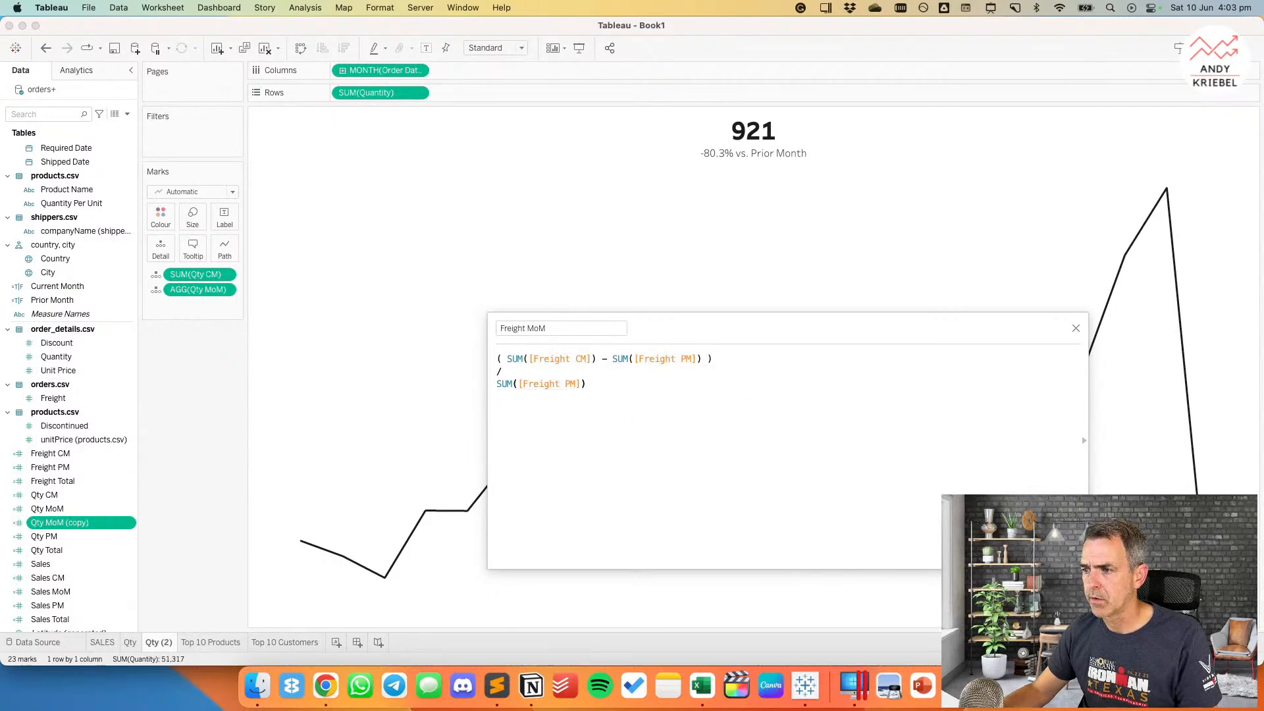
pyautogui.click(1063, 554)
# Step: Rename the Qty (2) sheet as Freight and replace SUM(Quantity) on Rows with the Freight measure
pyautogui.doubleClick(174, 639)
pyautogui.write('Freight')
pyautogui.press('Return')
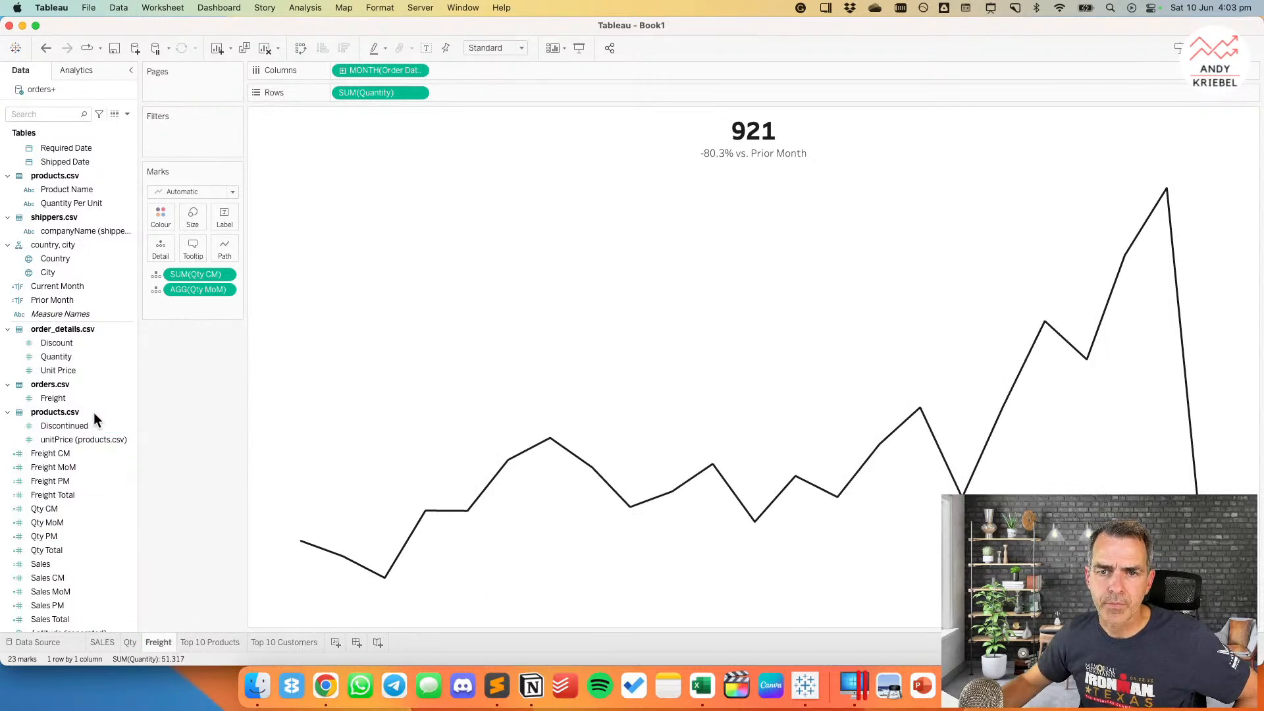
pyautogui.moveTo(79, 398); pyautogui.dragTo(382, 96)
# Step: Stop the Freight axis from including zero and hide its header
pyautogui.doubleClick(271, 314)
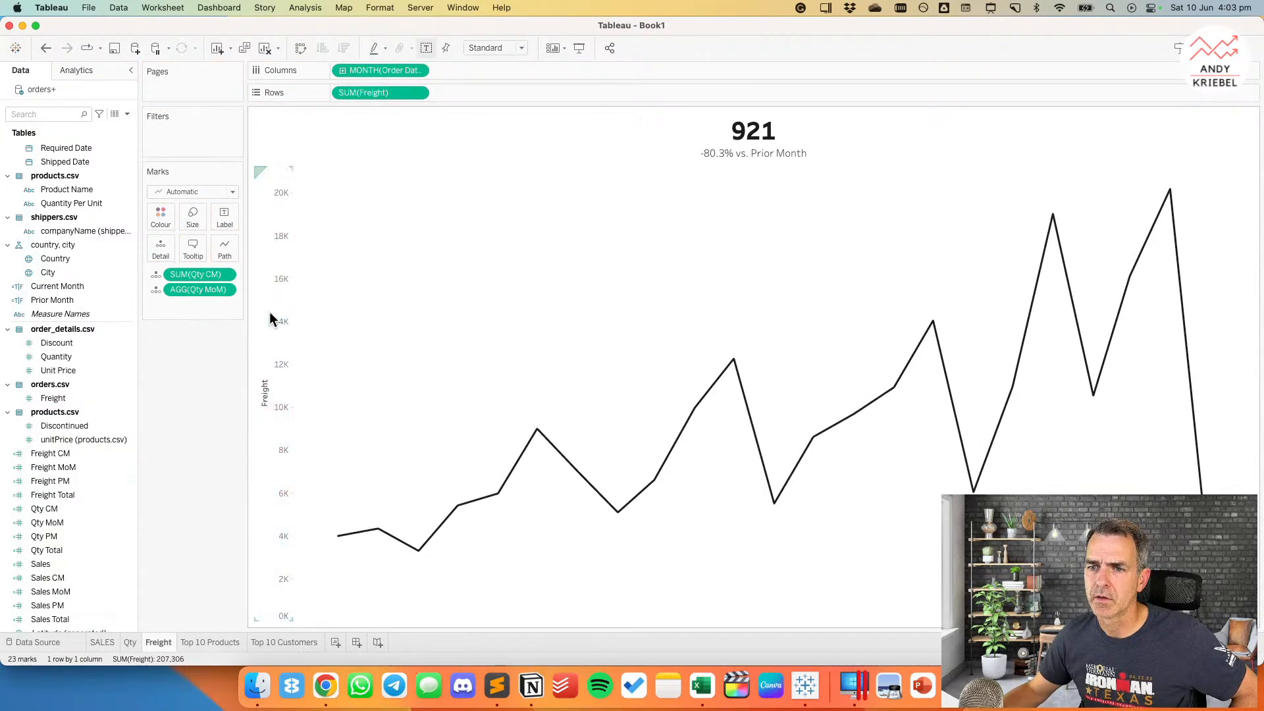
pyautogui.click(707, 226)
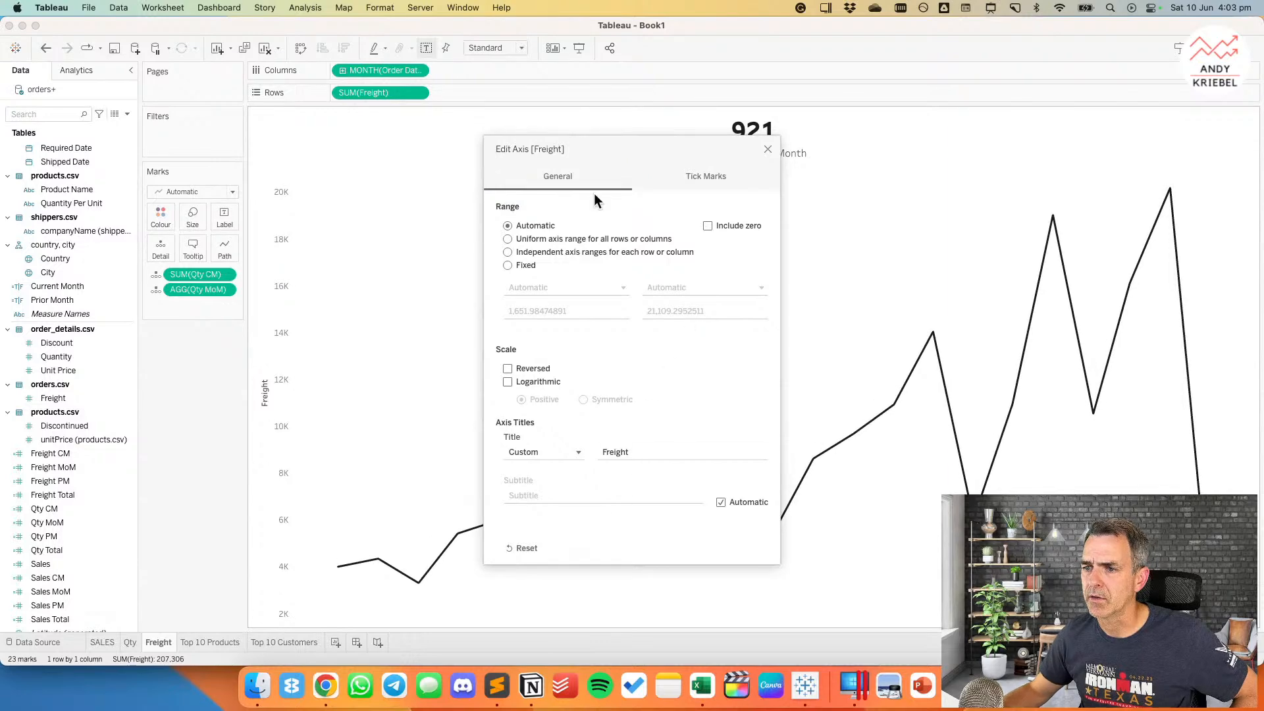
pyautogui.click(768, 151)
pyautogui.rightClick(277, 288)
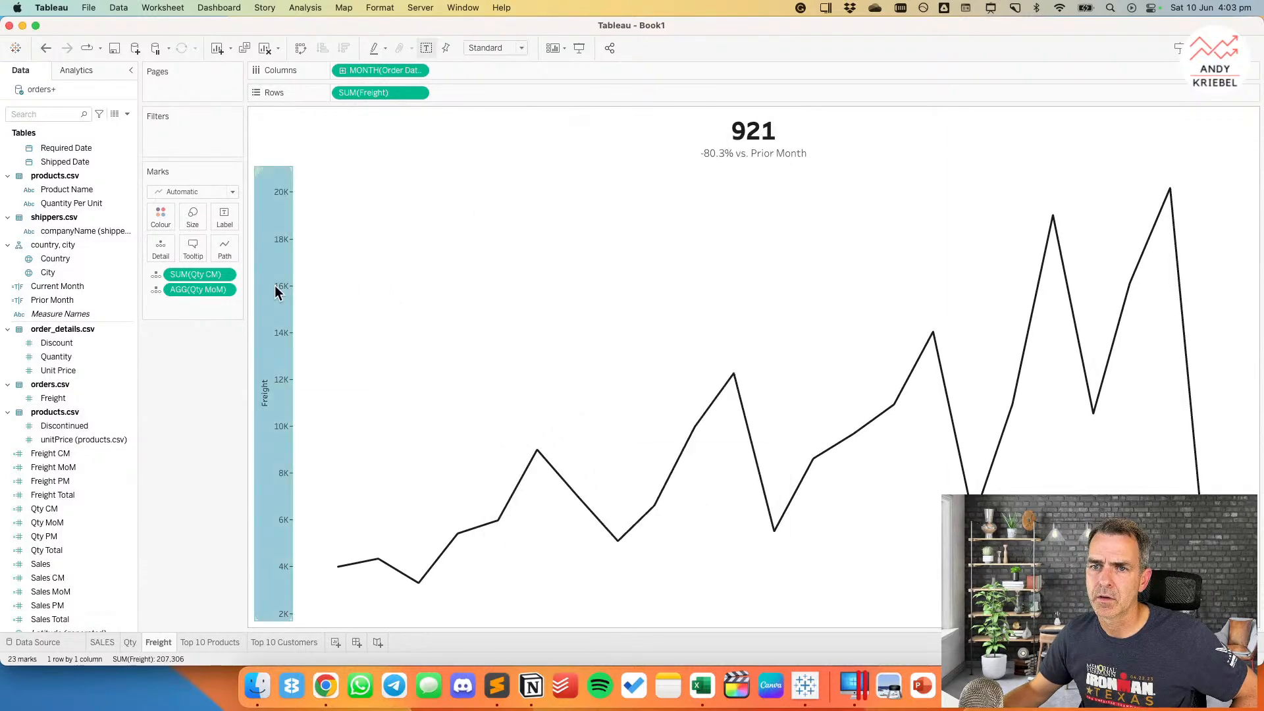
pyautogui.click(313, 357)
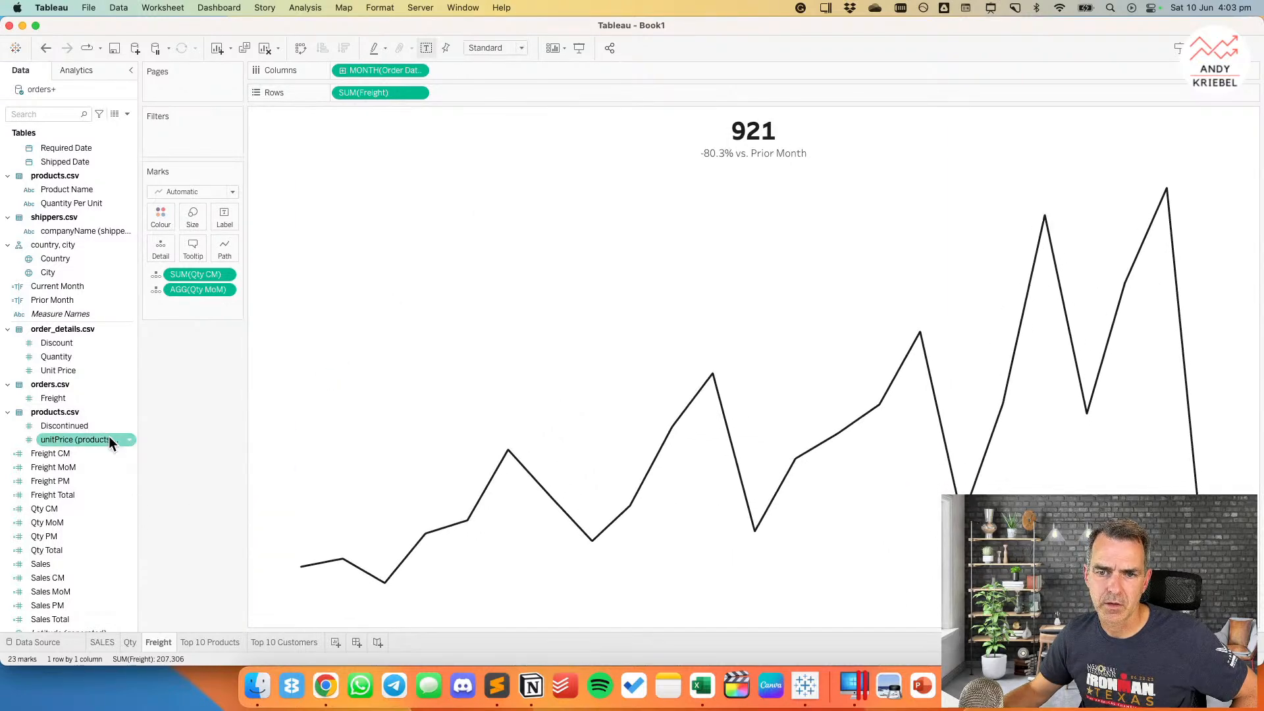
# Step: Replace Qty CM and Qty MoM on the marks' detail with Freight CM and Freight MoM
pyautogui.moveTo(82, 453); pyautogui.dragTo(207, 273)
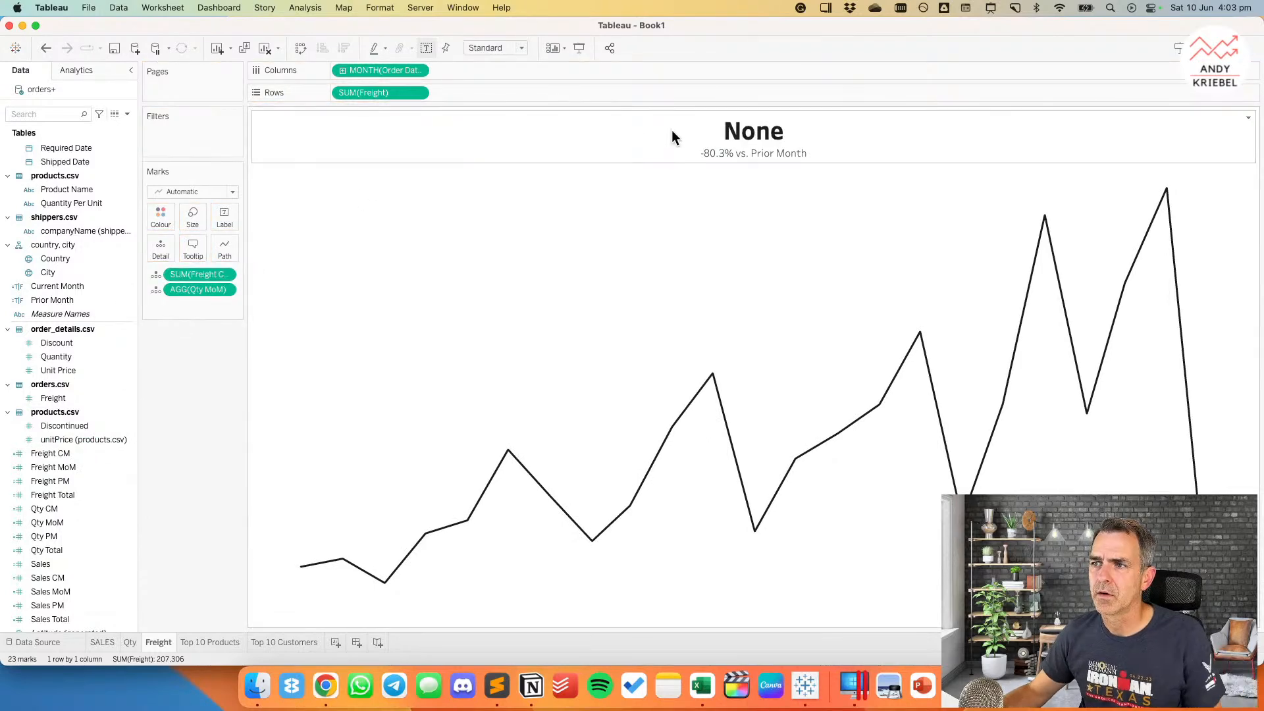
pyautogui.doubleClick(673, 150)
pyautogui.click(793, 422)
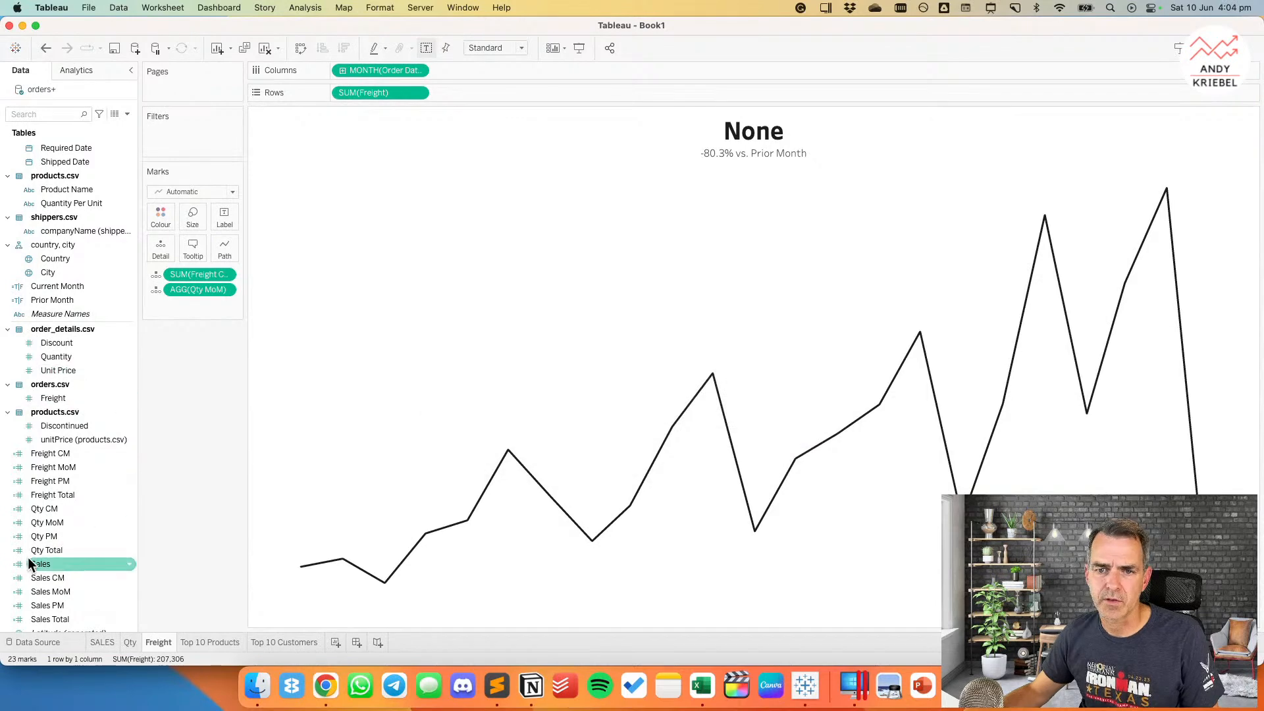
pyautogui.moveTo(73, 468); pyautogui.dragTo(204, 291)
# Step: In the Freight sheet's title, recolour the large missing field black and replace it with SUM(Freight CM)
pyautogui.doubleClick(782, 137)
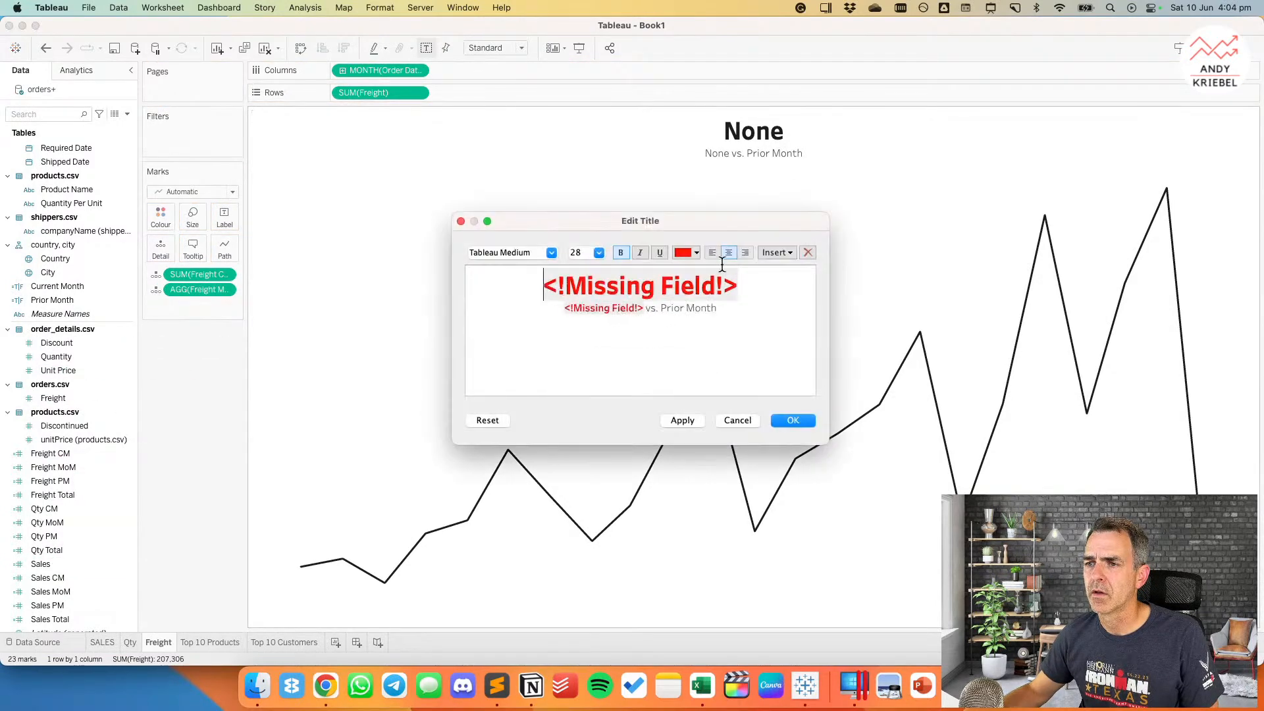
pyautogui.moveTo(736, 284); pyautogui.dragTo(677, 251)
pyautogui.click(678, 251)
pyautogui.click(681, 280)
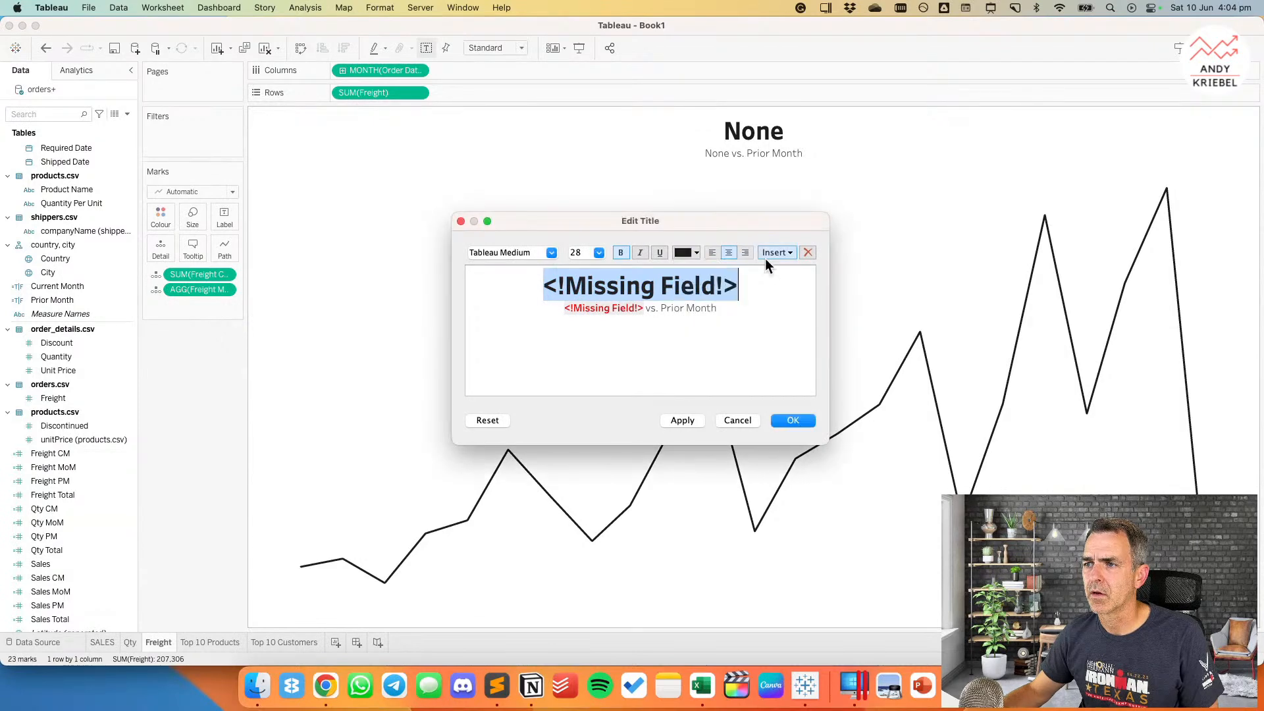
pyautogui.click(772, 254)
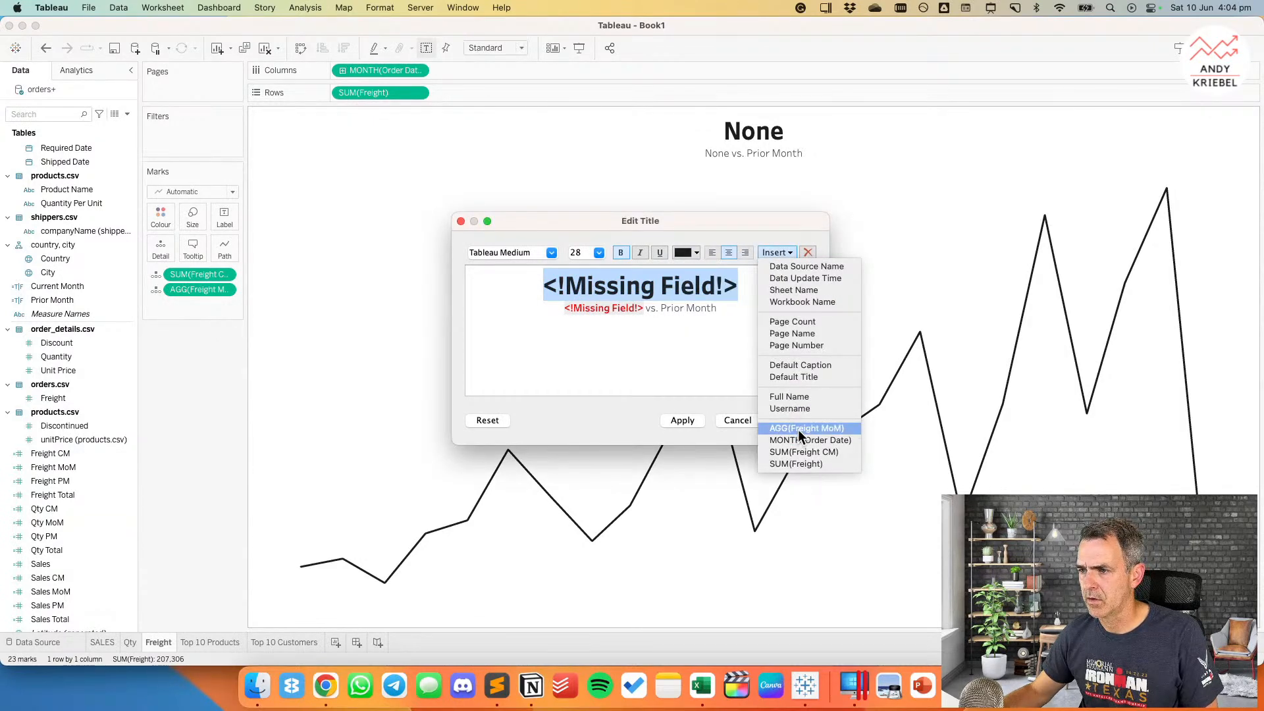
pyautogui.click(799, 451)
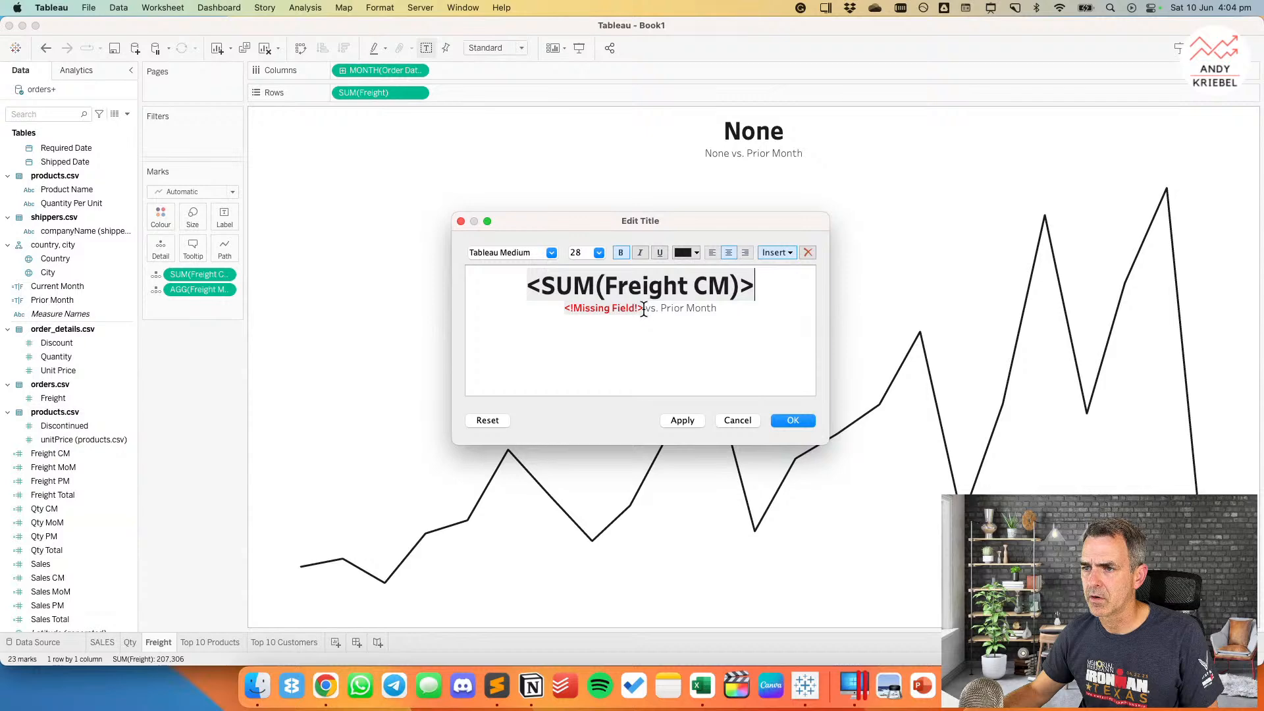
# Step: Recolour the missing field before "vs. Prior Month" black, replace it with AGG(Freight MoM), and apply the title
pyautogui.moveTo(644, 307); pyautogui.dragTo(538, 303)
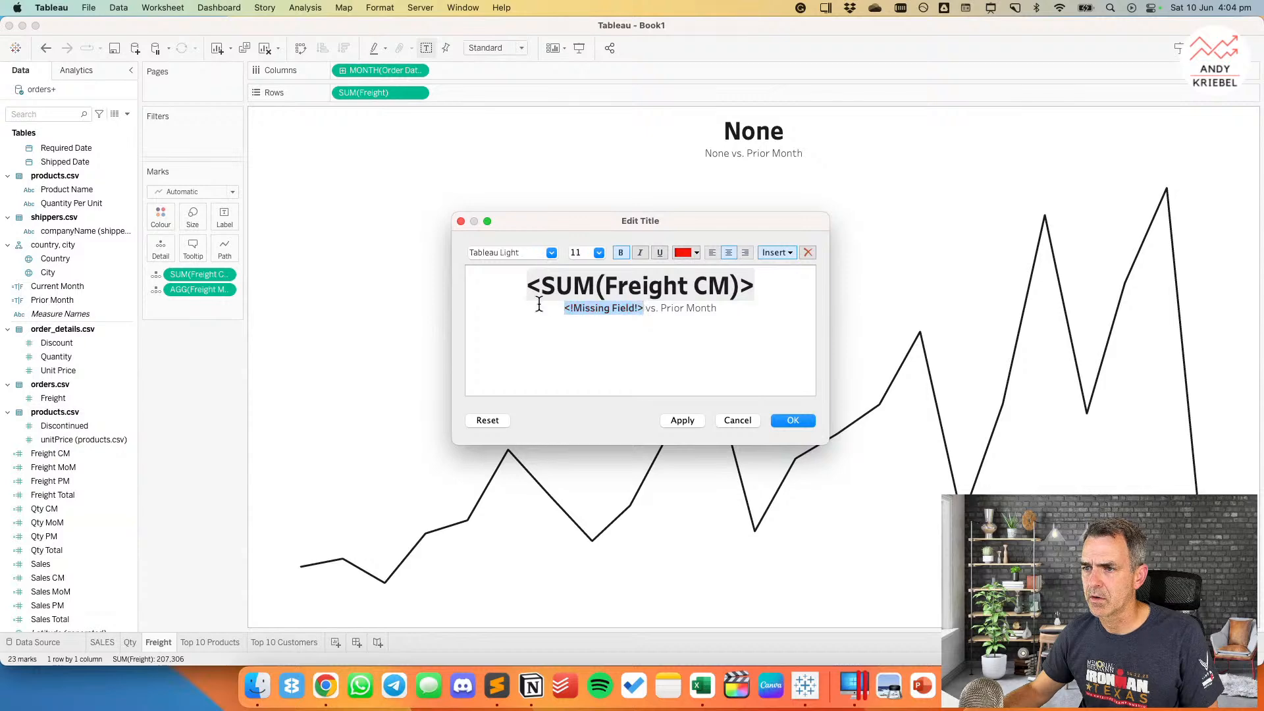
pyautogui.click(682, 250)
pyautogui.click(681, 280)
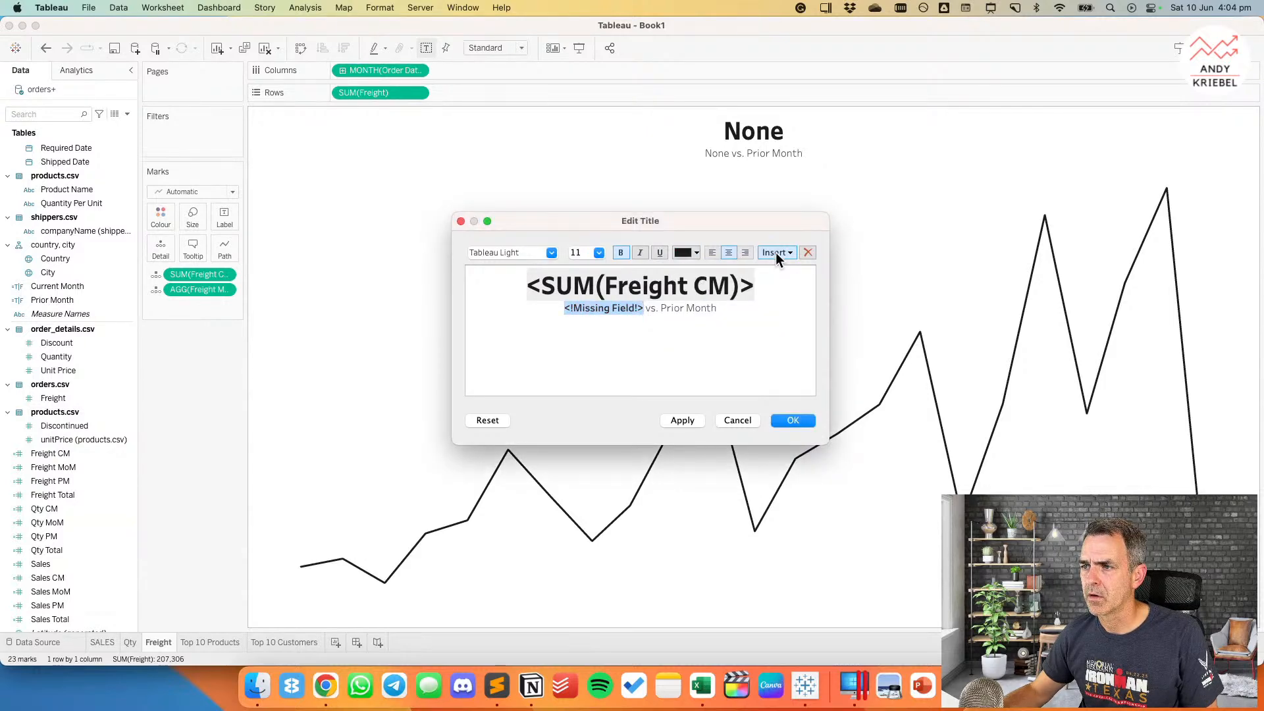
pyautogui.click(775, 252)
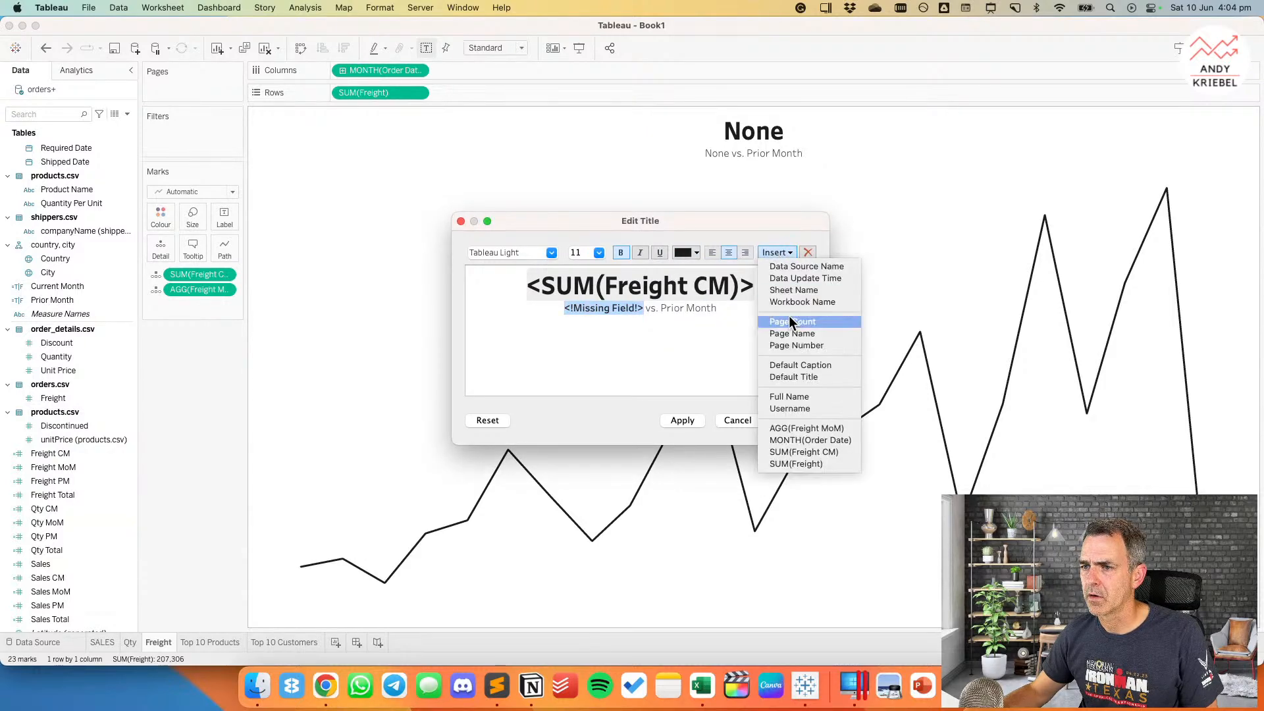
pyautogui.click(800, 428)
pyautogui.click(788, 423)
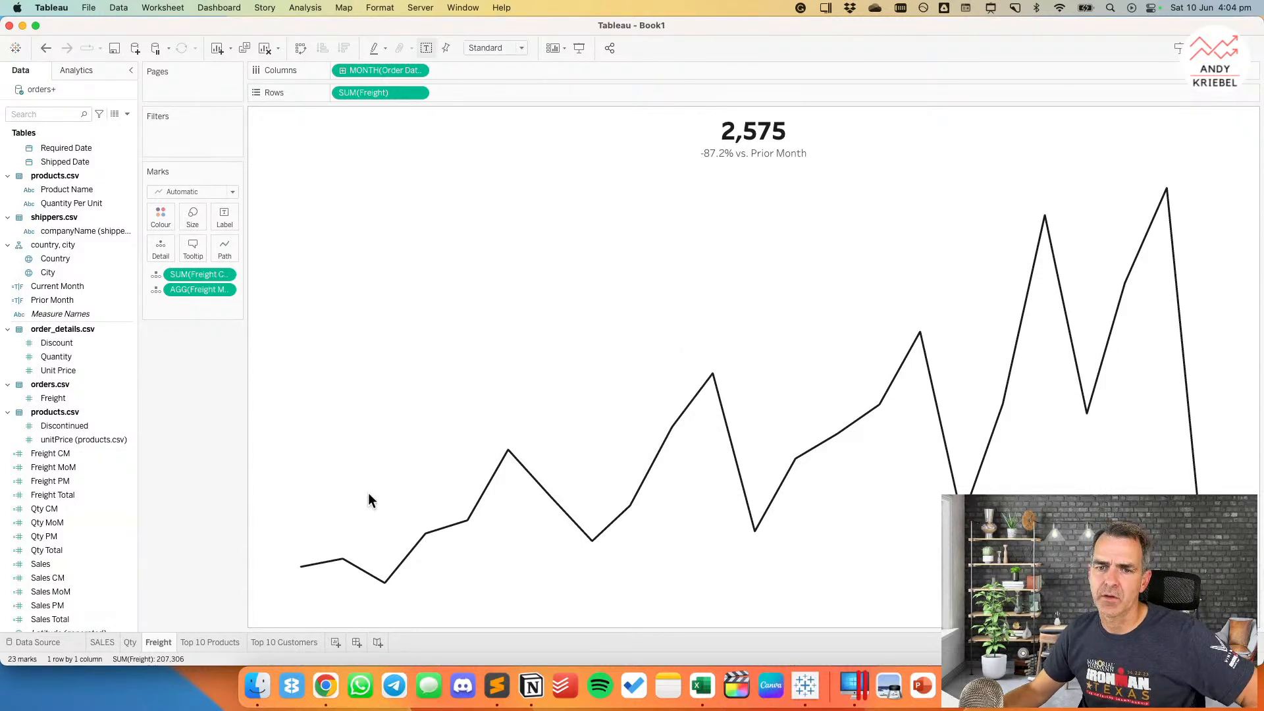
# Step: Try Average as the aggregation of Freight on Rows, check the monthly values, and undo the change
pyautogui.click(417, 93)
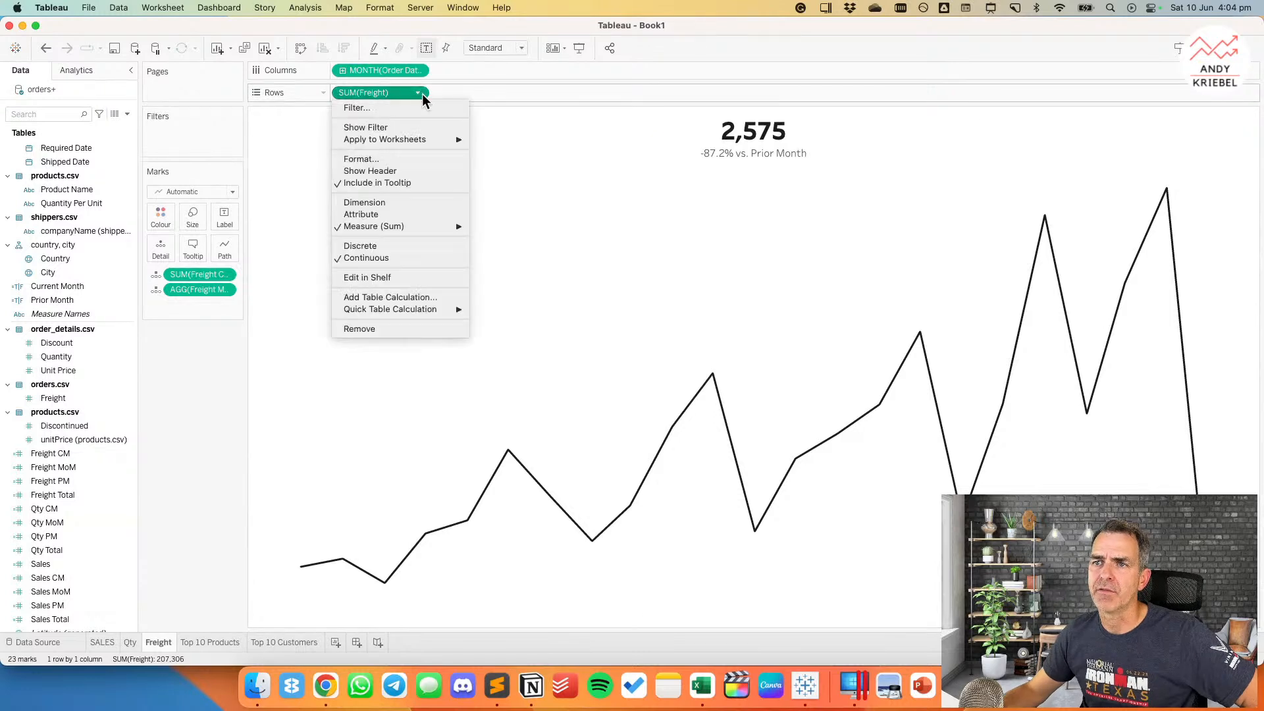
pyautogui.moveTo(454, 227)
pyautogui.click(505, 235)
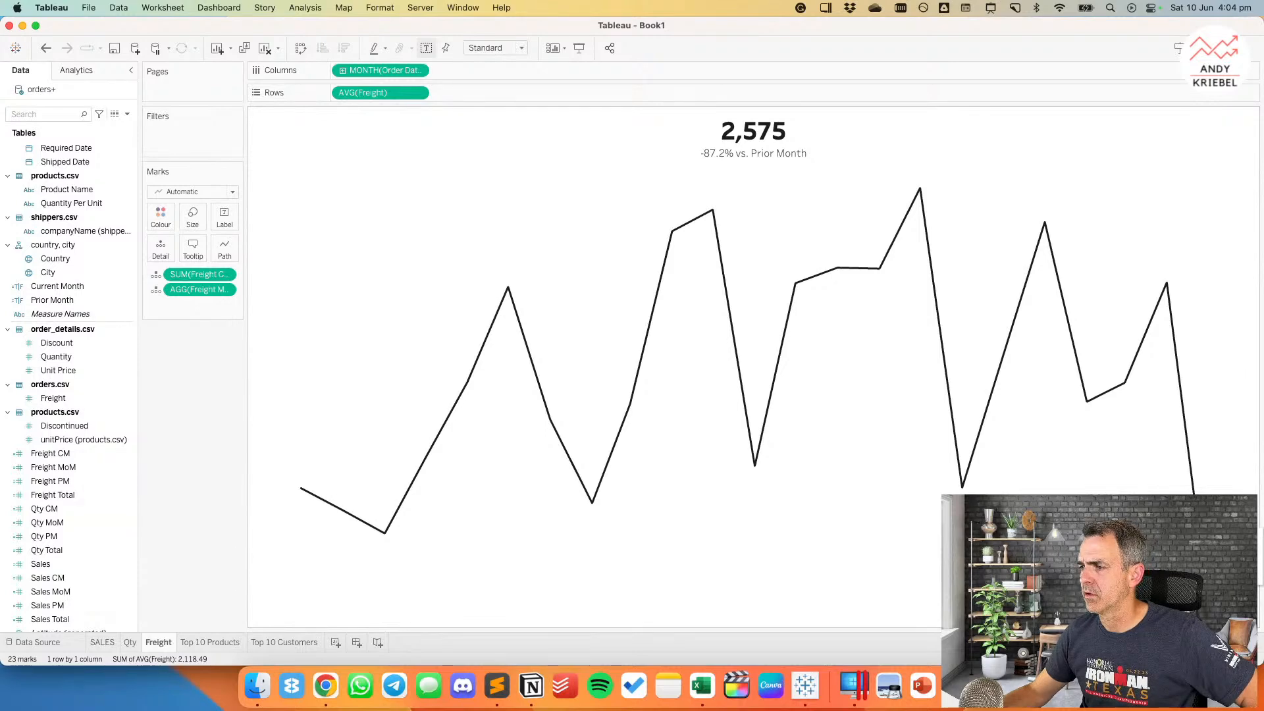
pyautogui.moveTo(1169, 288)
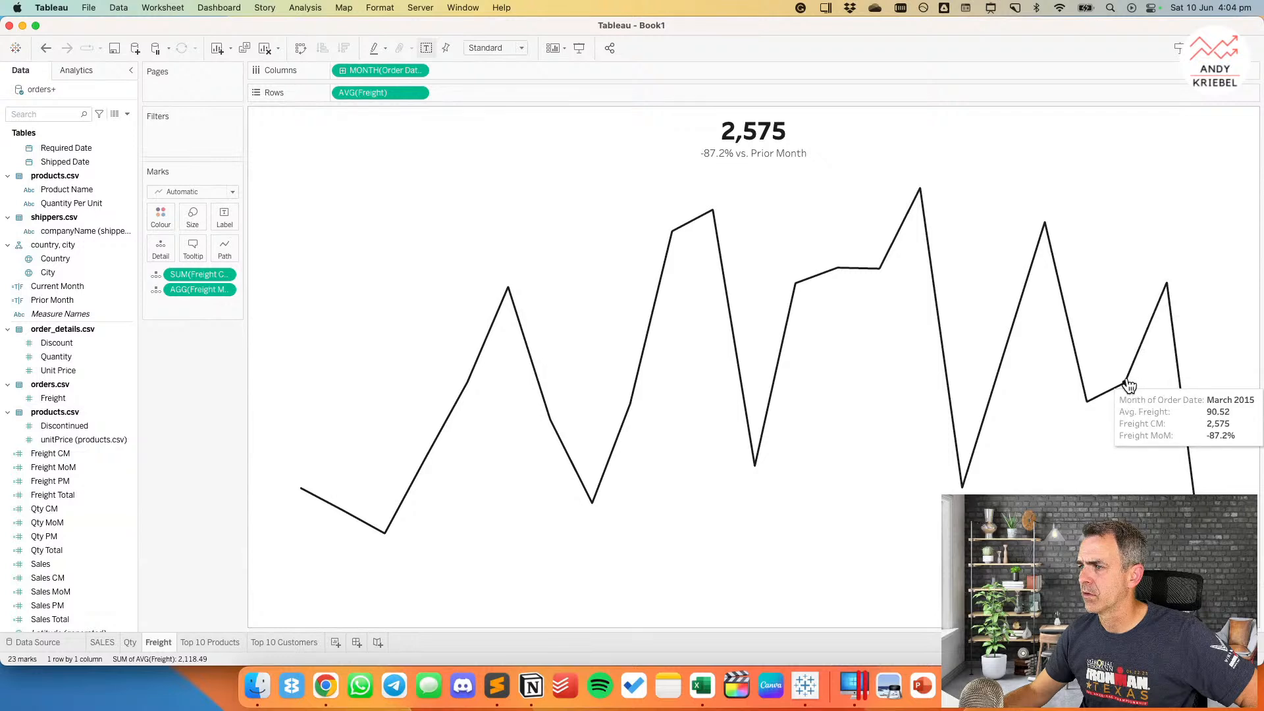
pyautogui.click(47, 50)
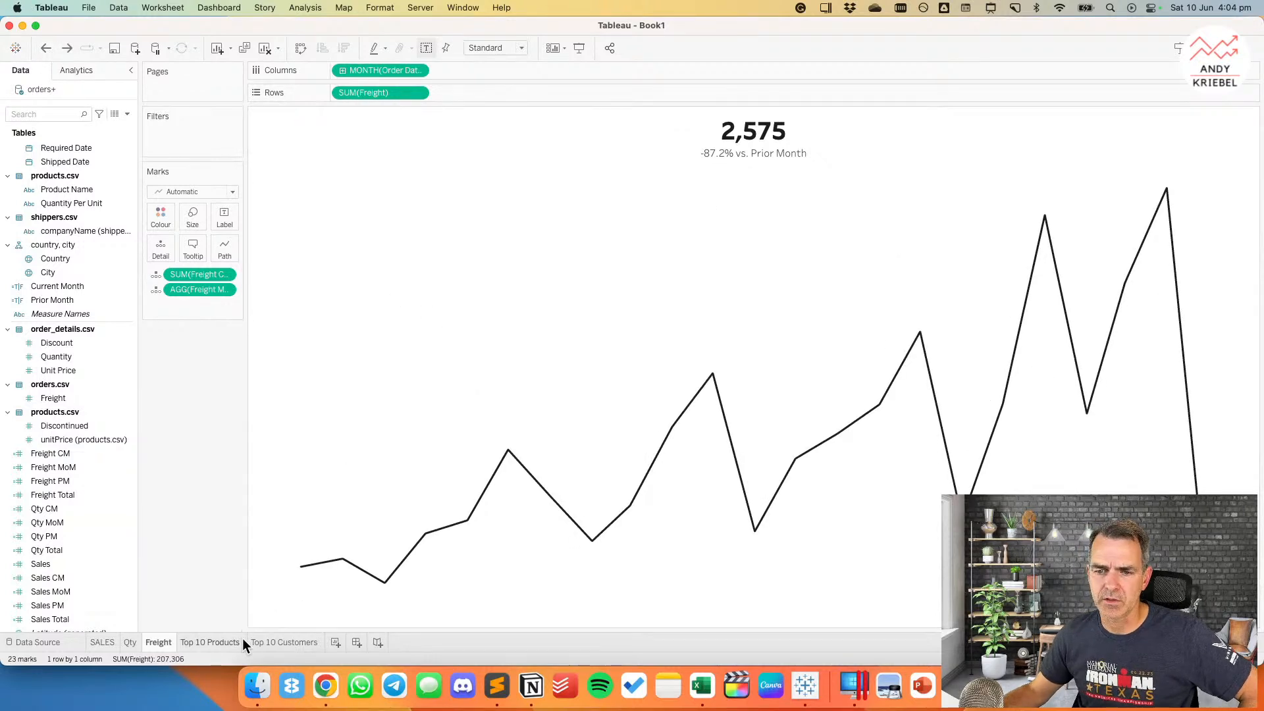
# Step: Switch to Chrome, open Email Marketing Campaigns Analysis from the Tableau Public favorites, and examine its KPI card layout
pyautogui.moveTo(243, 639)
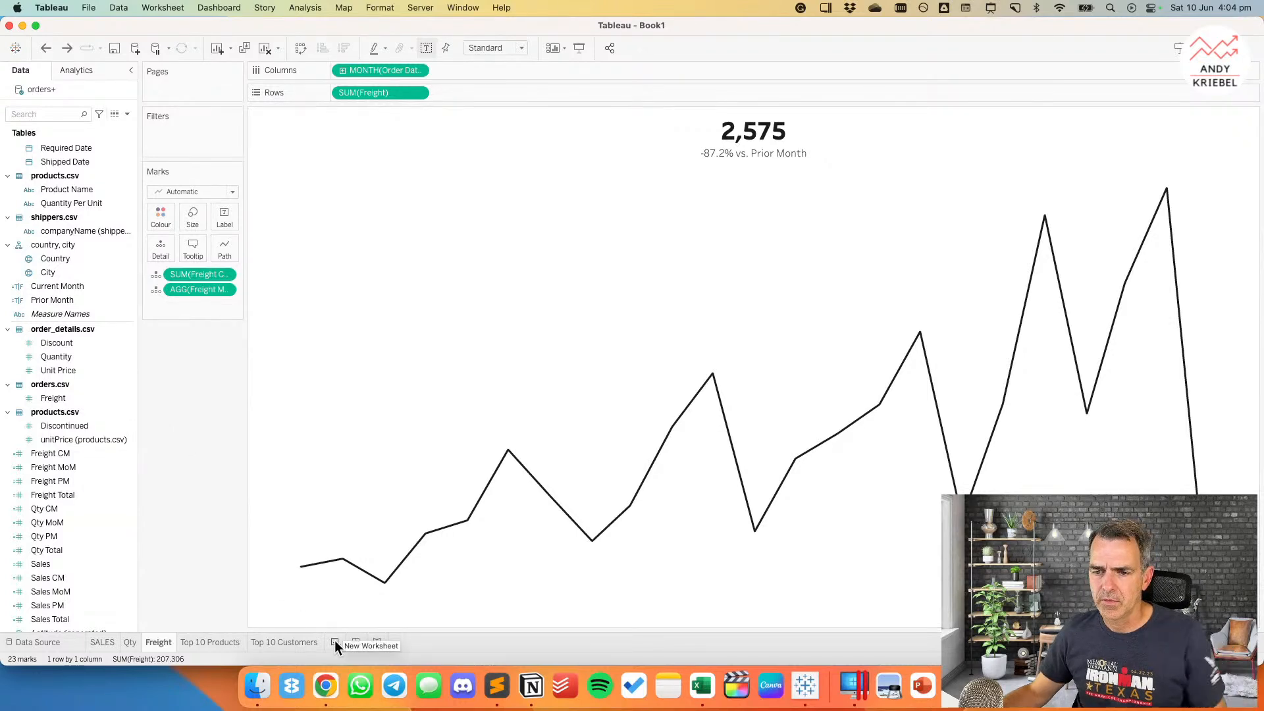
pyautogui.click(325, 685)
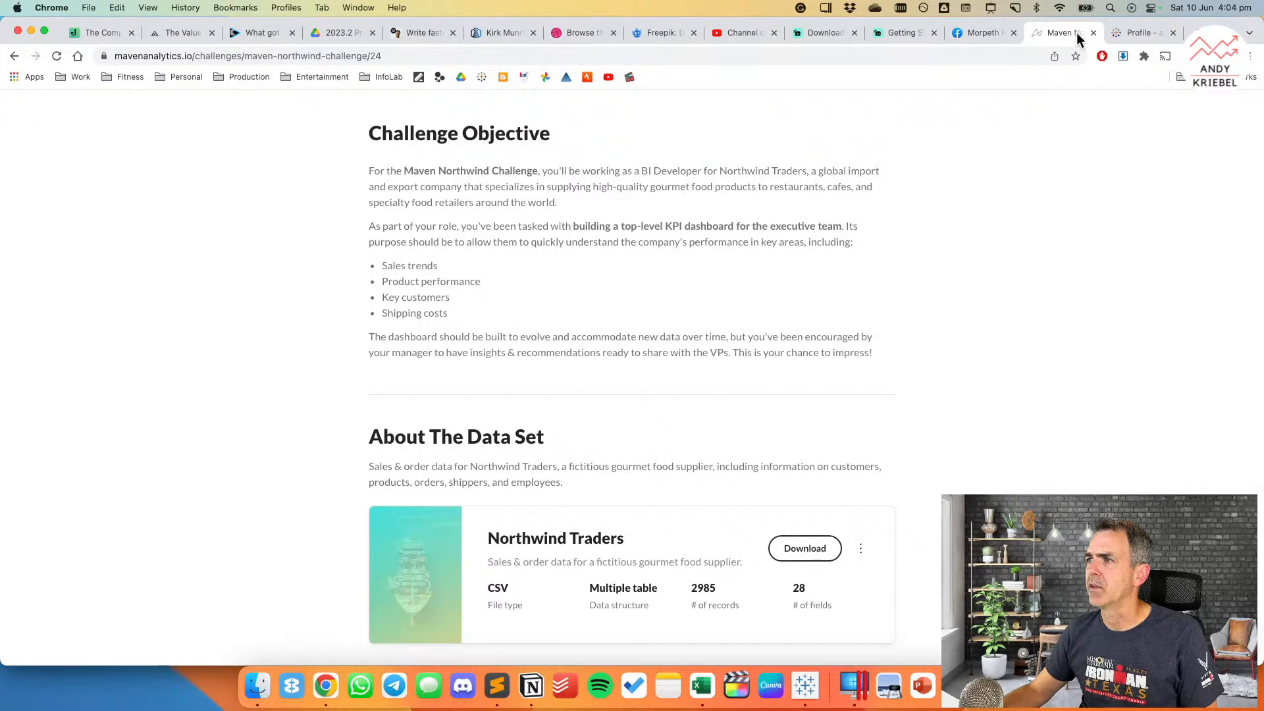
pyautogui.click(1127, 36)
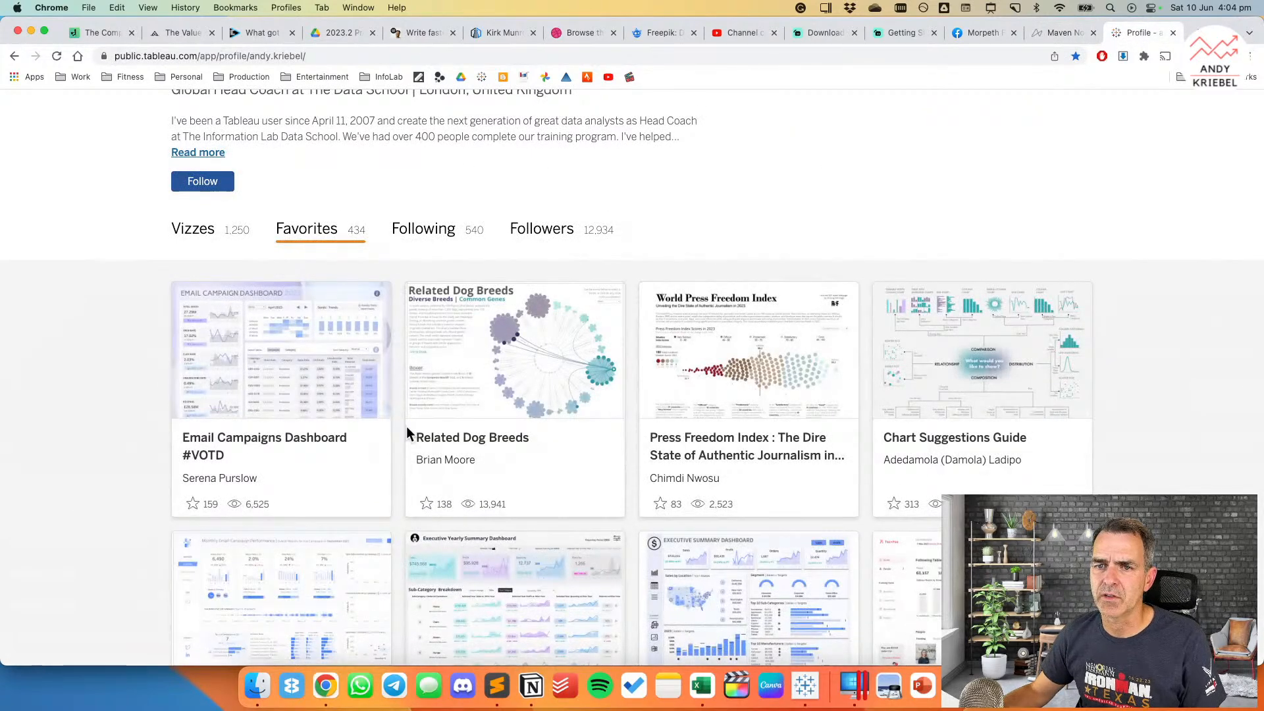
pyautogui.scroll(-1, 518, 423)
pyautogui.scroll(-4, 518, 424)
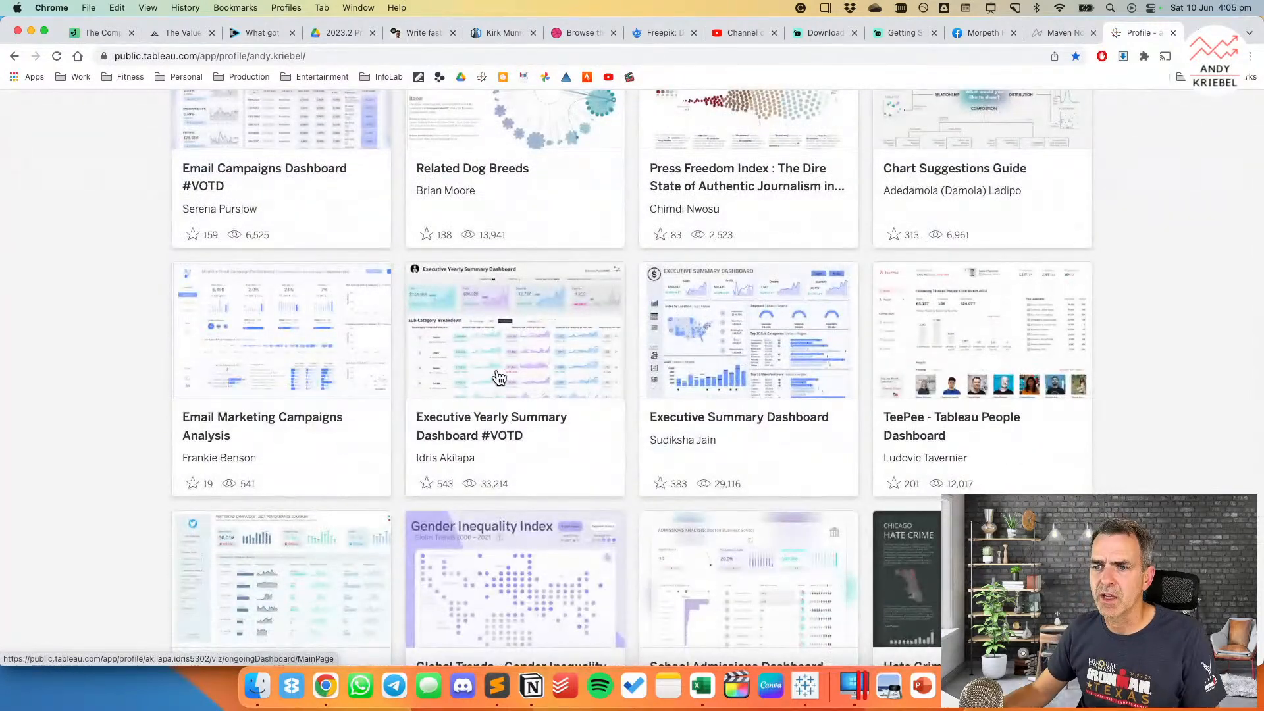
pyautogui.click(281, 422)
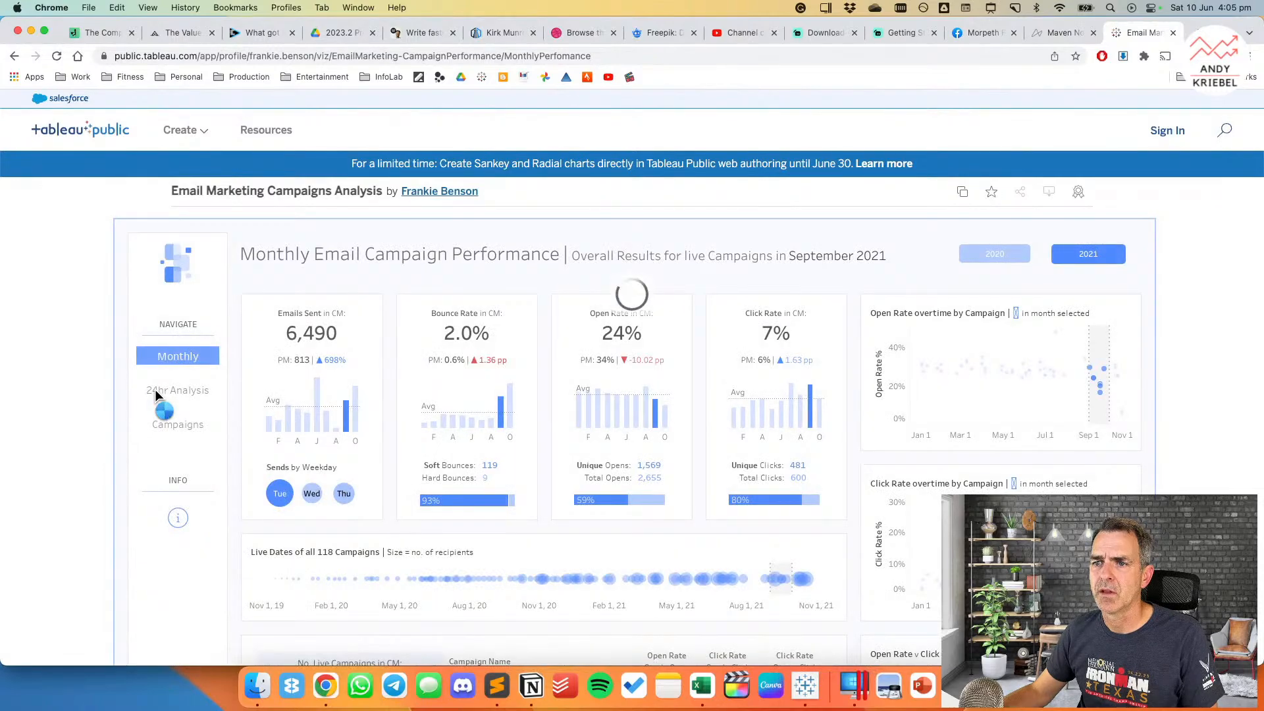
pyautogui.scroll(-2, 113, 400)
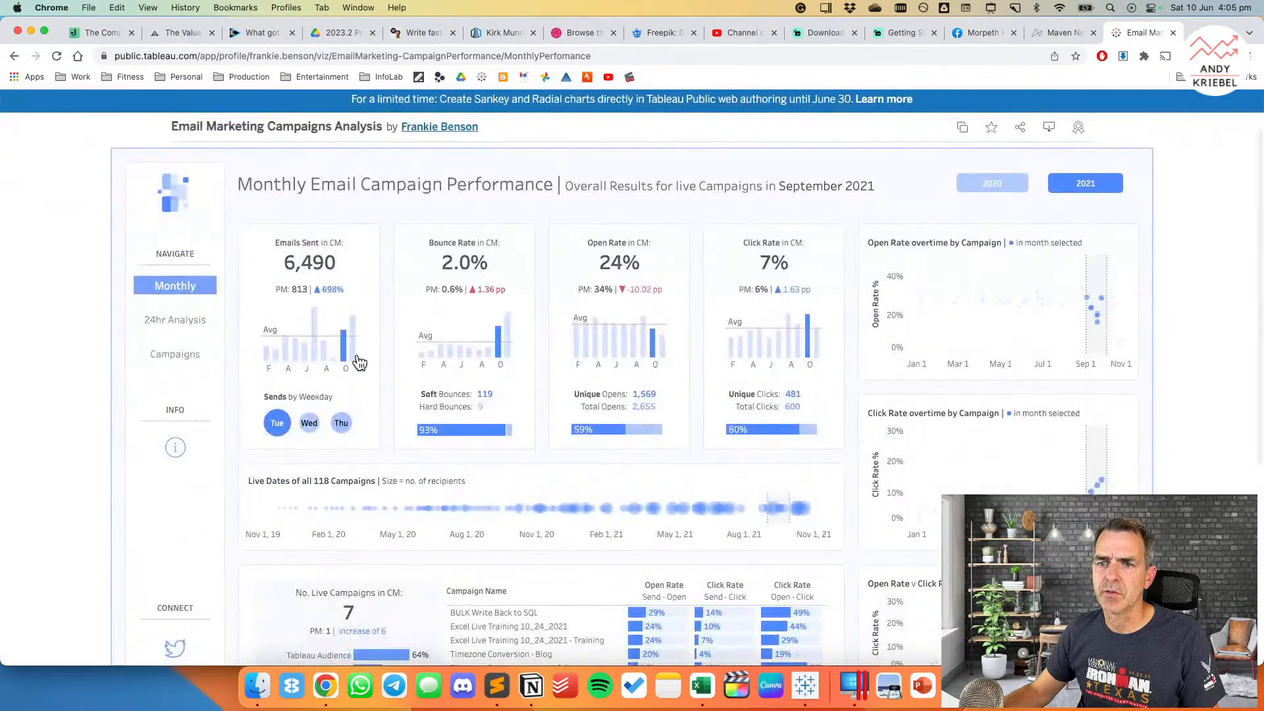
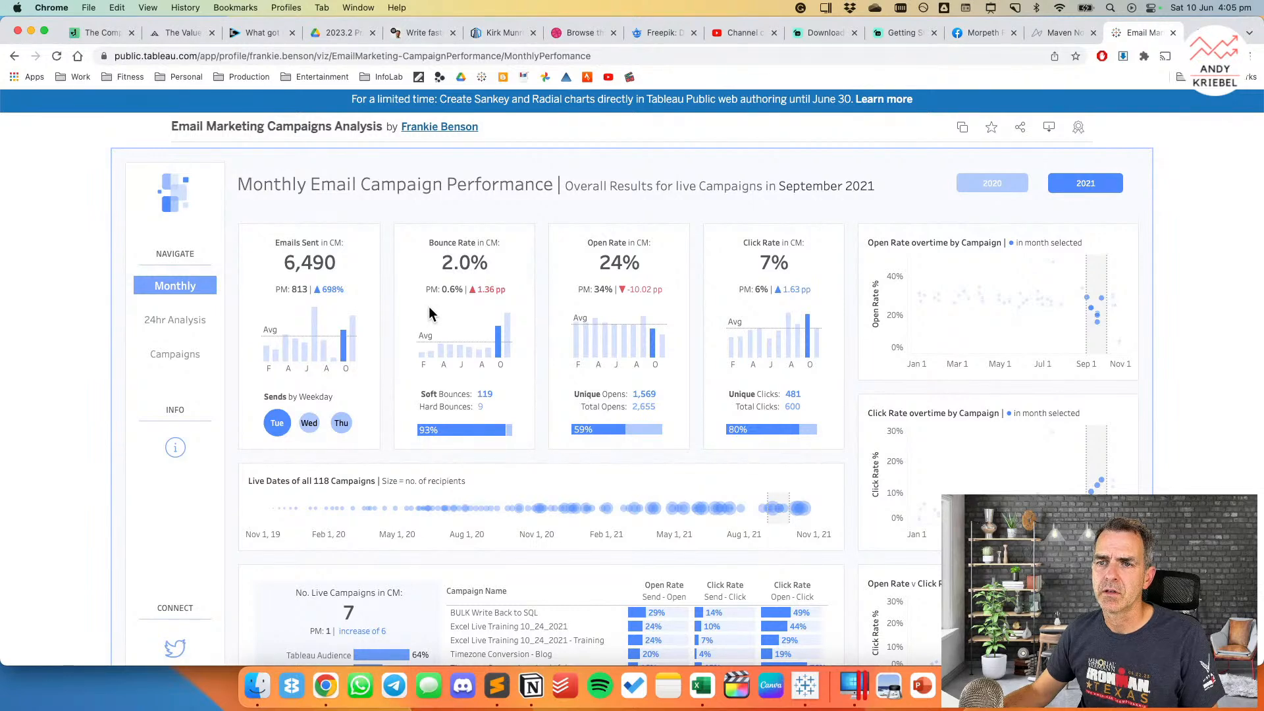
# Step: Switch to Tableau, open the SALES sheet, and compare its title with the KPI cards on the Chrome reference dashboard
pyautogui.press('super+Tab')
pyautogui.click(101, 644)
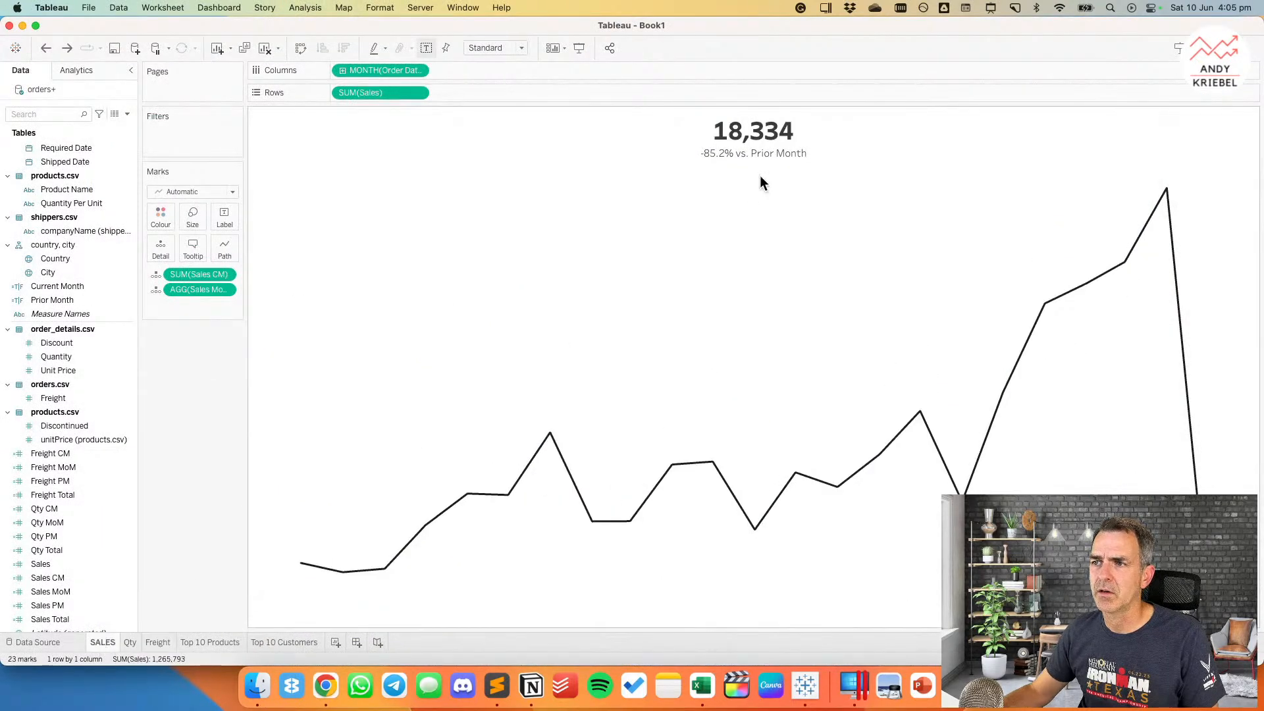
pyautogui.press('super+Tab')
pyautogui.press('super+Tab')
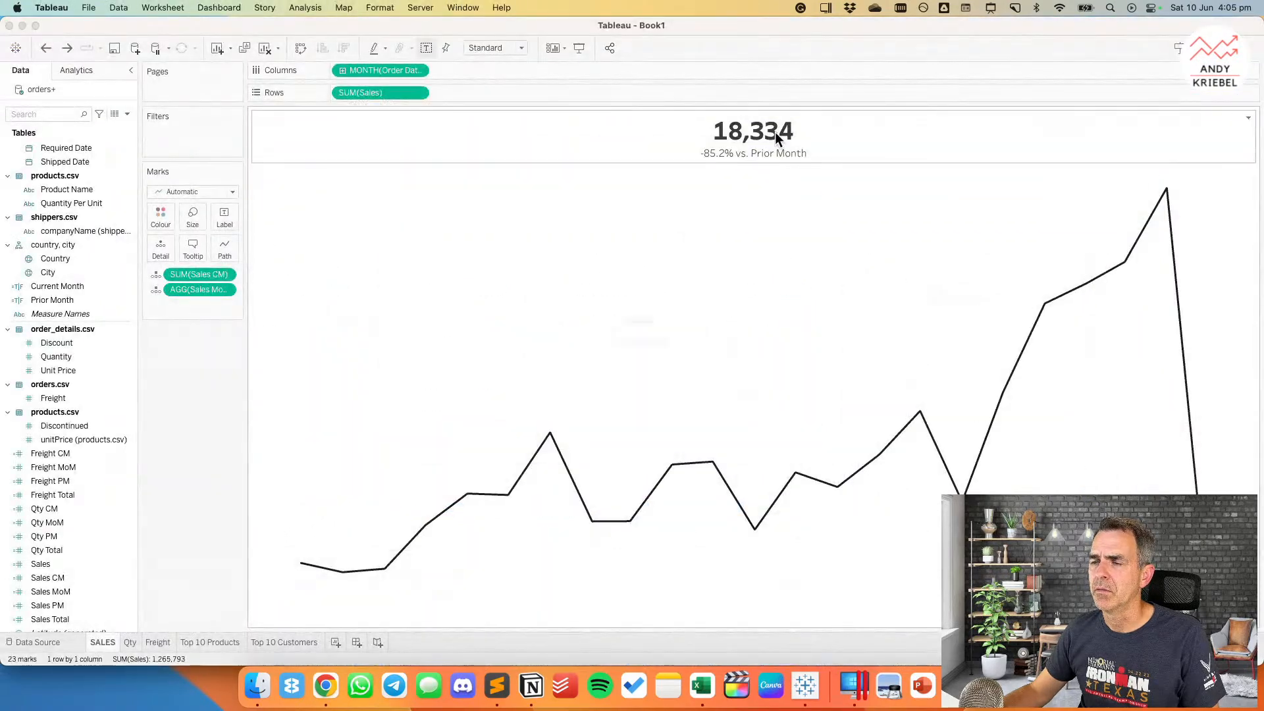
# Step: In the SALES sheet's title, add the line "Sales in CM" above the SUM(Sales CM) field
pyautogui.doubleClick(783, 141)
pyautogui.press('Return')
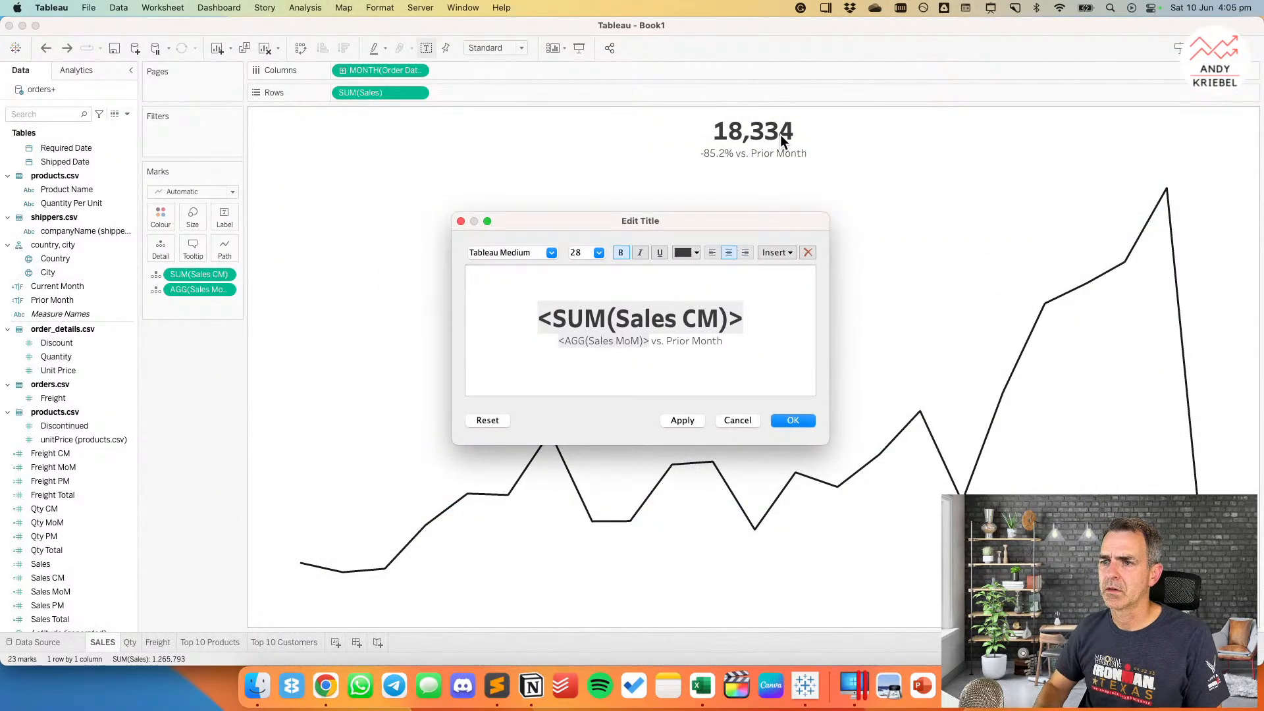
pyautogui.write('Sales')
pyautogui.press('BackSpace')
pyautogui.press('BackSpace')
pyautogui.press('BackSpace')
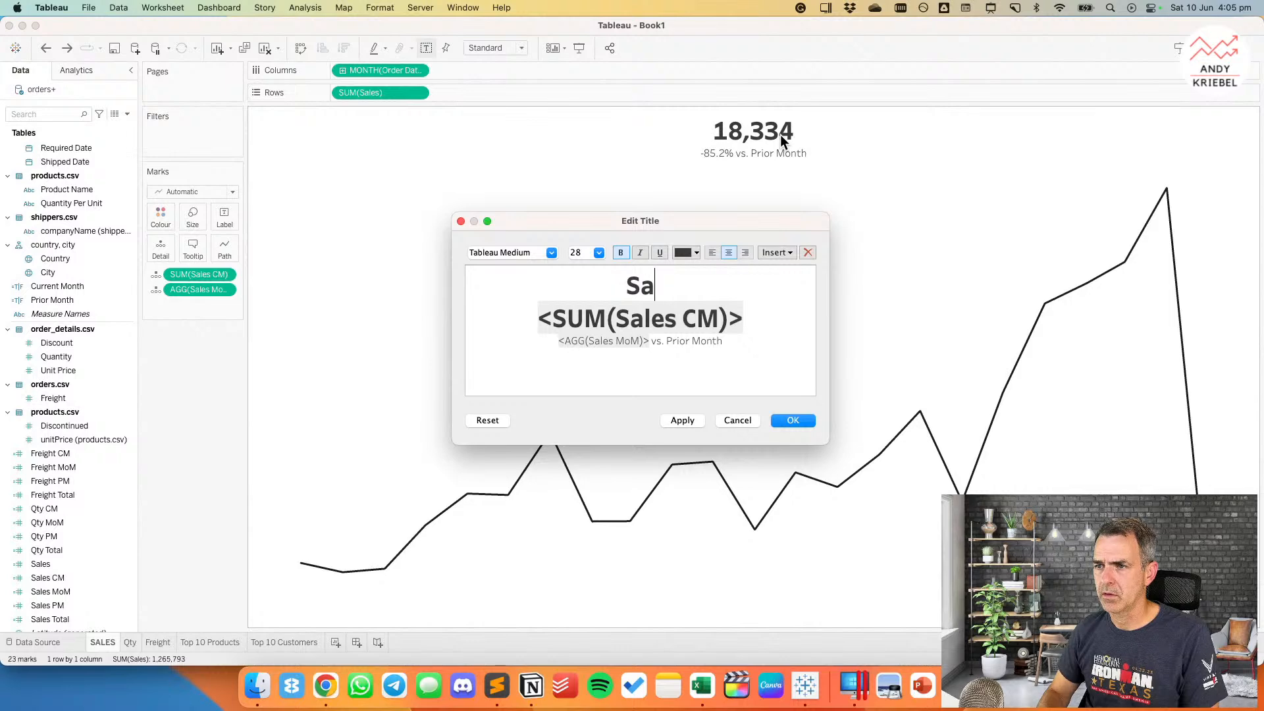
pyautogui.press('BackSpace')
pyautogui.write('ALES IN CM')
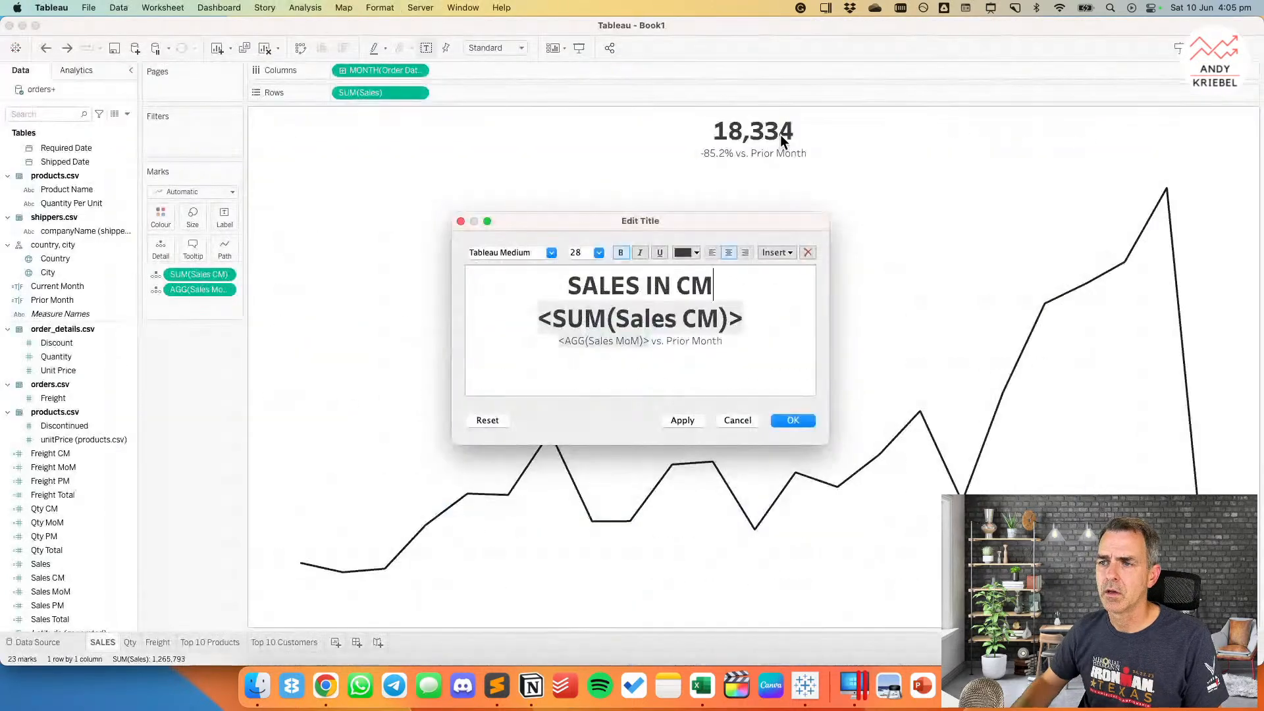
pyautogui.press('shift+super+Left')
pyautogui.write('Sales in CM')
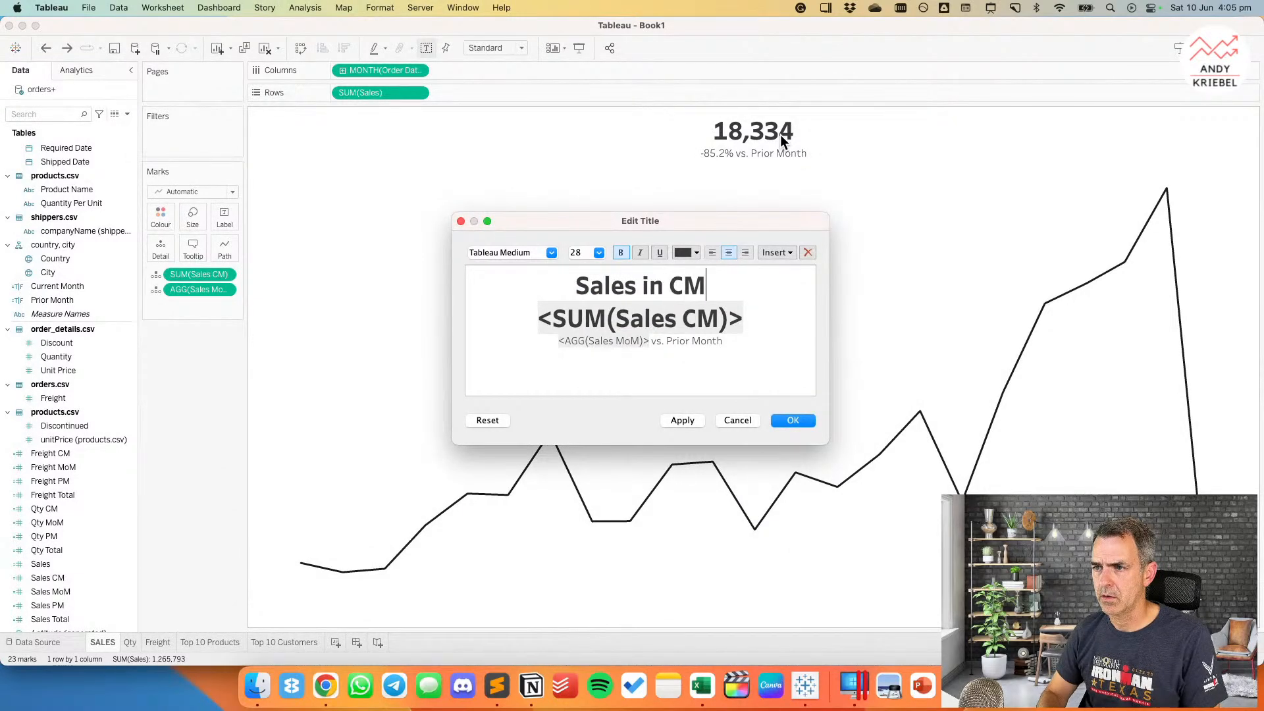
# Step: Format the "Sales in CM" line as non-bold Tableau Medium at size 9 and confirm the title
pyautogui.press('shift+super+Left')
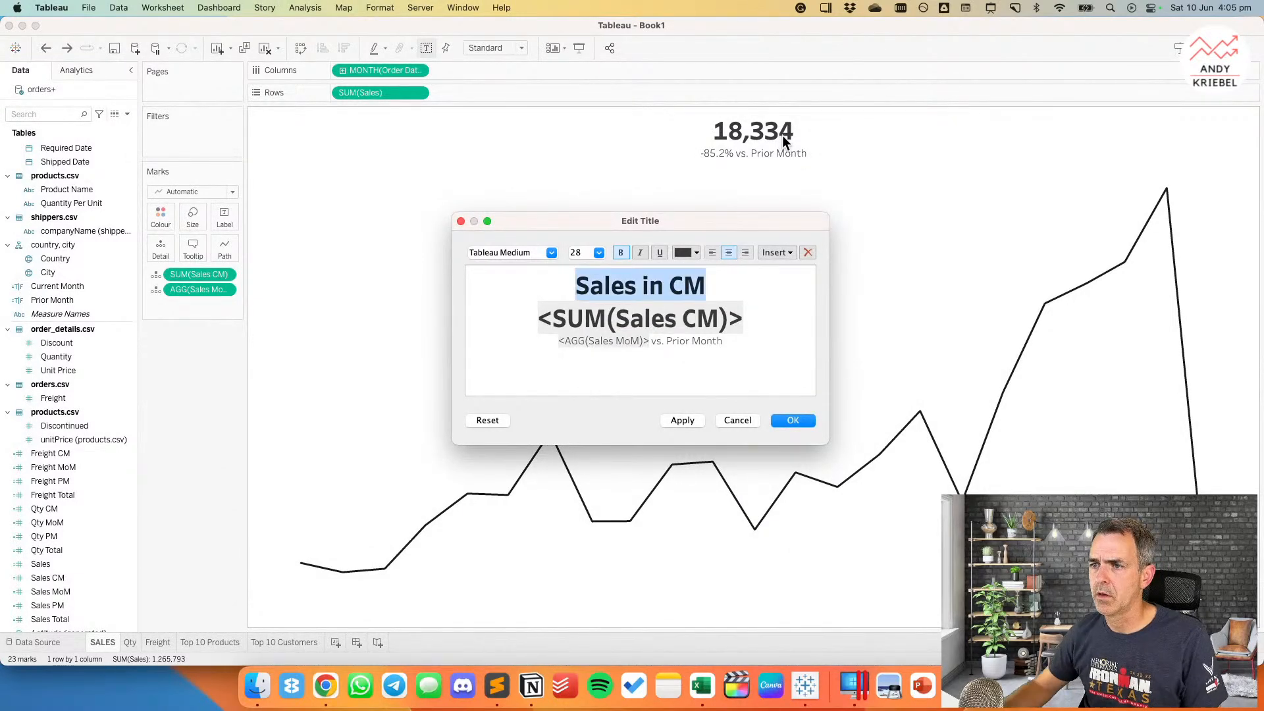
pyautogui.click(550, 252)
pyautogui.scroll(2, 550, 289)
pyautogui.click(544, 296)
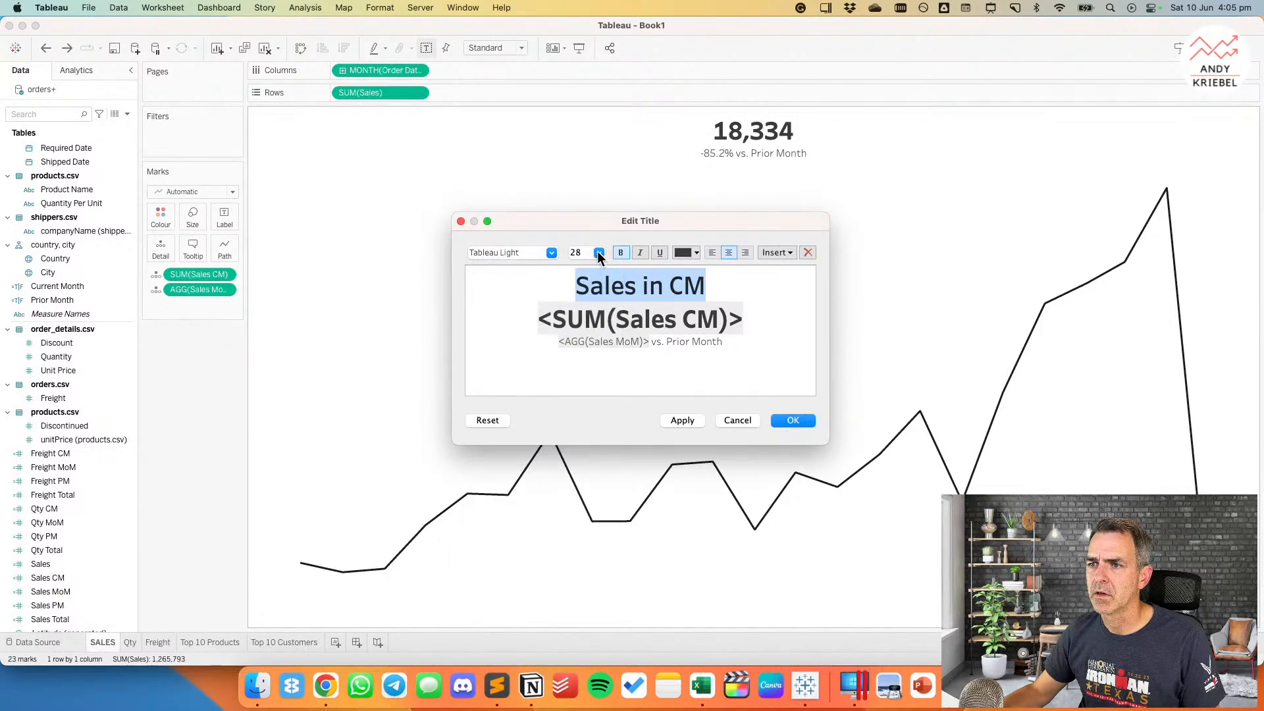
pyautogui.click(598, 252)
pyautogui.click(592, 273)
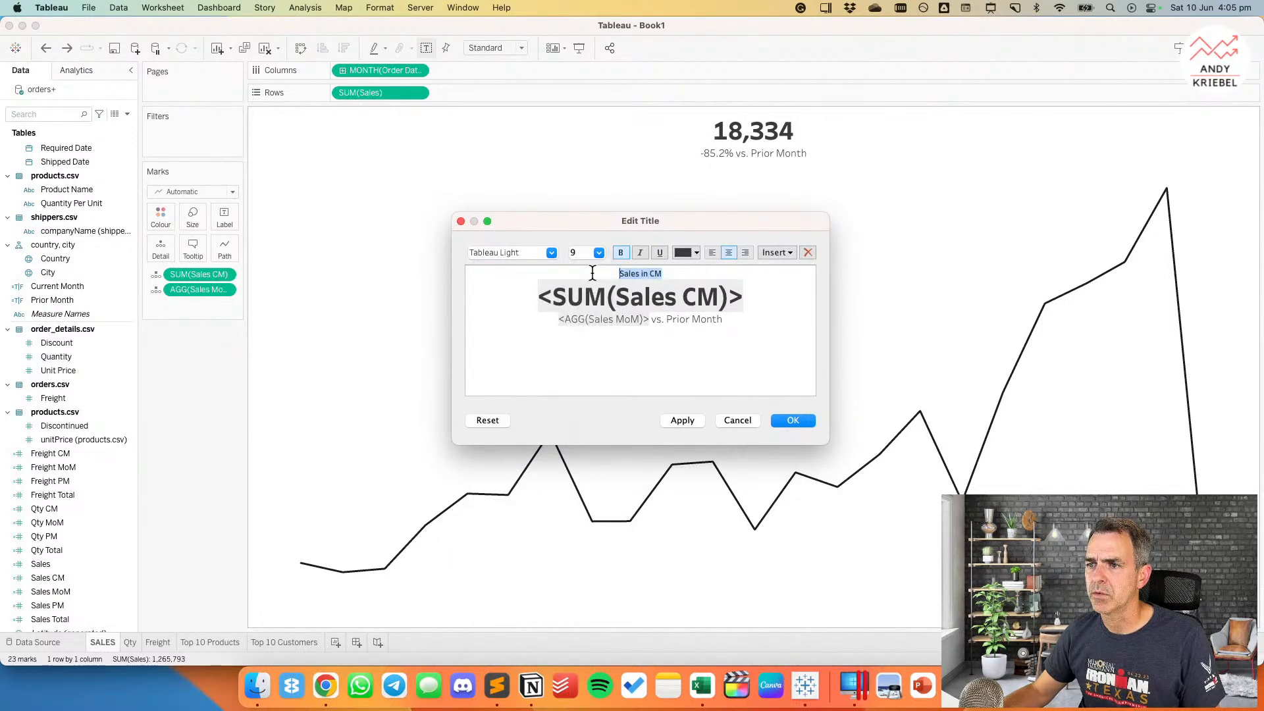
pyautogui.click(695, 419)
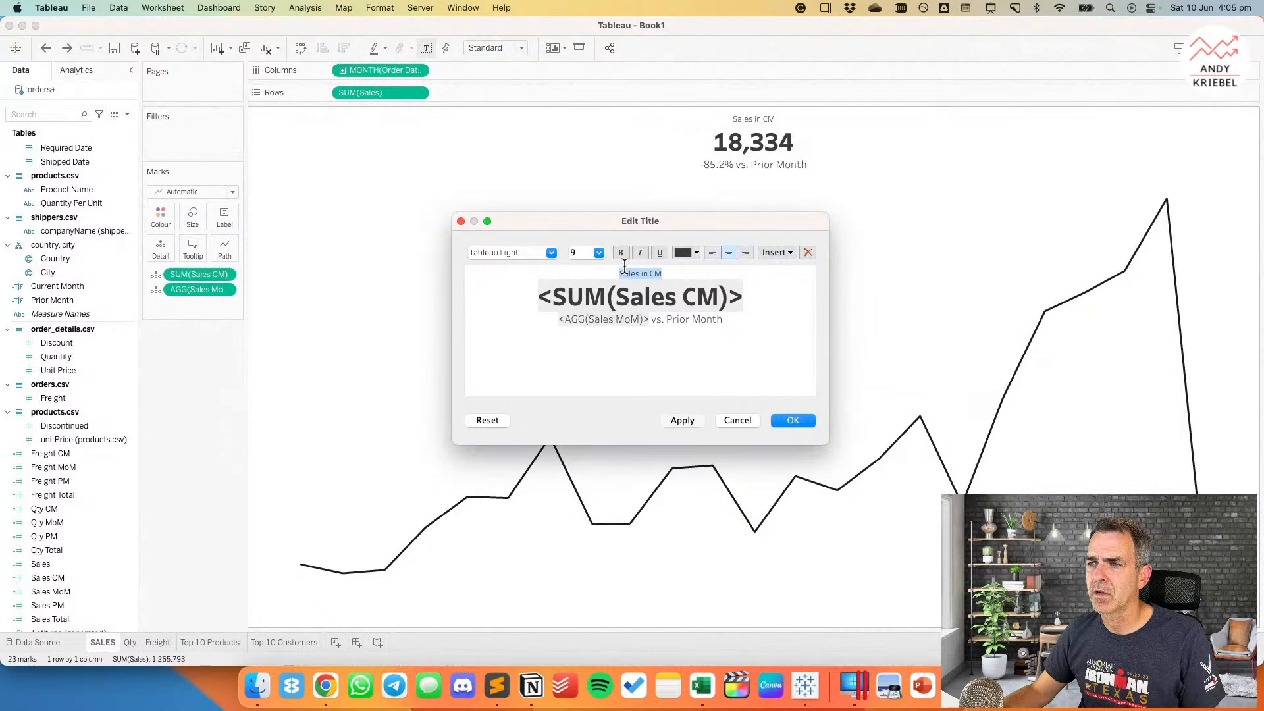
pyautogui.click(551, 252)
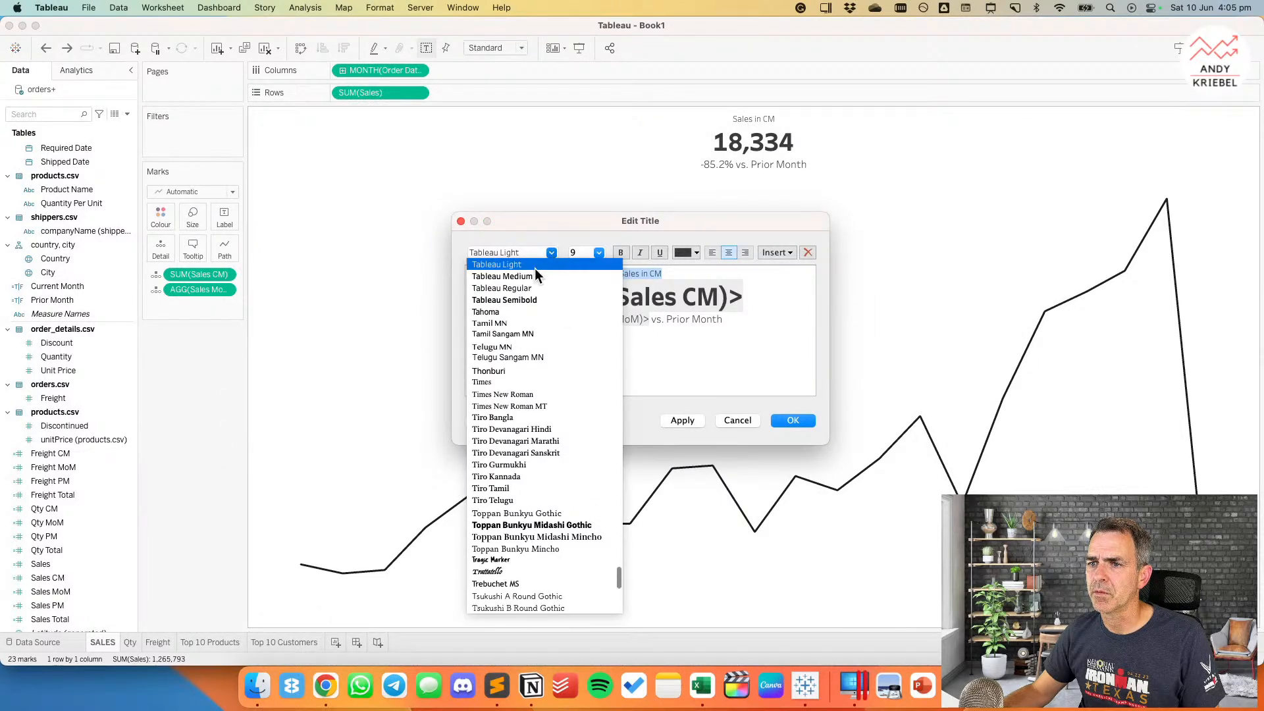
pyautogui.click(530, 264)
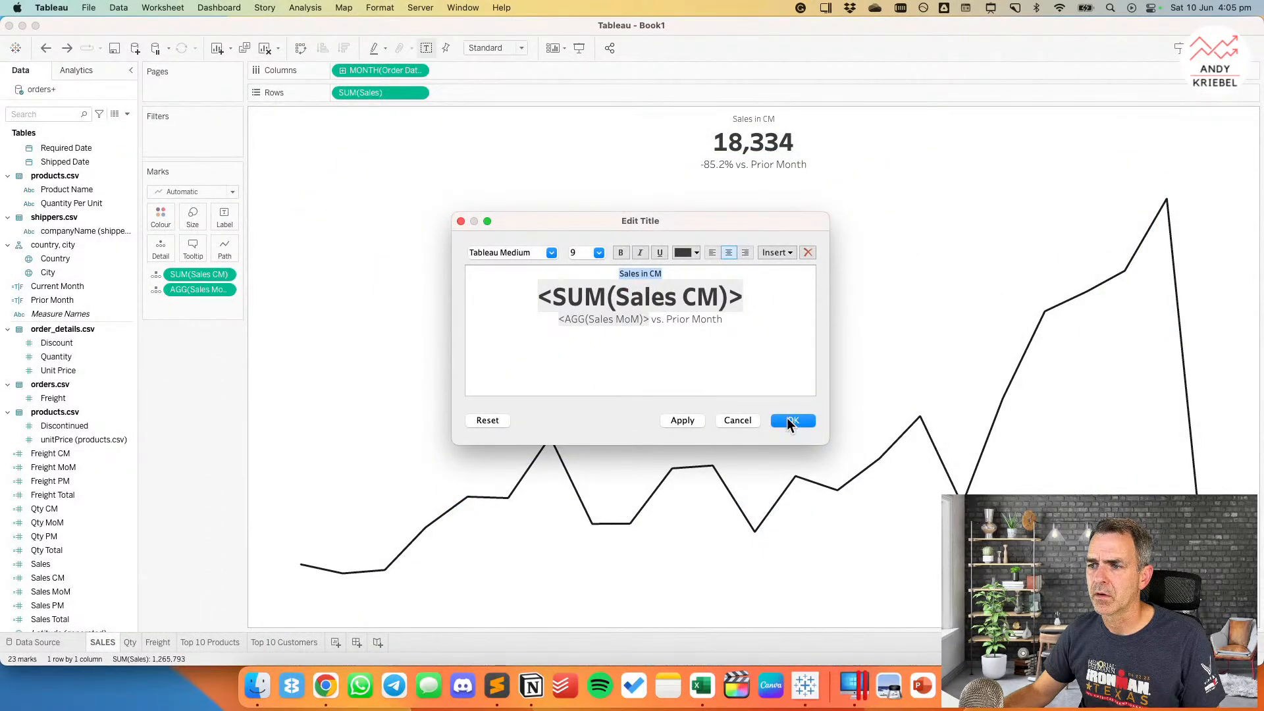
pyautogui.click(786, 418)
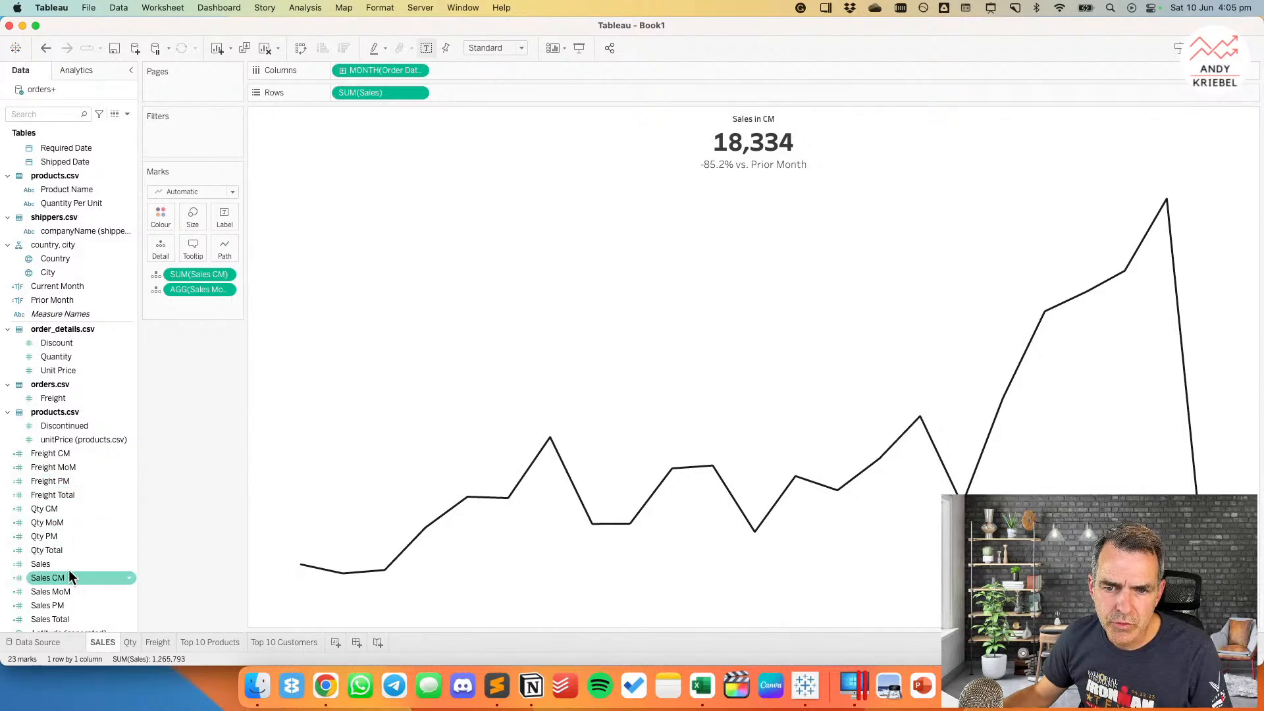
# Step: Add Sales PM as a detail on the marks and replace the title's last line with "PM:" followed by a bold SUM(Sales PM)
pyautogui.moveTo(70, 603); pyautogui.dragTo(195, 307)
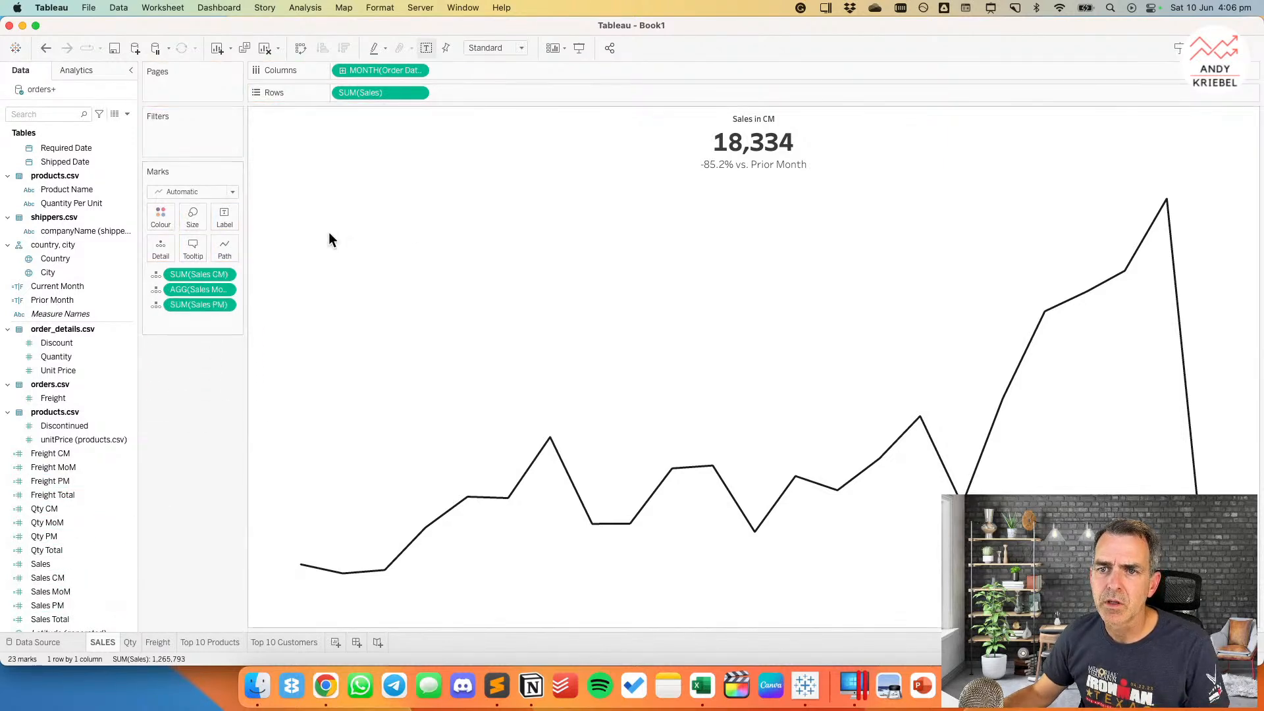
pyautogui.doubleClick(707, 164)
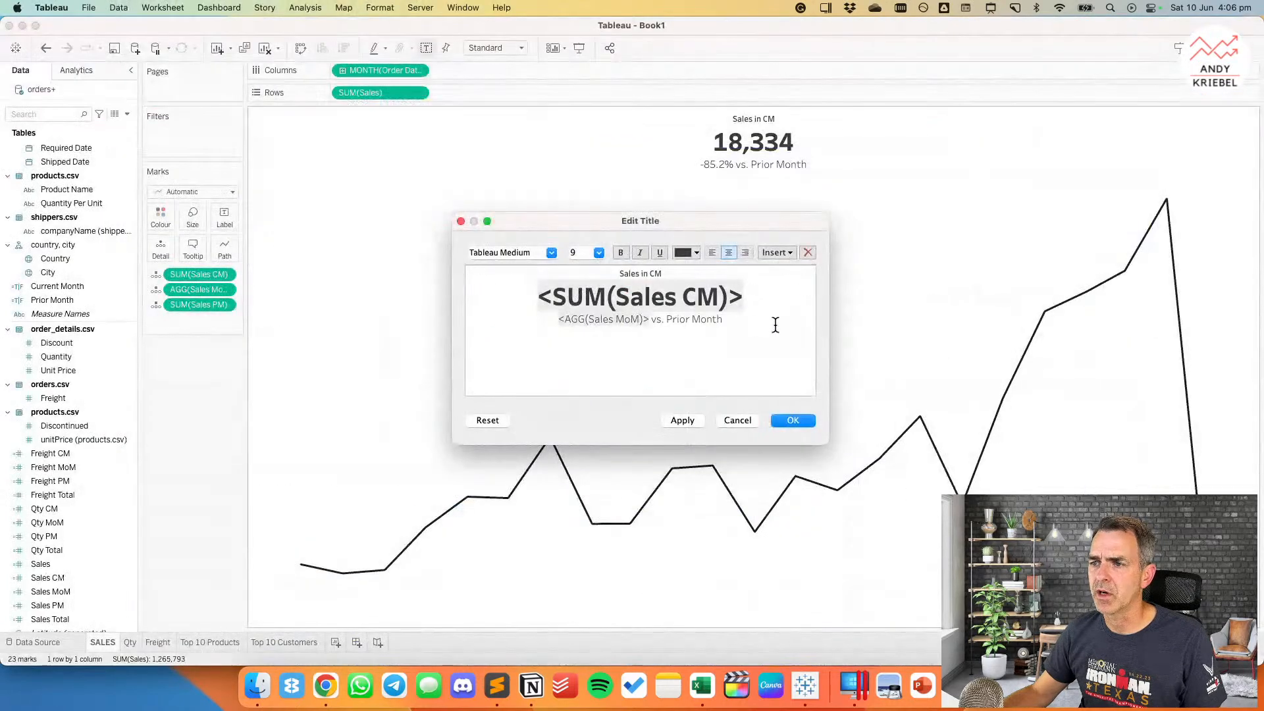
pyautogui.click(757, 325)
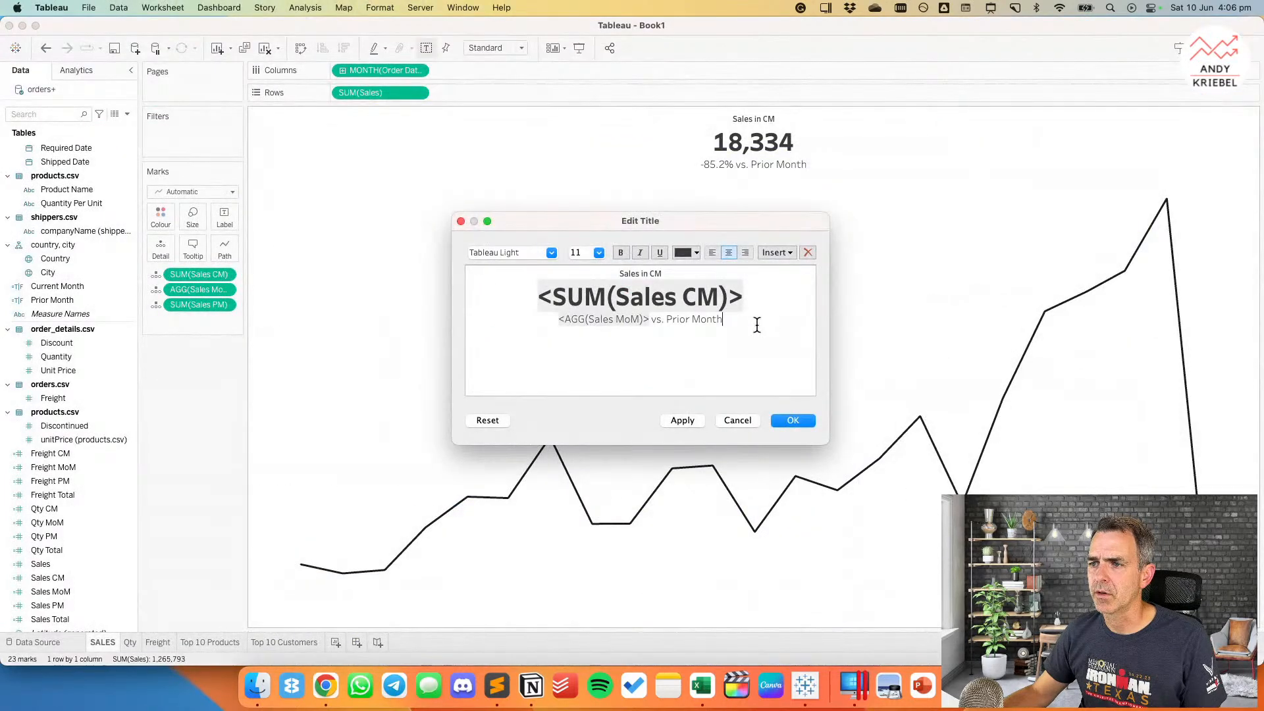
pyautogui.tripleClick(757, 325)
pyautogui.write('PM')
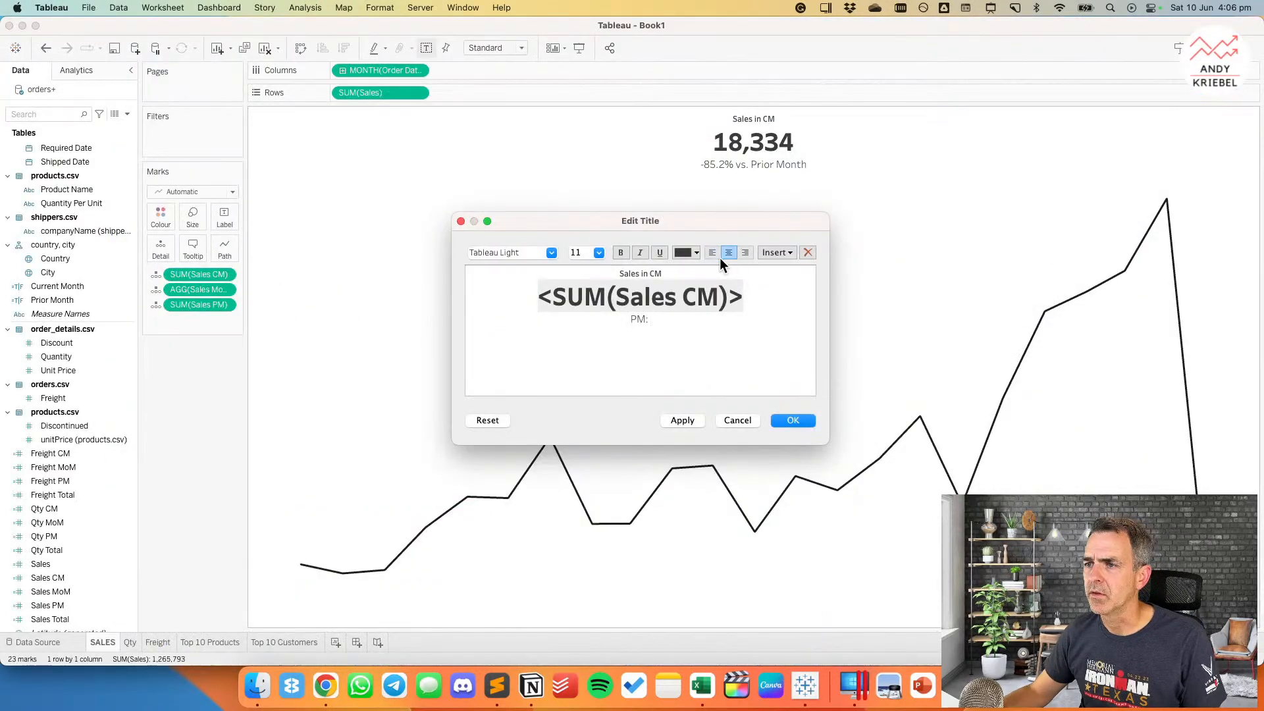
pyautogui.click(776, 252)
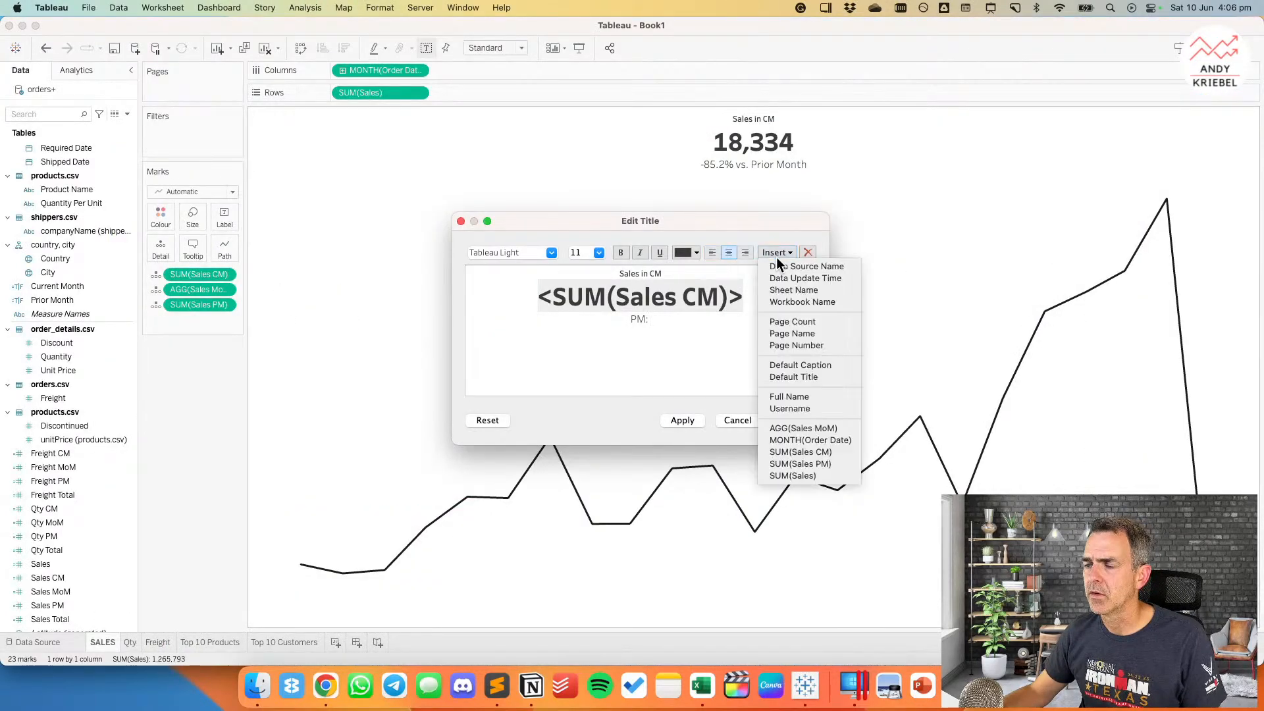
pyautogui.click(796, 469)
pyautogui.doubleClick(650, 319)
pyautogui.click(722, 318)
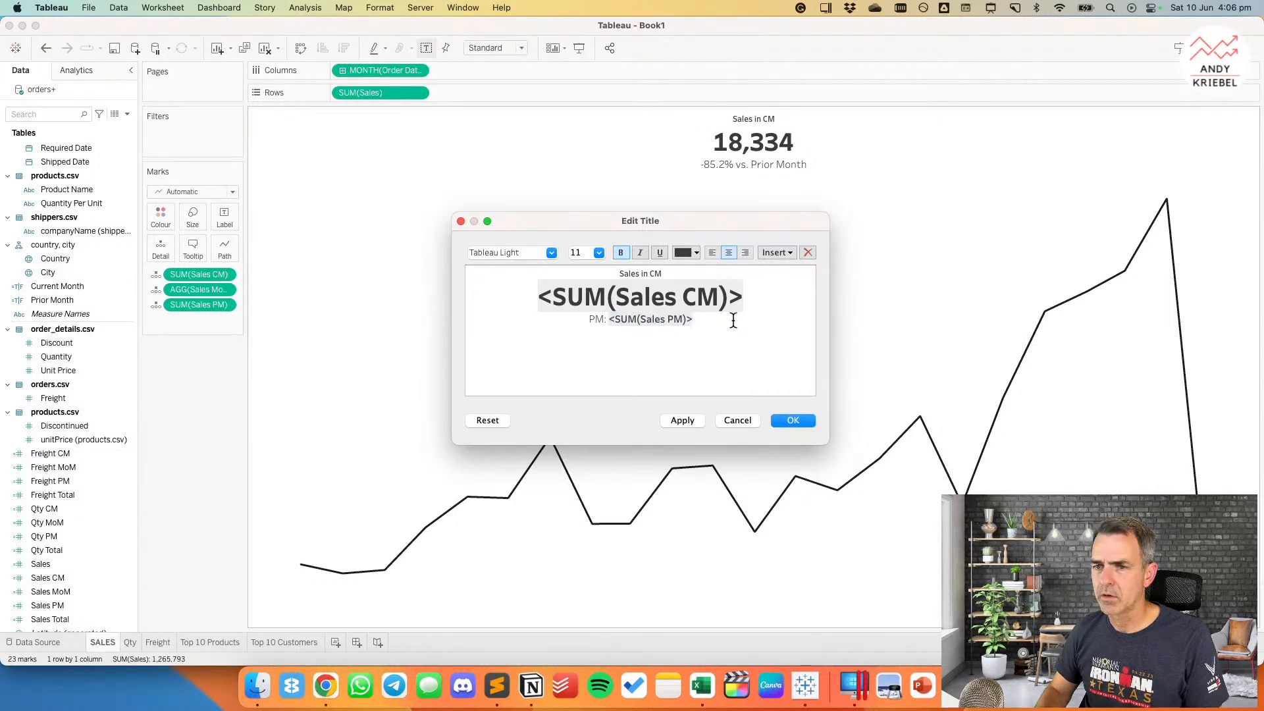
# Step: Check the reference KPI cards in Chrome, append "|" and AGG(Sales MoM) to the title's PM line, and apply it
pyautogui.press('super+Tab')
pyautogui.press('super+Tab')
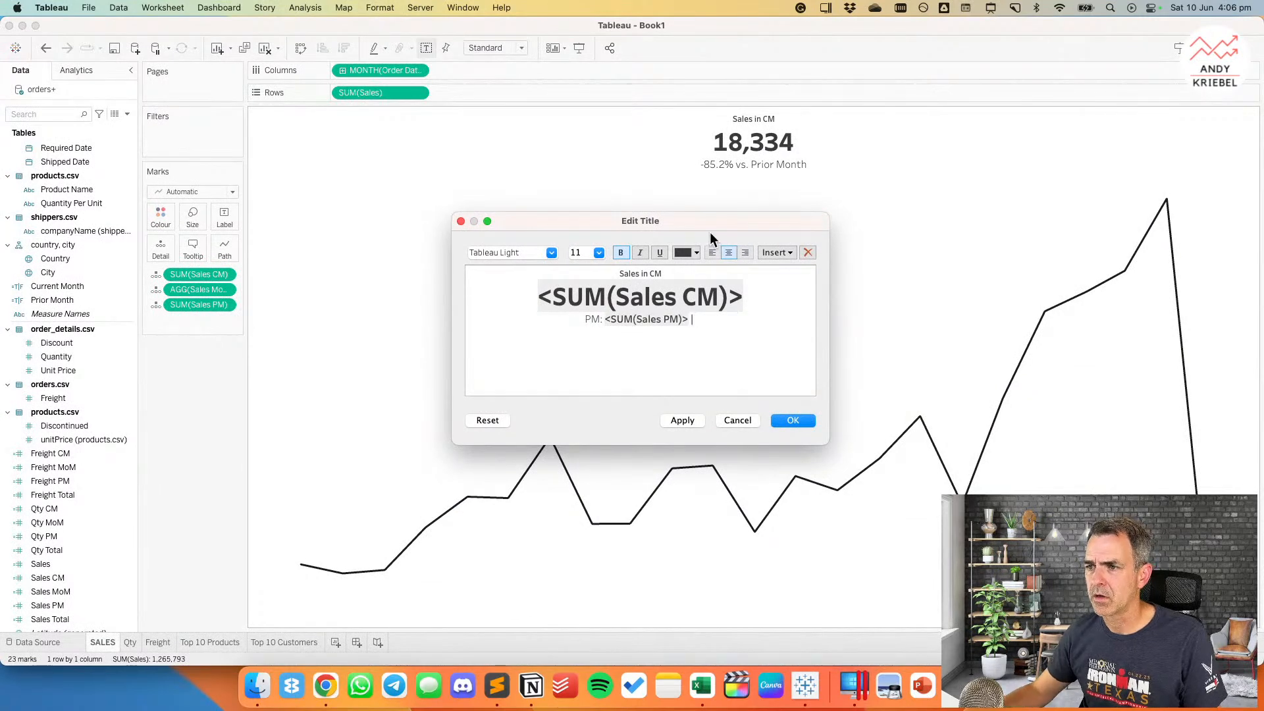
pyautogui.click(772, 252)
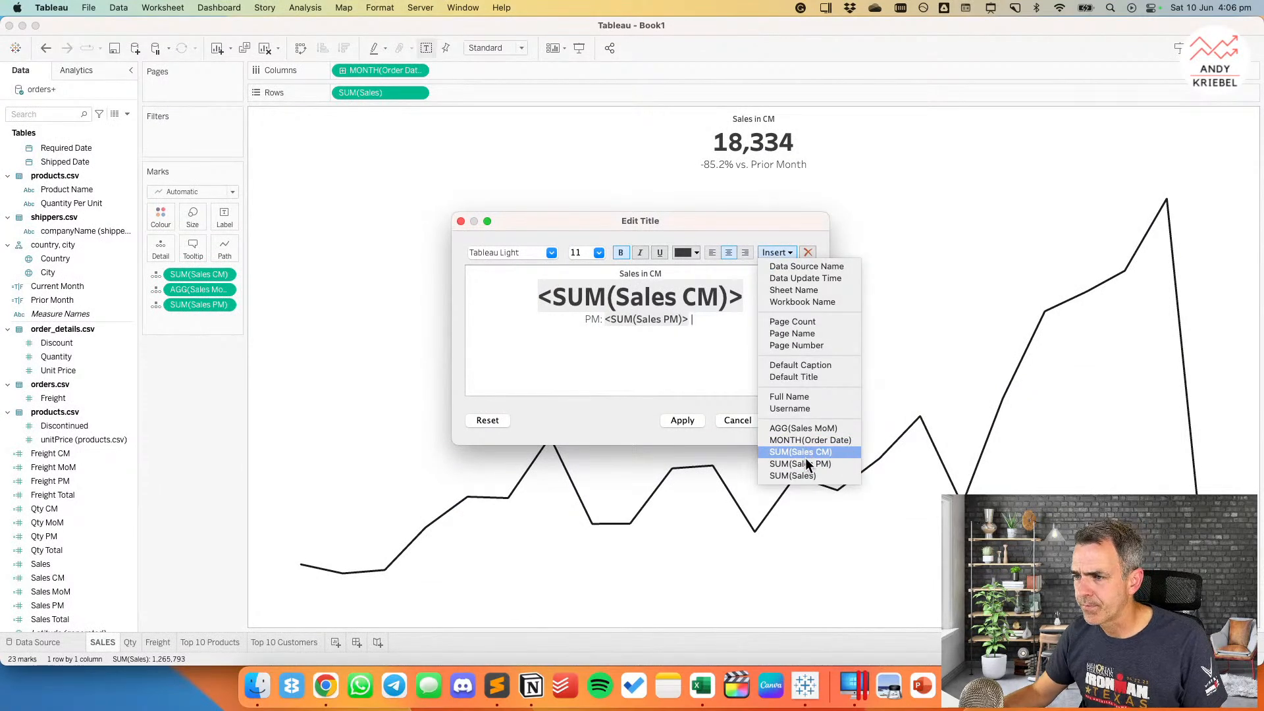
pyautogui.click(802, 428)
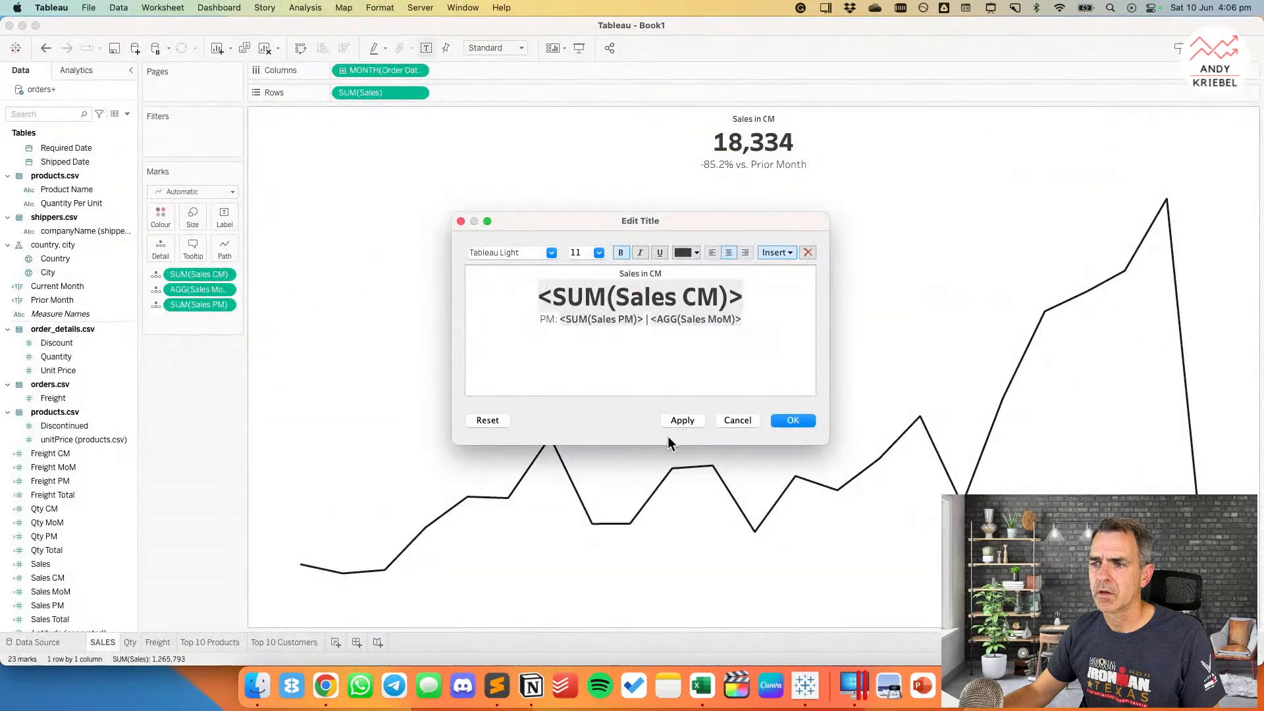
pyautogui.click(681, 421)
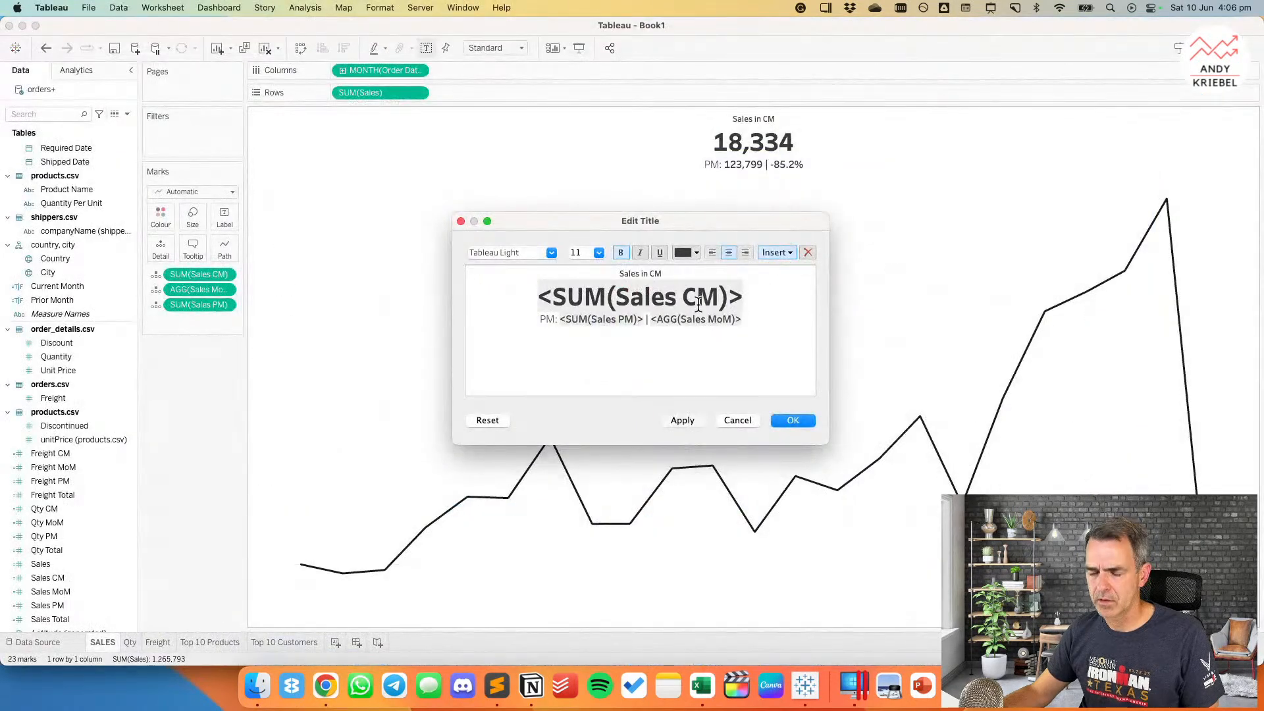
# Step: Set the "Sales in CM" line to size 10, copy the entire title text, and confirm the title
pyautogui.moveTo(664, 273); pyautogui.dragTo(609, 270)
pyautogui.click(598, 252)
pyautogui.click(590, 282)
pyautogui.click(599, 253)
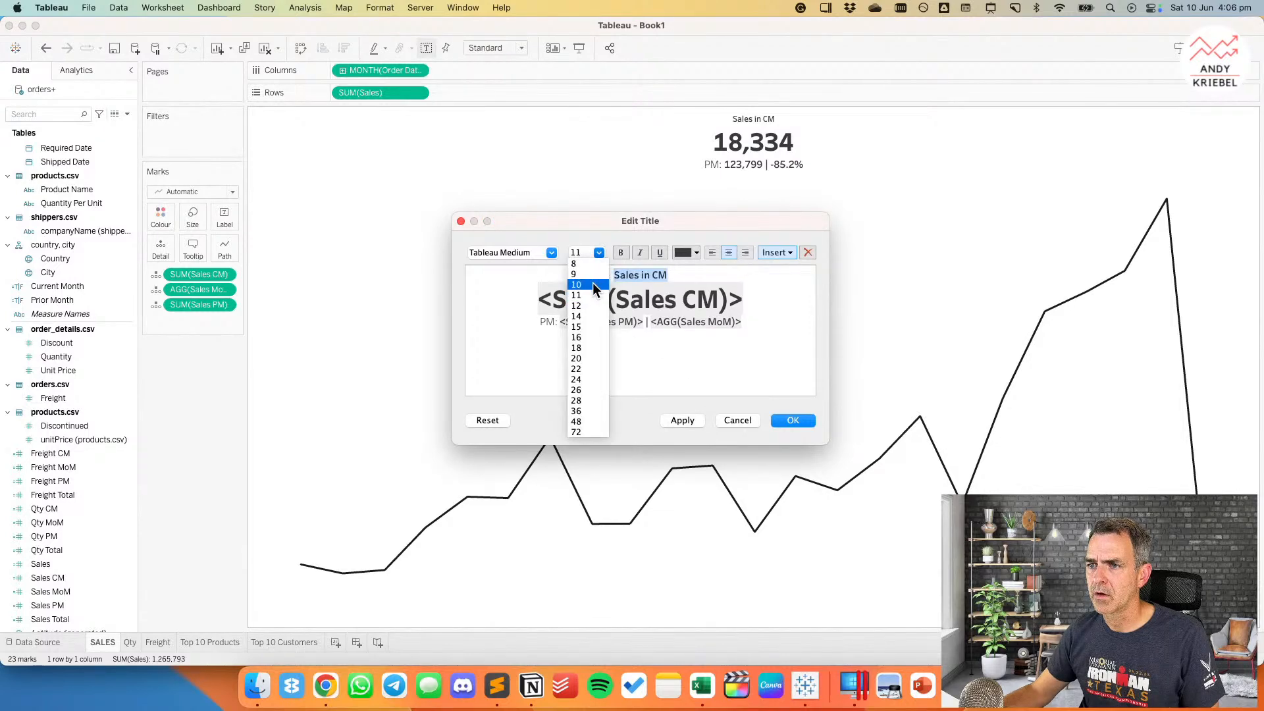
pyautogui.click(593, 282)
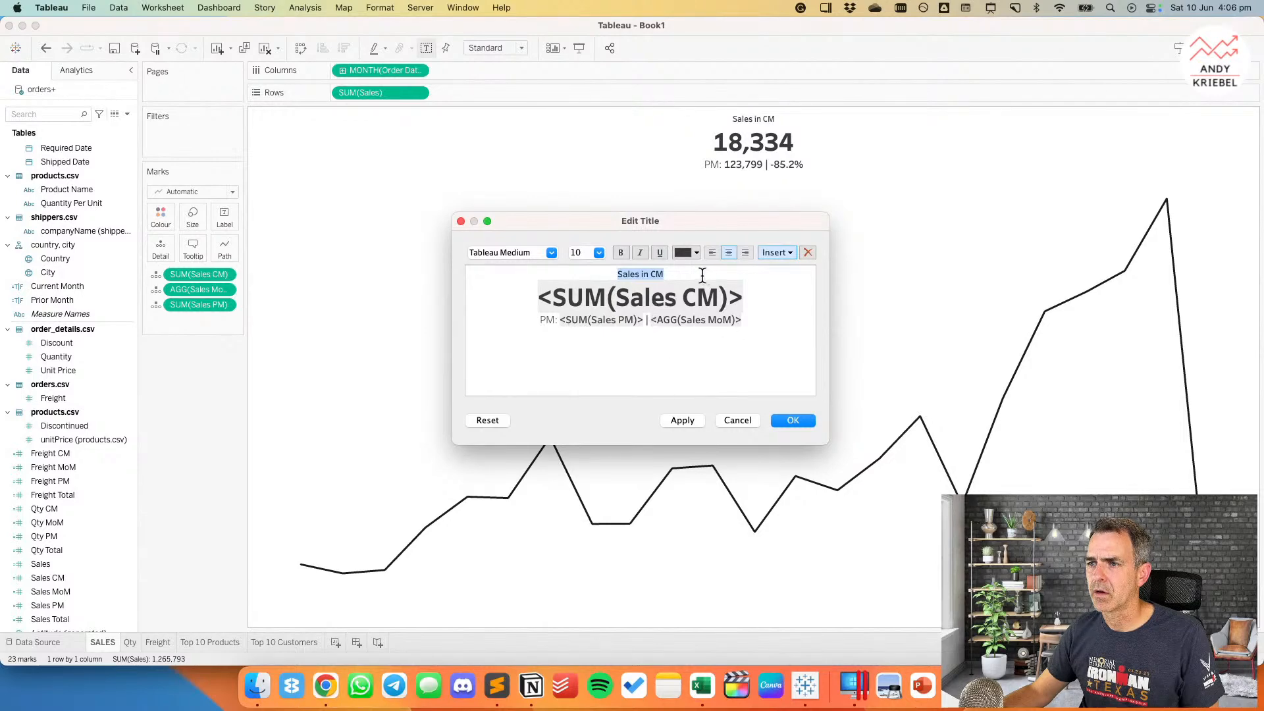
pyautogui.press('super+a')
pyautogui.press('super+c')
pyautogui.click(792, 420)
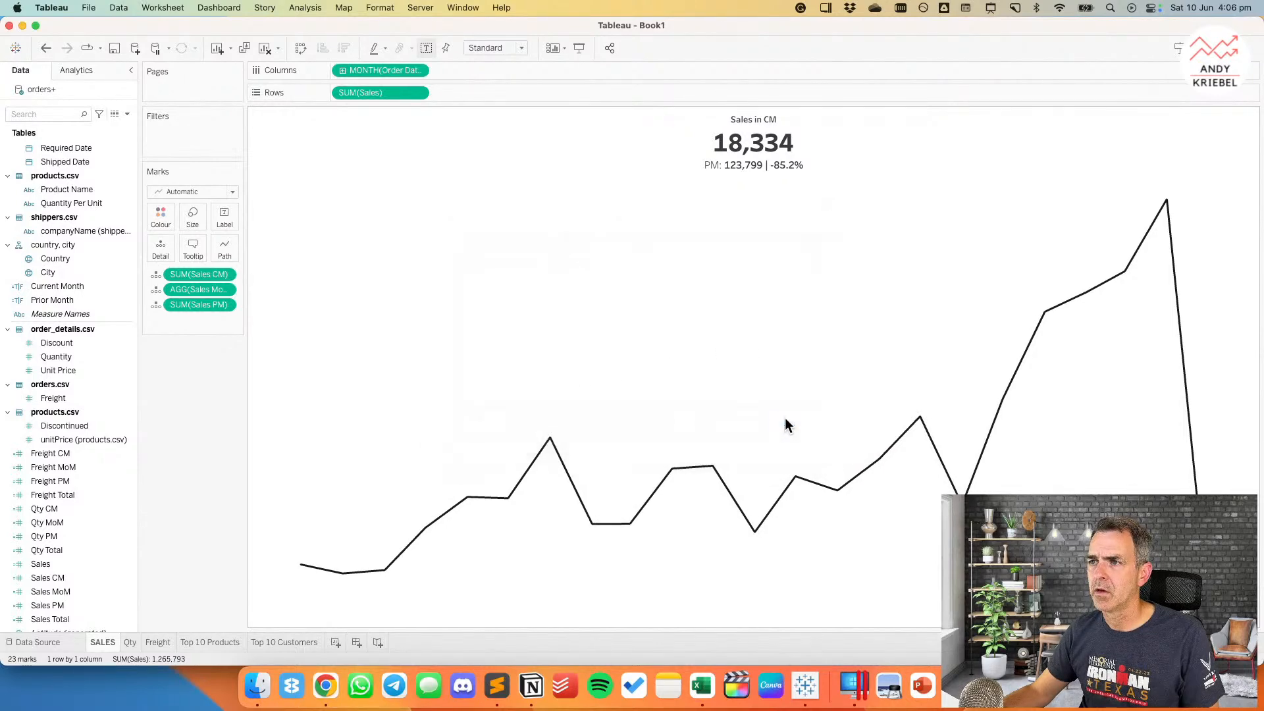
# Step: Replace the Qty sheet's title with the copied sales title, centred, and change its heading to "Quantity in CM"
pyautogui.click(135, 641)
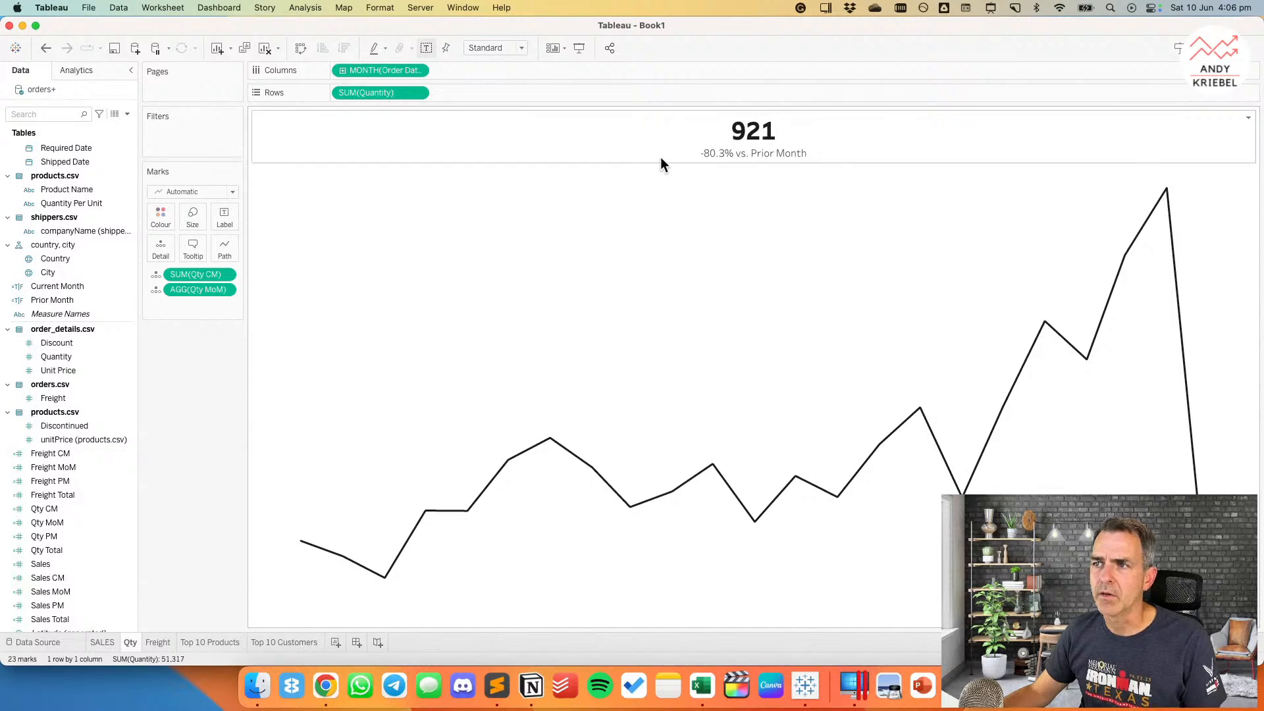
pyautogui.doubleClick(678, 146)
pyautogui.press('super+a')
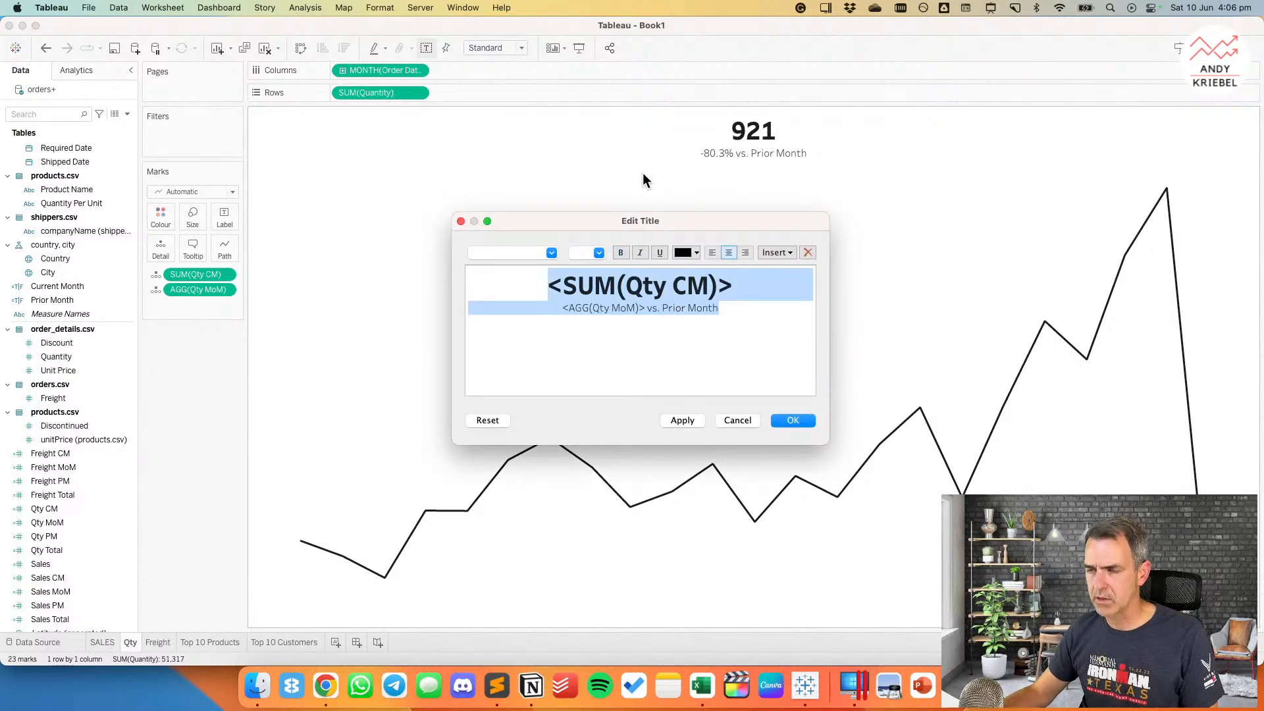
pyautogui.press('super+v')
pyautogui.click(728, 253)
pyautogui.doubleClick(627, 274)
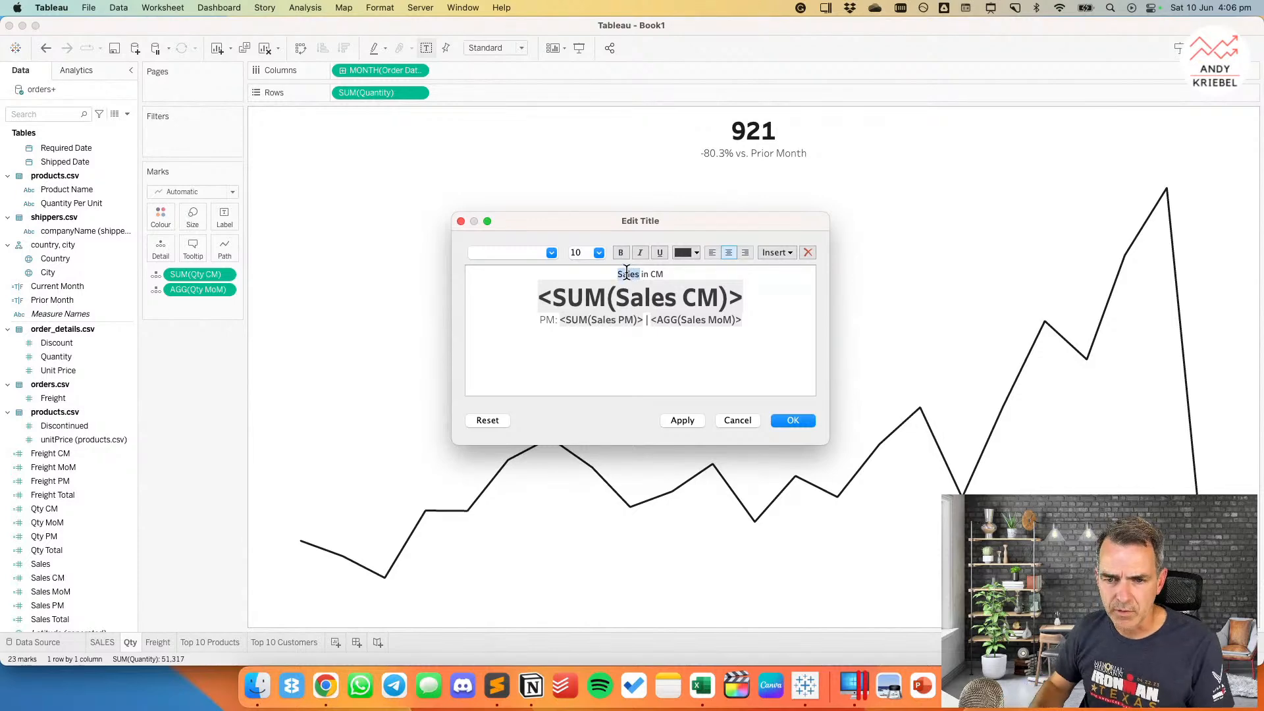
pyautogui.write('Quantity')
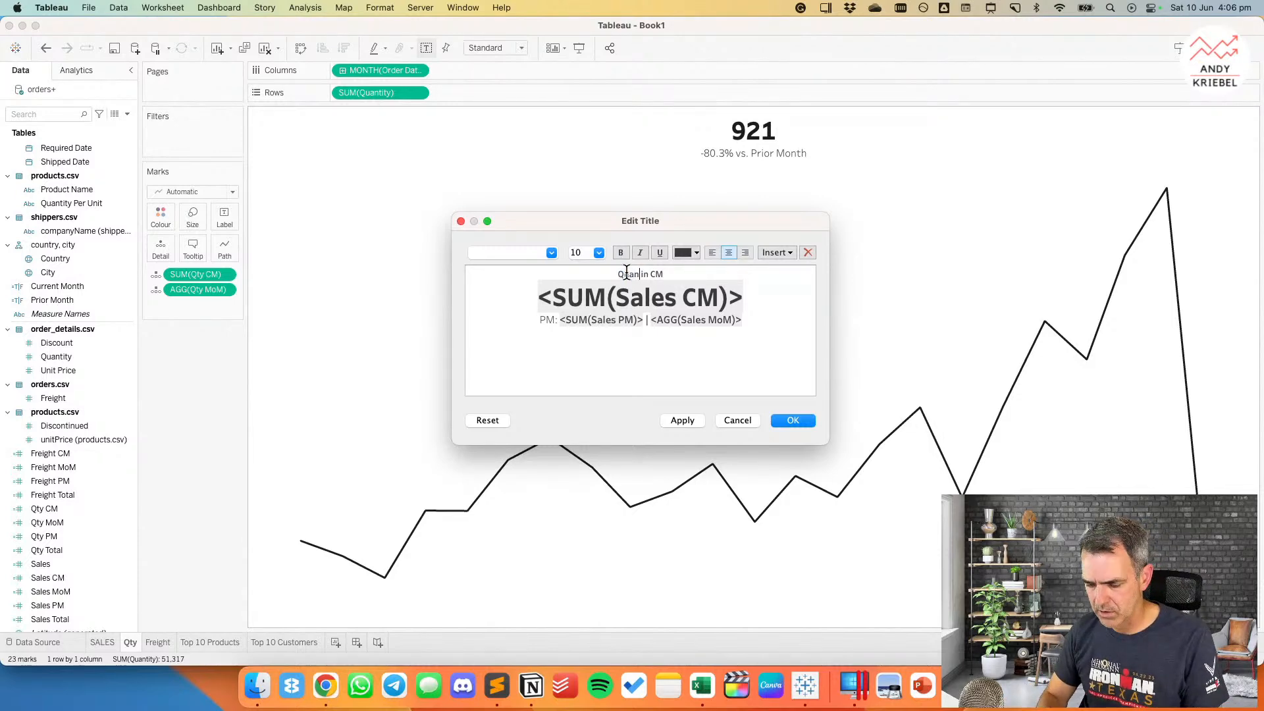
# Step: Replace the large SUM(Sales CM) field in the Qty title with SUM(Qty CM) and confirm the title
pyautogui.doubleClick(629, 298)
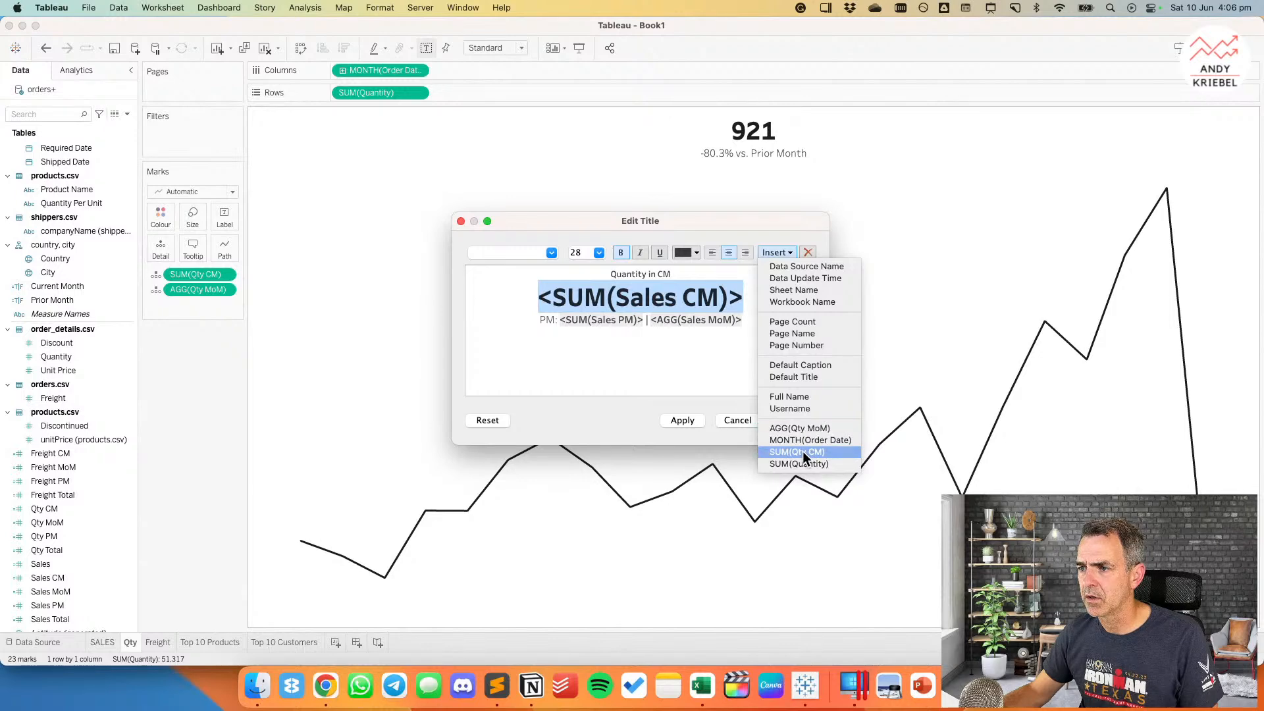
pyautogui.click(803, 451)
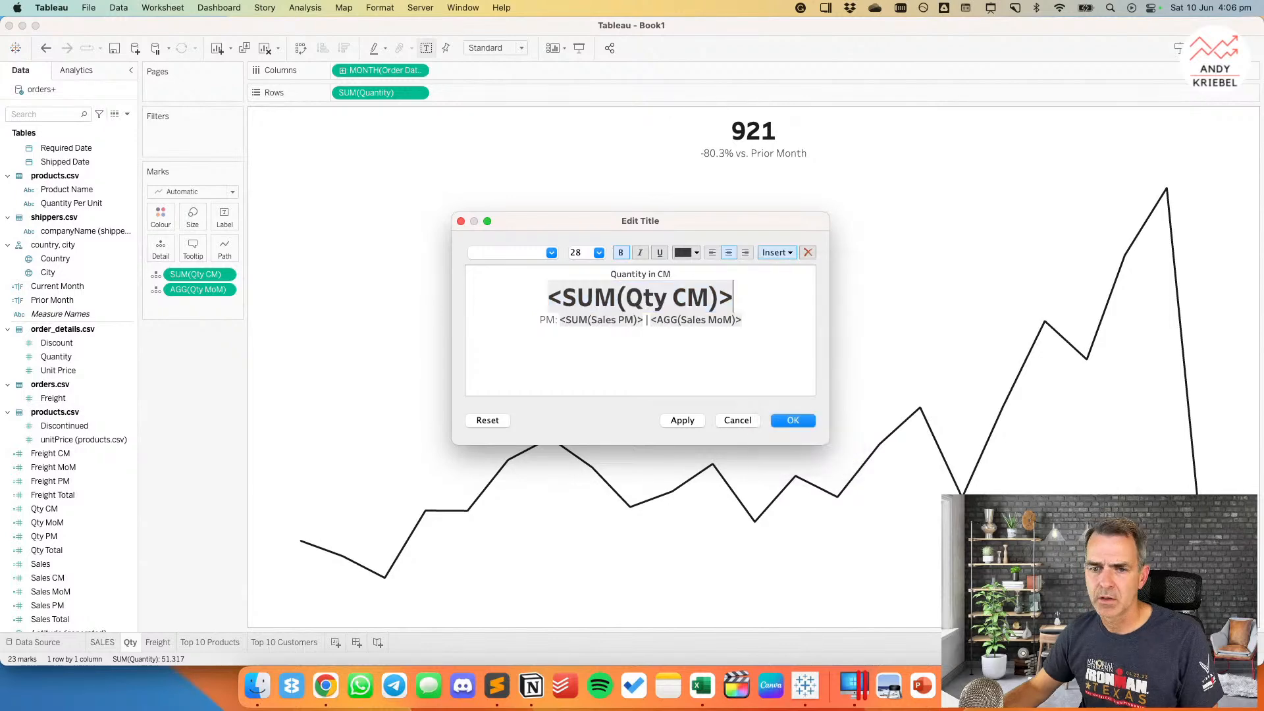
pyautogui.click(787, 420)
# Step: Add Qty PM as detail on the Qty chart's marks and open the sheet title for editing
pyautogui.moveTo(47, 535); pyautogui.dragTo(168, 304)
pyautogui.doubleClick(752, 133)
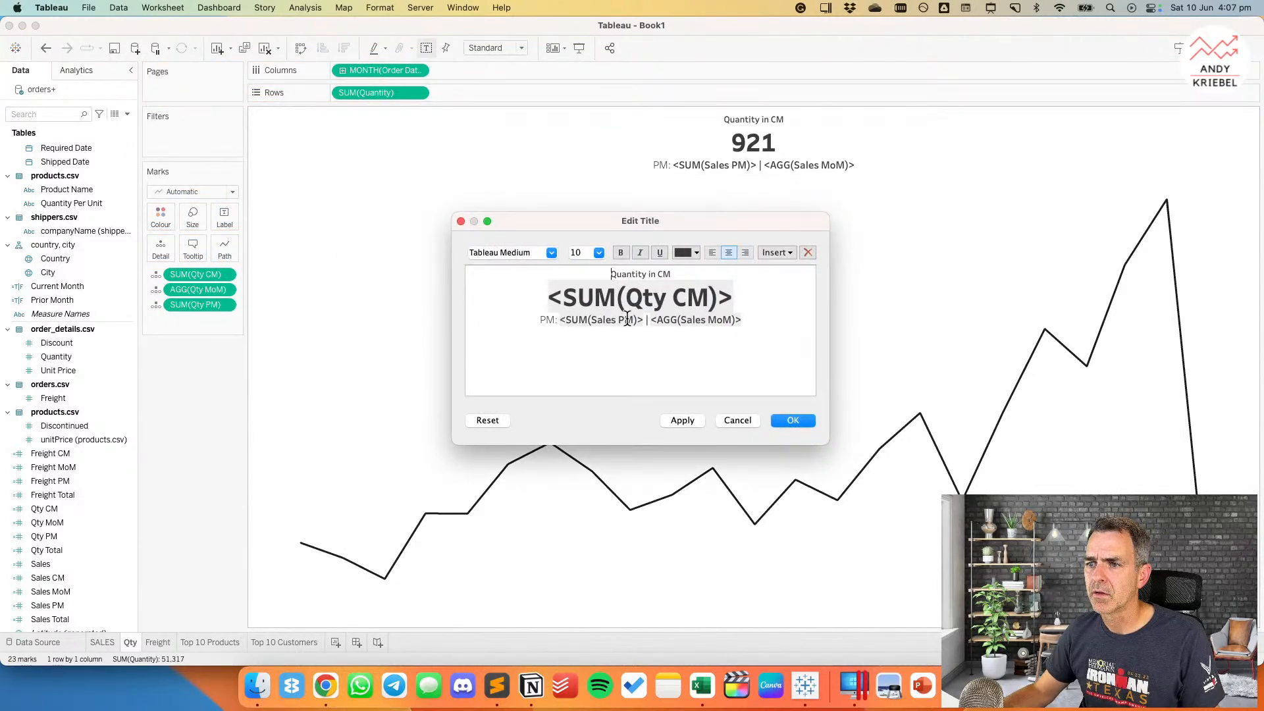
# Step: Try replacing SUM(Sales PM) with SUM(Qty PM) in the title's PM line and undo the replacement
pyautogui.moveTo(642, 321); pyautogui.dragTo(569, 319)
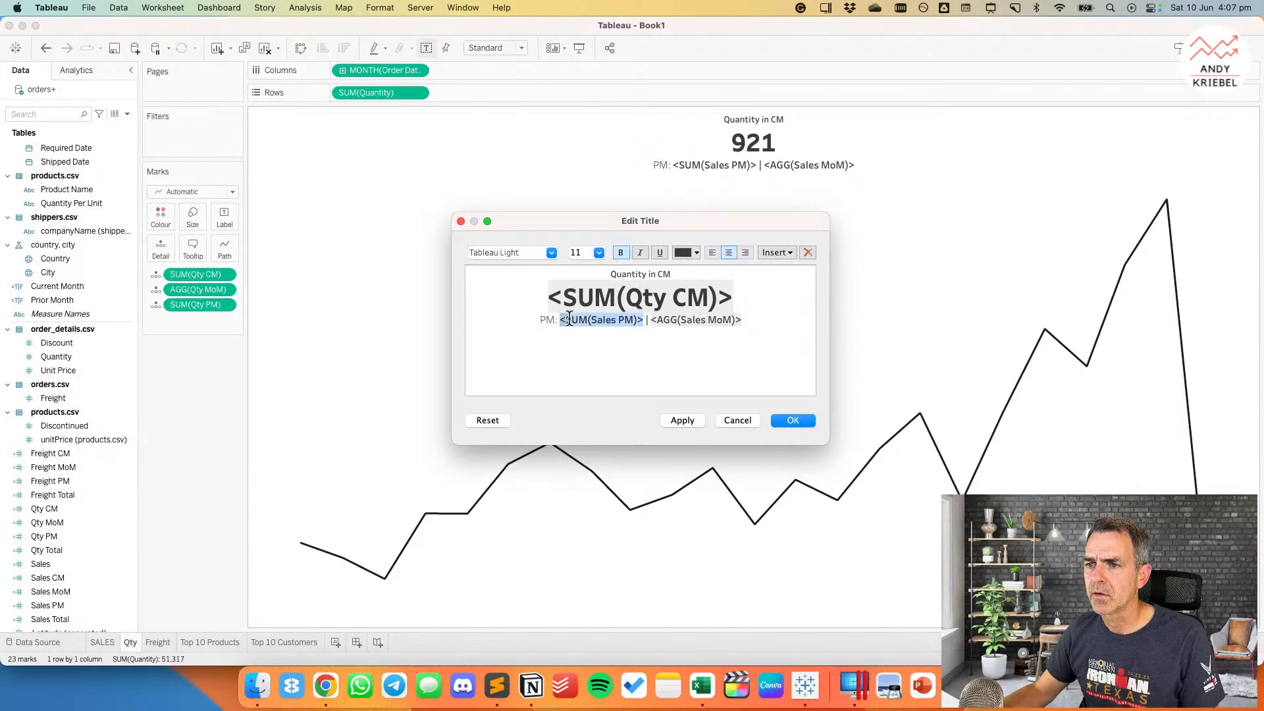
pyautogui.click(776, 252)
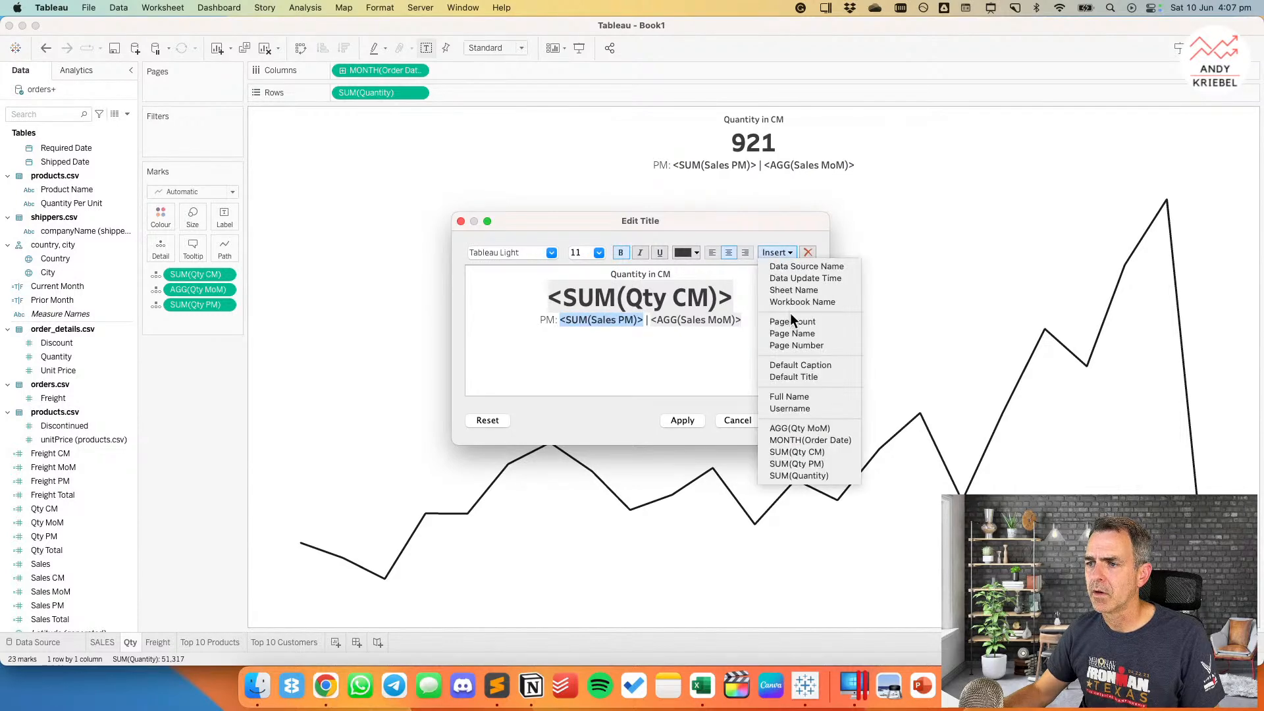
pyautogui.click(807, 463)
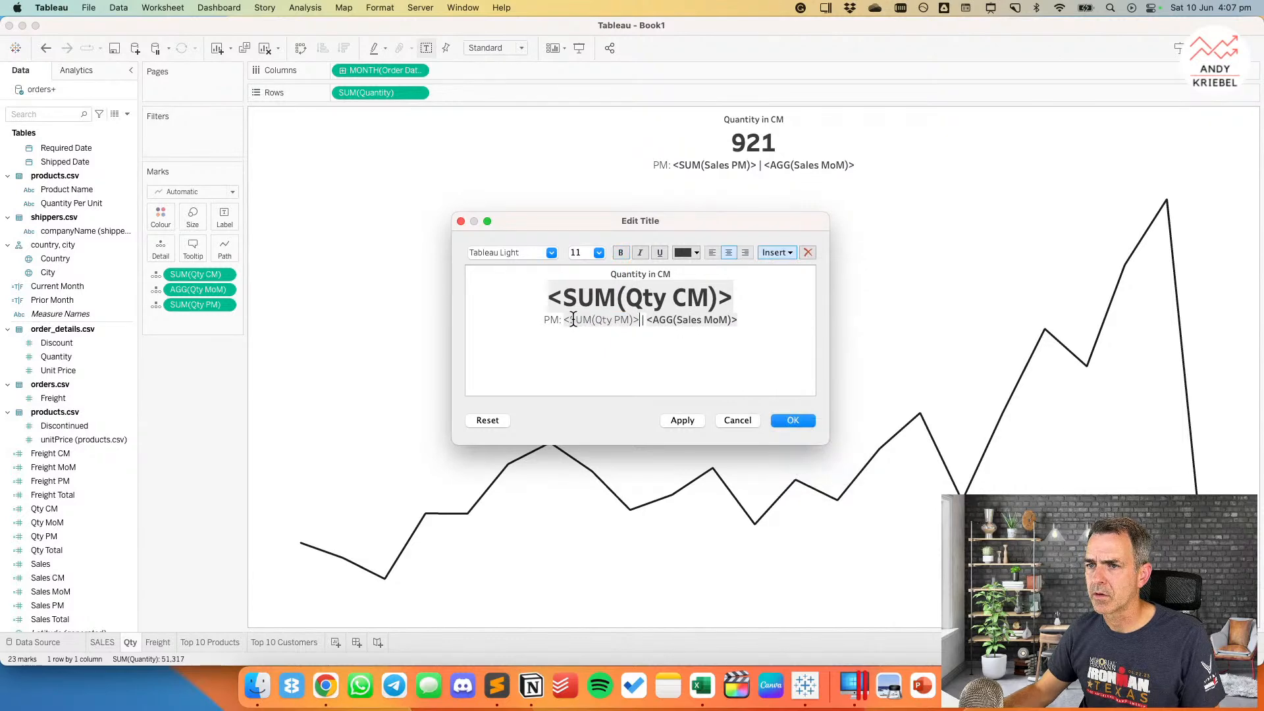
pyautogui.press('super+z')
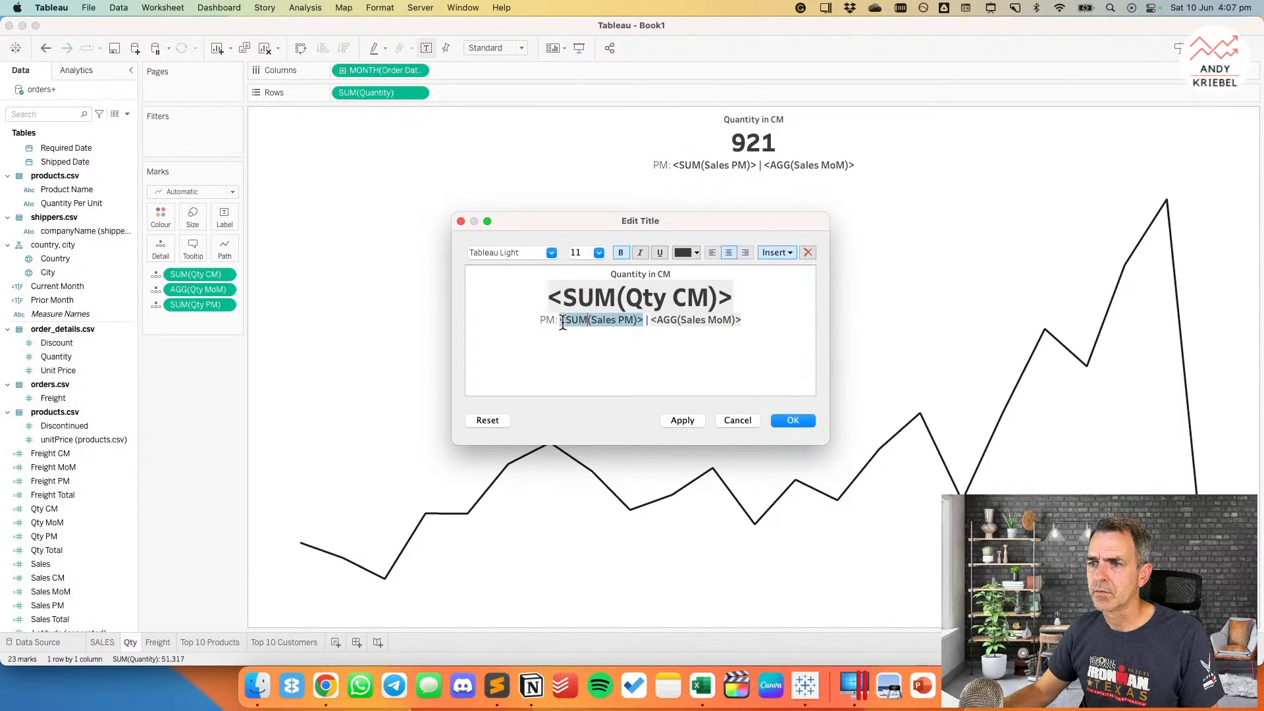
# Step: Rebuild the Qty title's PM line in bold as SUM(Qty PM) | AGG(Qty MoM), remove SUM(Sales PM), and confirm the title
pyautogui.moveTo(642, 318); pyautogui.dragTo(766, 320)
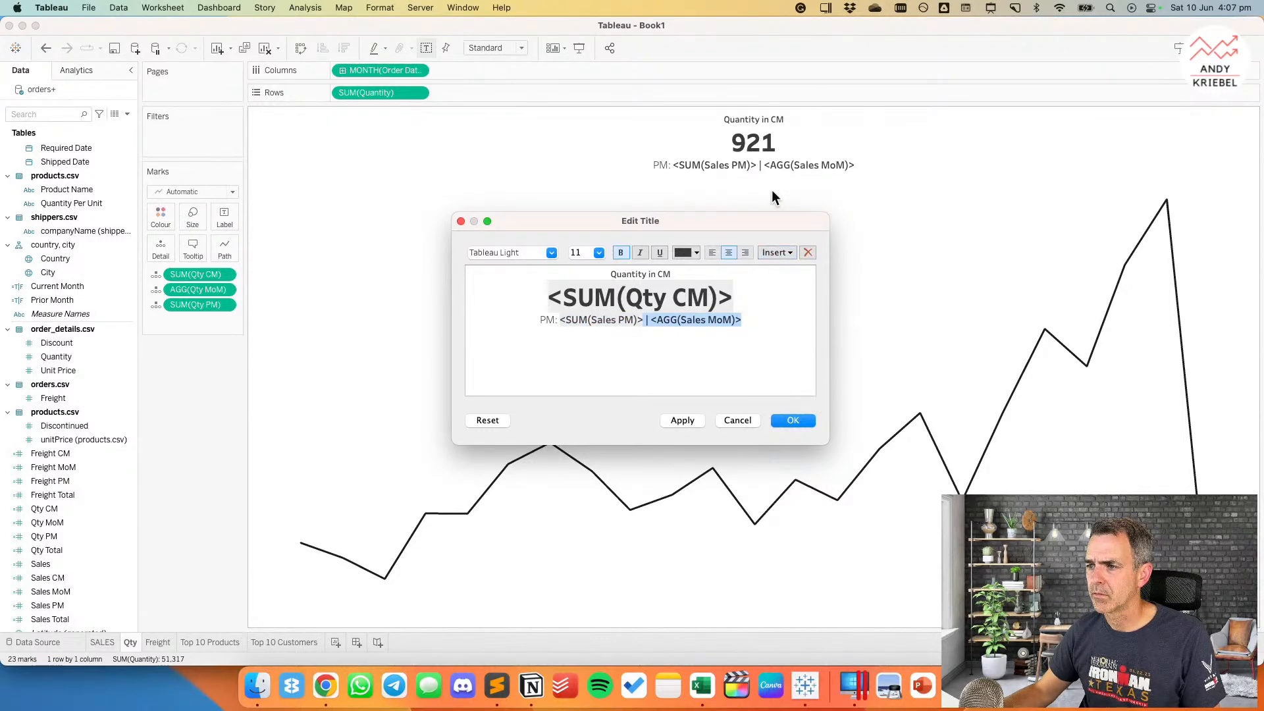
pyautogui.click(775, 253)
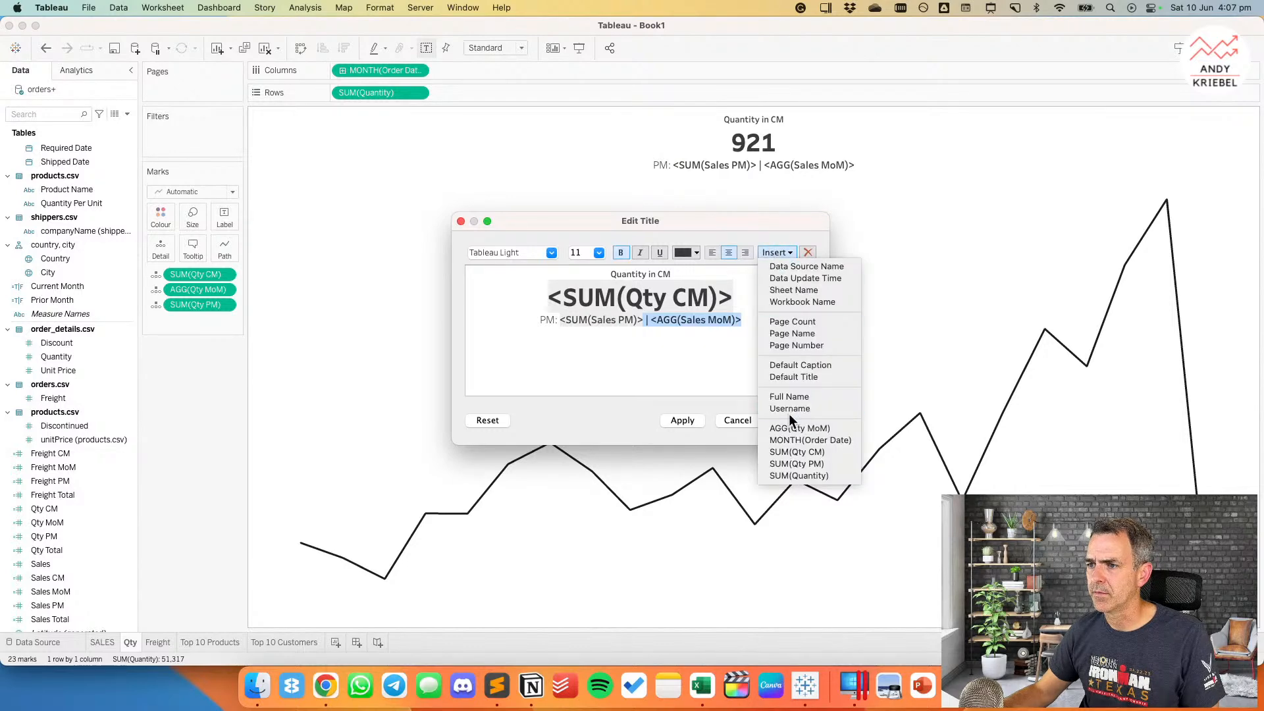
pyautogui.click(795, 464)
pyautogui.write('|')
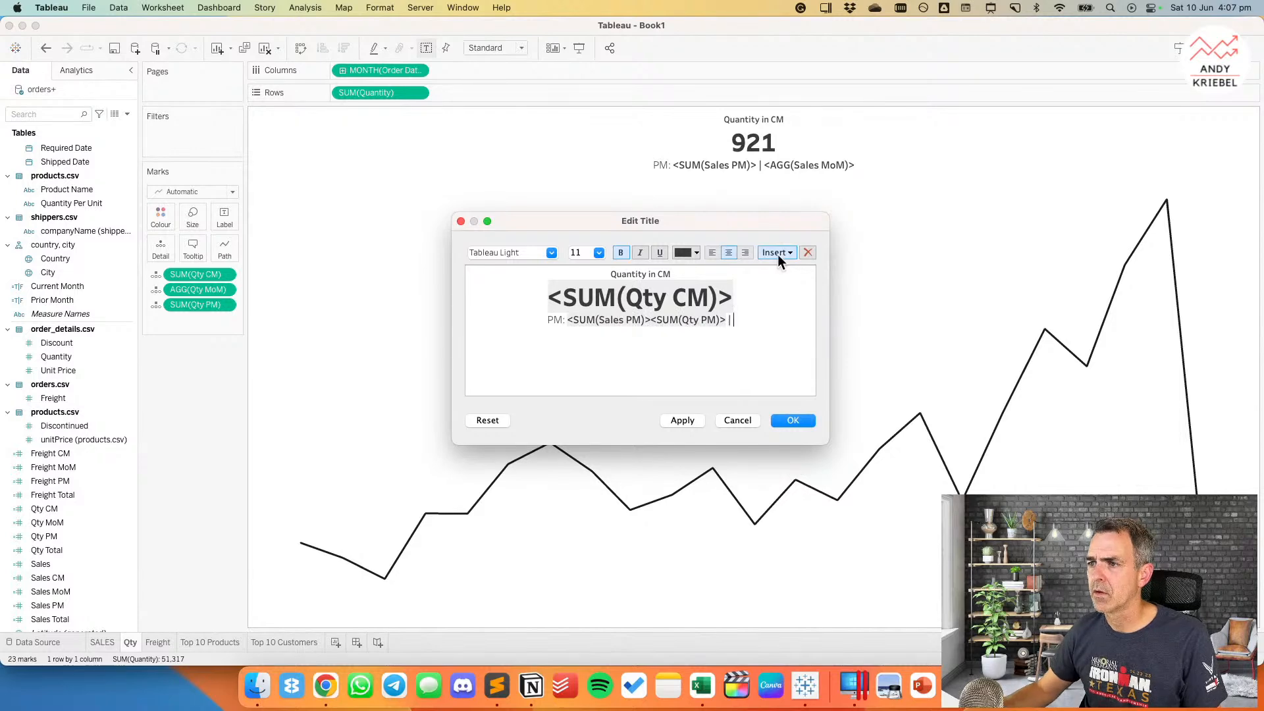
pyautogui.click(777, 254)
pyautogui.click(796, 430)
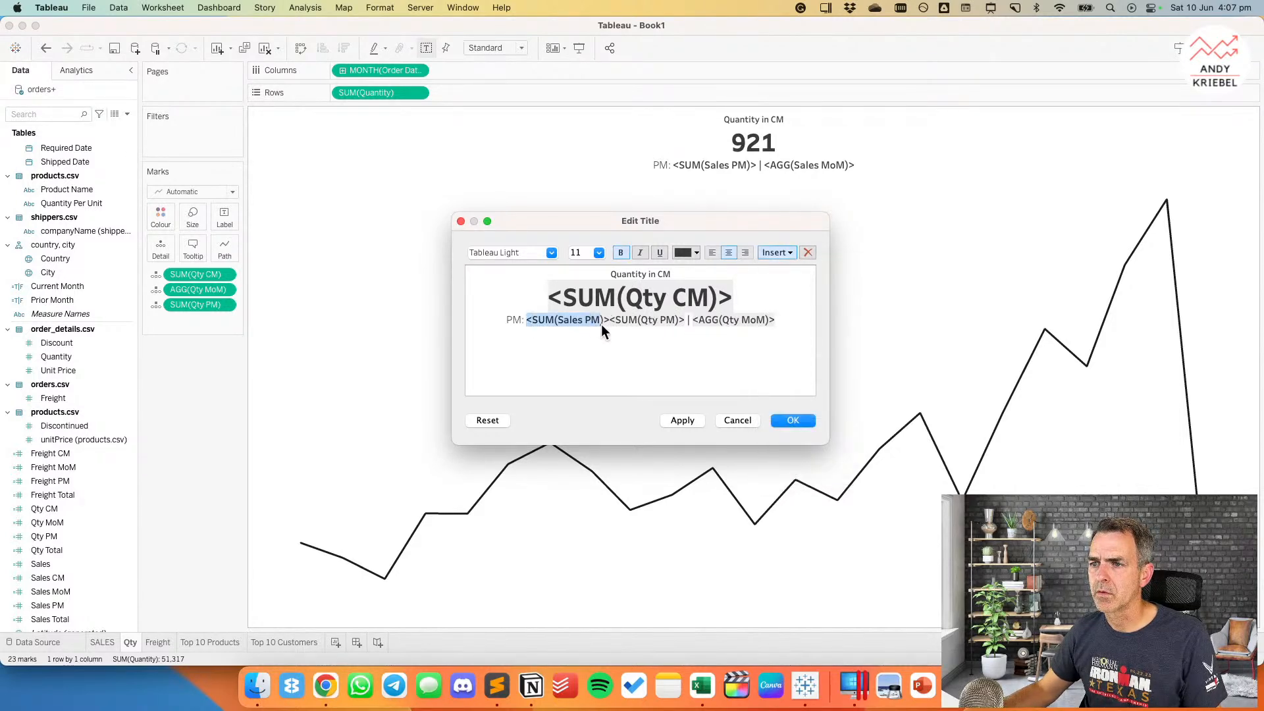
pyautogui.press('BackSpace')
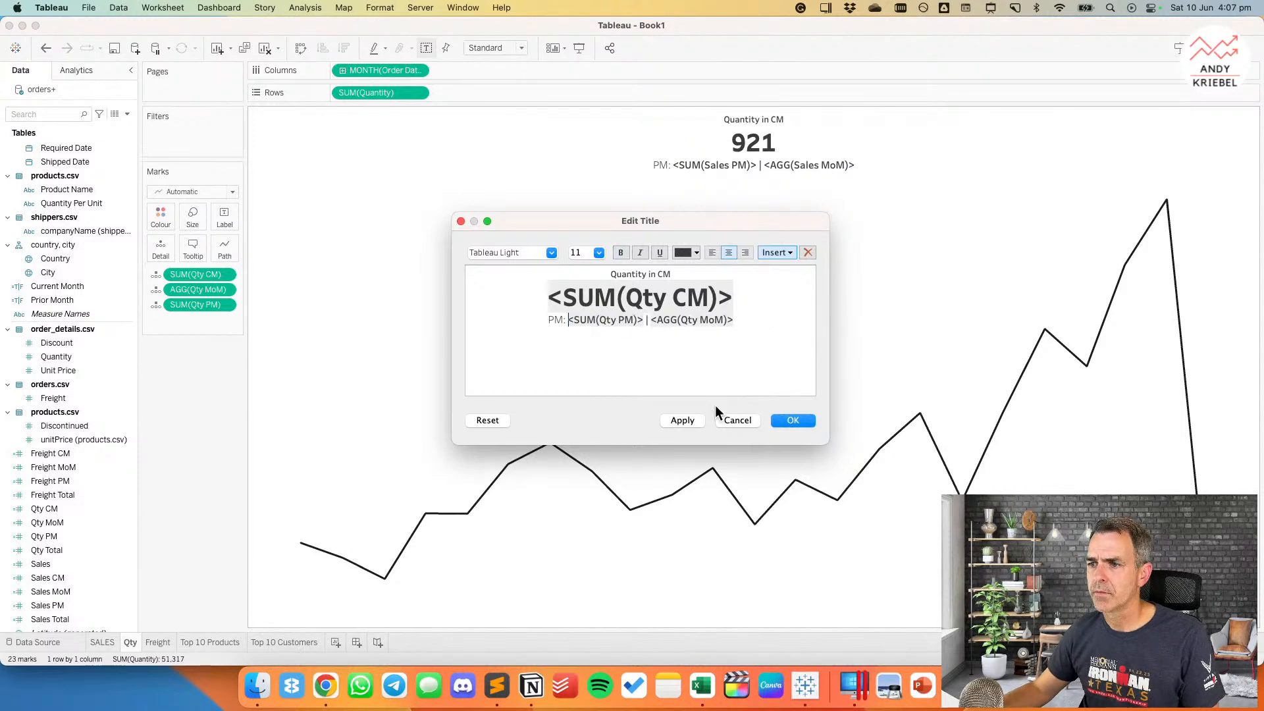
pyautogui.click(695, 421)
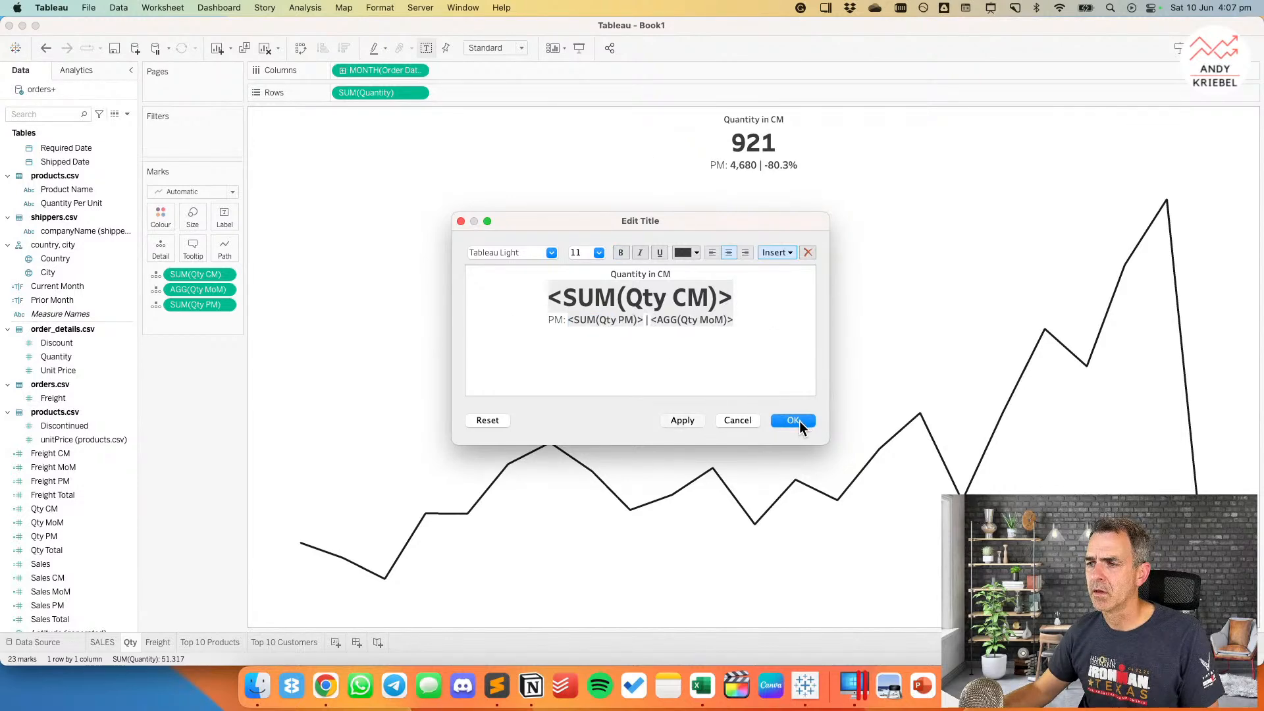
pyautogui.click(794, 420)
# Step: Switch to the Freight sheet and add Freight PM as detail on its marks
pyautogui.moveTo(1166, 208)
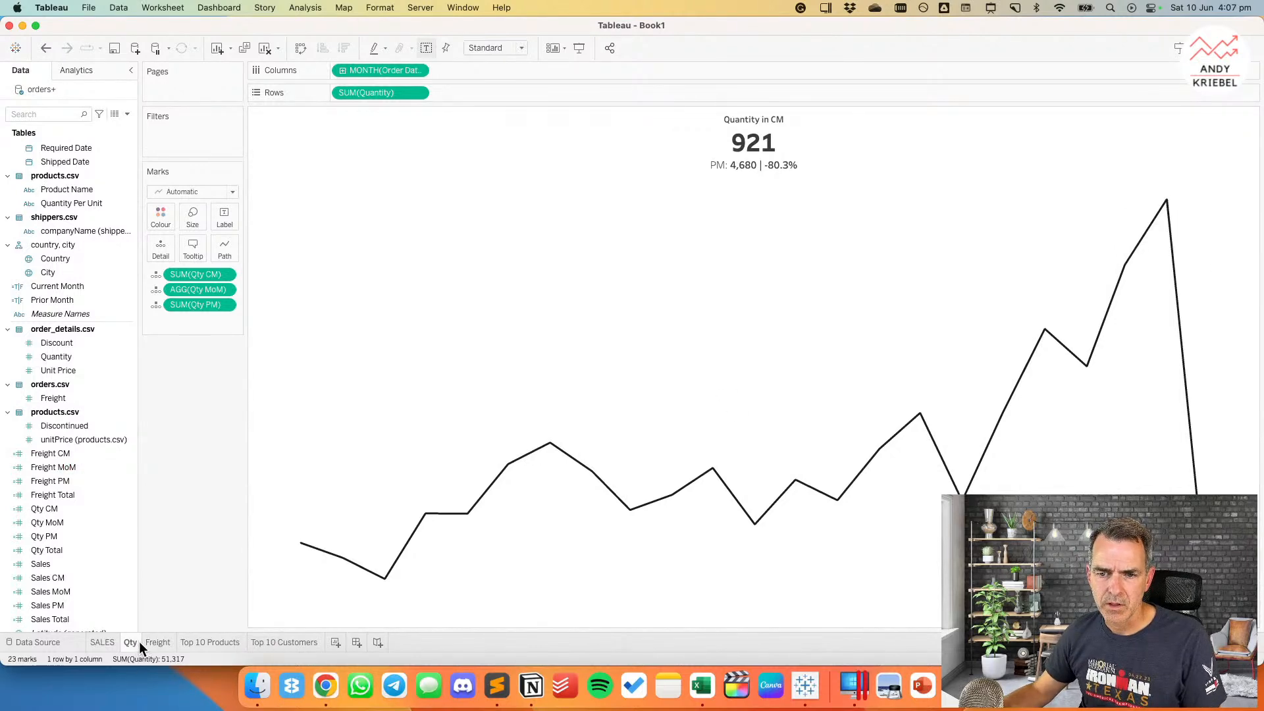
pyautogui.click(164, 643)
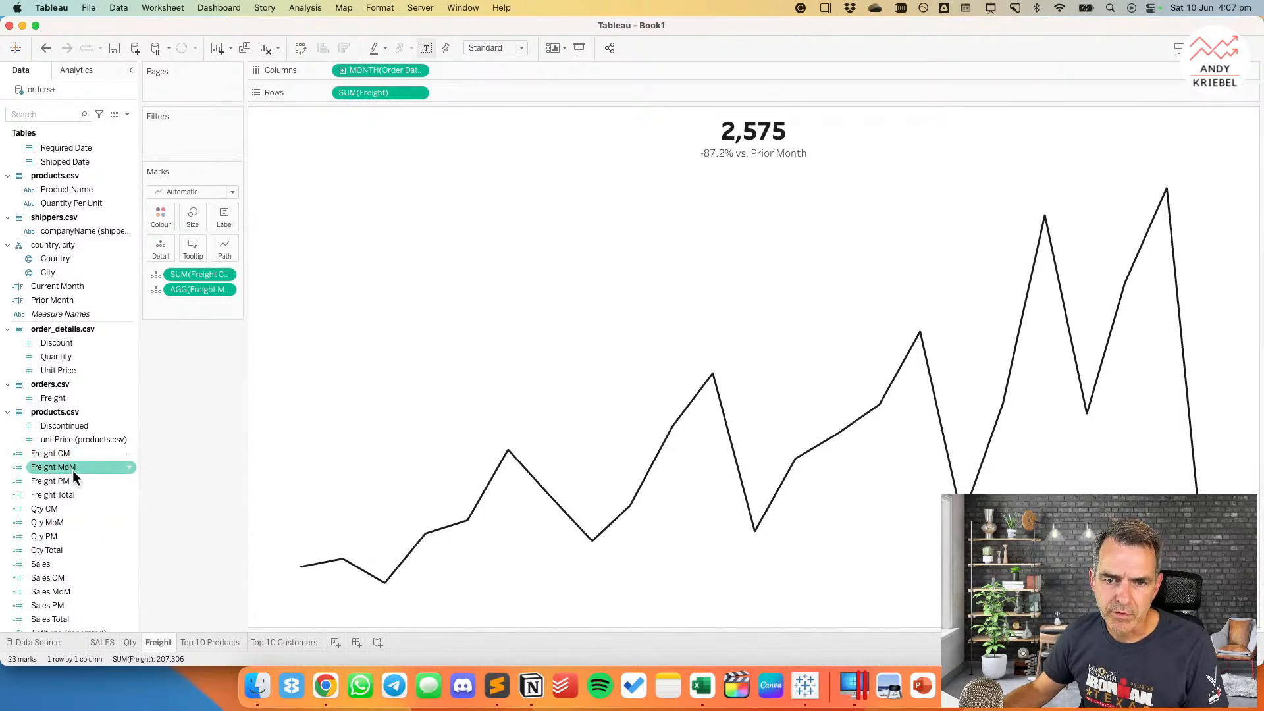
pyautogui.moveTo(69, 457); pyautogui.dragTo(187, 317)
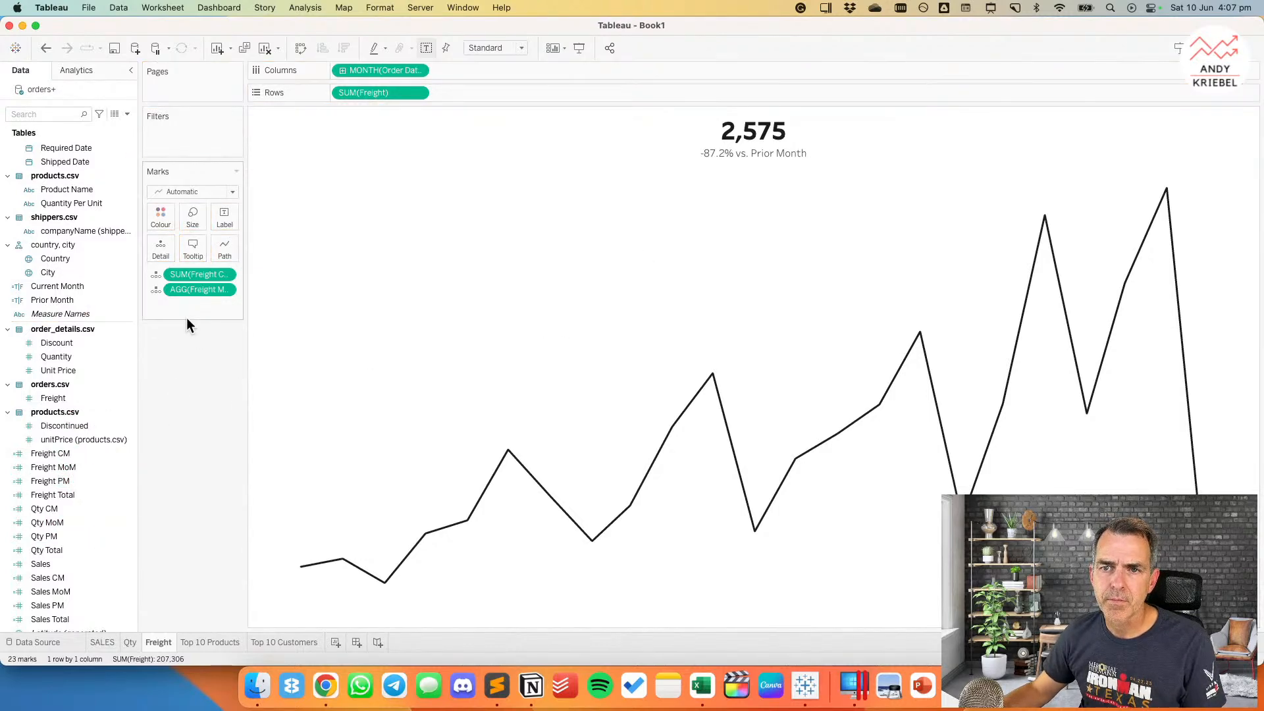
pyautogui.moveTo(75, 480); pyautogui.dragTo(197, 304)
# Step: Replace the Freight sheet's title with the copied sales title, centred, and change its heading to "Freight in CM"
pyautogui.doubleClick(823, 152)
pyautogui.press('super+a')
pyautogui.press('super+v')
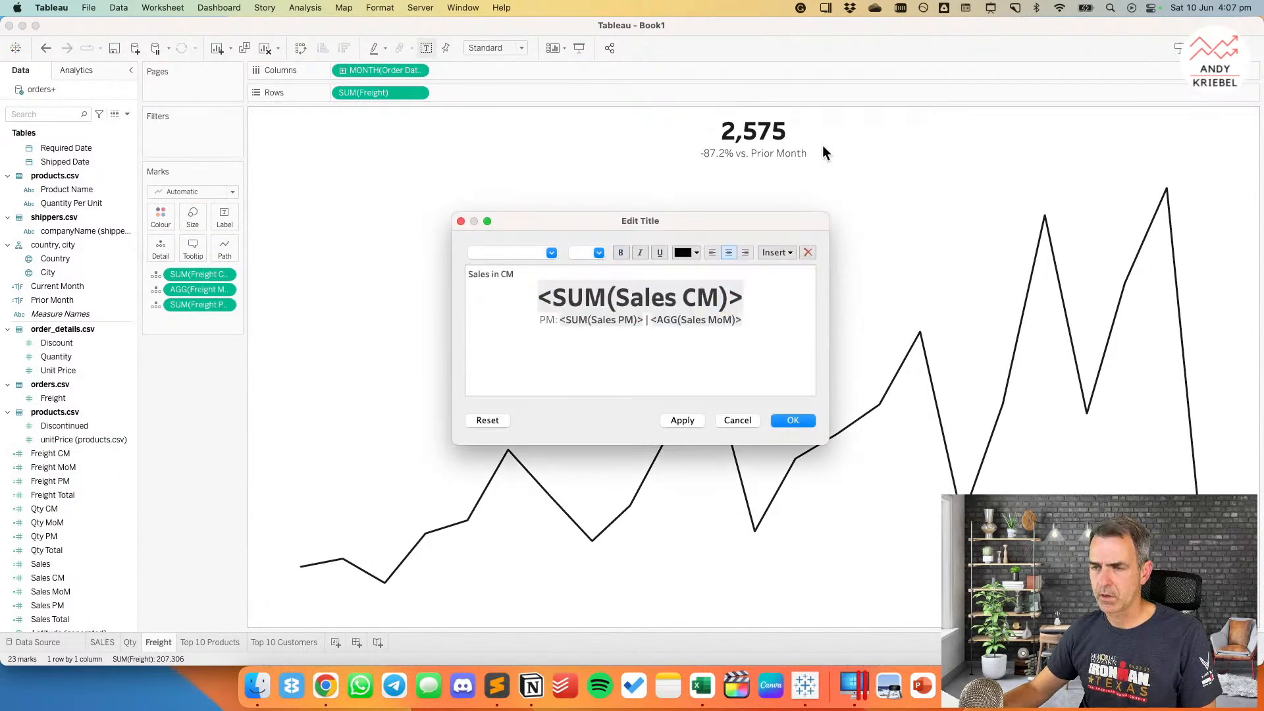
pyautogui.press('super+a')
pyautogui.click(729, 252)
pyautogui.click(668, 274)
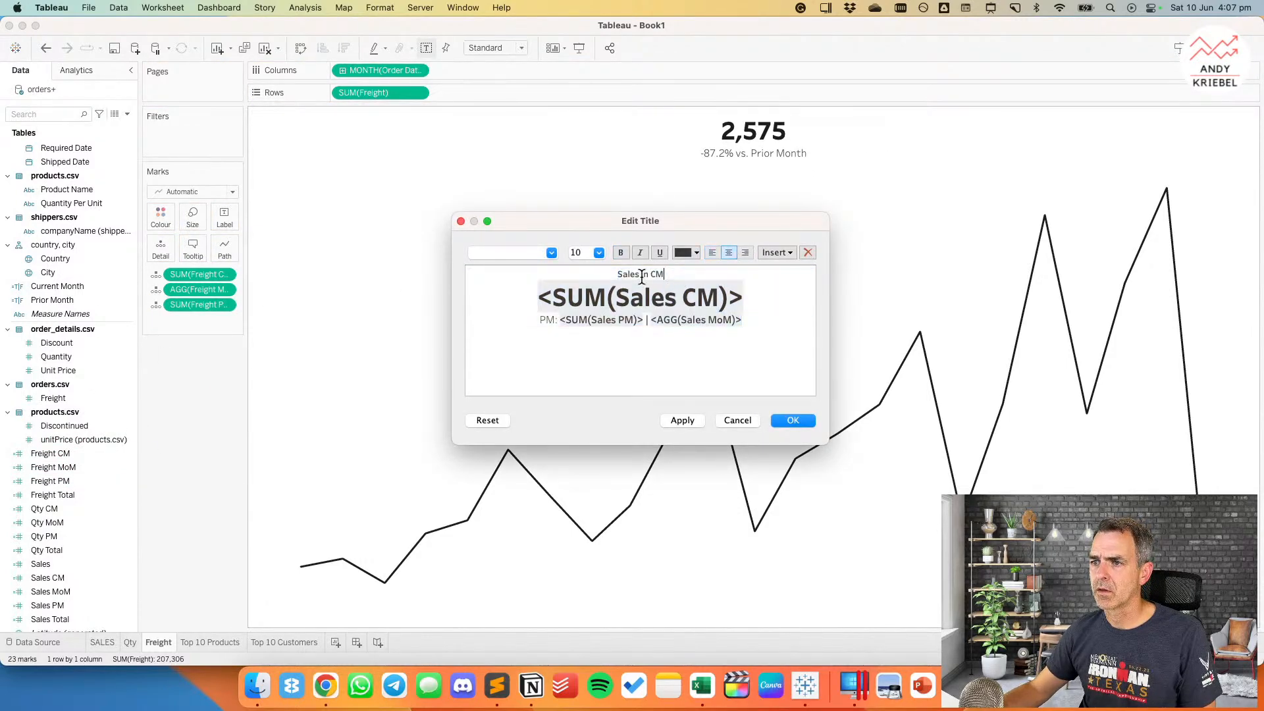
pyautogui.doubleClick(634, 274)
pyautogui.press('BackSpace')
pyautogui.write('Freight')
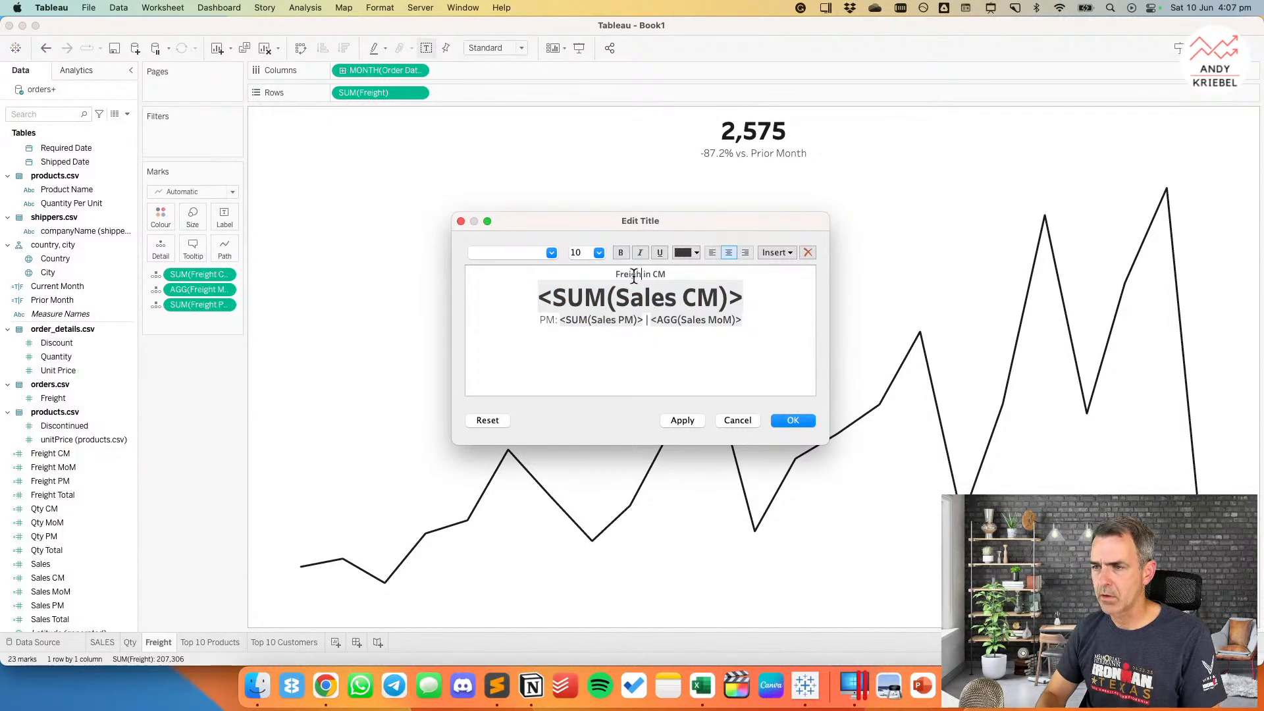
# Step: Change the title's large field to SUM(Freight CM) and its PM field to SUM(Freight PM)
pyautogui.moveTo(539, 295); pyautogui.dragTo(725, 293)
pyautogui.doubleClick(632, 296)
pyautogui.write('Freight')
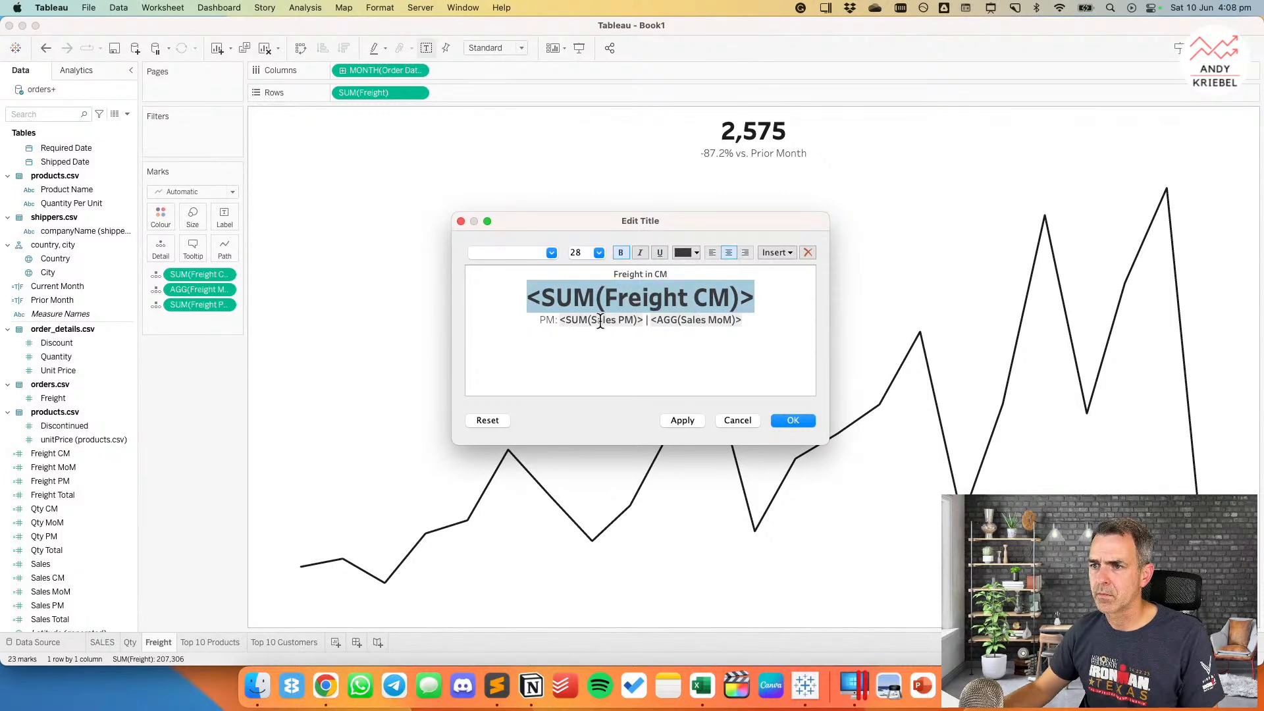
pyautogui.doubleClick(600, 322)
pyautogui.write('freight')
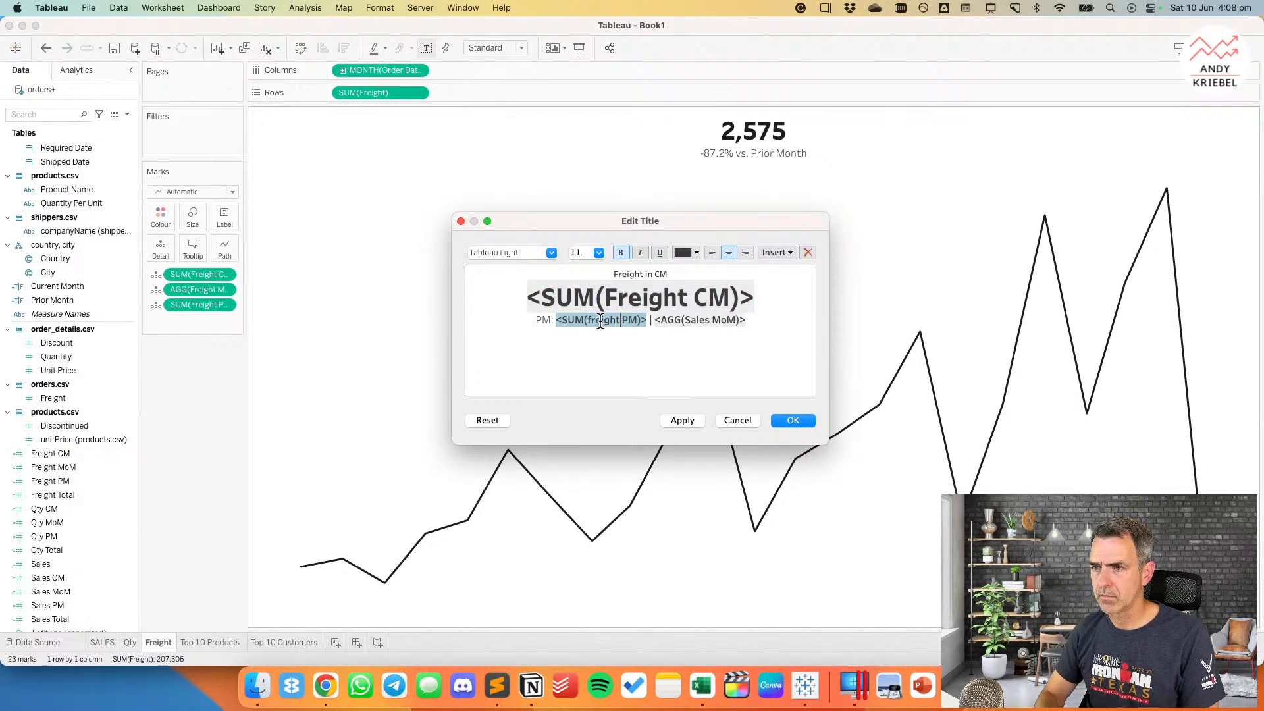
pyautogui.press('BackSpace')
pyautogui.write('F')
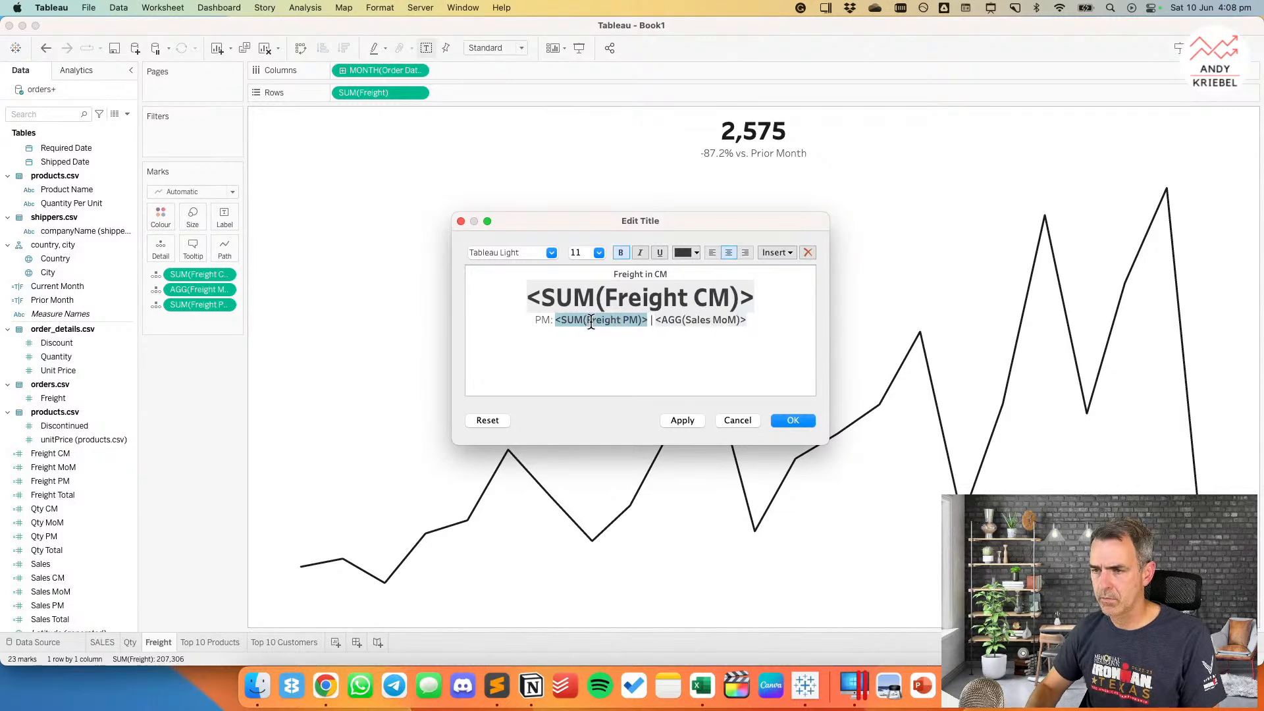
# Step: Change the title's month-over-month field to AGG(Freight MoM), then apply and confirm the Freight title
pyautogui.doubleClick(703, 322)
pyautogui.write('Freight')
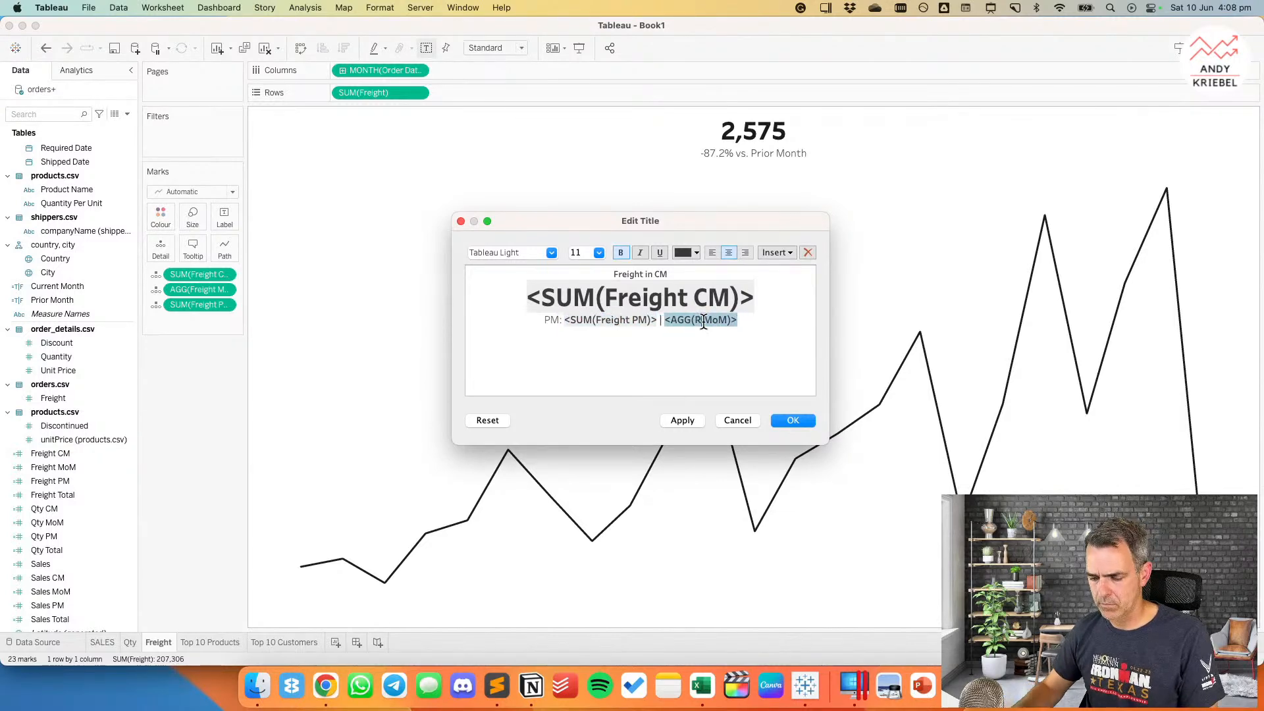
pyautogui.press('BackSpace')
pyautogui.press('BackSpace')
pyautogui.press('BackSpace')
pyautogui.press('BackSpace')
pyautogui.press('BackSpace')
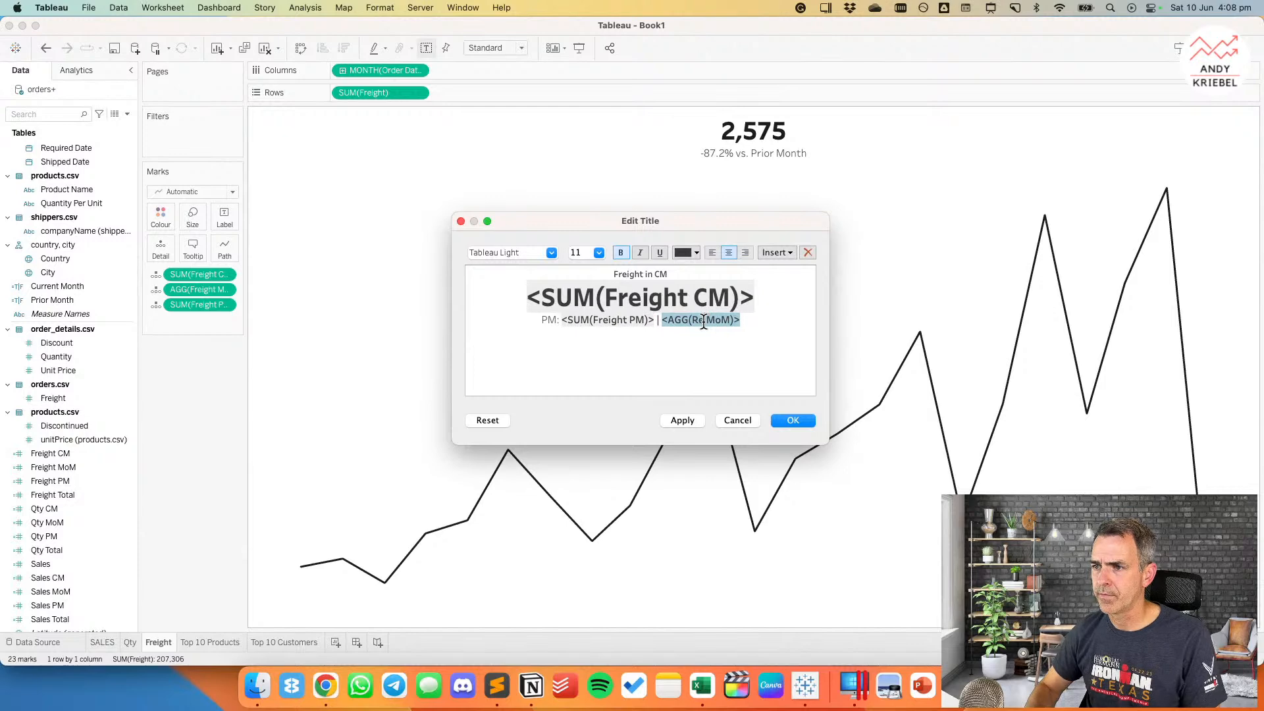
pyautogui.write('eight')
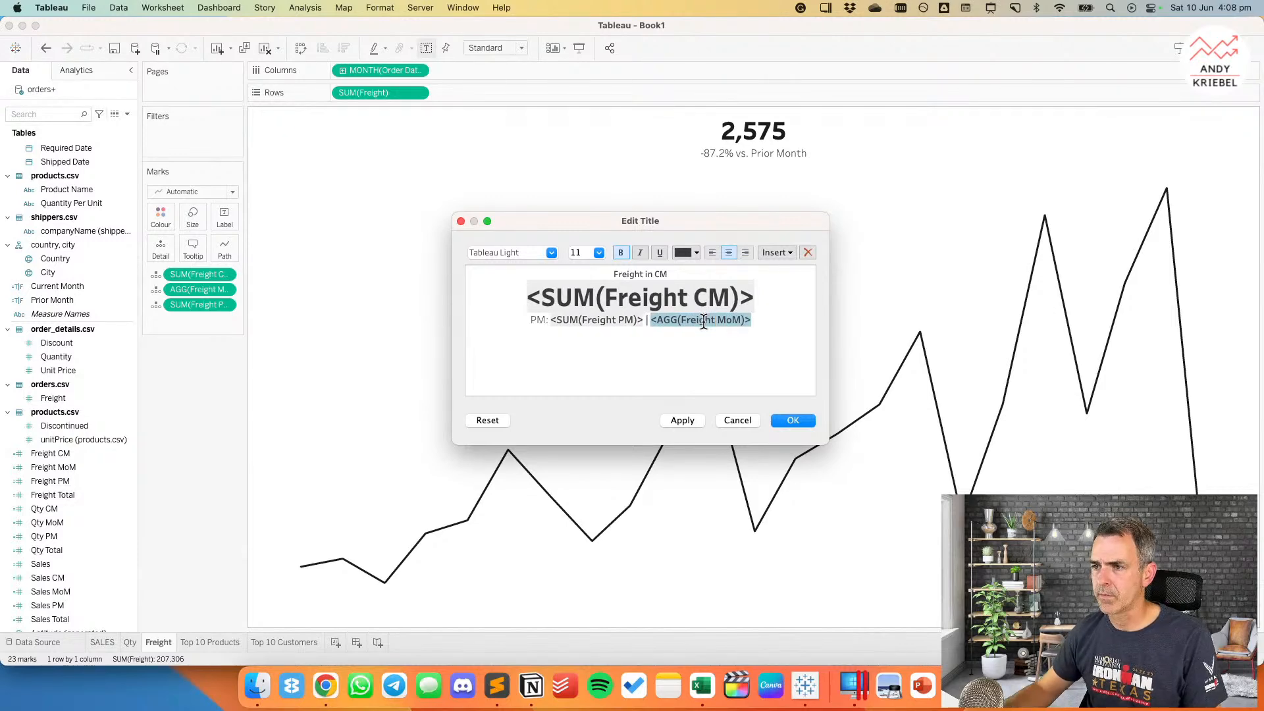
pyautogui.click(692, 420)
pyautogui.click(793, 421)
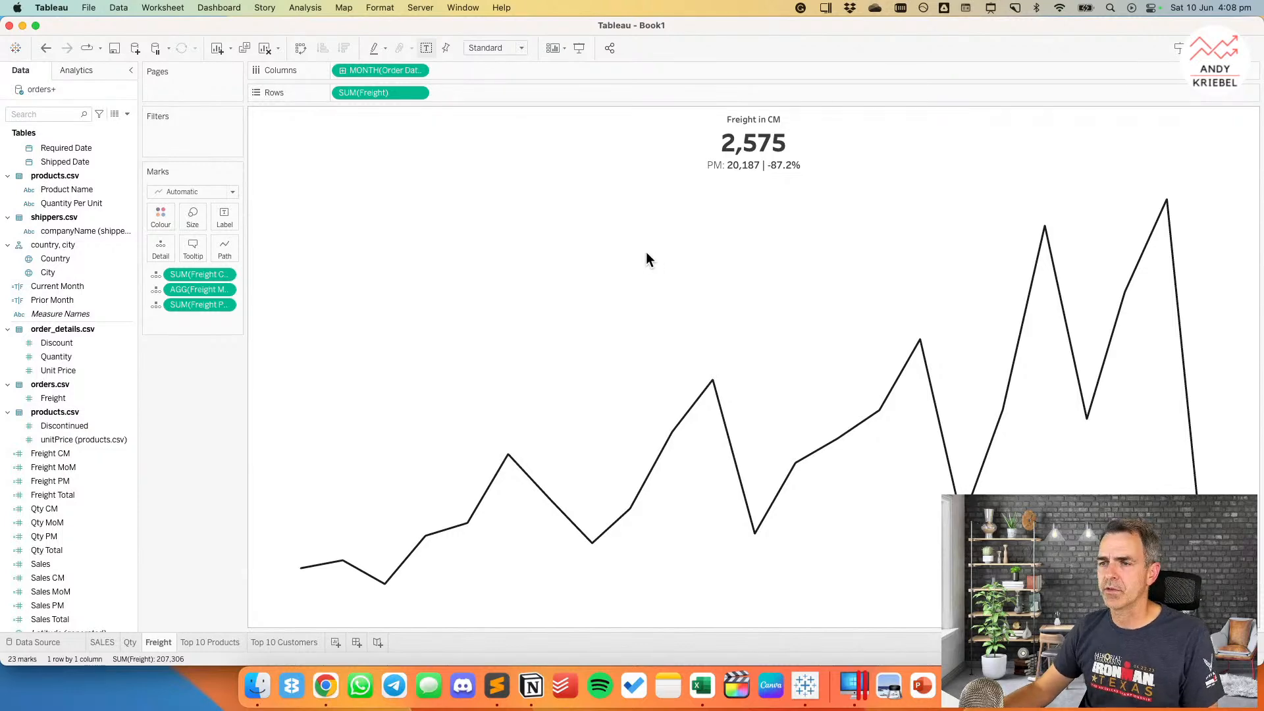
# Step: Check the reference KPI cards' charts in Chrome and change the Freight chart's mark type to Bar in Tableau
pyautogui.press('super+Tab')
pyautogui.press('super+Tab')
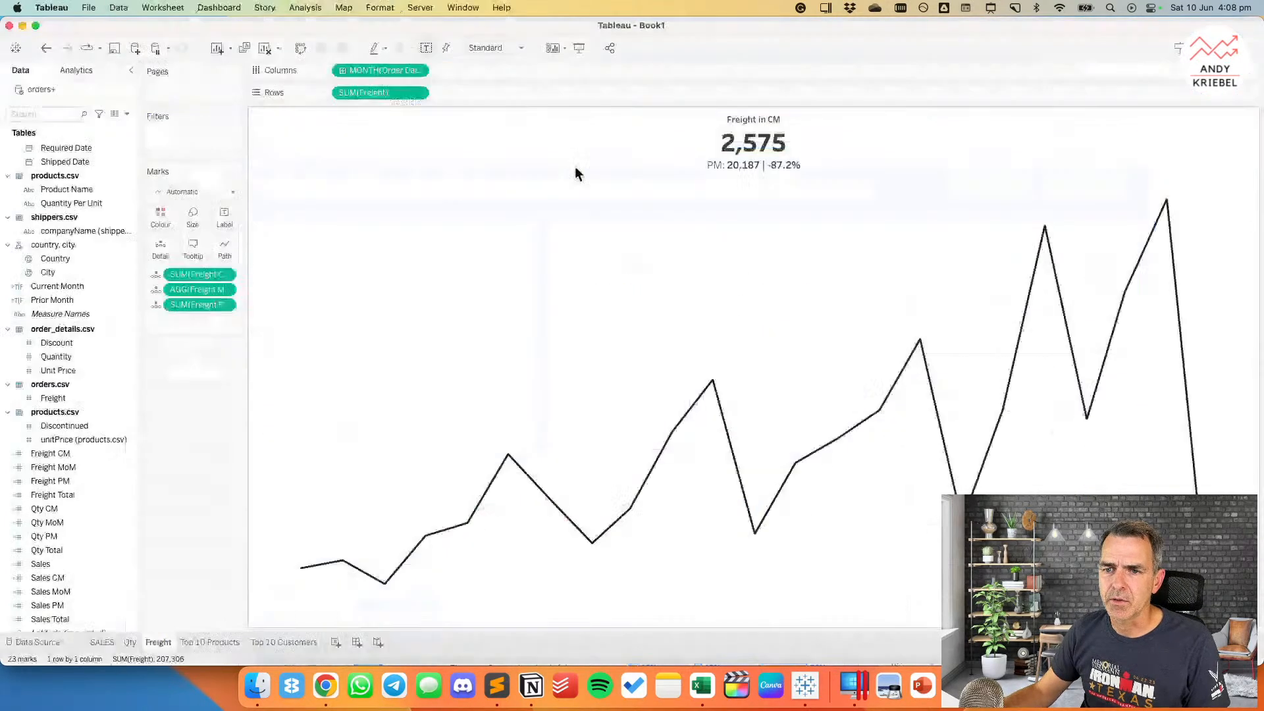
pyautogui.click(418, 70)
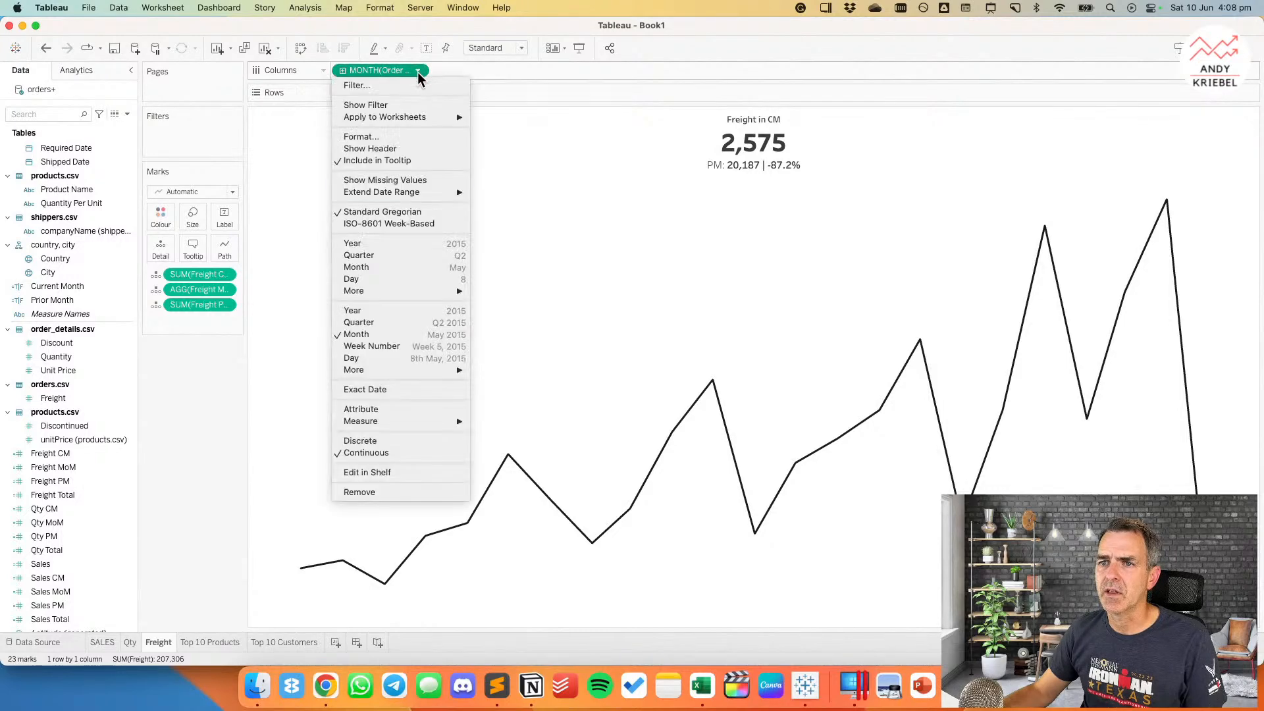
pyautogui.press('super+Tab')
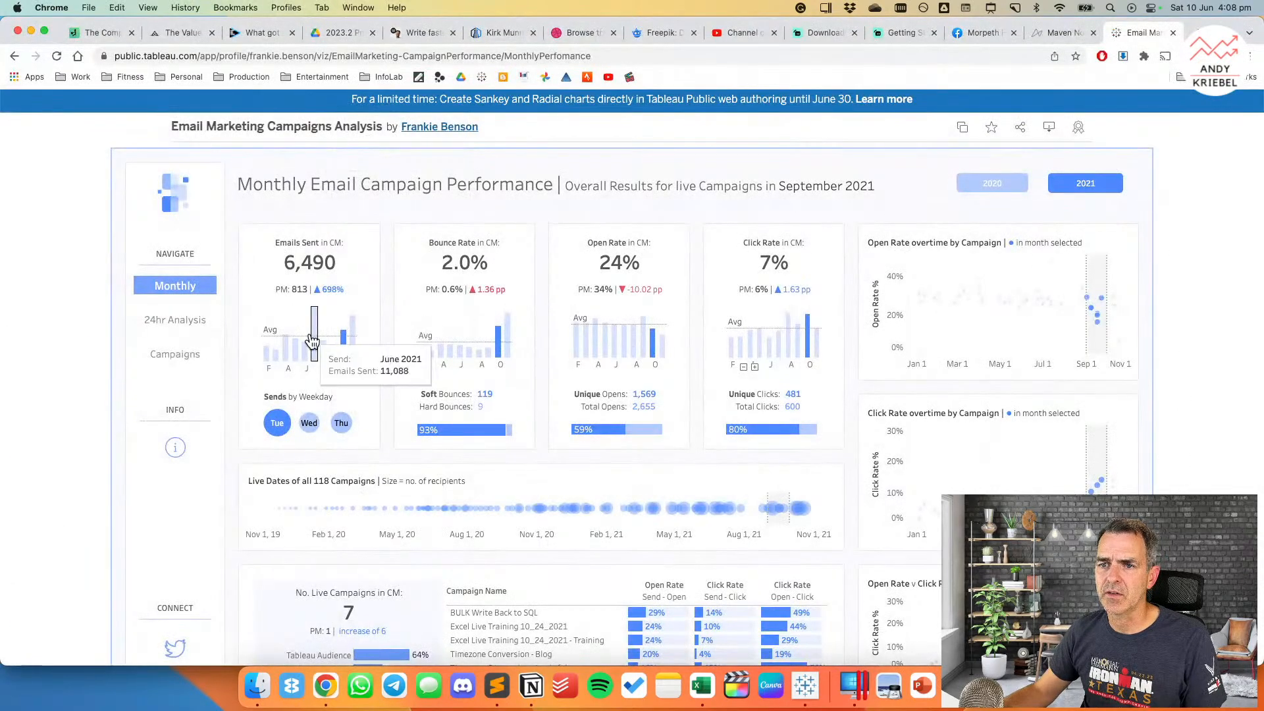
pyautogui.press('super+Tab')
pyautogui.press('super+Tab')
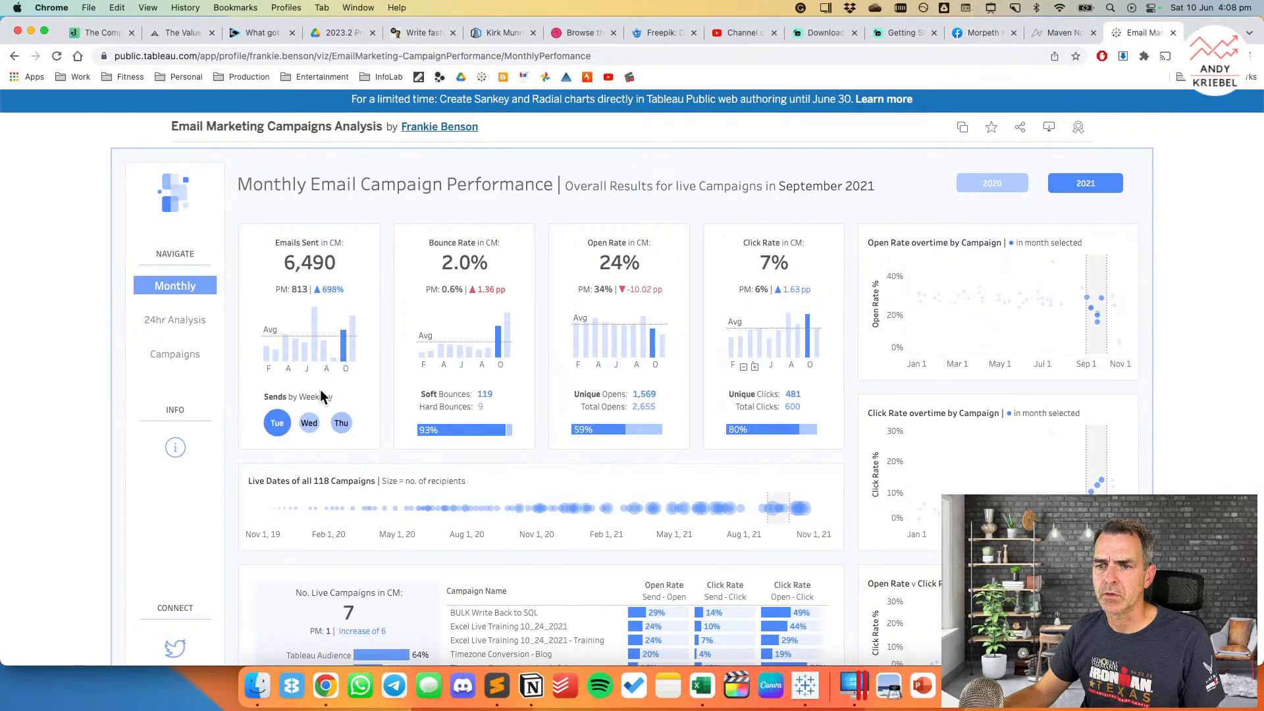
pyautogui.press('super+Tab')
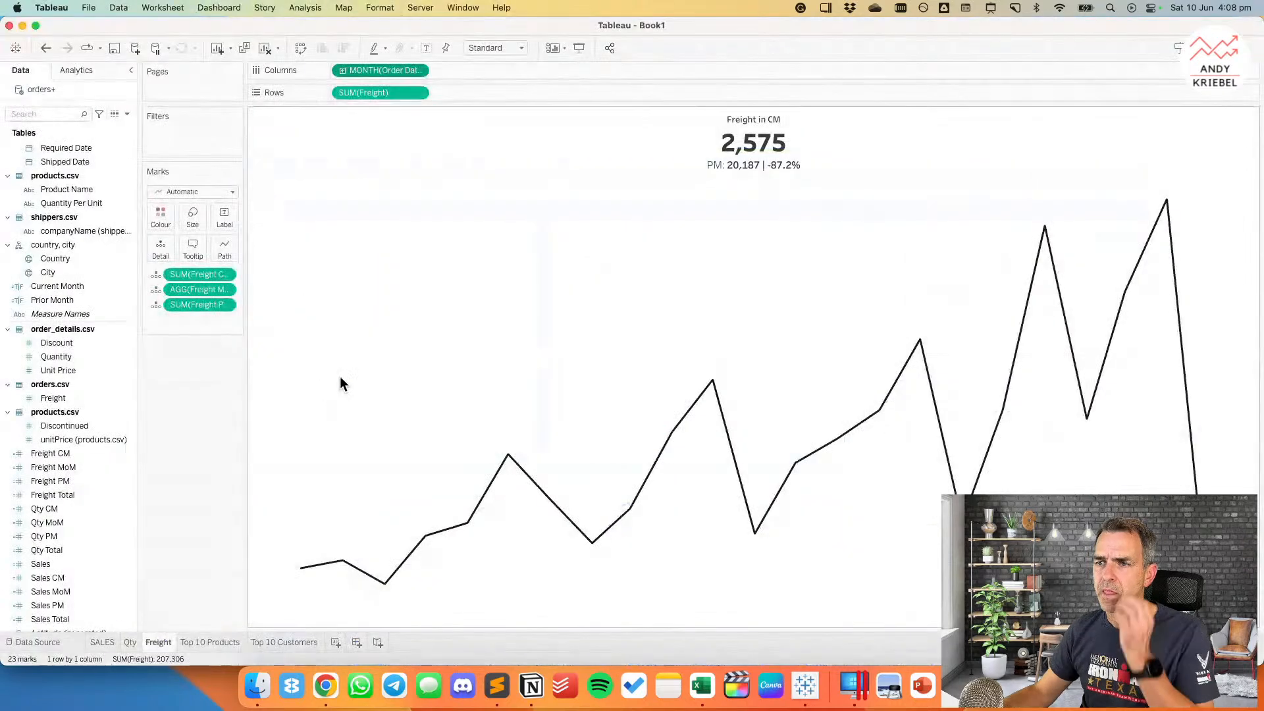
pyautogui.click(178, 191)
pyautogui.click(187, 221)
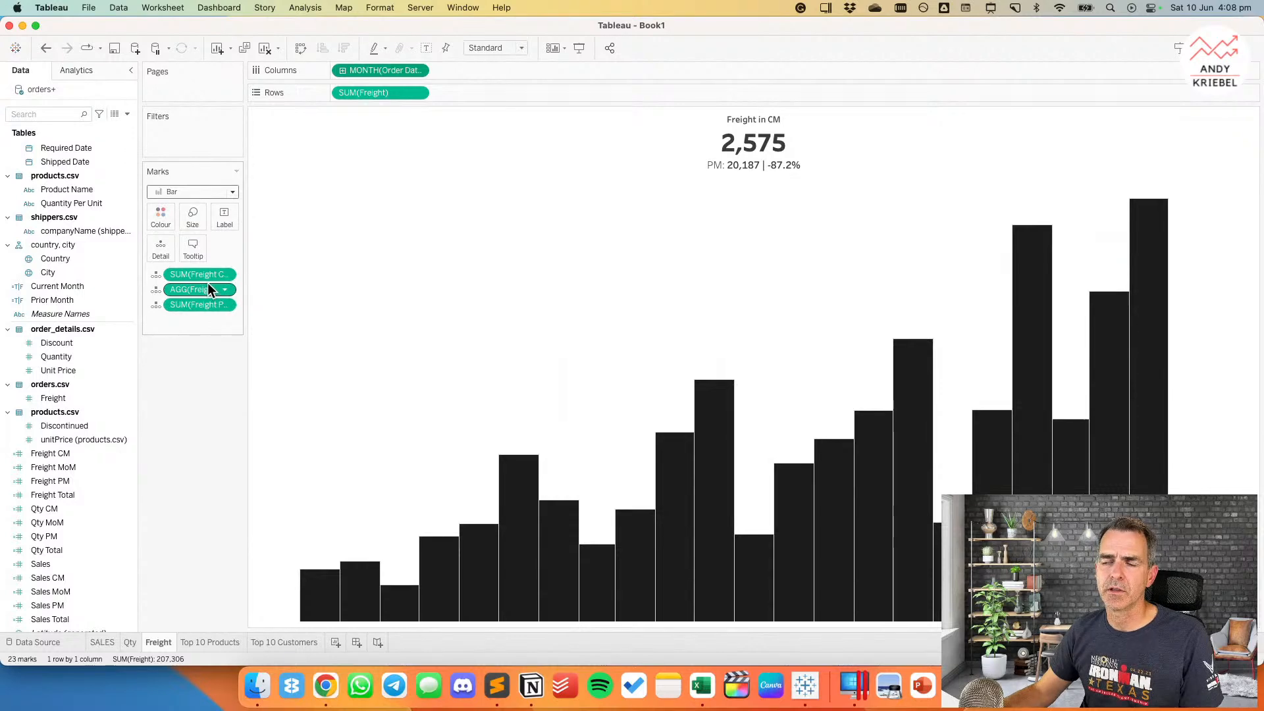
pyautogui.click(416, 71)
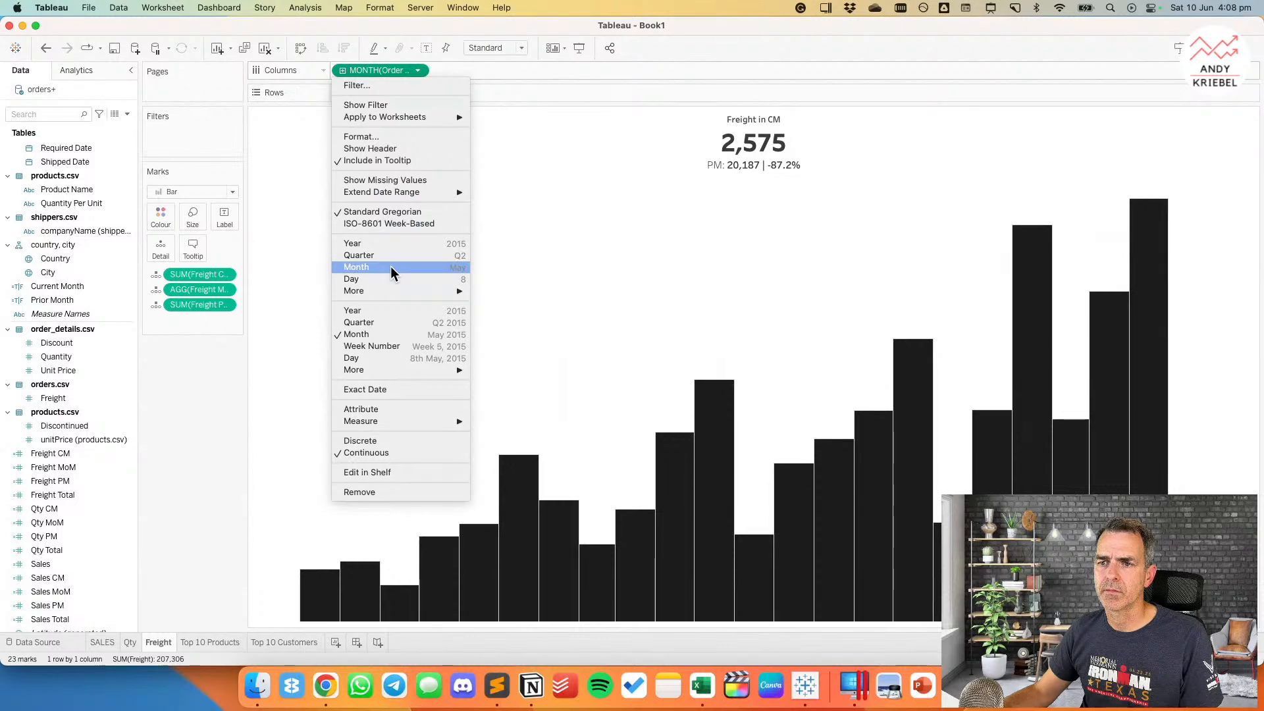
pyautogui.click(275, 321)
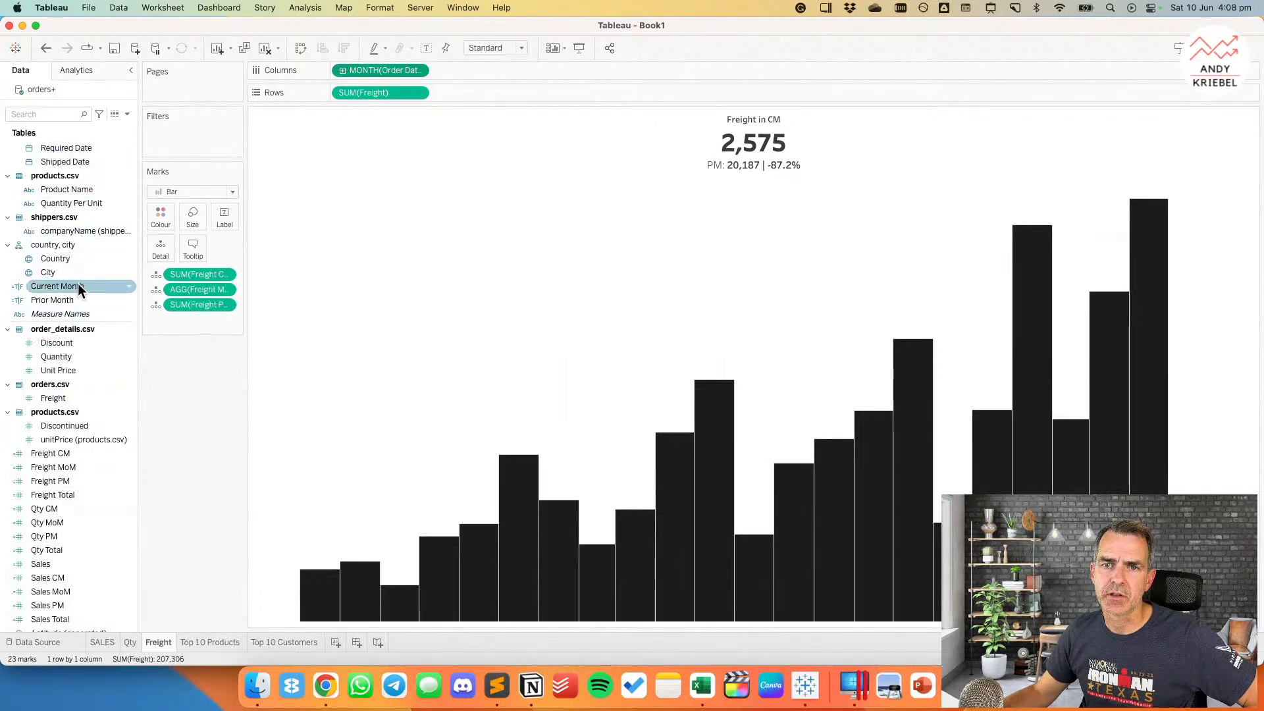
pyautogui.scroll(10, 77, 286)
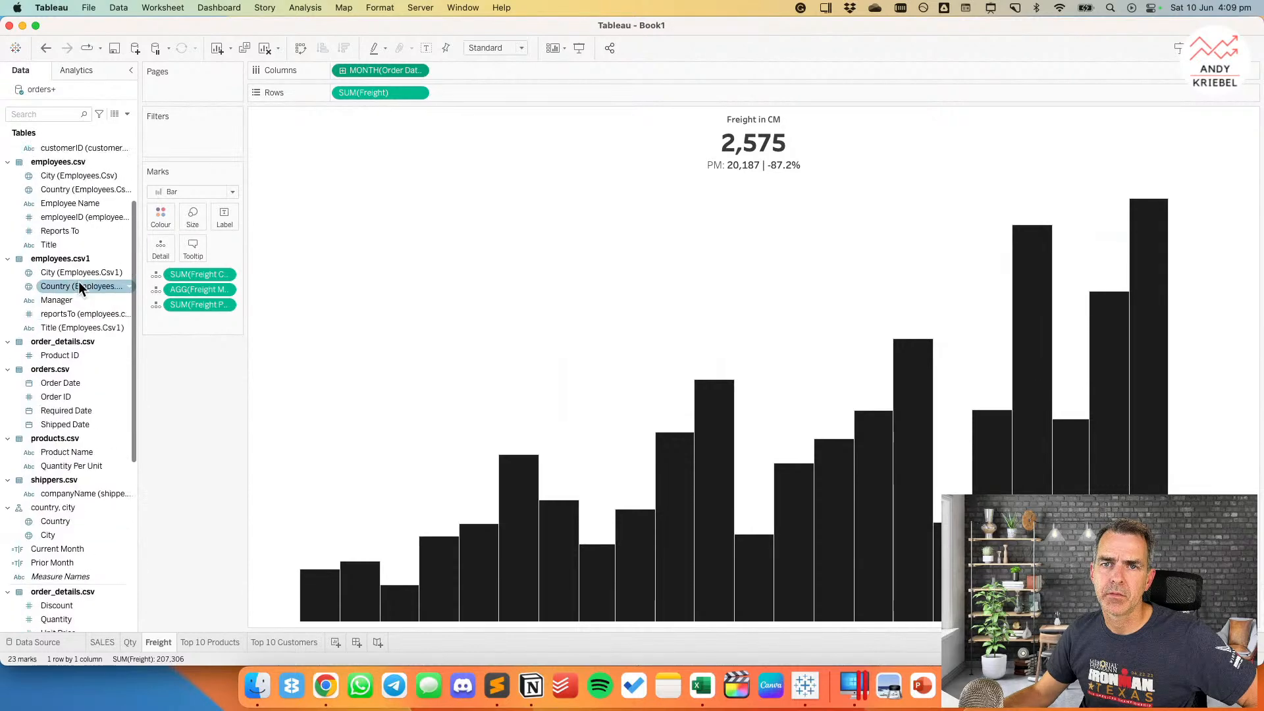
pyautogui.click(128, 114)
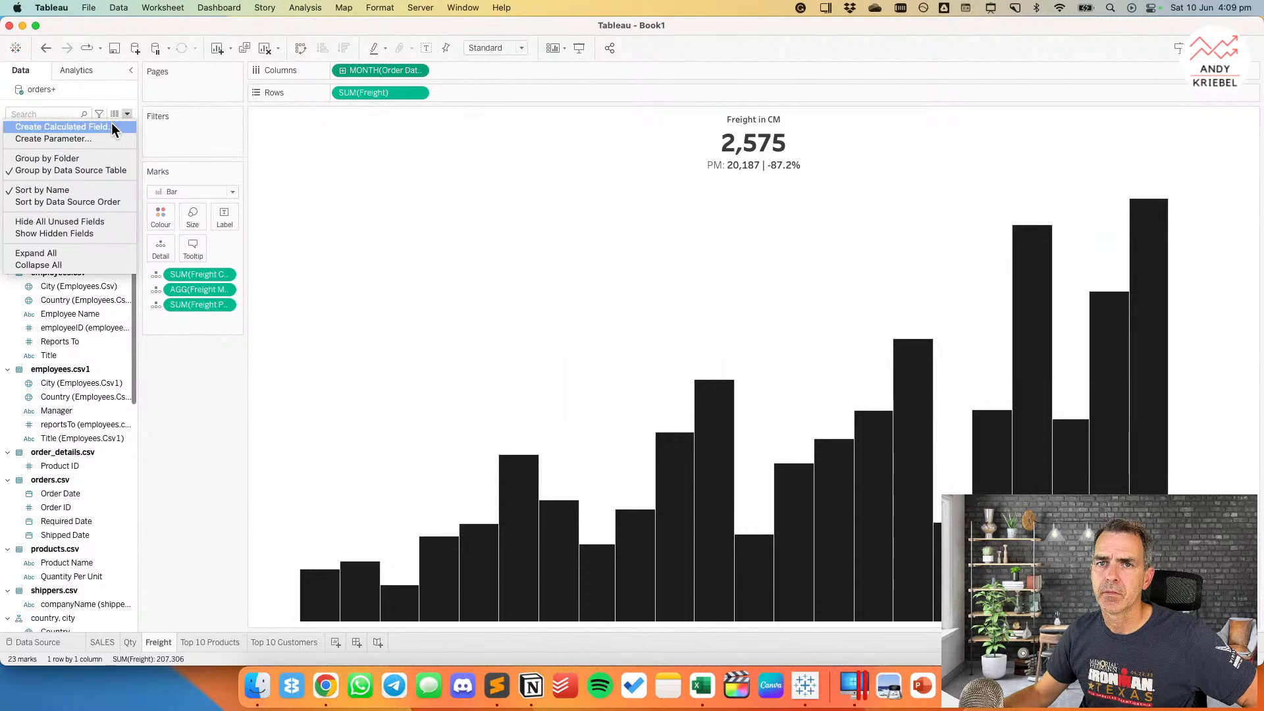
pyautogui.click(112, 125)
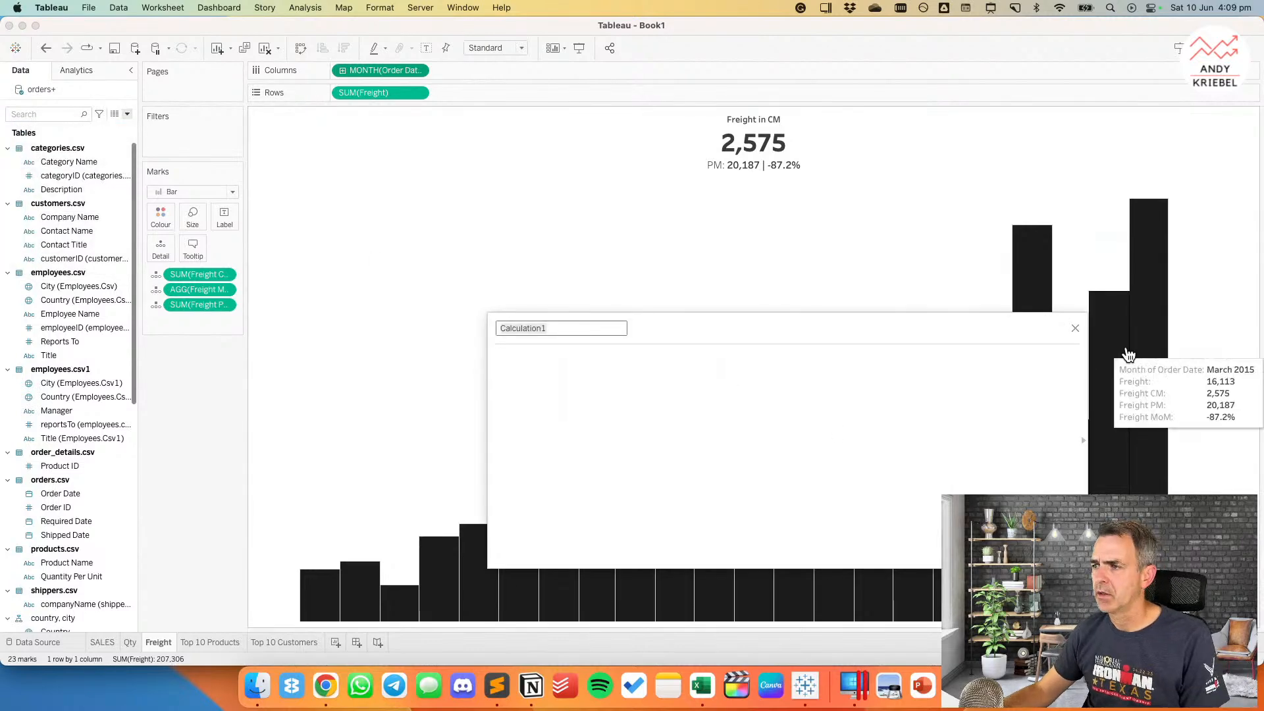
pyautogui.click(1075, 329)
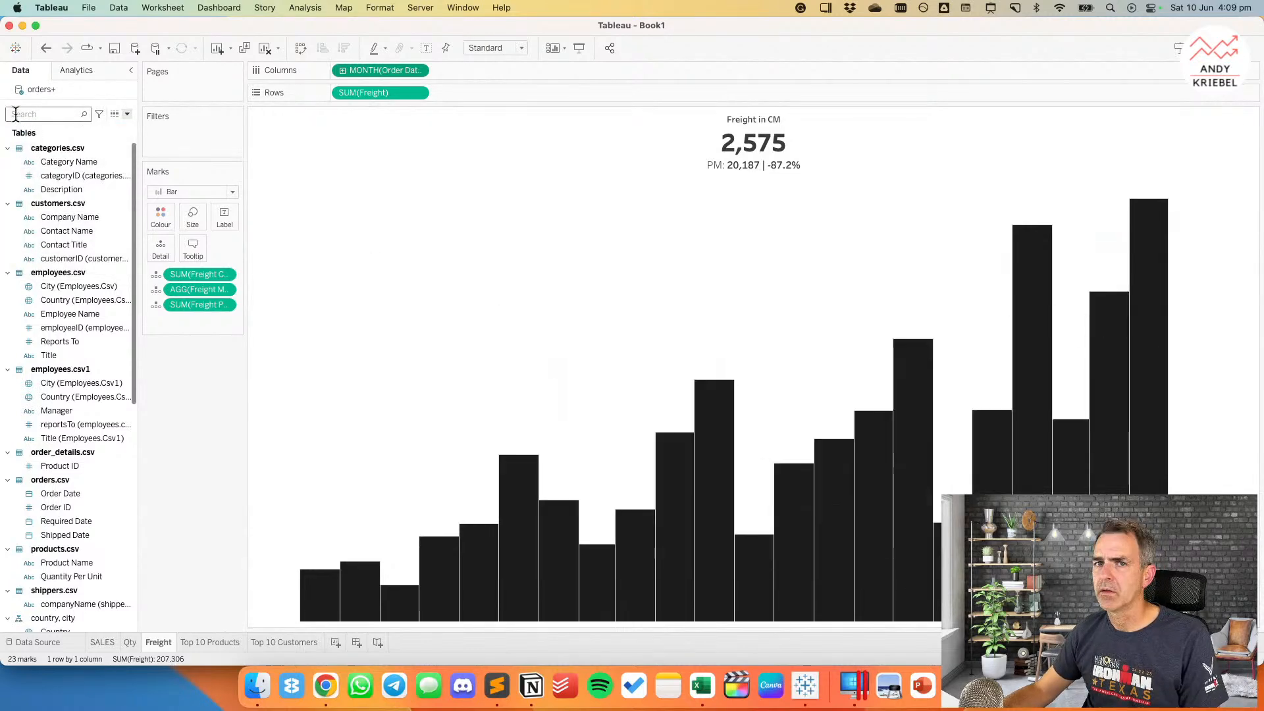
# Step: Create a calculated field named "CY or PY" and start its formula with YEAR([Order Date])
pyautogui.click(127, 114)
pyautogui.click(113, 124)
pyautogui.write('CY or PY')
pyautogui.press('Tab')
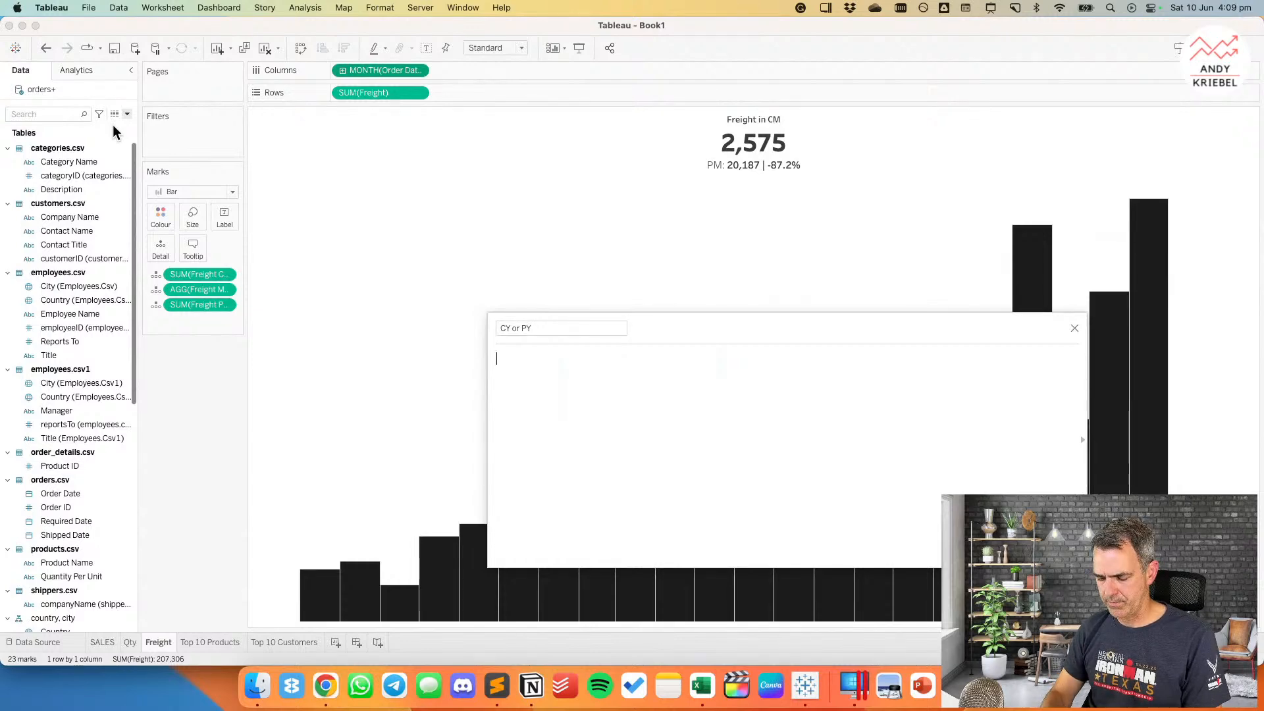
pyautogui.write('yea')
pyautogui.press('Return')
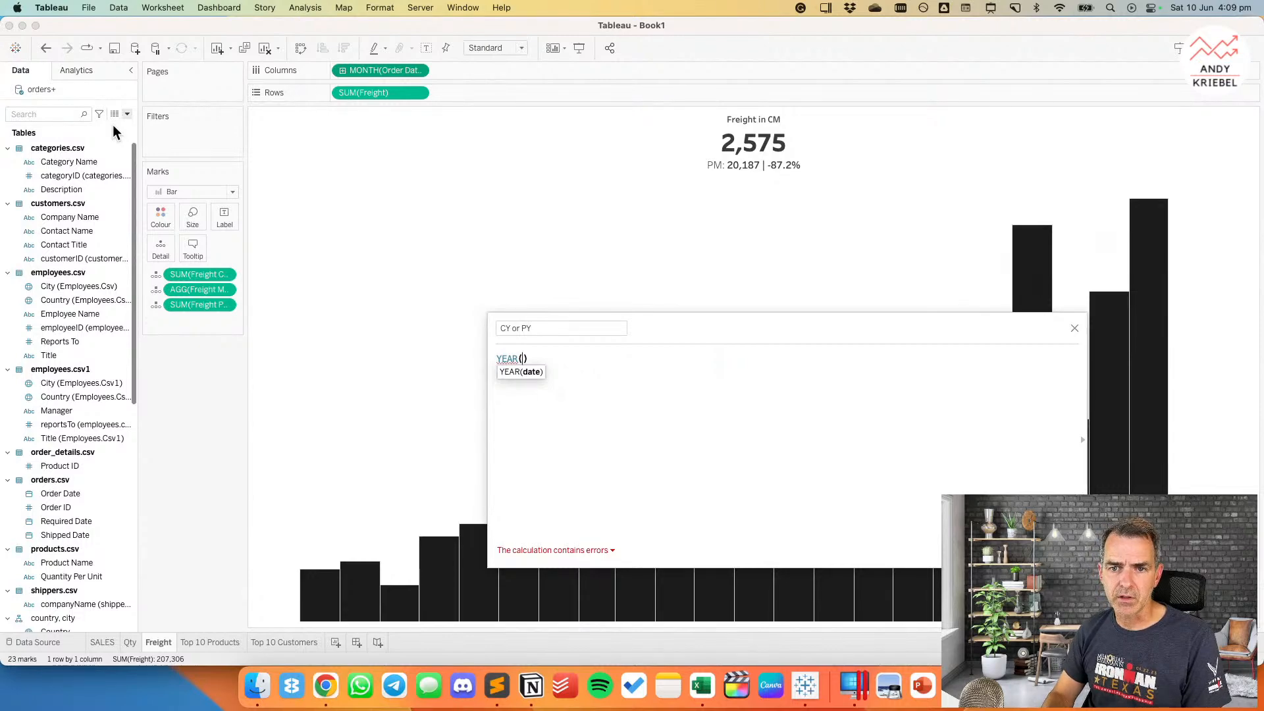
pyautogui.write('ord')
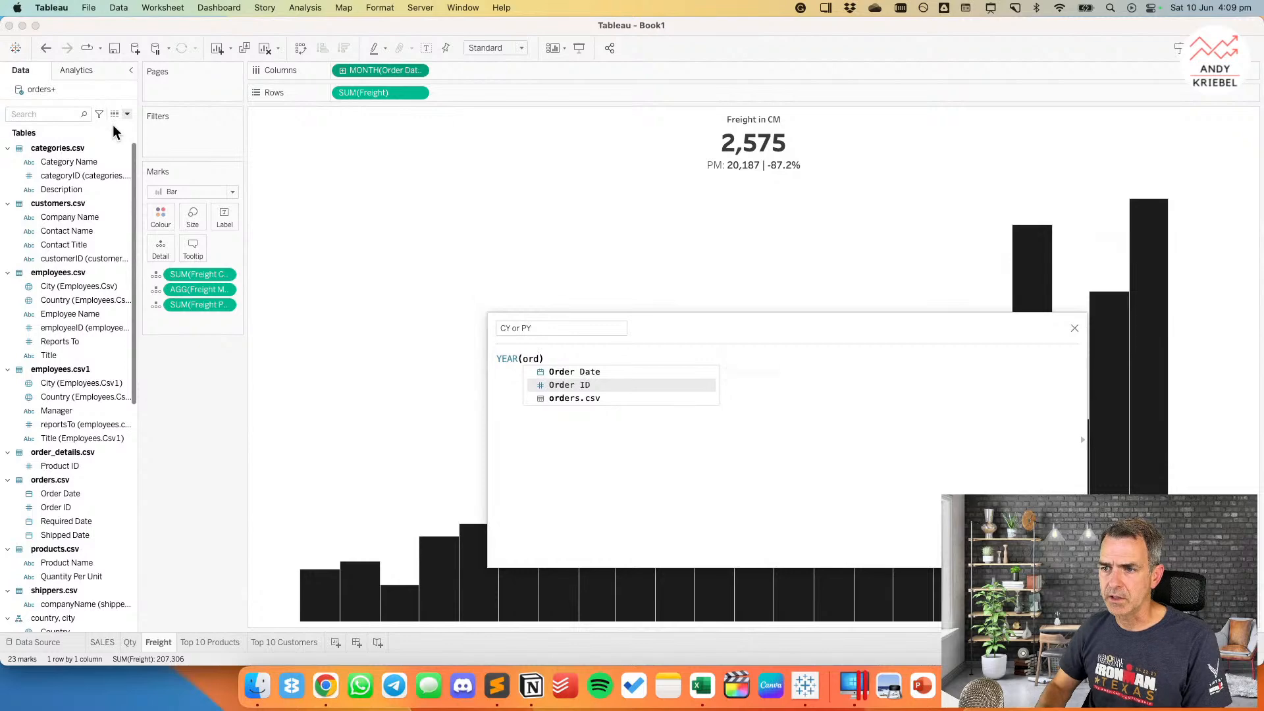
pyautogui.press('Return')
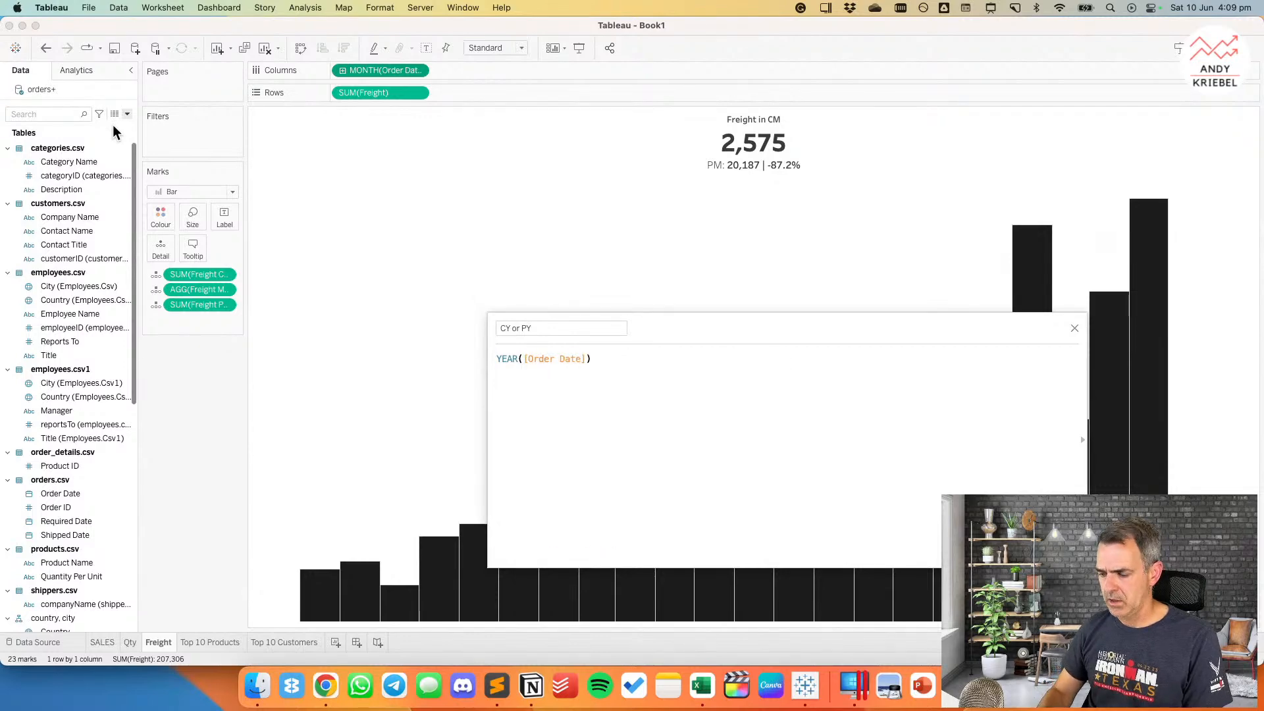
# Step: Extend the formula's first line with ={MAX(YEAR([Order Date])) and begin a new line
pyautogui.write('{Max')
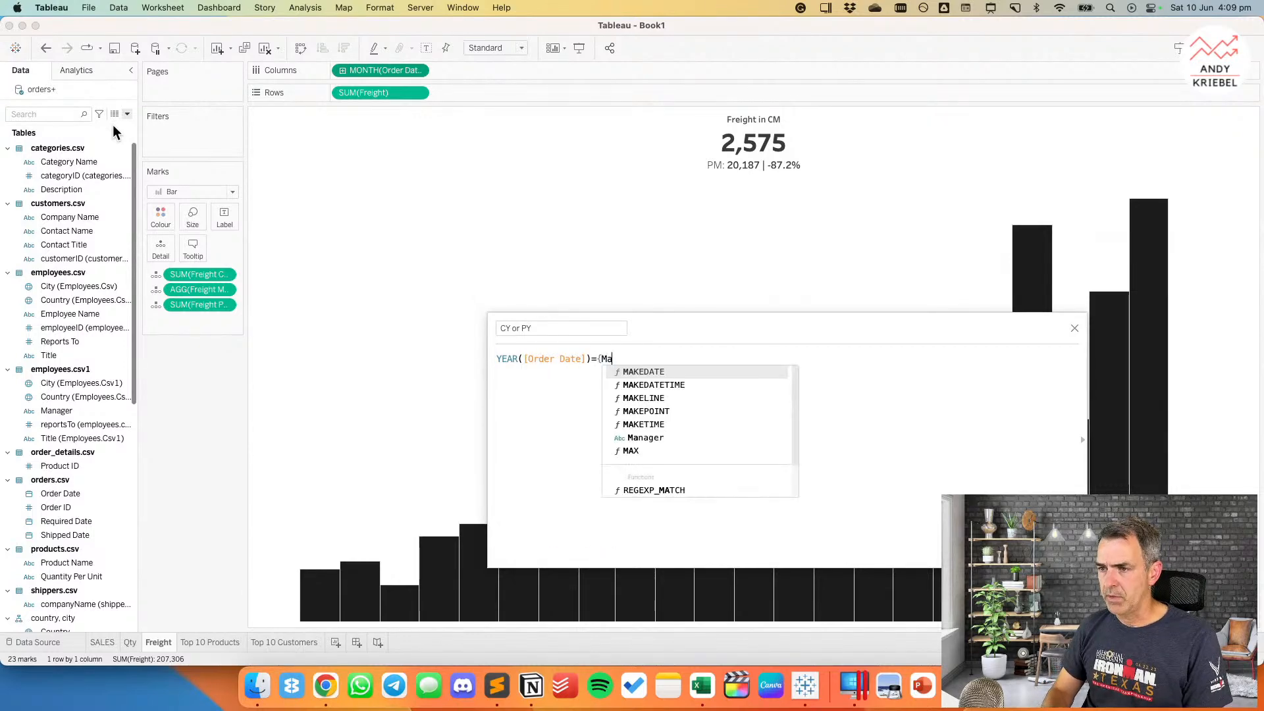
pyautogui.press('Return')
pyautogui.write('ye')
pyautogui.press('Return')
pyautogui.write('ord')
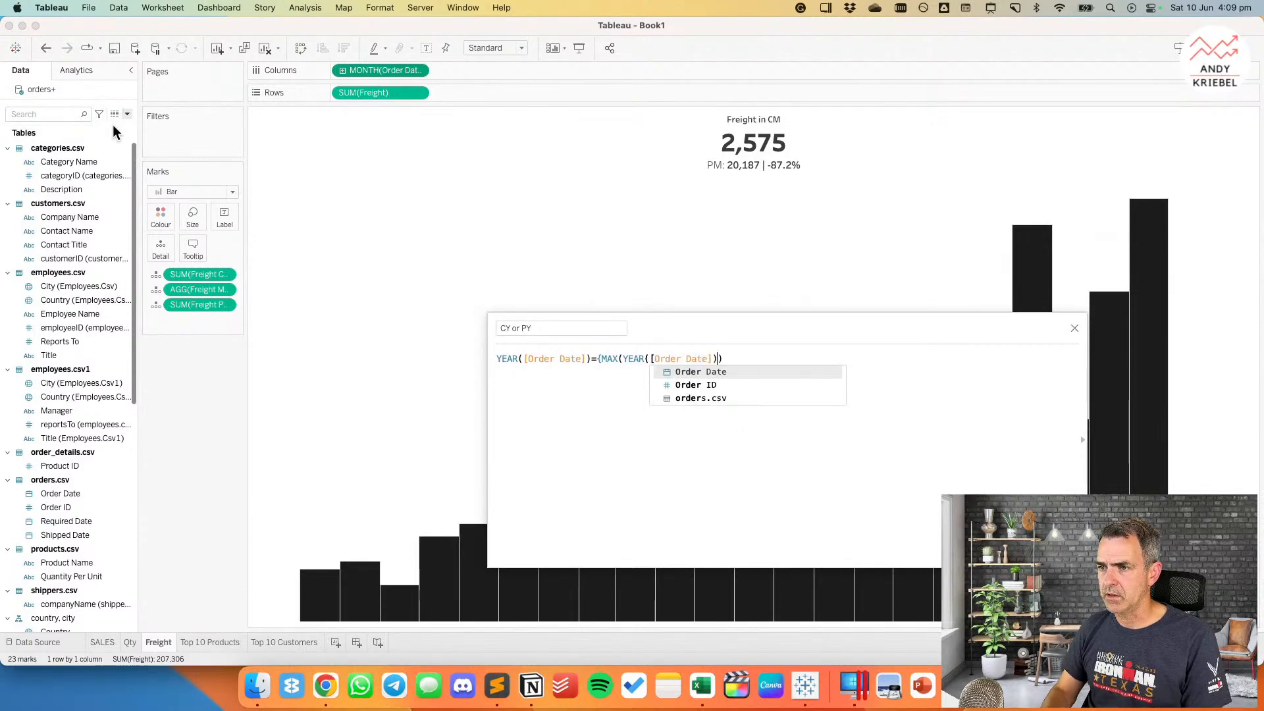
pyautogui.press('Return')
pyautogui.press('Return')
# Step: Add OR on its own line and begin the second condition with YEAR([Order Date])={
pyautogui.write('or')
pyautogui.press('Return')
pyautogui.write('ye')
pyautogui.press('Return')
pyautogui.write('ord')
pyautogui.press('Return')
pyautogui.write('={')
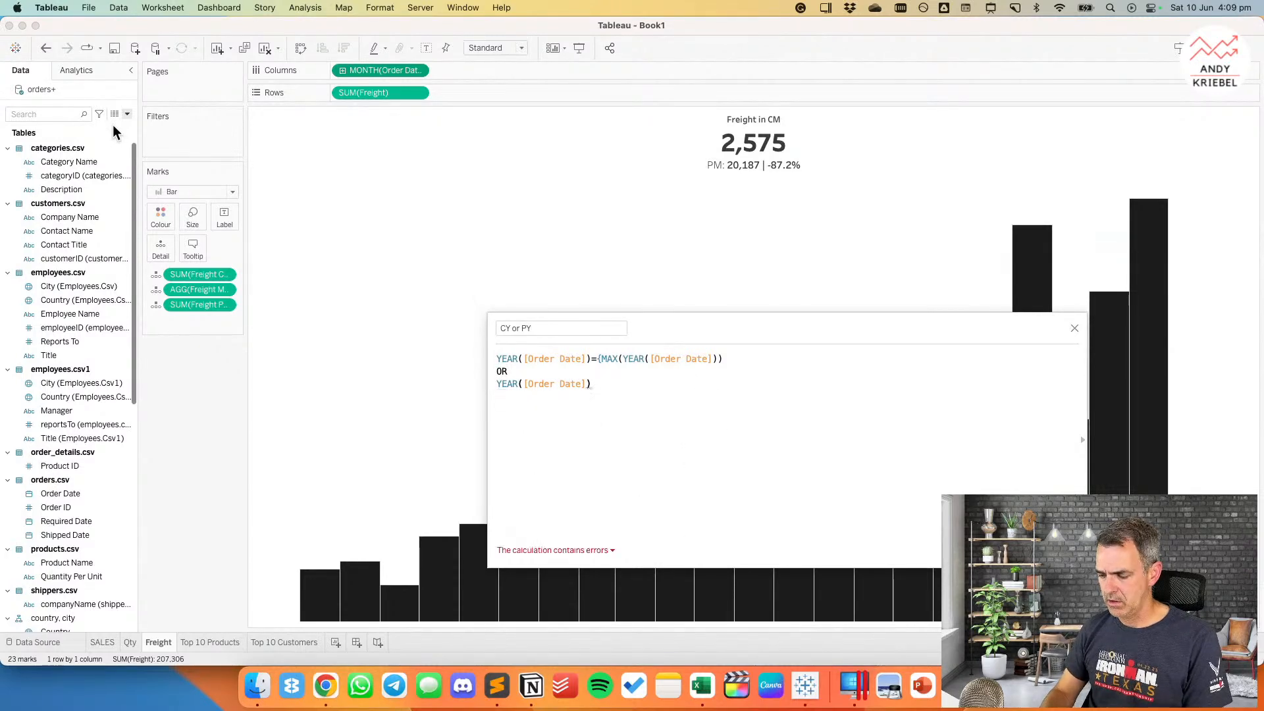
# Step: Finish the second condition with MAX(YEAR([Order Date]))} -1, add the first condition's missing closing brace and save the calculation
pyautogui.write('max')
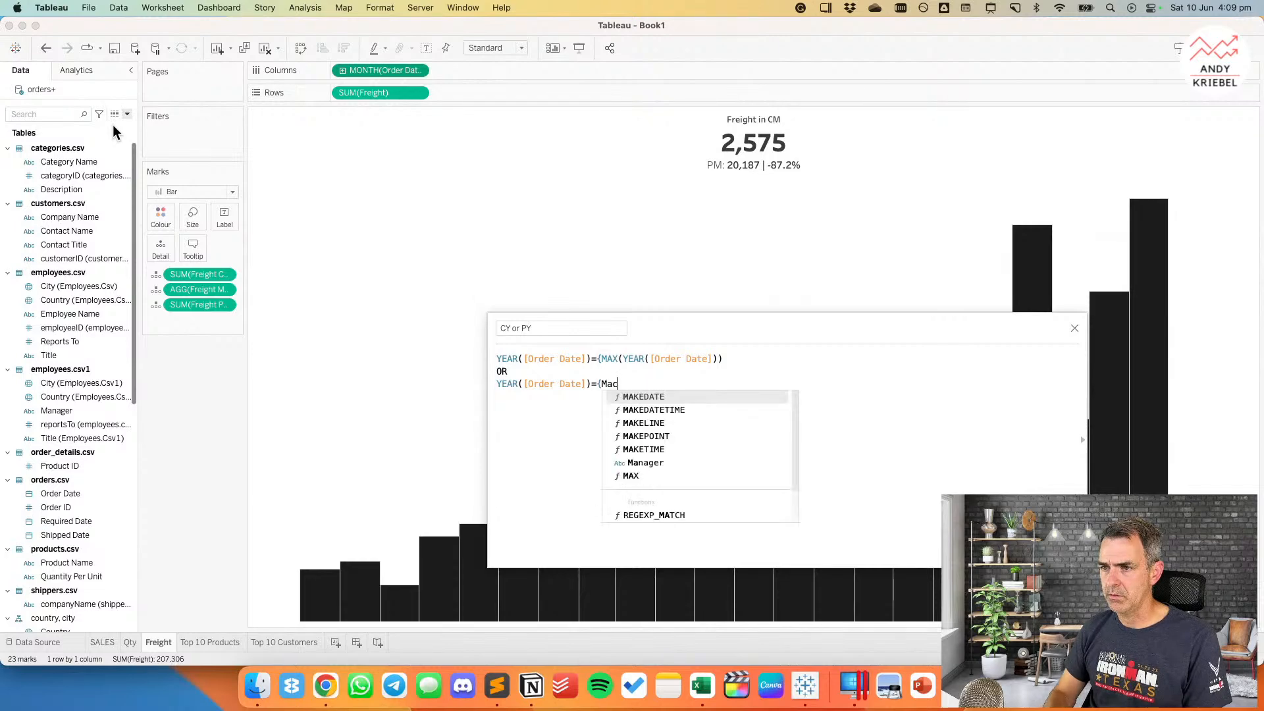
pyautogui.press('Return')
pyautogui.write('ye')
pyautogui.press('Return')
pyautogui.write('[ord')
pyautogui.press('Return')
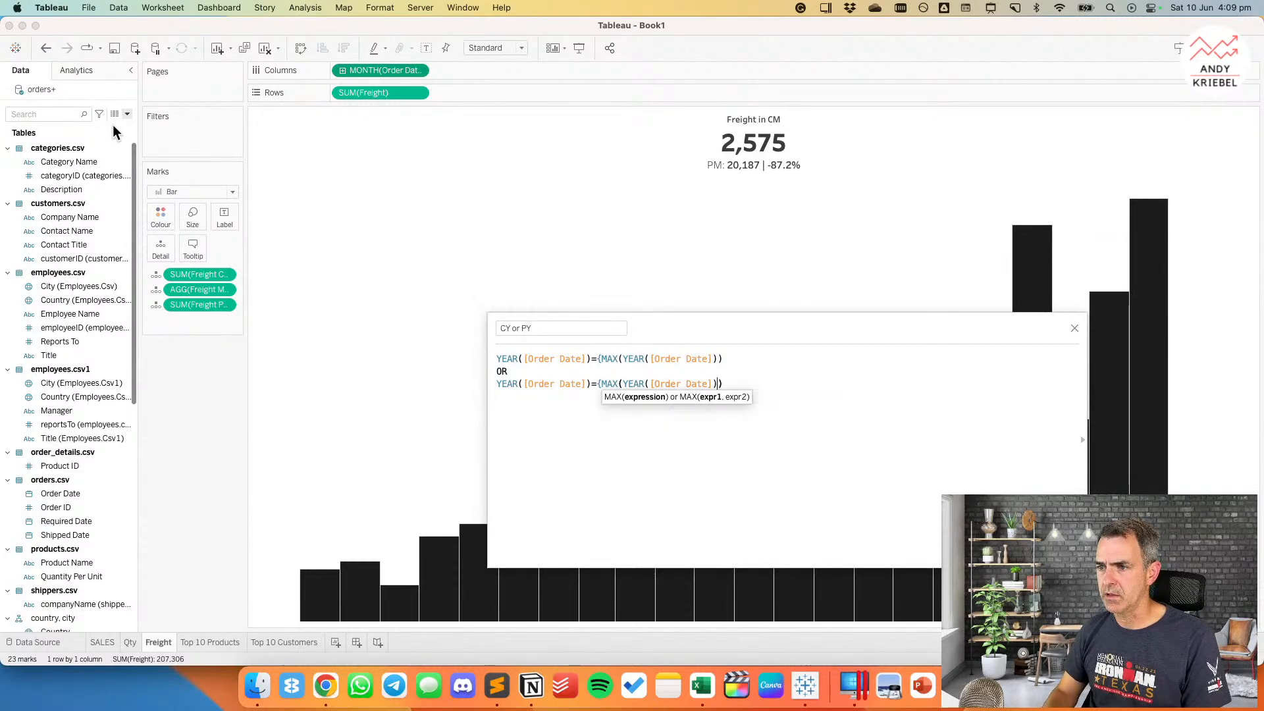
pyautogui.write('} -1')
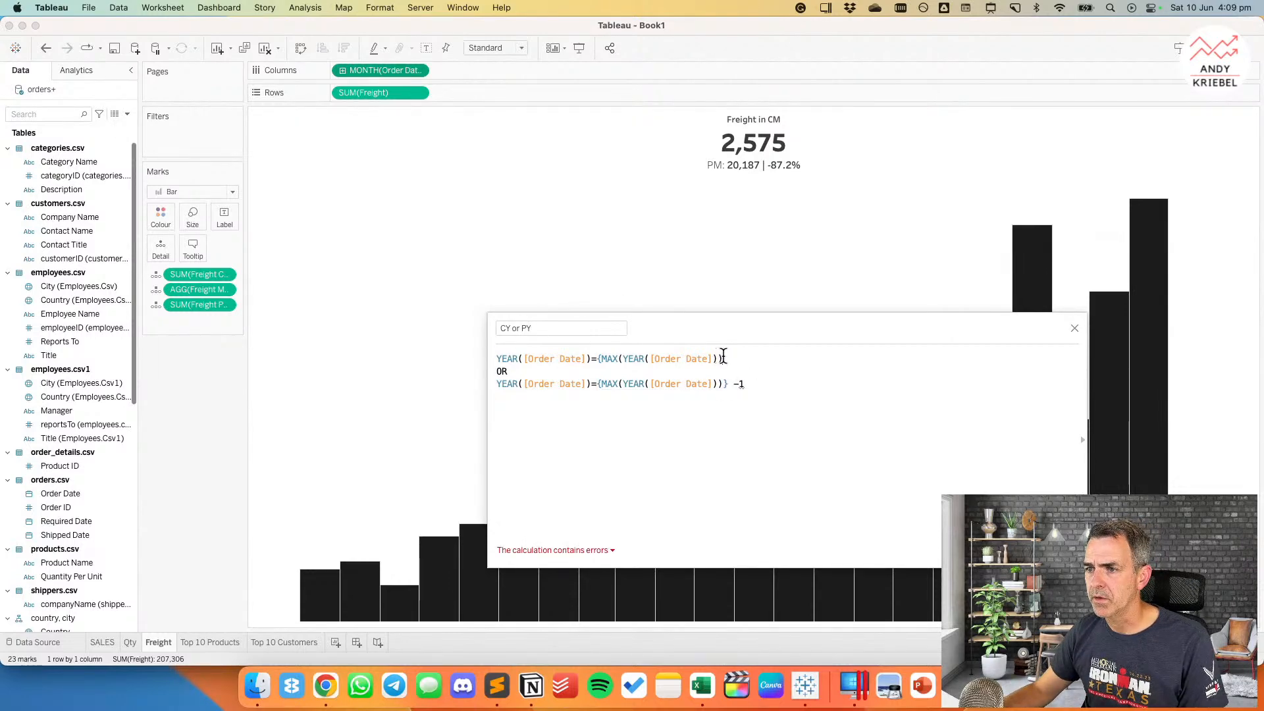
pyautogui.write('}')
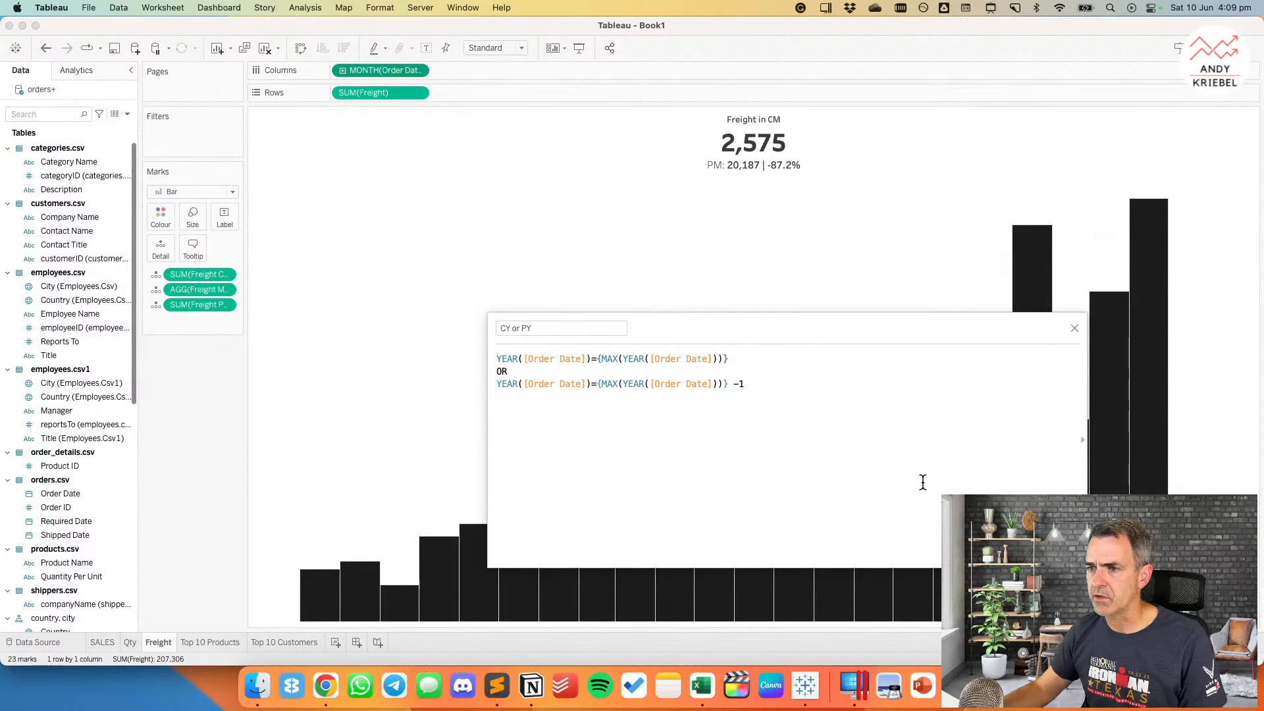
pyautogui.click(1058, 551)
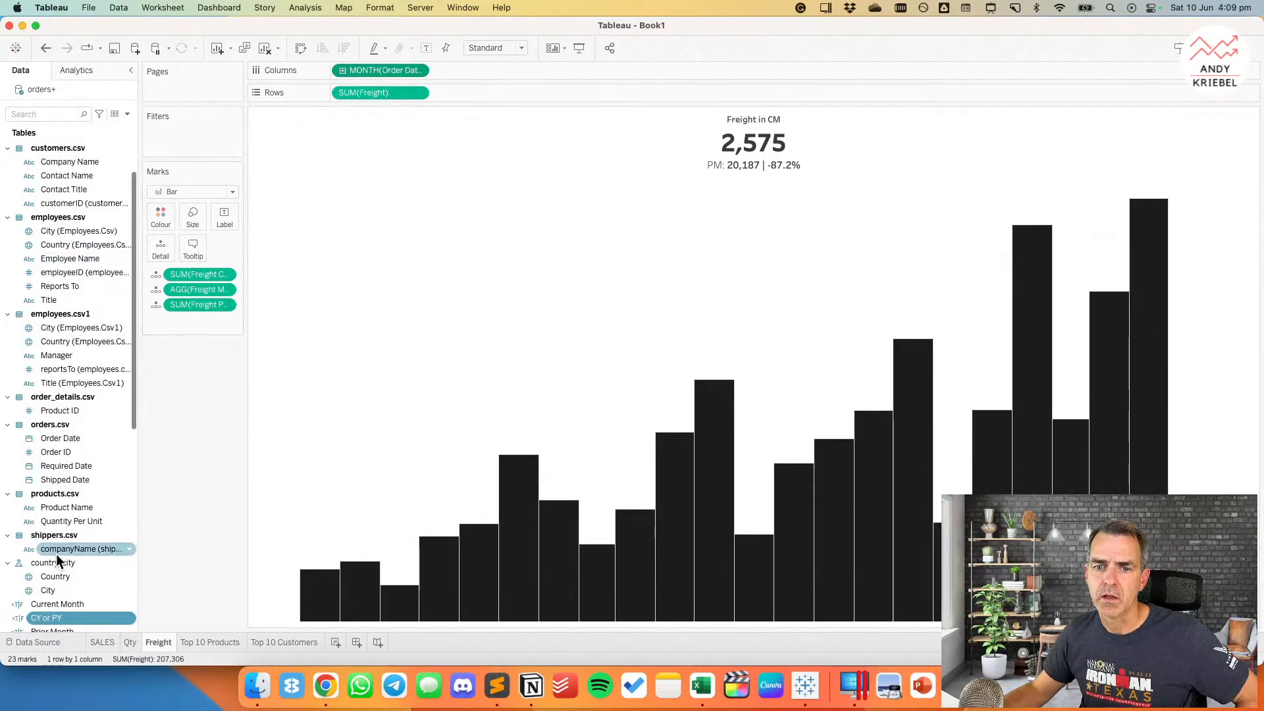
# Step: Filter the Freight sheet by CY or PY, keeping only True
pyautogui.moveTo(52, 618); pyautogui.dragTo(198, 142)
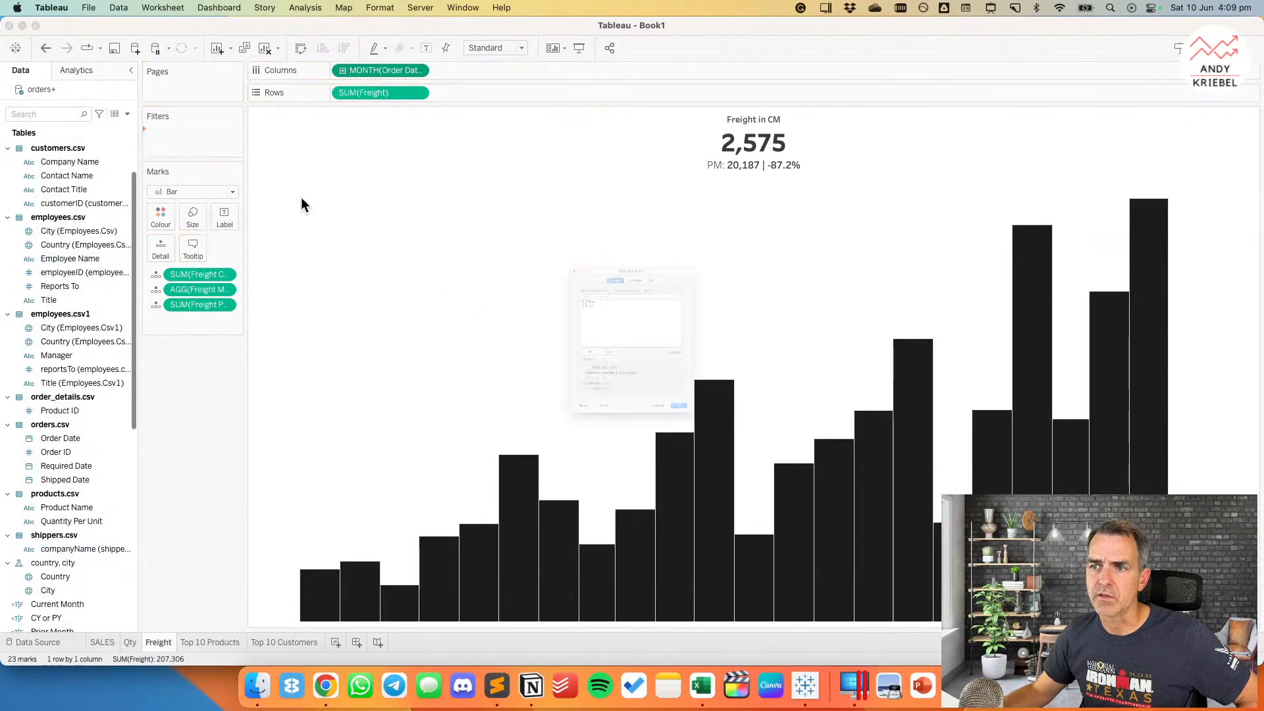
pyautogui.click(504, 247)
pyautogui.click(761, 518)
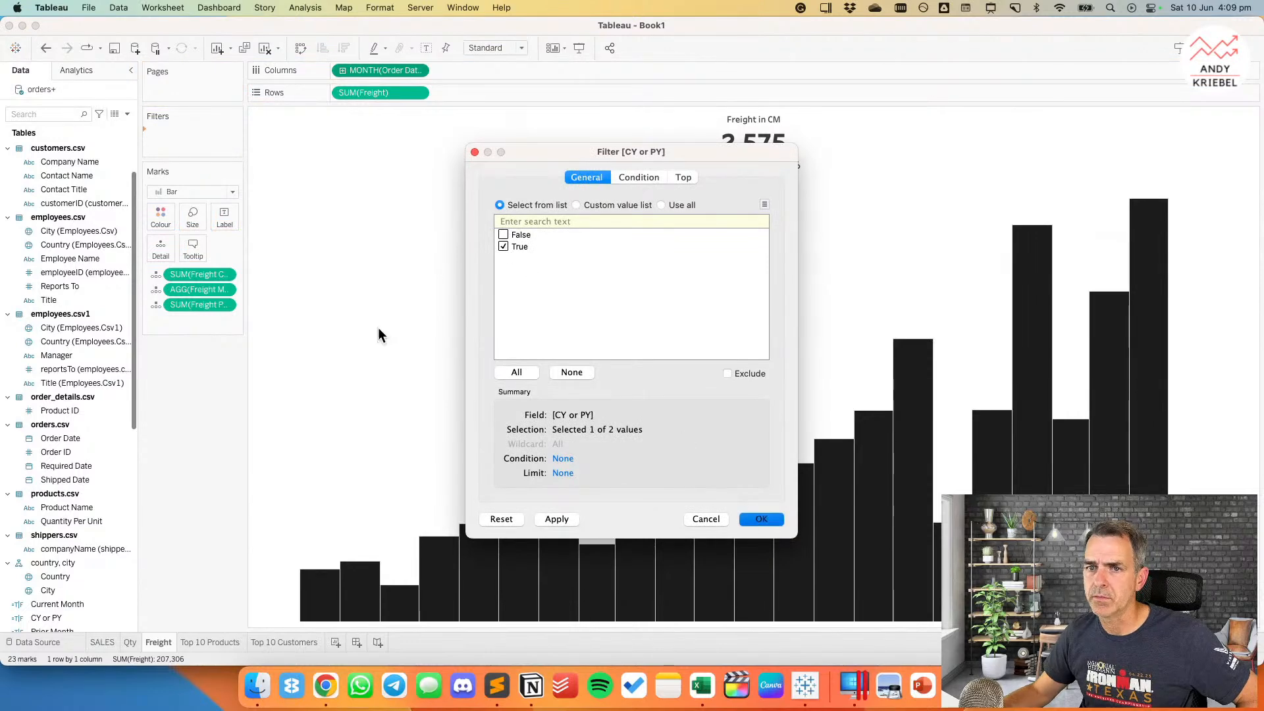
# Step: Change the Order Date field on Columns to the Month date part without the year and show its header
pyautogui.click(418, 70)
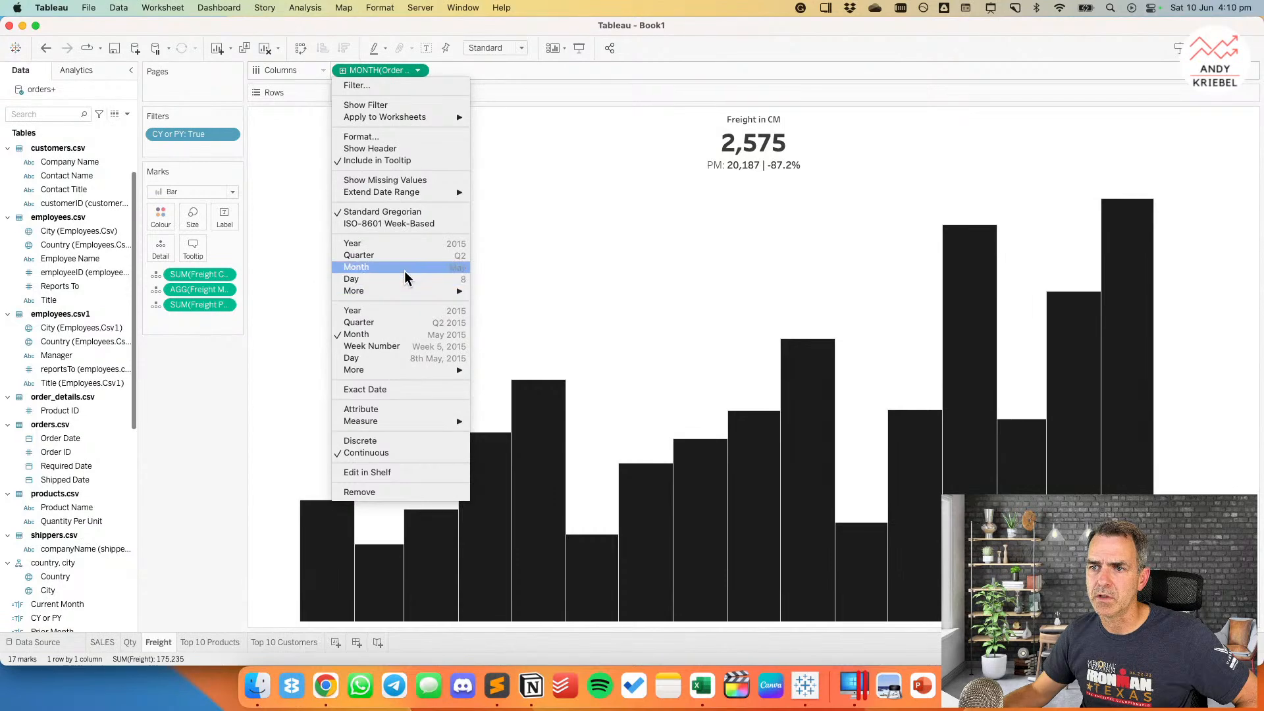
pyautogui.click(404, 268)
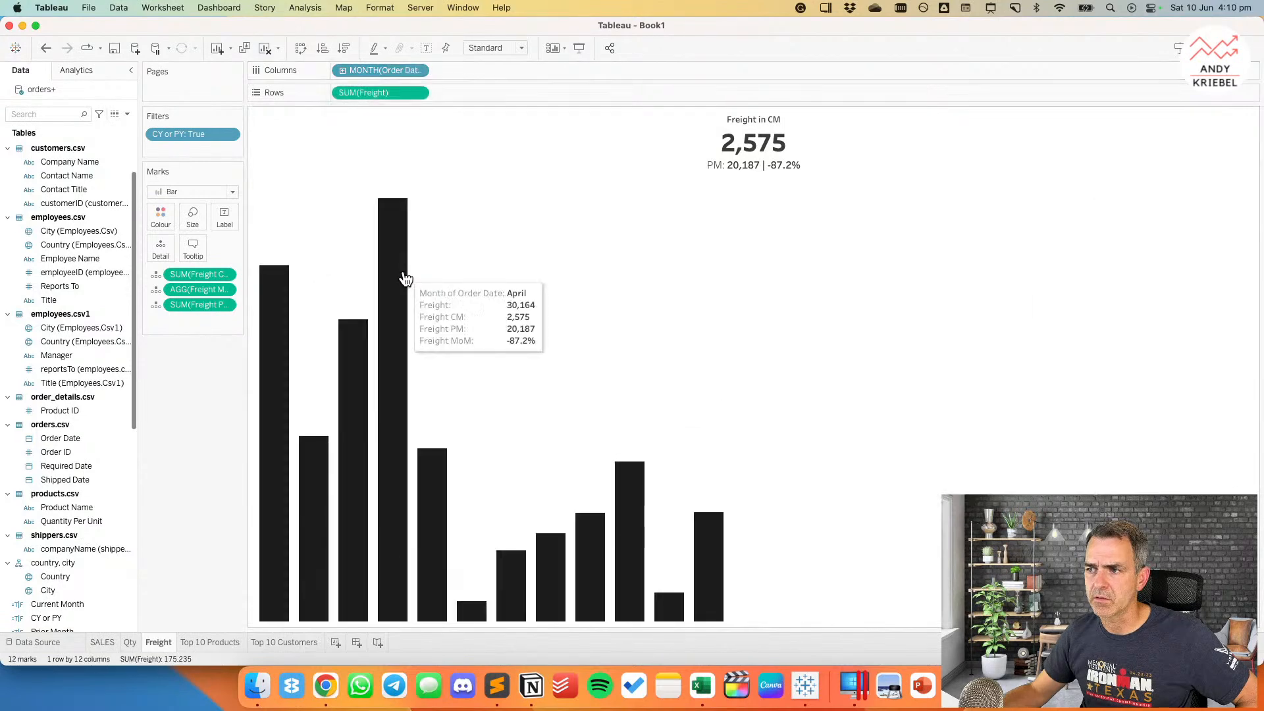
pyautogui.click(419, 69)
pyautogui.click(370, 172)
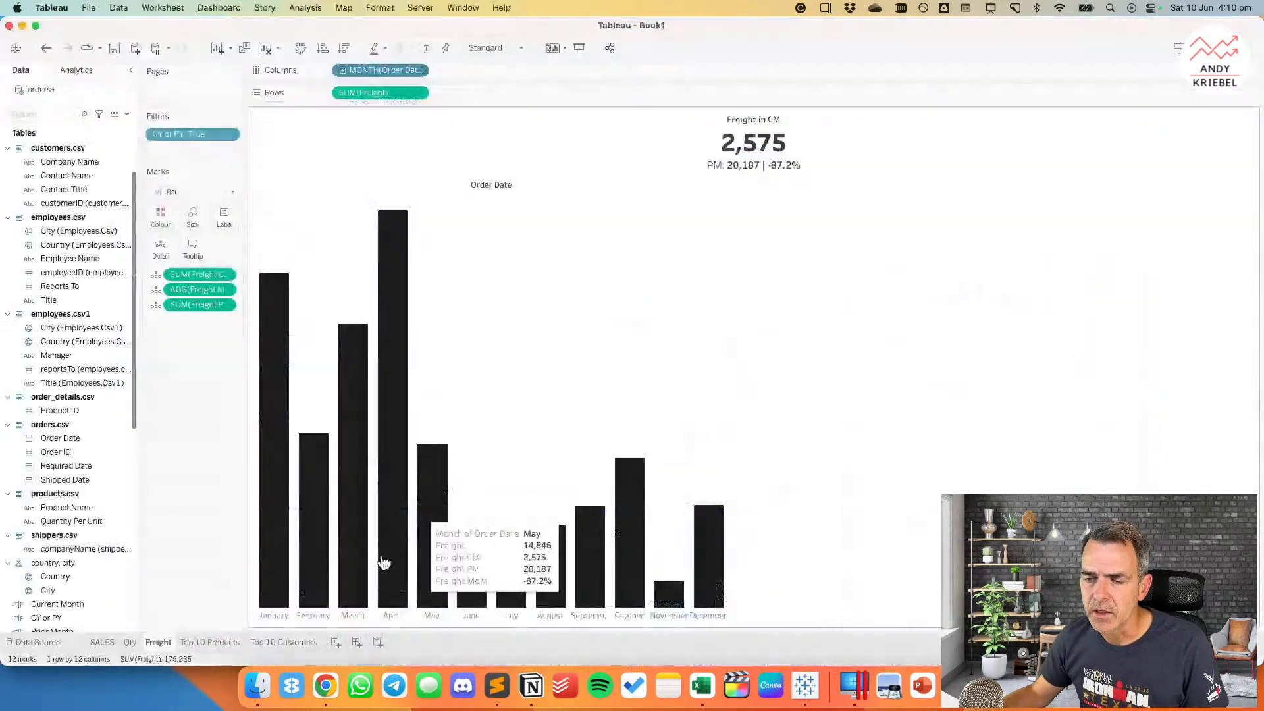
# Step: Format the month header's dates as First Letter and close the formatting settings
pyautogui.rightClick(263, 617)
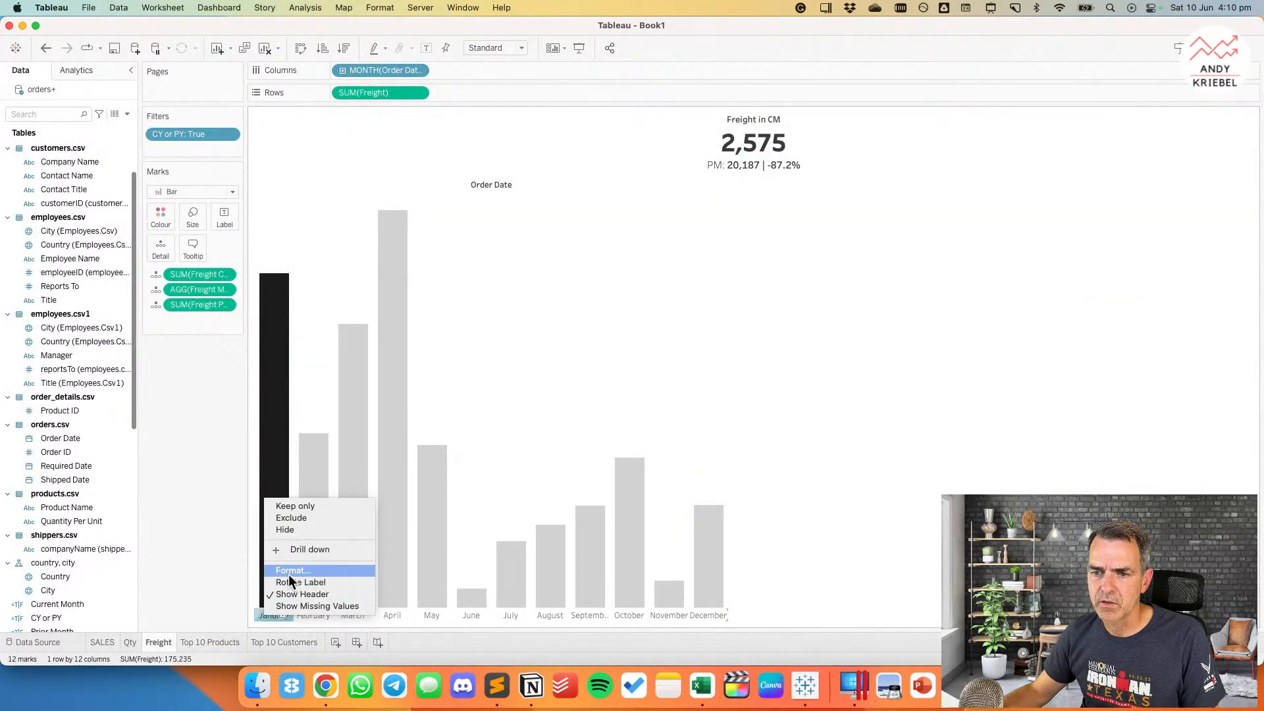
pyautogui.click(288, 571)
pyautogui.click(94, 208)
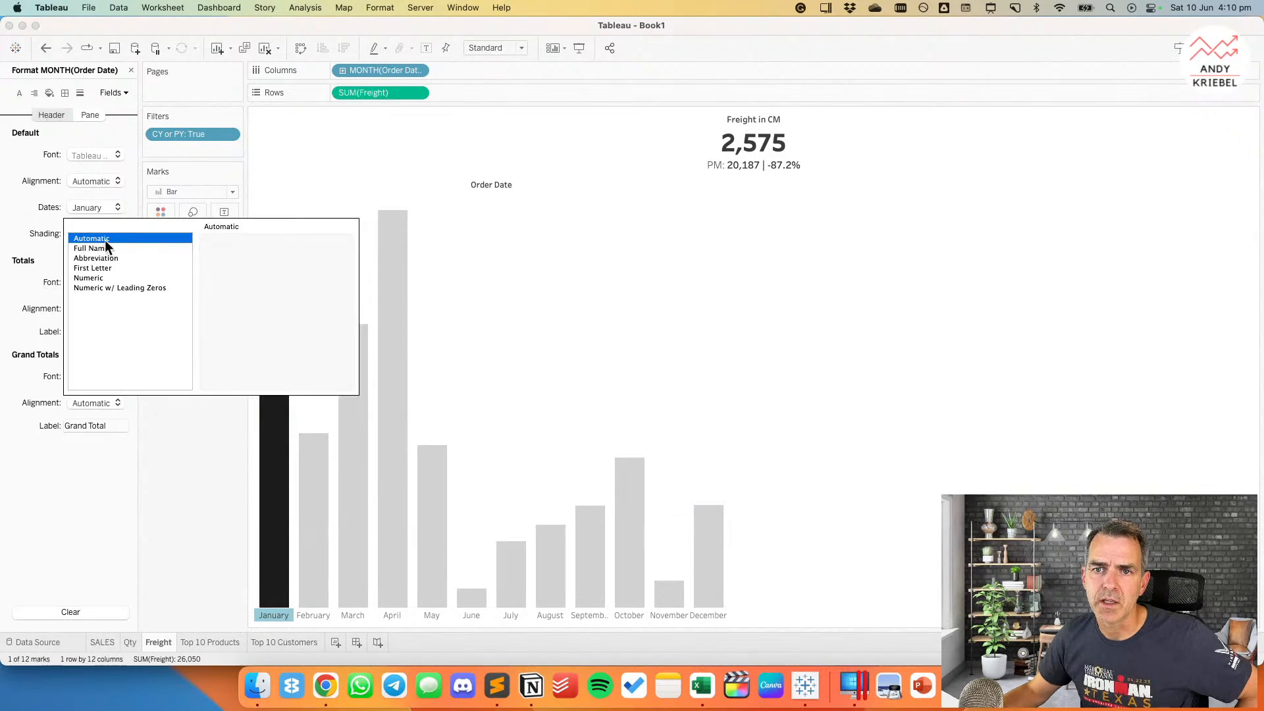
pyautogui.click(102, 268)
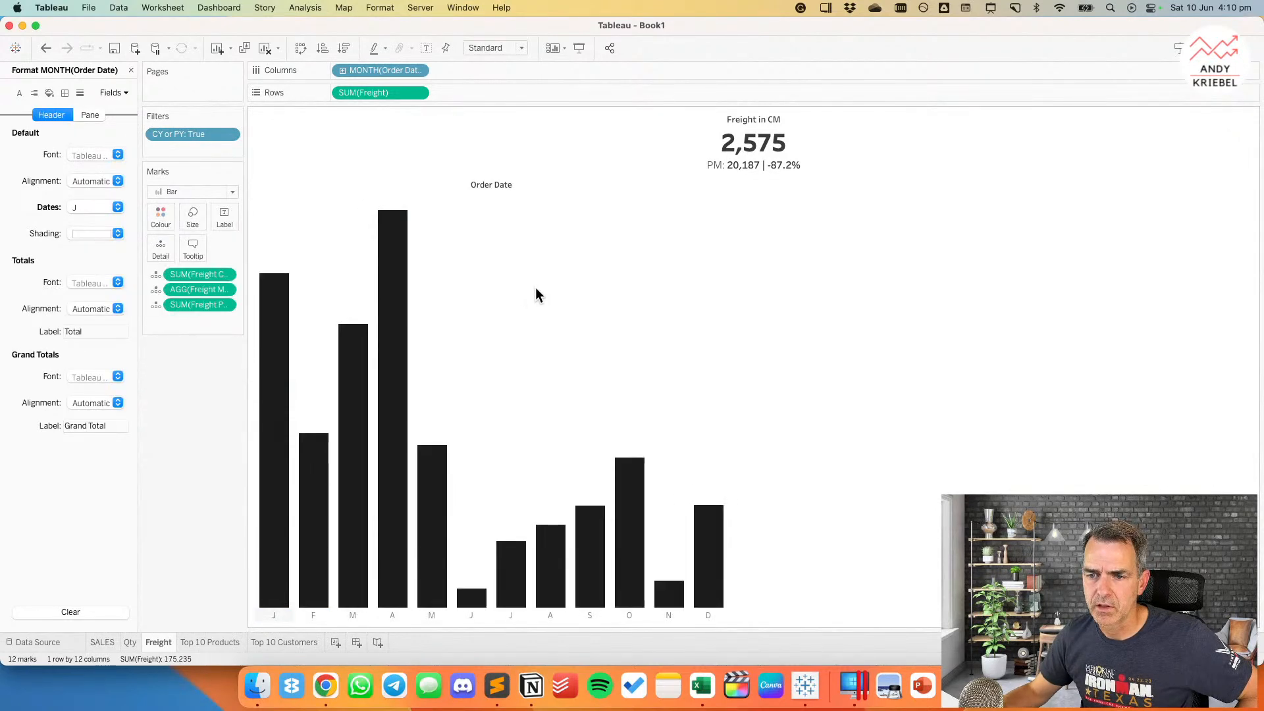
pyautogui.click(130, 70)
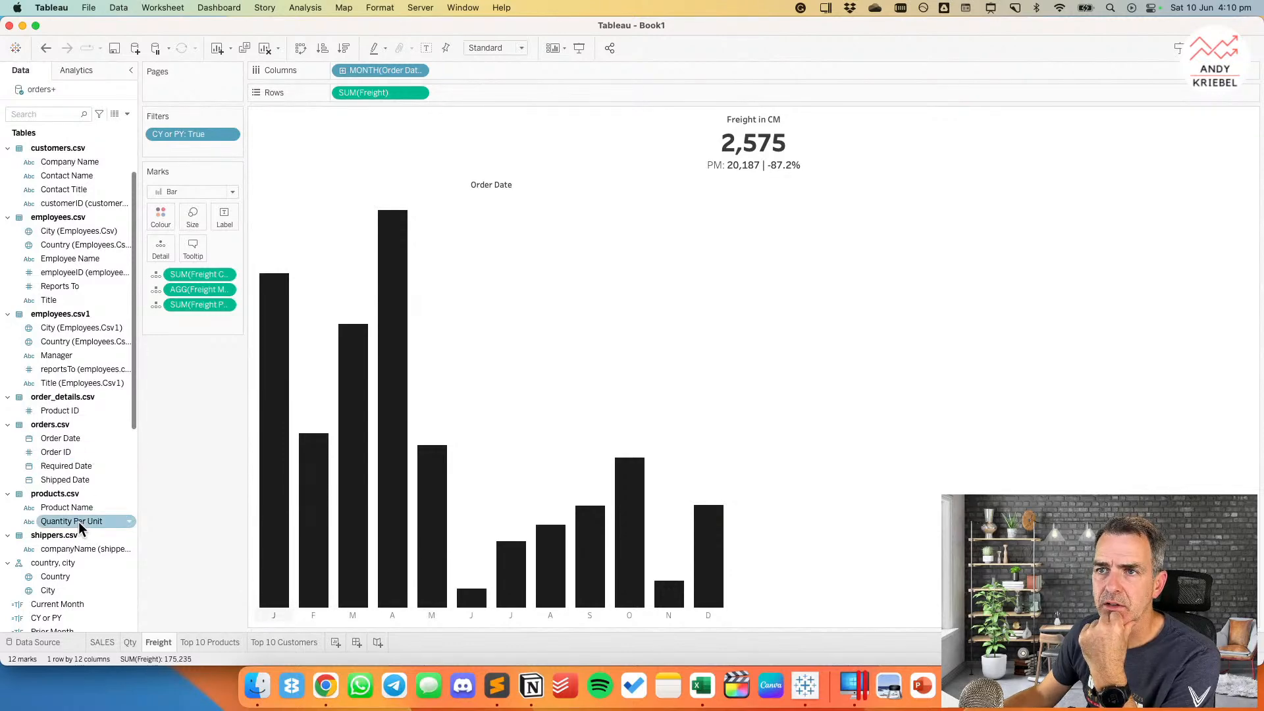
# Step: Colour the Freight bars by the year of Order Date and add Order Date to their size as well
pyautogui.scroll(-5, 93, 504)
pyautogui.scroll(-4, 93, 505)
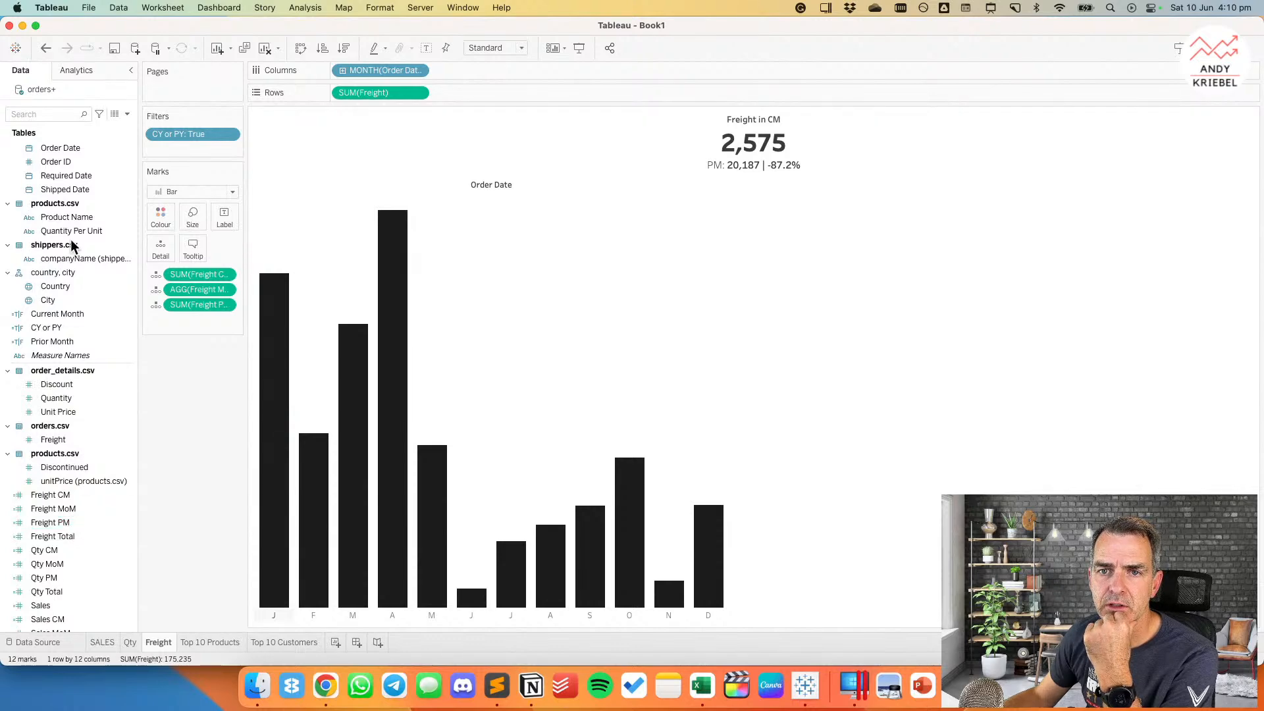
pyautogui.scroll(2, 66, 395)
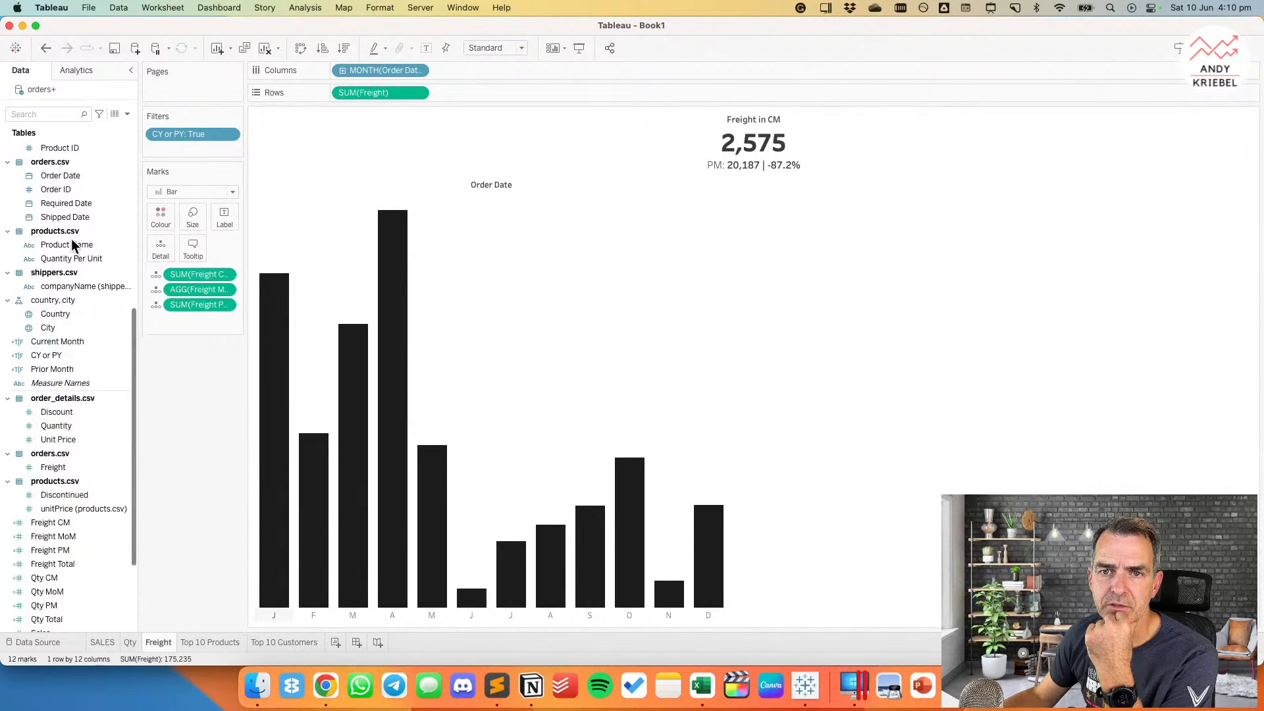
pyautogui.moveTo(69, 176); pyautogui.dragTo(158, 220)
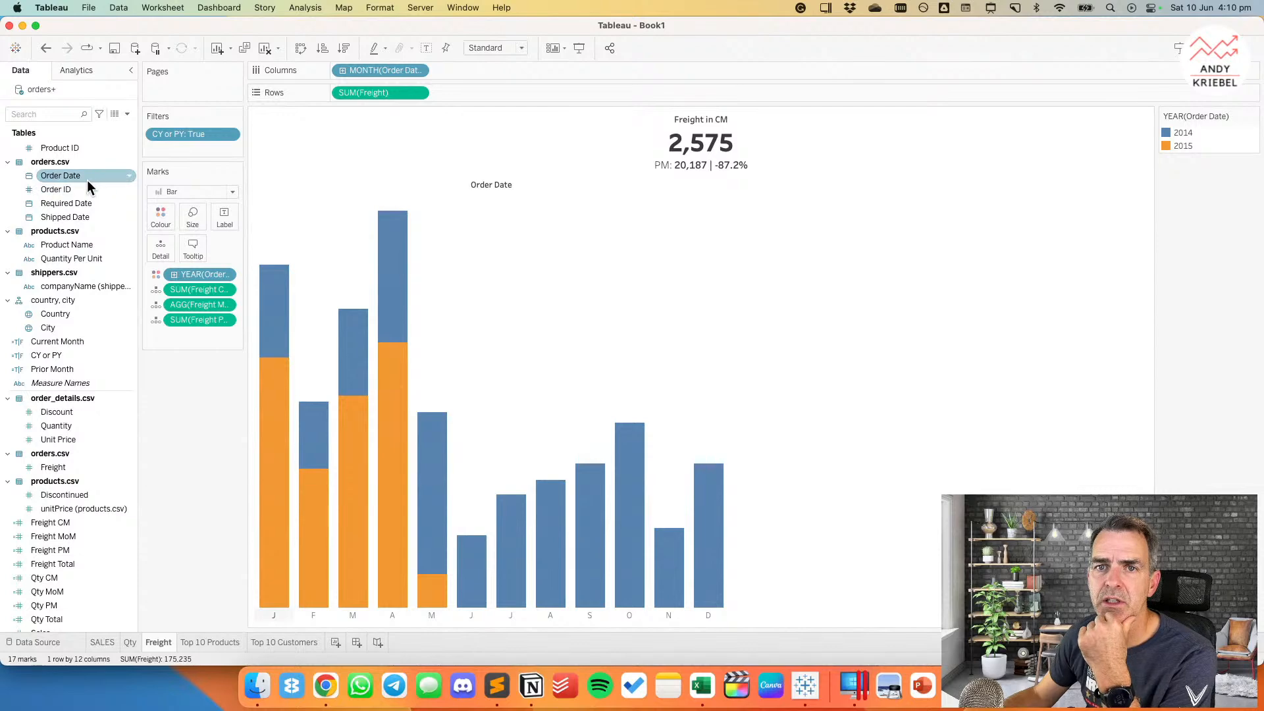
pyautogui.moveTo(77, 179); pyautogui.dragTo(190, 218)
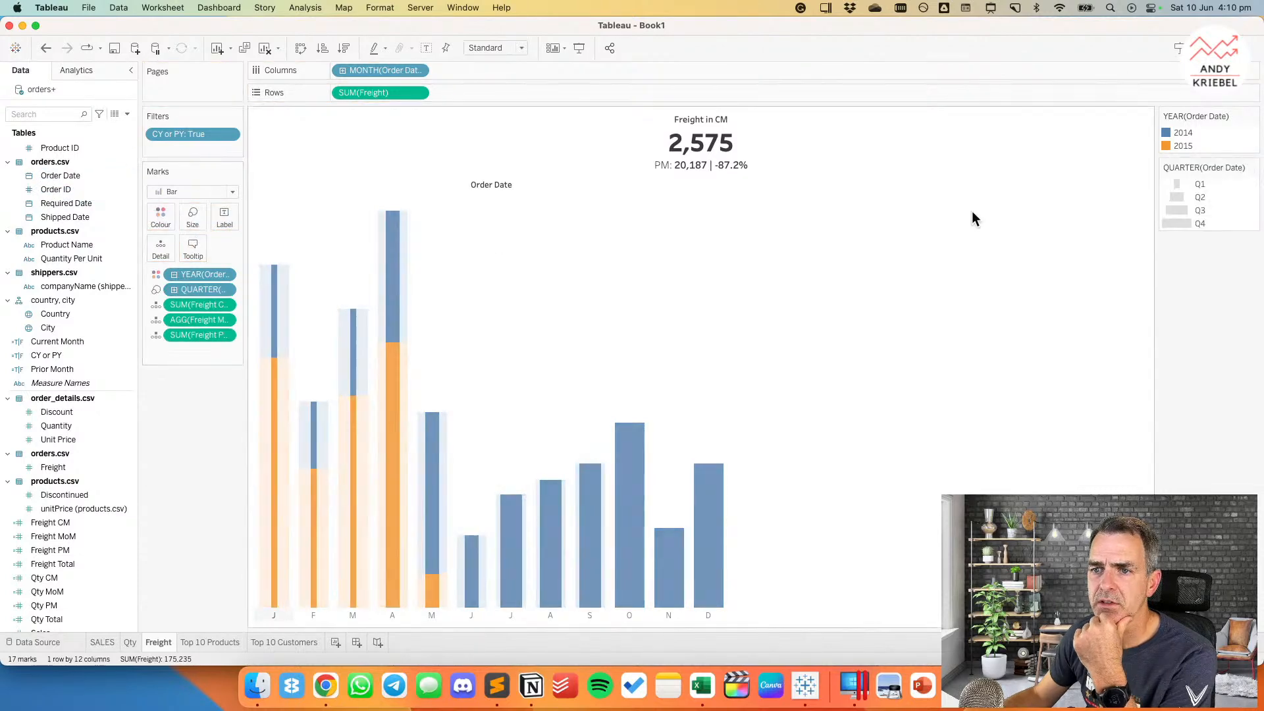
# Step: Turn off stacked marks for the Freight chart and leave the year colours' palette as it is
pyautogui.click(323, 9)
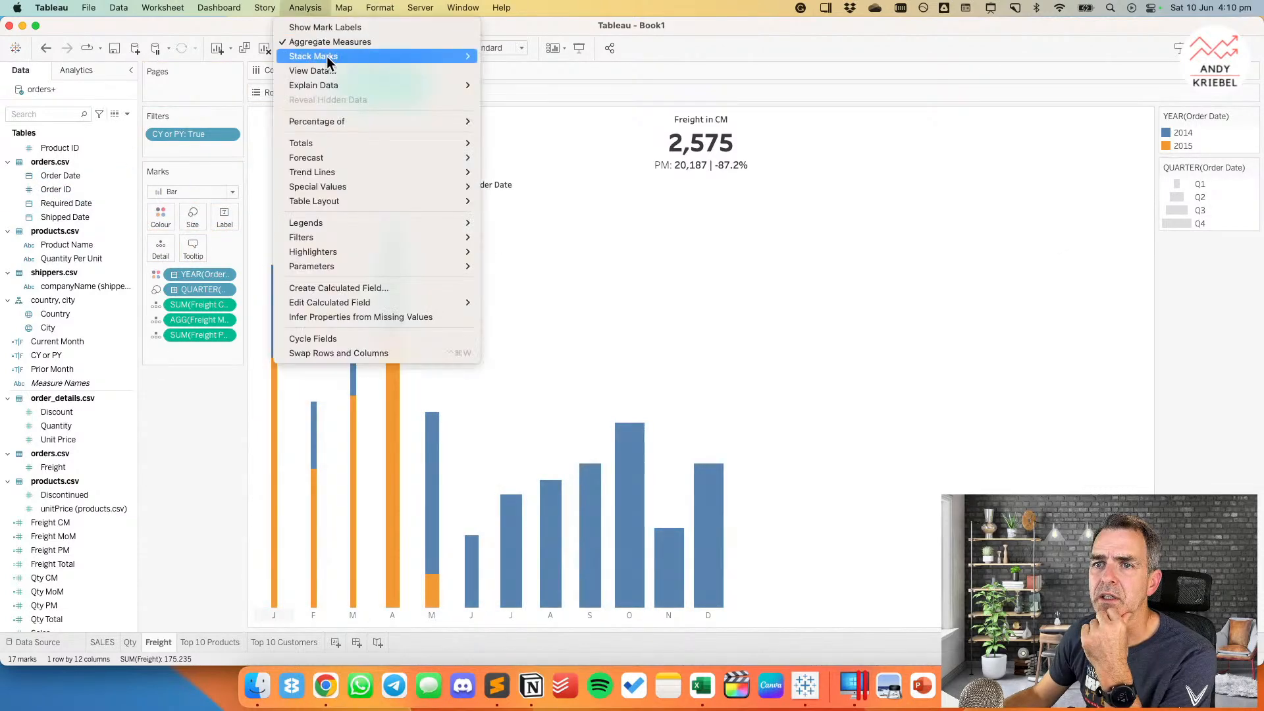
pyautogui.moveTo(422, 57)
pyautogui.click(508, 92)
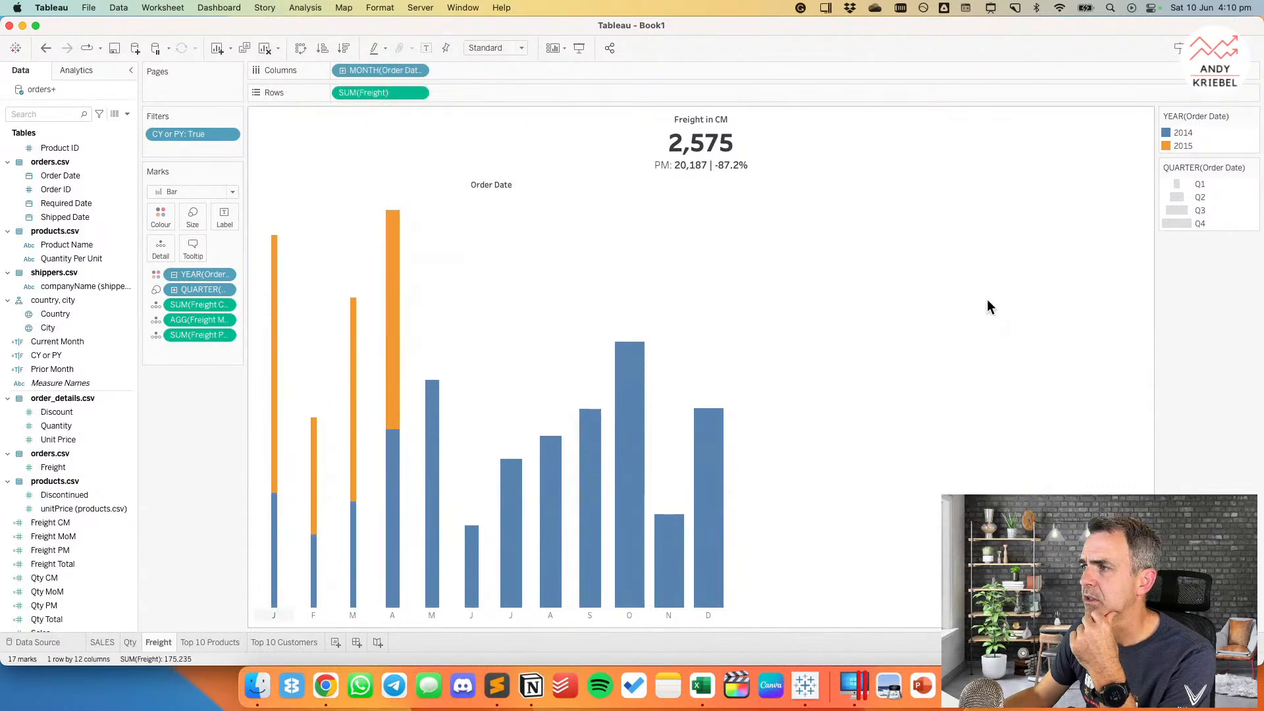
pyautogui.doubleClick(1220, 138)
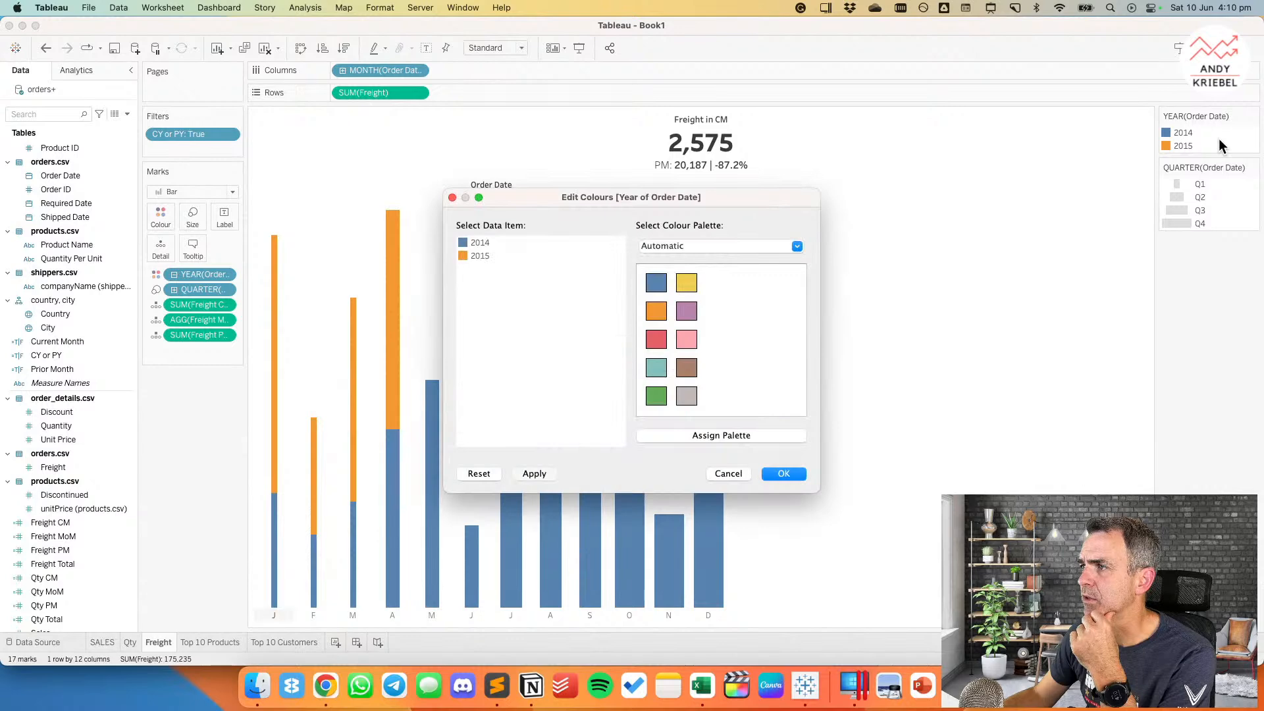
pyautogui.click(783, 473)
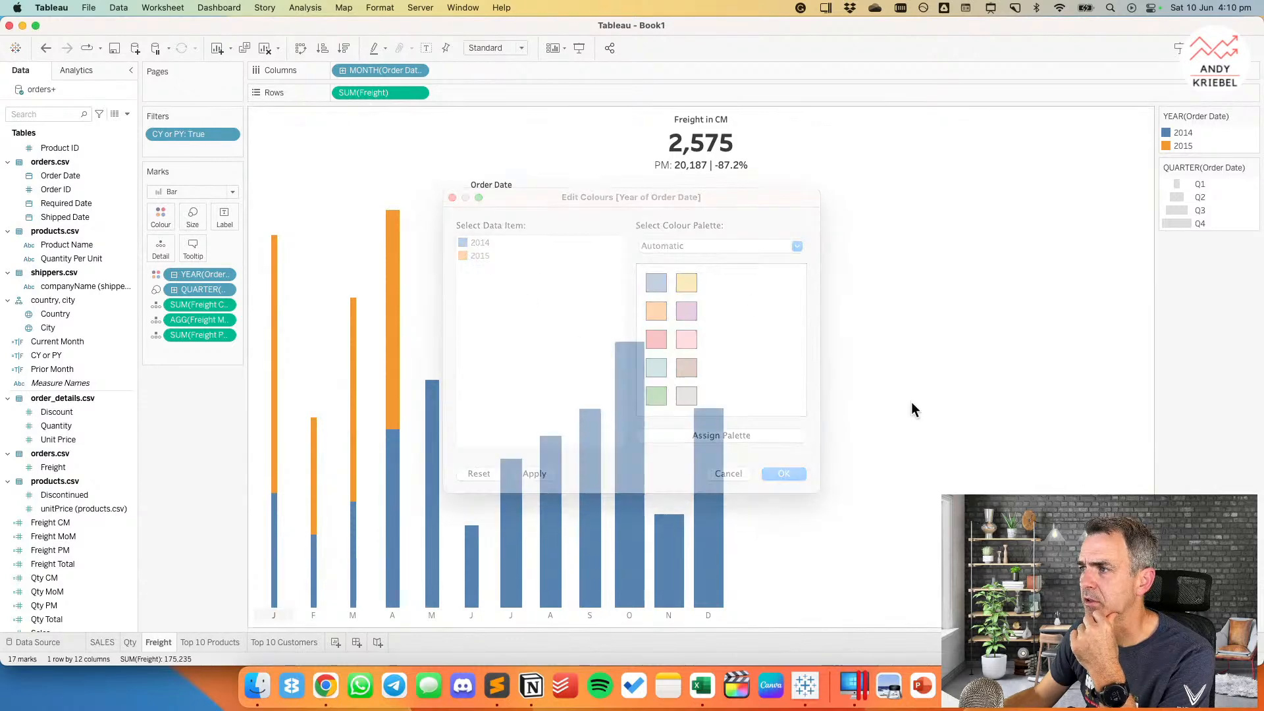
# Step: Change the Order Date field that controls bar size to the Year date value
pyautogui.click(224, 290)
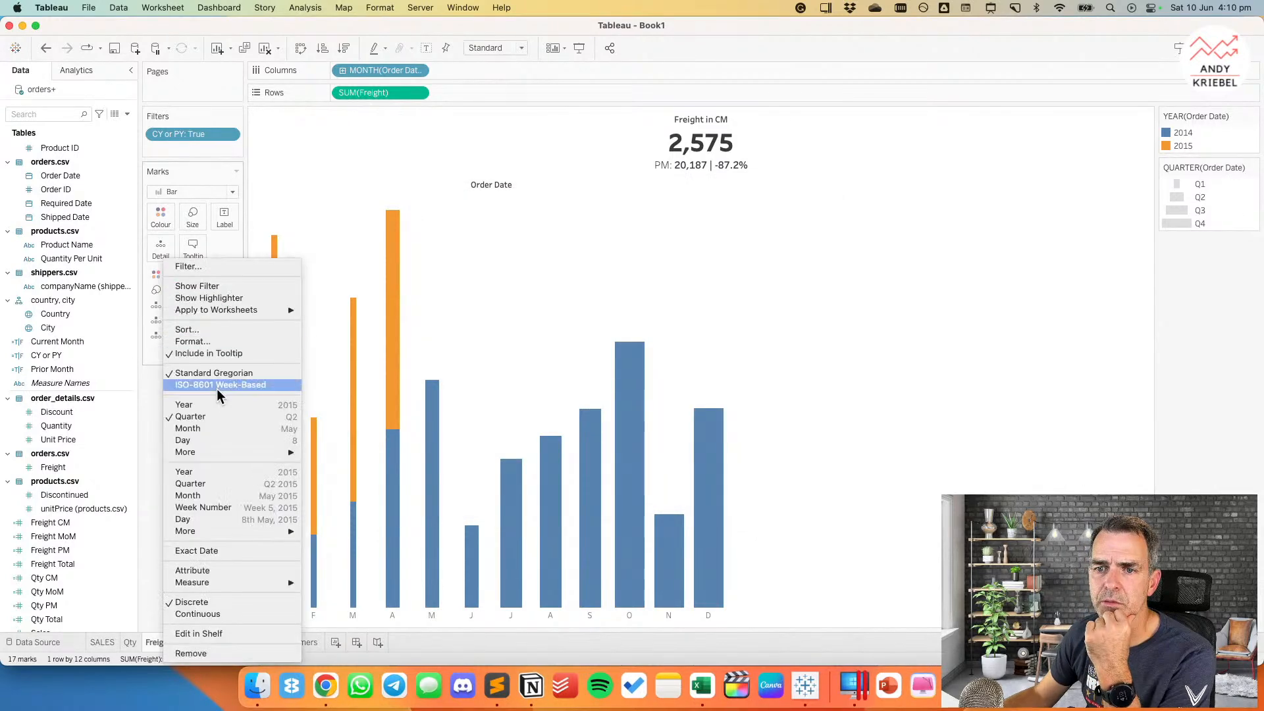
pyautogui.click(215, 473)
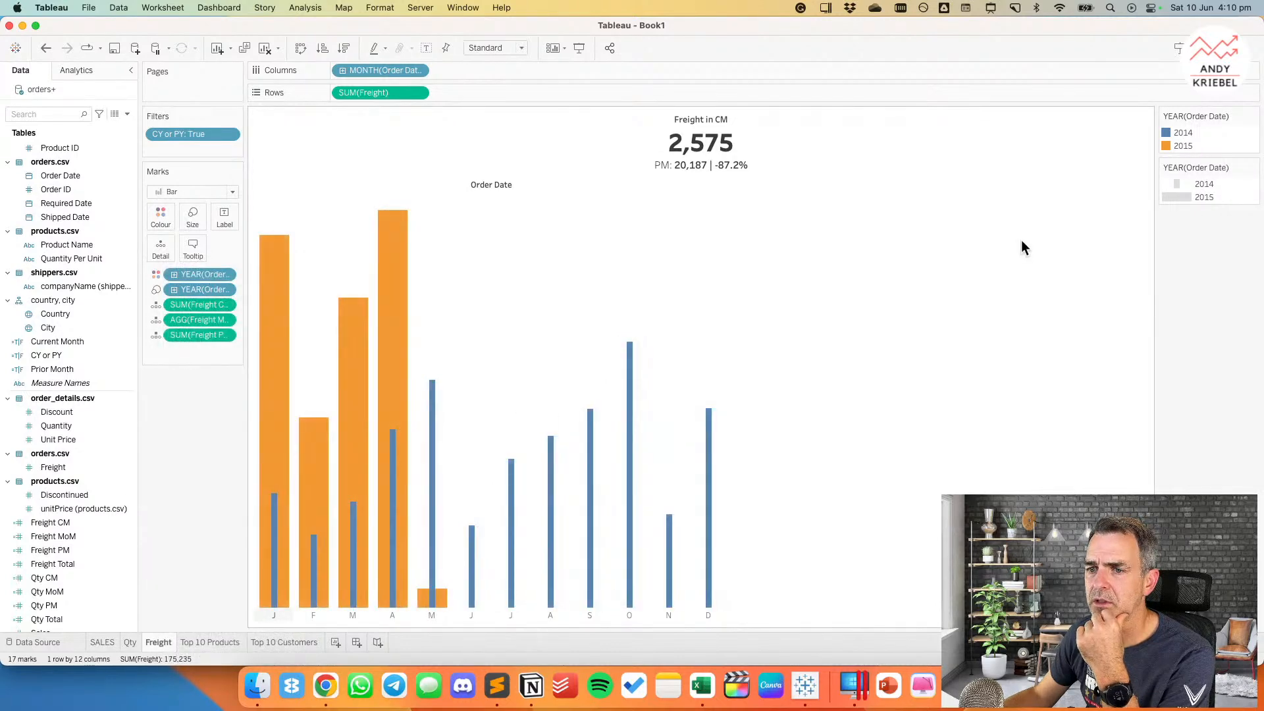
# Step: Reverse the mark size range for the years of Order Date in the Freight chart
pyautogui.doubleClick(1235, 200)
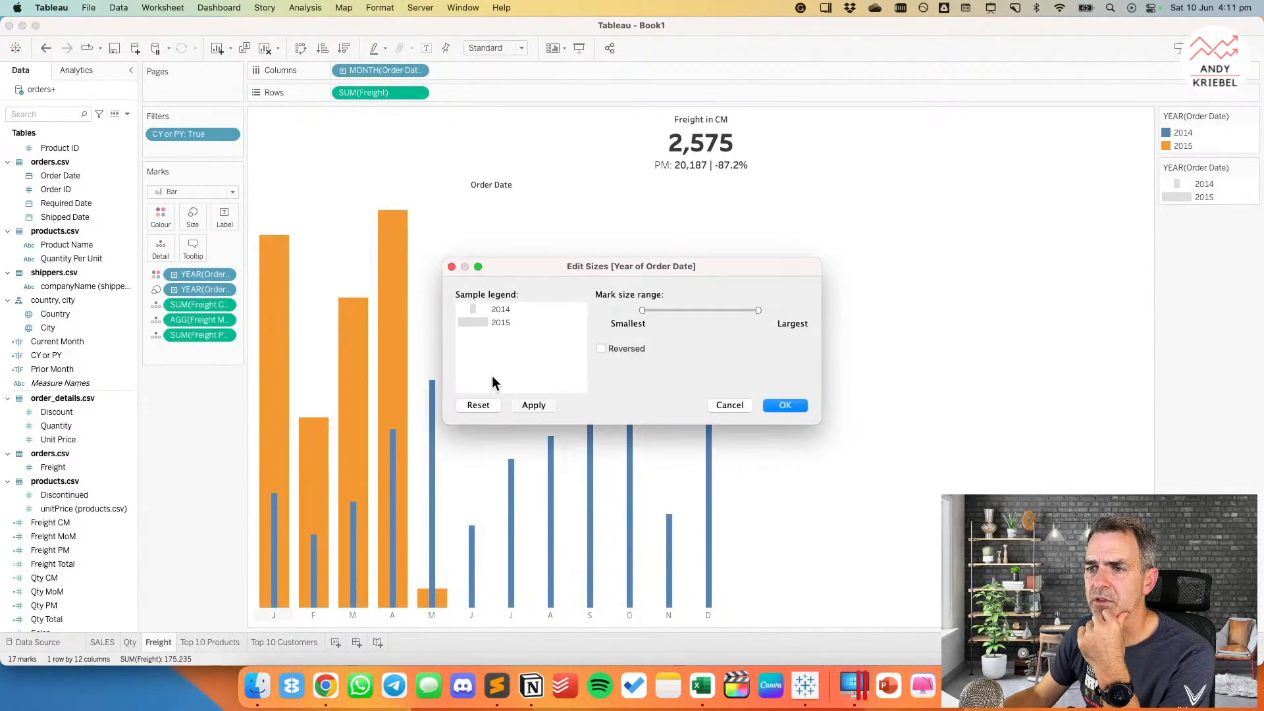
pyautogui.click(600, 349)
pyautogui.click(782, 406)
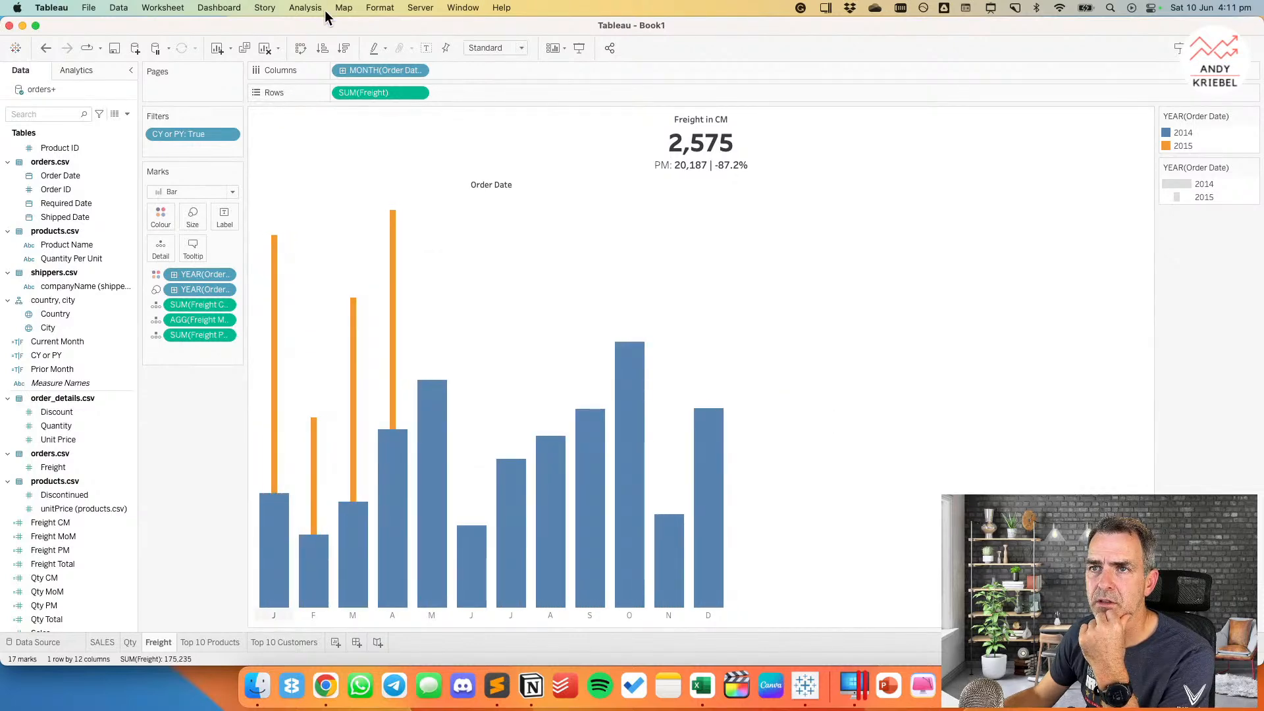
# Step: Order 2015 before 2014 in the year colours, turn off the reversed mark size range, and clear the year highlight
pyautogui.moveTo(1179, 146); pyautogui.dragTo(1179, 133)
pyautogui.doubleClick(1242, 195)
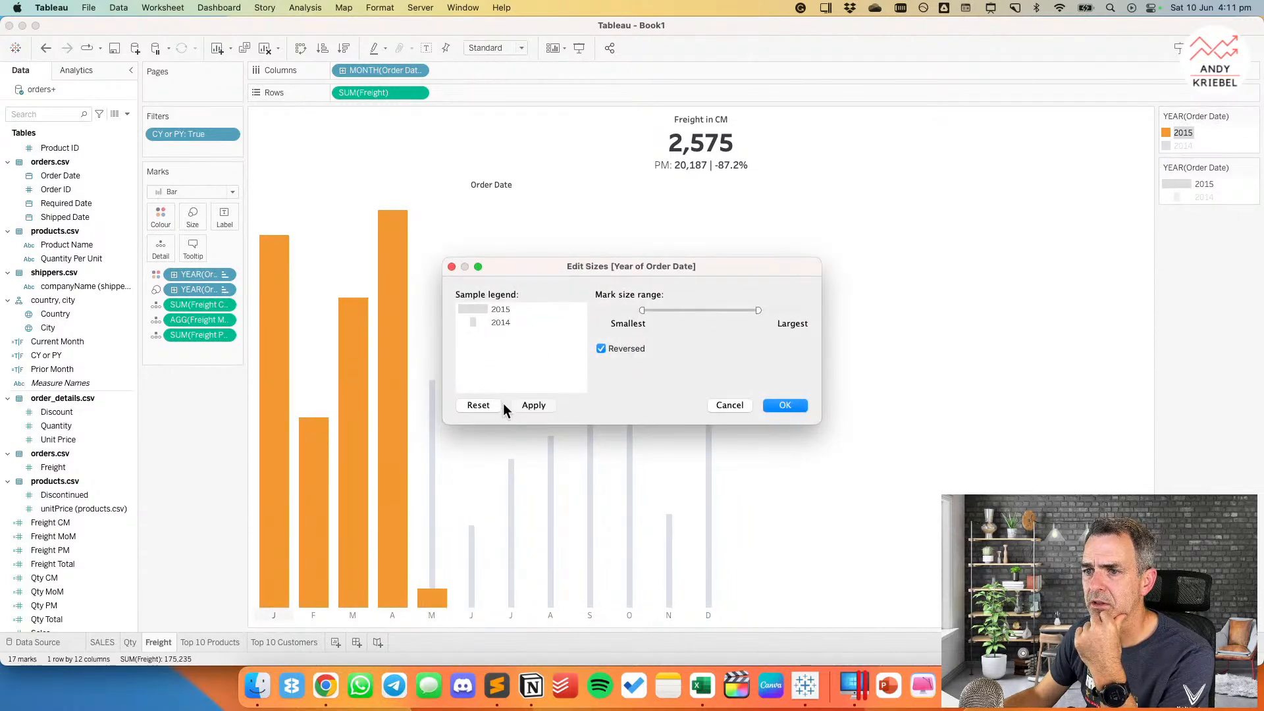
pyautogui.click(601, 349)
pyautogui.click(783, 405)
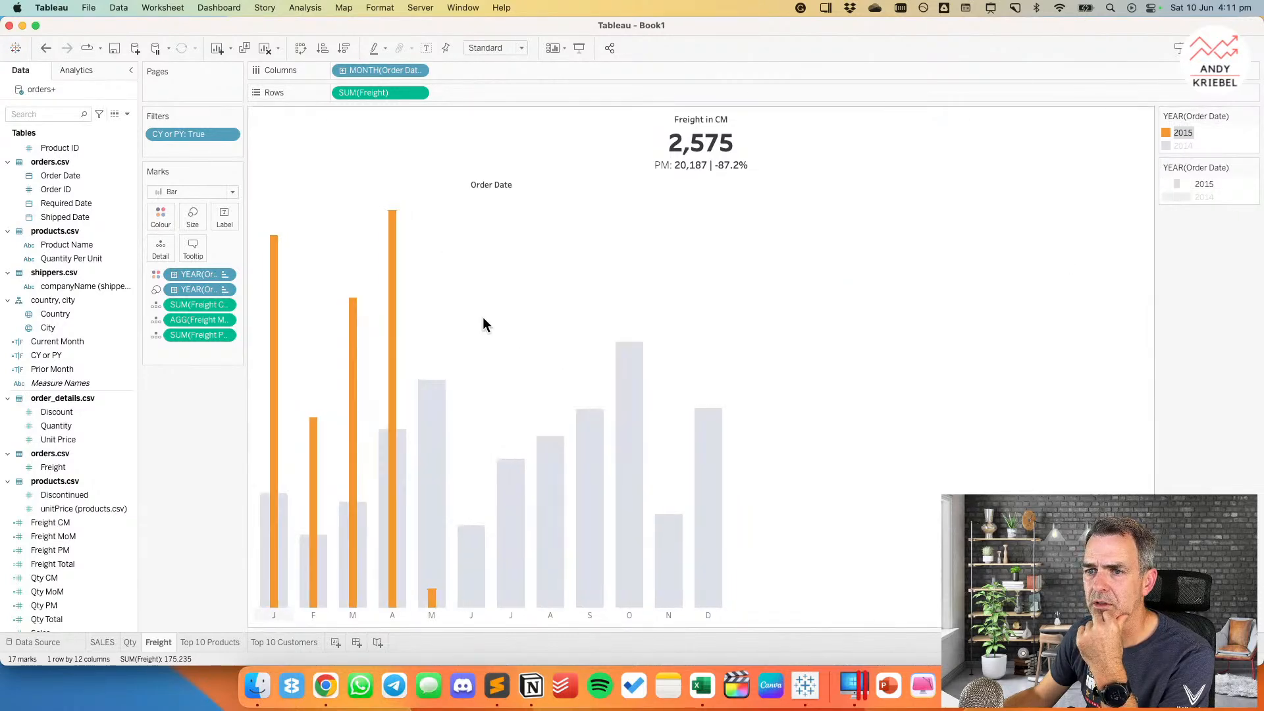
pyautogui.click(484, 313)
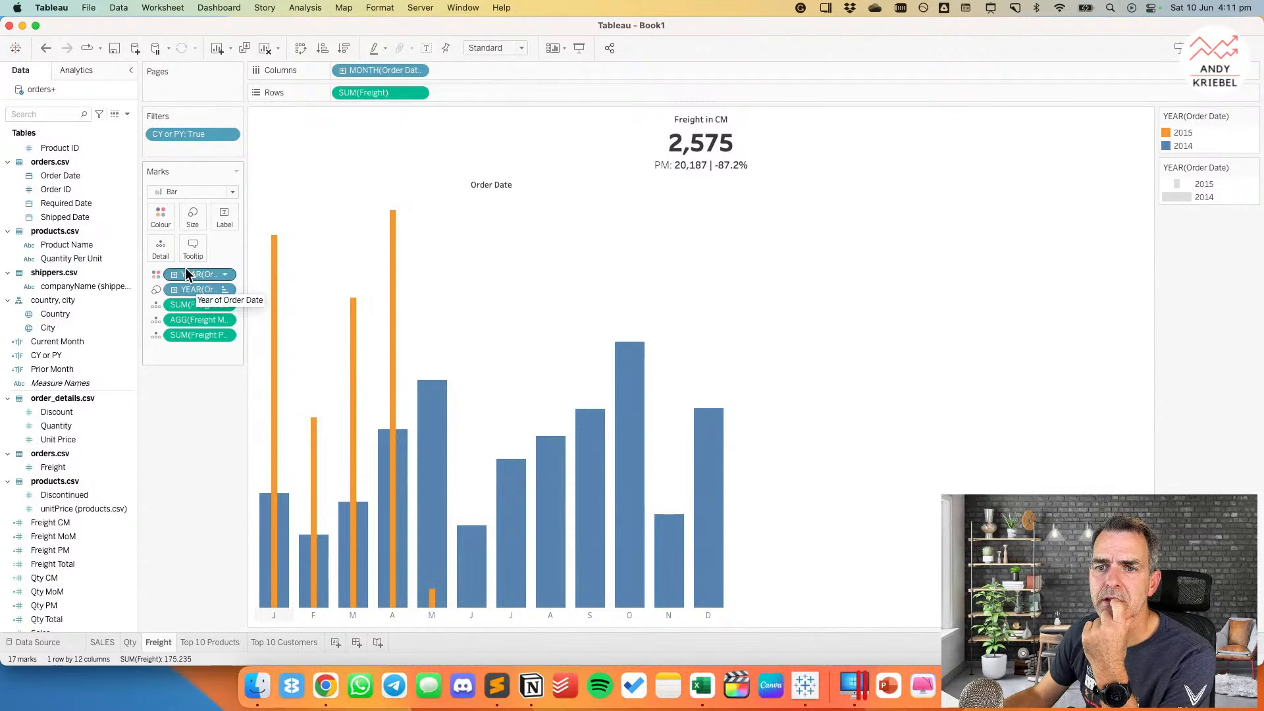
# Step: Undo the year sizing, the stacking change and the year colouring, back to plain monthly Freight bars
pyautogui.click(46, 50)
pyautogui.click(46, 50)
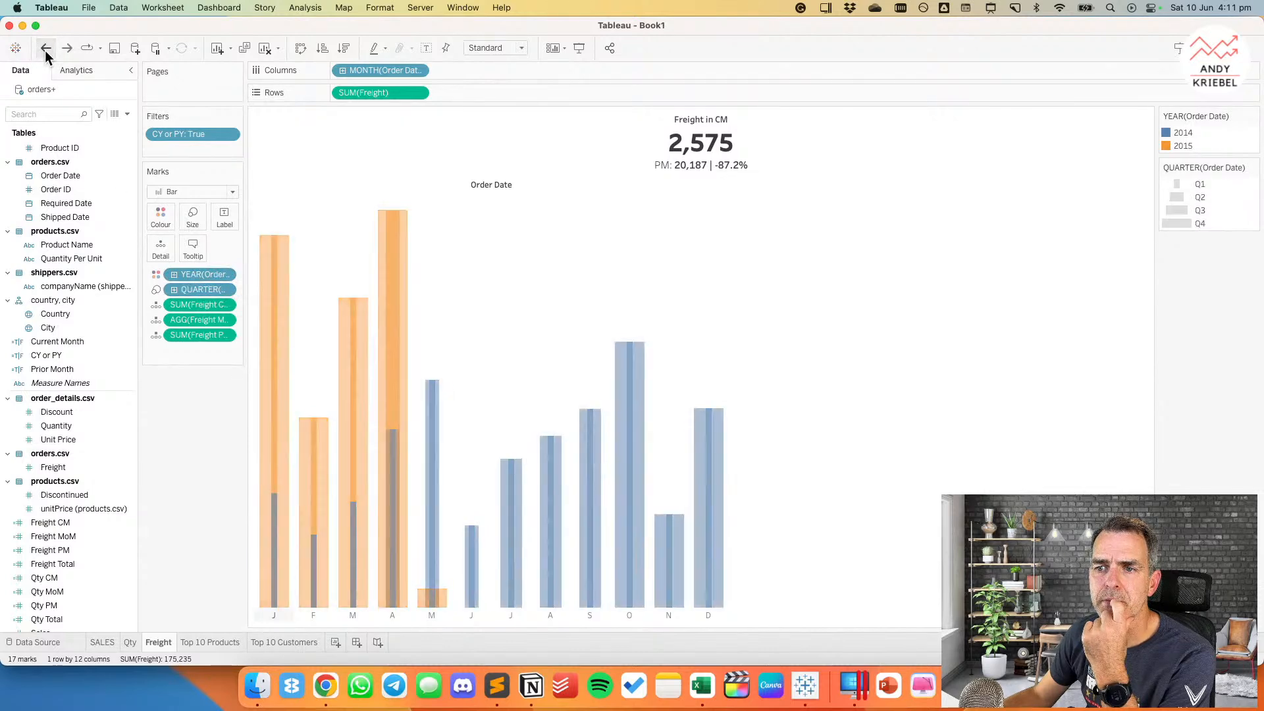
pyautogui.click(45, 50)
pyautogui.click(46, 50)
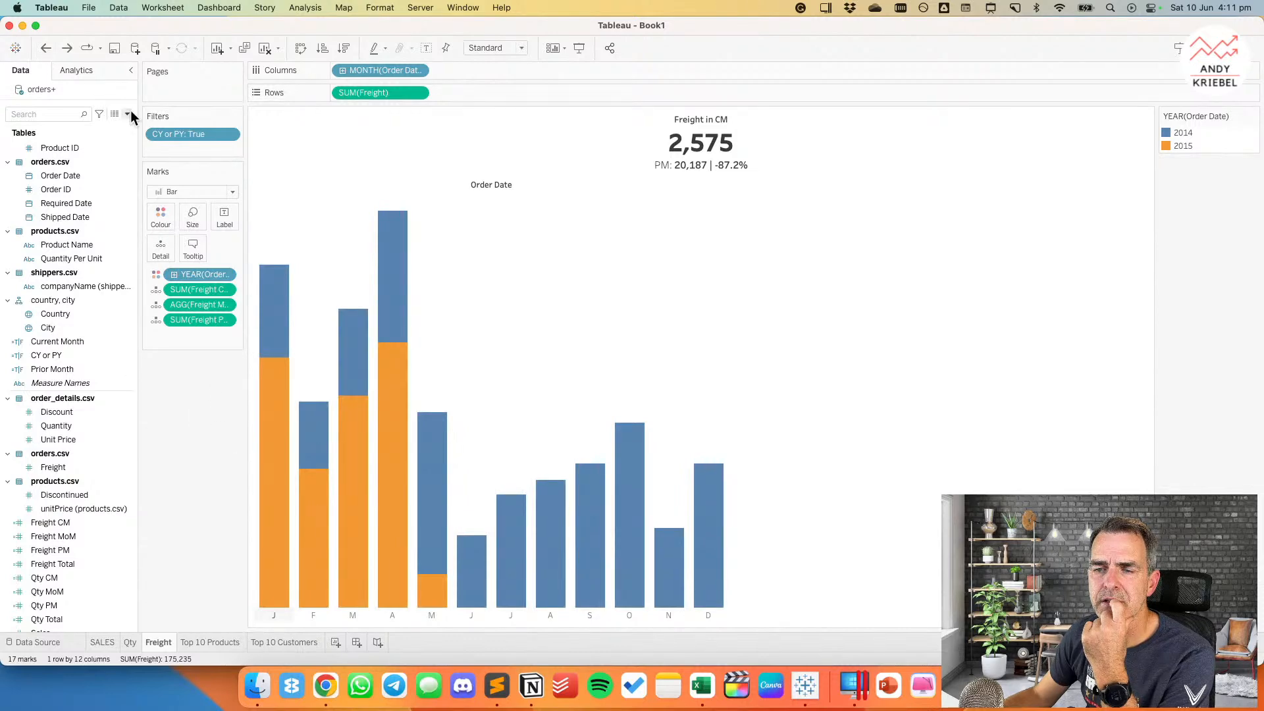
pyautogui.click(50, 49)
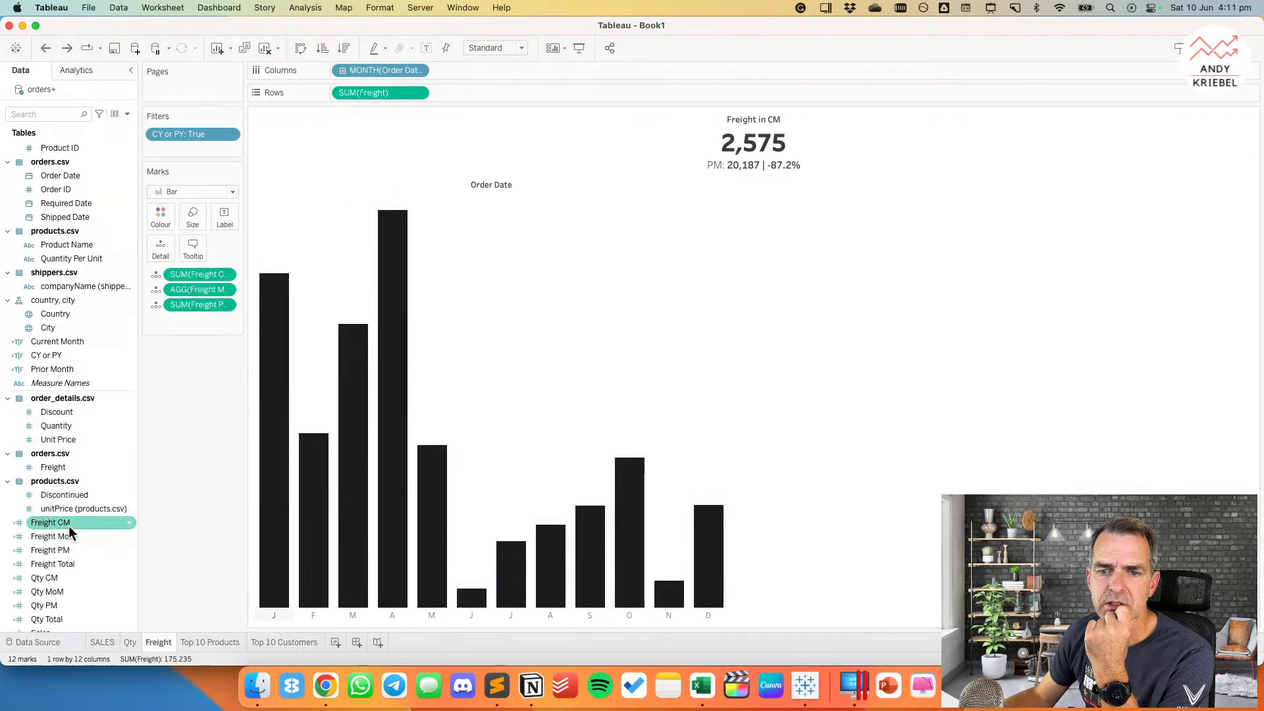
# Step: Create a calculated field named CY with the formula YEAR([Order Date])={MAX(YEAR([Order Date]))}
pyautogui.moveTo(68, 524)
pyautogui.mouseDown()
pyautogui.moveTo(131, 463)
pyautogui.moveTo(59, 534)
pyautogui.mouseUp()
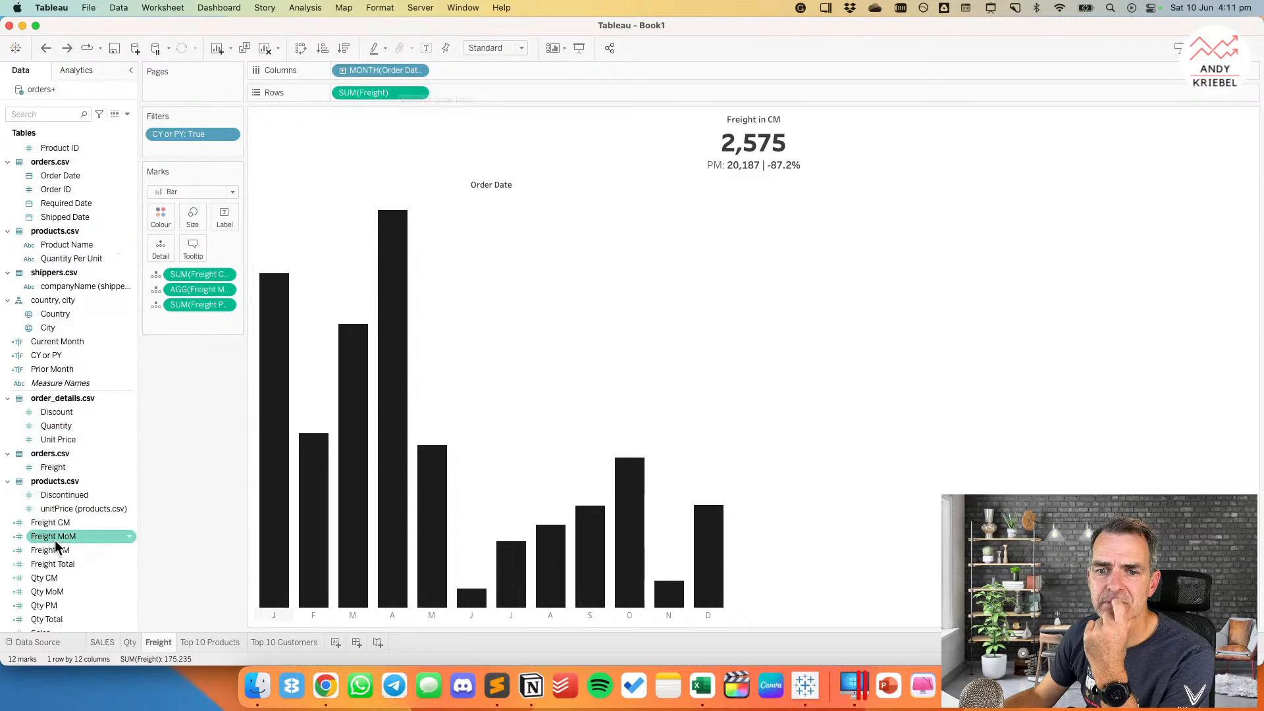
pyautogui.scroll(-3, 77, 550)
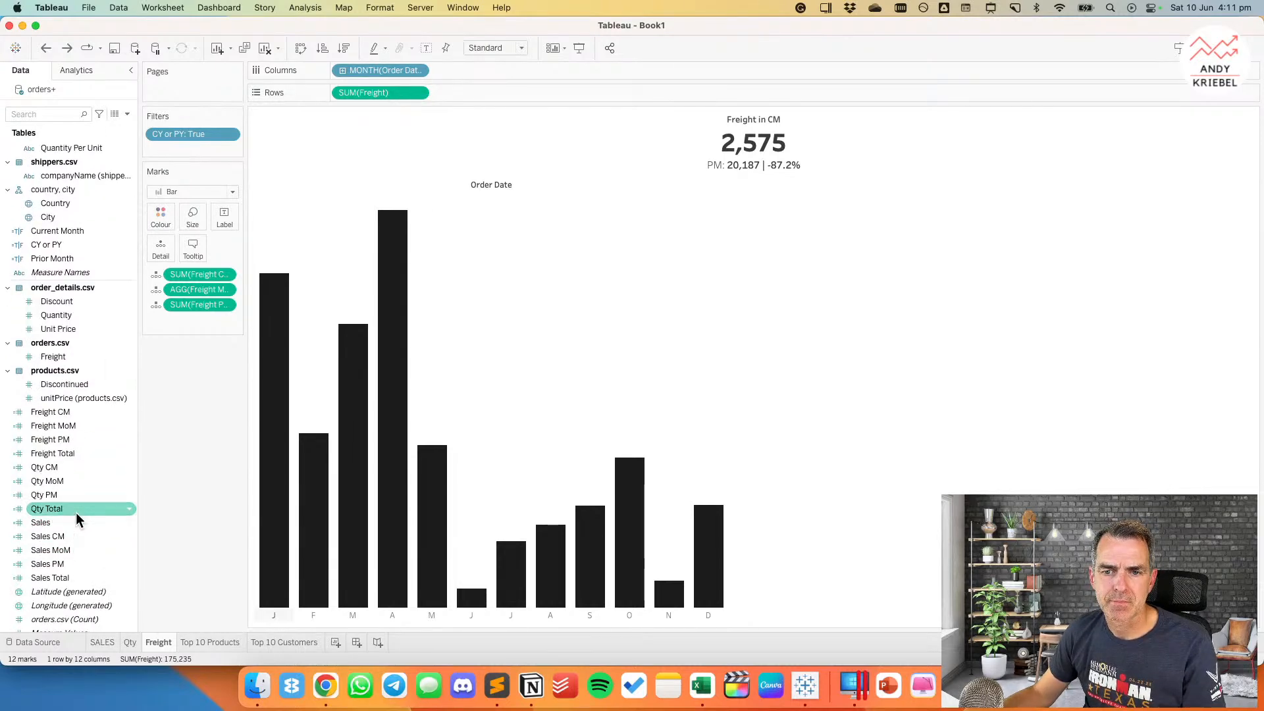
pyautogui.click(127, 113)
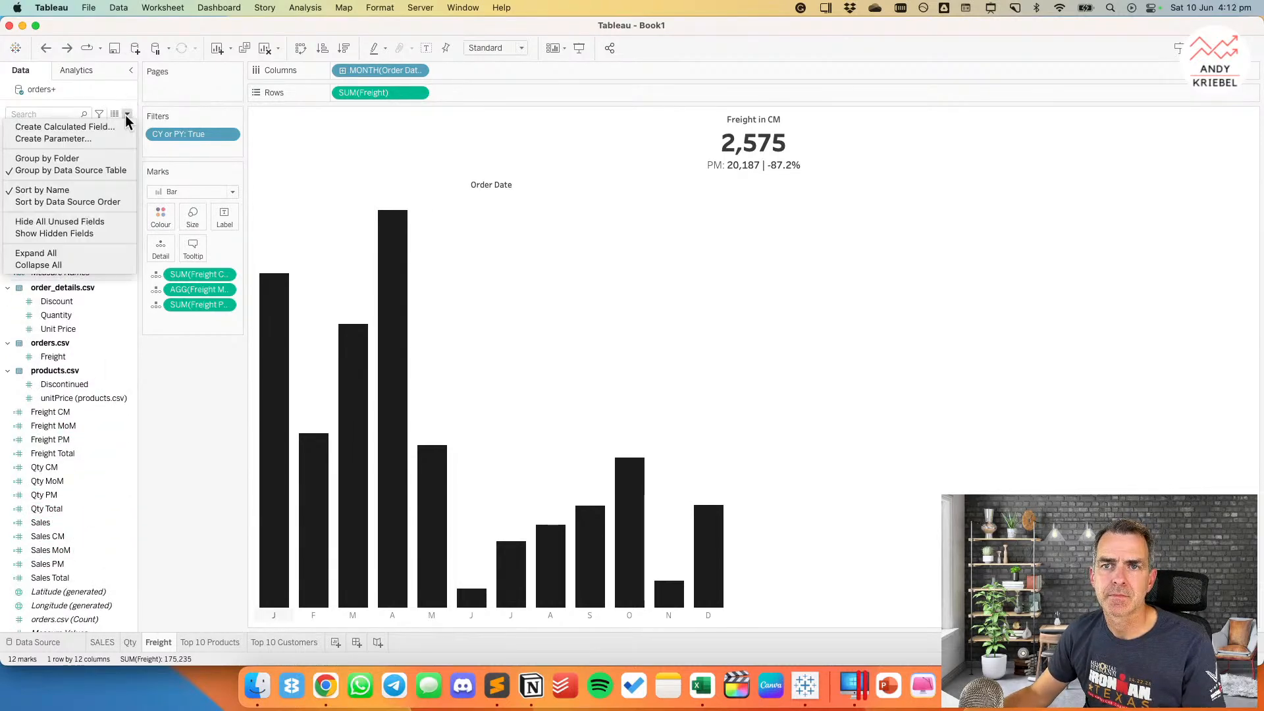
pyautogui.click(82, 127)
pyautogui.write('CY')
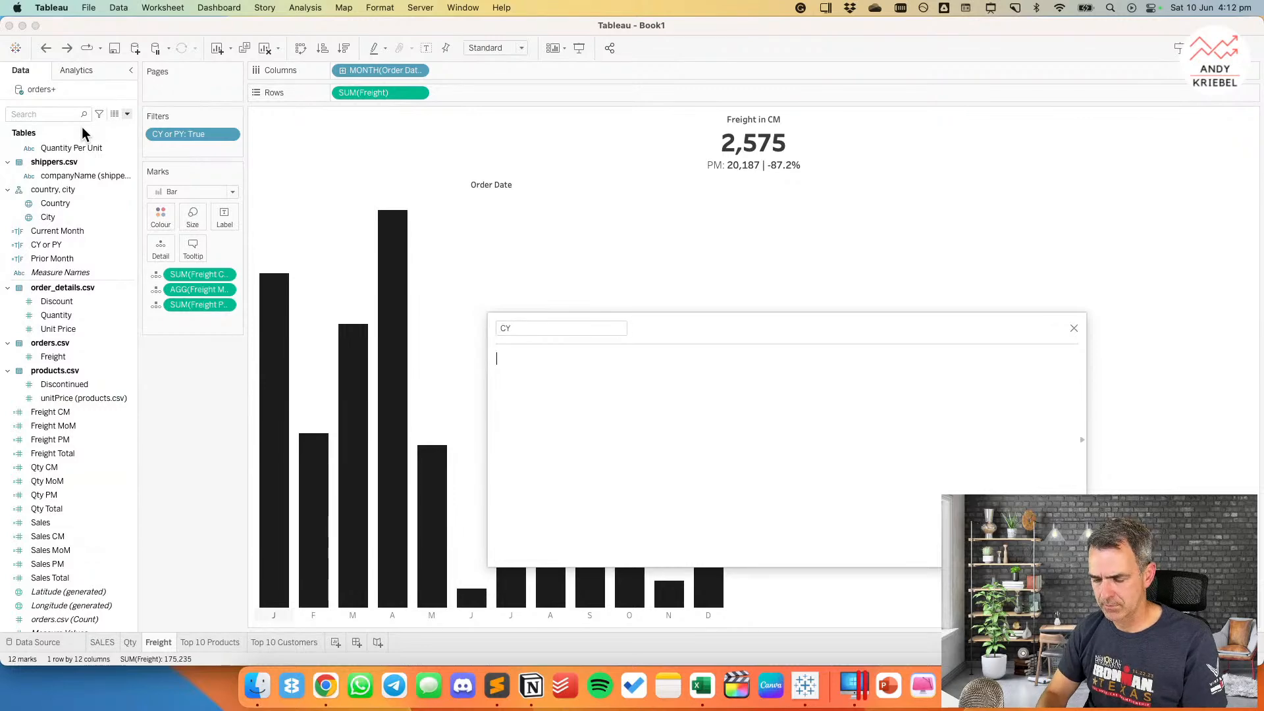
pyautogui.write('YEAR([Order Date])')
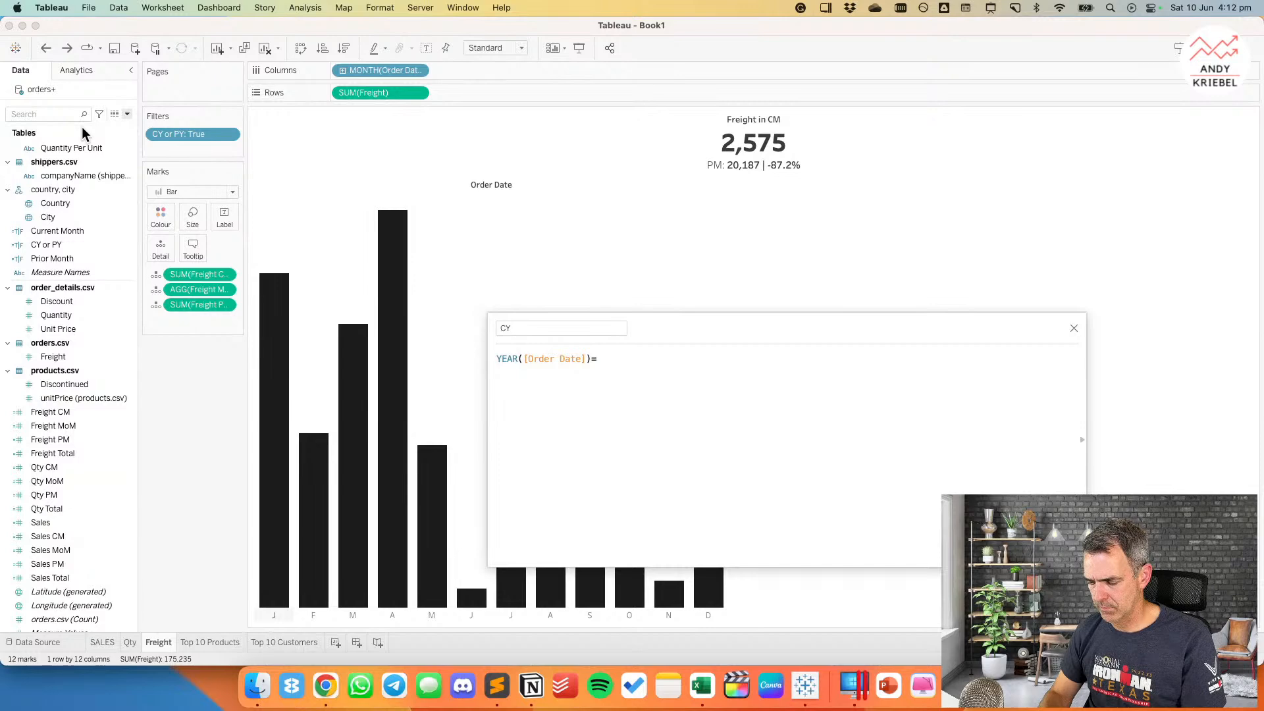
pyautogui.write('={MAX(YEAR(')
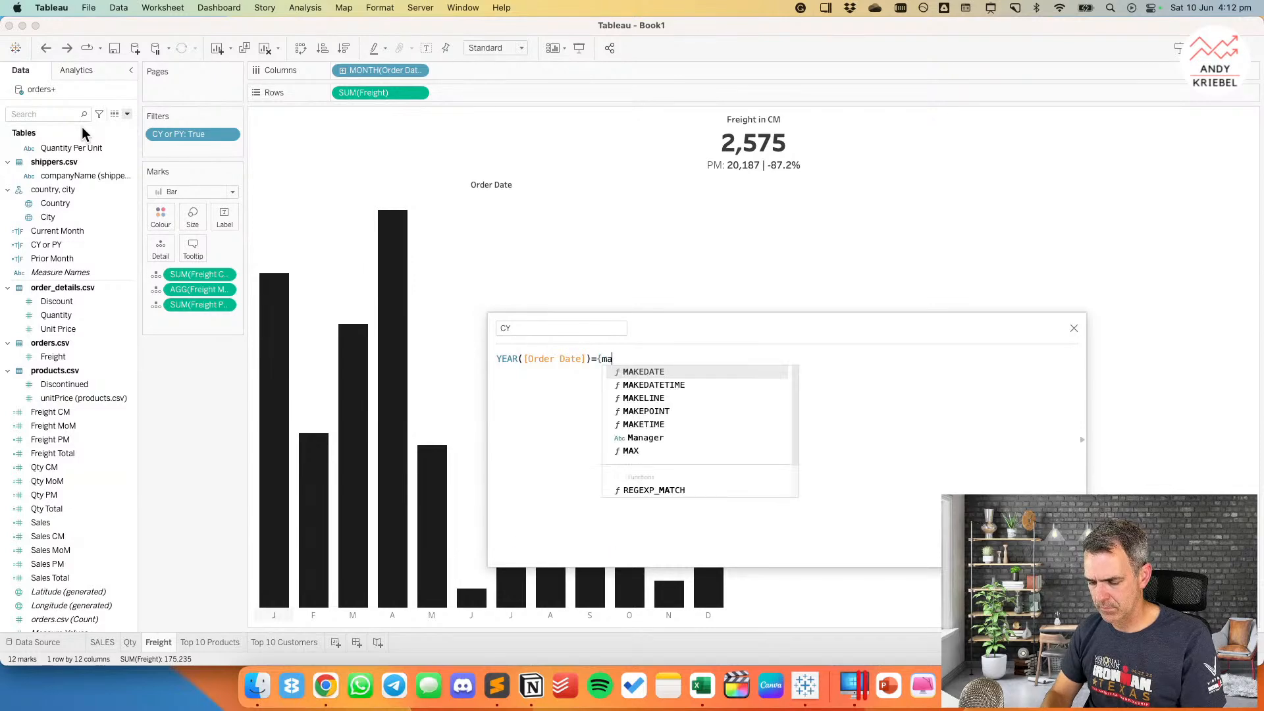
pyautogui.write('[Order Date])')
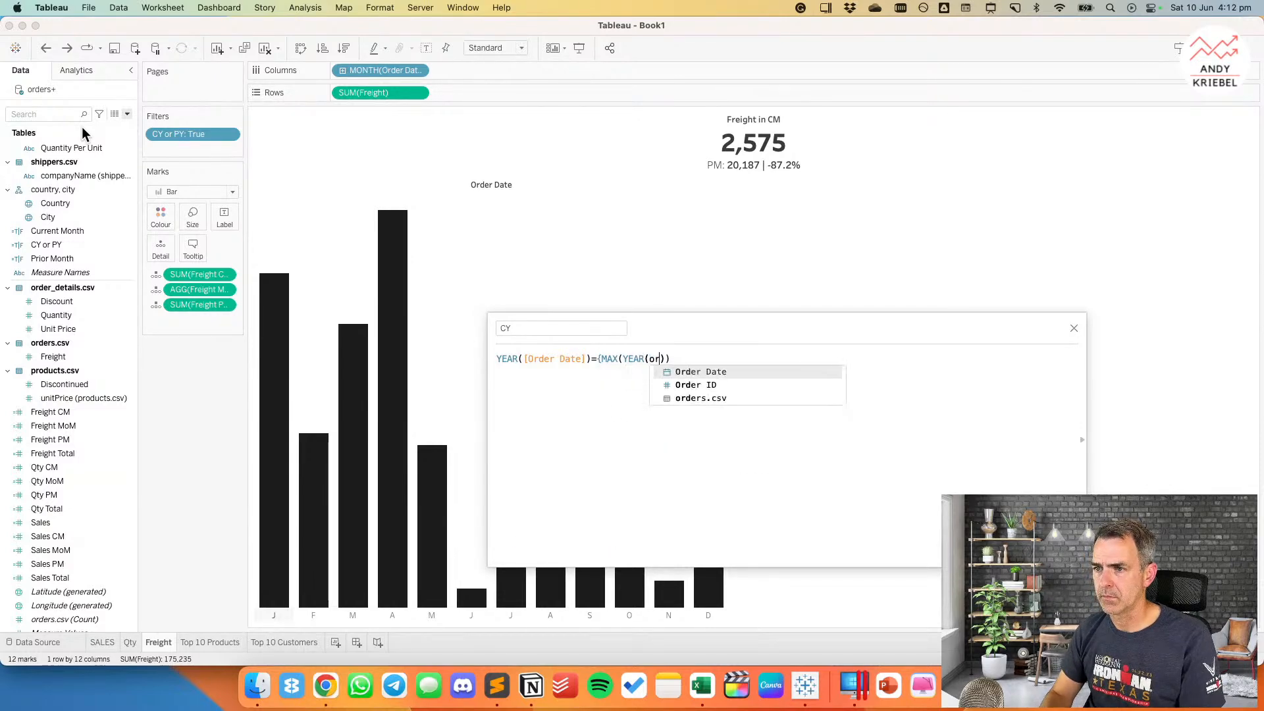
pyautogui.write(')}')
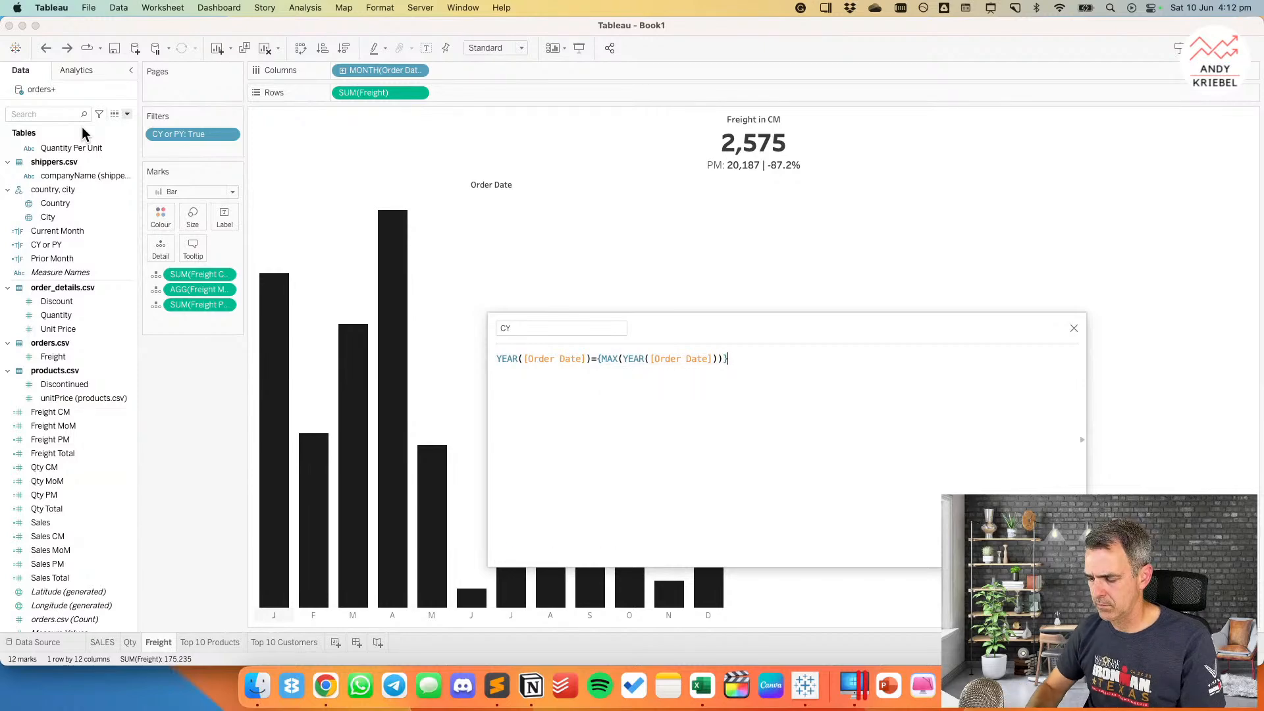
pyautogui.press('super+Return')
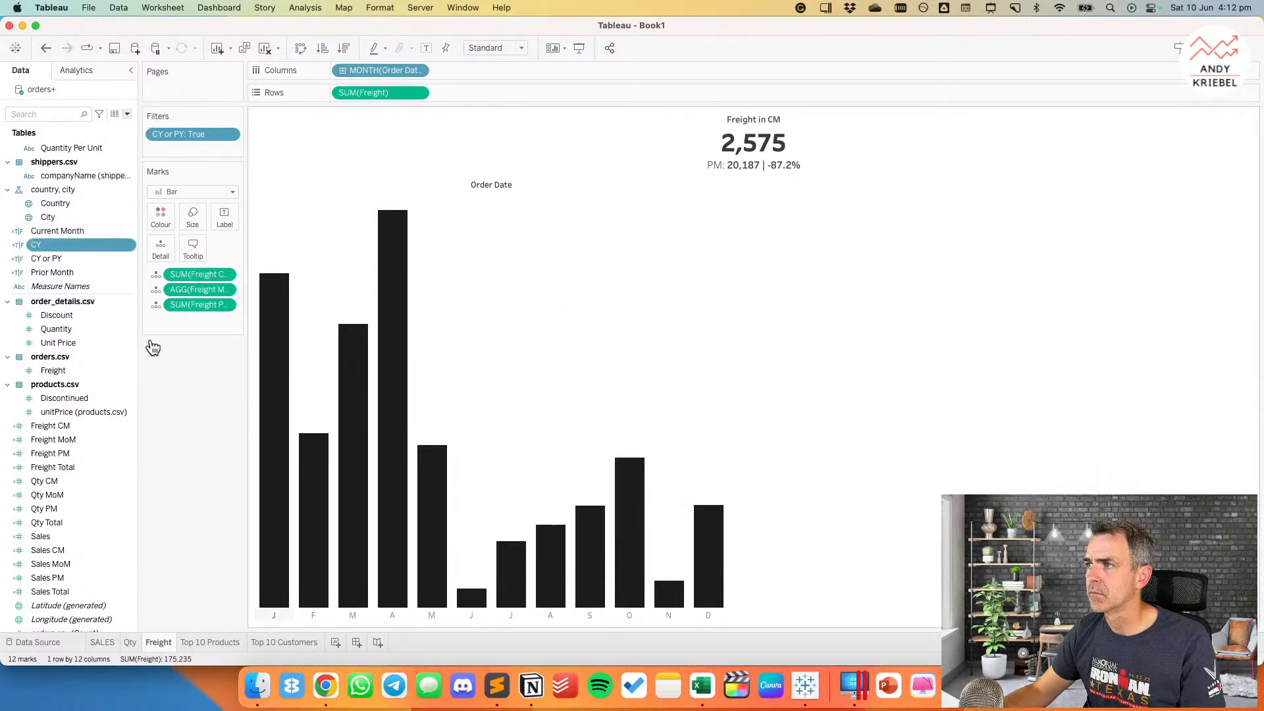
# Step: Duplicate CY as PY with the formula YEAR([Order Date])={MAX(YEAR([Order Date]))}-1, and hide the chart's Order Date field label
pyautogui.rightClick(60, 249)
pyautogui.click(101, 331)
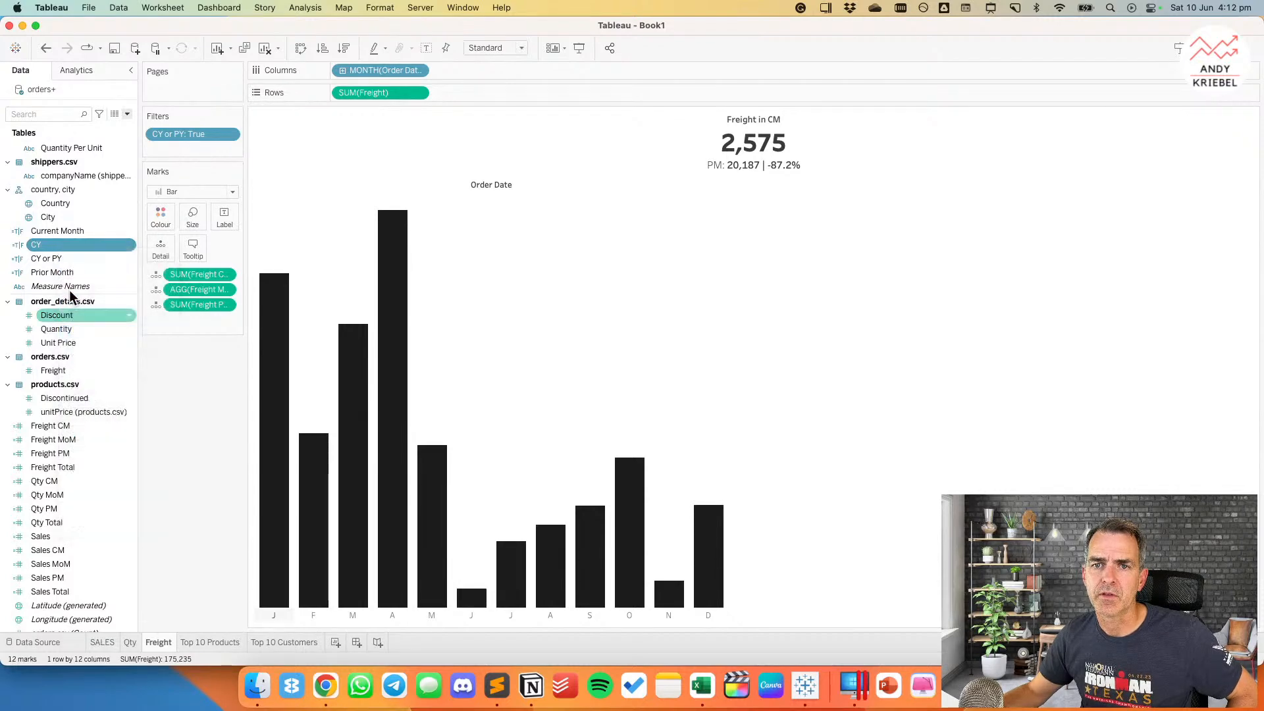
pyautogui.rightClick(59, 258)
pyautogui.click(95, 328)
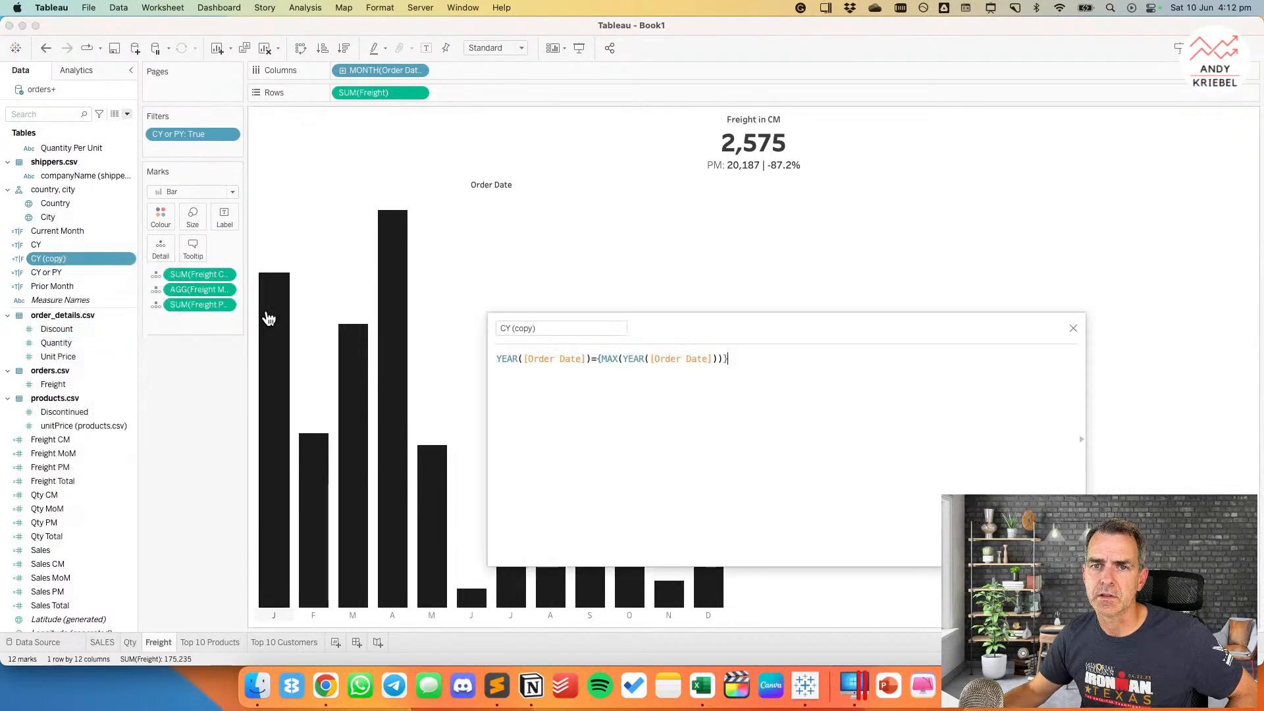
pyautogui.click(536, 326)
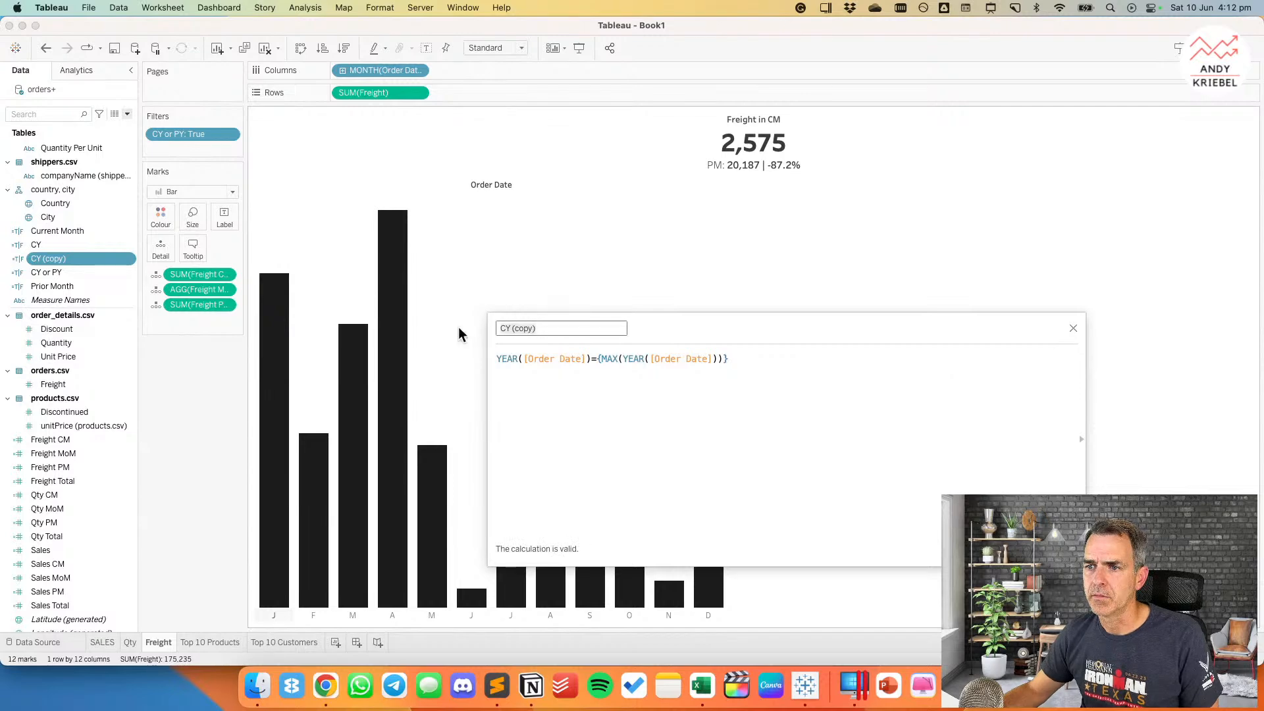
pyautogui.write('PY')
pyautogui.click(750, 356)
pyautogui.write('-1')
pyautogui.click(1059, 550)
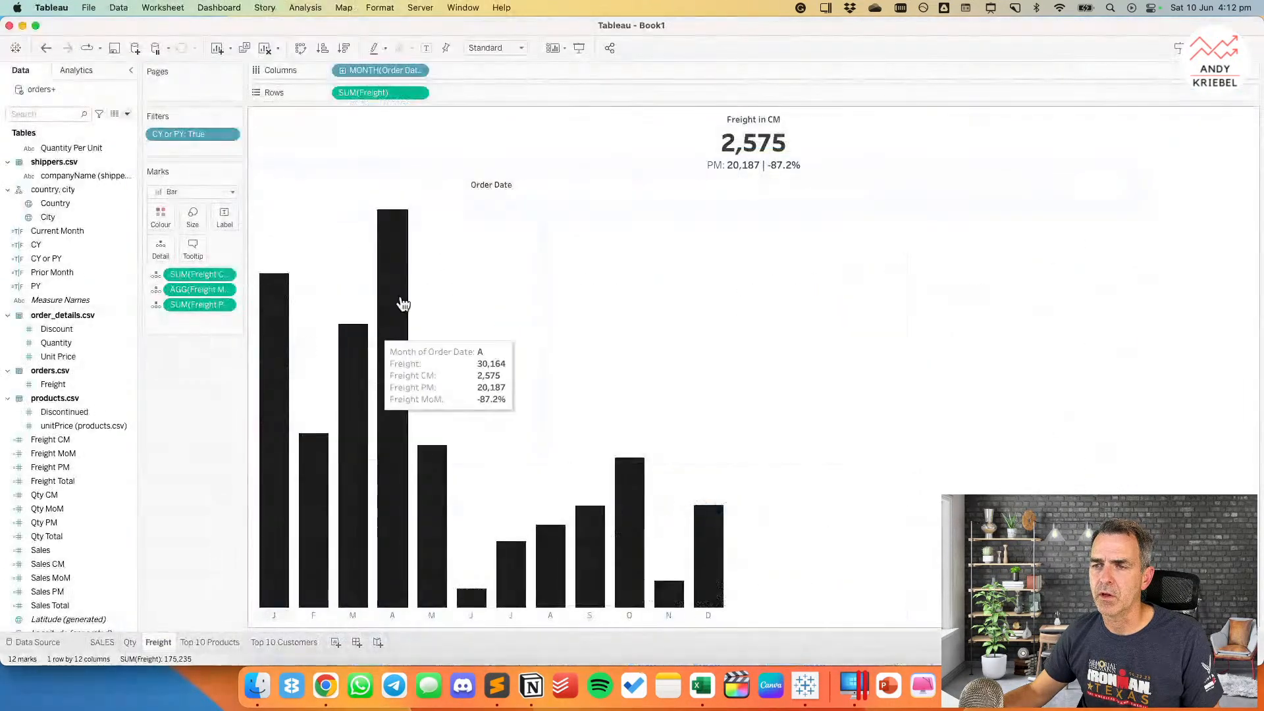
pyautogui.rightClick(547, 185)
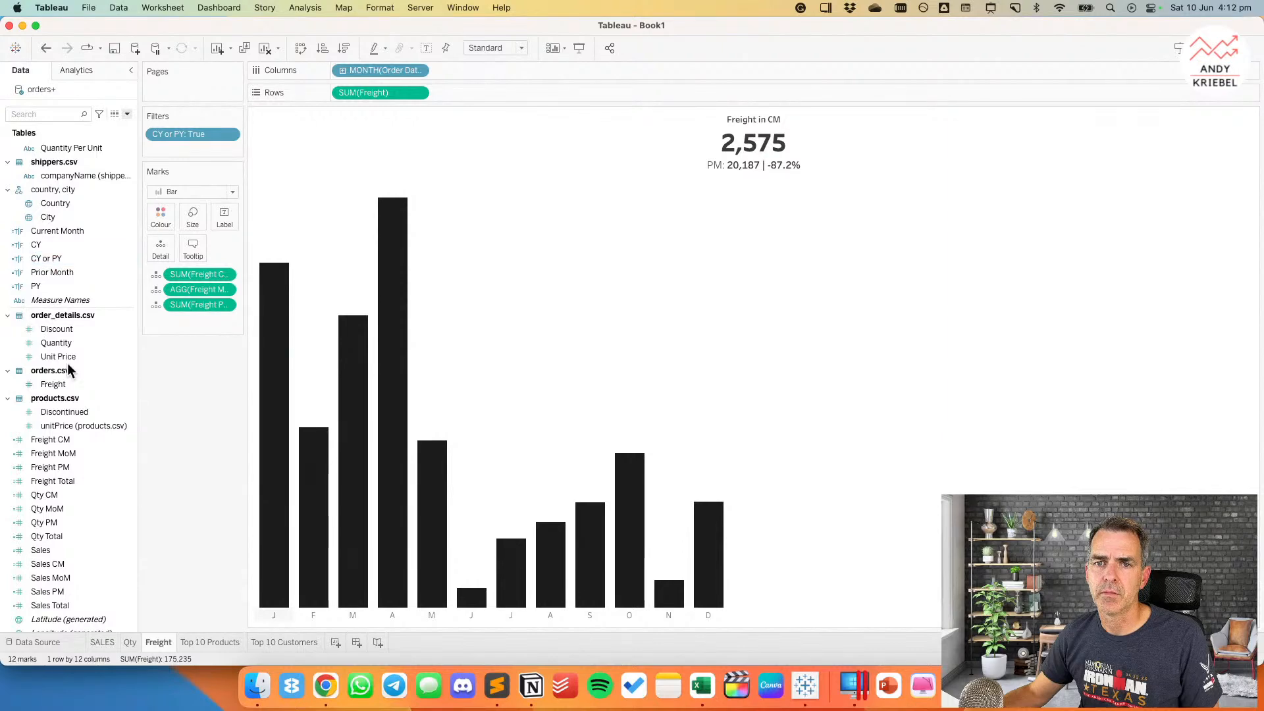
# Step: Create a calculated field named Sales CY with the formula INT([CY]) * [Sales]
pyautogui.scroll(-3, 85, 499)
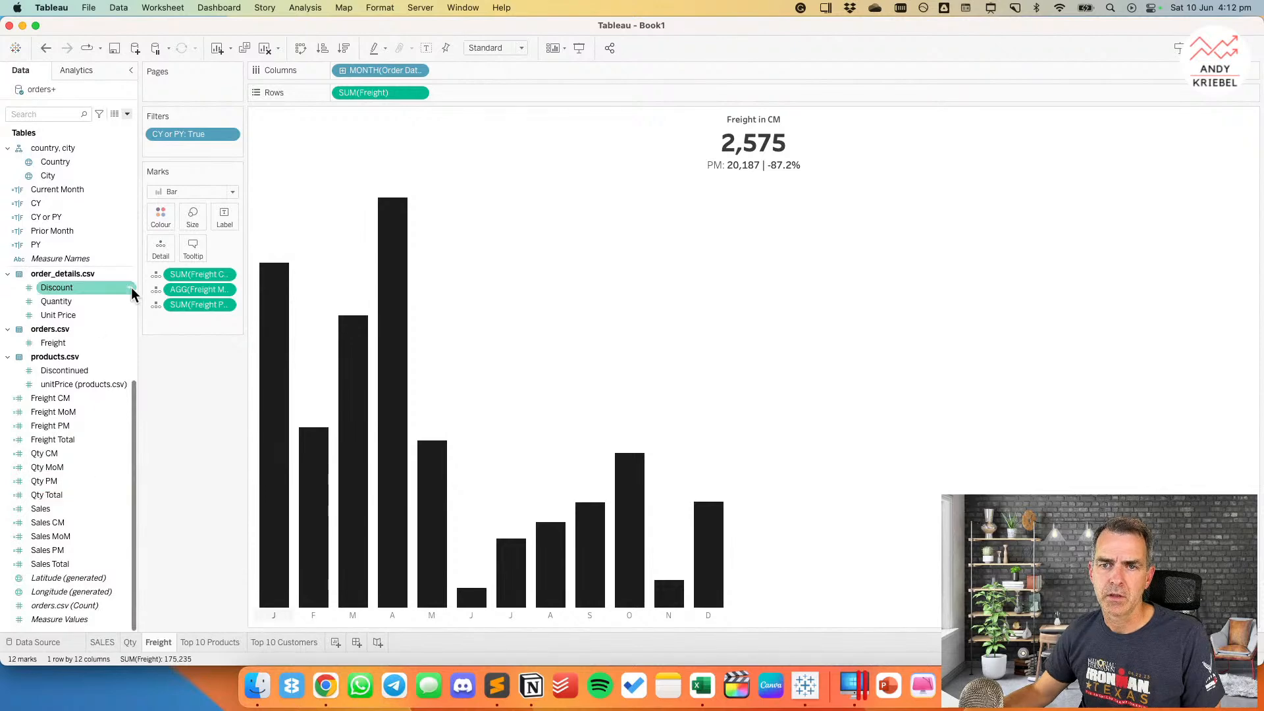
pyautogui.click(127, 115)
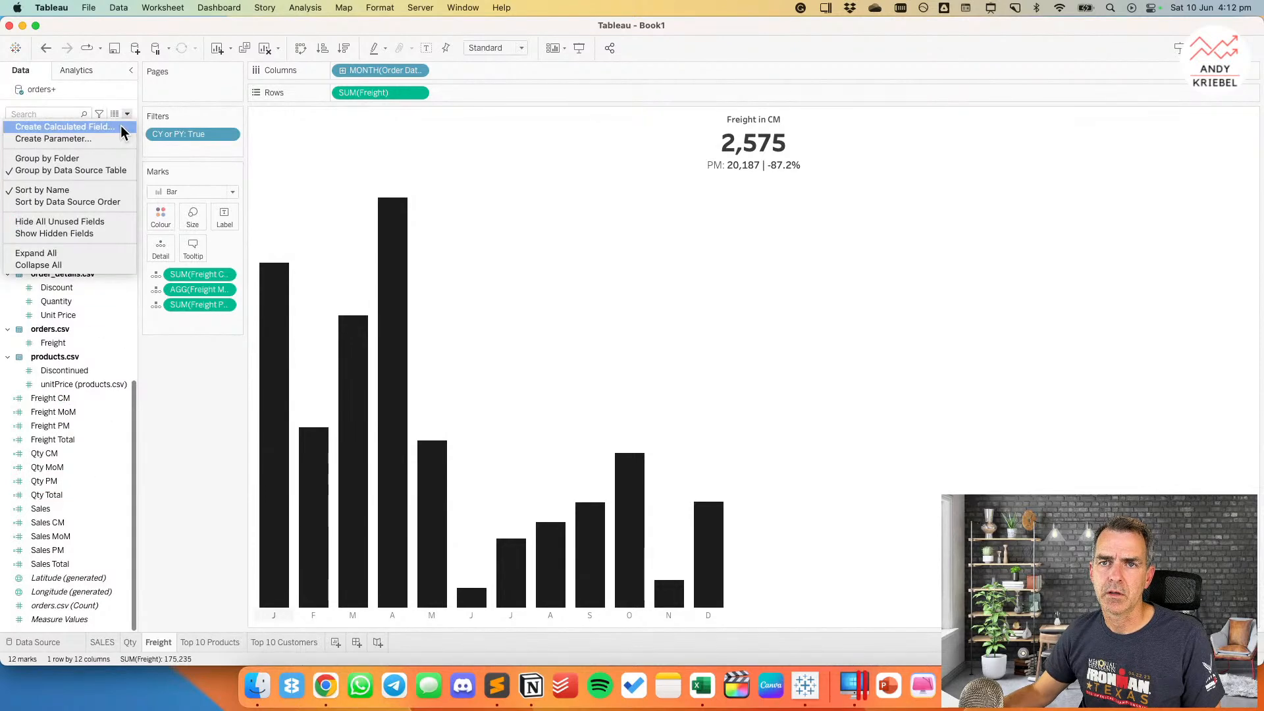
pyautogui.click(121, 128)
pyautogui.write('Sales CY')
pyautogui.press('Tab')
pyautogui.write('int')
pyautogui.press('Return')
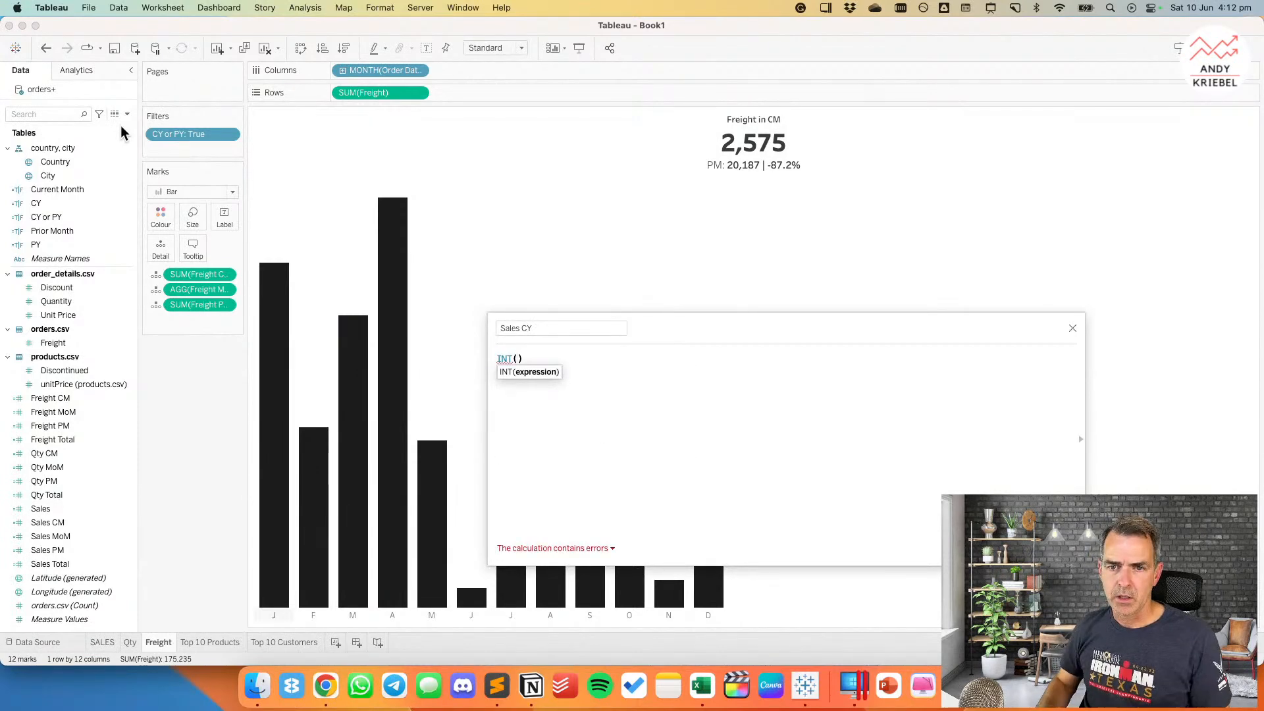
pyautogui.write('pr')
pyautogui.press('BackSpace')
pyautogui.press('BackSpace')
pyautogui.write('cy')
pyautogui.press('Return')
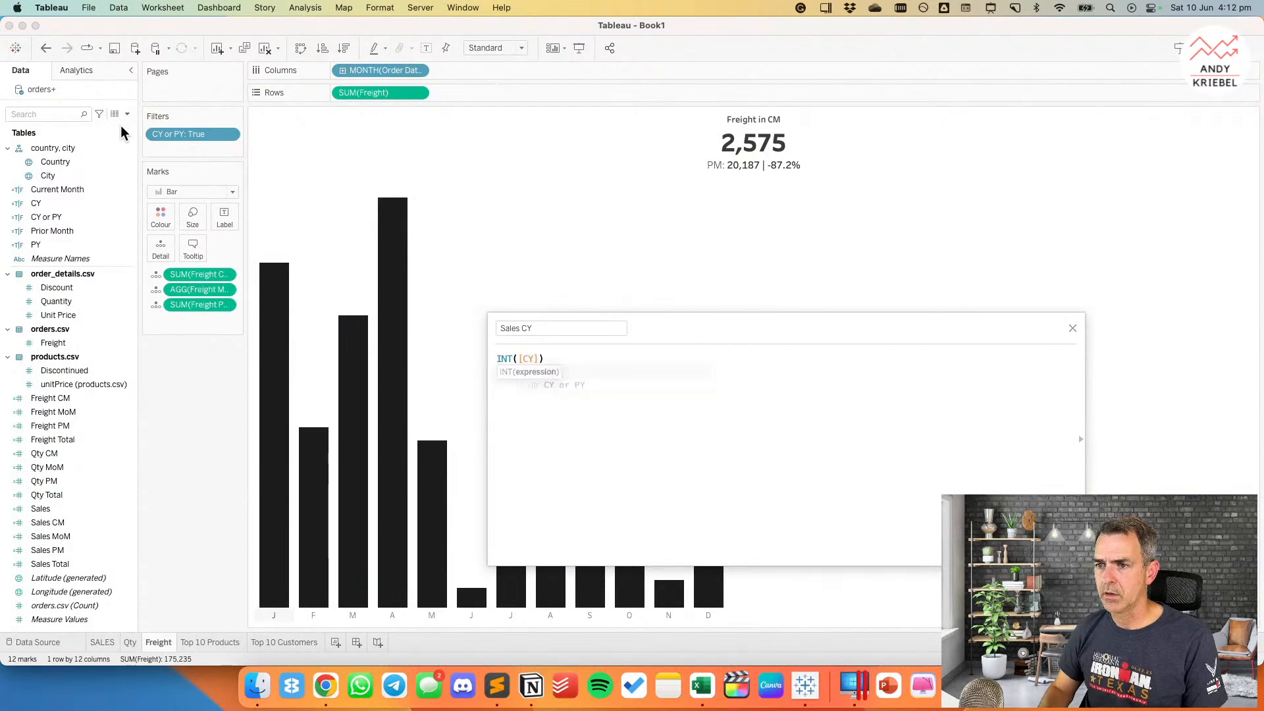
pyautogui.write('* sa')
pyautogui.press('Return')
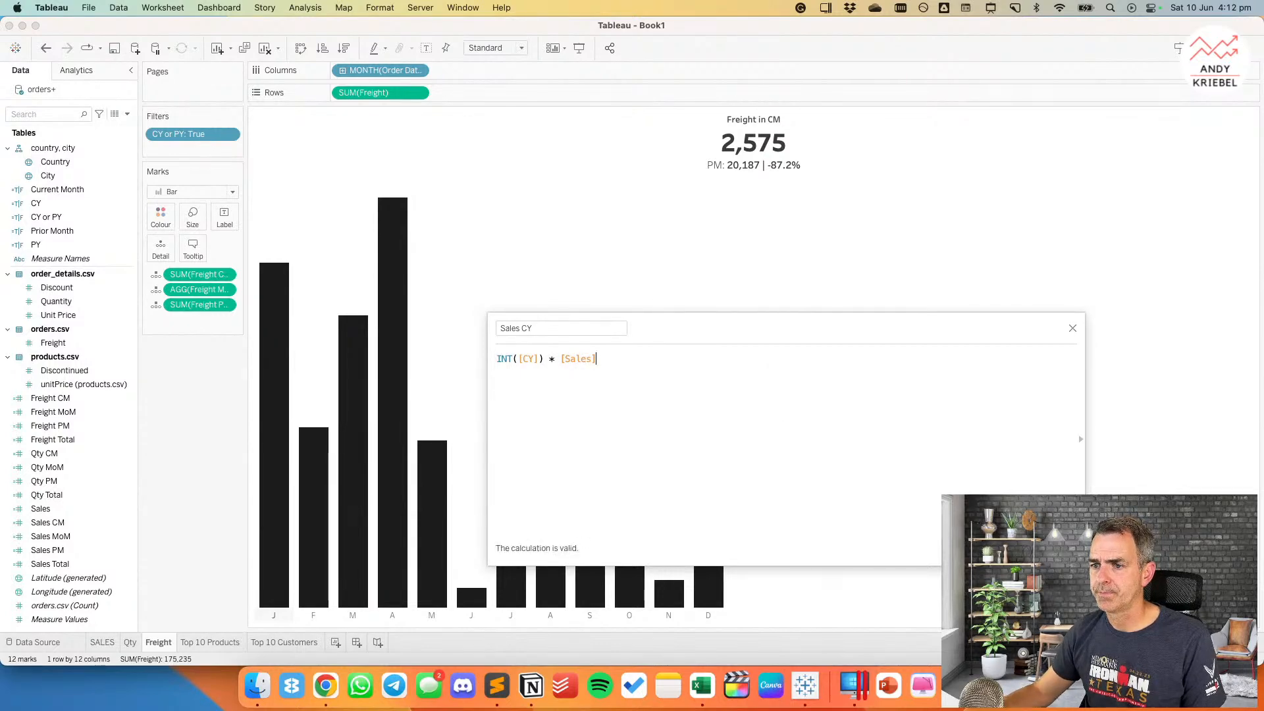
pyautogui.click(1056, 548)
# Step: Replace Freight with Sales CY as the chart's row measure, and try the chart without its month breakdown
pyautogui.moveTo(59, 537); pyautogui.dragTo(357, 101)
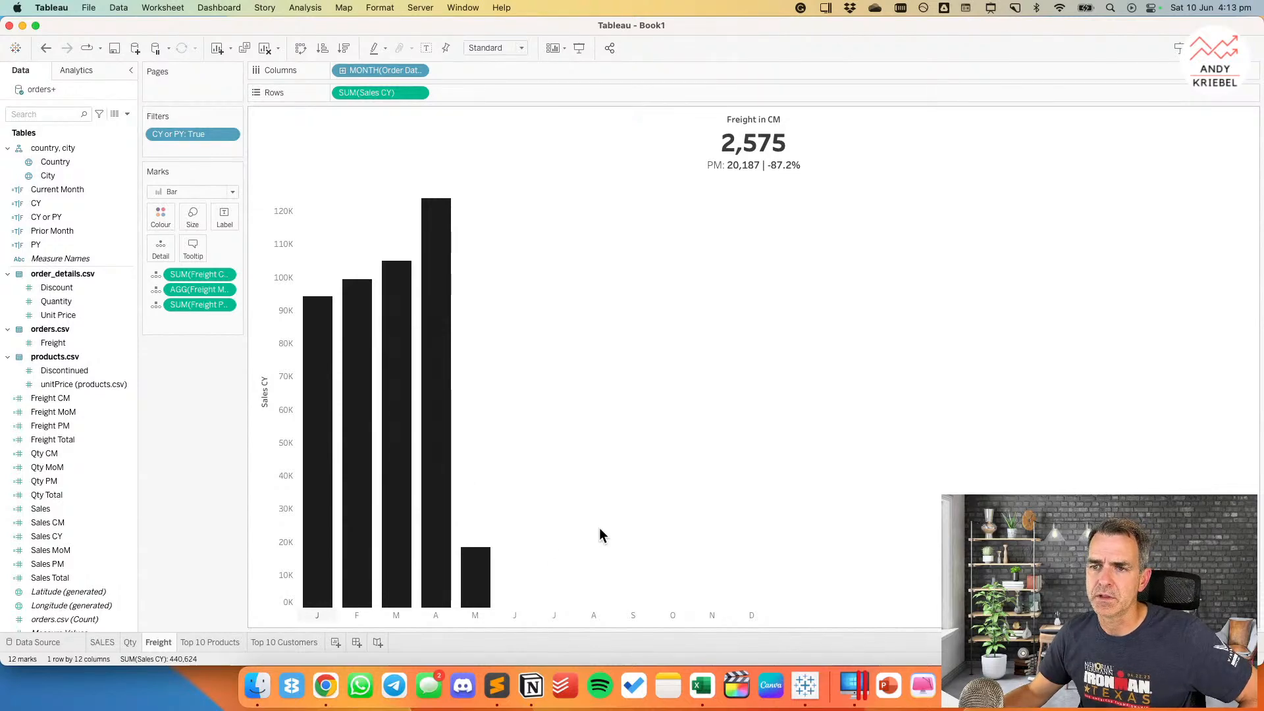
pyautogui.moveTo(380, 73); pyautogui.dragTo(378, 29)
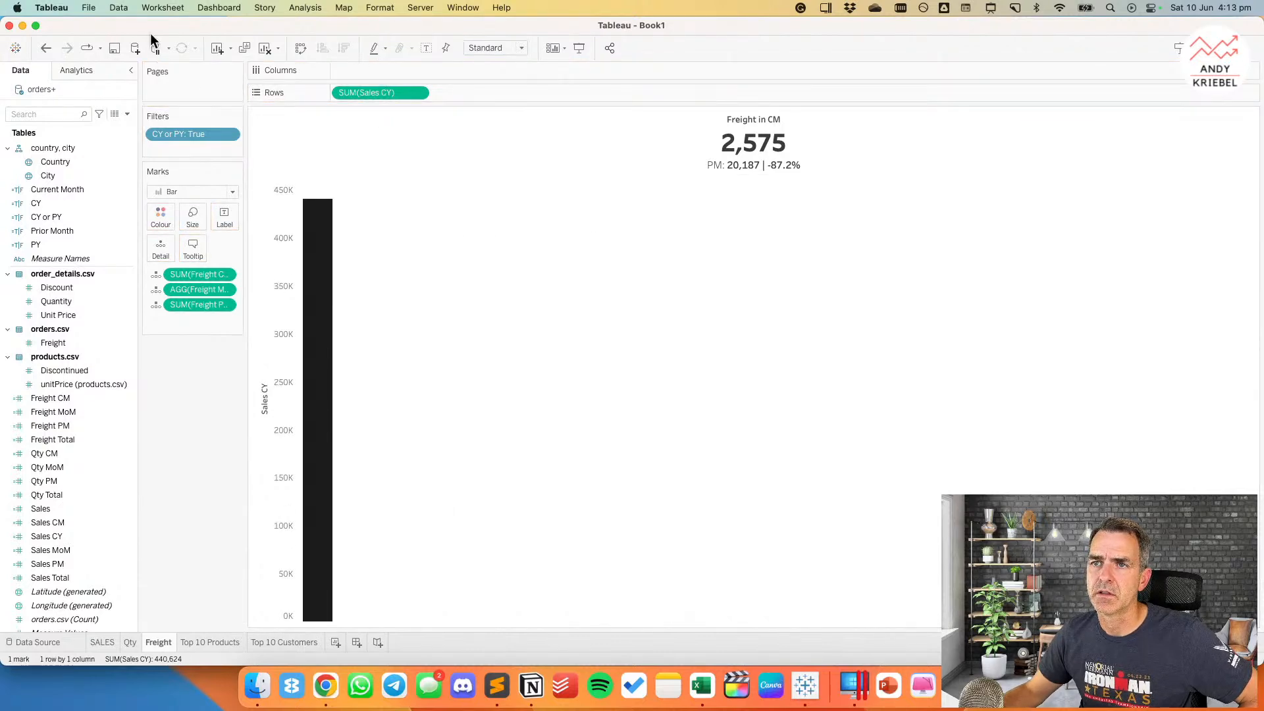
pyautogui.click(45, 48)
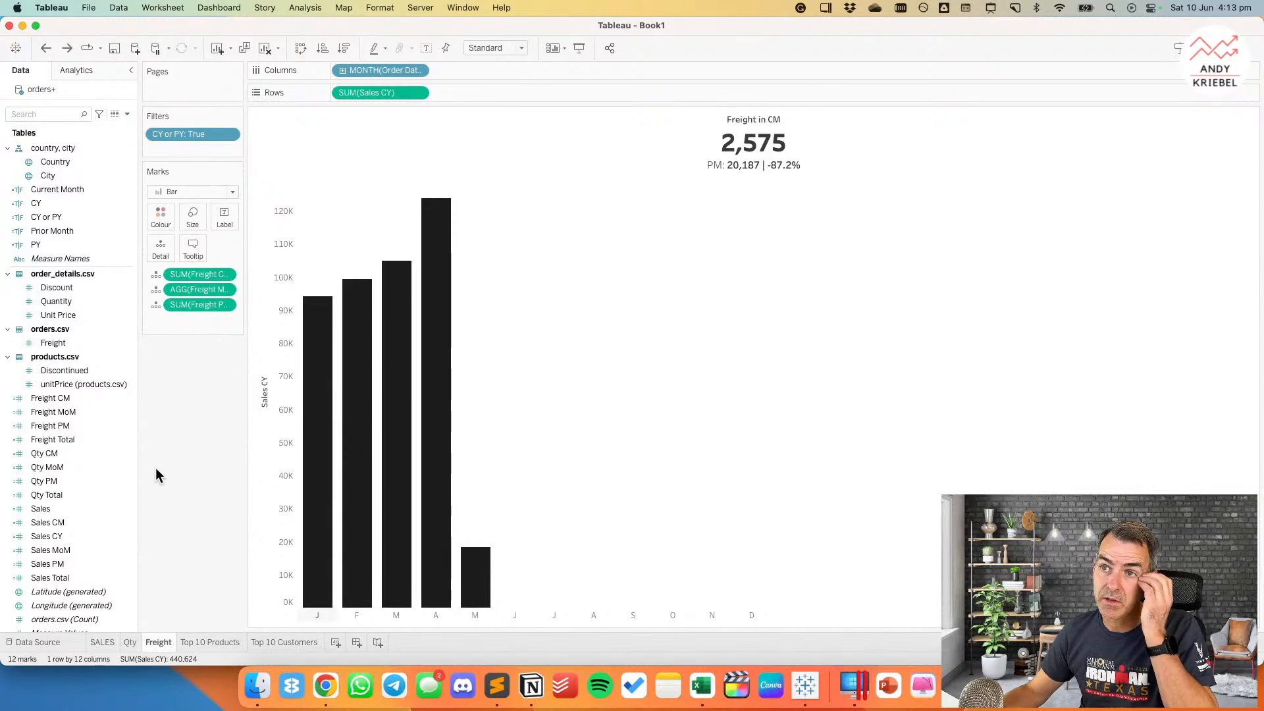
# Step: Check the reference email campaign dashboard in Chrome and, back in Tableau, try adding an average line for Sales CY
pyautogui.press('super+Tab')
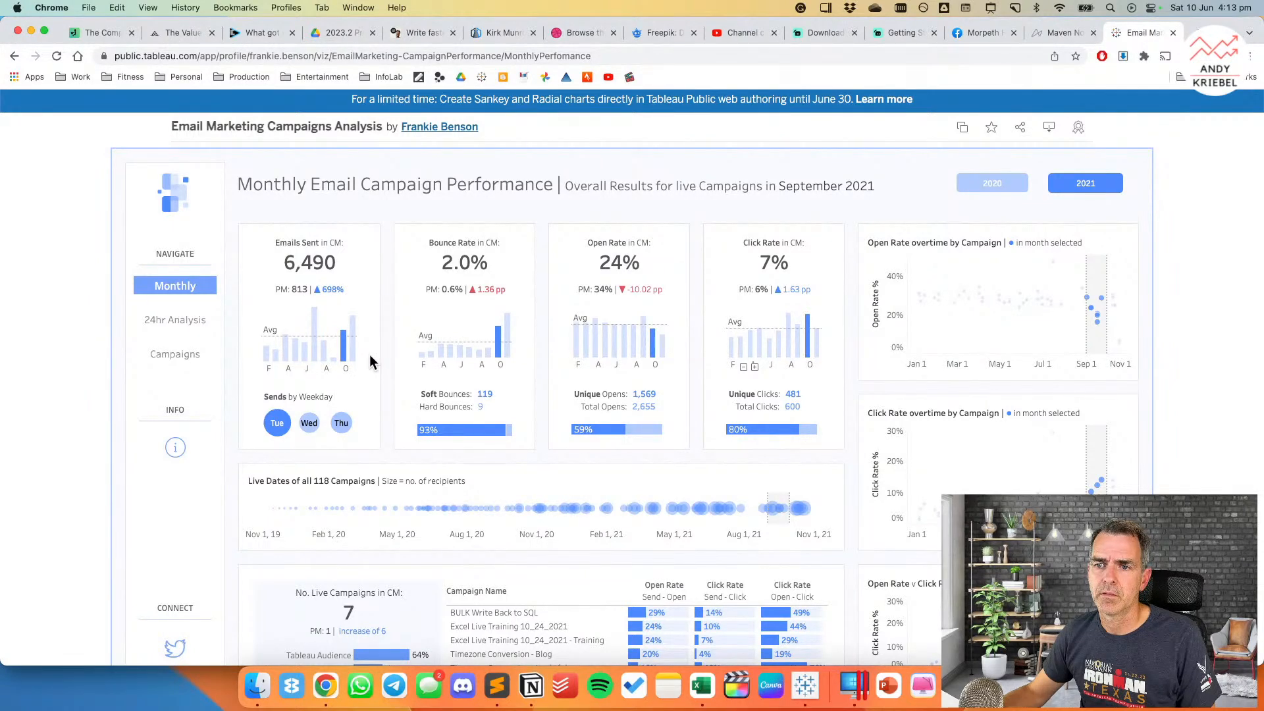
pyautogui.press('super+Tab')
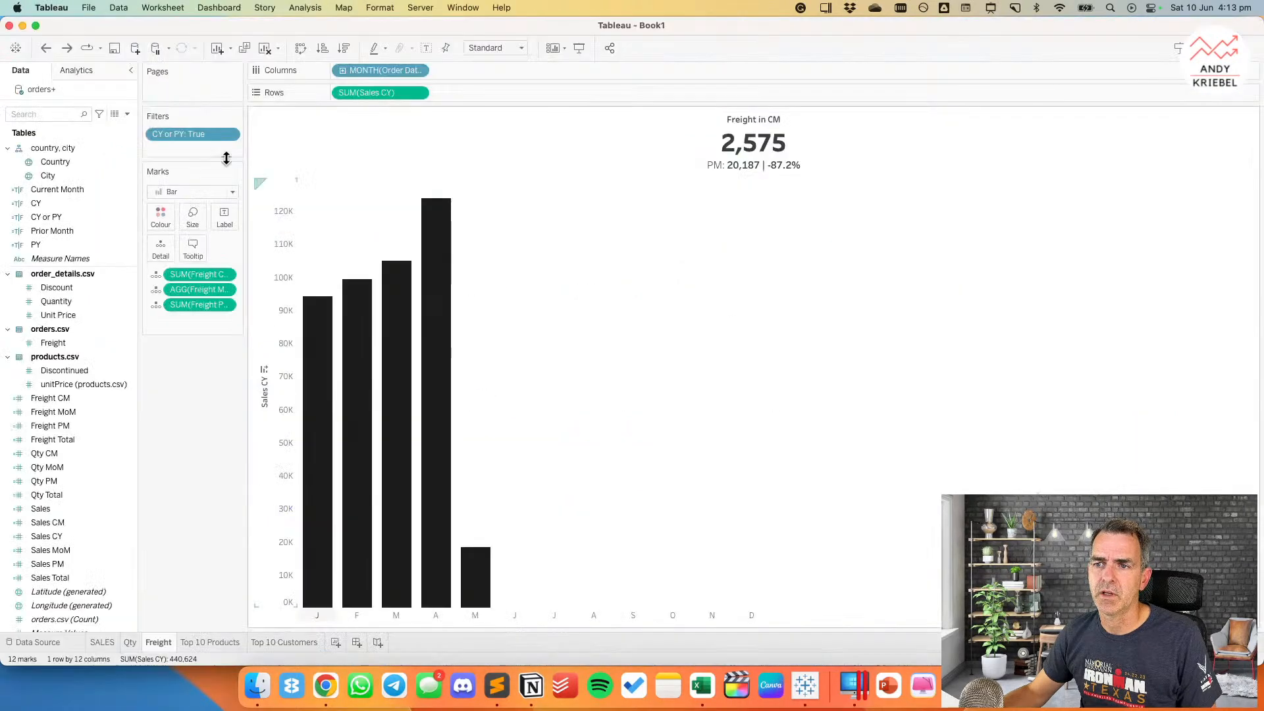
pyautogui.click(72, 71)
pyautogui.moveTo(63, 125); pyautogui.dragTo(404, 264)
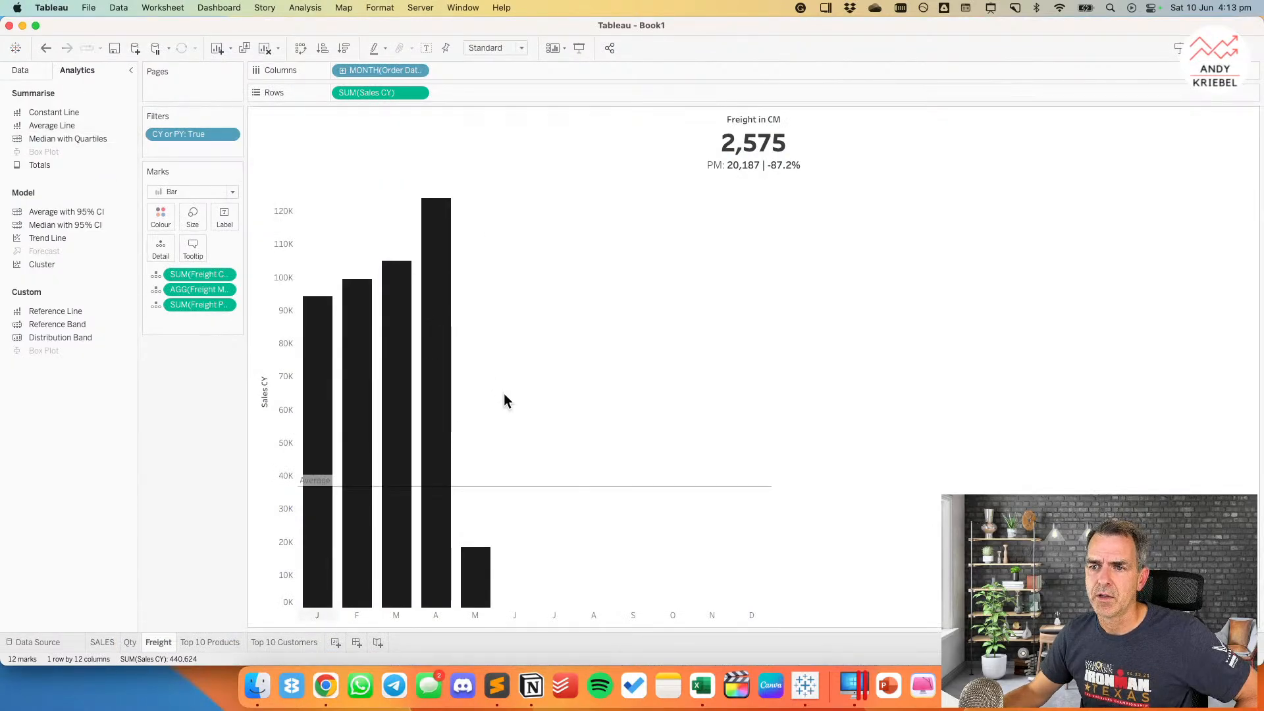
pyautogui.click(539, 486)
pyautogui.click(616, 487)
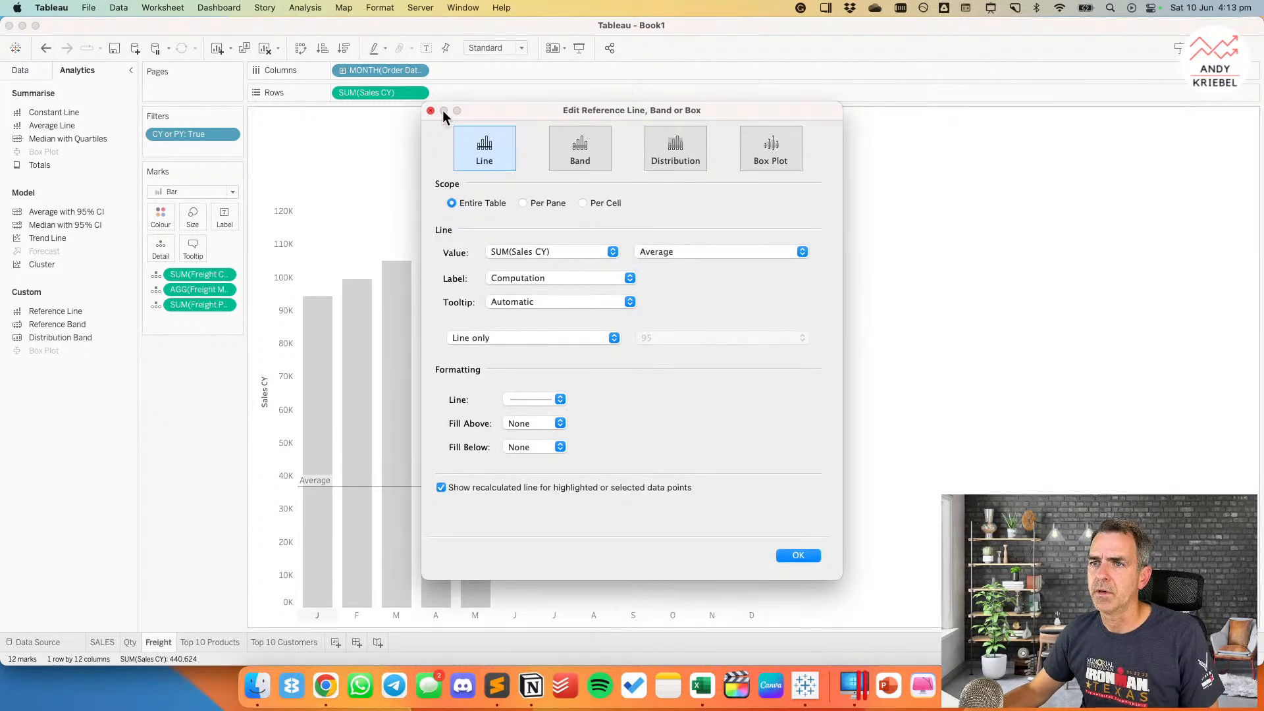
pyautogui.click(430, 109)
pyautogui.click(45, 50)
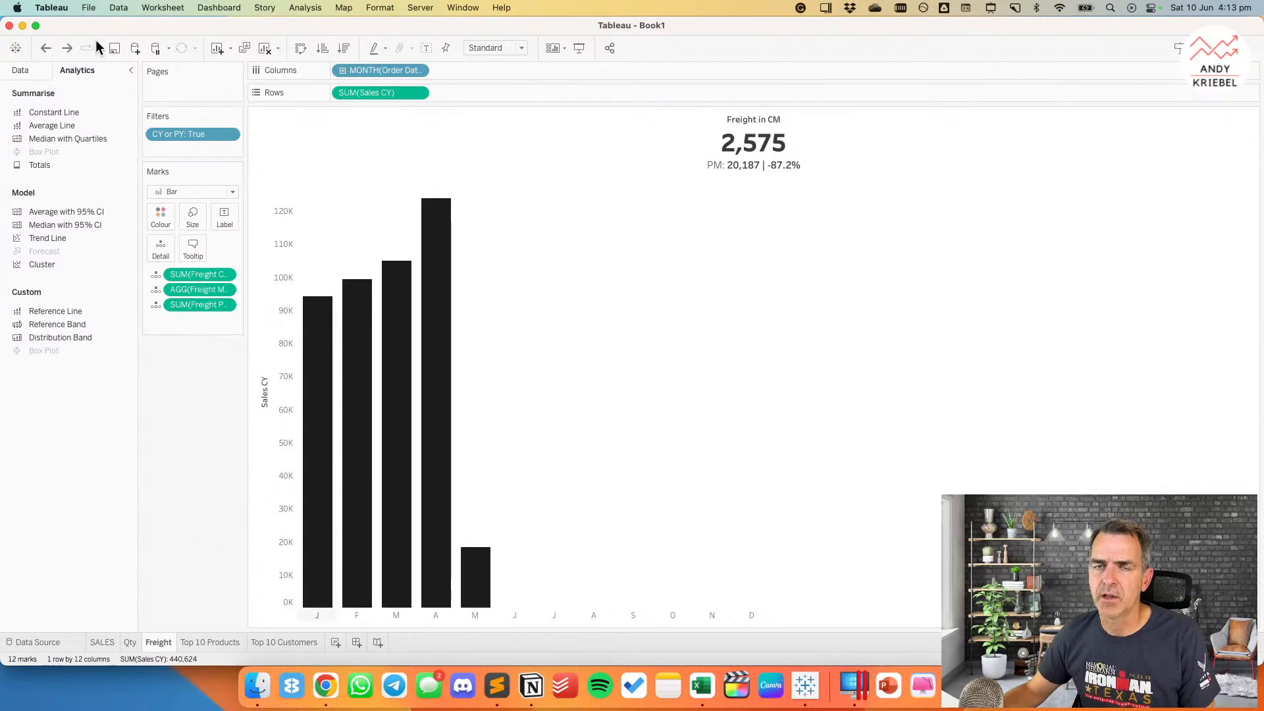
# Step: Colour the monthly Sales CY bars by the Current Month field
pyautogui.click(43, 74)
pyautogui.click(72, 244)
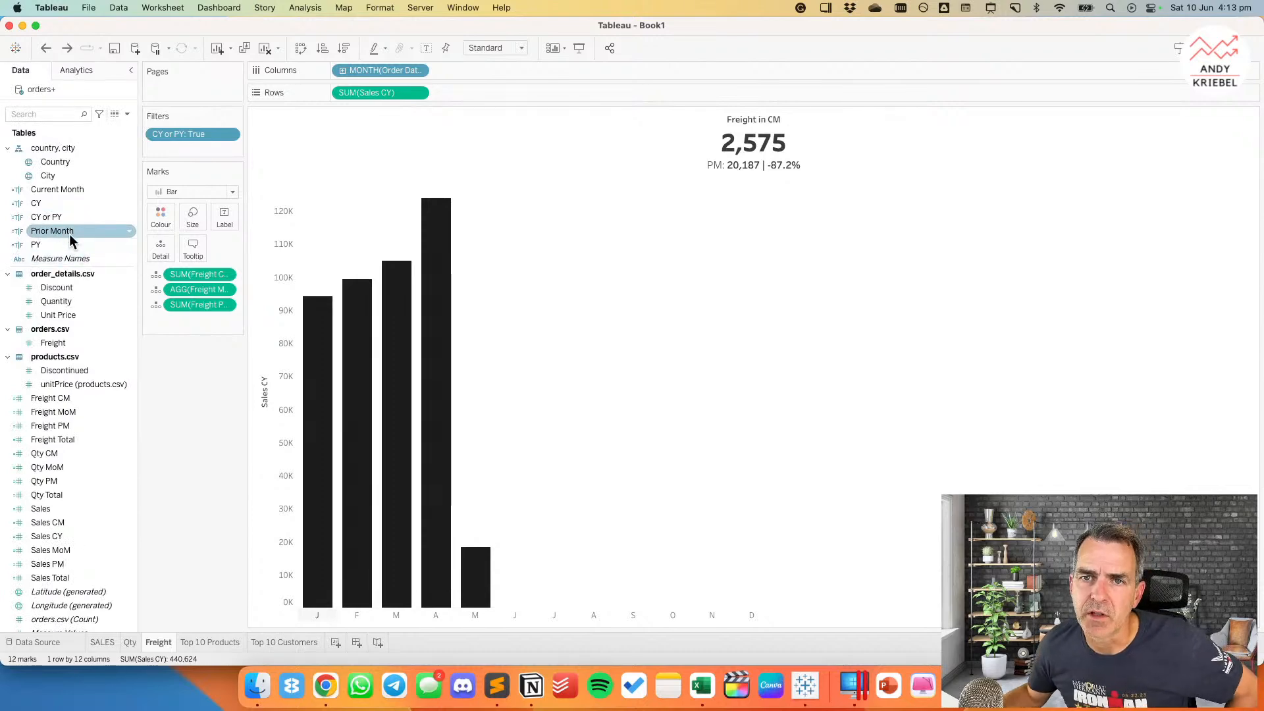
pyautogui.scroll(3, 80, 244)
pyautogui.moveTo(58, 231); pyautogui.dragTo(161, 219)
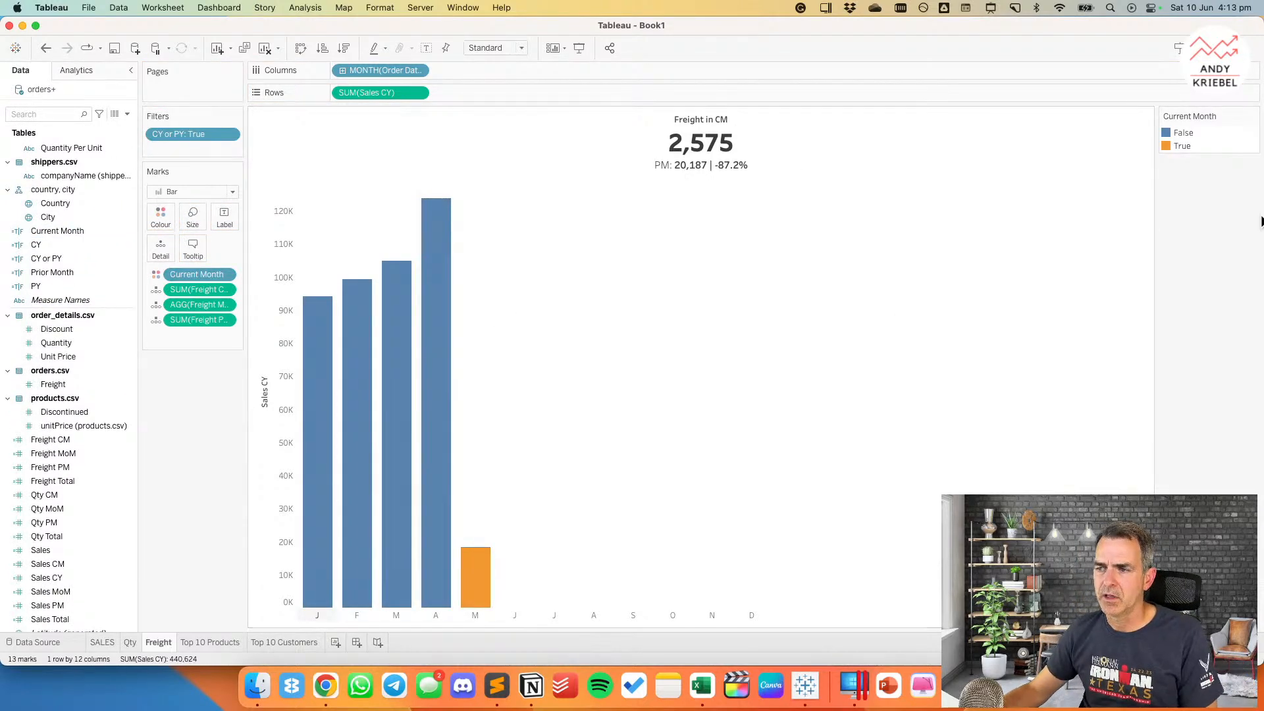
# Step: Edit the Current Month colours and choose the Watch Me Viz palette
pyautogui.doubleClick(1214, 145)
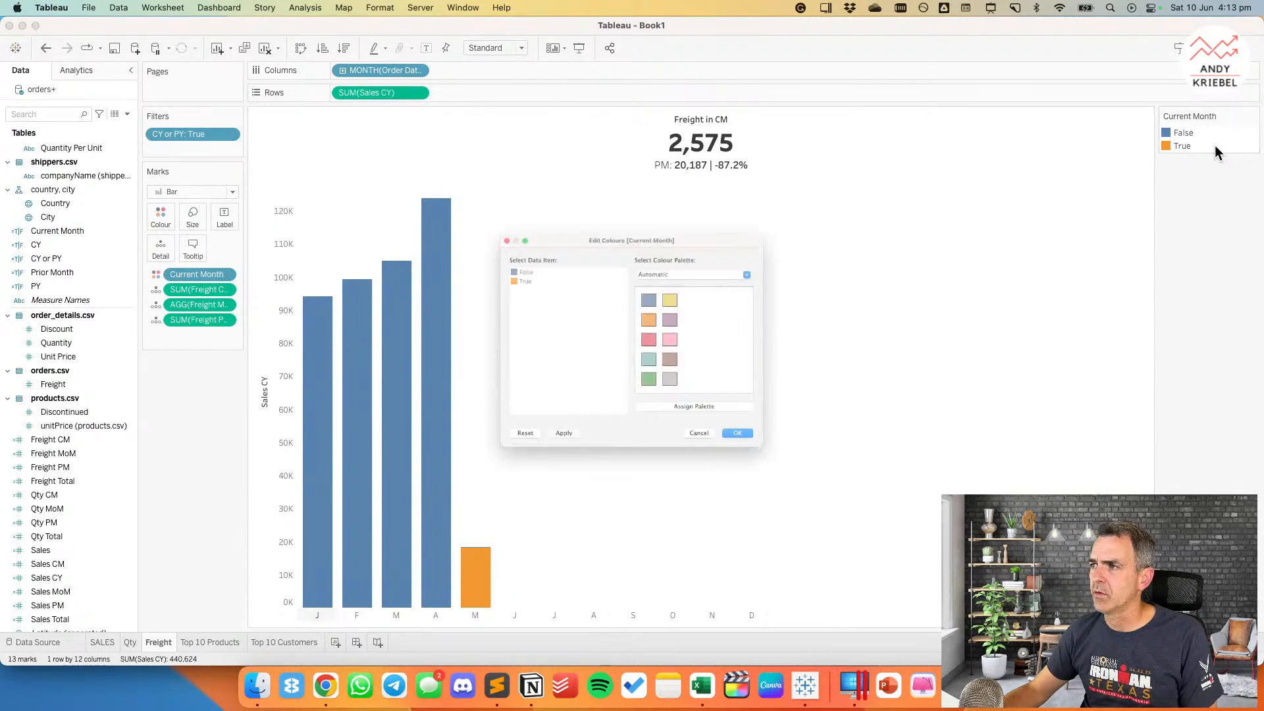
pyautogui.click(750, 249)
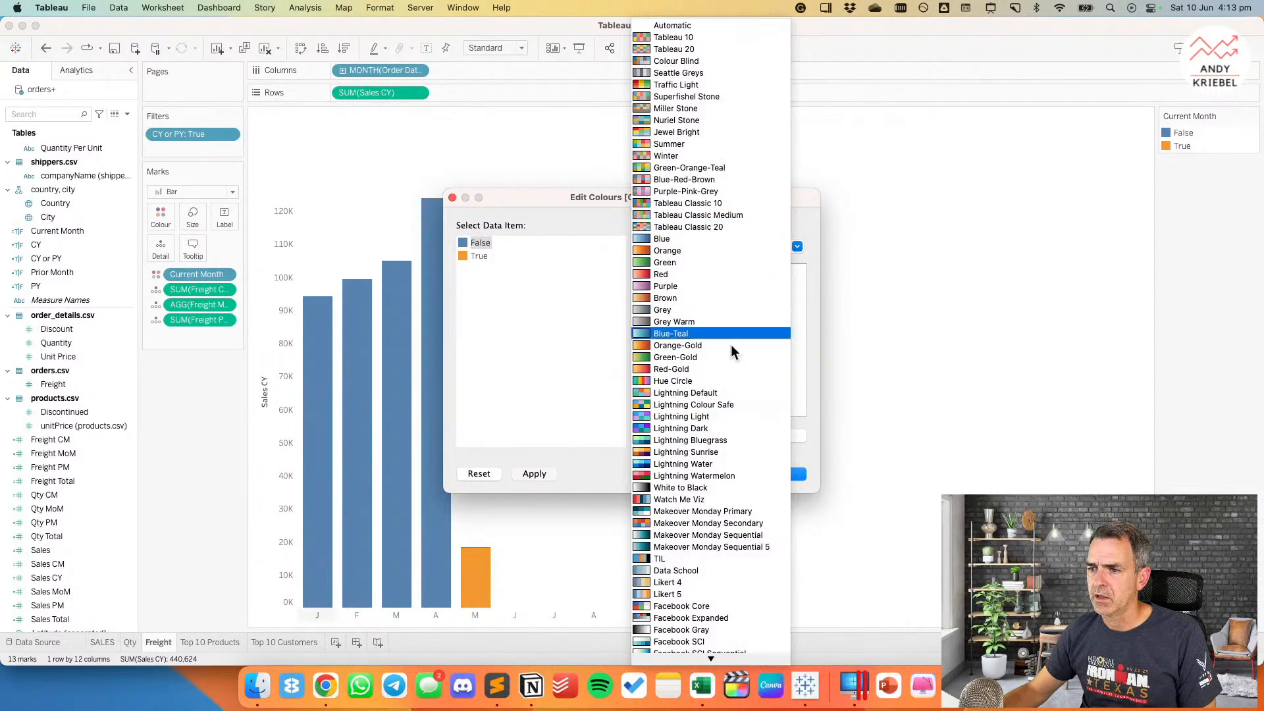
pyautogui.scroll(-15, 715, 297)
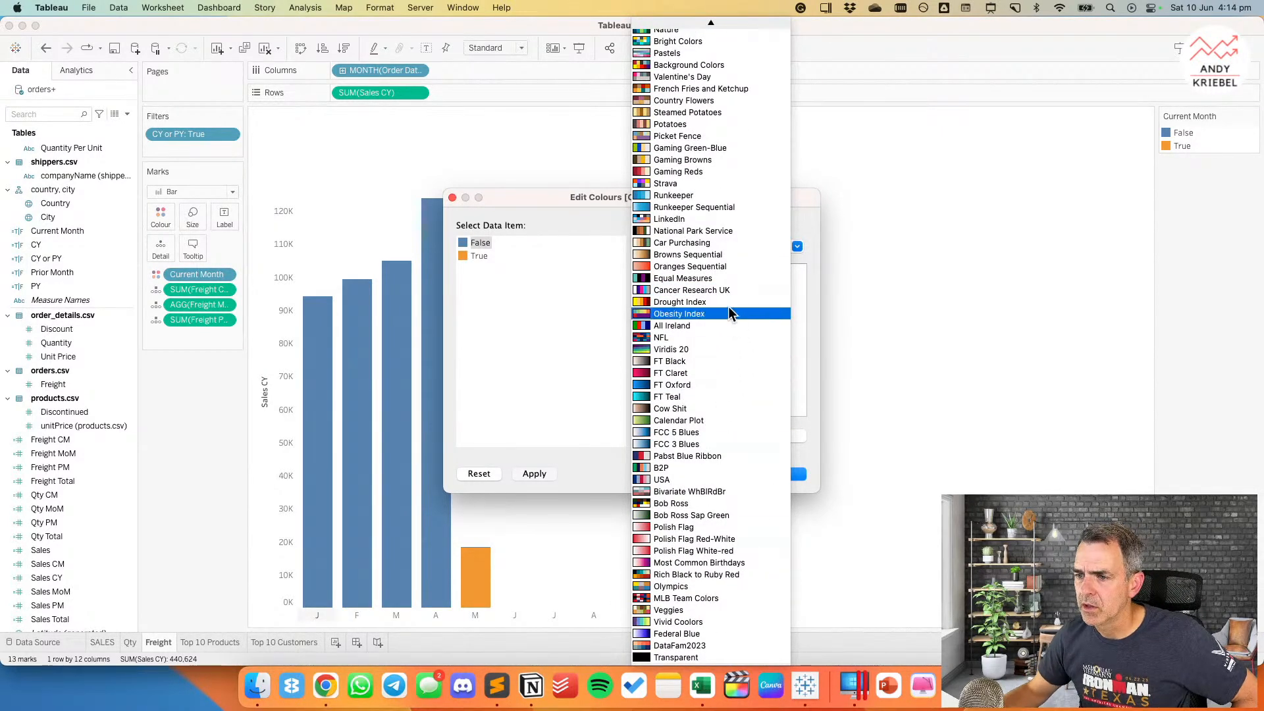
pyautogui.scroll(1, 733, 342)
pyautogui.scroll(15, 731, 341)
pyautogui.scroll(11, 729, 340)
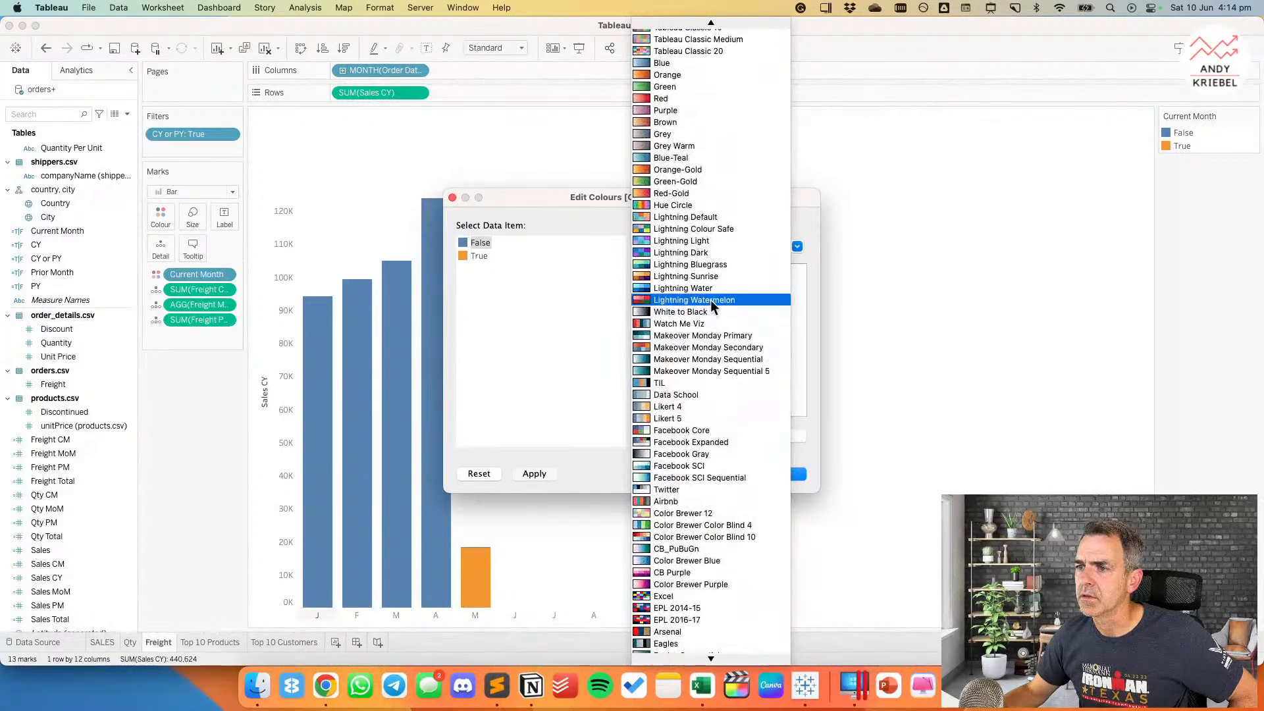
pyautogui.click(690, 324)
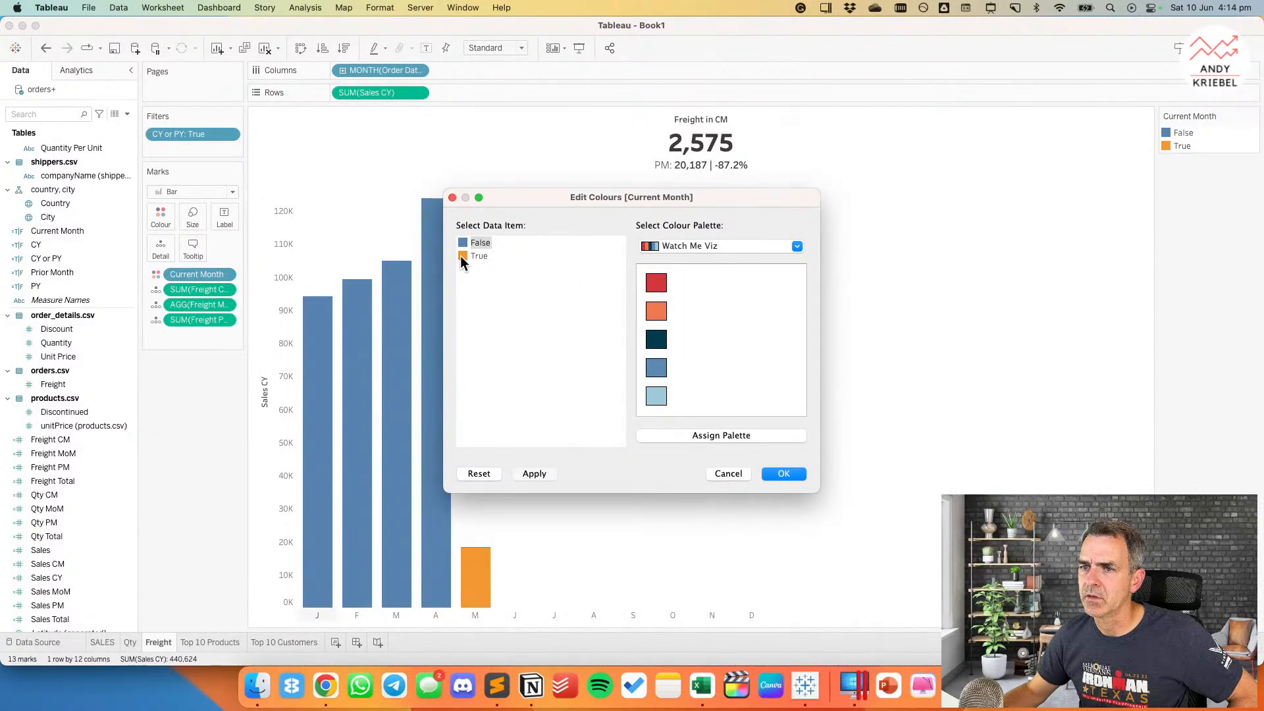
# Step: Assign the palette's medium blue to True and dark navy to False, and apply the Current Month colours
pyautogui.click(479, 256)
pyautogui.click(656, 368)
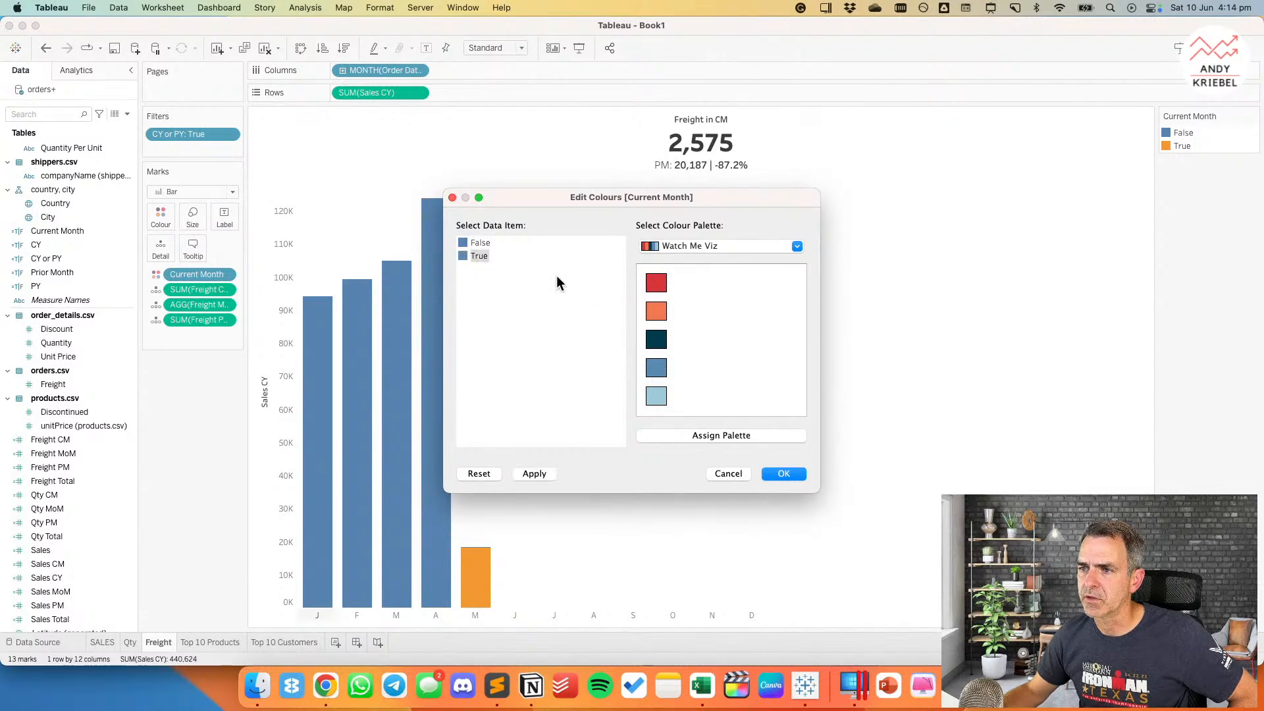
pyautogui.click(474, 243)
pyautogui.click(656, 339)
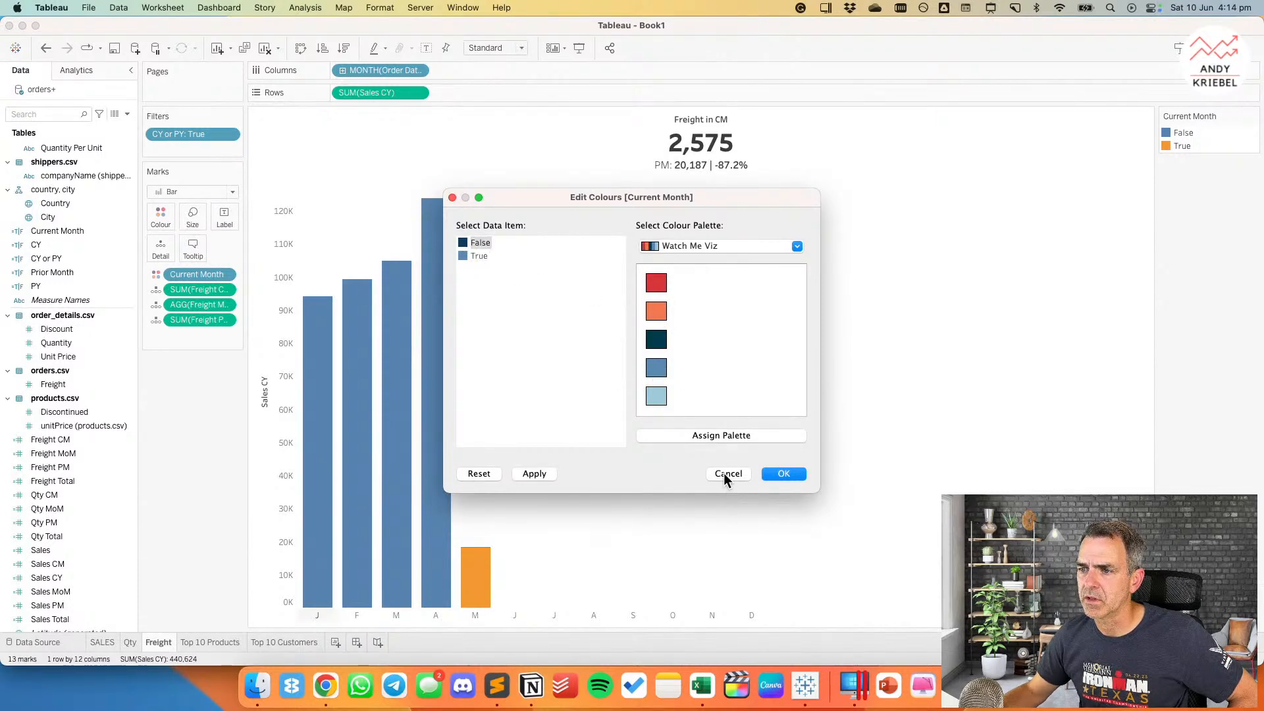
pyautogui.click(798, 471)
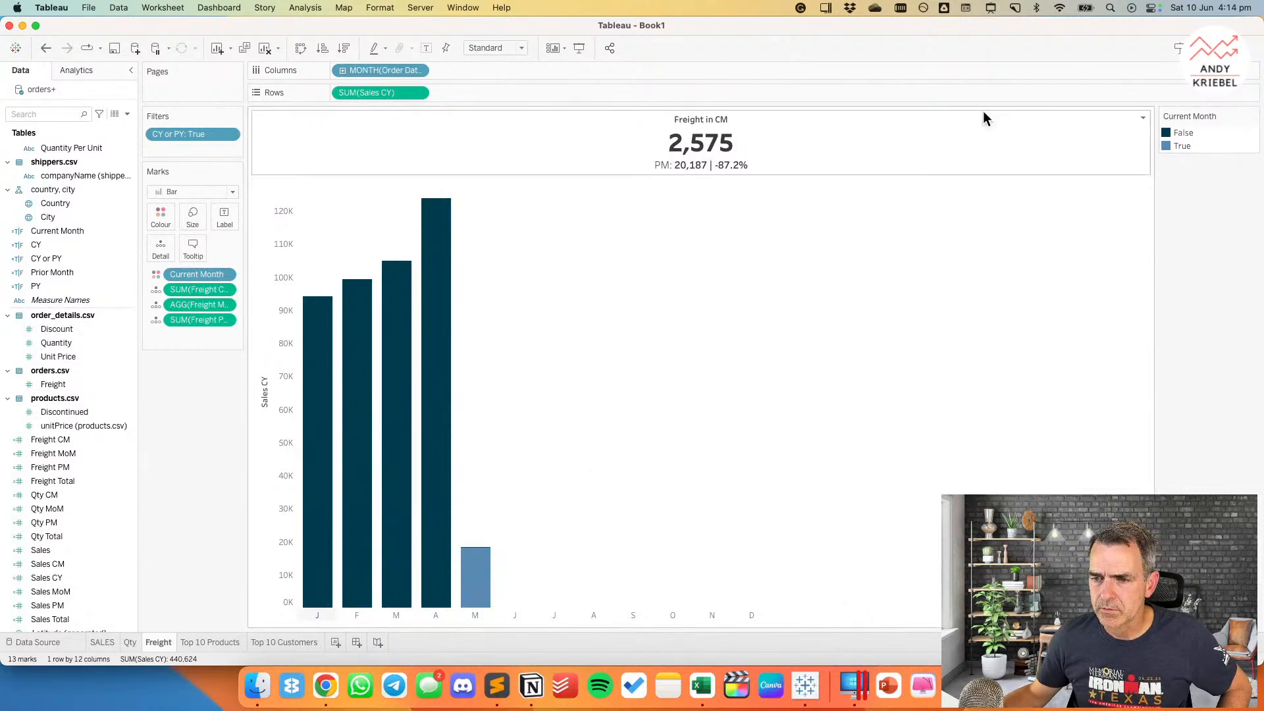
# Step: Open the Stack Marks options for the Freight chart
pyautogui.click(309, 8)
pyautogui.moveTo(346, 56)
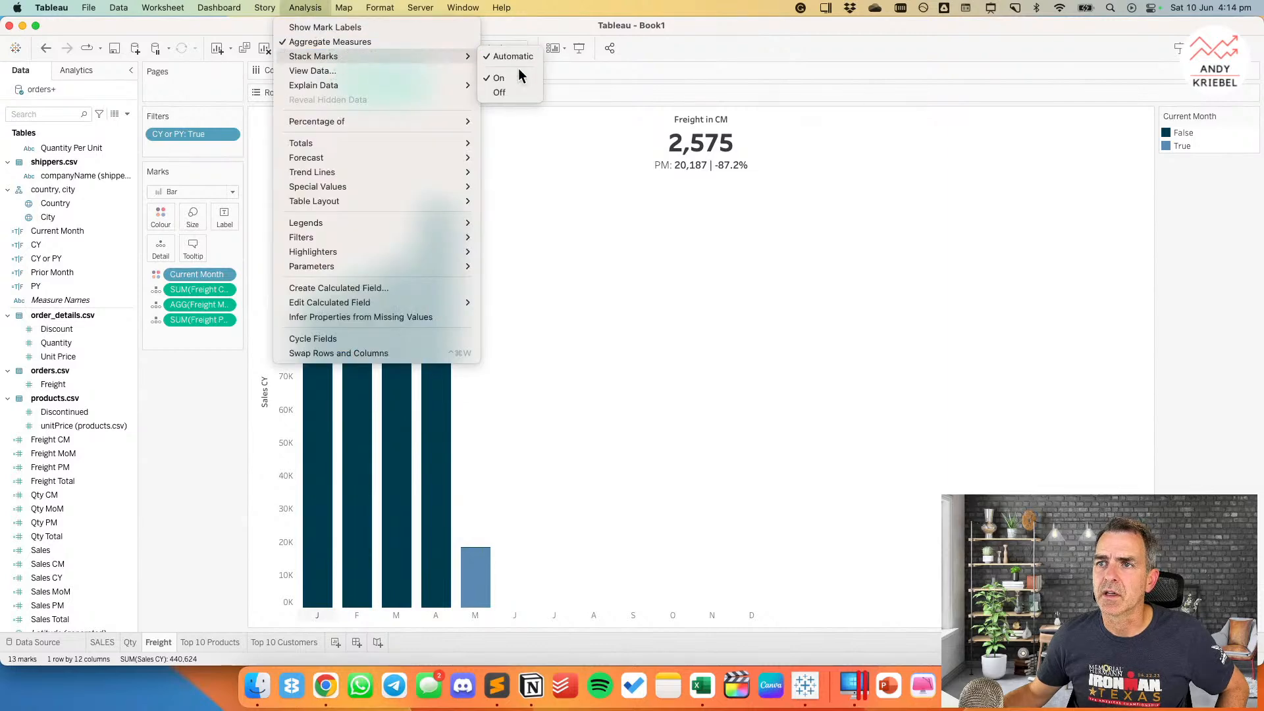
# Step: Turn off mark stacking on the Freight chart and hide the header of its Sales CY axis
pyautogui.click(508, 95)
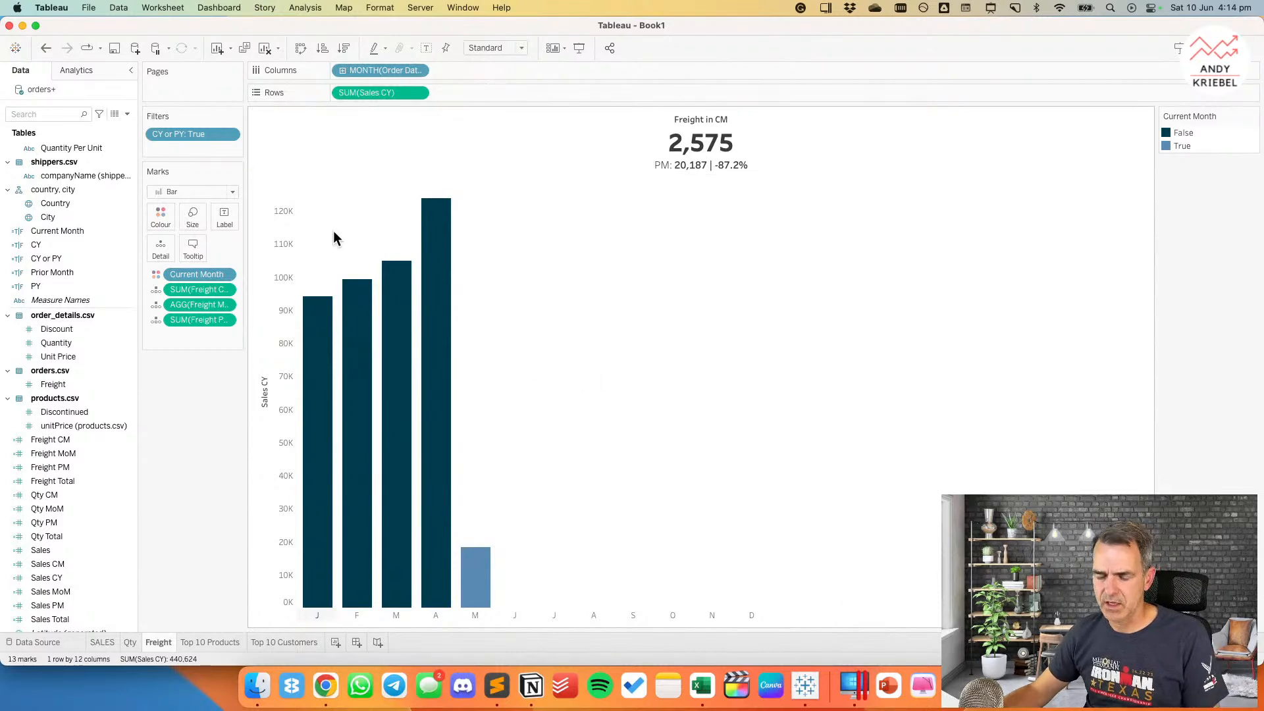
pyautogui.press('super+Tab')
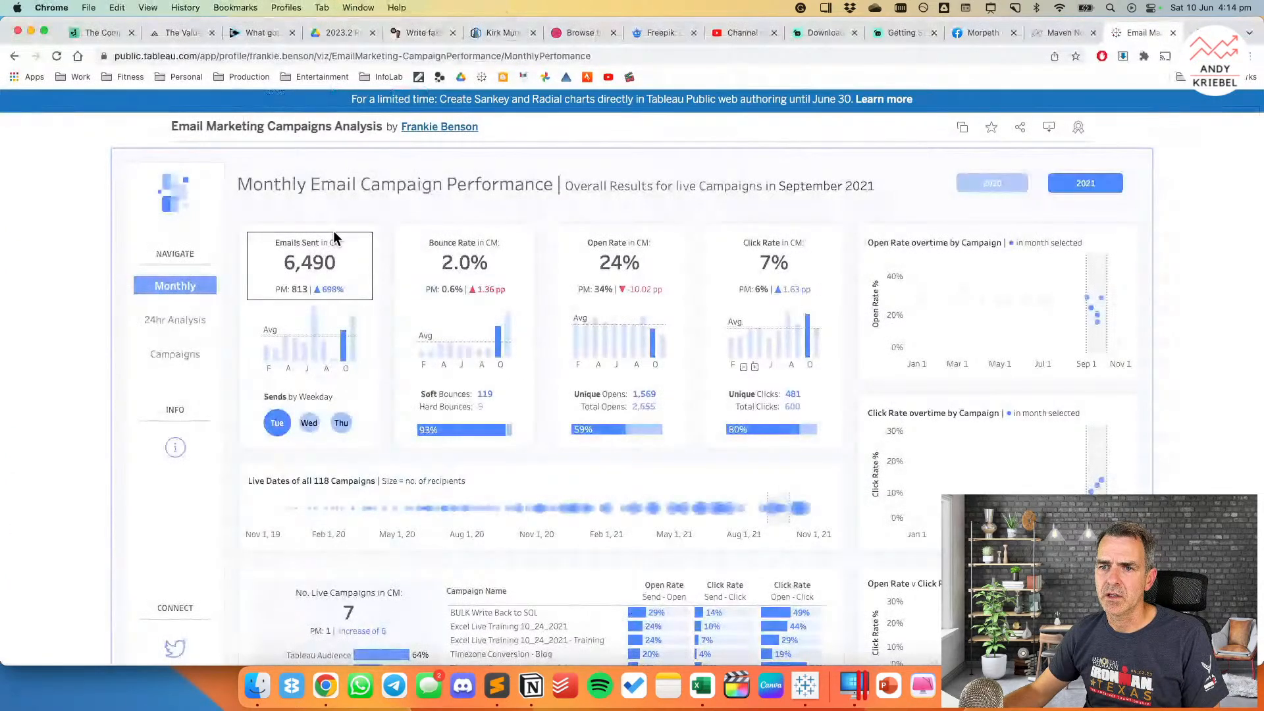
pyautogui.press('super+Tab')
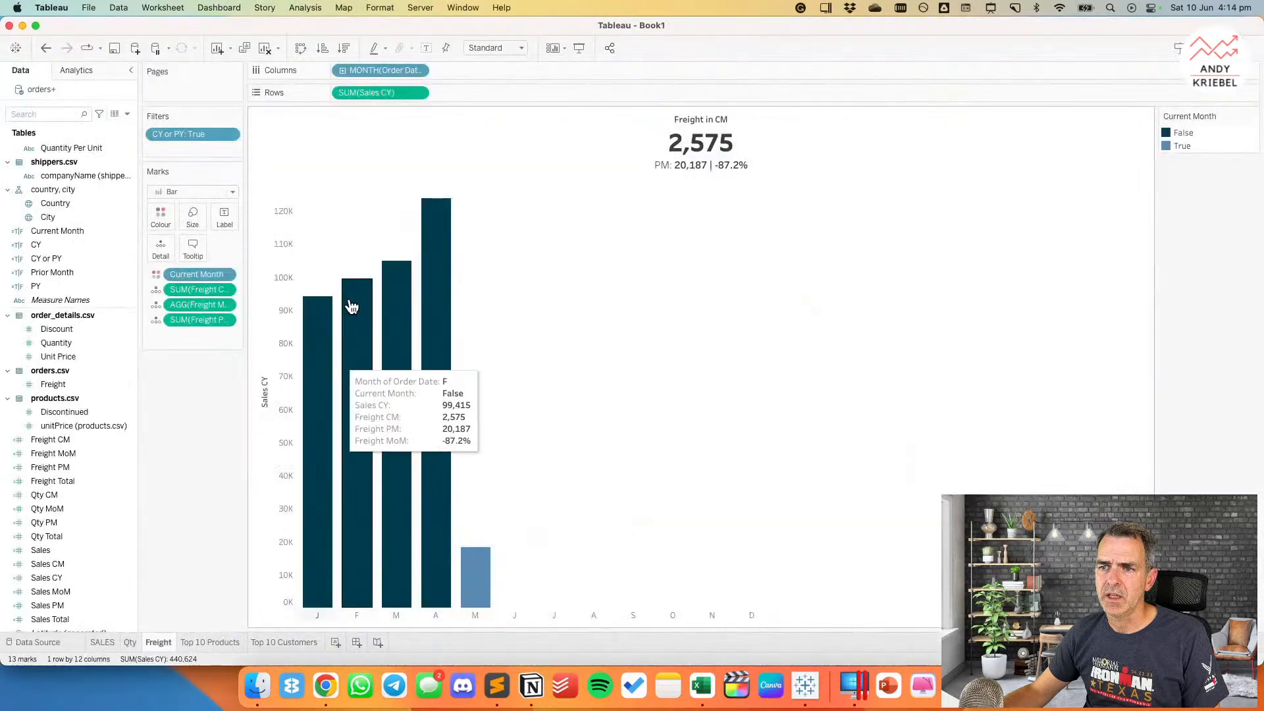
pyautogui.click(418, 92)
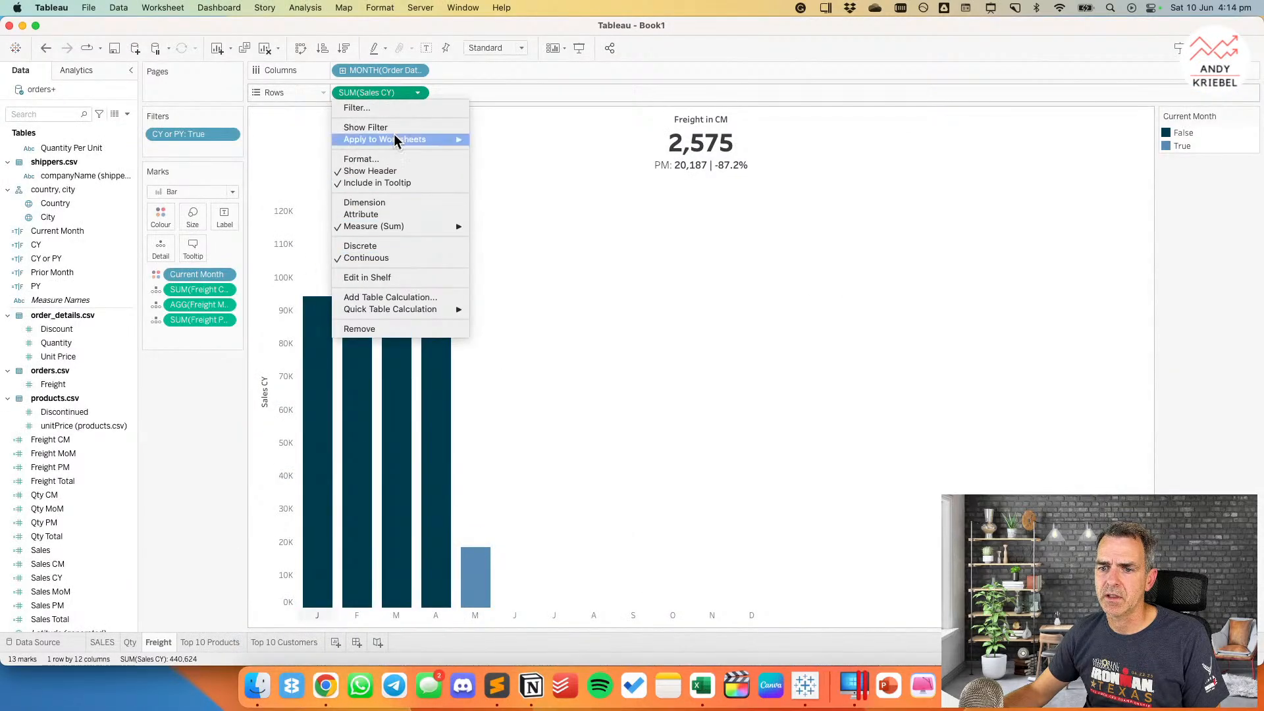
pyautogui.click(387, 171)
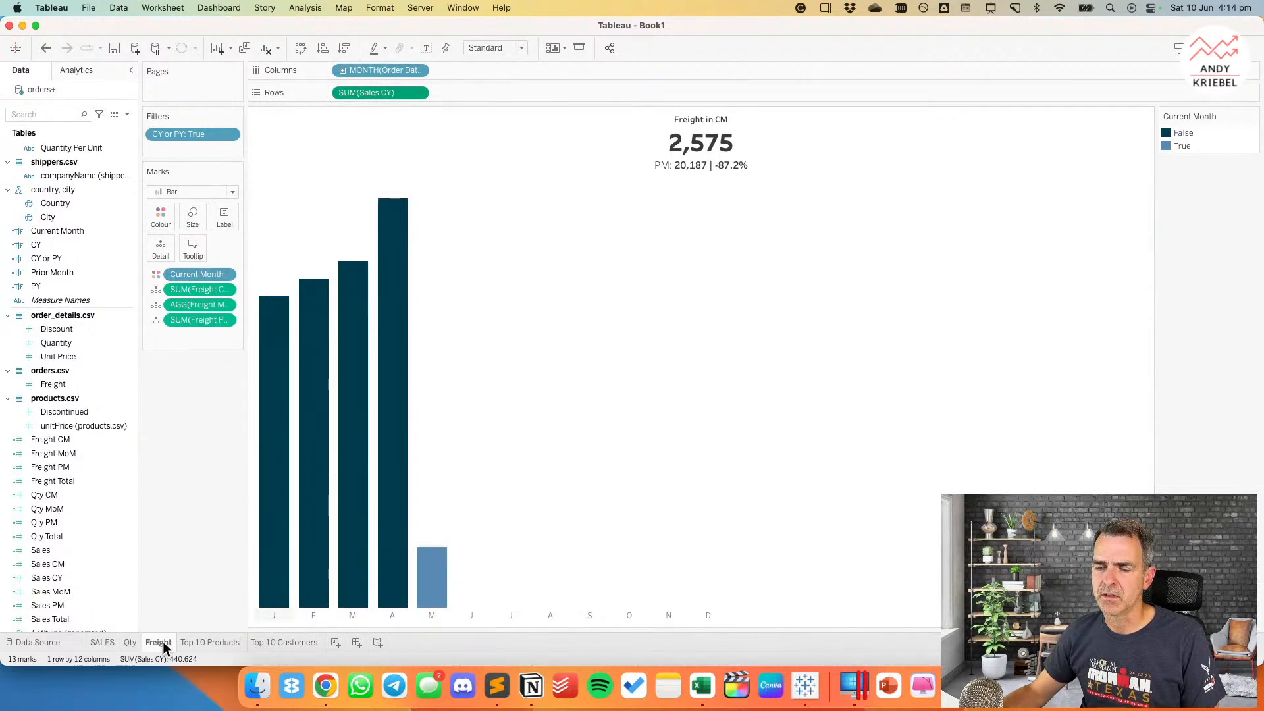
# Step: Recolour Current Month with the Makeover Monday Secondary palette, using light blue for False and dark blue for True
pyautogui.doubleClick(1208, 150)
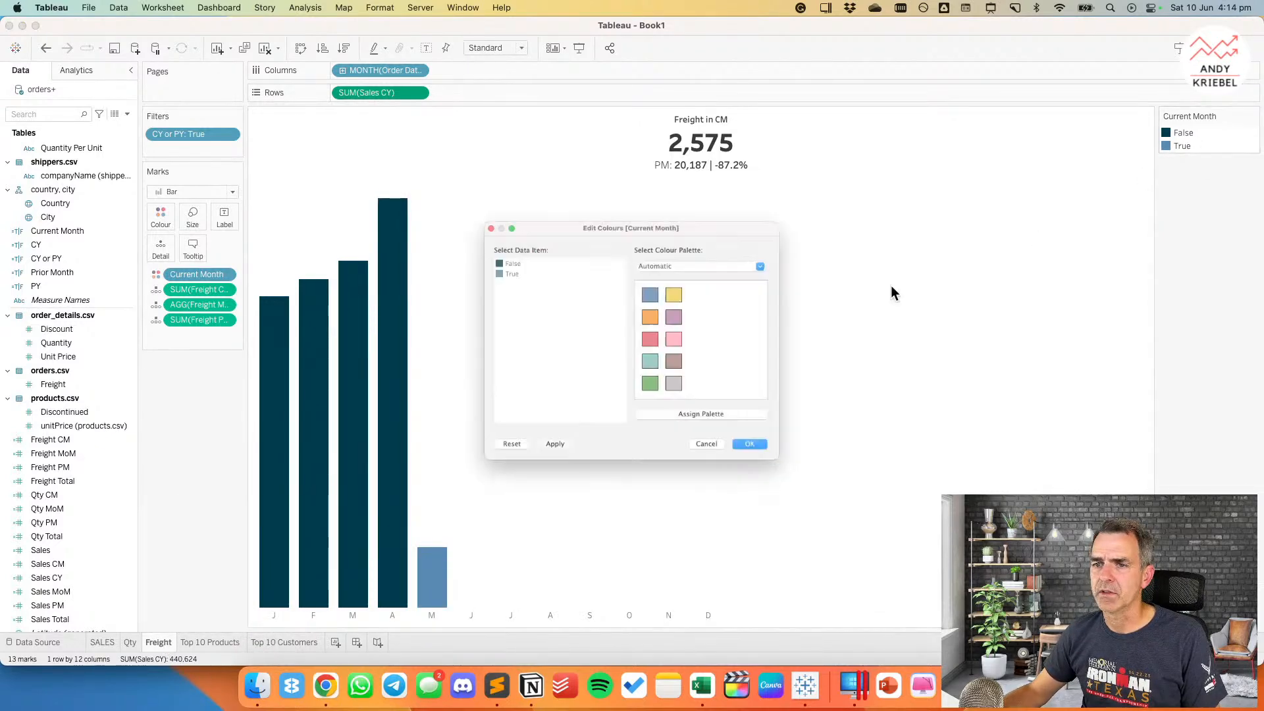
pyautogui.click(674, 242)
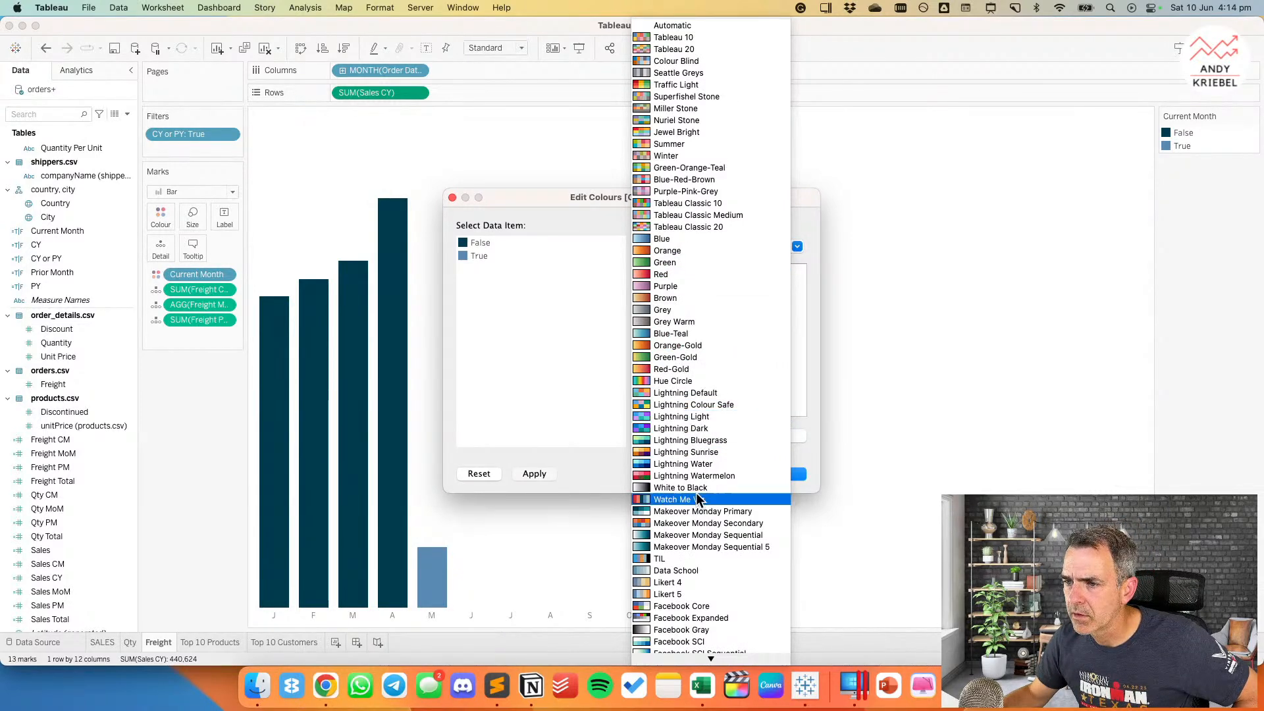
pyautogui.click(688, 524)
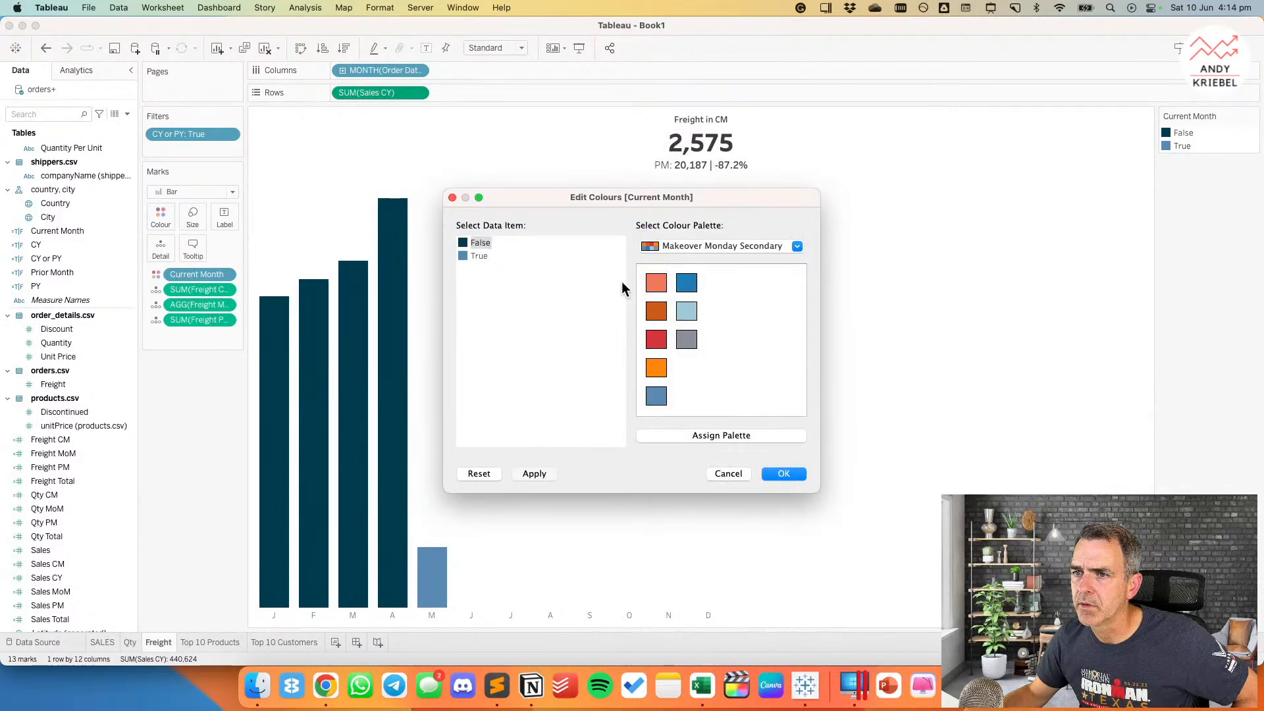
pyautogui.click(687, 311)
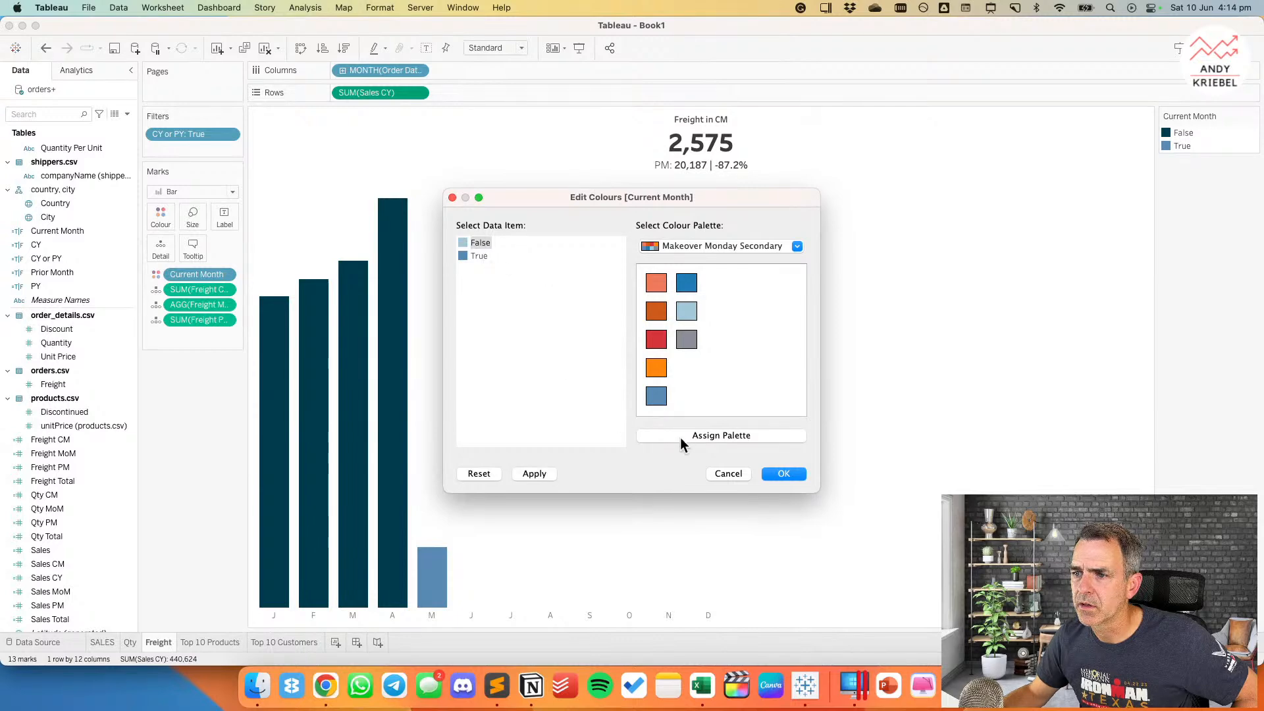
pyautogui.click(478, 256)
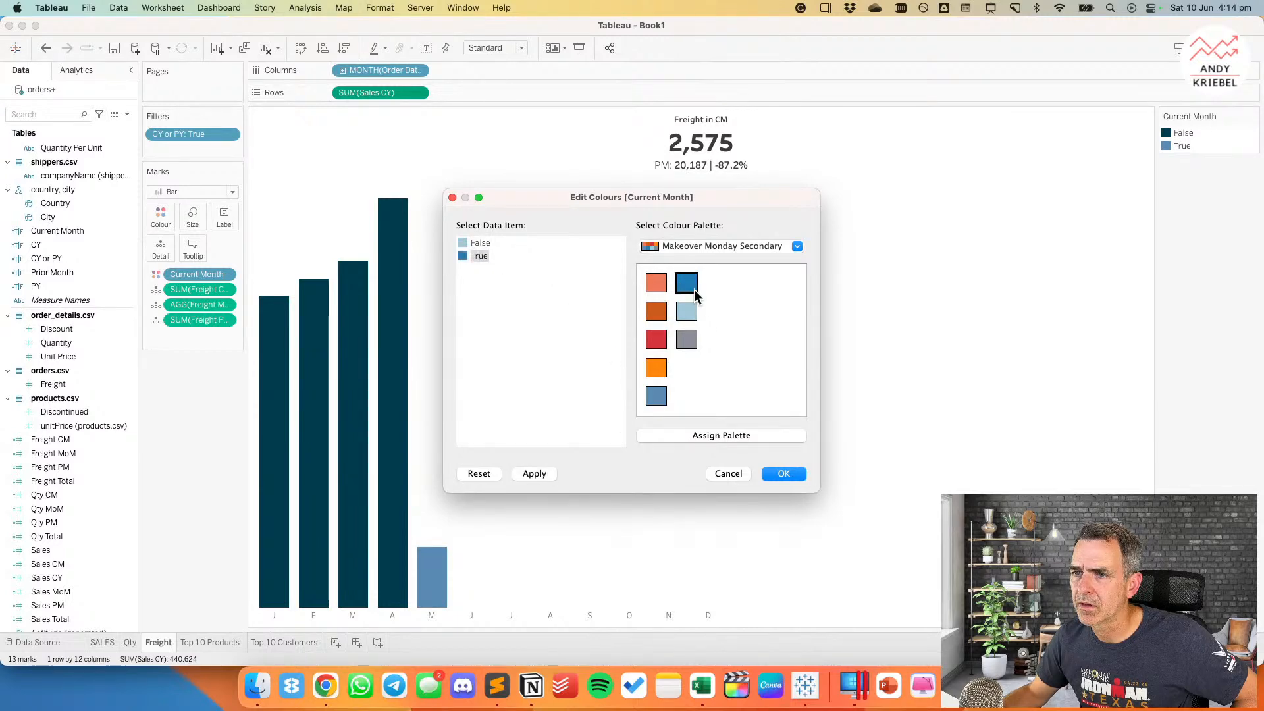
pyautogui.click(782, 474)
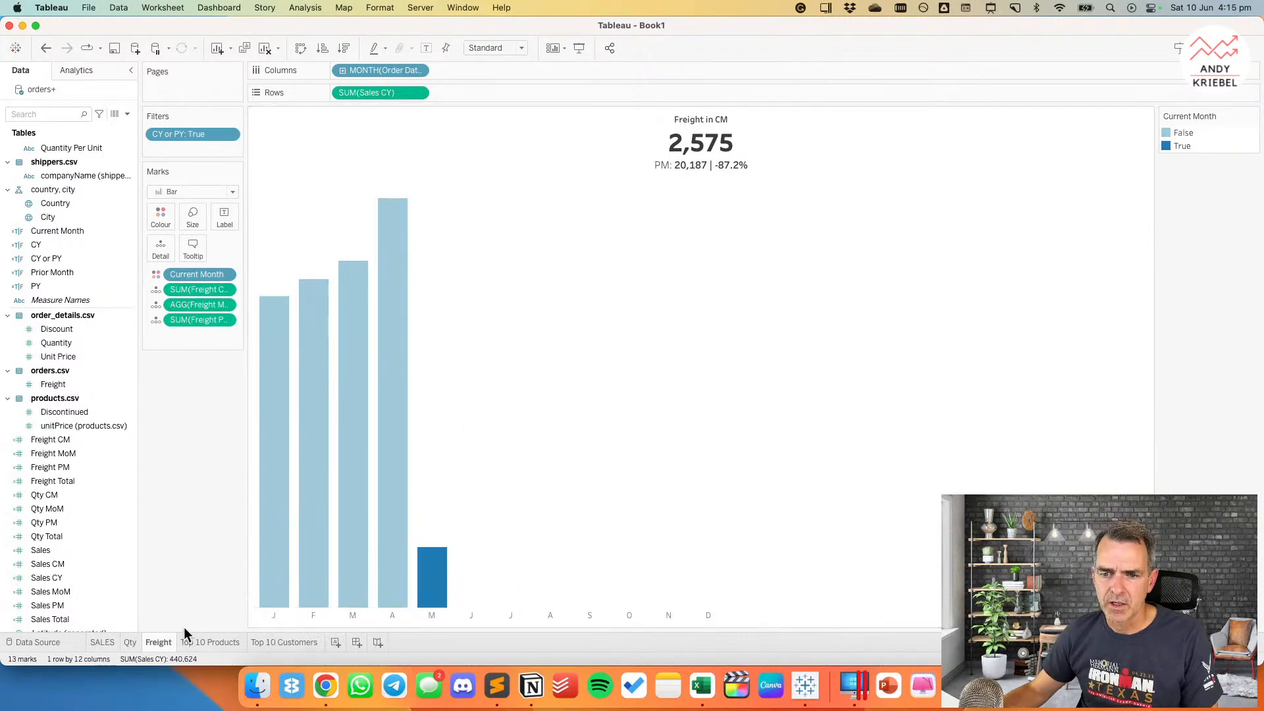
# Step: On the Qty sheet, switch the order date to discrete months and filter CY or PY to True
pyautogui.click(133, 641)
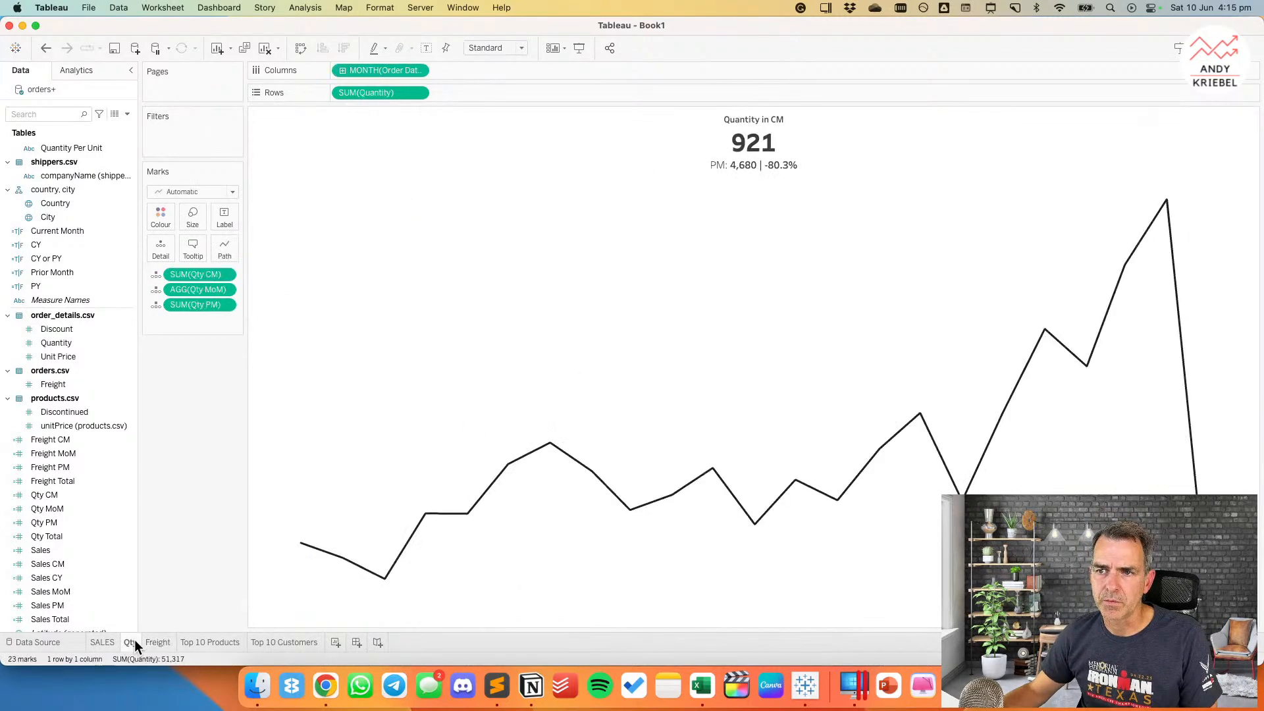
pyautogui.click(157, 642)
pyautogui.click(134, 642)
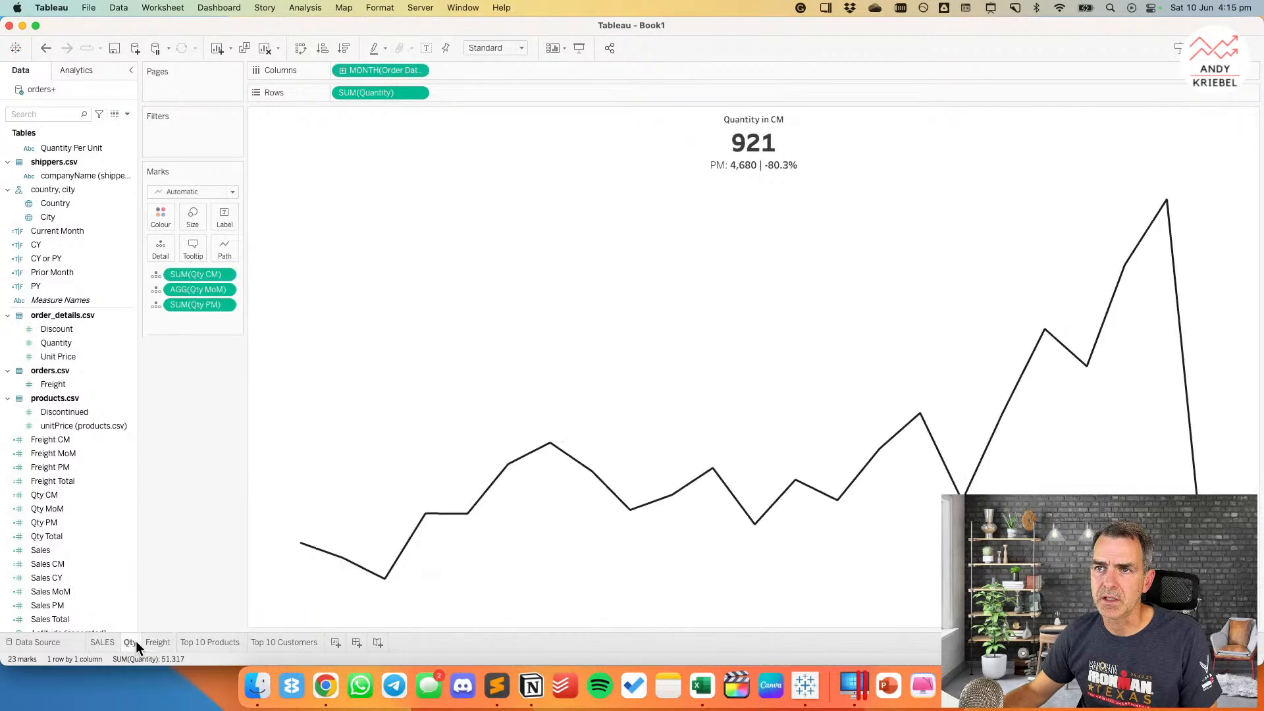
pyautogui.click(417, 71)
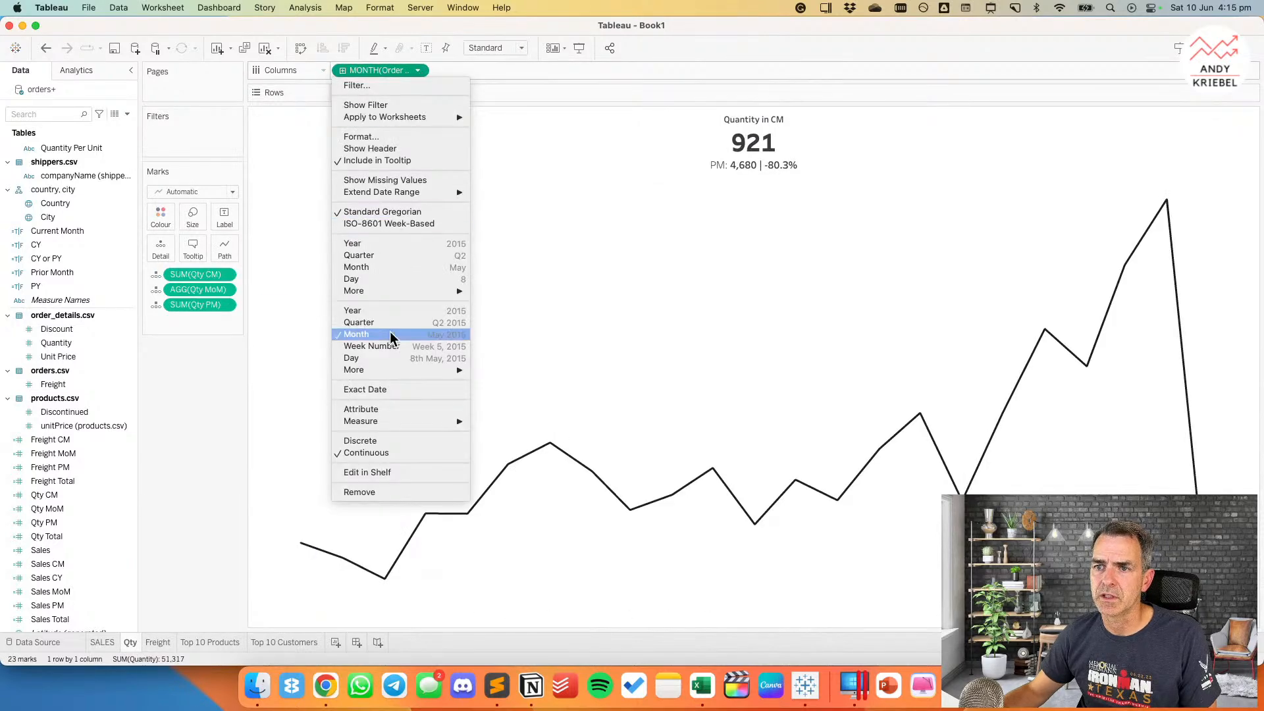
pyautogui.click(403, 267)
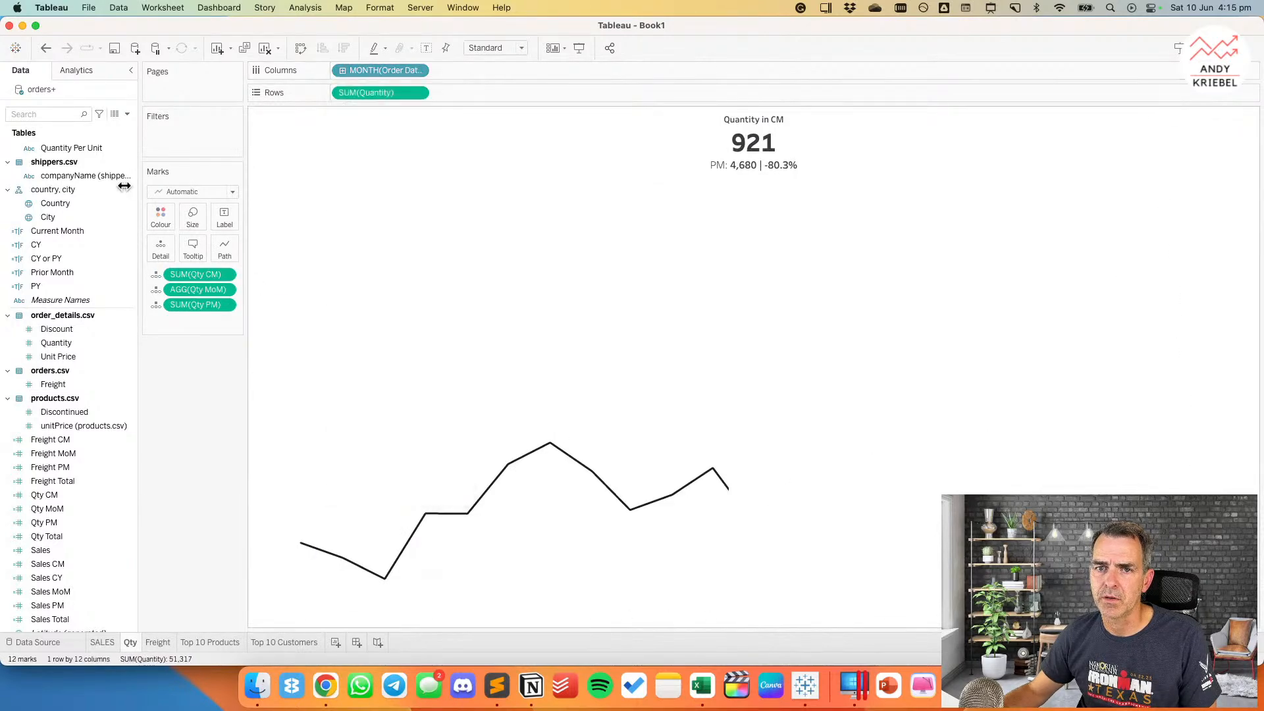
pyautogui.moveTo(50, 258); pyautogui.dragTo(176, 131)
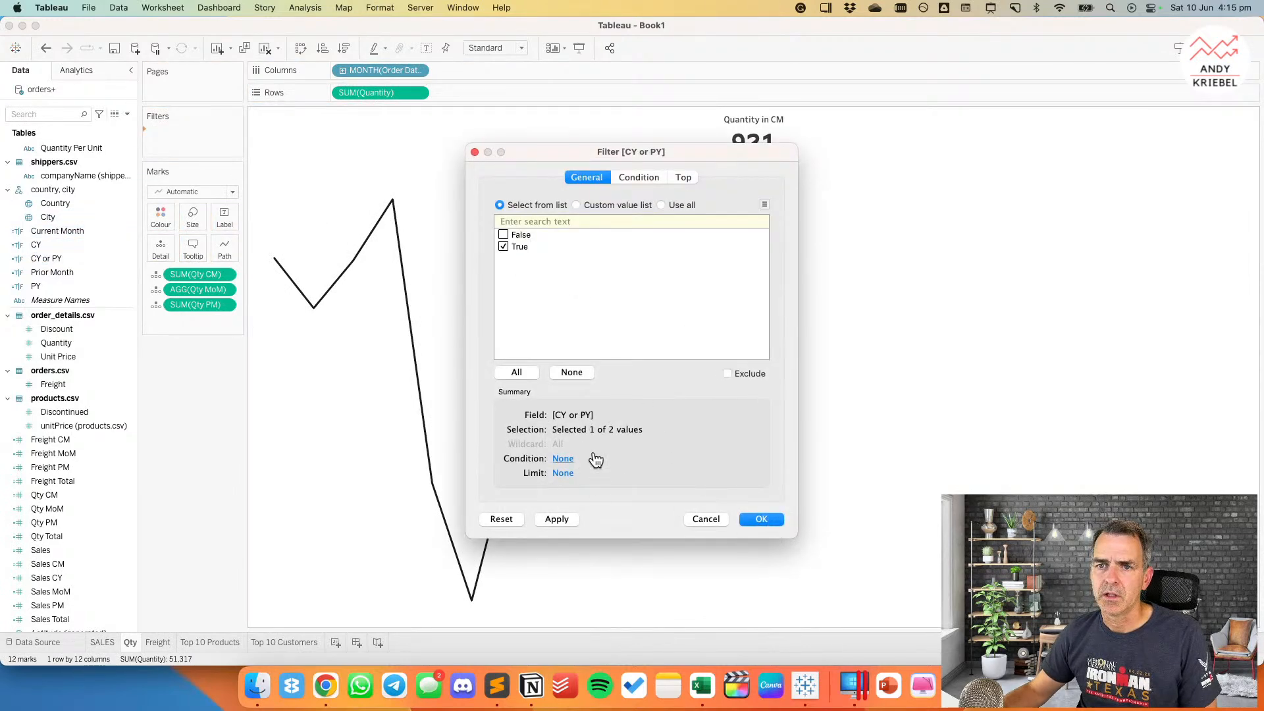
pyautogui.click(760, 520)
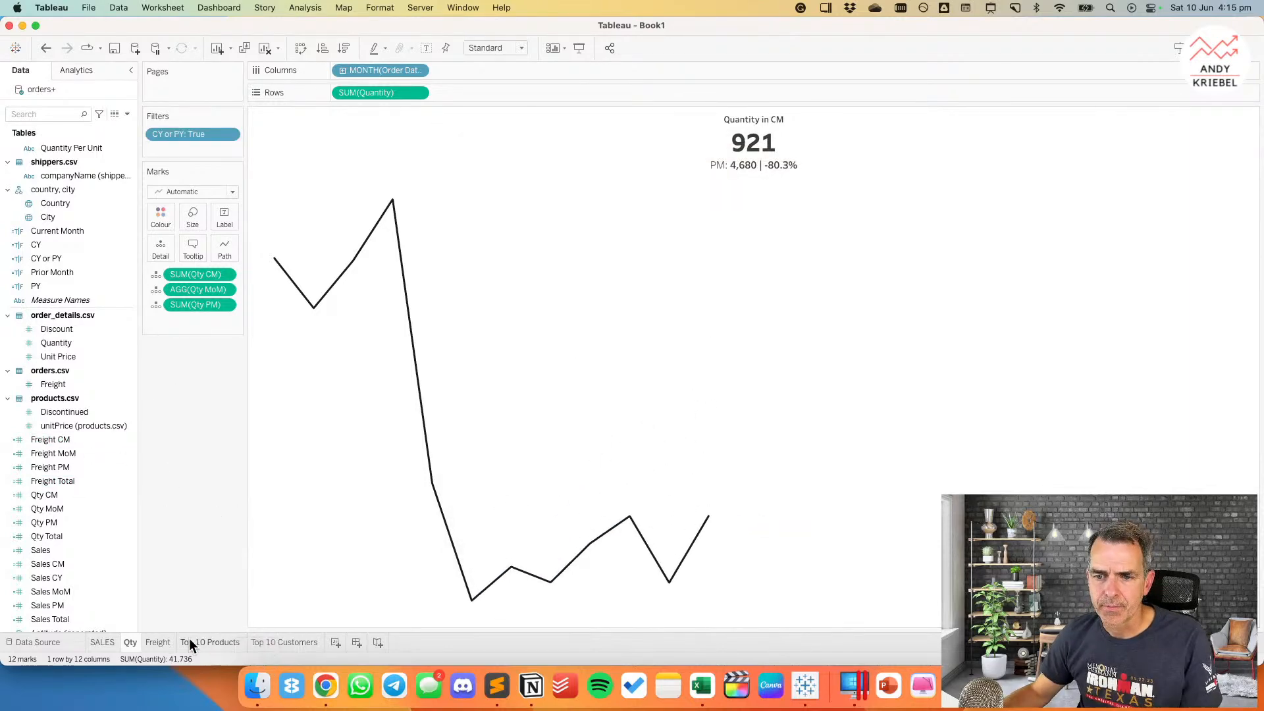
# Step: Colour the Qty chart by Current Month and change its mark type to Bar
pyautogui.click(153, 642)
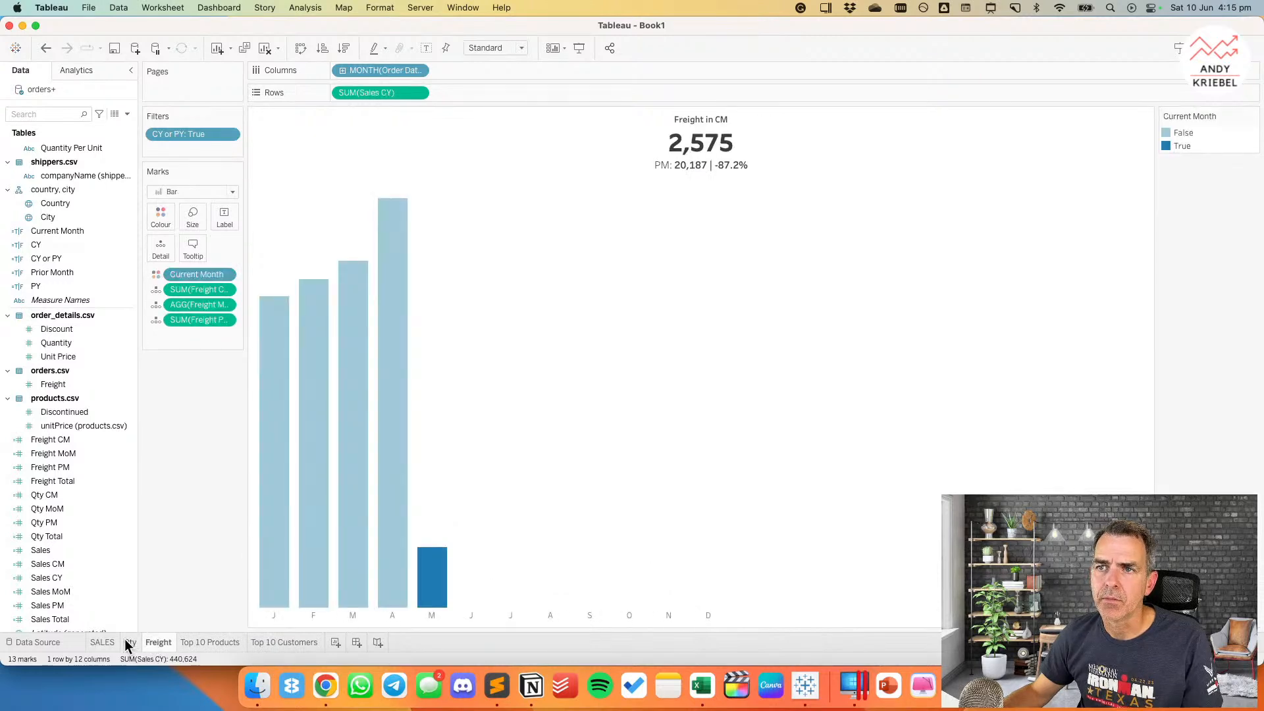
pyautogui.click(128, 642)
pyautogui.moveTo(81, 227); pyautogui.dragTo(163, 218)
pyautogui.click(191, 195)
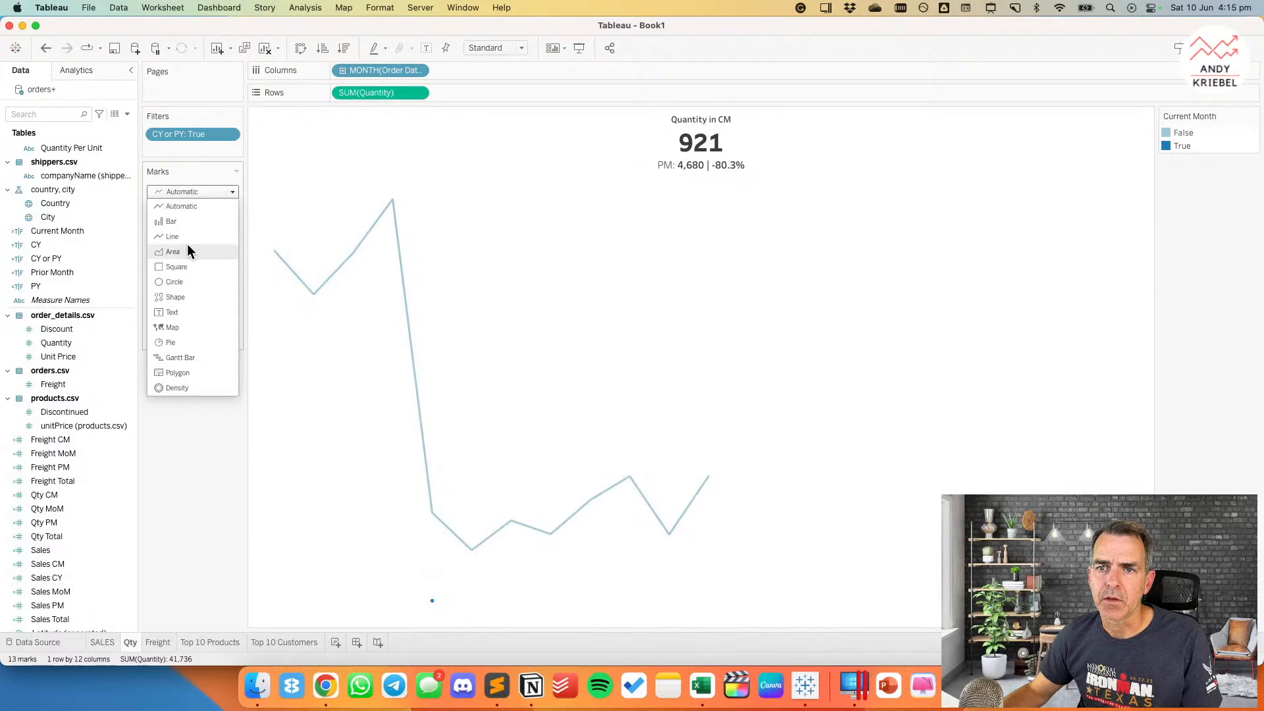
pyautogui.click(189, 237)
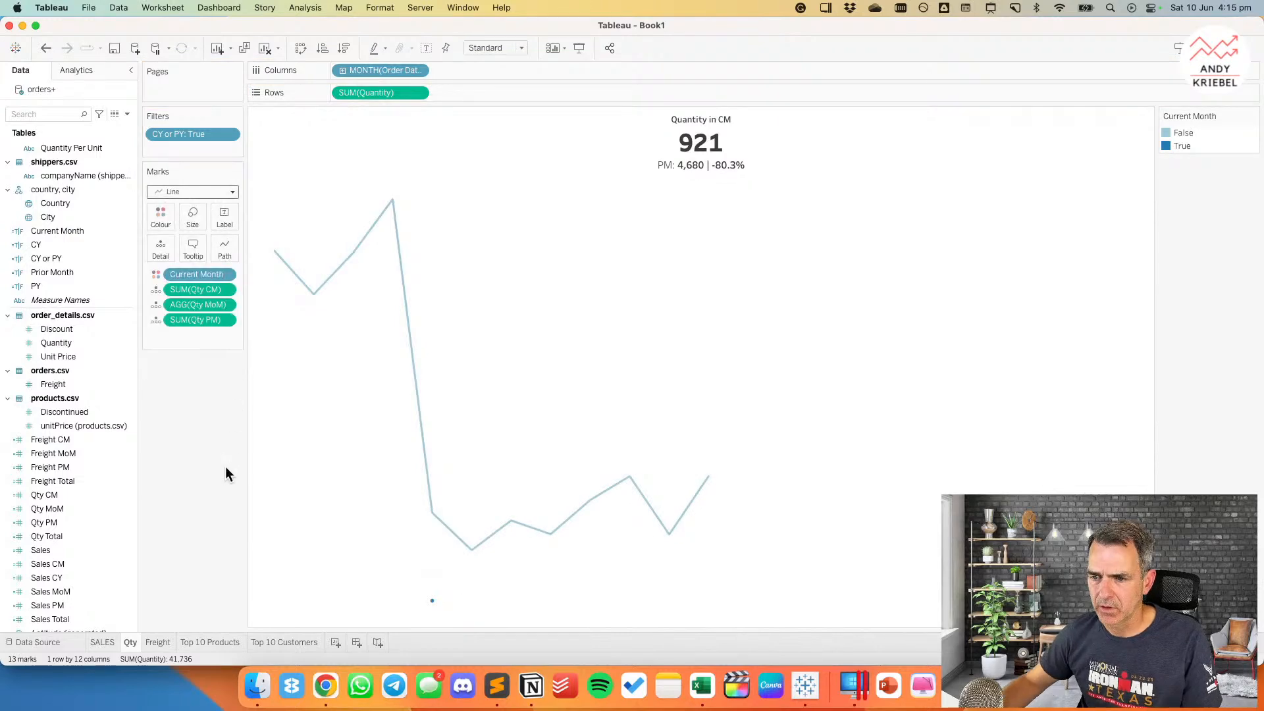
pyautogui.click(167, 191)
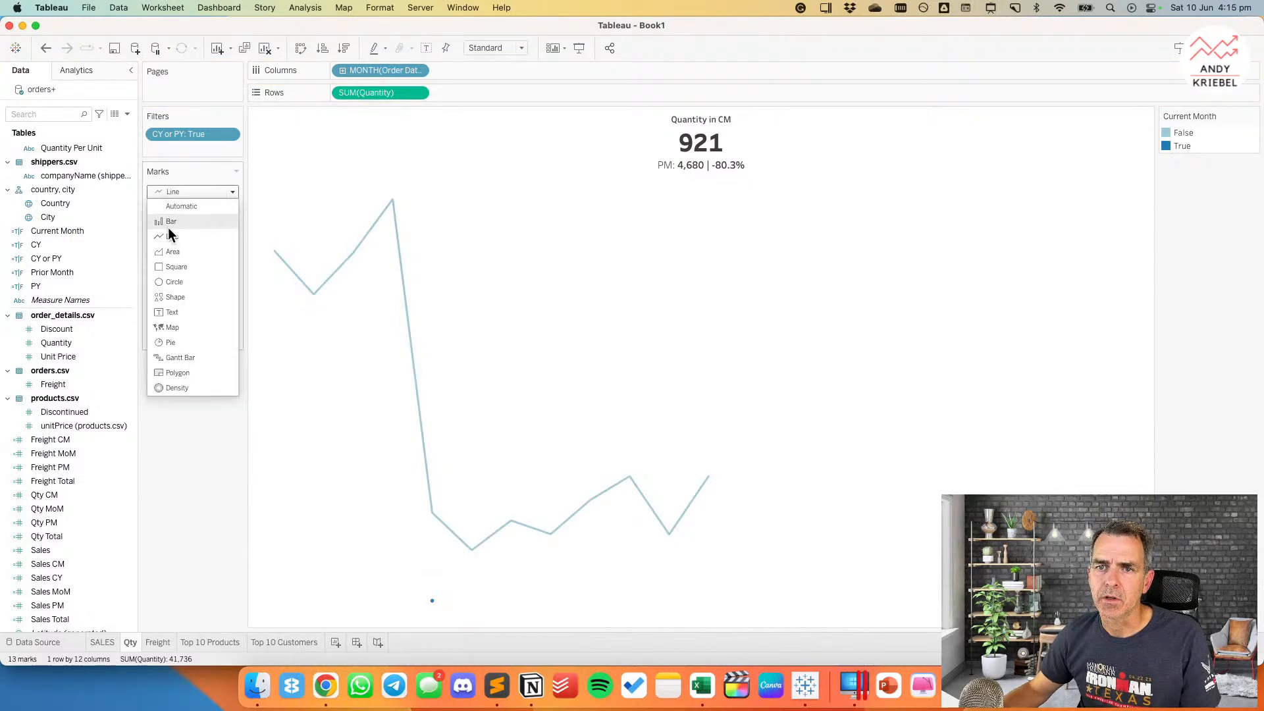
pyautogui.click(173, 222)
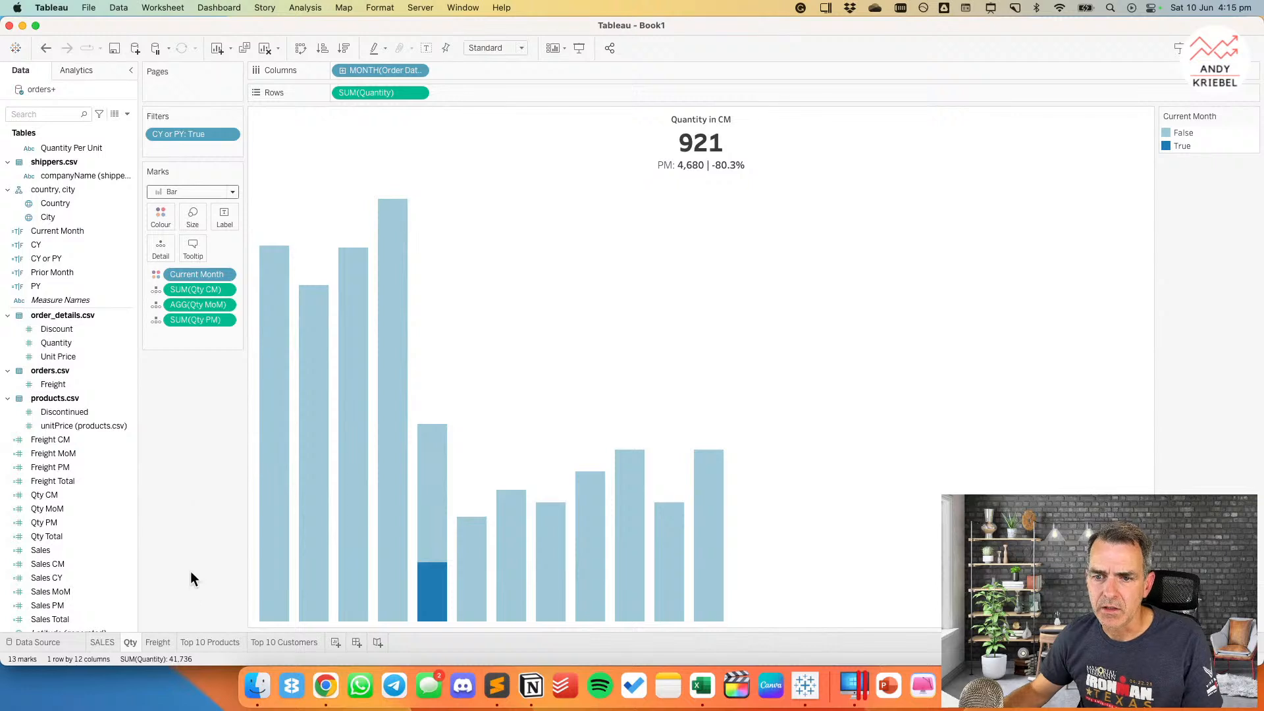
# Step: Duplicate the Sales CY calculated field from the Qty sheet
pyautogui.click(152, 643)
pyautogui.click(135, 641)
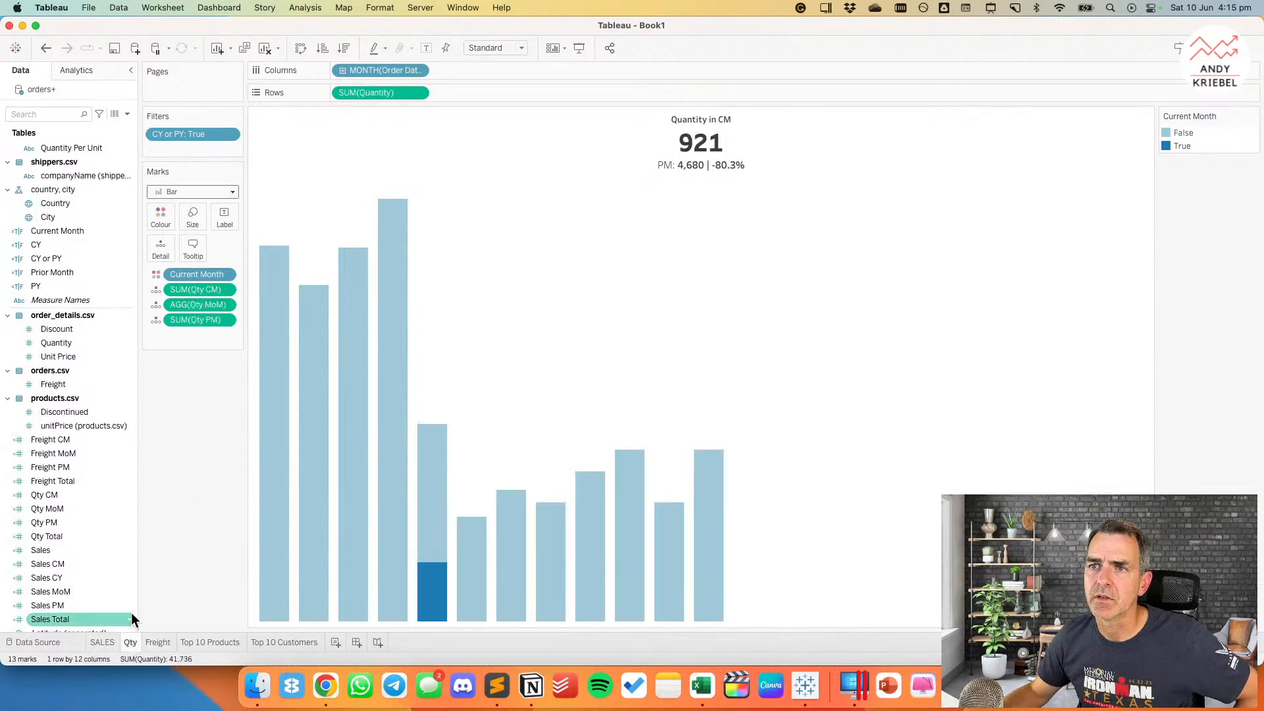
pyautogui.scroll(-4, 77, 483)
pyautogui.rightClick(62, 522)
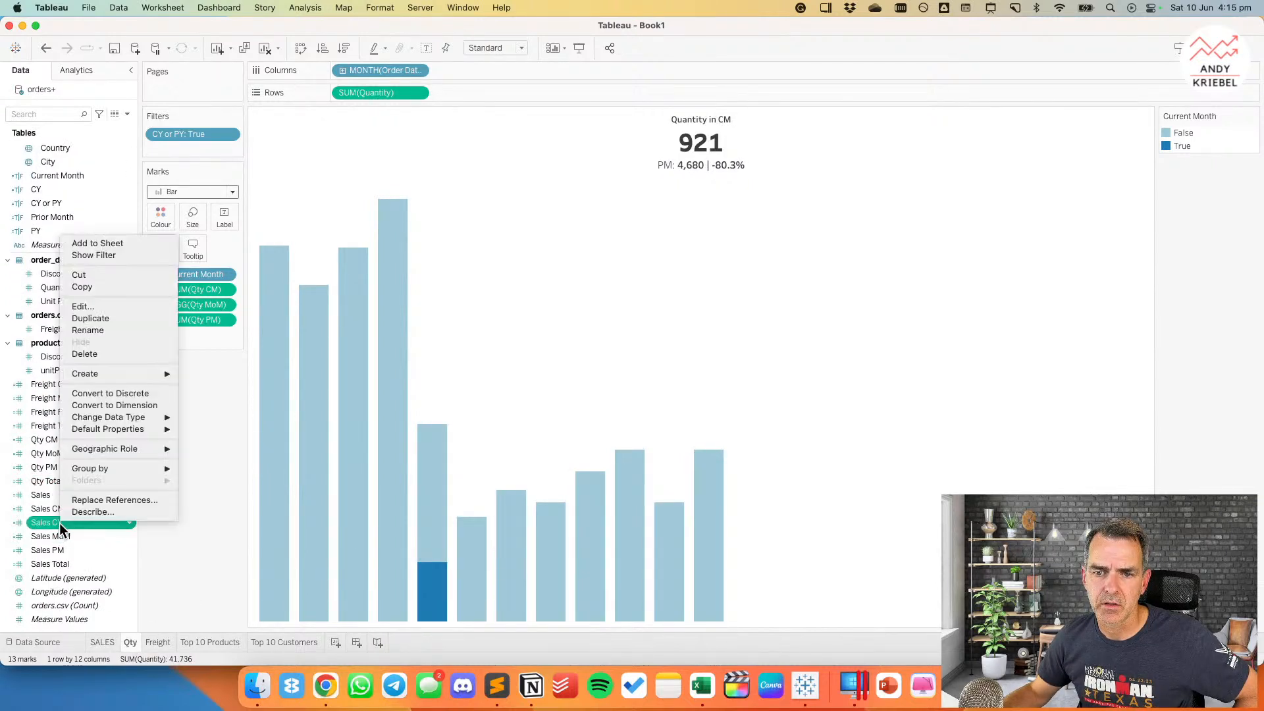
pyautogui.click(90, 318)
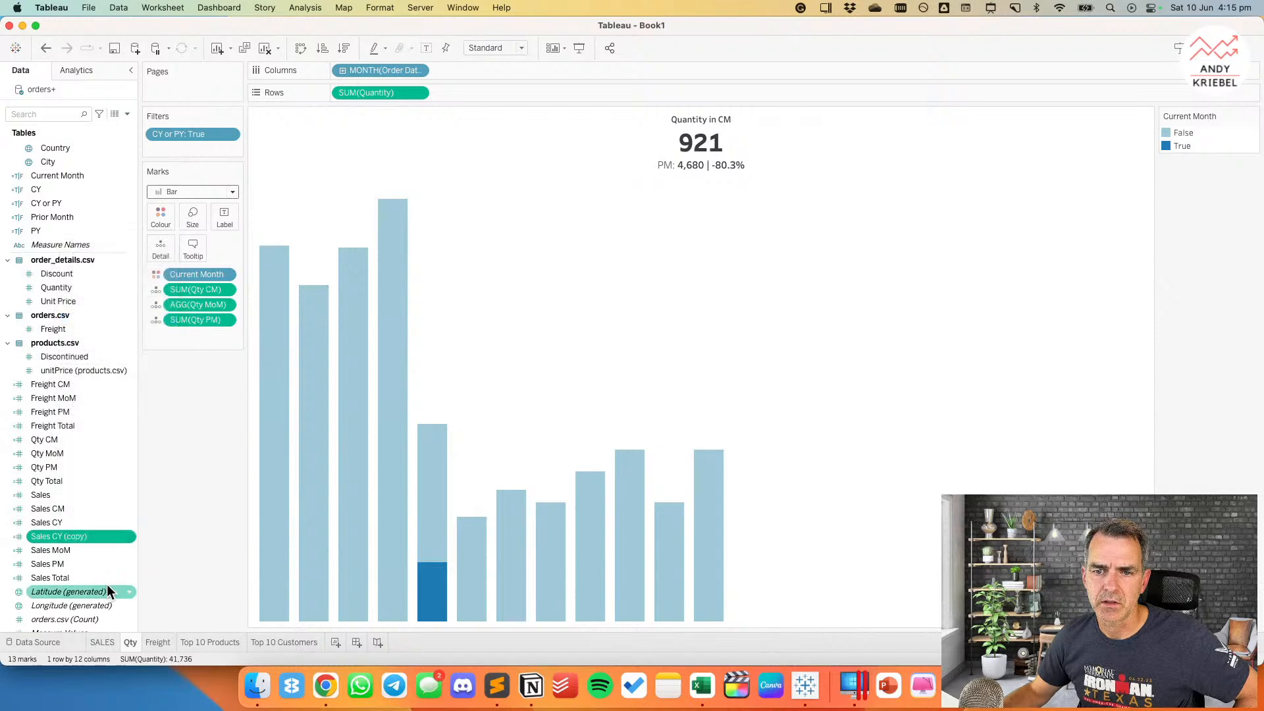
# Step: Rename the Sales CY copy as Freight CY and set its formula to INT([CY]) * [Freight]
pyautogui.rightClick(106, 535)
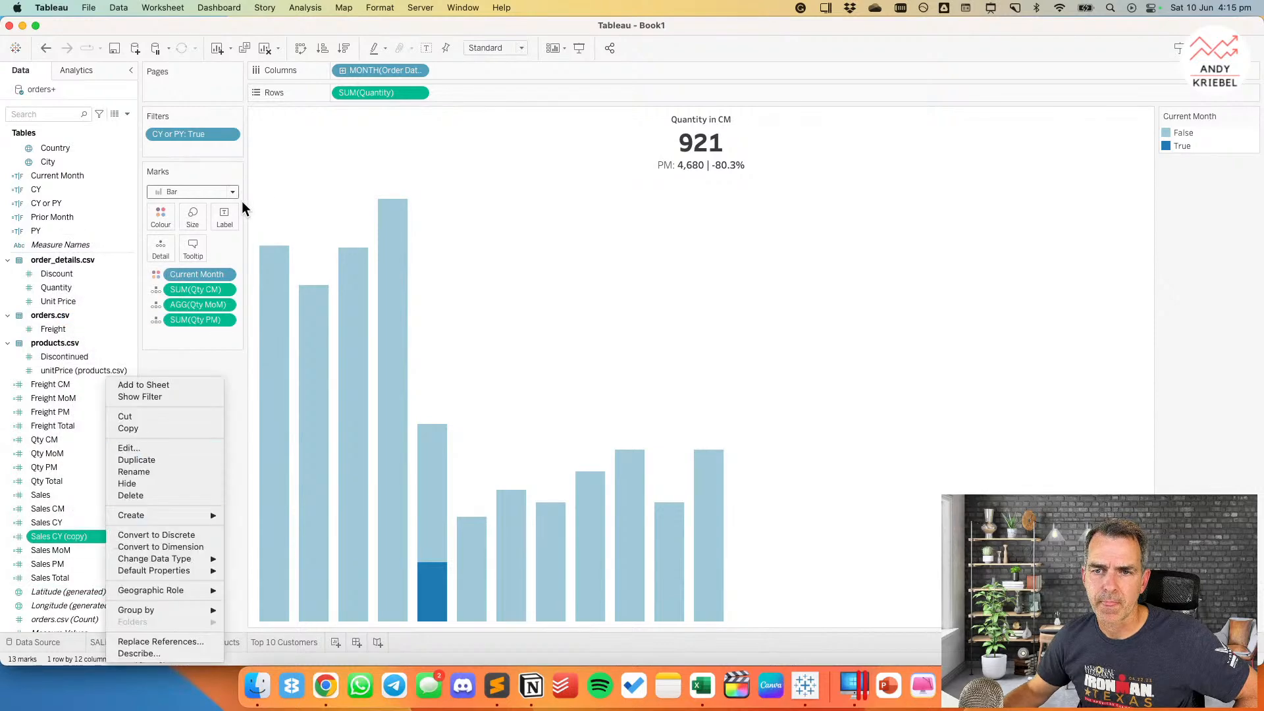
pyautogui.click(175, 448)
pyautogui.write('Freight CY')
pyautogui.doubleClick(577, 358)
pyautogui.write('Fr')
pyautogui.press('Return')
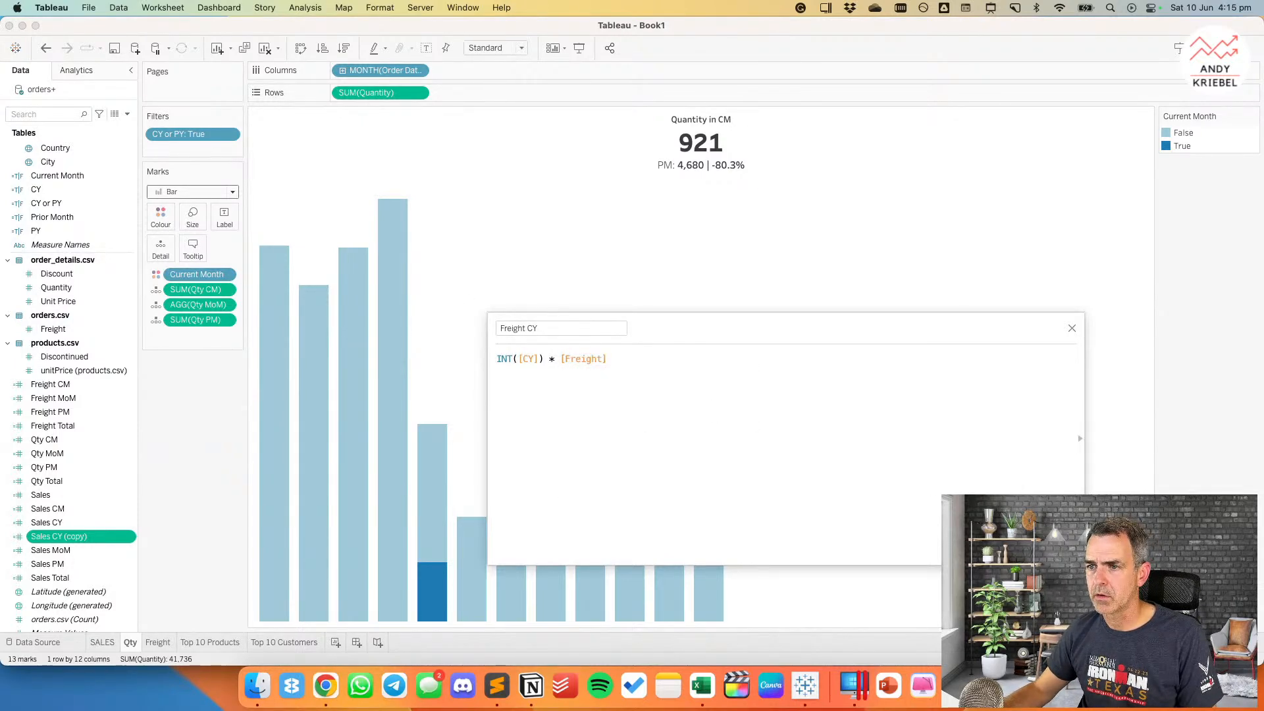
pyautogui.press('super+Return')
# Step: Replace the row measure on the Qty and Freight sheets with Freight CY, and hide the Freight sheet's axis header
pyautogui.moveTo(75, 398); pyautogui.dragTo(374, 92)
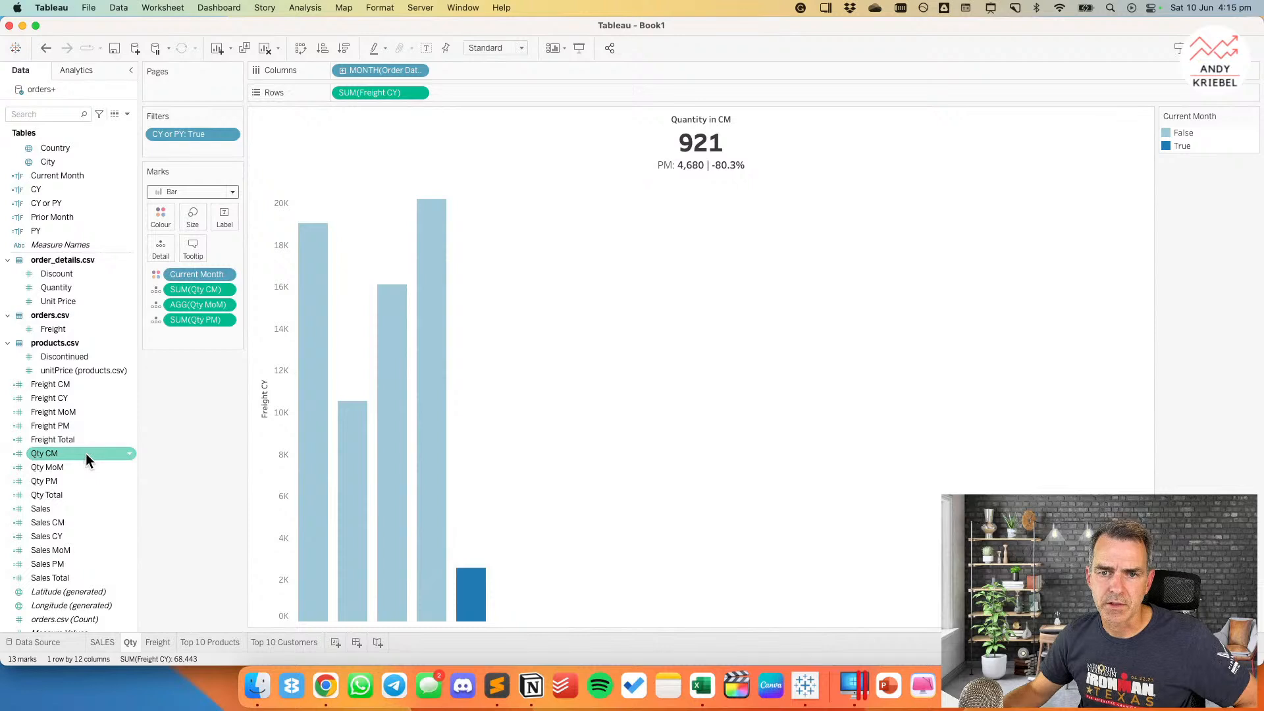
pyautogui.click(165, 640)
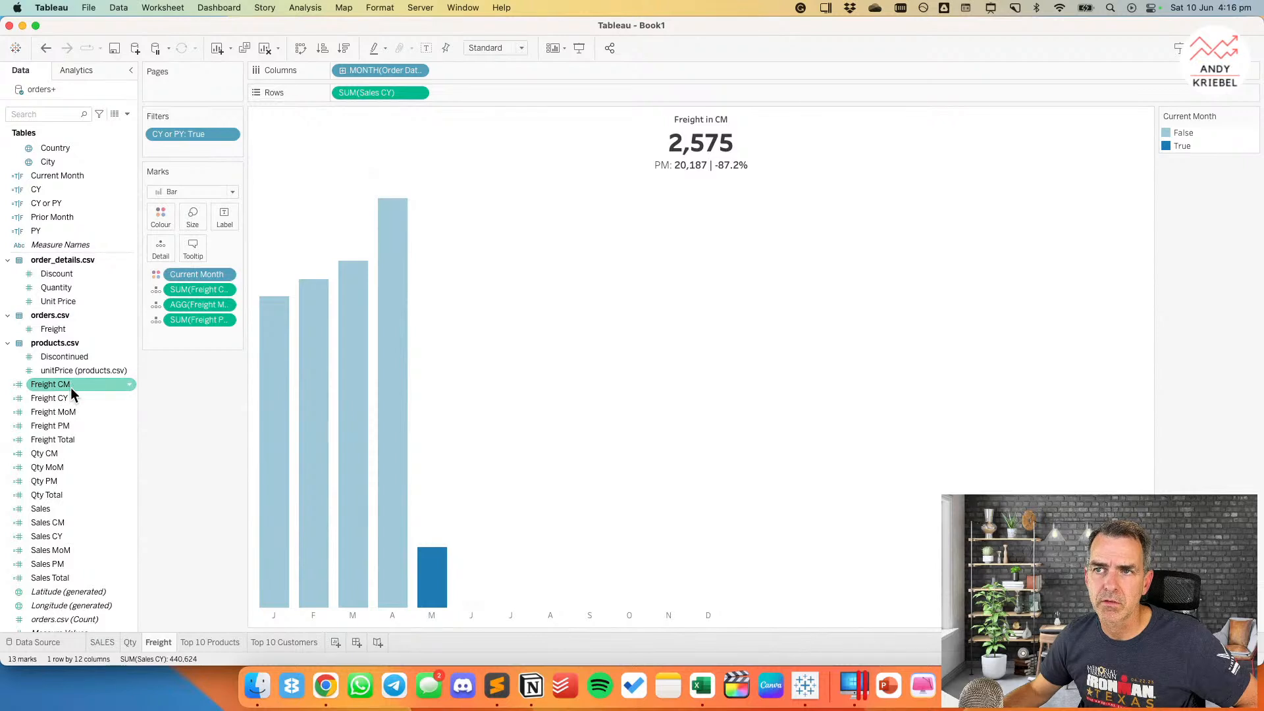
pyautogui.moveTo(67, 399); pyautogui.dragTo(378, 93)
pyautogui.rightClick(277, 369)
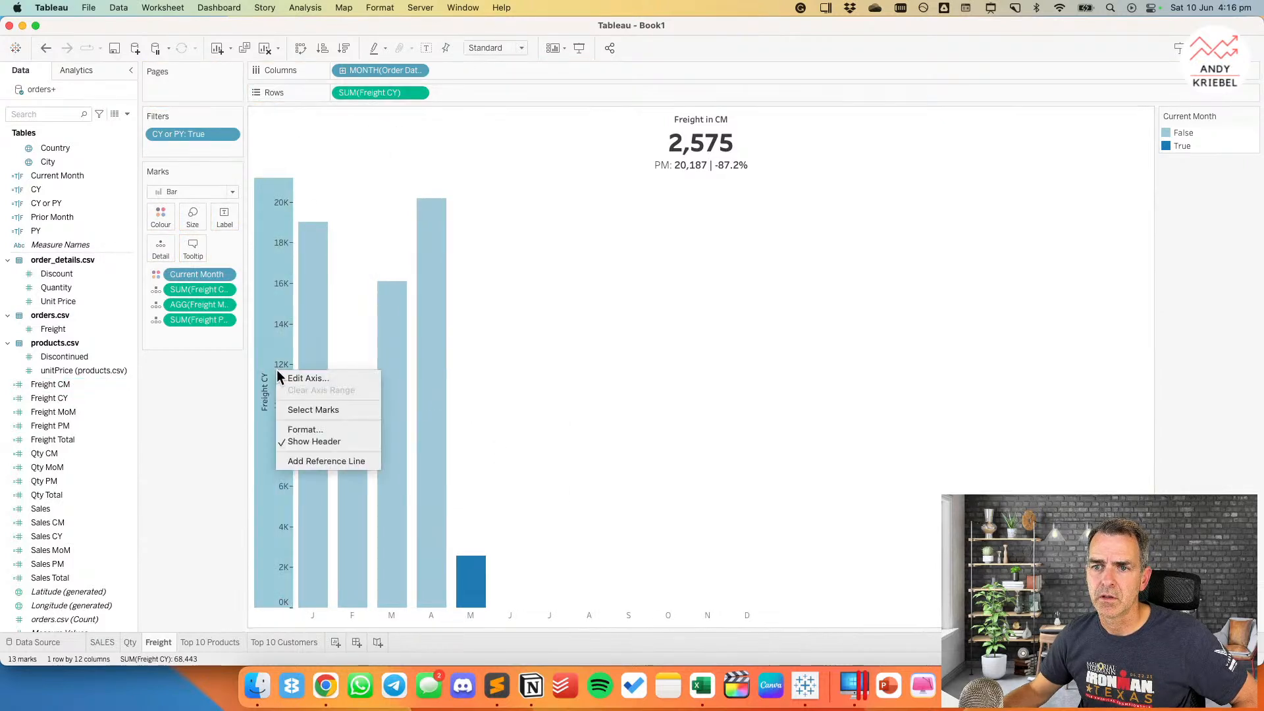
pyautogui.click(304, 441)
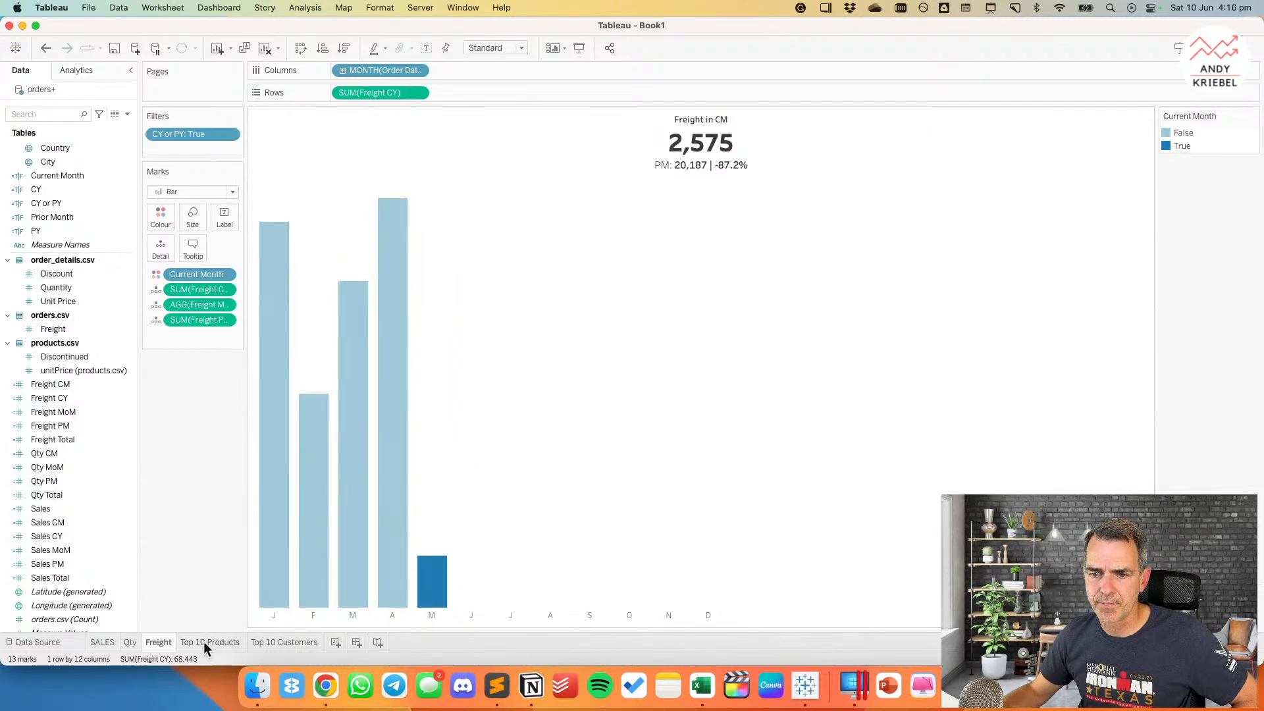
# Step: Return to the Qty sheet and duplicate the Freight CY calculated field
pyautogui.click(134, 644)
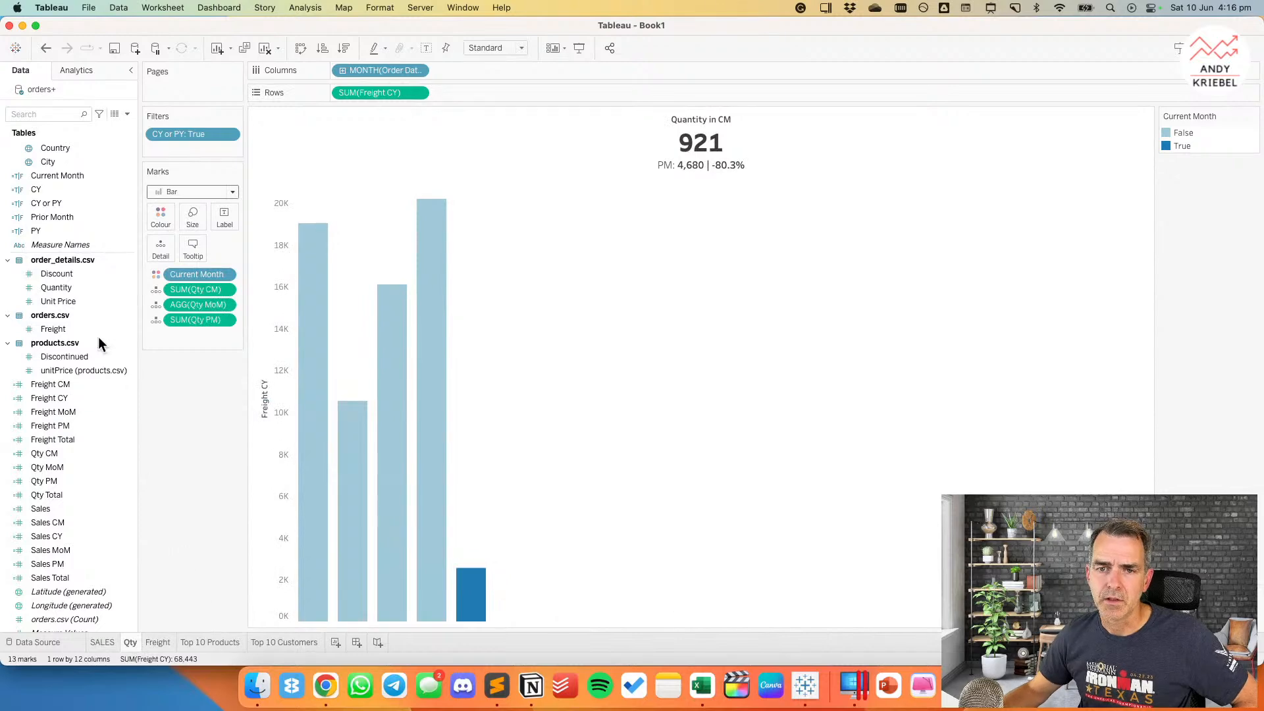
pyautogui.rightClick(78, 401)
pyautogui.click(116, 193)
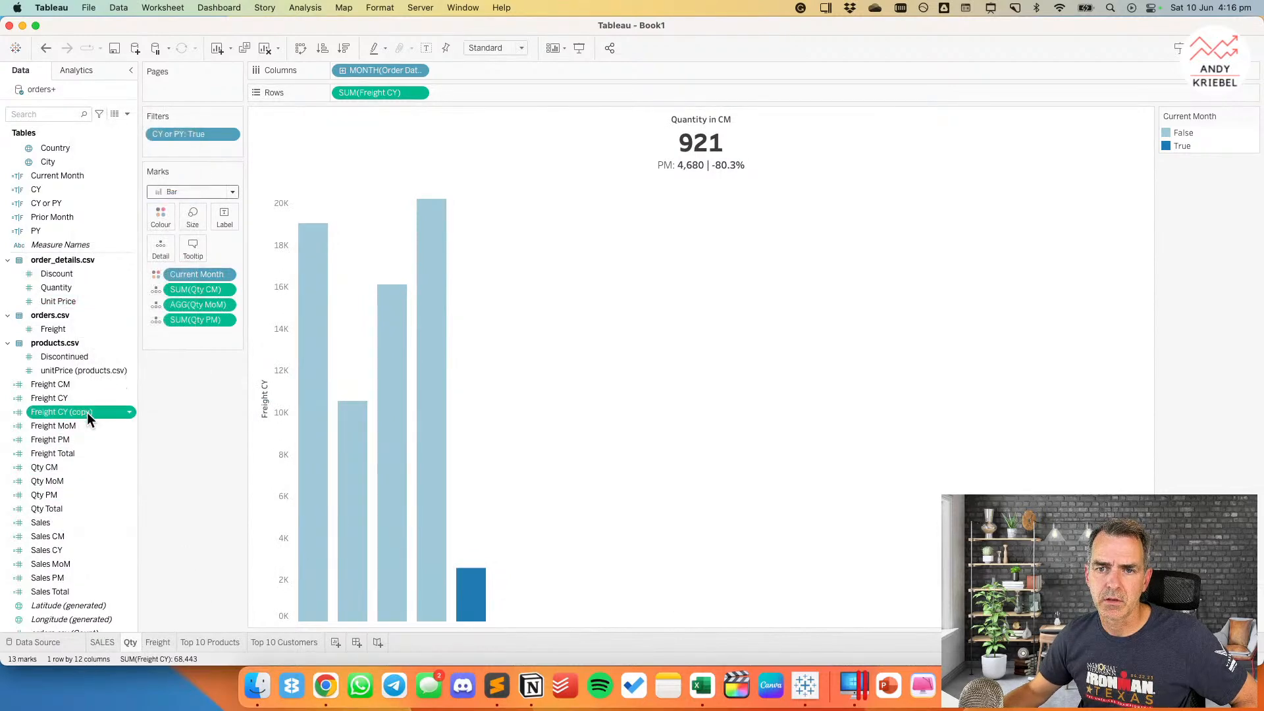
# Step: Rename the Freight CY copy as Qty CY and set its formula to INT([CY]) * [Quantity]
pyautogui.rightClick(87, 412)
pyautogui.click(129, 196)
pyautogui.tripleClick(563, 328)
pyautogui.write('Qty CY')
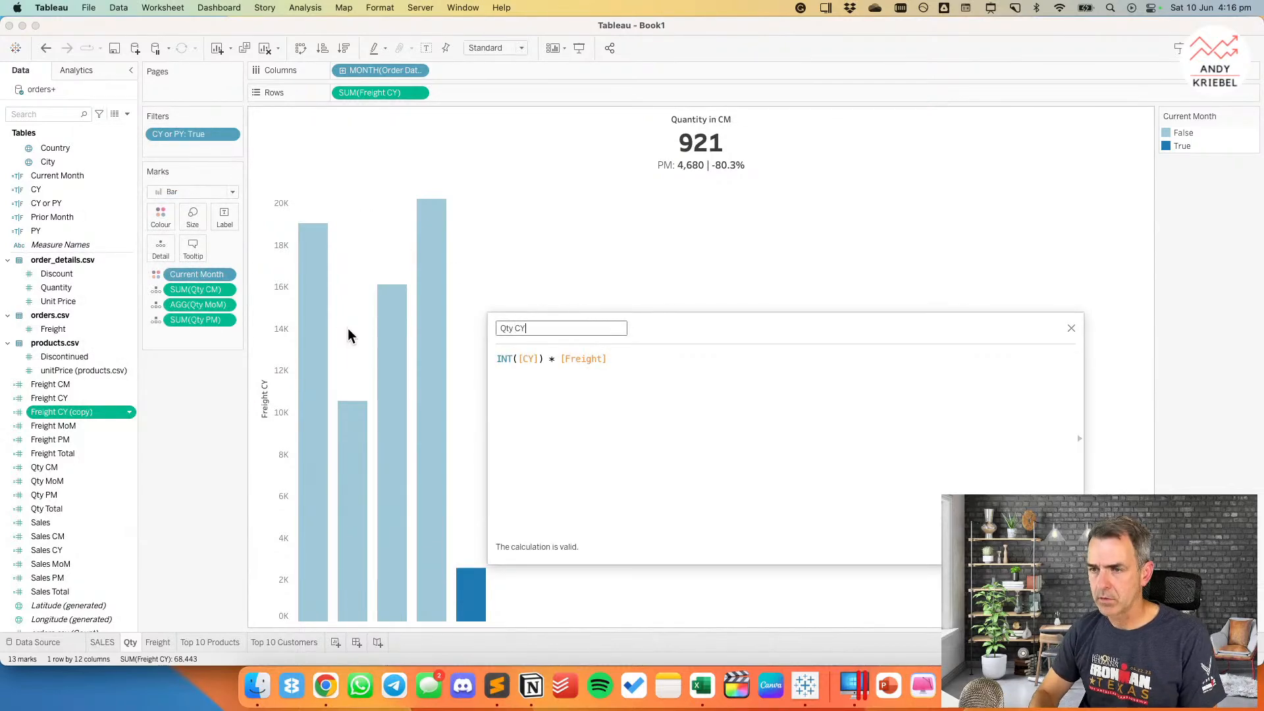
pyautogui.doubleClick(575, 359)
pyautogui.write('q')
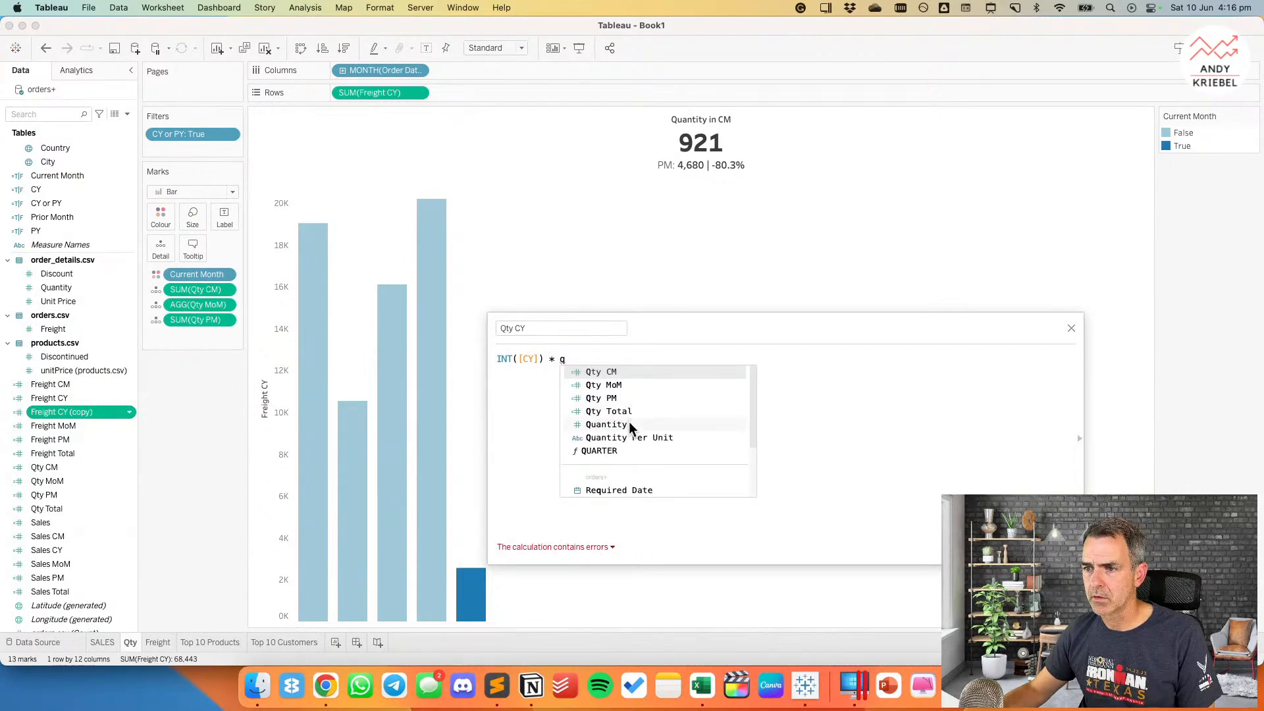
pyautogui.click(606, 425)
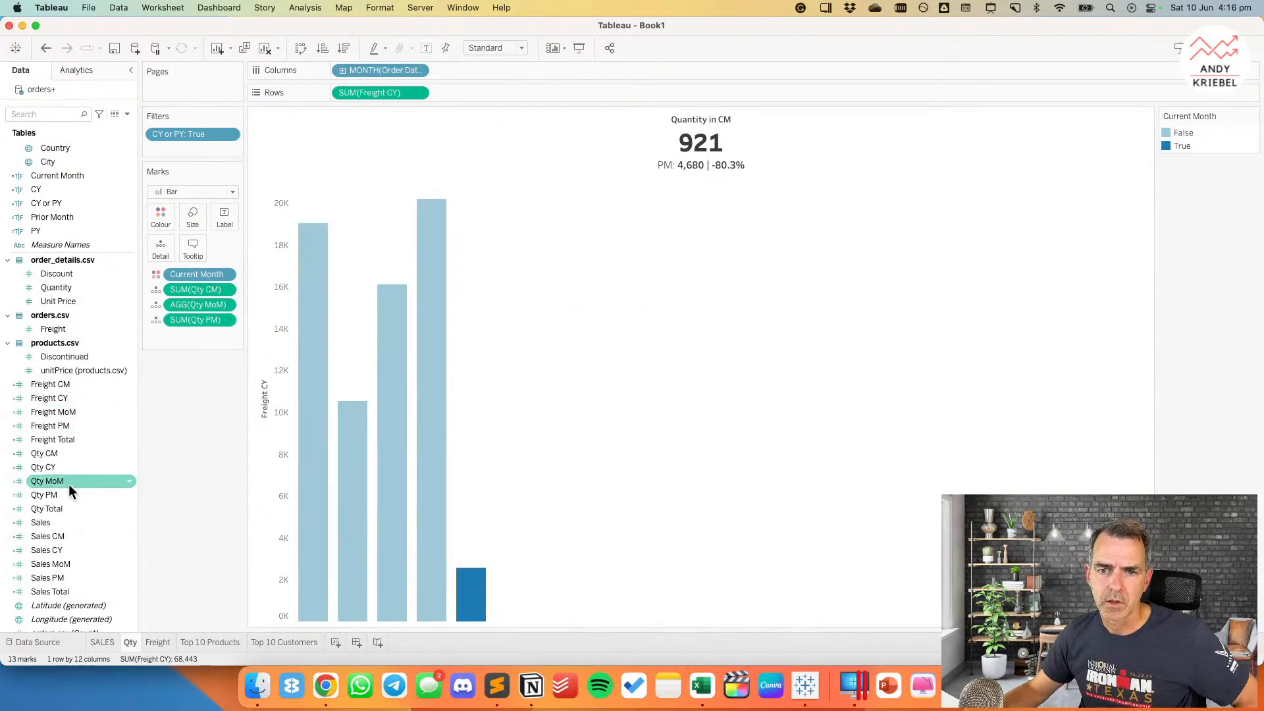
# Step: Replace the row measure on the Qty sheet with Qty CY and hide its axis header
pyautogui.moveTo(61, 466); pyautogui.dragTo(382, 97)
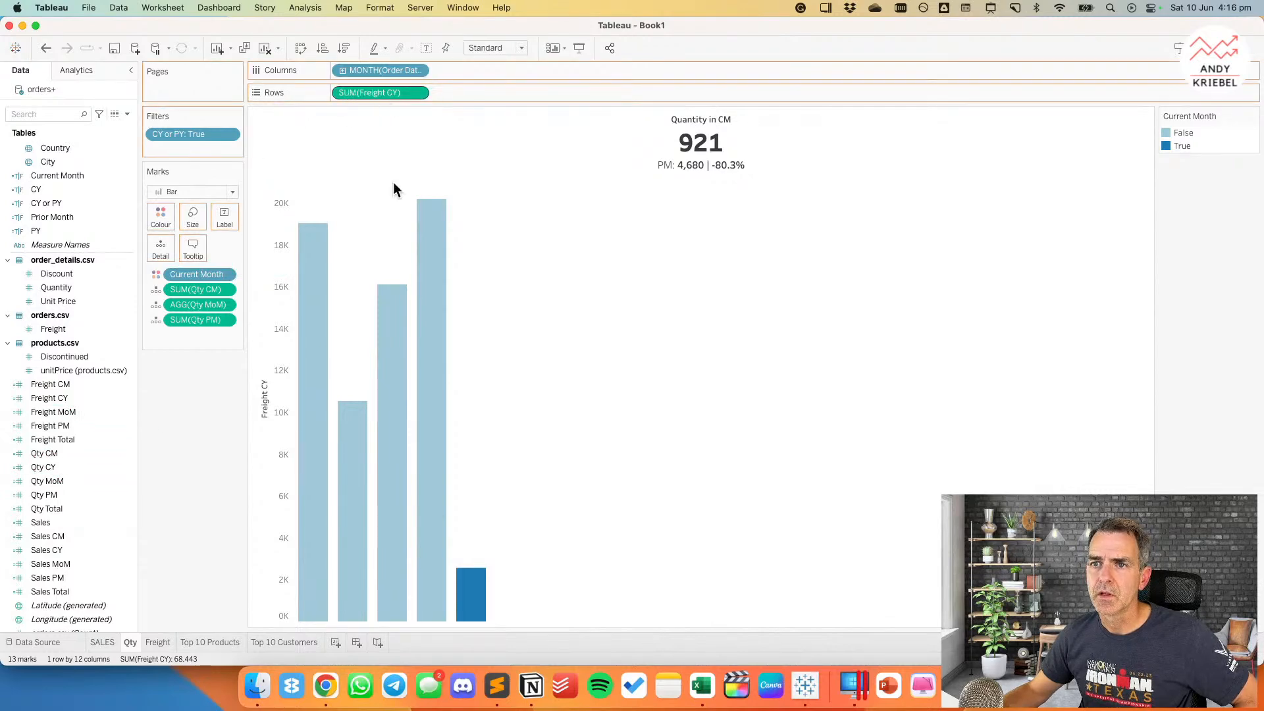
pyautogui.rightClick(281, 358)
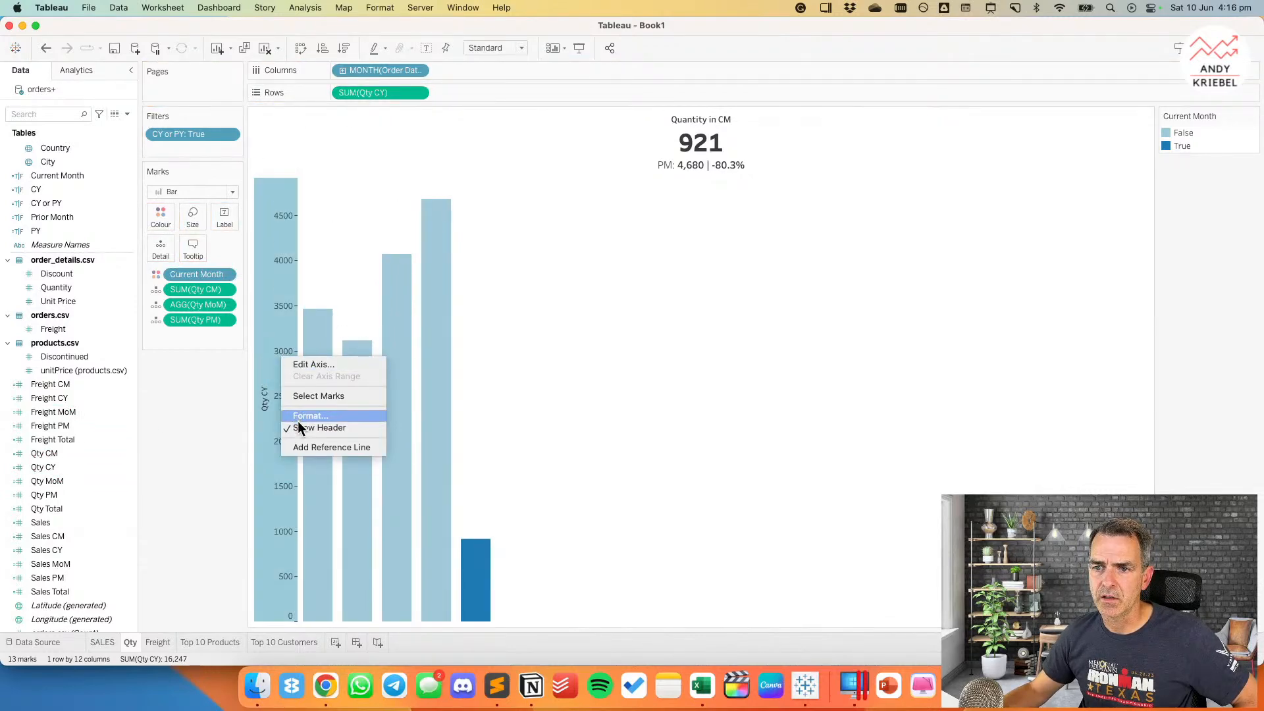
pyautogui.click(297, 420)
pyautogui.rightClick(281, 356)
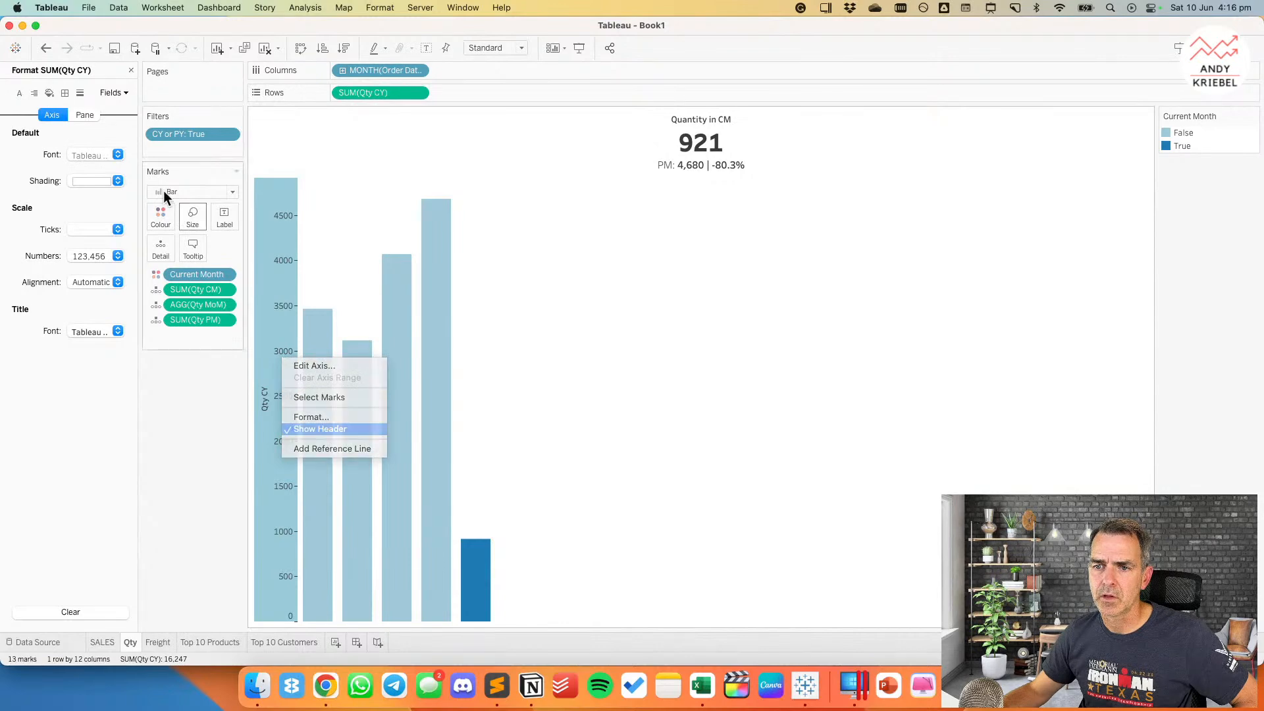
pyautogui.click(296, 430)
pyautogui.click(130, 70)
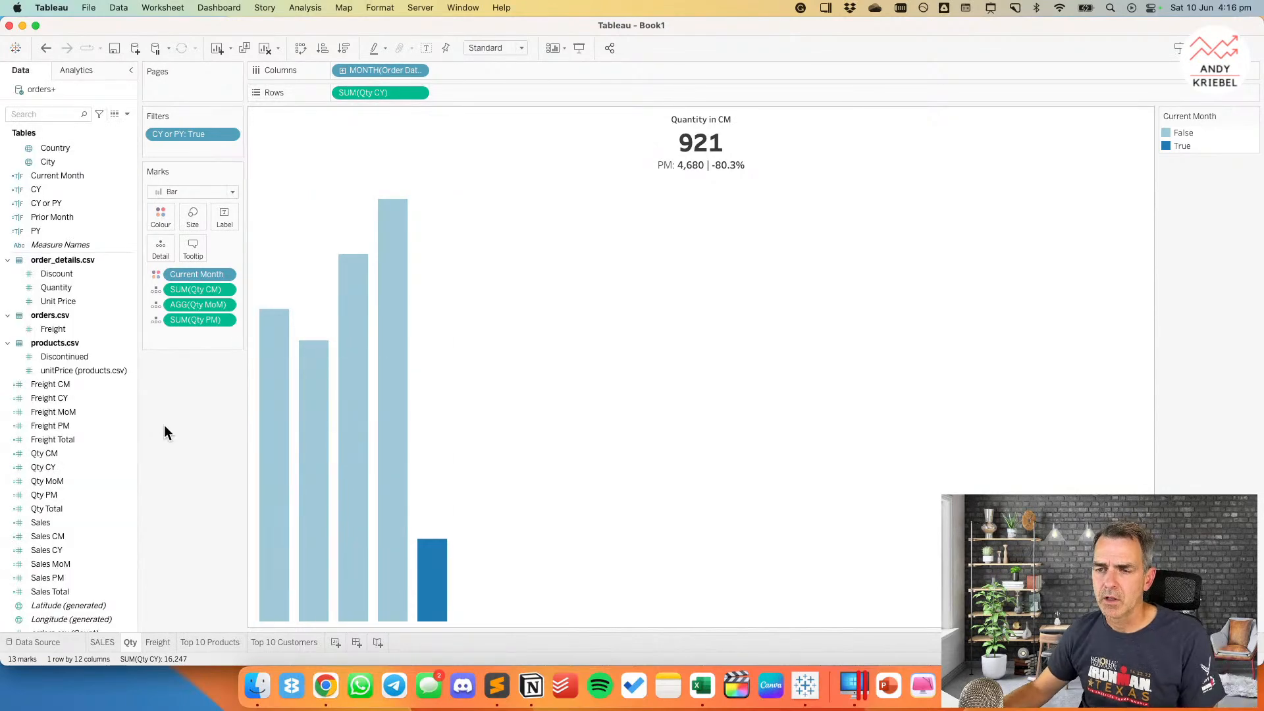
# Step: On the SALES sheet, replace the row measure with Sales CY and filter CY or PY to True
pyautogui.press('super+Tab')
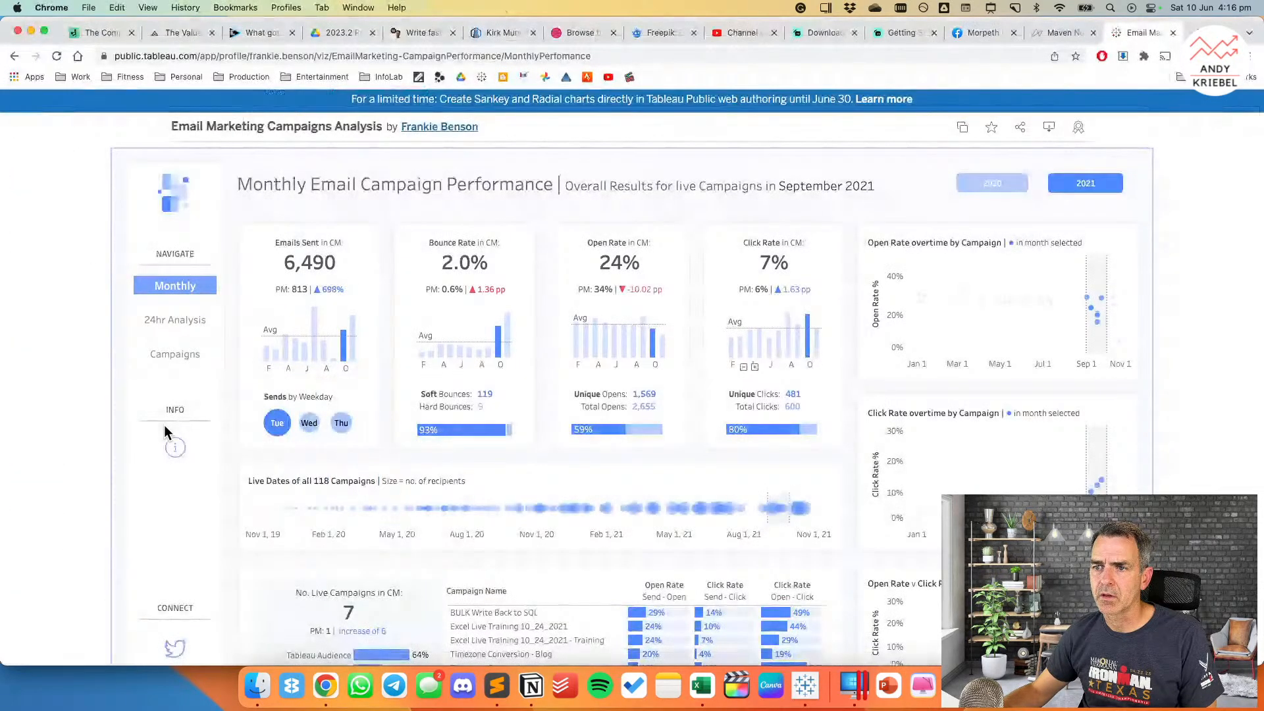
pyautogui.press('super+Tab')
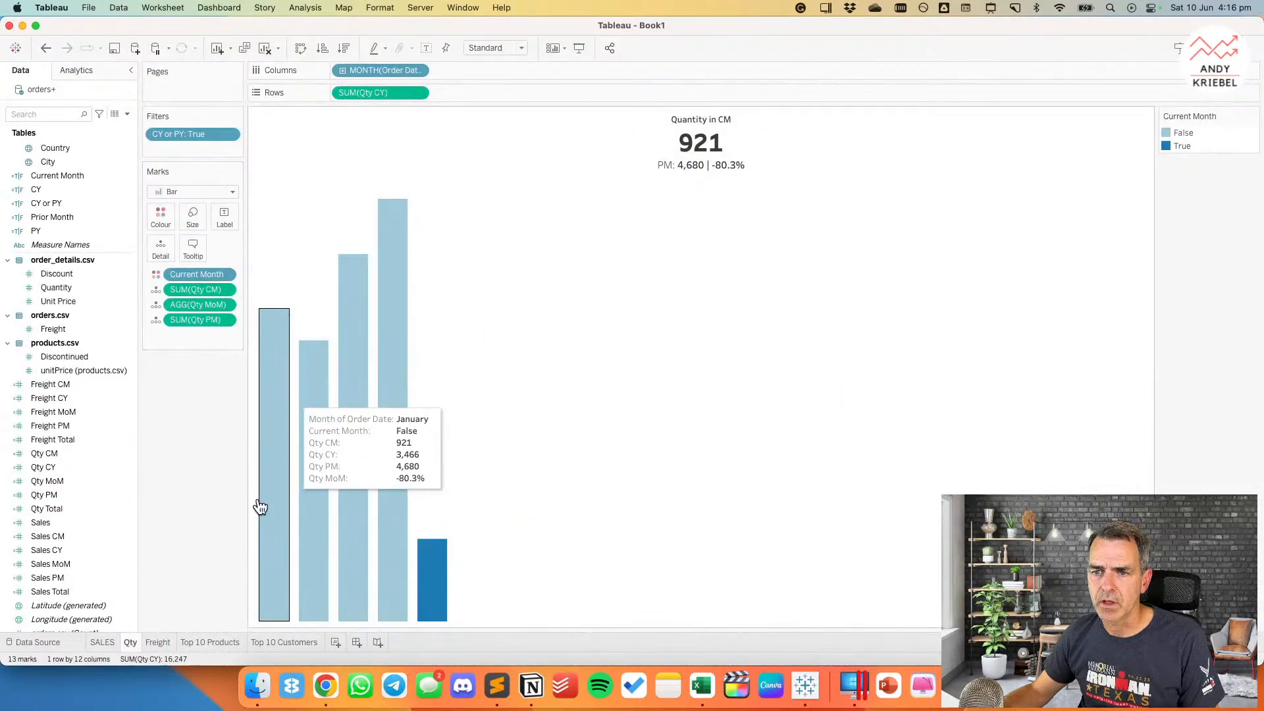
pyautogui.click(102, 643)
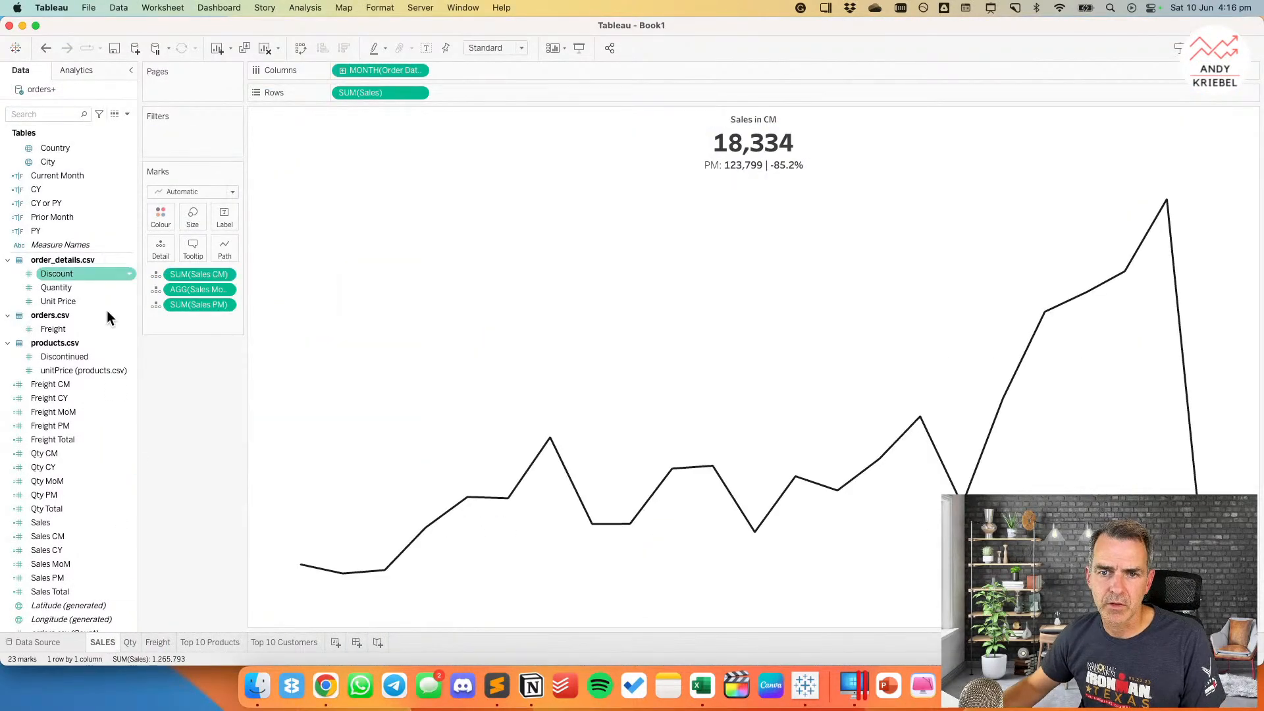
pyautogui.moveTo(53, 547); pyautogui.dragTo(374, 91)
pyautogui.moveTo(76, 204); pyautogui.dragTo(227, 132)
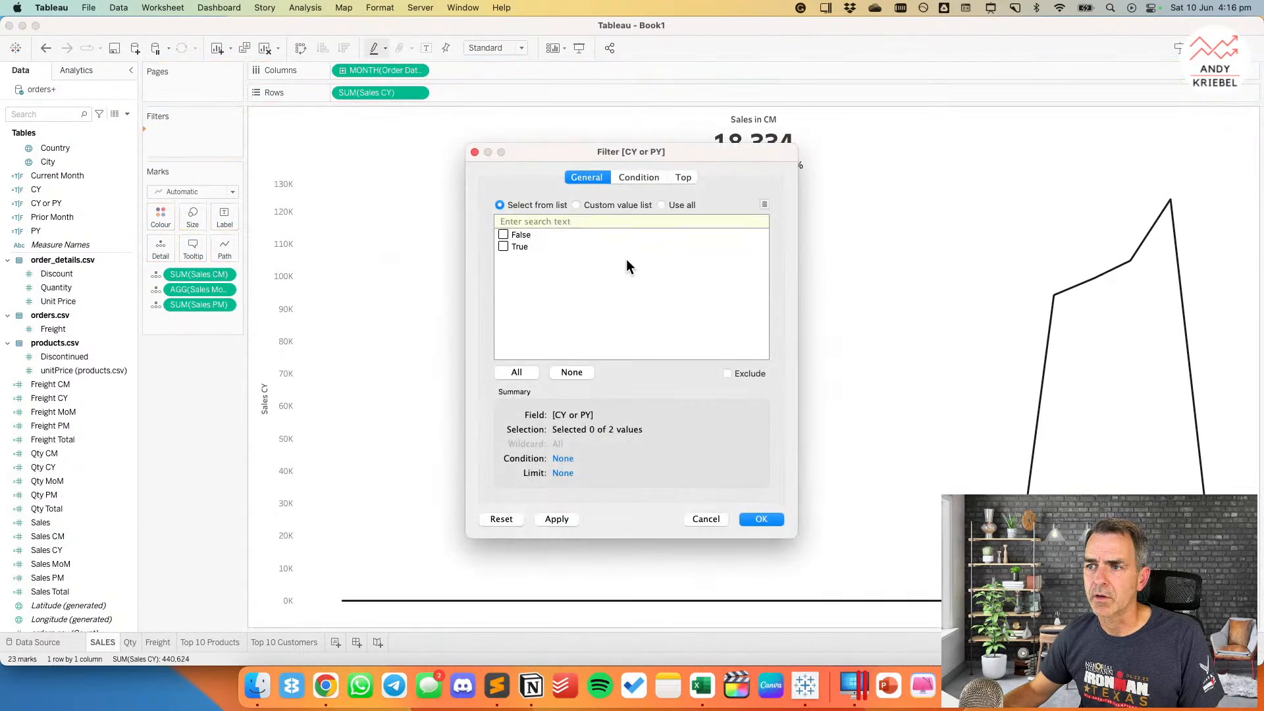
pyautogui.click(759, 520)
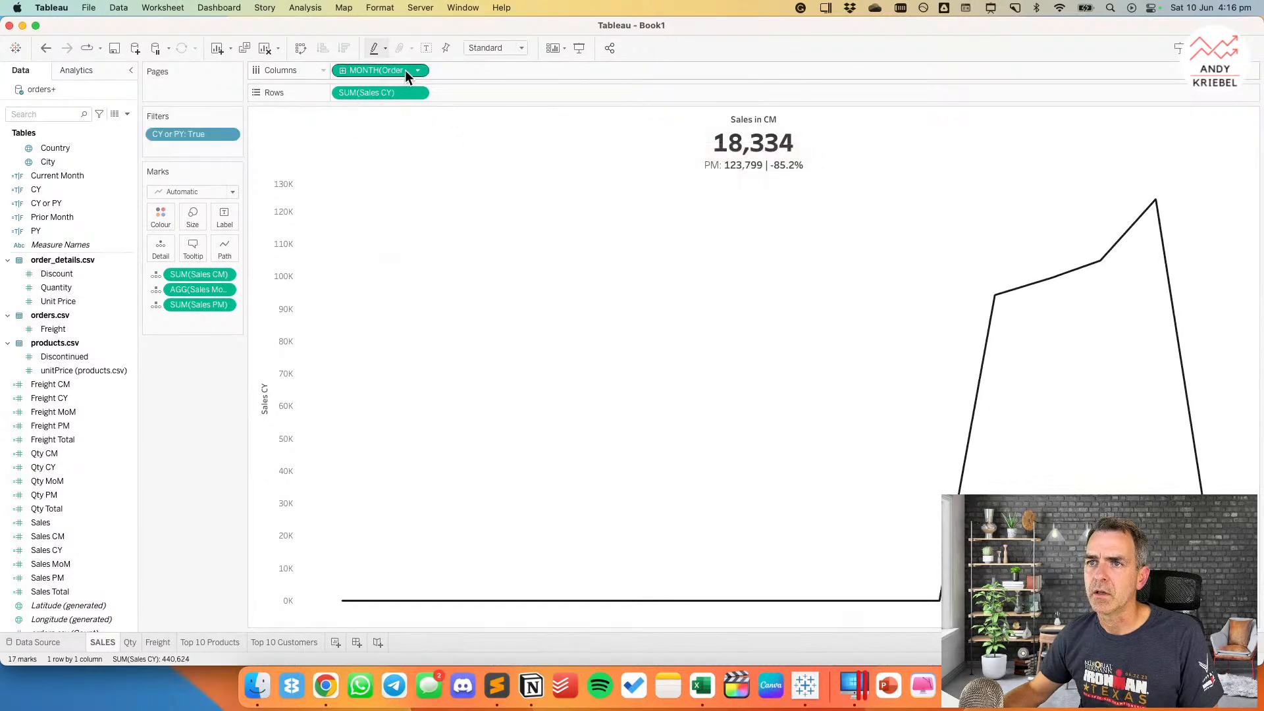
# Step: Turn the SALES line into bars by discrete month of Order Date, coloured by Current Month
pyautogui.click(417, 70)
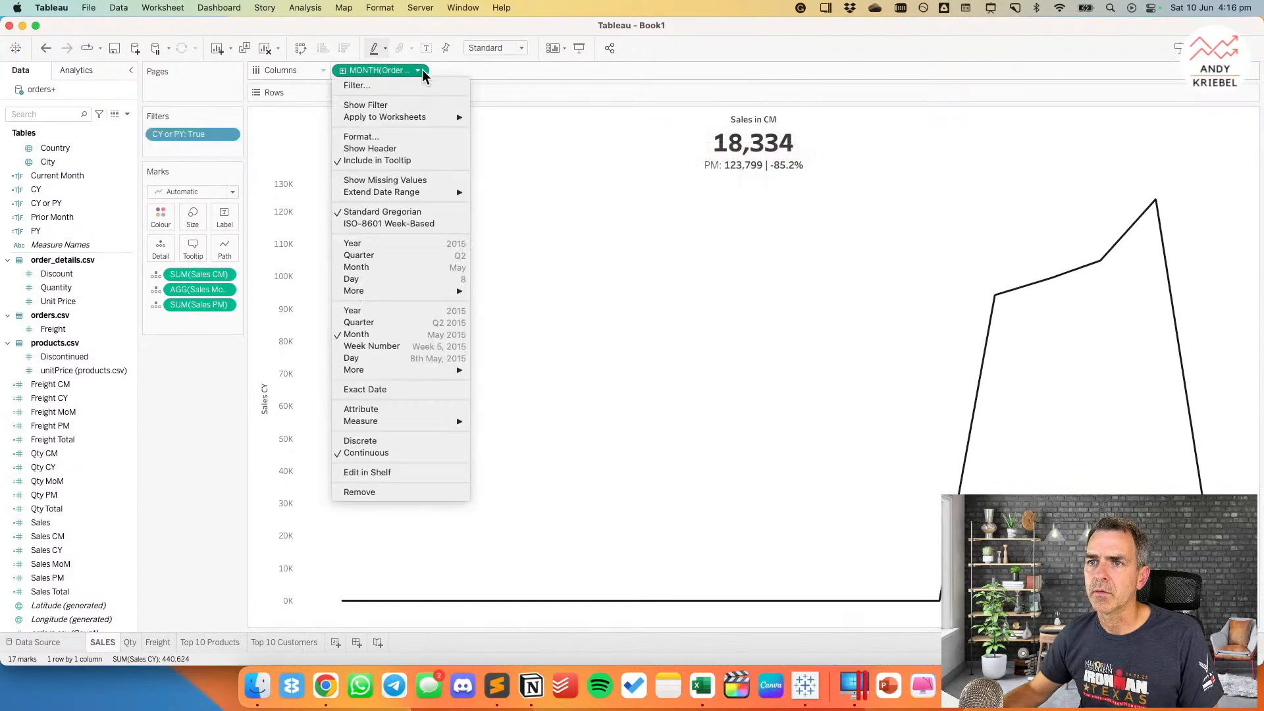
pyautogui.click(382, 267)
pyautogui.click(170, 190)
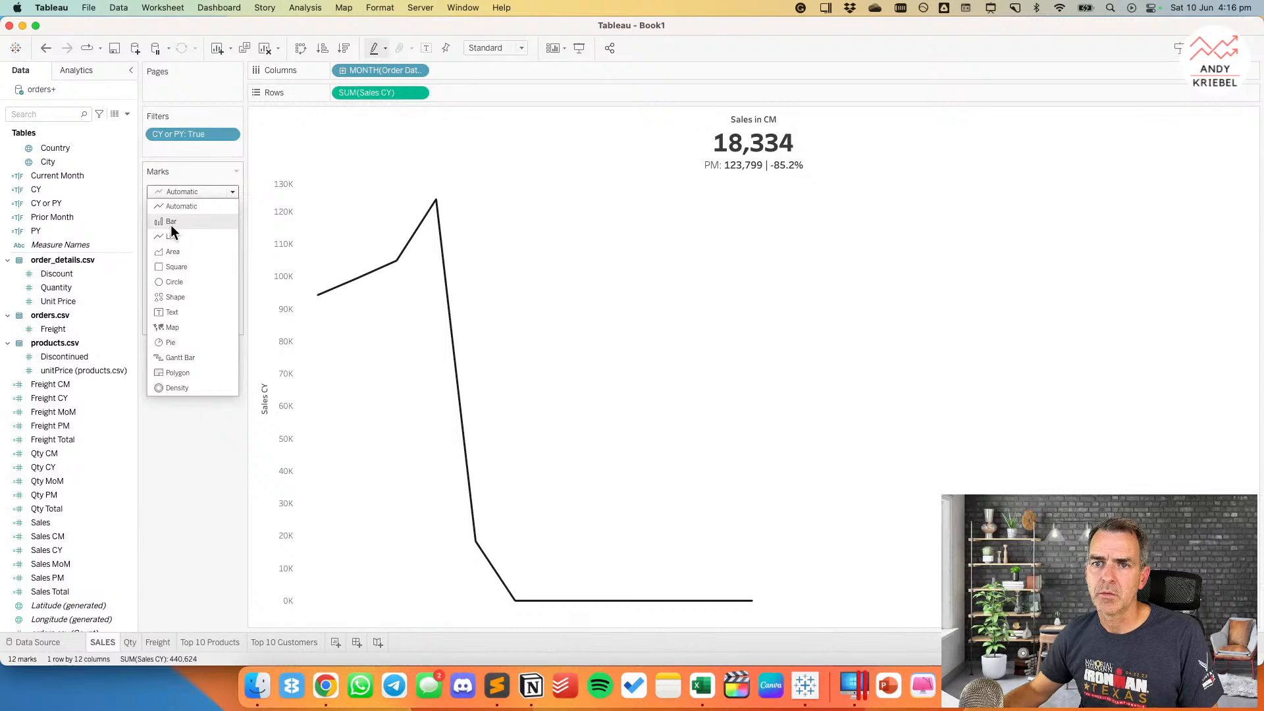
pyautogui.click(173, 217)
pyautogui.moveTo(62, 176); pyautogui.dragTo(155, 219)
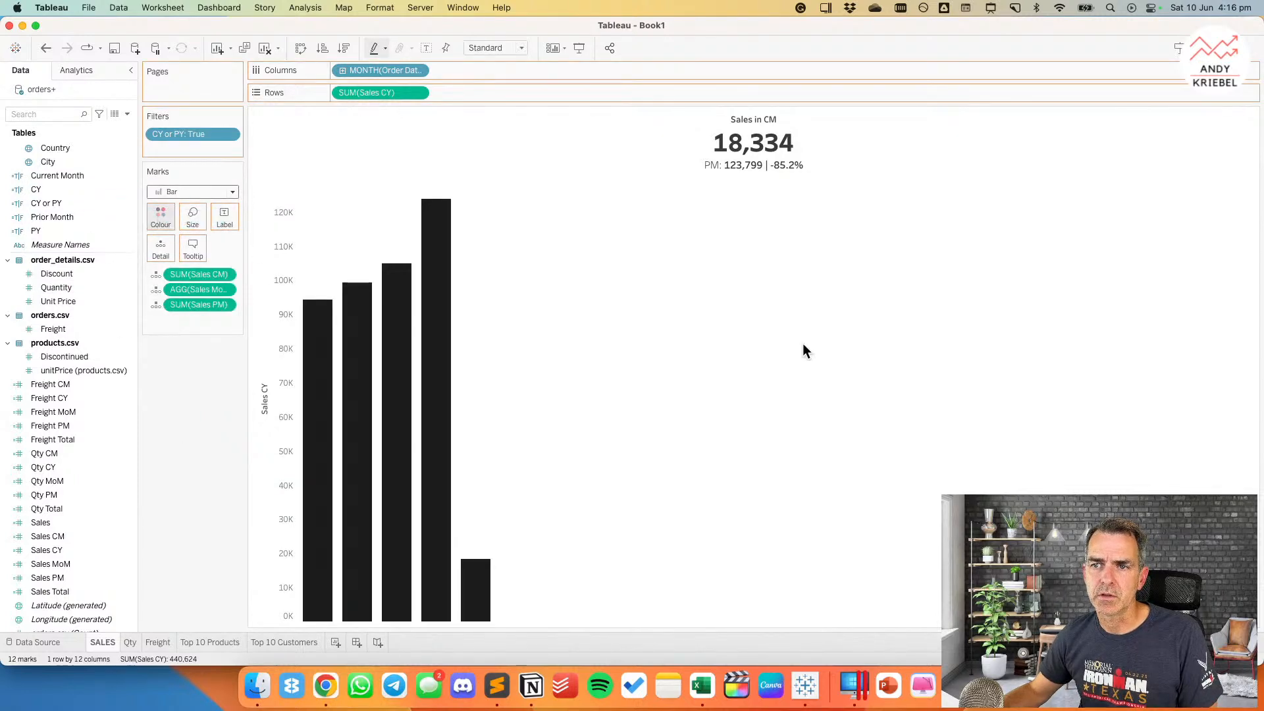
# Step: Hide the Sales CY axis header and show the month header on the SALES sheet
pyautogui.rightClick(282, 335)
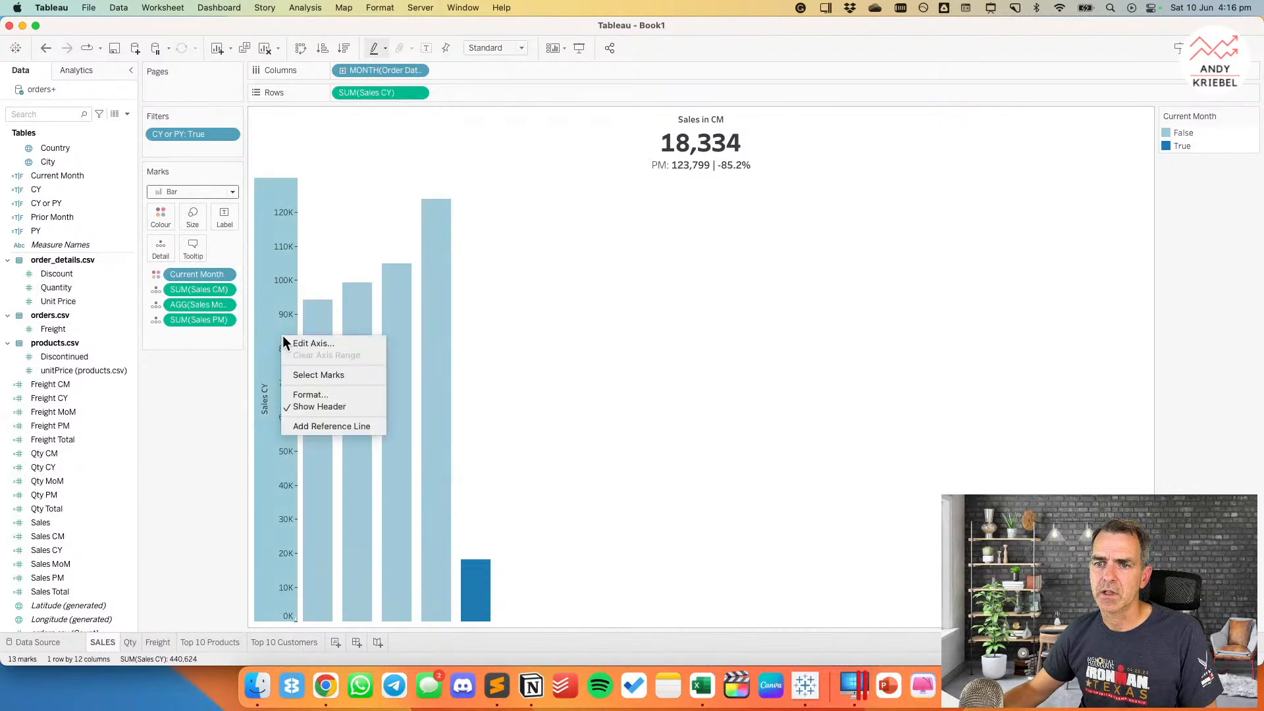
pyautogui.click(311, 403)
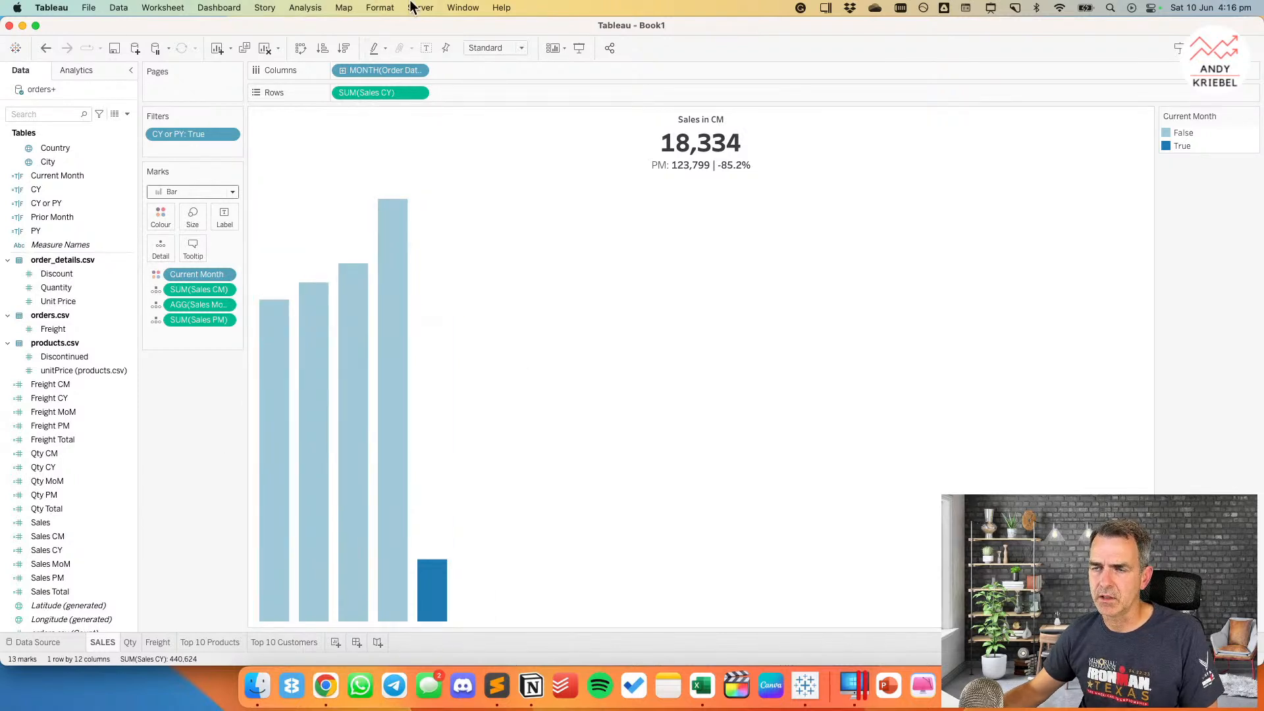
pyautogui.click(417, 70)
pyautogui.click(387, 171)
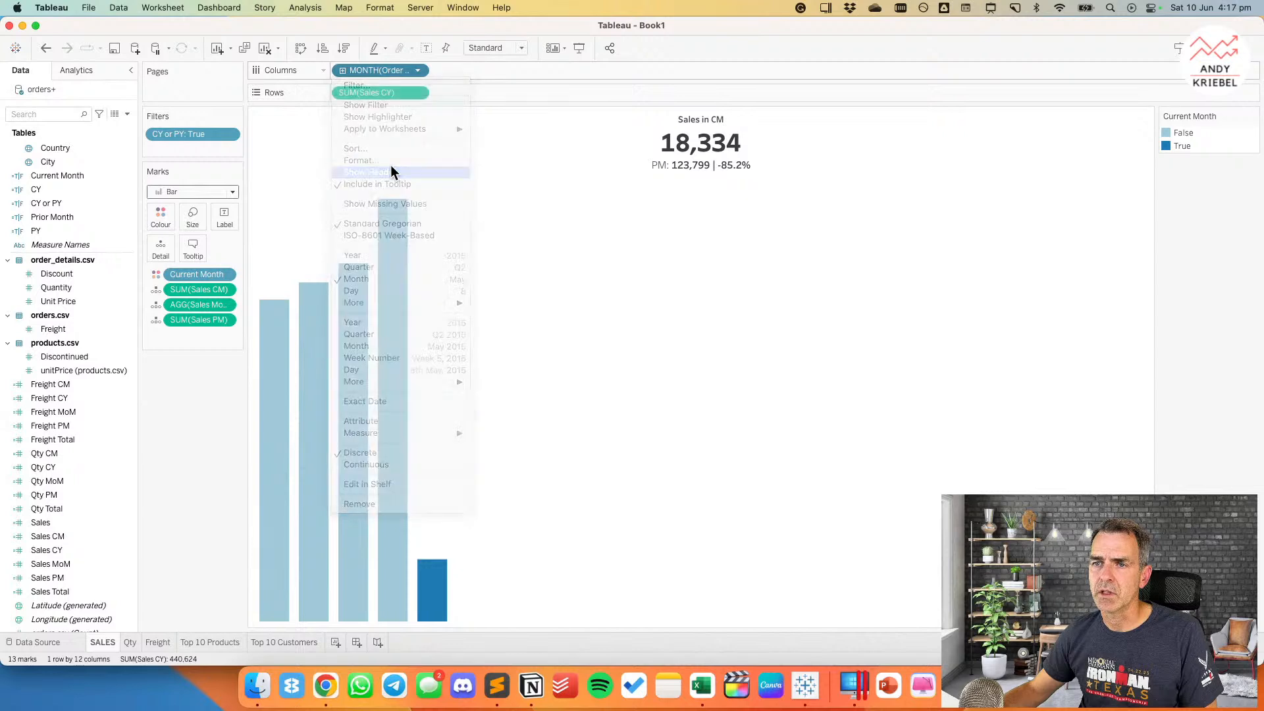
pyautogui.click(274, 610)
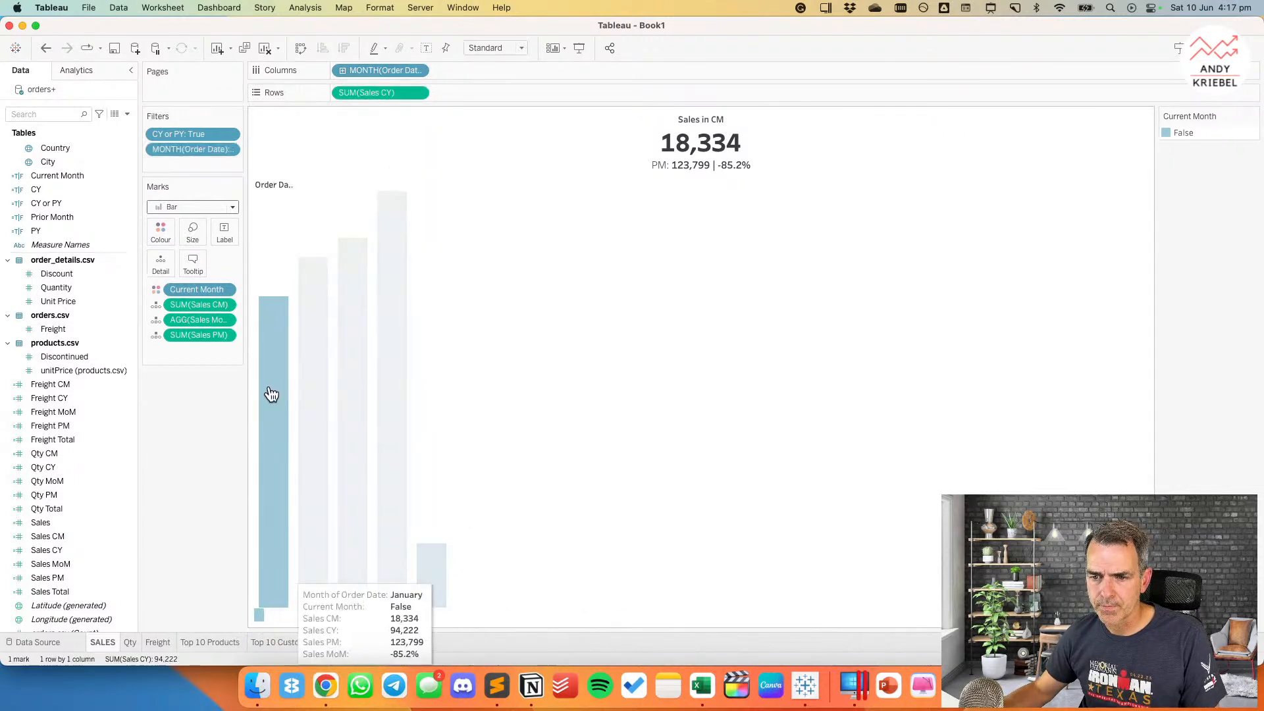
pyautogui.click(299, 588)
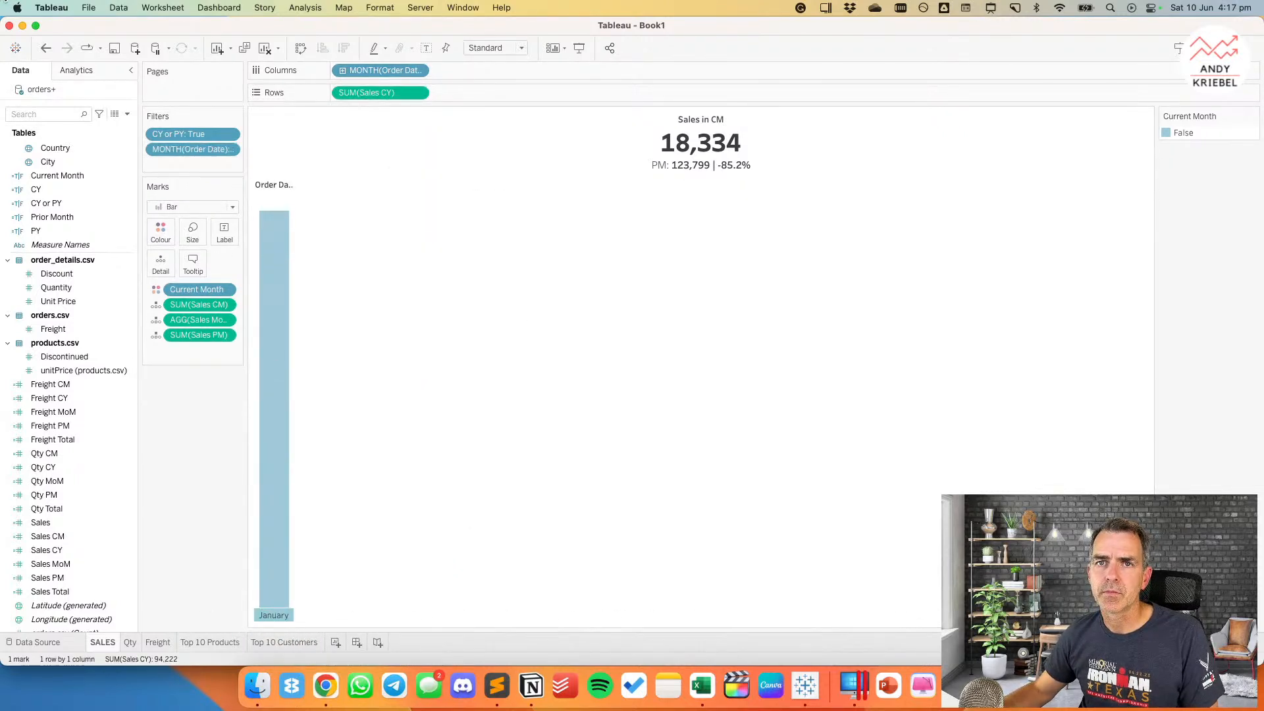
pyautogui.click(45, 48)
# Step: Format the month header on the SALES sheet to display dates as First Letter
pyautogui.rightClick(266, 615)
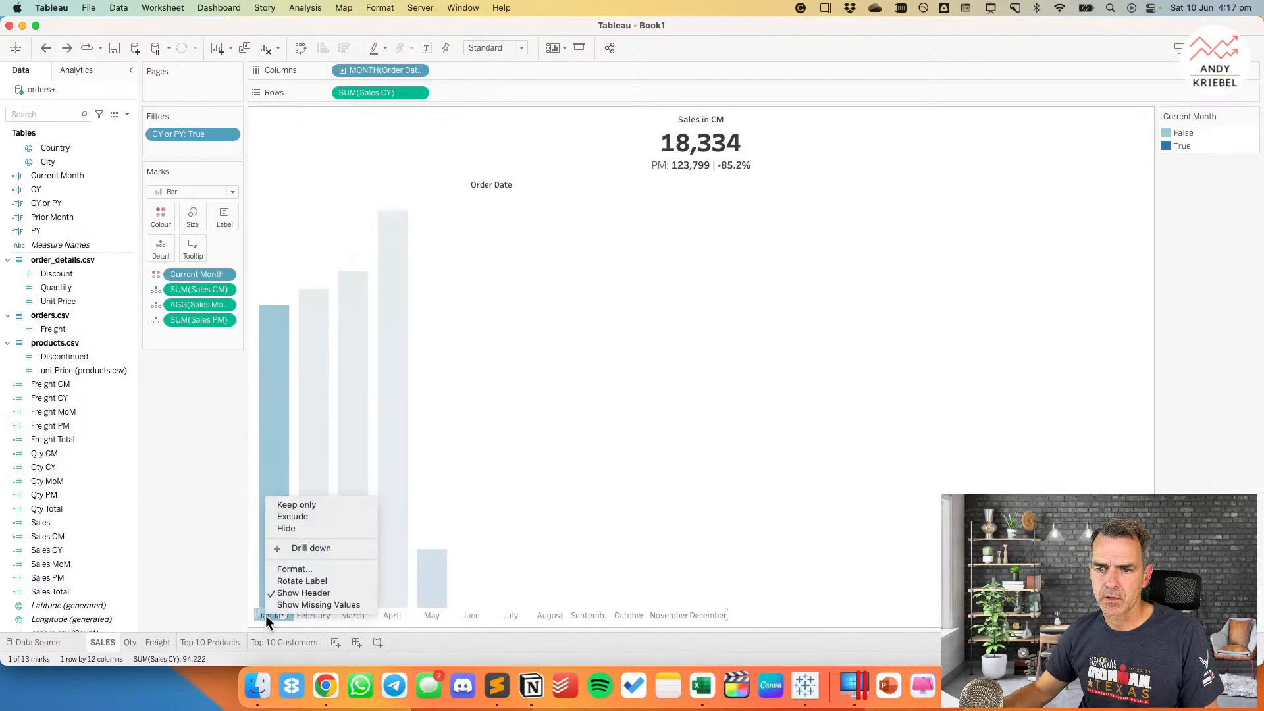
pyautogui.click(291, 569)
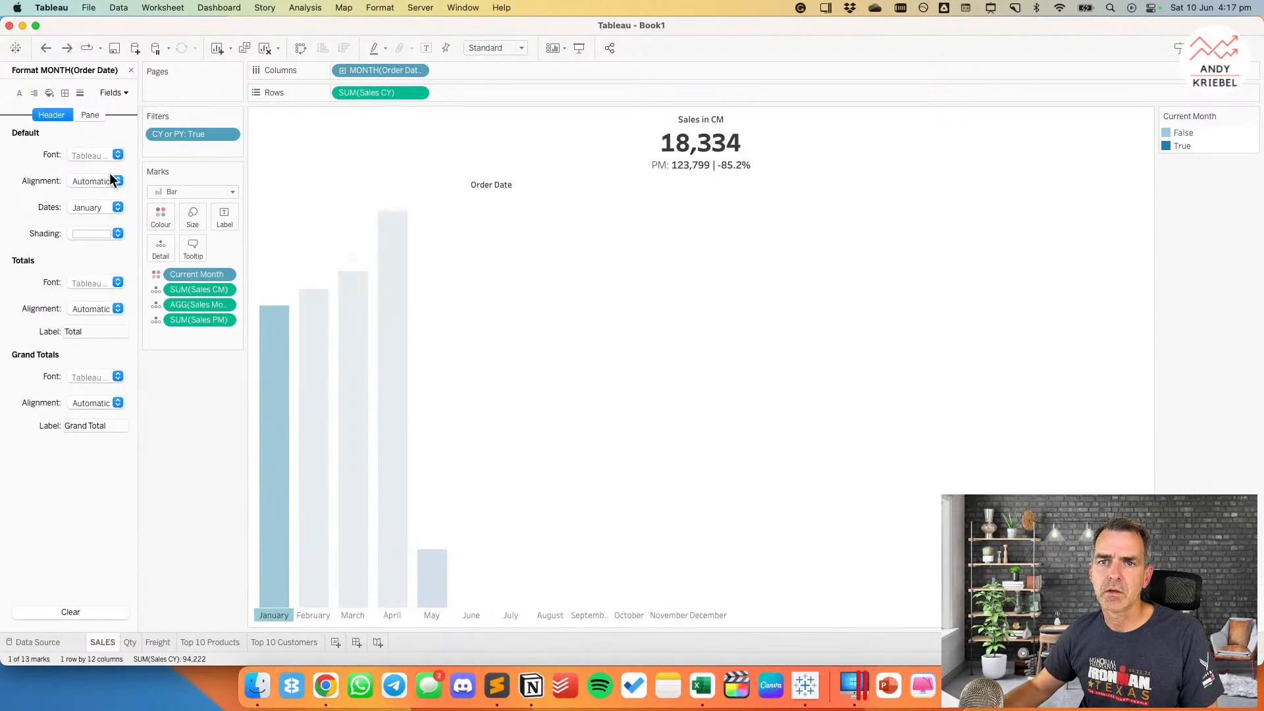
pyautogui.click(84, 207)
pyautogui.click(92, 268)
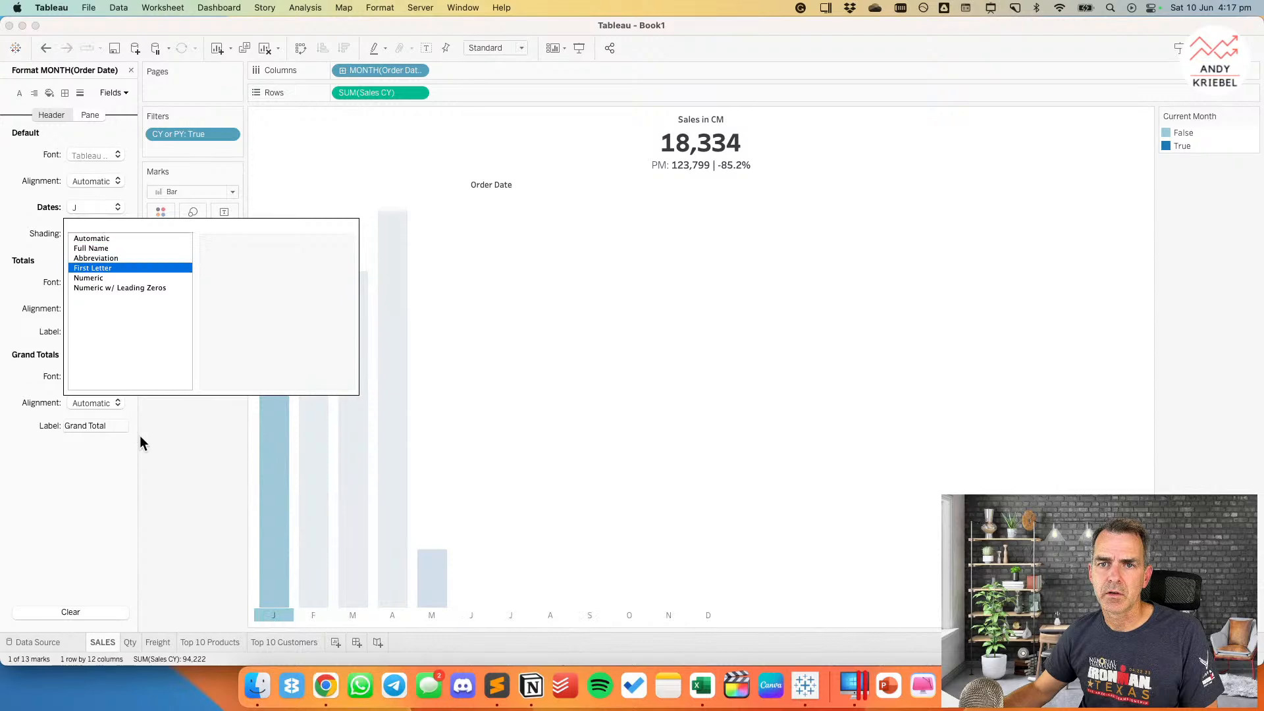
# Step: Show the month header on the Qty sheet and set its date format to First Letter
pyautogui.click(131, 640)
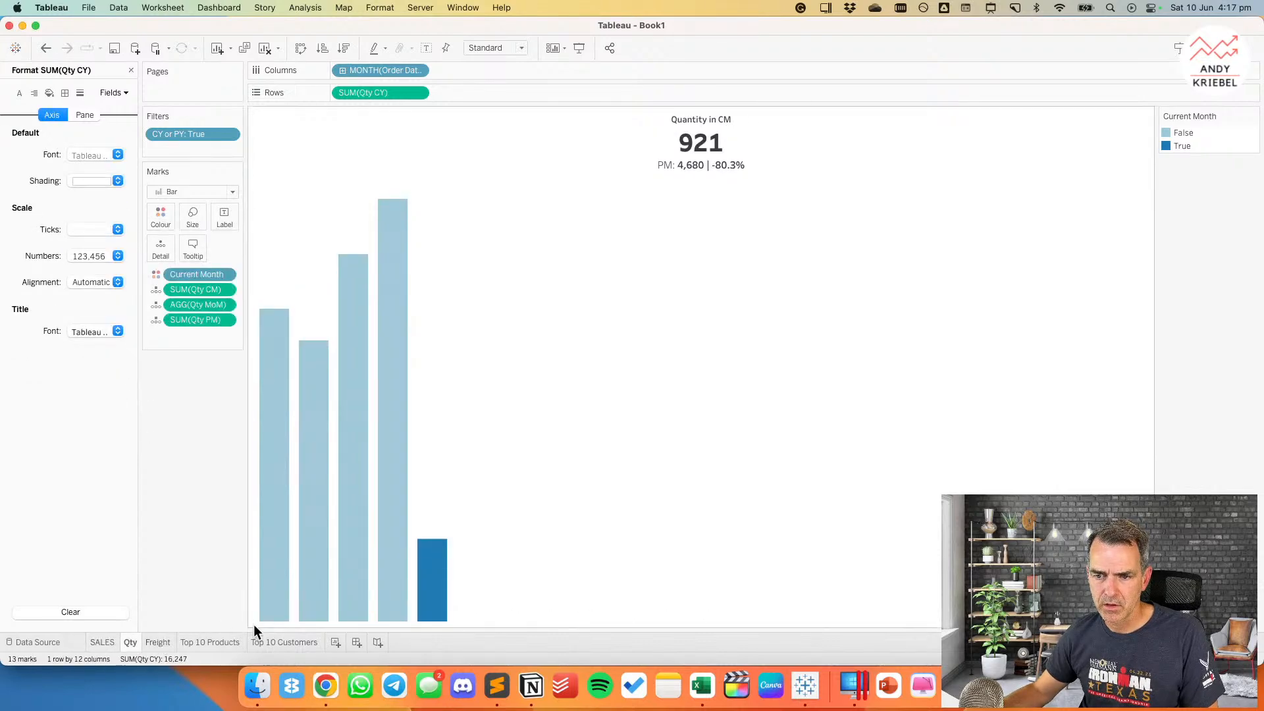
pyautogui.click(417, 70)
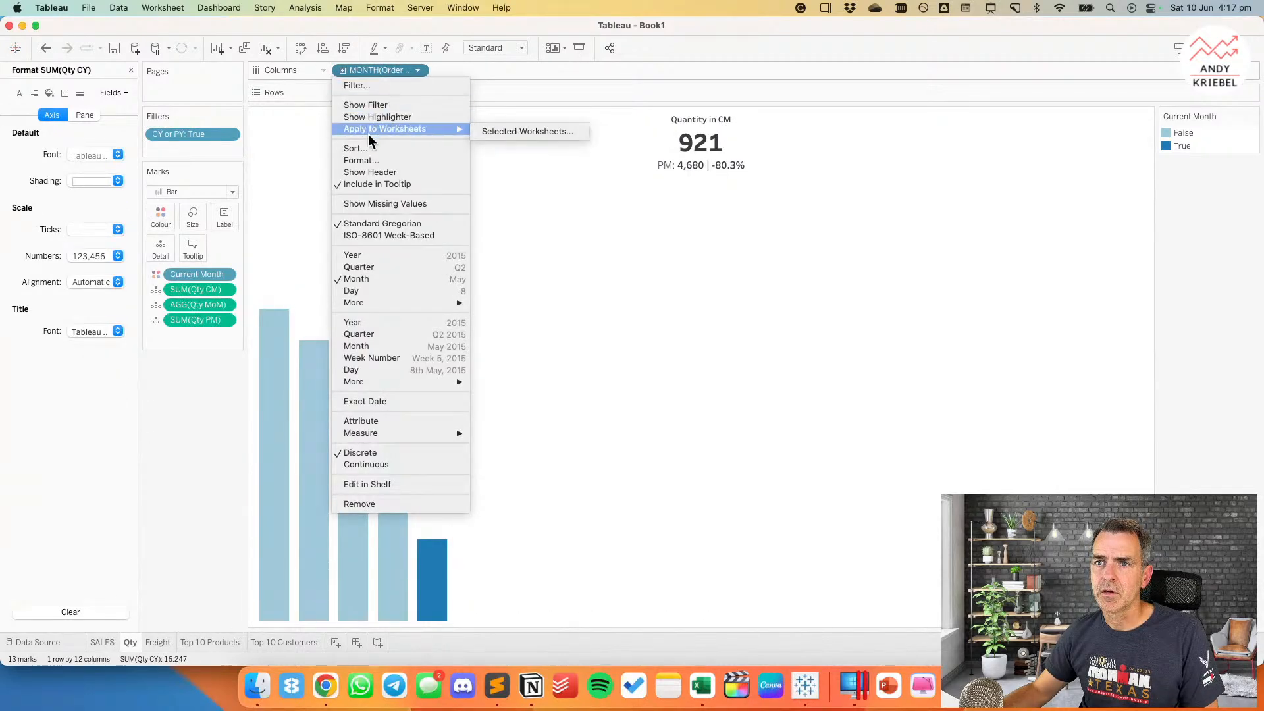
pyautogui.click(368, 172)
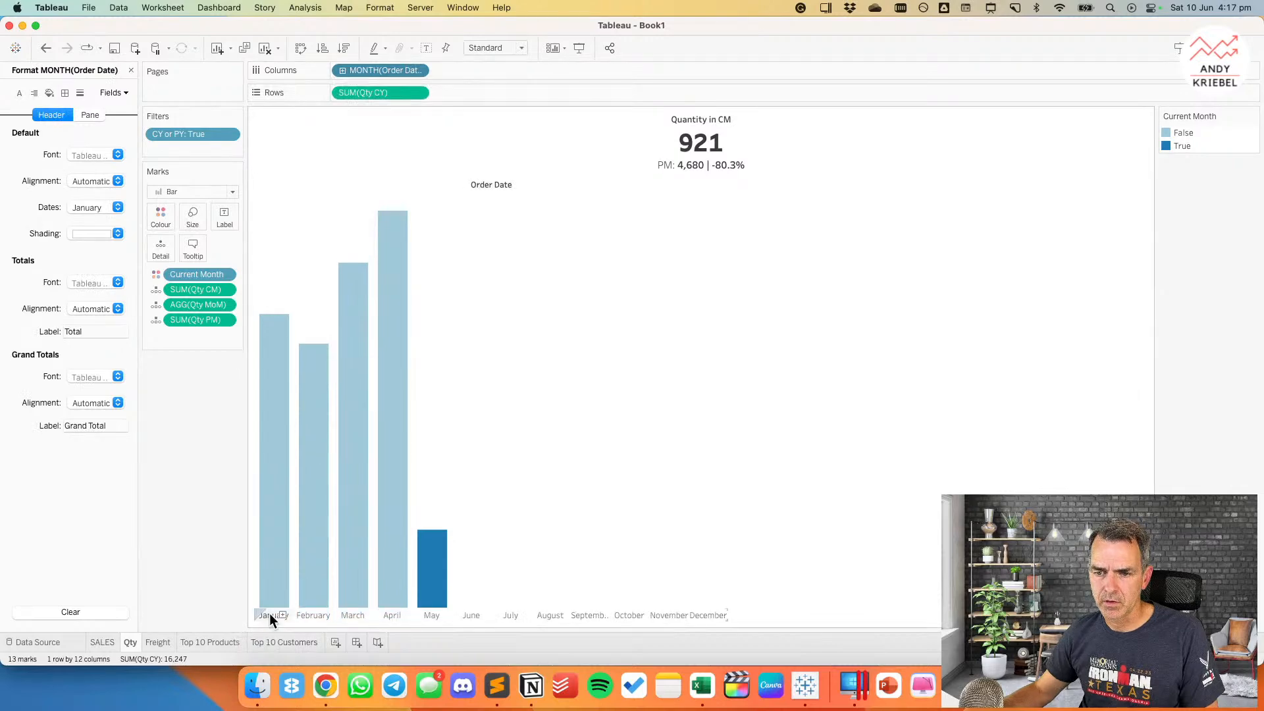
pyautogui.click(270, 614)
pyautogui.click(92, 208)
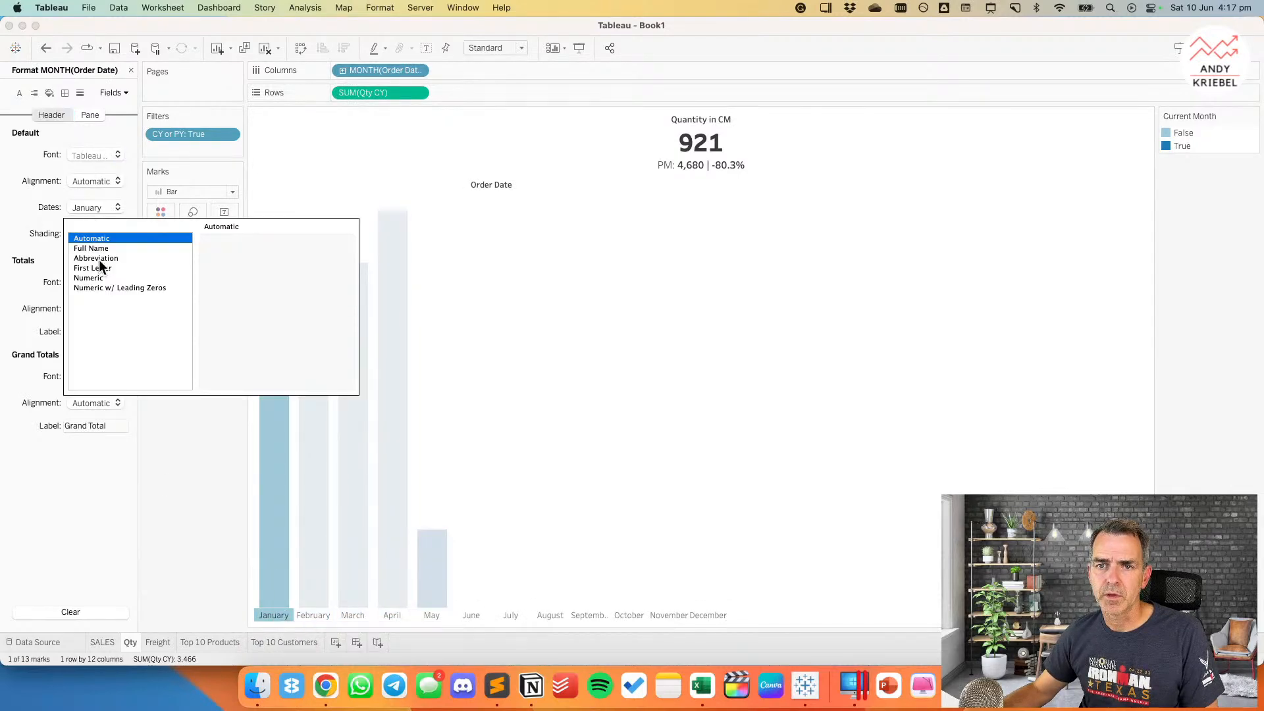
pyautogui.click(97, 268)
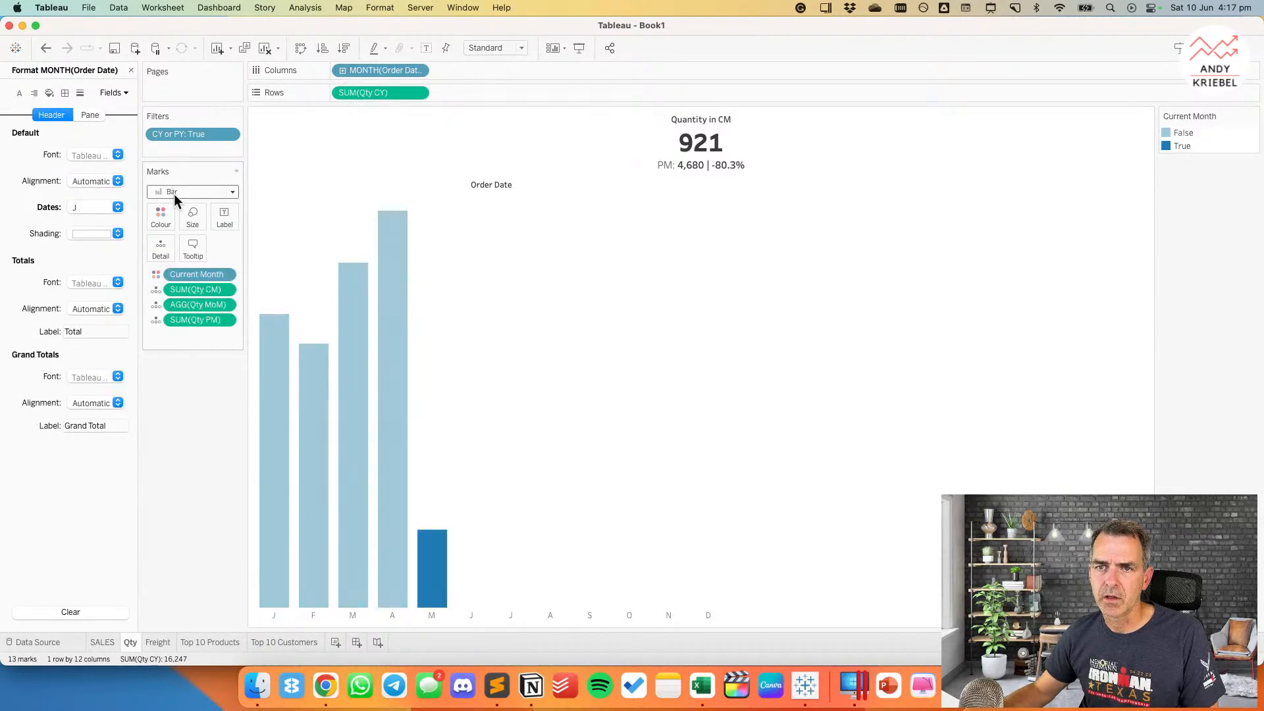
# Step: Narrow the bars on the Qty, Freight and SALES sheets to the same medium size
pyautogui.click(192, 216)
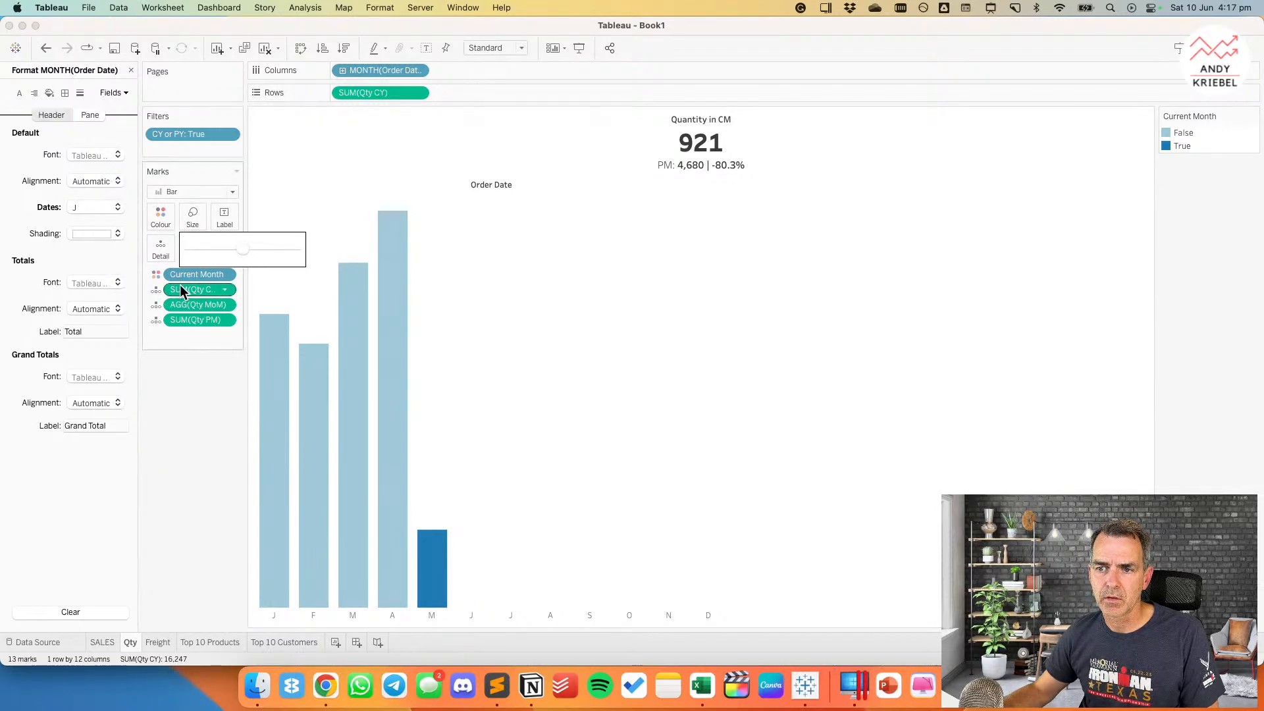
pyautogui.click(158, 642)
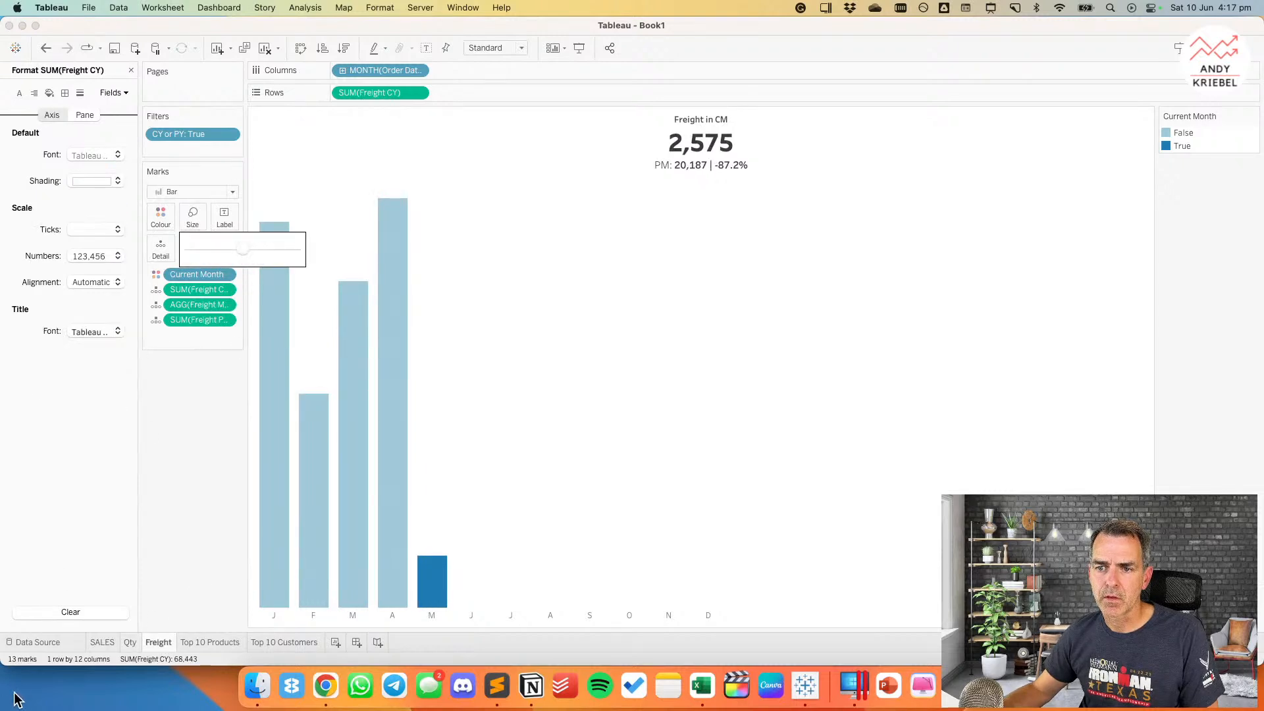
pyautogui.click(103, 643)
pyautogui.click(187, 224)
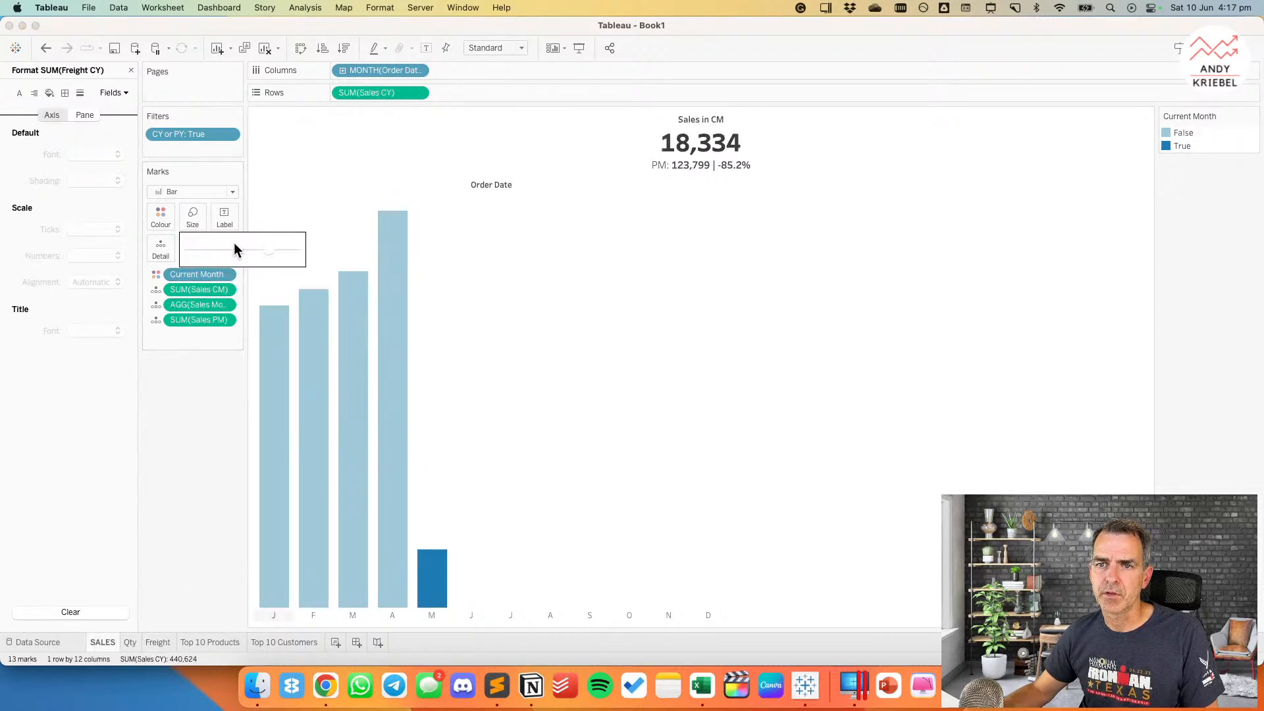
pyautogui.moveTo(246, 248); pyautogui.dragTo(242, 248)
pyautogui.click(131, 69)
# Step: Hide the Order Date column field label on the SALES and Qty sheets, and go to the Freight sheet
pyautogui.rightClick(474, 186)
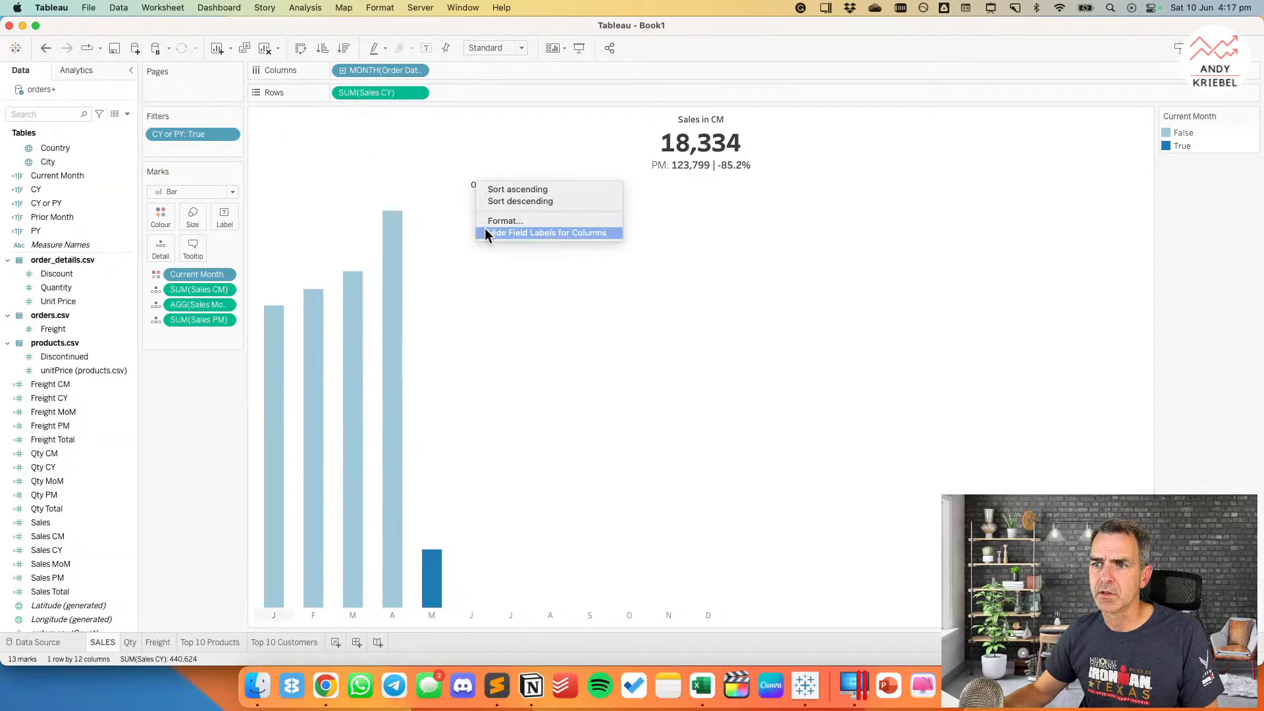
pyautogui.click(486, 229)
pyautogui.click(135, 643)
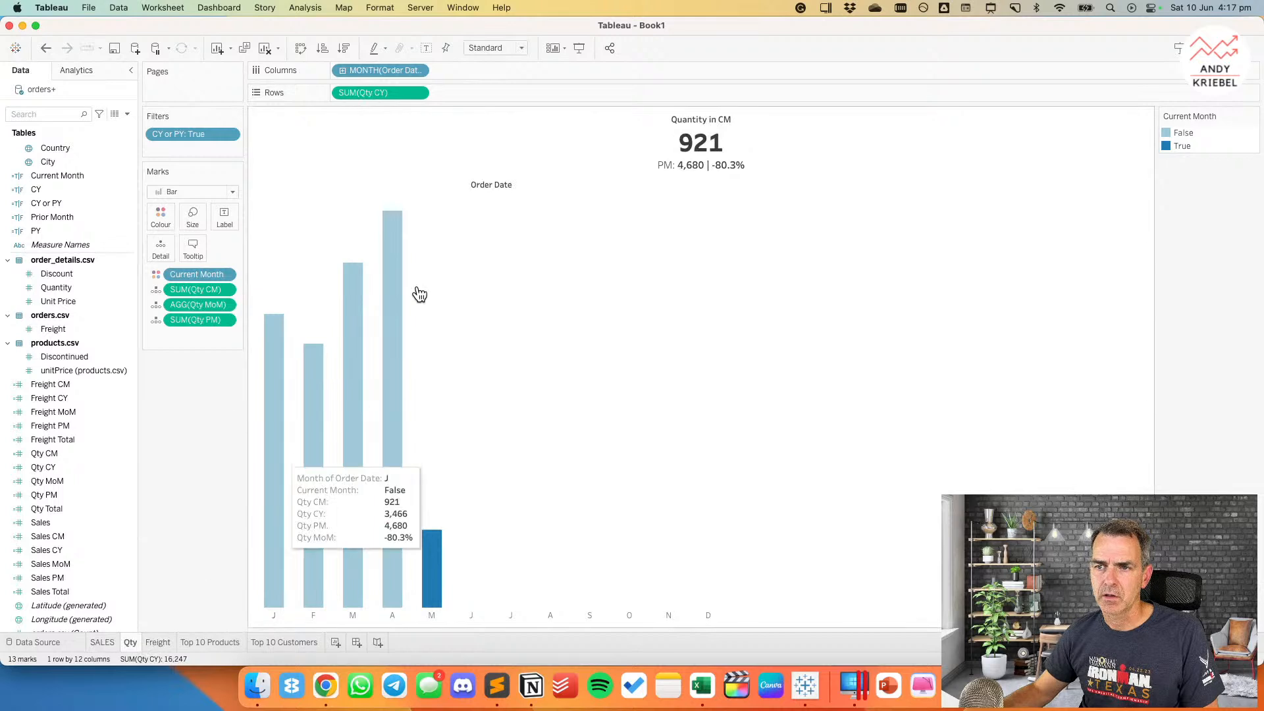
pyautogui.rightClick(468, 187)
pyautogui.click(488, 239)
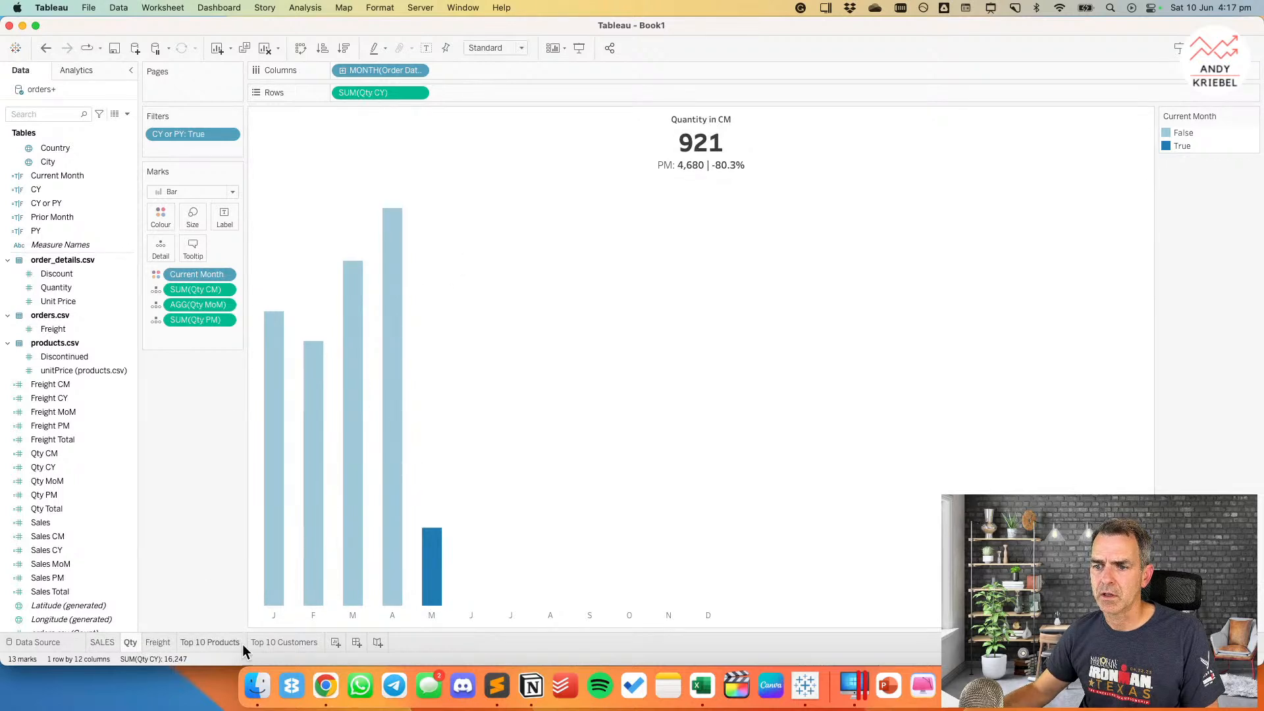
pyautogui.click(158, 642)
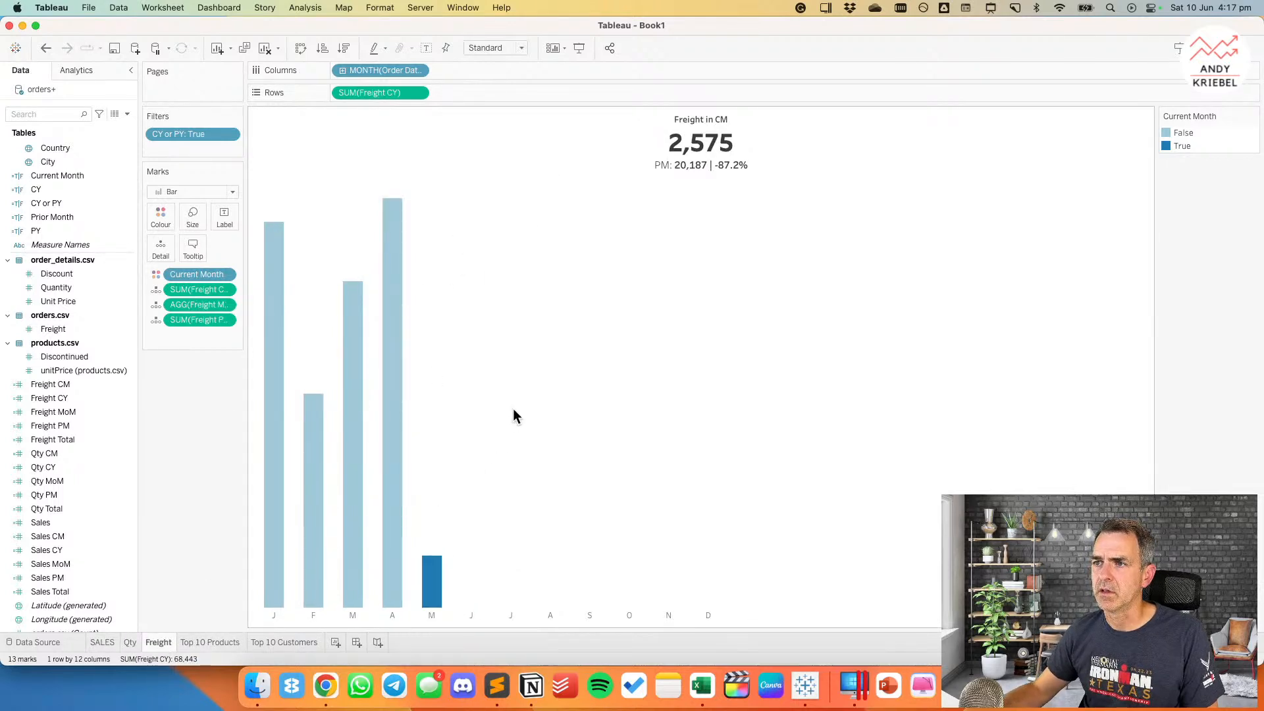
# Step: Filter the Top 10 Products sheet to CY True and add that filter to context
pyautogui.click(326, 685)
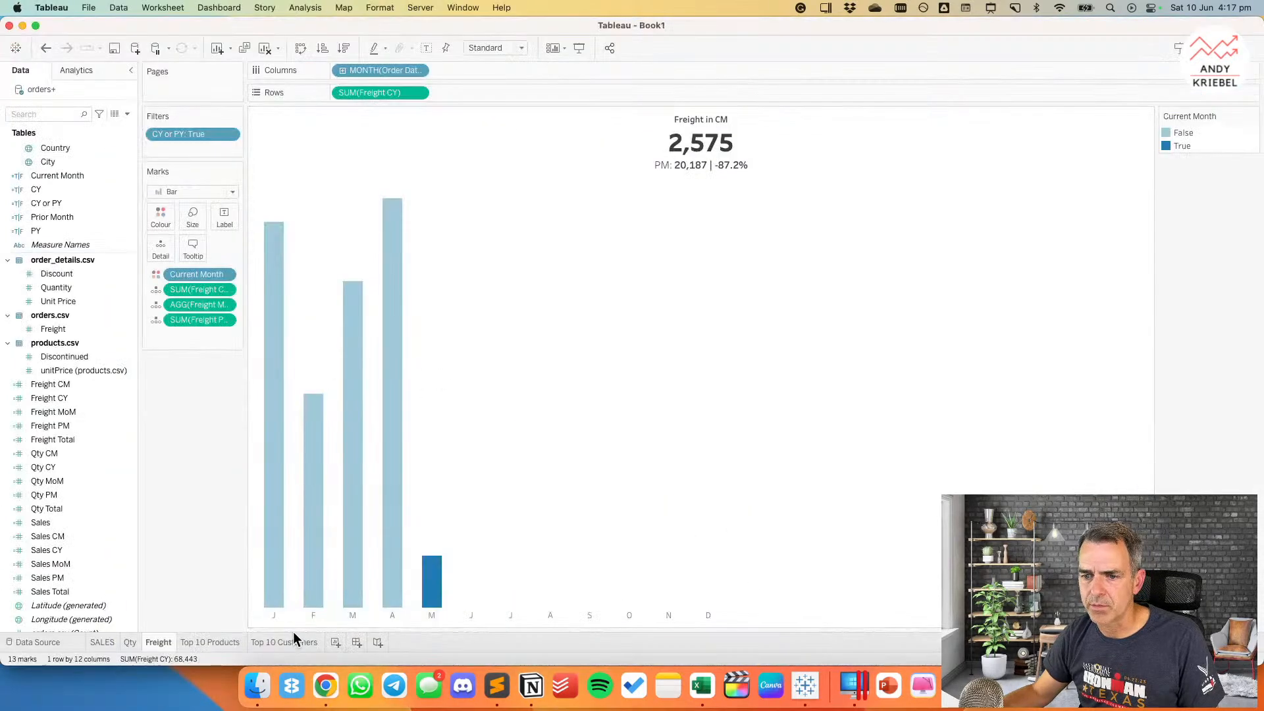
pyautogui.click(226, 642)
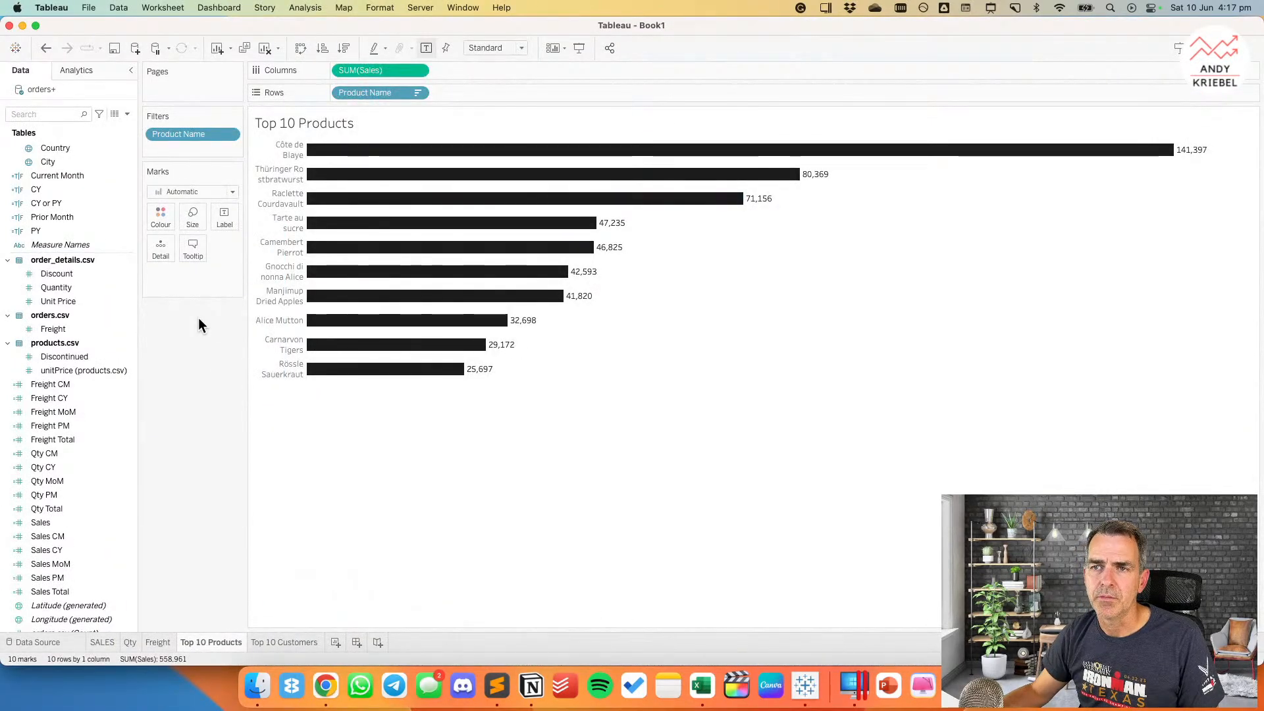
pyautogui.moveTo(69, 191); pyautogui.dragTo(451, 241)
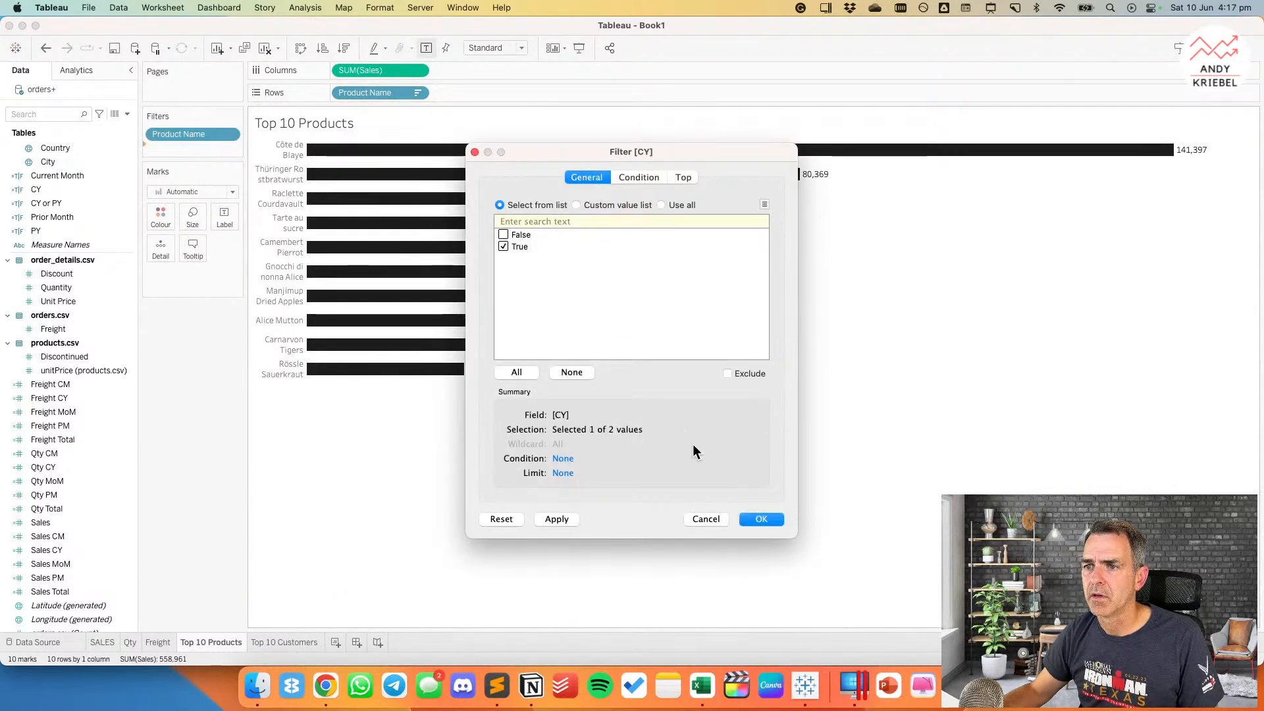
pyautogui.click(763, 520)
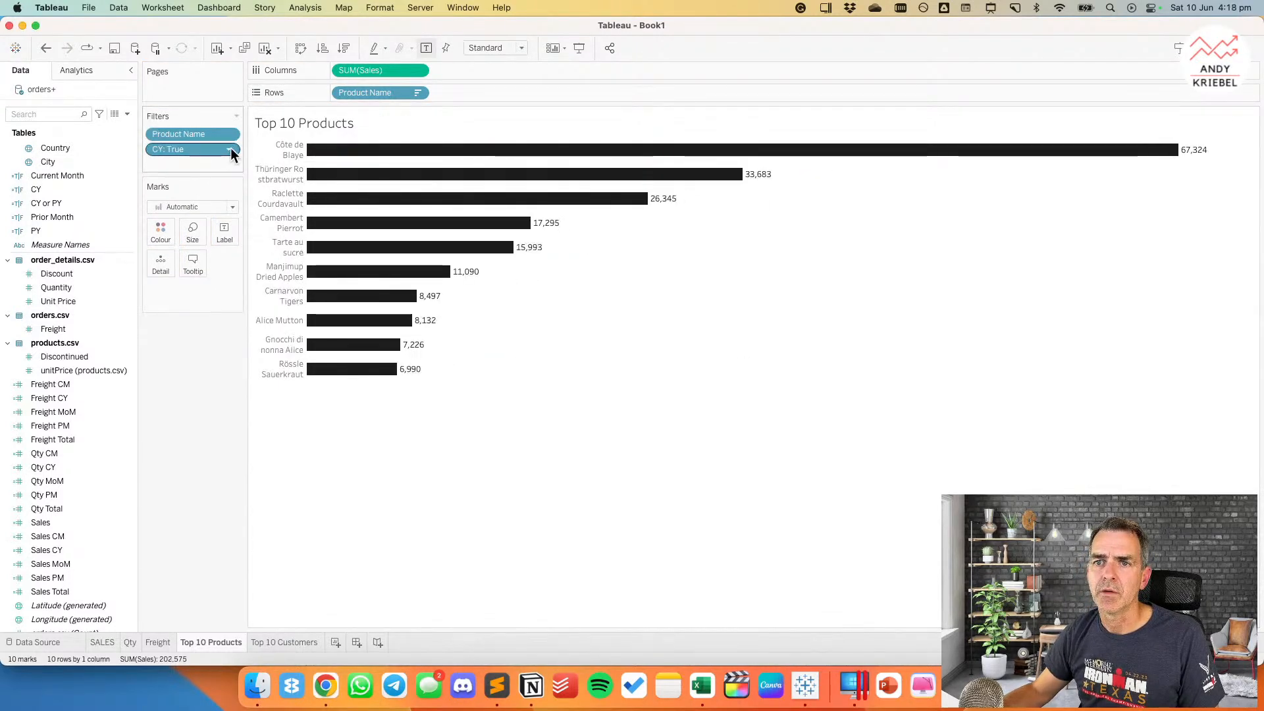
pyautogui.click(229, 149)
pyautogui.click(205, 207)
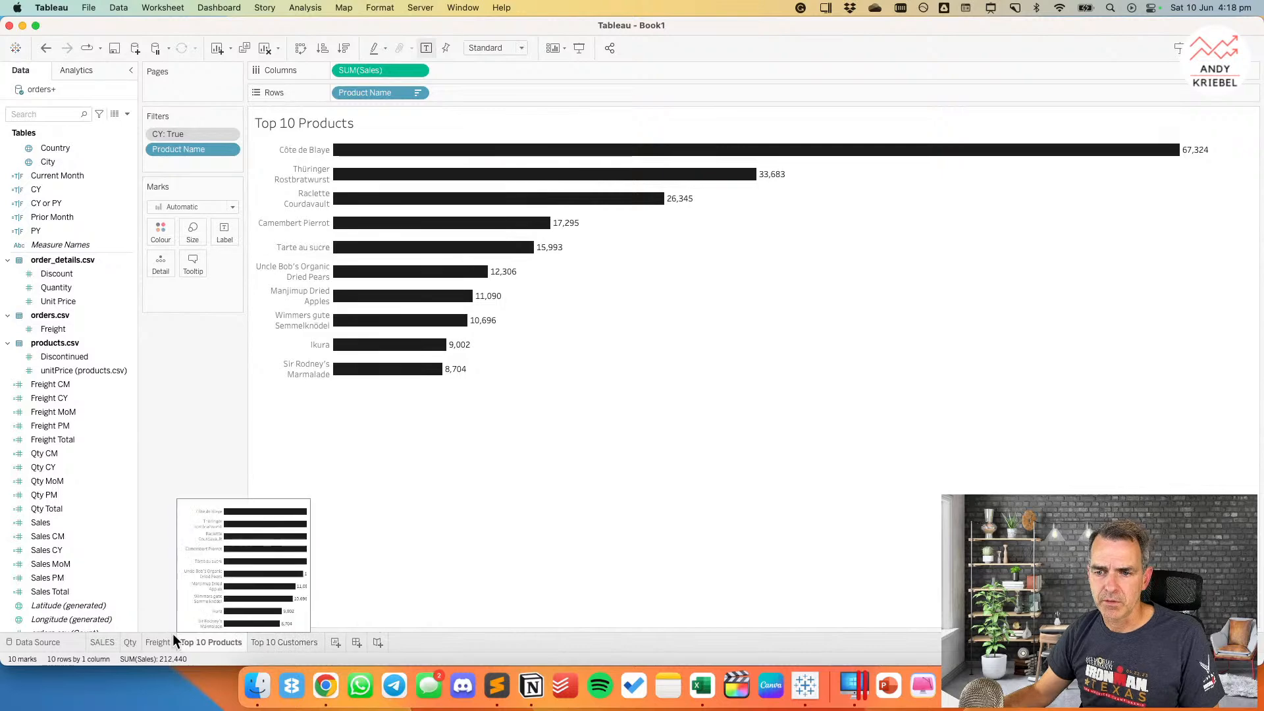
# Step: Copy the hex colour 1C70AA of the Current Month True value on the Freight sheet, leaving its colours as they are
pyautogui.click(156, 642)
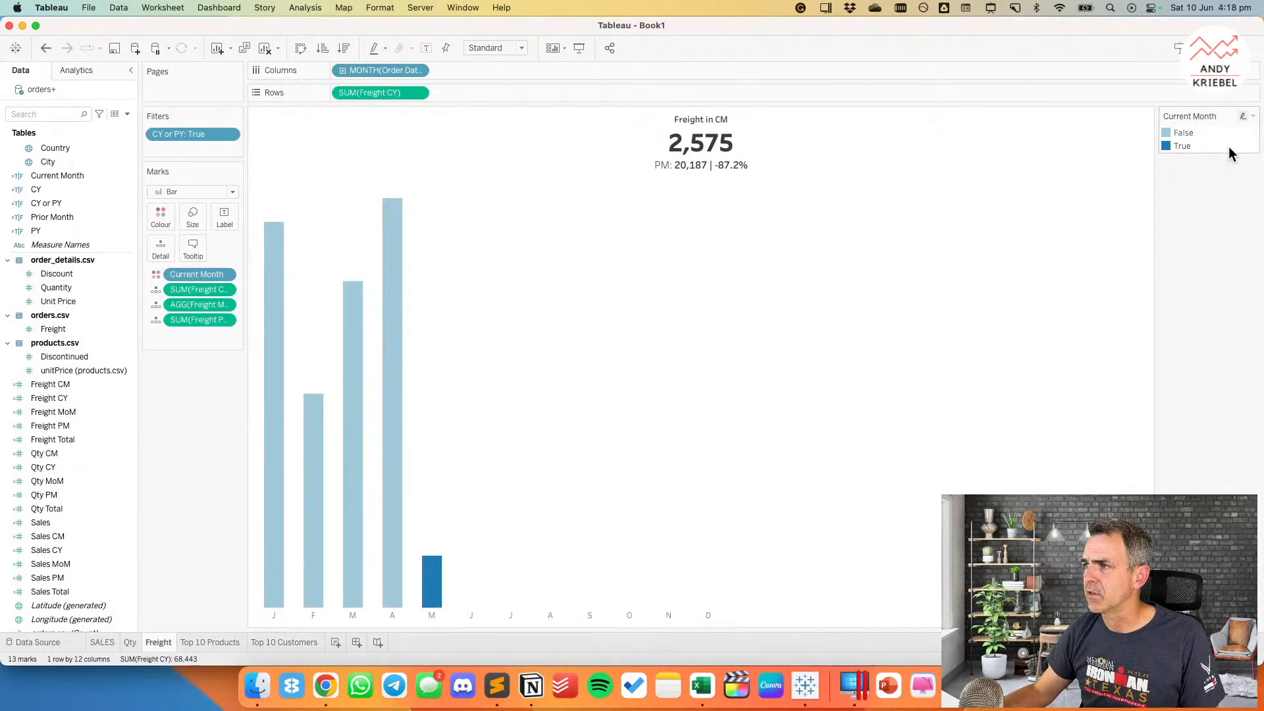
pyautogui.doubleClick(1229, 151)
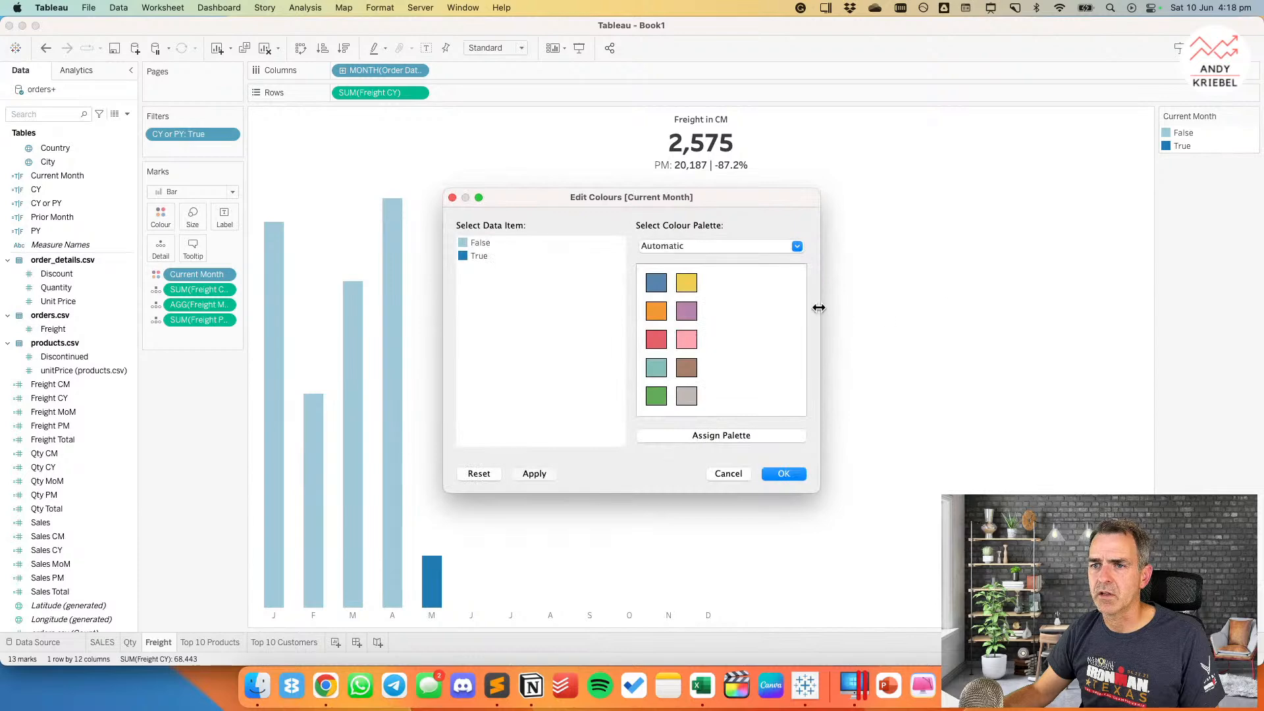
pyautogui.doubleClick(479, 257)
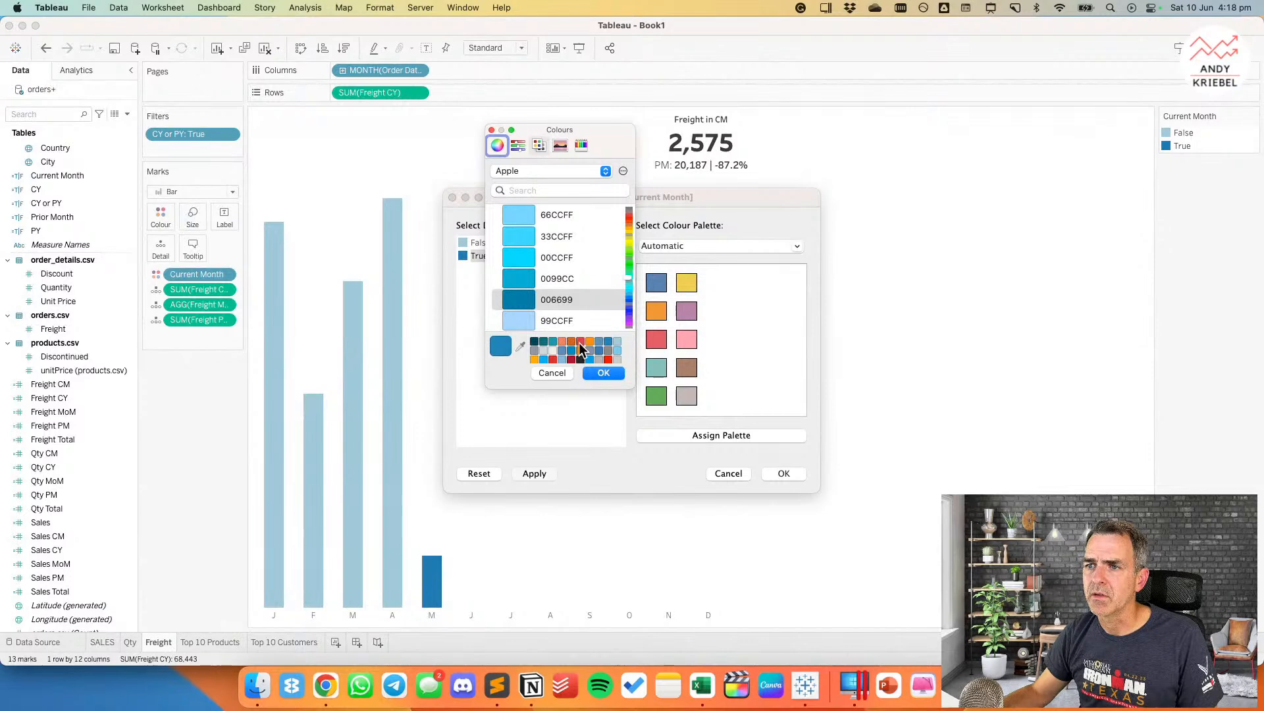
pyautogui.click(519, 148)
pyautogui.doubleClick(610, 290)
pyautogui.rightClick(610, 290)
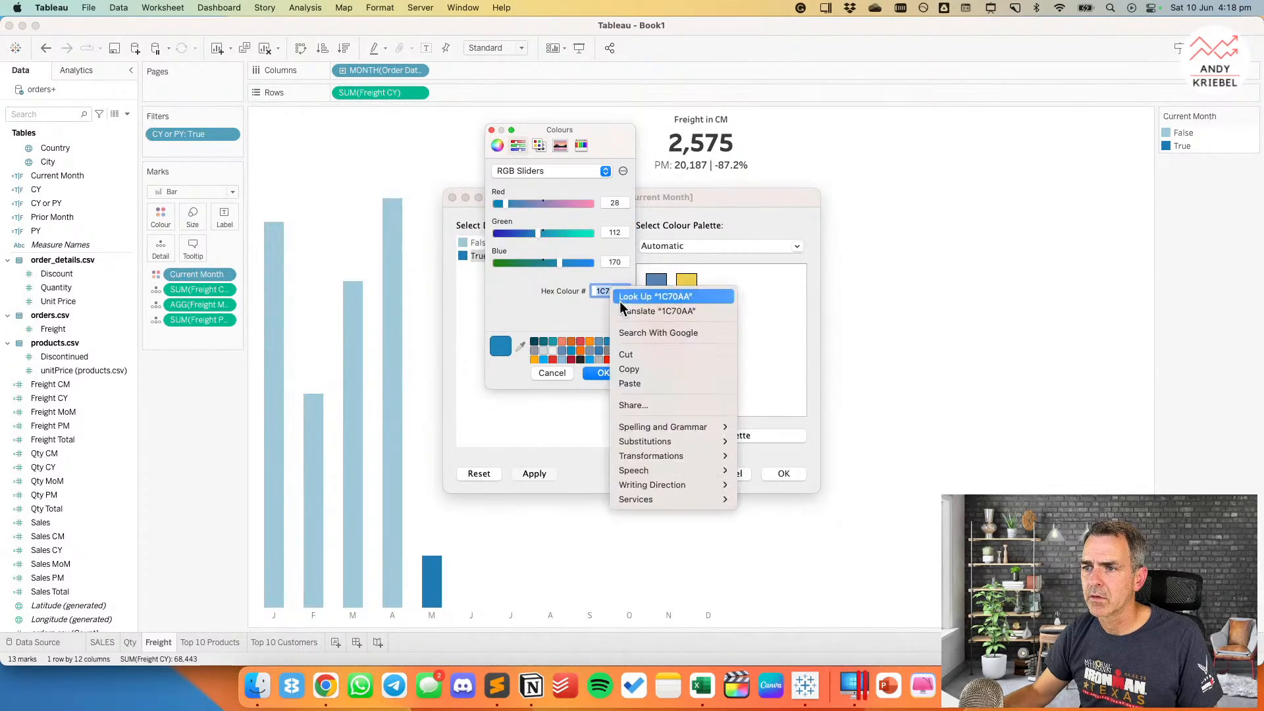
pyautogui.click(631, 370)
pyautogui.click(609, 372)
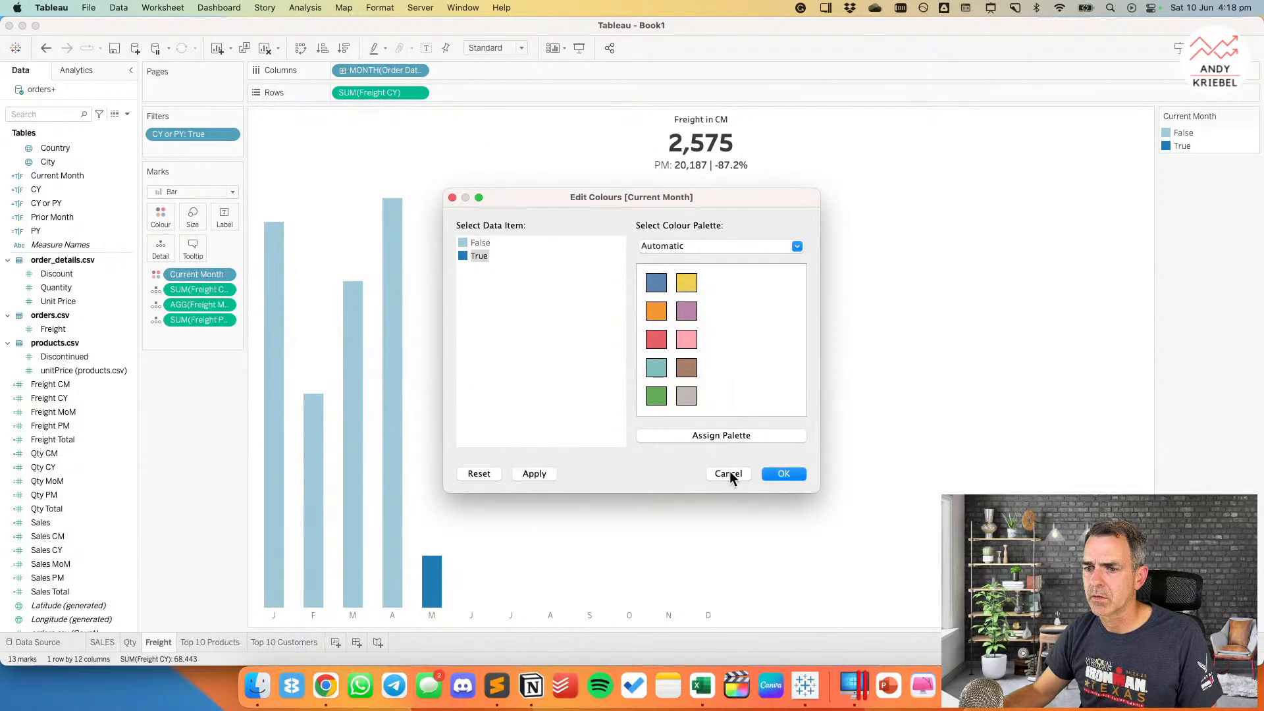
pyautogui.click(728, 473)
# Step: Colour the bars on the Top 10 Products sheet with the copied hex colour 1C70AA
pyautogui.click(211, 642)
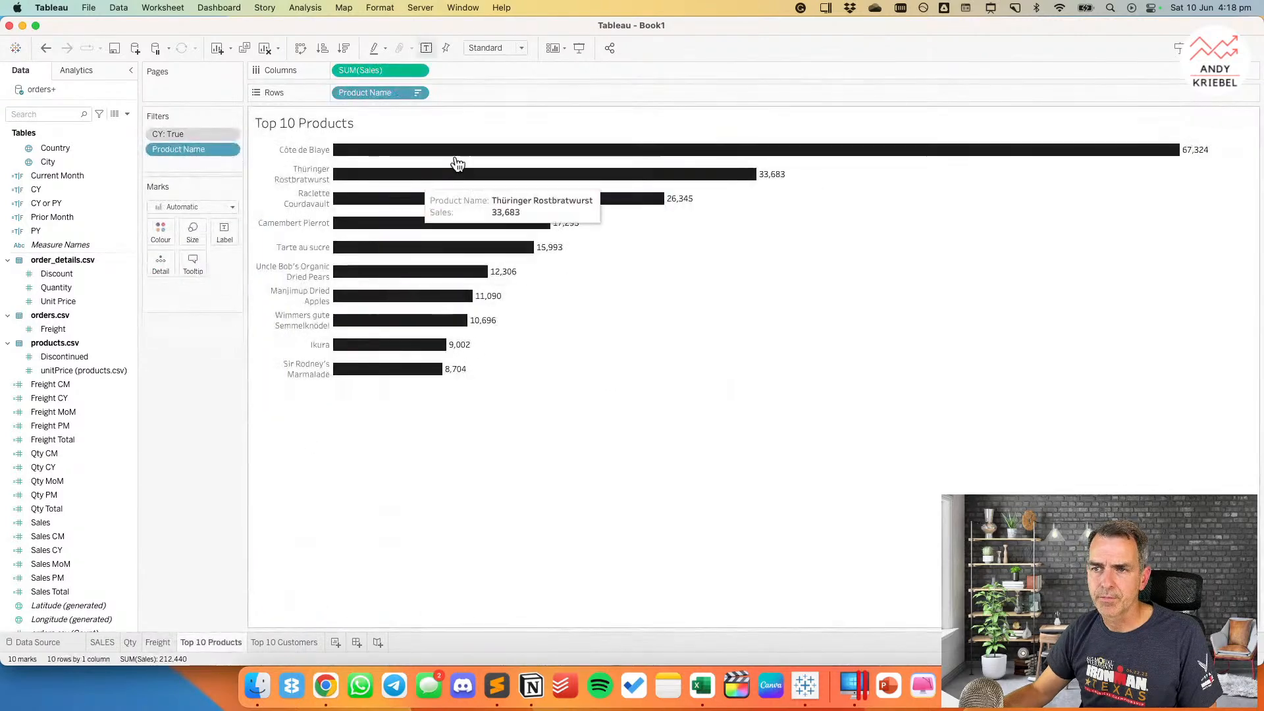
pyautogui.click(162, 232)
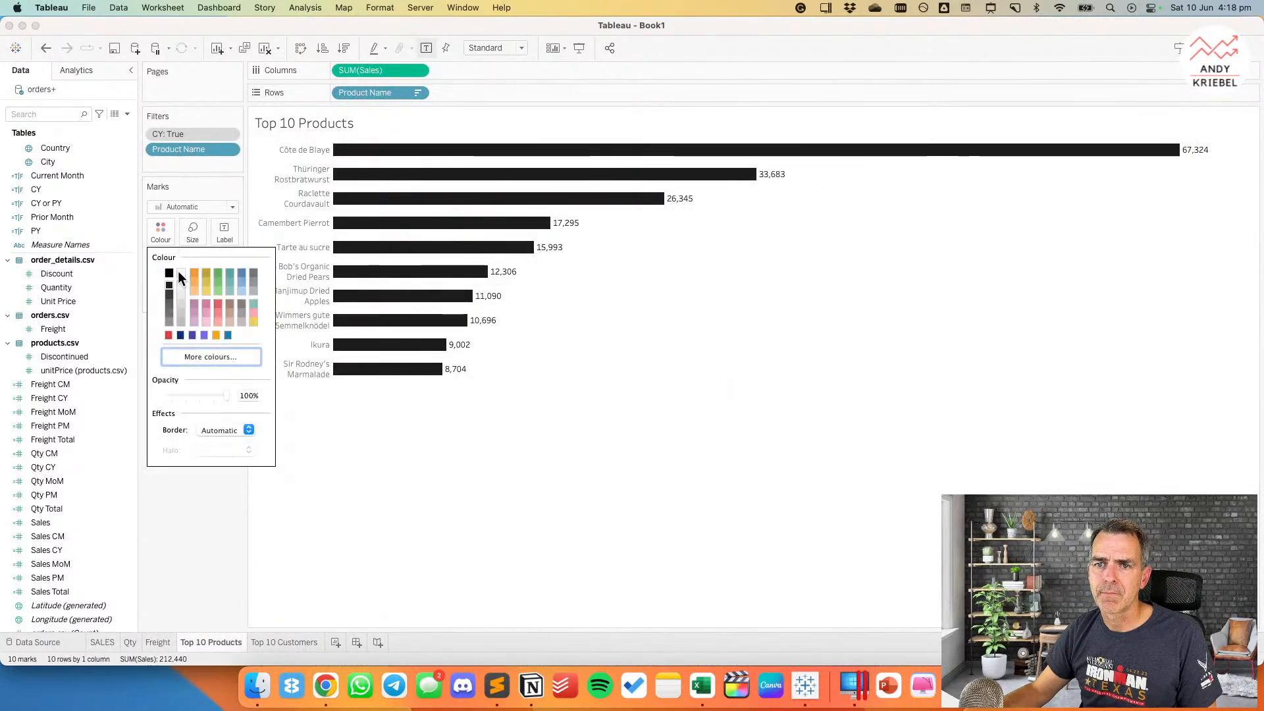
pyautogui.click(202, 359)
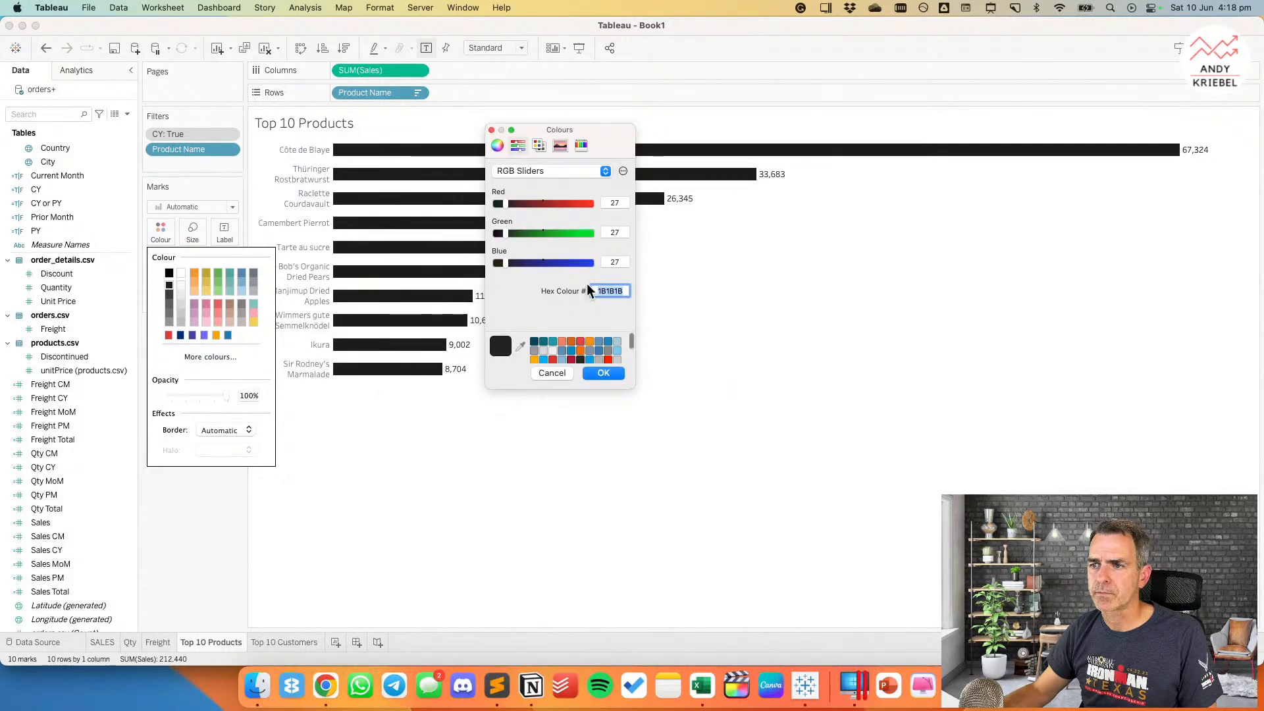
pyautogui.rightClick(608, 291)
pyautogui.click(640, 378)
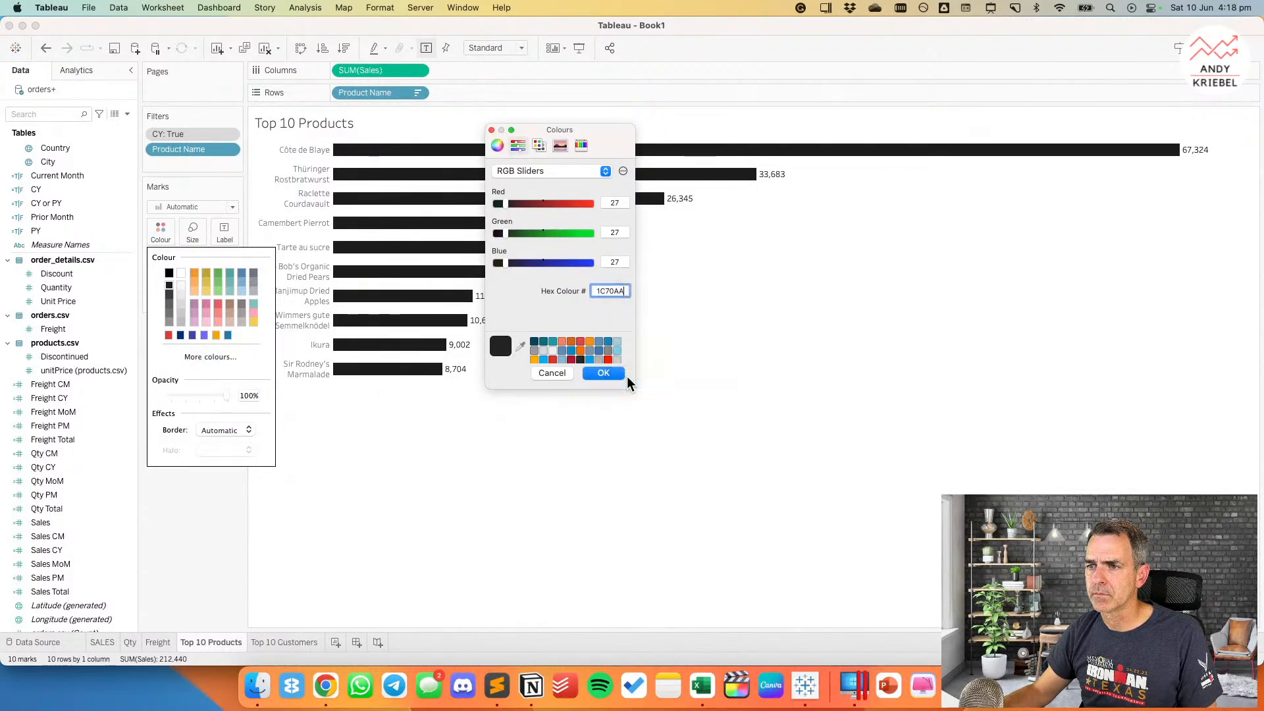
pyautogui.click(602, 372)
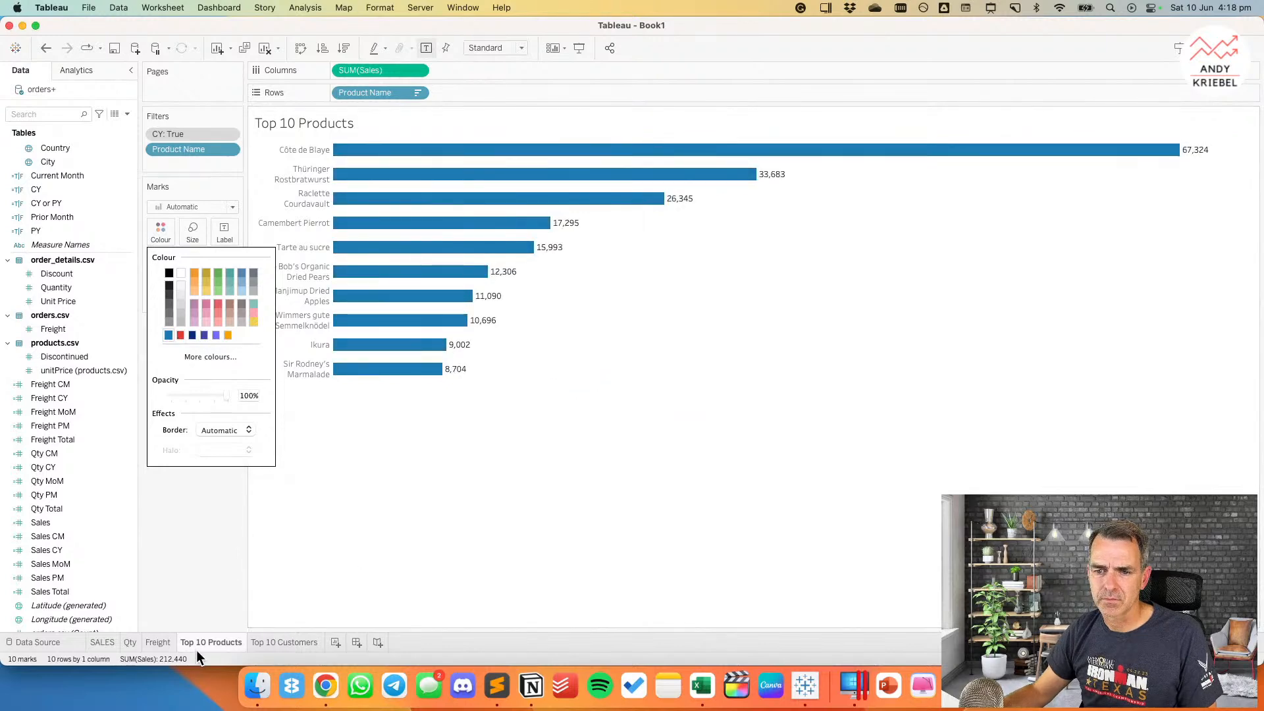
# Step: Filter the Top 10 Customers sheet to CY True
pyautogui.click(283, 643)
pyautogui.moveTo(40, 189); pyautogui.dragTo(192, 146)
pyautogui.click(503, 247)
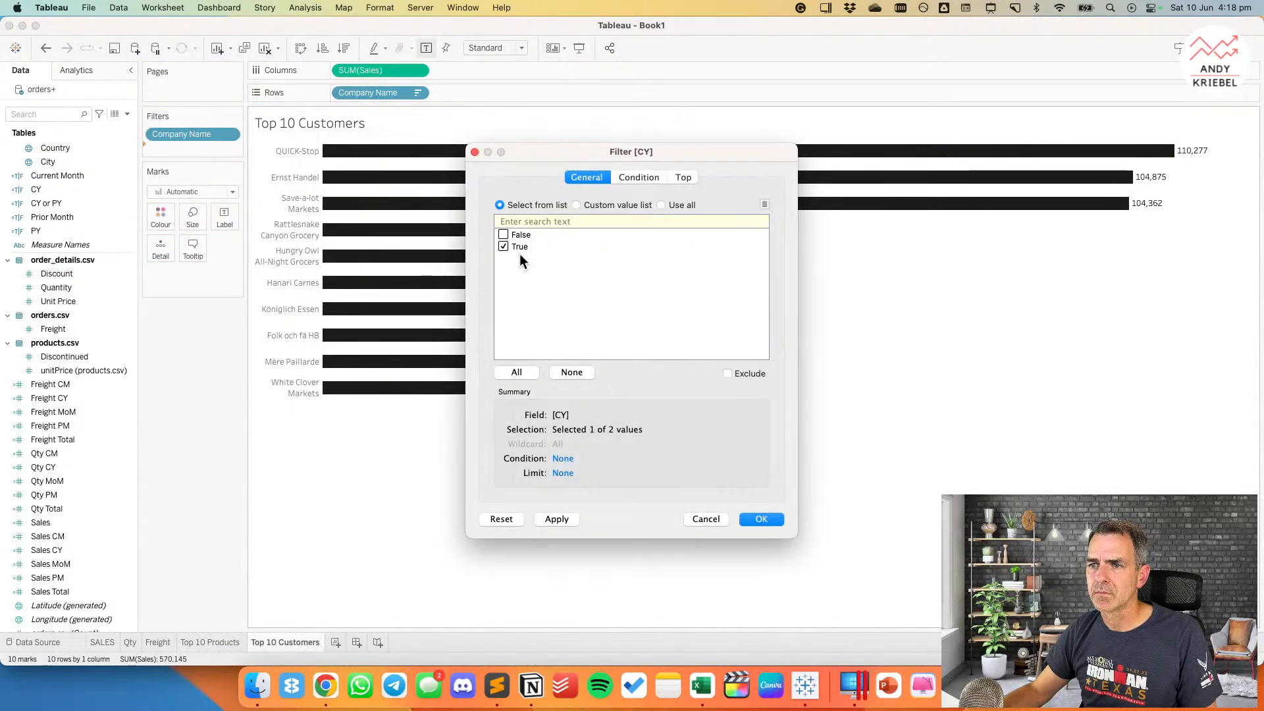
pyautogui.click(761, 519)
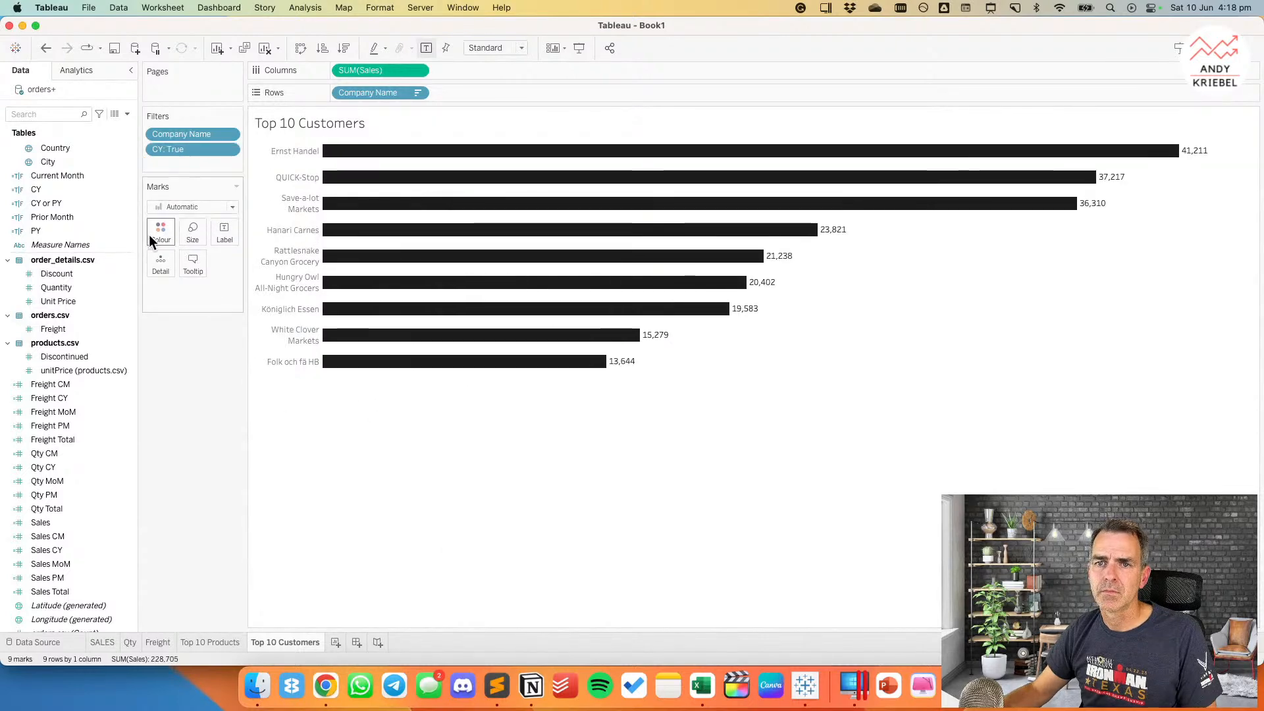
# Step: Colour the Top 10 Customers bars with the same blue as the Top 10 Products bars
pyautogui.click(150, 236)
pyautogui.click(168, 335)
pyautogui.click(173, 542)
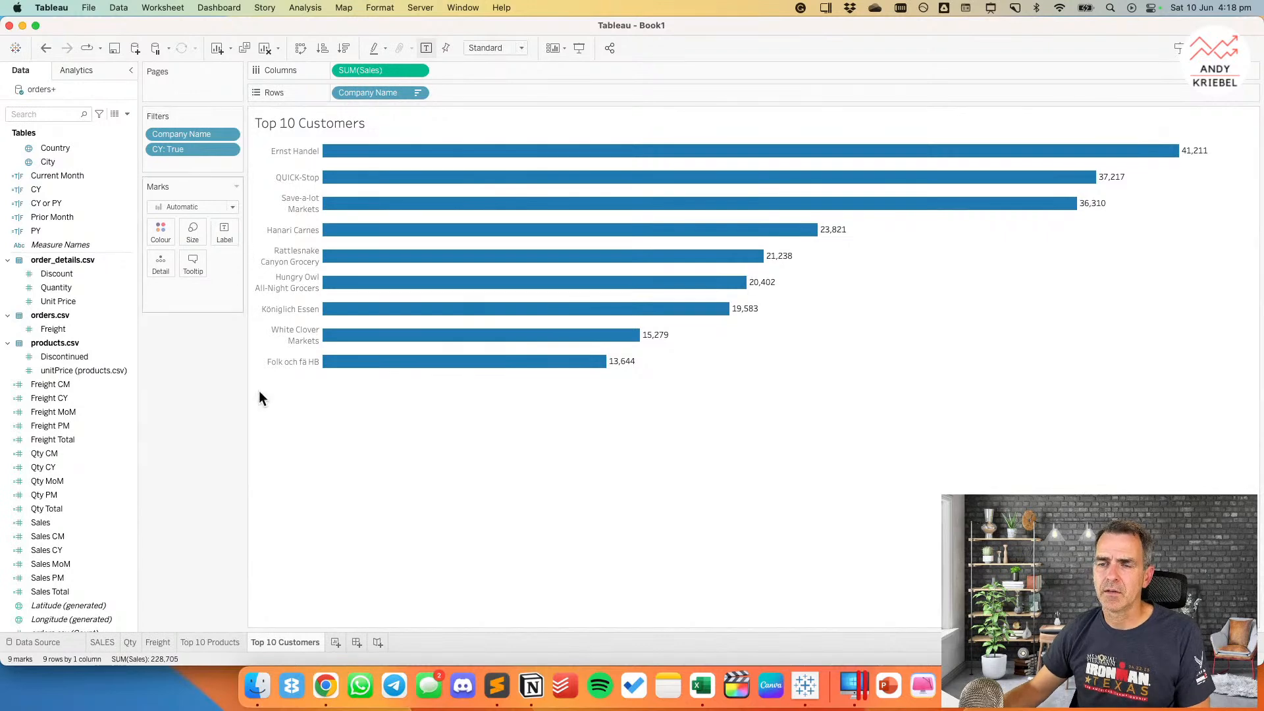
# Step: Check the reference dashboard in Chrome, then create a new worksheet in Tableau with Order Date as a continuous day on Columns
pyautogui.press('super+Tab')
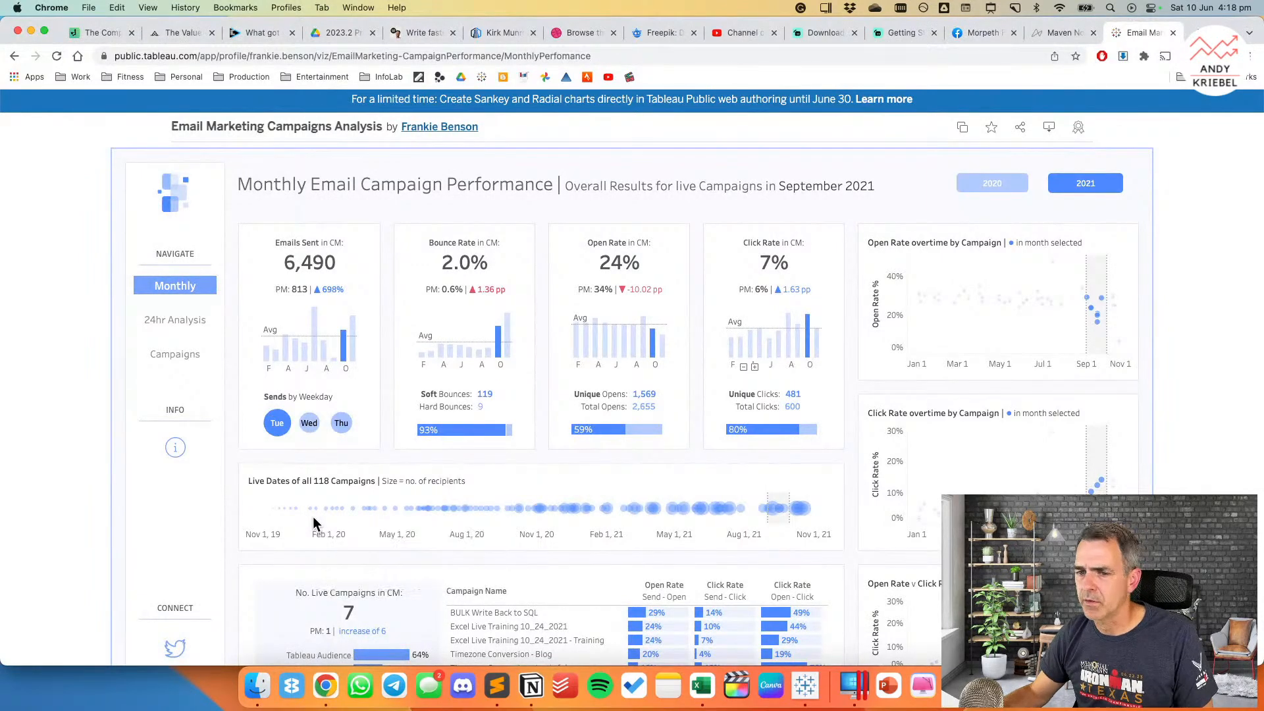
pyautogui.press('super+Tab')
pyautogui.click(331, 642)
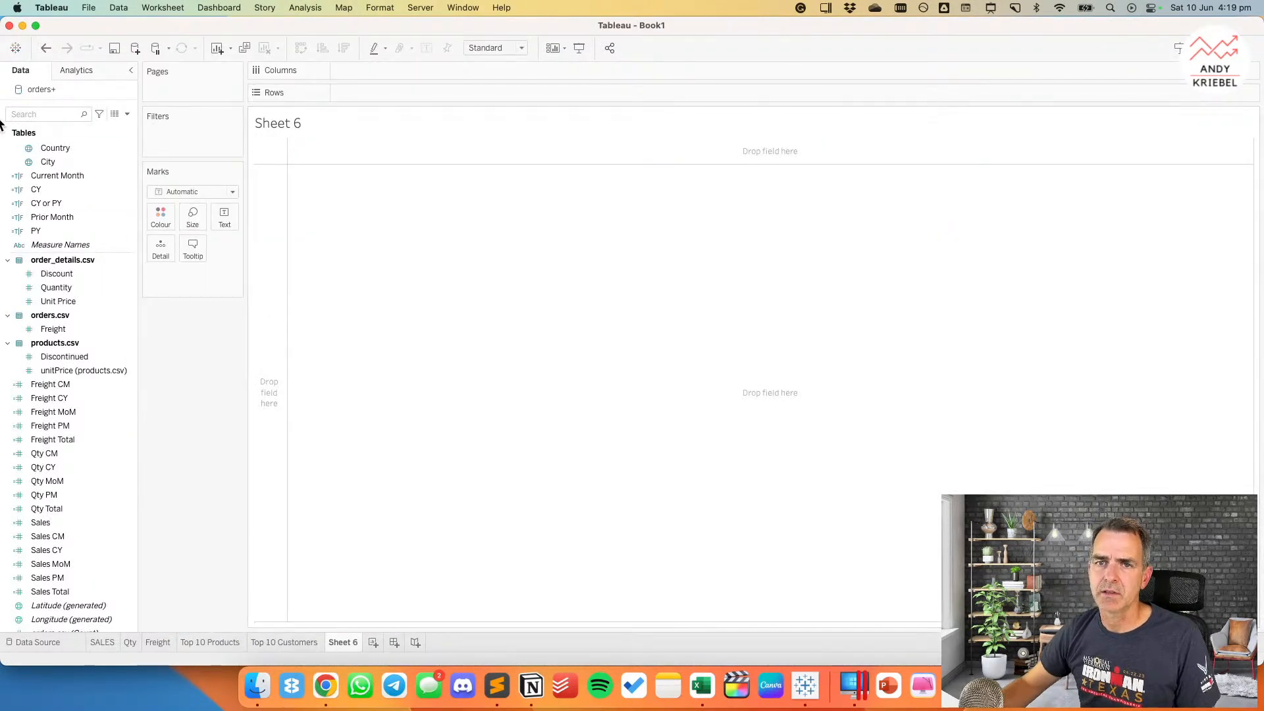
pyautogui.scroll(15, 68, 192)
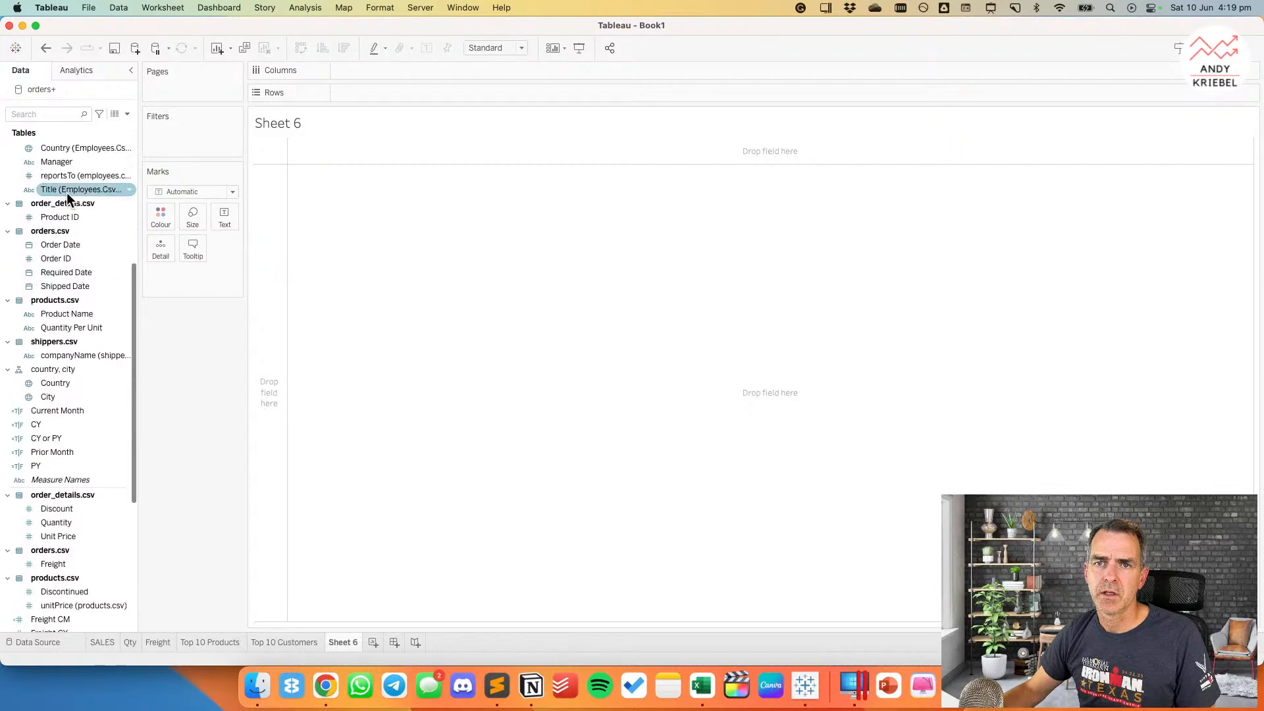
pyautogui.press('super+Tab')
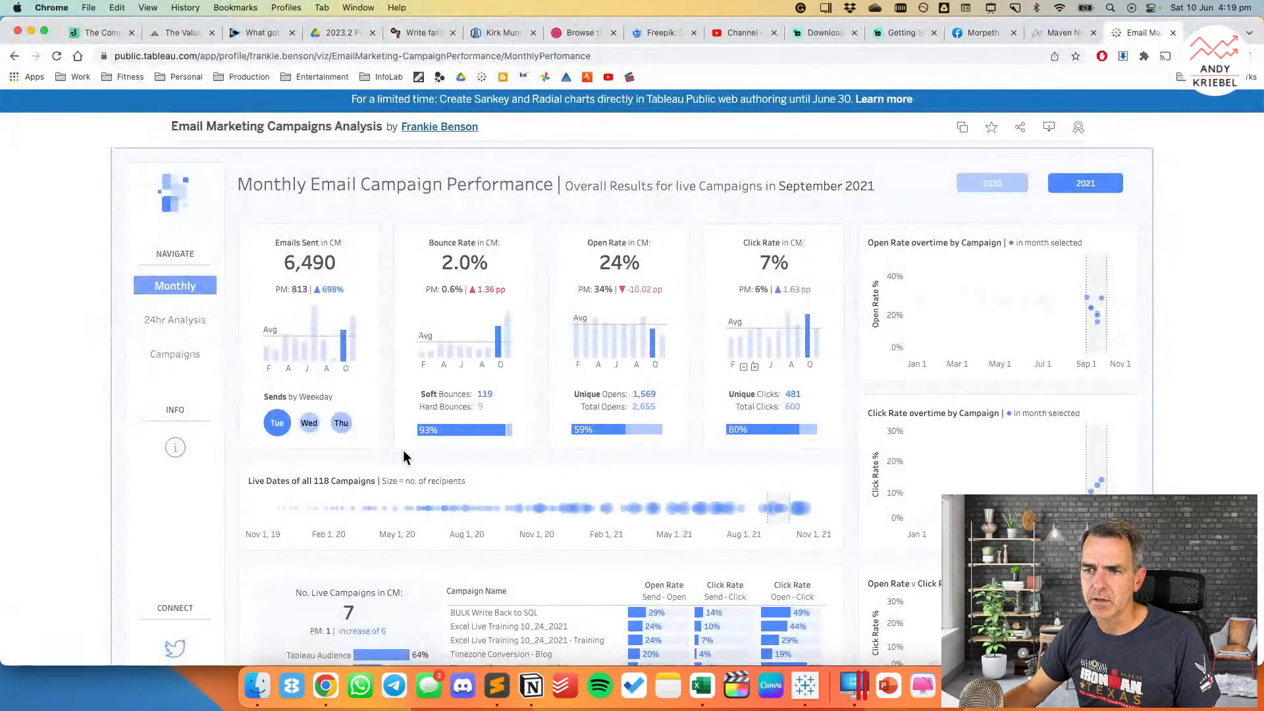
pyautogui.press('super+Tab')
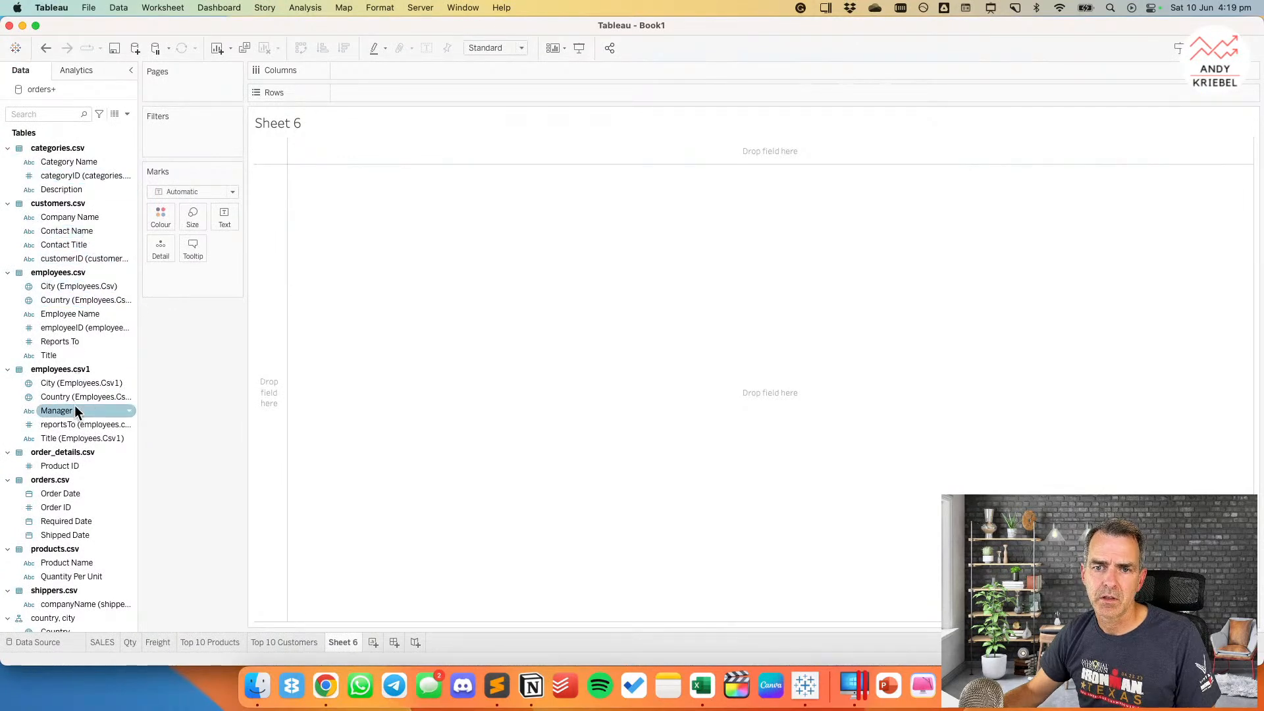
pyautogui.scroll(-2, 74, 395)
pyautogui.moveTo(67, 468); pyautogui.dragTo(419, 77)
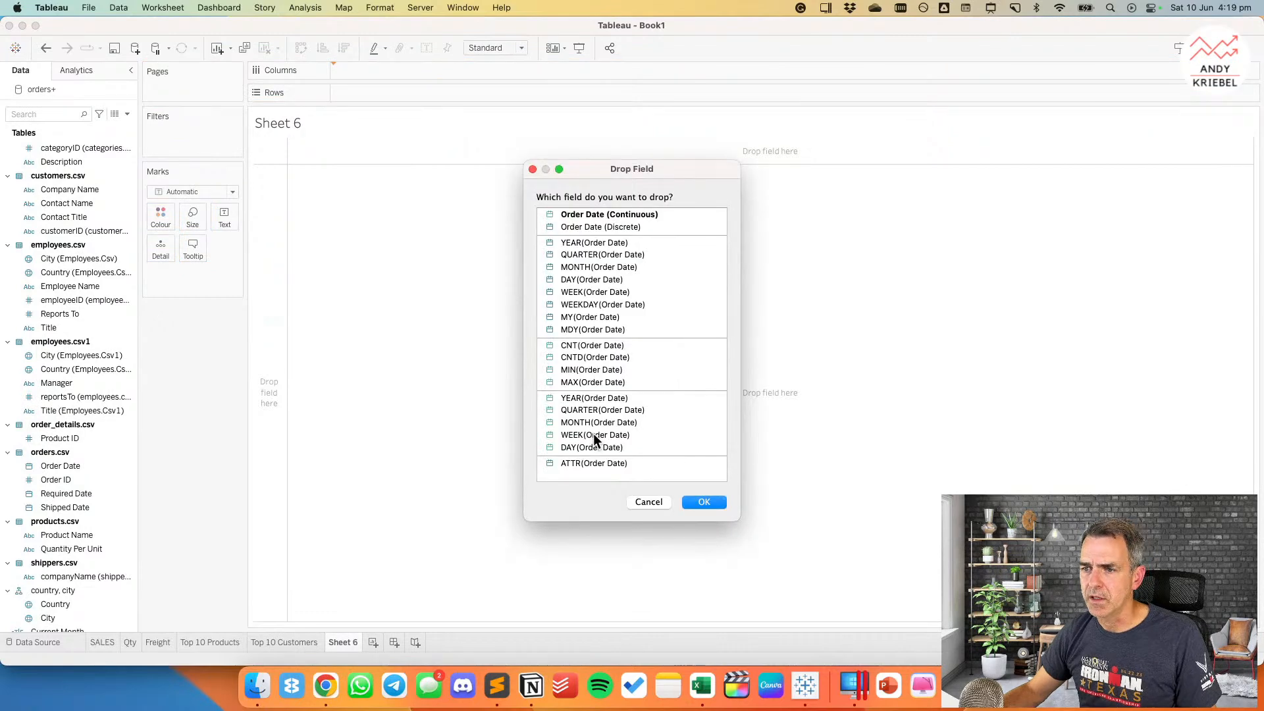
pyautogui.click(591, 448)
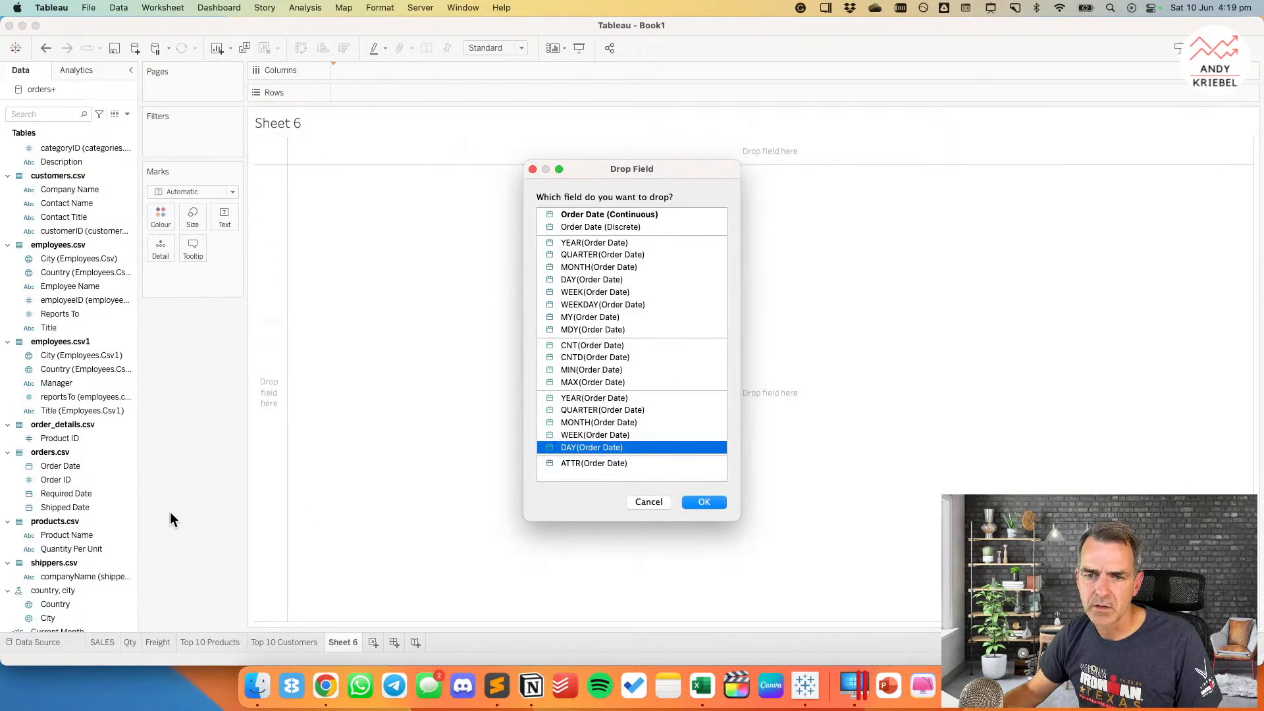
pyautogui.click(705, 502)
# Step: Compare with the reference timeline in Chrome, then size the daily marks in Tableau by Sales and show them as circles
pyautogui.press('super+Tab')
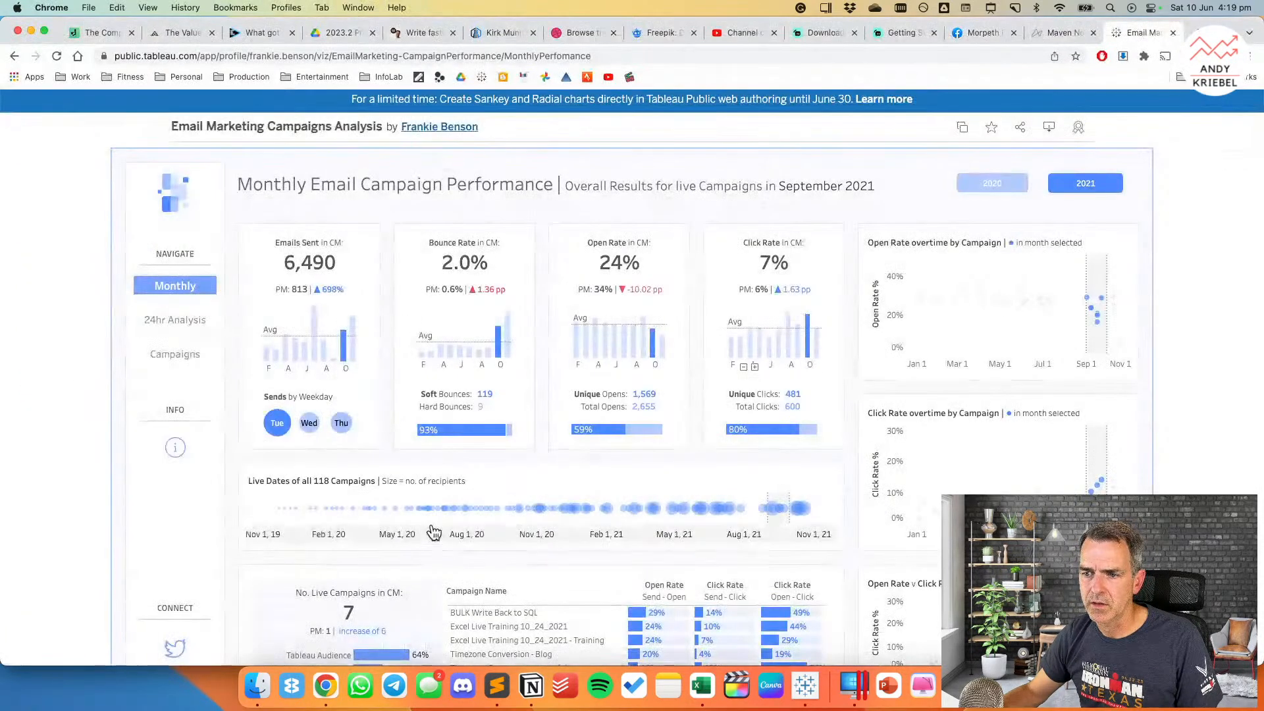
pyautogui.moveTo(453, 516)
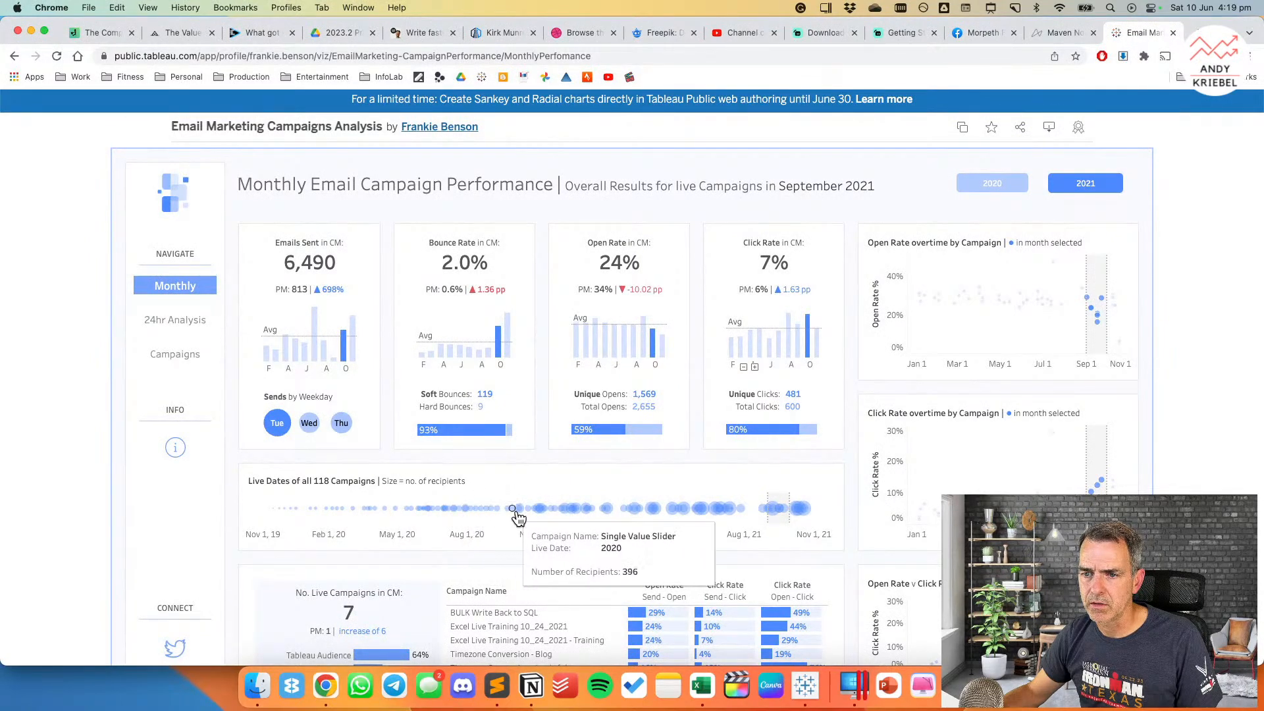
pyautogui.press('super+Tab')
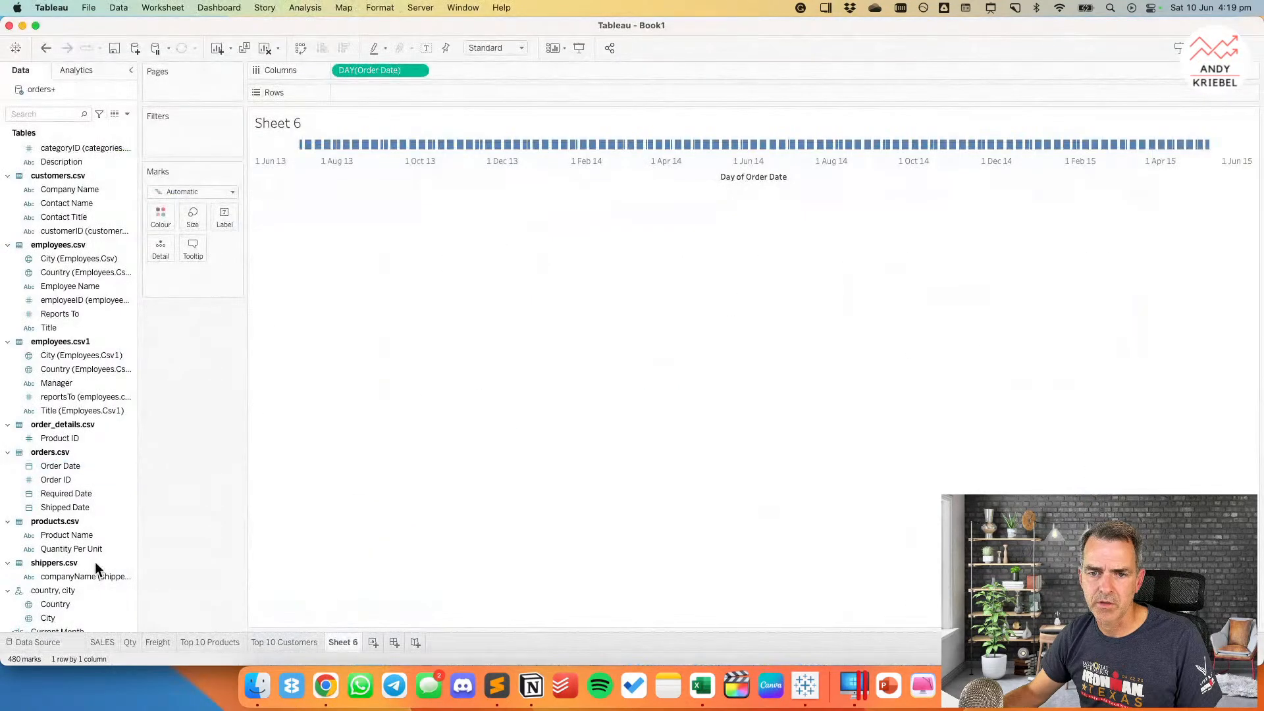
pyautogui.scroll(-1, 90, 465)
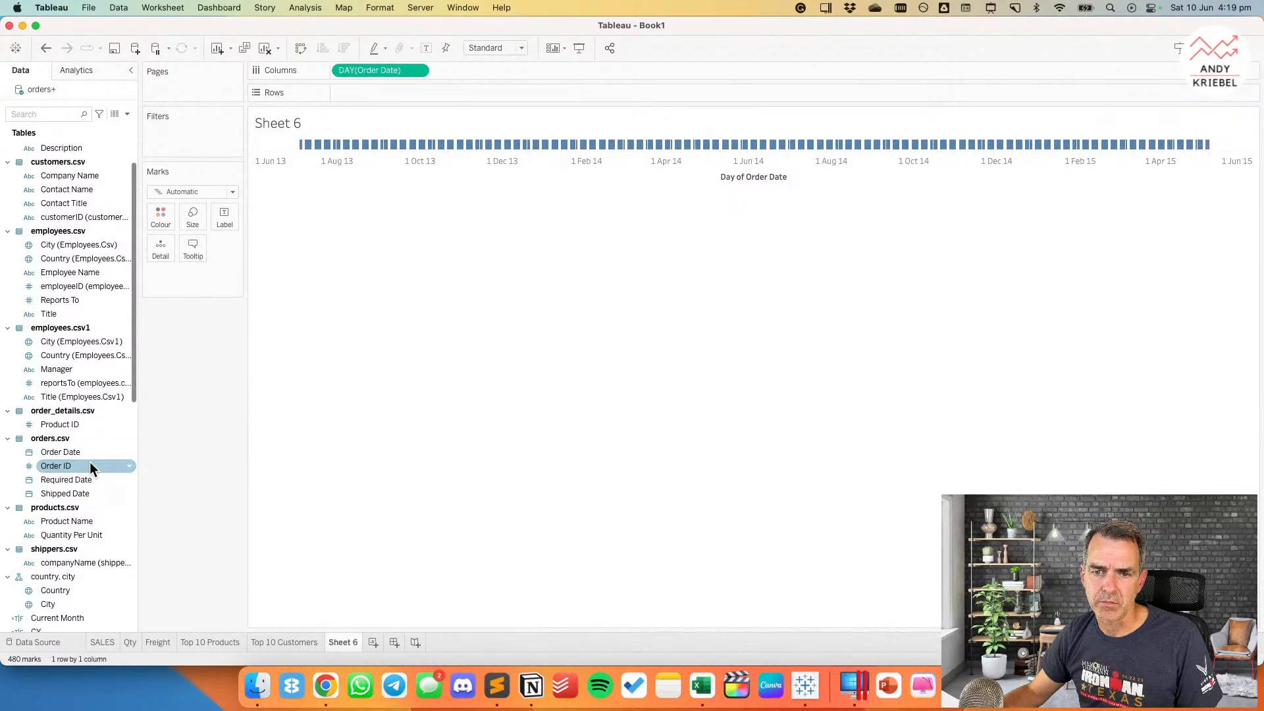
pyautogui.scroll(-15, 90, 466)
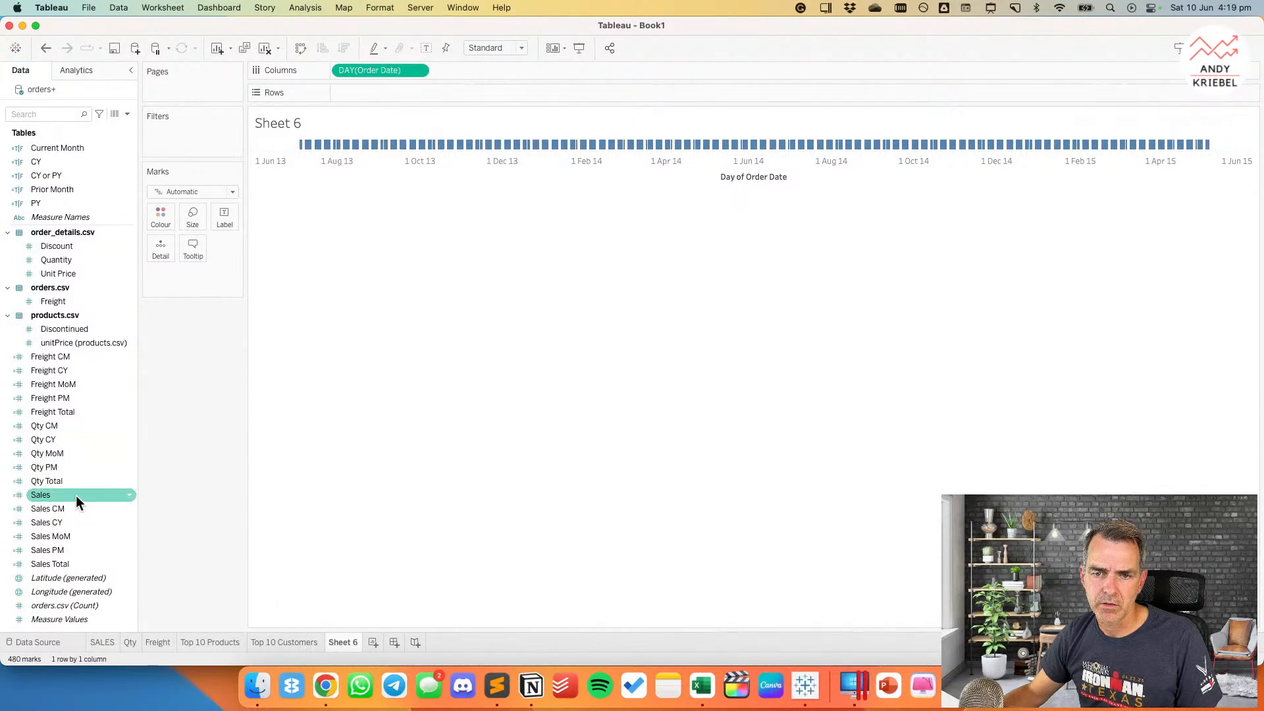
pyautogui.moveTo(76, 495); pyautogui.dragTo(203, 219)
pyautogui.click(189, 194)
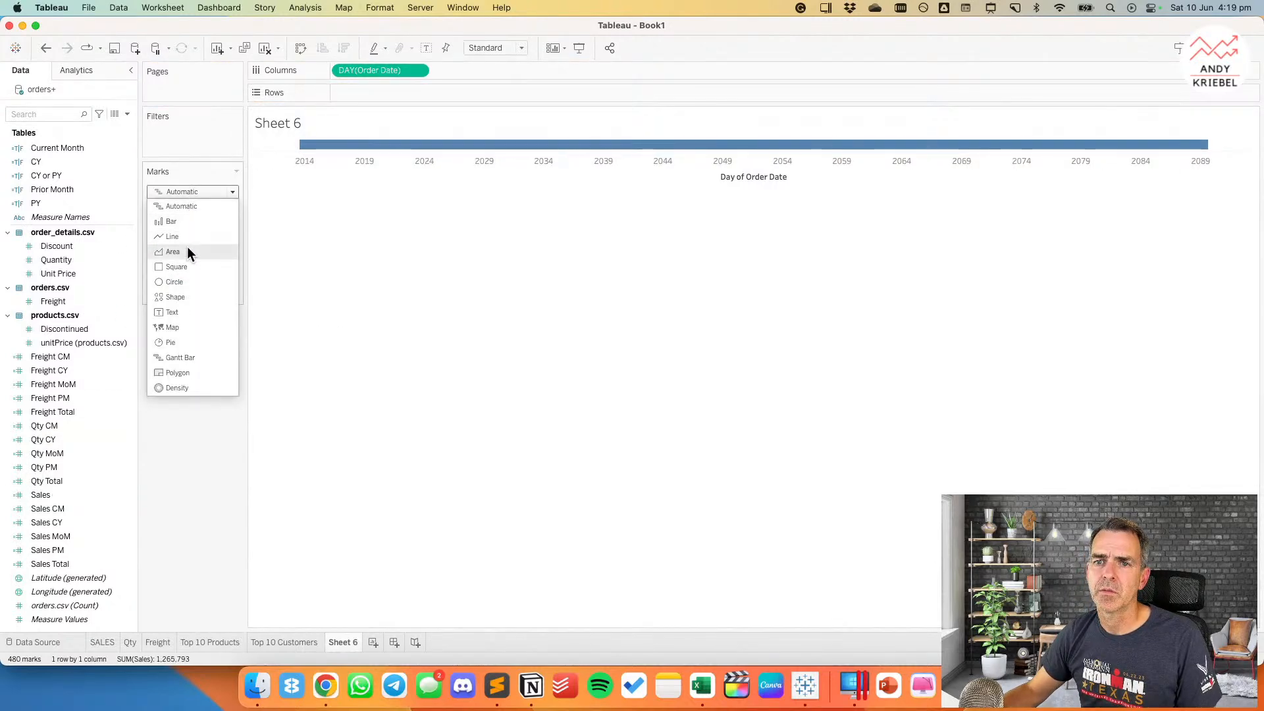
pyautogui.click(187, 281)
# Step: Reduce the opacity of the circles on the daily sales timeline
pyautogui.click(160, 218)
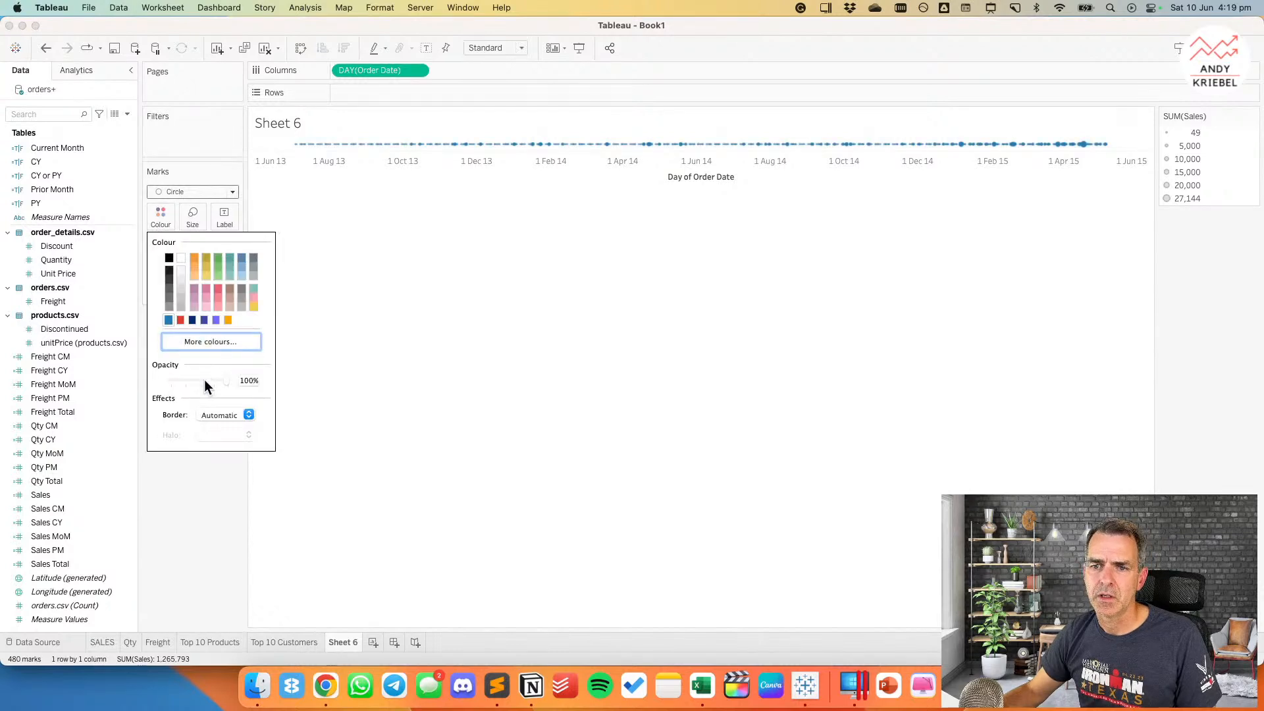
pyautogui.moveTo(198, 377); pyautogui.dragTo(201, 377)
pyautogui.click(535, 299)
# Step: Try a taller row for the daily sales timeline and undo the resize
pyautogui.moveTo(400, 150)
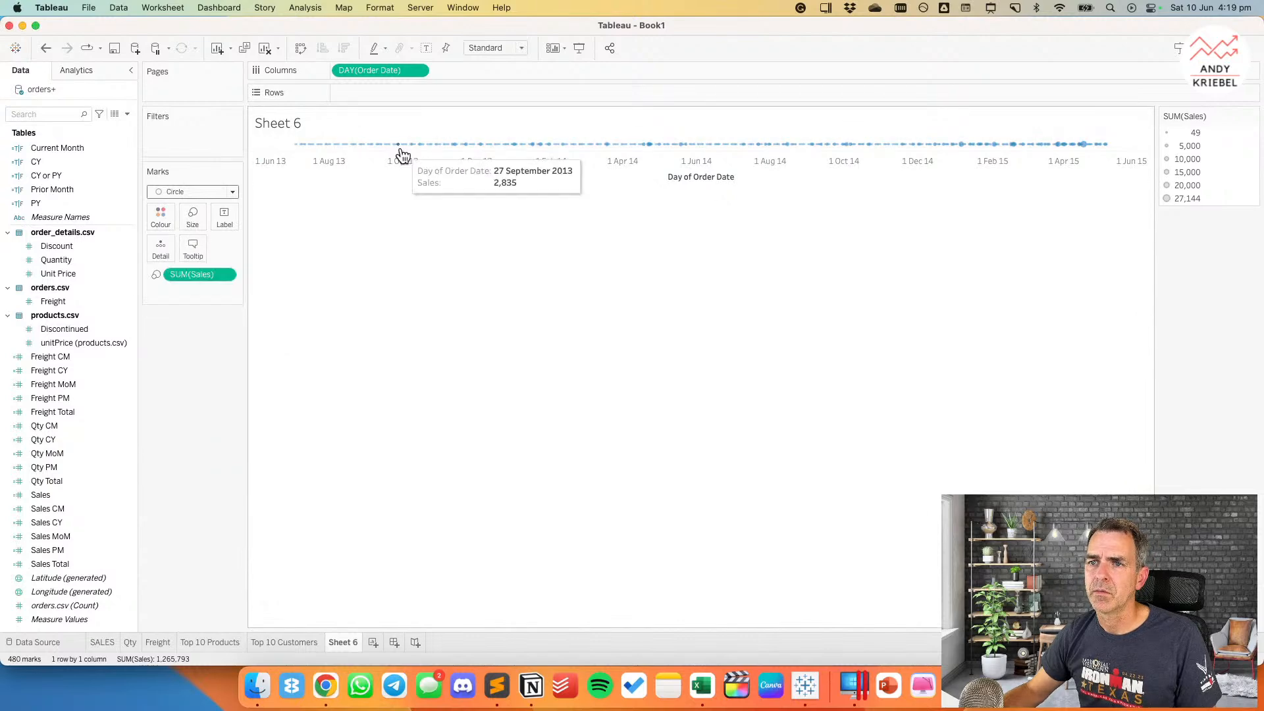
pyautogui.moveTo(400, 152); pyautogui.dragTo(403, 186)
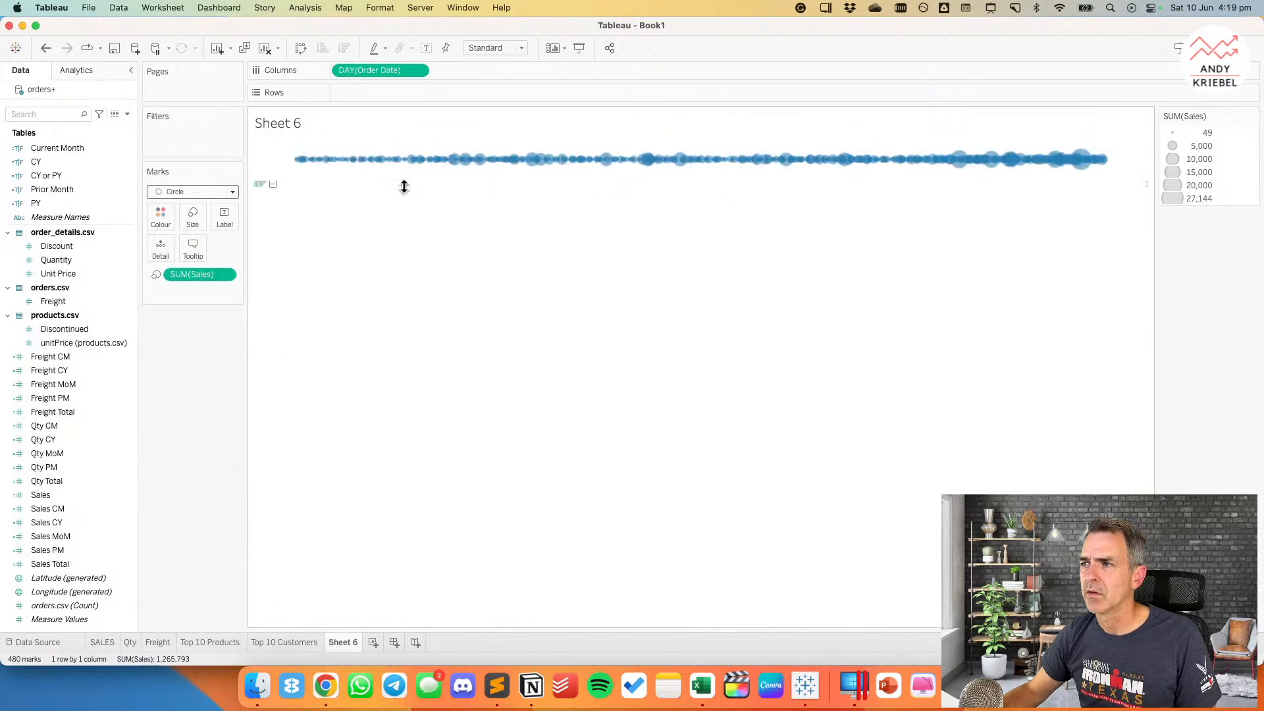
pyautogui.click(46, 49)
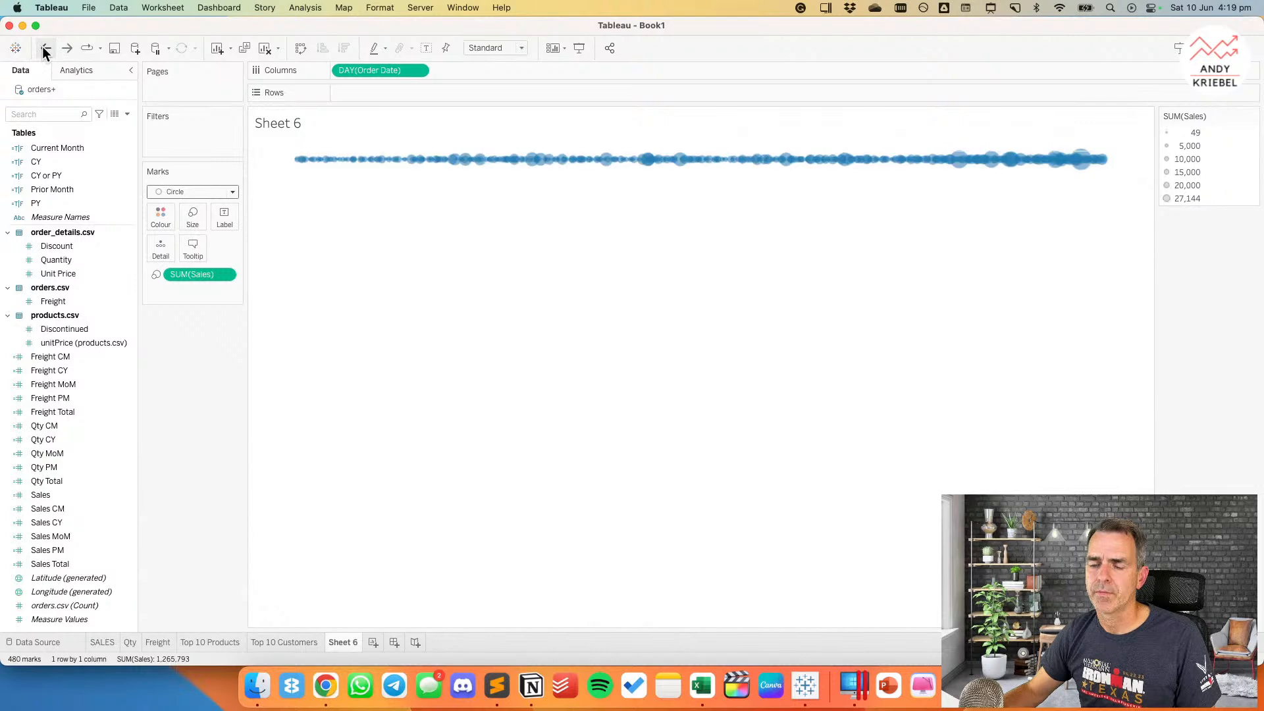
# Step: Increase the row height of the daily sales timeline so its circles grow larger
pyautogui.press('super+Up')
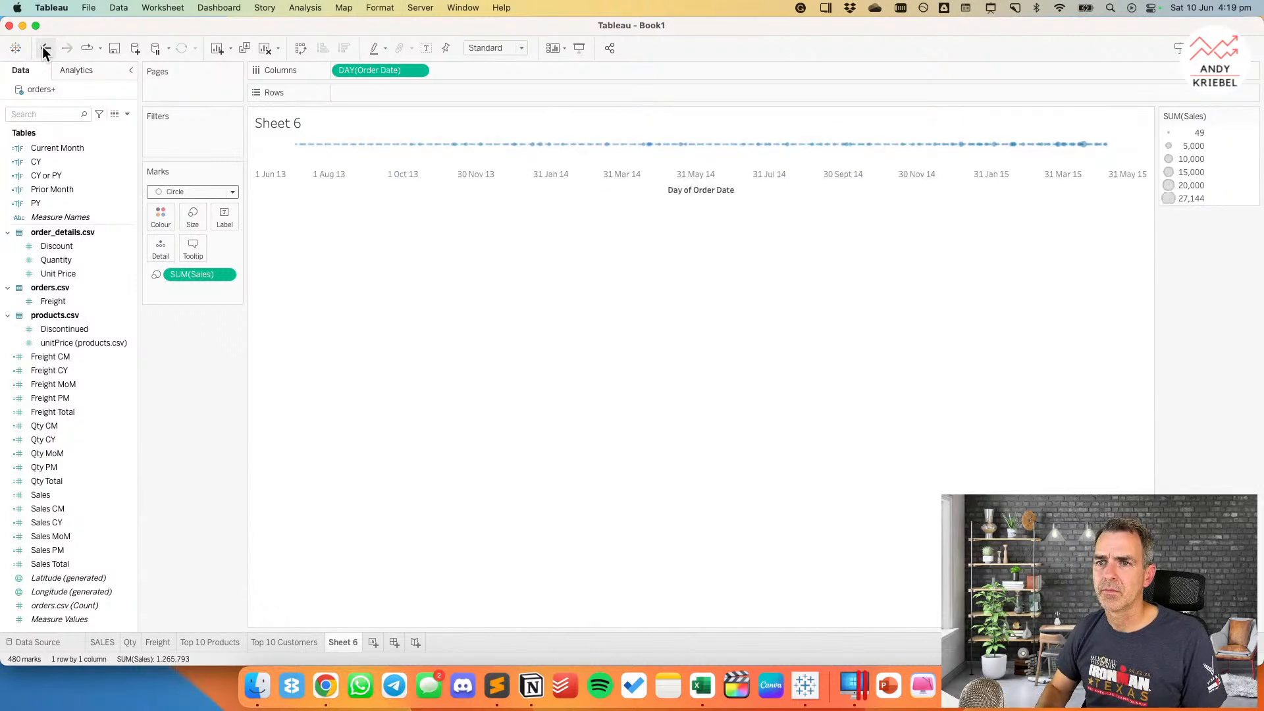
pyautogui.press('super+Up')
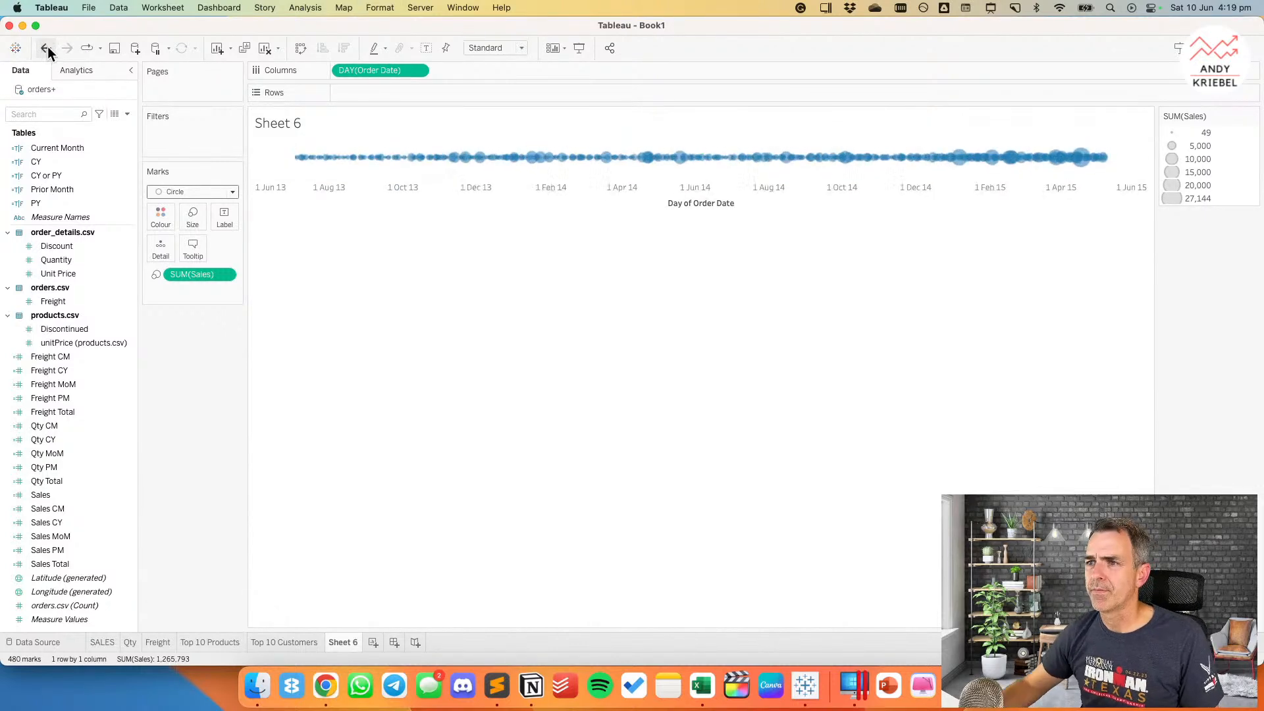
# Step: Compare with the reference dashboard, then clear the title of the Order Date axis on the daily sales timeline
pyautogui.rightClick(487, 199)
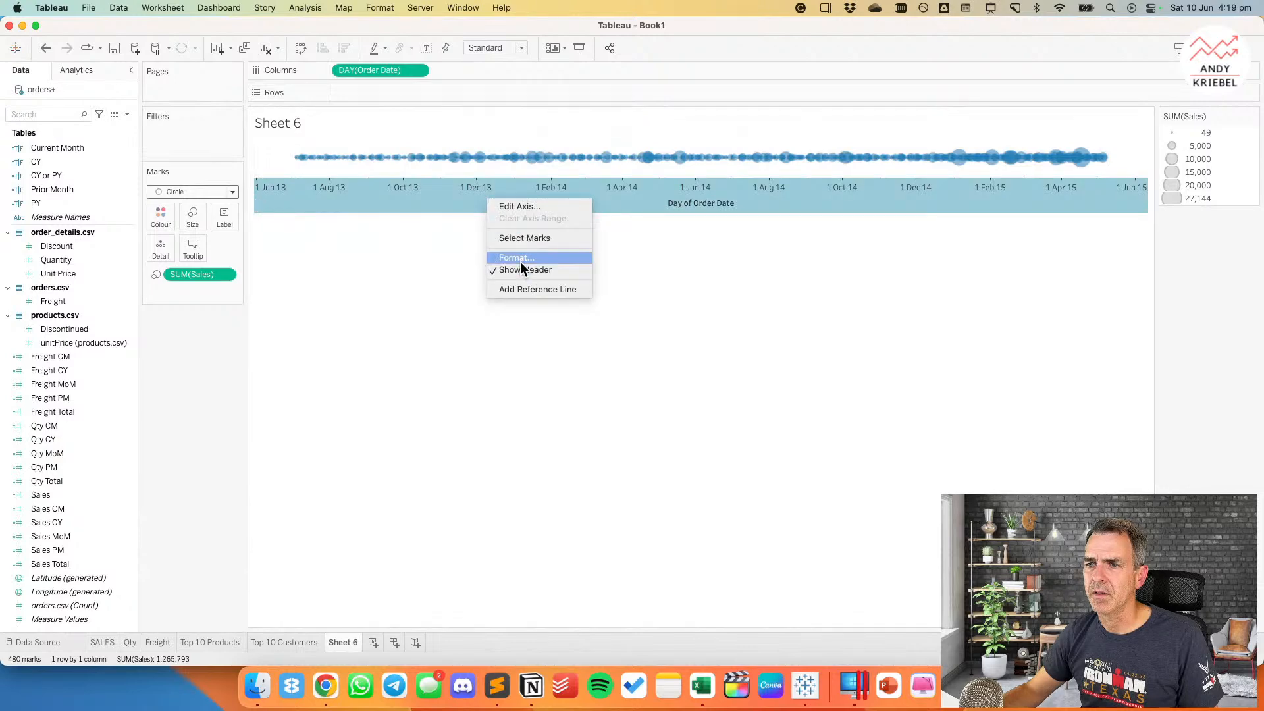
pyautogui.press('Escape')
pyautogui.press('super+Tab')
pyautogui.press('super+Tab')
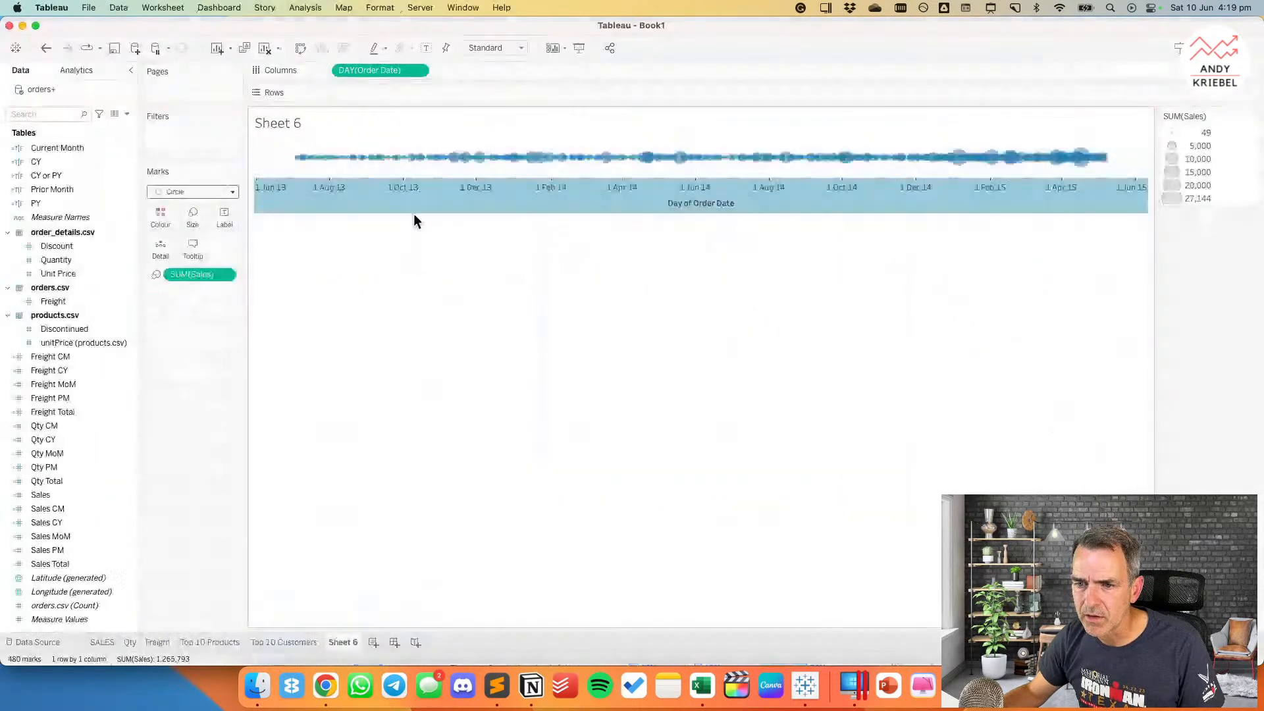
pyautogui.rightClick(424, 194)
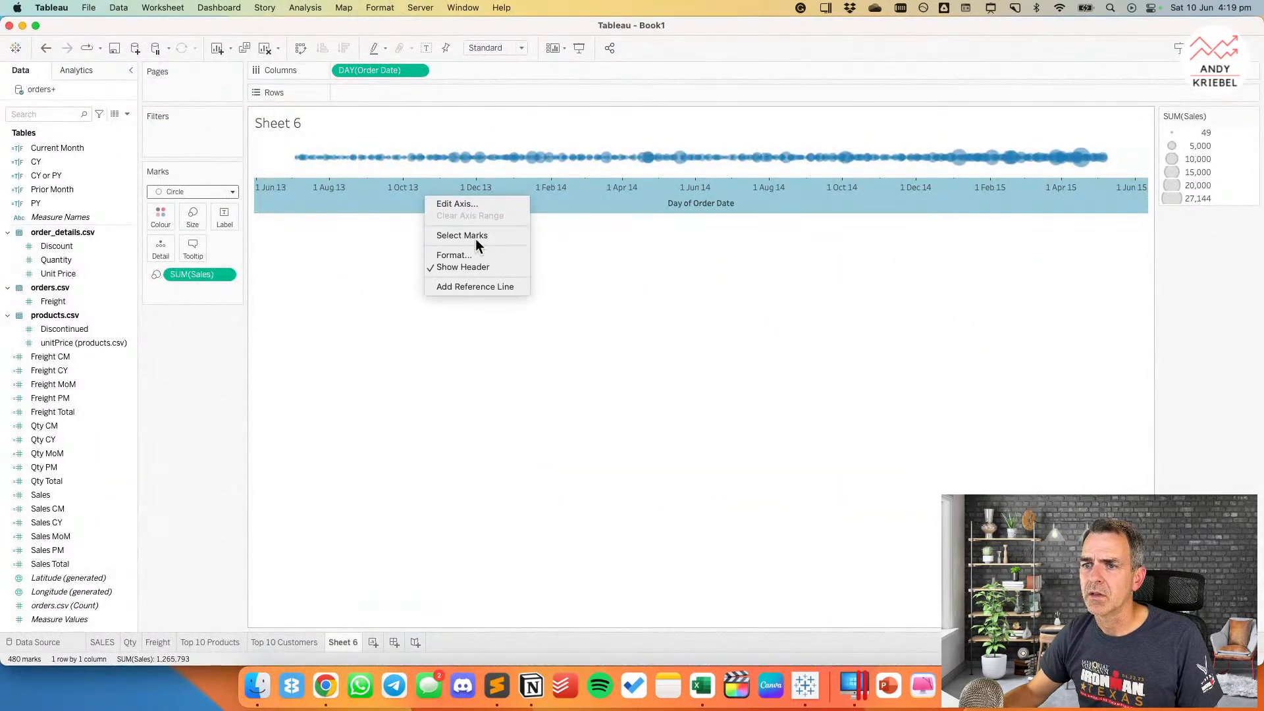
pyautogui.click(476, 198)
pyautogui.click(693, 465)
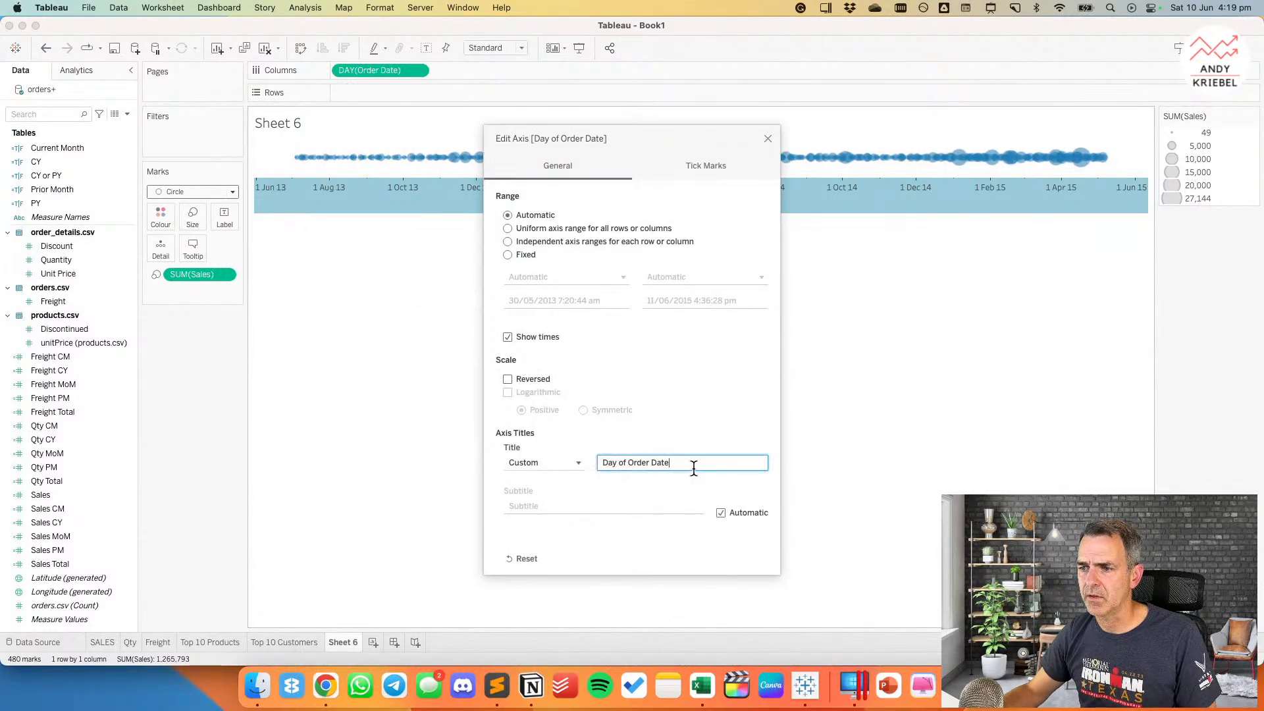
pyautogui.press('super+a')
pyautogui.press('BackSpace')
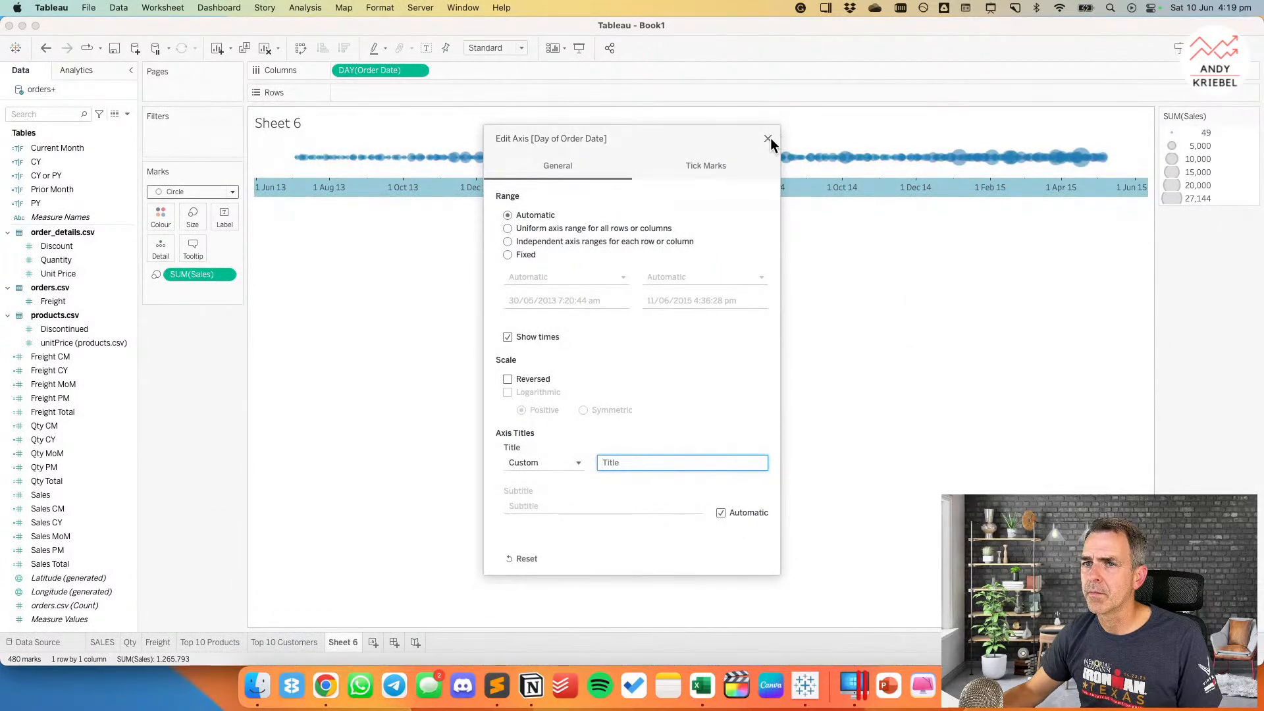
pyautogui.click(768, 138)
pyautogui.click(458, 266)
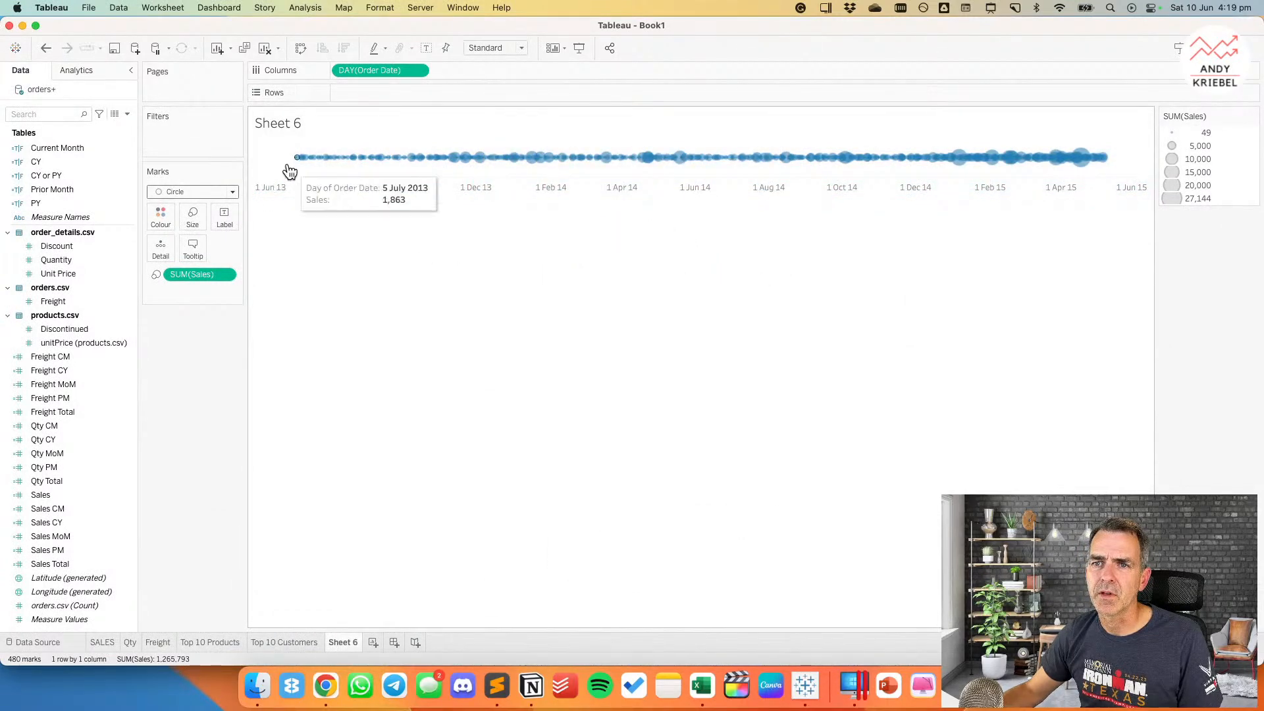
# Step: Copy the formatting of the Freight worksheet and paste it onto Sheet 6
pyautogui.rightClick(353, 642)
pyautogui.click(377, 601)
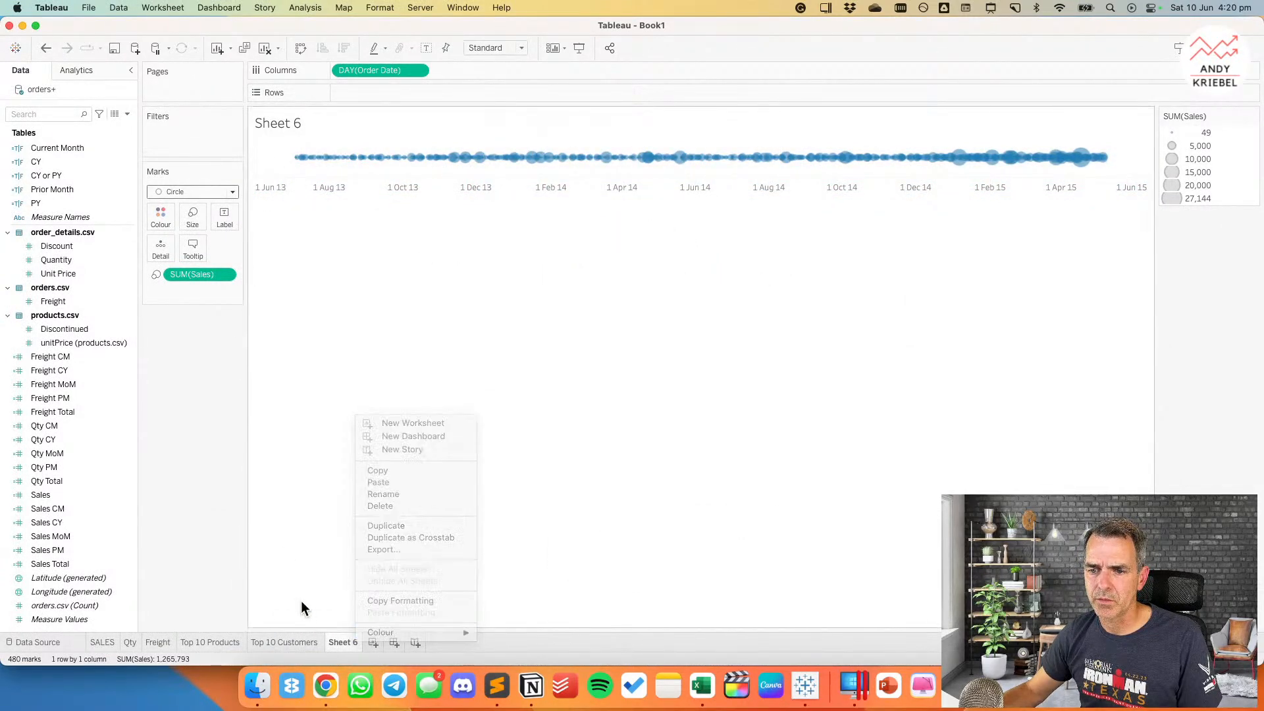
pyautogui.rightClick(171, 637)
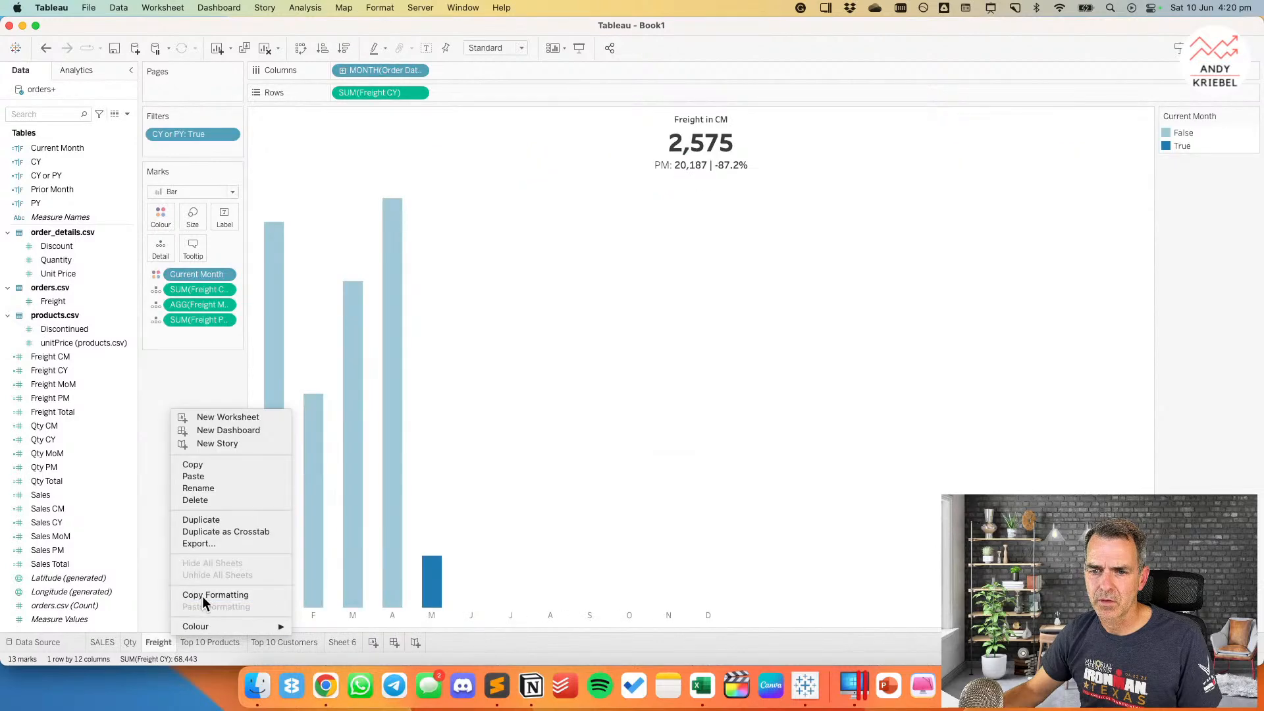
pyautogui.click(200, 595)
pyautogui.rightClick(343, 641)
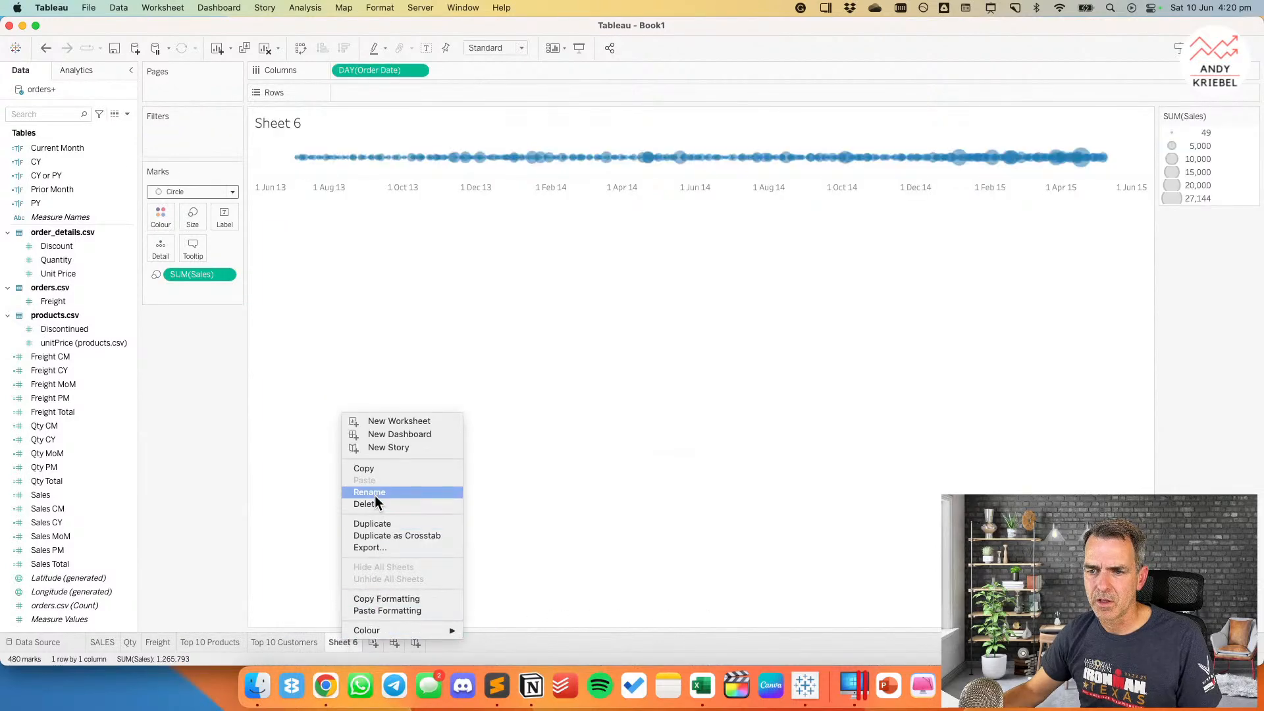
pyautogui.click(377, 611)
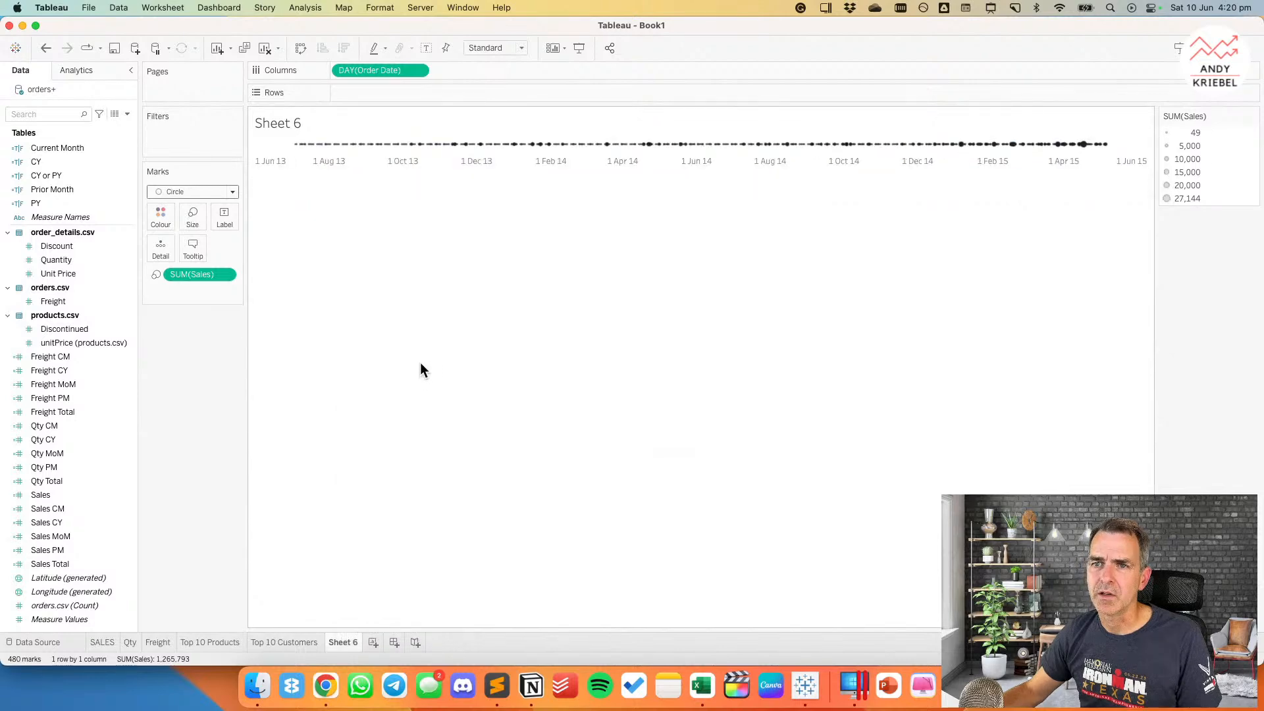
# Step: Enlarge the cell size of the newly formatted timeline so the daily circles grow larger
pyautogui.moveTo(406, 154)
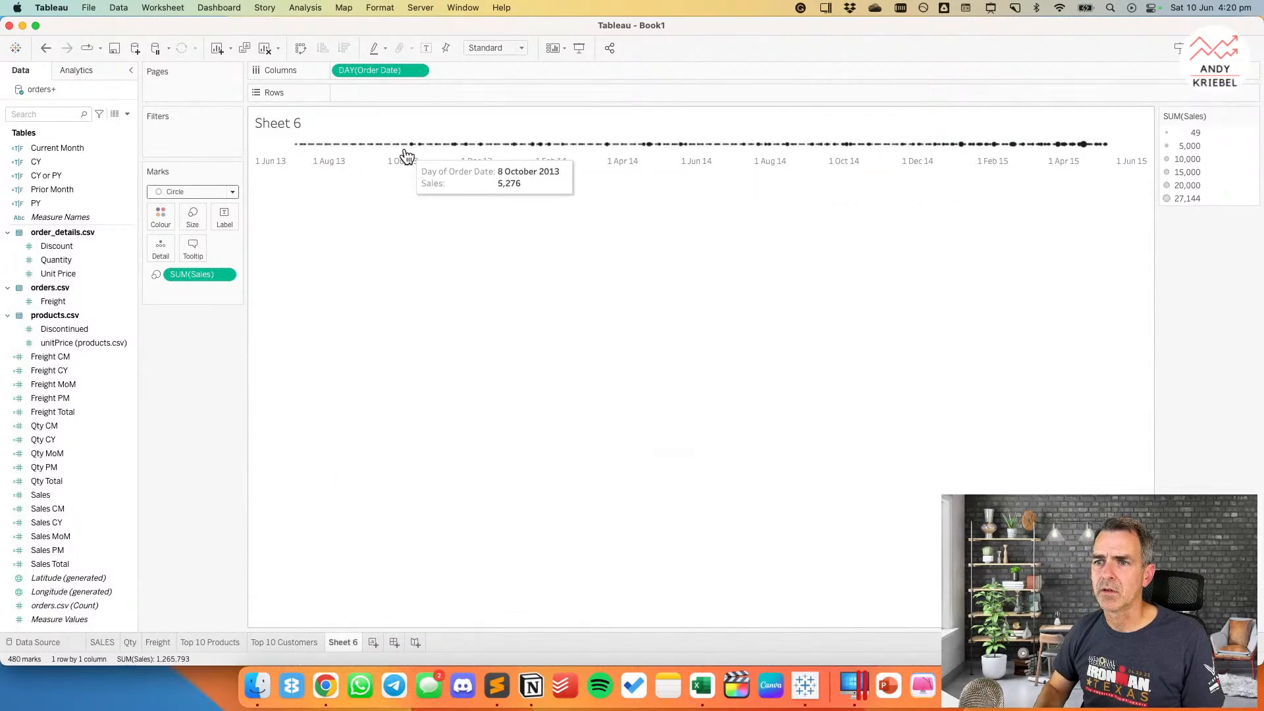
pyautogui.press('super+shift+b')
pyautogui.press('super+shift+b')
pyautogui.press('super+shift+b')
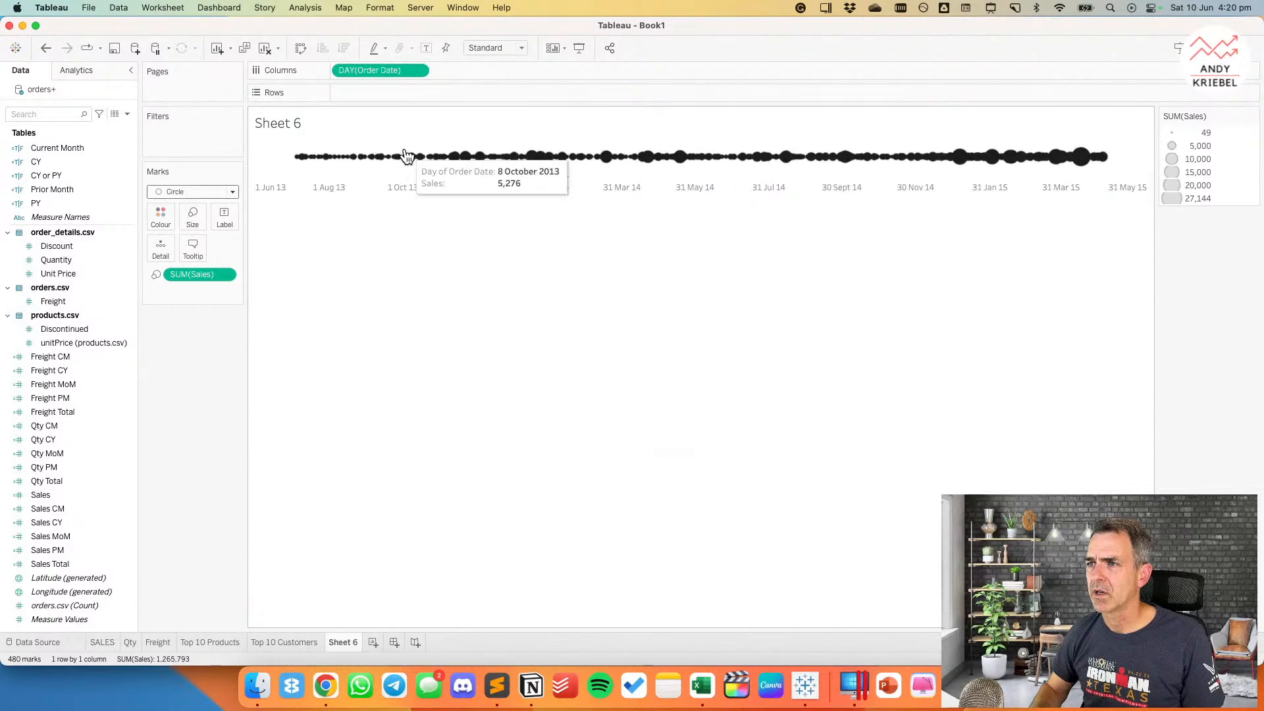
# Step: Colour the timeline circles blue and reduce their opacity
pyautogui.click(160, 218)
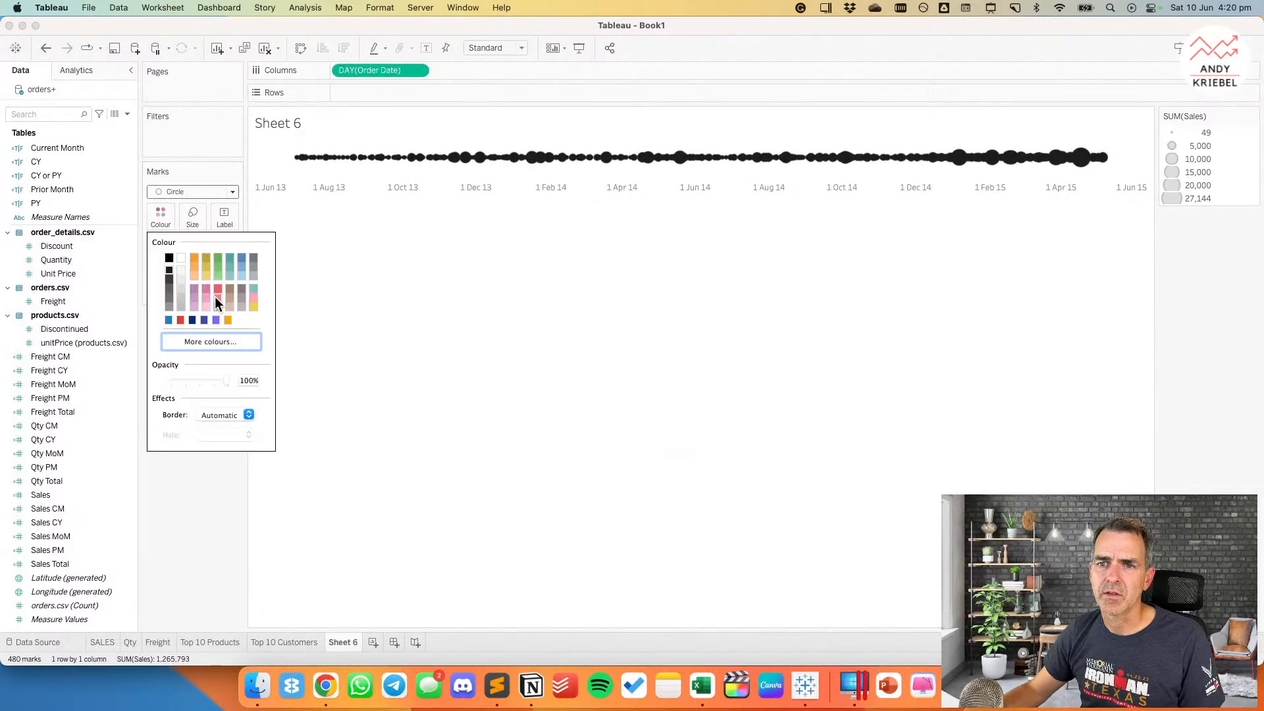
pyautogui.moveTo(204, 381); pyautogui.dragTo(196, 376)
pyautogui.click(168, 320)
pyautogui.click(463, 321)
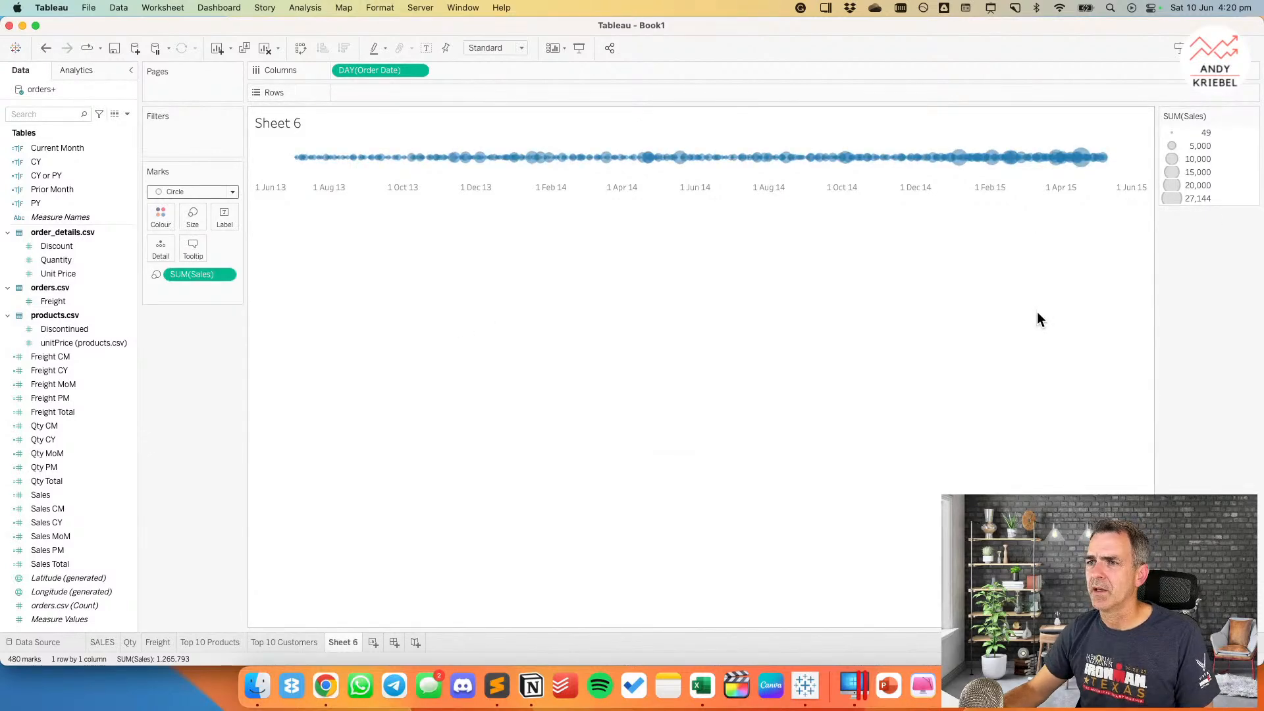
# Step: Check the reference timeline's heading in Chrome, then title the Tableau sheet "Sales by Day" in 12-point Tableau Medium
pyautogui.press('super+Tab')
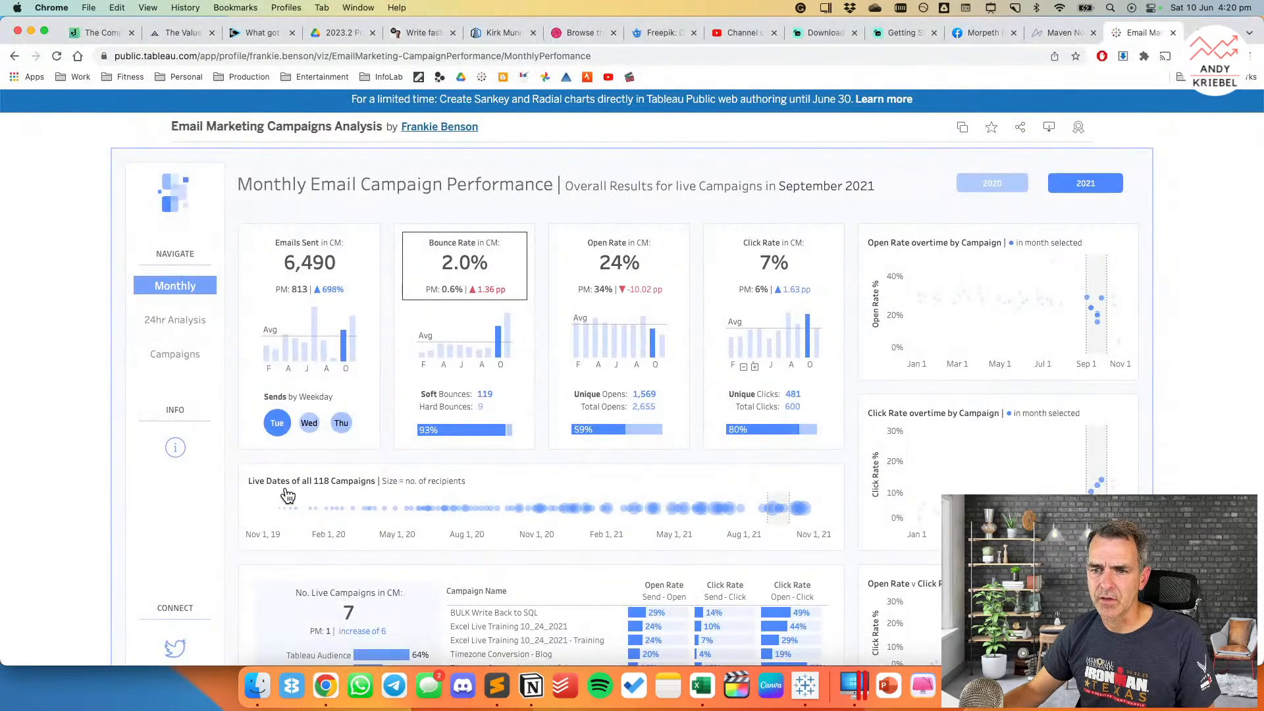
pyautogui.press('super+Tab')
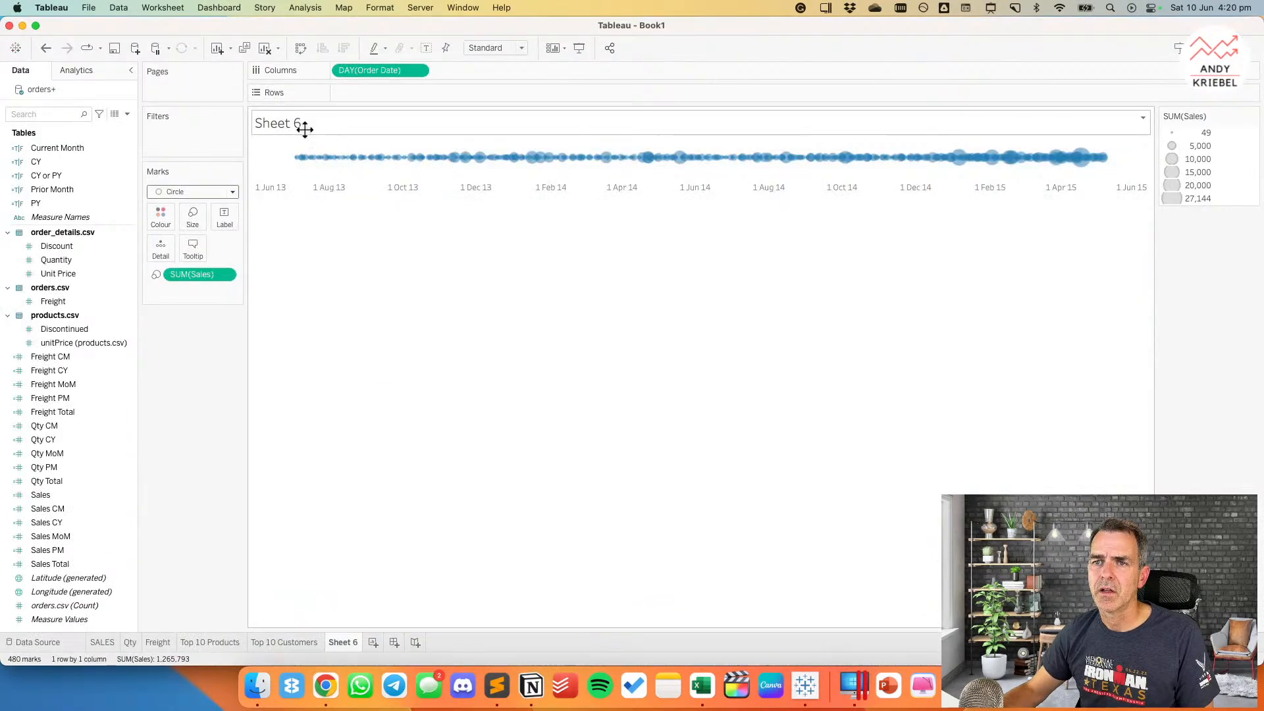
pyautogui.doubleClick(302, 129)
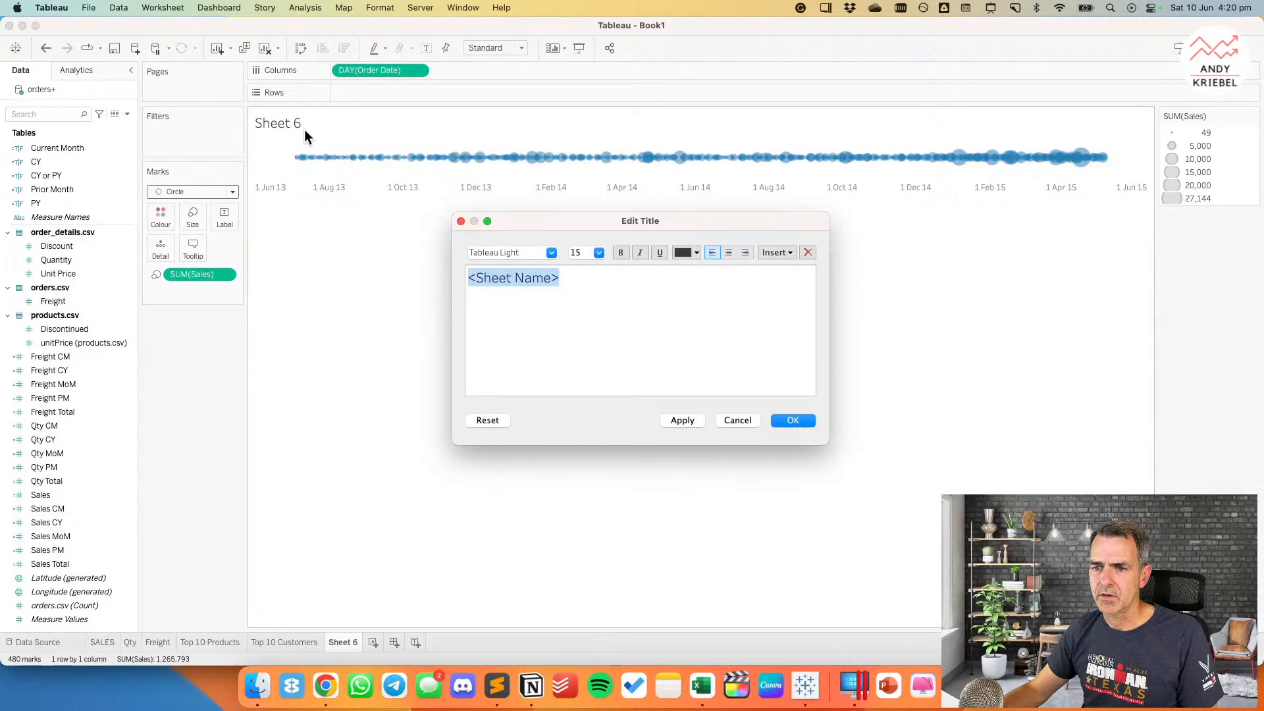
pyautogui.write('Sael')
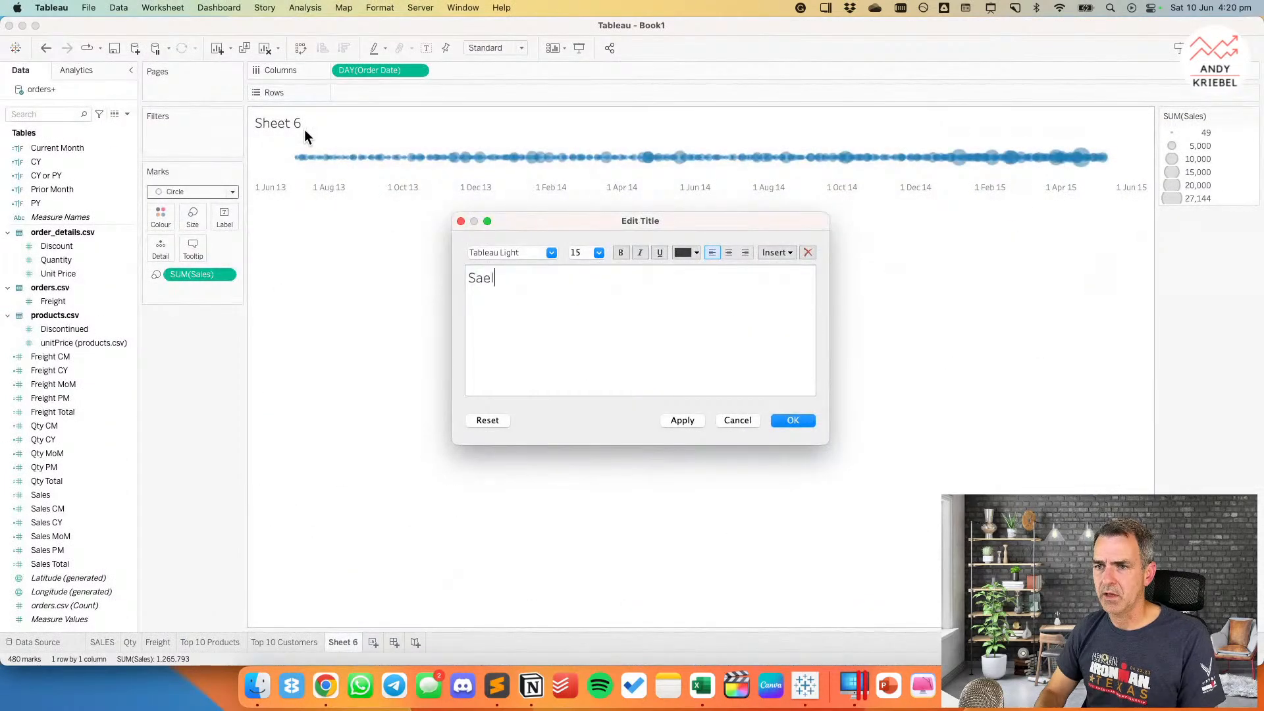
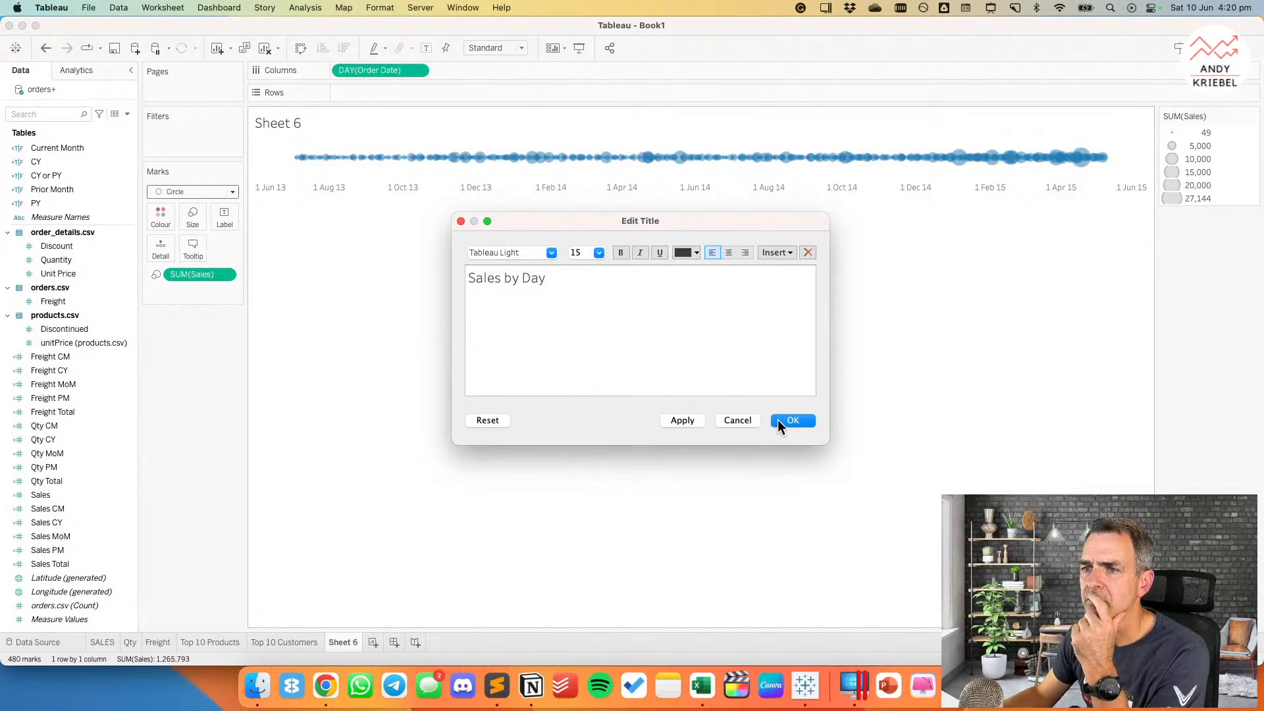
pyautogui.press('super+a')
pyautogui.click(598, 253)
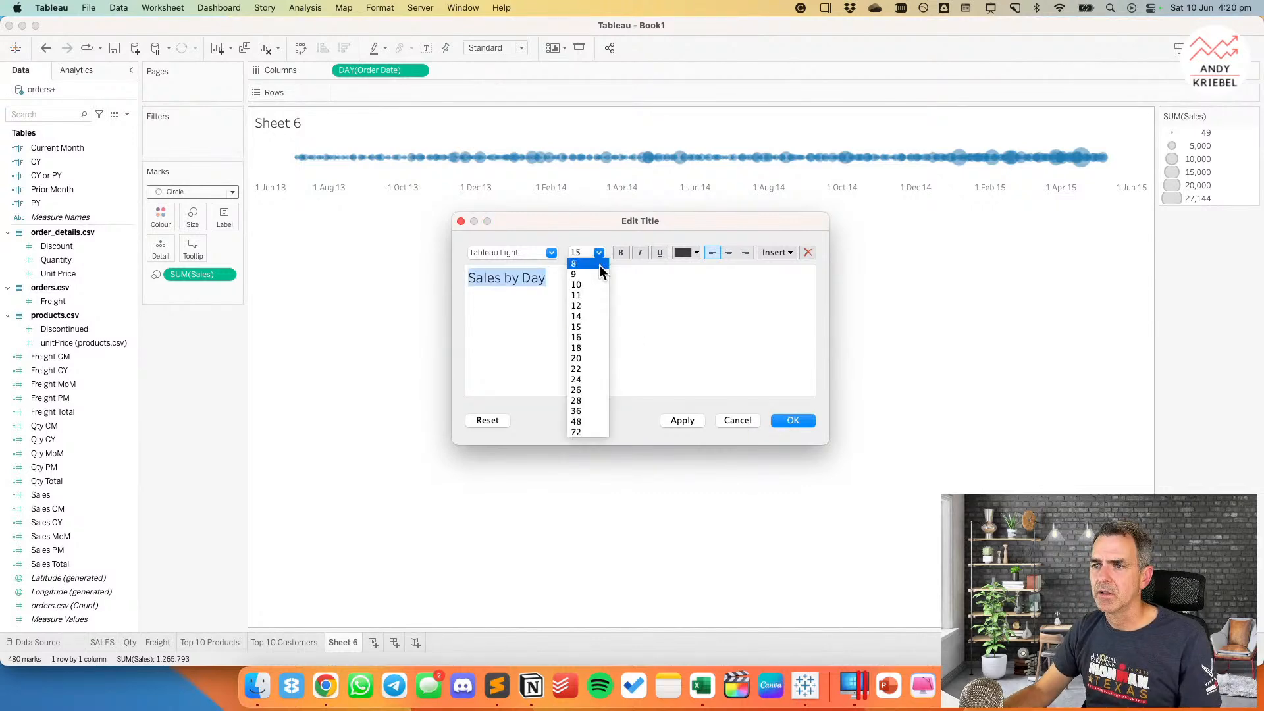
pyautogui.click(586, 300)
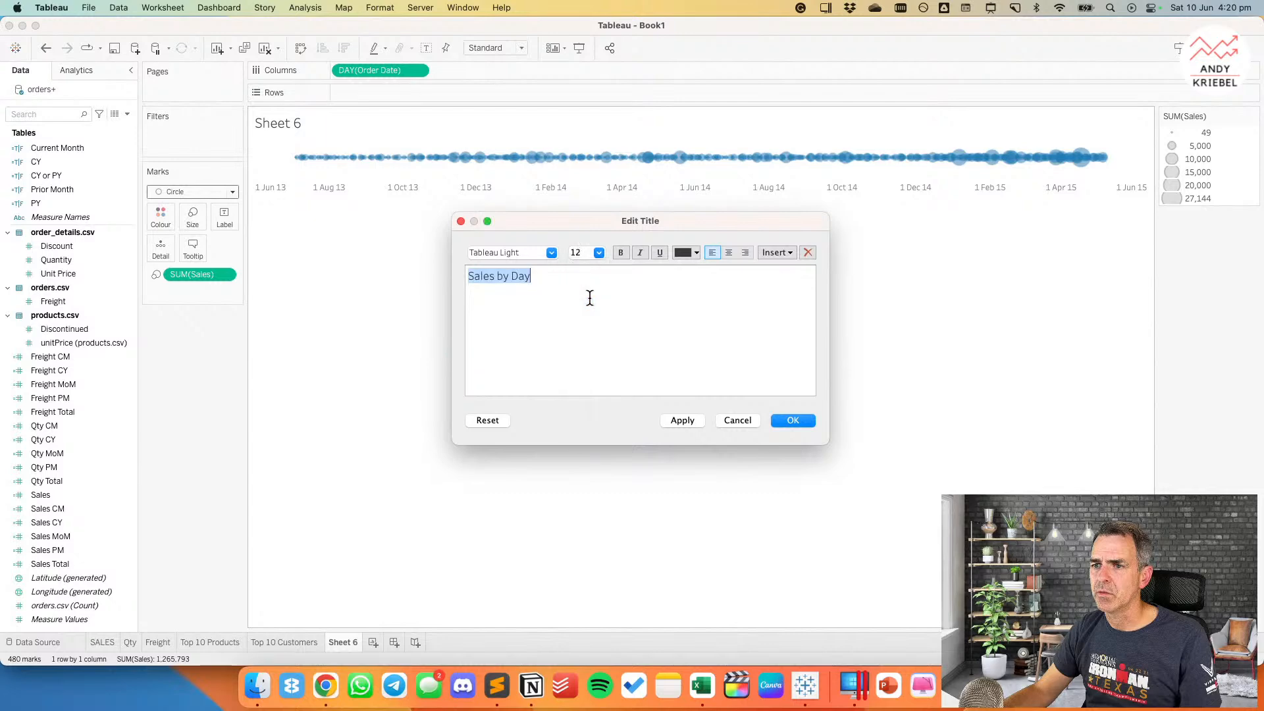
pyautogui.click(552, 252)
pyautogui.click(535, 274)
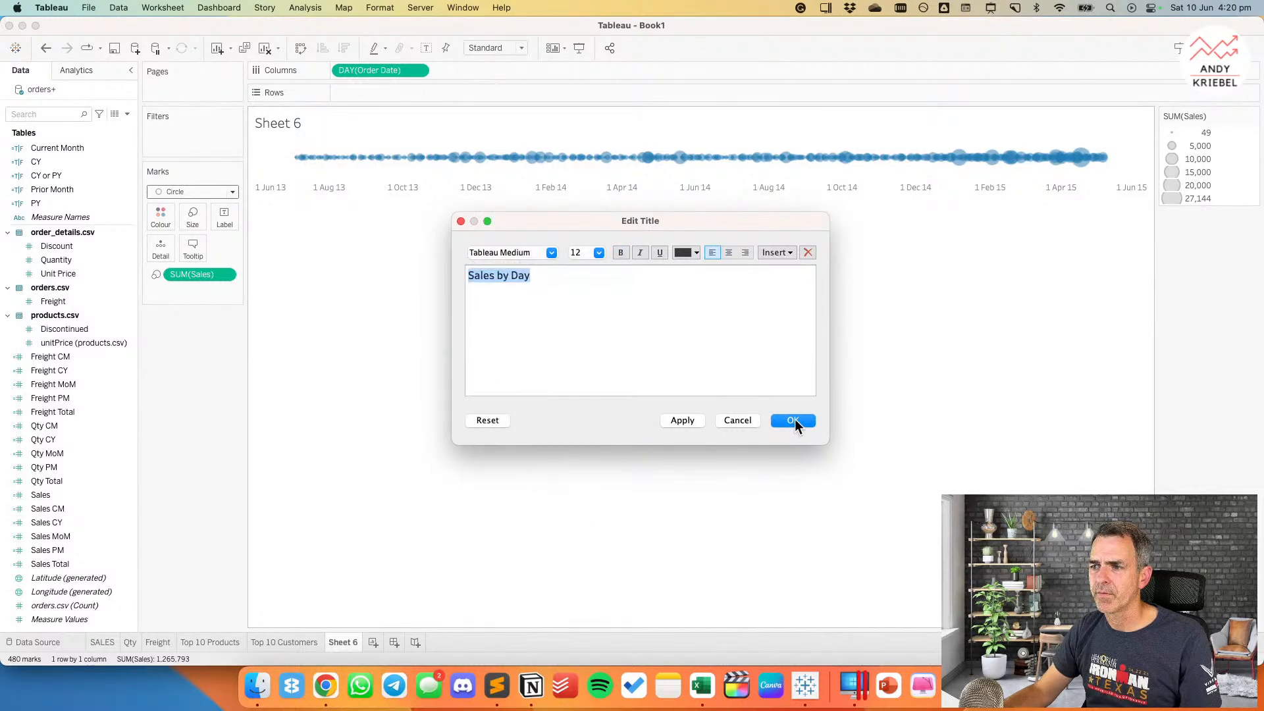
pyautogui.click(793, 421)
# Step: Check the reference in Chrome, then colour the Tableau timeline circles by Current Month and order the legend with True before False
pyautogui.press('super+Tab')
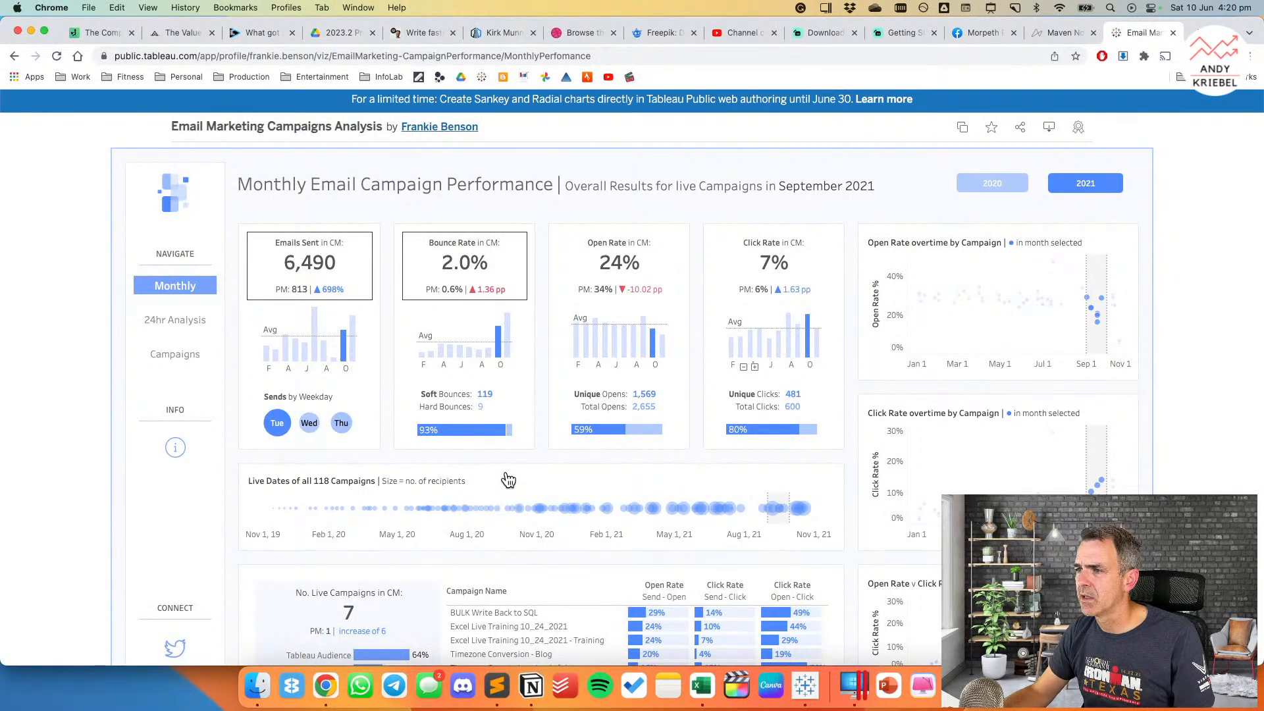
pyautogui.press('super+Tab')
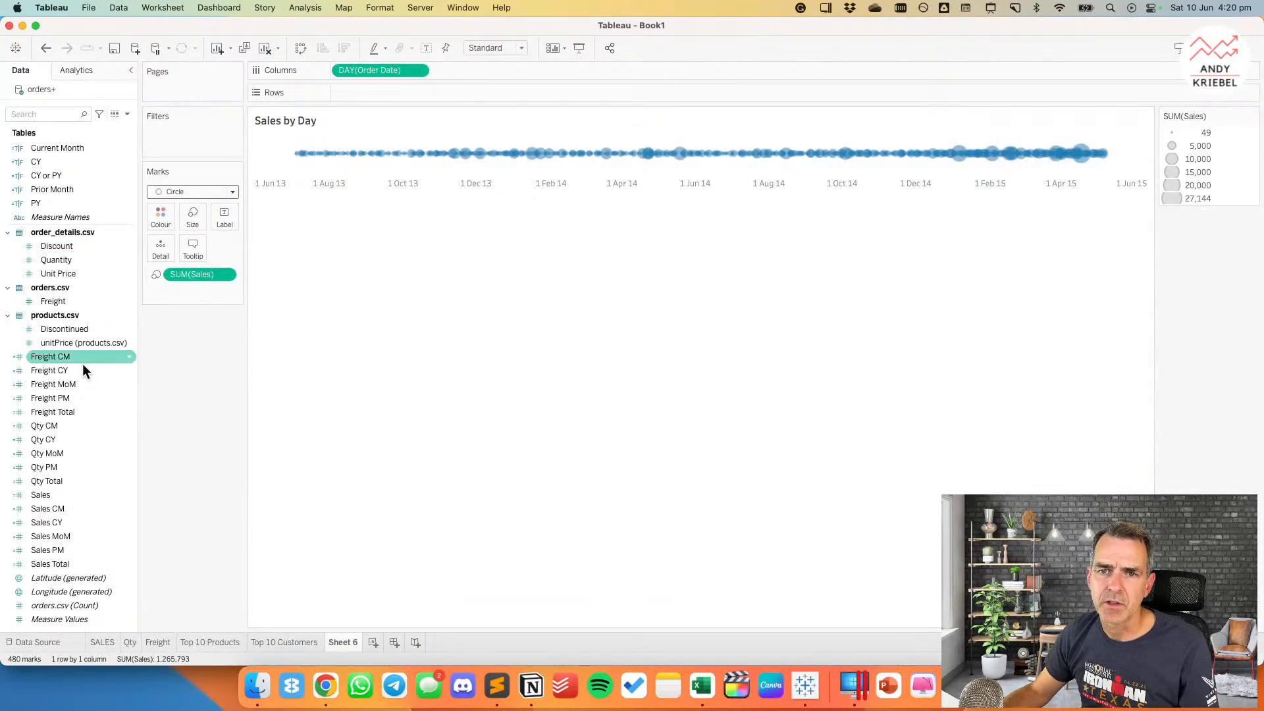
pyautogui.scroll(4, 81, 320)
pyautogui.moveTo(76, 315); pyautogui.dragTo(160, 215)
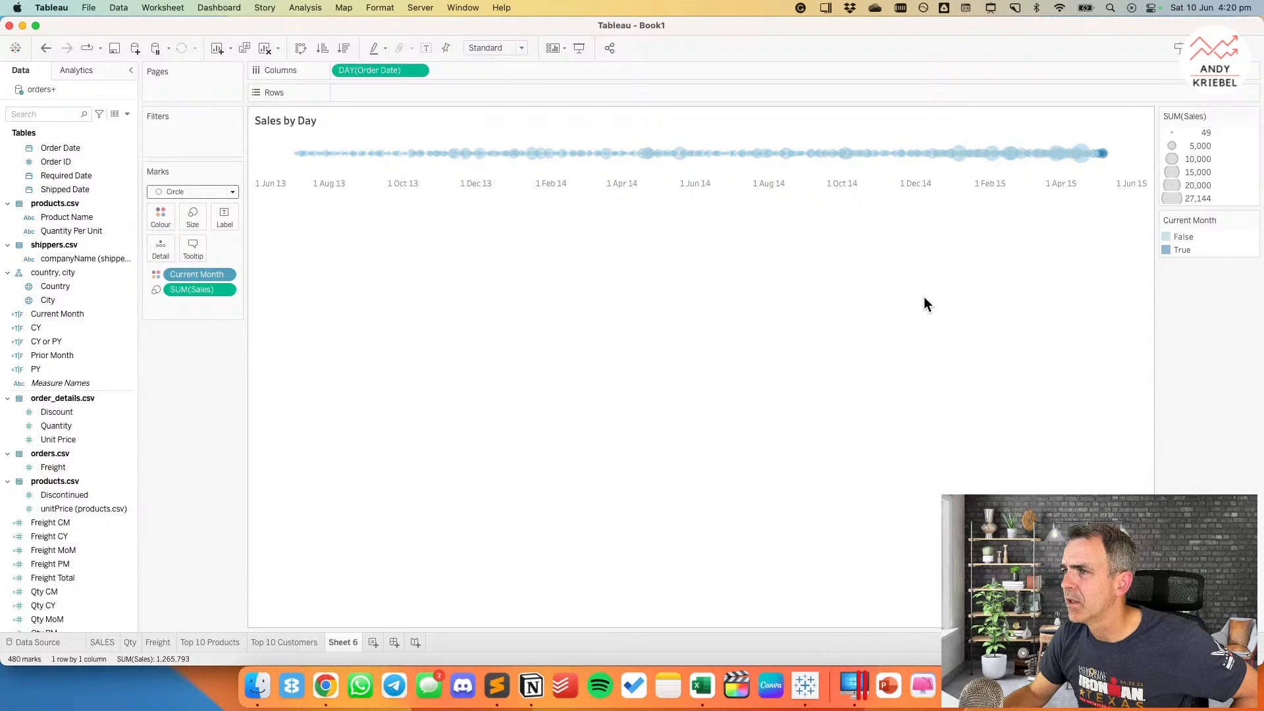
pyautogui.moveTo(1190, 249); pyautogui.dragTo(1190, 232)
pyautogui.click(1226, 256)
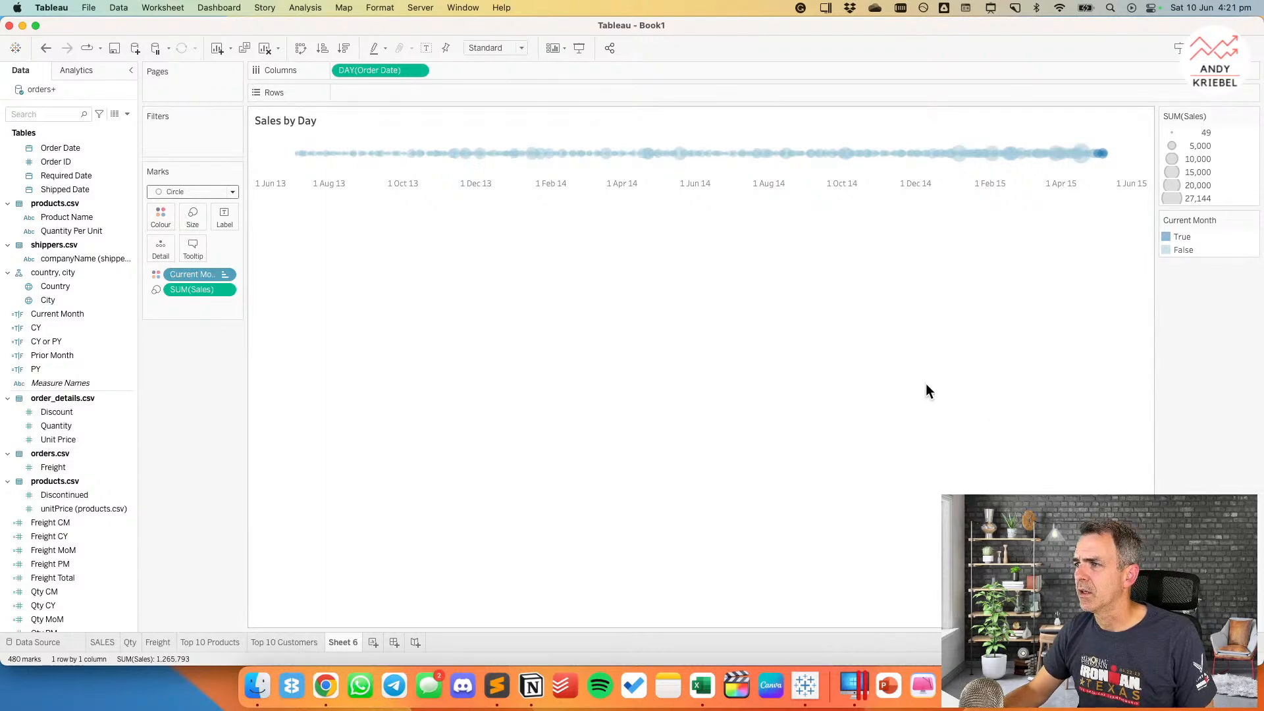
# Step: Review the remaining charts of the reference dashboard in Chrome, then rename Sheet 6 in Tableau as Sales by Day
pyautogui.press('super+Tab')
pyautogui.scroll(-2, 812, 449)
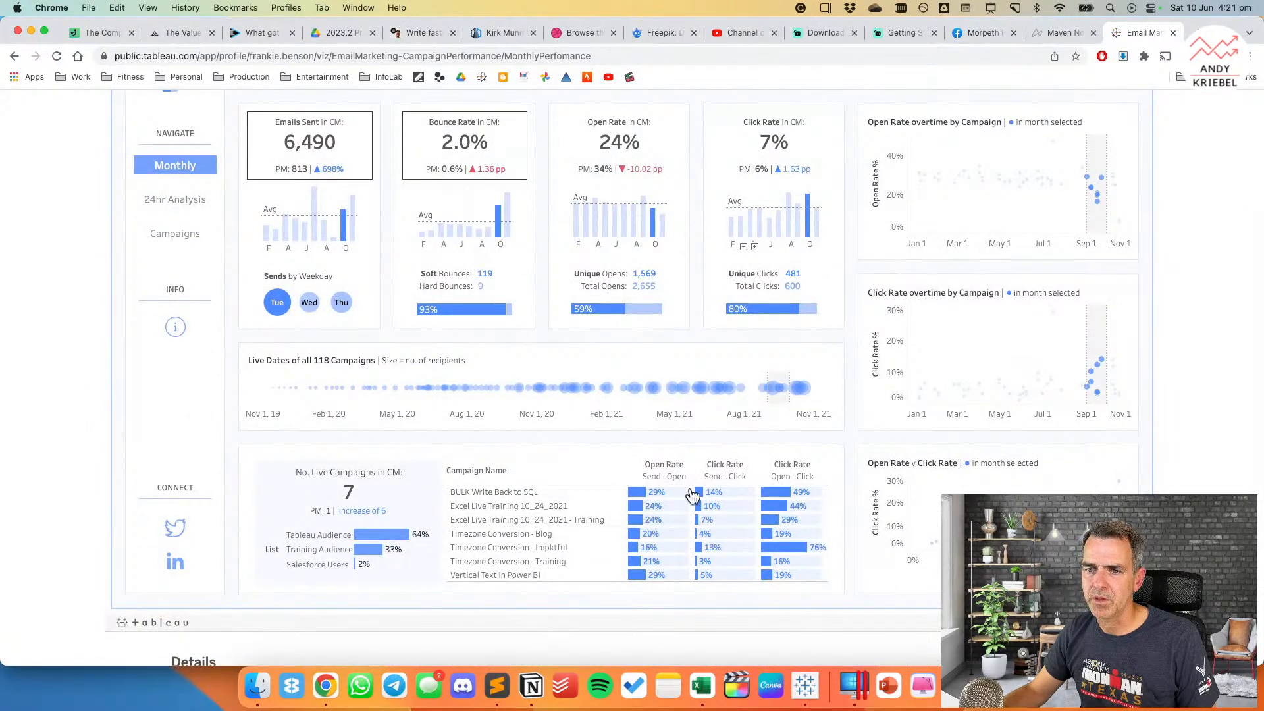
pyautogui.scroll(2, 936, 349)
pyautogui.press('super+Tab')
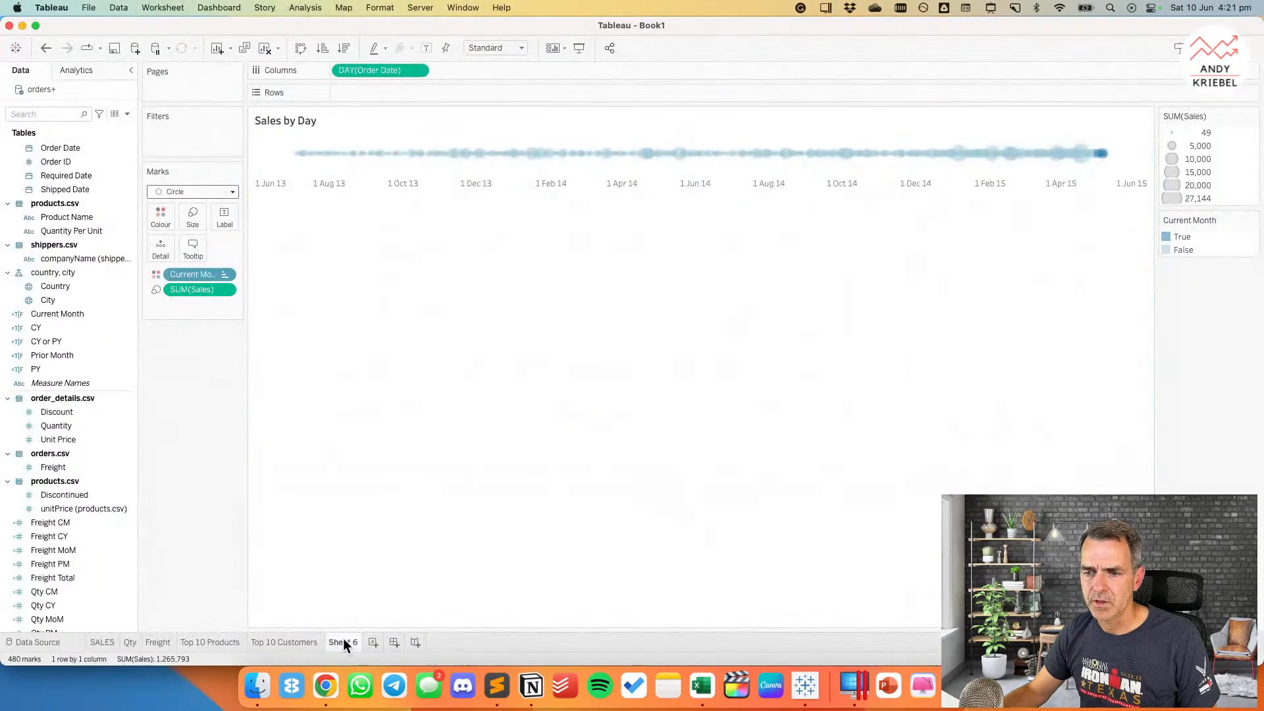
pyautogui.doubleClick(344, 642)
pyautogui.write('Sales')
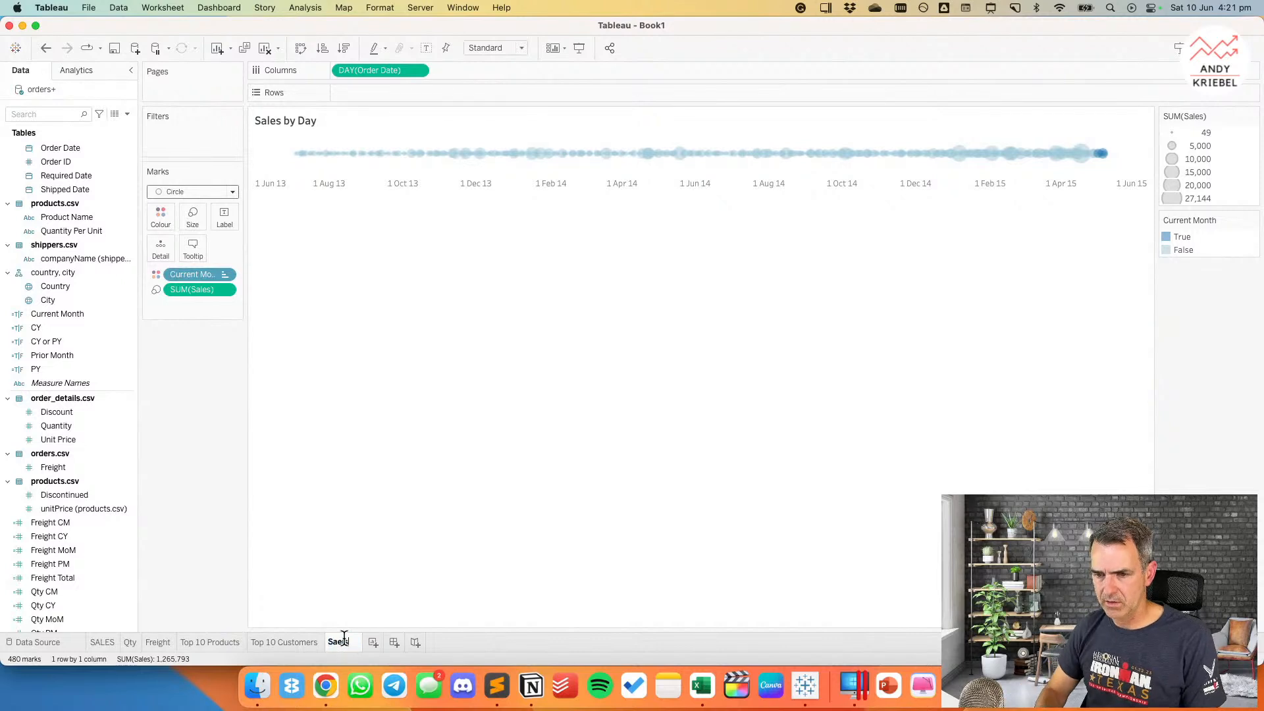
pyautogui.write(' by Day')
pyautogui.press('Return')
# Step: On a new worksheet, plot average Discount against total Quantity as a scatter with one mark per Order ID
pyautogui.click(390, 642)
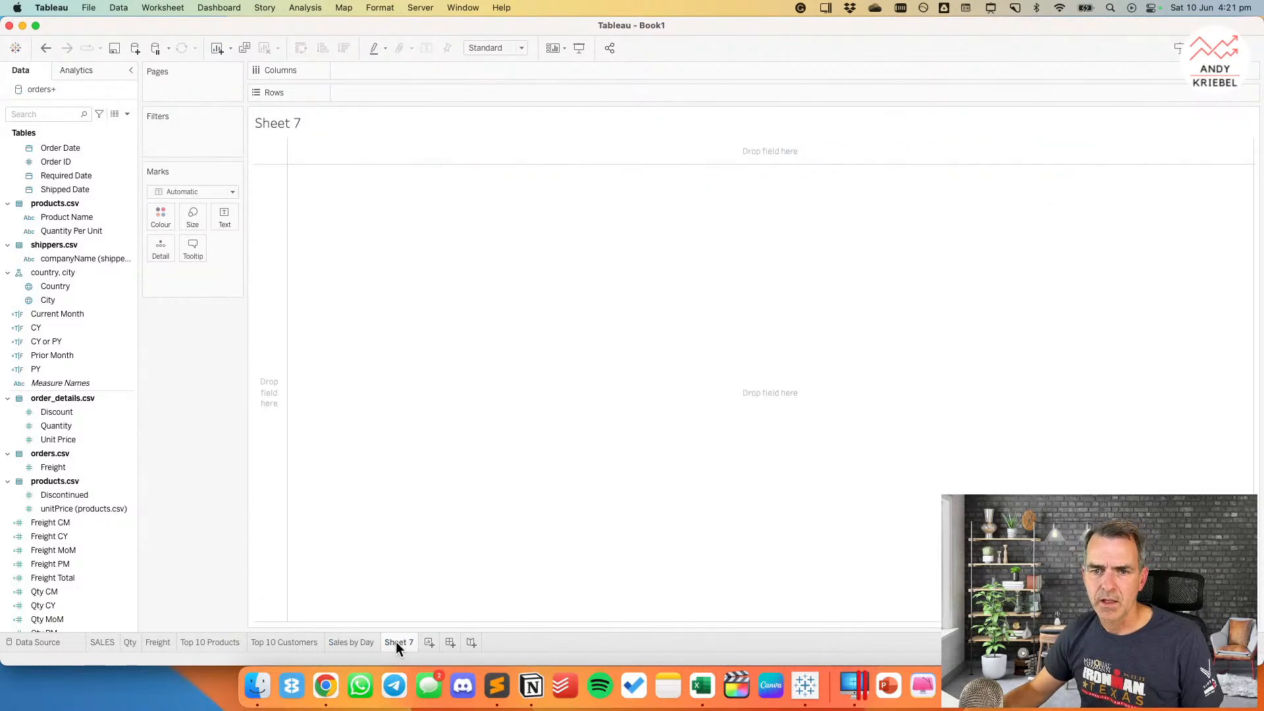
pyautogui.doubleClick(88, 411)
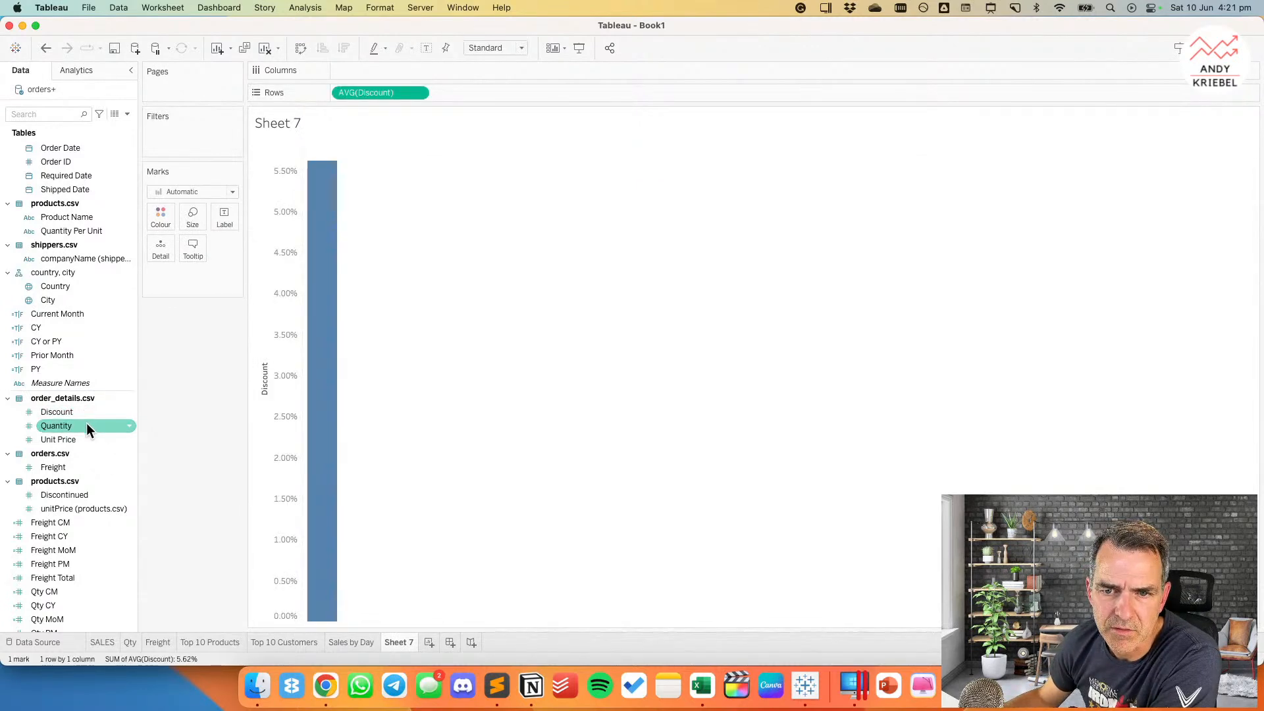
pyautogui.doubleClick(85, 426)
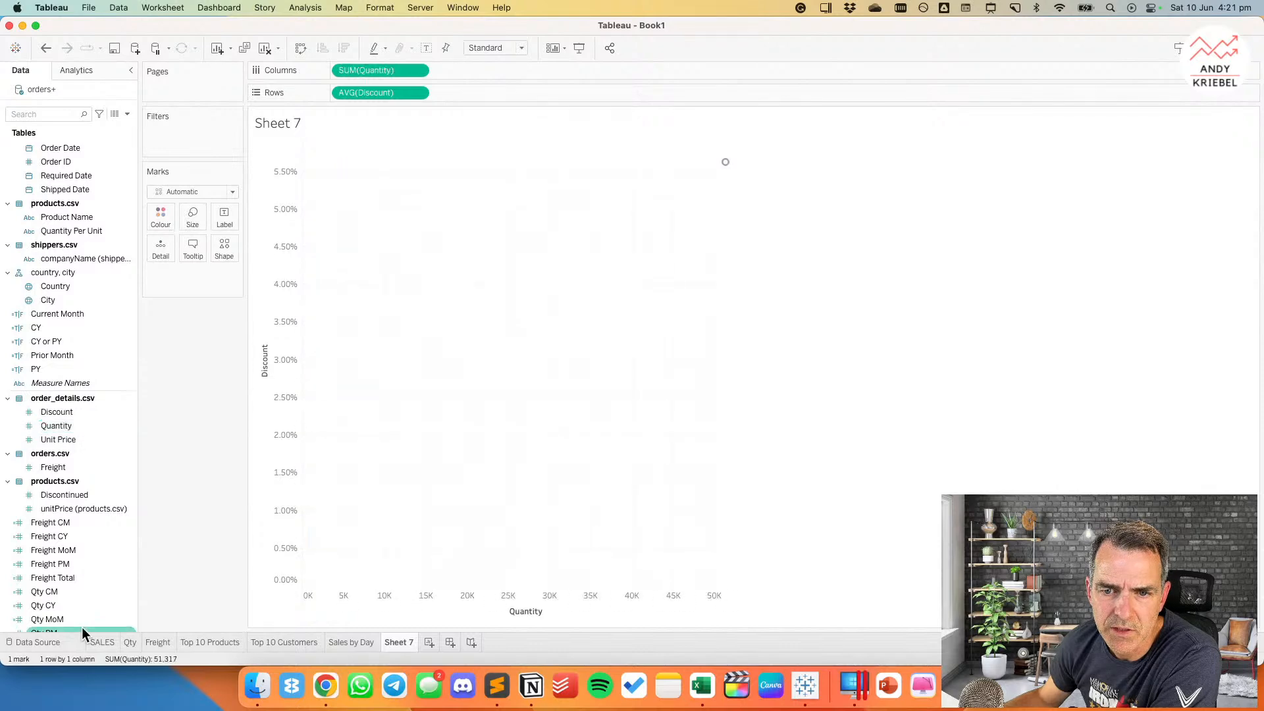
pyautogui.scroll(-2, 81, 556)
pyautogui.scroll(-2, 82, 554)
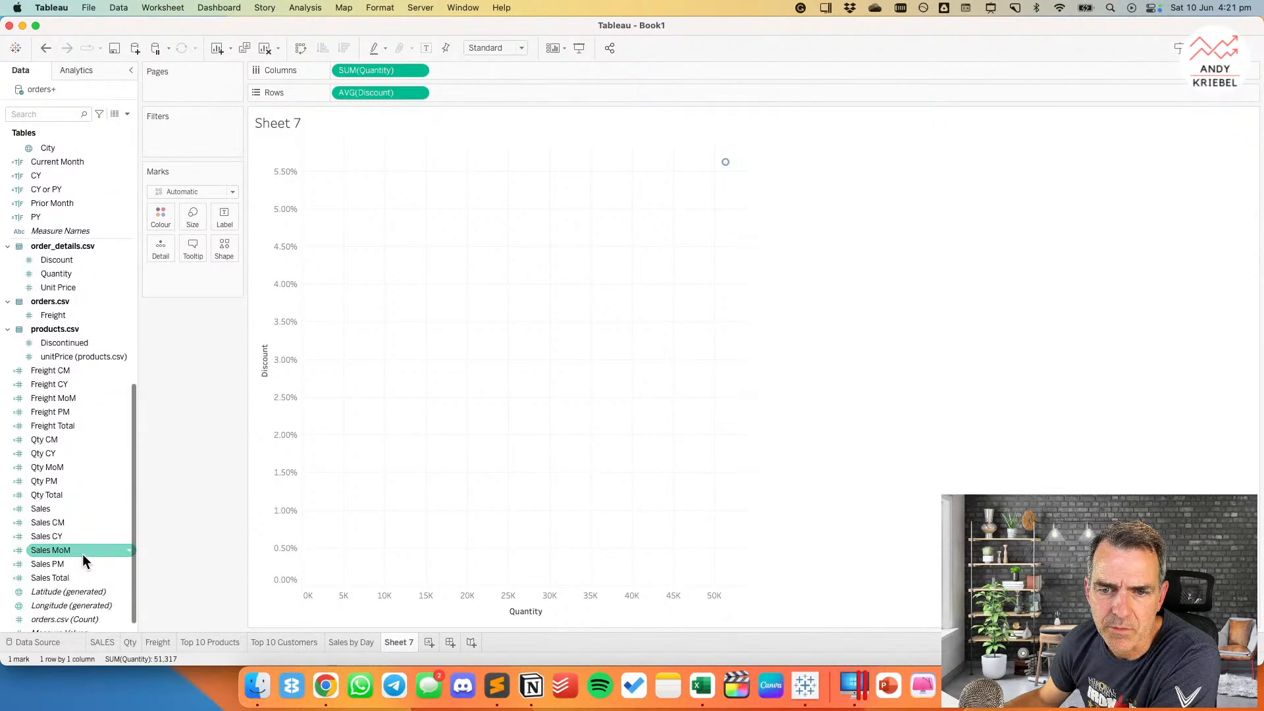
pyautogui.scroll(15, 82, 554)
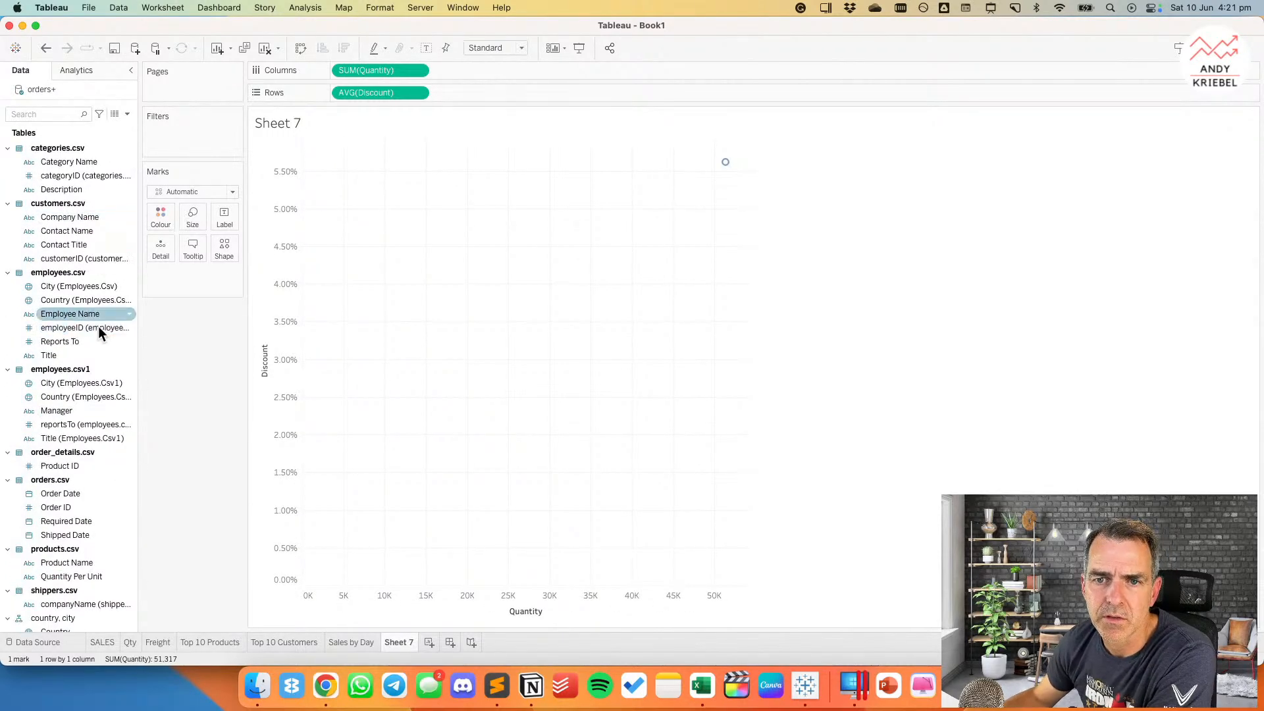
pyautogui.moveTo(80, 507); pyautogui.dragTo(157, 246)
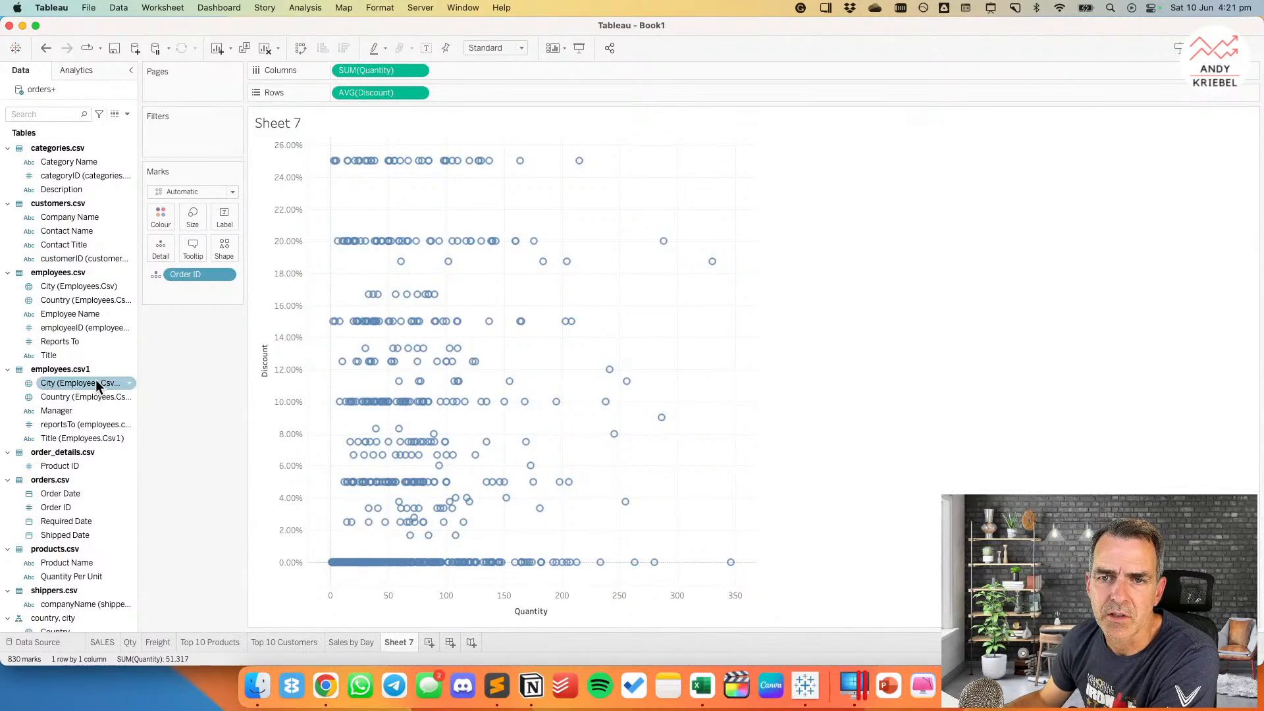
# Step: Look through the data fields, then clear the Discount–Quantity scatter plot from Sheet 7
pyautogui.scroll(-15, 96, 379)
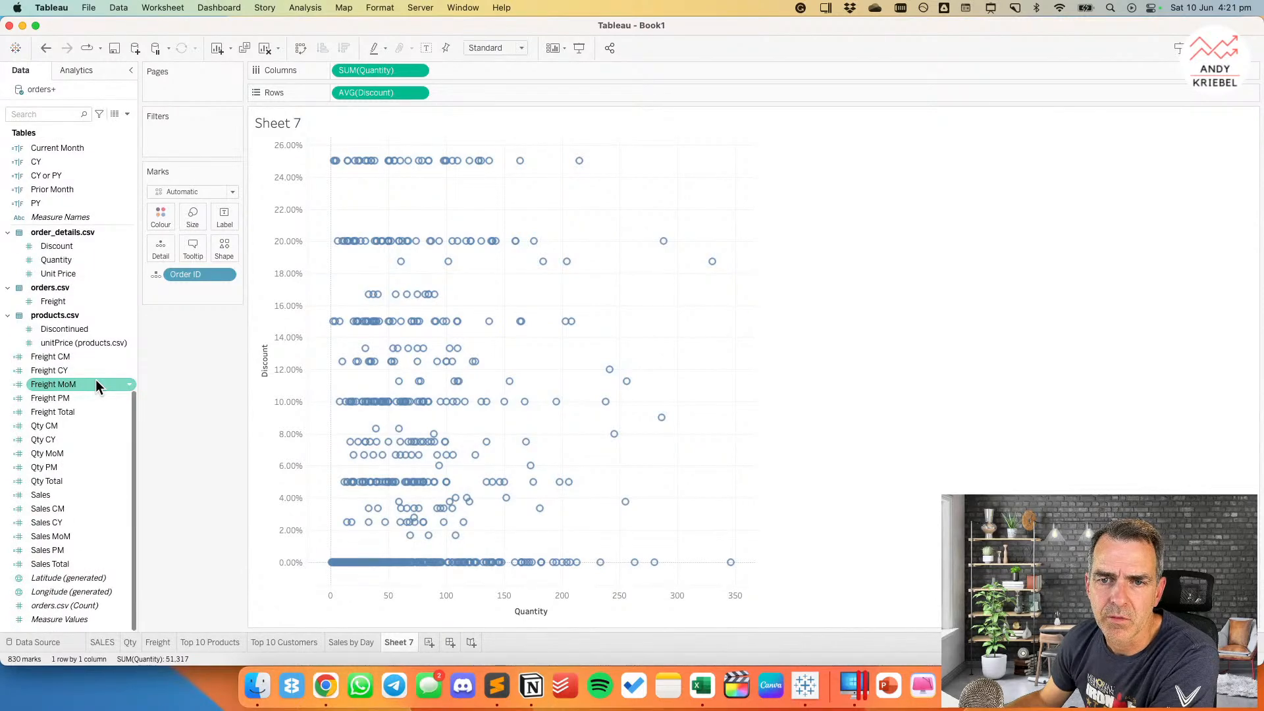
pyautogui.scroll(3, 72, 371)
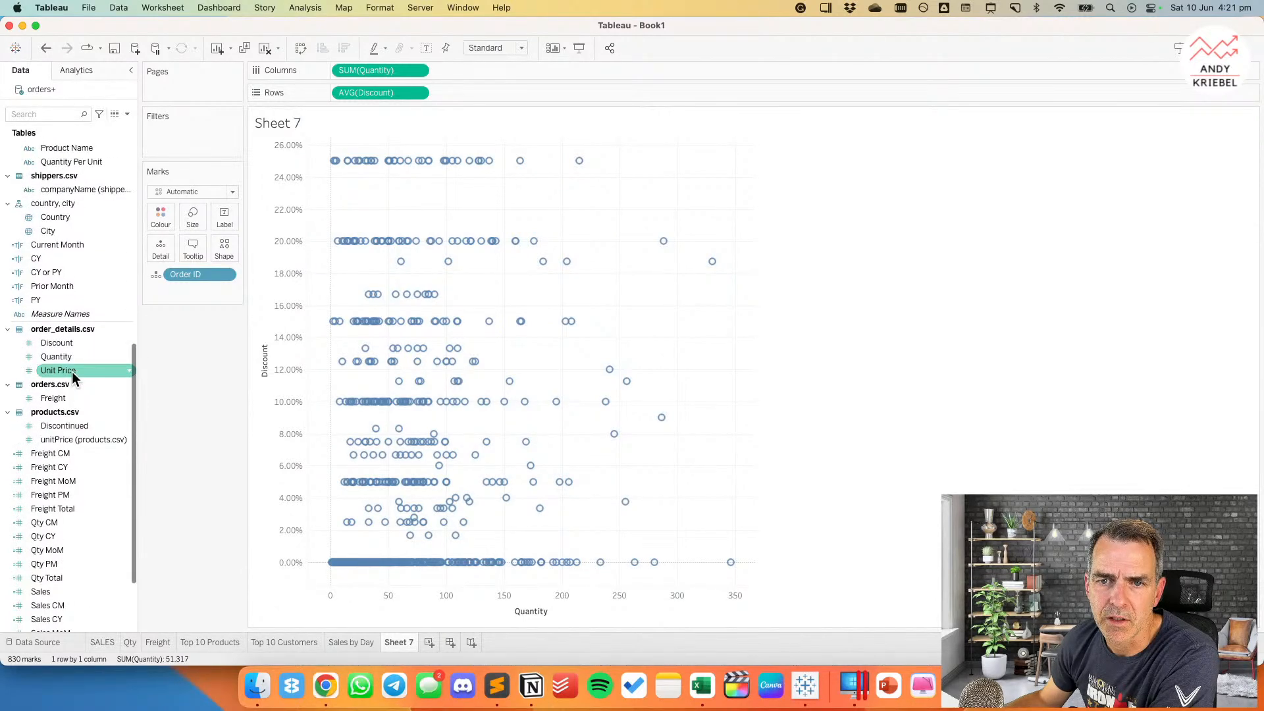
pyautogui.moveTo(65, 357)
pyautogui.mouseDown()
pyautogui.moveTo(207, 208)
pyautogui.moveTo(66, 359)
pyautogui.mouseUp()
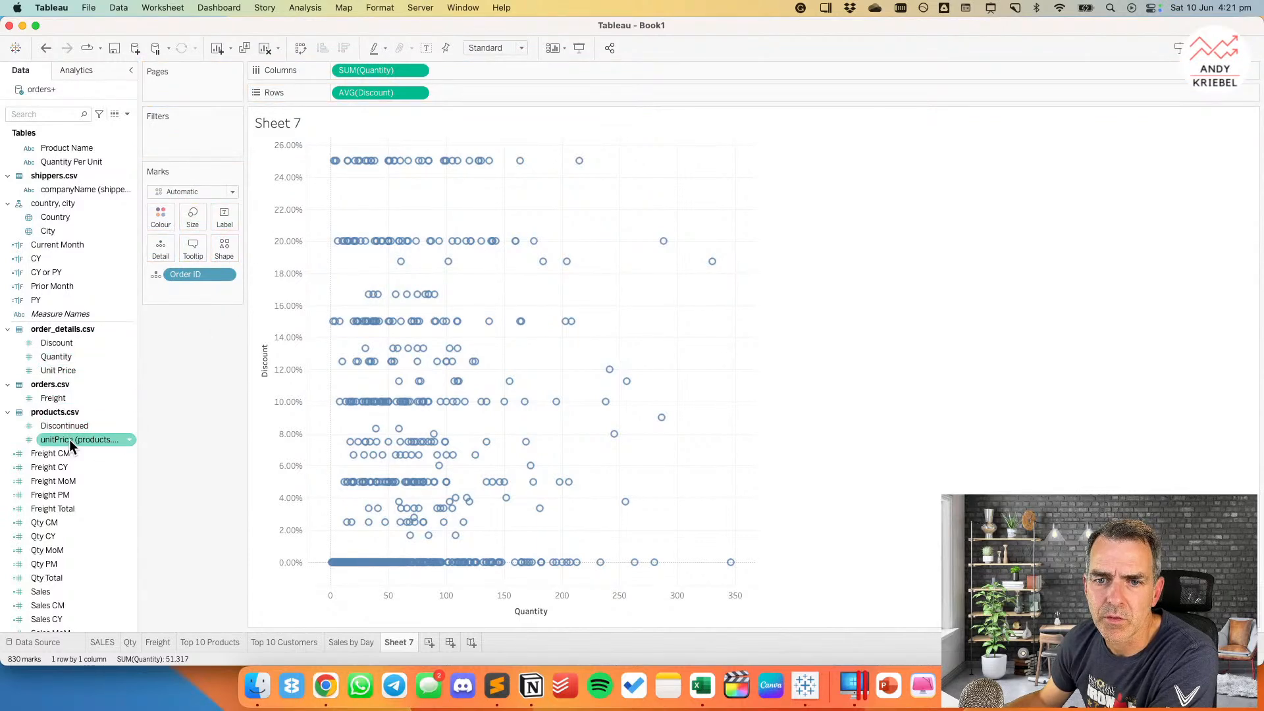
pyautogui.scroll(5, 78, 393)
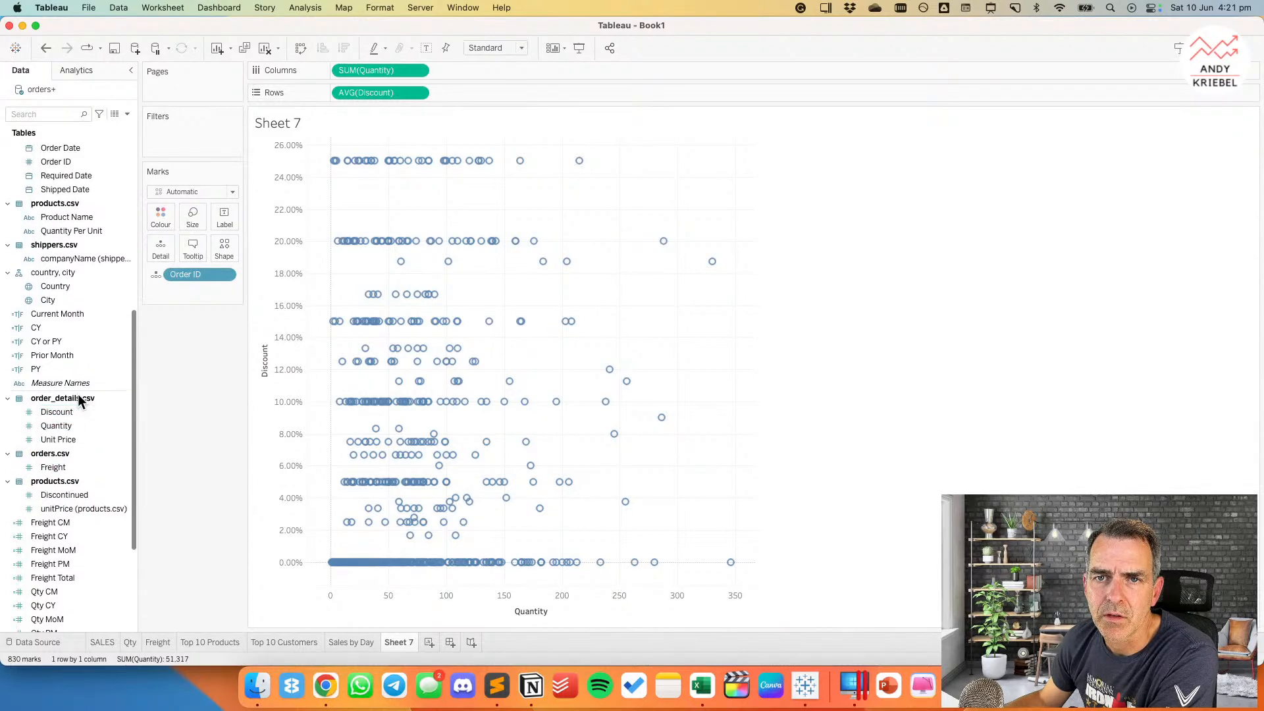
pyautogui.click(216, 49)
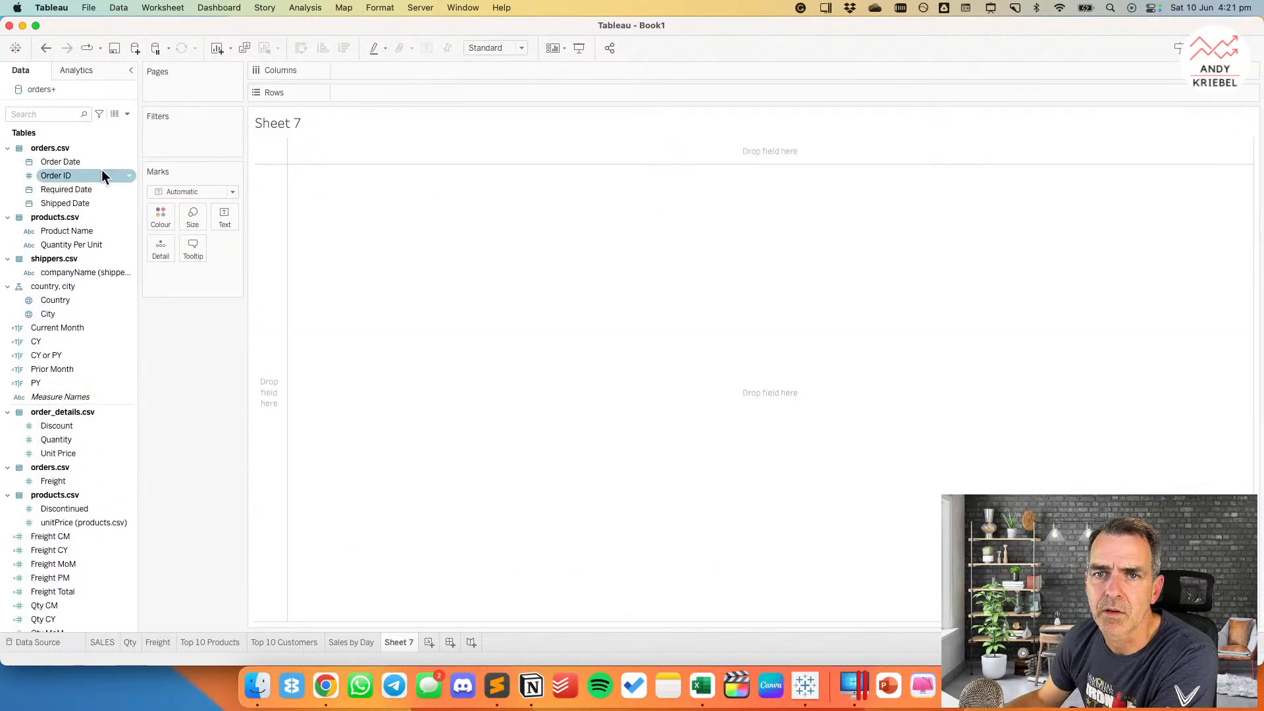
# Step: Build a symbol map on Sheet 7 from Country and City
pyautogui.doubleClick(56, 299)
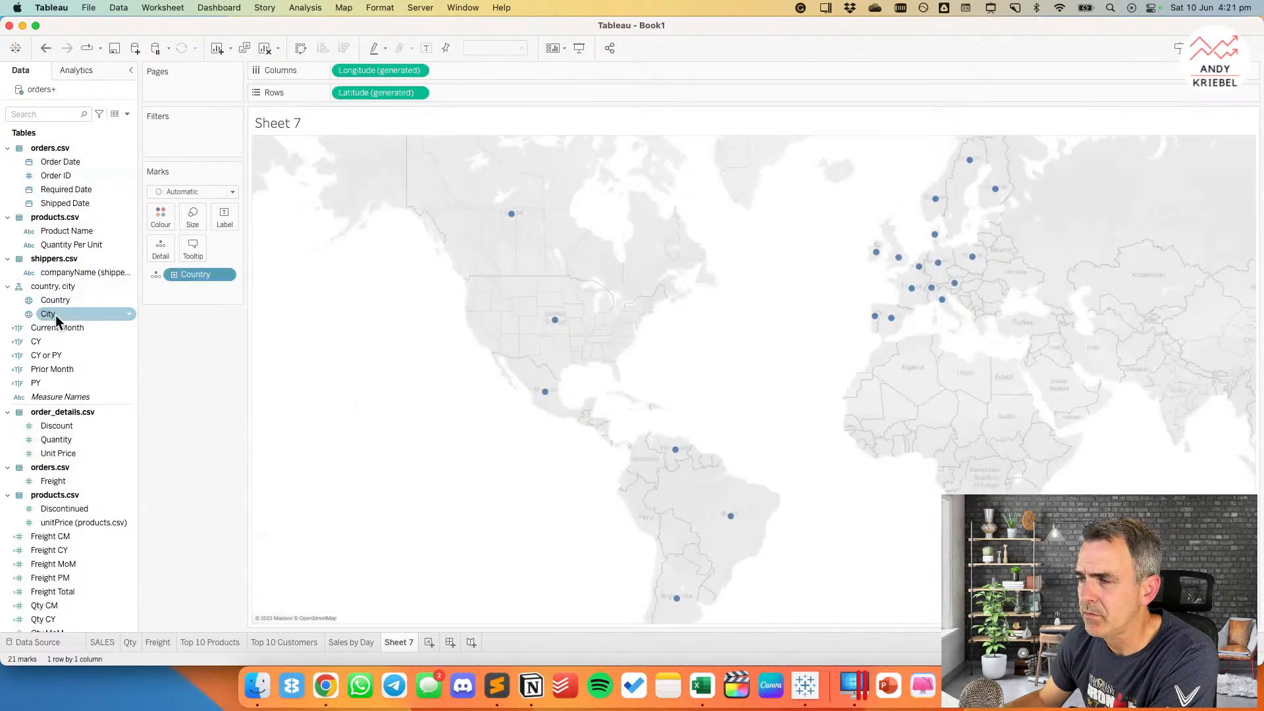
pyautogui.click(55, 315)
pyautogui.doubleClick(56, 315)
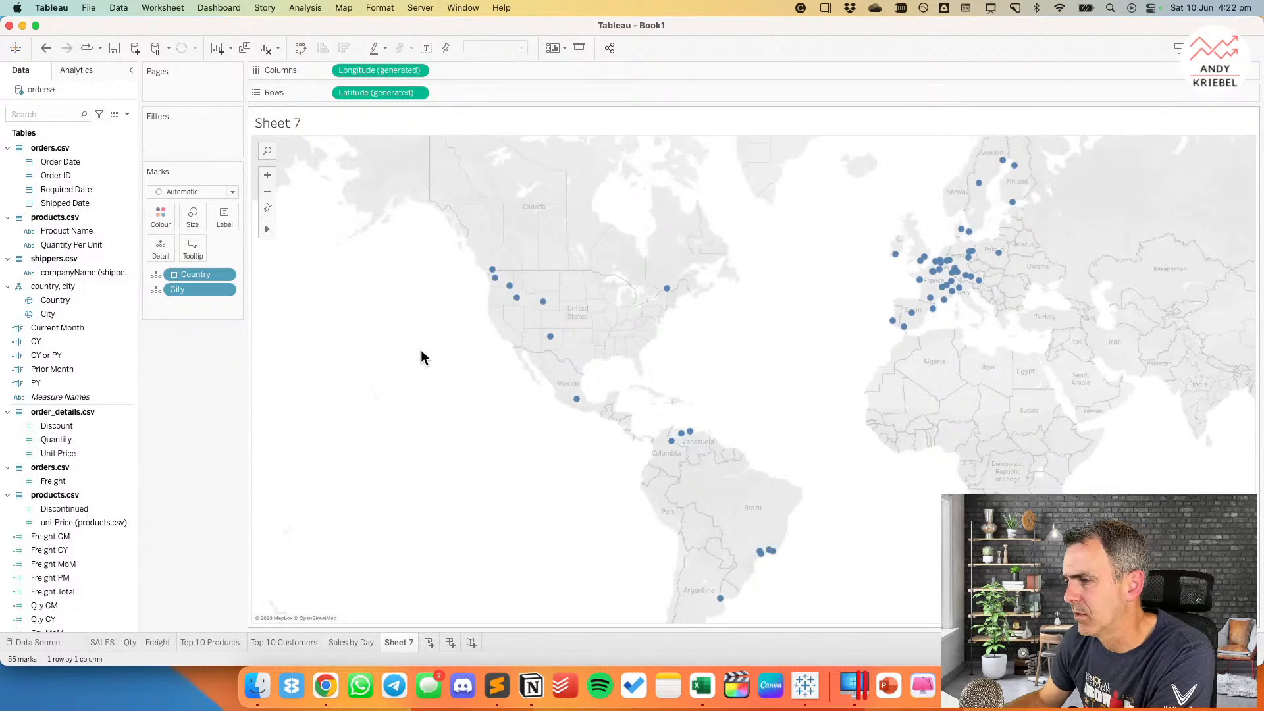
# Step: Examine the city values with unknown geographic locations in Edit Locations, then cancel without changing any matches
pyautogui.click(1229, 617)
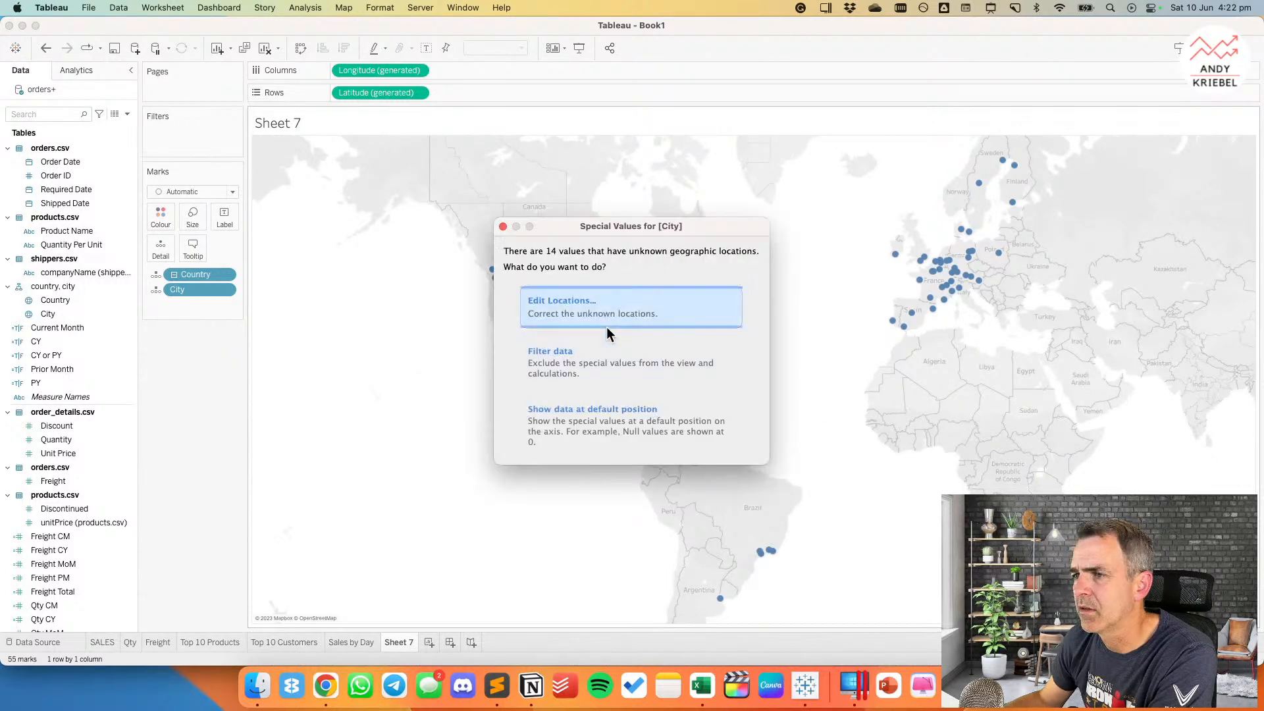
pyautogui.click(570, 306)
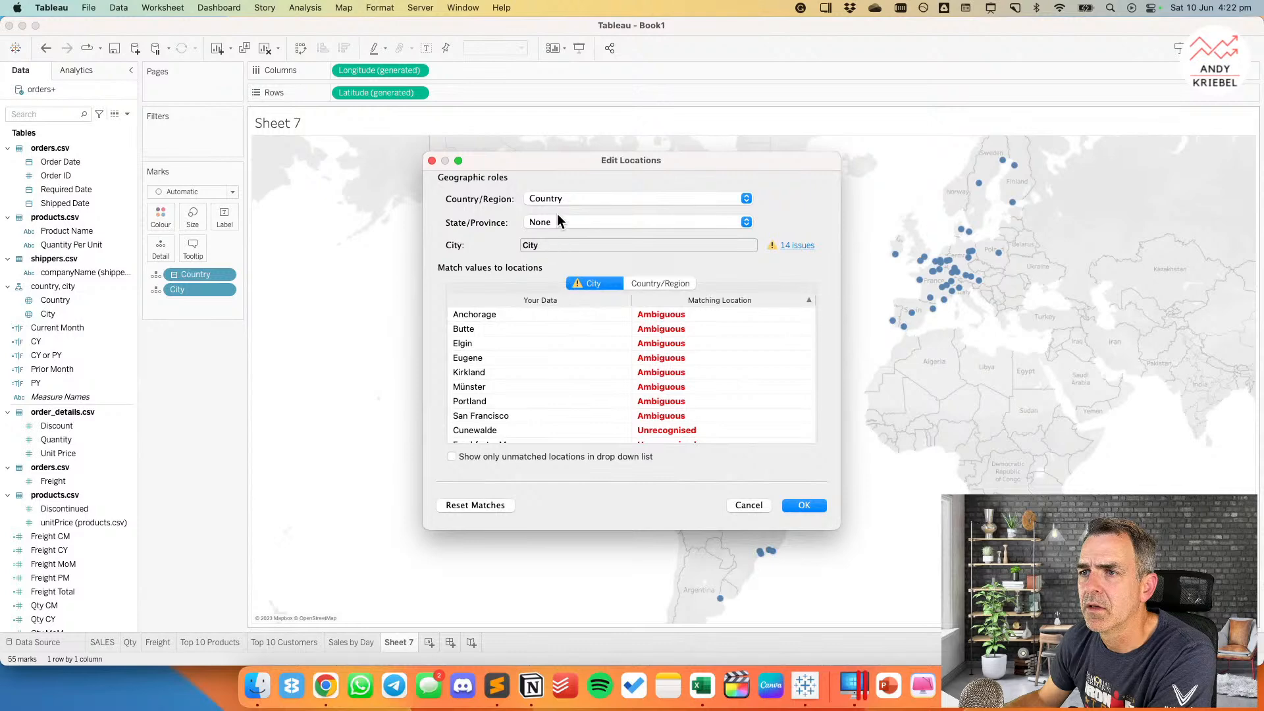
pyautogui.scroll(-5, 697, 392)
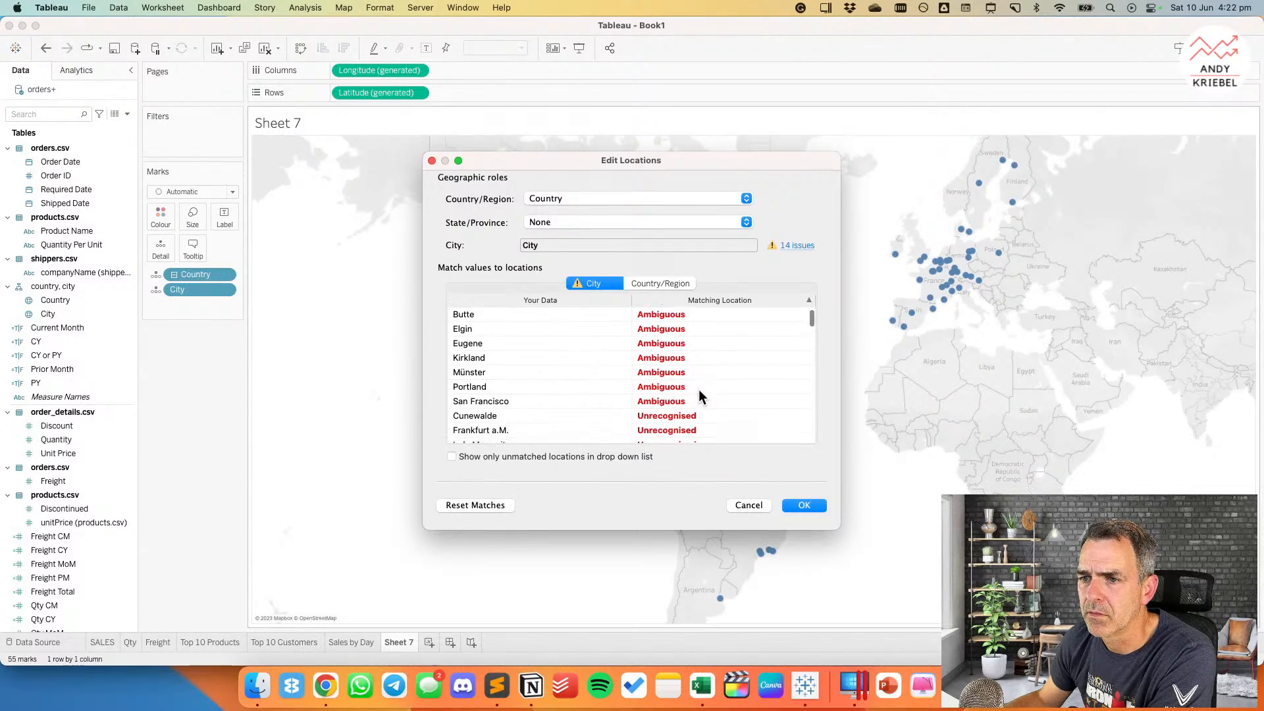
pyautogui.scroll(-1, 700, 395)
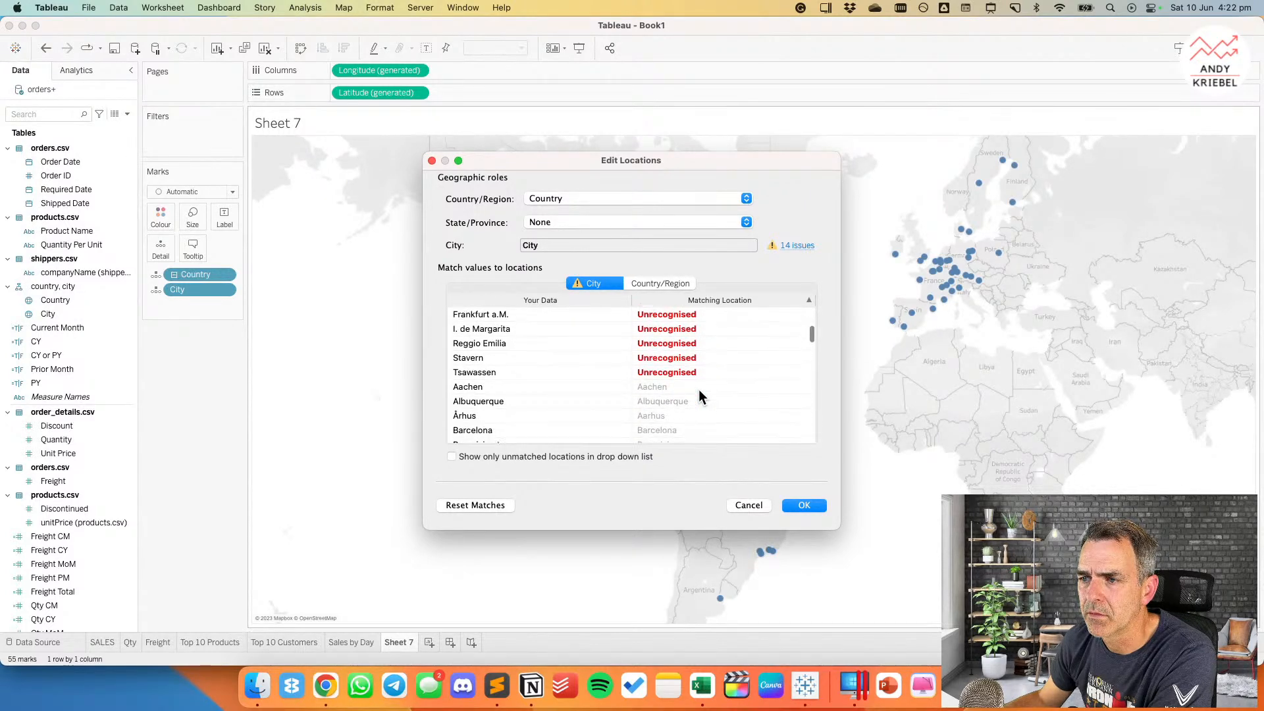
pyautogui.scroll(2, 698, 389)
pyautogui.click(741, 504)
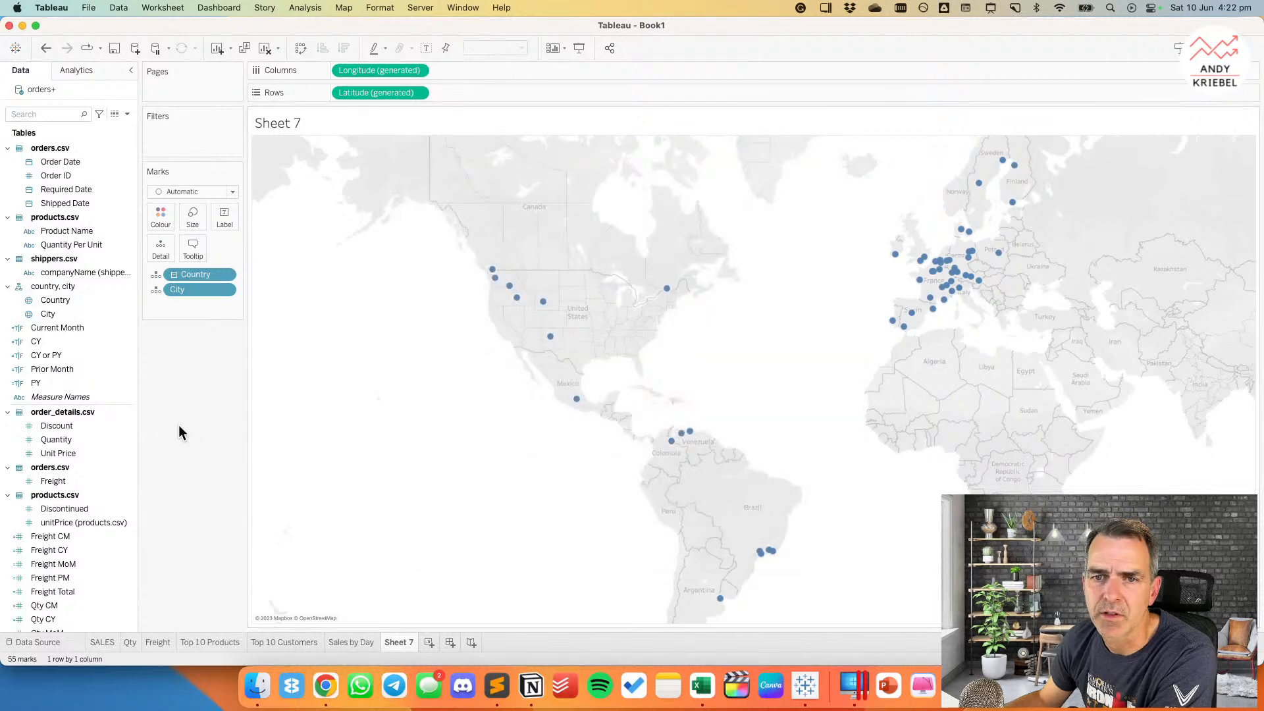
# Step: Look through the dimension fields, then collapse the map's geographic hierarchy to the Country level
pyautogui.scroll(3, 95, 327)
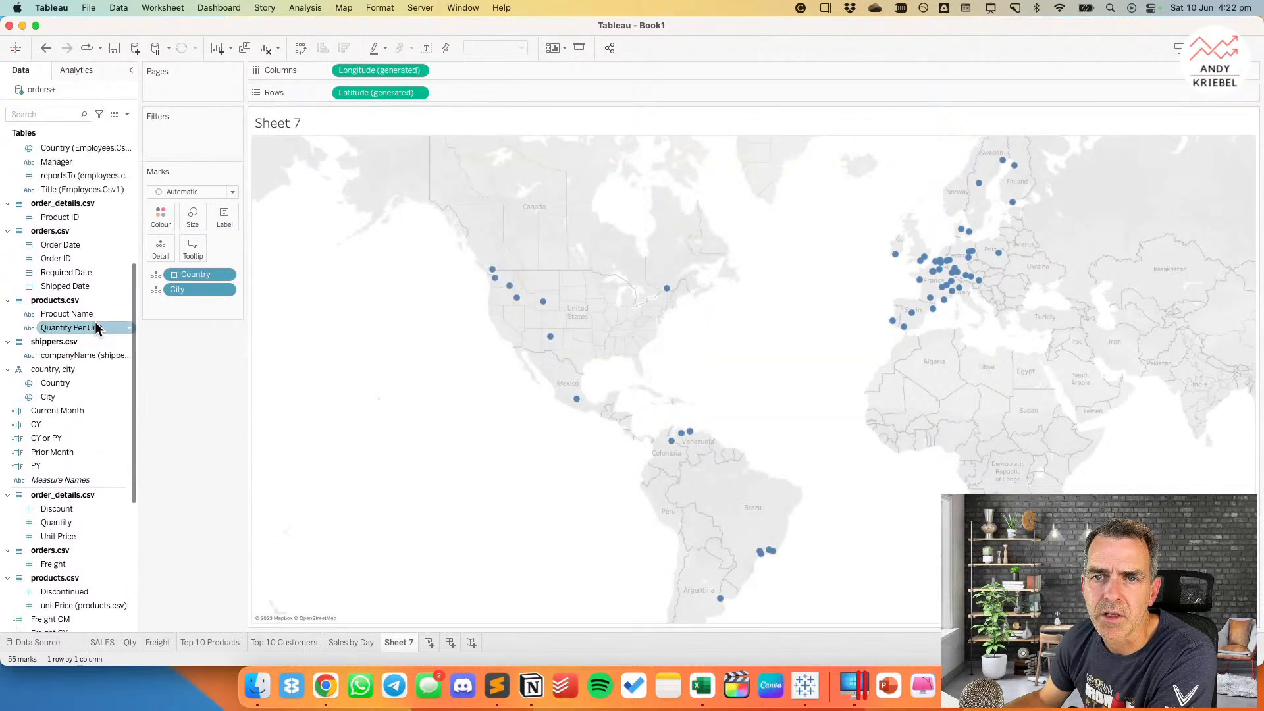
pyautogui.scroll(4, 95, 327)
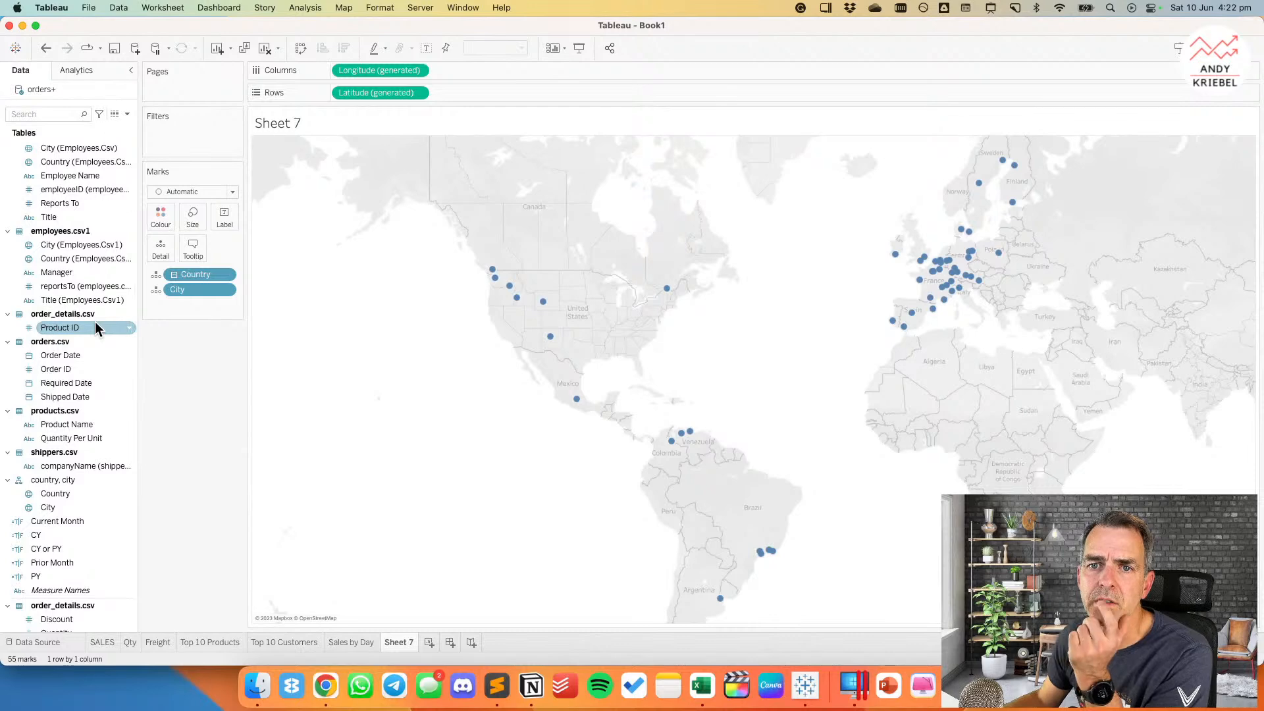
pyautogui.scroll(5, 96, 327)
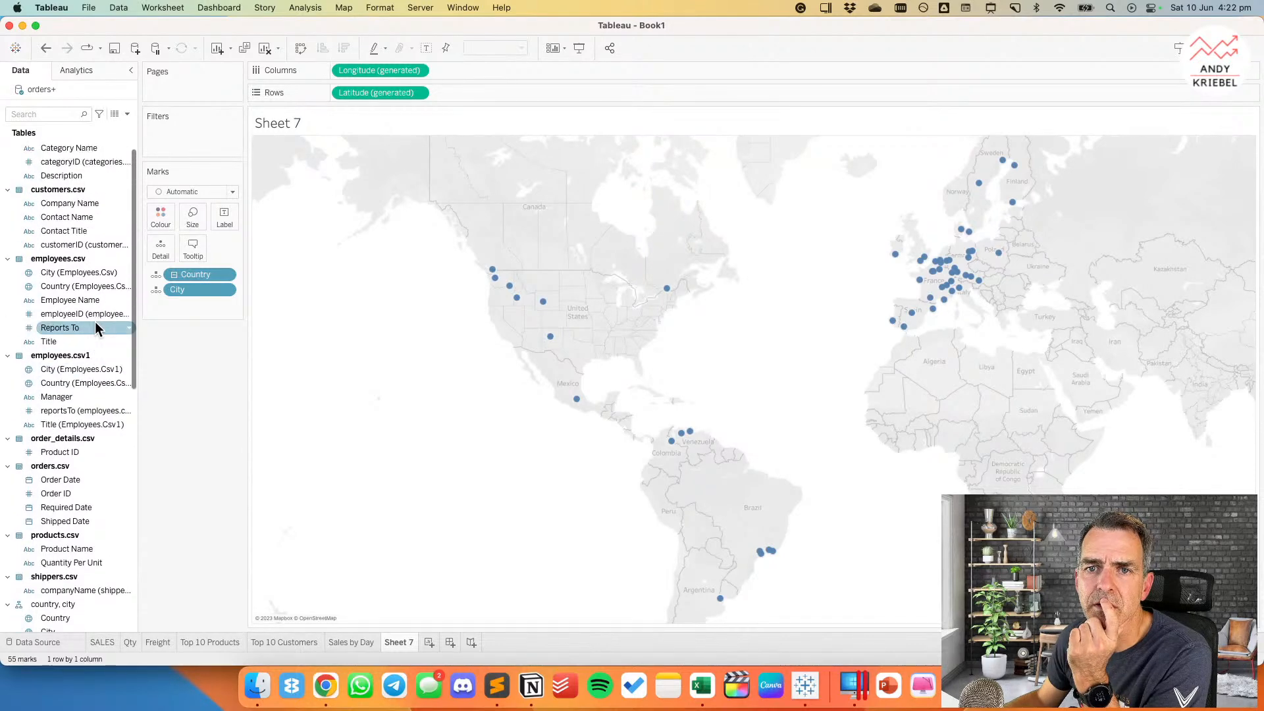
pyautogui.scroll(-4, 95, 327)
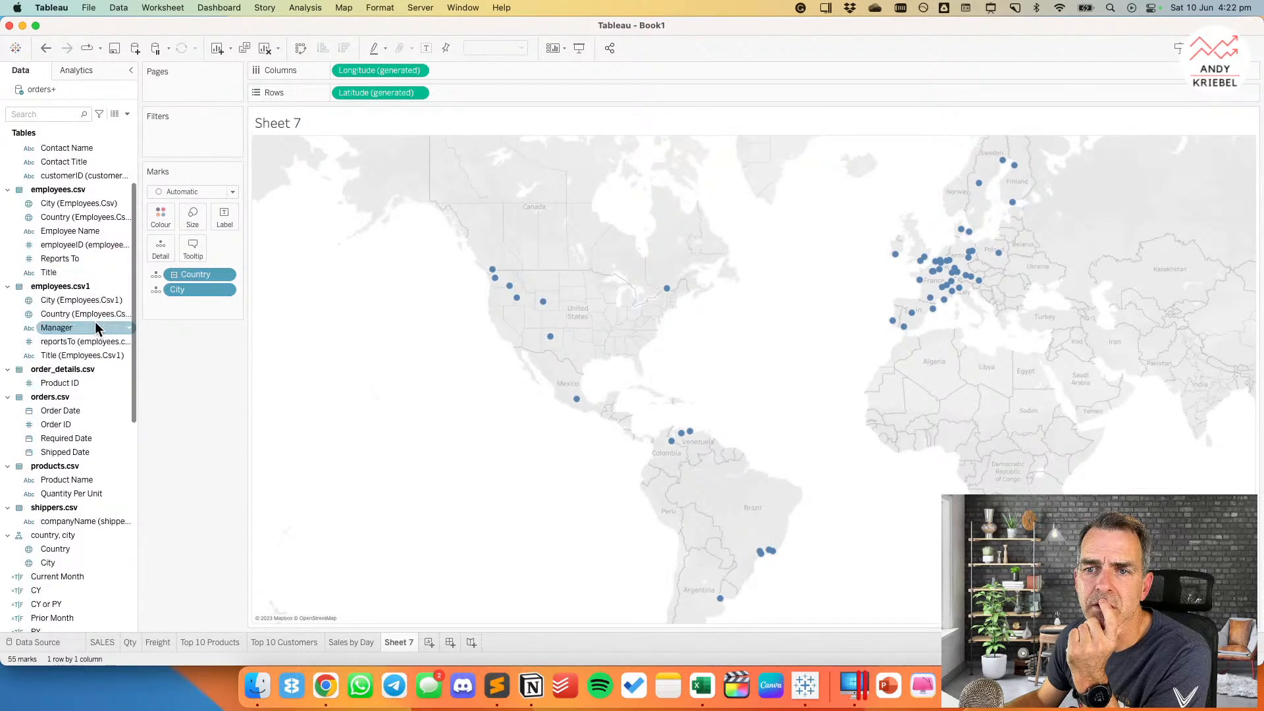
pyautogui.click(174, 275)
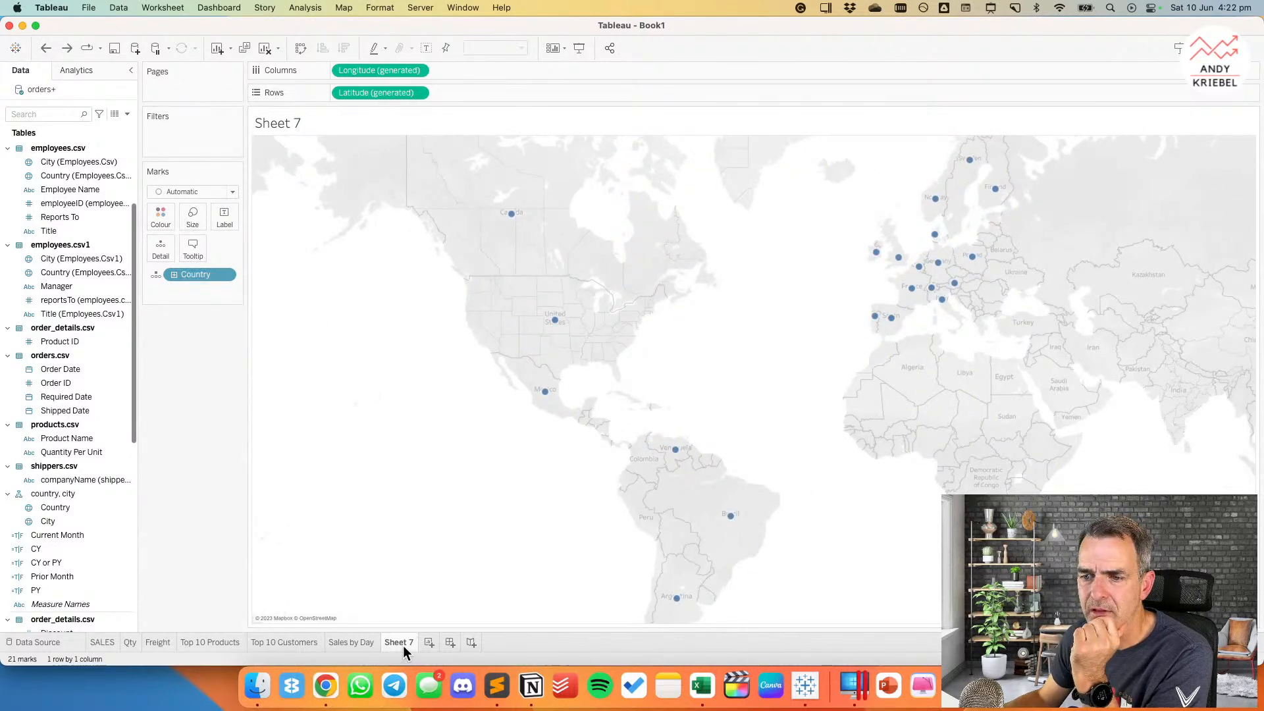
# Step: Check the suggested chart types for the map, then clear it and delete Sheet 7
pyautogui.click(1253, 47)
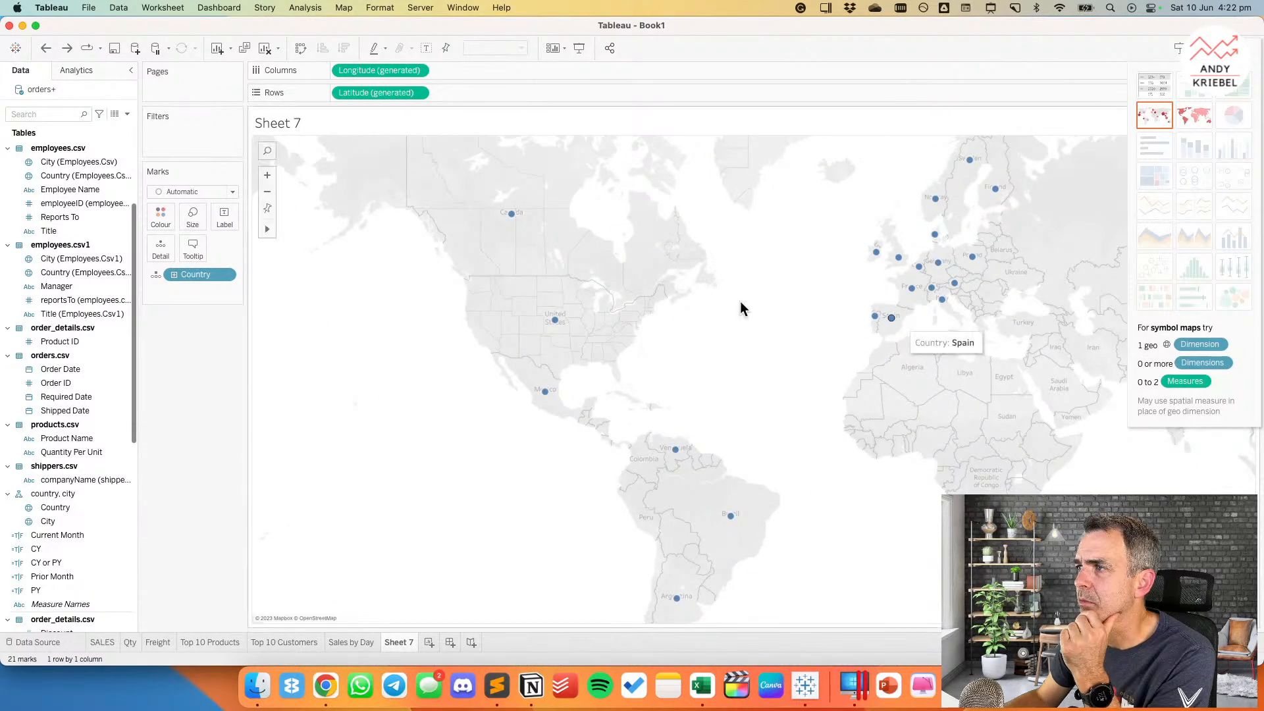
pyautogui.doubleClick(46, 48)
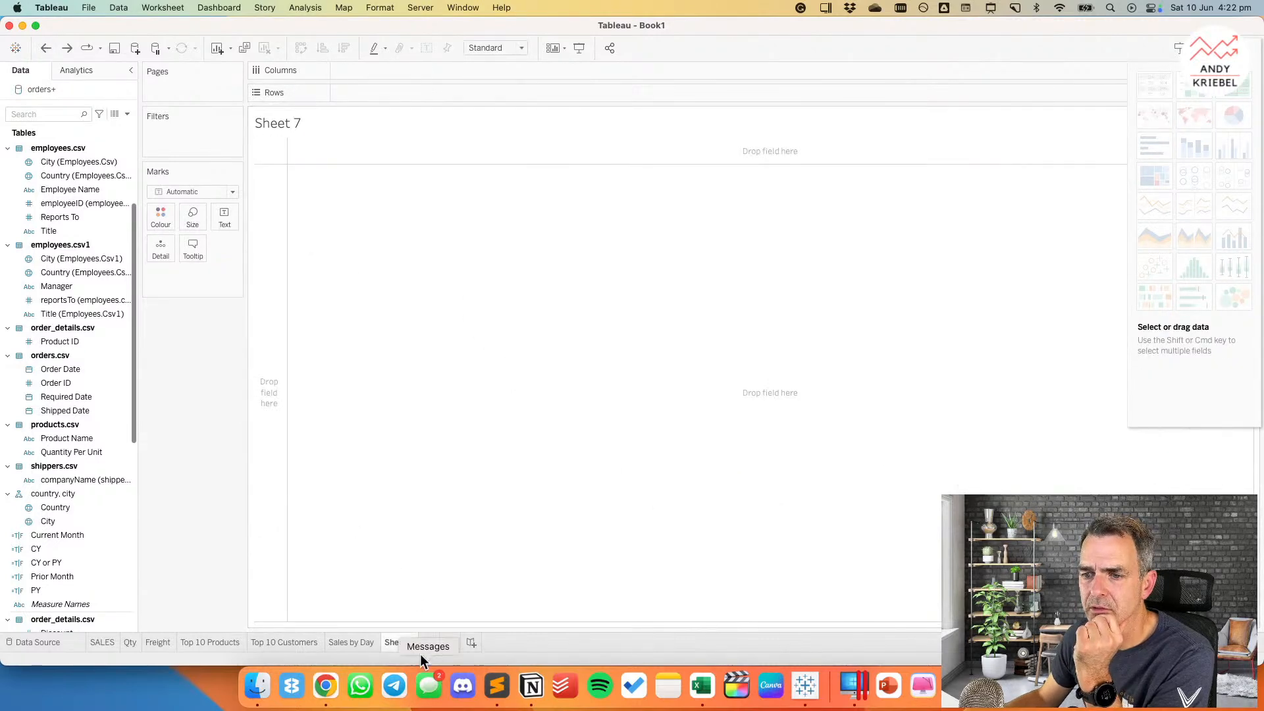
pyautogui.rightClick(402, 638)
pyautogui.click(440, 496)
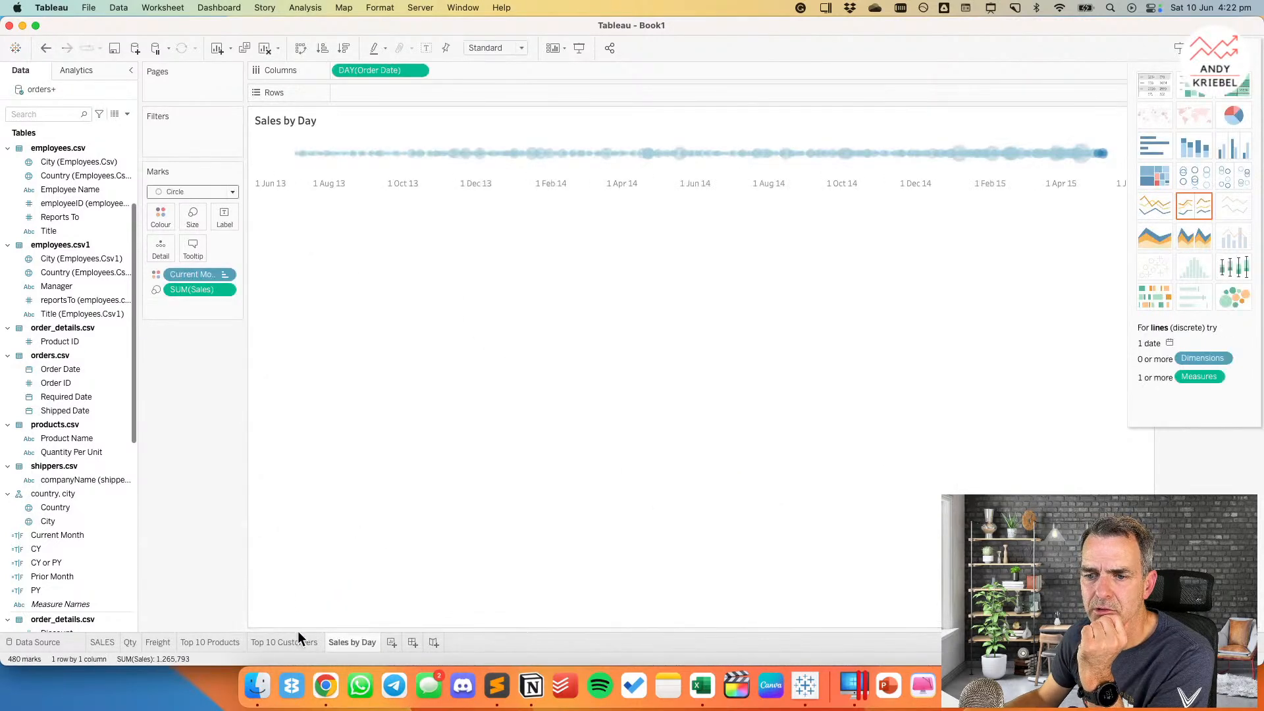
# Step: Duplicate the Top 10 Customers worksheet and rename the copy "Sales by Country"
pyautogui.click(297, 640)
pyautogui.rightClick(296, 638)
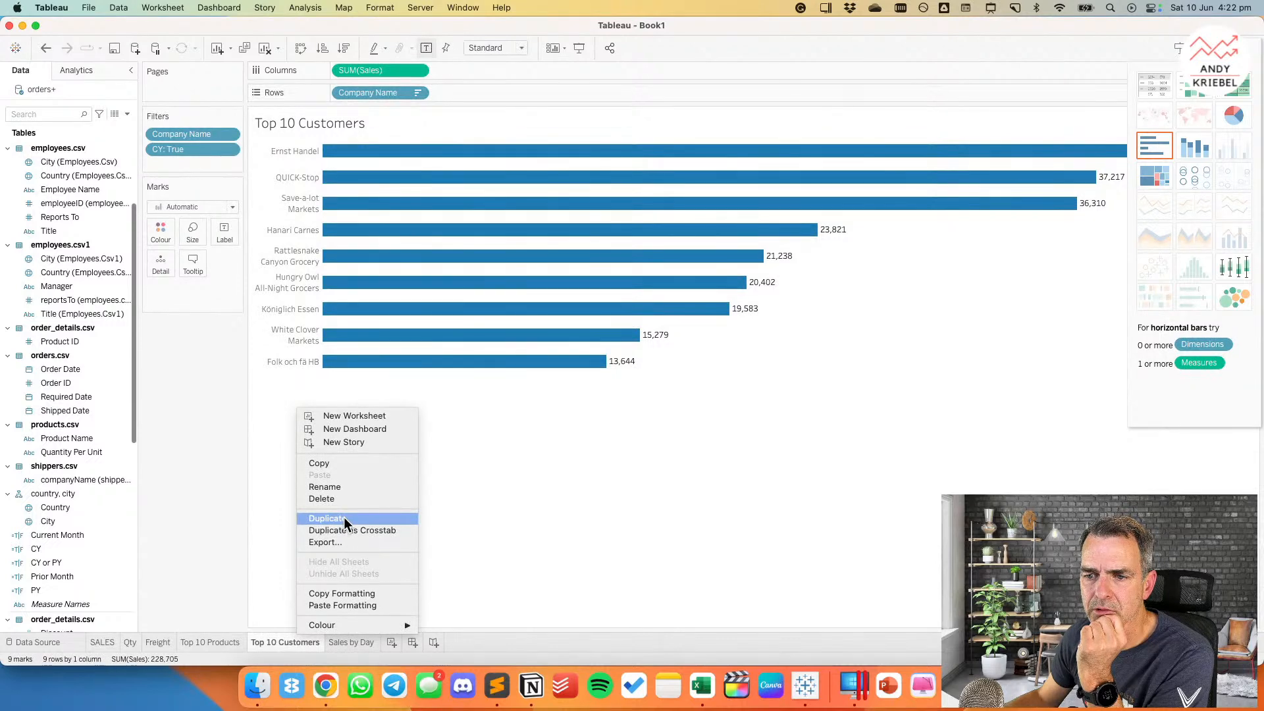
pyautogui.click(344, 516)
pyautogui.doubleClick(347, 642)
pyautogui.write('S')
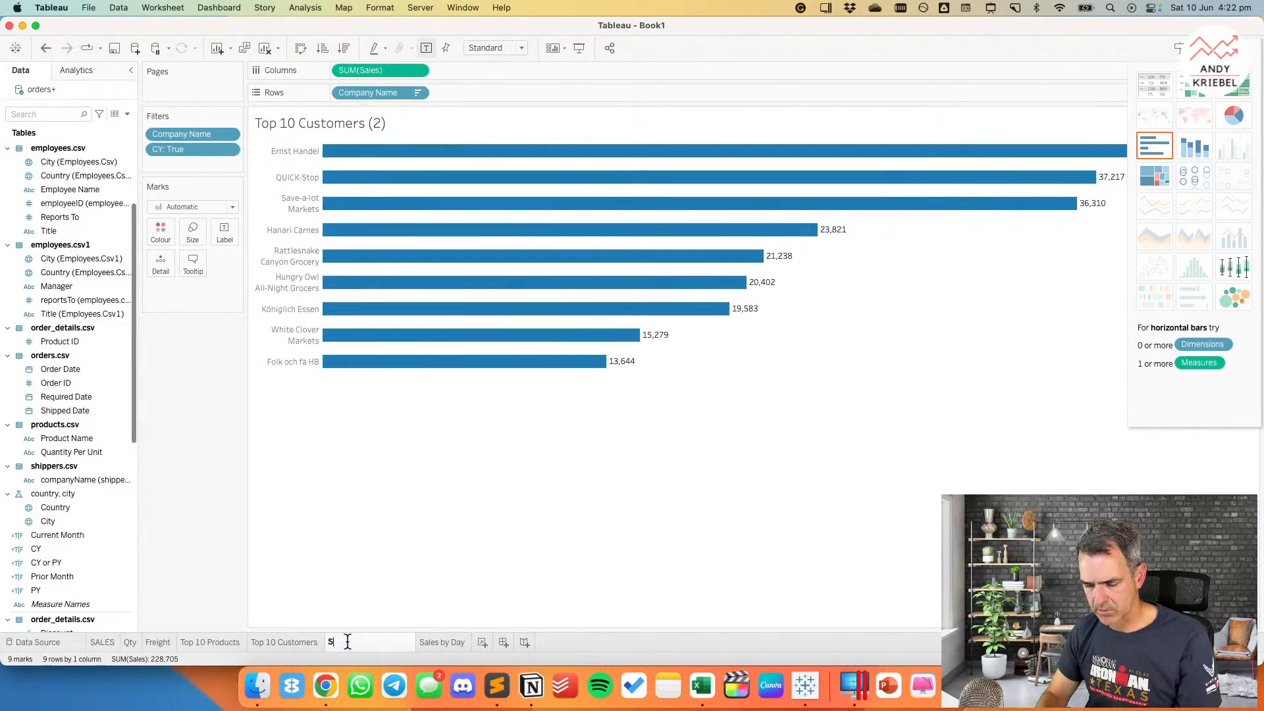
pyautogui.write('ales by Country')
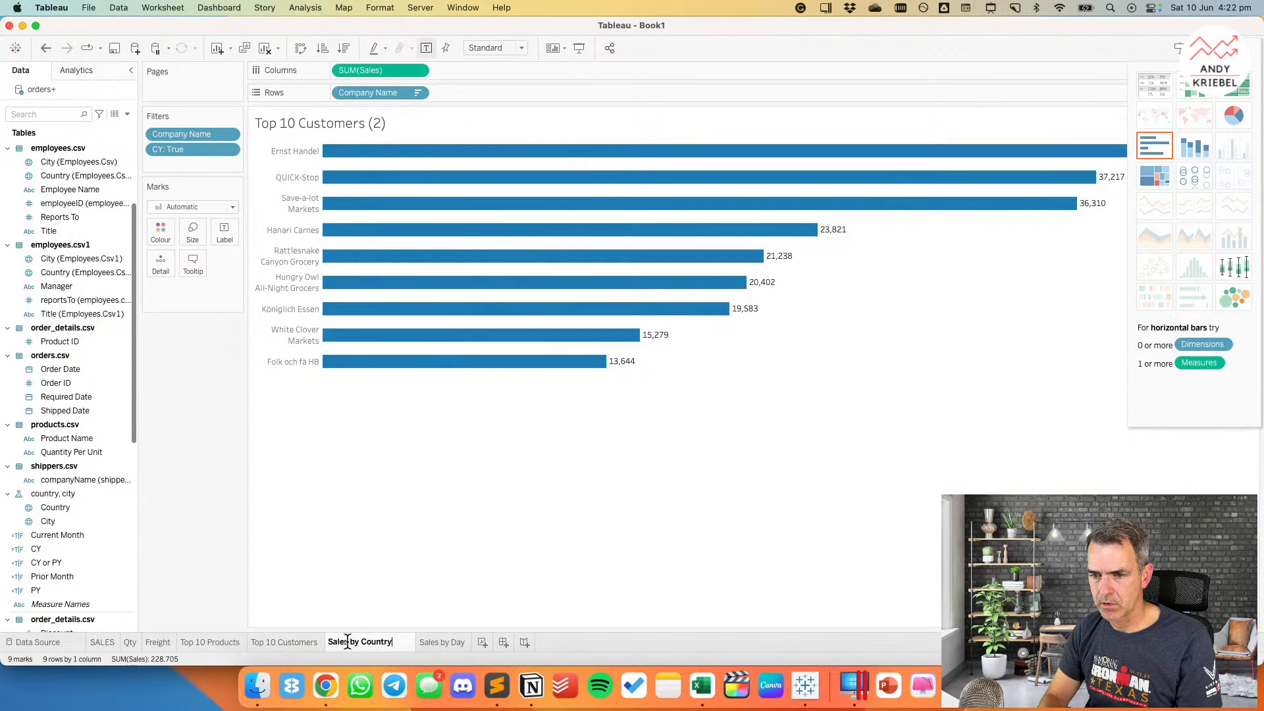
pyautogui.press('Return')
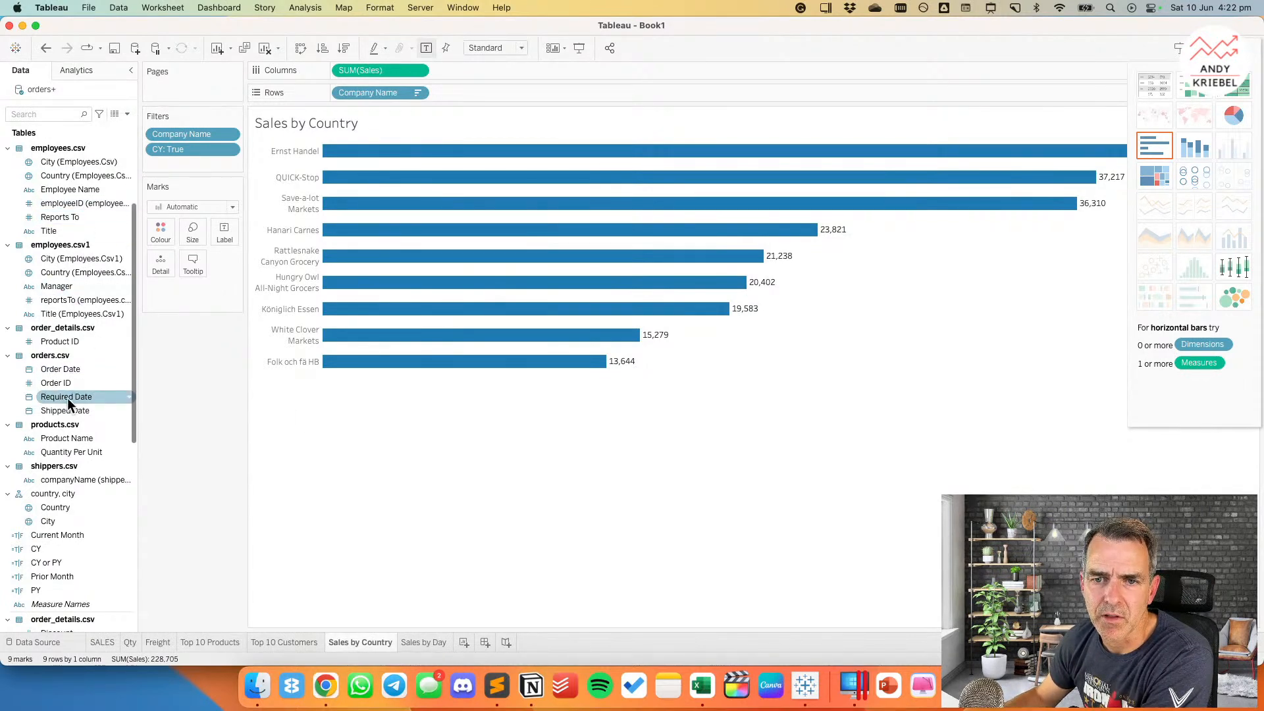
# Step: Replace Company Name with Country on the rows of the Sales by Country bar chart
pyautogui.scroll(1, 86, 274)
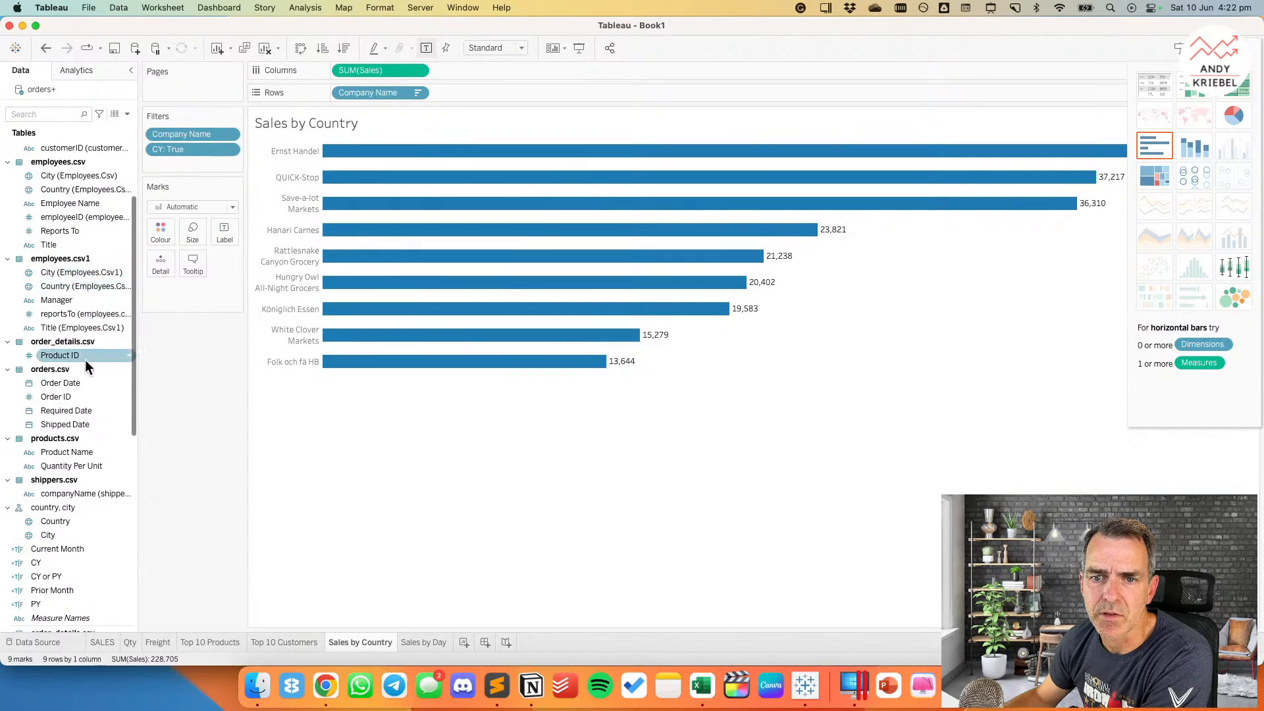
pyautogui.scroll(-1, 91, 378)
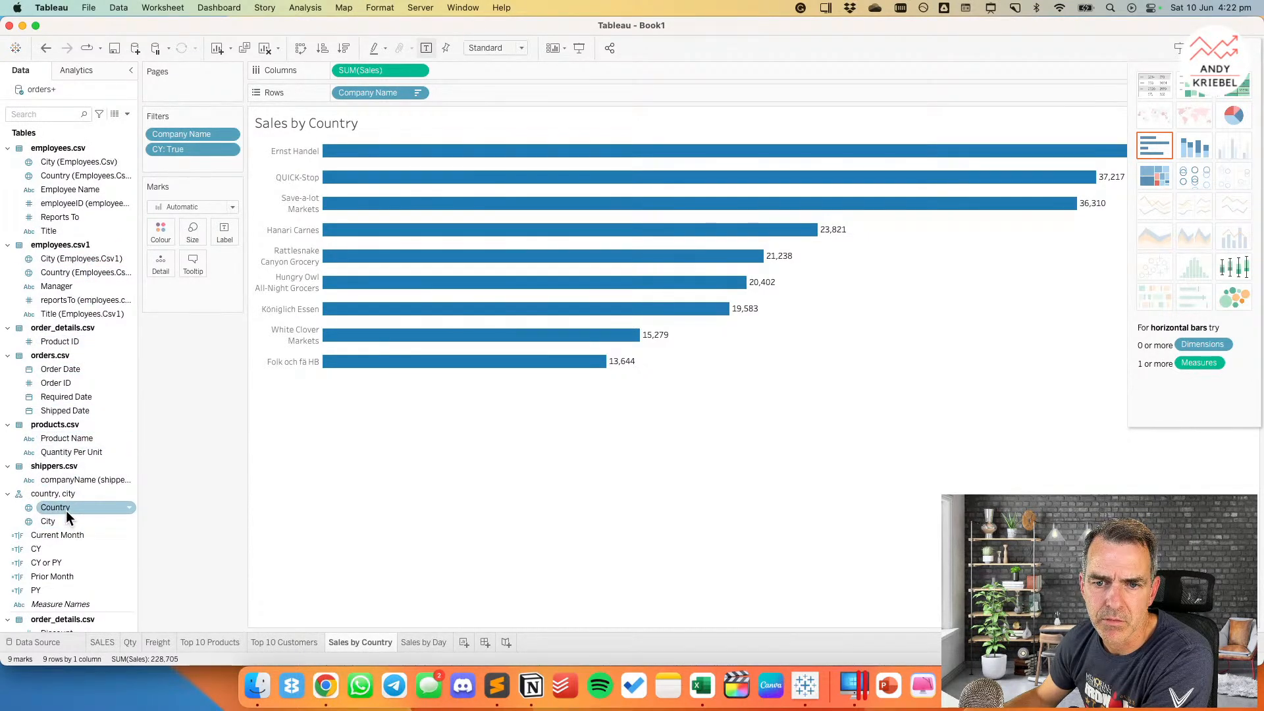
pyautogui.moveTo(66, 511); pyautogui.dragTo(378, 97)
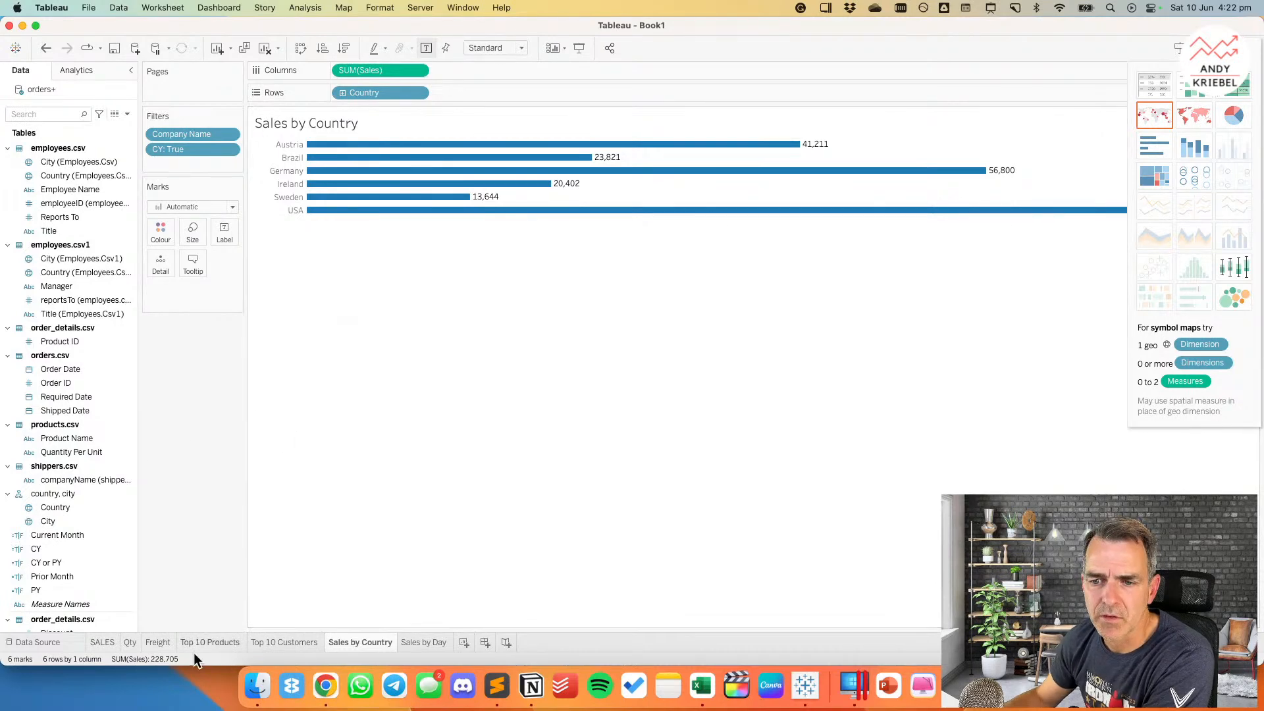
# Step: Switch to the data_dictionary workbook in Excel and examine the order_details, orders and customers fields
pyautogui.click(702, 685)
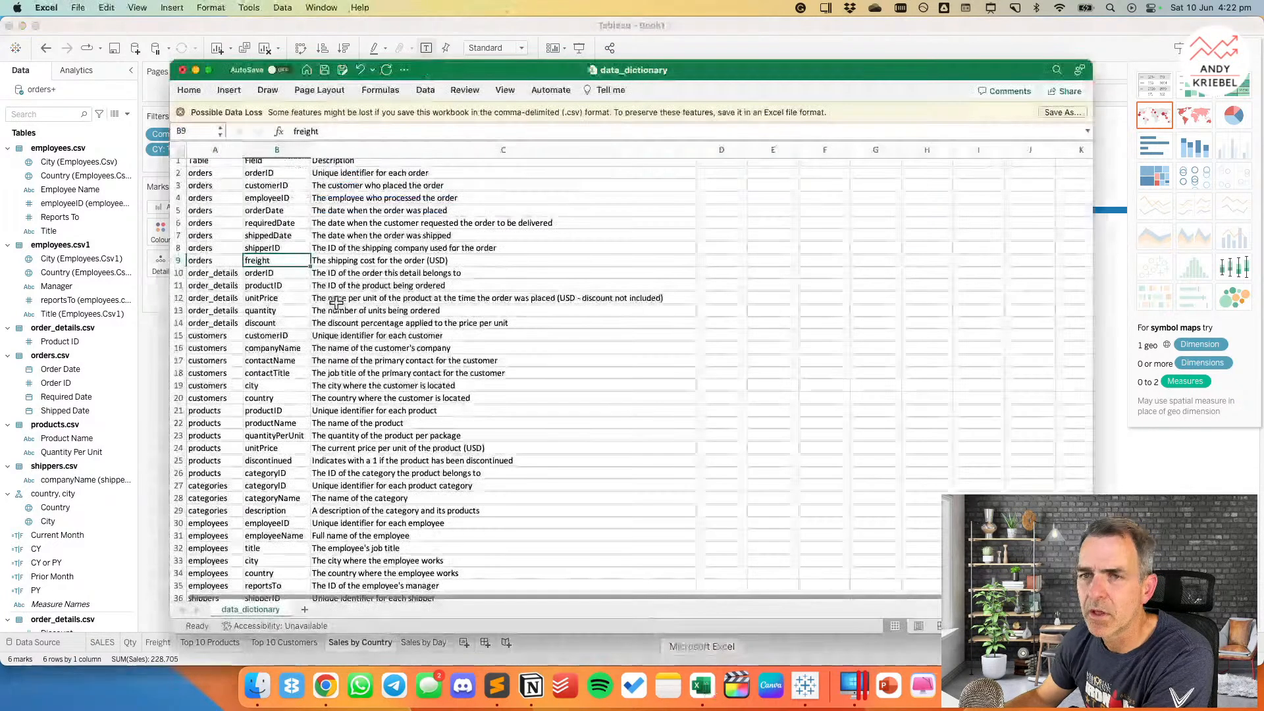
pyautogui.scroll(-1, 304, 284)
pyautogui.moveTo(274, 278); pyautogui.dragTo(271, 321)
pyautogui.moveTo(274, 178); pyautogui.dragTo(275, 264)
pyautogui.moveTo(275, 341); pyautogui.dragTo(278, 402)
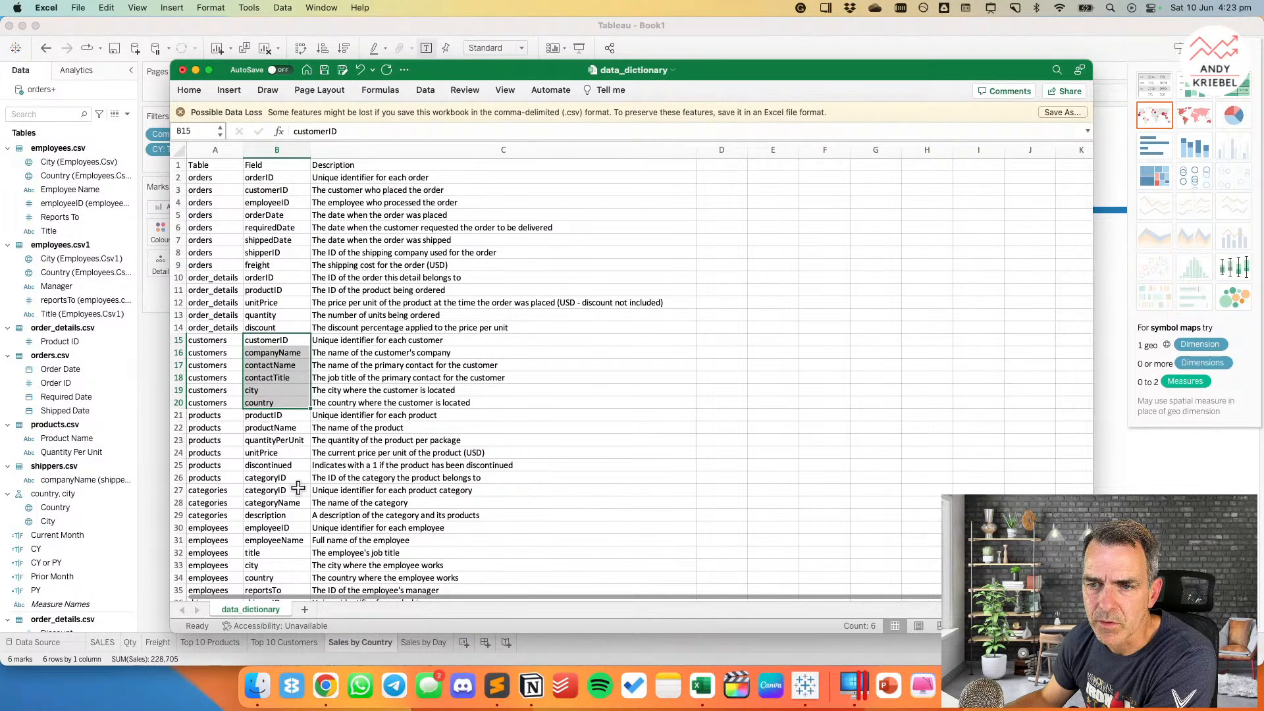
# Step: Examine the remaining data dictionary fields, return to Tableau, and check the Country field's description for its source table
pyautogui.scroll(-5, 303, 499)
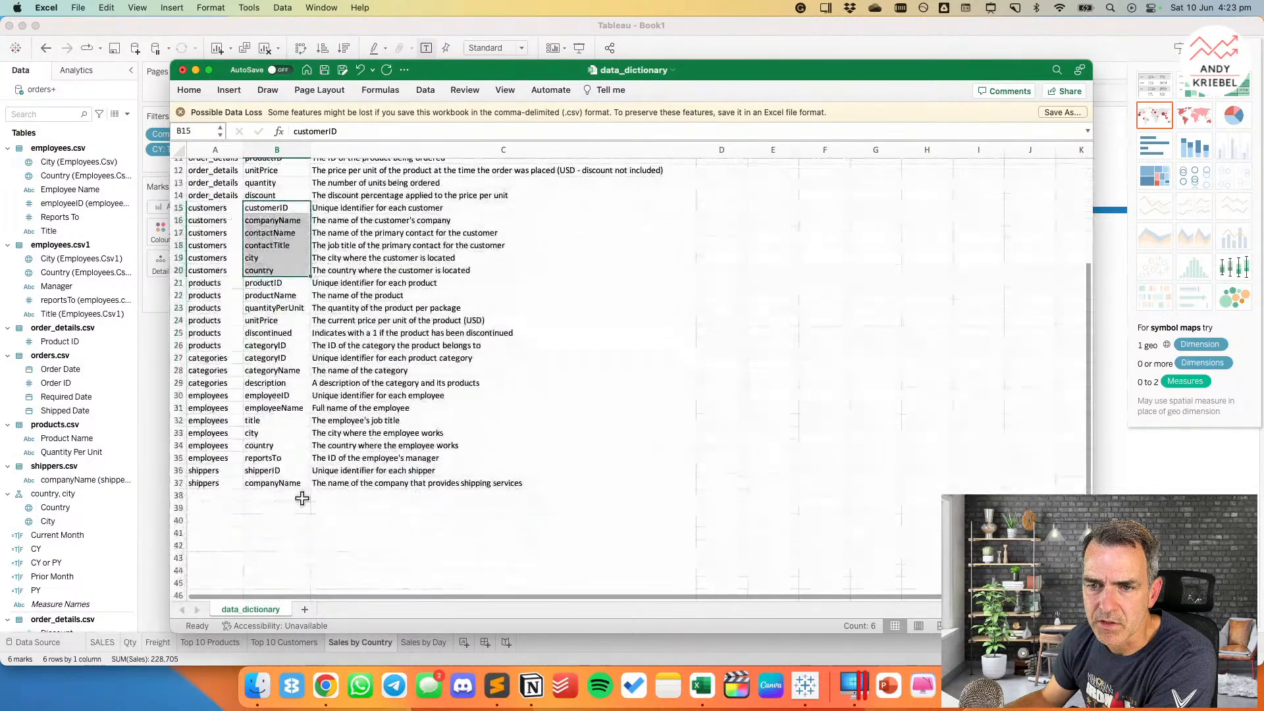
pyautogui.scroll(2, 302, 499)
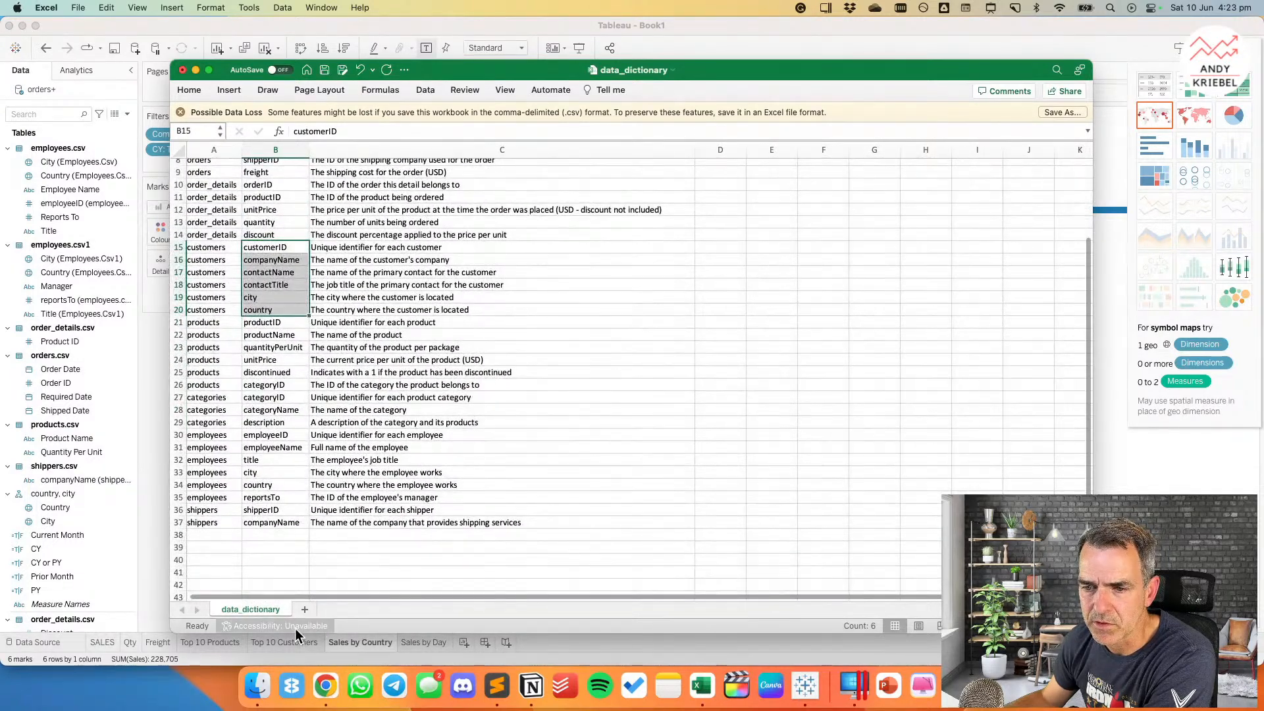
pyautogui.click(371, 643)
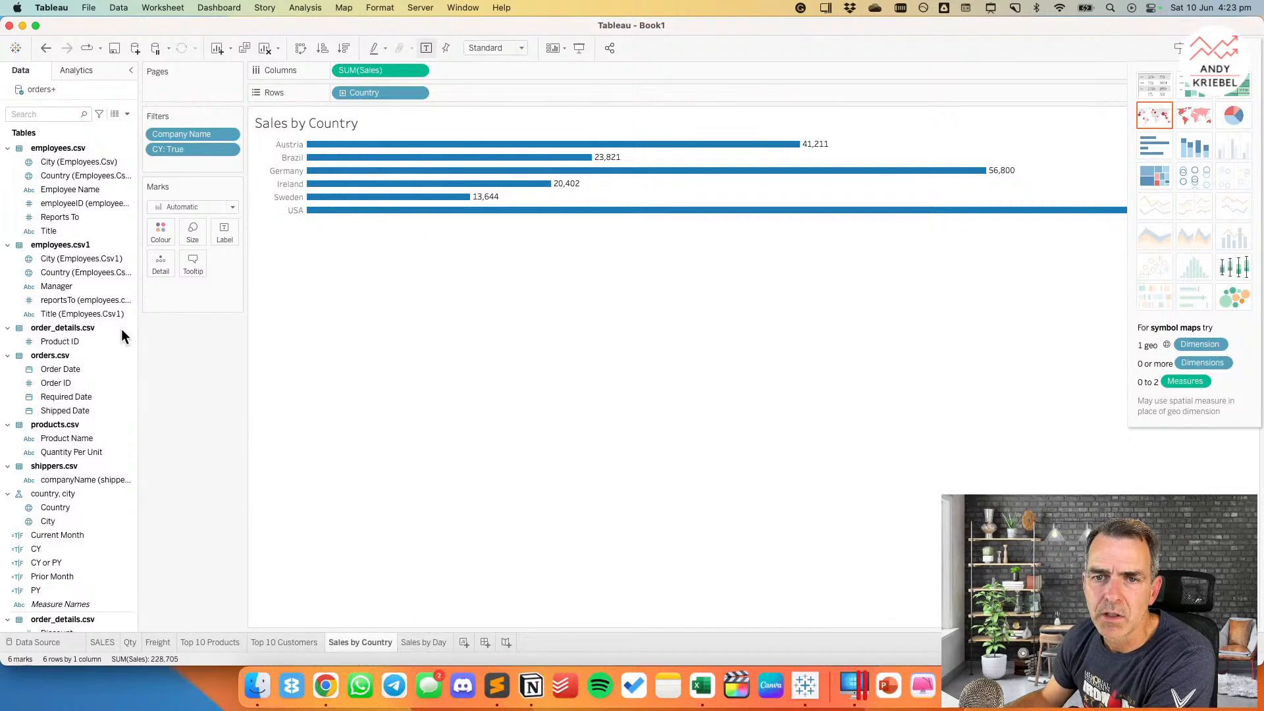
pyautogui.scroll(5, 72, 247)
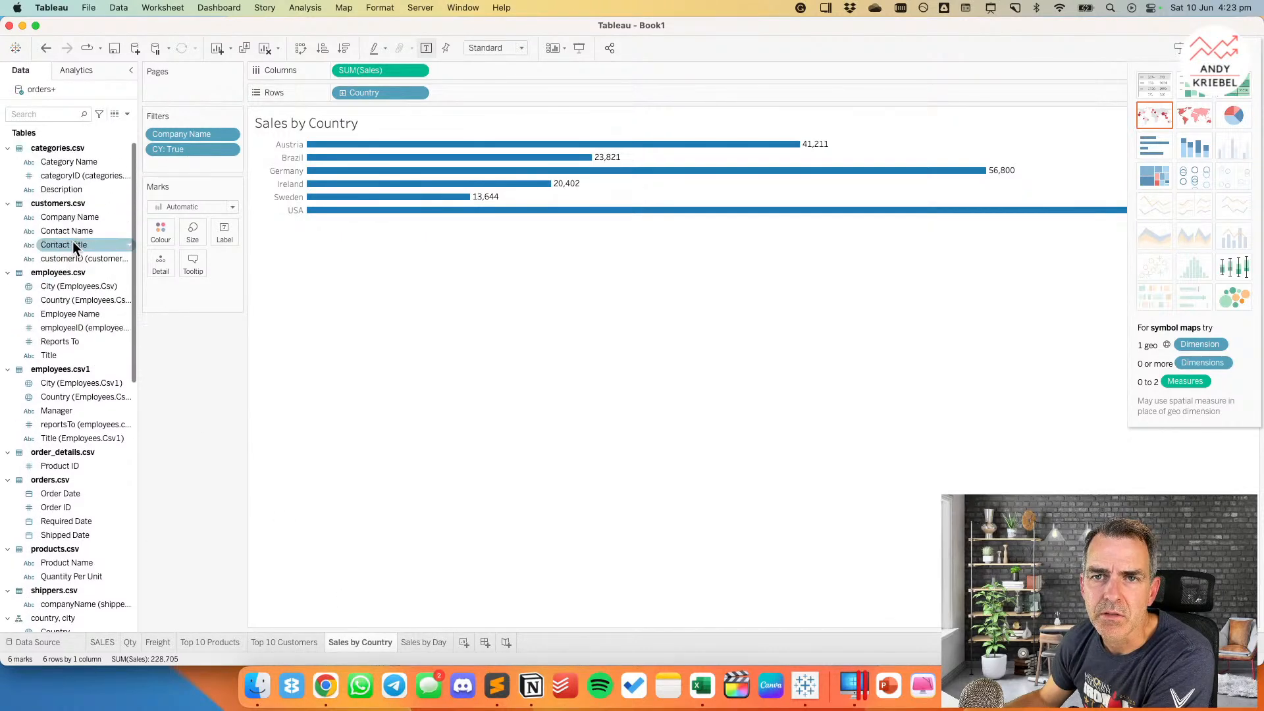
pyautogui.scroll(-3, 86, 346)
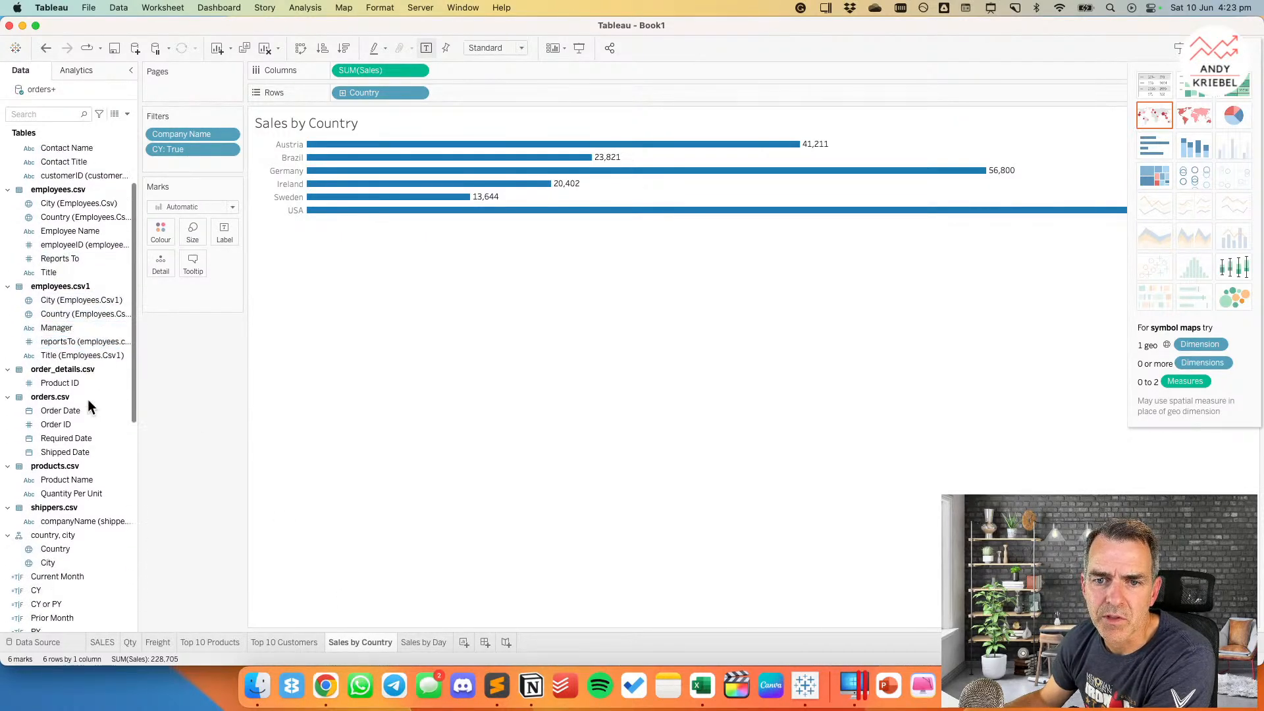
pyautogui.rightClick(62, 549)
pyautogui.click(79, 534)
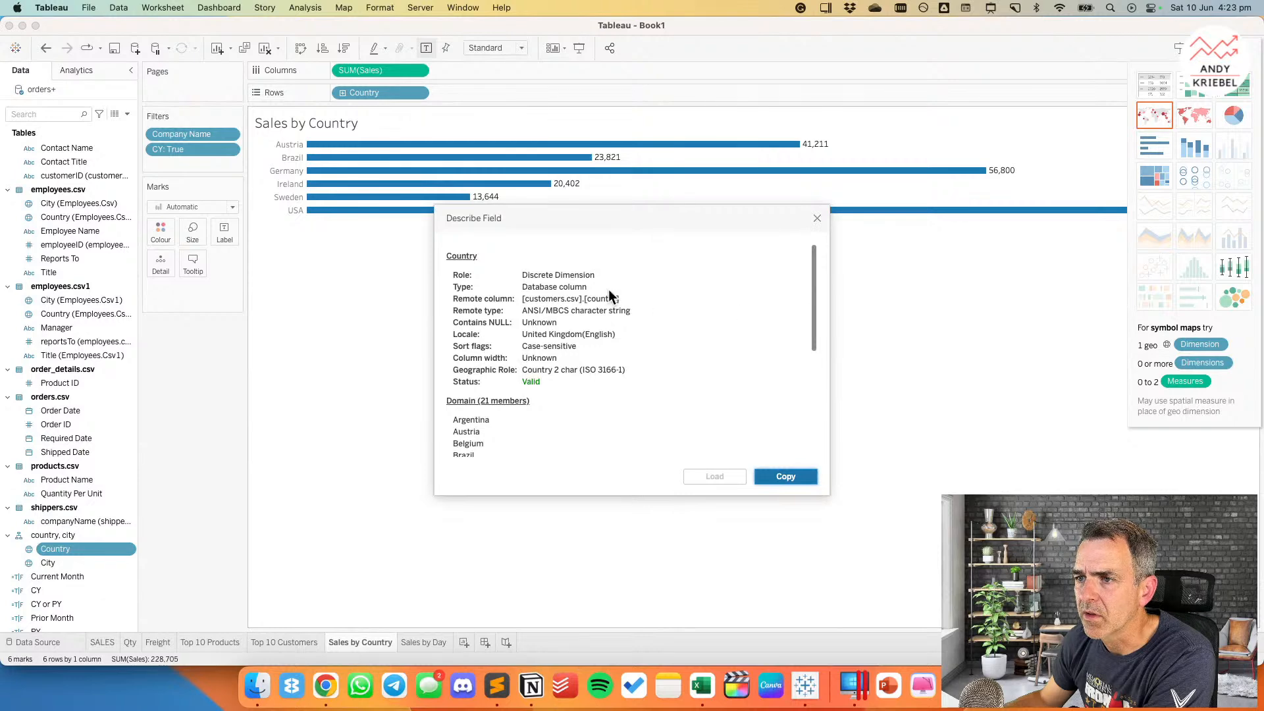
pyautogui.click(817, 218)
# Step: Sort the Sales by Country bars in descending order and hide the chart type suggestions
pyautogui.click(343, 49)
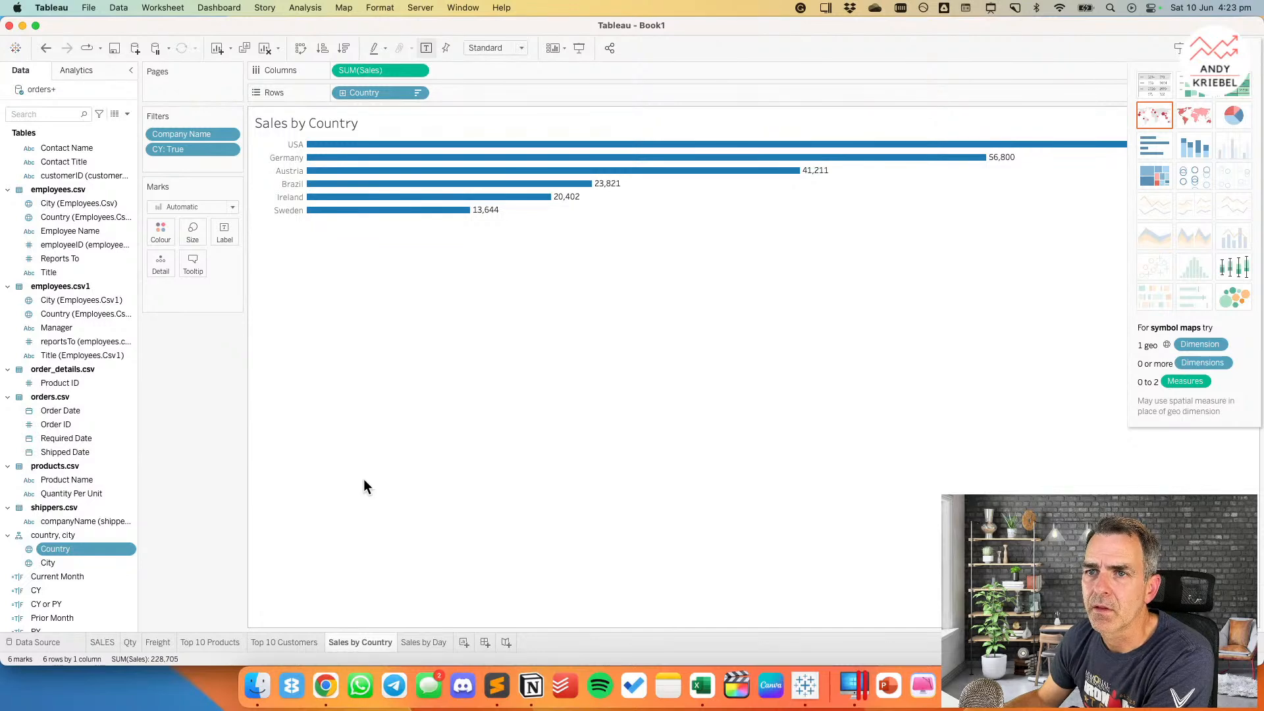
pyautogui.click(1205, 49)
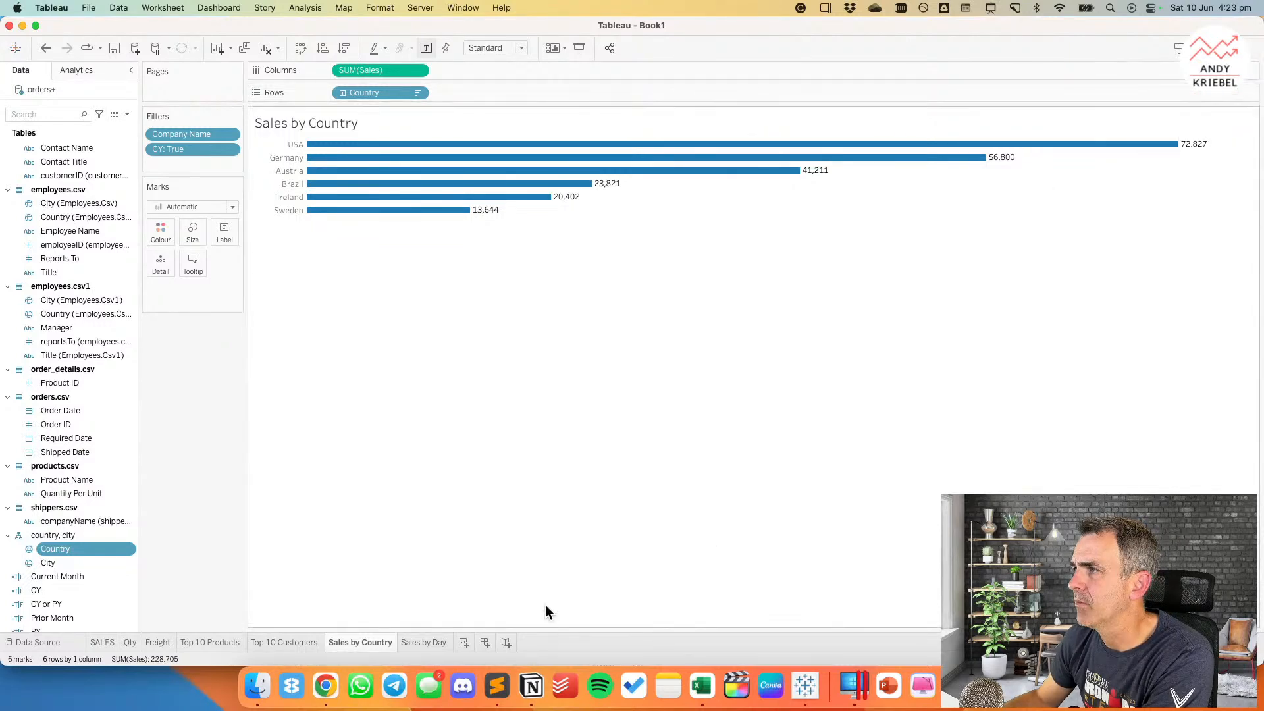
# Step: Review the Sales by Day worksheet against the Monthly Email Campaign Performance reference dashboard in Chrome, and return to Tableau
pyautogui.click(425, 642)
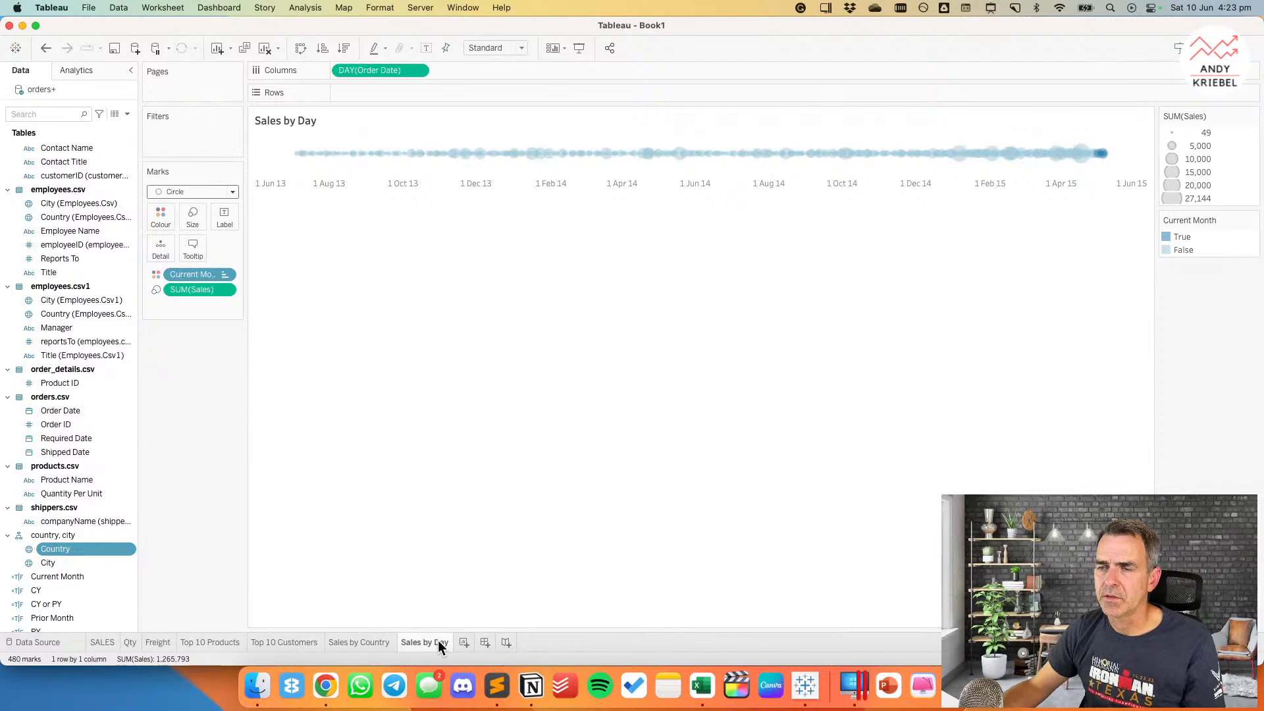
pyautogui.press('super+Tab')
pyautogui.press('super+Tab')
pyautogui.press('super+Tab')
pyautogui.press('super+Tab')
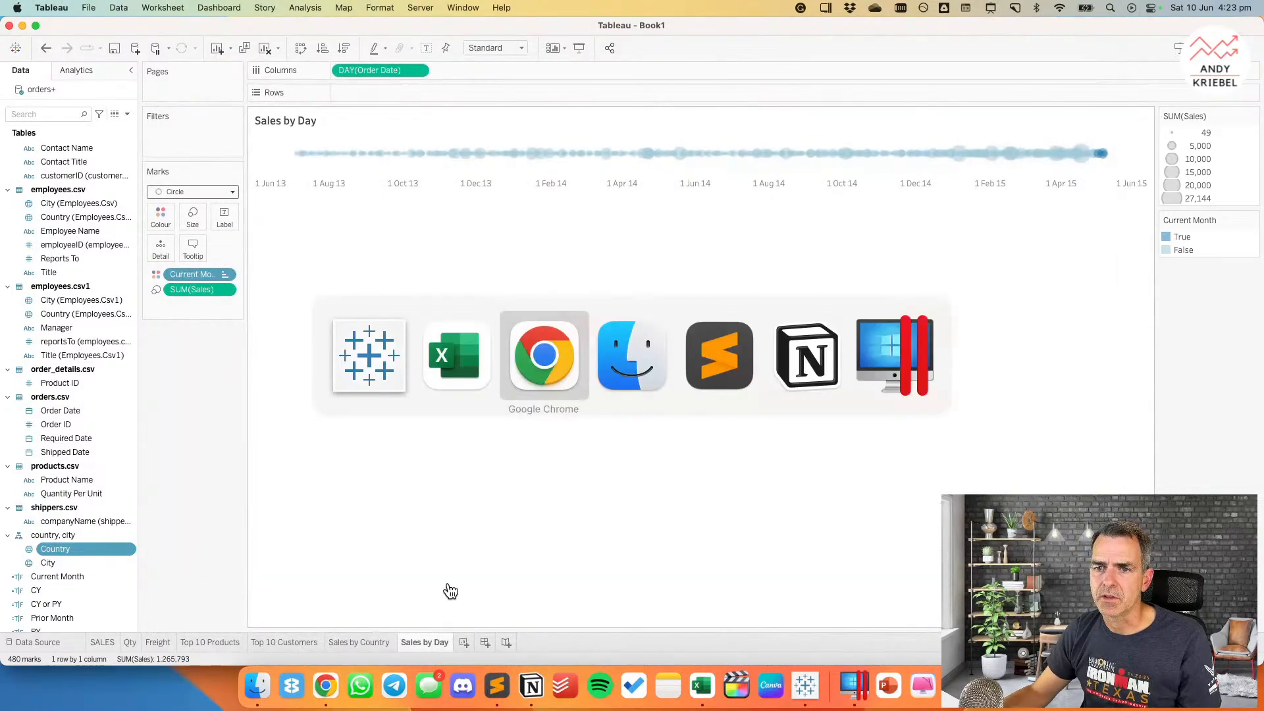
pyautogui.scroll(-5, 719, 501)
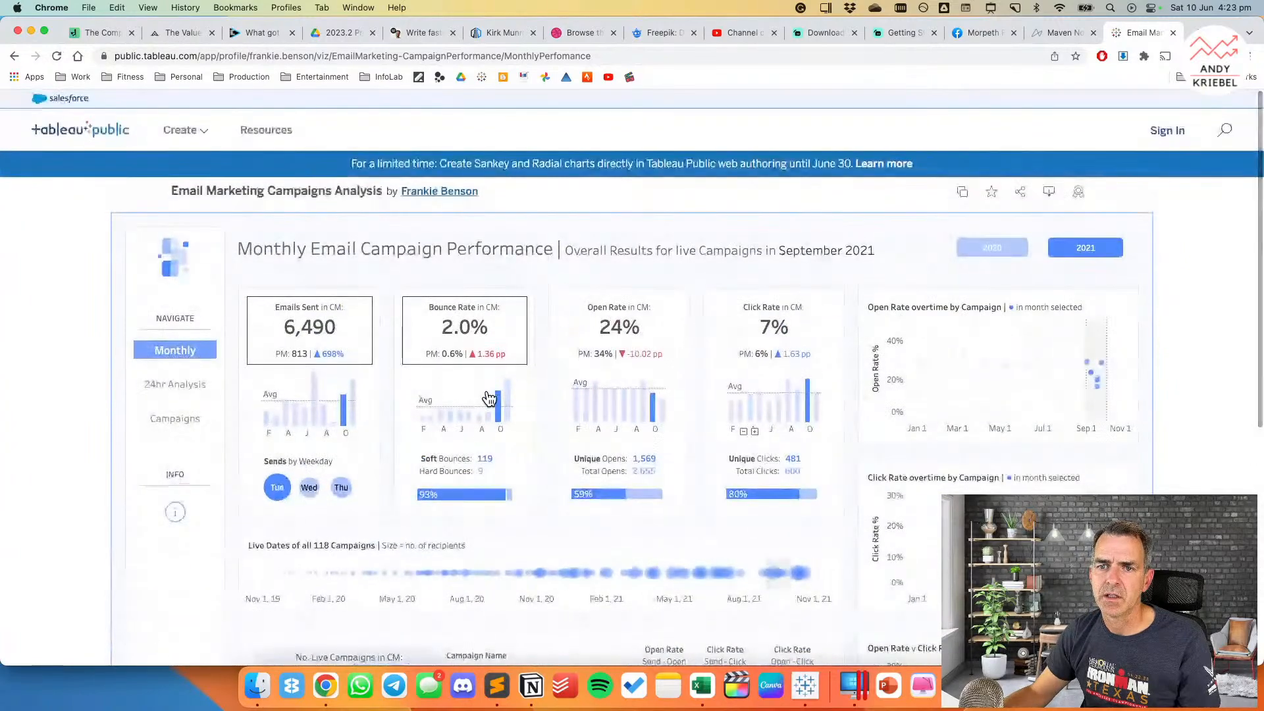
pyautogui.press('super+Tab')
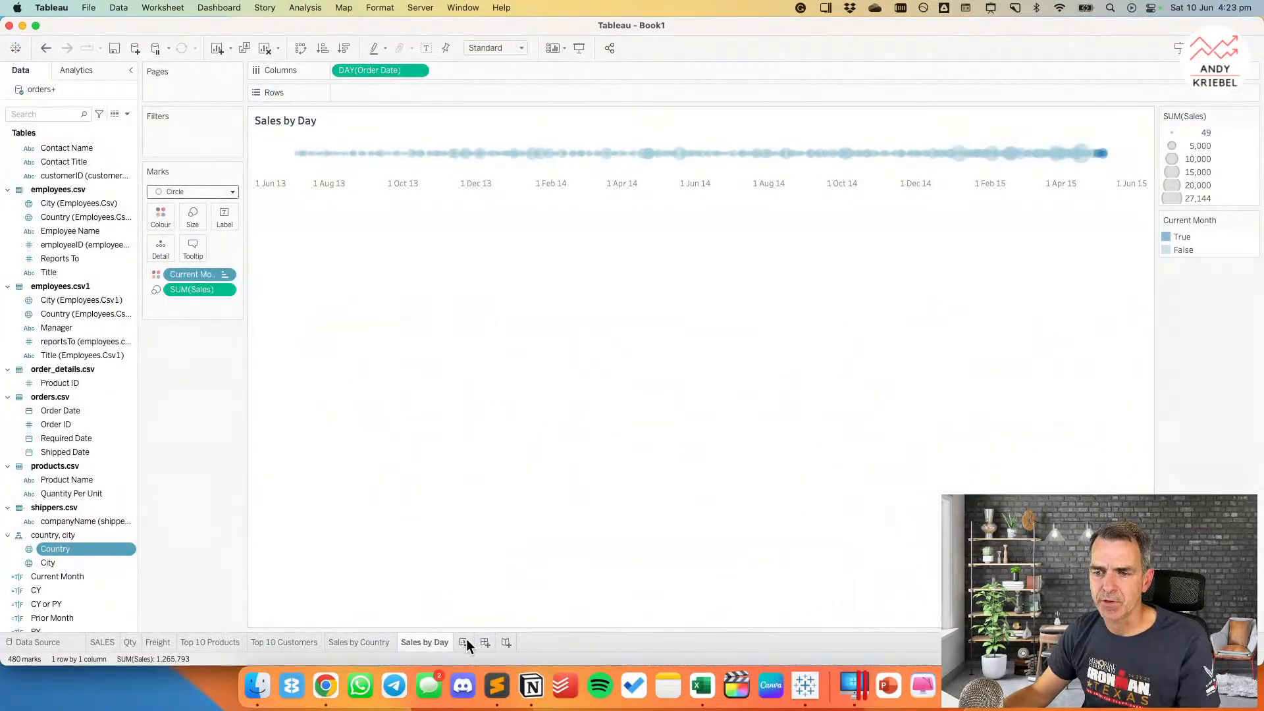
# Step: Show filters for Category Name, Employee Name and Manager on the SALES worksheet, placing the Employee Name filter above Manager
pyautogui.click(104, 642)
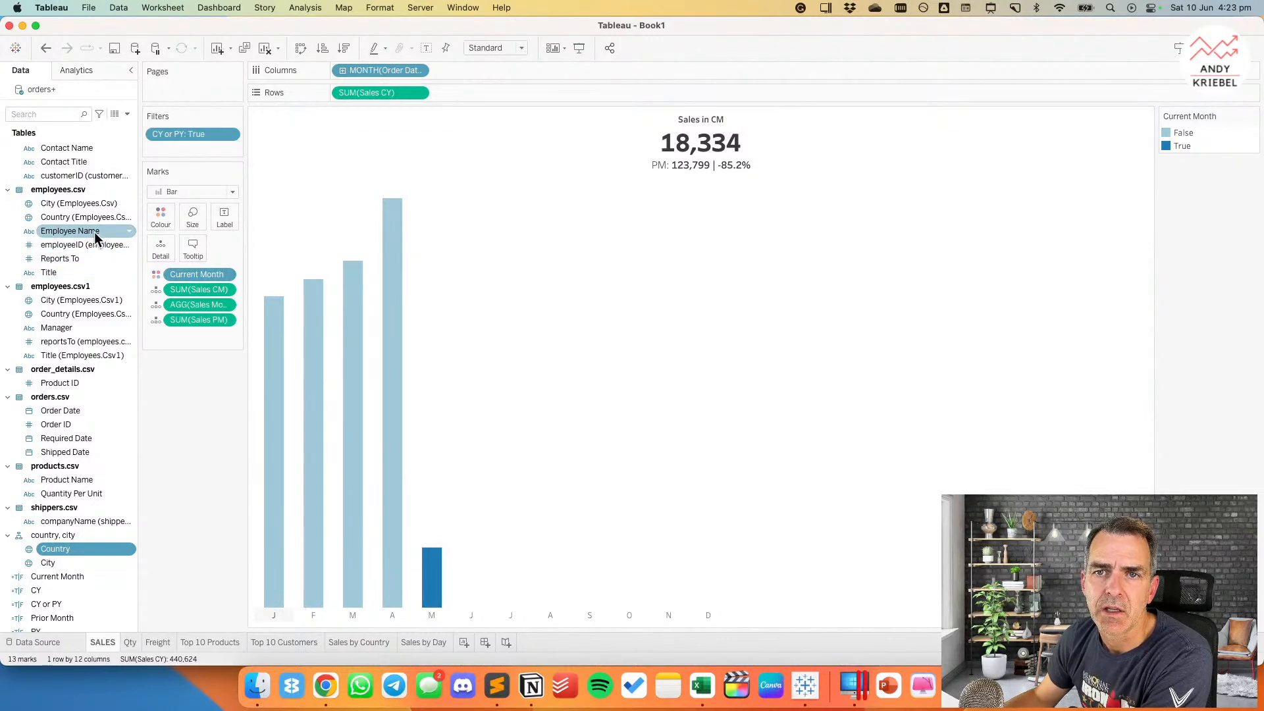
pyautogui.scroll(3, 94, 232)
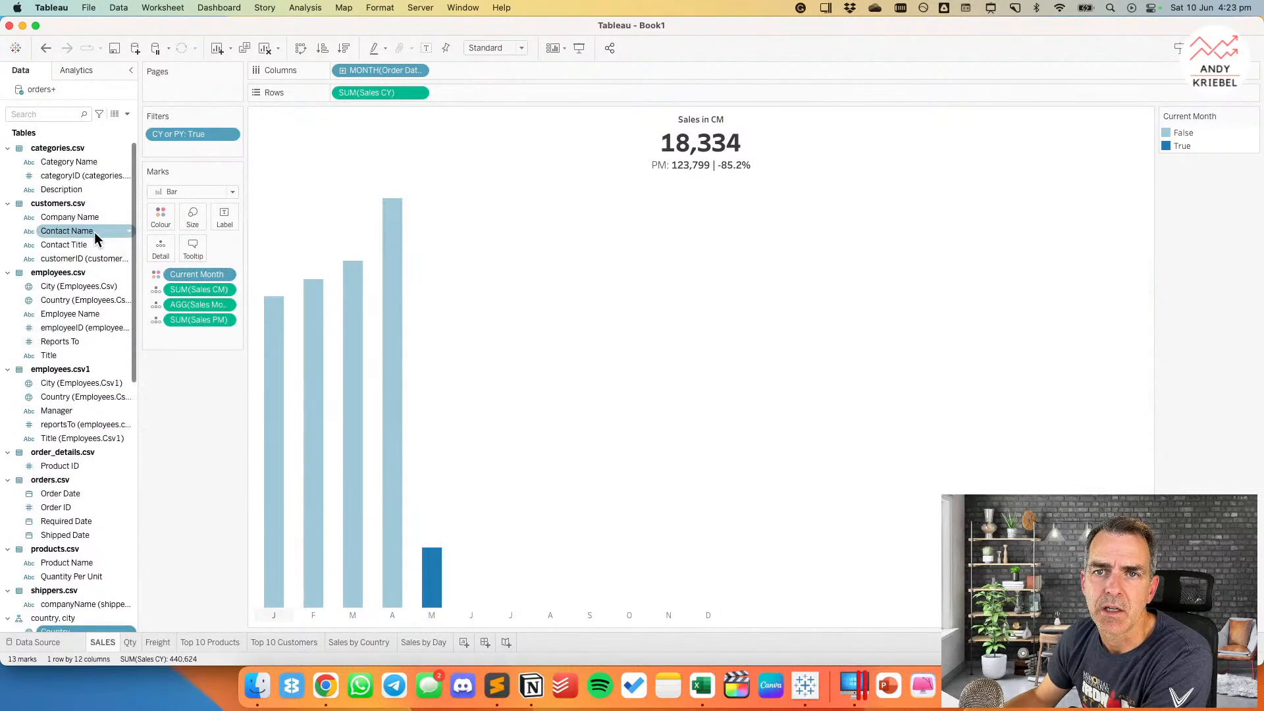
pyautogui.rightClick(79, 164)
pyautogui.click(104, 185)
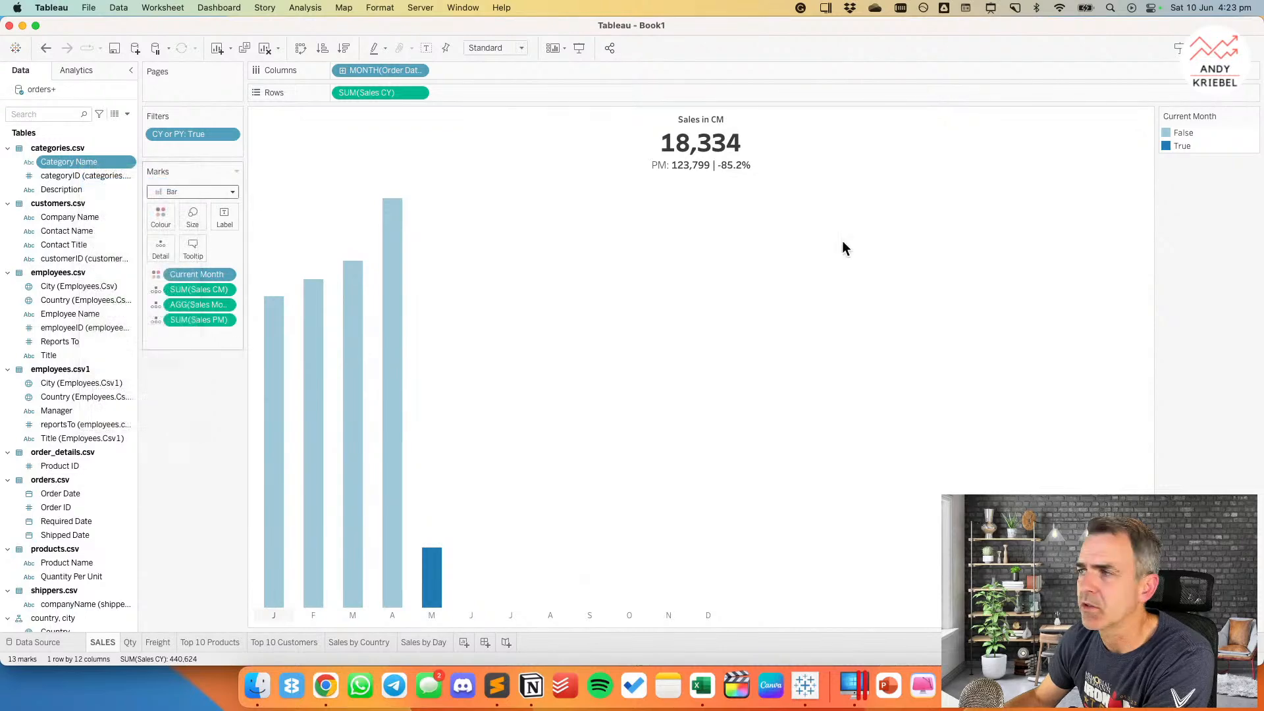
pyautogui.rightClick(77, 318)
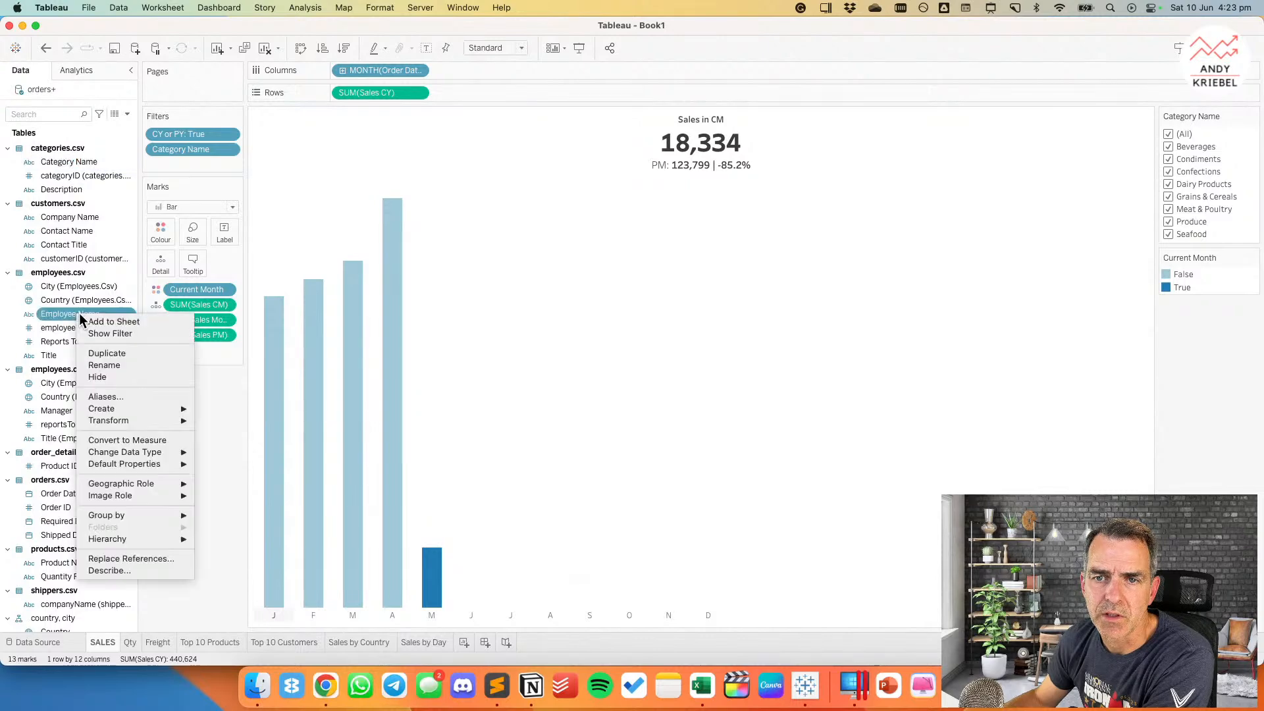
pyautogui.click(129, 333)
pyautogui.rightClick(65, 411)
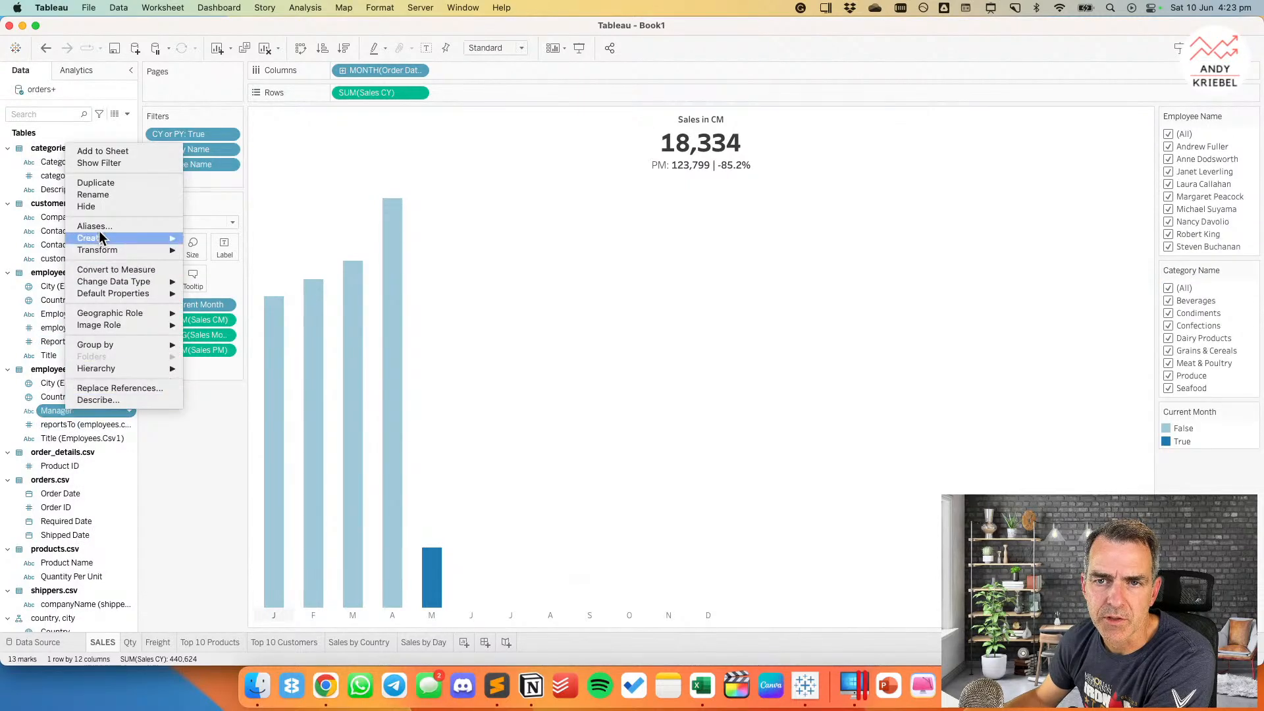
pyautogui.click(122, 162)
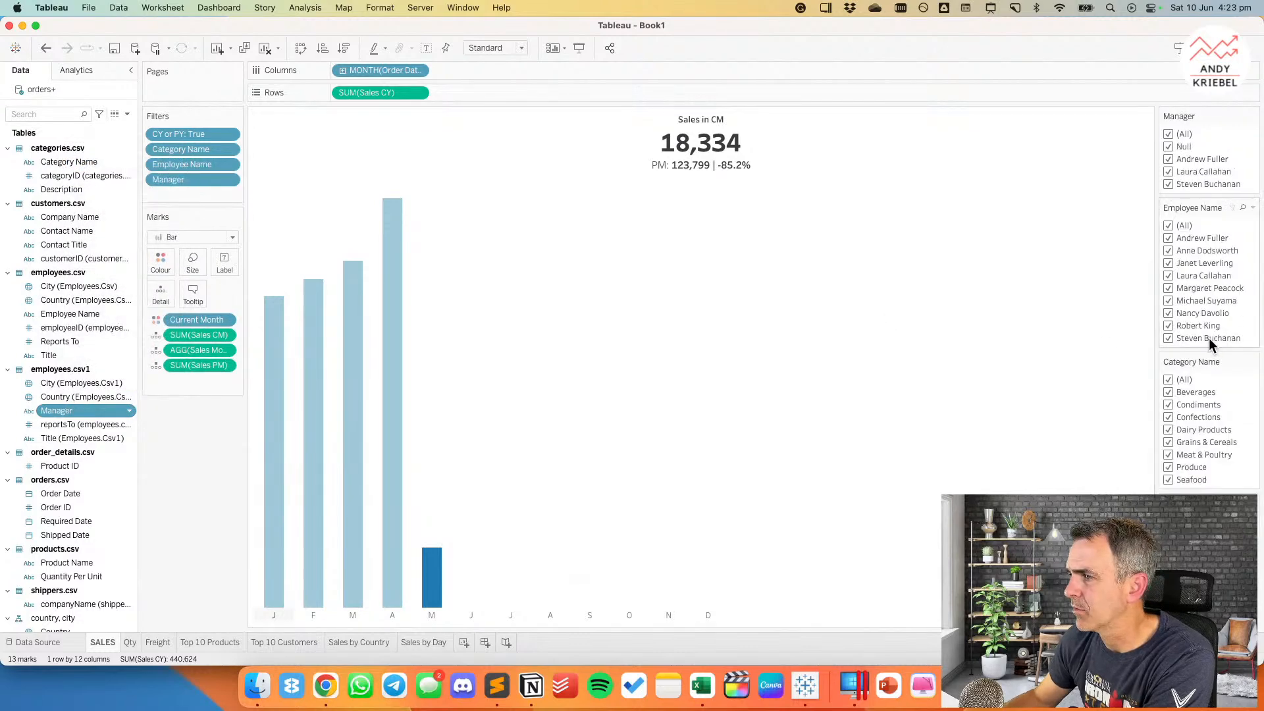
pyautogui.moveTo(1207, 204); pyautogui.dragTo(1210, 120)
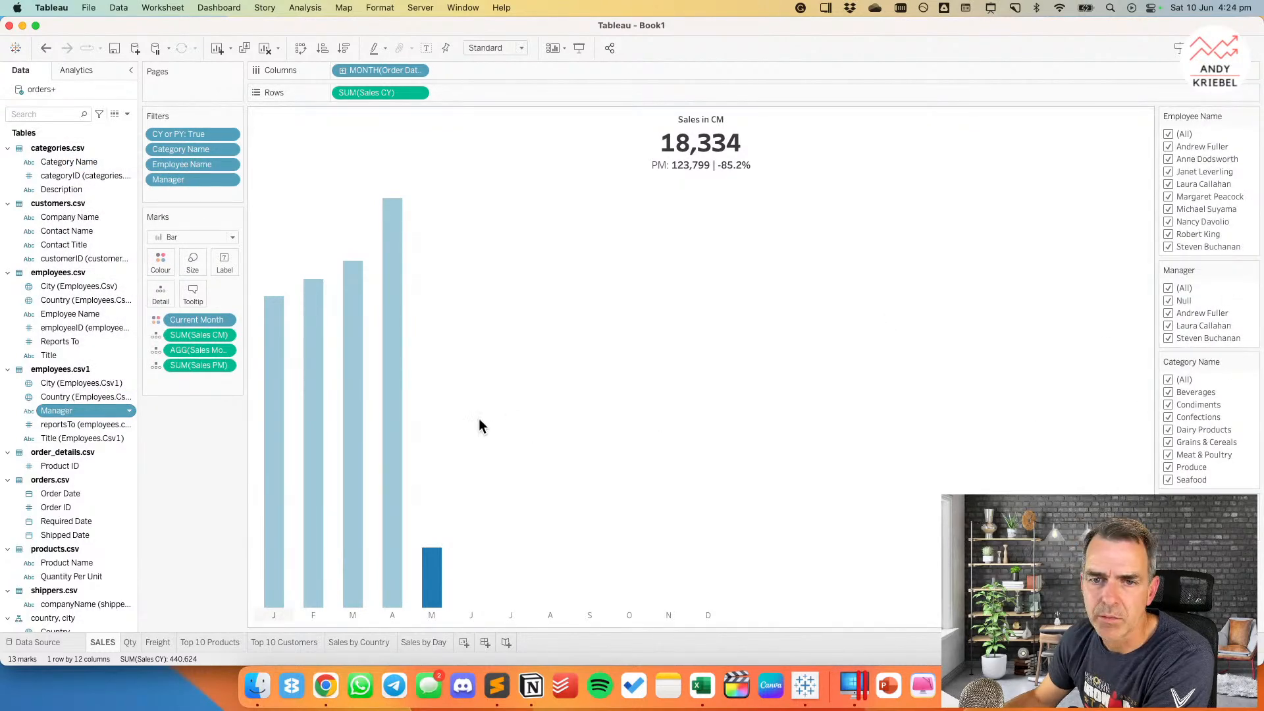
# Step: Add a new dashboard to the workbook
pyautogui.scroll(-3, 79, 464)
pyautogui.scroll(-2, 79, 464)
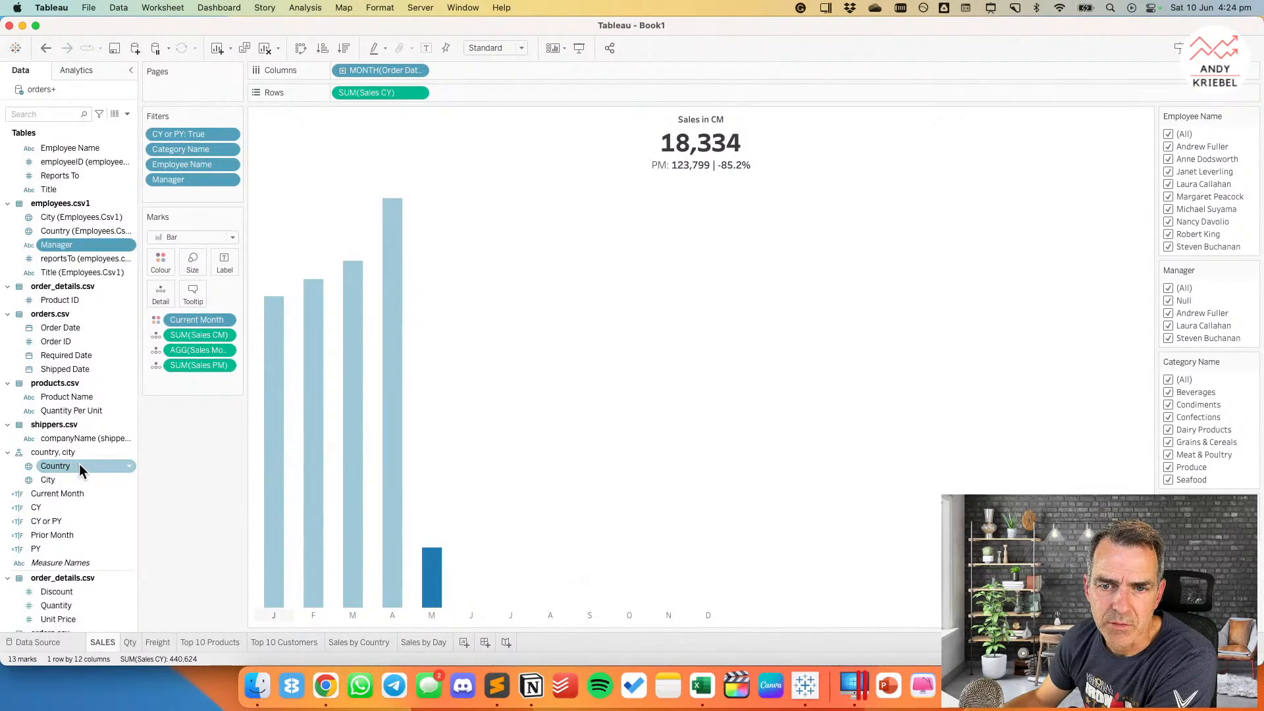
pyautogui.scroll(3, 79, 464)
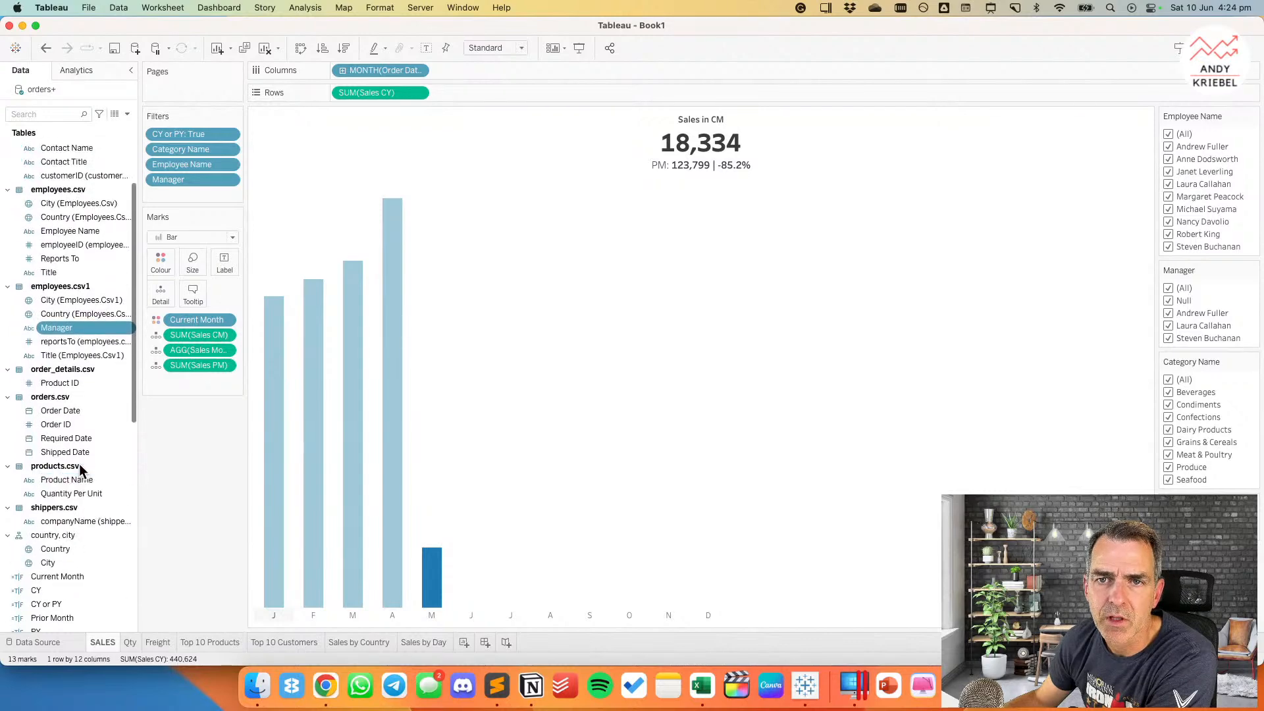
pyautogui.scroll(3, 79, 463)
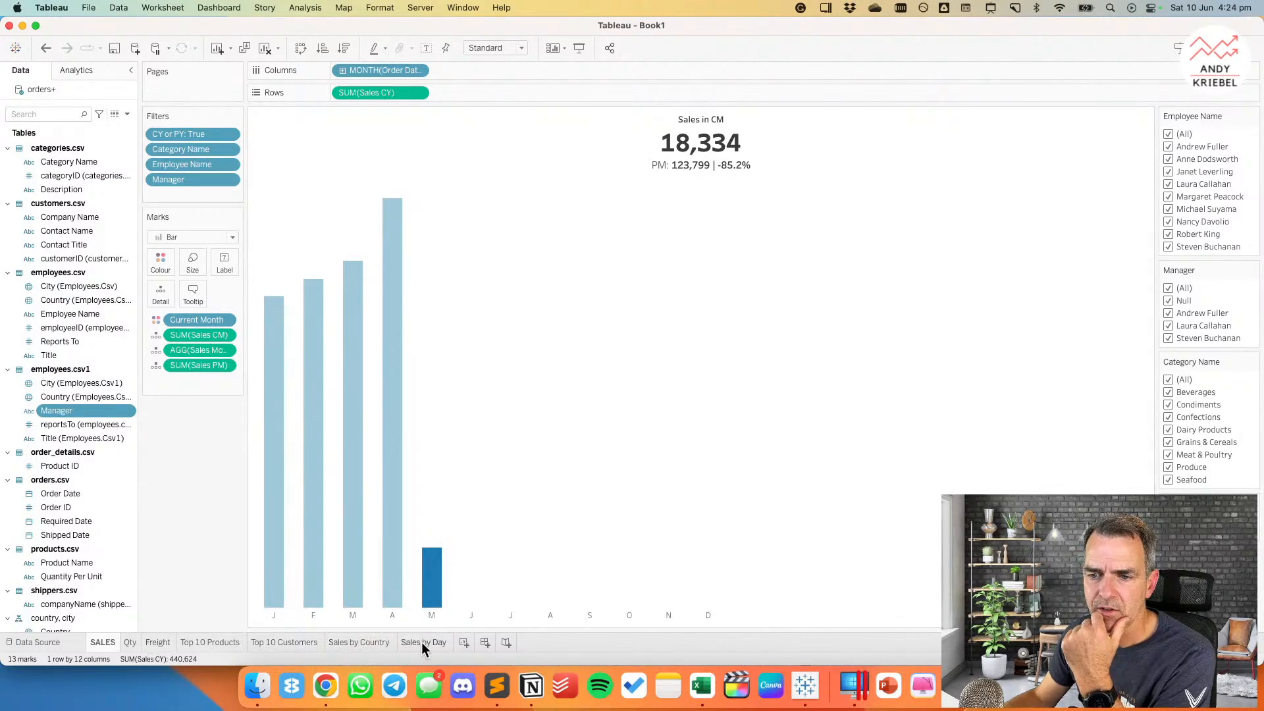
pyautogui.click(485, 642)
# Step: Colour the SUM(Sales CM) value in the SALES worksheet title with the custom blue used for the current-month bar
pyautogui.click(113, 637)
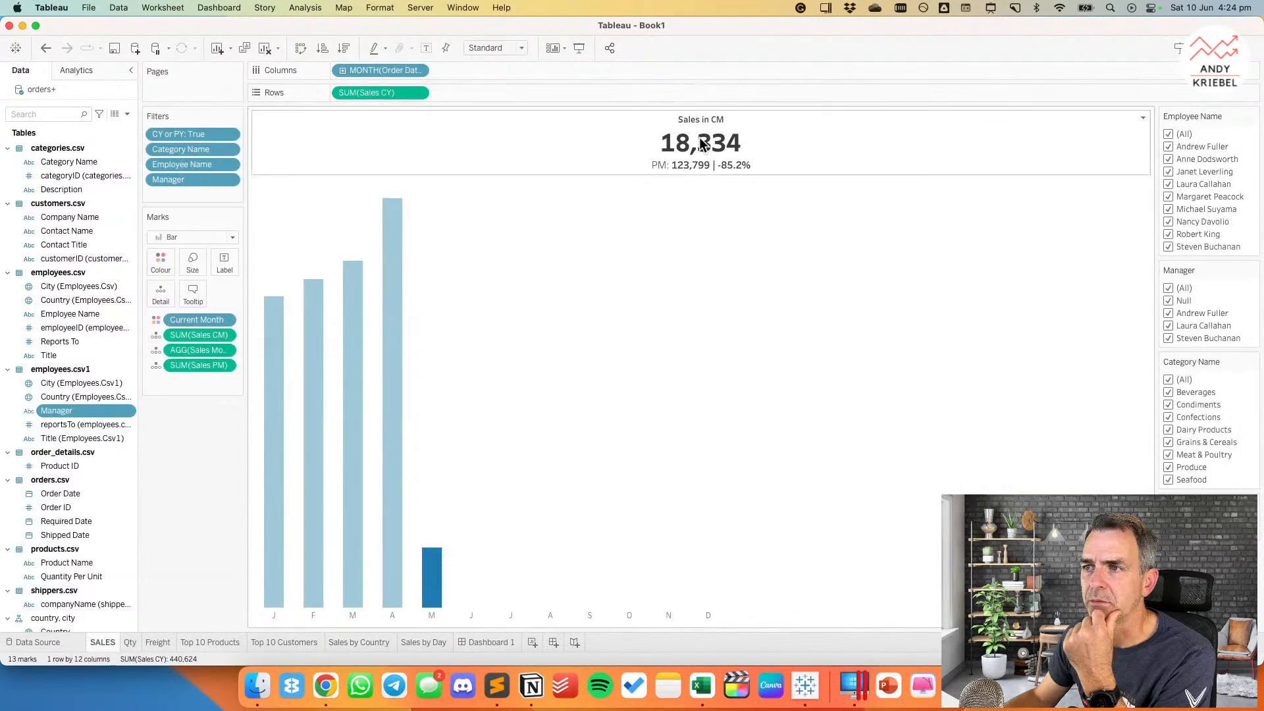
pyautogui.doubleClick(677, 141)
pyautogui.tripleClick(552, 300)
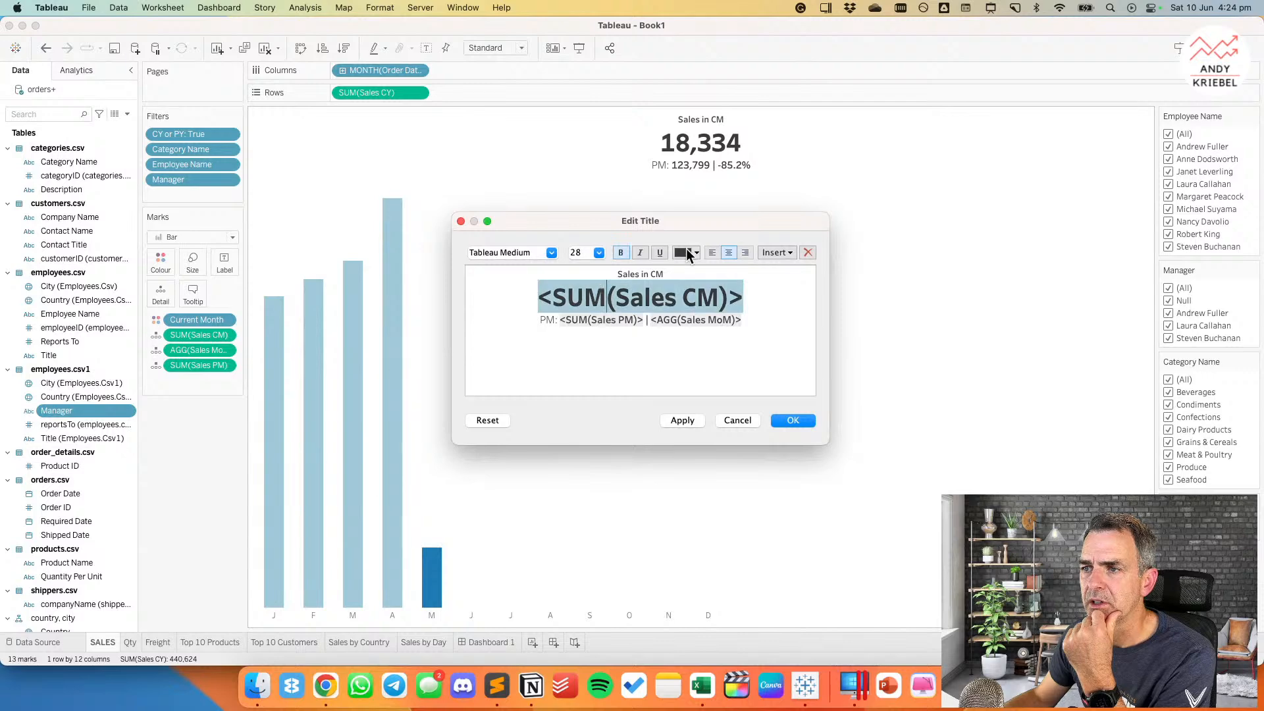
pyautogui.click(688, 253)
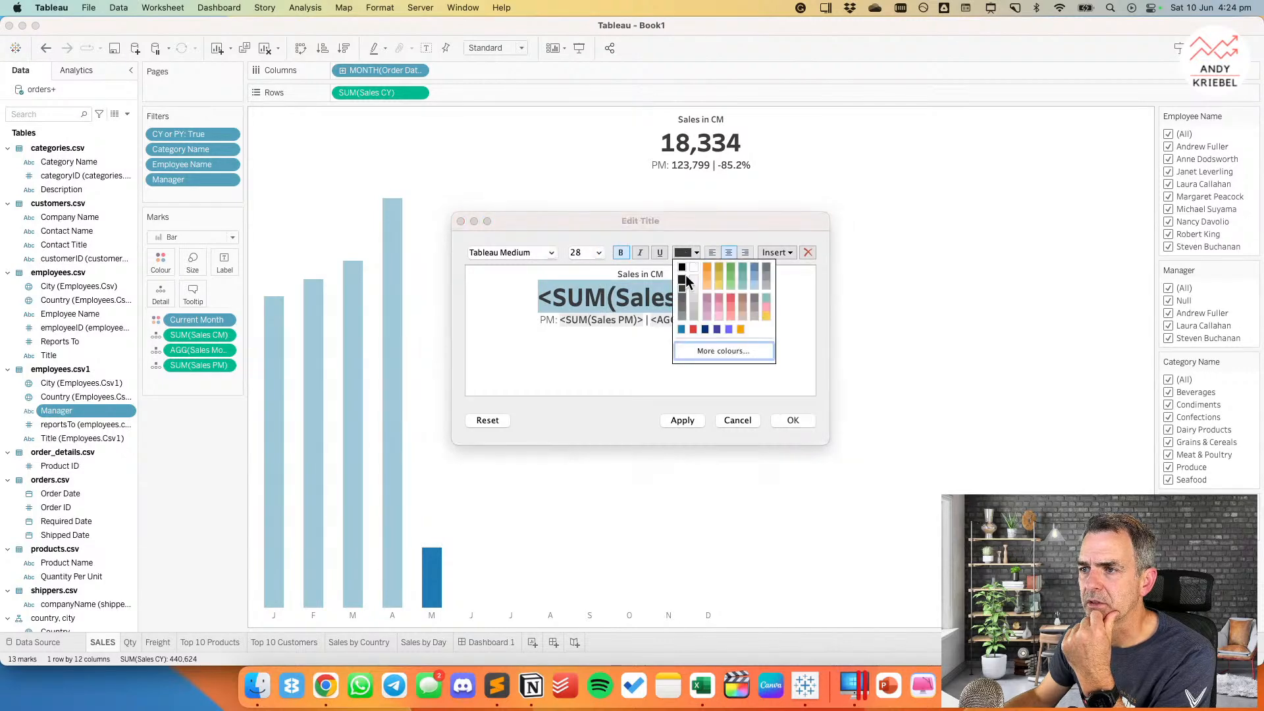
pyautogui.click(681, 325)
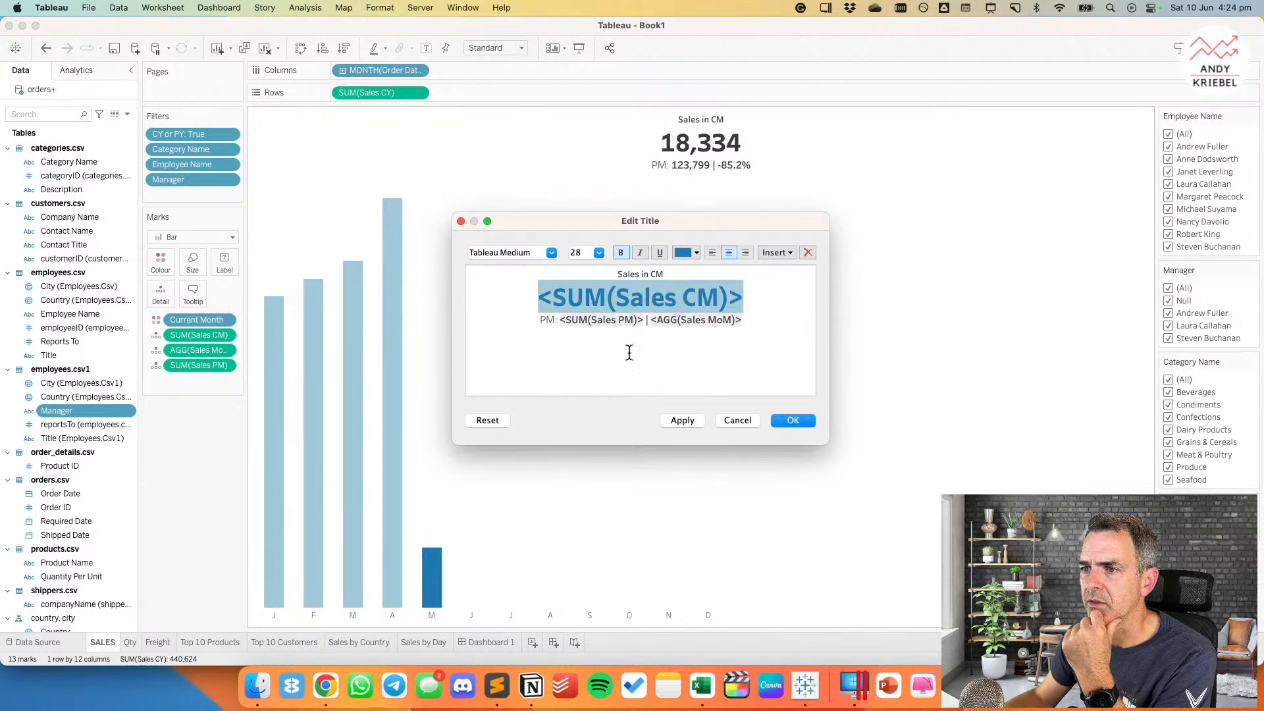
pyautogui.click(793, 420)
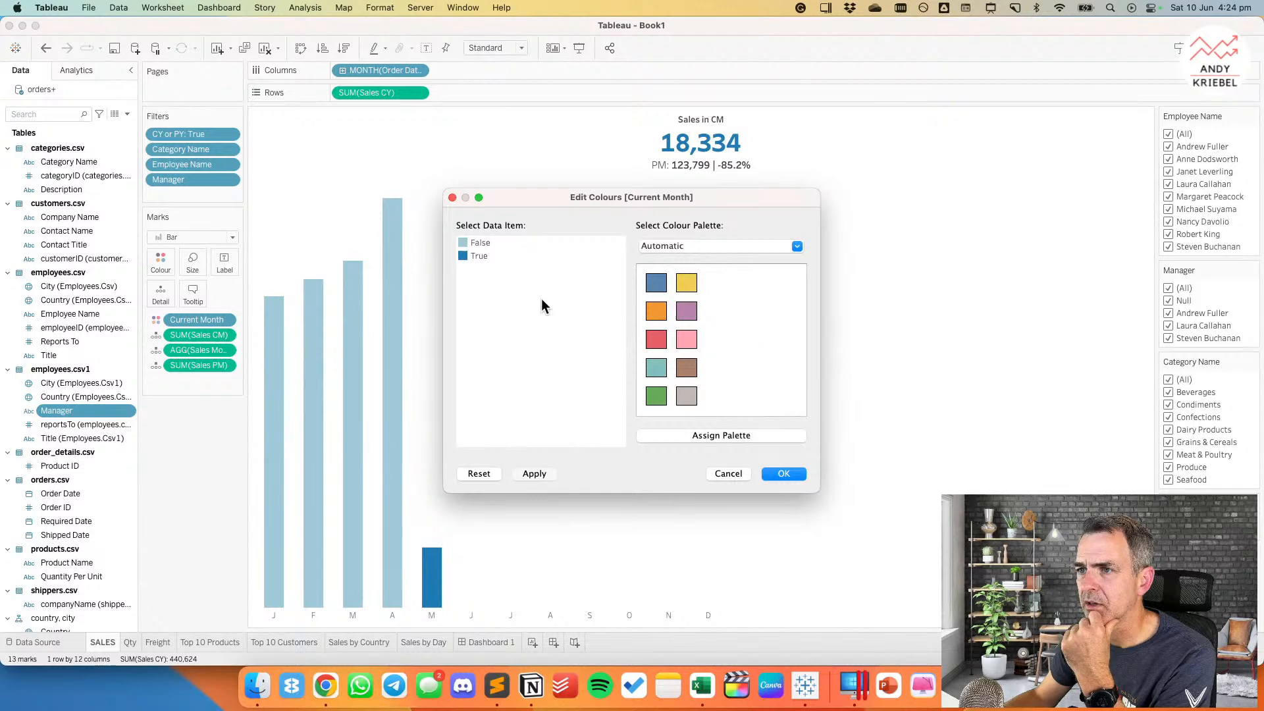
# Step: Copy the hex colour 94C2D3 of the False item in the Current Month colours, leaving the colour assignments as they are
pyautogui.doubleClick(476, 243)
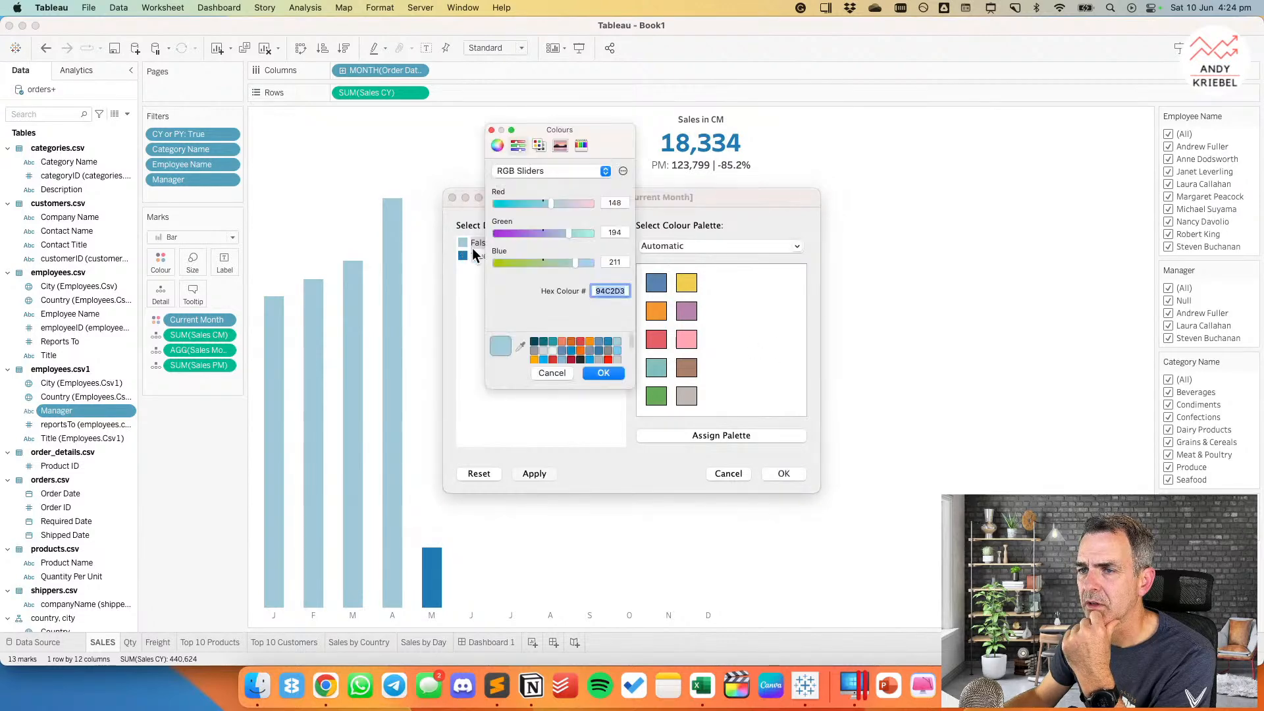
pyautogui.rightClick(607, 298)
pyautogui.click(628, 373)
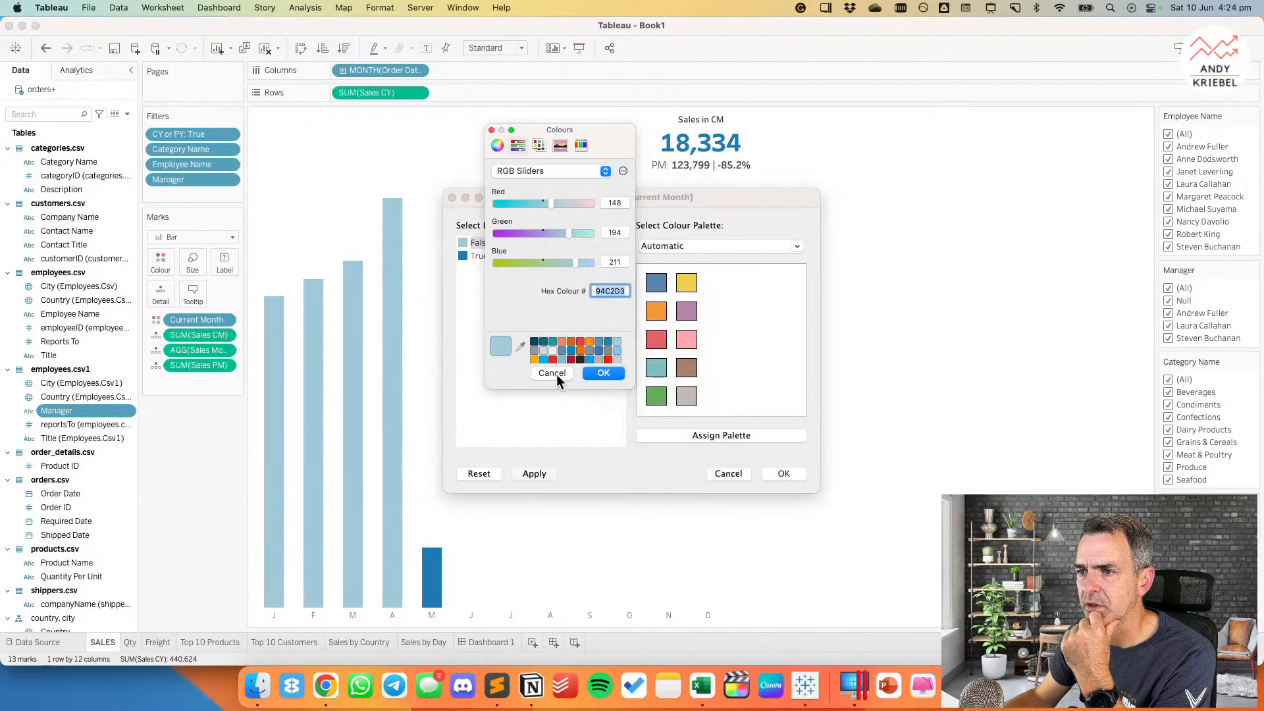
pyautogui.click(554, 374)
pyautogui.click(727, 473)
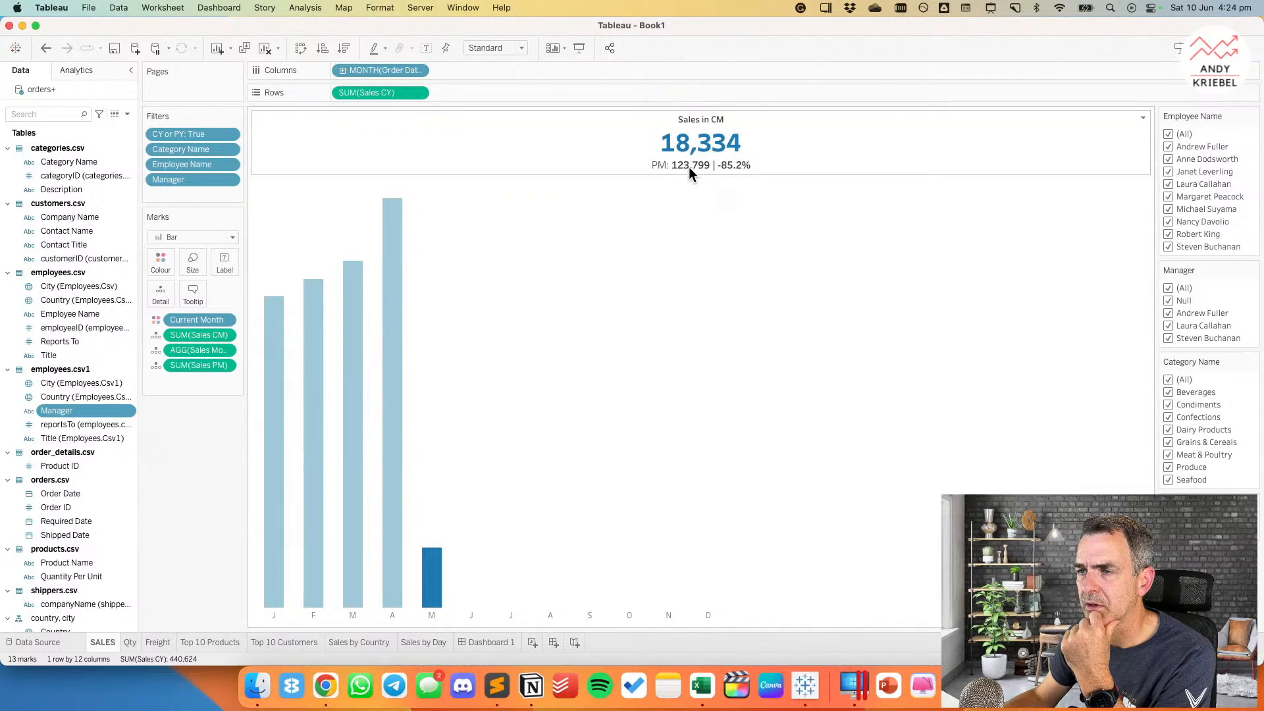
# Step: Set the font colour of SUM(Sales PM) in the SALES worksheet title to 94C2D3
pyautogui.doubleClick(689, 167)
pyautogui.doubleClick(593, 323)
pyautogui.click(682, 262)
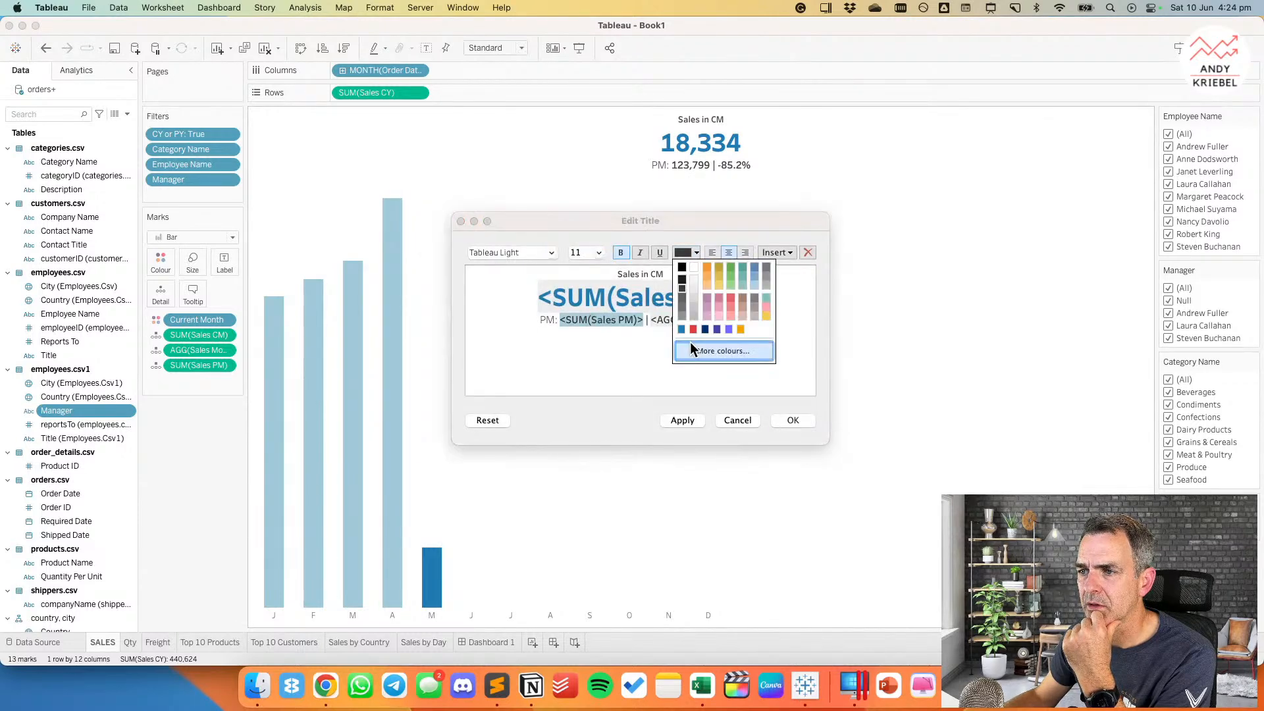
pyautogui.click(690, 349)
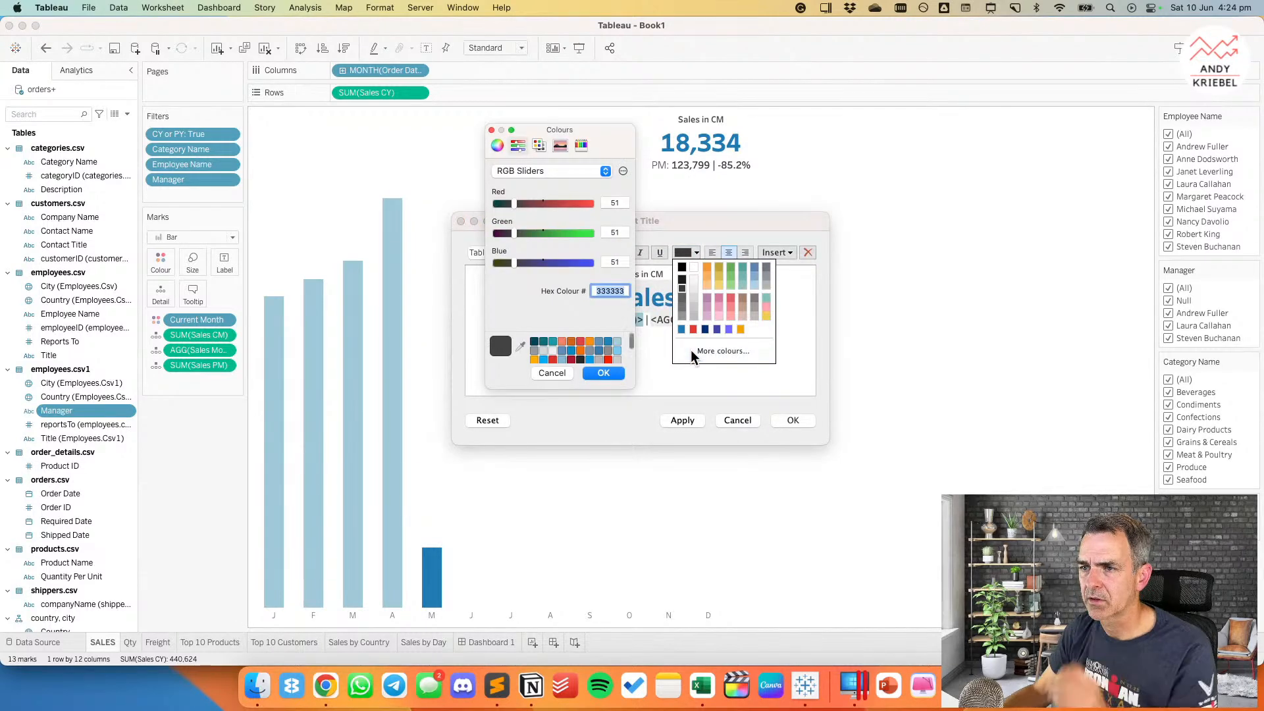
pyautogui.rightClick(604, 291)
pyautogui.click(622, 383)
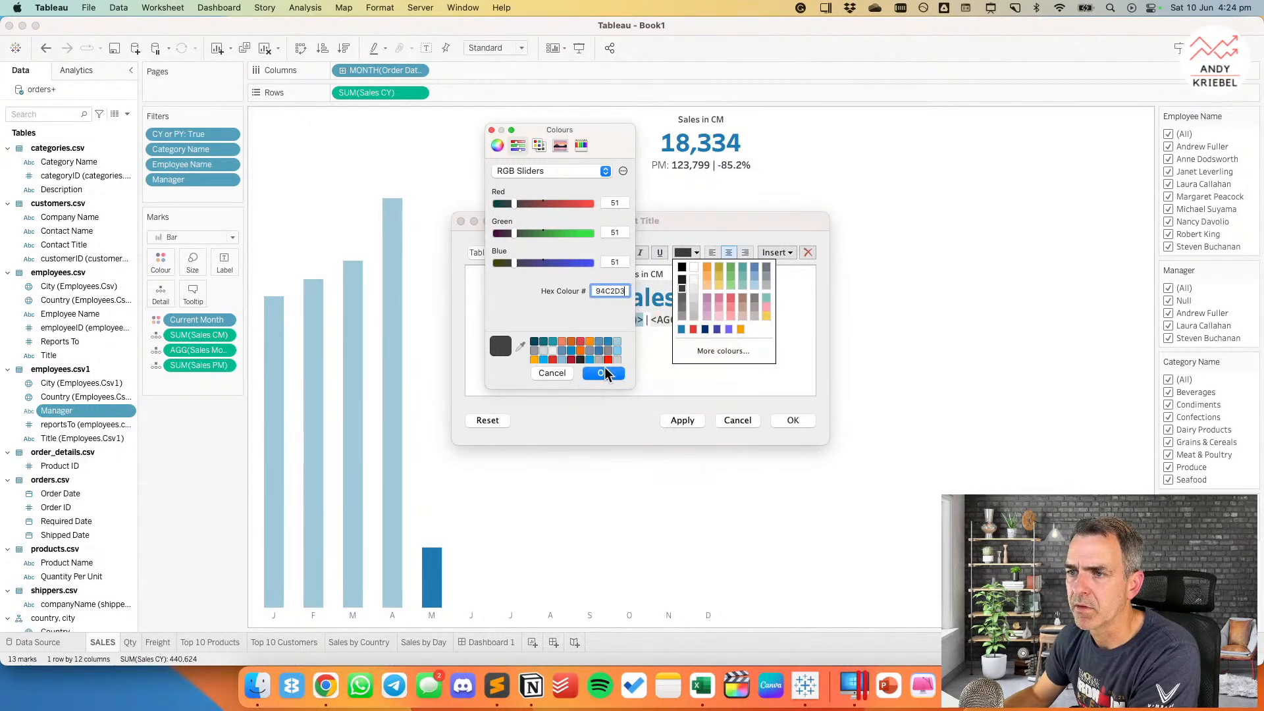
pyautogui.click(599, 373)
pyautogui.click(693, 420)
pyautogui.click(781, 417)
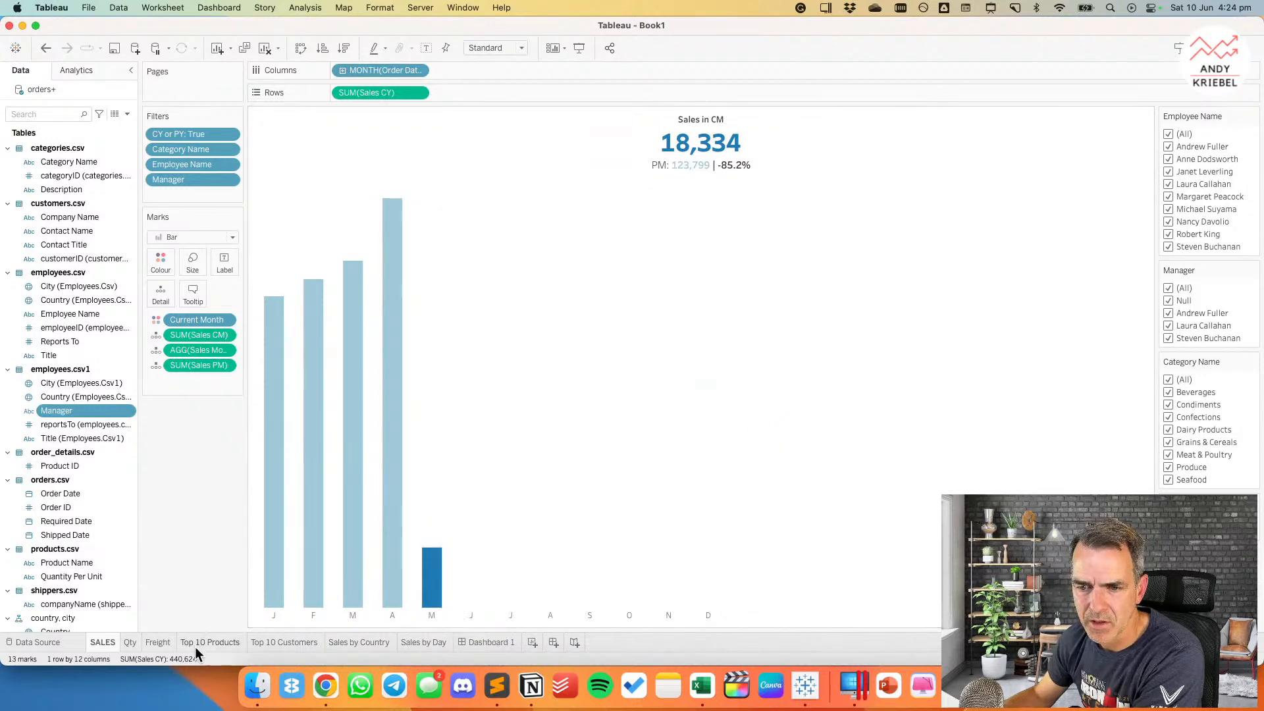
# Step: In the Qty worksheet title, colour SUM(Qty PM) with the custom light blue and SUM(Qty CM) with the custom darker blue
pyautogui.click(129, 642)
pyautogui.doubleClick(715, 144)
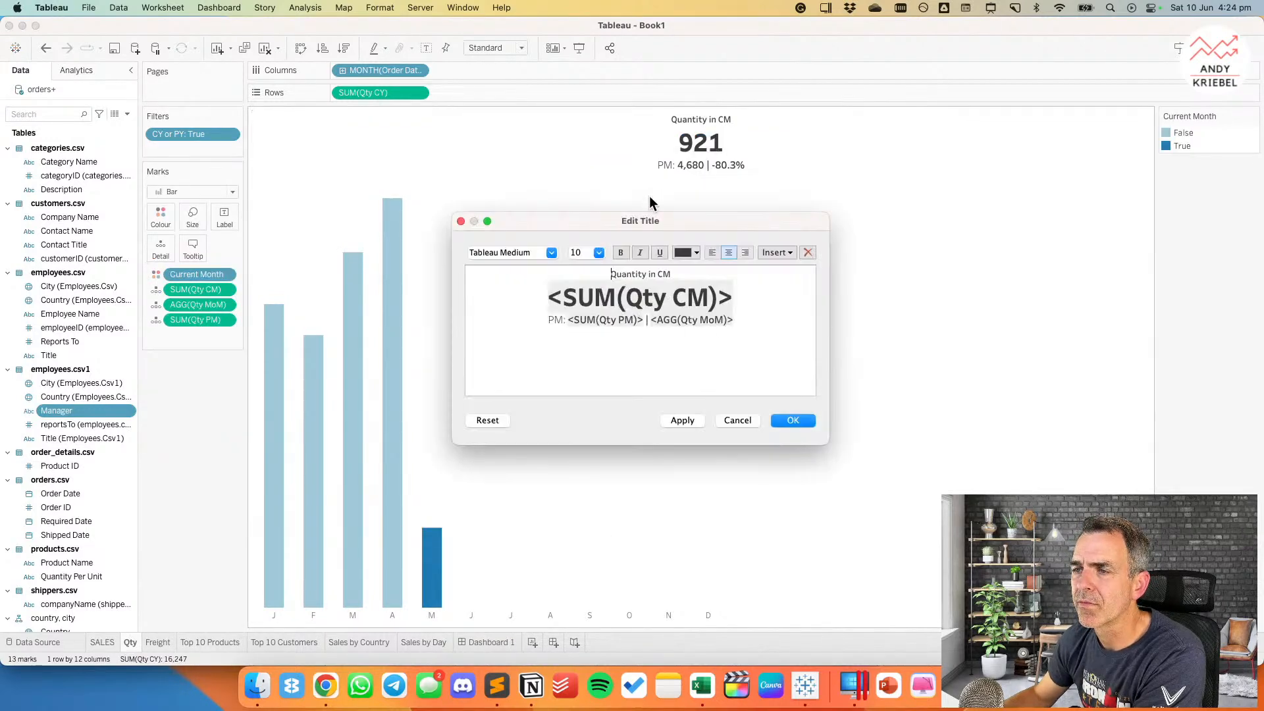
pyautogui.doubleClick(592, 321)
pyautogui.click(685, 253)
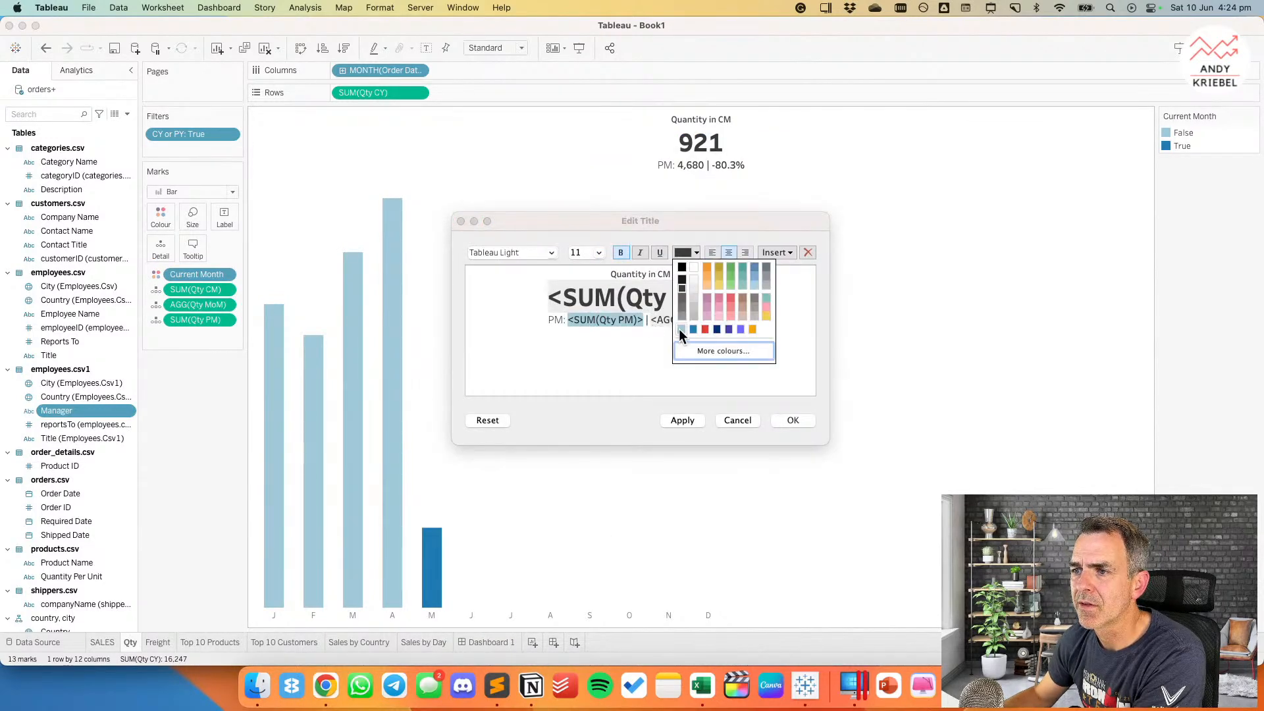
pyautogui.click(678, 326)
pyautogui.doubleClick(618, 297)
pyautogui.click(683, 253)
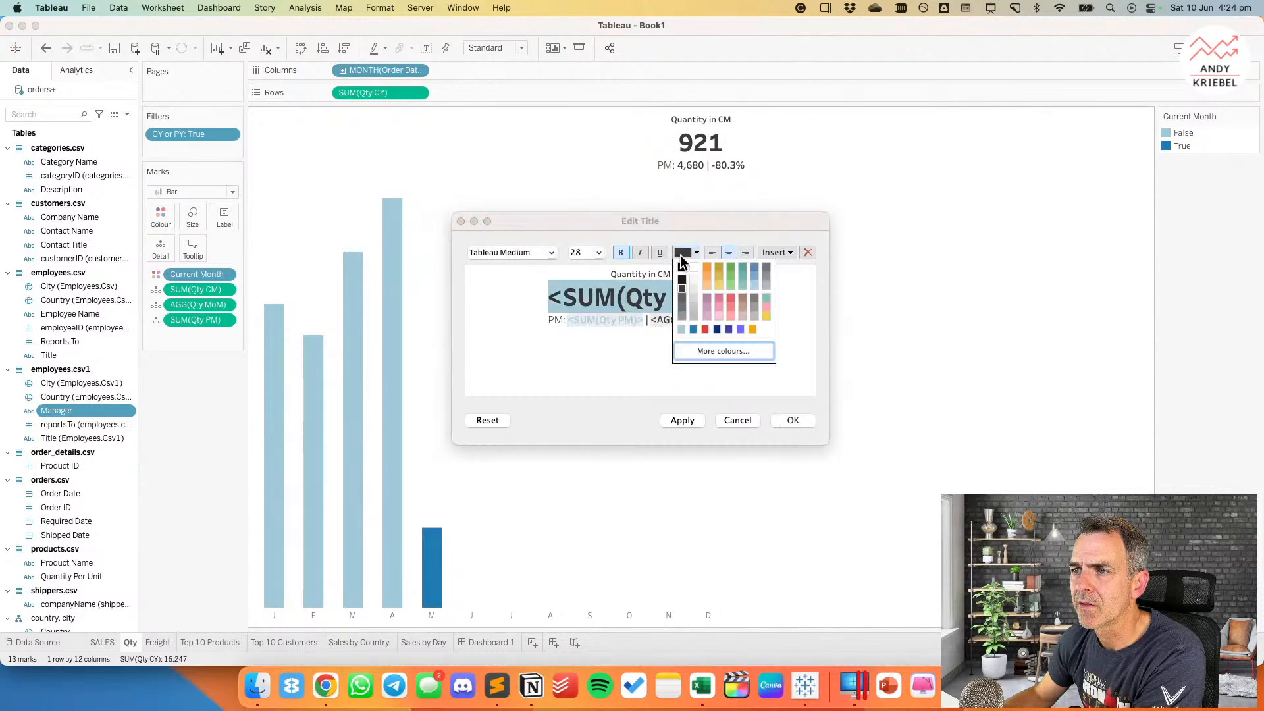
pyautogui.click(694, 329)
pyautogui.click(792, 420)
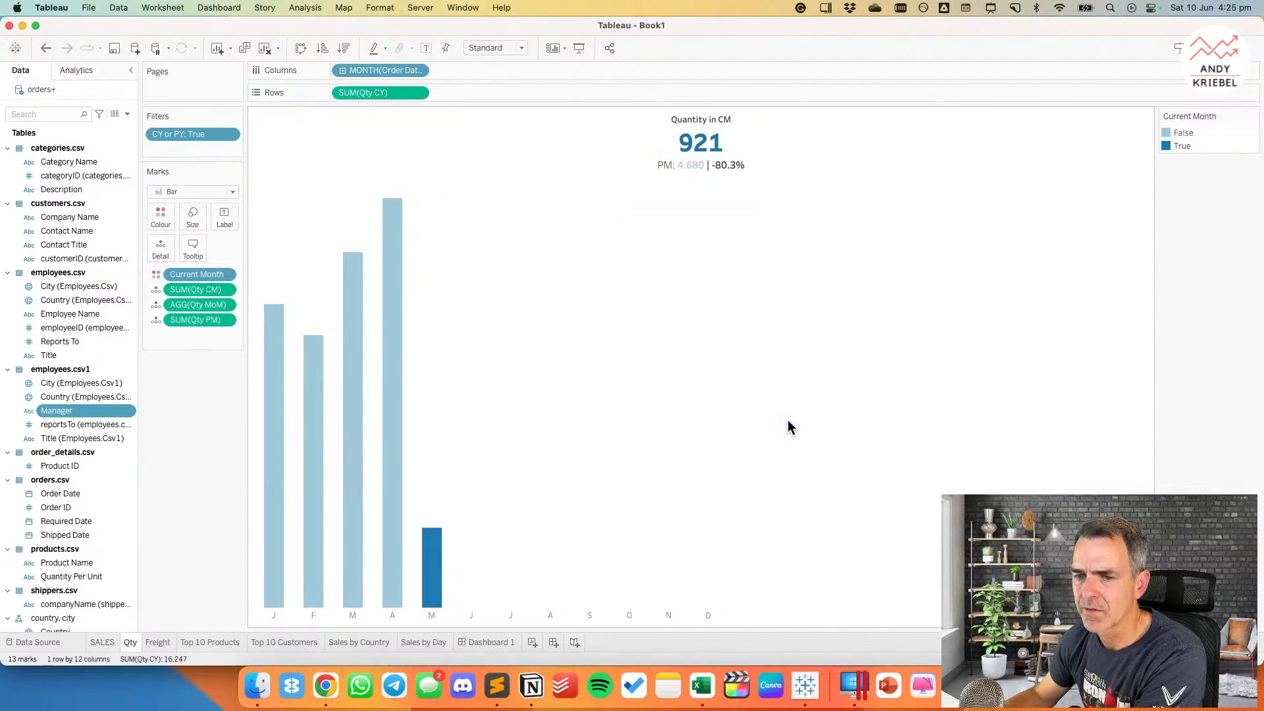
# Step: In the Freight worksheet title, colour SUM(Freight CM) with the custom darker blue and SUM(Freight PM) with the custom light blue
pyautogui.click(163, 643)
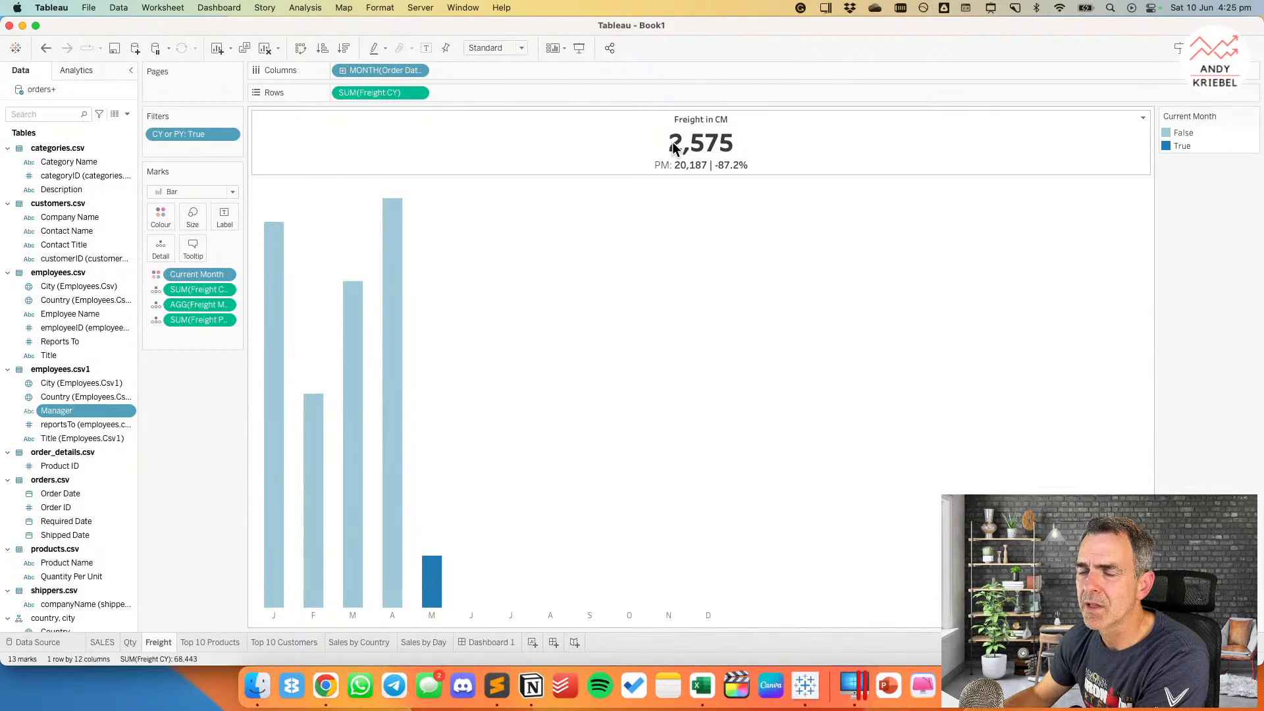
pyautogui.doubleClick(675, 148)
pyautogui.tripleClick(582, 298)
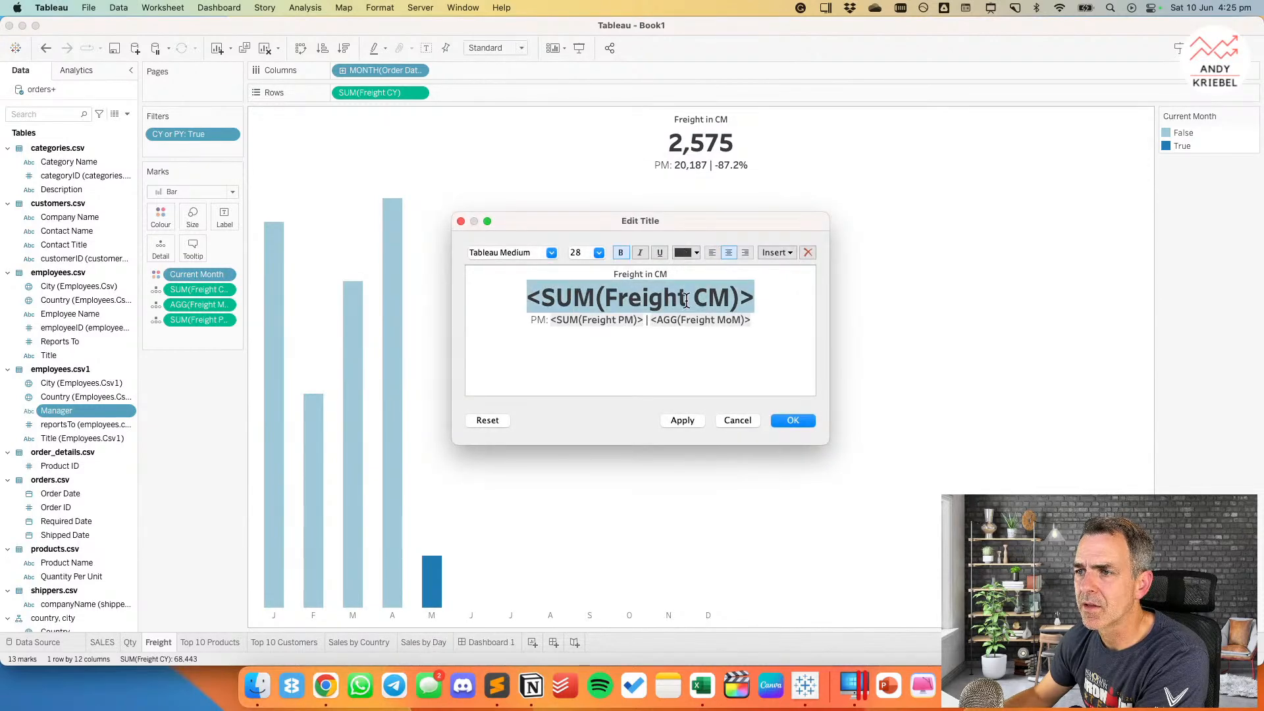
pyautogui.click(688, 252)
pyautogui.click(684, 331)
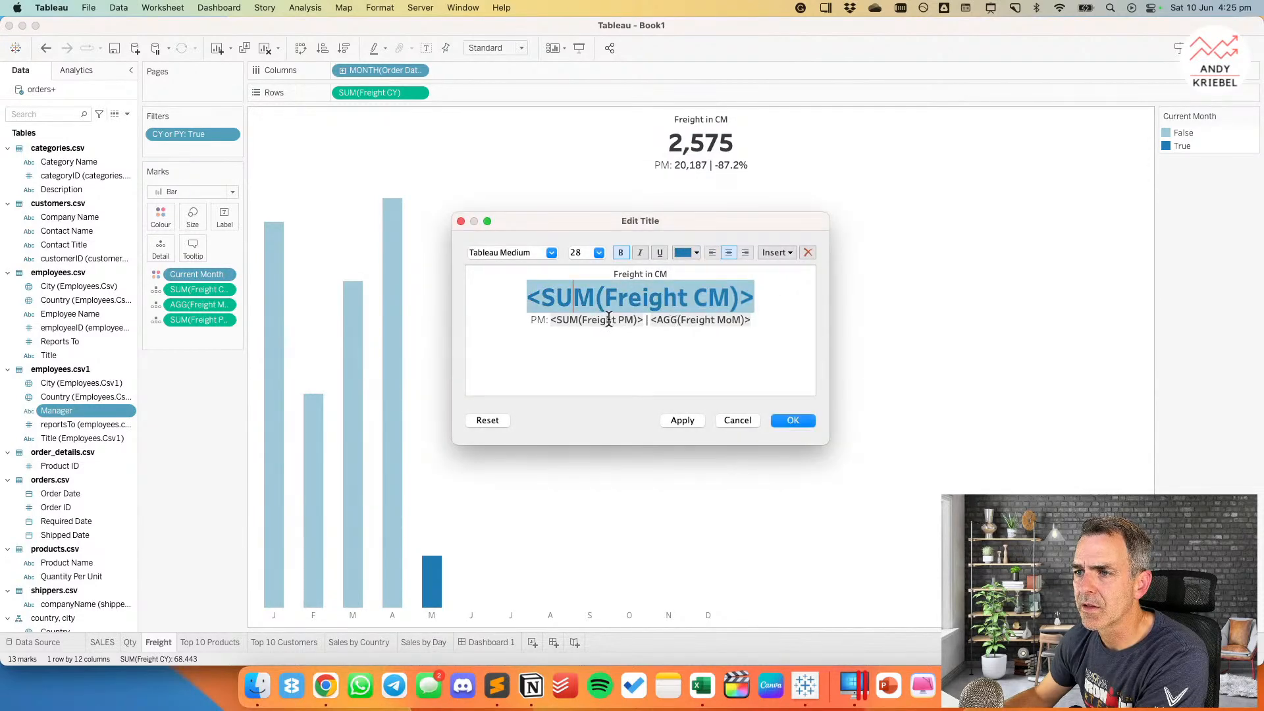
pyautogui.doubleClick(608, 319)
pyautogui.click(688, 252)
pyautogui.click(693, 330)
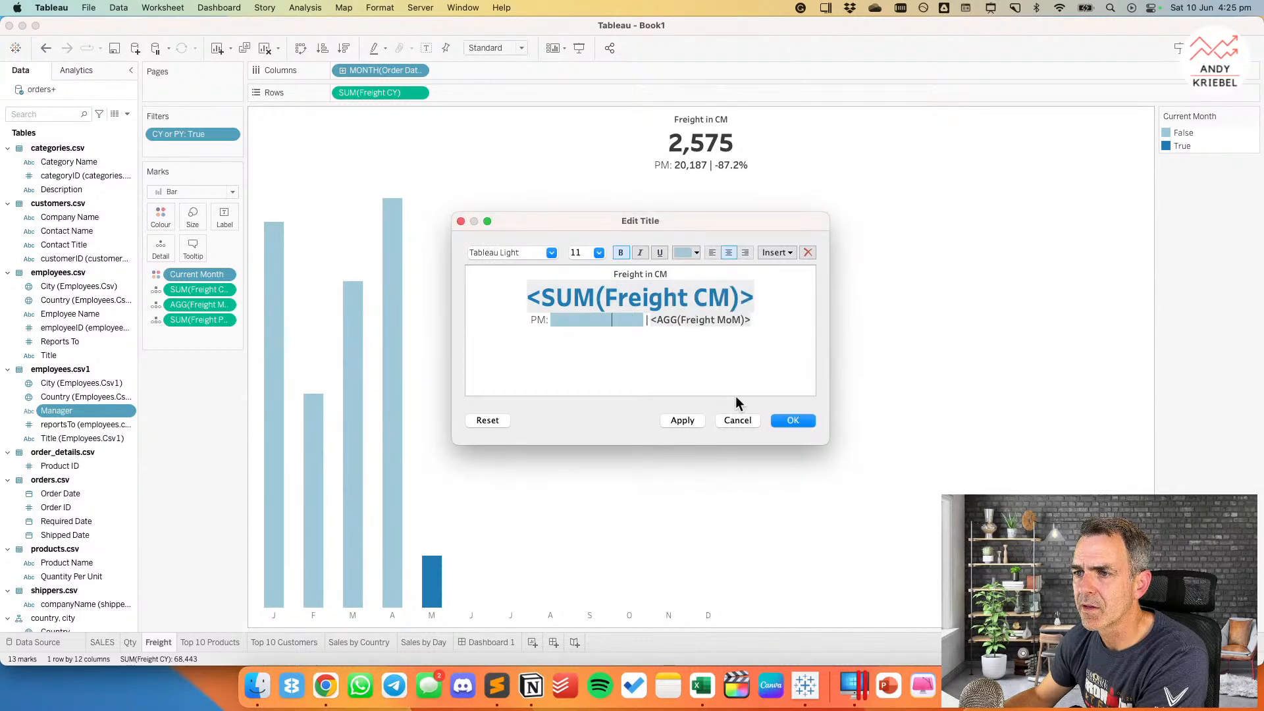
pyautogui.click(787, 418)
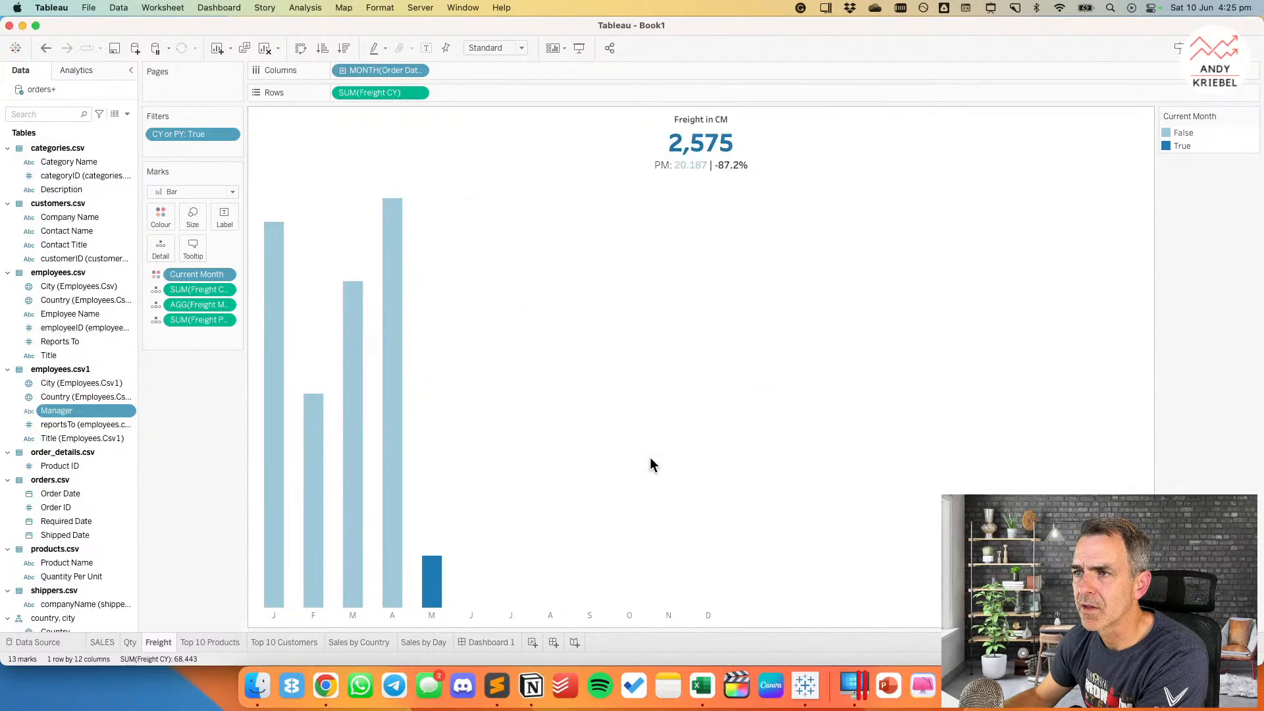
# Step: Review the Top 10, Sales by Country, Sales by Day, Qty and Freight worksheets for remaining colour and number formatting needs
pyautogui.click(318, 643)
pyautogui.click(356, 643)
pyautogui.click(423, 641)
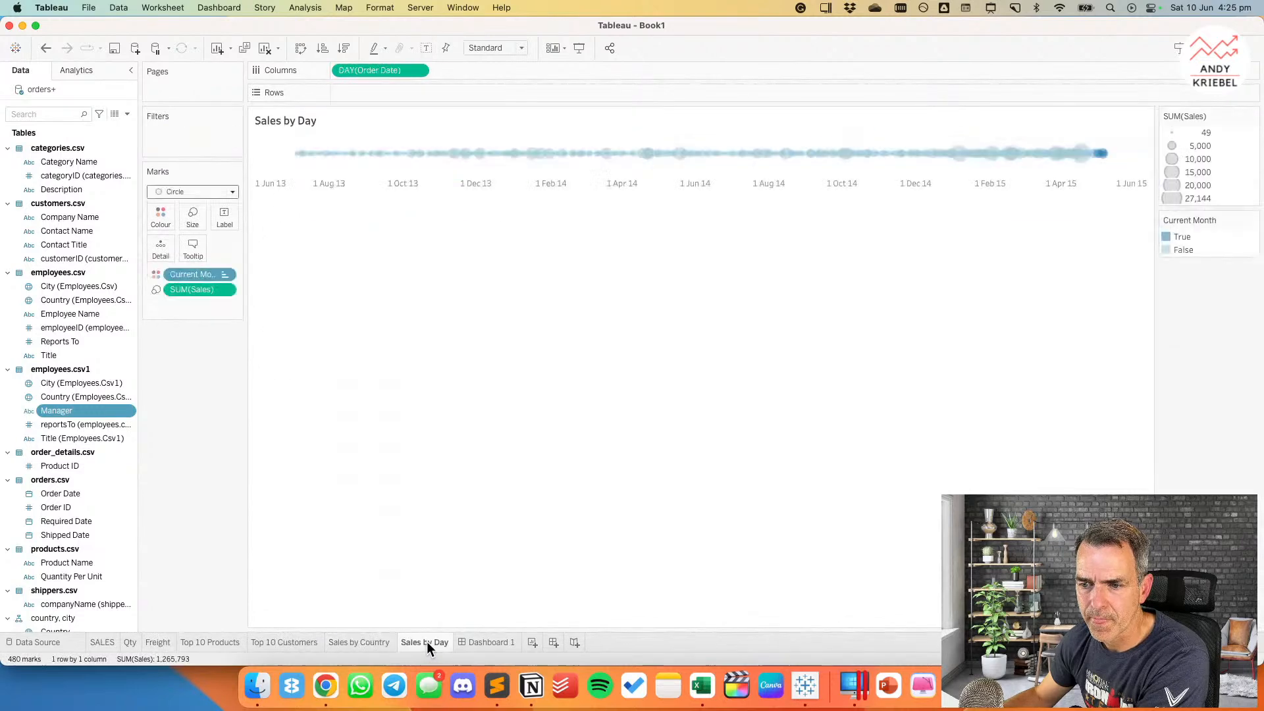
pyautogui.click(361, 642)
pyautogui.click(307, 642)
pyautogui.click(224, 642)
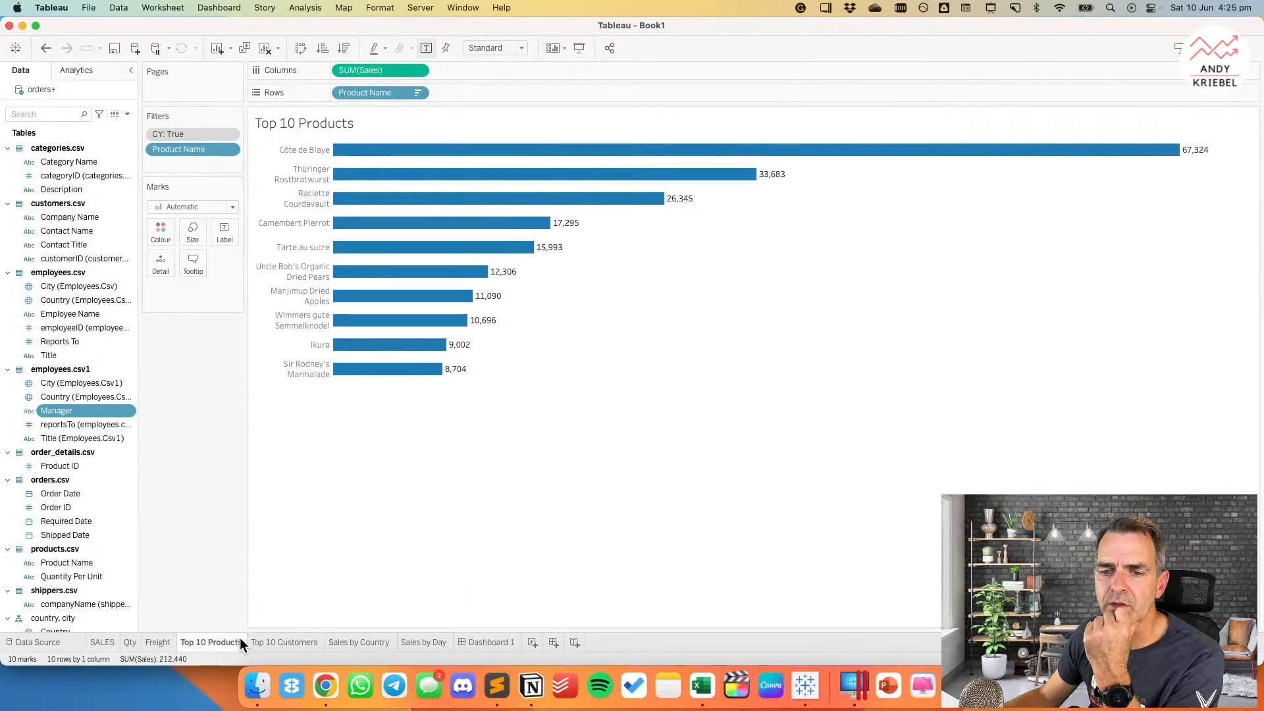
pyautogui.moveTo(239, 642)
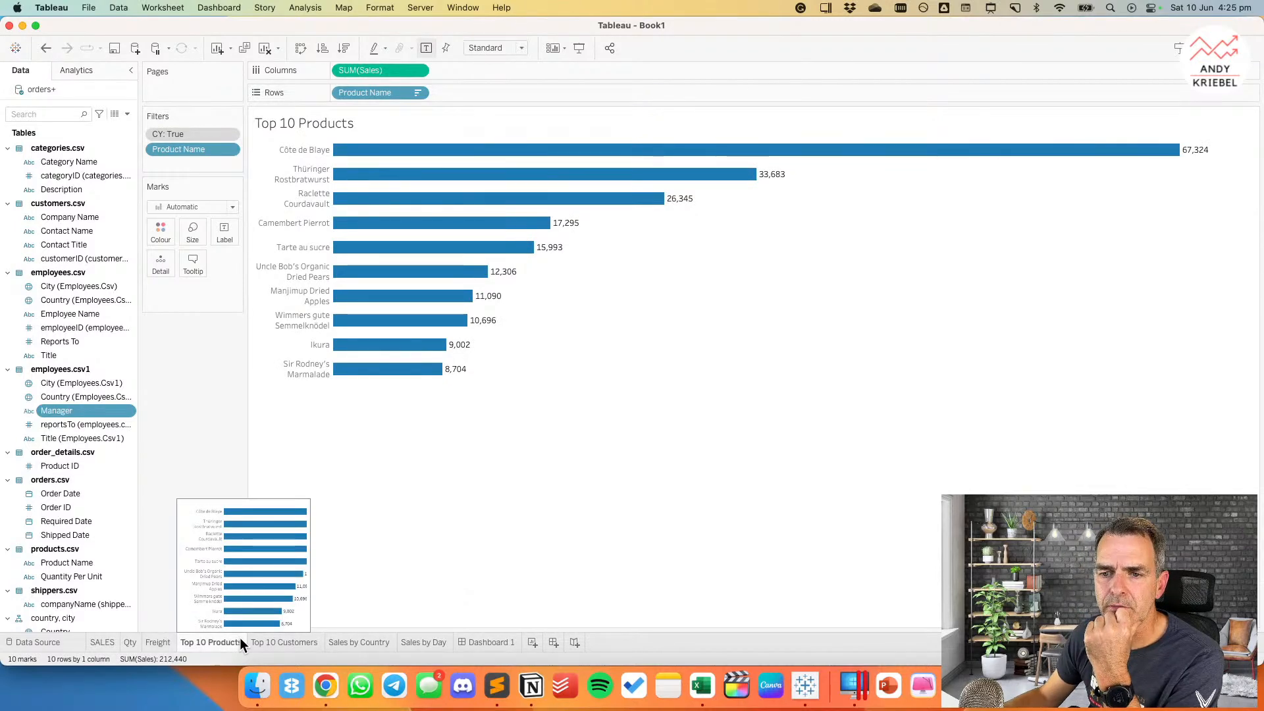
pyautogui.click(130, 642)
pyautogui.click(153, 644)
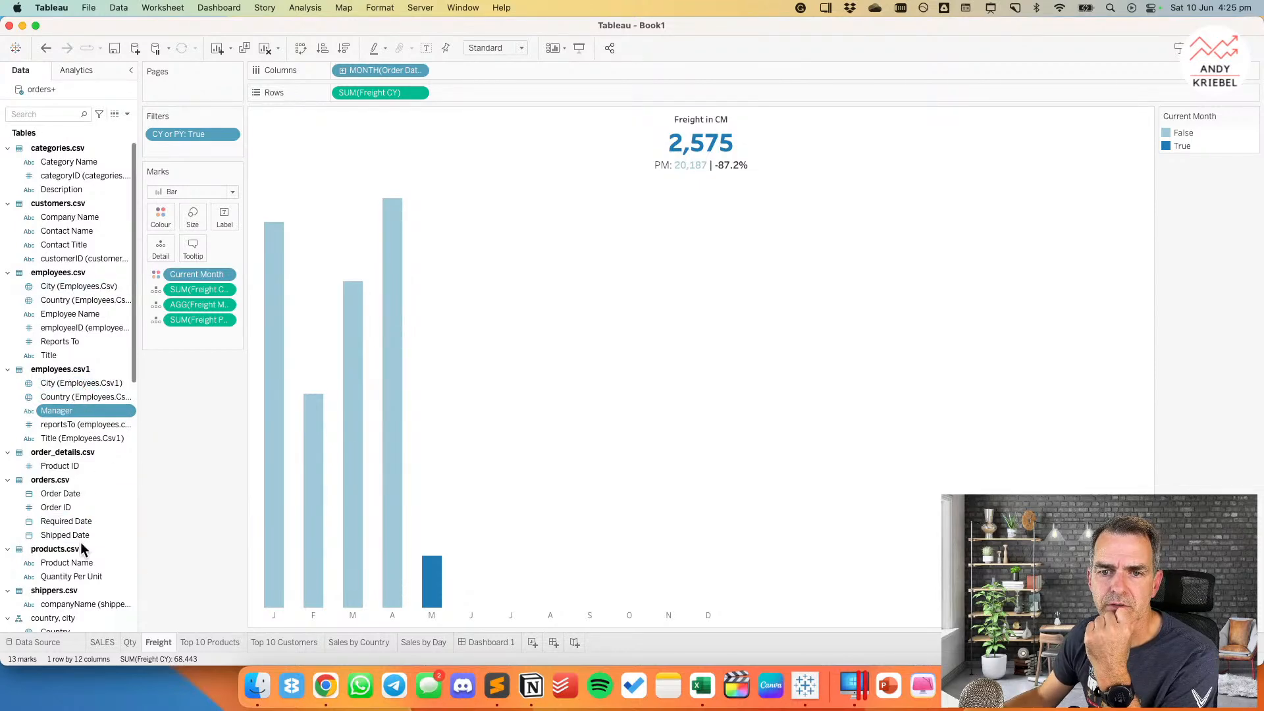
# Step: Set the default number format of Freight, Freight CM, Freight CY, Freight PM and Freight Total to custom, 0 decimals, prefix $
pyautogui.scroll(-5, 83, 541)
pyautogui.scroll(-8, 73, 466)
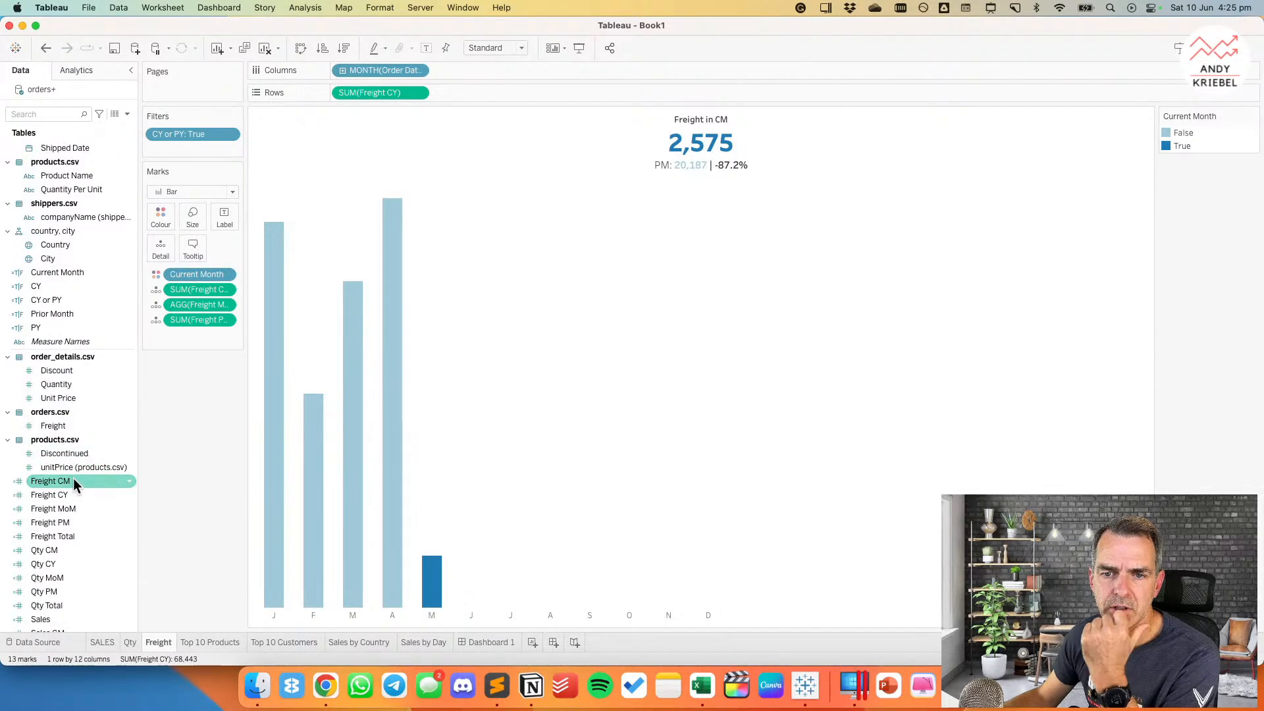
pyautogui.click(72, 479)
pyautogui.keyDown('super'); pyautogui.click(72, 492); pyautogui.keyUp('super')
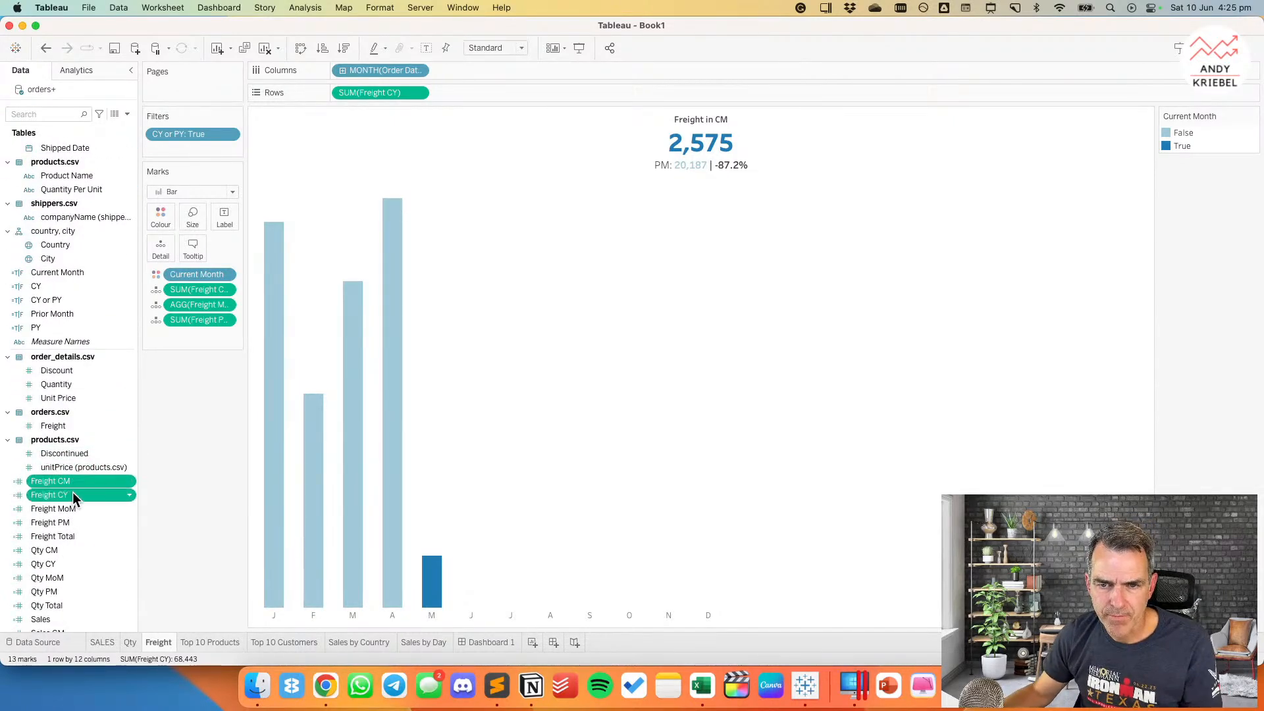
pyautogui.keyDown('super'); pyautogui.click(77, 523); pyautogui.keyUp('super')
pyautogui.keyDown('super'); pyautogui.click(76, 535); pyautogui.keyUp('super')
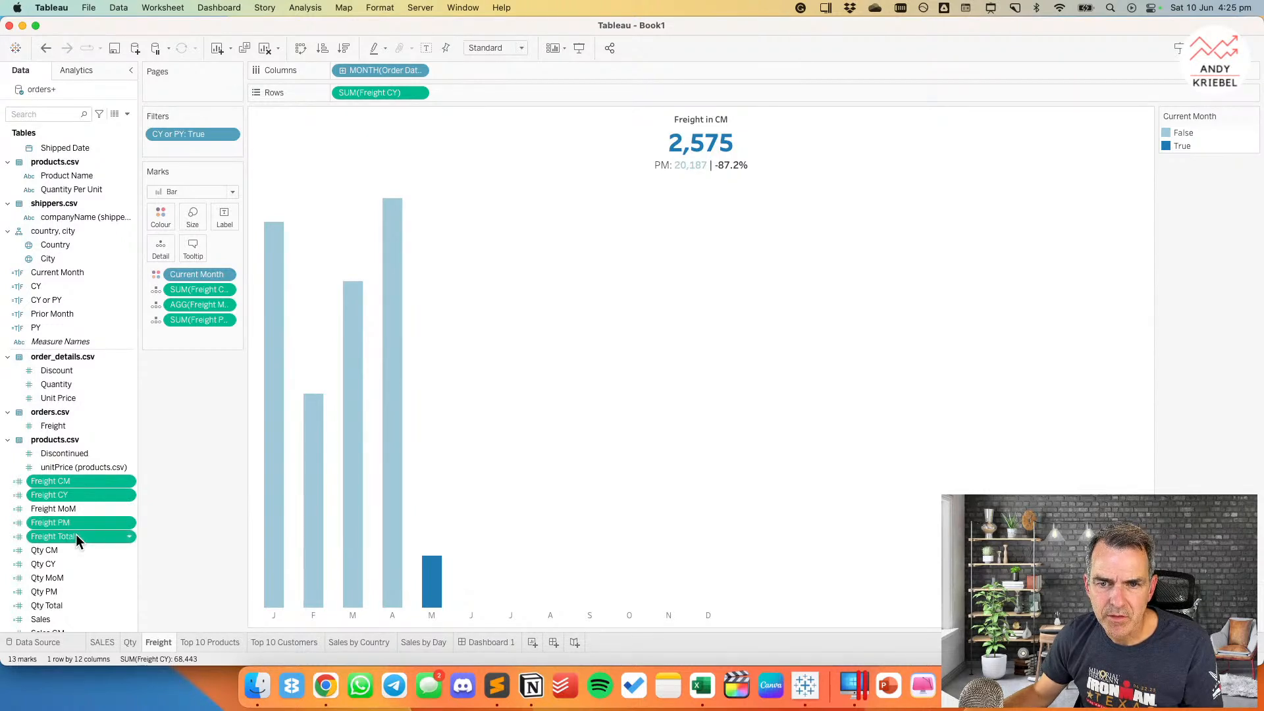
pyautogui.rightClick(76, 535)
pyautogui.keyDown('super'); pyautogui.click(58, 424); pyautogui.keyUp('super')
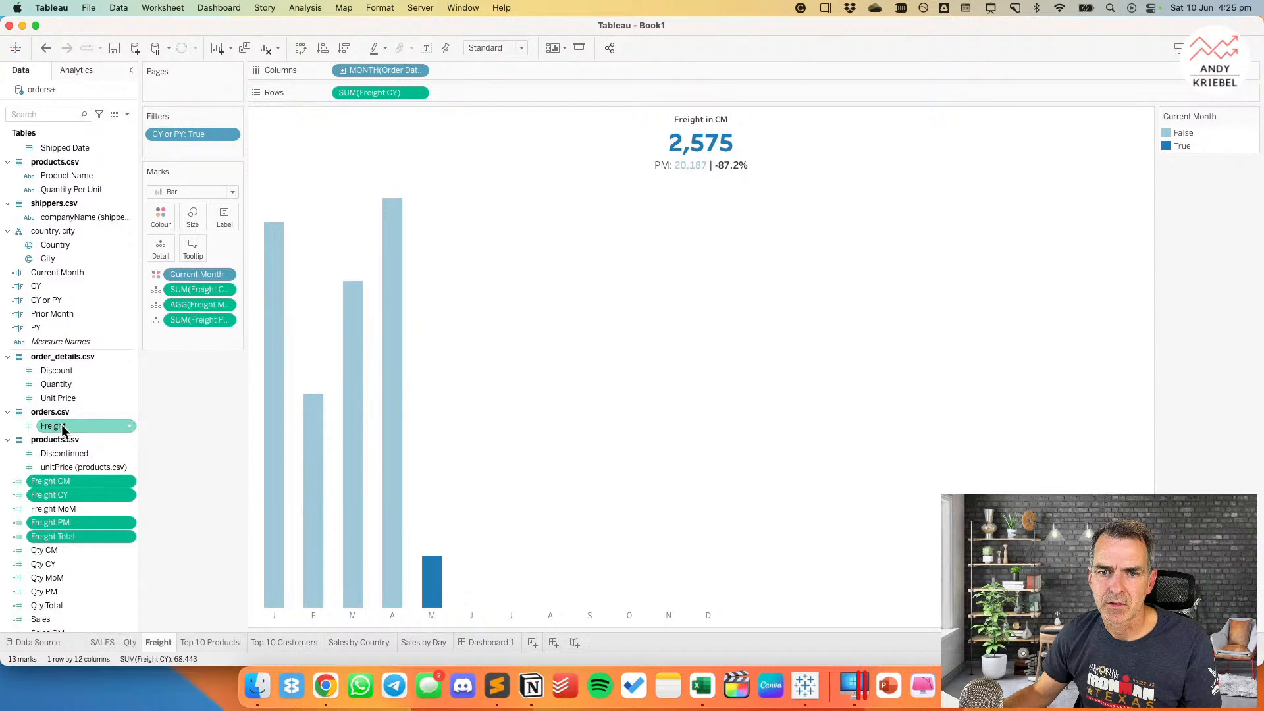
pyautogui.rightClick(62, 424)
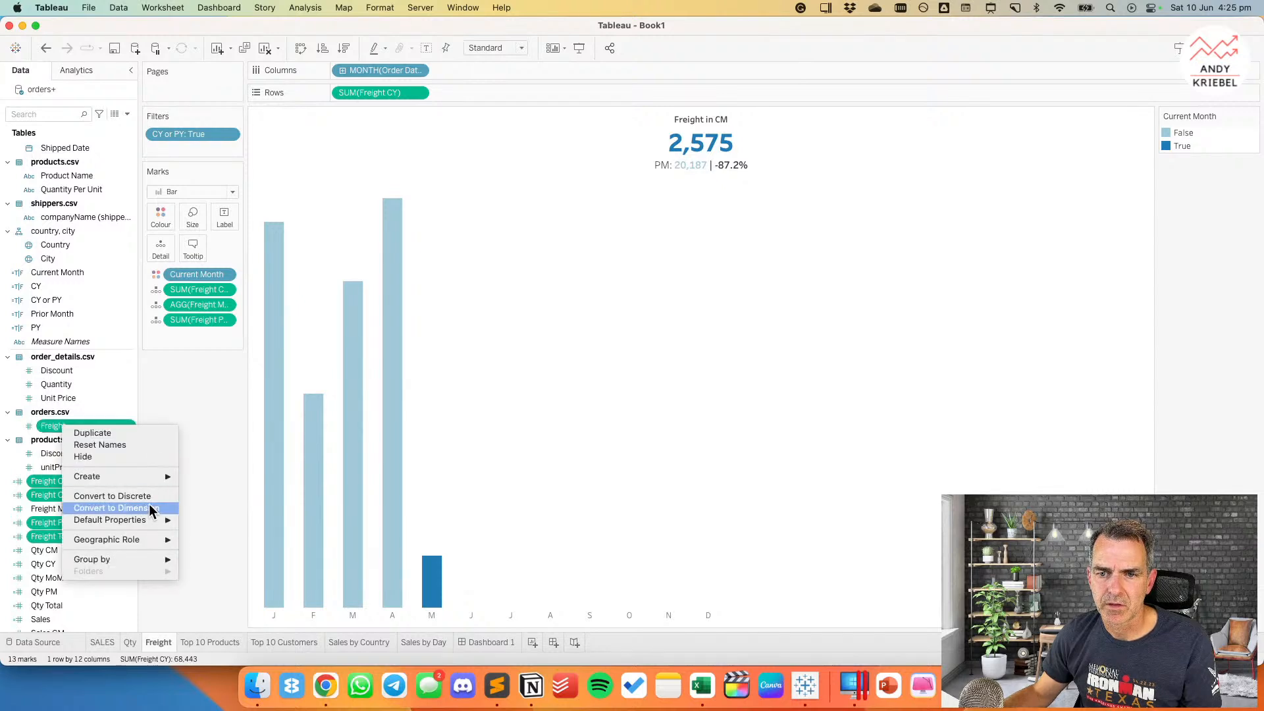
pyautogui.moveTo(151, 520)
pyautogui.click(217, 522)
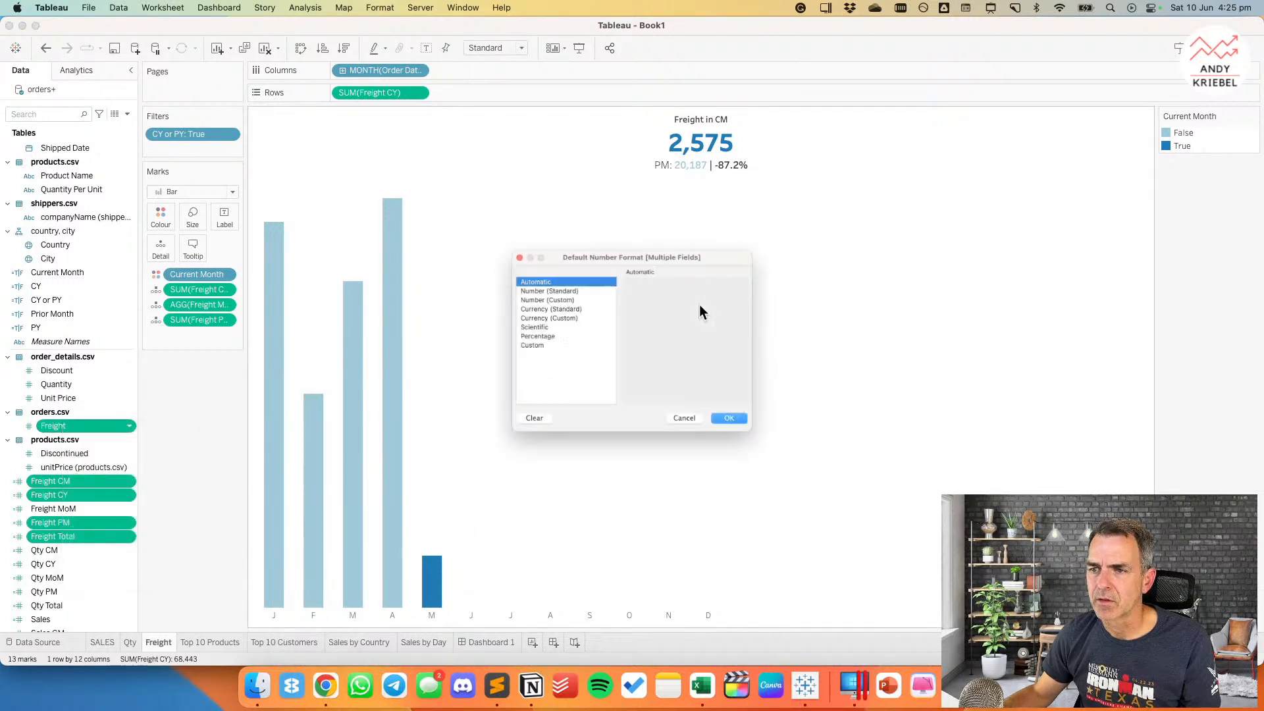
pyautogui.click(555, 292)
pyautogui.click(665, 294)
pyautogui.click(665, 294)
pyautogui.click(648, 388)
pyautogui.write('$')
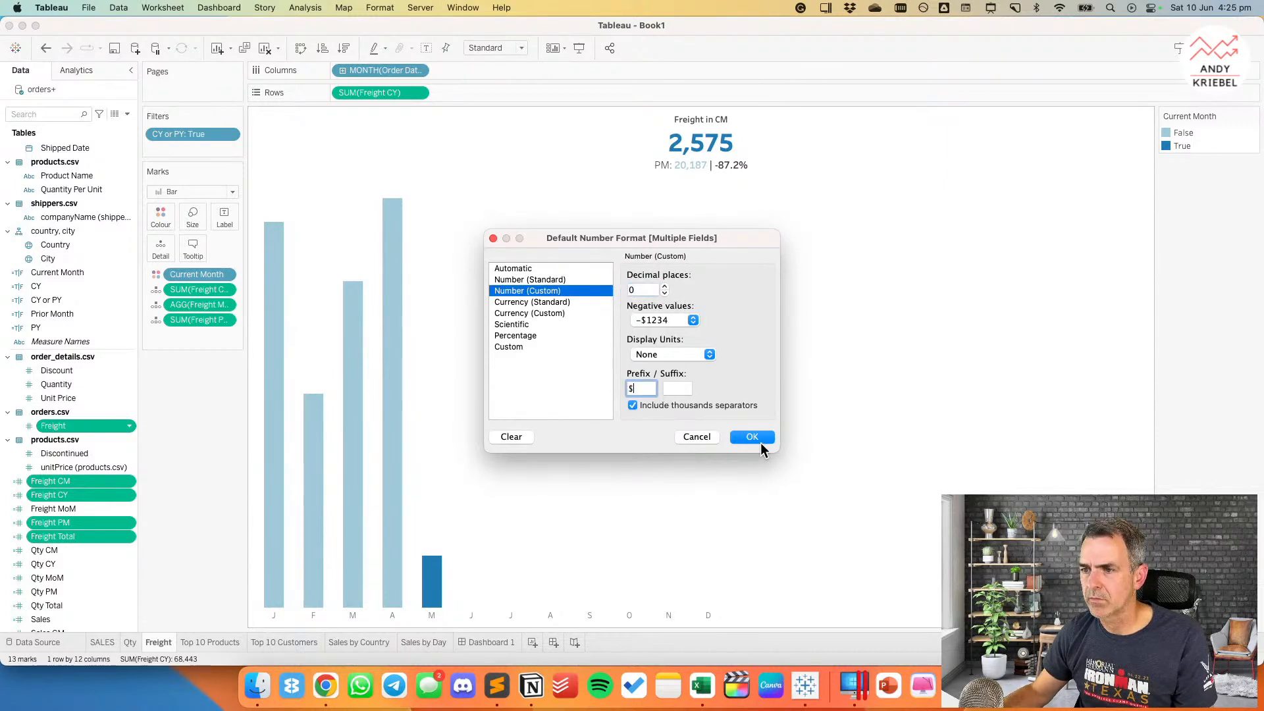
pyautogui.click(745, 439)
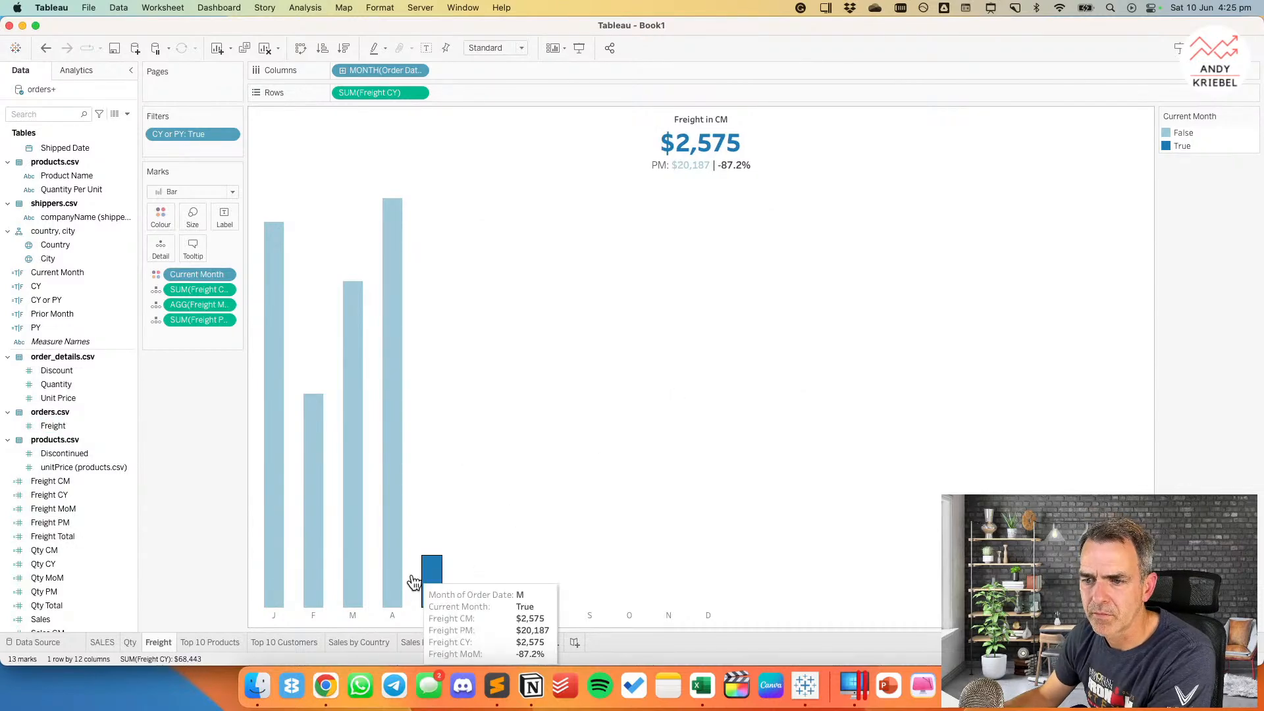
# Step: Set the default number format of Sales, Sales CM, Sales CY, Sales PM and Sales Total to custom, 0 decimals, prefix $
pyautogui.click(129, 642)
pyautogui.click(104, 642)
pyautogui.click(33, 550)
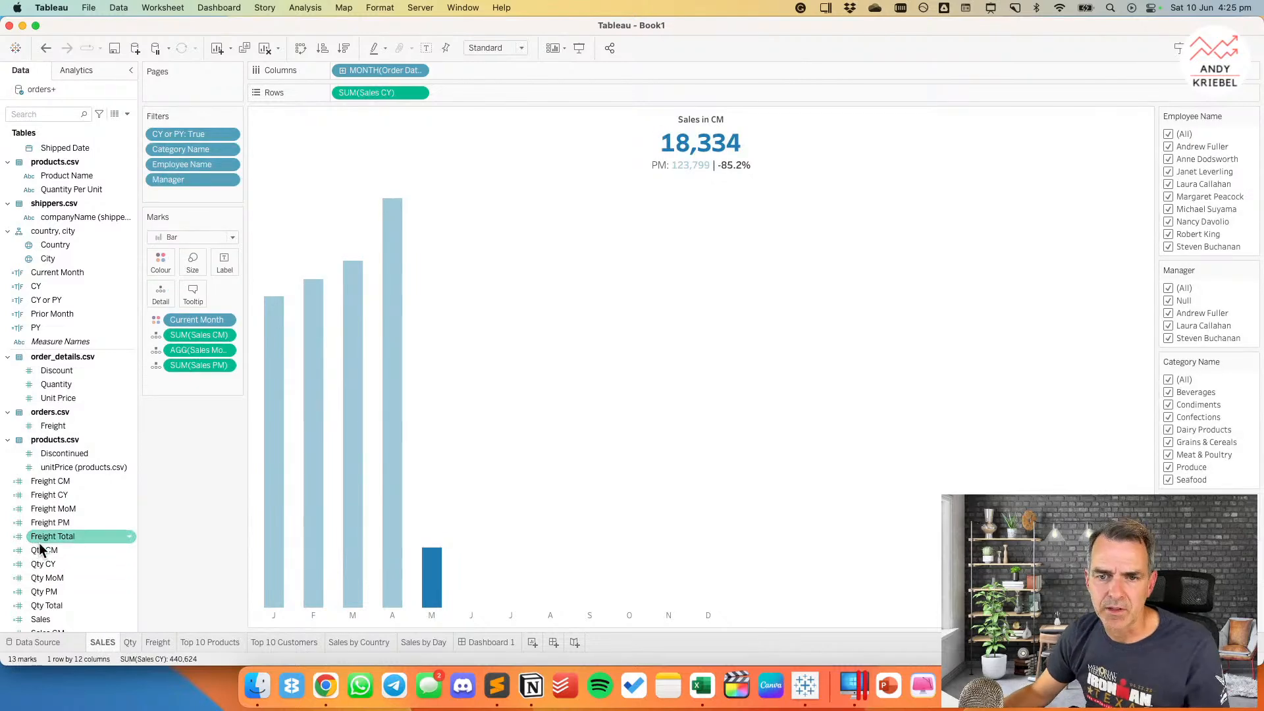
pyautogui.scroll(-5, 33, 545)
pyautogui.click(57, 495)
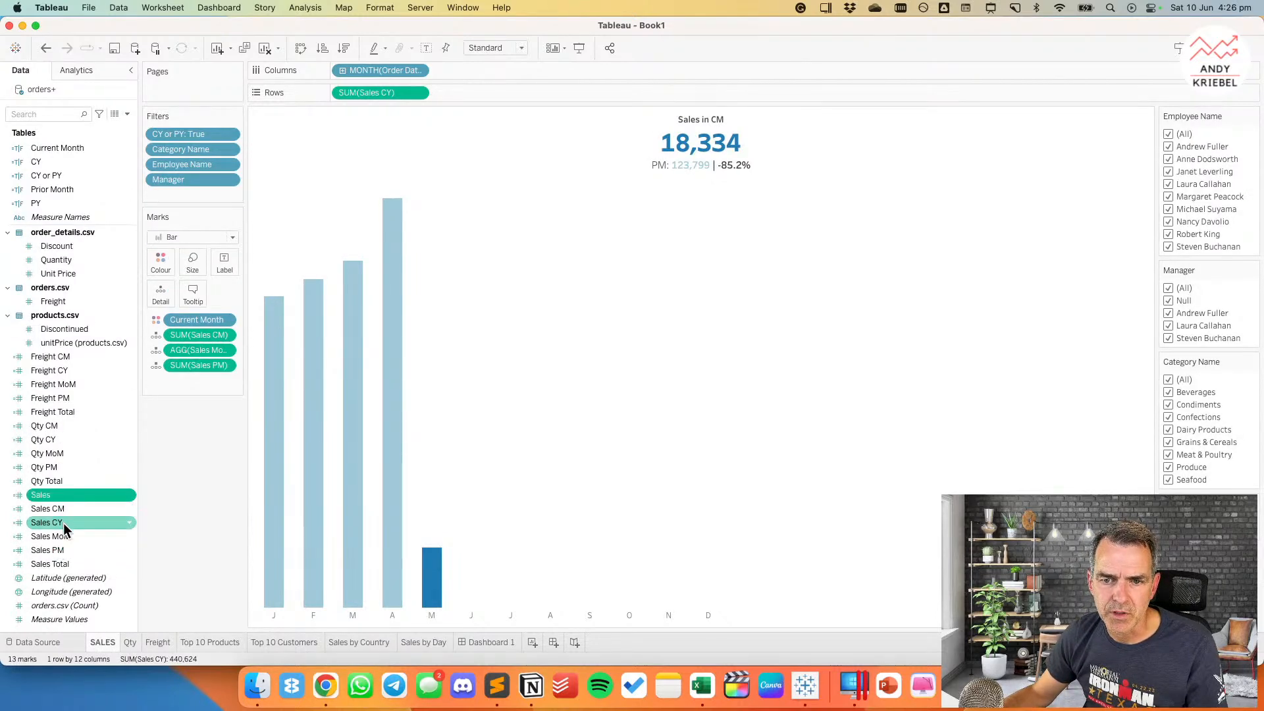
pyautogui.keyDown('shift'); pyautogui.click(64, 523); pyautogui.keyUp('shift')
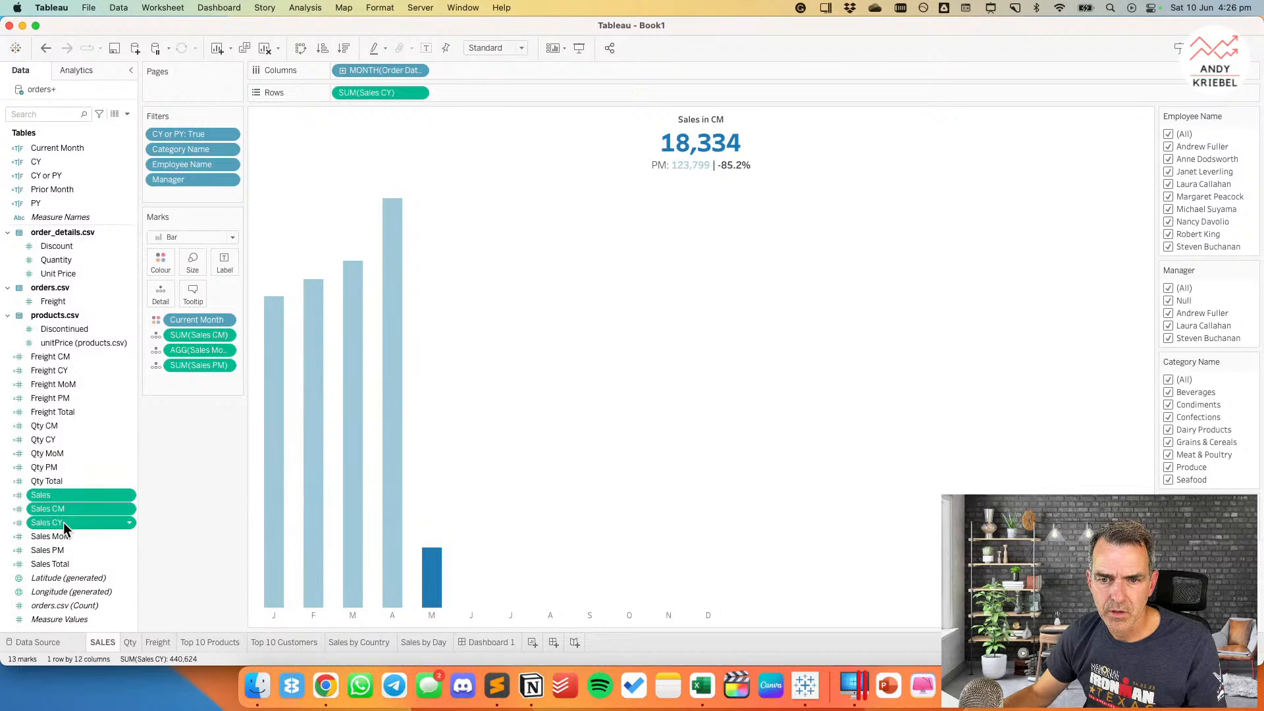
pyautogui.keyDown('super'); pyautogui.click(65, 551); pyautogui.keyUp('super')
pyautogui.keyDown('super'); pyautogui.click(65, 565); pyautogui.keyUp('super')
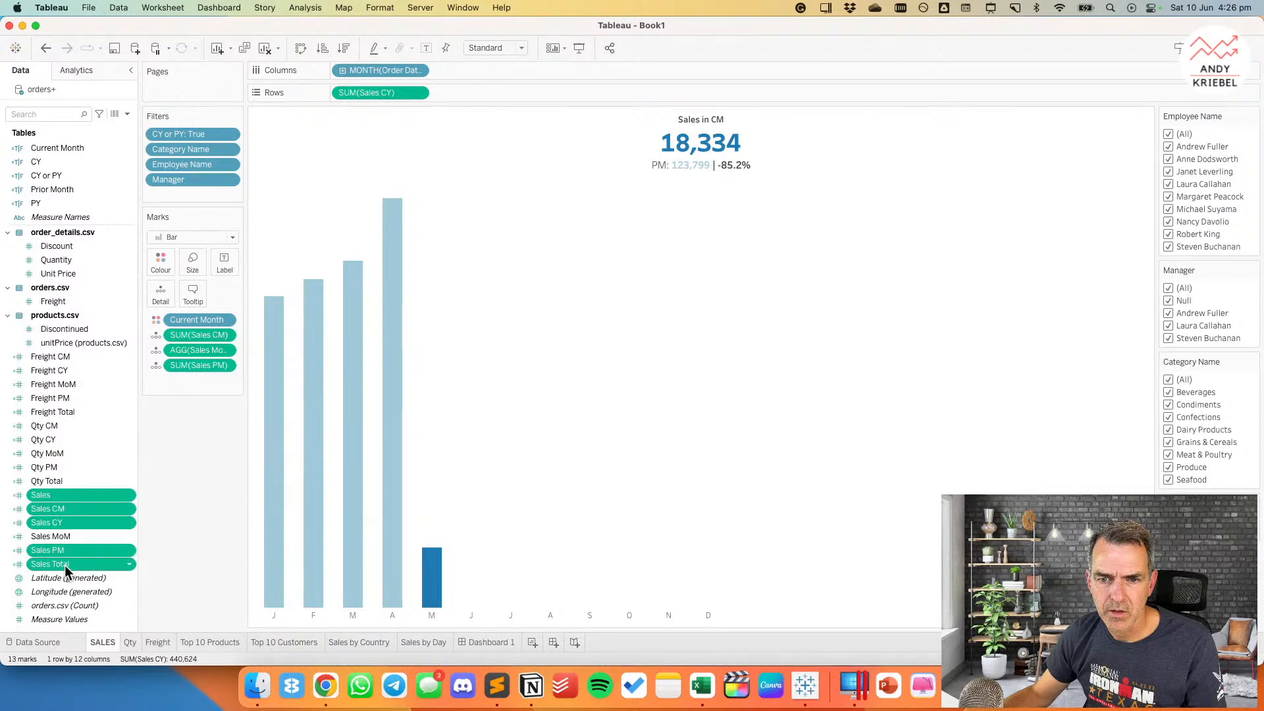
pyautogui.rightClick(72, 563)
pyautogui.moveTo(151, 604)
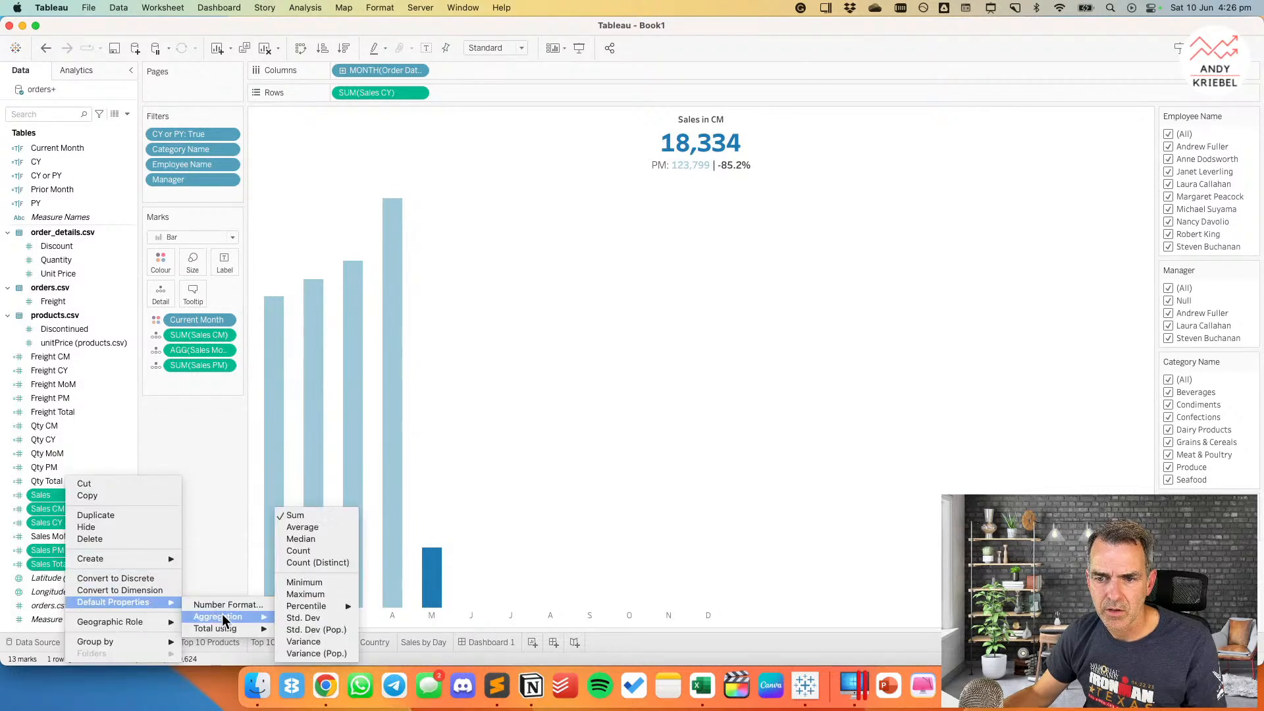
pyautogui.click(229, 605)
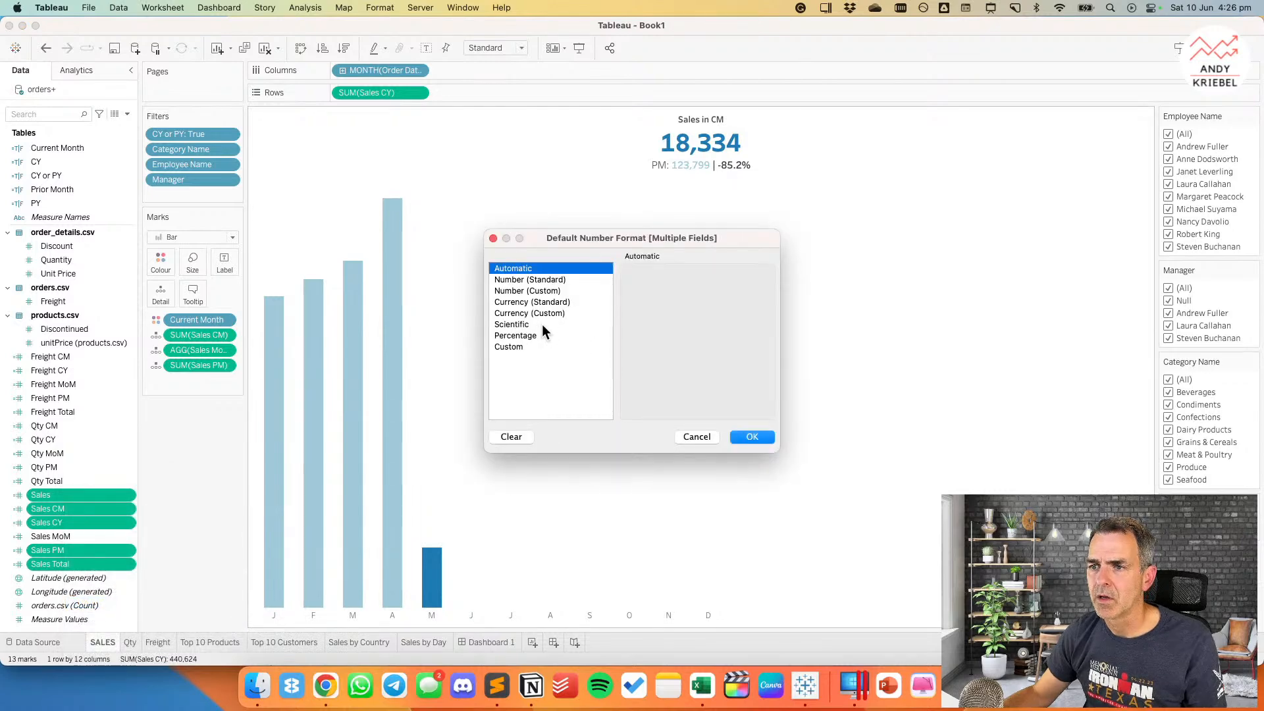
pyautogui.click(555, 292)
pyautogui.click(664, 294)
pyautogui.click(665, 294)
pyautogui.click(642, 385)
pyautogui.write('$')
pyautogui.click(750, 436)
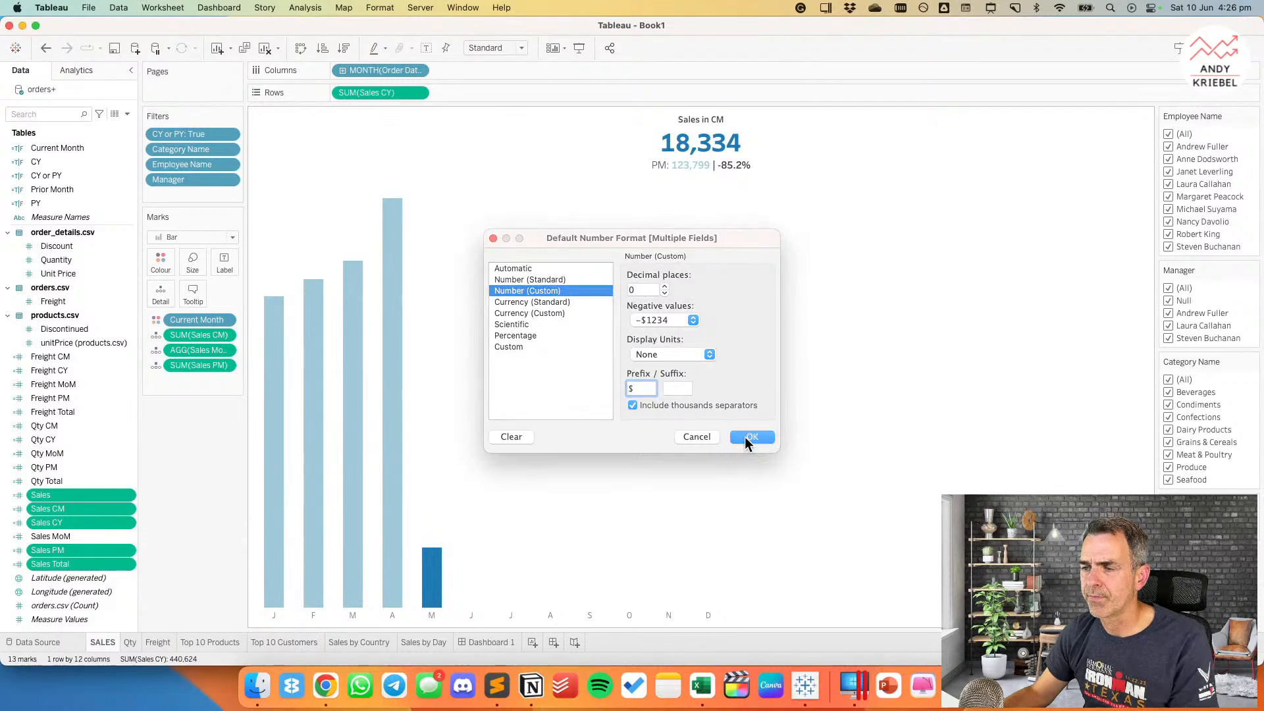
# Step: Check the sales number format on the Top 10 Products, Top 10 Customers, Sales by Country and Sales by Day worksheets
pyautogui.click(210, 642)
pyautogui.click(284, 642)
pyautogui.click(359, 642)
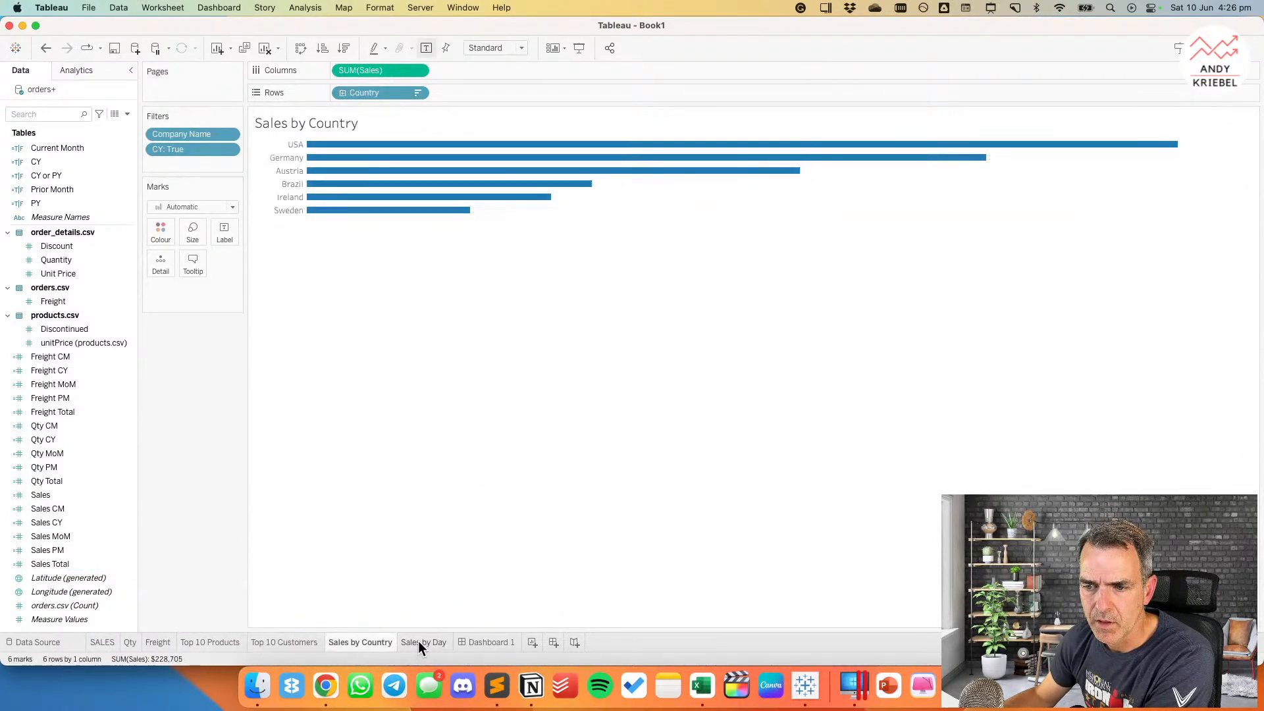
pyautogui.click(424, 642)
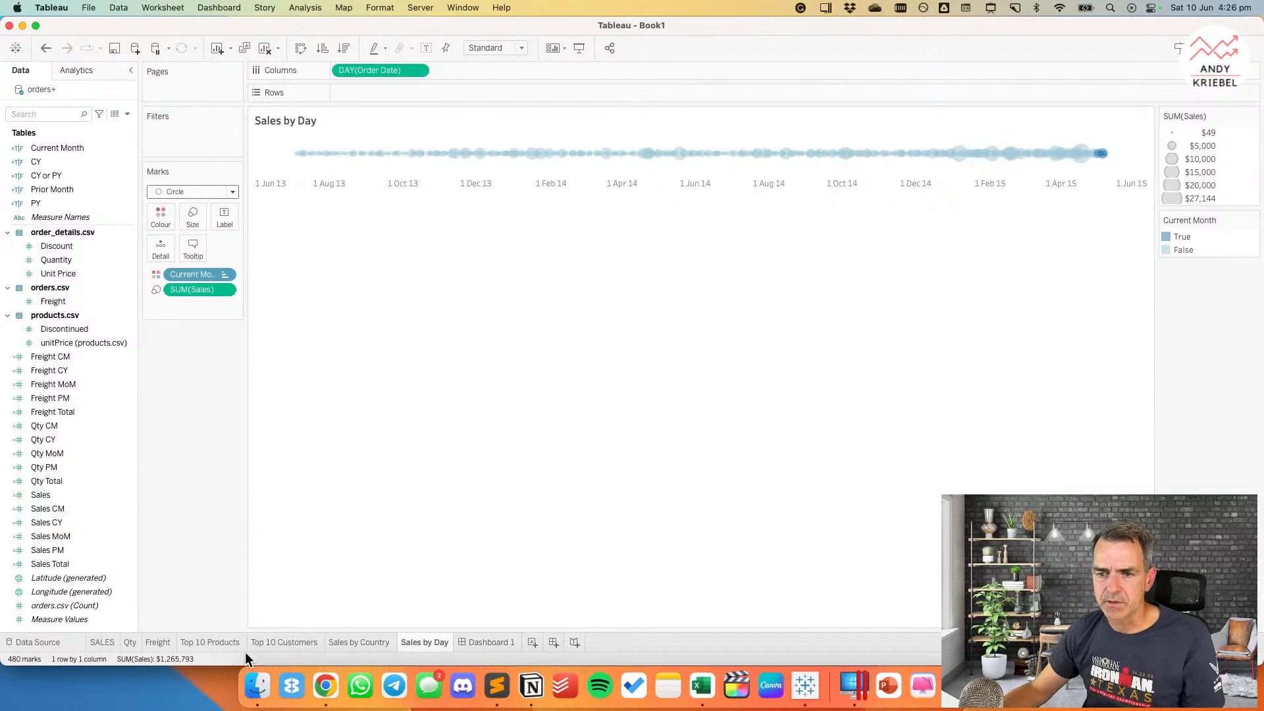
pyautogui.moveTo(209, 640)
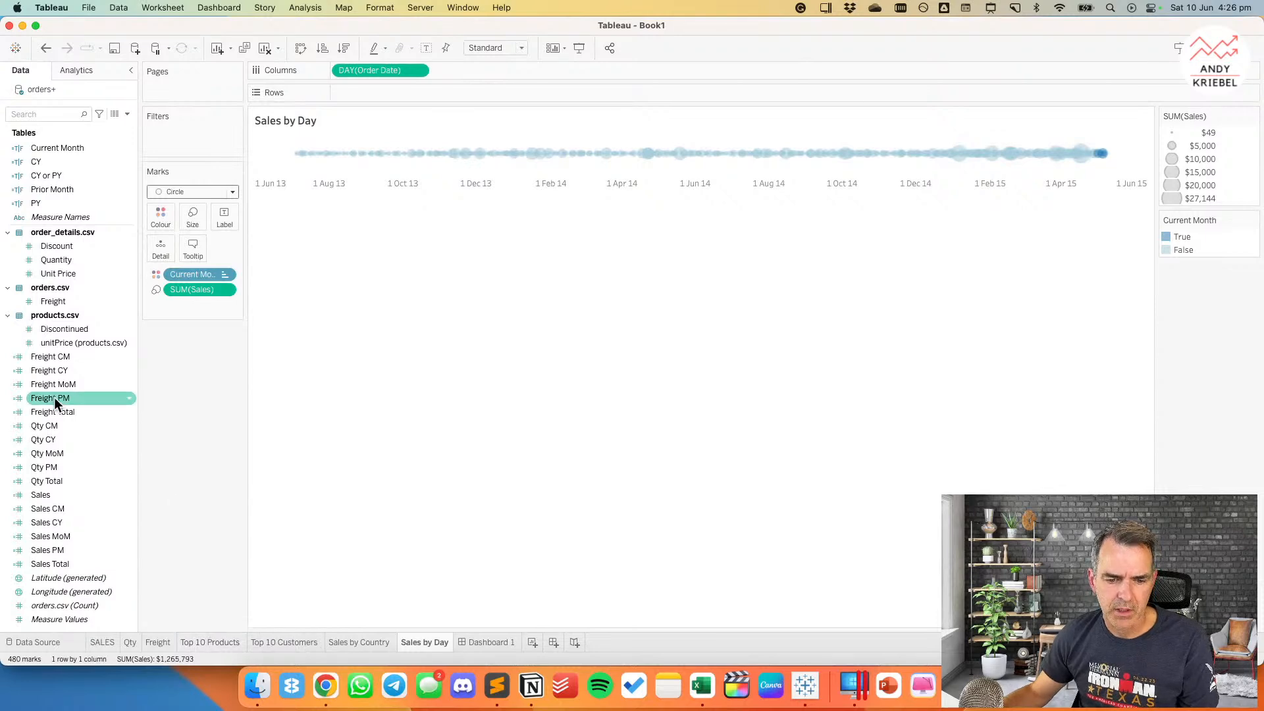
# Step: Examine the formula of the CY calculated field
pyautogui.scroll(2, 53, 386)
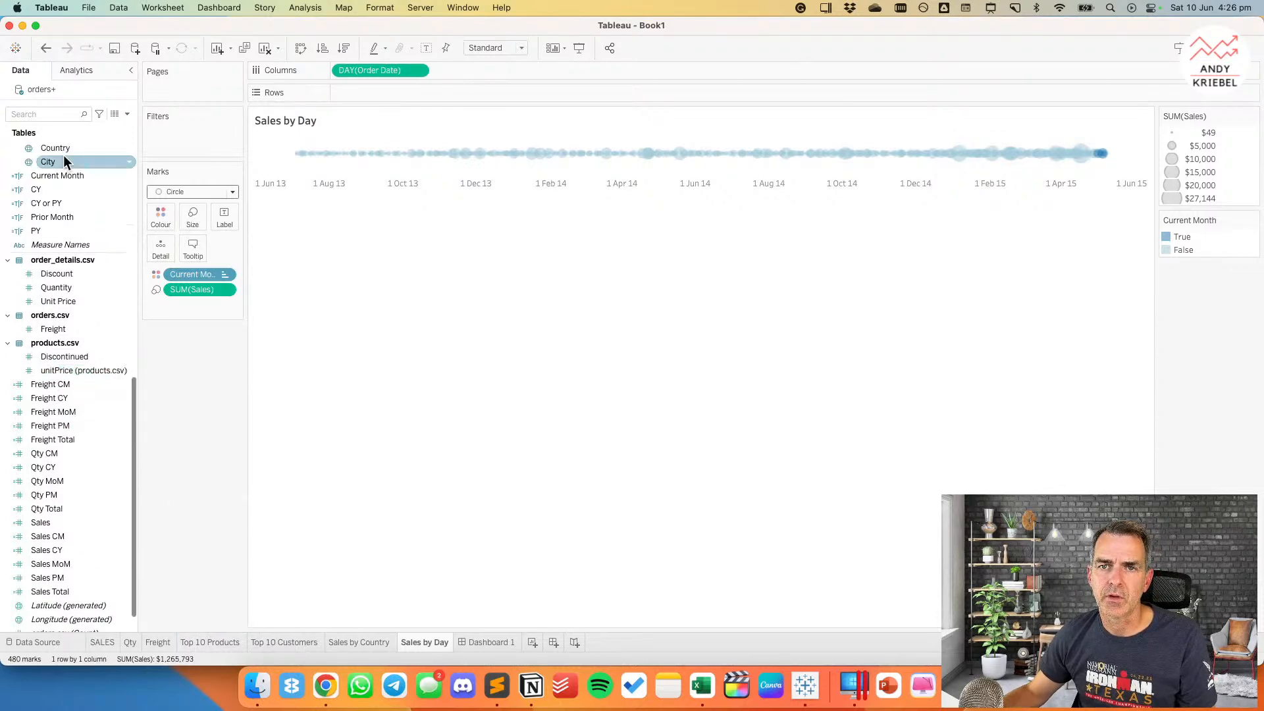
pyautogui.rightClick(58, 191)
pyautogui.click(82, 262)
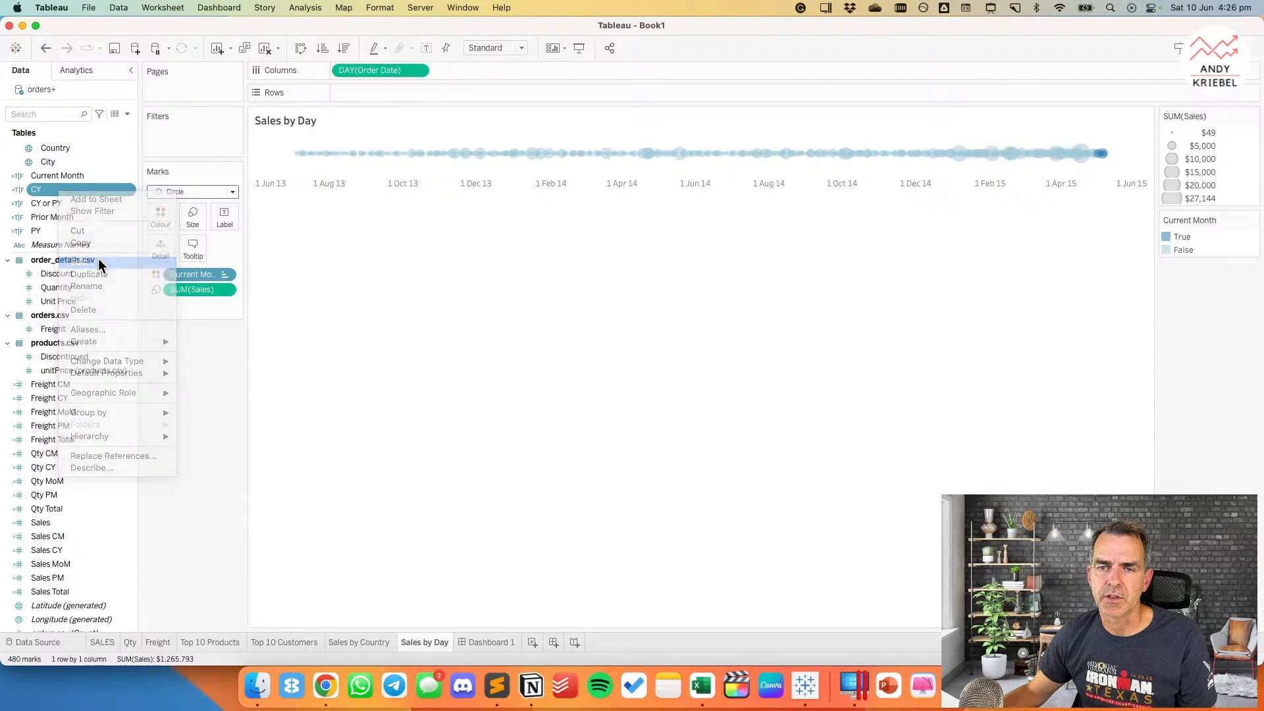
pyautogui.moveTo(499, 360); pyautogui.dragTo(600, 361)
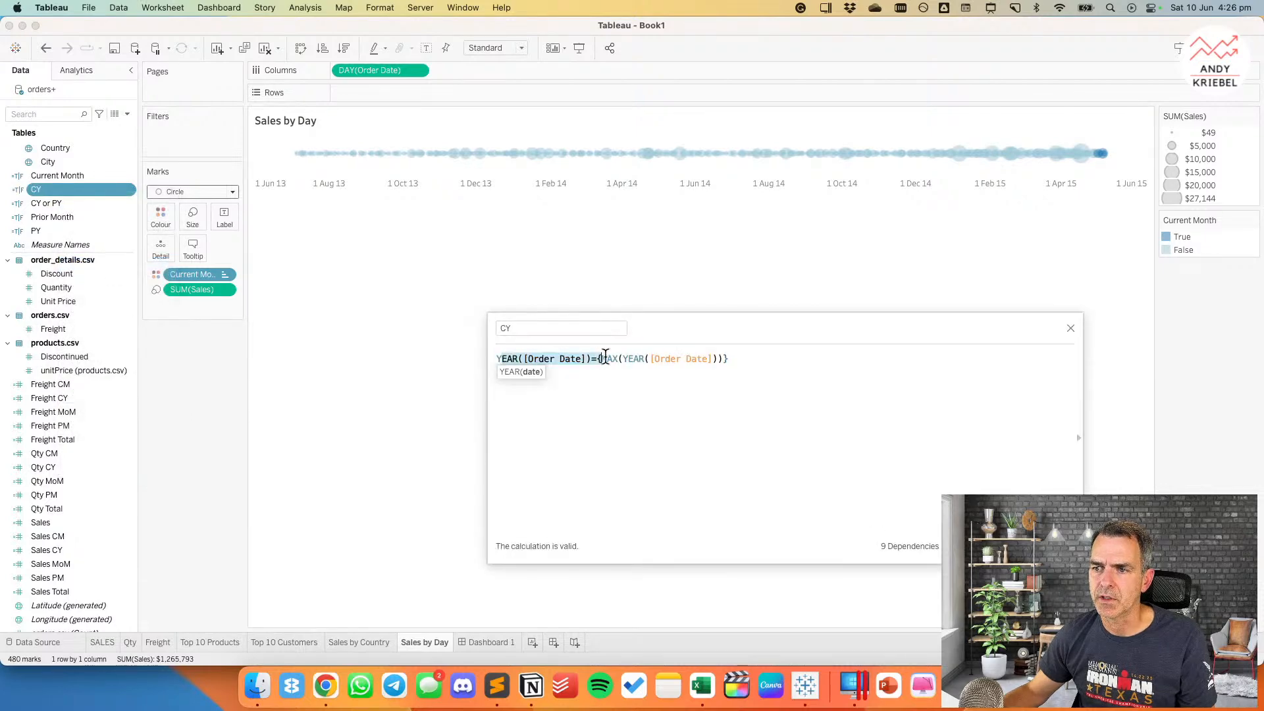
pyautogui.click(652, 358)
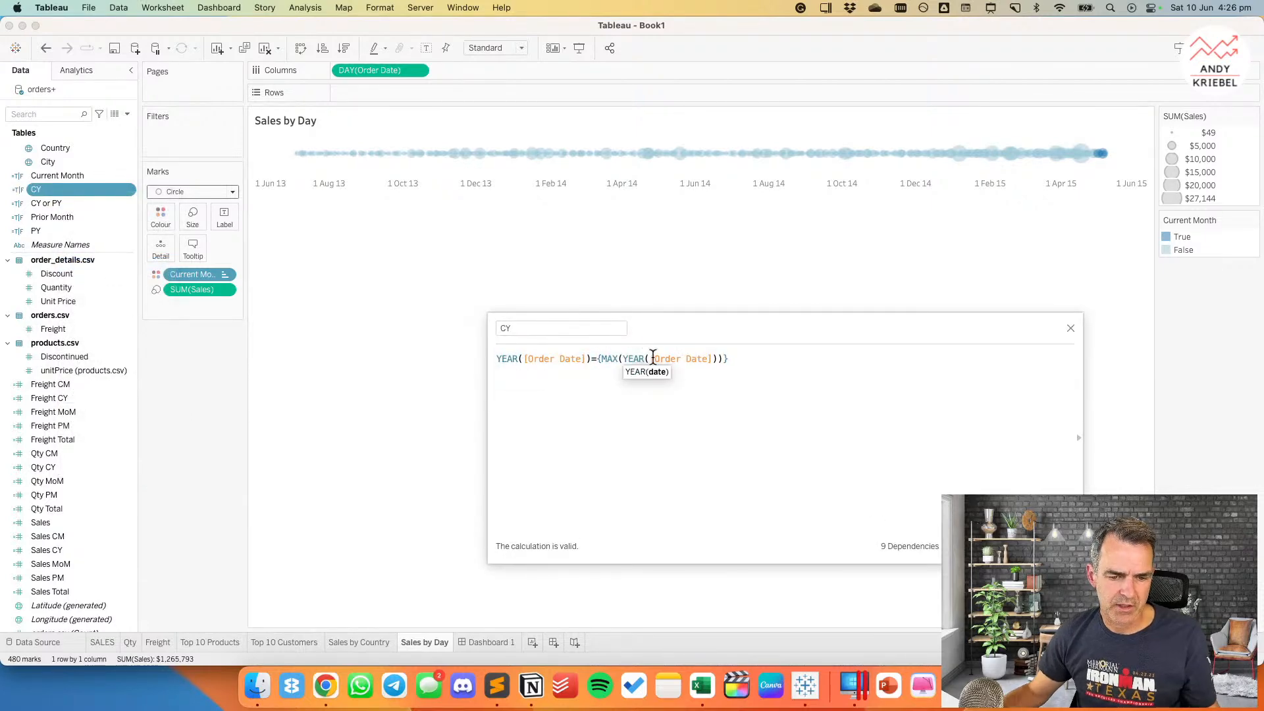
pyautogui.click(389, 502)
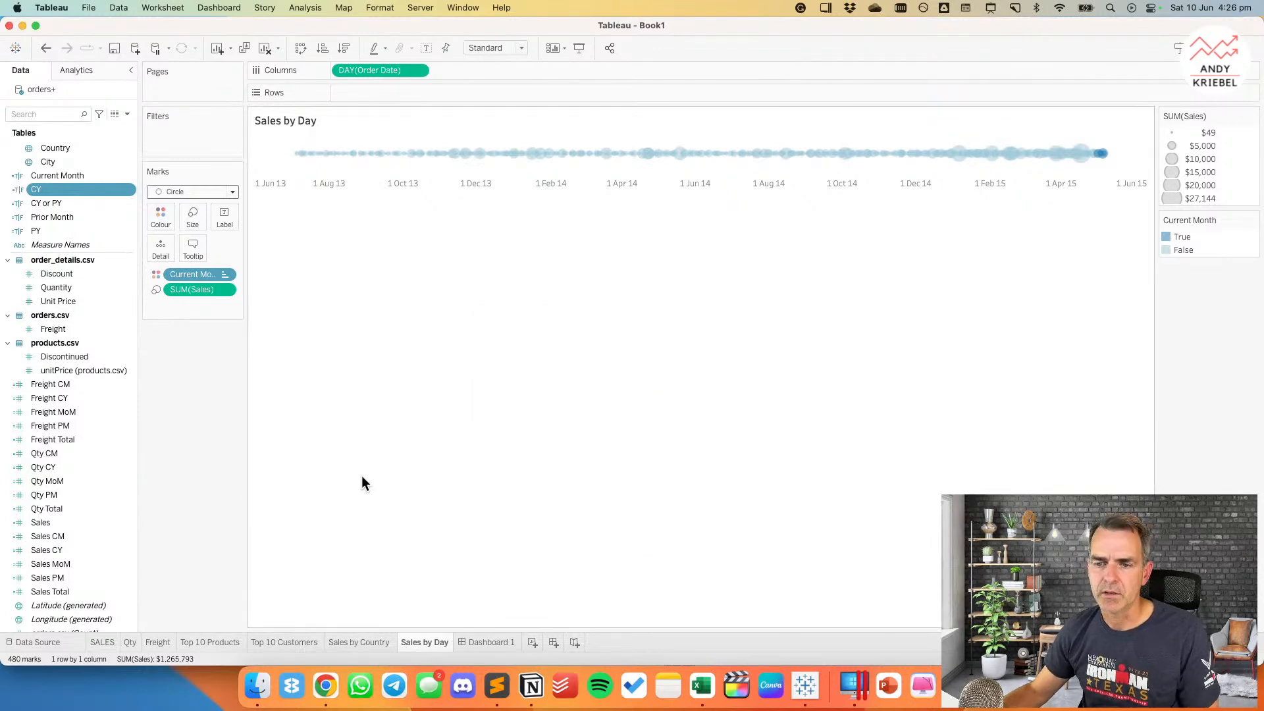
# Step: Duplicate the Top 10 Products, Top 10 Customers, Sales by Country and Sales by Day worksheets, and rename the original Top 10 Products as Top 10 Products Sales
pyautogui.rightClick(211, 643)
pyautogui.click(254, 523)
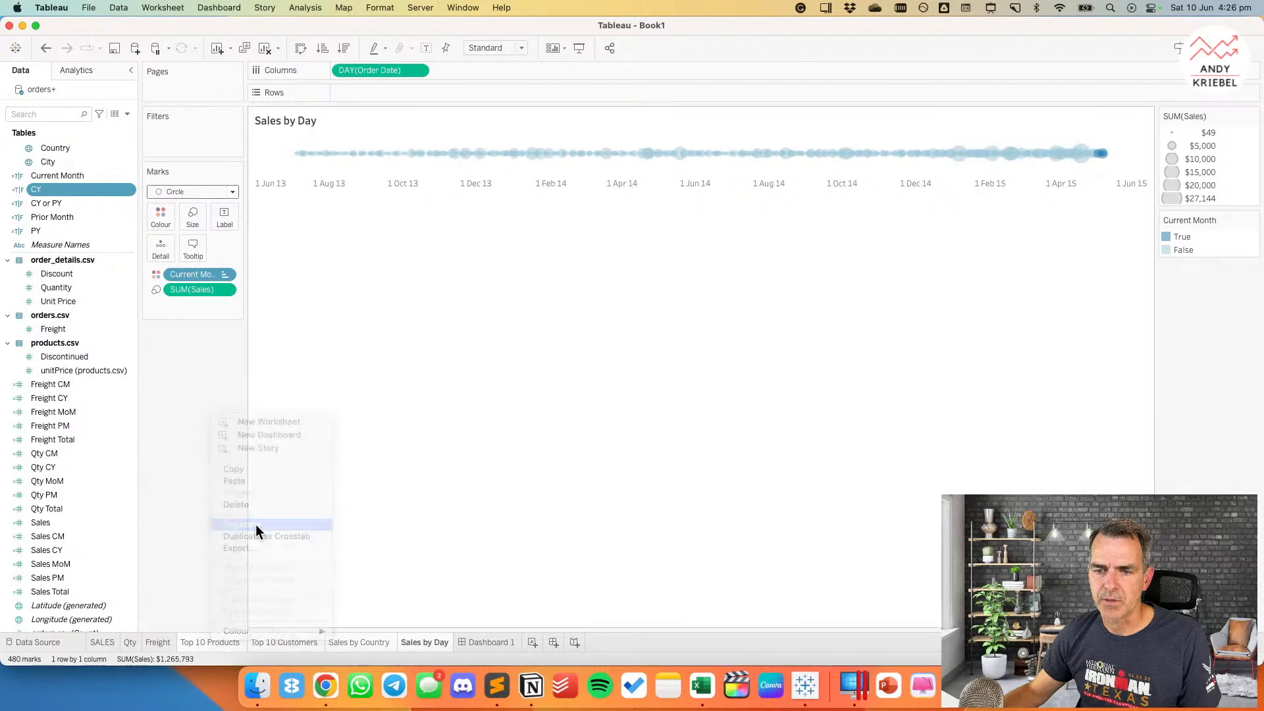
pyautogui.click(218, 642)
pyautogui.write('Sales')
pyautogui.press('Return')
# Step: Rename the original Top 10 Customers worksheet as Top 10 Customers Sales
pyautogui.doubleClick(325, 642)
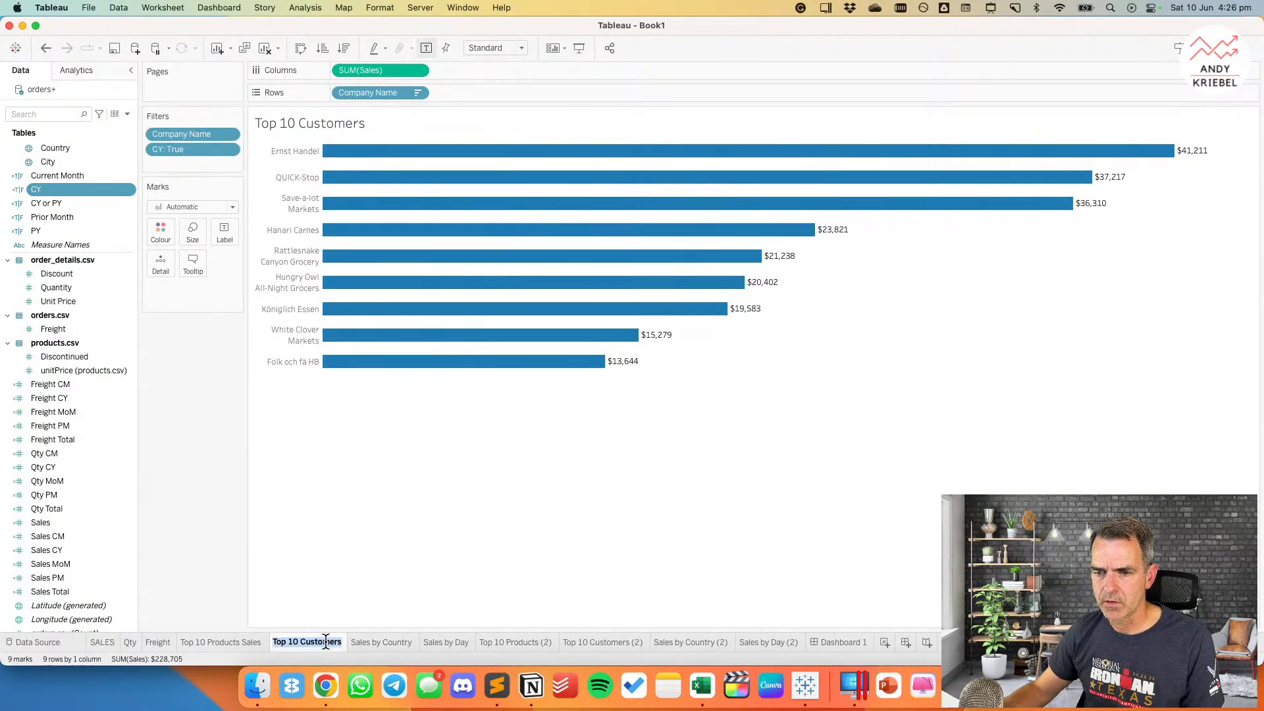
pyautogui.press('Right')
pyautogui.write('Sales')
pyautogui.press('Return')
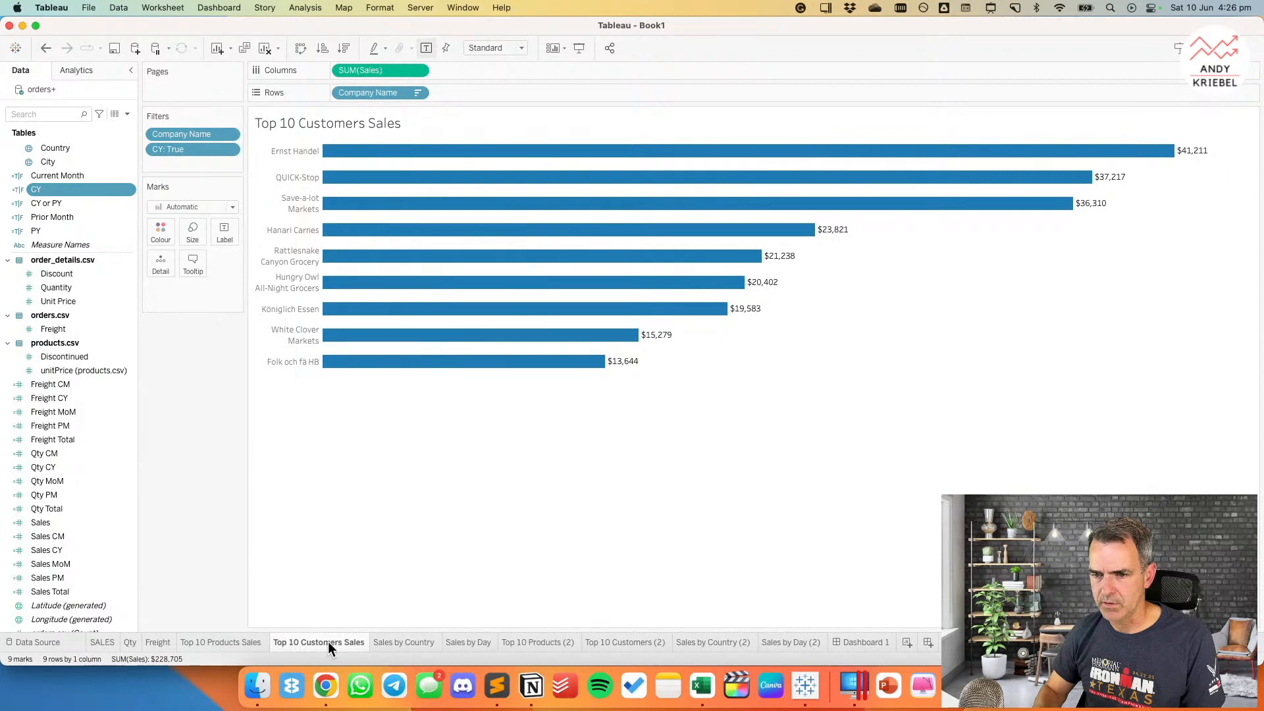
pyautogui.click(405, 642)
pyautogui.click(483, 643)
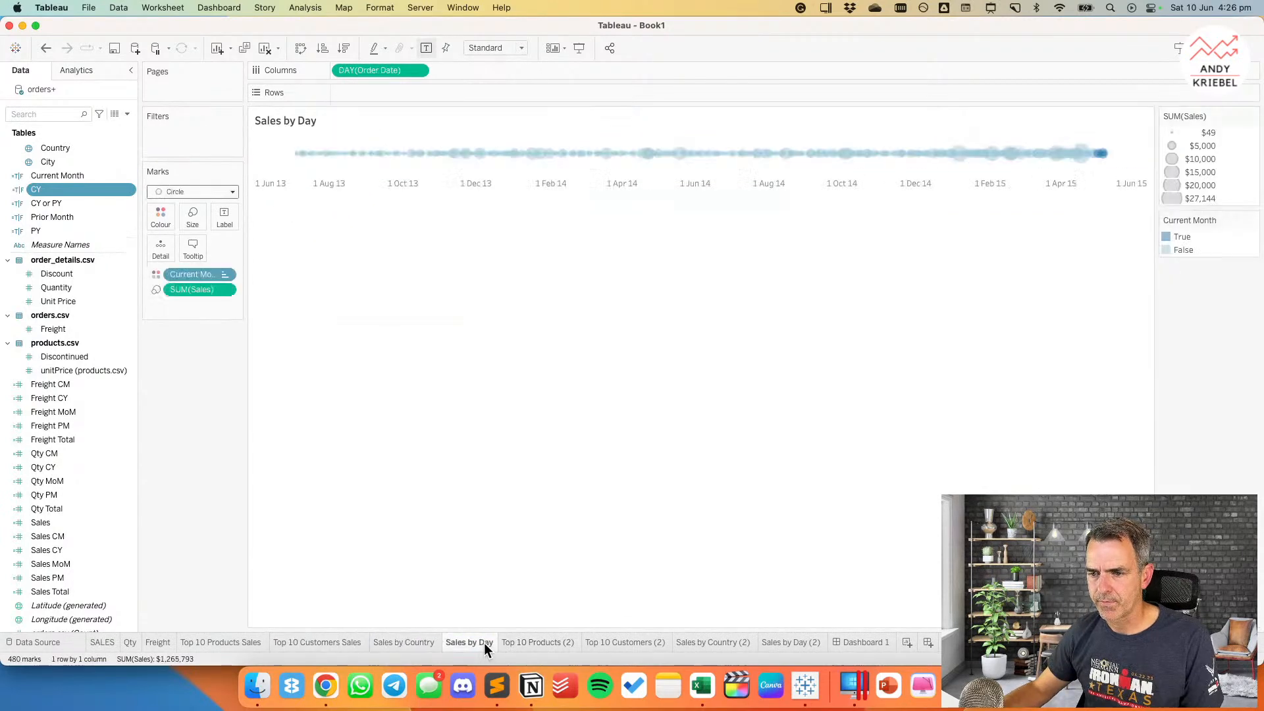
# Step: Rename the duplicated worksheet Top 10 Products (2) as Top 10 Products Qty
pyautogui.click(538, 644)
pyautogui.doubleClick(539, 643)
pyautogui.click(565, 643)
pyautogui.press('Delete')
pyautogui.press('Delete')
pyautogui.press('Delete')
pyautogui.write('Qty')
pyautogui.press('Return')
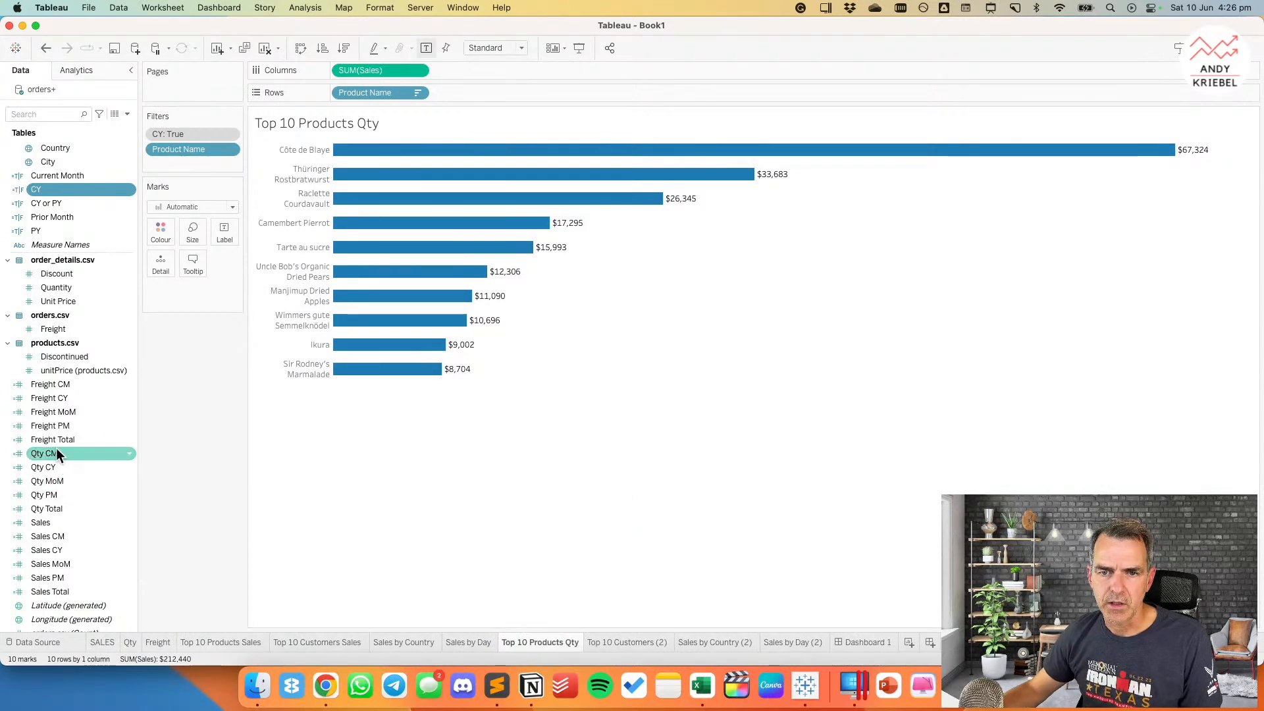
# Step: Replace Sales with Quantity on the Top 10 Products Qty chart, sorting the products in descending order and hiding the Quantity axis header
pyautogui.moveTo(73, 287); pyautogui.dragTo(375, 73)
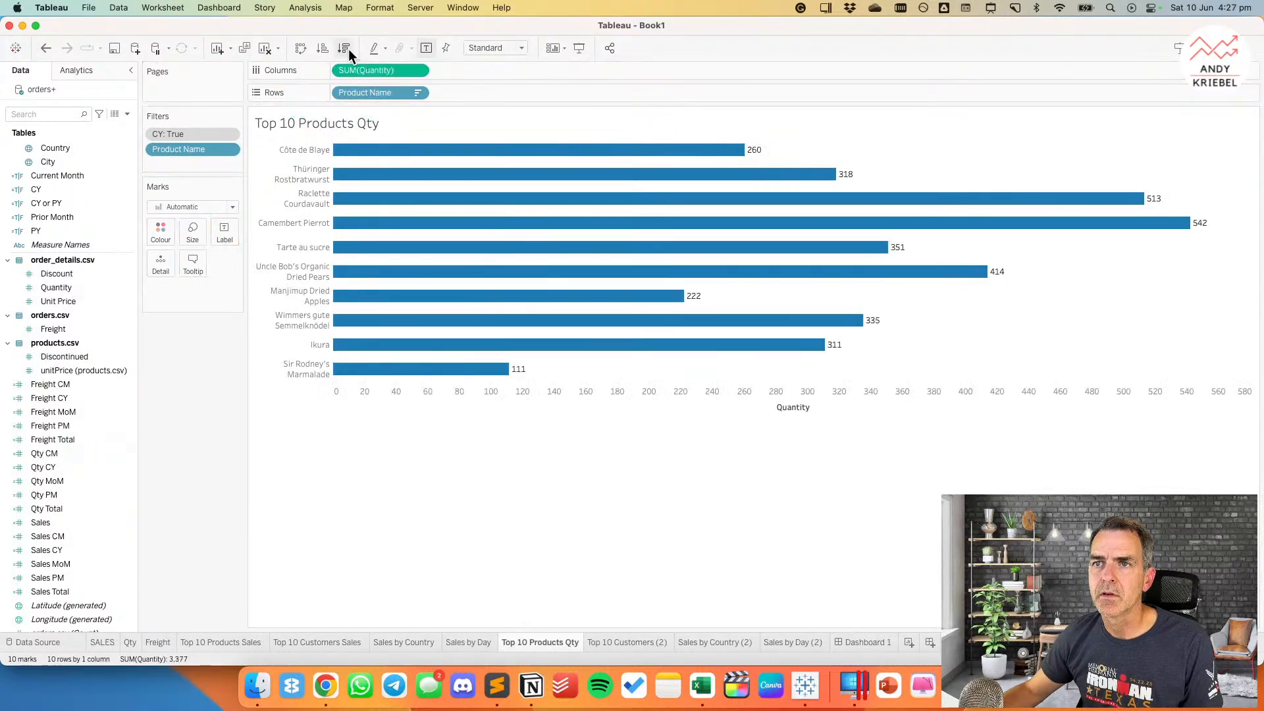
pyautogui.click(618, 642)
pyautogui.click(537, 642)
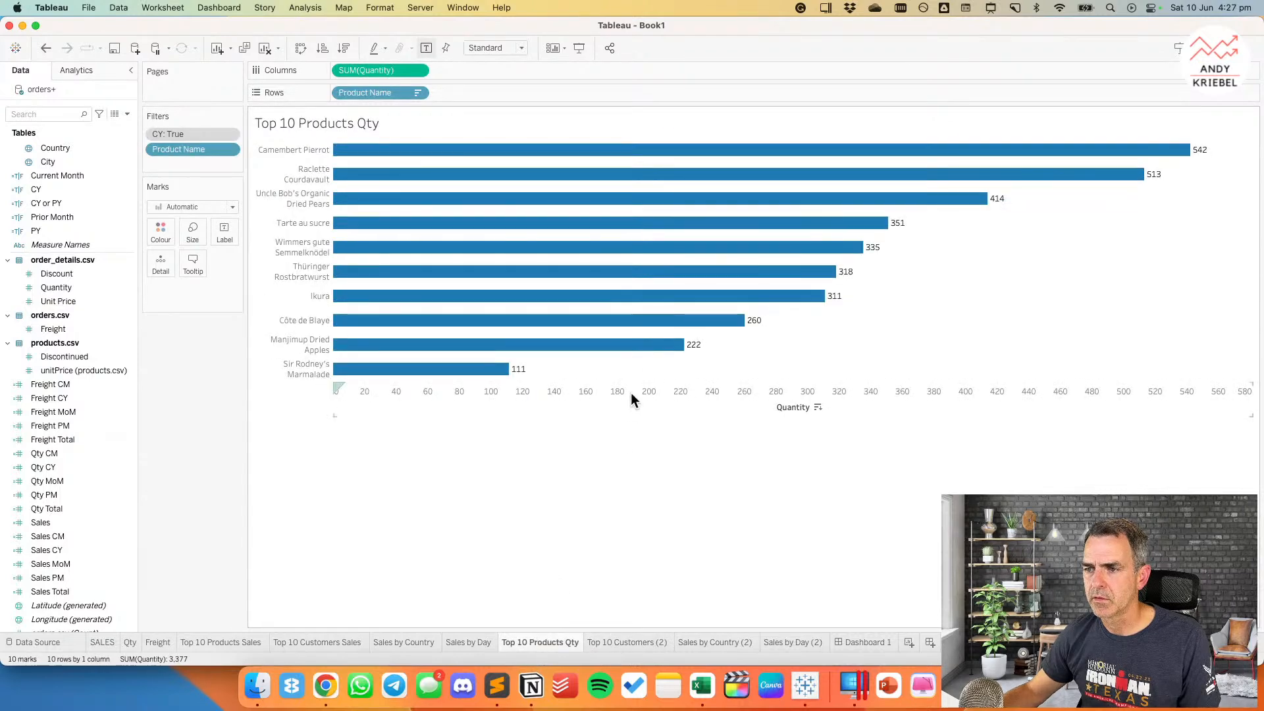
pyautogui.rightClick(631, 393)
pyautogui.click(658, 470)
# Step: Rename the duplicated worksheet Top 10 Customers (2) as Top 10 Customers Qty
pyautogui.click(626, 637)
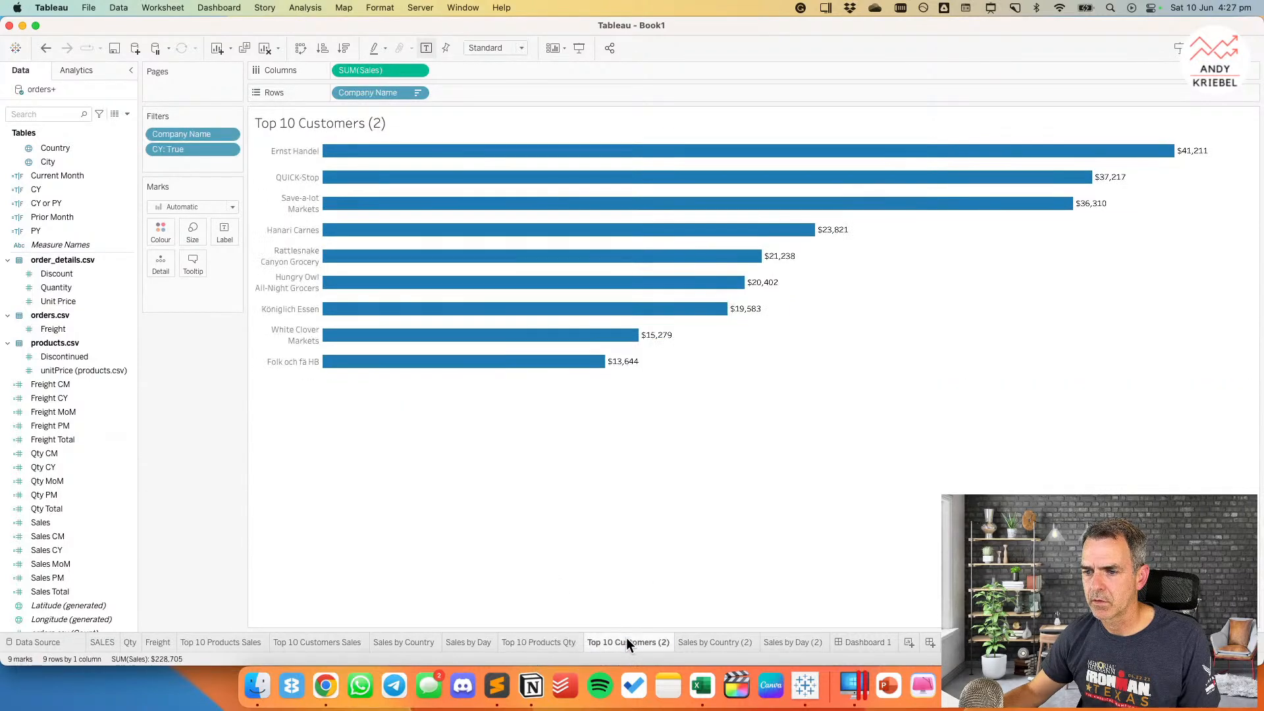
pyautogui.write('Qty')
pyautogui.press('Return')
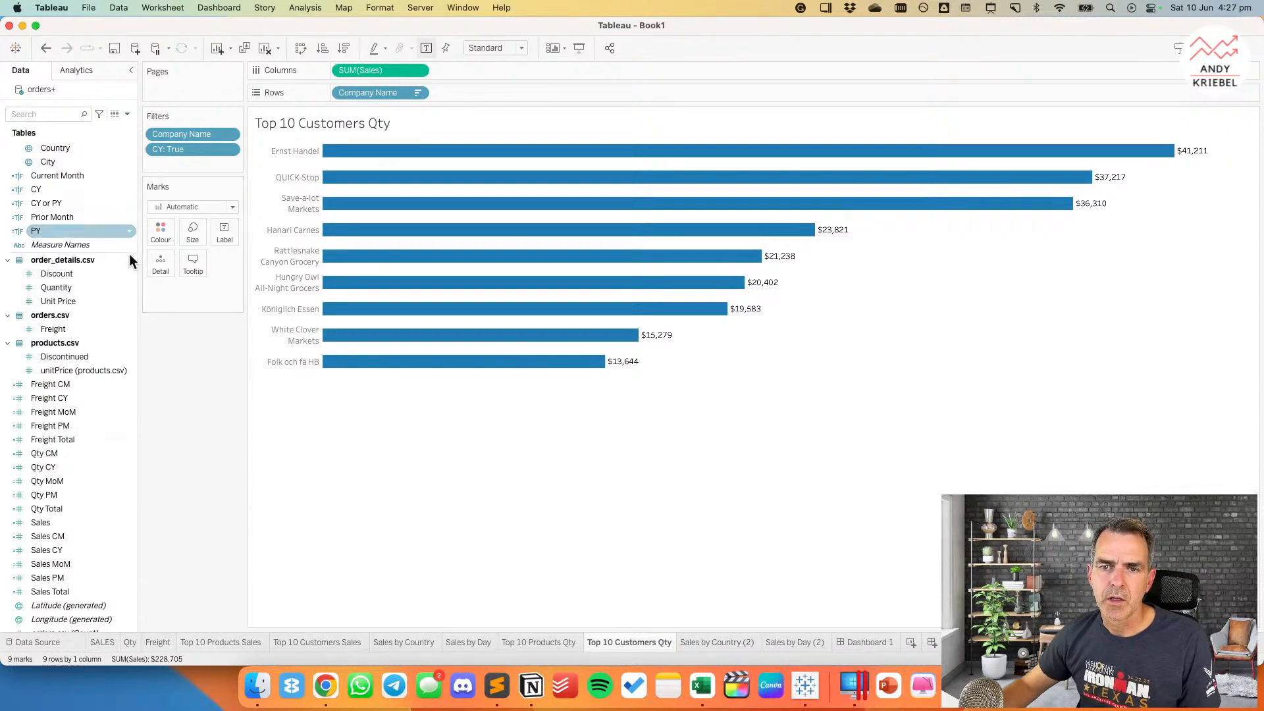
# Step: Replace Sales with Quantity on the Top 10 Customers Qty chart, sorting the customers in descending order and hiding the Quantity axis header
pyautogui.click(34, 468)
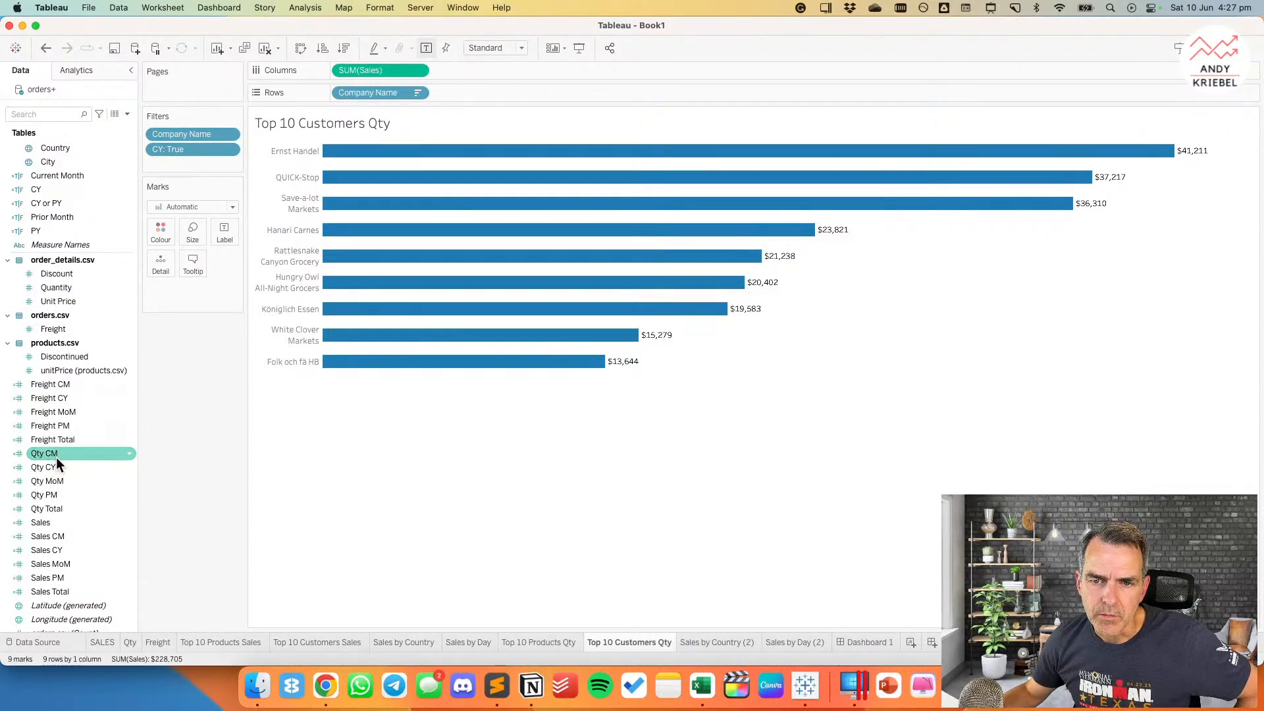
pyautogui.moveTo(69, 287); pyautogui.dragTo(369, 68)
pyautogui.click(344, 48)
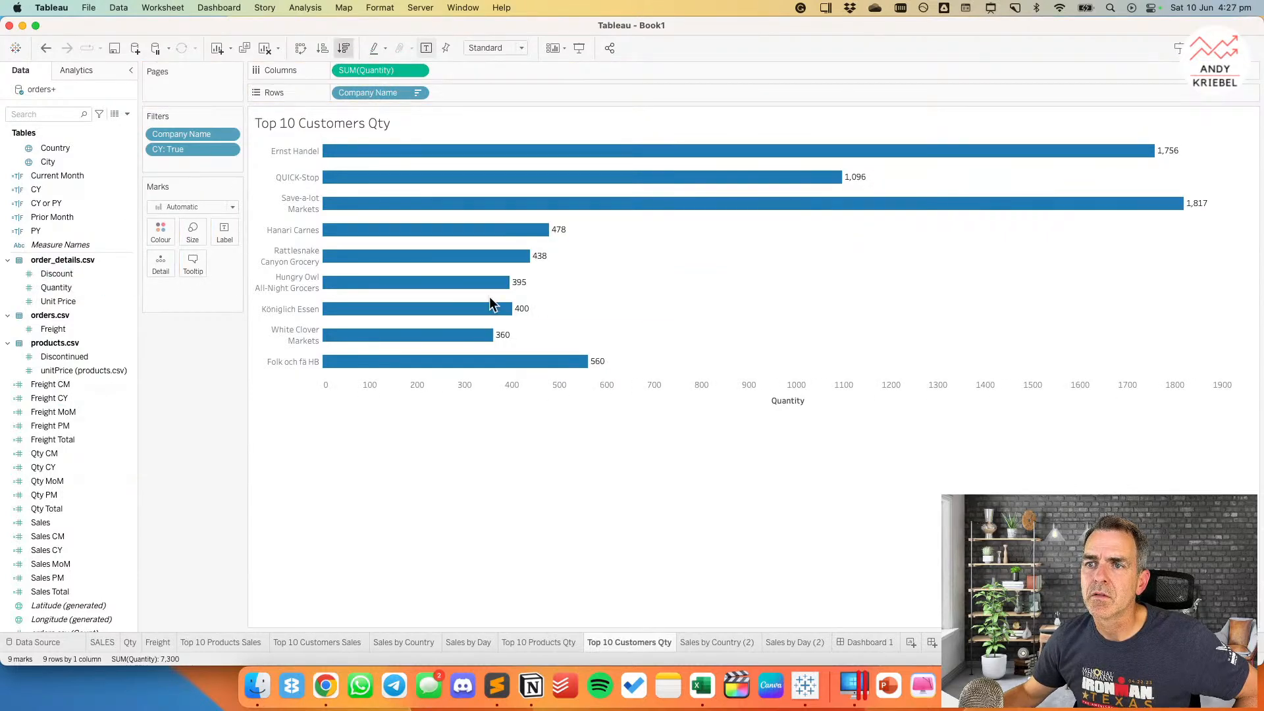
pyautogui.rightClick(630, 396)
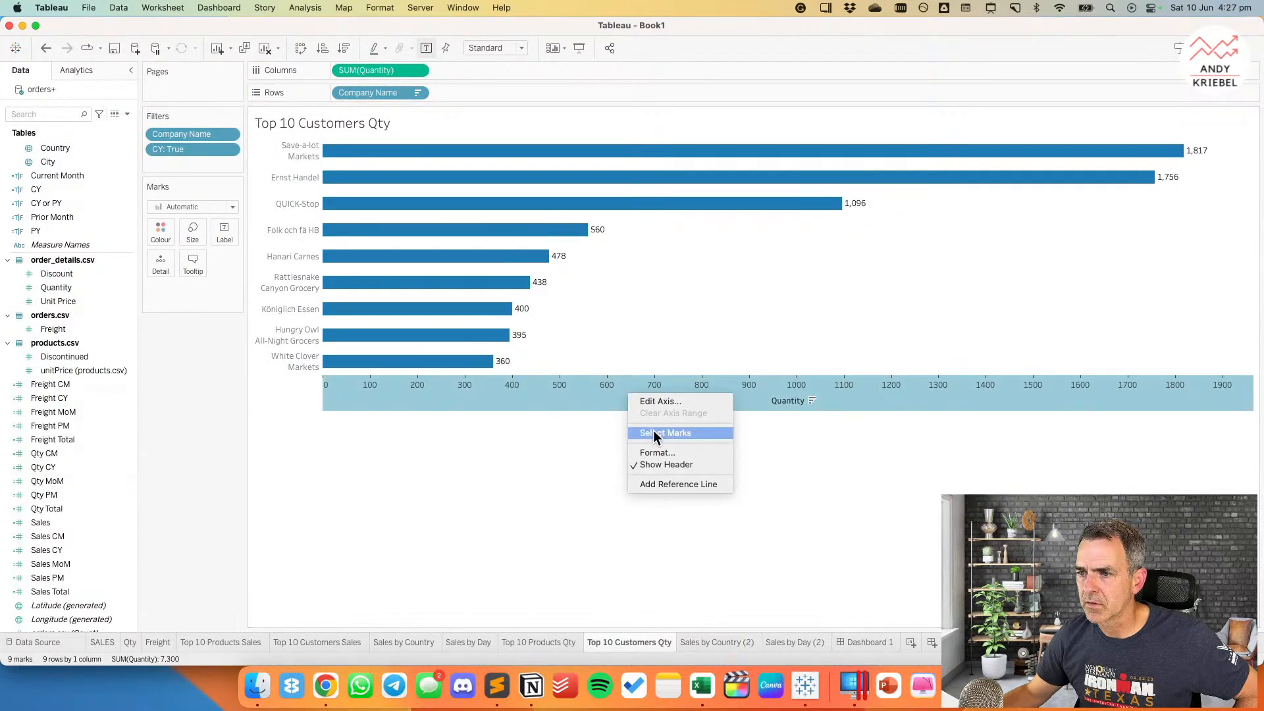
pyautogui.click(658, 465)
# Step: Rename the duplicated worksheet Sales by Country (2) as Qty by Country
pyautogui.click(735, 643)
pyautogui.doubleClick(697, 642)
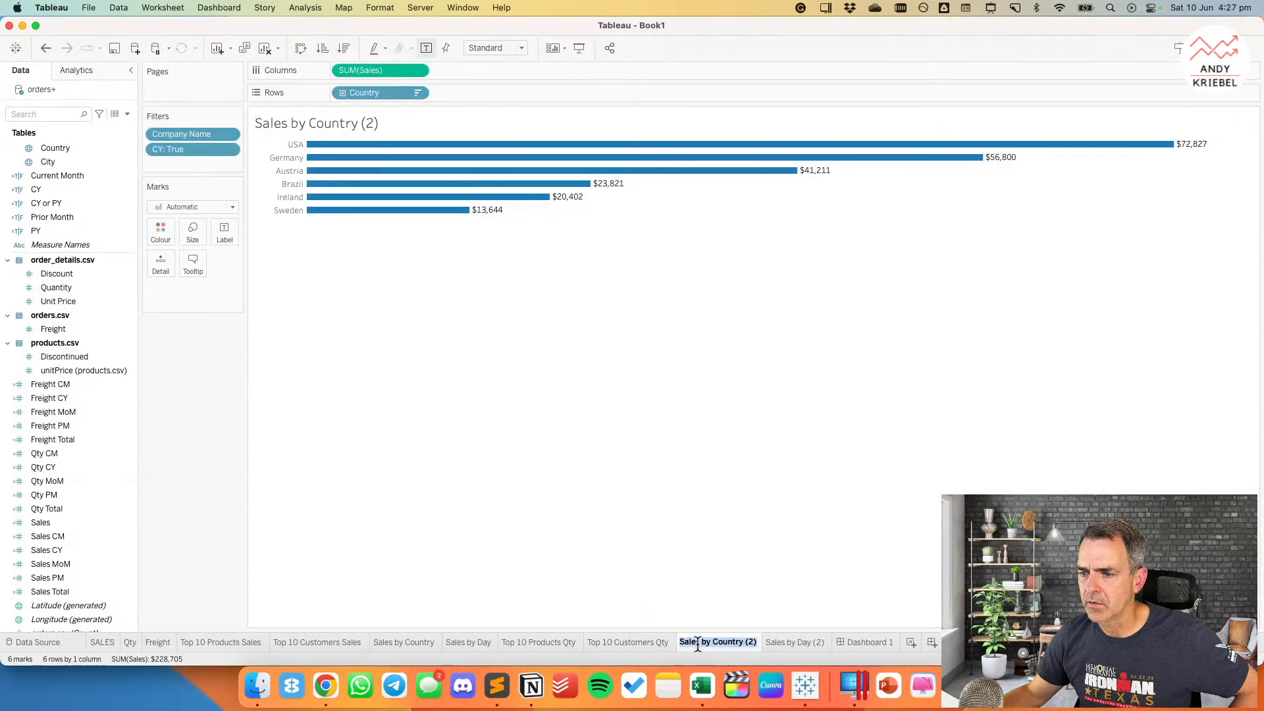
pyautogui.write('Qty by Country')
pyautogui.press('Return')
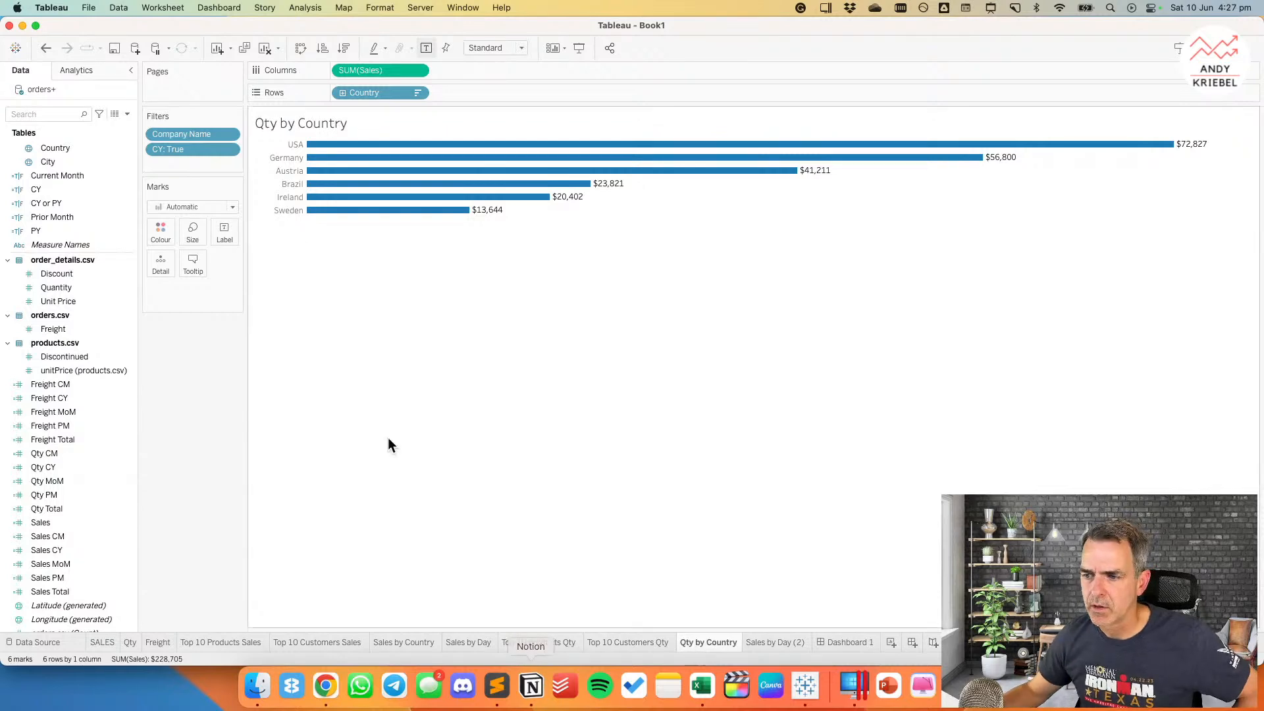
# Step: Replace Sales with Quantity on the Qty by Country chart, sorting the countries in descending order and hiding the Quantity axis header
pyautogui.moveTo(74, 289); pyautogui.dragTo(384, 73)
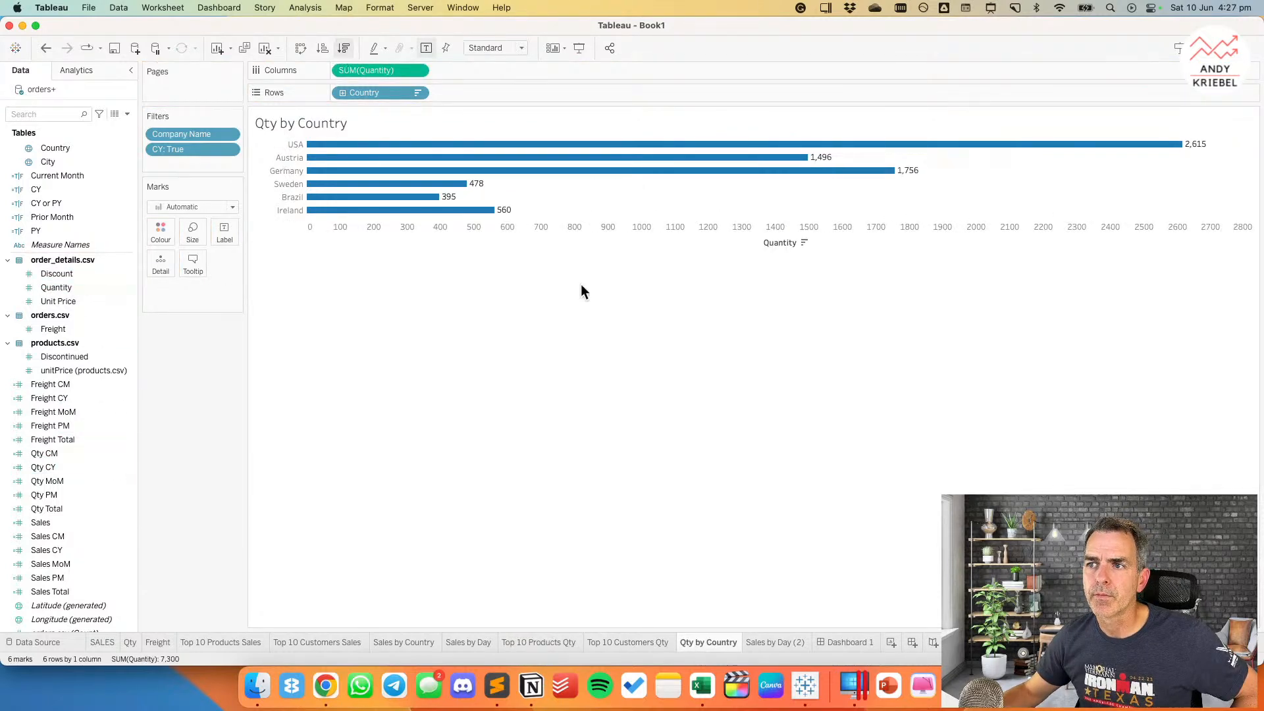
pyautogui.rightClick(595, 245)
pyautogui.press('Escape')
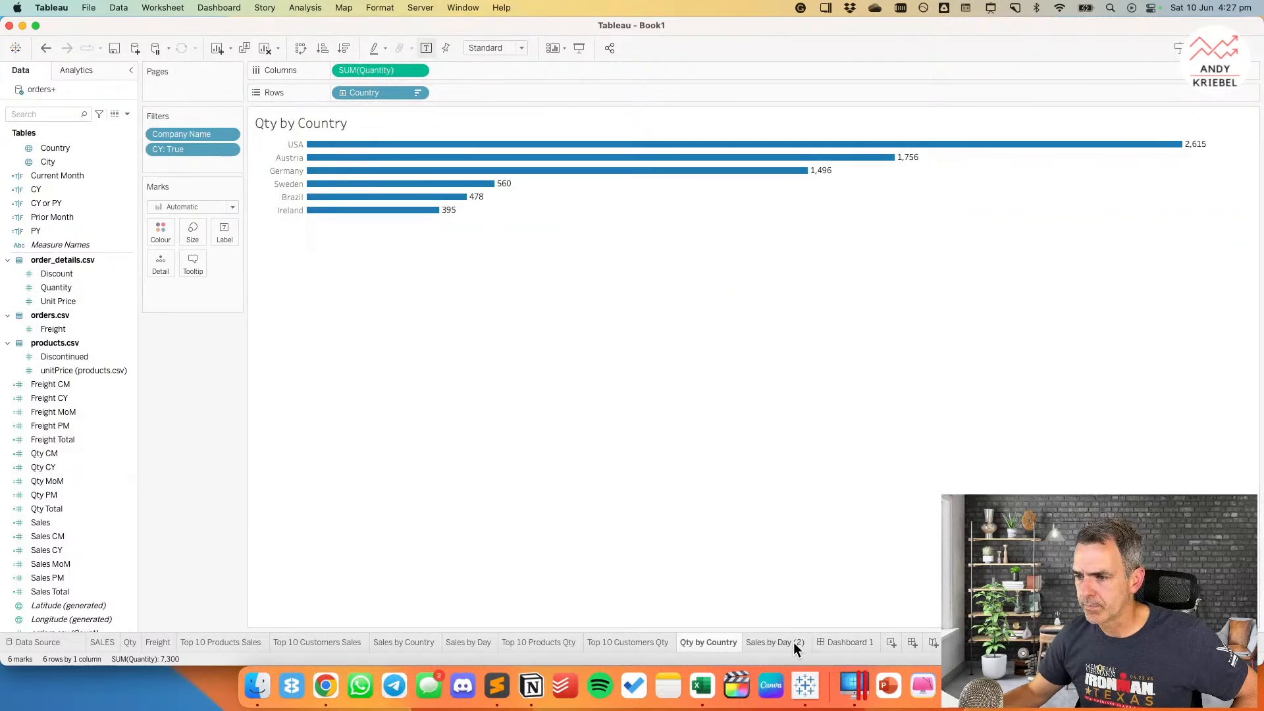
# Step: Size the circles on the Sales by Day (2) worksheet by Quantity instead of Sales and rename the worksheet Qty by Day
pyautogui.click(775, 642)
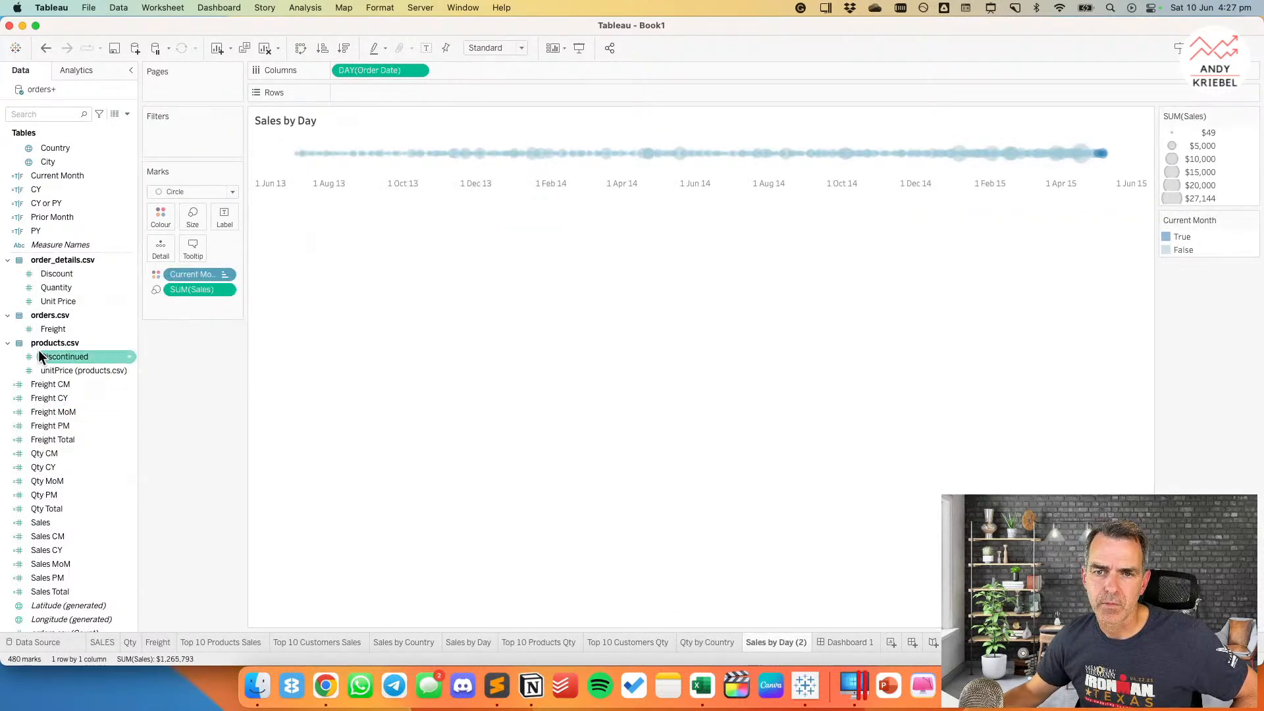
pyautogui.moveTo(72, 287); pyautogui.dragTo(211, 288)
pyautogui.doubleClick(754, 639)
pyautogui.write('Qty by')
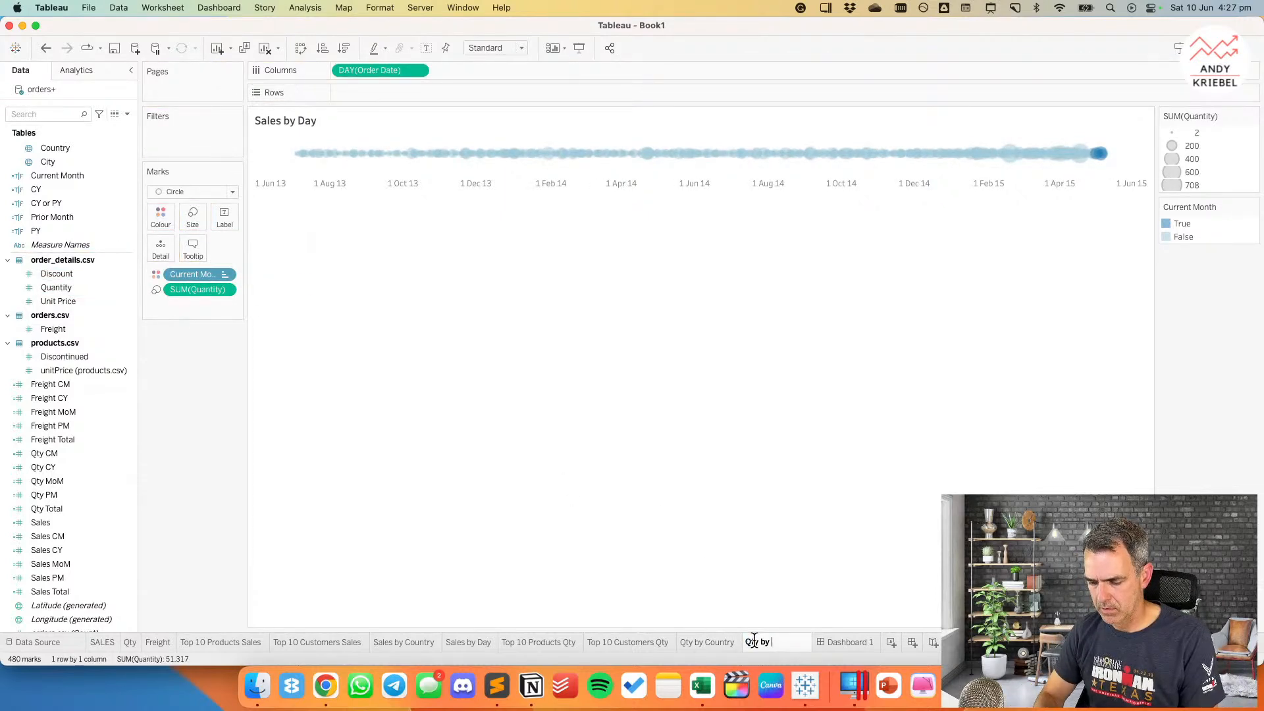
pyautogui.press('Return')
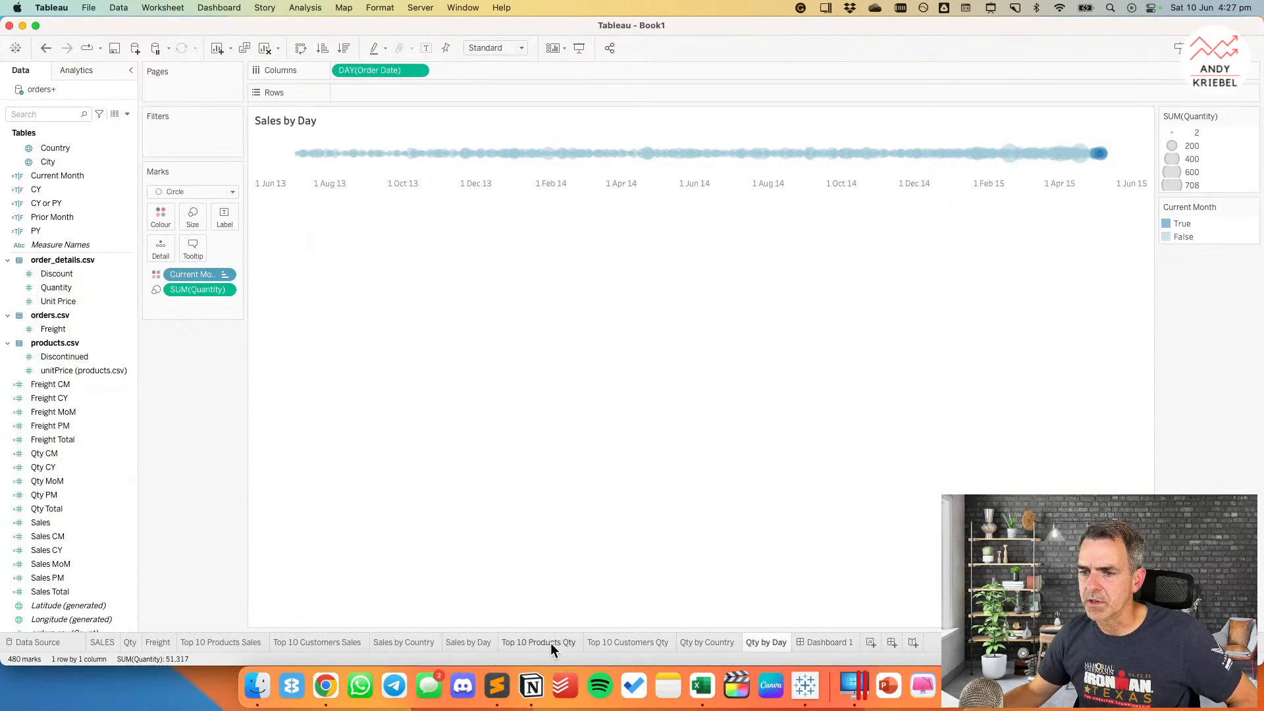
pyautogui.moveTo(550, 643)
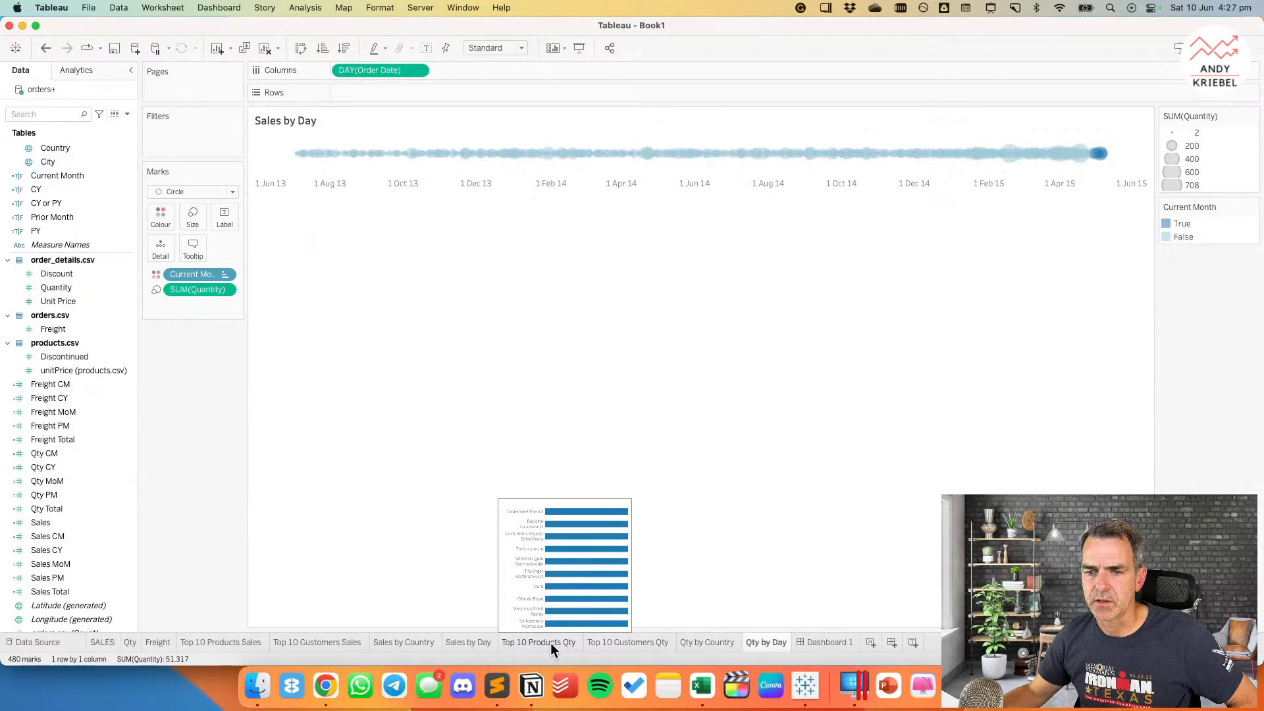
pyautogui.click(131, 642)
pyautogui.click(151, 643)
pyautogui.click(110, 642)
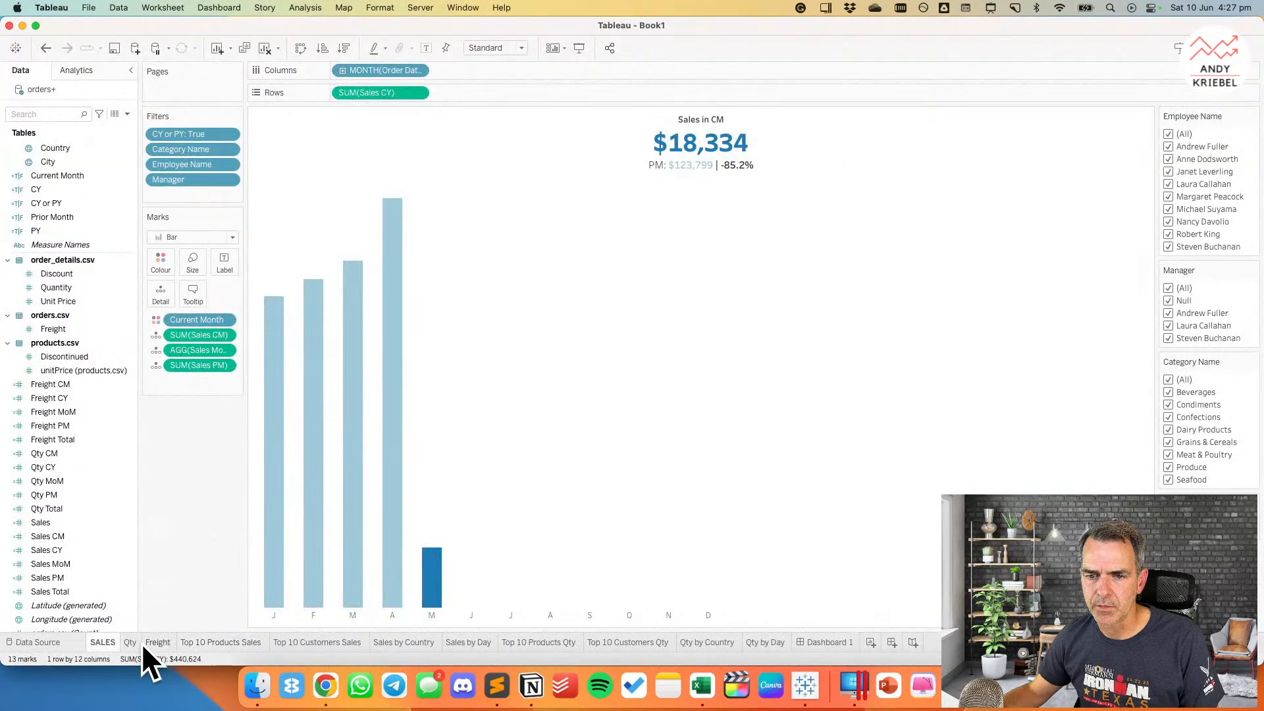
pyautogui.rightClick(135, 644)
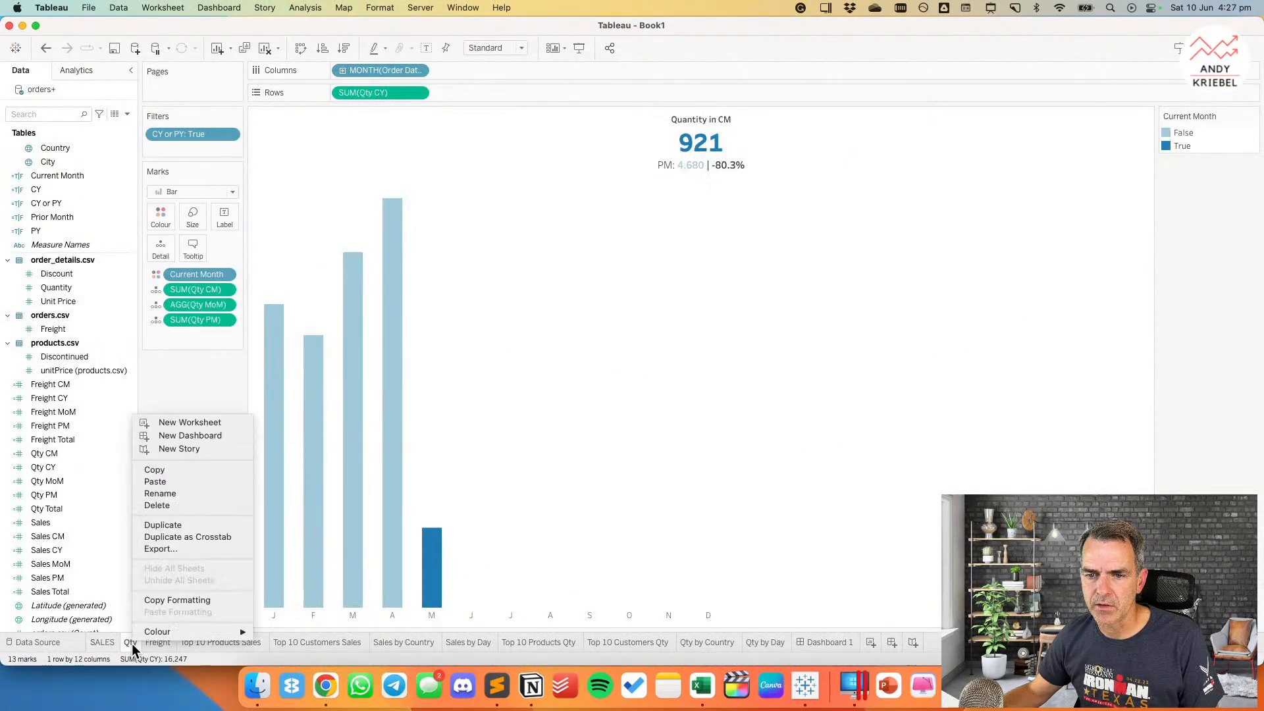
pyautogui.click(205, 397)
# Step: Rename the Top 10 Products Qty worksheet as Top 10 Products Freight
pyautogui.click(535, 641)
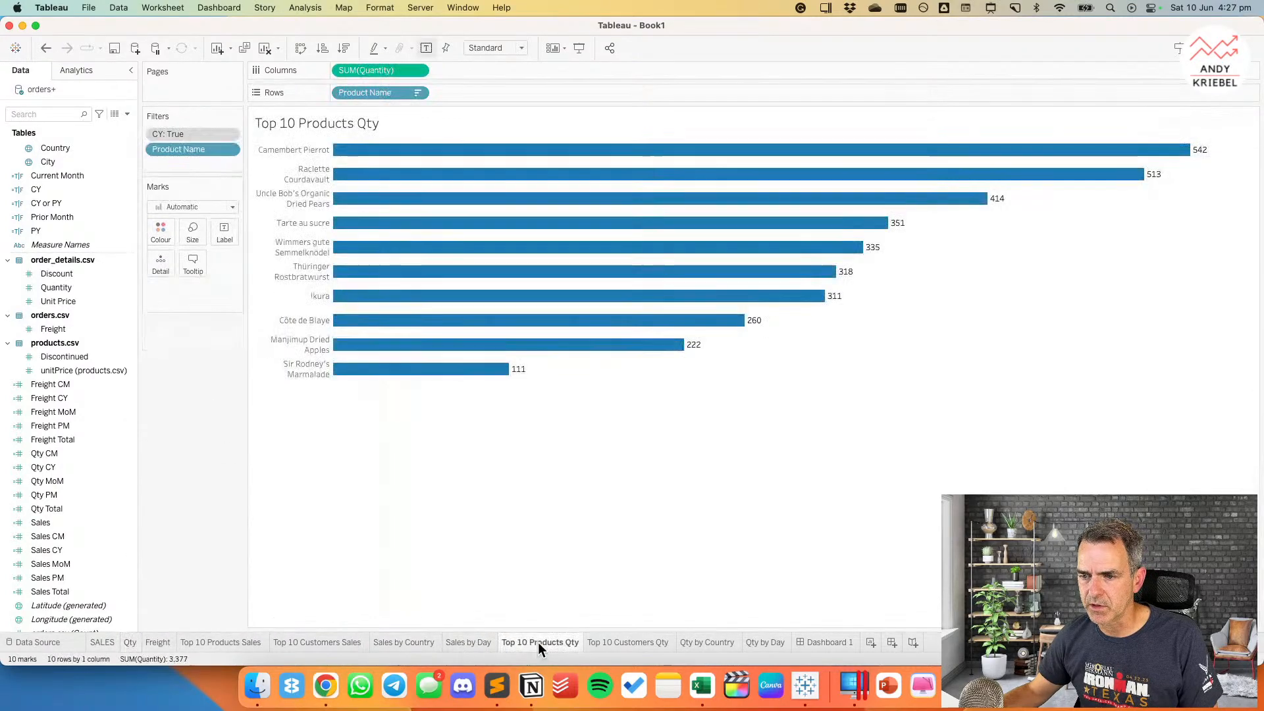
pyautogui.doubleClick(573, 644)
pyautogui.write('Freight')
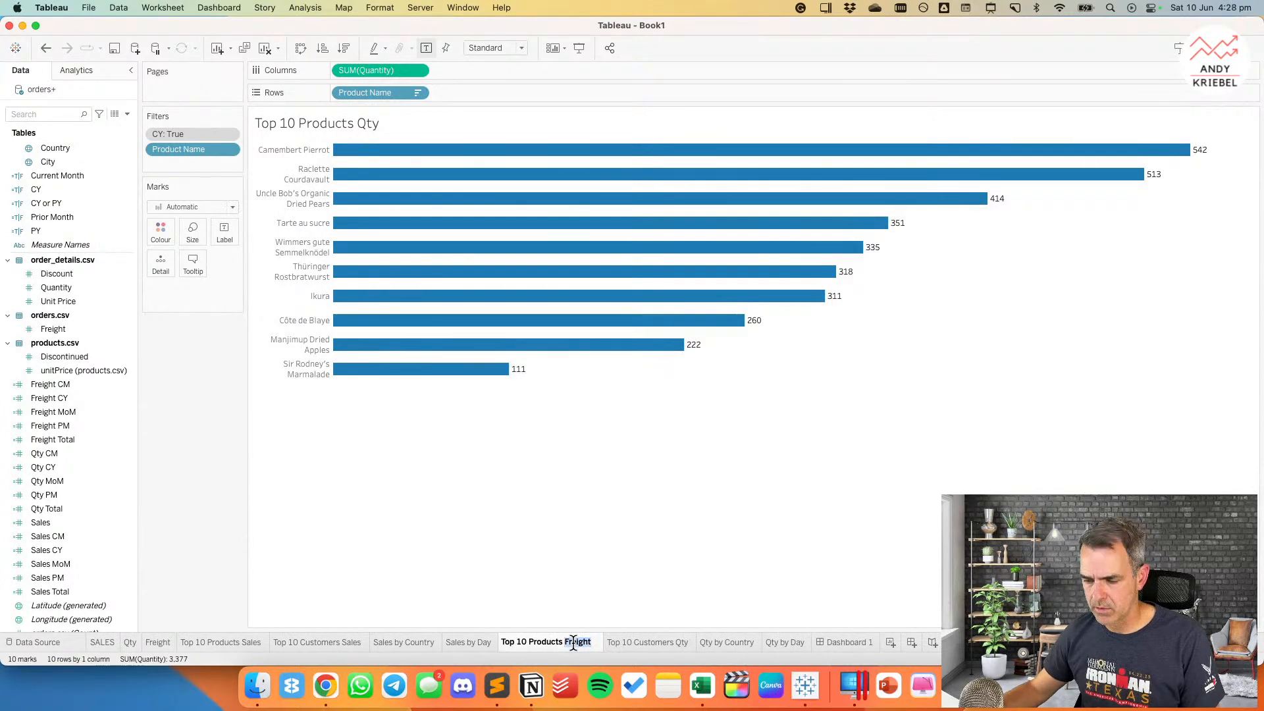
# Step: Rename the Top 10 Customers Qty worksheet as Top 10 Customers Freight
pyautogui.click(678, 644)
pyautogui.doubleClick(681, 648)
pyautogui.write('Freight')
pyautogui.click(735, 644)
pyautogui.click(674, 648)
pyautogui.doubleClick(689, 642)
pyautogui.moveTo(671, 642); pyautogui.dragTo(693, 642)
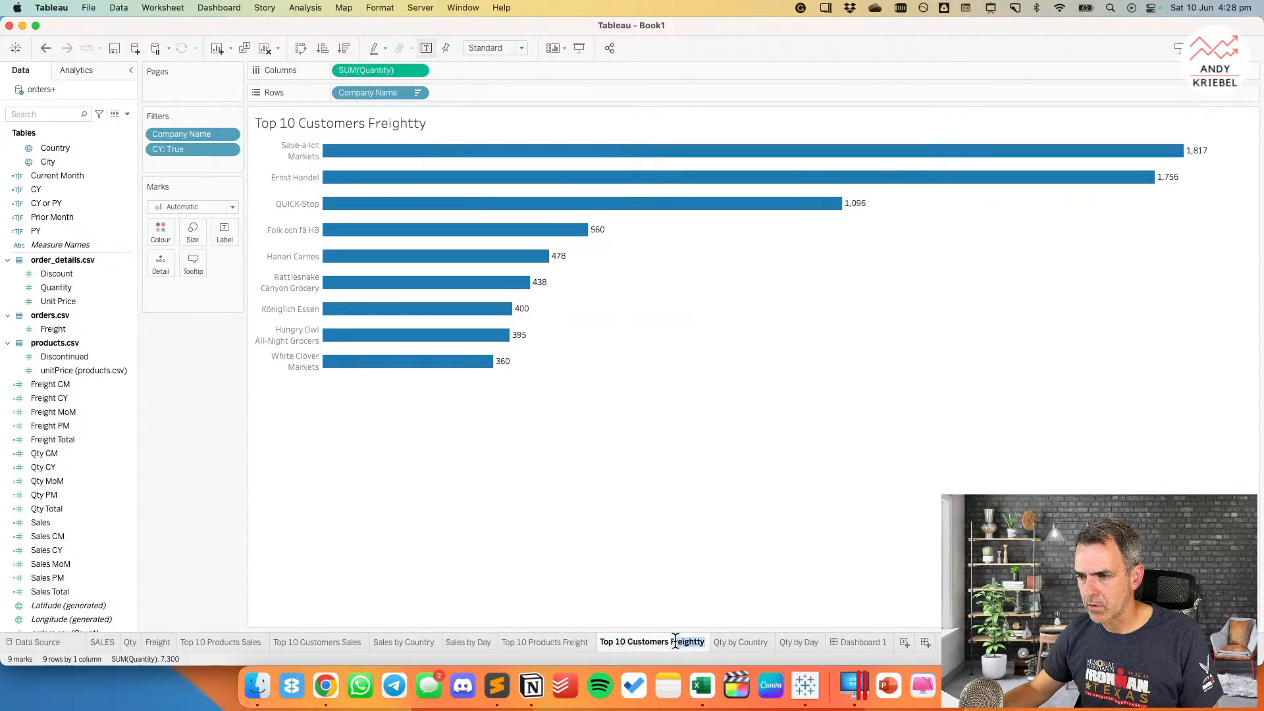
# Step: Rename the Qty by Country worksheet as Freight by Country
pyautogui.click(729, 642)
pyautogui.doubleClick(737, 642)
pyautogui.click(711, 643)
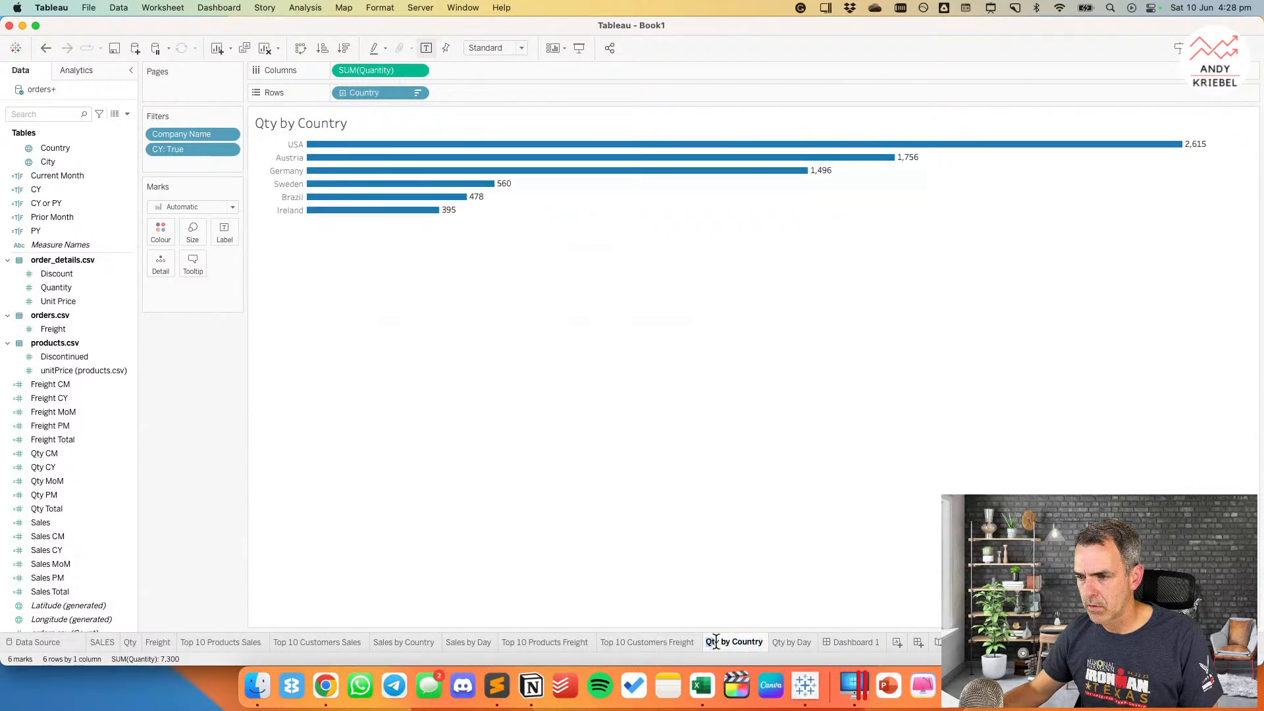
pyautogui.moveTo(718, 642); pyautogui.dragTo(692, 642)
pyautogui.write('Freight')
pyautogui.press('Return')
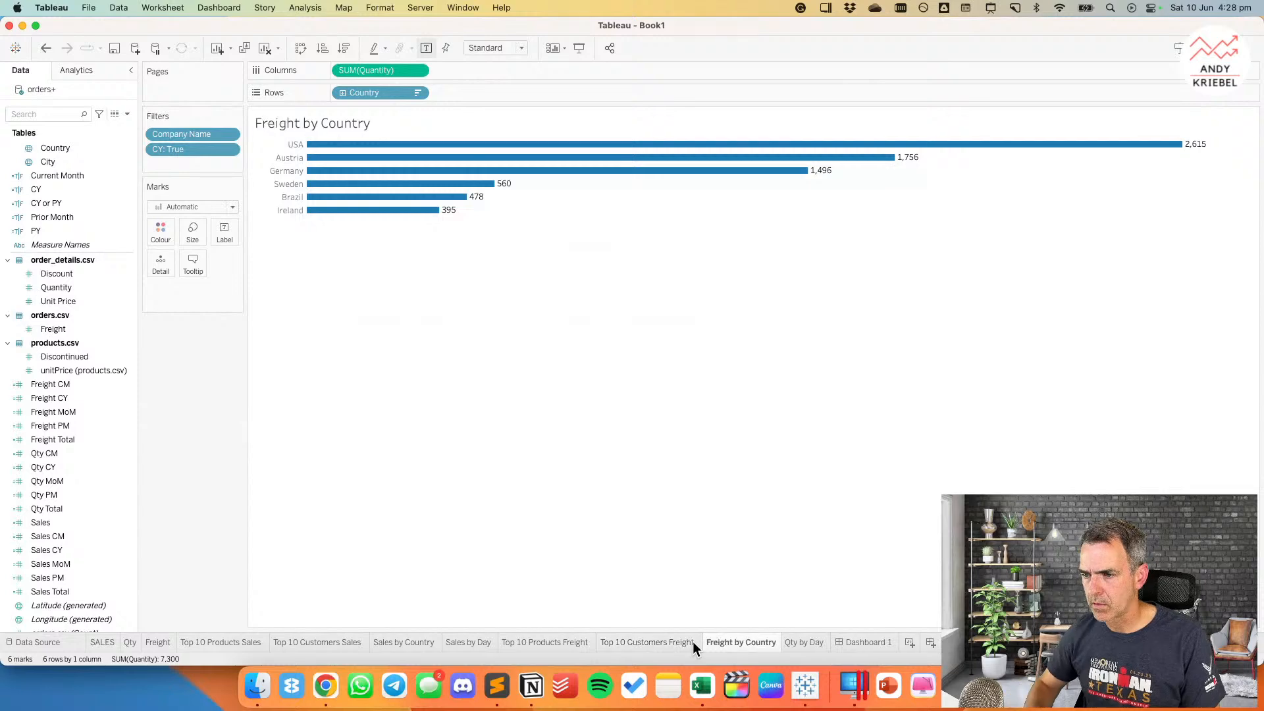
# Step: Rename the Qty by Day worksheet as Freight by Day and size its circles by Freight instead of Quantity
pyautogui.click(792, 643)
pyautogui.click(796, 641)
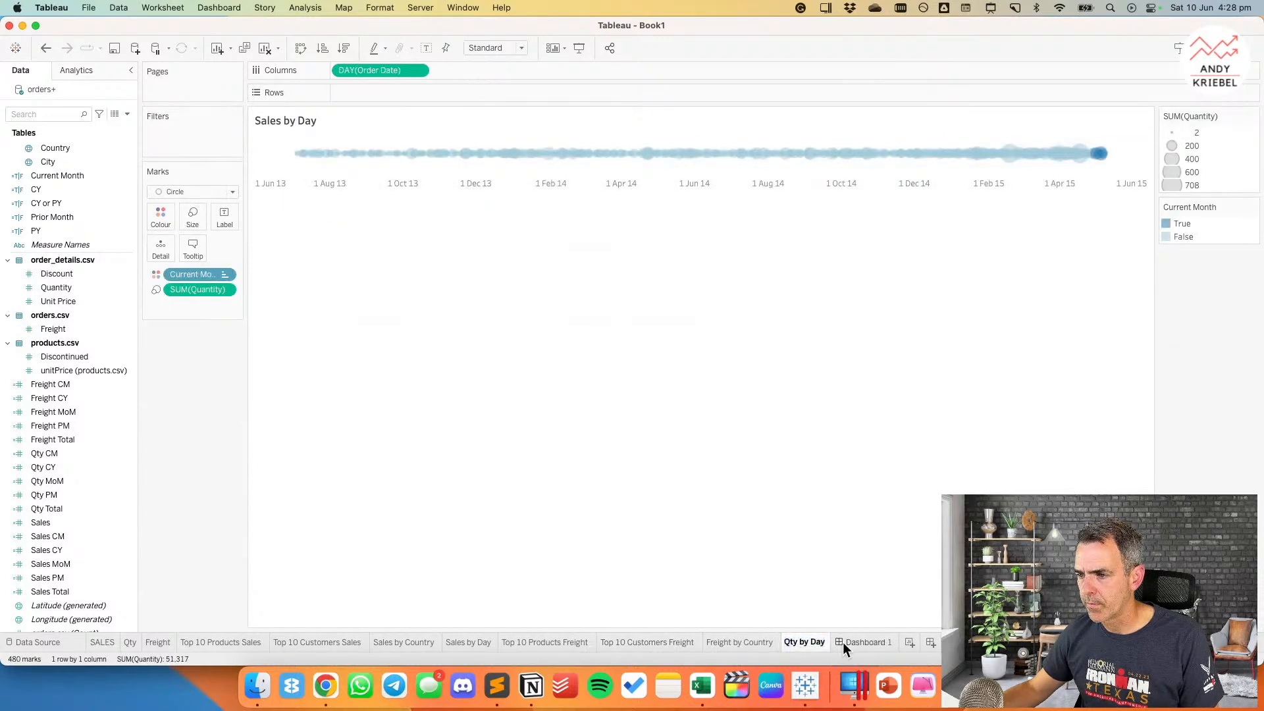
pyautogui.press('shift+super+Left')
pyautogui.write('Freight')
pyautogui.press('Return')
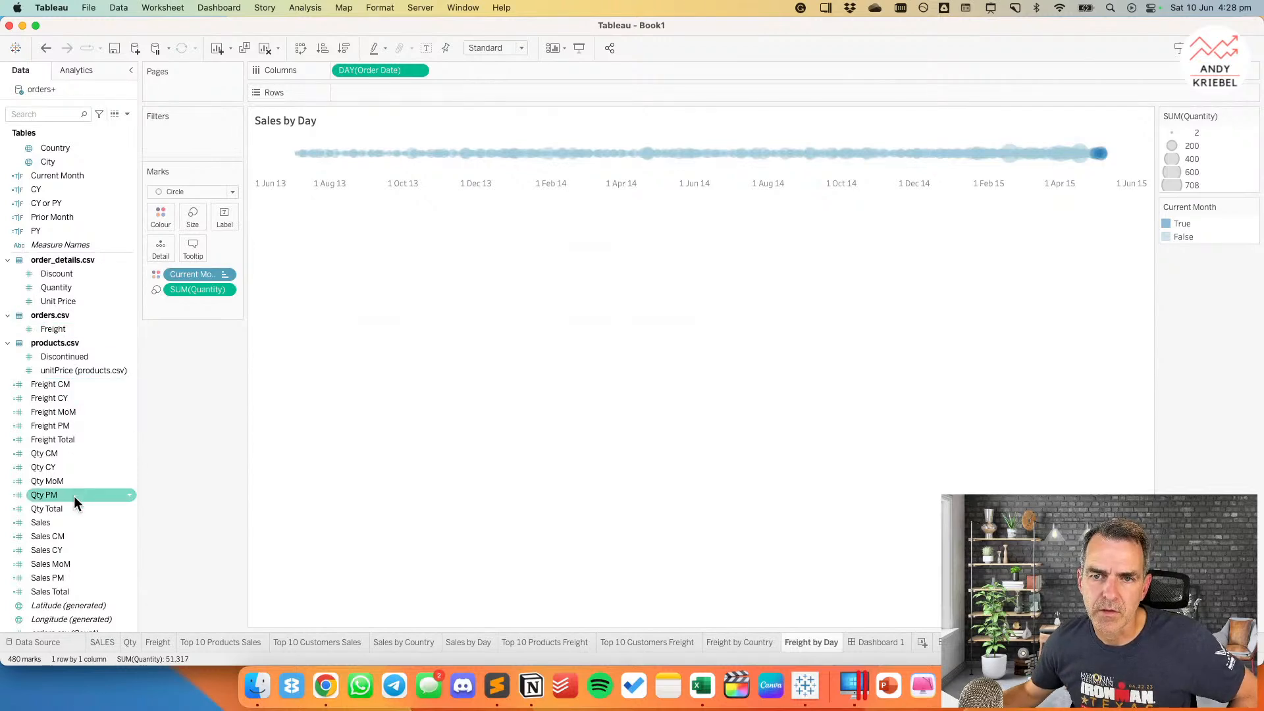
pyautogui.scroll(2, 66, 356)
pyautogui.moveTo(62, 366); pyautogui.dragTo(196, 286)
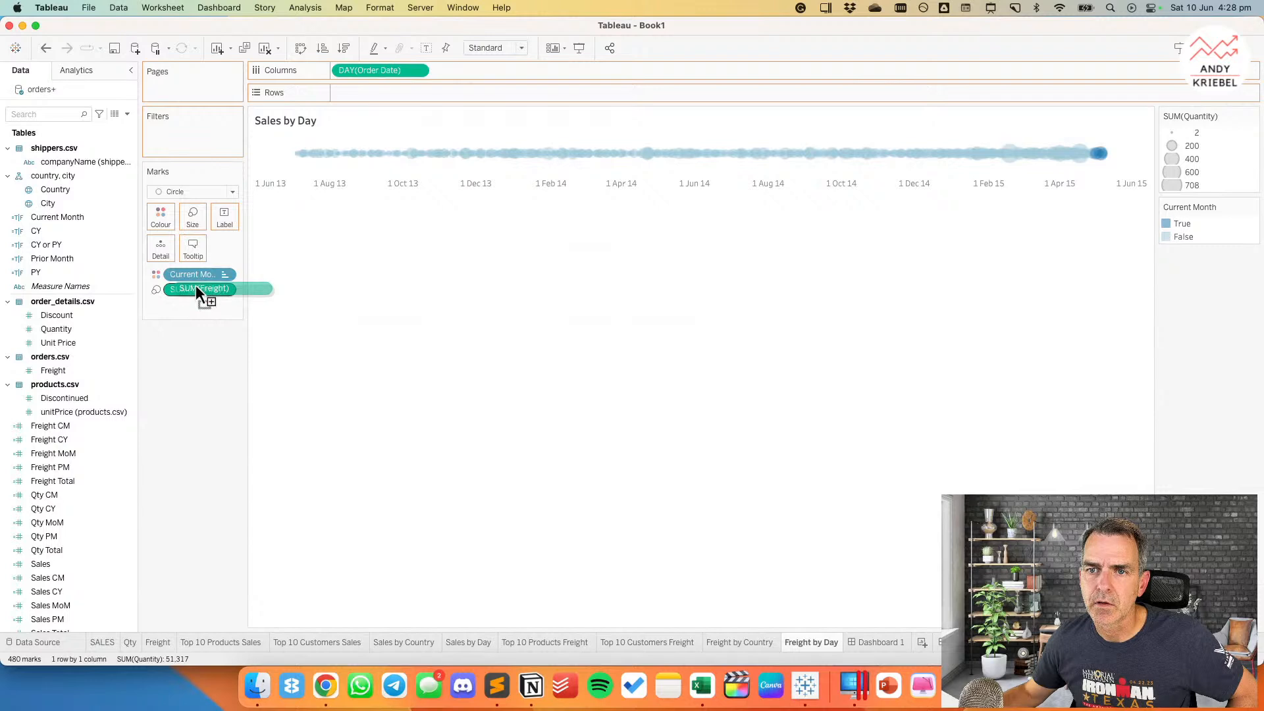
# Step: On the Freight by Country worksheet, chart Freight in place of Quantity in descending order and hide the Freight axis header
pyautogui.click(757, 642)
pyautogui.moveTo(59, 371); pyautogui.dragTo(367, 69)
pyautogui.click(345, 48)
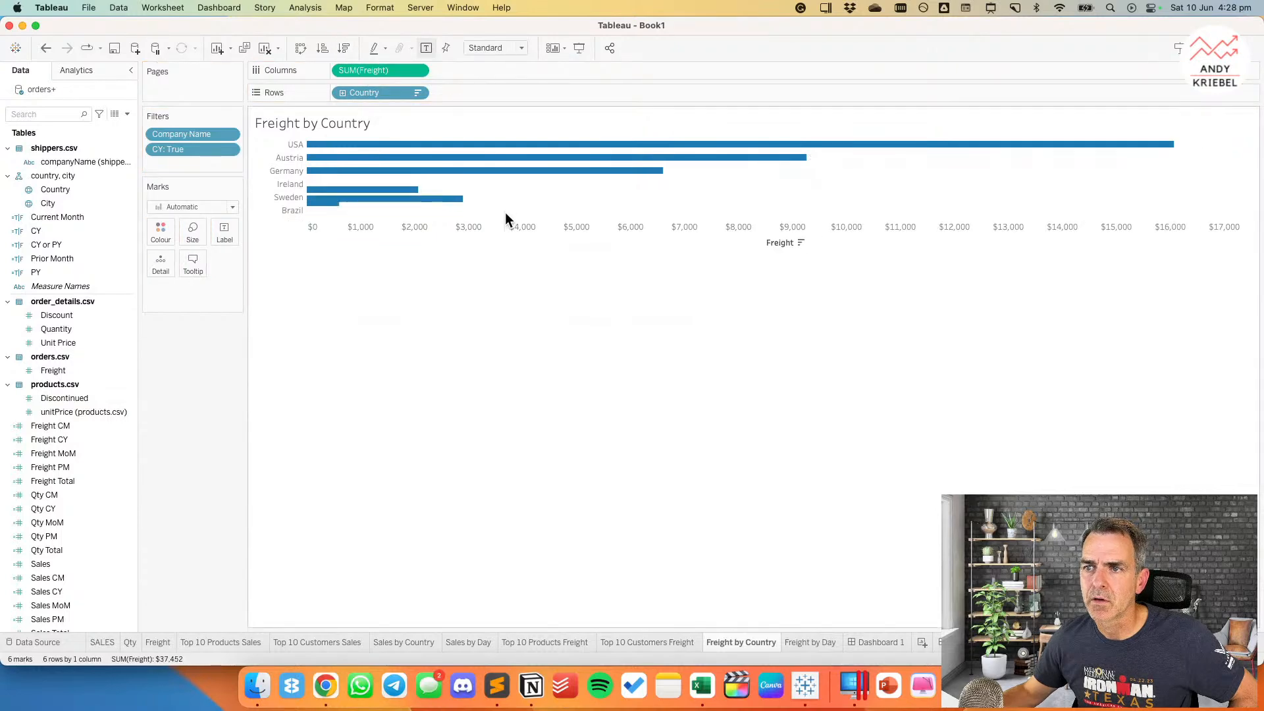
pyautogui.rightClick(512, 235)
pyautogui.click(543, 303)
# Step: On the Top 10 Customers Freight worksheet, replace Quantity with Freight as the charted measure and hide its axis header
pyautogui.click(645, 642)
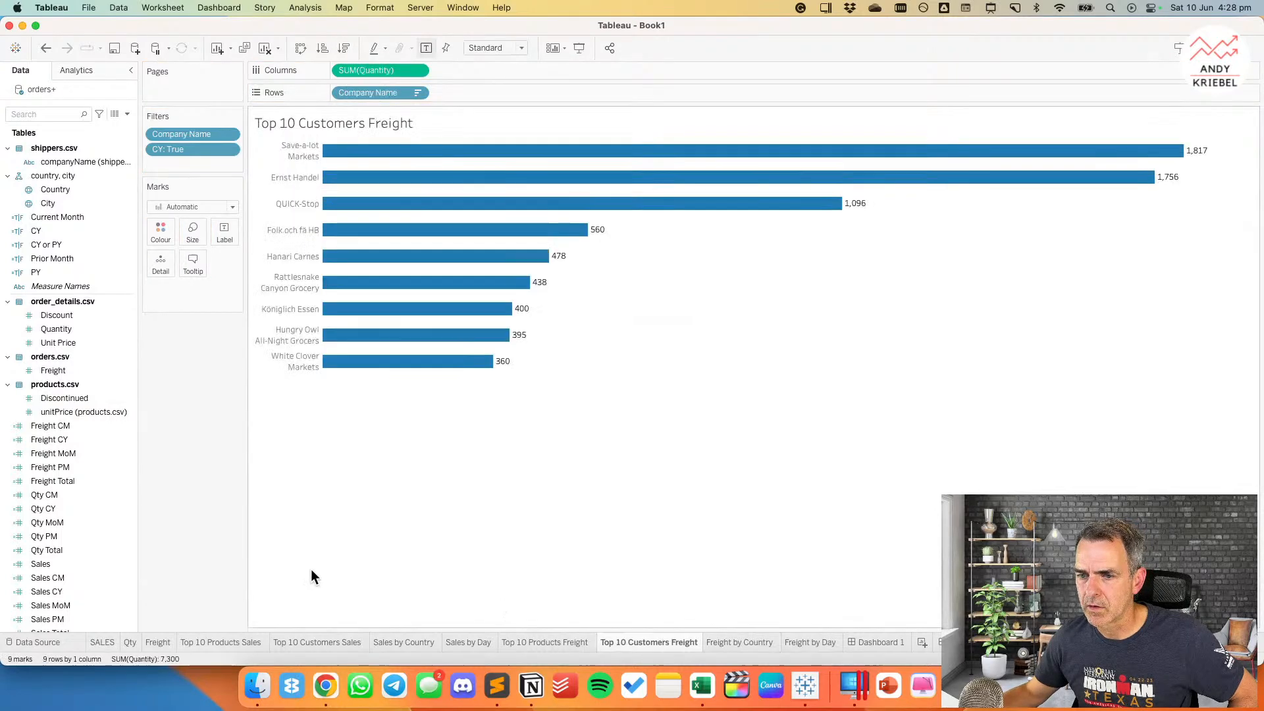
pyautogui.click(58, 372)
pyautogui.moveTo(58, 372); pyautogui.dragTo(361, 67)
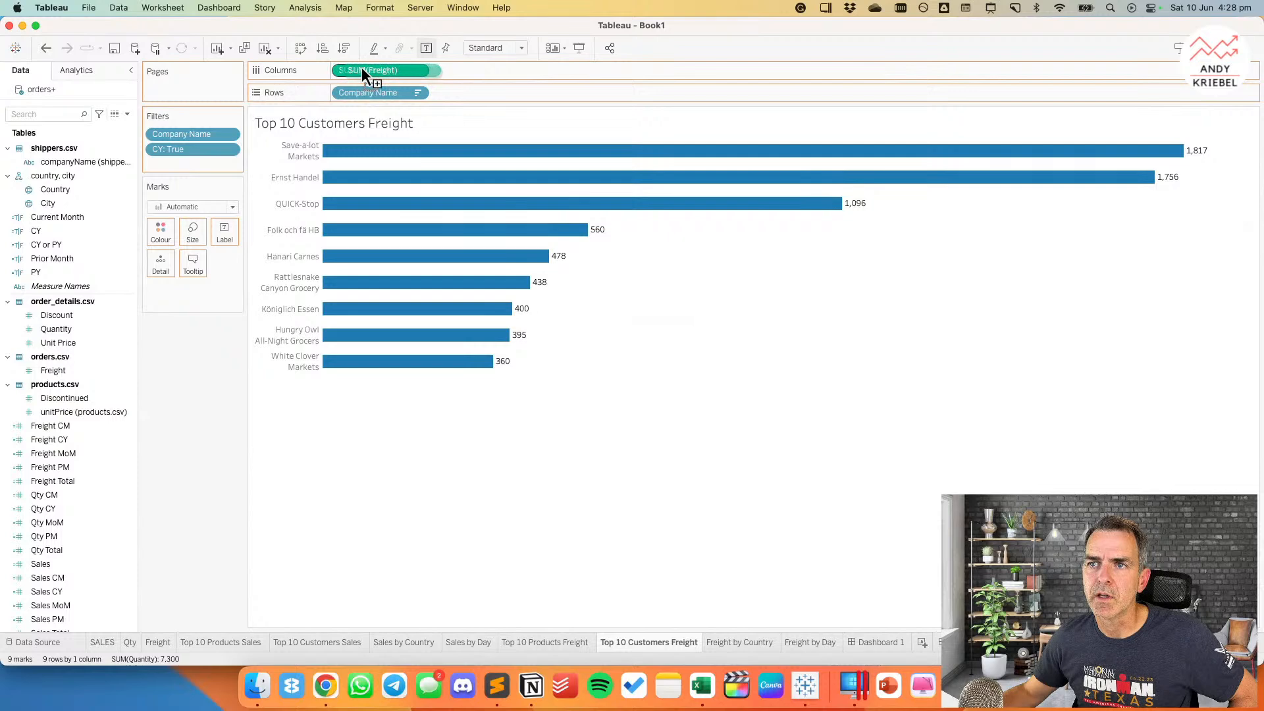
pyautogui.rightClick(633, 395)
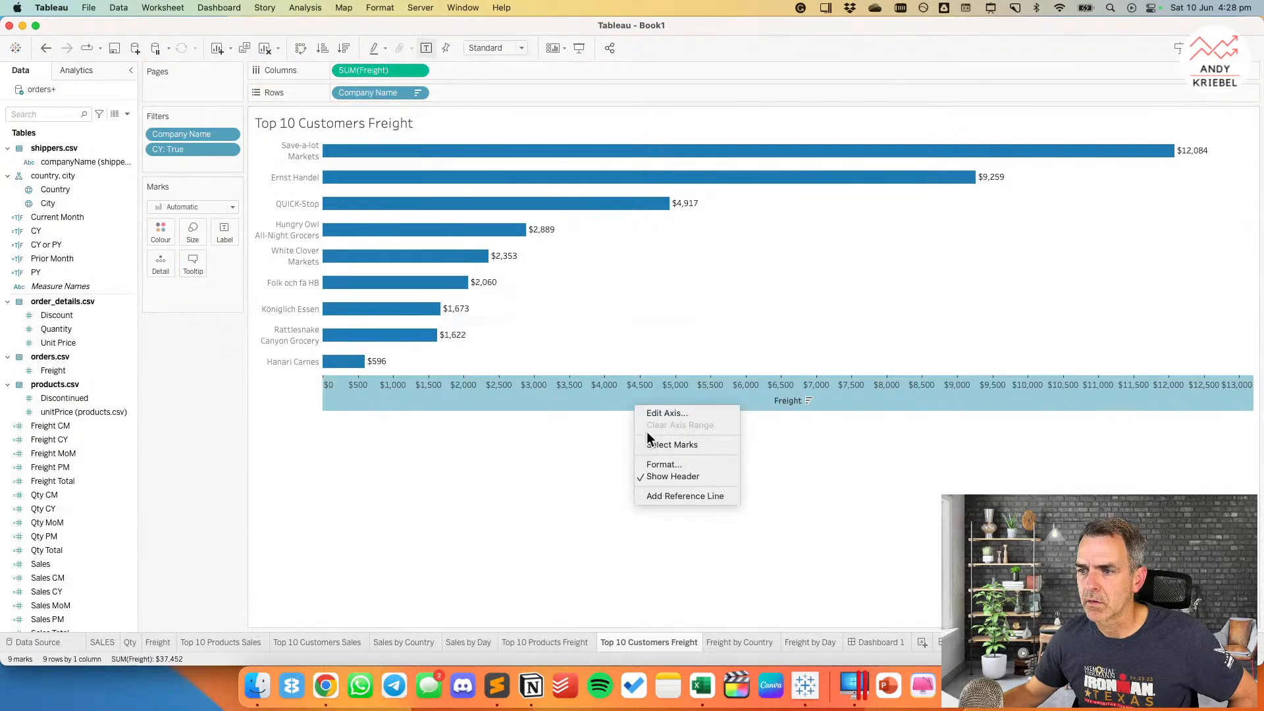
pyautogui.click(657, 475)
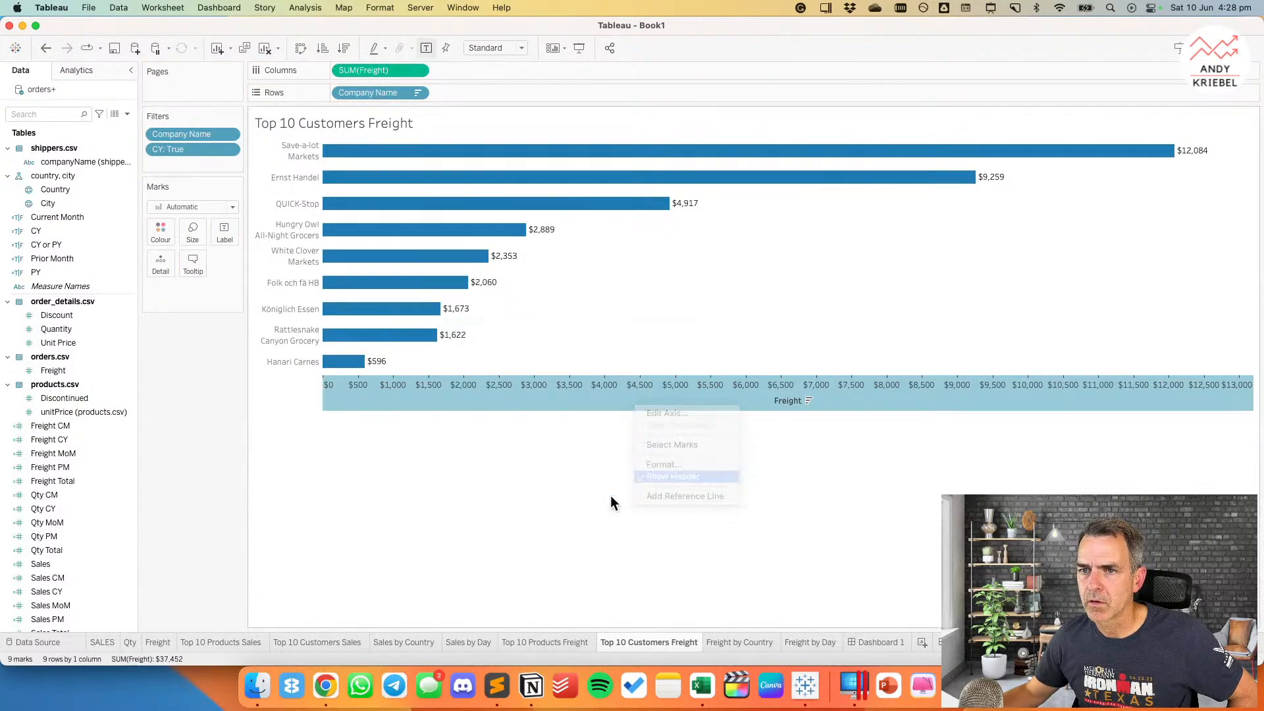
pyautogui.click(725, 642)
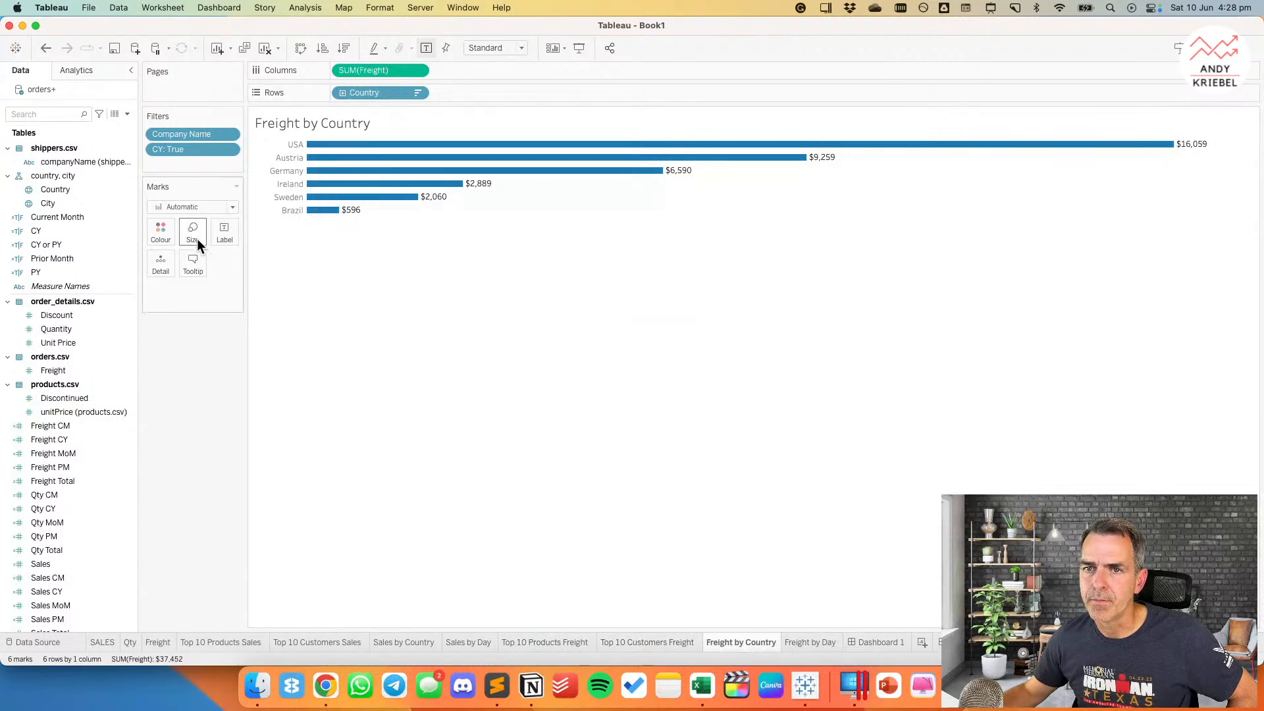
pyautogui.click(647, 642)
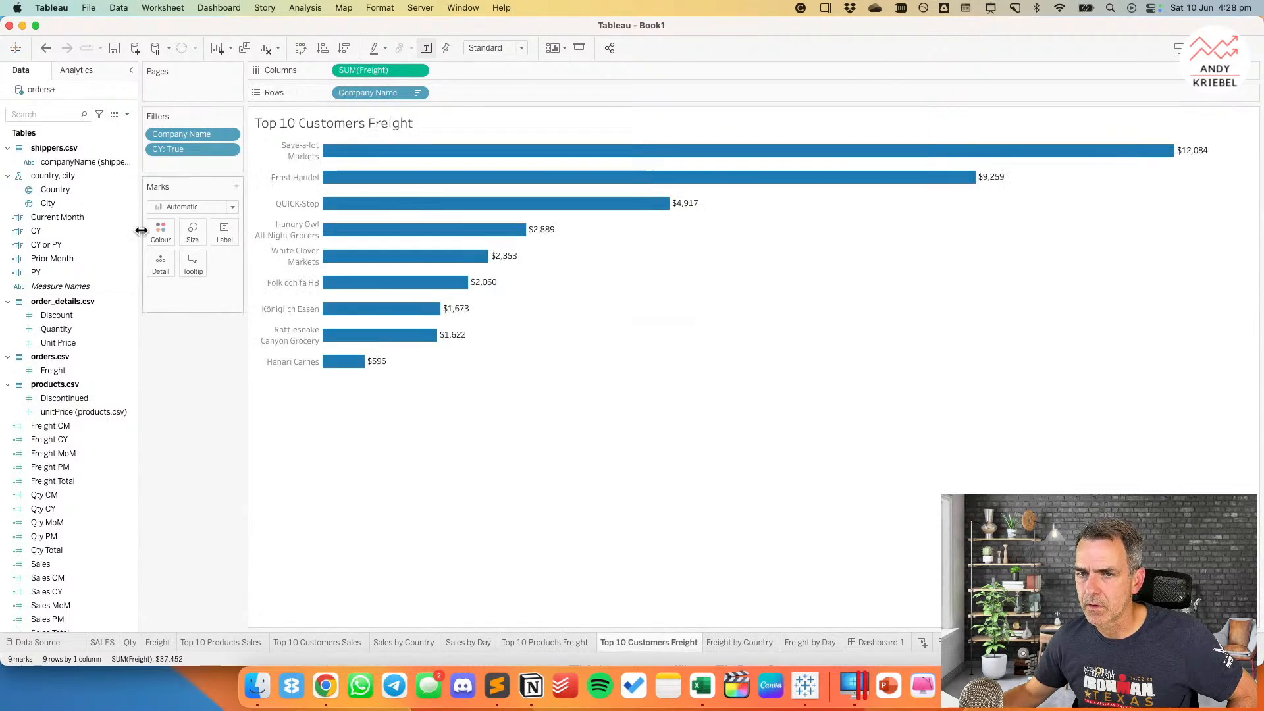
pyautogui.click(205, 235)
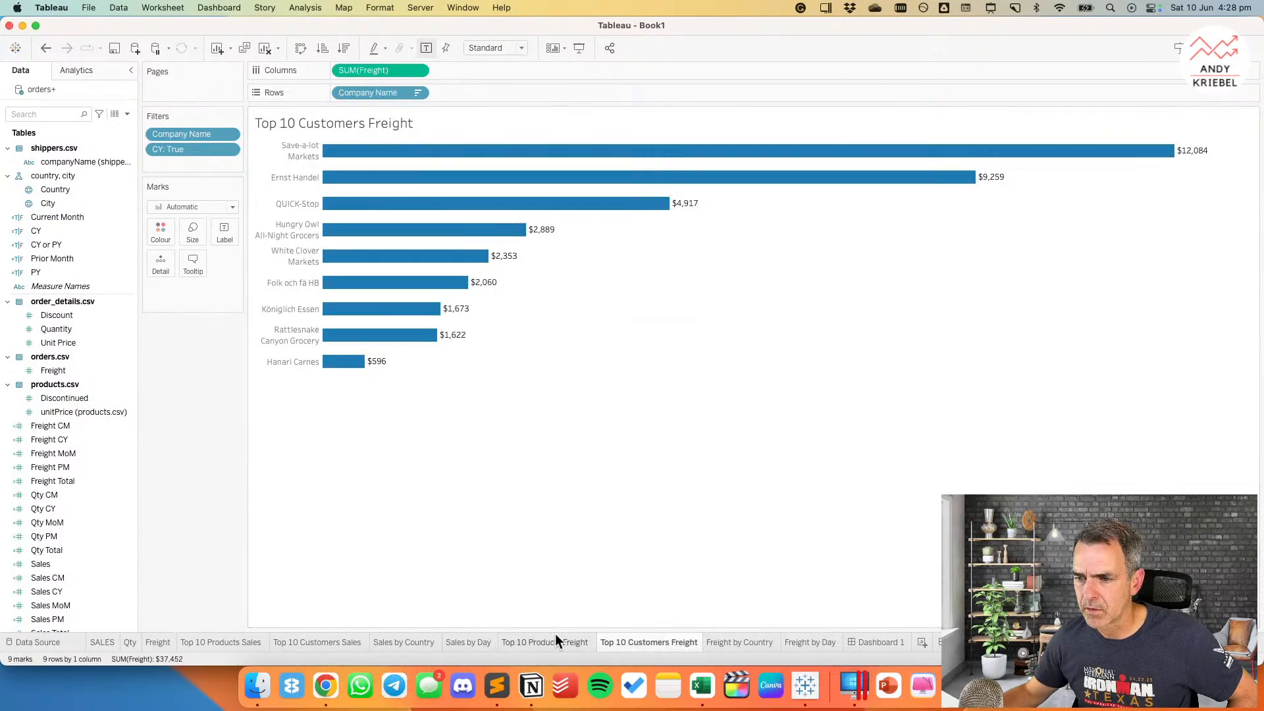
# Step: On the Top 10 Products Freight worksheet, replace Quantity with Freight as the charted measure
pyautogui.click(550, 642)
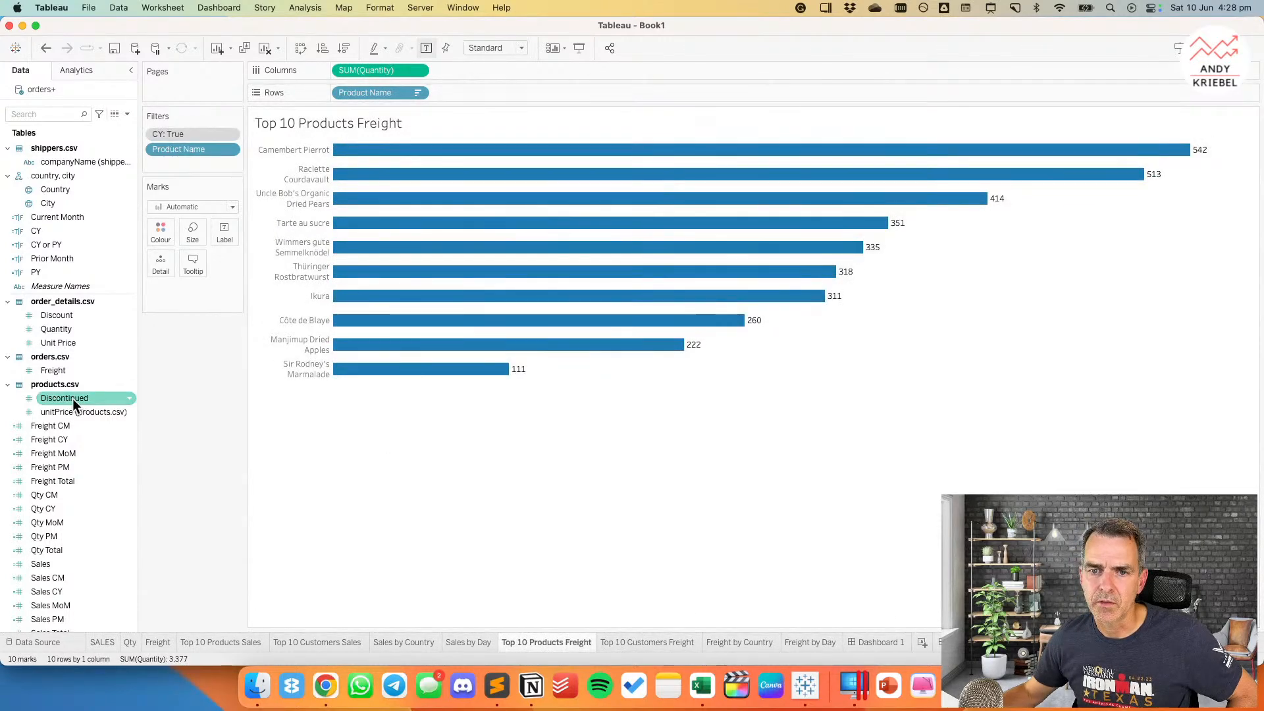
pyautogui.moveTo(54, 370); pyautogui.dragTo(368, 67)
# Step: Set the Product Name filter to the top 10 by sum of Freight and hide the chart's Freight axis header
pyautogui.rightClick(227, 150)
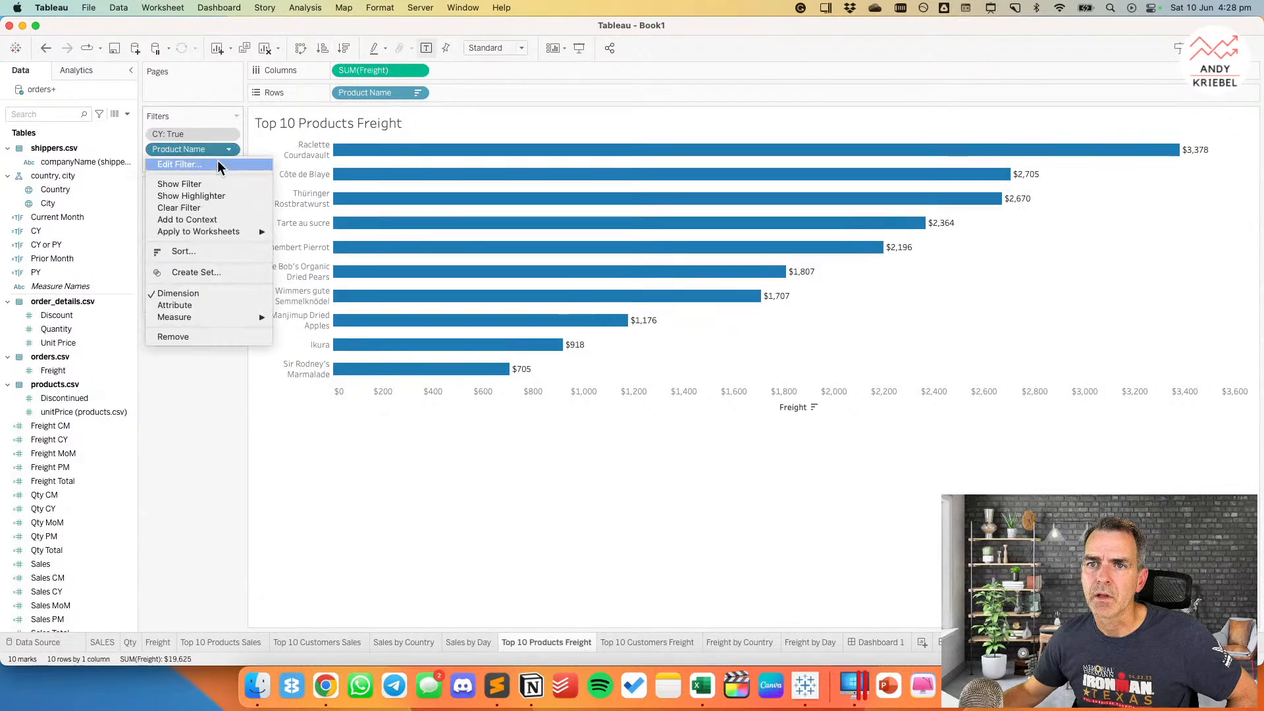
pyautogui.click(178, 164)
pyautogui.click(587, 262)
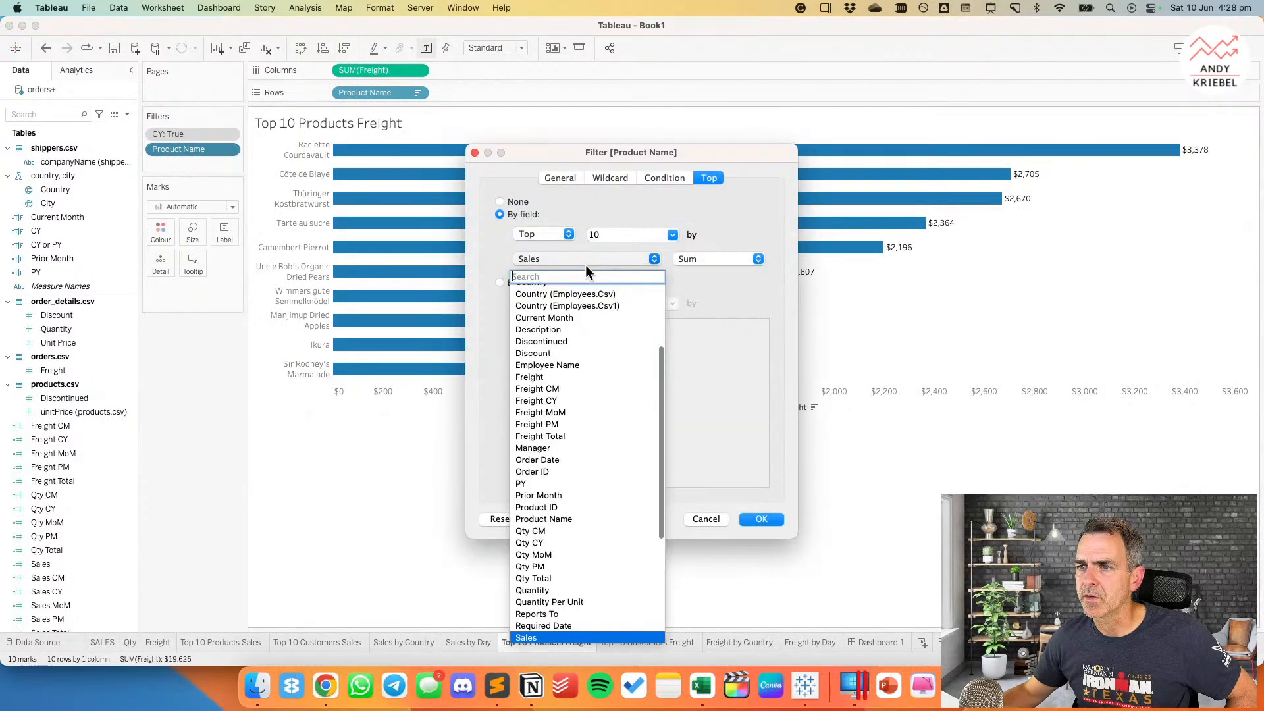
pyautogui.click(545, 378)
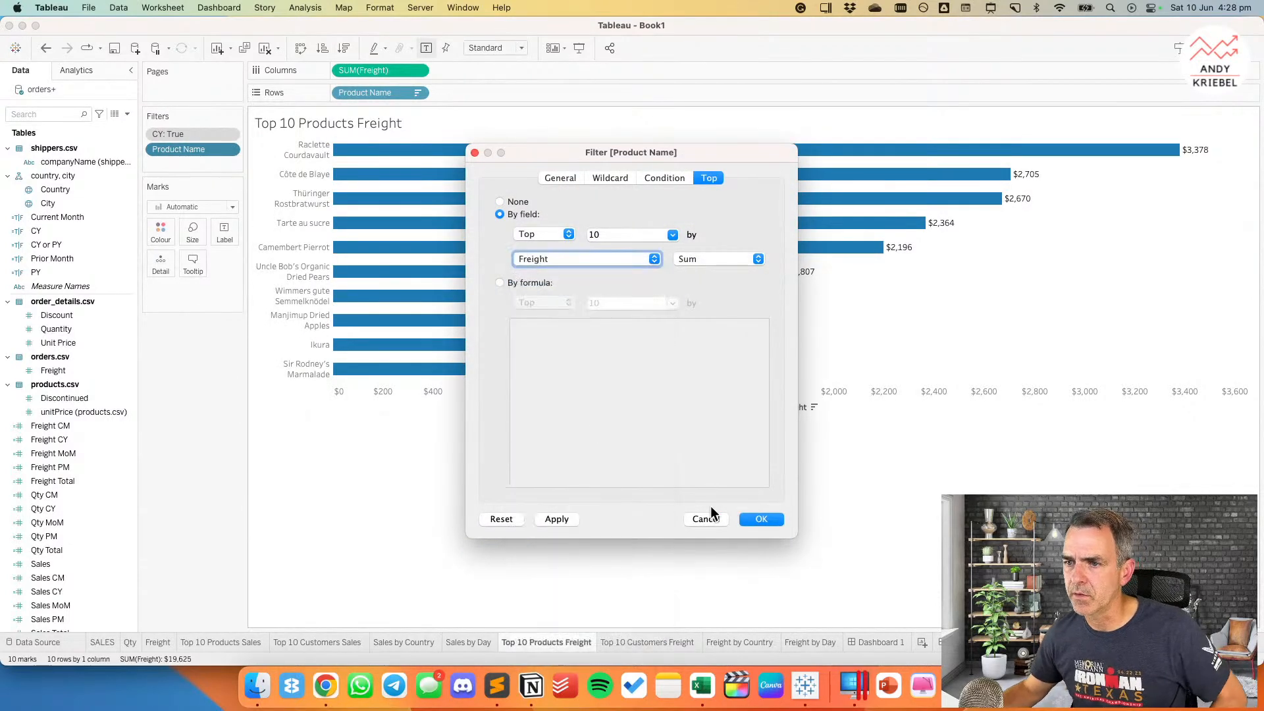
pyautogui.click(758, 519)
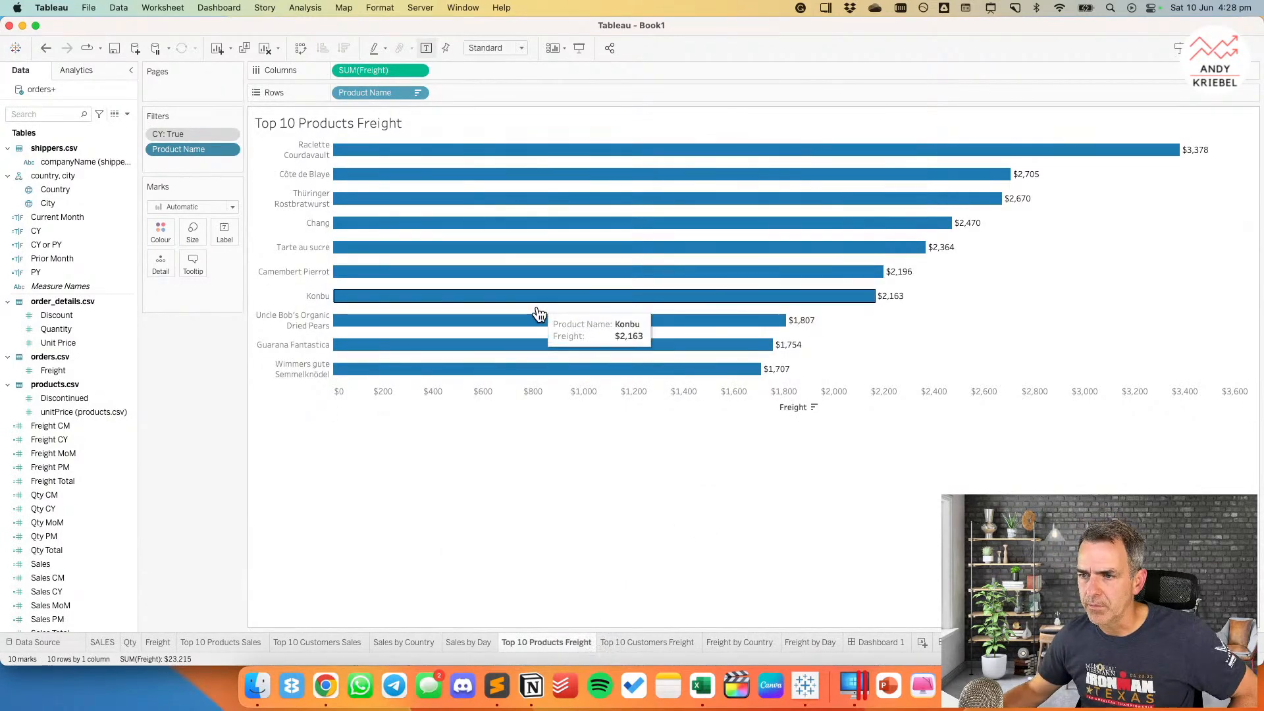
pyautogui.rightClick(537, 396)
pyautogui.click(569, 469)
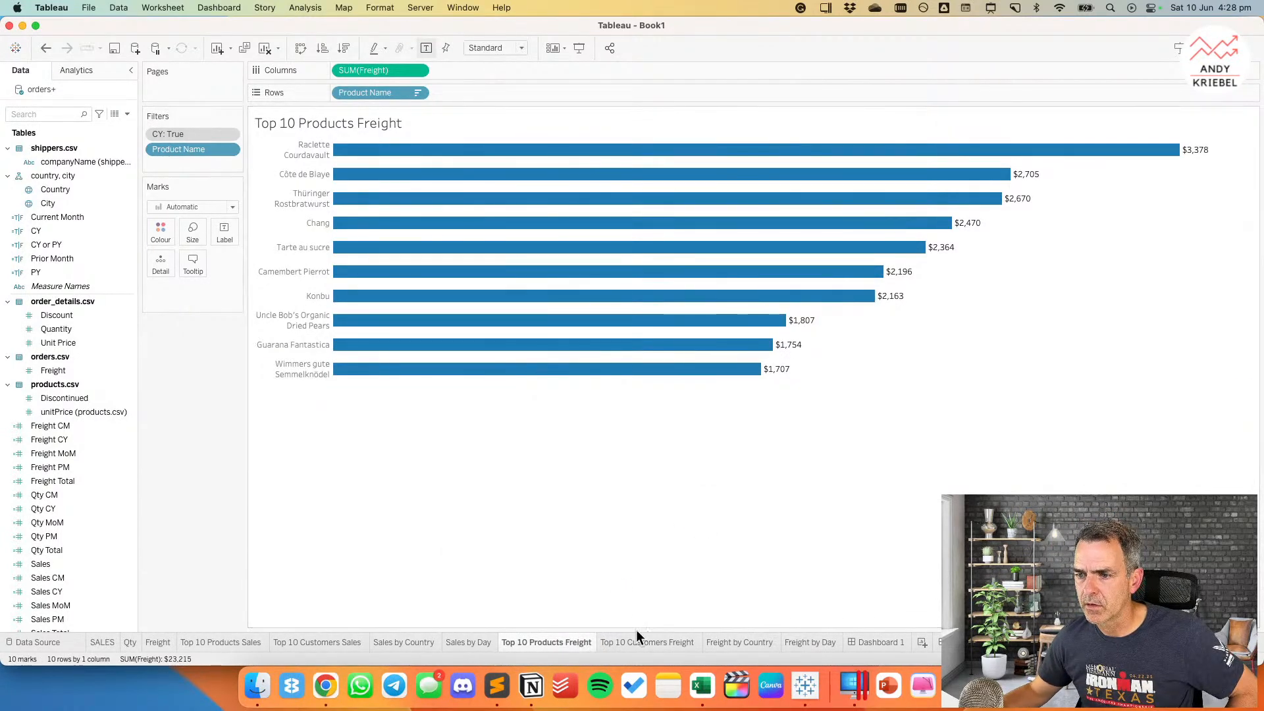
# Step: On Top 10 Customers Freight, add the CY filter to context and set the Company Name filter to the top 10 by sum of Freight
pyautogui.click(636, 640)
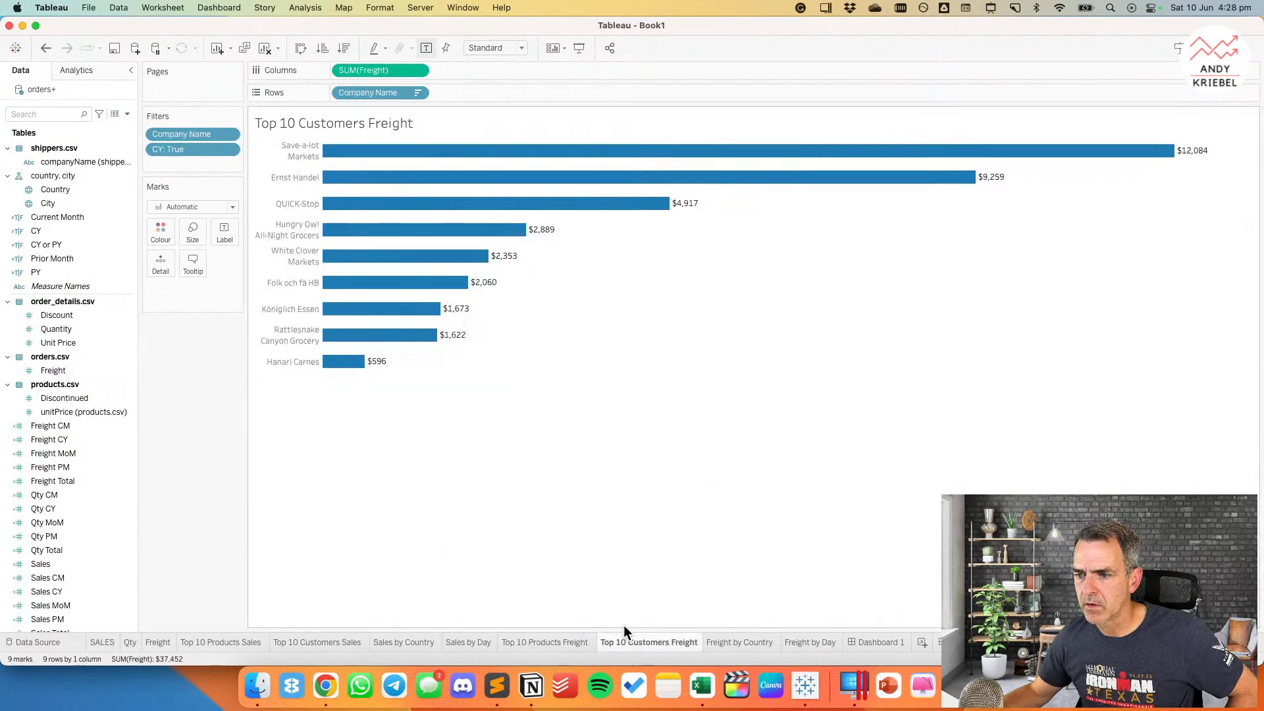
pyautogui.click(229, 150)
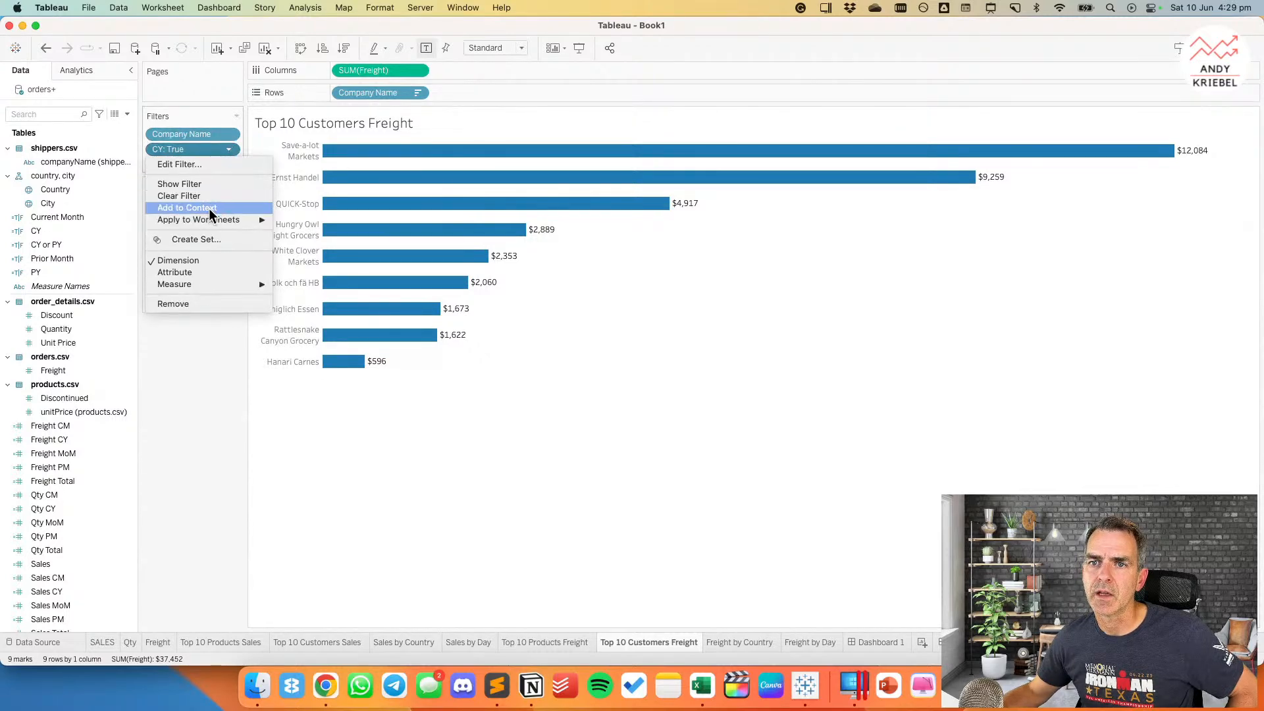
pyautogui.click(204, 207)
pyautogui.click(230, 150)
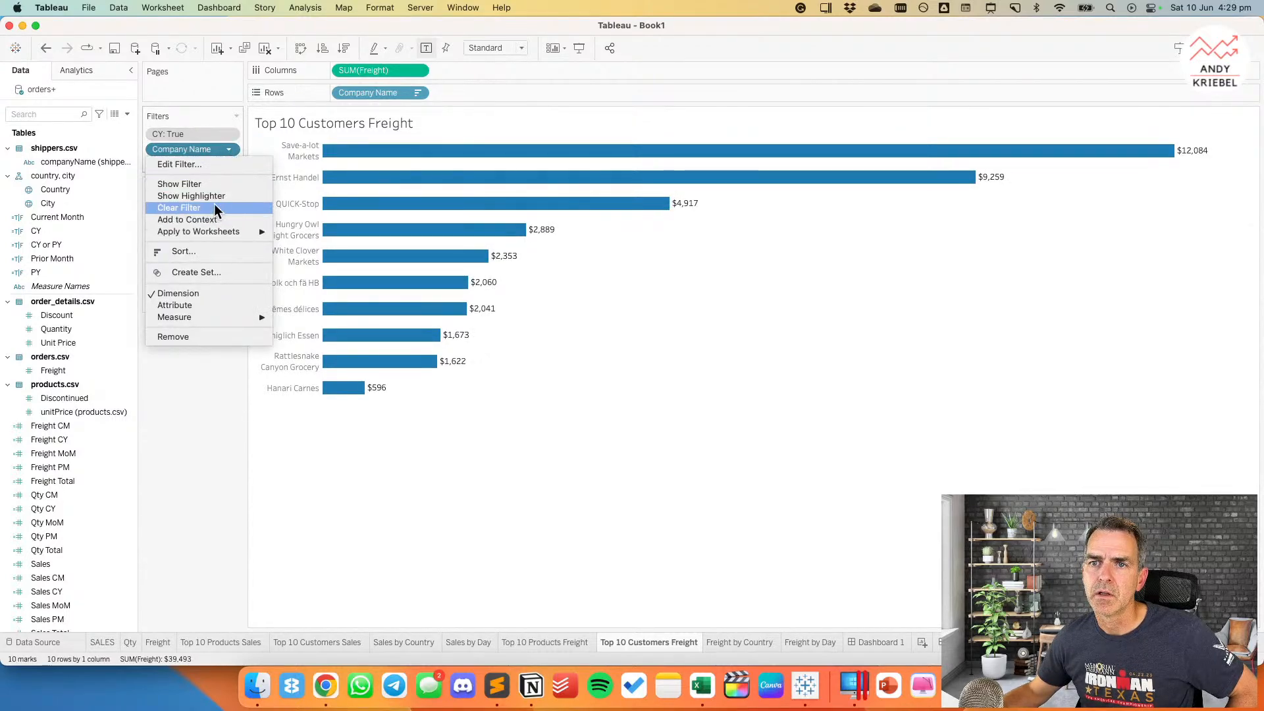
pyautogui.click(187, 164)
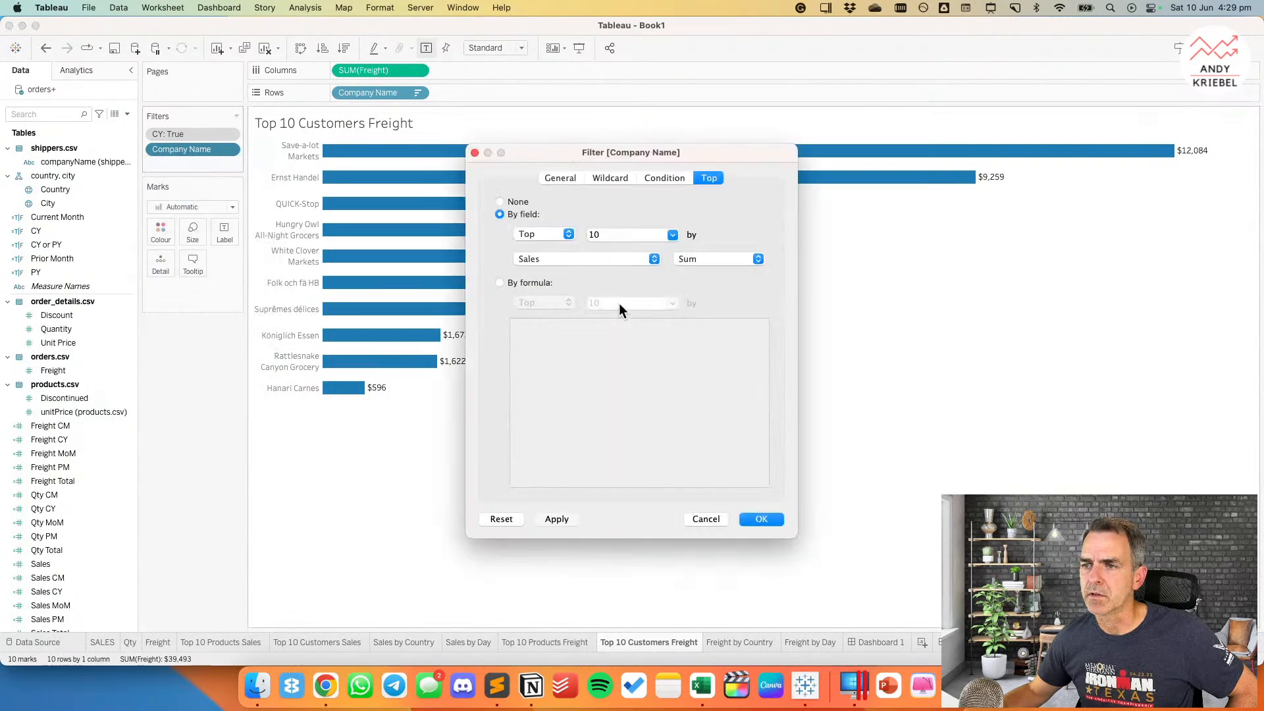
pyautogui.click(563, 260)
pyautogui.click(545, 376)
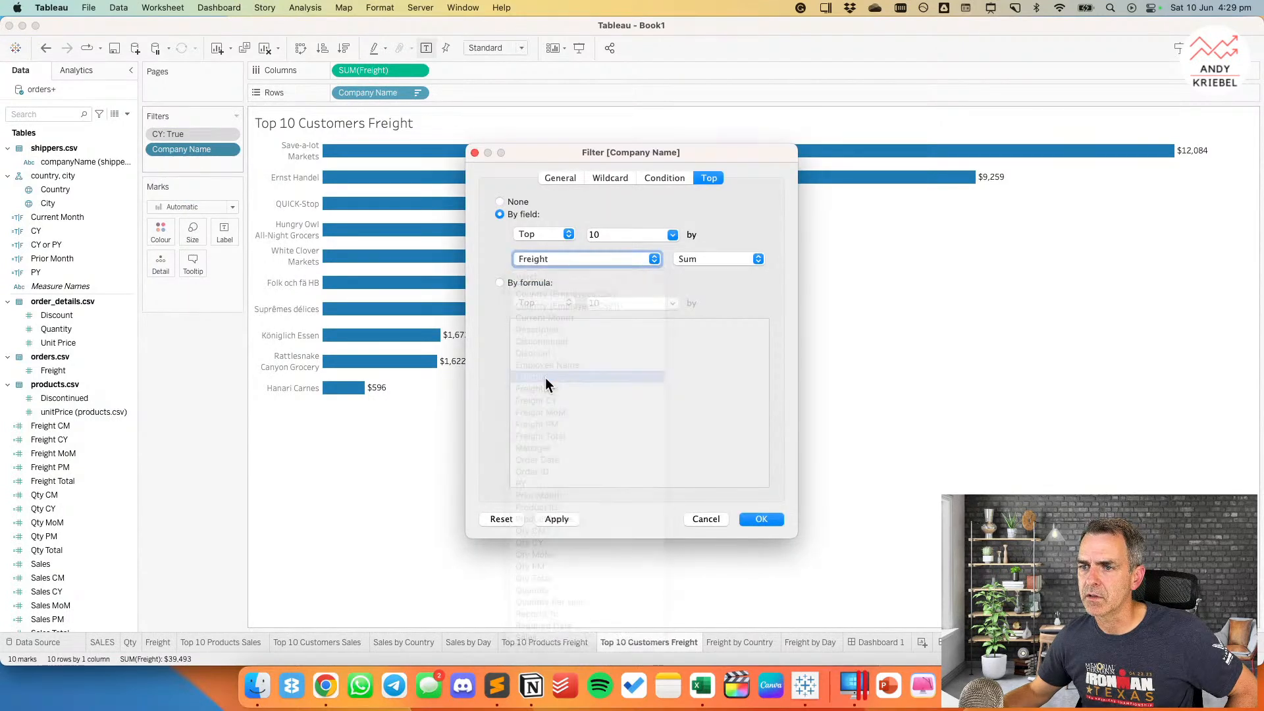
pyautogui.click(757, 517)
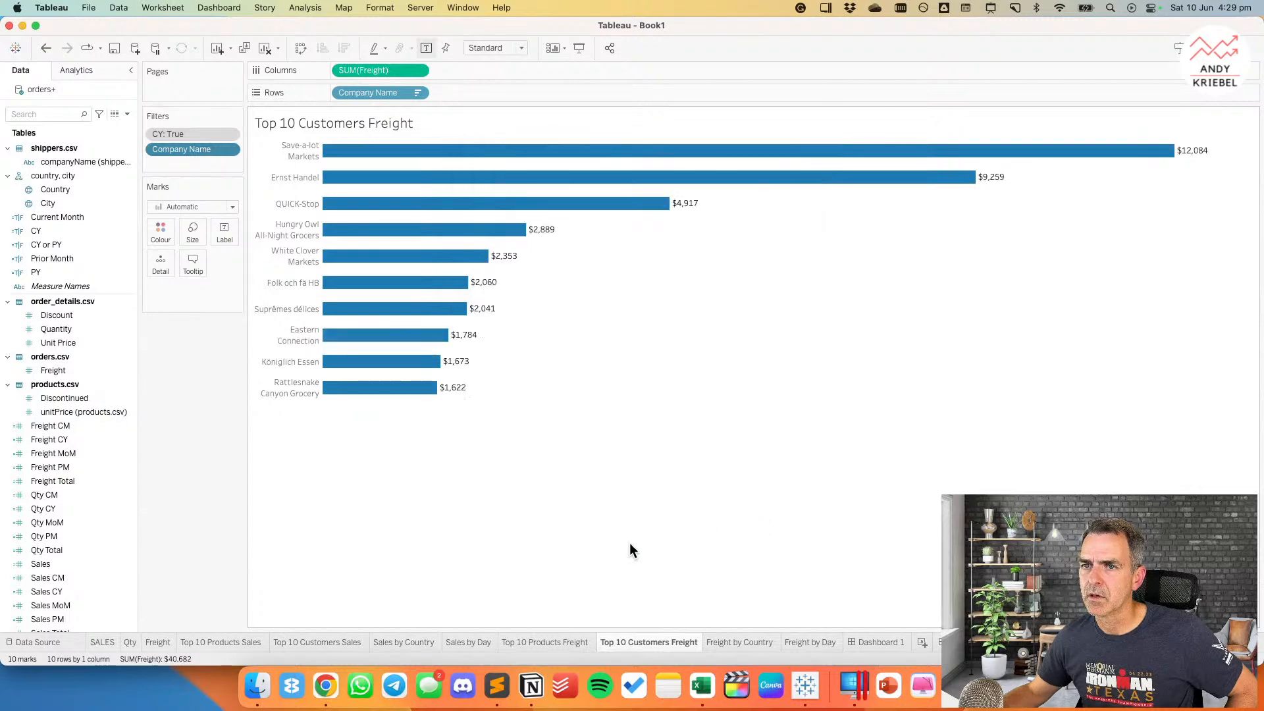
# Step: On the Freight by Country worksheet, add the CY filter to context
pyautogui.click(733, 641)
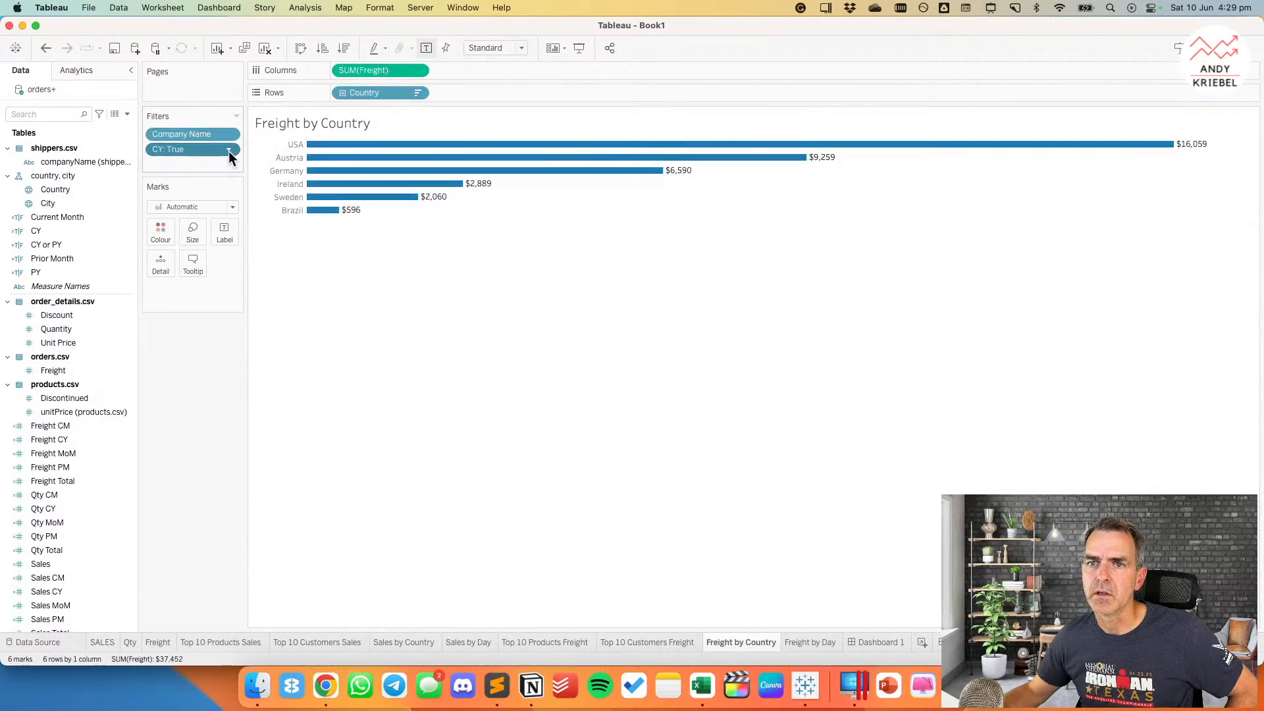
pyautogui.click(232, 150)
pyautogui.click(215, 207)
pyautogui.click(229, 134)
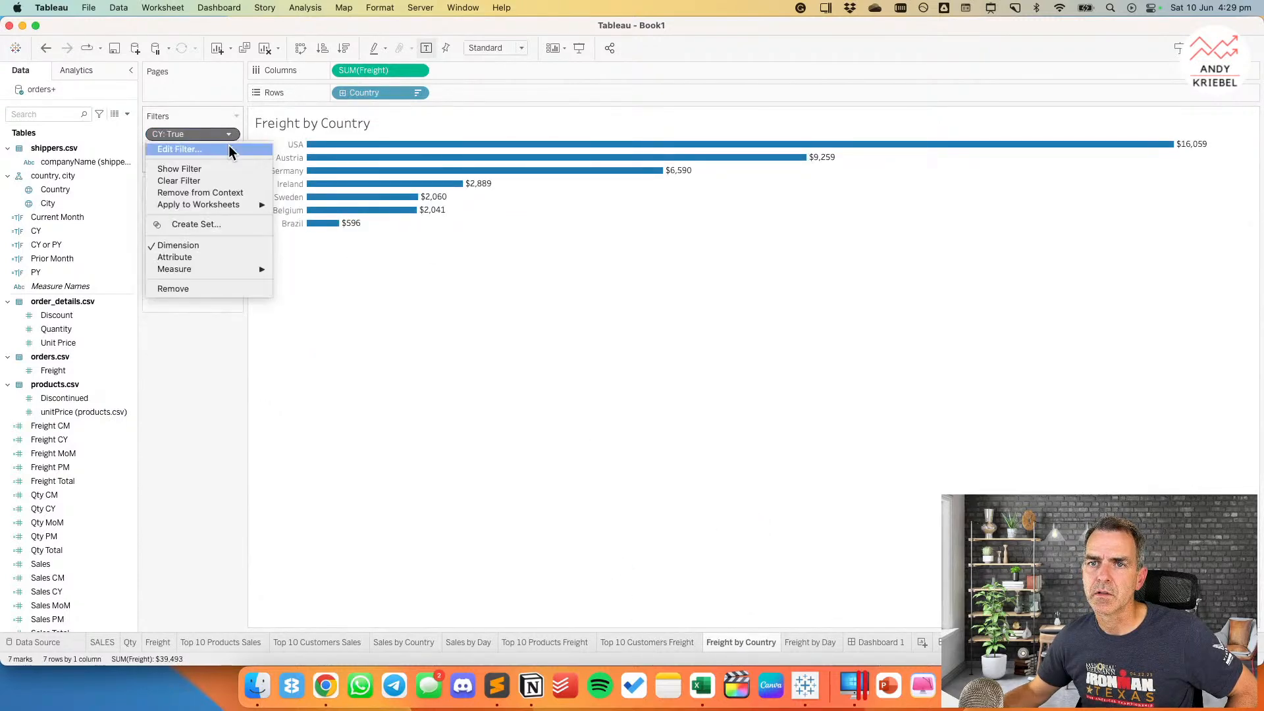
pyautogui.click(202, 104)
pyautogui.click(228, 149)
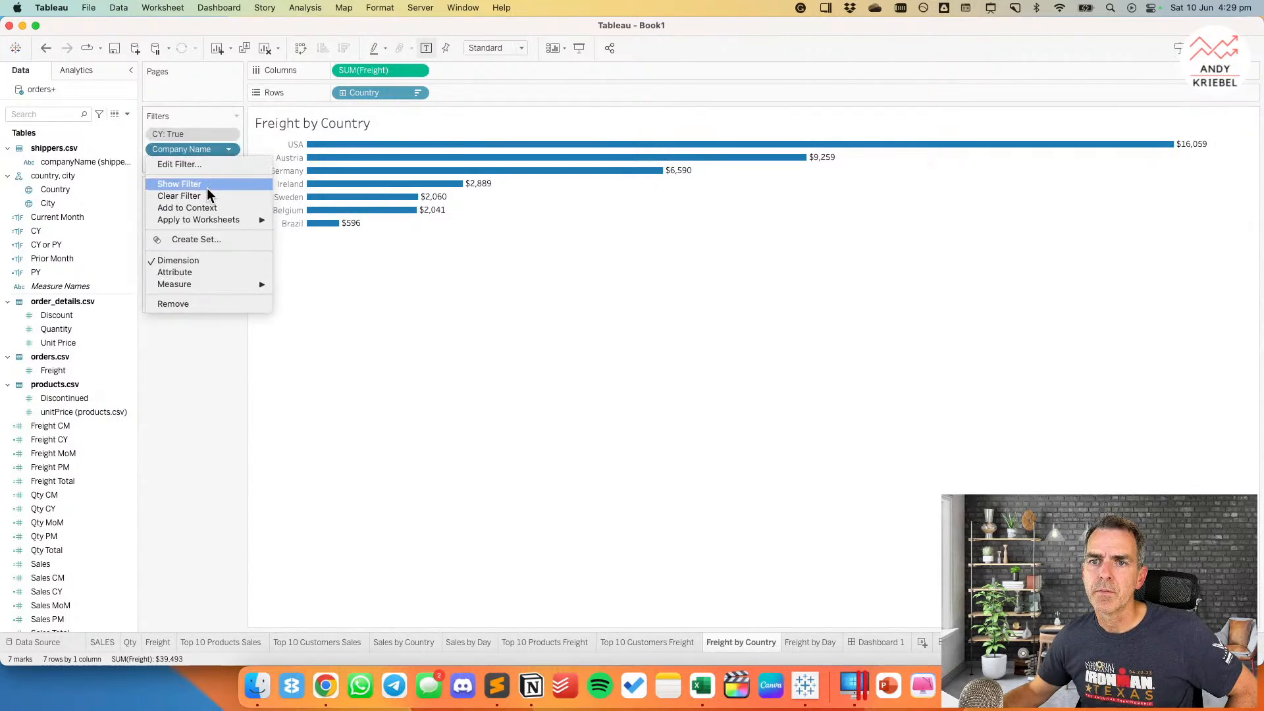
pyautogui.click(204, 165)
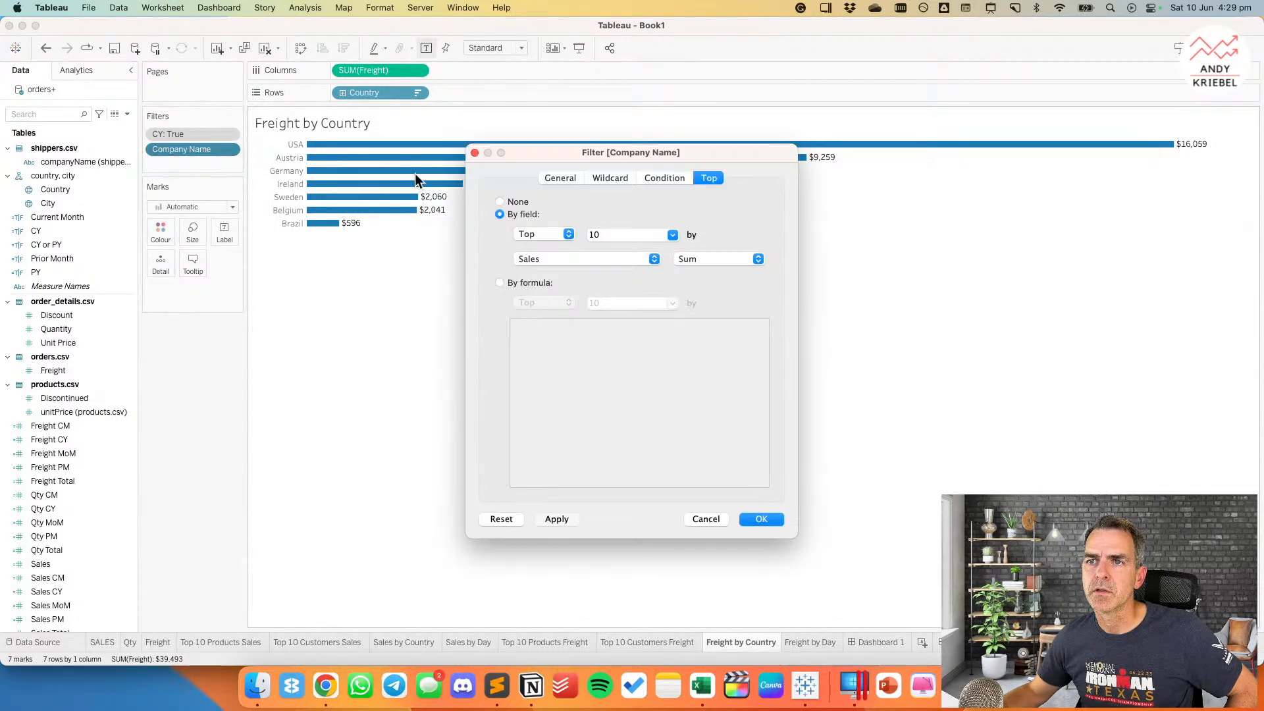
pyautogui.click(703, 520)
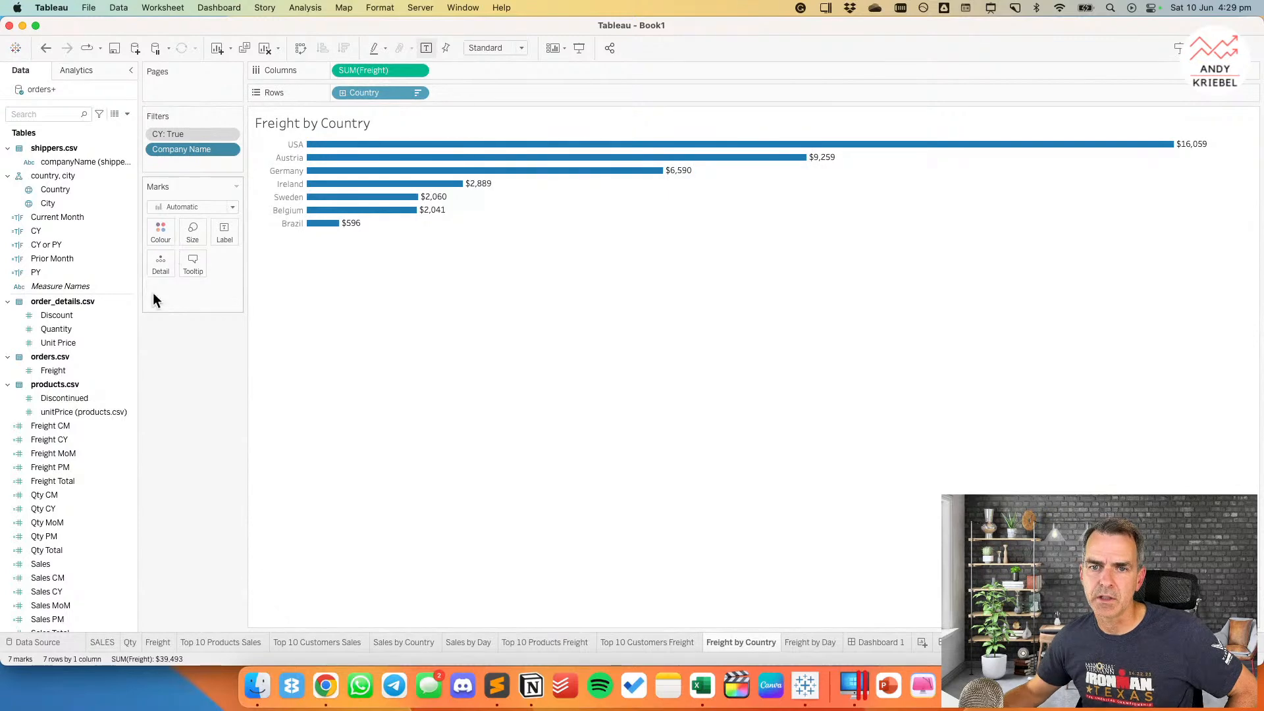
# Step: On the Top 10 Customers Sales worksheet, add the CY filter to context
pyautogui.click(254, 644)
pyautogui.click(310, 642)
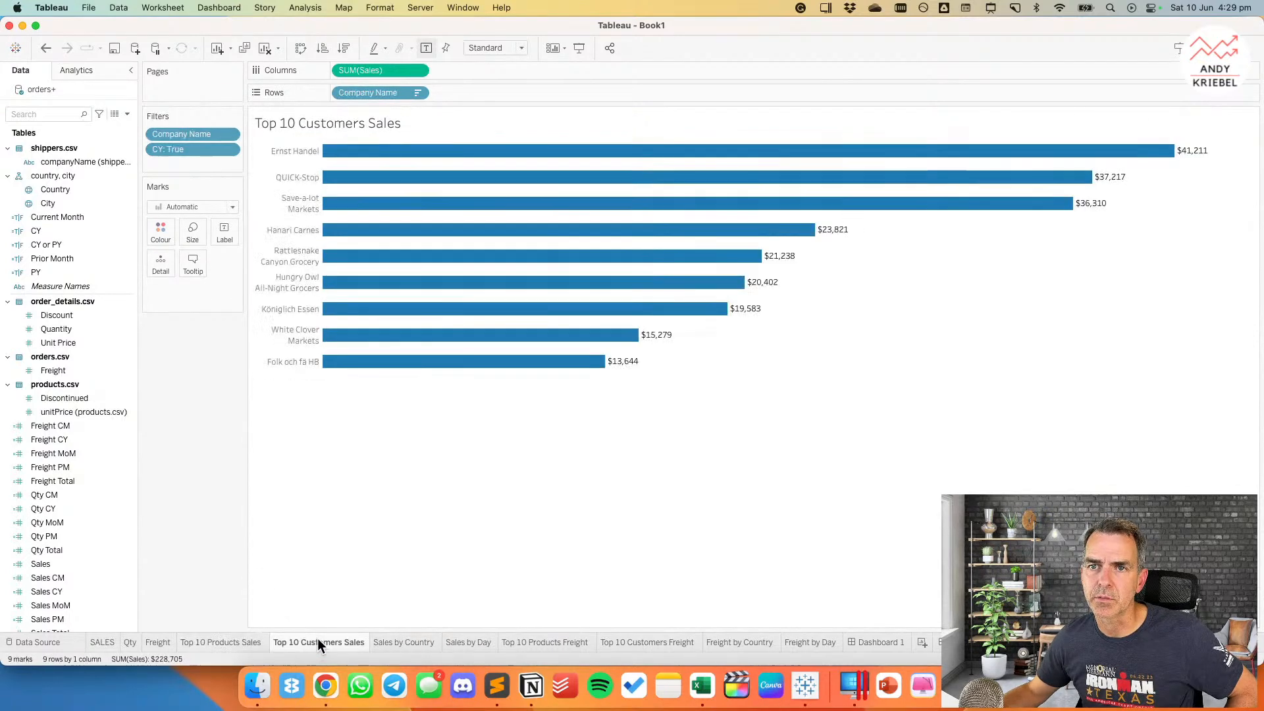
pyautogui.click(230, 151)
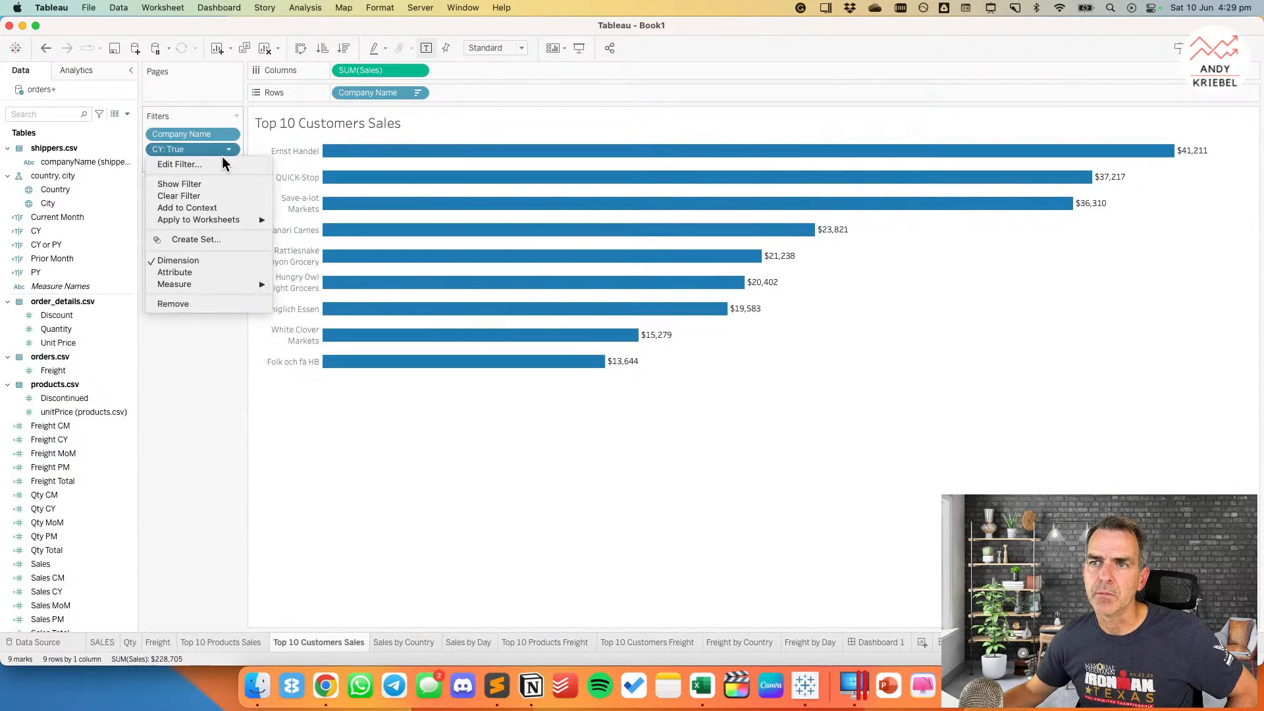
pyautogui.click(197, 206)
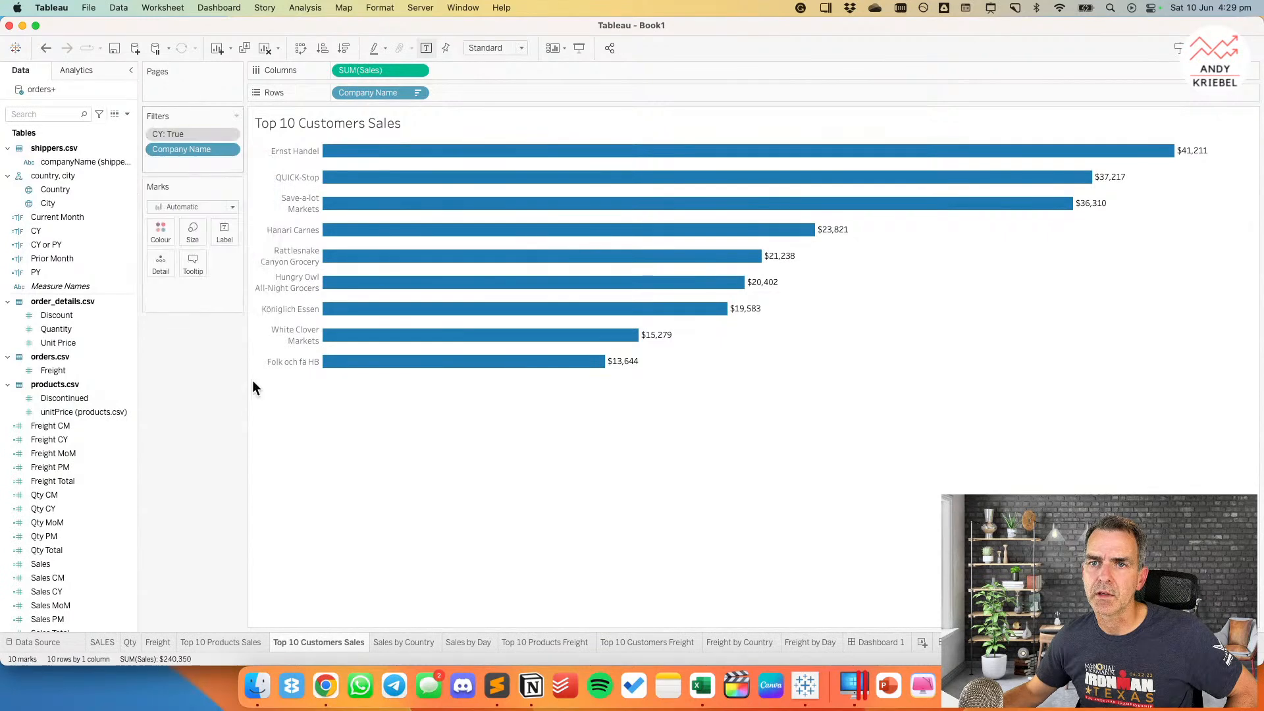
# Step: On Sales by Country, replace the Company Name filter with a Country filter for the top 10 by sum of Sales, and add CY to context
pyautogui.click(394, 645)
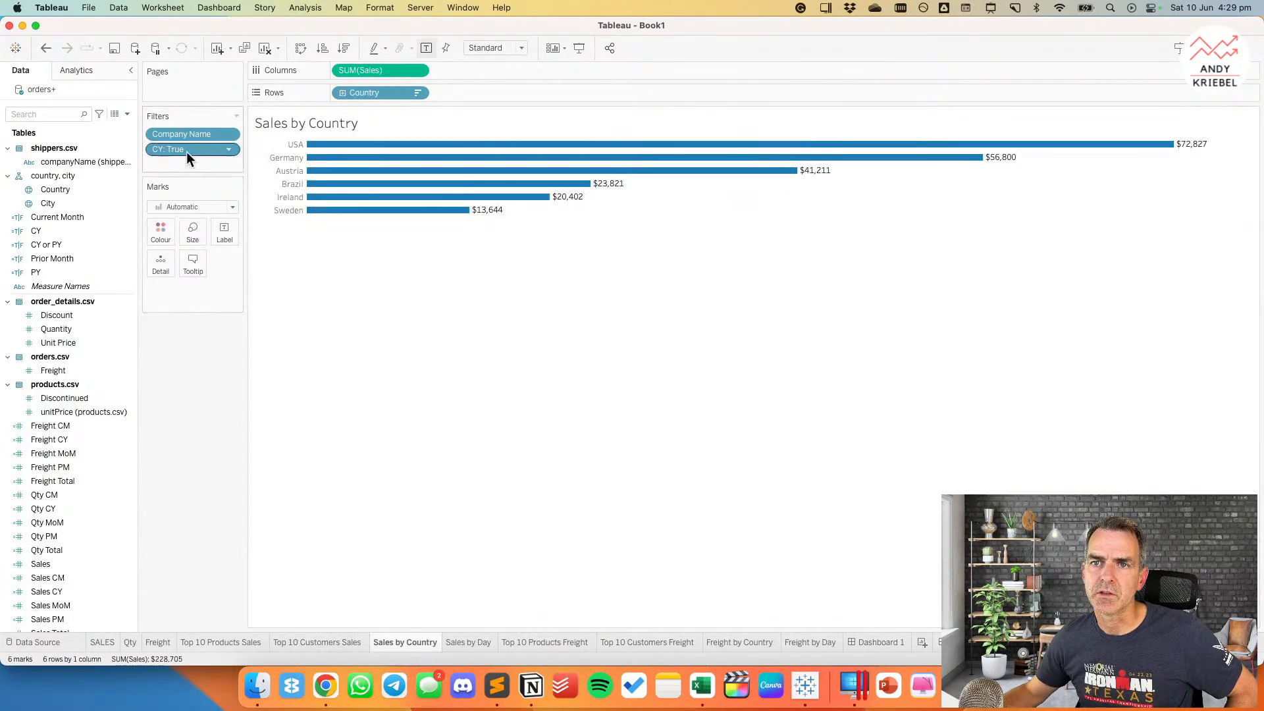
pyautogui.moveTo(180, 132); pyautogui.dragTo(125, 165)
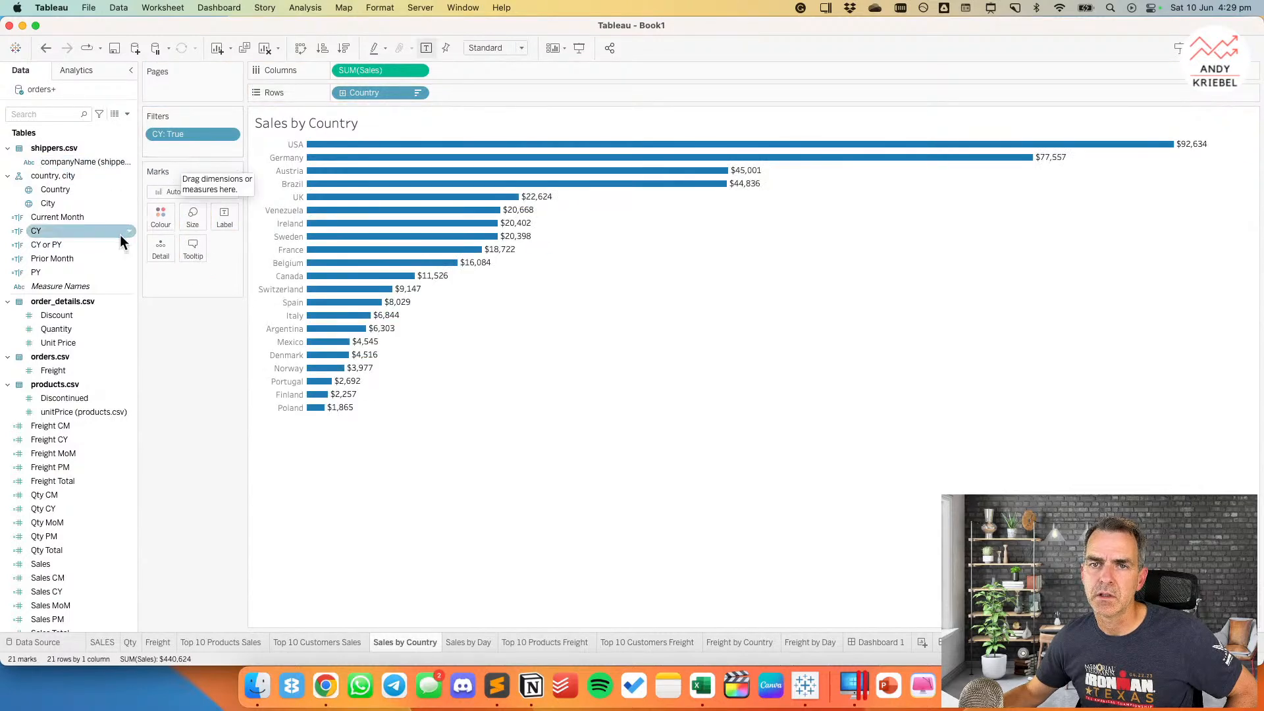
pyautogui.moveTo(73, 192); pyautogui.dragTo(187, 149)
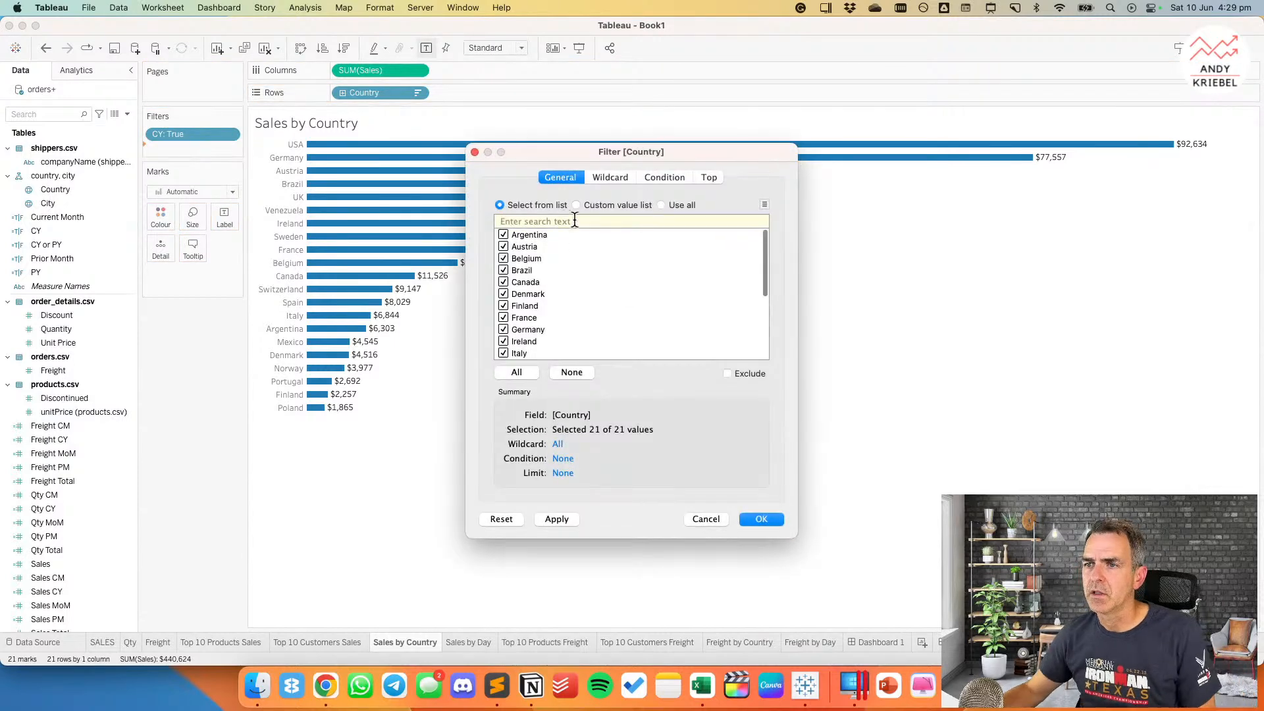
pyautogui.click(682, 205)
pyautogui.click(709, 178)
pyautogui.click(517, 214)
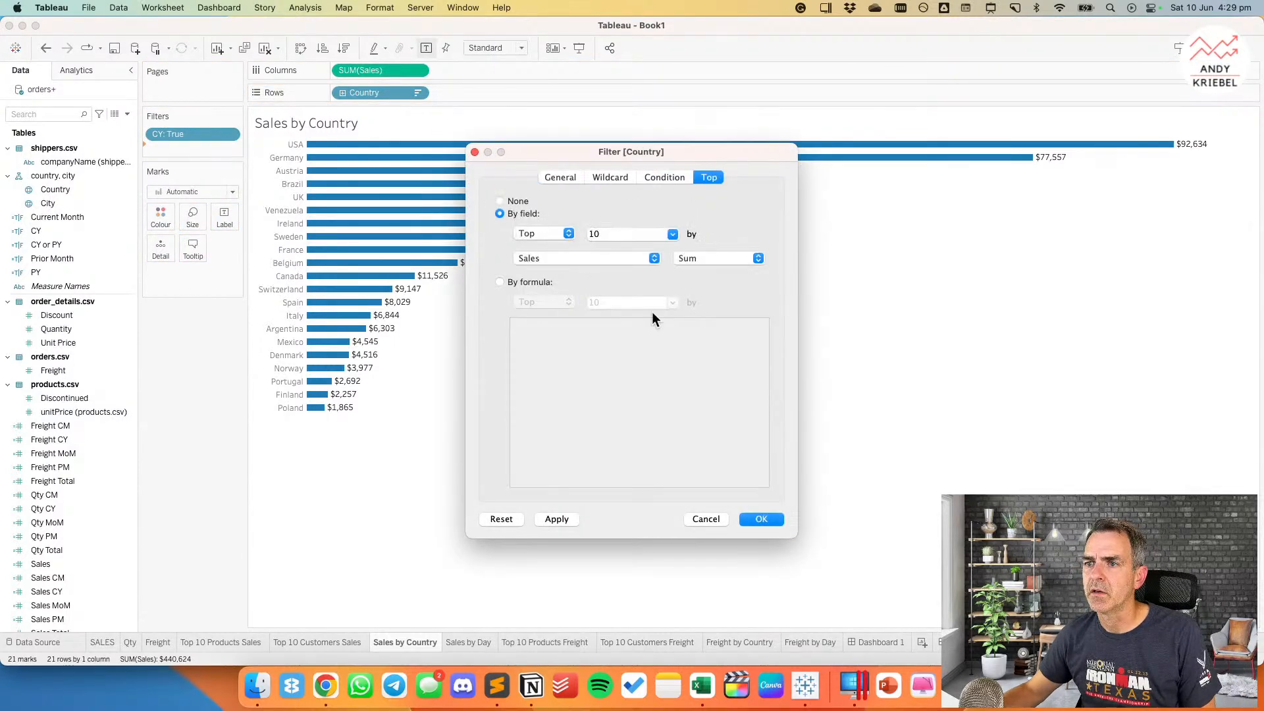
pyautogui.click(753, 519)
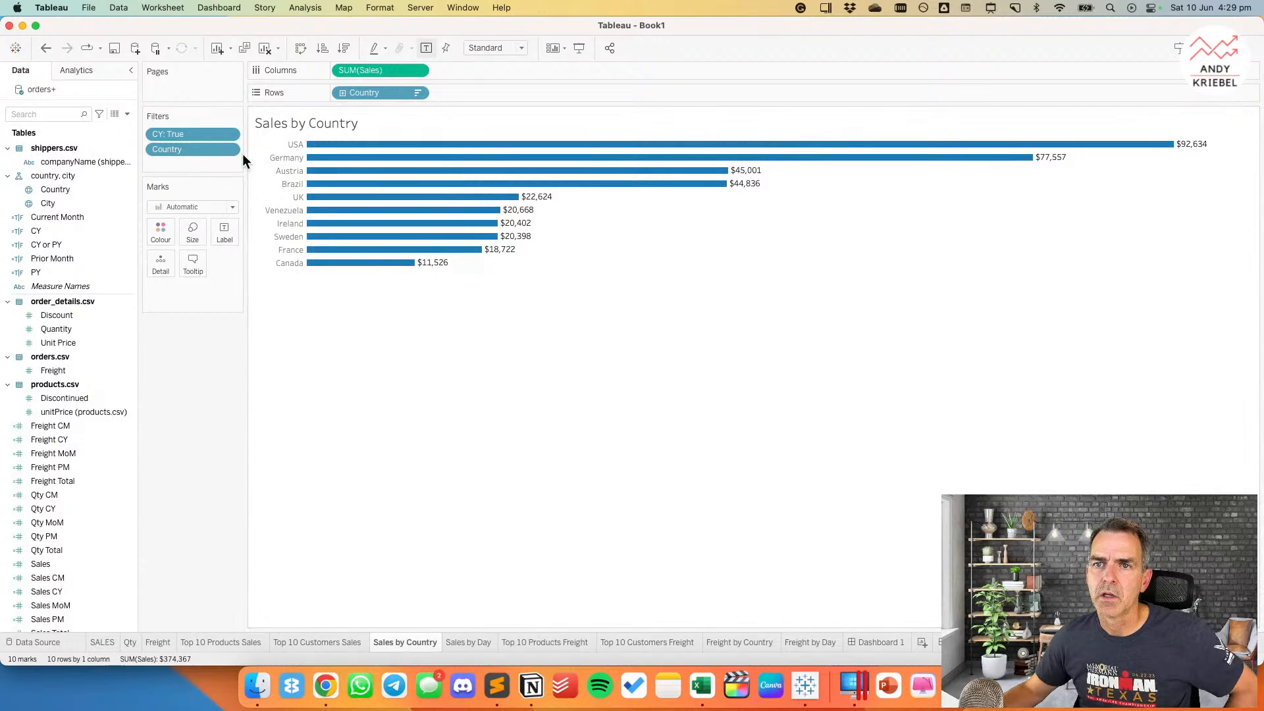
pyautogui.click(229, 134)
pyautogui.click(213, 192)
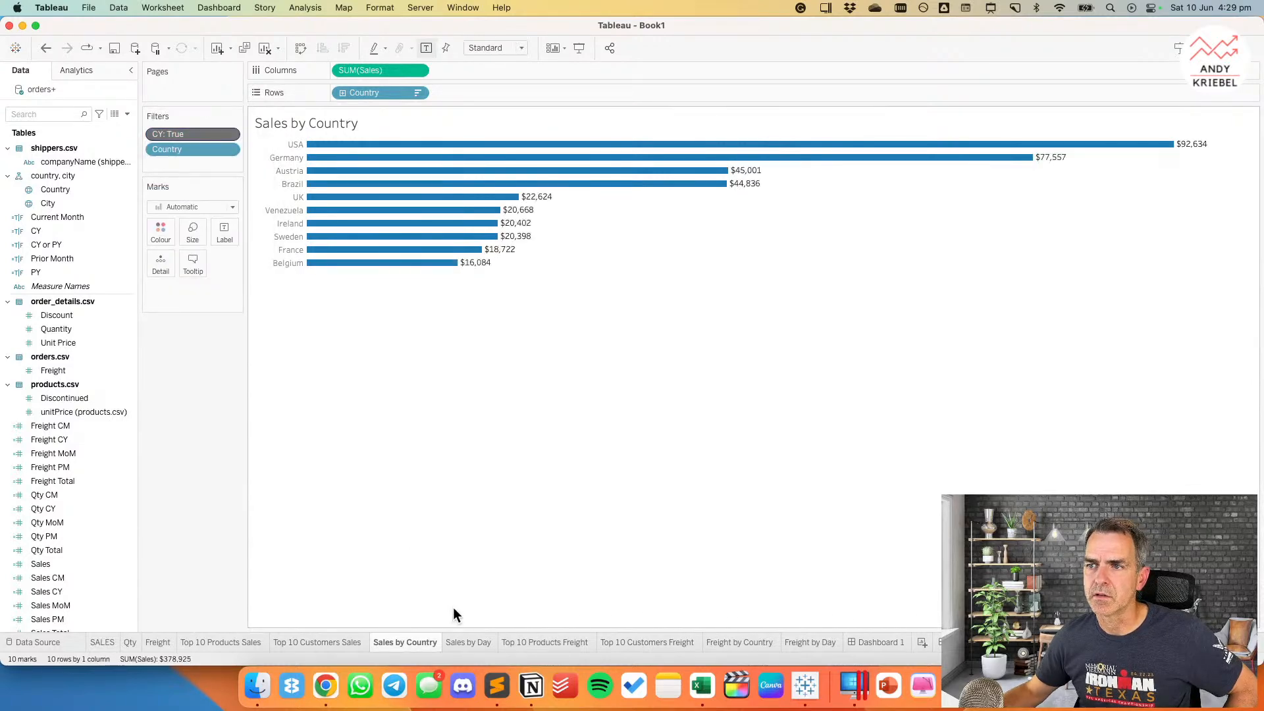
# Step: On the Sales by Day worksheet, add a CY filter that keeps only True
pyautogui.click(451, 643)
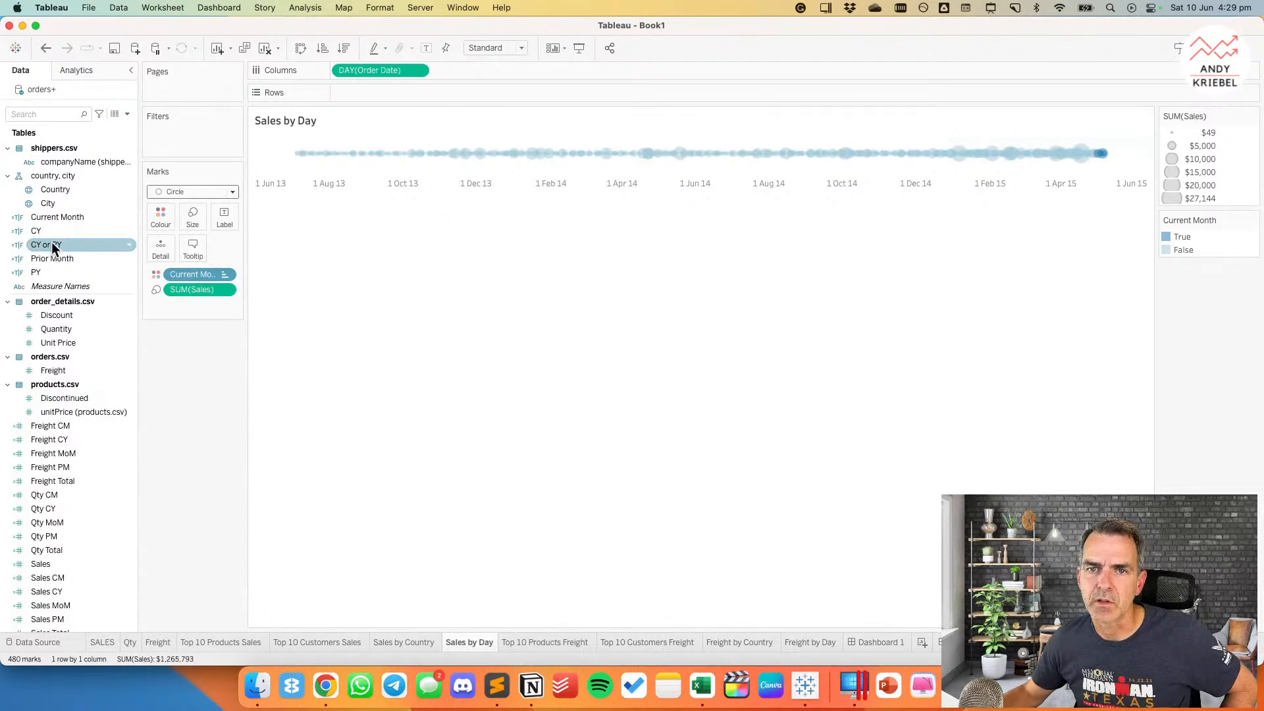
pyautogui.moveTo(53, 229); pyautogui.dragTo(183, 136)
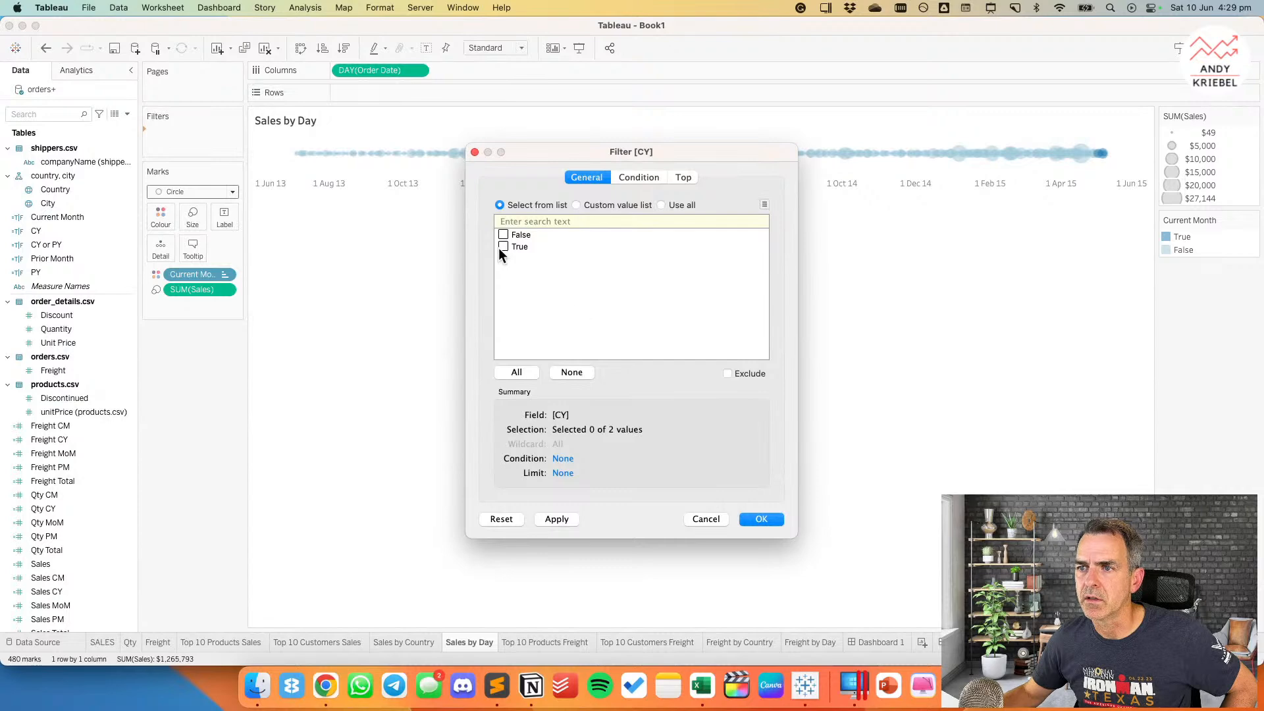
pyautogui.click(760, 520)
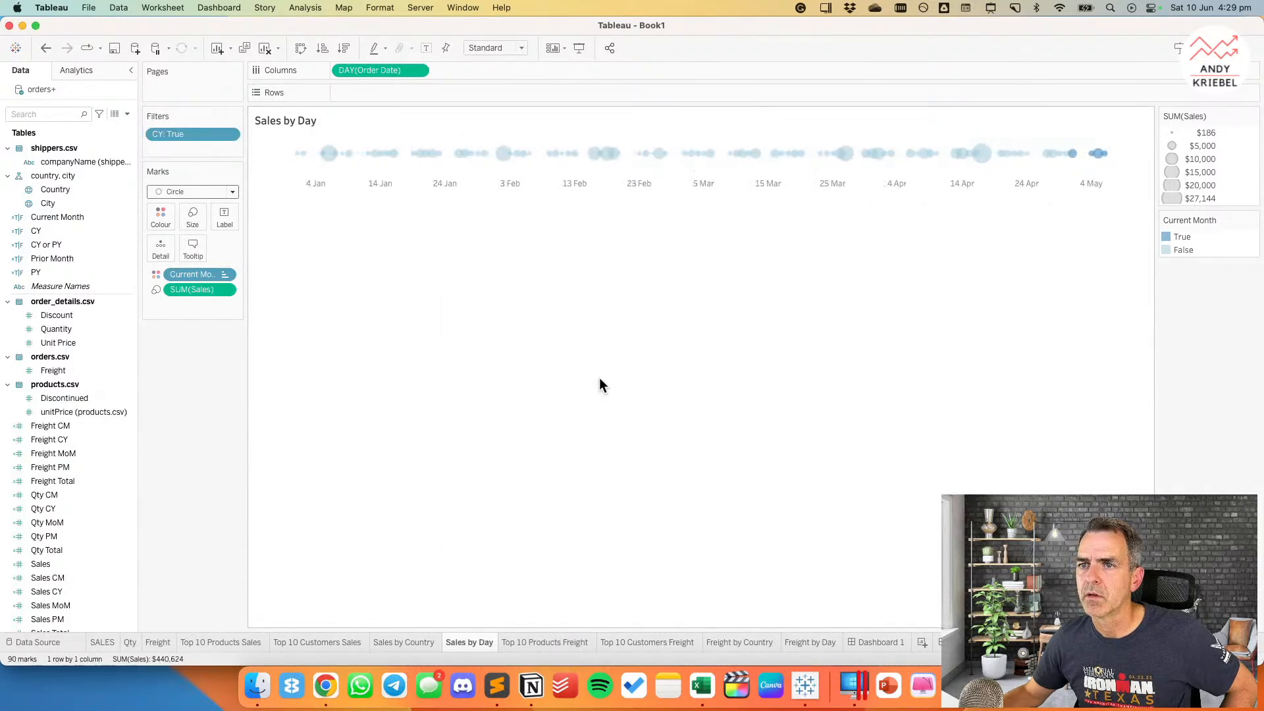
# Step: On Top 10 Products Freight, check the top-N condition of the Product Name filter without changing it
pyautogui.click(526, 642)
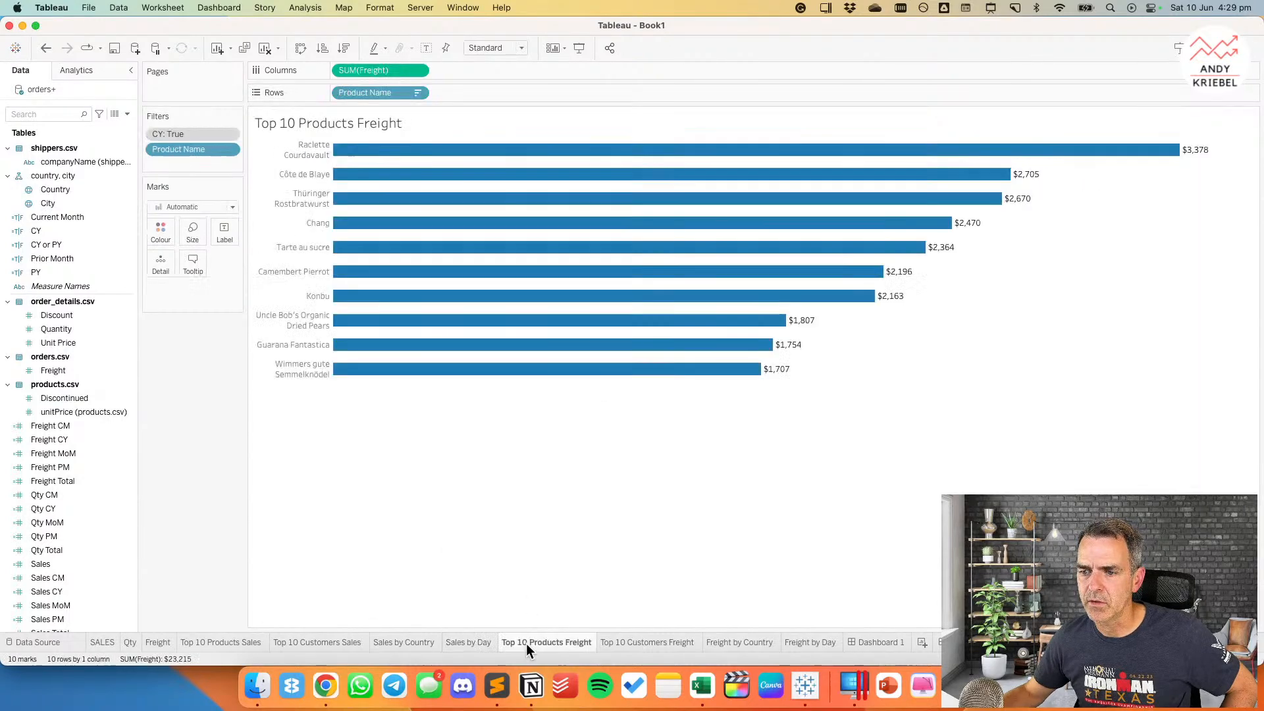
pyautogui.click(230, 150)
pyautogui.click(199, 164)
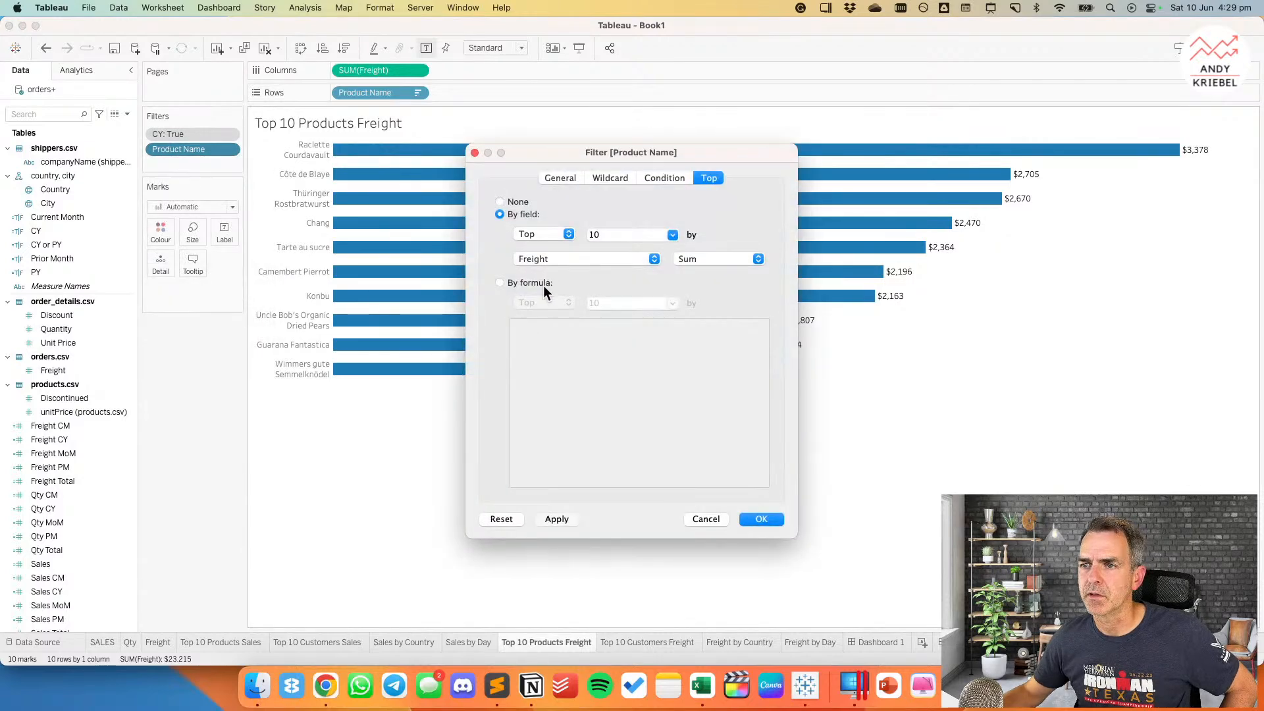
pyautogui.click(720, 519)
# Step: On Top 10 Customers Freight, check the top-N condition of the Company Name filter without changing it
pyautogui.click(649, 643)
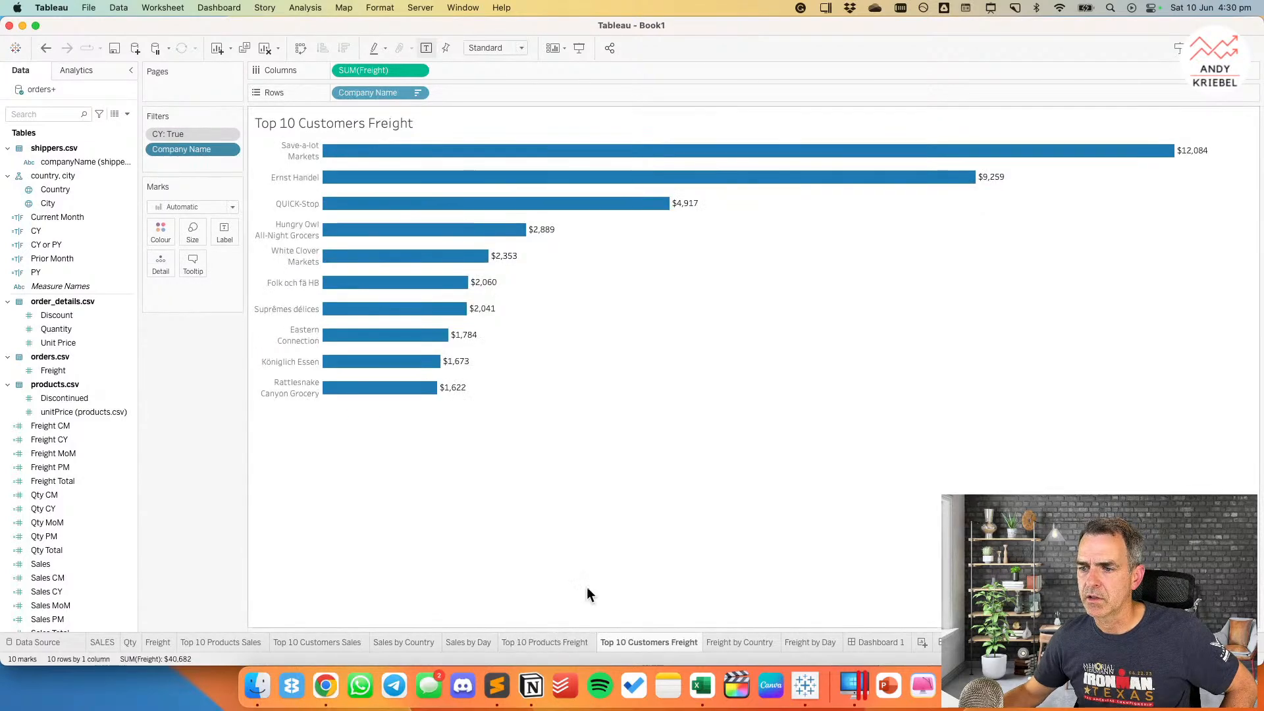
pyautogui.click(227, 151)
pyautogui.click(219, 163)
pyautogui.click(550, 258)
pyautogui.click(504, 259)
pyautogui.click(698, 519)
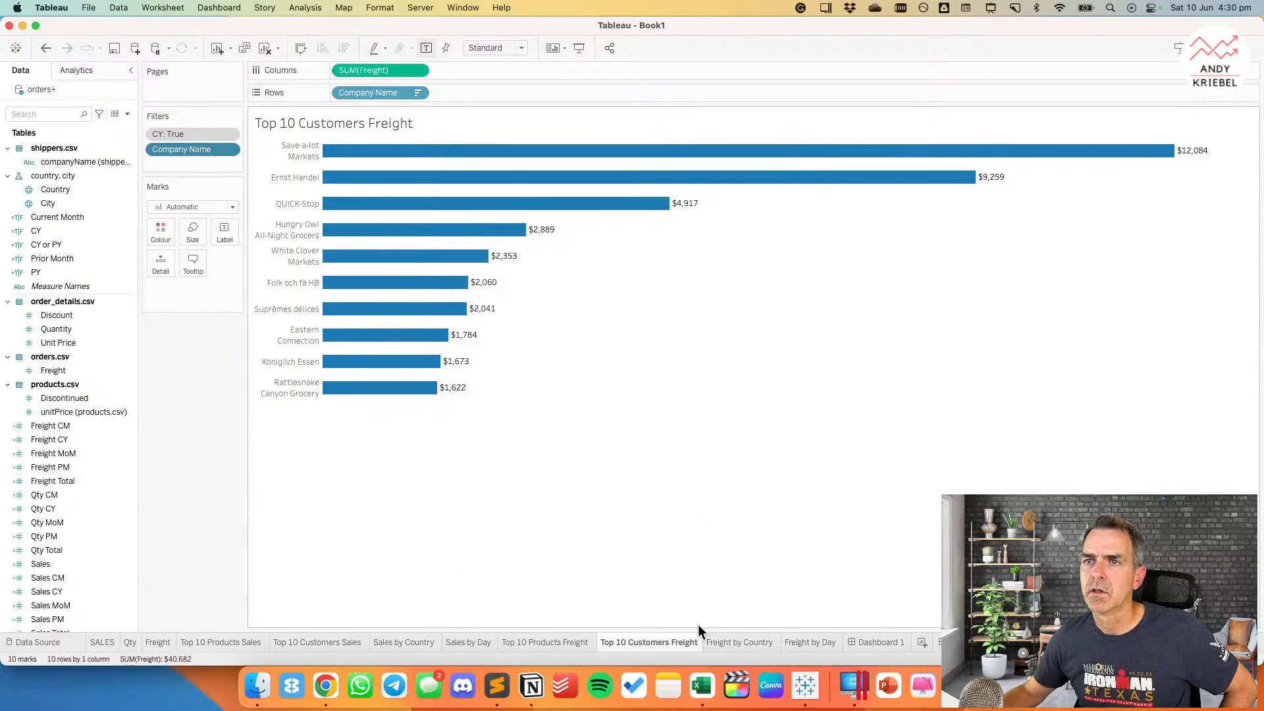
# Step: On Freight by Country, replace the Company Name filter with a Country filter for the top 10 by sum of Freight
pyautogui.click(735, 643)
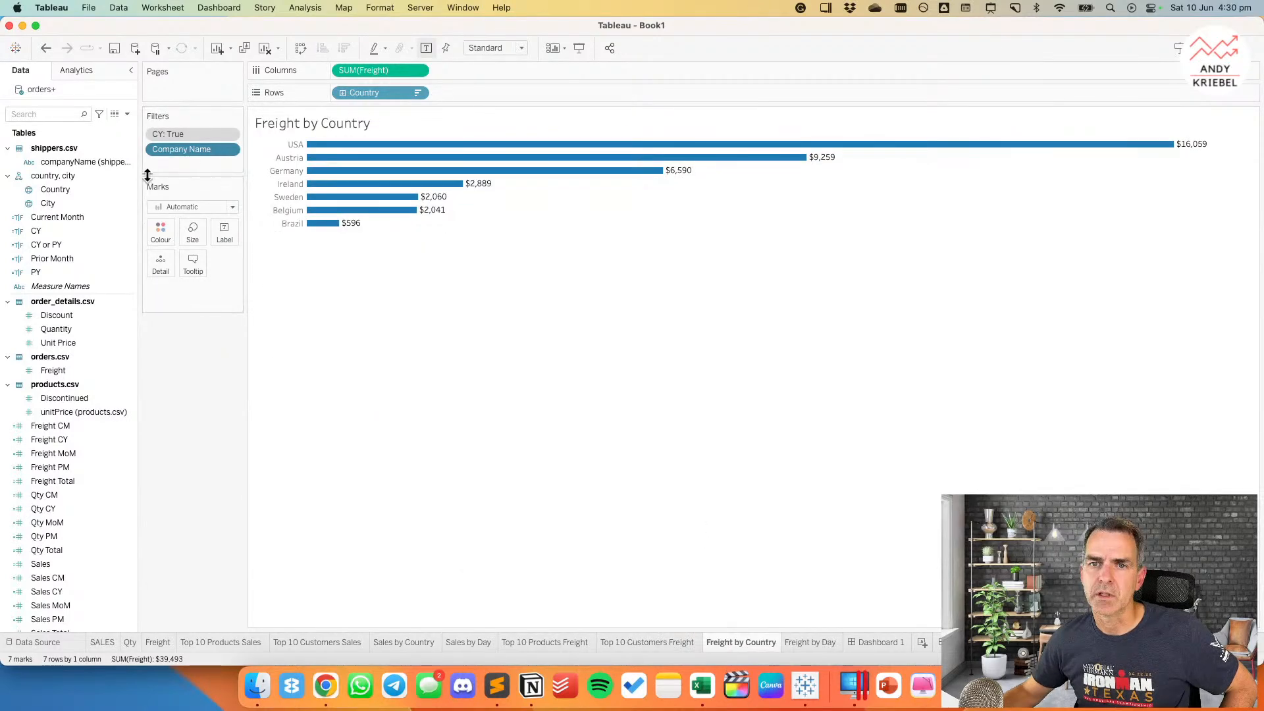
pyautogui.moveTo(188, 146); pyautogui.dragTo(68, 207)
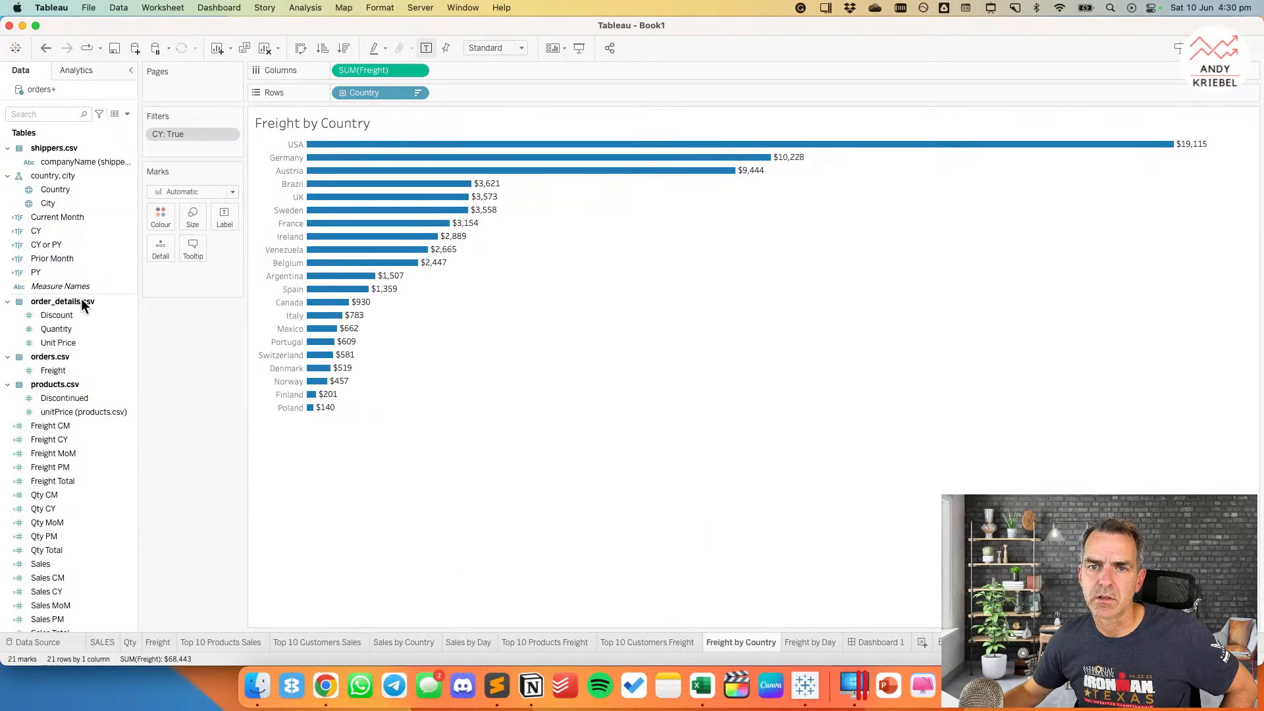
pyautogui.click(416, 94)
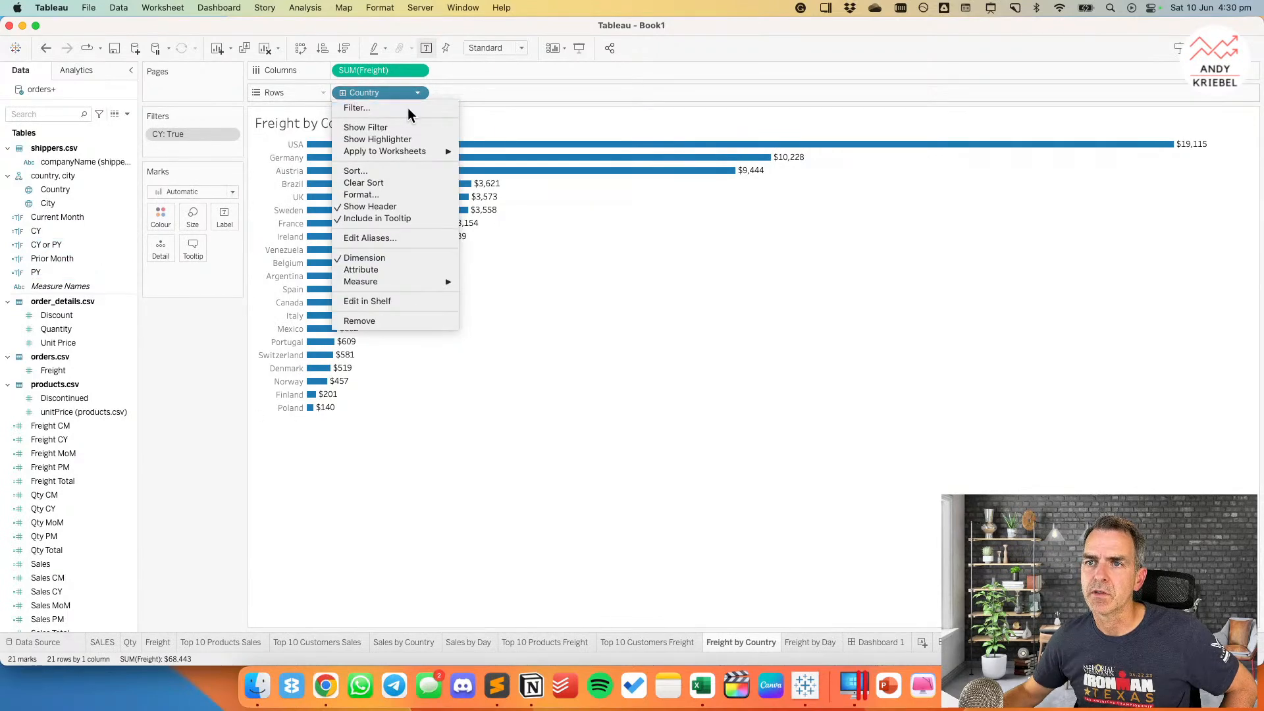
pyautogui.click(406, 108)
pyautogui.click(678, 204)
pyautogui.click(708, 177)
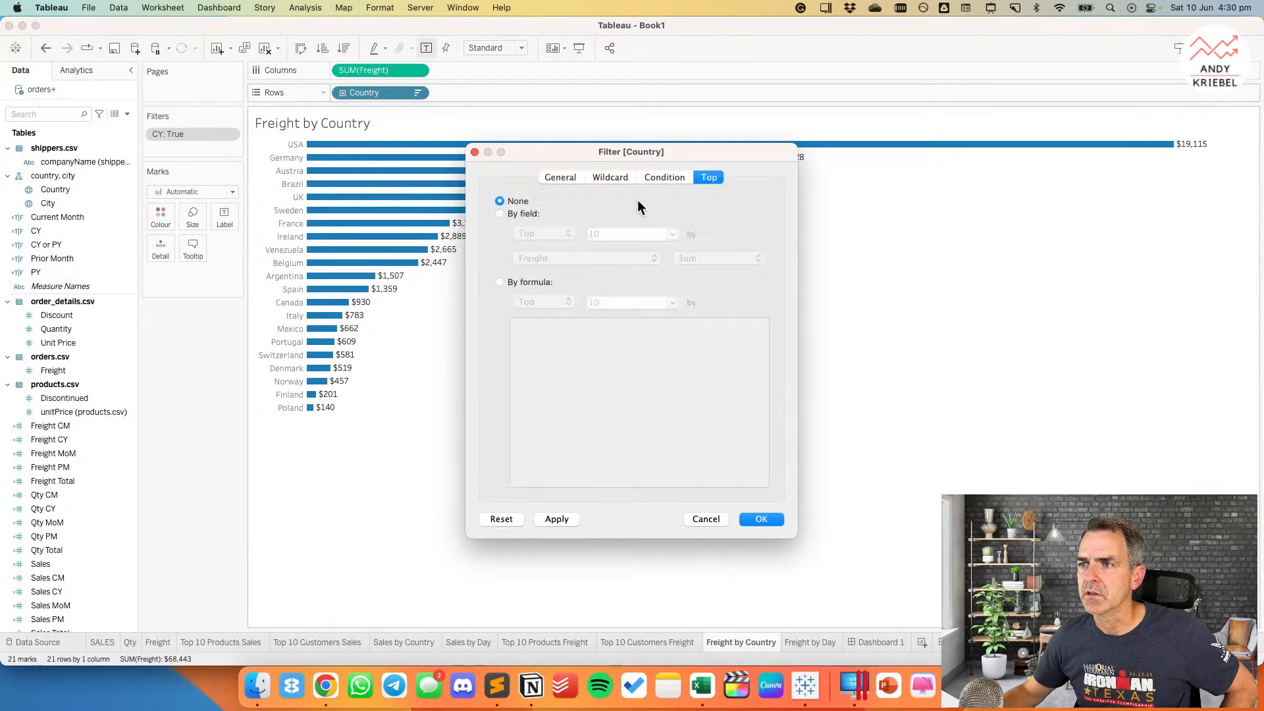
pyautogui.click(520, 214)
pyautogui.click(763, 520)
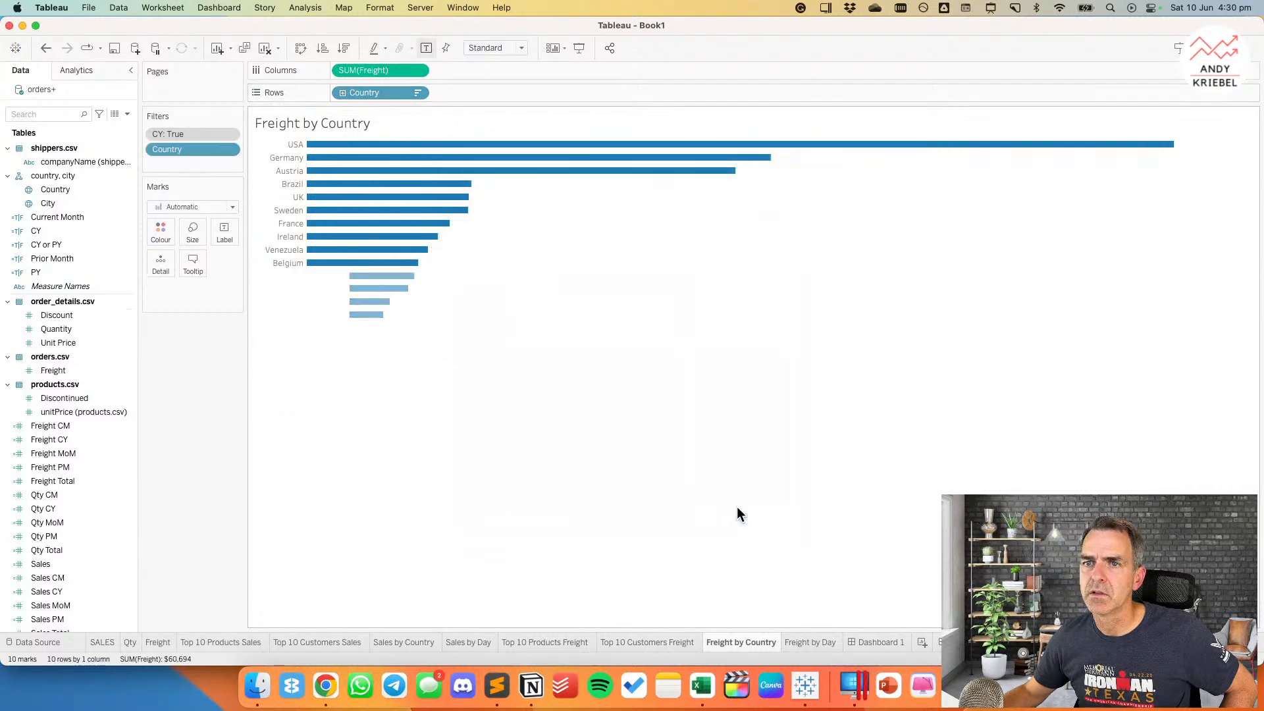
# Step: On the Freight by Day worksheet, add a CY filter that keeps only True
pyautogui.click(796, 642)
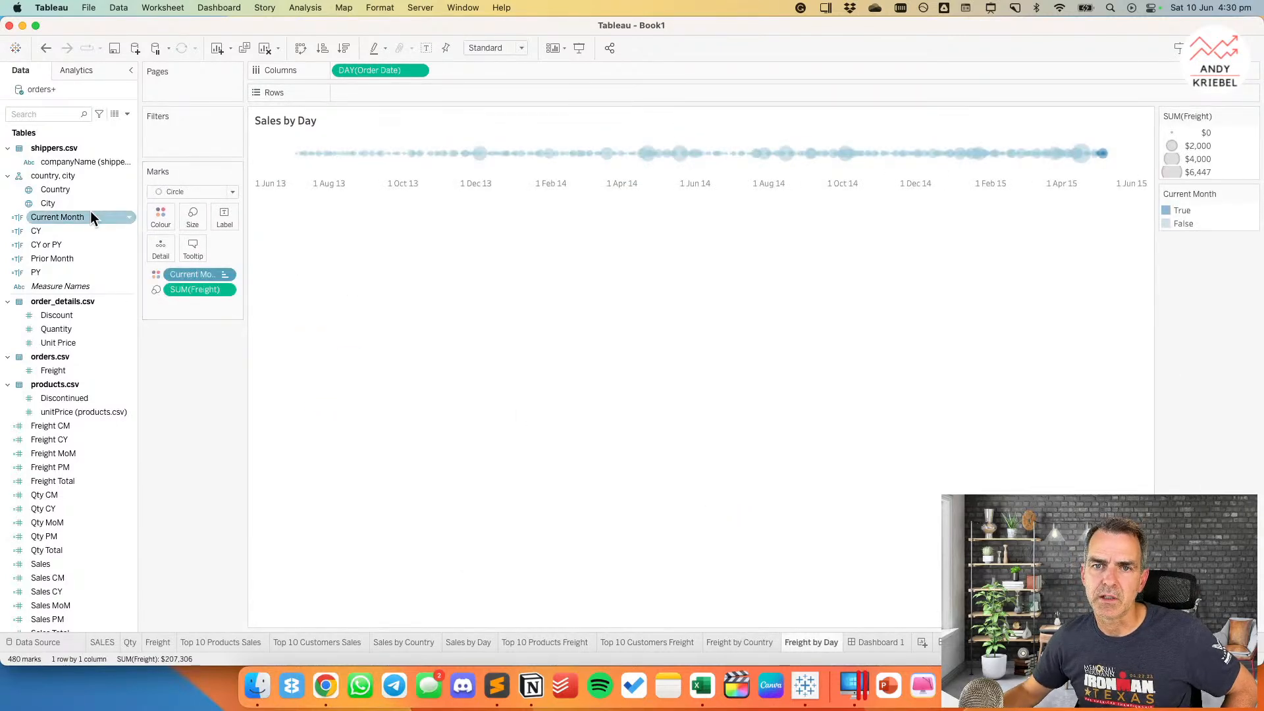
pyautogui.click(78, 232)
pyautogui.moveTo(78, 231); pyautogui.dragTo(184, 135)
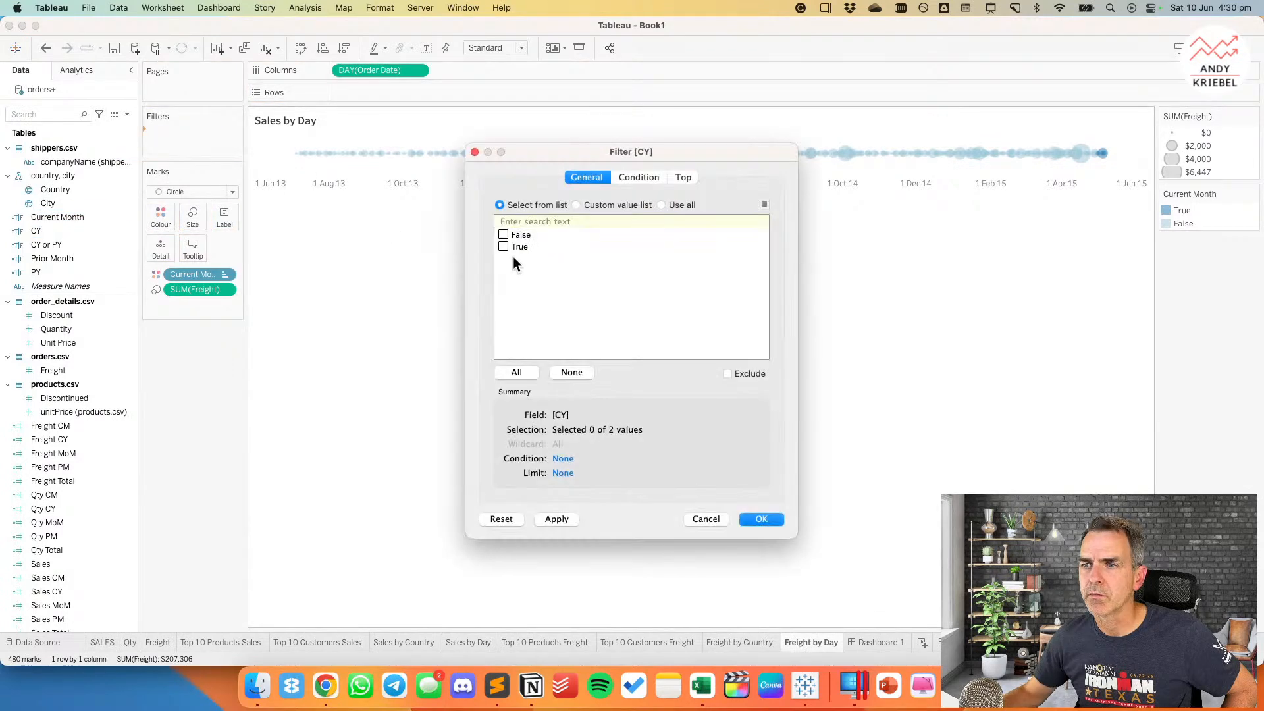
pyautogui.click(757, 520)
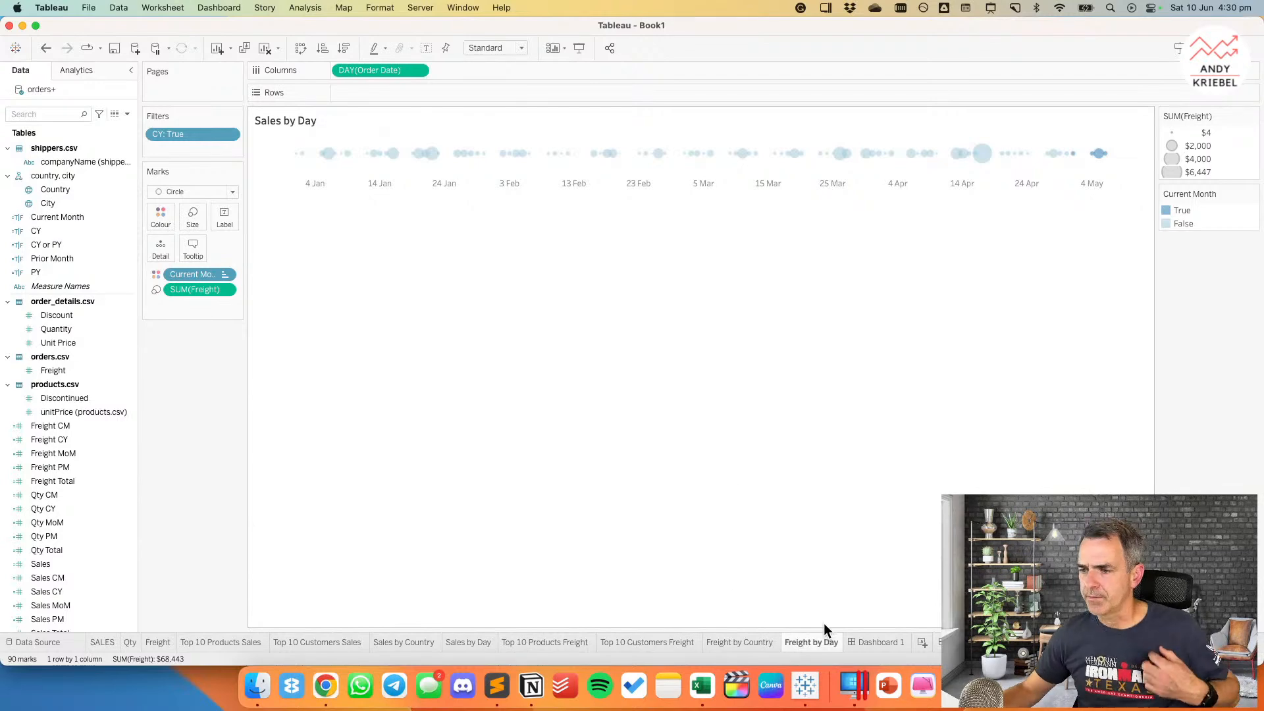
# Step: On Dashboard 1, add a floating vertical container at x 0, y 0, sized 1000 wide by 800 high
pyautogui.click(863, 641)
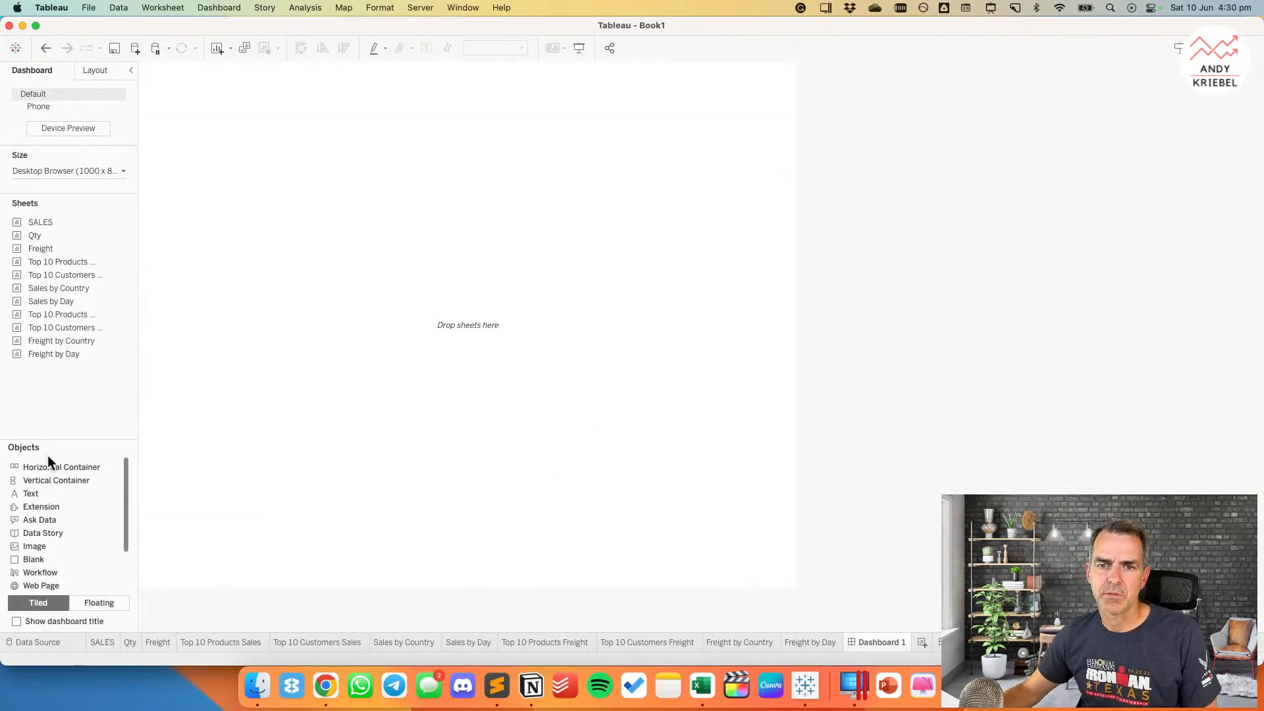
pyautogui.moveTo(53, 479); pyautogui.dragTo(263, 258)
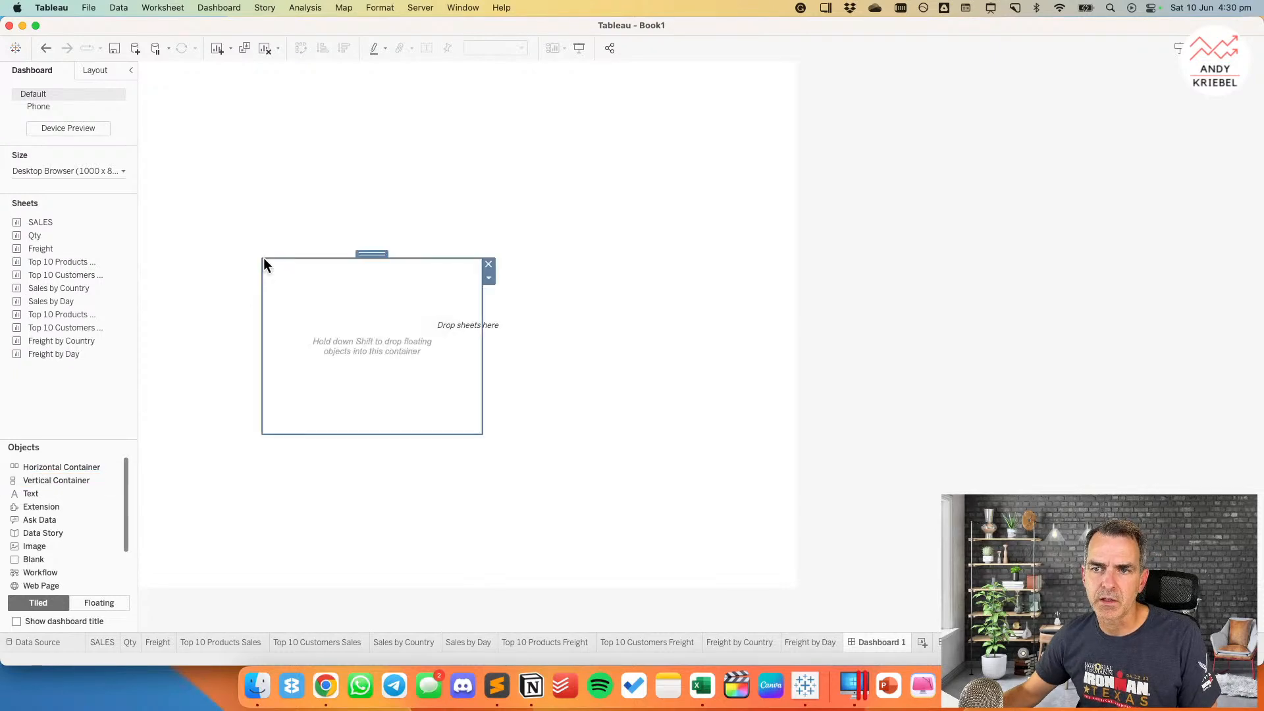
pyautogui.click(94, 70)
pyautogui.doubleClick(33, 203)
pyautogui.write('0')
pyautogui.press('Tab')
pyautogui.write('0')
pyautogui.press('Return')
pyautogui.write('1000')
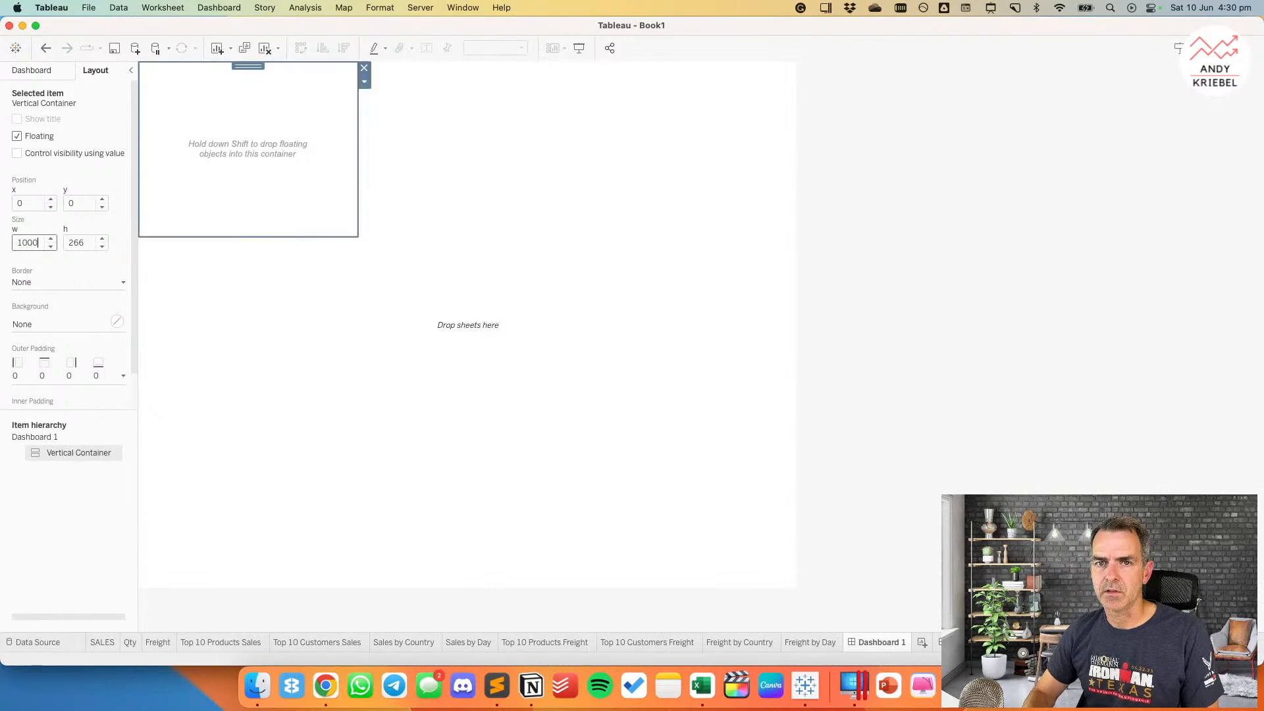
pyautogui.press('Tab')
pyautogui.write('800')
pyautogui.press('Return')
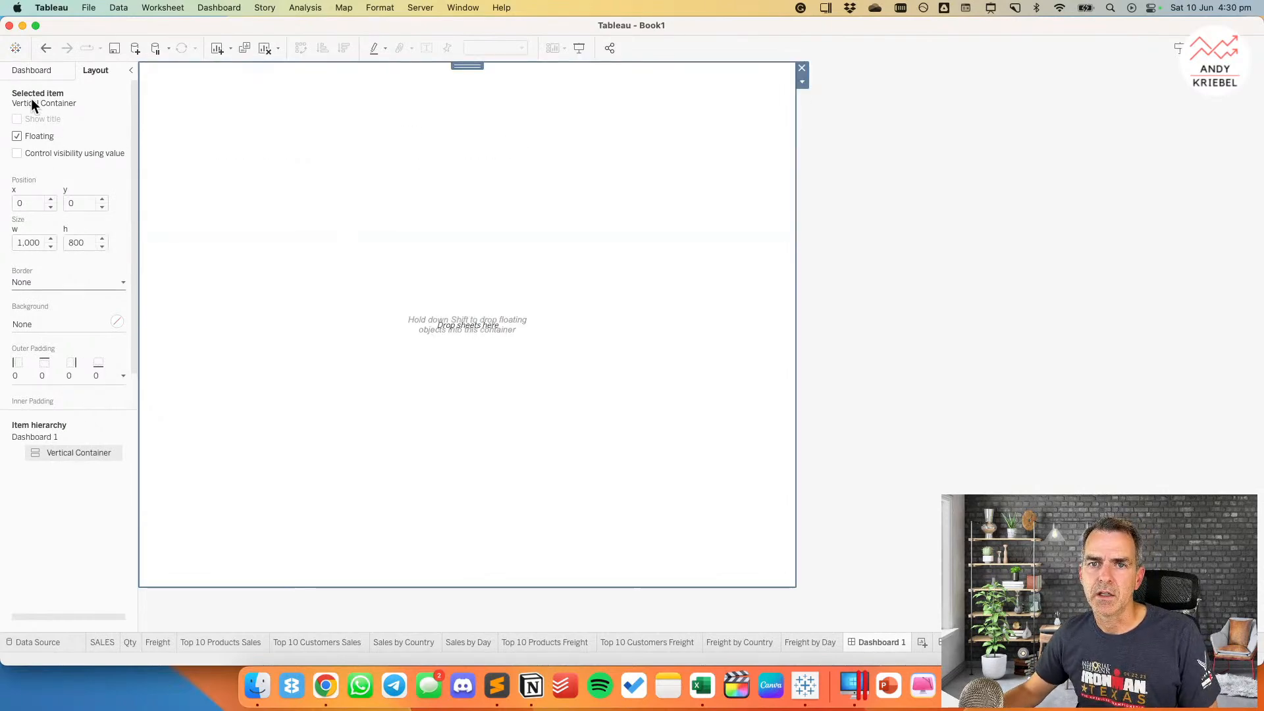
# Step: Add a text object to the vertical container and look up the company name on the Maven Northwind Challenge page in Chrome
pyautogui.click(32, 70)
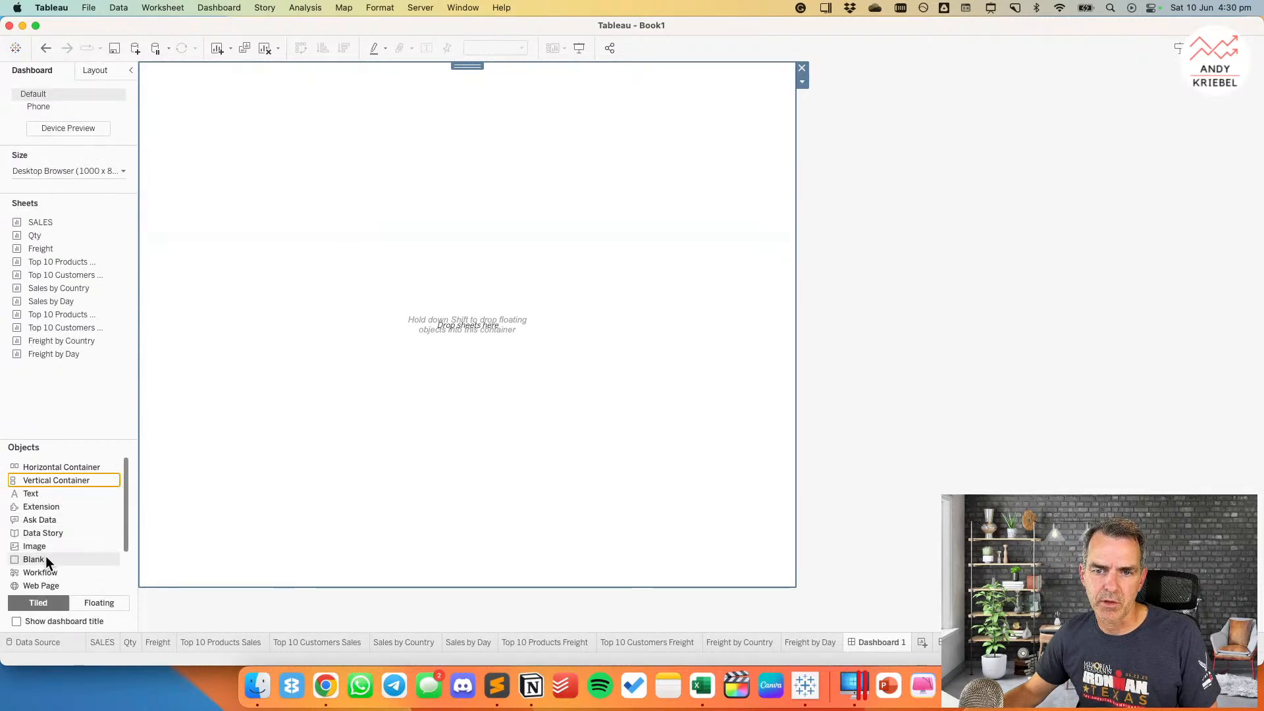
pyautogui.moveTo(46, 495); pyautogui.dragTo(351, 347)
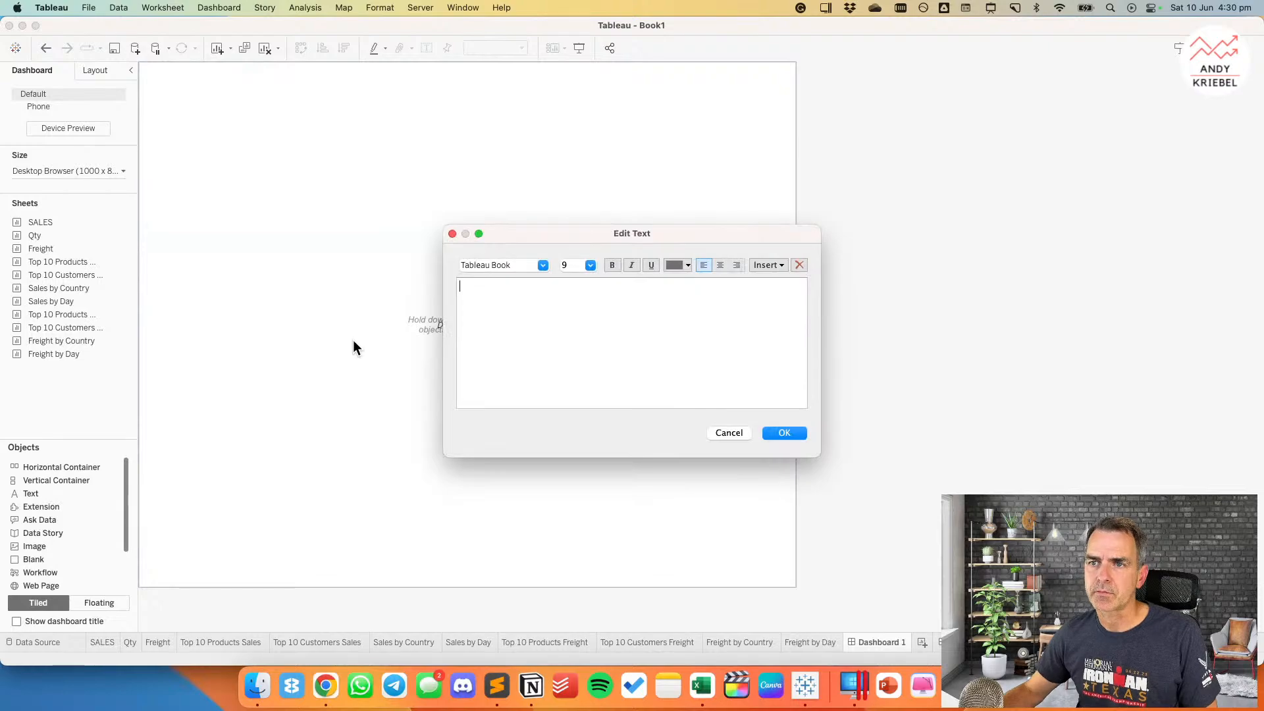
pyautogui.press('super+Tab')
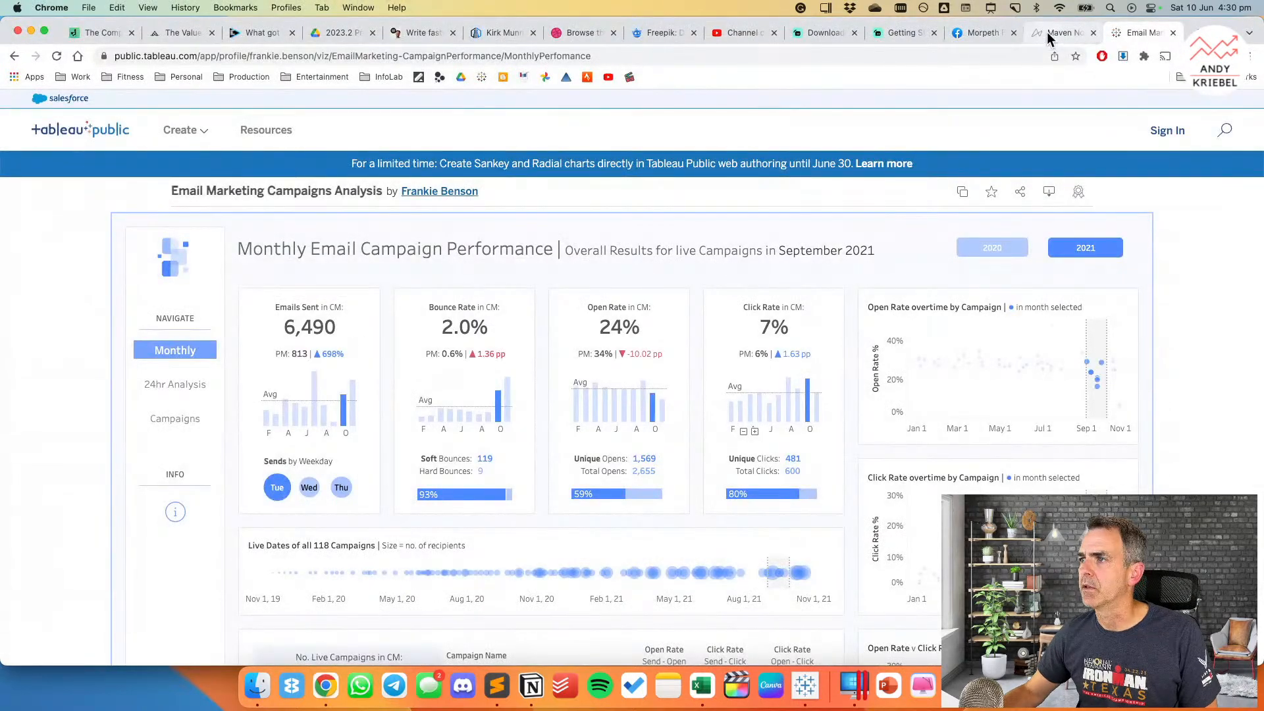
pyautogui.click(1053, 38)
pyautogui.scroll(10, 570, 400)
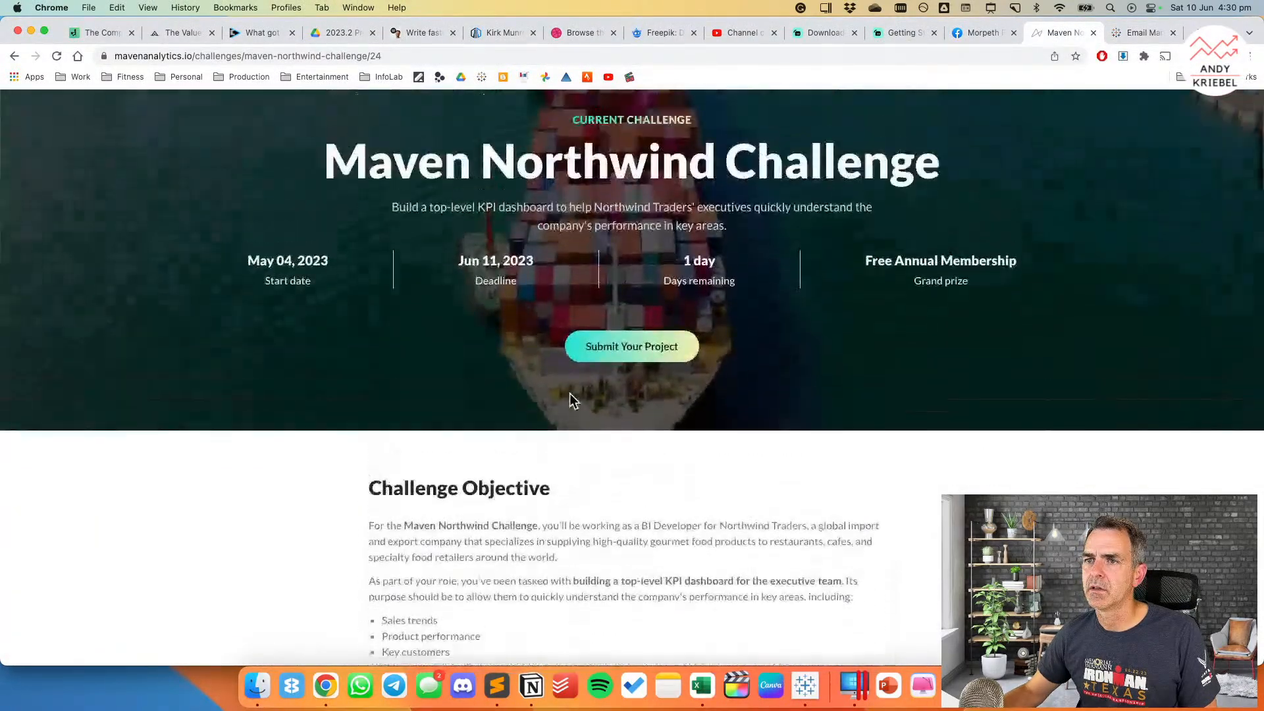
pyautogui.press('super+Tab')
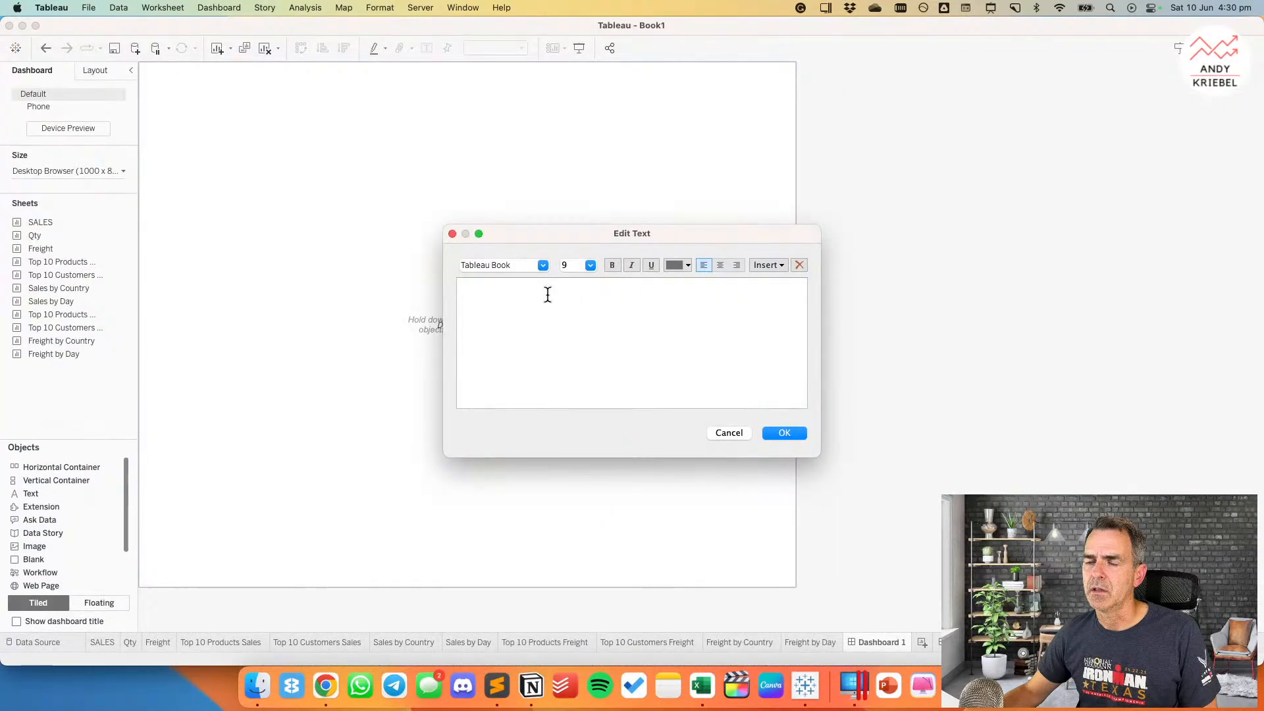
pyautogui.press('super+Tab')
pyautogui.scroll(-2, 553, 316)
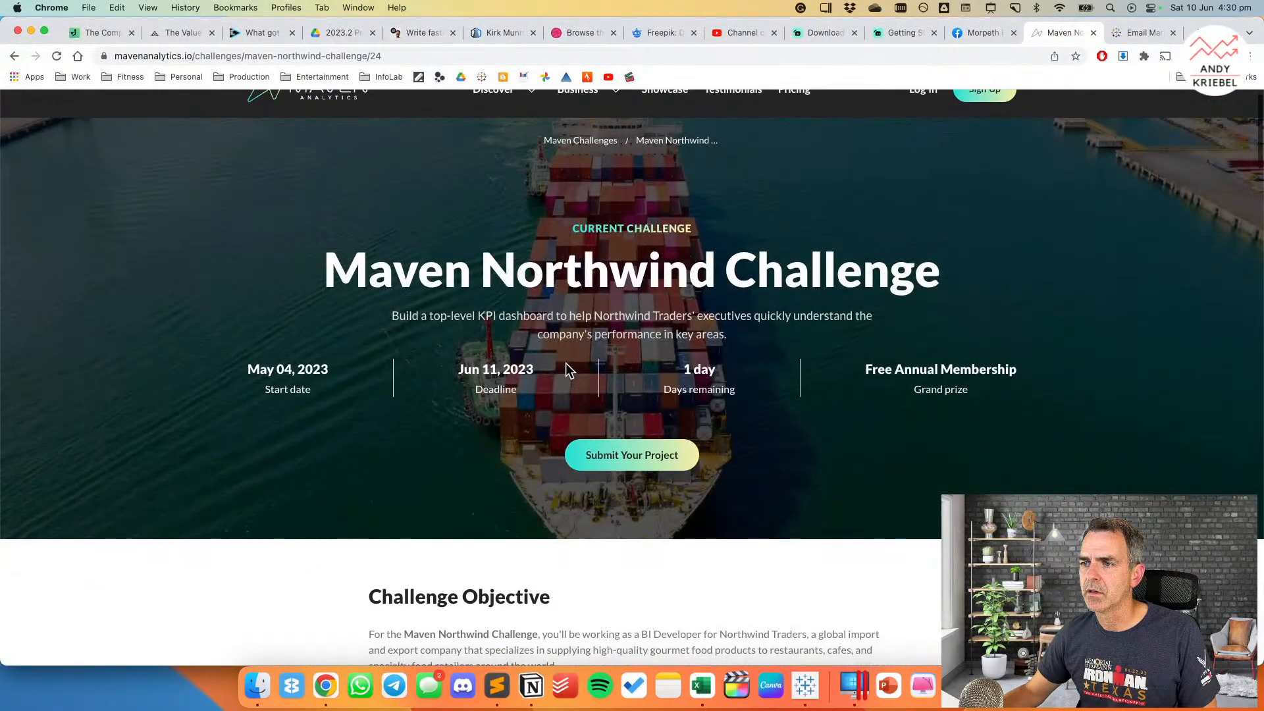
# Step: Back in Tableau, enter "Northwind Traders' Performance Dashboard" as the text object's content, checking the company name's spelling against the challenge page
pyautogui.press('super+Tab')
pyautogui.write('Nor')
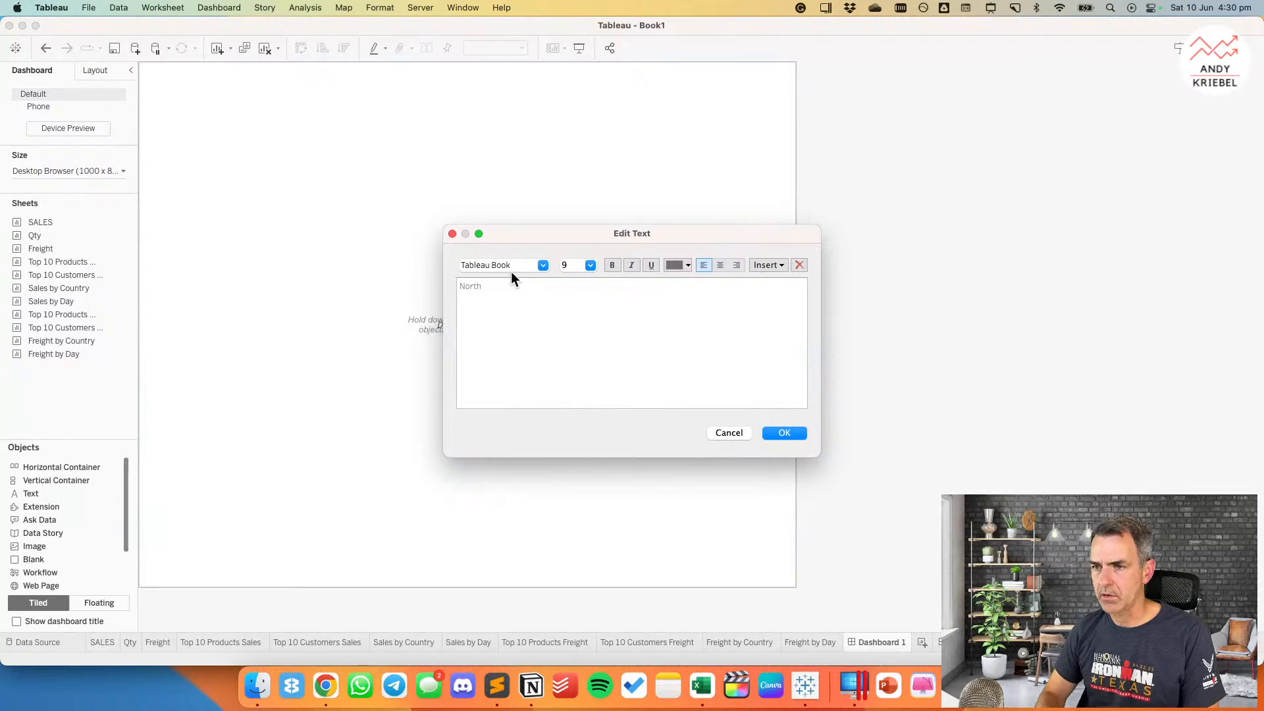
pyautogui.write('thwind Trad')
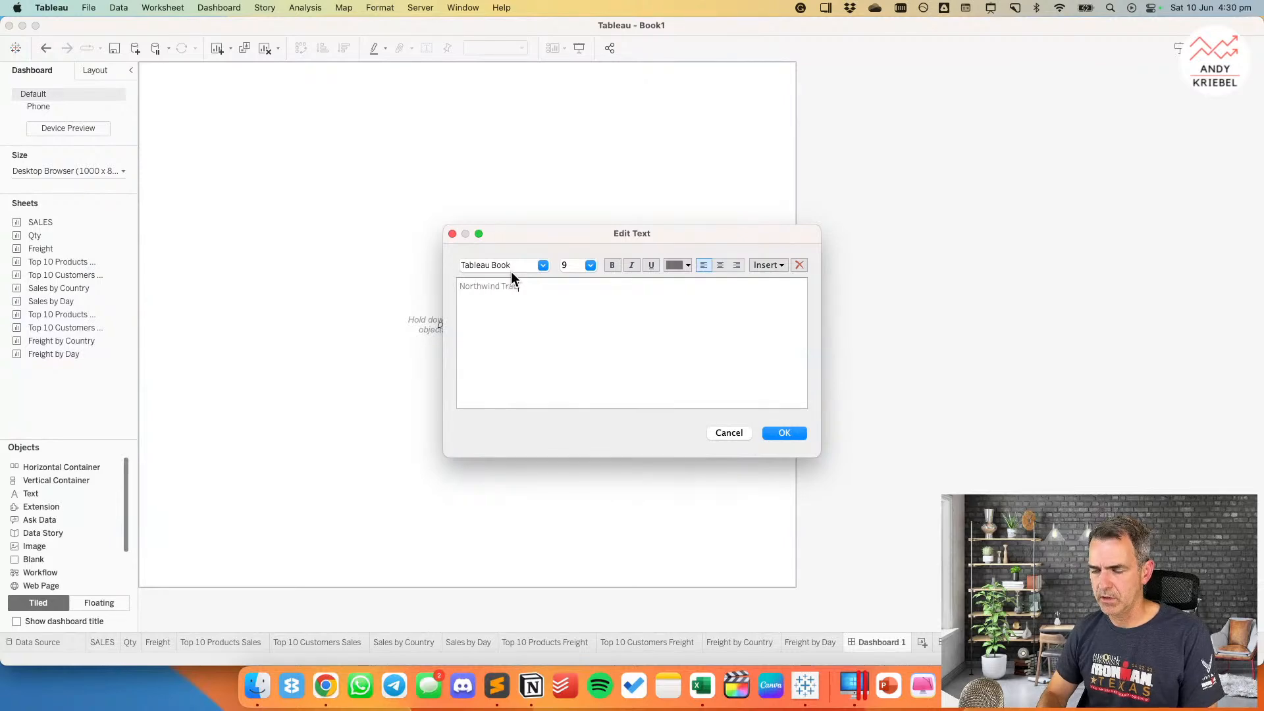
pyautogui.write('er')
pyautogui.press('super+Tab')
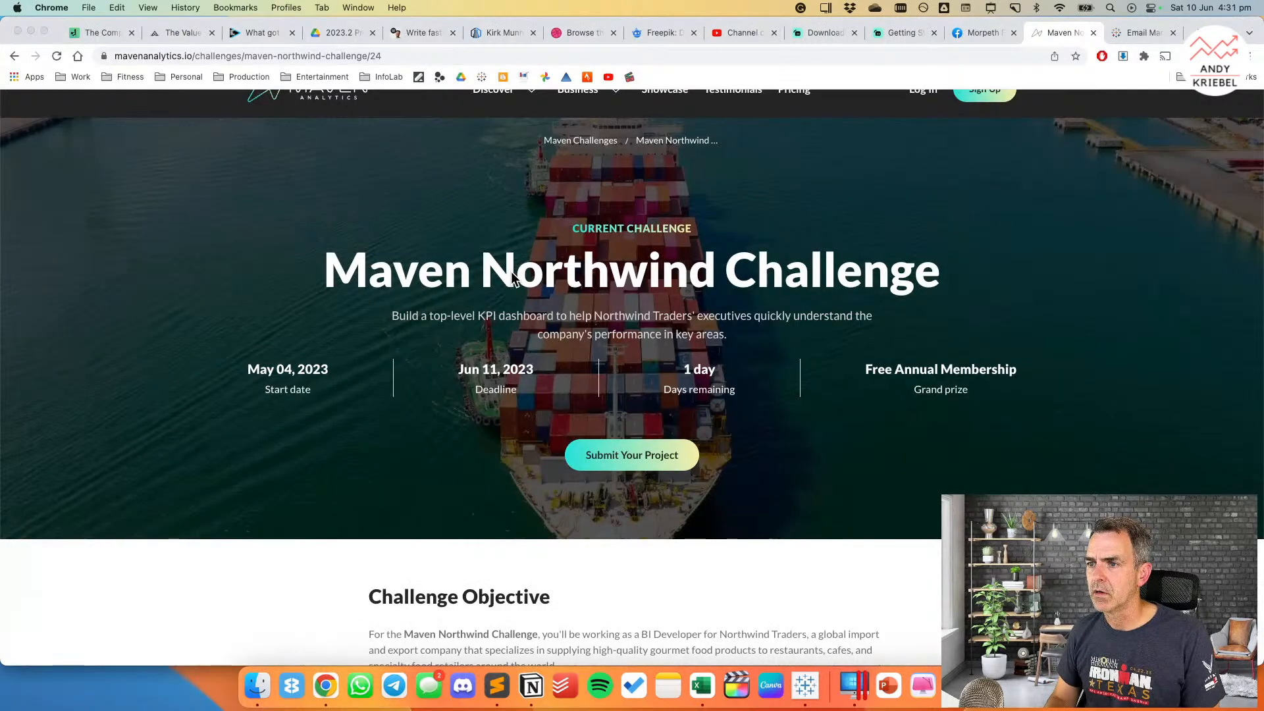
pyautogui.press('super+Tab')
pyautogui.write("s' Performance")
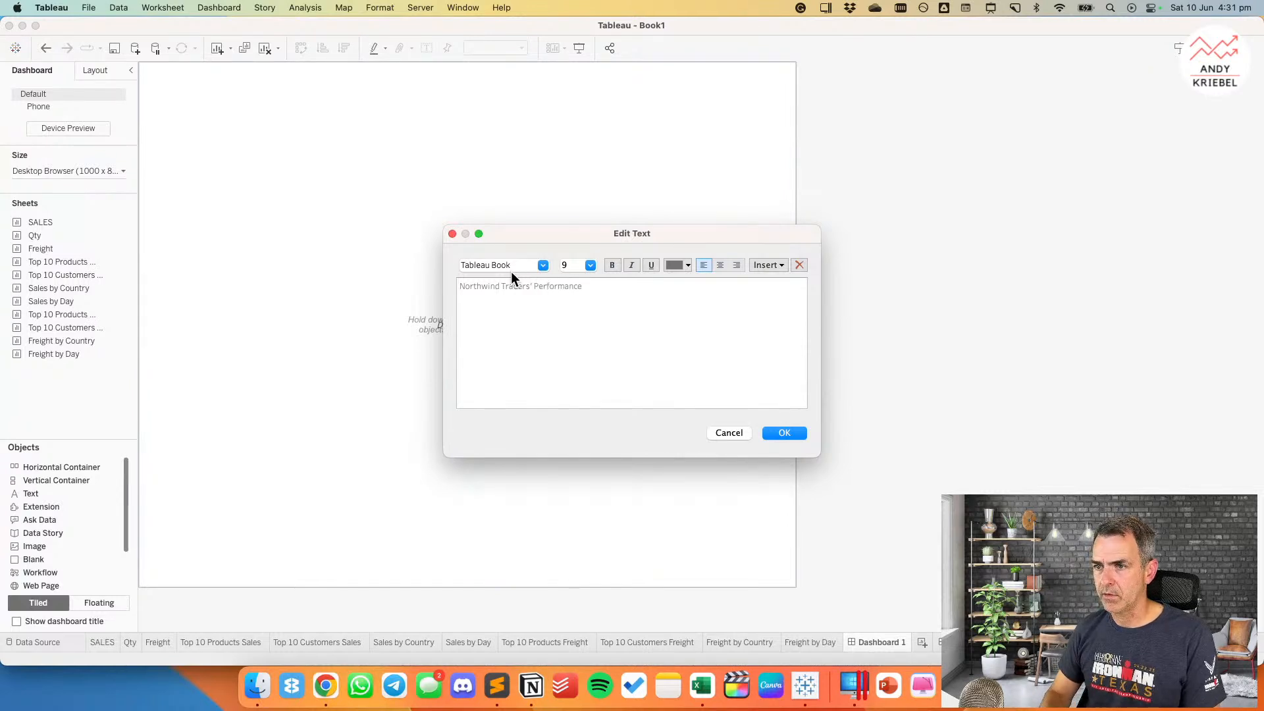
pyautogui.write(' Dashboard')
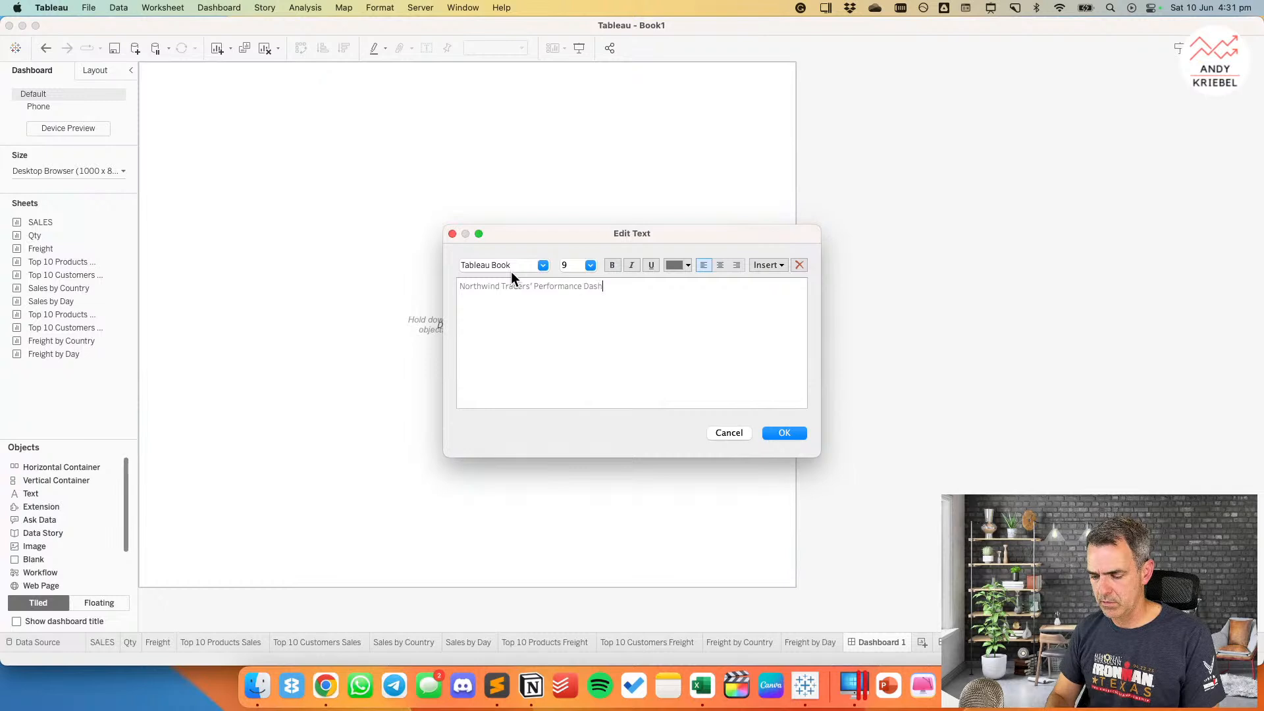
# Step: Format the whole dashboard title text at size 26 in black and apply it, keeping the Tableau Book font
pyautogui.press('super+a')
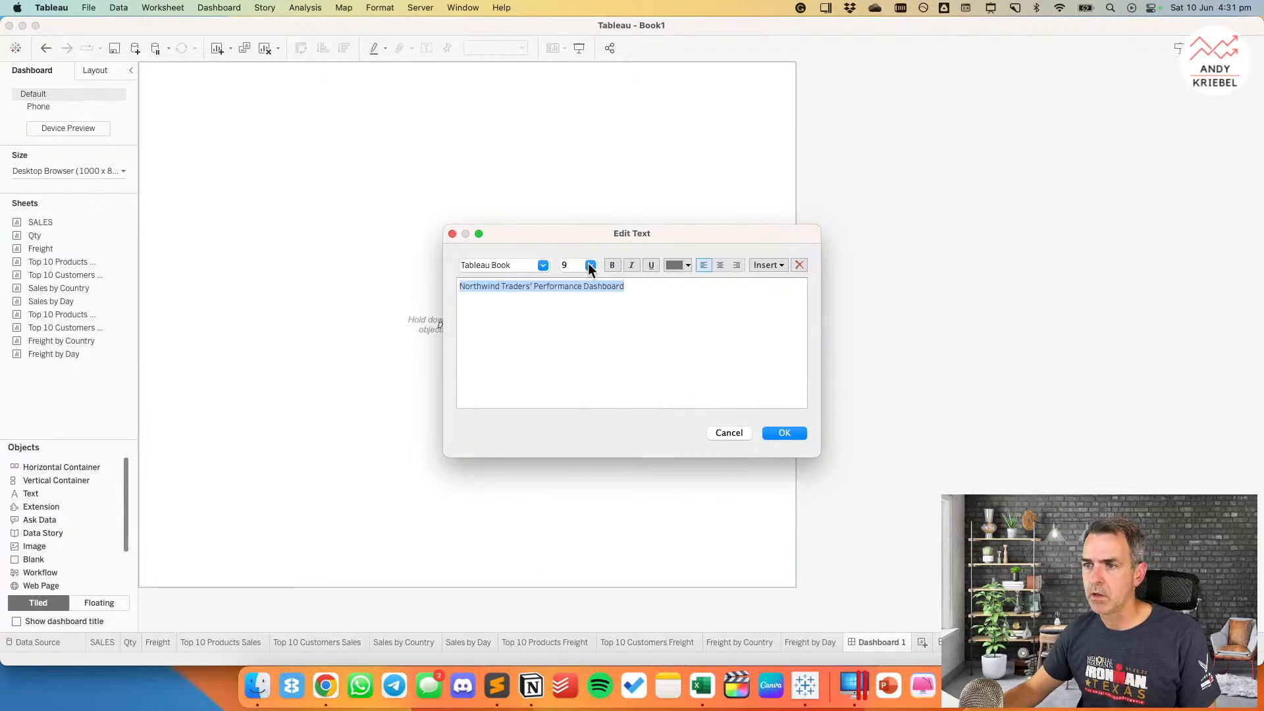
pyautogui.click(589, 264)
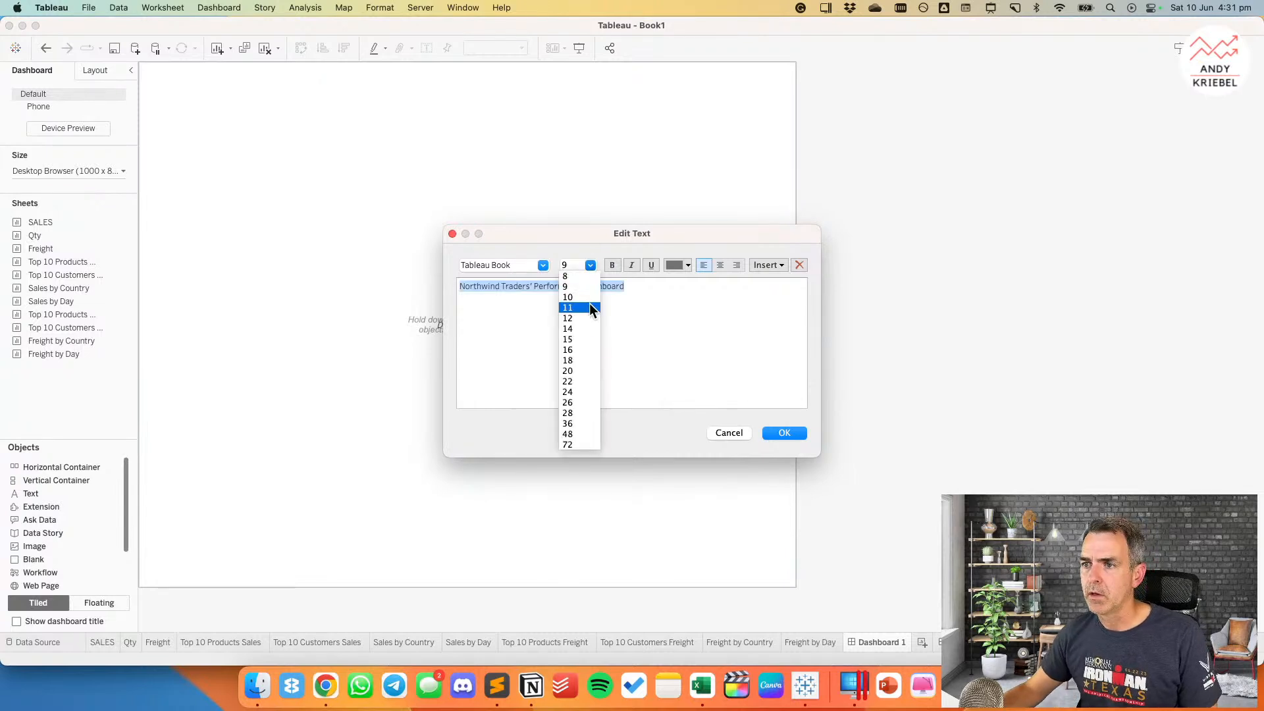
pyautogui.click(578, 403)
pyautogui.click(682, 268)
pyautogui.click(672, 293)
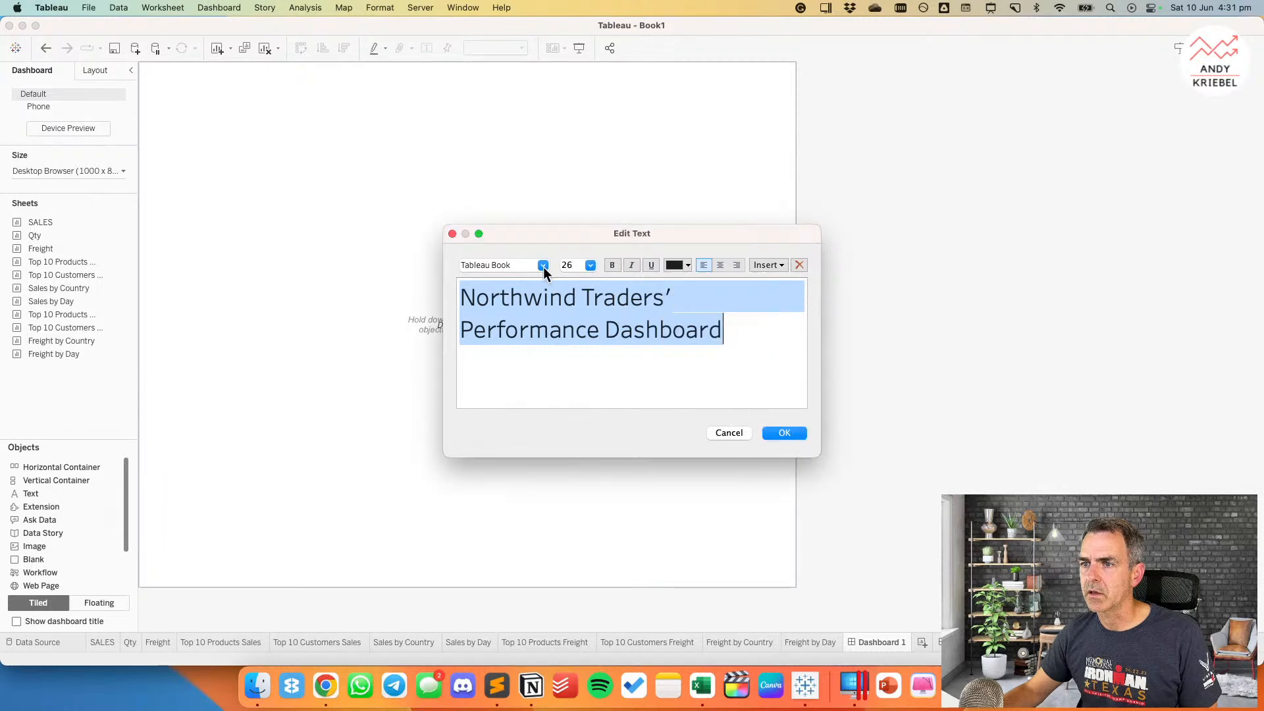
pyautogui.click(543, 265)
pyautogui.press('Escape')
pyautogui.click(780, 436)
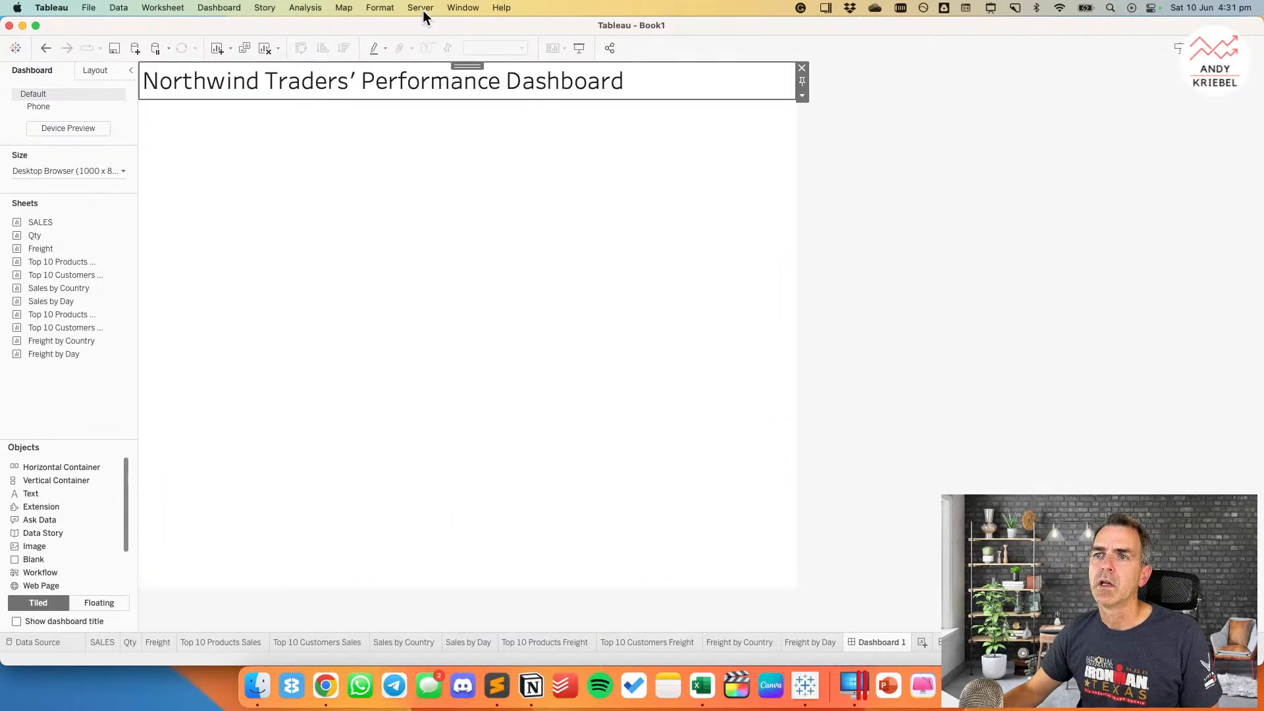
pyautogui.click(379, 8)
pyautogui.click(374, 26)
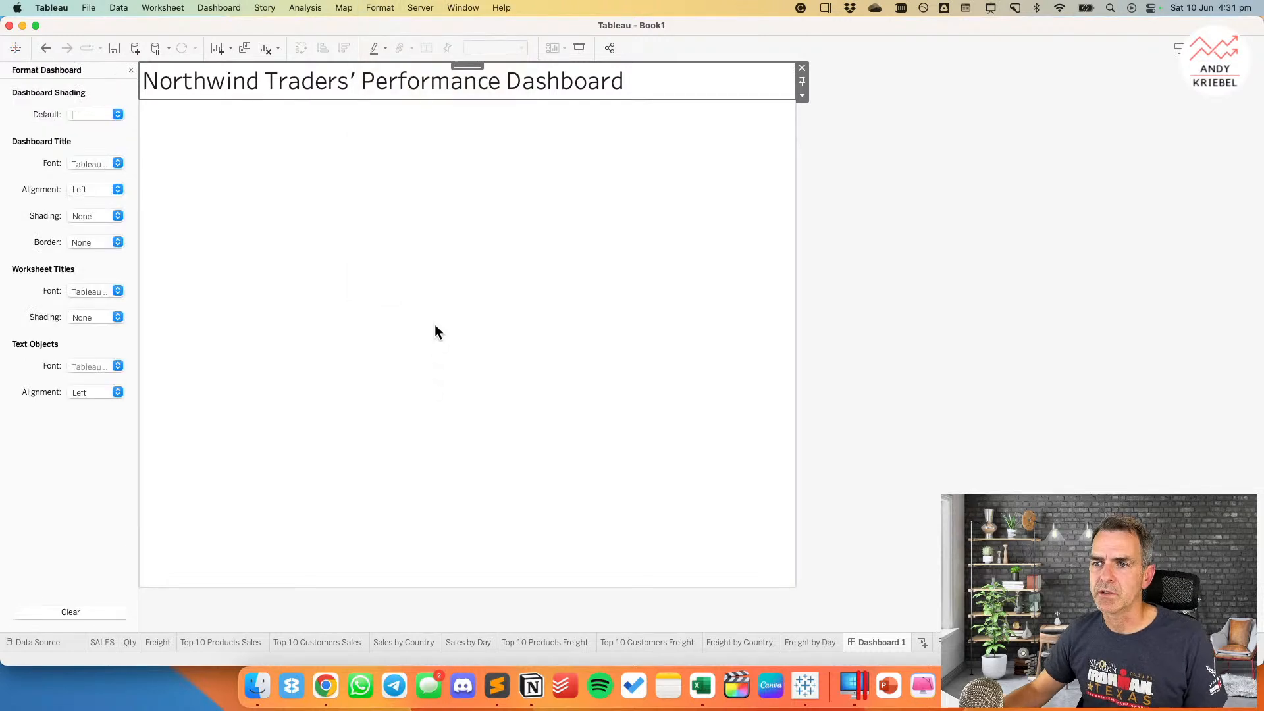
pyautogui.click(88, 165)
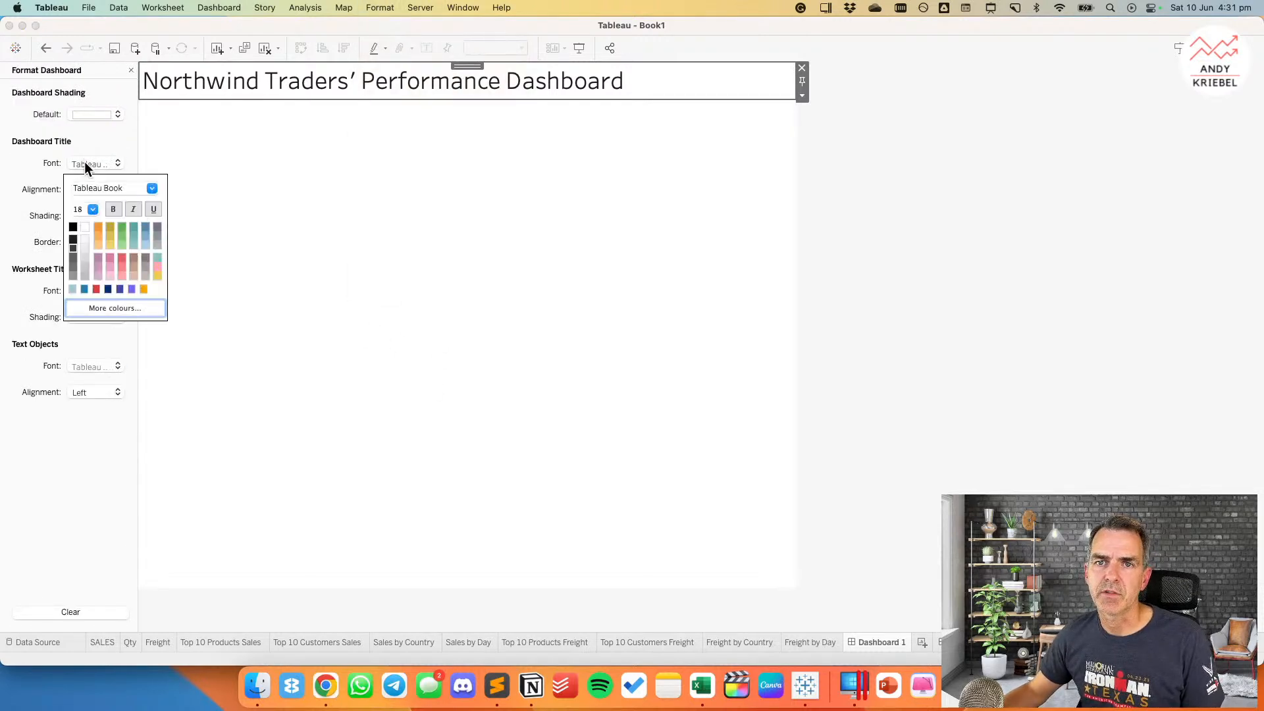
# Step: Open the workbook-wide formatting and bring up the font choices for all text in the workbook
pyautogui.click(344, 8)
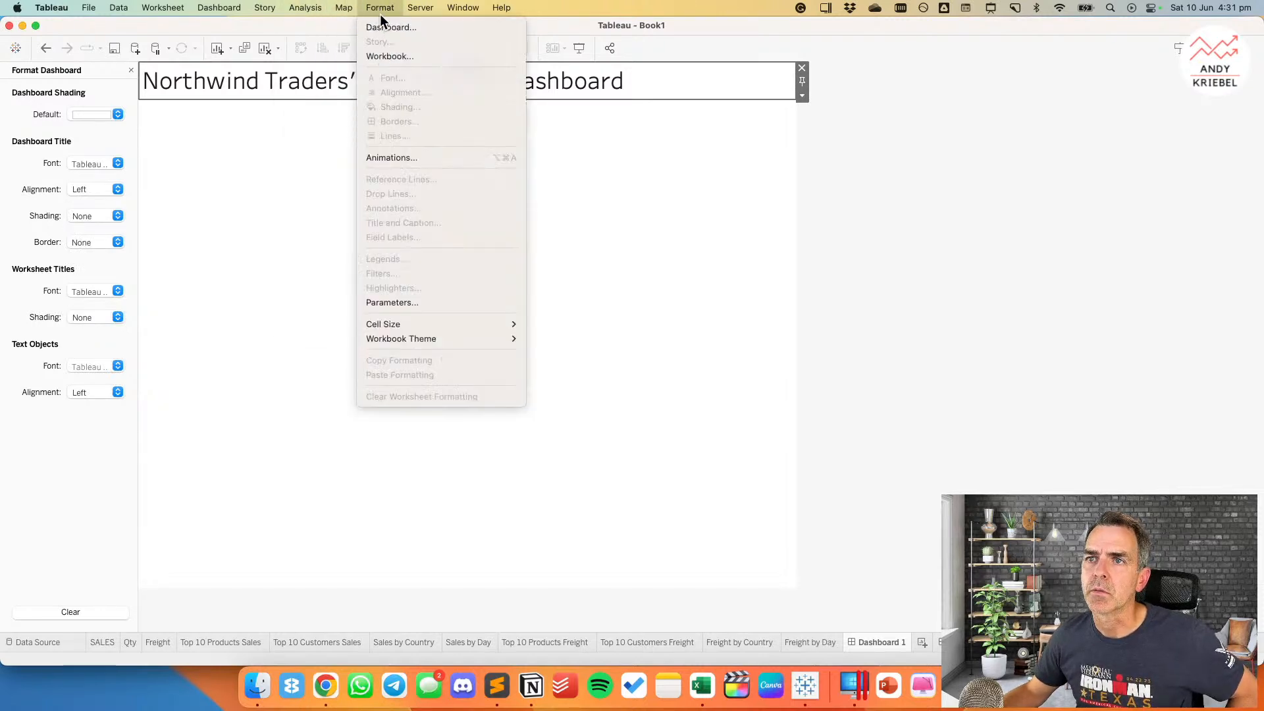
pyautogui.click(389, 57)
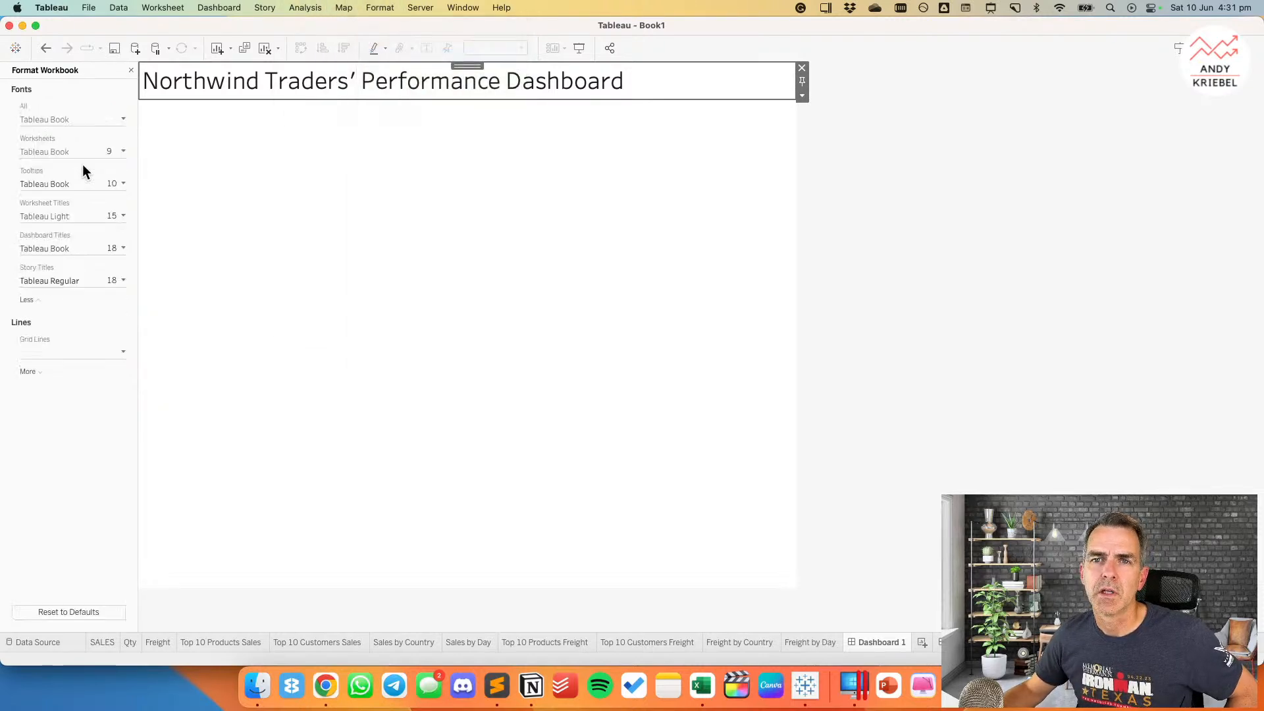
pyautogui.click(76, 119)
pyautogui.click(120, 143)
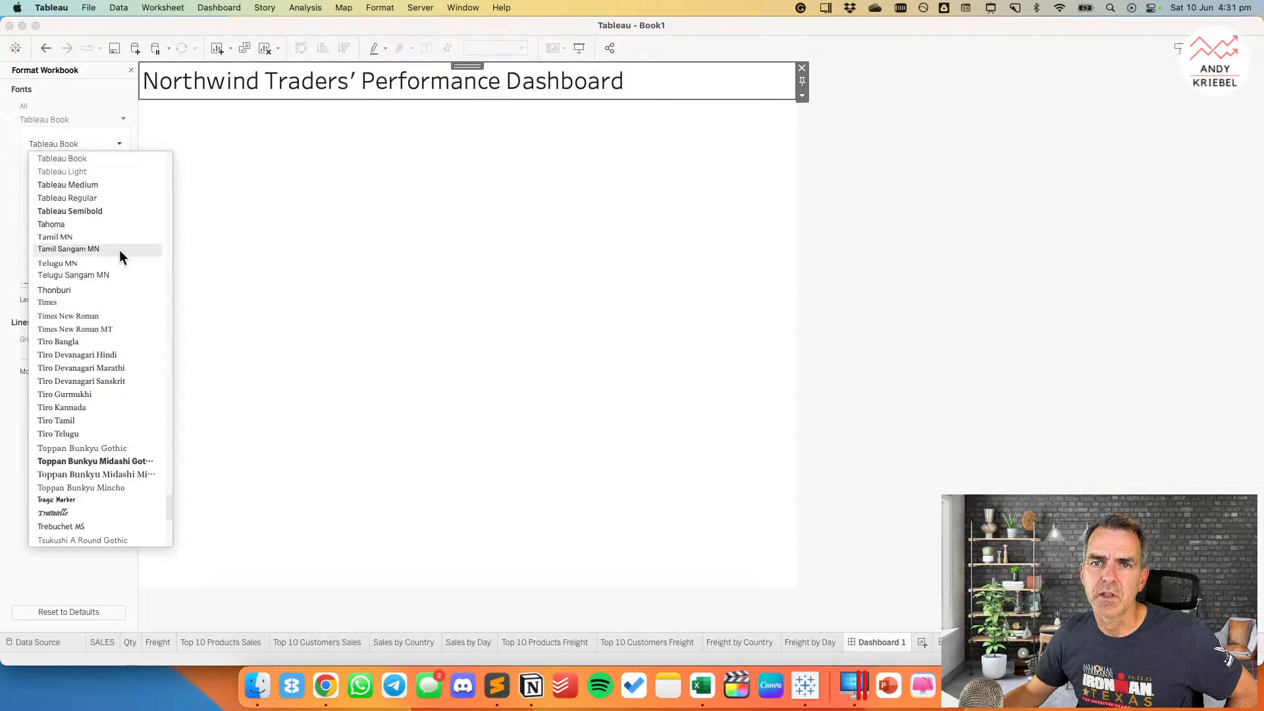
# Step: Try Roboto and Raleway as the font for all text in the workbook
pyautogui.scroll(10, 123, 293)
pyautogui.scroll(8, 121, 291)
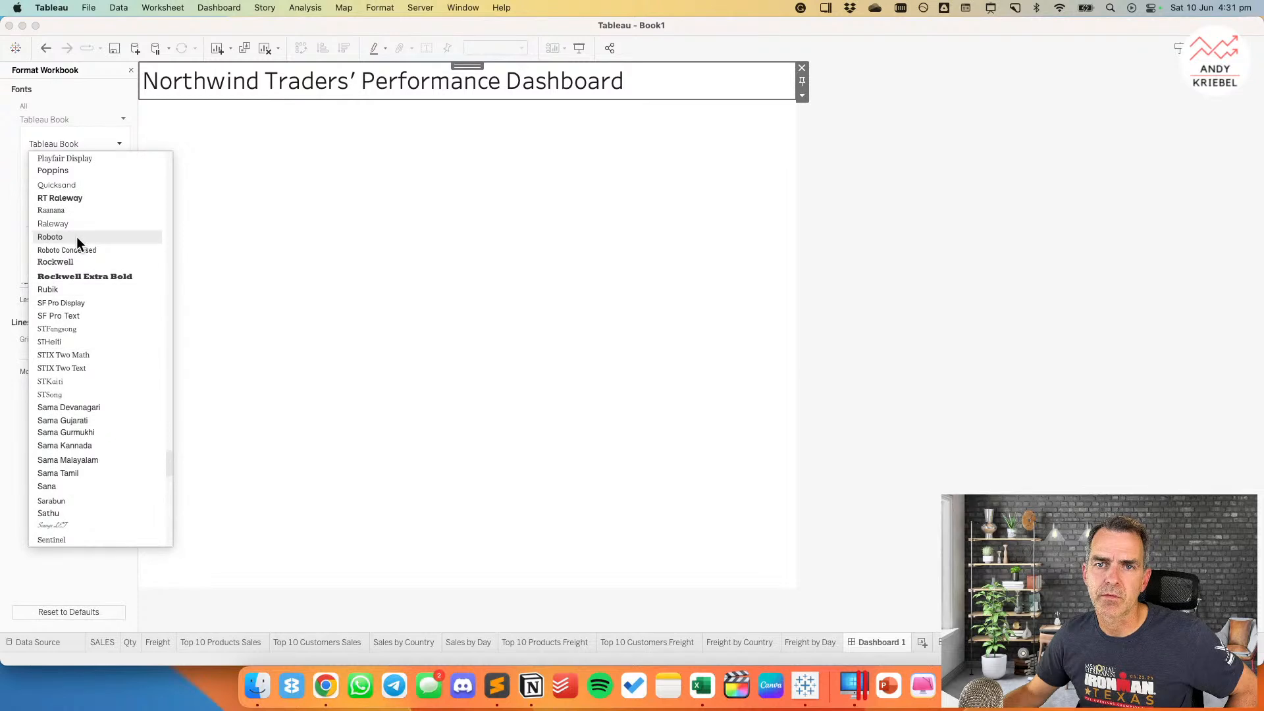
pyautogui.click(76, 236)
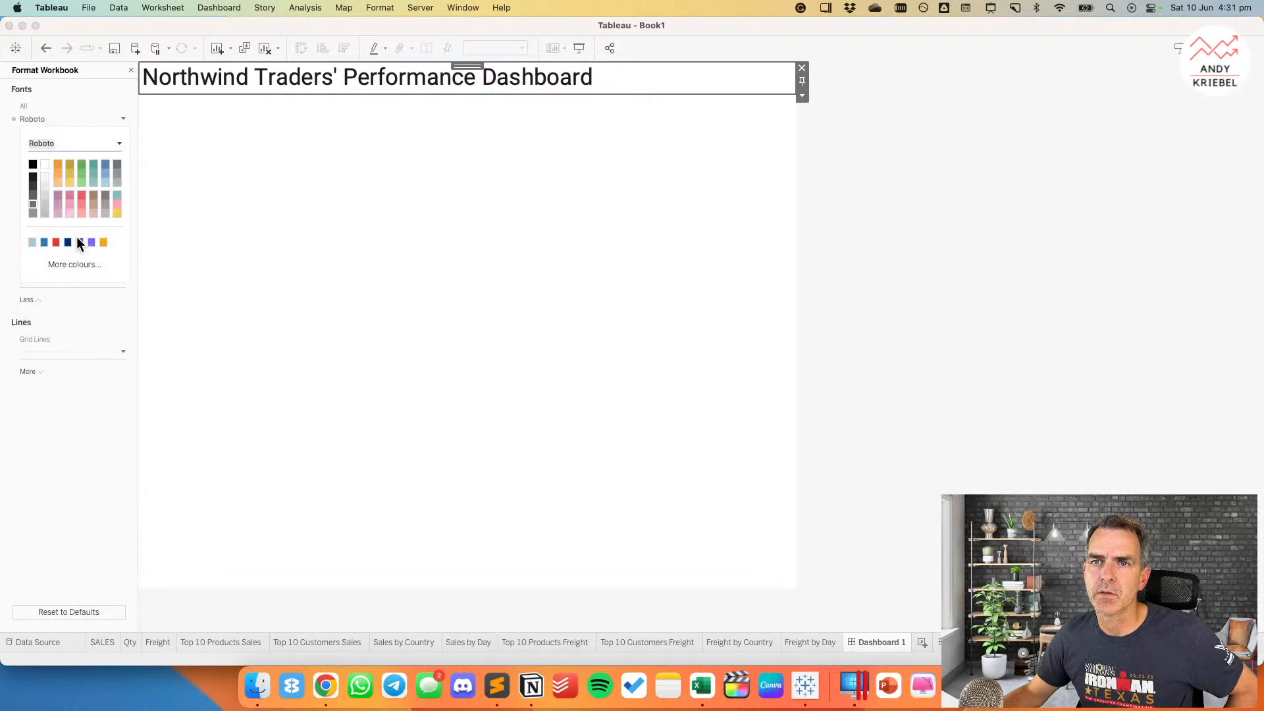
pyautogui.click(121, 145)
pyautogui.scroll(5, 97, 257)
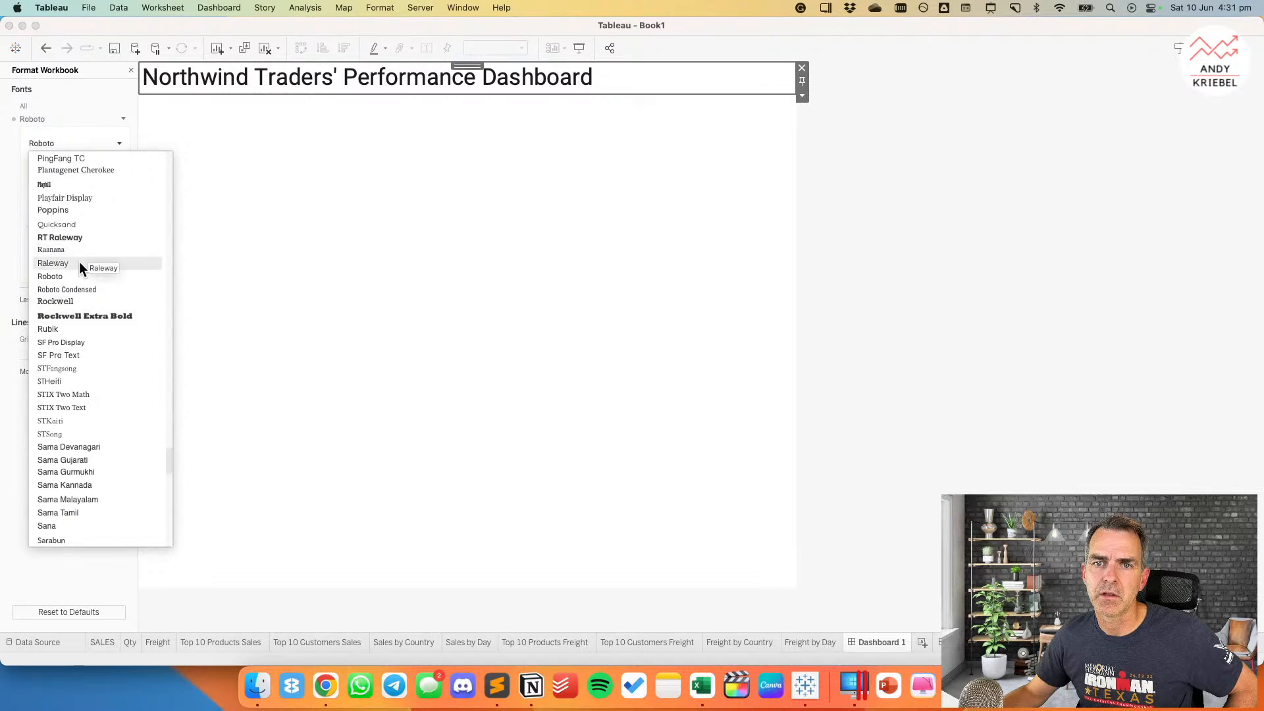
pyautogui.click(79, 262)
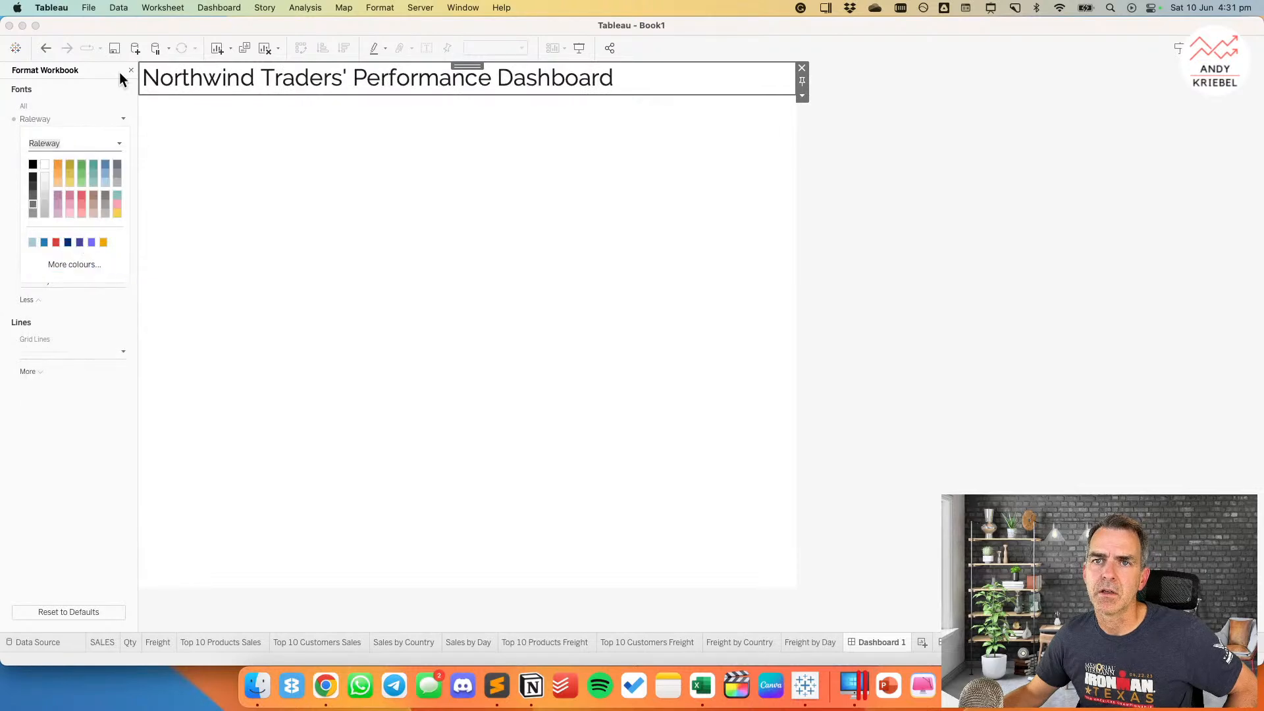
# Step: Set the whole workbook's font to Poppins and check it on the SALES sheet before returning to Dashboard 1
pyautogui.click(120, 141)
pyautogui.scroll(3, 102, 262)
pyautogui.click(81, 277)
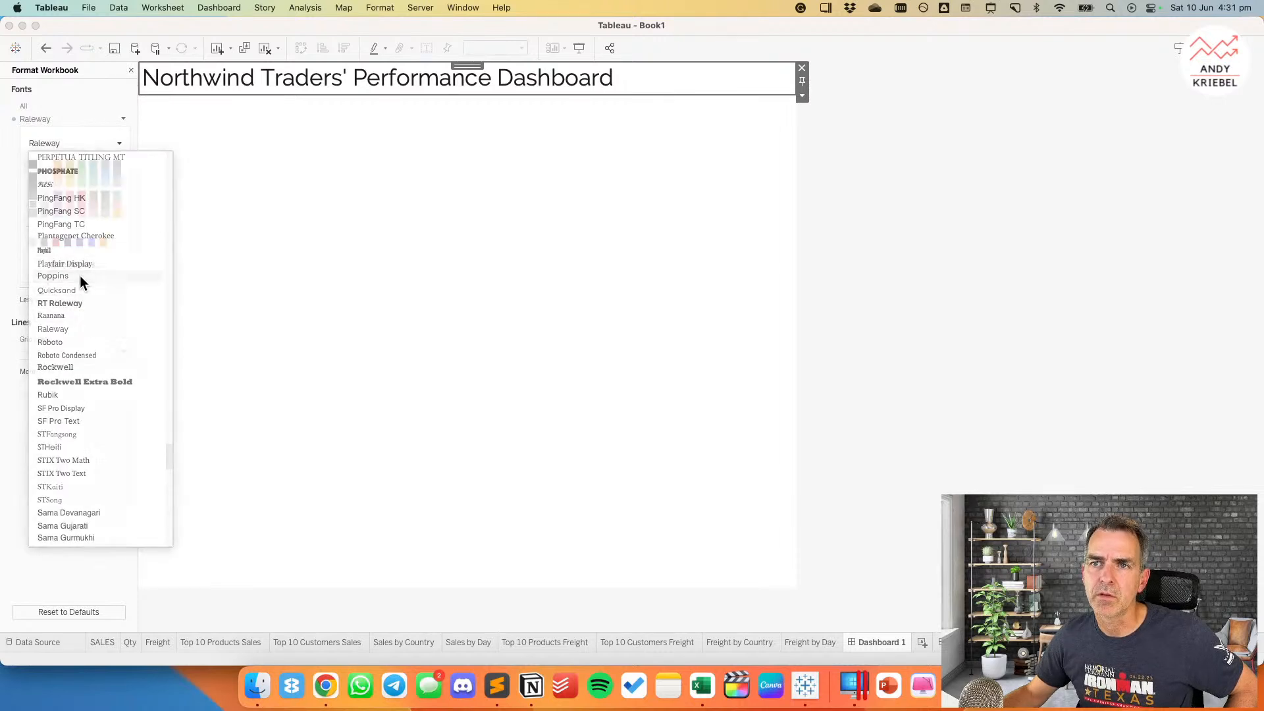
pyautogui.click(130, 68)
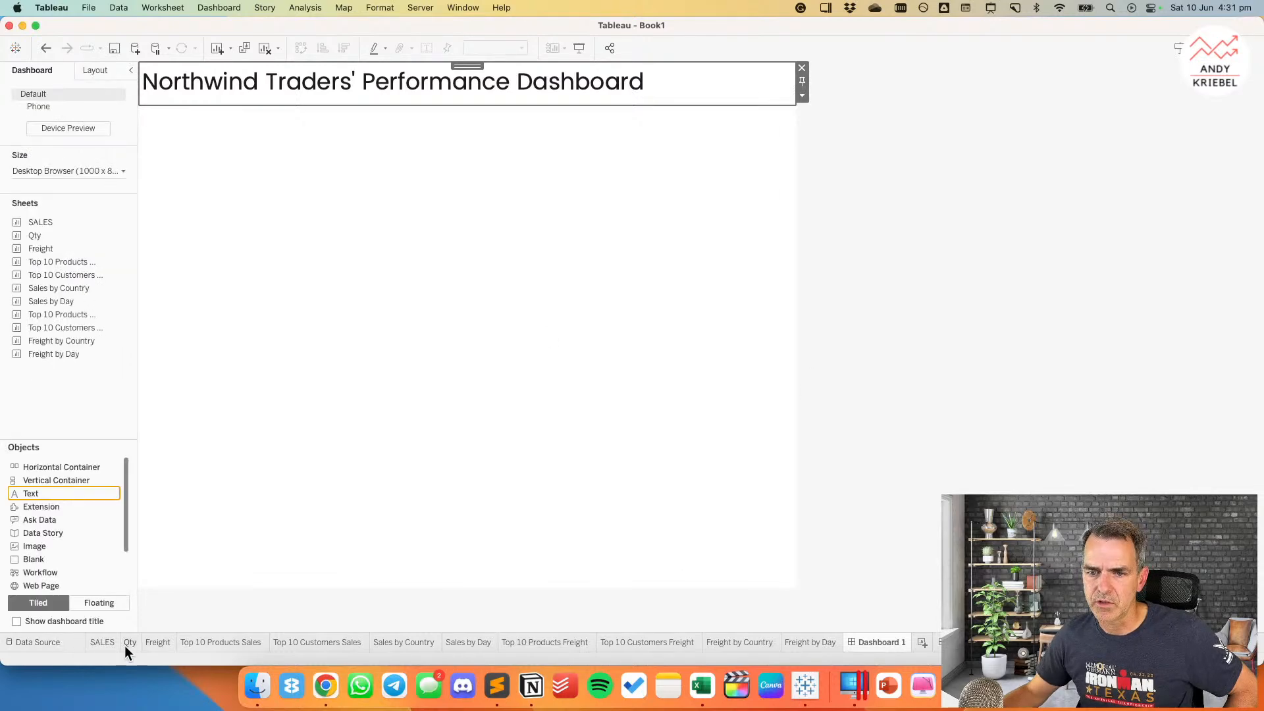
pyautogui.click(106, 641)
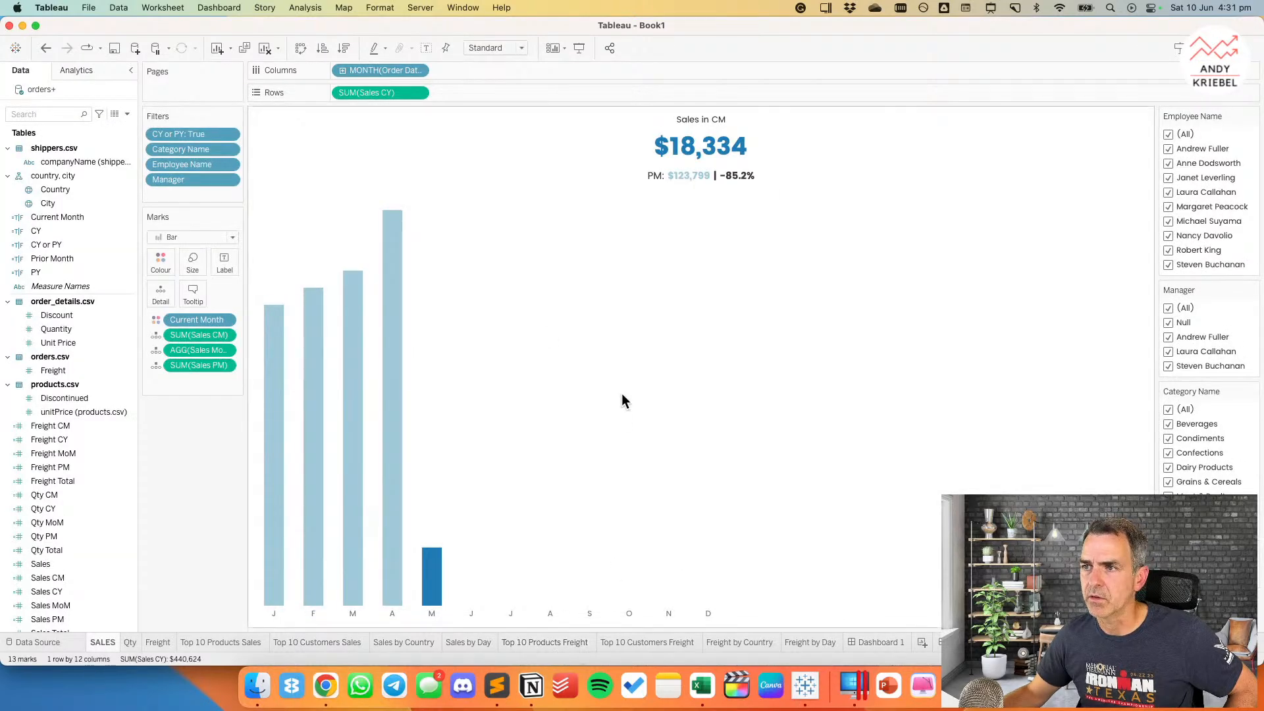
pyautogui.click(880, 643)
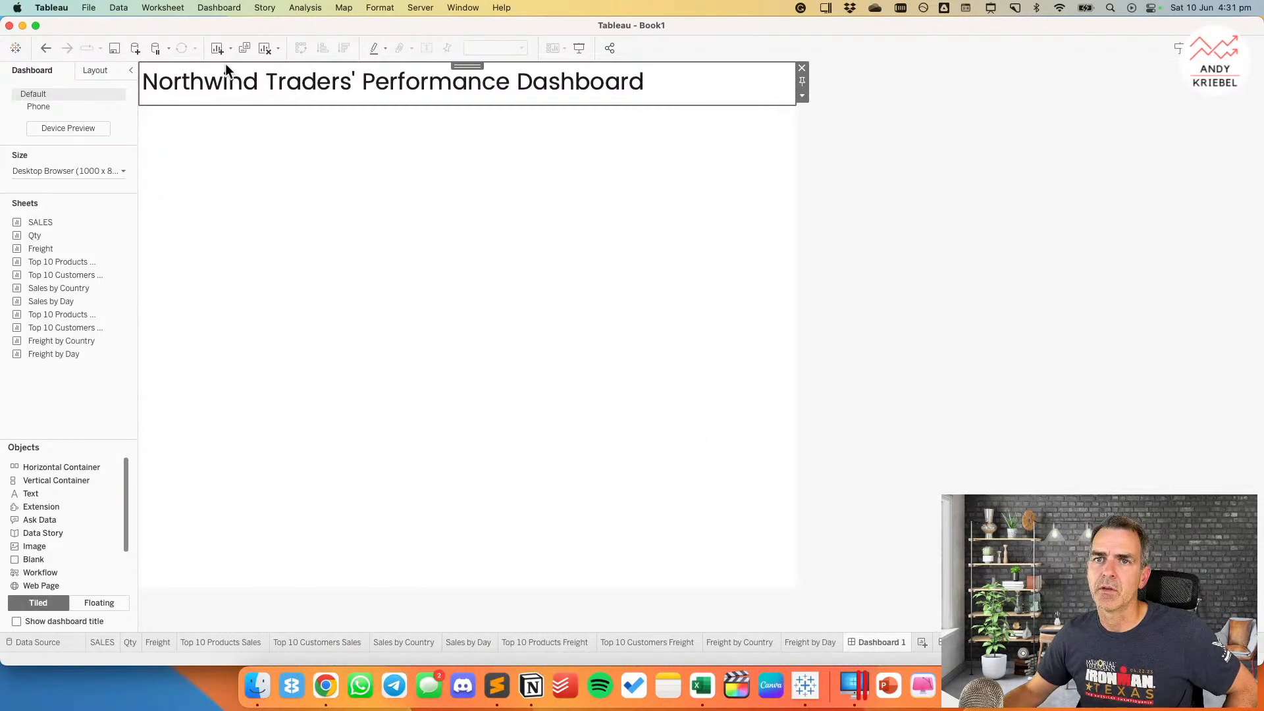
# Step: Save the workbook as "Northwind Traders Performance" in the Workbooks folder of My Drive
pyautogui.click(115, 49)
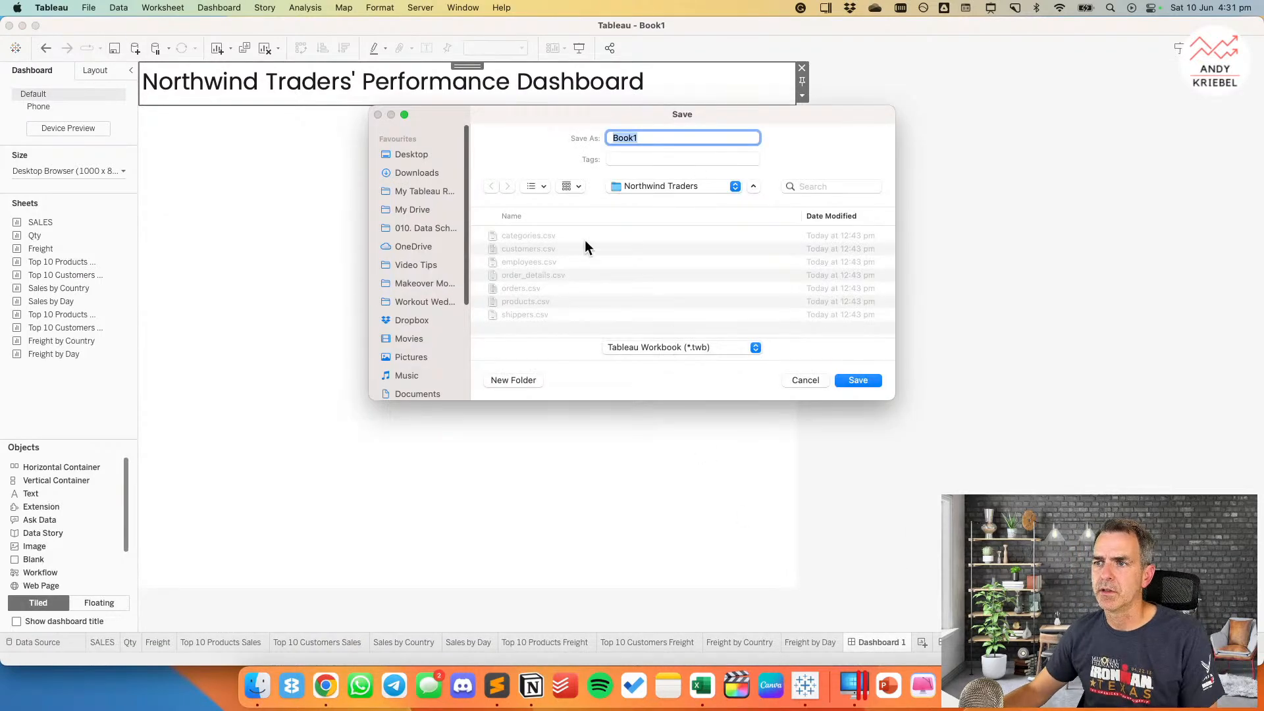
pyautogui.click(412, 208)
pyautogui.doubleClick(497, 326)
pyautogui.doubleClick(642, 137)
pyautogui.write('Northwin')
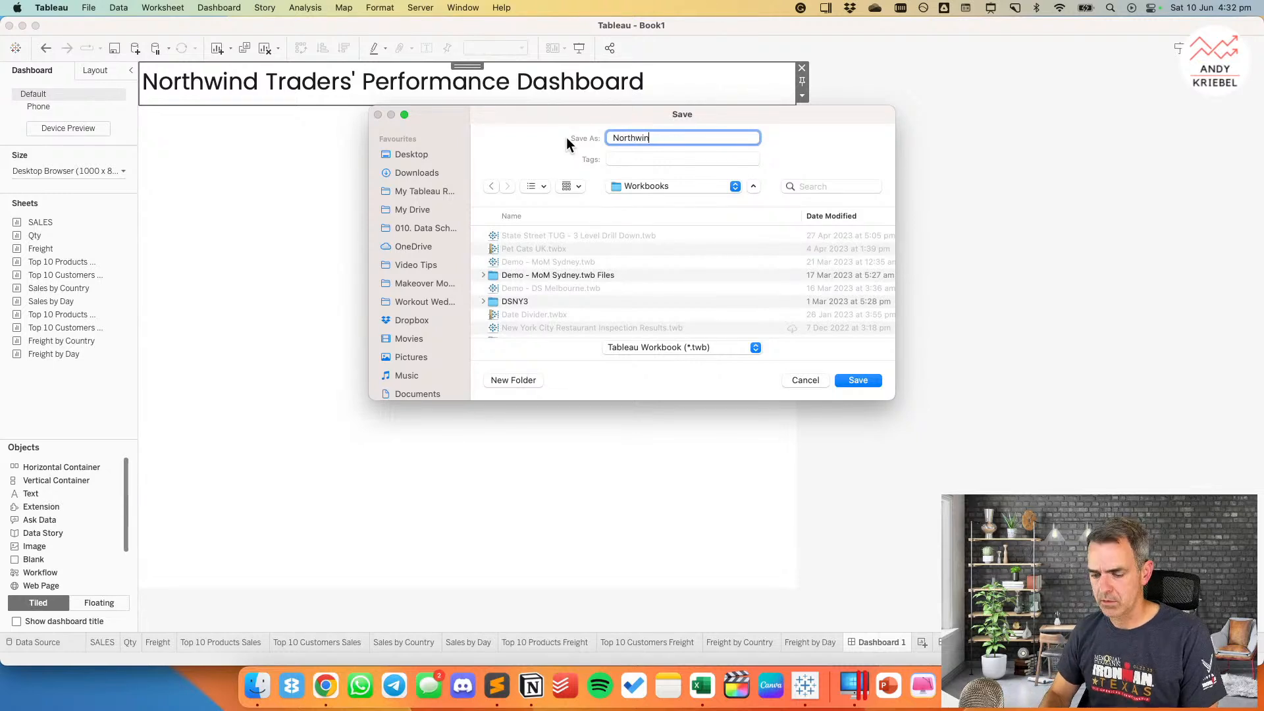
pyautogui.write('d Traders S')
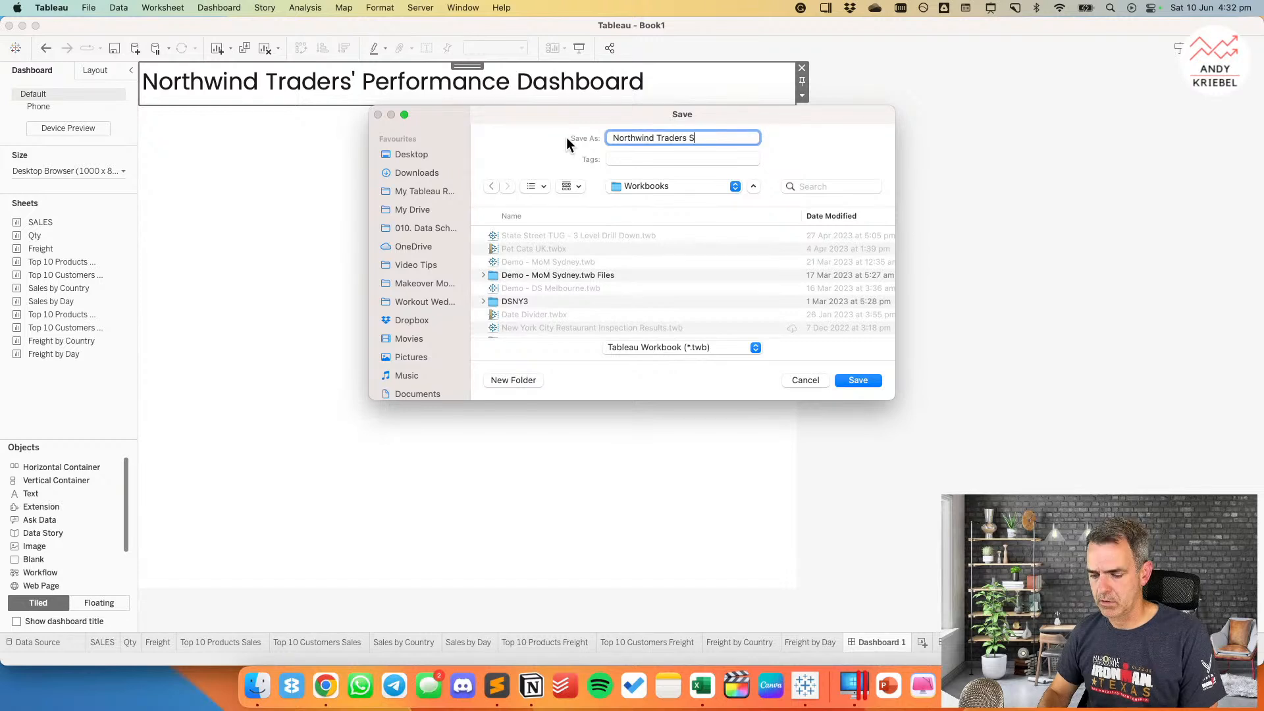
pyautogui.write(' perfr')
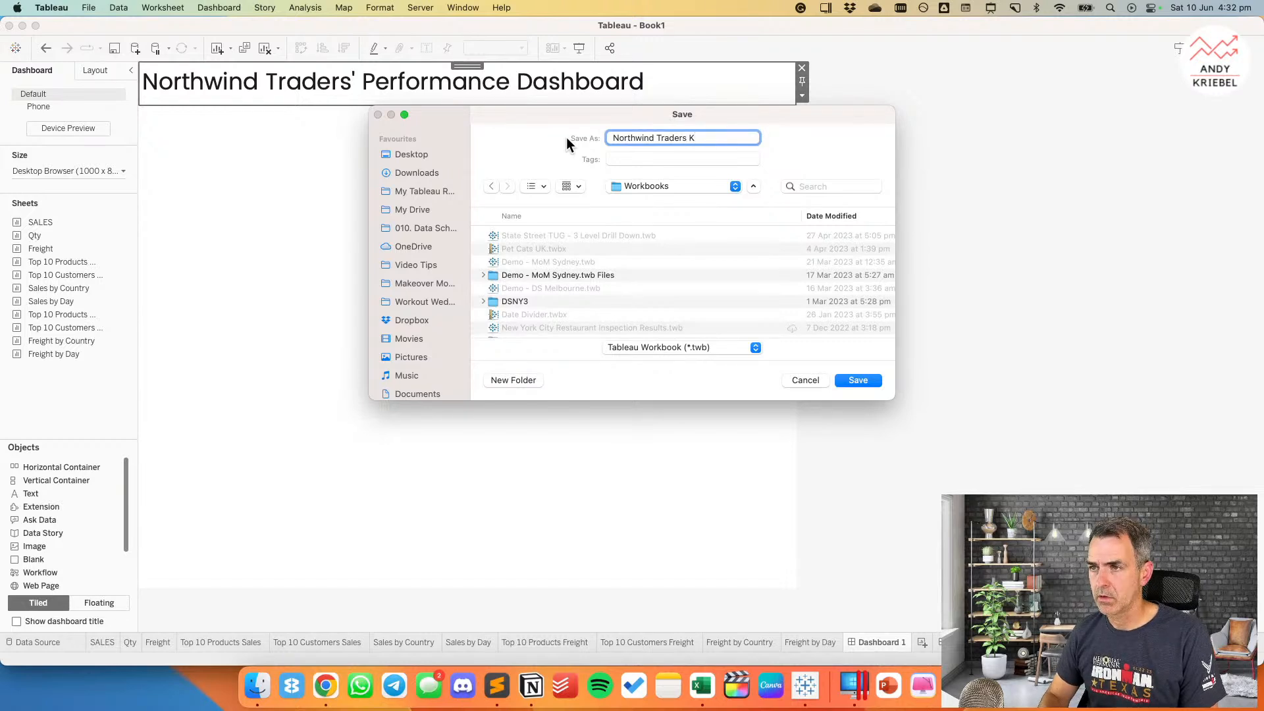
pyautogui.press('BackSpace')
pyautogui.press('BackSpace')
pyautogui.press('BackSpace')
pyautogui.press('BackSpace')
pyautogui.press('BackSpace')
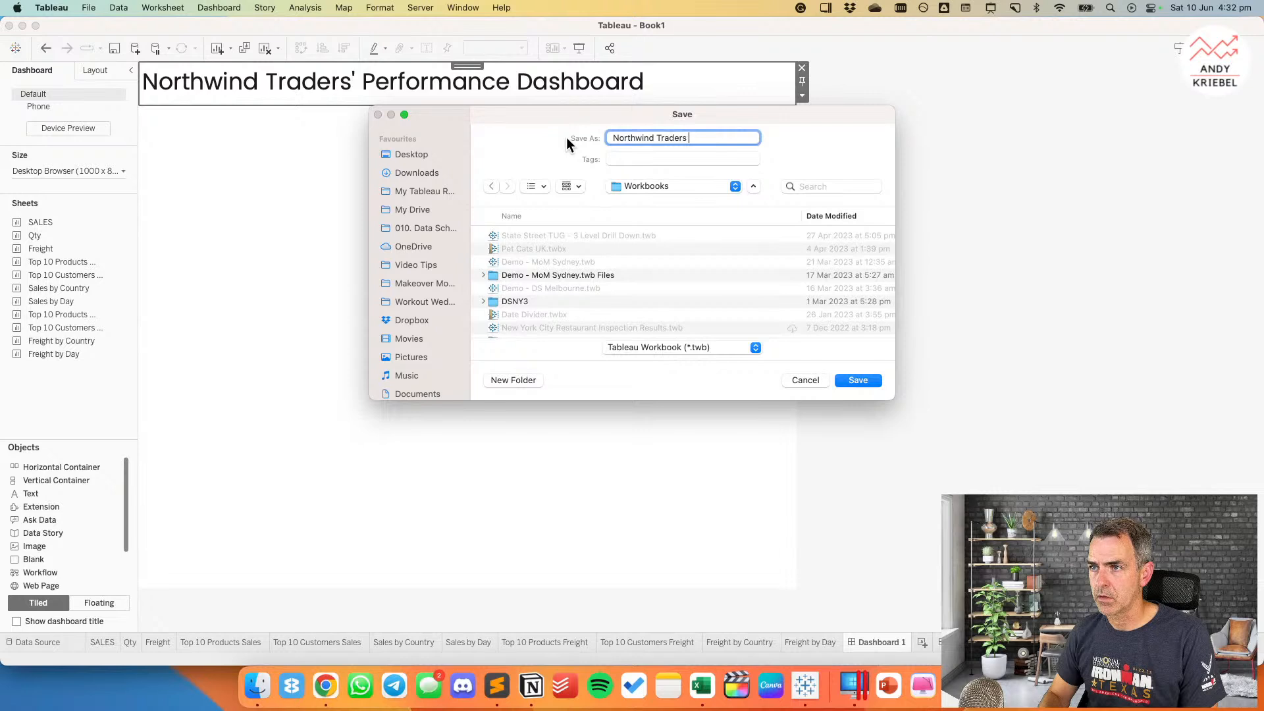
pyautogui.write('Performance')
pyautogui.press('Return')
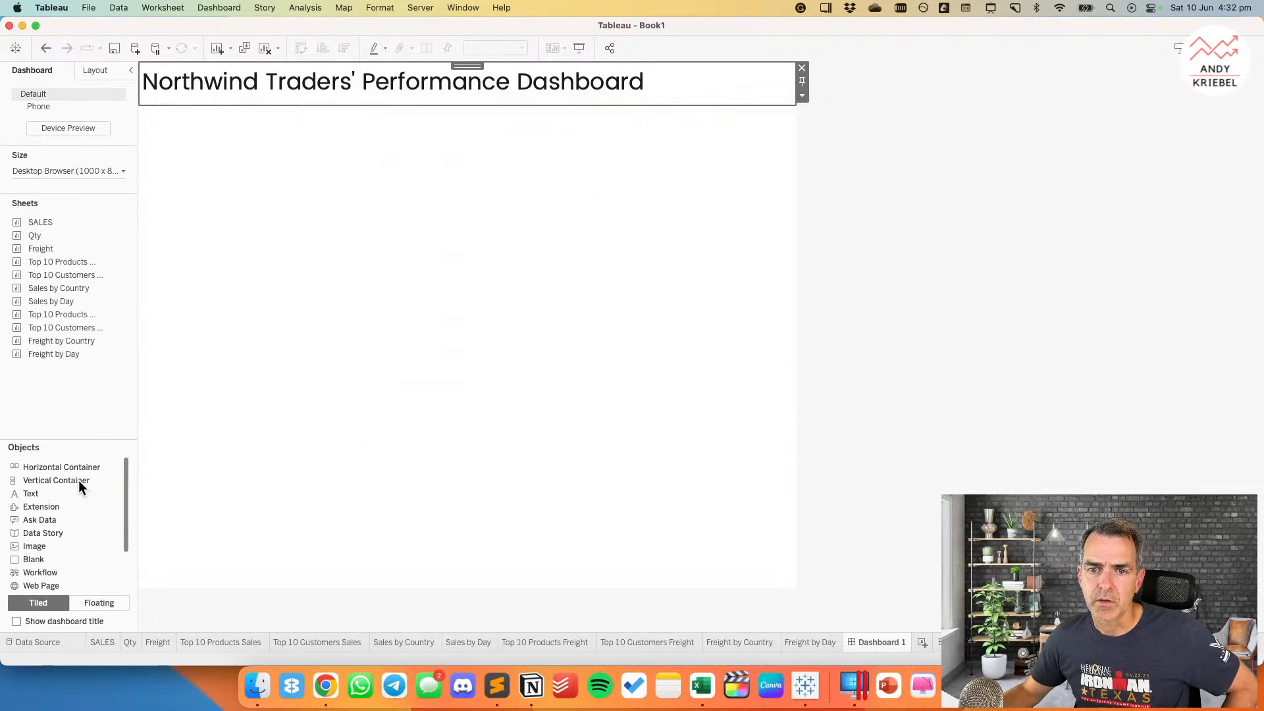
# Step: Set the dashboard title's outer padding to 0 and its inner padding to 10 on all sides
pyautogui.moveTo(98, 275)
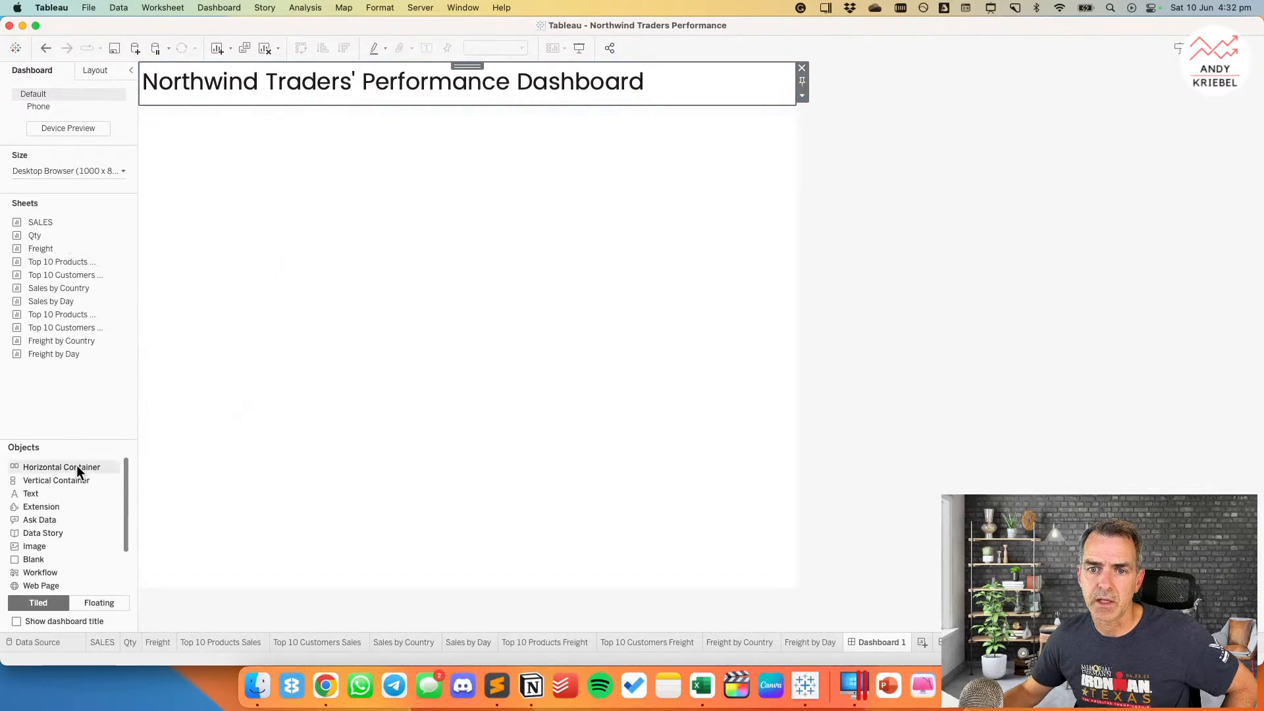
pyautogui.click(119, 106)
pyautogui.click(117, 140)
pyautogui.click(93, 70)
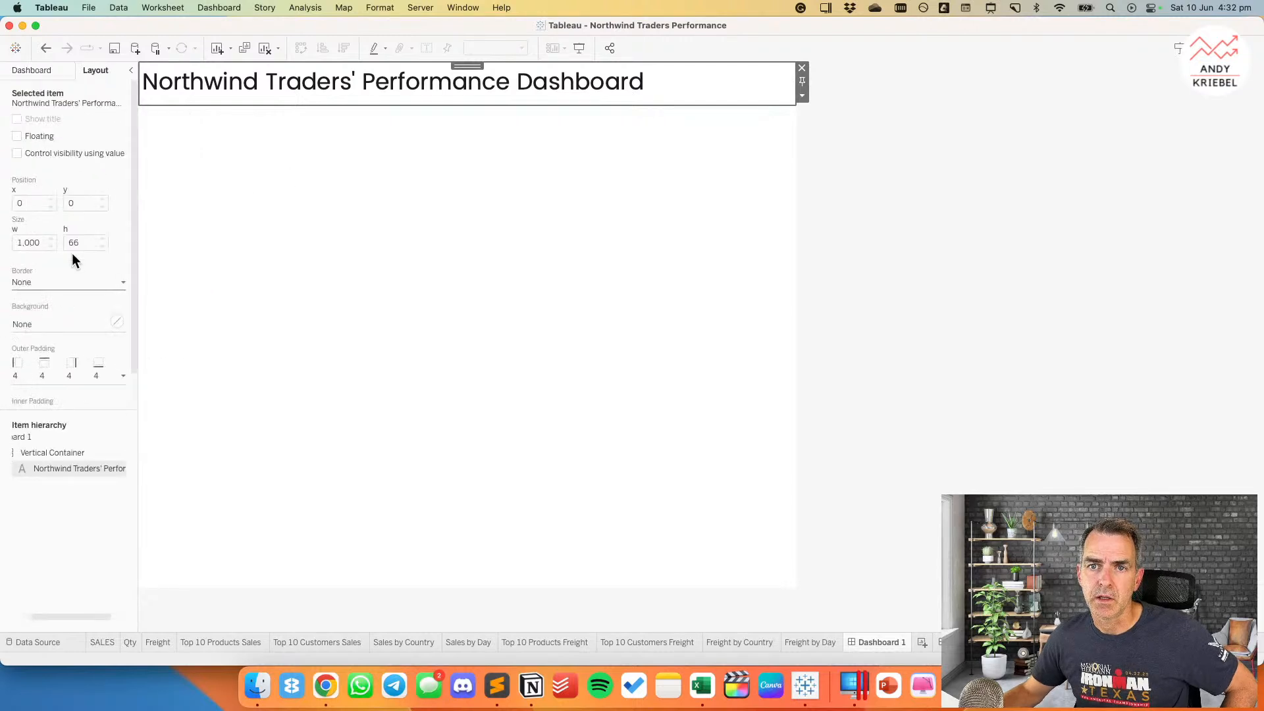
pyautogui.click(44, 376)
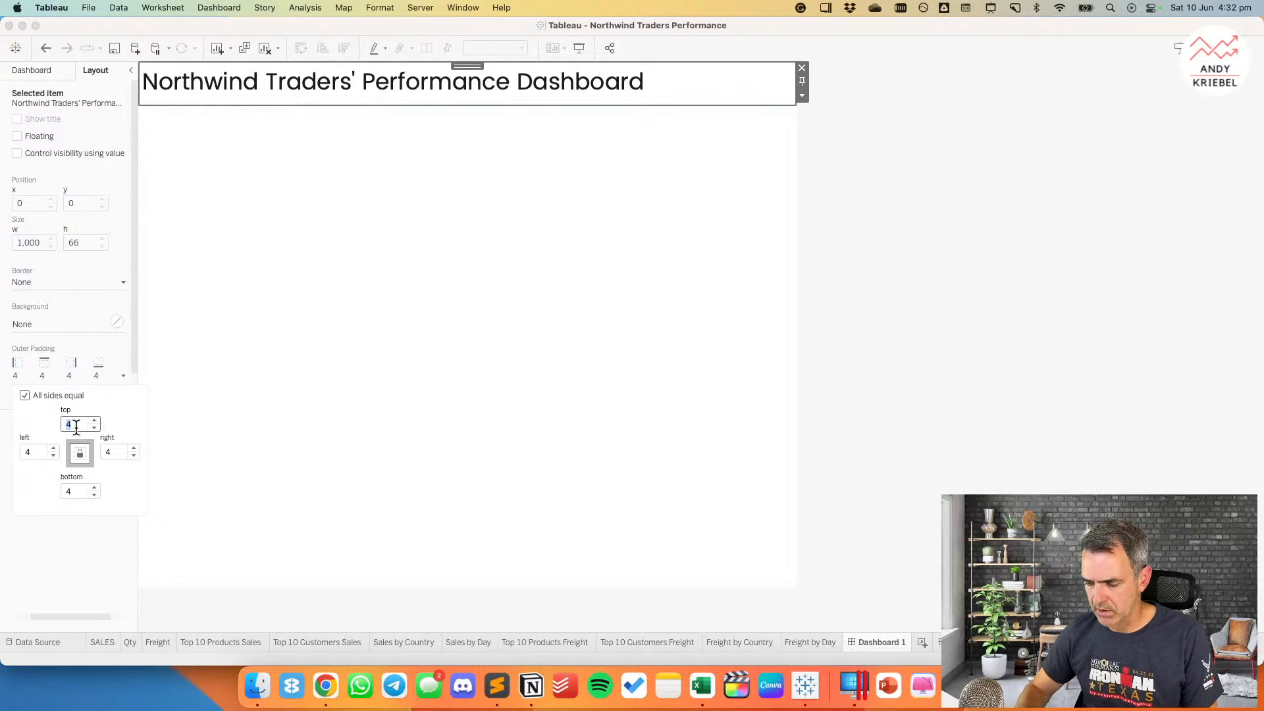
pyautogui.write('0')
pyautogui.click(72, 343)
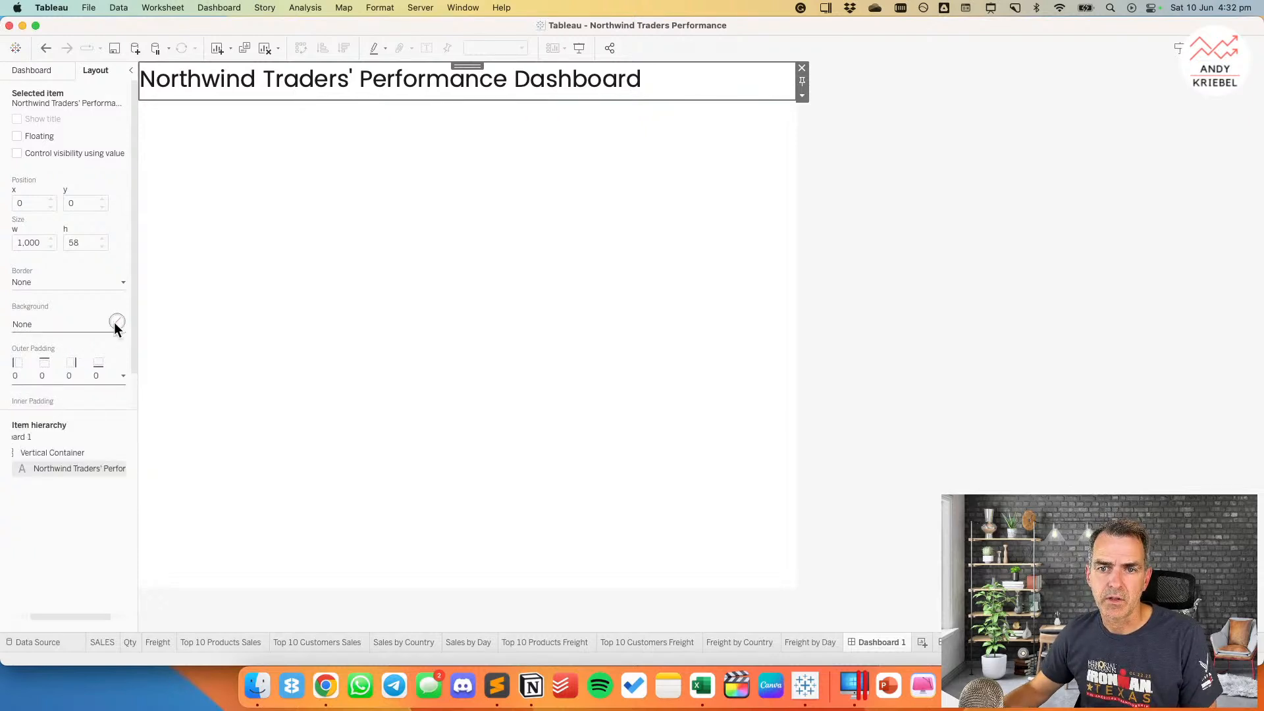
pyautogui.scroll(-2, 113, 322)
pyautogui.click(61, 389)
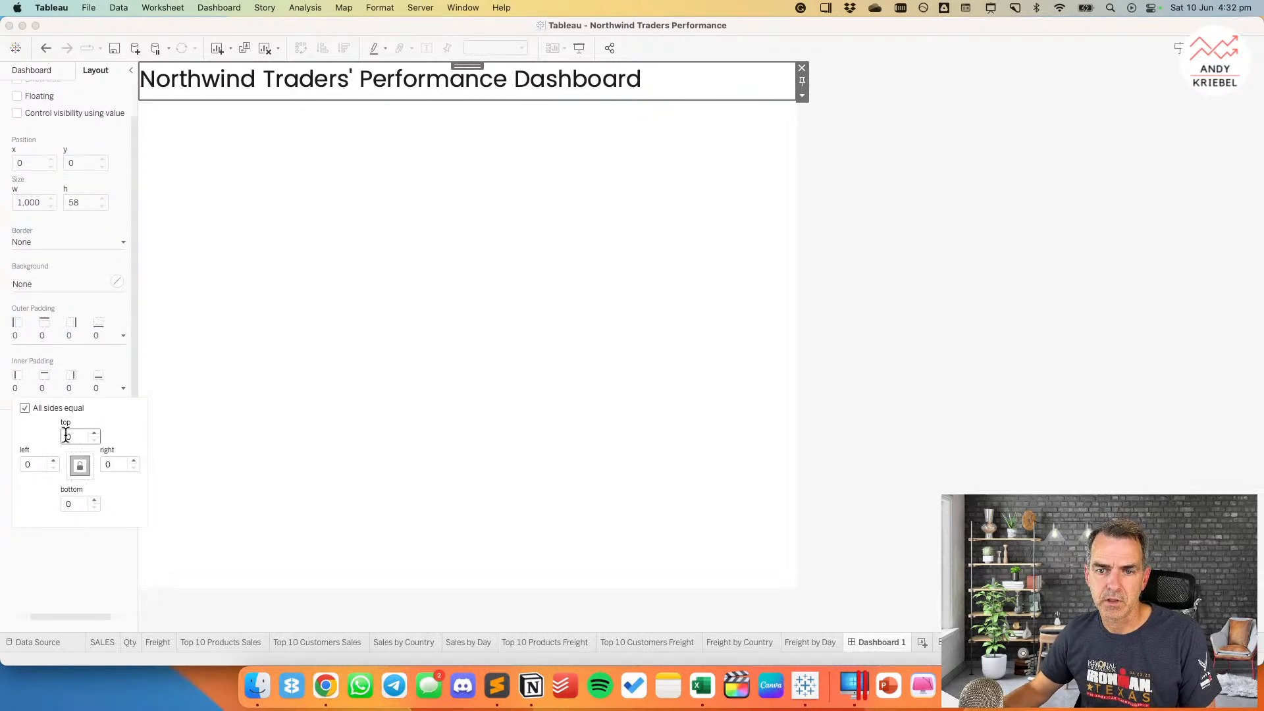
pyautogui.write('10')
pyautogui.click(1108, 155)
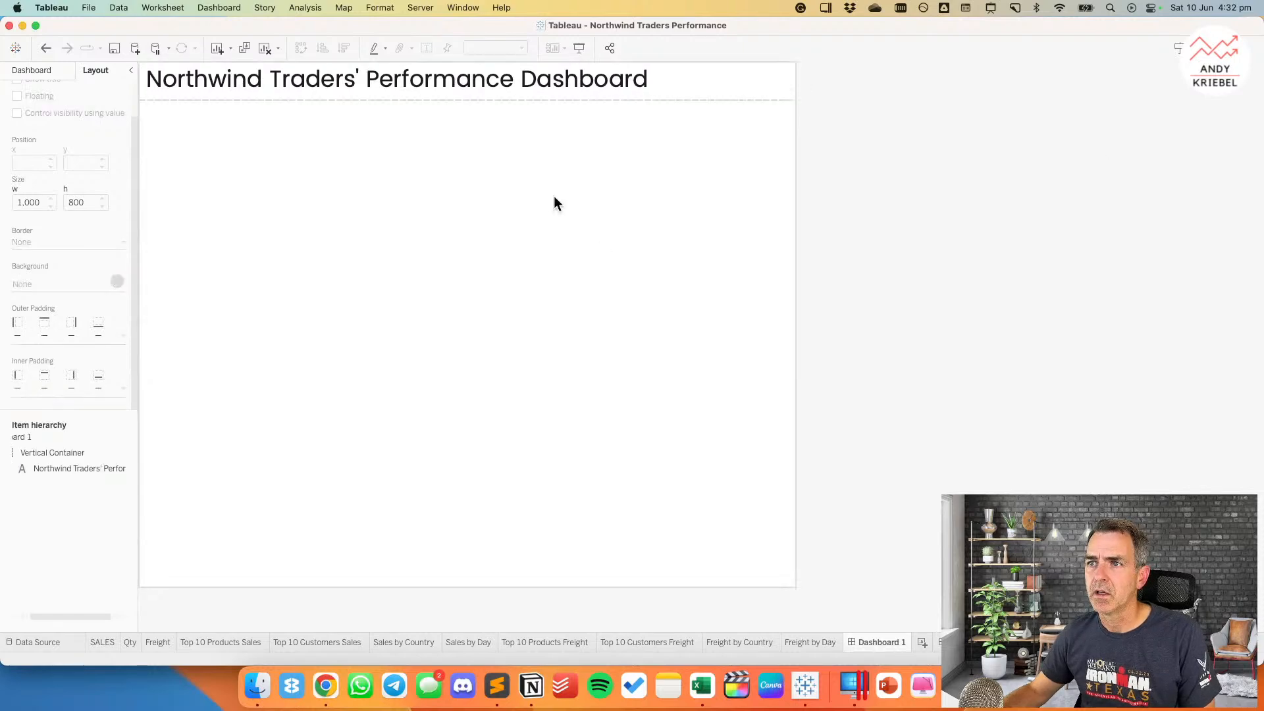
# Step: Give the dashboard's main vertical container a very light grey background
pyautogui.click(33, 66)
pyautogui.click(383, 264)
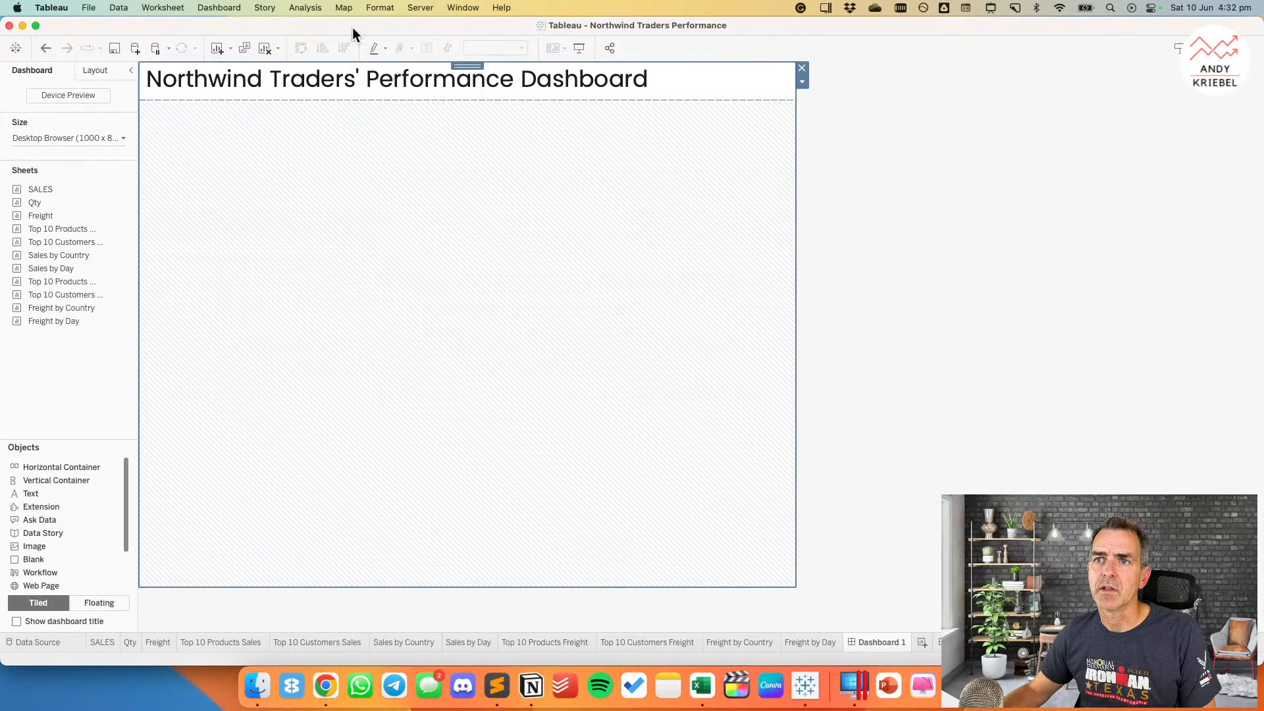
pyautogui.click(234, 7)
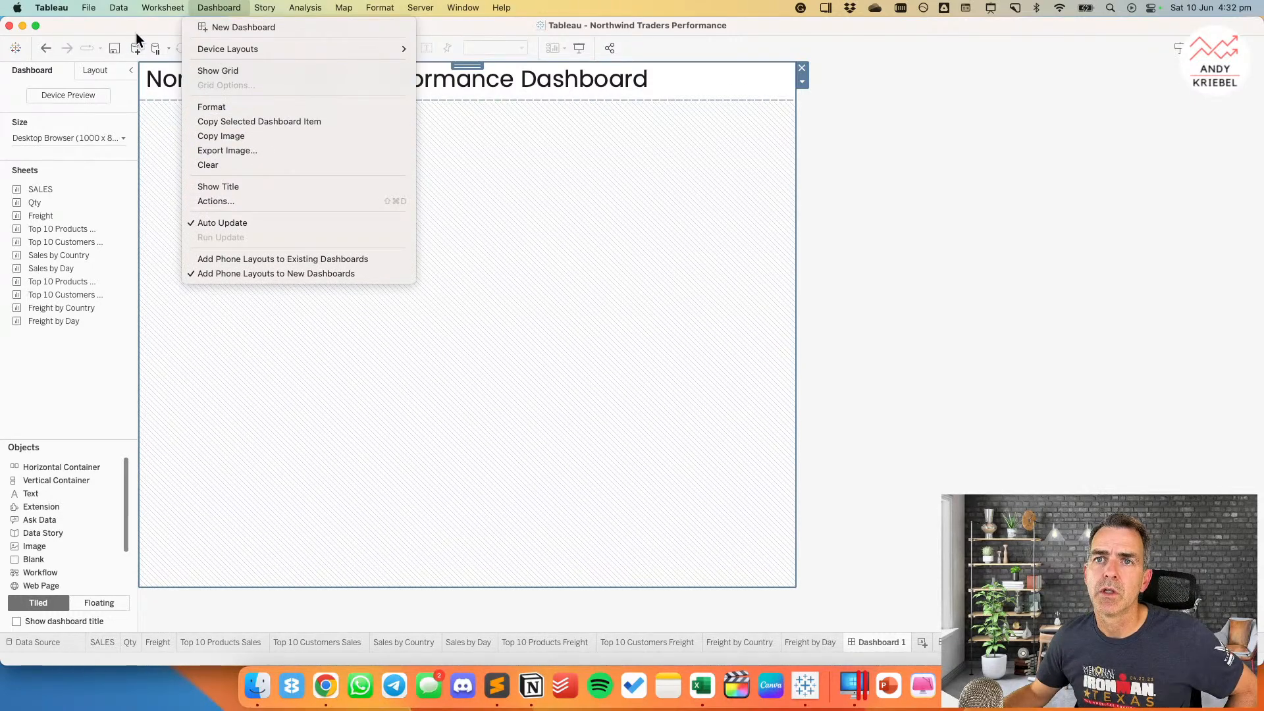
pyautogui.moveTo(163, 8)
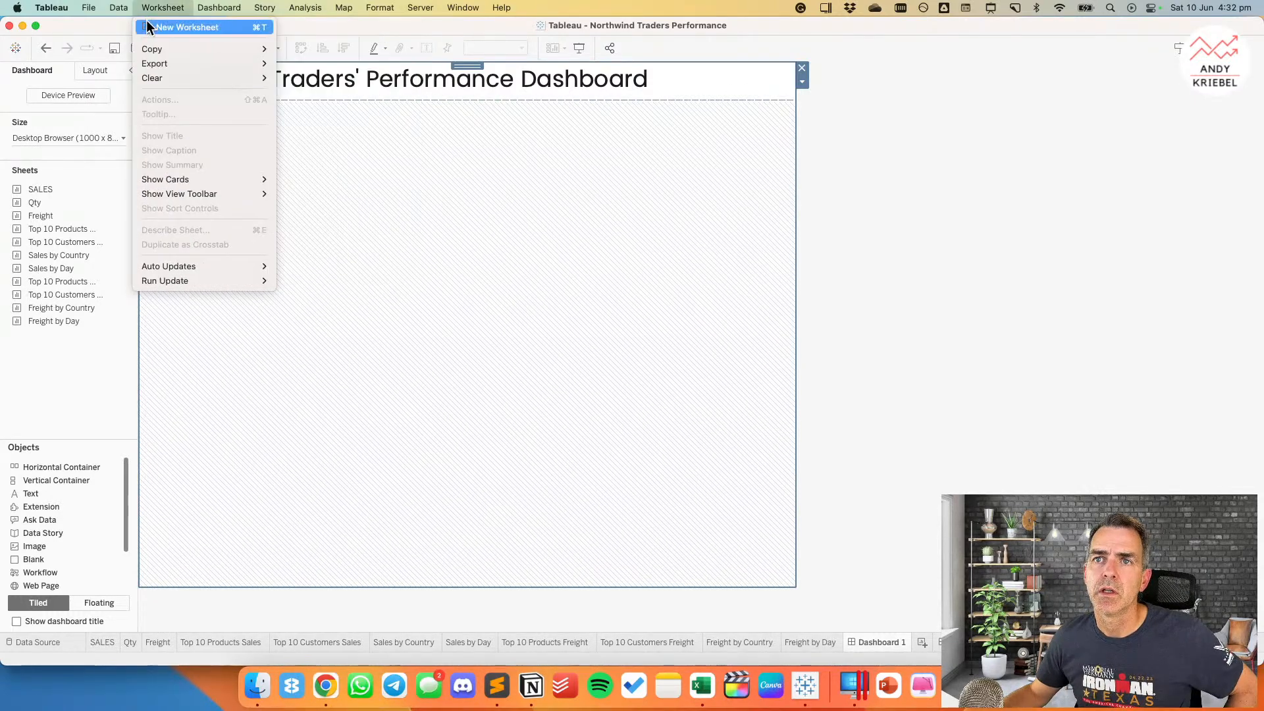
pyautogui.click(100, 71)
pyautogui.click(42, 286)
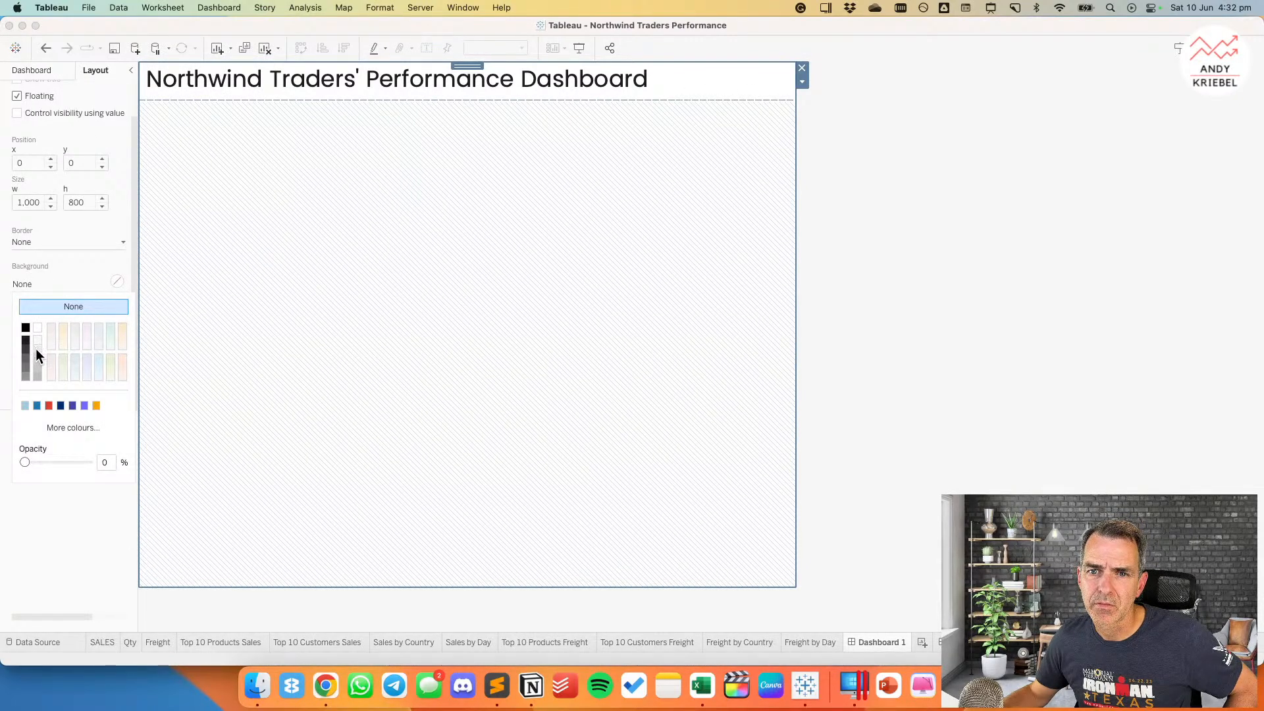
pyautogui.click(37, 338)
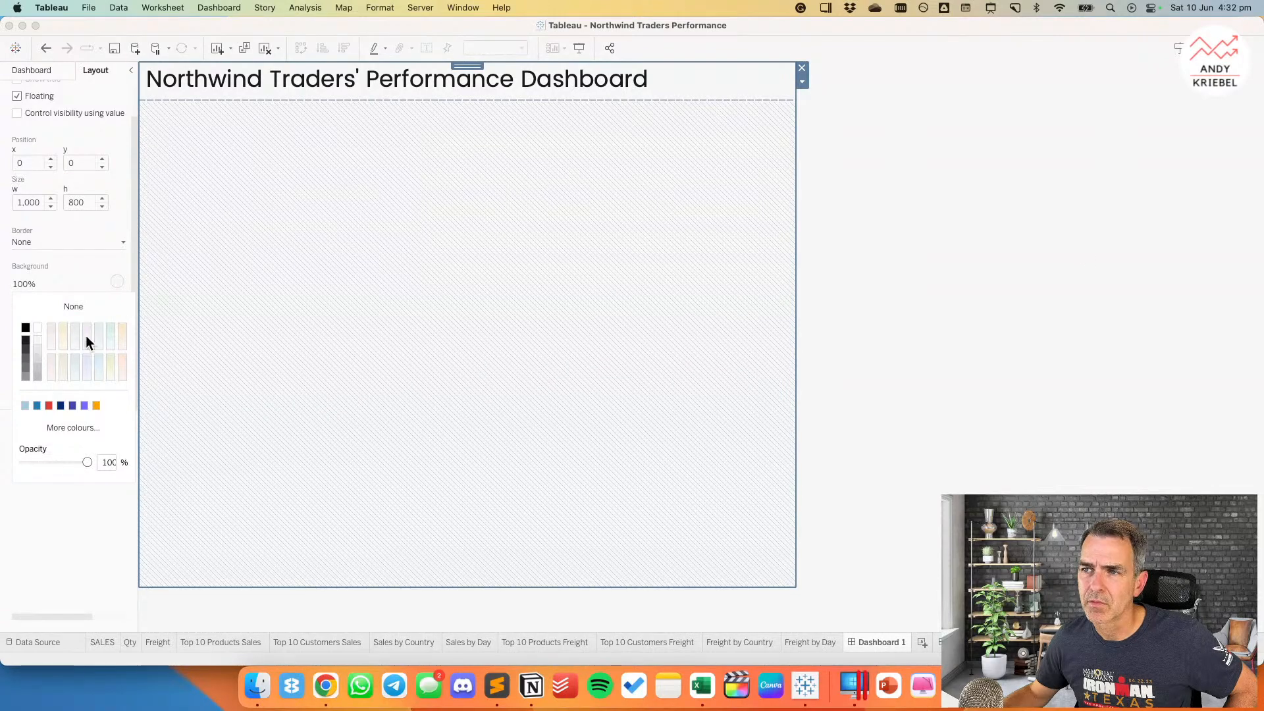
pyautogui.click(734, 91)
# Step: Give the dashboard's title text object a white background
pyautogui.click(684, 79)
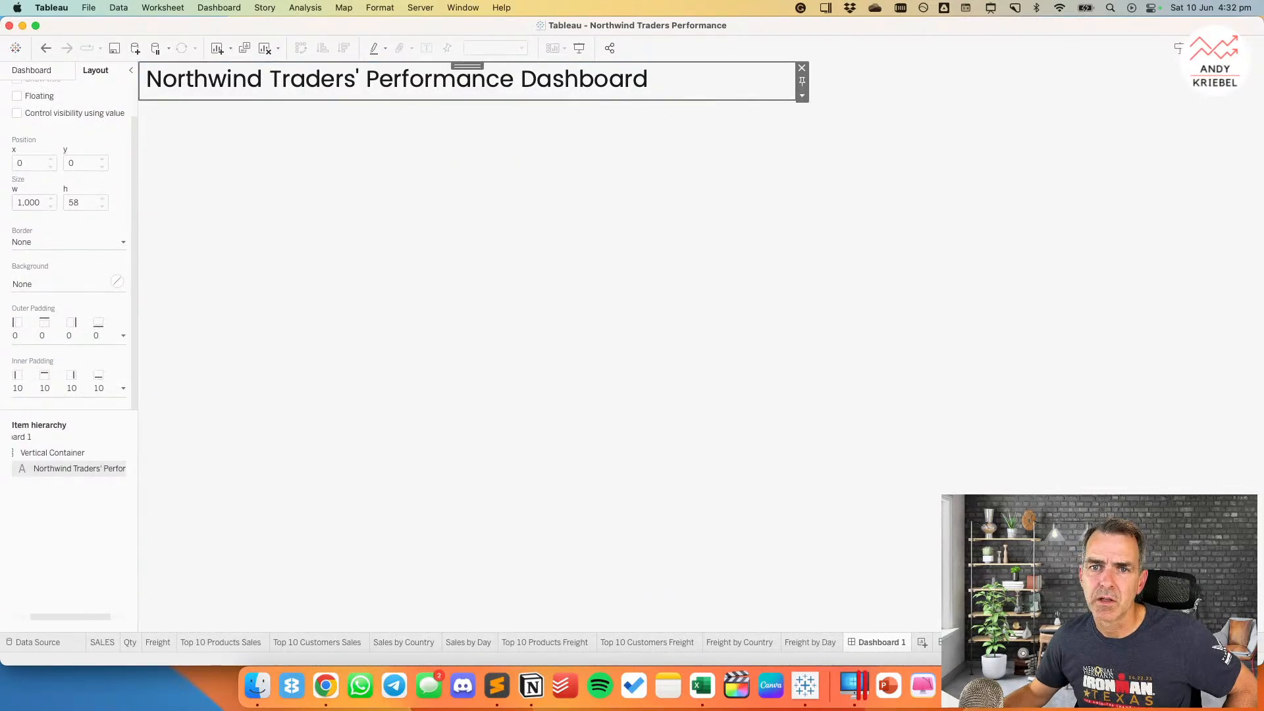
pyautogui.click(55, 279)
pyautogui.click(37, 329)
pyautogui.click(912, 227)
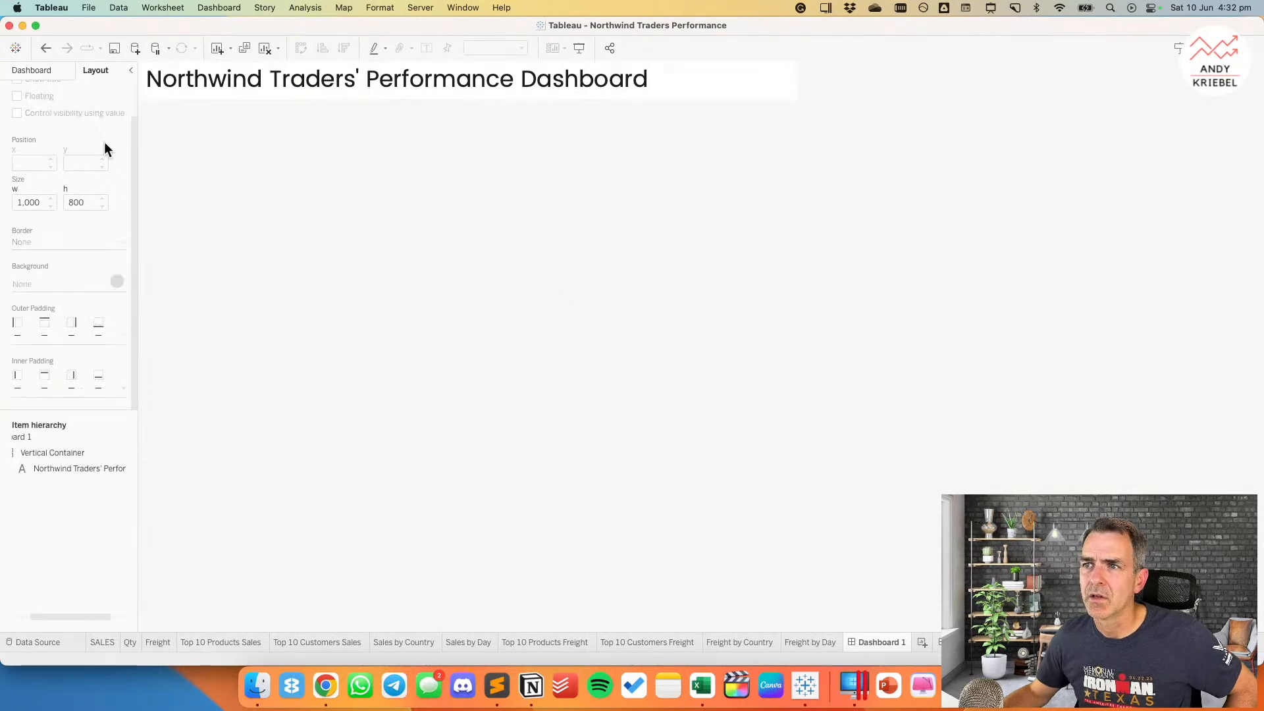
# Step: Add a Blank object directly beneath the dashboard title and set its height to 10
pyautogui.click(16, 70)
pyautogui.moveTo(42, 559); pyautogui.dragTo(307, 100)
pyautogui.click(801, 132)
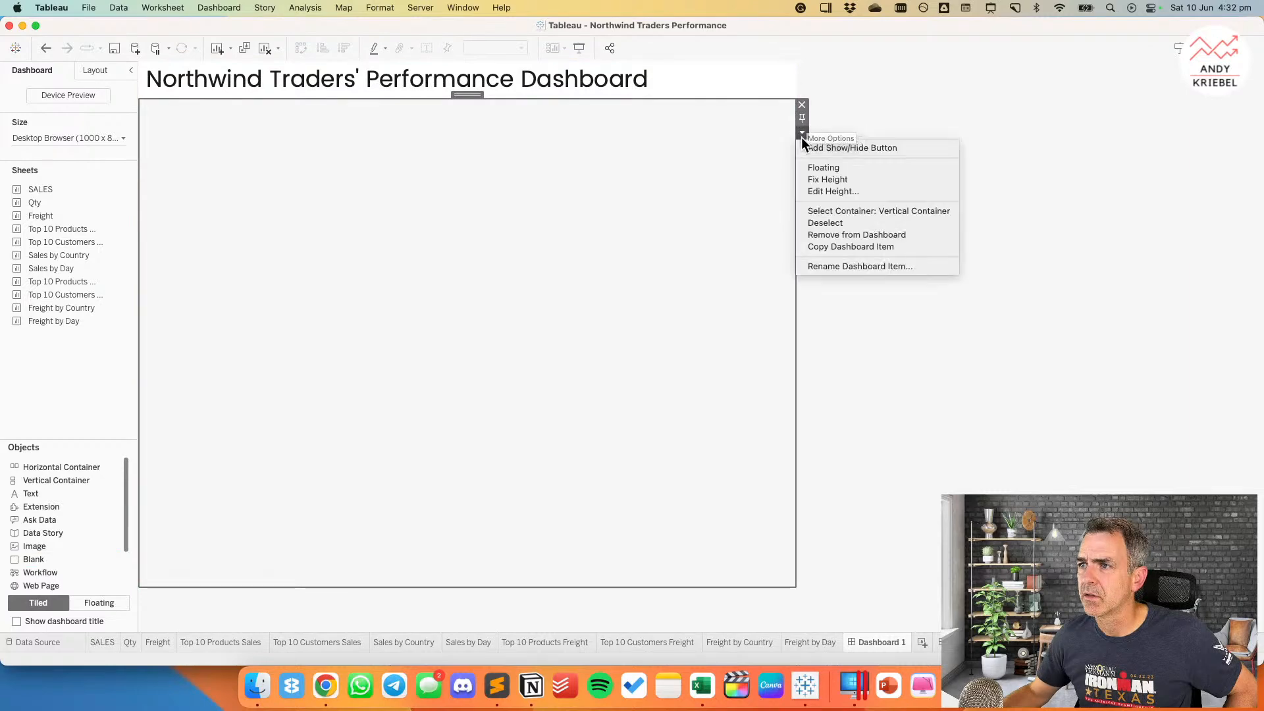
pyautogui.click(823, 191)
pyautogui.write('10')
pyautogui.press('Return')
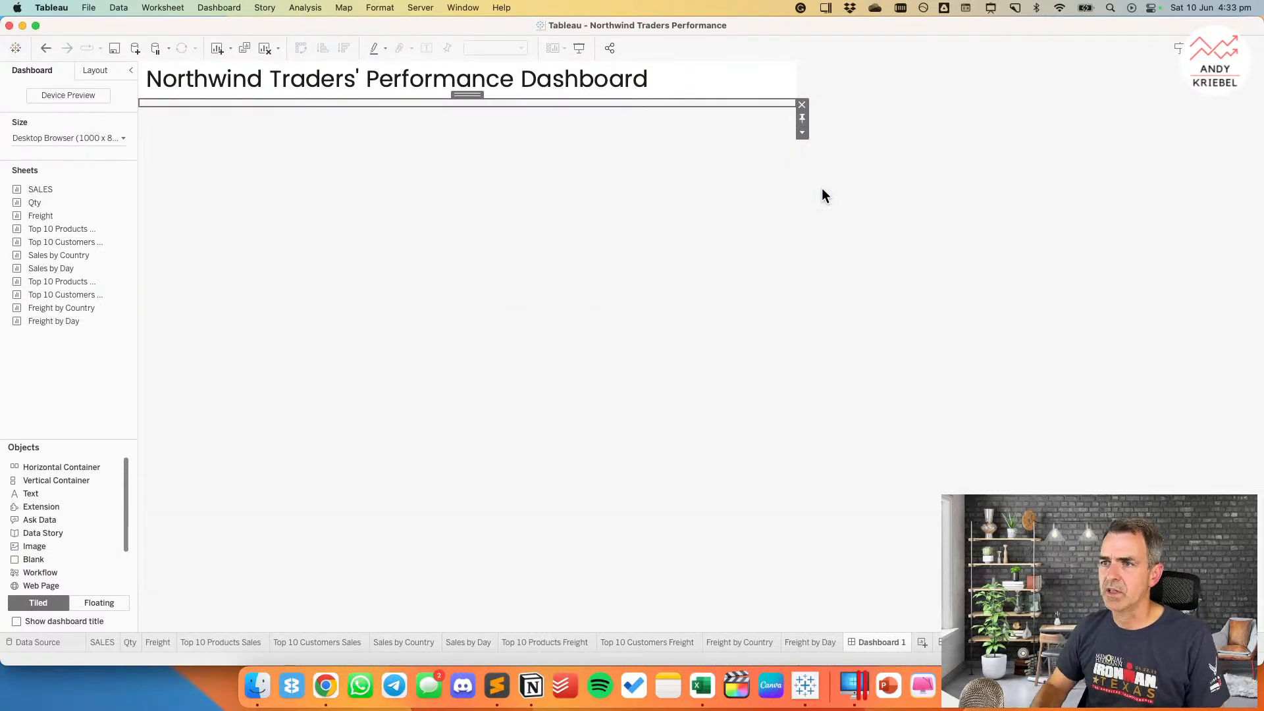
# Step: Turn the blank under the title into a divider line with a black background and 0 outer padding on all sides
pyautogui.click(88, 67)
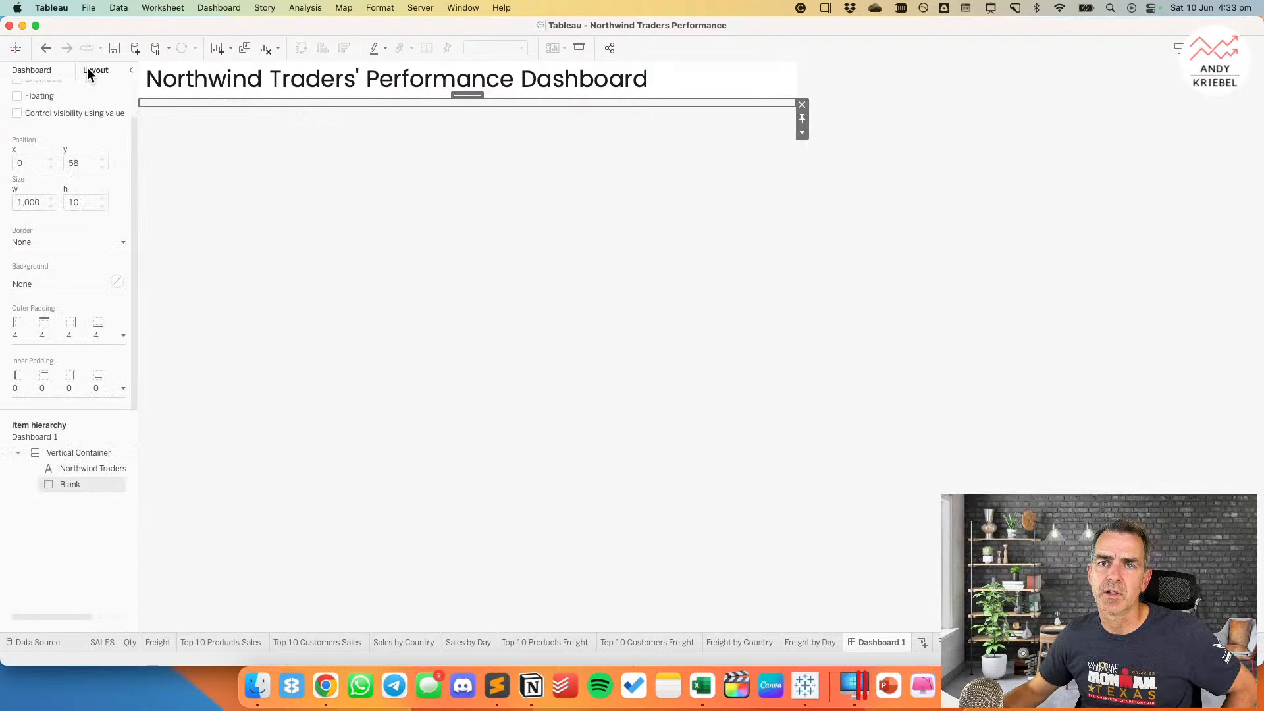
pyautogui.click(37, 288)
pyautogui.click(26, 327)
pyautogui.click(44, 272)
pyautogui.click(48, 332)
pyautogui.click(96, 389)
pyautogui.click(96, 389)
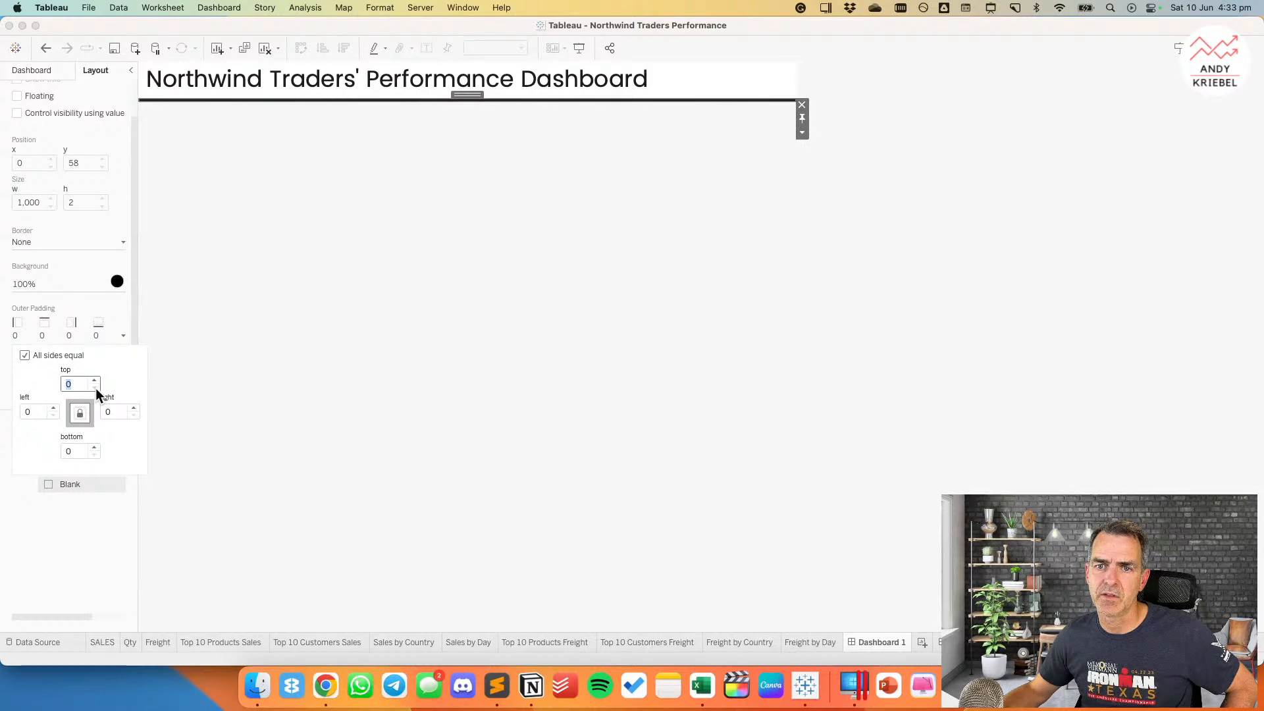
pyautogui.click(1006, 212)
# Step: Add a thin, solid light grey border around the main vertical container
pyautogui.click(565, 242)
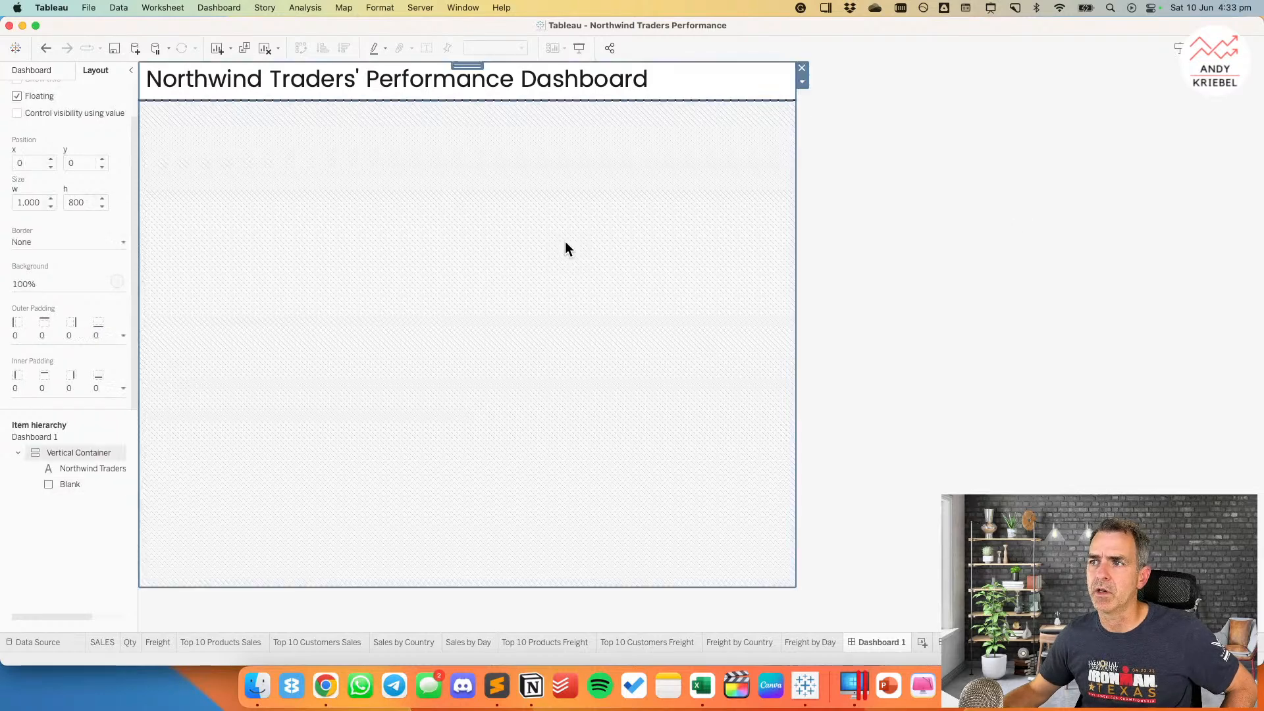
pyautogui.click(36, 243)
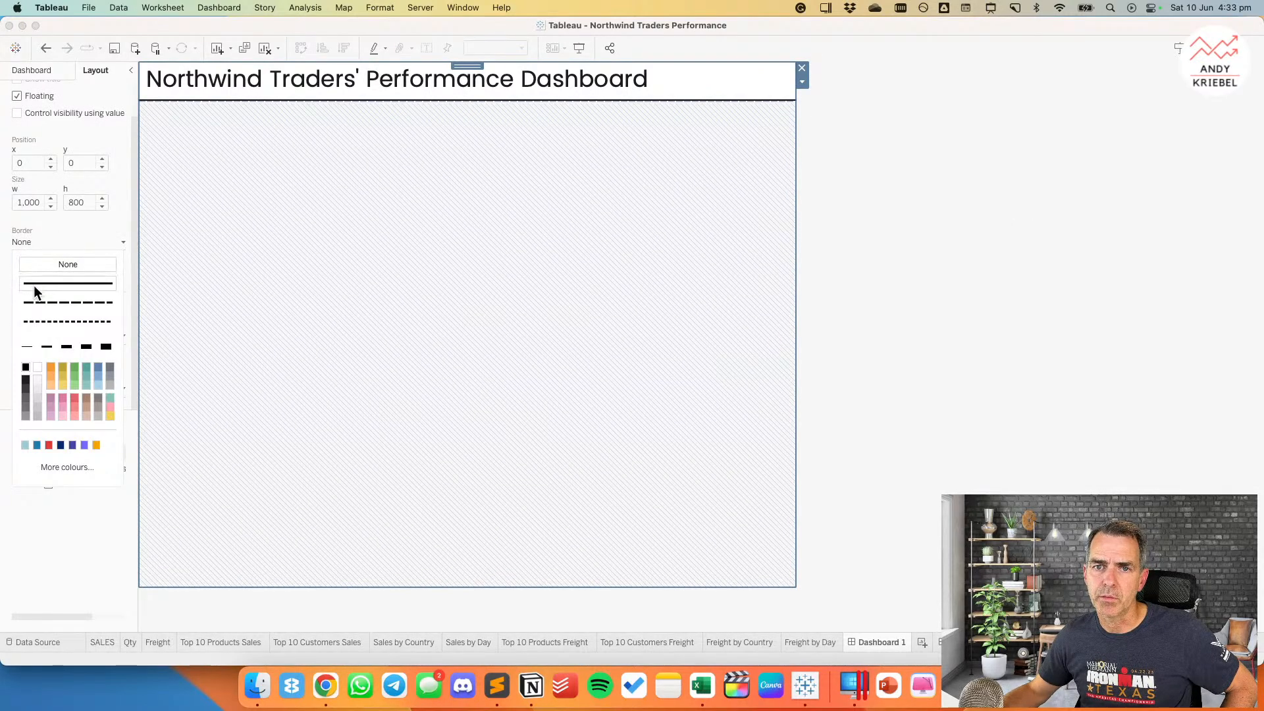
pyautogui.click(34, 283)
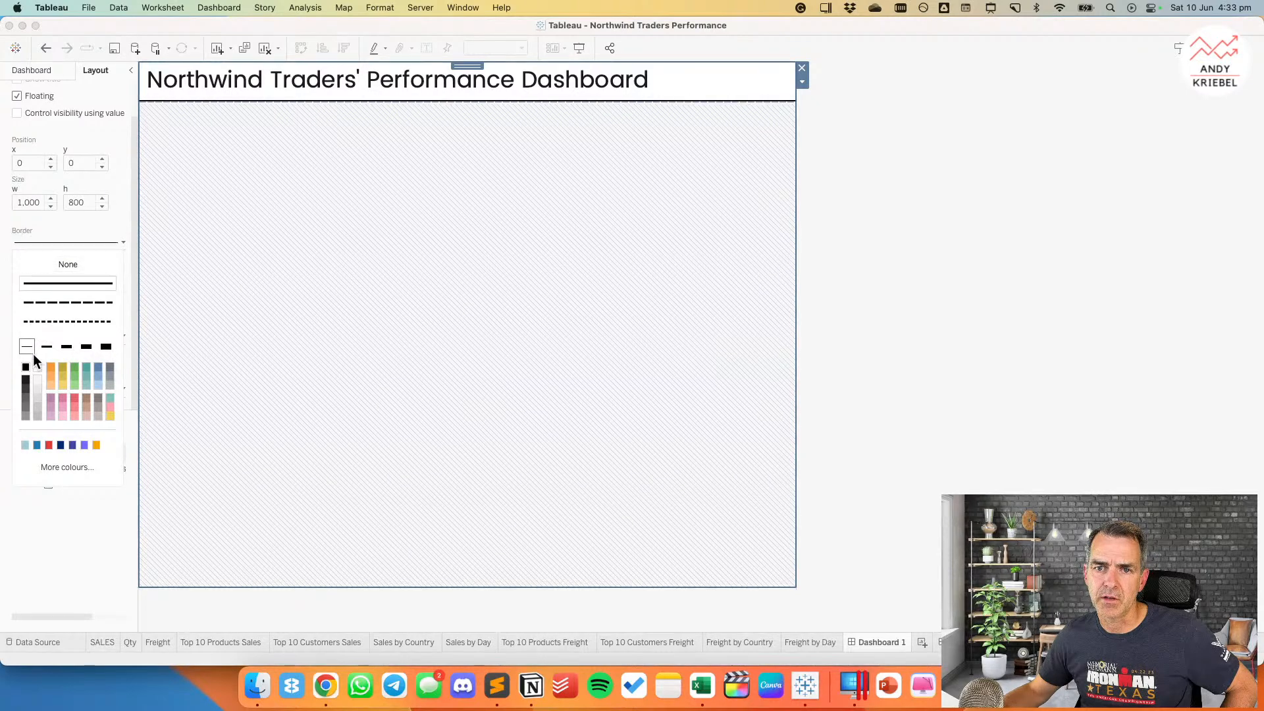
pyautogui.click(40, 400)
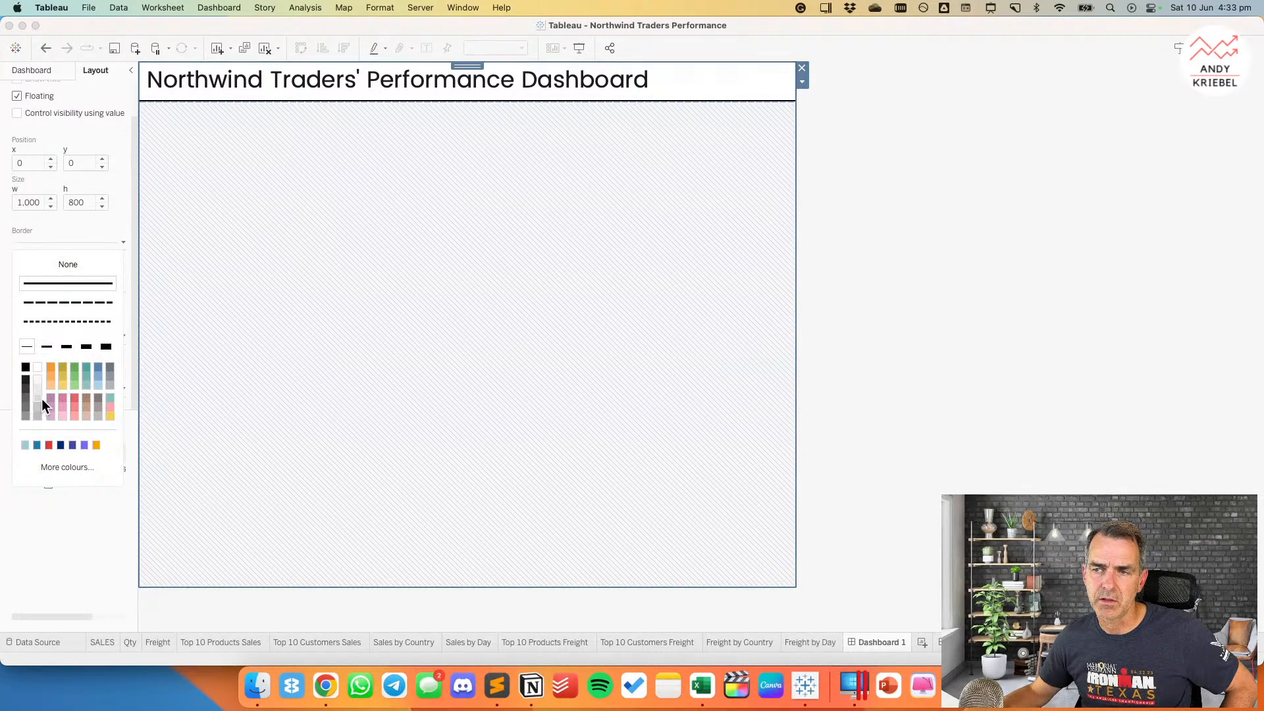
# Step: Set the height of the dashboard's title text object to 70 pixels
pyautogui.click(946, 267)
pyautogui.click(212, 73)
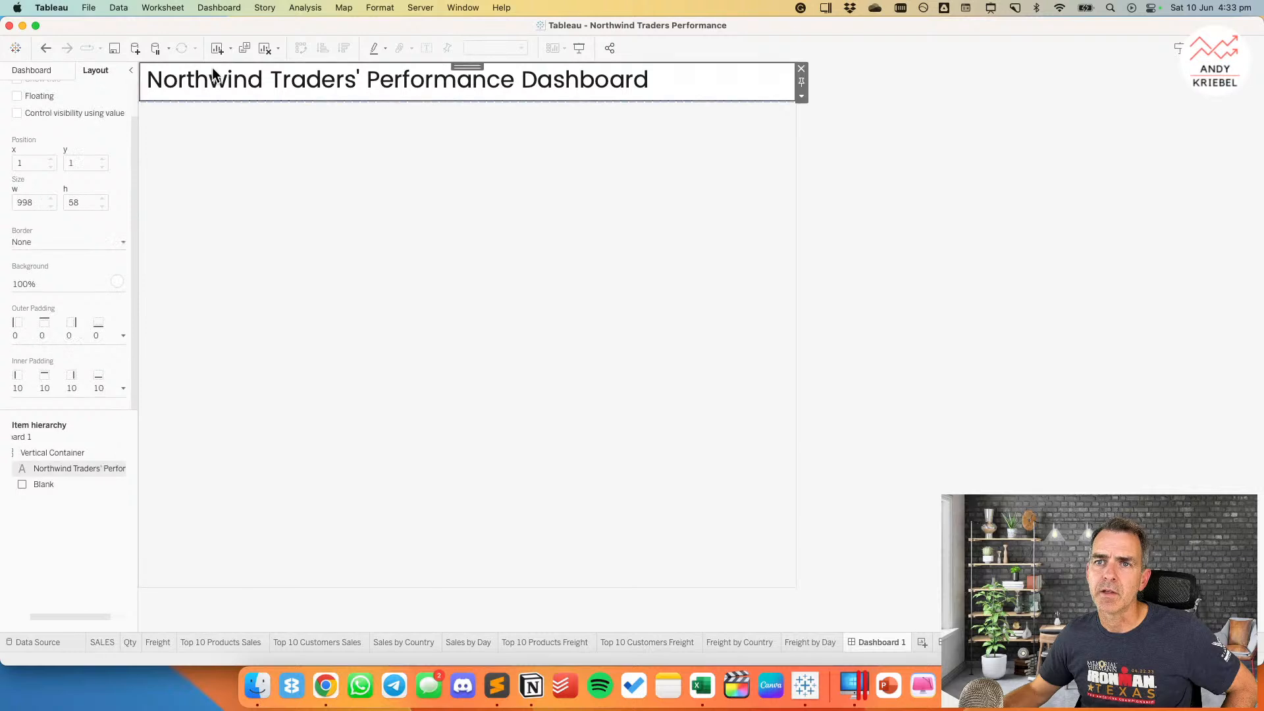
pyautogui.click(801, 96)
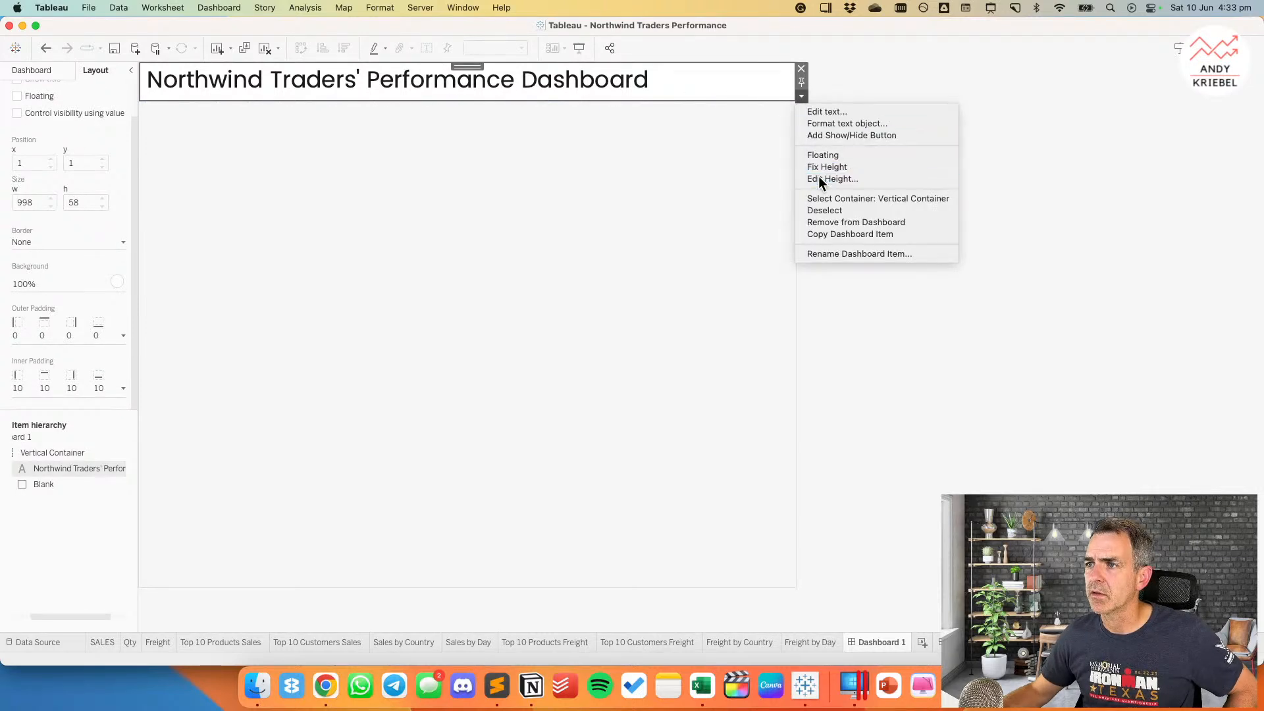
pyautogui.click(819, 178)
pyautogui.write('0')
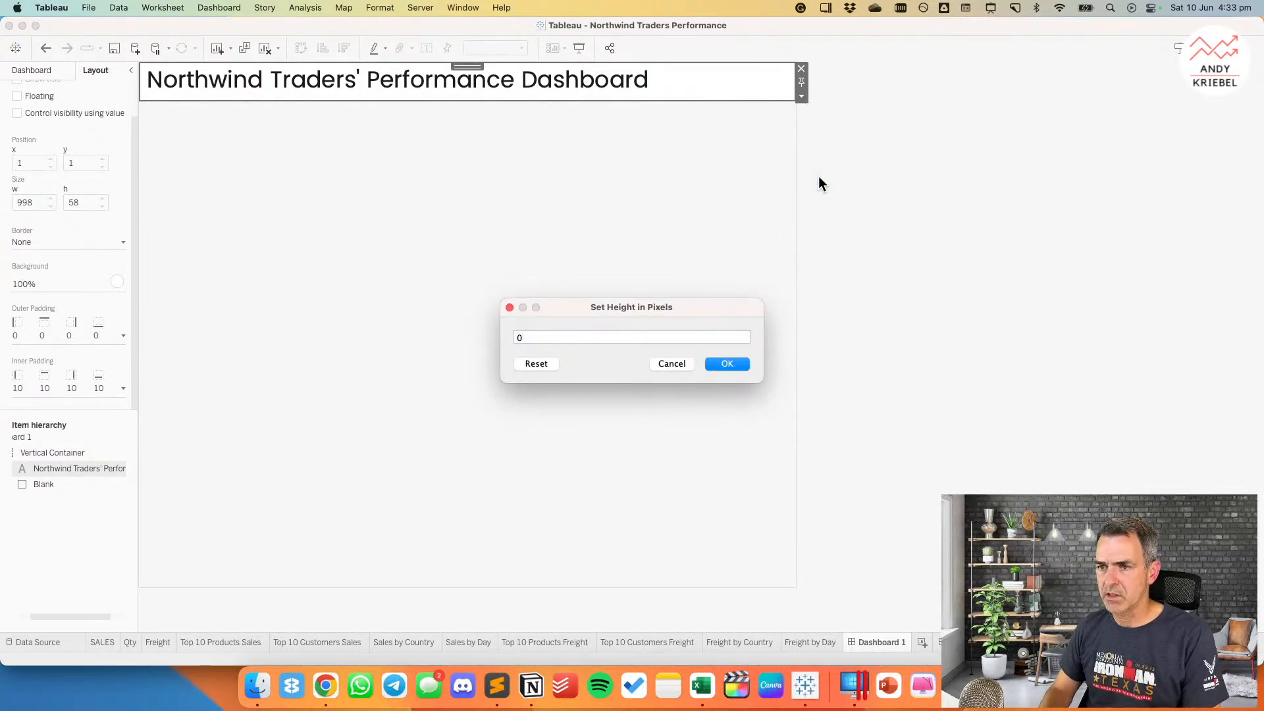
pyautogui.write('70')
pyautogui.press('Return')
pyautogui.click(969, 160)
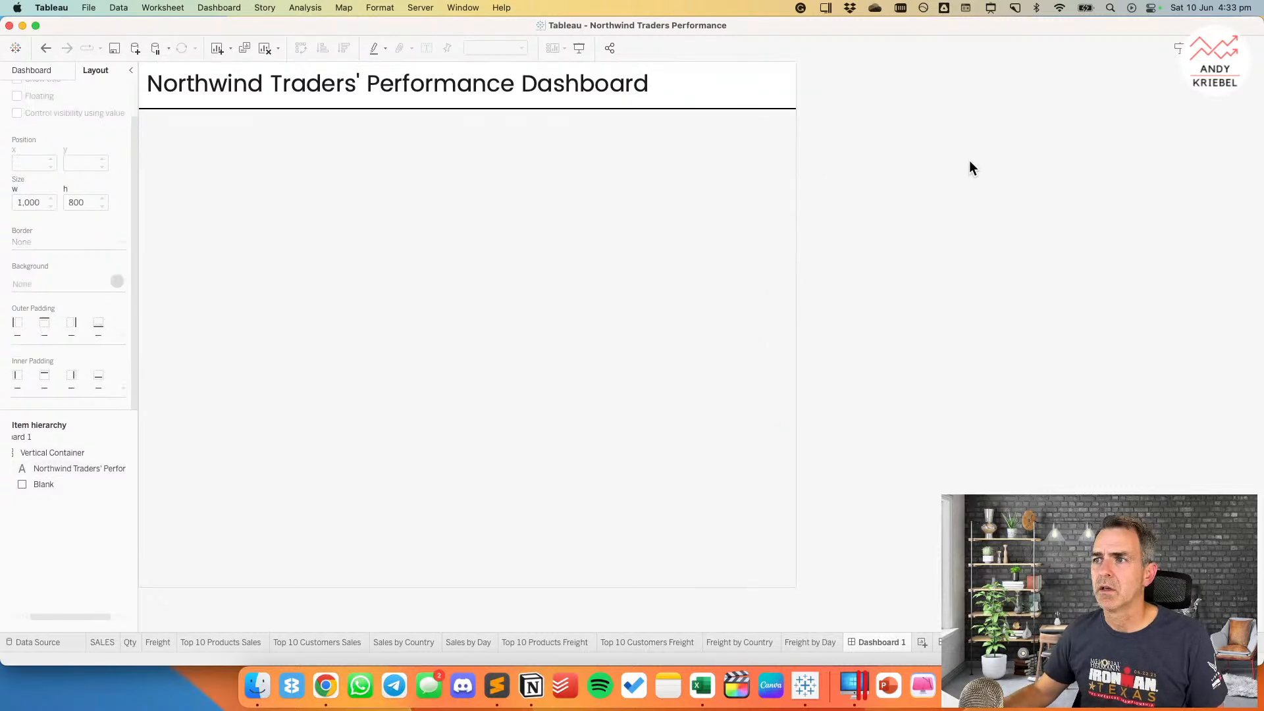
# Step: Add a horizontal container filling the area beneath the divider line under the title
pyautogui.click(44, 70)
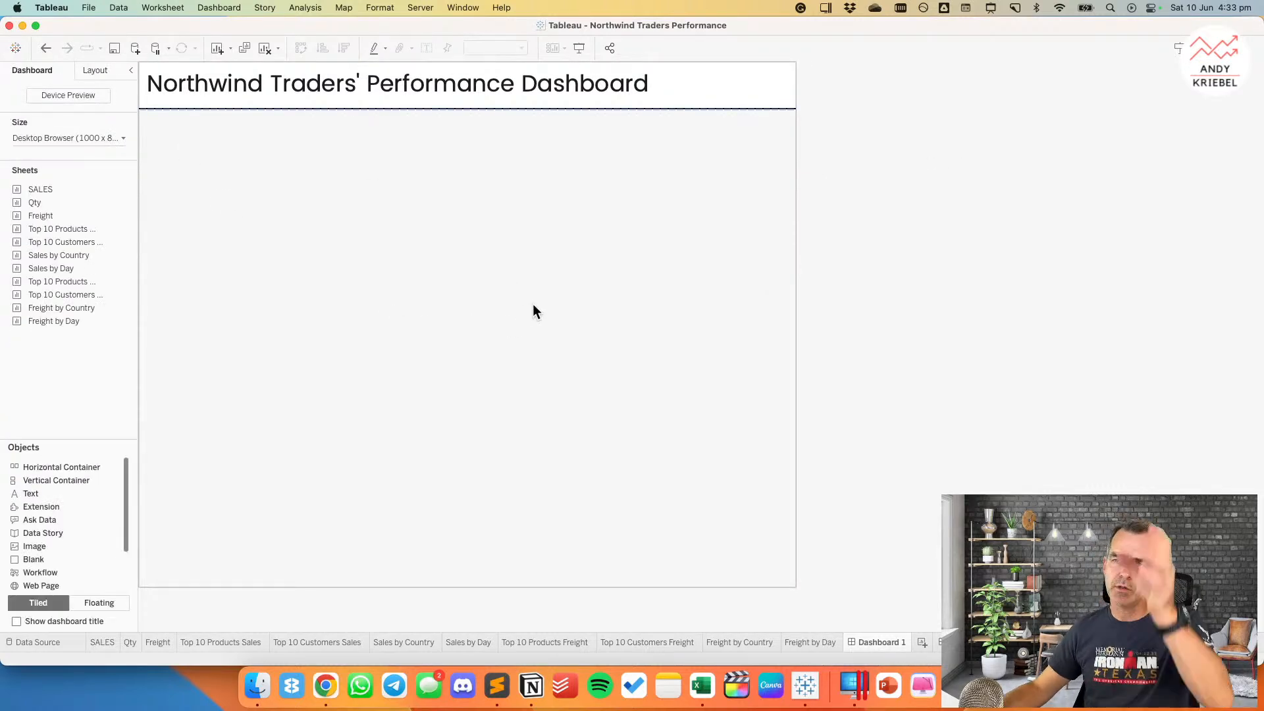
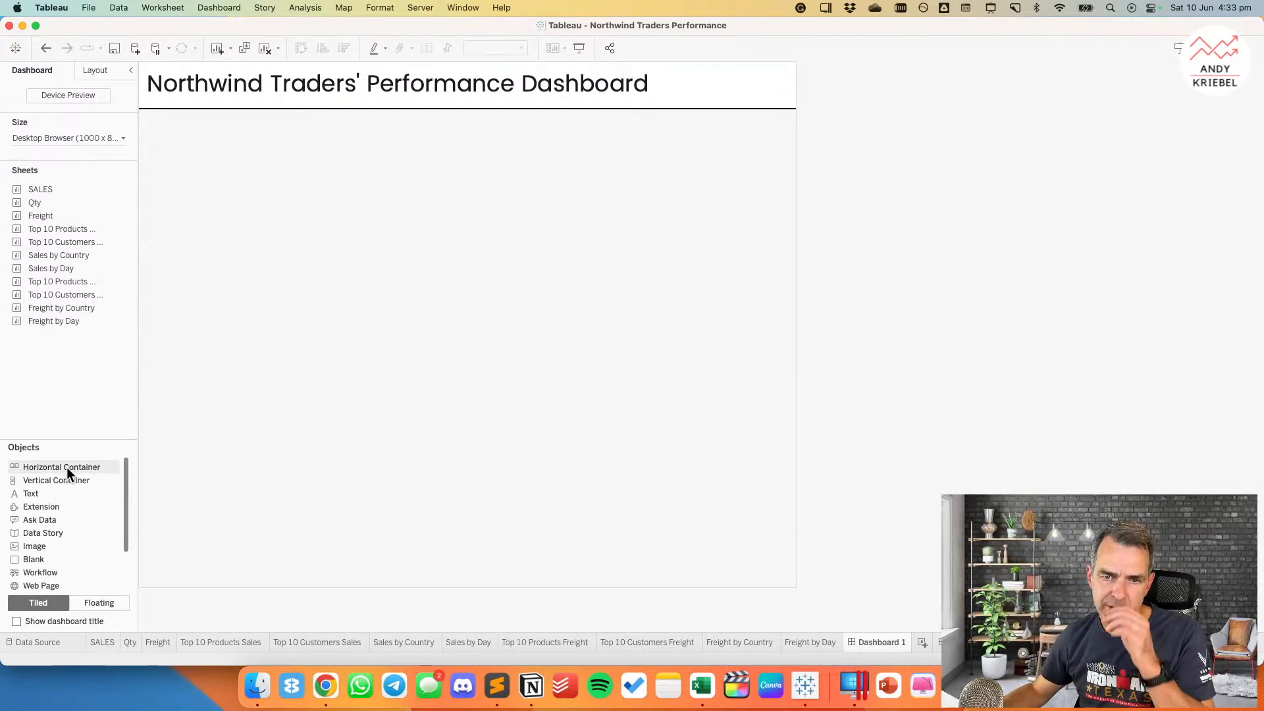
pyautogui.moveTo(66, 464); pyautogui.dragTo(393, 287)
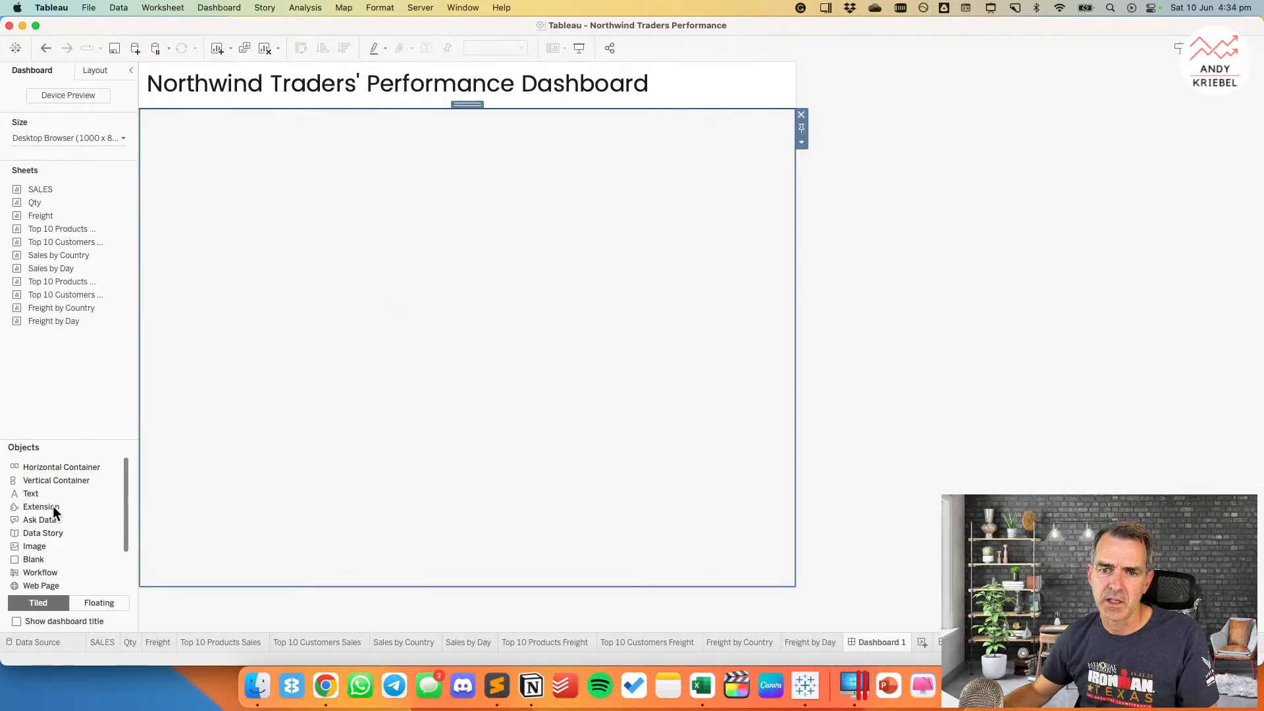
pyautogui.scroll(-3, 81, 492)
pyautogui.scroll(3, 81, 492)
# Step: Place a text object in the horizontal container and enter FILTERS as its text
pyautogui.click(30, 493)
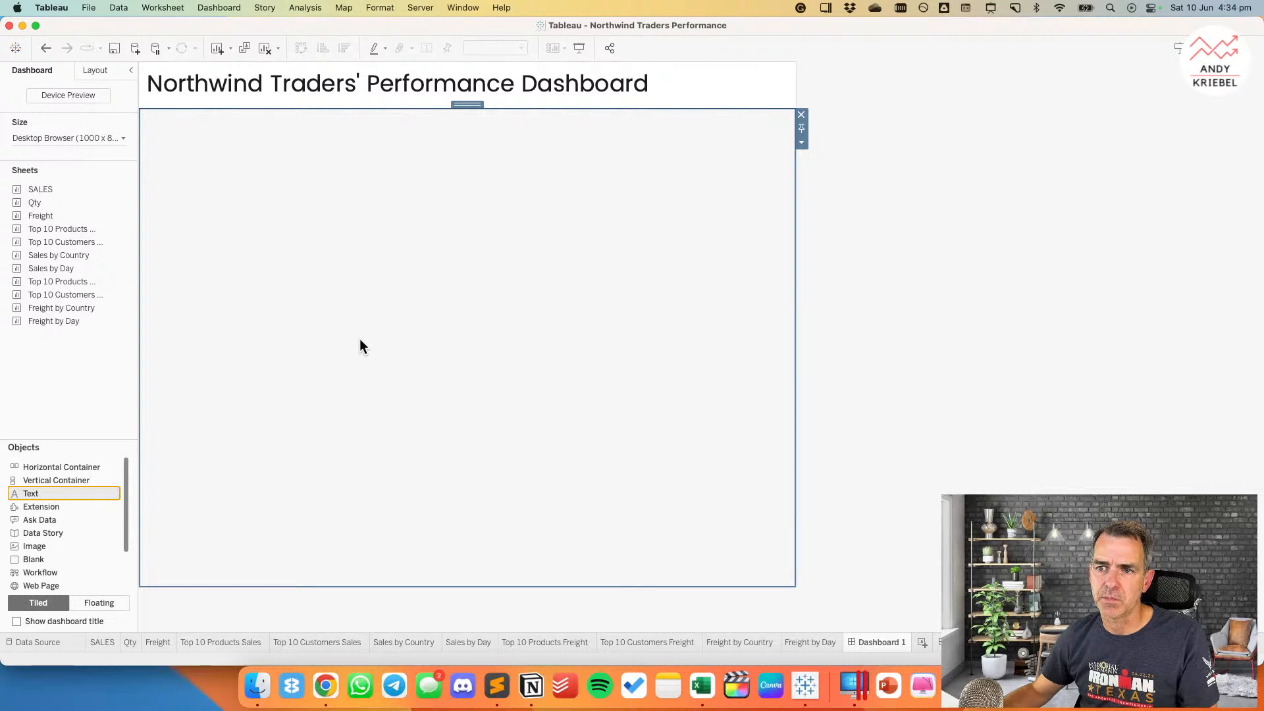
pyautogui.moveTo(26, 493); pyautogui.dragTo(279, 416)
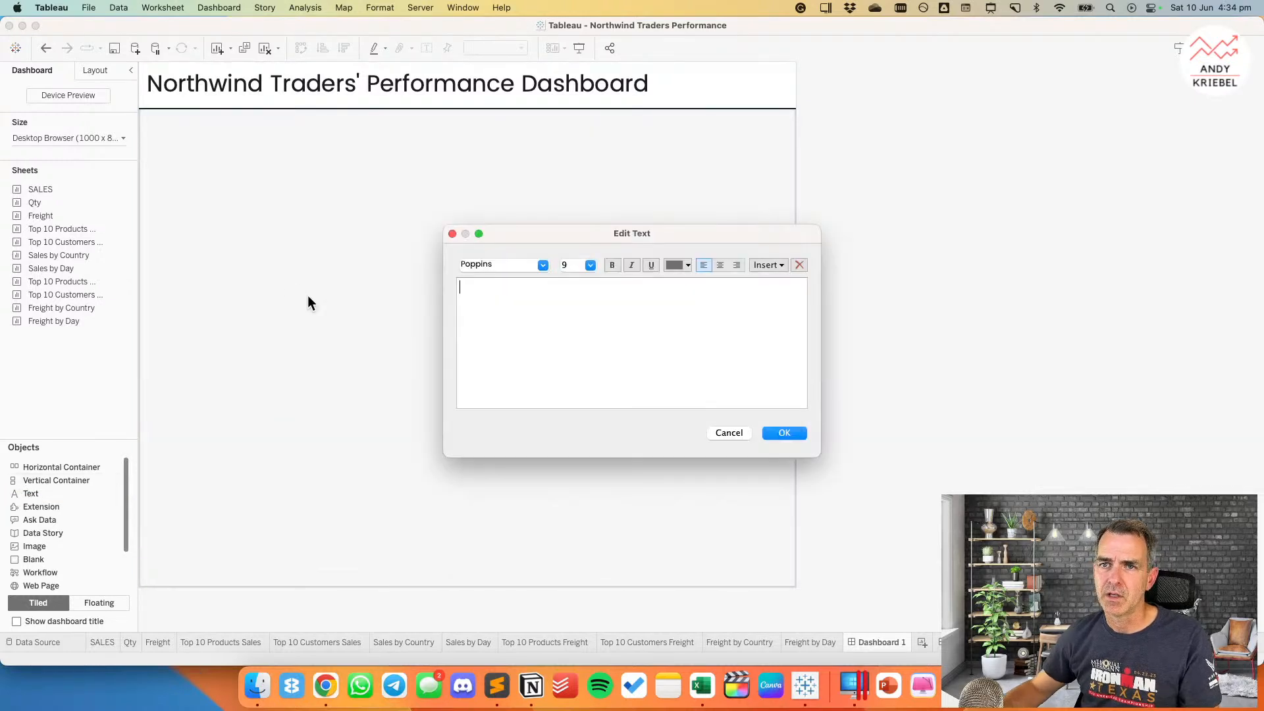
pyautogui.write('FITLERS')
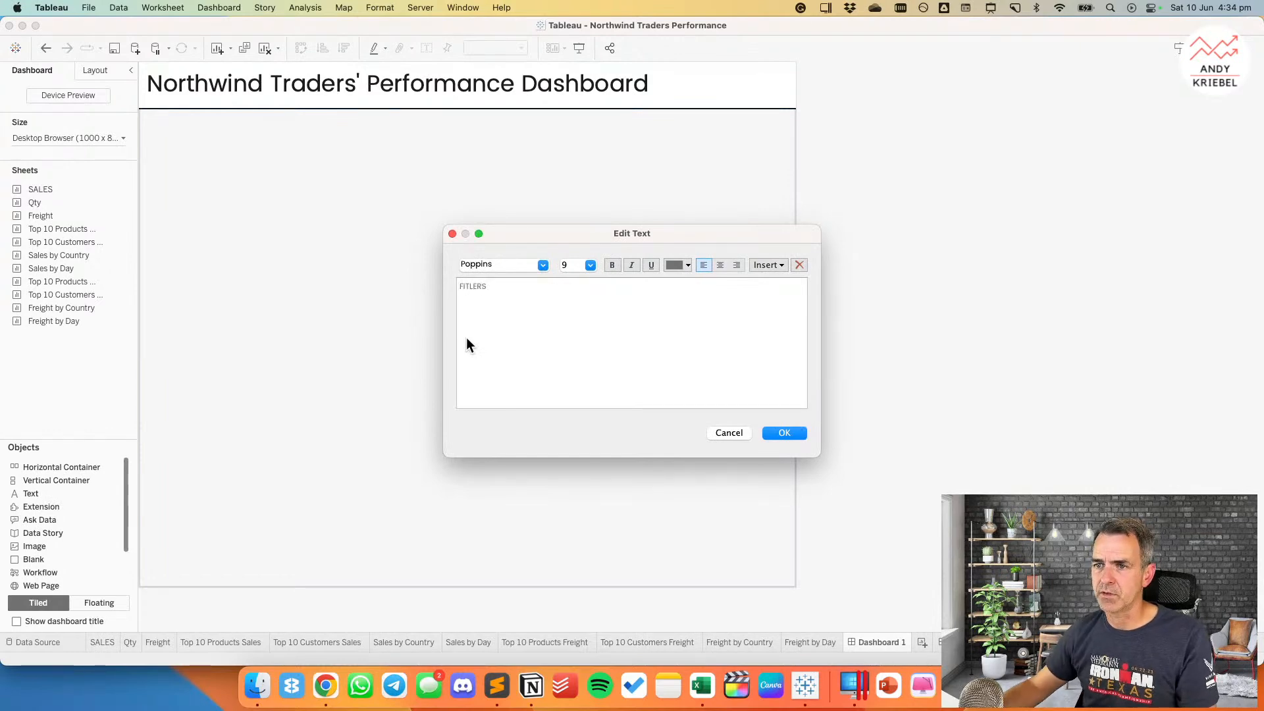
pyautogui.press('BackSpace')
pyautogui.press('BackSpace')
pyautogui.press('BackSpace')
pyautogui.press('BackSpace')
pyautogui.press('BackSpace')
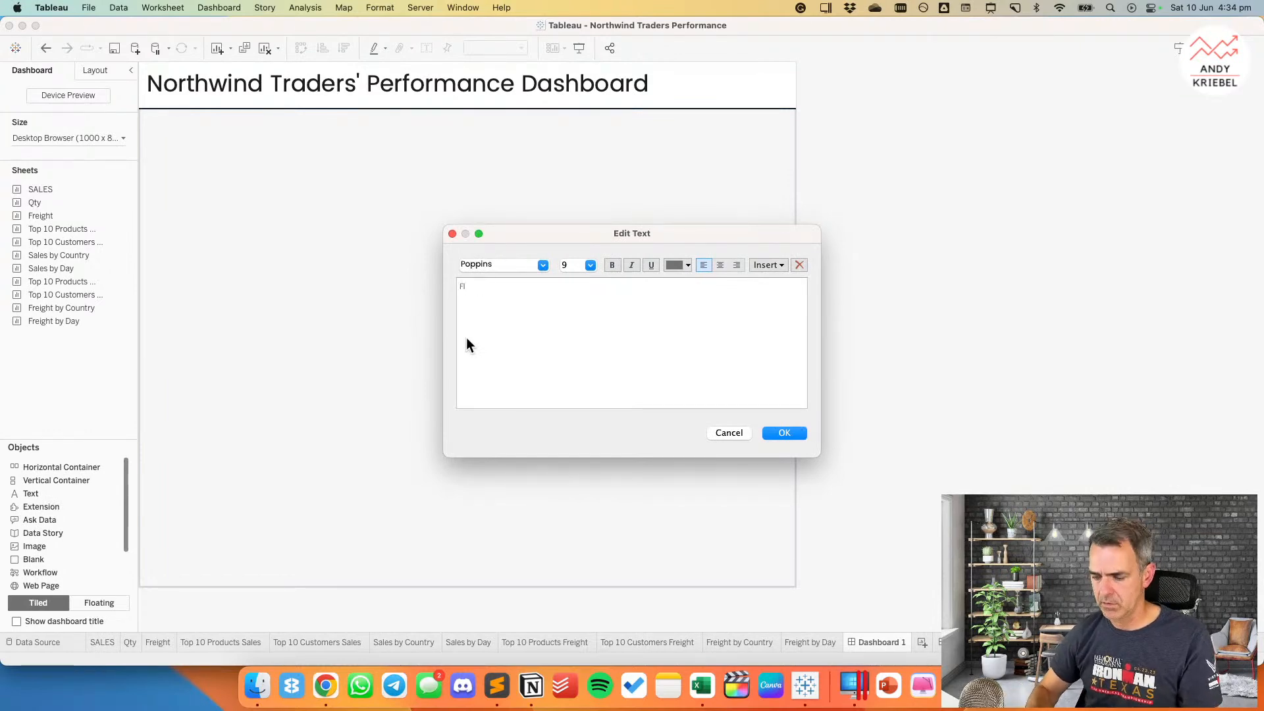
pyautogui.write('LTERSa')
pyautogui.press('super+a')
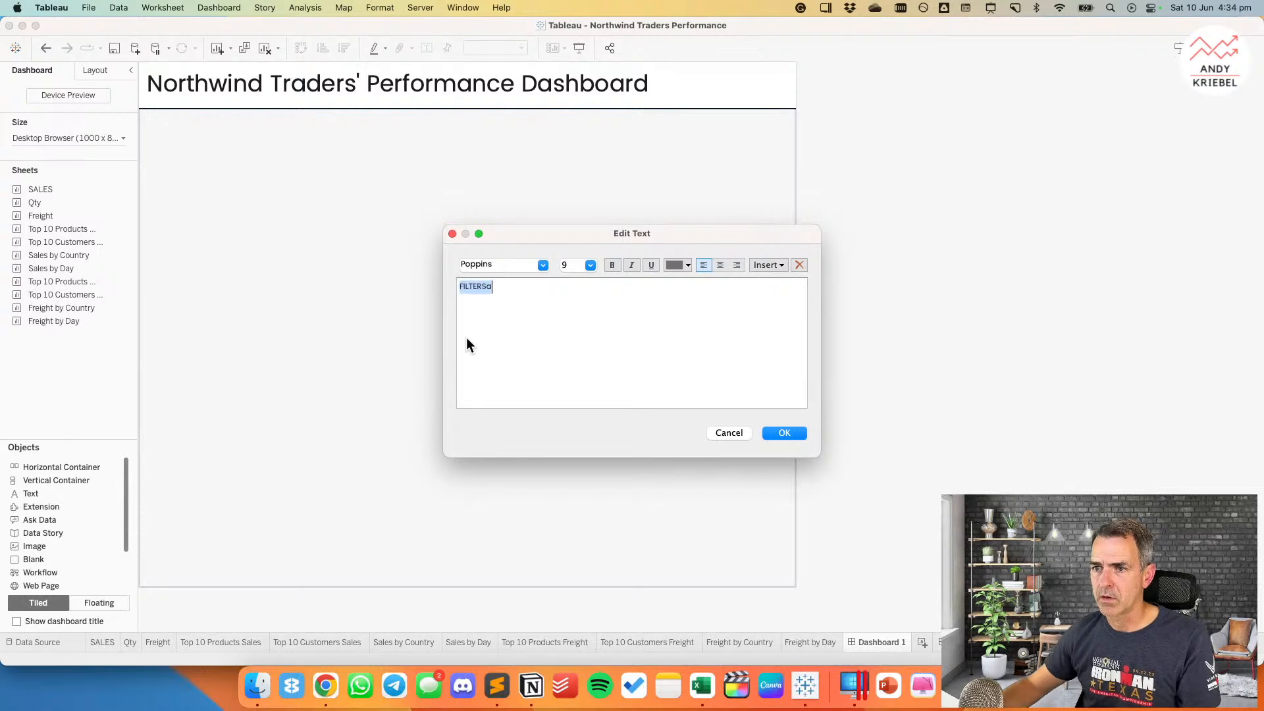
pyautogui.press('Right')
pyautogui.press('BackSpace')
pyautogui.press('super+a')
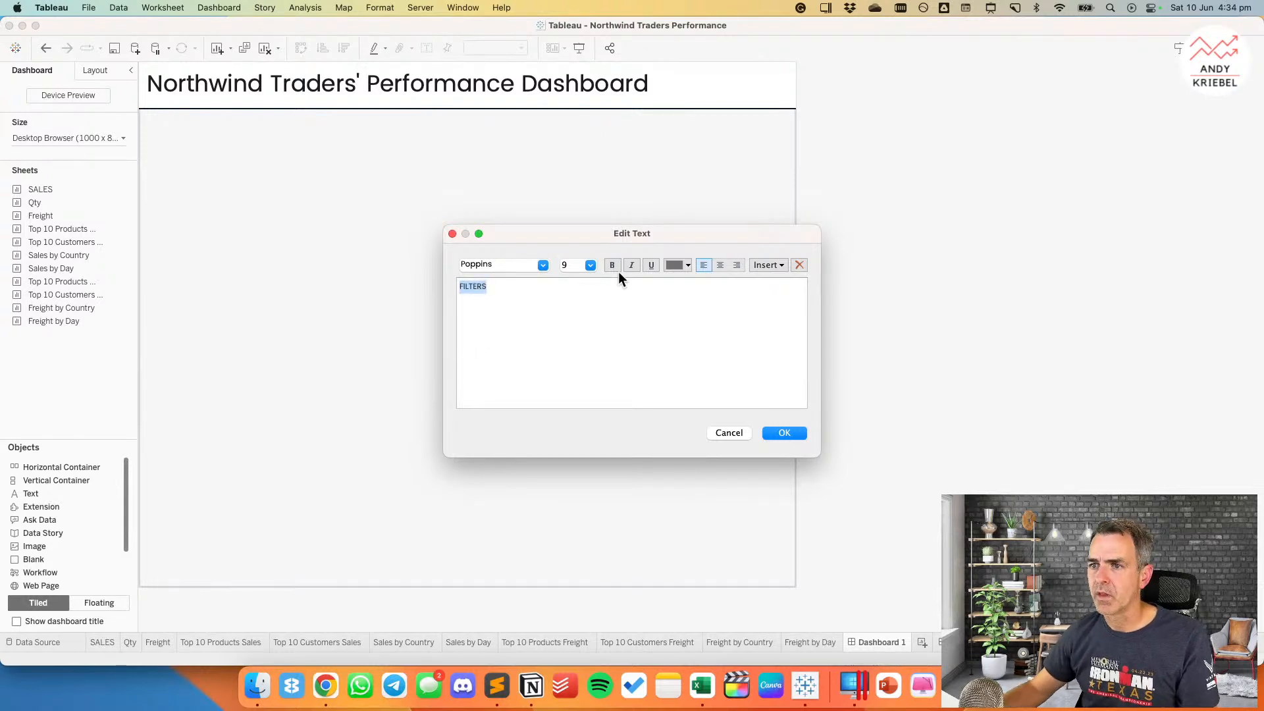
# Step: Format the FILTERS text in black, centred, at size 14, and apply it
pyautogui.click(680, 267)
pyautogui.click(677, 292)
pyautogui.click(720, 265)
pyautogui.click(590, 265)
pyautogui.click(581, 327)
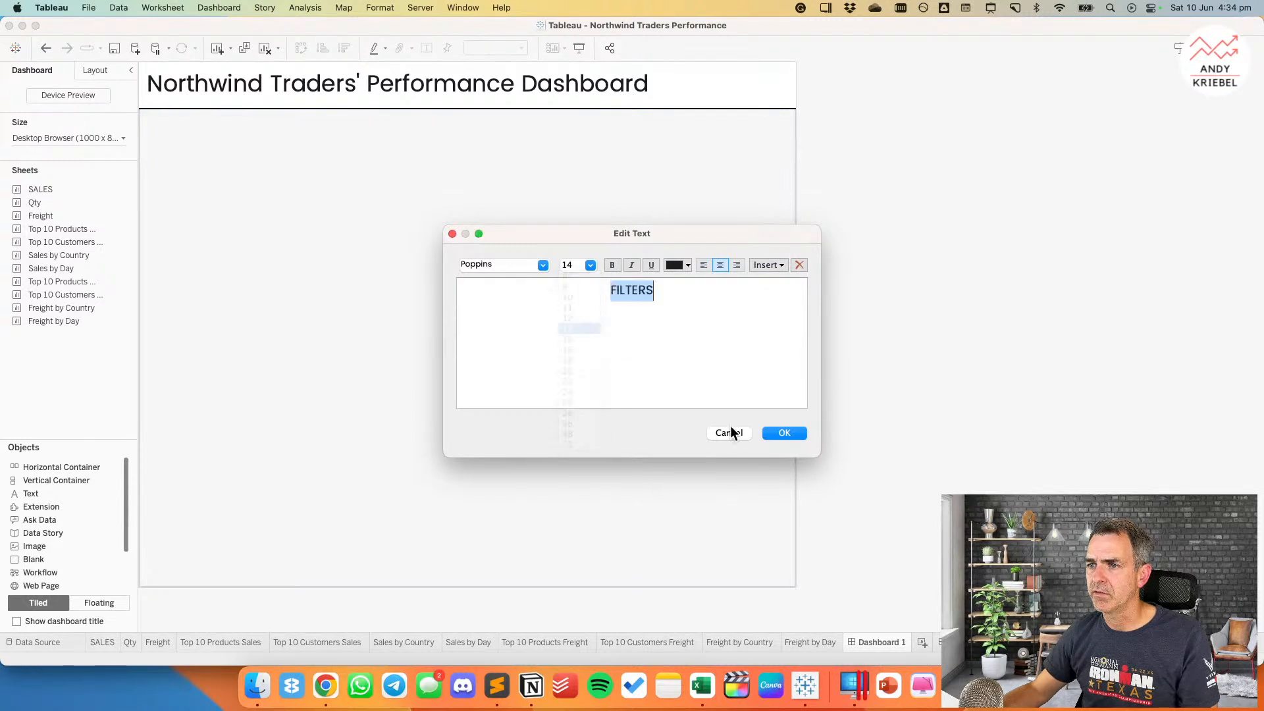
pyautogui.click(784, 433)
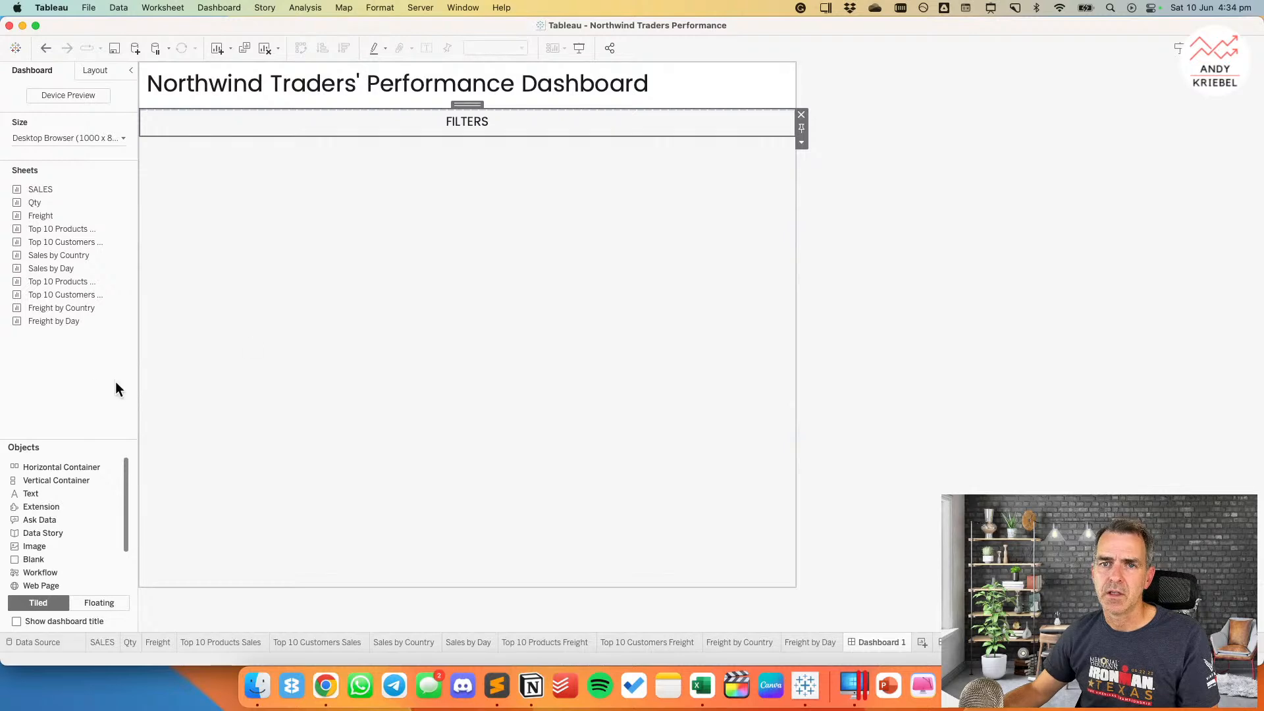
pyautogui.click(80, 390)
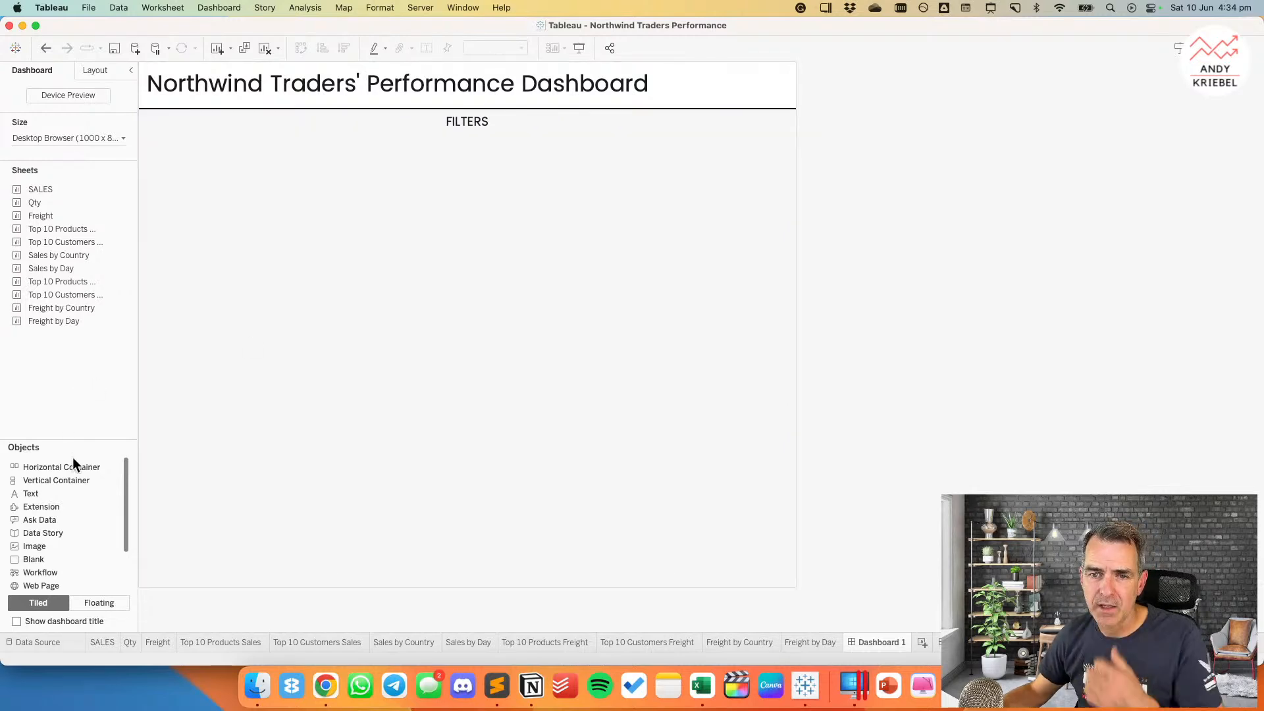
pyautogui.click(59, 481)
pyautogui.moveTo(96, 481); pyautogui.dragTo(782, 129)
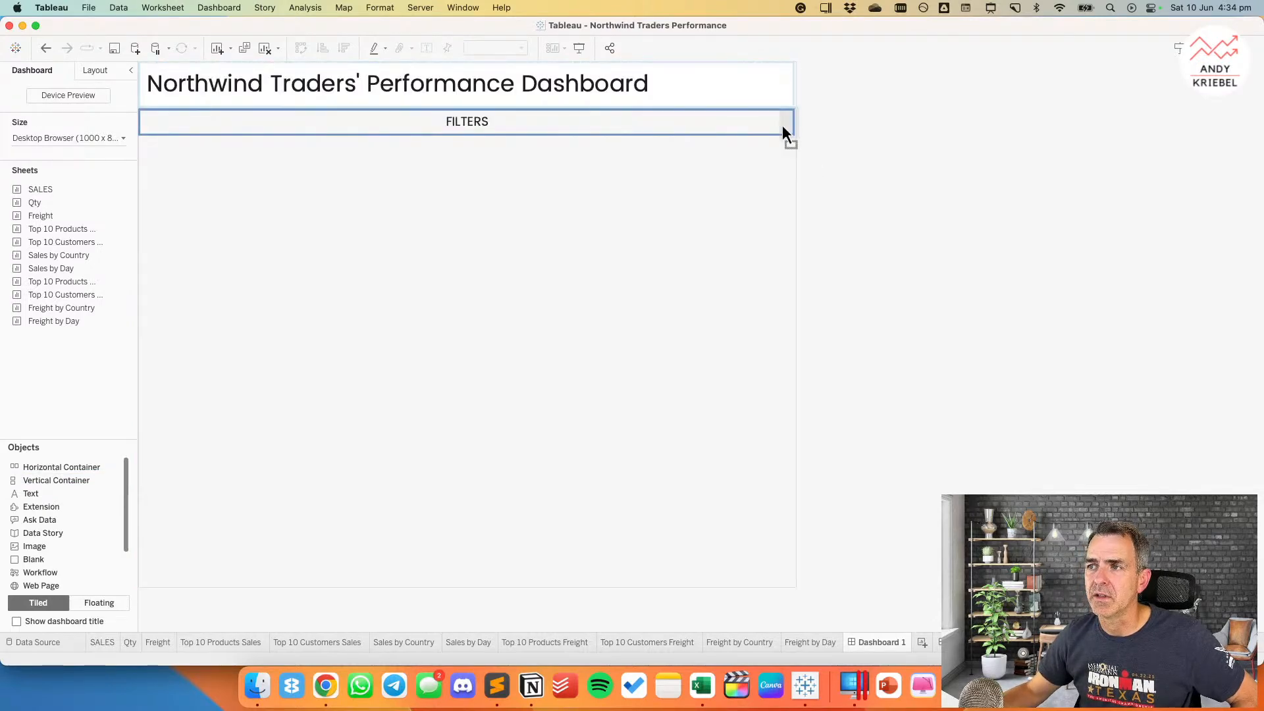
pyautogui.moveTo(782, 129)
pyautogui.mouseDown()
pyautogui.moveTo(74, 417)
pyautogui.moveTo(718, 150)
pyautogui.mouseUp()
pyautogui.click(266, 121)
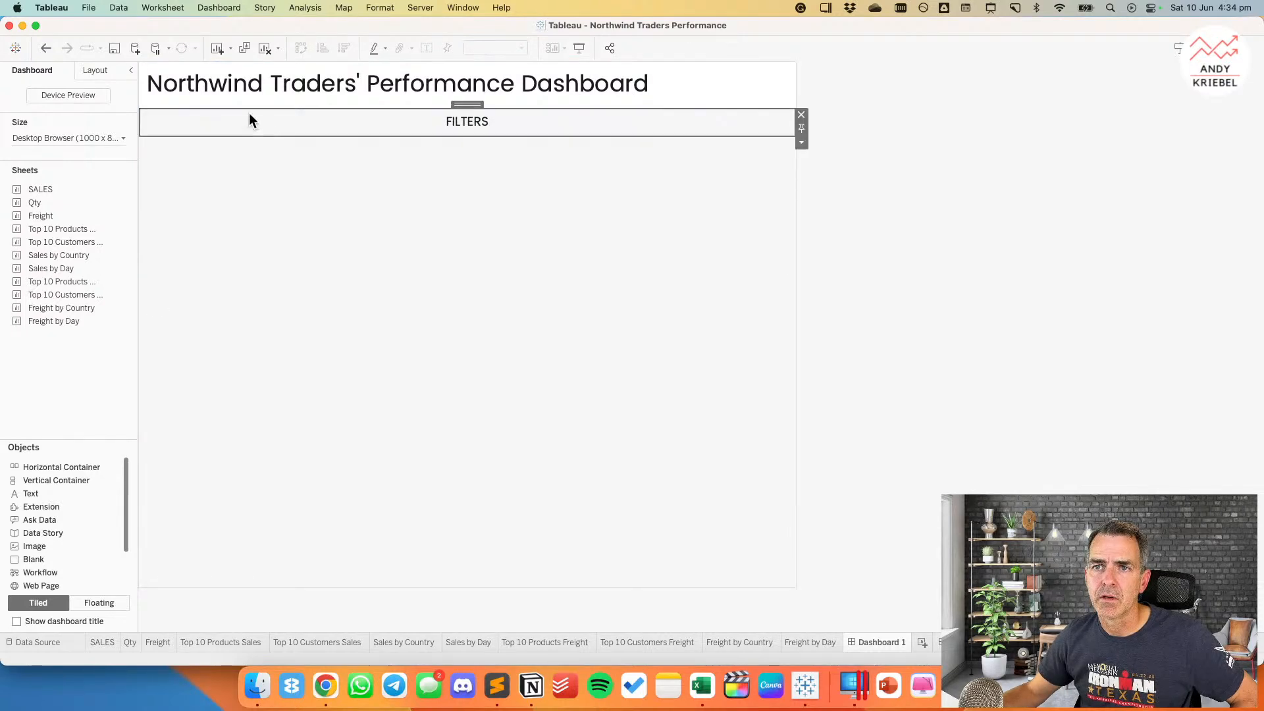
pyautogui.click(98, 70)
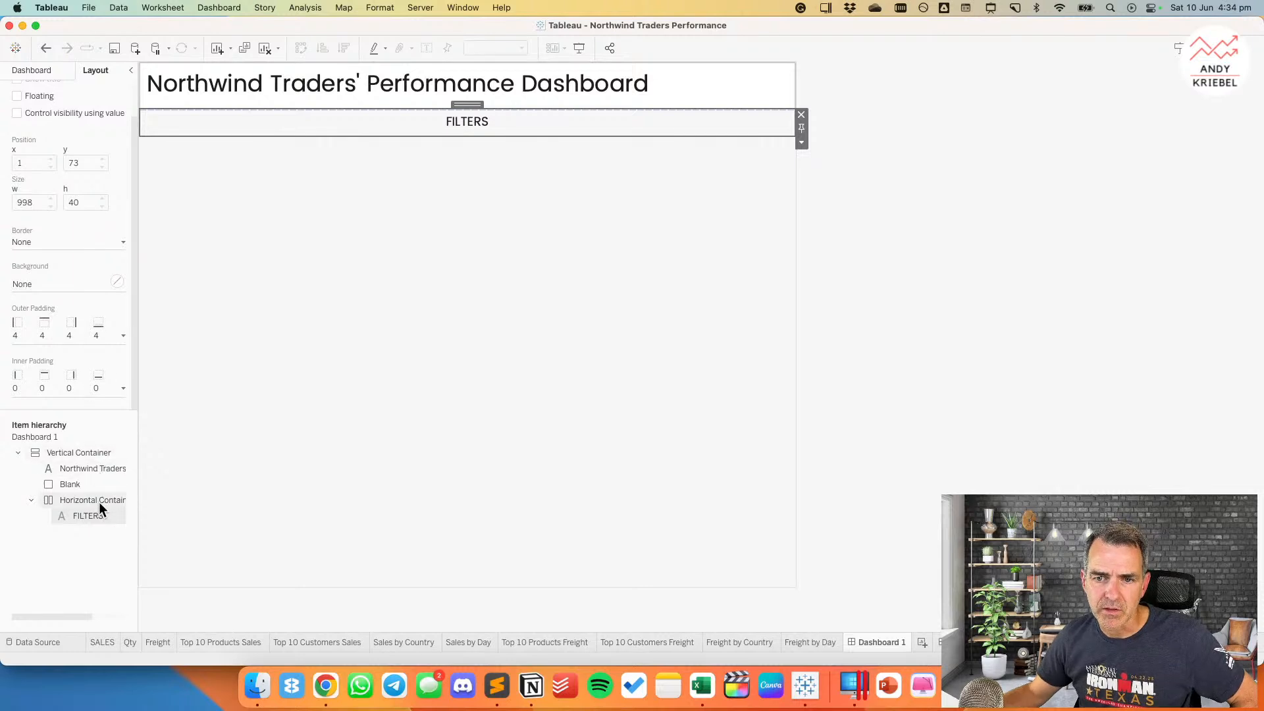
pyautogui.click(40, 68)
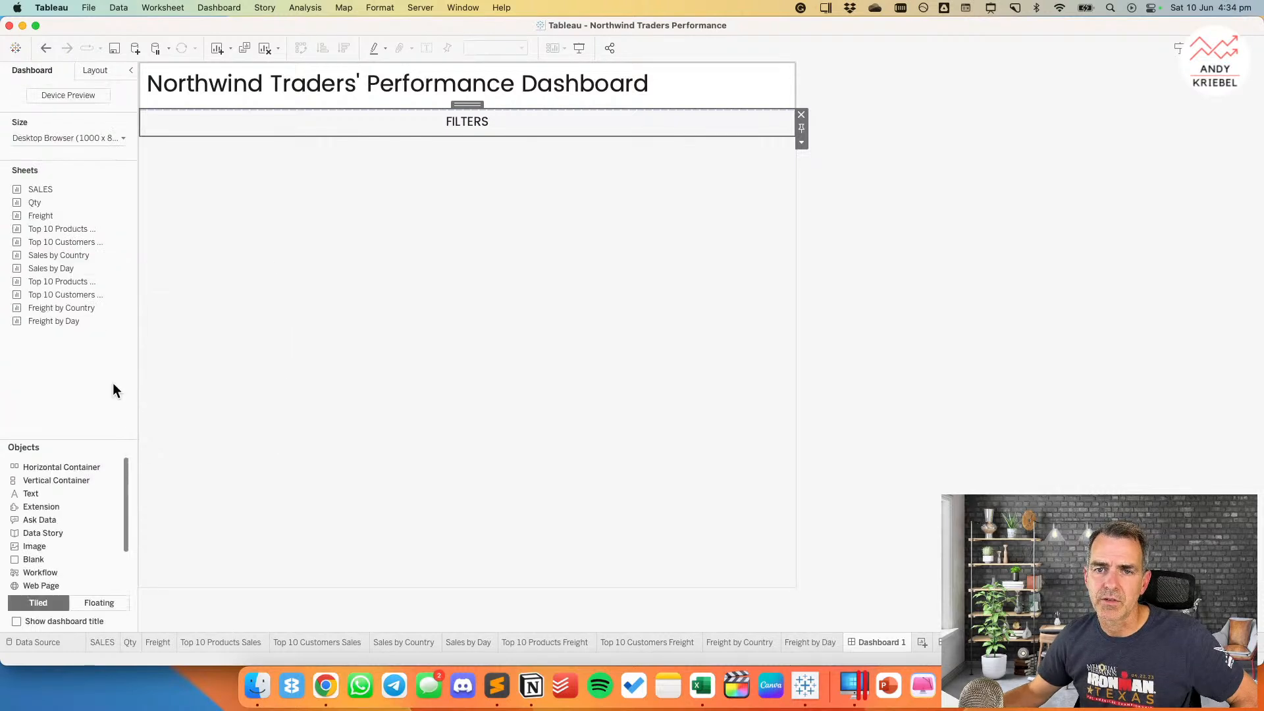
# Step: Insert two vertical containers beside the FILTERS text and put a Blank object inside each
pyautogui.moveTo(57, 479); pyautogui.dragTo(767, 128)
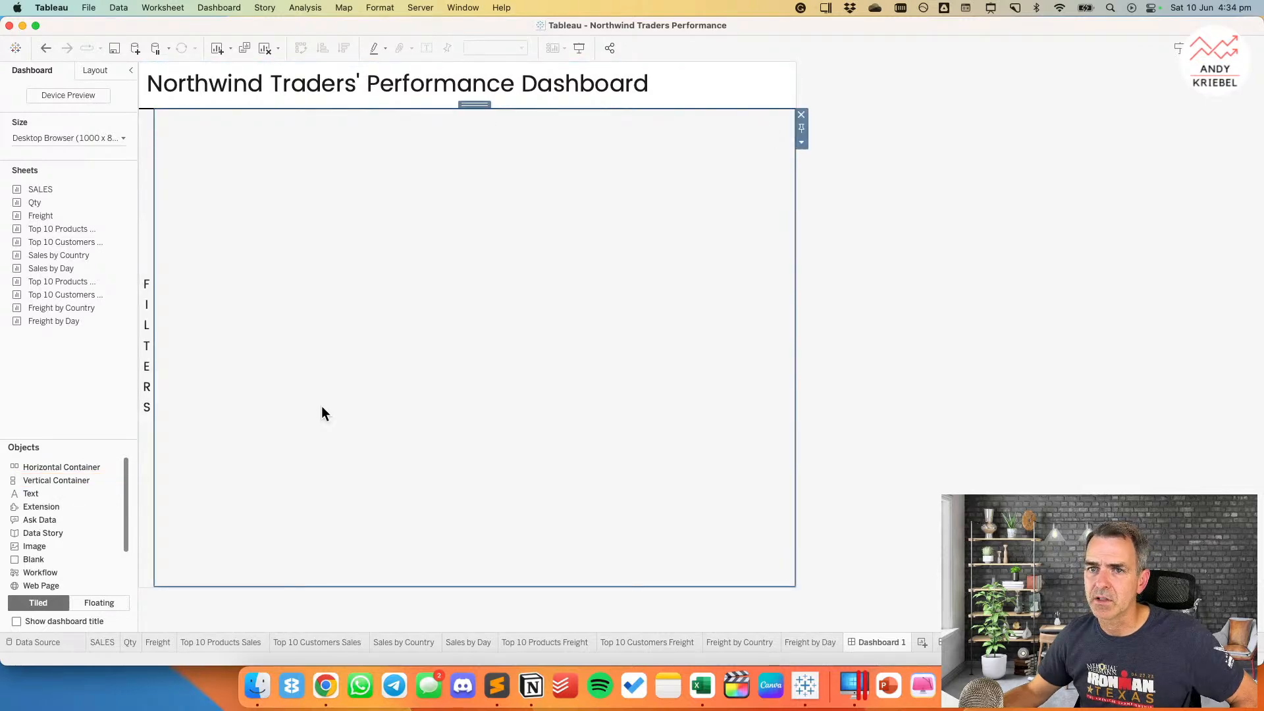
pyautogui.moveTo(45, 559); pyautogui.dragTo(365, 388)
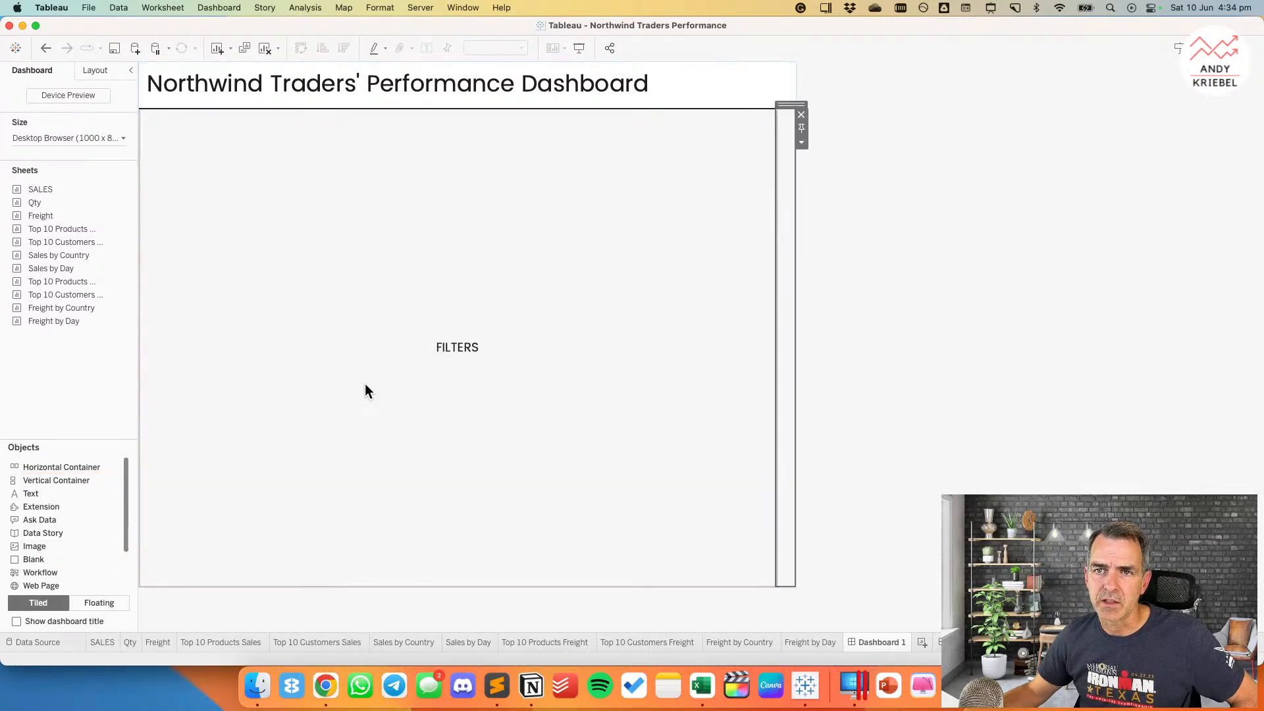
pyautogui.moveTo(55, 479); pyautogui.dragTo(738, 345)
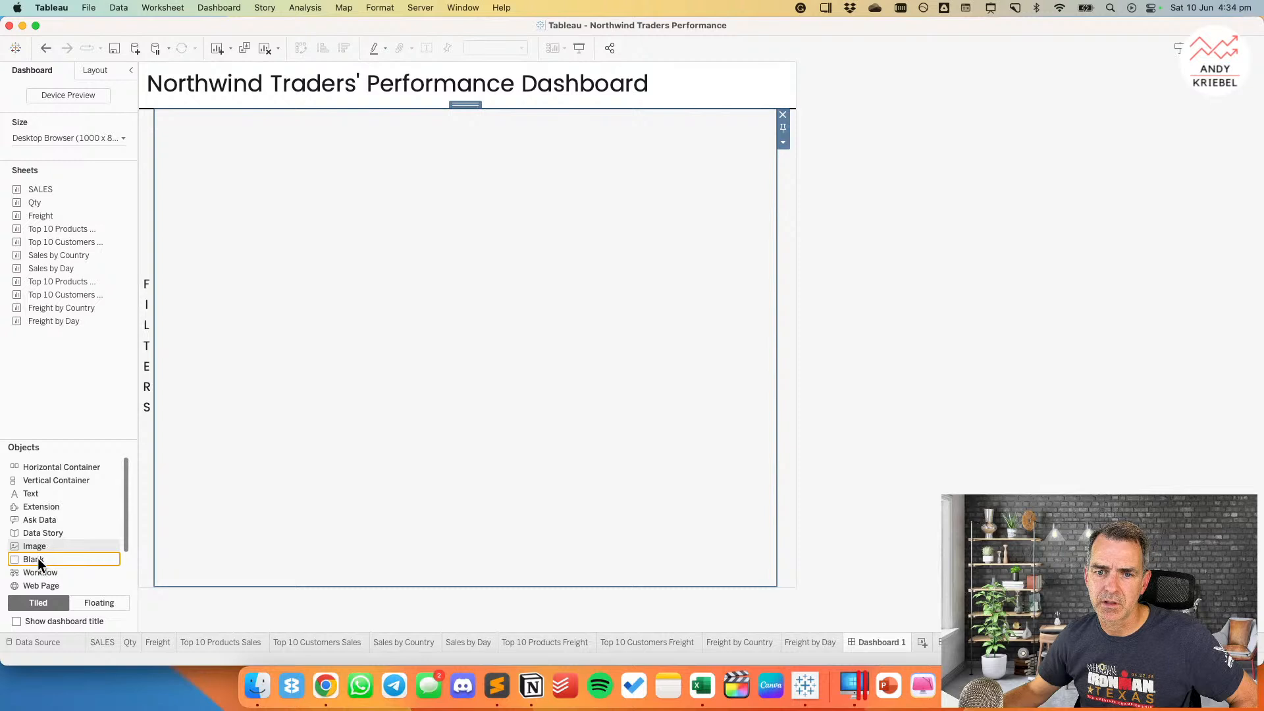
pyautogui.moveTo(20, 560); pyautogui.dragTo(302, 437)
# Step: Insert a third vertical container next to the FILTERS text and move the text into it
pyautogui.moveTo(52, 480); pyautogui.dragTo(597, 351)
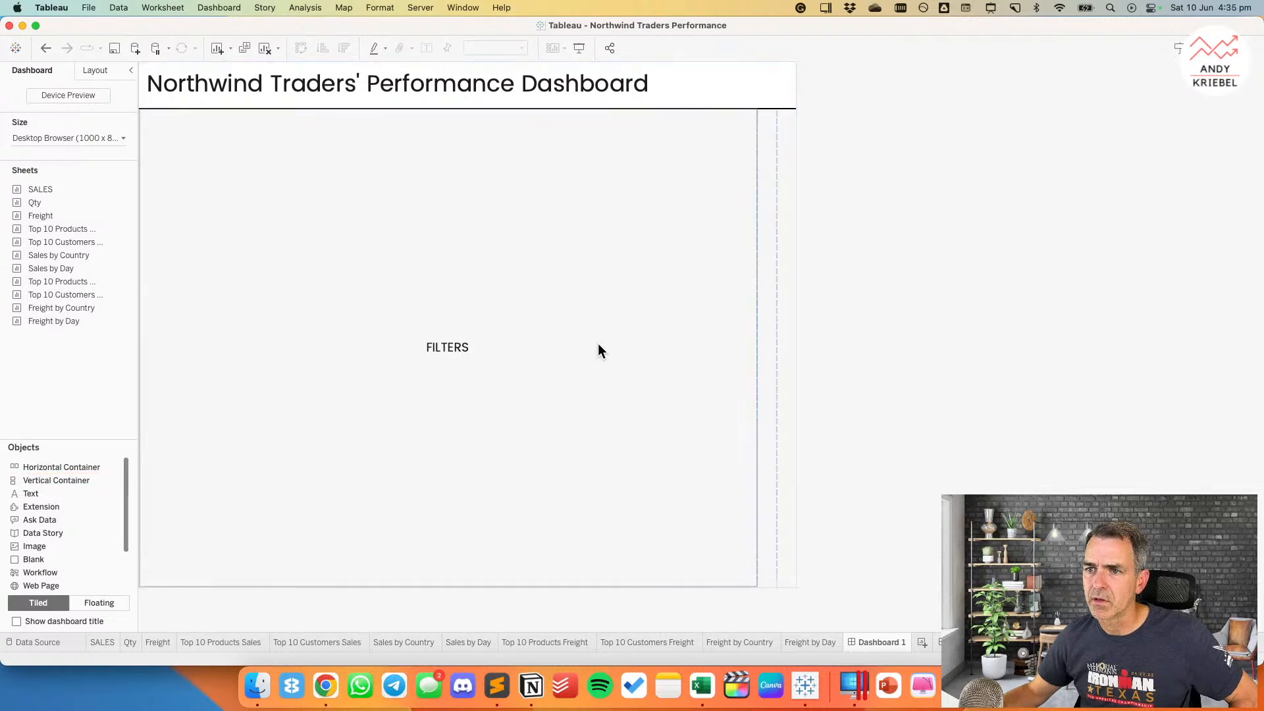
pyautogui.click(145, 142)
pyautogui.moveTo(145, 103); pyautogui.dragTo(392, 237)
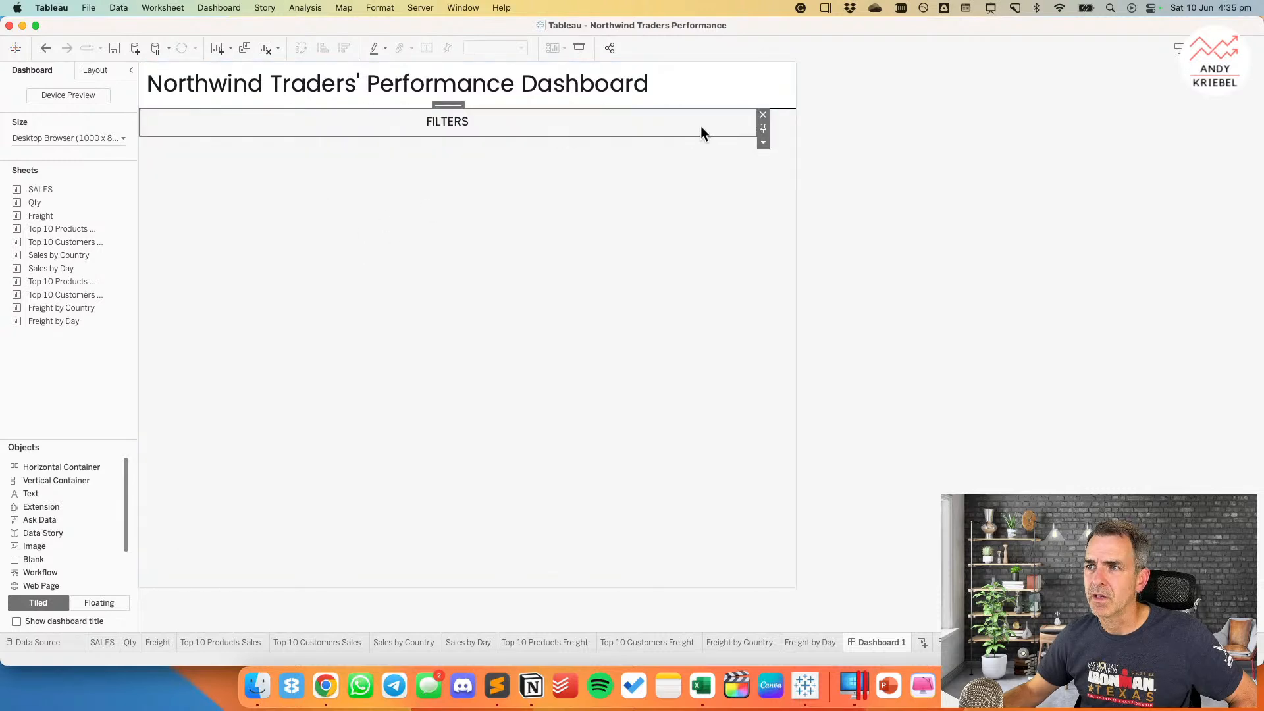
# Step: Set the width of the vertical container holding the FILTERS text to 100 pixels
pyautogui.click(764, 143)
pyautogui.click(496, 196)
pyautogui.click(493, 190)
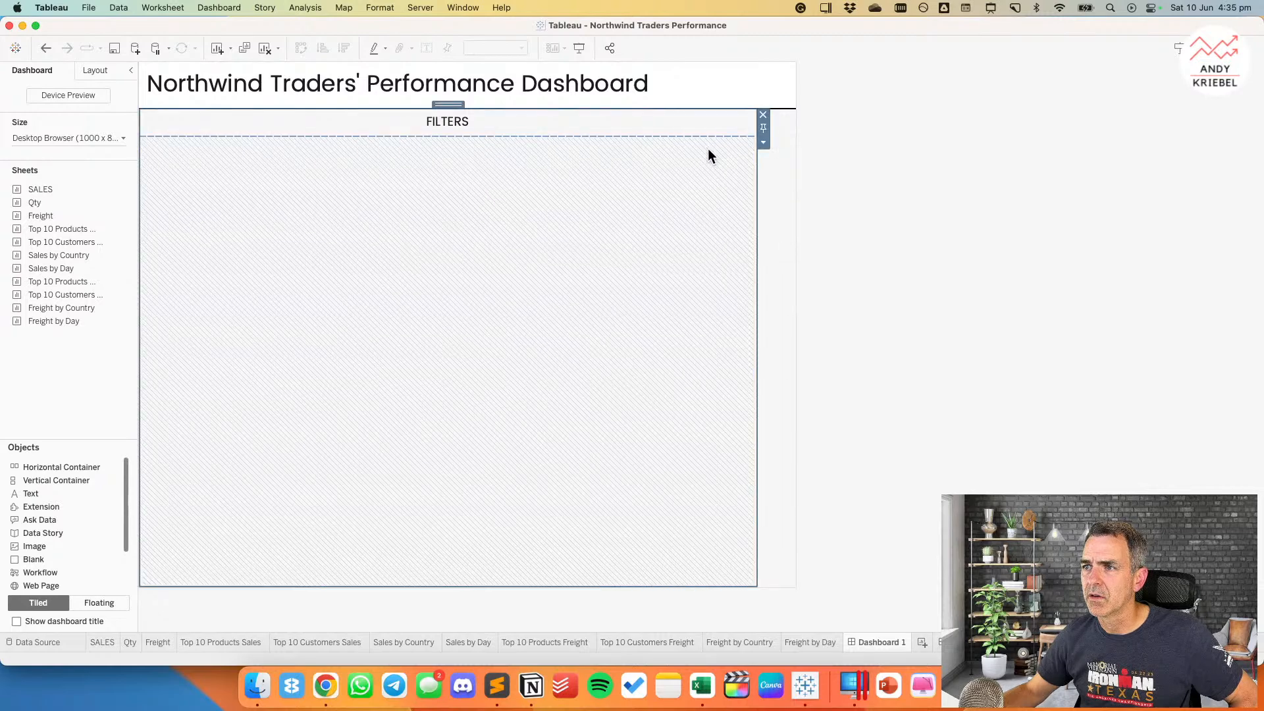
pyautogui.click(763, 143)
pyautogui.click(790, 224)
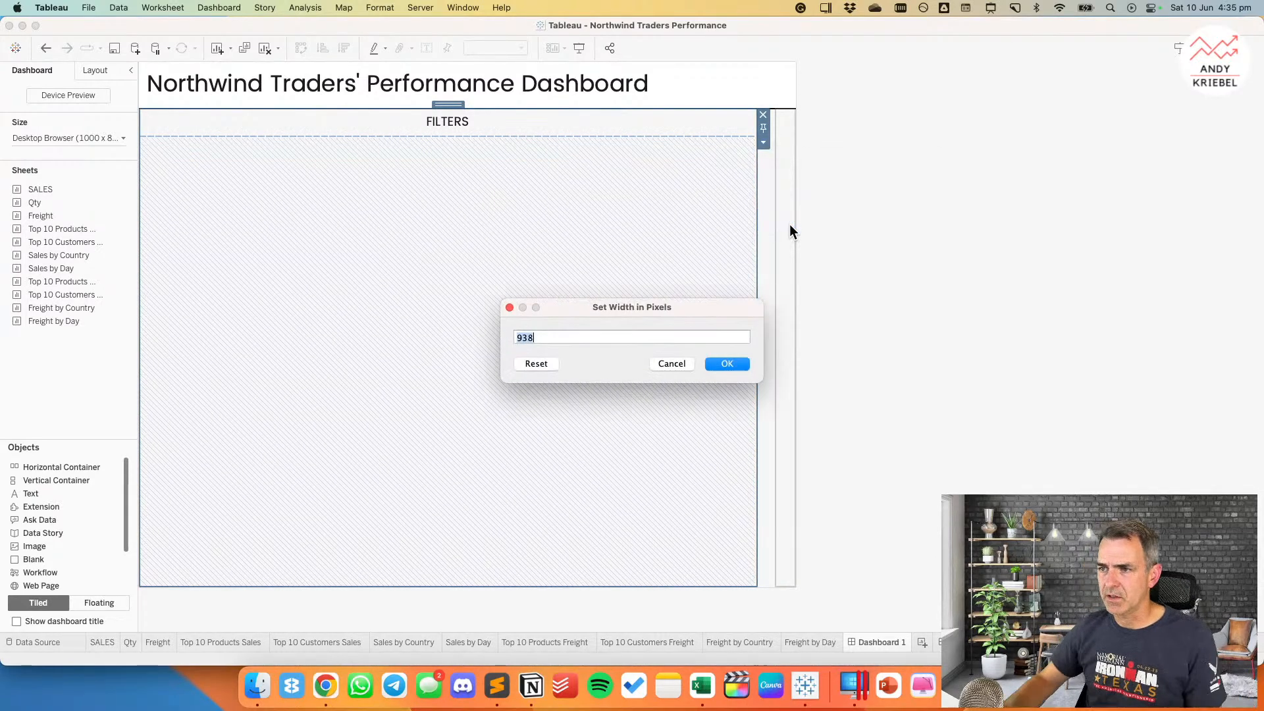
pyautogui.write('100')
pyautogui.press('Return')
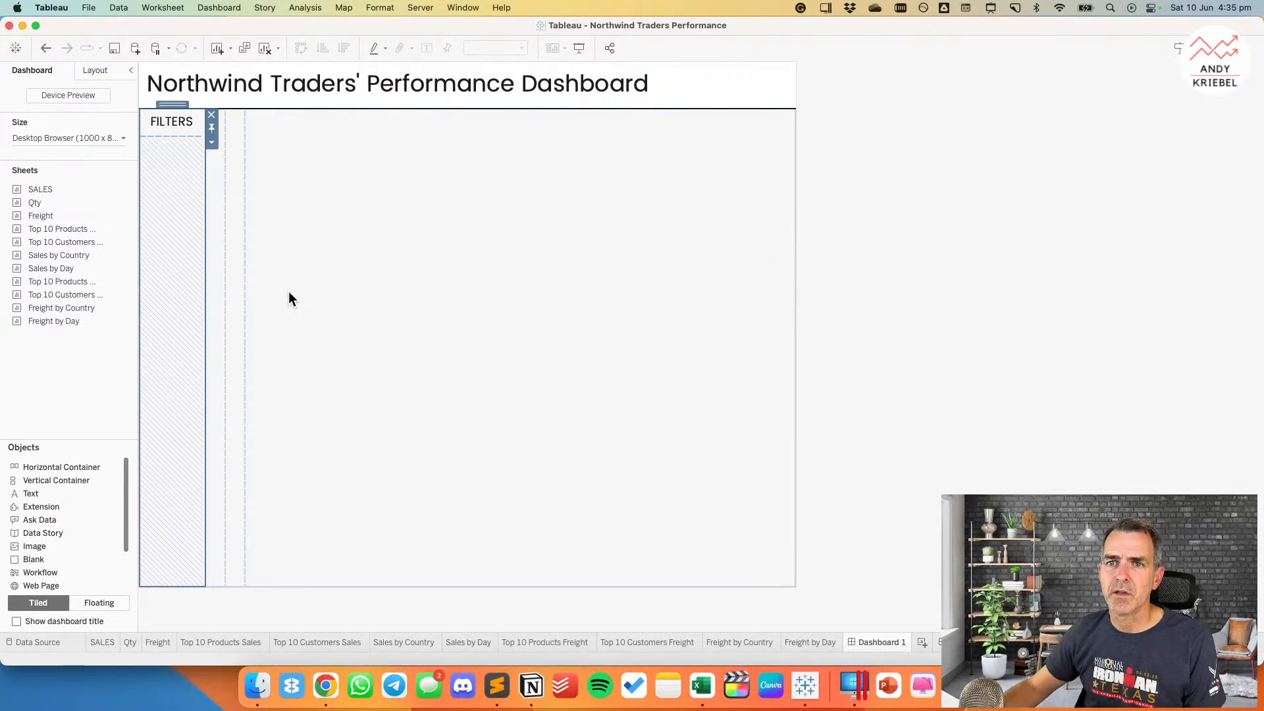
# Step: Widen the vertical container holding the FILTERS text to 200 pixels
pyautogui.click(211, 143)
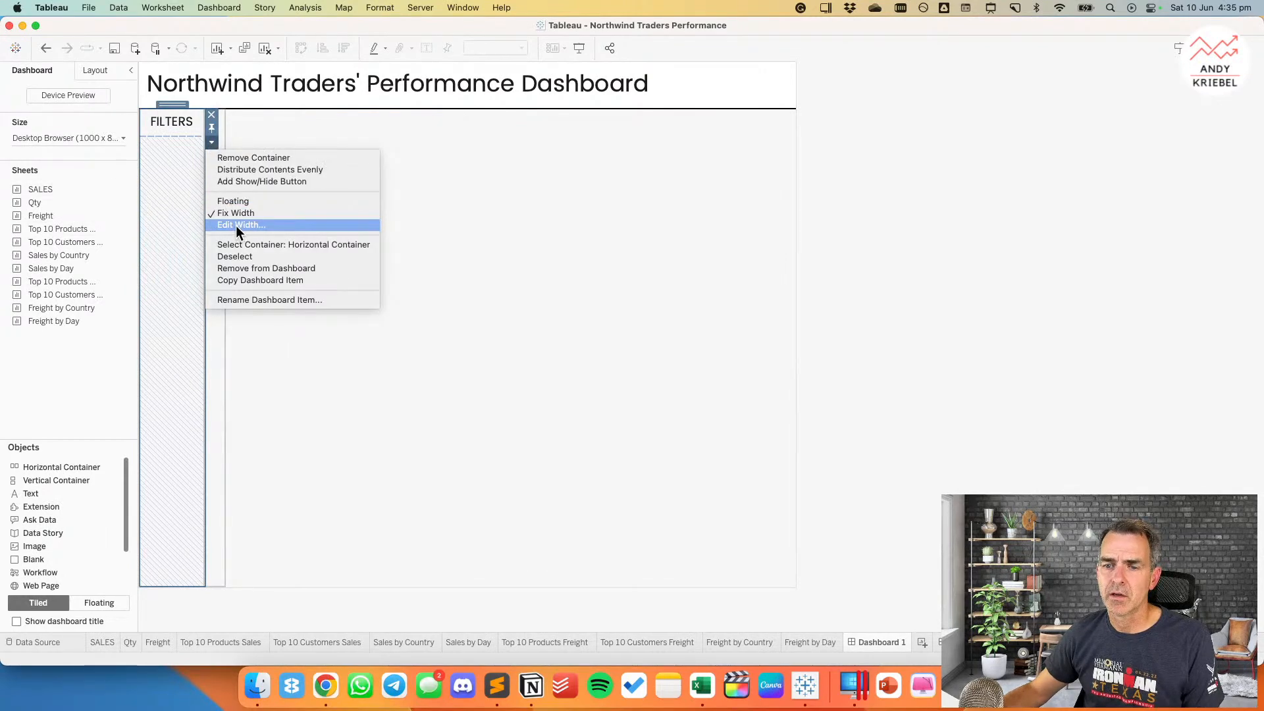
pyautogui.click(236, 225)
pyautogui.write('200')
pyautogui.press('Return')
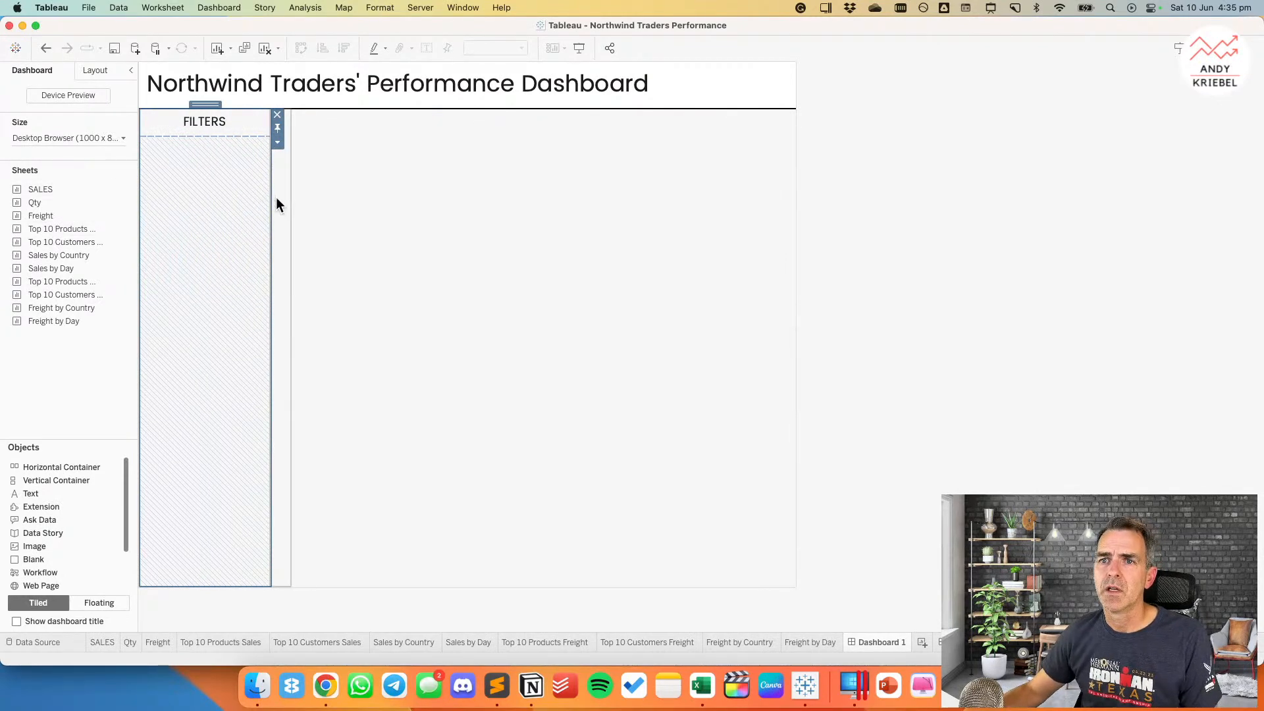
# Step: Place the SALES sheet in the middle vertical container, above its Blank object
pyautogui.click(302, 195)
pyautogui.click(280, 191)
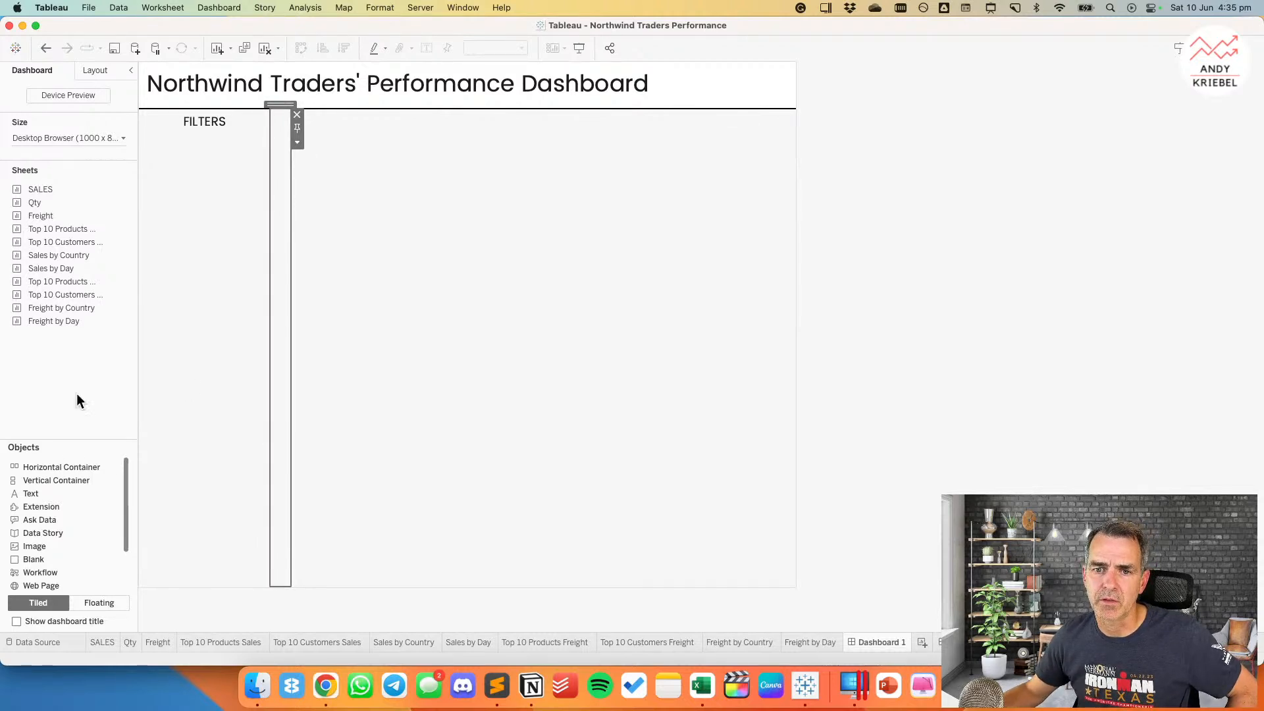
pyautogui.moveTo(42, 189); pyautogui.dragTo(282, 178)
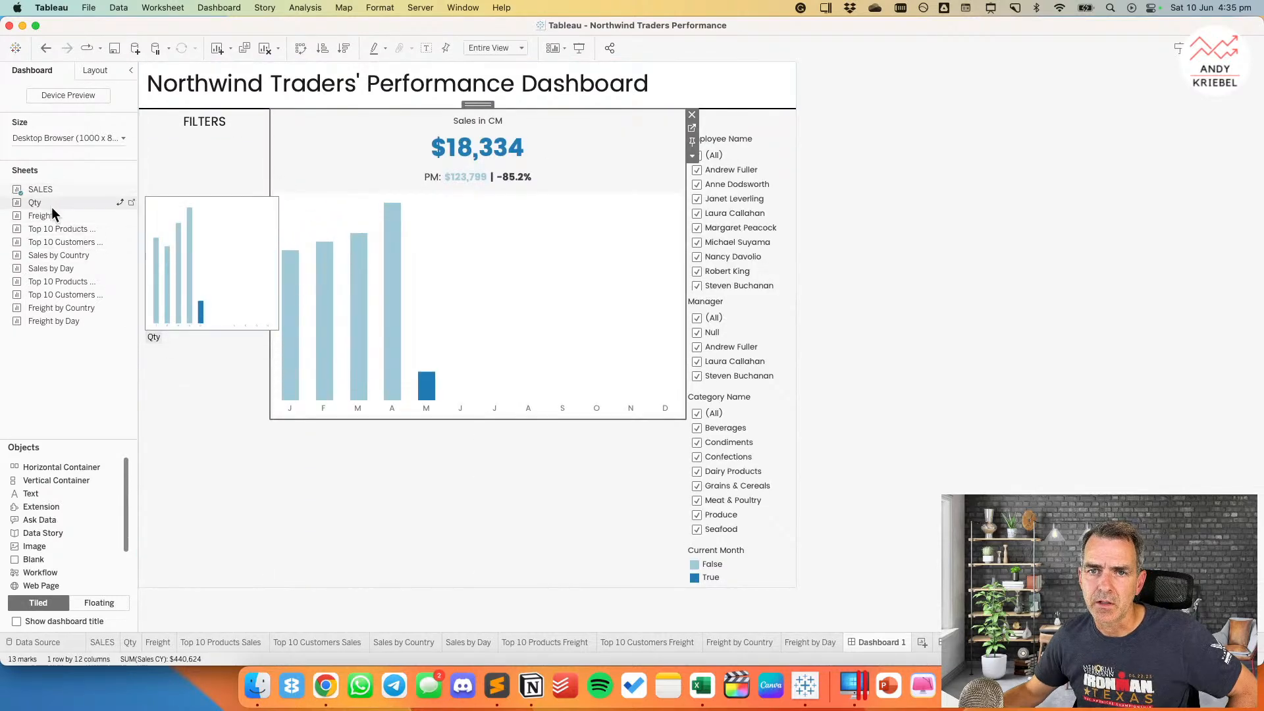
pyautogui.moveTo(51, 214); pyautogui.dragTo(124, 302)
# Step: Move the FILTERS text above the Employee Name filter, and relocate that whole filter container to the left of the sales chart
pyautogui.click(736, 134)
pyautogui.click(212, 122)
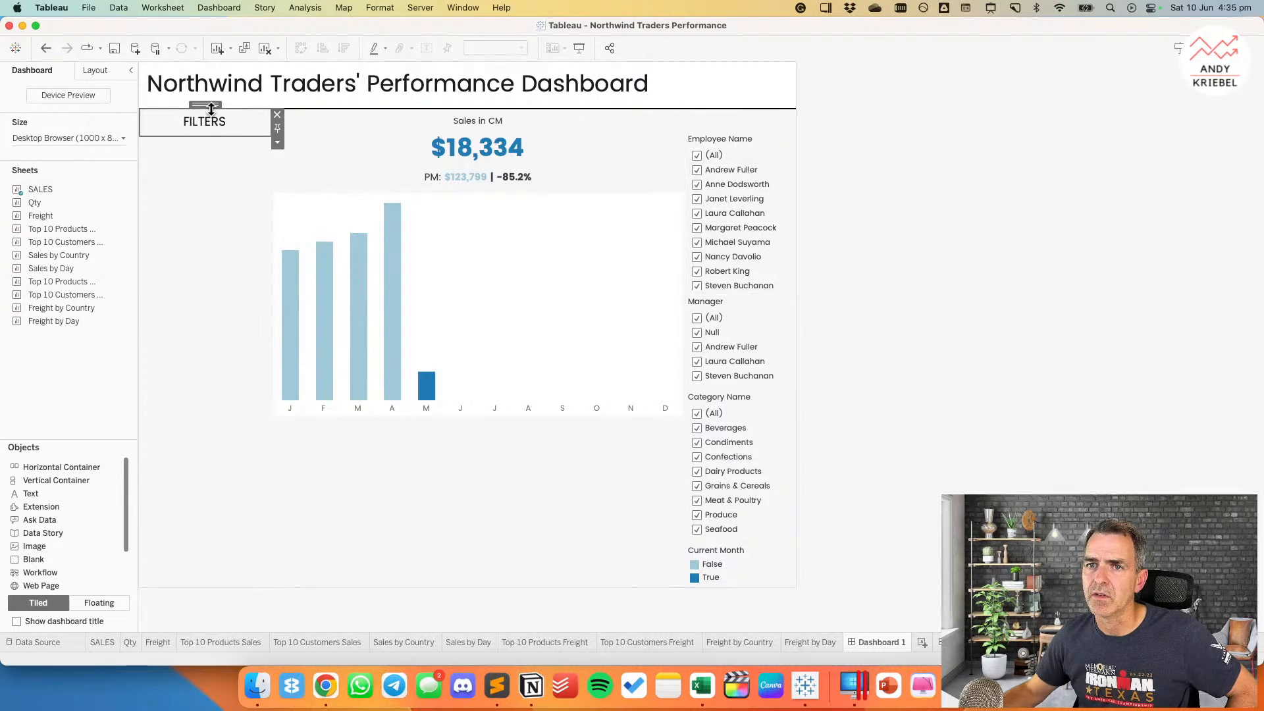
pyautogui.moveTo(210, 110); pyautogui.dragTo(761, 126)
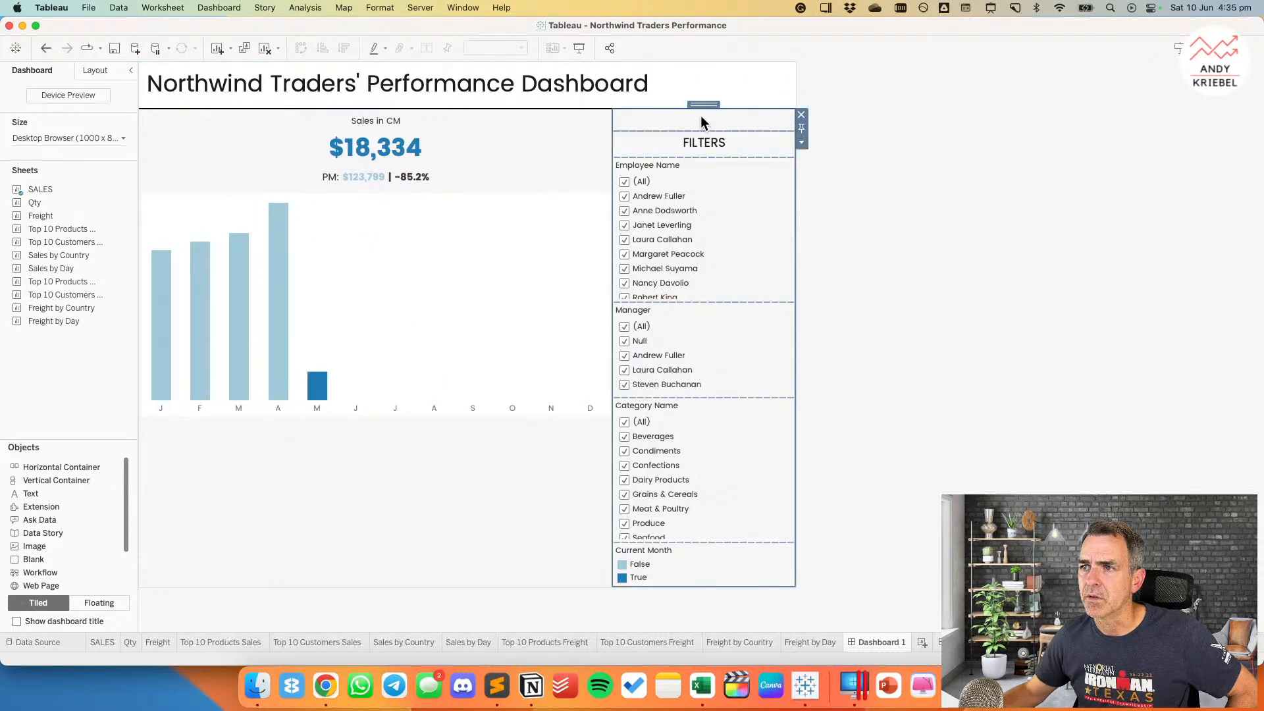
pyautogui.moveTo(704, 103); pyautogui.dragTo(145, 257)
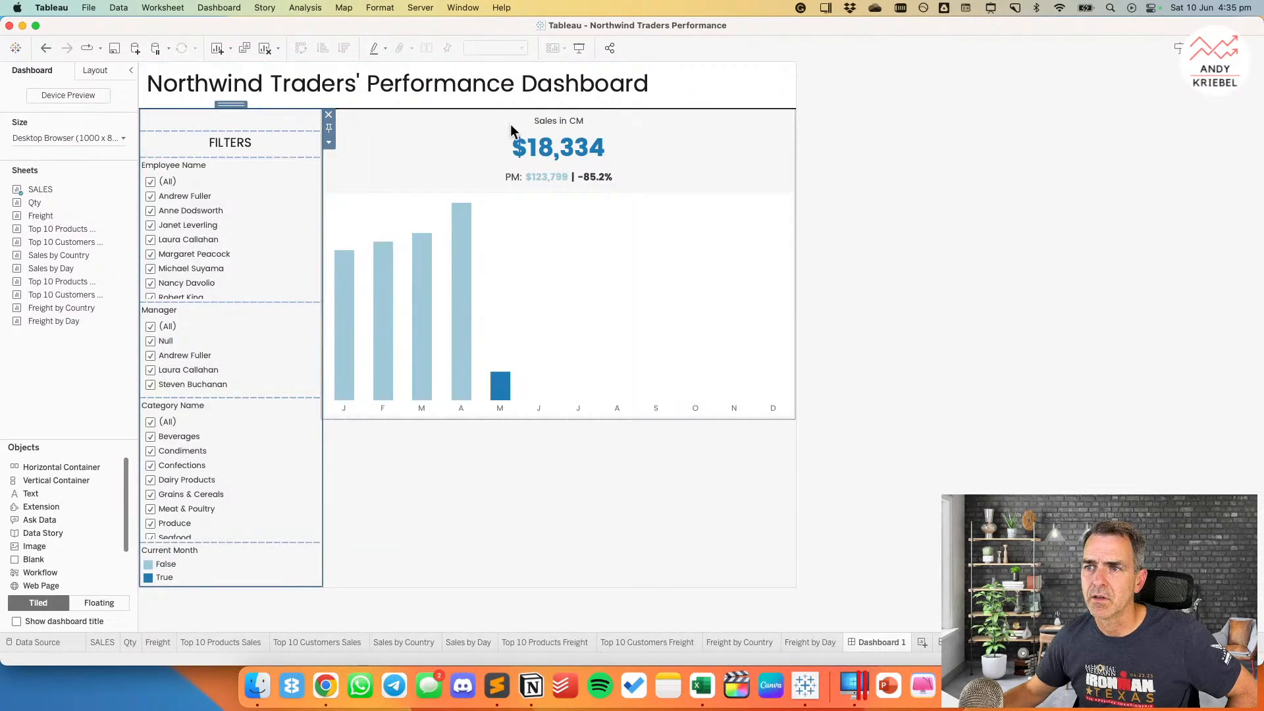
# Step: Move the Blank object at the start of the filter container to directly below the FILTERS text
pyautogui.click(190, 120)
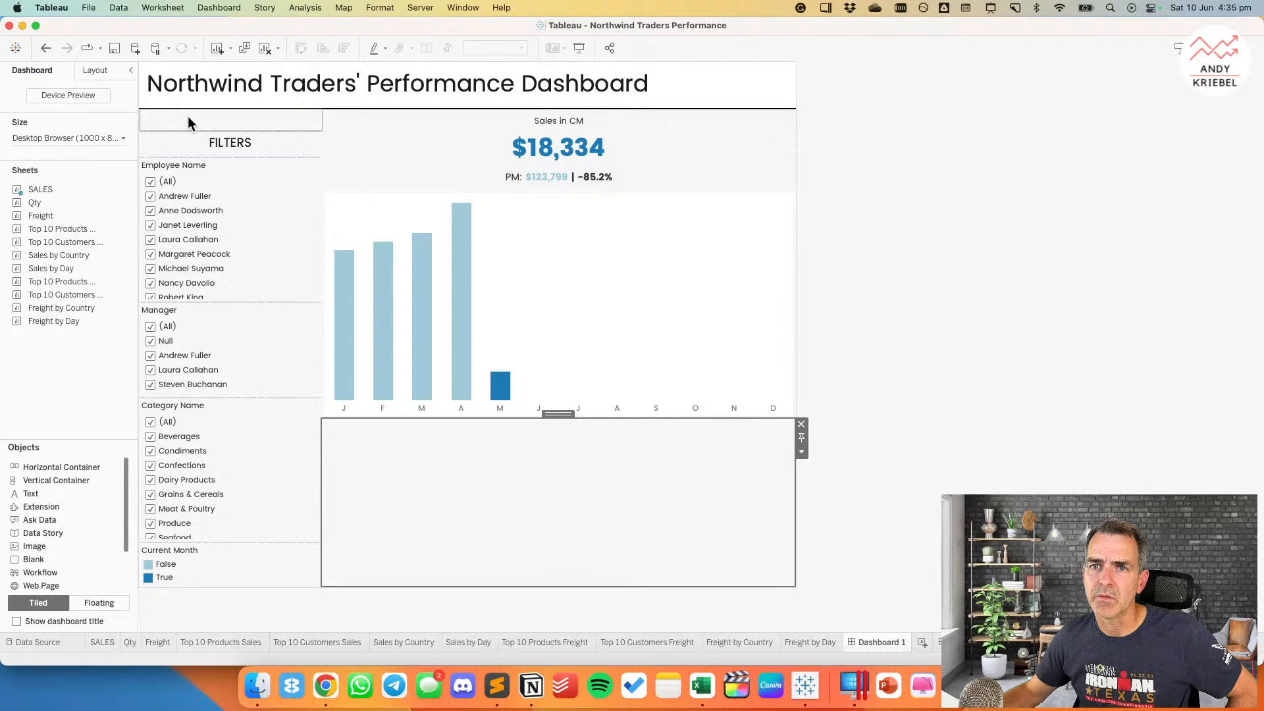
pyautogui.click(107, 70)
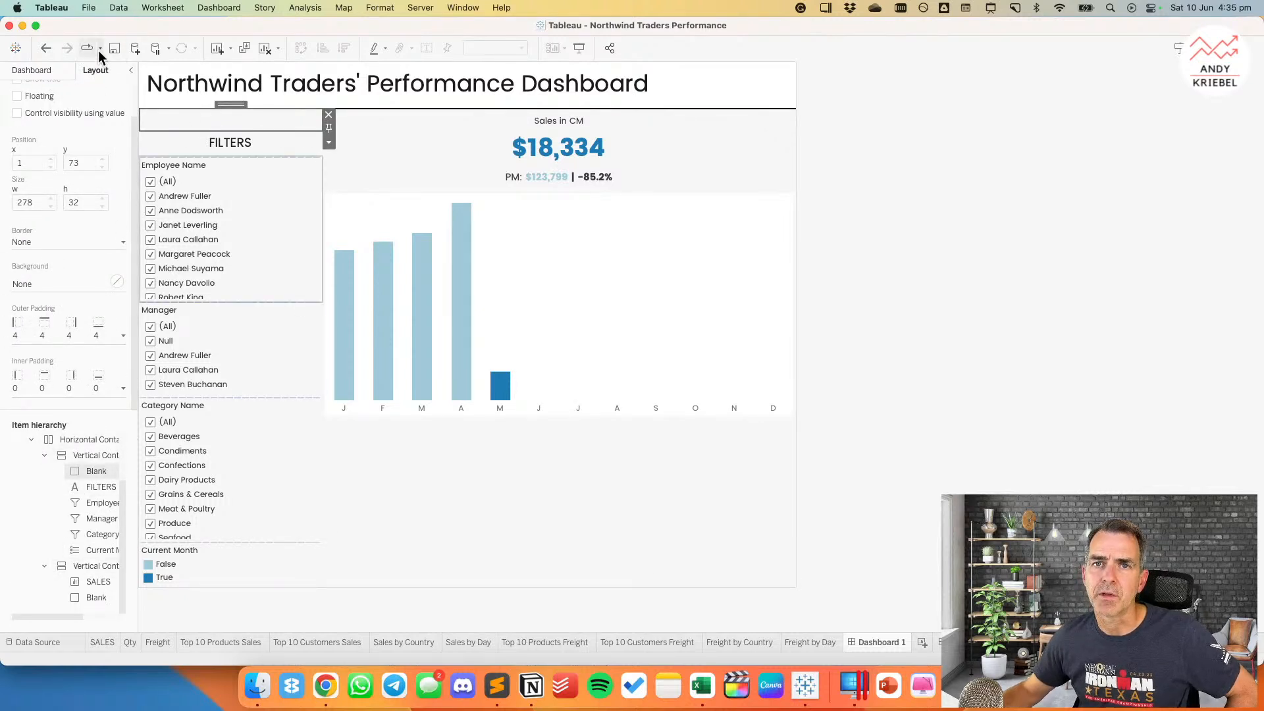
pyautogui.click(32, 71)
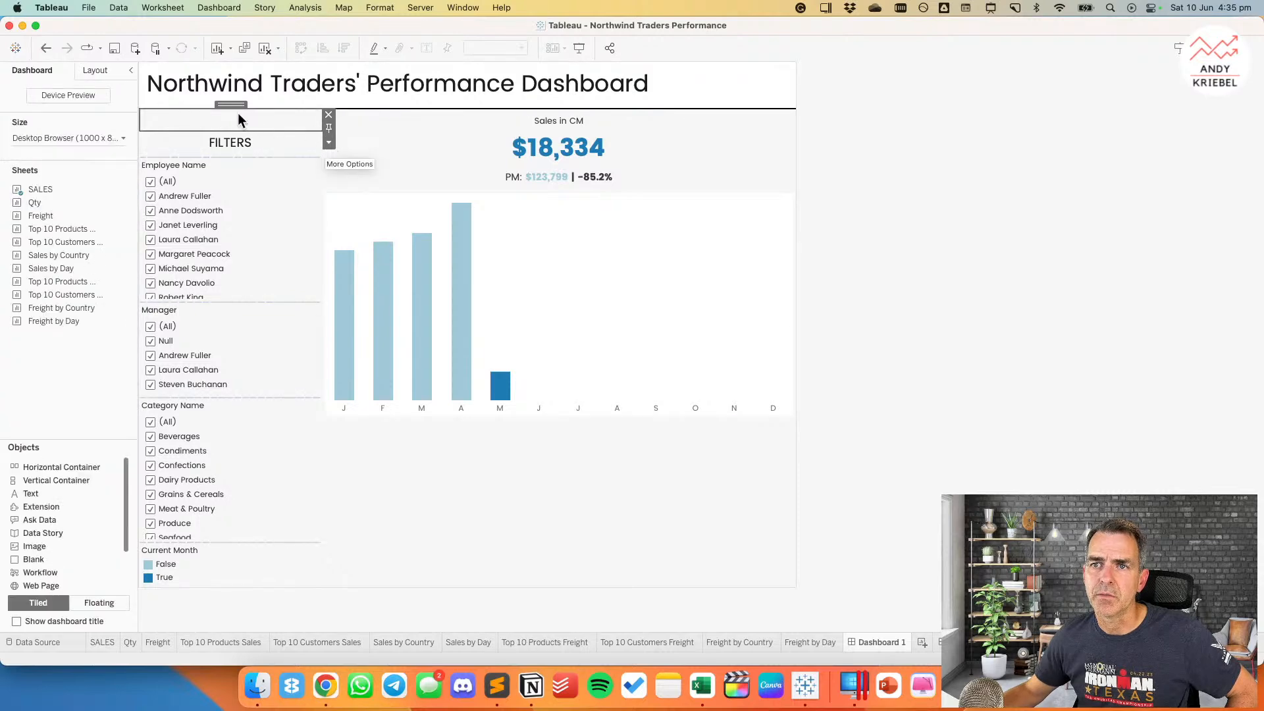
pyautogui.moveTo(231, 105); pyautogui.dragTo(260, 124)
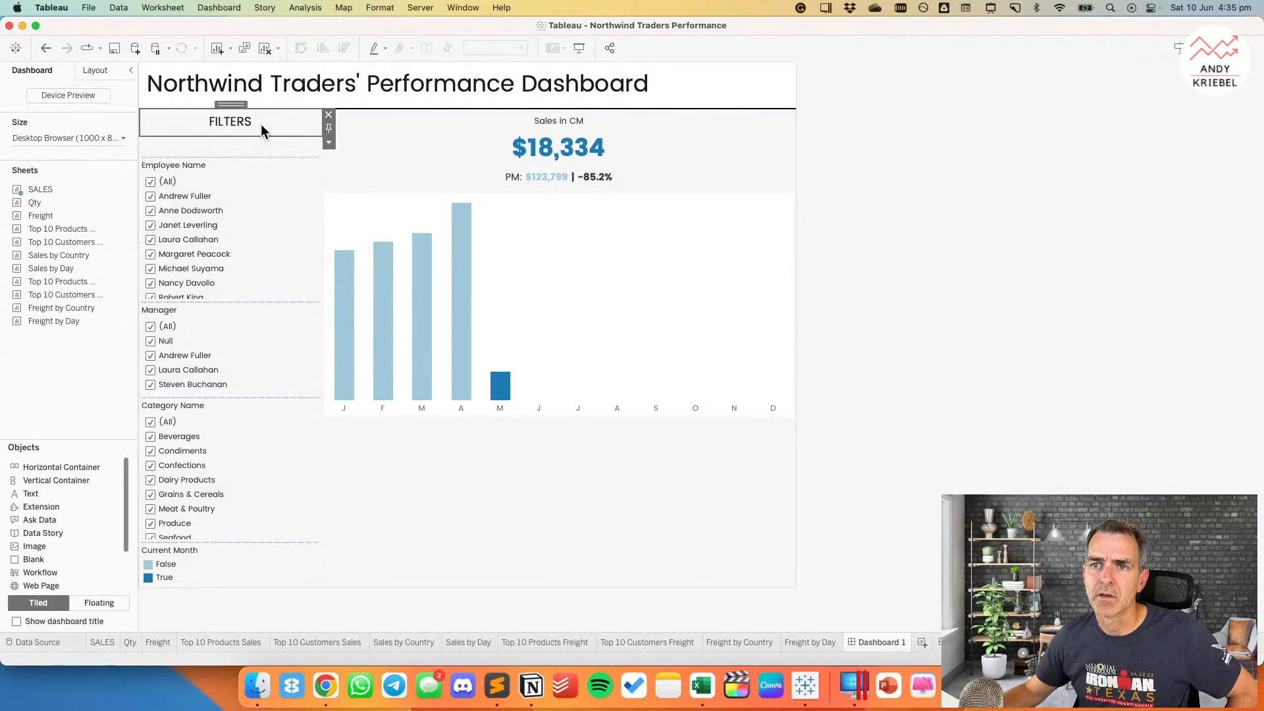
# Step: Set the width of the vertical container holding the filters to 200 pixels
pyautogui.doubleClick(230, 105)
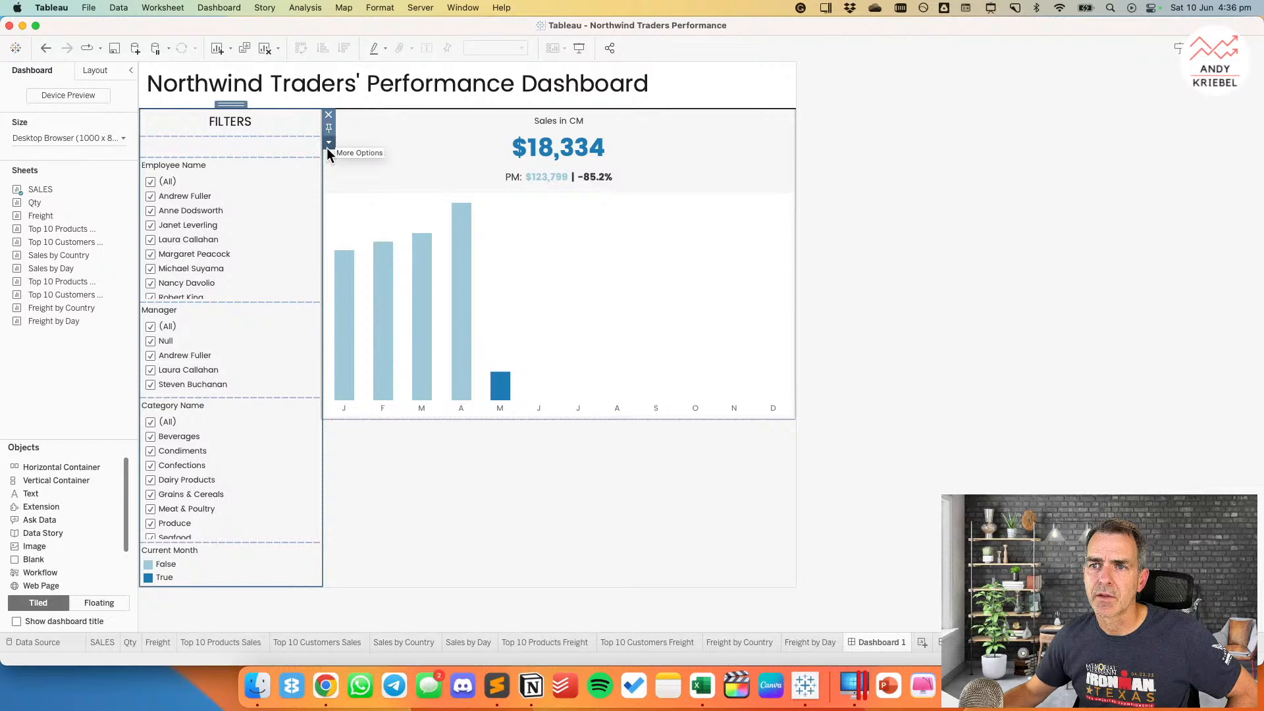
pyautogui.click(328, 143)
pyautogui.click(348, 222)
pyautogui.write('20')
pyautogui.press('Return')
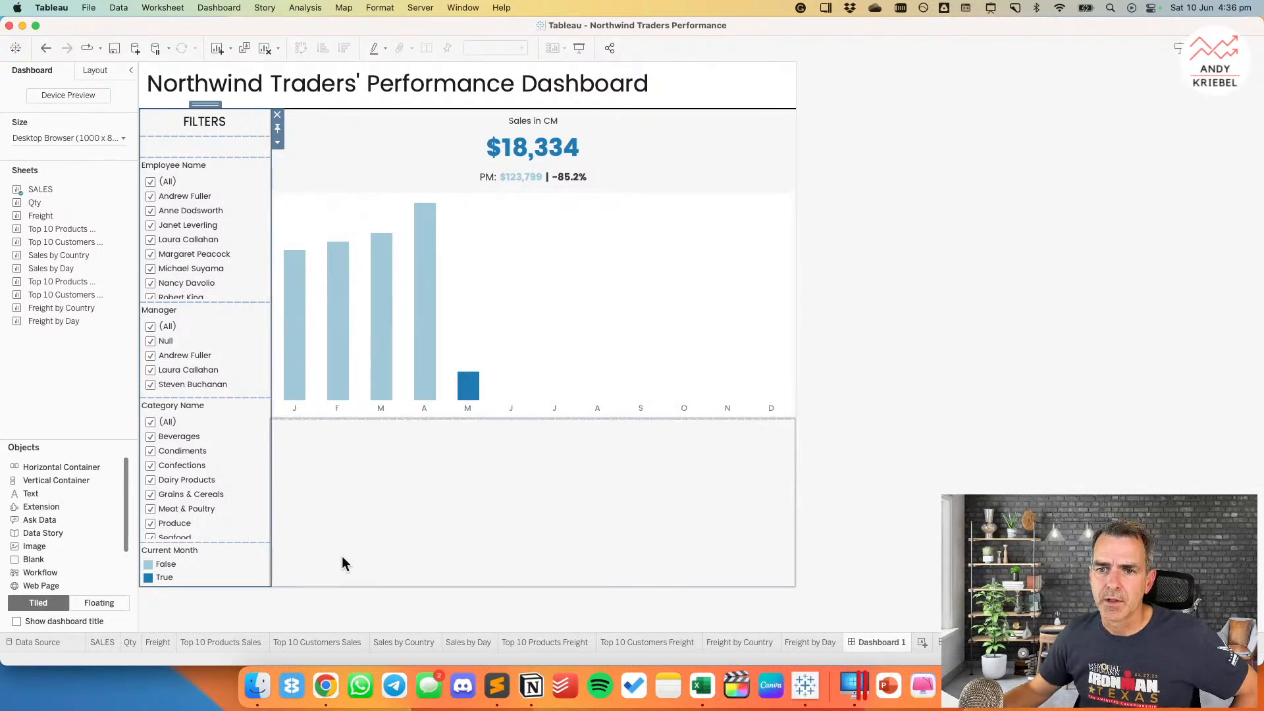
# Step: Add a vertical container to the right of the sales chart and place the Freight sheet in it
pyautogui.click(341, 556)
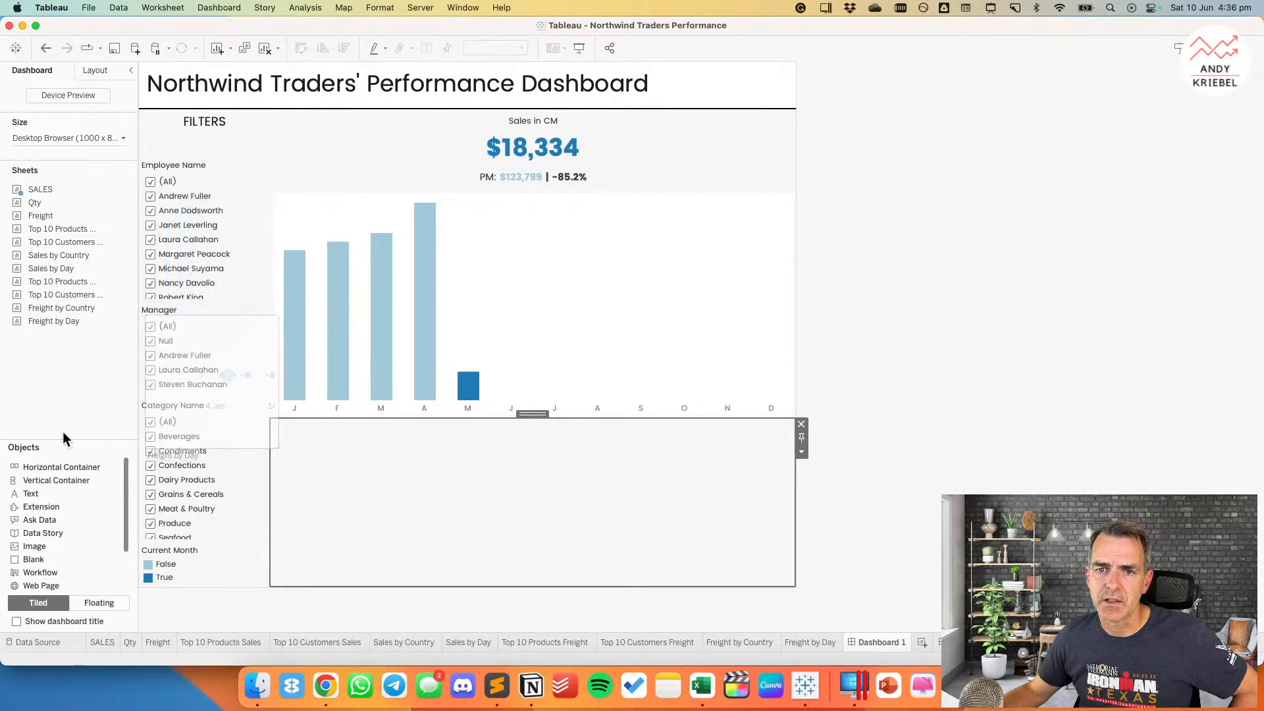
pyautogui.moveTo(51, 475); pyautogui.dragTo(792, 224)
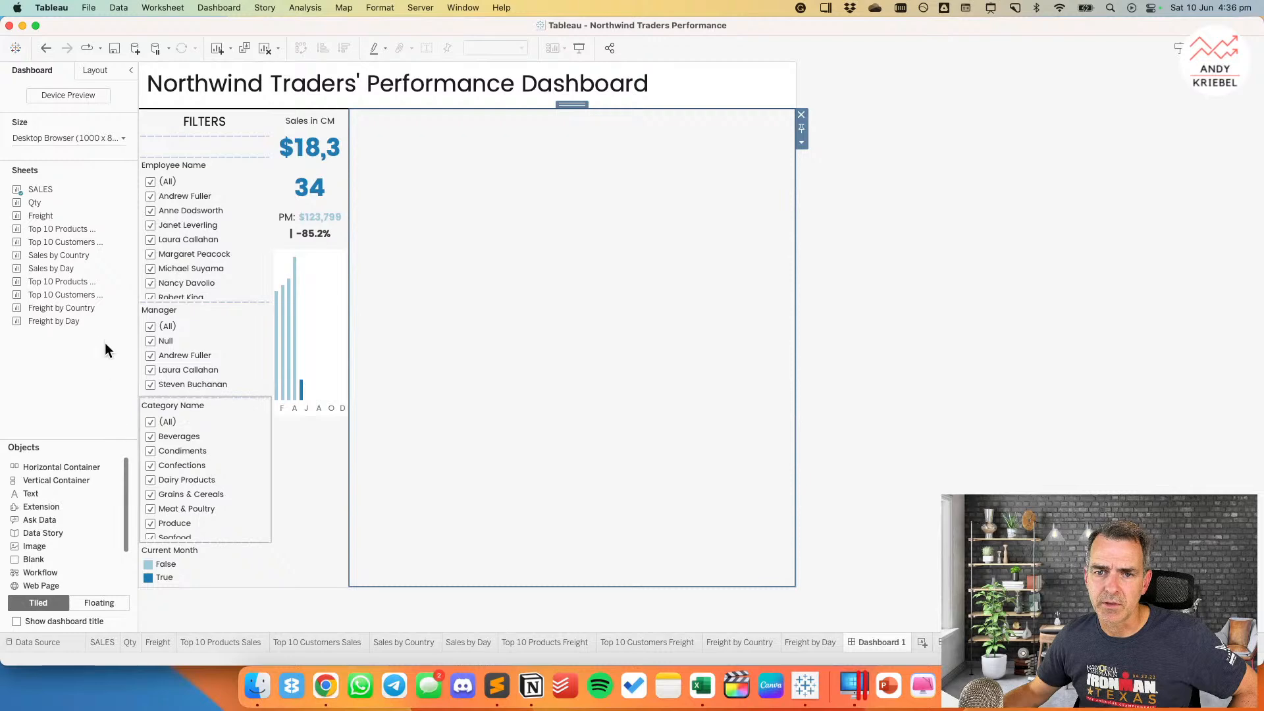
pyautogui.moveTo(57, 214); pyautogui.dragTo(551, 208)
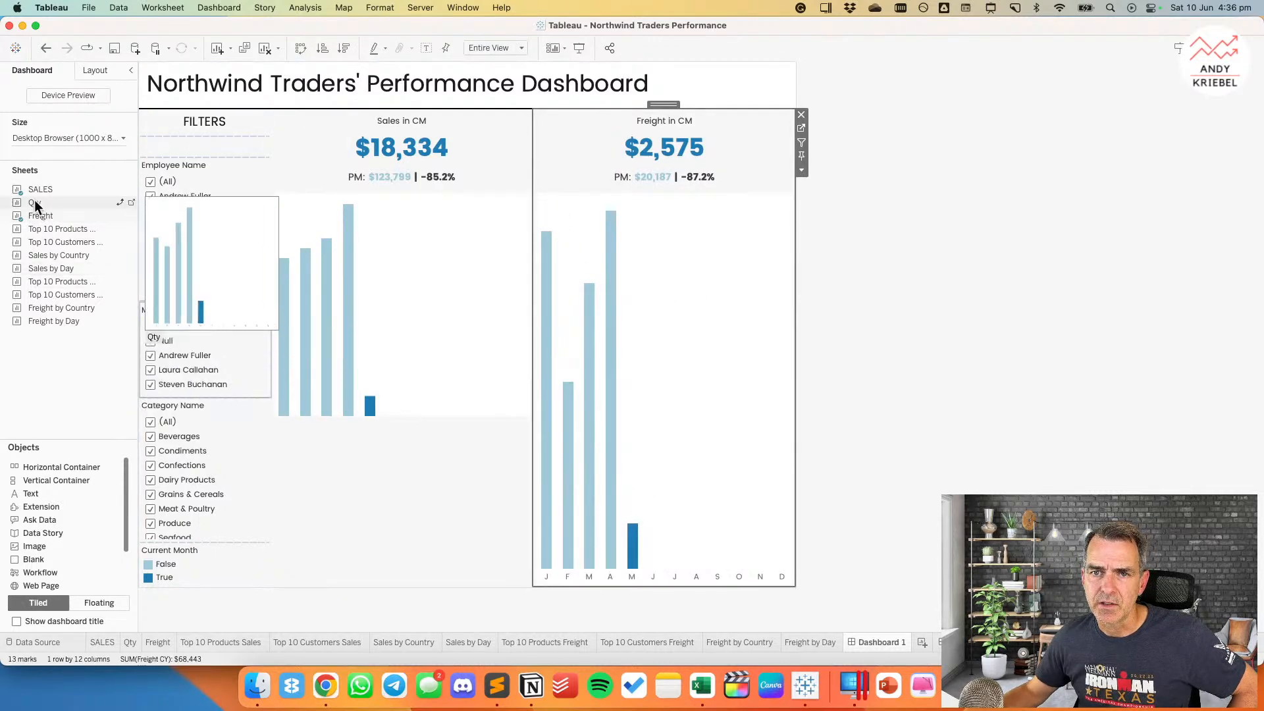
# Step: Check the header option of the Order Date month field on the SALES sheet, and return to Dashboard 1
pyautogui.click(424, 314)
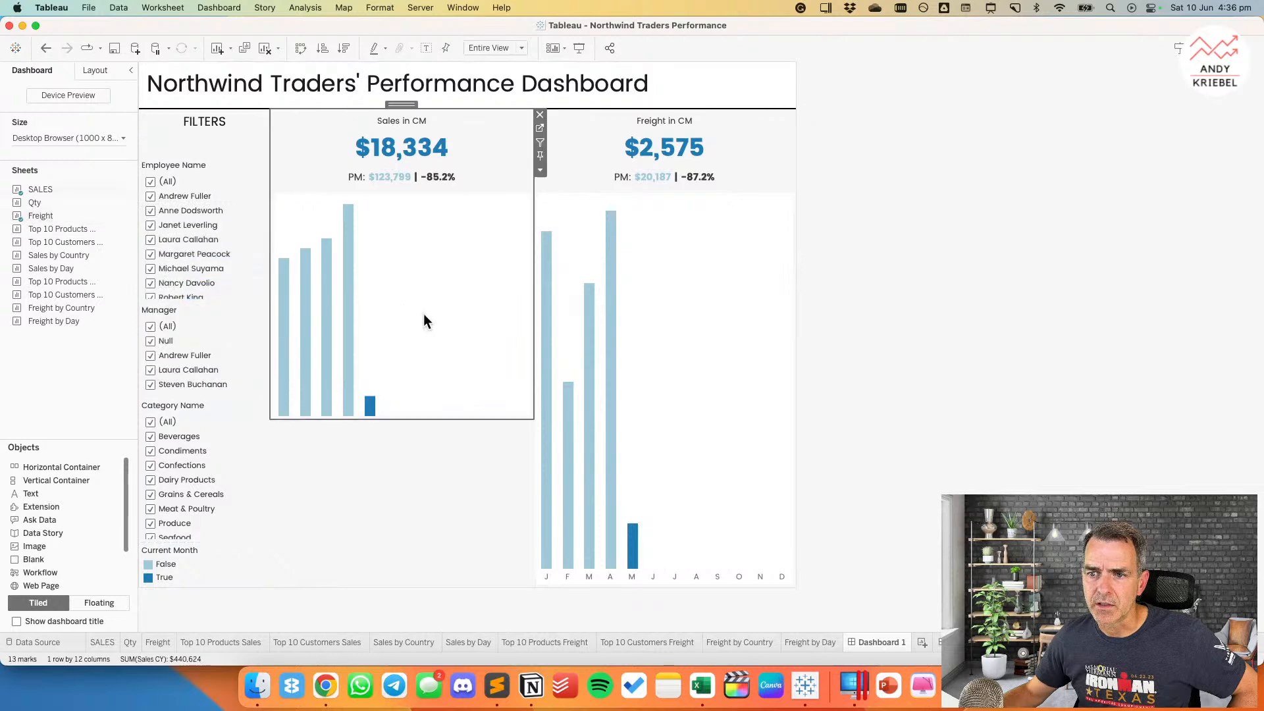
pyautogui.click(541, 129)
pyautogui.click(417, 70)
pyautogui.moveTo(387, 132)
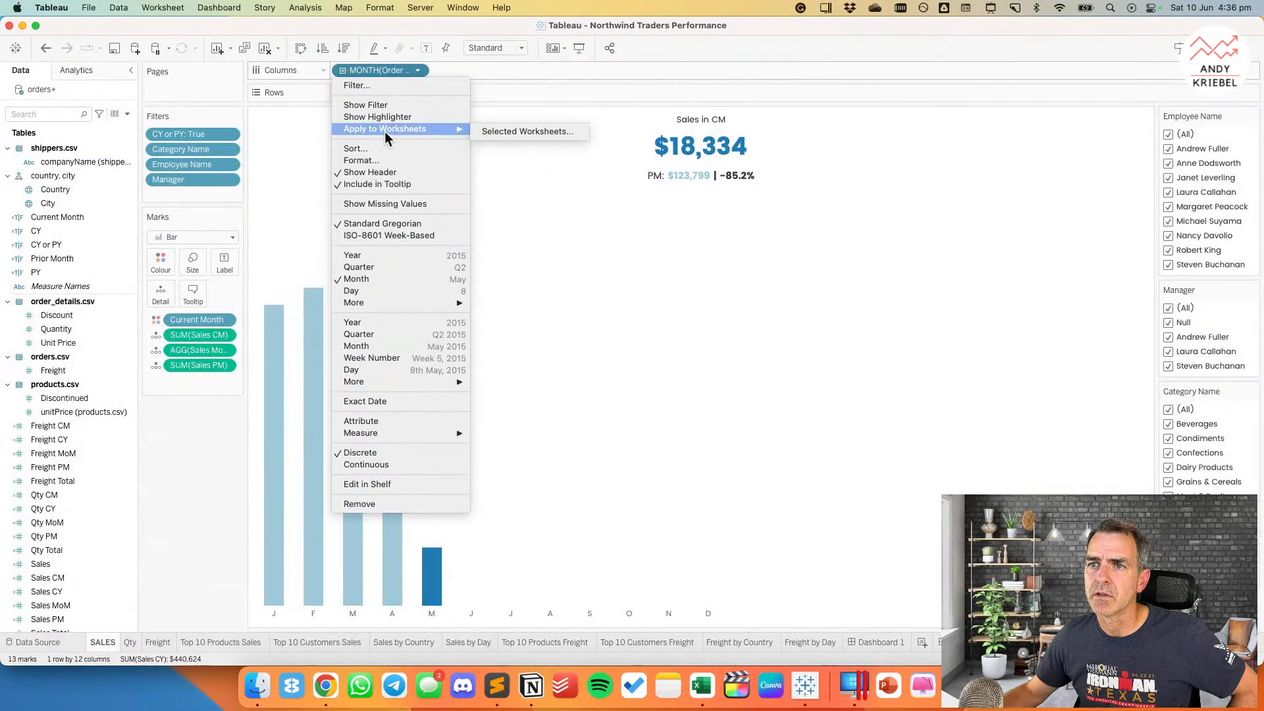
pyautogui.click(609, 502)
pyautogui.click(881, 643)
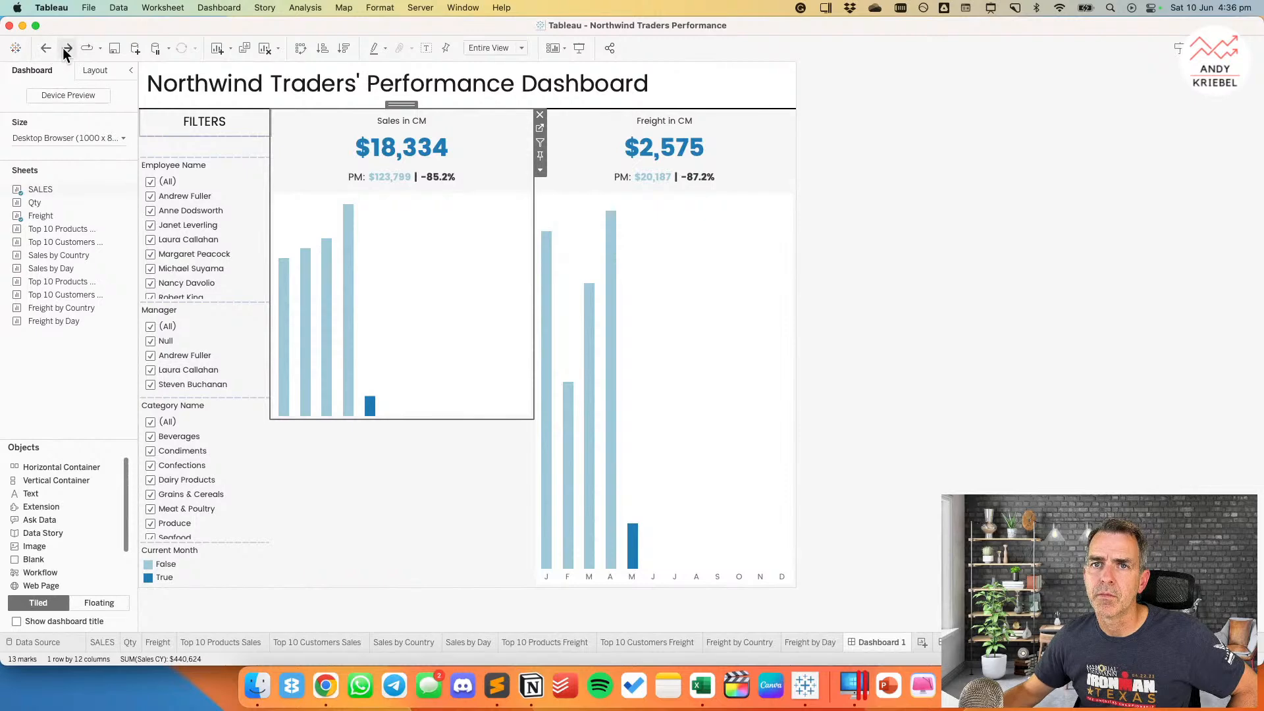
# Step: Try removing the SALES sheet from the dashboard, and undo the removal
pyautogui.click(66, 49)
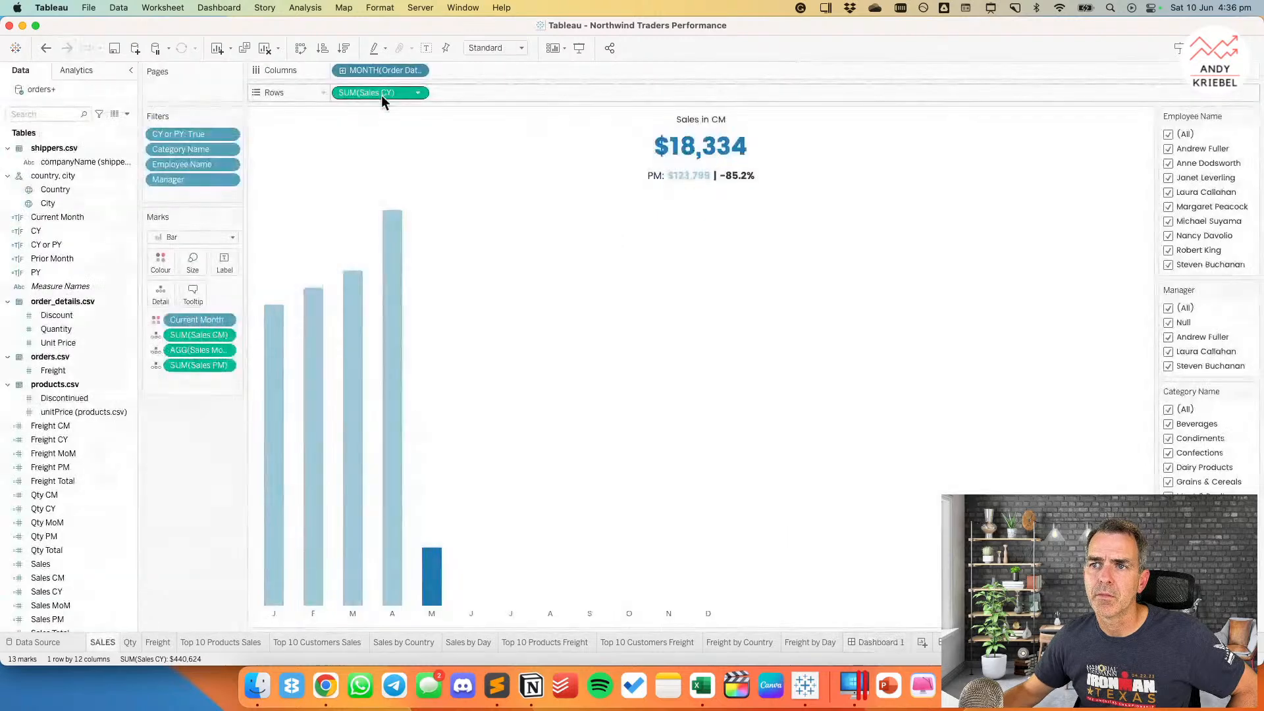
pyautogui.click(872, 641)
pyautogui.click(536, 114)
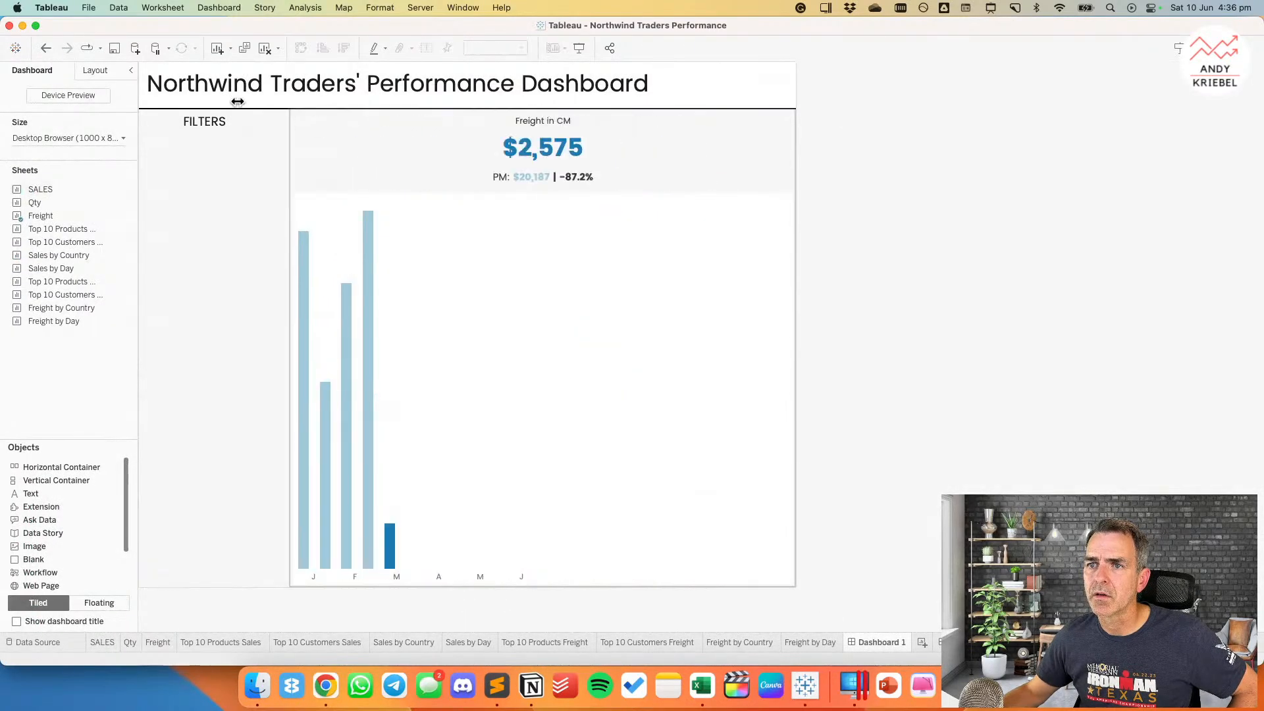
pyautogui.click(47, 45)
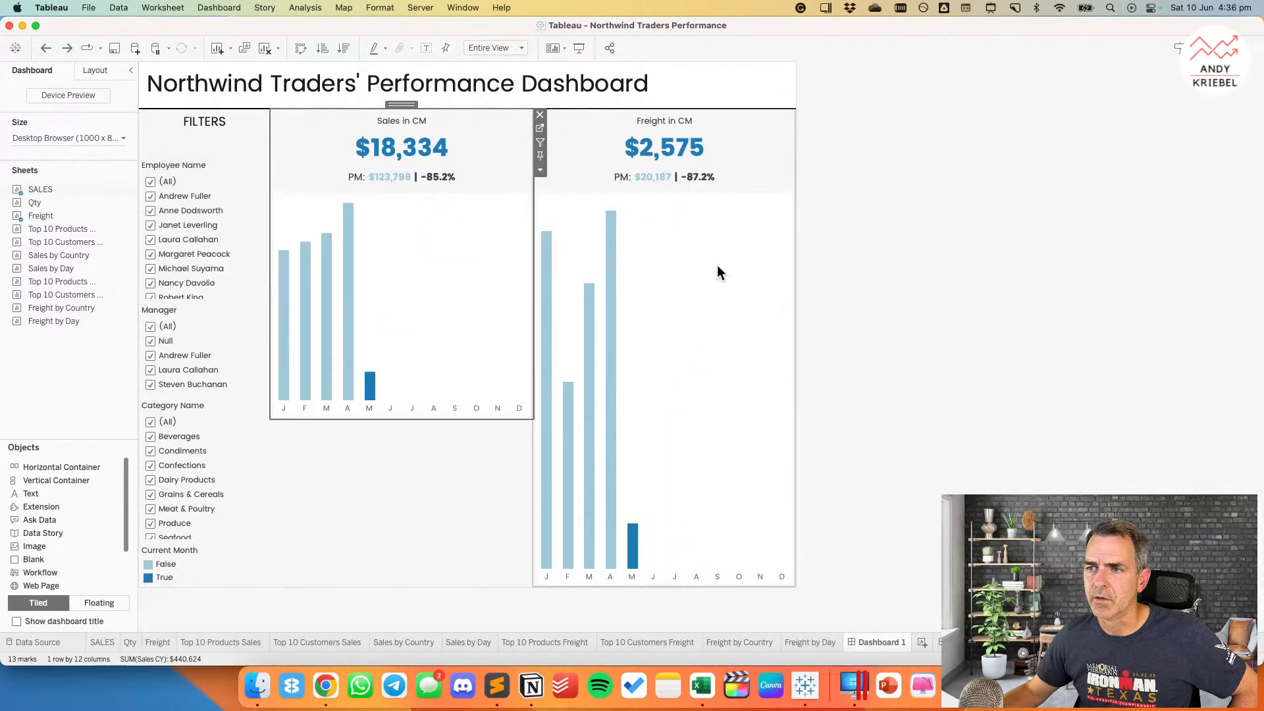
# Step: Remove the Blank object below the sales chart, leaving the sheet's fit option as it is
pyautogui.click(498, 48)
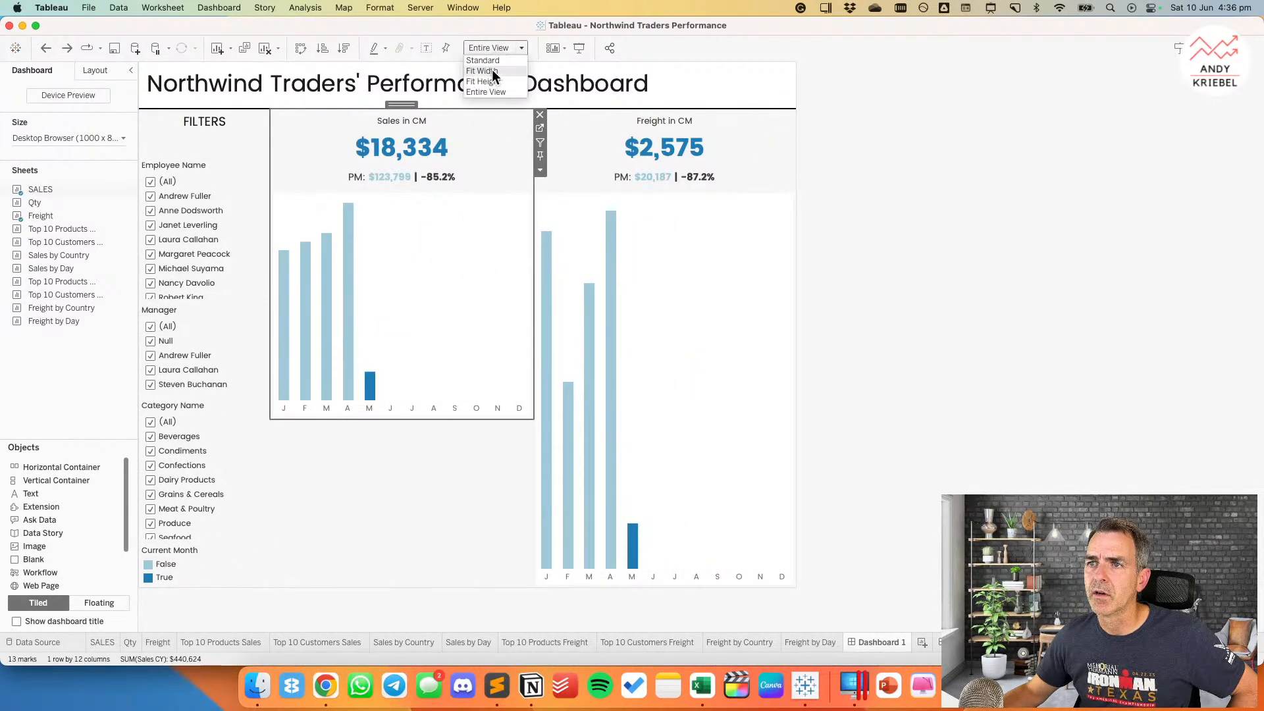
pyautogui.click(710, 254)
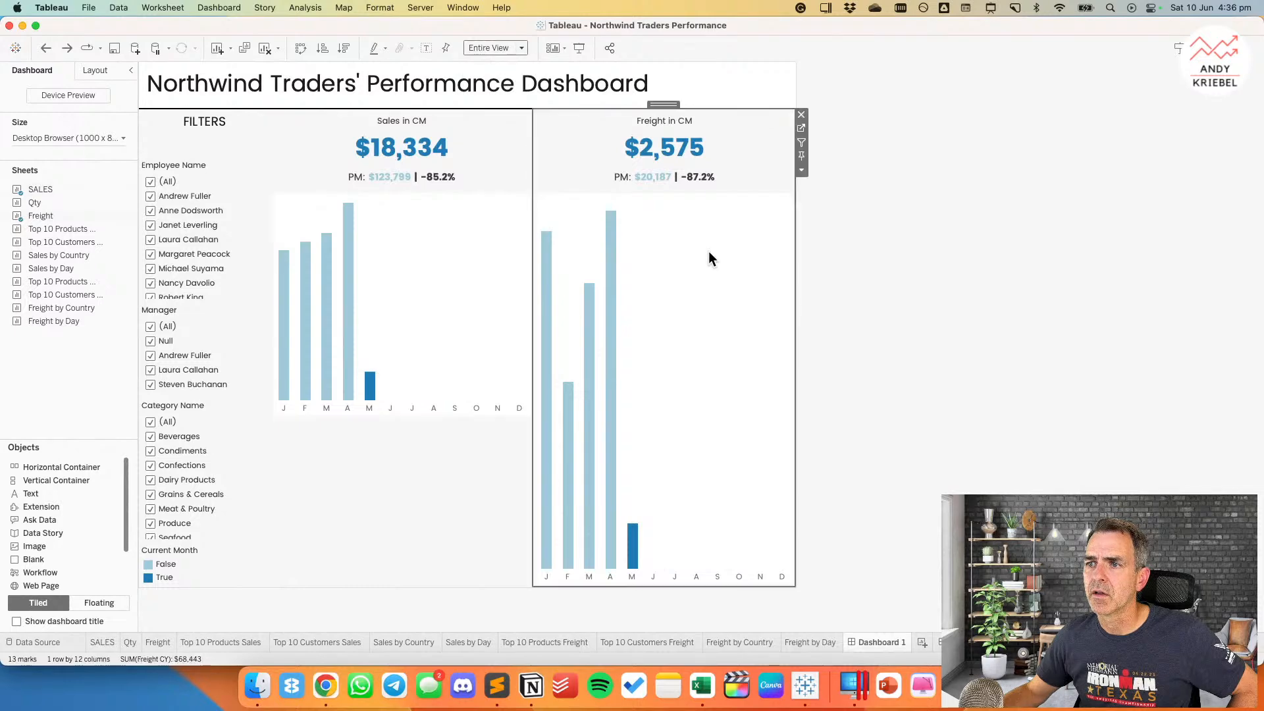
pyautogui.click(381, 463)
pyautogui.click(540, 428)
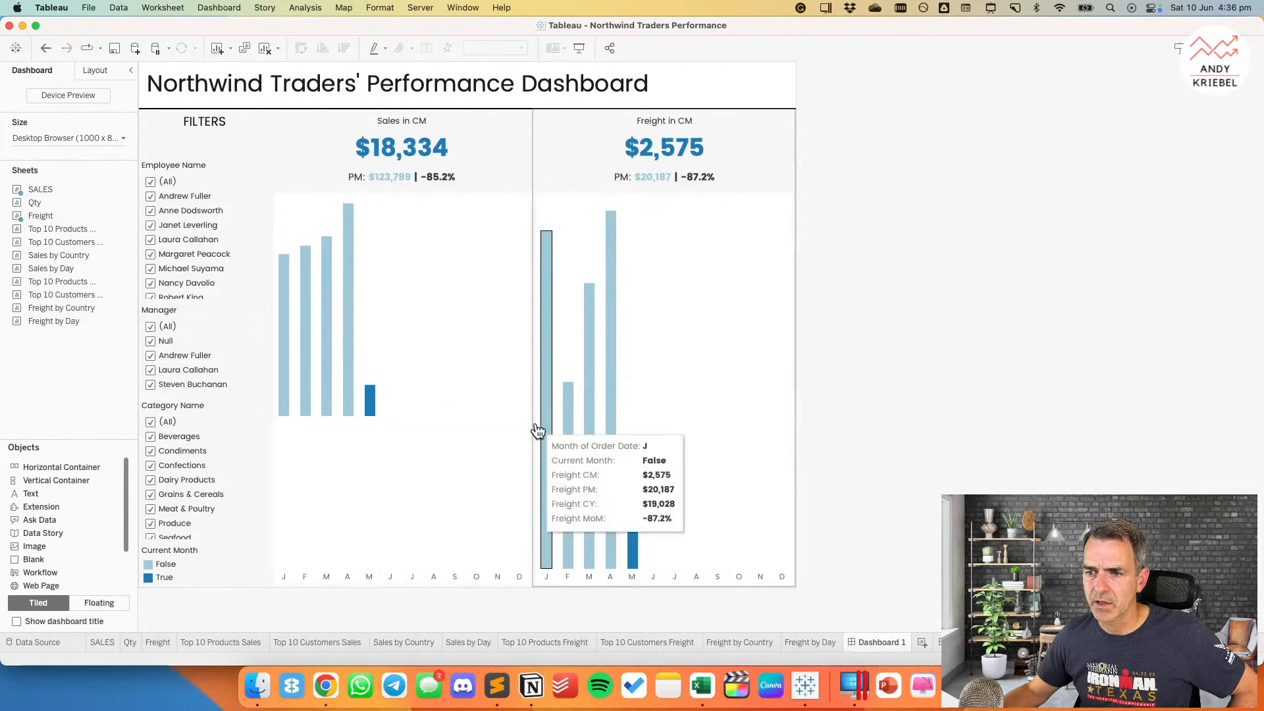
# Step: Stack the Sales by Day, Top 10 Products Sales, Top 10 Customers Sales and Sales by Country sheets below the sales chart
pyautogui.moveTo(46, 224)
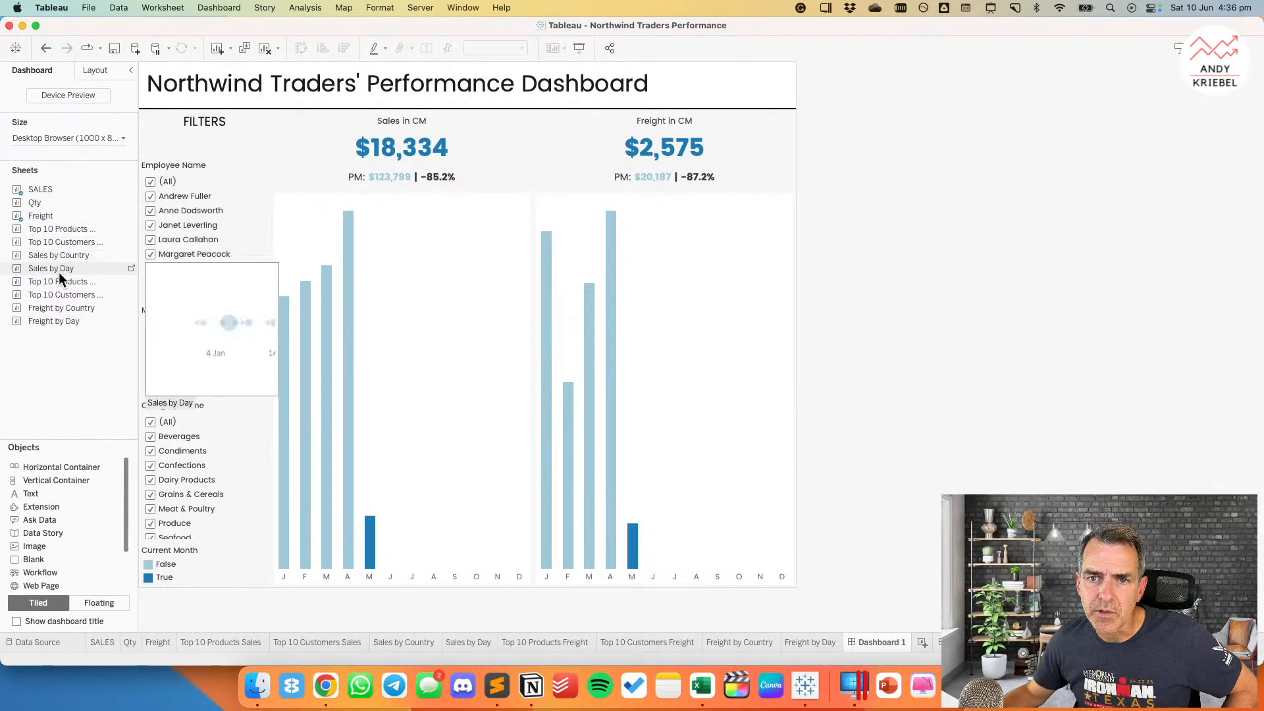
pyautogui.moveTo(58, 257)
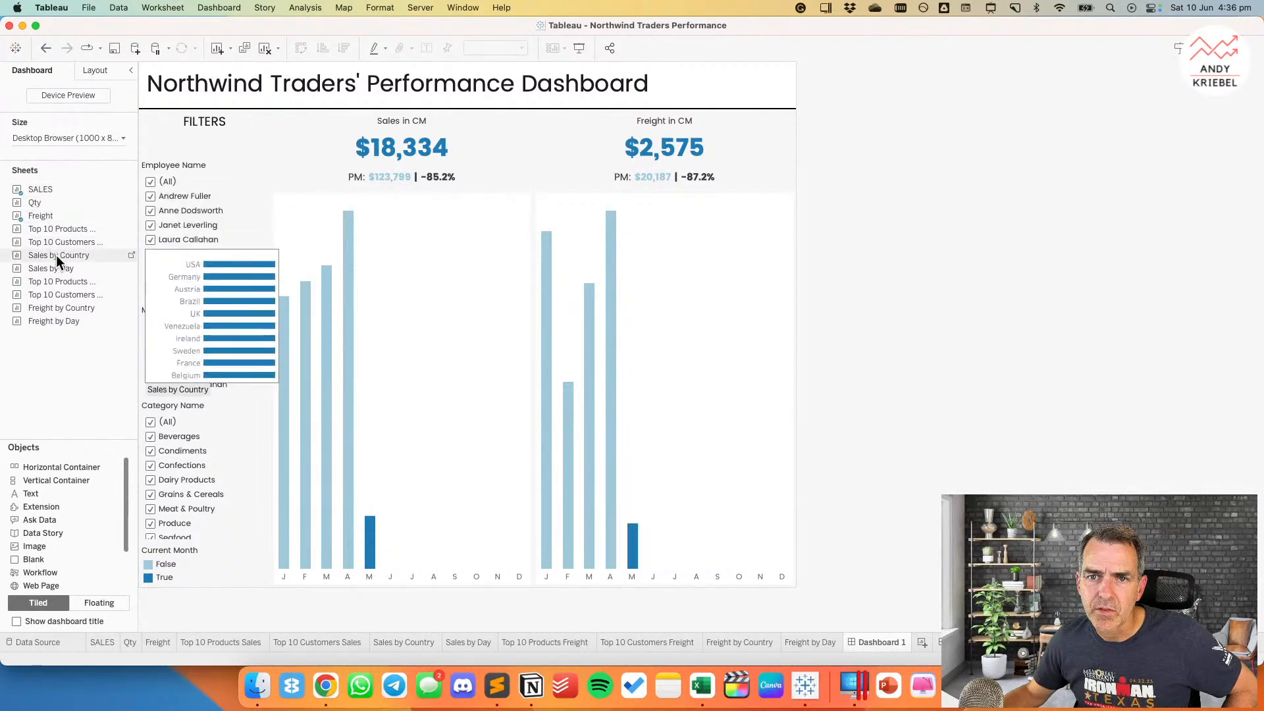
pyautogui.moveTo(73, 272); pyautogui.dragTo(425, 473)
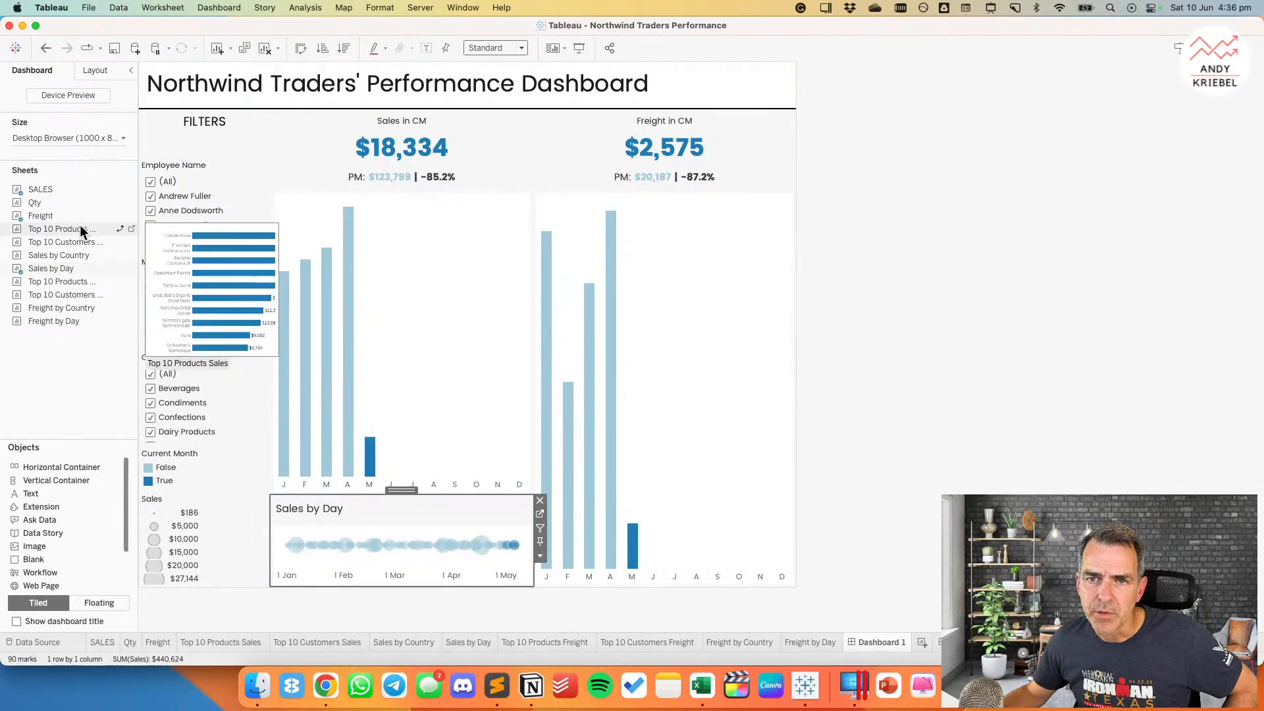
pyautogui.moveTo(81, 227); pyautogui.dragTo(371, 568)
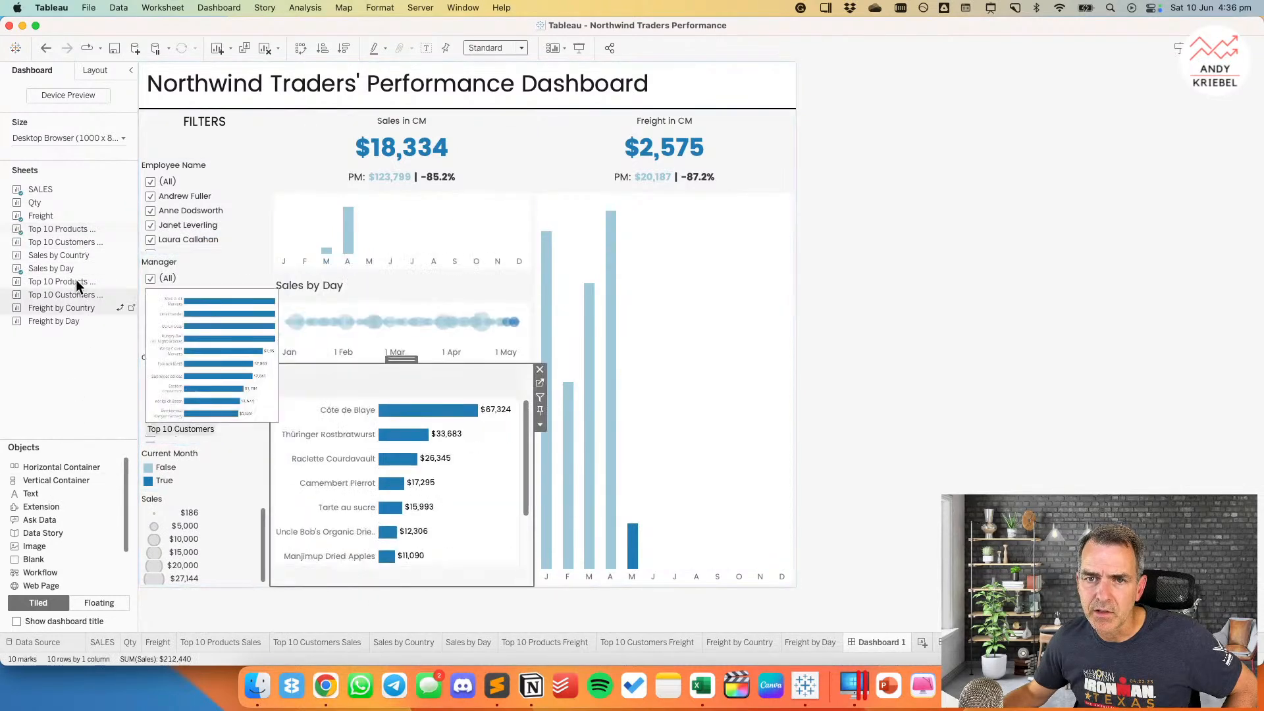
pyautogui.moveTo(74, 254)
pyautogui.moveTo(372, 615); pyautogui.dragTo(368, 555)
pyautogui.moveTo(81, 258)
pyautogui.moveTo(82, 258); pyautogui.dragTo(363, 565)
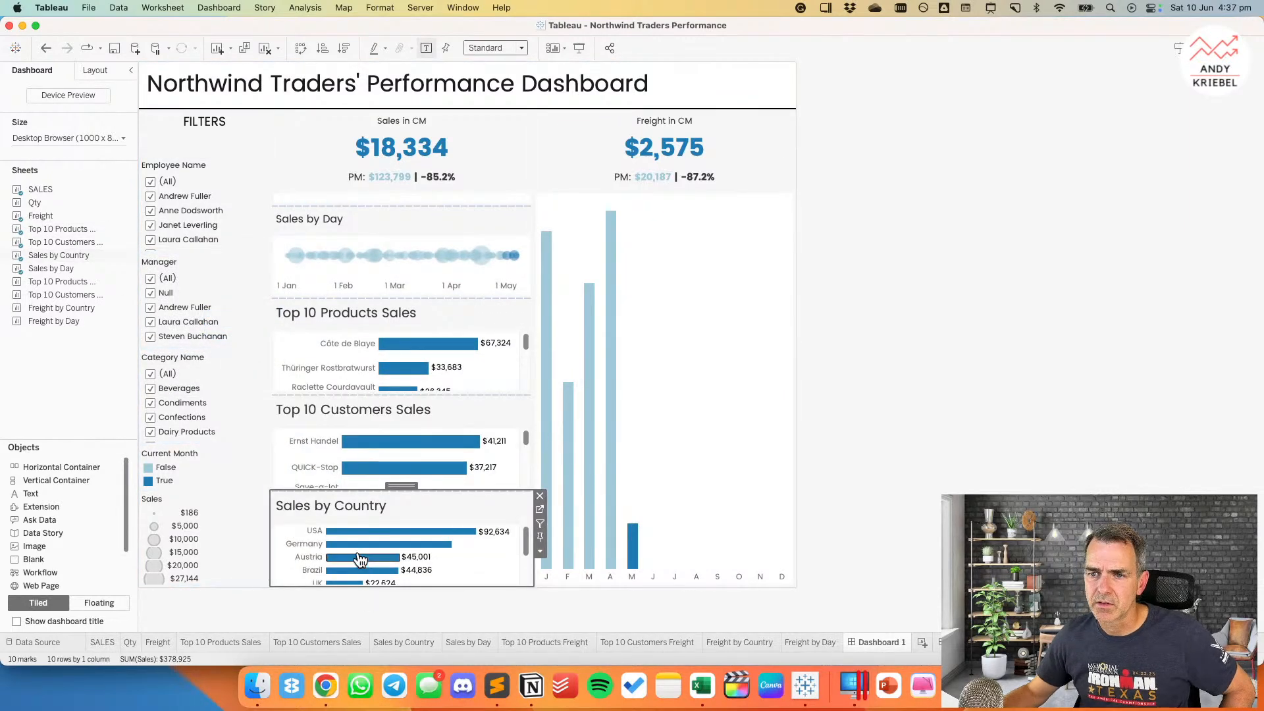
# Step: Examine the Email Marketing Campaigns Analysis dashboard in Chrome for layout reference, and return to Tableau to cancel the Sales by Country title edit
pyautogui.doubleClick(336, 503)
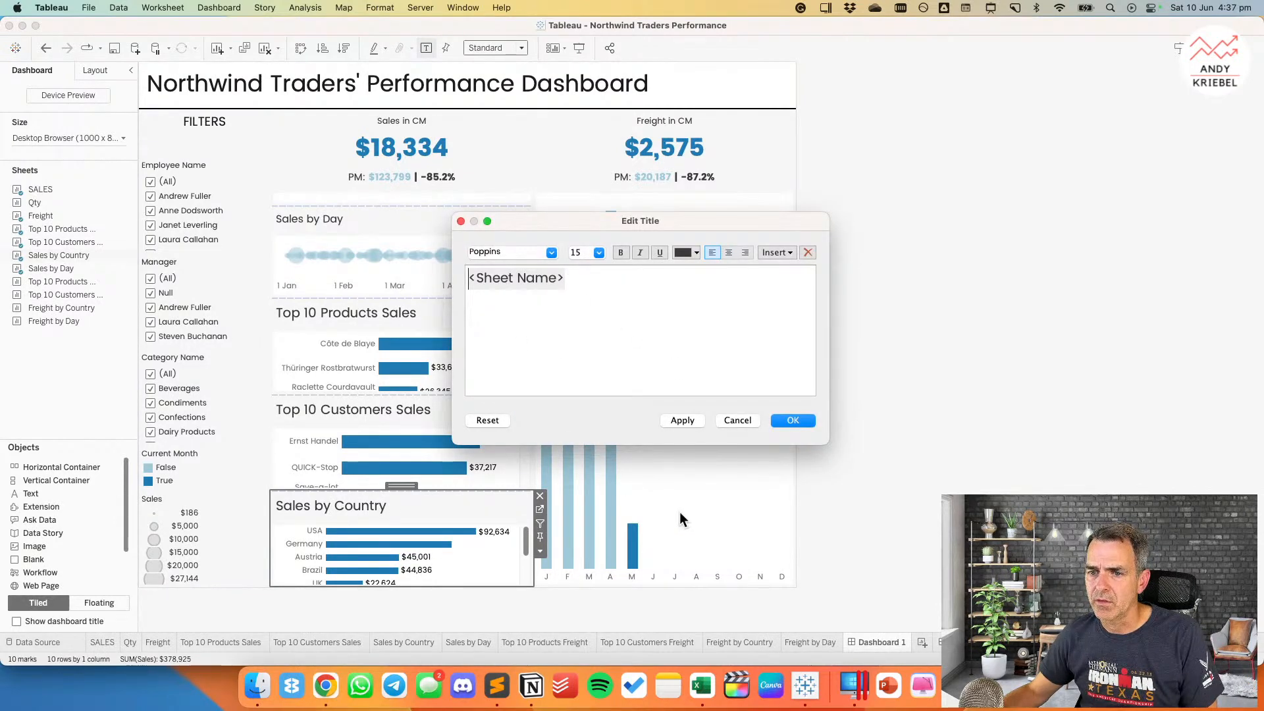
pyautogui.moveTo(578, 279); pyautogui.dragTo(459, 277)
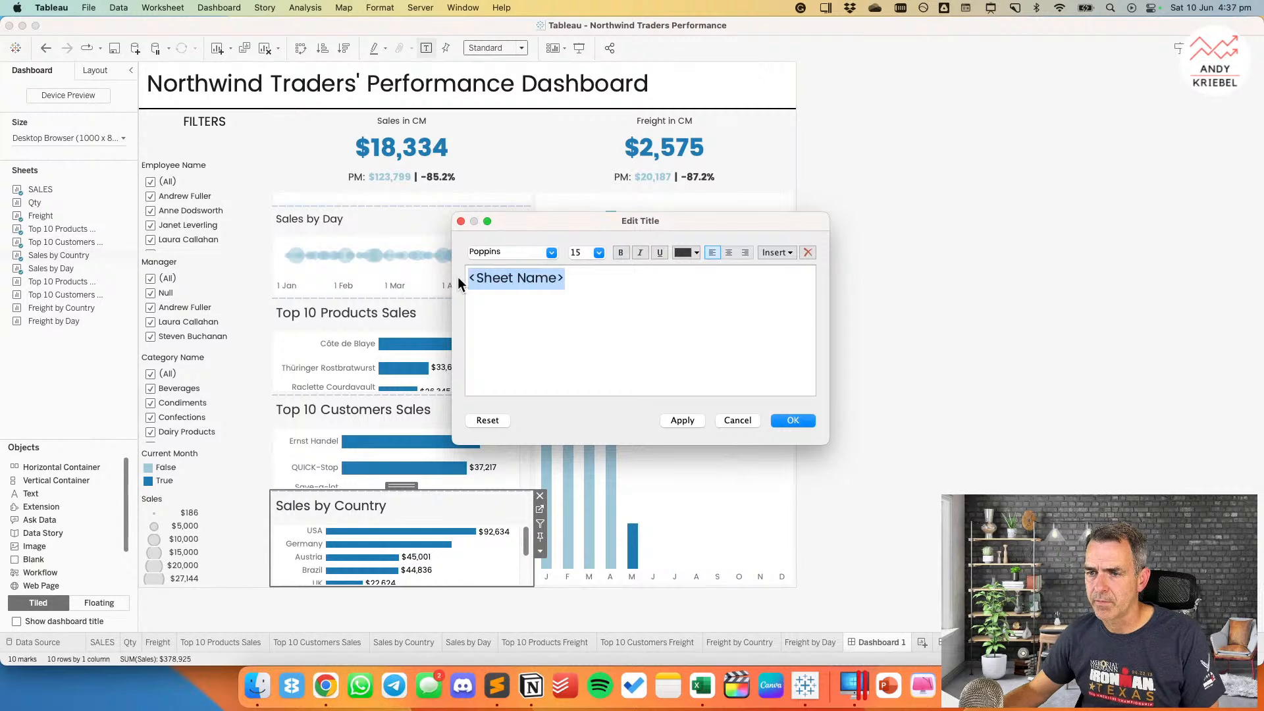
pyautogui.press('super+Tab')
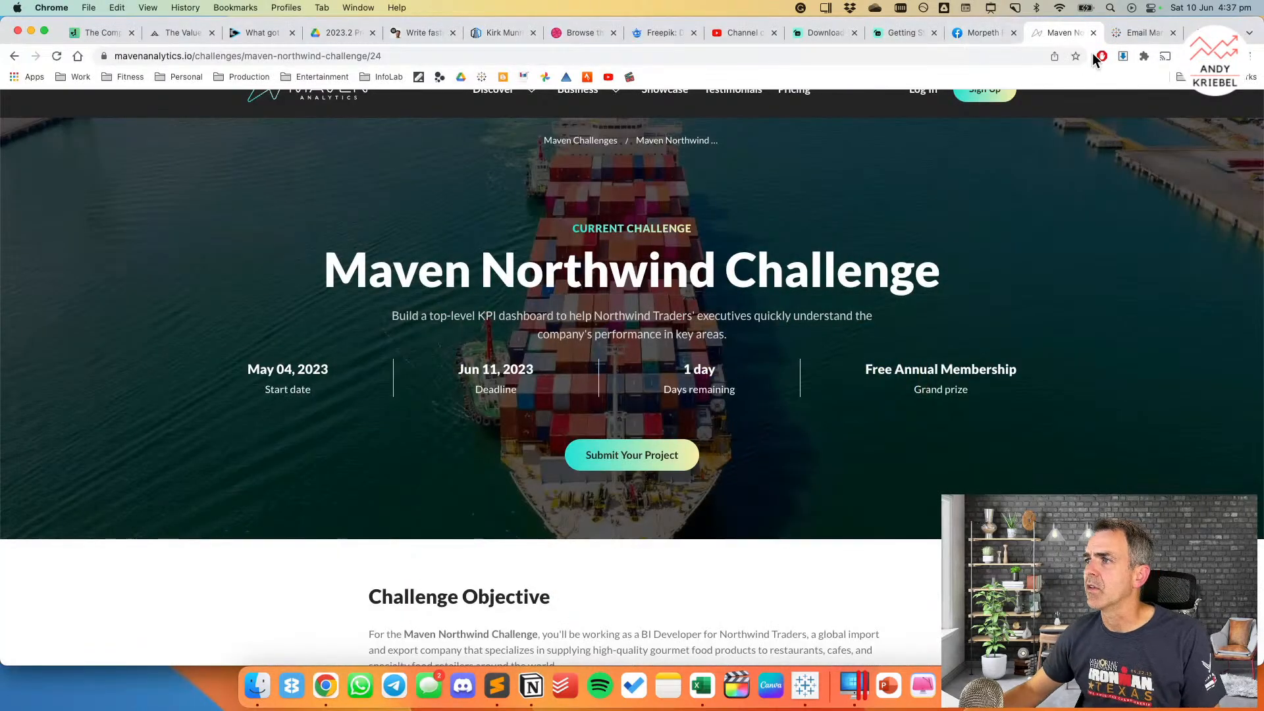
pyautogui.click(1138, 32)
pyautogui.scroll(-5, 814, 428)
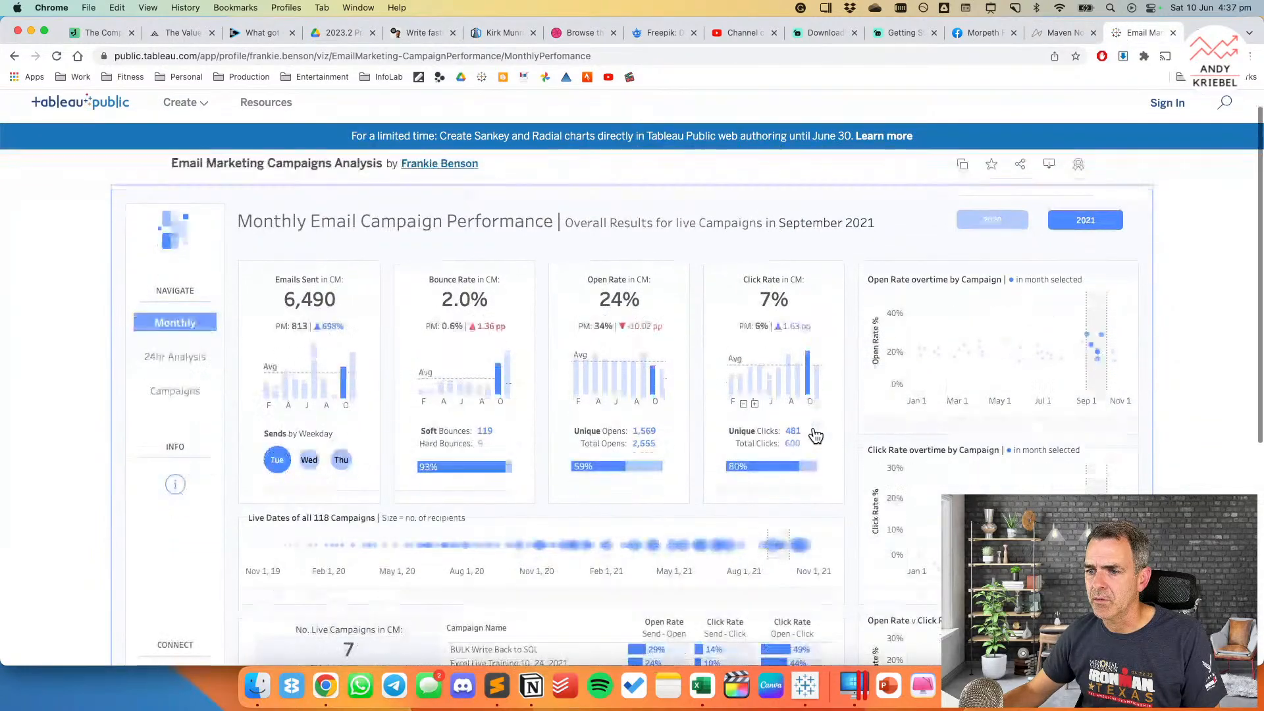
pyautogui.scroll(-2, 823, 435)
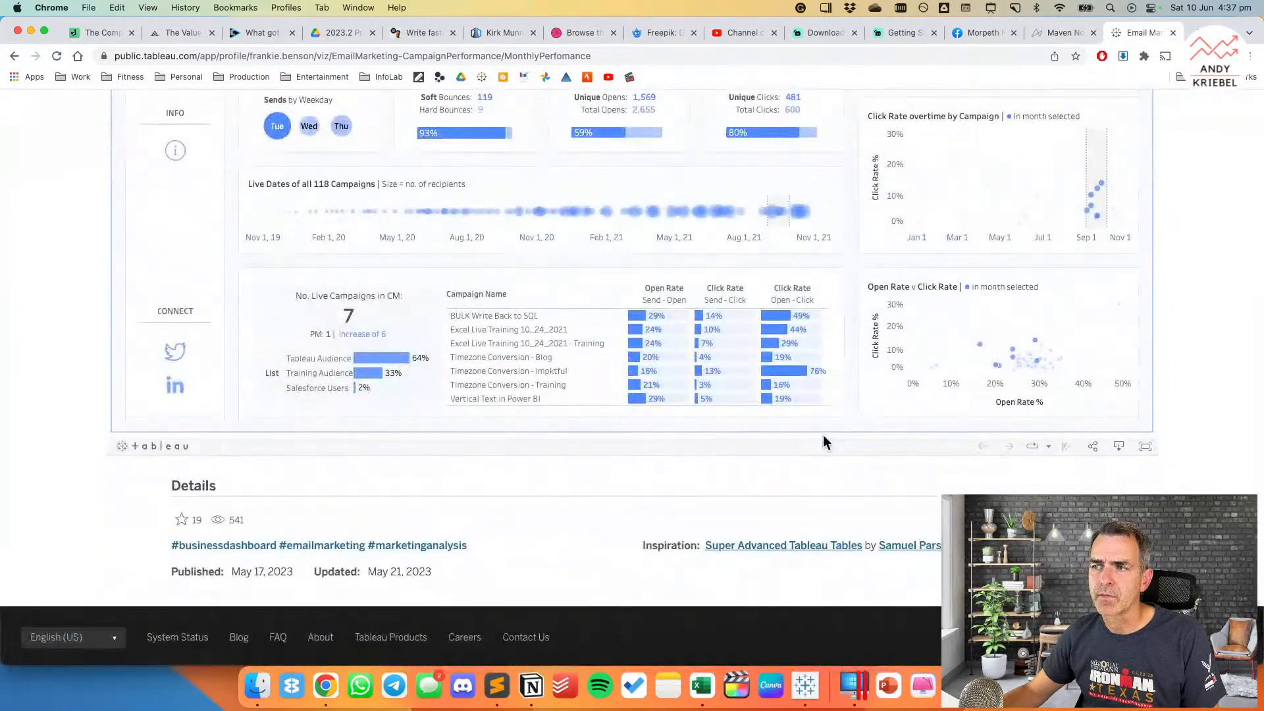
pyautogui.scroll(4, 823, 434)
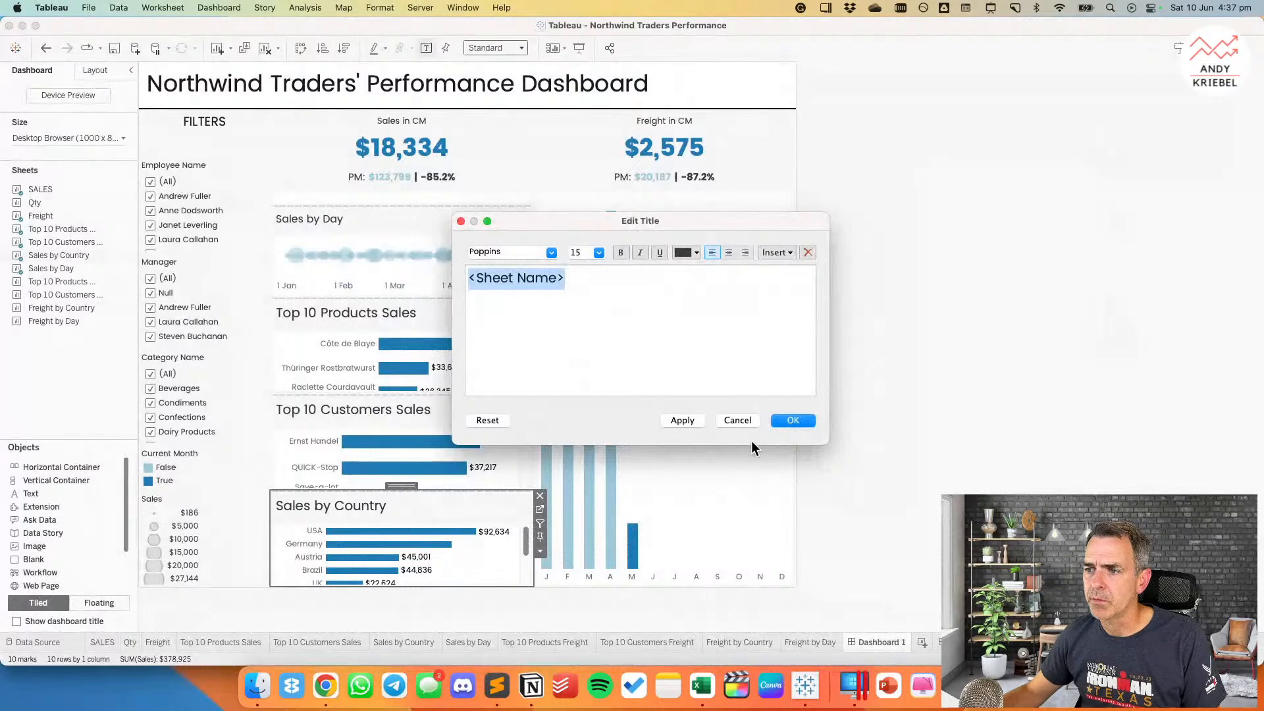
pyautogui.click(739, 418)
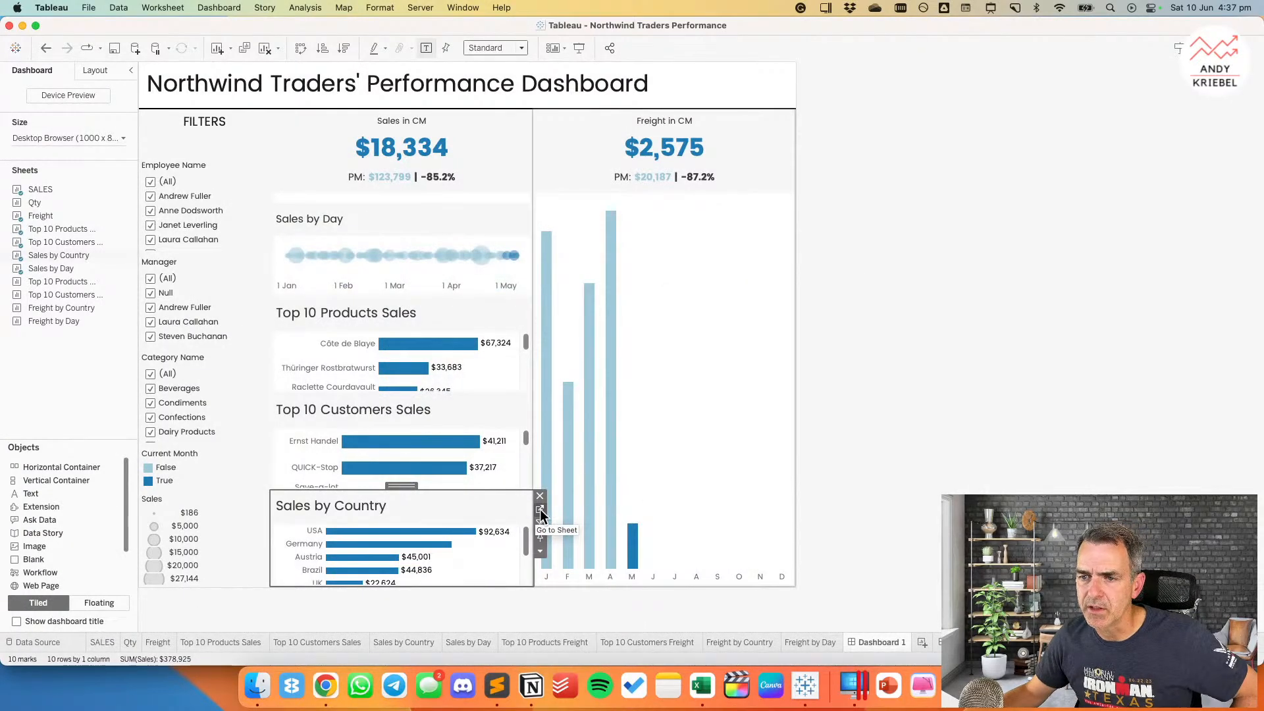
# Step: Remove the Country, Product Name and customer filters from the Sales by Country, Top 10 Products Sales and Top 10 Customers Sales sheets
pyautogui.click(540, 512)
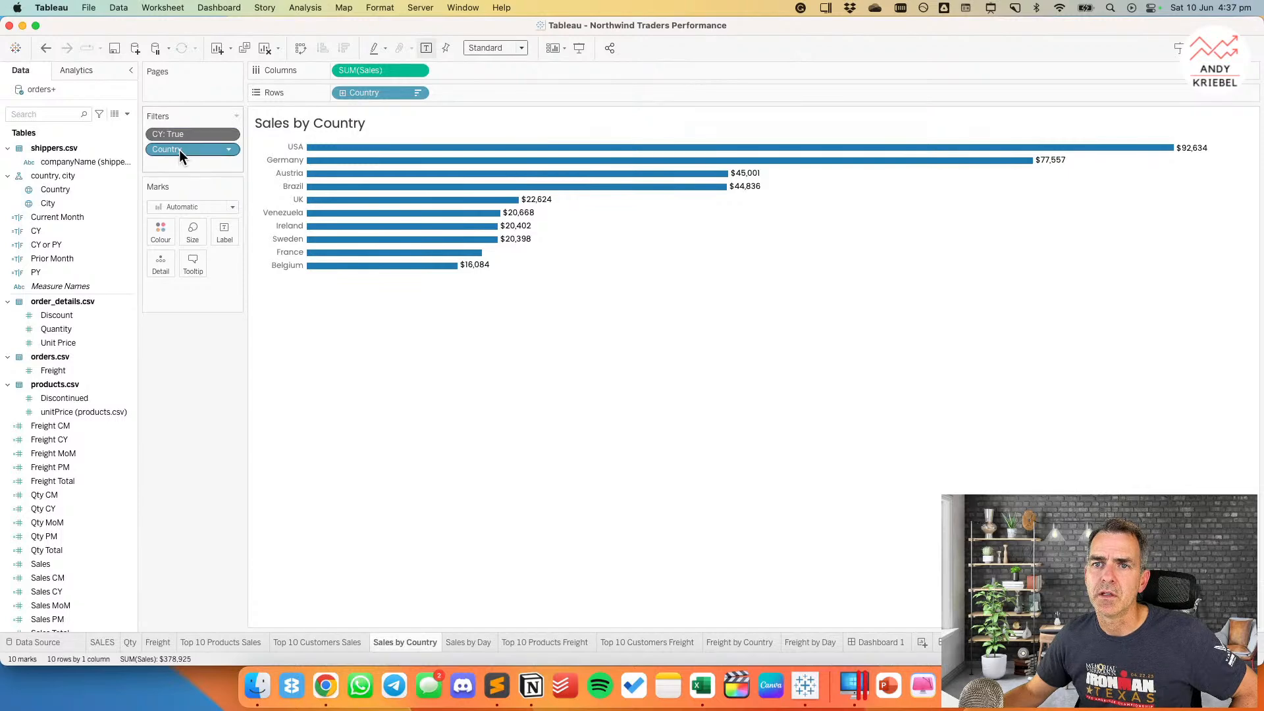
pyautogui.moveTo(179, 149); pyautogui.dragTo(56, 190)
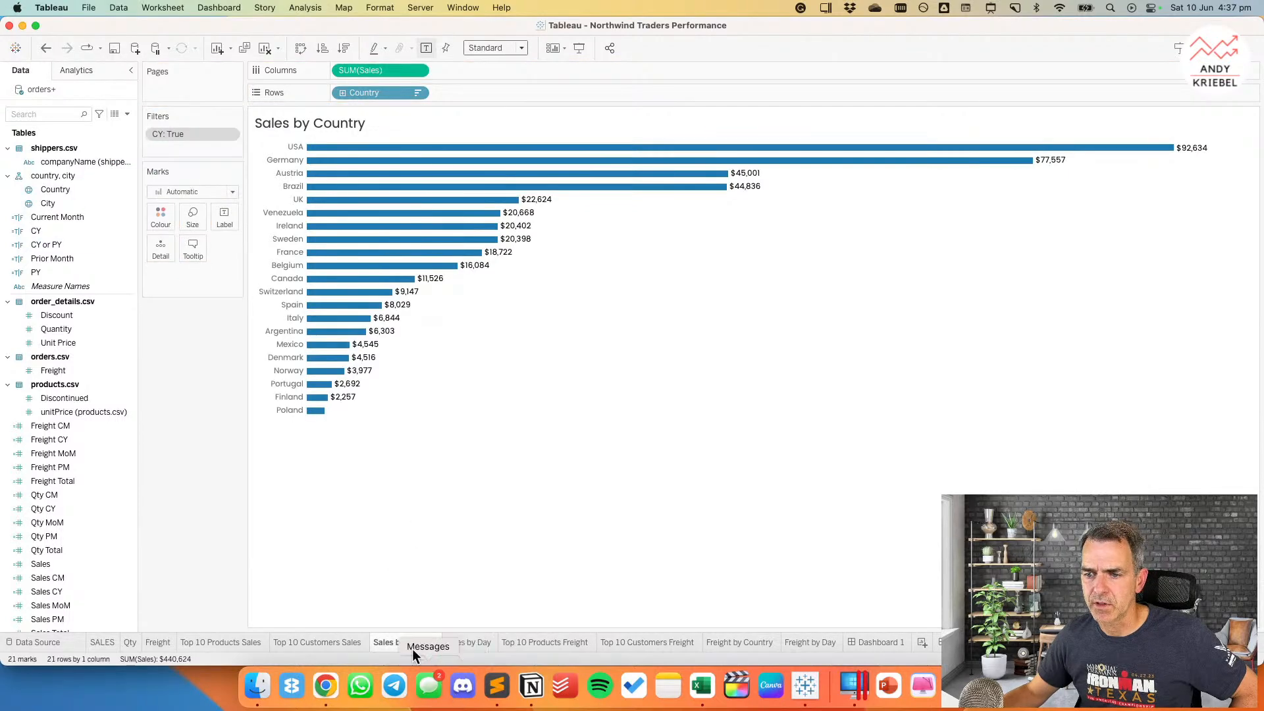
pyautogui.click(262, 643)
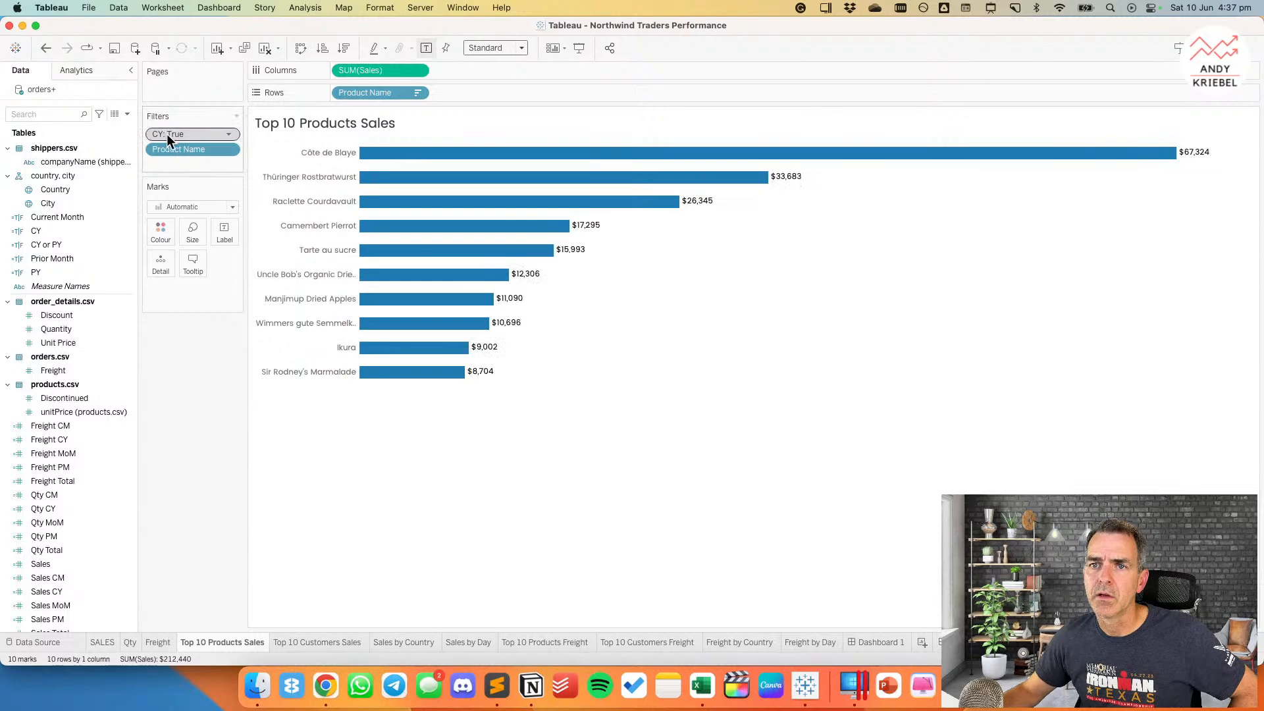
pyautogui.moveTo(168, 149); pyautogui.dragTo(117, 184)
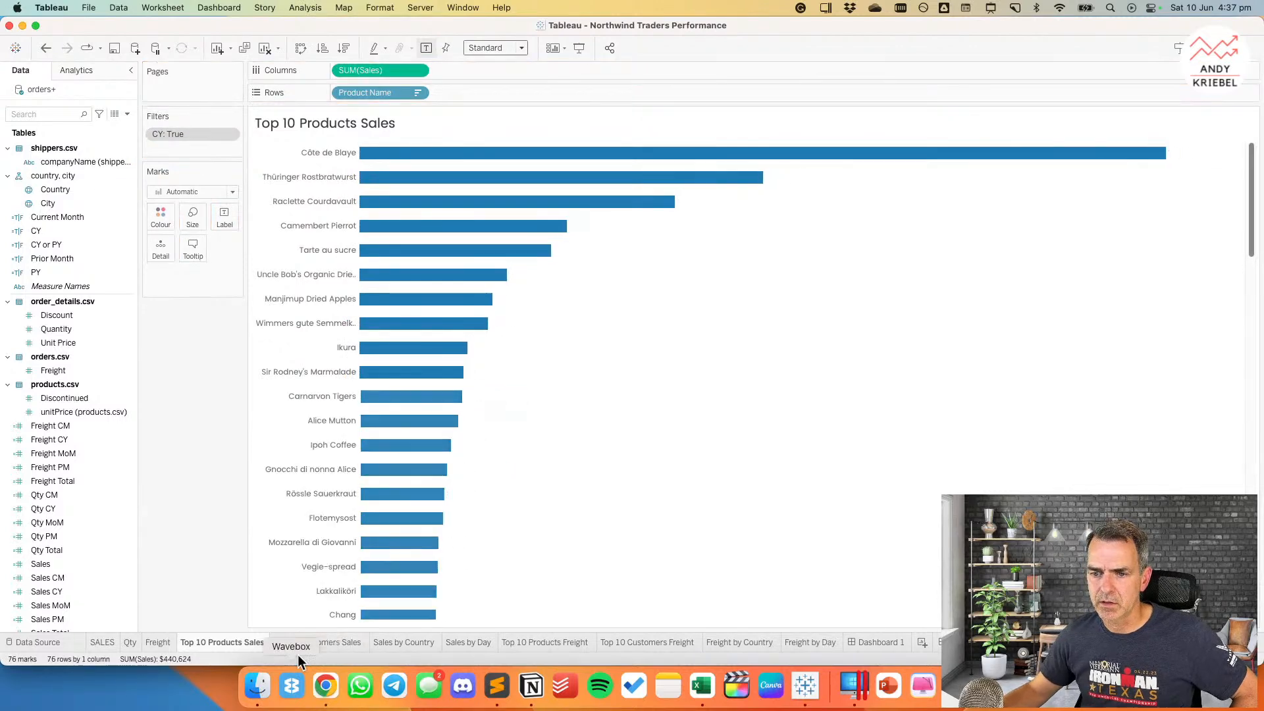
pyautogui.click(318, 643)
pyautogui.moveTo(180, 149); pyautogui.dragTo(195, 450)
pyautogui.click(467, 644)
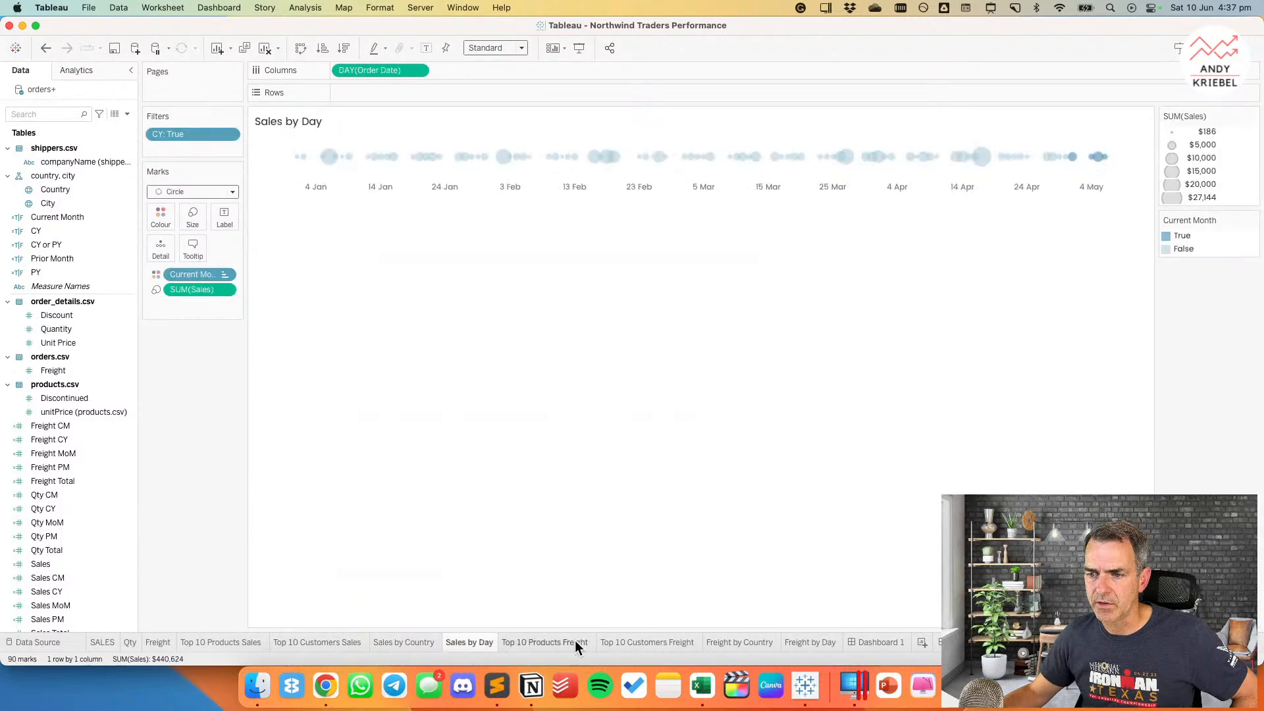
# Step: Remove the Product Name, customer and Country filters from the Top 10 Products Freight, Top 10 Customers Freight and Freight by Country sheets, and return to Dashboard 1
pyautogui.click(562, 642)
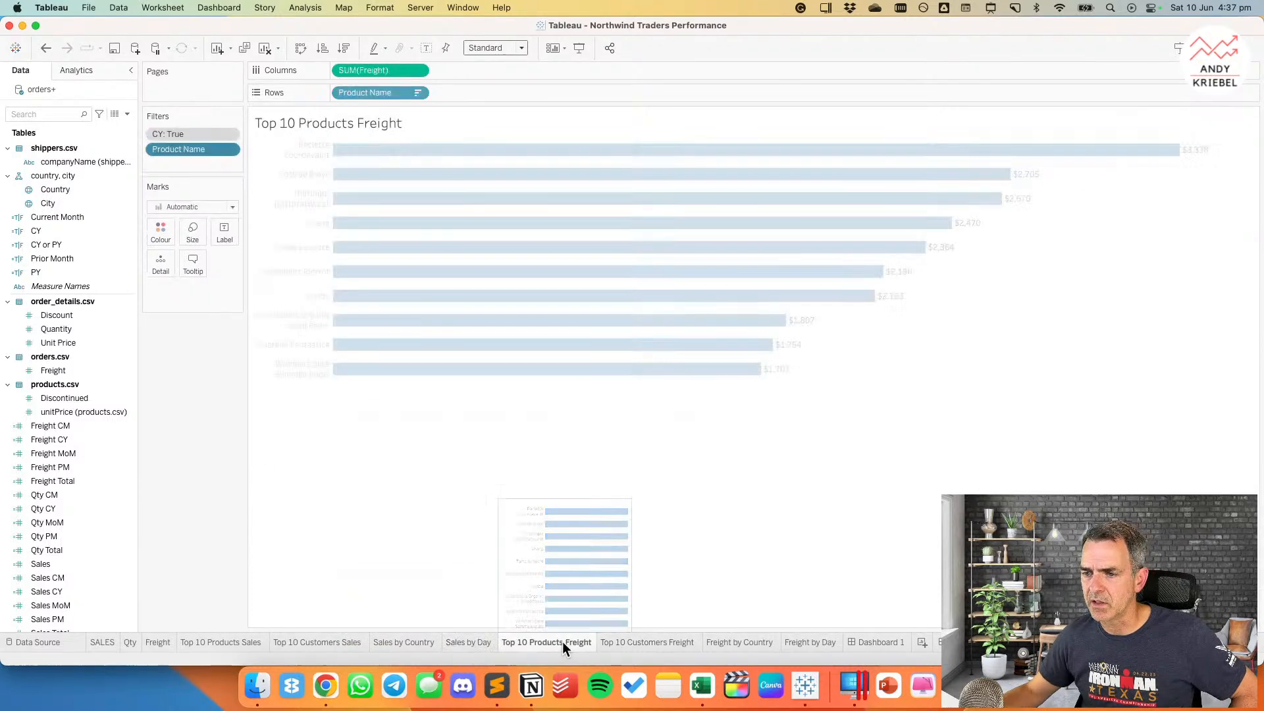
pyautogui.moveTo(191, 154); pyautogui.dragTo(539, 619)
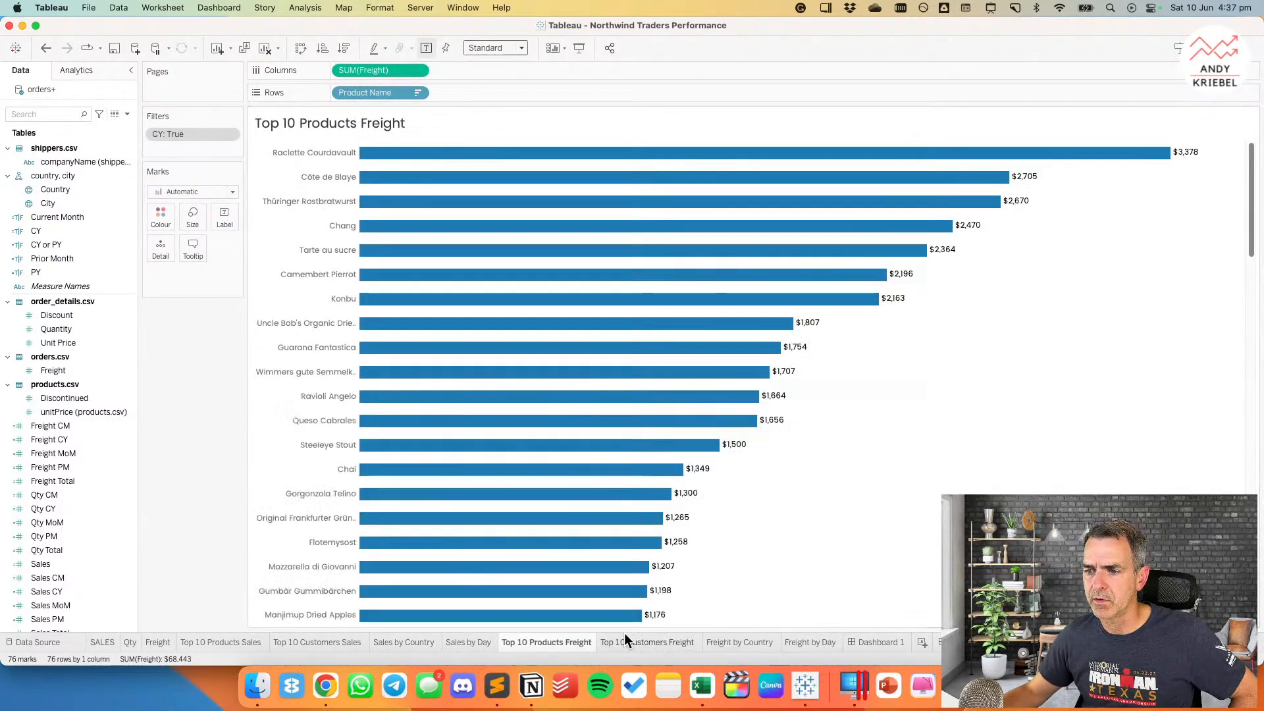
pyautogui.click(649, 642)
pyautogui.moveTo(166, 145); pyautogui.dragTo(778, 648)
pyautogui.click(750, 642)
pyautogui.moveTo(191, 150); pyautogui.dragTo(282, 374)
pyautogui.click(812, 642)
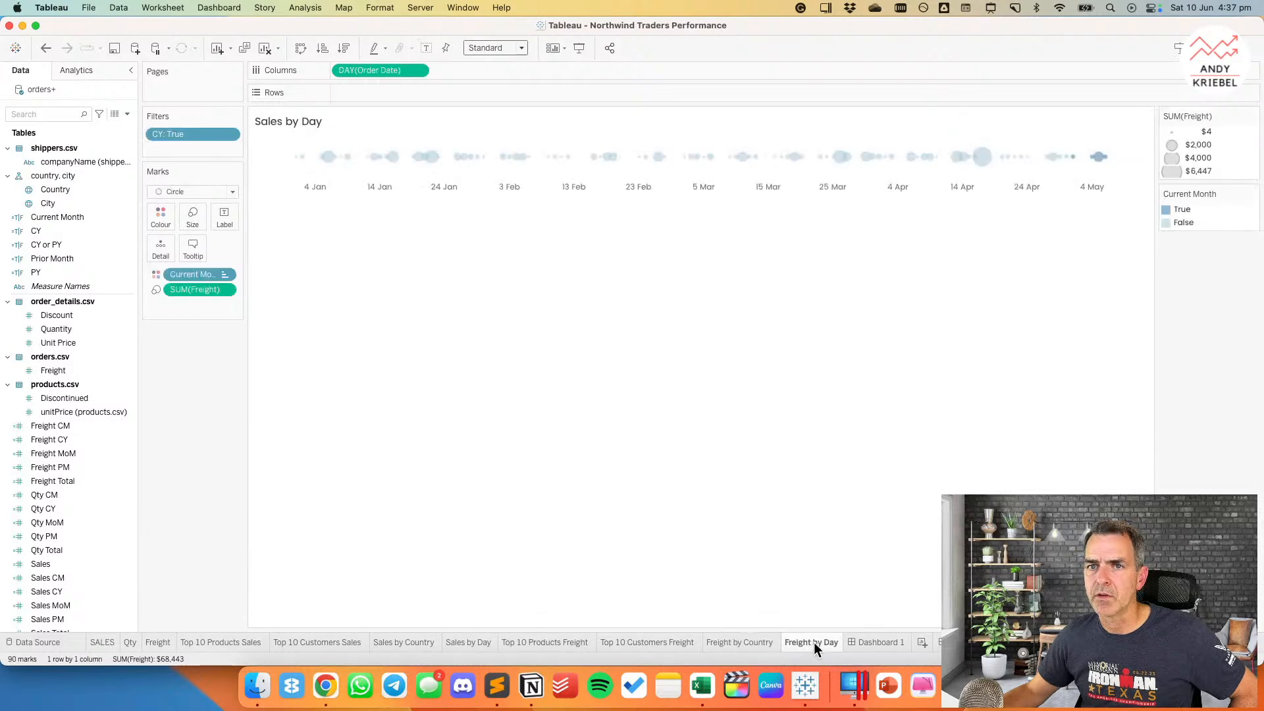
pyautogui.click(877, 642)
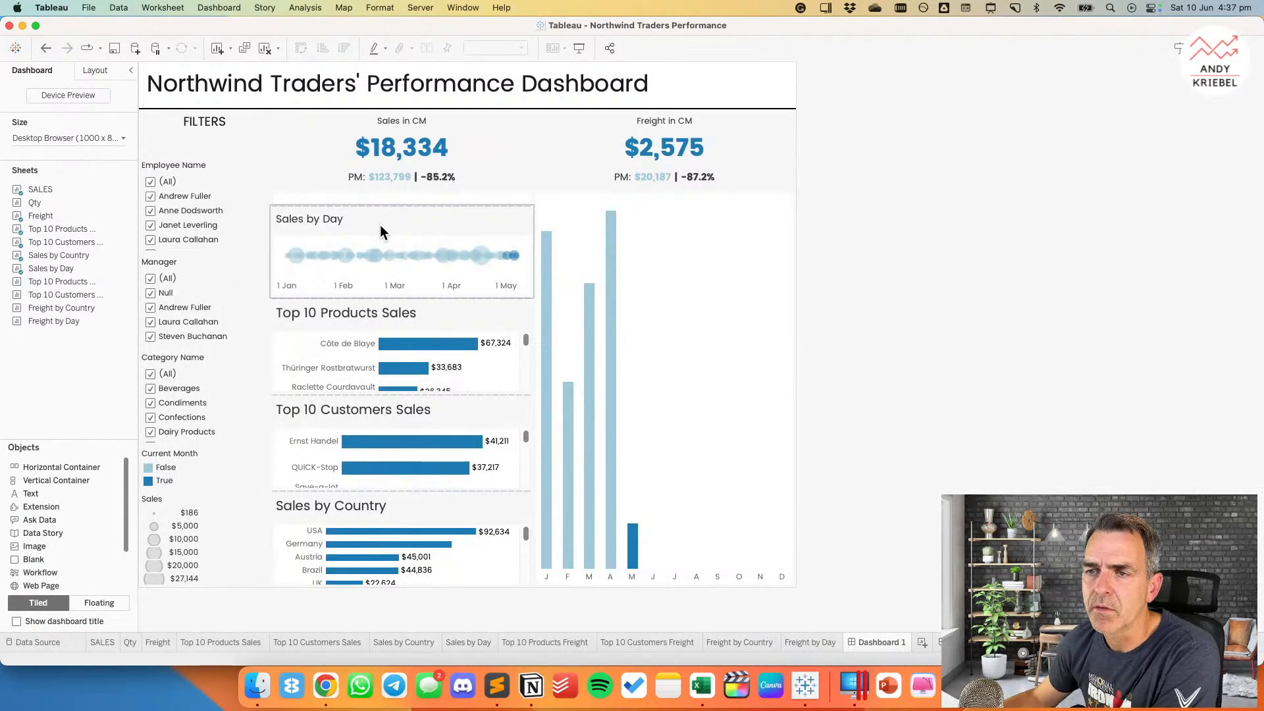
# Step: Set the height of the Sales in CM sheet on the dashboard to 300 pixels
pyautogui.click(476, 163)
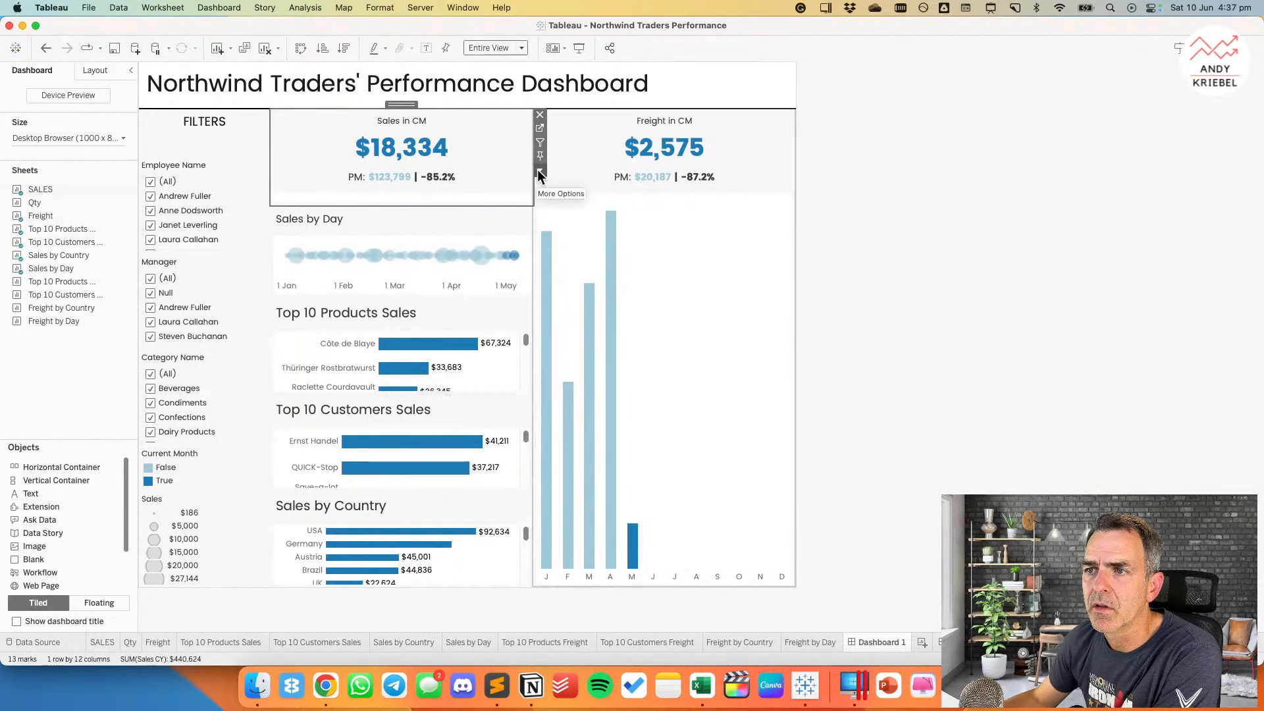
pyautogui.click(539, 172)
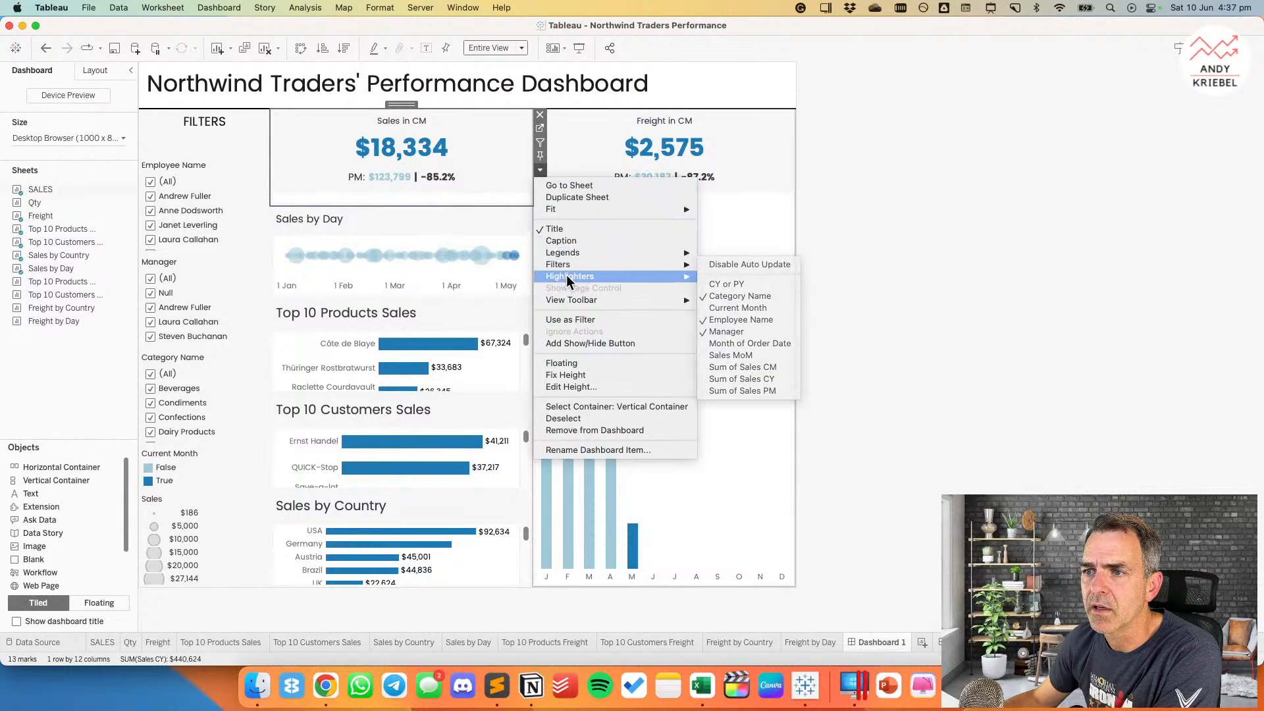
pyautogui.click(580, 385)
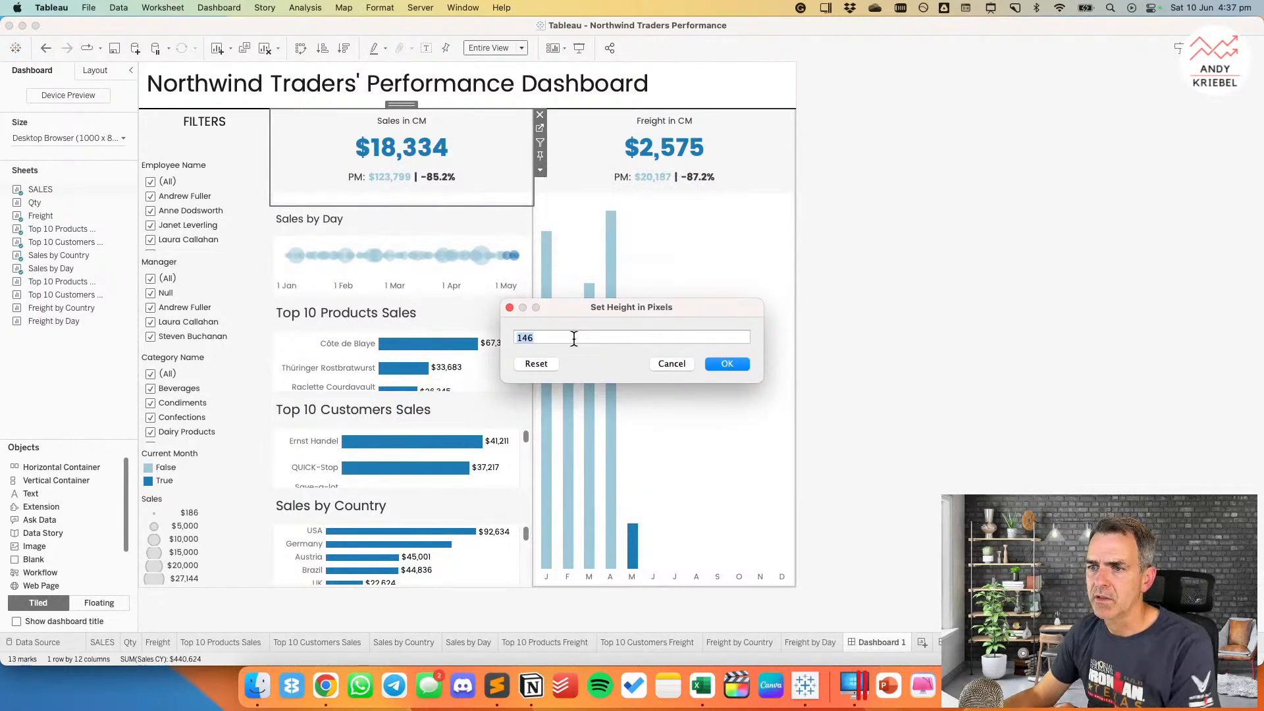
pyautogui.write('300')
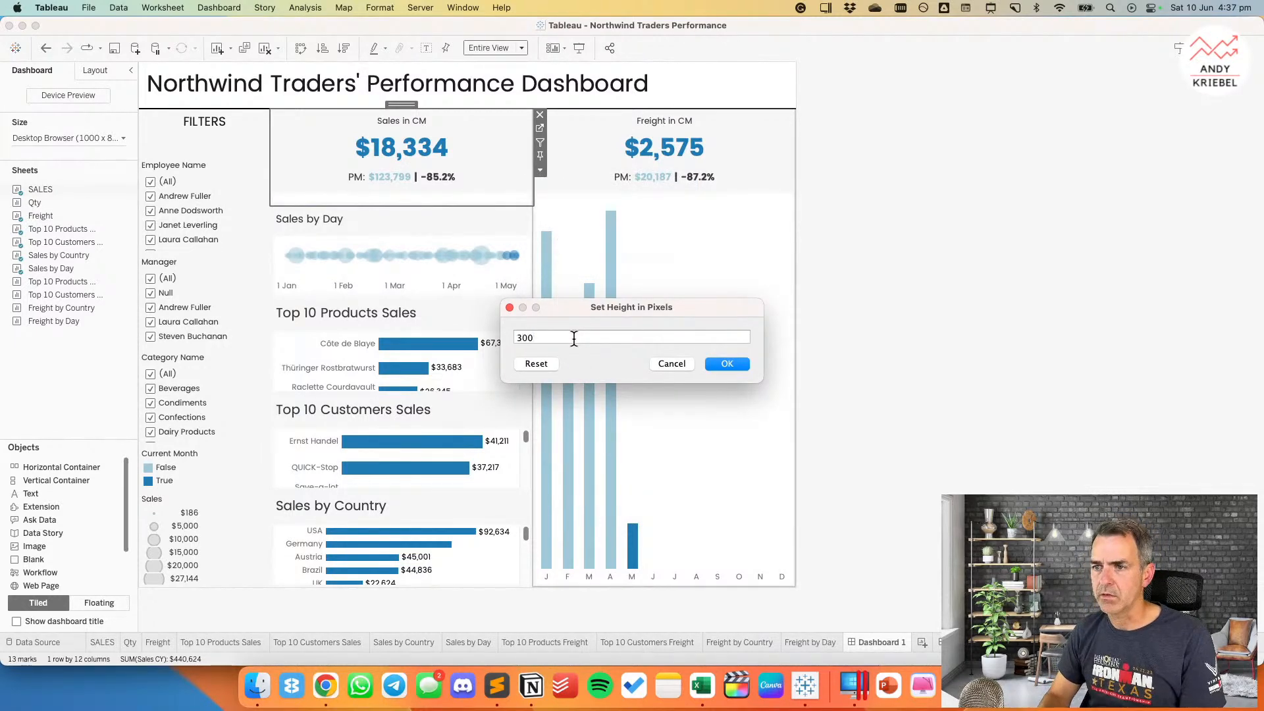
pyautogui.press('Return')
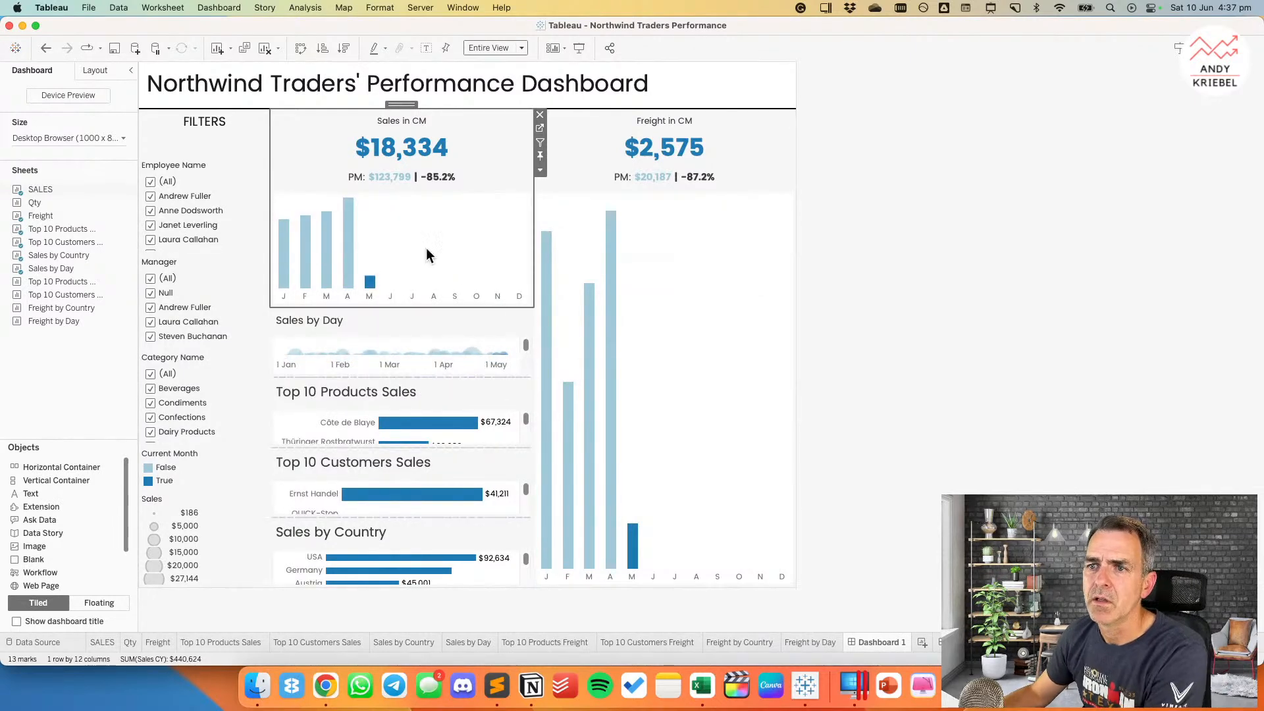
# Step: Set the height of the Sales by Day sheet on the dashboard to 150 pixels
pyautogui.click(405, 328)
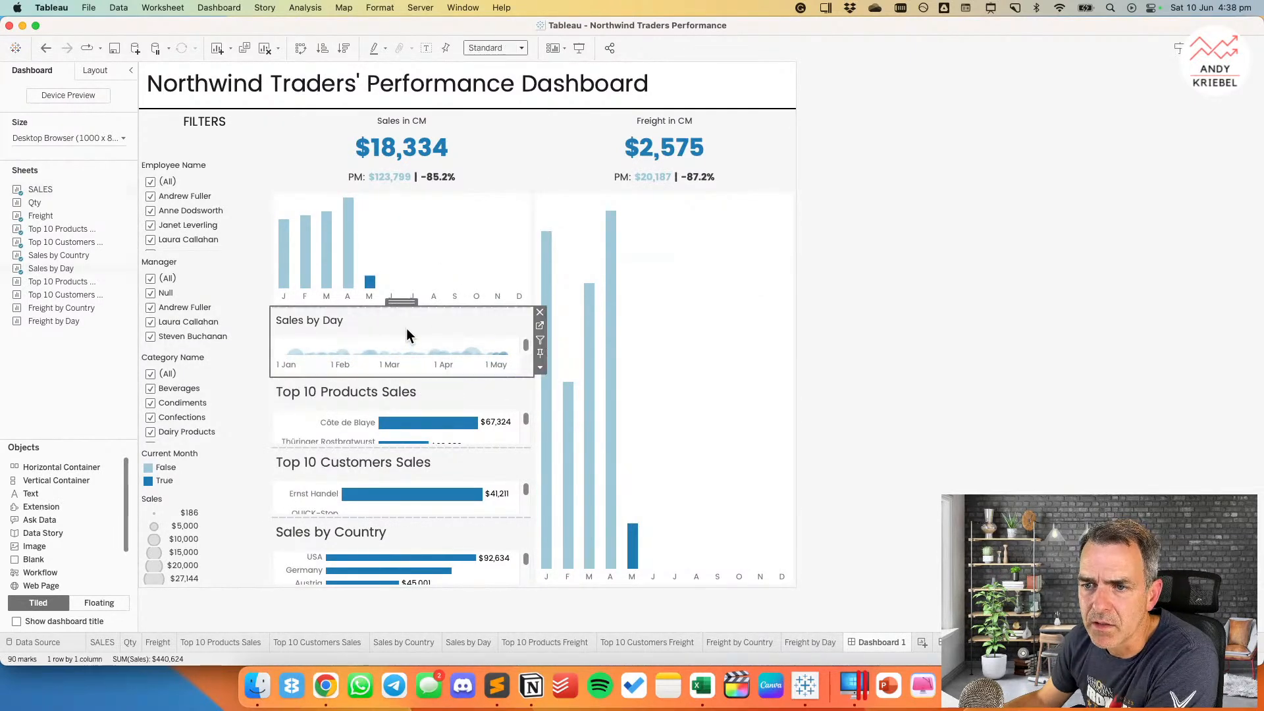
pyautogui.click(539, 366)
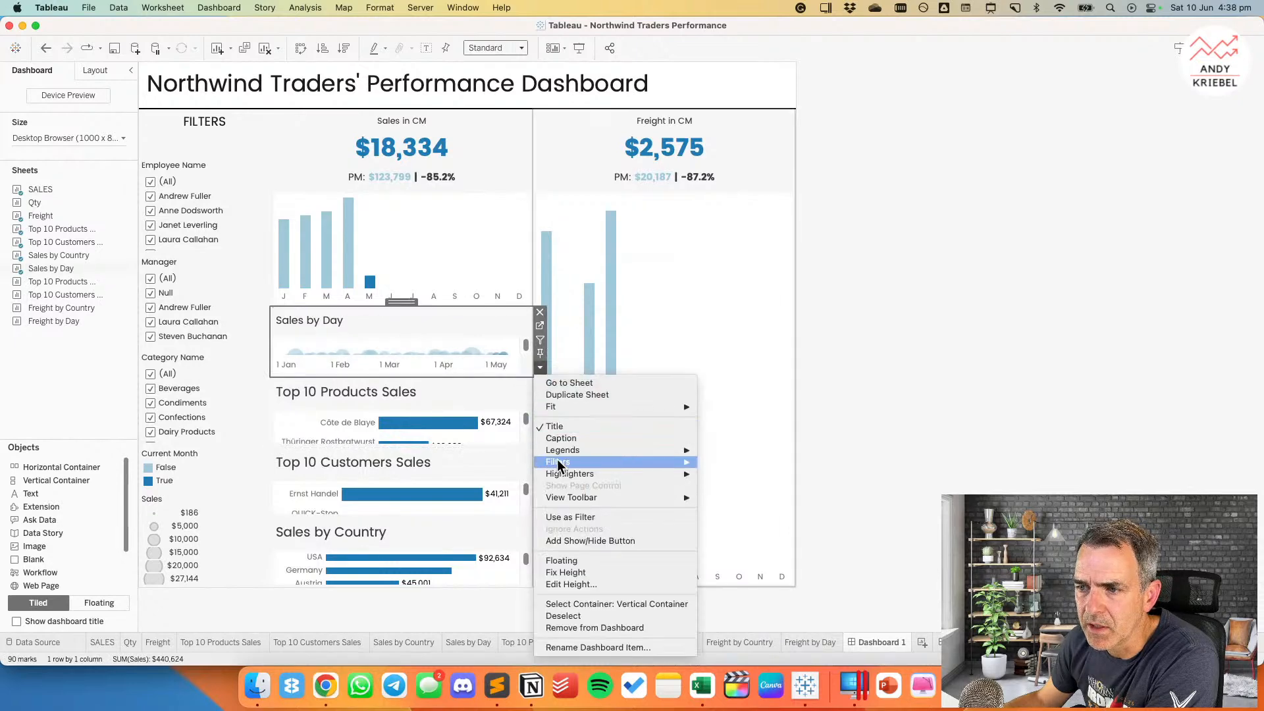
pyautogui.click(567, 585)
pyautogui.write('150')
pyautogui.press('Return')
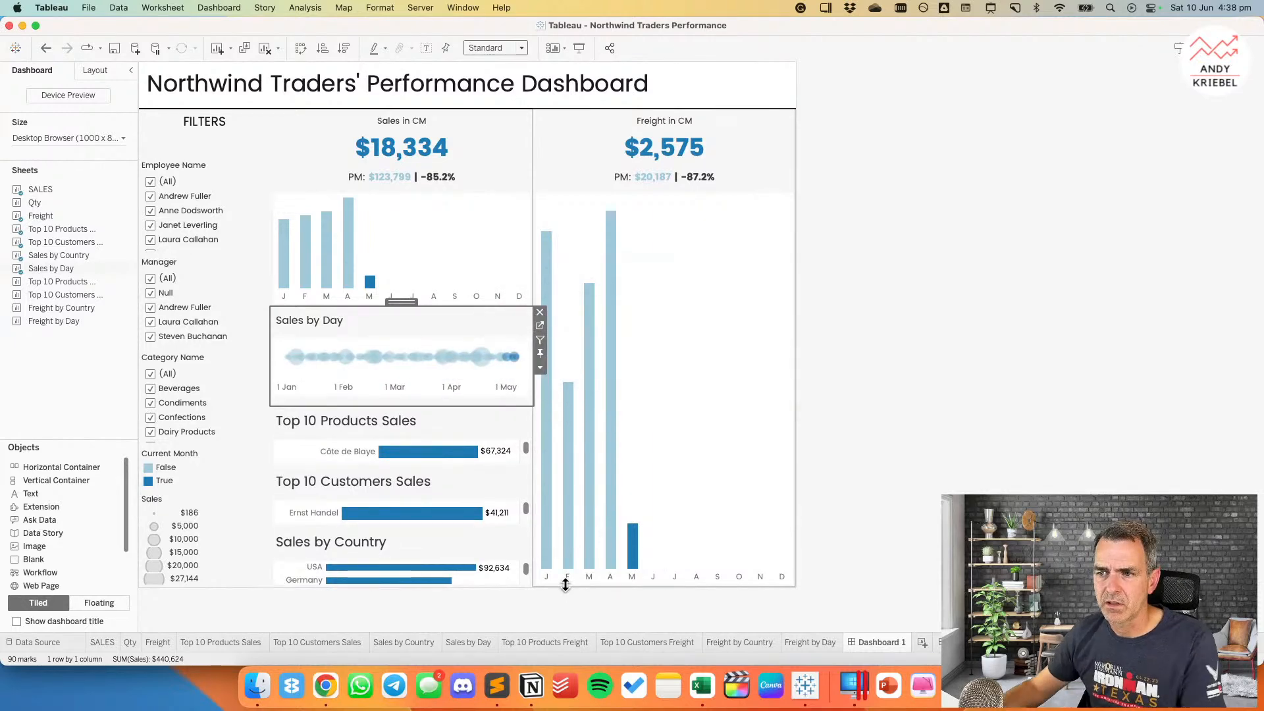
# Step: Set the height of the Sales in CM sheet on the dashboard to 250 pixels
pyautogui.click(413, 418)
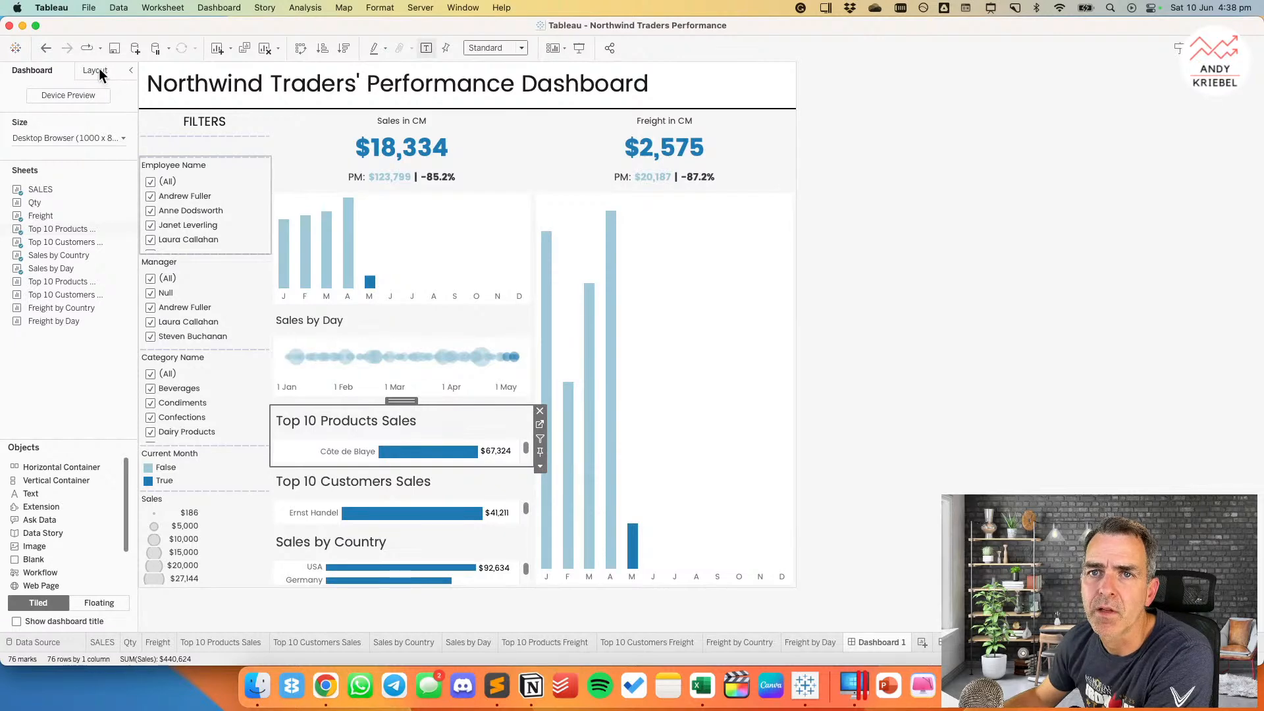
pyautogui.click(442, 243)
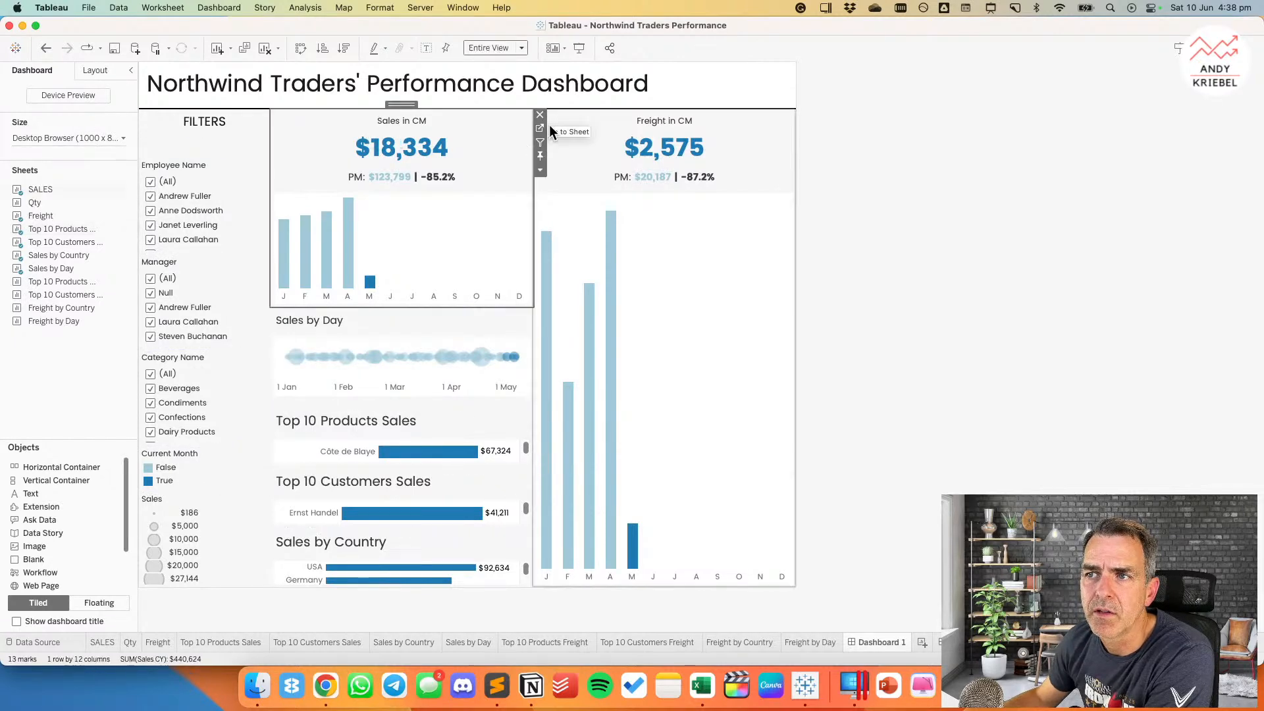
pyautogui.click(481, 325)
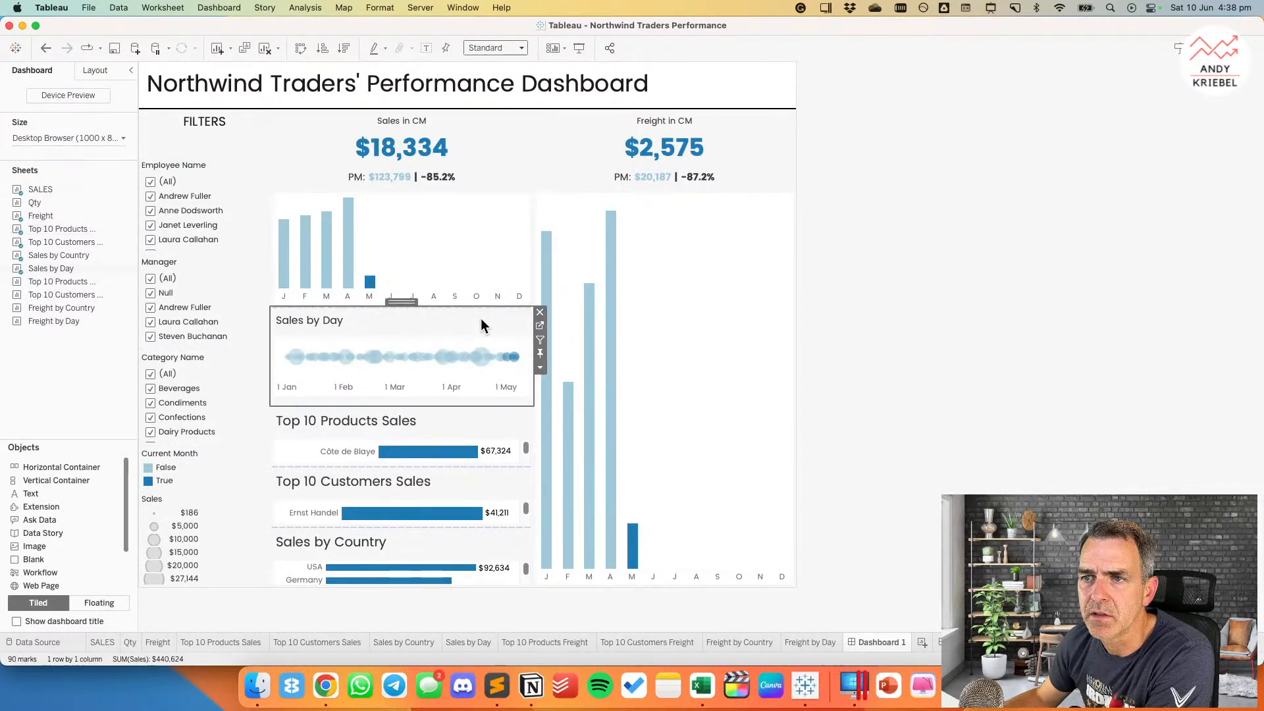
pyautogui.click(470, 120)
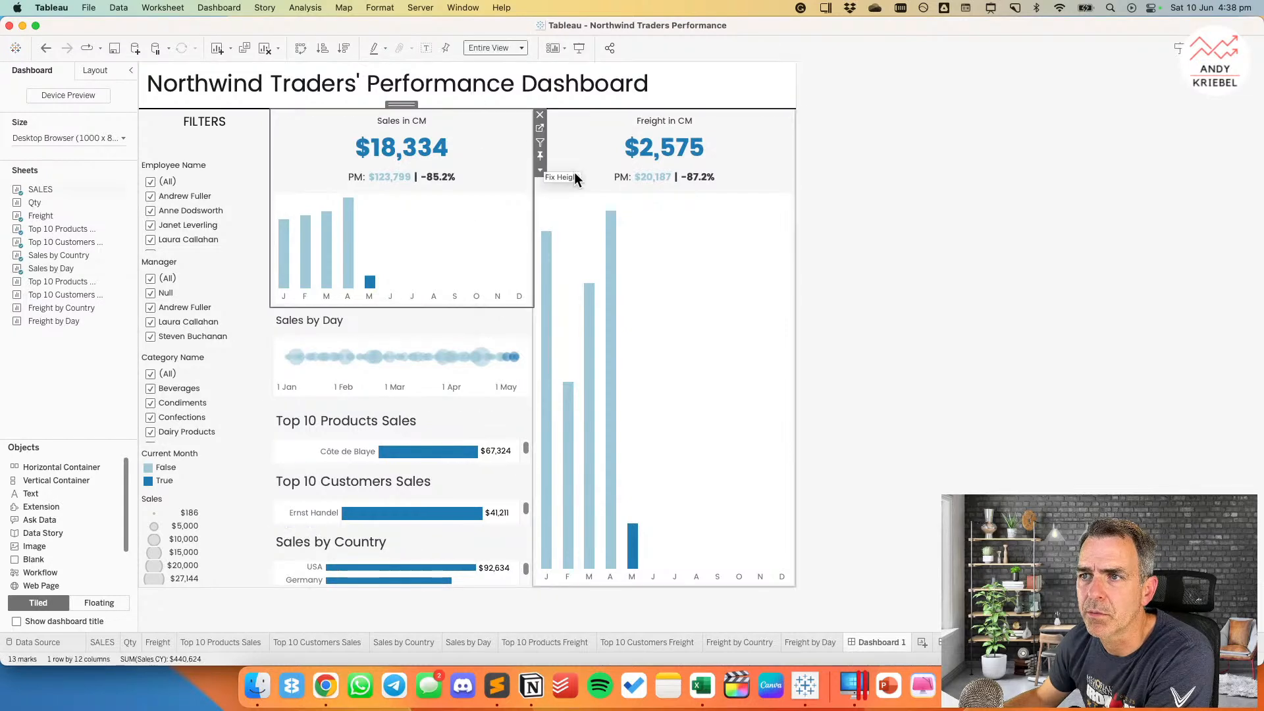
pyautogui.click(541, 170)
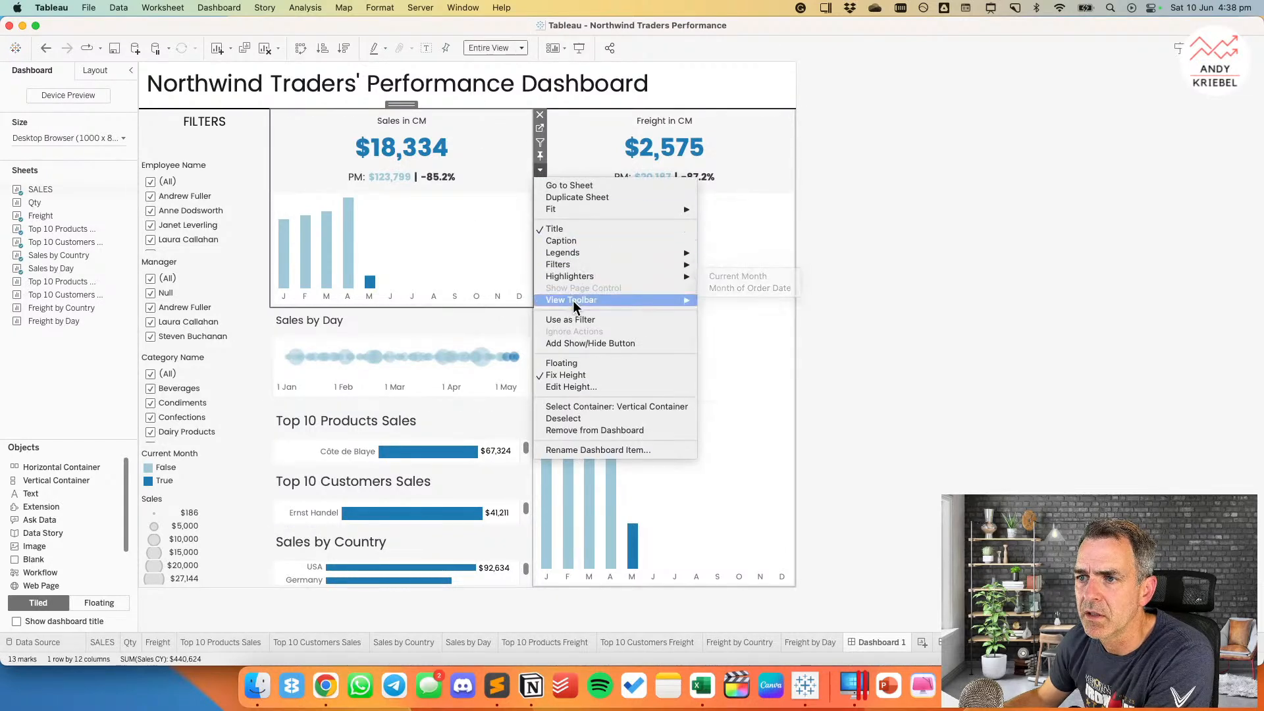
pyautogui.click(578, 384)
pyautogui.write('250')
pyautogui.press('Return')
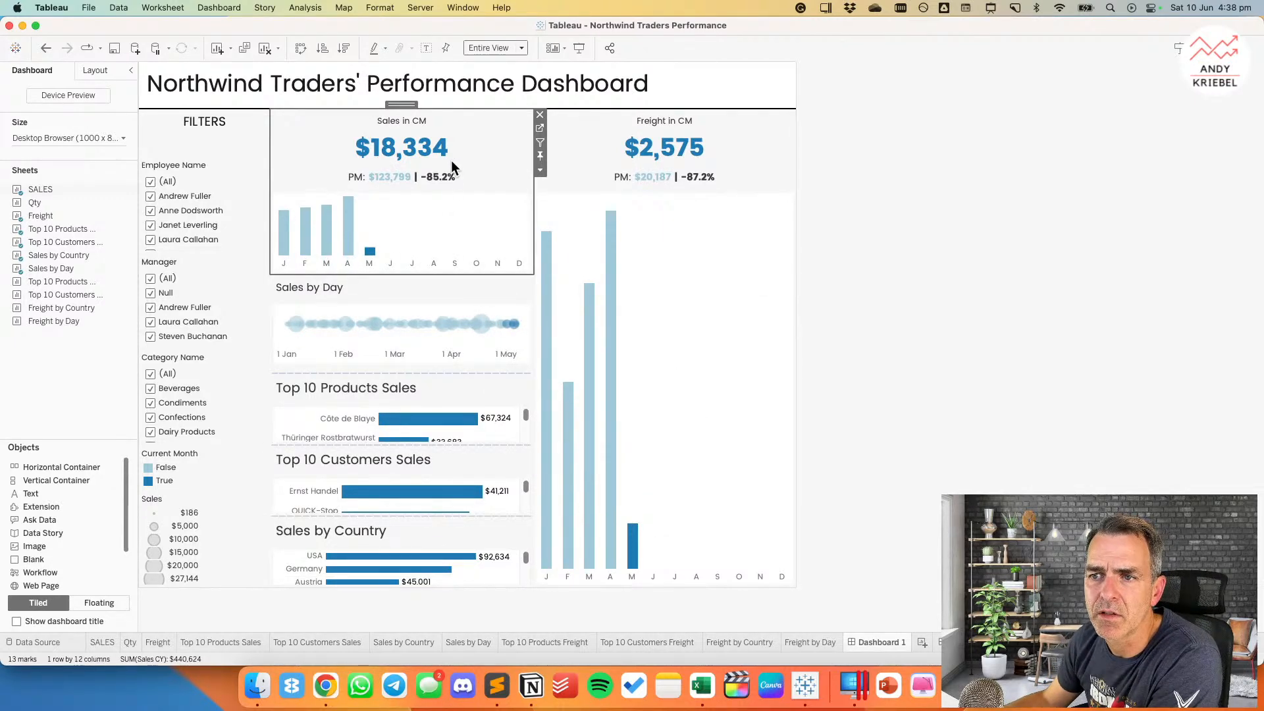
# Step: Set the height of the Freight in CM sheet to 250 pixels
pyautogui.click(670, 244)
pyautogui.click(801, 170)
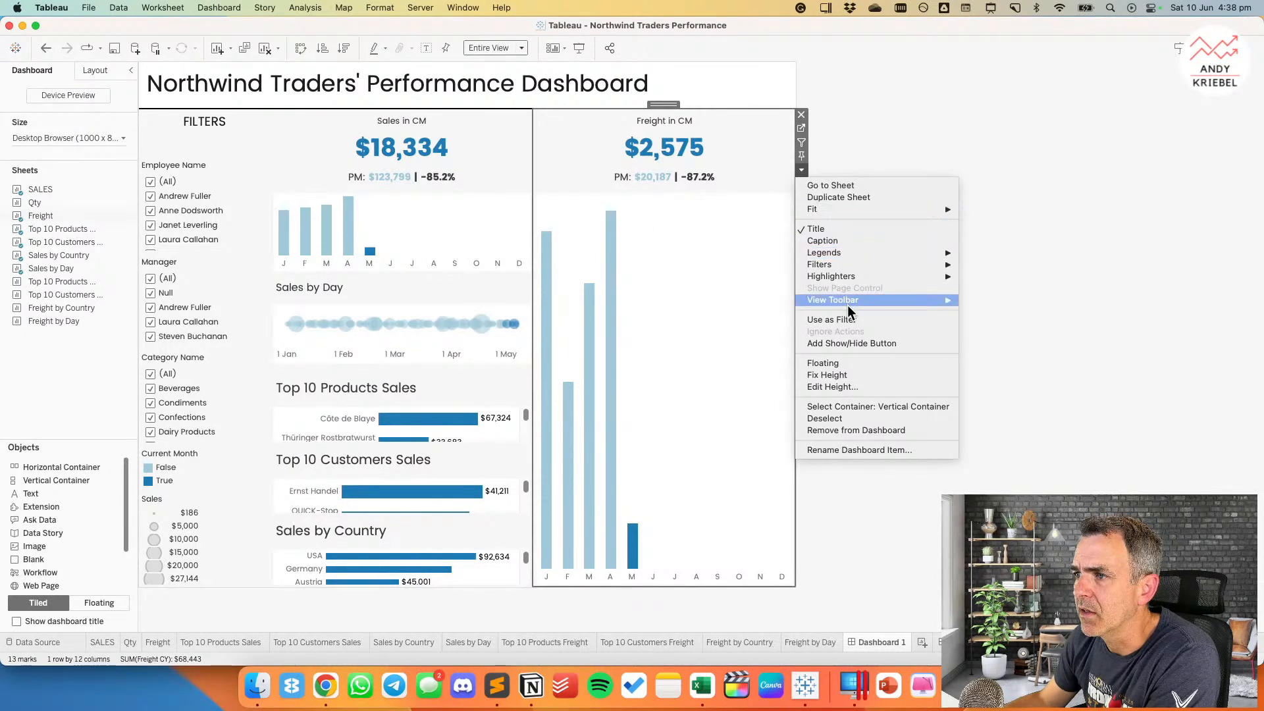
pyautogui.click(848, 386)
pyautogui.write('250')
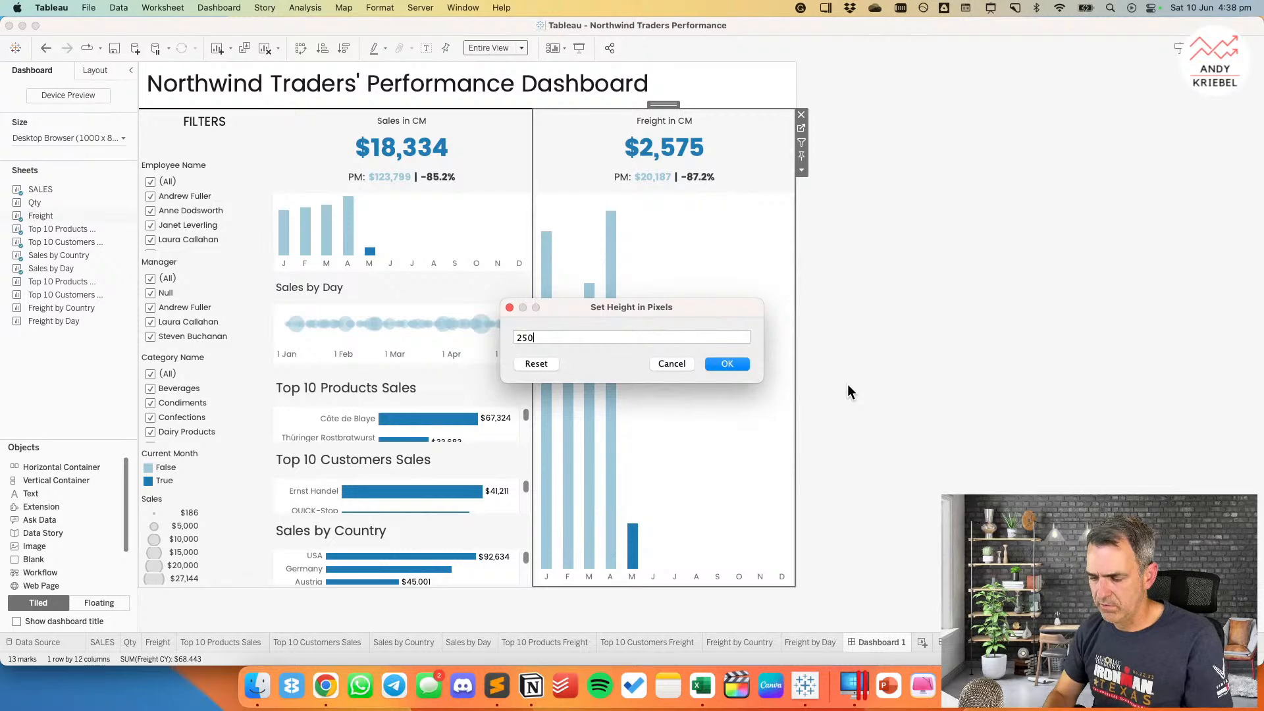
pyautogui.press('Return')
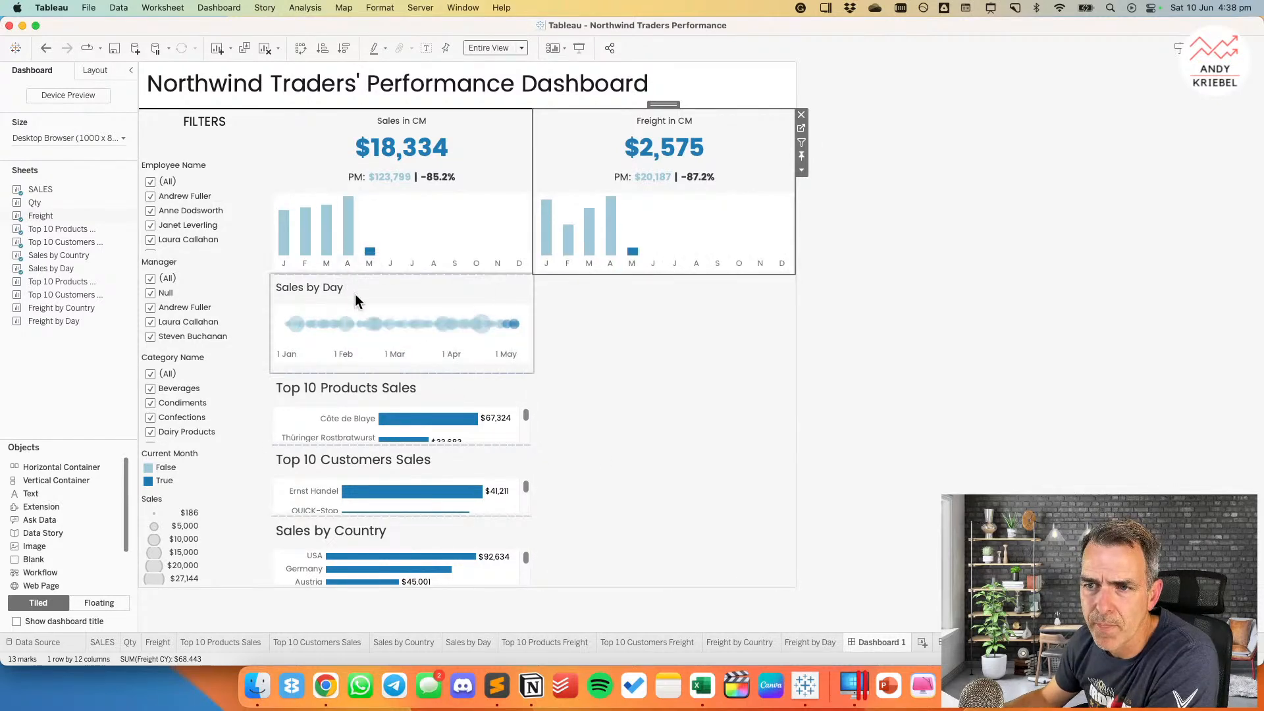
# Step: Increase the dashboard's fixed height to 1000 px, keeping the width at 1000 px
pyautogui.click(90, 139)
pyautogui.click(98, 218)
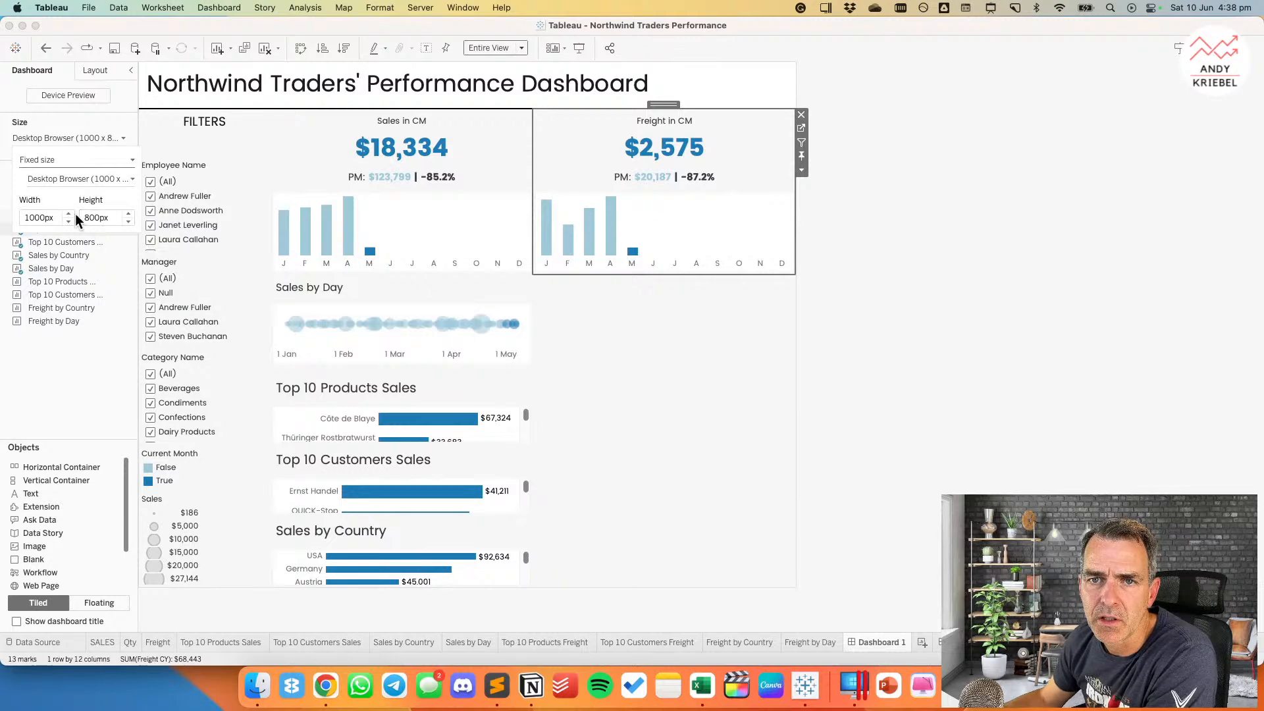
pyautogui.click(71, 219)
pyautogui.click(106, 212)
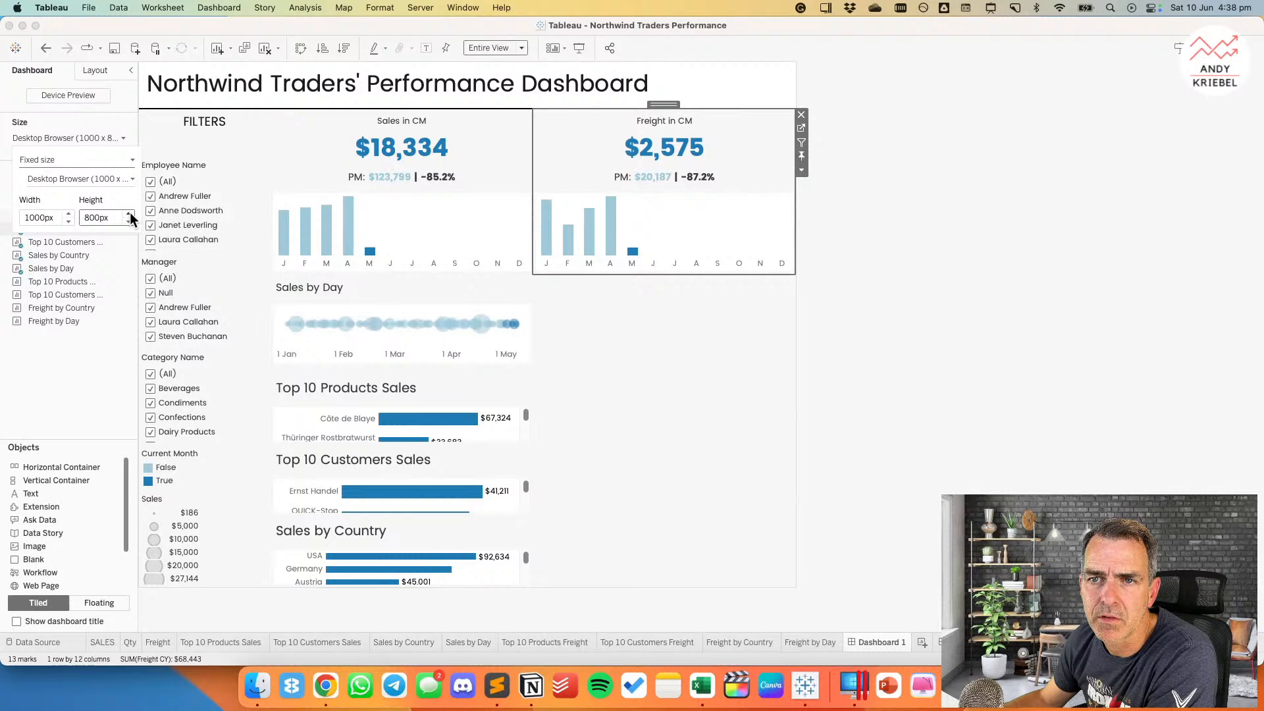
pyautogui.click(130, 215)
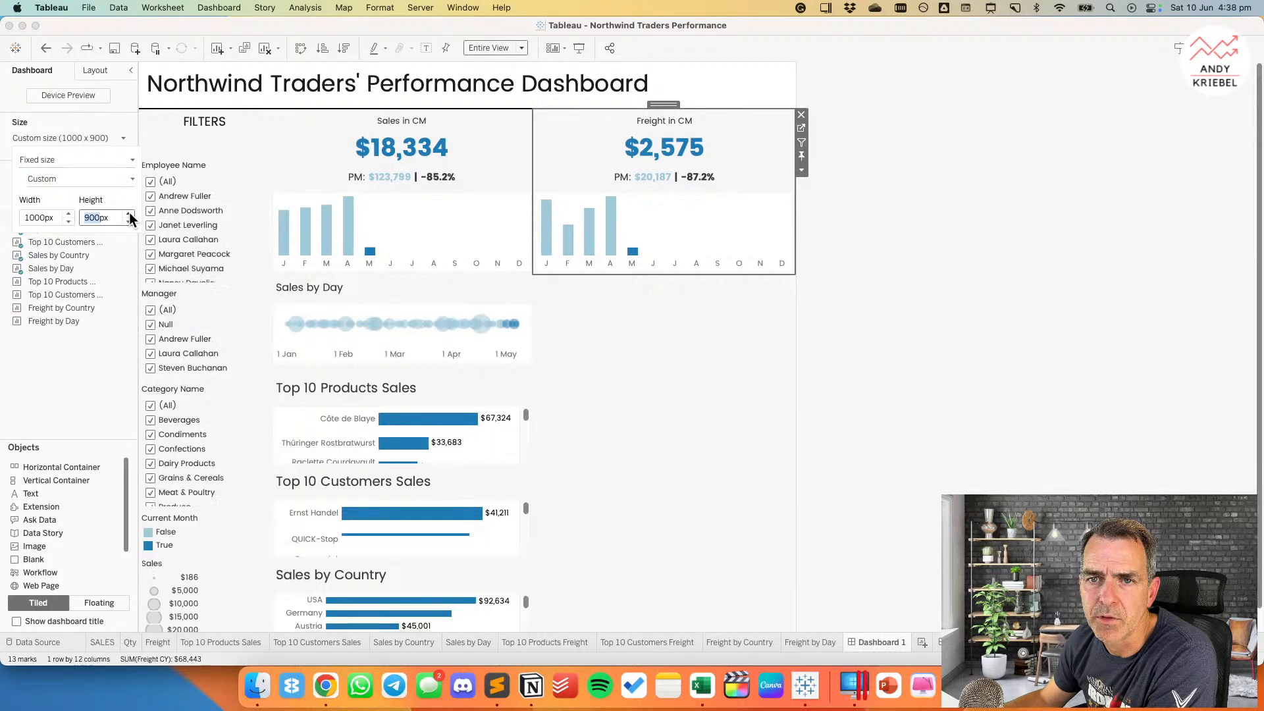
pyautogui.click(130, 214)
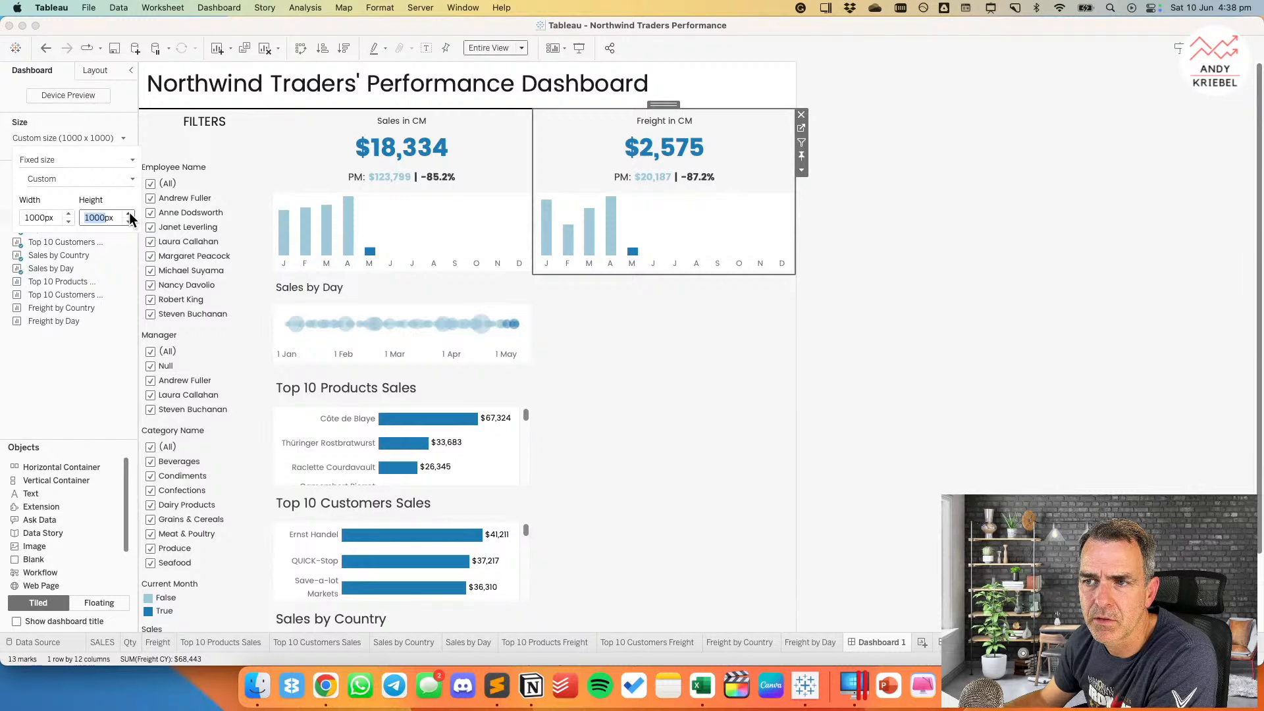
# Step: Replace the Top 10 Products Sales sheet's title on the dashboard with "Sales by Product"
pyautogui.scroll(-3, 461, 362)
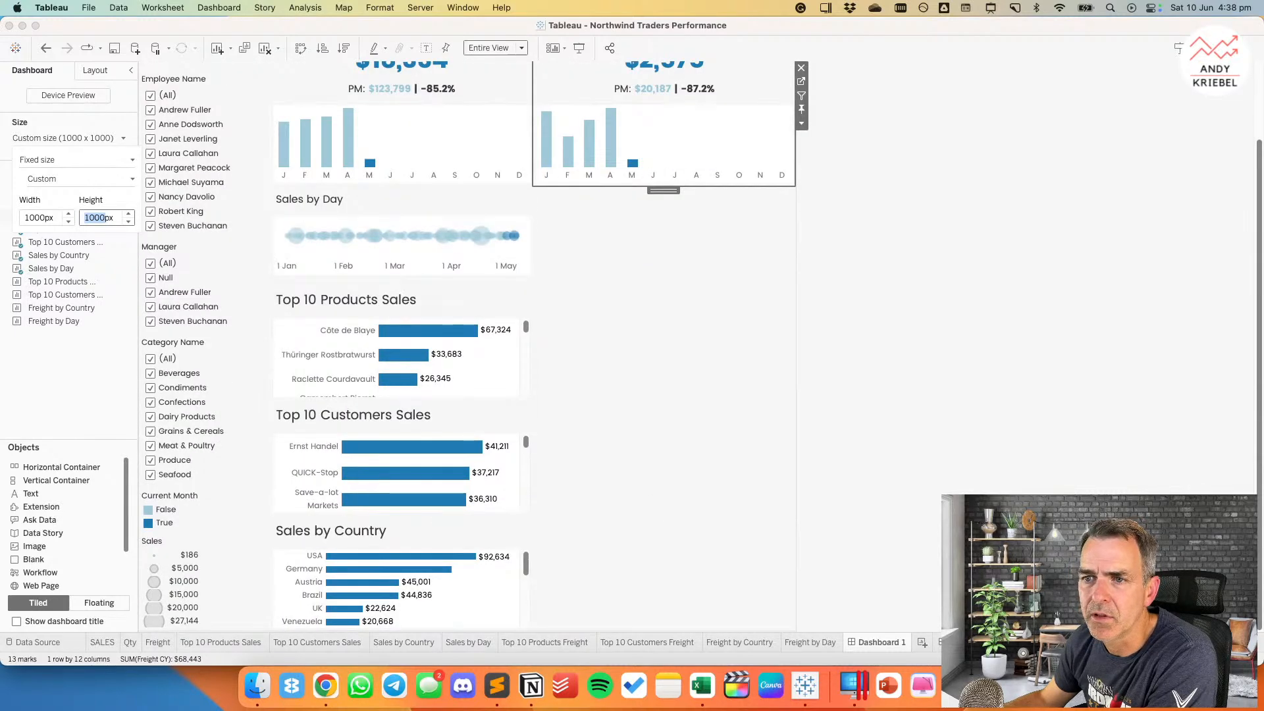
pyautogui.click(382, 304)
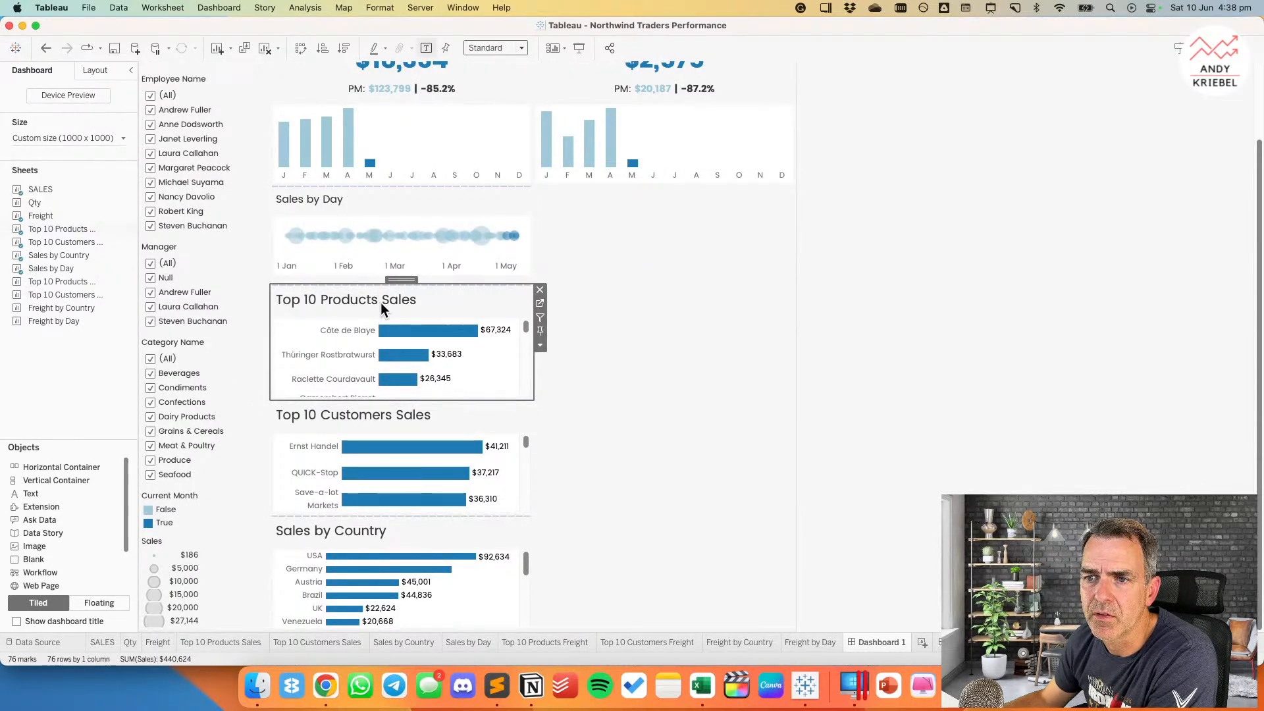
pyautogui.doubleClick(381, 302)
pyautogui.moveTo(565, 278); pyautogui.dragTo(436, 275)
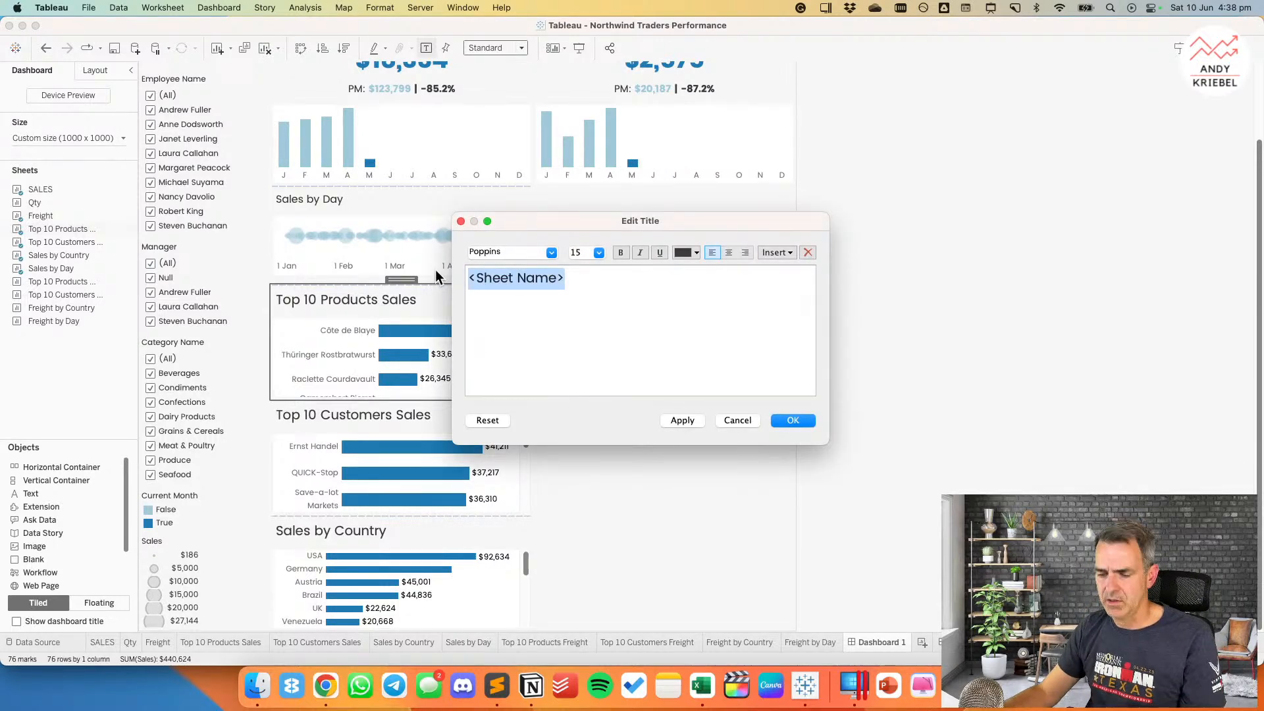
pyautogui.write('Pr')
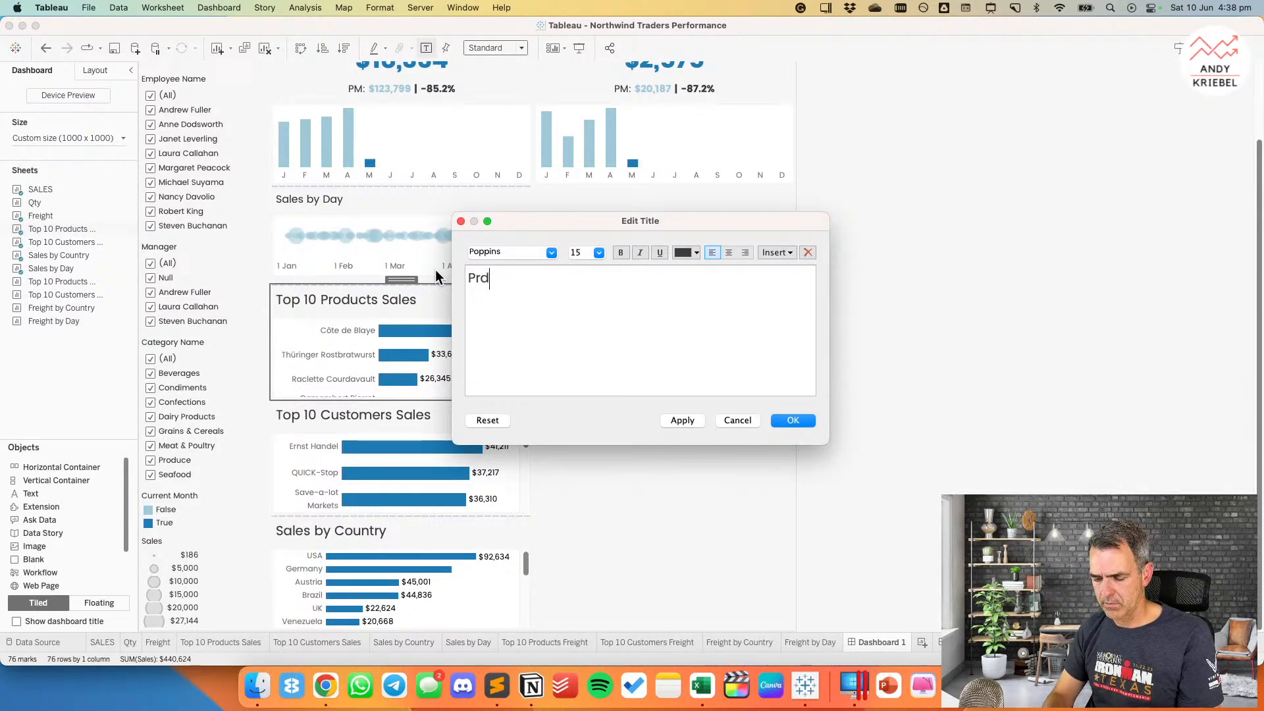
pyautogui.write('oduct Per')
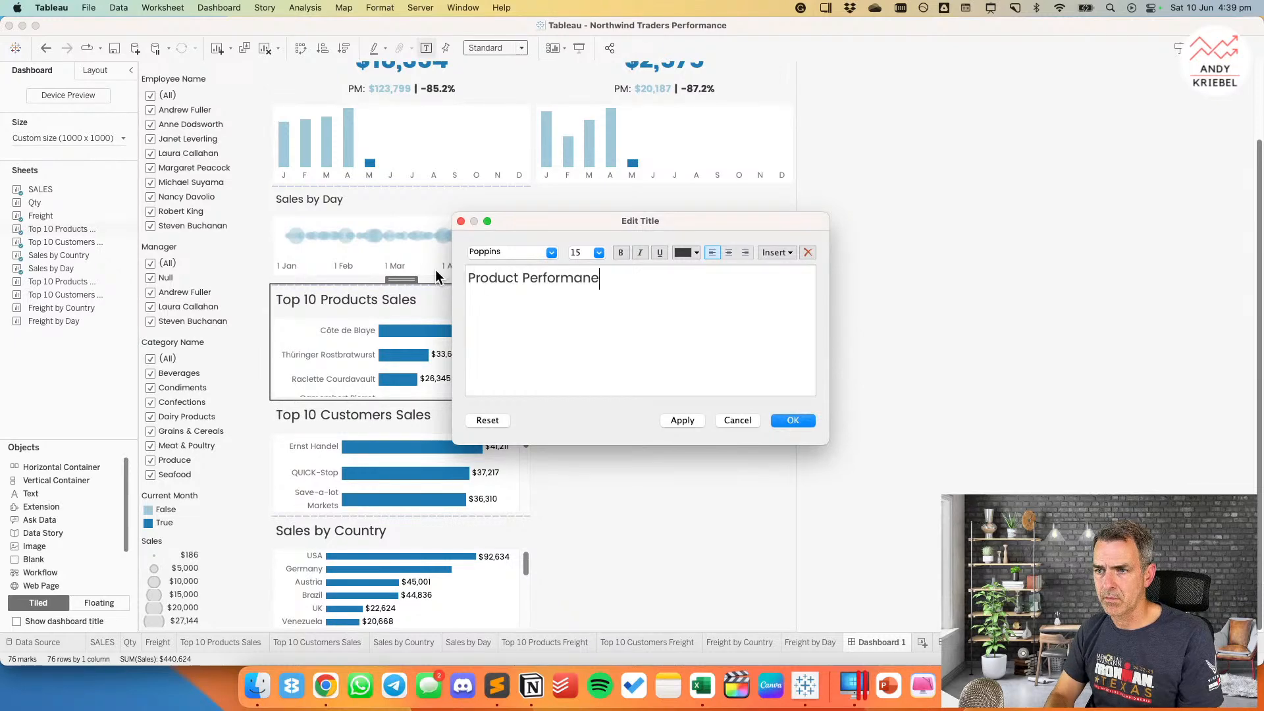
pyautogui.write('formance')
pyautogui.press('BackSpace')
pyautogui.write('ce')
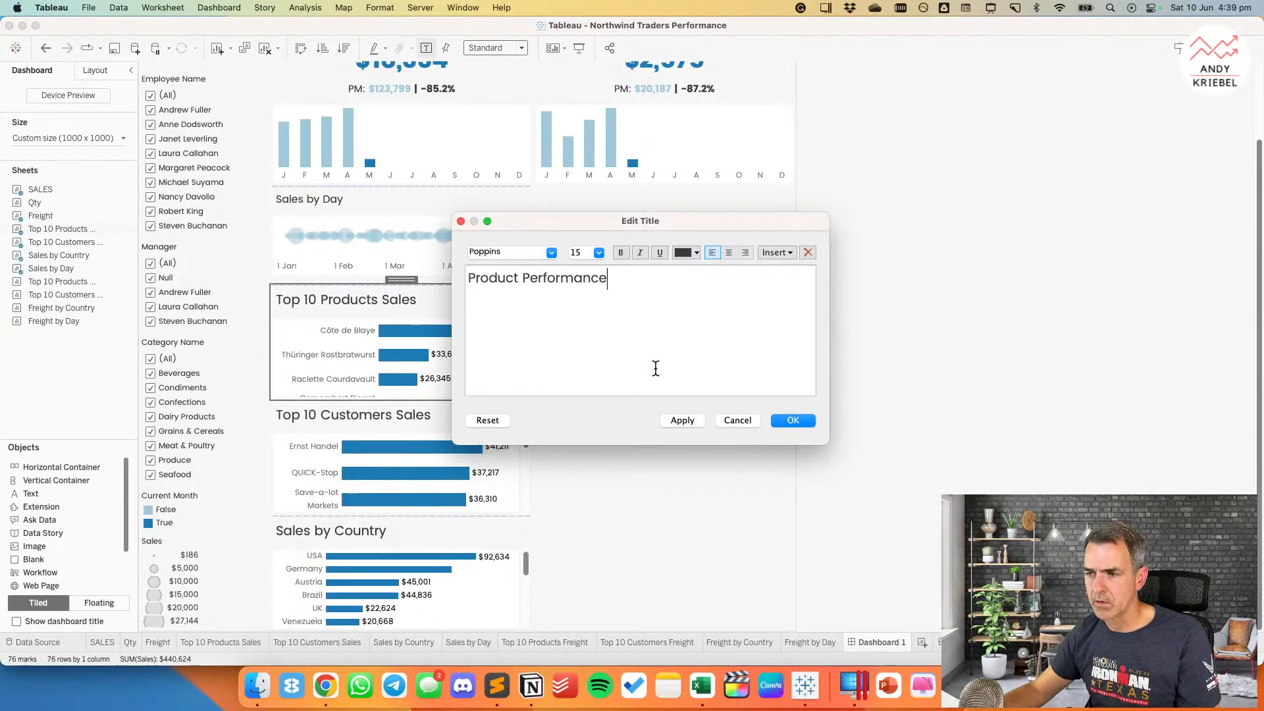
pyautogui.press('super+a')
pyautogui.write('S')
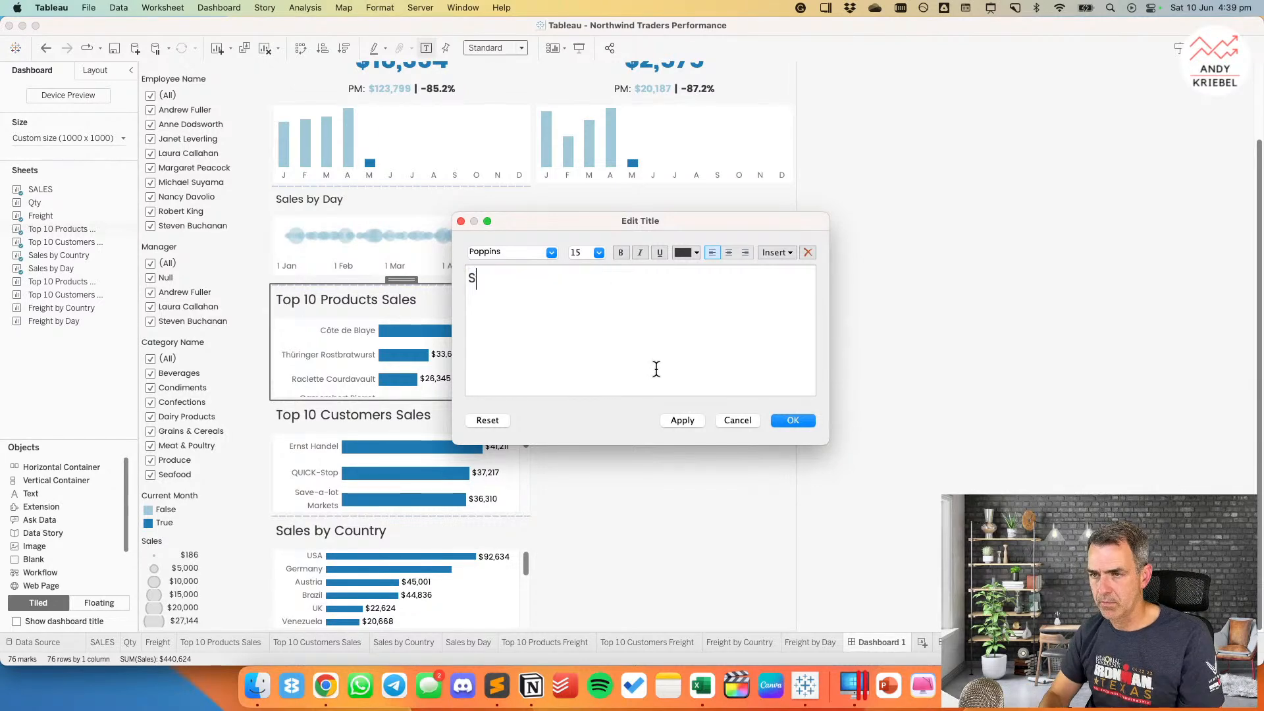
pyautogui.write('ales by Prof')
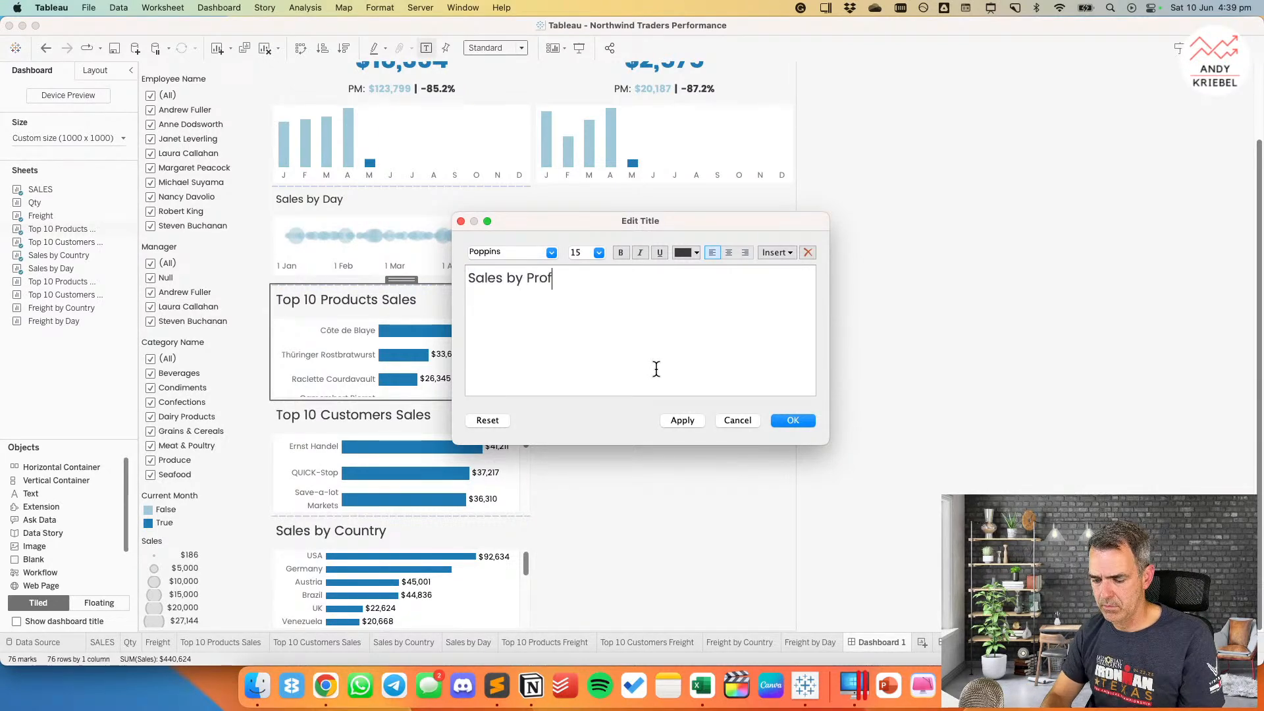
pyautogui.press('BackSpace')
pyautogui.write('duct')
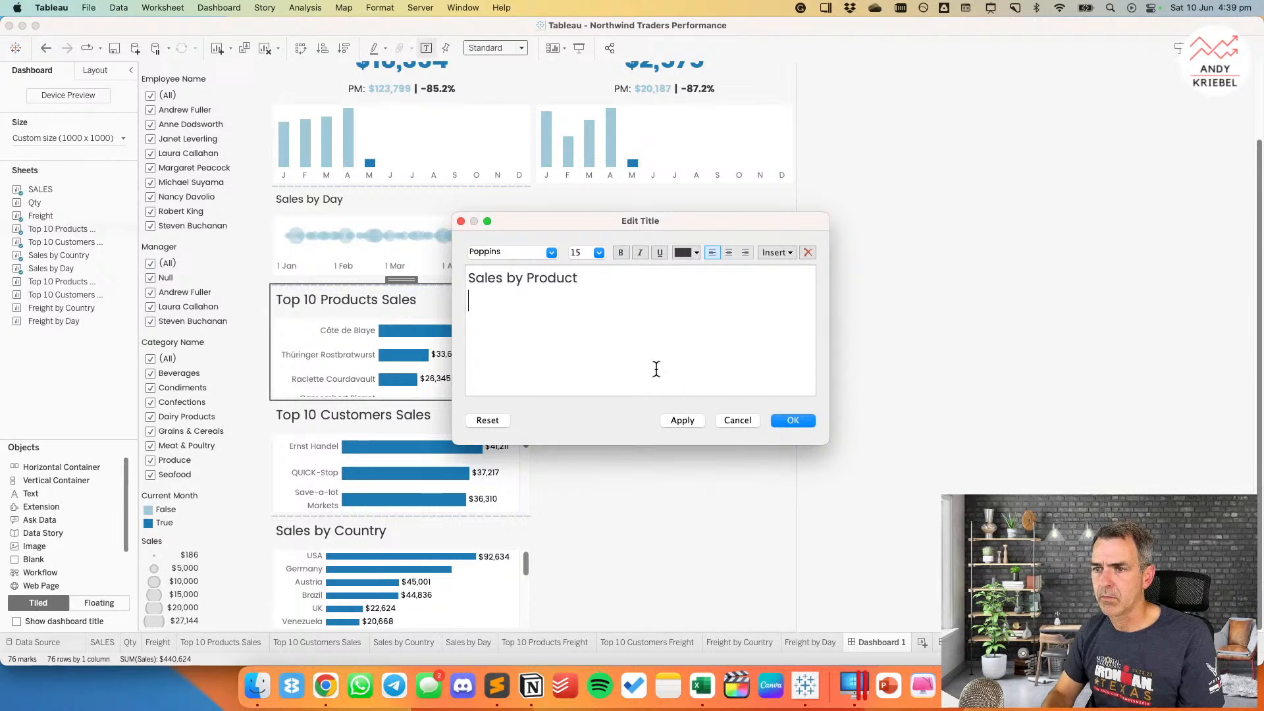
pyautogui.click(793, 422)
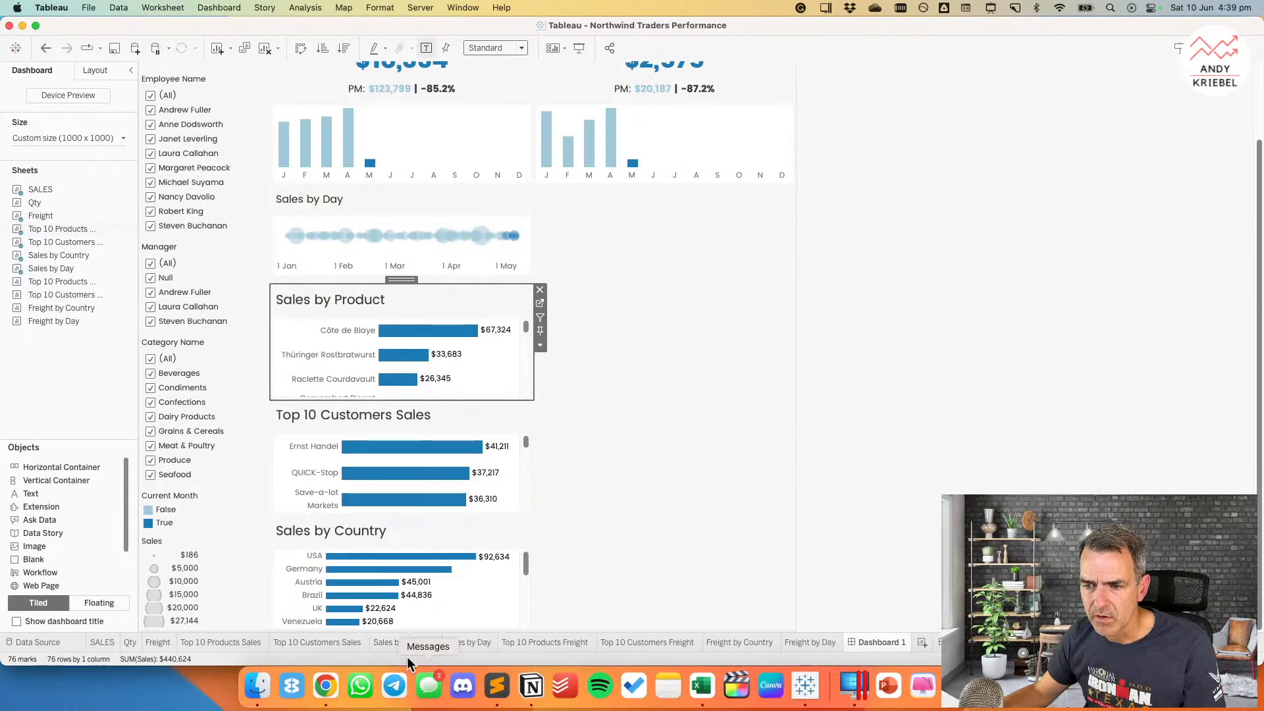
# Step: Rename the Top 10 Customers Sales sheet as "Sales by Customers"
pyautogui.click(295, 644)
pyautogui.doubleClick(306, 643)
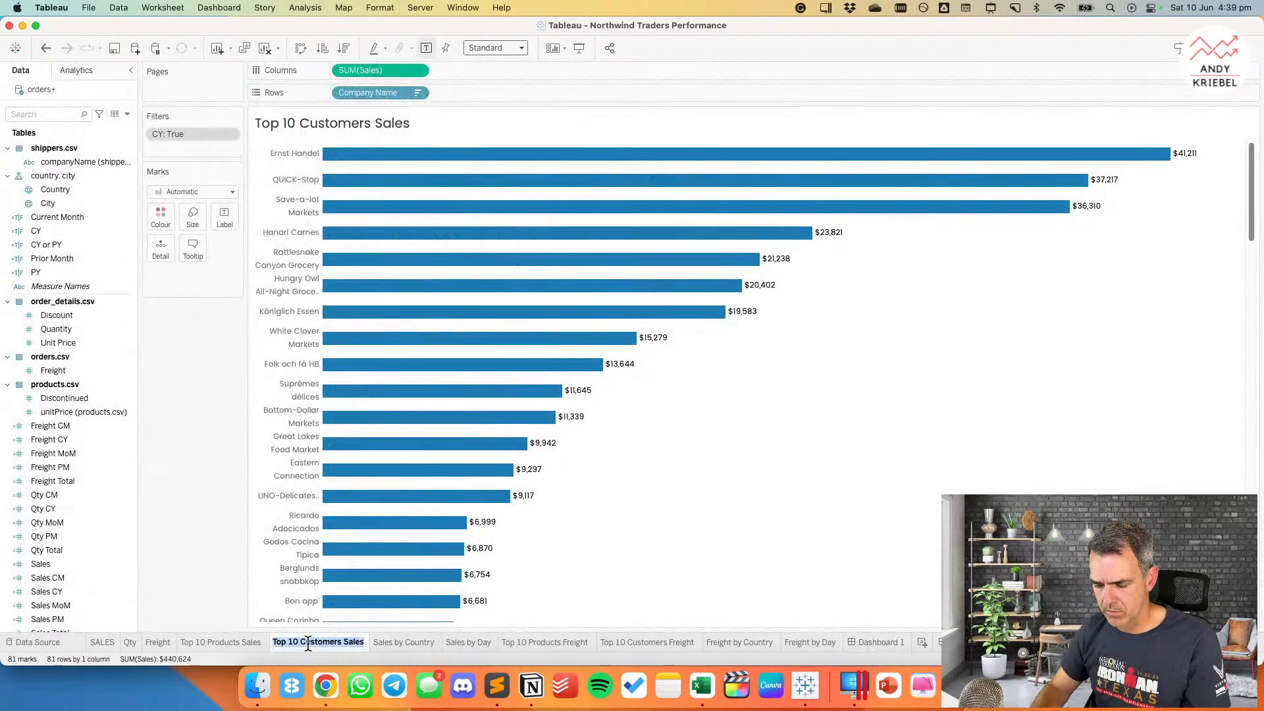
pyautogui.write('Sales')
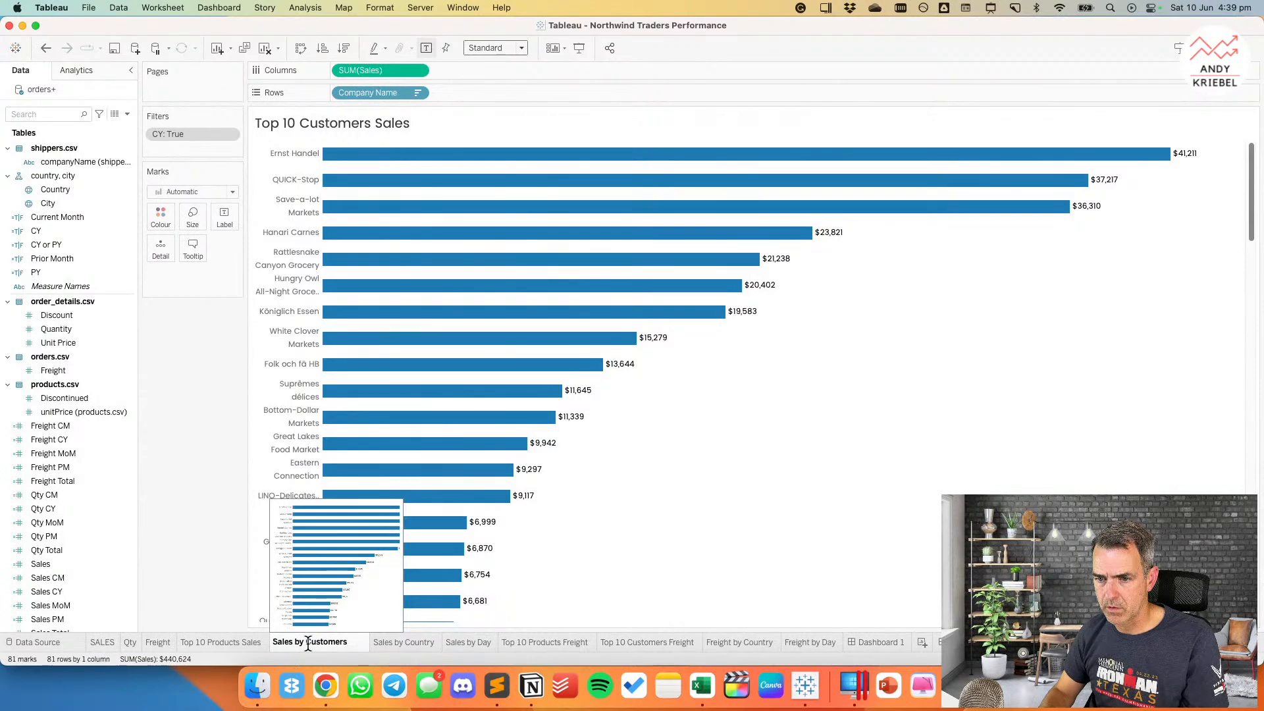
pyautogui.write(' by Customers')
pyautogui.press('Return')
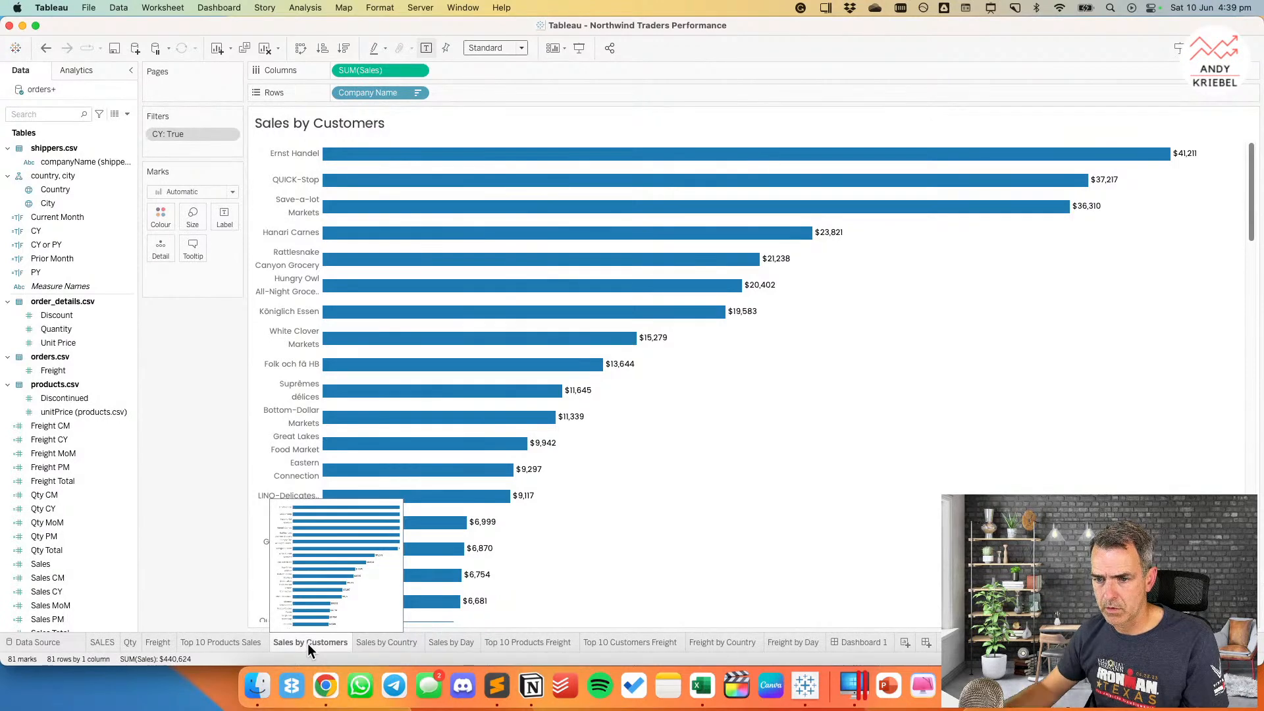
# Step: Rename the Sales by Day sheet as "Daily Sales"
pyautogui.click(457, 642)
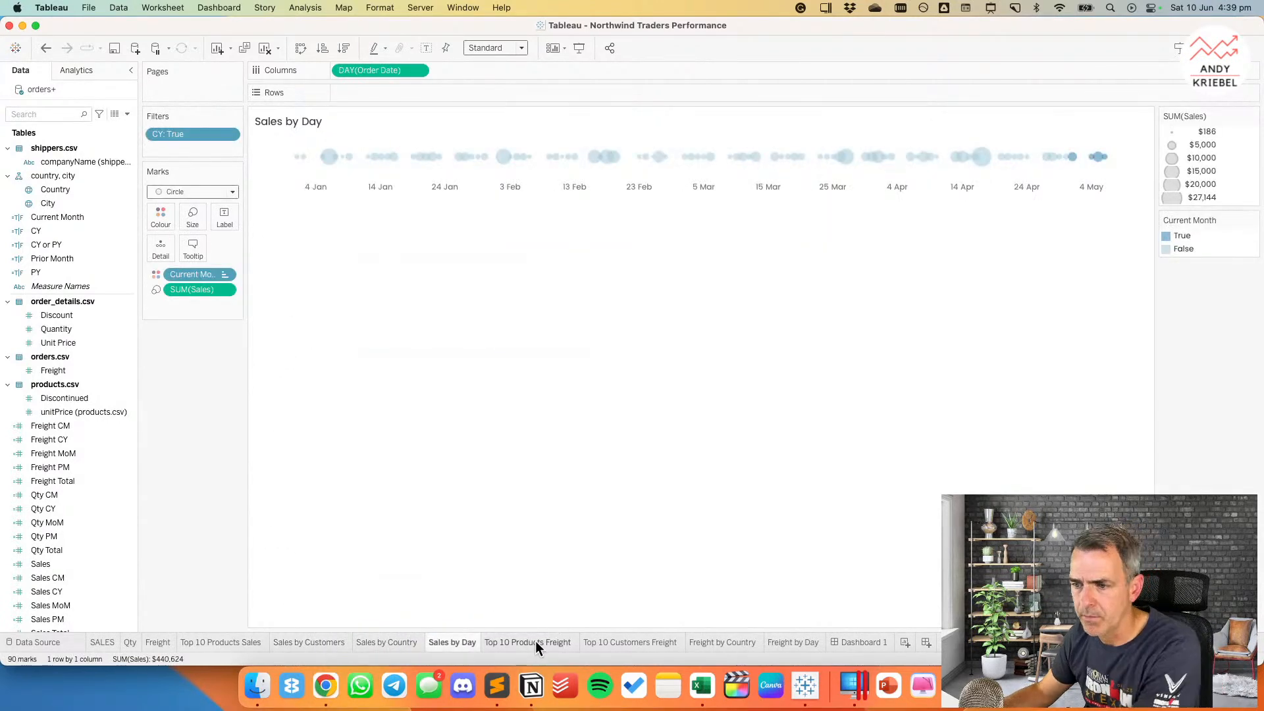
pyautogui.click(535, 641)
pyautogui.doubleClick(444, 645)
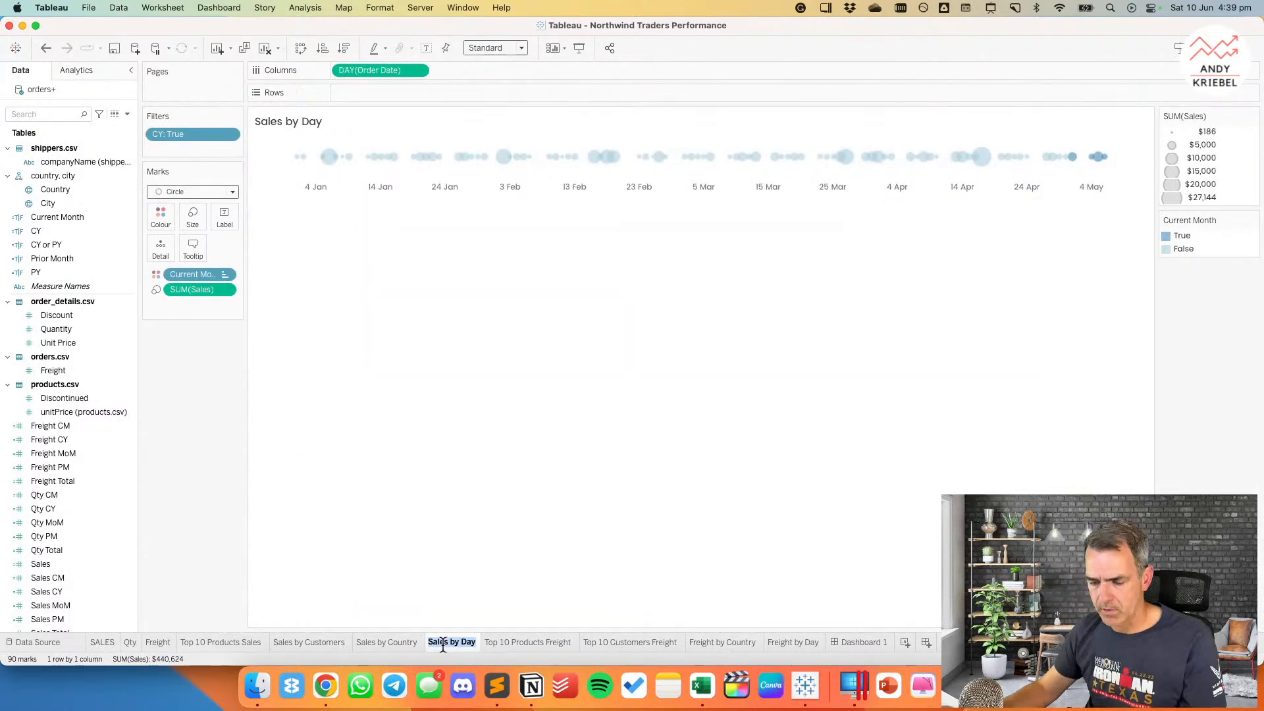
pyautogui.write('Daily Sales')
pyautogui.press('Return')
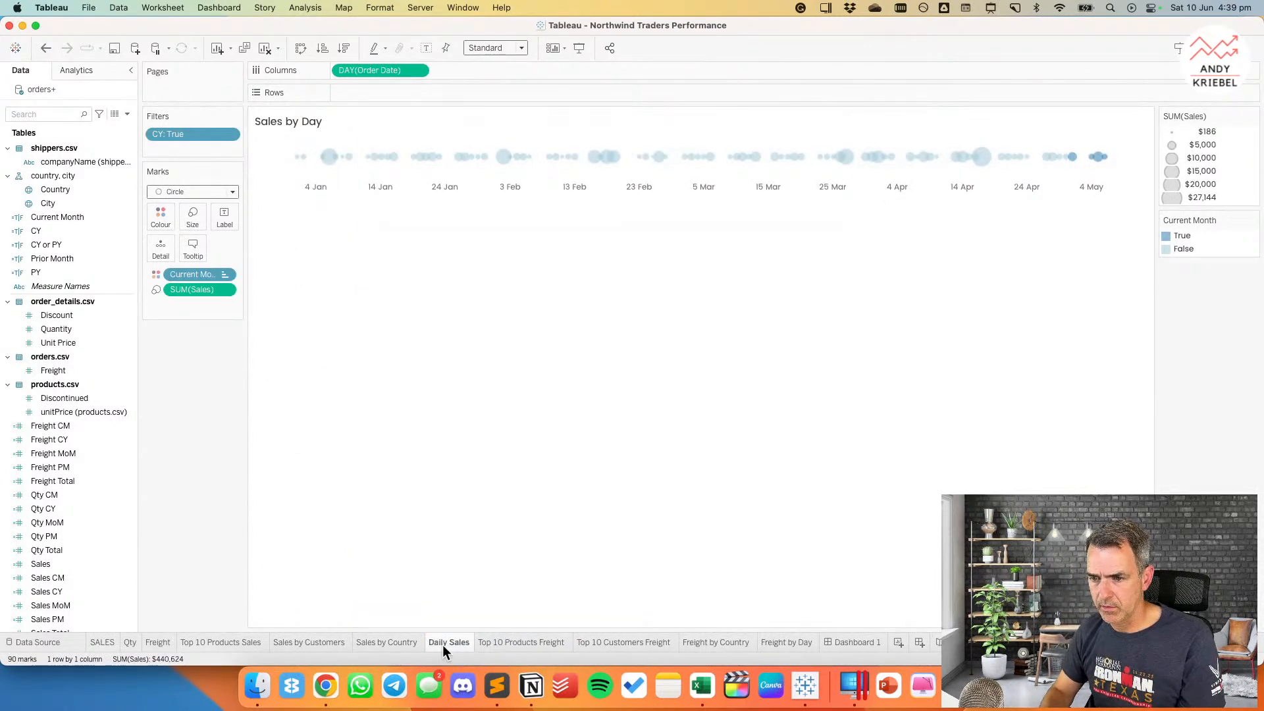
# Step: Rename the Freight by Day sheet as "Daily Freight Costs"
pyautogui.doubleClick(798, 642)
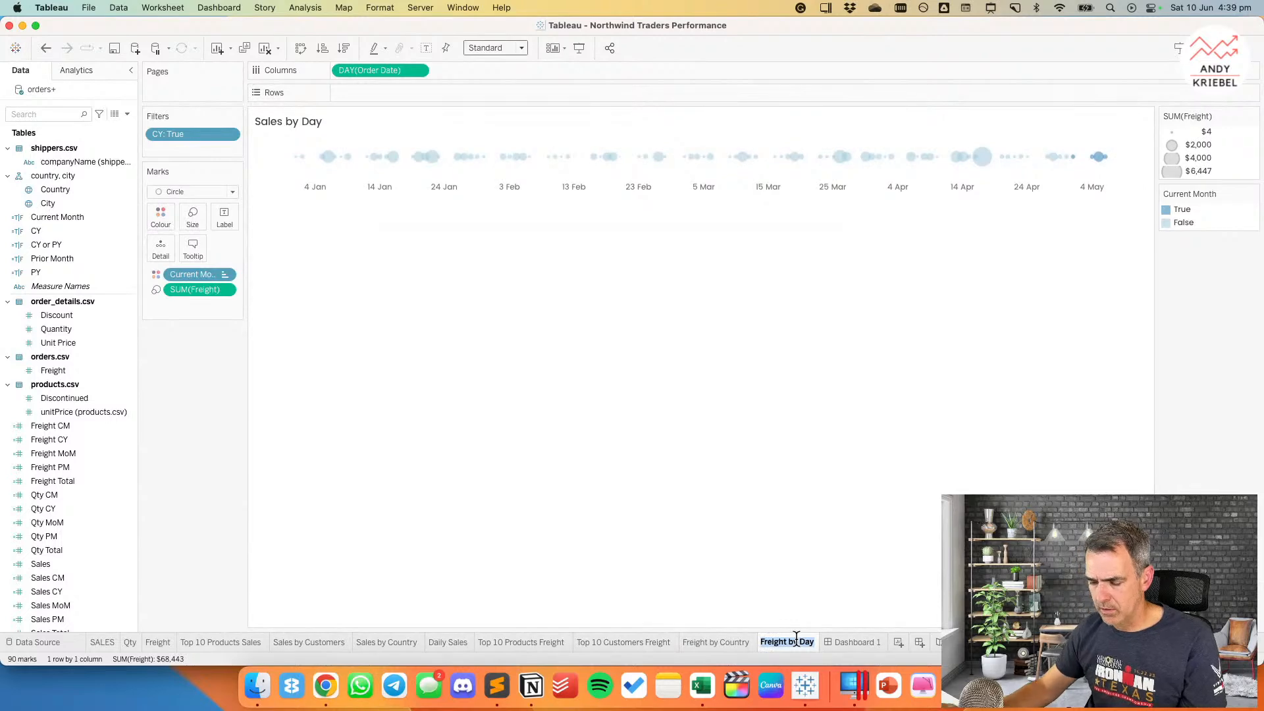
pyautogui.write('Sal')
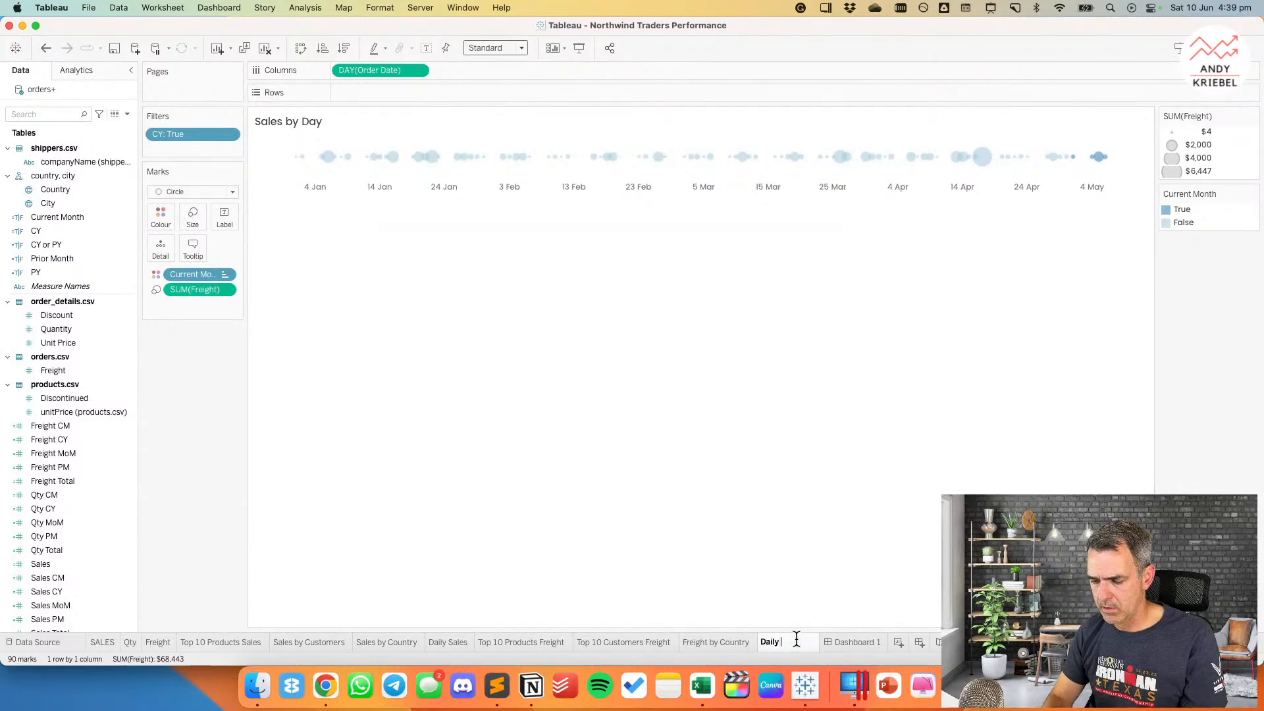
pyautogui.write(' Costs')
pyautogui.press('Return')
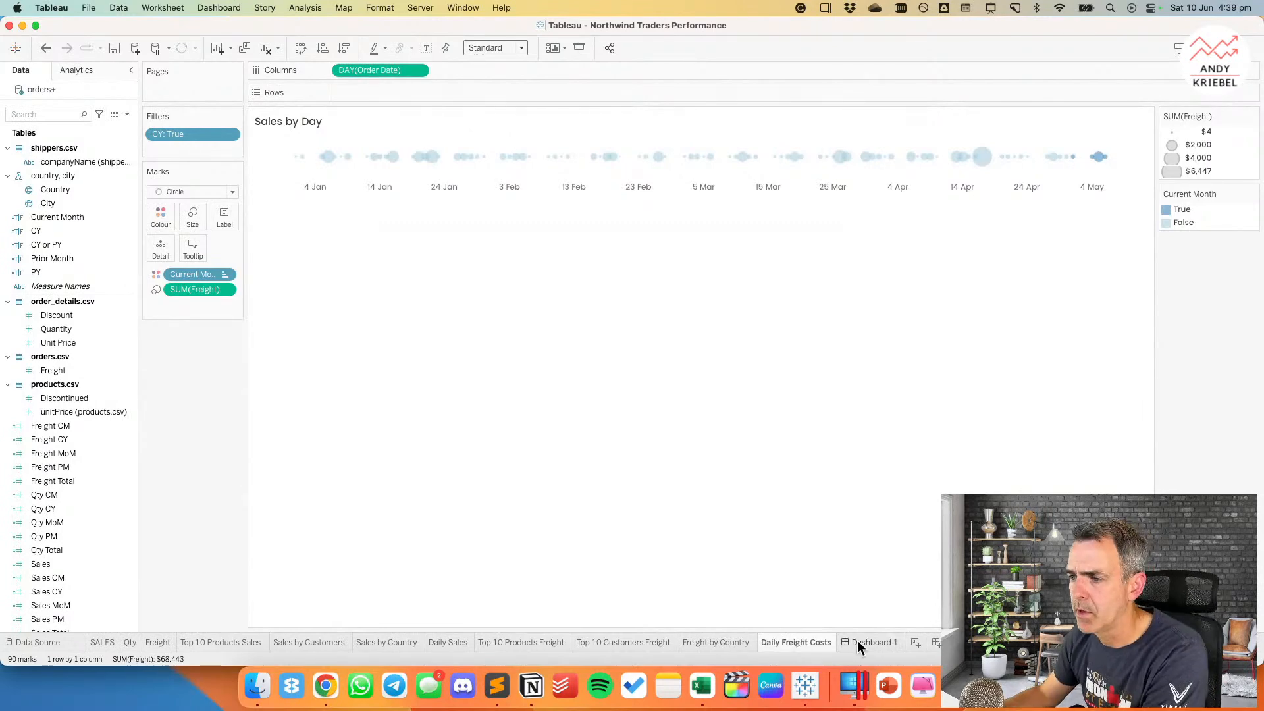
# Step: Rename the Top 10 Products Freight sheet as "Cost by Product"
pyautogui.doubleClick(555, 638)
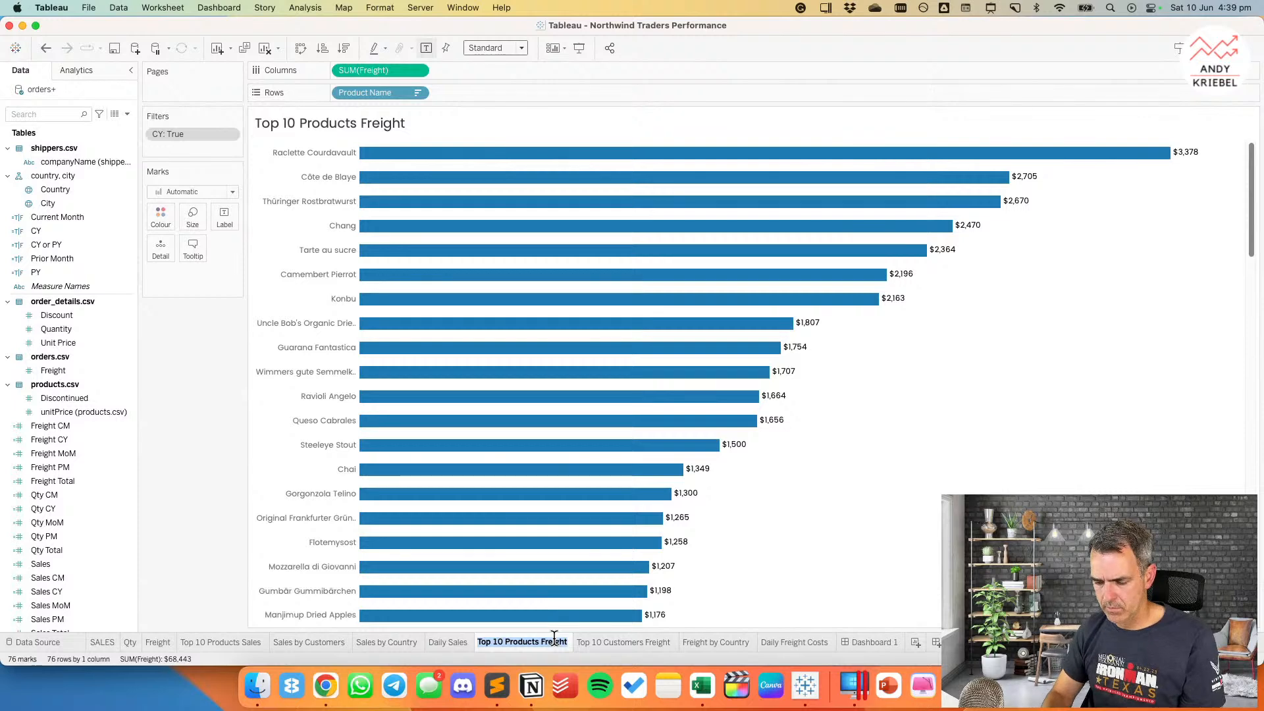
pyautogui.write('F')
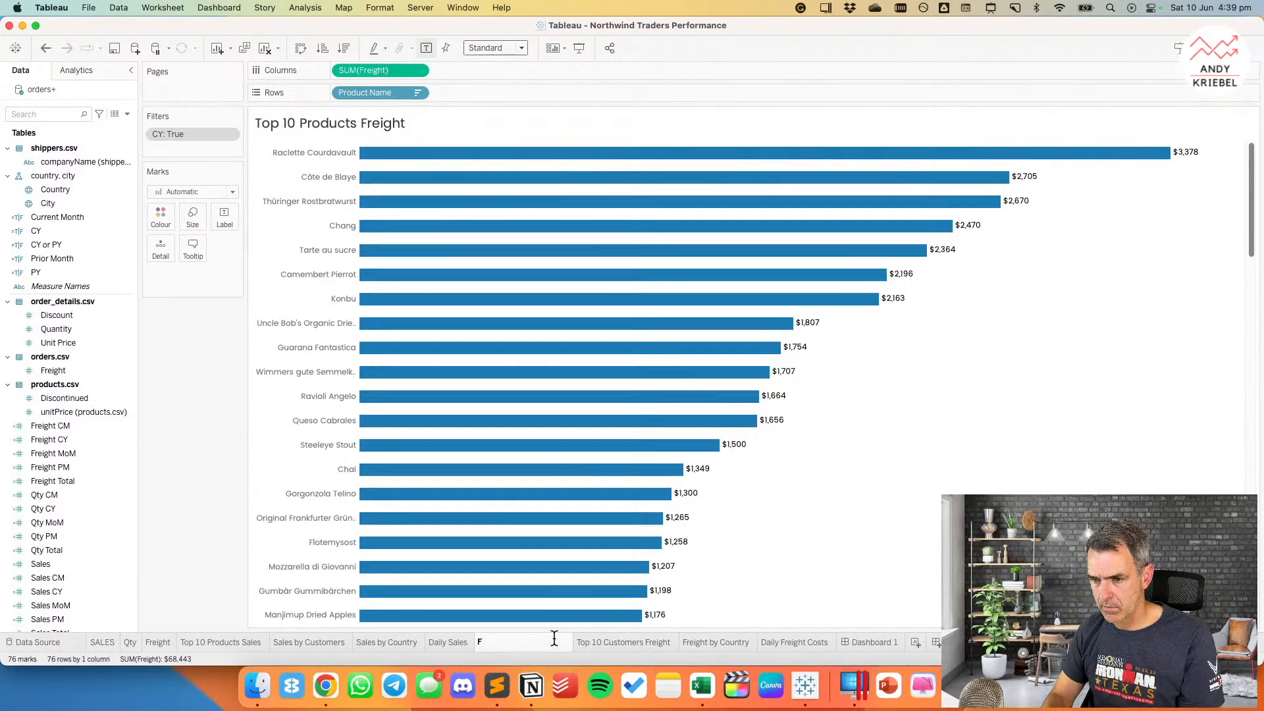
pyautogui.press('BackSpace')
pyautogui.write('Cost by')
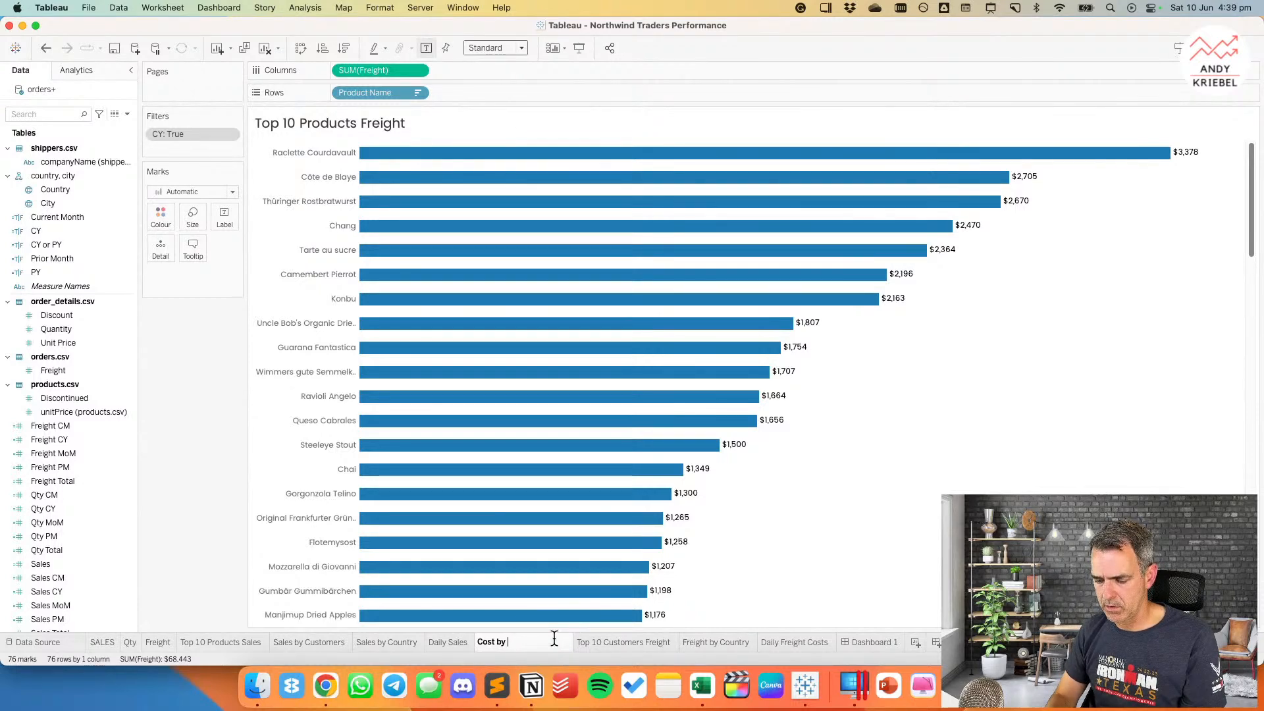
pyautogui.write('Product')
pyautogui.press('Return')
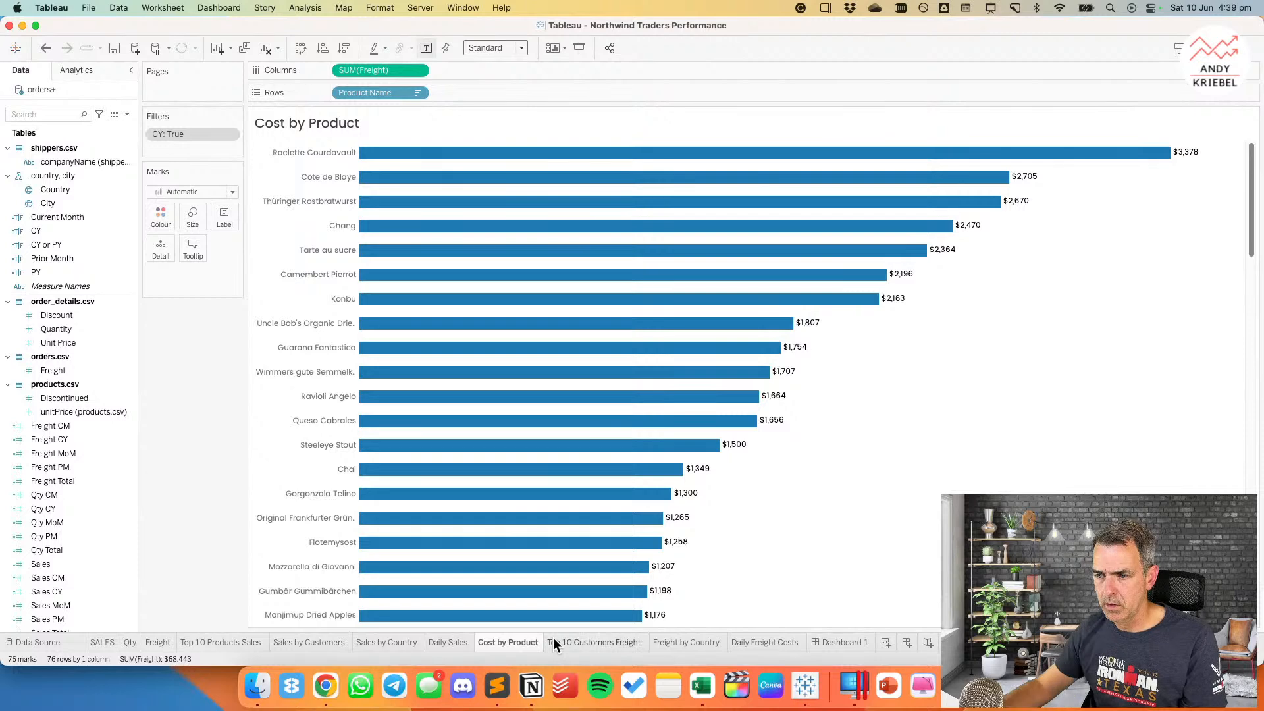
# Step: Rename the Top 10 Customers Freight sheet as "Cost by Customer" and the Freight by Country sheet as "Cost by Country"
pyautogui.doubleClick(567, 638)
pyautogui.write('Cost by Customer')
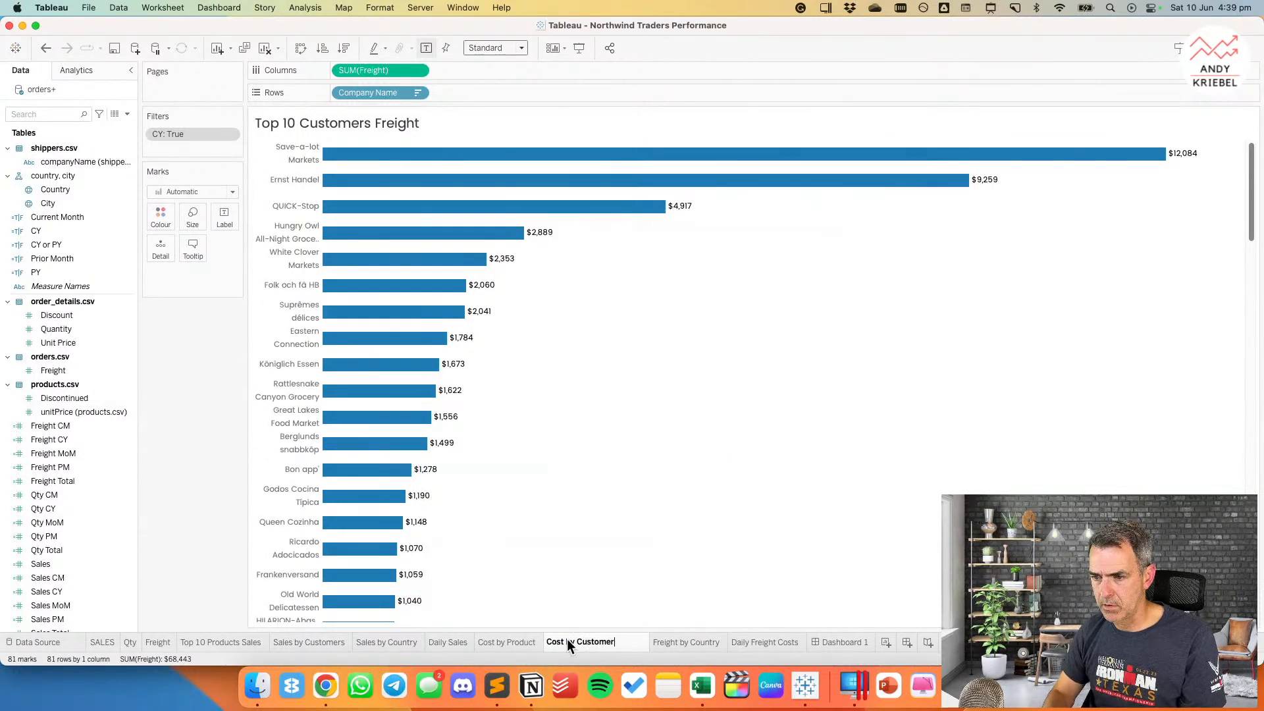
pyautogui.press('Return')
pyautogui.doubleClick(653, 641)
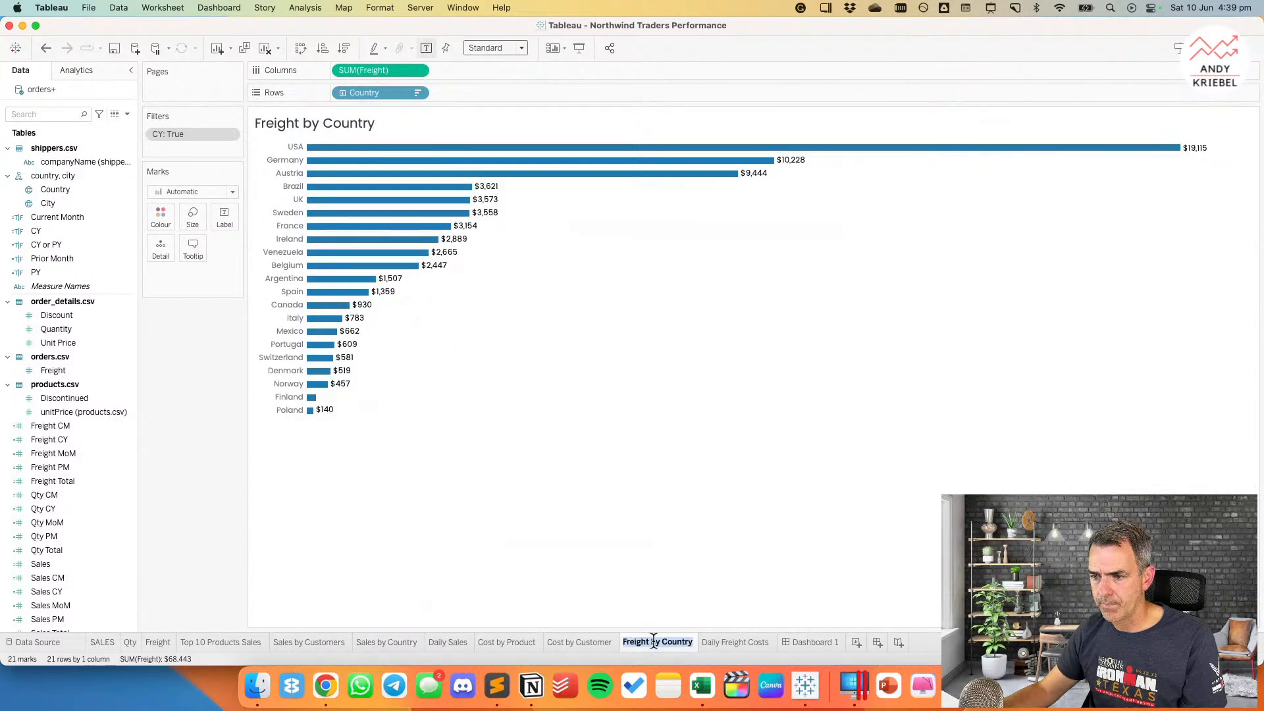
pyautogui.write('Cost by Country')
pyautogui.press('Return')
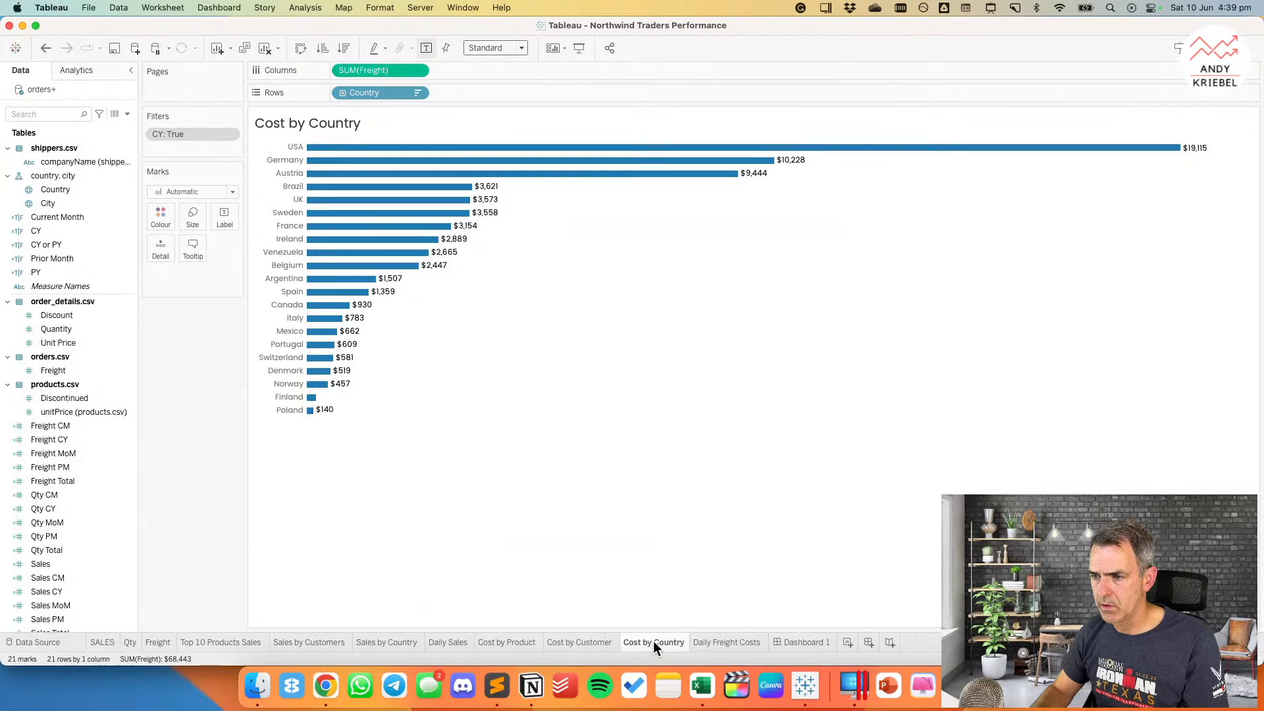
# Step: On Dashboard 1, reset the Sales by Day title so that it follows the sheet name Daily Sales
pyautogui.click(811, 641)
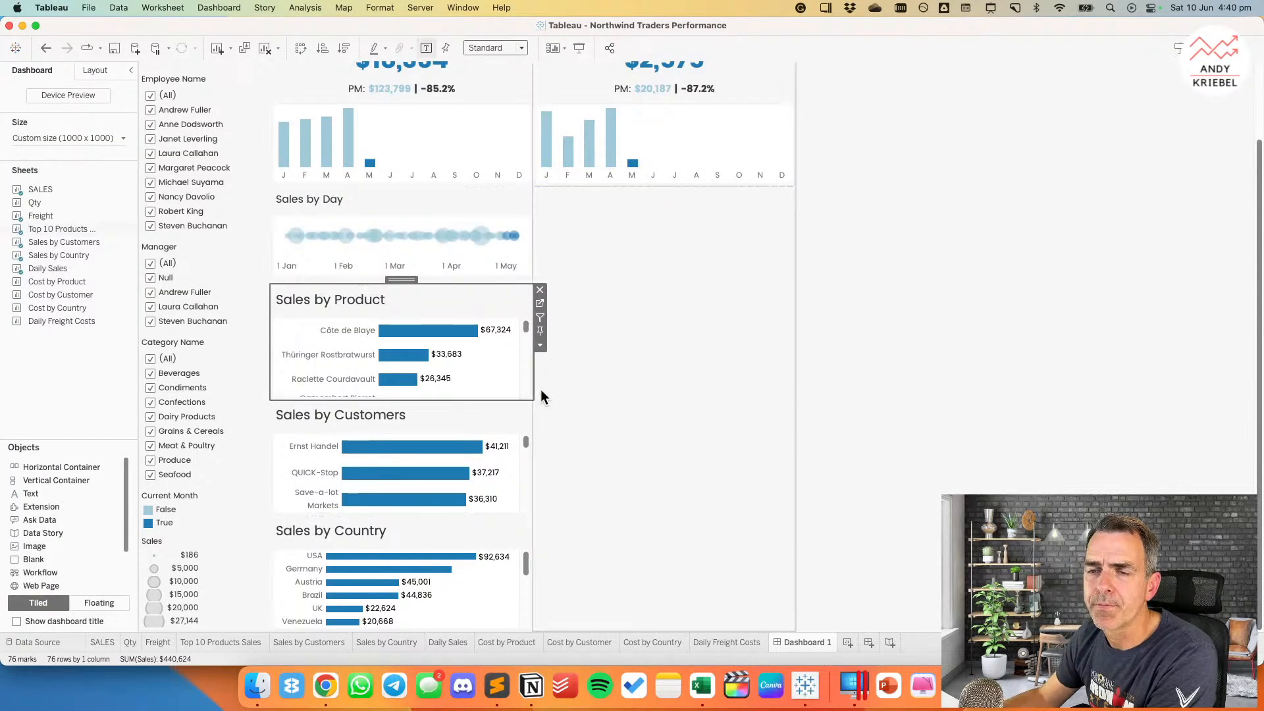
pyautogui.click(542, 327)
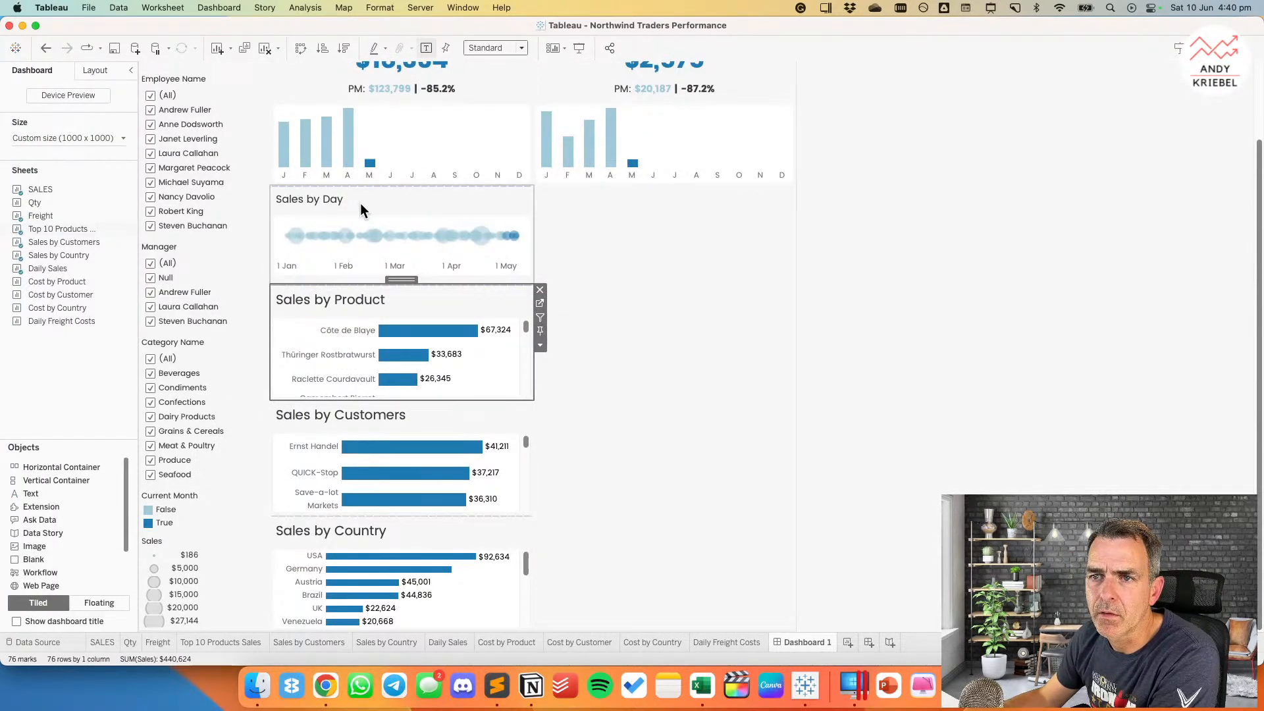
pyautogui.rightClick(347, 197)
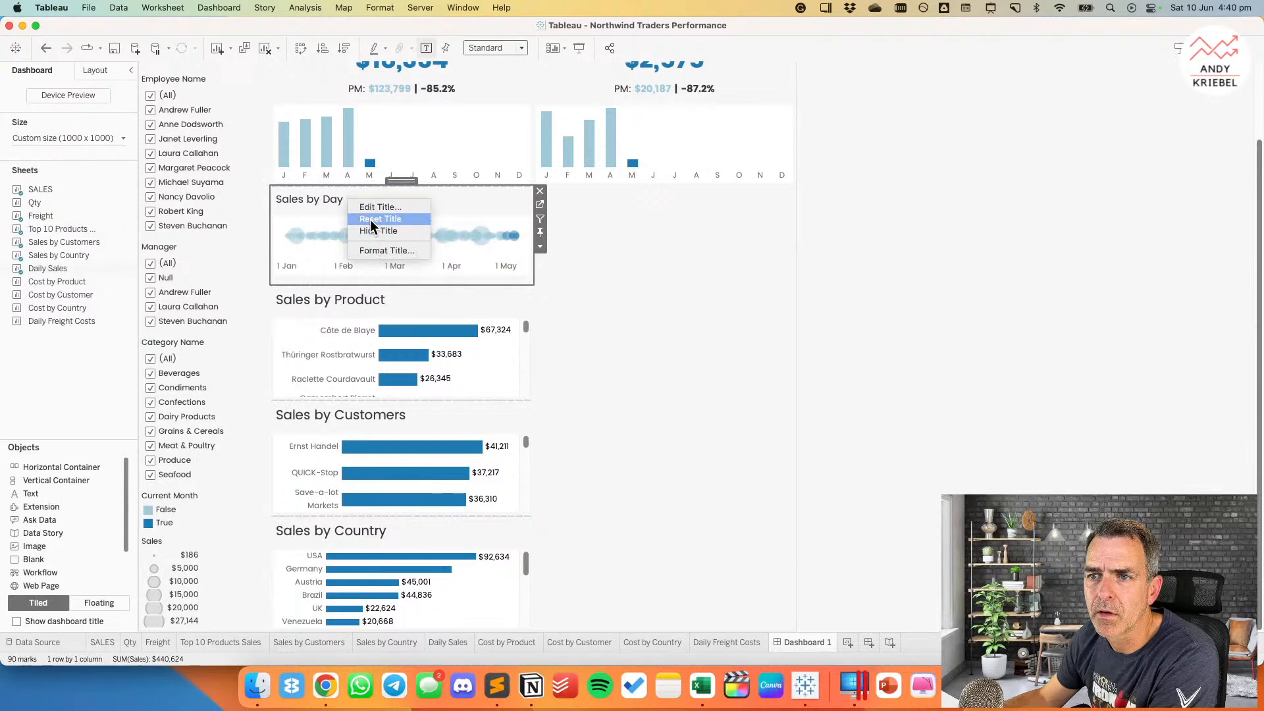
pyautogui.click(370, 219)
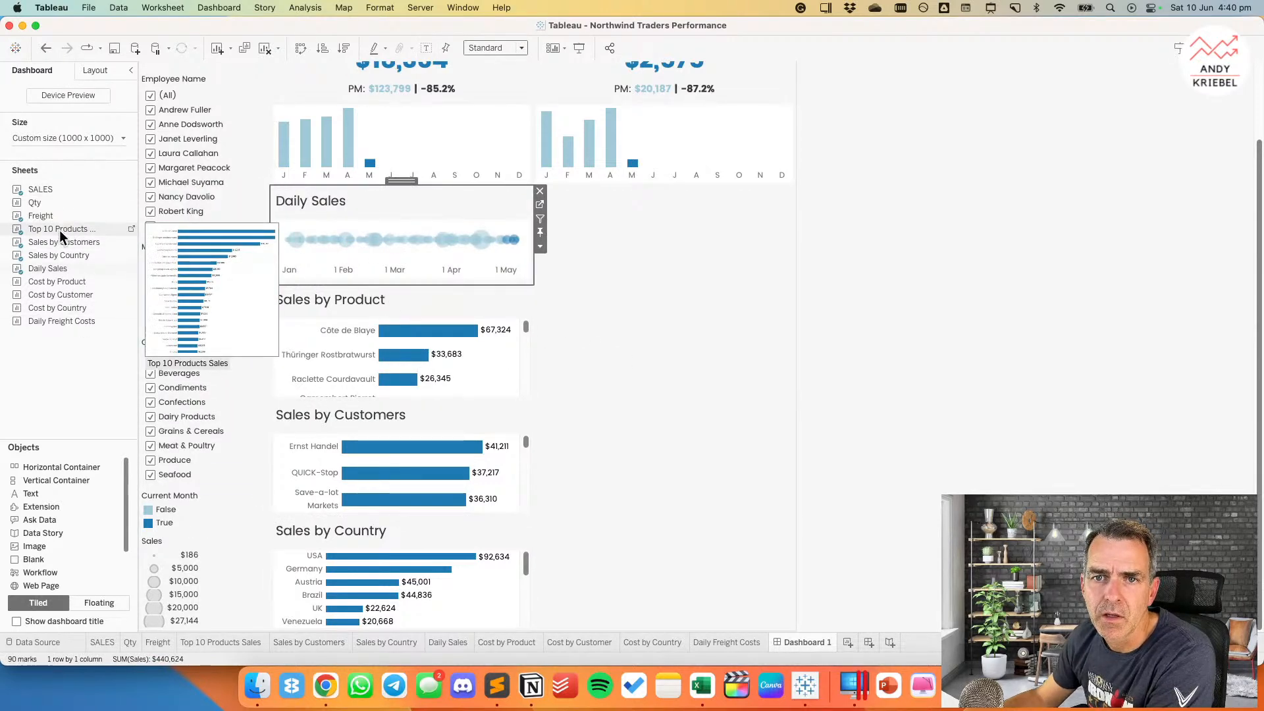
# Step: Add the Daily Freight Costs sheet below the Freight in CM sheet and match its height to Daily Sales at 150 pixels
pyautogui.moveTo(62, 281)
pyautogui.moveTo(61, 319); pyautogui.dragTo(638, 207)
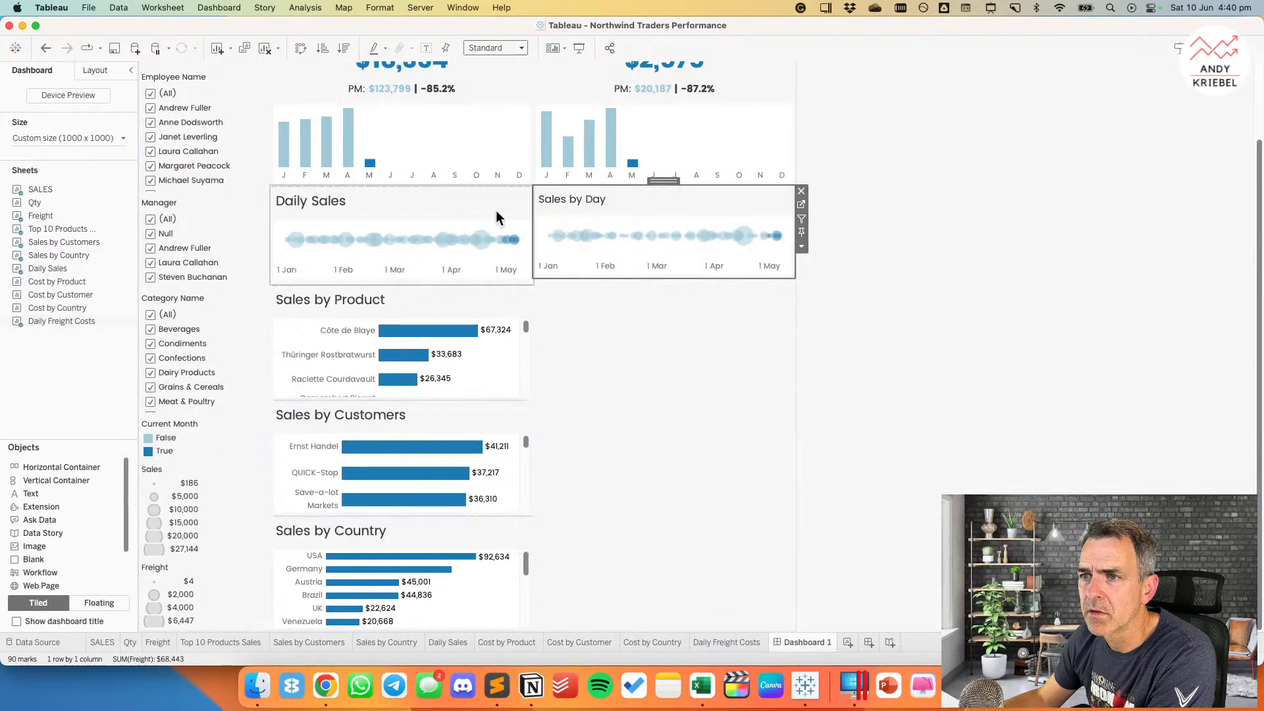
pyautogui.click(520, 217)
pyautogui.click(540, 246)
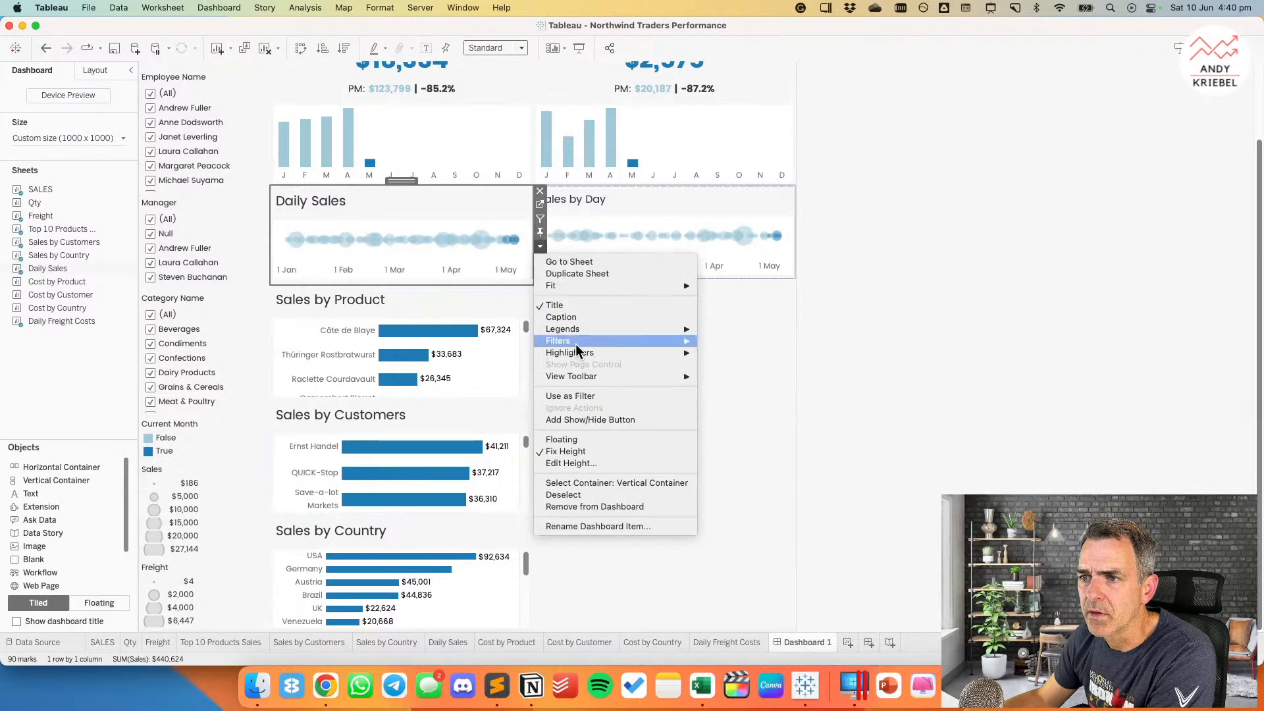
pyautogui.click(581, 466)
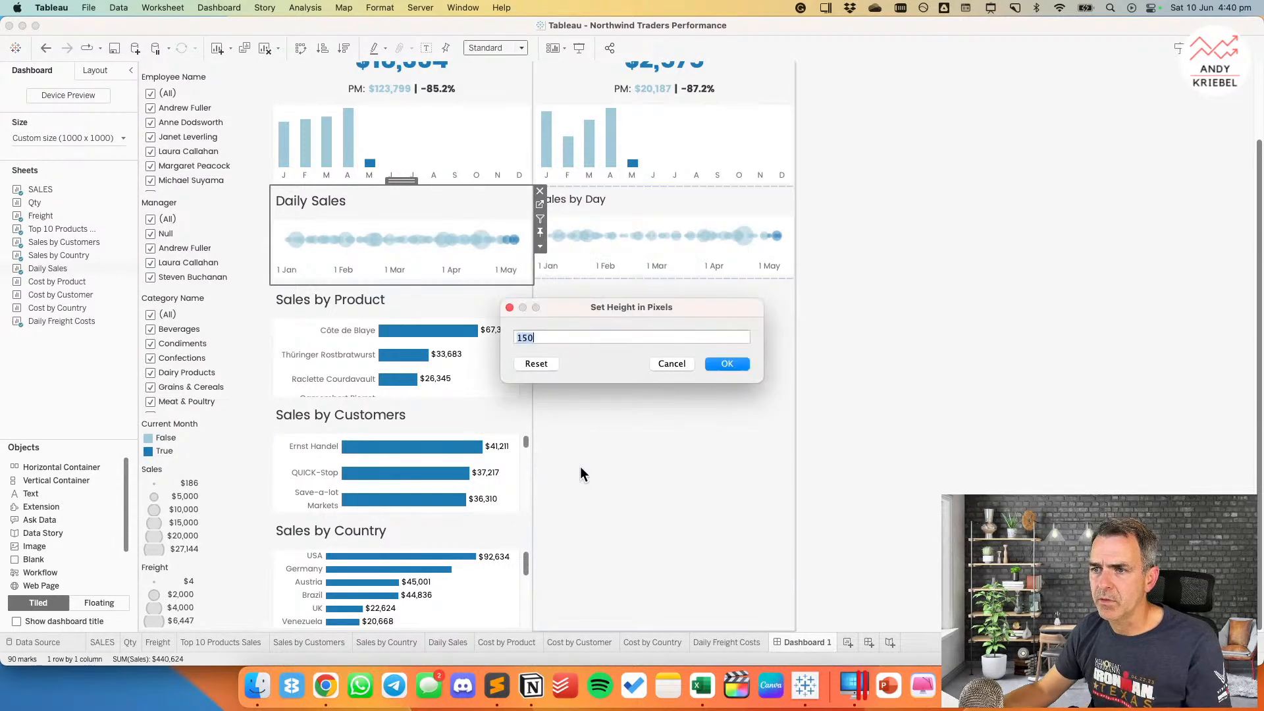
pyautogui.click(756, 195)
pyautogui.click(801, 246)
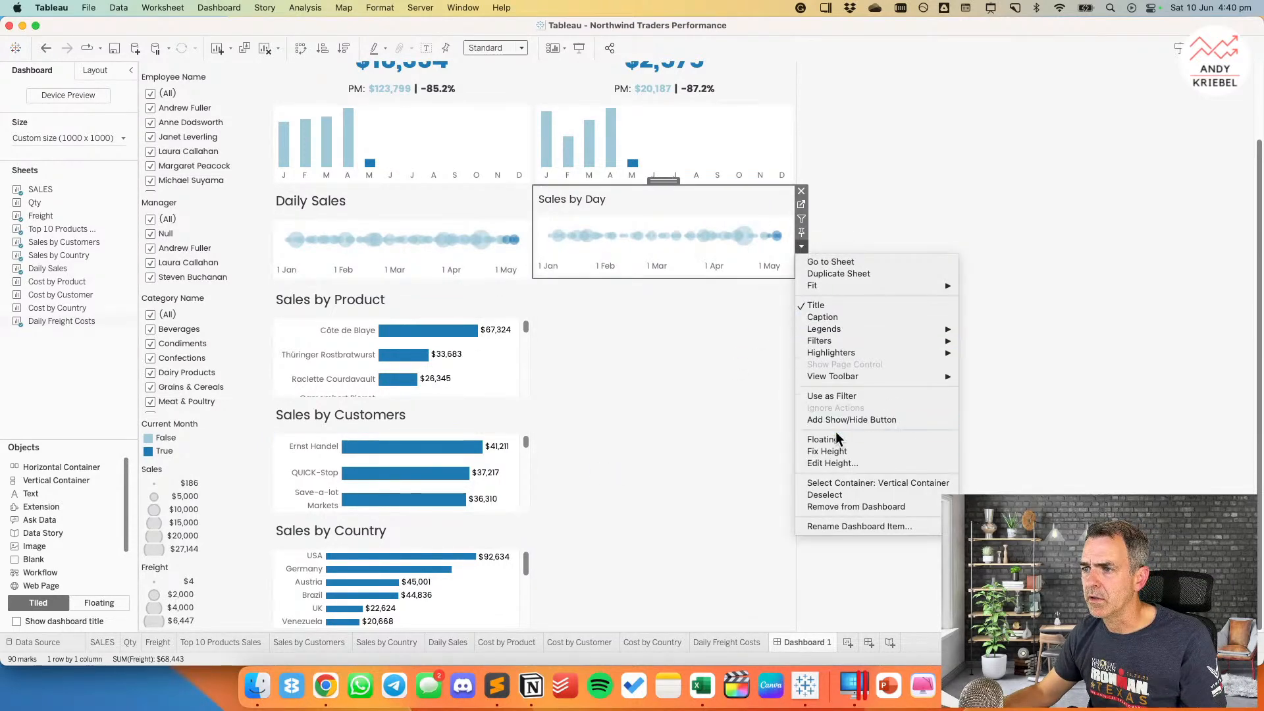
pyautogui.click(832, 463)
pyautogui.write('15')
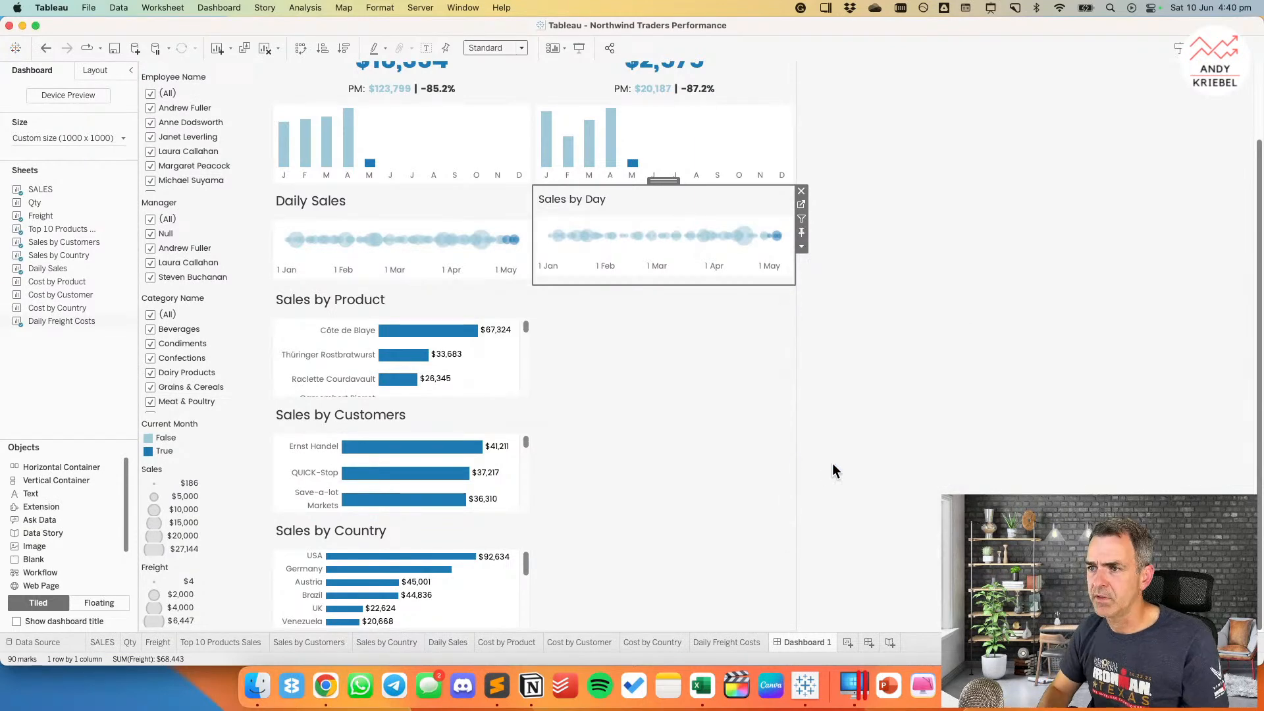
pyautogui.press('Return')
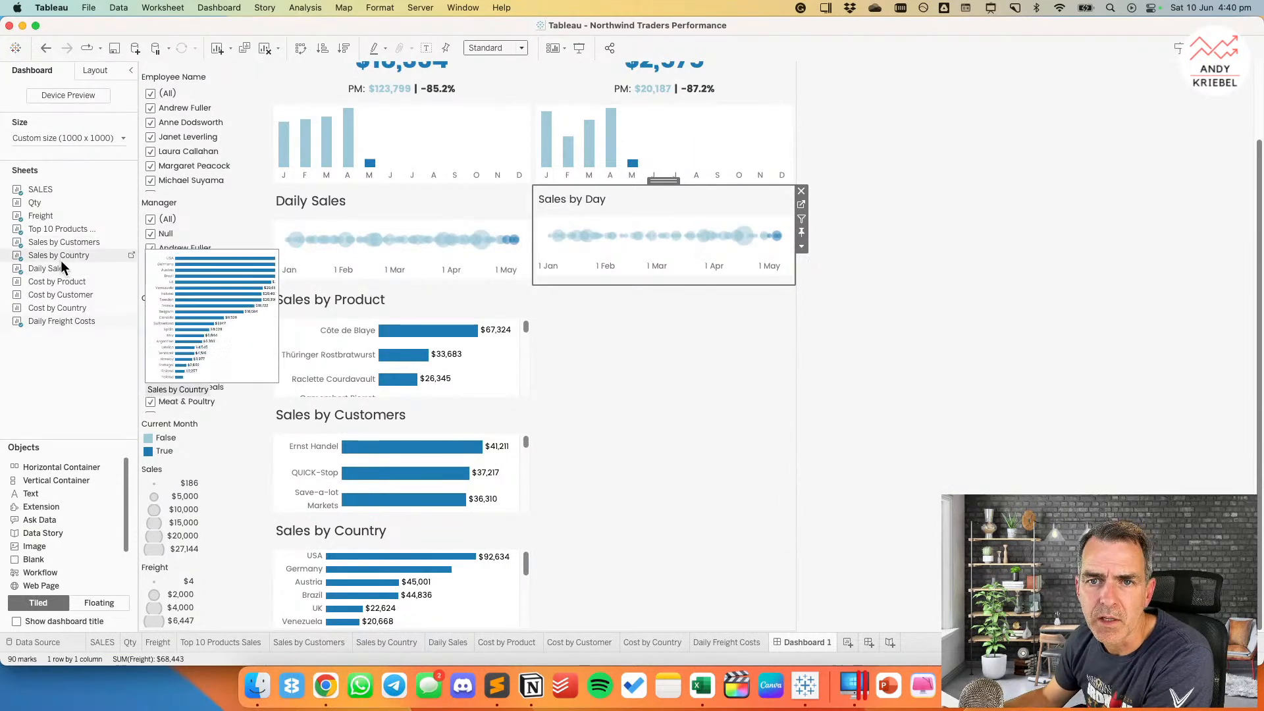
# Step: Stack the Cost by Product, Cost by Customer and Cost by Country sheets below the daily freight chart on the dashboard
pyautogui.moveTo(58, 281); pyautogui.dragTo(571, 298)
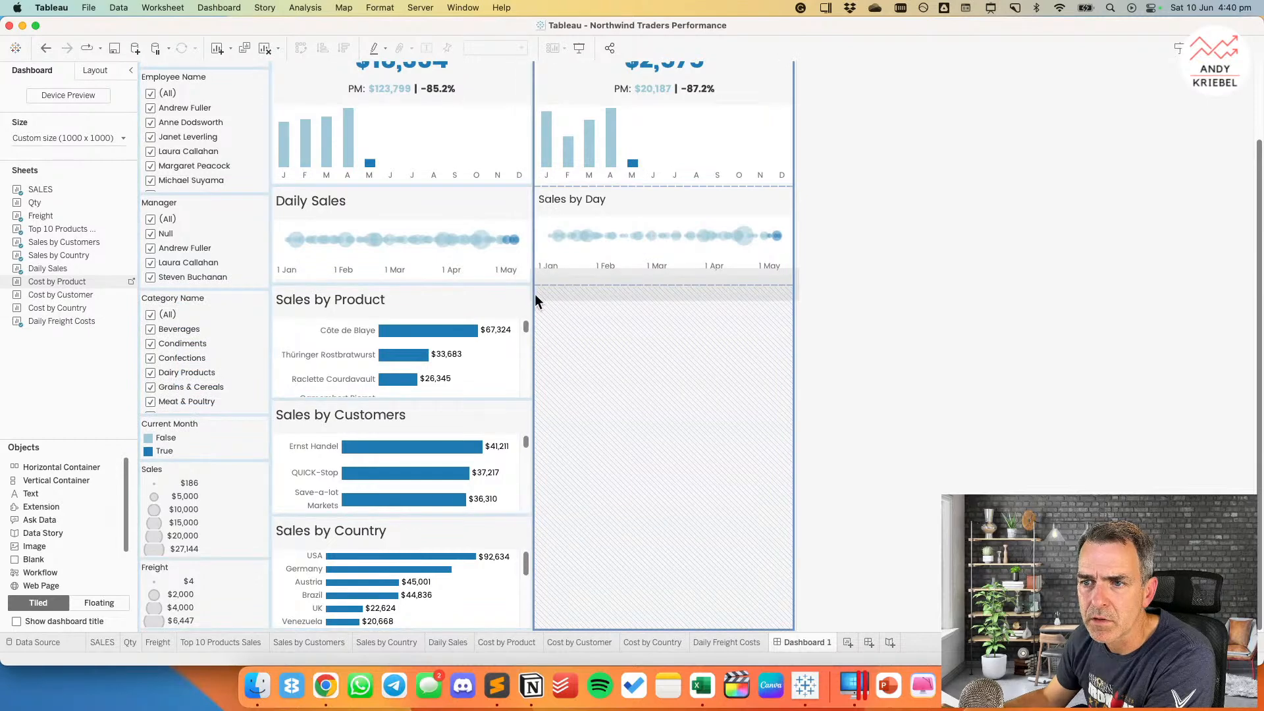
pyautogui.moveTo(61, 321)
pyautogui.mouseDown()
pyautogui.moveTo(673, 598)
pyautogui.moveTo(561, 547)
pyautogui.moveTo(599, 587)
pyautogui.mouseUp()
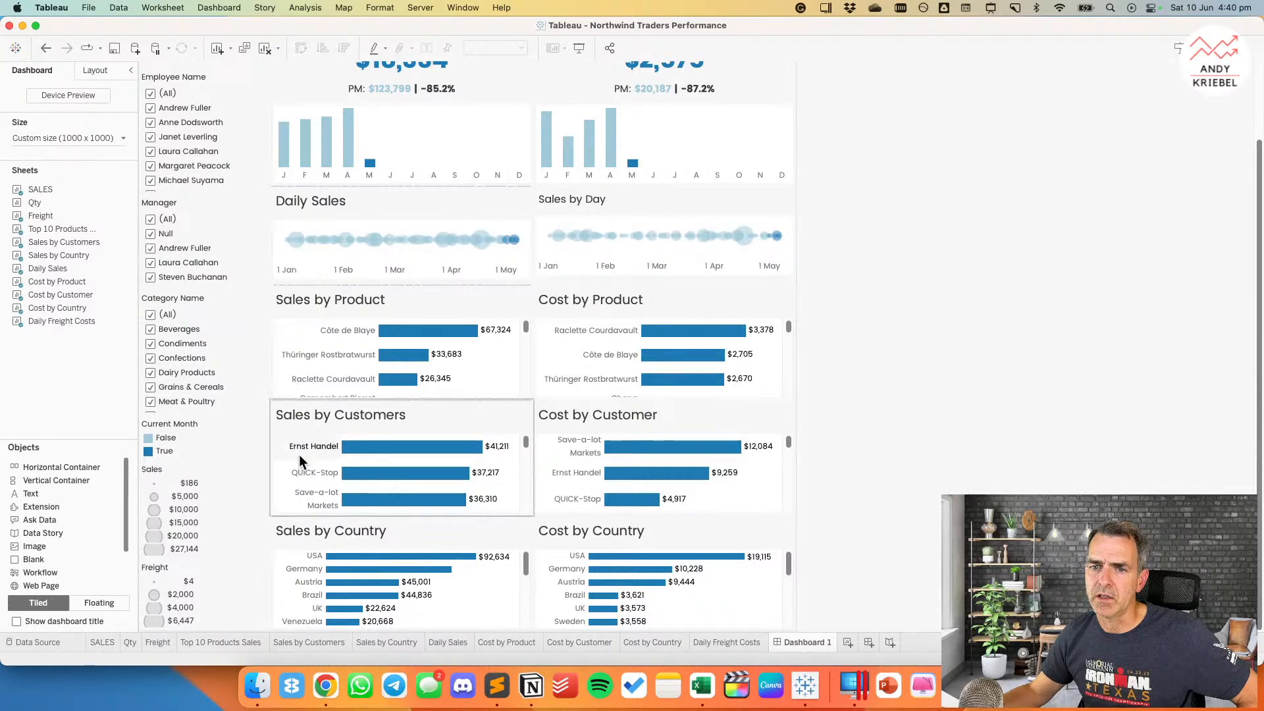
# Step: Remove the Current Month, Sales and Freight legends from the dashboard's filter column
pyautogui.click(203, 423)
pyautogui.click(276, 425)
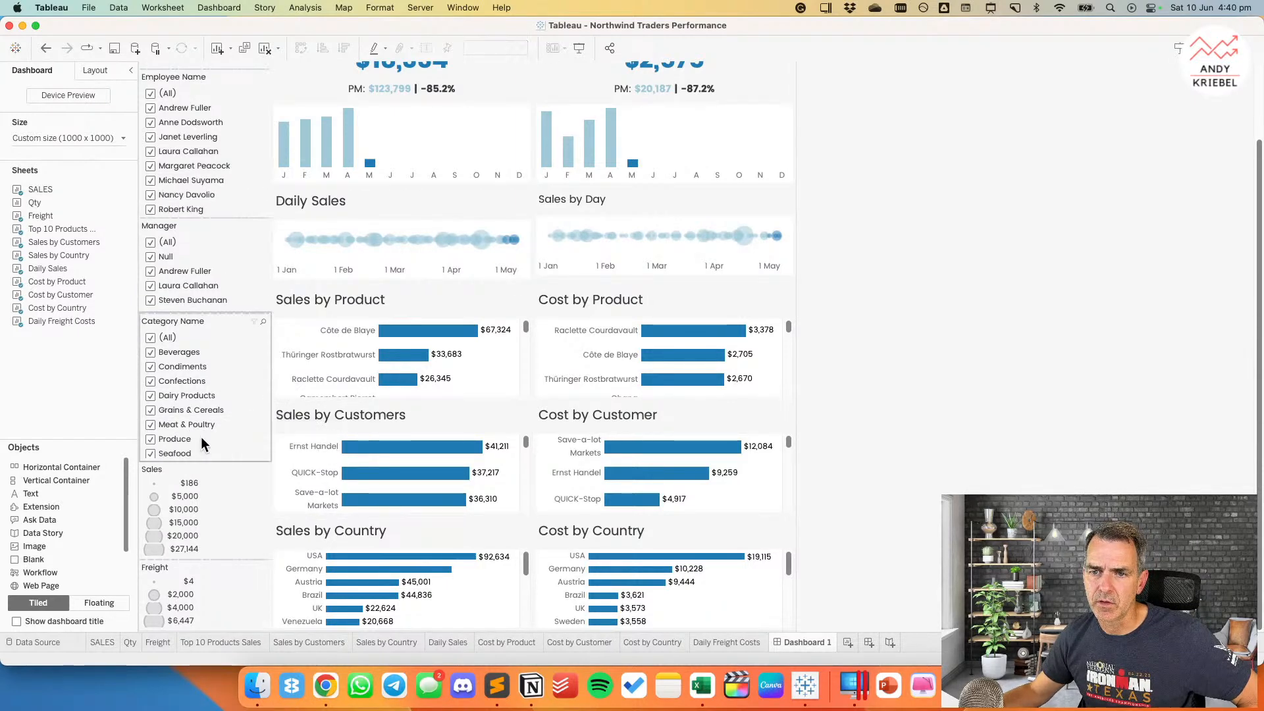
pyautogui.click(207, 469)
pyautogui.click(277, 468)
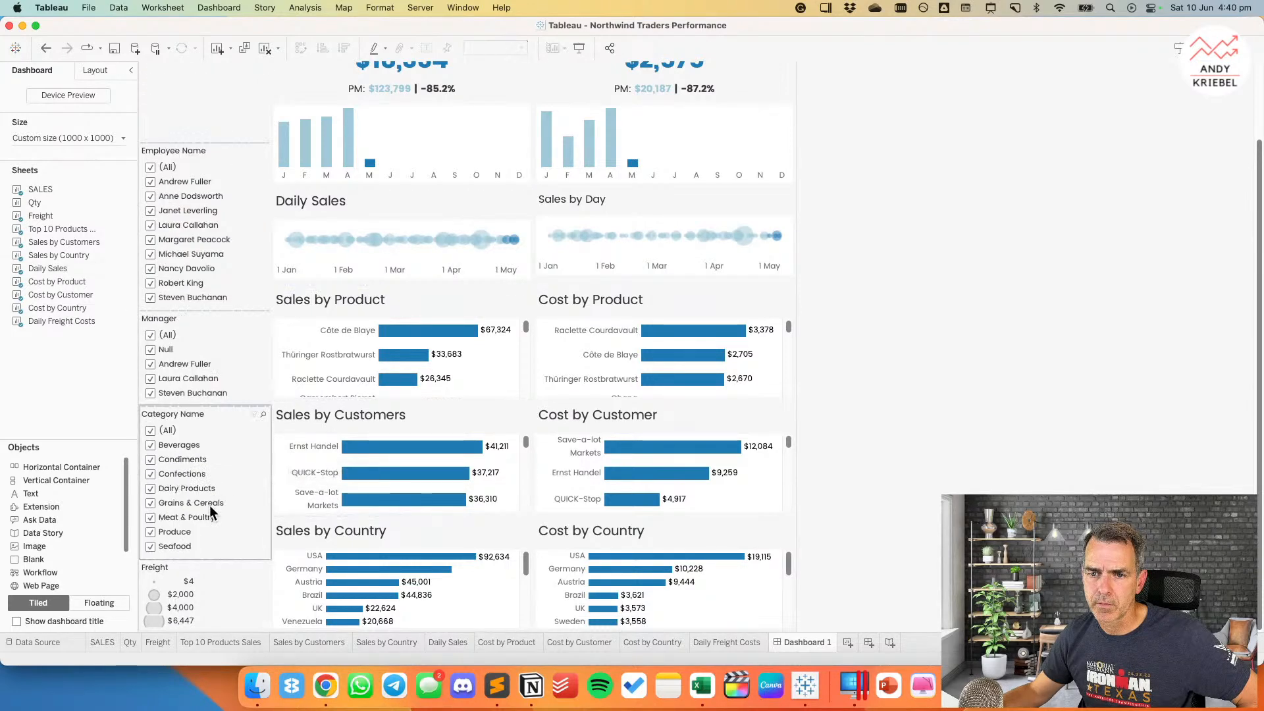
pyautogui.click(220, 580)
pyautogui.click(277, 570)
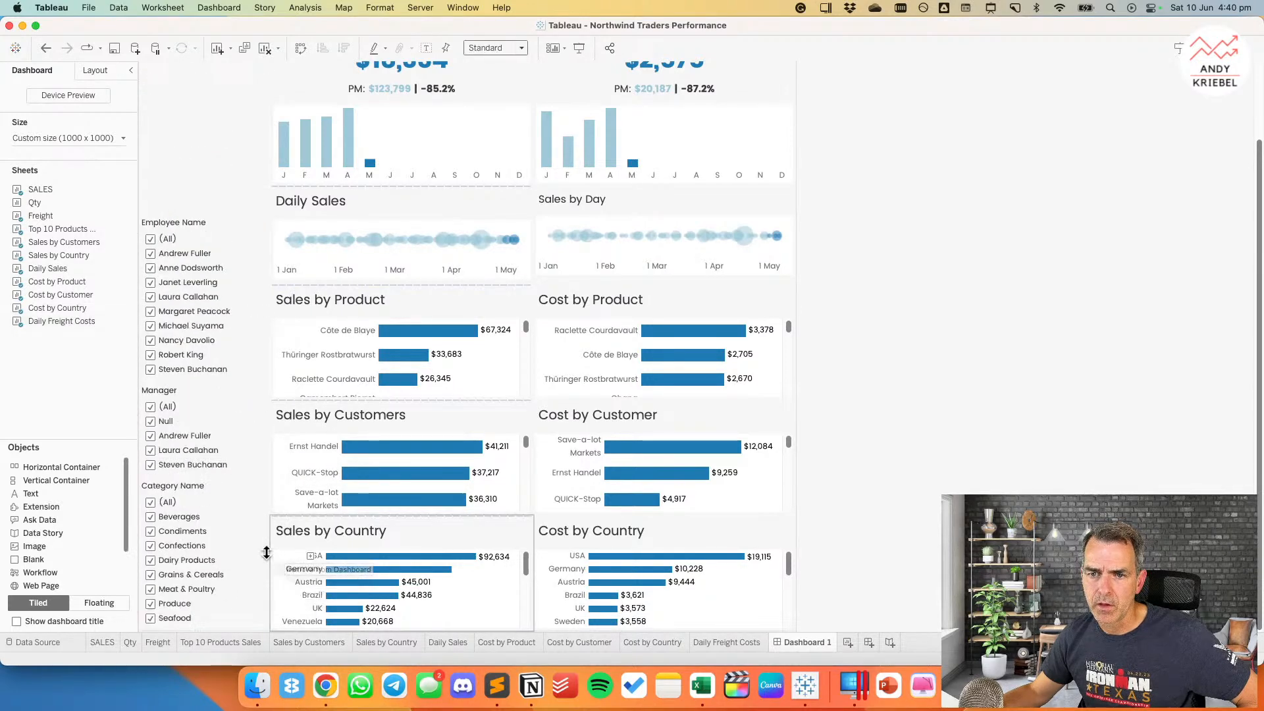
# Step: Set the height of the blank object below the FILTERS heading to 10 pixels
pyautogui.scroll(3, 224, 210)
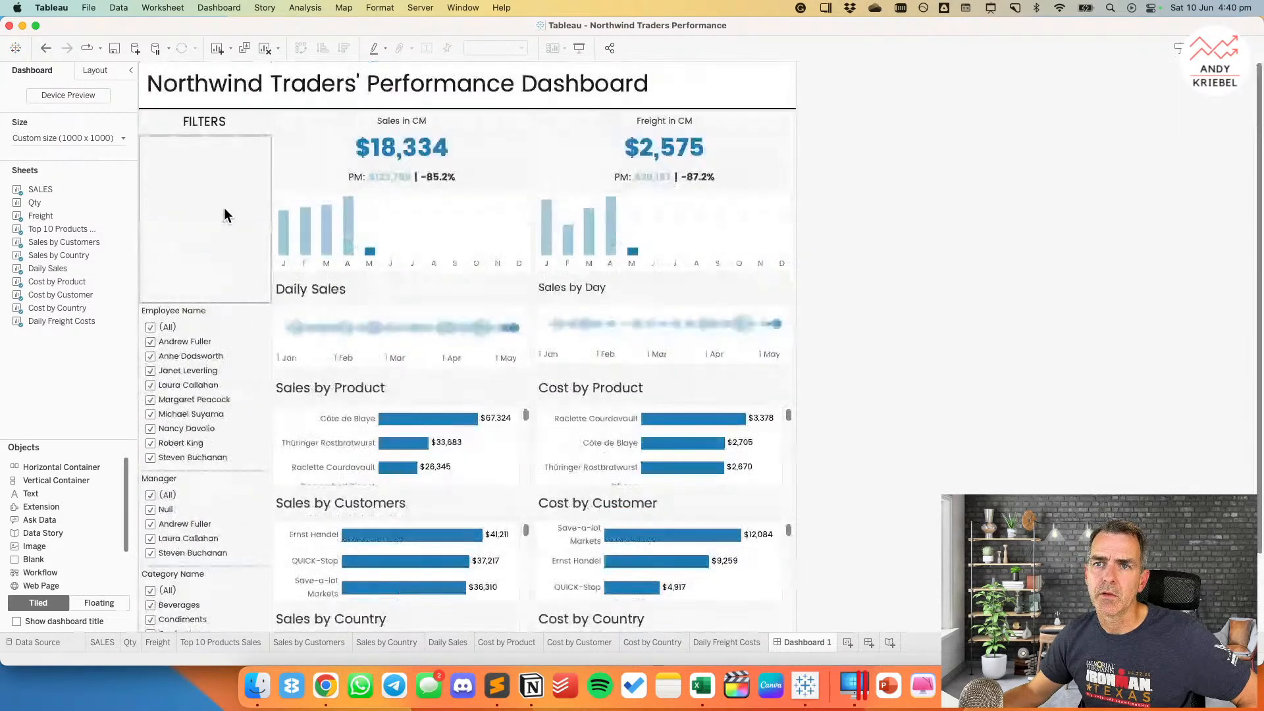
pyautogui.click(245, 276)
pyautogui.click(276, 168)
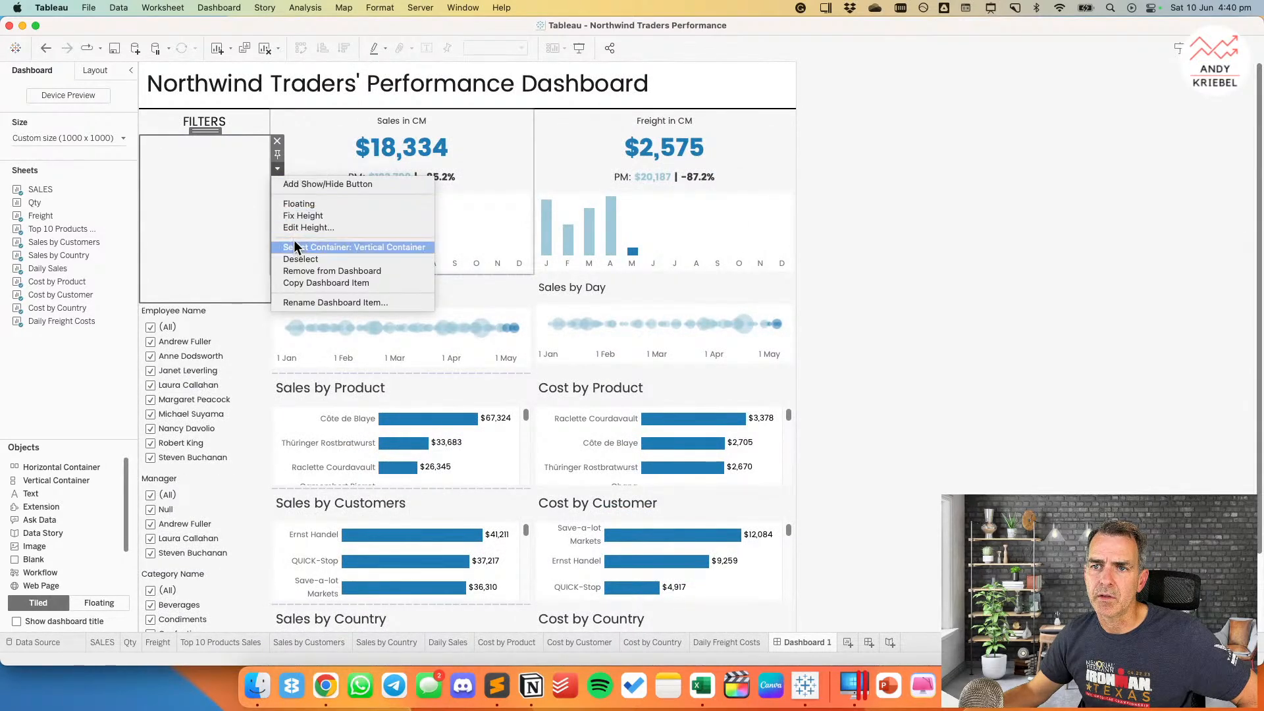
pyautogui.click(294, 227)
pyautogui.write('10')
pyautogui.press('Return')
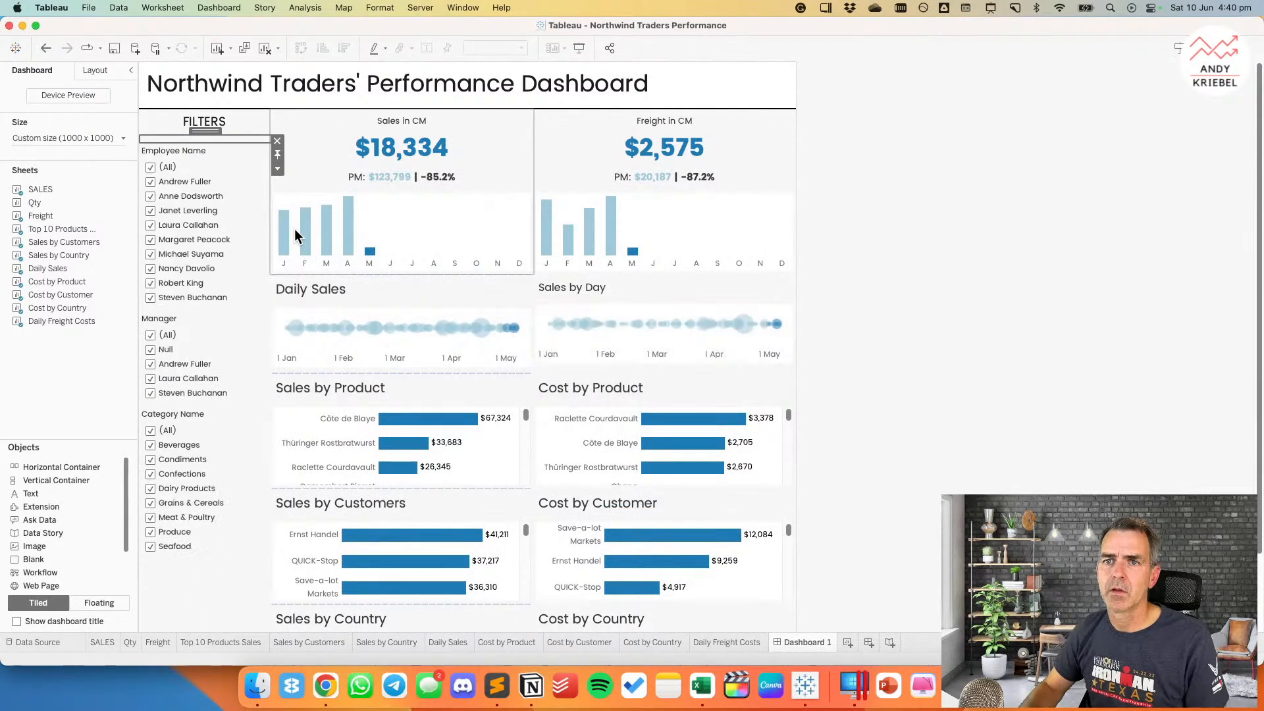
# Step: Fill the blank object below the FILTERS heading with a black background
pyautogui.click(95, 68)
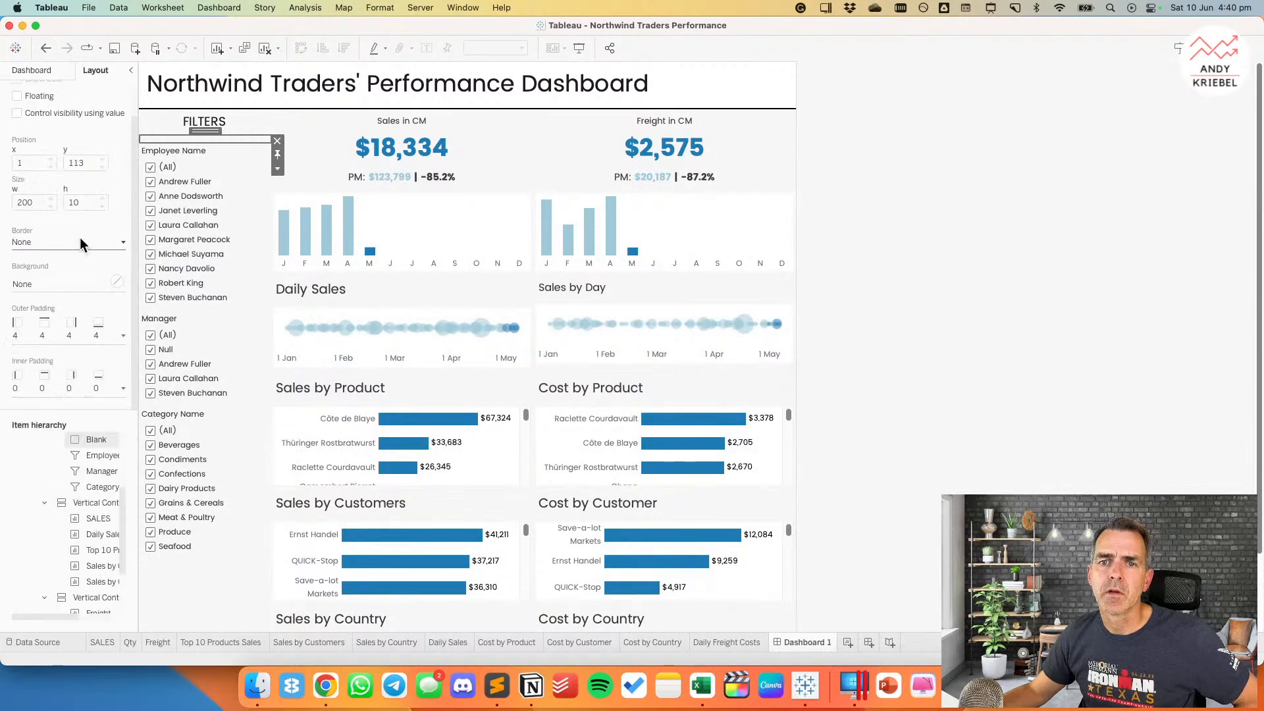
pyautogui.click(42, 283)
pyautogui.click(26, 330)
pyautogui.click(41, 262)
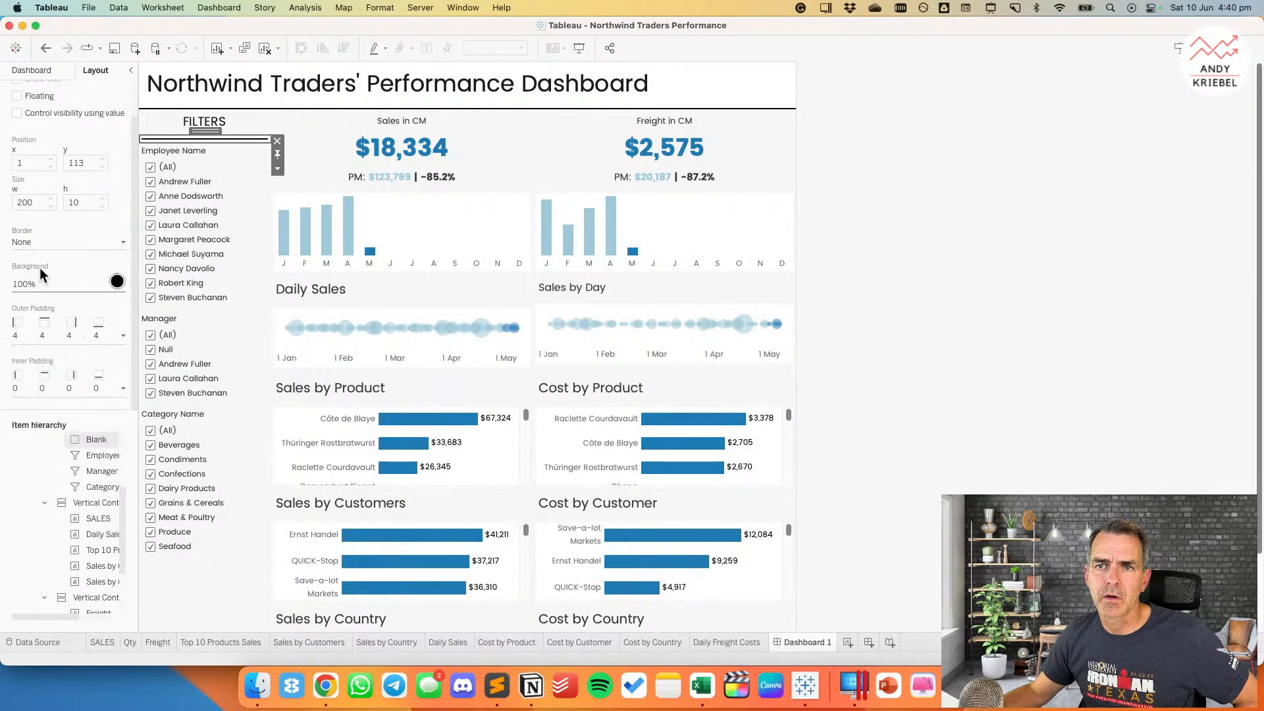
# Step: Set the black divider's outer padding to 10 at the top and bottom and 30 on the left and right
pyautogui.click(46, 337)
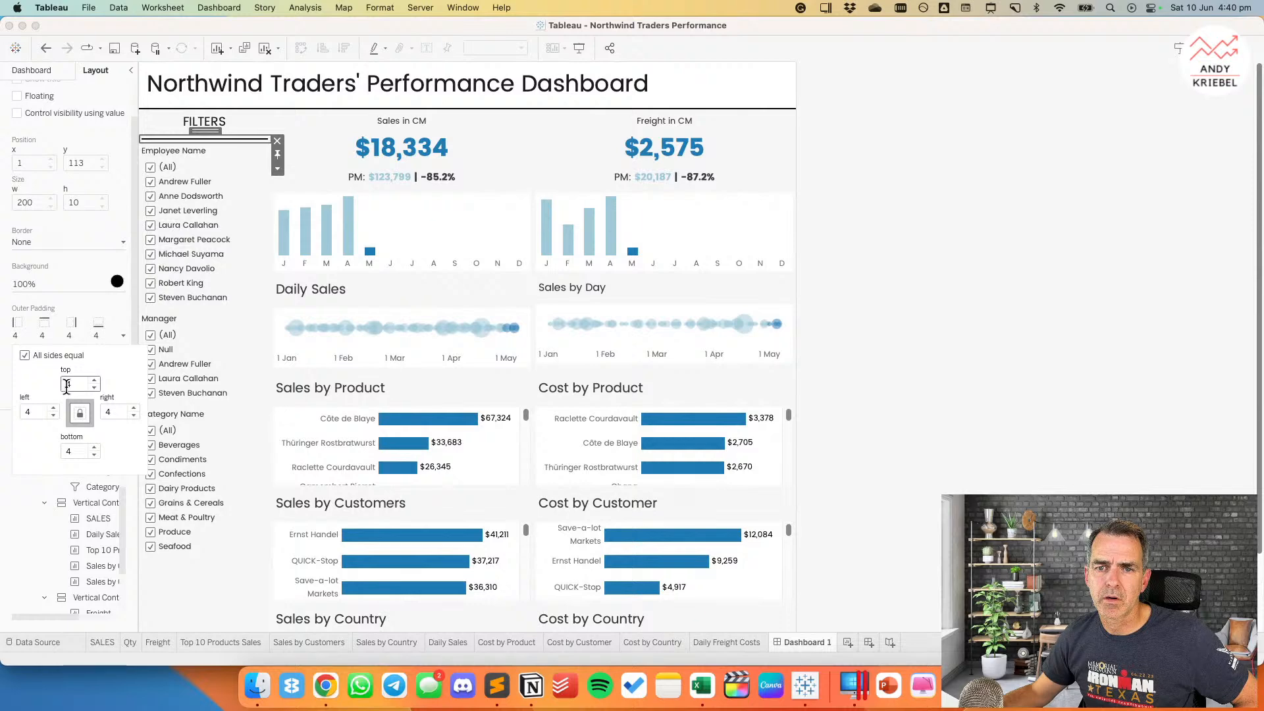
pyautogui.doubleClick(80, 384)
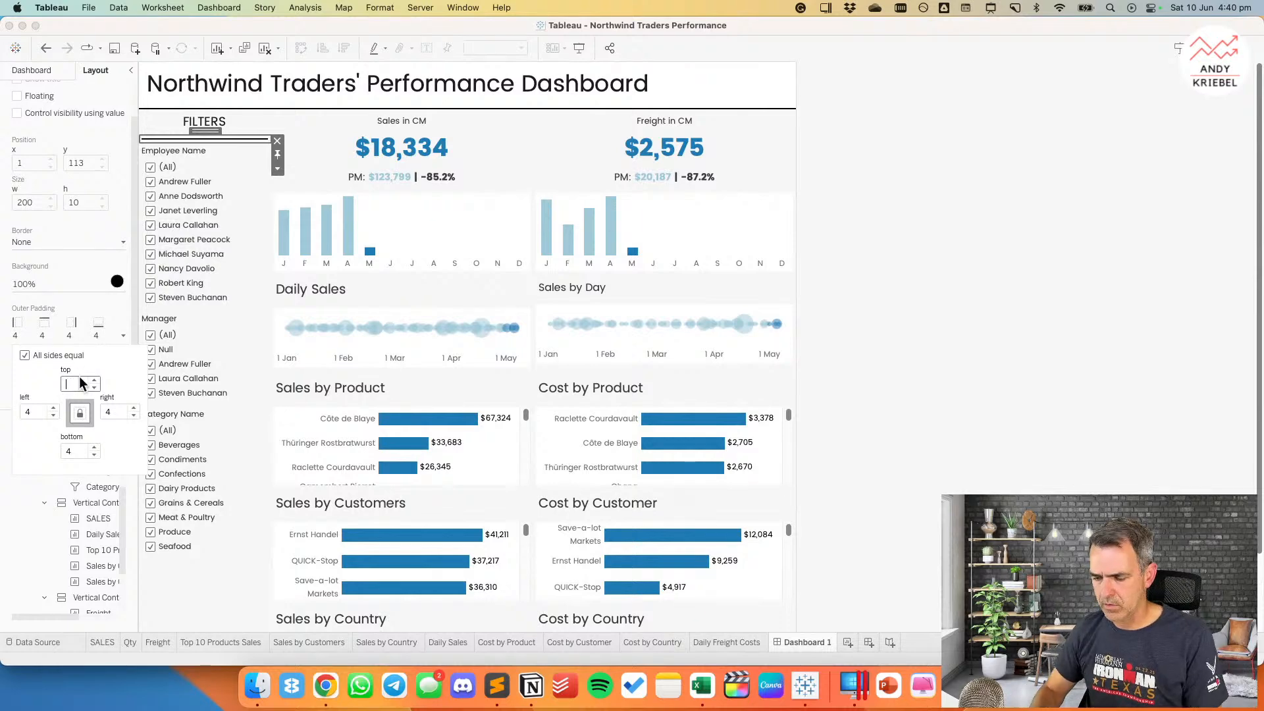
pyautogui.write('10')
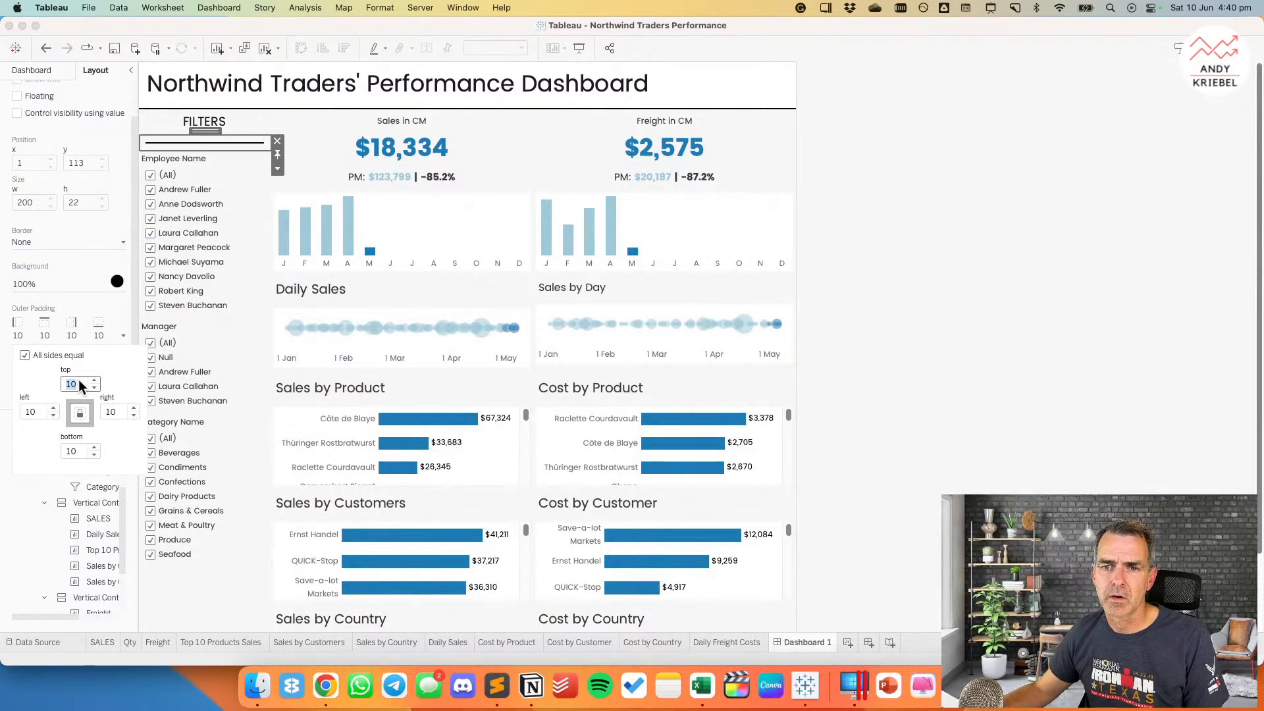
pyautogui.click(25, 356)
pyautogui.click(25, 412)
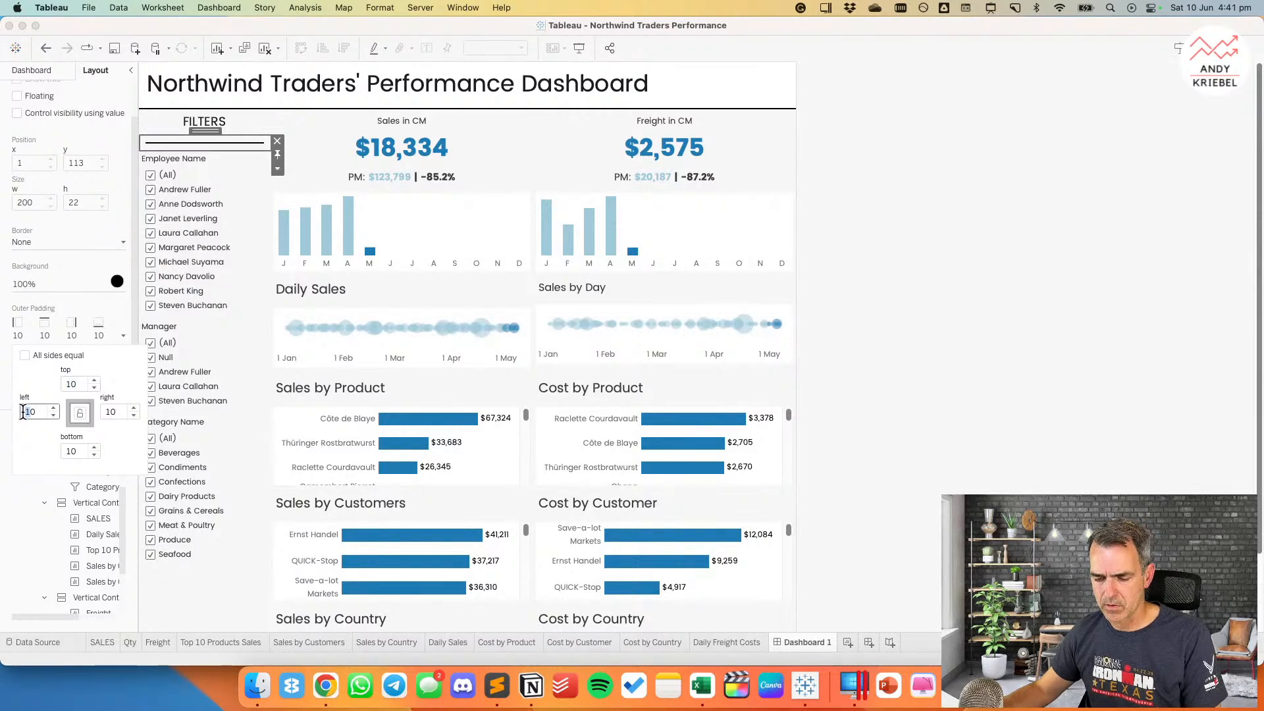
pyautogui.press('Tab')
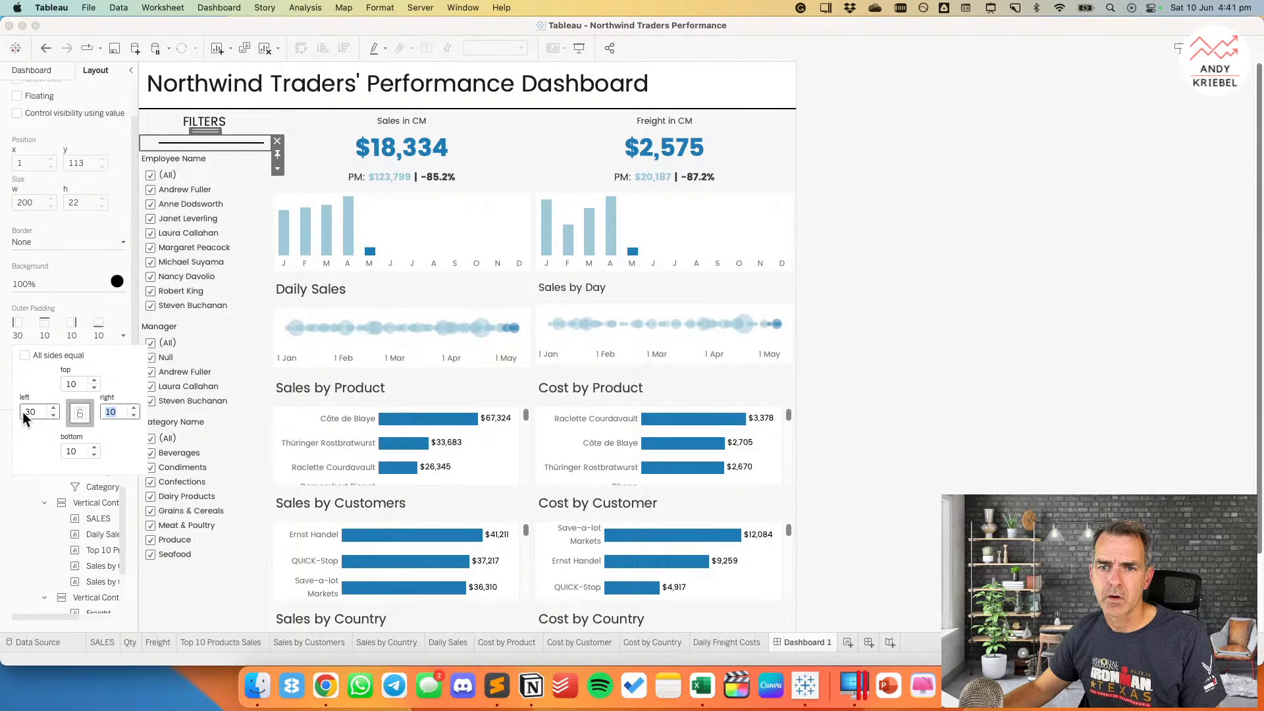
pyautogui.write('30')
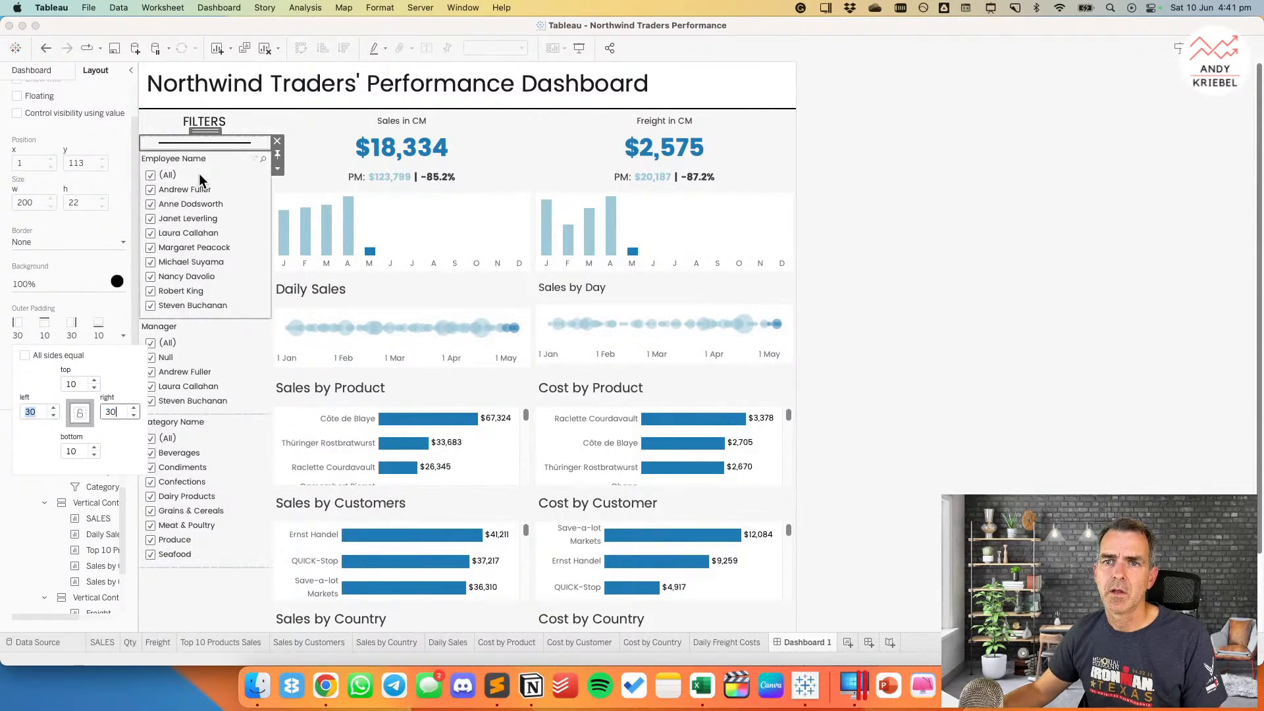
pyautogui.click(207, 158)
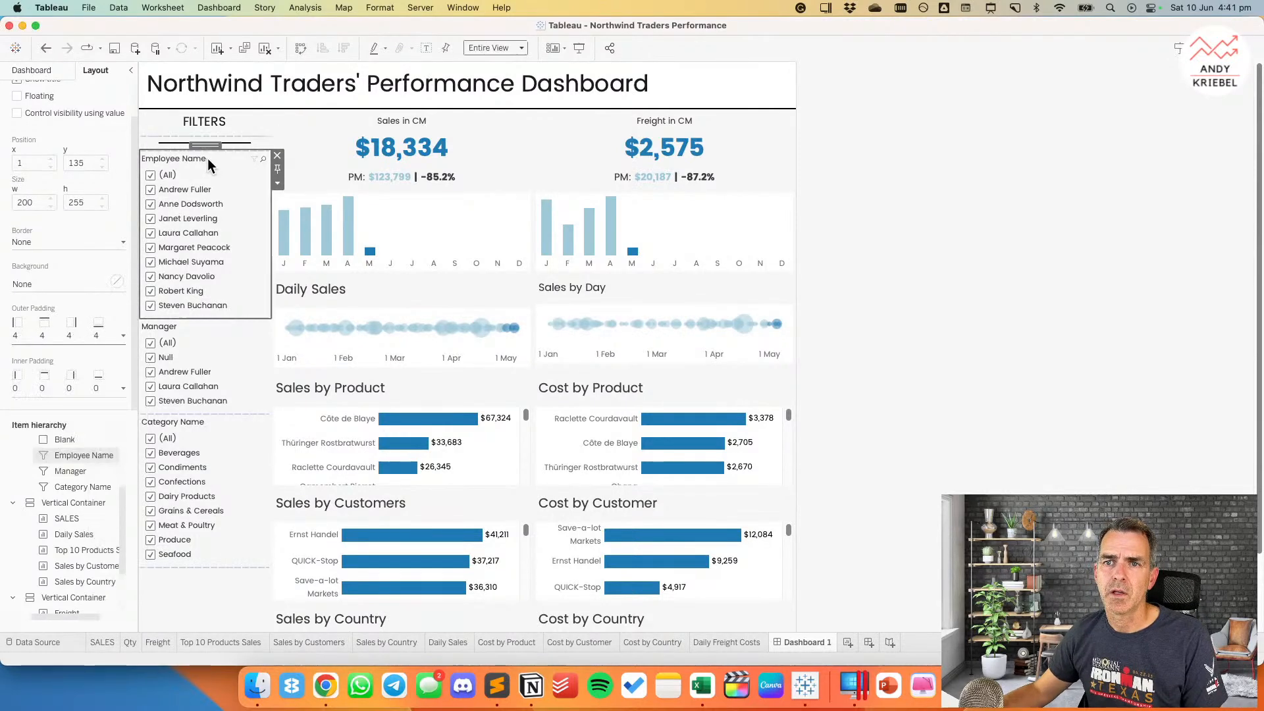
# Step: Fill the background of the vertical container holding the filters with white
pyautogui.click(203, 605)
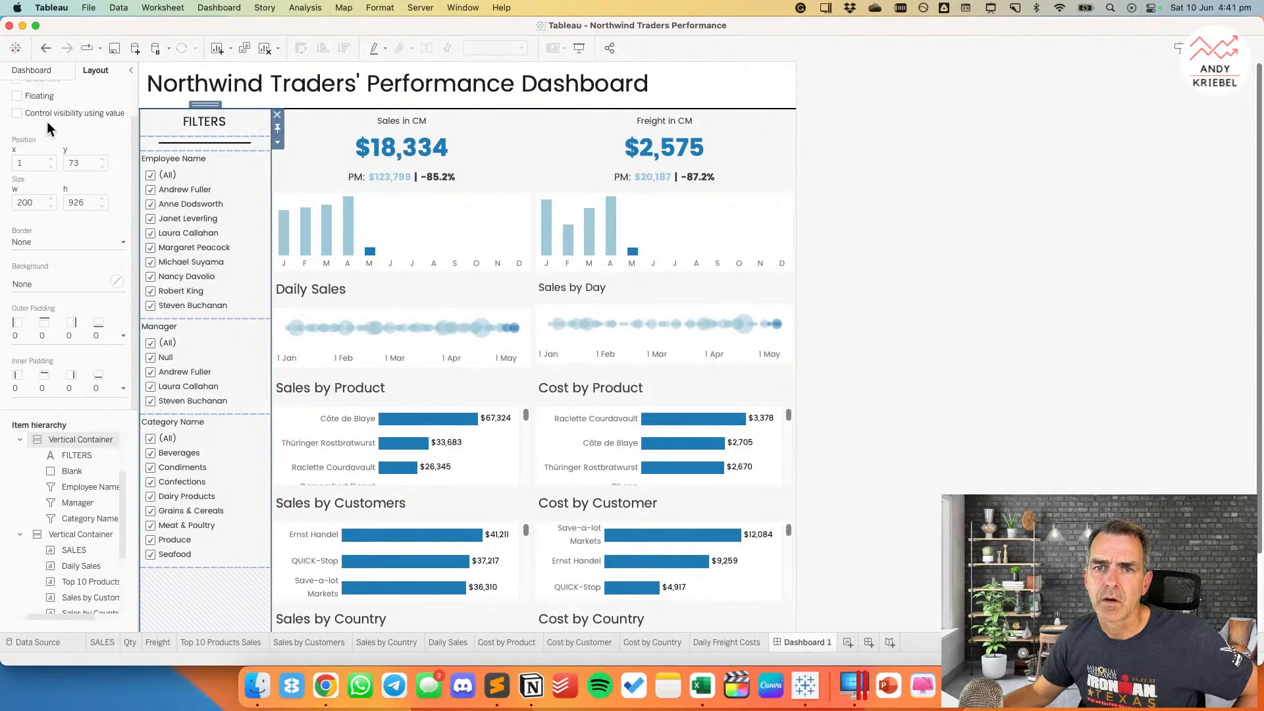
pyautogui.click(25, 283)
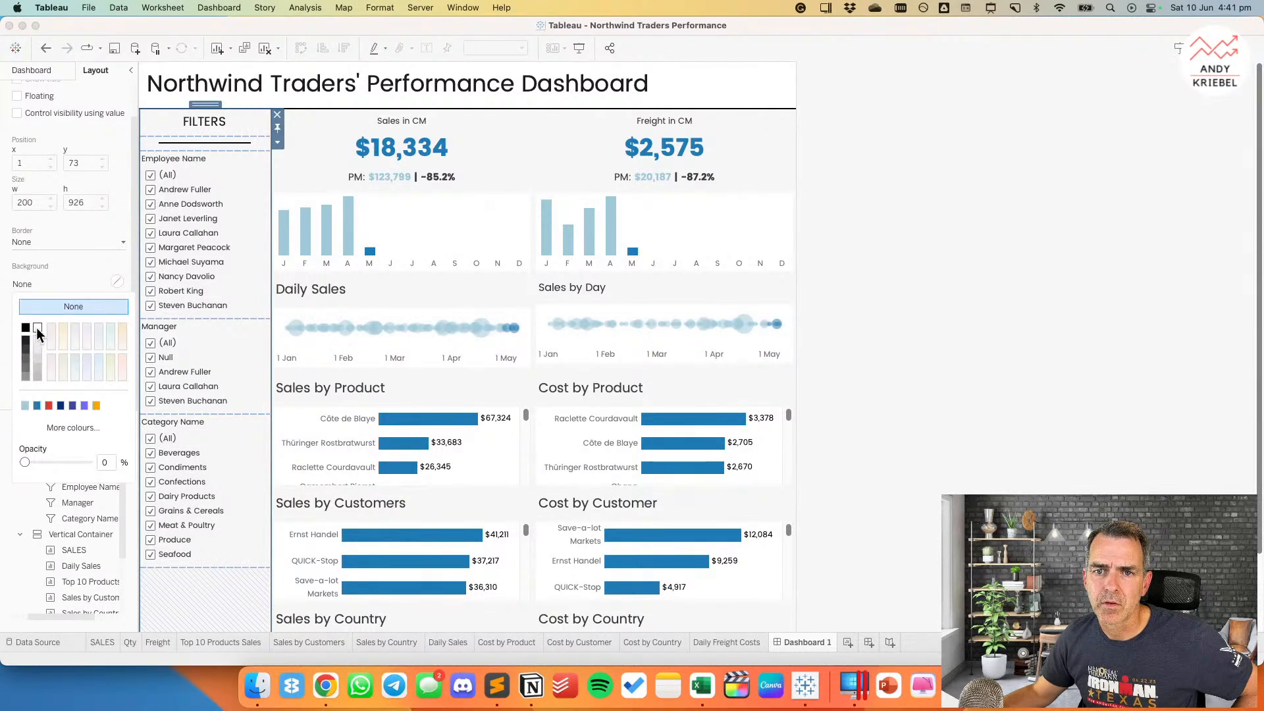
pyautogui.click(37, 327)
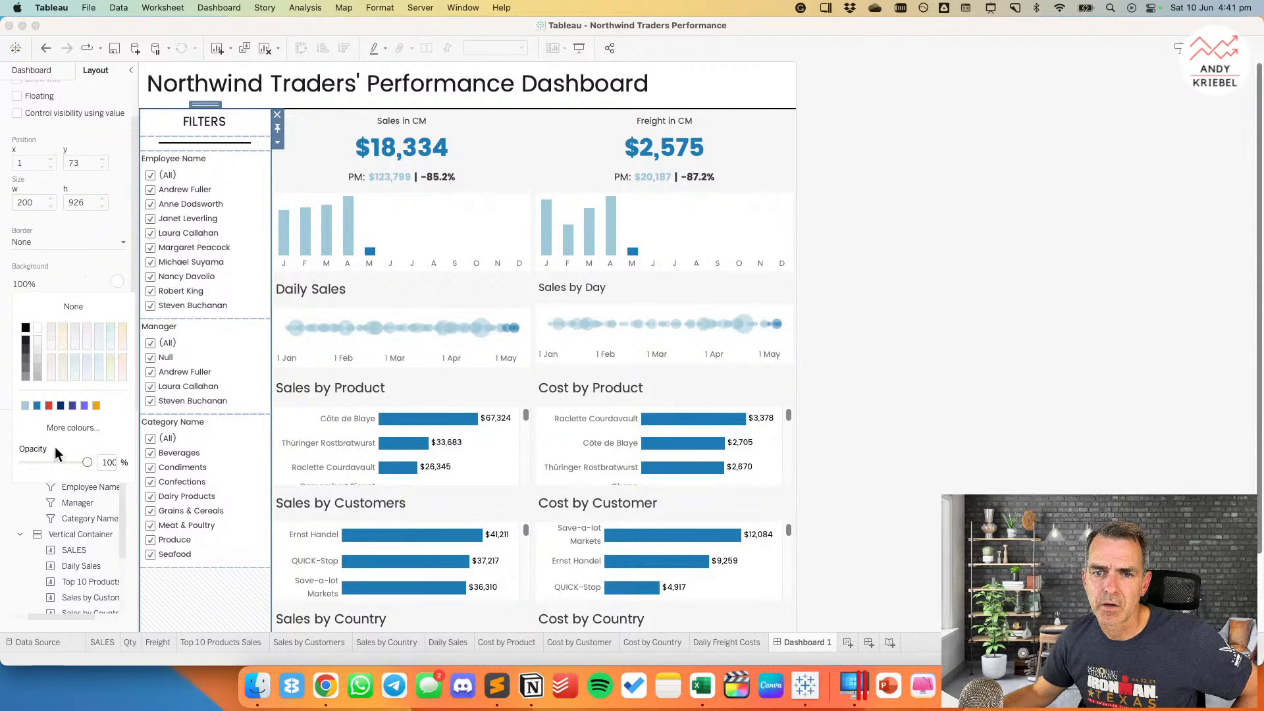
pyautogui.click(27, 255)
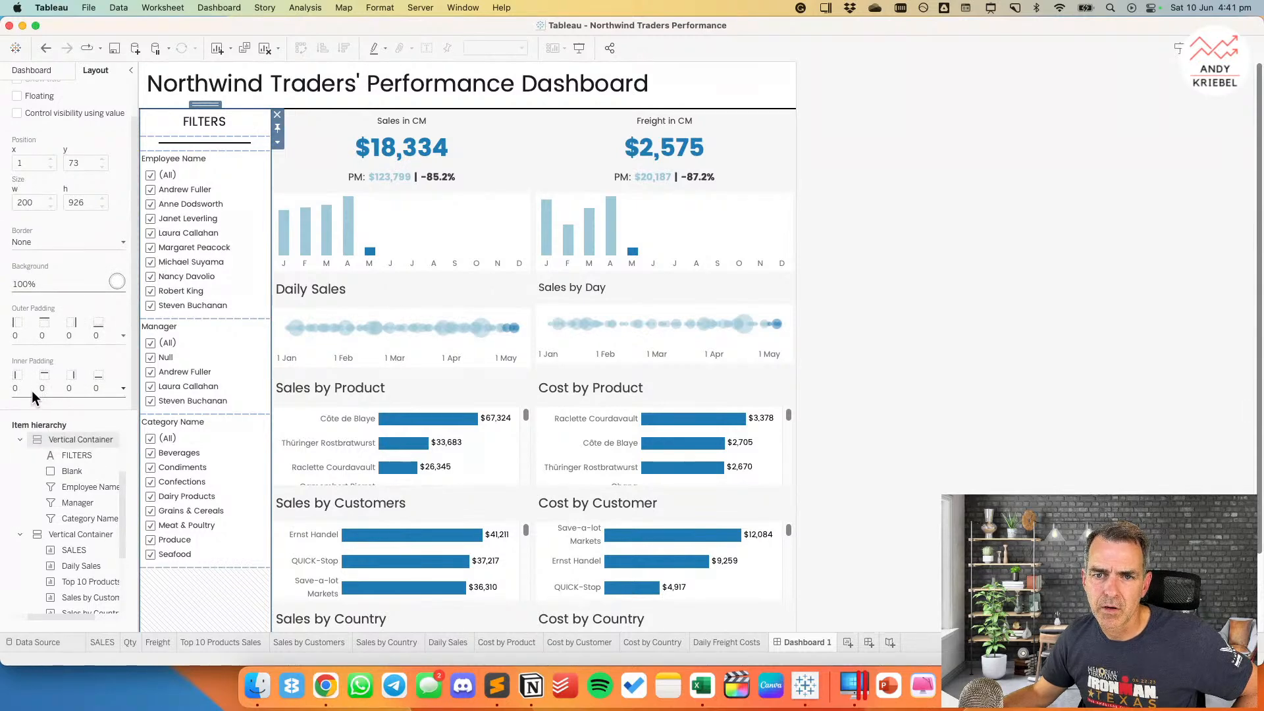
# Step: Set the filter container's inner padding to 10 on all sides and set its background to None
pyautogui.click(33, 390)
pyautogui.write('10')
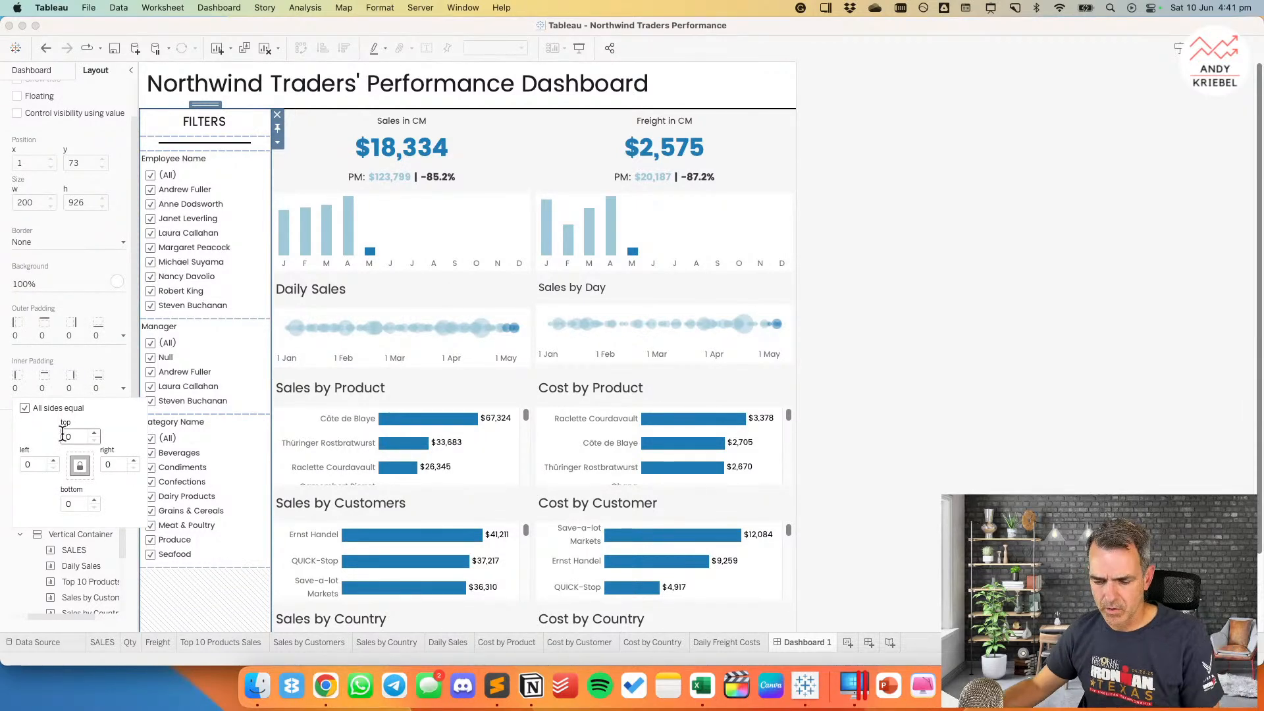
pyautogui.press('Return')
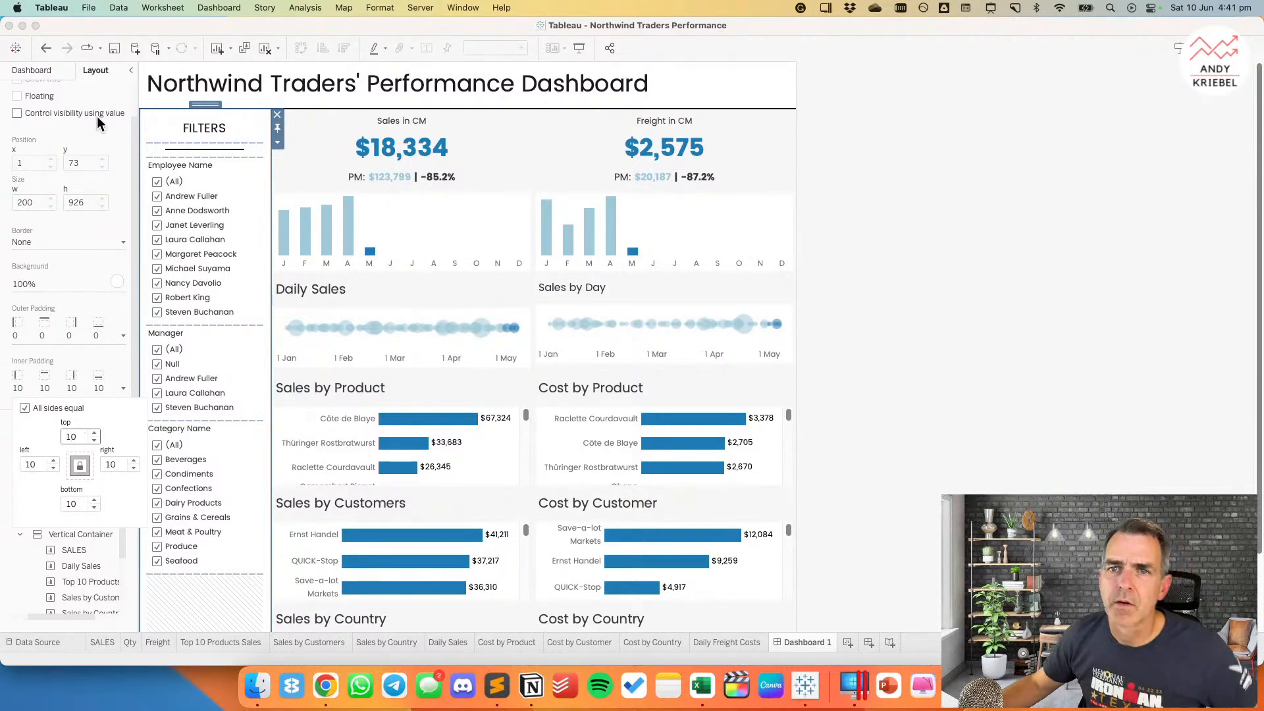
pyautogui.click(46, 281)
pyautogui.click(43, 304)
# Step: Give the FILTERS heading and the Employee Name, Manager and Category Name filters white backgrounds
pyautogui.click(199, 129)
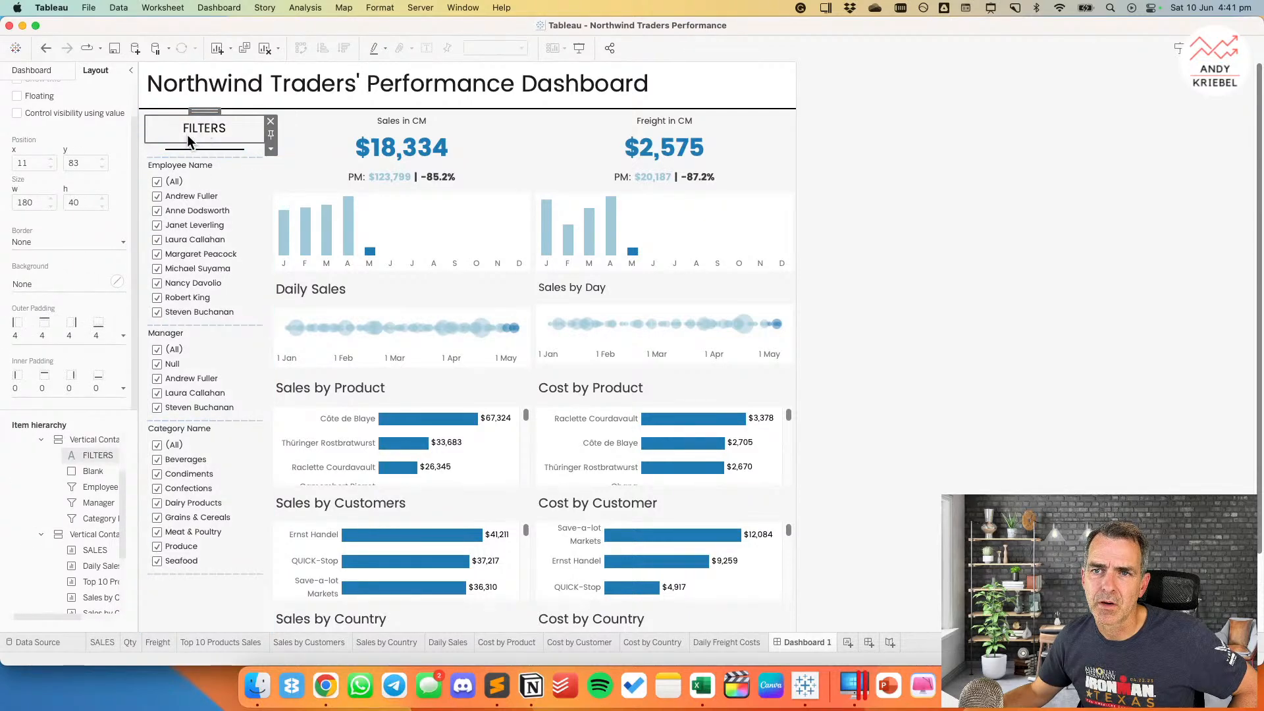
pyautogui.click(46, 281)
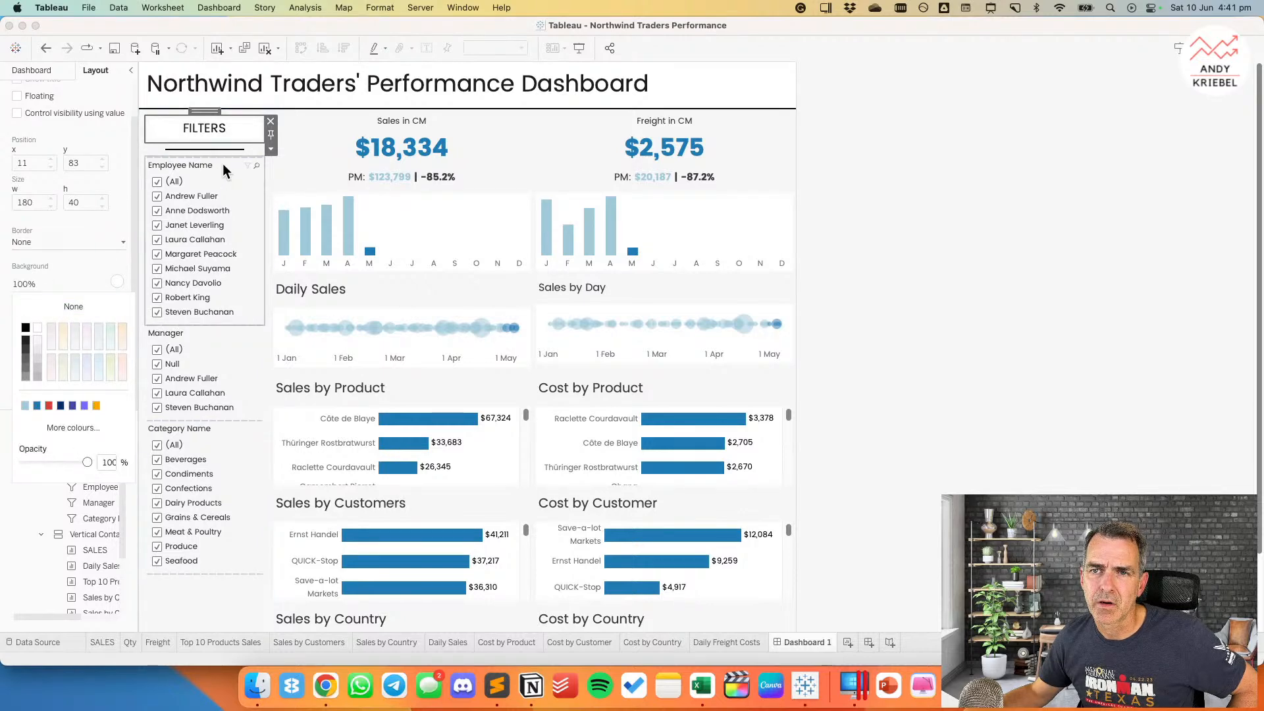
pyautogui.click(223, 165)
pyautogui.click(36, 304)
pyautogui.click(38, 327)
pyautogui.click(199, 333)
pyautogui.click(33, 285)
pyautogui.click(38, 327)
pyautogui.click(215, 428)
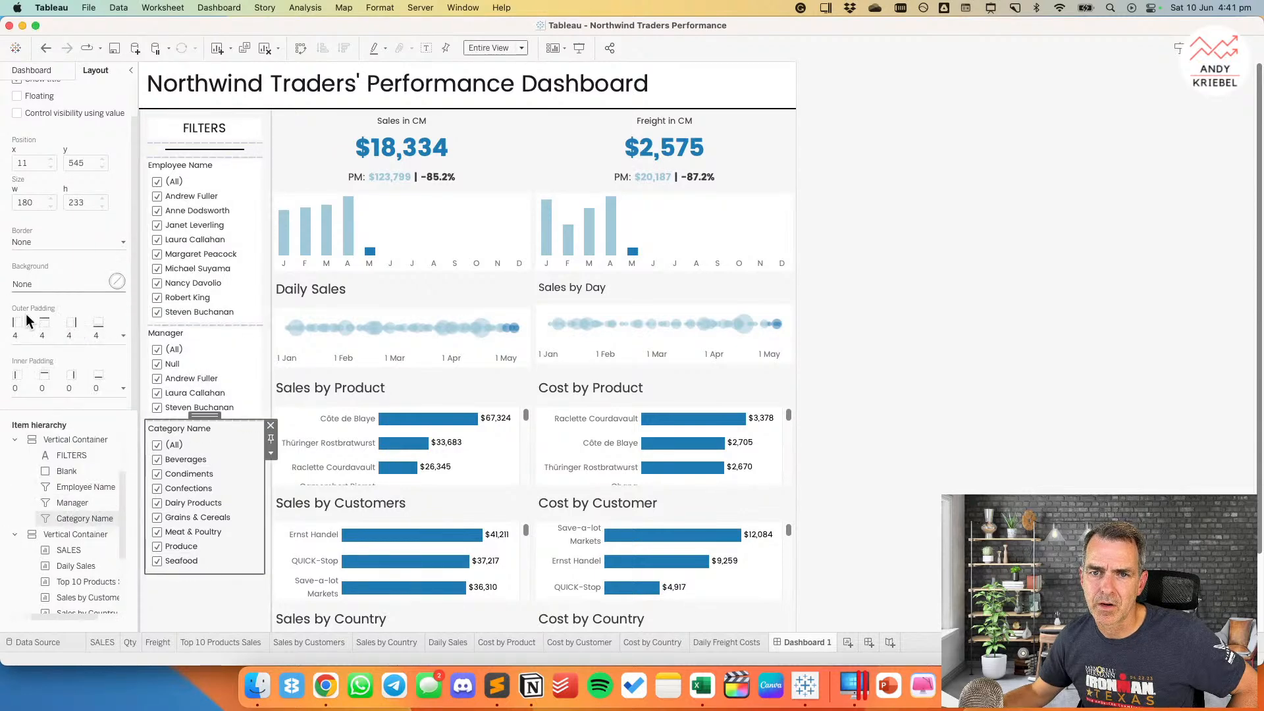
pyautogui.click(30, 282)
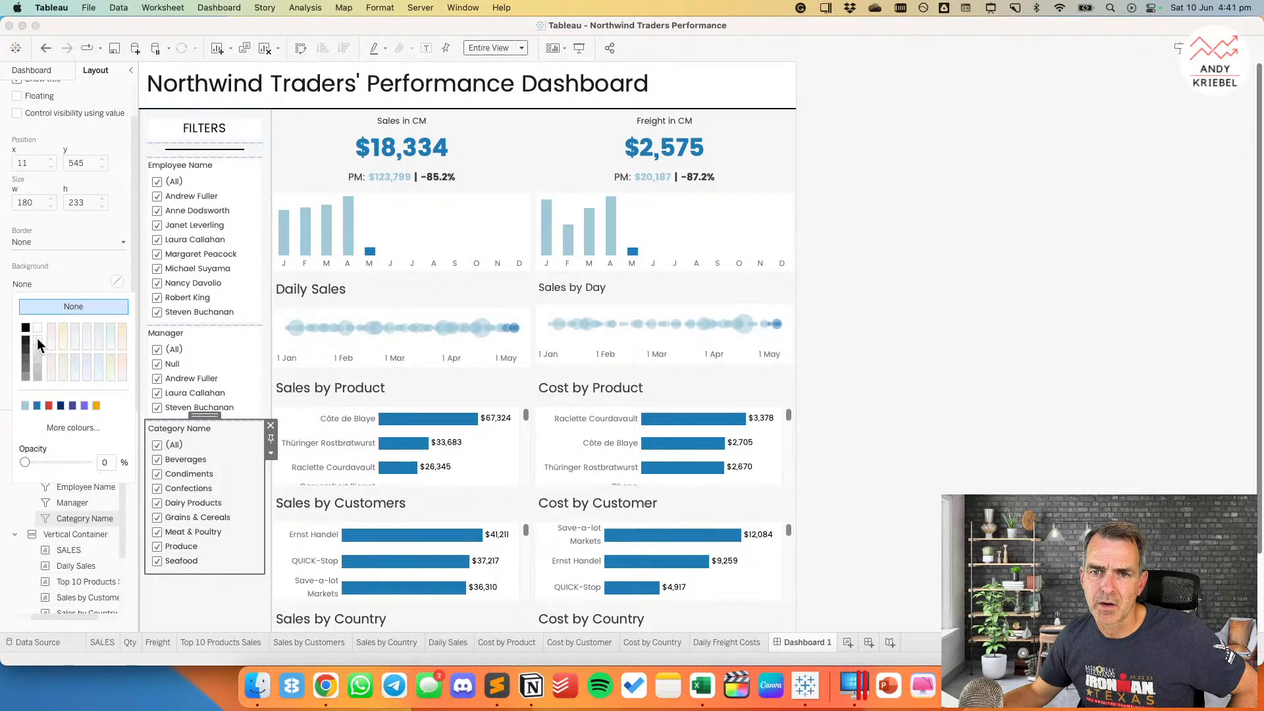
pyautogui.click(37, 332)
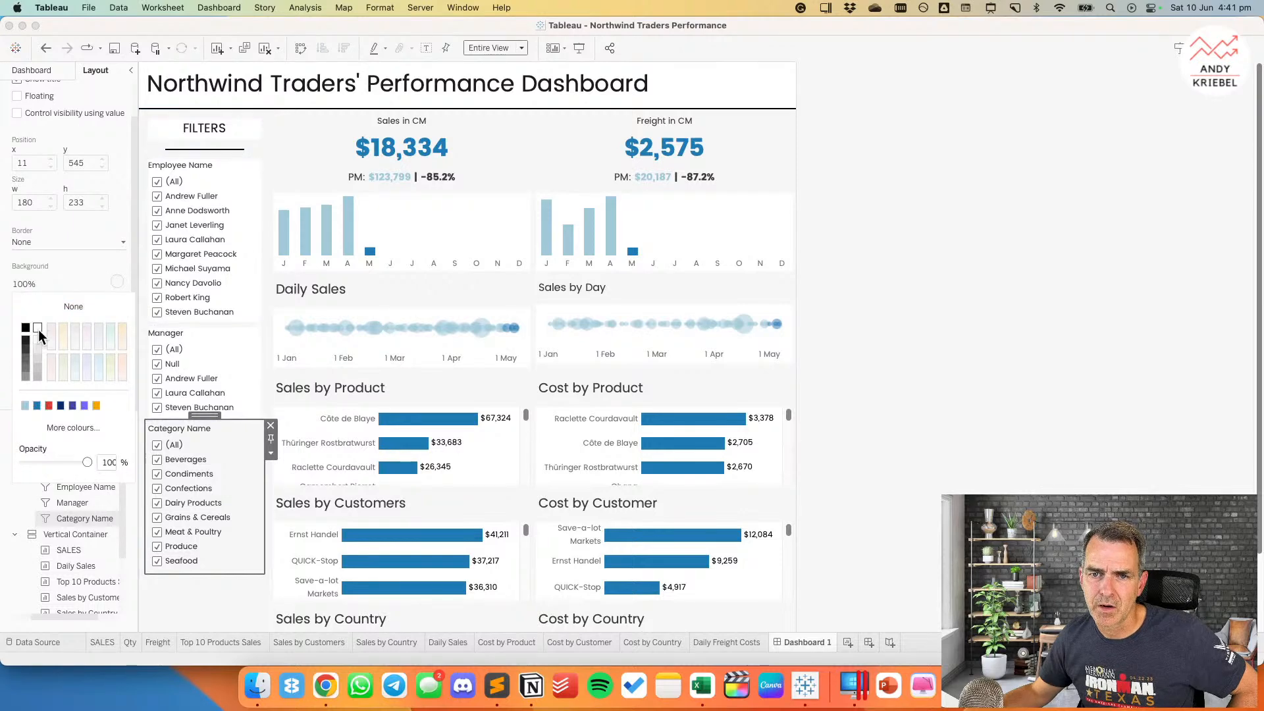
pyautogui.click(199, 586)
# Step: Set the inner padding of the Category Name, Manager and Employee Name filters to 10 on all sides
pyautogui.click(206, 425)
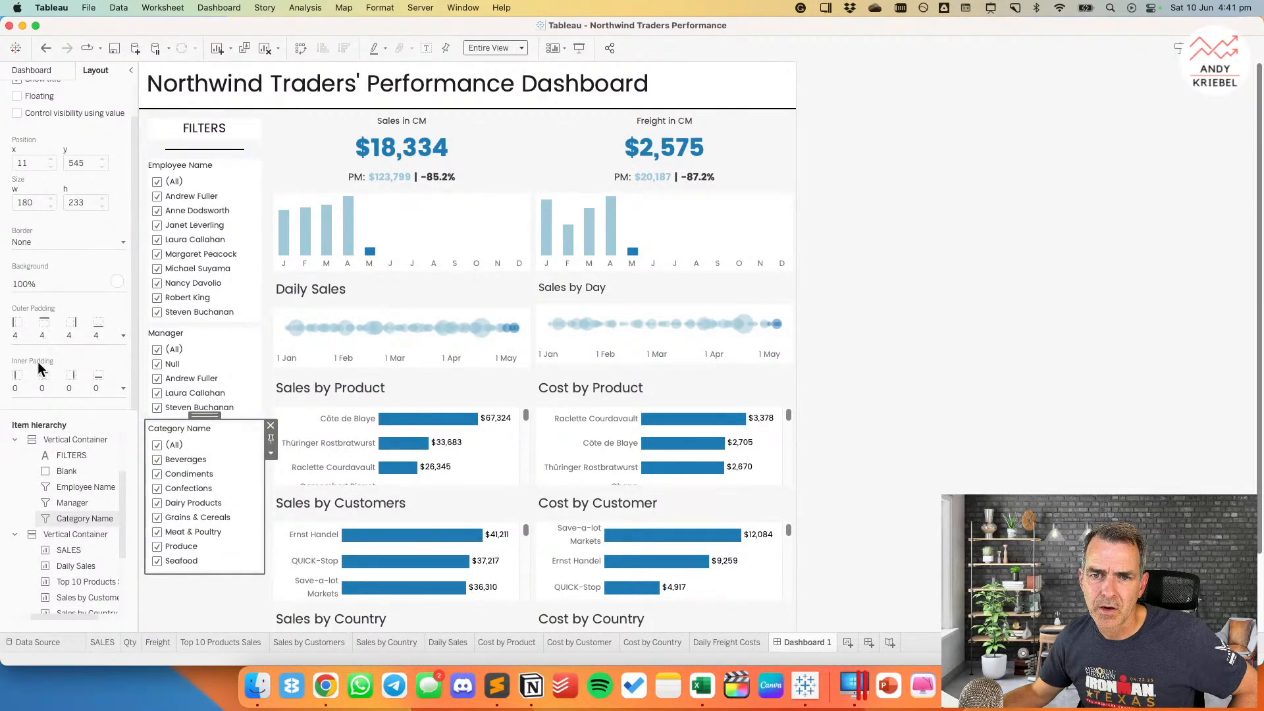
pyautogui.click(44, 390)
pyautogui.write('1')
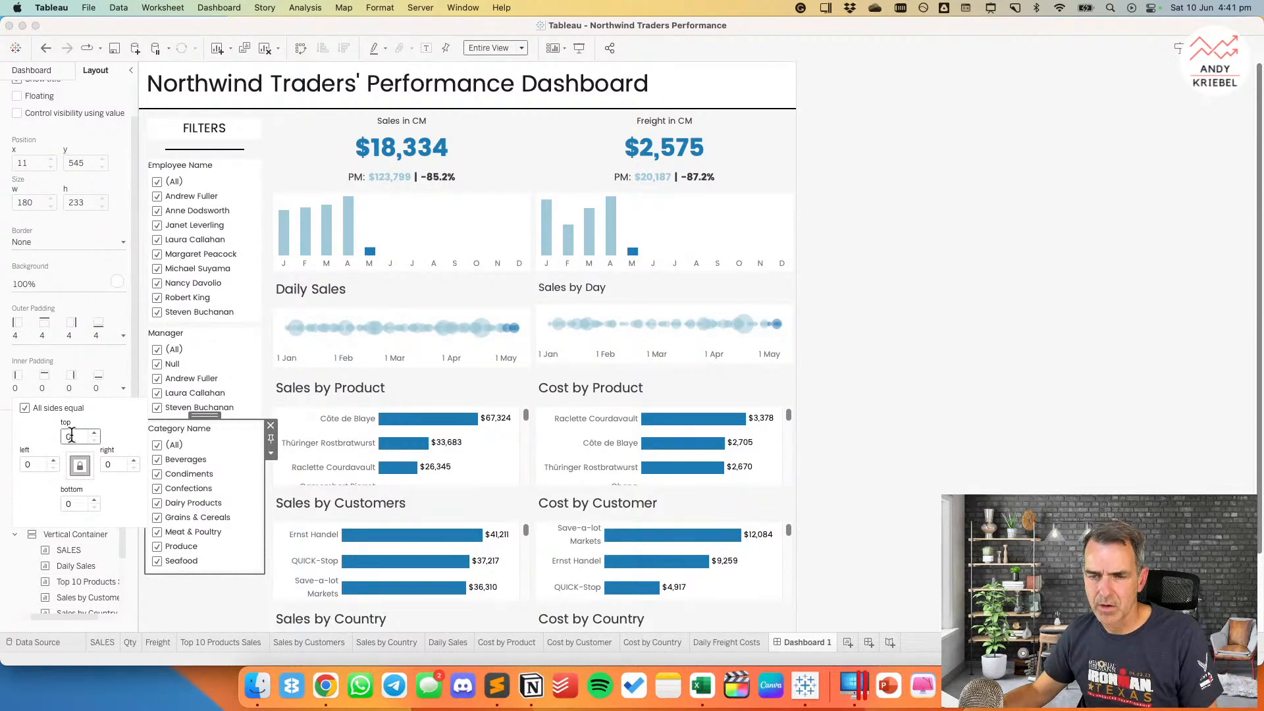
pyautogui.press('Return')
pyautogui.click(206, 347)
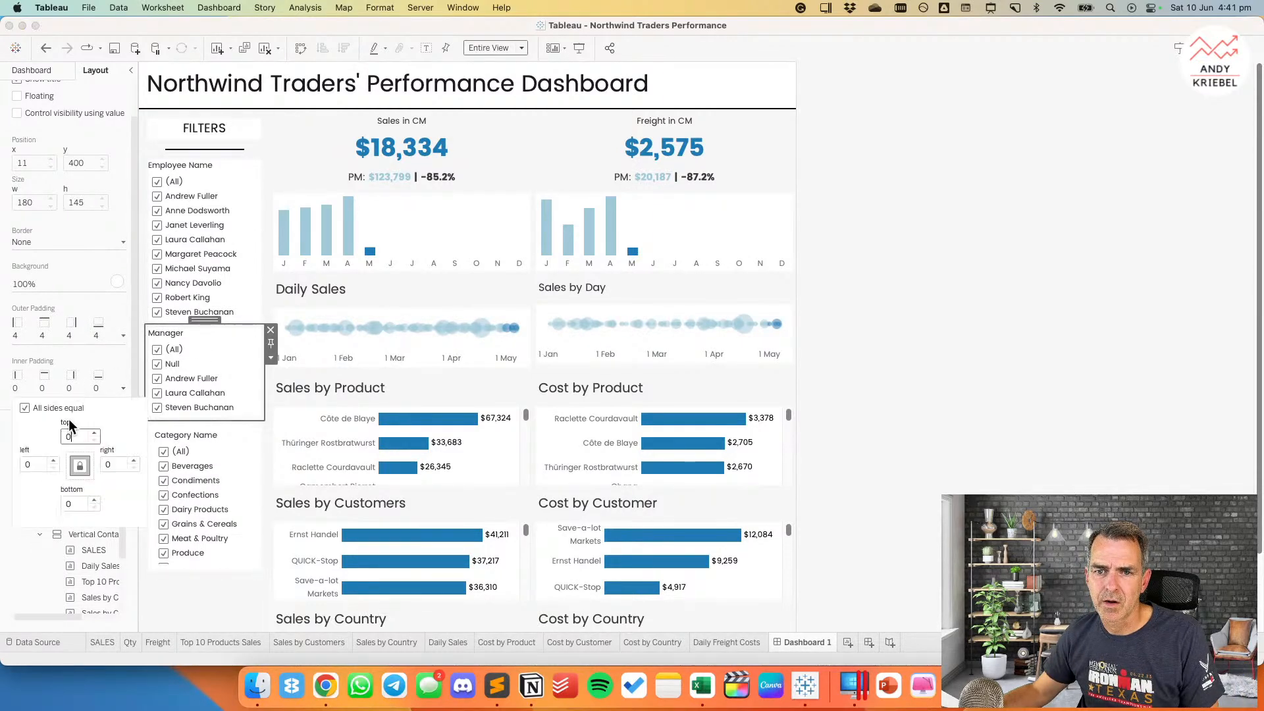
pyautogui.click(205, 164)
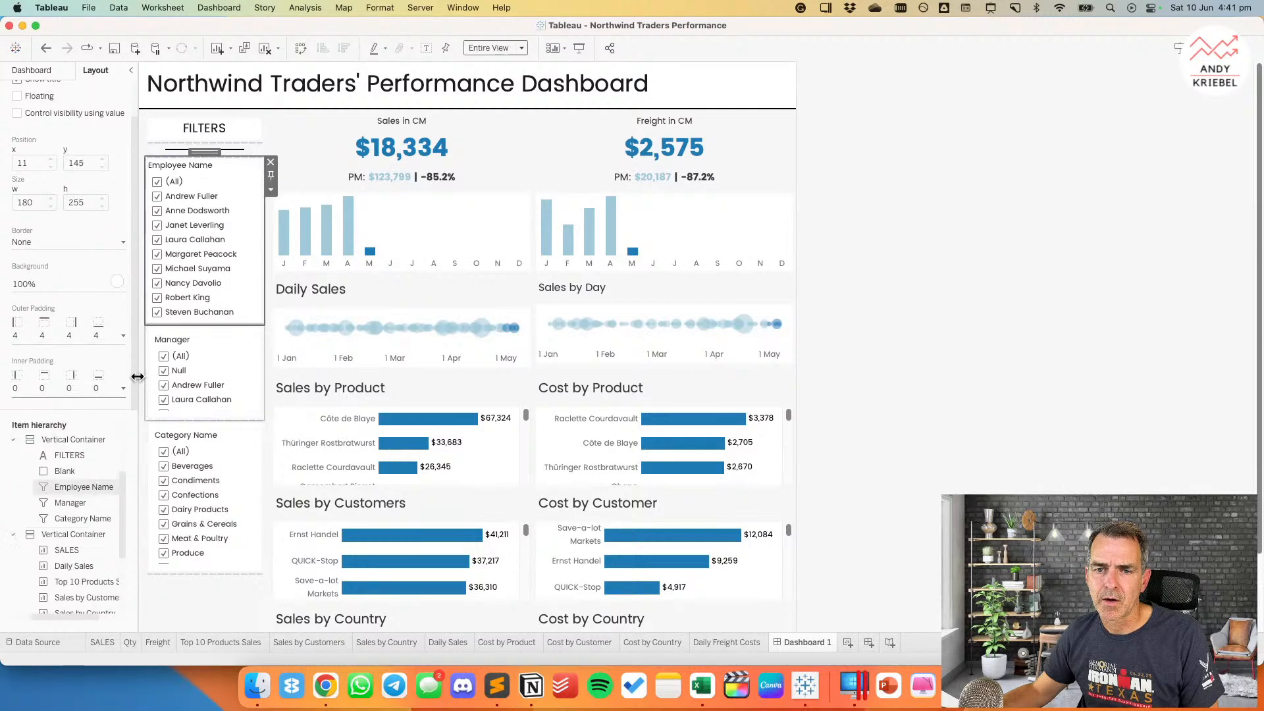
pyautogui.click(40, 388)
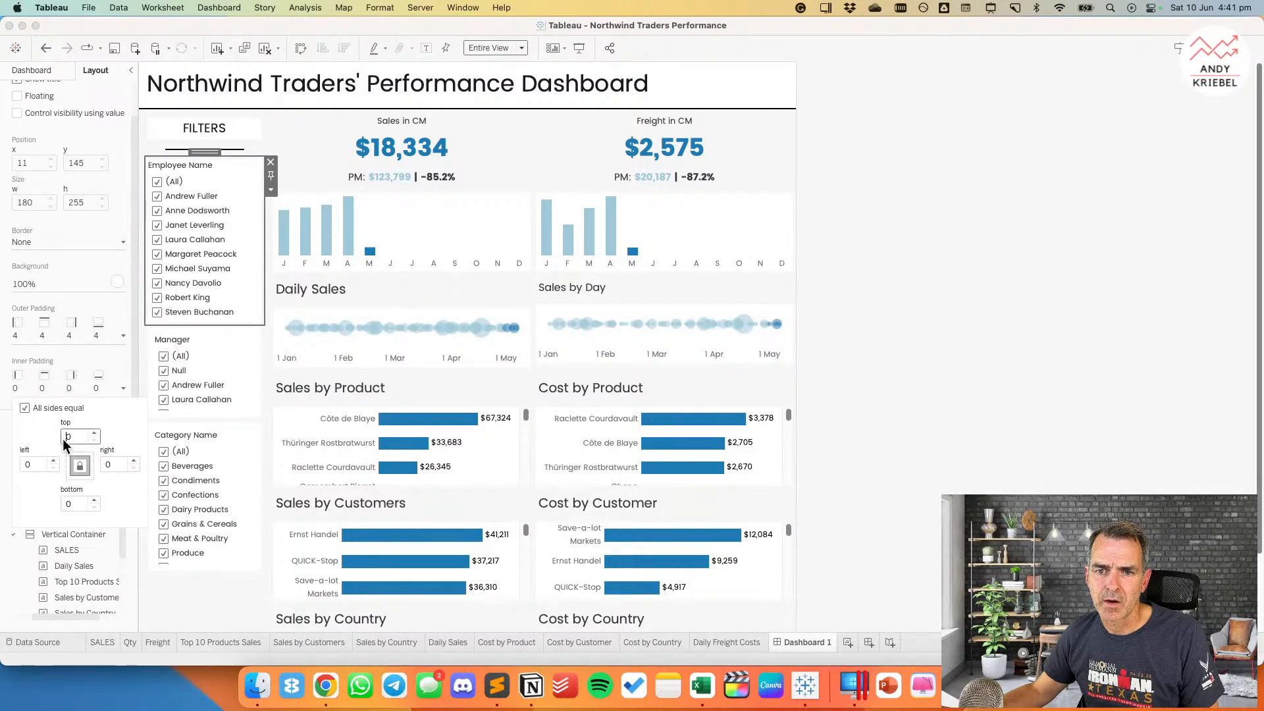
pyautogui.write('10')
pyautogui.press('Return')
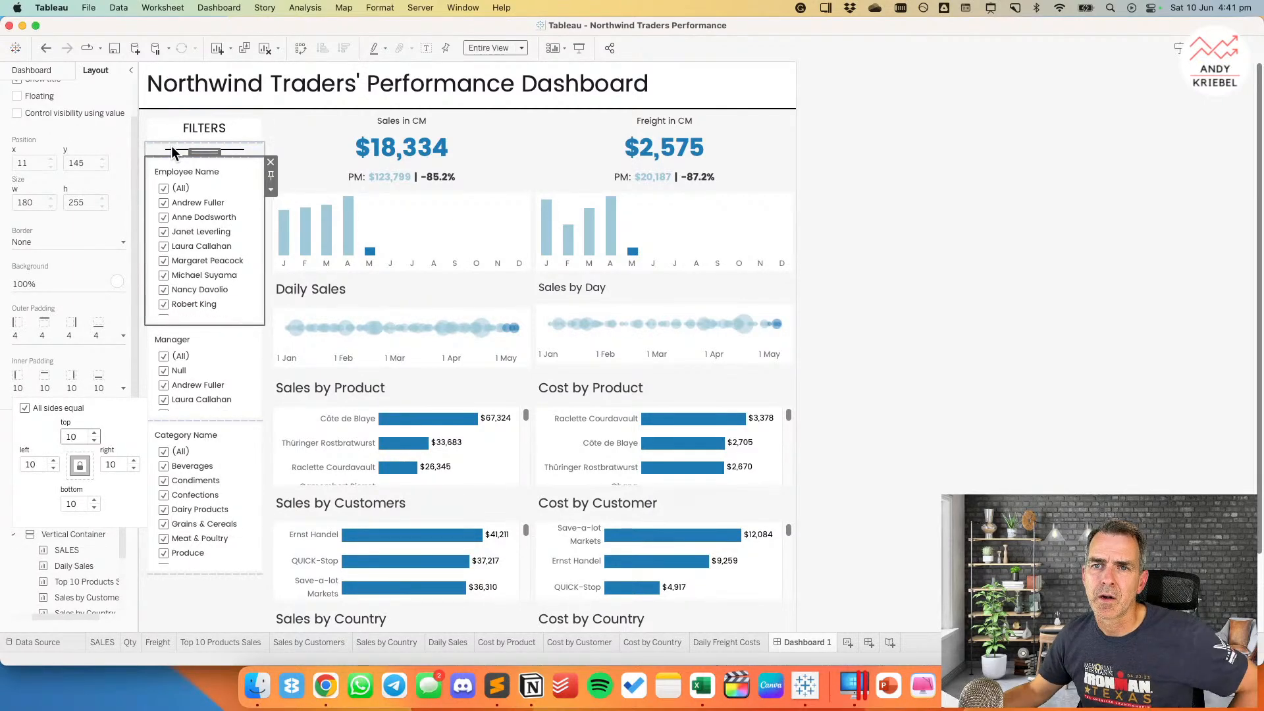
# Step: Remove the black divider line between the FILTERS heading and the Employee Name filter
pyautogui.click(172, 148)
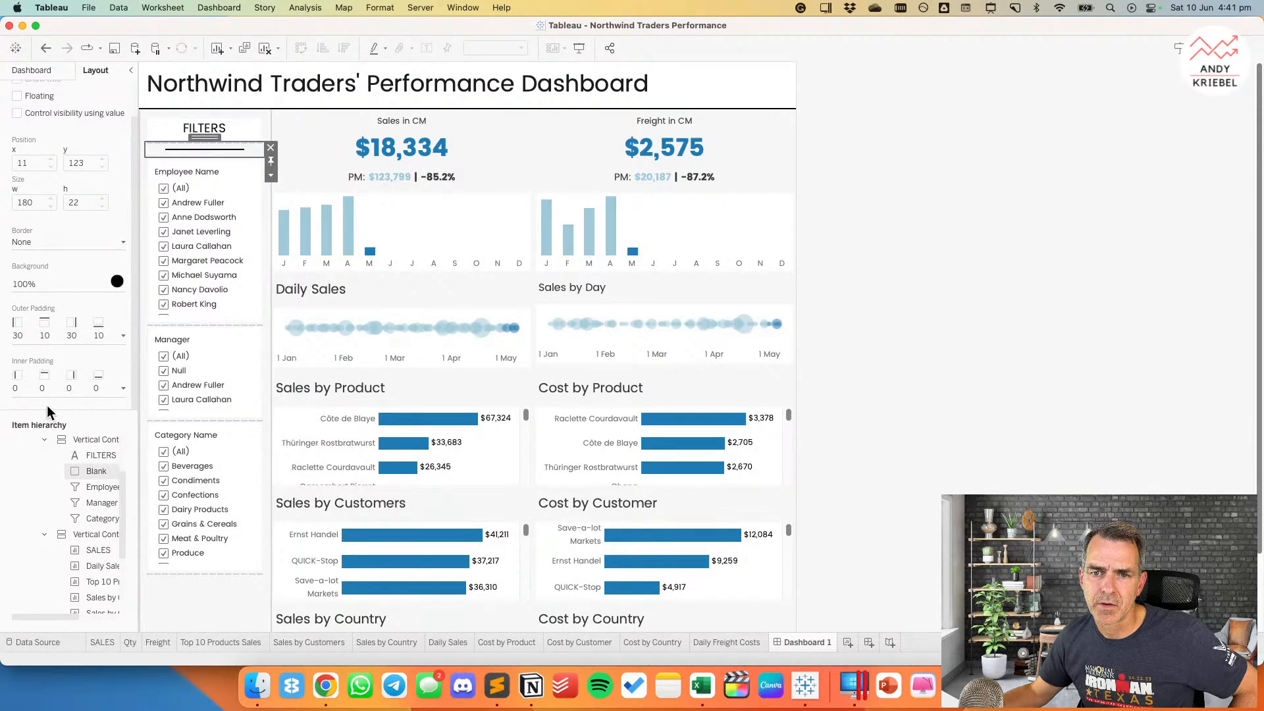
pyautogui.click(38, 282)
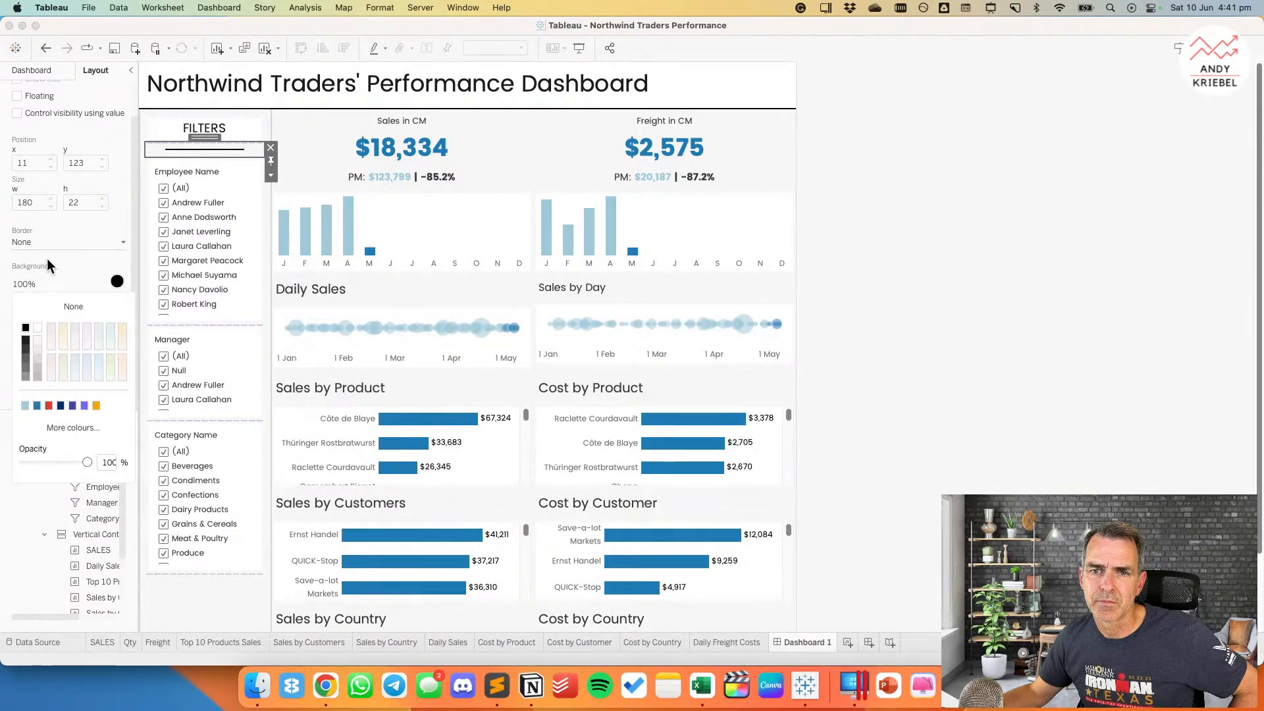
pyautogui.click(47, 257)
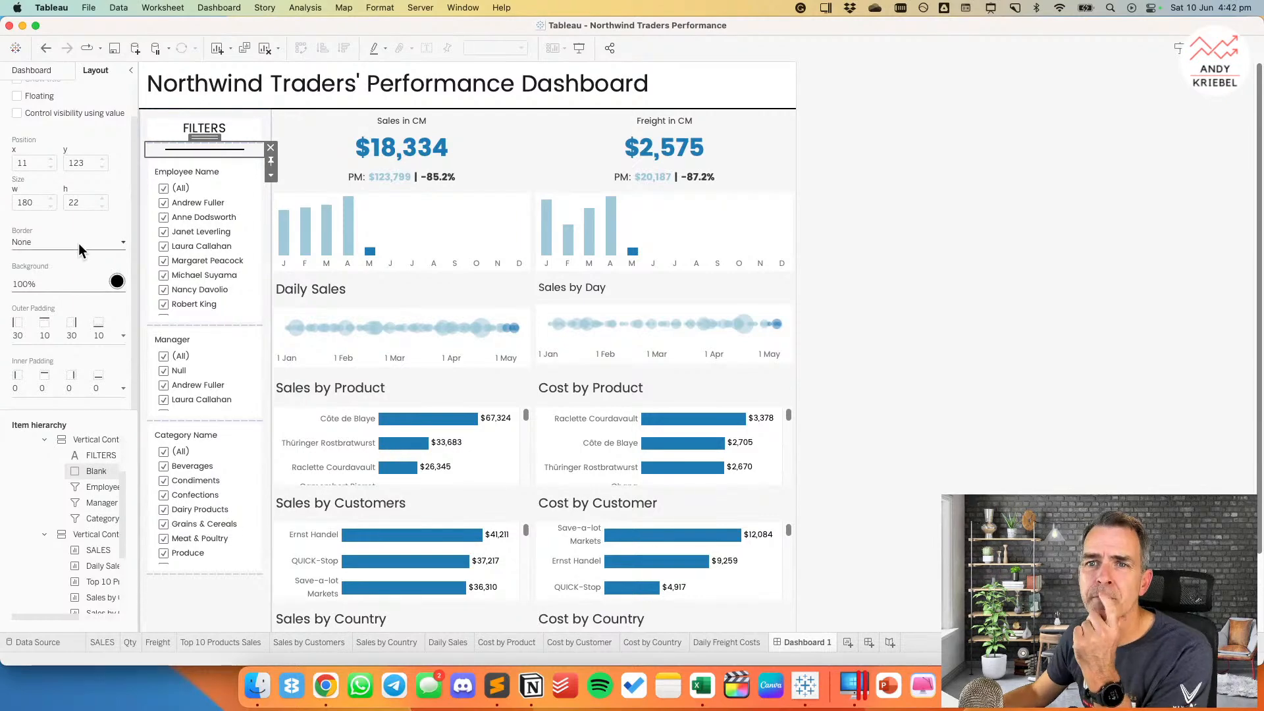
pyautogui.click(270, 147)
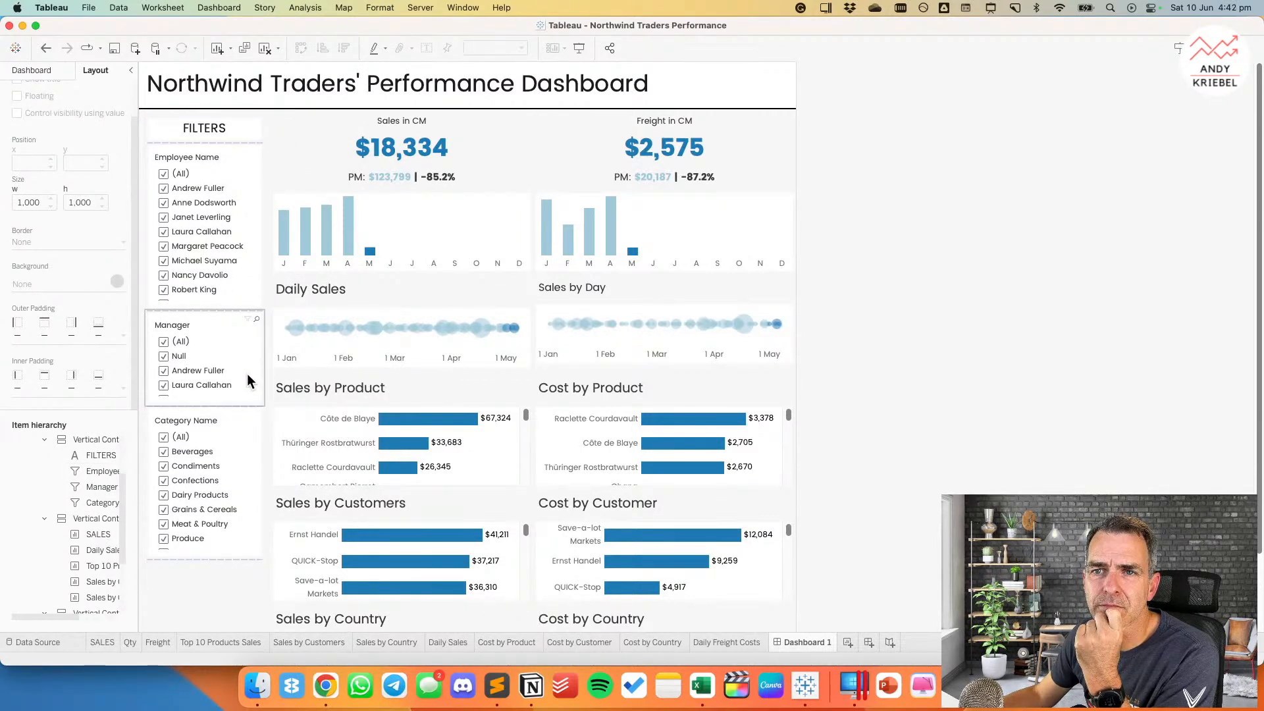
# Step: Set the height of the FILTERS heading to 50 pixels
pyautogui.click(231, 135)
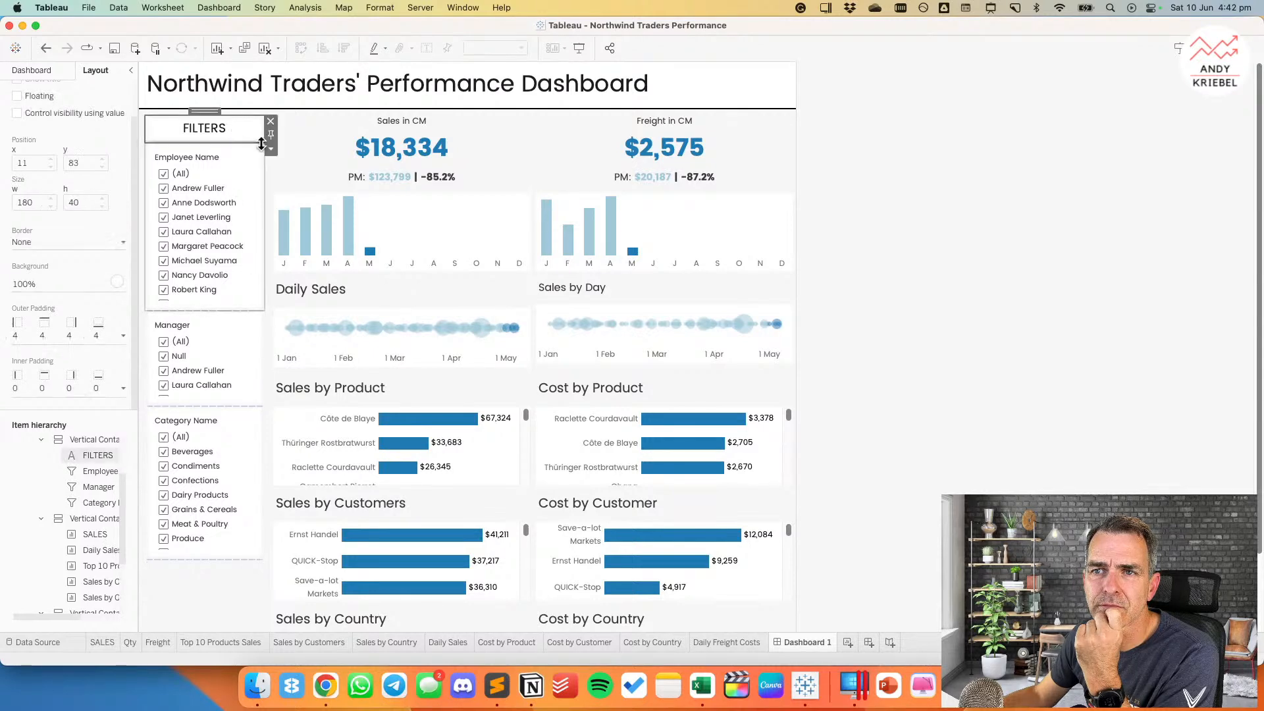
pyautogui.click(269, 148)
pyautogui.click(305, 231)
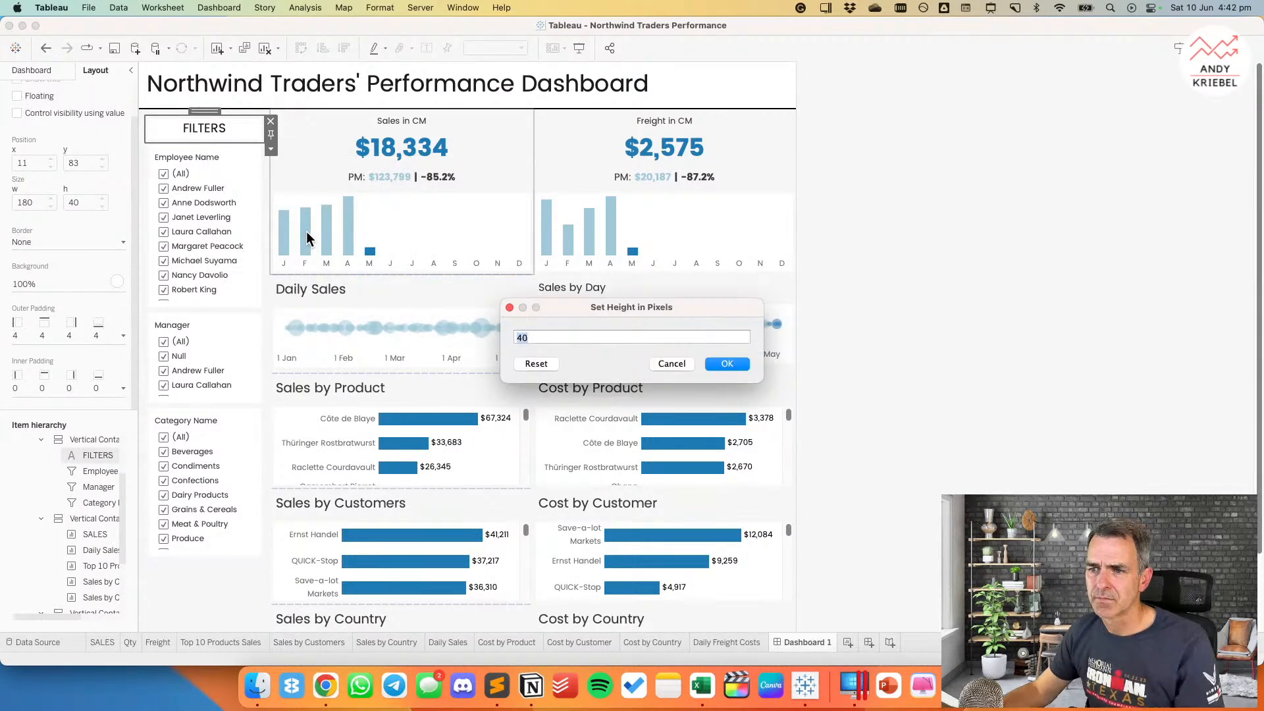
pyautogui.write('50')
pyautogui.press('Return')
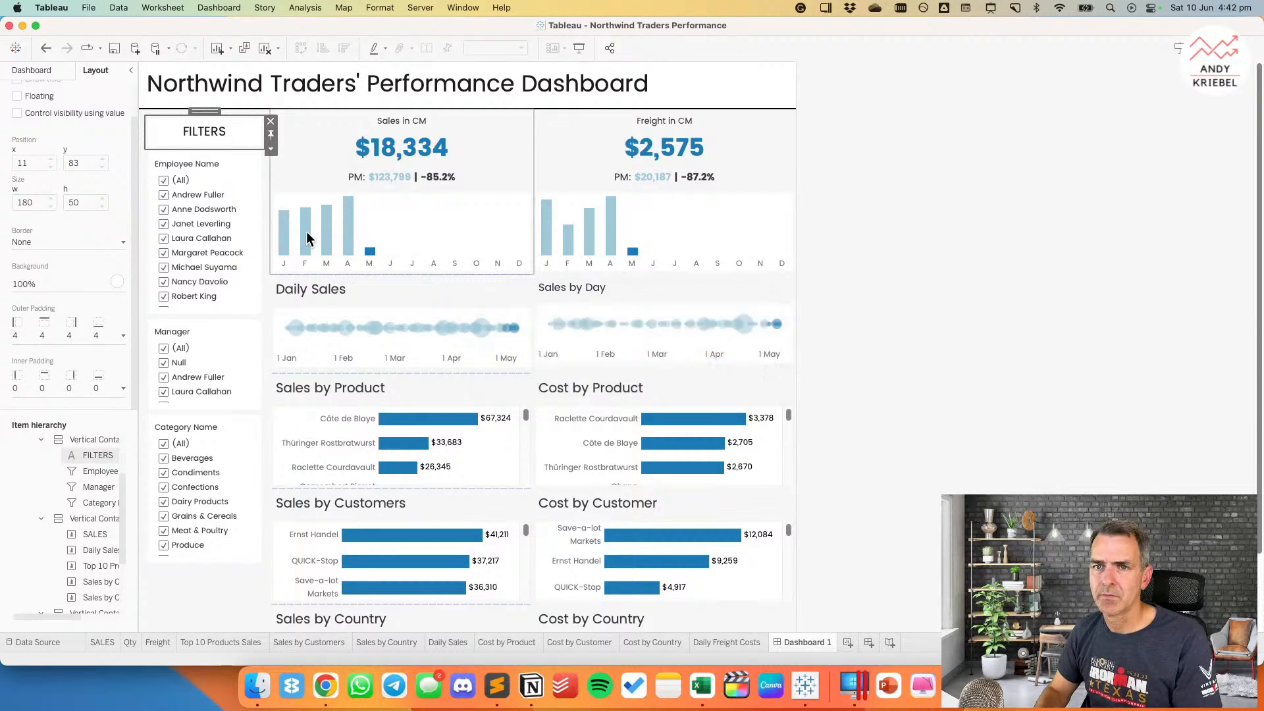
pyautogui.click(829, 293)
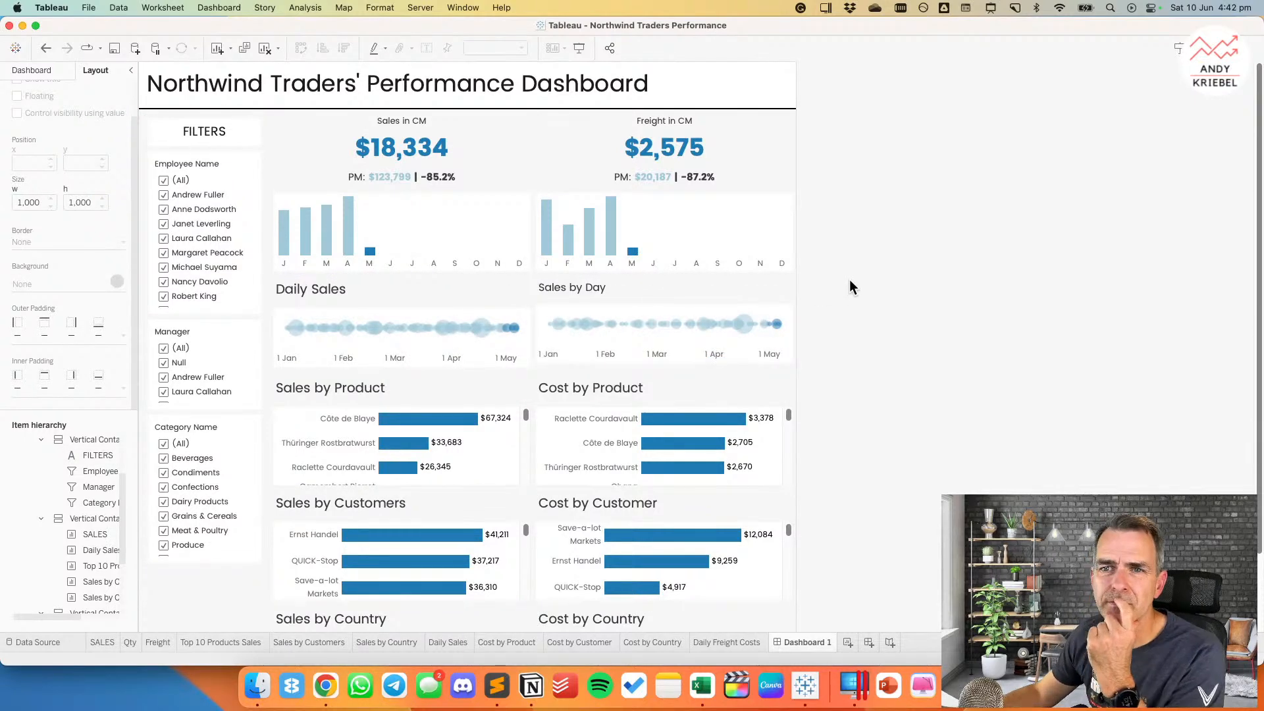
# Step: Show the Employee Name filter as a multiple values dropdown
pyautogui.click(230, 252)
pyautogui.click(224, 164)
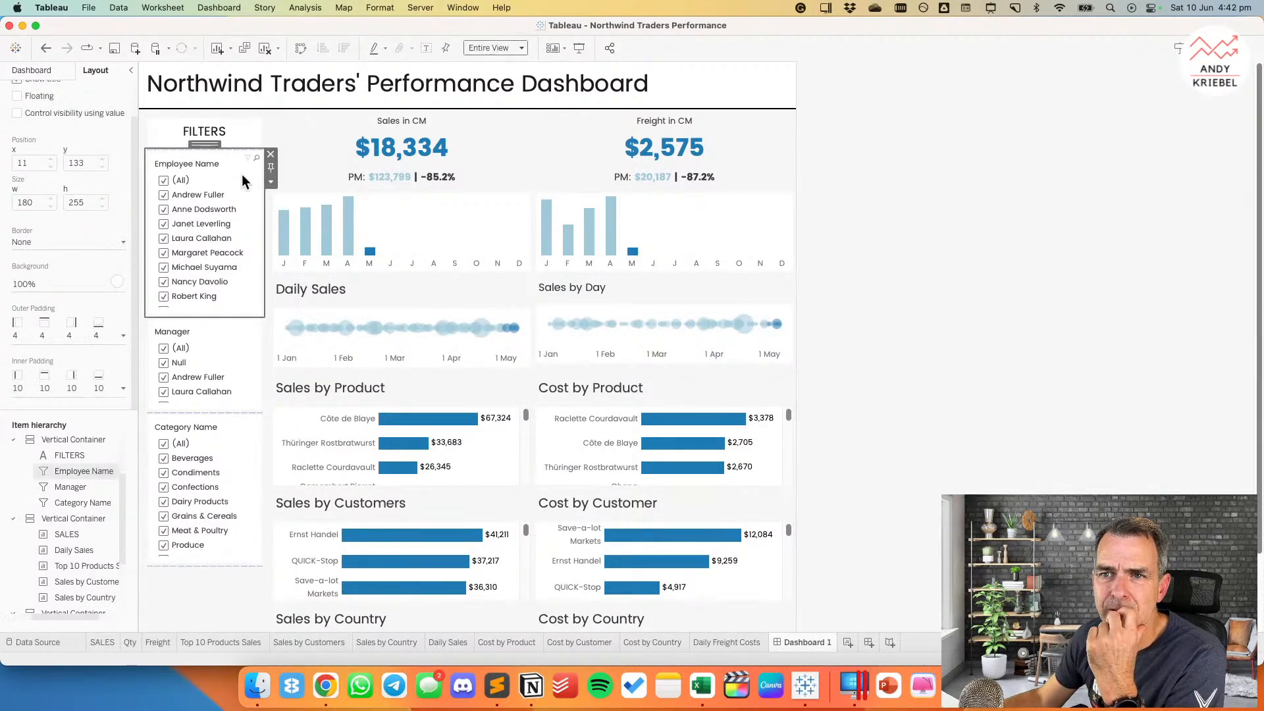
pyautogui.click(270, 181)
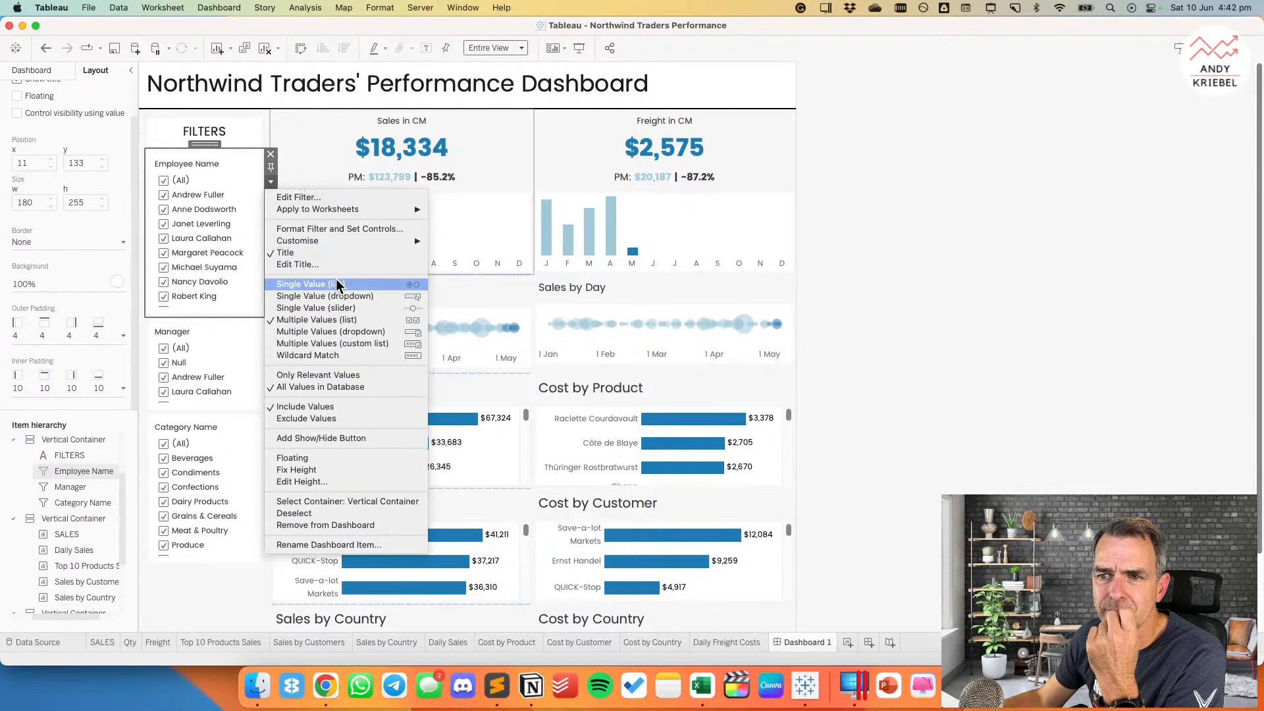
pyautogui.click(370, 331)
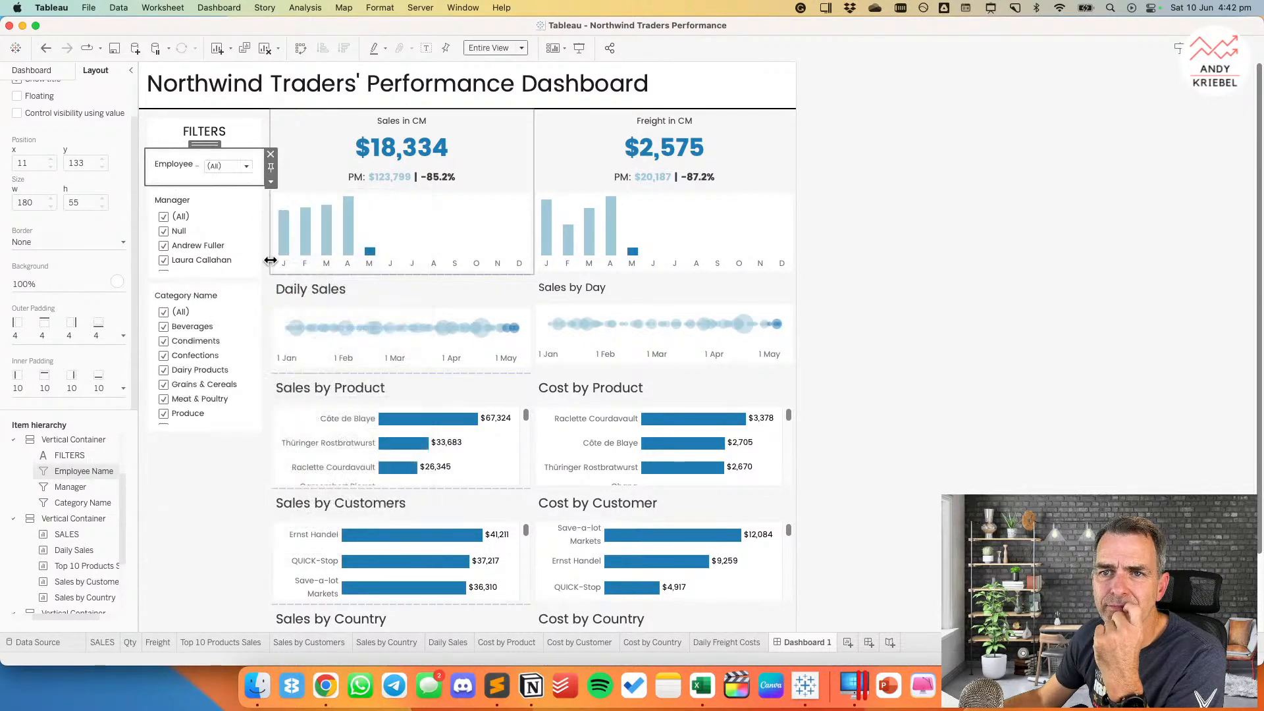
# Step: Show the Category Name filter as a multiple values dropdown
pyautogui.click(227, 199)
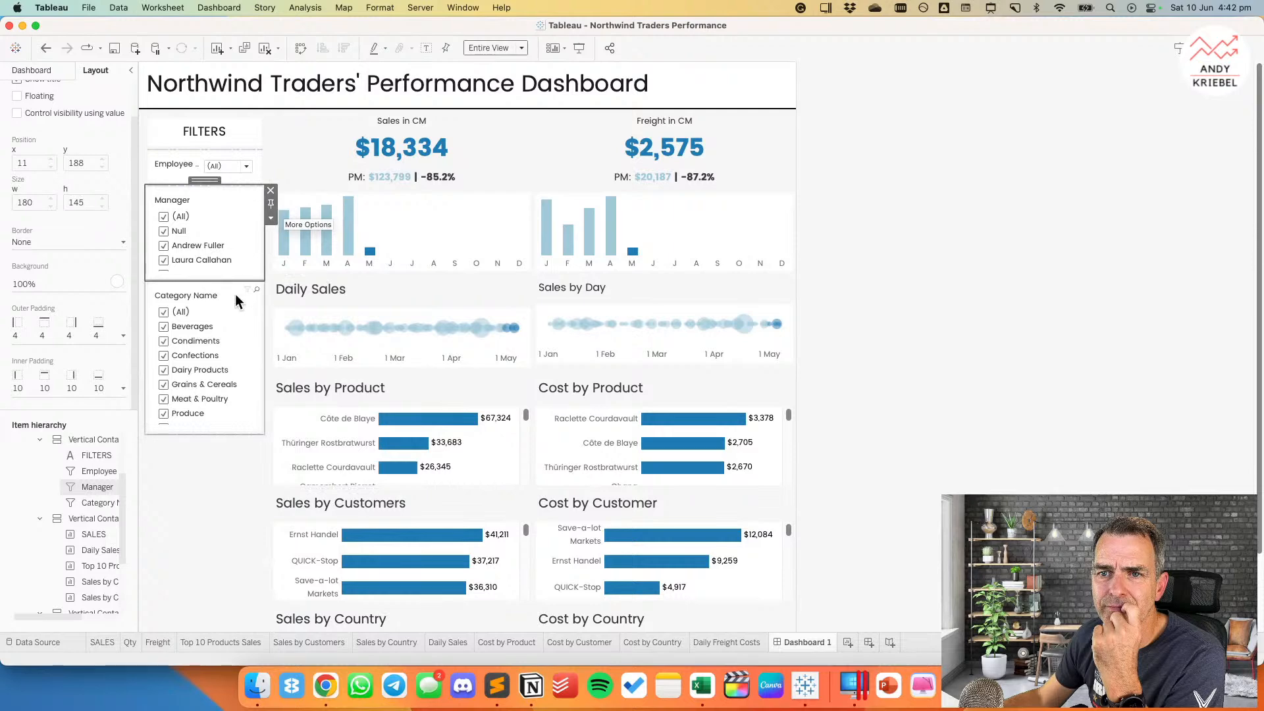
pyautogui.click(270, 219)
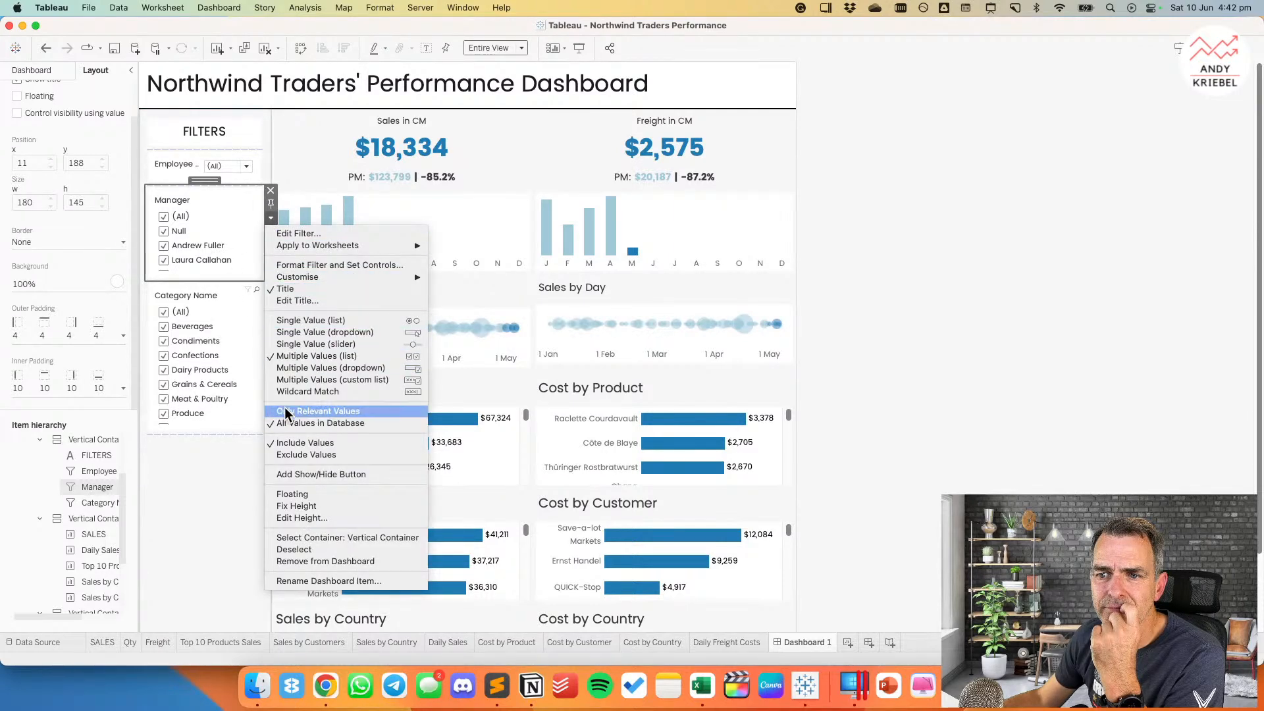
pyautogui.click(227, 300)
pyautogui.click(216, 294)
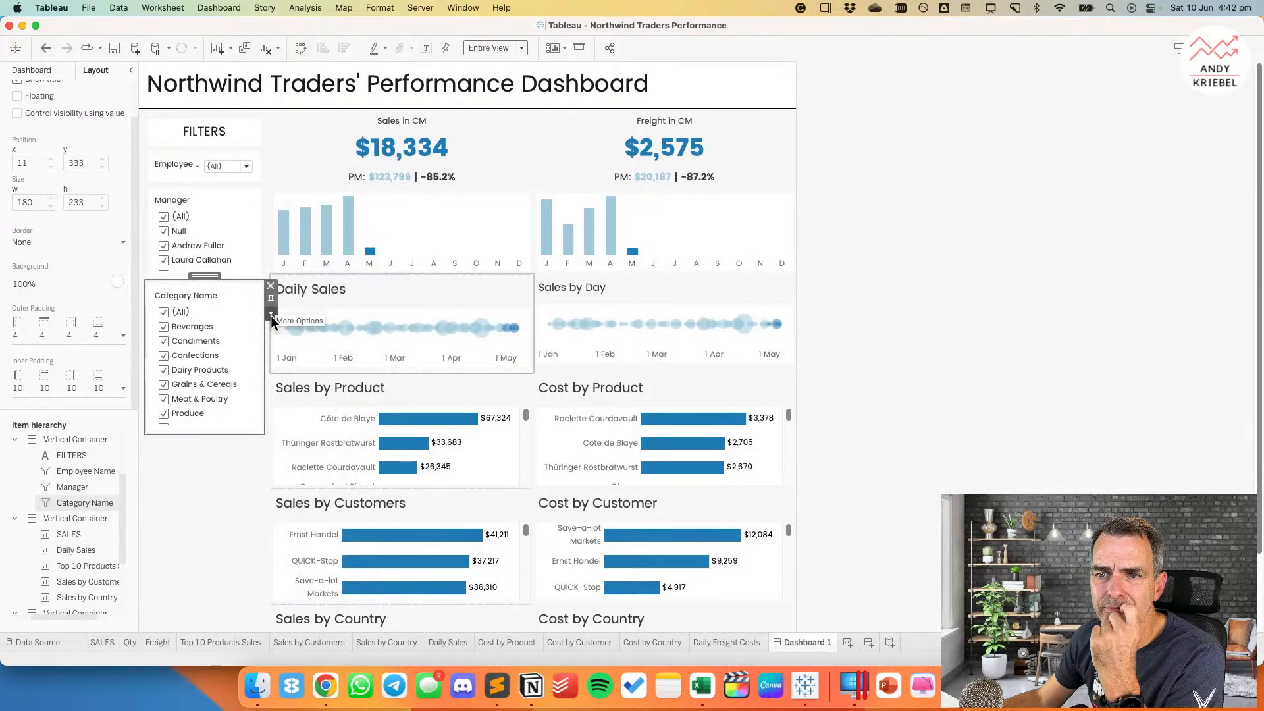
pyautogui.click(271, 314)
pyautogui.click(367, 440)
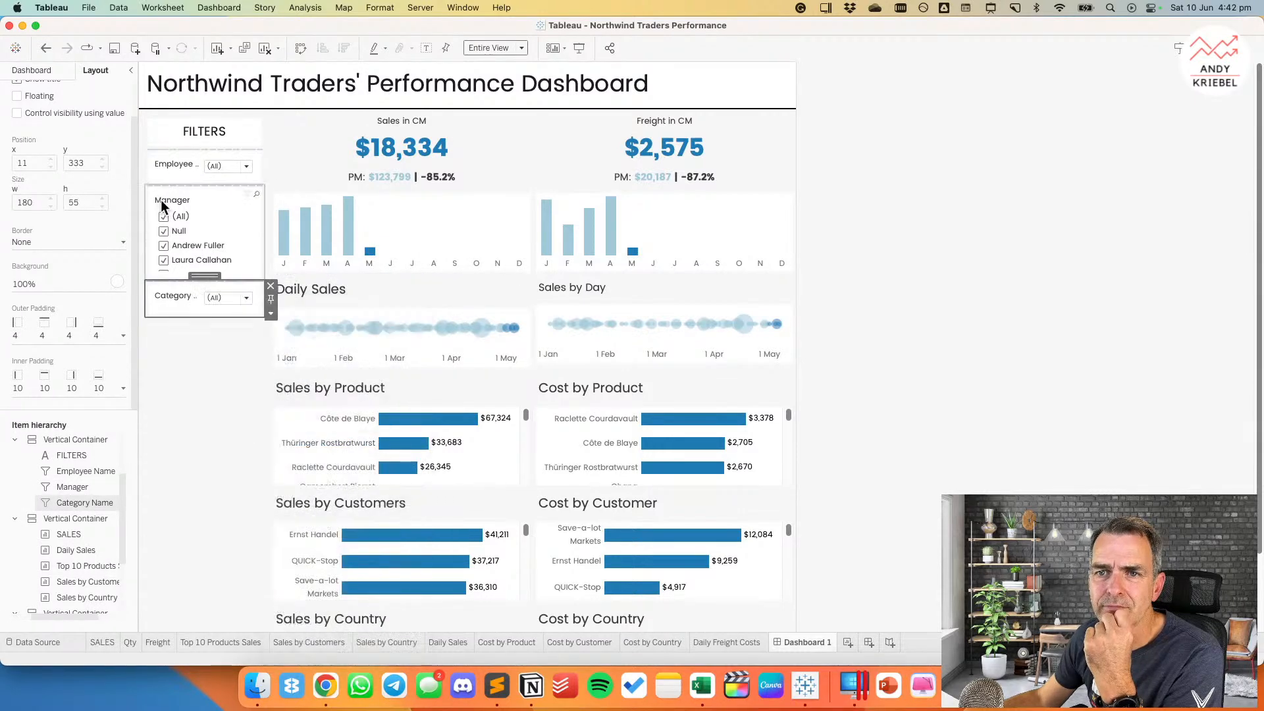
# Step: Try placing the Manager filter above Employee Name as a multiple values dropdown, and undo both changes
pyautogui.click(169, 198)
pyautogui.moveTo(202, 181); pyautogui.dragTo(204, 160)
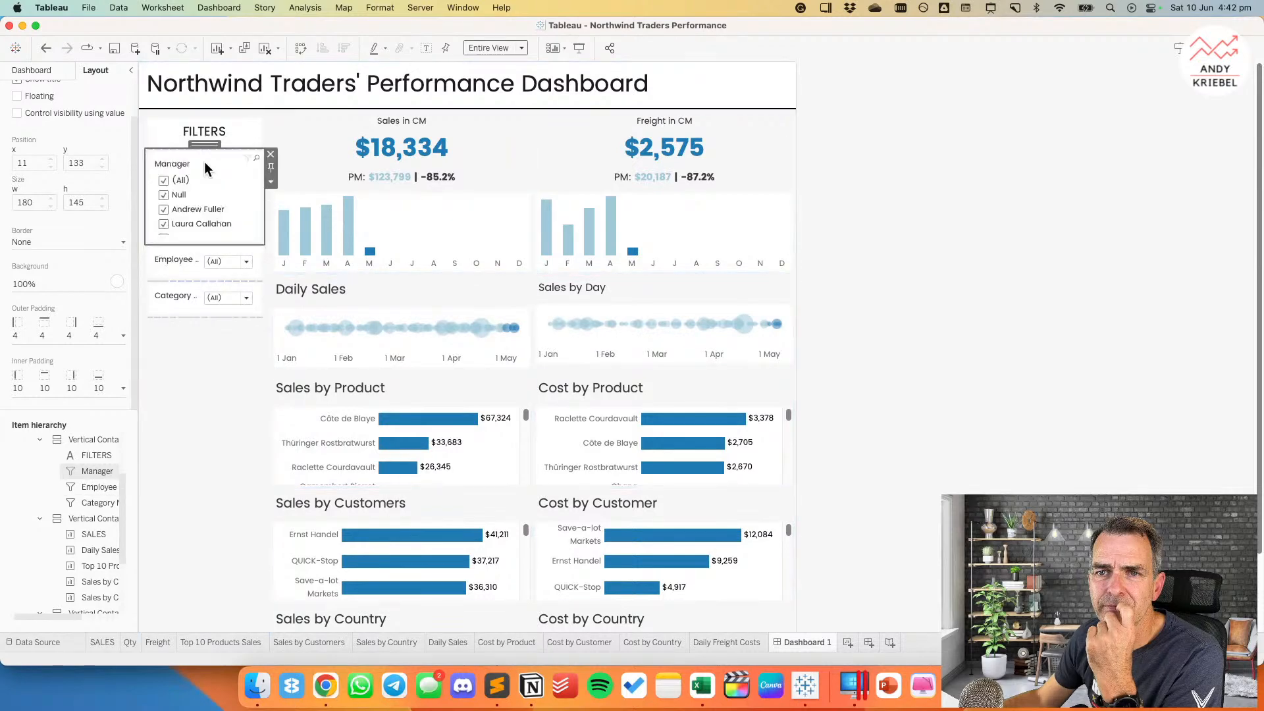
pyautogui.click(268, 182)
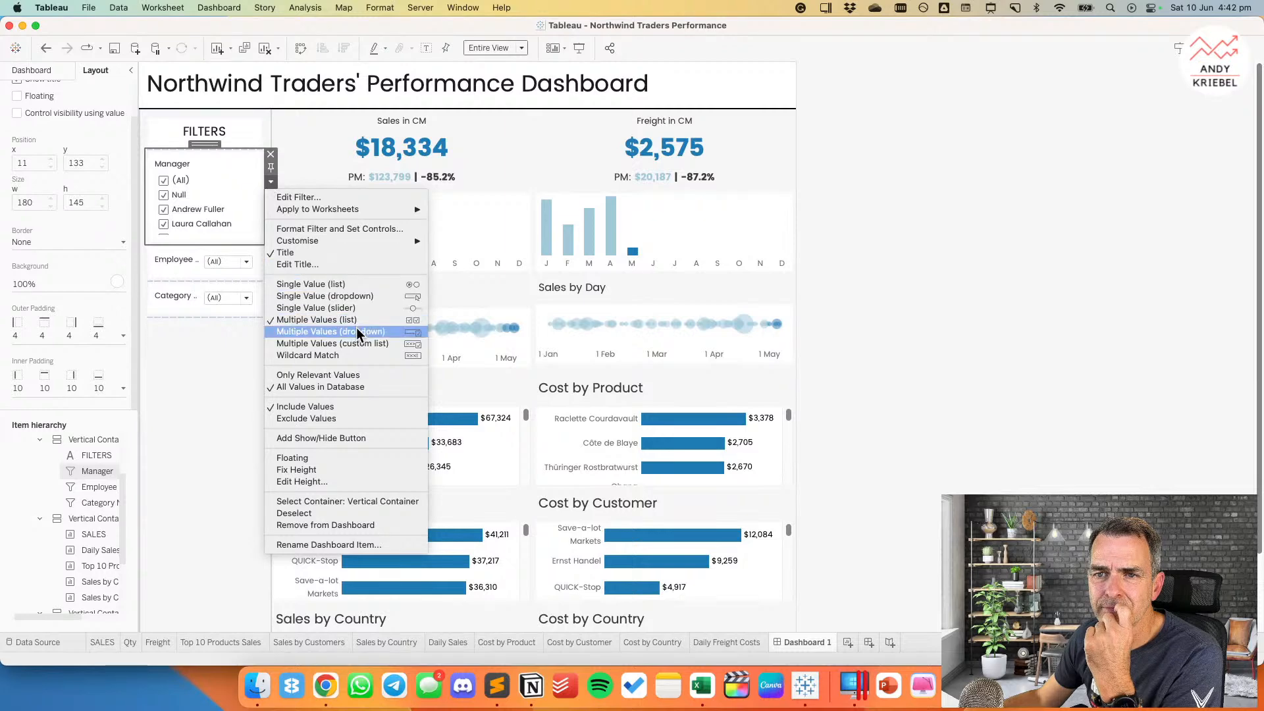
pyautogui.click(357, 330)
pyautogui.click(270, 182)
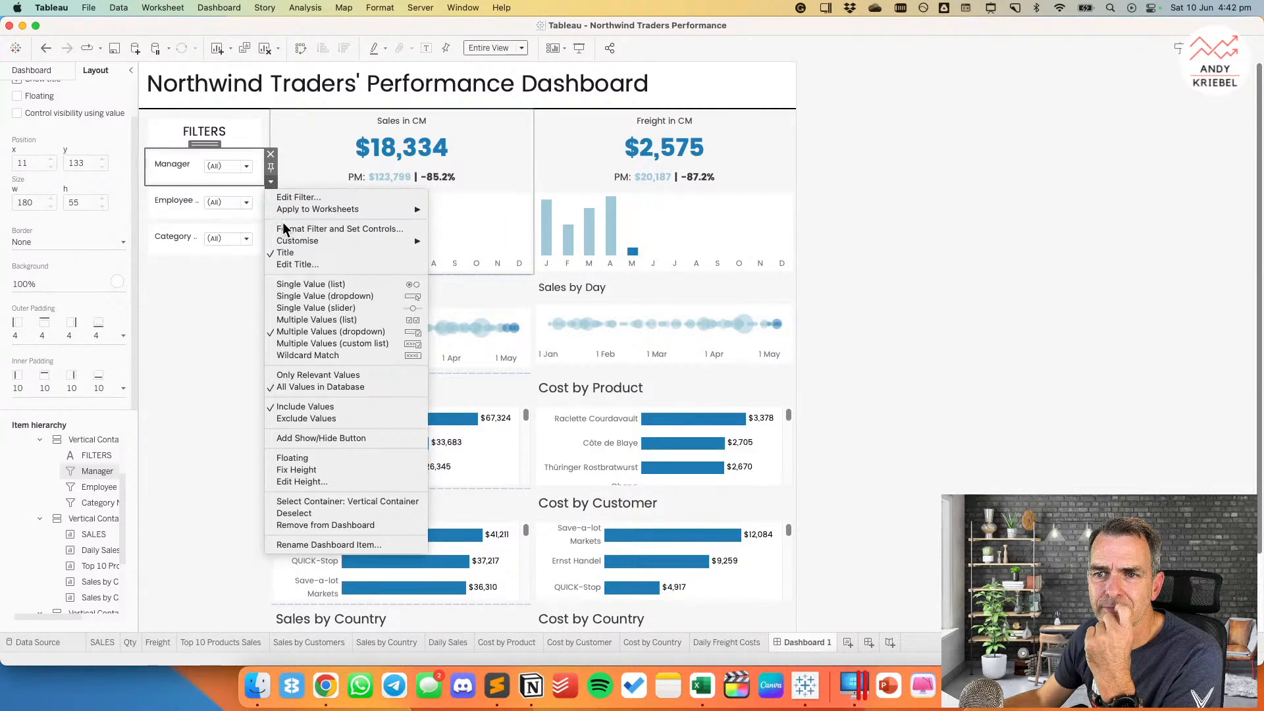
pyautogui.click(209, 322)
pyautogui.click(45, 48)
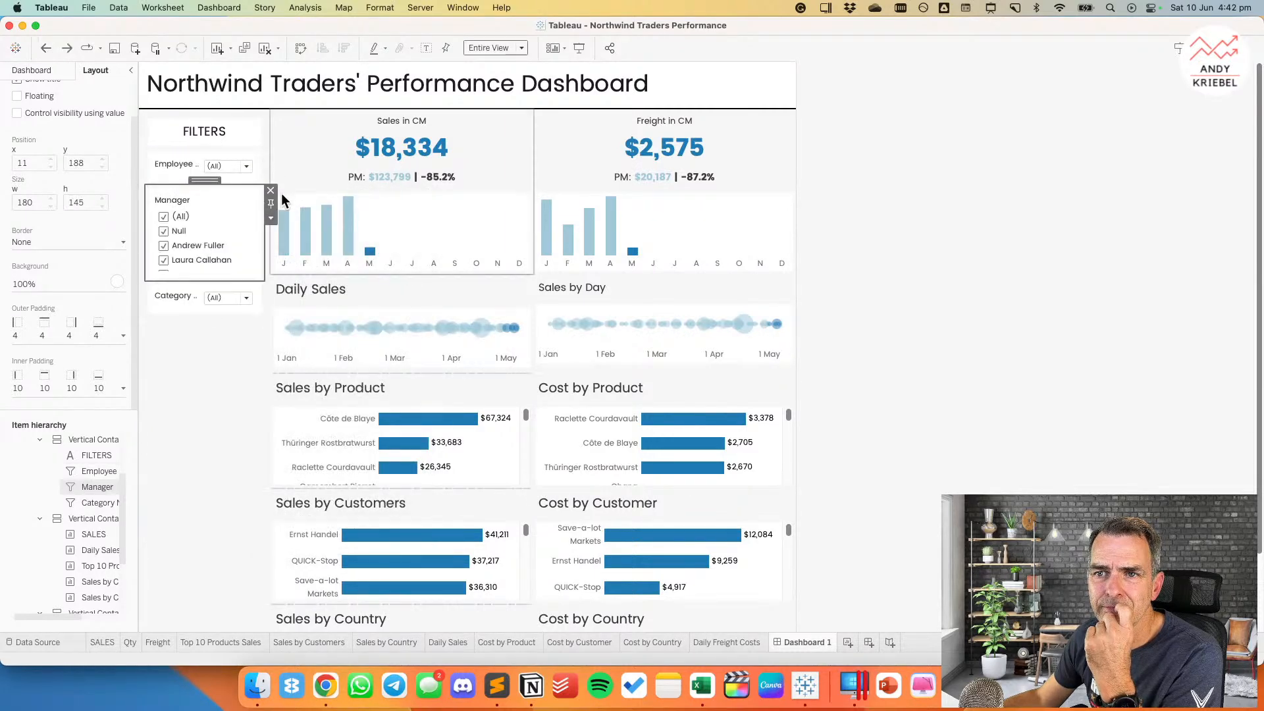
# Step: Move the Manager filter directly below the FILTERS heading, set its height to 200 pixels and trim it to fit the listed managers
pyautogui.moveTo(204, 178); pyautogui.dragTo(211, 153)
pyautogui.click(271, 182)
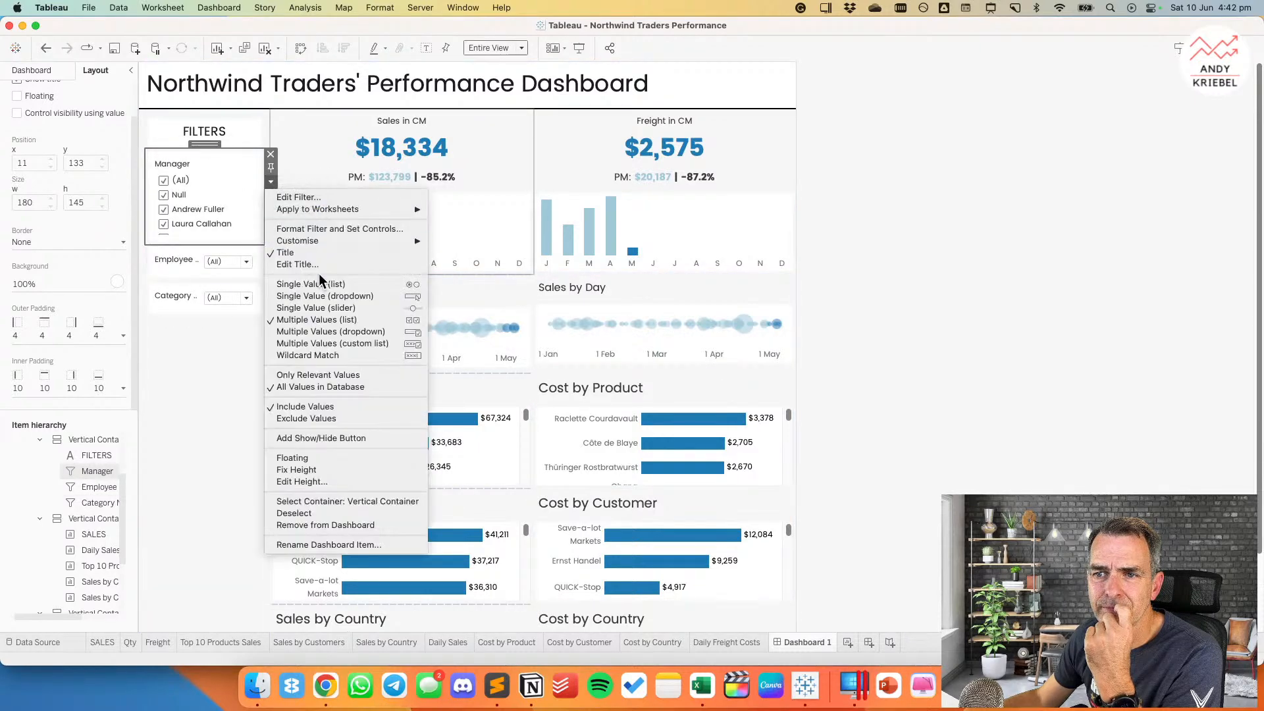
pyautogui.click(317, 481)
pyautogui.write('200')
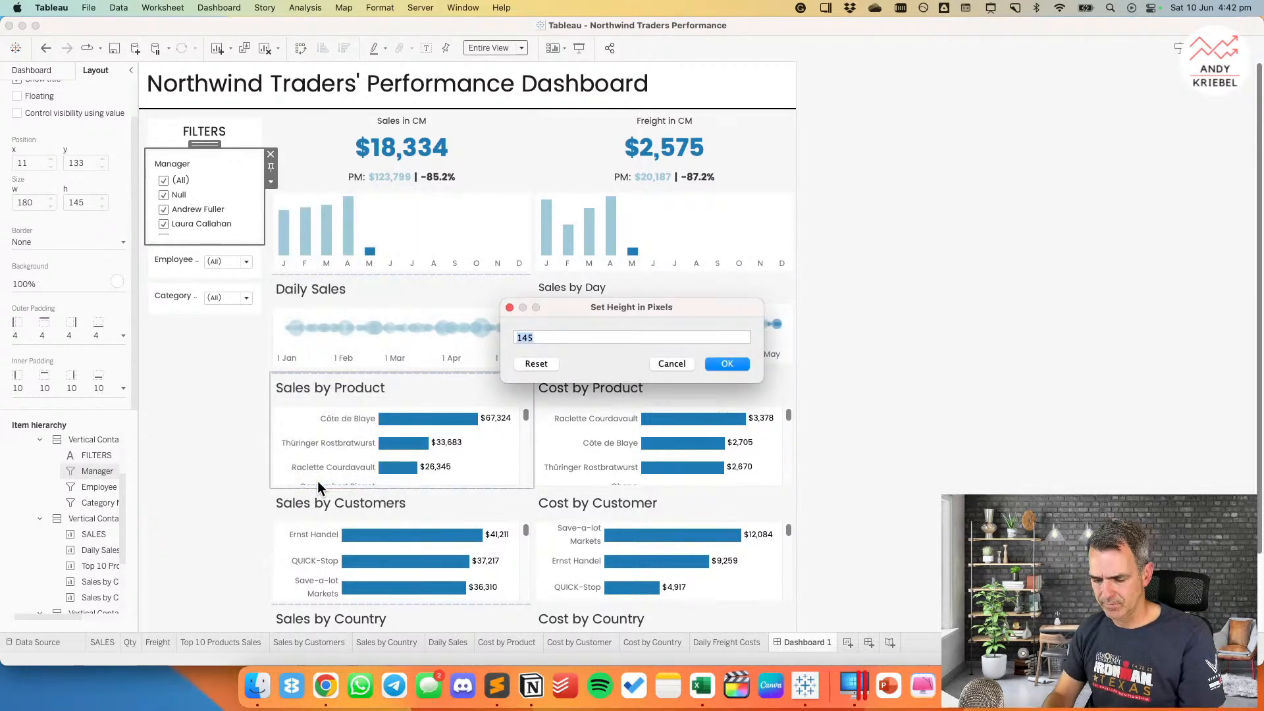
pyautogui.press('Return')
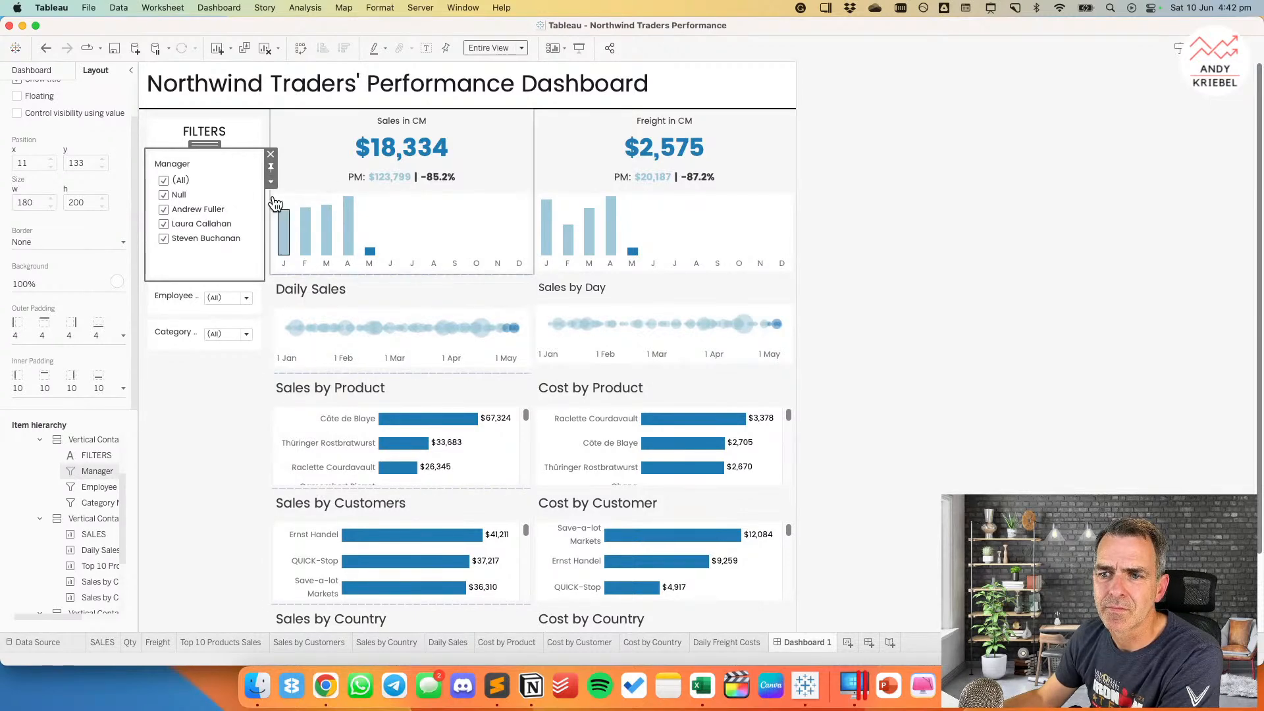
pyautogui.moveTo(218, 280); pyautogui.dragTo(217, 254)
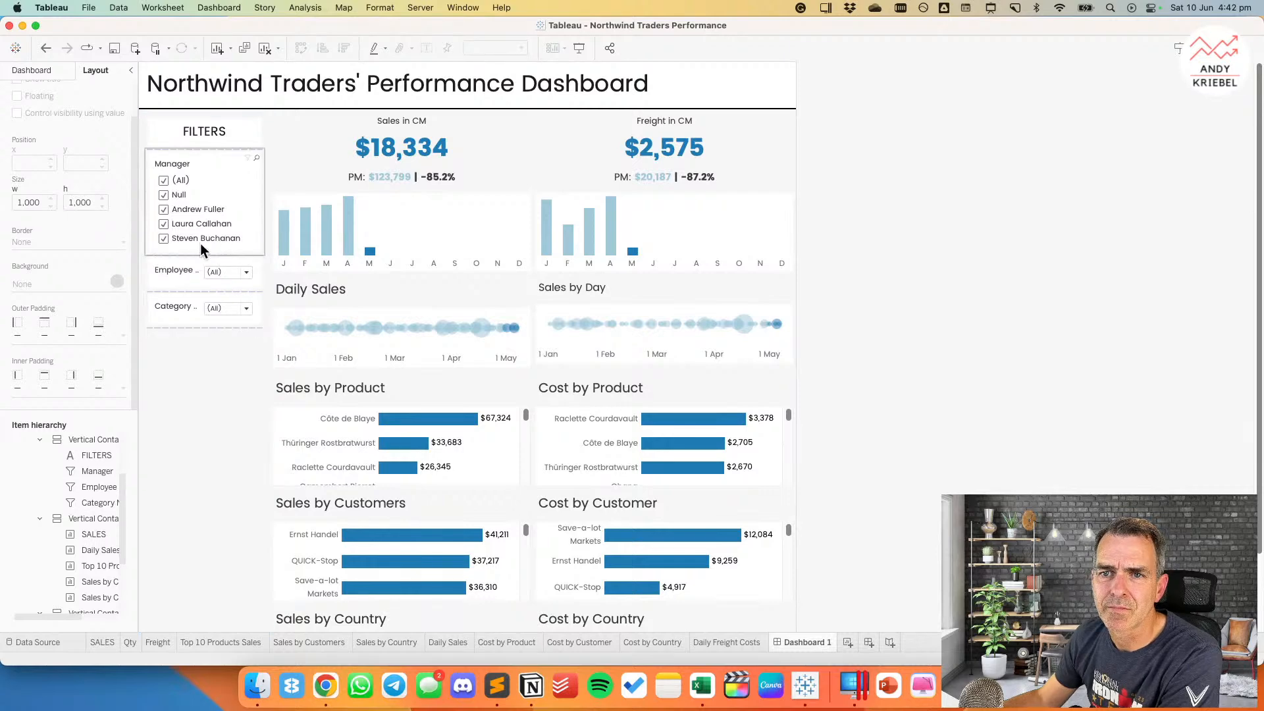
# Step: Enlarge the Employee Name filter so its full title fits above the dropdown, with a height of 85 pixels
pyautogui.click(200, 280)
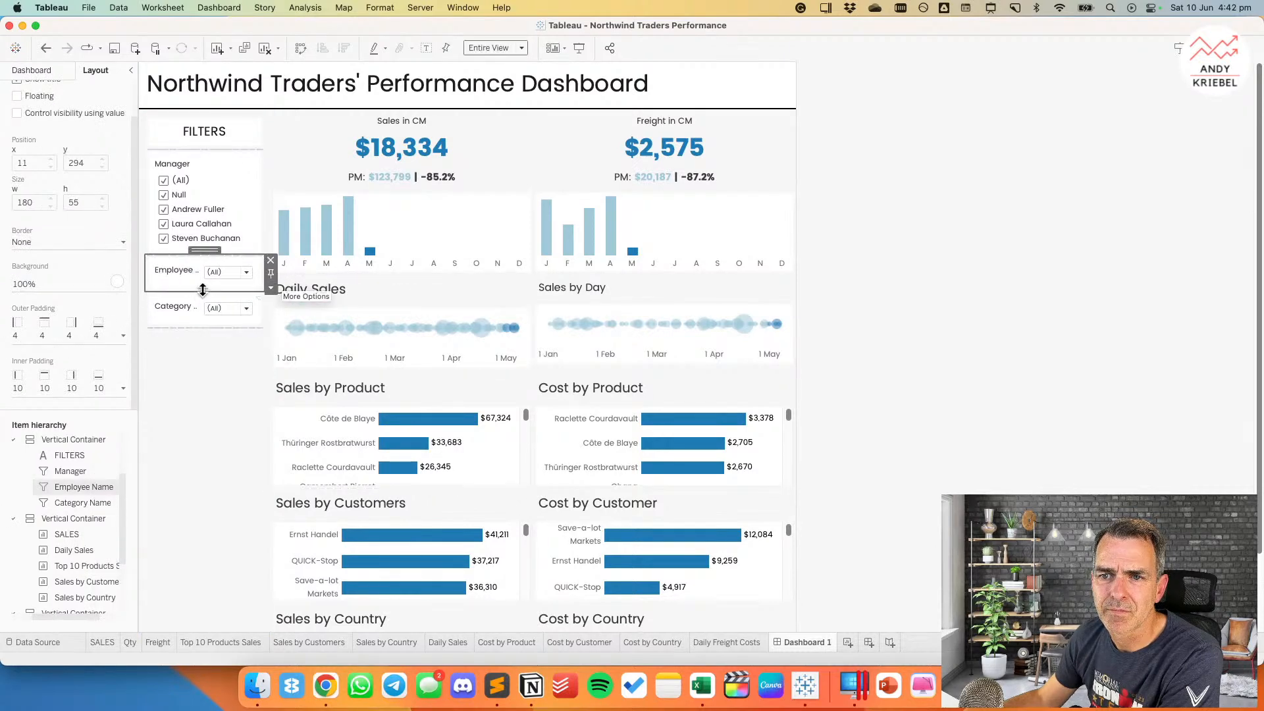
pyautogui.moveTo(203, 292); pyautogui.dragTo(203, 310)
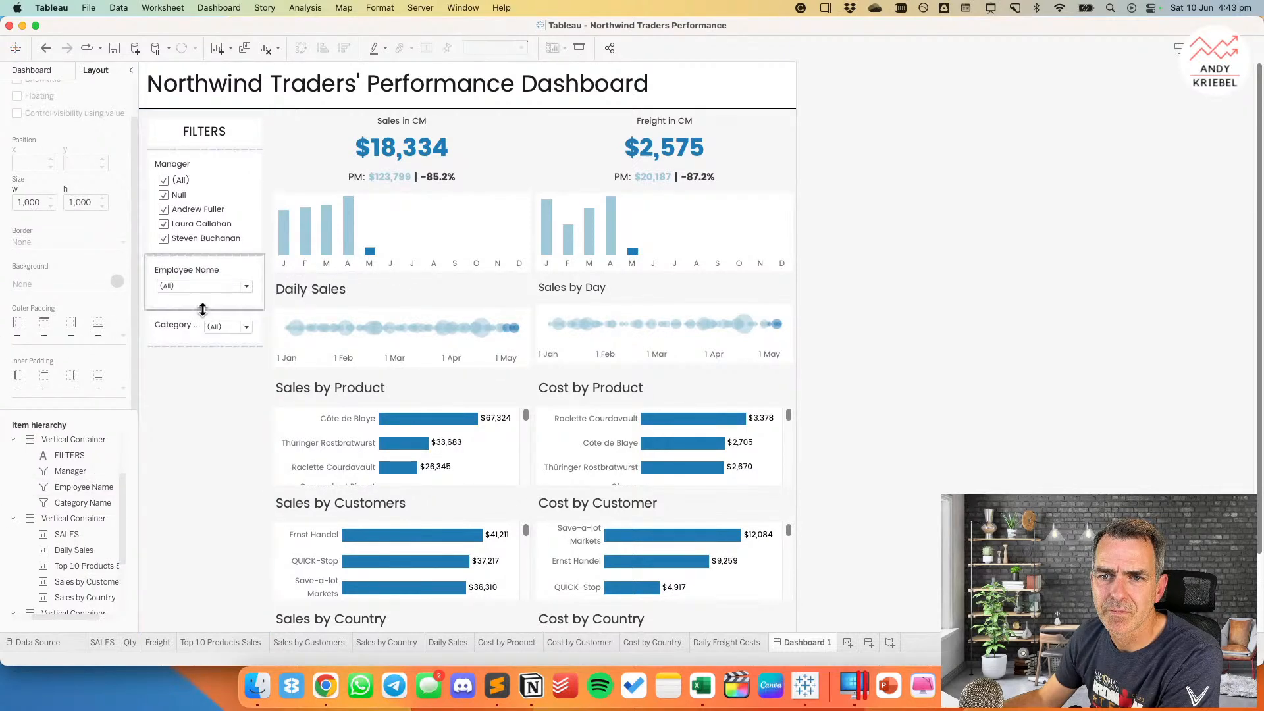
pyautogui.click(184, 331)
pyautogui.click(220, 268)
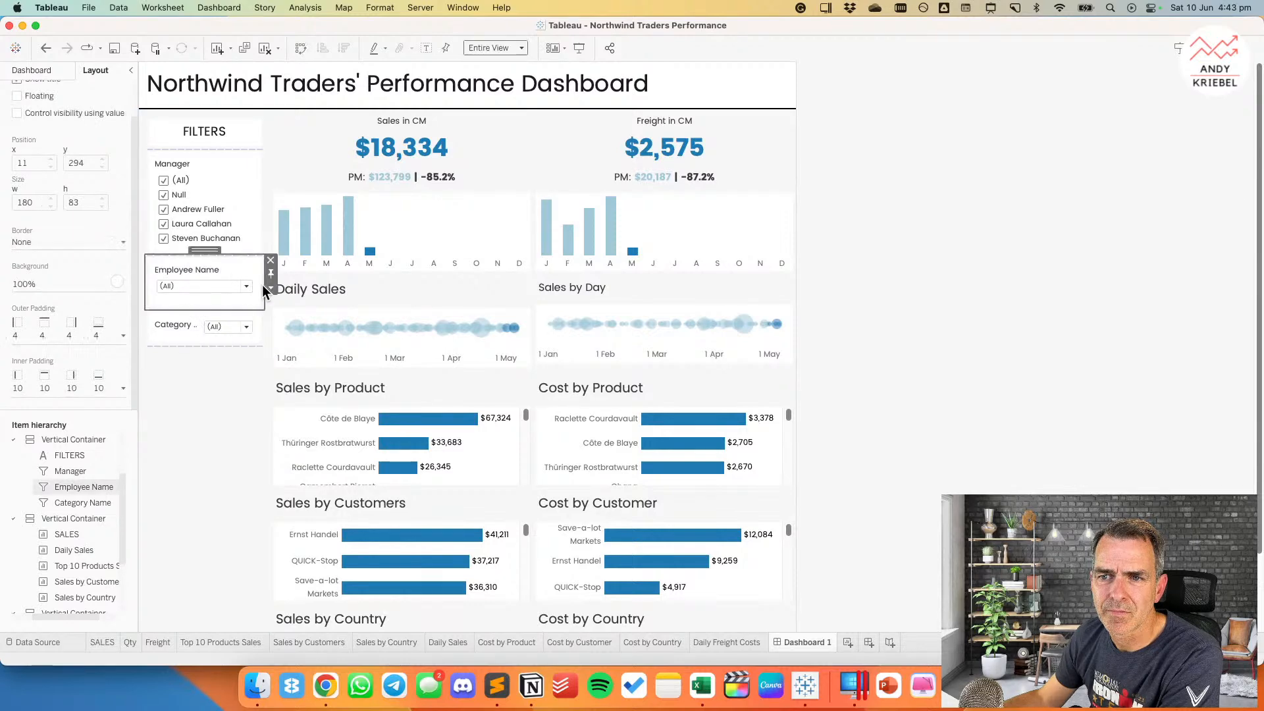
pyautogui.click(270, 288)
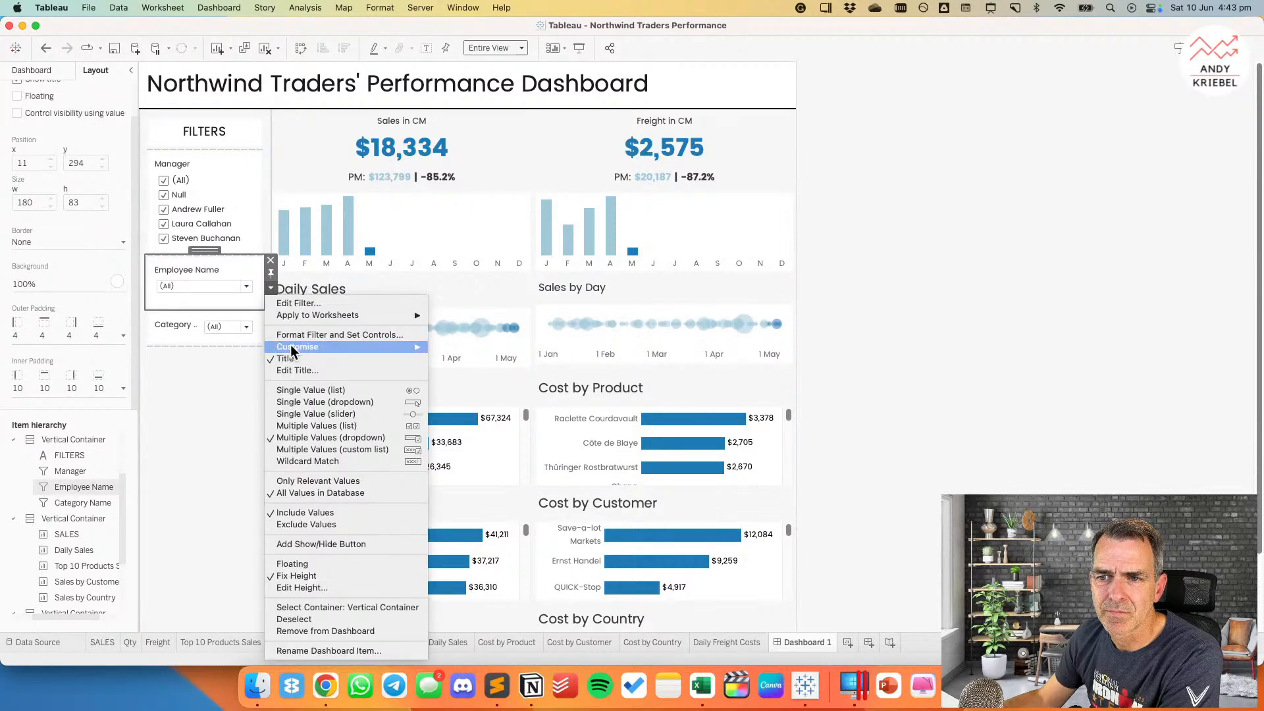
pyautogui.click(306, 587)
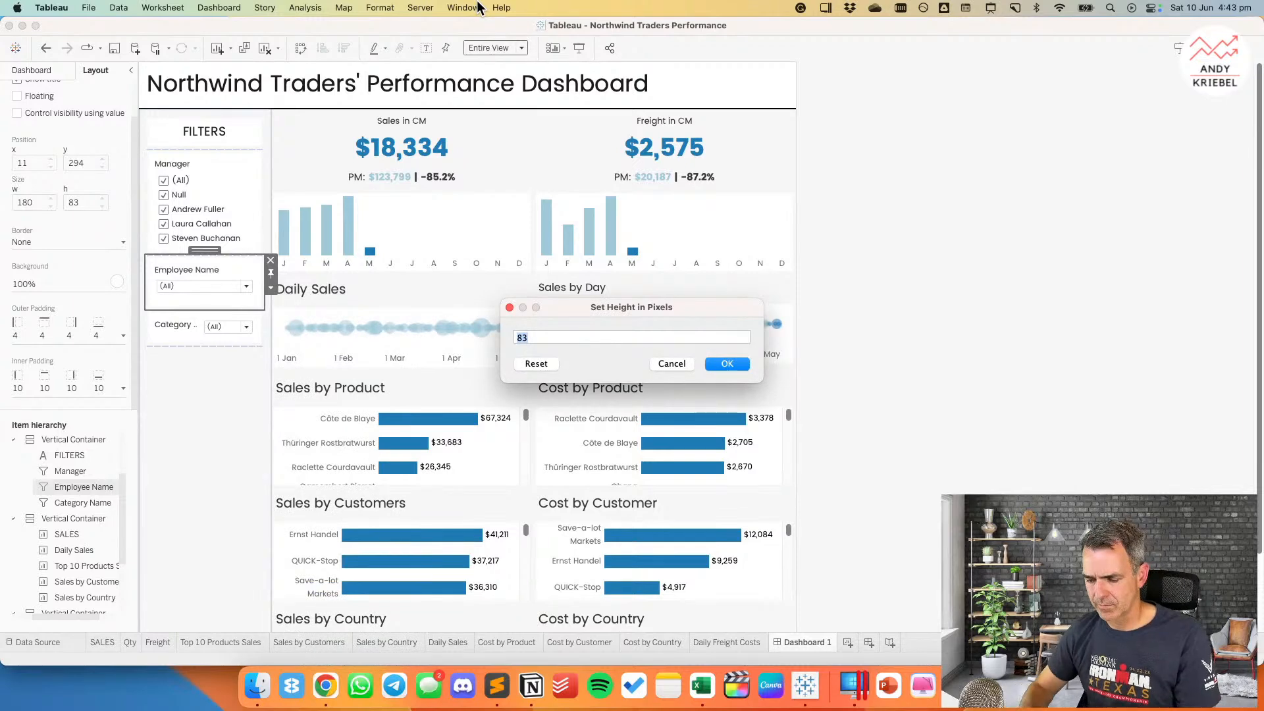
pyautogui.write('85')
pyautogui.press('Return')
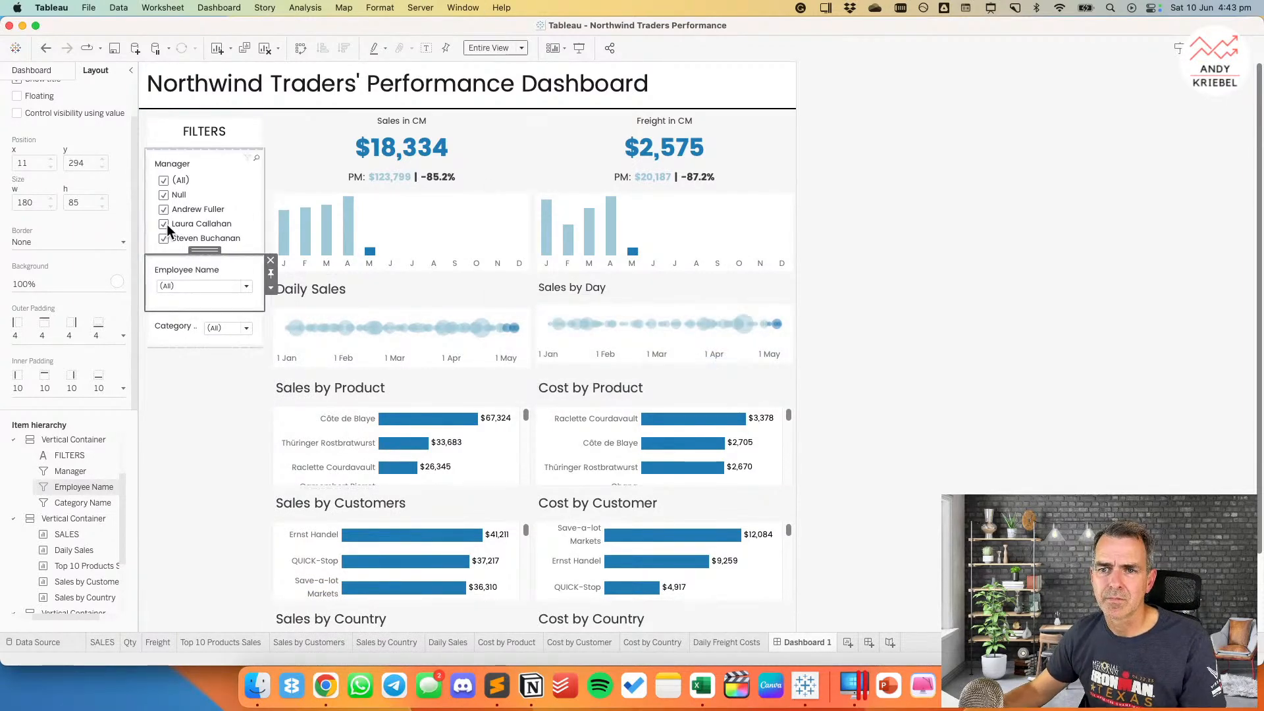
# Step: Set the height of the Category Name filter to 85 pixels
pyautogui.click(193, 320)
pyautogui.click(270, 345)
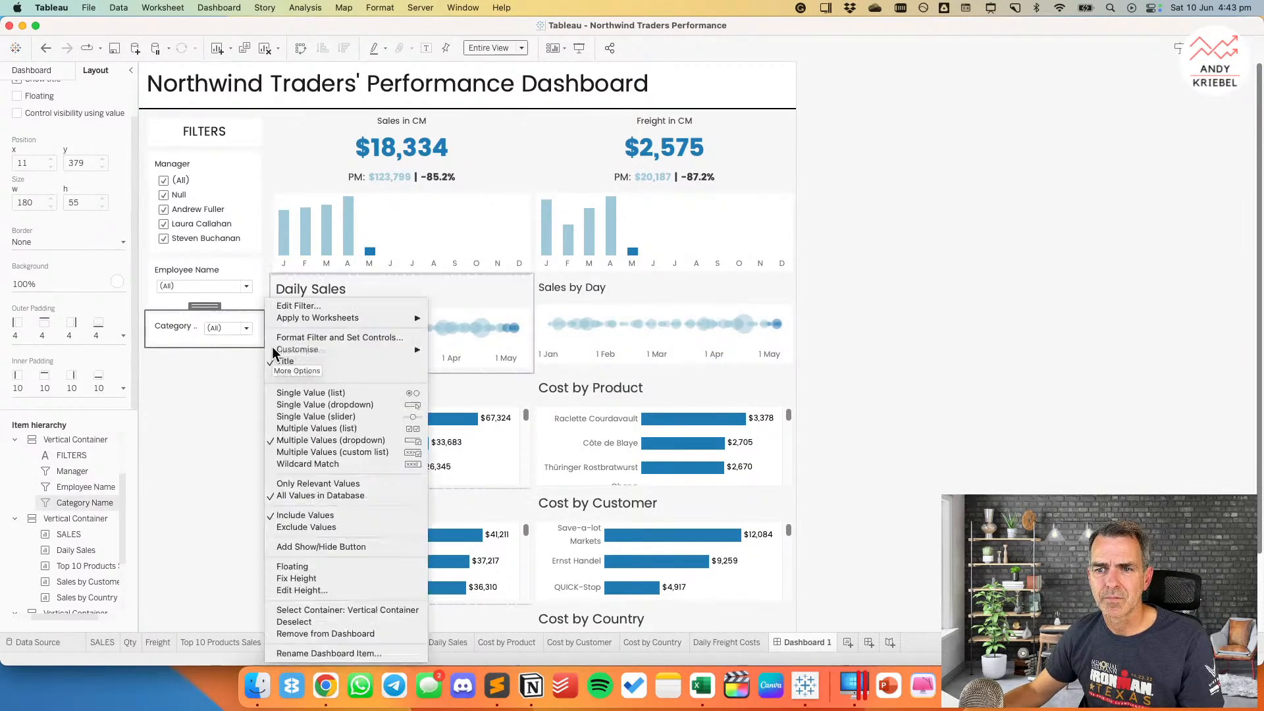
pyautogui.click(314, 590)
pyautogui.press('Return')
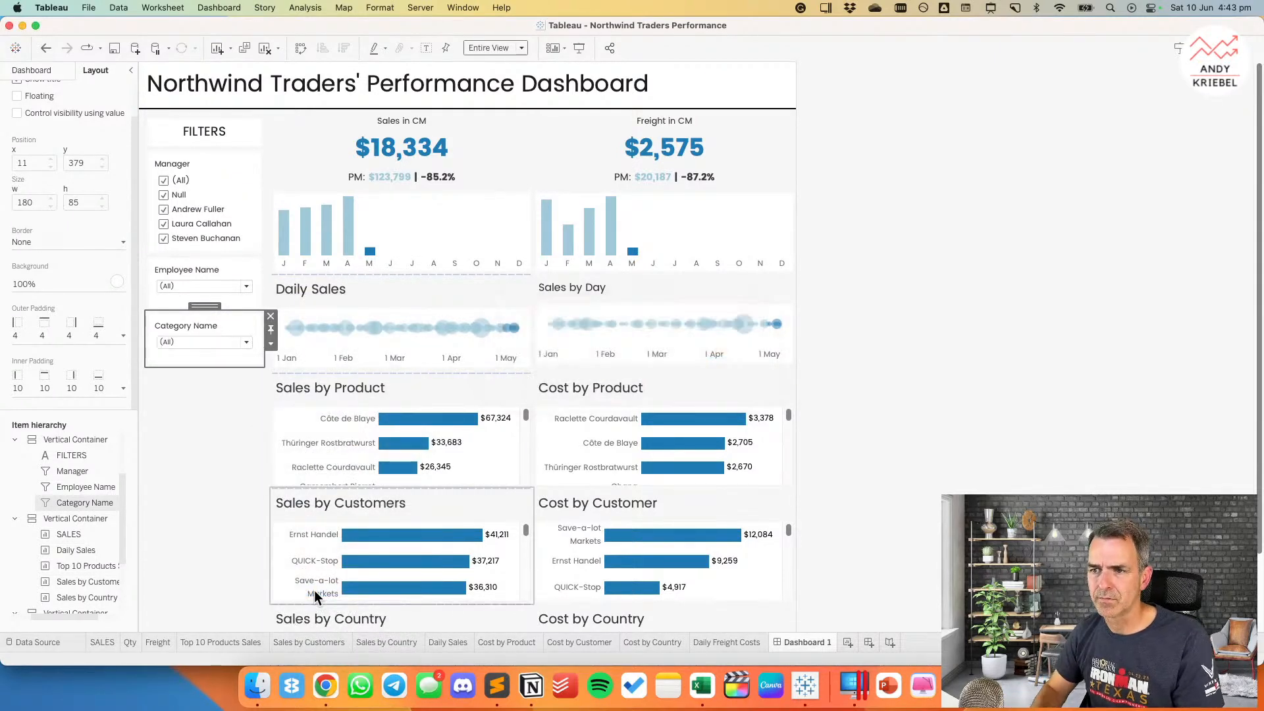
# Step: Give the Sales in CM and Freight in CM sheets white backgrounds
pyautogui.click(197, 469)
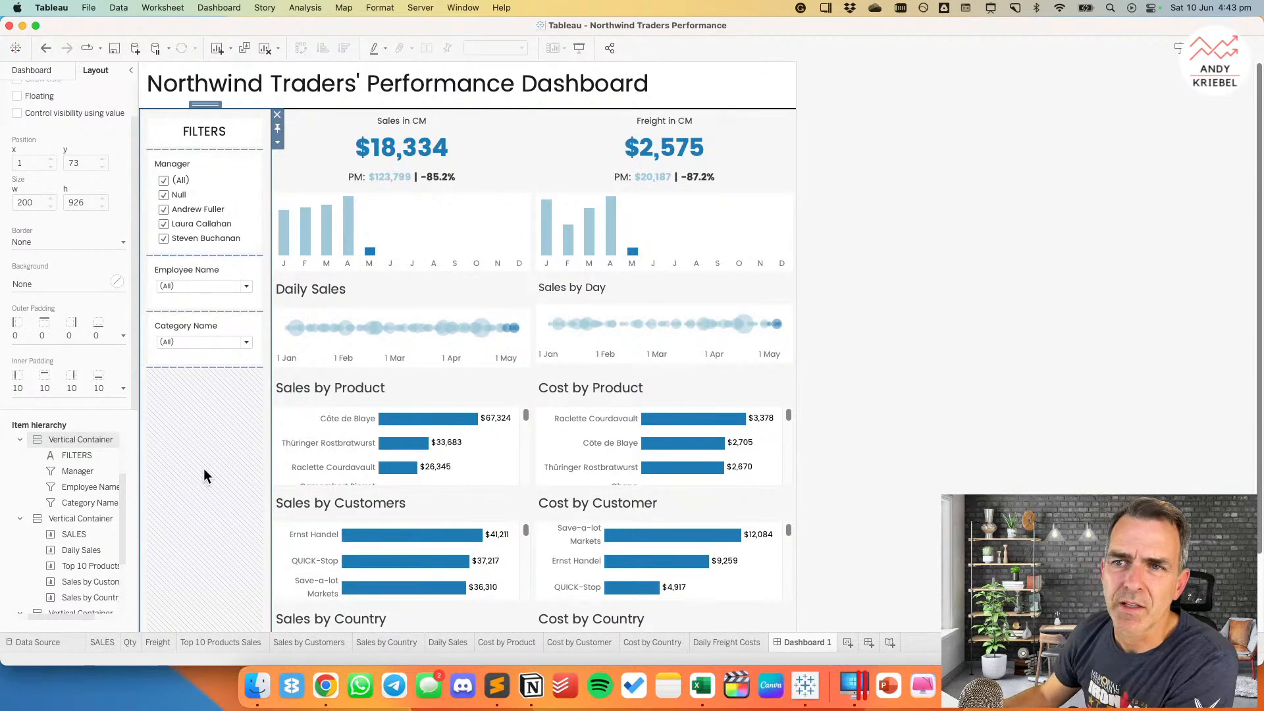
pyautogui.click(326, 116)
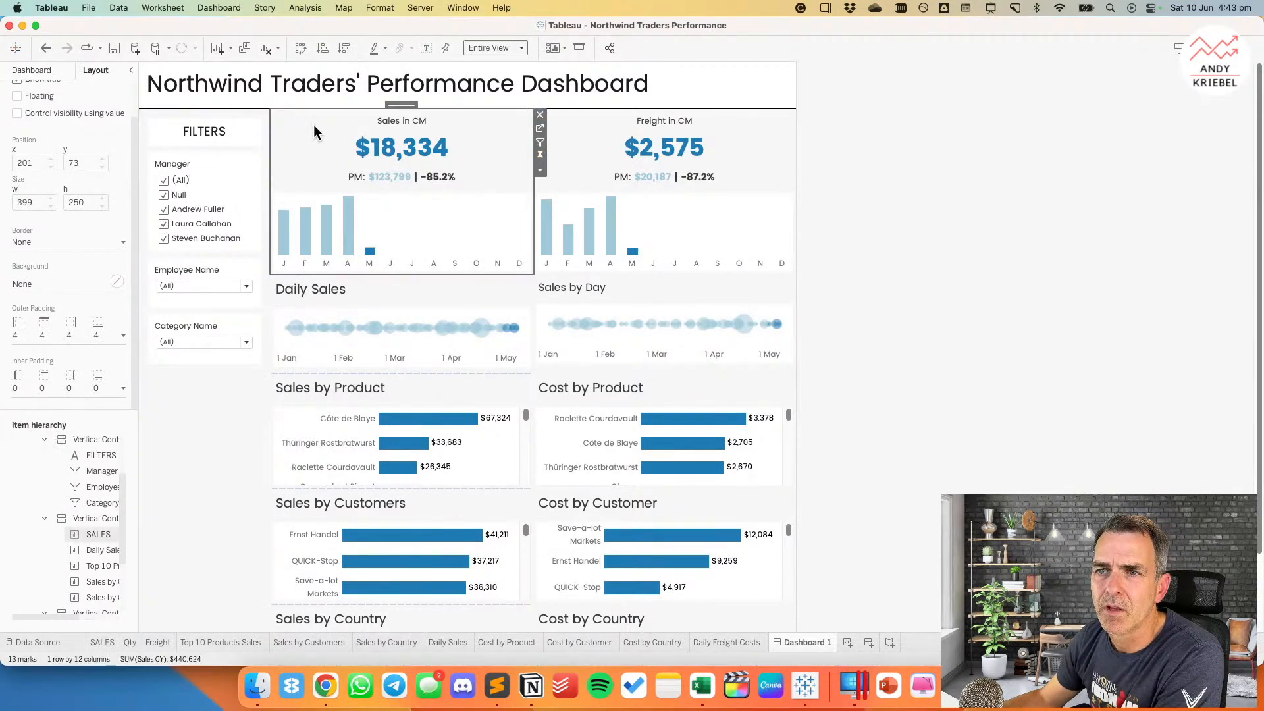
pyautogui.click(34, 285)
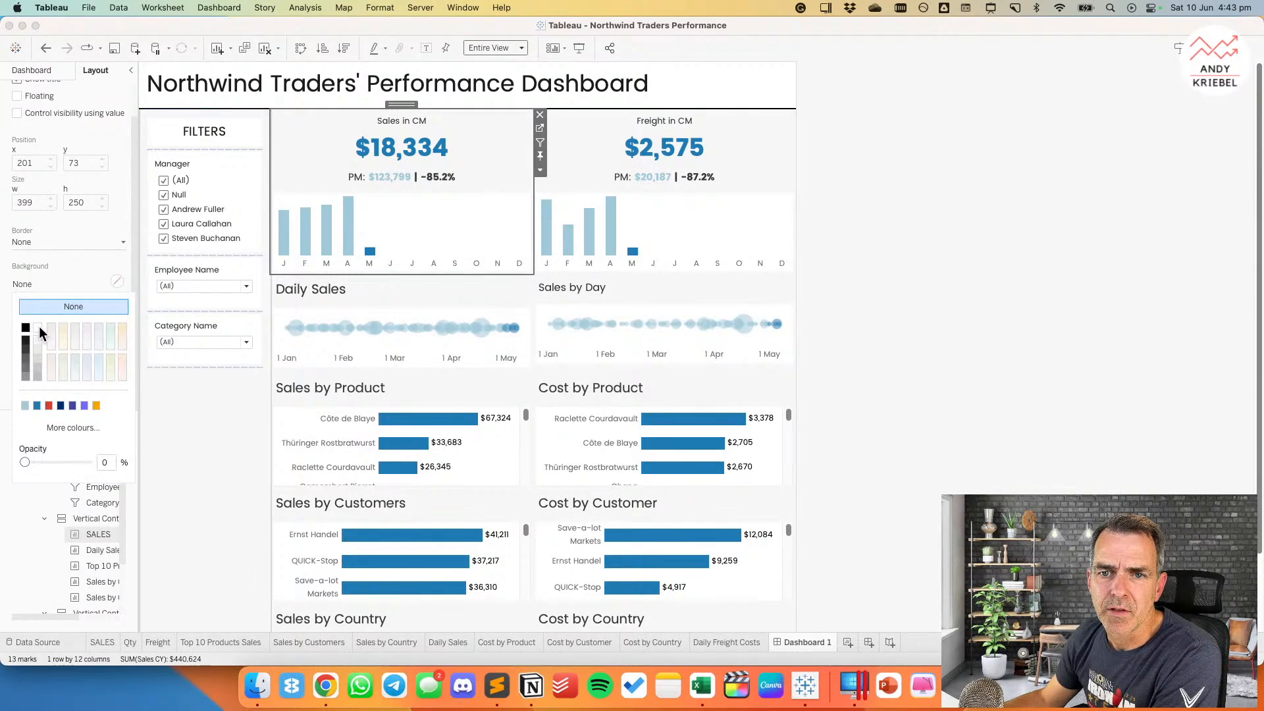
pyautogui.click(38, 327)
pyautogui.click(650, 131)
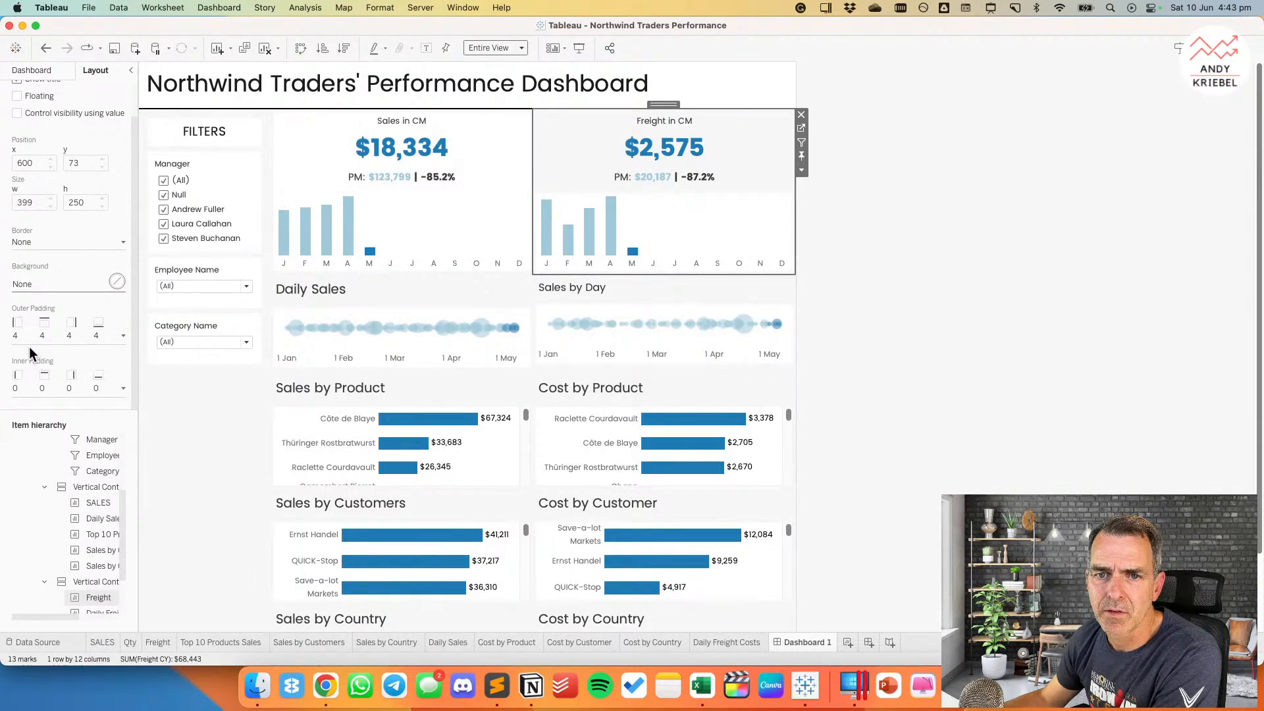
pyautogui.click(30, 281)
pyautogui.click(35, 325)
# Step: Give the Daily Sales sheet and the Sales by Day sheet in the freight column white backgrounds
pyautogui.click(385, 281)
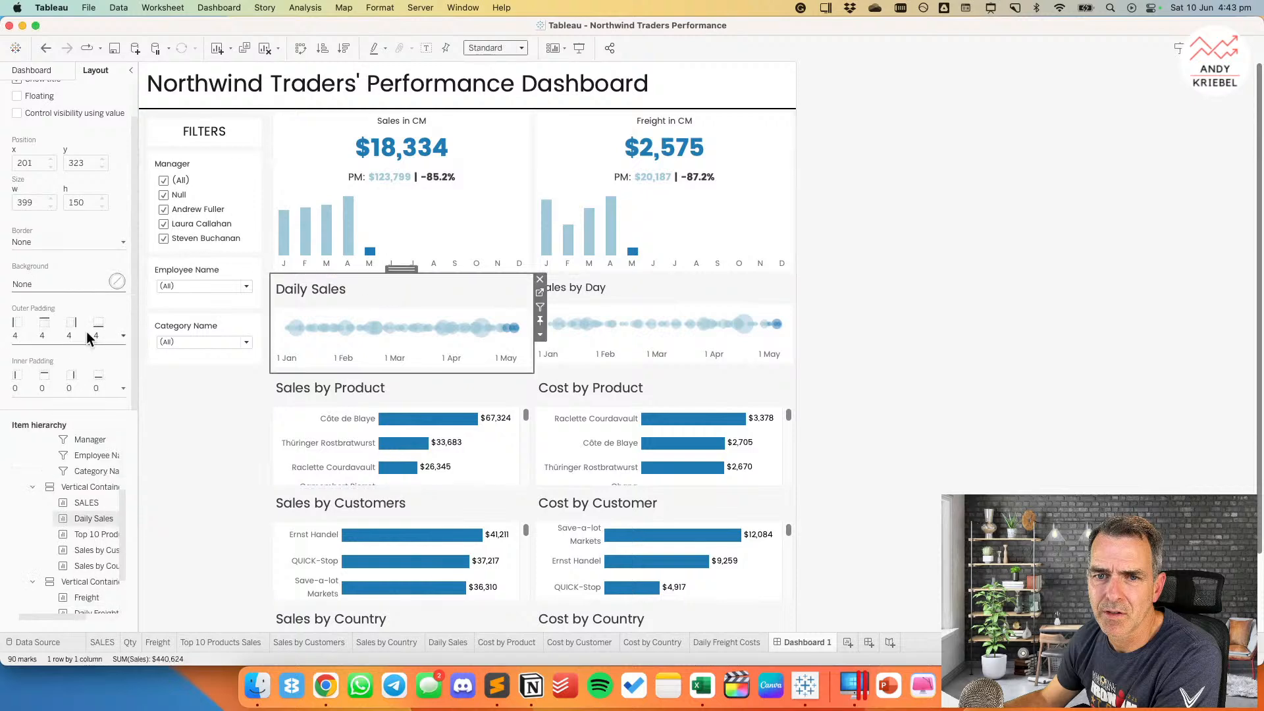
pyautogui.click(25, 286)
pyautogui.click(38, 322)
pyautogui.click(587, 291)
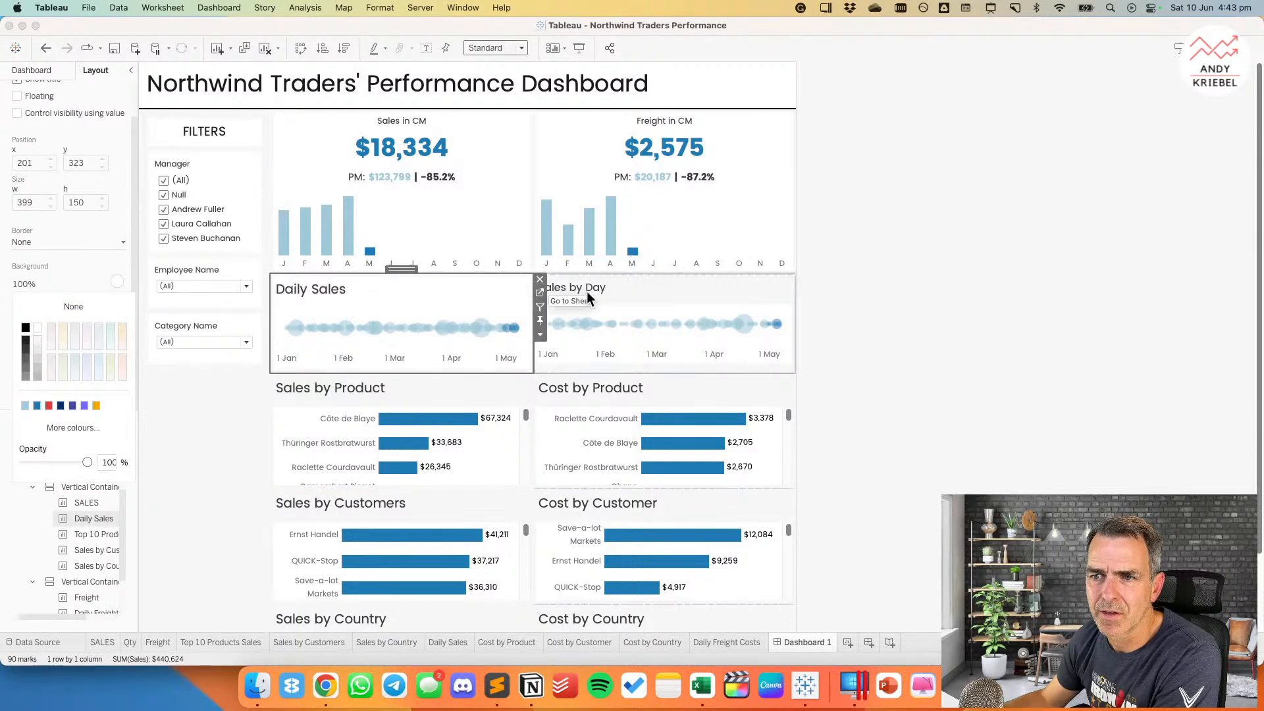
pyautogui.click(37, 286)
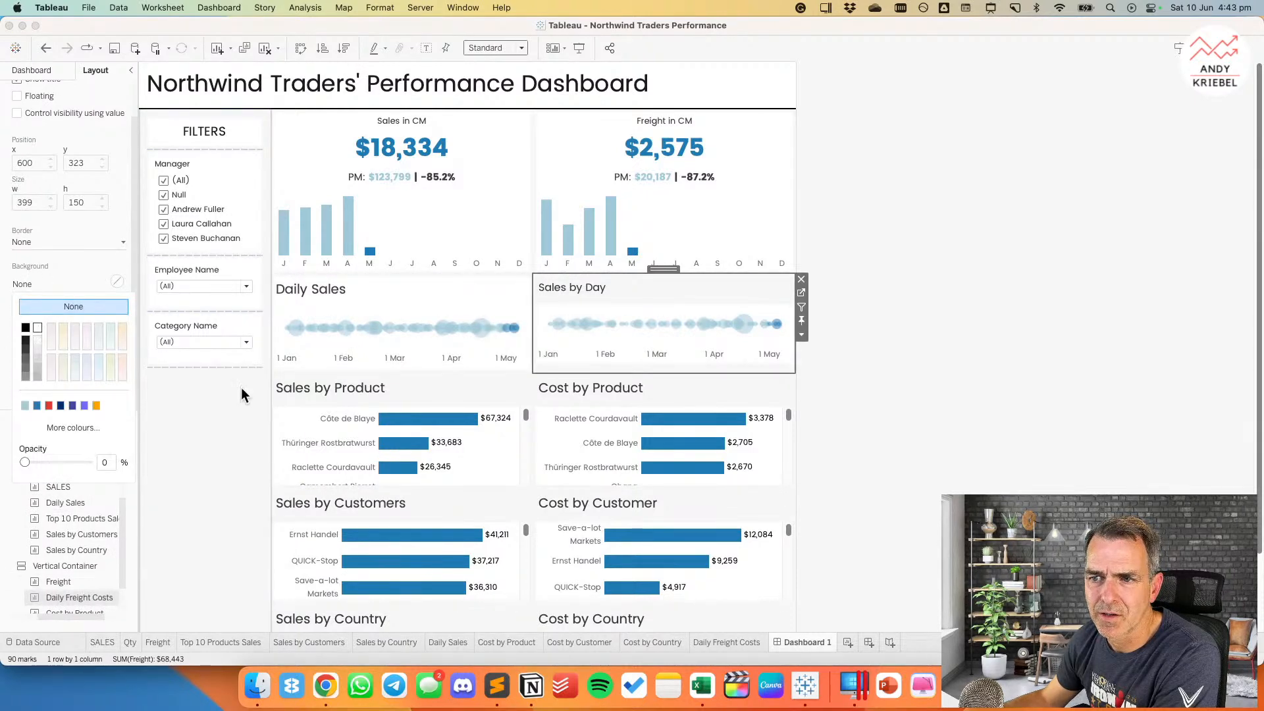
pyautogui.click(119, 350)
# Step: Give the Sales by Product and Cost by Product sheets white backgrounds
pyautogui.click(365, 389)
pyautogui.click(38, 290)
pyautogui.click(38, 322)
pyautogui.click(571, 388)
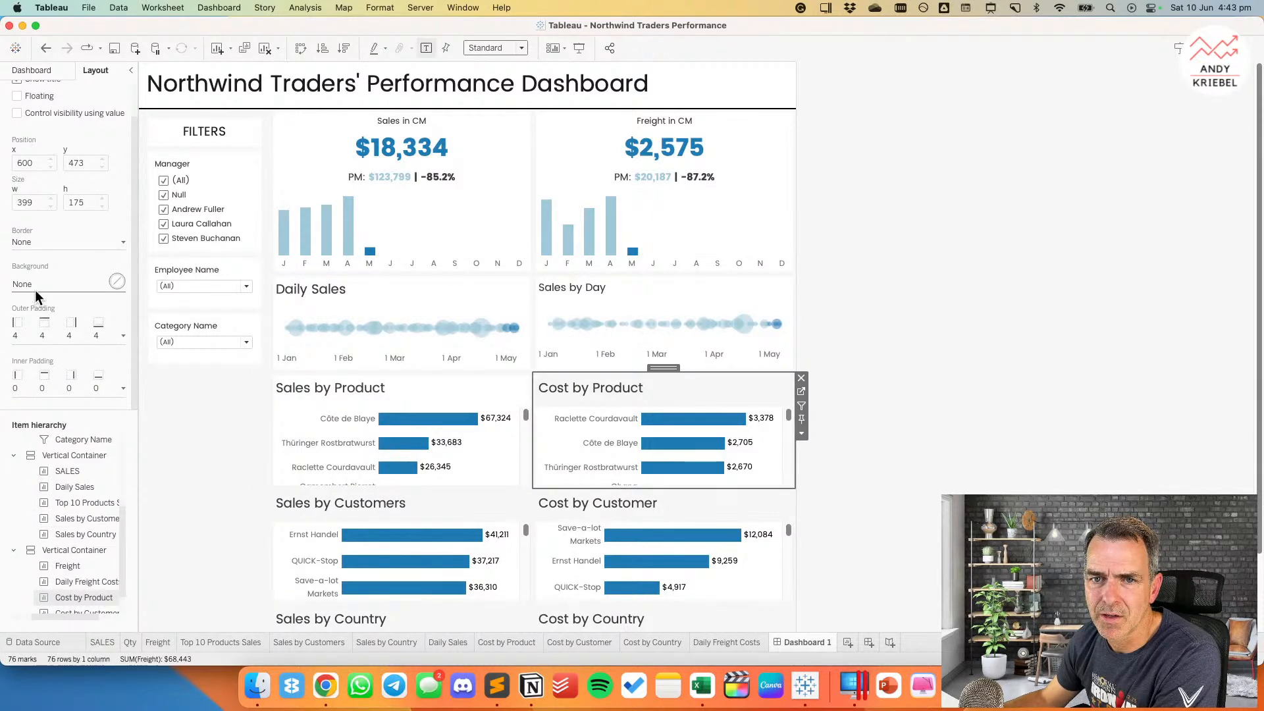
pyautogui.click(37, 292)
# Step: Give the Sales by Customers and Cost by Customer sheets white backgrounds
pyautogui.click(364, 514)
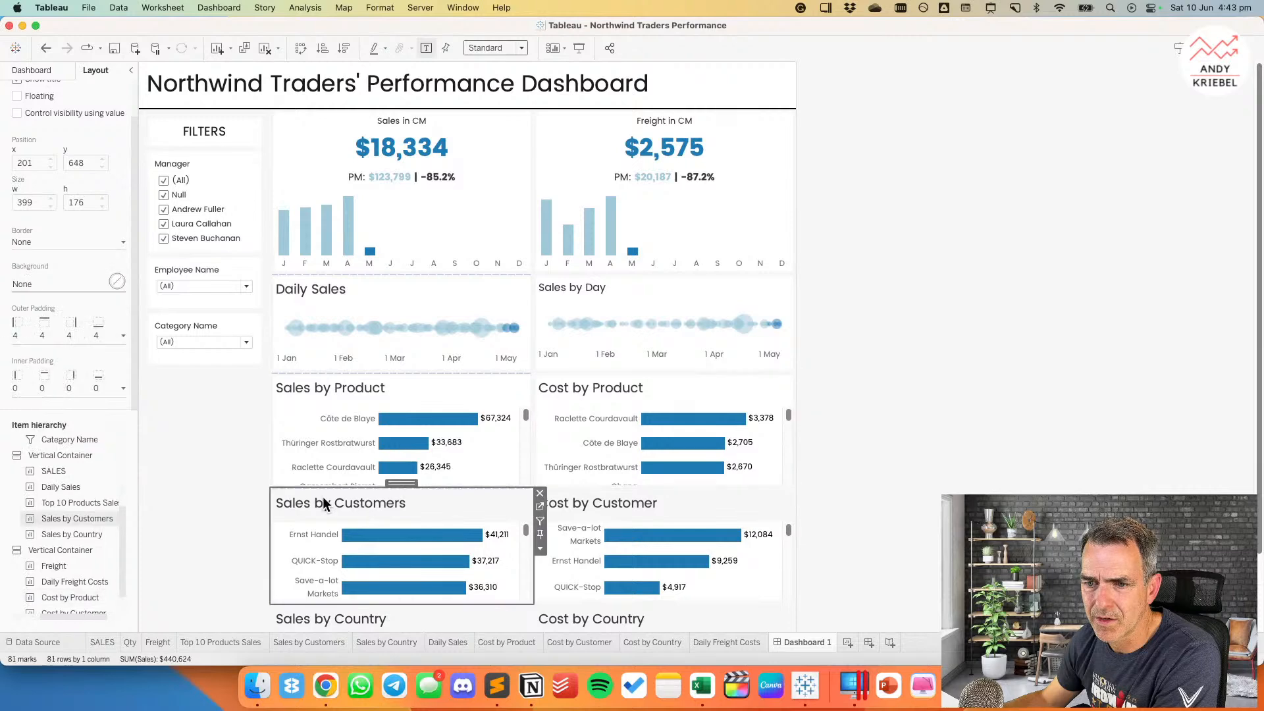
pyautogui.click(46, 284)
pyautogui.click(610, 503)
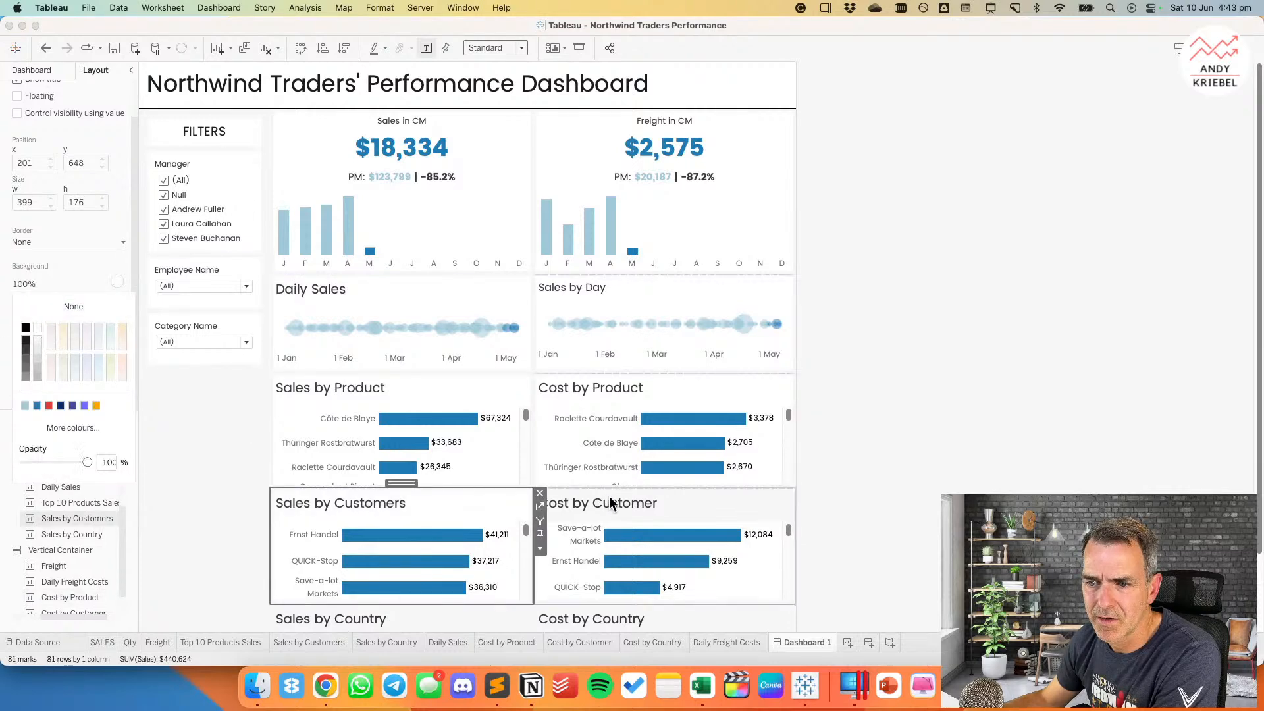
pyautogui.click(46, 287)
pyautogui.click(38, 327)
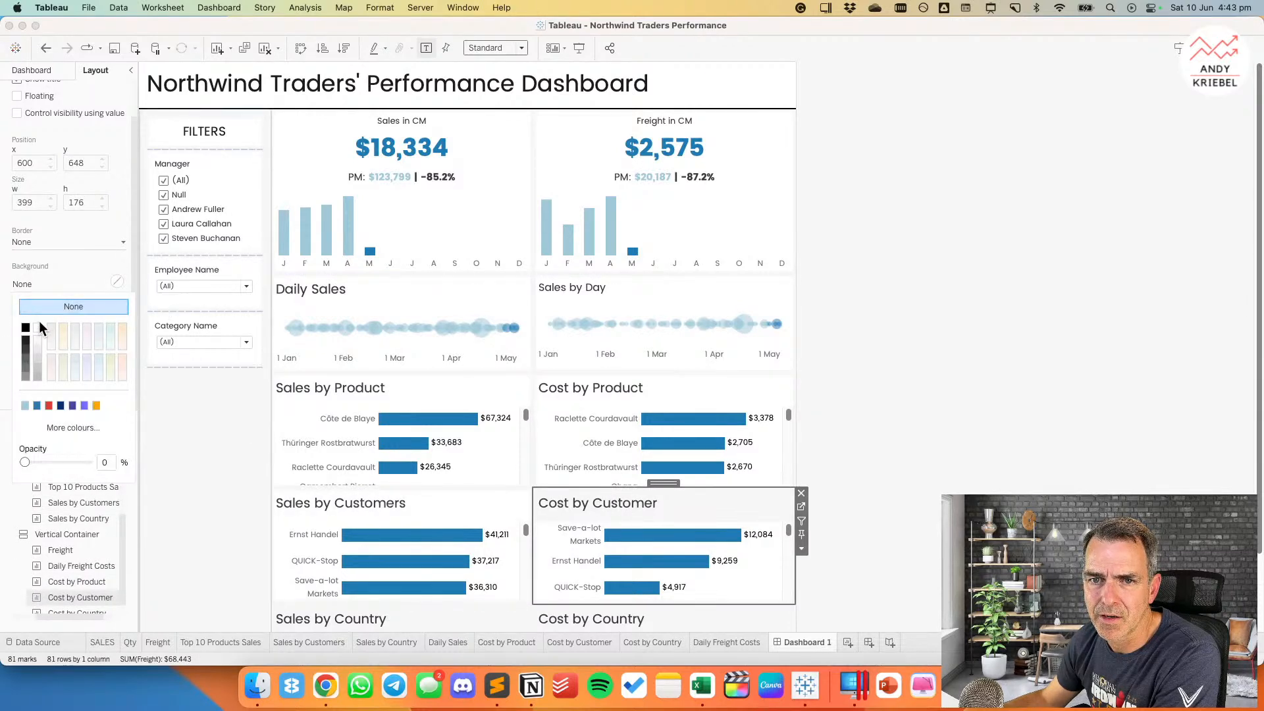
pyautogui.scroll(-3, 1023, 460)
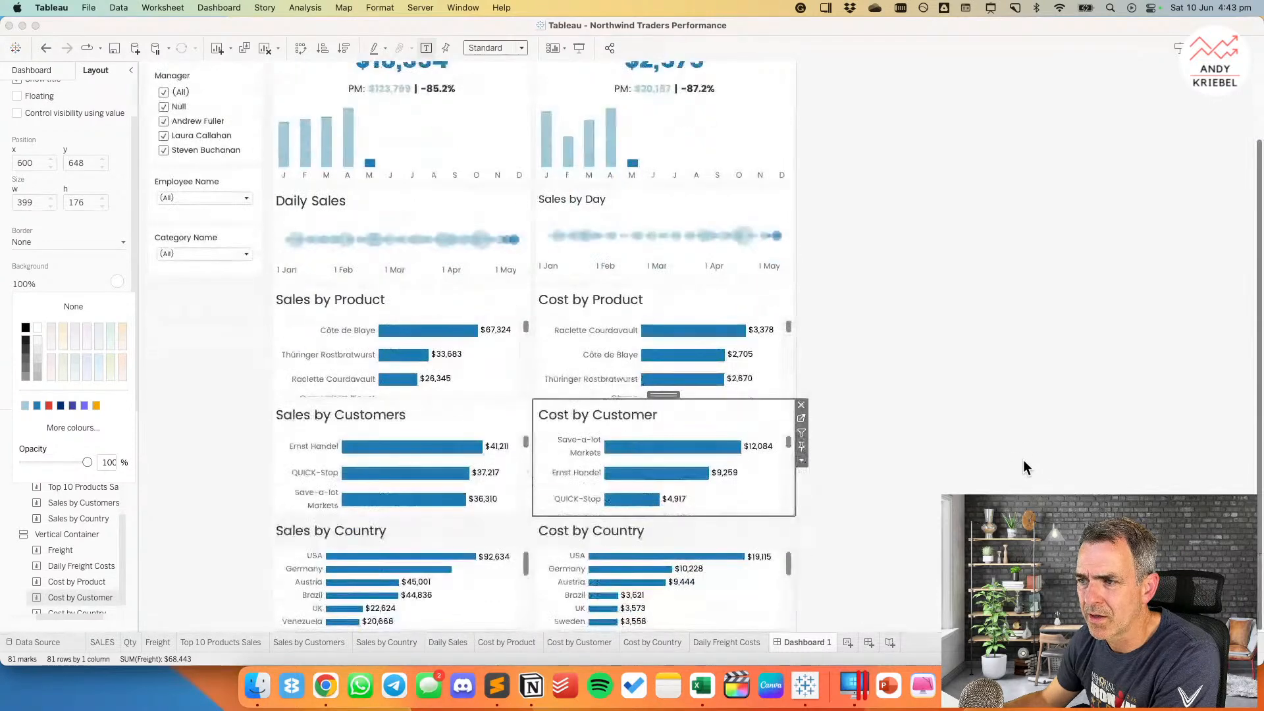
# Step: Give the Sales by Country and Cost by Country sheets white backgrounds
pyautogui.click(397, 532)
pyautogui.click(60, 283)
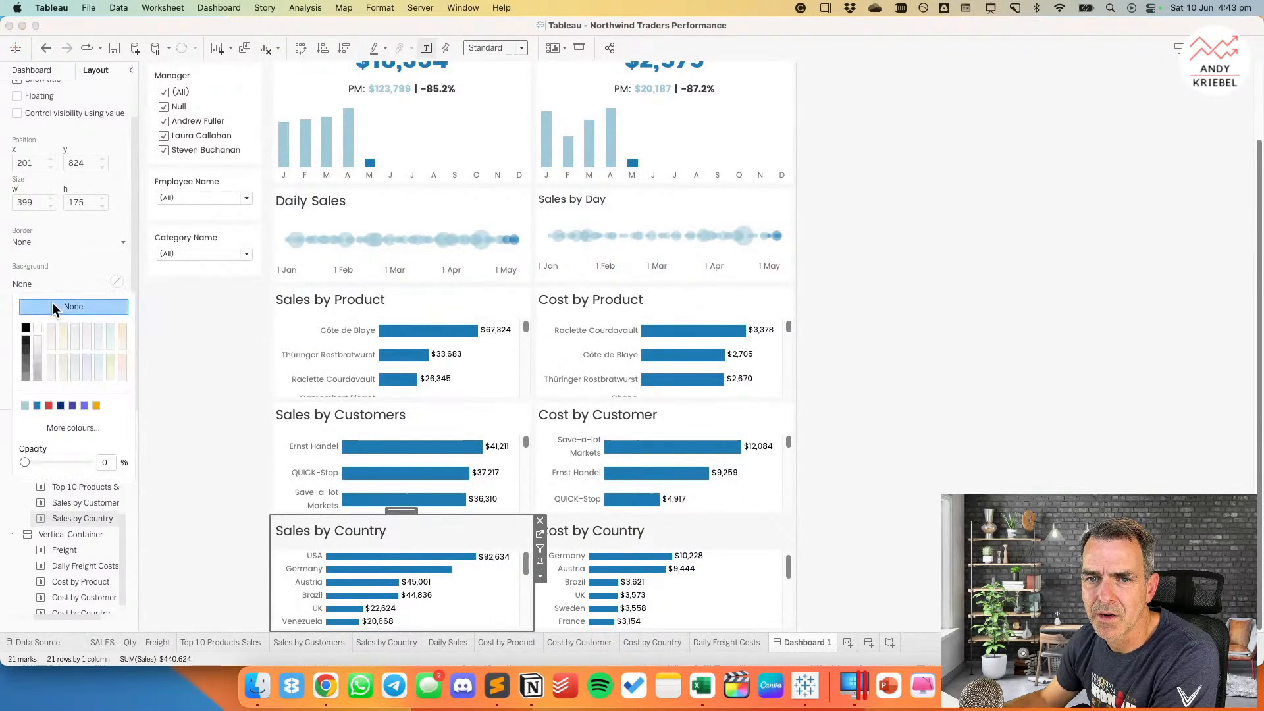
pyautogui.click(37, 327)
pyautogui.click(571, 538)
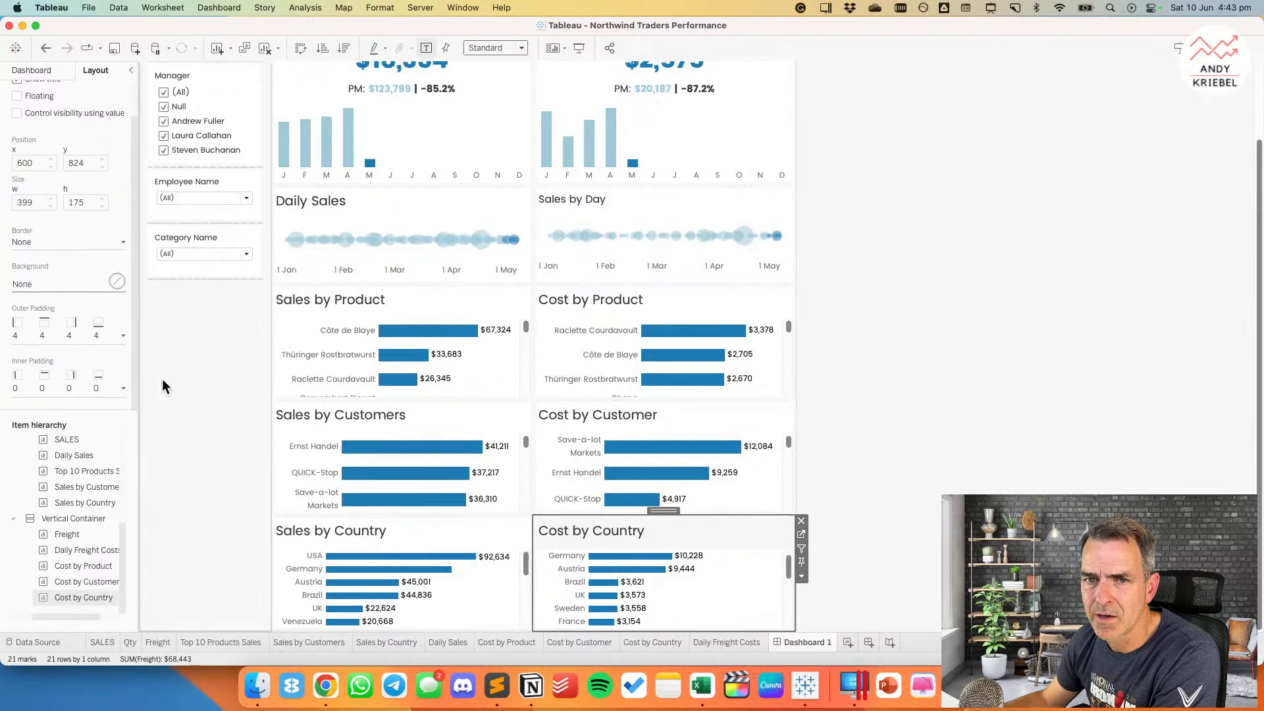
pyautogui.click(25, 290)
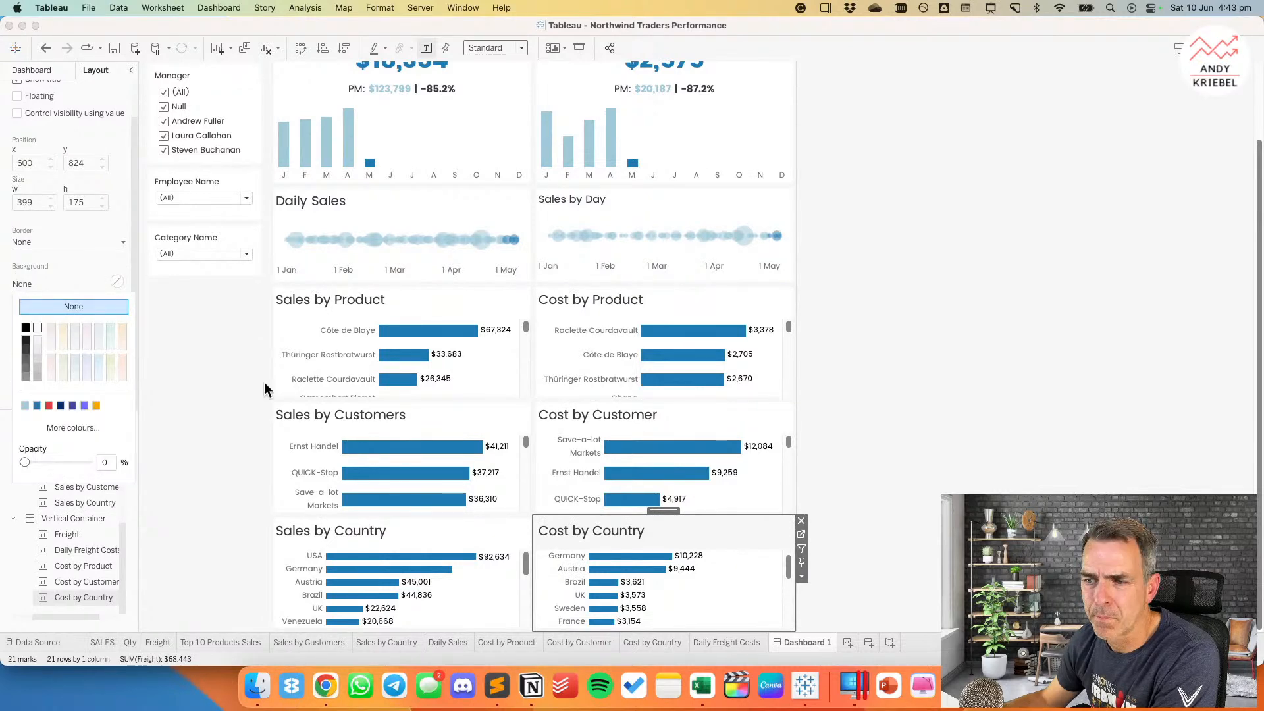
pyautogui.click(934, 401)
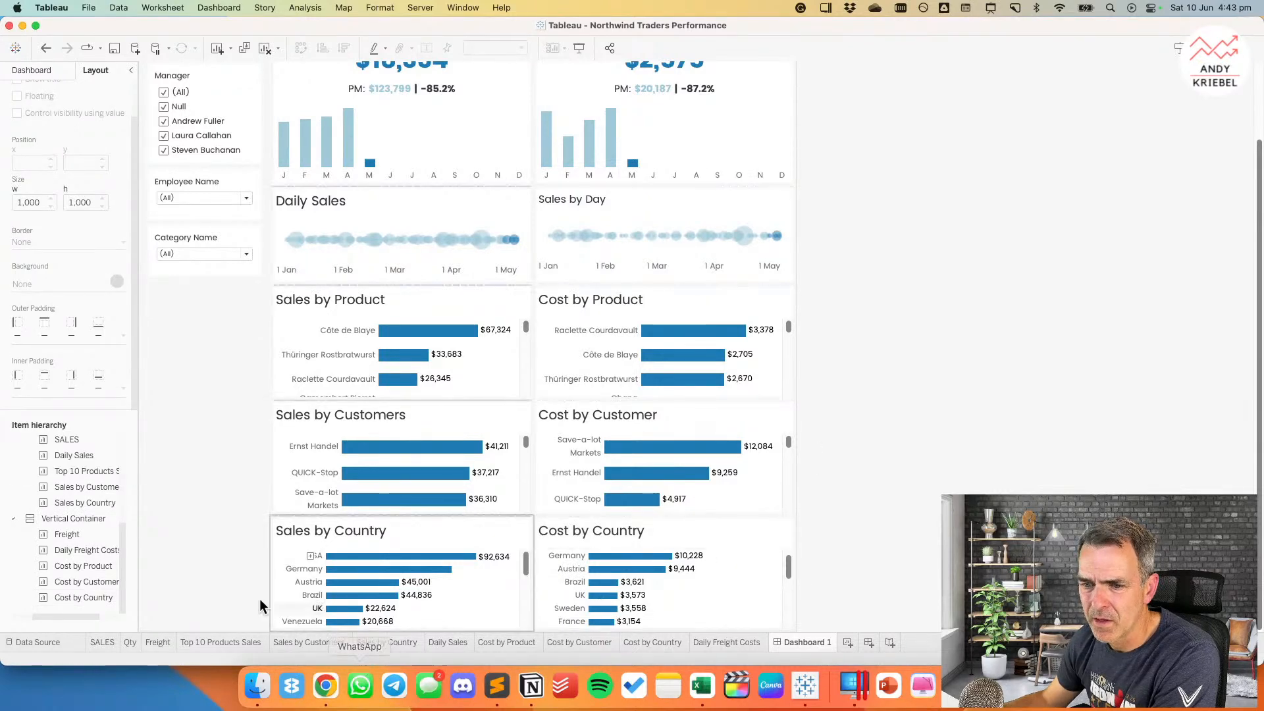
# Step: Try removing the CY filter from the Sales by Product, Sales by Customers, Sales by Country and Daily Sales worksheets
pyautogui.click(208, 644)
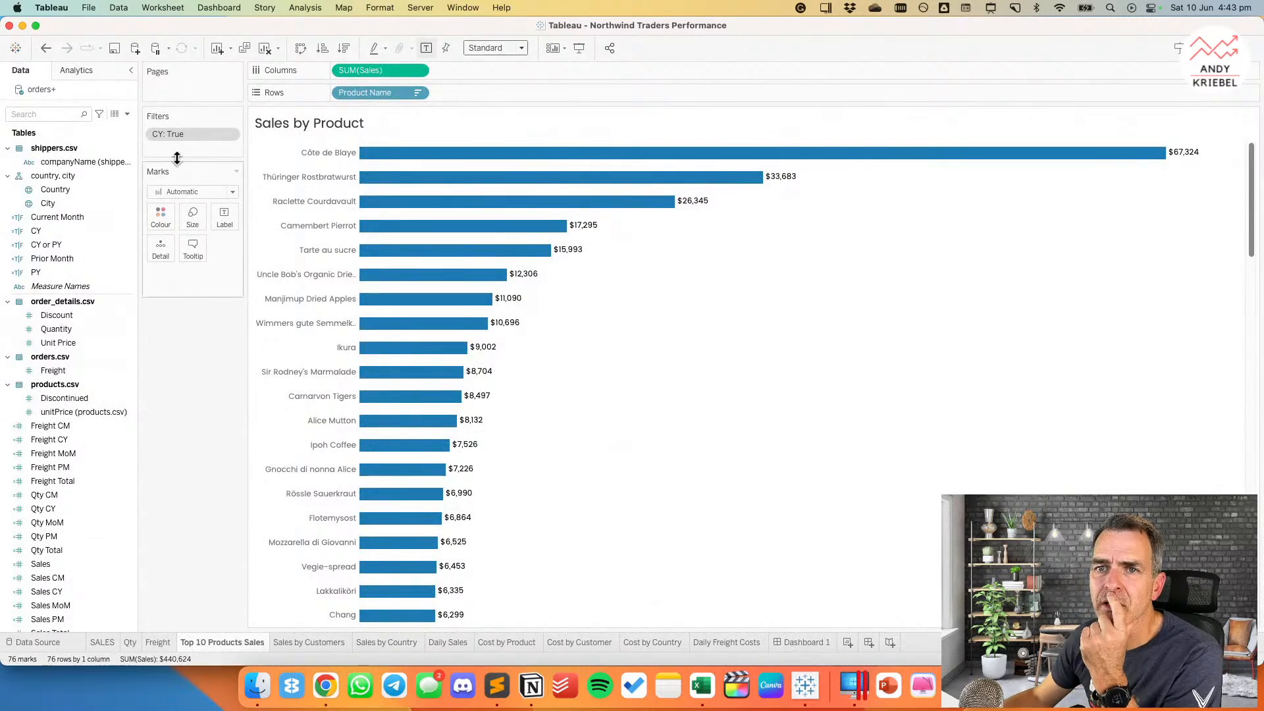
pyautogui.moveTo(189, 137); pyautogui.dragTo(88, 165)
pyautogui.click(317, 646)
pyautogui.moveTo(180, 134); pyautogui.dragTo(74, 206)
pyautogui.click(372, 642)
pyautogui.moveTo(174, 129); pyautogui.dragTo(54, 228)
pyautogui.click(447, 640)
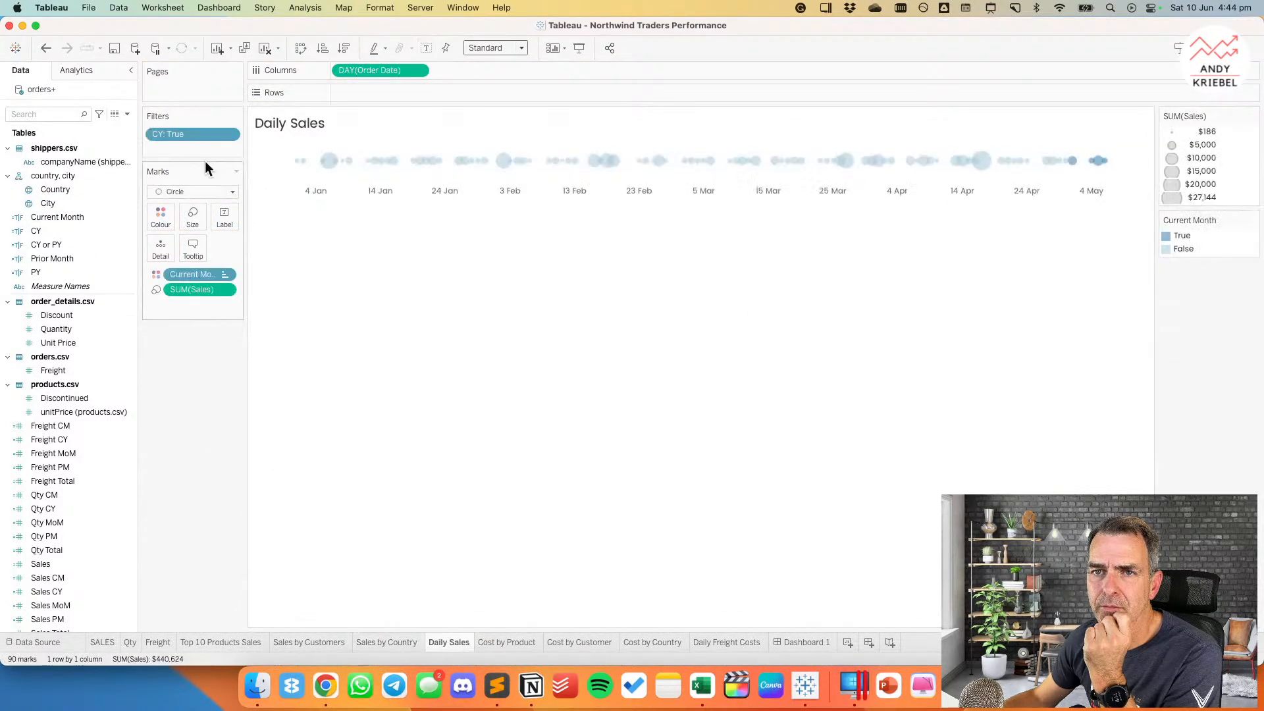
pyautogui.moveTo(164, 129); pyautogui.dragTo(138, 329)
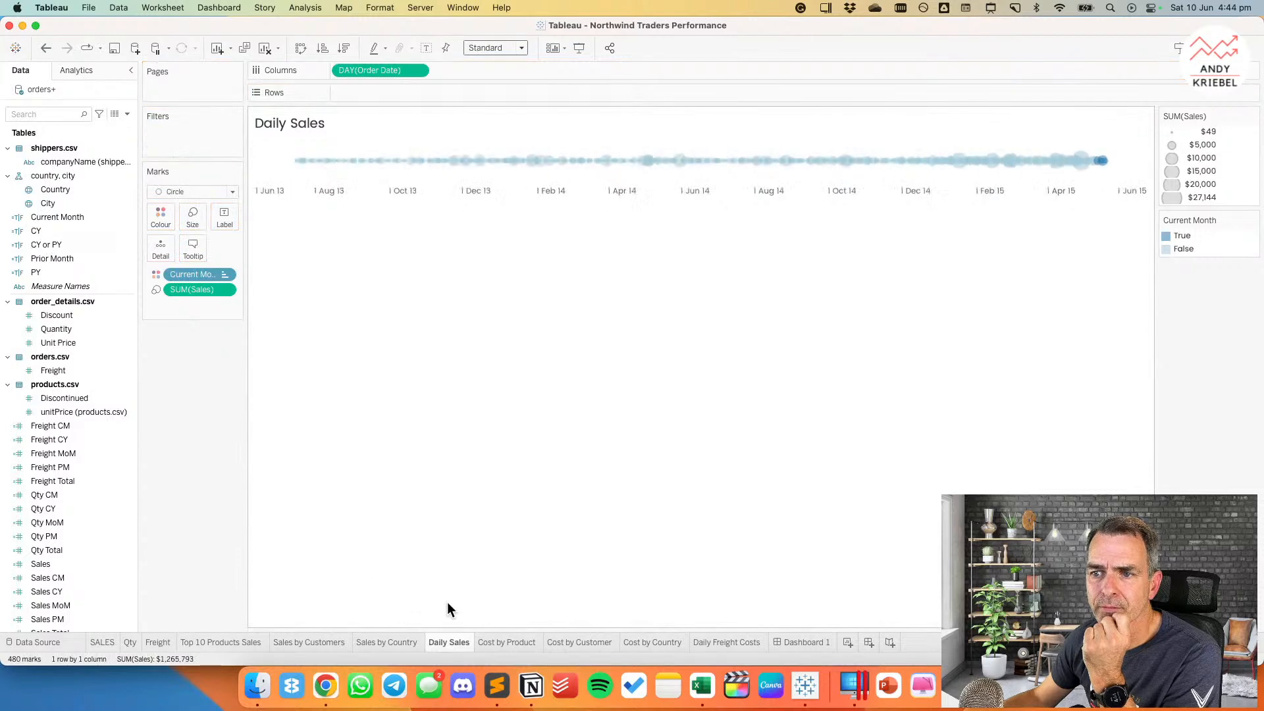
pyautogui.click(509, 642)
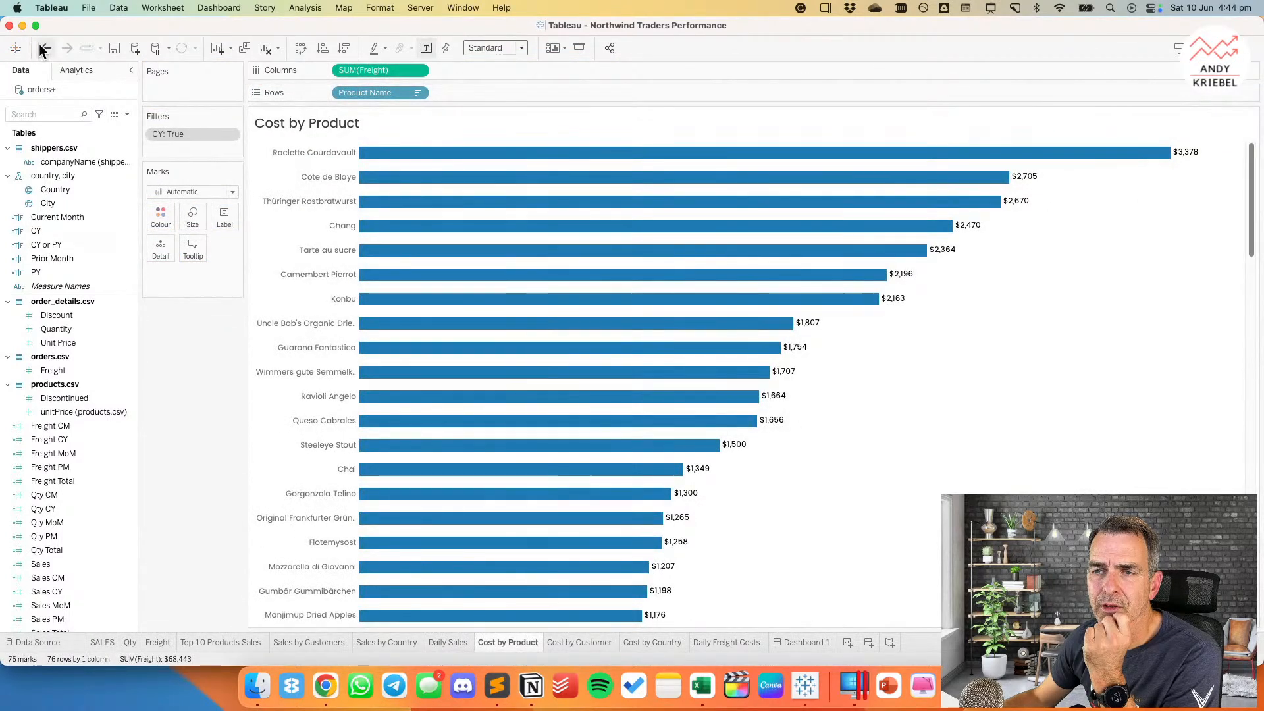
# Step: Undo the CY filter removals on the Daily Sales, Sales by Country, Sales by Customers and Sales by Product worksheets
pyautogui.click(44, 49)
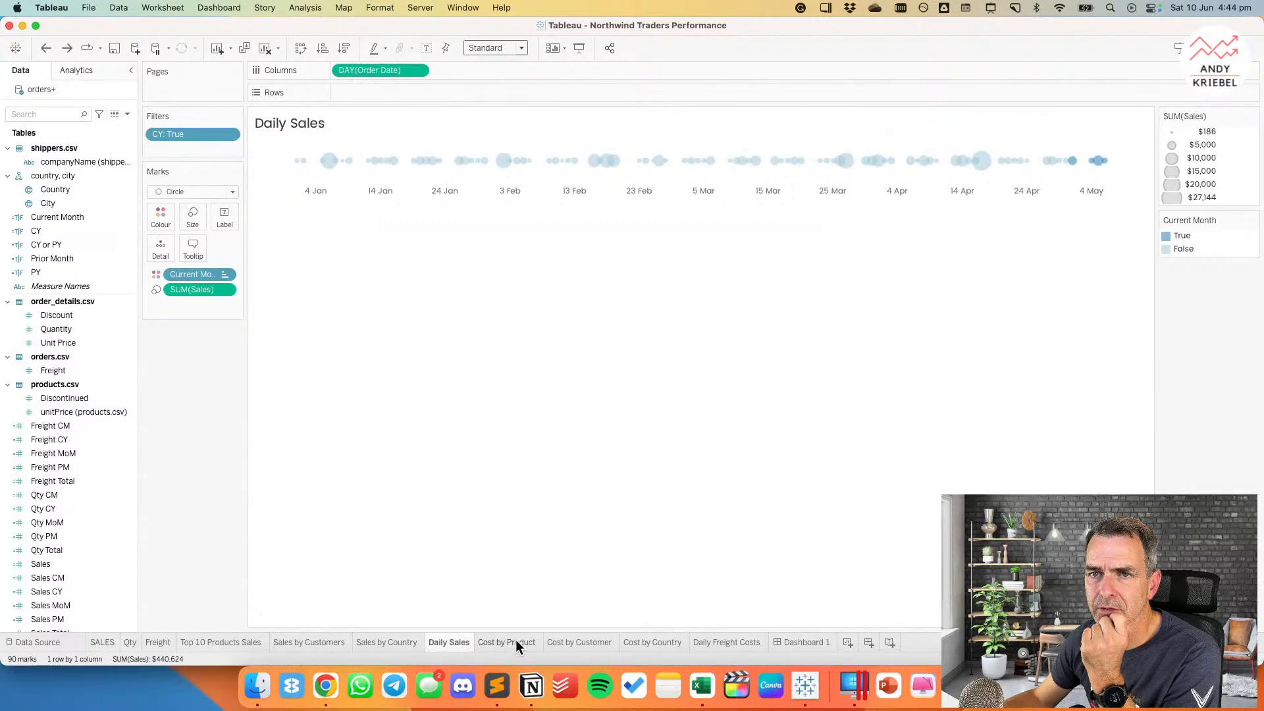
pyautogui.click(516, 640)
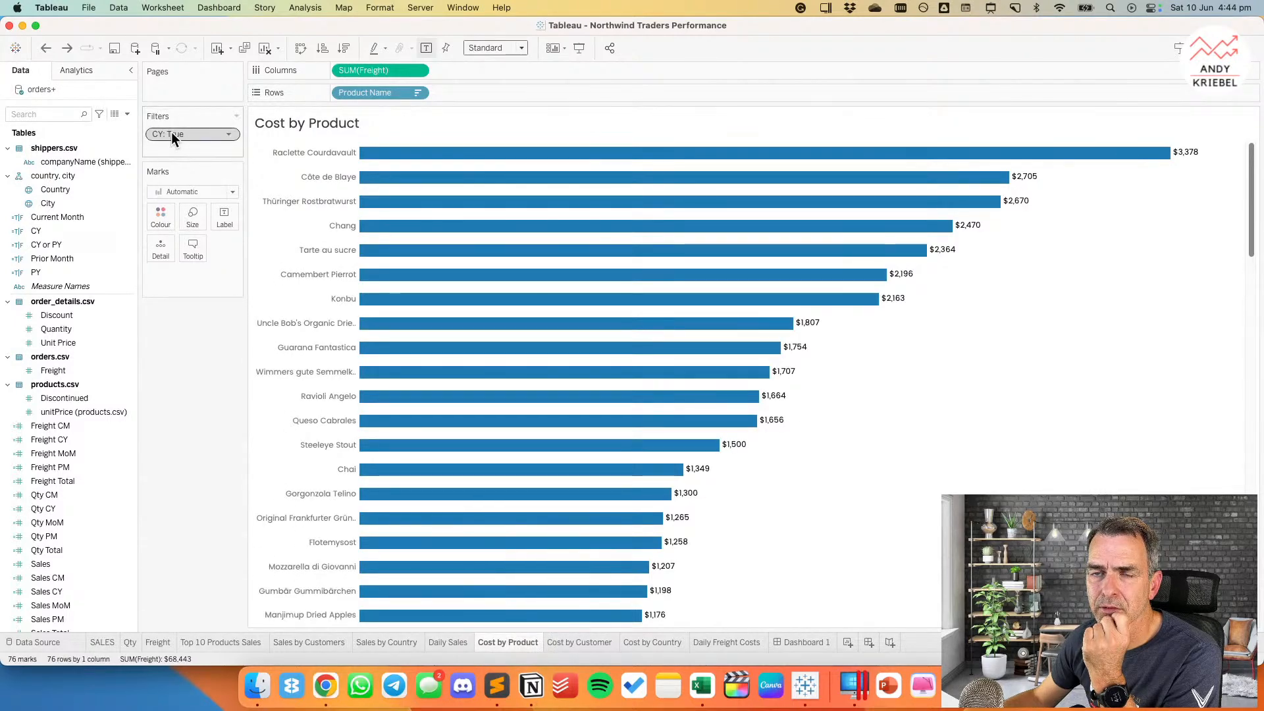
pyautogui.click(45, 48)
pyautogui.click(46, 50)
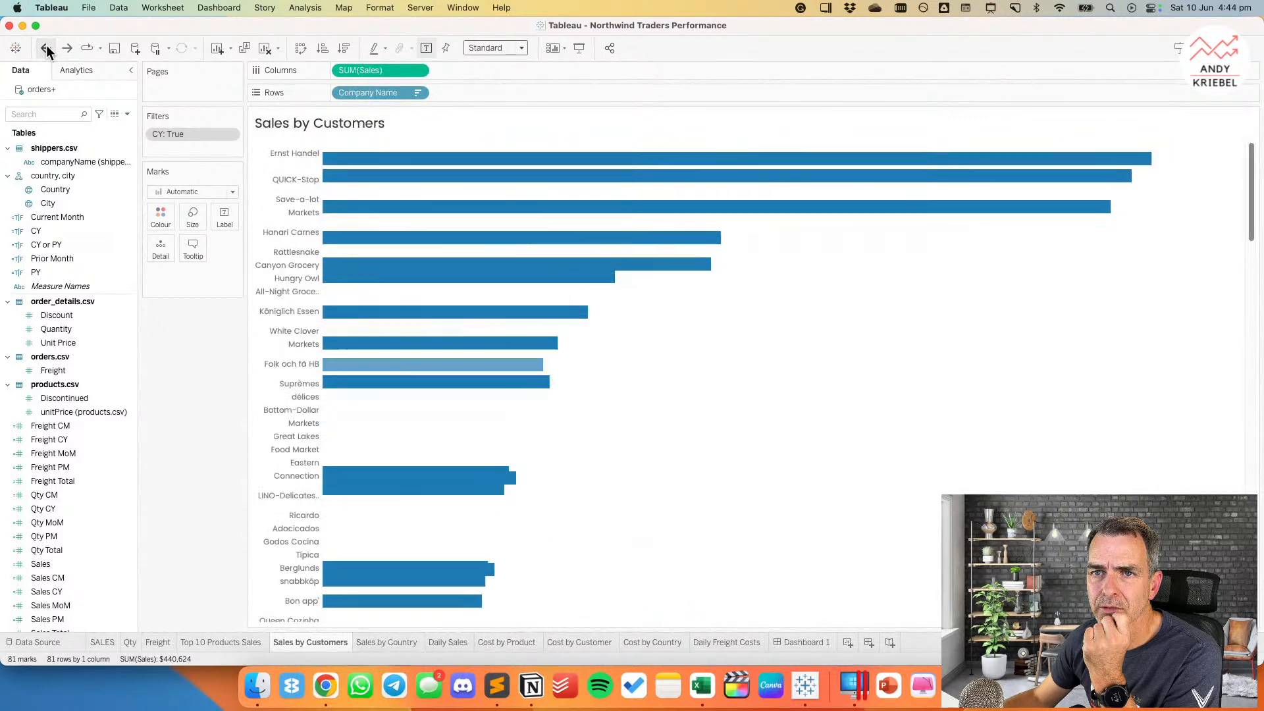
pyautogui.click(45, 49)
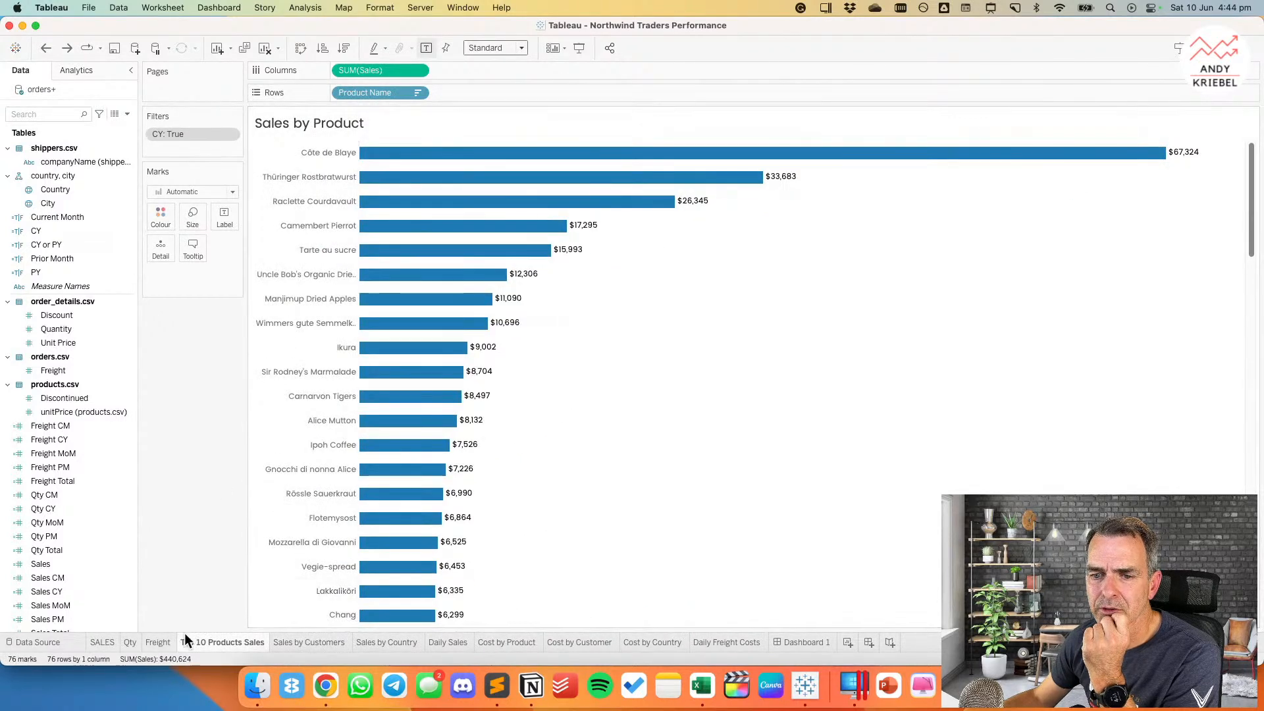
# Step: Change the title on Dashboard 1 to "Northwind Traders' Current Year Performance"
pyautogui.click(814, 641)
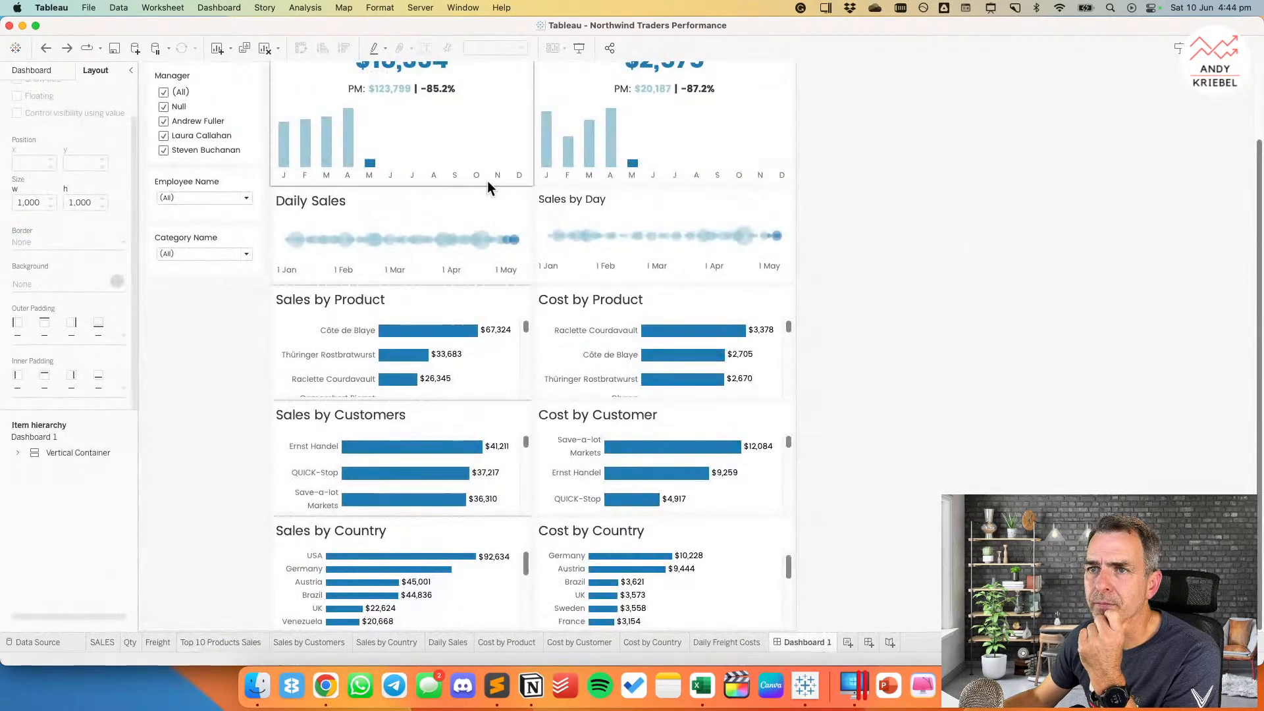
pyautogui.doubleClick(412, 88)
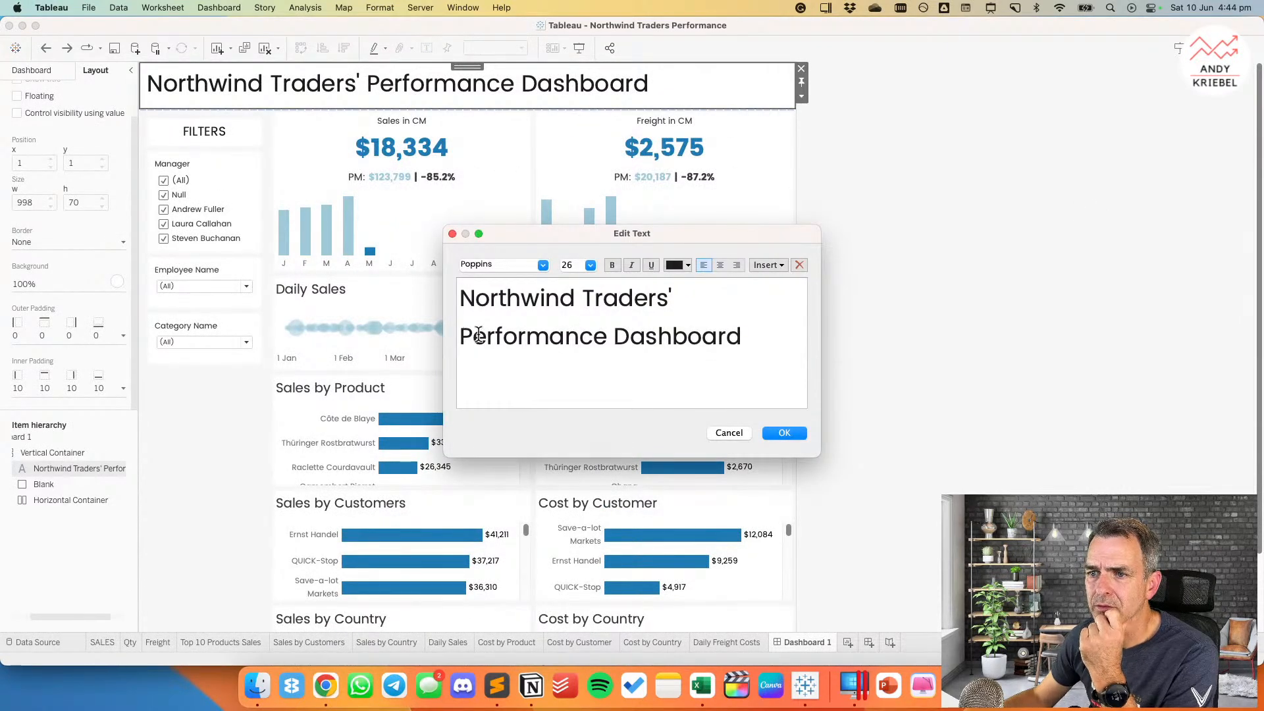
pyautogui.click(464, 335)
pyautogui.write('Current')
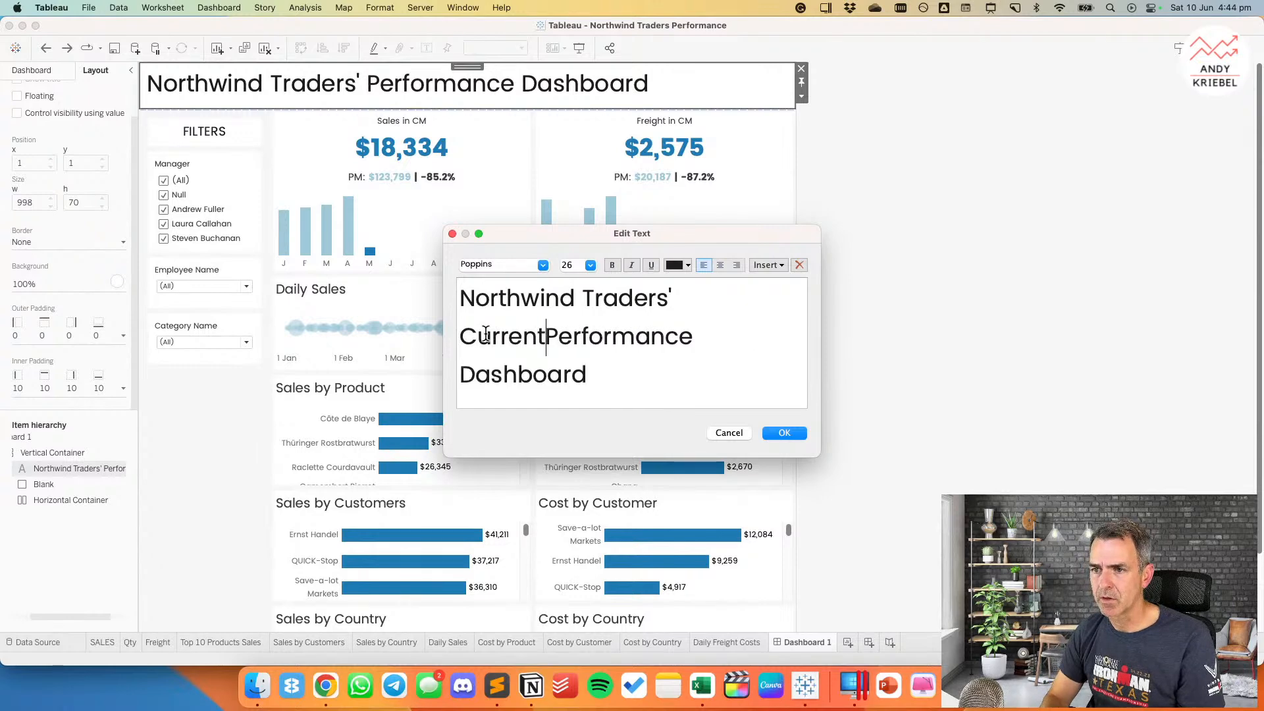
pyautogui.write(' Year')
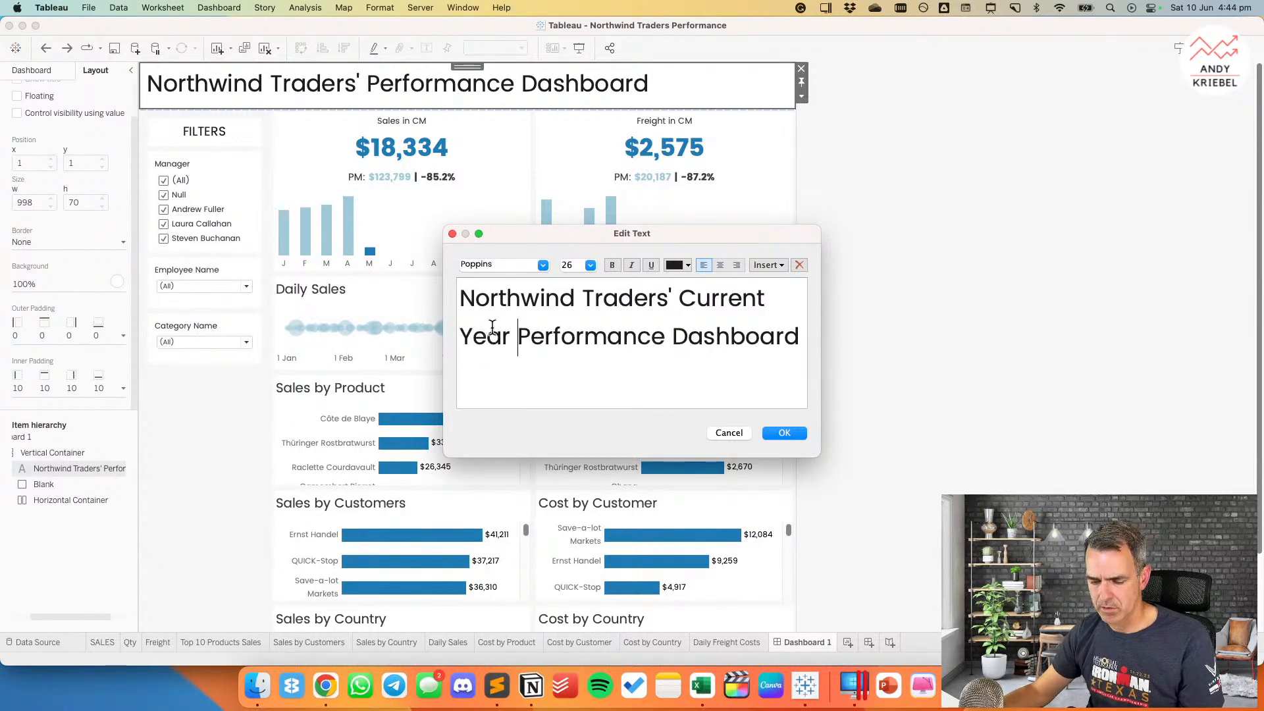
pyautogui.doubleClick(729, 336)
pyautogui.press('BackSpace')
pyautogui.click(782, 437)
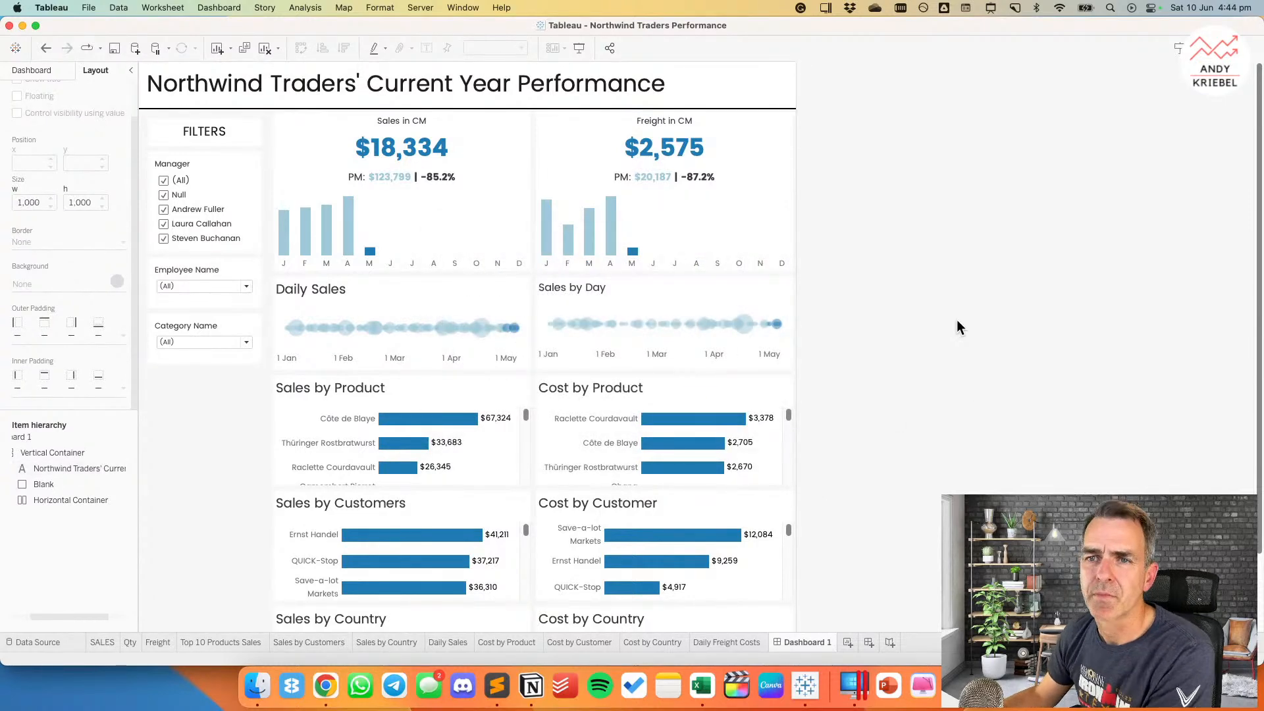
# Step: Set the outer and inner padding of the Sales in CM sheet to 10 on all sides
pyautogui.click(404, 155)
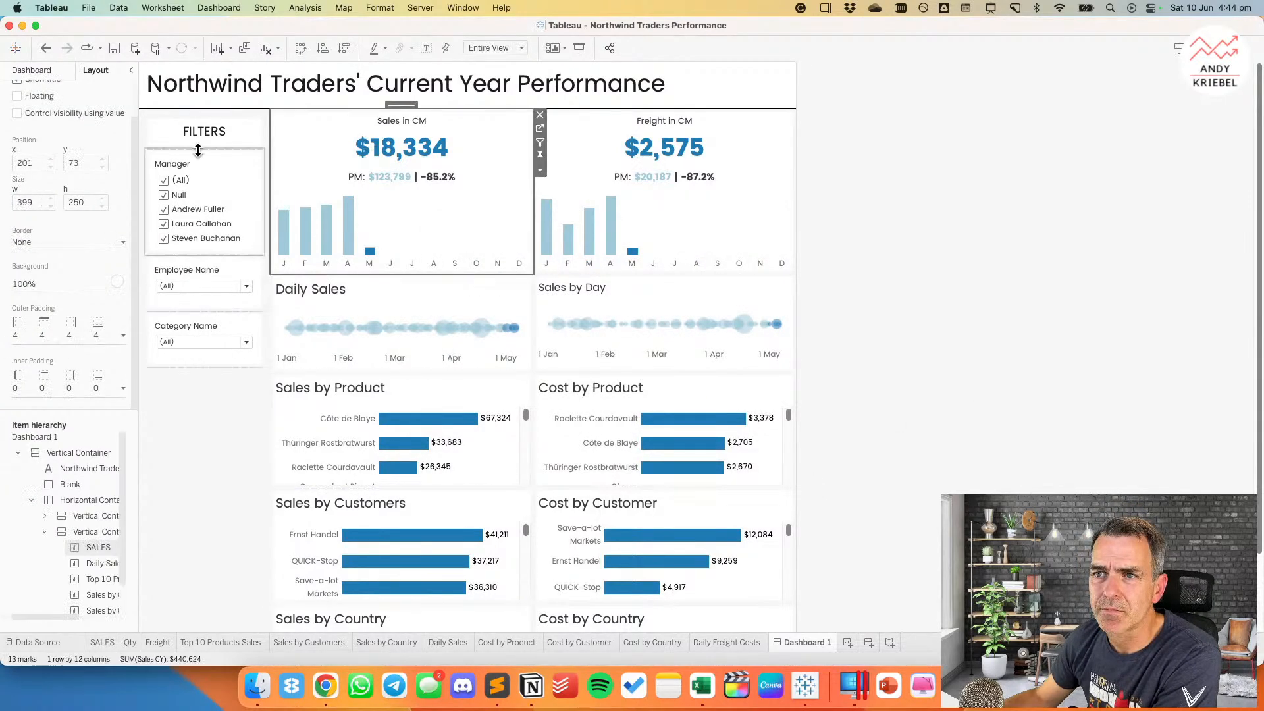
pyautogui.click(53, 335)
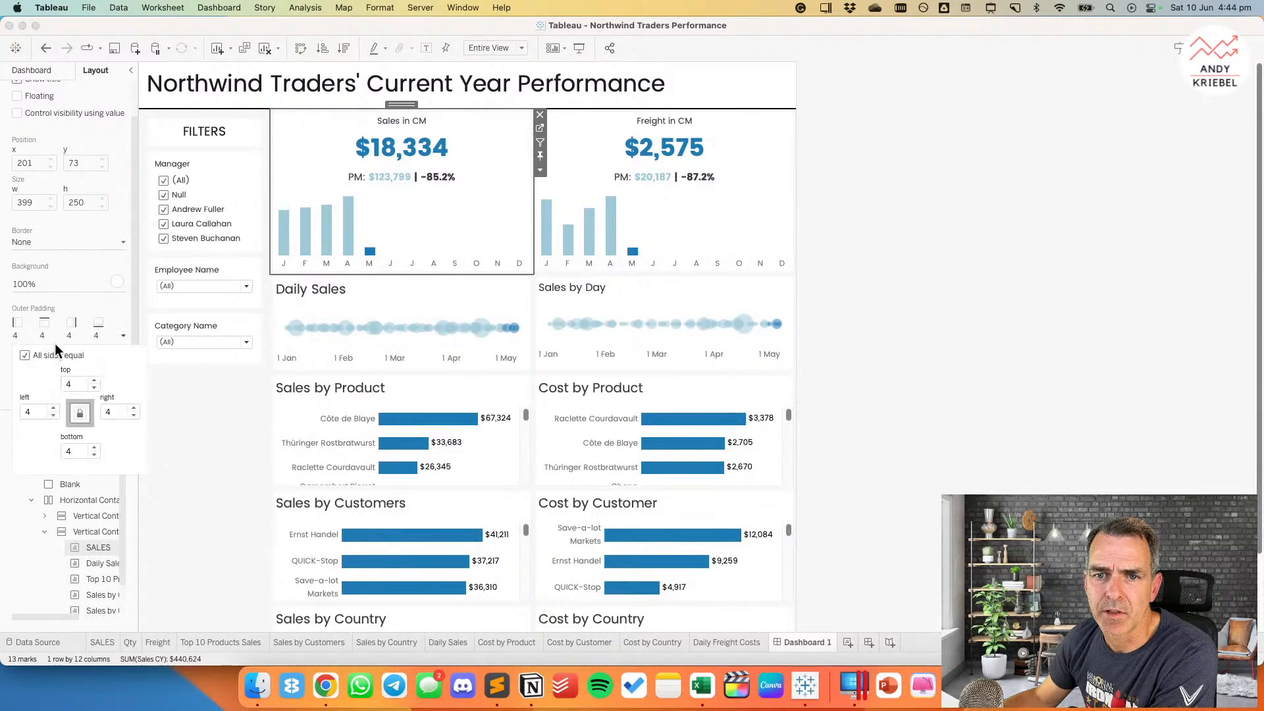
pyautogui.write('10')
pyautogui.press('Return')
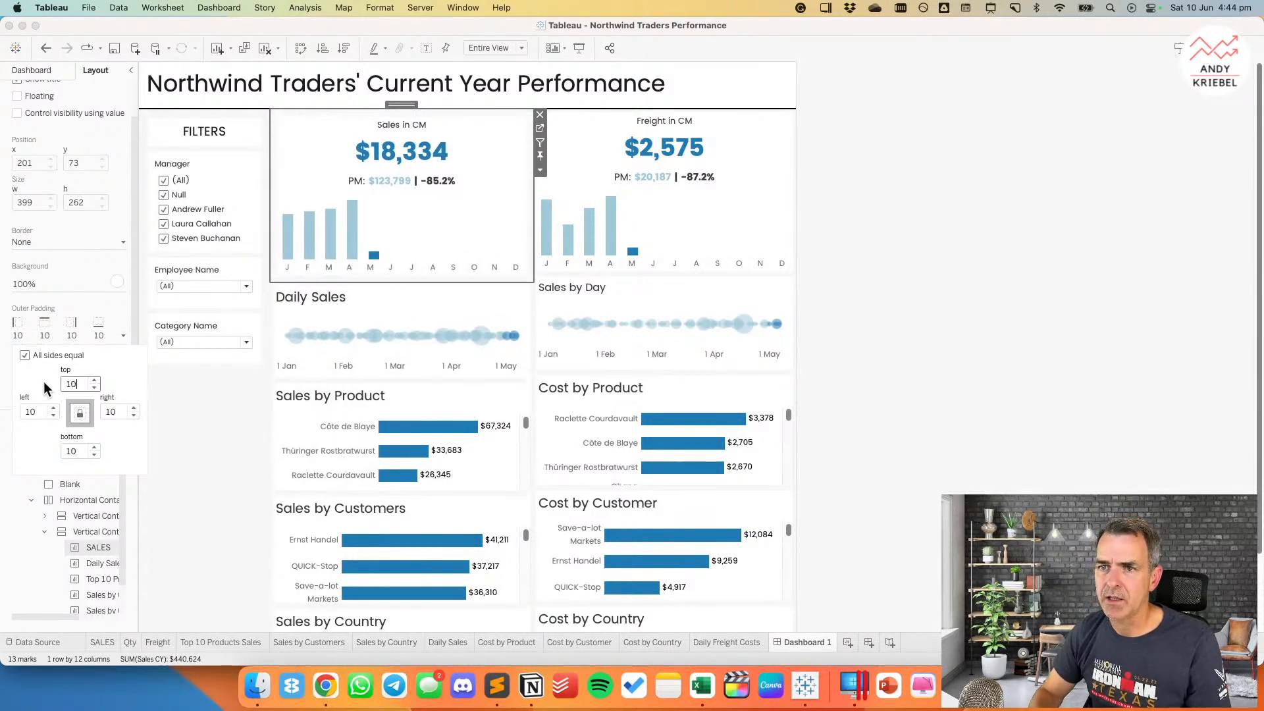
pyautogui.click(54, 307)
pyautogui.click(58, 391)
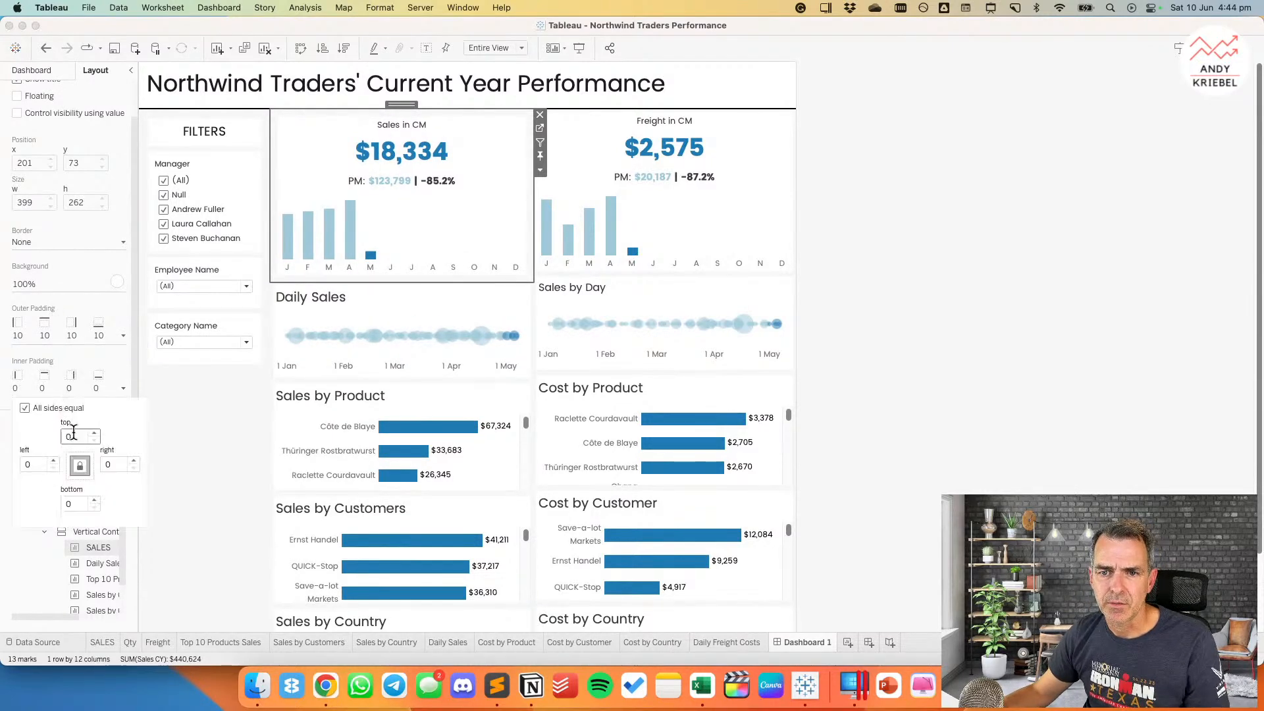
# Step: Set the inner and outer padding of the Daily Sales sheet to 10 on all sides
pyautogui.click(319, 360)
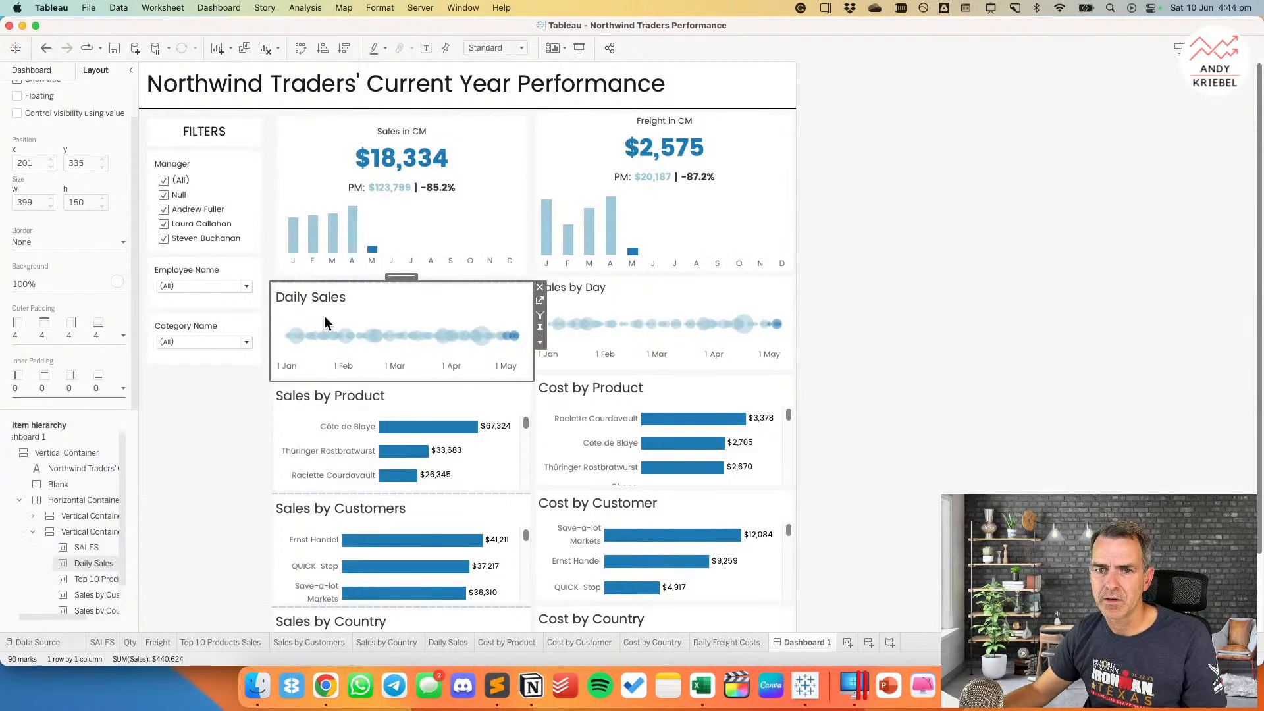
pyautogui.click(36, 390)
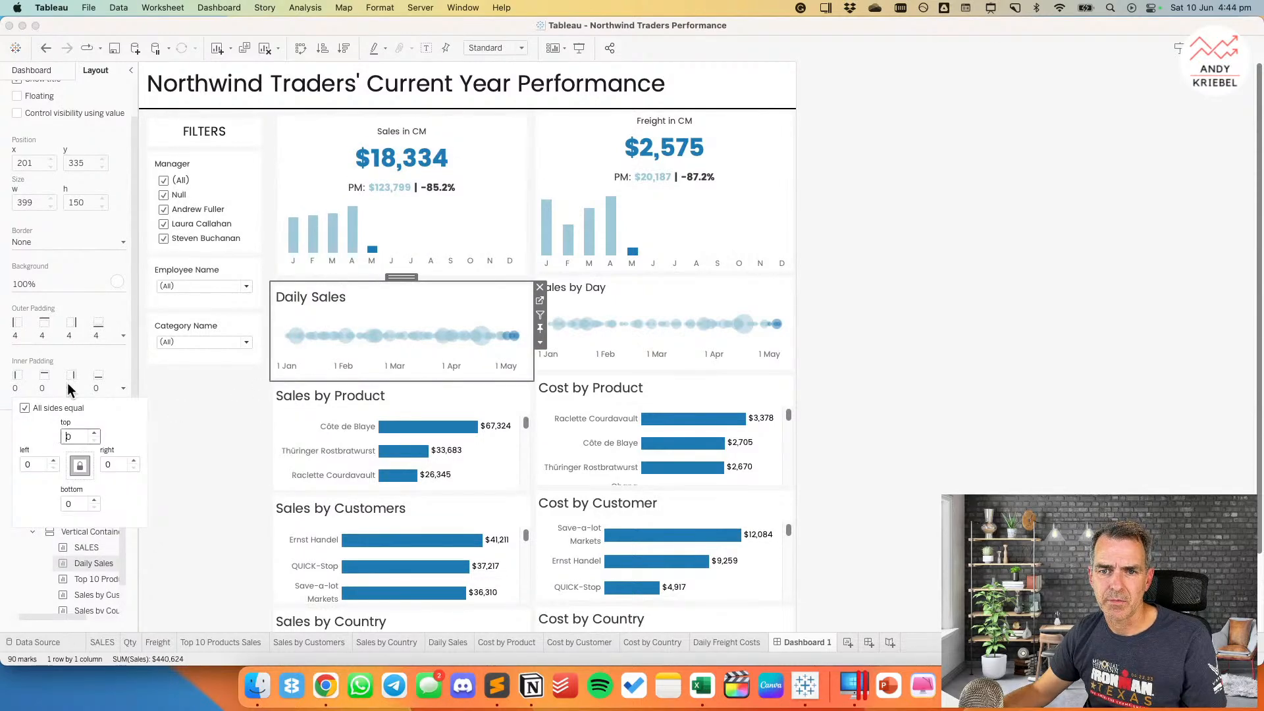
pyautogui.click(45, 334)
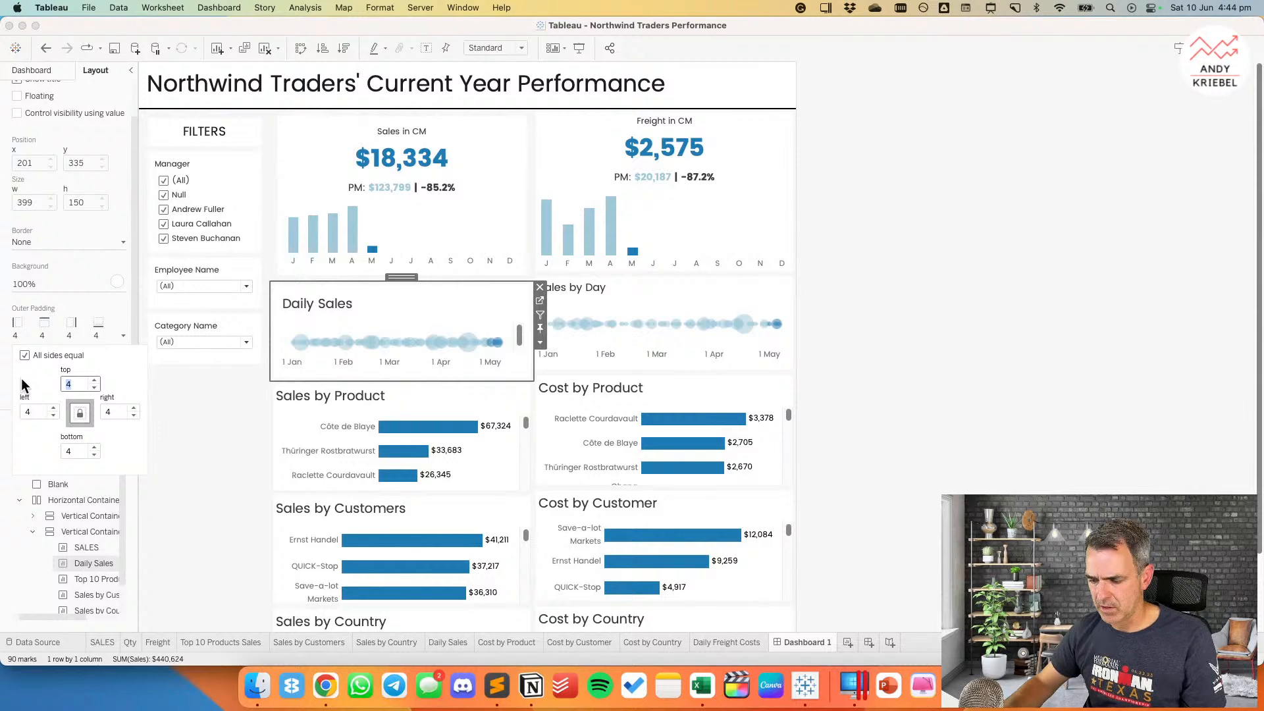
pyautogui.write('10')
# Step: Set the outer and inner padding of the Sales by Product sheet to 10 on all sides
pyautogui.click(307, 401)
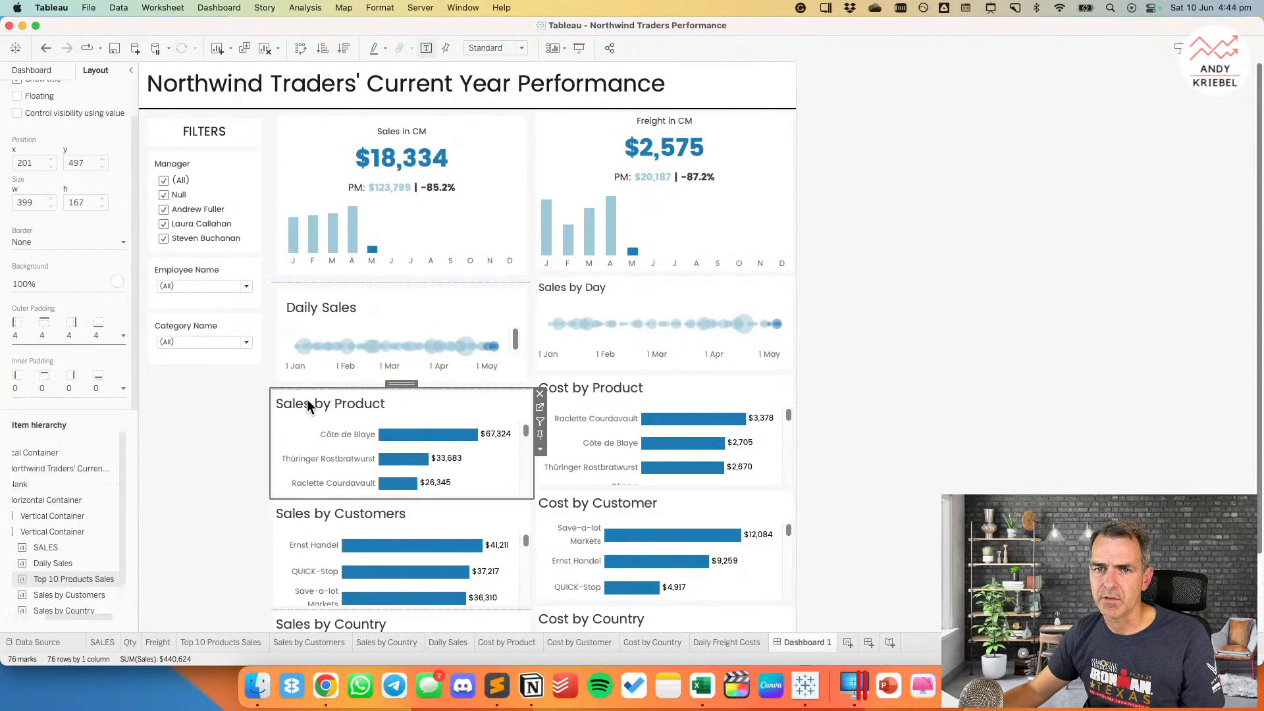
pyautogui.click(42, 334)
pyautogui.write('10')
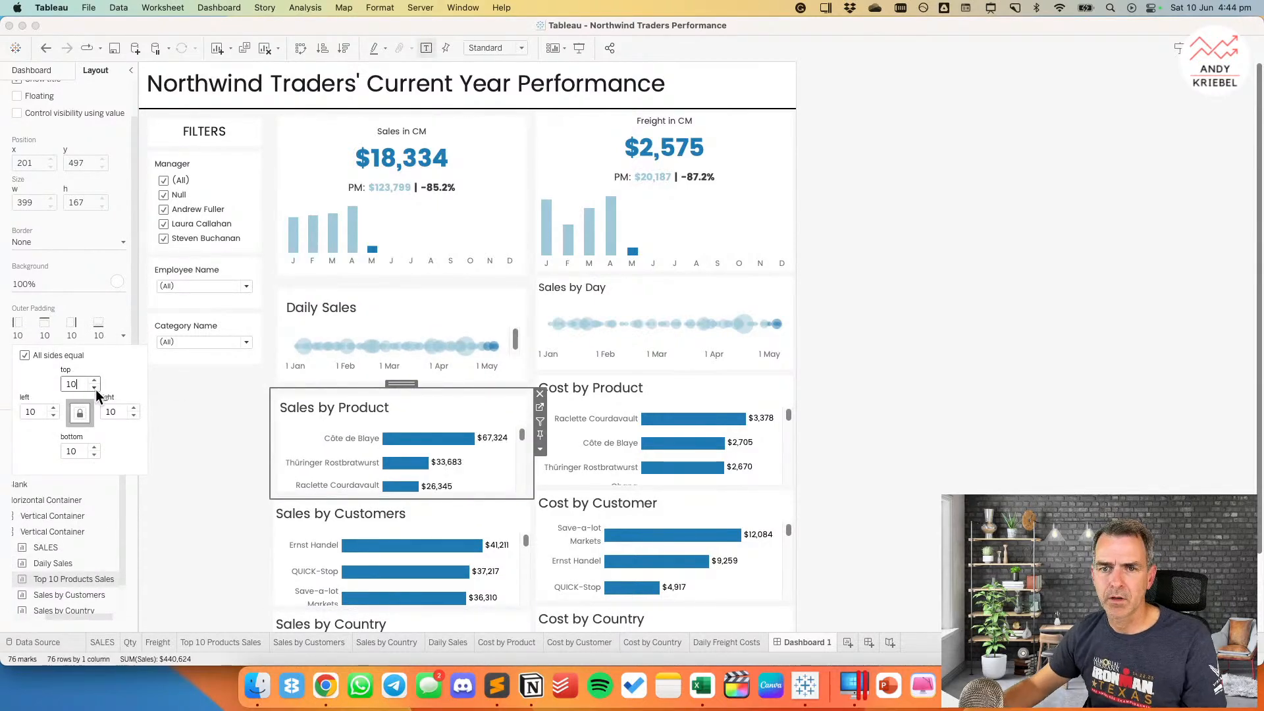
pyautogui.click(41, 314)
pyautogui.click(42, 388)
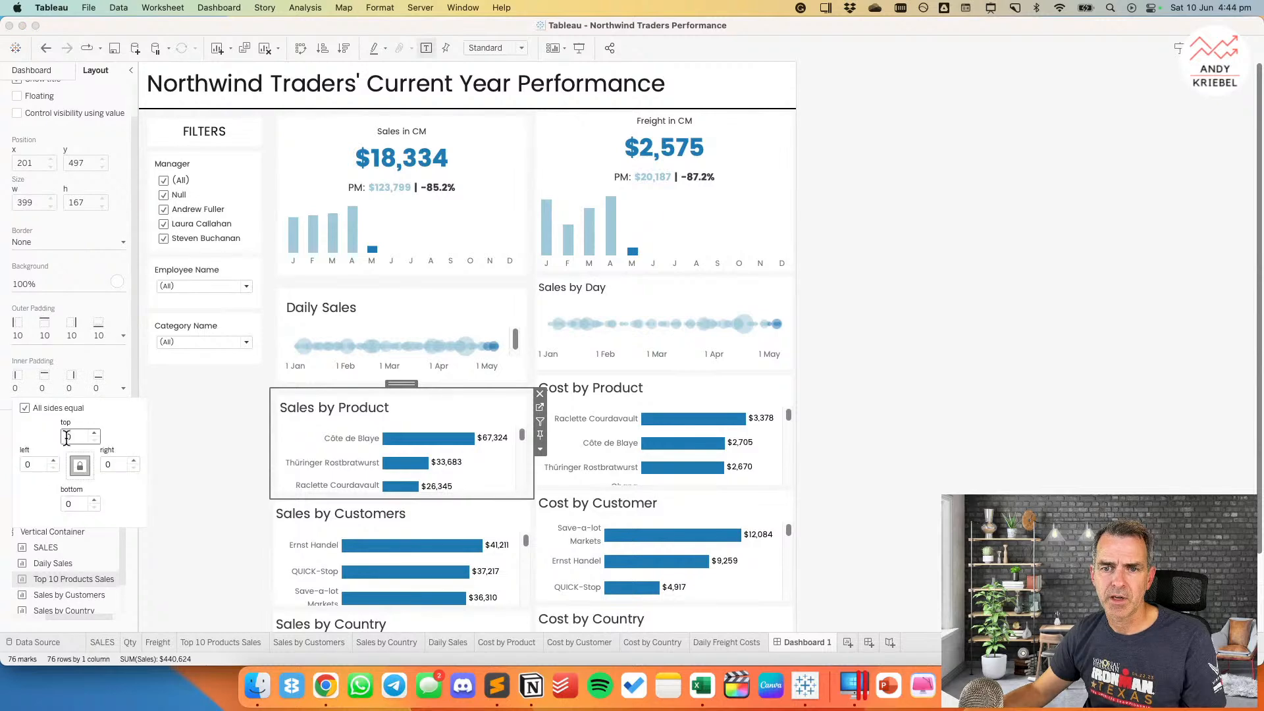
# Step: Set the outer and inner padding of the Sales by Customers sheet to 10 on all sides
pyautogui.click(375, 527)
pyautogui.click(42, 335)
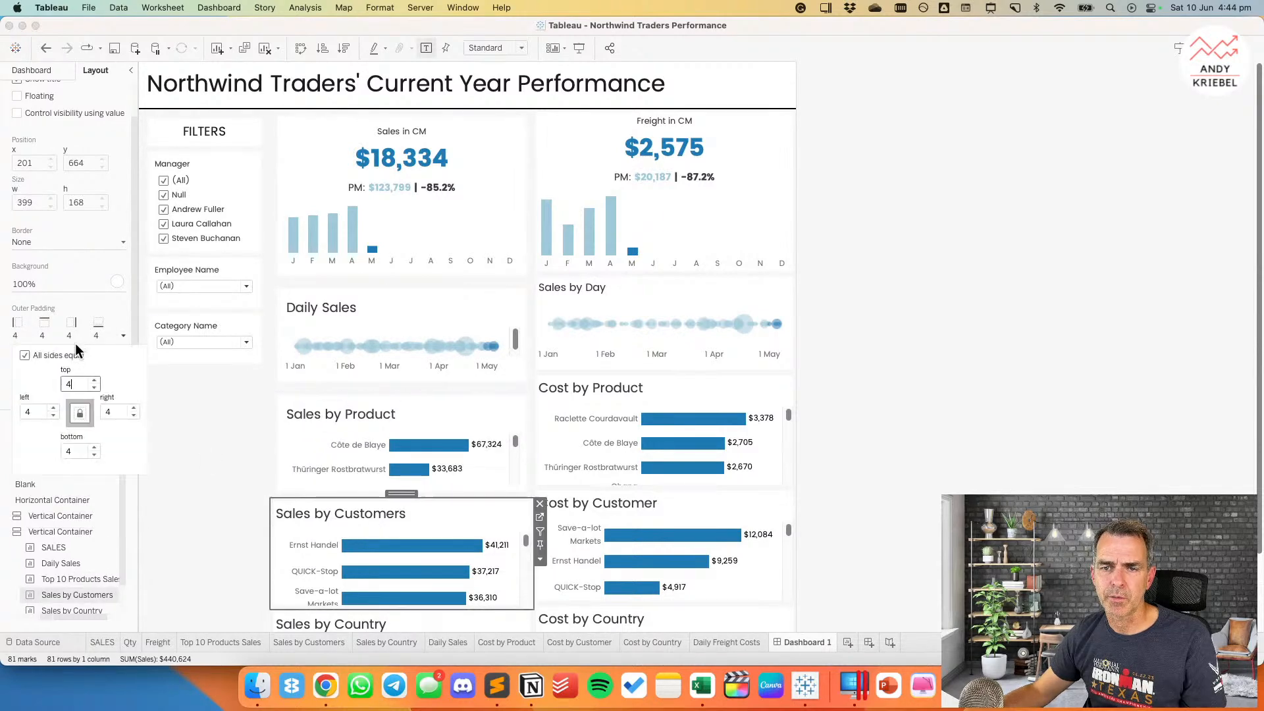
pyautogui.write('10')
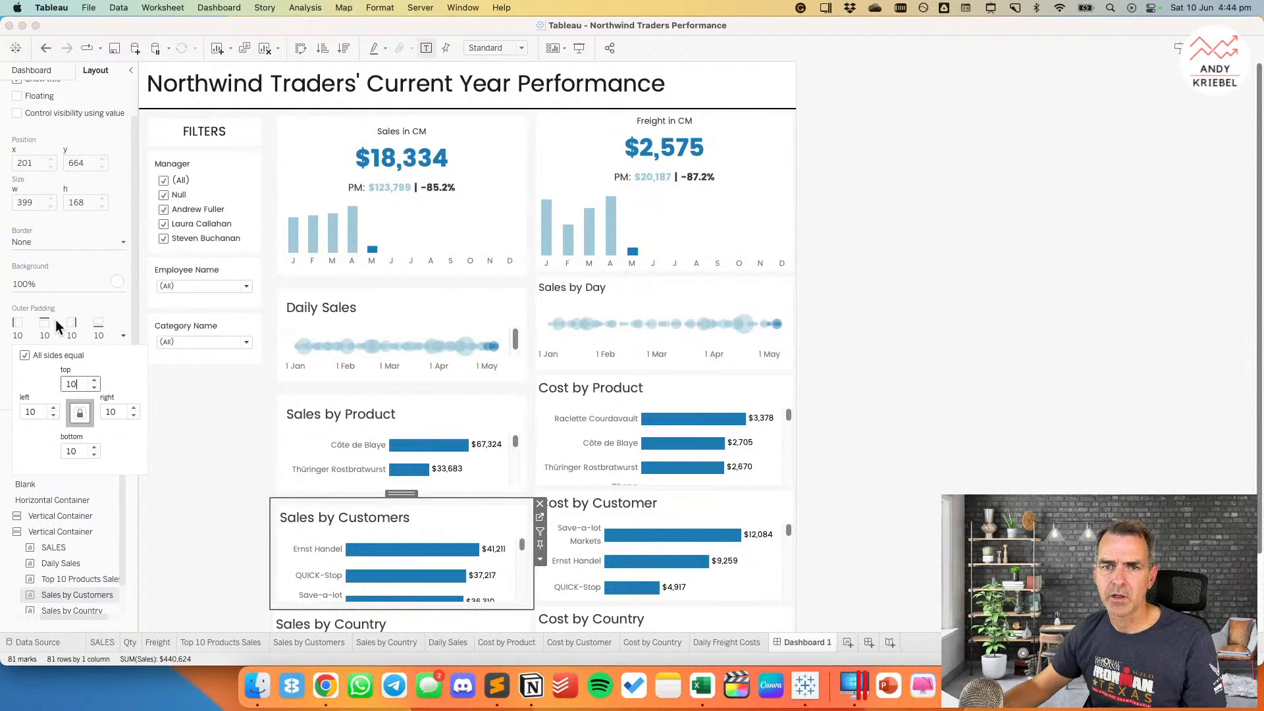
pyautogui.click(50, 308)
pyautogui.click(46, 386)
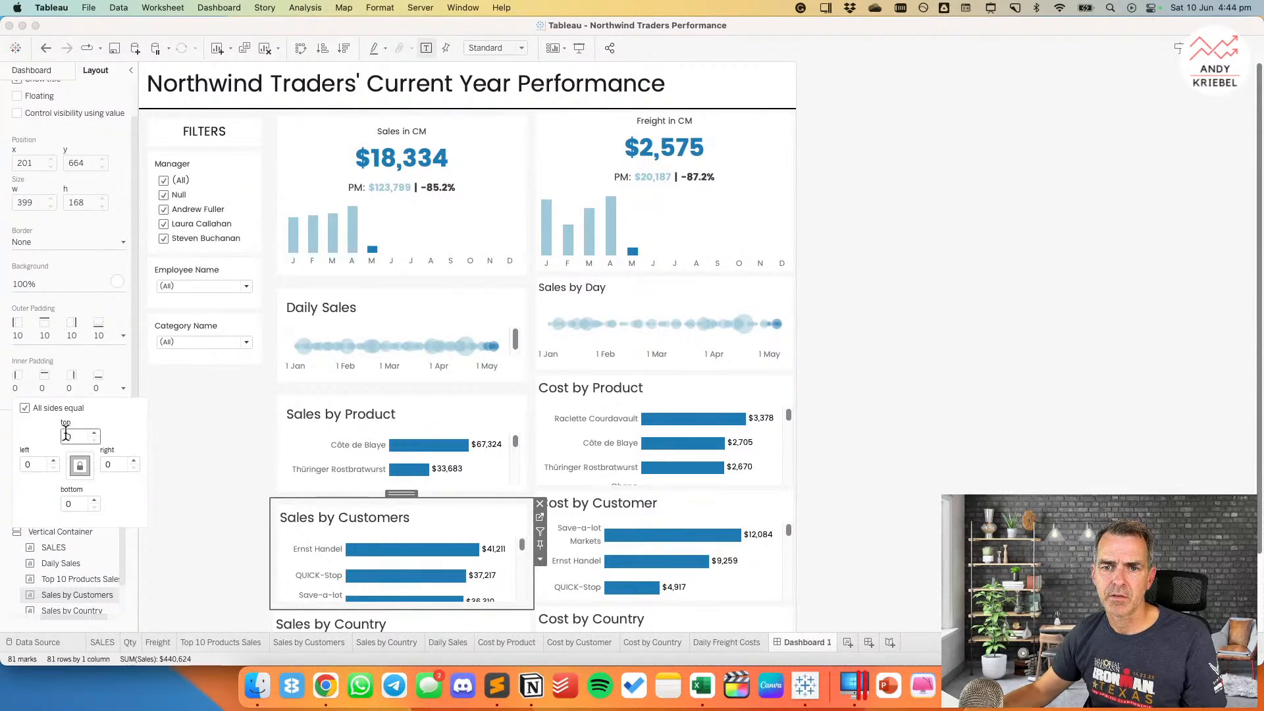
pyautogui.write('10')
pyautogui.press('Return')
# Step: Set the outer and inner padding of the Freight in CM sheet to 10 on all sides
pyautogui.click(640, 294)
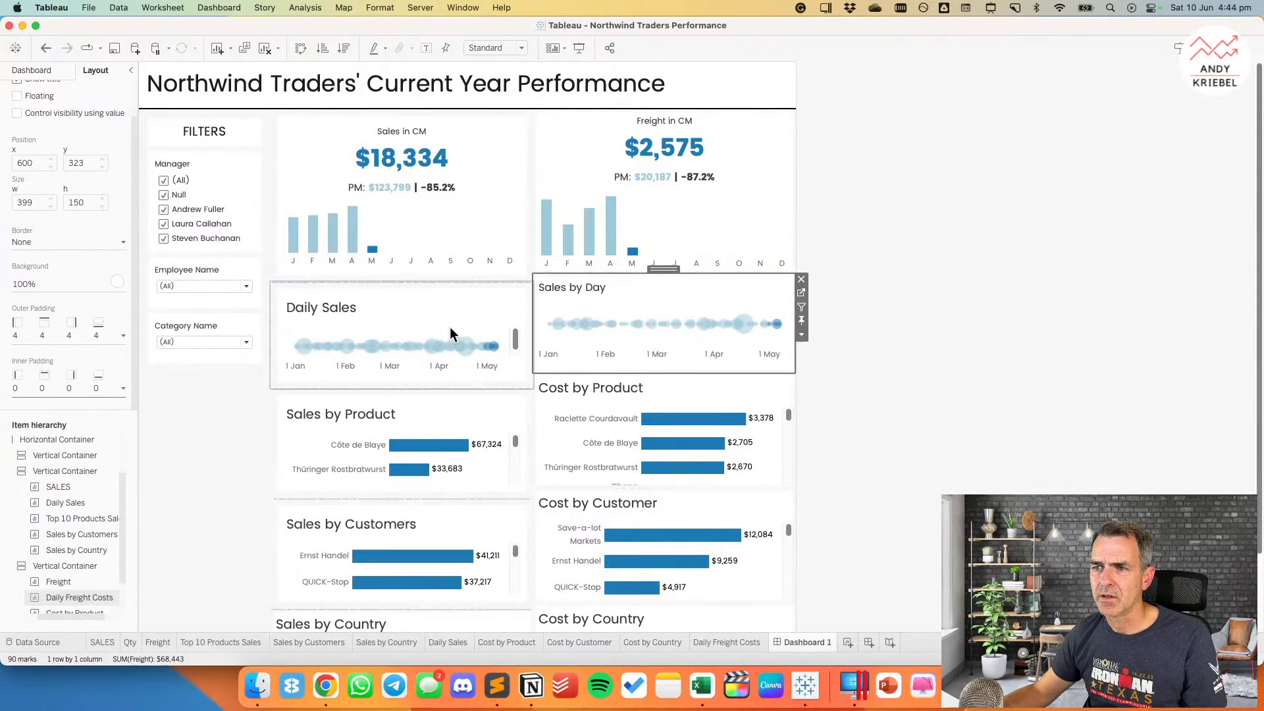
pyautogui.click(605, 124)
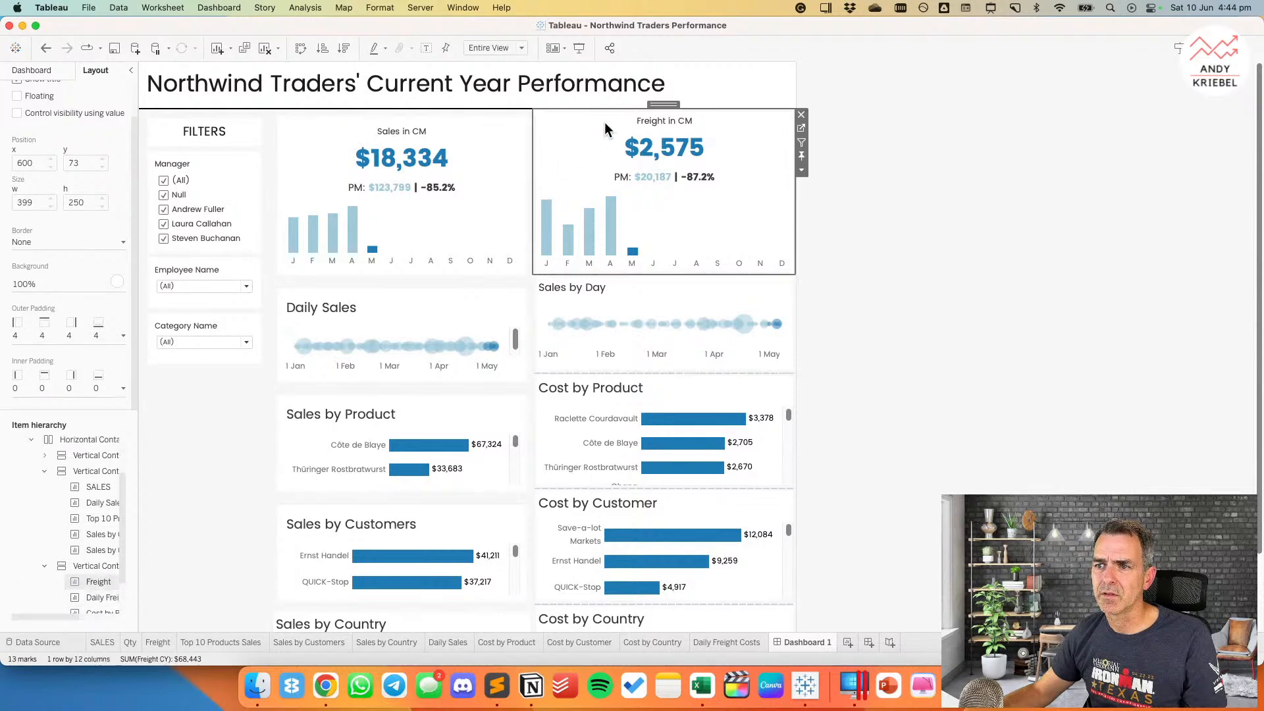
pyautogui.click(487, 128)
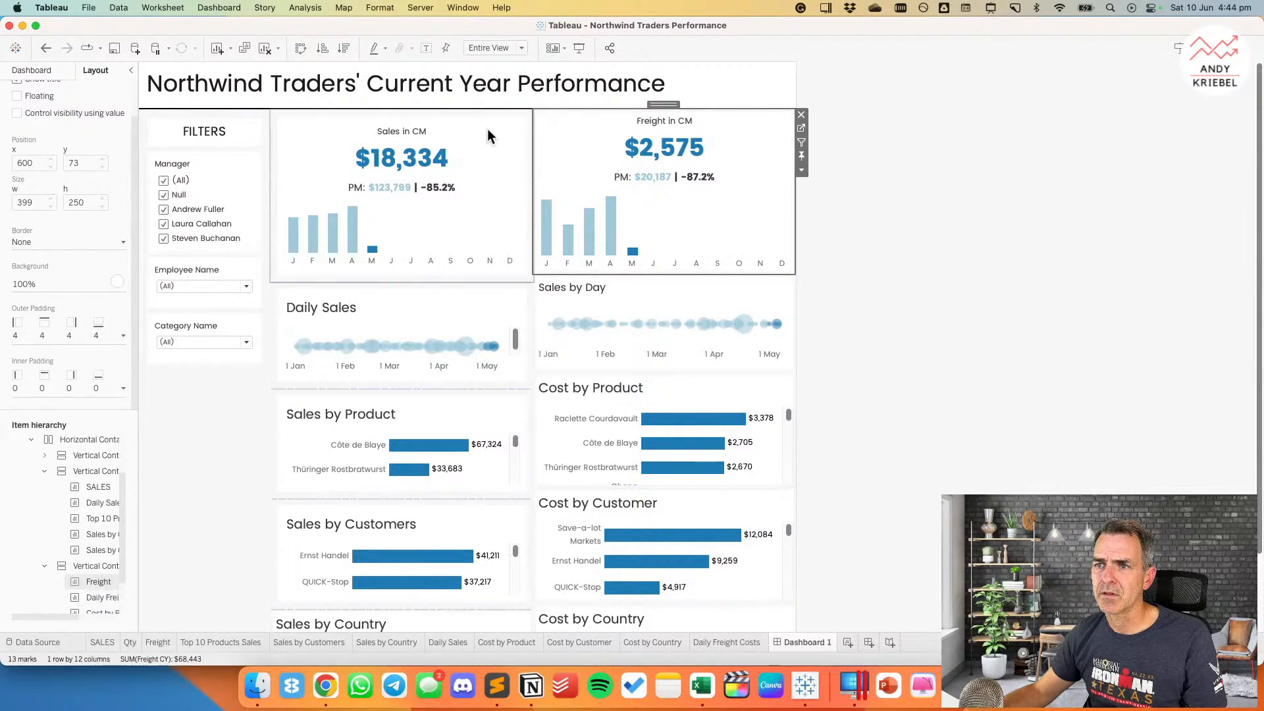
pyautogui.click(590, 132)
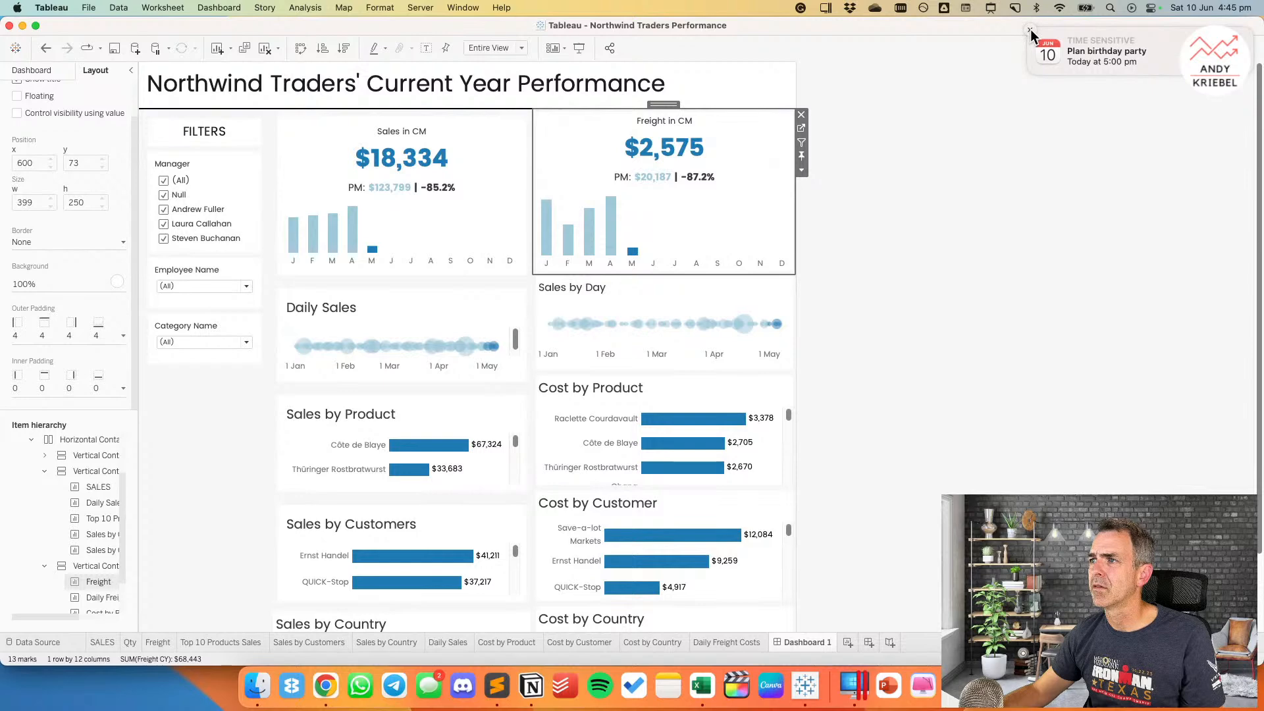
pyautogui.click(1030, 32)
pyautogui.click(50, 330)
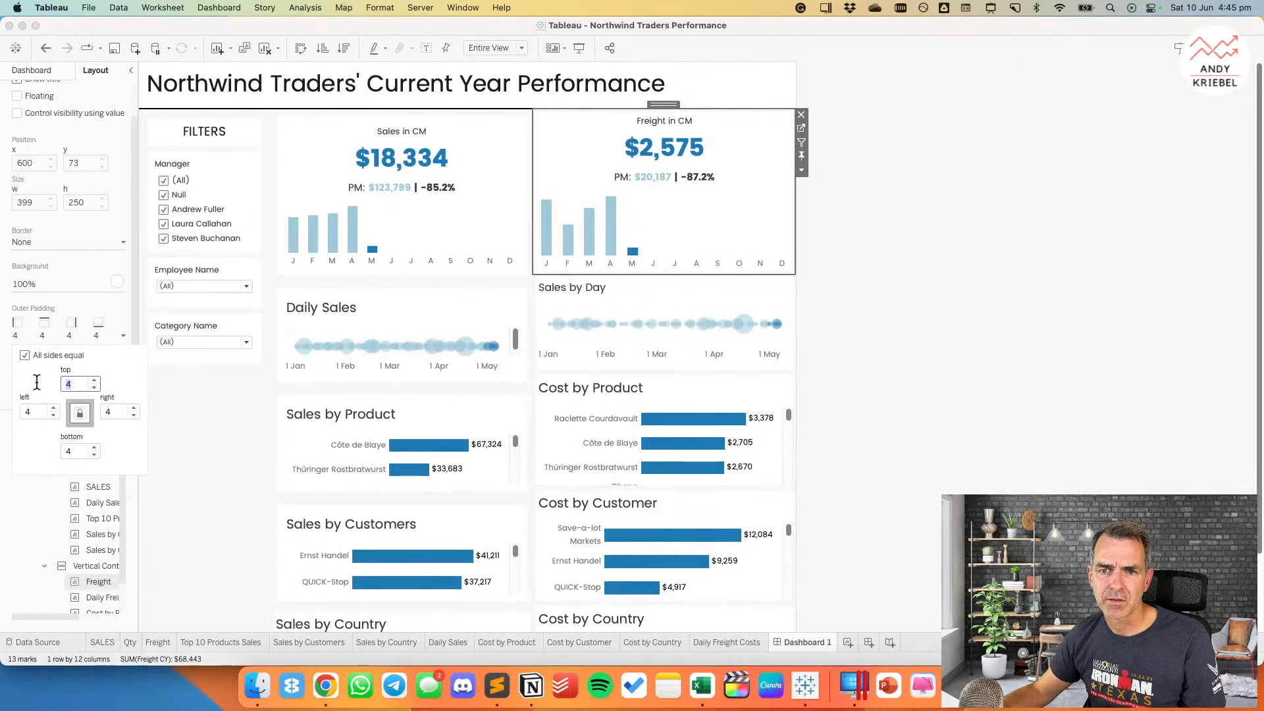
pyautogui.write('10')
pyautogui.press('Return')
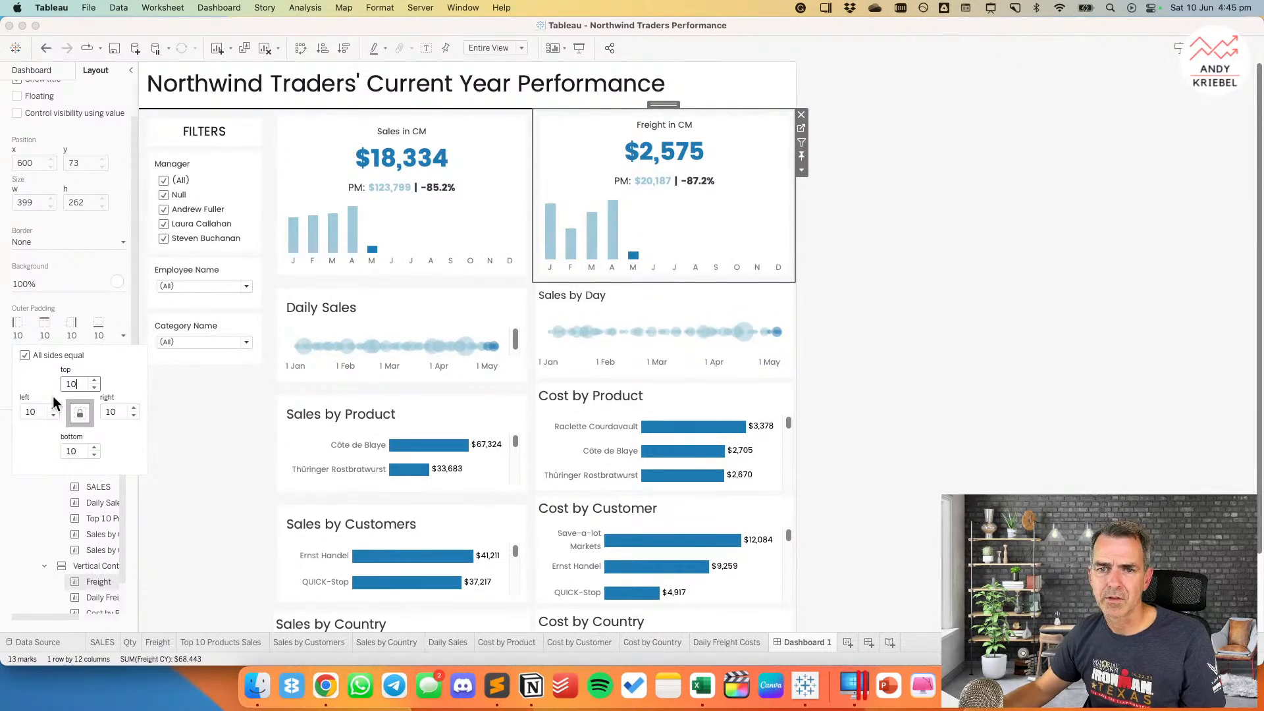
pyautogui.click(29, 323)
pyautogui.click(44, 390)
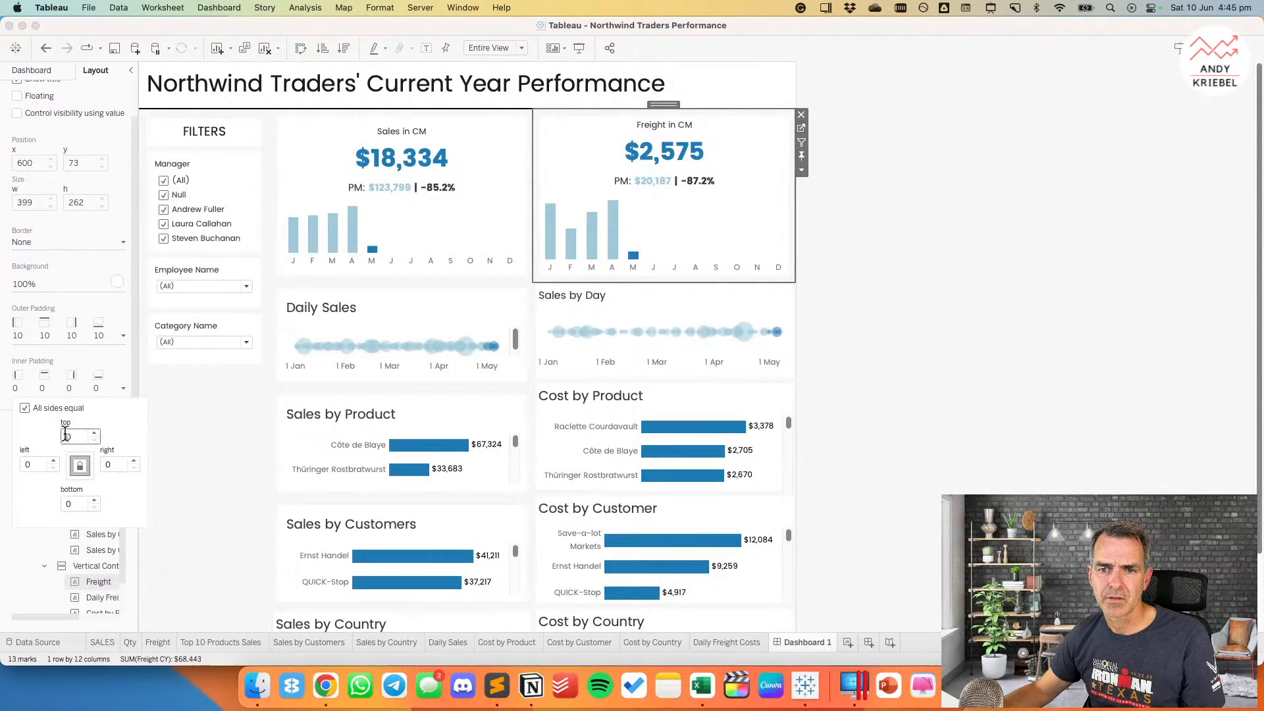
pyautogui.click(167, 512)
# Step: Set the outer and inner padding of the Sales by Country sheet to 10 on all sides
pyautogui.scroll(-3, 171, 468)
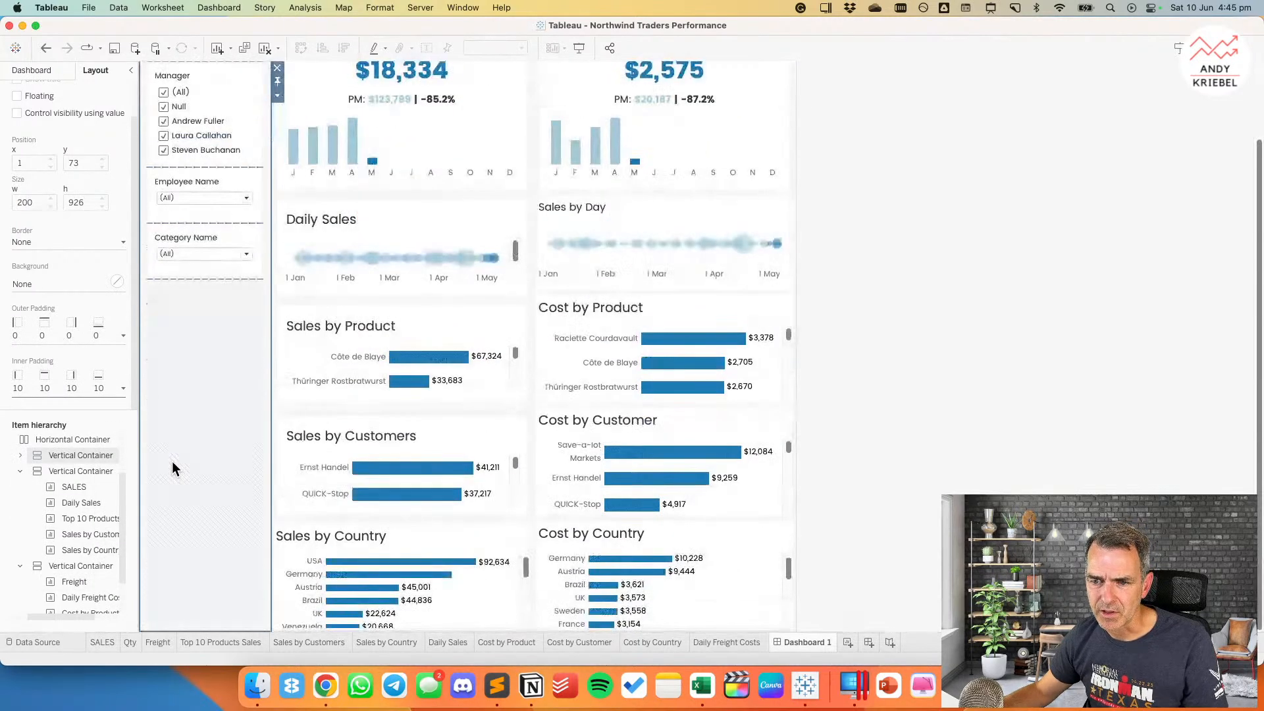
pyautogui.click(331, 524)
pyautogui.click(43, 336)
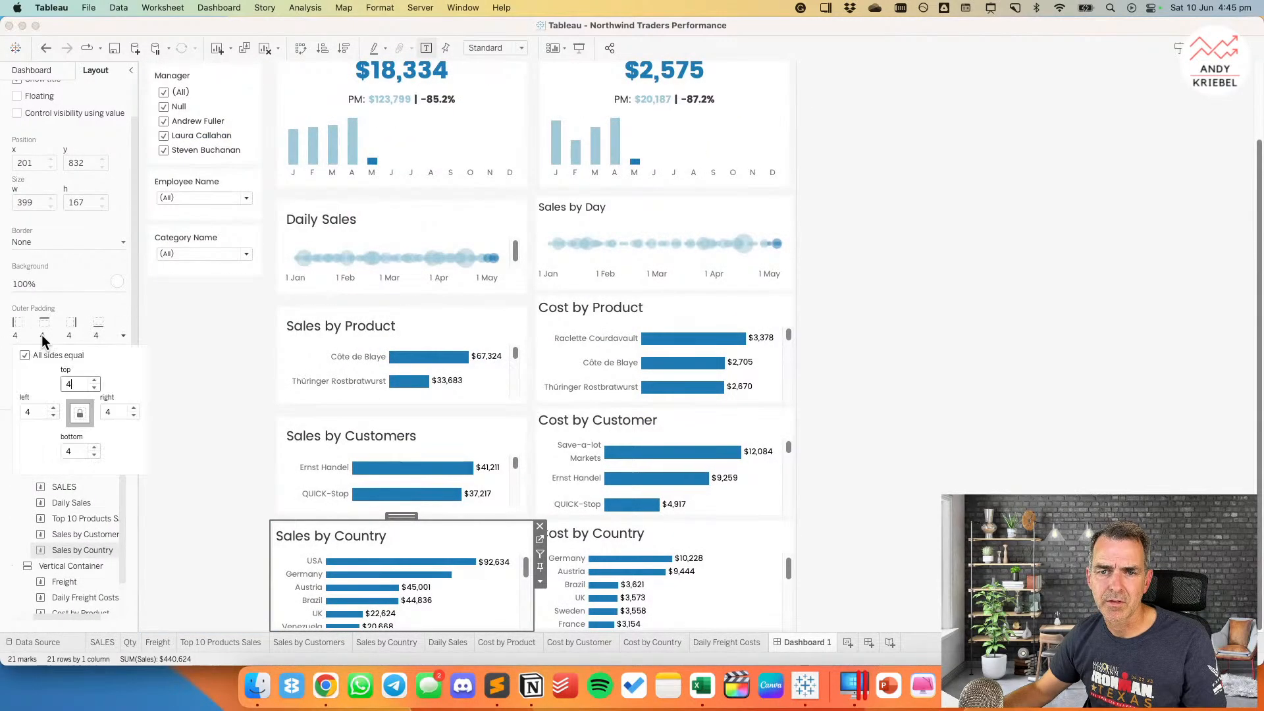
pyautogui.write('10')
pyautogui.click(58, 302)
pyautogui.click(61, 382)
pyautogui.write('10')
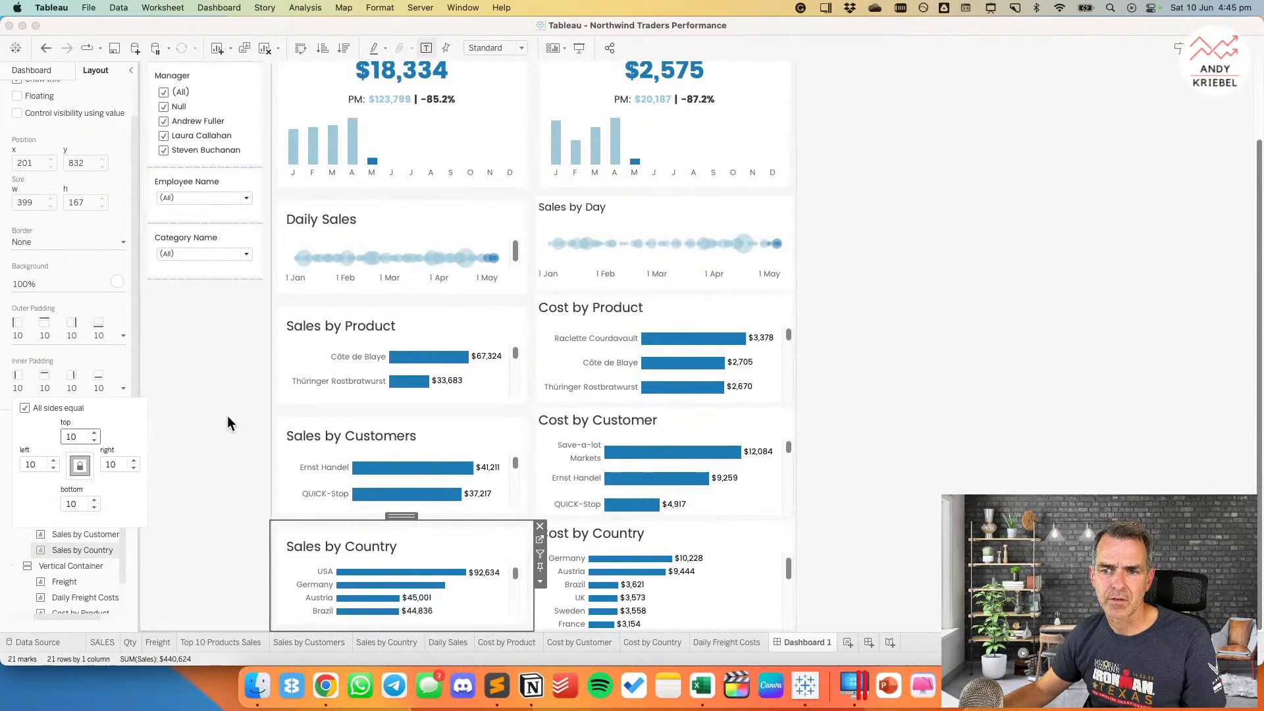
pyautogui.click(227, 416)
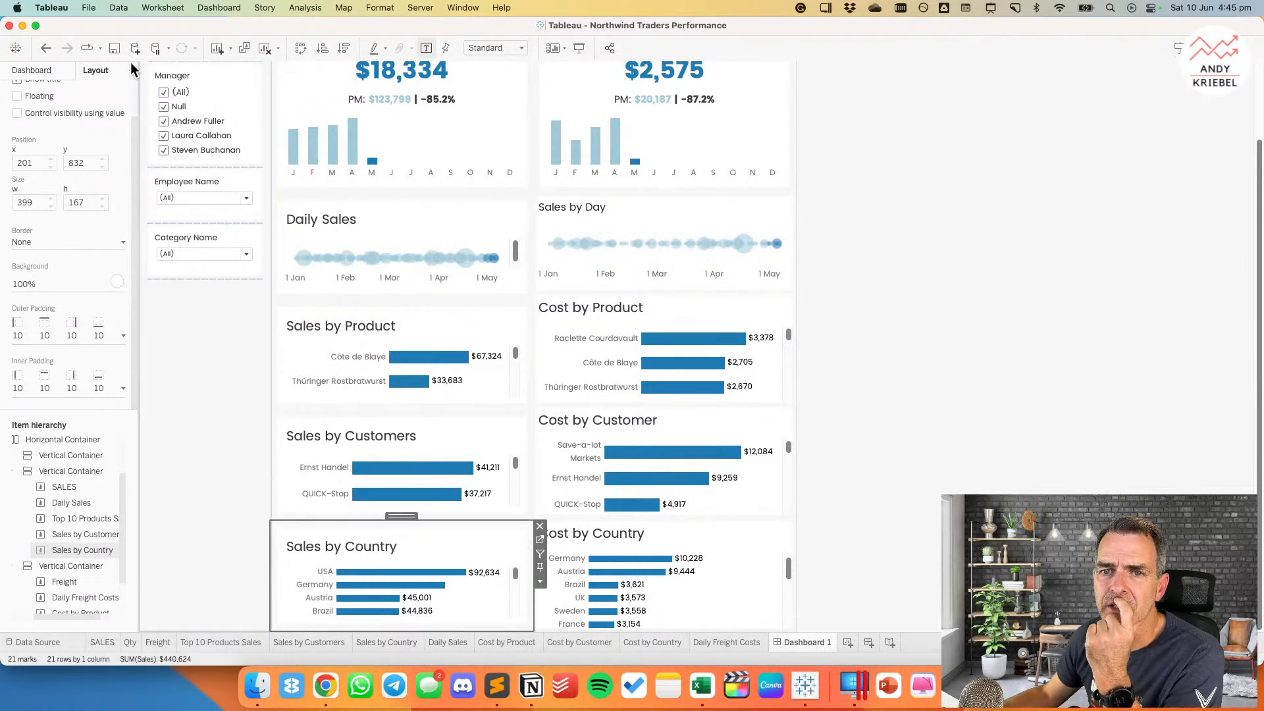
# Step: Set the outer and inner padding of the Cost by Country sheet to 10 on all sides
pyautogui.click(569, 539)
pyautogui.click(69, 337)
pyautogui.moveTo(84, 380); pyautogui.dragTo(46, 382)
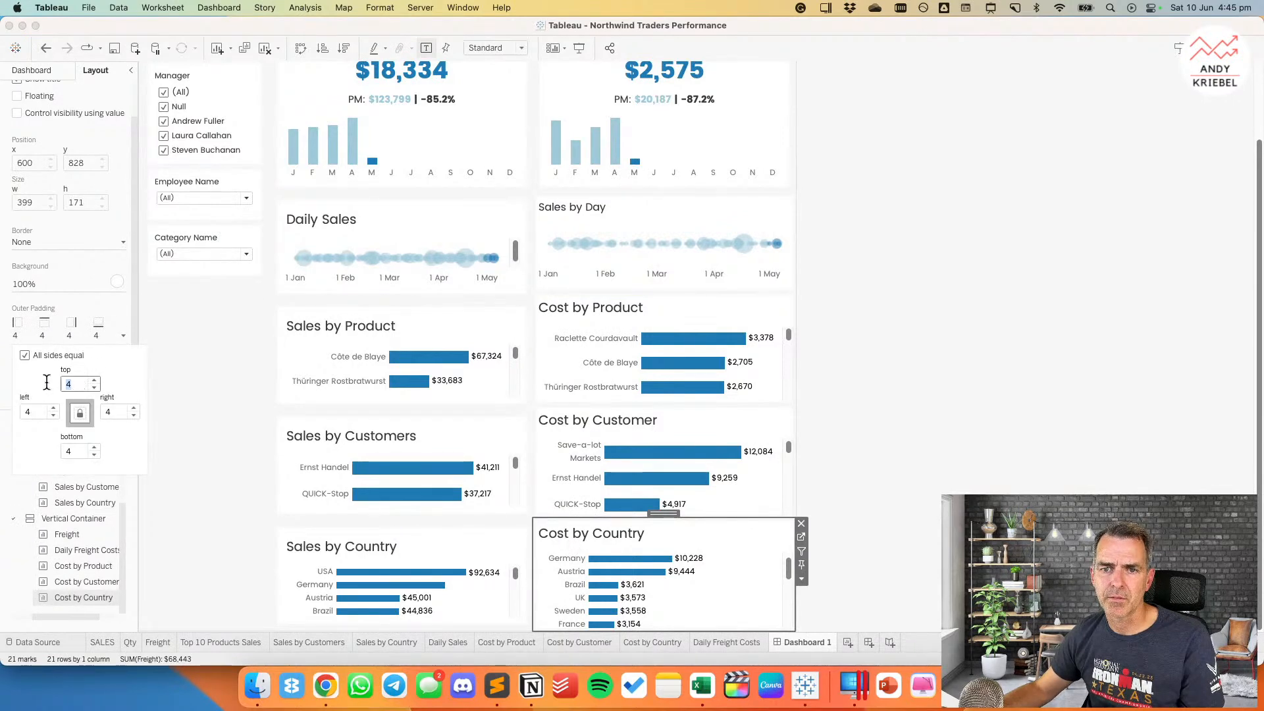
pyautogui.write('10')
pyautogui.press('Return')
pyautogui.click(39, 334)
pyautogui.click(47, 393)
pyautogui.write('10')
pyautogui.press('Return')
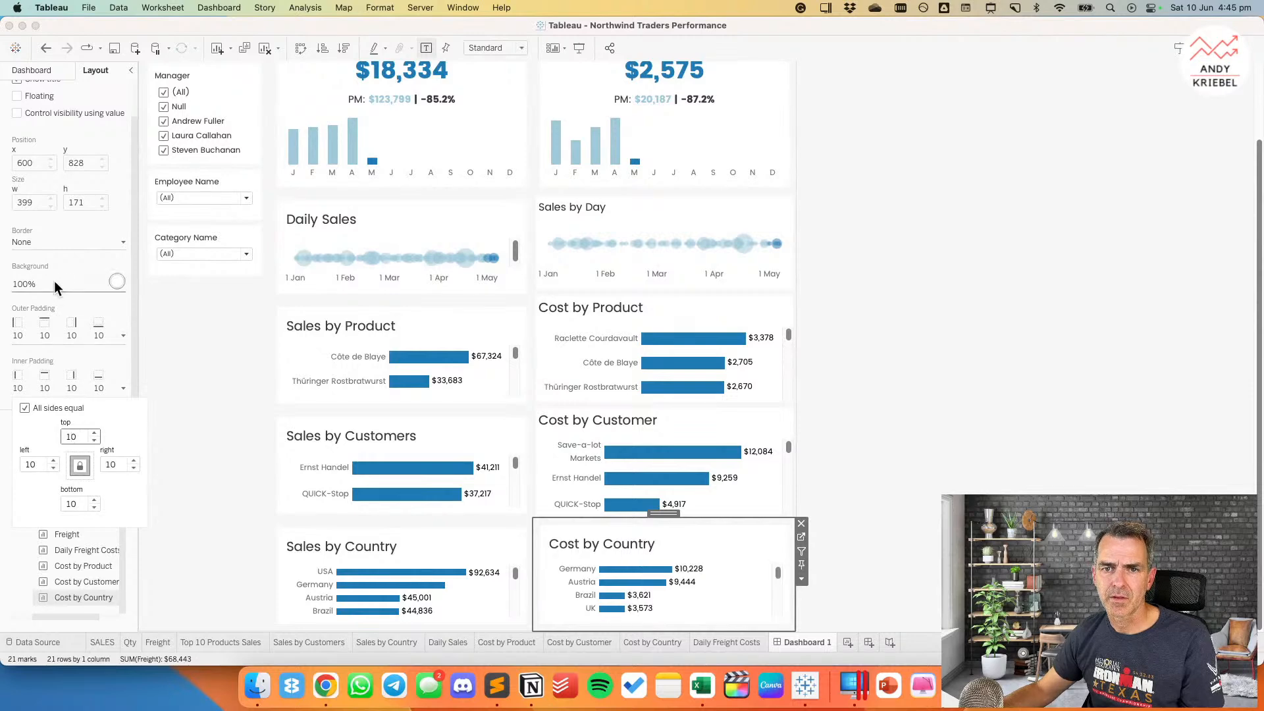
# Step: Set the outer and inner padding of the Cost by Customer sheet to 10 on all sides
pyautogui.click(615, 417)
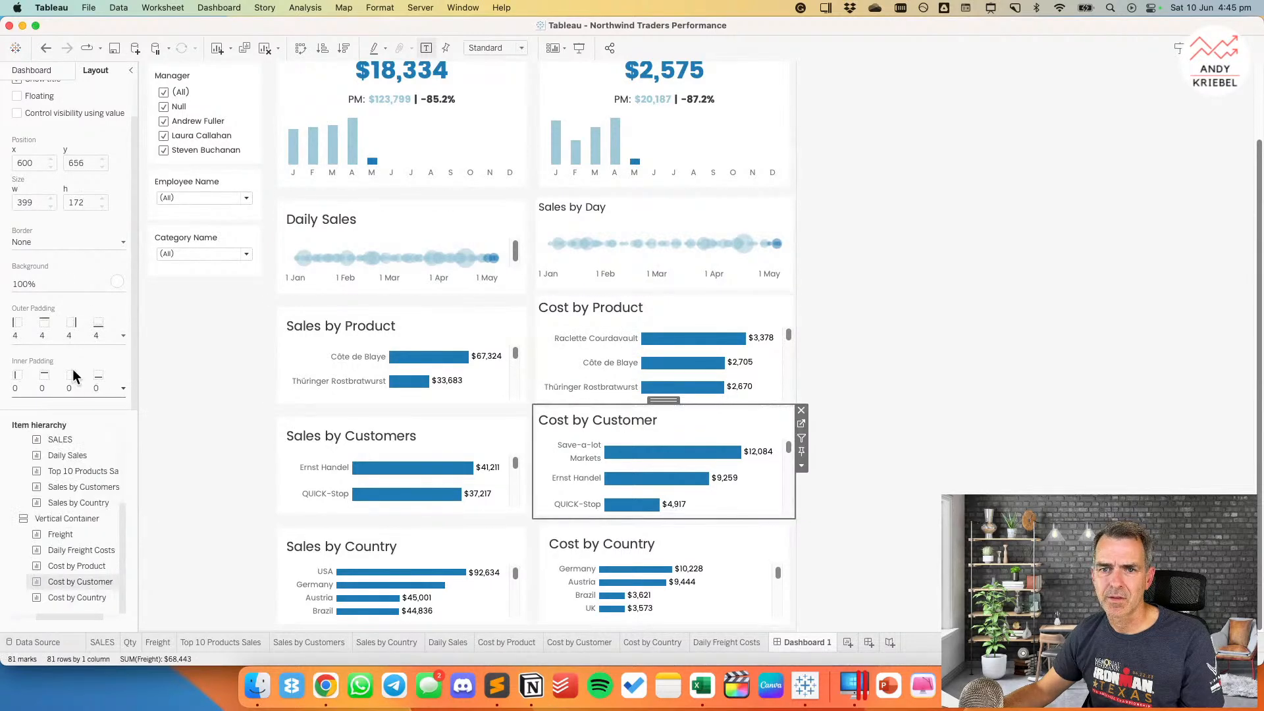
pyautogui.click(54, 332)
pyautogui.write('10')
pyautogui.press('Return')
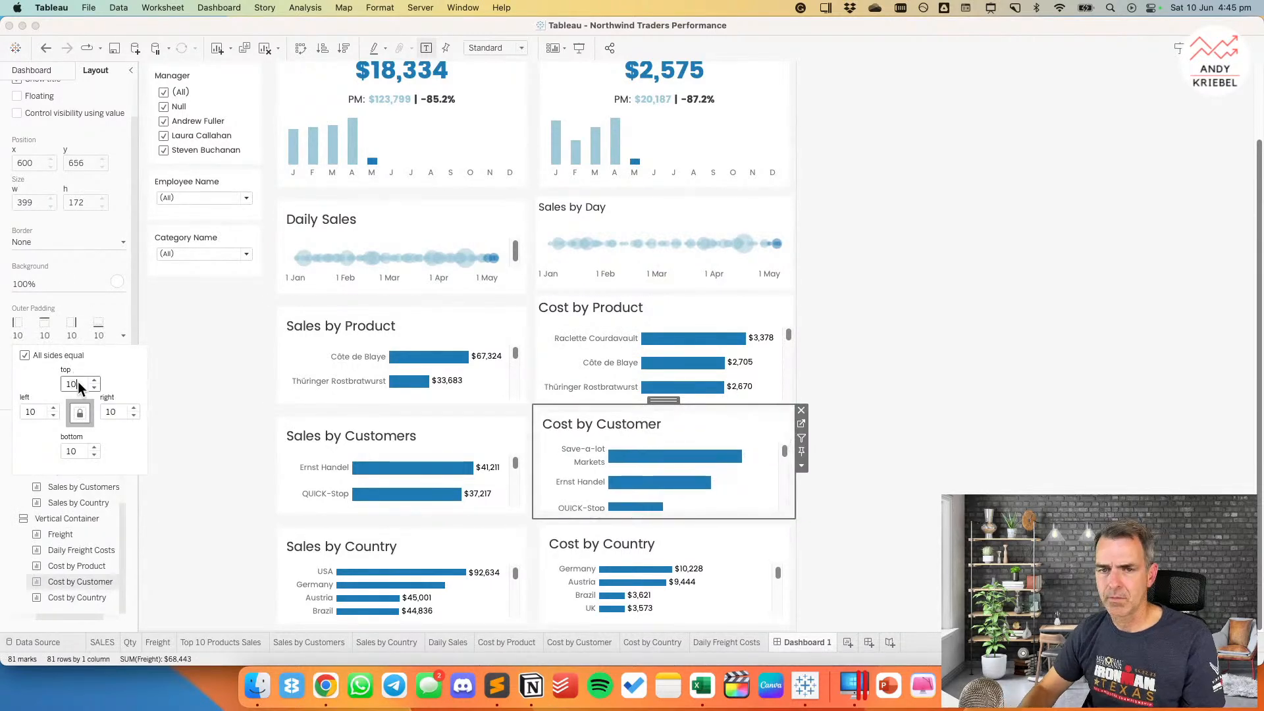
pyautogui.click(67, 323)
pyautogui.click(56, 390)
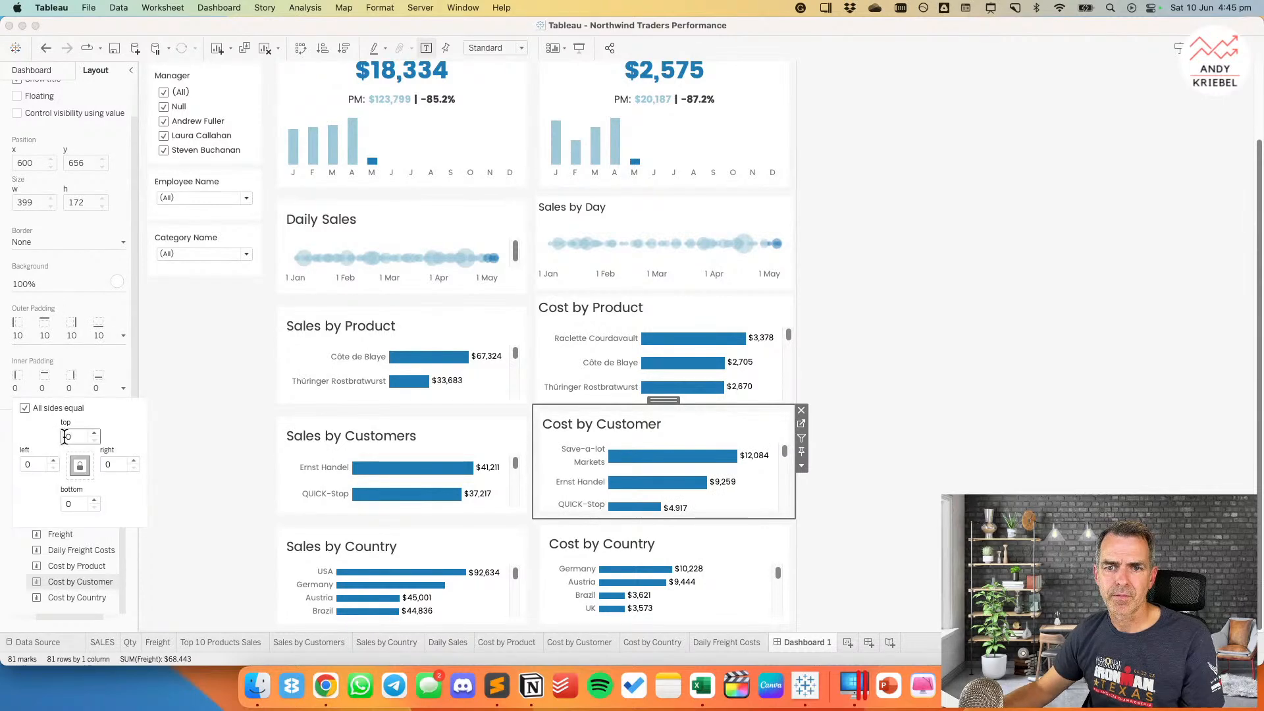
pyautogui.write('10')
pyautogui.press('Return')
# Step: Set the outer and inner padding of the Cost by Product sheet to 10 on all sides
pyautogui.click(591, 300)
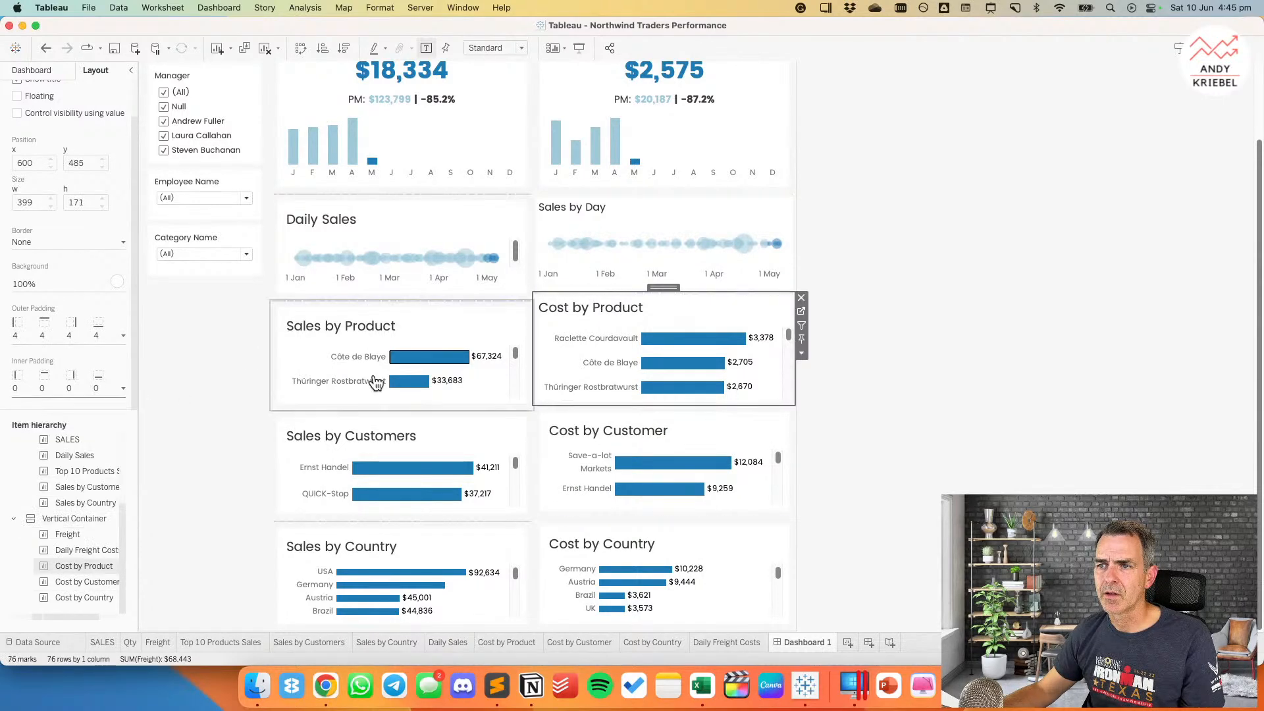
pyautogui.click(60, 335)
pyautogui.write('10')
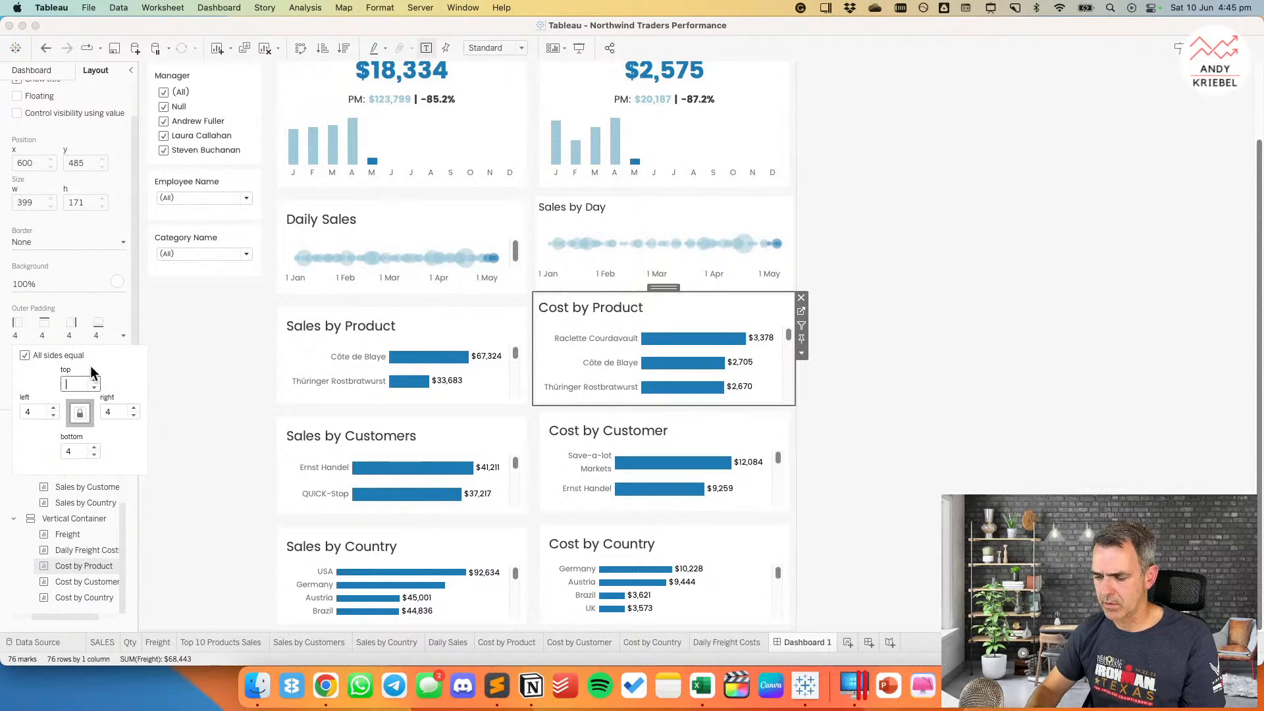
pyautogui.press('Return')
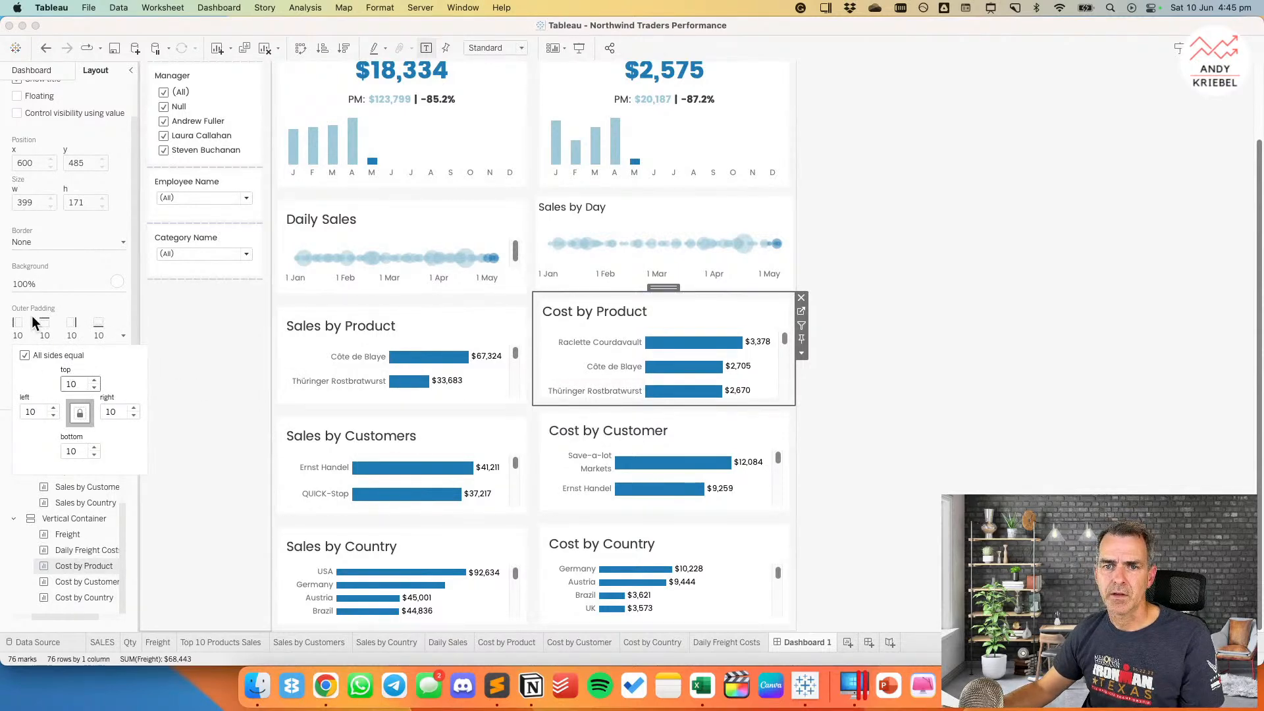
pyautogui.click(44, 310)
pyautogui.click(54, 393)
pyautogui.write('10')
pyautogui.press('Return')
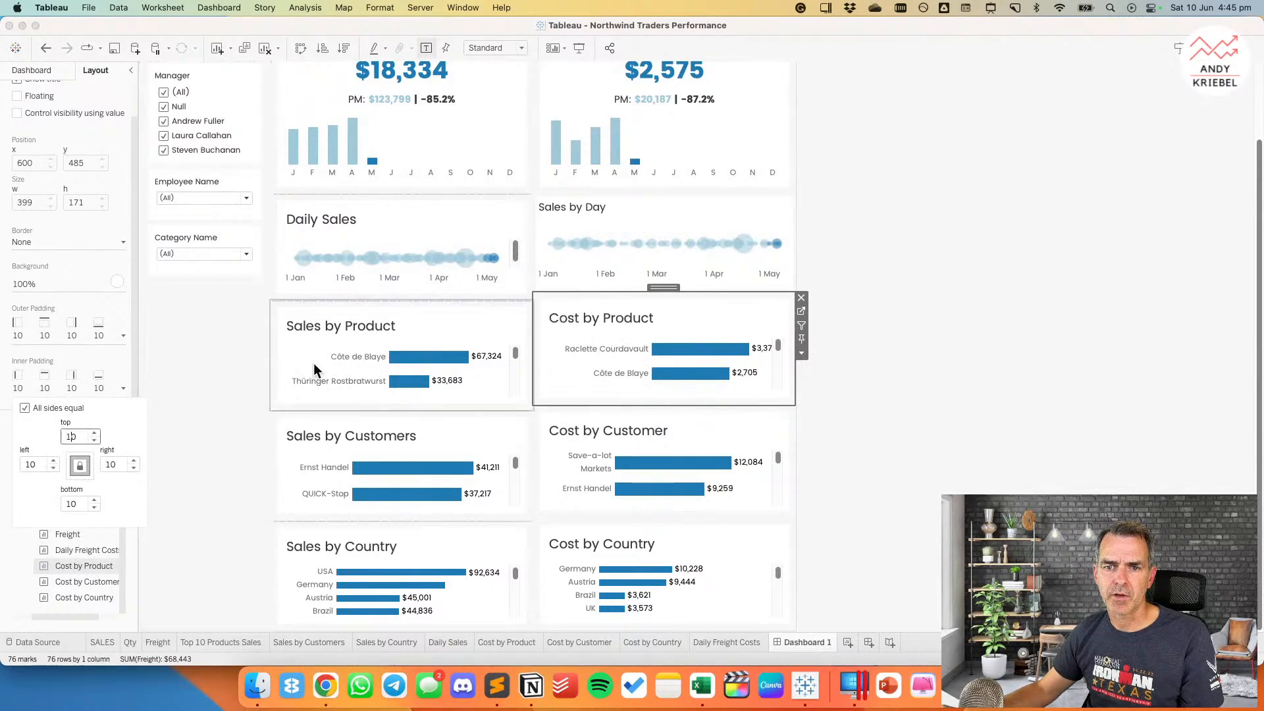
# Step: Set the outer and inner padding of the Sales by Day sheet in the freight column to 10 on all sides
pyautogui.click(616, 242)
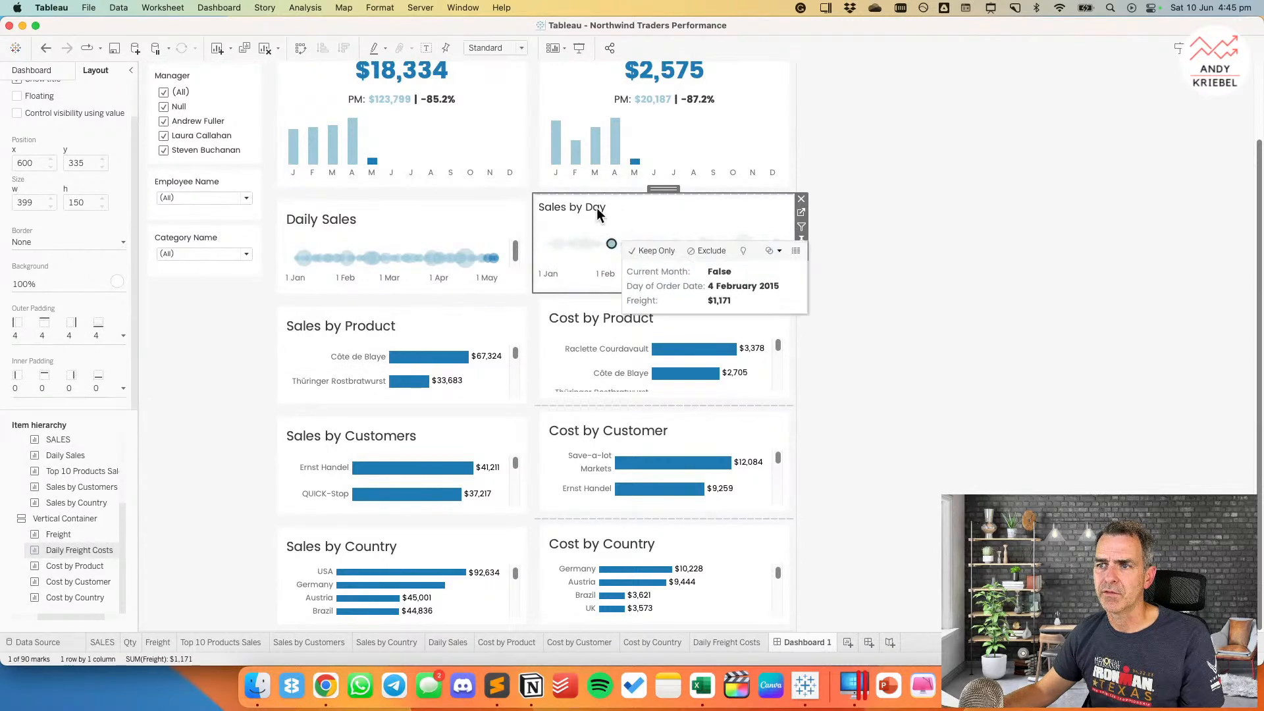
pyautogui.click(66, 329)
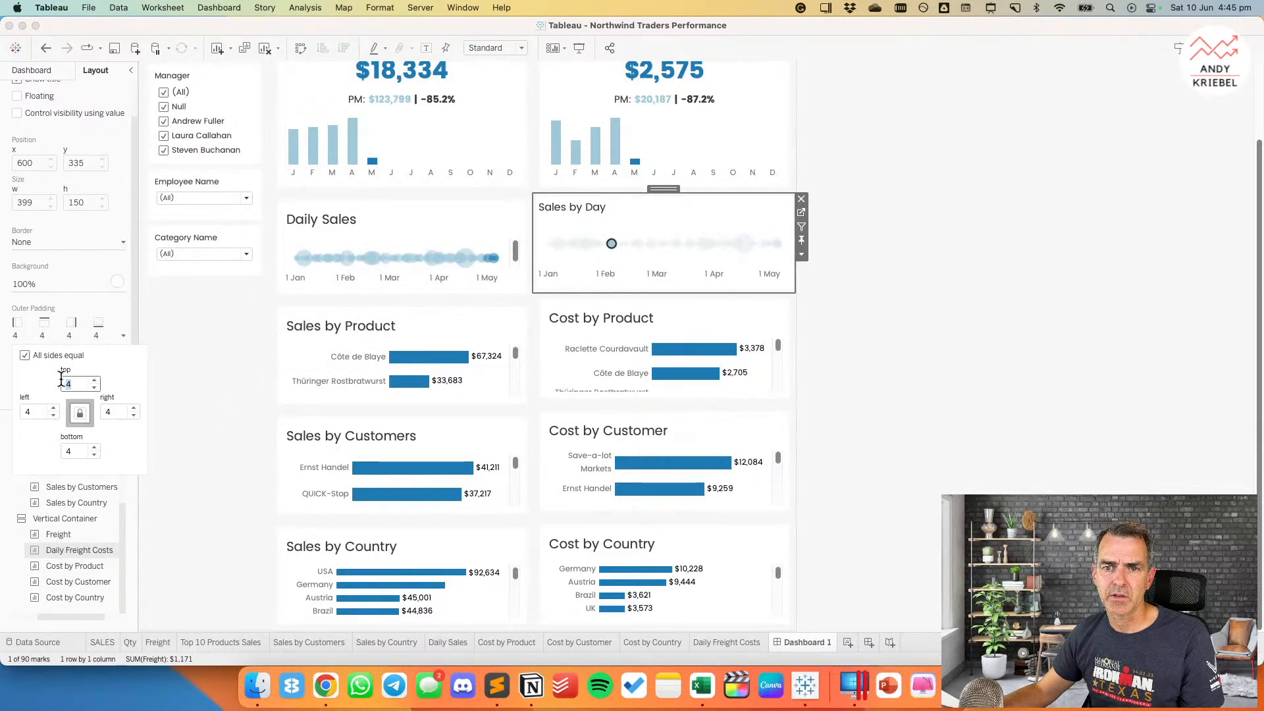
pyautogui.write('10')
pyautogui.press('Return')
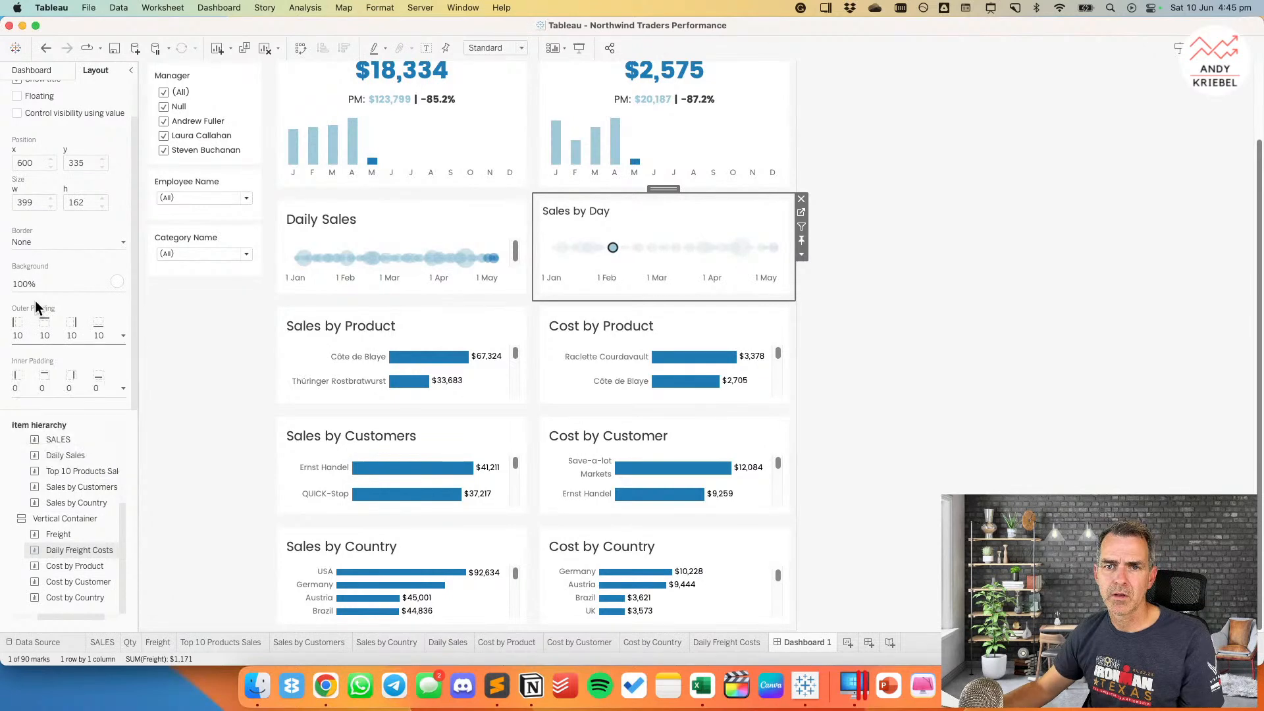
pyautogui.click(58, 381)
pyautogui.write('1')
pyautogui.press('Return')
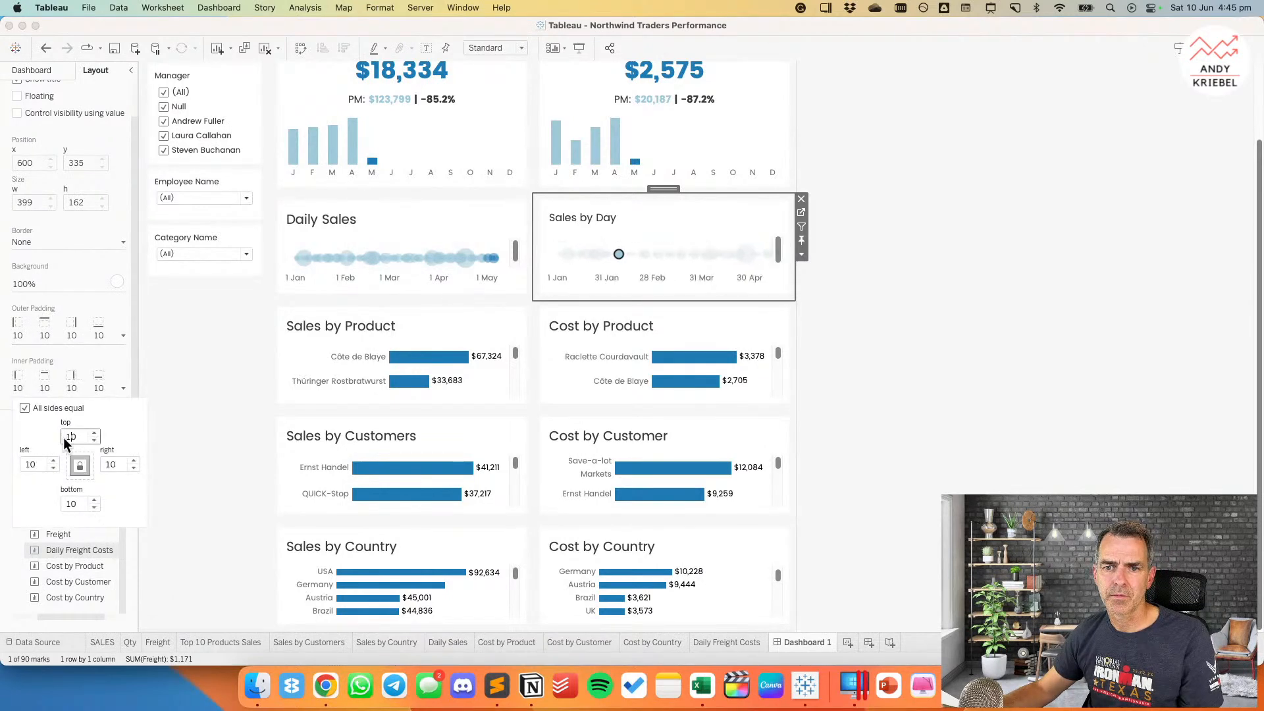
pyautogui.click(849, 411)
# Step: Fit both the Sales by Day and Daily Sales sheets to Entire View
pyautogui.click(614, 237)
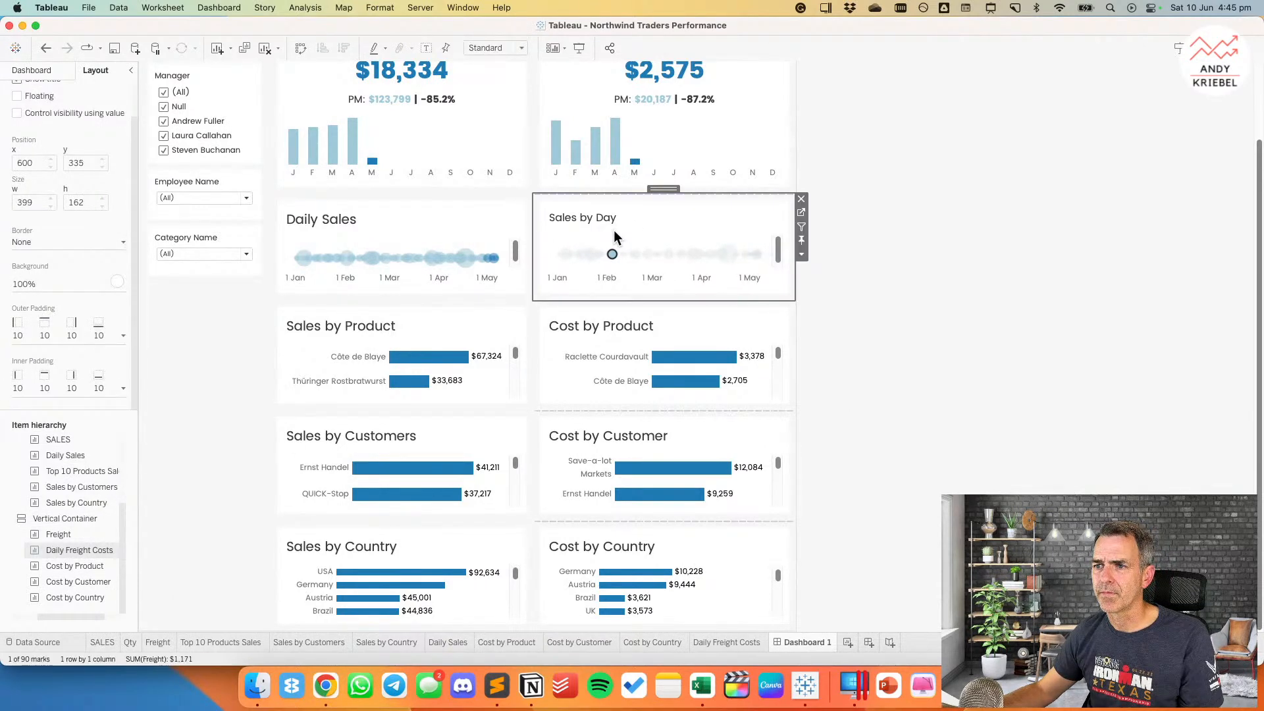
pyautogui.click(472, 50)
pyautogui.click(449, 227)
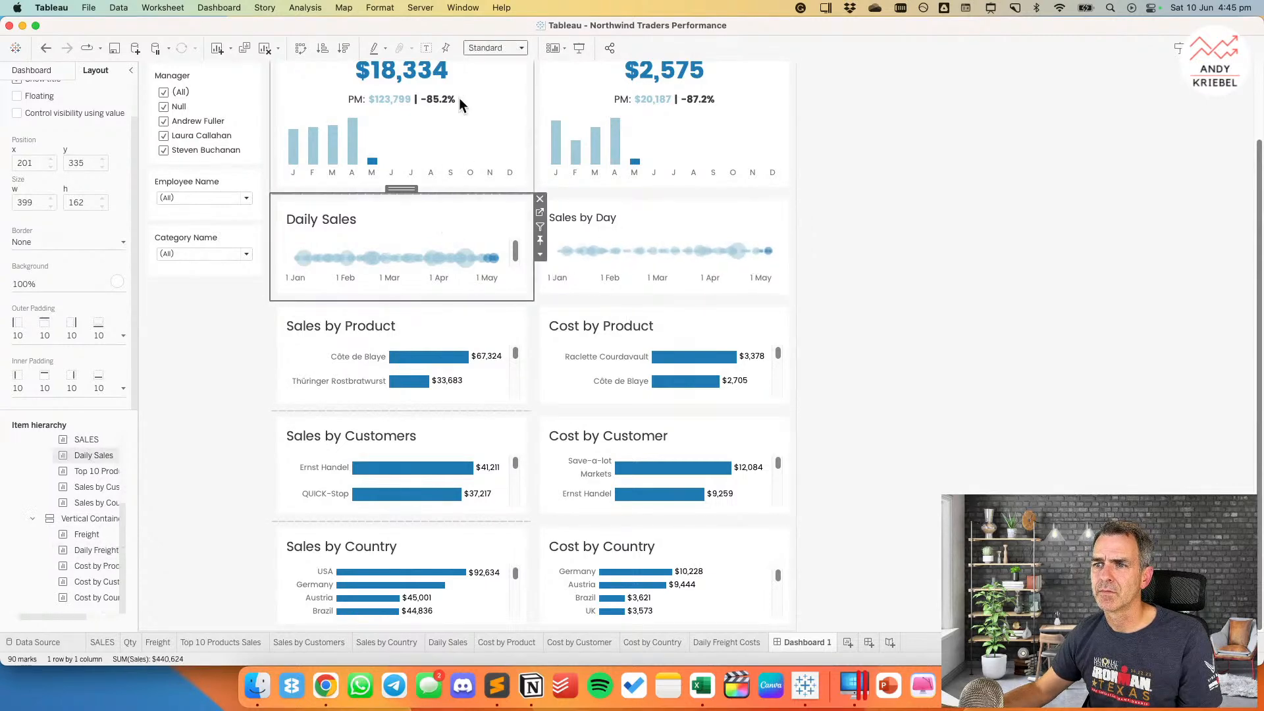
pyautogui.click(495, 91)
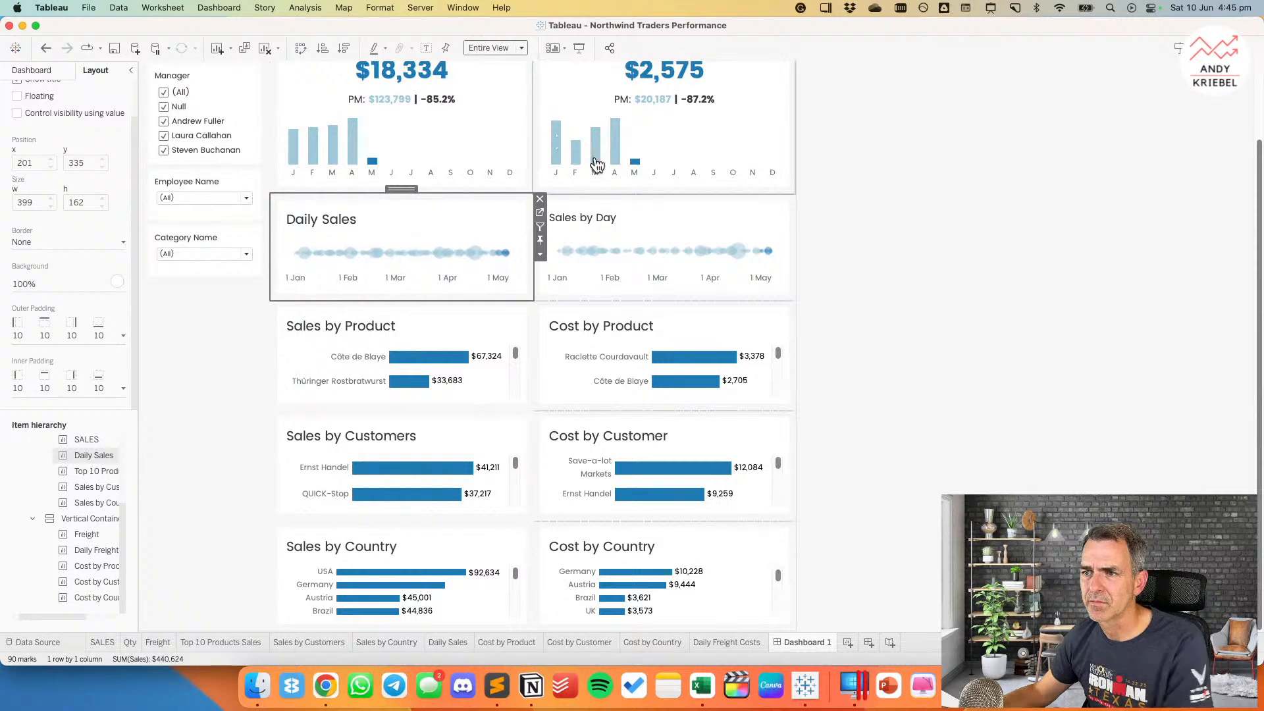
pyautogui.click(974, 227)
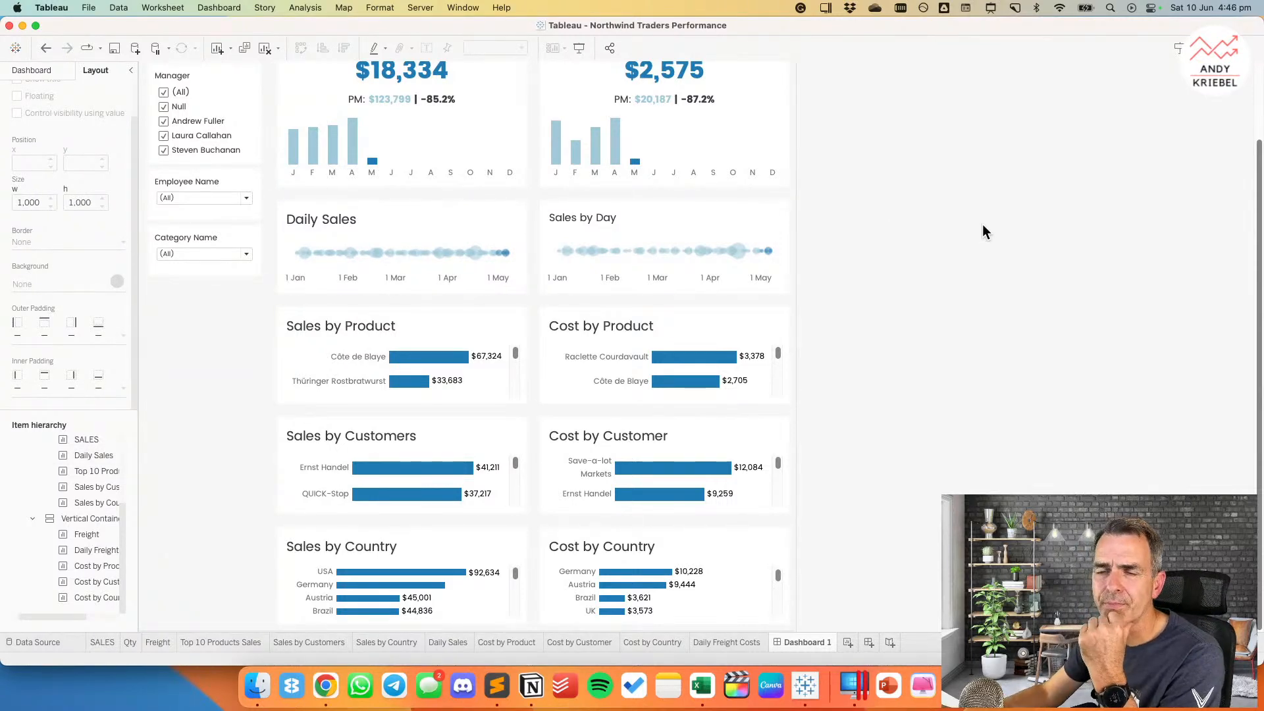
# Step: Reset the Sales by Day title in the freight column to its default sheet name
pyautogui.rightClick(618, 220)
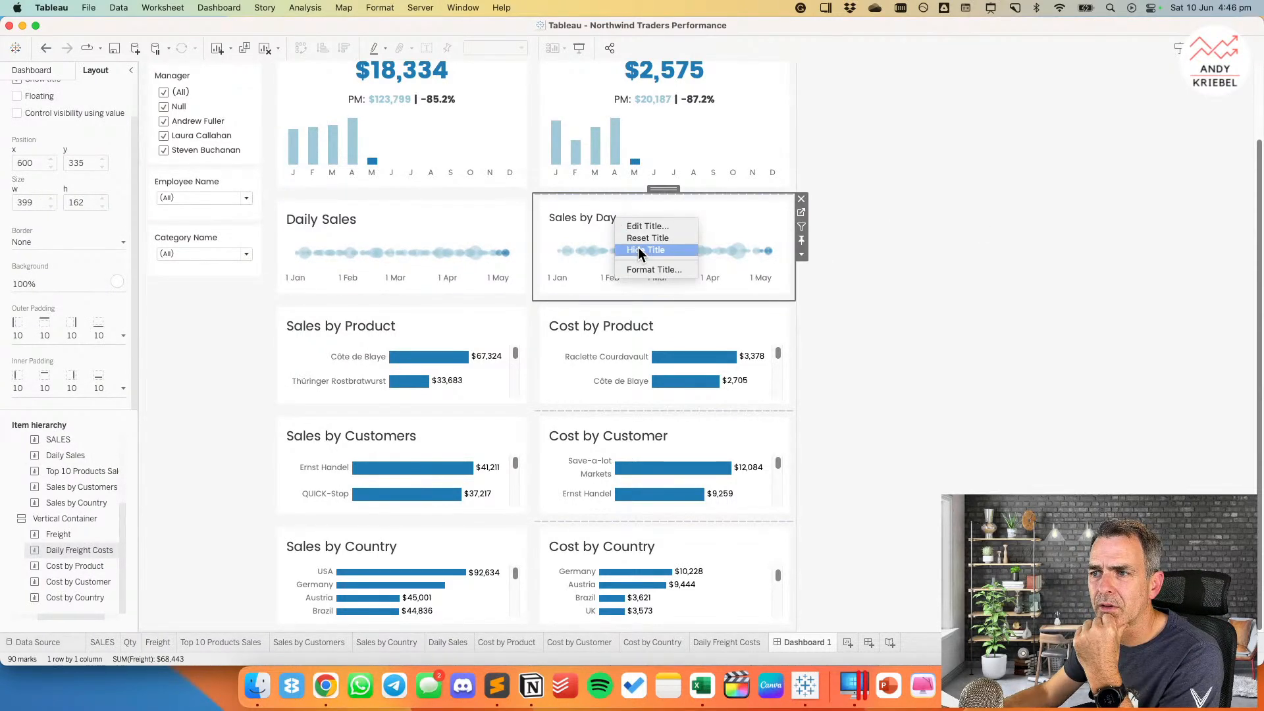
pyautogui.click(639, 239)
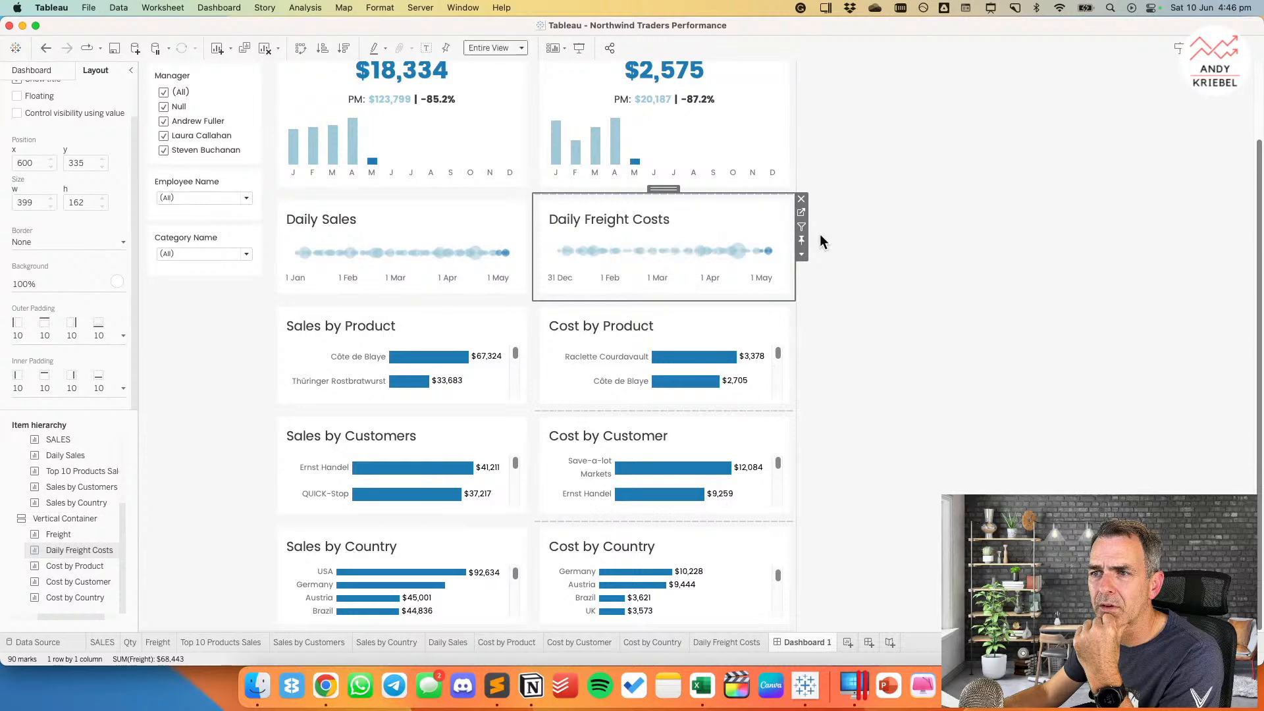
pyautogui.click(892, 223)
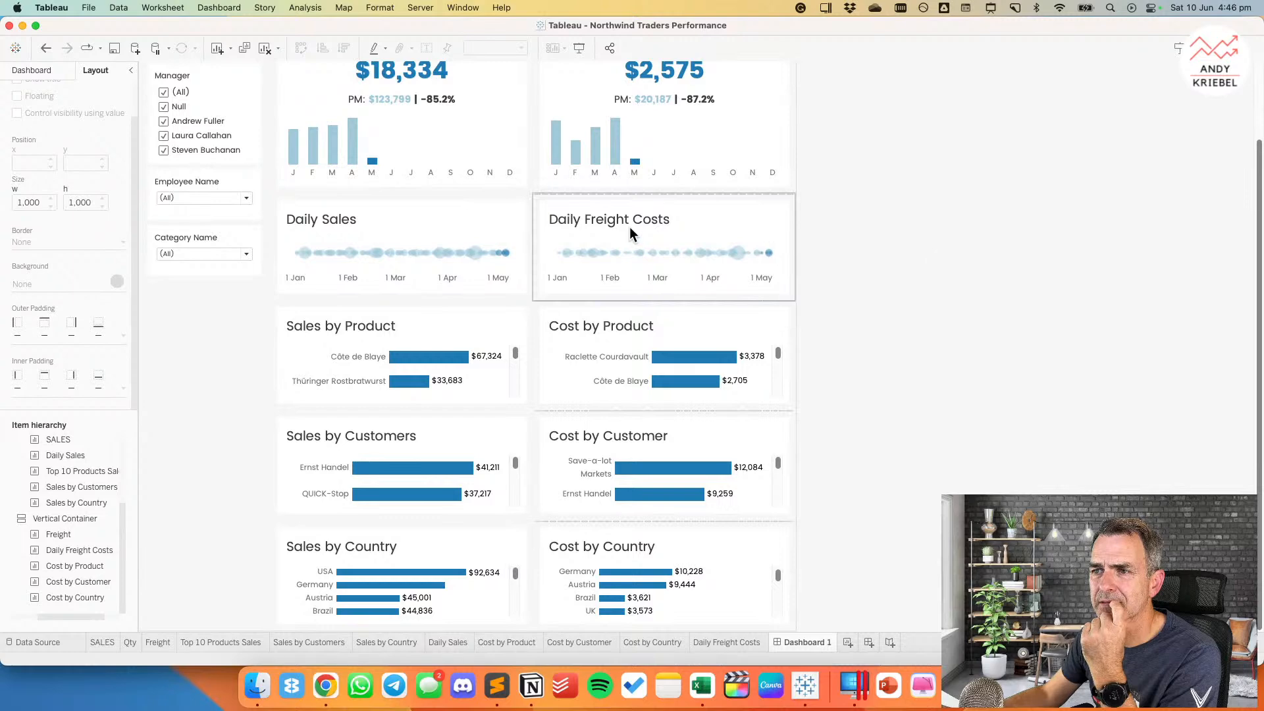
# Step: Format the Daily Sales date axis with the custom date format mmm
pyautogui.rightClick(368, 275)
pyautogui.click(388, 337)
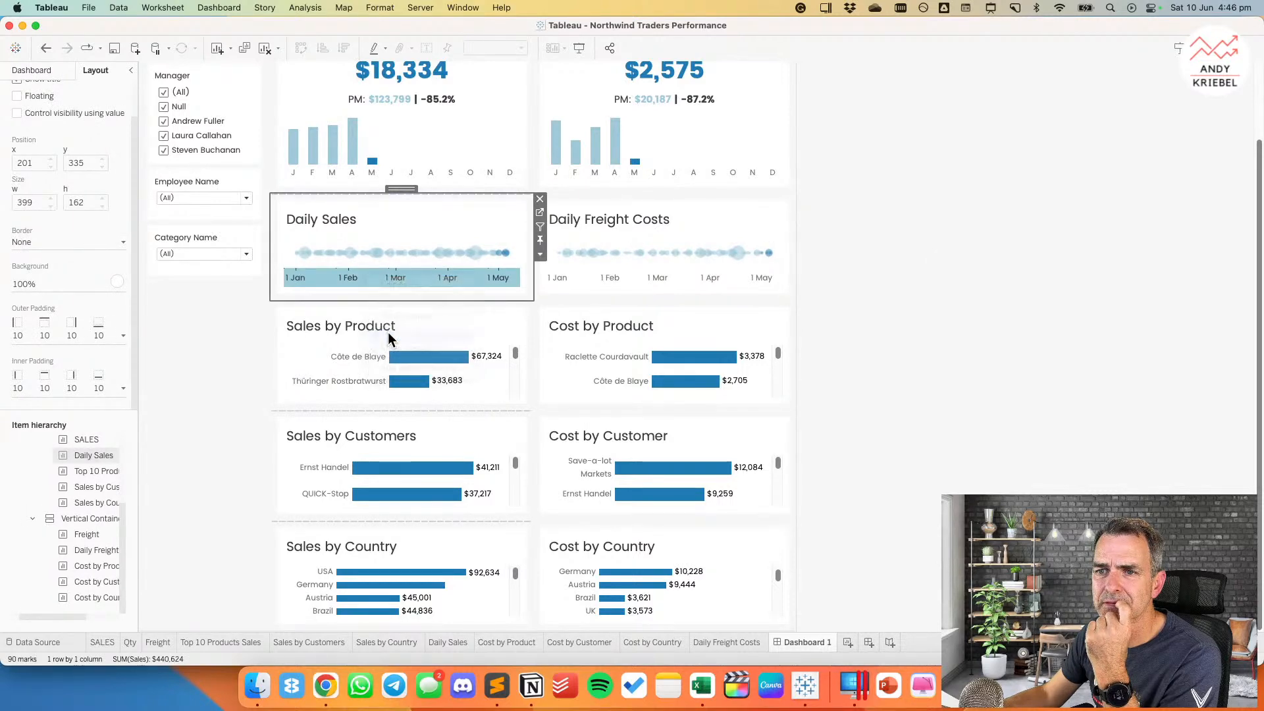
pyautogui.click(83, 257)
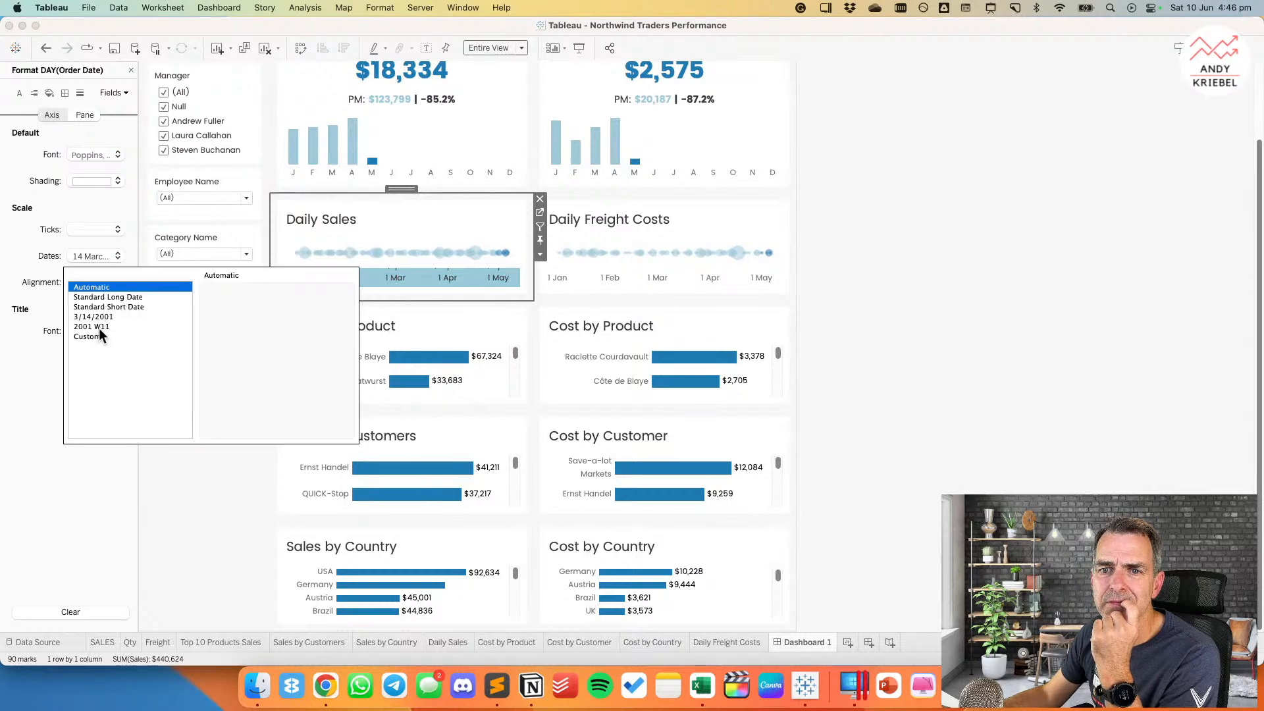
pyautogui.click(97, 335)
pyautogui.click(237, 301)
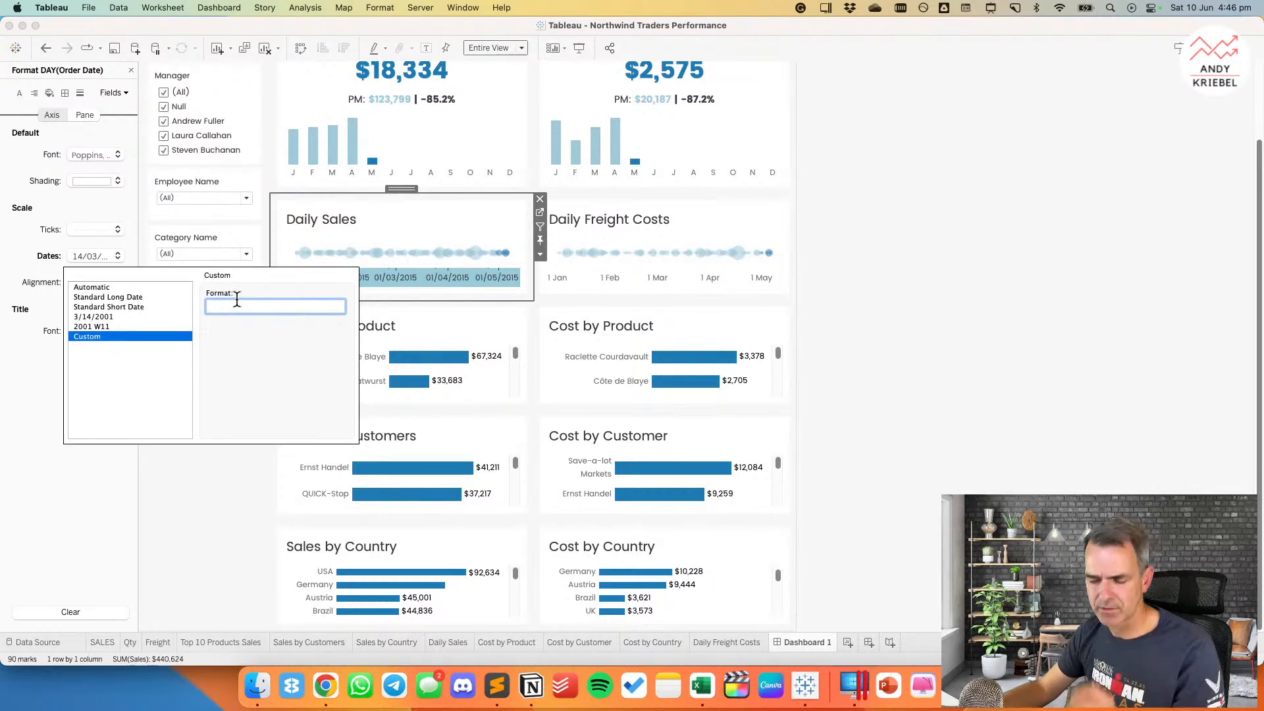
pyautogui.write('mmm')
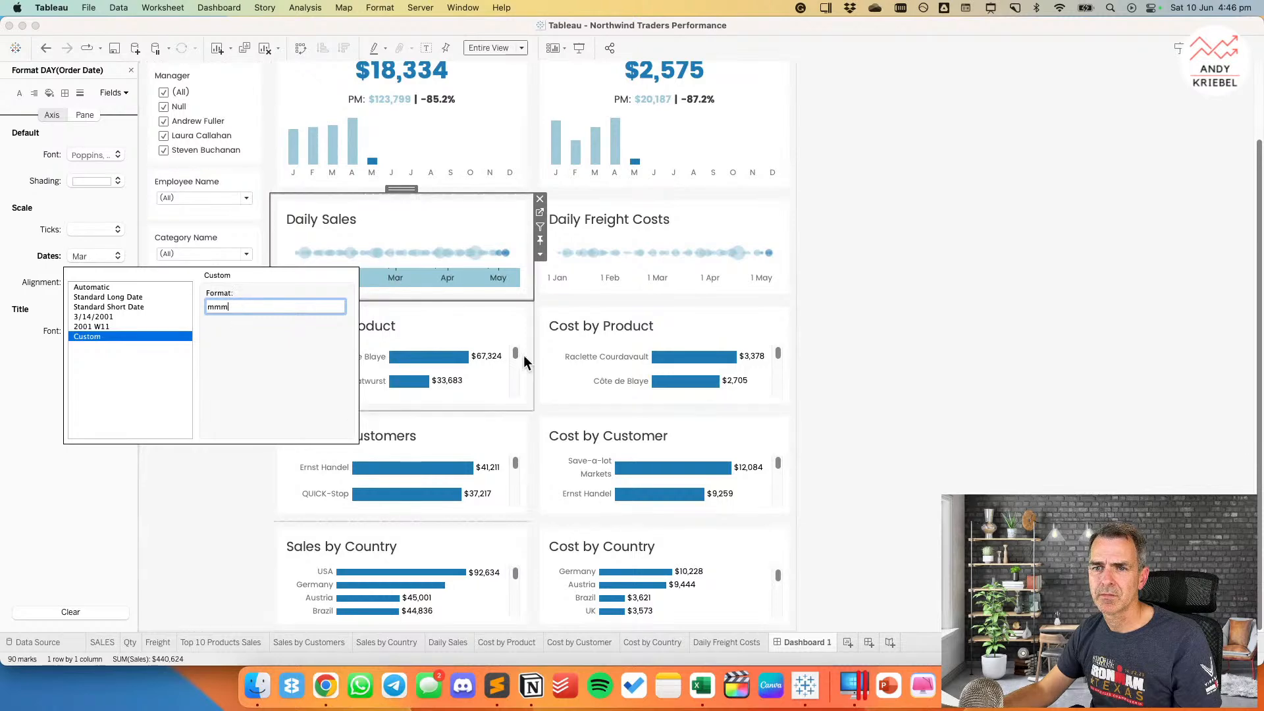
# Step: Format the Daily Freight Costs date axis with the custom date format mmm and close the formatting pane
pyautogui.click(601, 282)
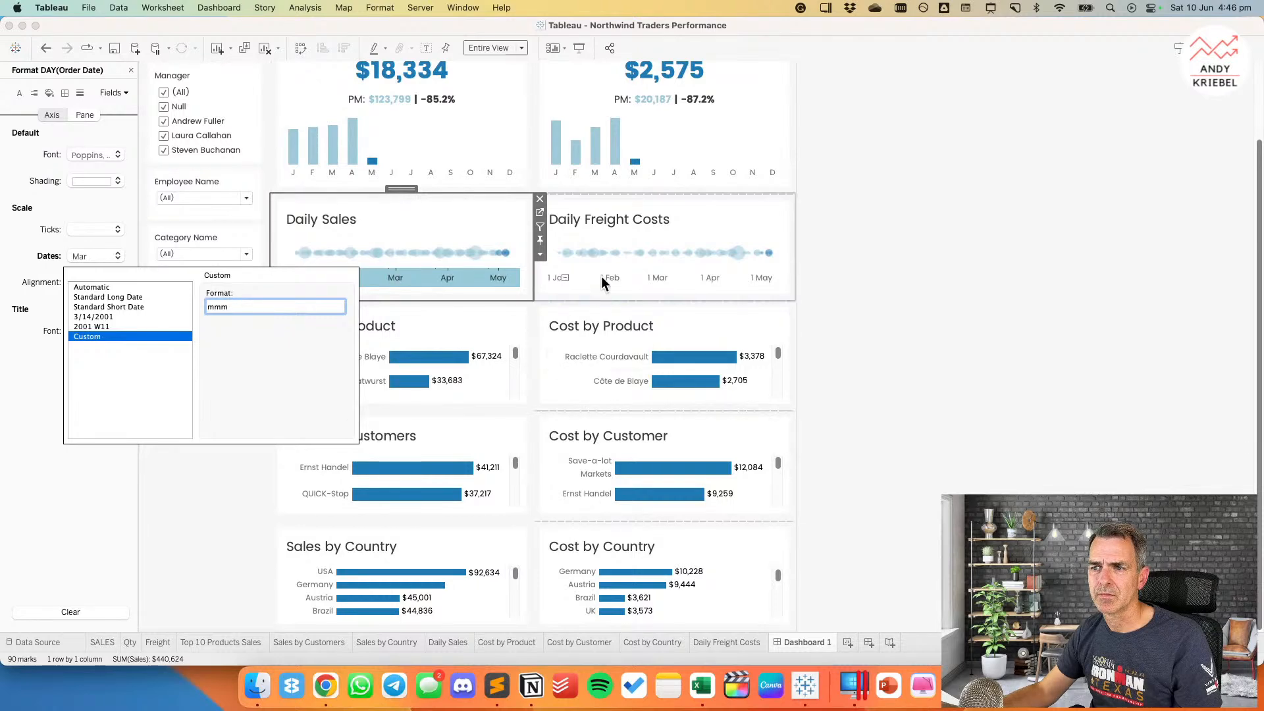
pyautogui.click(600, 278)
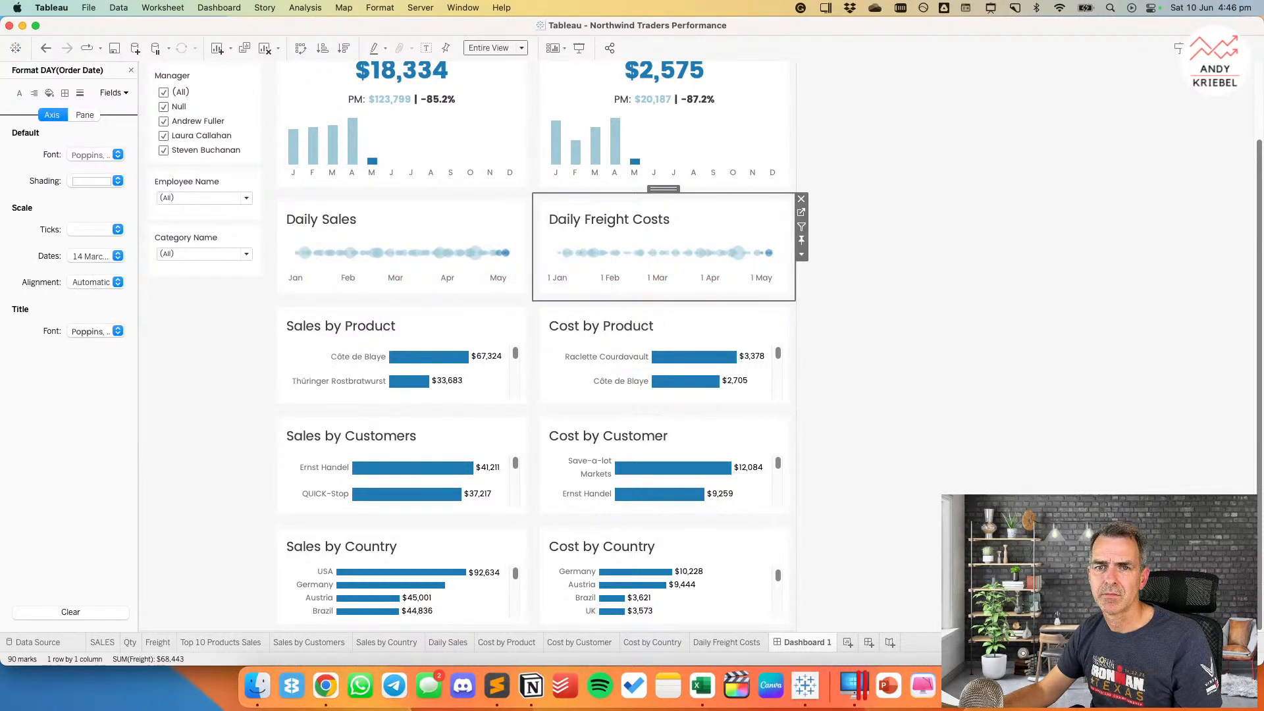
pyautogui.click(632, 274)
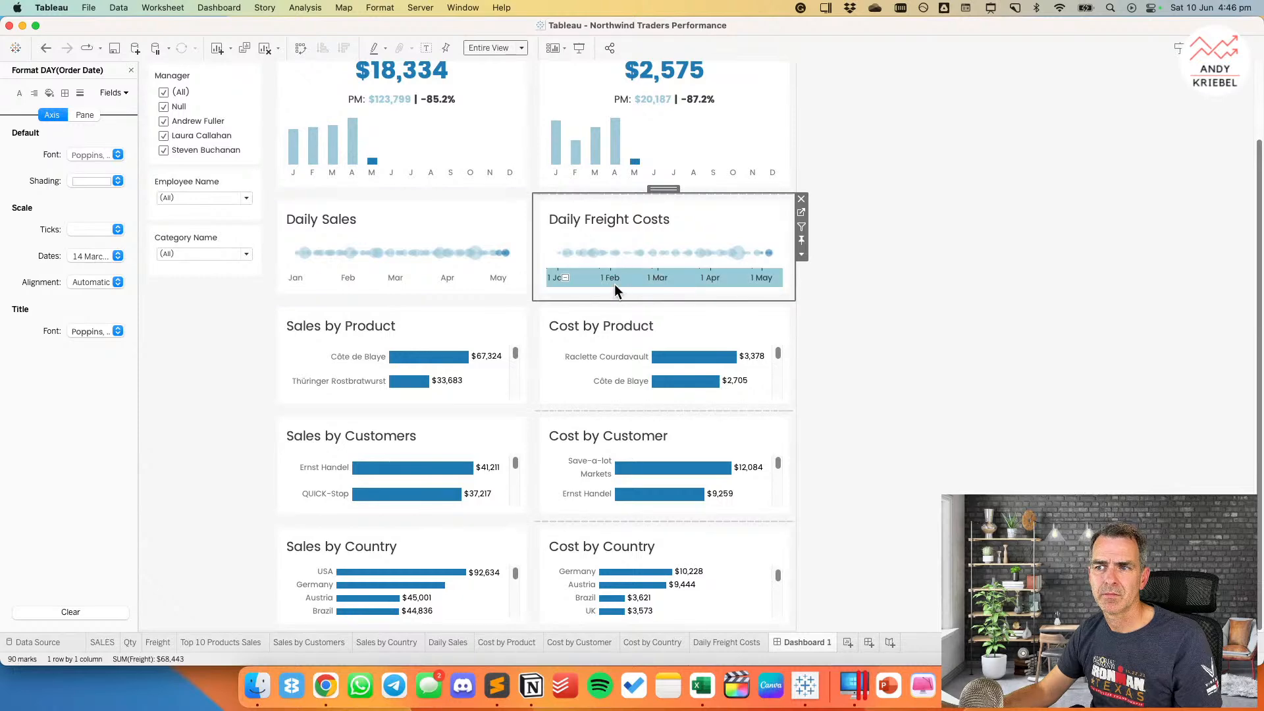
pyautogui.click(79, 258)
pyautogui.click(104, 338)
pyautogui.click(233, 305)
pyautogui.write('mmm')
pyautogui.click(905, 323)
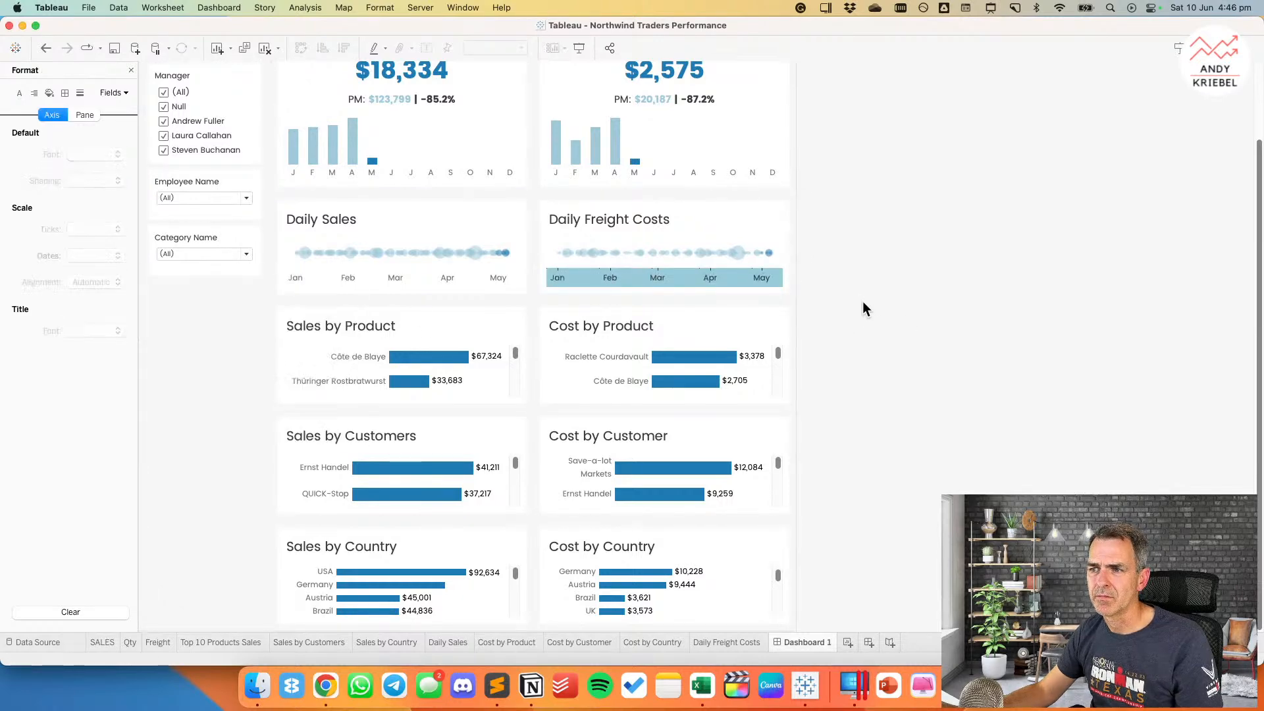
pyautogui.click(740, 260)
pyautogui.click(751, 279)
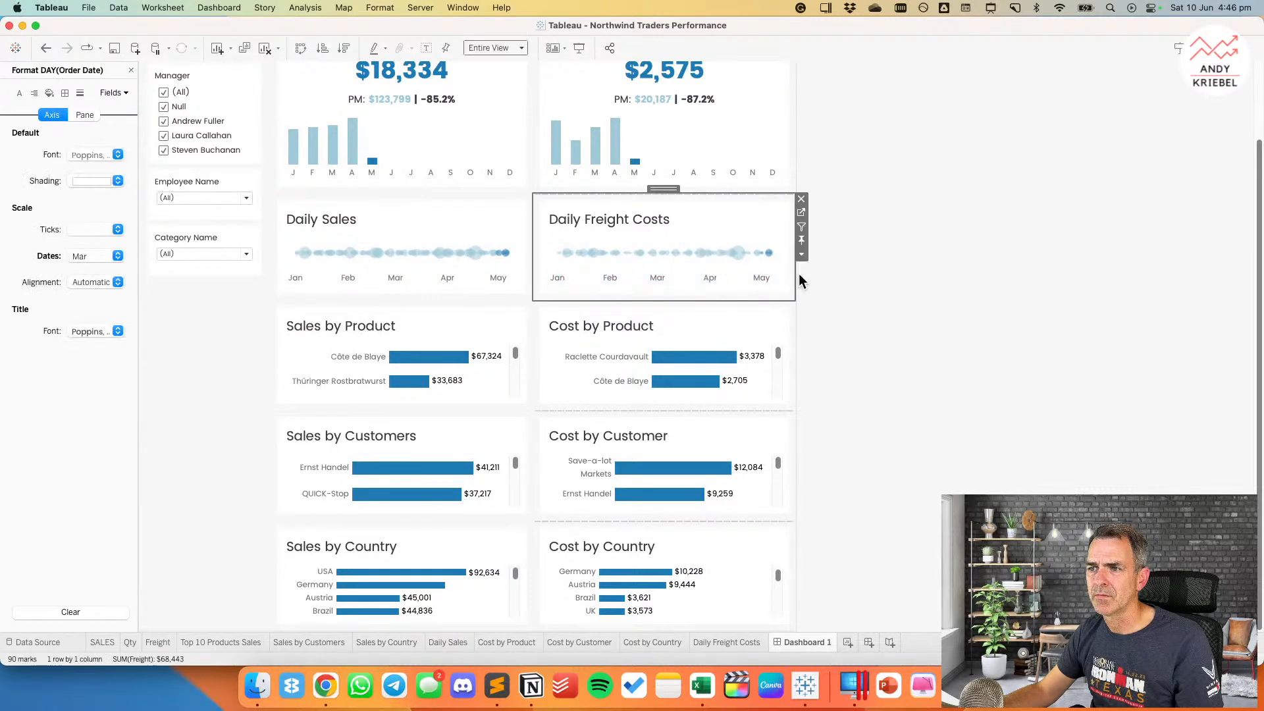
pyautogui.click(211, 419)
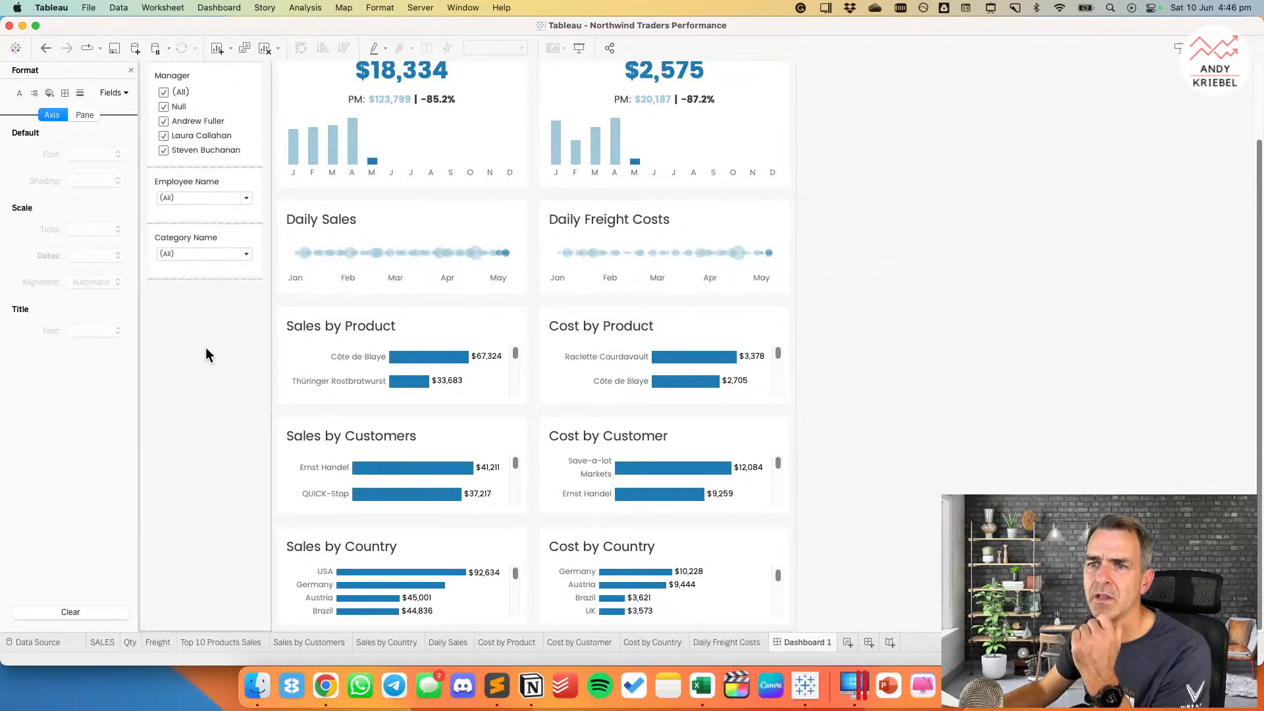
pyautogui.click(130, 70)
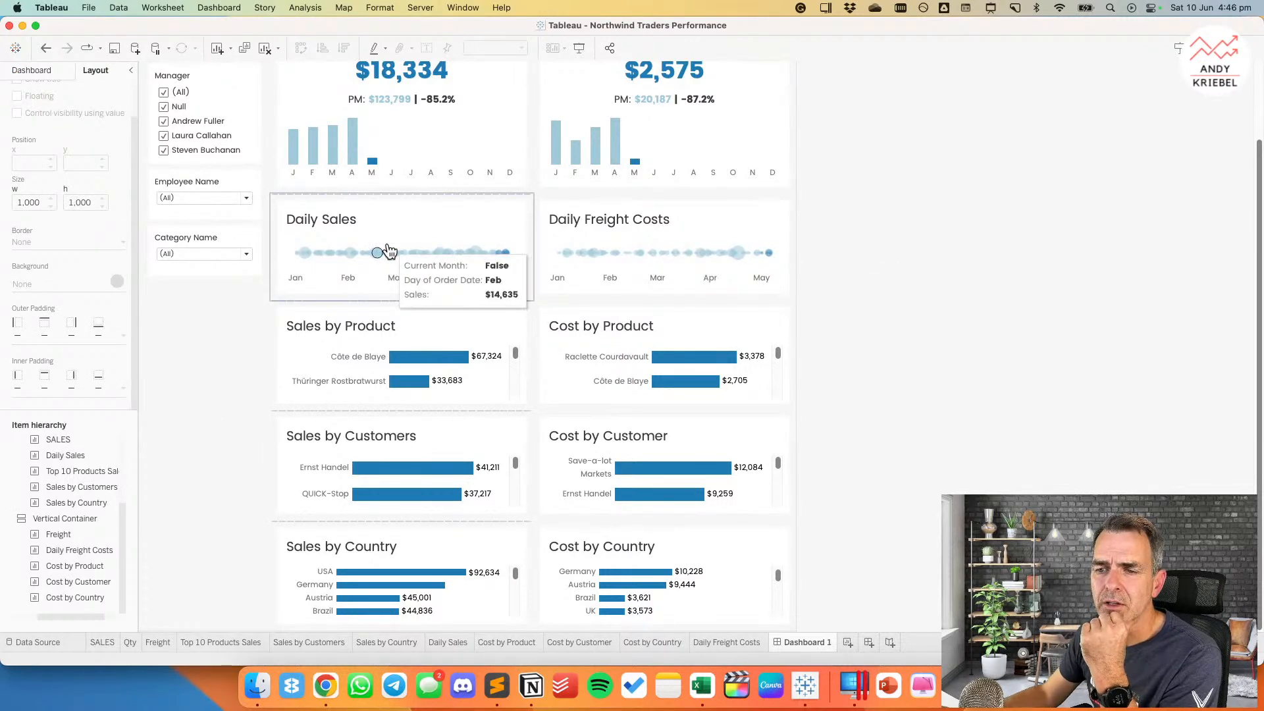
# Step: Try moving the Sales by Country sheet into the filters column below Category Name, and undo the move
pyautogui.click(384, 329)
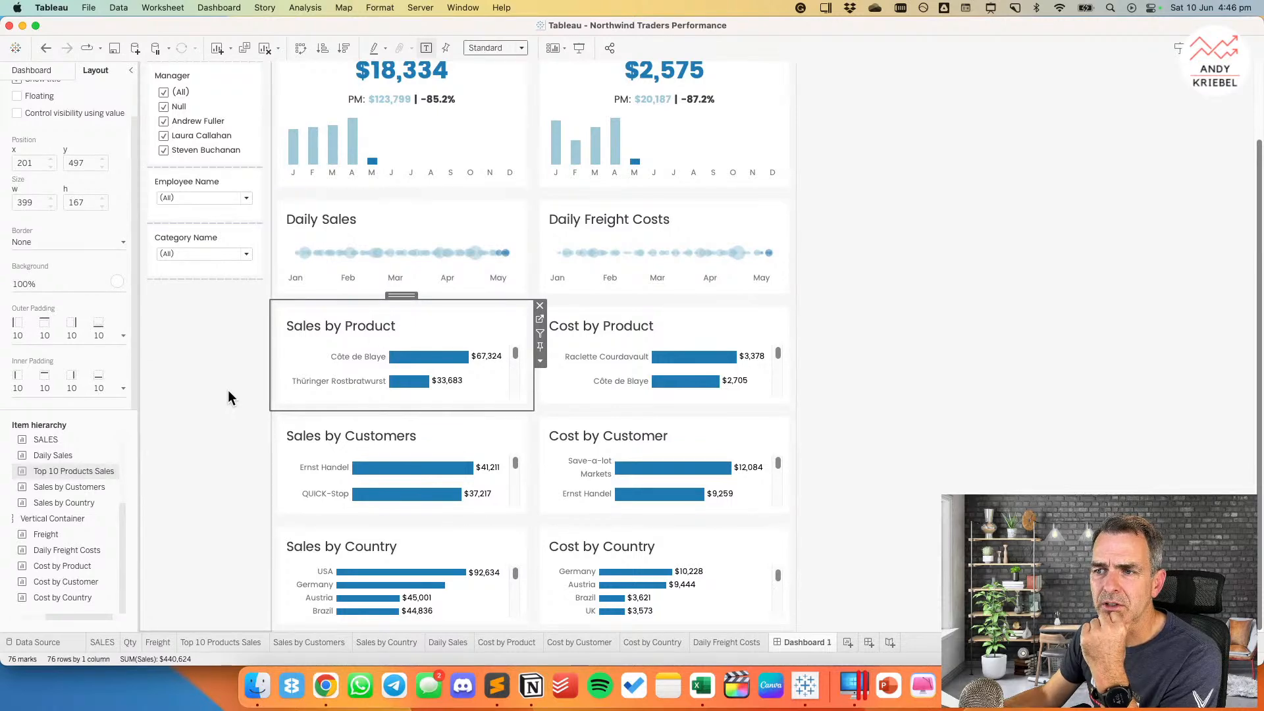
pyautogui.click(308, 433)
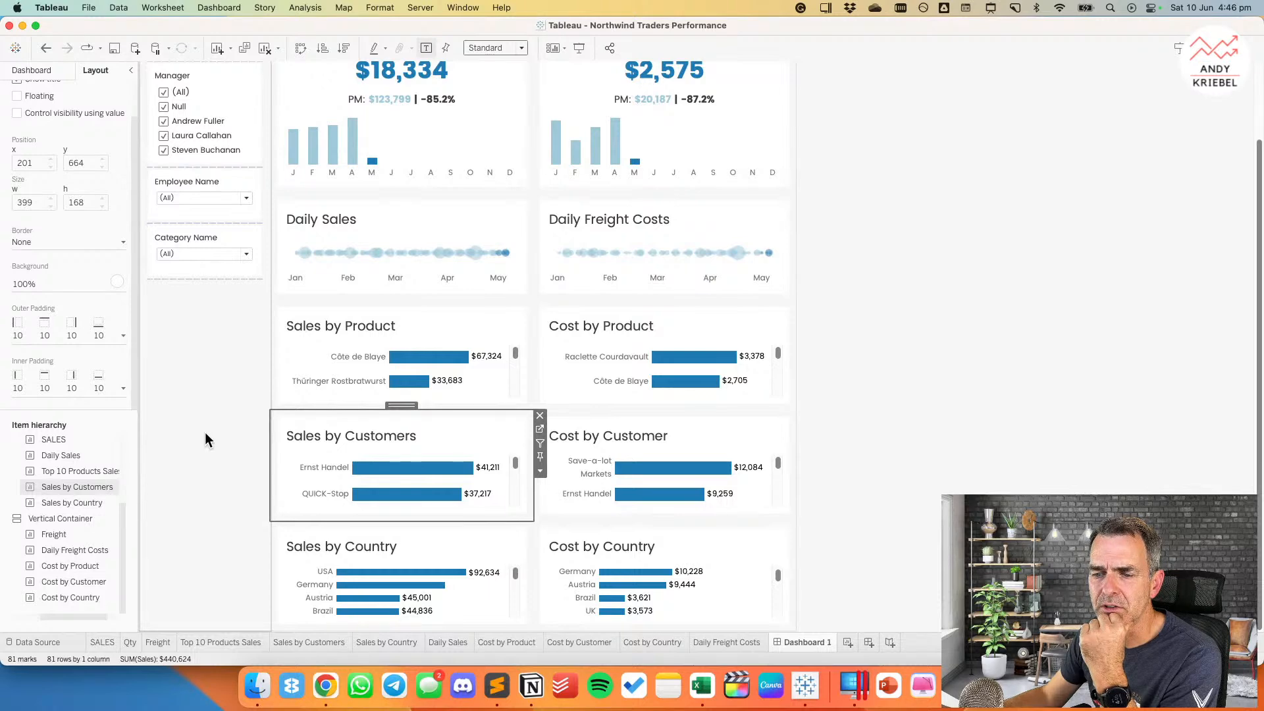
pyautogui.click(407, 527)
pyautogui.moveTo(406, 517); pyautogui.dragTo(251, 331)
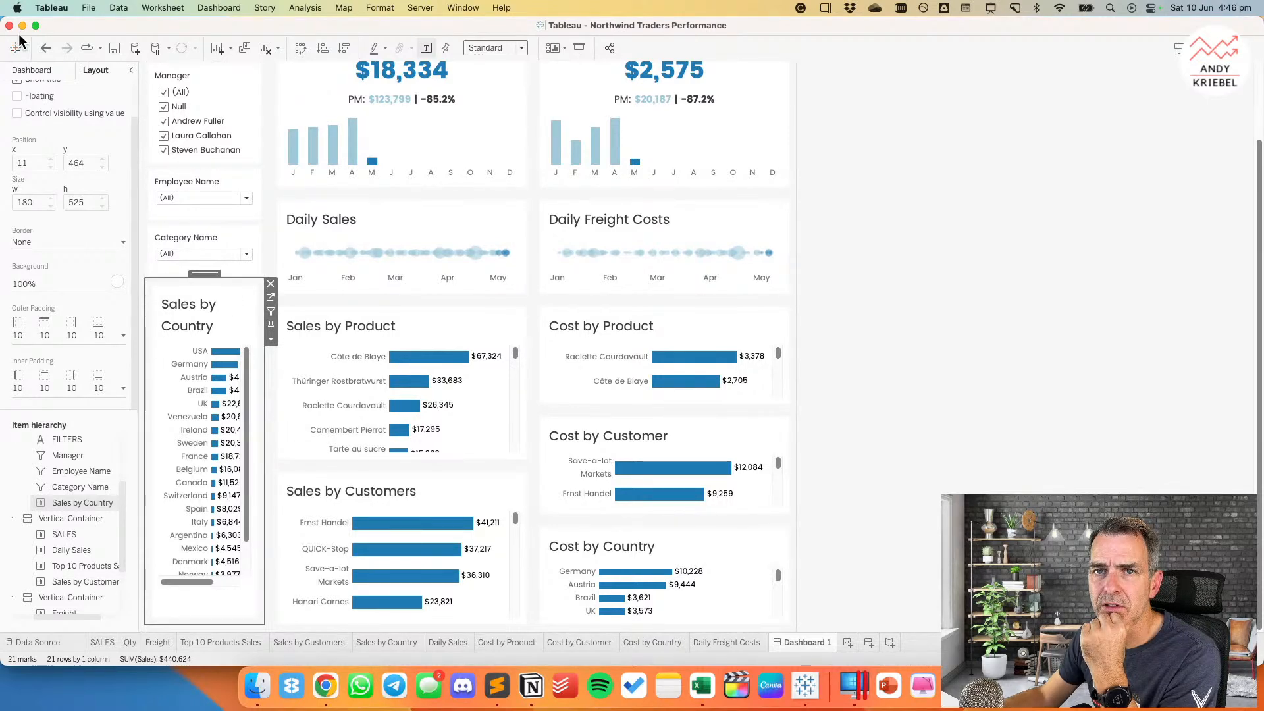
pyautogui.click(45, 48)
pyautogui.click(981, 322)
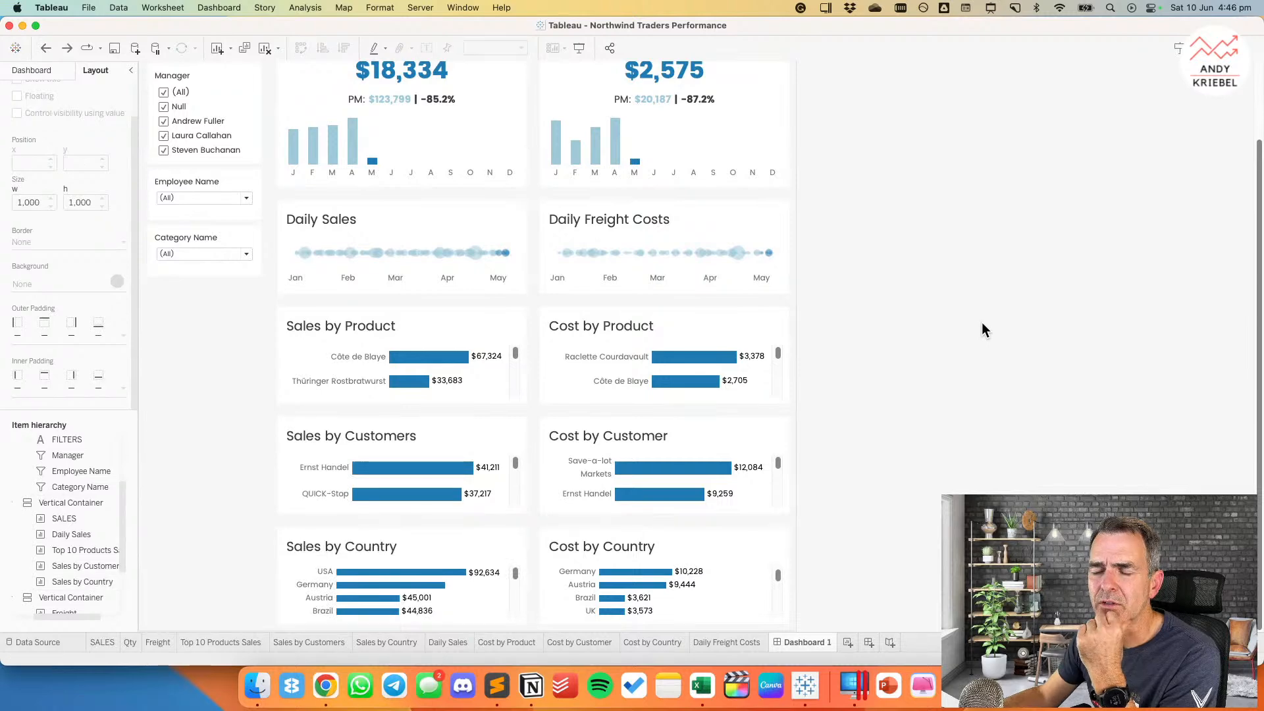
# Step: Add a vertical container beyond the freight column and move the Sales by Product sheet into it
pyautogui.scroll(2, 982, 323)
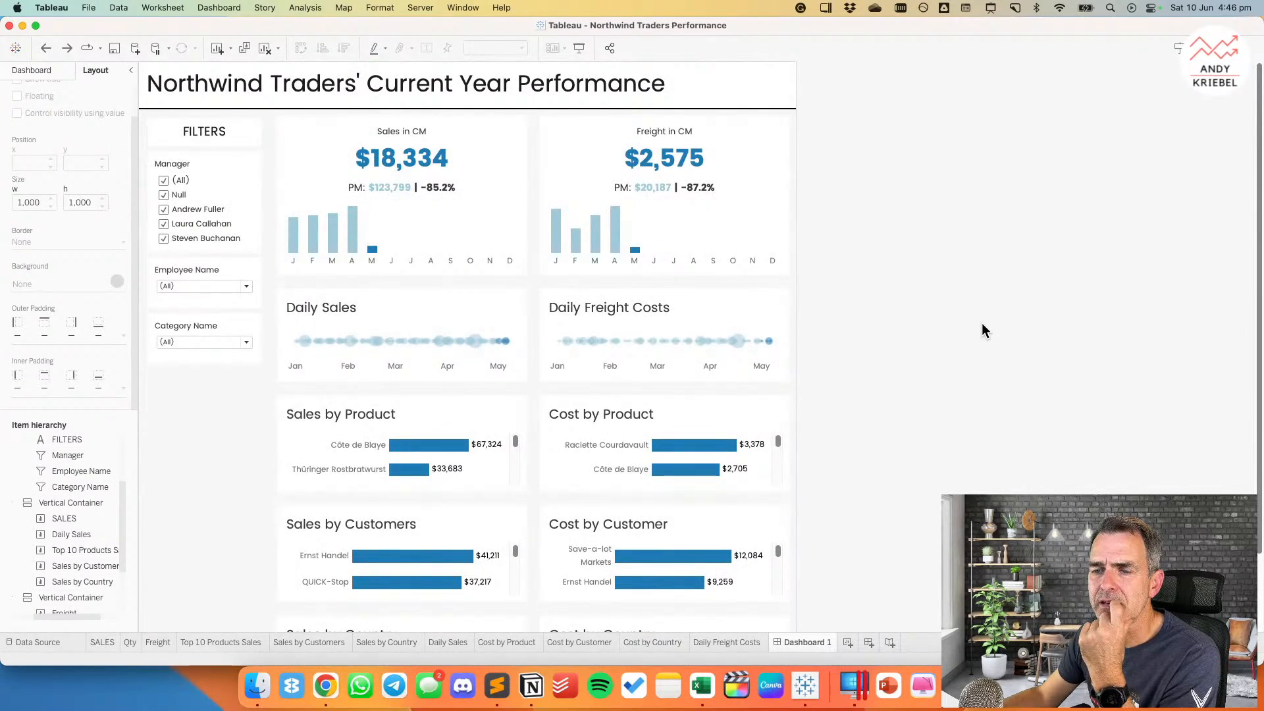
pyautogui.scroll(-3, 982, 322)
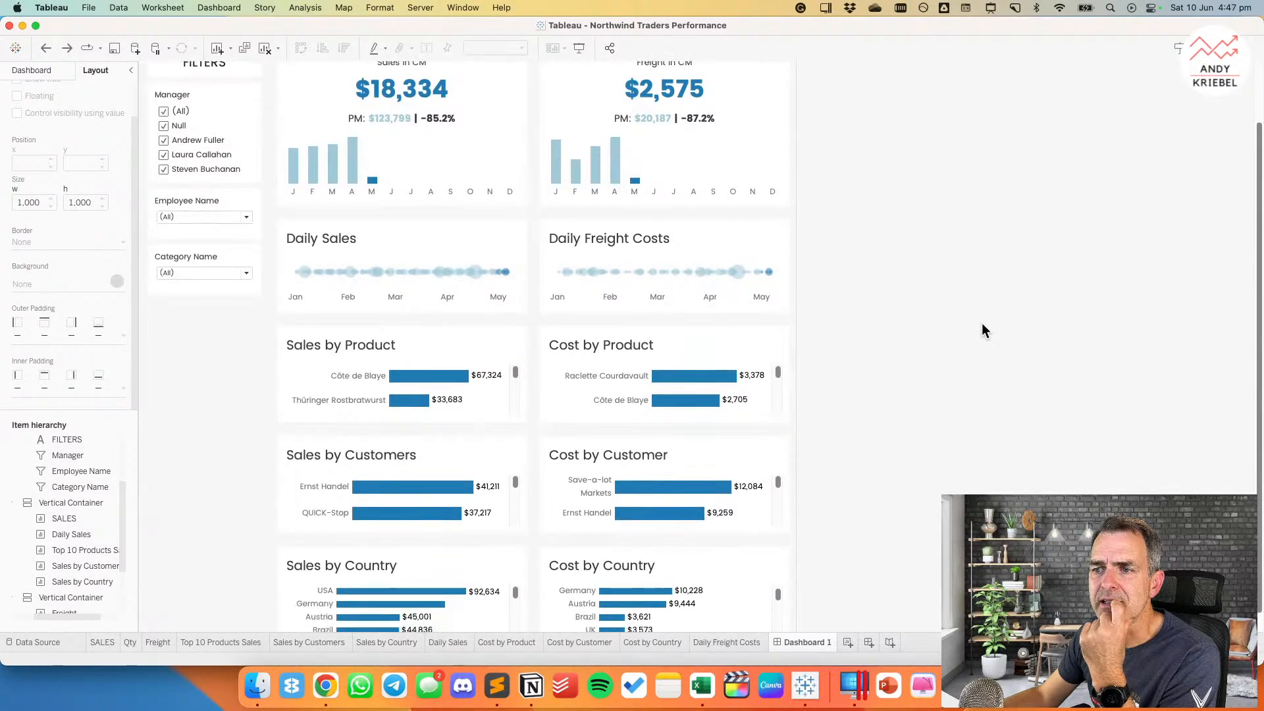
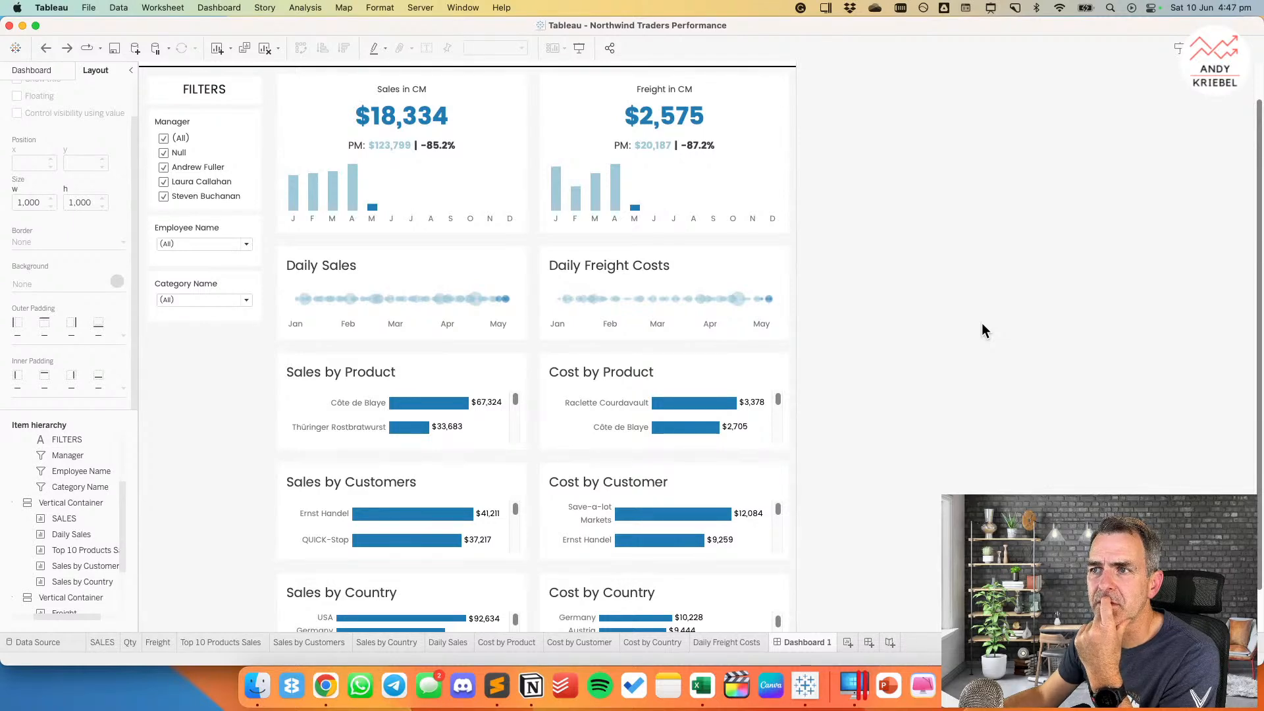
pyautogui.click(31, 70)
pyautogui.moveTo(46, 486); pyautogui.dragTo(792, 261)
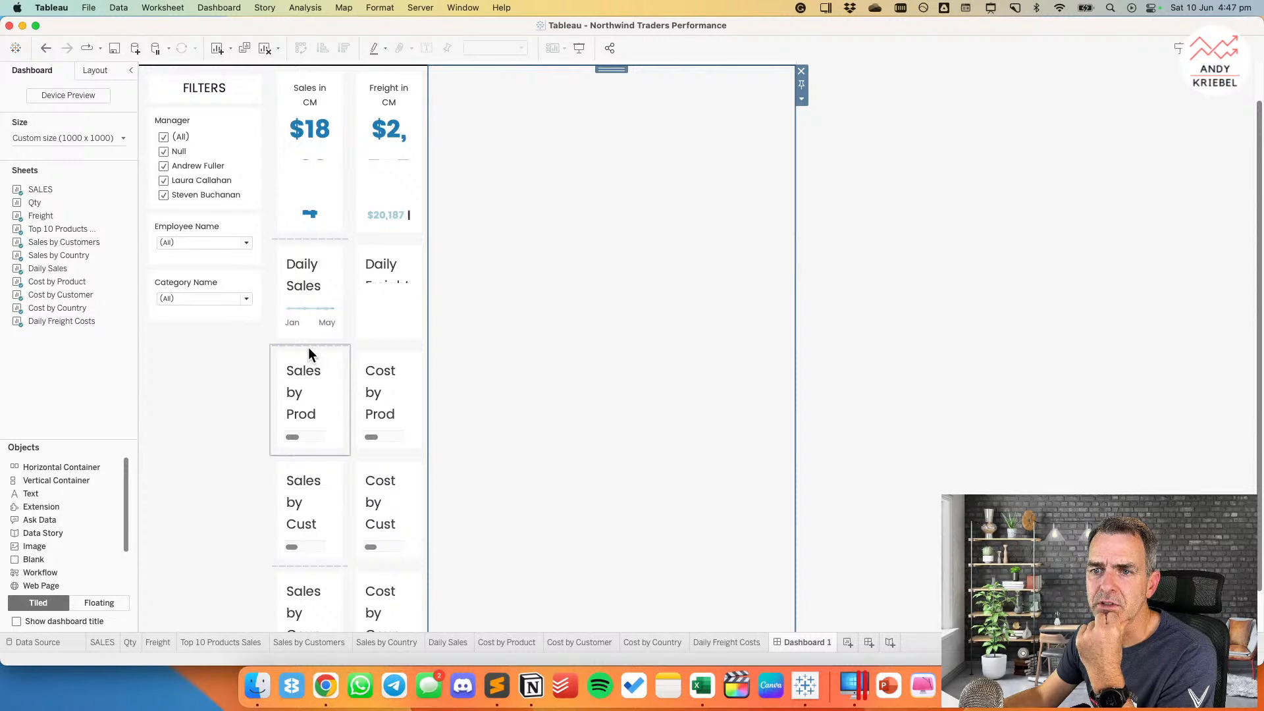
pyautogui.click(287, 356)
pyautogui.moveTo(310, 347); pyautogui.dragTo(493, 282)
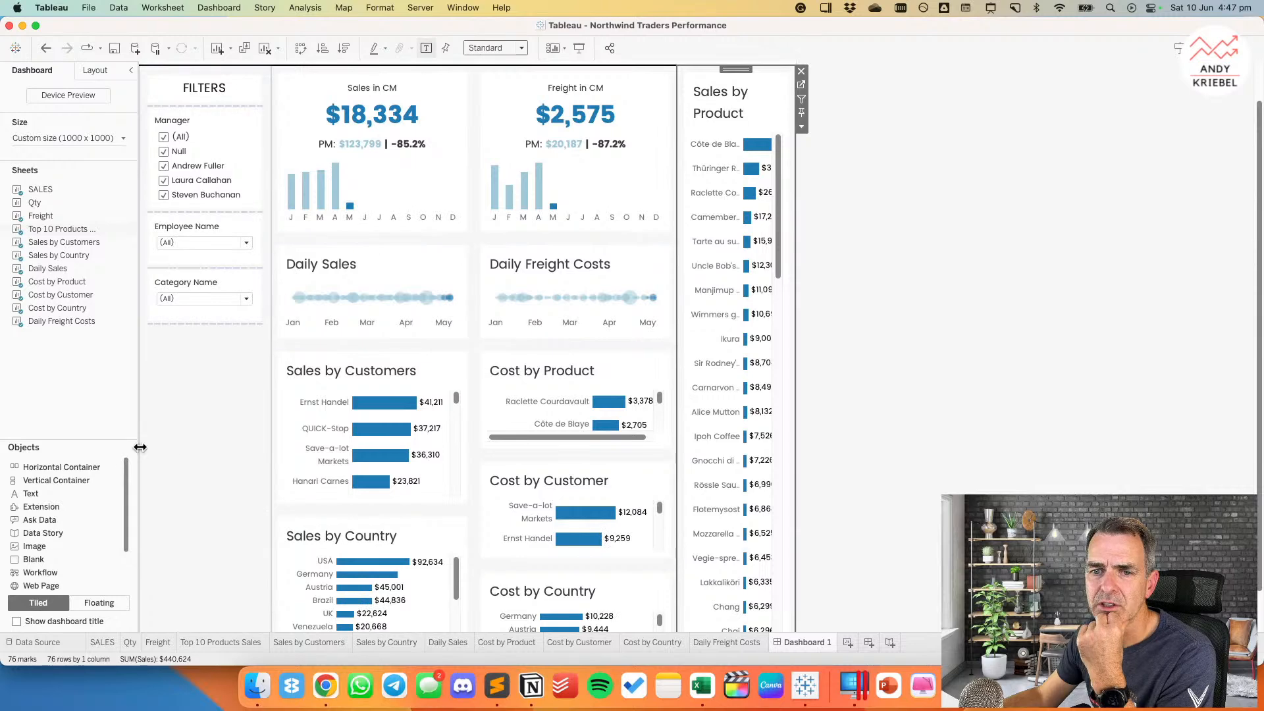
# Step: Add a horizontal container between the filters and sales columns, try moving the SALES sheet into it, and undo that sheet move
pyautogui.moveTo(62, 468); pyautogui.dragTo(270, 429)
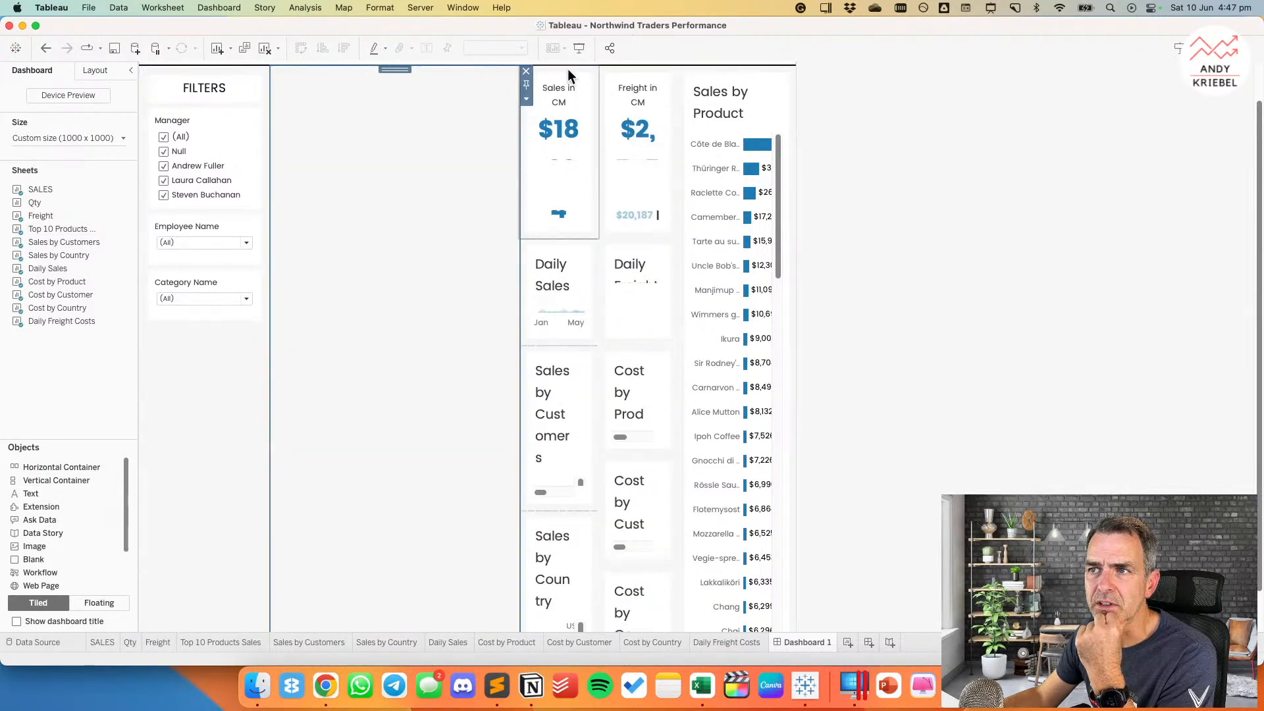
pyautogui.click(568, 75)
pyautogui.moveTo(568, 74); pyautogui.dragTo(438, 125)
pyautogui.click(558, 71)
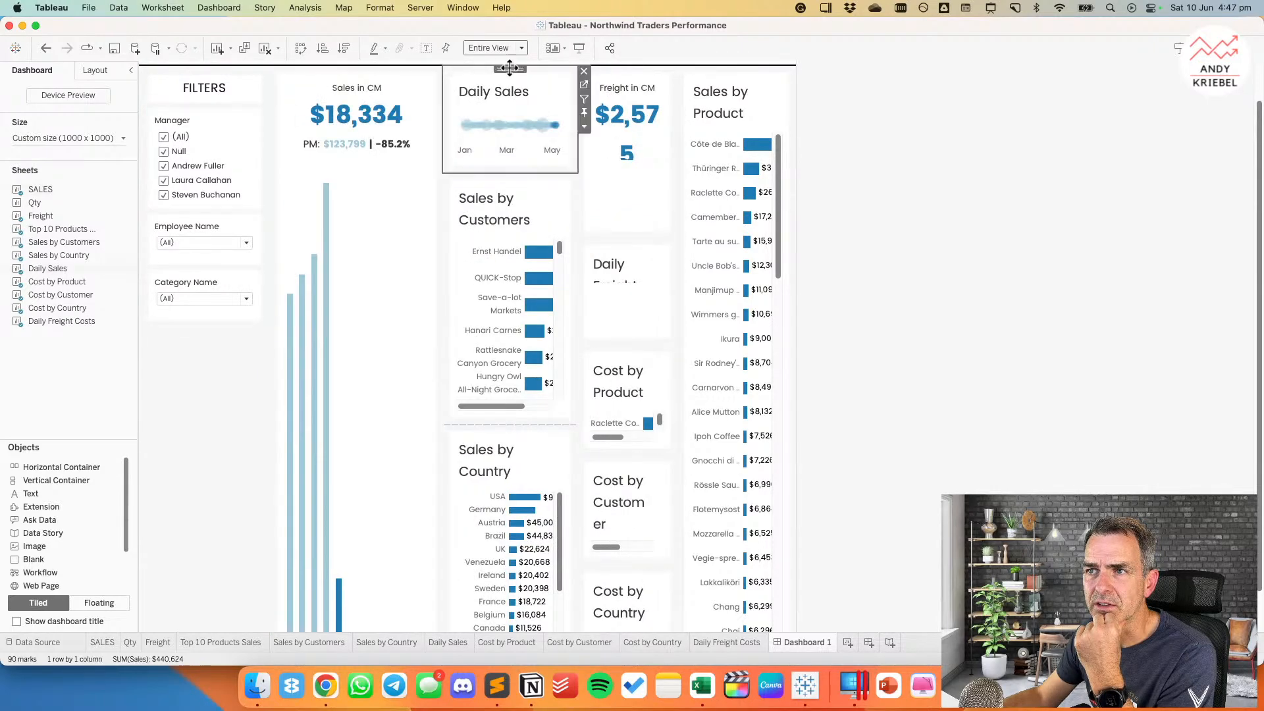
pyautogui.doubleClick(503, 68)
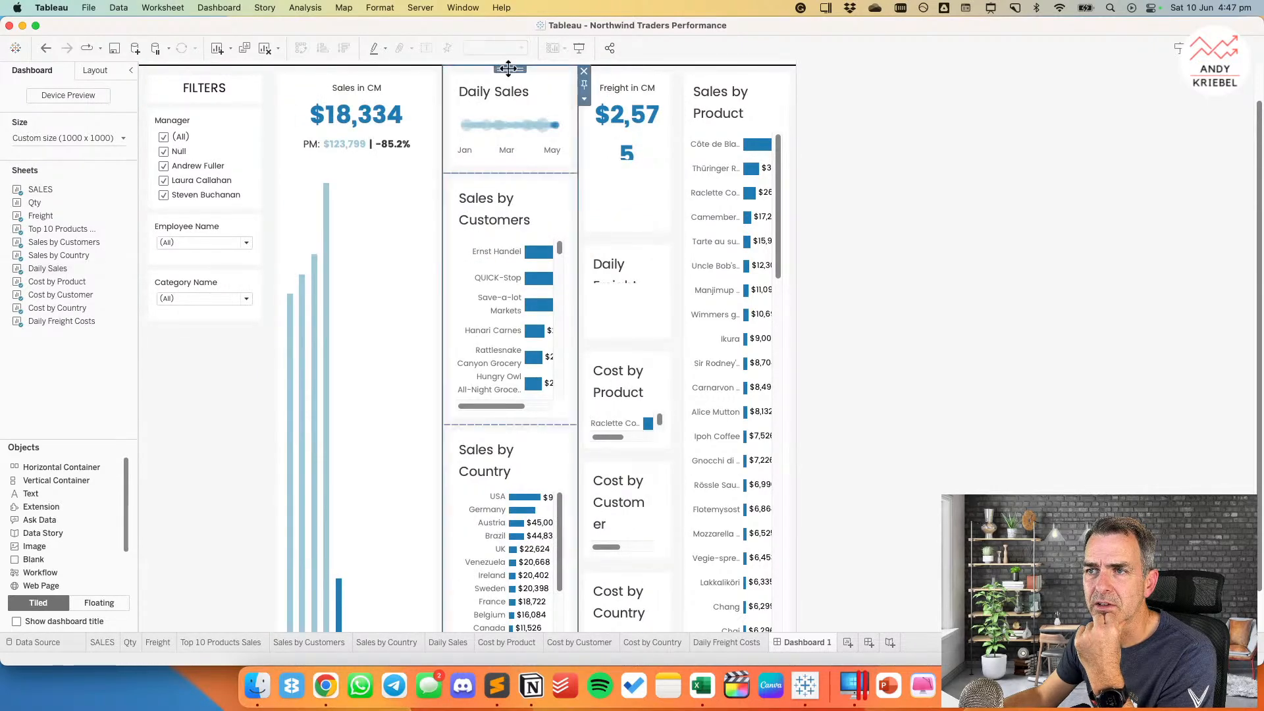
pyautogui.click(51, 49)
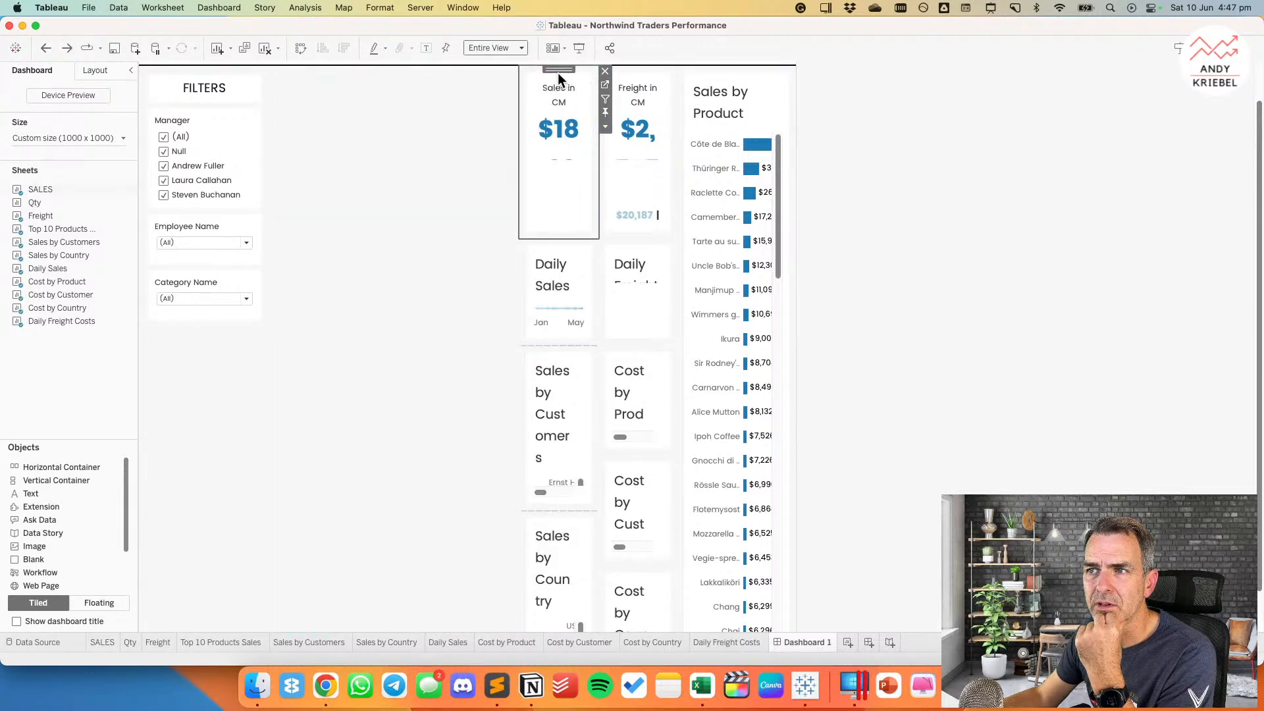
# Step: Place the whole sales column container inside the new horizontal container and widen it to about 182 px
pyautogui.moveTo(558, 69); pyautogui.dragTo(438, 115)
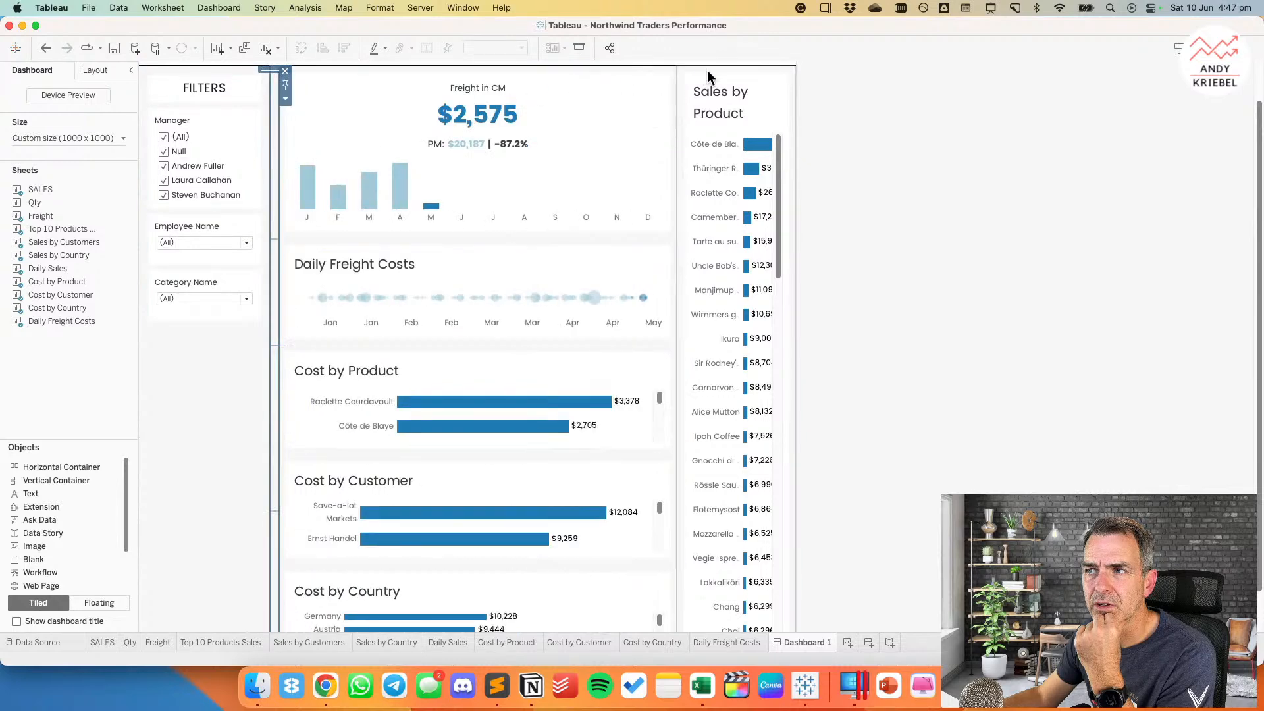
pyautogui.click(500, 75)
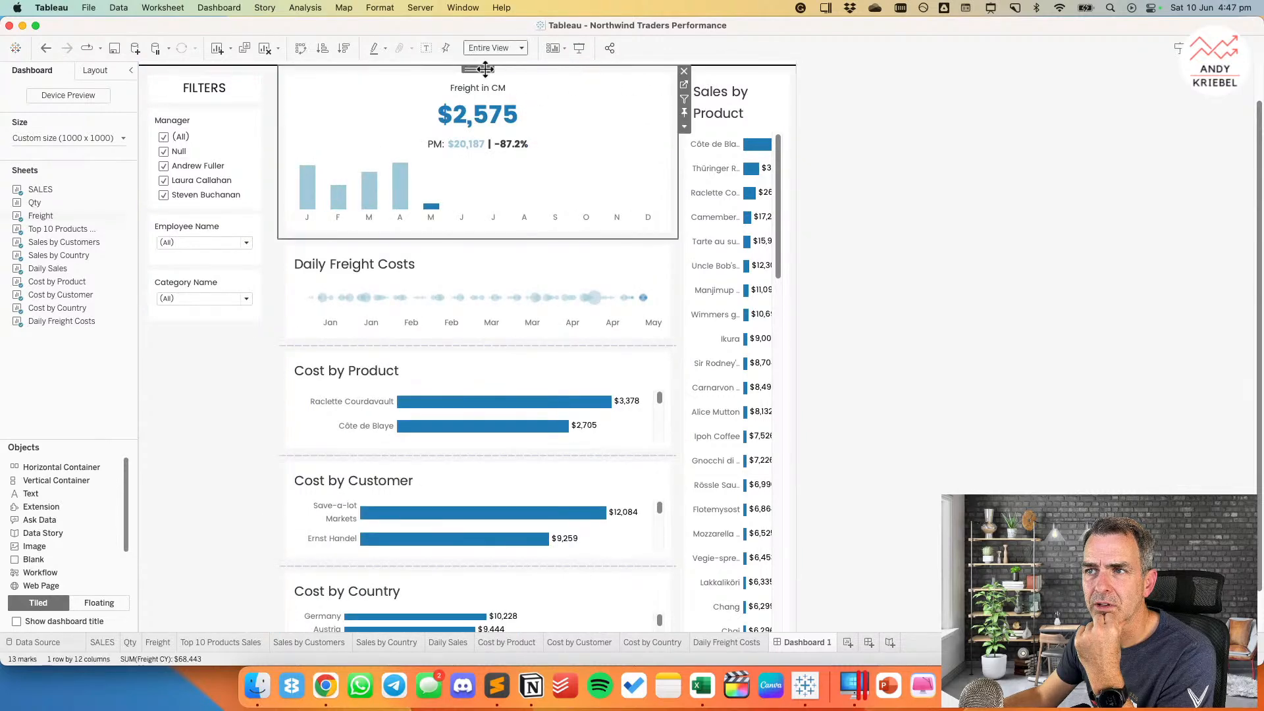
pyautogui.moveTo(481, 68); pyautogui.dragTo(285, 137)
pyautogui.moveTo(393, 86); pyautogui.dragTo(393, 86)
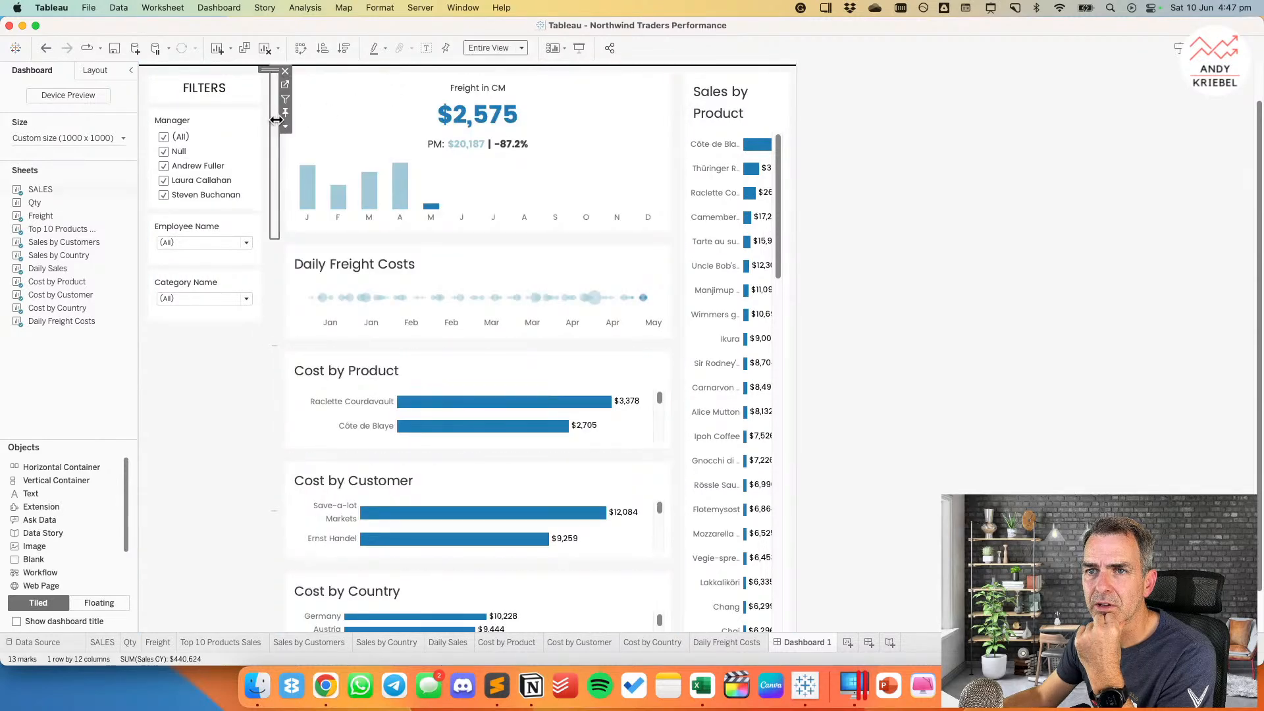
pyautogui.moveTo(278, 122); pyautogui.dragTo(392, 129)
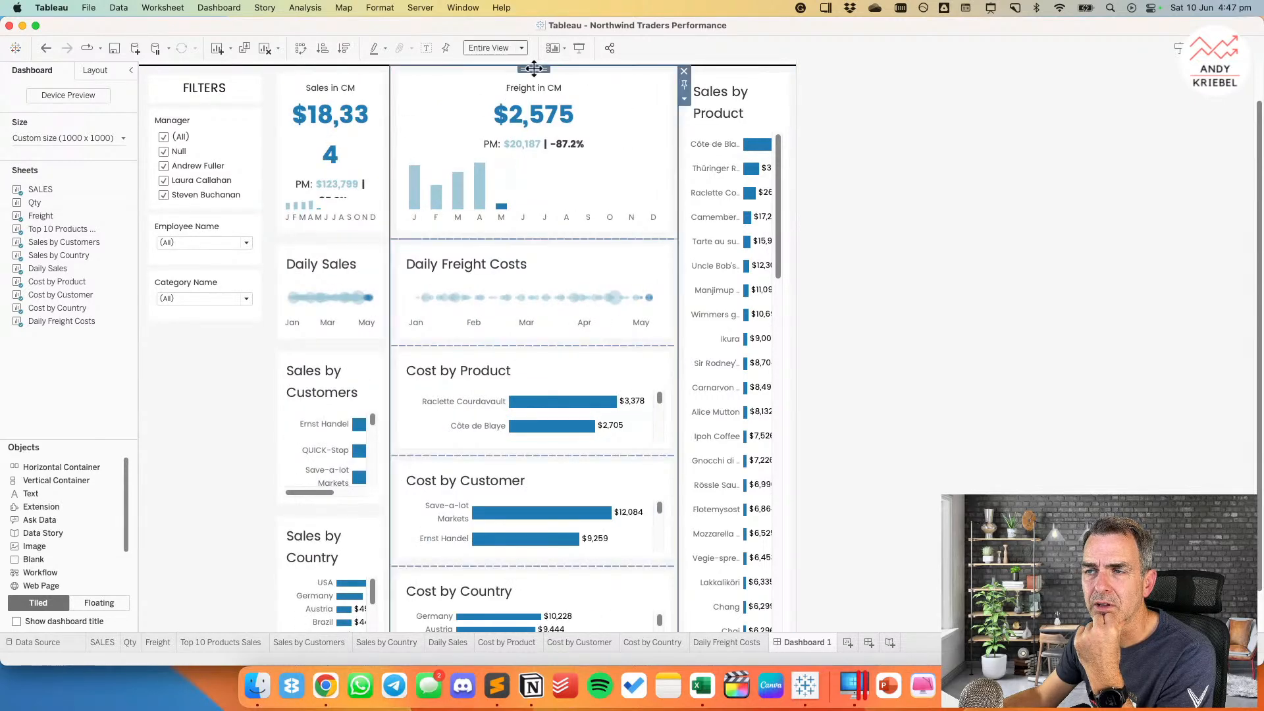
# Step: Try to place the freight column and the Sales by Product container beside the sales column in the horizontal container
pyautogui.moveTo(532, 66); pyautogui.dragTo(385, 123)
pyautogui.click(737, 70)
pyautogui.moveTo(737, 70); pyautogui.dragTo(390, 239)
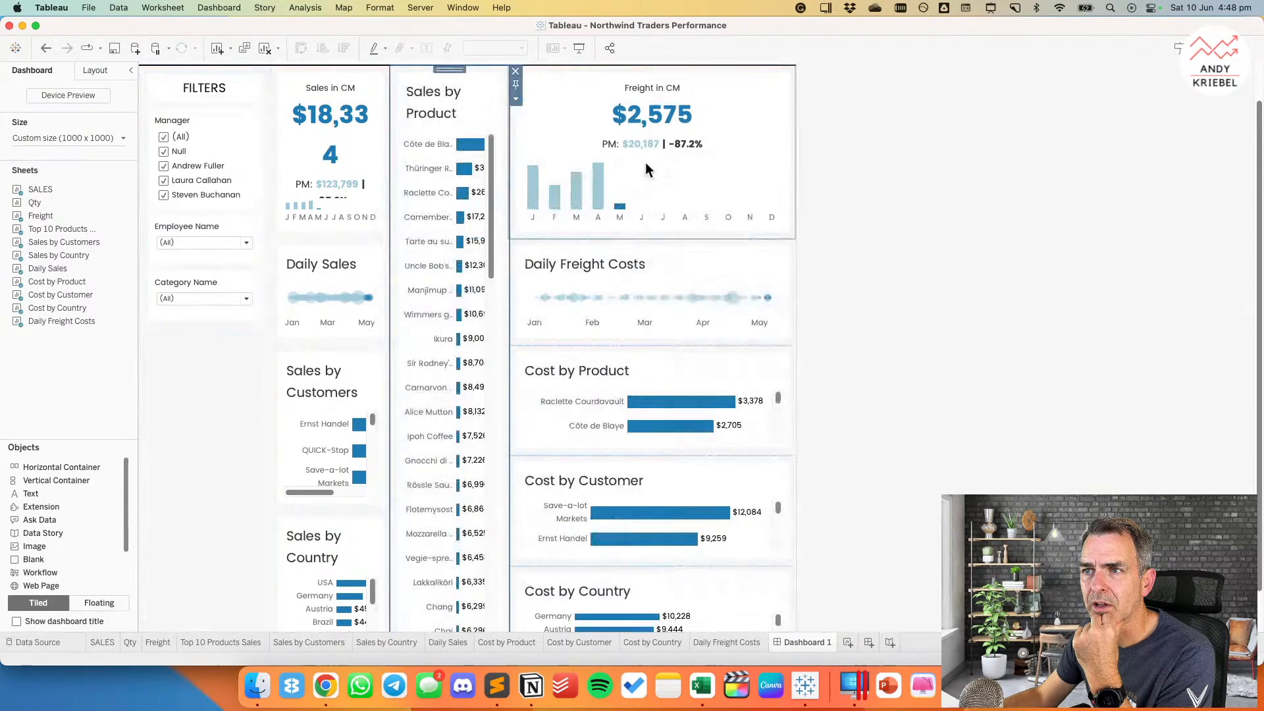
pyautogui.click(689, 70)
pyautogui.moveTo(653, 69); pyautogui.dragTo(395, 125)
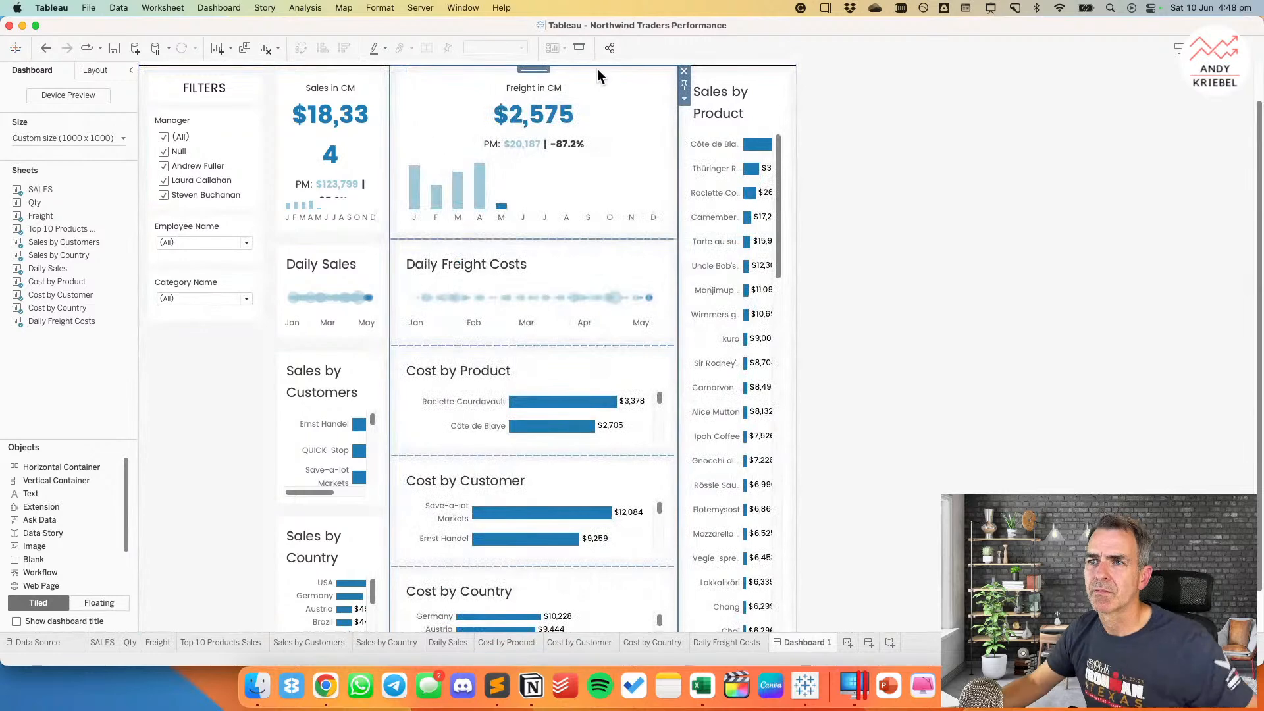
# Step: Check how the column containers are nested, and undo the column moves and the added horizontal container
pyautogui.doubleClick(534, 69)
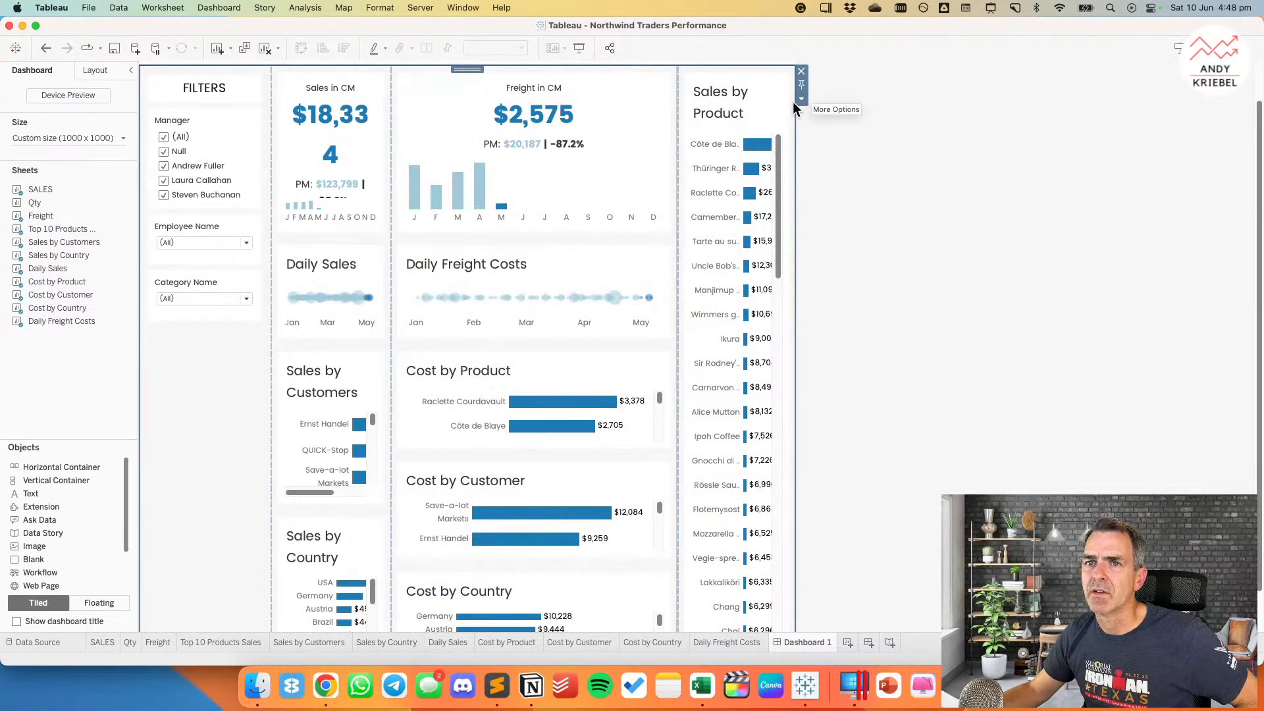
pyautogui.click(358, 70)
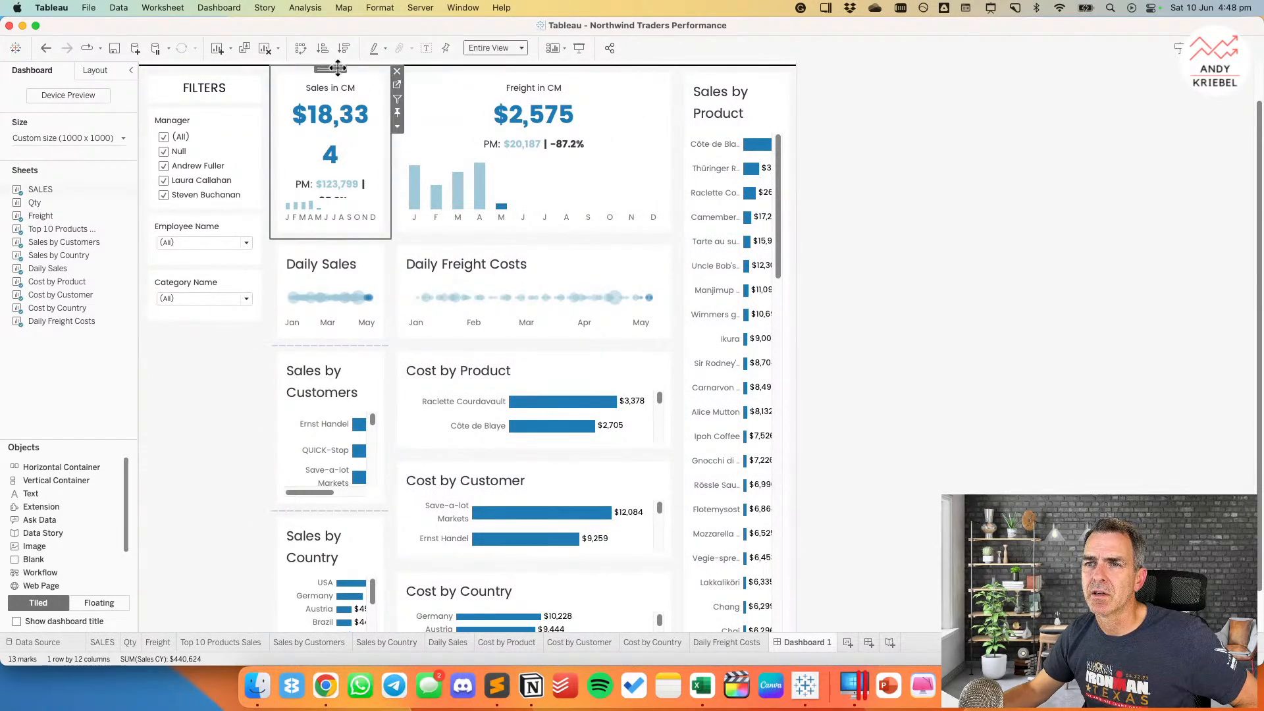
pyautogui.doubleClick(338, 68)
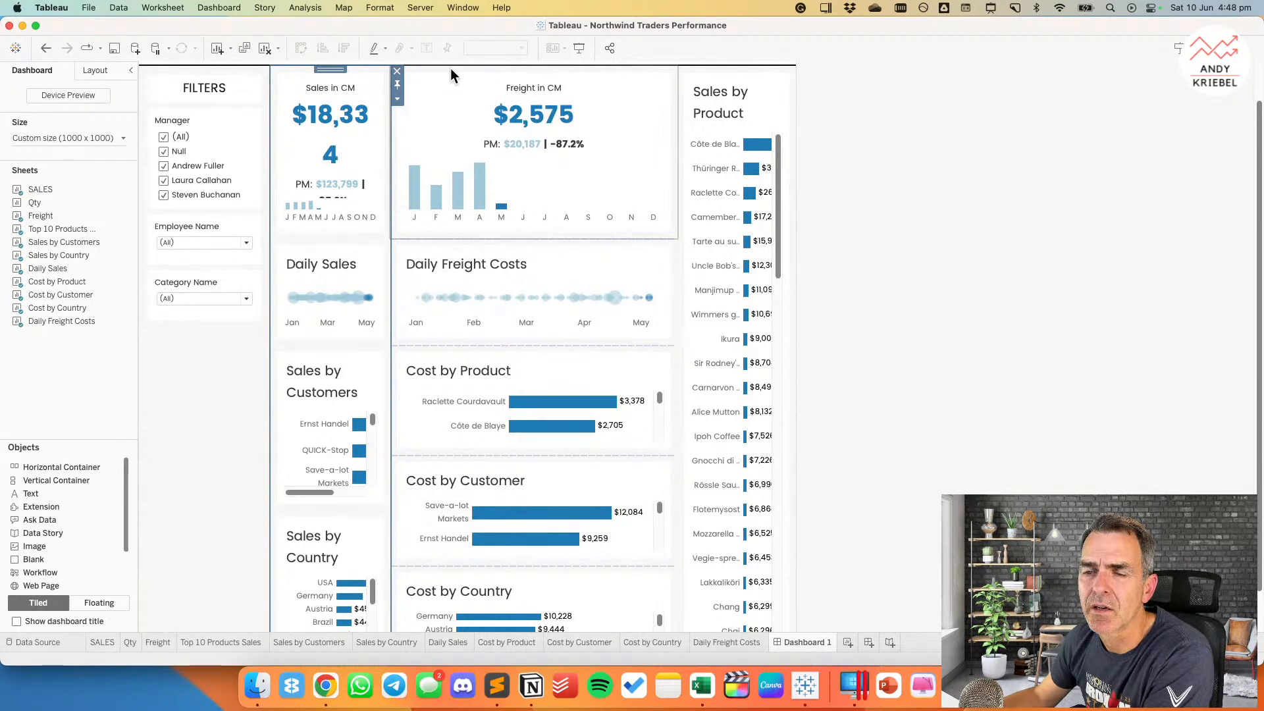
pyautogui.click(96, 70)
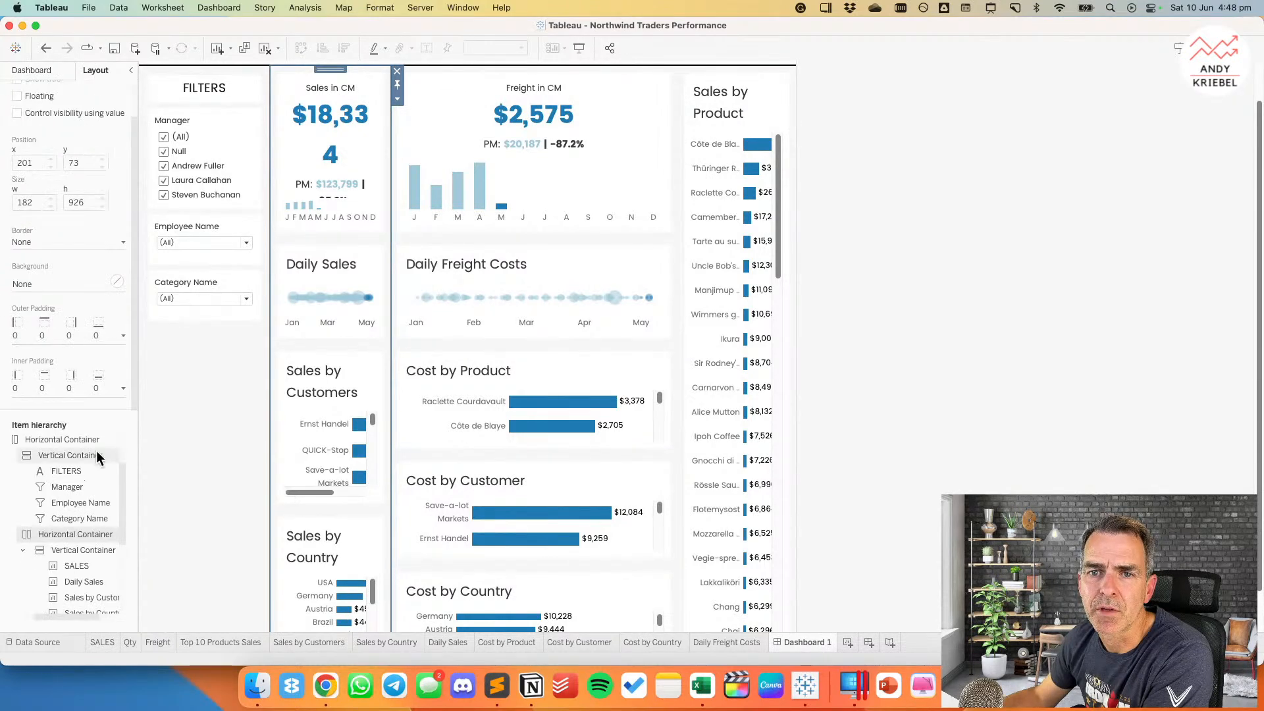
pyautogui.click(45, 48)
pyautogui.click(45, 48)
pyautogui.click(44, 48)
pyautogui.click(45, 48)
# Step: Add a horizontal container to the dashboard
pyautogui.moveTo(748, 214)
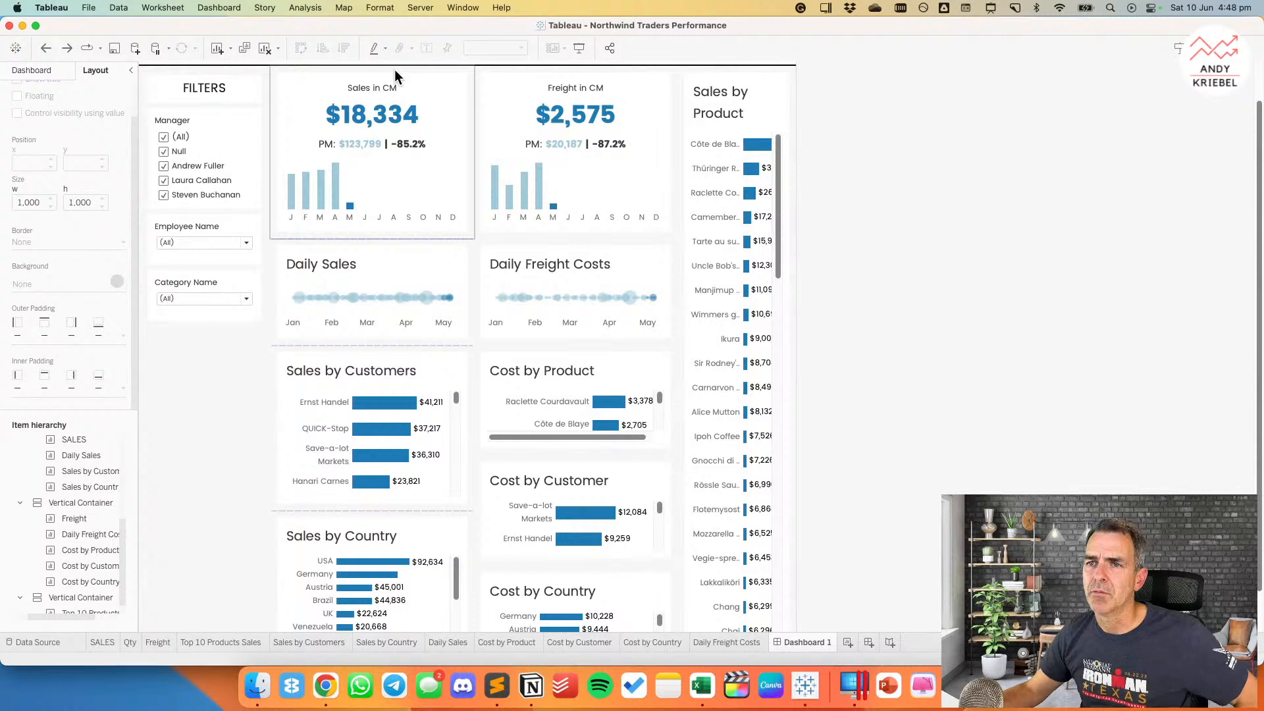
pyautogui.scroll(2, 975, 217)
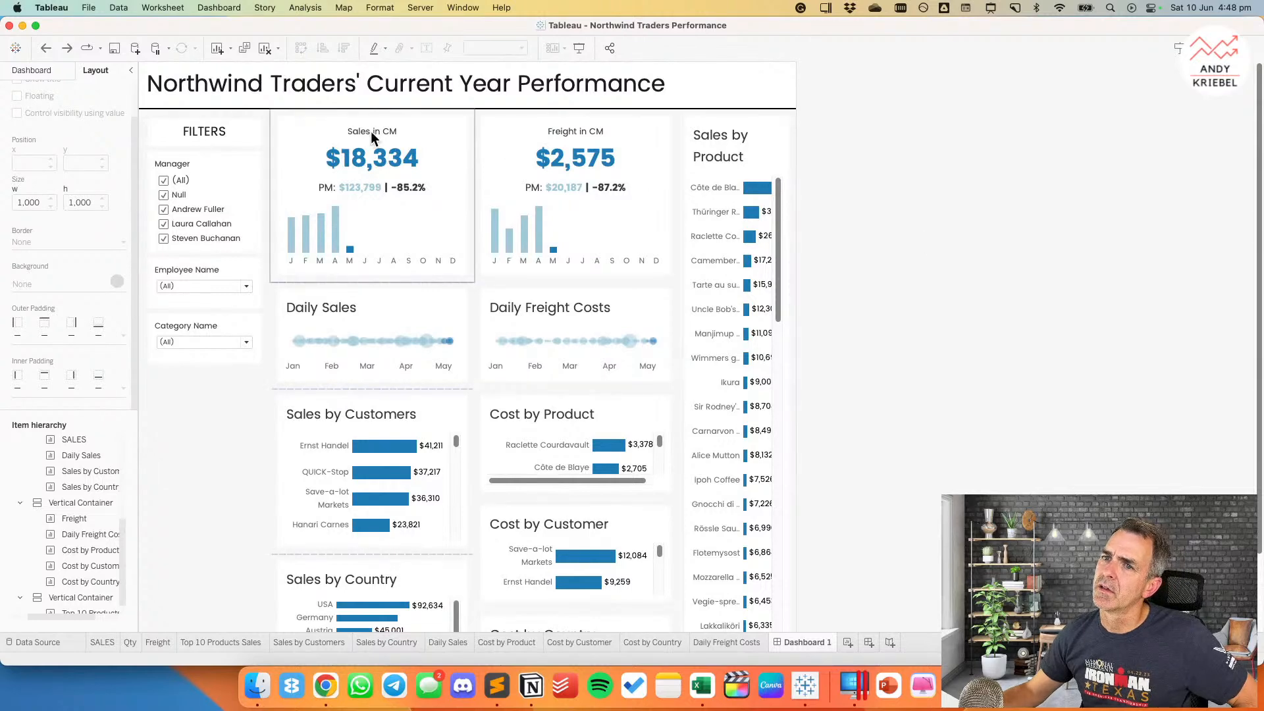
pyautogui.click(743, 138)
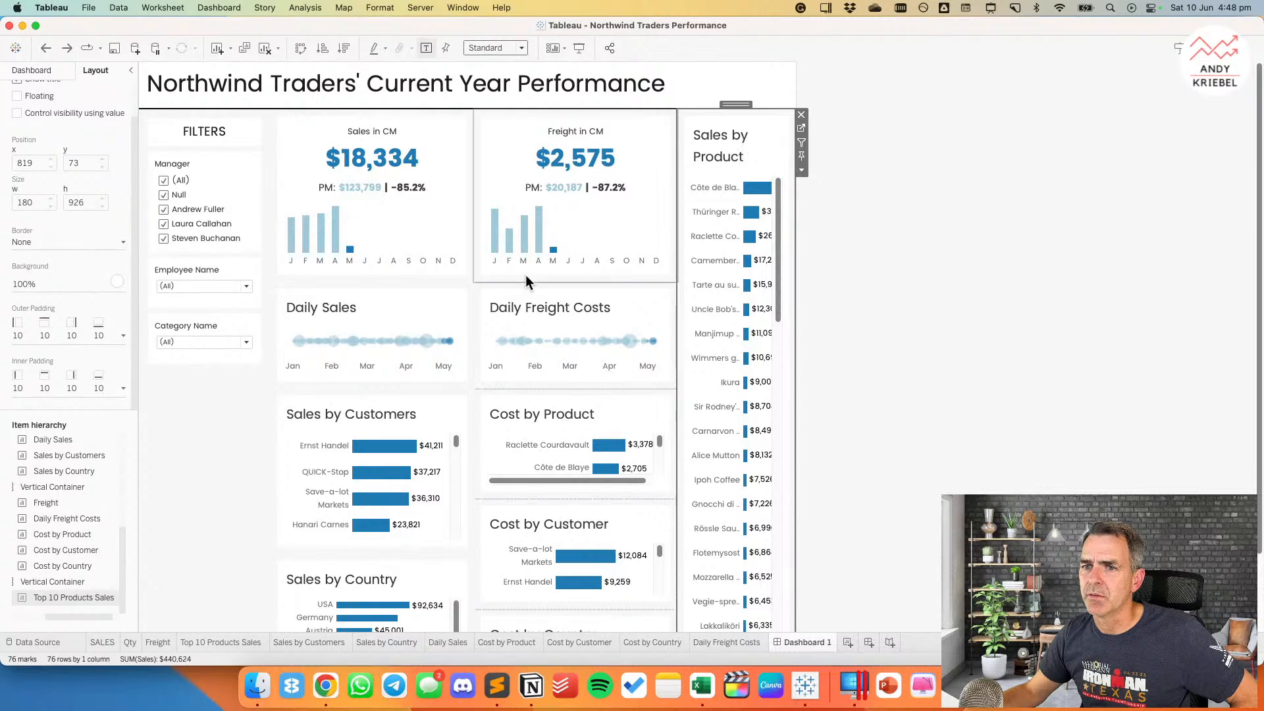
pyautogui.click(41, 72)
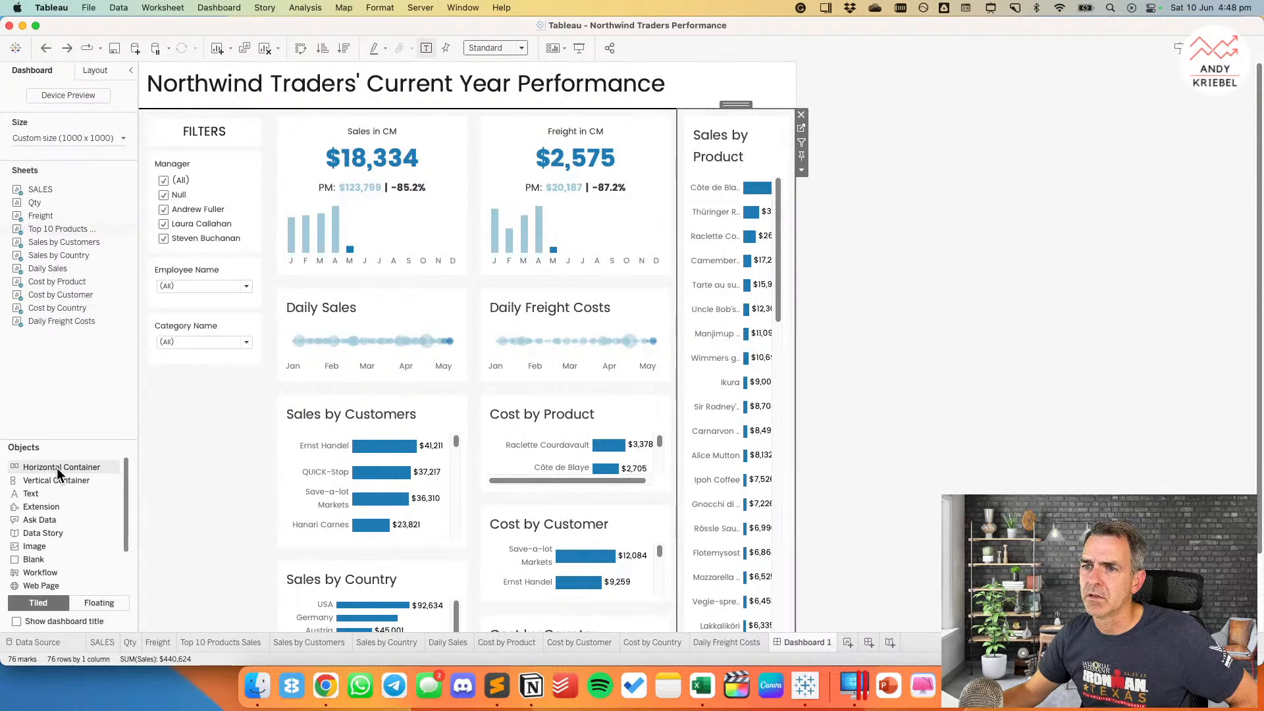
pyautogui.moveTo(57, 467); pyautogui.dragTo(761, 205)
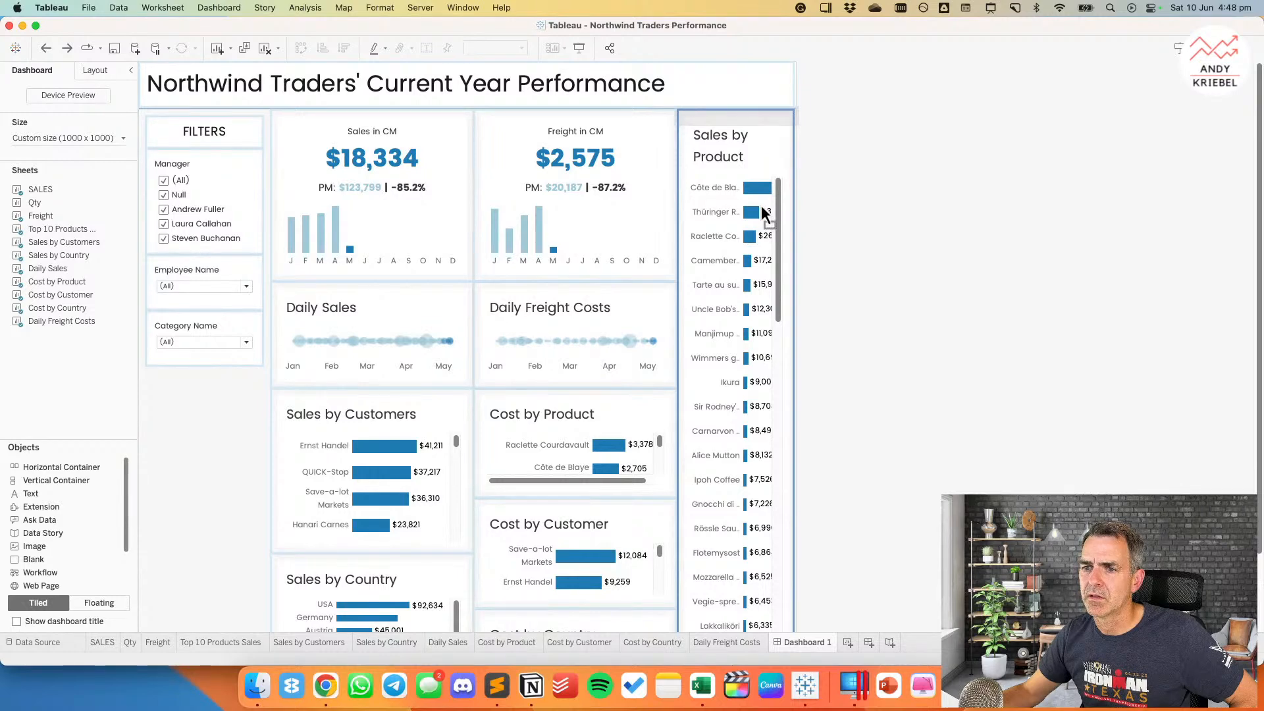
pyautogui.moveTo(761, 205); pyautogui.dragTo(761, 207)
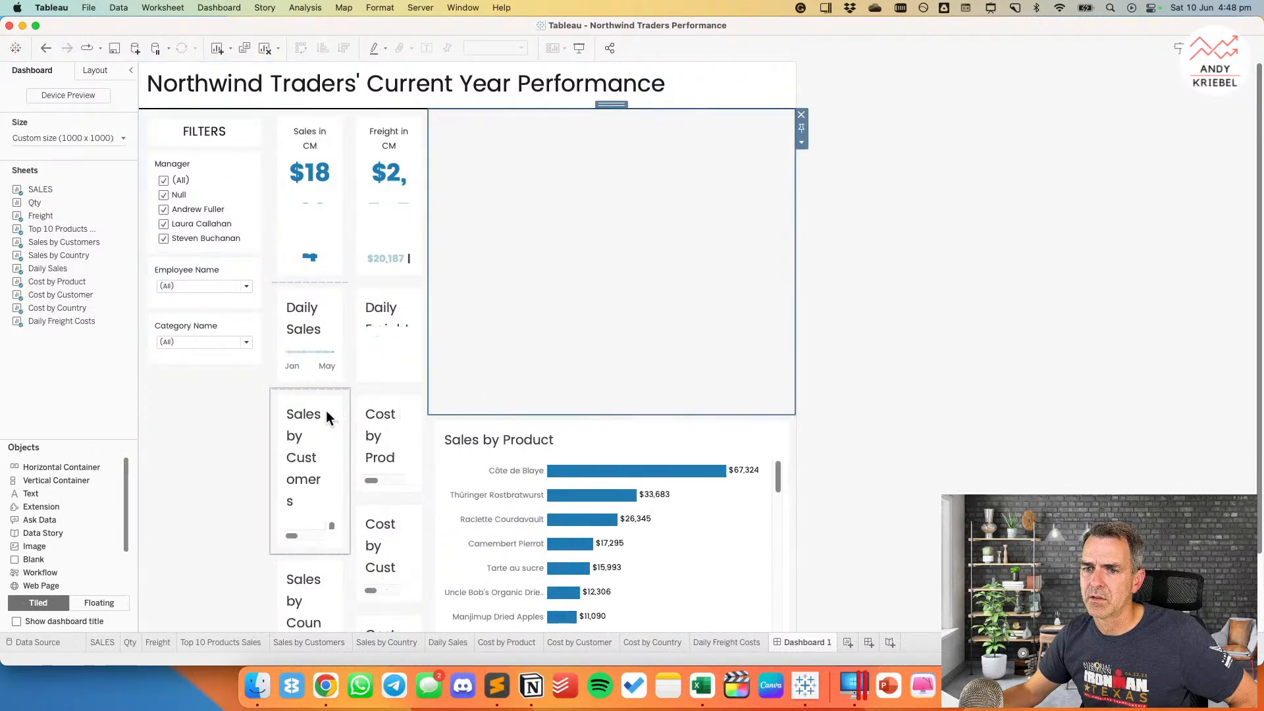
pyautogui.click(47, 50)
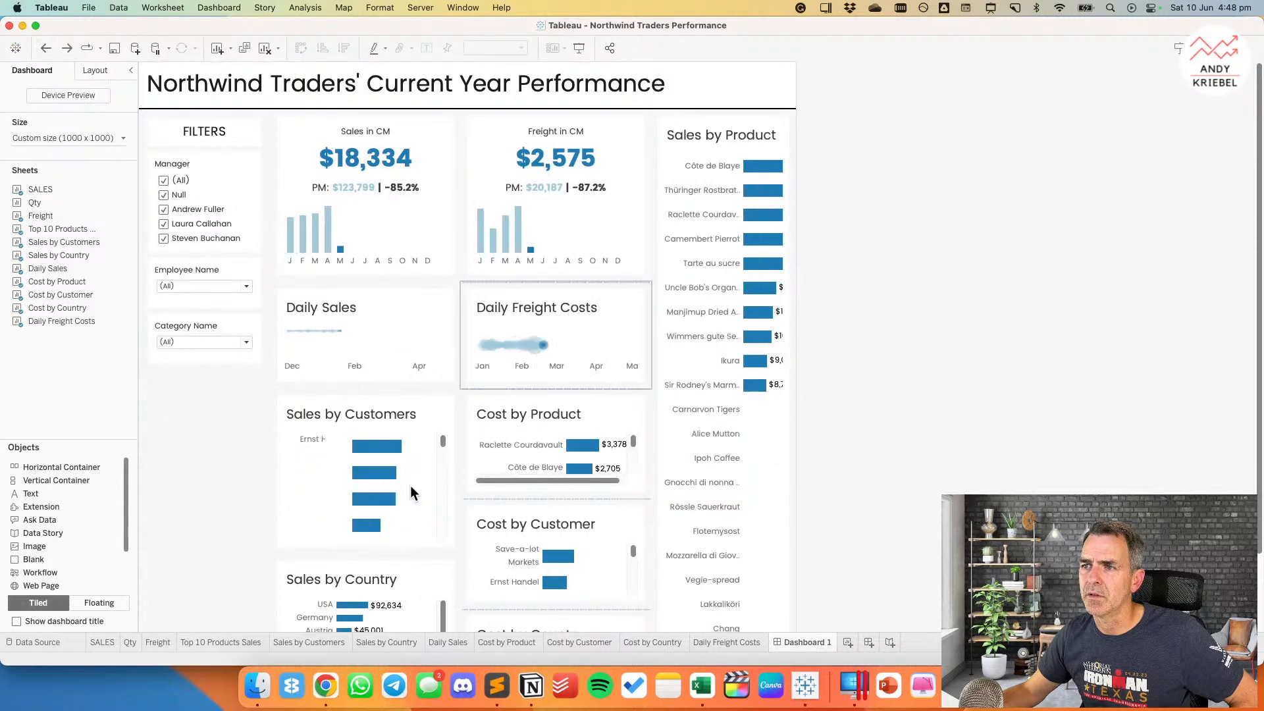
# Step: Move the Sales by Customers, Cost by Product and Cost by Customer charts into the Sales by Product column, stacked below it in that order
pyautogui.moveTo(356, 384); pyautogui.dragTo(756, 599)
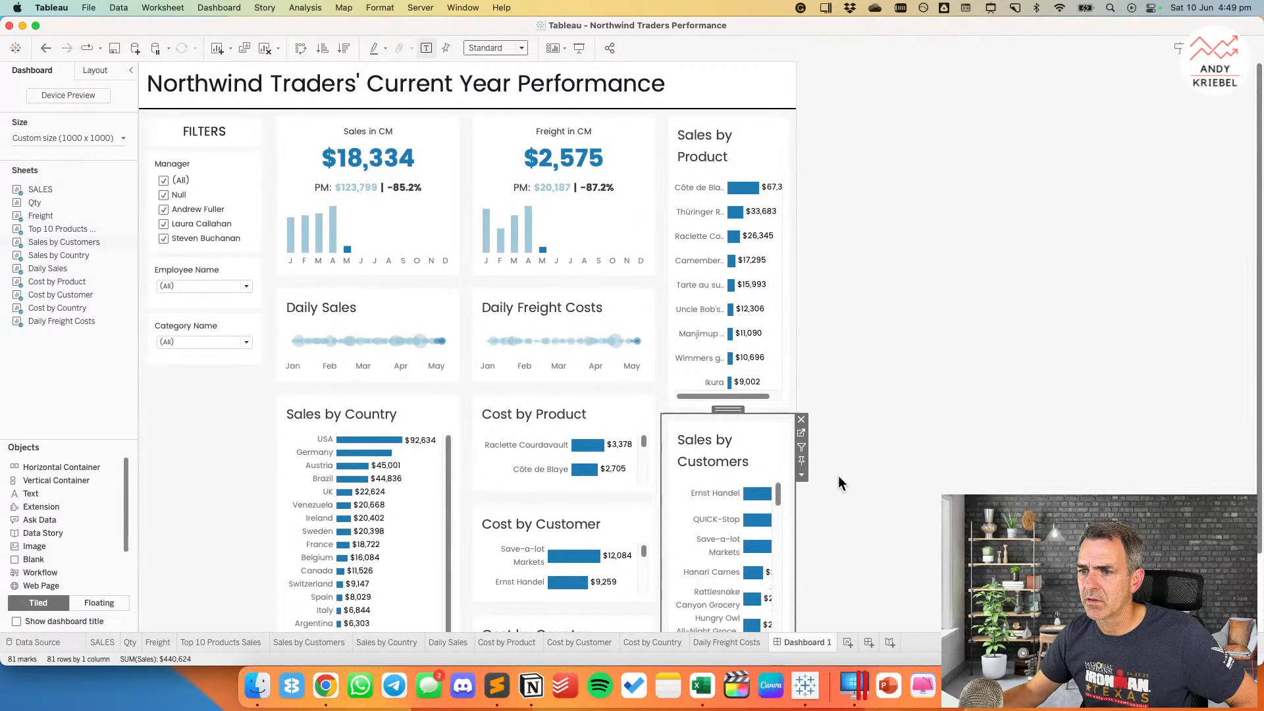
pyautogui.scroll(-3, 906, 349)
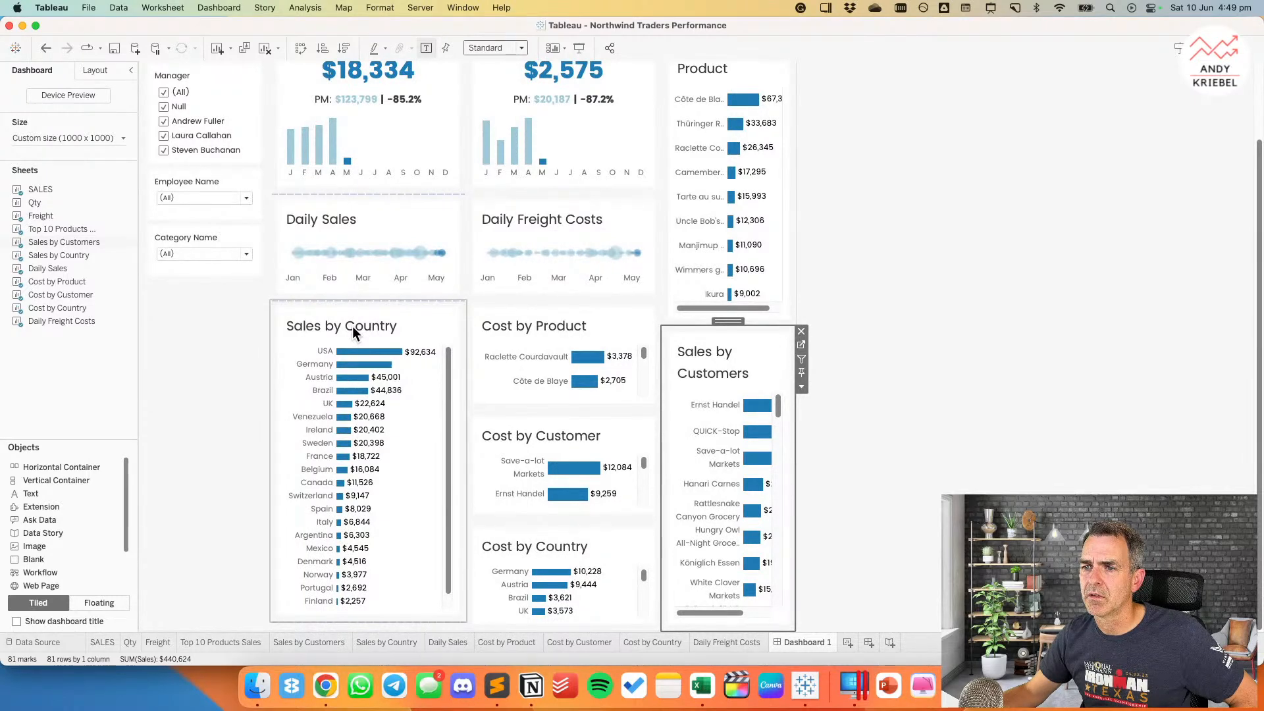
pyautogui.click(551, 326)
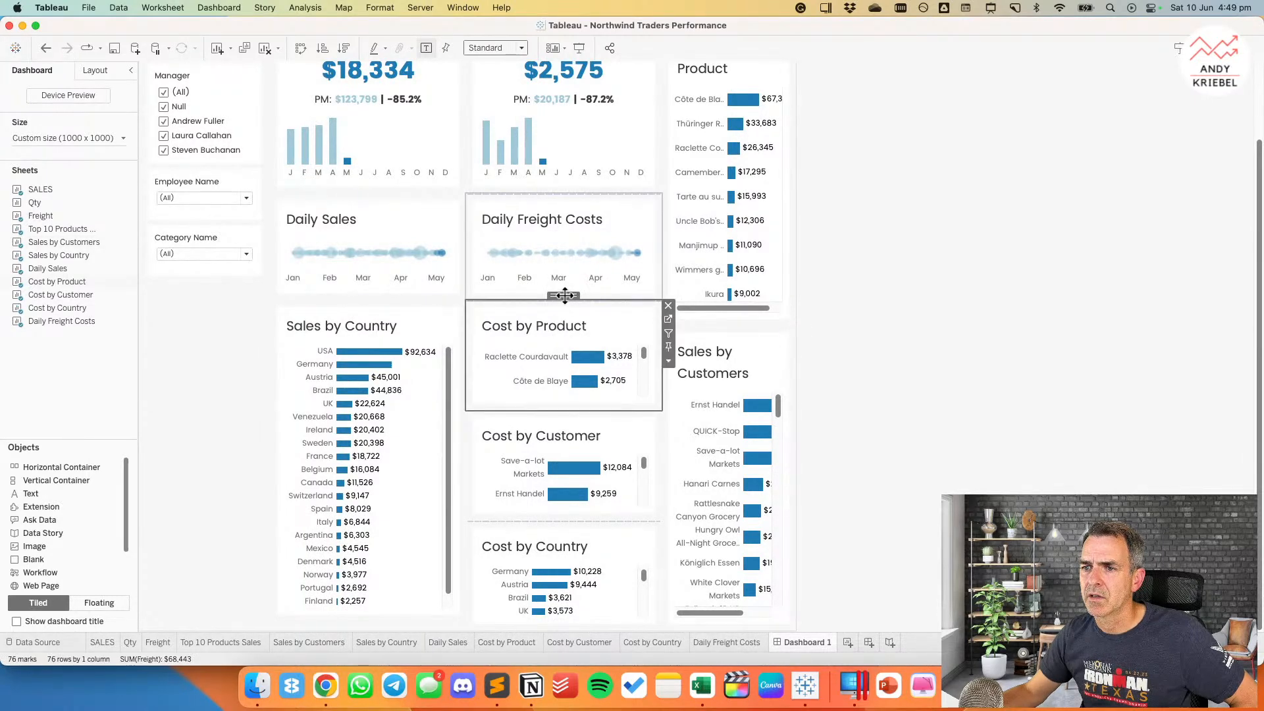
pyautogui.moveTo(564, 296); pyautogui.dragTo(712, 573)
pyautogui.moveTo(564, 292); pyautogui.dragTo(729, 598)
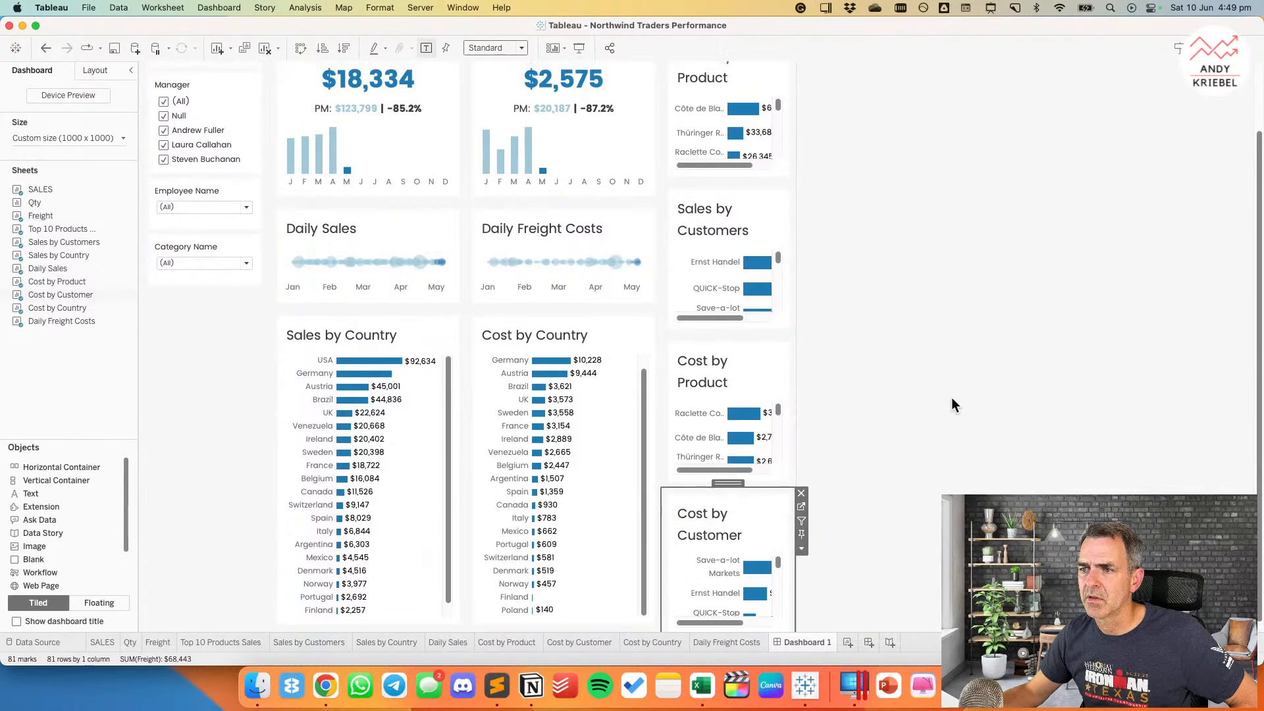
pyautogui.scroll(3, 950, 397)
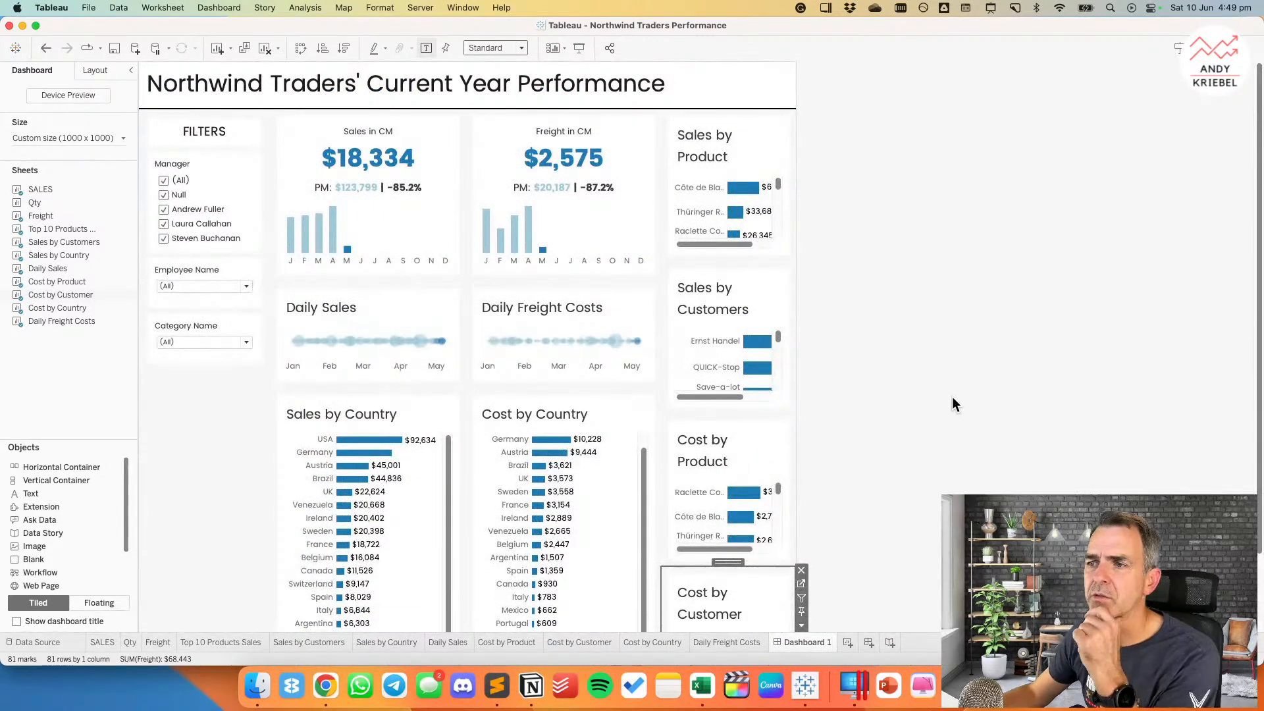
# Step: Add a new container column beside the Sales by Product column and stack Sales by Country above Cost by Country in it
pyautogui.moveTo(65, 476); pyautogui.dragTo(788, 231)
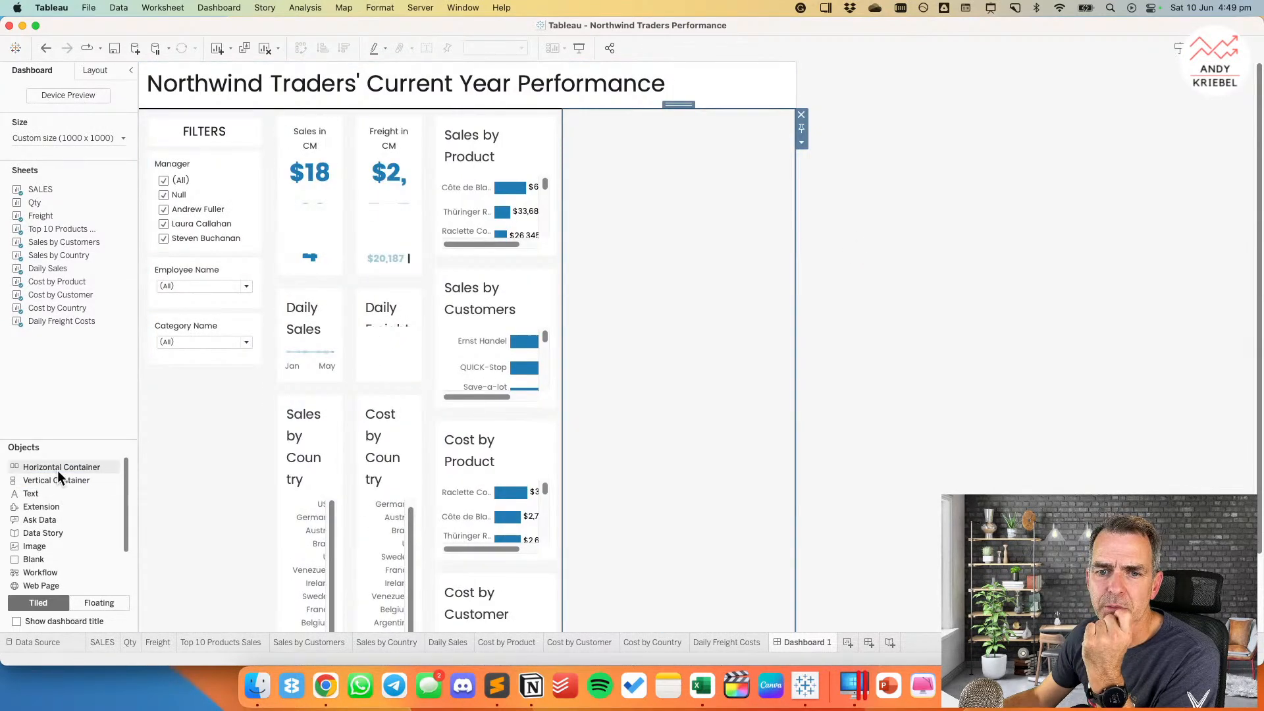
pyautogui.click(317, 403)
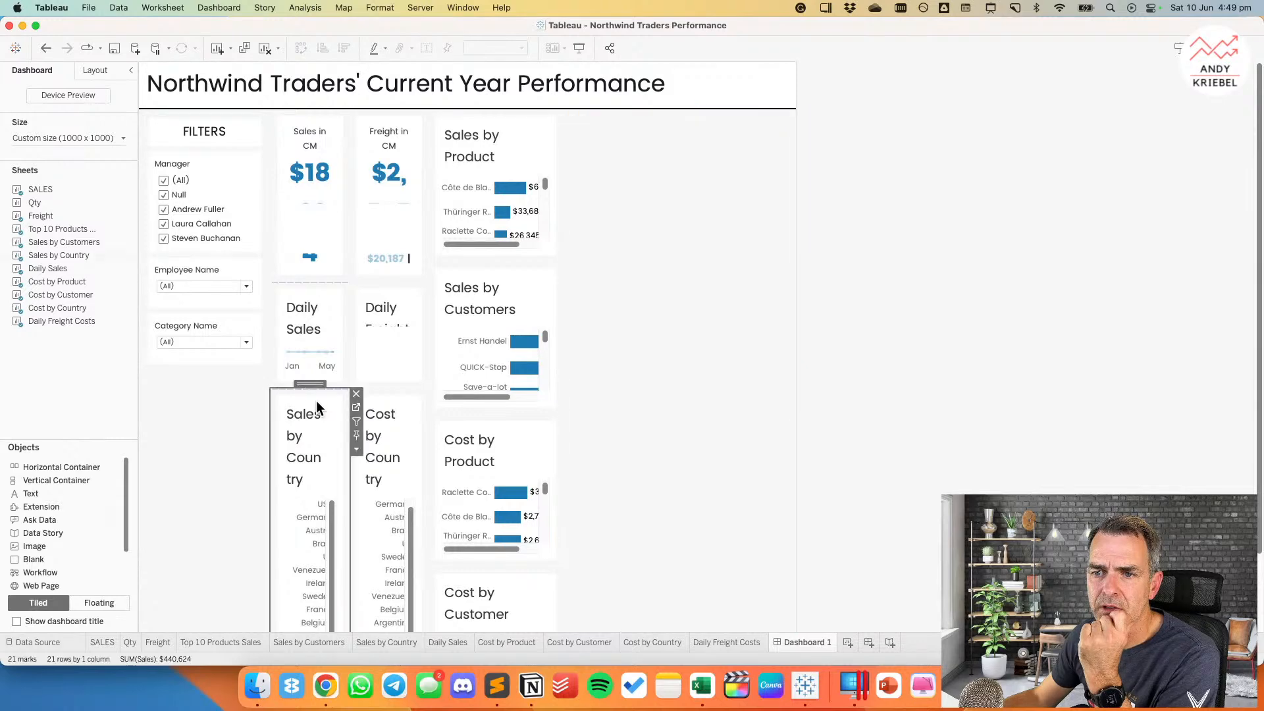
pyautogui.moveTo(306, 389); pyautogui.dragTo(634, 299)
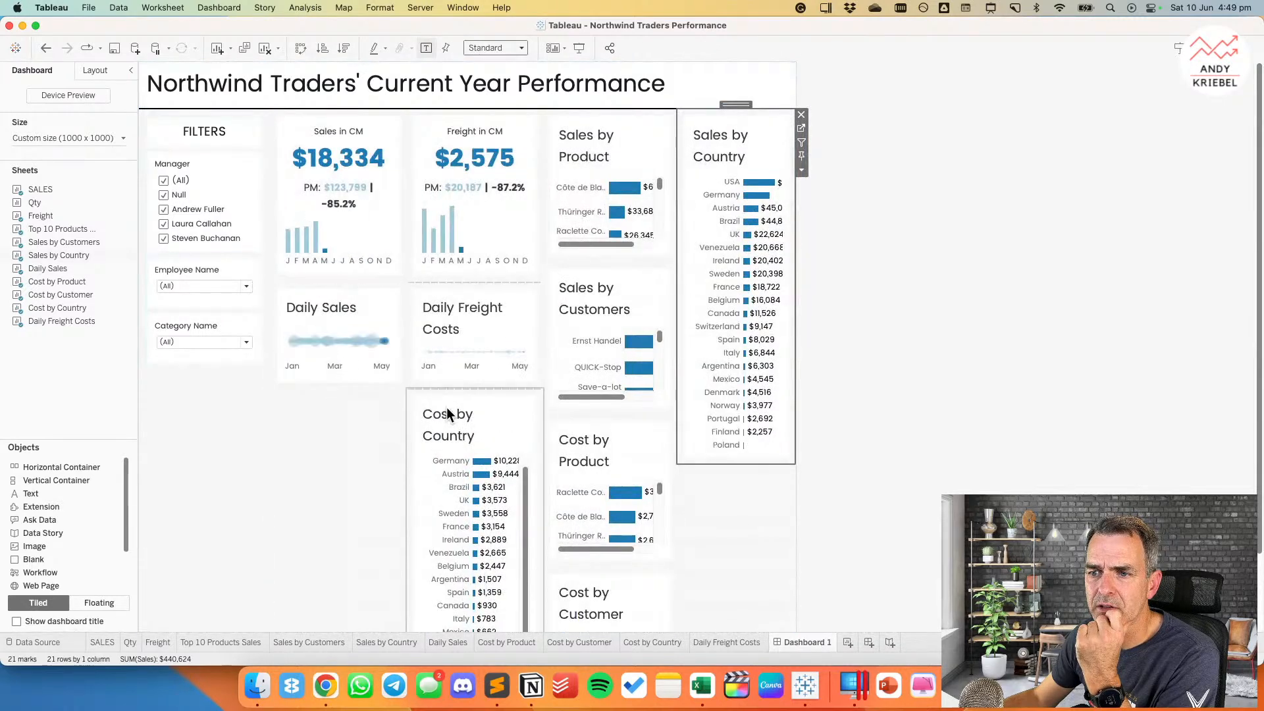
pyautogui.click(446, 407)
pyautogui.moveTo(474, 388); pyautogui.dragTo(719, 504)
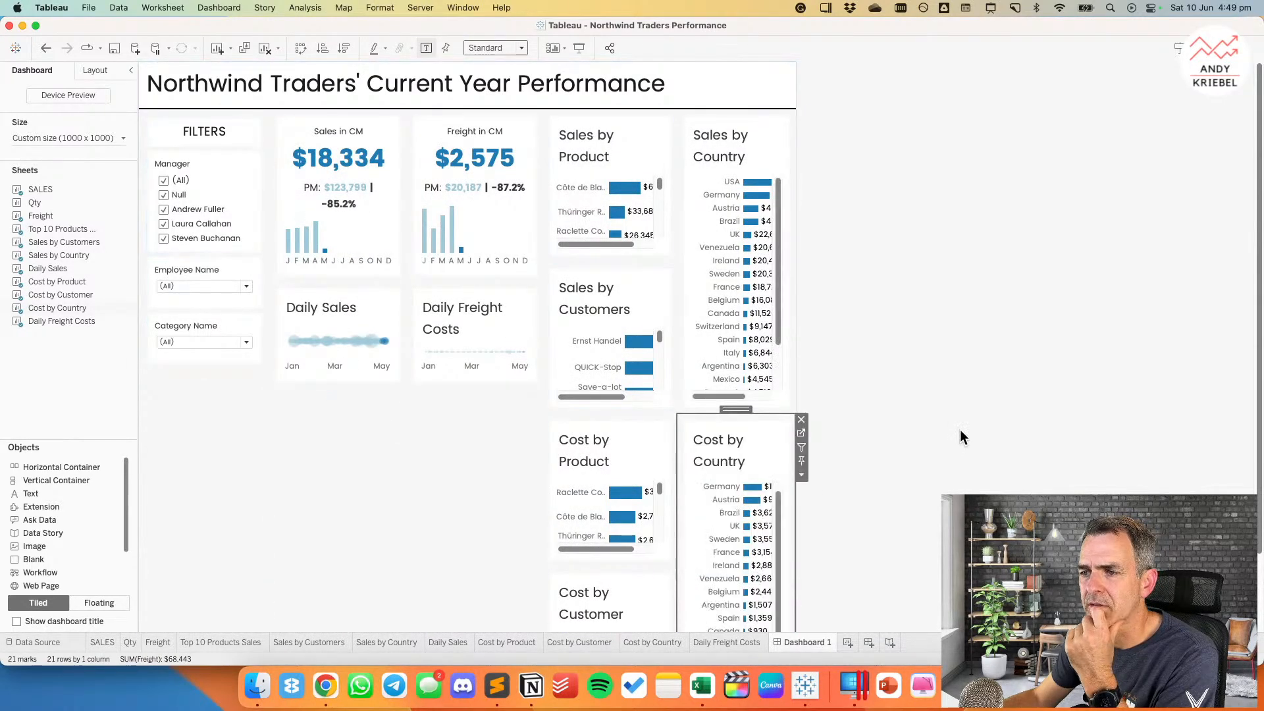
# Step: Move Freight in CM and Daily Freight Costs into the sales column, stacked below Daily Sales
pyautogui.scroll(-2, 953, 432)
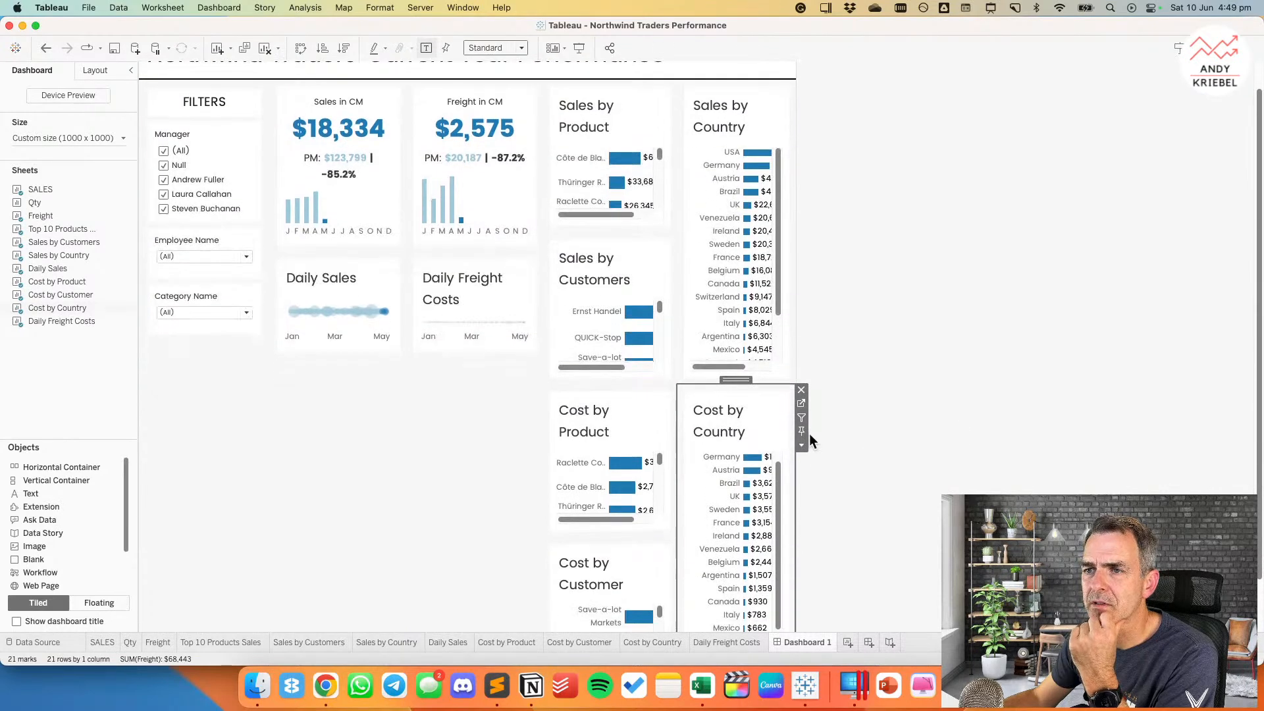
pyautogui.click(453, 454)
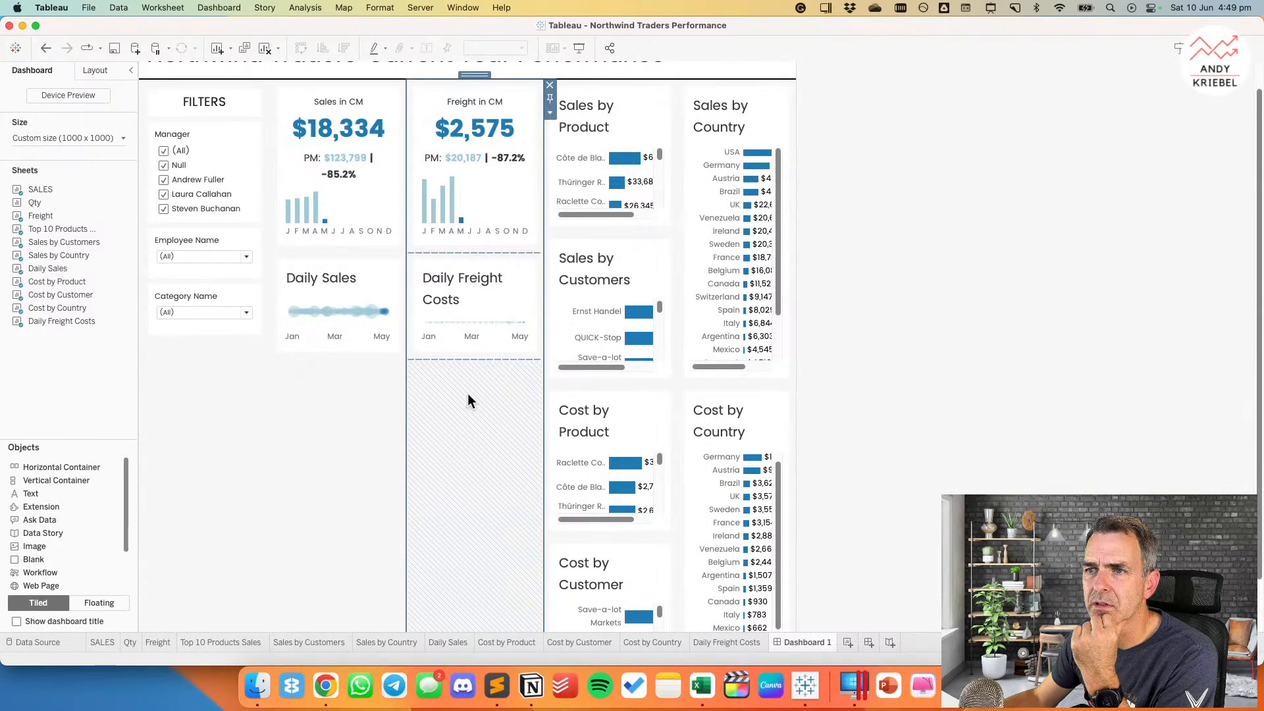
pyautogui.click(472, 112)
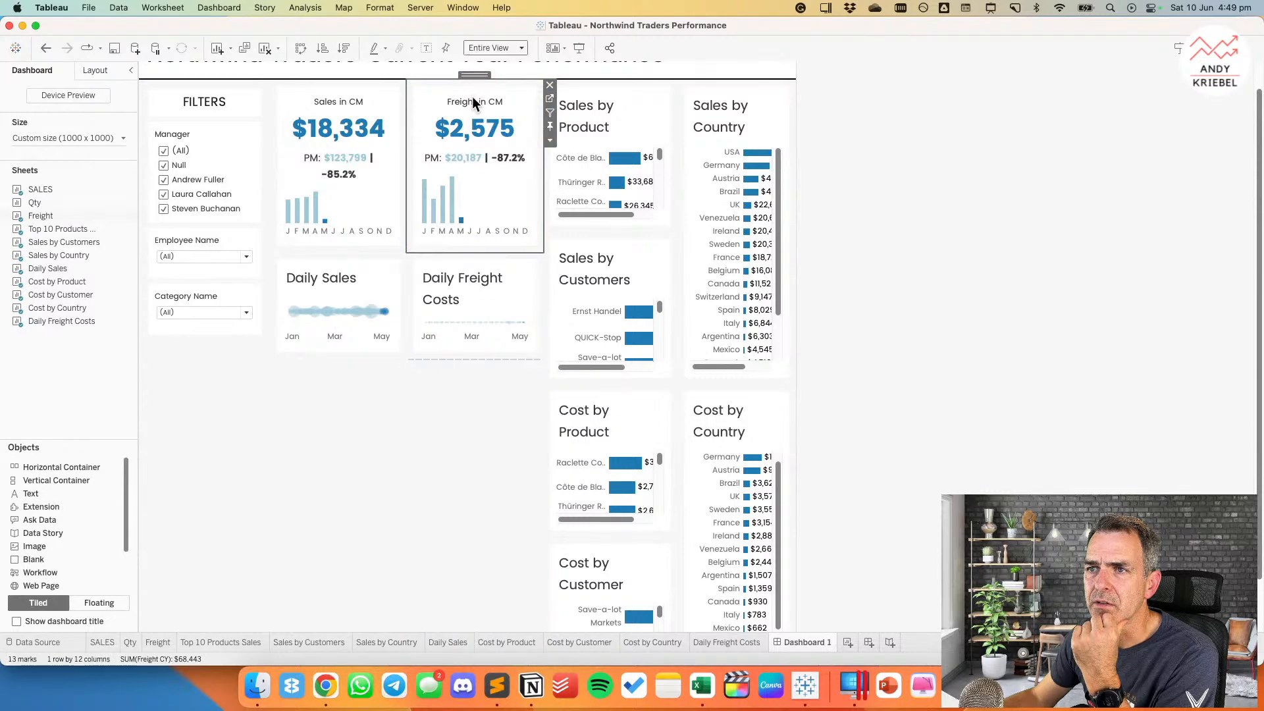
pyautogui.moveTo(477, 75); pyautogui.dragTo(345, 369)
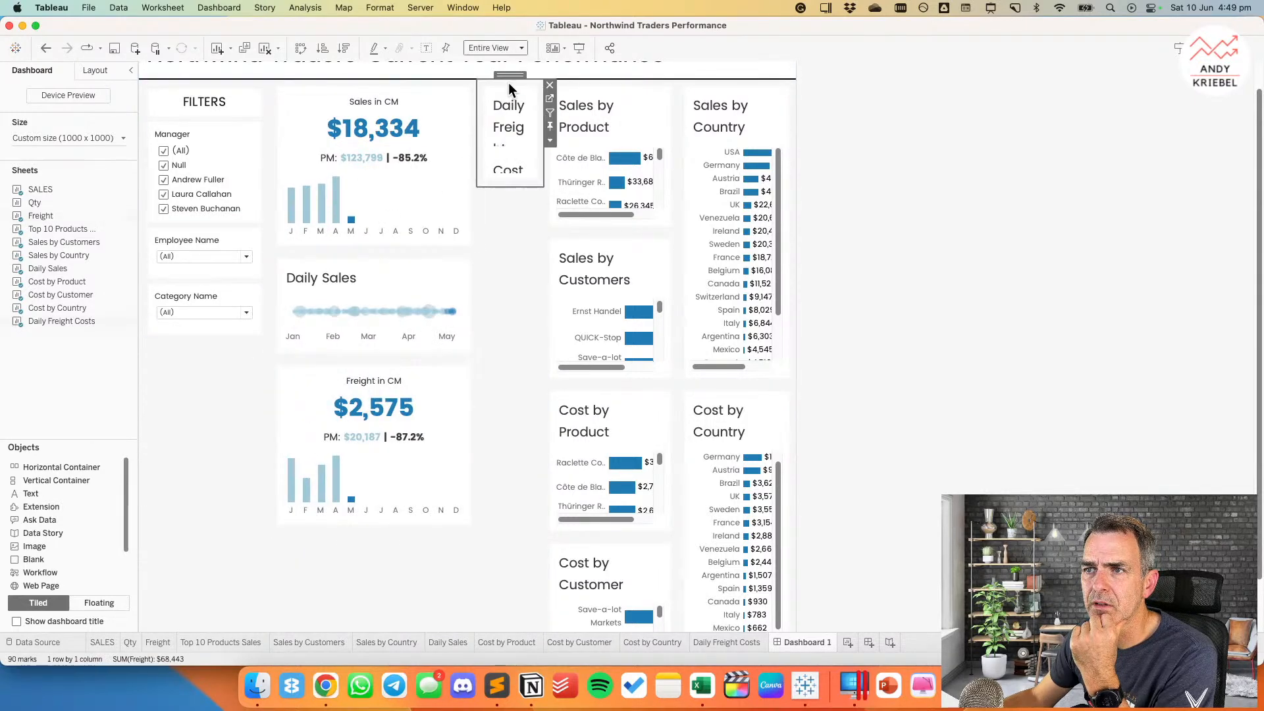
pyautogui.moveTo(508, 82); pyautogui.dragTo(364, 532)
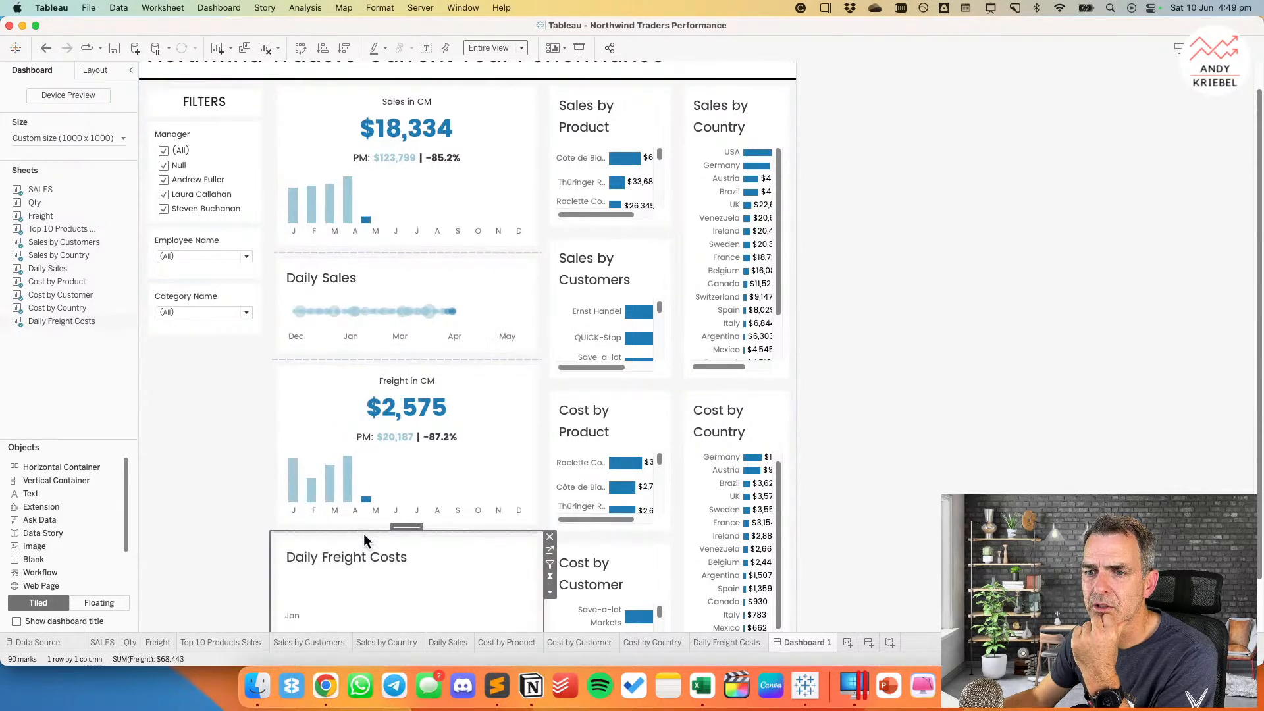
pyautogui.click(935, 445)
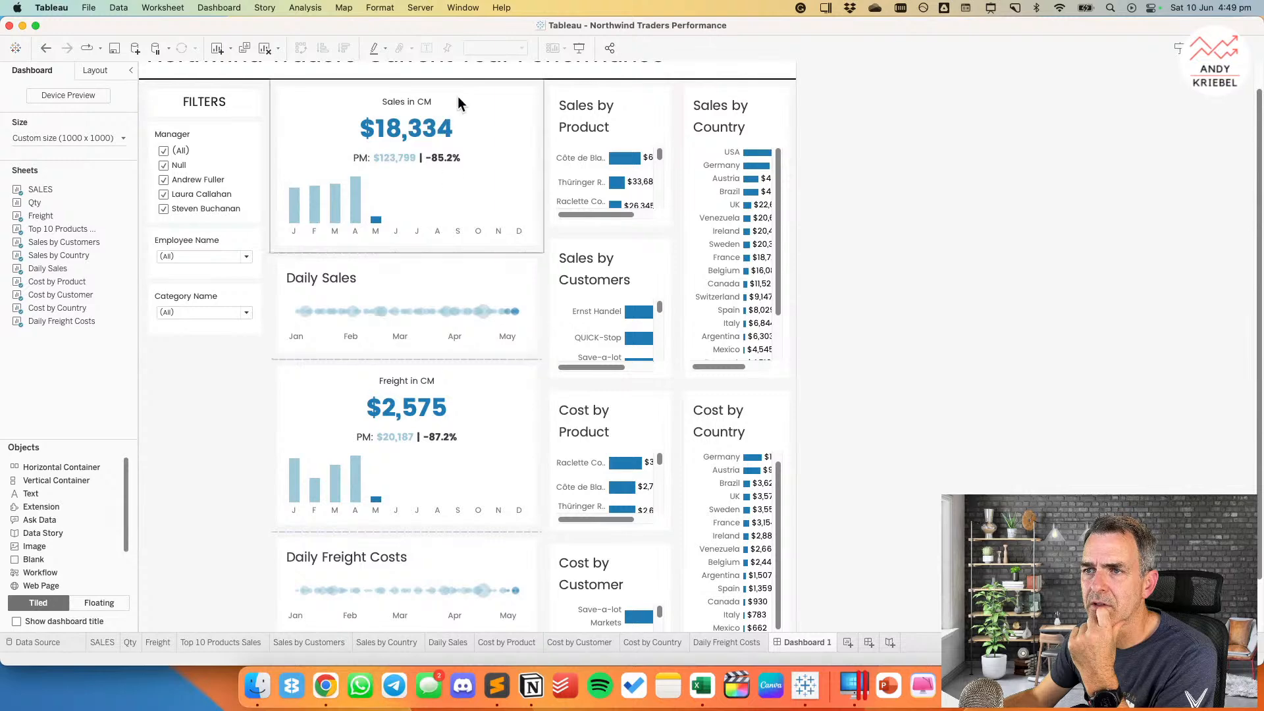
# Step: Distribute the contents evenly in the container holding the Sales in CM, Daily Sales, Freight in CM and Daily Freight Costs charts
pyautogui.click(495, 81)
pyautogui.click(551, 114)
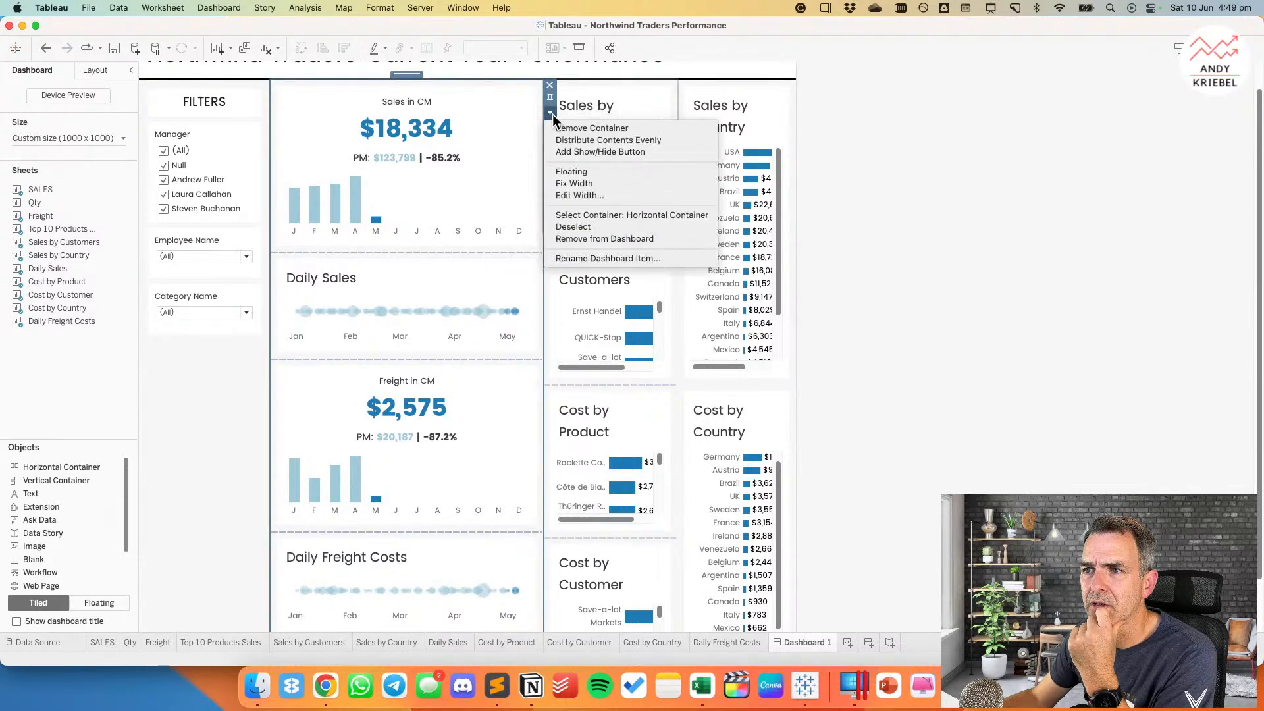
pyautogui.click(1006, 242)
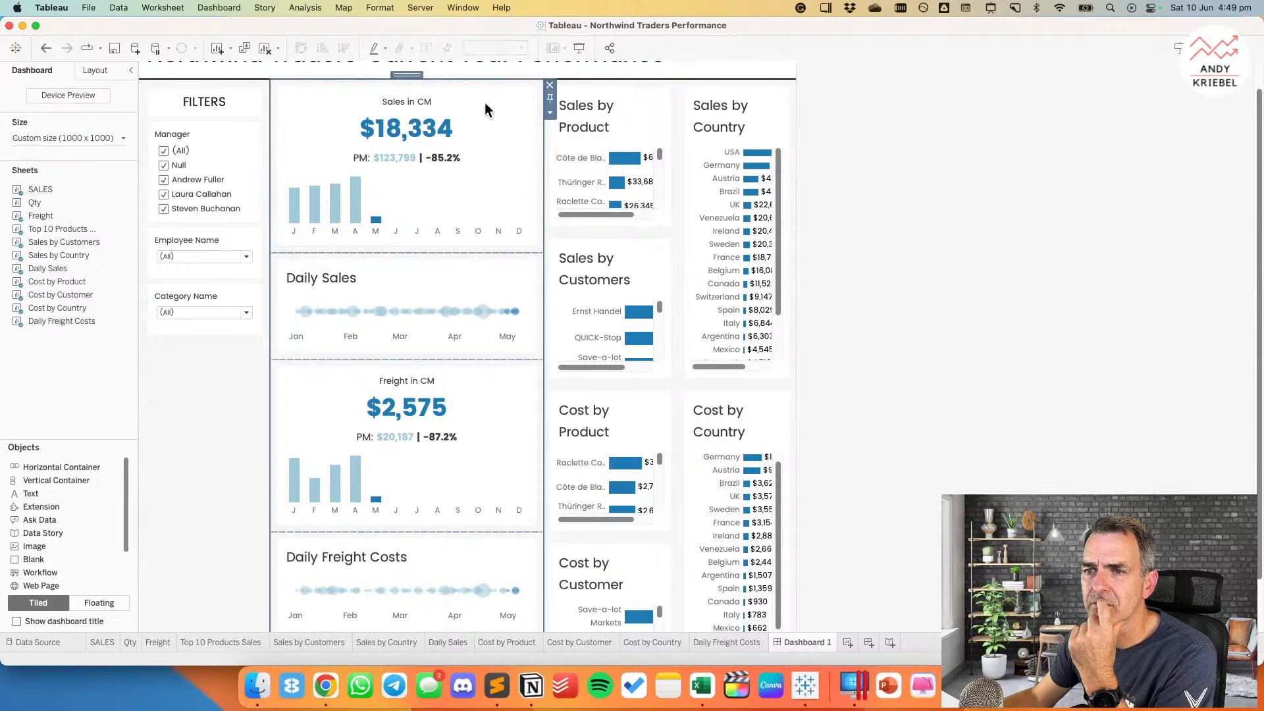
pyautogui.click(526, 108)
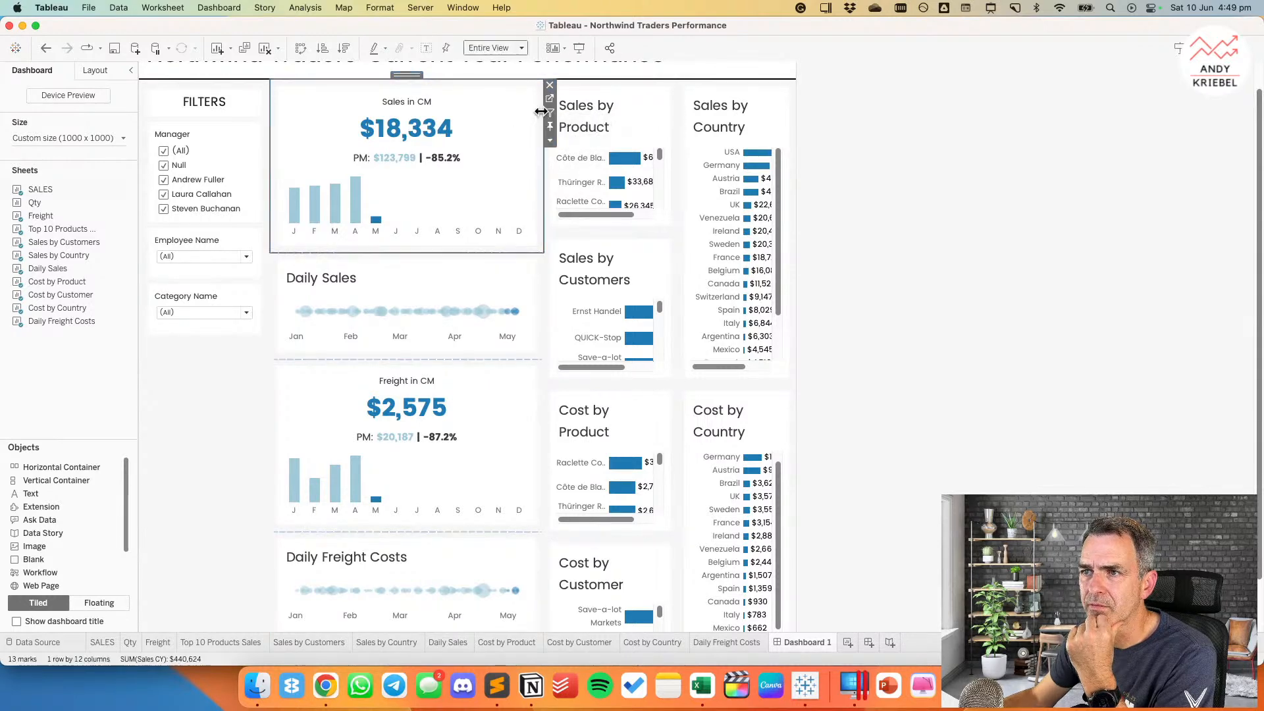
pyautogui.doubleClick(406, 74)
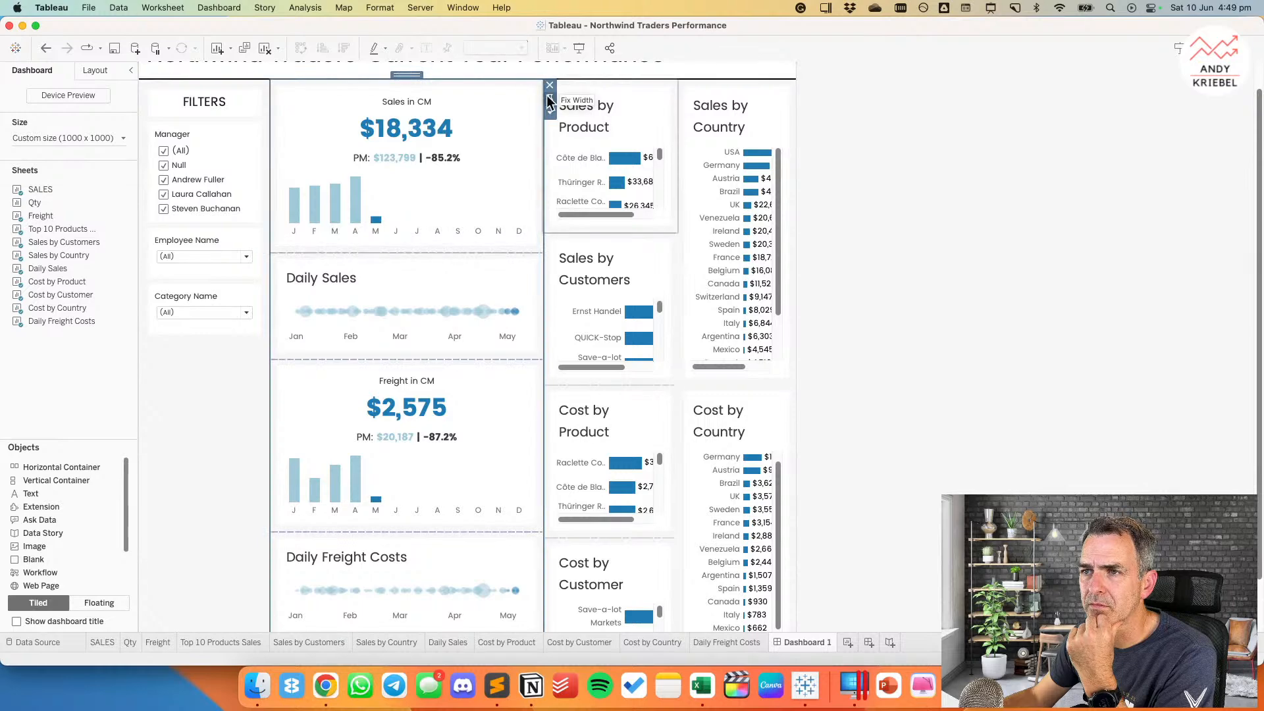
pyautogui.click(549, 113)
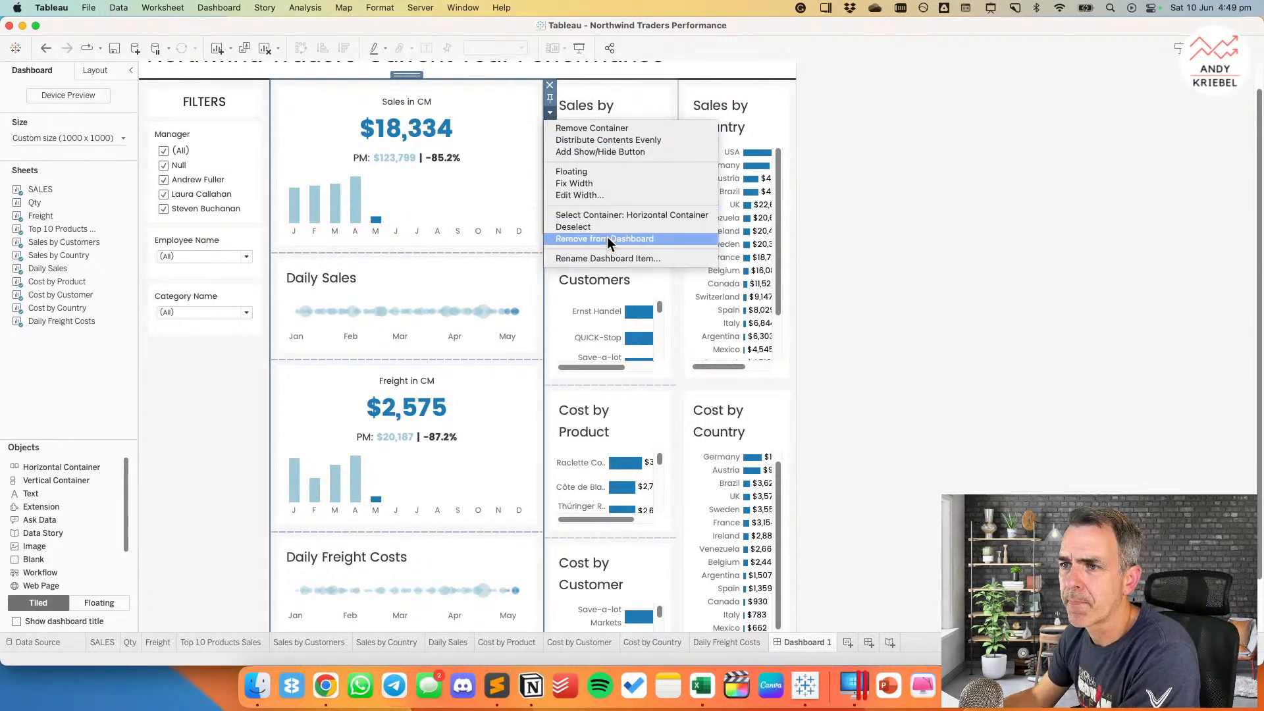
pyautogui.click(595, 142)
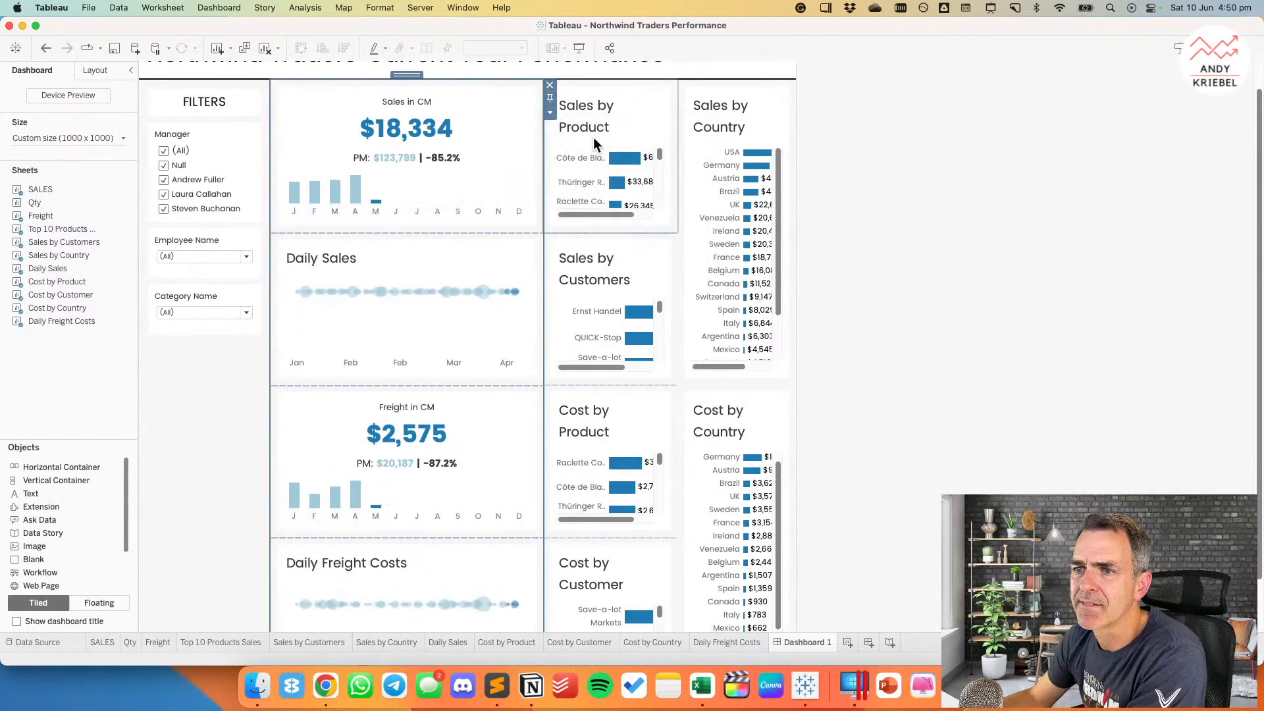
# Step: Distribute the contents evenly in the container holding the product and customer bar charts
pyautogui.click(609, 99)
pyautogui.doubleClick(610, 74)
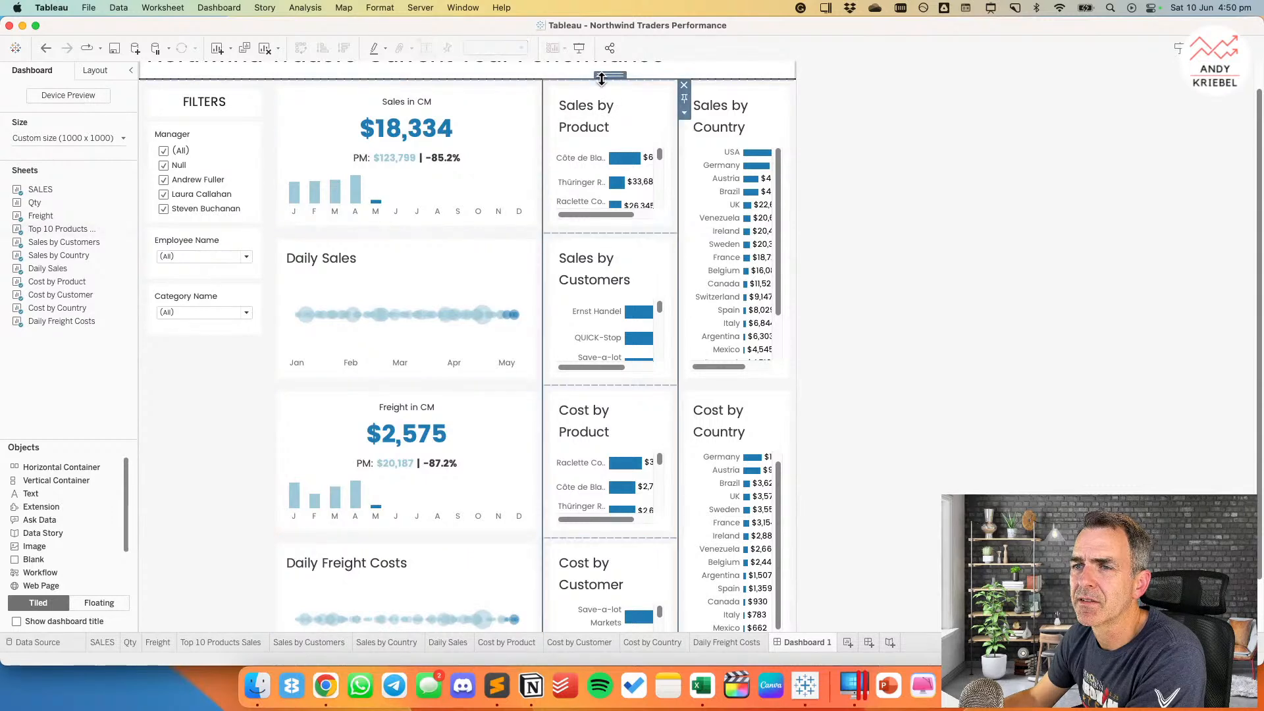
pyautogui.click(683, 115)
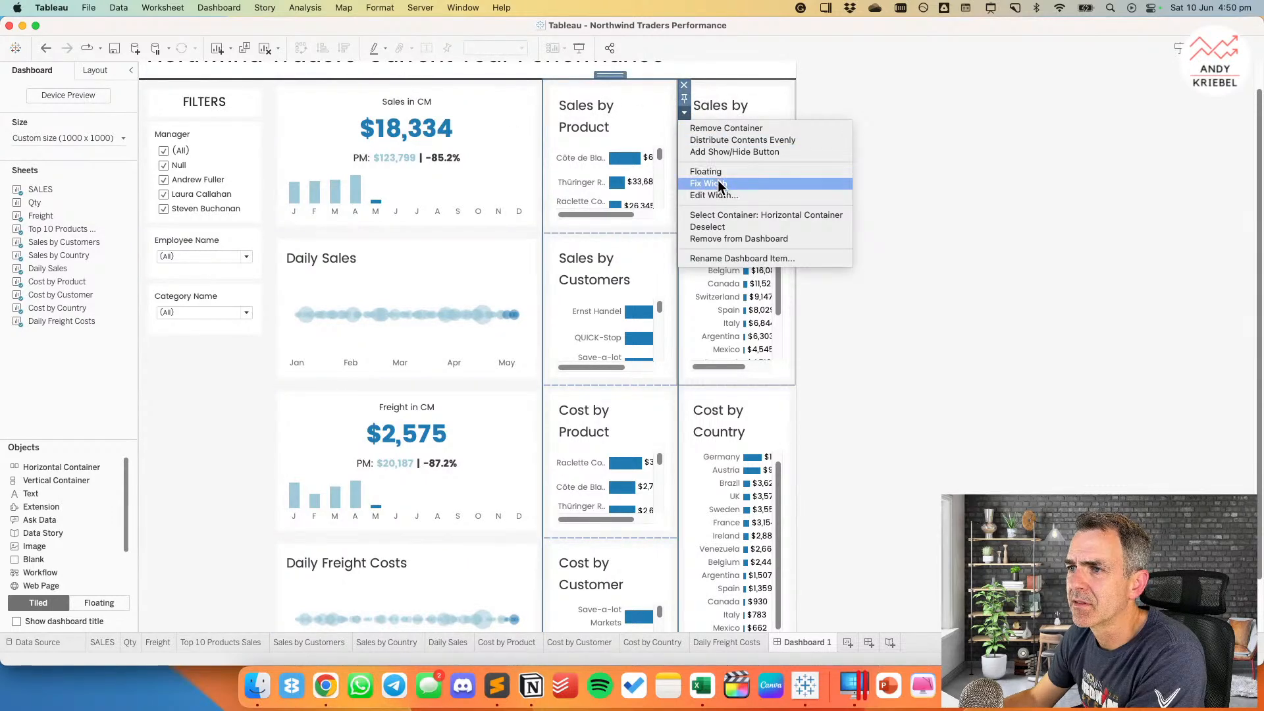
pyautogui.click(732, 141)
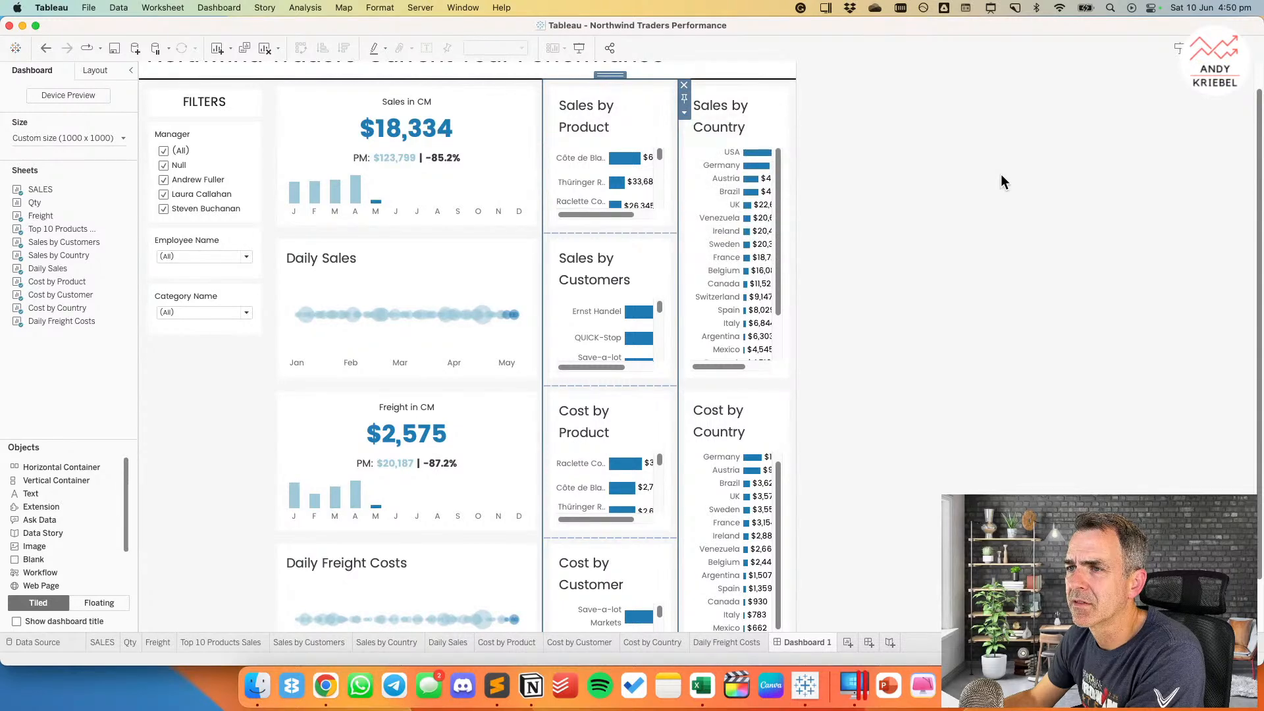
pyautogui.click(842, 170)
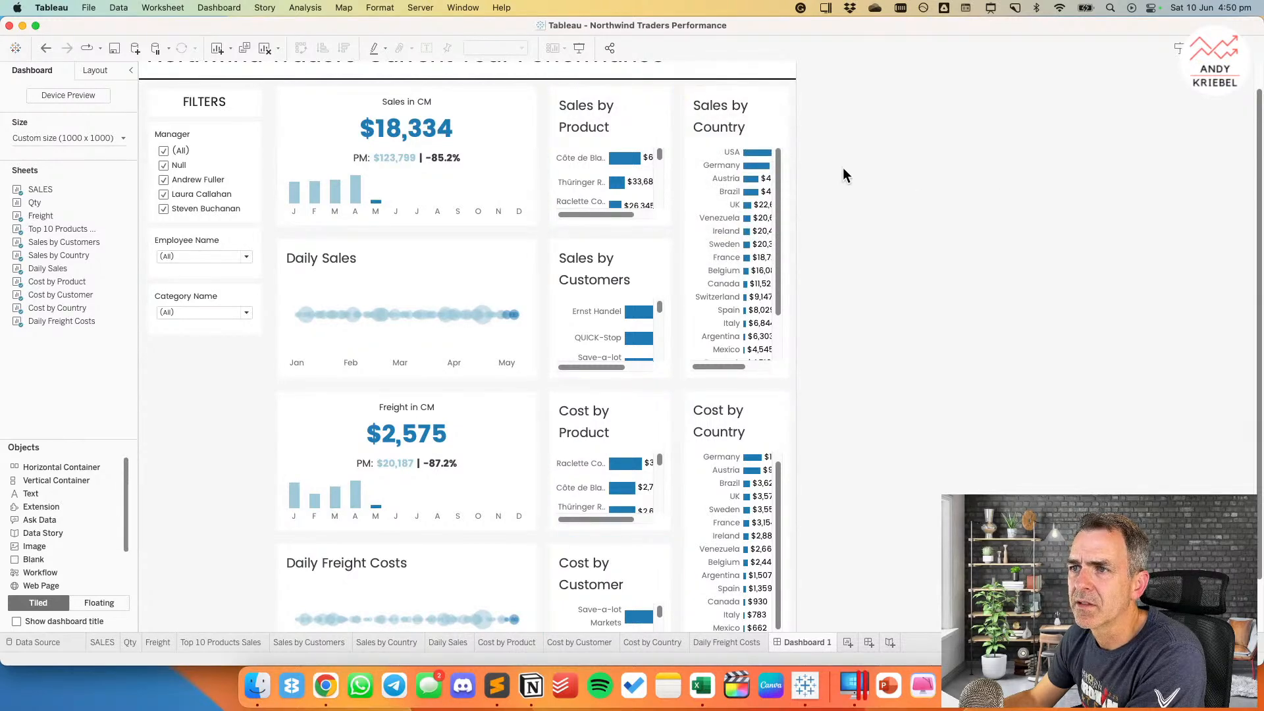
# Step: Set the dashboard's fixed size to 1600 px wide and 900 px high
pyautogui.click(73, 138)
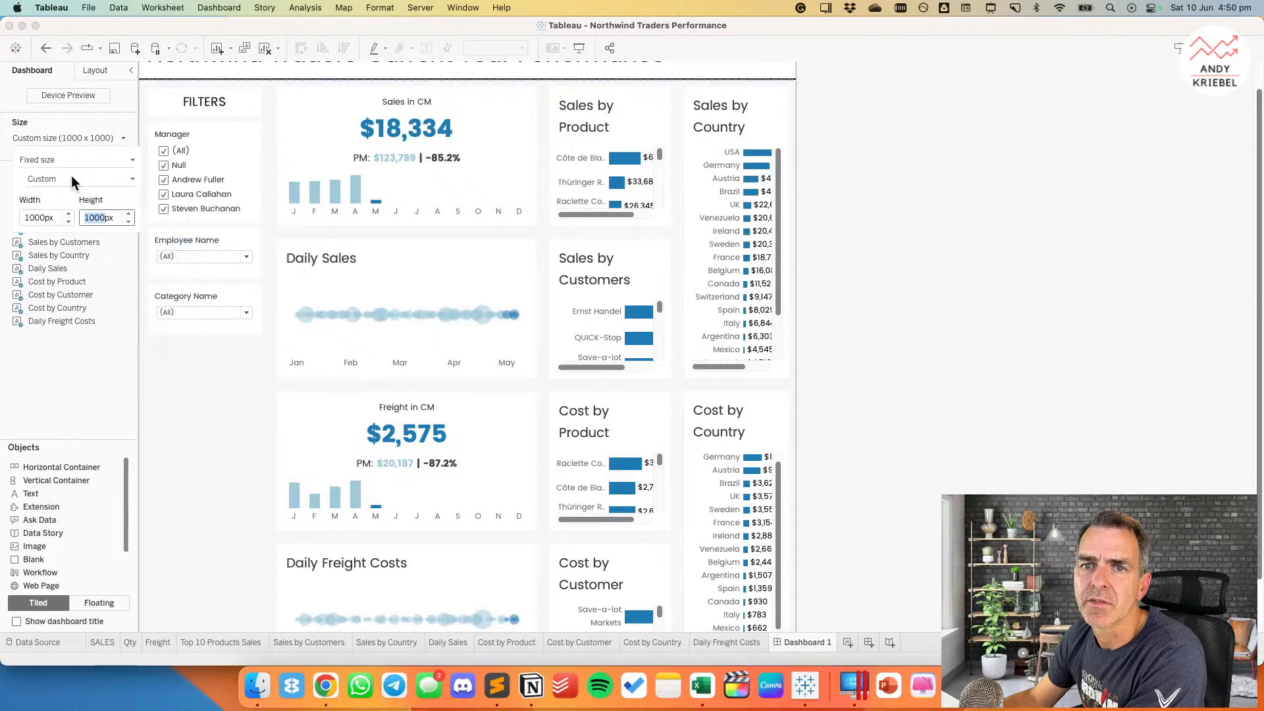
pyautogui.click(69, 214)
pyautogui.click(68, 213)
pyautogui.click(69, 214)
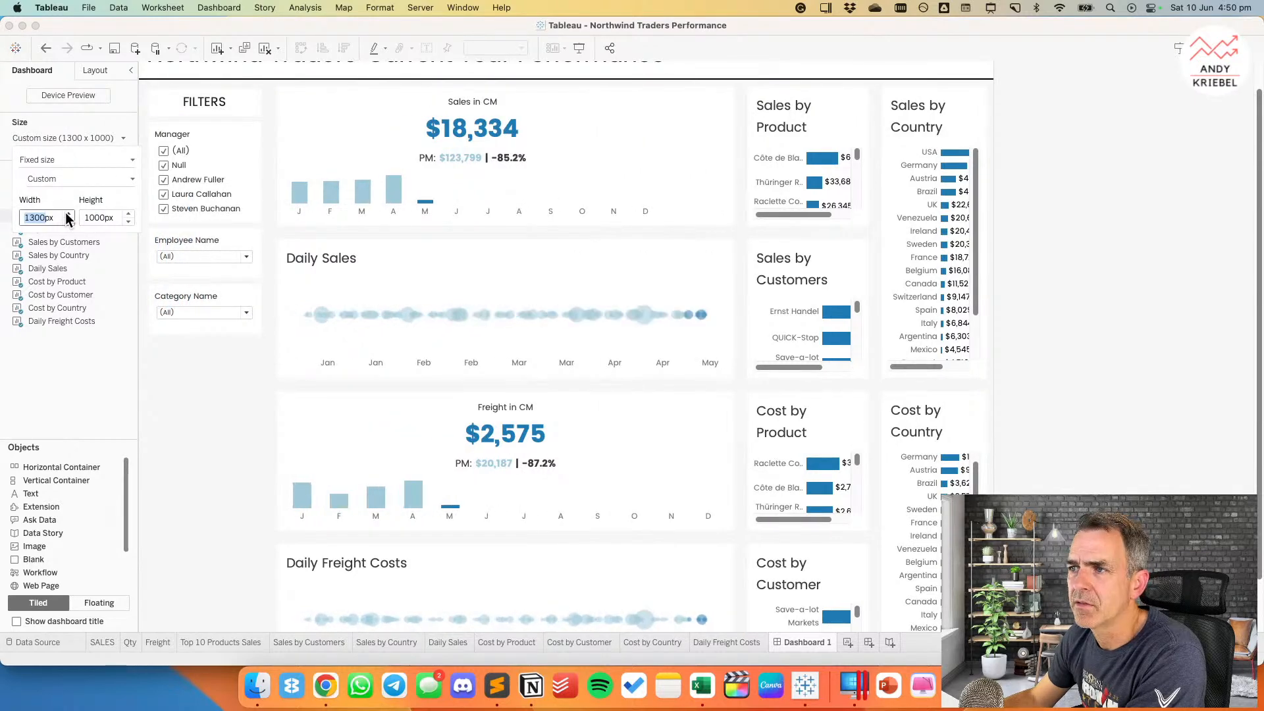
pyautogui.click(127, 222)
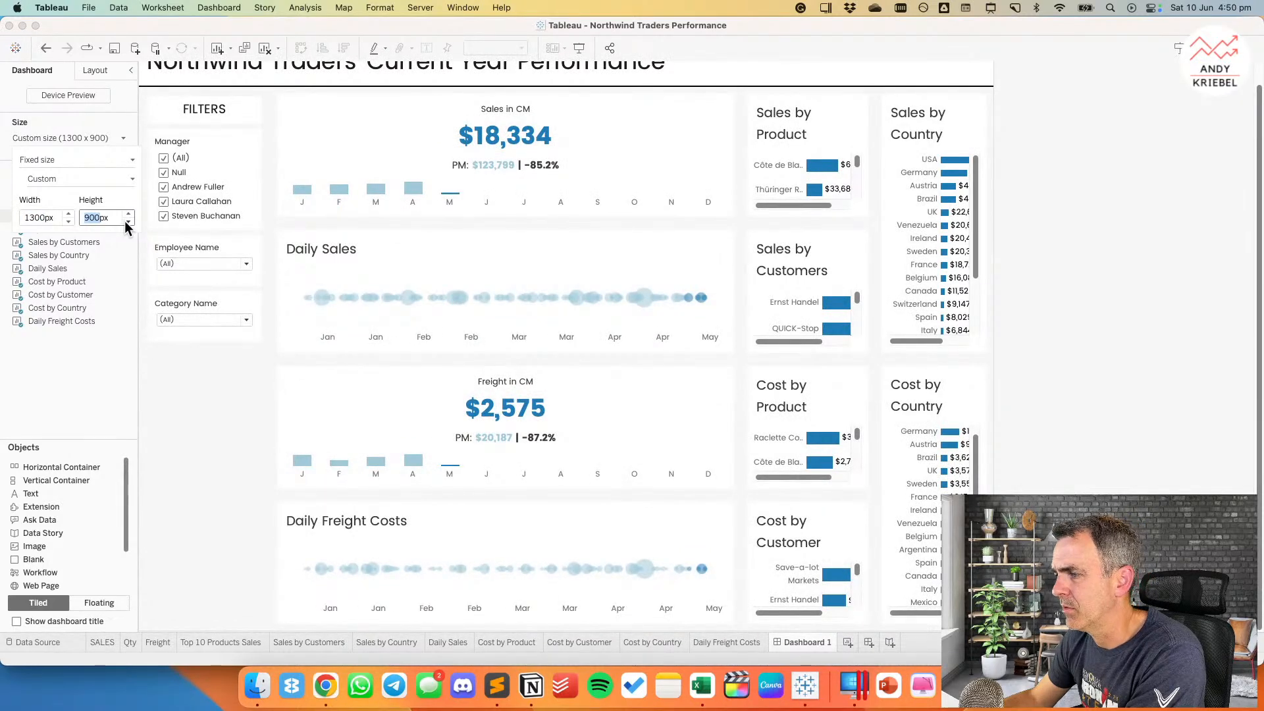
pyautogui.click(68, 214)
pyautogui.click(69, 214)
pyautogui.click(69, 214)
pyautogui.click(672, 174)
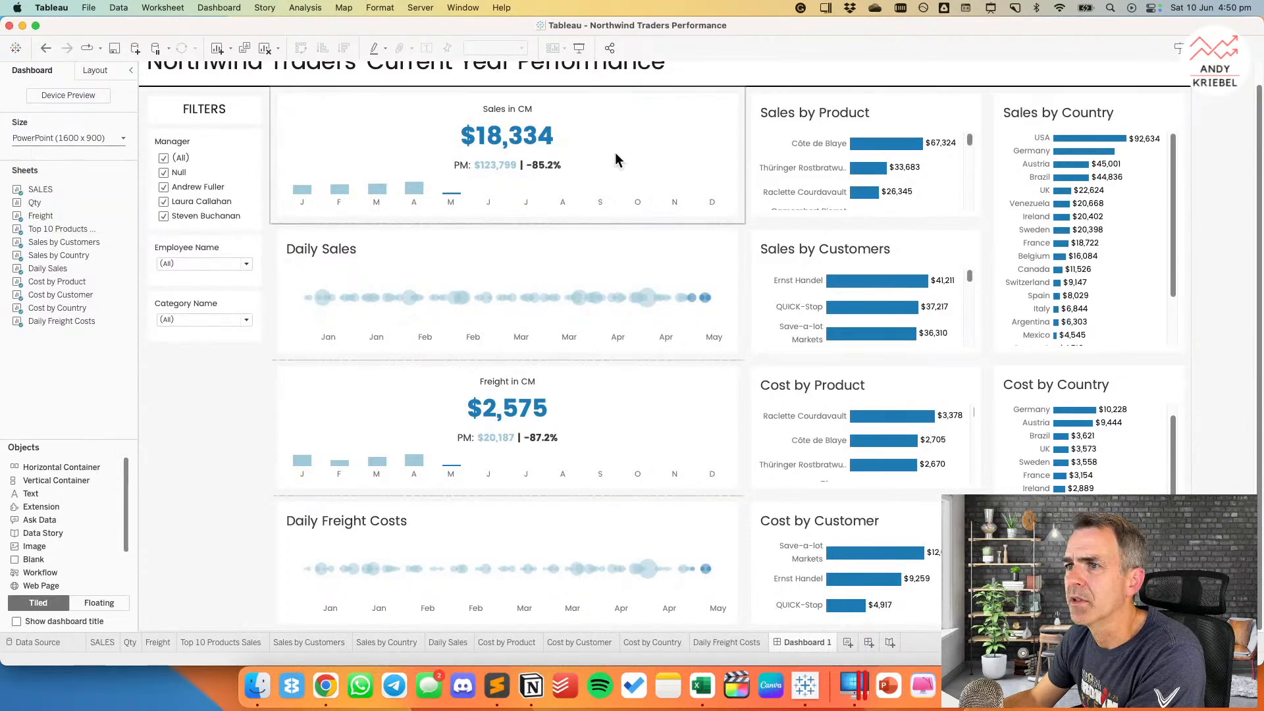
pyautogui.click(536, 92)
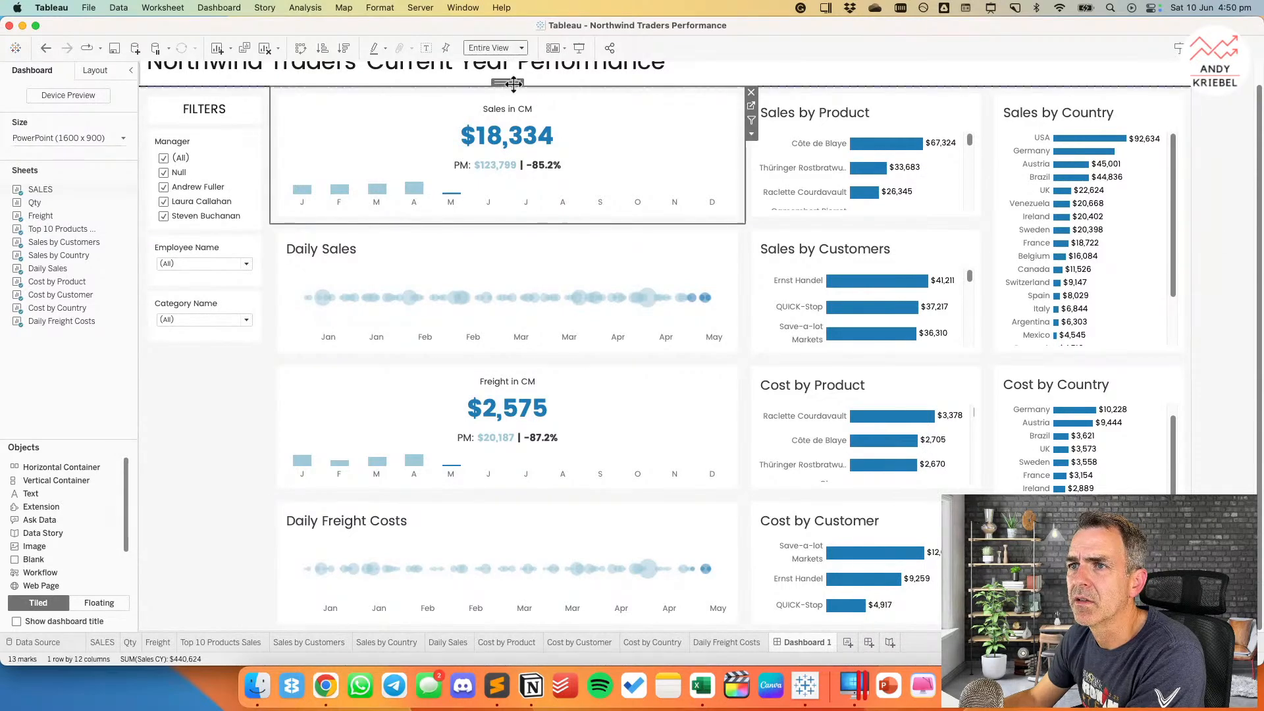
pyautogui.doubleClick(513, 83)
pyautogui.click(751, 121)
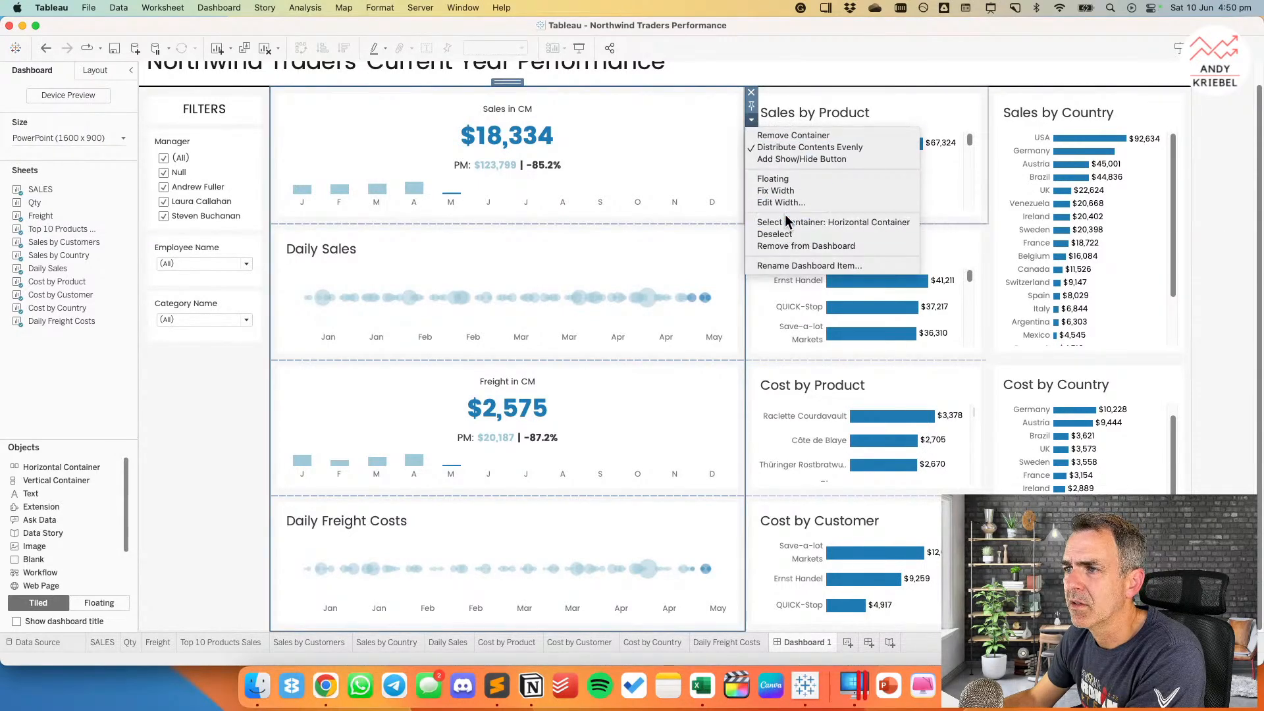
pyautogui.click(211, 433)
# Step: Check the pixel width of the filters container and calculate 1400/3 for three equal chart columns
pyautogui.click(211, 433)
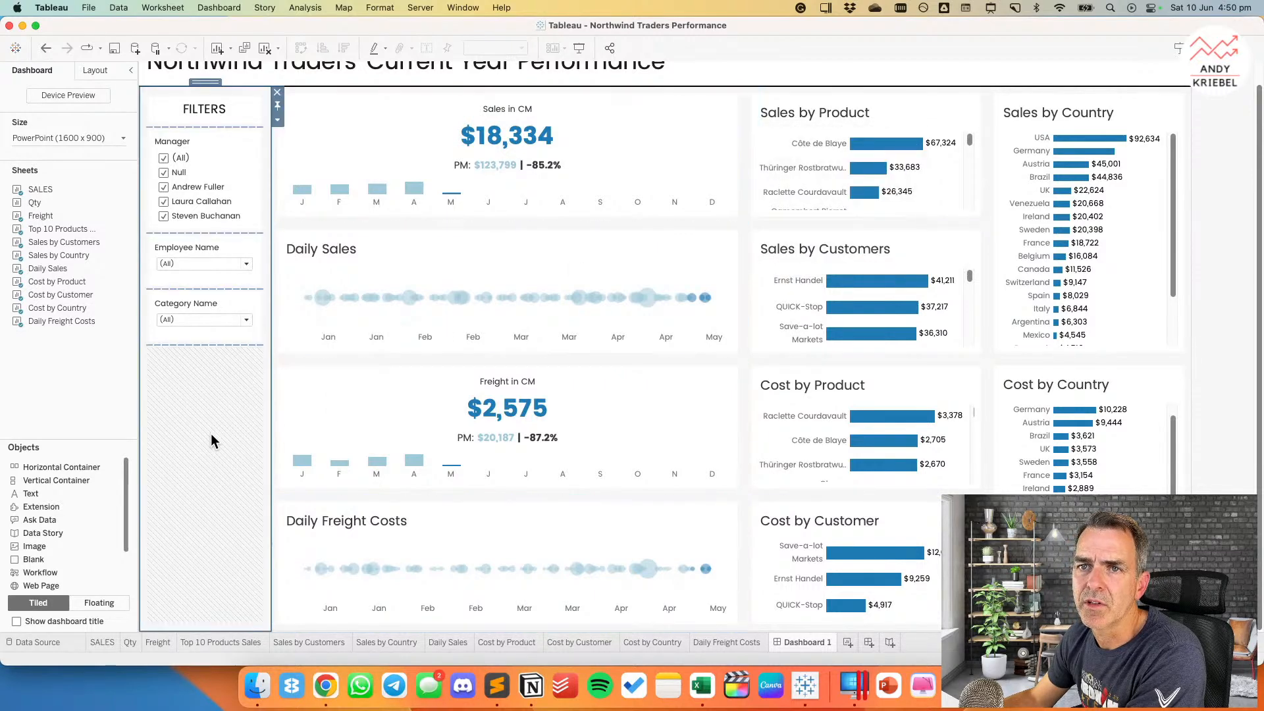
pyautogui.click(279, 123)
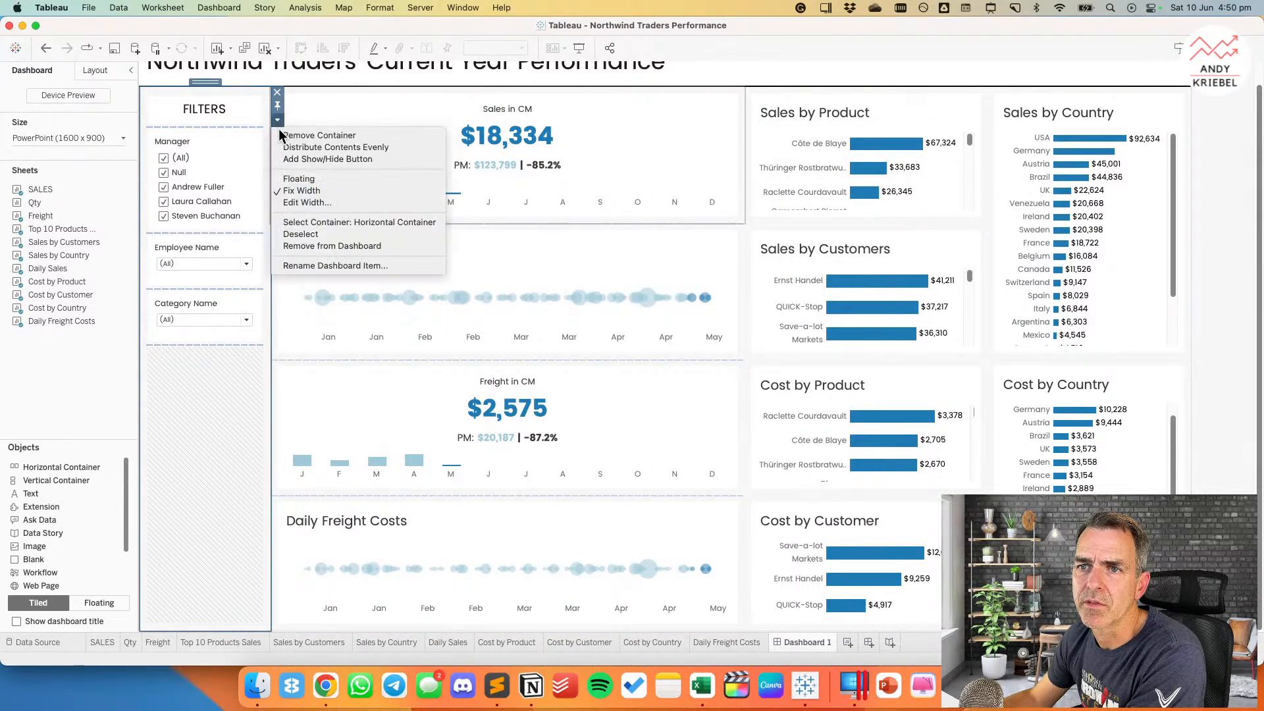
pyautogui.click(295, 198)
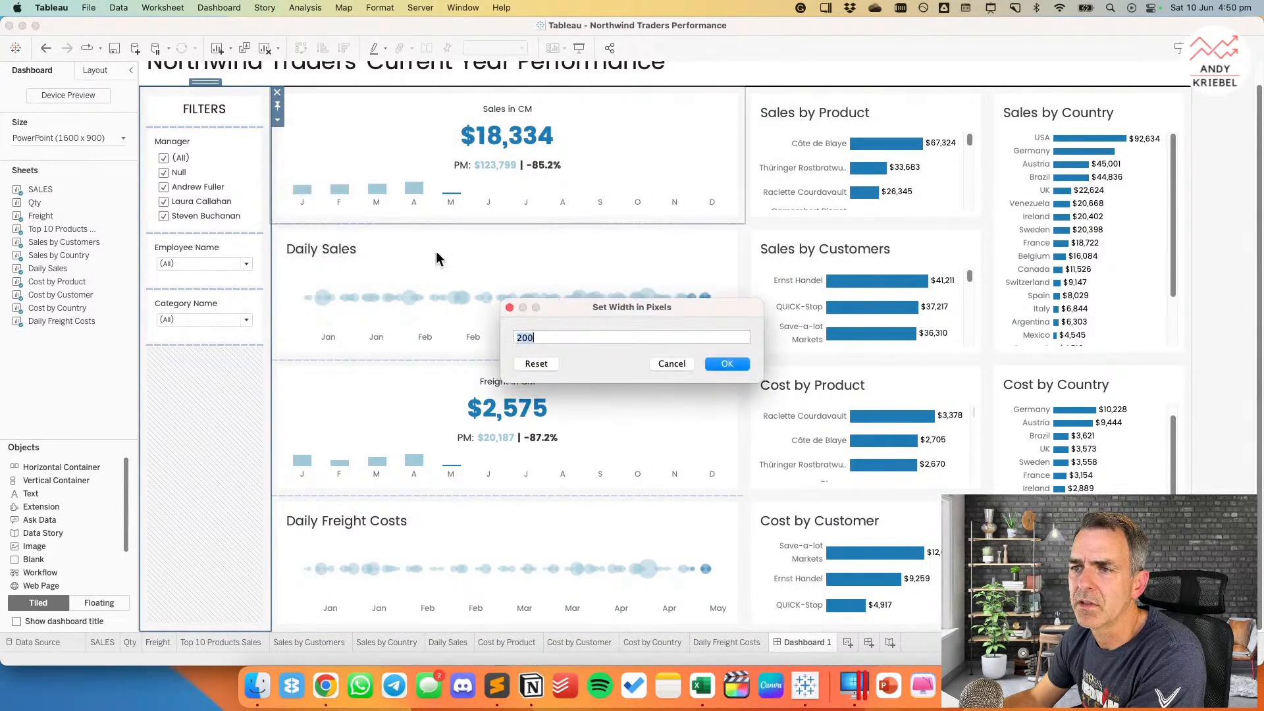
pyautogui.click(686, 365)
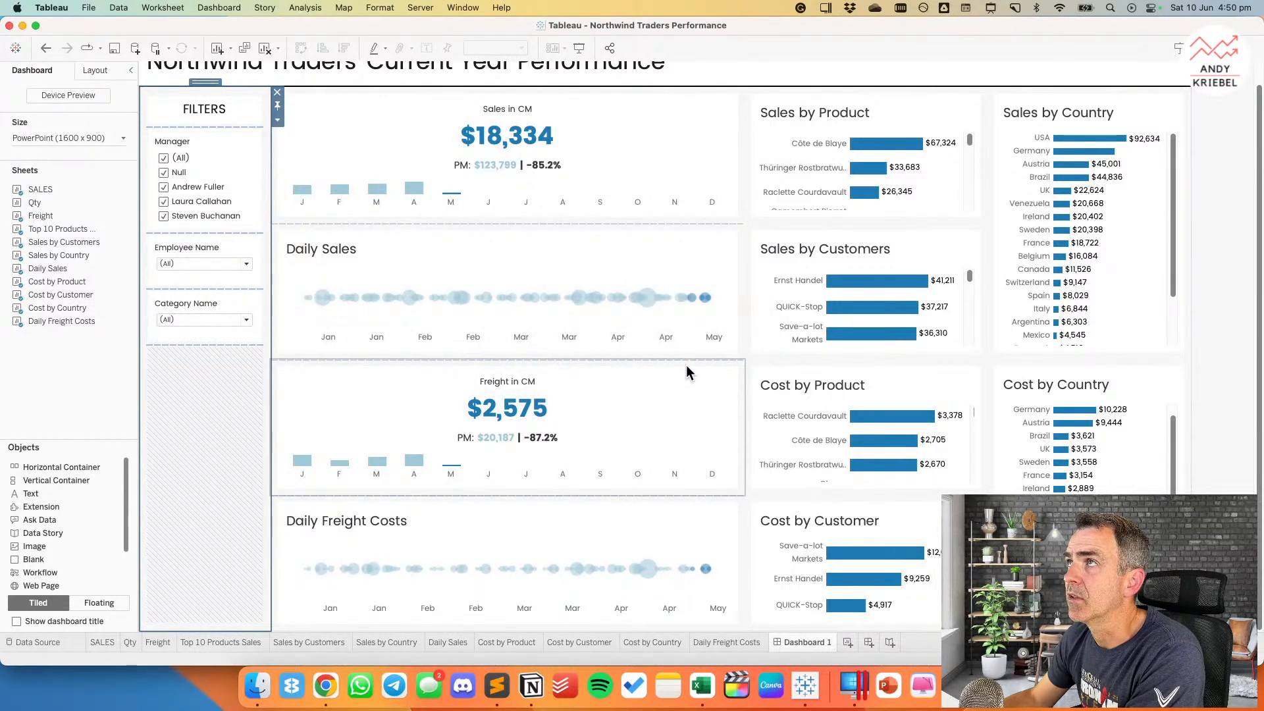
pyautogui.press('super+space')
pyautogui.write('1400/3')
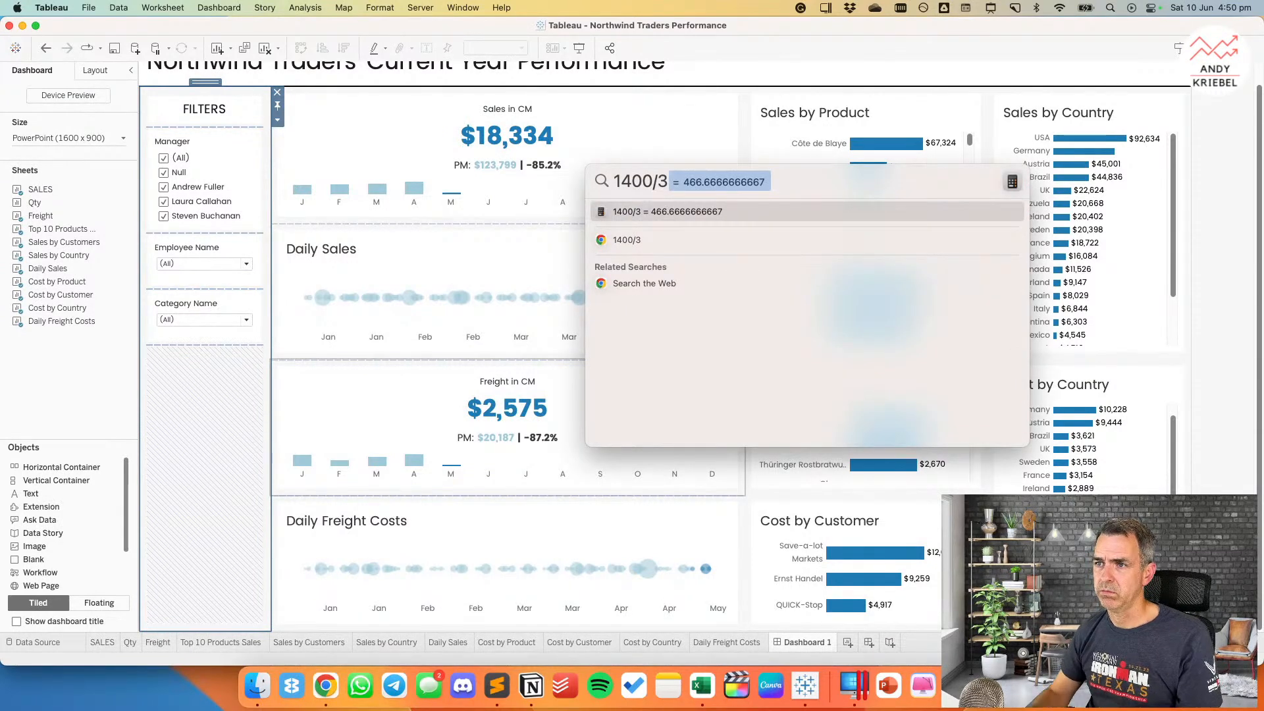
pyautogui.press('Escape')
# Step: Set the width of the container holding Sales in CM through Daily Freight Costs to one third of 1400 px
pyautogui.click(634, 100)
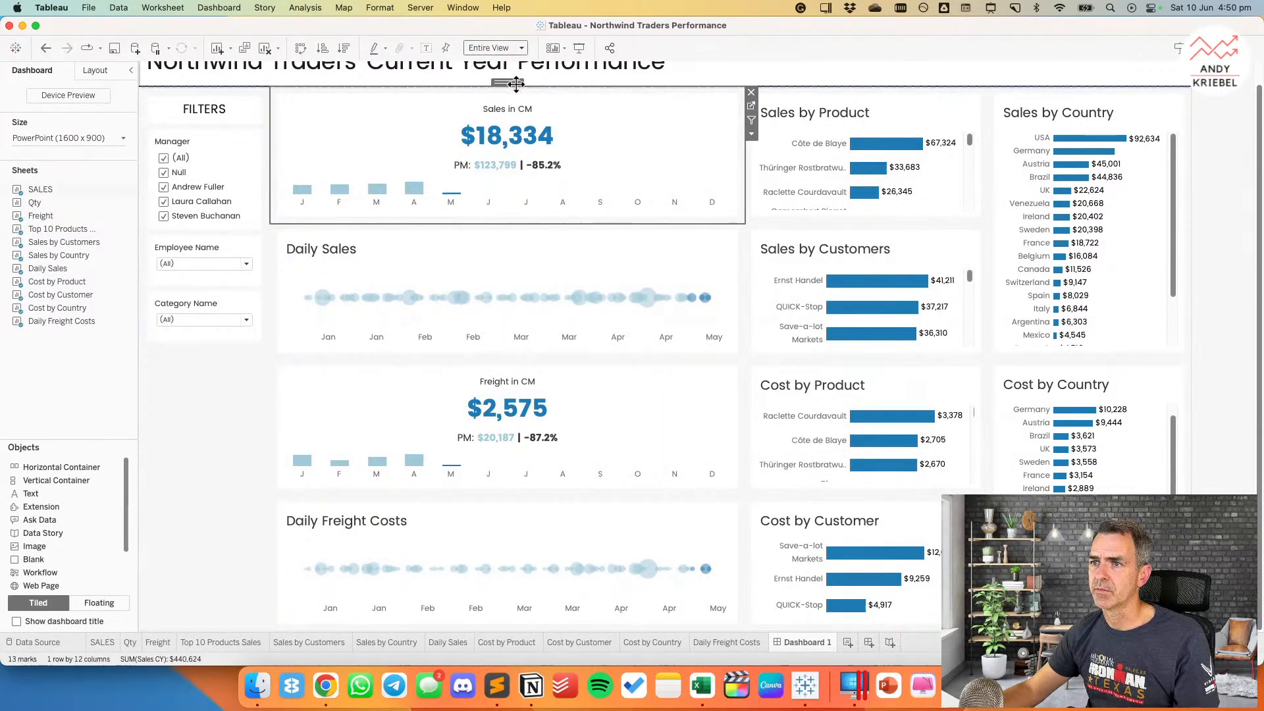
pyautogui.doubleClick(517, 84)
pyautogui.click(751, 120)
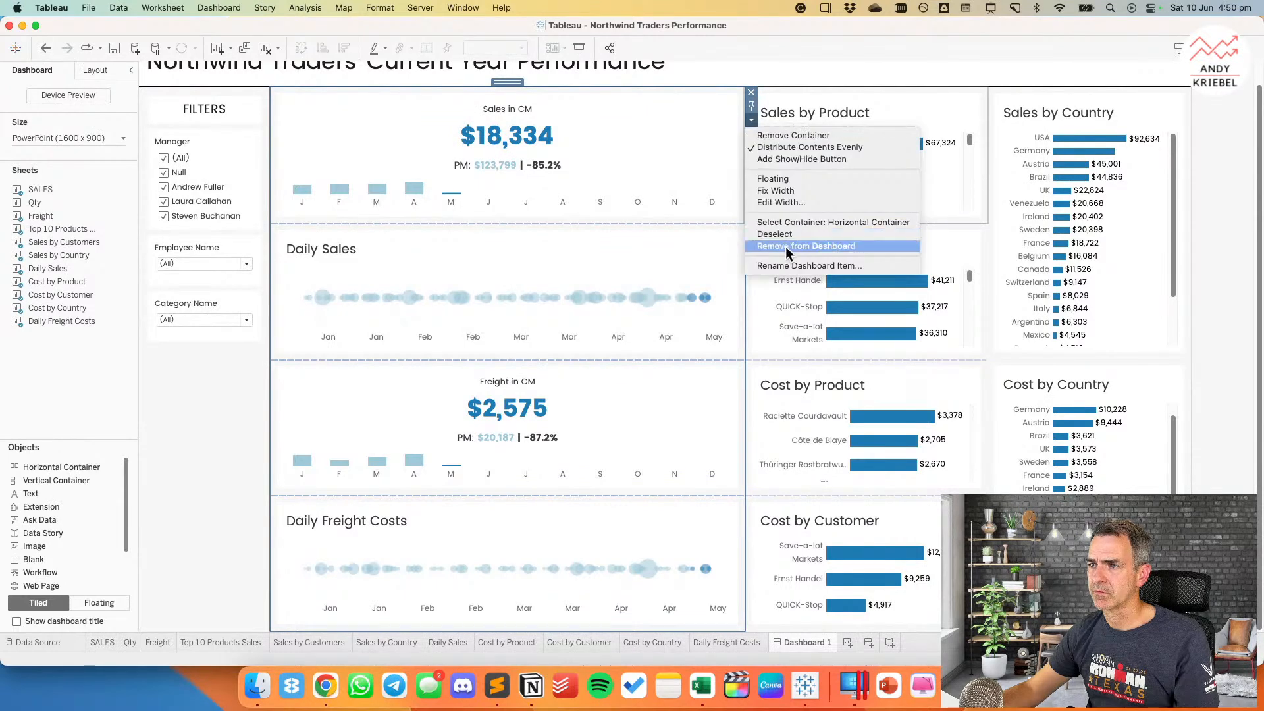
pyautogui.click(781, 202)
pyautogui.write('46')
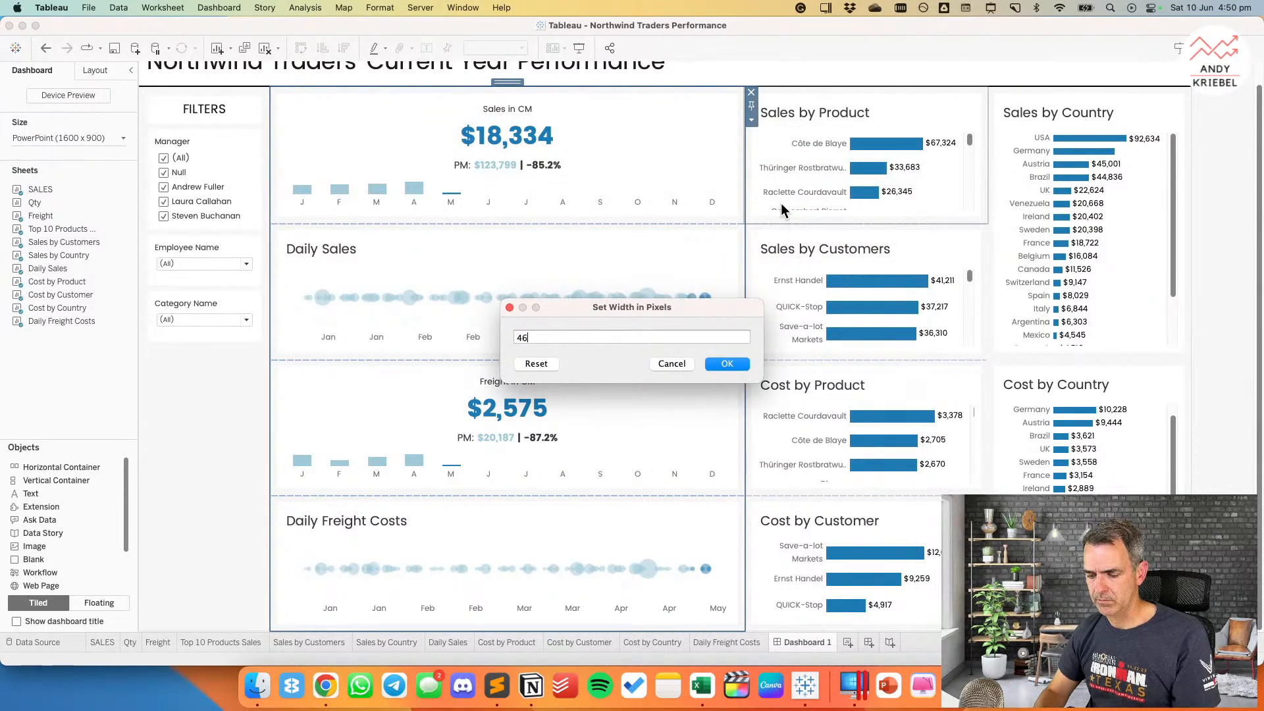
pyautogui.write('0')
pyautogui.press('Return')
# Step: Set the width of the container holding the product and customer bar charts to 467 px
pyautogui.click(755, 99)
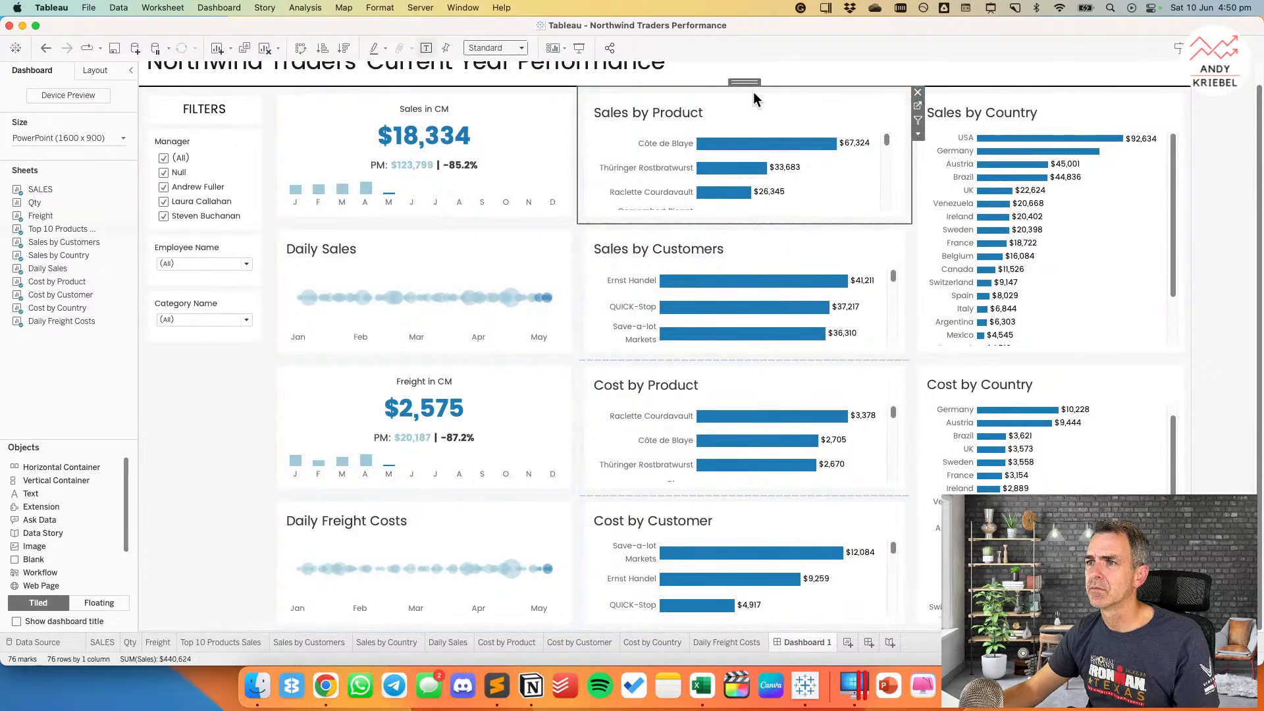
pyautogui.doubleClick(745, 82)
pyautogui.click(917, 125)
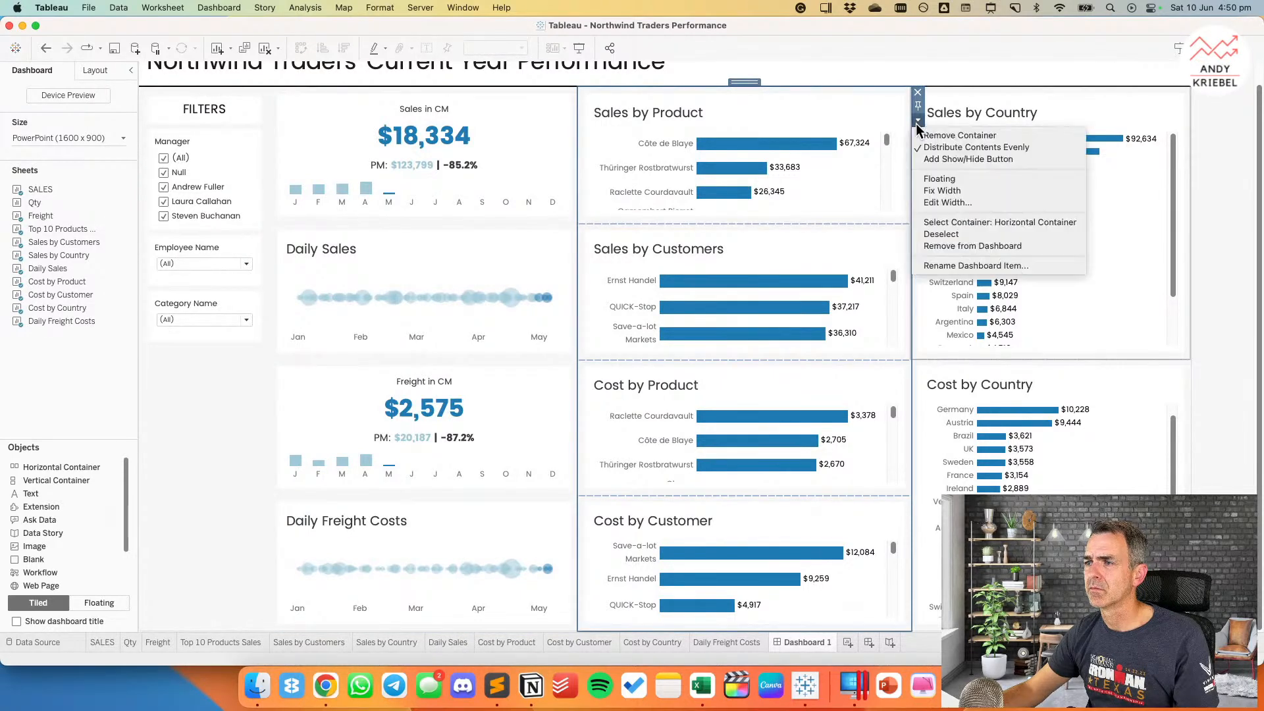
pyautogui.click(945, 202)
pyautogui.write('467')
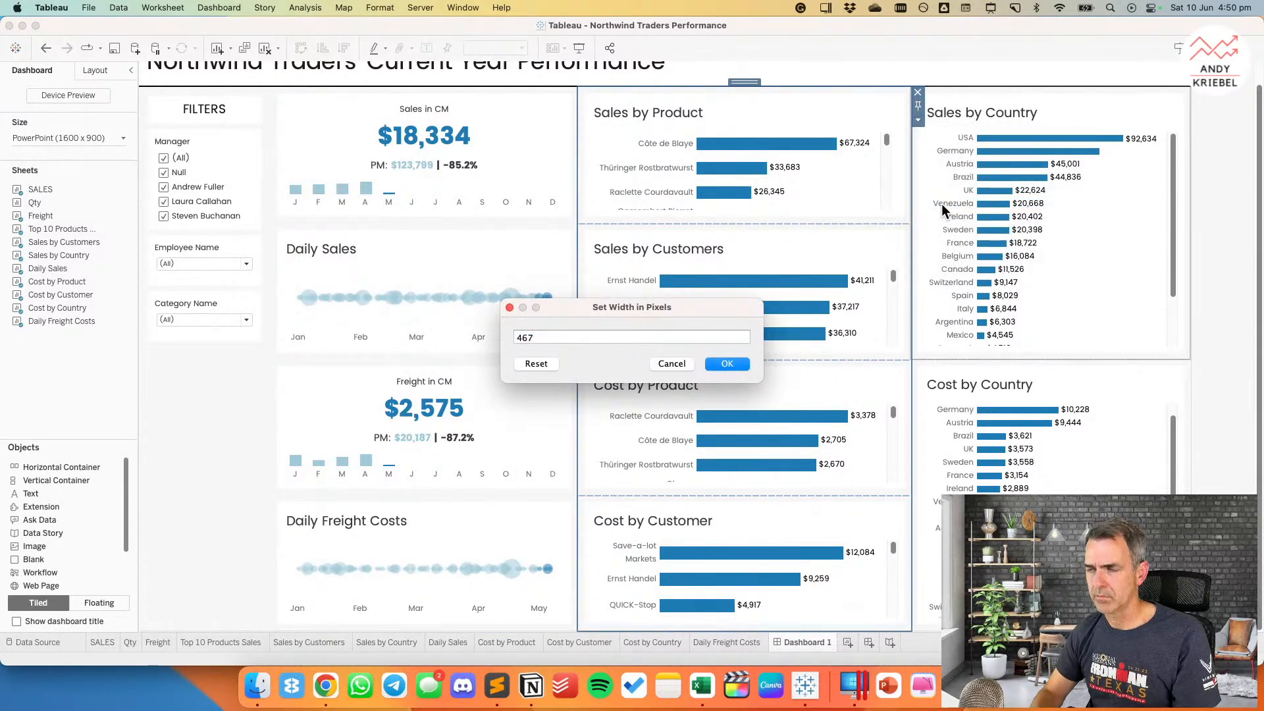
pyautogui.press('Return')
pyautogui.click(1000, 92)
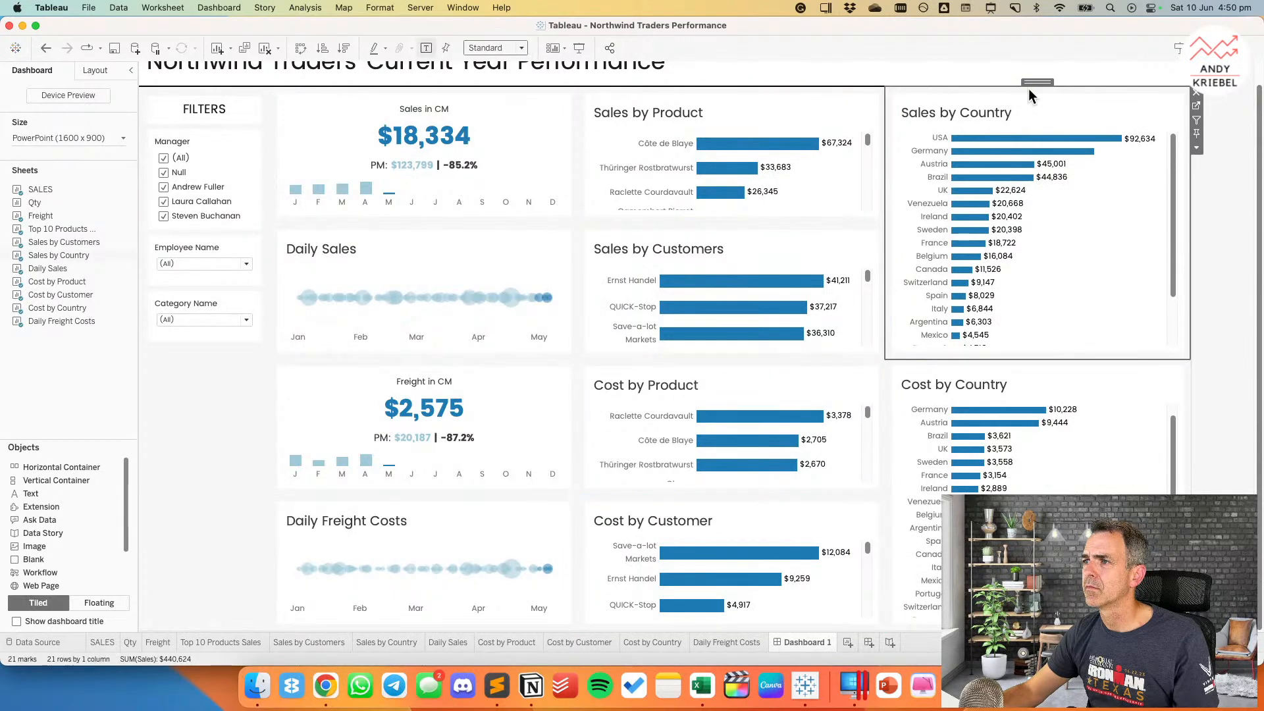
pyautogui.click(1213, 245)
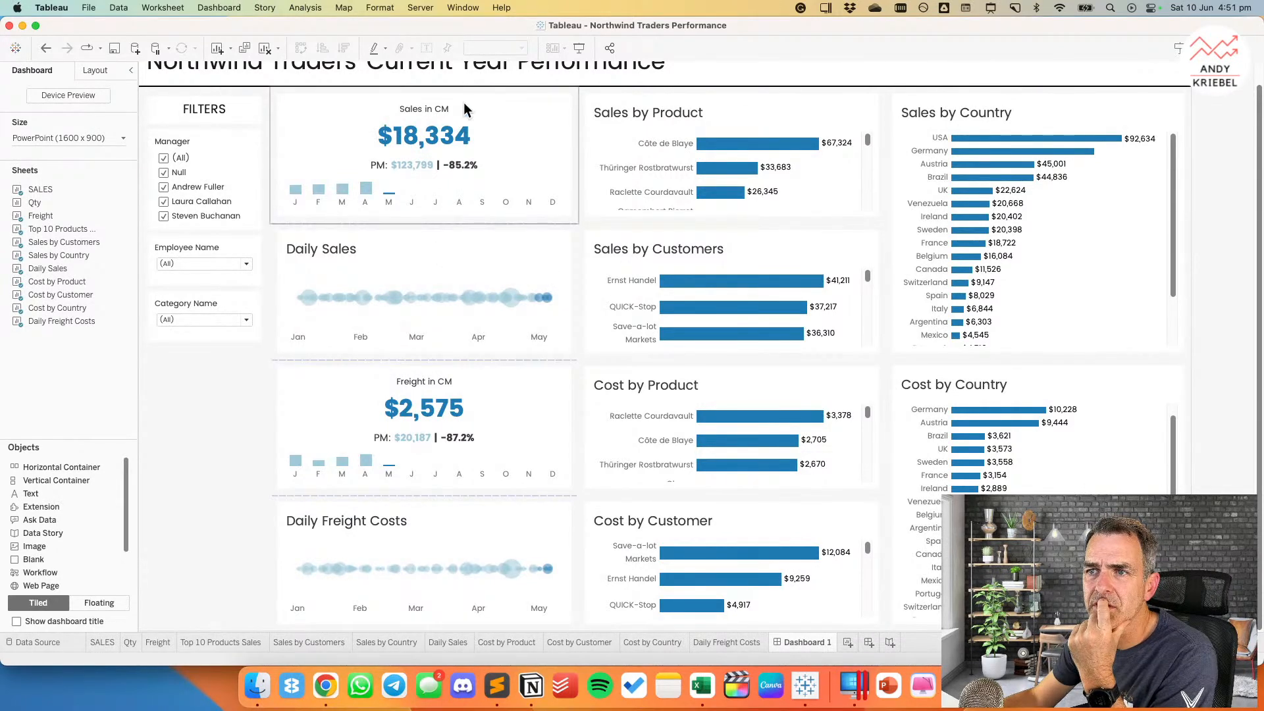
# Step: Try placing a blank object between Daily Sales and Freight in CM, and undo the insertion
pyautogui.click(230, 419)
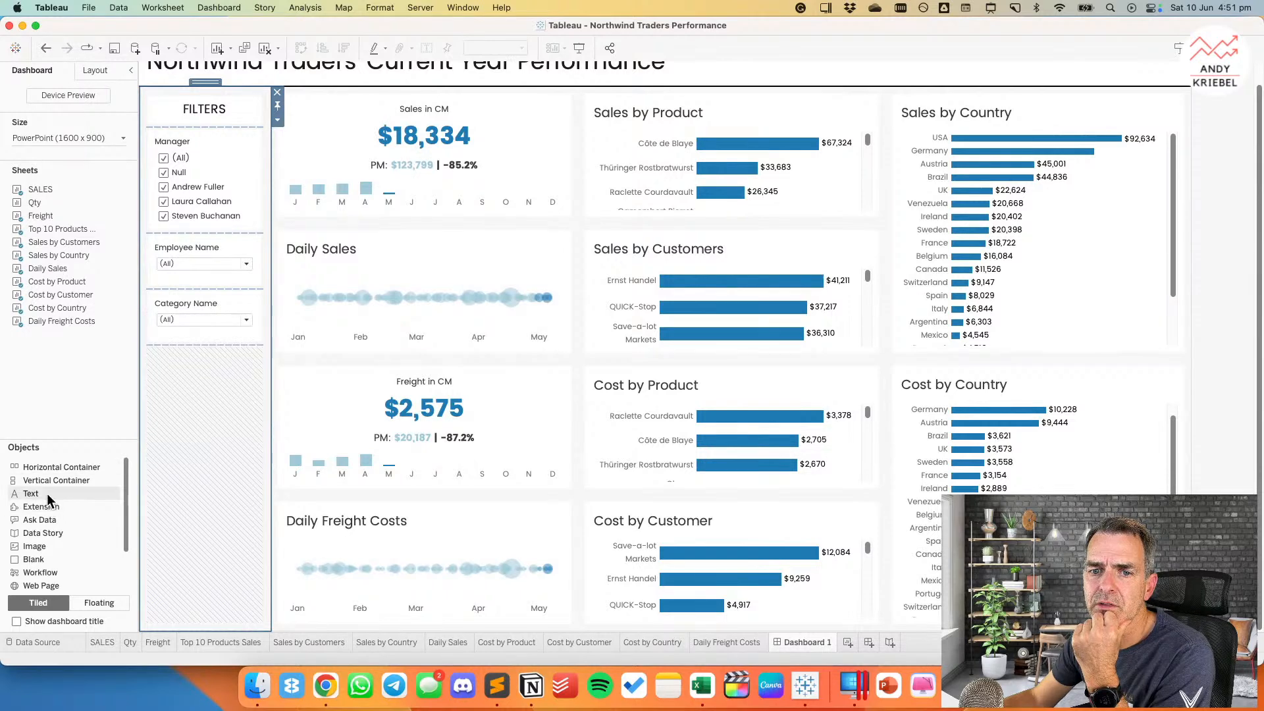
pyautogui.moveTo(46, 559); pyautogui.dragTo(352, 358)
pyautogui.click(585, 323)
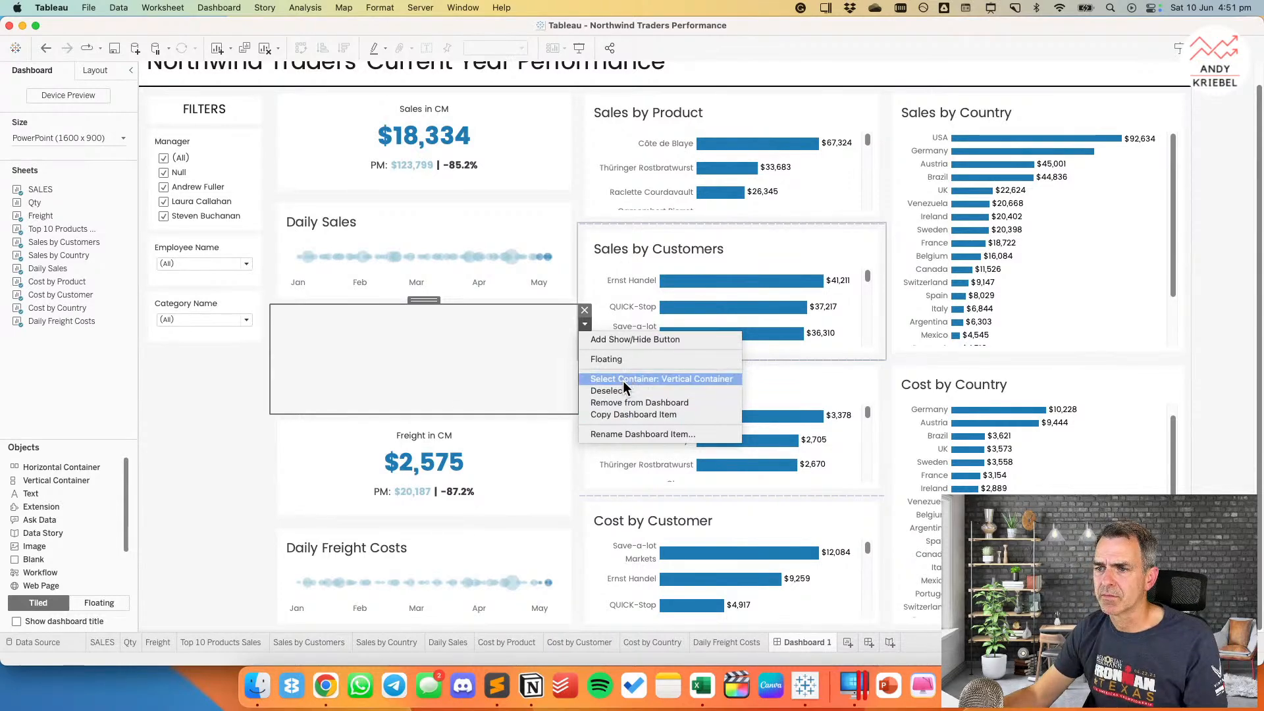
pyautogui.click(516, 360)
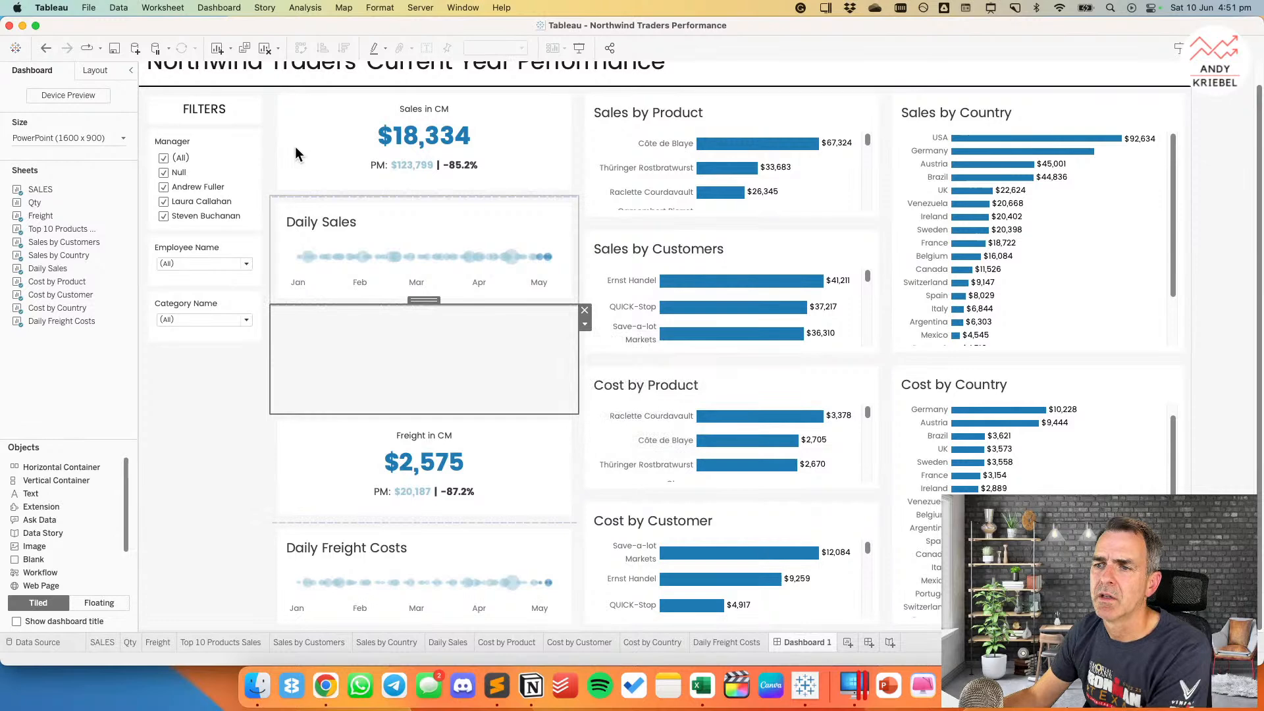
pyautogui.click(46, 48)
# Step: Examine the filters container's layout settings and its contents in the item hierarchy
pyautogui.click(199, 459)
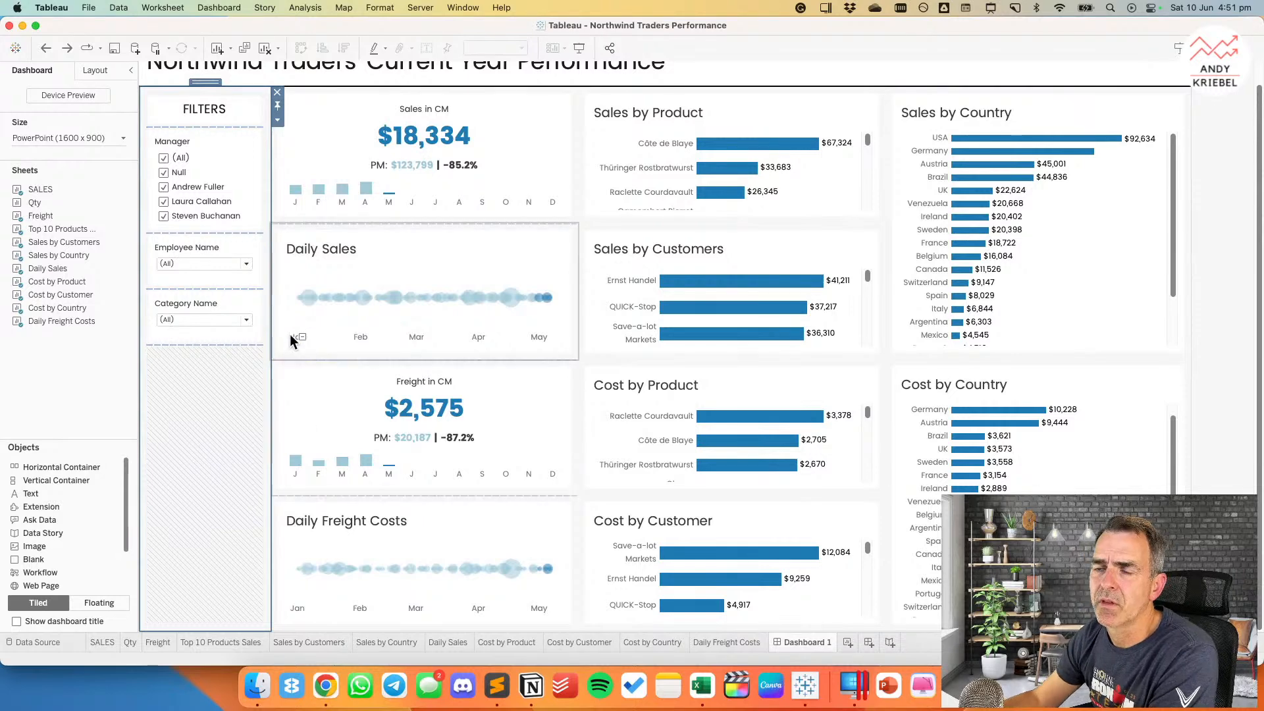
pyautogui.click(96, 69)
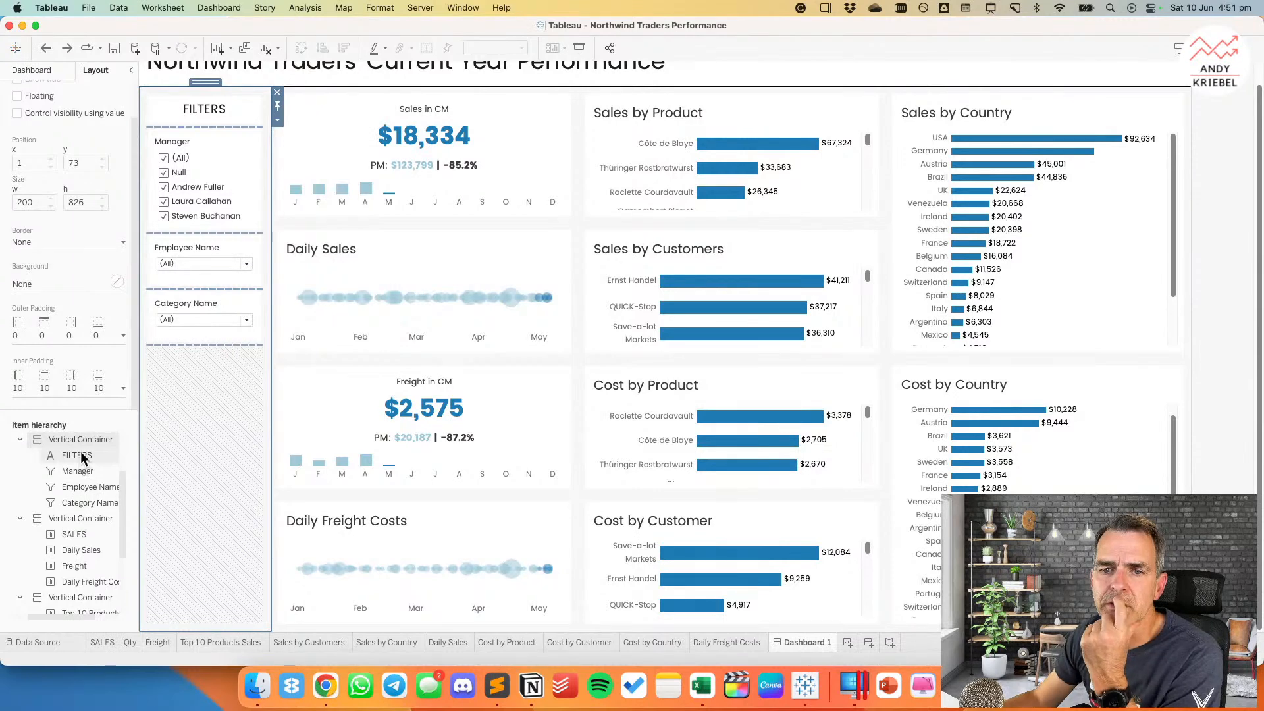
pyautogui.click(42, 70)
pyautogui.moveTo(69, 273)
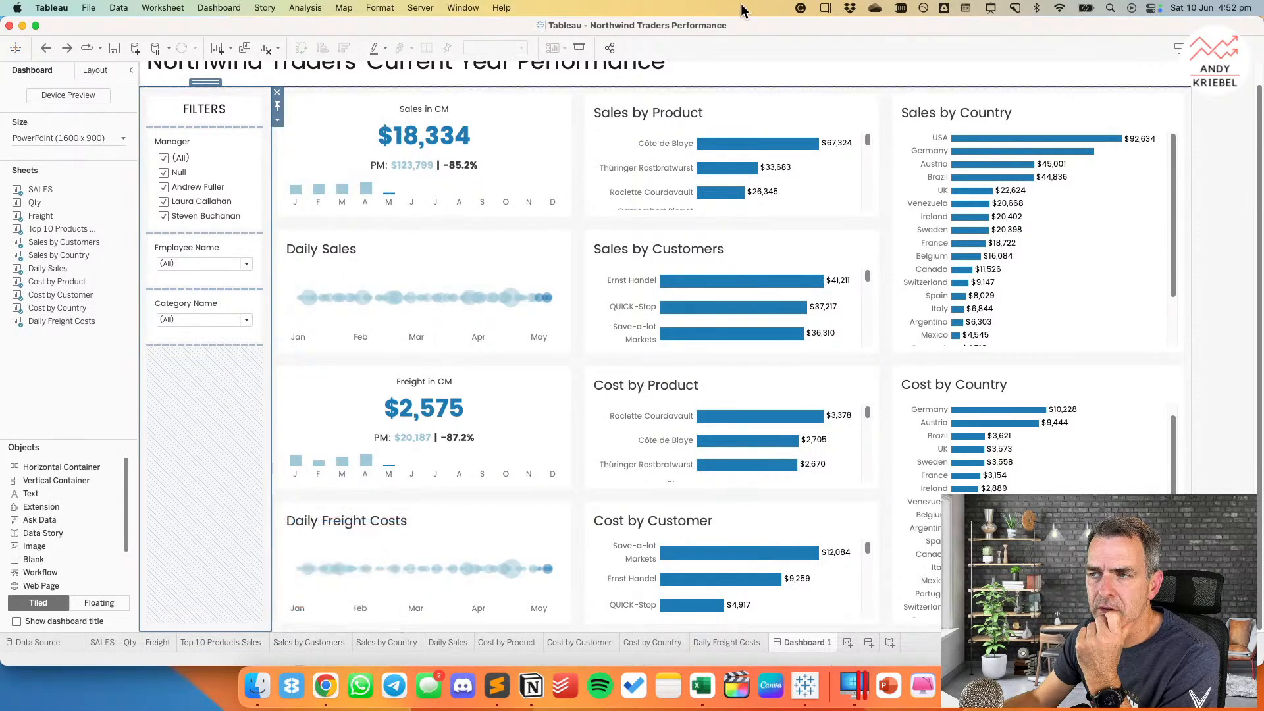
# Step: Clear the manual sizing on the Top 10 Products Sales worksheet
pyautogui.click(691, 115)
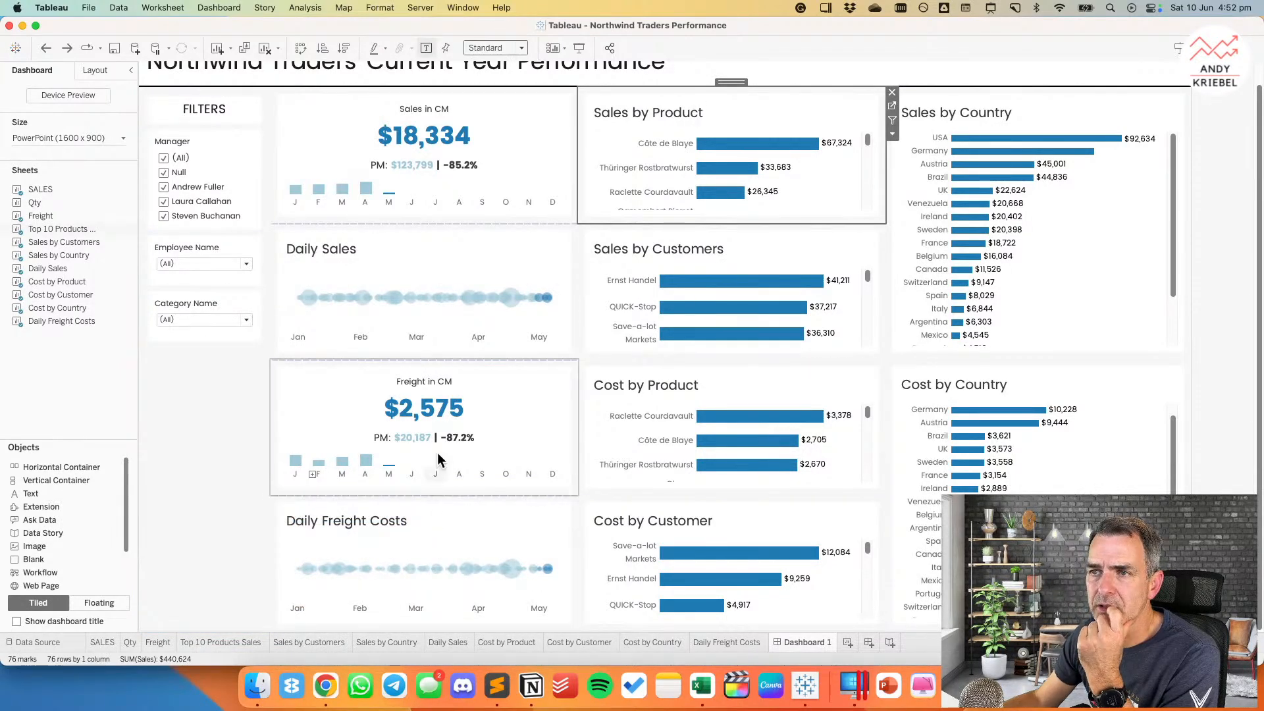
pyautogui.click(212, 644)
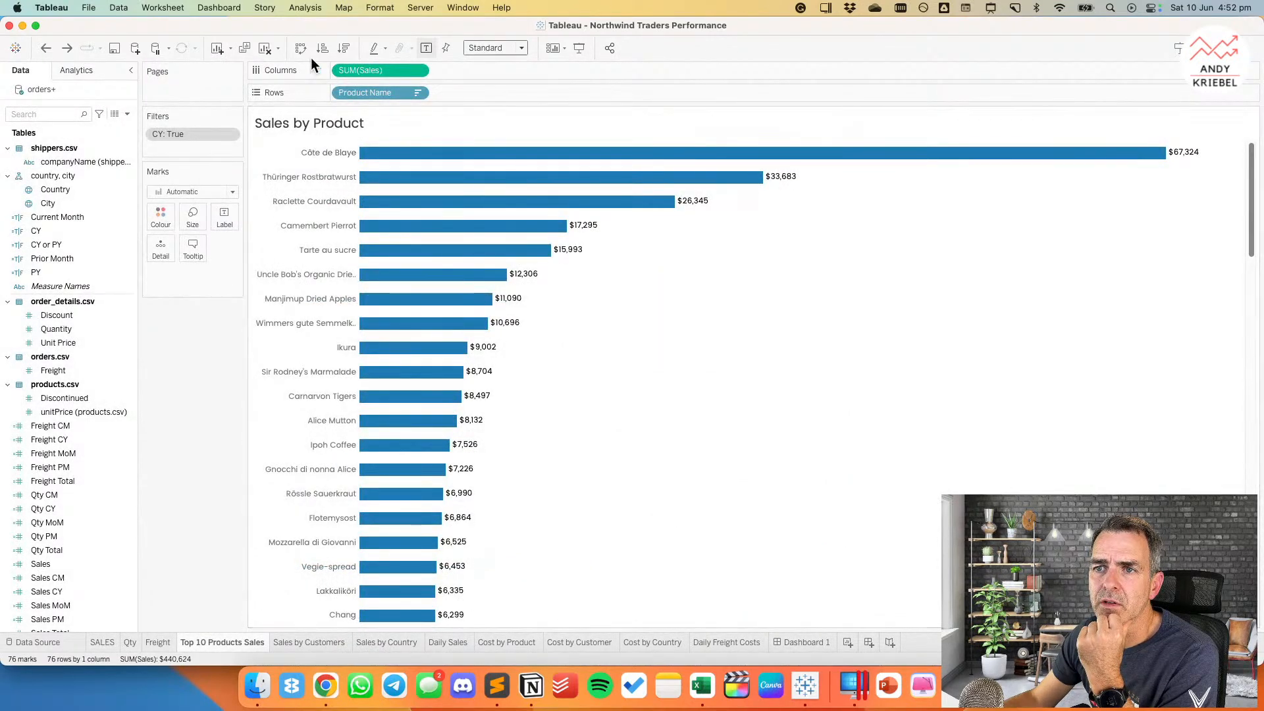
pyautogui.click(175, 12)
pyautogui.moveTo(207, 79)
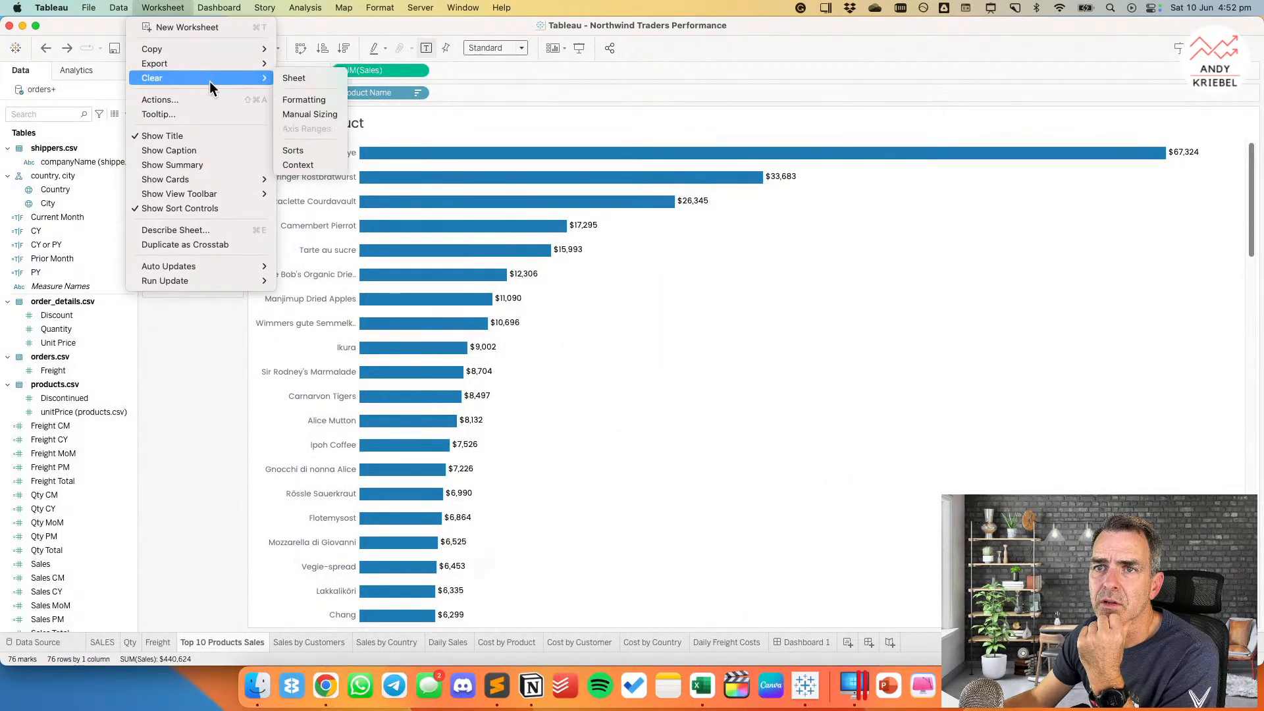
pyautogui.click(337, 115)
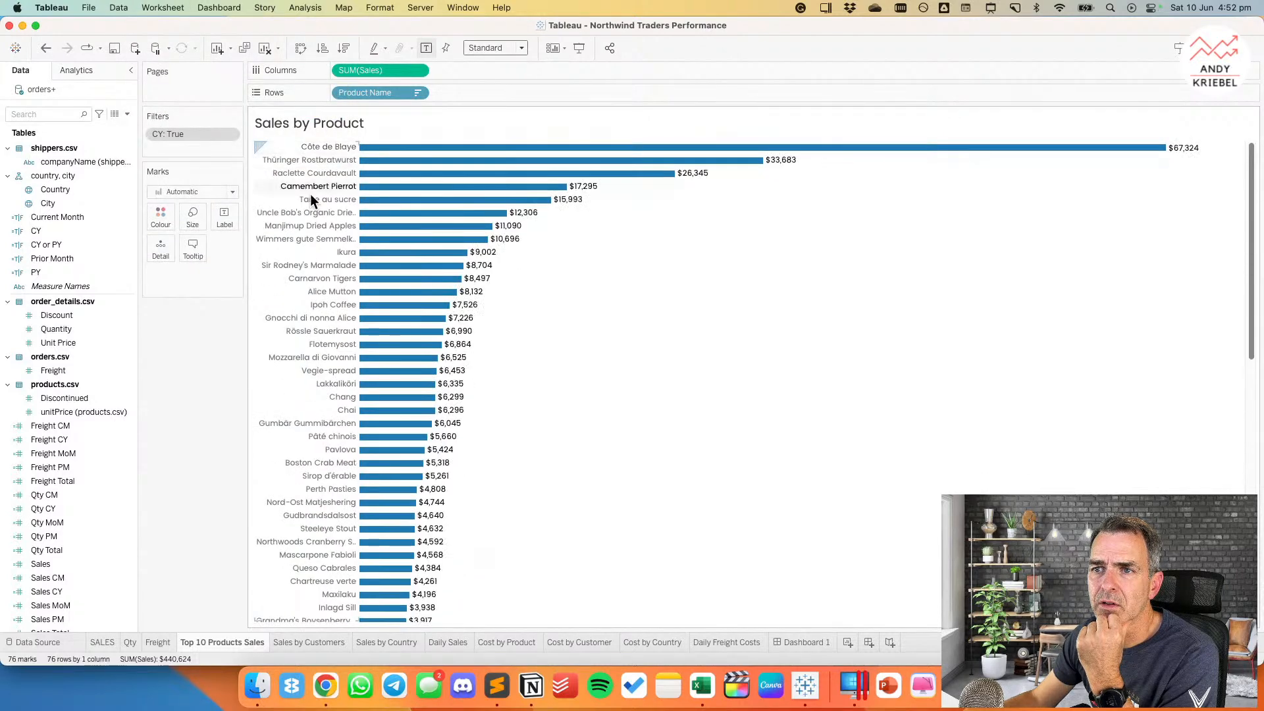
# Step: Clear the manual sizing on the Sales by Customers and Sales by Country worksheets
pyautogui.click(306, 642)
pyautogui.click(165, 10)
pyautogui.moveTo(210, 76)
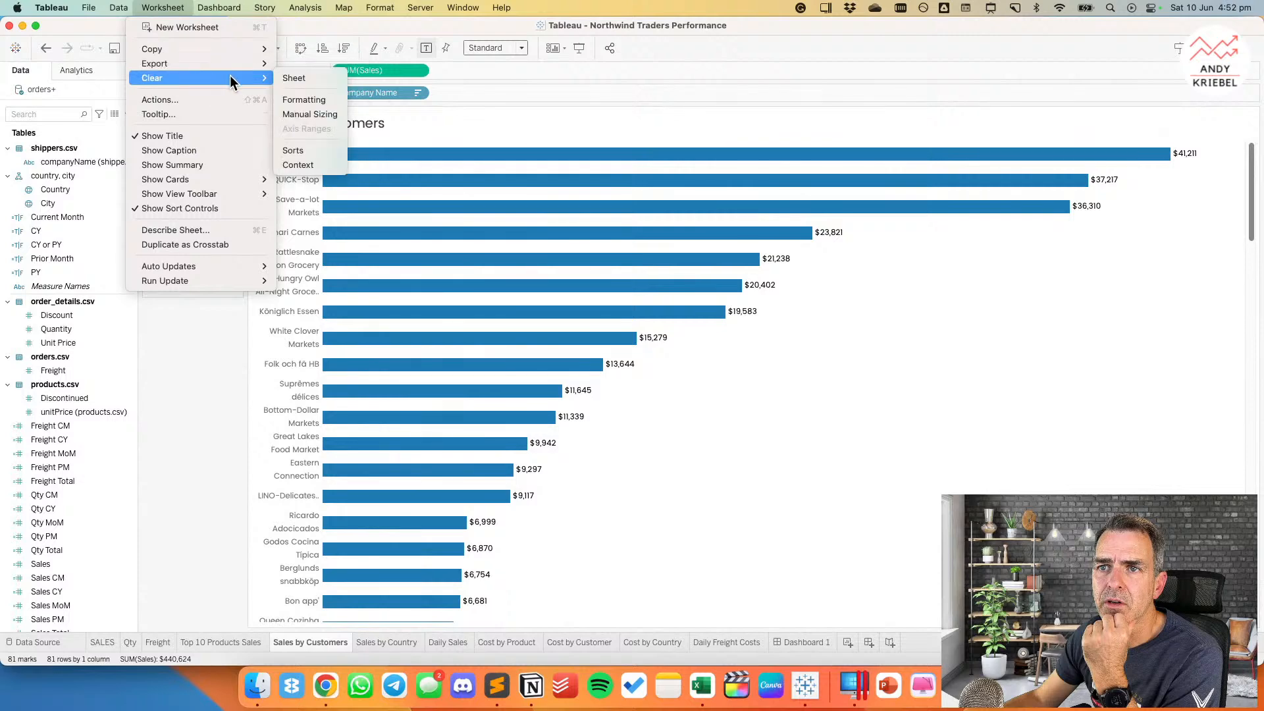
pyautogui.click(303, 113)
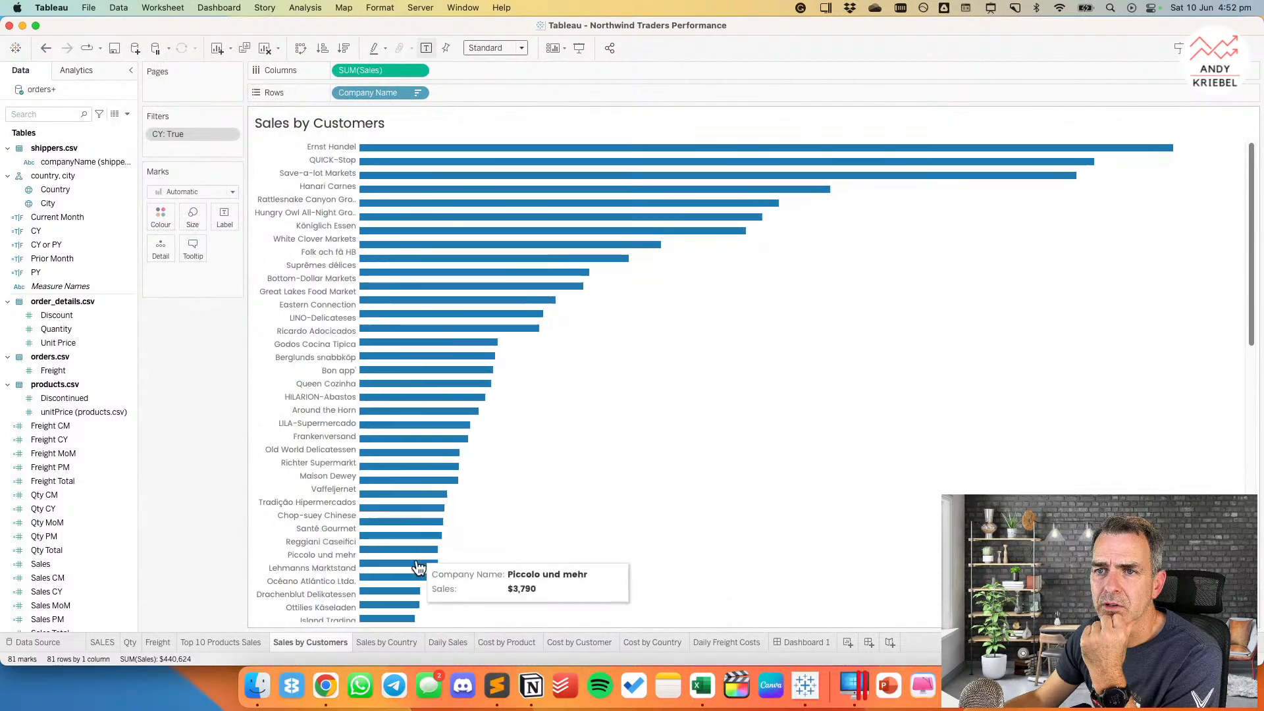
pyautogui.click(389, 642)
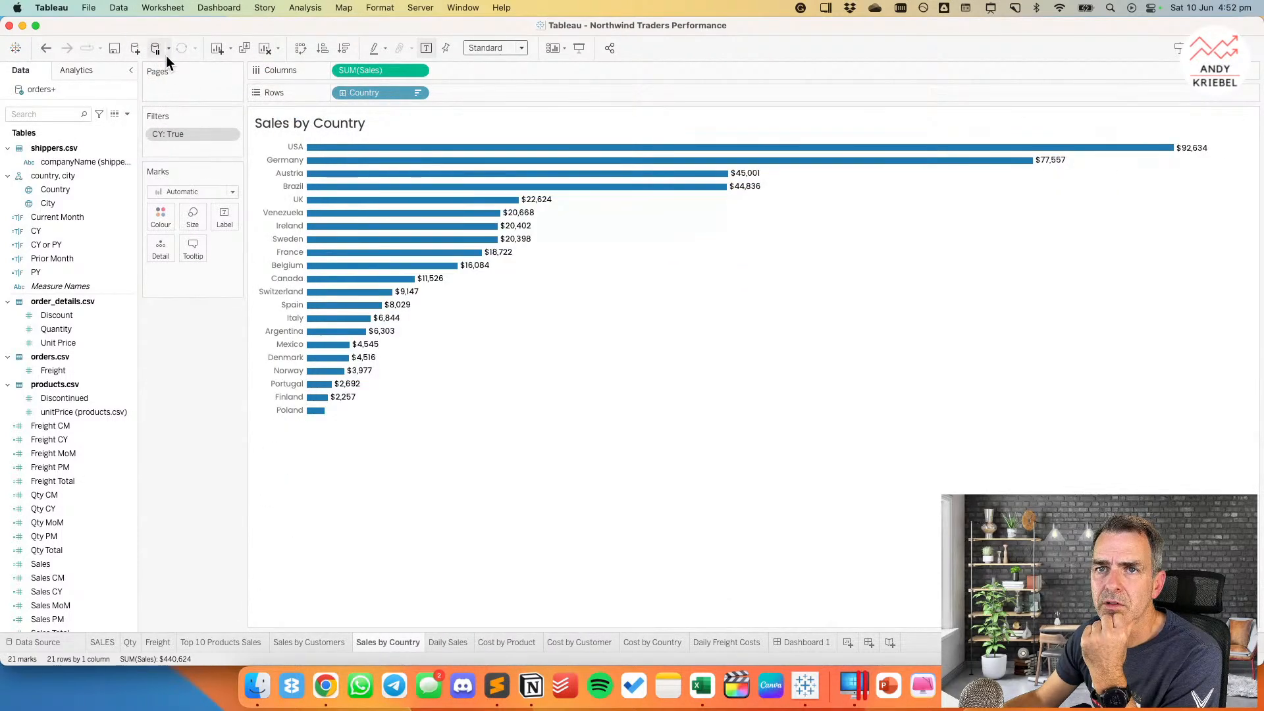
pyautogui.click(179, 8)
pyautogui.moveTo(200, 77)
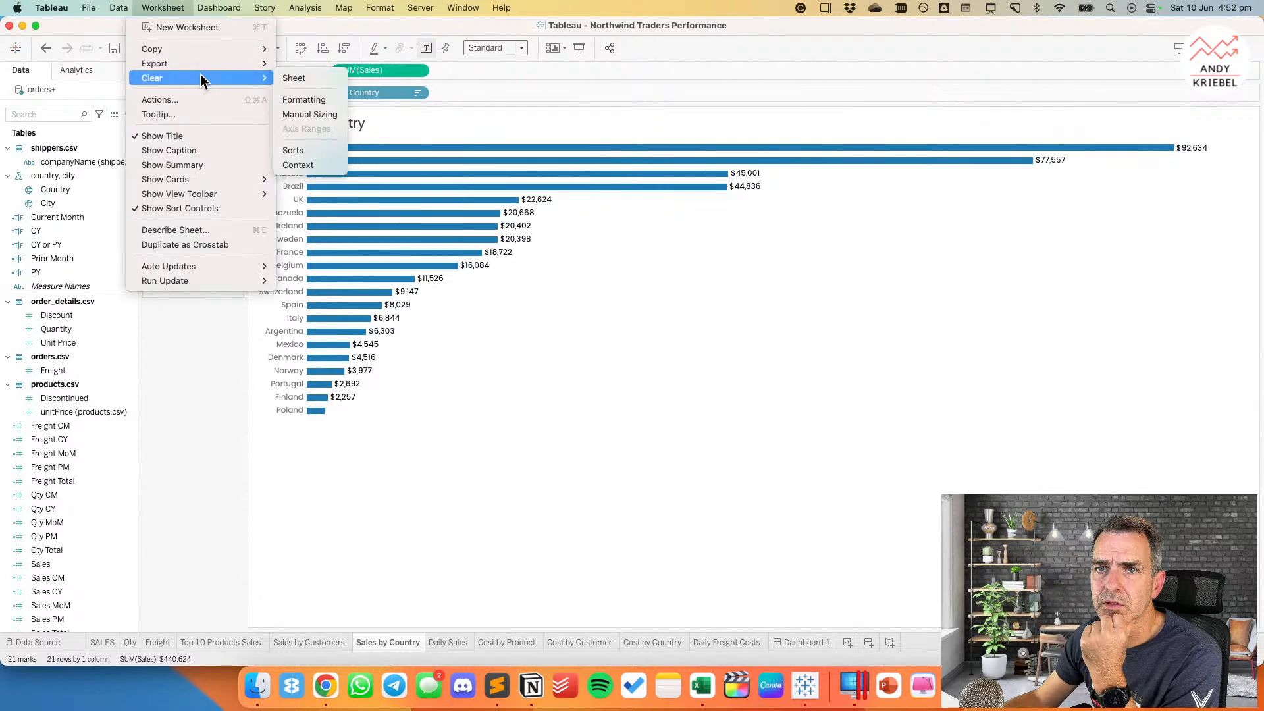
pyautogui.click(303, 114)
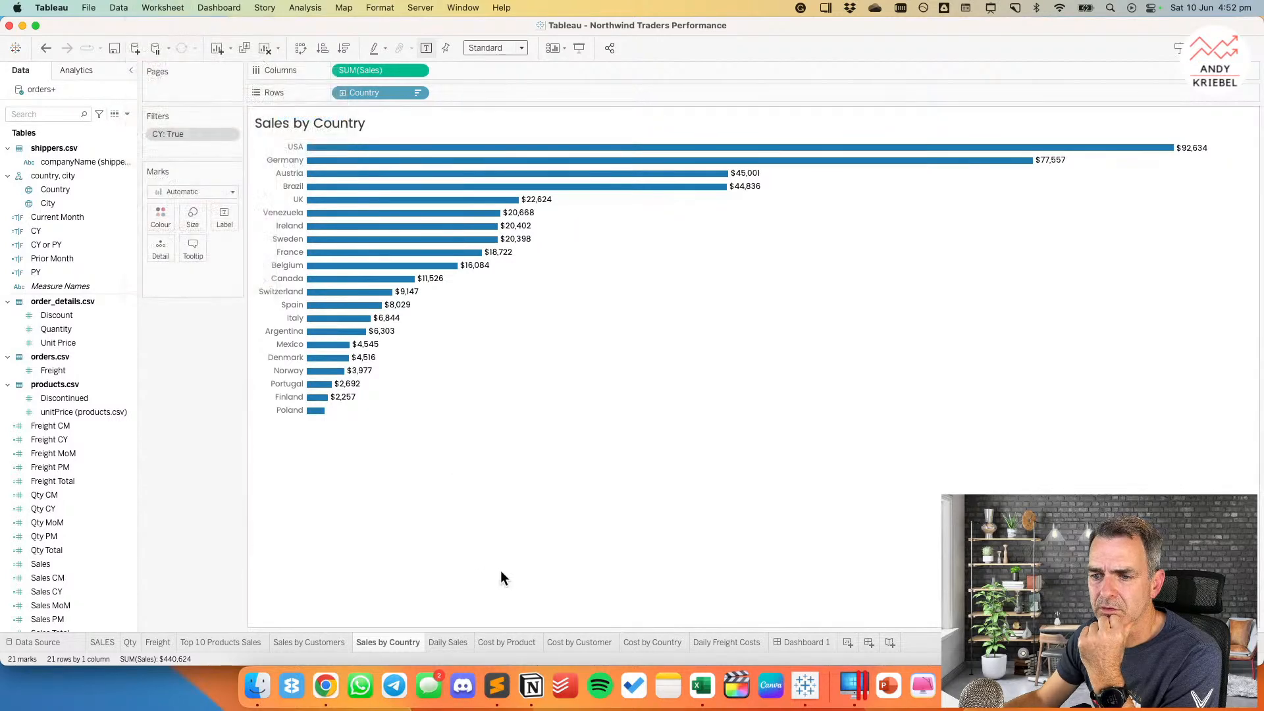
# Step: Clear the manual sizing on the Cost by Product and Cost by Customer worksheets
pyautogui.click(512, 642)
pyautogui.click(158, 8)
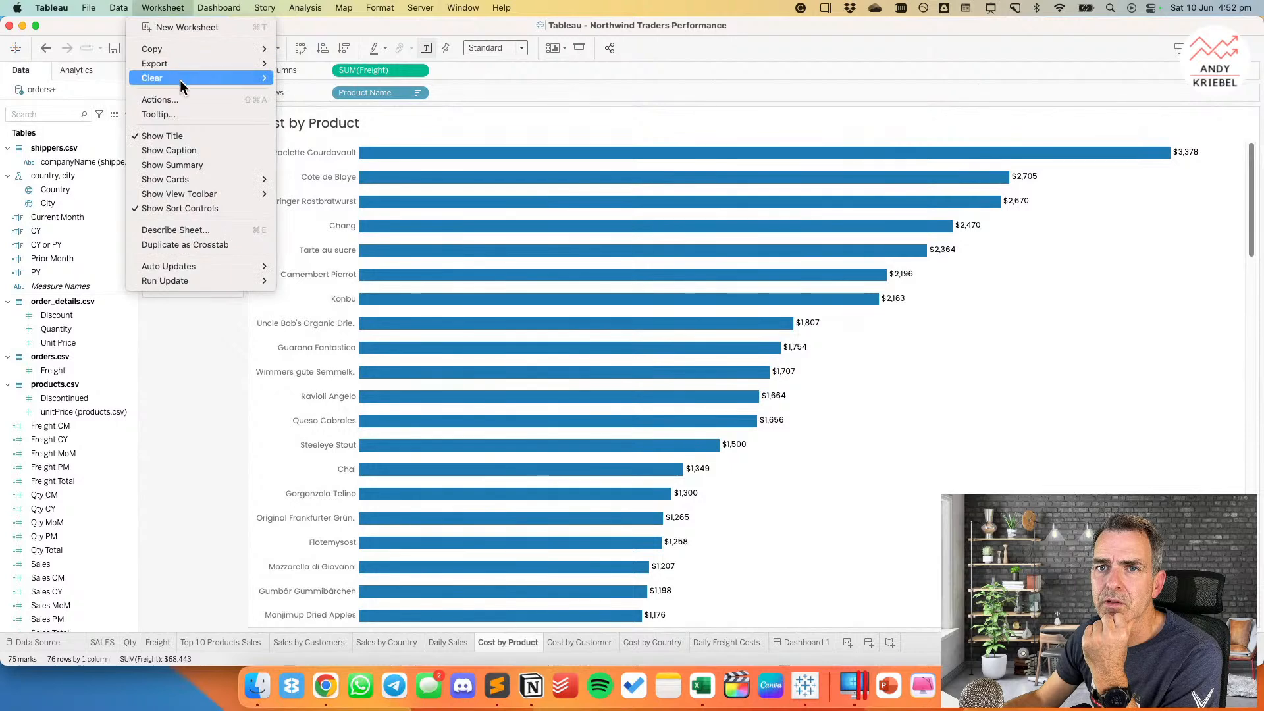
pyautogui.moveTo(180, 80)
pyautogui.click(326, 113)
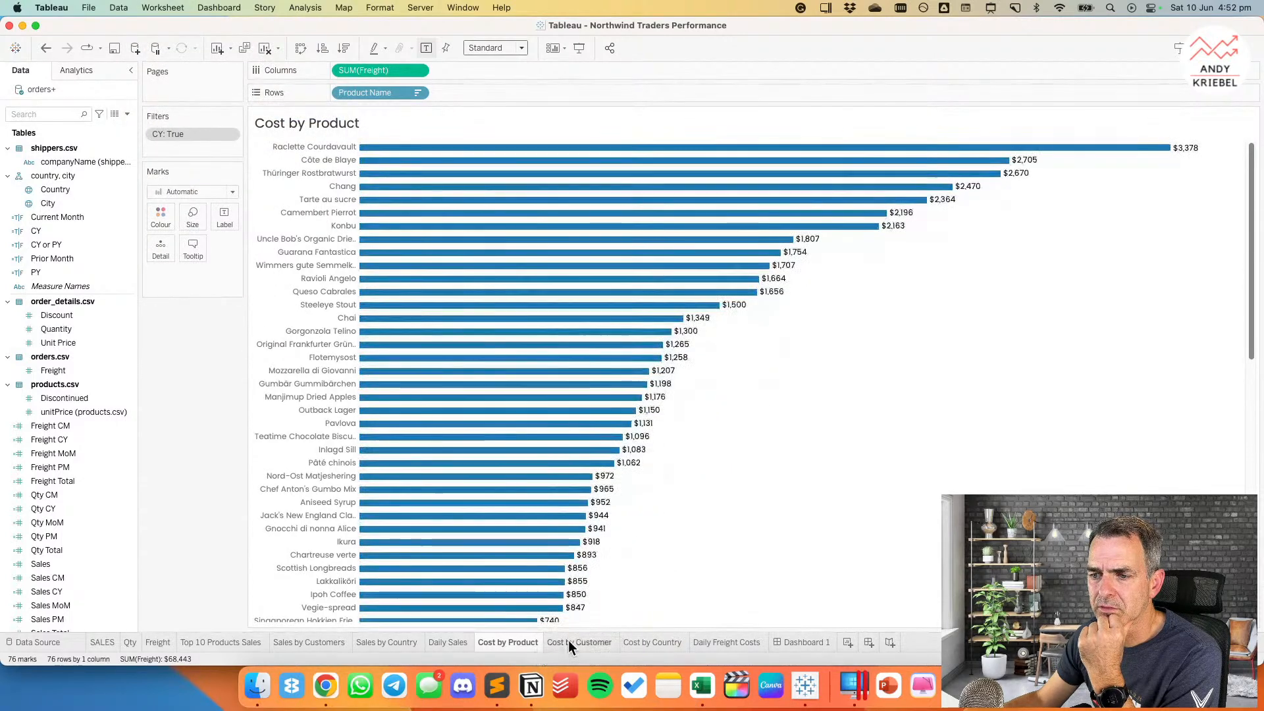
pyautogui.click(571, 644)
pyautogui.click(168, 8)
pyautogui.moveTo(204, 79)
pyautogui.click(308, 114)
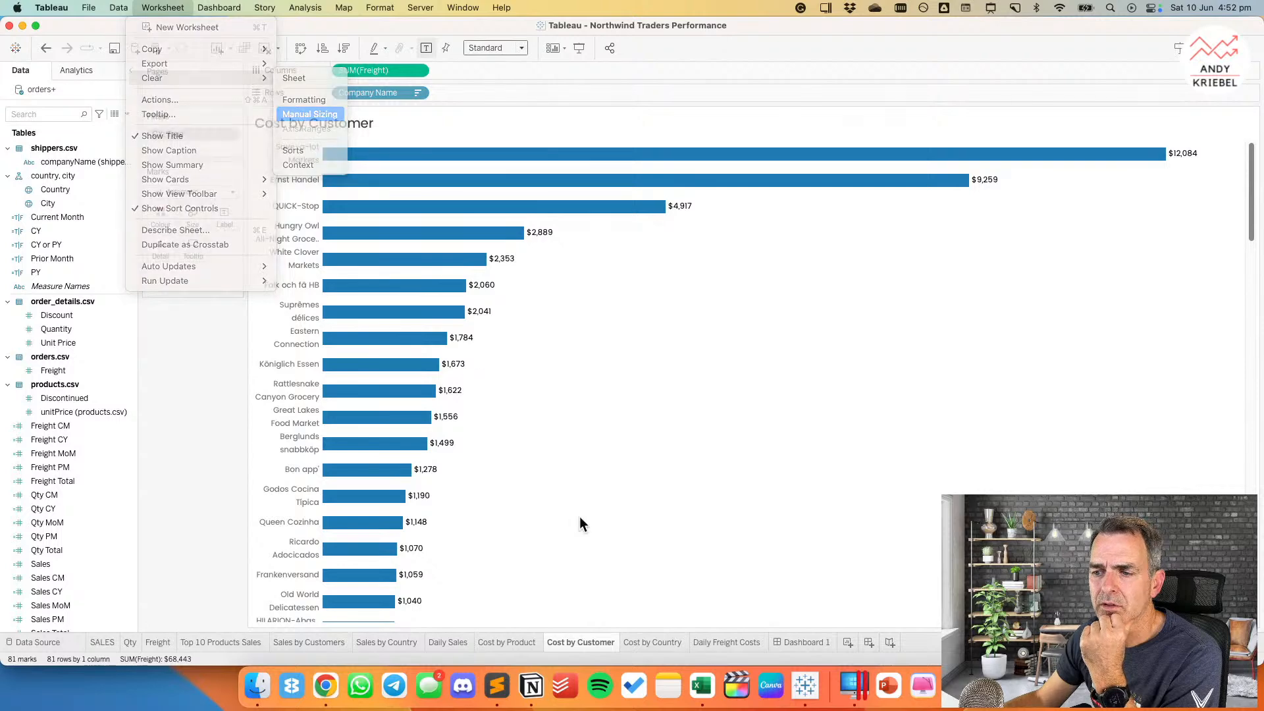
# Step: Clear the manual sizing on the Cost by Country worksheet, return to Dashboard 1 and select the filters container
pyautogui.click(654, 642)
pyautogui.click(164, 8)
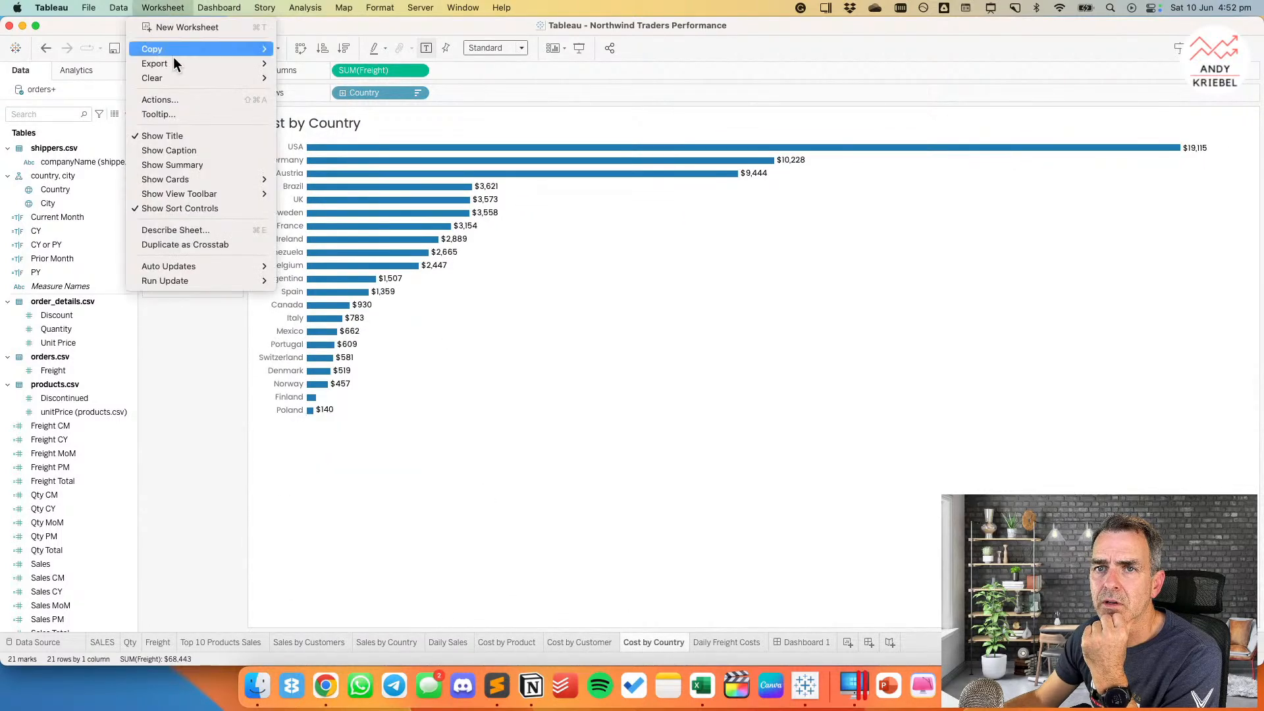
pyautogui.moveTo(195, 76)
pyautogui.click(309, 114)
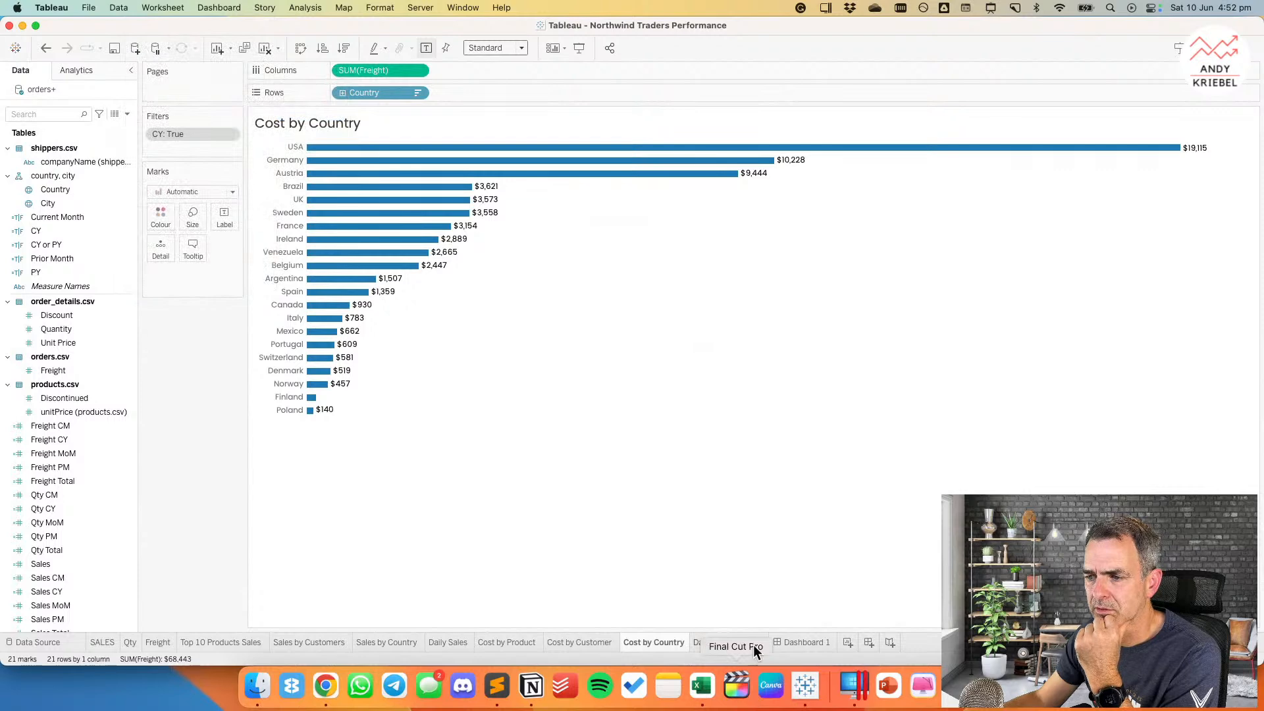
pyautogui.click(810, 638)
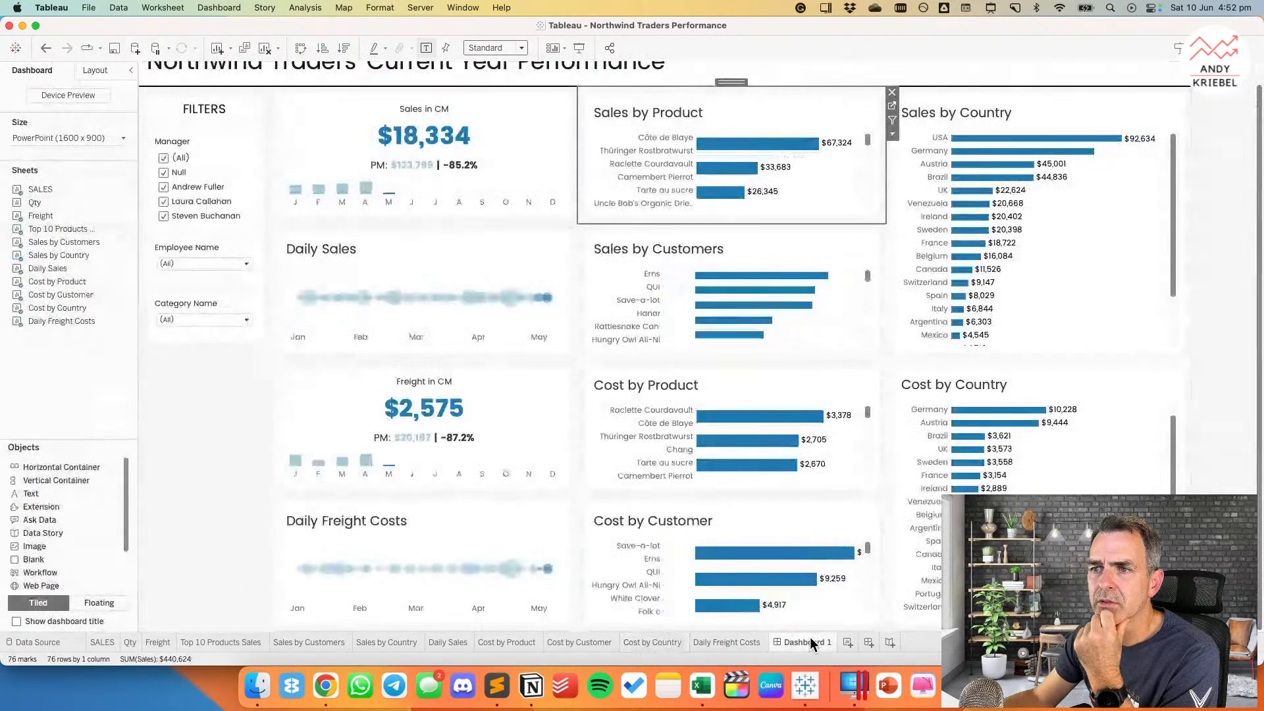
pyautogui.click(203, 397)
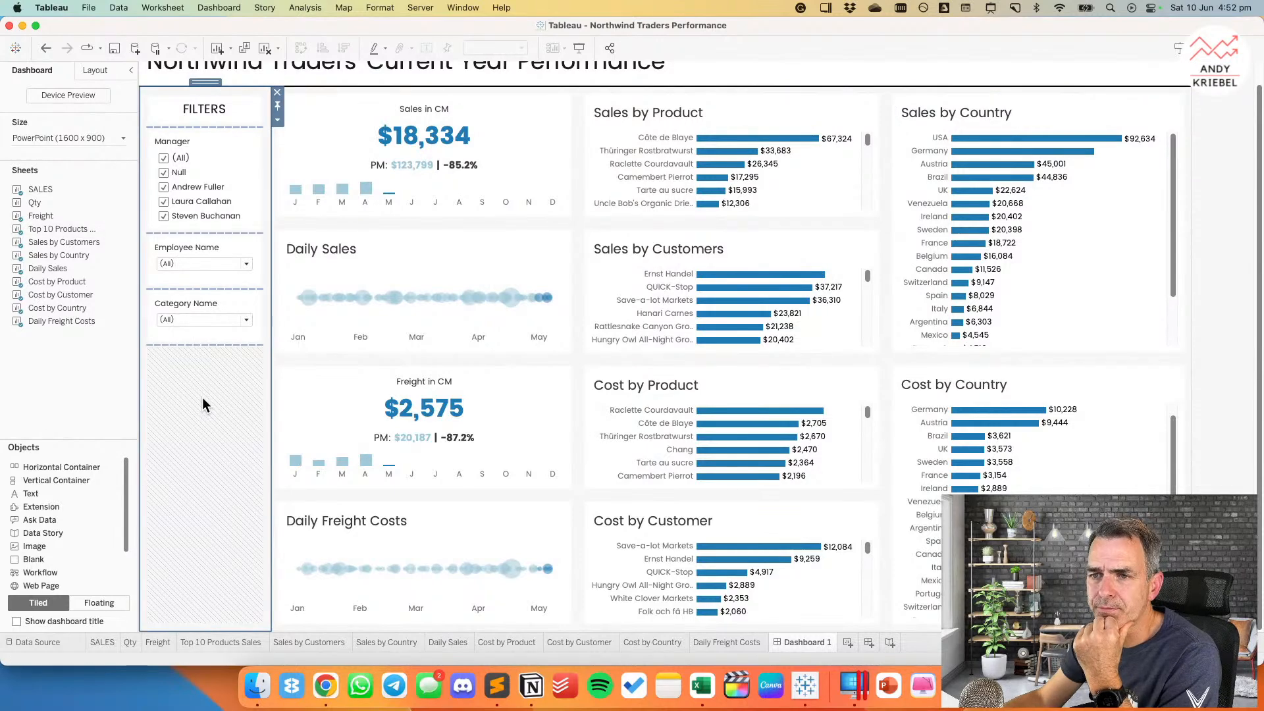
# Step: Move Sales by Product below Daily Sales in the first chart column, and move the Freight in CM chart to the top of the second
pyautogui.click(433, 105)
pyautogui.doubleClick(425, 83)
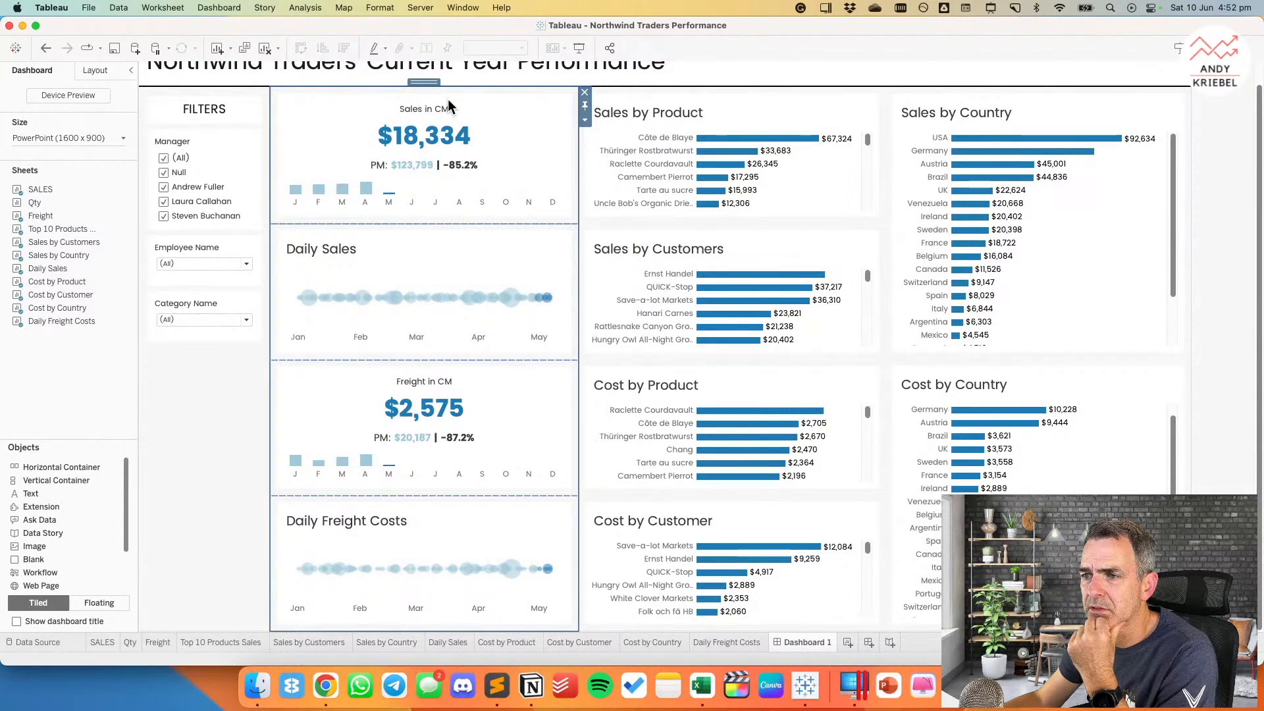
pyautogui.click(736, 109)
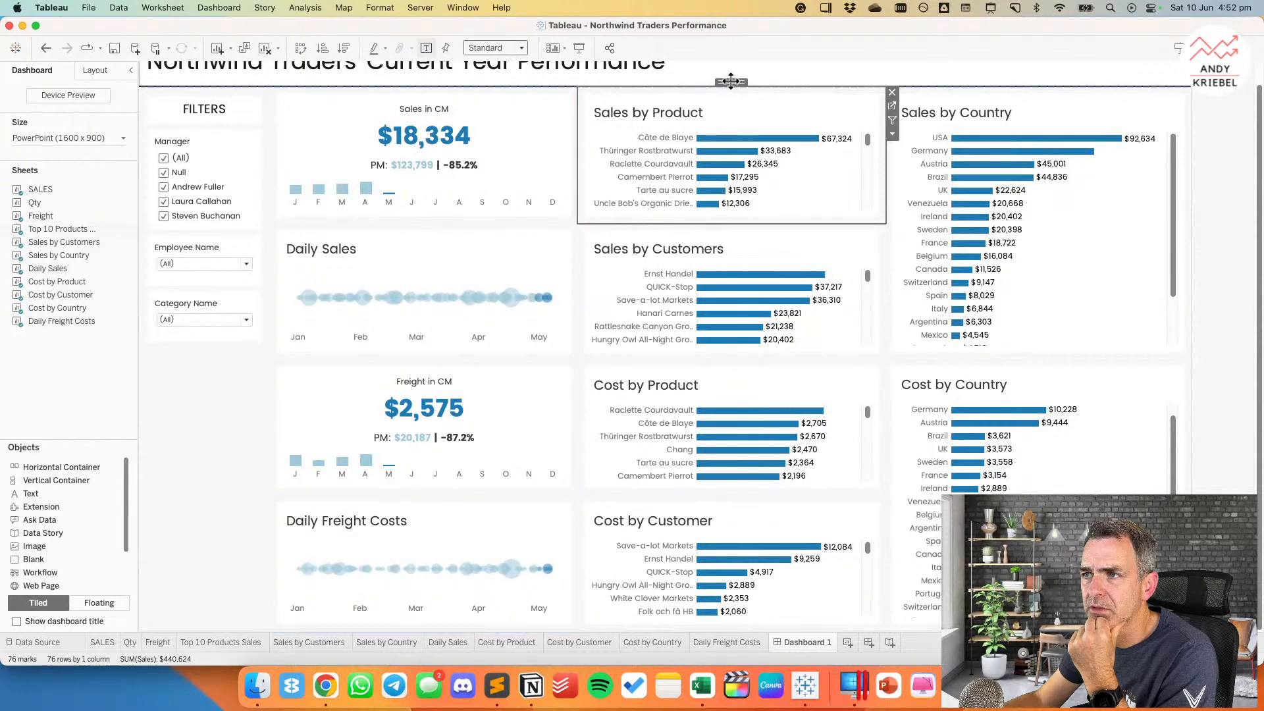
pyautogui.moveTo(731, 81); pyautogui.dragTo(460, 307)
pyautogui.moveTo(428, 346); pyautogui.dragTo(429, 345)
pyautogui.click(434, 427)
pyautogui.moveTo(434, 428); pyautogui.dragTo(736, 115)
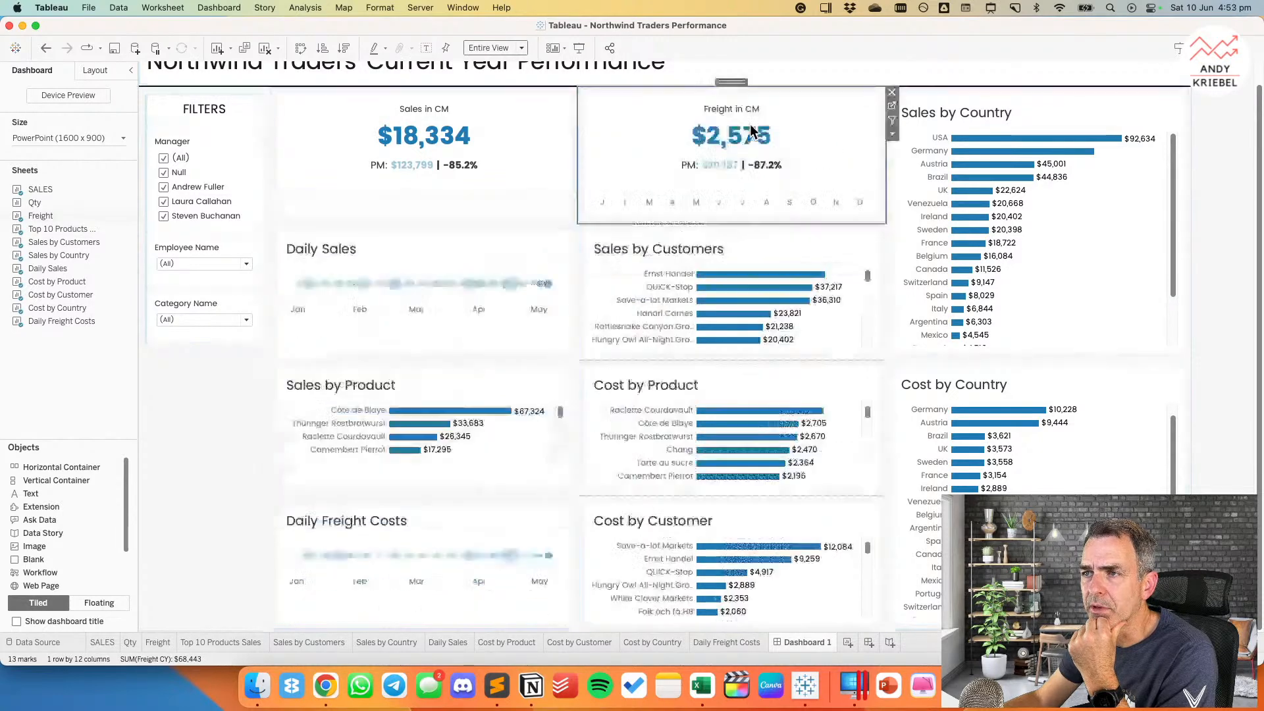
# Step: Move Sales by Customers below Sales by Product, and place Daily Freight Costs directly below the Freight in CM chart
pyautogui.click(723, 240)
pyautogui.moveTo(728, 222); pyautogui.dragTo(693, 248)
pyautogui.click(414, 537)
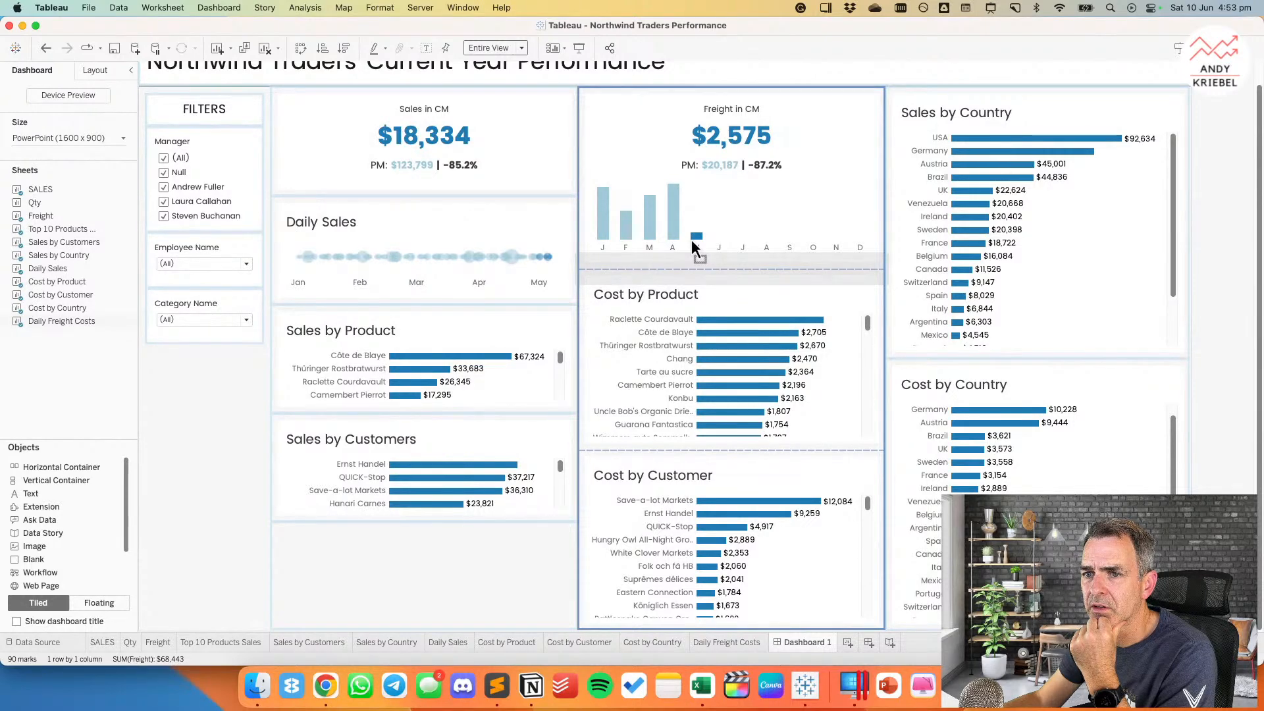
pyautogui.moveTo(692, 247); pyautogui.dragTo(694, 247)
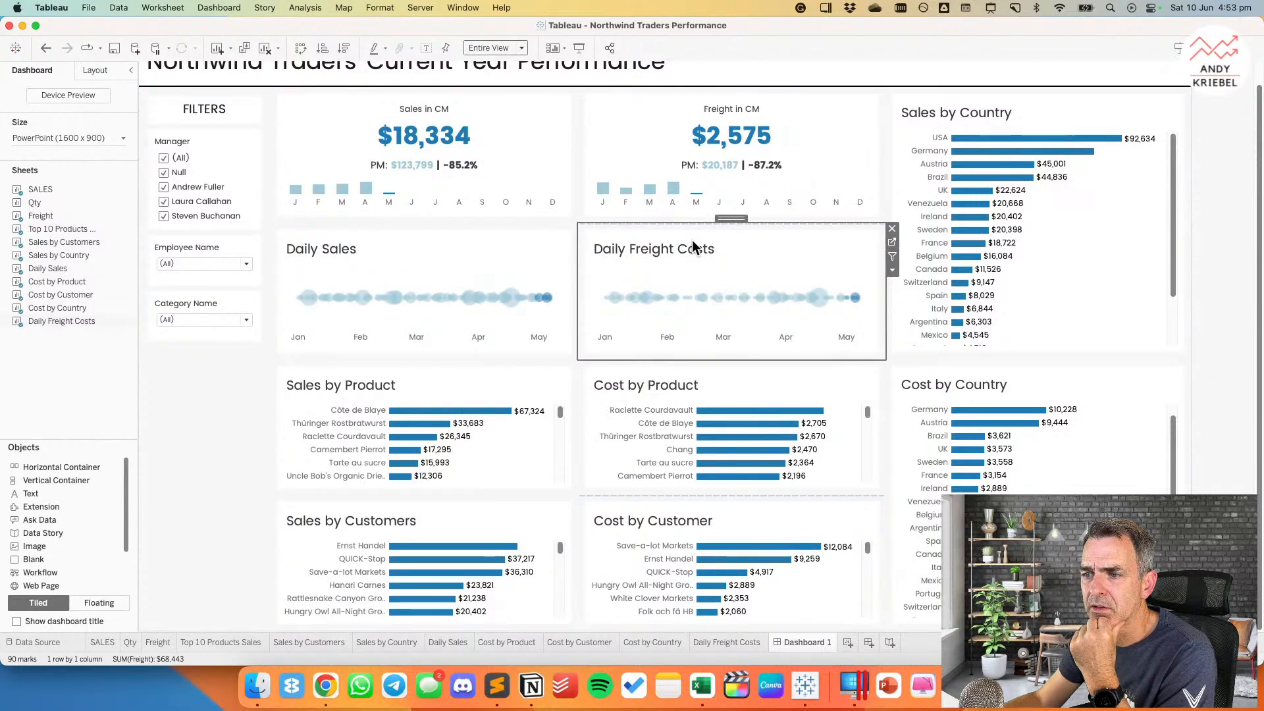
# Step: Turn off Distribute Contents Evenly for the vertical container holding the Sales charts
pyautogui.moveTo(731, 219); pyautogui.dragTo(416, 127)
pyautogui.click(417, 127)
pyautogui.doubleClick(423, 83)
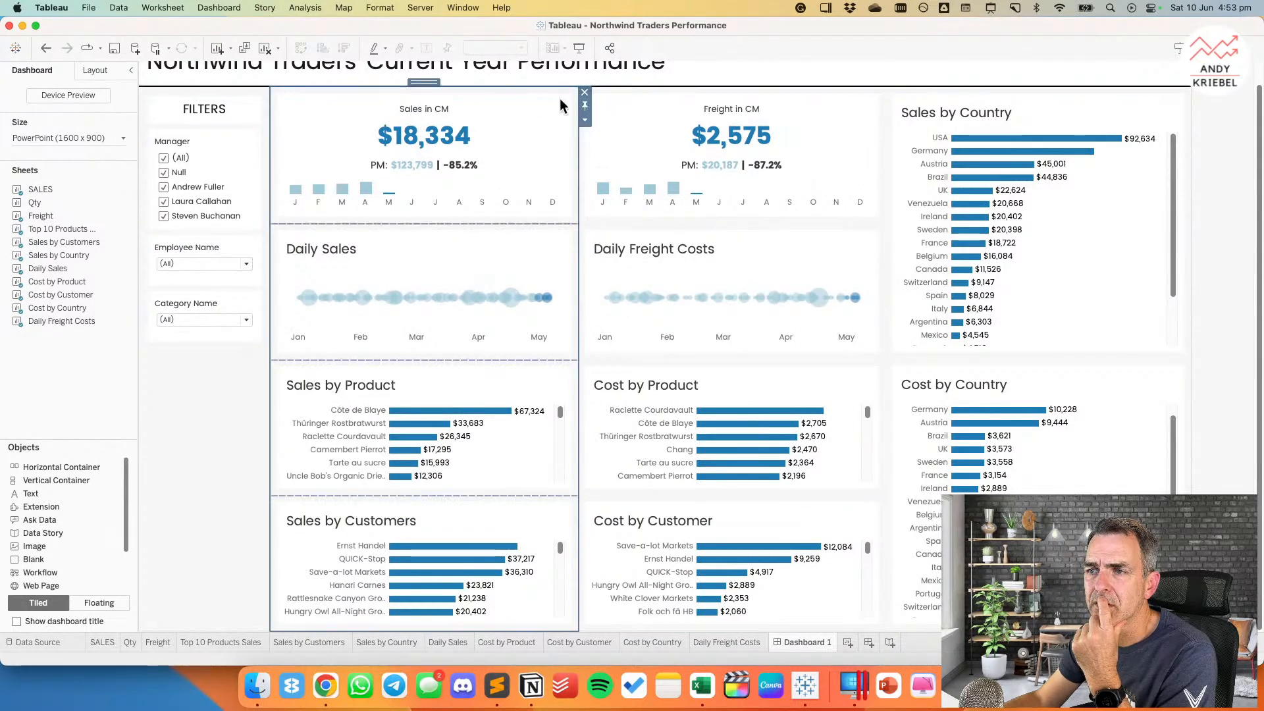
pyautogui.click(582, 119)
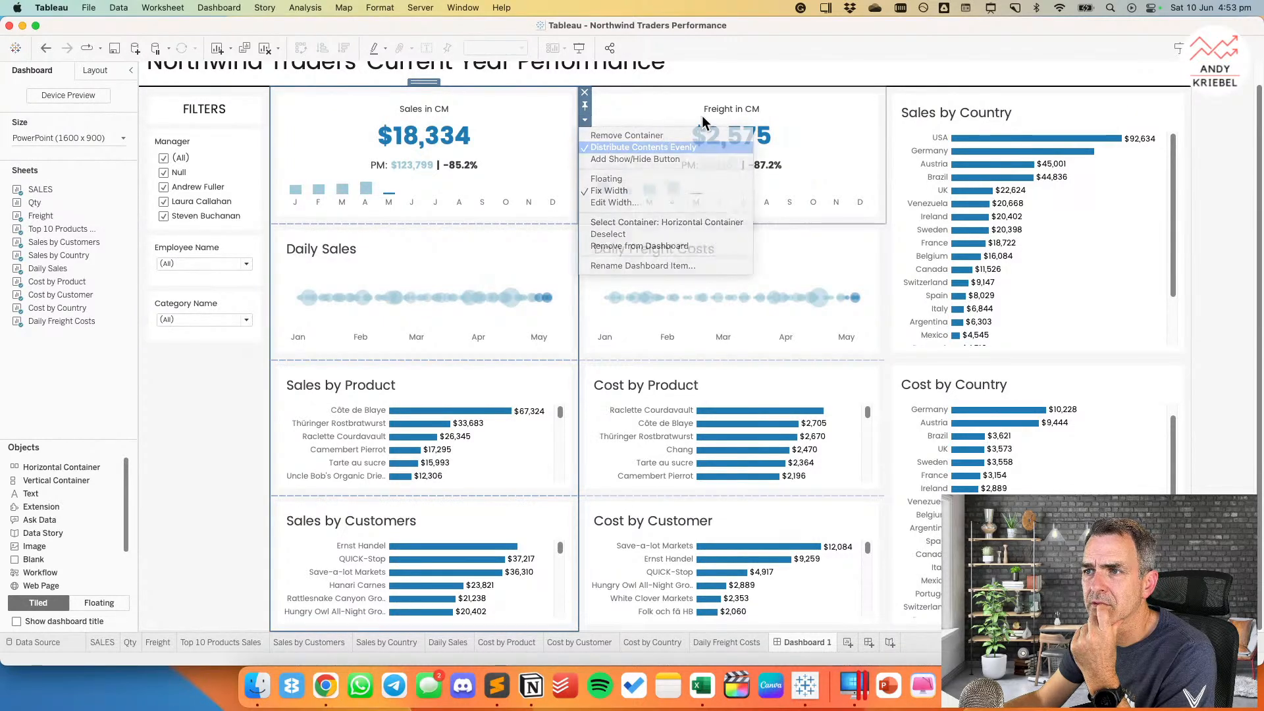
pyautogui.click(658, 128)
# Step: Turn off Distribute Contents Evenly for the vertical container holding the Freight and Cost charts
pyautogui.click(724, 105)
pyautogui.doubleClick(732, 82)
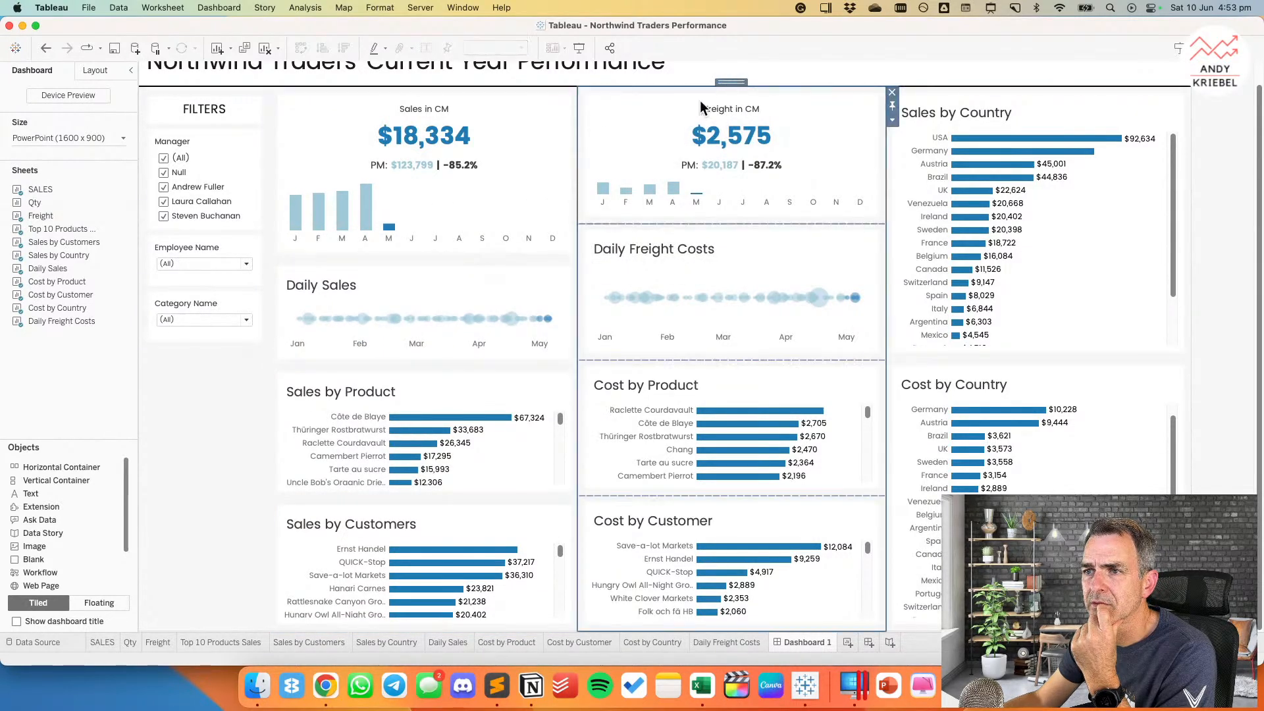
pyautogui.click(892, 125)
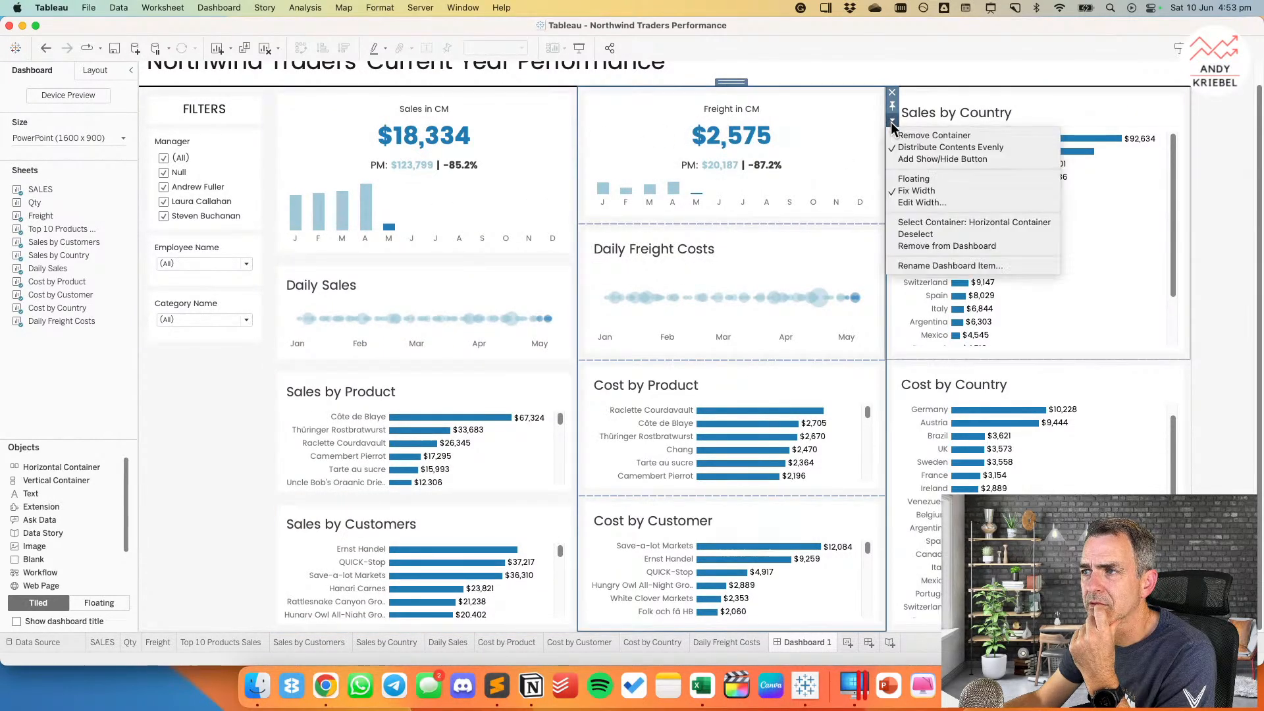
pyautogui.click(914, 150)
pyautogui.click(966, 108)
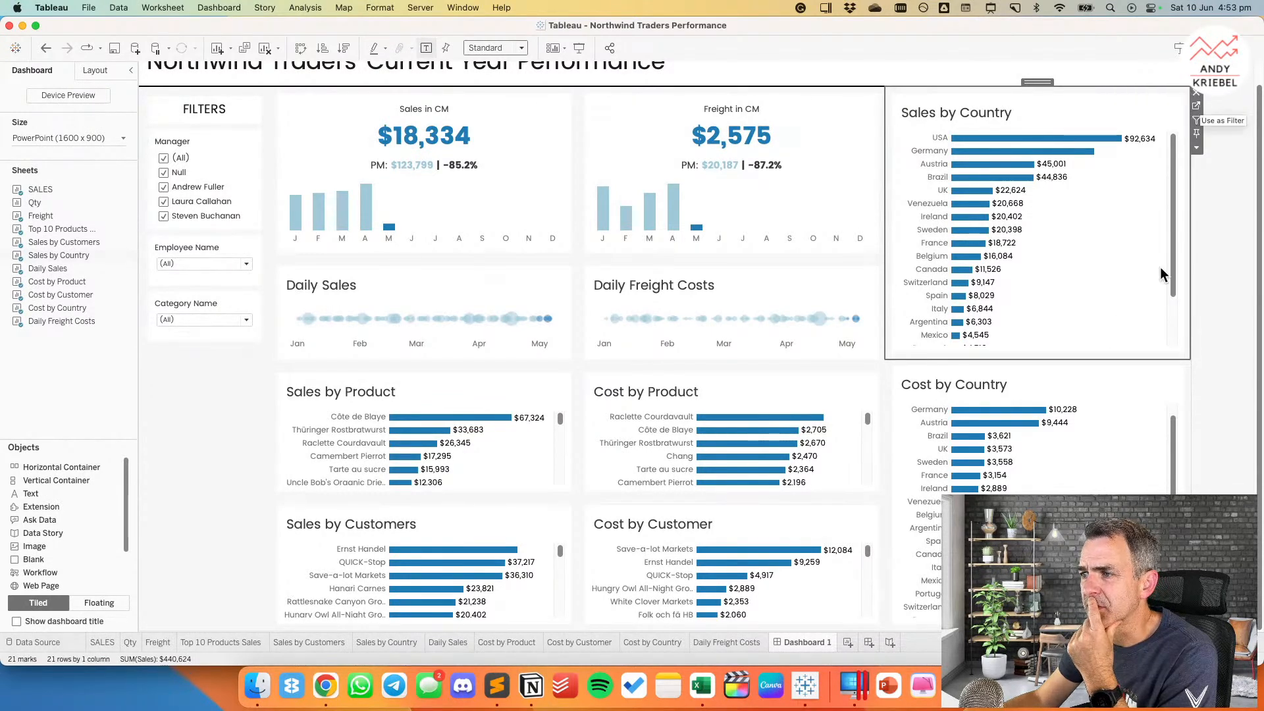
pyautogui.click(1085, 385)
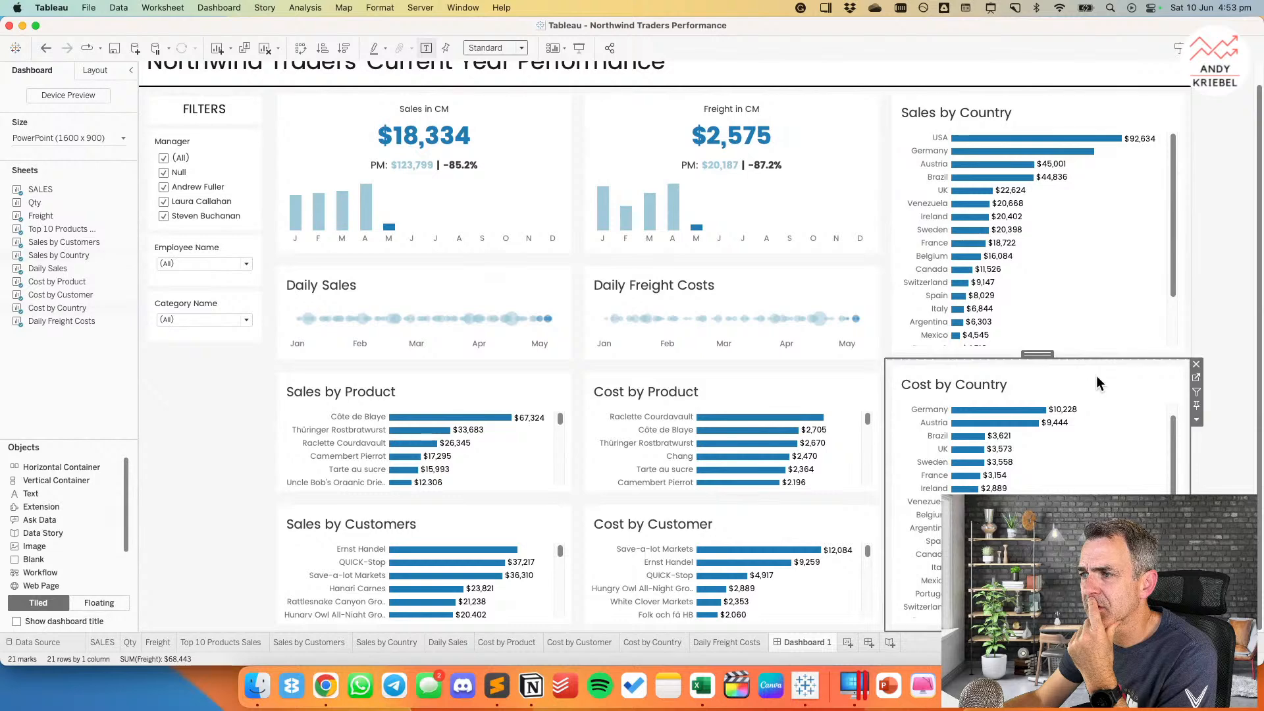
pyautogui.click(1239, 345)
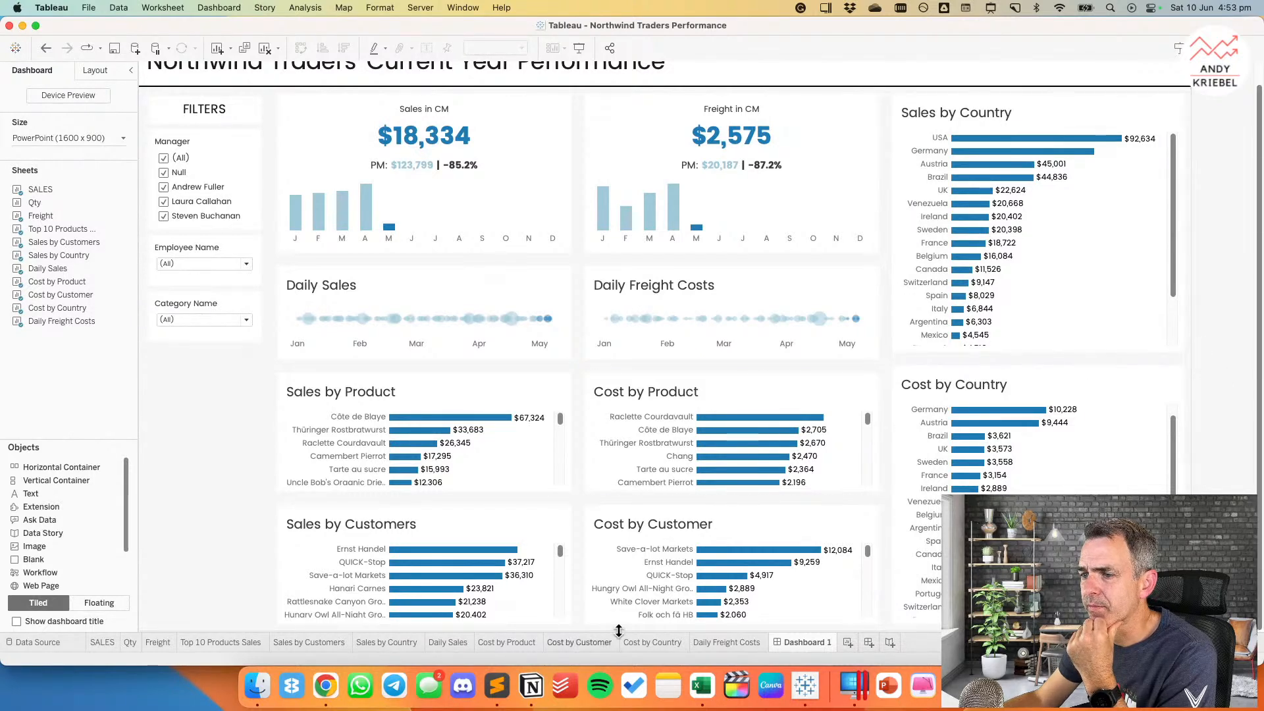
# Step: On the SALES worksheet, apply the Category Name, Employee Name and Manager filters to all worksheets using this data source
pyautogui.click(96, 642)
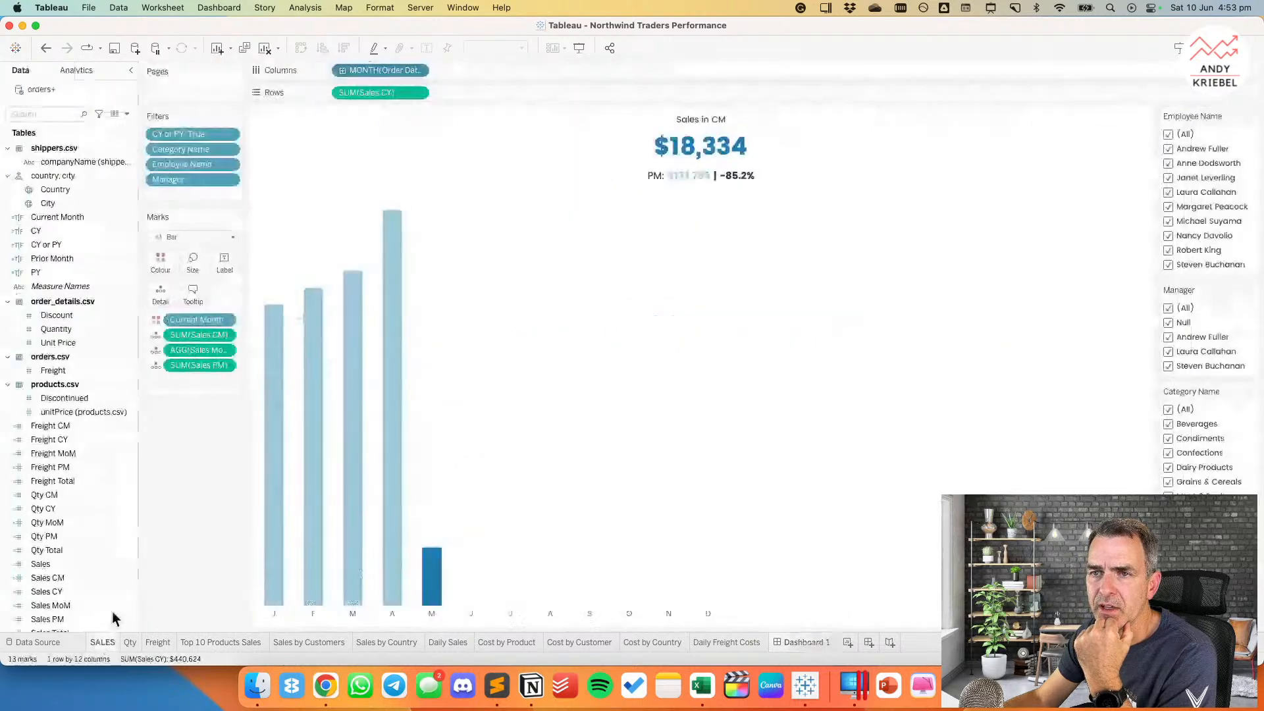
pyautogui.click(230, 150)
pyautogui.moveTo(242, 221)
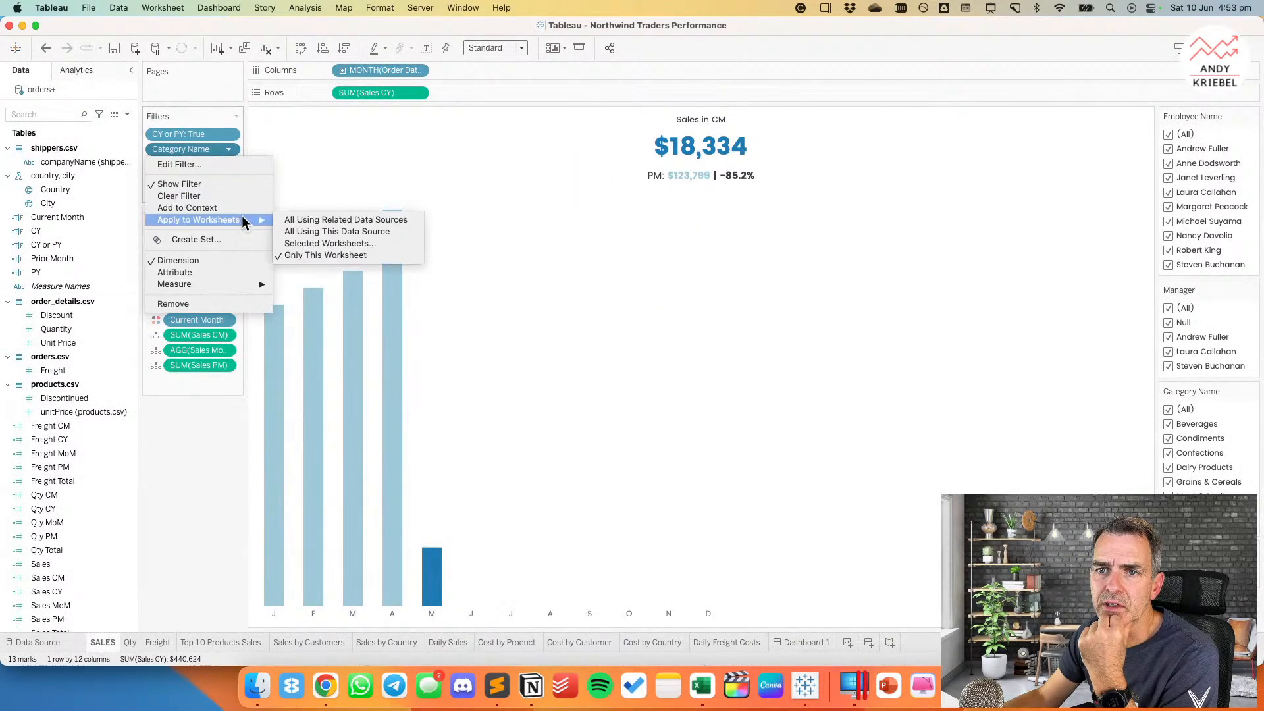
pyautogui.click(302, 223)
pyautogui.click(230, 165)
pyautogui.moveTo(238, 233)
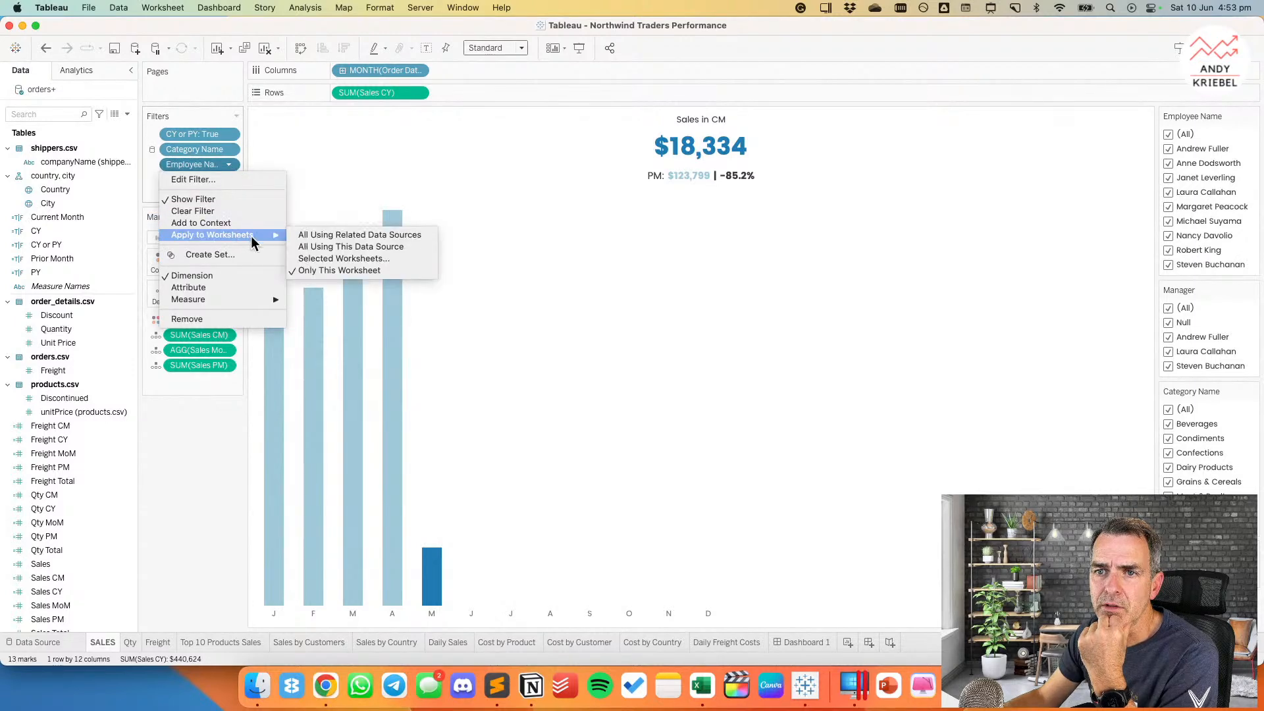
pyautogui.click(342, 247)
pyautogui.click(229, 179)
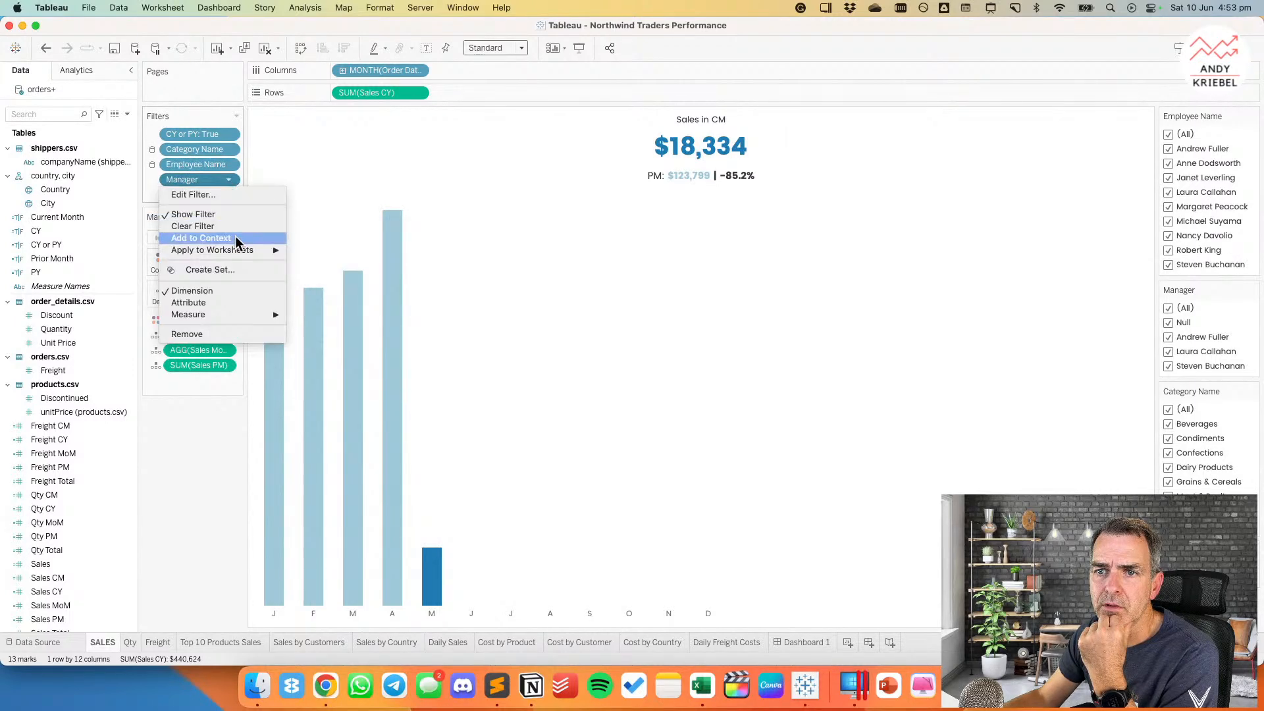
pyautogui.click(321, 261)
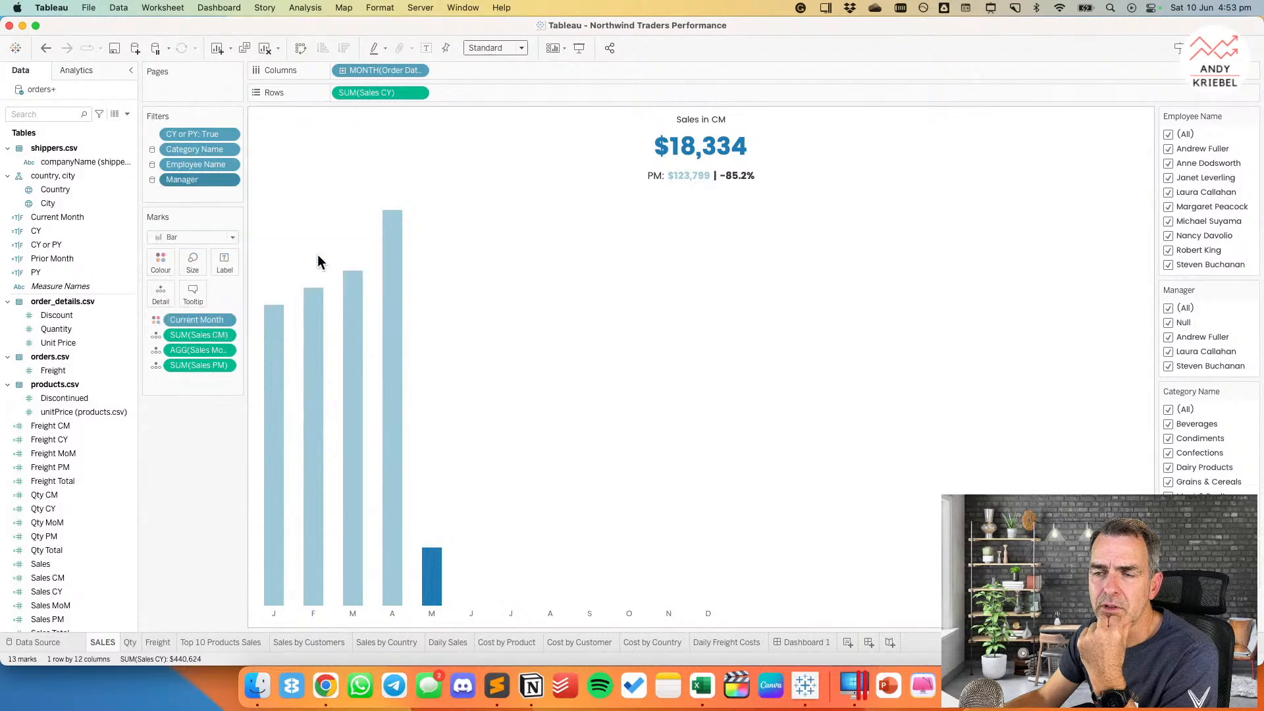
pyautogui.click(72, 189)
pyautogui.moveTo(72, 189); pyautogui.dragTo(230, 201)
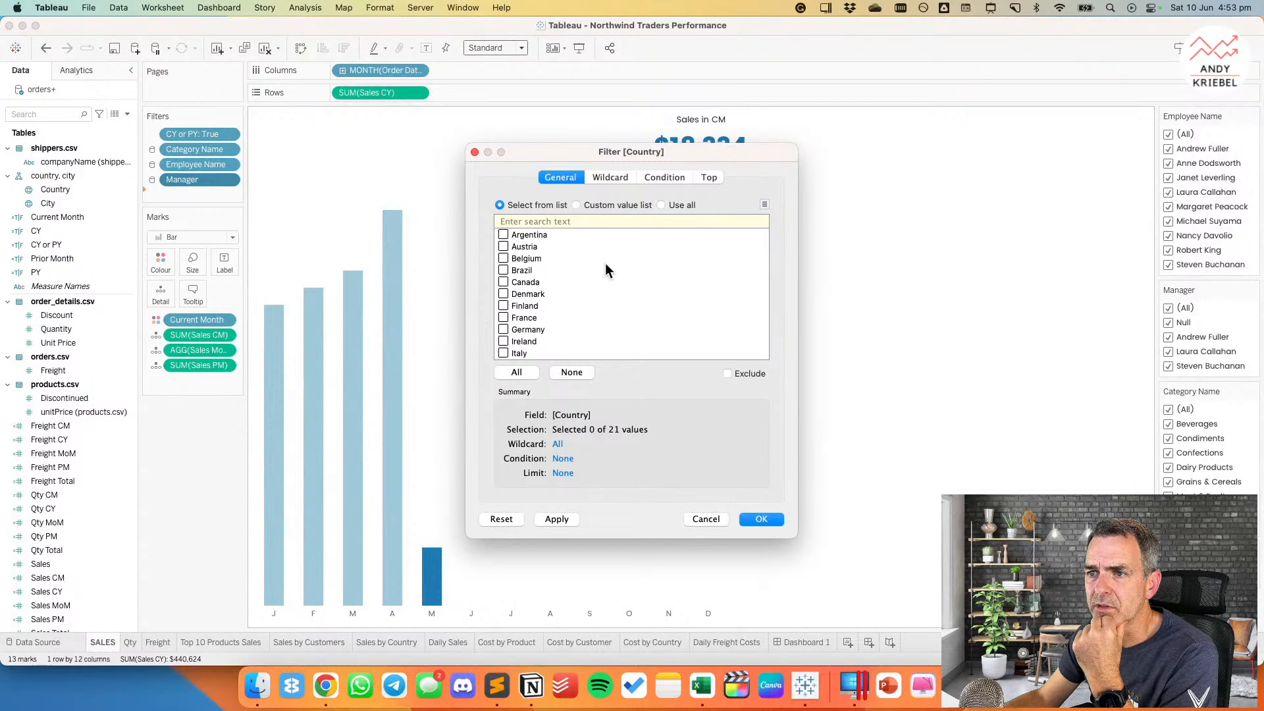
pyautogui.click(662, 205)
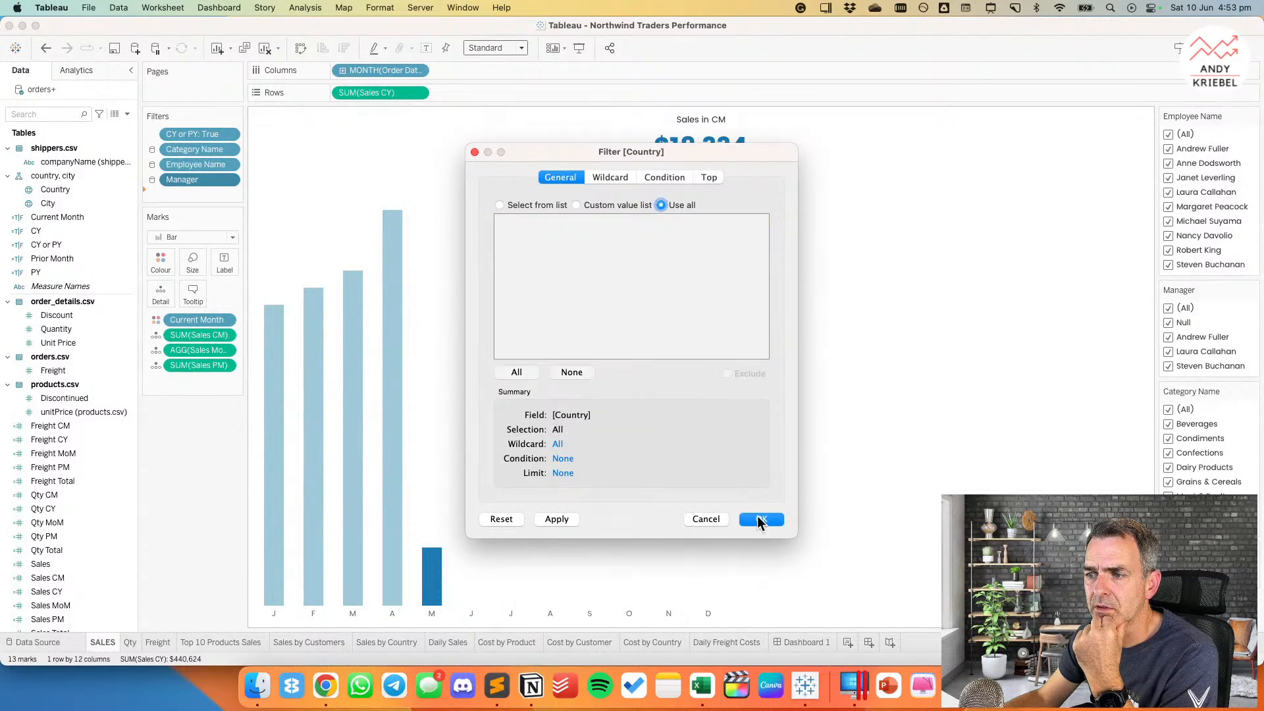
pyautogui.click(716, 522)
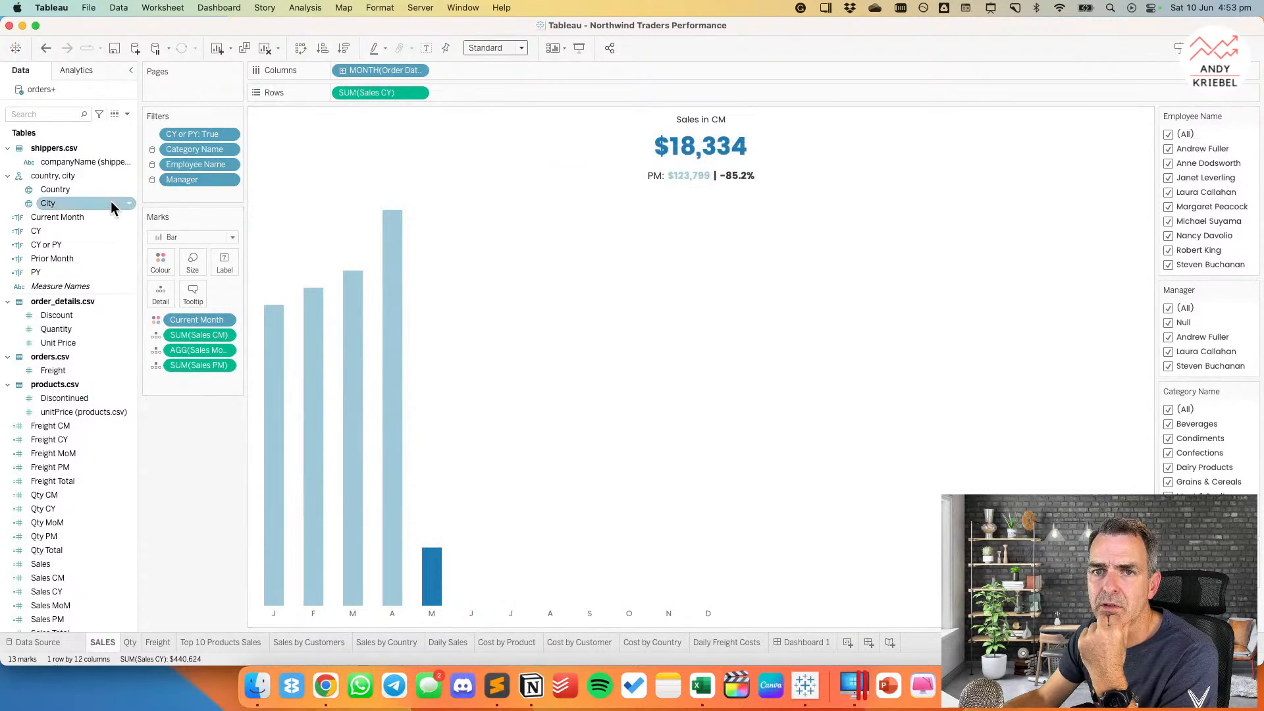
# Step: Show a Country filter on the SALES worksheet and apply it to all worksheets using this data source
pyautogui.rightClick(85, 188)
pyautogui.click(111, 205)
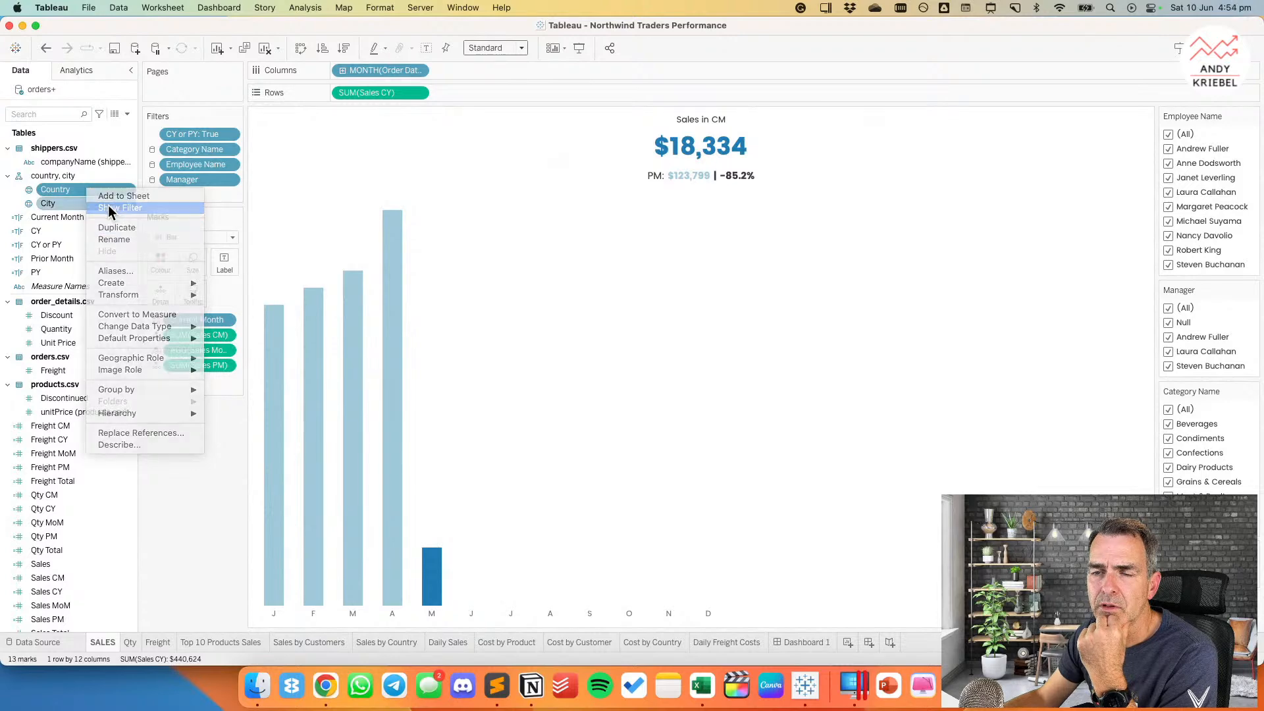
pyautogui.click(229, 196)
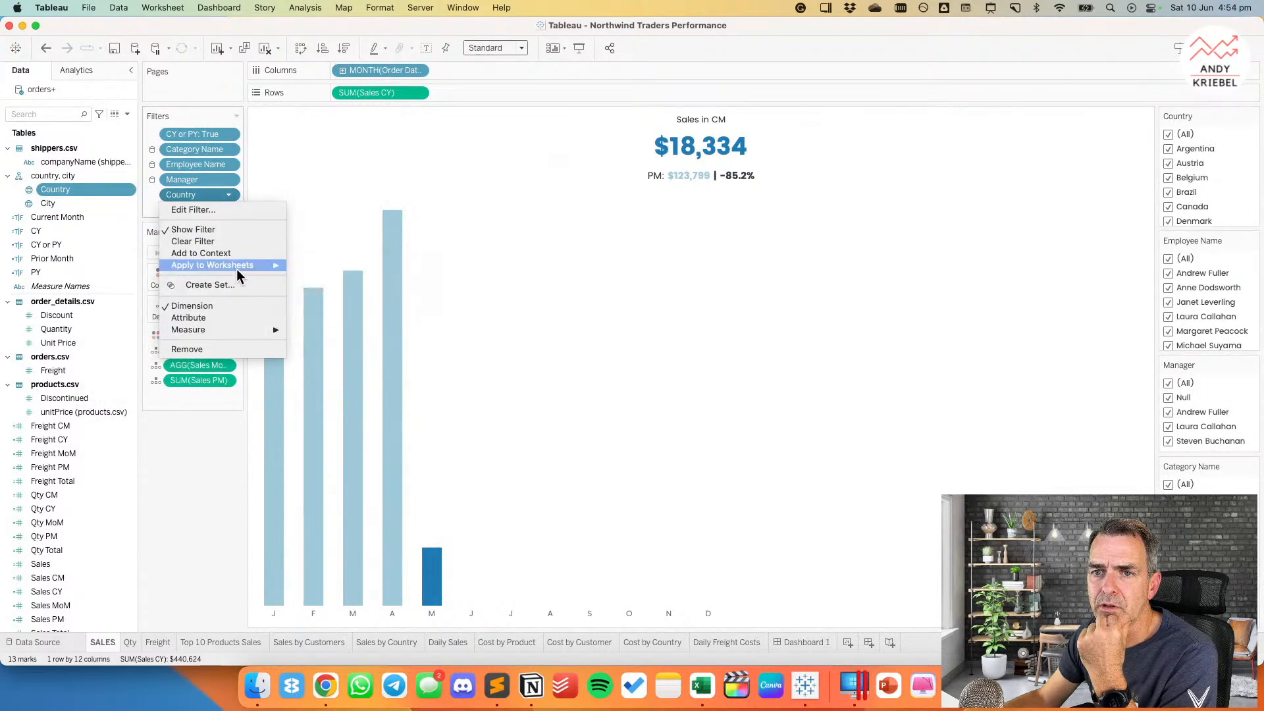
pyautogui.moveTo(236, 267)
pyautogui.click(323, 278)
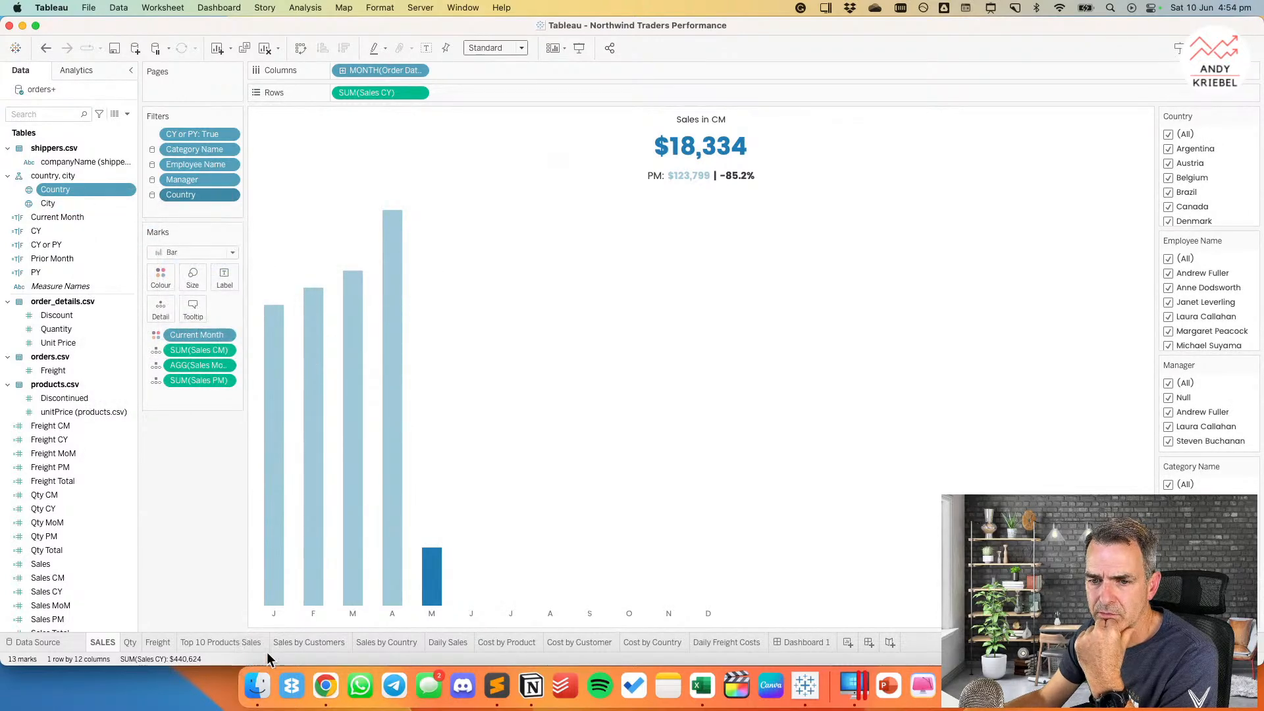
# Step: Return to Dashboard 1 and add the Country filter from the Sales in CM chart to the filters column
pyautogui.click(819, 642)
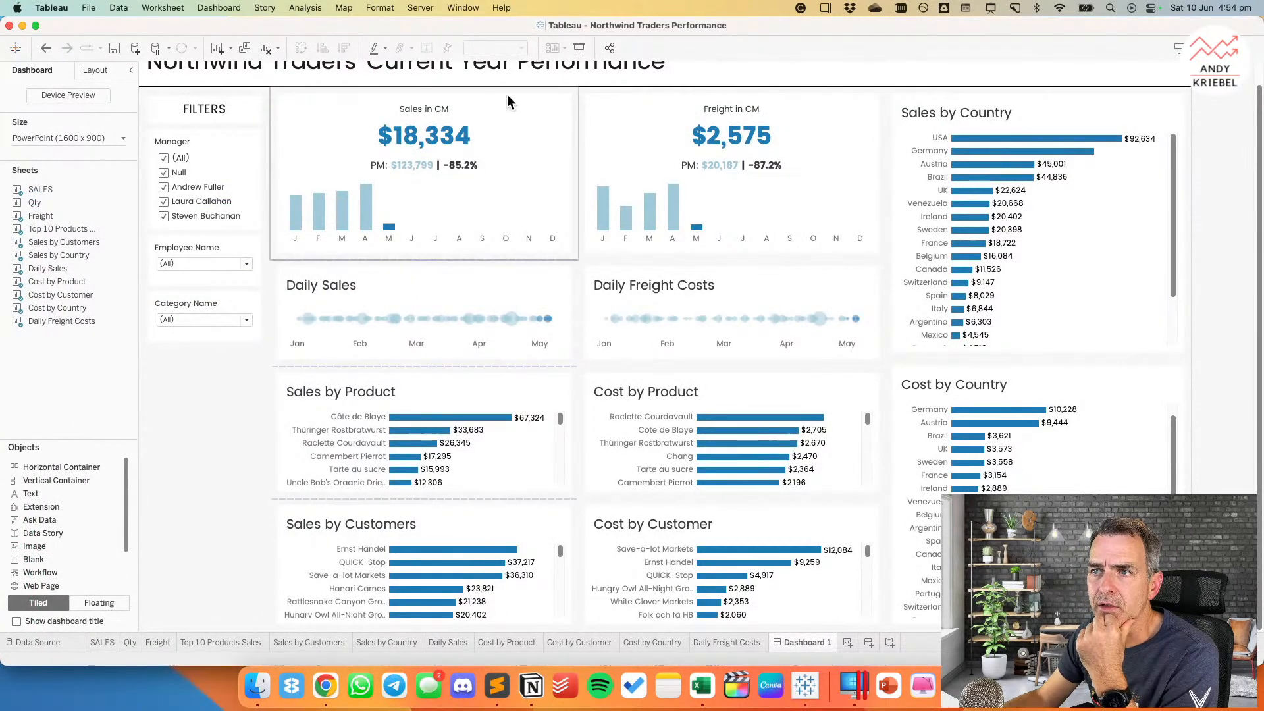
pyautogui.click(570, 93)
pyautogui.click(584, 149)
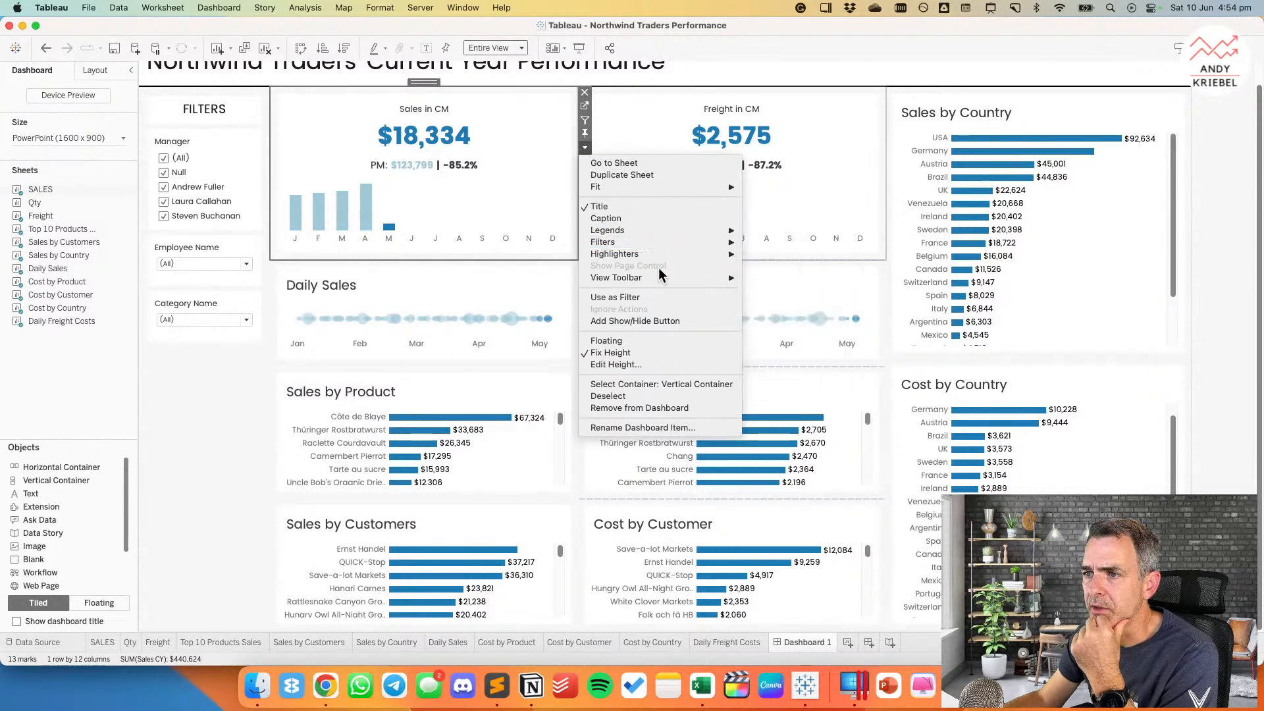
pyautogui.moveTo(683, 243)
pyautogui.click(757, 288)
# Step: Give the Country filter a white background at 100% opacity
pyautogui.click(205, 355)
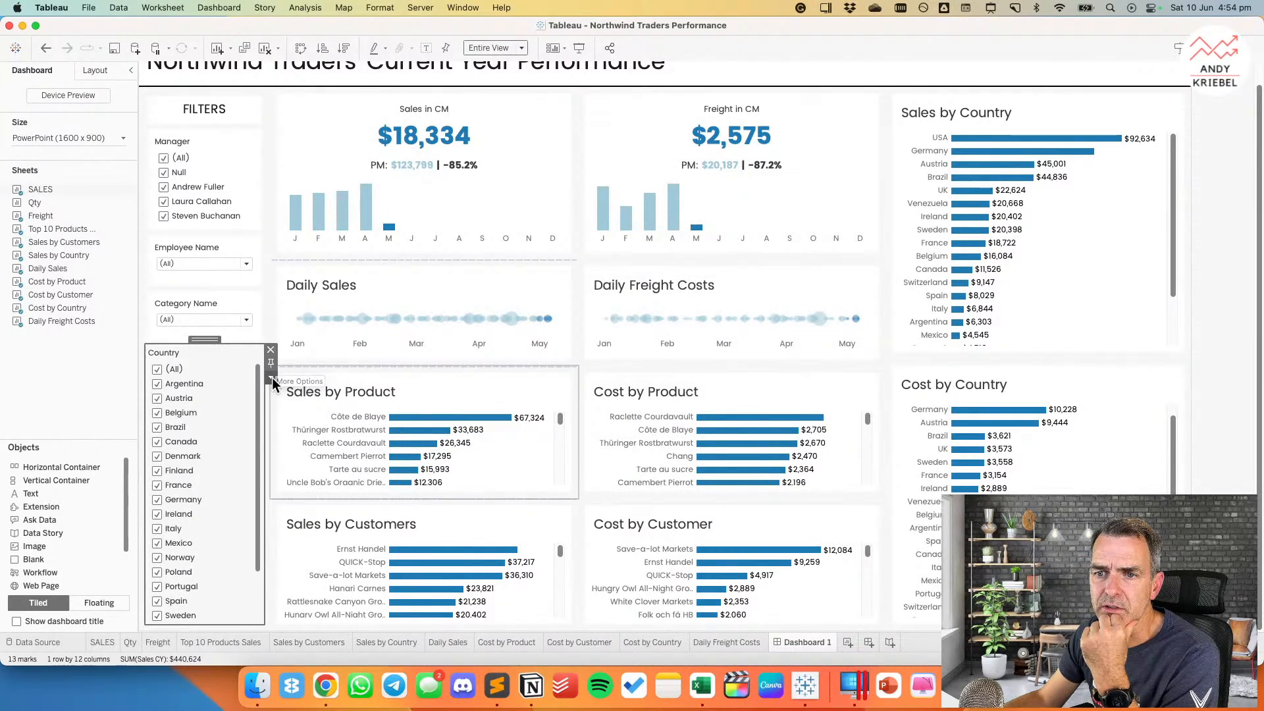
pyautogui.click(92, 70)
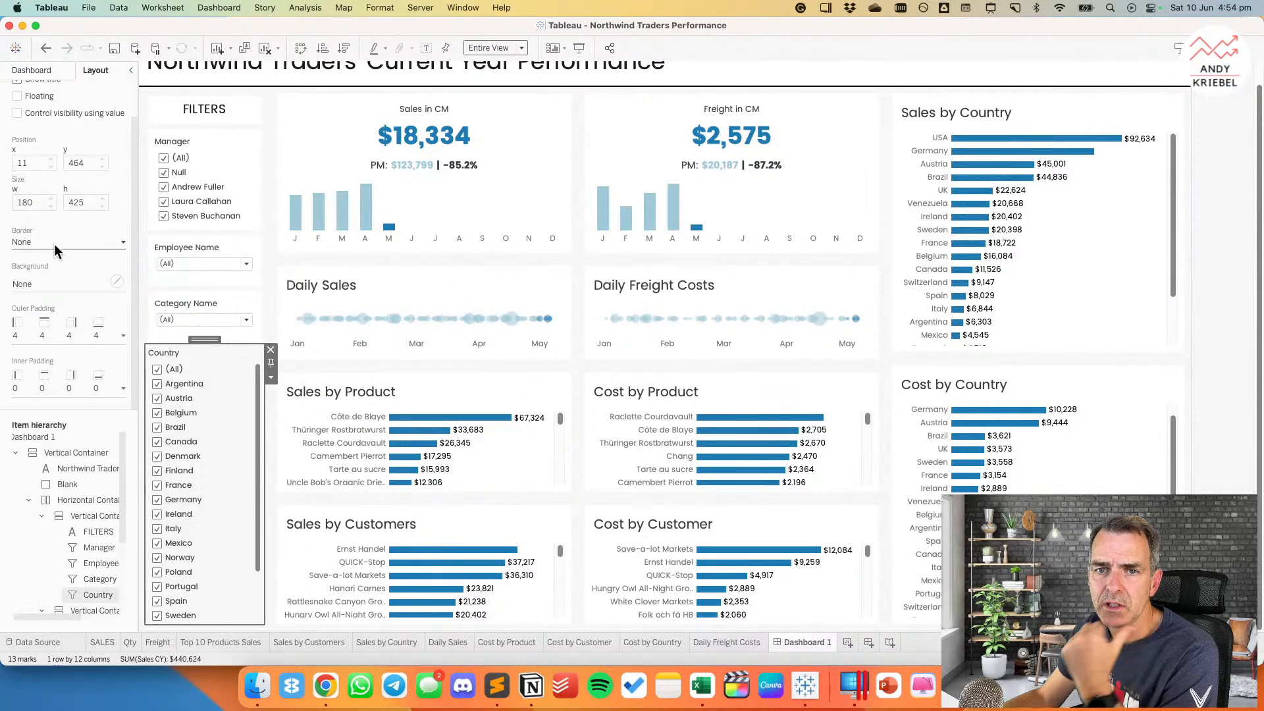
pyautogui.click(42, 281)
pyautogui.click(38, 327)
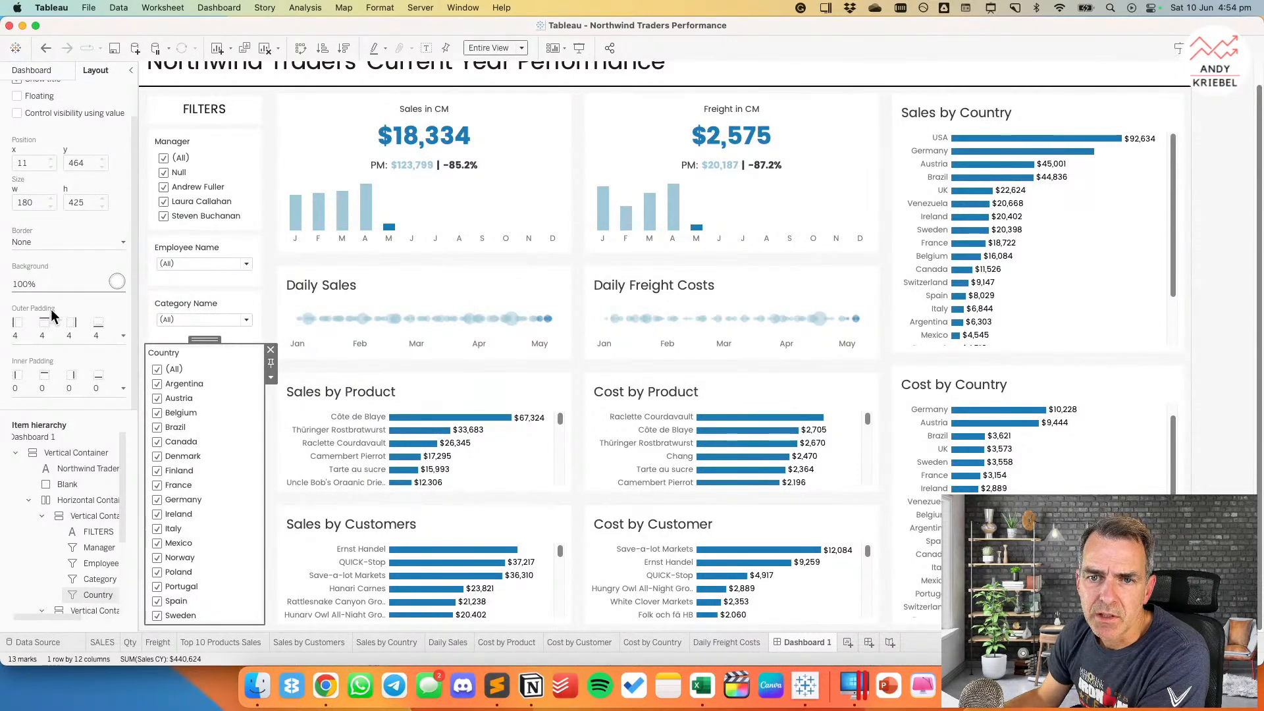
# Step: Set both the outer and inner padding of the Country filter to 10 on all sides
pyautogui.click(52, 333)
pyautogui.doubleClick(73, 383)
pyautogui.write('10')
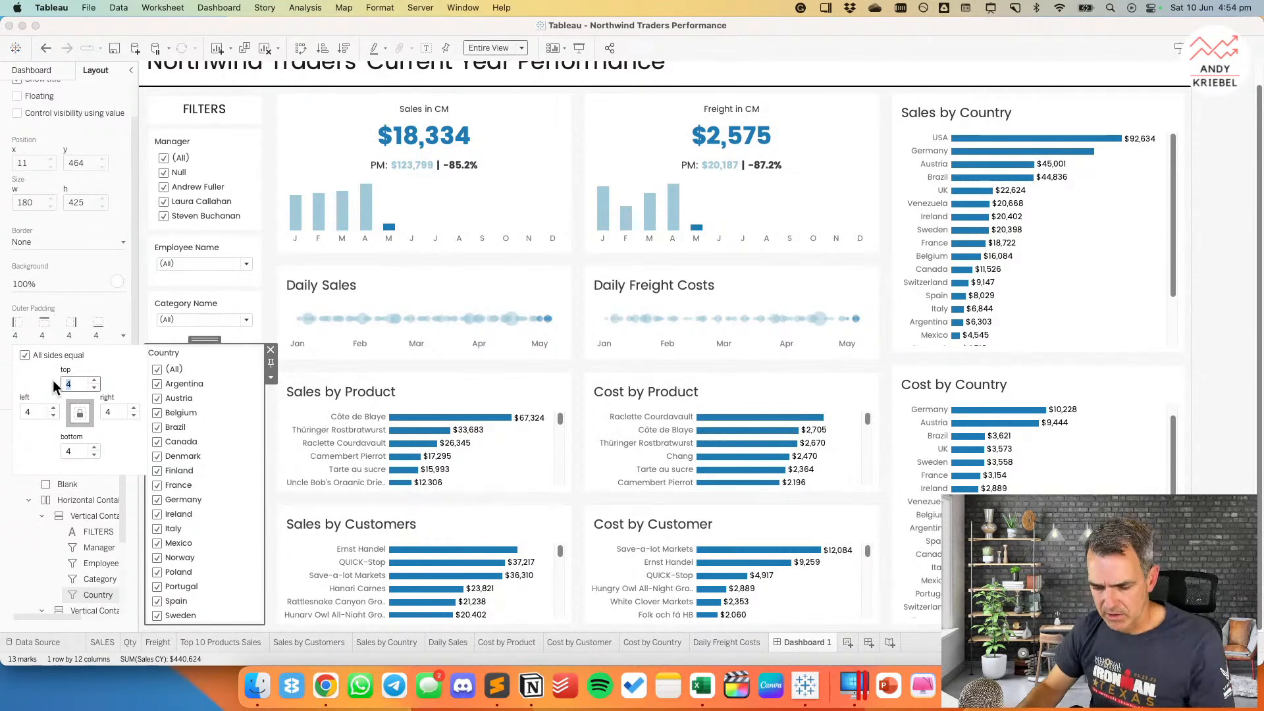
pyautogui.press('Return')
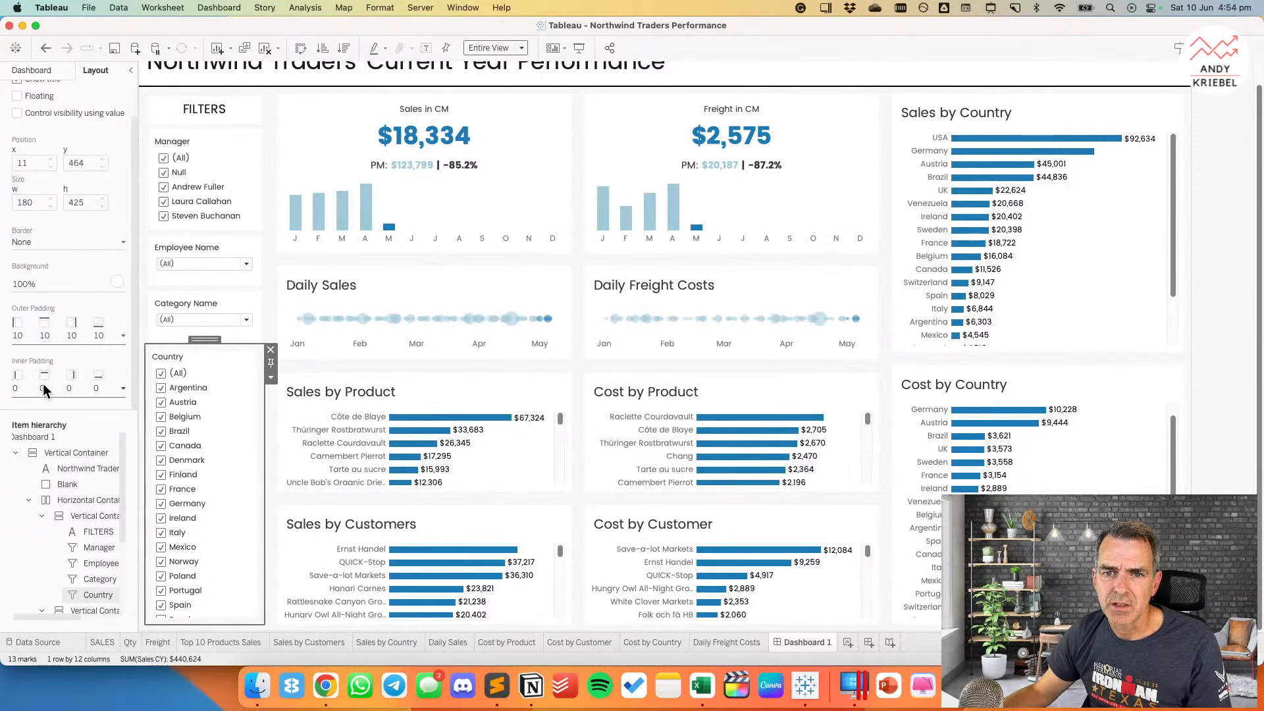
pyautogui.click(43, 389)
pyautogui.doubleClick(66, 437)
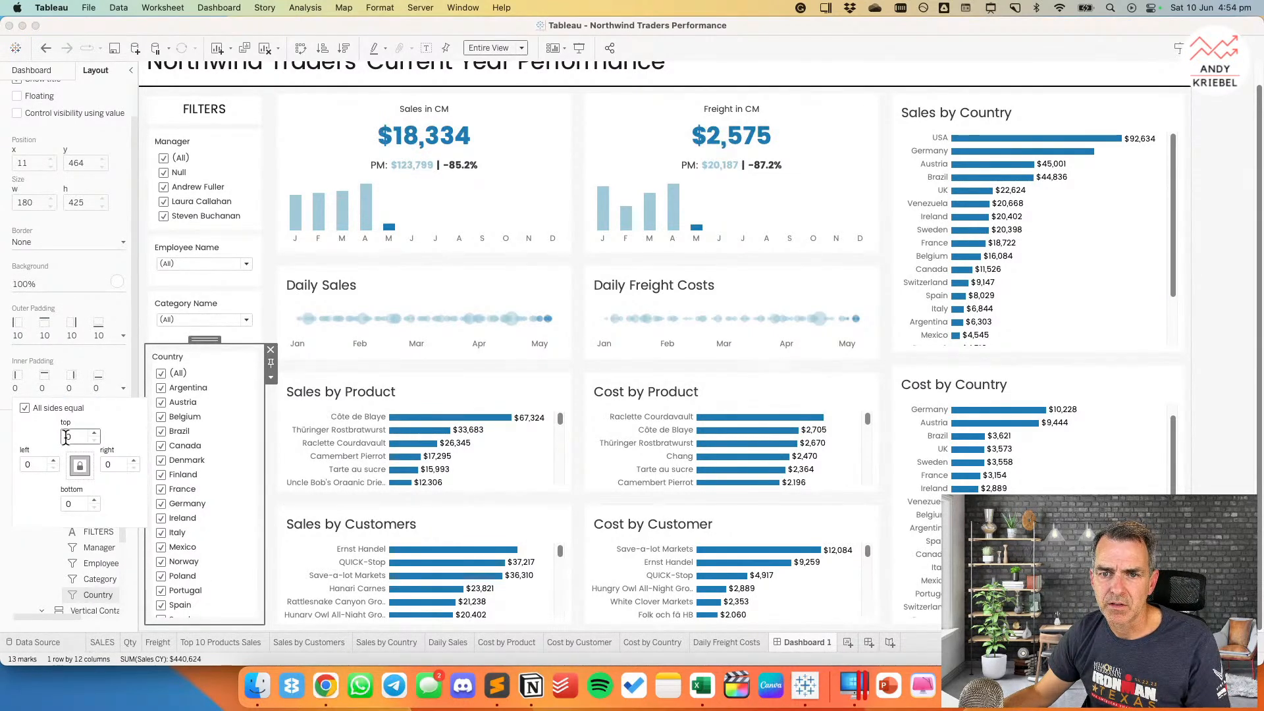
pyautogui.write('10')
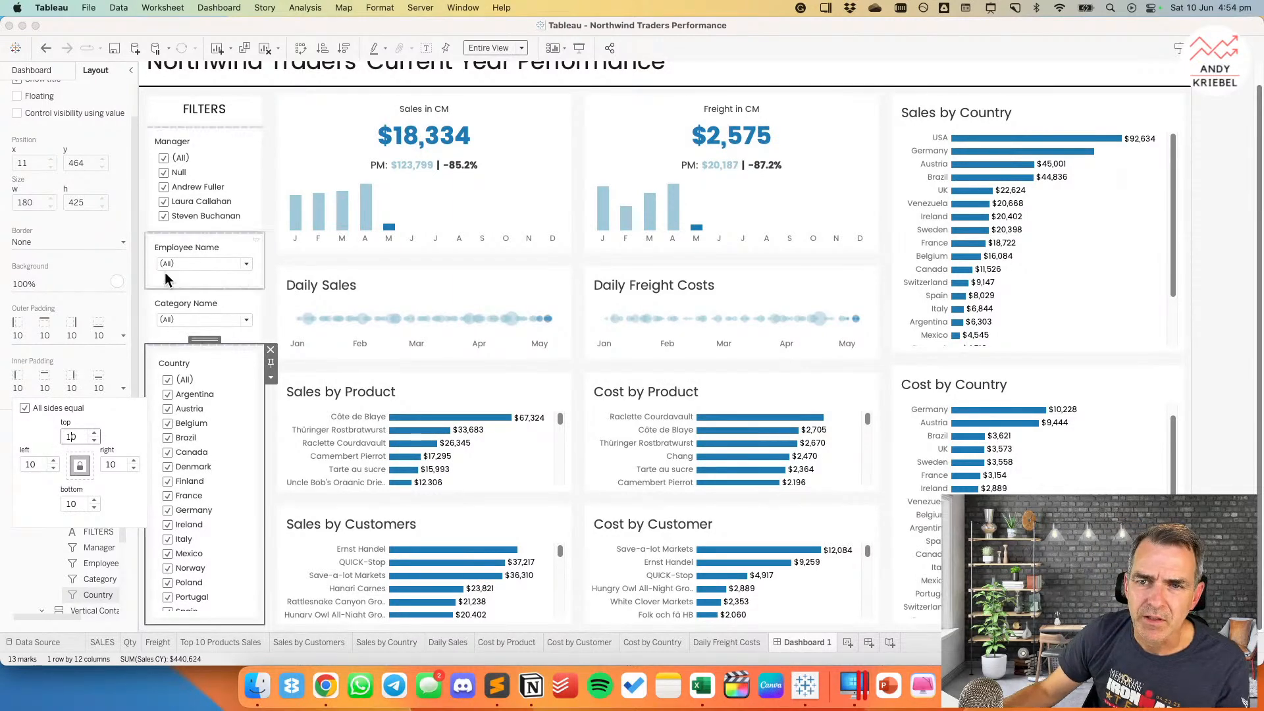
pyautogui.press('Return')
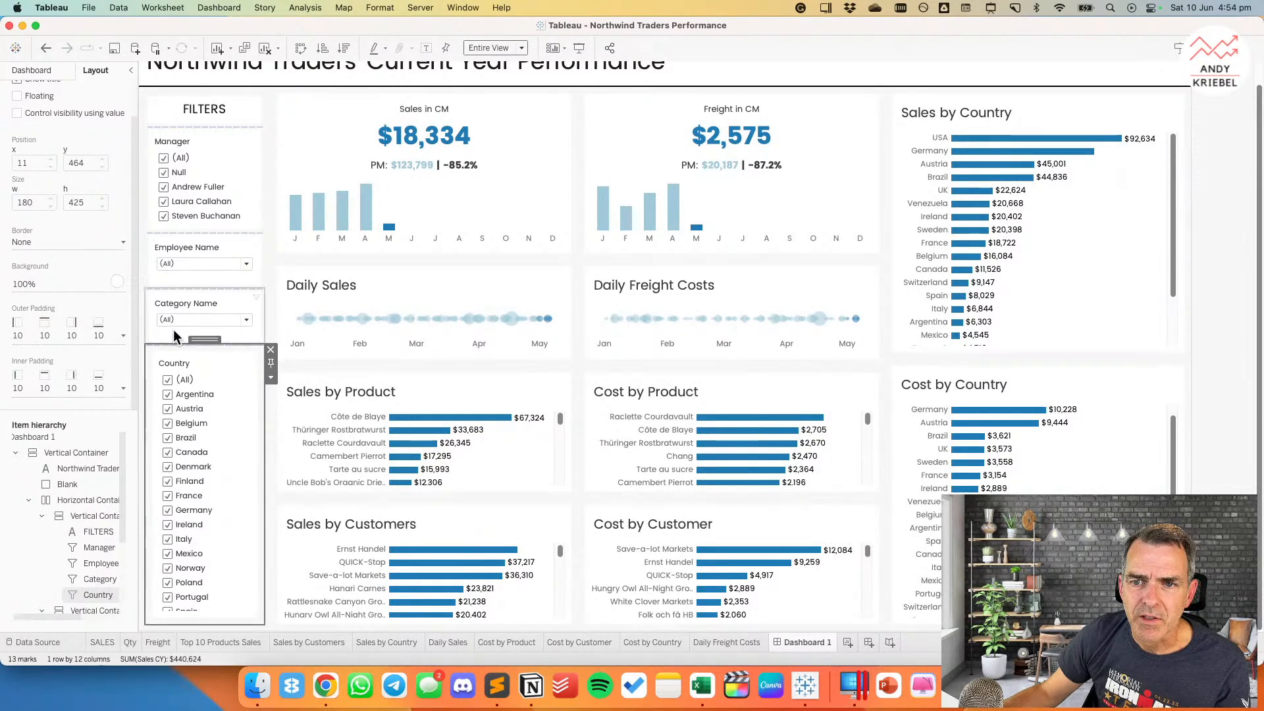
# Step: Set the outer padding of the Employee Name filter to 10 on all sides
pyautogui.click(169, 250)
pyautogui.click(69, 343)
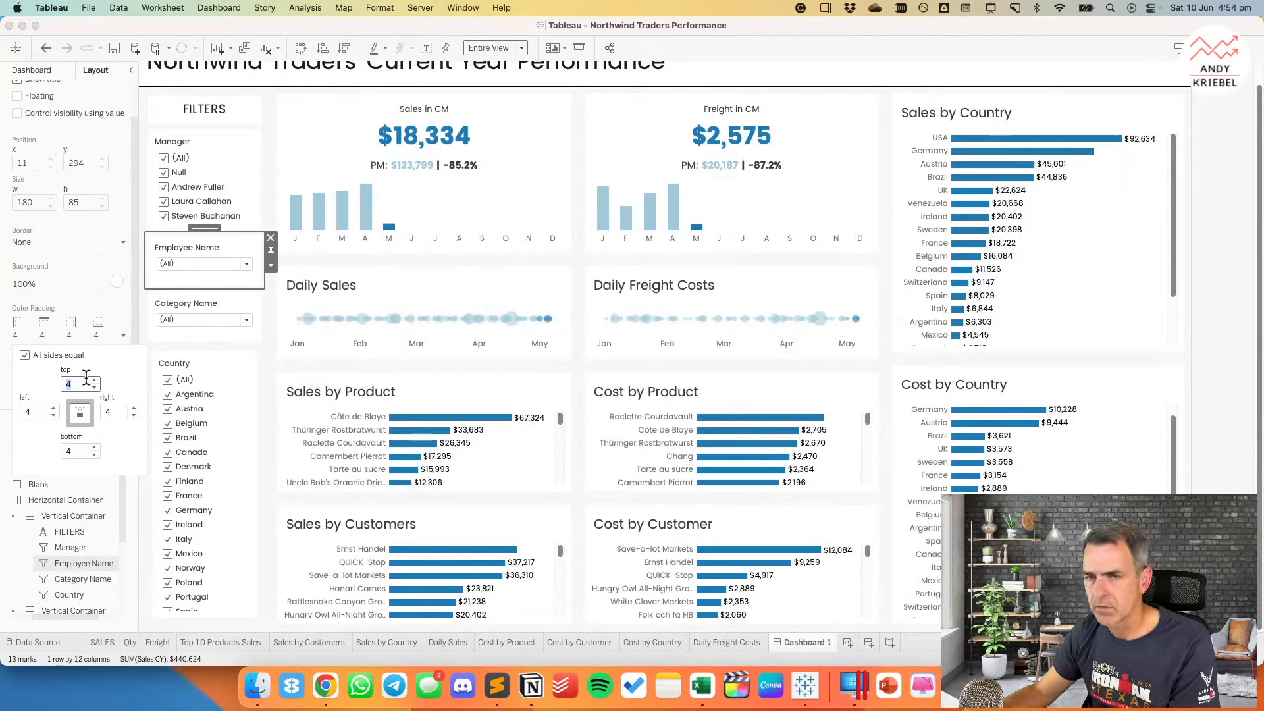
pyautogui.write('0')
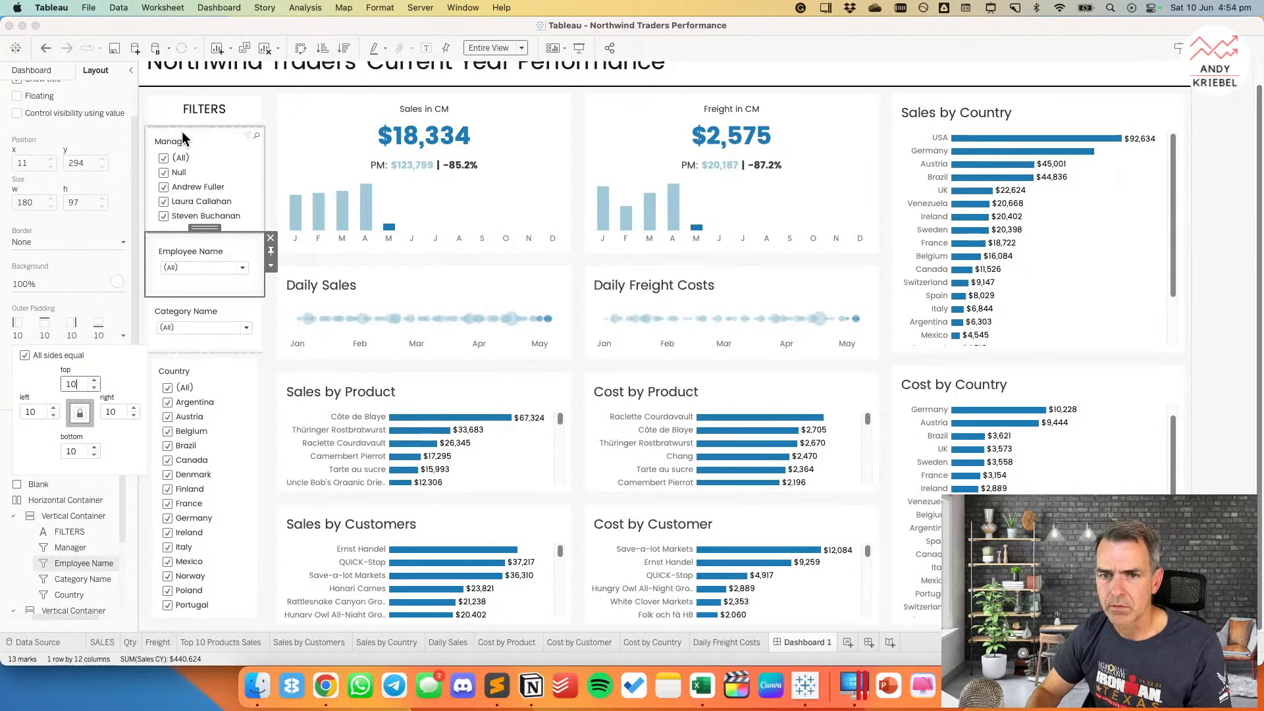
# Step: Set the outer padding of the Category Name filter to 10 on all sides
pyautogui.click(191, 314)
pyautogui.click(123, 336)
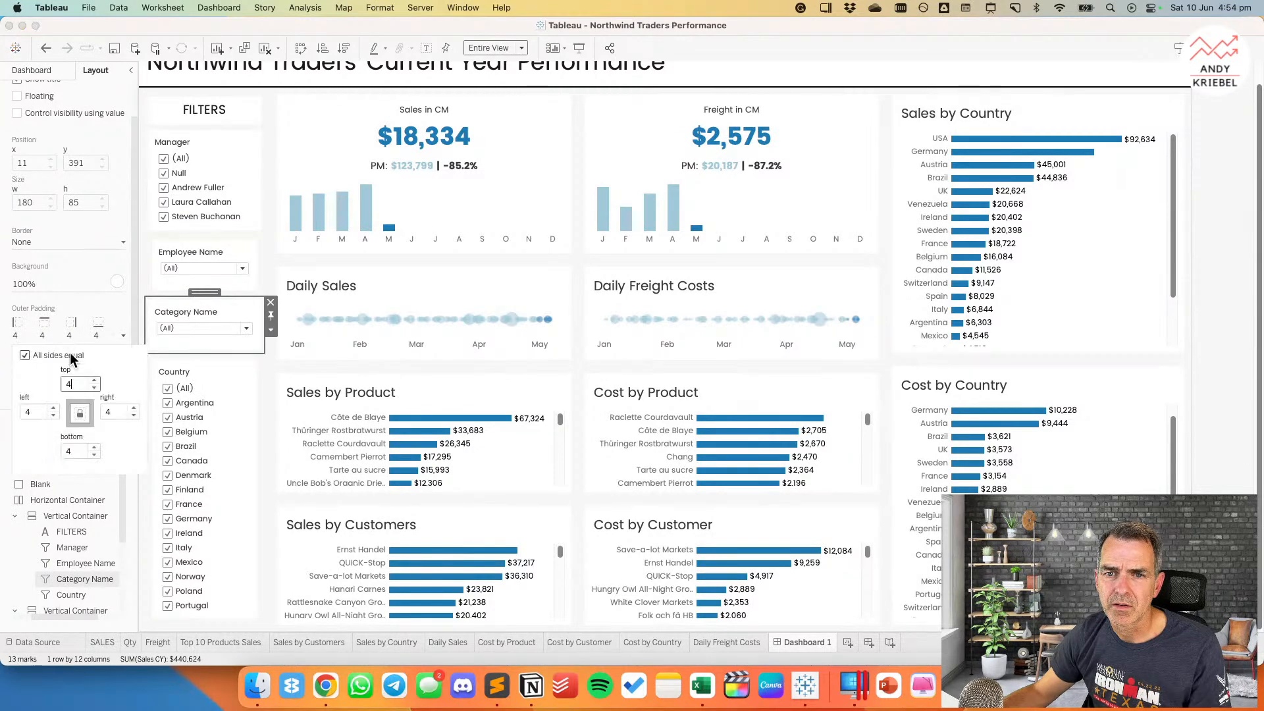
pyautogui.write('10')
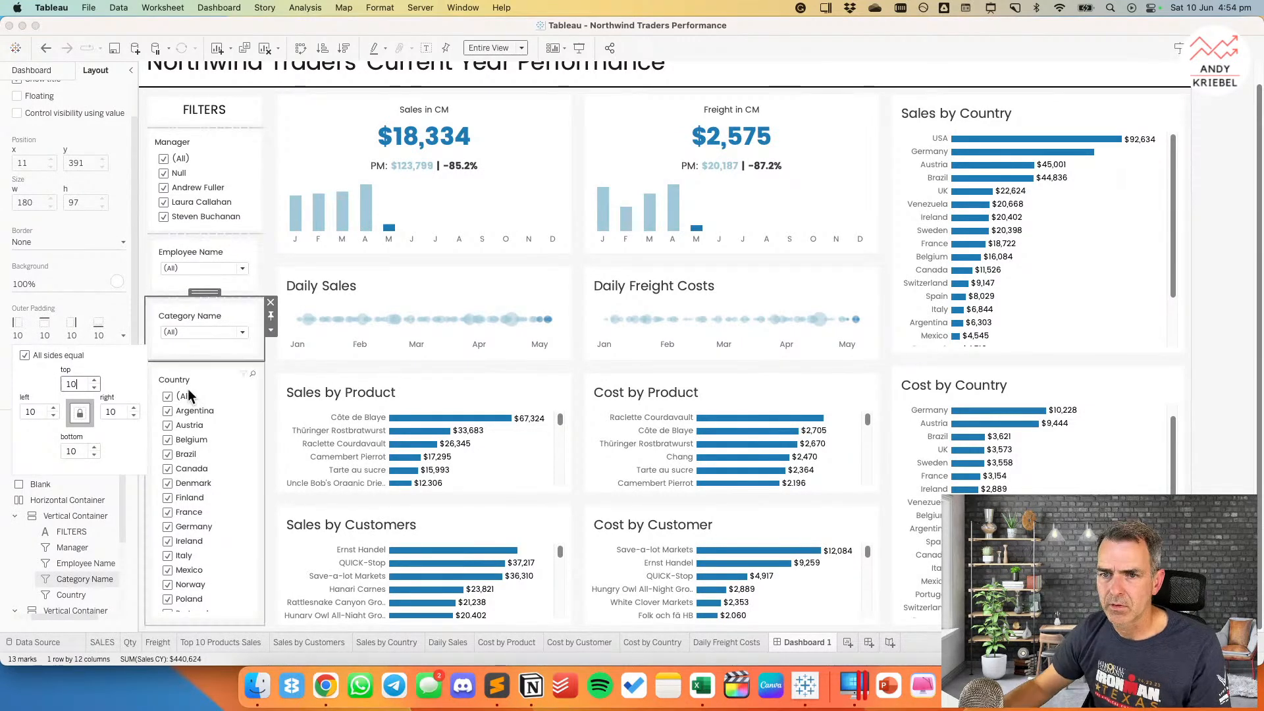
pyautogui.click(215, 370)
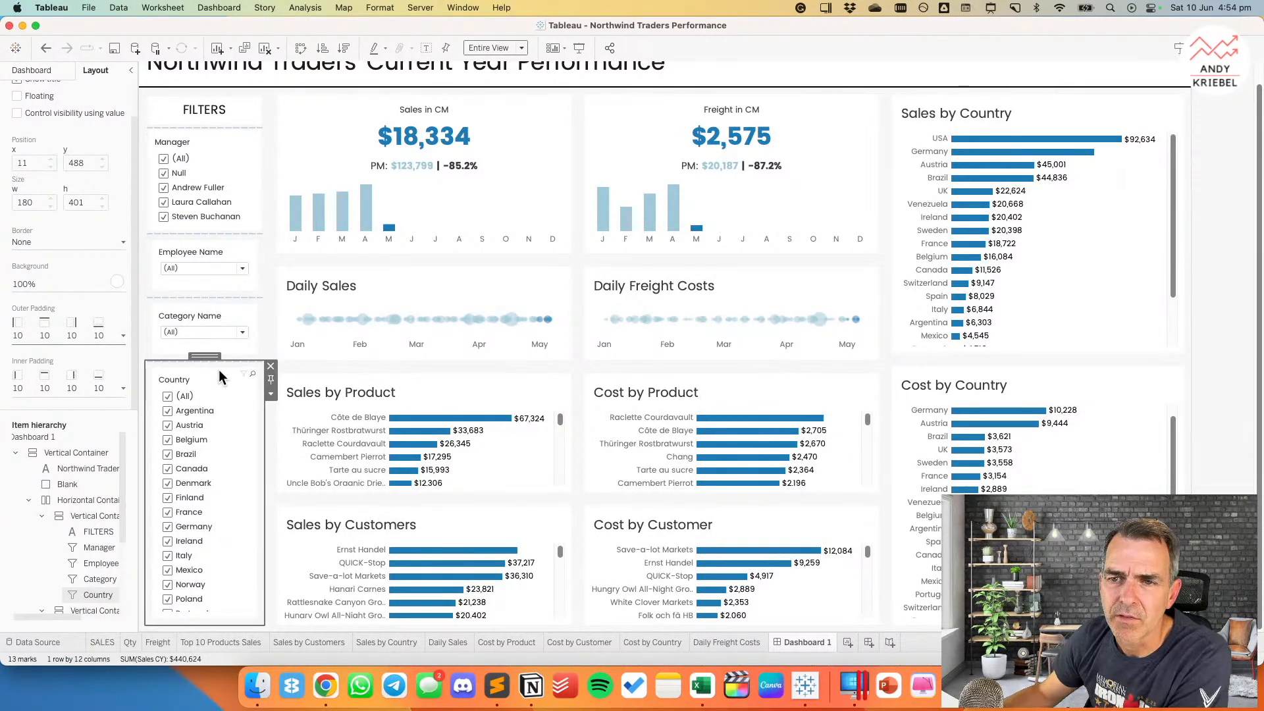
pyautogui.click(1228, 221)
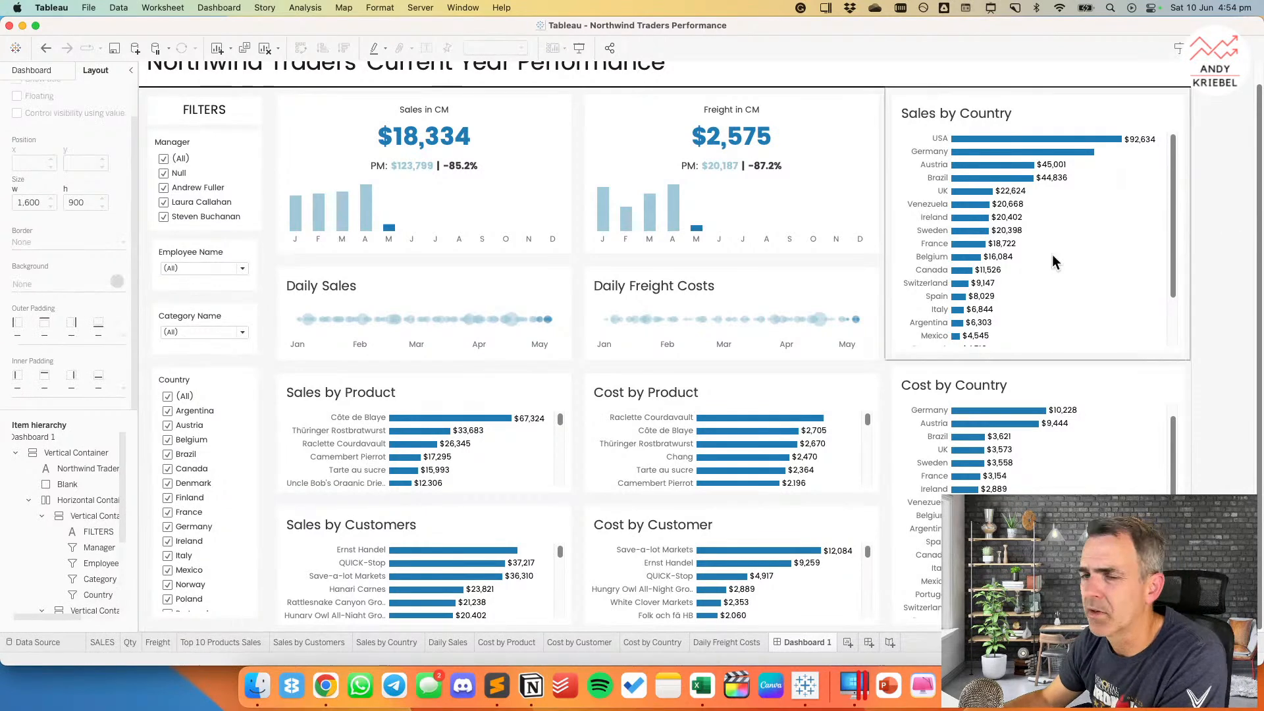
# Step: Set the outer padding of the Manager filter to 5 on all sides
pyautogui.click(208, 379)
pyautogui.click(212, 133)
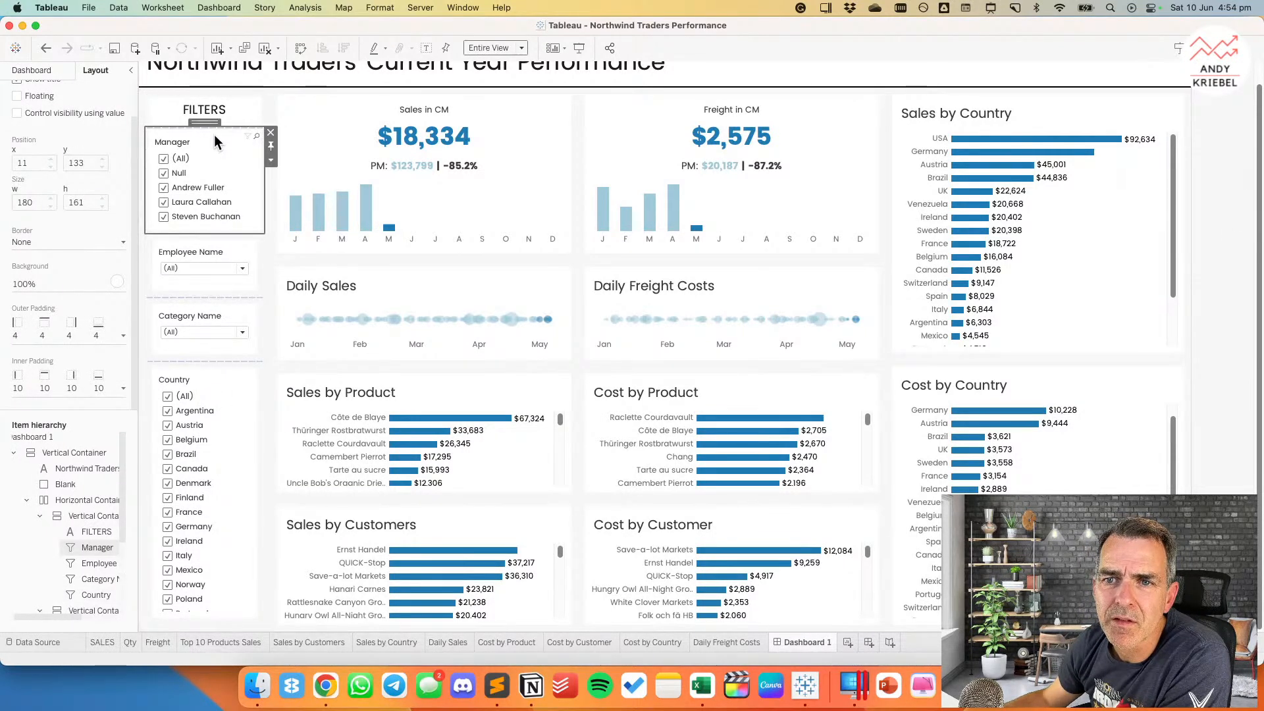
pyautogui.click(45, 338)
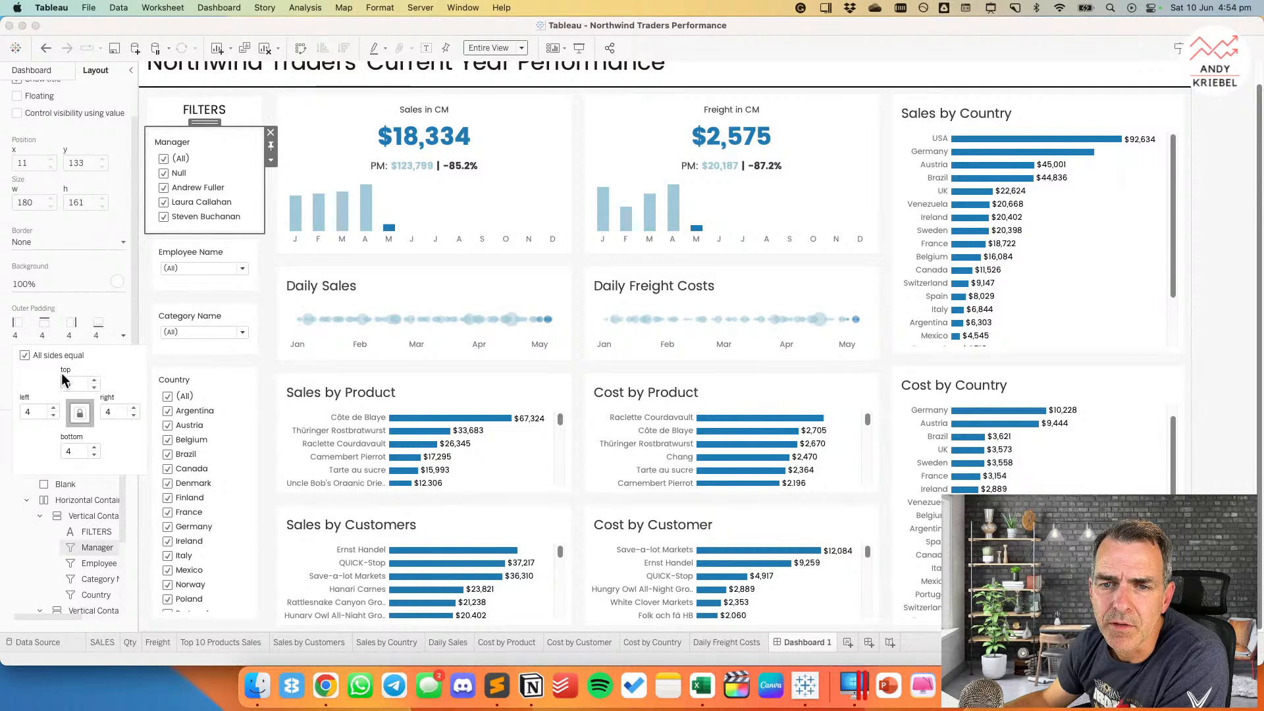
pyautogui.write('5')
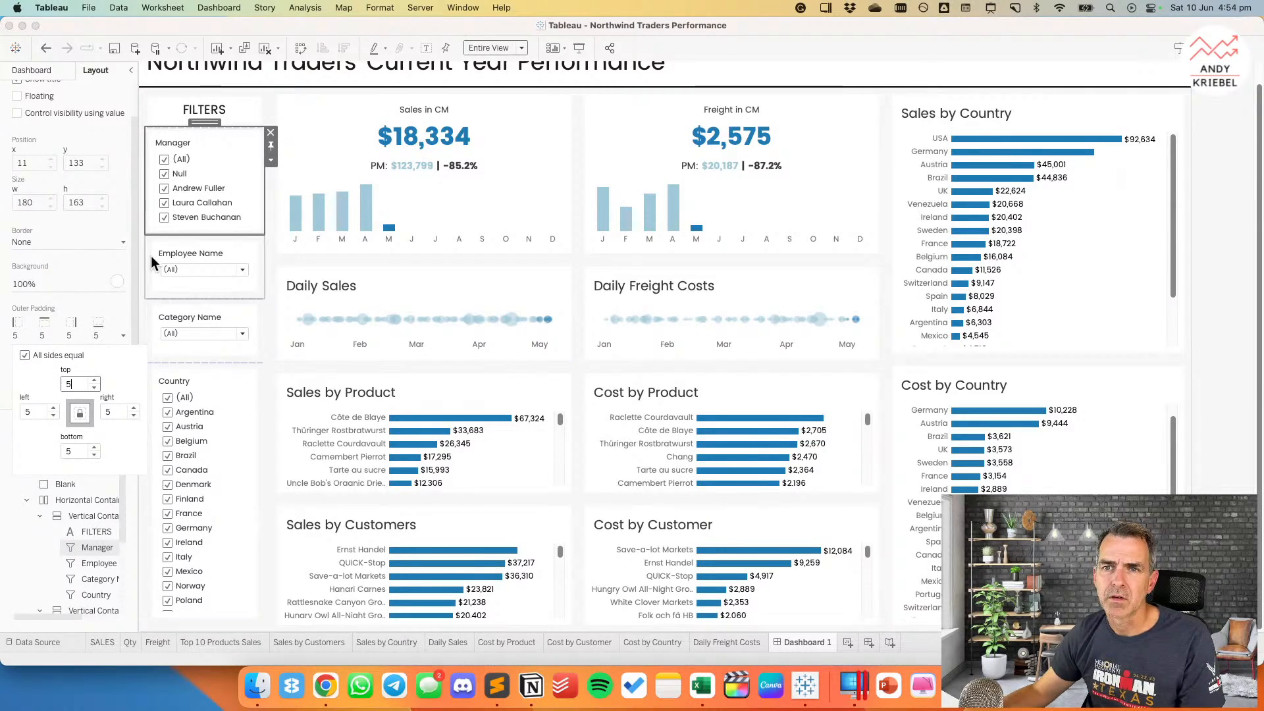
pyautogui.click(172, 99)
pyautogui.click(81, 334)
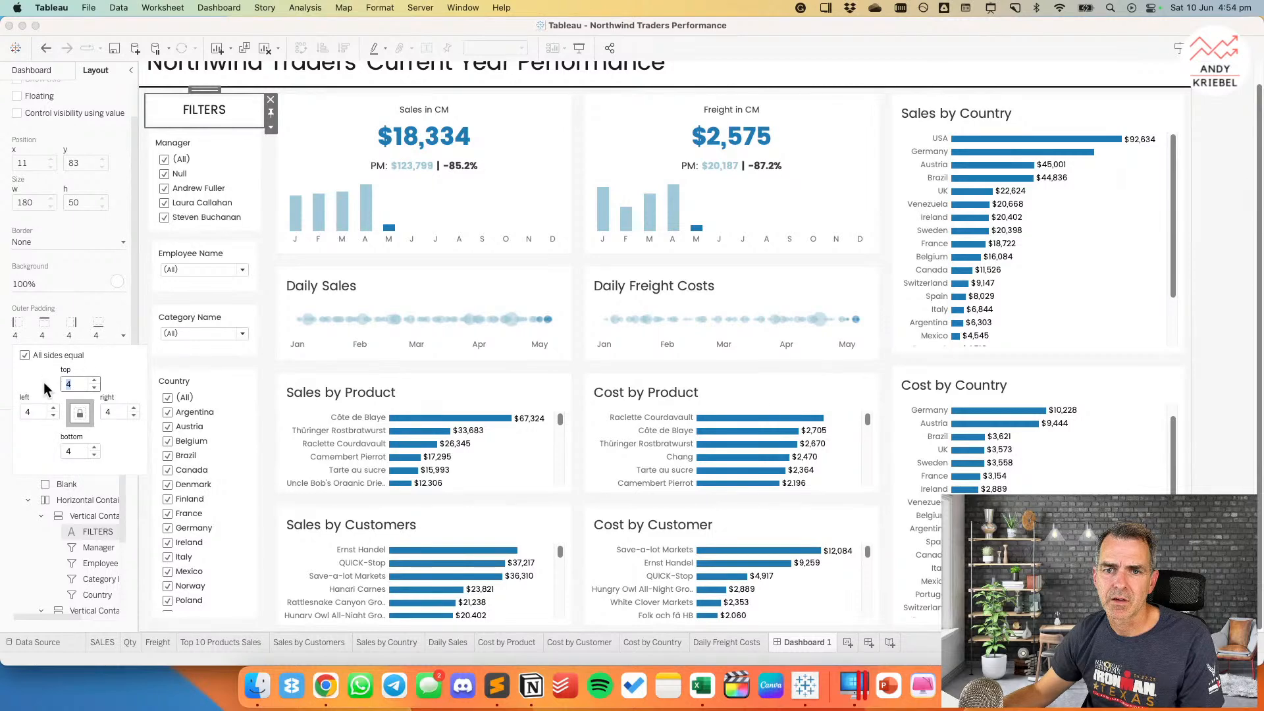
# Step: Set the outer padding of the Employee Name, Category Name and Country filters to 5 on all sides
pyautogui.click(196, 252)
pyautogui.click(82, 334)
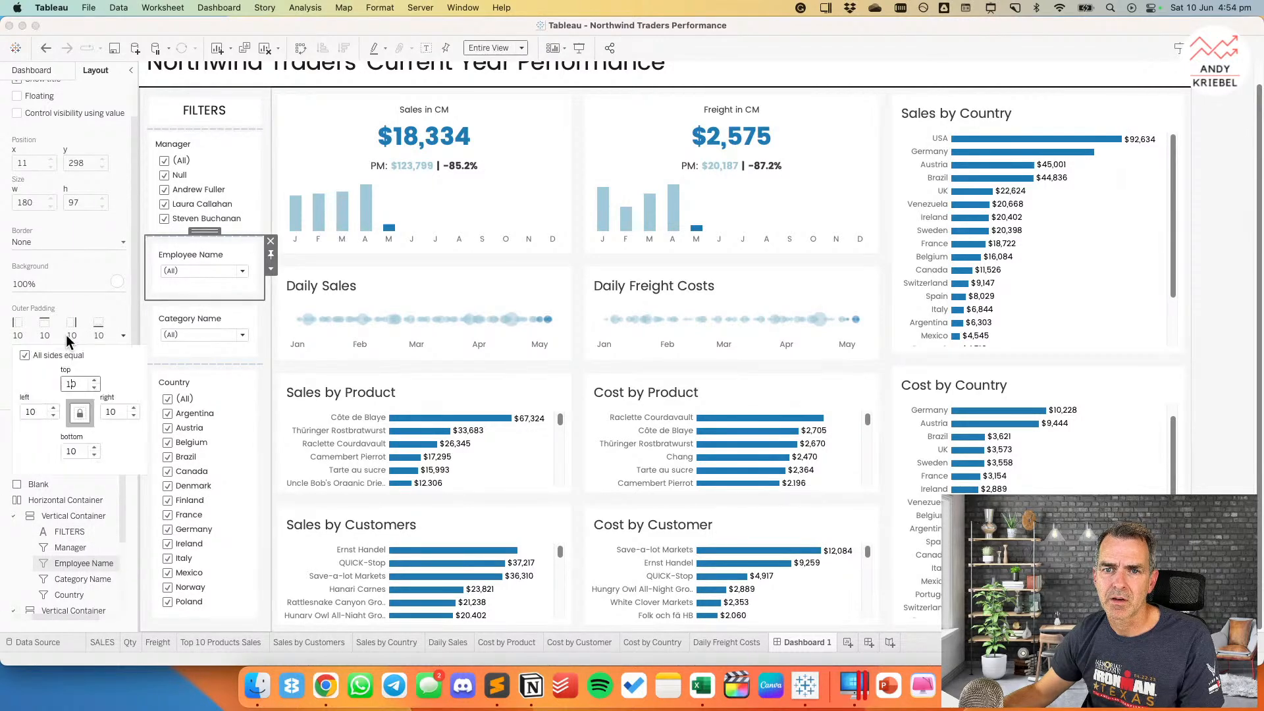
pyautogui.write('5')
pyautogui.click(196, 316)
pyautogui.click(64, 341)
pyautogui.click(197, 373)
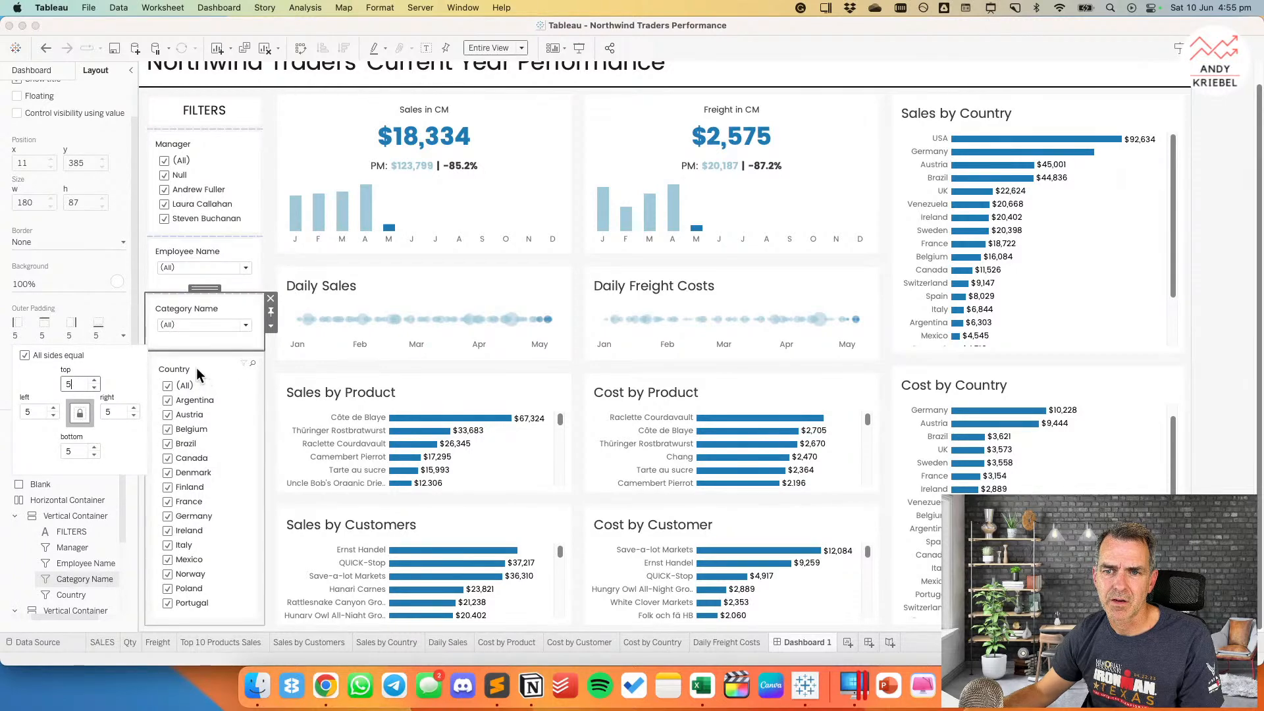
pyautogui.click(66, 339)
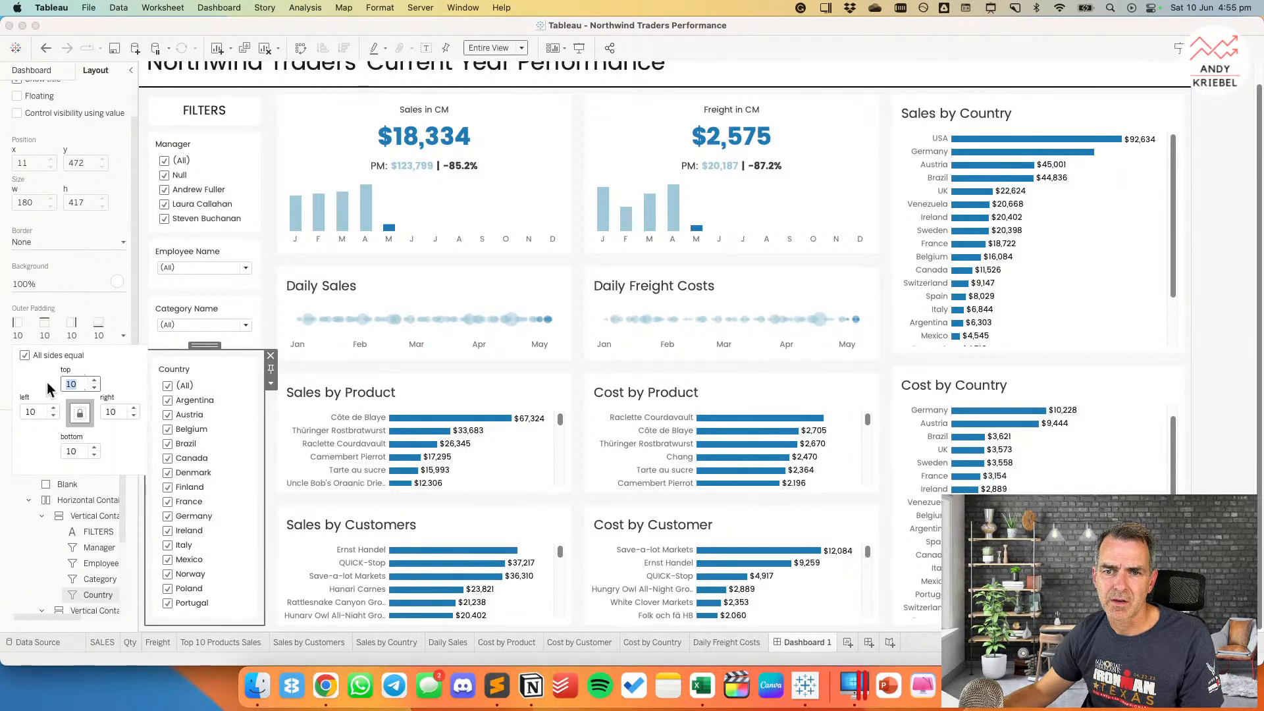
pyautogui.write('5')
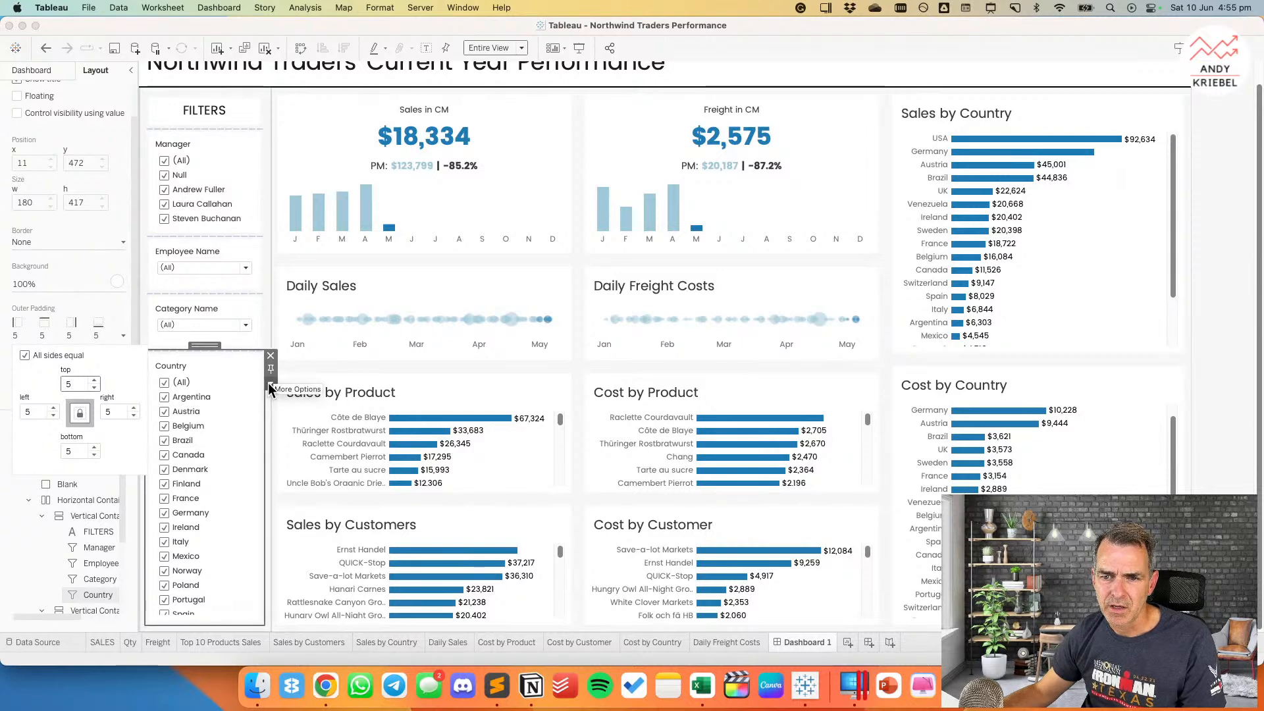
# Step: Change the Country filter to a multiple values dropdown and set its height to 87 pixels, matching the Category Name filter
pyautogui.click(271, 384)
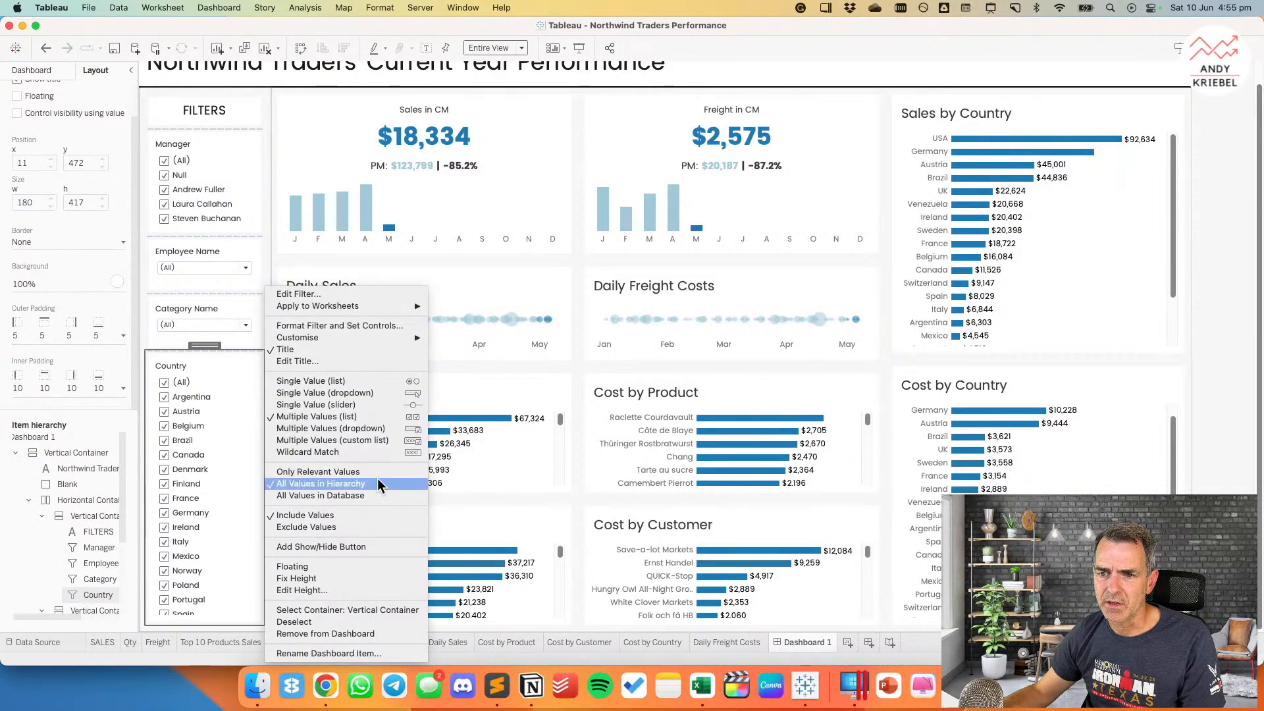
pyautogui.click(387, 428)
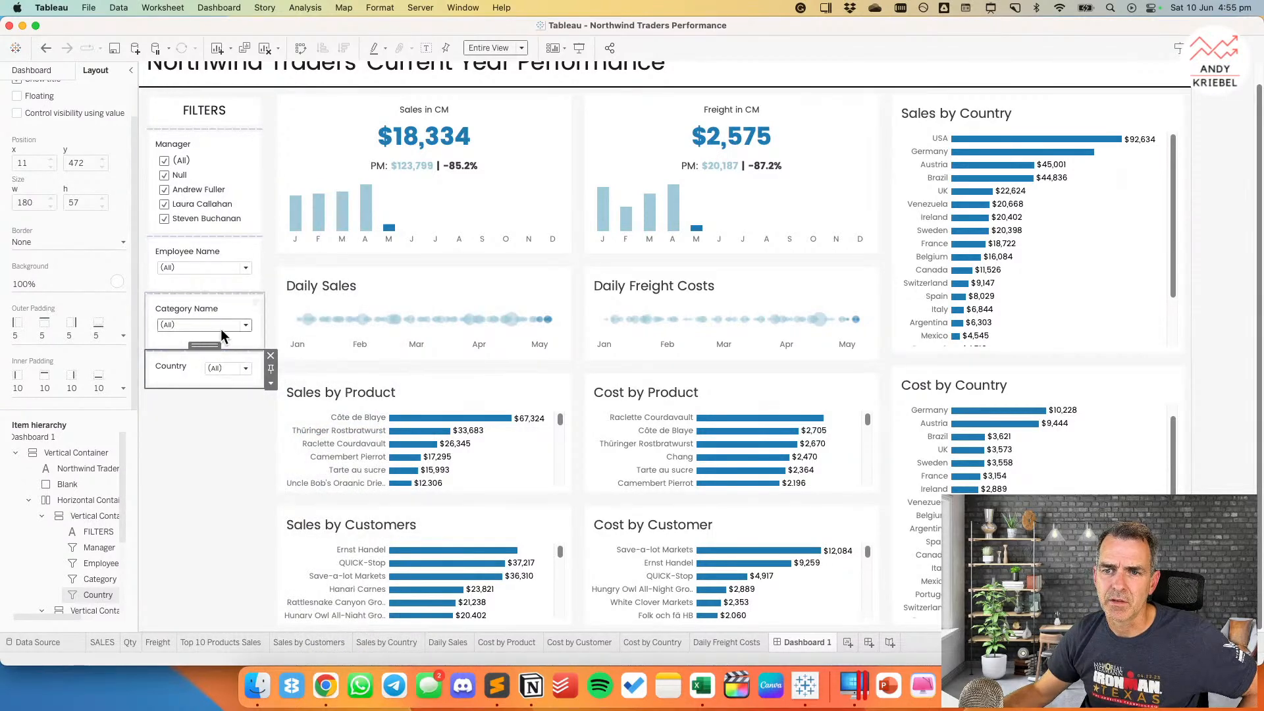
pyautogui.click(230, 306)
pyautogui.click(270, 322)
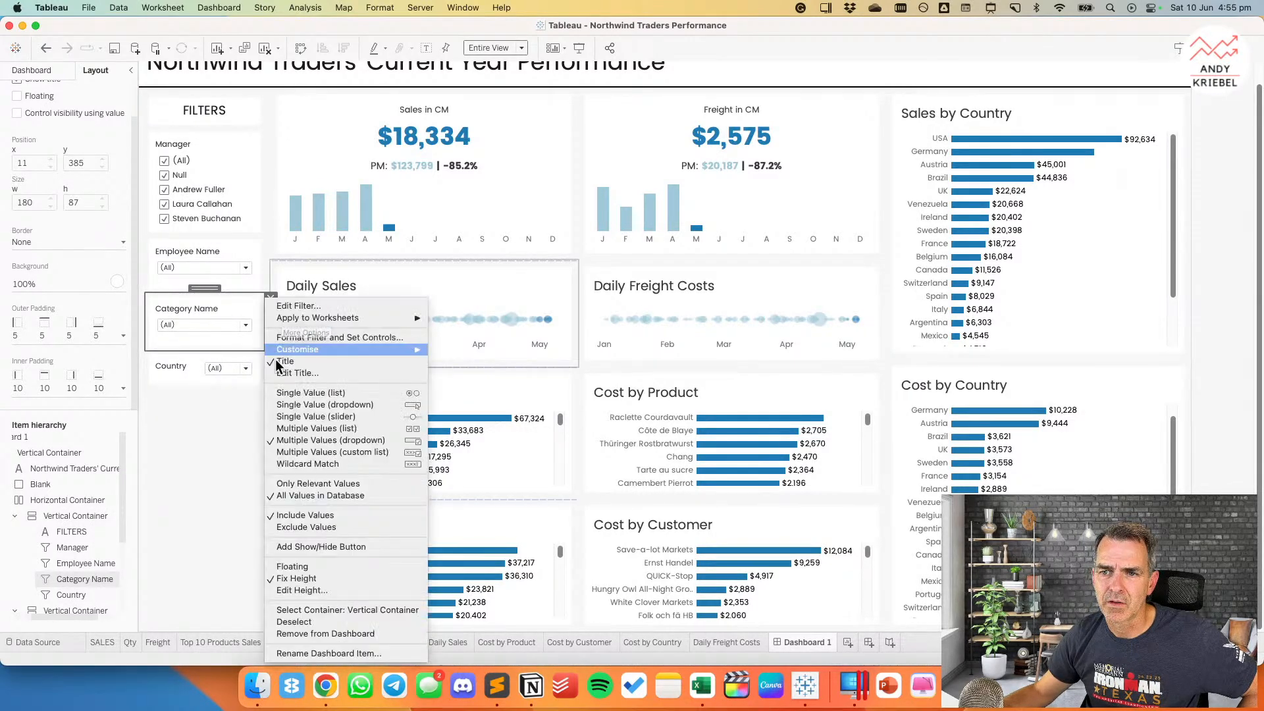
pyautogui.click(313, 591)
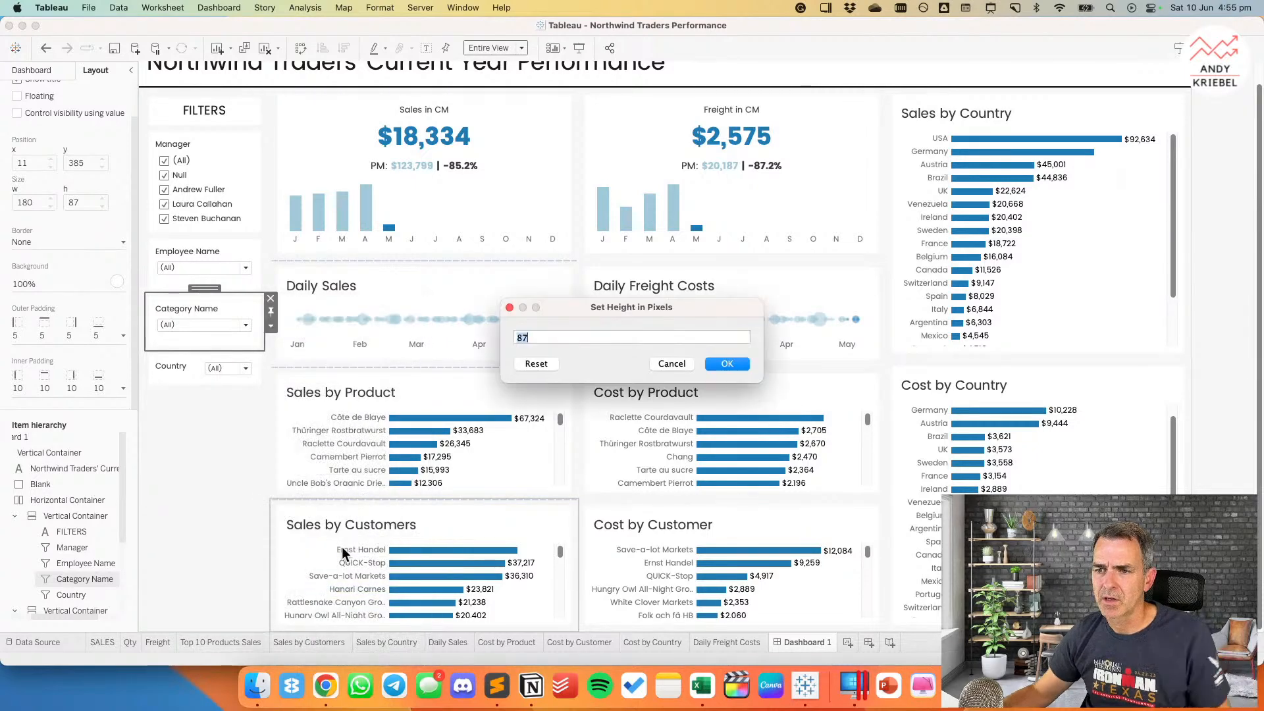
pyautogui.press('Escape')
pyautogui.click(261, 387)
pyautogui.click(256, 385)
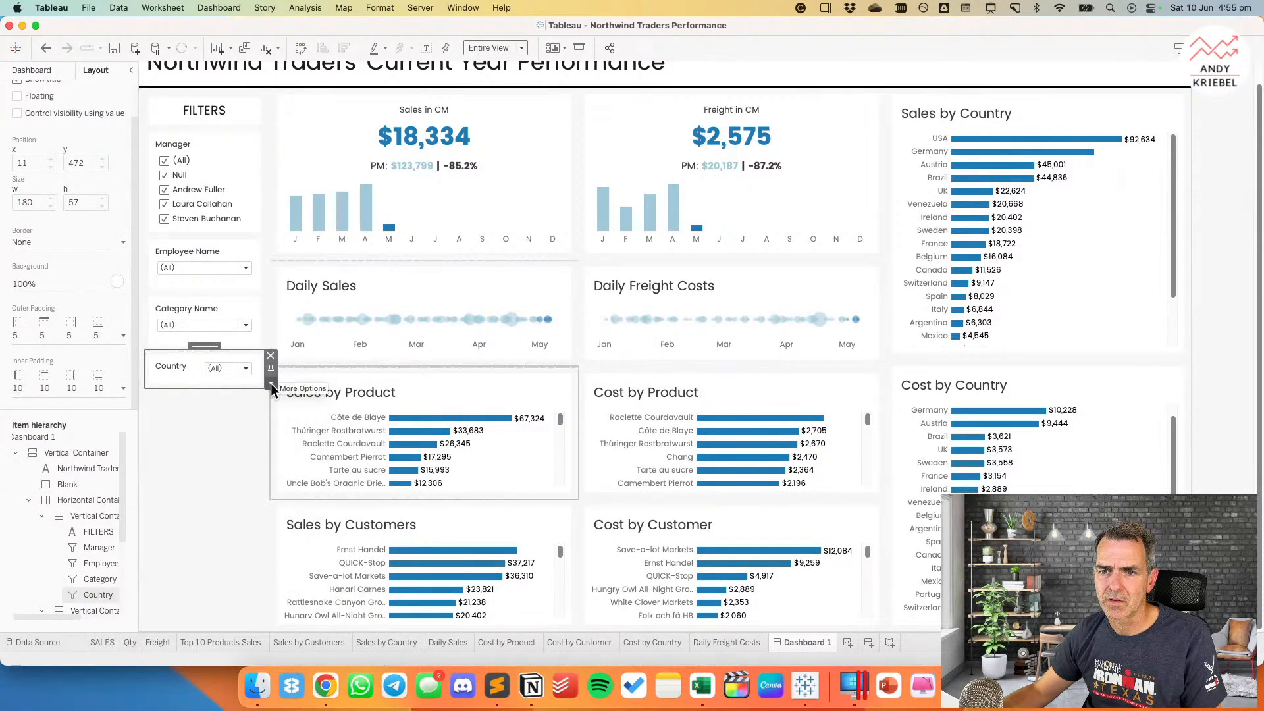
pyautogui.click(270, 383)
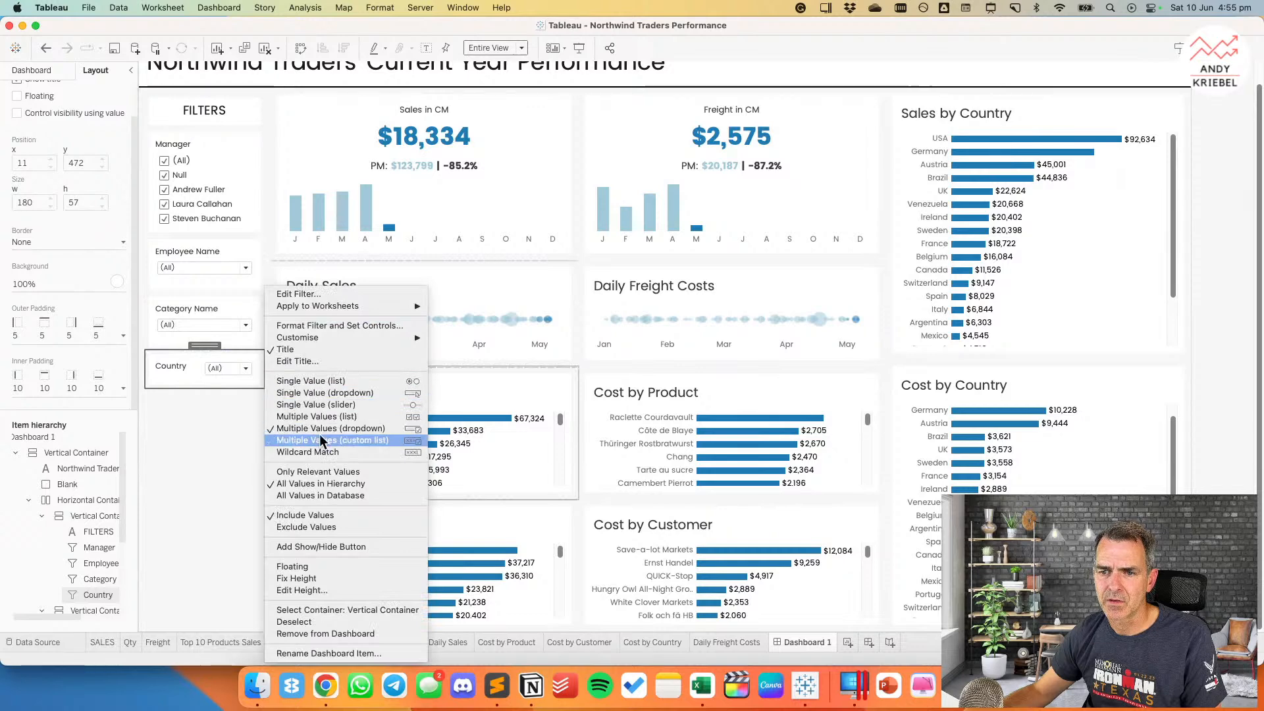
pyautogui.click(319, 590)
pyautogui.write('87')
pyautogui.press('Return')
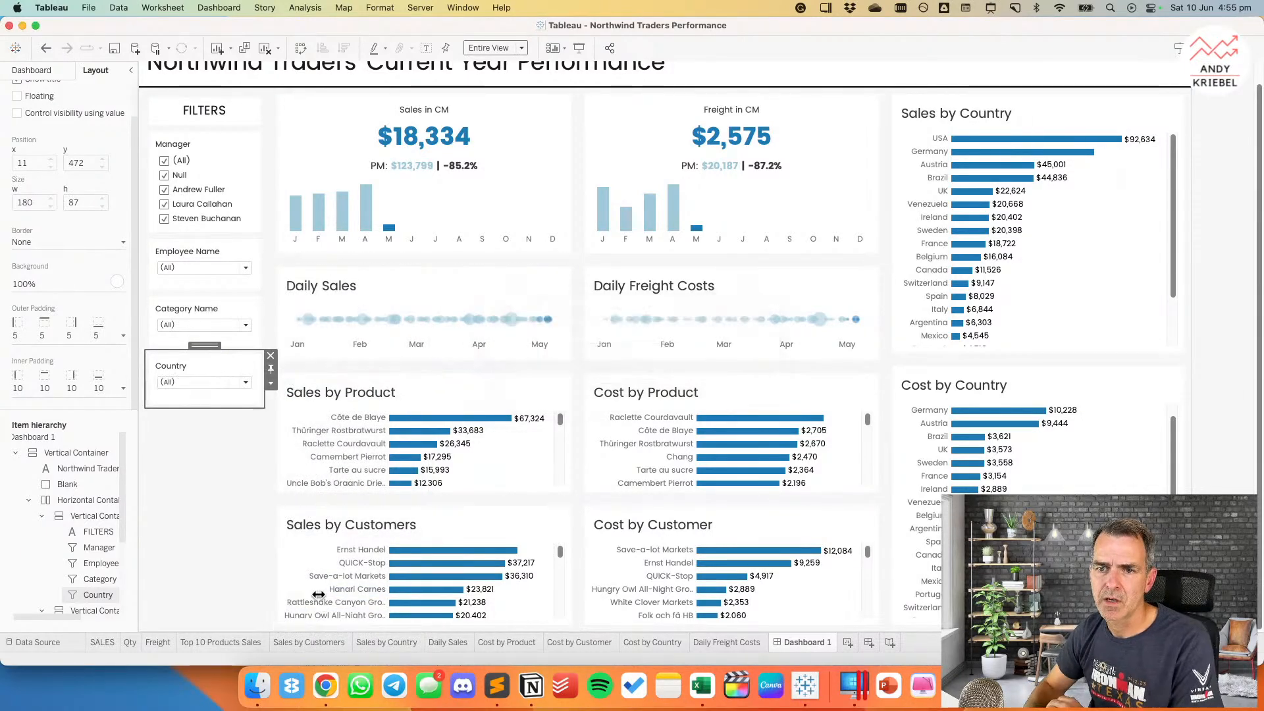
# Step: Indent the Country filter's title slightly with a leading space so it lines up with its dropdown
pyautogui.doubleClick(165, 363)
pyautogui.click(771, 433)
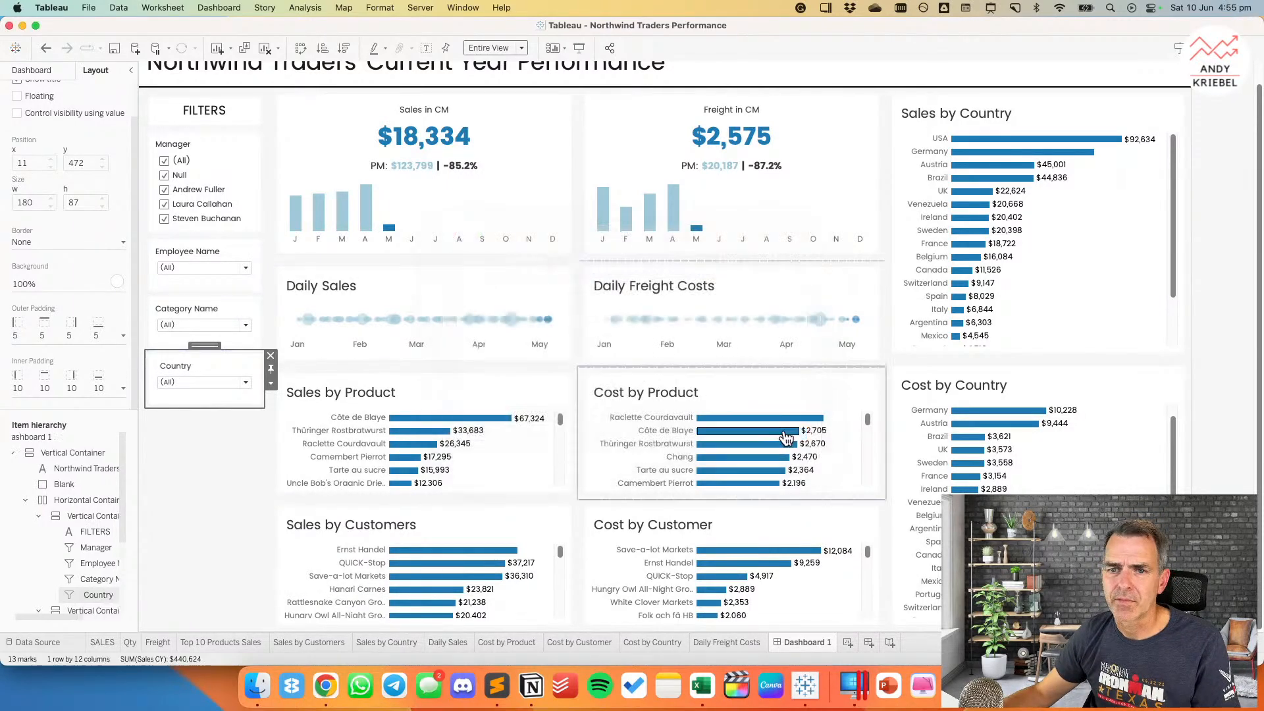
pyautogui.doubleClick(195, 366)
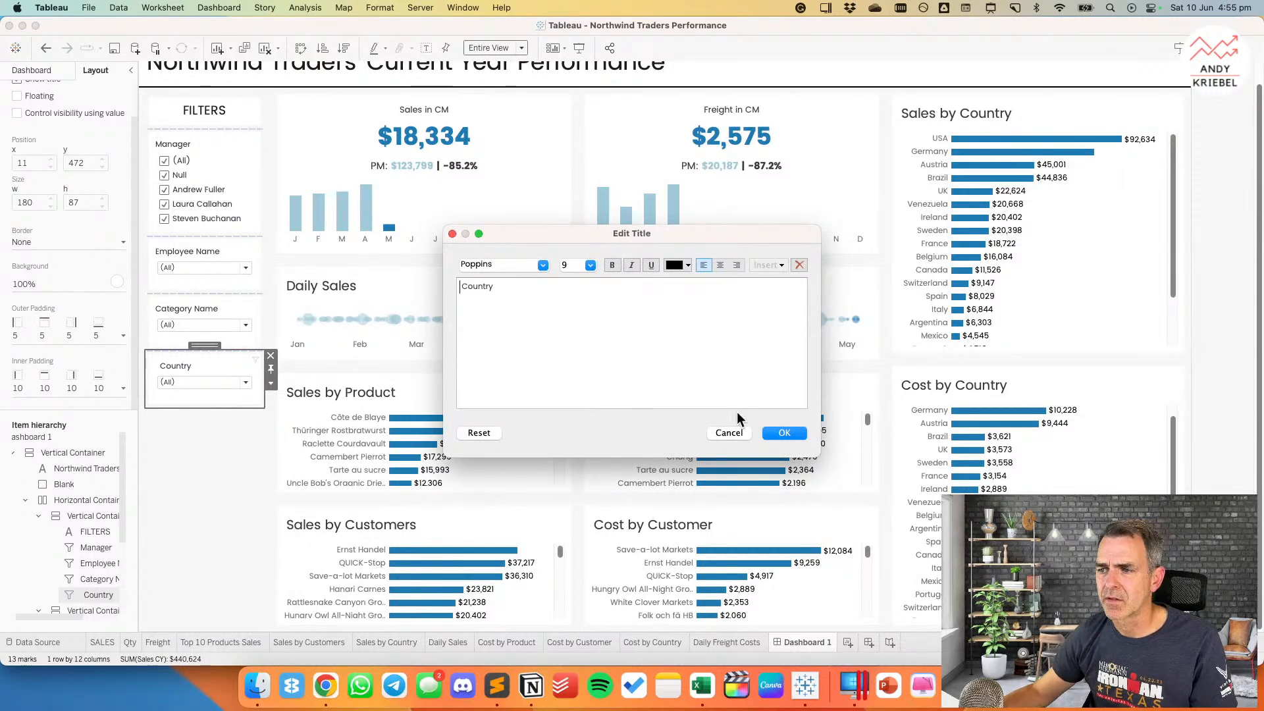
pyautogui.click(782, 433)
# Step: Add the same leading space to the titles of the Category Name, Employee Name and Manager filters
pyautogui.doubleClick(187, 307)
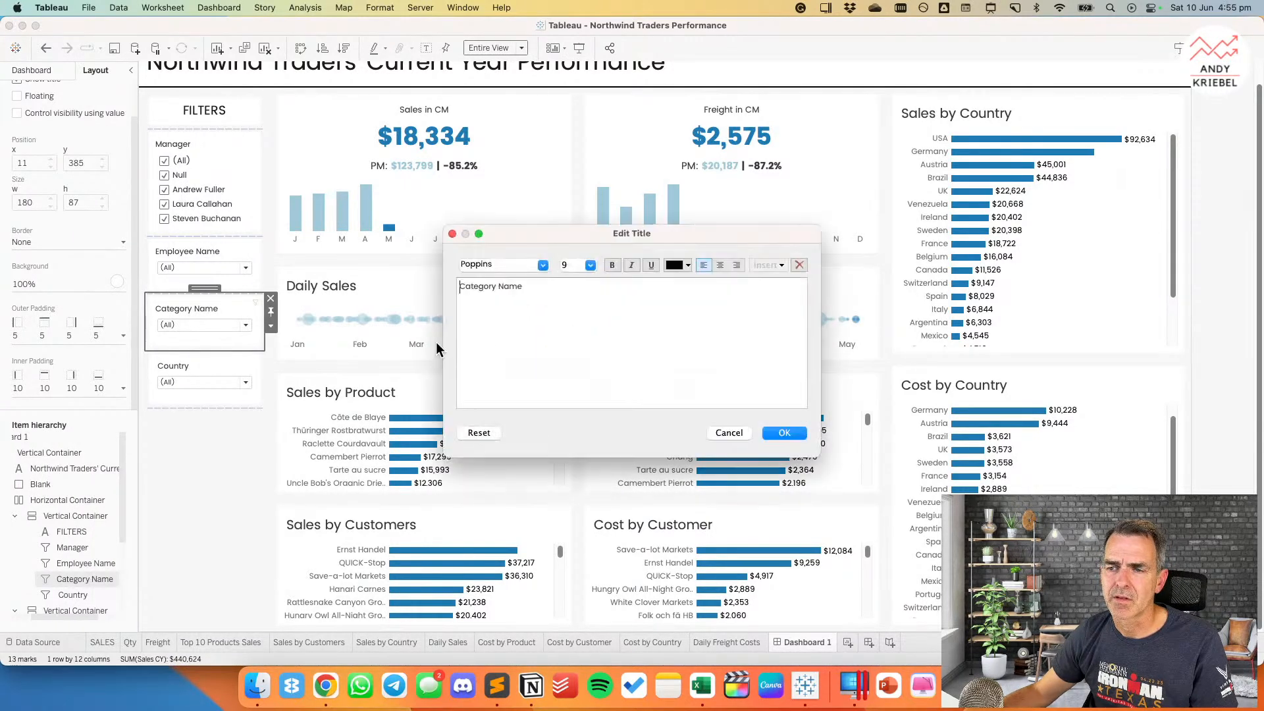
pyautogui.click(775, 431)
pyautogui.click(183, 252)
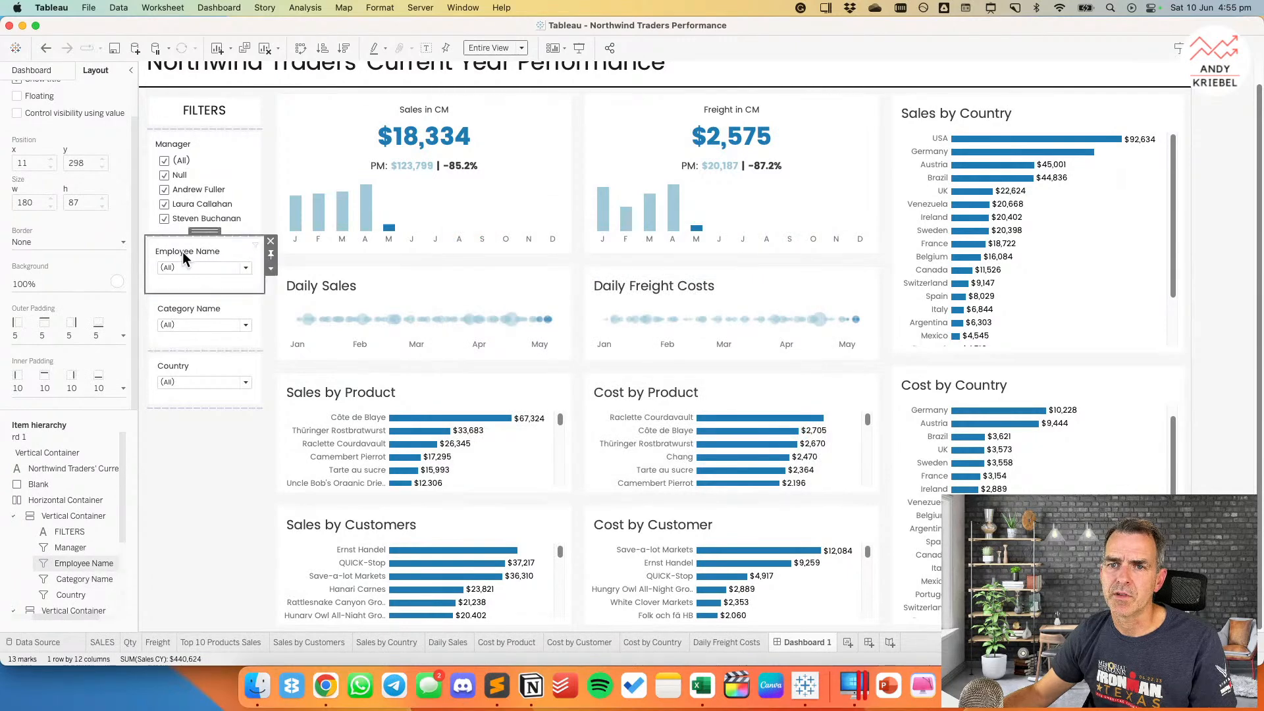
pyautogui.doubleClick(183, 251)
pyautogui.click(784, 432)
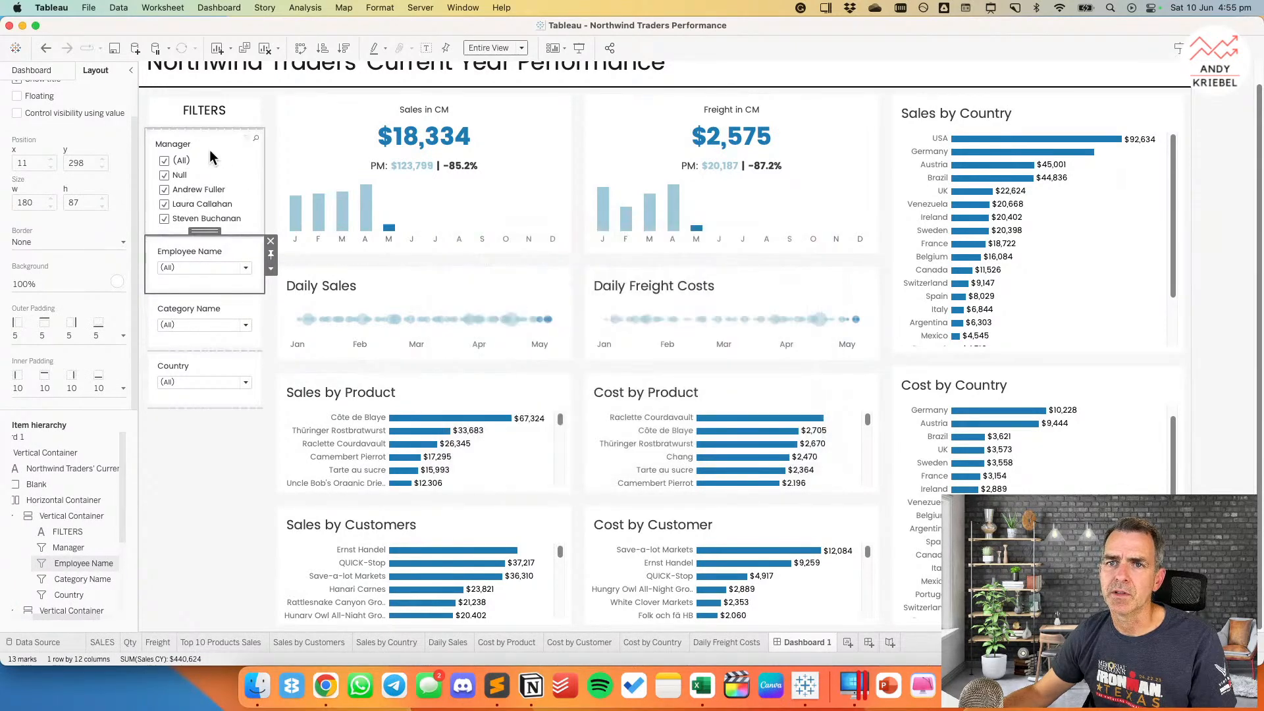
pyautogui.click(199, 143)
pyautogui.doubleClick(199, 143)
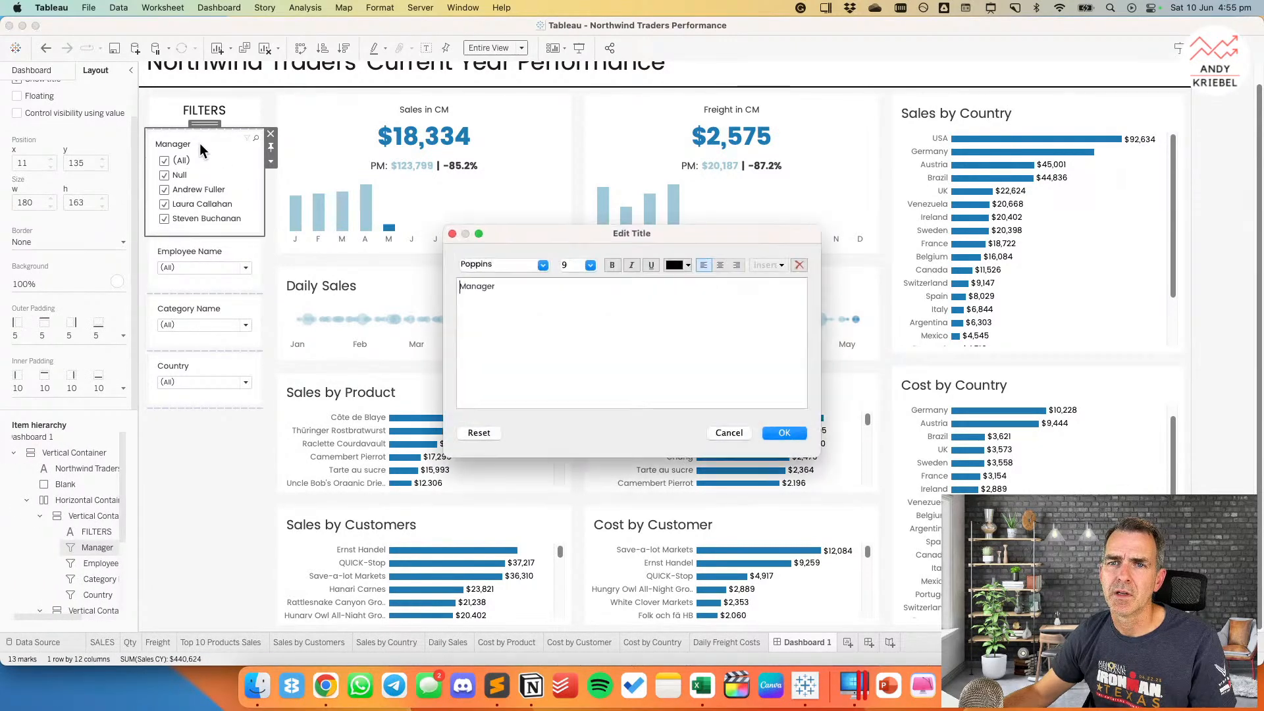
pyautogui.click(770, 431)
# Step: Insert a blank object between the FILTERS heading and the Manager filter and set its height to 10 pixels
pyautogui.click(226, 461)
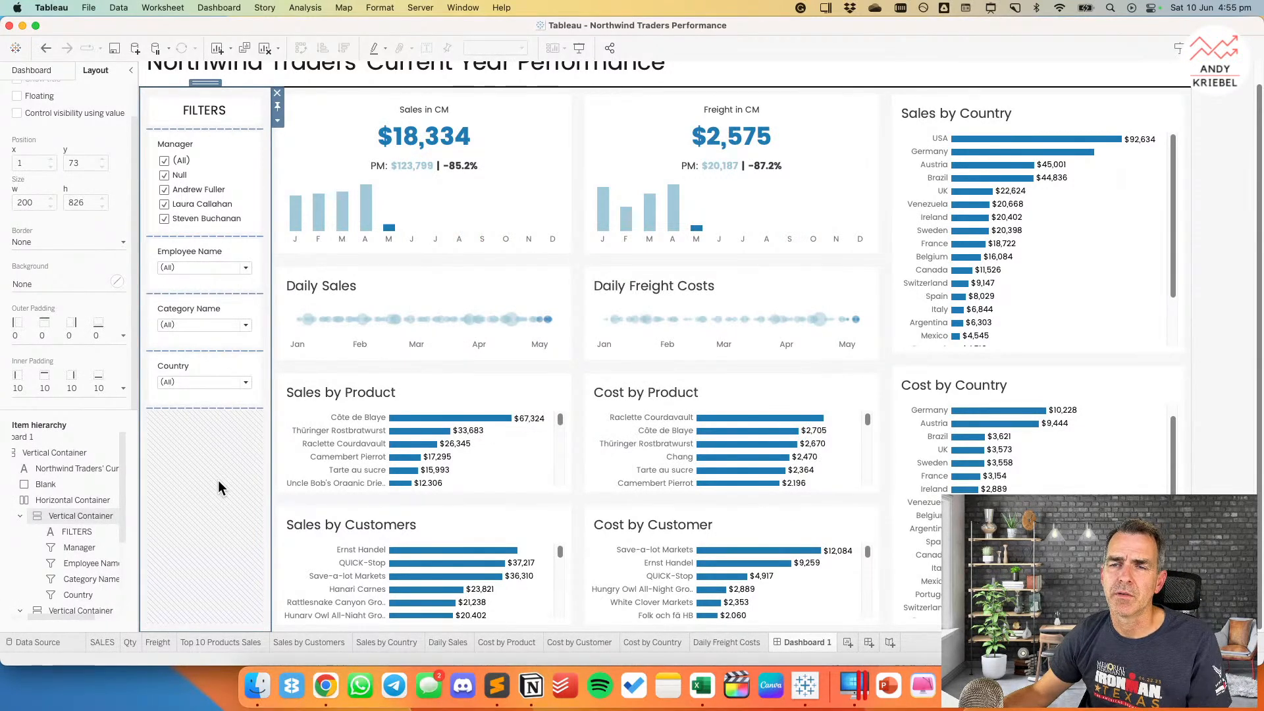
pyautogui.click(31, 70)
pyautogui.moveTo(47, 242)
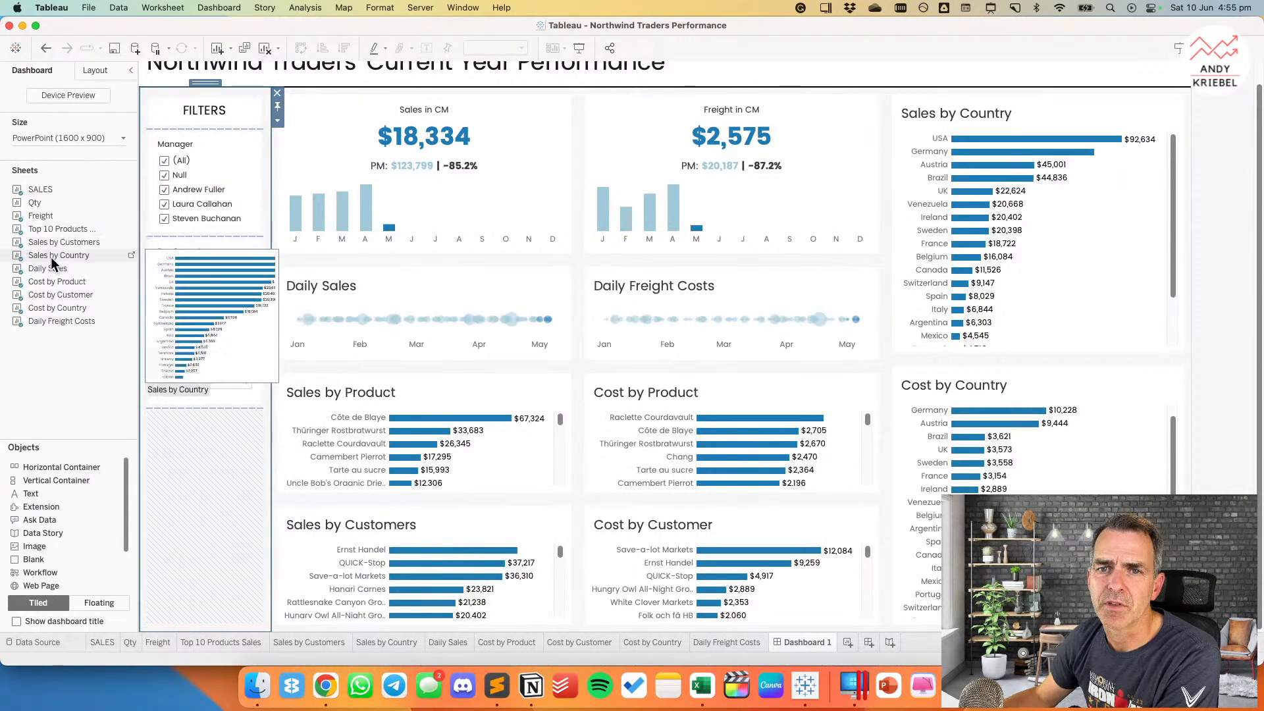
pyautogui.moveTo(33, 561); pyautogui.dragTo(207, 124)
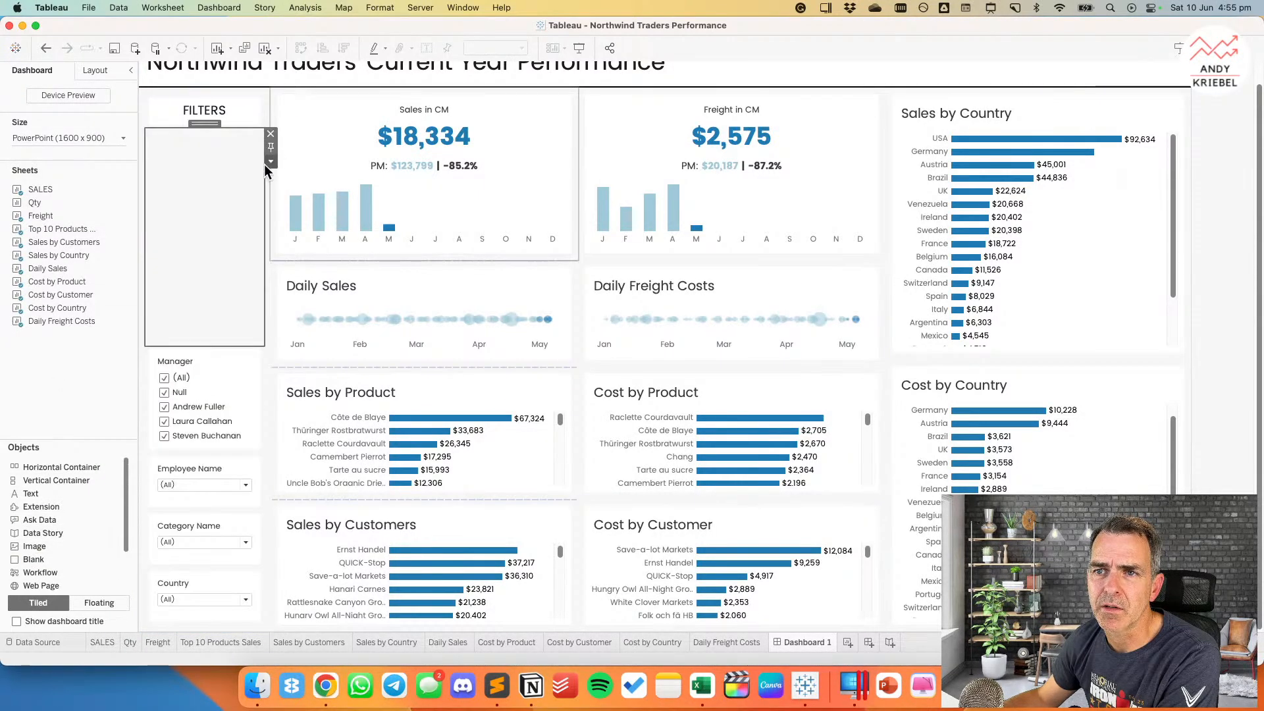
pyautogui.click(271, 161)
pyautogui.click(302, 220)
pyautogui.write('10')
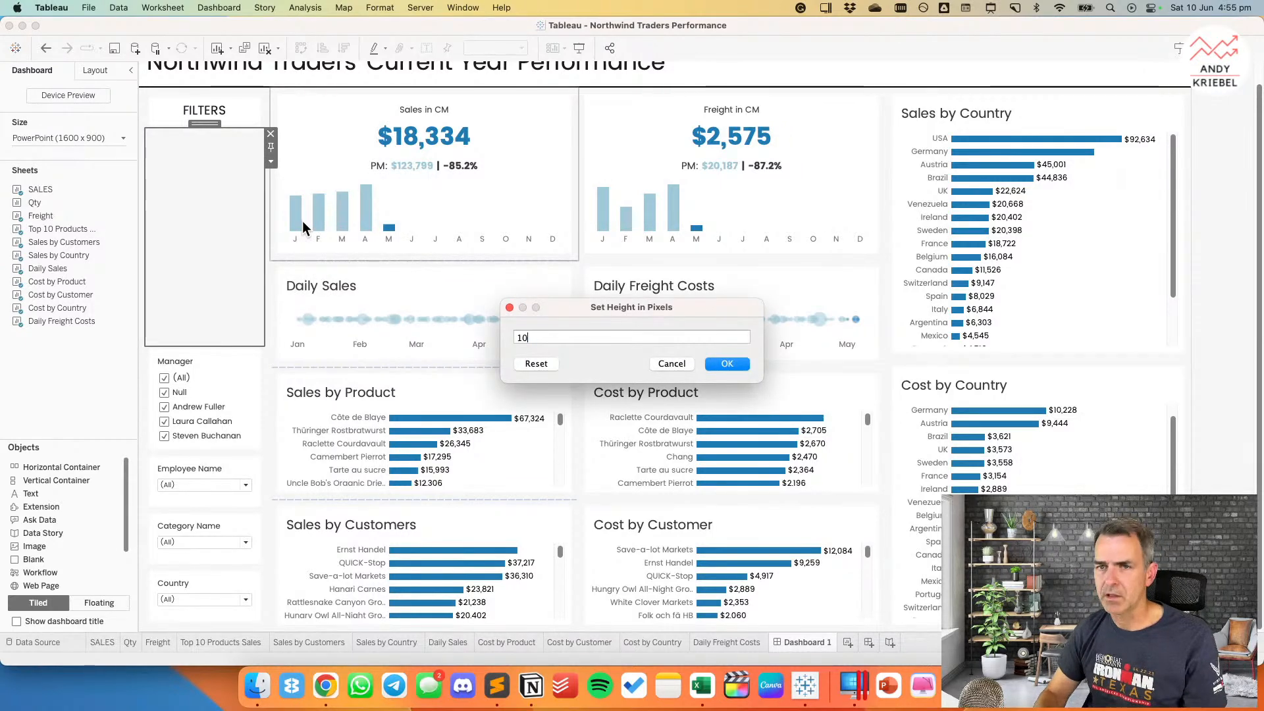
pyautogui.press('Return')
# Step: Give the blank object under the FILTERS heading a black background
pyautogui.click(92, 69)
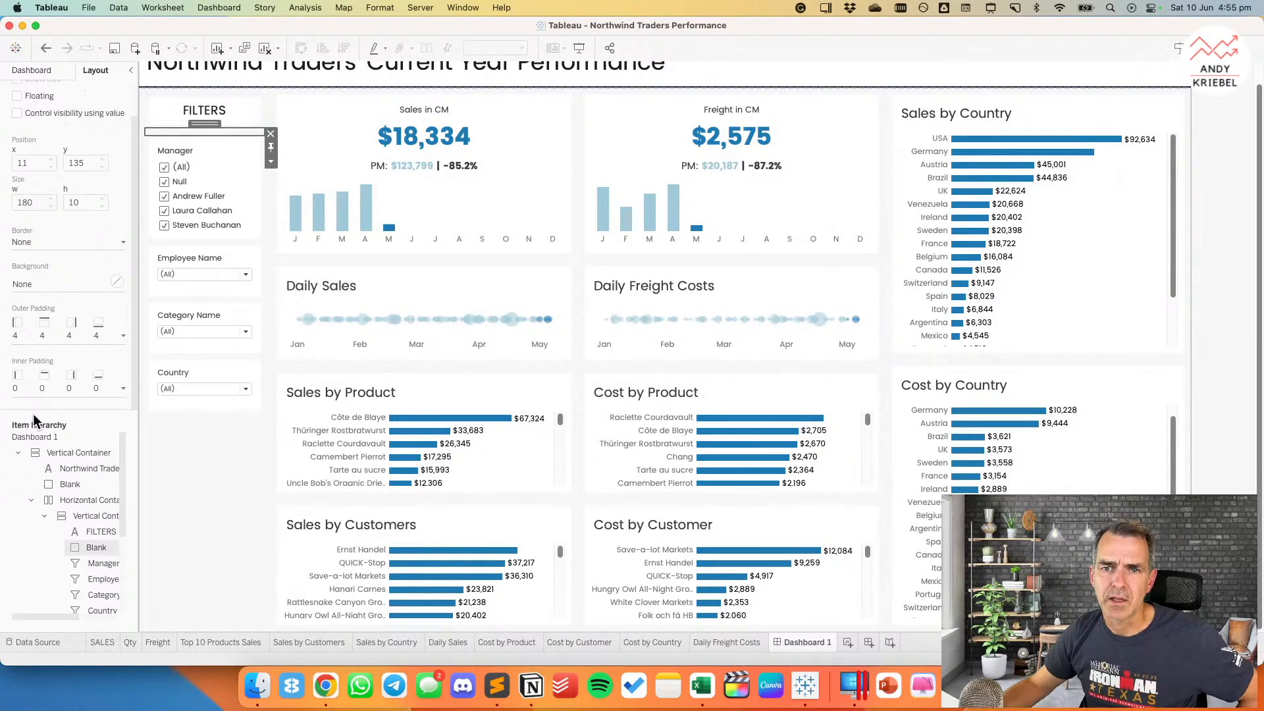
pyautogui.click(66, 285)
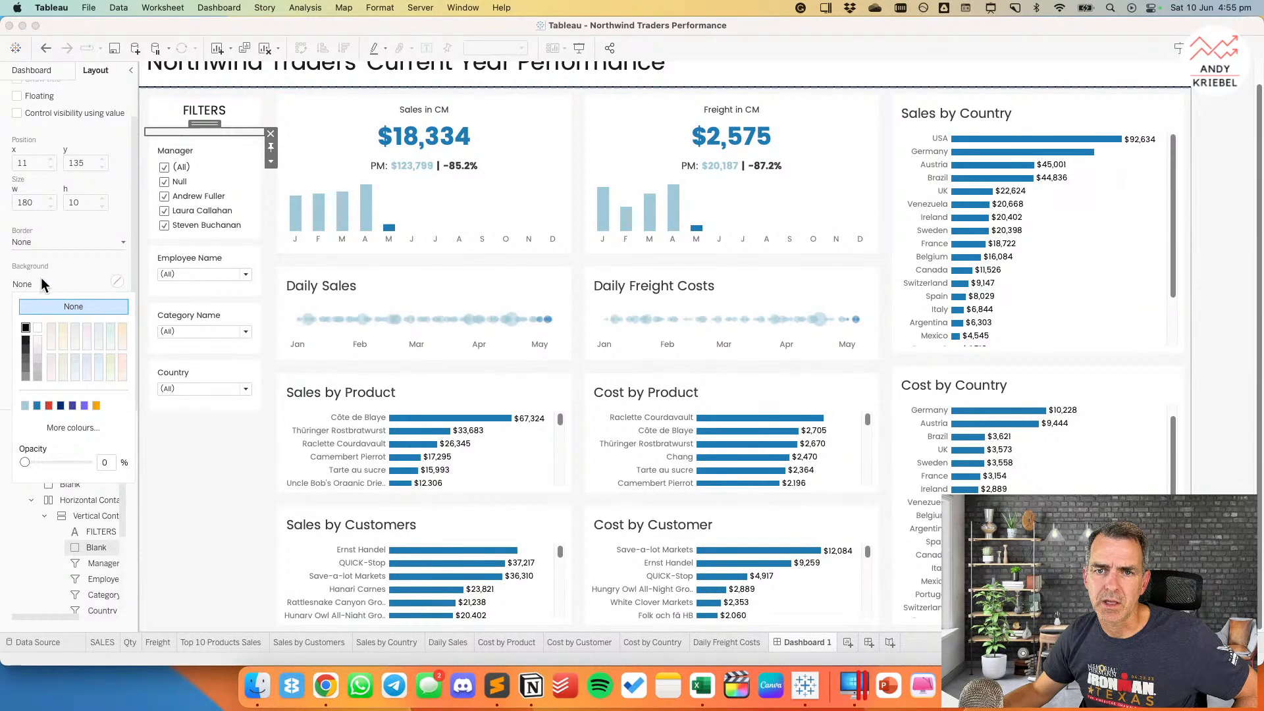
pyautogui.click(26, 327)
# Step: Set the black divider's outer padding to 10 at the top and bottom and 30 on the left and right
pyautogui.click(42, 337)
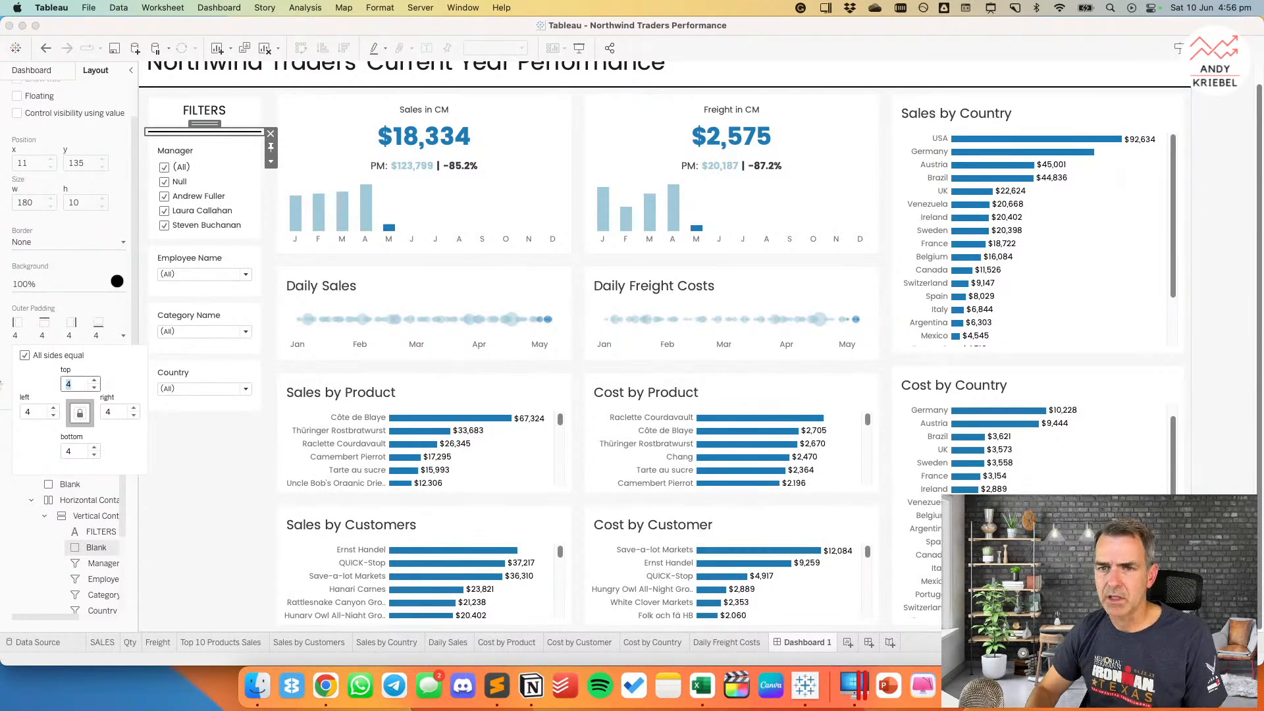
pyautogui.write('10')
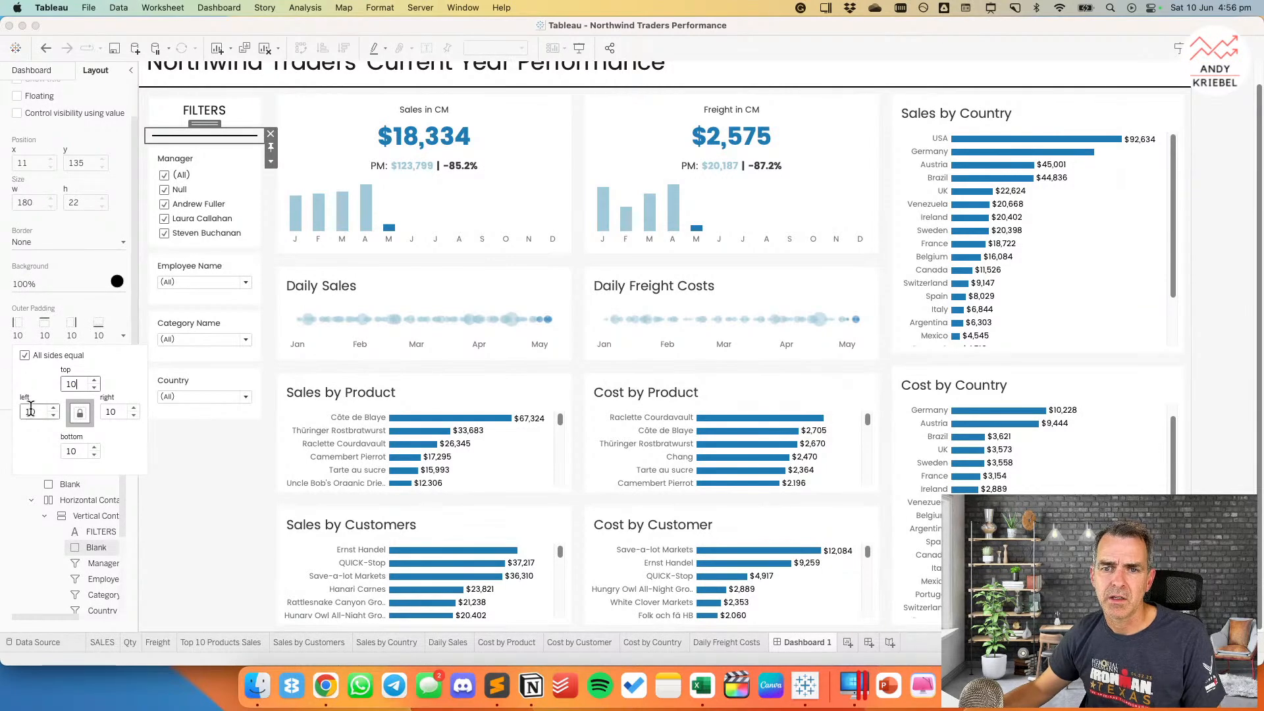
pyautogui.click(25, 355)
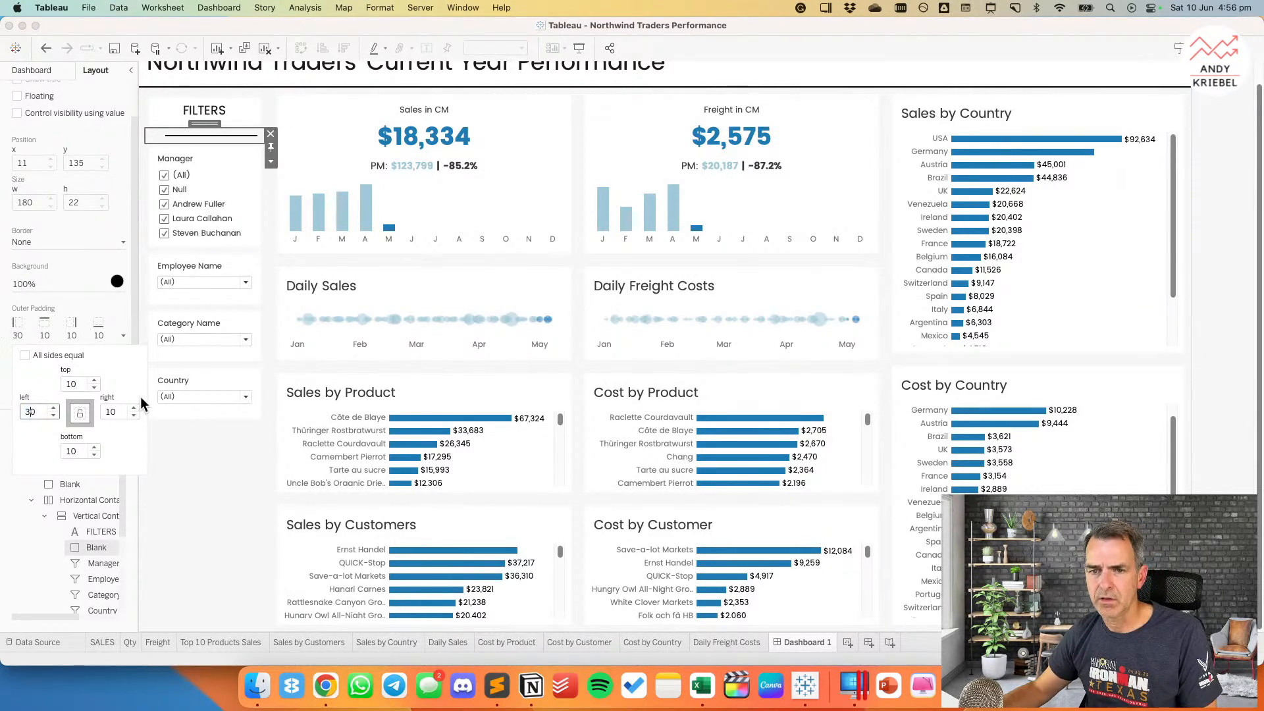
pyautogui.click(111, 412)
pyautogui.write('30')
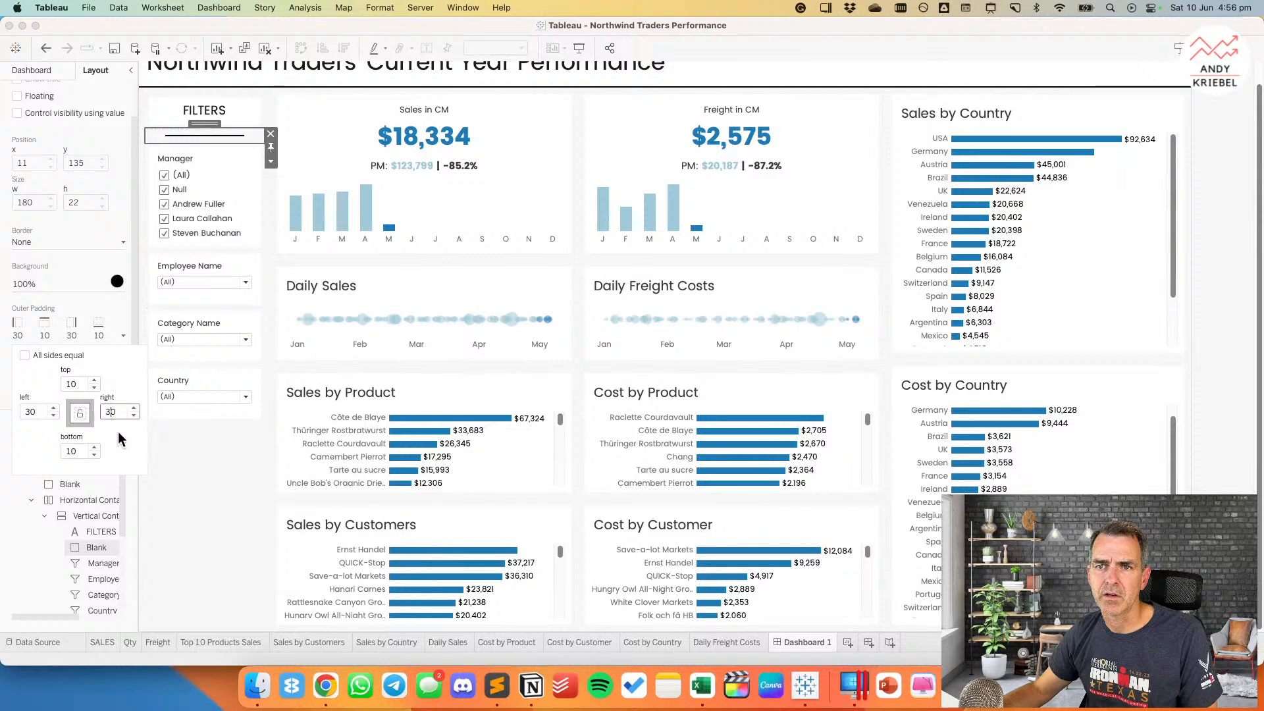
# Step: Remove the background colour from the FILTERS heading
pyautogui.click(220, 466)
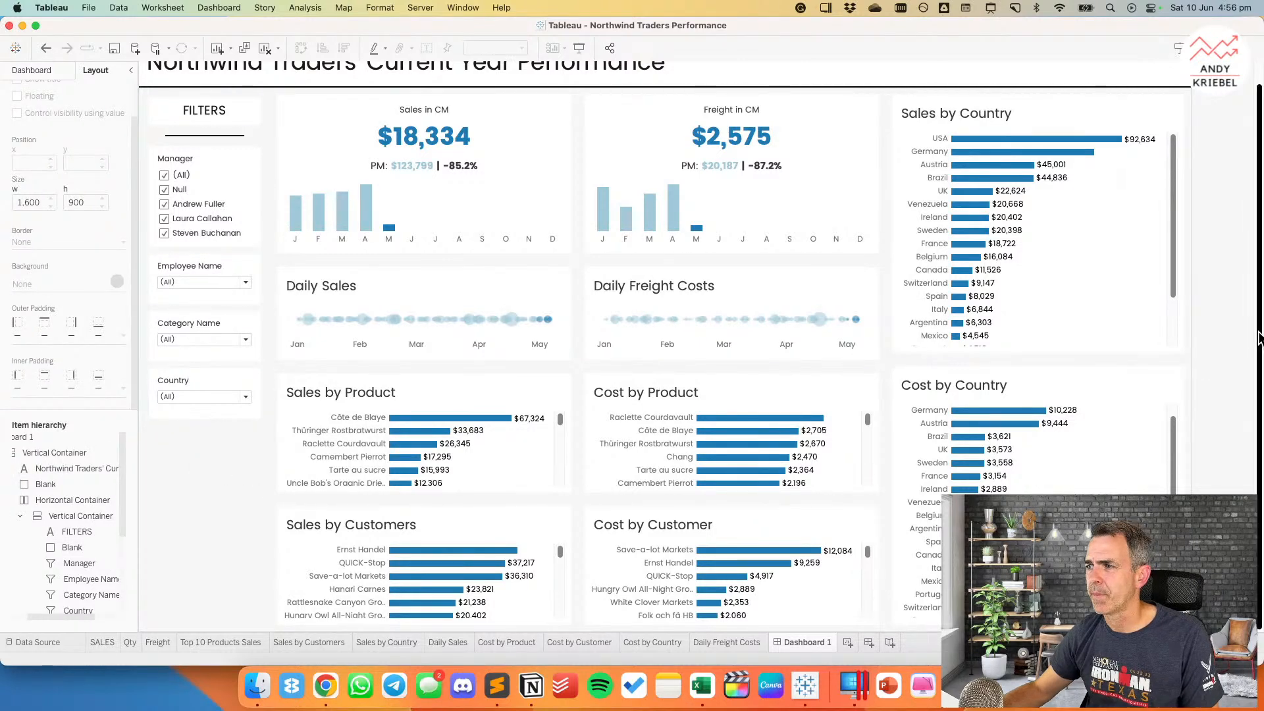
pyautogui.moveTo(1258, 332); pyautogui.dragTo(1258, 330)
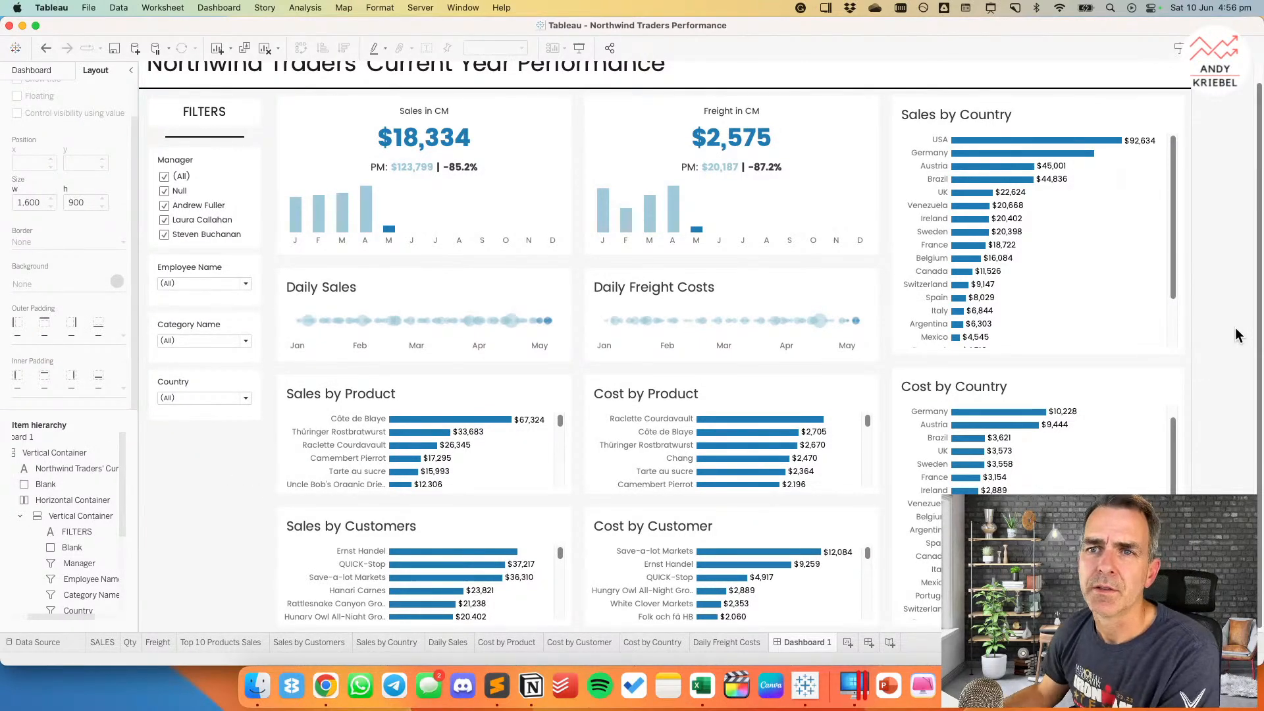
pyautogui.click(211, 113)
pyautogui.click(42, 290)
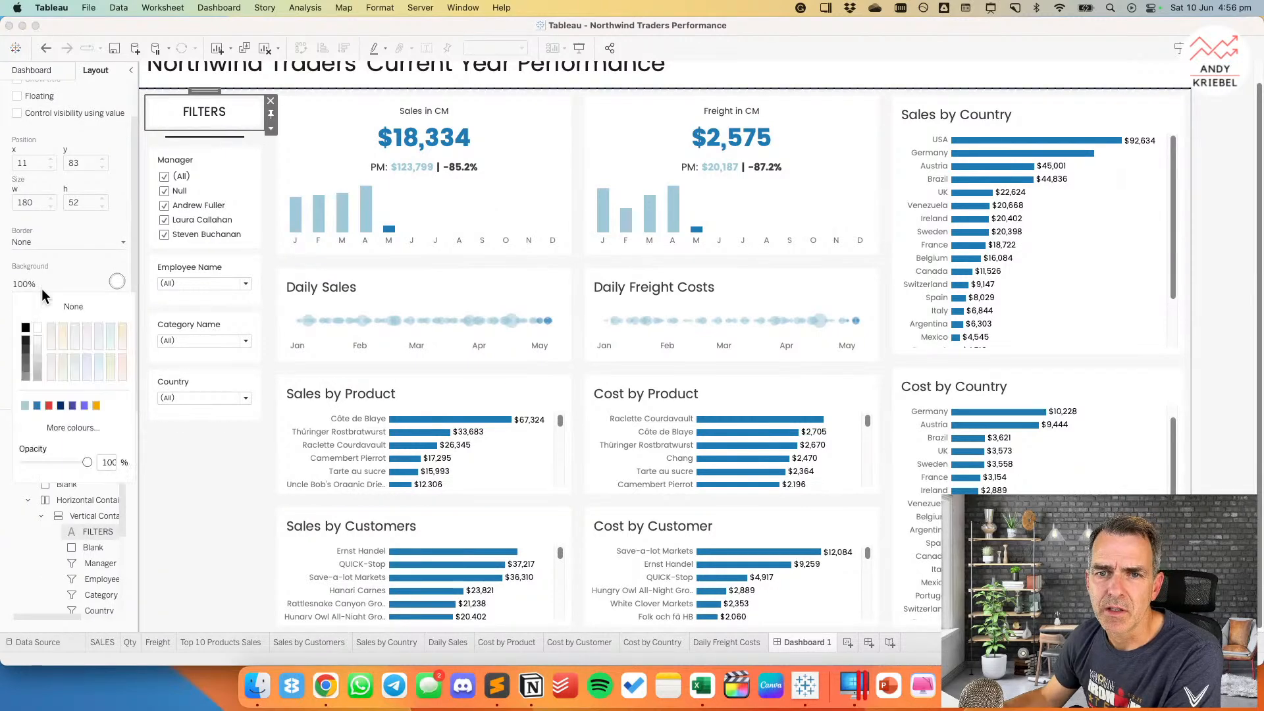
pyautogui.click(49, 308)
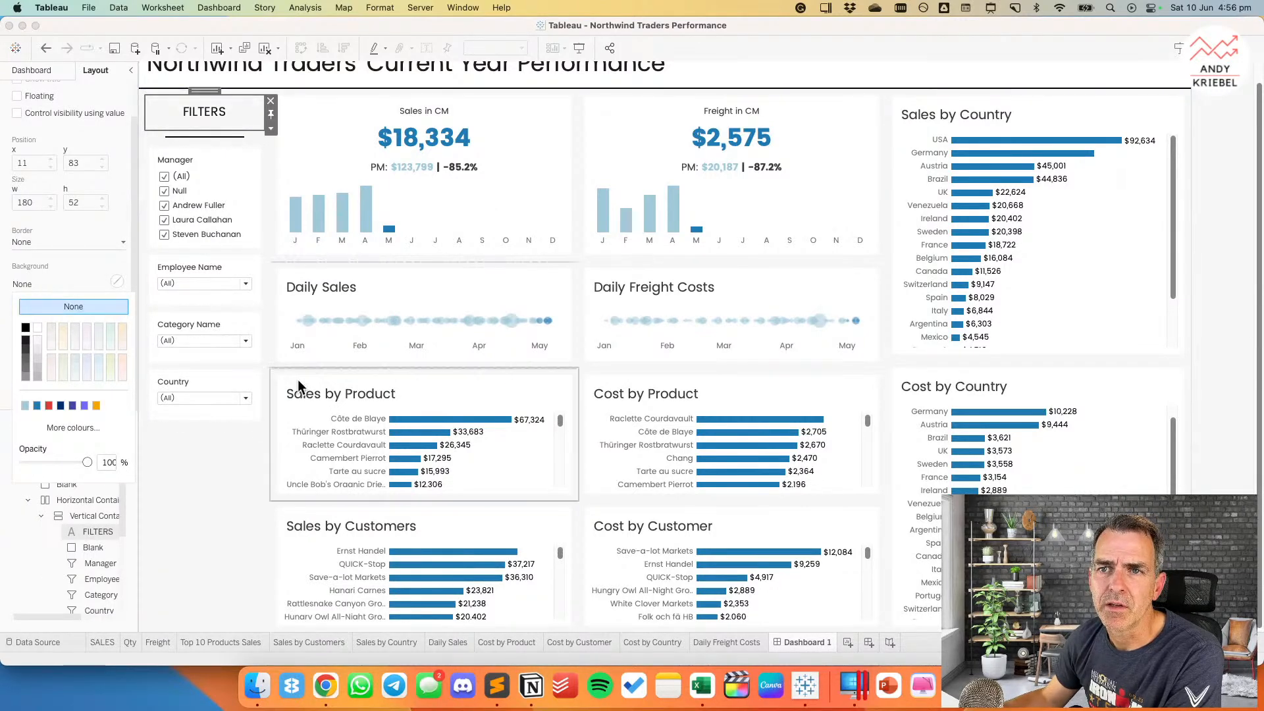
pyautogui.click(1226, 345)
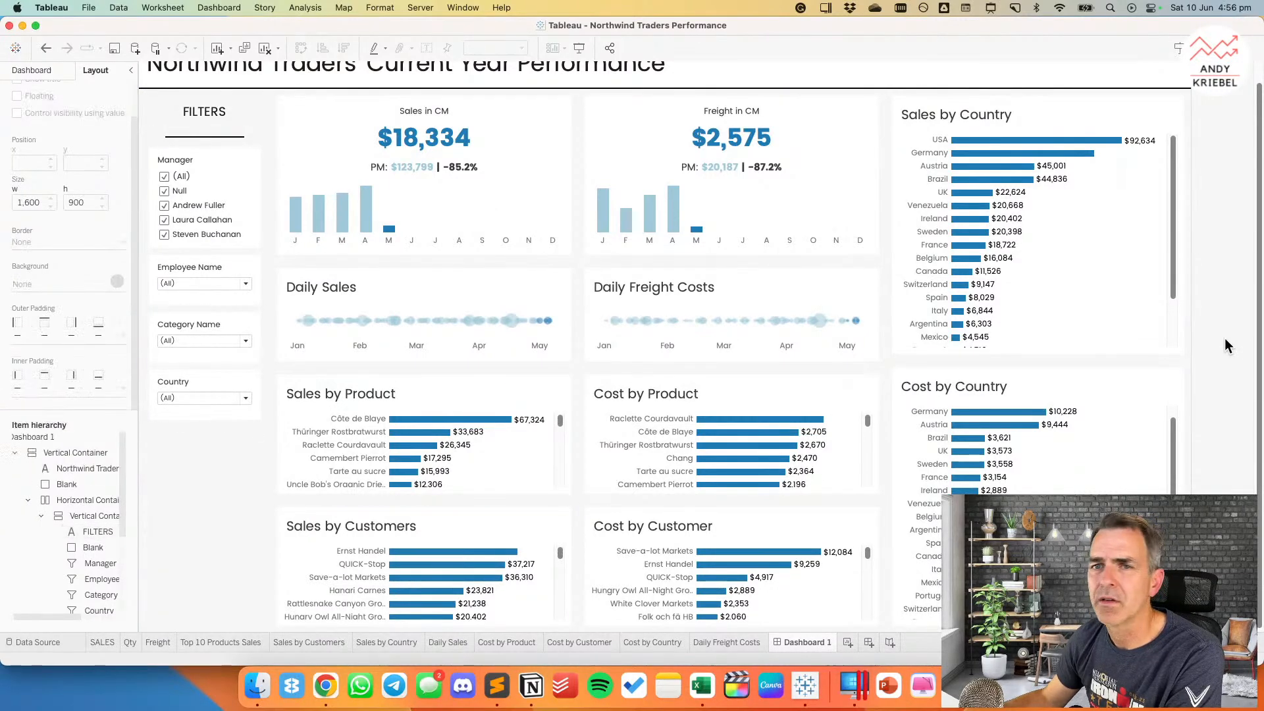
# Step: Set the FILTERS heading's outer padding to 5 on the top, left and right and 0 at the bottom
pyautogui.click(216, 123)
pyautogui.click(269, 116)
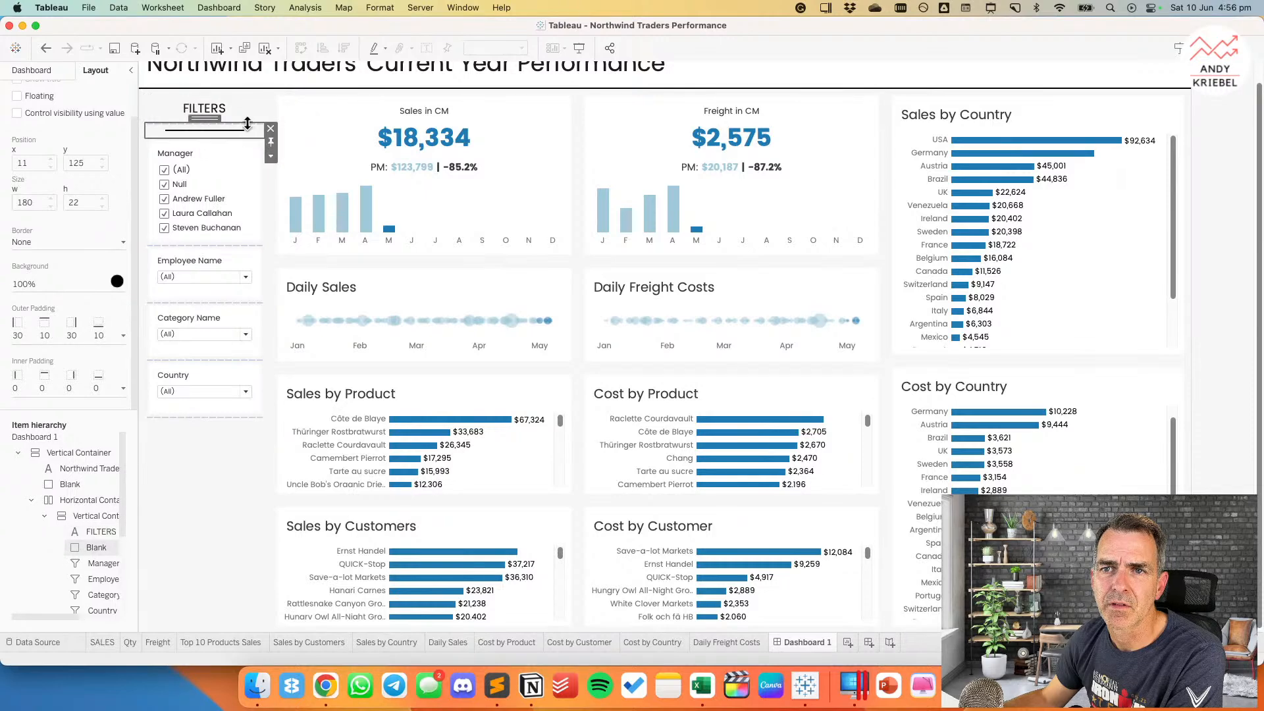
pyautogui.click(48, 334)
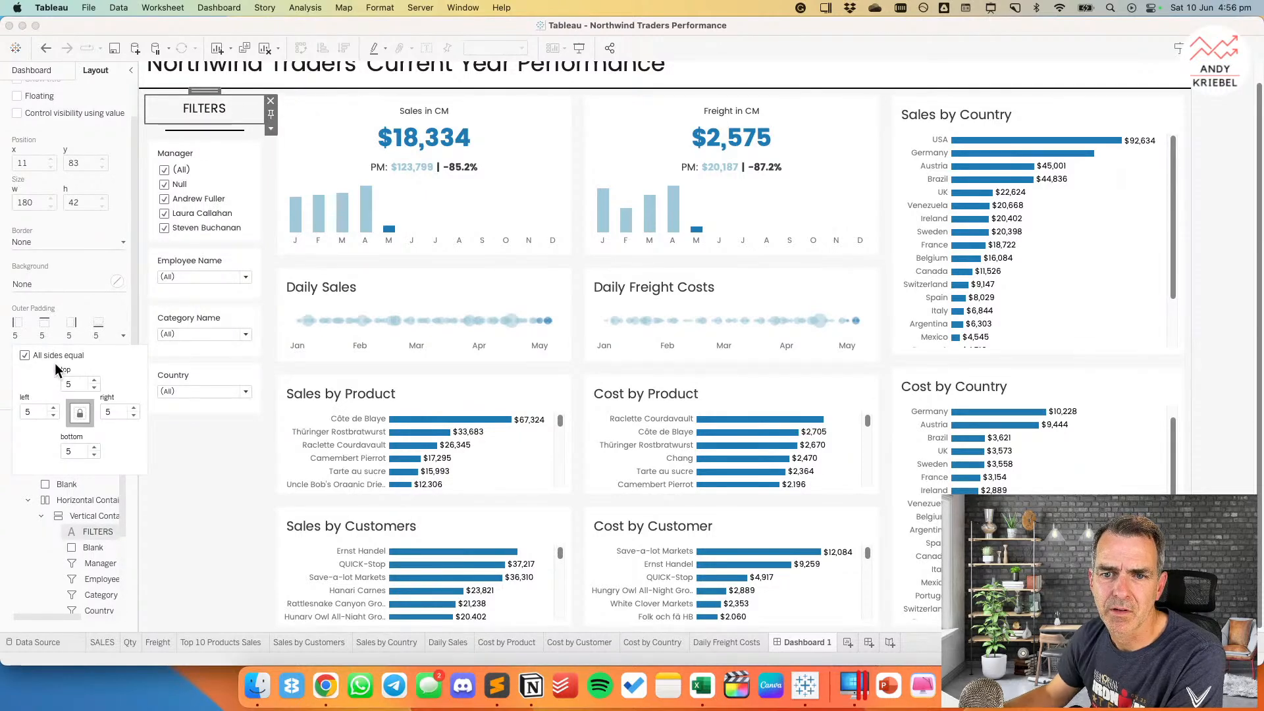
pyautogui.write('0')
pyautogui.press('Return')
# Step: Reduce the top outer padding of the black divider under the FILTERS heading to 5
pyautogui.click(227, 126)
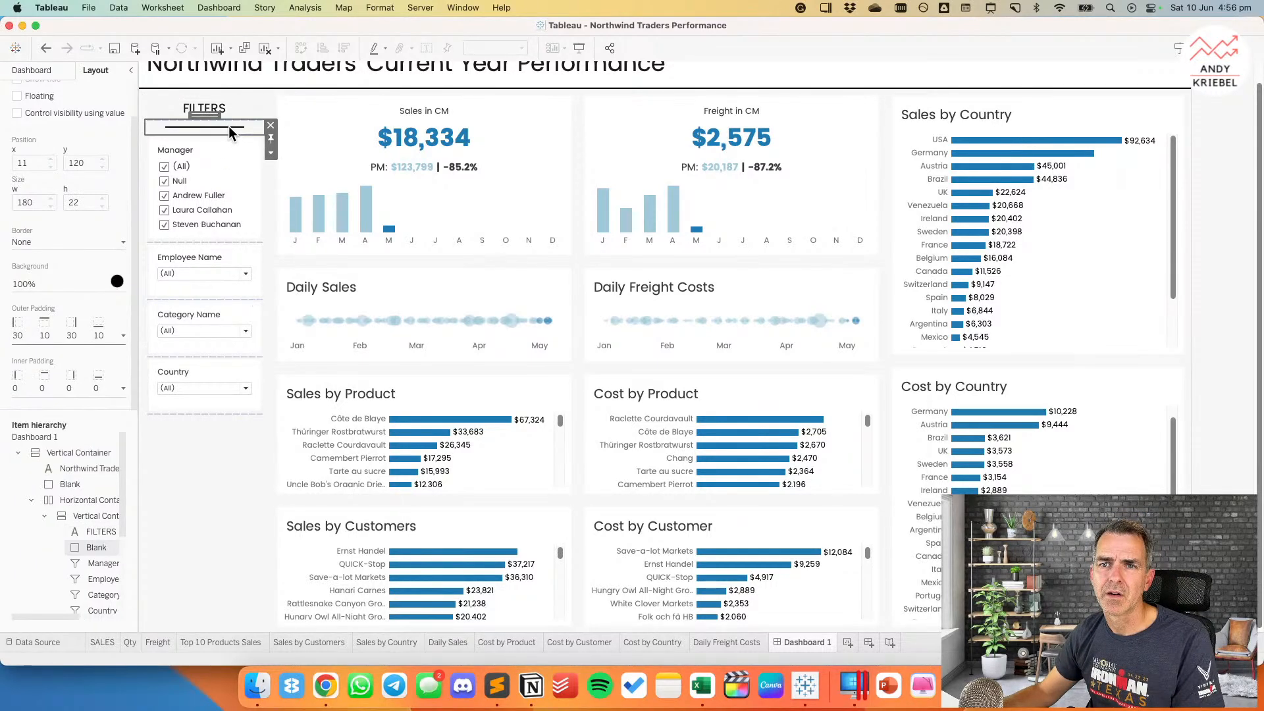
pyautogui.click(56, 336)
pyautogui.click(69, 384)
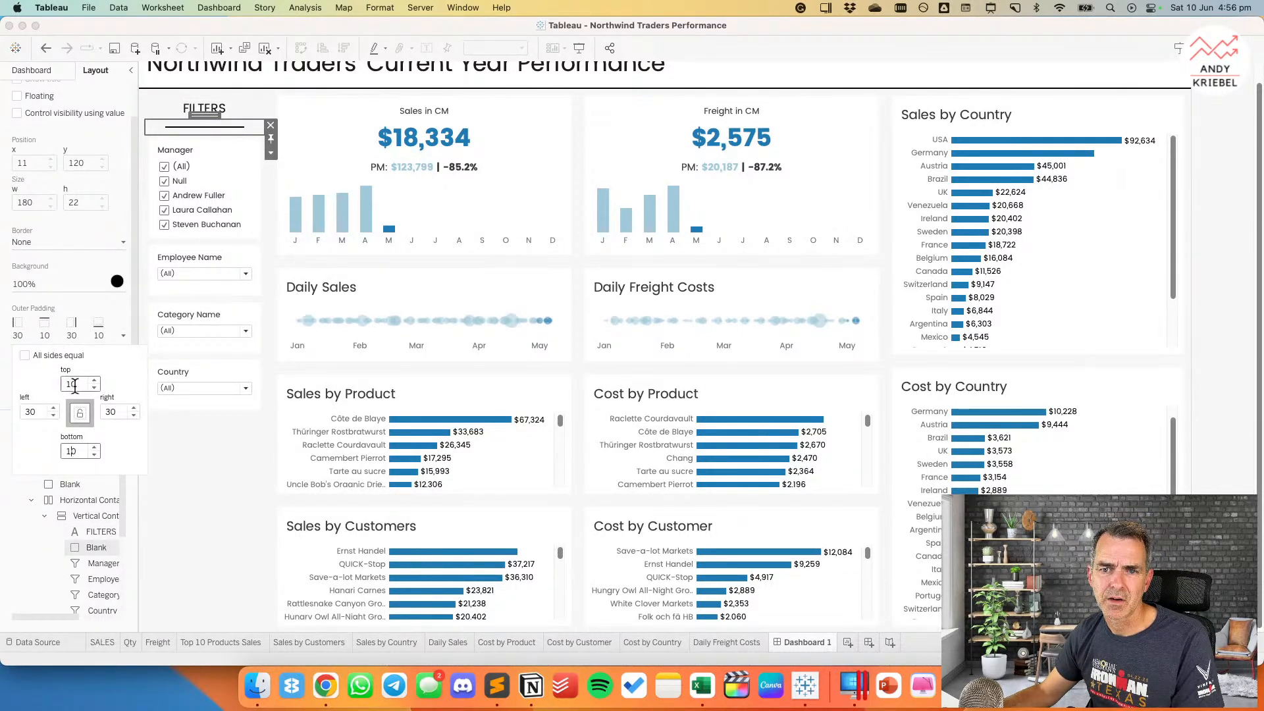
pyautogui.write('5')
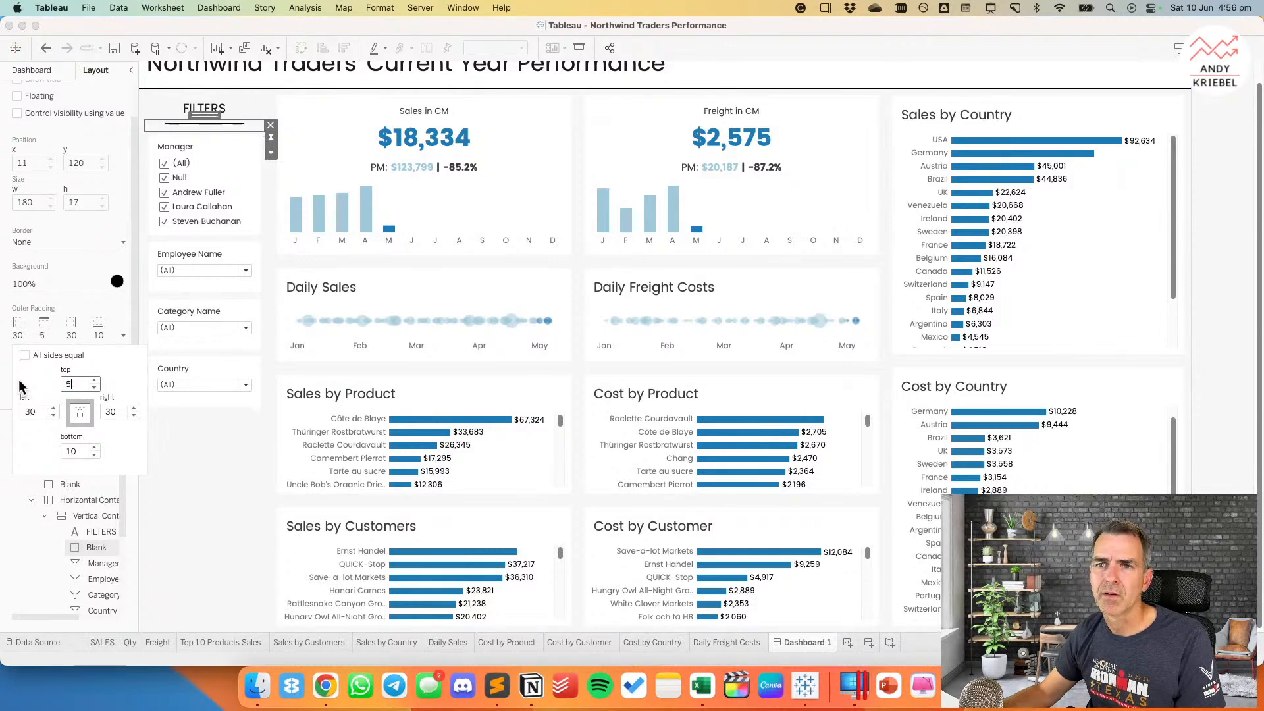
pyautogui.click(1234, 347)
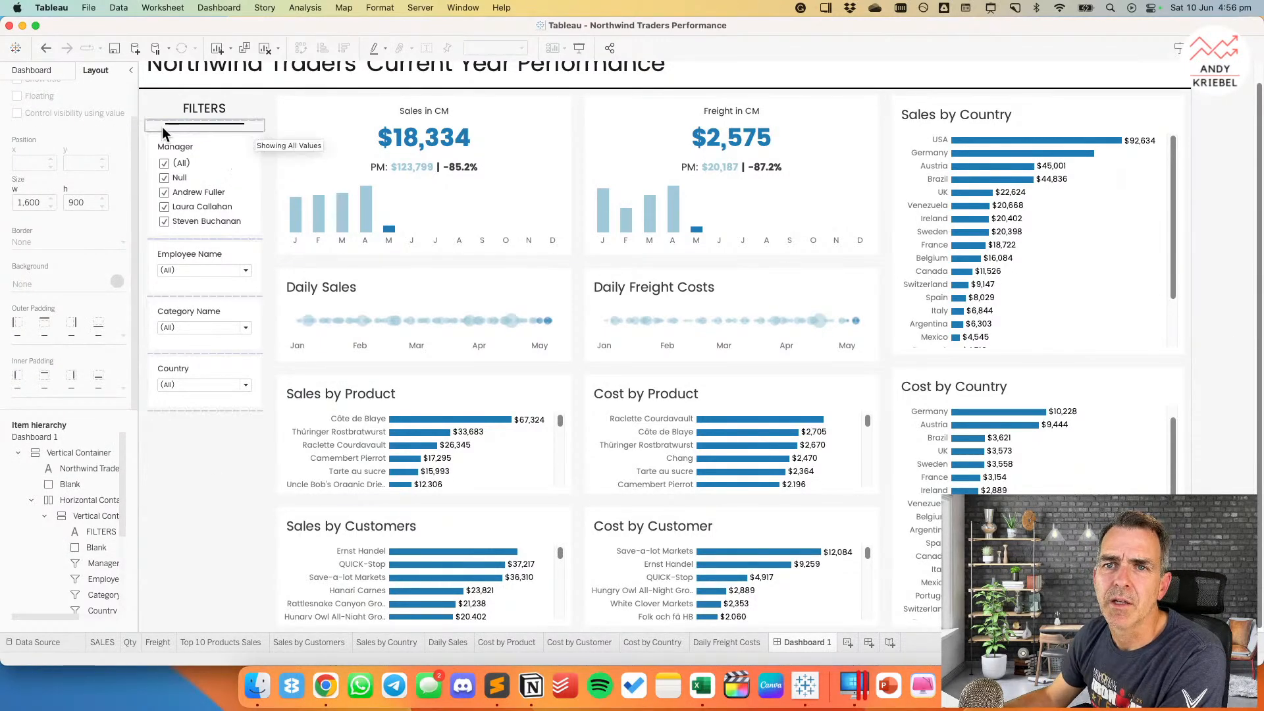
# Step: Insert a blank object between the filters column and the sales column and set its width to 10 pixels
pyautogui.click(31, 71)
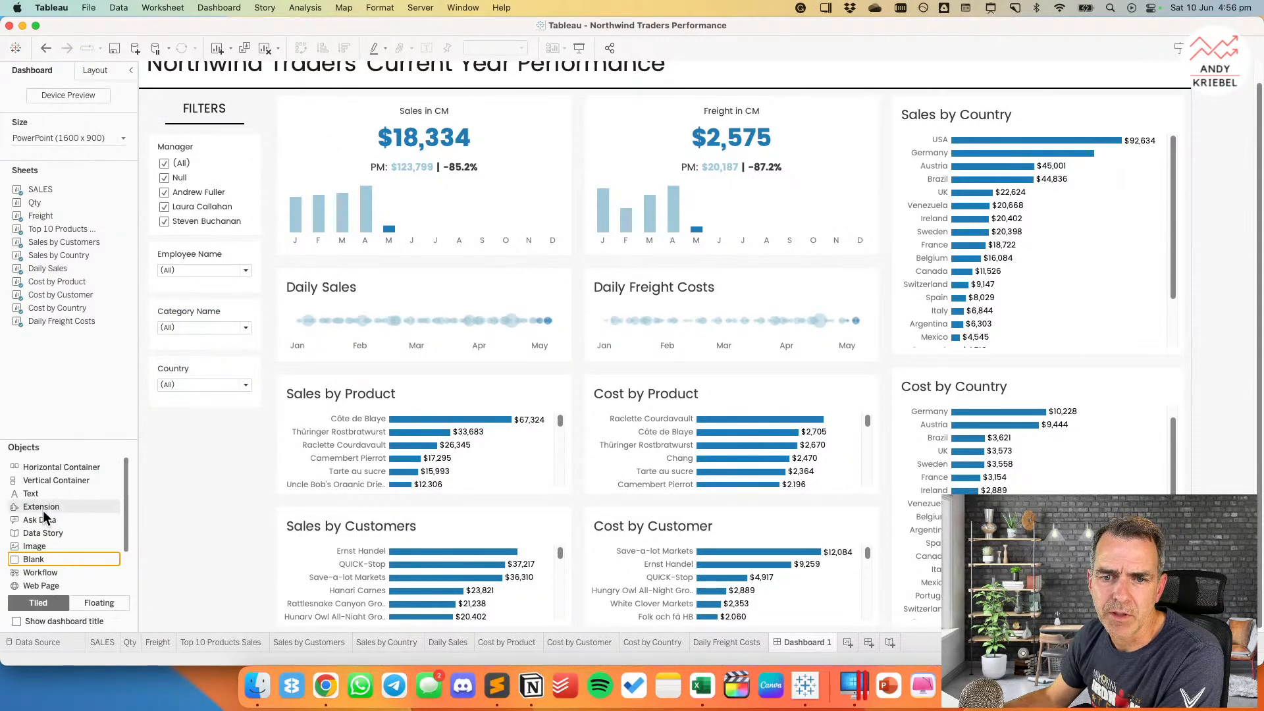
pyautogui.moveTo(34, 558); pyautogui.dragTo(278, 352)
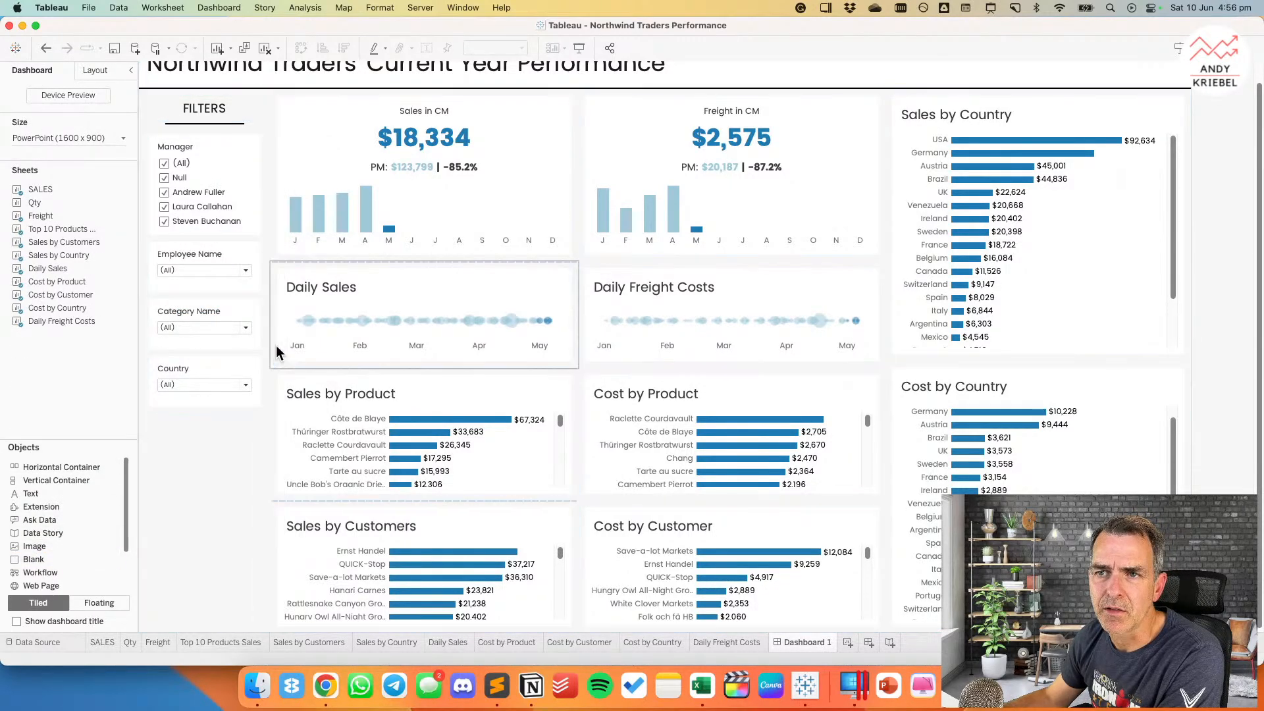
pyautogui.click(381, 121)
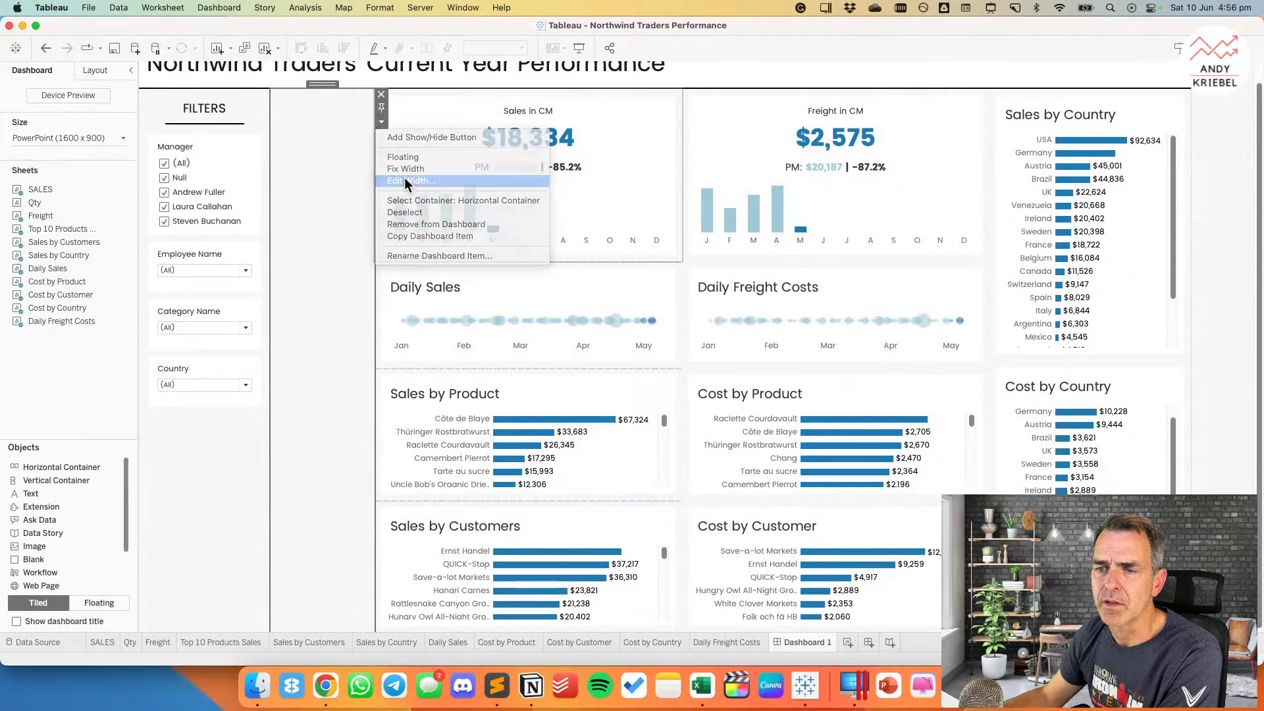
pyautogui.click(405, 179)
pyautogui.press('Return')
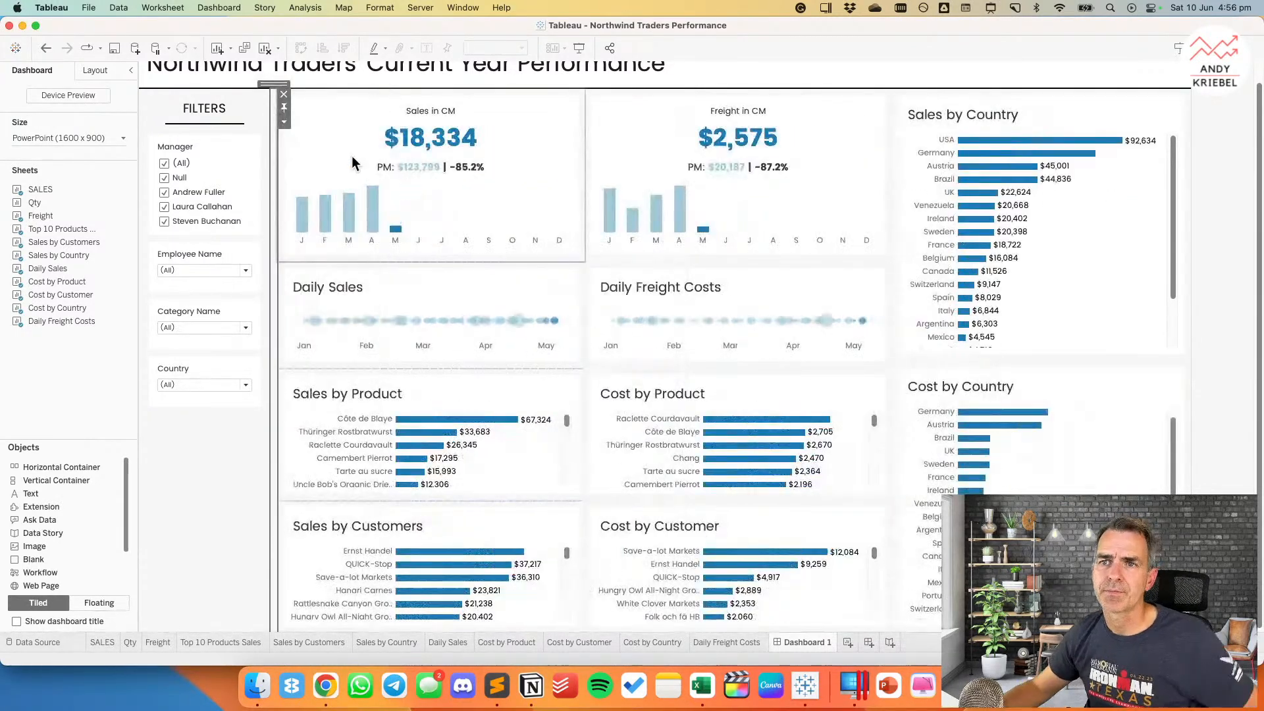
# Step: Give the vertical blank beside the filters column a black background and set its outer padding to 0 on all sides
pyautogui.click(108, 69)
pyautogui.click(35, 283)
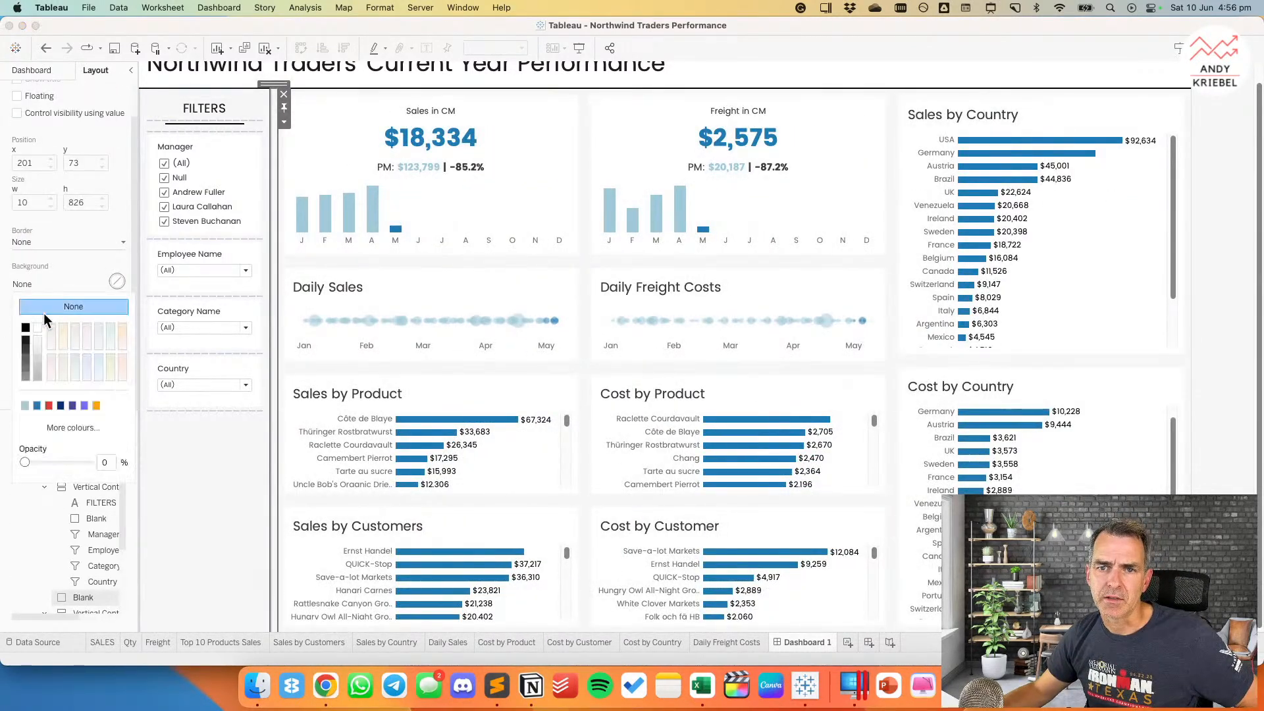
pyautogui.click(38, 283)
pyautogui.click(46, 334)
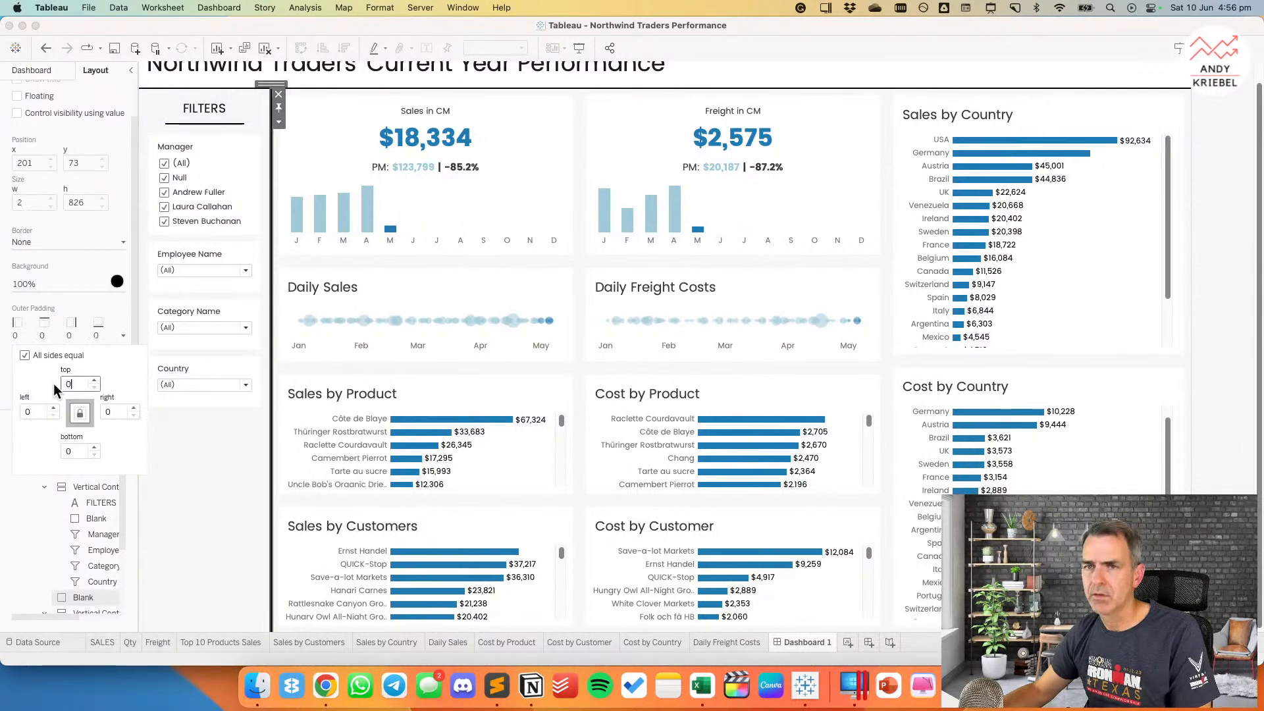
pyautogui.click(1214, 337)
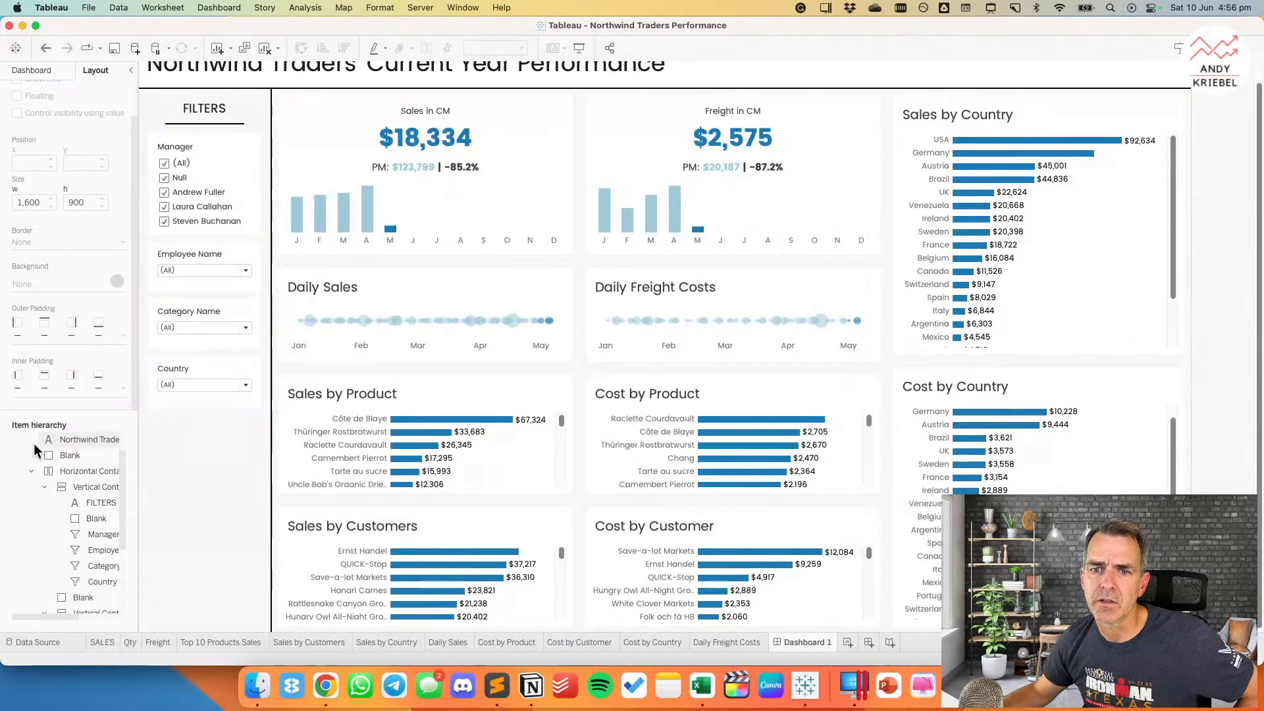
# Step: Change the background of the vertical divider beside the filters column to light grey
pyautogui.click(63, 458)
pyautogui.scroll(-4, 64, 474)
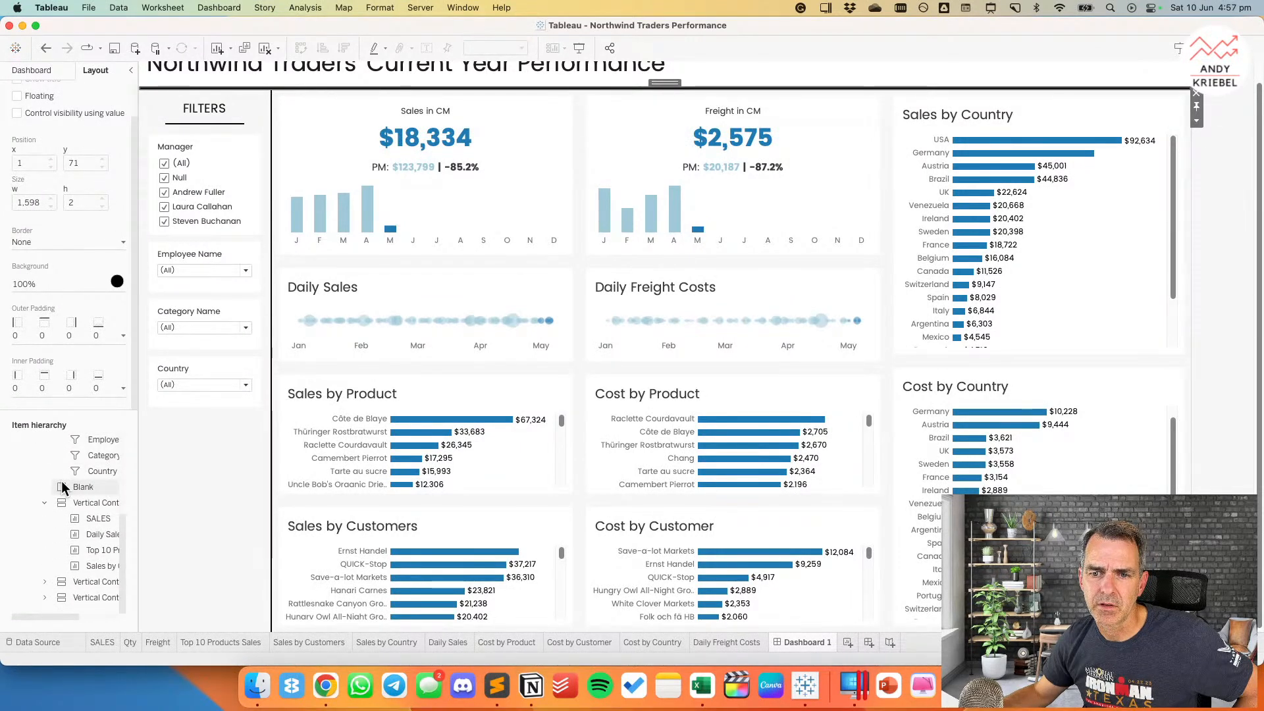
pyautogui.click(66, 487)
pyautogui.click(46, 285)
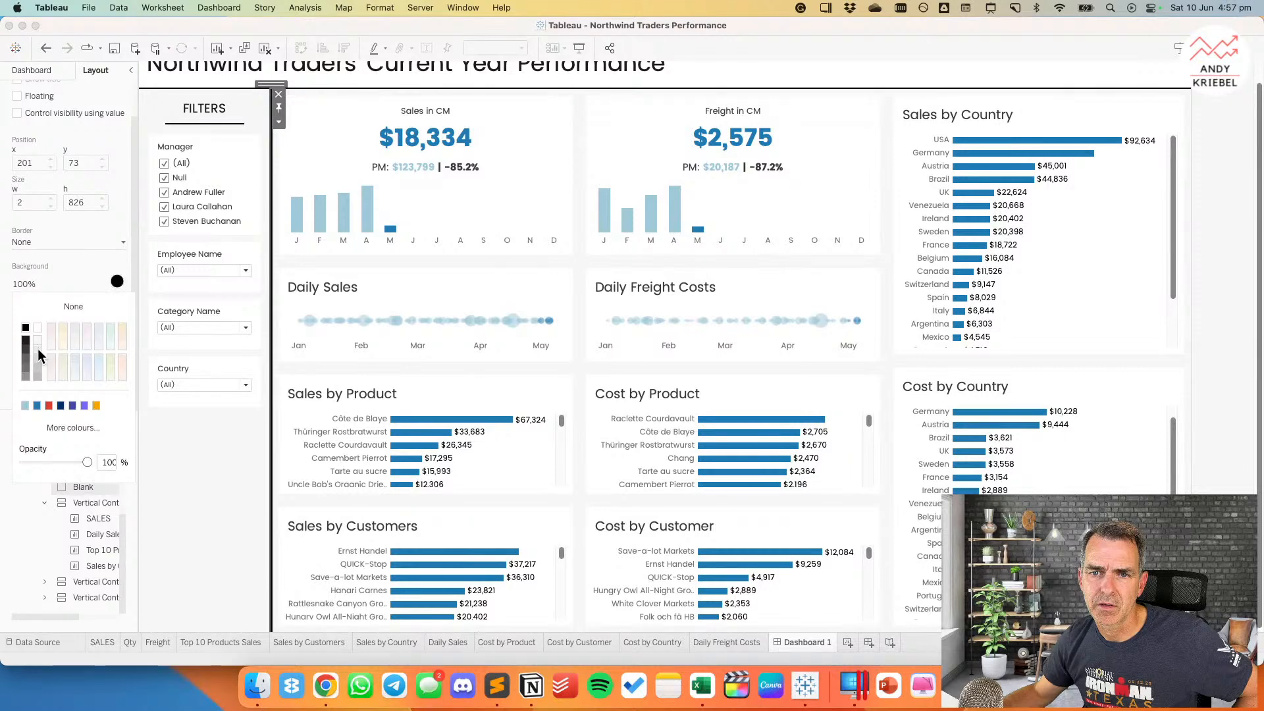
pyautogui.click(37, 357)
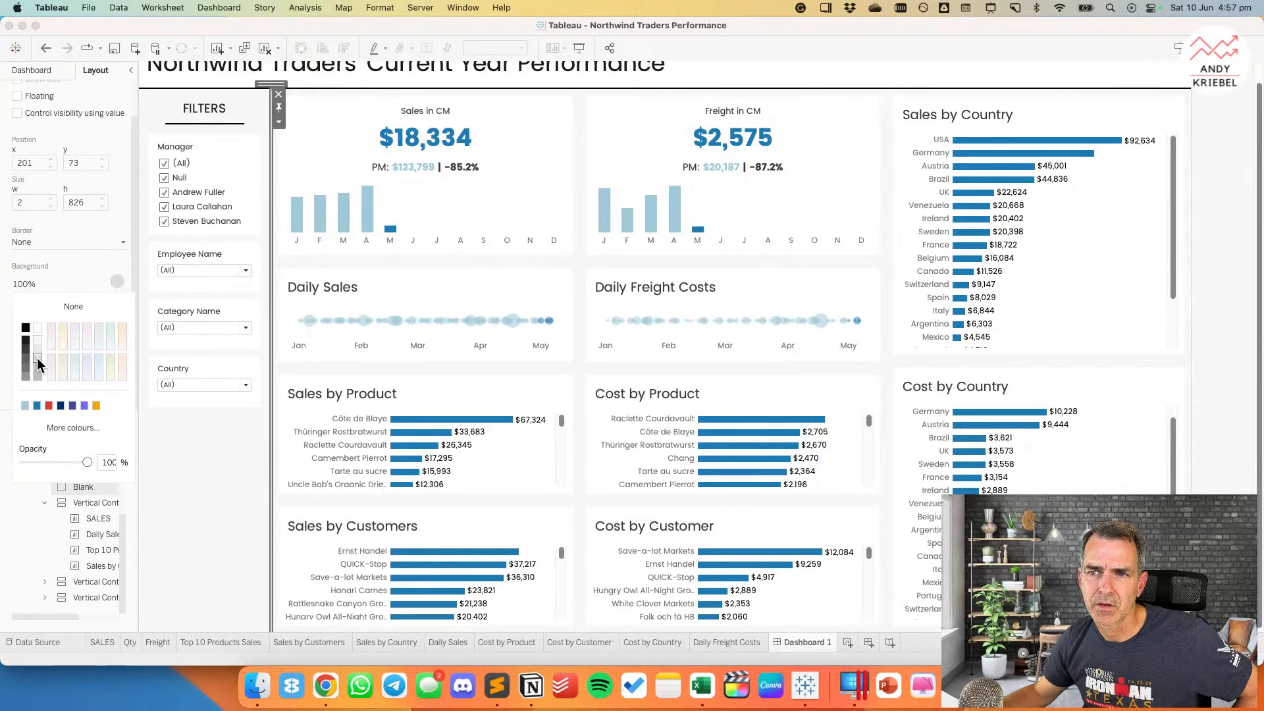
pyautogui.click(1221, 382)
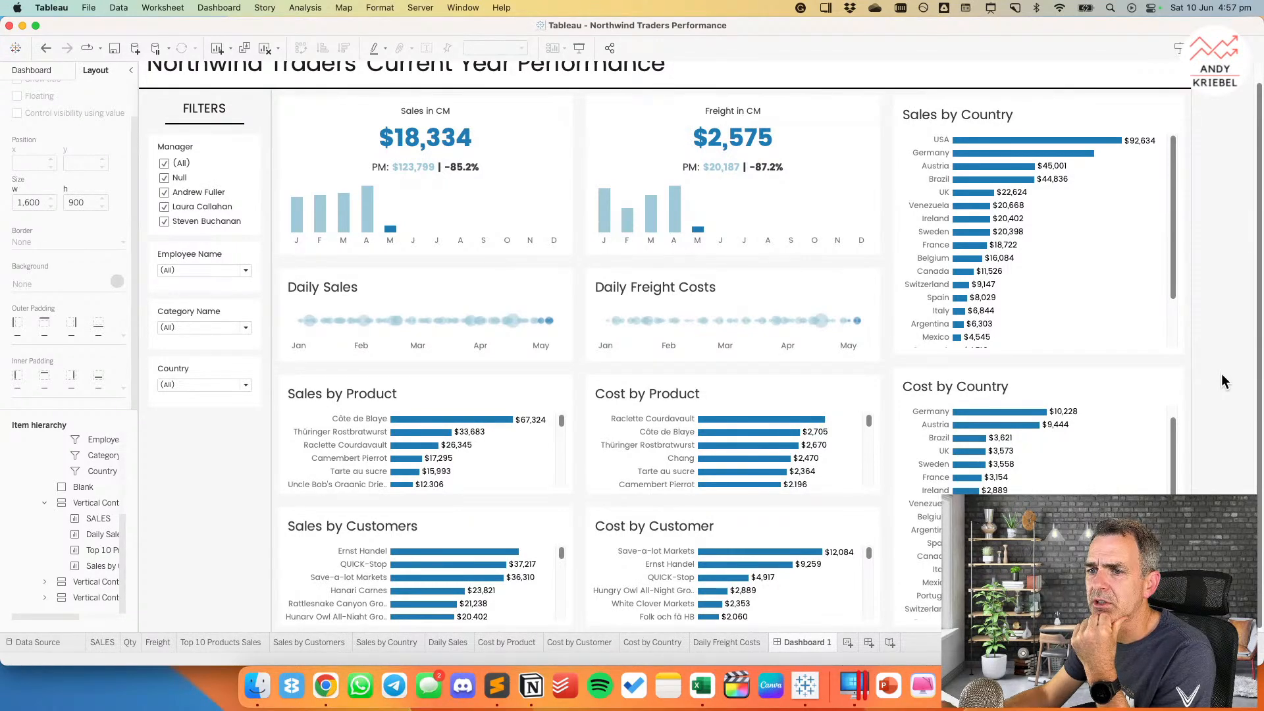
# Step: Delete the vertical container holding the Sales by Country and Cost by Country charts, including its contents
pyautogui.click(1135, 124)
pyautogui.doubleClick(1047, 85)
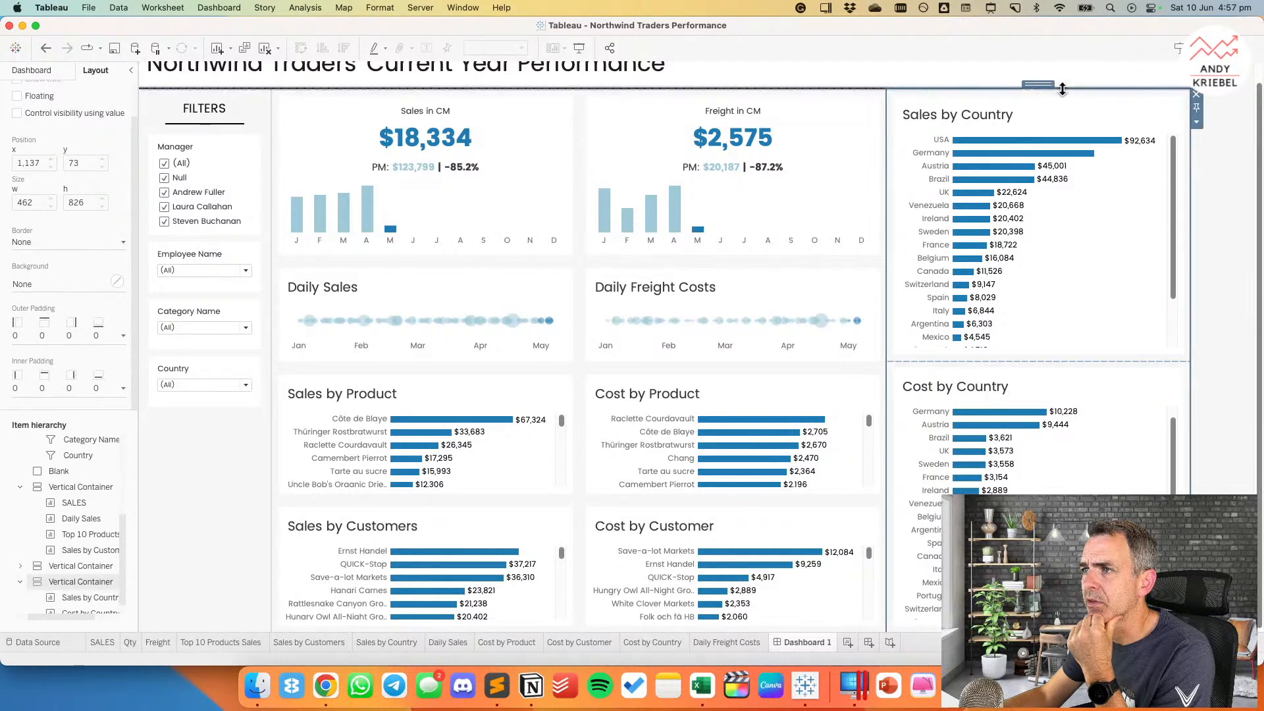
pyautogui.click(1196, 93)
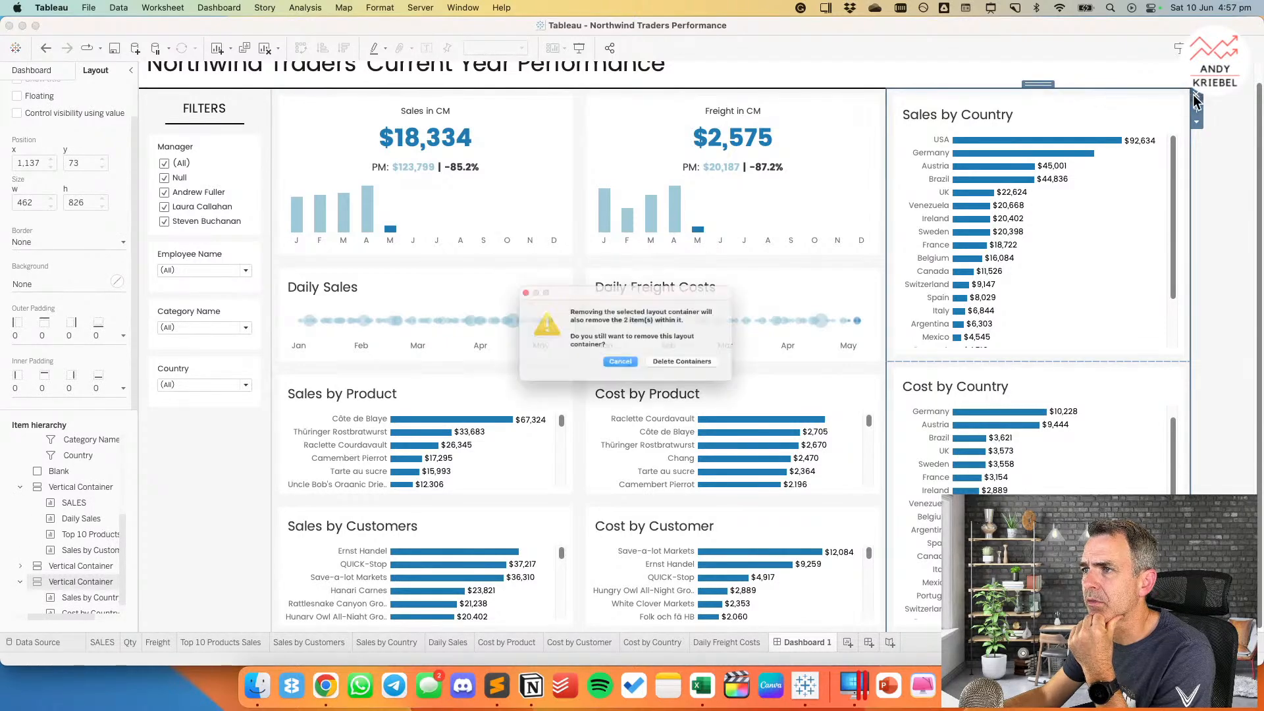
pyautogui.click(673, 373)
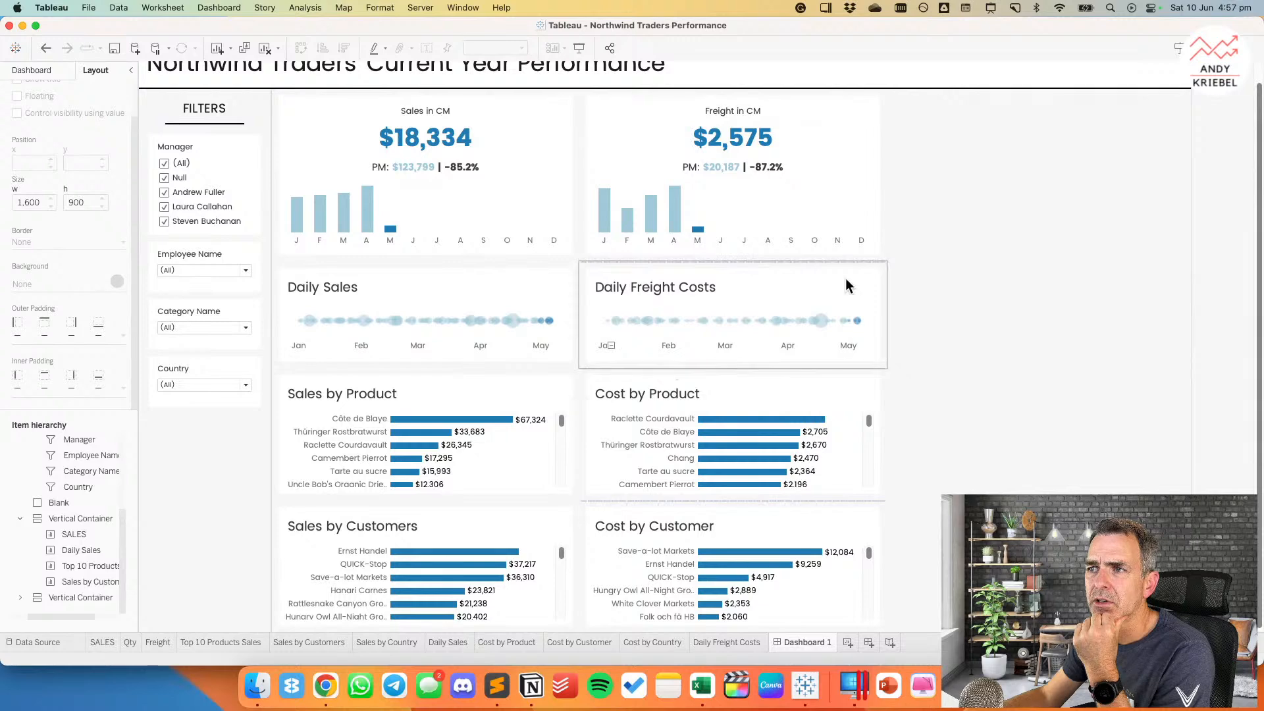
# Step: Release the fixed width of the vertical container that holds the freight and cost charts
pyautogui.click(947, 211)
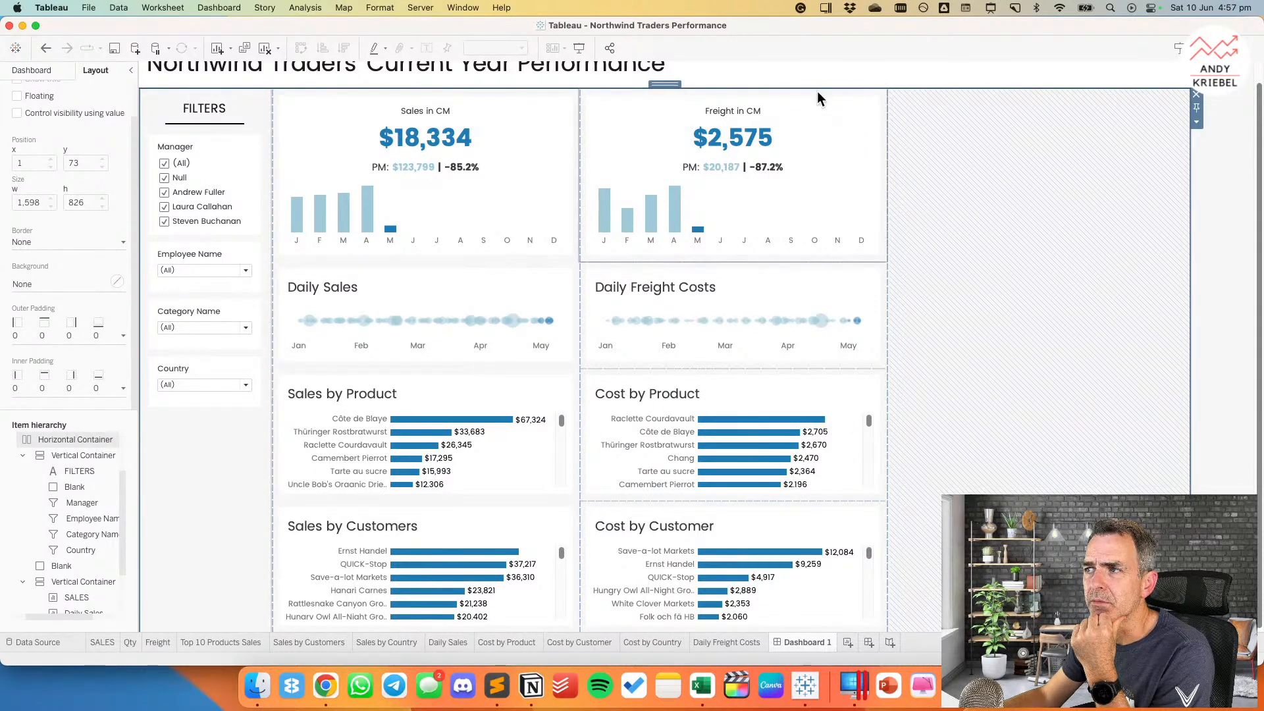
pyautogui.click(1196, 121)
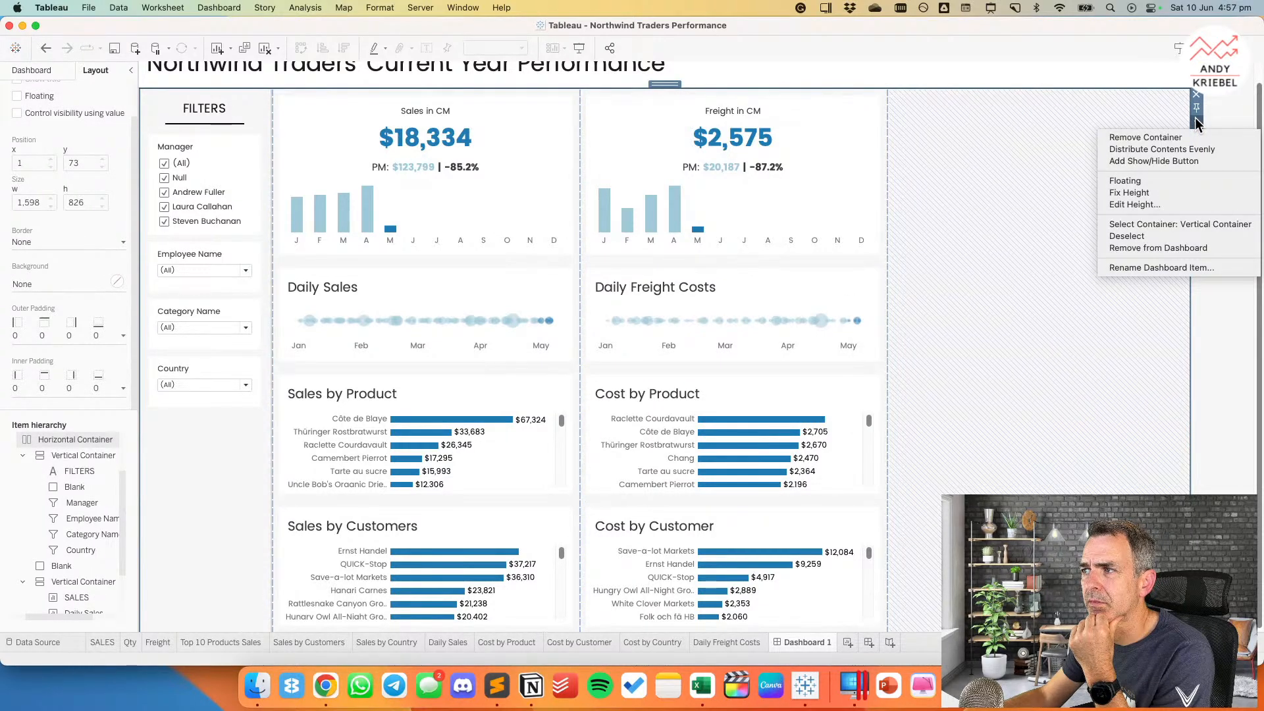
pyautogui.click(1026, 115)
pyautogui.click(701, 99)
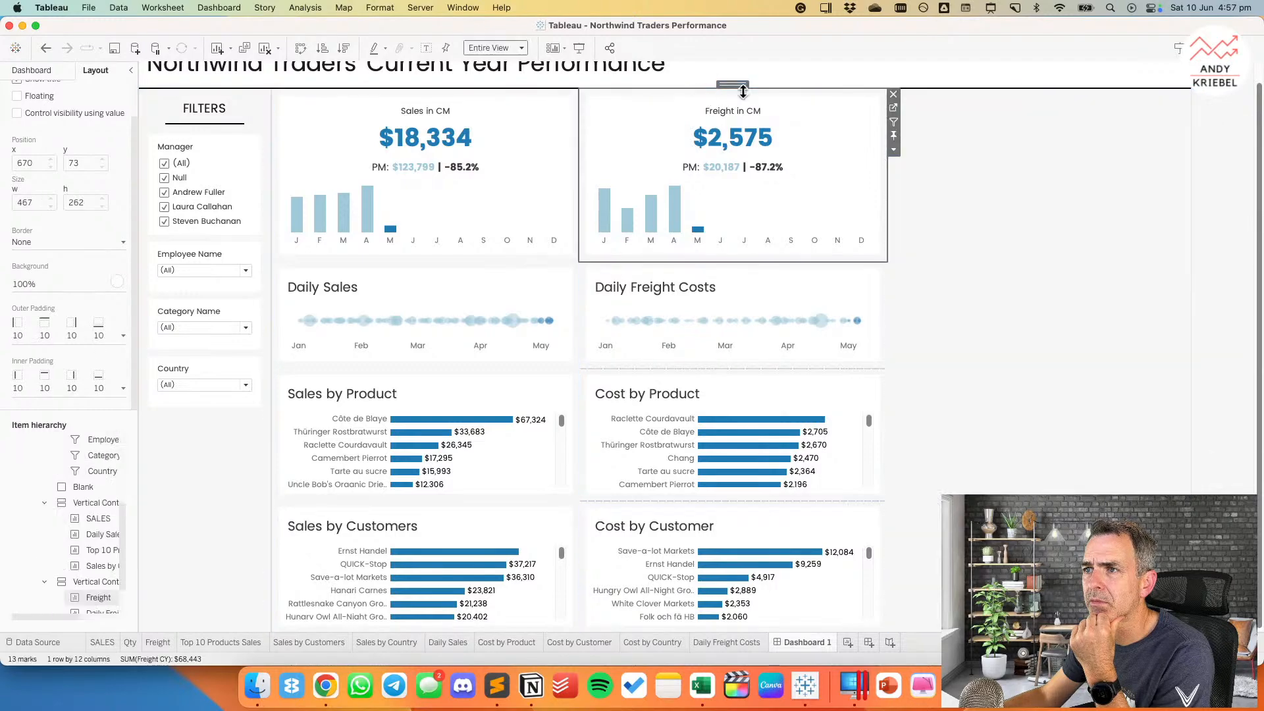
pyautogui.doubleClick(738, 85)
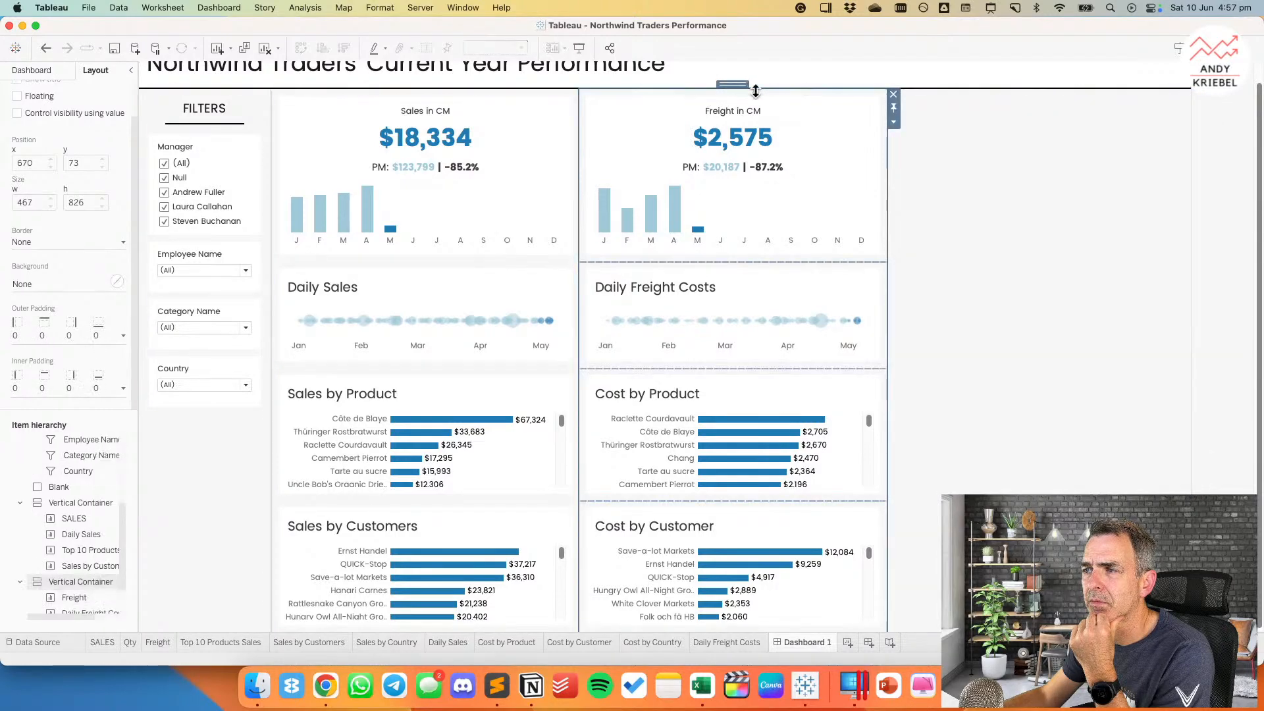
pyautogui.click(896, 110)
# Step: Release the fixed width of the vertical container that holds the sales charts
pyautogui.doubleClick(520, 98)
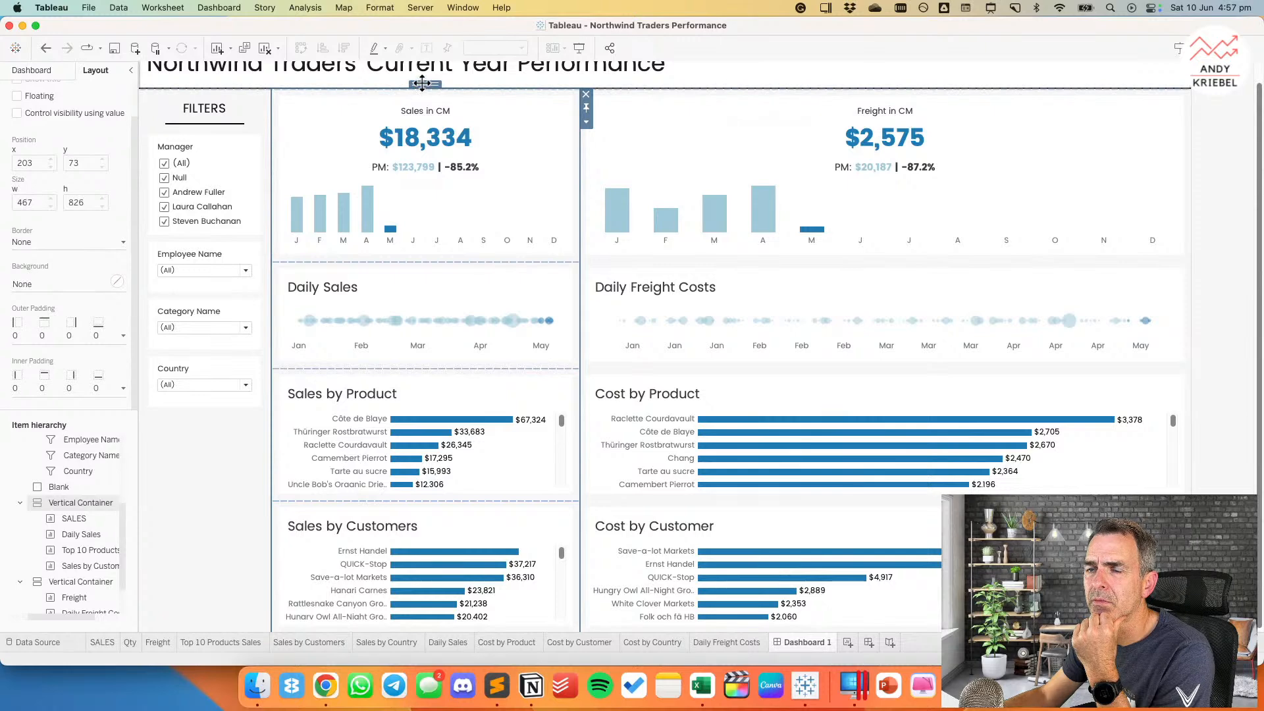
pyautogui.doubleClick(422, 83)
pyautogui.click(464, 100)
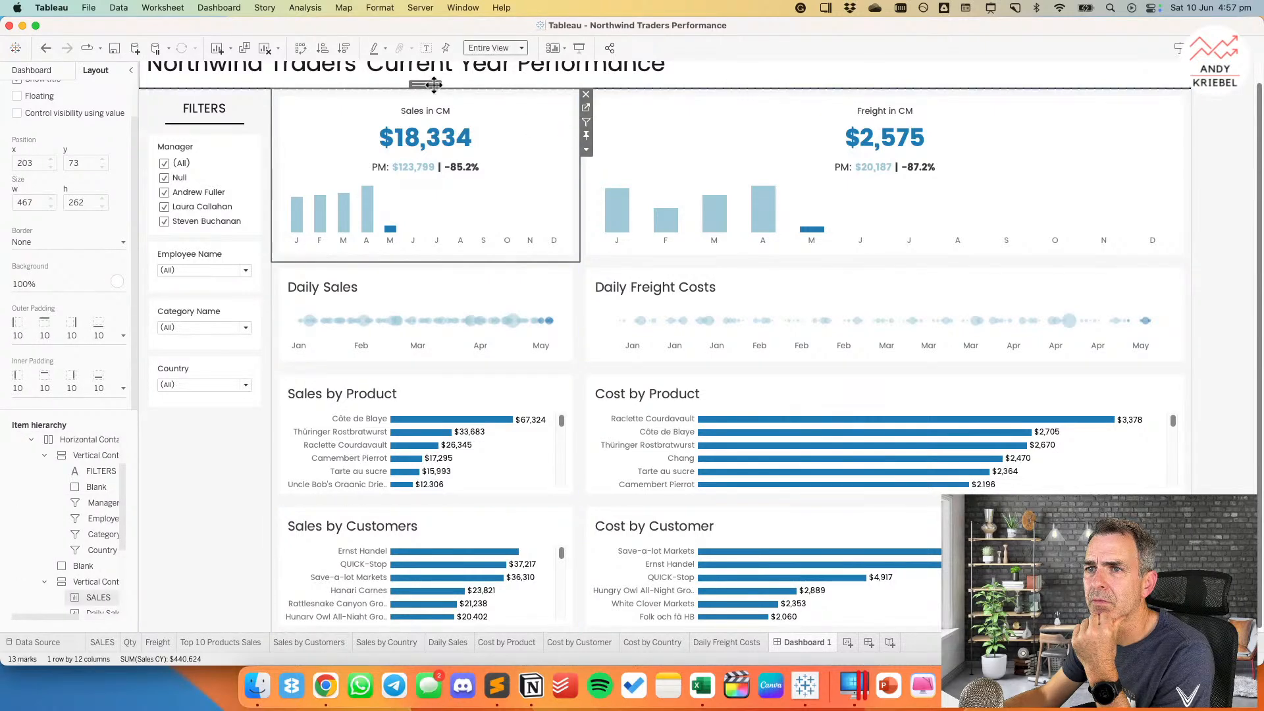
pyautogui.doubleClick(431, 85)
pyautogui.click(586, 108)
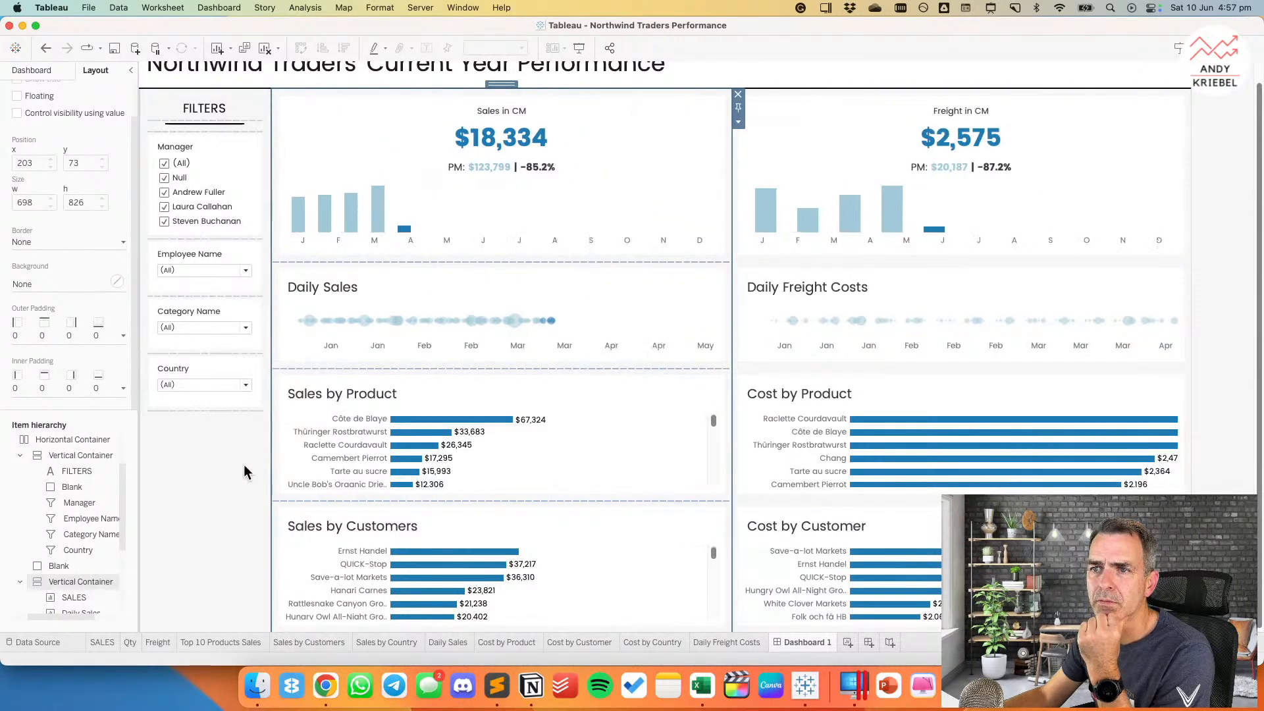
pyautogui.click(225, 466)
pyautogui.click(29, 69)
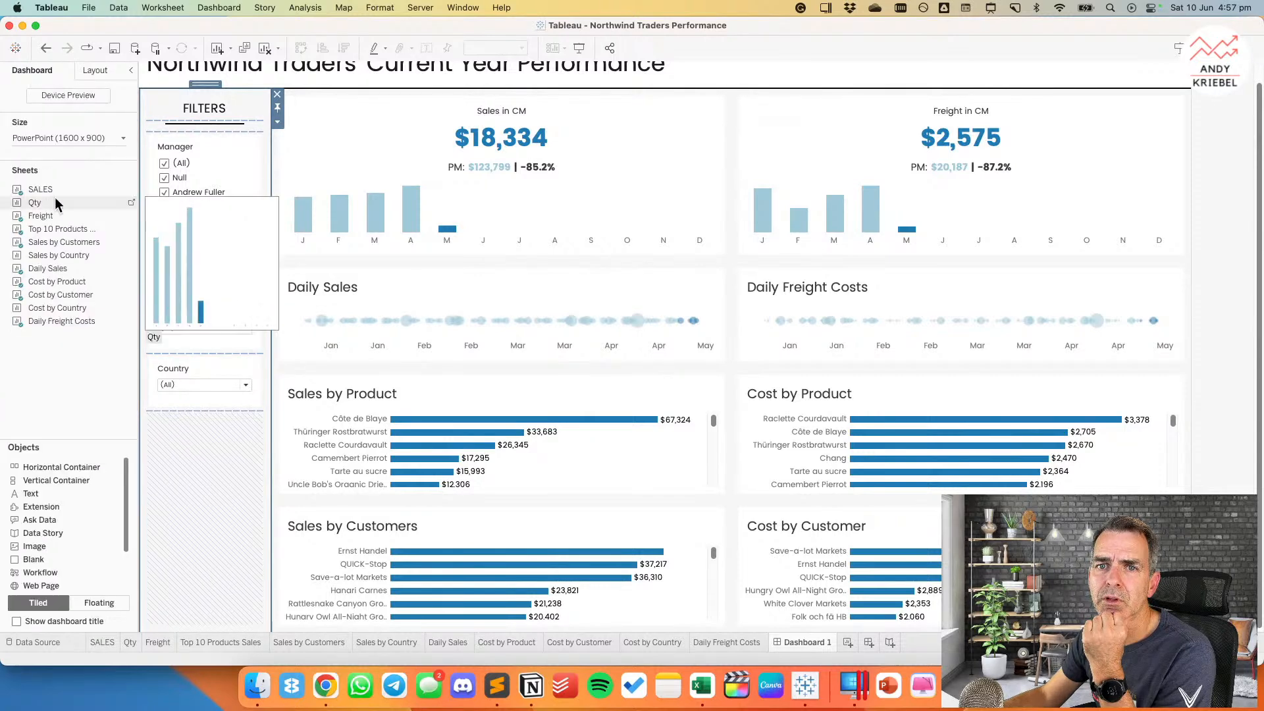
pyautogui.click(61, 140)
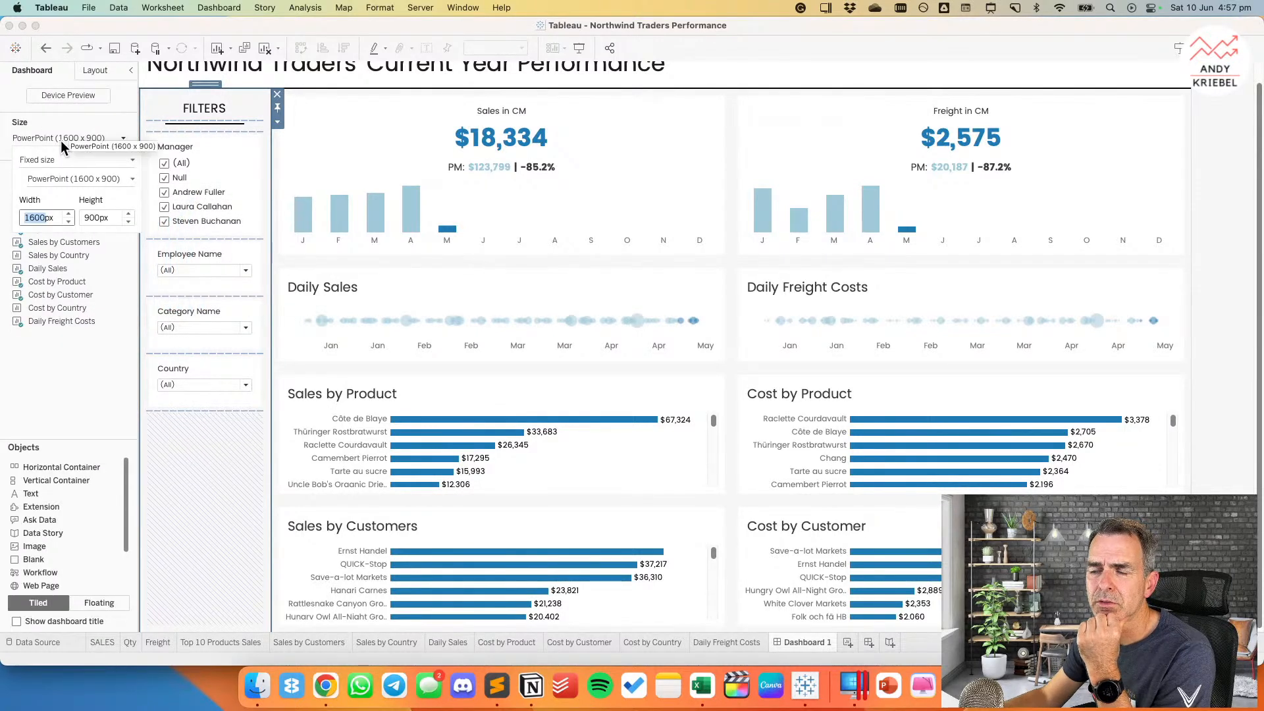
pyautogui.click(167, 499)
pyautogui.click(70, 400)
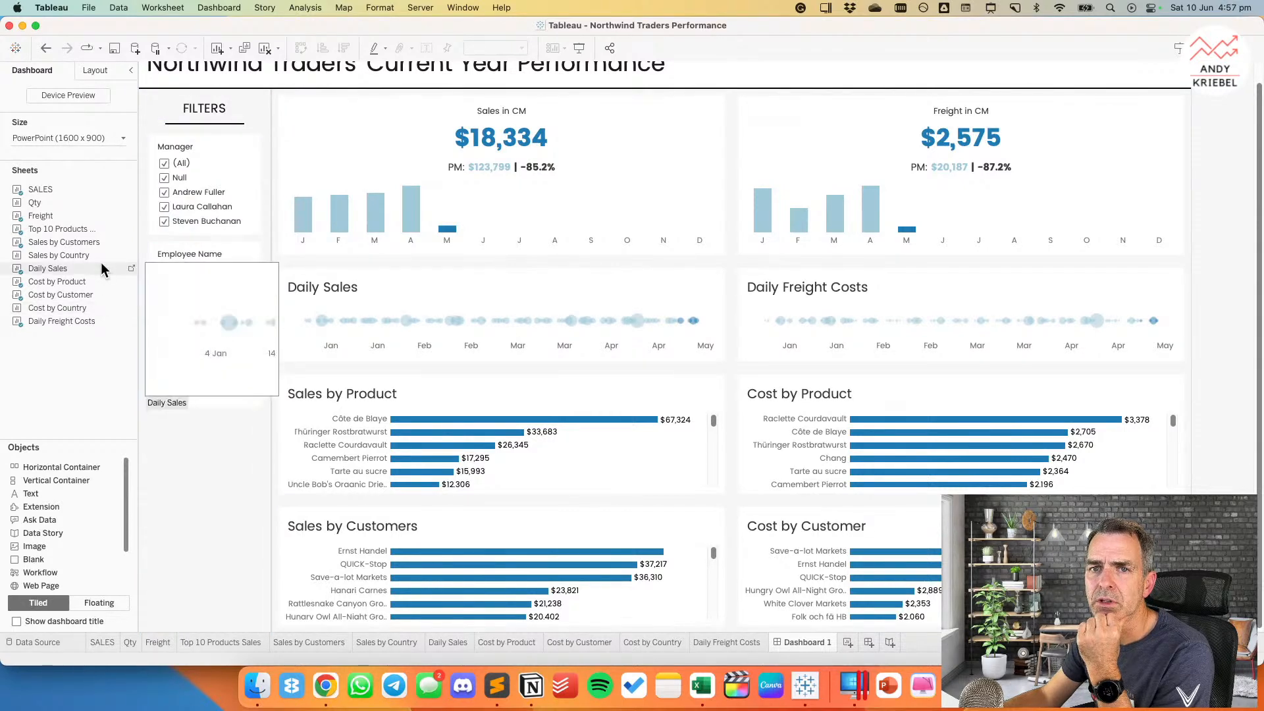
# Step: Switch to Chrome and examine the layout and proportions of the Monthly Email Campaign Performance dashboard for comparison with the Tableau dashboard
pyautogui.click(81, 138)
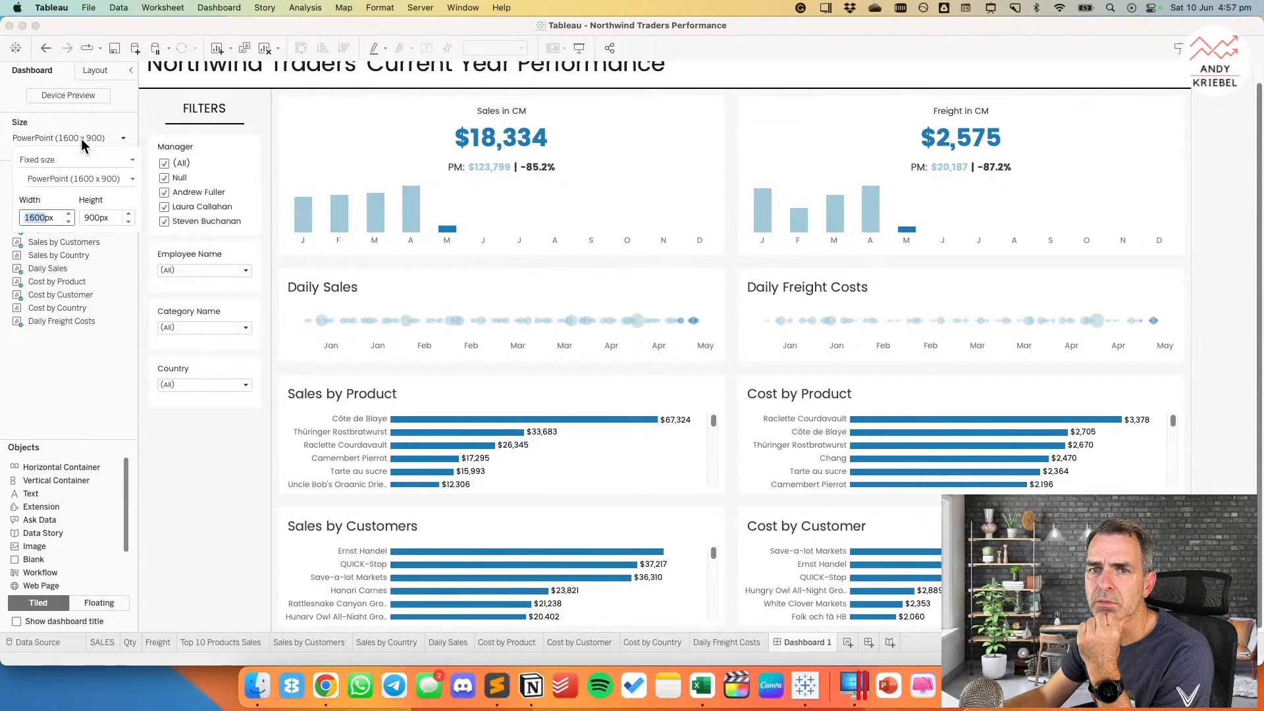
pyautogui.click(327, 688)
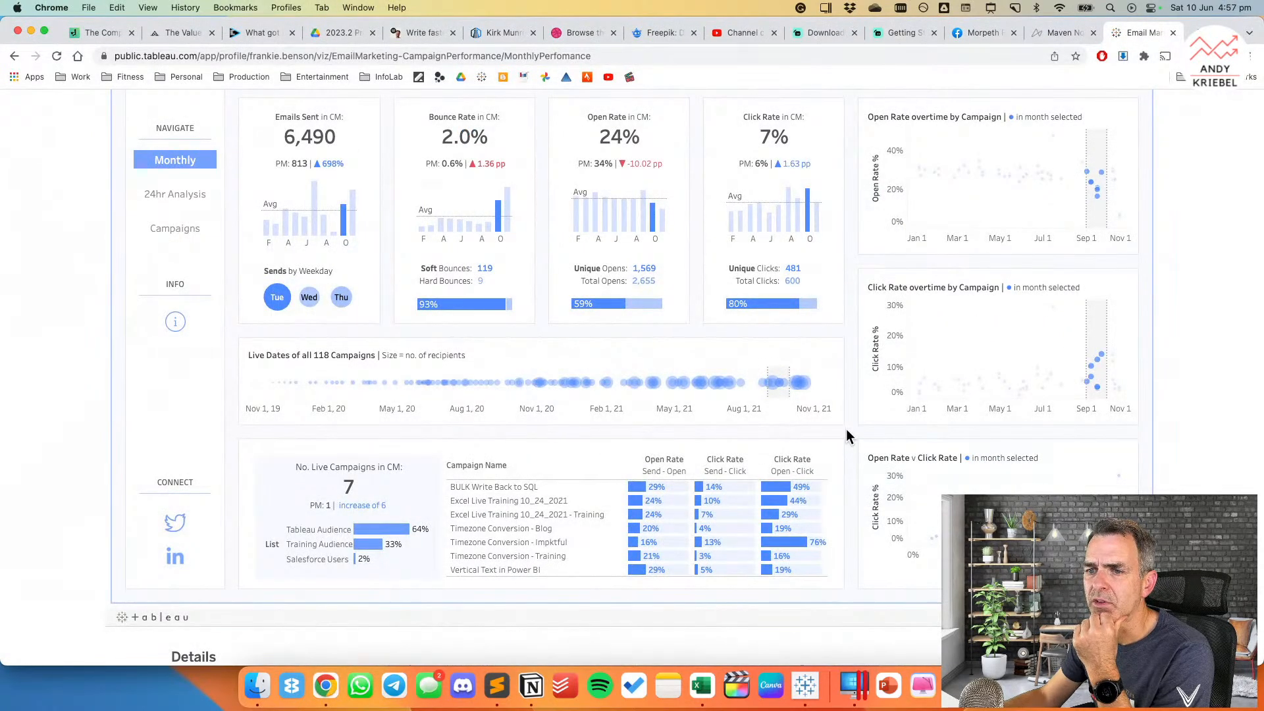
pyautogui.scroll(2, 847, 428)
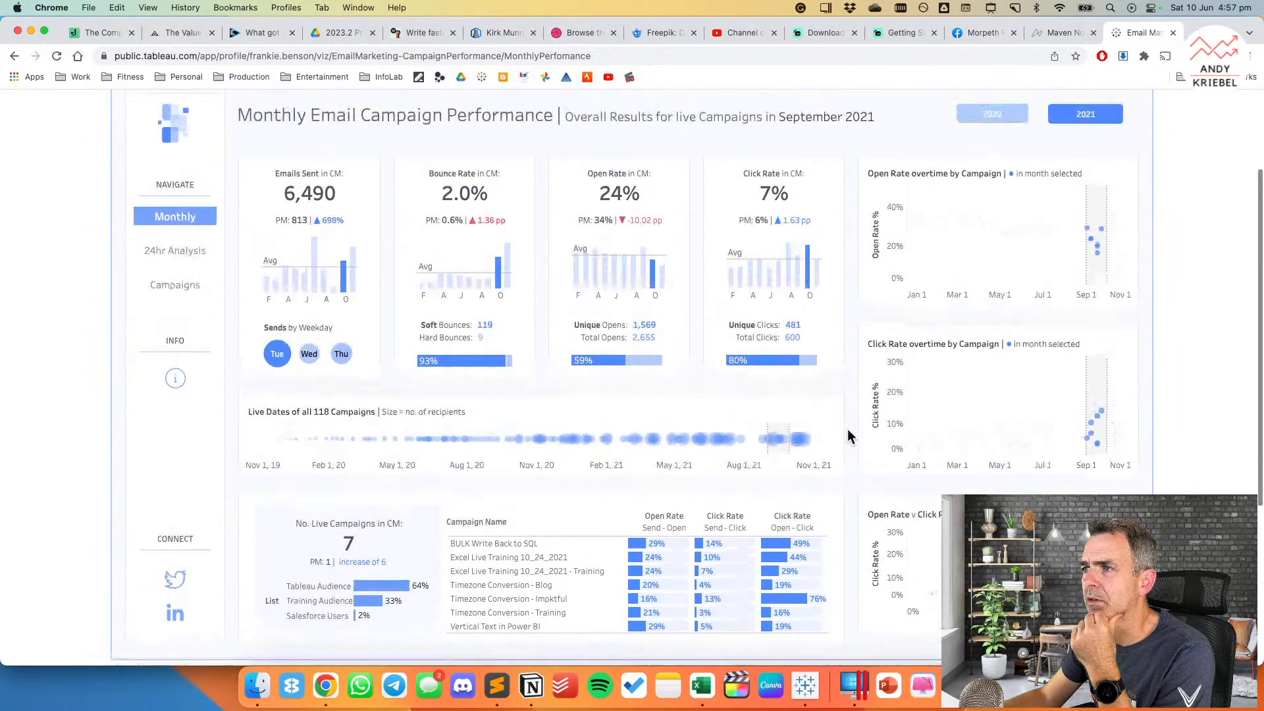
pyautogui.scroll(-2, 847, 429)
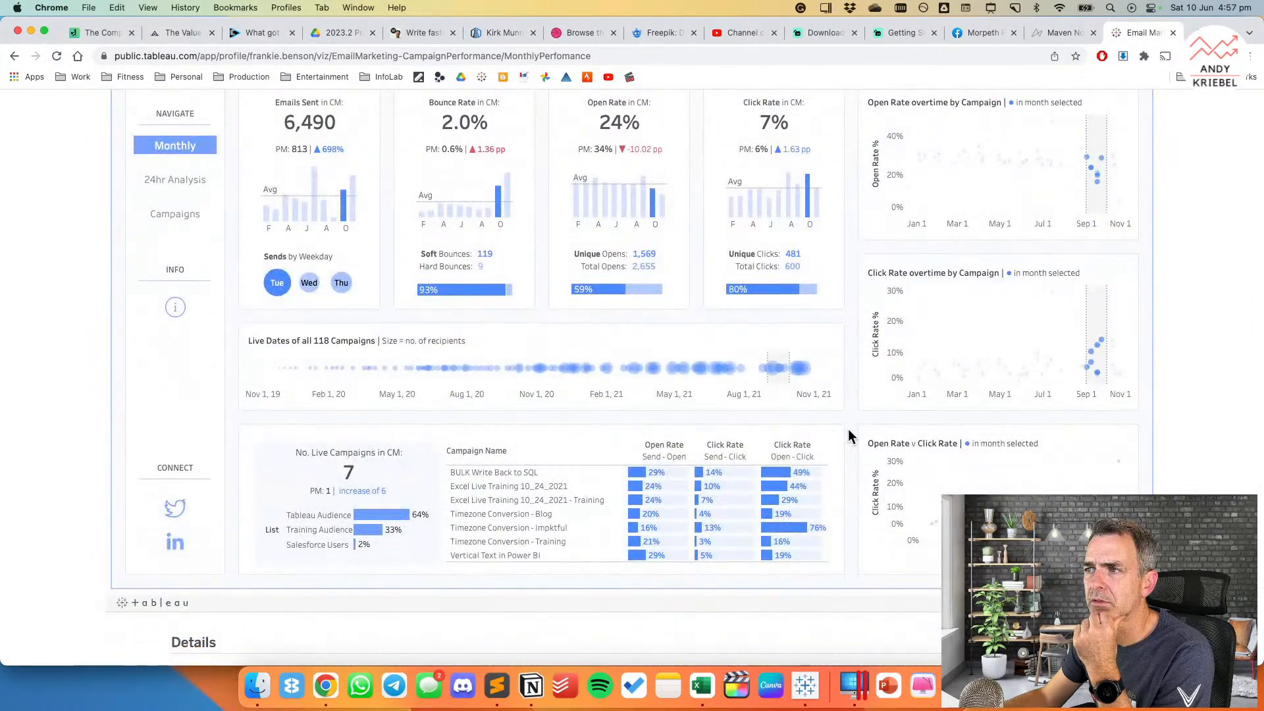
pyautogui.scroll(2, 848, 431)
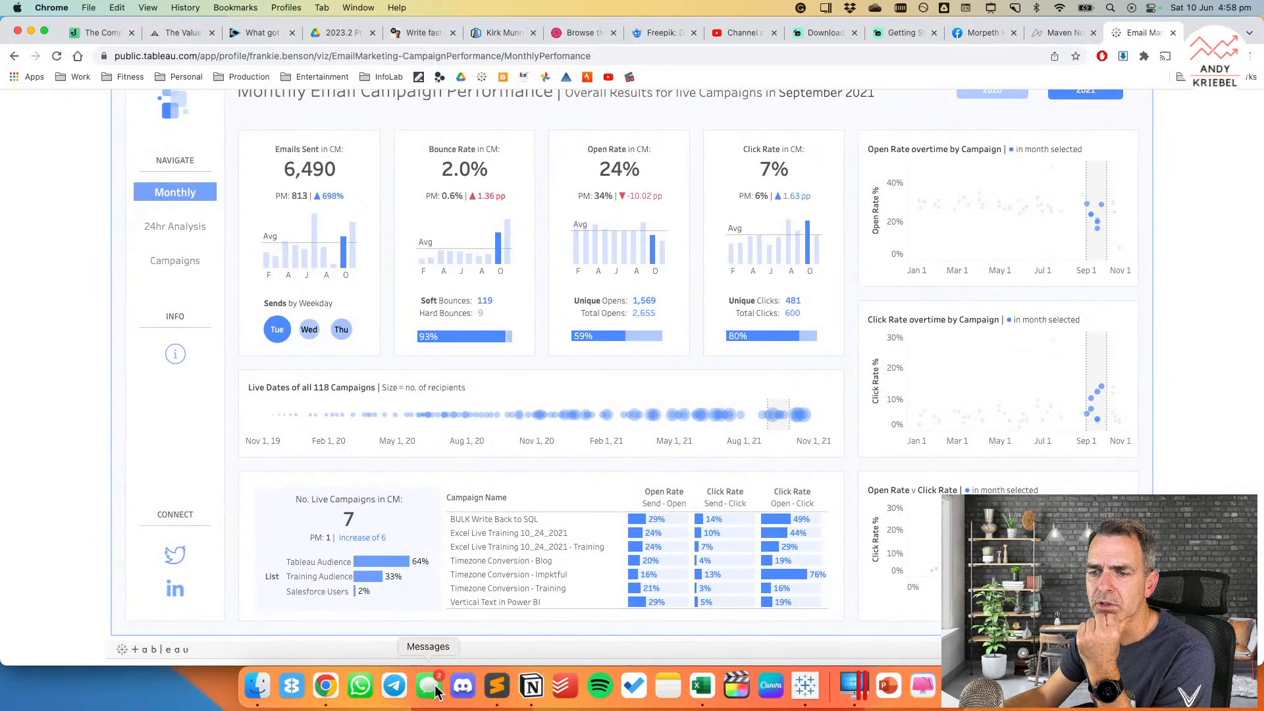
pyautogui.click(799, 686)
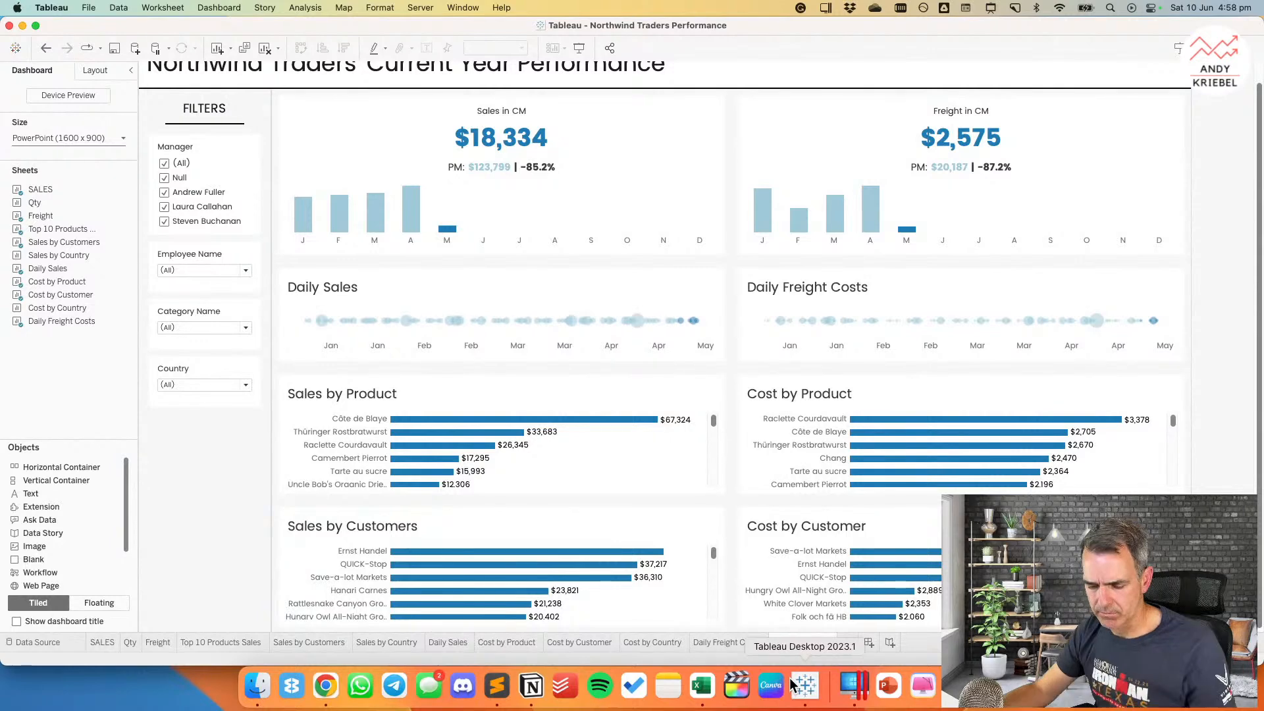
pyautogui.press('super+Tab')
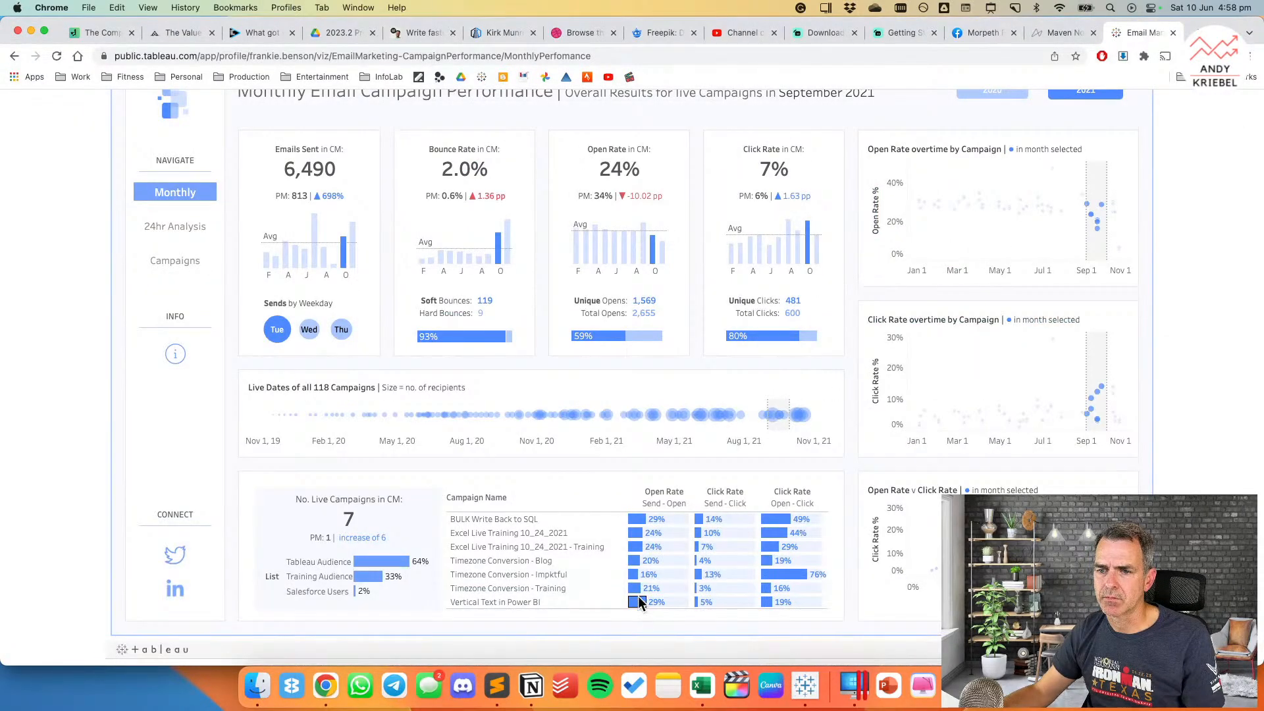
pyautogui.press('super+Tab')
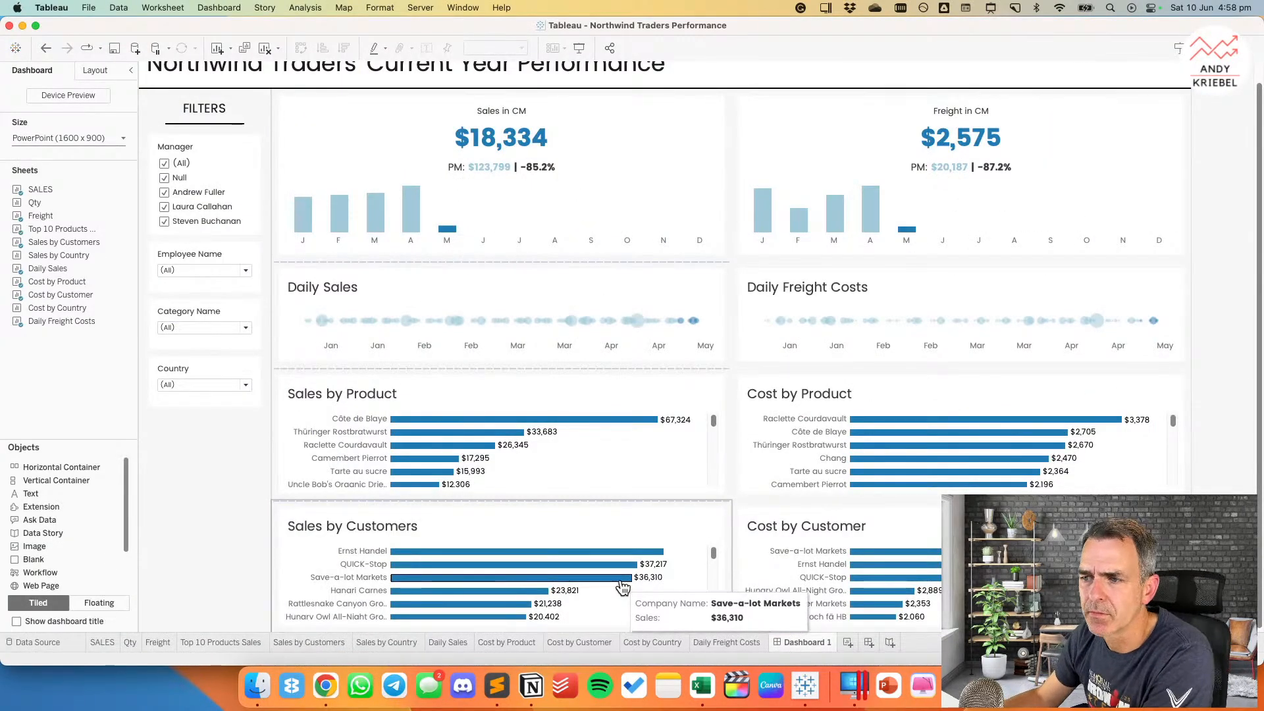
# Step: Set the dashboard's fixed height to 1200 px and check the taller product and customer charts
pyautogui.moveTo(626, 553)
pyautogui.click(192, 508)
pyautogui.scroll(1, 191, 508)
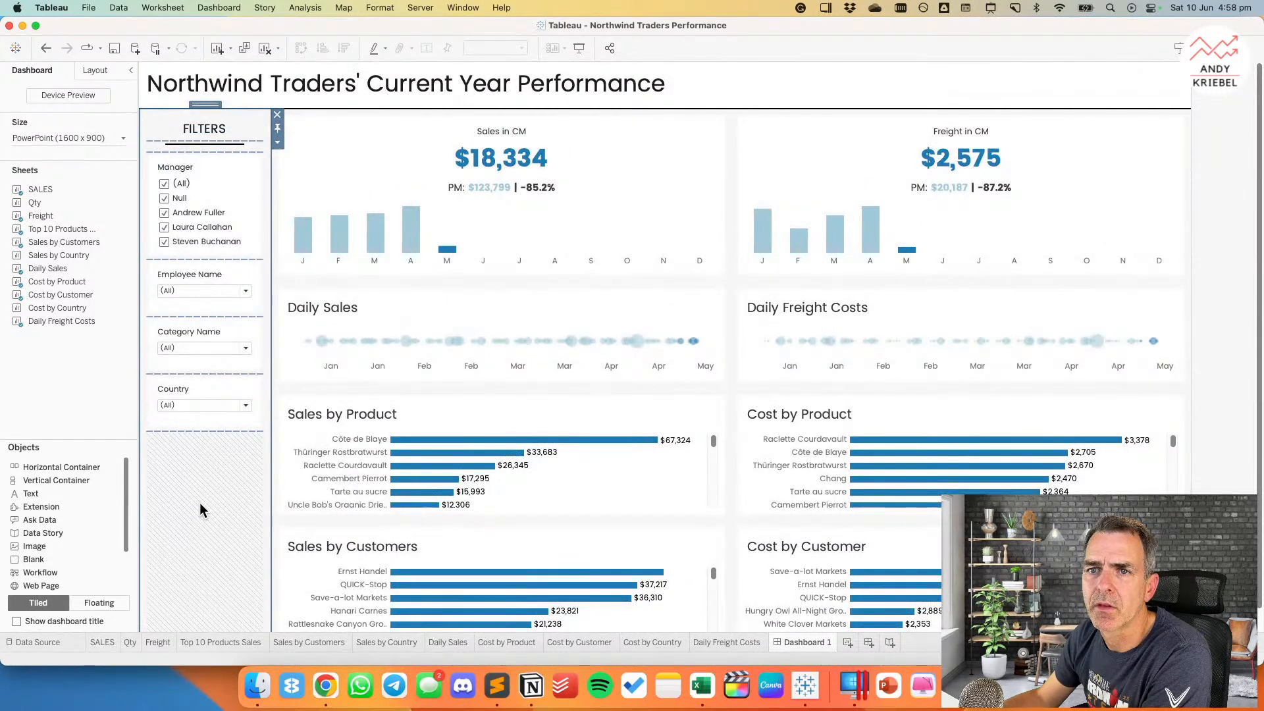
pyautogui.click(124, 137)
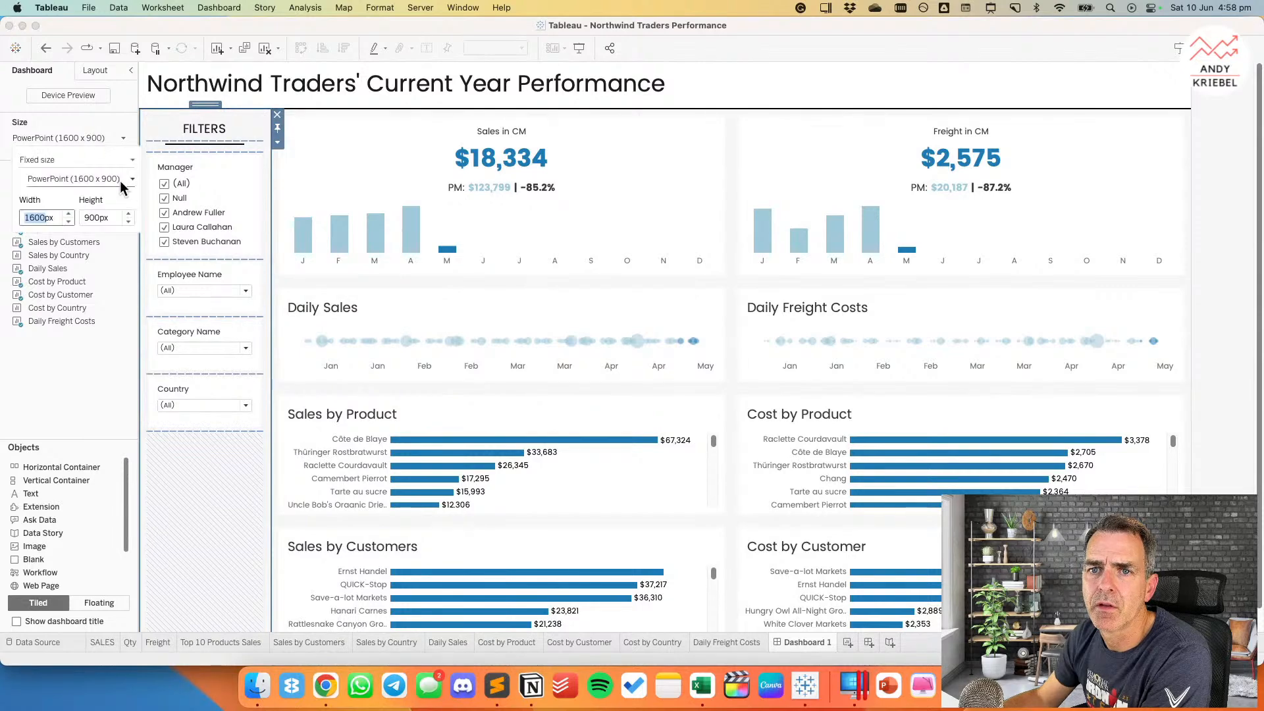
pyautogui.click(128, 213)
pyautogui.click(129, 214)
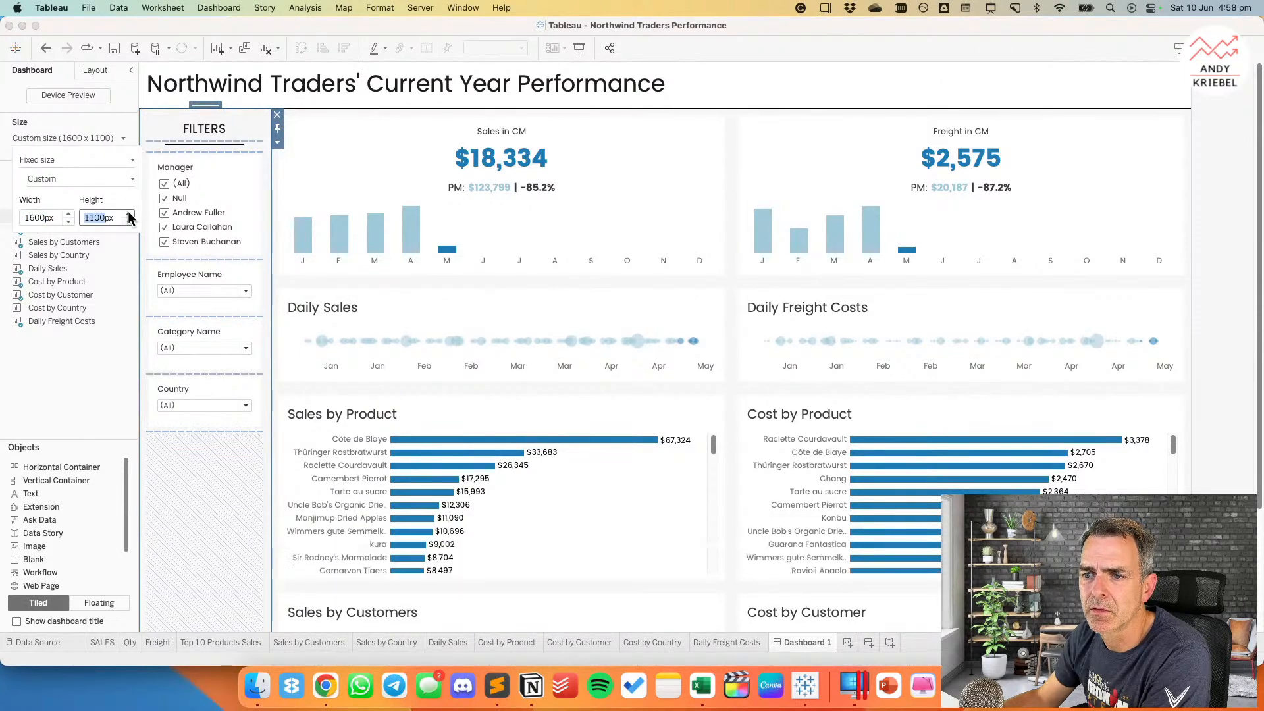
pyautogui.click(128, 213)
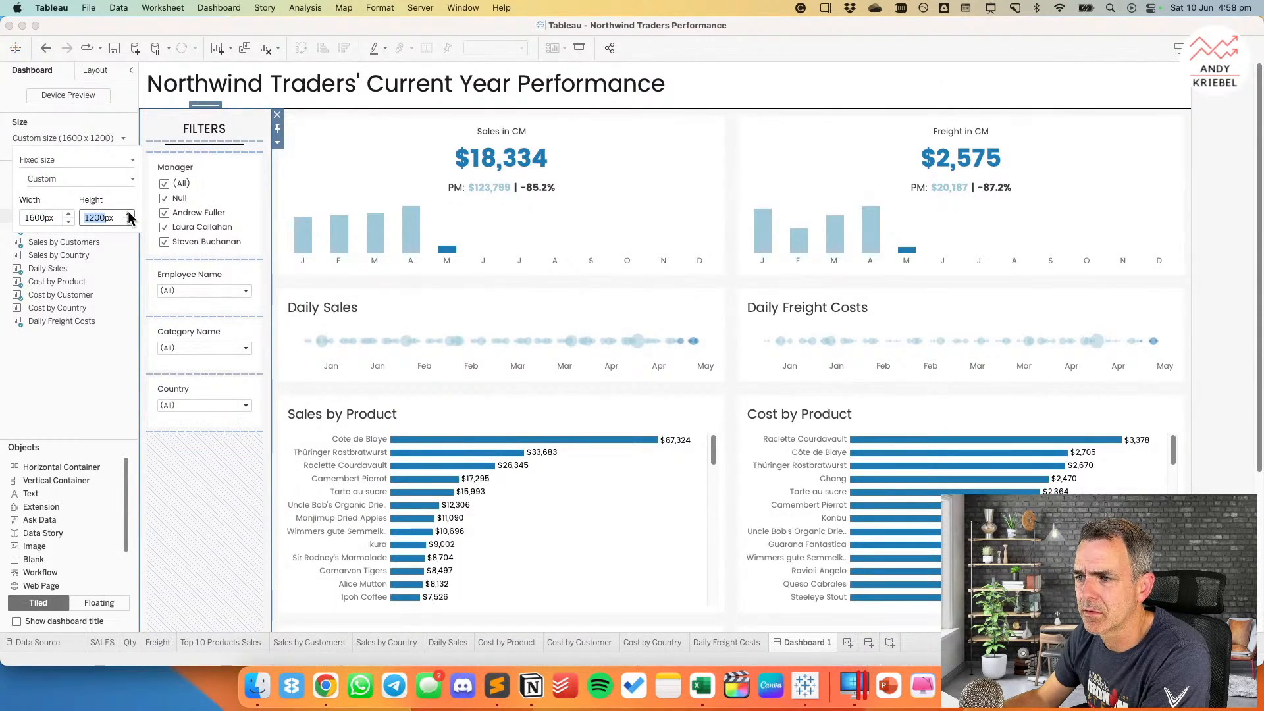
pyautogui.scroll(-5, 1227, 429)
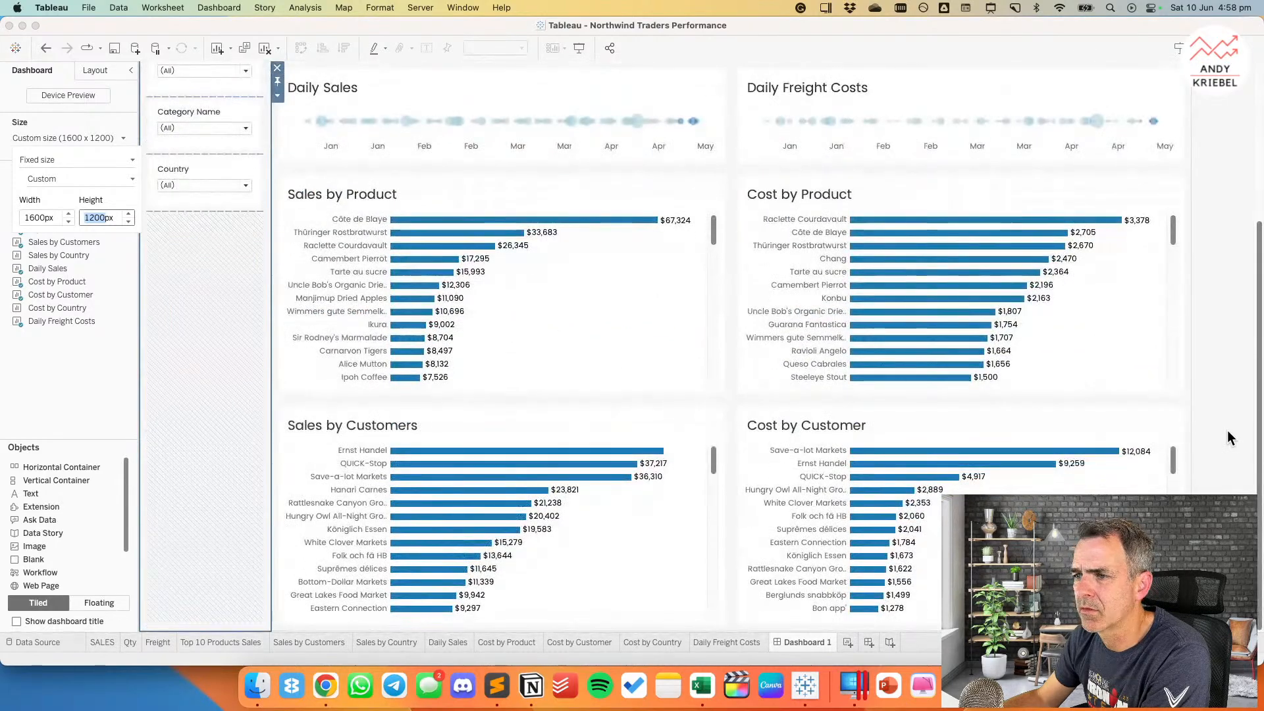
pyautogui.scroll(5, 1227, 429)
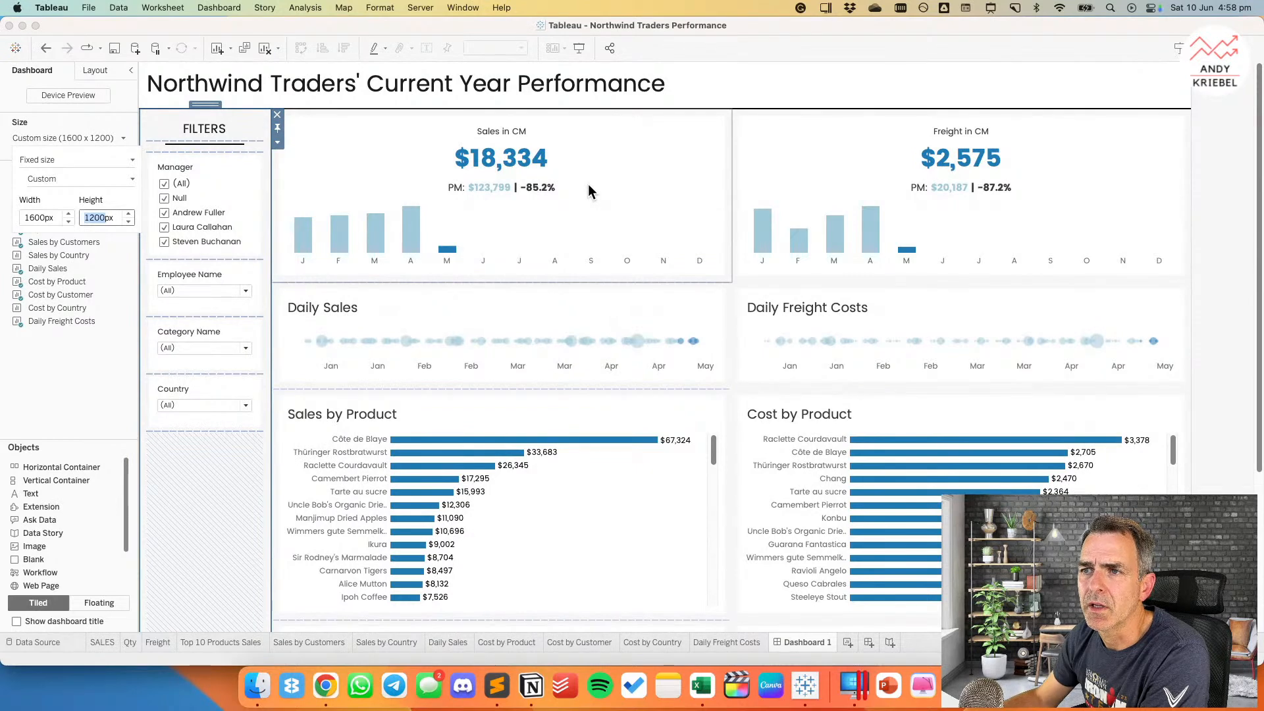
# Step: Set the dashboard's fixed width to 1000 px
pyautogui.click(71, 142)
pyautogui.click(70, 141)
pyautogui.click(70, 221)
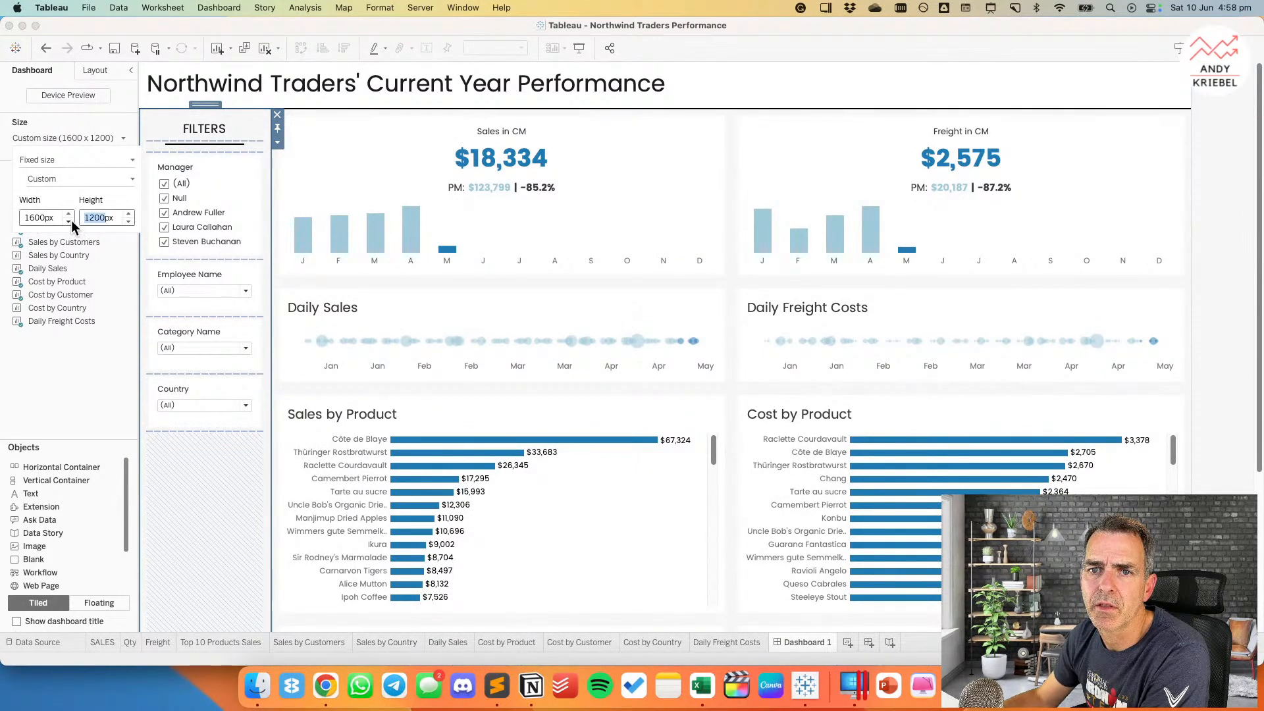
pyautogui.click(70, 219)
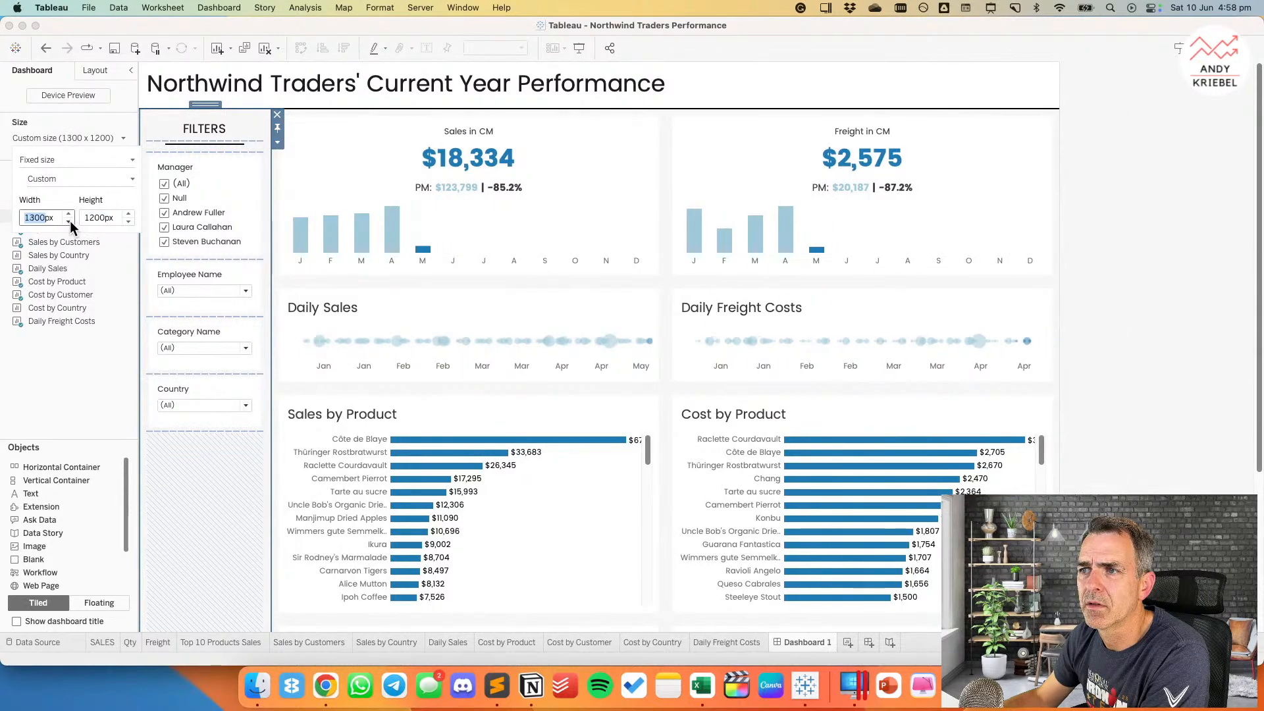
pyautogui.click(70, 220)
pyautogui.click(70, 220)
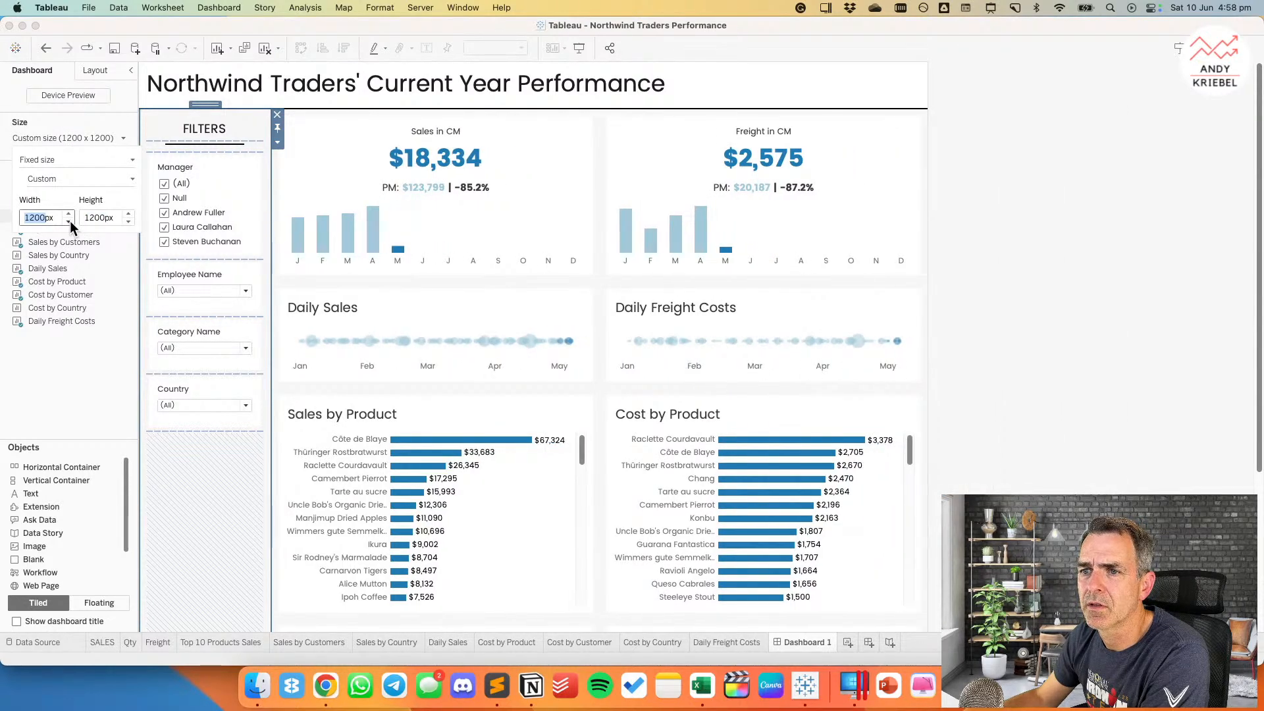
pyautogui.click(70, 220)
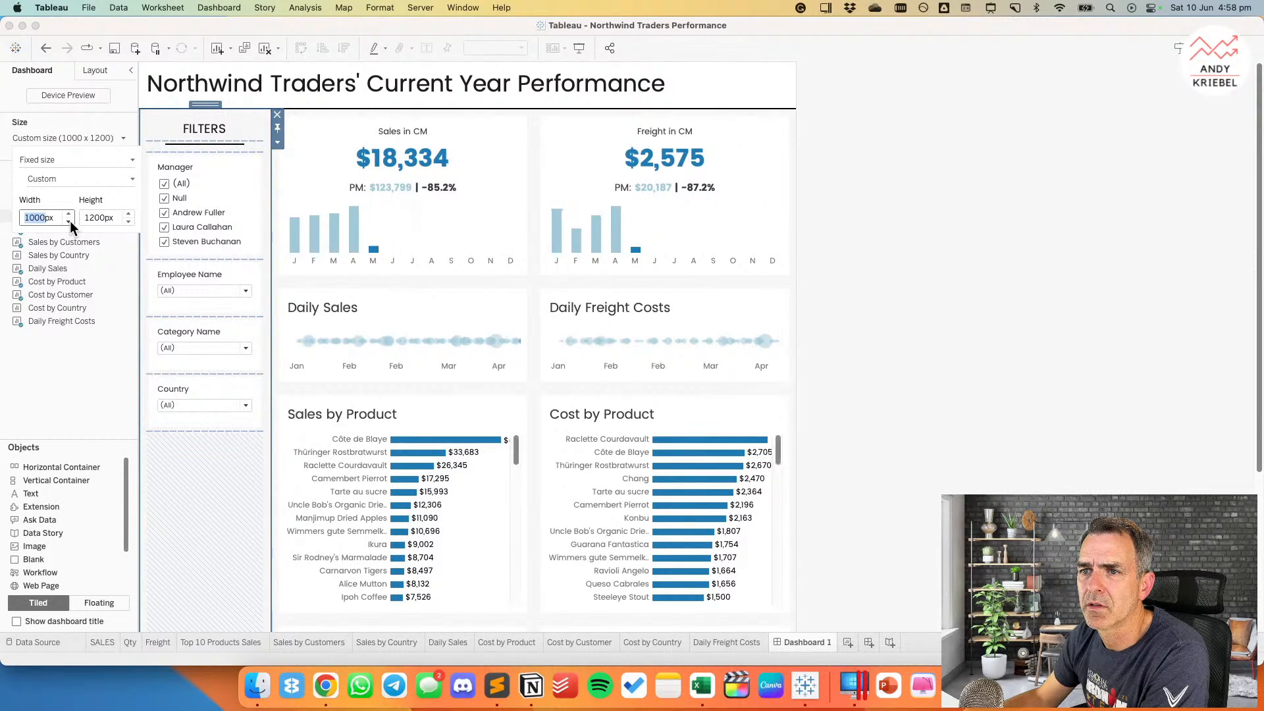
# Step: Go to the Cost by Product sheet from the dashboard and allow its mark labels to overlap other marks
pyautogui.click(760, 519)
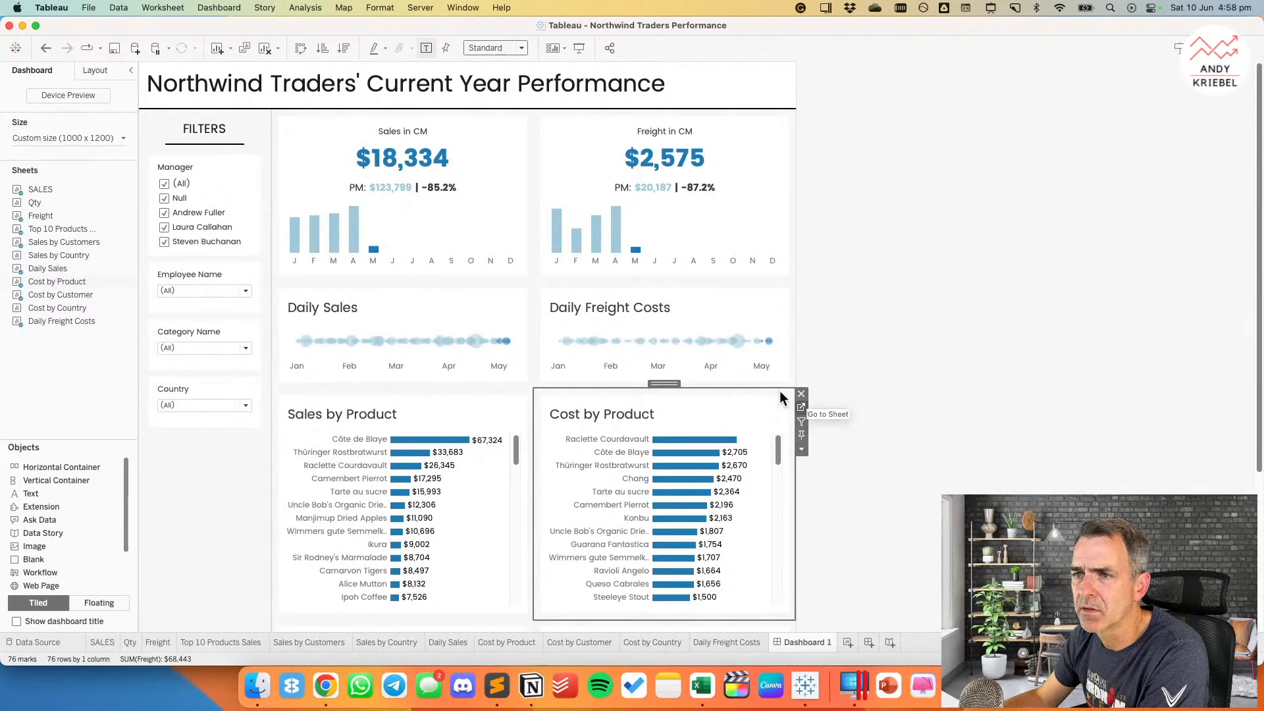
pyautogui.click(801, 411)
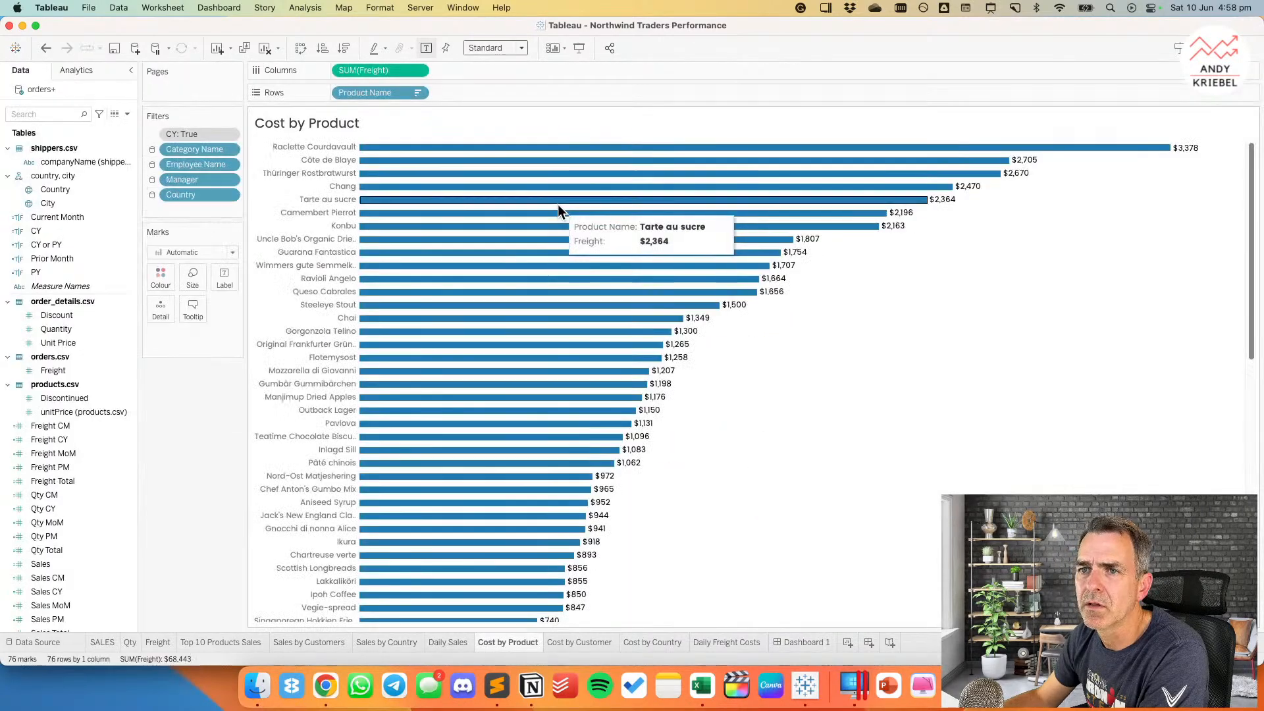
pyautogui.click(221, 277)
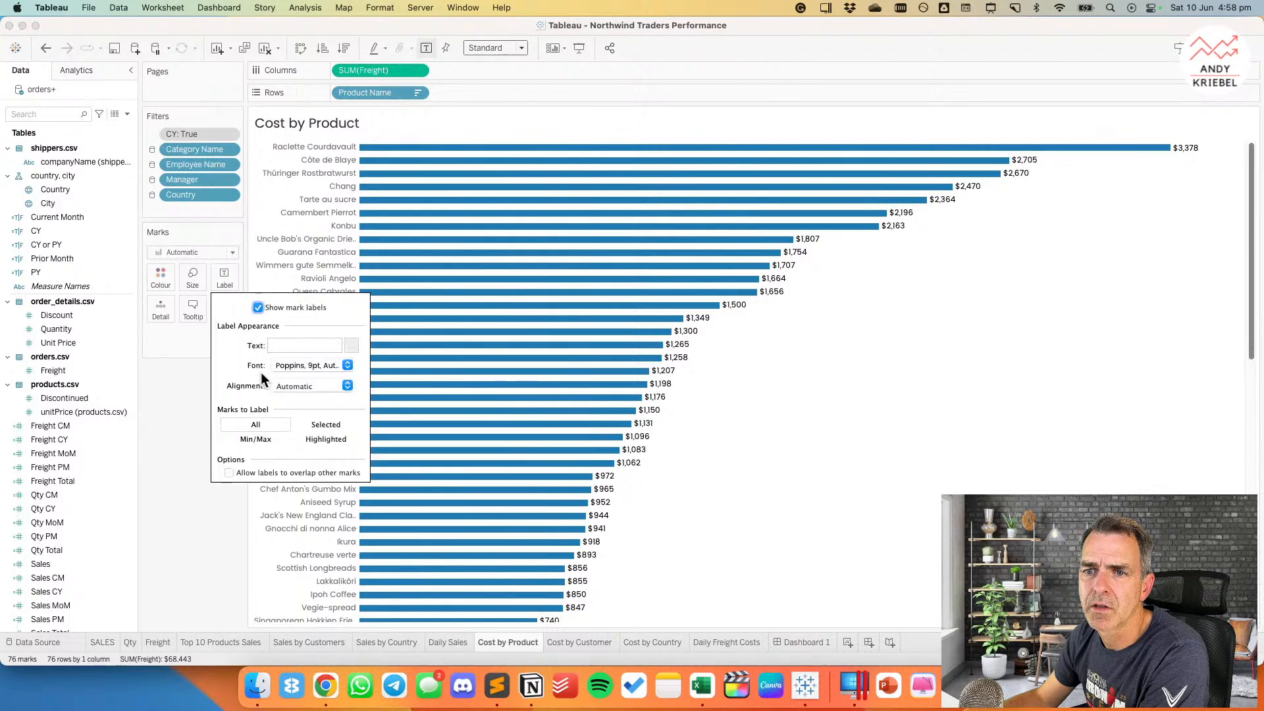
pyautogui.click(188, 450)
# Step: Allow the mark labels on the Cost by Customer sheet to overlap other marks
pyautogui.click(567, 643)
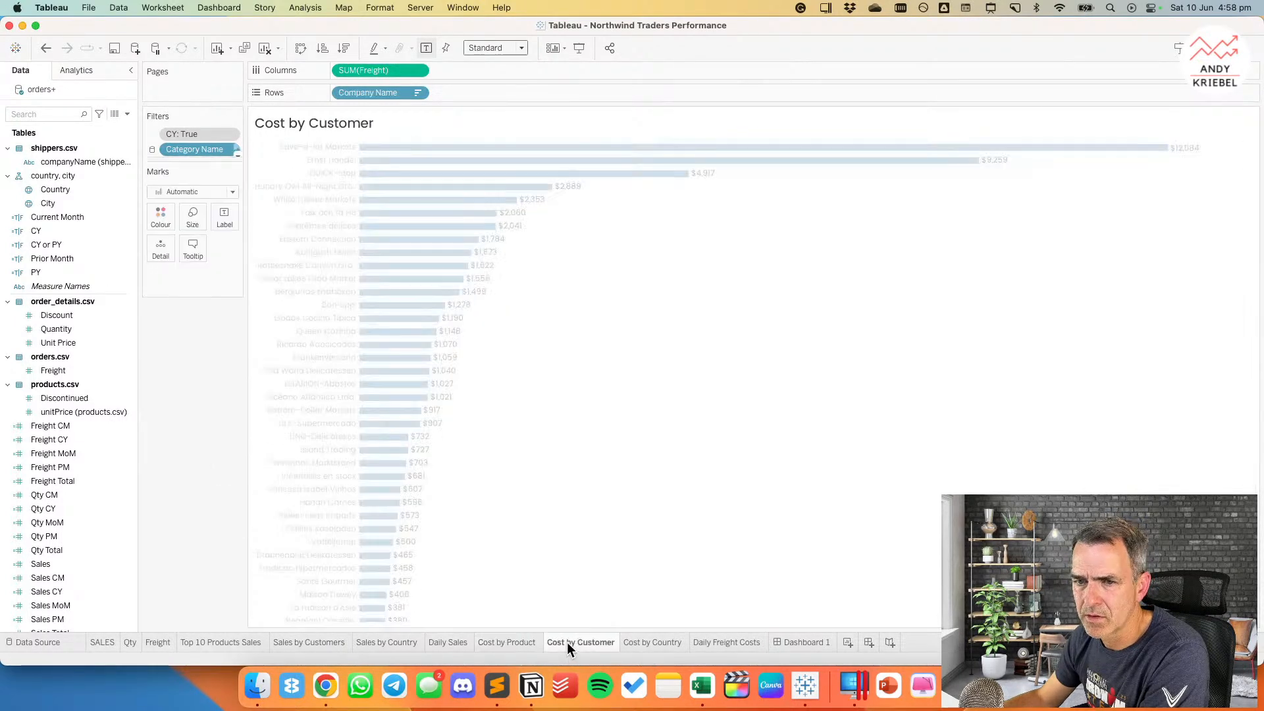
pyautogui.click(214, 272)
pyautogui.click(228, 472)
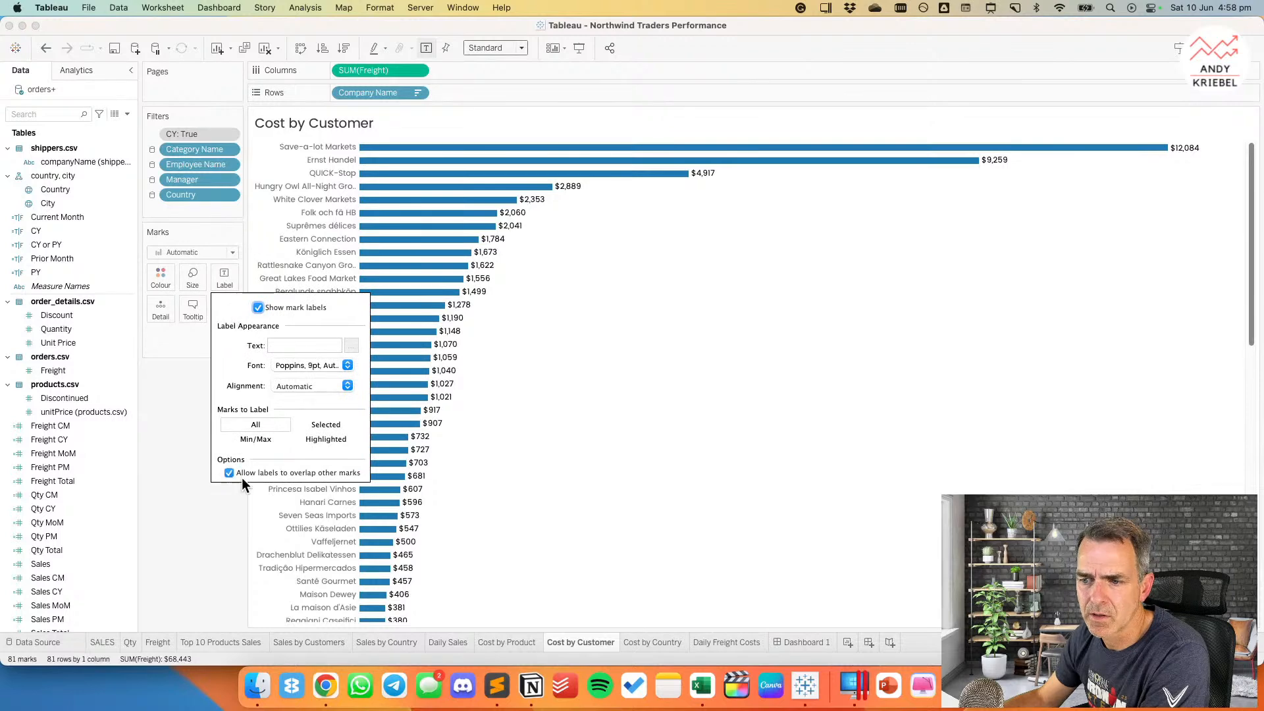
# Step: Allow the mark labels on the Sales by Customers sheet to overlap other marks
pyautogui.click(380, 644)
pyautogui.click(339, 642)
pyautogui.click(229, 279)
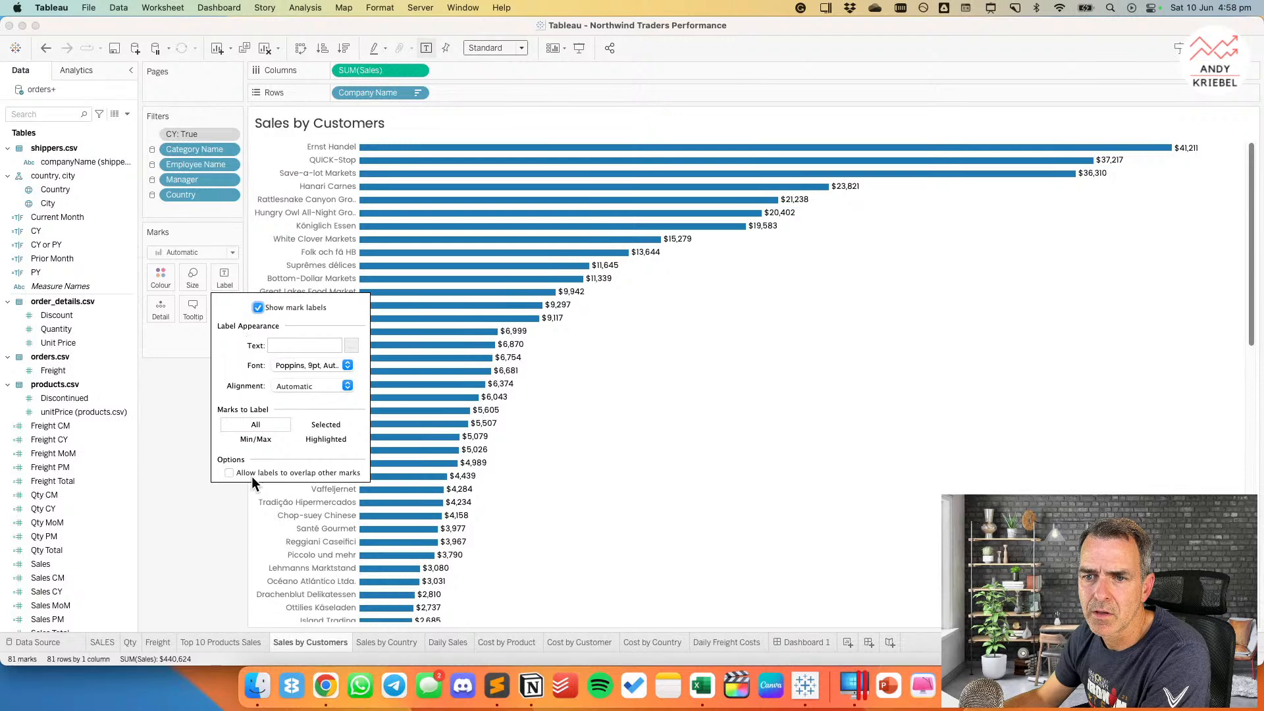
pyautogui.click(230, 472)
# Step: Allow the mark labels on the Top 10 Products Sales sheet to overlap other marks
pyautogui.click(235, 643)
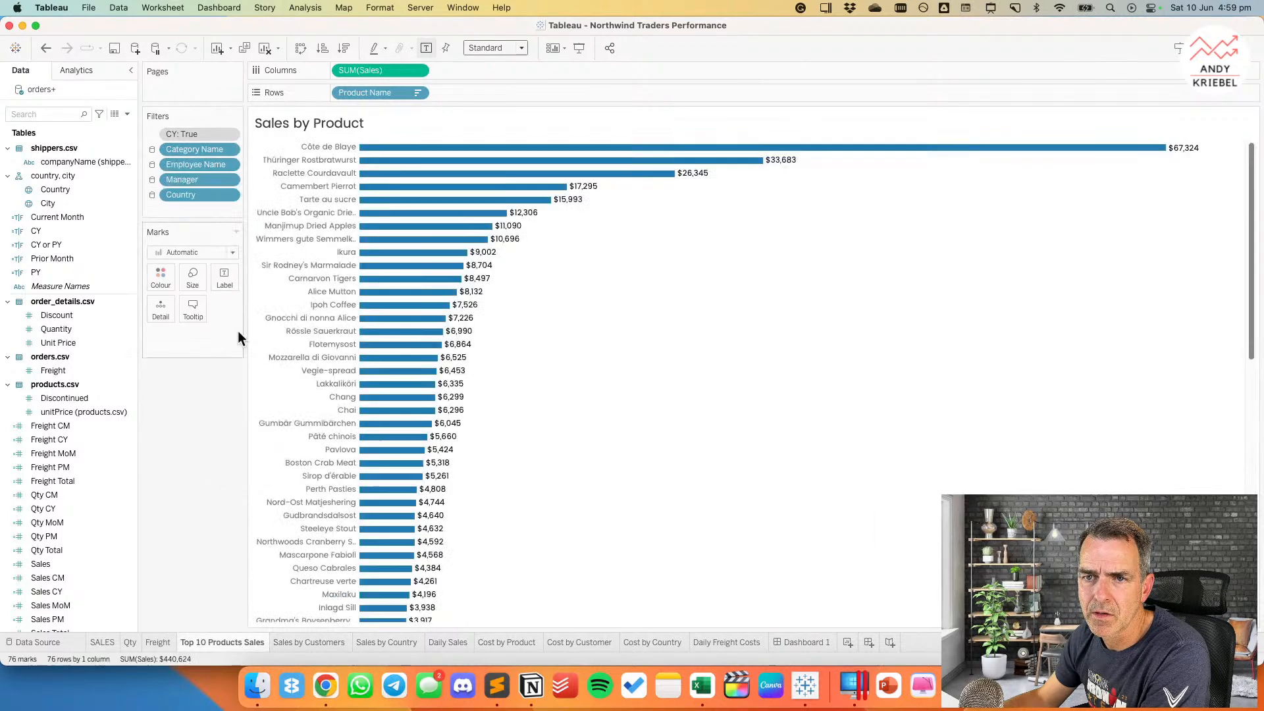
pyautogui.click(224, 278)
pyautogui.click(229, 473)
pyautogui.click(229, 472)
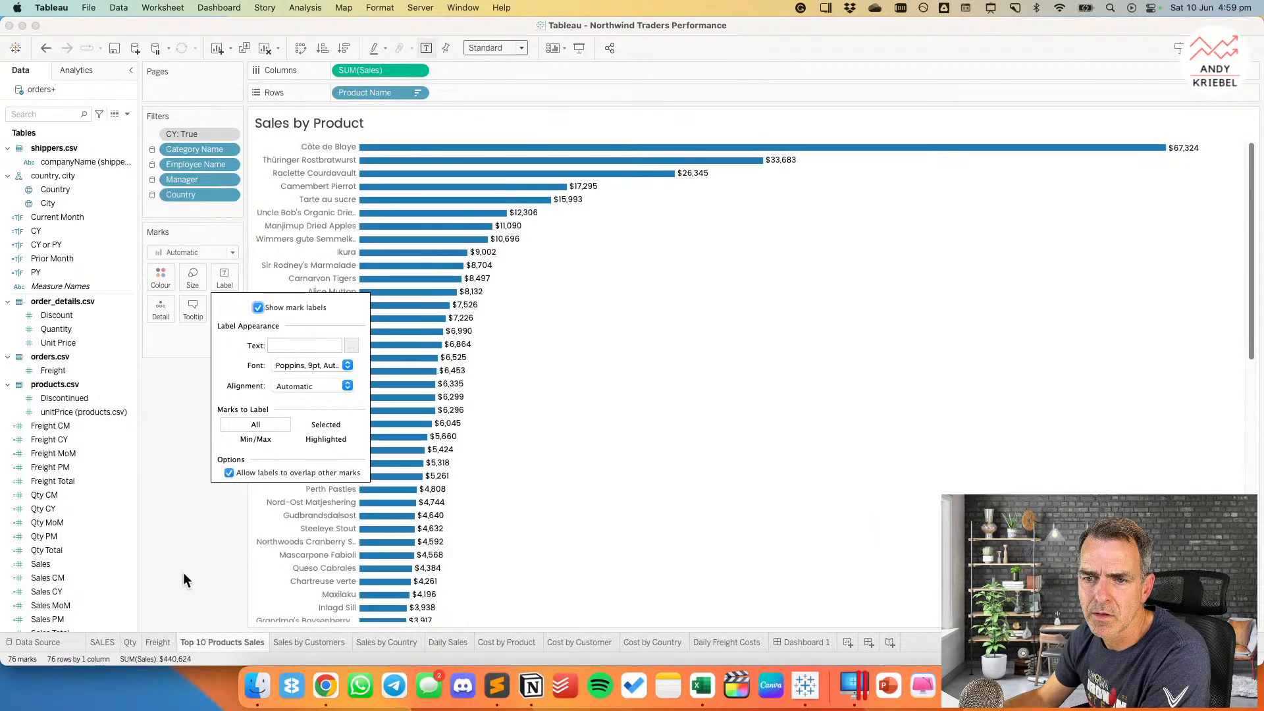
# Step: Return to Dashboard 1 and limit the Employee Name filter to only the first employee in its list
pyautogui.click(816, 642)
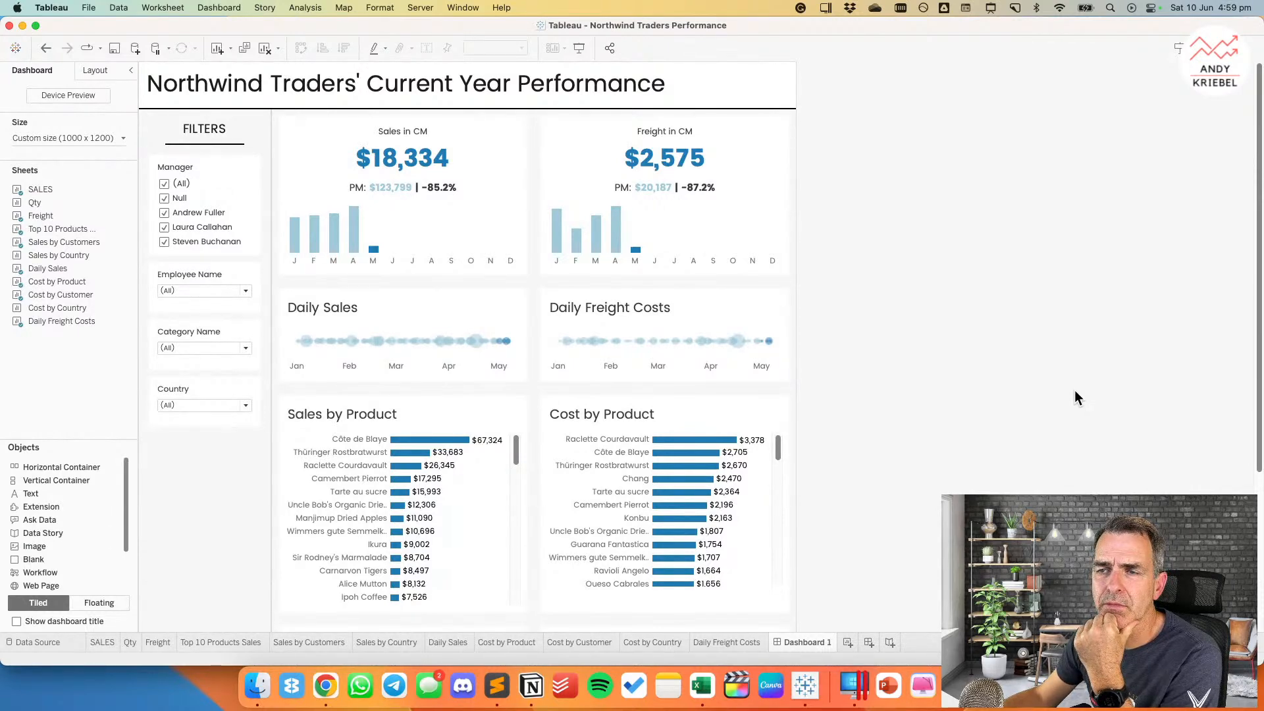
pyautogui.click(245, 292)
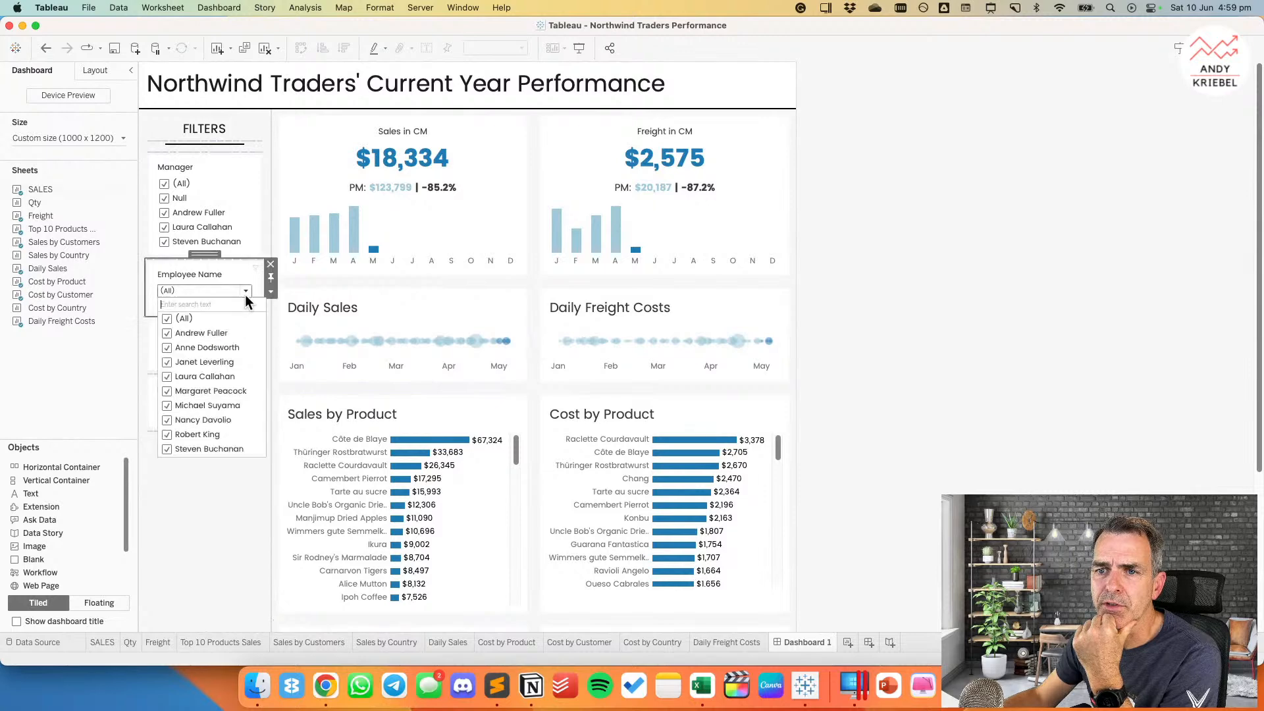
pyautogui.click(165, 320)
pyautogui.click(166, 332)
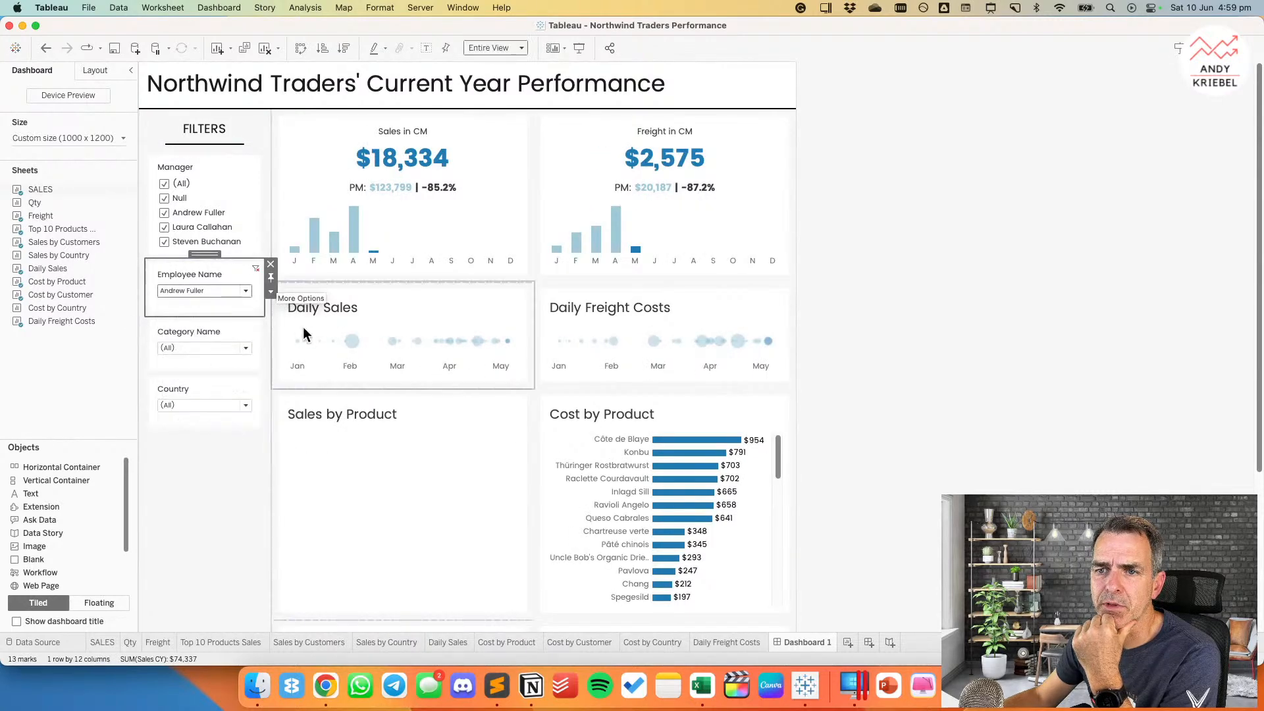
# Step: Customise the Employee Name filter to show the Apply button
pyautogui.click(271, 291)
pyautogui.moveTo(388, 351)
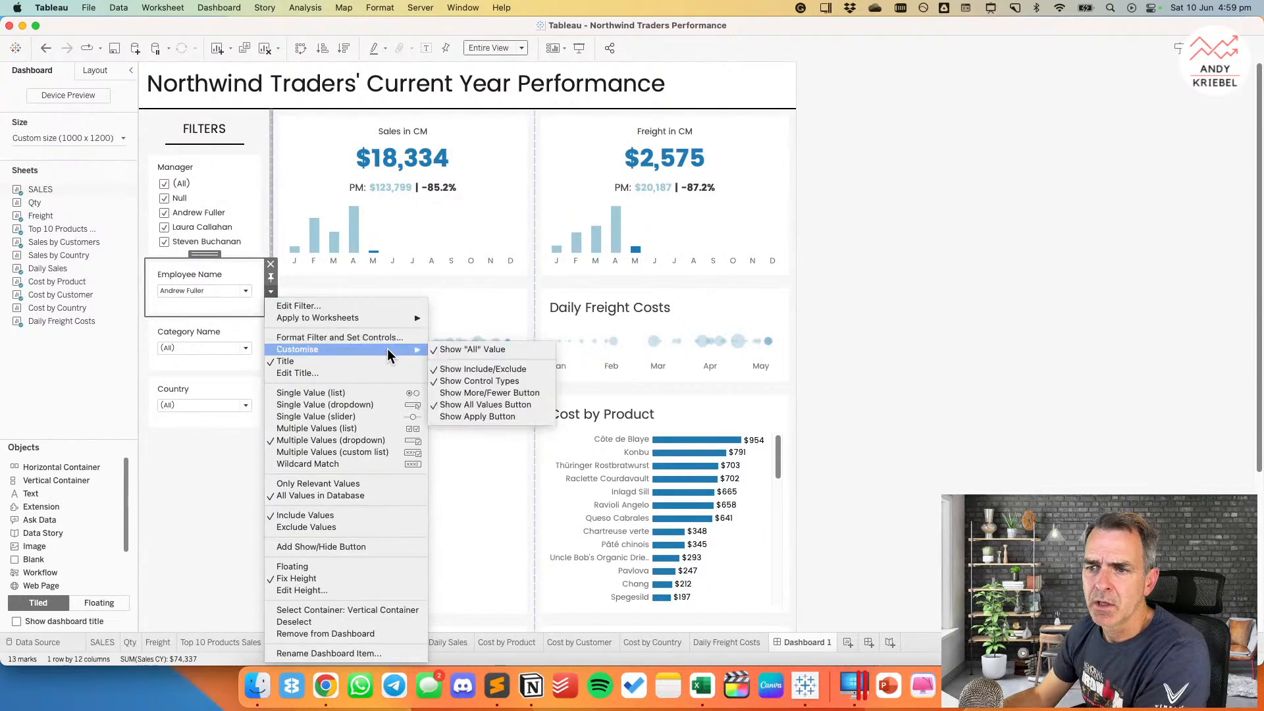
pyautogui.click(500, 415)
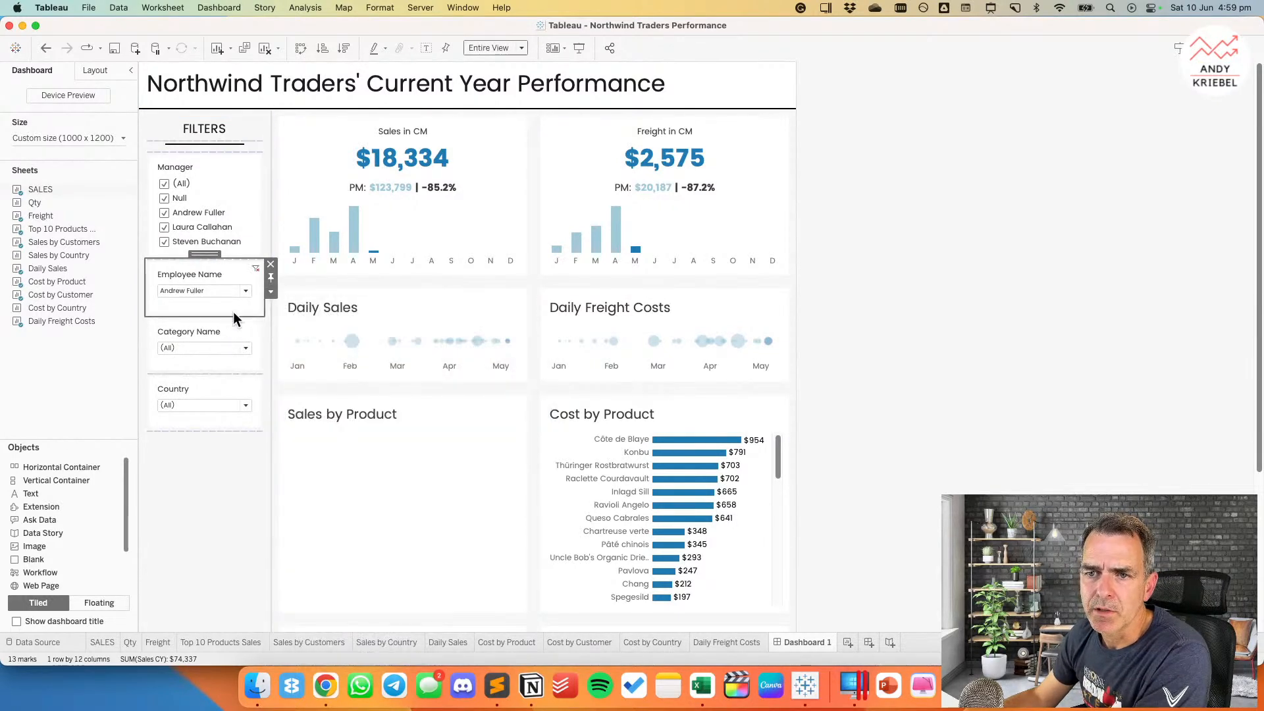
# Step: Customise the Category Name filter to show the Apply button
pyautogui.click(223, 332)
pyautogui.click(270, 349)
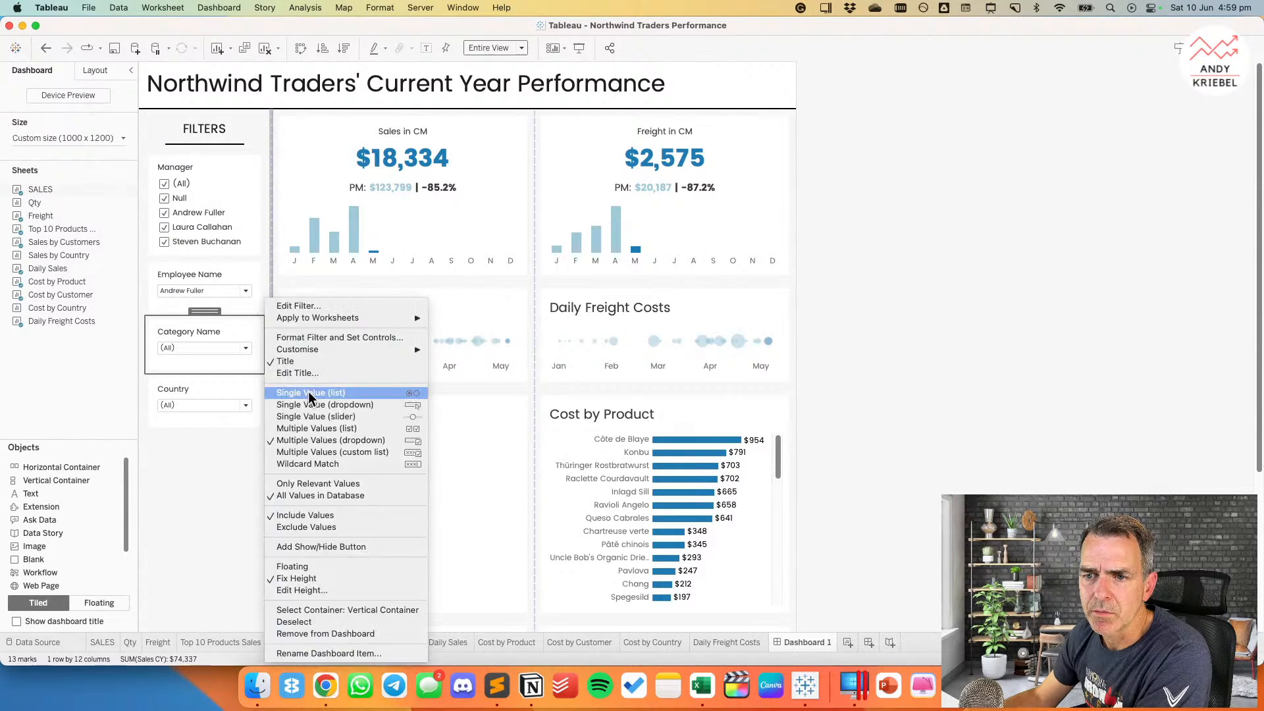
pyautogui.moveTo(404, 345)
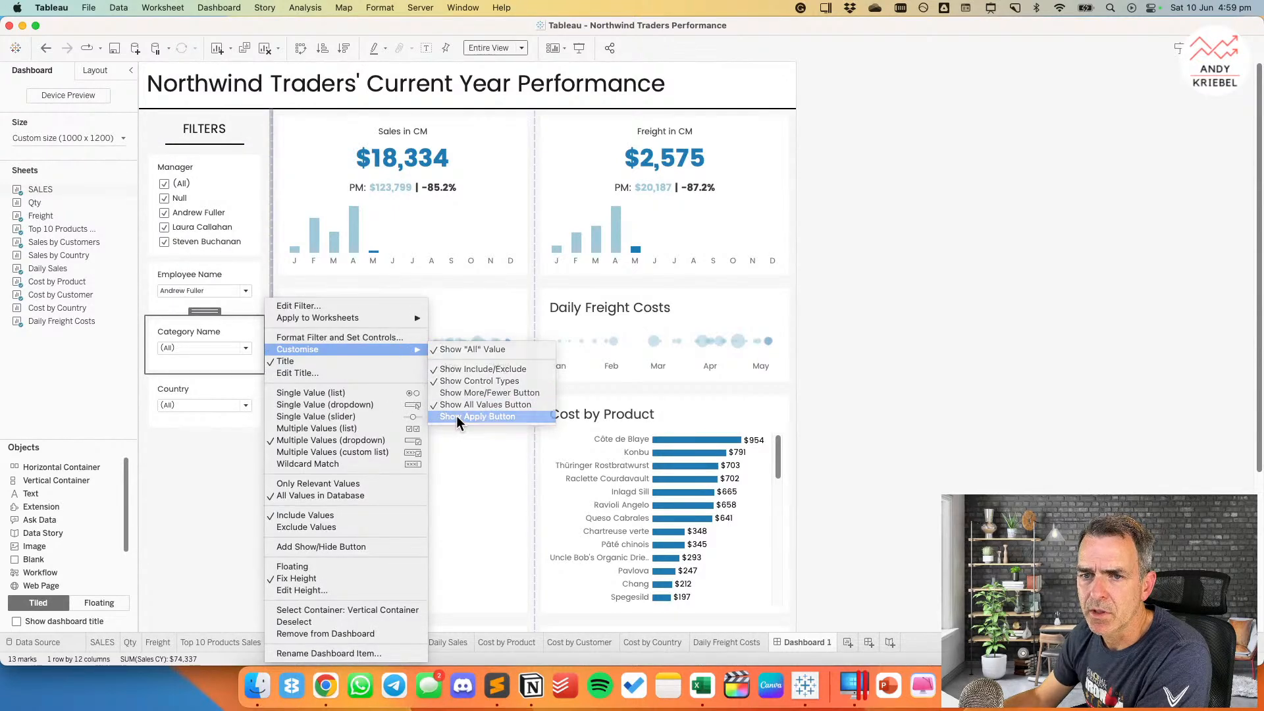
pyautogui.click(490, 410)
# Step: Customise the Country filter to show the Apply button
pyautogui.click(240, 385)
pyautogui.click(269, 405)
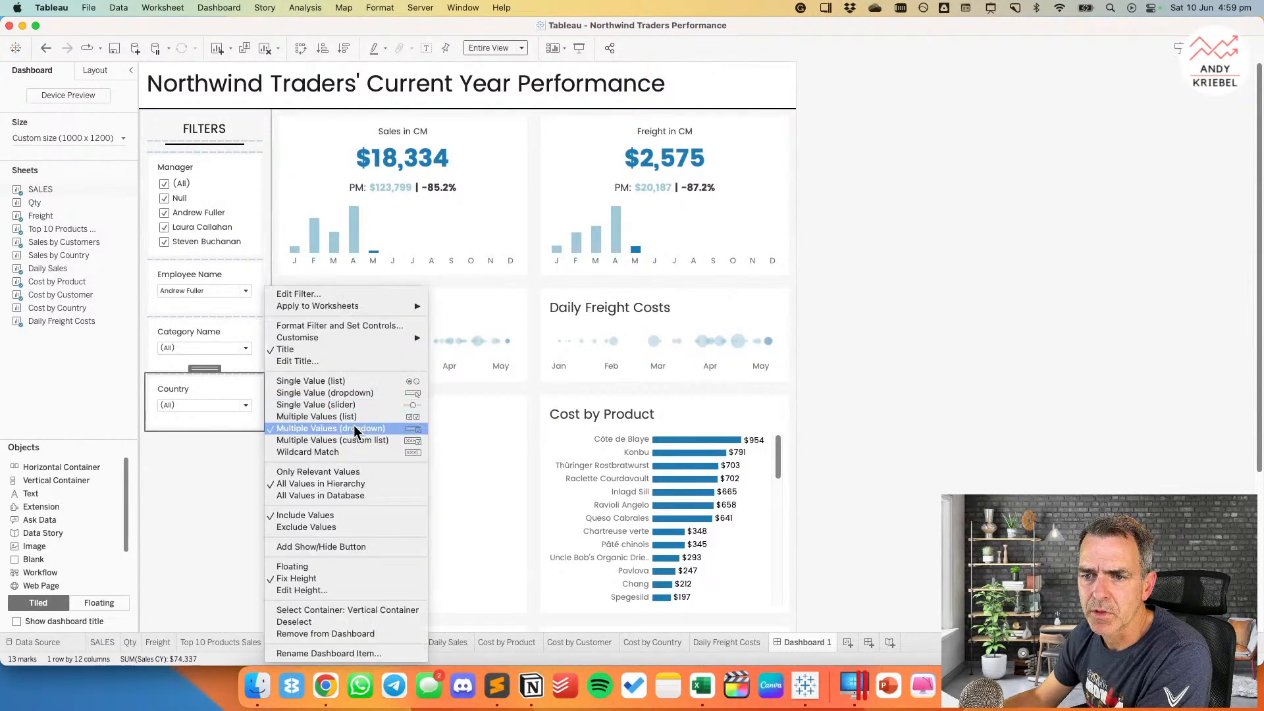
pyautogui.moveTo(405, 338)
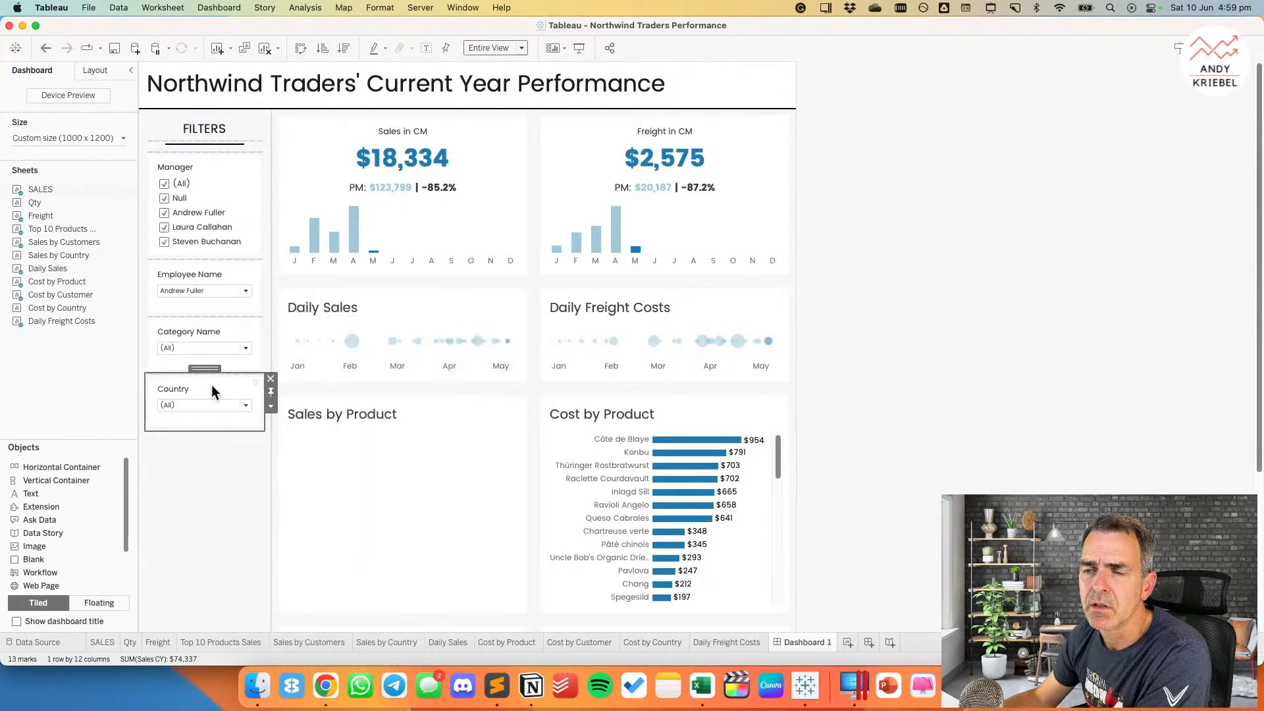
# Step: Reset the Employee Name filter on the dashboard to (All) and apply it
pyautogui.click(217, 293)
pyautogui.click(216, 292)
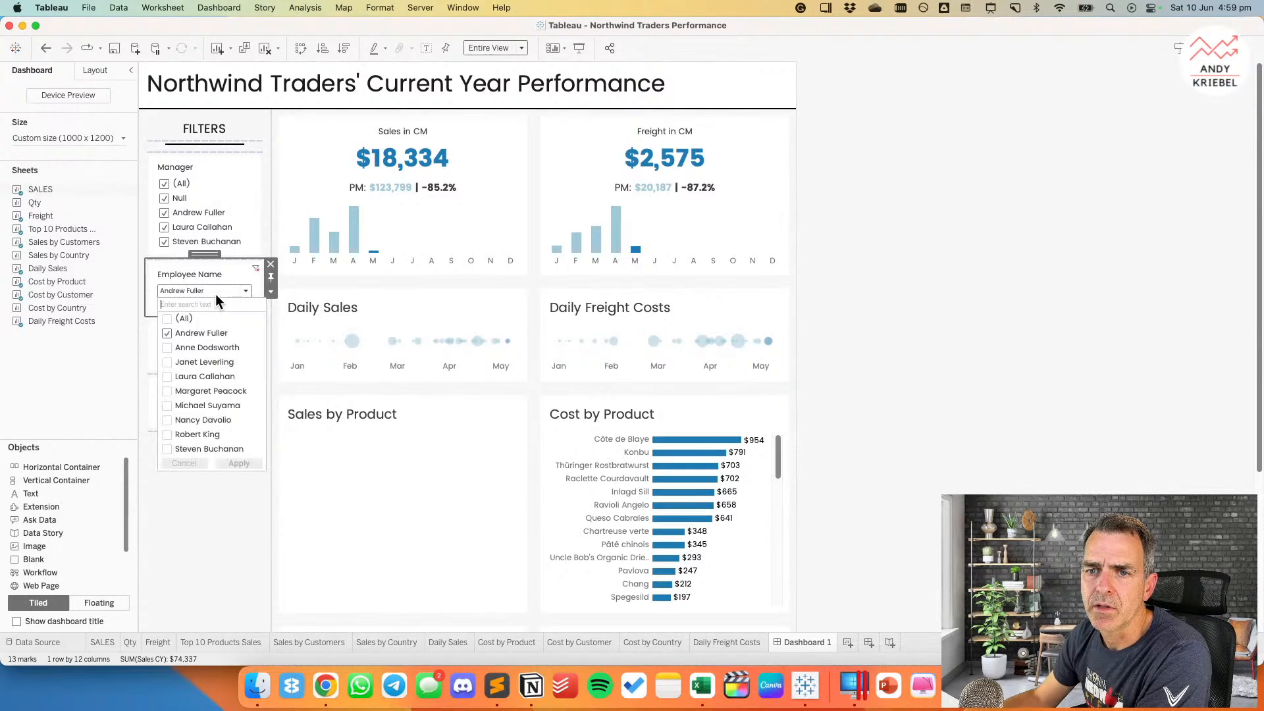
pyautogui.click(165, 318)
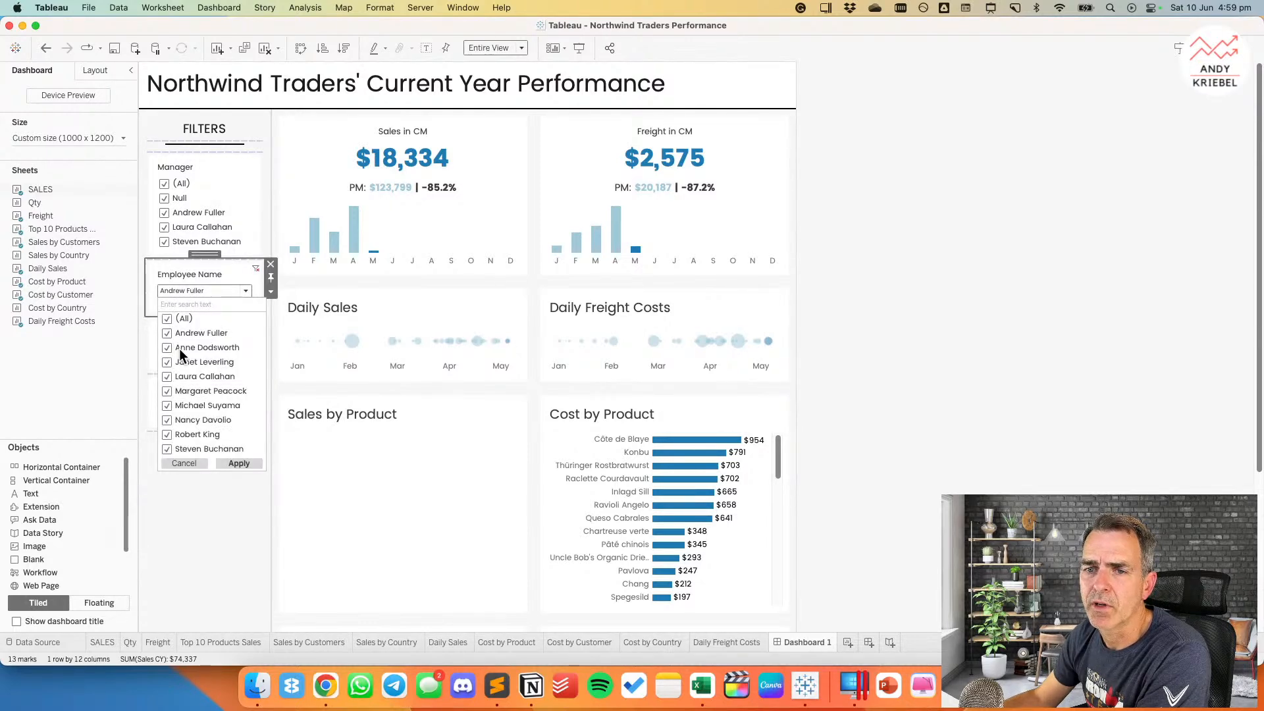
pyautogui.click(227, 463)
pyautogui.click(215, 540)
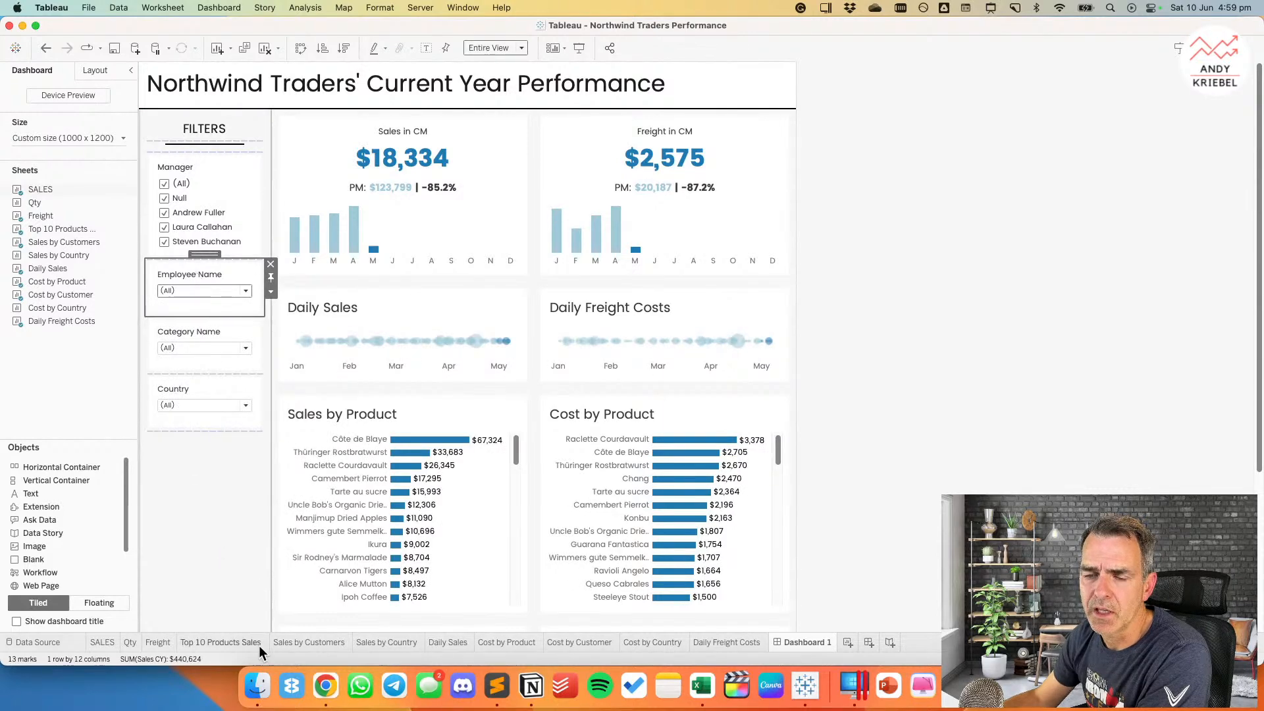
# Step: On the SALES sheet, add all five filters, CY or PY, Category Name, Employee Name, Manager and Country, to context
pyautogui.click(102, 642)
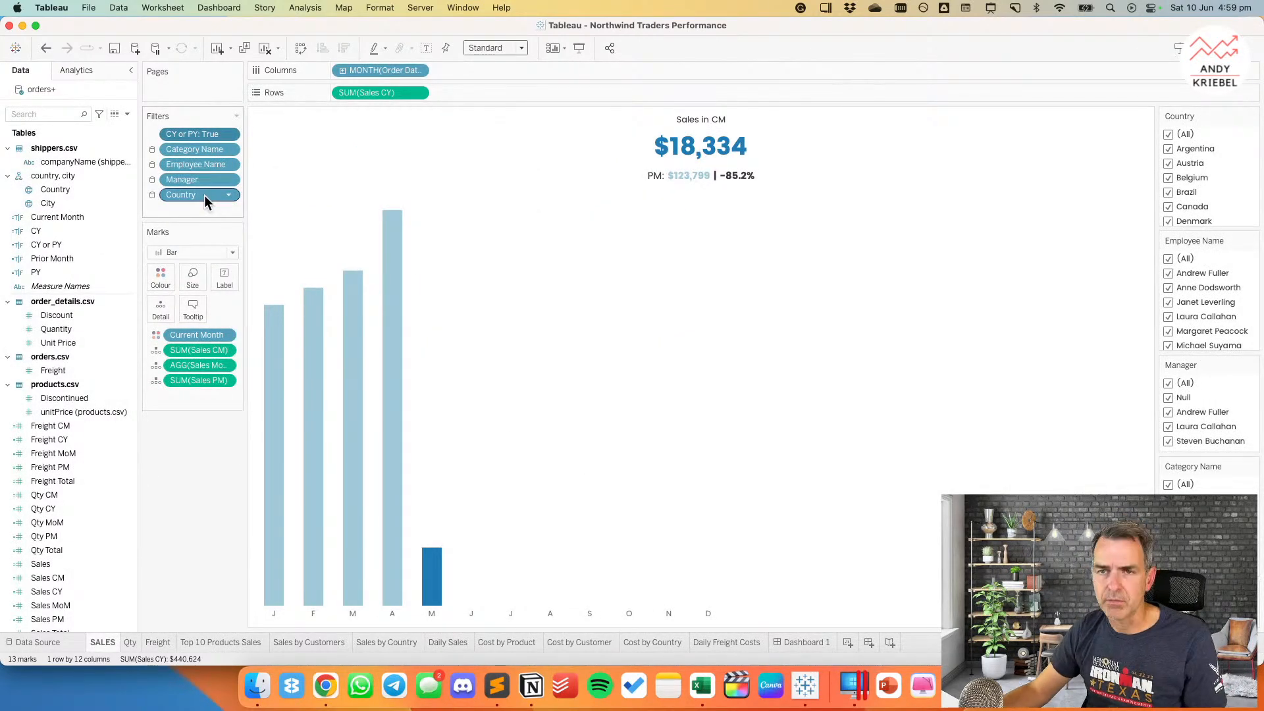
pyautogui.click(228, 195)
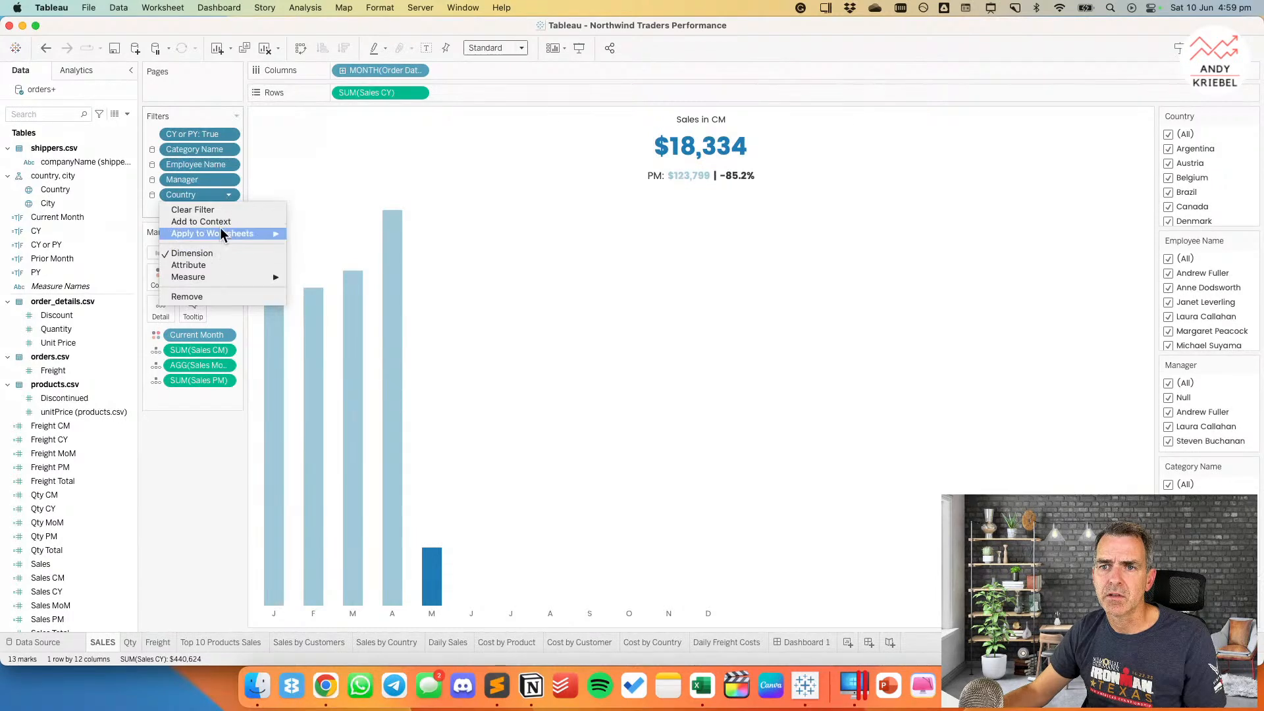
pyautogui.click(212, 221)
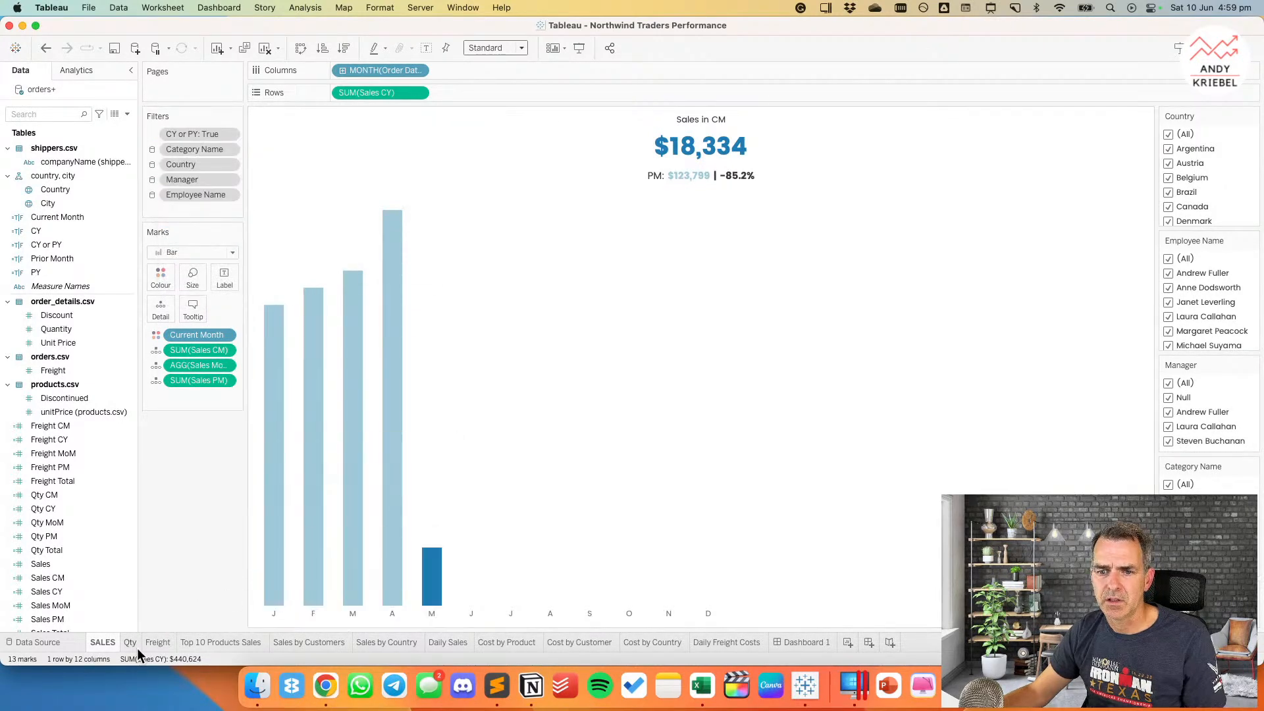
# Step: On the Freight sheet, add the CY or PY filter to context
pyautogui.click(157, 644)
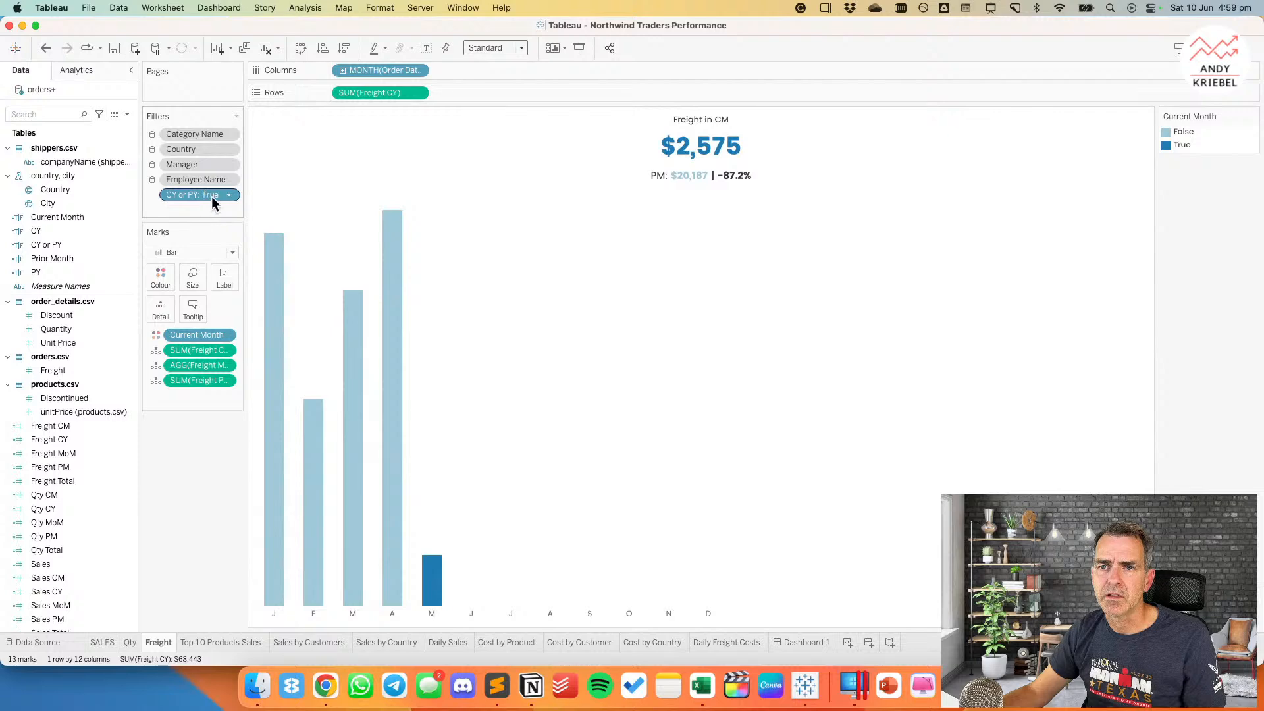
pyautogui.click(227, 195)
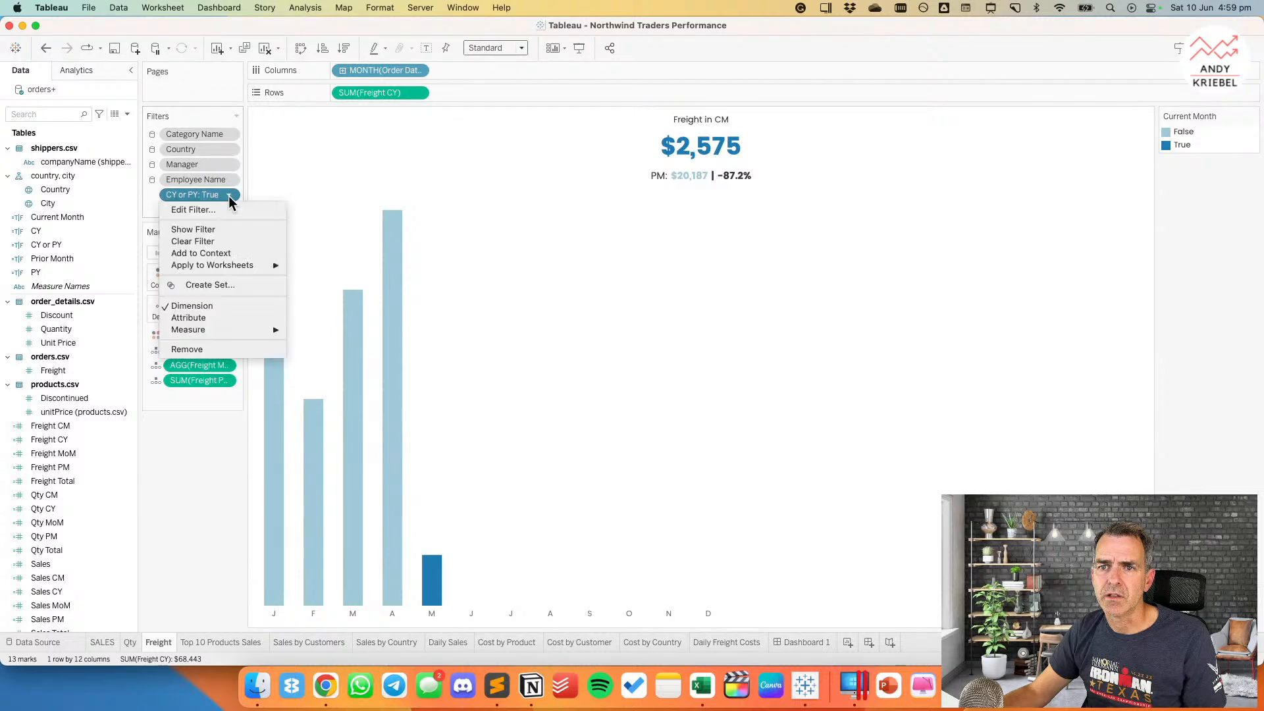
pyautogui.click(216, 260)
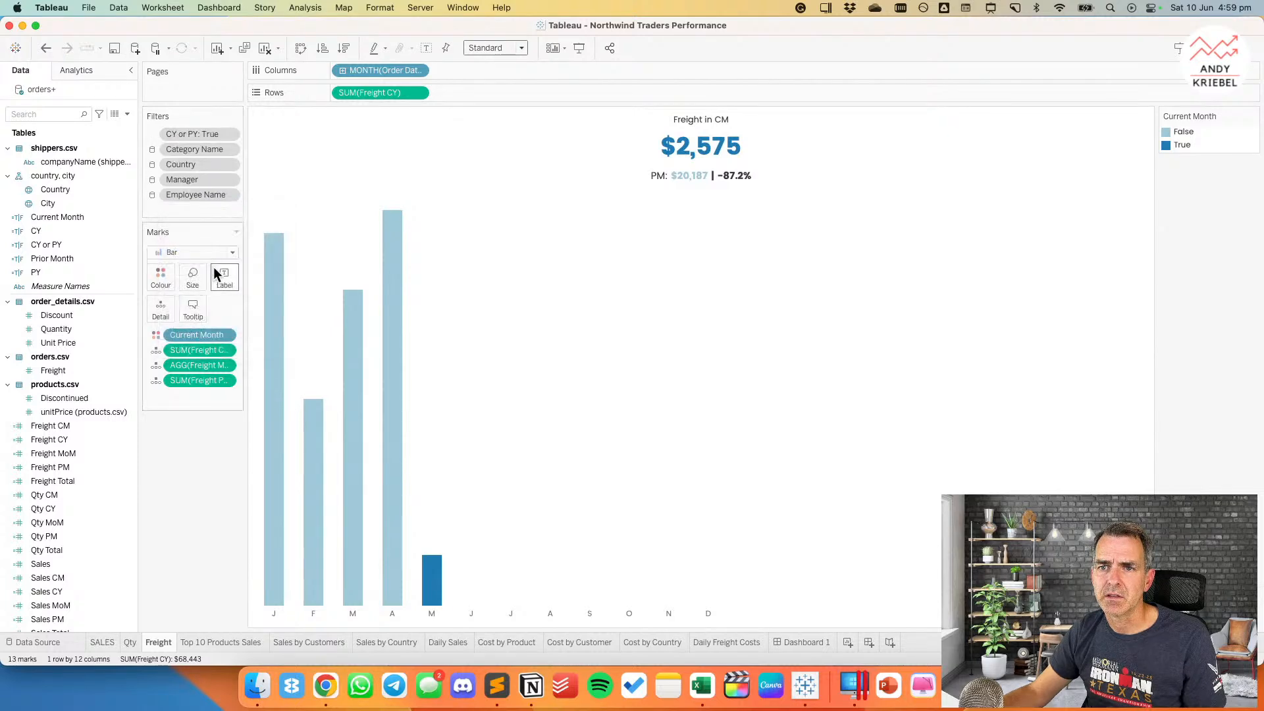
# Step: Go back to Dashboard 1 and apply an Employee Name filter restricted to the first listed employee
pyautogui.click(794, 643)
pyautogui.click(245, 291)
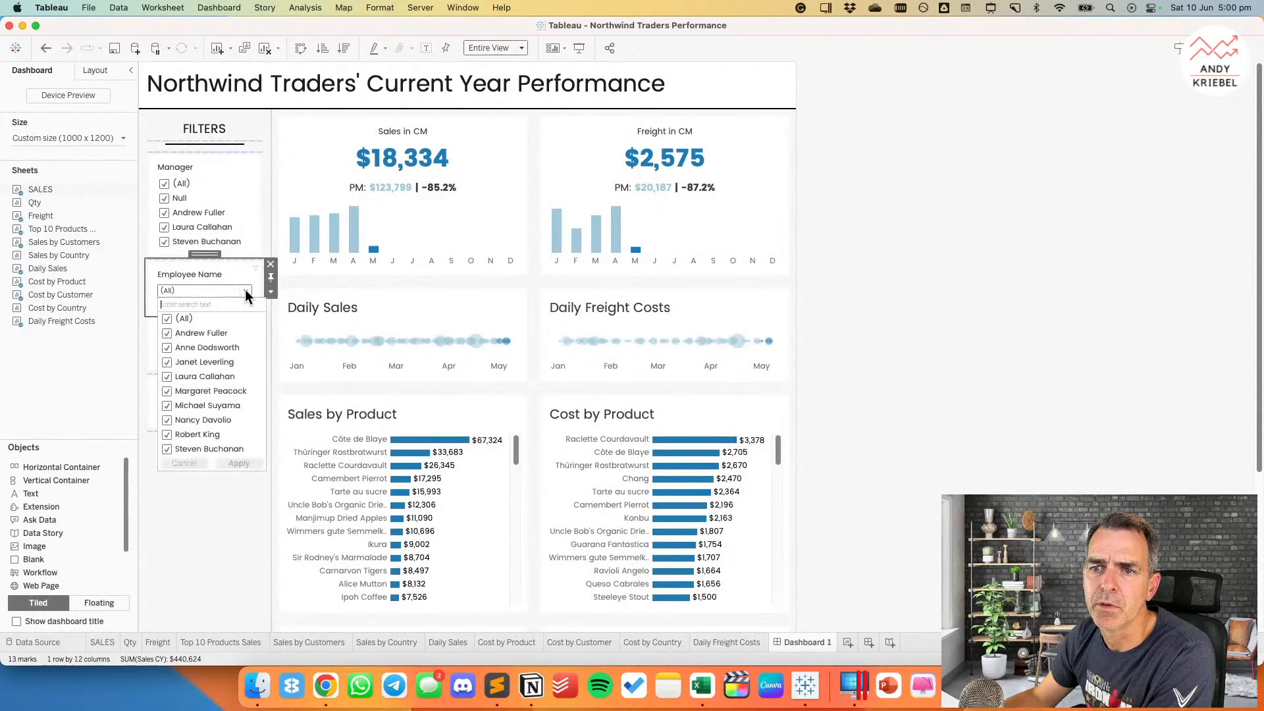
pyautogui.click(168, 319)
pyautogui.click(166, 332)
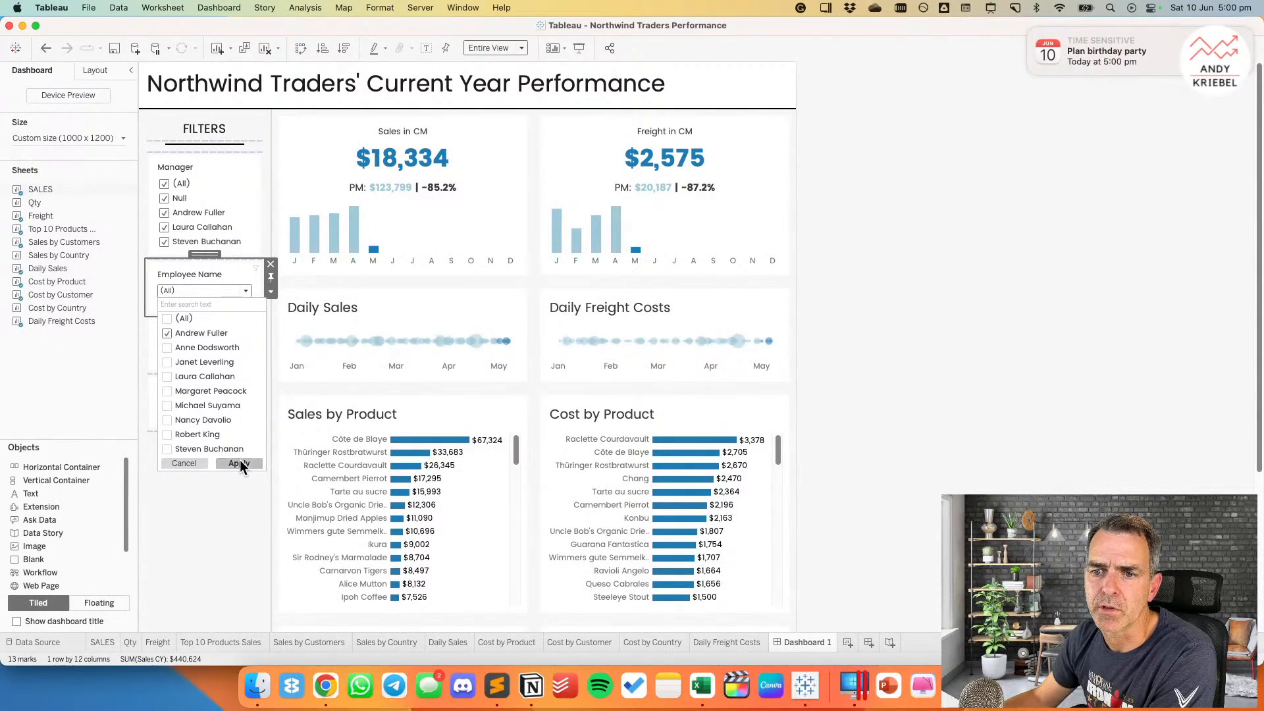
pyautogui.click(1030, 32)
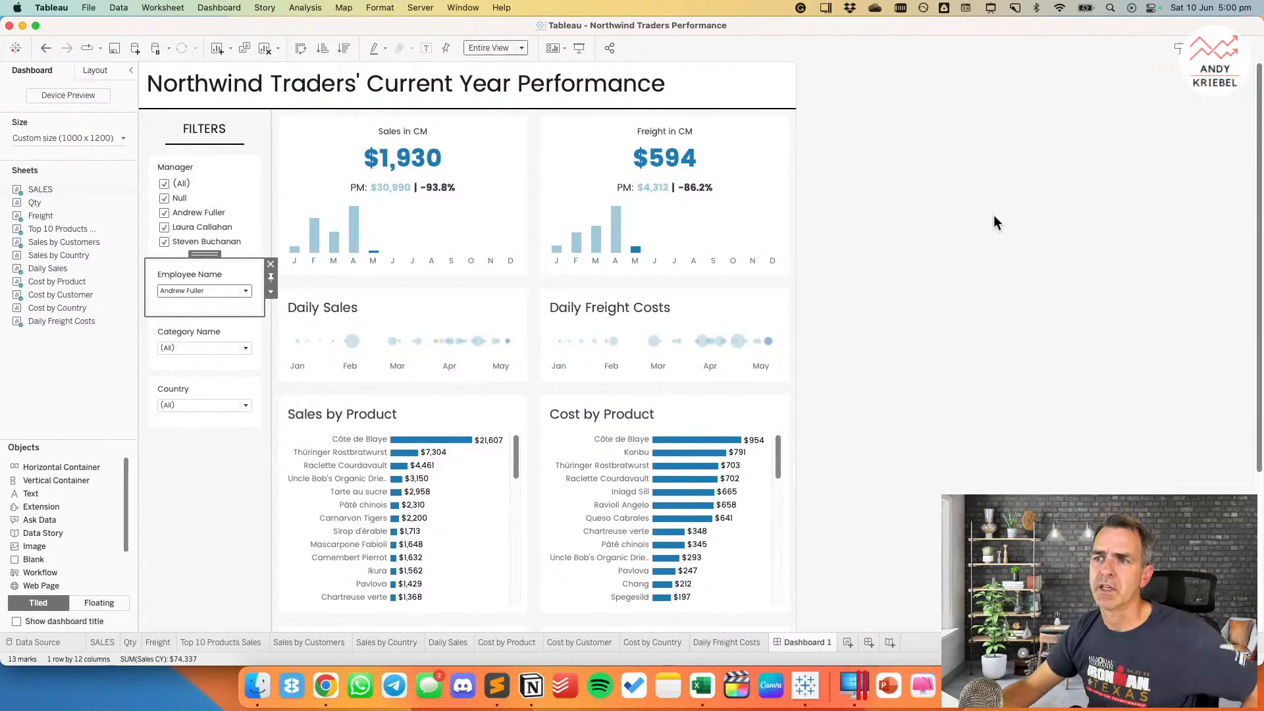
# Step: Restore the Employee Name filter to all employees and apply the selection
pyautogui.click(246, 291)
pyautogui.click(169, 319)
pyautogui.click(240, 464)
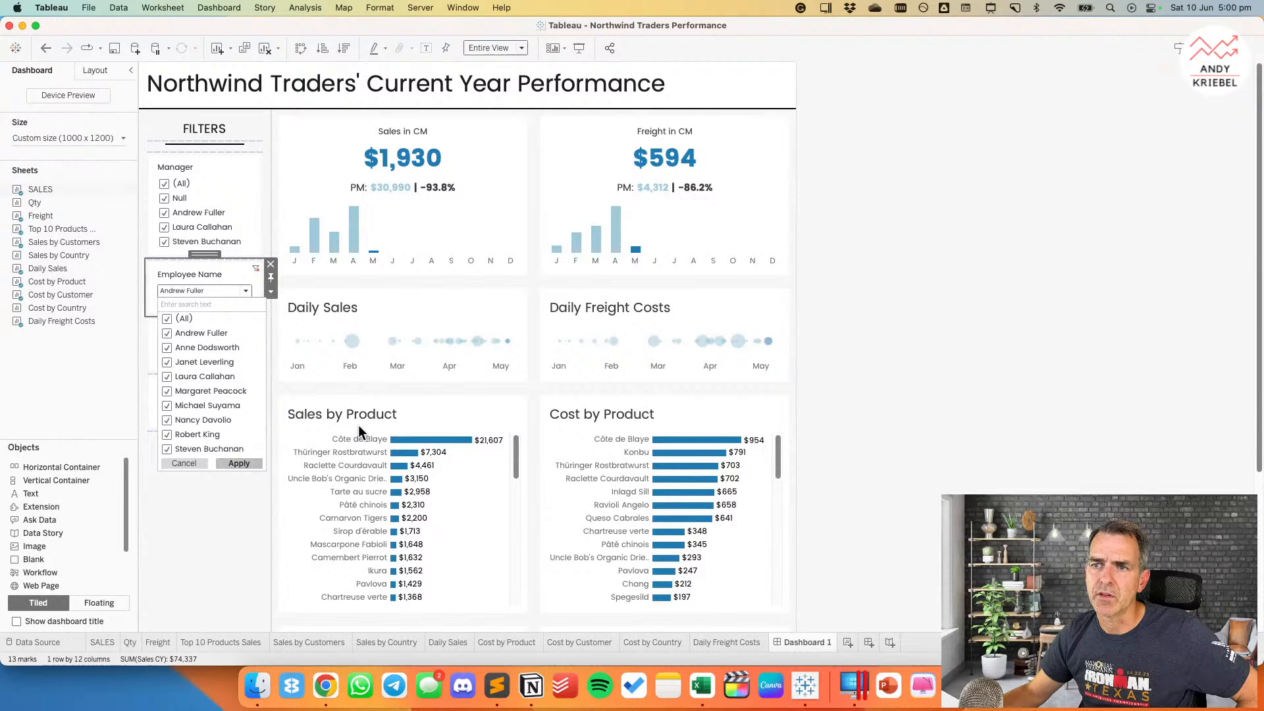
pyautogui.click(942, 266)
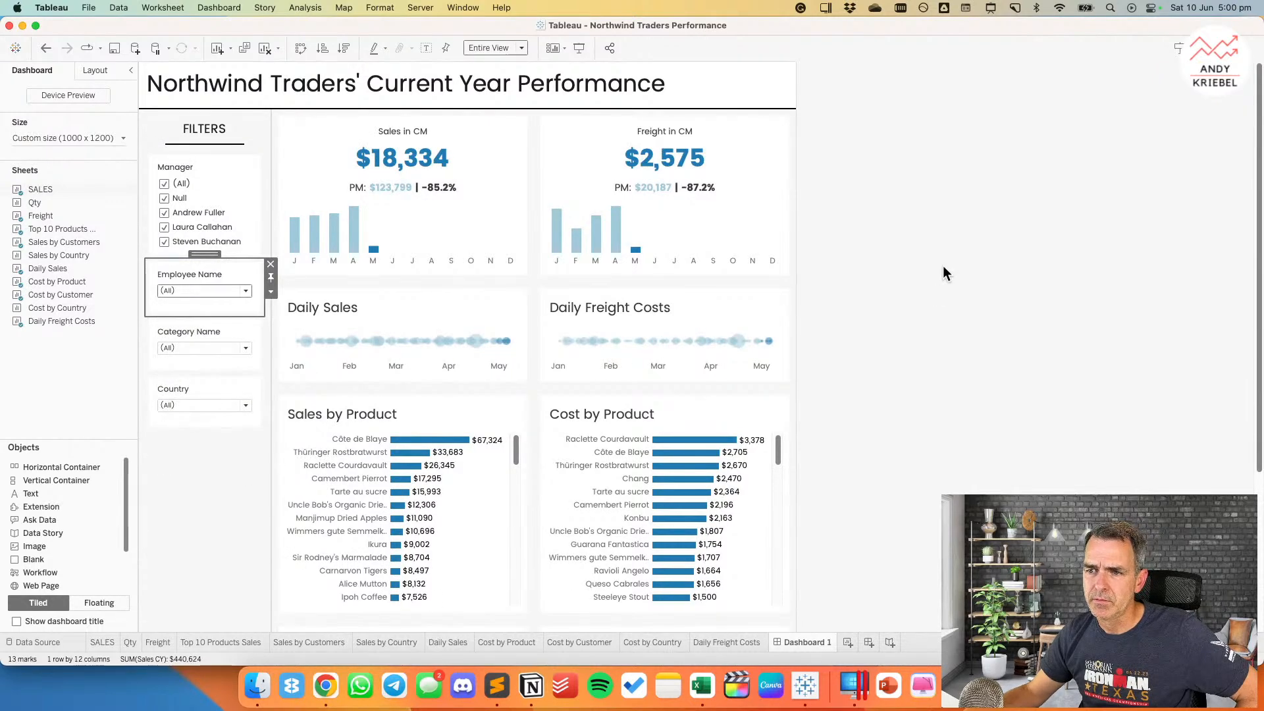
# Step: Turn on Use as Filter for the Sales in CM chart, try filtering by its April bar and undo that filtering
pyautogui.click(498, 232)
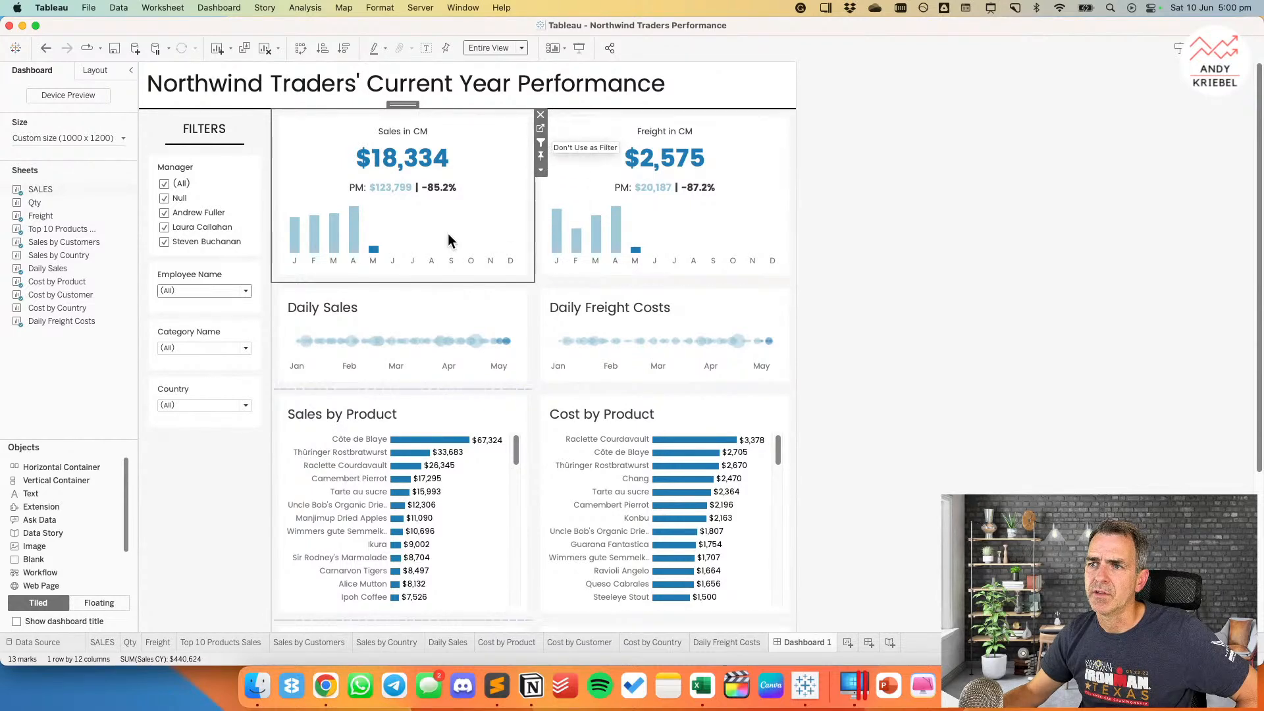
pyautogui.click(355, 240)
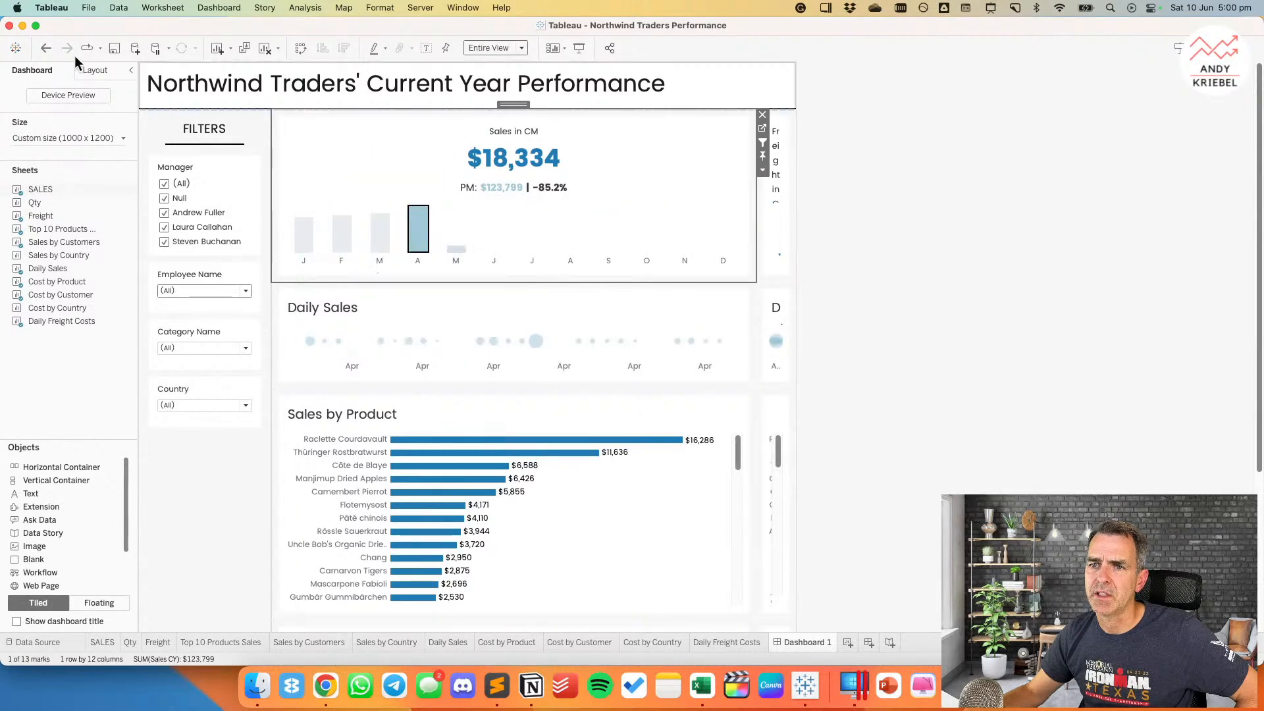
pyautogui.click(45, 49)
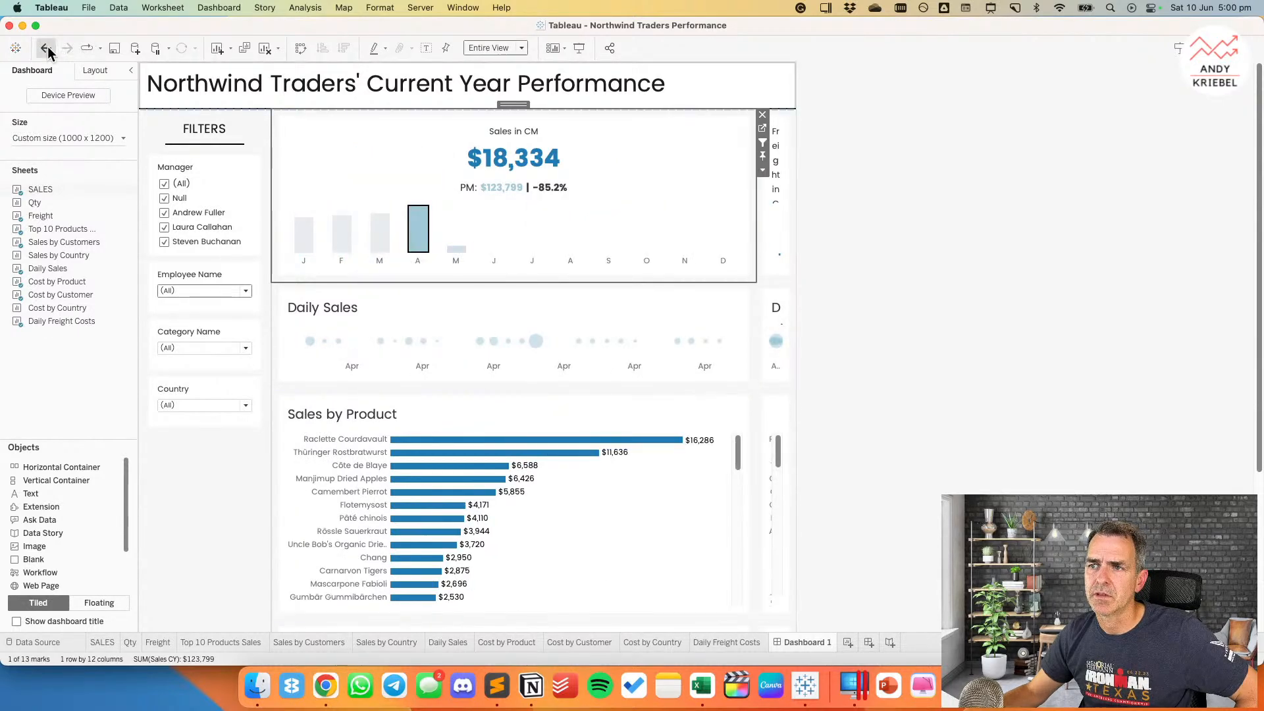
# Step: Fix the width of the vertical container holding the sales charts and of the one holding the freight and cost charts
pyautogui.click(541, 169)
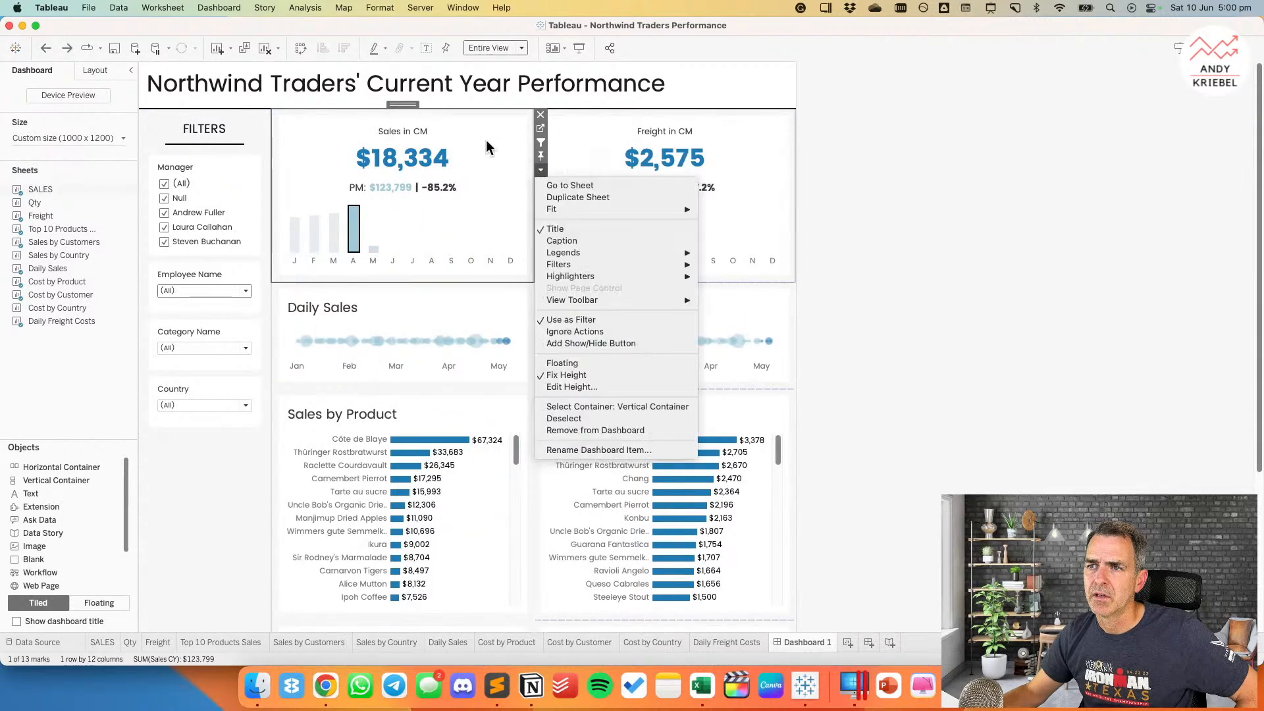
pyautogui.click(403, 105)
pyautogui.click(403, 105)
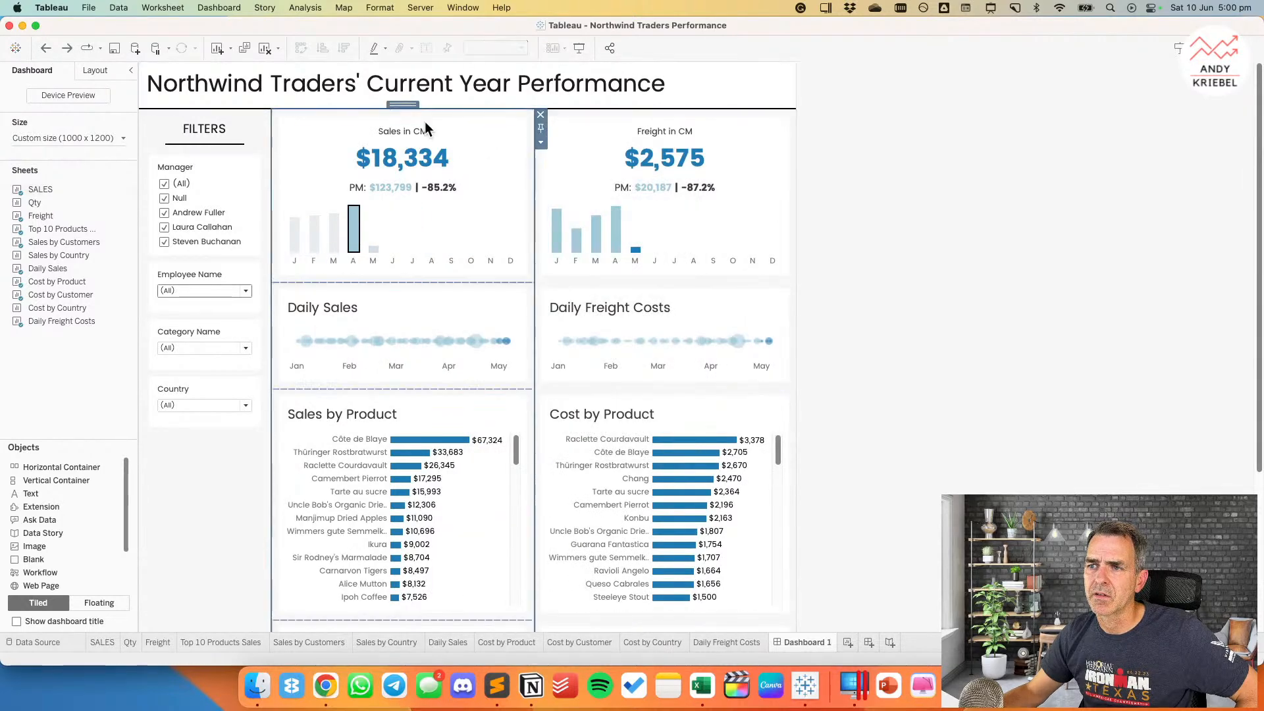
pyautogui.click(612, 123)
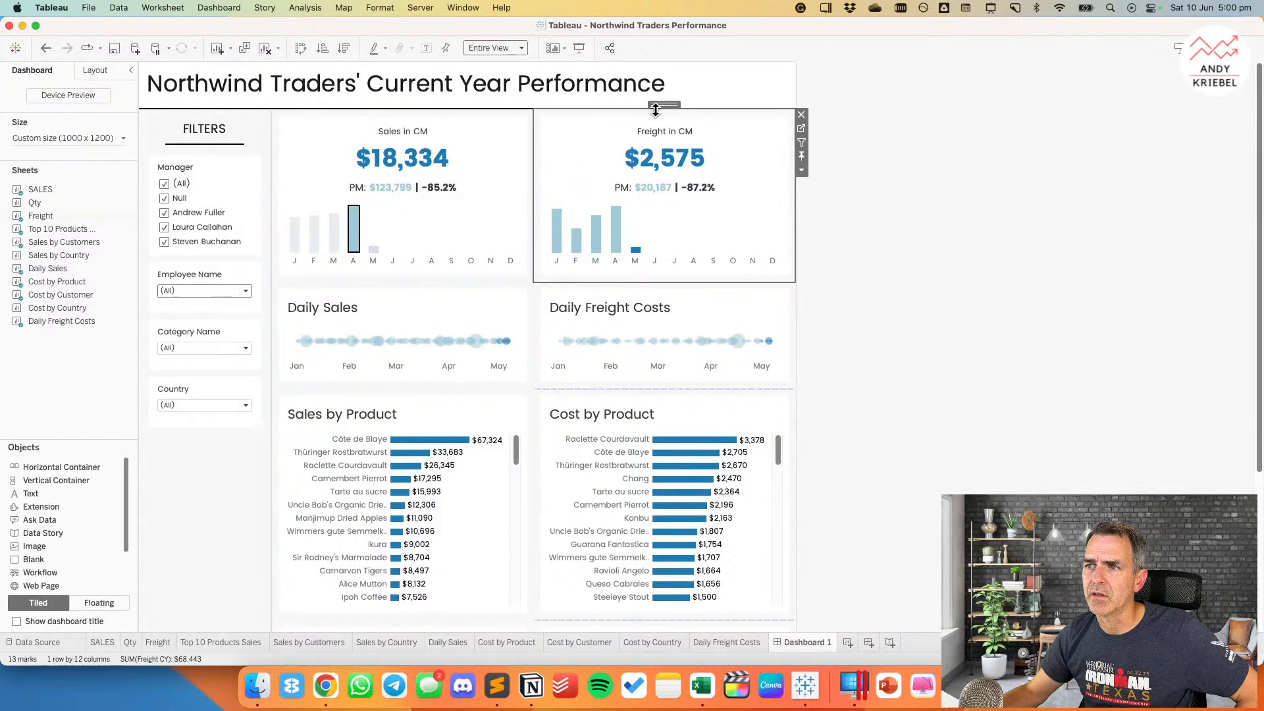
pyautogui.click(664, 105)
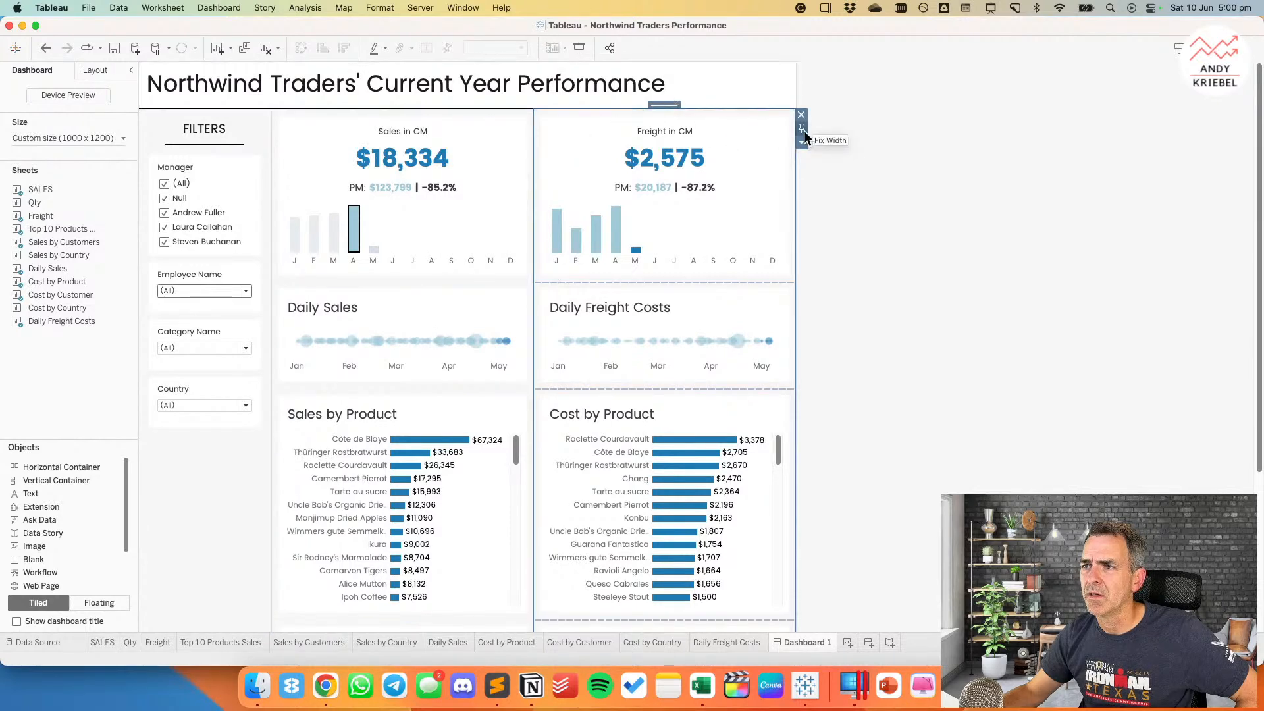
pyautogui.click(931, 262)
# Step: Test the Sales in CM chart as a dashboard filter by selecting and clearing its April bar
pyautogui.click(392, 230)
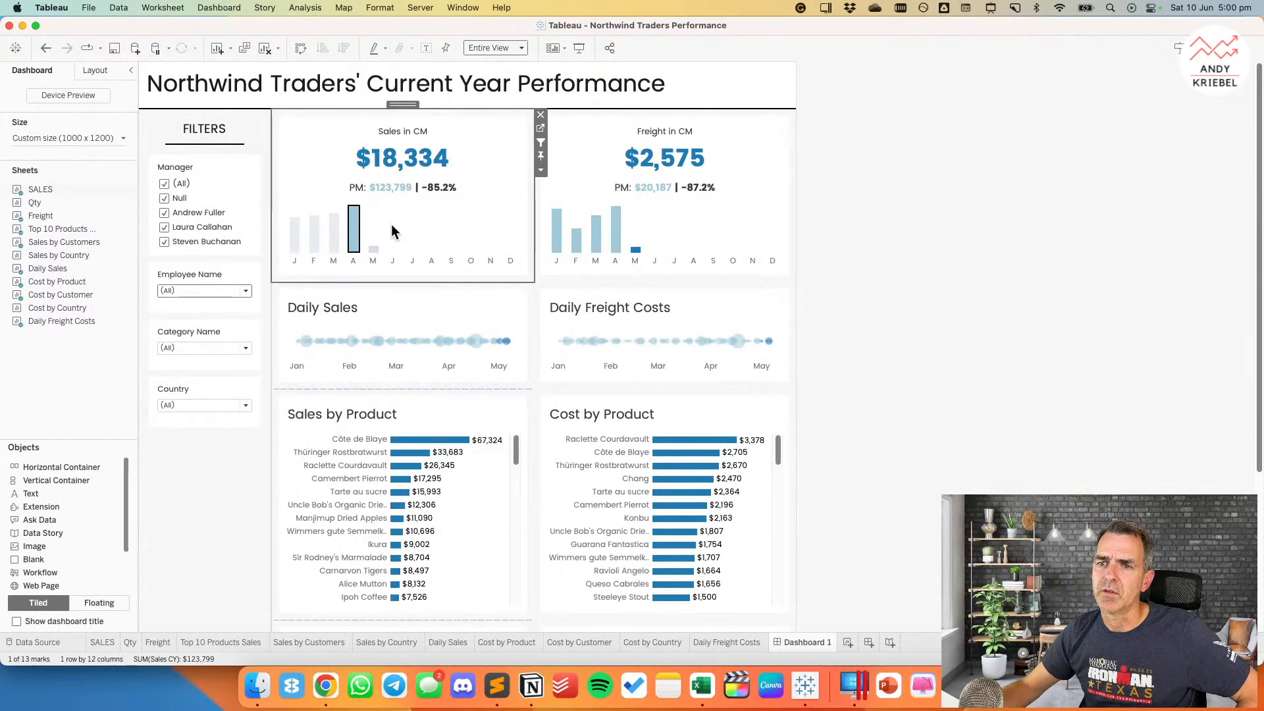
pyautogui.click(373, 236)
pyautogui.moveTo(354, 237)
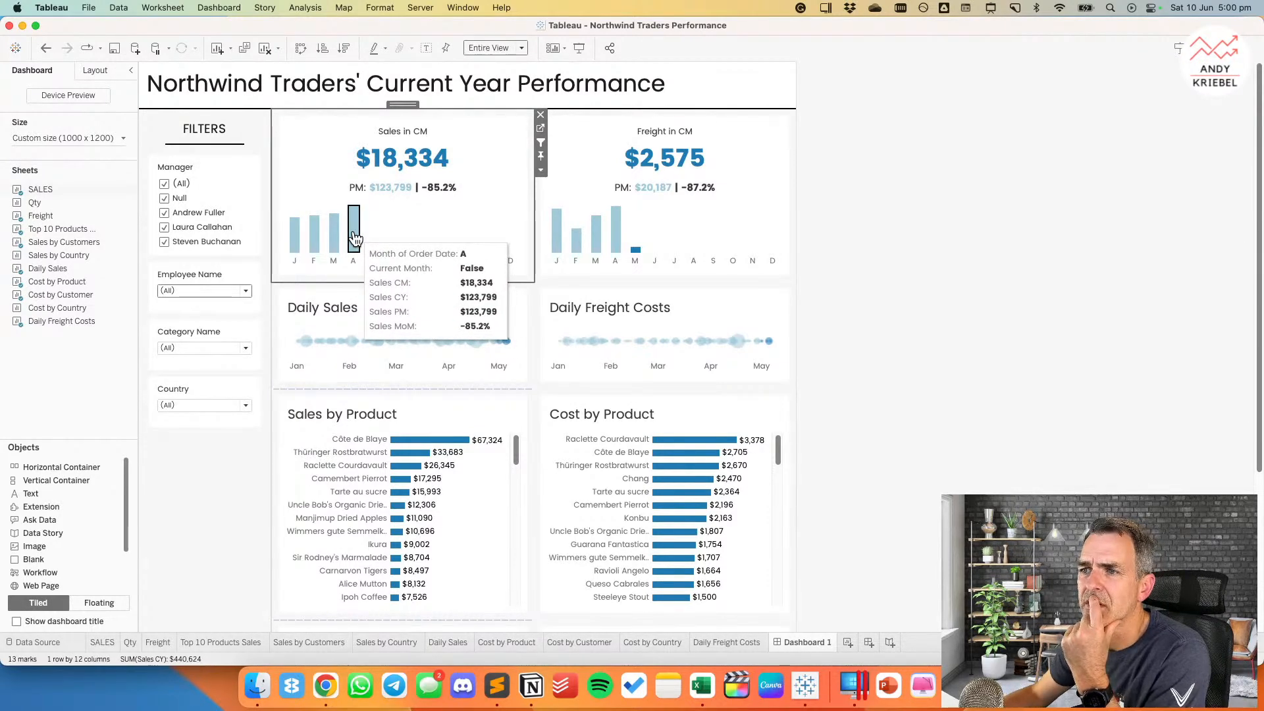
pyautogui.click(355, 237)
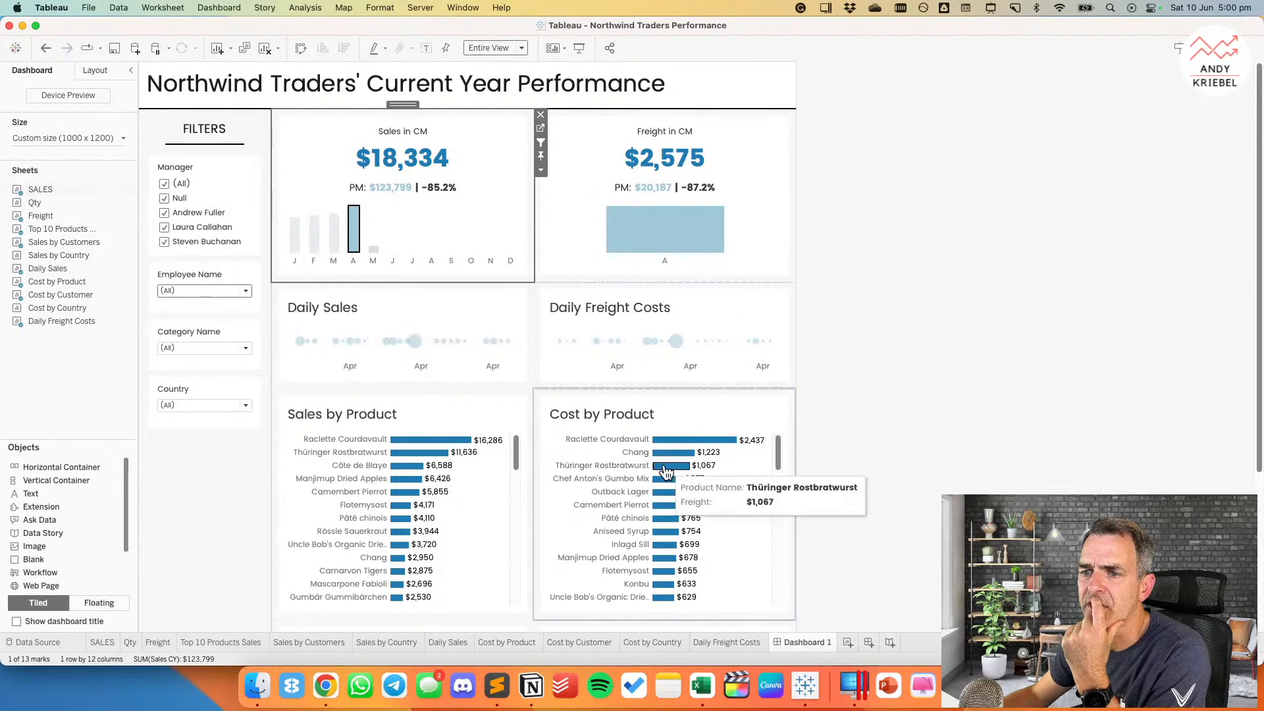
pyautogui.click(354, 244)
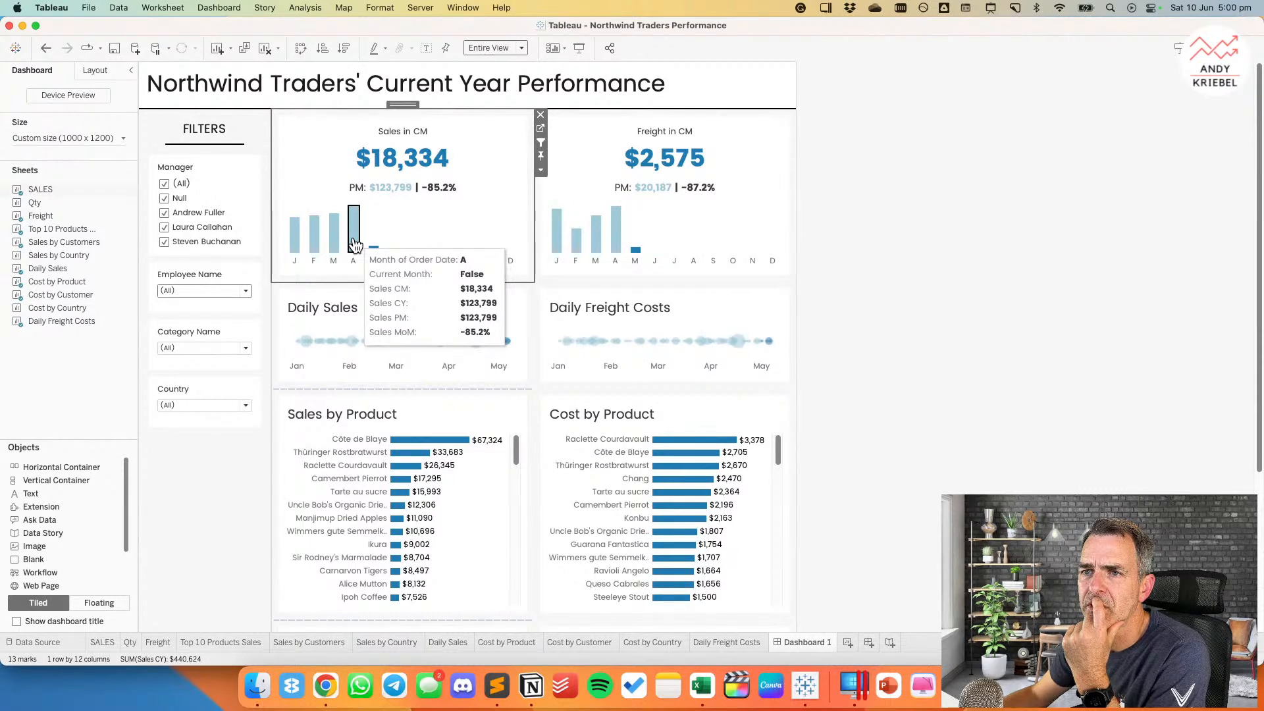
pyautogui.click(354, 244)
pyautogui.click(355, 243)
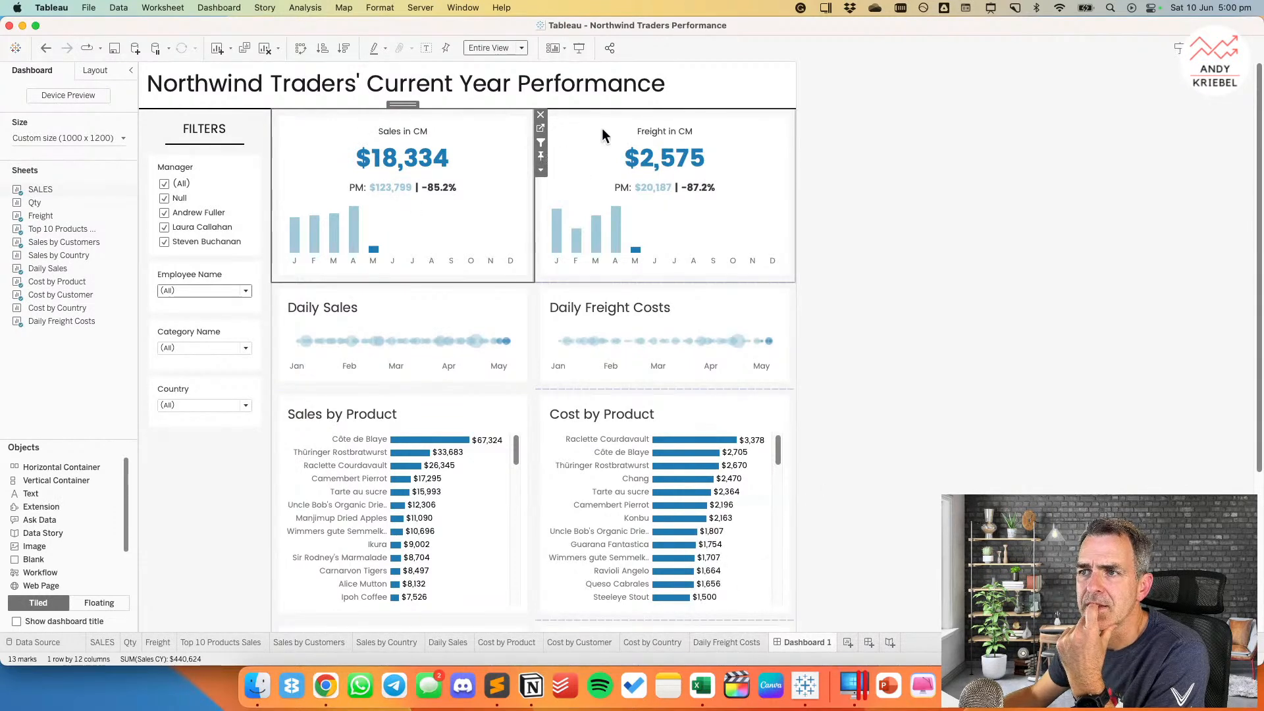
# Step: Turn on Use as Filter for the Freight in CM chart and test it by selecting and clearing its April bar
pyautogui.click(586, 172)
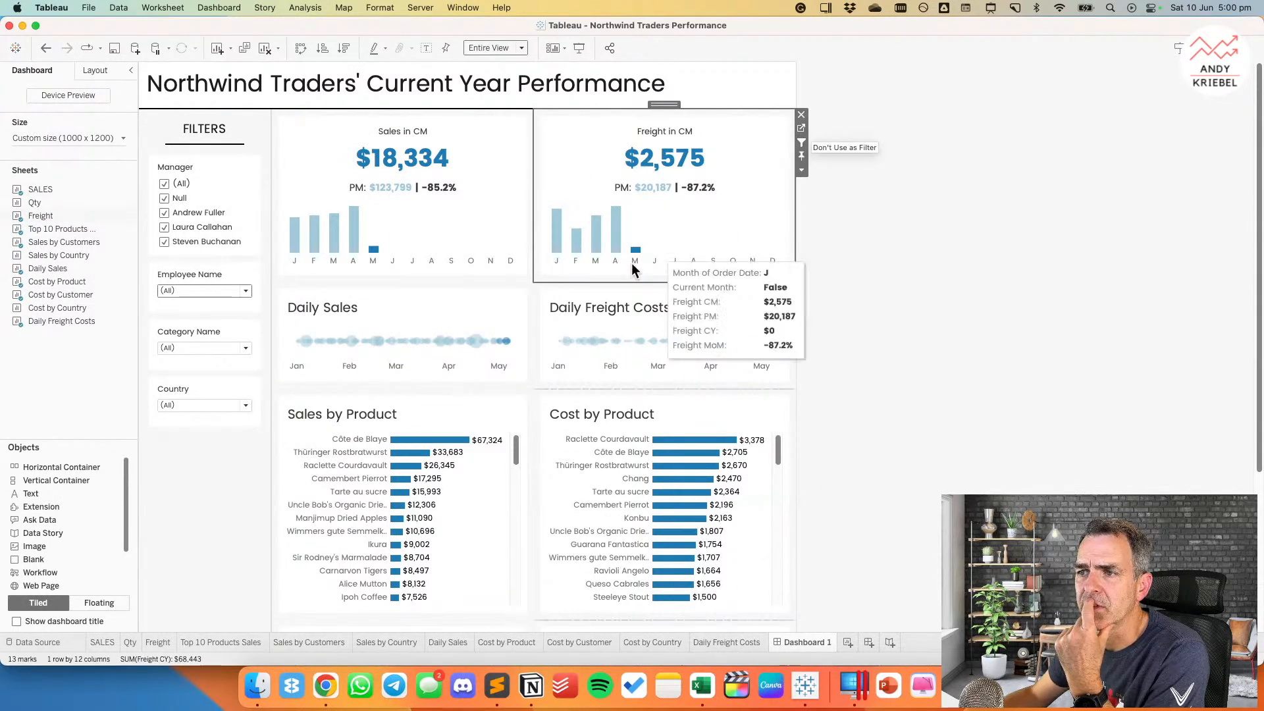
pyautogui.click(617, 244)
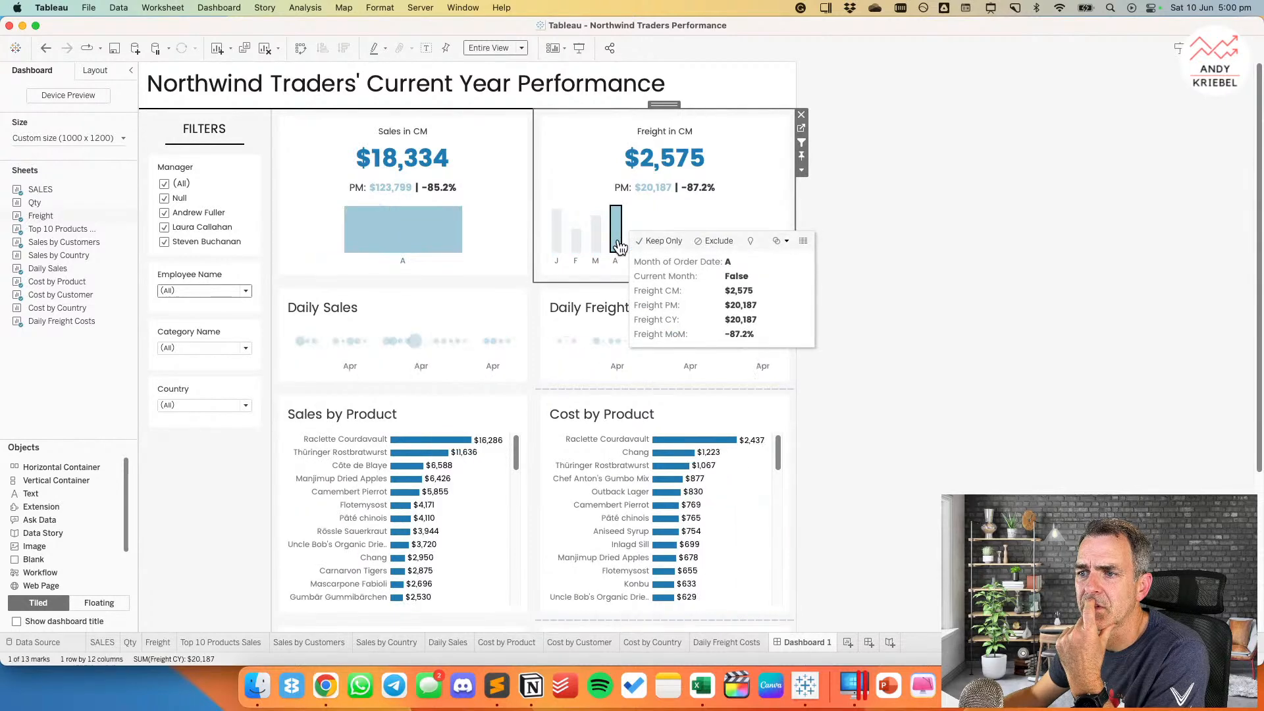
pyautogui.click(618, 246)
# Step: Edit the dashboard's generated filter action for the SALES sheet and rename it "Sales Month Filter"
pyautogui.click(420, 192)
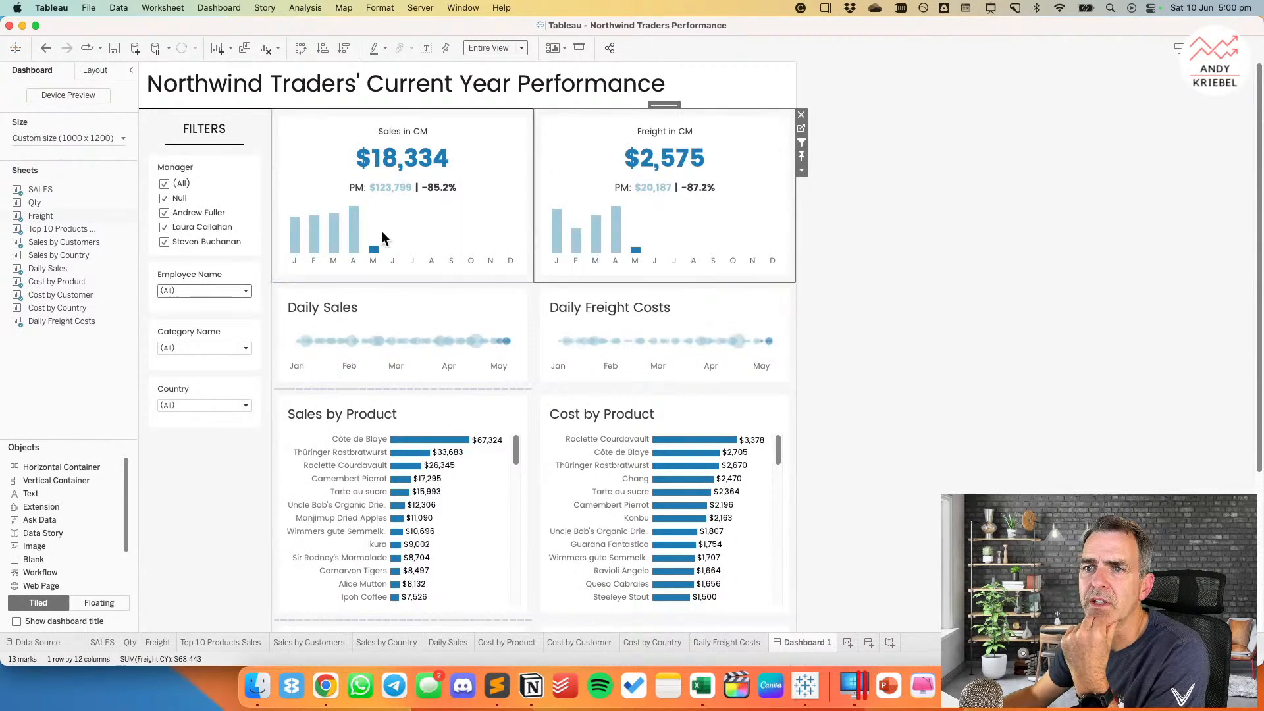
pyautogui.click(210, 8)
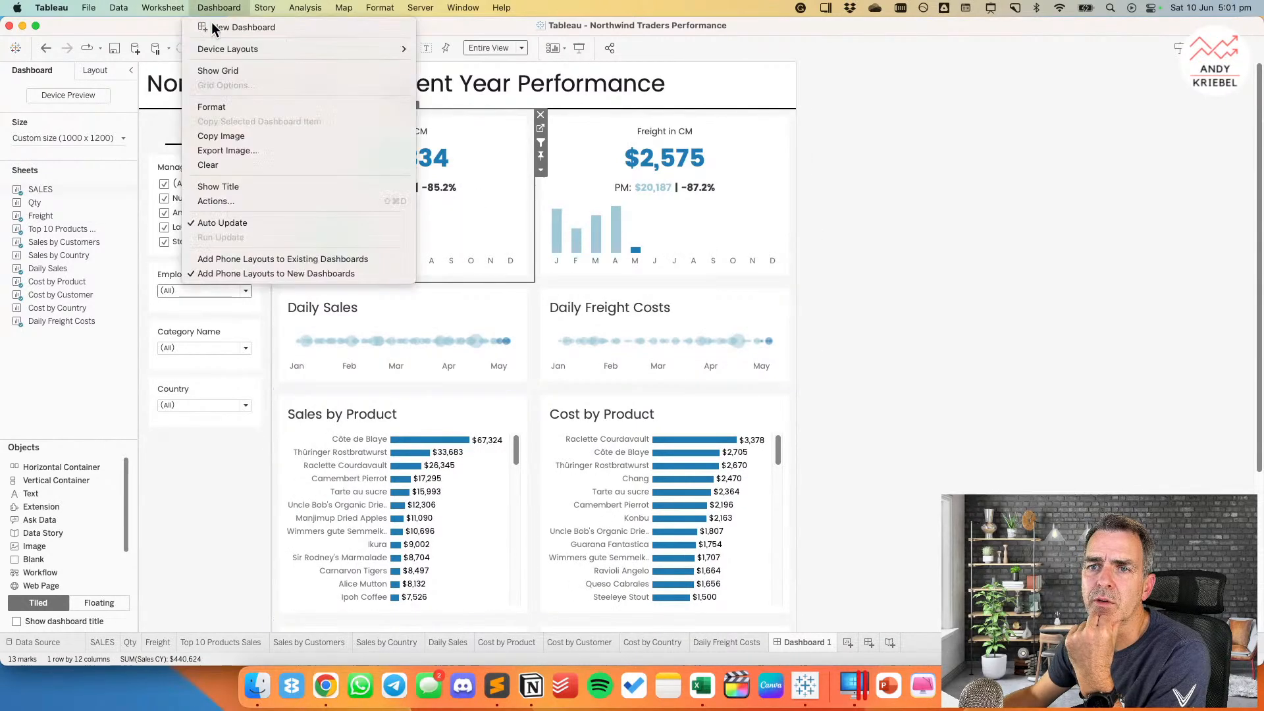
pyautogui.click(260, 203)
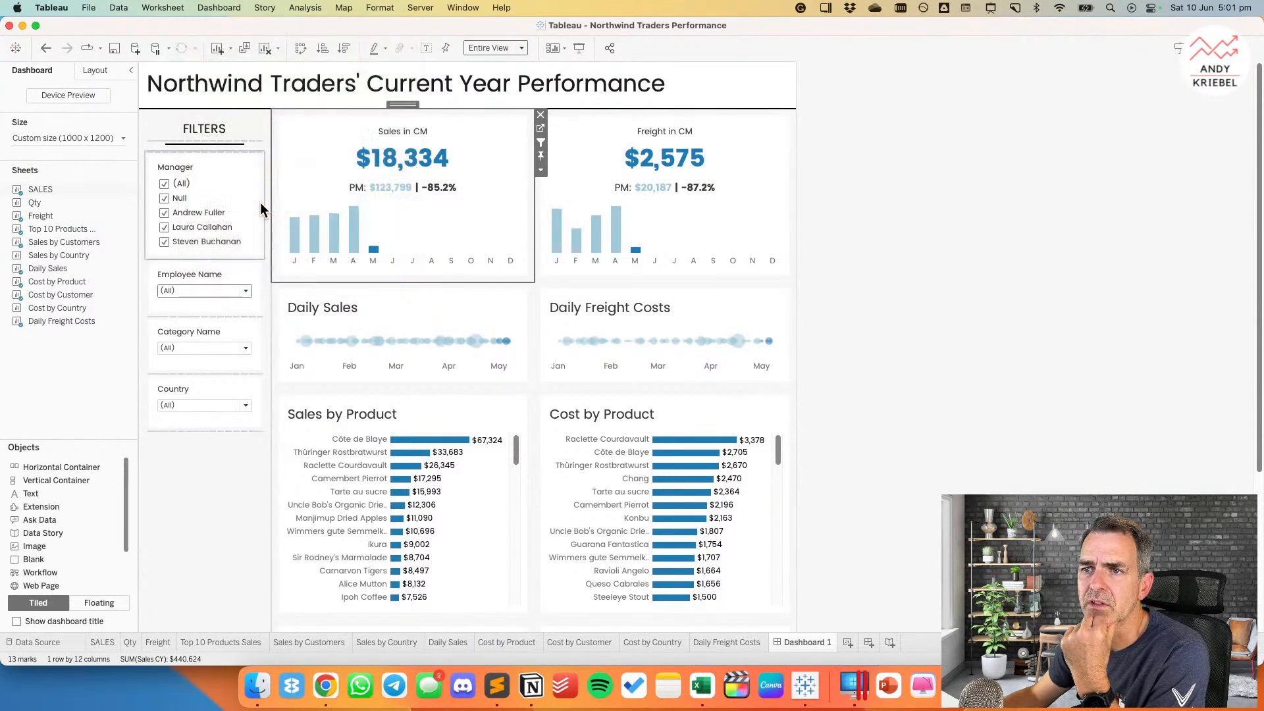
pyautogui.click(527, 335)
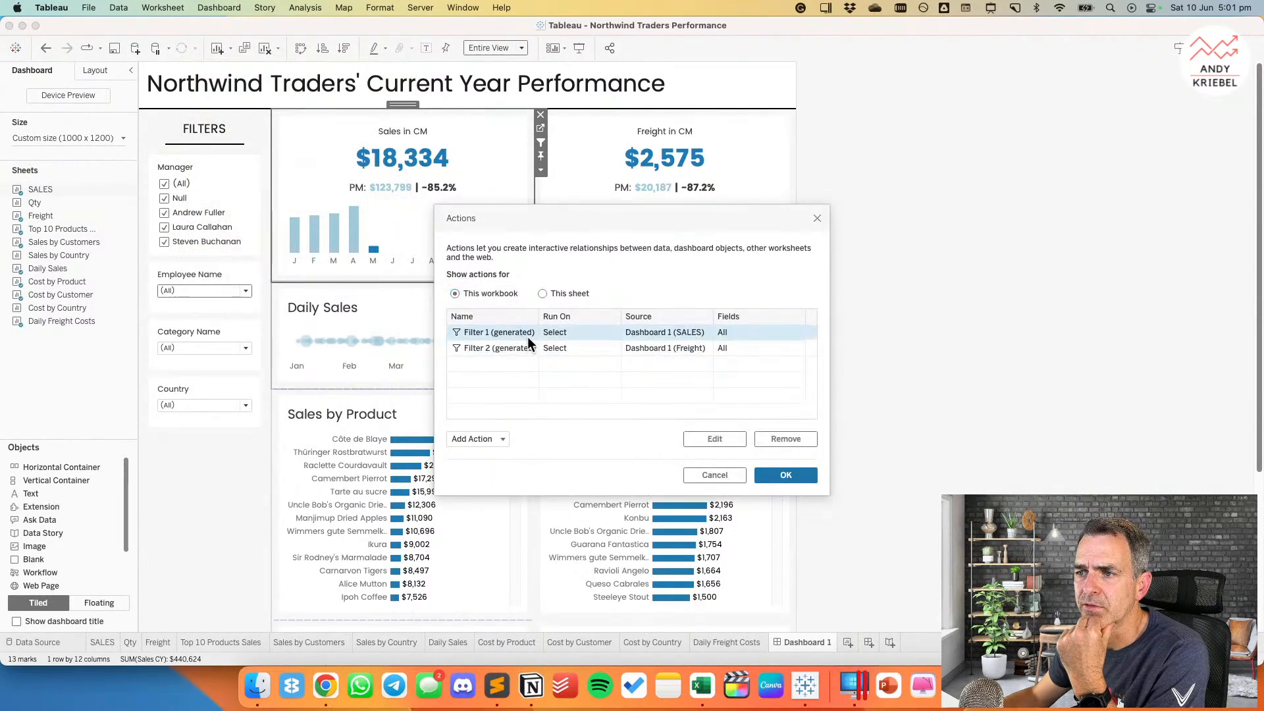
pyautogui.click(713, 438)
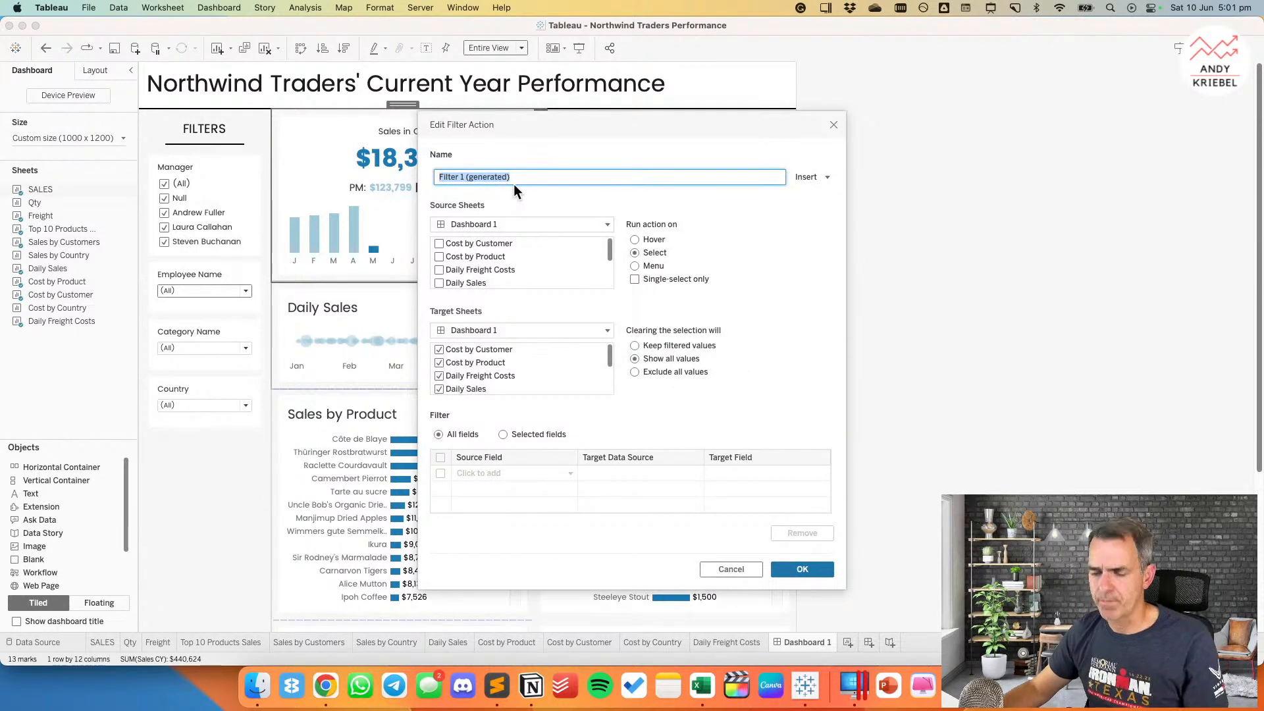
pyautogui.write('sales Month Filter')
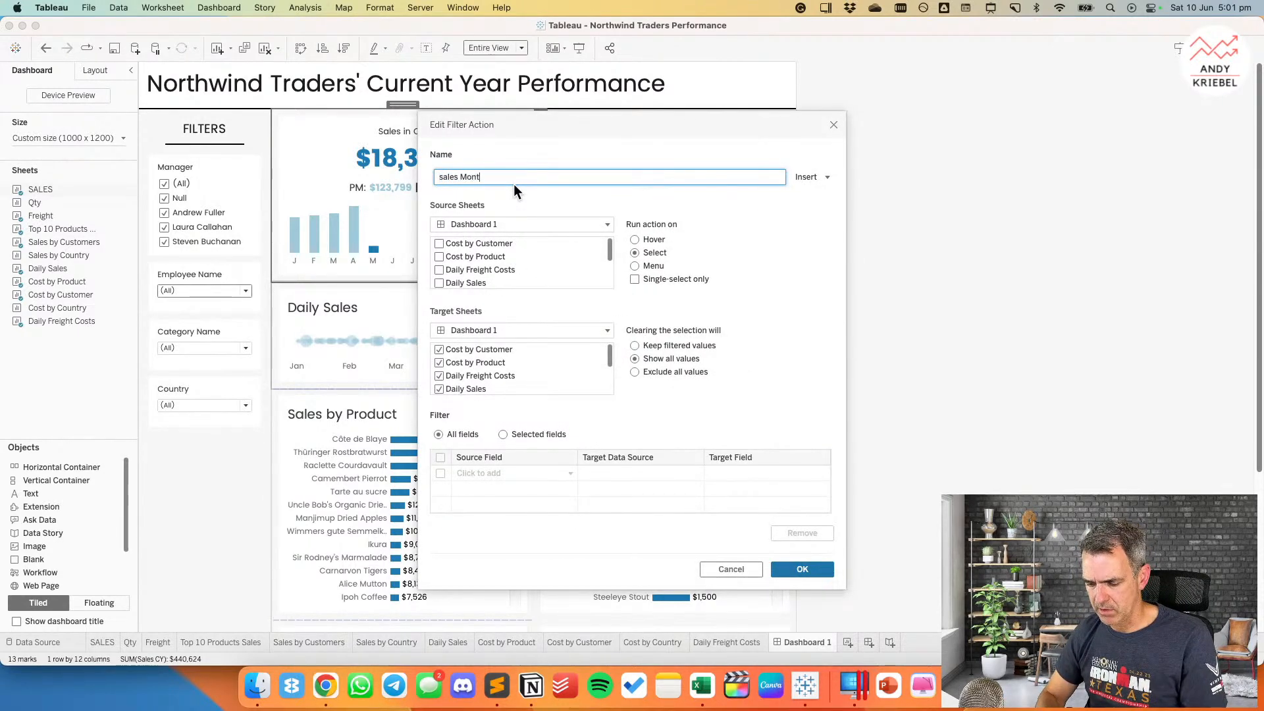
pyautogui.click(442, 180)
pyautogui.press('BackSpace')
pyautogui.write('S')
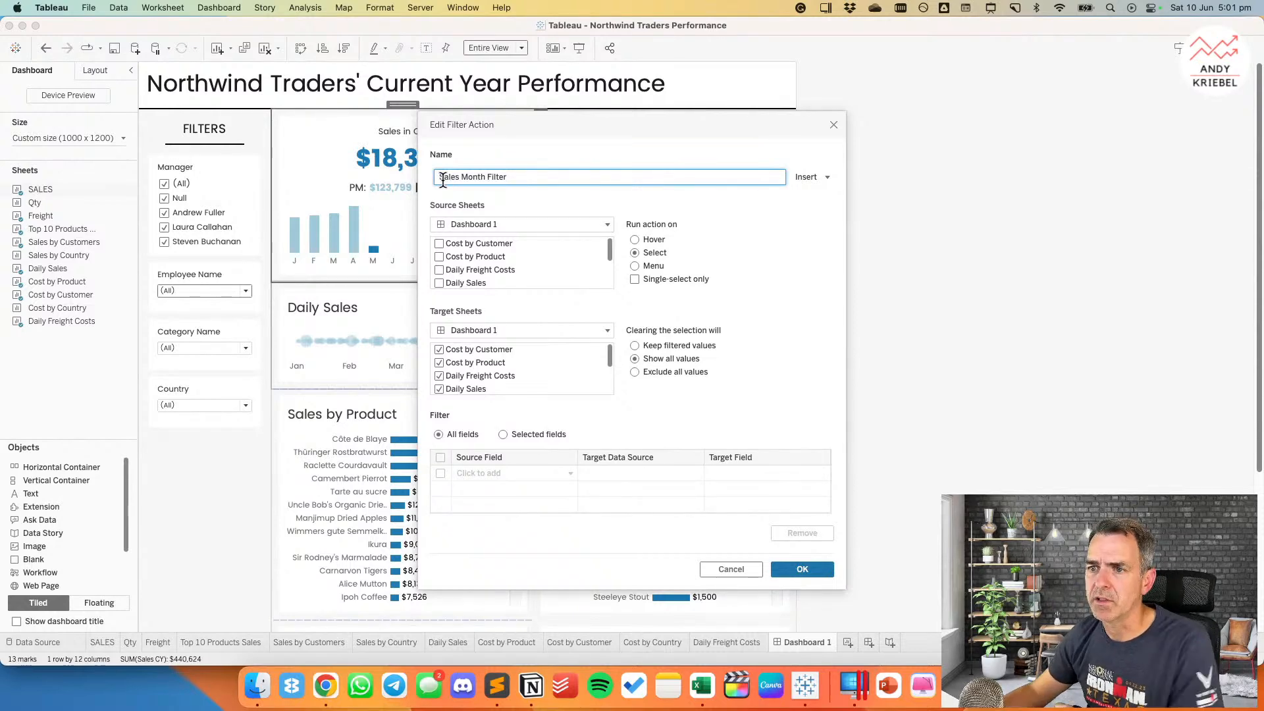
# Step: Exclude the Freight sheet from the target sheets of the Sales Month Filter action and save the action
pyautogui.moveTo(593, 125); pyautogui.dragTo(715, 216)
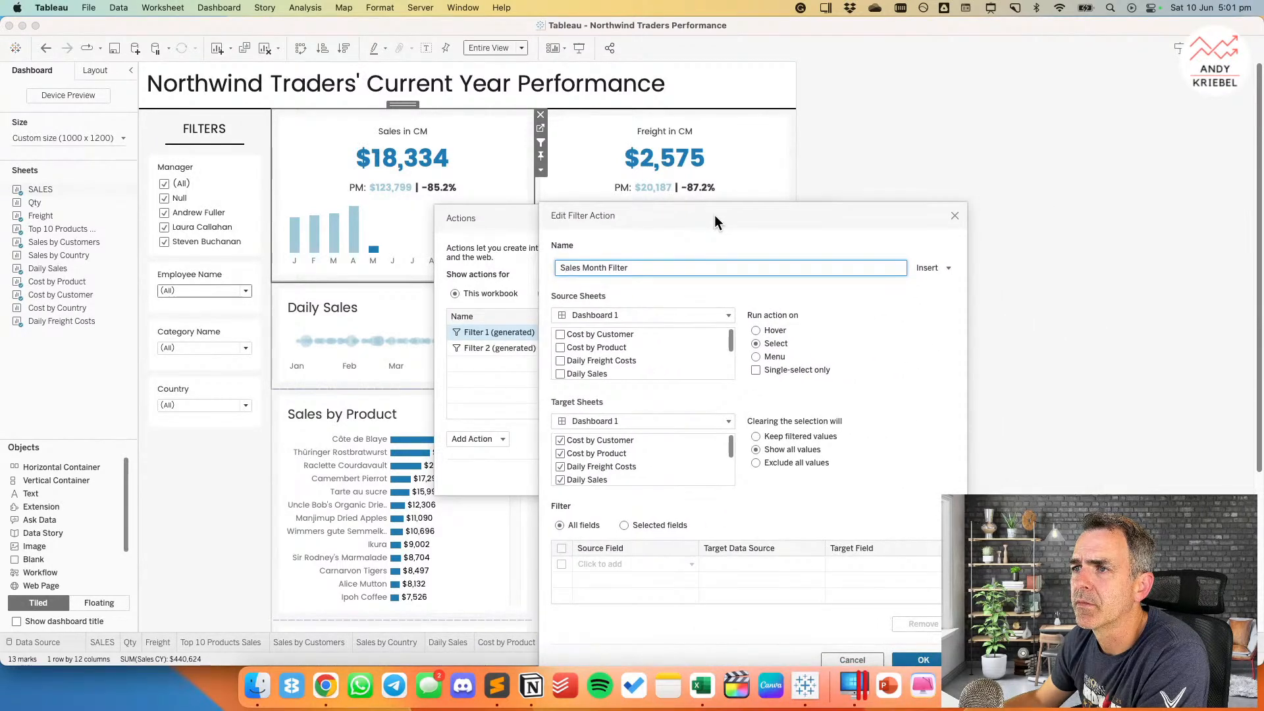
pyautogui.moveTo(714, 215); pyautogui.dragTo(693, 203)
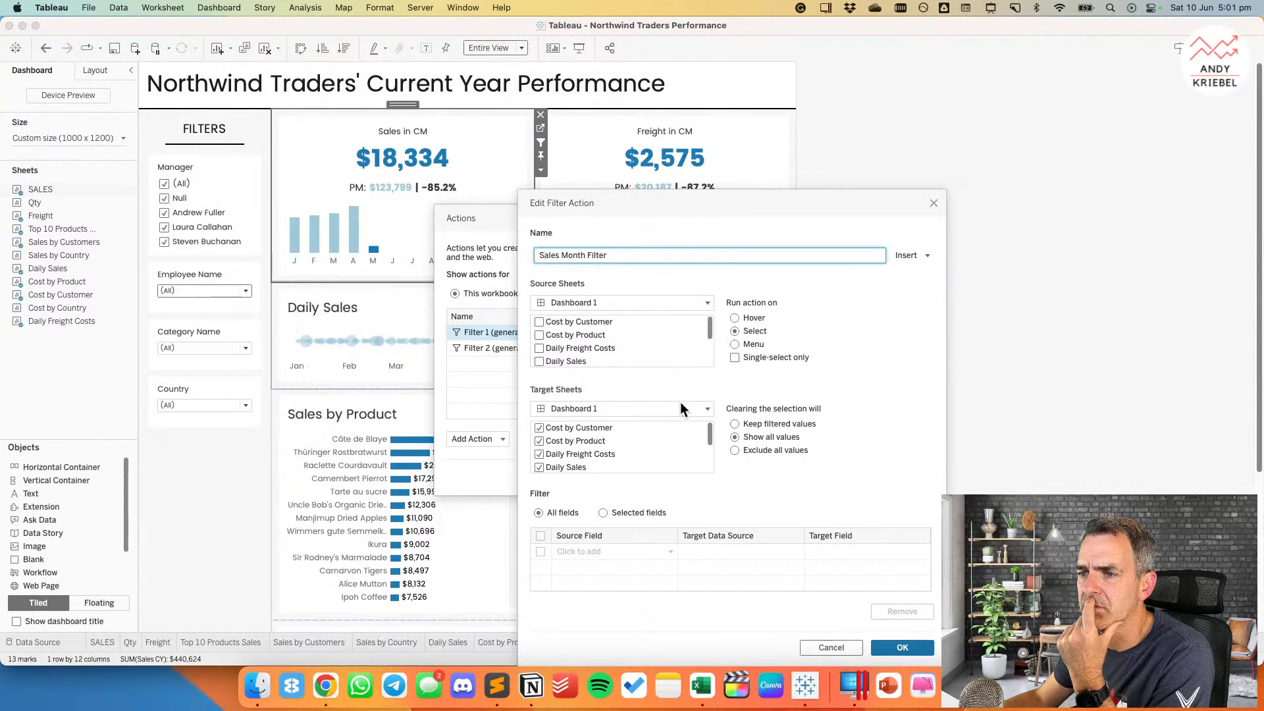
pyautogui.scroll(-5, 669, 429)
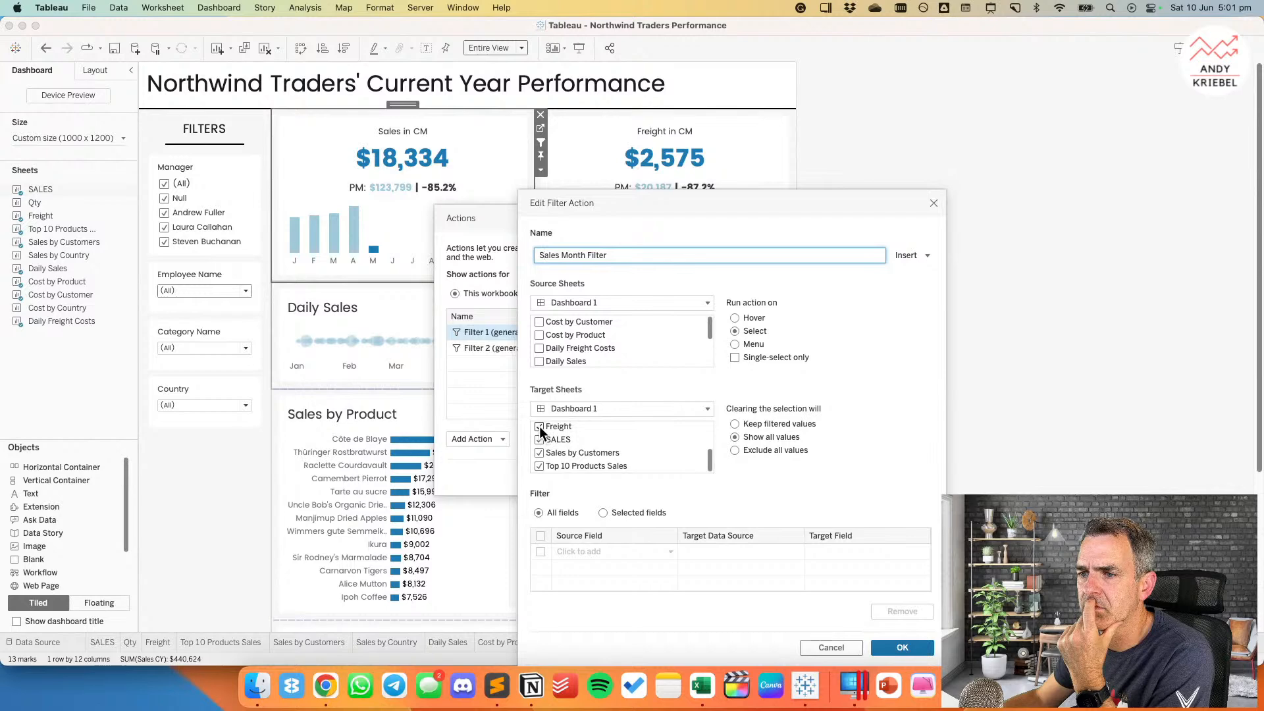
pyautogui.click(539, 426)
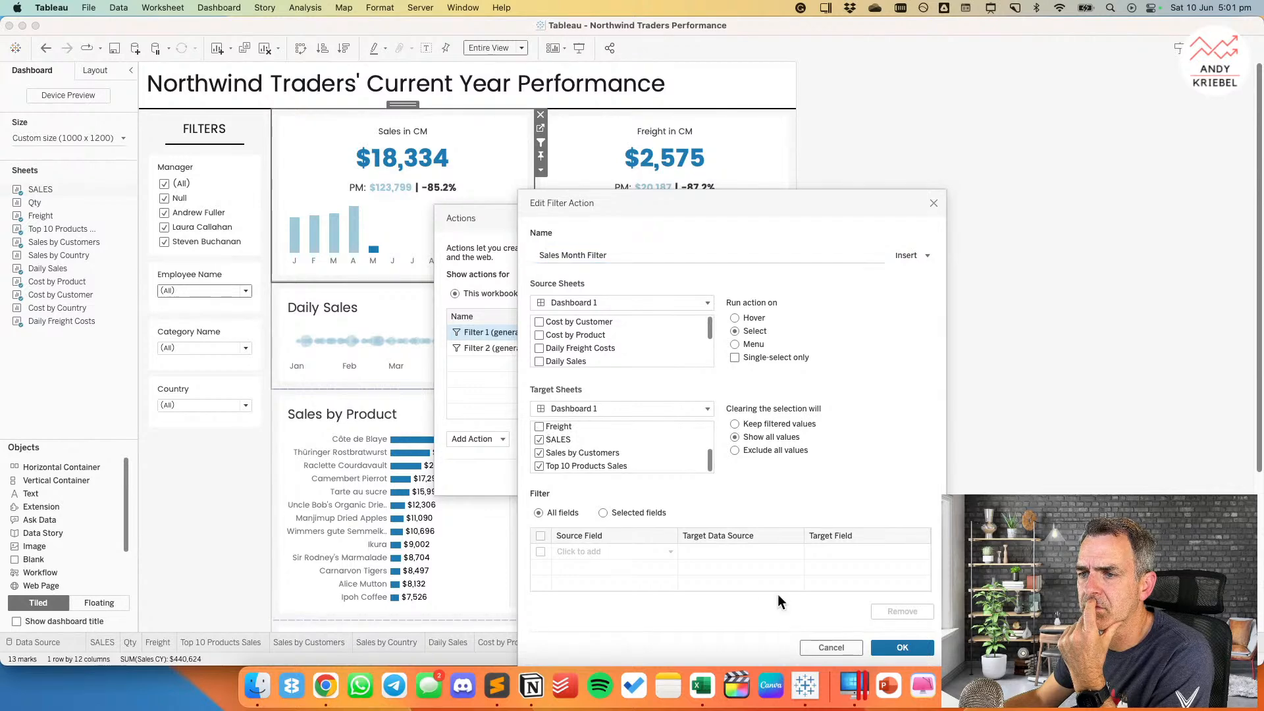
pyautogui.click(902, 647)
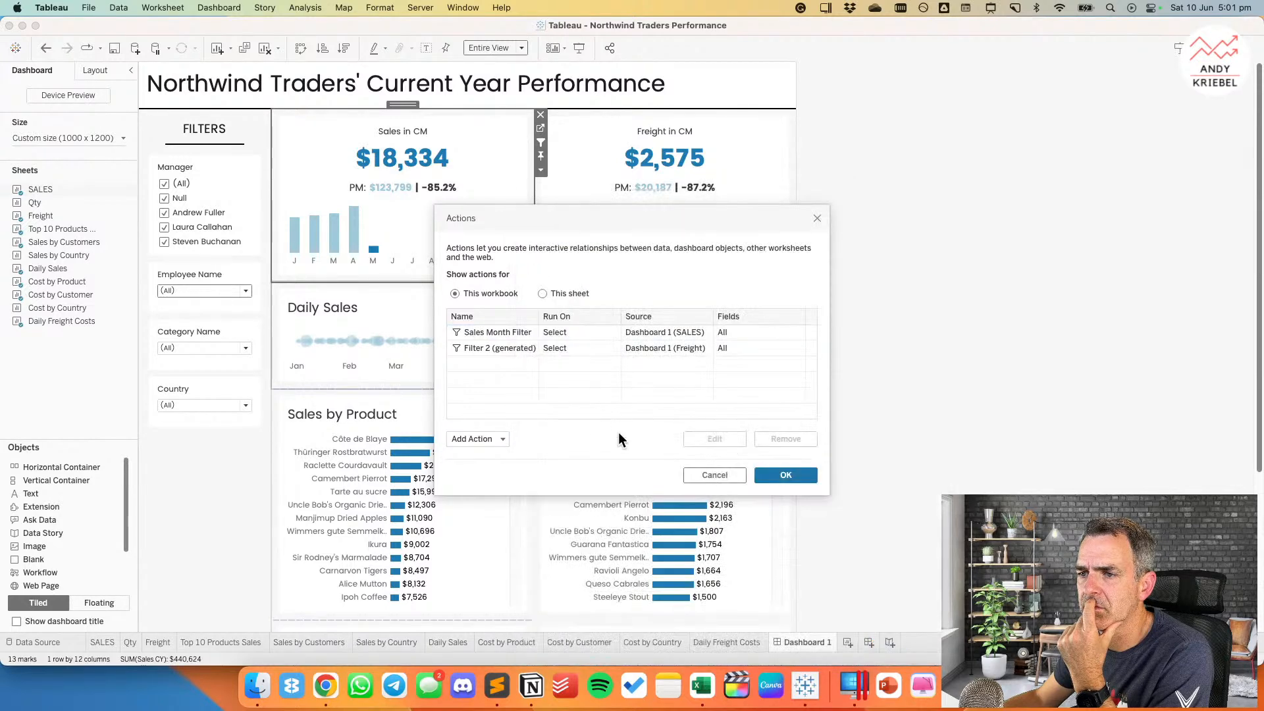
# Step: Edit the generated filter action for the Freight sheet and rename it "Freight Month Filter"
pyautogui.click(512, 349)
pyautogui.doubleClick(512, 350)
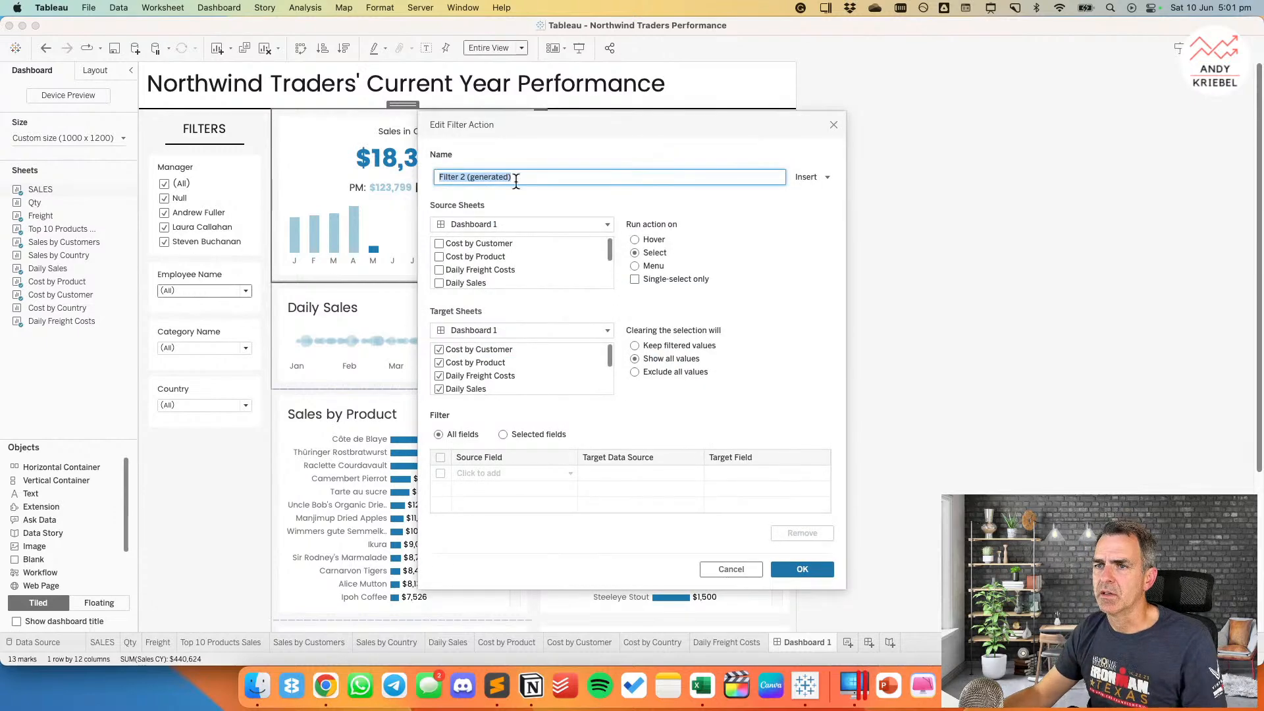
pyautogui.write('Mont')
pyautogui.press('BackSpace')
pyautogui.write('Frieght')
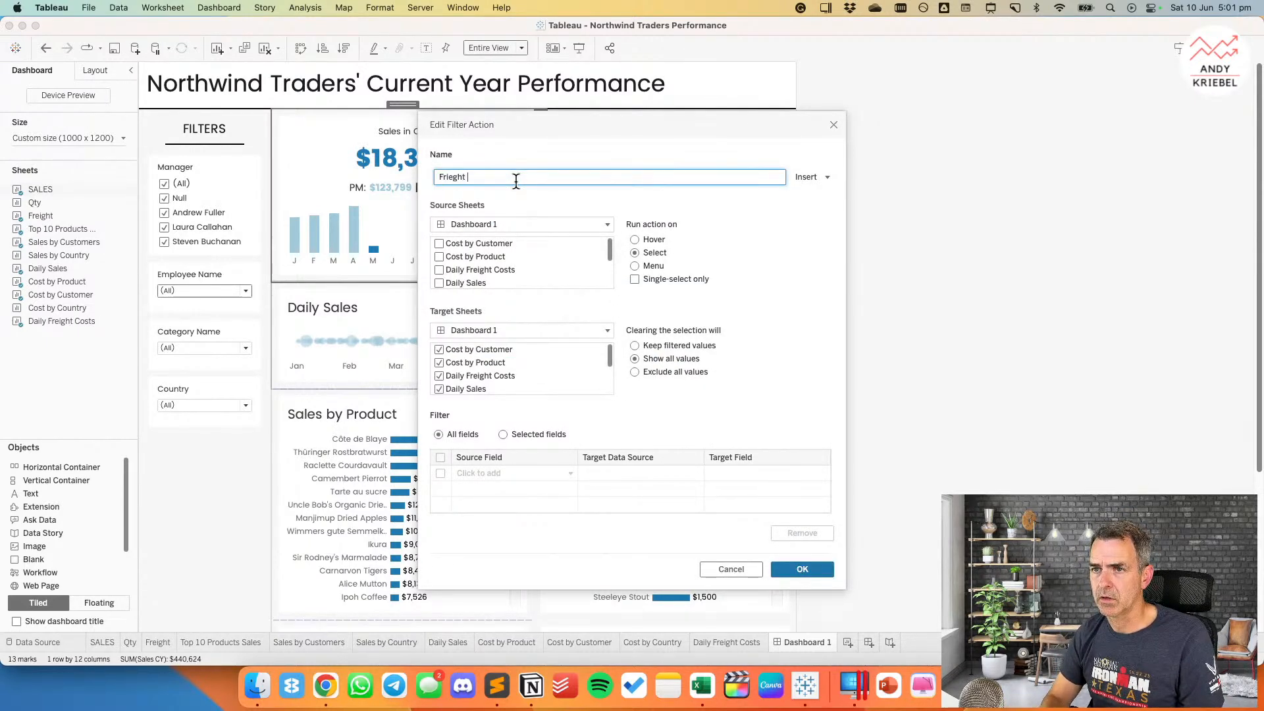
pyautogui.press('BackSpace')
pyautogui.press('BackSpace')
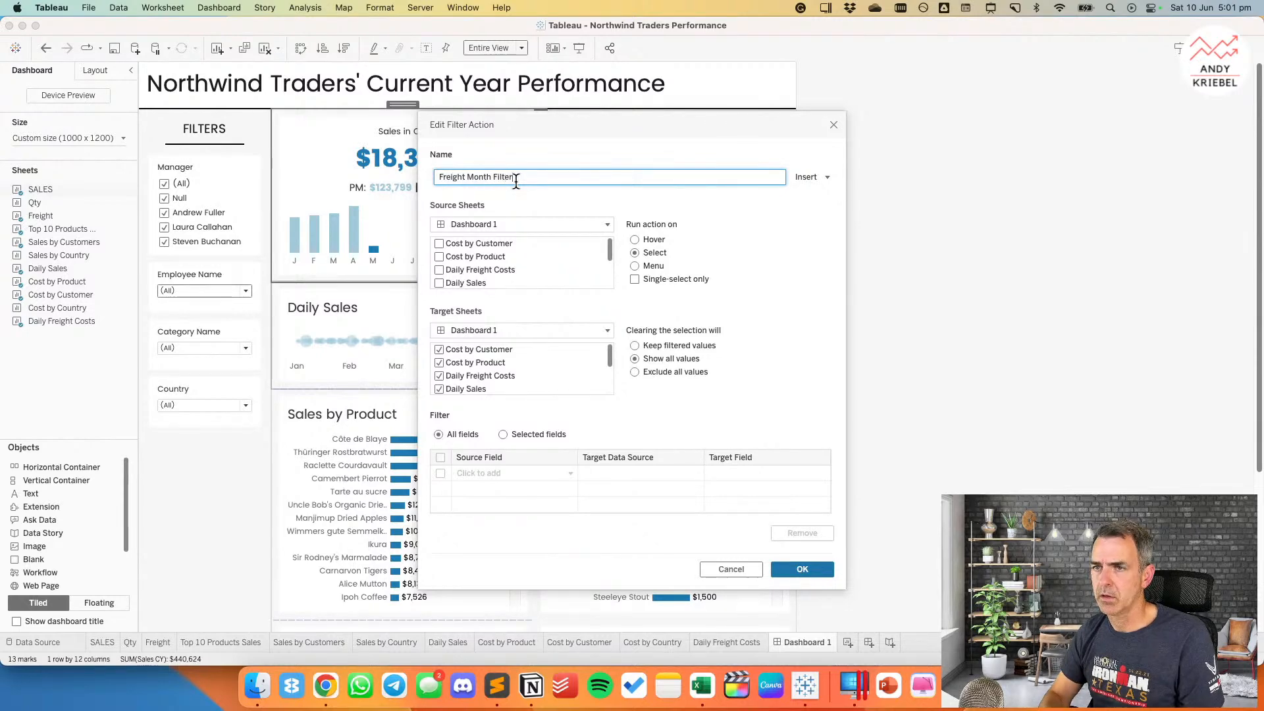
pyautogui.write('er')
# Step: Exclude the SALES sheet from the Freight Month Filter's target sheets and save the workbook's actions
pyautogui.scroll(-3, 473, 384)
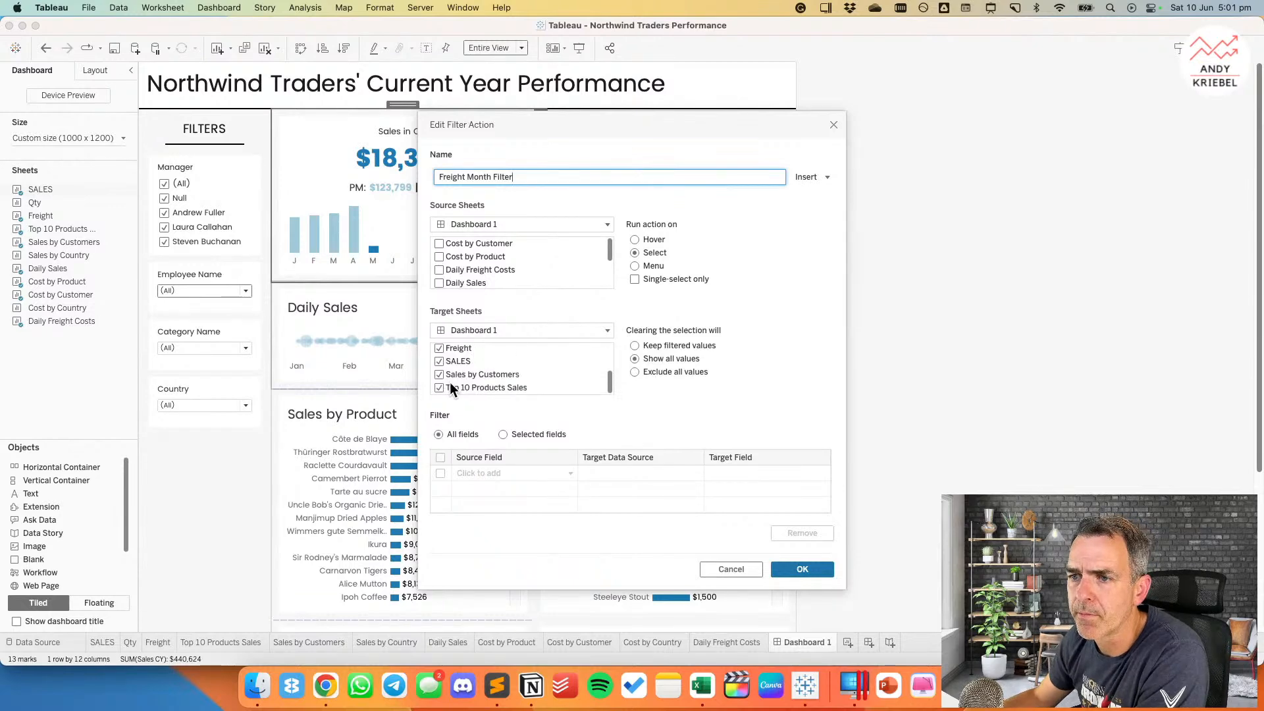
pyautogui.click(440, 361)
pyautogui.click(791, 570)
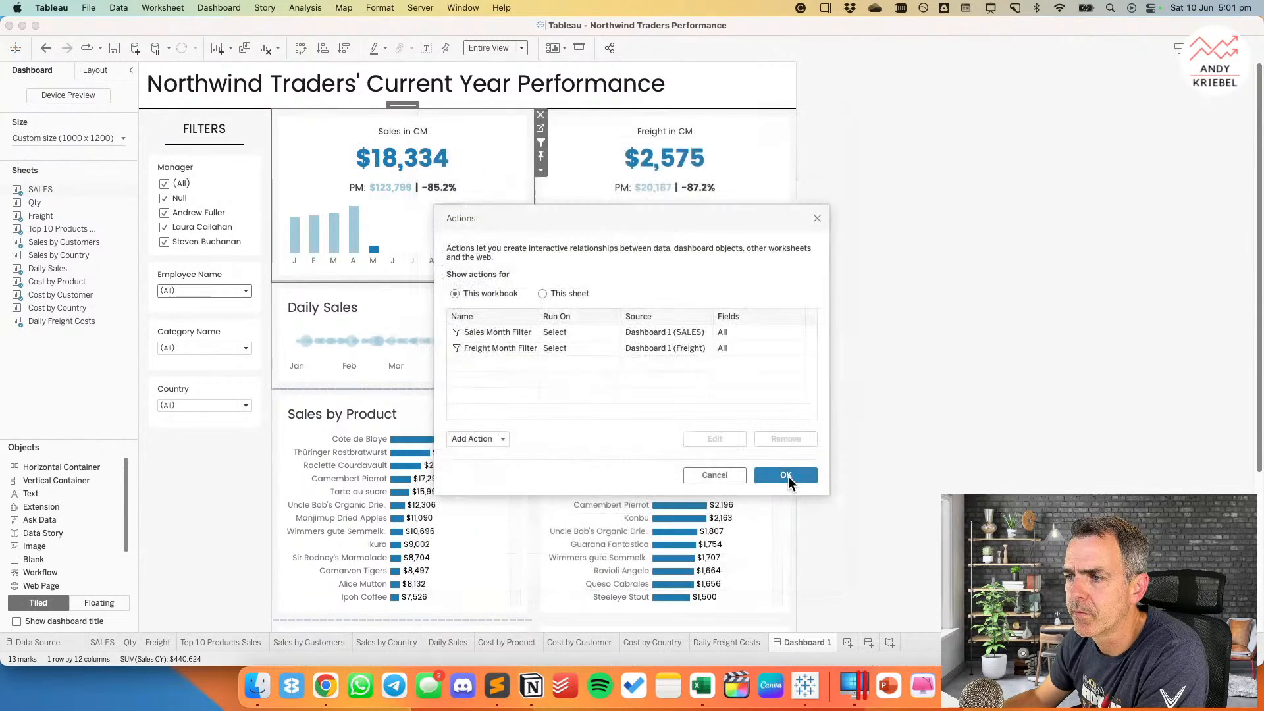
pyautogui.click(778, 468)
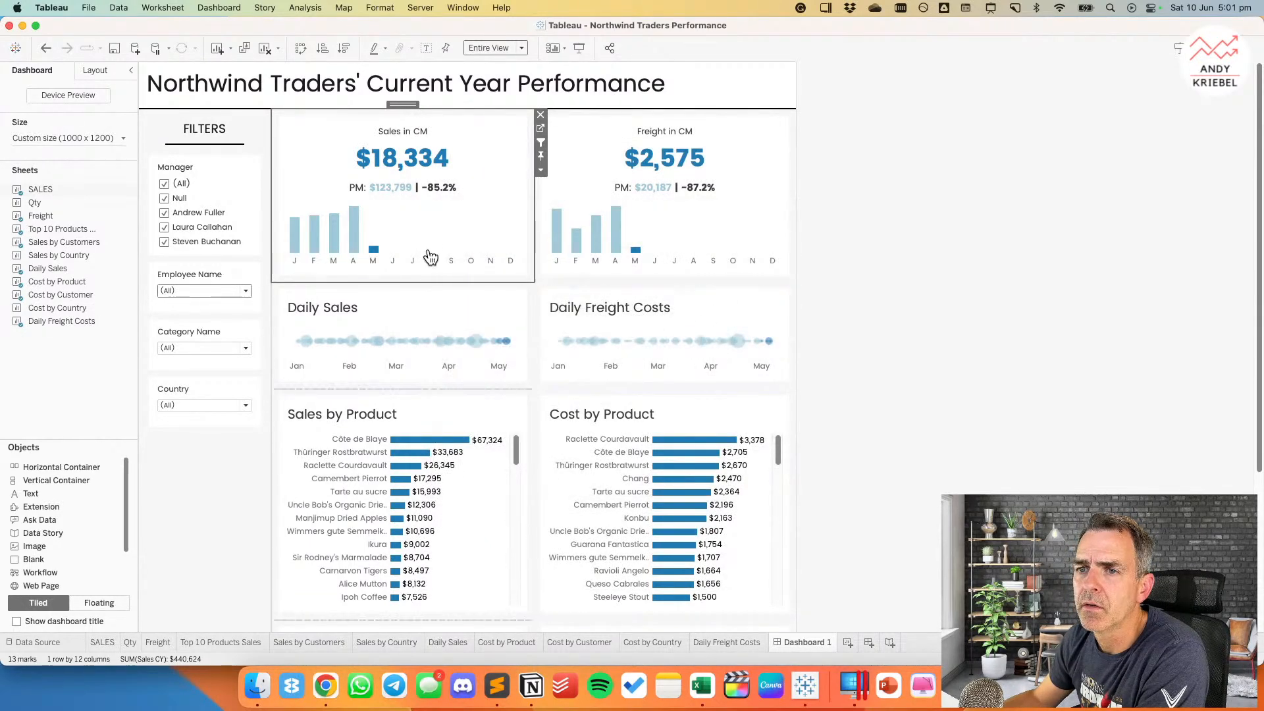
# Step: Test both month filters by selecting and clearing the April bar in the Sales in CM and Freight in CM charts
pyautogui.click(356, 245)
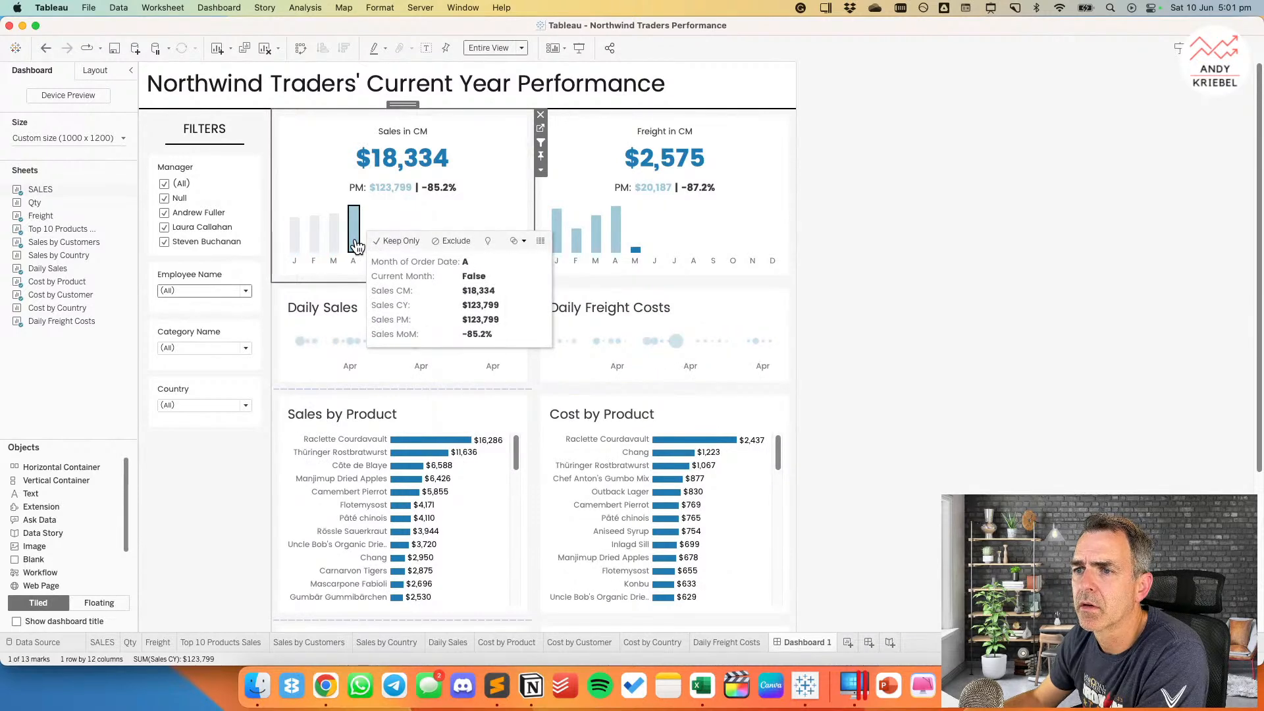
pyautogui.click(357, 245)
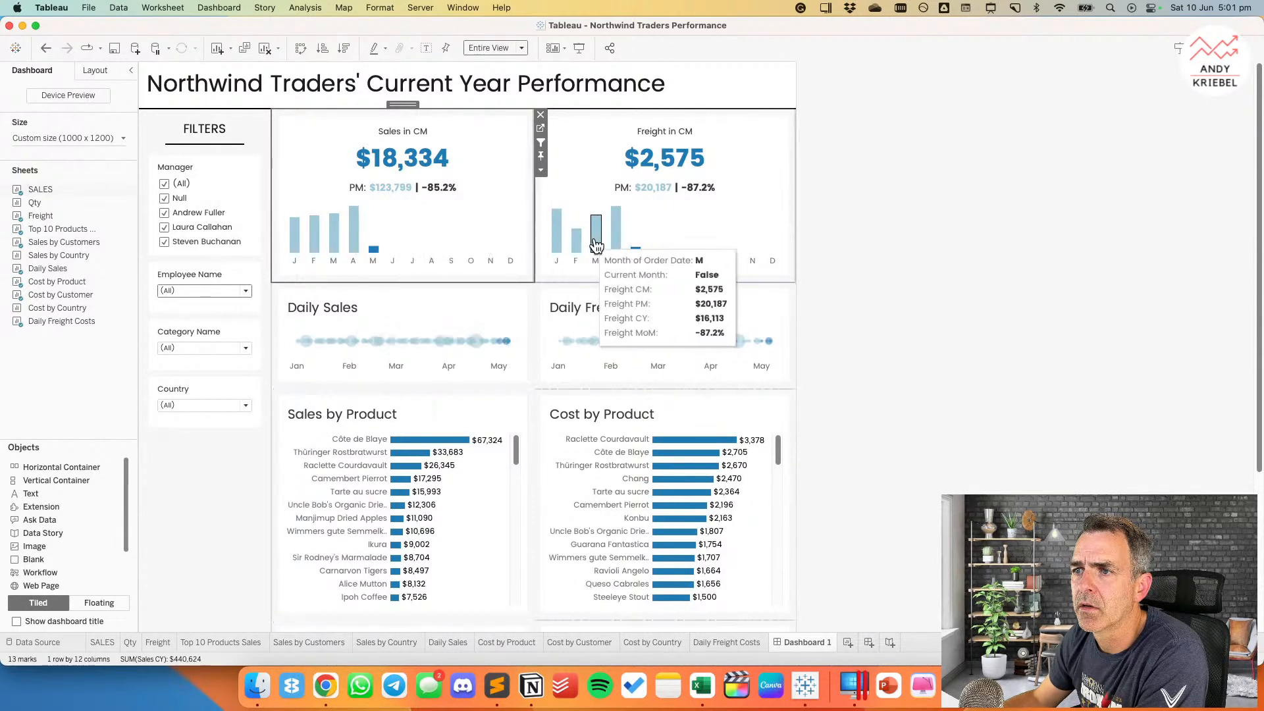
pyautogui.click(624, 243)
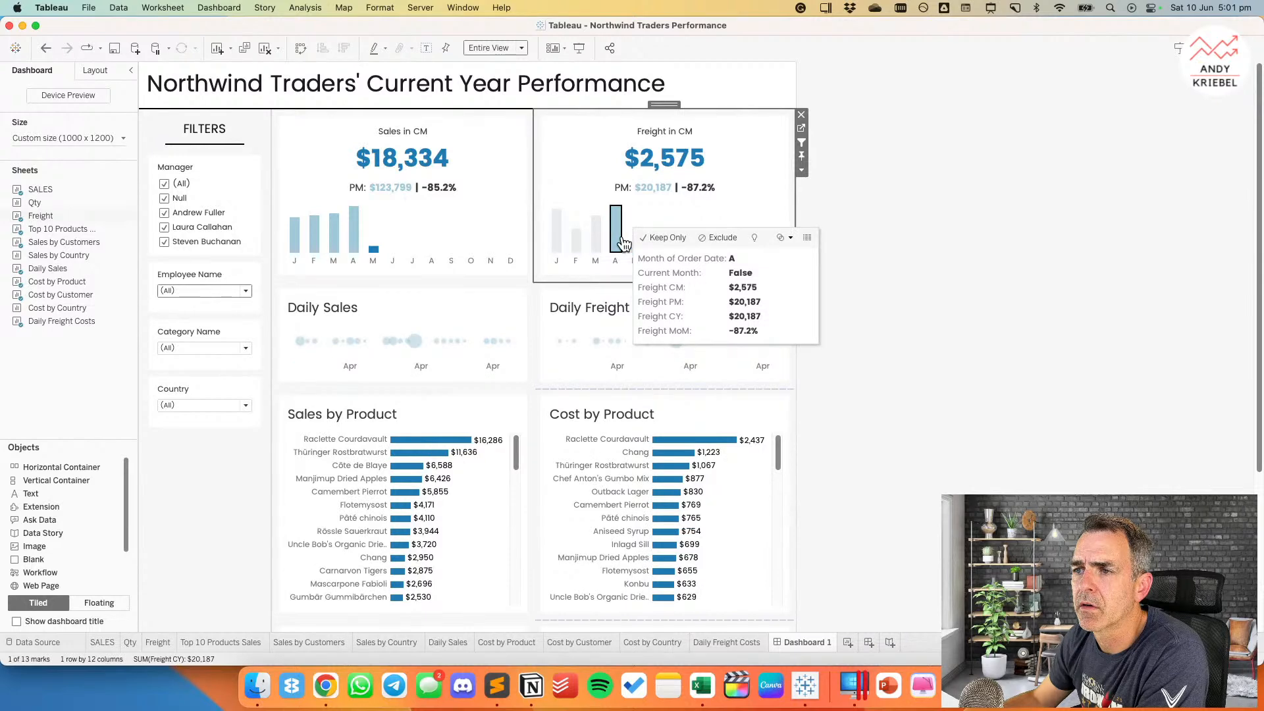
pyautogui.click(624, 244)
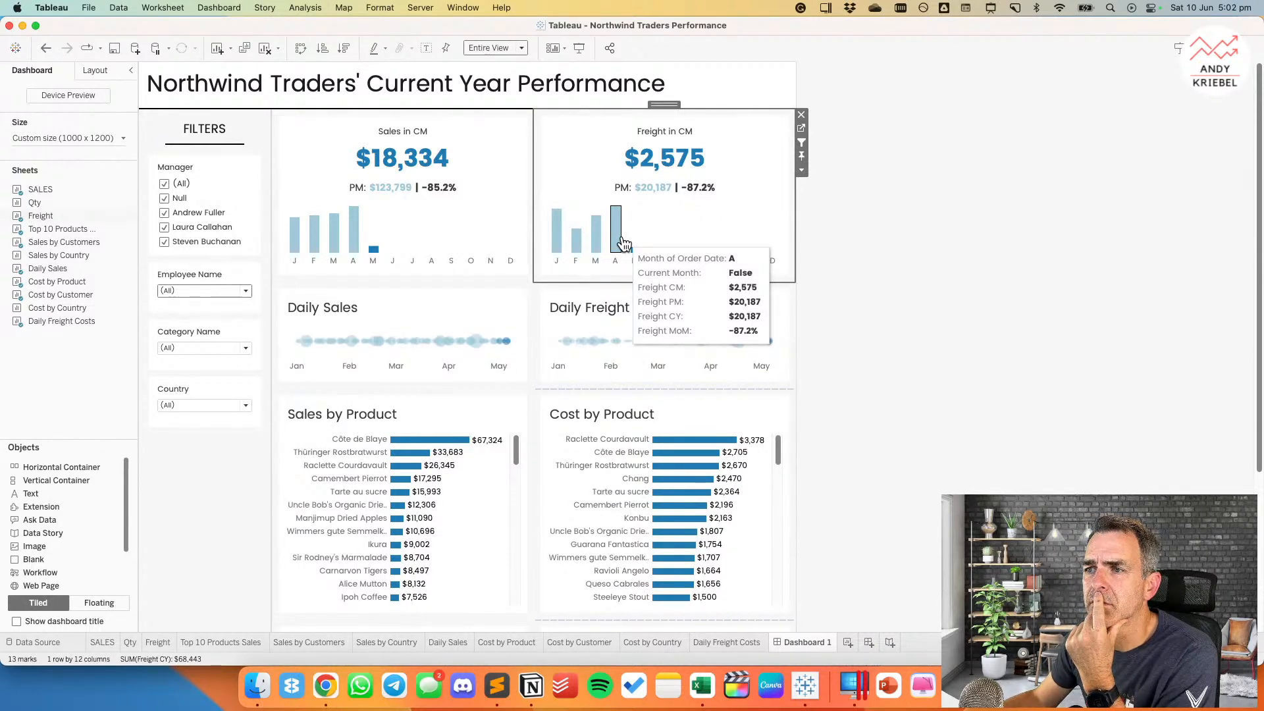
pyautogui.click(619, 244)
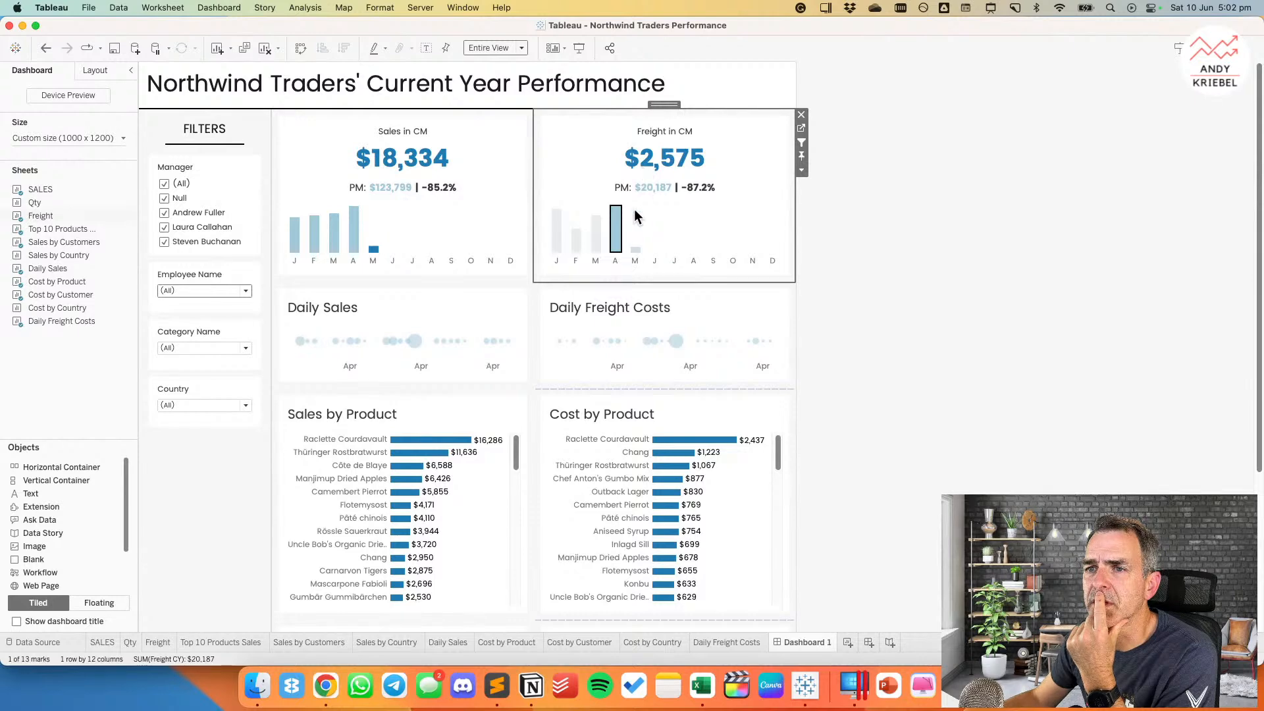
pyautogui.click(543, 231)
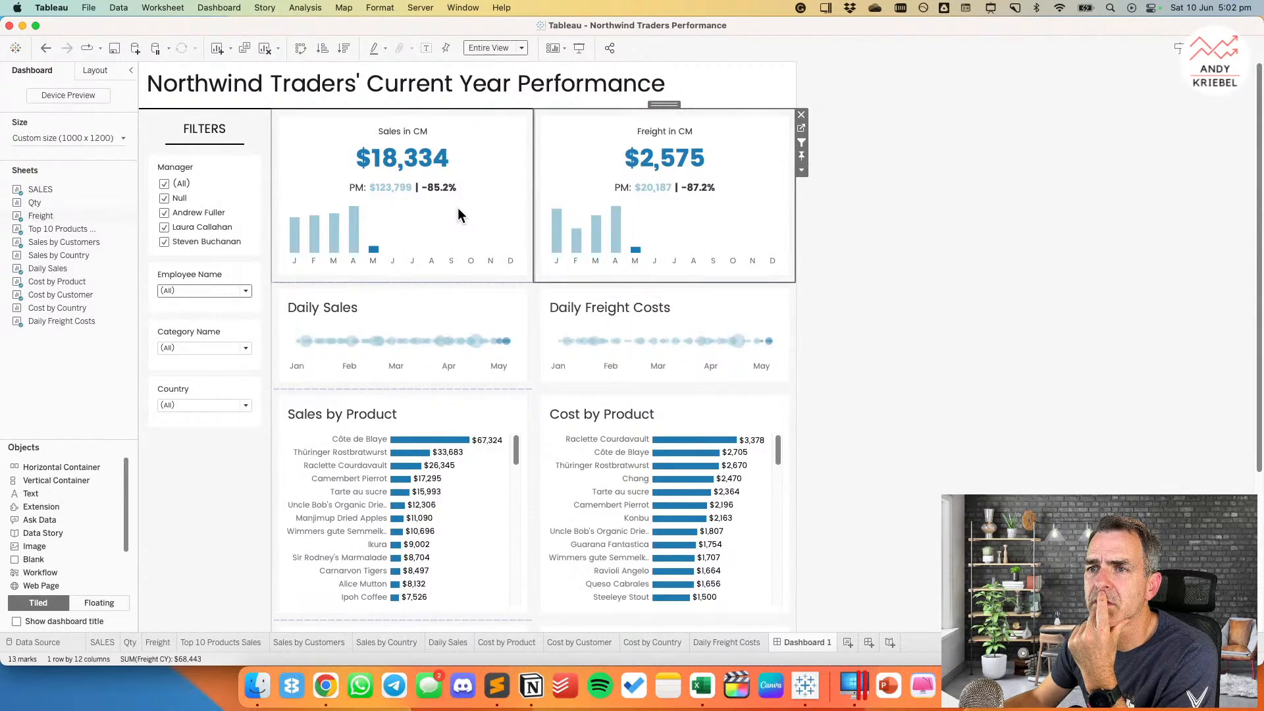
pyautogui.click(457, 208)
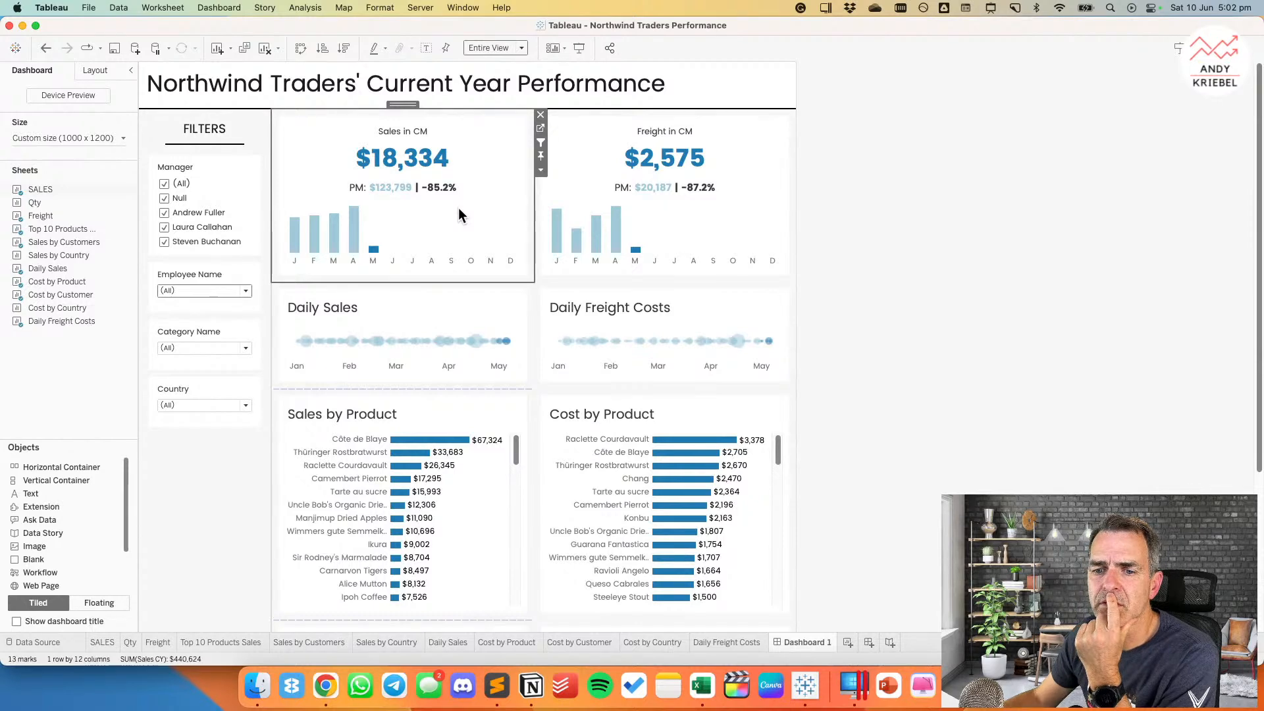
# Step: Duplicate the SALES worksheet
pyautogui.click(109, 649)
pyautogui.rightClick(105, 647)
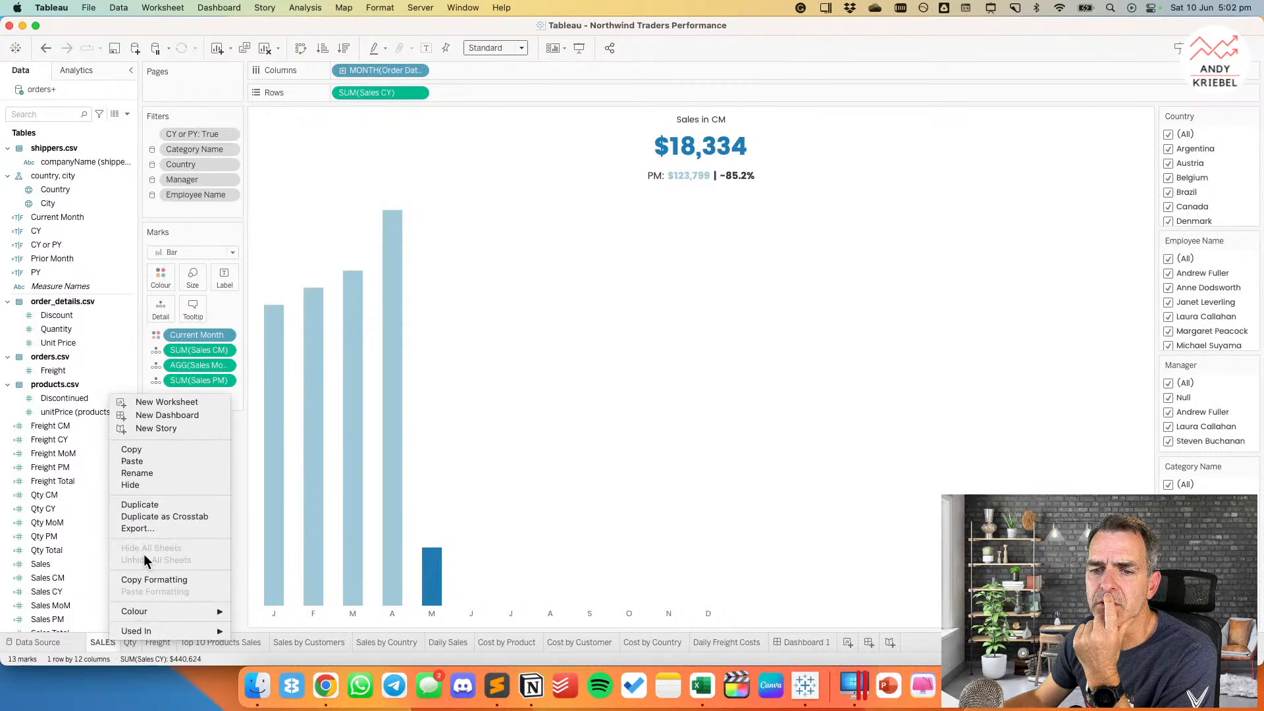
pyautogui.click(150, 504)
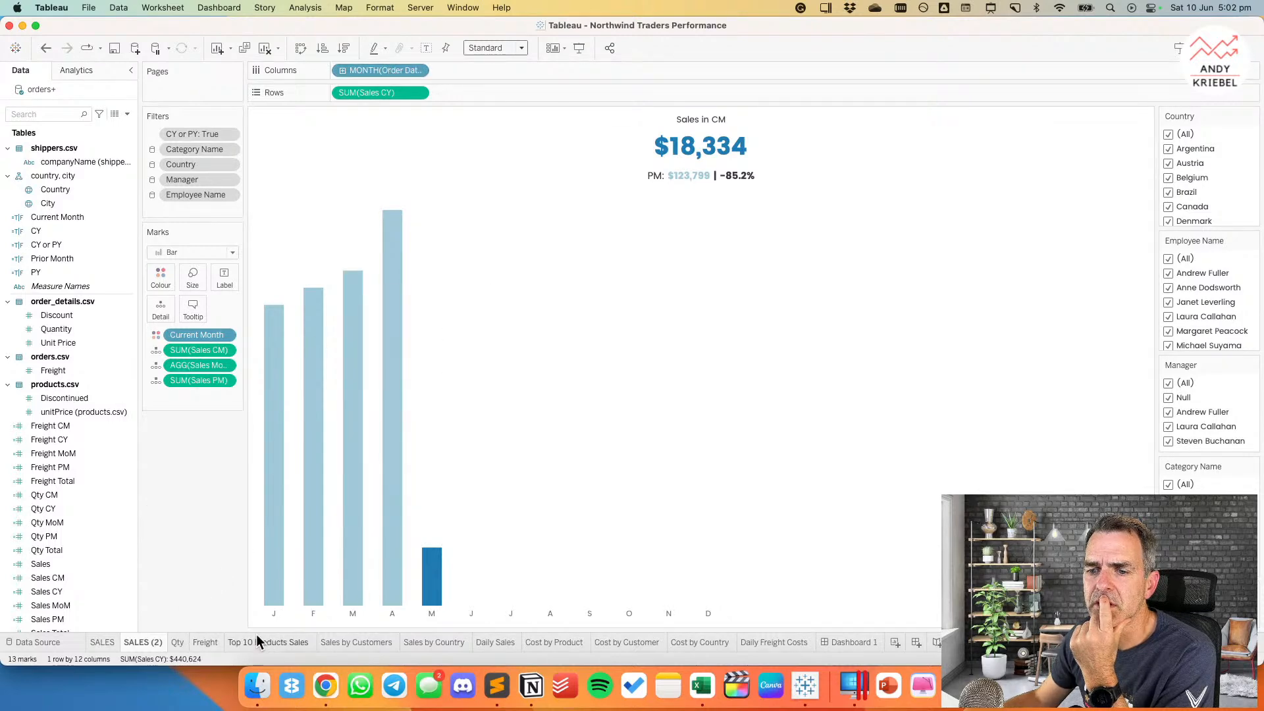
# Step: Remove the order date month and SUM(Sales CY) from the duplicate's columns and rows, and change its mark type to Shape
pyautogui.moveTo(379, 70); pyautogui.dragTo(347, 34)
pyautogui.moveTo(359, 92); pyautogui.dragTo(334, 34)
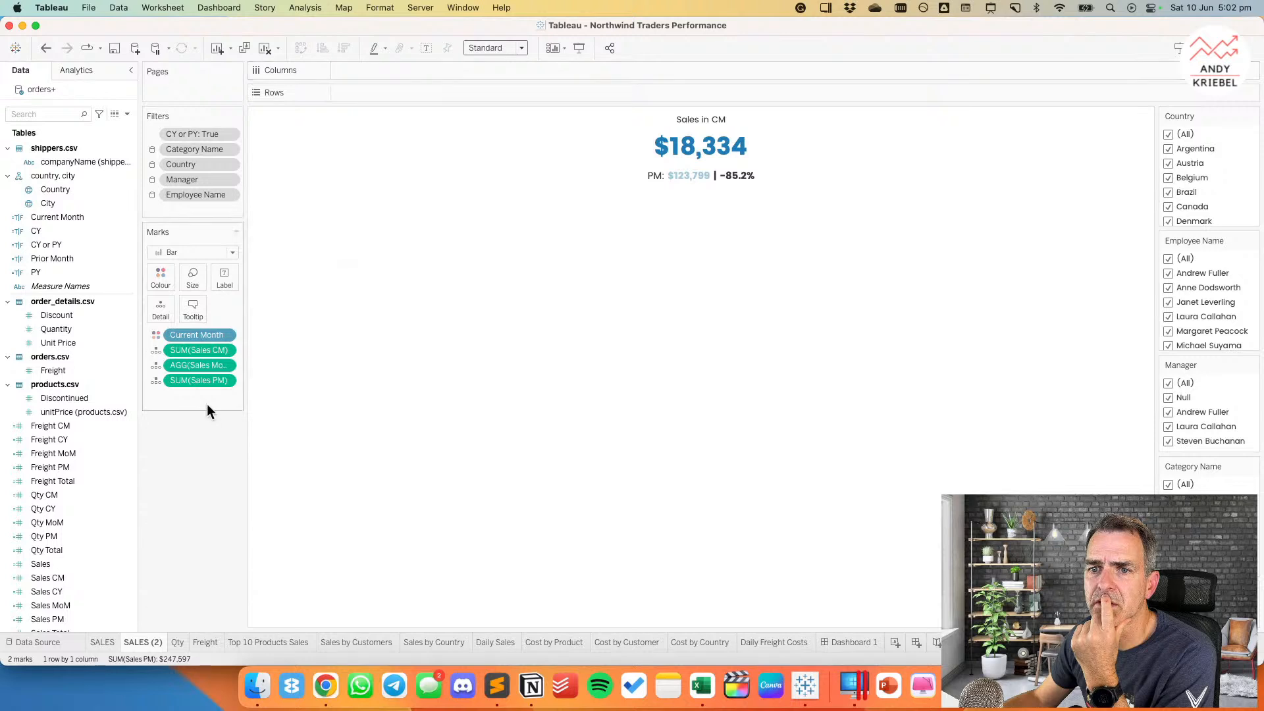
pyautogui.click(195, 252)
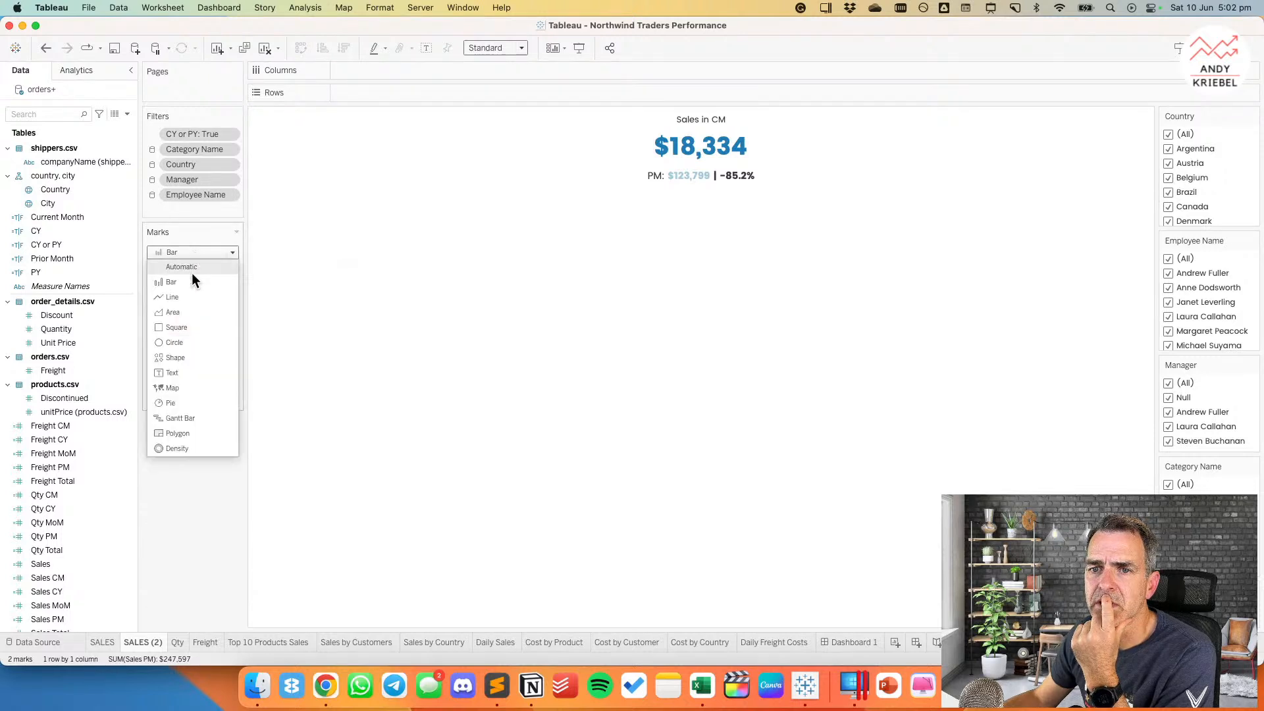
pyautogui.click(184, 372)
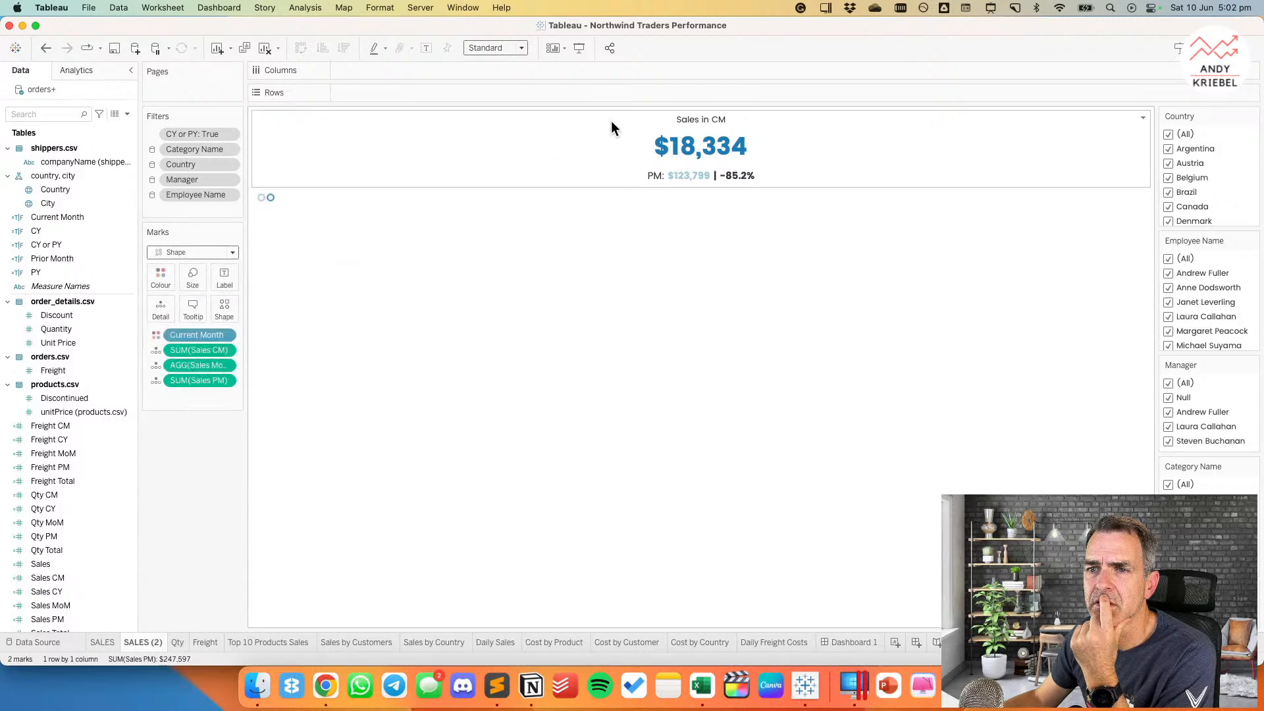
# Step: Copy the full formatted title text of the SALES (2) sheet, leaving the title itself unedited
pyautogui.doubleClick(611, 120)
pyautogui.press('super+a')
pyautogui.press('super+c')
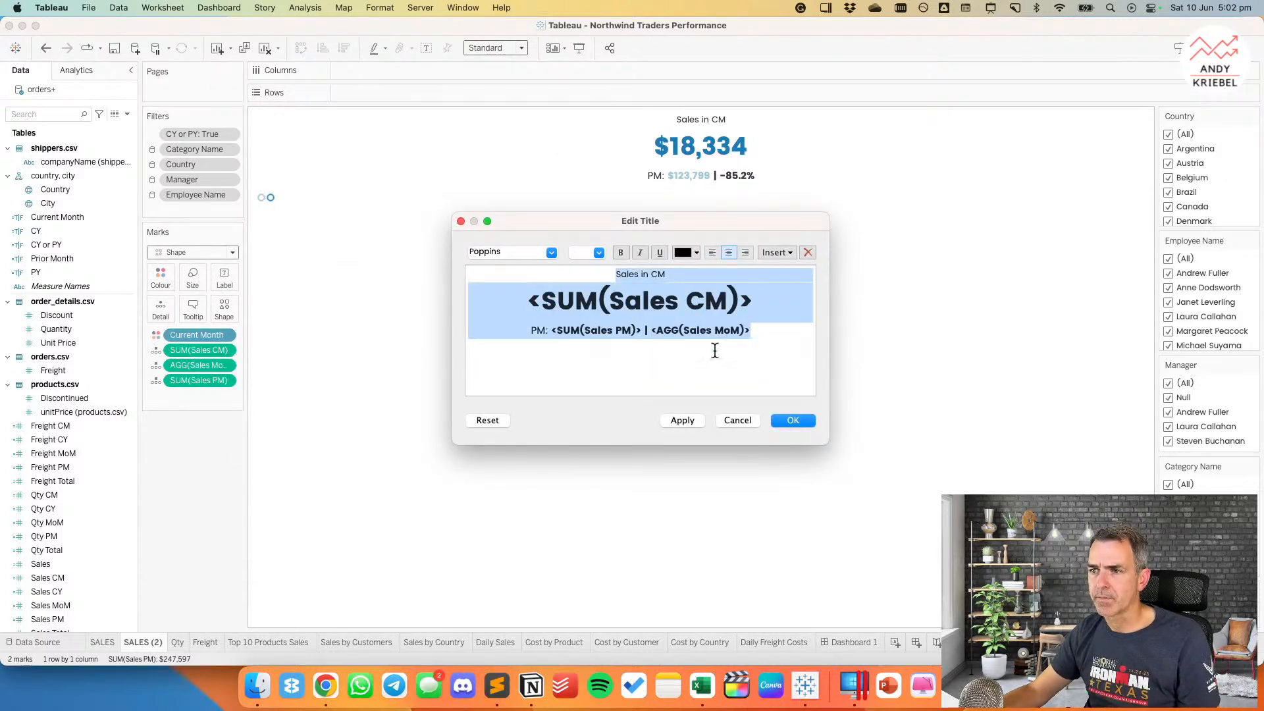
pyautogui.click(736, 420)
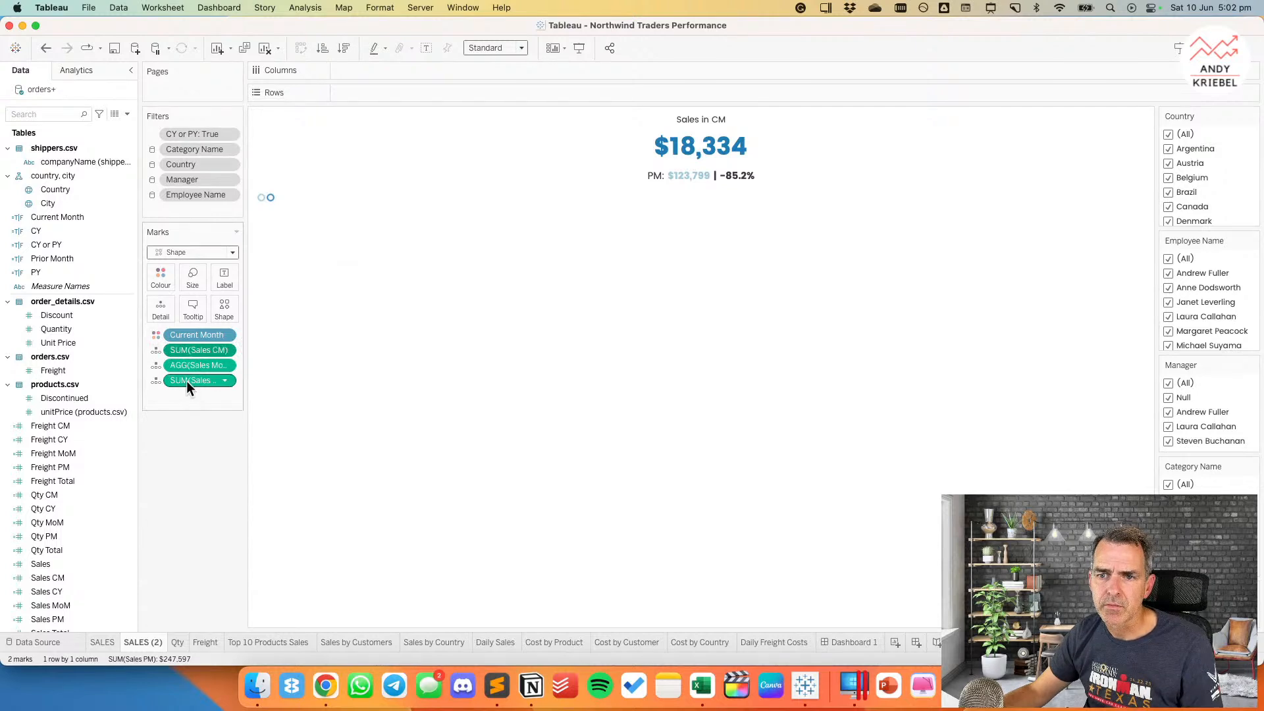
# Step: Put Sales CM, Sales MoM and Sales PM on the mark label, replace the label text with the copied title and centre it
pyautogui.moveTo(194, 356); pyautogui.dragTo(224, 281)
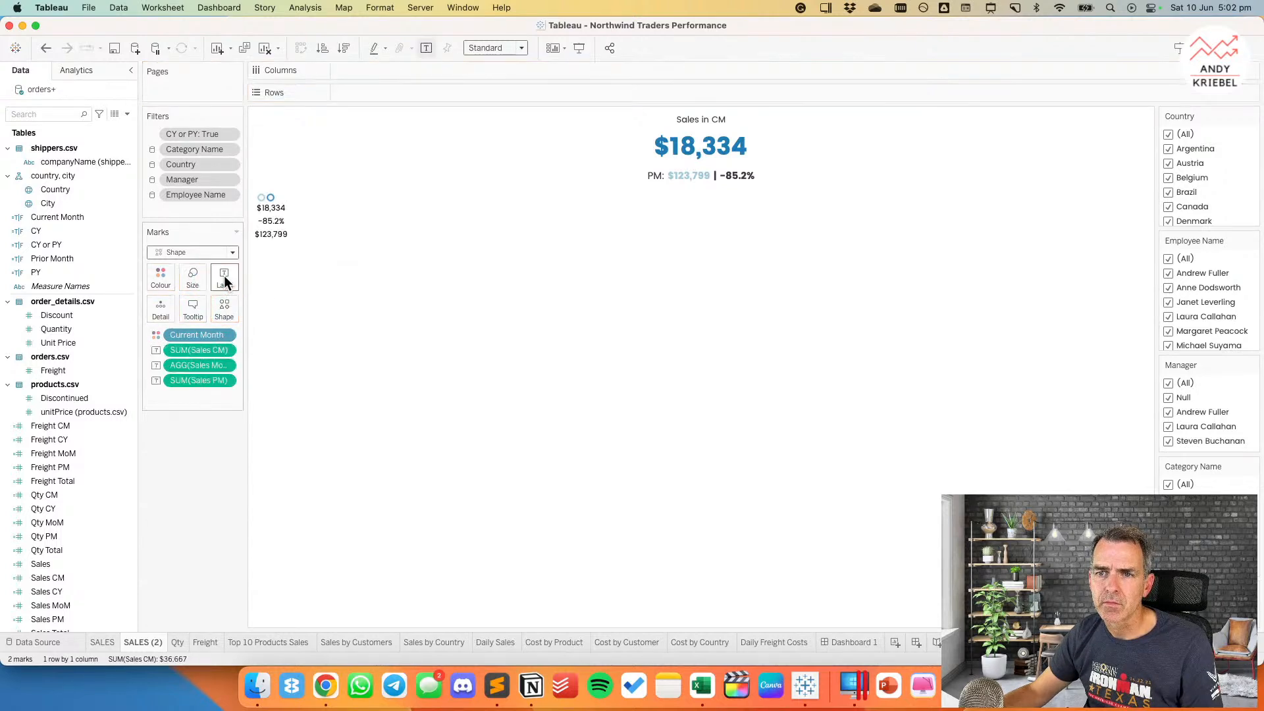
pyautogui.click(224, 281)
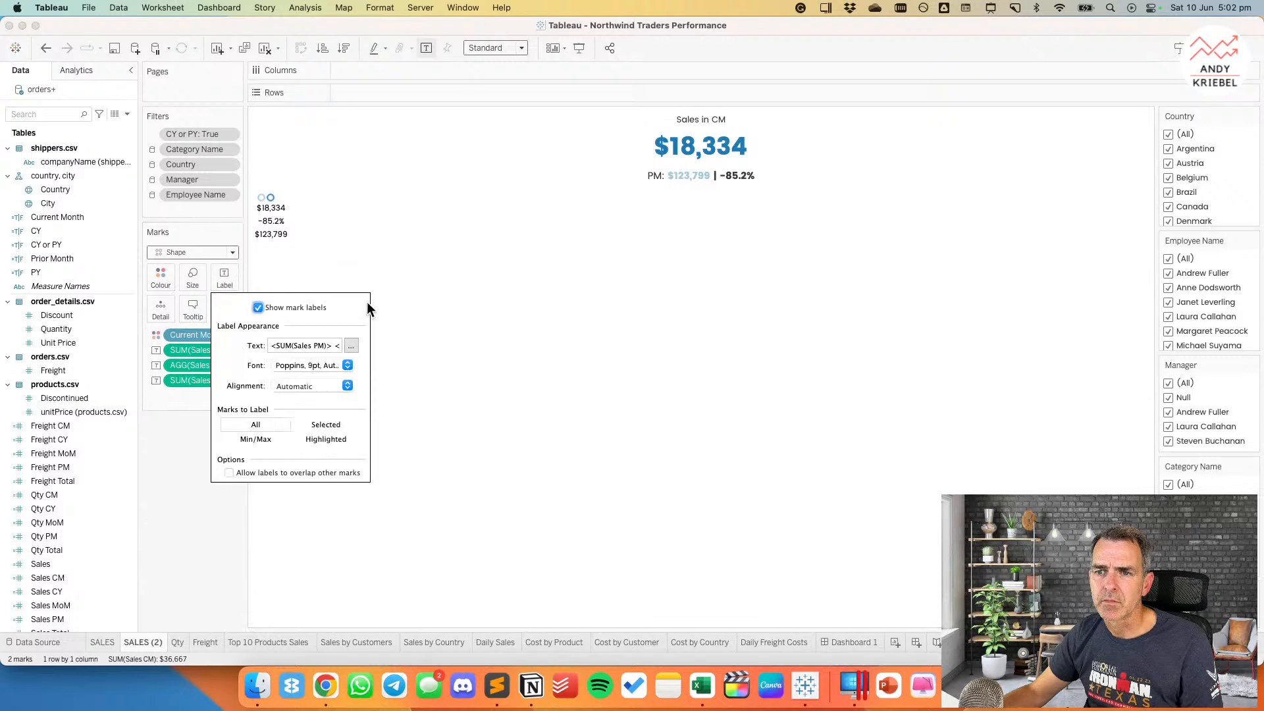
pyautogui.click(351, 346)
pyautogui.press('super+a')
pyautogui.press('super+v')
pyautogui.press('super+a')
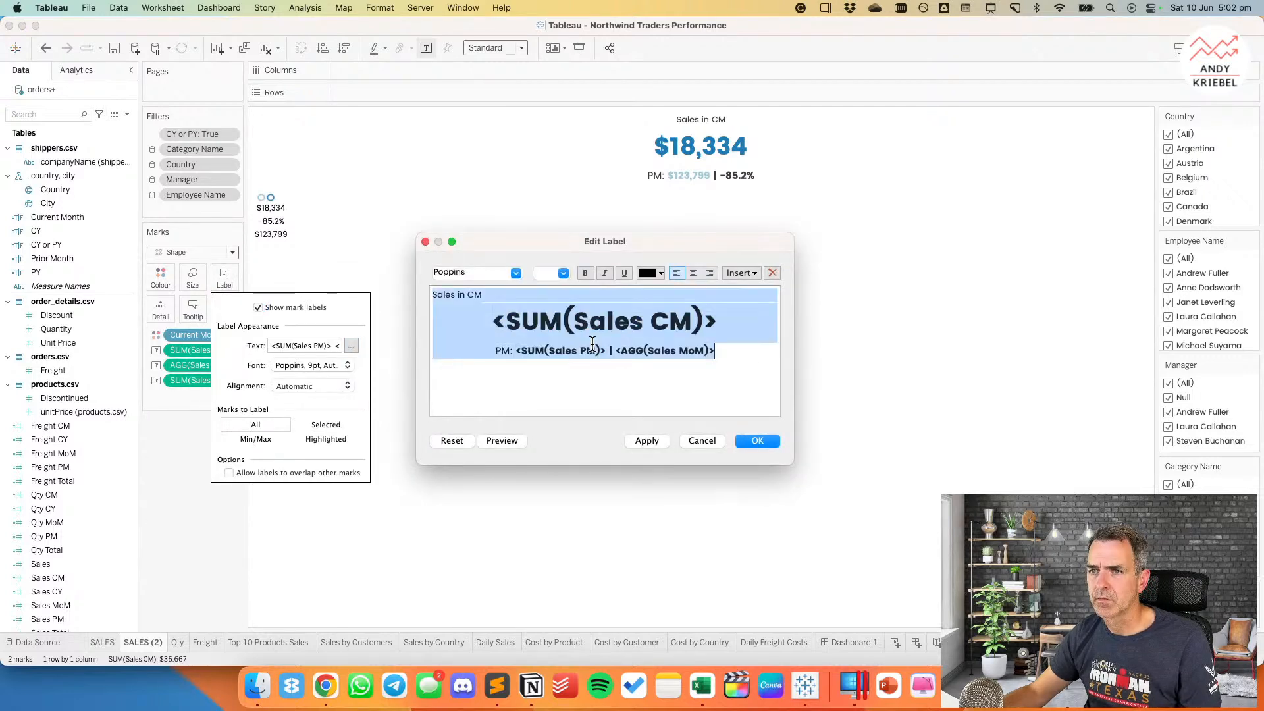
pyautogui.click(694, 274)
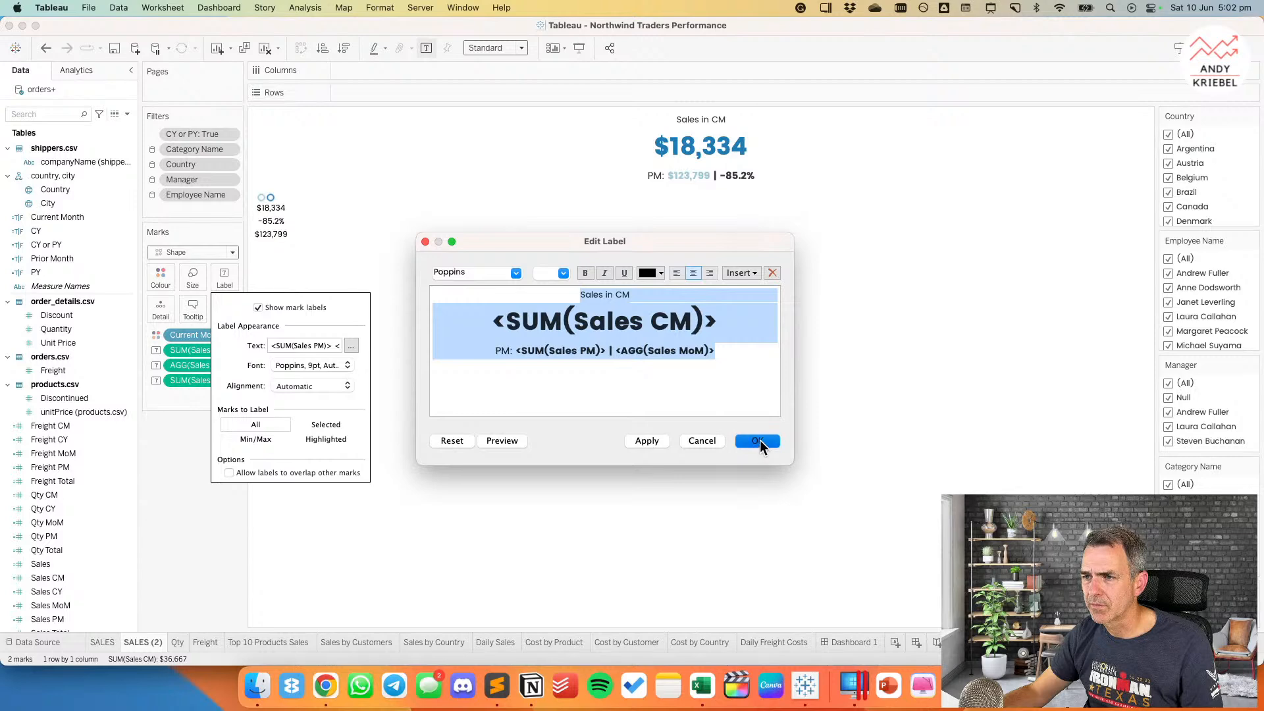
pyautogui.click(758, 440)
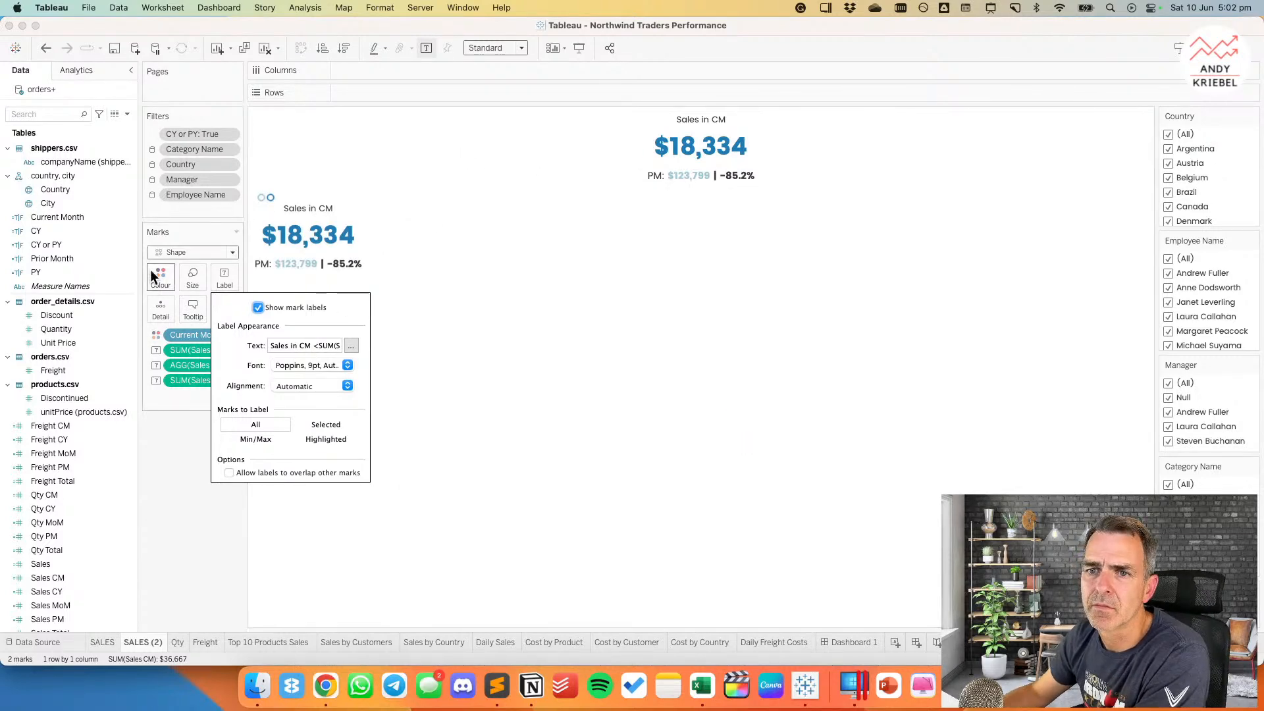
# Step: Change the SALES (2) mark type to Text and remove Current Month from the mark colour
pyautogui.click(160, 251)
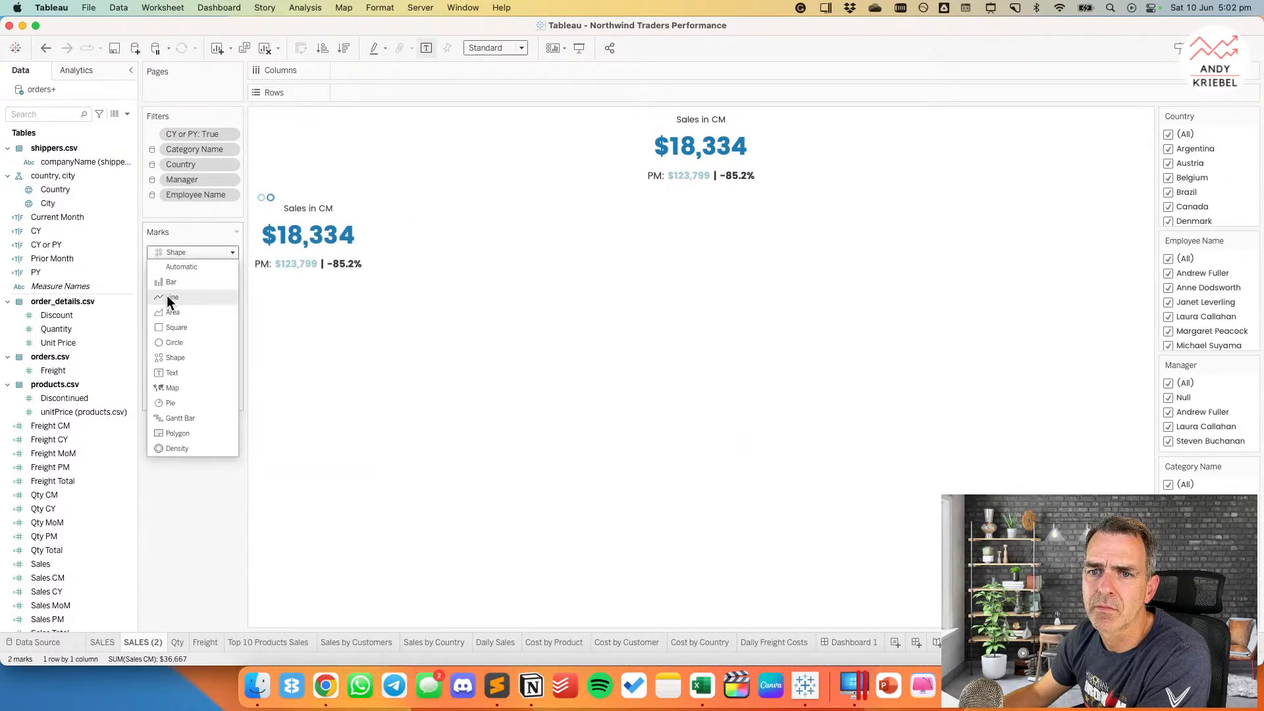
pyautogui.click(178, 372)
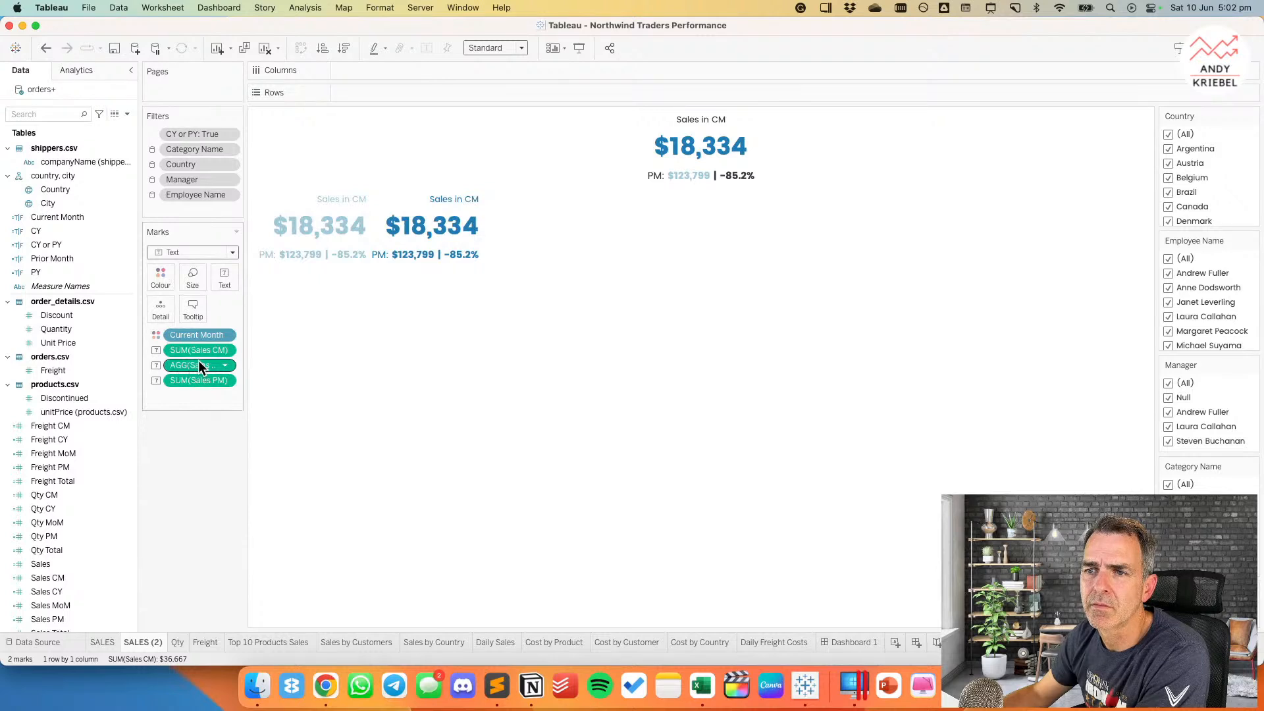
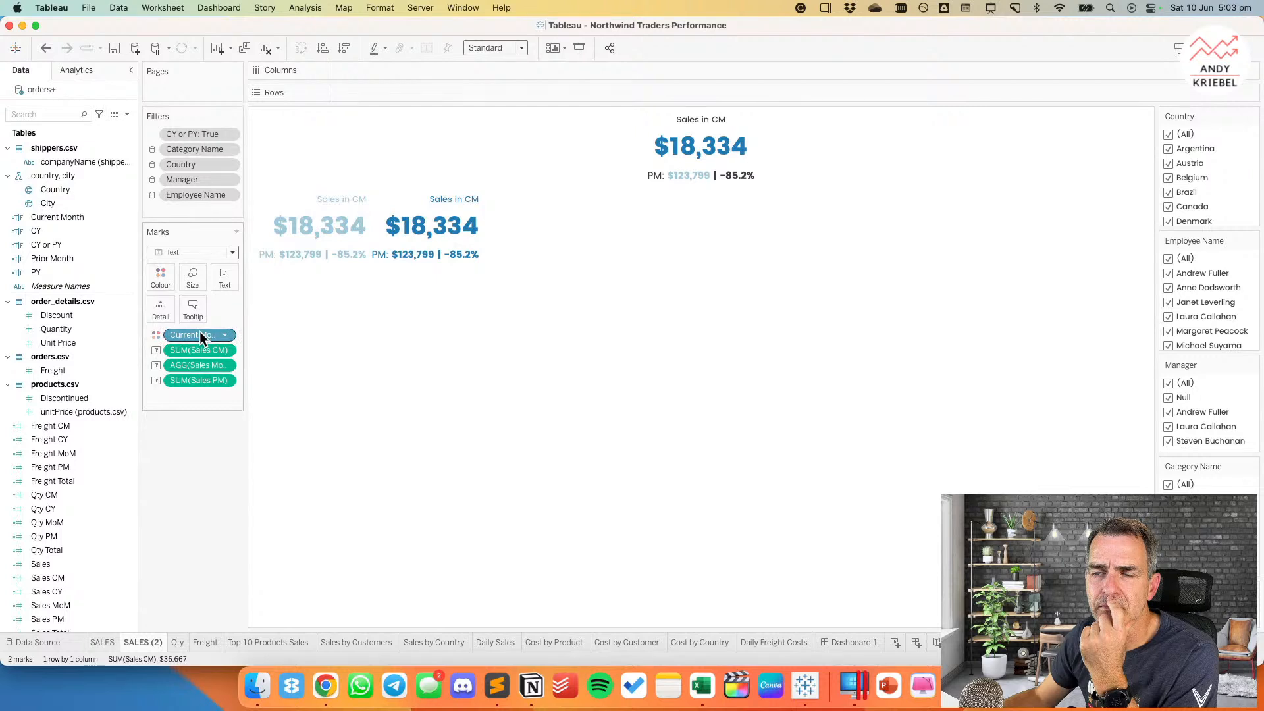
pyautogui.moveTo(200, 334); pyautogui.dragTo(119, 251)
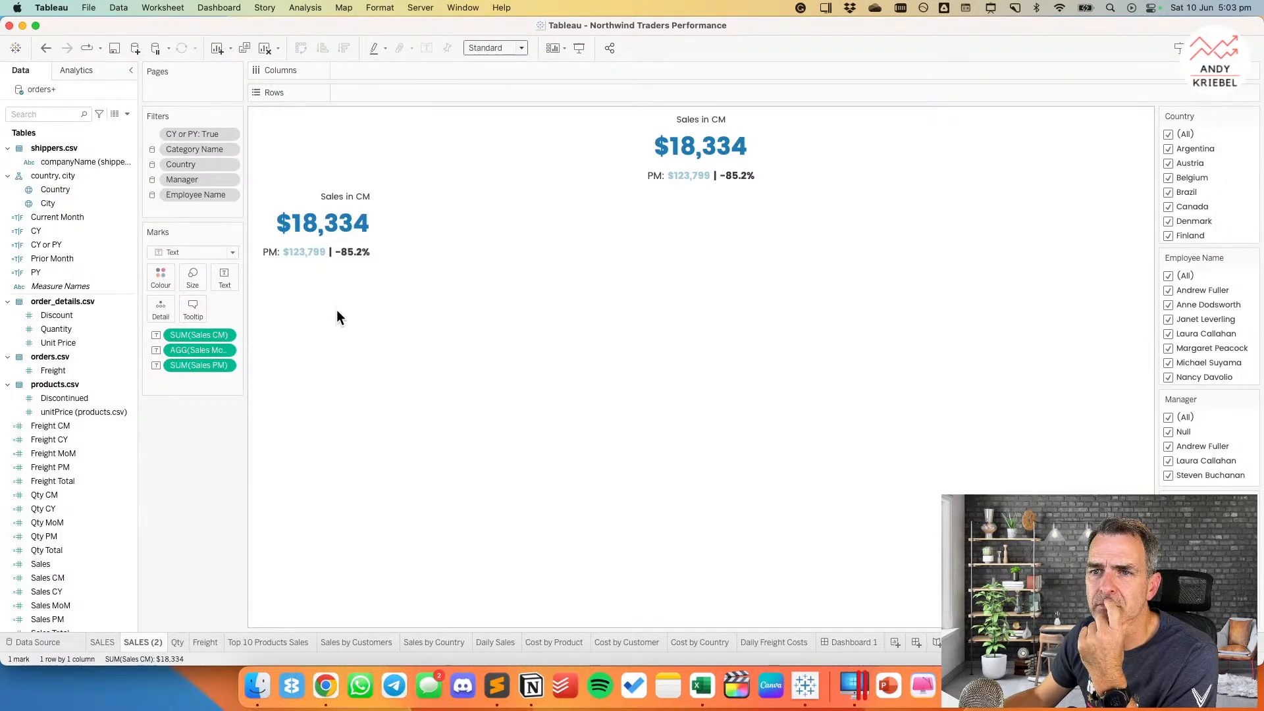
# Step: Align the SALES (2) mark text to the centre horizontally and the middle vertically
pyautogui.click(225, 277)
pyautogui.click(297, 327)
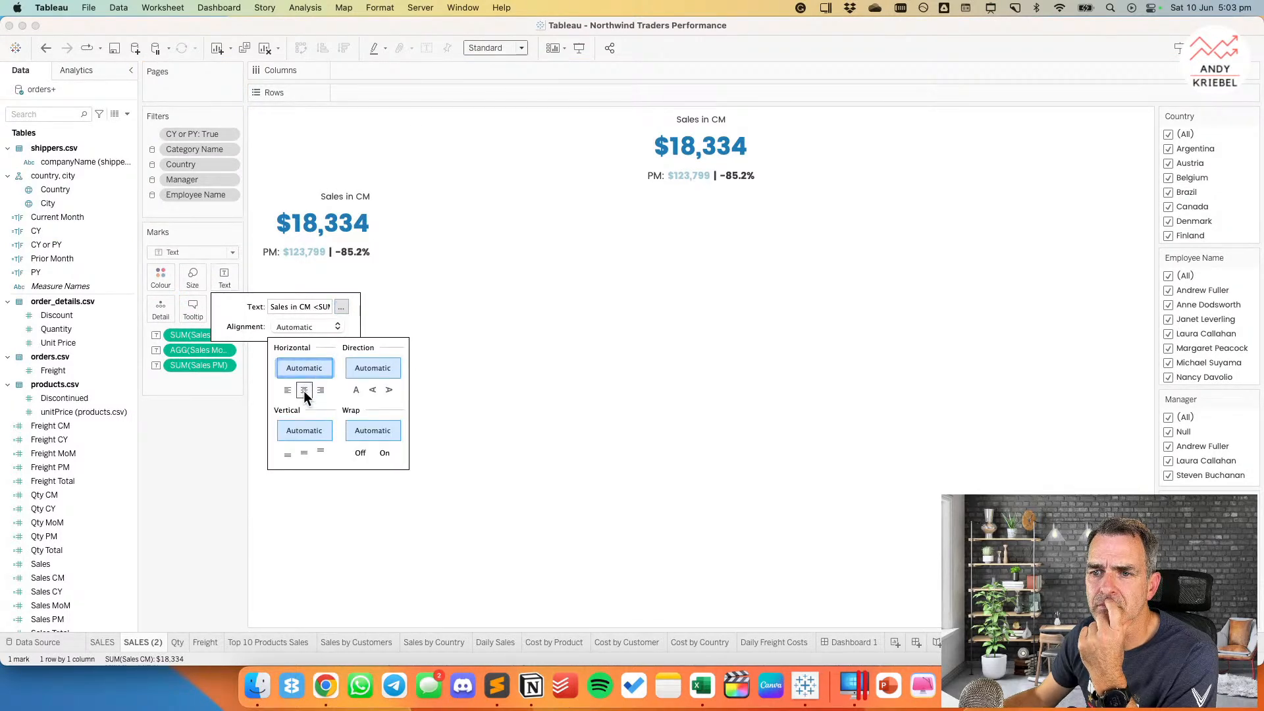
pyautogui.click(304, 390)
pyautogui.click(302, 329)
pyautogui.click(301, 449)
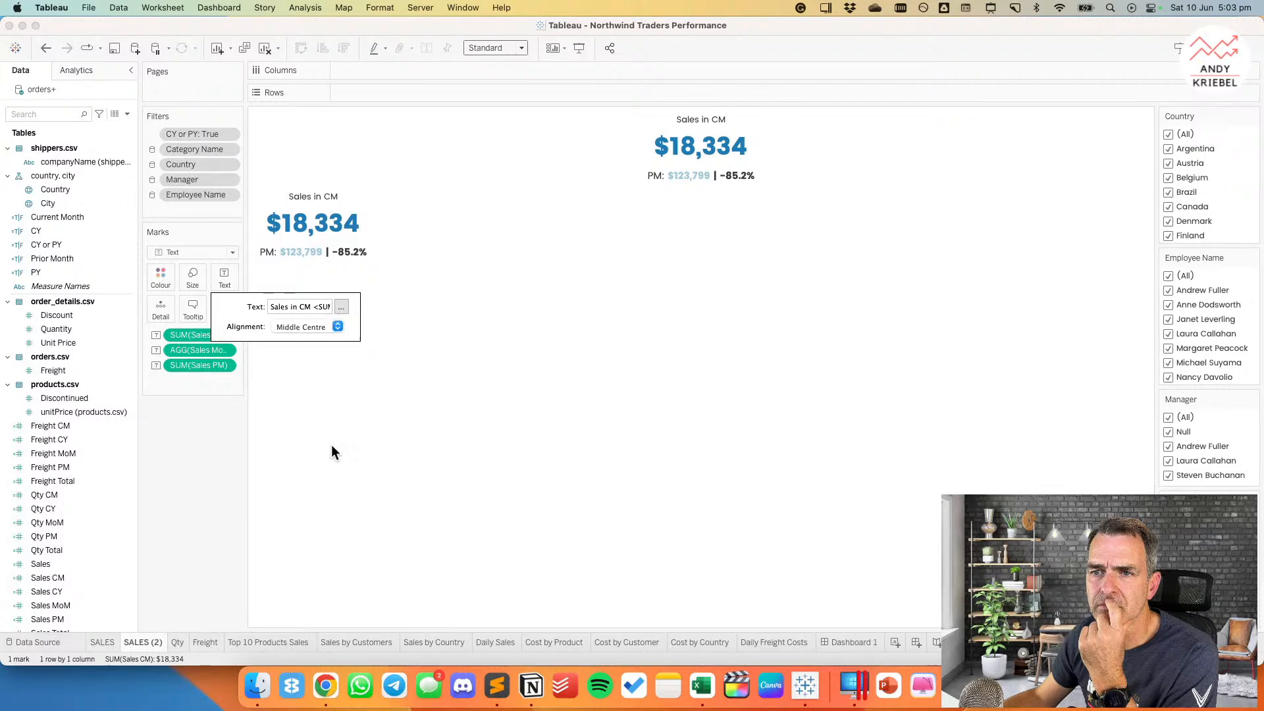
# Step: Reset the SALES (2) sheet's title to its default and rename the sheet as Sales BAN
pyautogui.click(698, 120)
pyautogui.rightClick(698, 121)
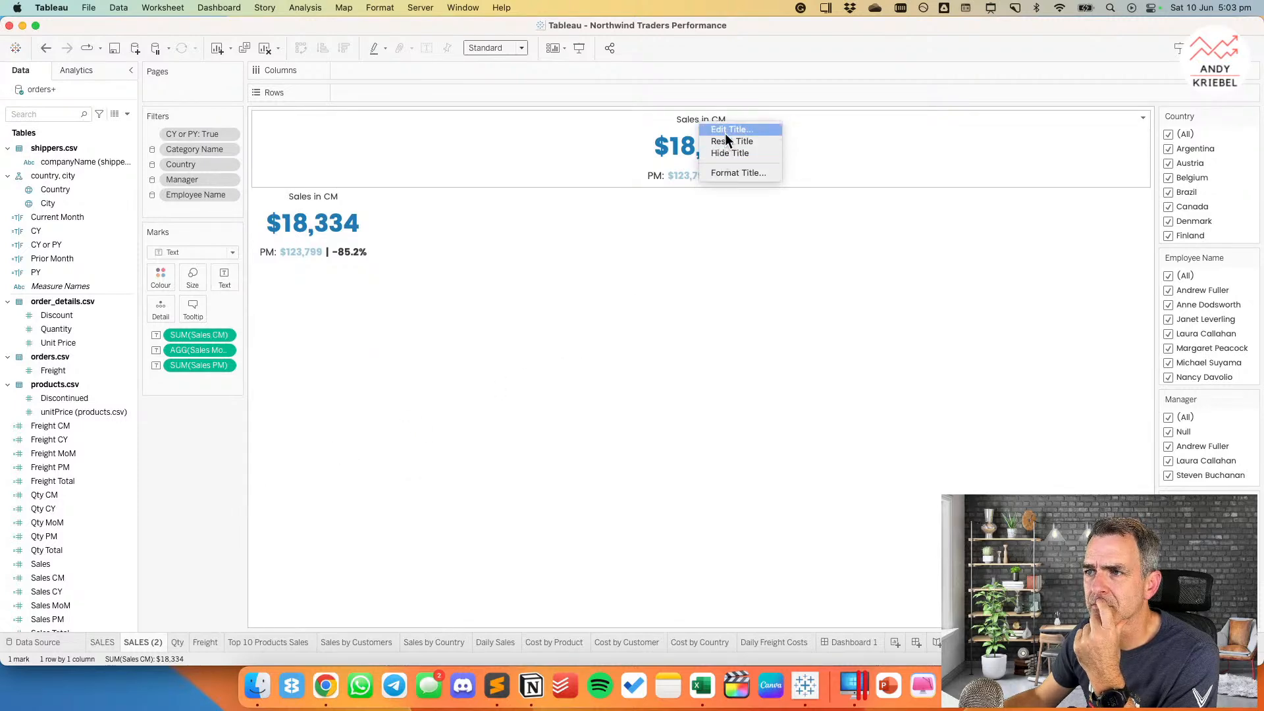
pyautogui.click(724, 139)
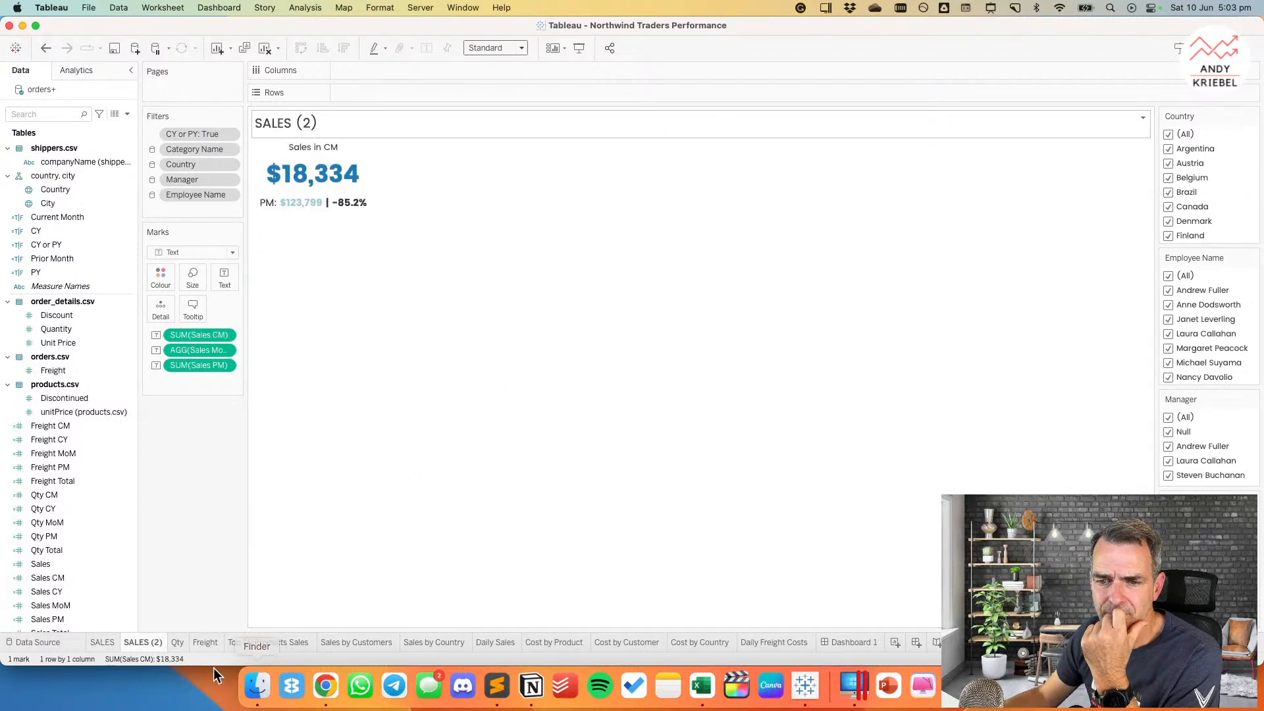
pyautogui.doubleClick(149, 642)
pyautogui.write('Sal')
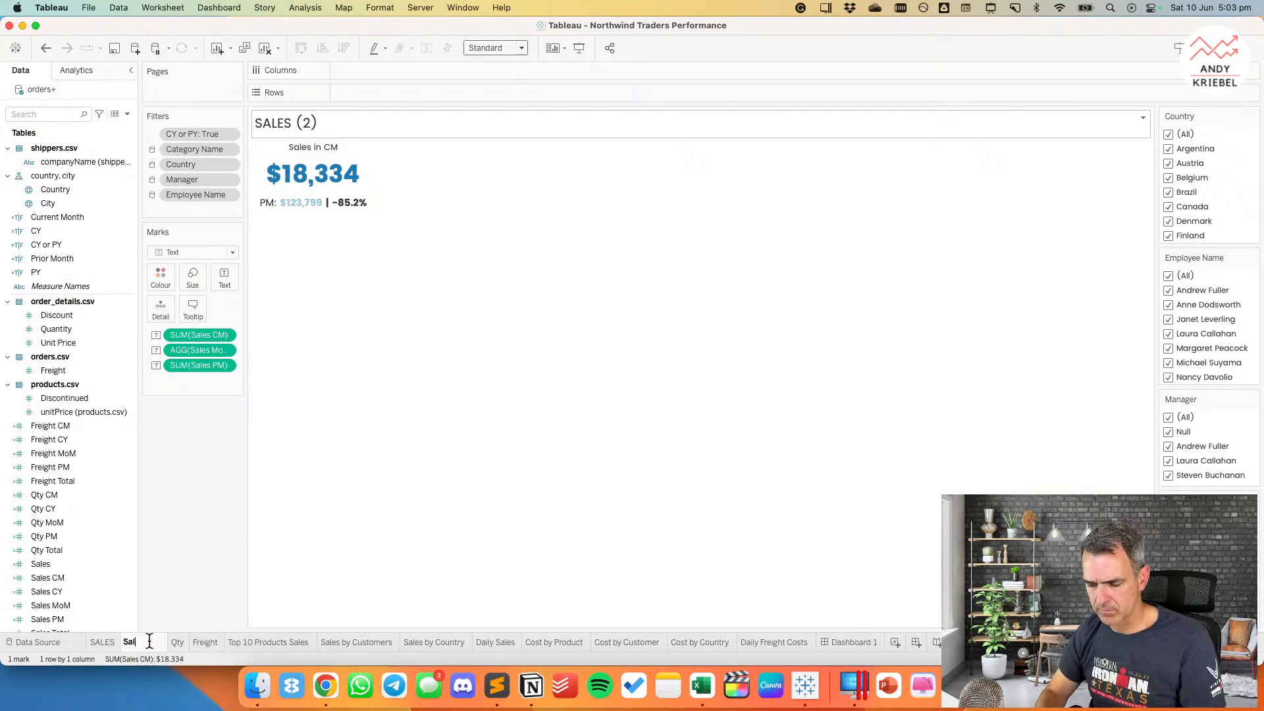
pyautogui.write('es BAN')
pyautogui.press('Return')
# Step: Duplicate the Qty sheet
pyautogui.click(178, 642)
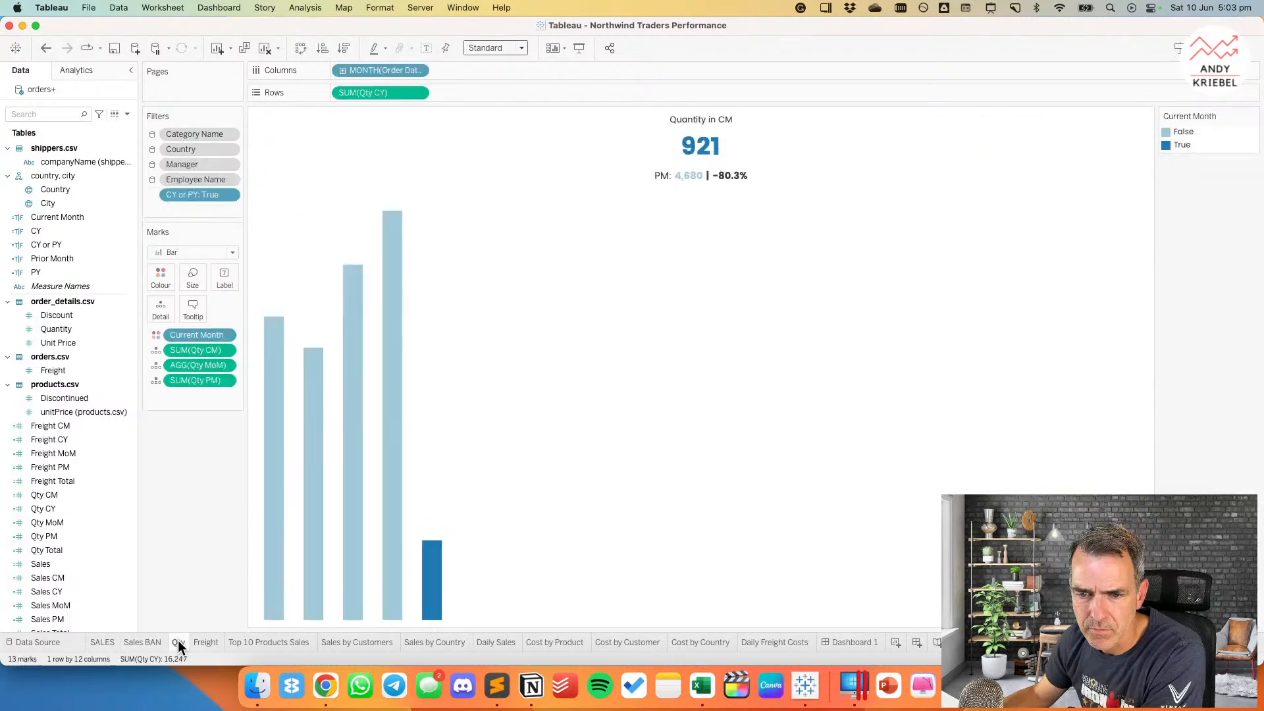
pyautogui.rightClick(178, 640)
pyautogui.click(235, 520)
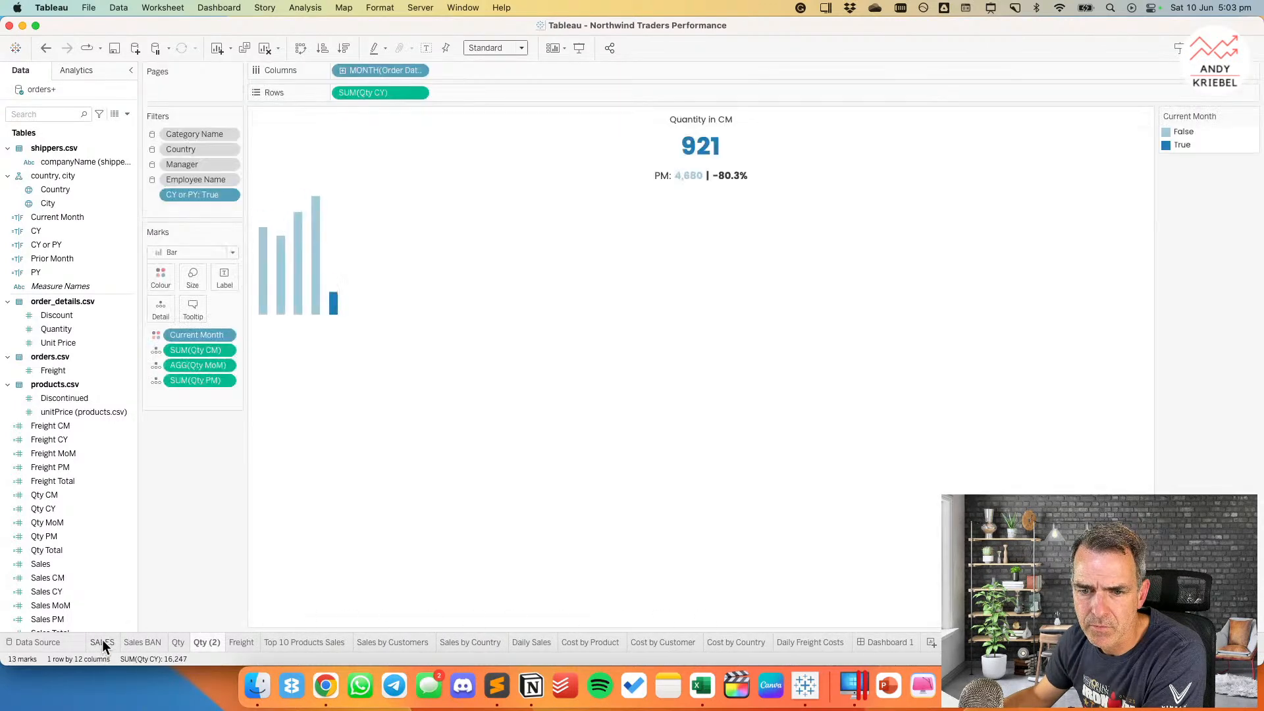
# Step: Hide the title of the SALES bar chart sheet
pyautogui.click(102, 642)
pyautogui.rightClick(100, 642)
pyautogui.click(669, 178)
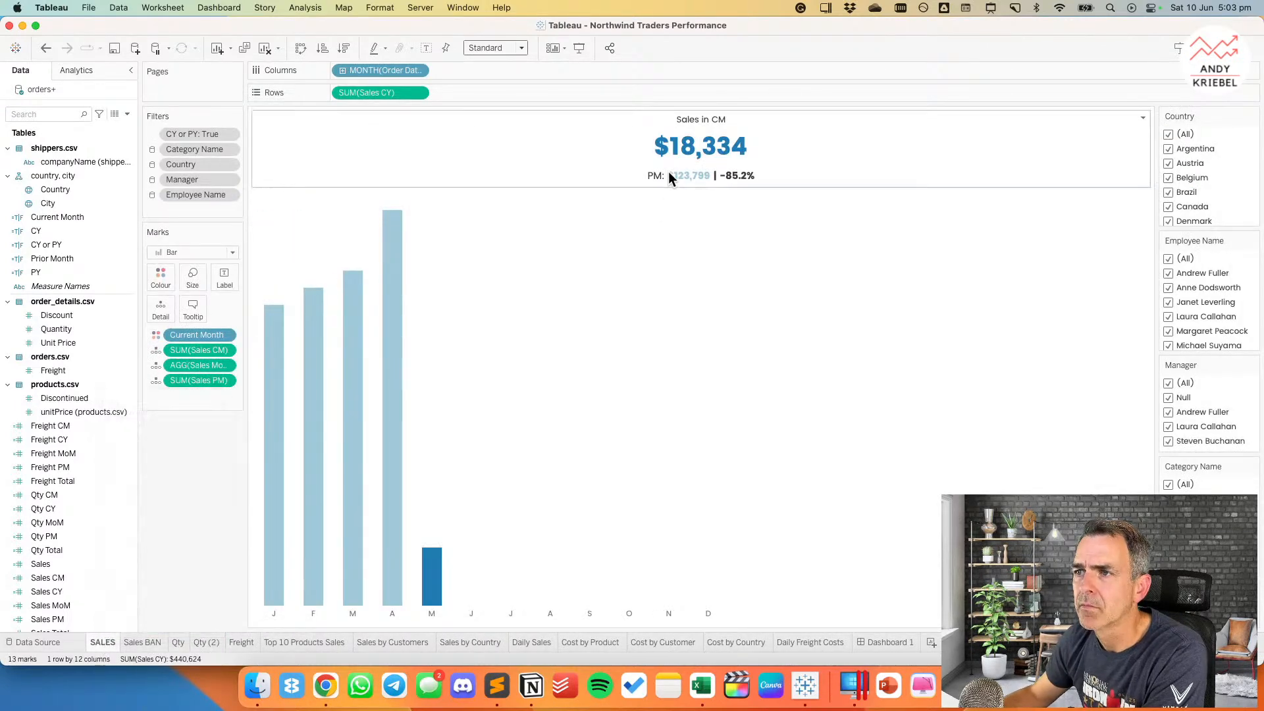
pyautogui.rightClick(676, 155)
pyautogui.click(705, 188)
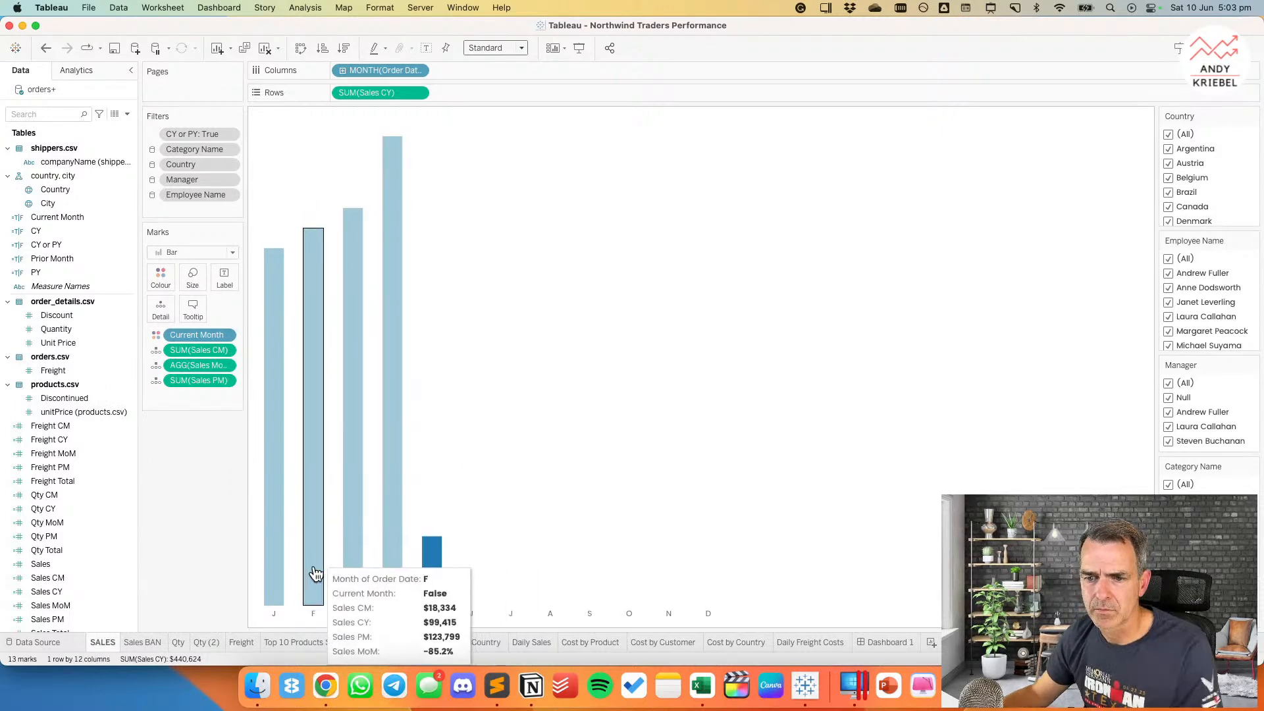
# Step: Rename the Qty (2) sheet as Qty BAN
pyautogui.click(215, 641)
pyautogui.doubleClick(215, 641)
pyautogui.write('Qty BAN')
pyautogui.press('Return')
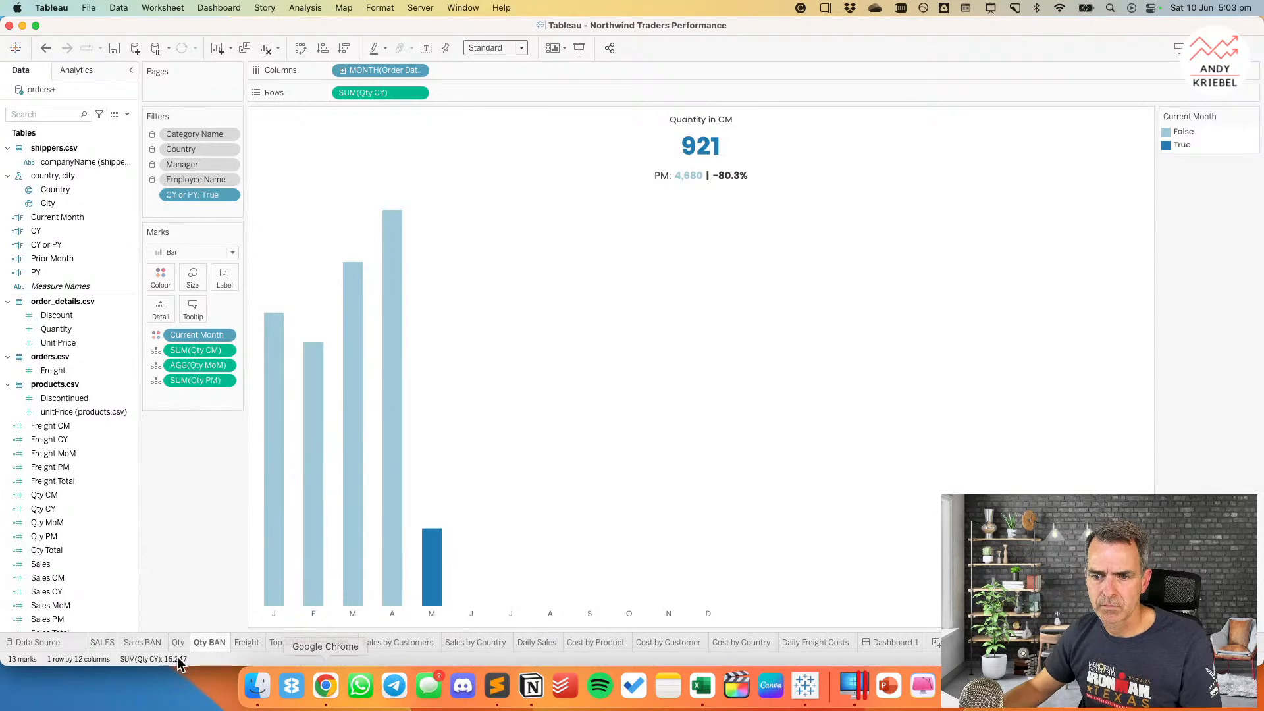
# Step: On Qty BAN, remove the order date month from columns, SUM(Qty CY) from rows and Current Month from the mark colour
pyautogui.rightClick(642, 137)
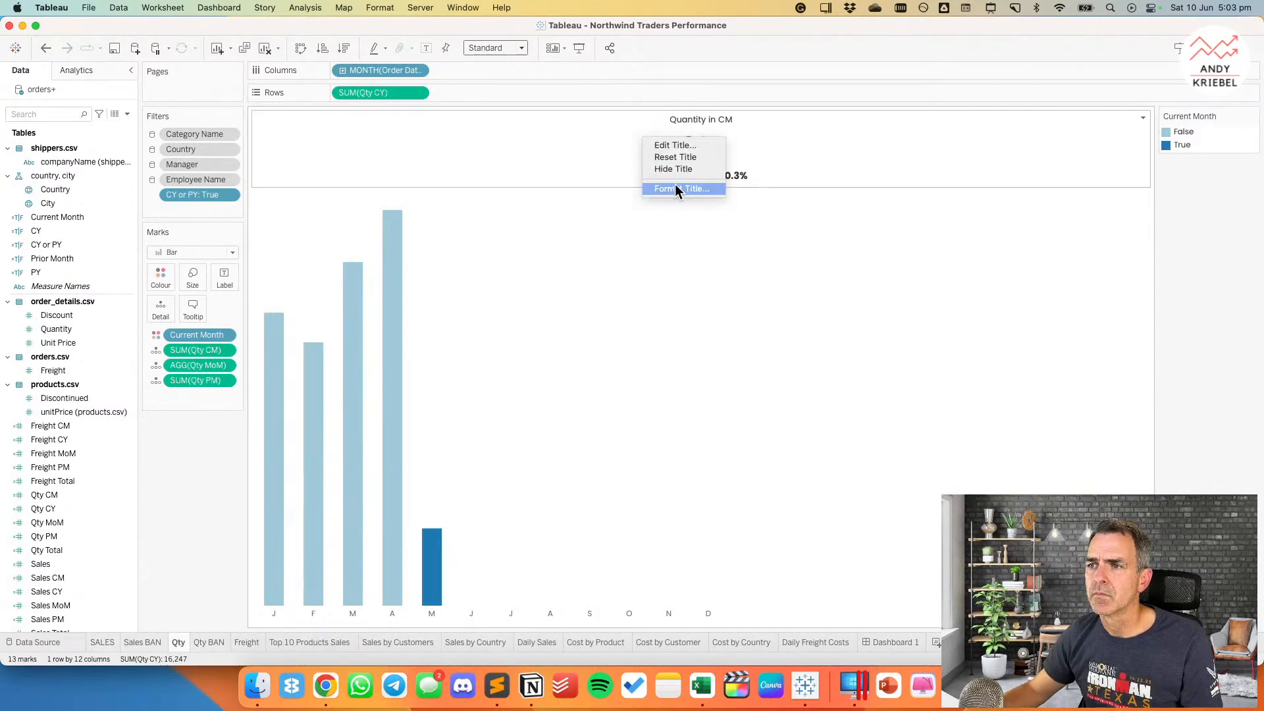
pyautogui.click(209, 643)
pyautogui.moveTo(382, 72); pyautogui.dragTo(373, 38)
pyautogui.moveTo(190, 336); pyautogui.dragTo(80, 327)
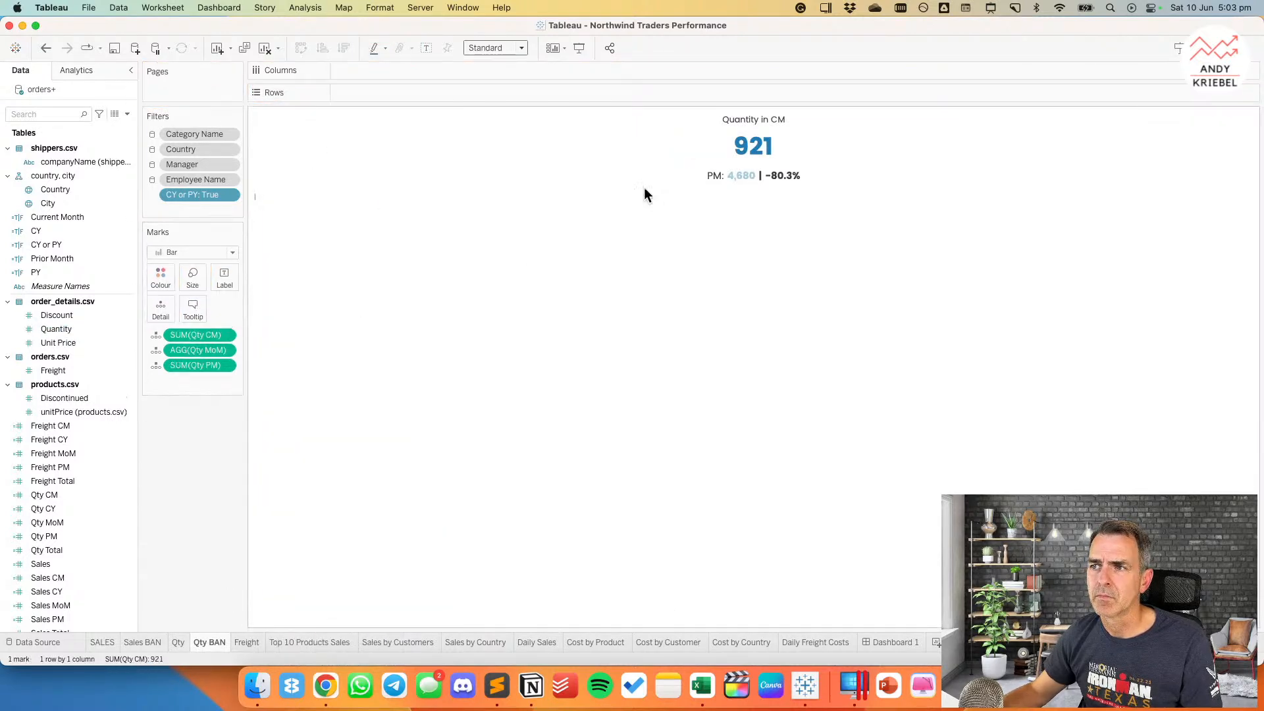
# Step: Copy the full formatted title text of Qty BAN, then reset the sheet's title to its default
pyautogui.doubleClick(767, 137)
pyautogui.press('super+c')
pyautogui.click(737, 420)
pyautogui.rightClick(718, 142)
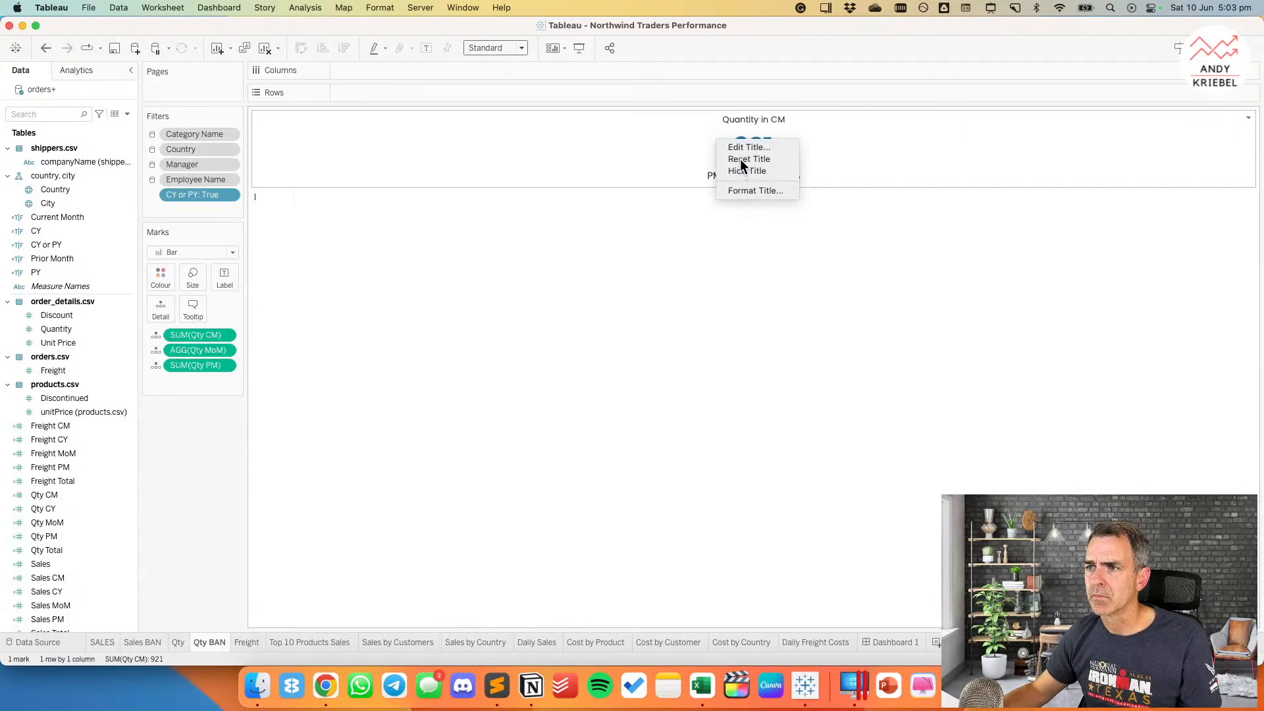
pyautogui.click(748, 159)
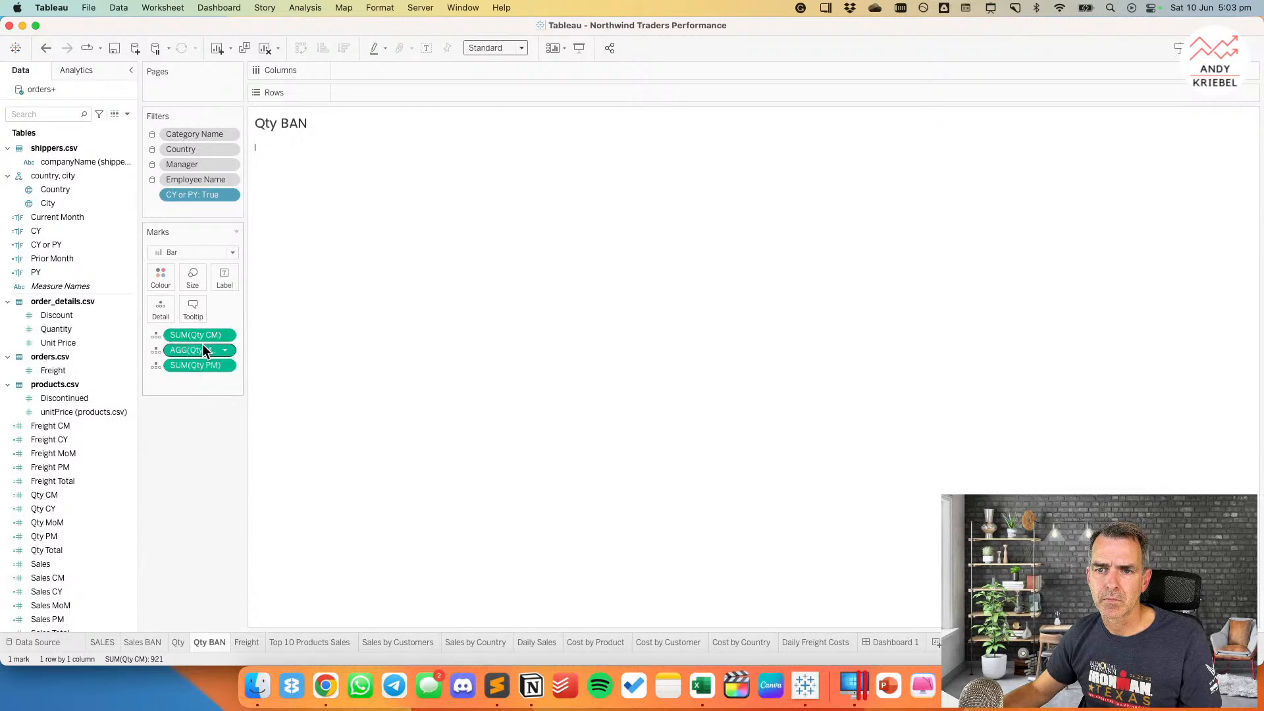
# Step: Put Qty CM, Qty MoM and Qty PM on the mark label of Qty BAN
pyautogui.moveTo(208, 341); pyautogui.dragTo(225, 279)
pyautogui.click(225, 278)
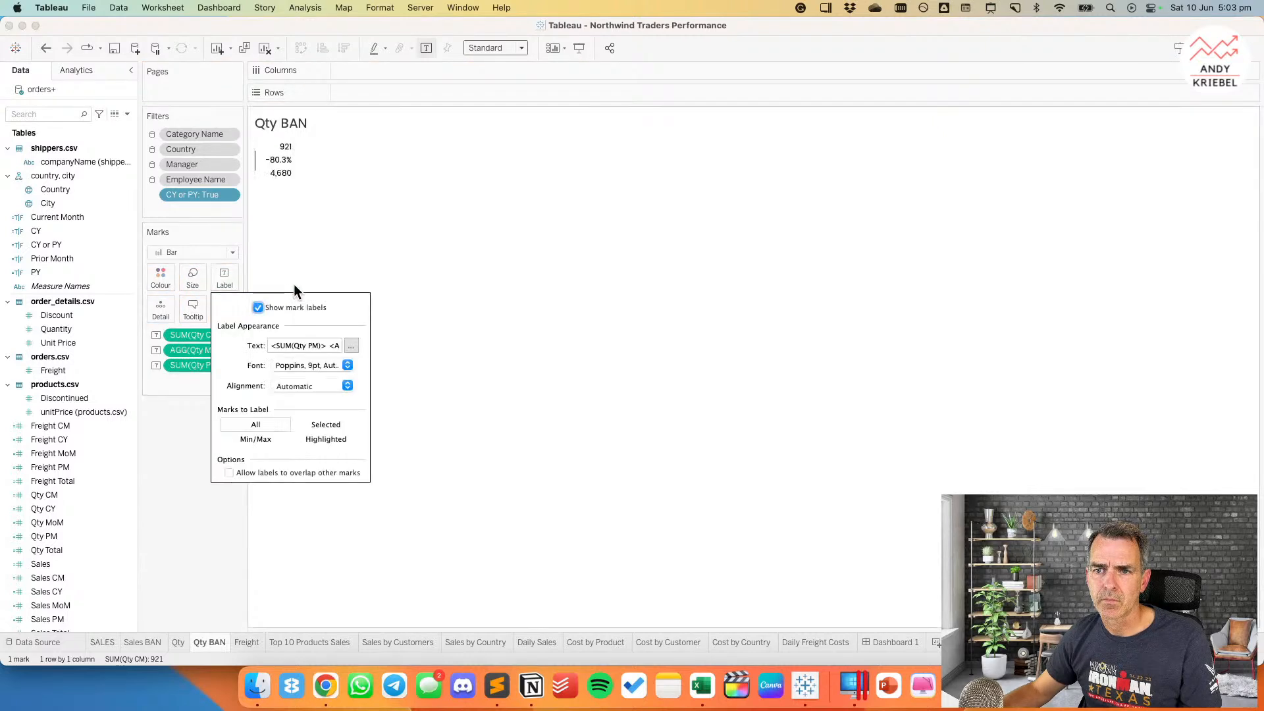
pyautogui.press('super+v')
pyautogui.click(357, 346)
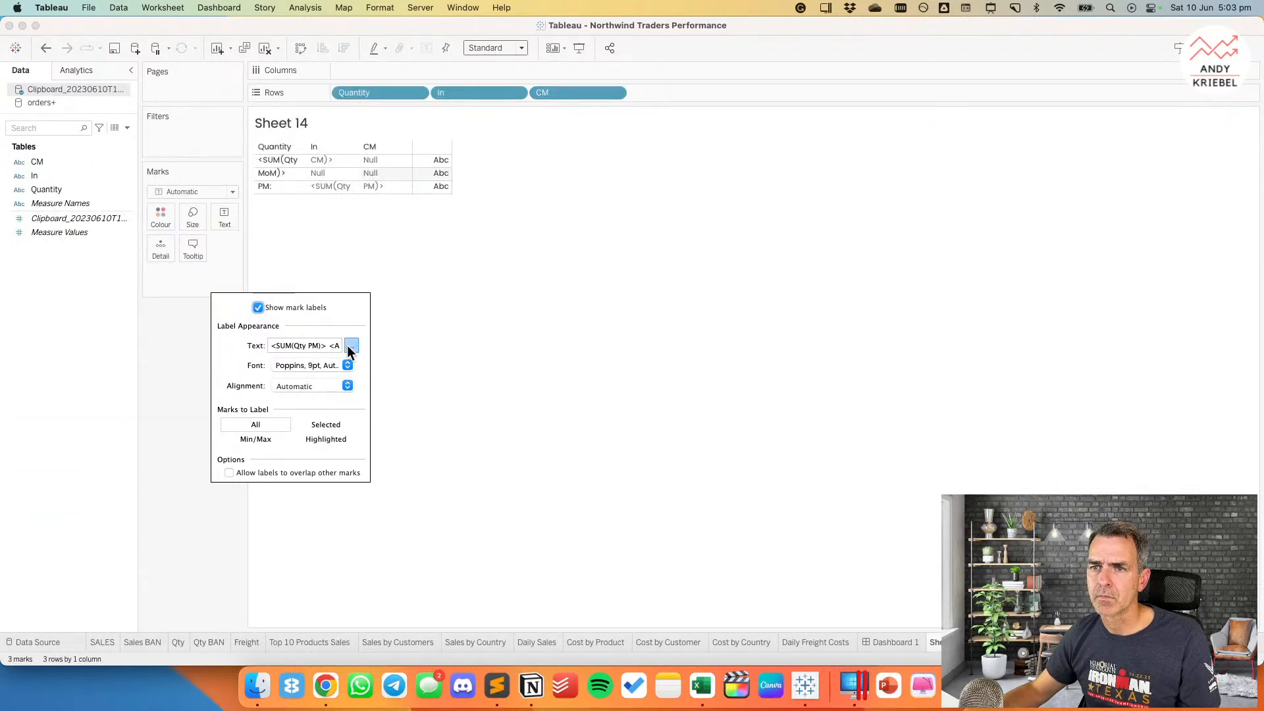
pyautogui.click(700, 441)
pyautogui.click(46, 48)
pyautogui.click(46, 48)
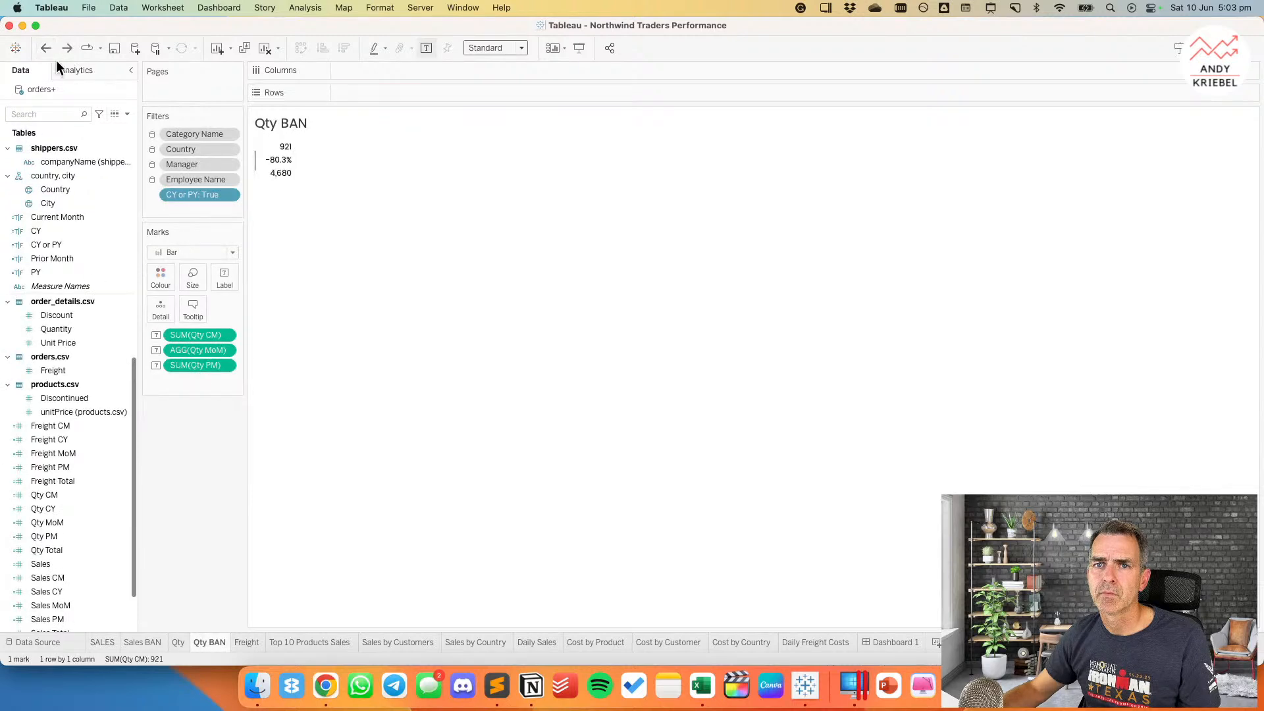
# Step: Replace the Qty BAN label text with the copied title text and centre it
pyautogui.click(225, 279)
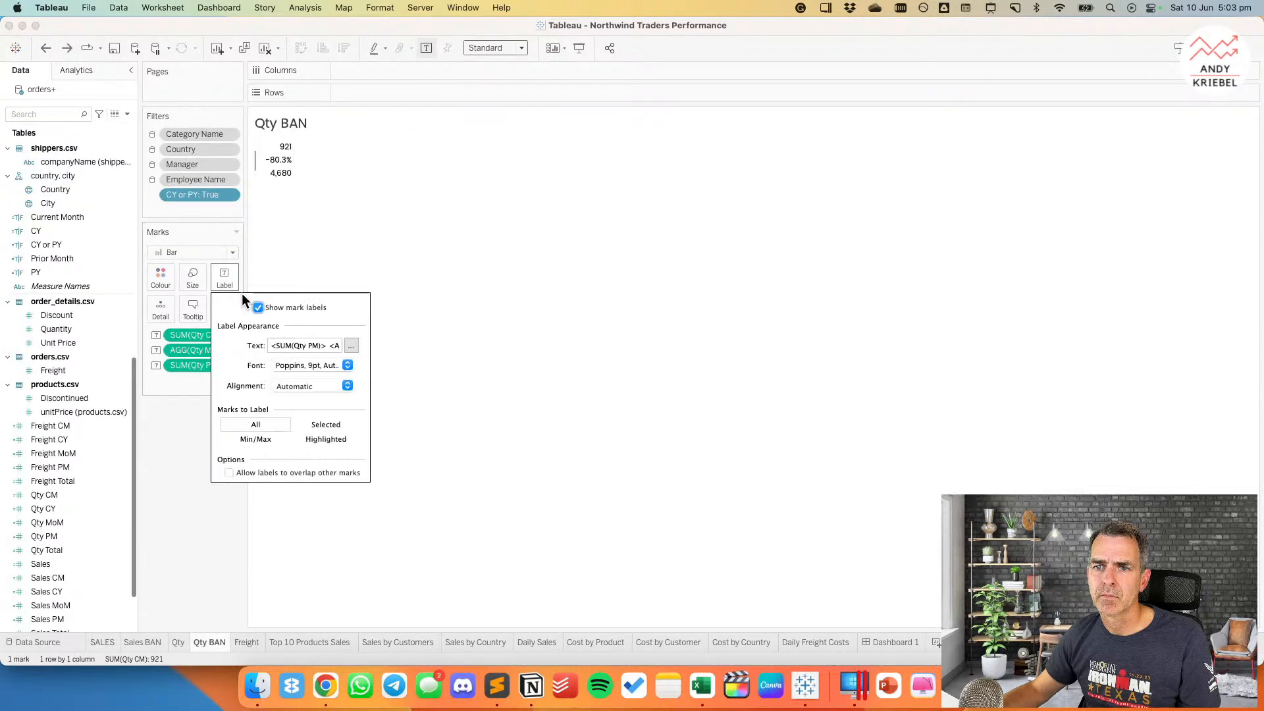
pyautogui.click(351, 345)
pyautogui.press('super+a')
pyautogui.press('super+v')
pyautogui.press('super+a')
pyautogui.click(693, 272)
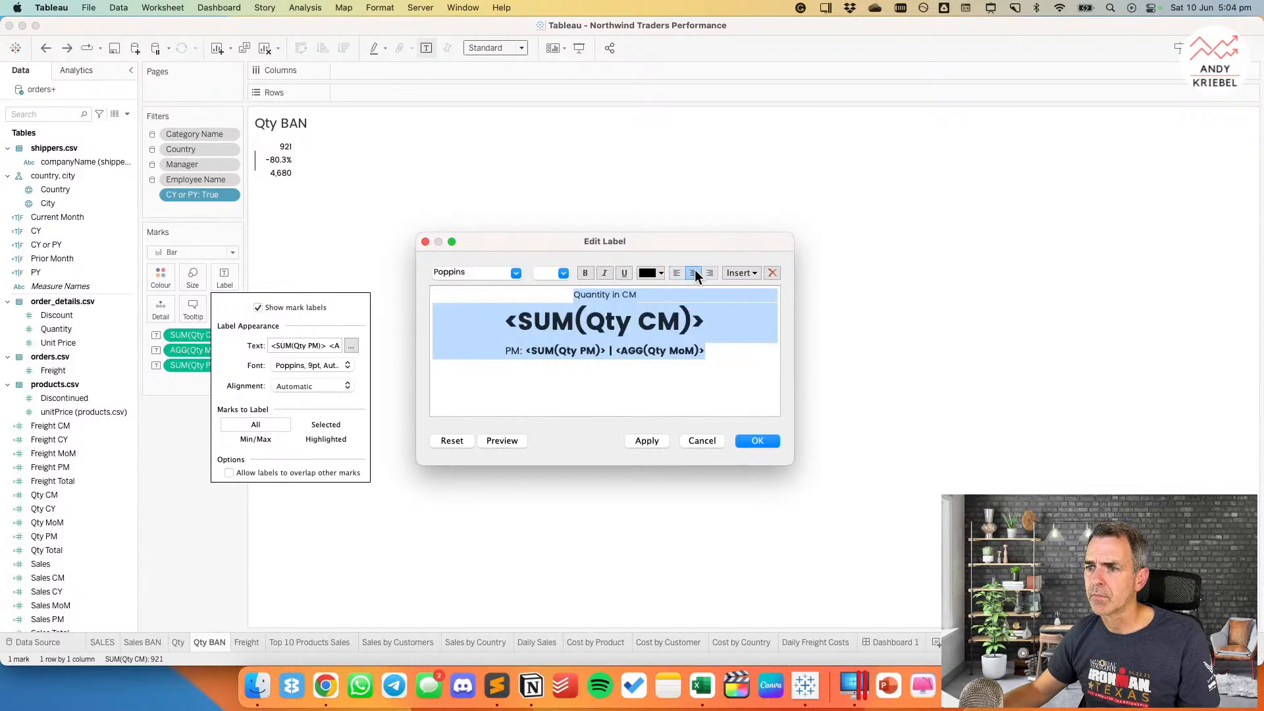
pyautogui.click(743, 440)
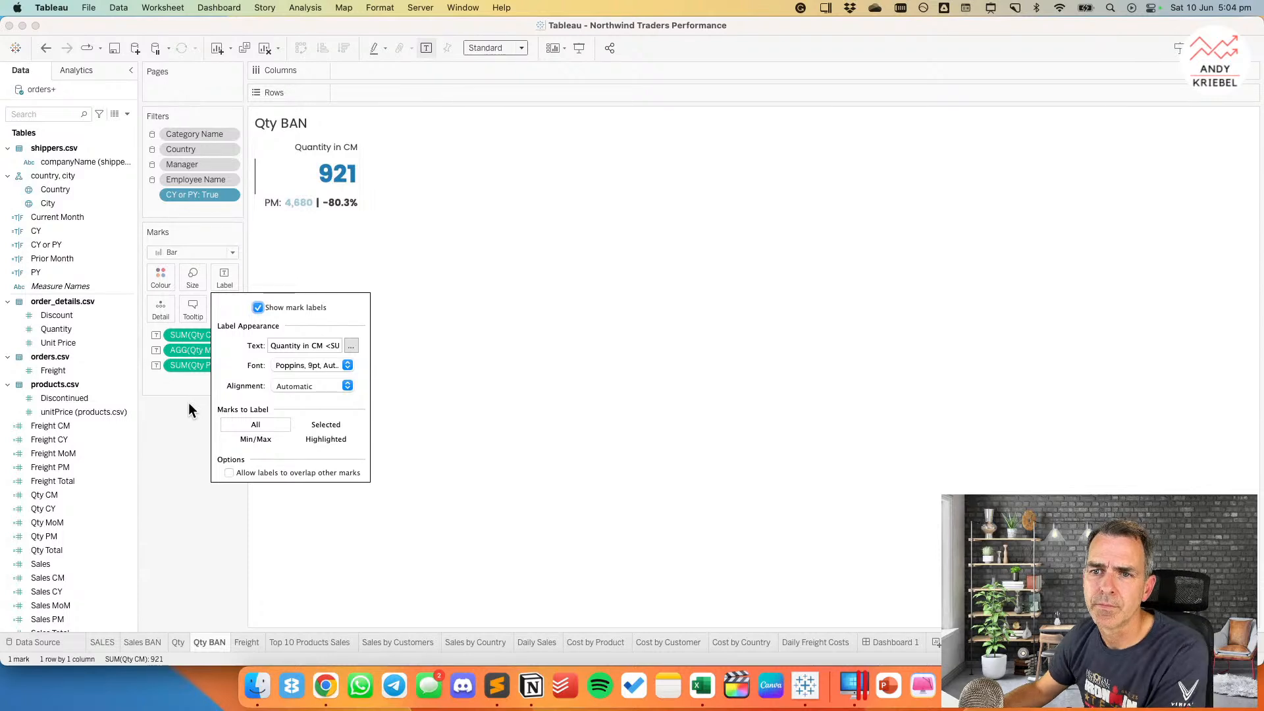
# Step: Change the Qty BAN mark type to Text and align its text to the horizontal centre and vertical middle
pyautogui.click(188, 402)
pyautogui.click(194, 252)
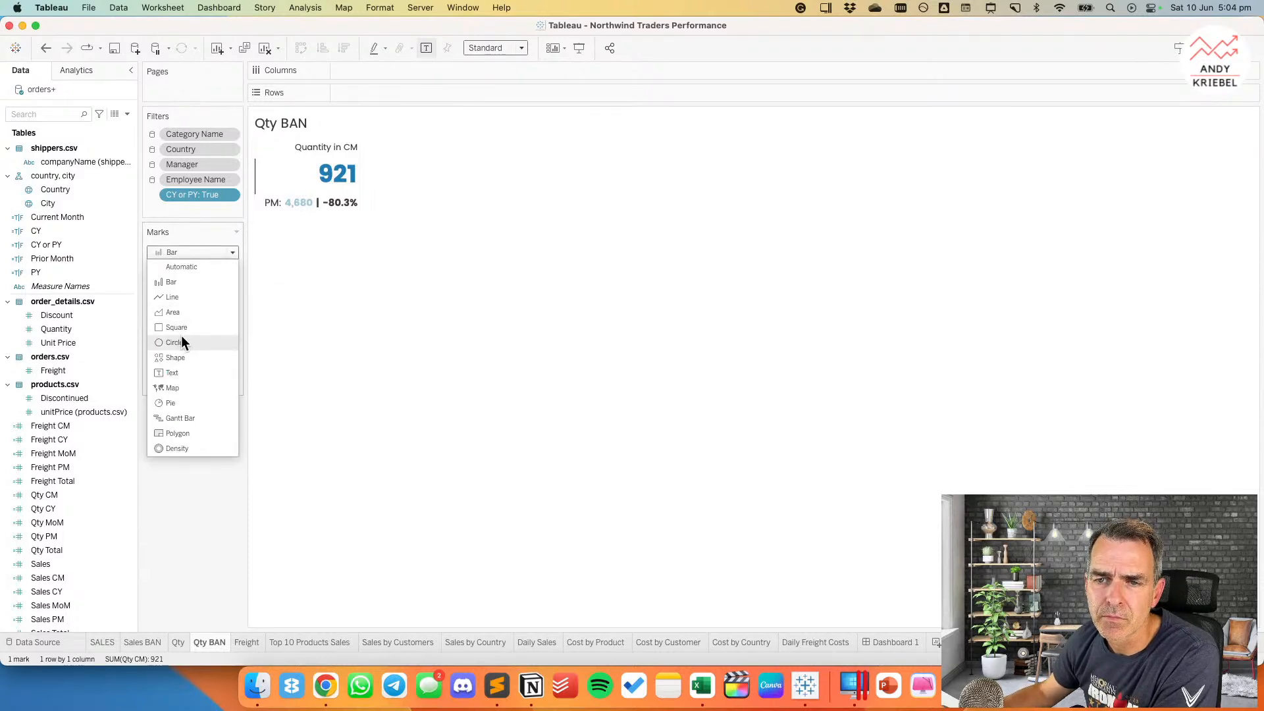
pyautogui.click(179, 372)
pyautogui.click(225, 277)
pyautogui.click(309, 327)
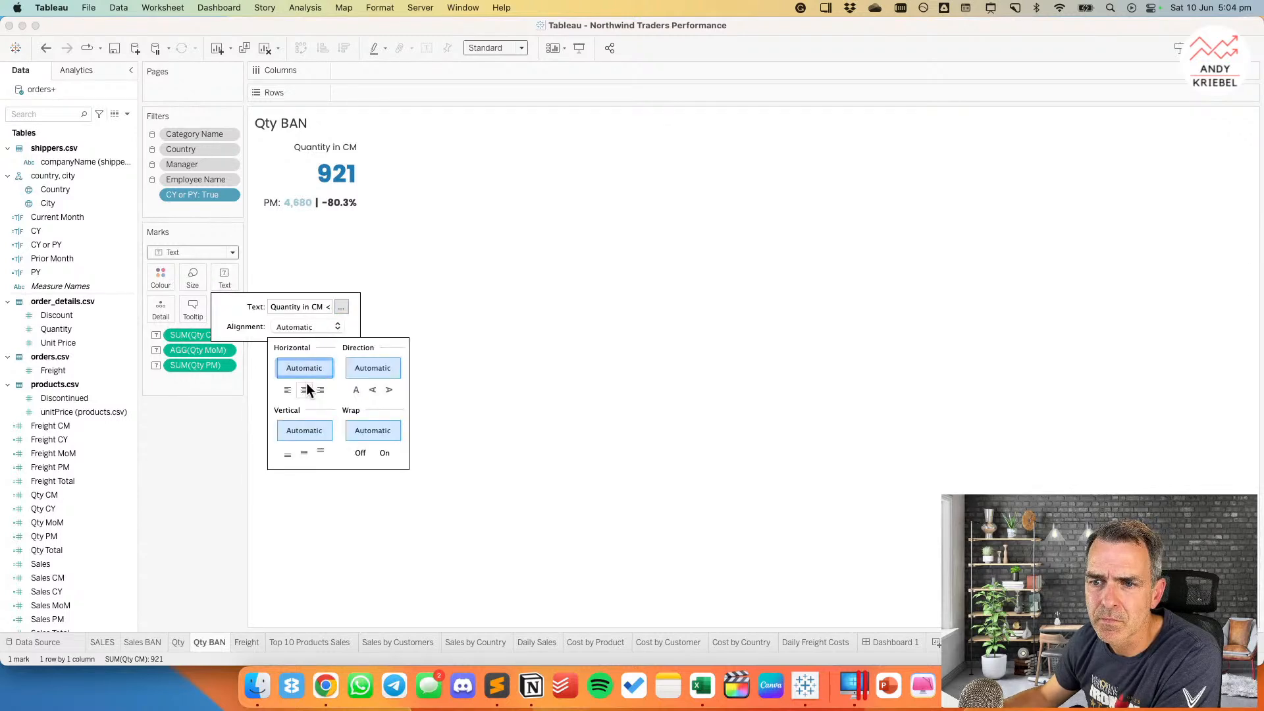
pyautogui.click(304, 389)
pyautogui.click(298, 329)
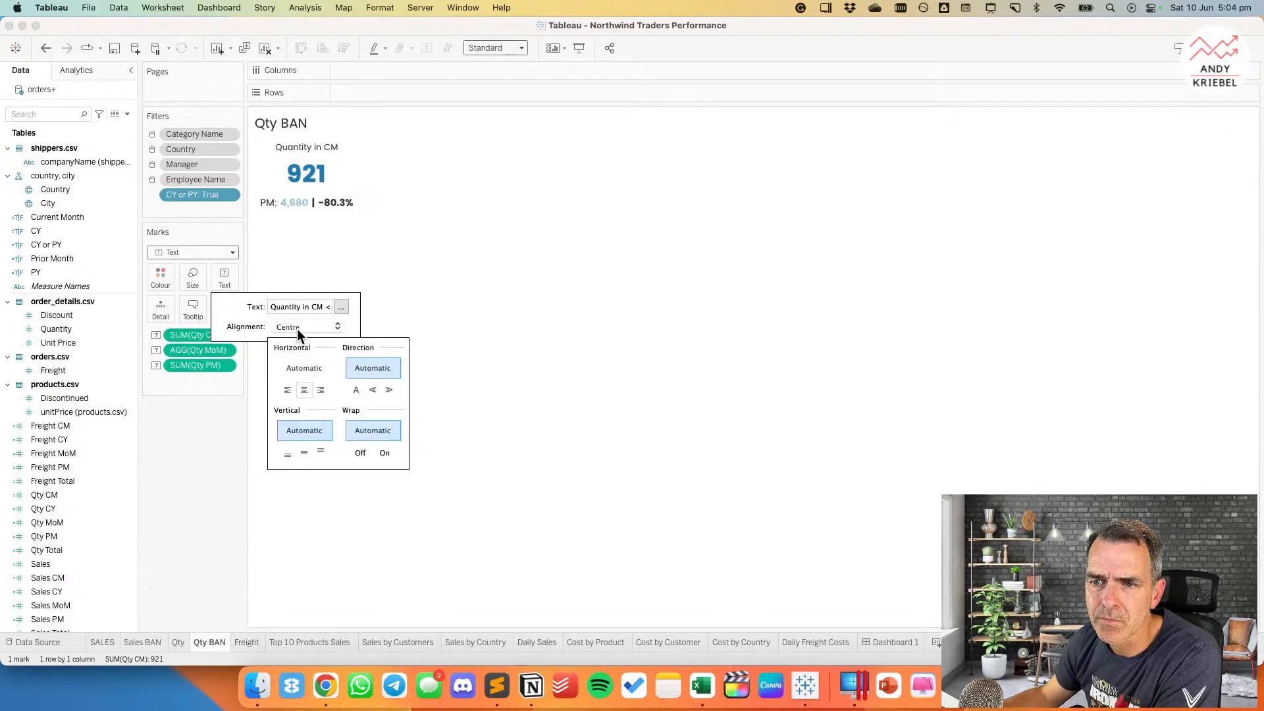
pyautogui.click(305, 451)
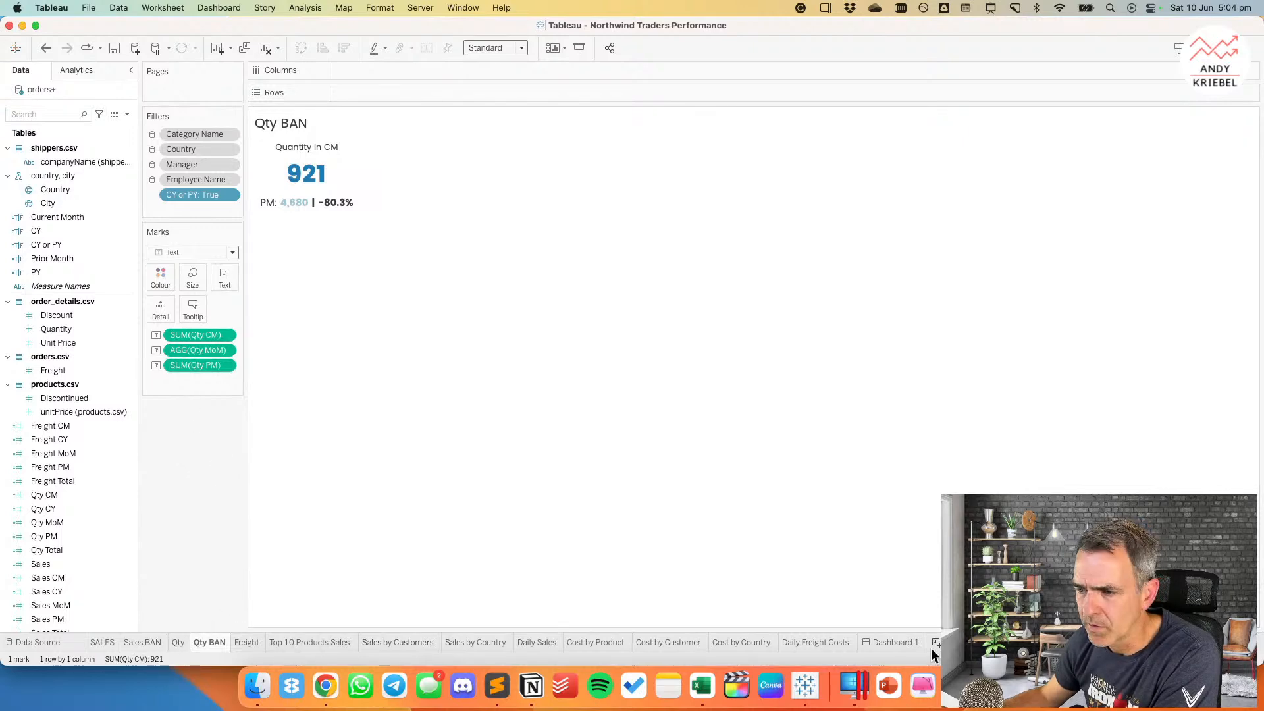
# Step: Add Sales BAN above the sales bar chart and Qty BAN above the freight bar chart on Dashboard 1
pyautogui.click(897, 642)
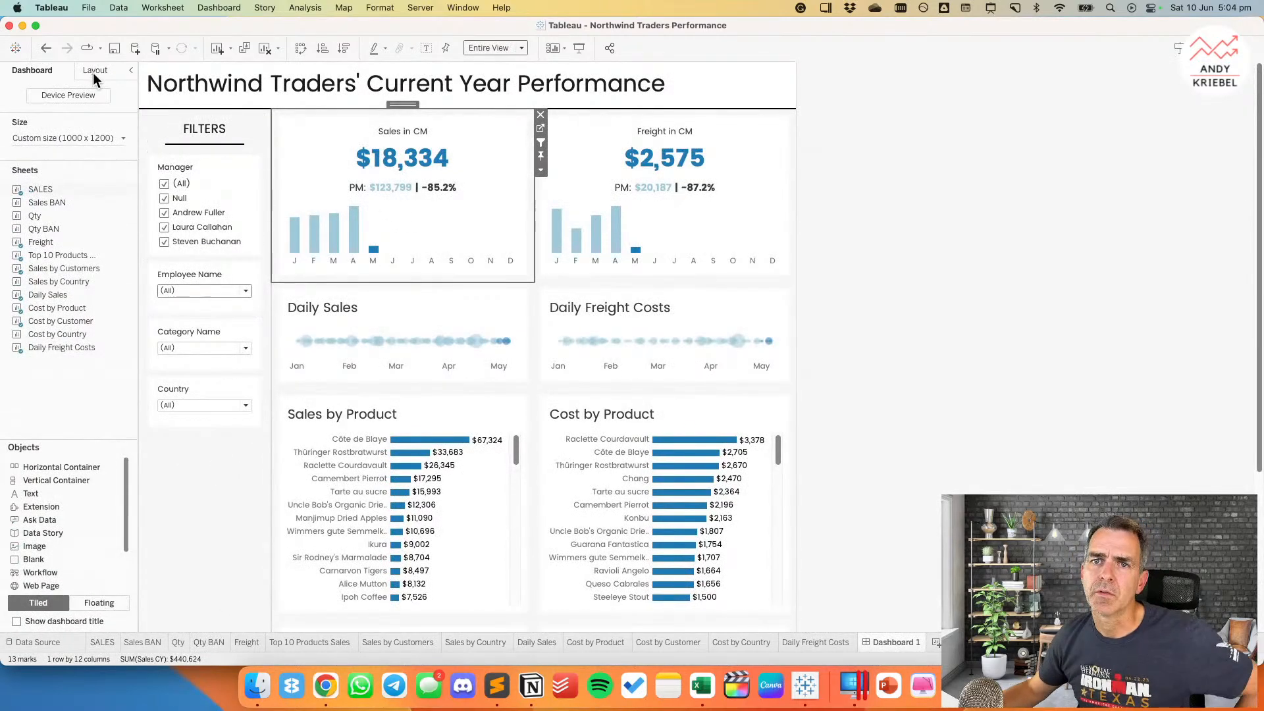
pyautogui.moveTo(46, 202); pyautogui.dragTo(400, 157)
pyautogui.moveTo(92, 228); pyautogui.dragTo(622, 140)
# Step: Hide the Qty BAN title on the dashboard and try to hide the Sales BAN title as well
pyautogui.rightClick(618, 137)
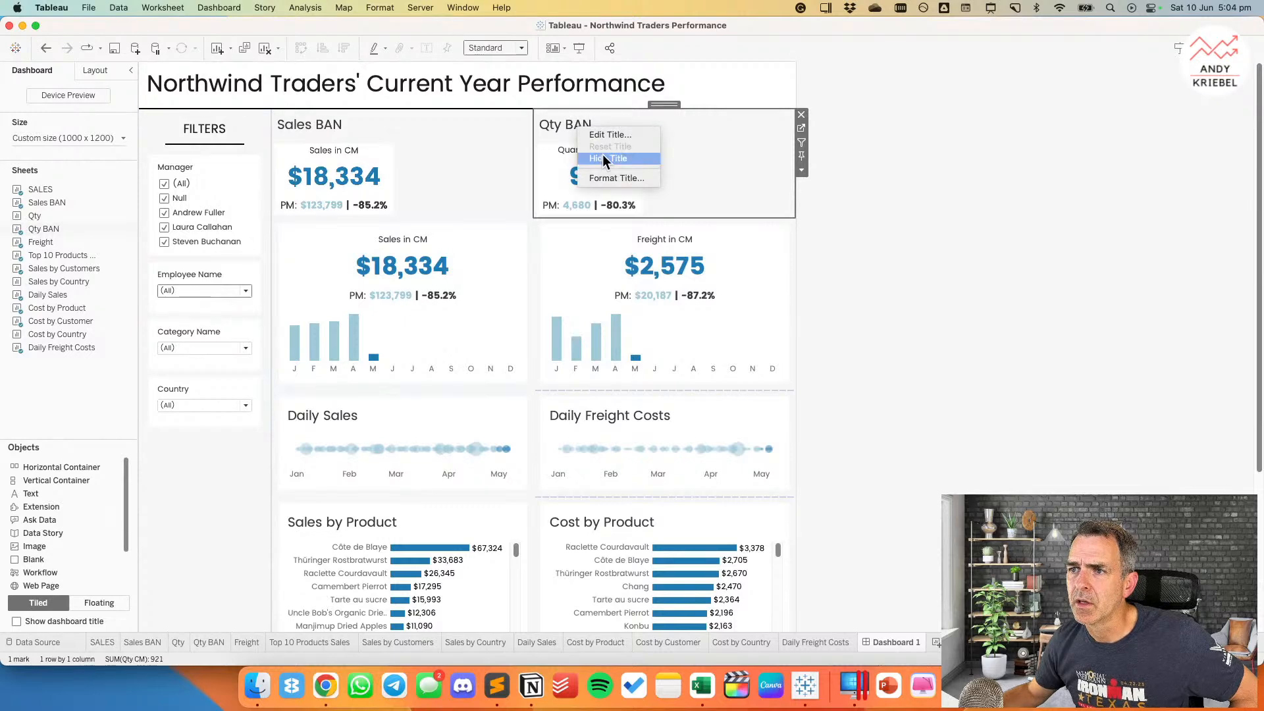
pyautogui.click(606, 159)
pyautogui.rightClick(332, 123)
pyautogui.click(355, 148)
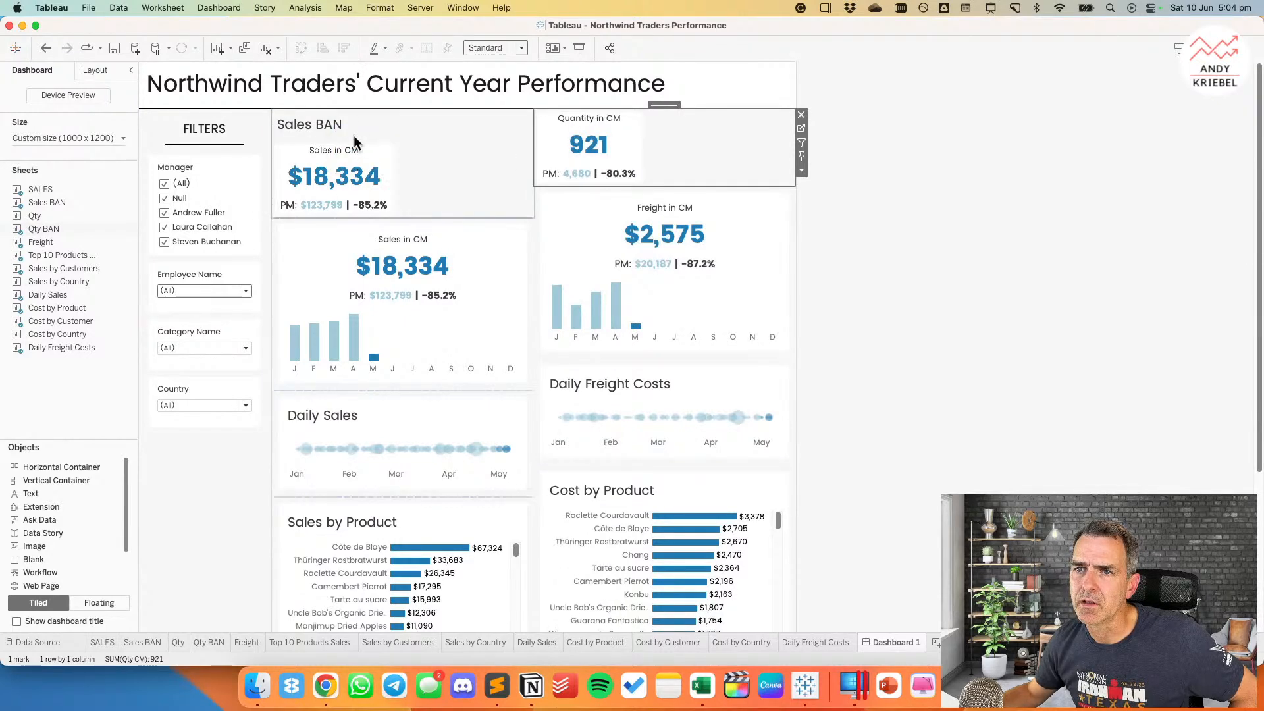
pyautogui.click(350, 130)
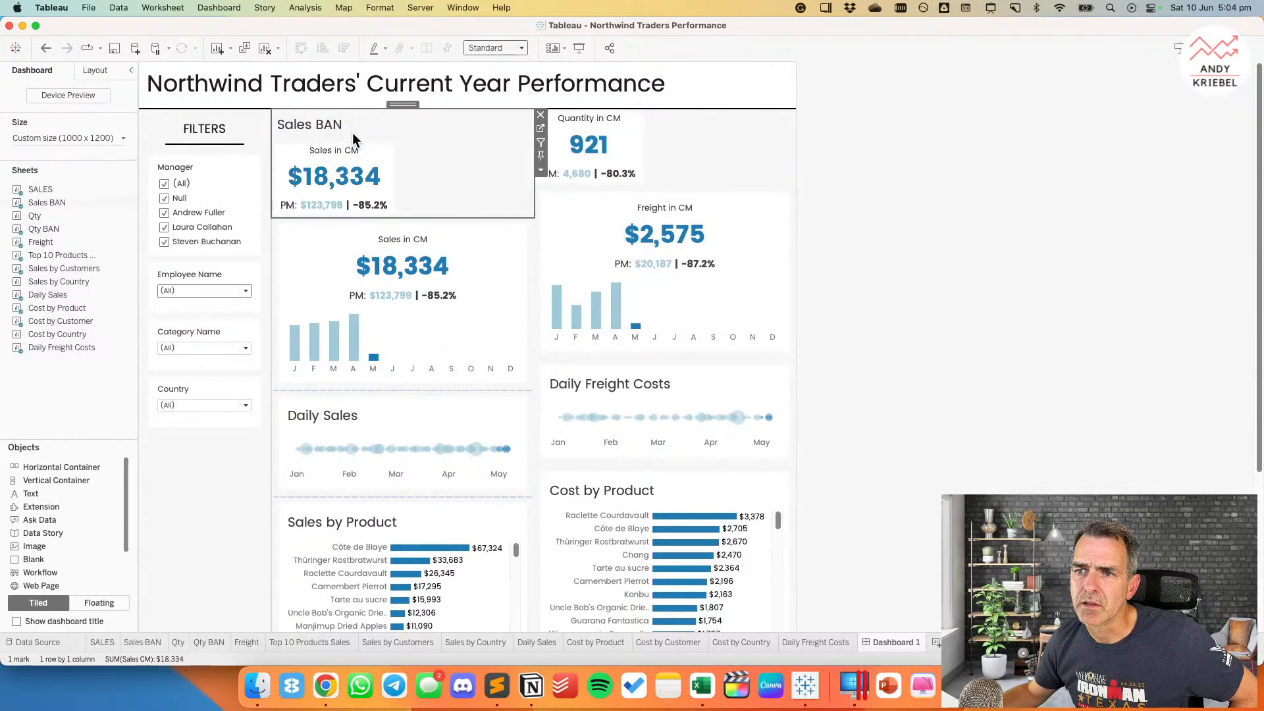
# Step: Hide the titles of the Sales in CM and Freight in CM bar charts on the dashboard
pyautogui.rightClick(423, 255)
pyautogui.click(449, 287)
pyautogui.rightClick(693, 210)
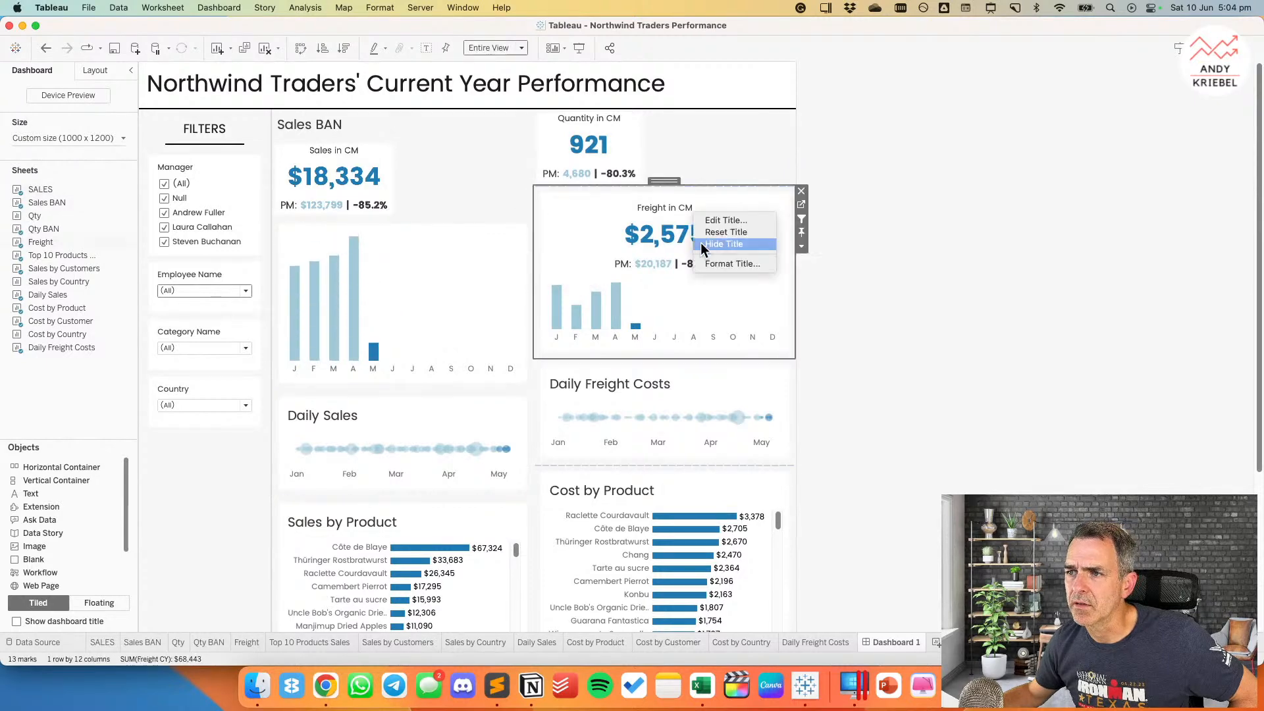
pyautogui.click(712, 245)
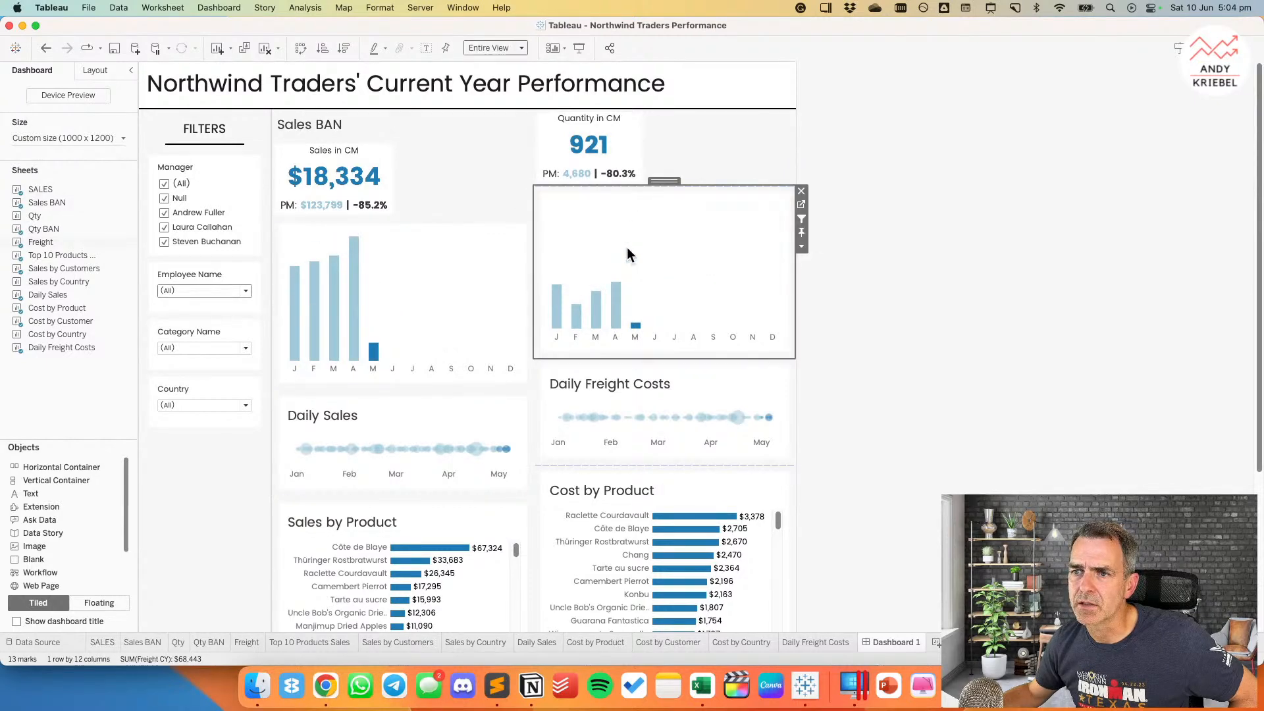
# Step: Set the height of the freight bar chart on the dashboard to 150 pixels
pyautogui.click(802, 248)
pyautogui.click(818, 458)
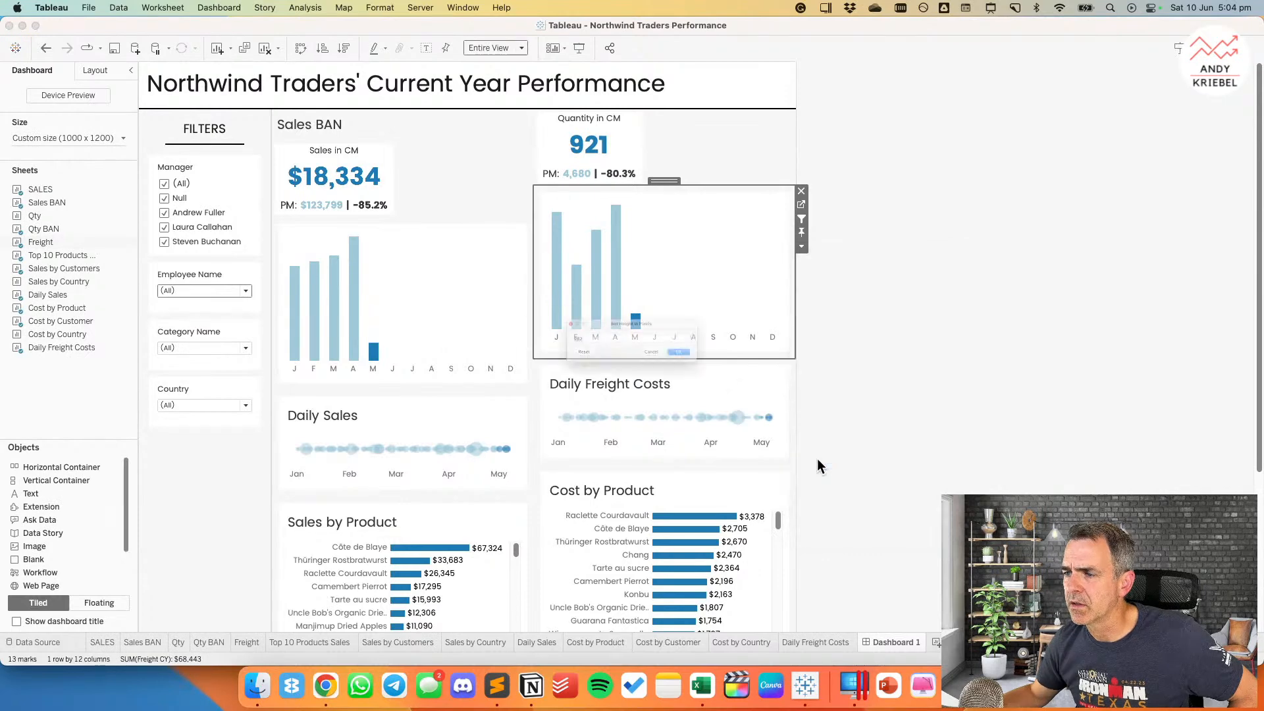
pyautogui.write('15')
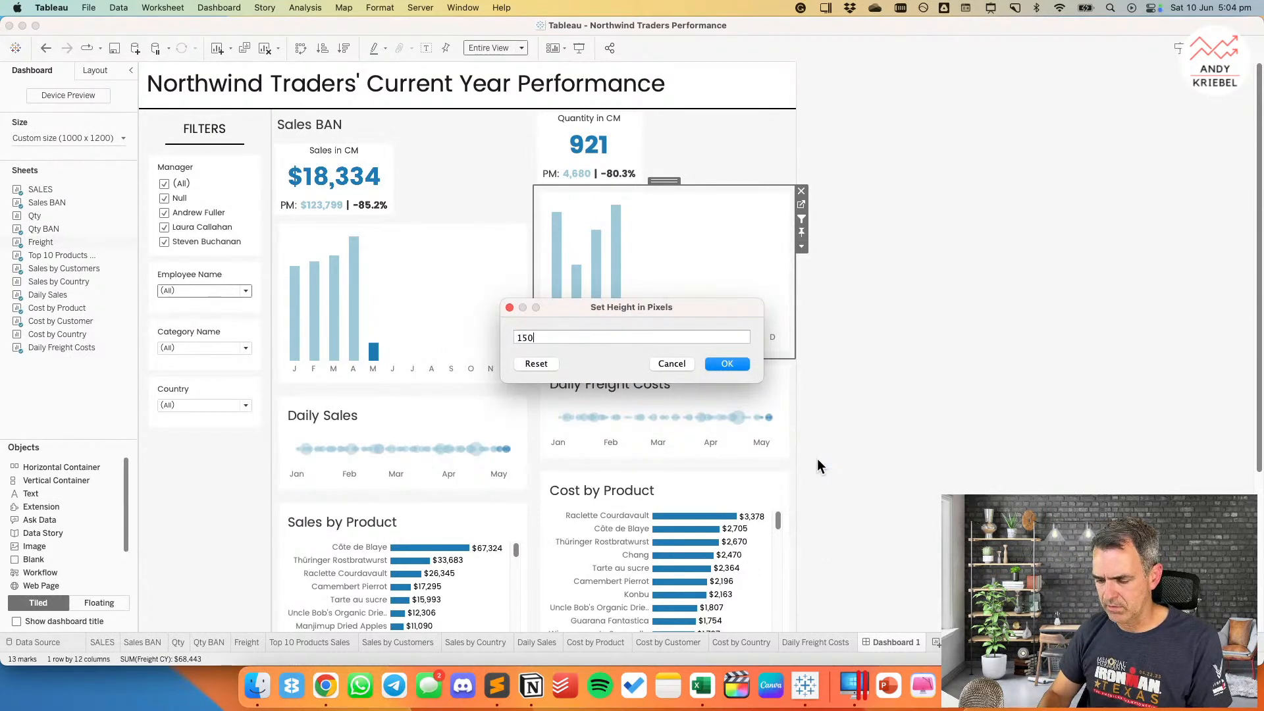
pyautogui.write('0')
pyautogui.press('Return')
# Step: Set the height of the sales bar chart on the dashboard to 150 pixels
pyautogui.click(499, 249)
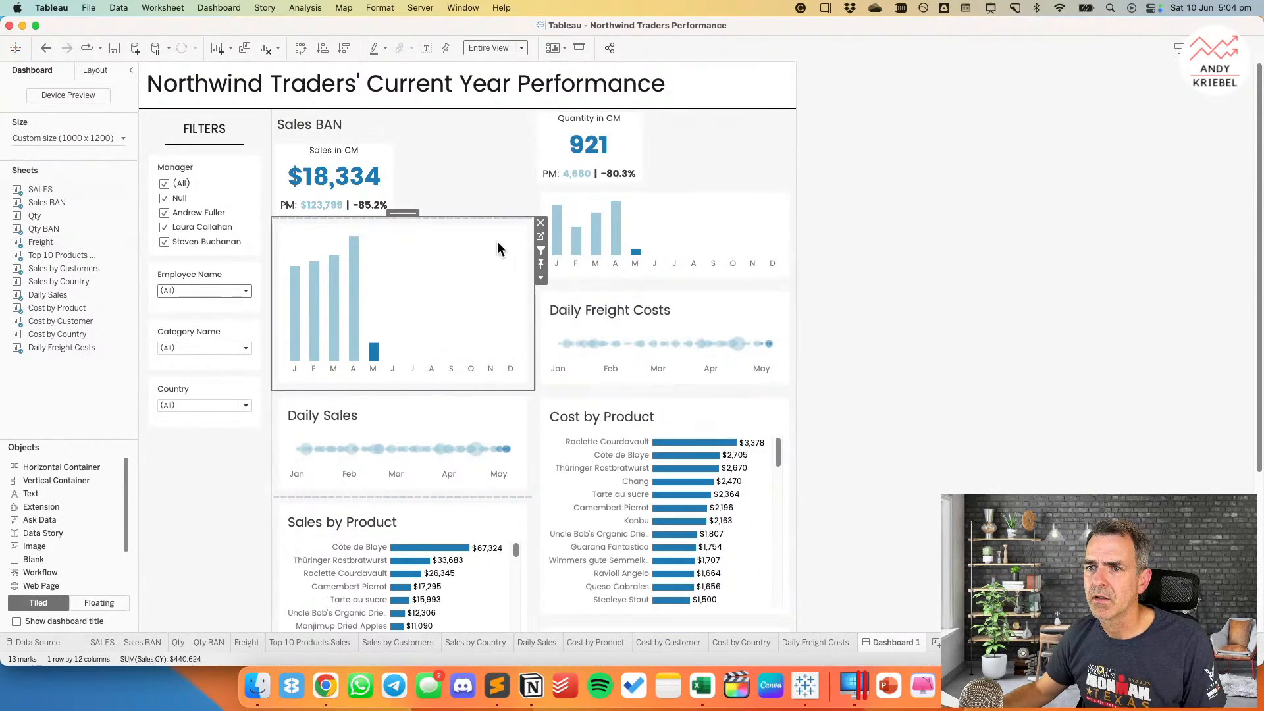
pyautogui.click(540, 277)
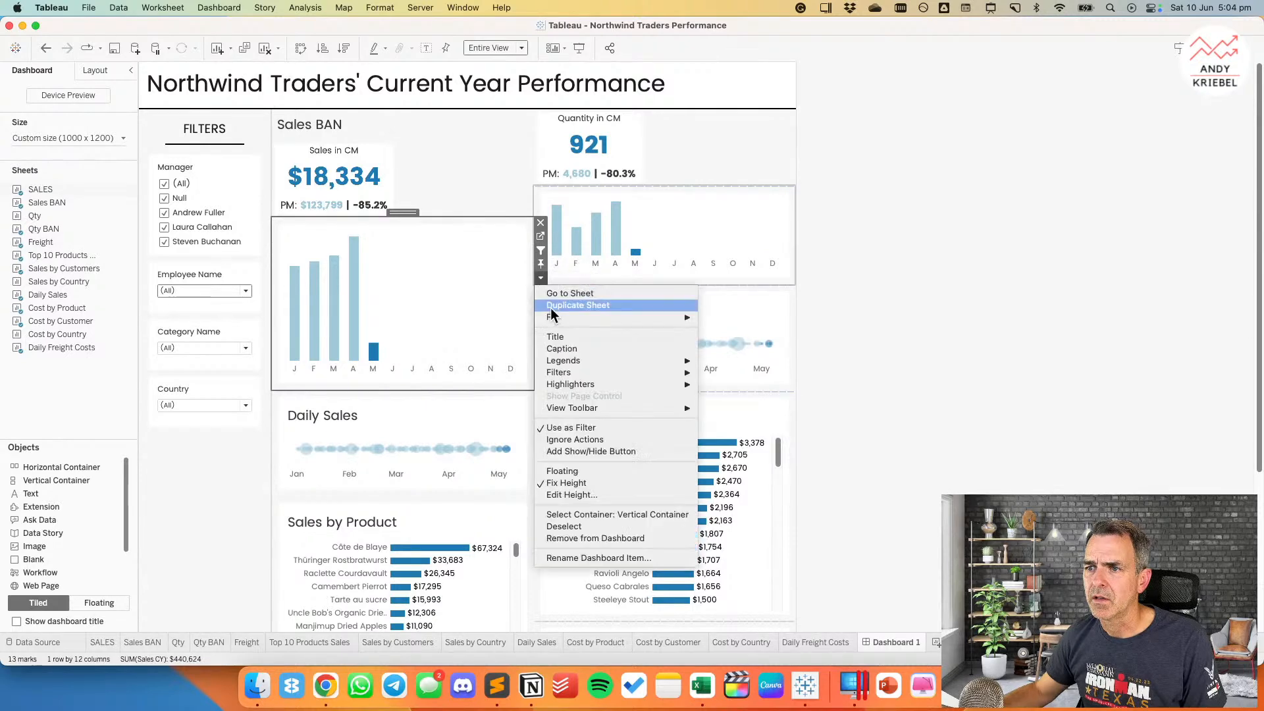
pyautogui.click(575, 493)
pyautogui.write('150')
pyautogui.press('Return')
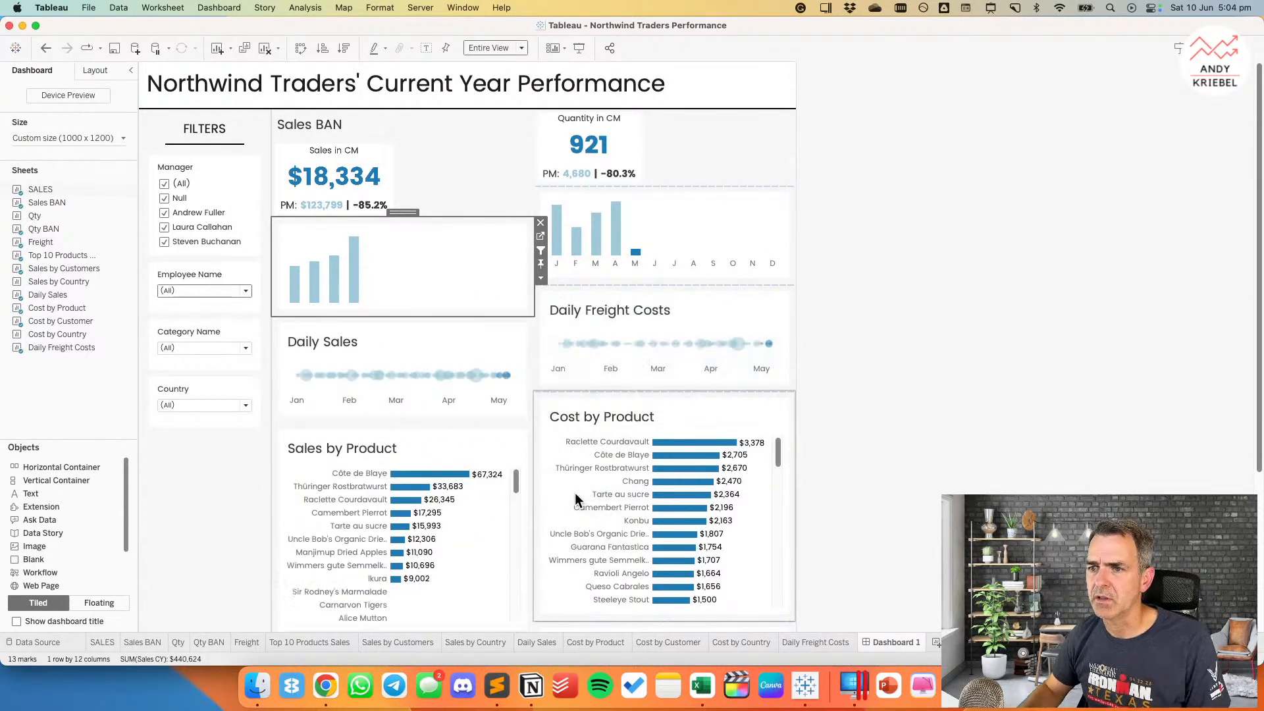
# Step: Hide the Sales BAN title on the dashboard and fit the Sales BAN and Qty BAN sheets to Entire View
pyautogui.click(354, 117)
pyautogui.rightClick(354, 118)
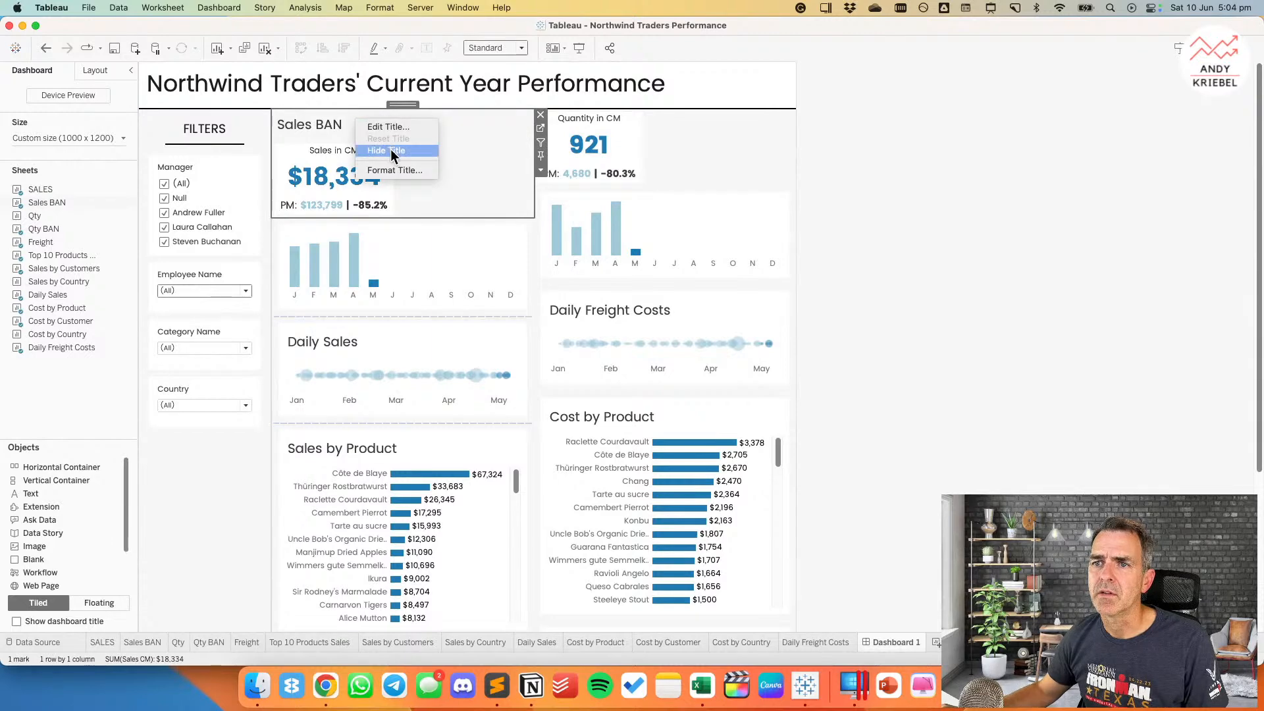
pyautogui.click(390, 151)
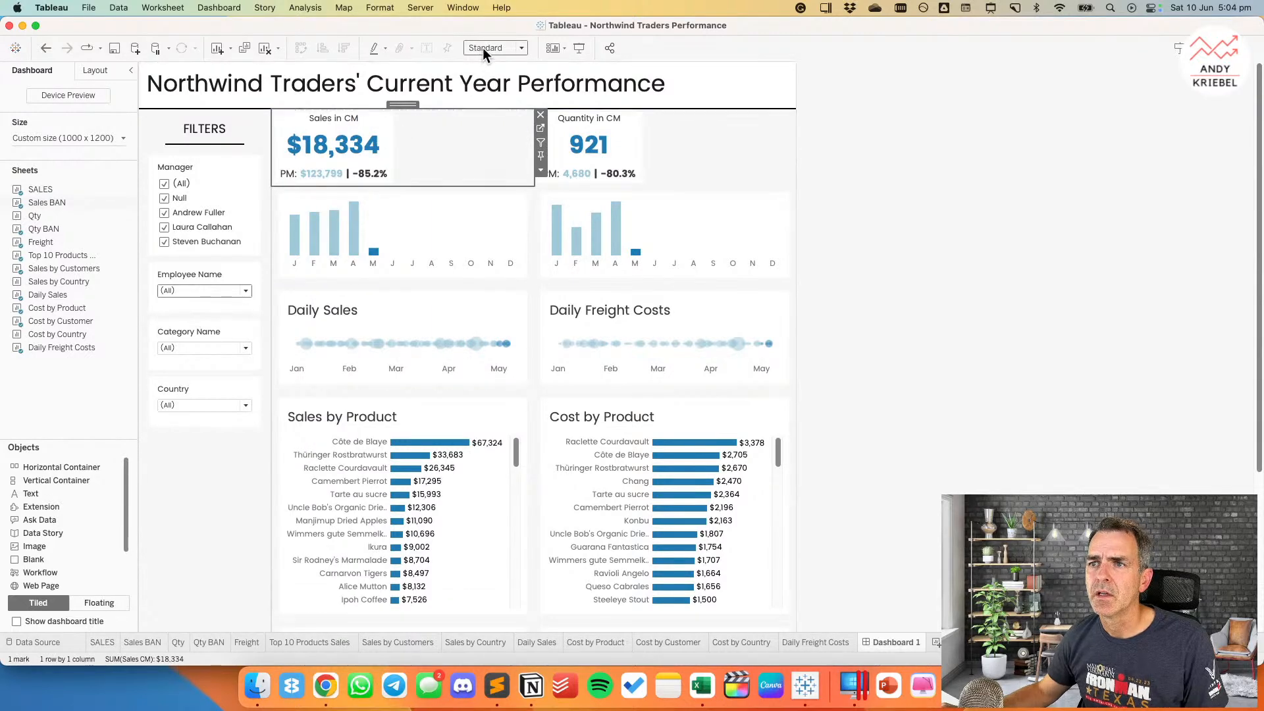
pyautogui.click(645, 120)
pyautogui.click(502, 48)
pyautogui.click(506, 92)
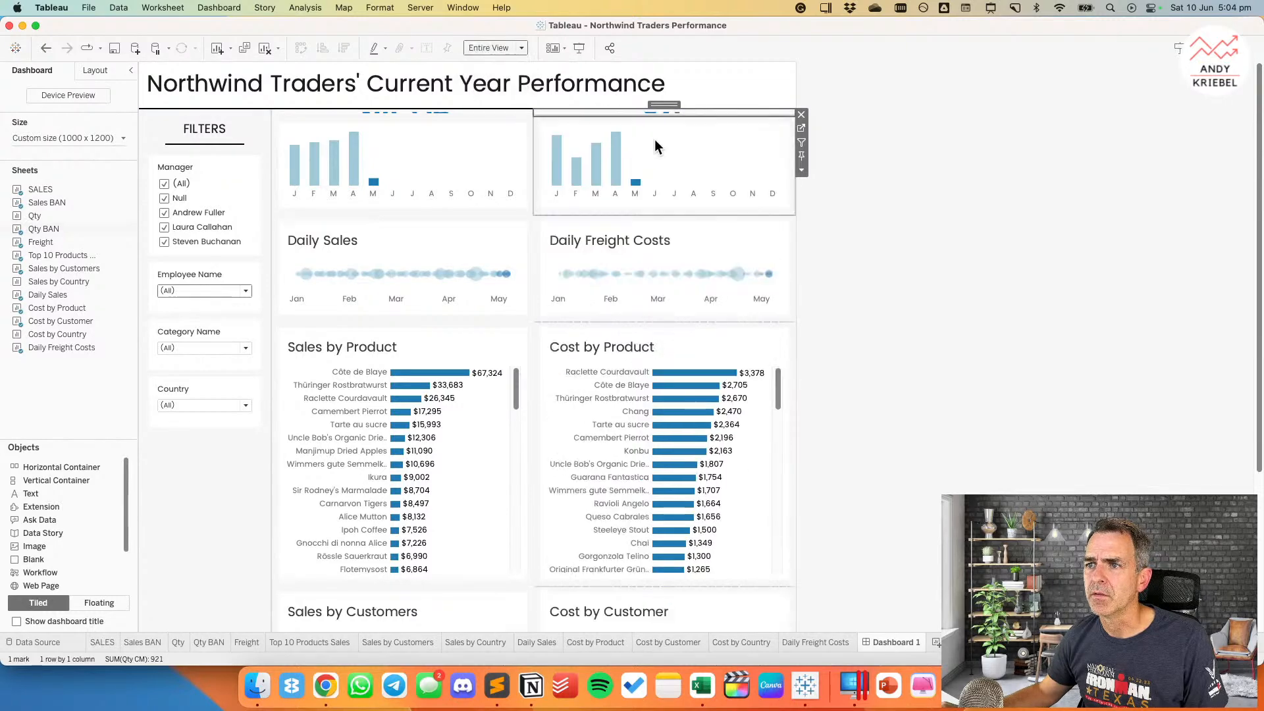
# Step: Try a height of 100 pixels for the Qty BAN sheet on the dashboard
pyautogui.click(802, 171)
pyautogui.click(831, 374)
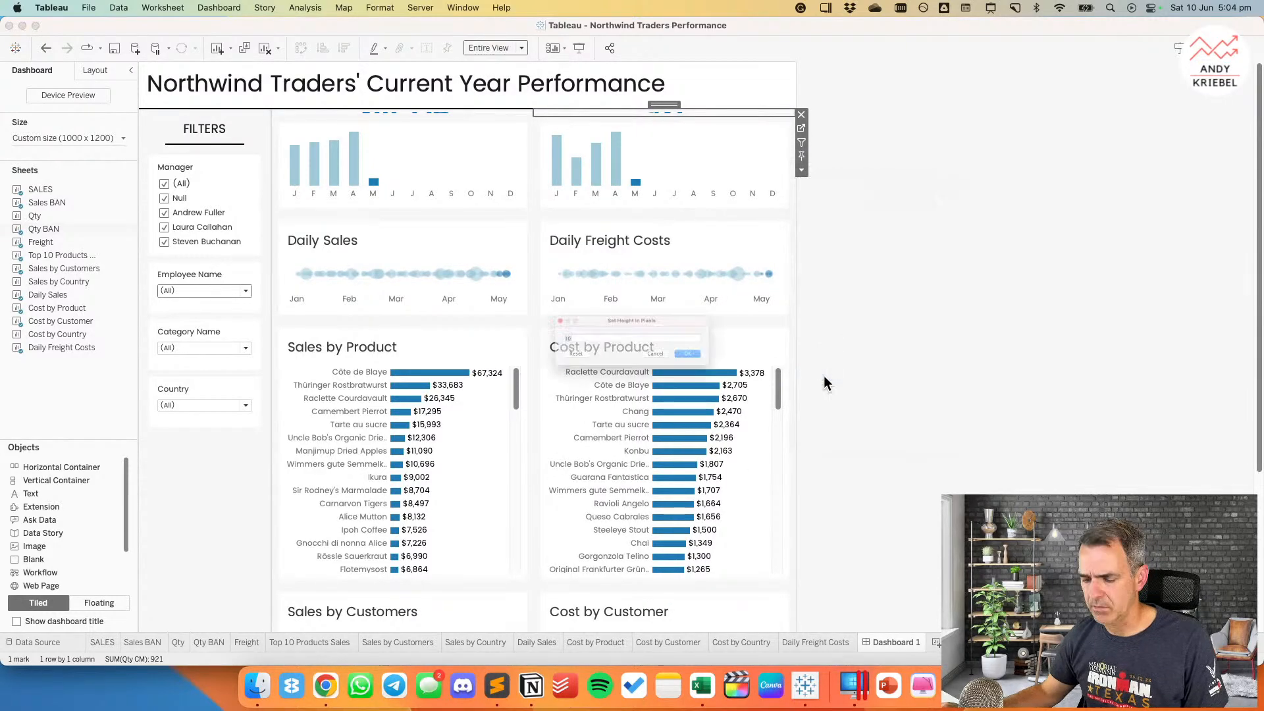
pyautogui.write('100')
pyautogui.press('Return')
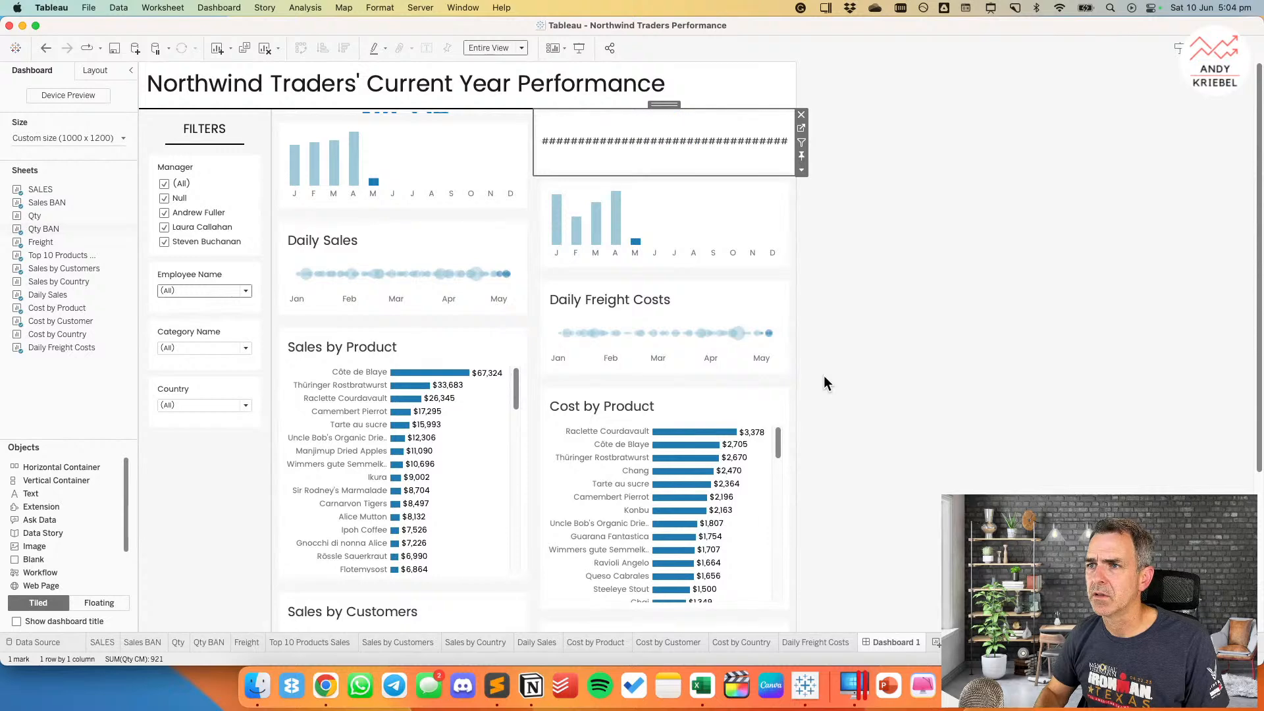
# Step: Set the height of the Qty BAN sheet on the dashboard to 150 pixels
pyautogui.click(801, 172)
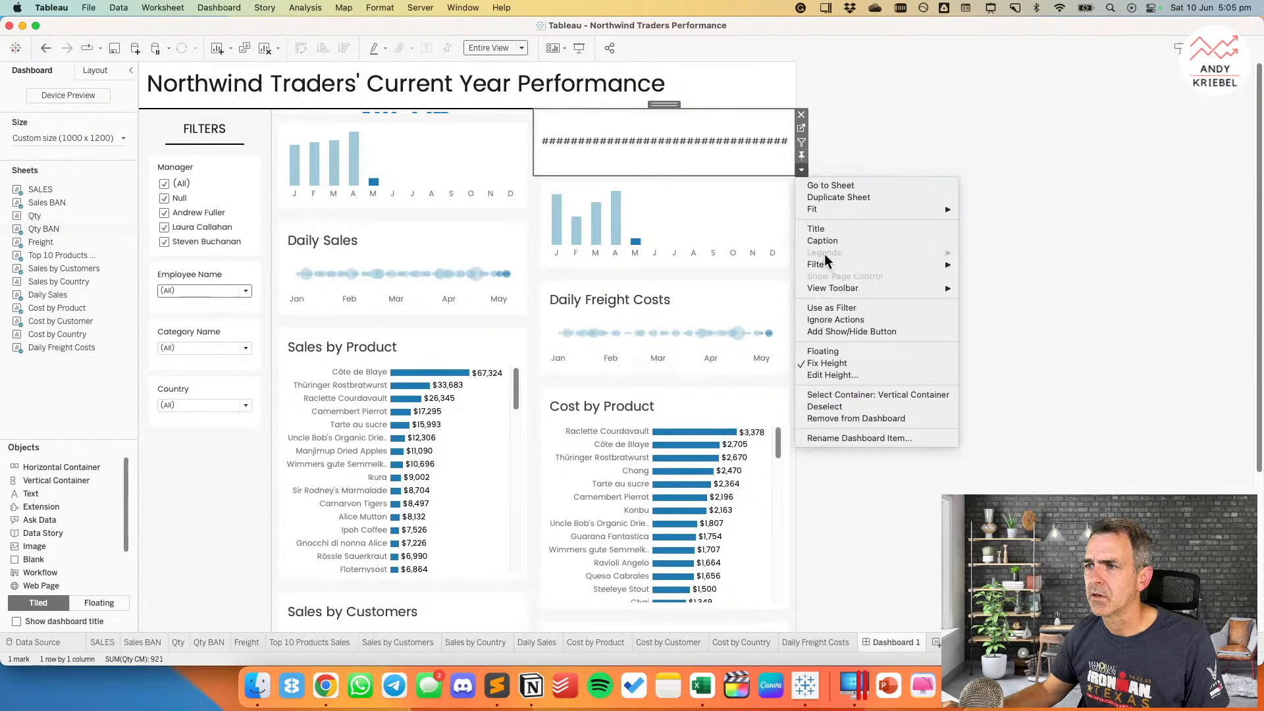
pyautogui.click(824, 374)
pyautogui.write('150')
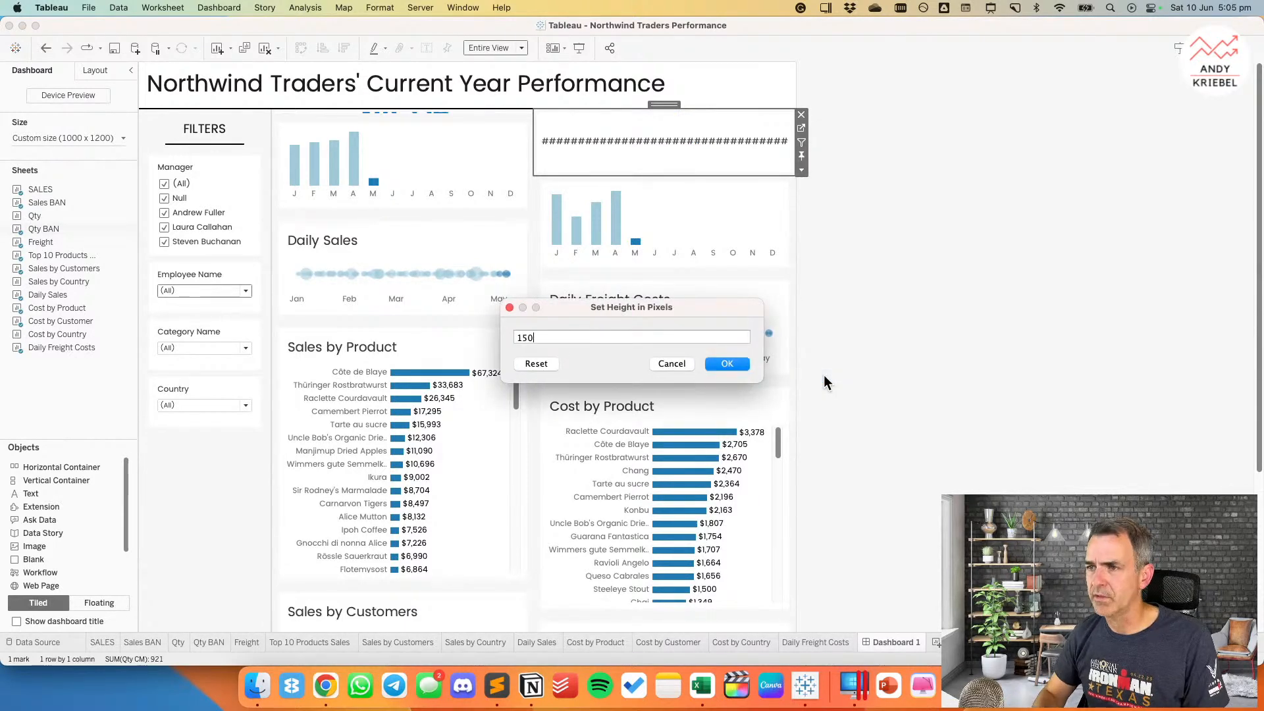
pyautogui.press('Return')
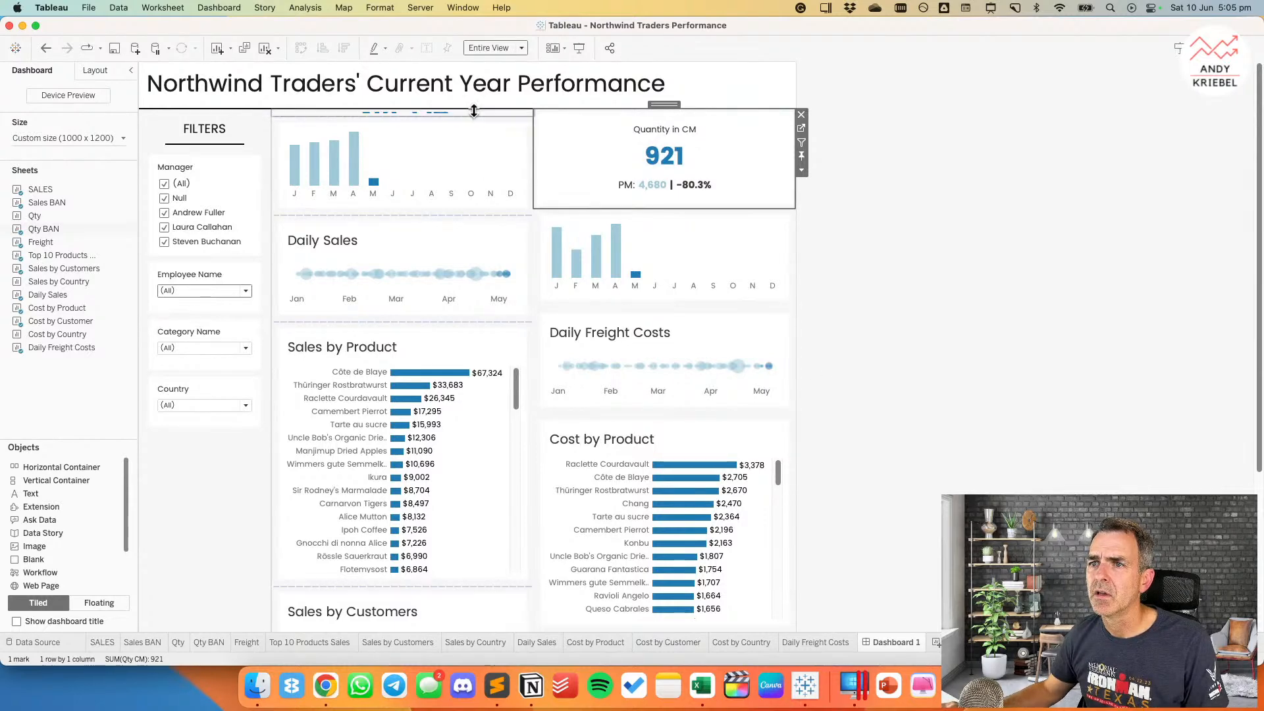
# Step: Set the height of the Sales BAN sheet on the dashboard to 150 pixels and deselect it
pyautogui.click(473, 117)
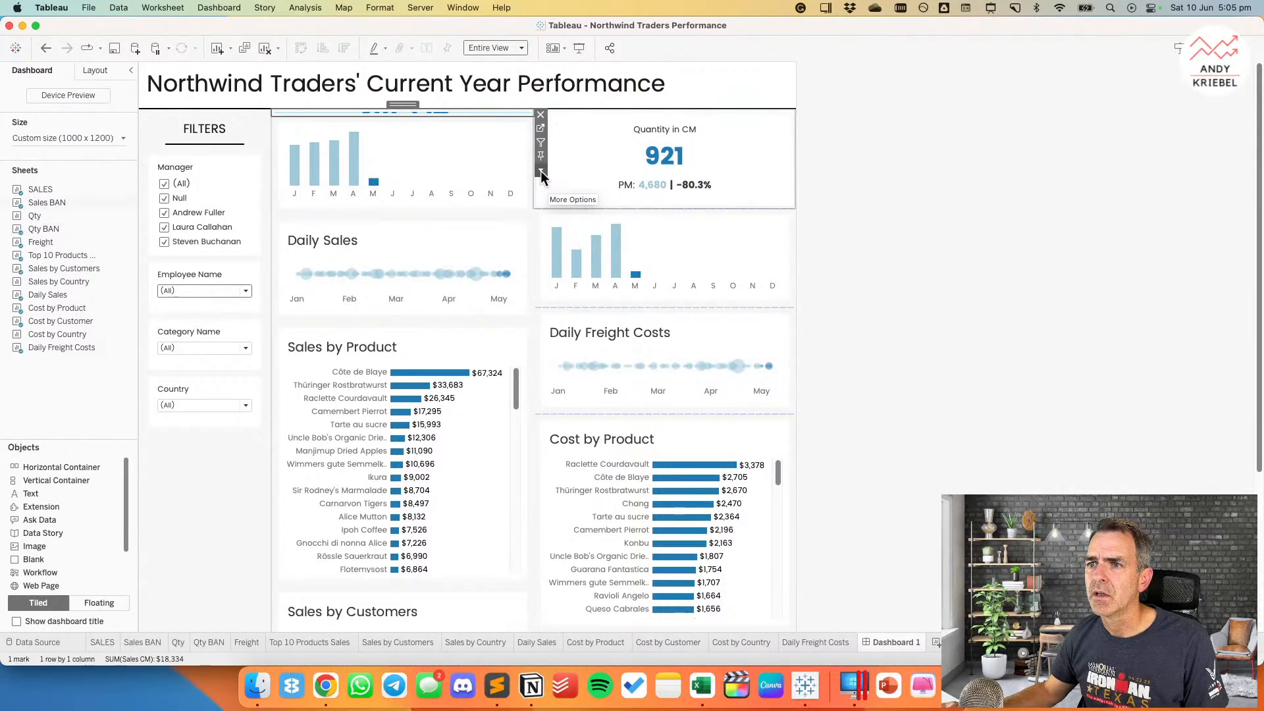
pyautogui.click(540, 170)
pyautogui.click(599, 375)
pyautogui.write('150')
pyautogui.press('Return')
pyautogui.click(909, 229)
pyautogui.click(499, 194)
pyautogui.click(1041, 203)
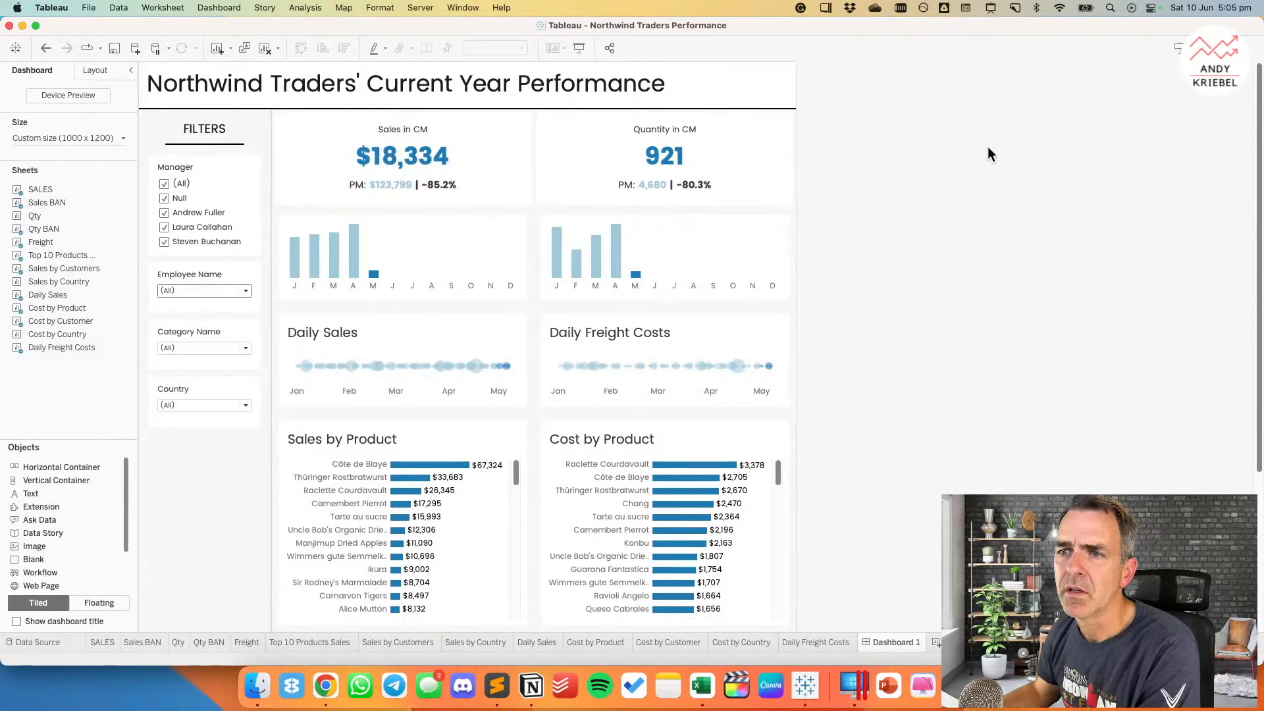
# Step: Test the sales month filter by selecting and clearing the April bar, checking how the BANs and other charts respond
pyautogui.click(355, 256)
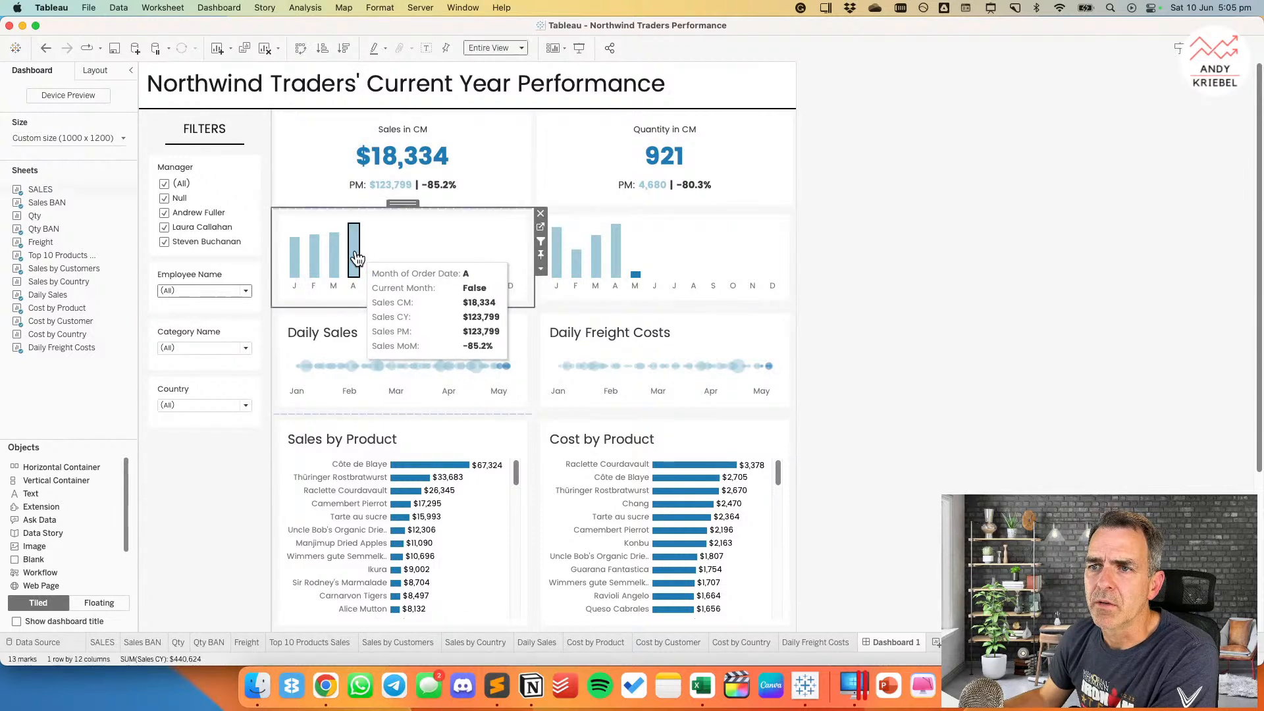
pyautogui.click(355, 256)
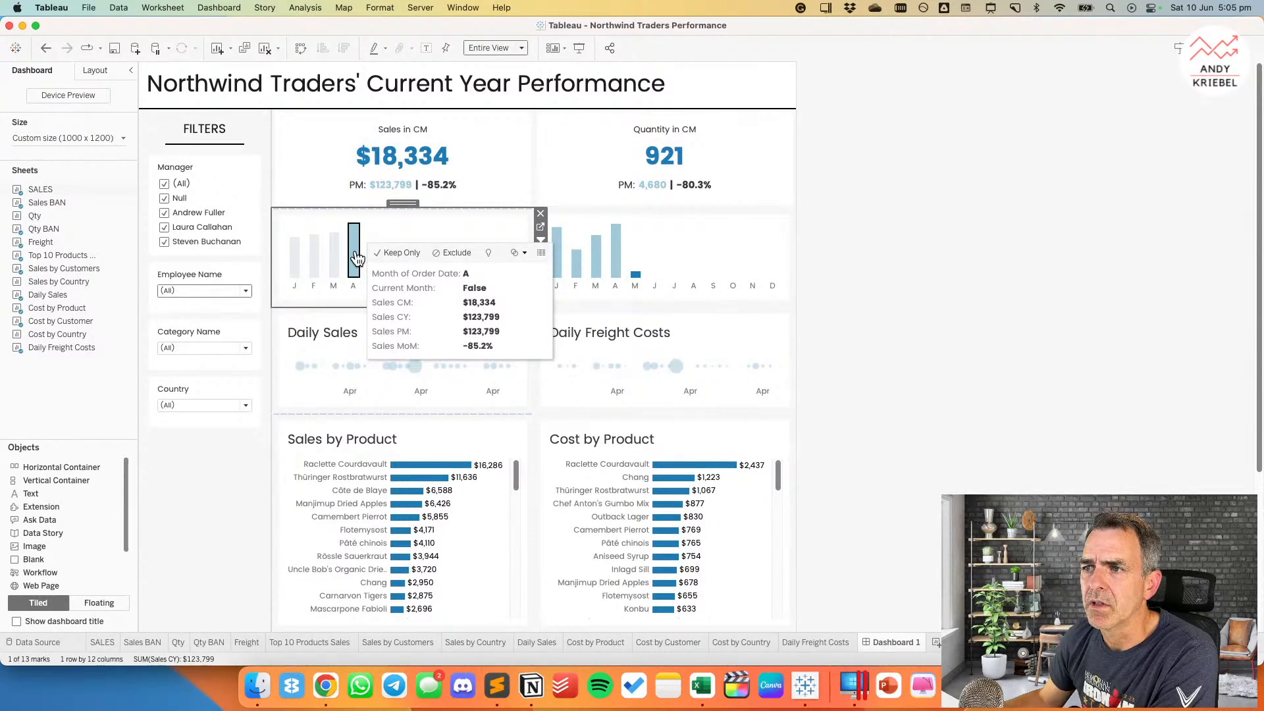
pyautogui.click(356, 256)
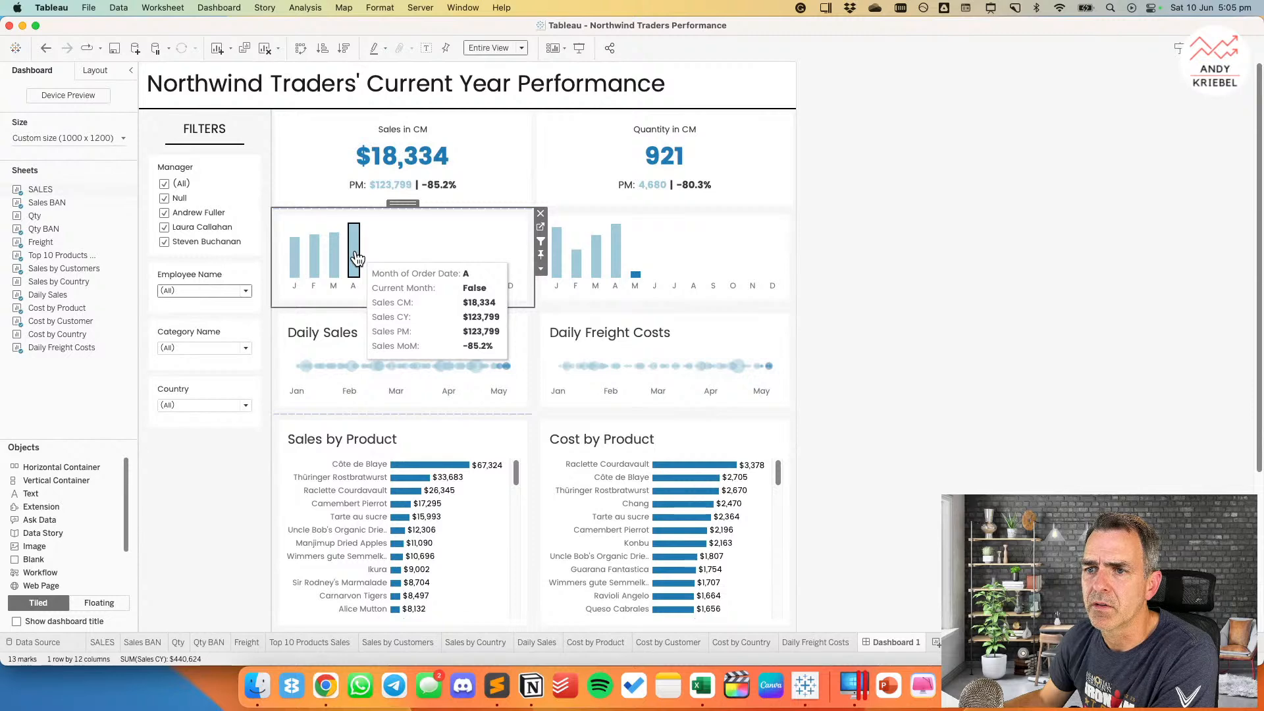
pyautogui.click(356, 256)
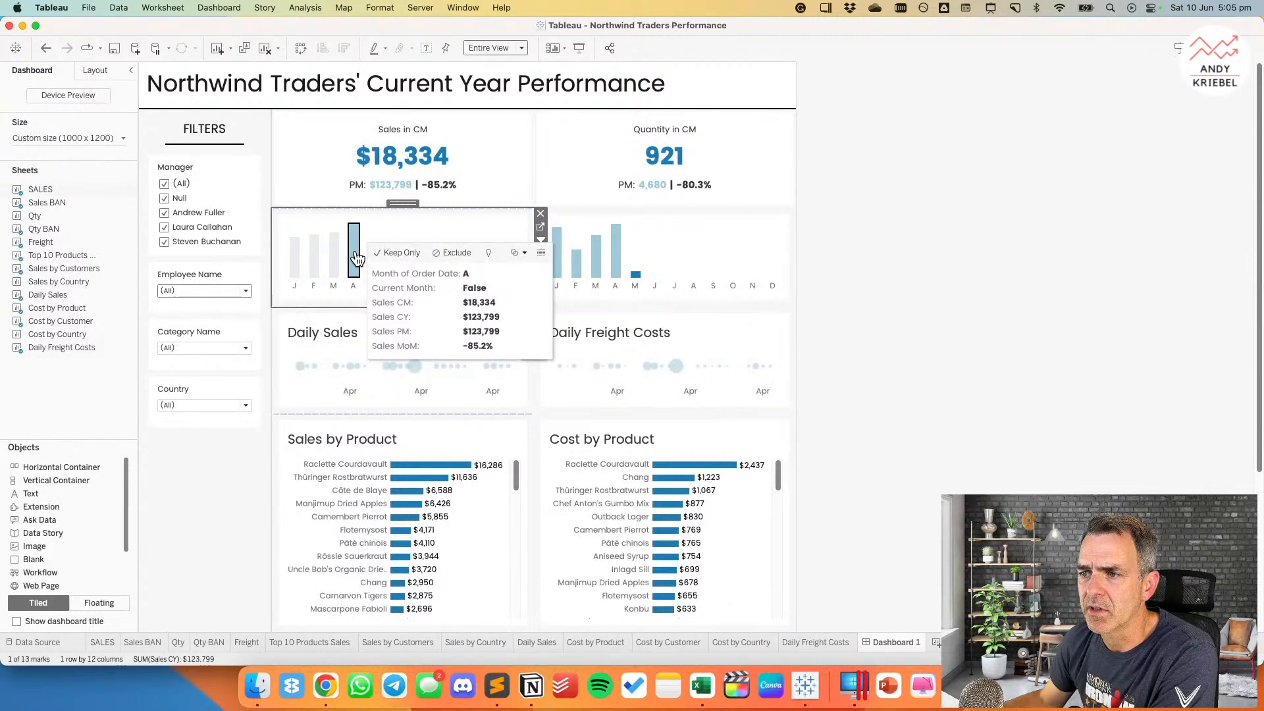
pyautogui.click(356, 256)
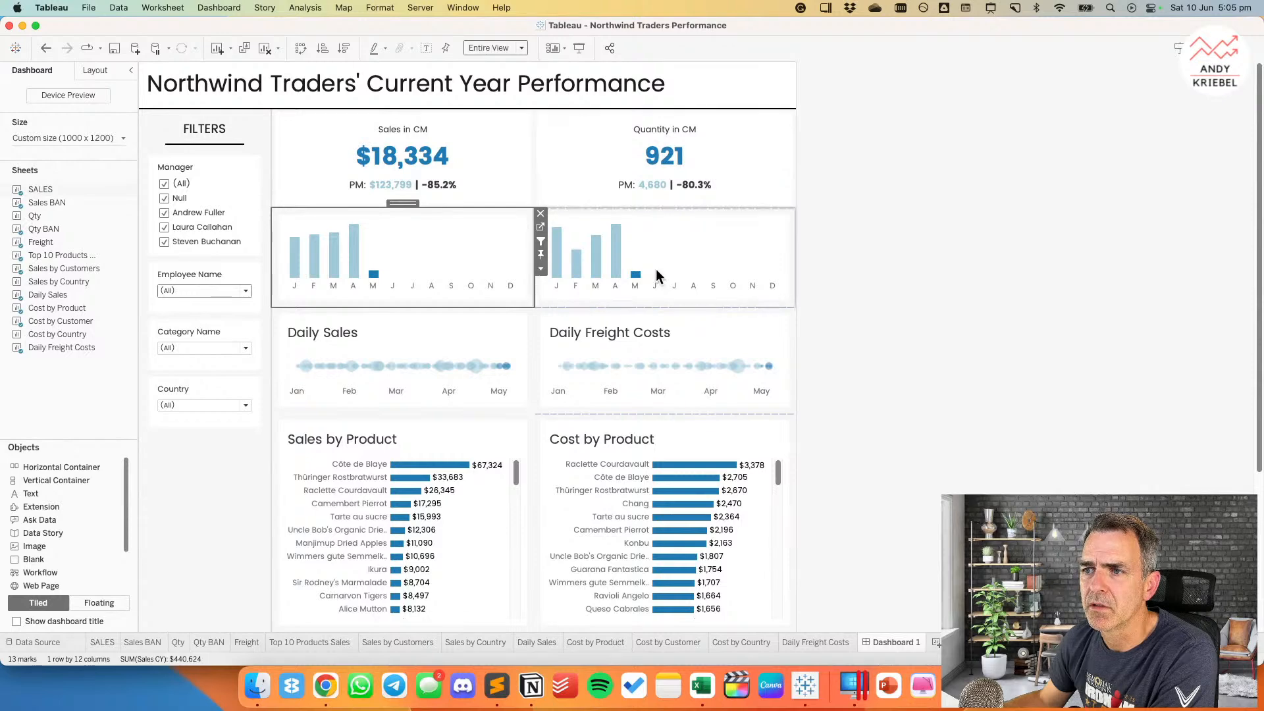
# Step: Inspect the target sheets of the Sales Month Filter dashboard action, leaving its settings as they are
pyautogui.click(661, 246)
pyautogui.click(241, 9)
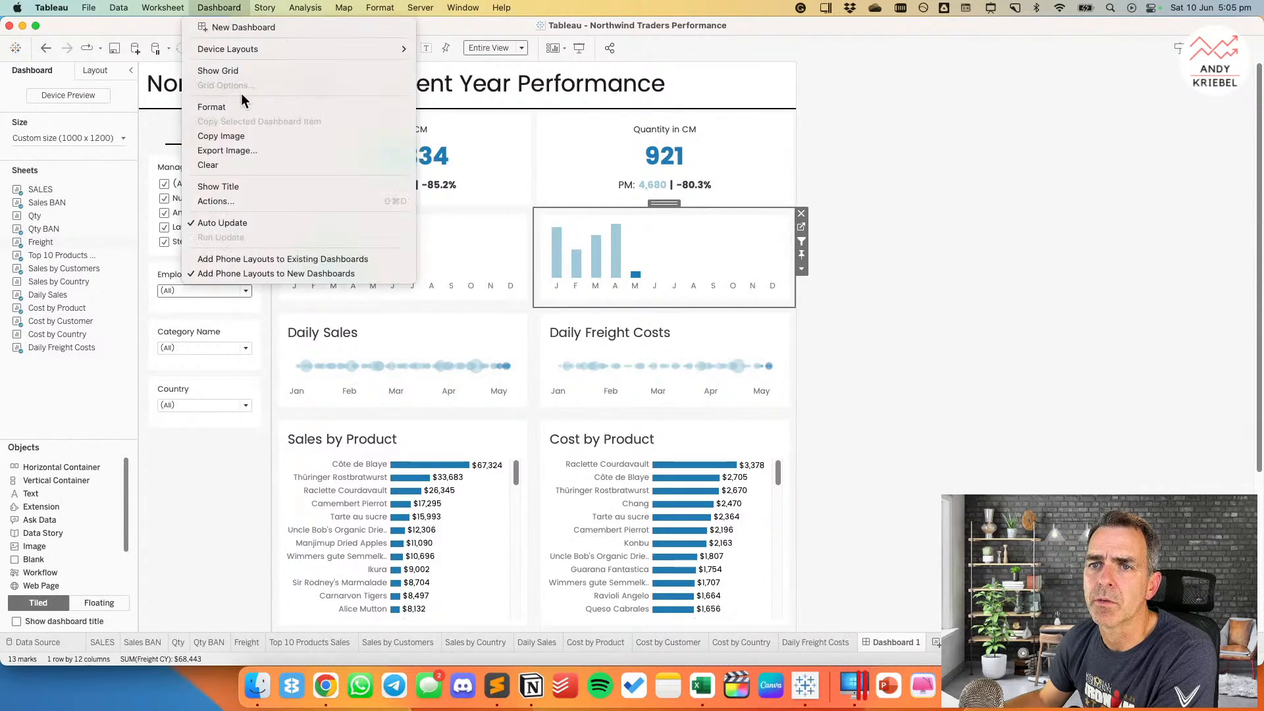
pyautogui.click(234, 201)
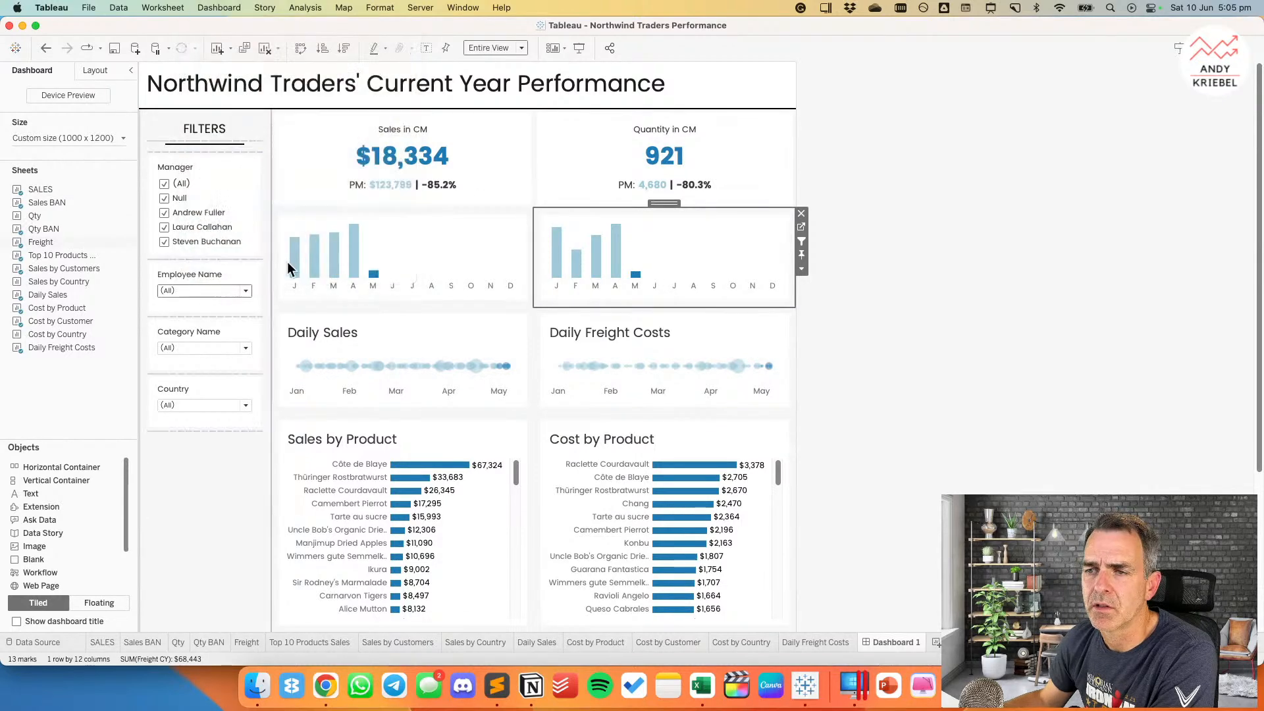
pyautogui.click(504, 335)
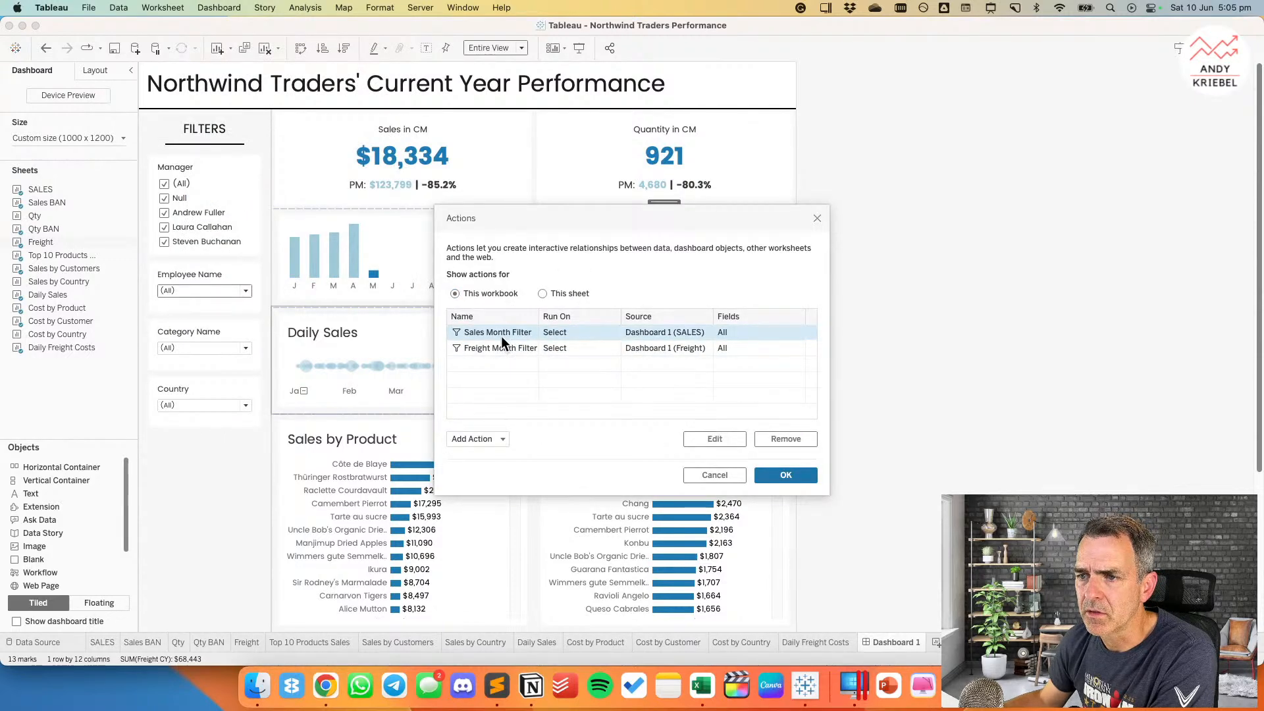
pyautogui.doubleClick(500, 335)
pyautogui.scroll(-1, 507, 373)
pyautogui.scroll(-6, 506, 373)
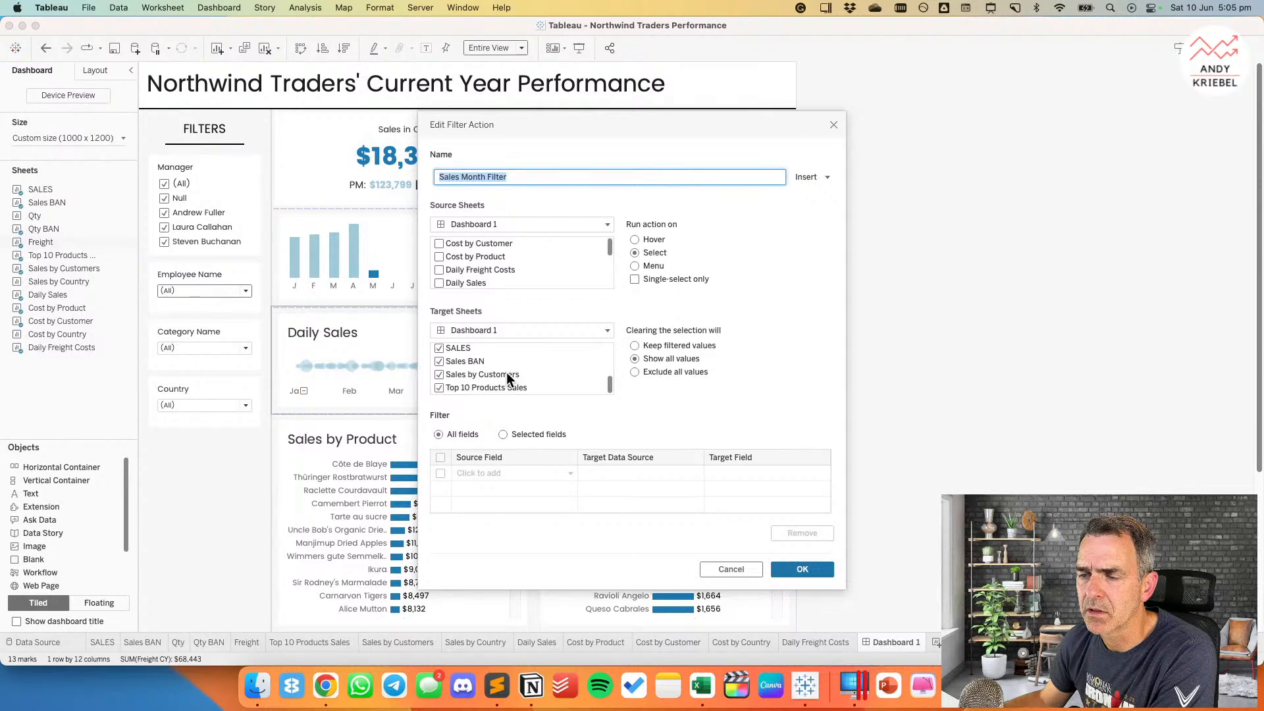
pyautogui.click(729, 568)
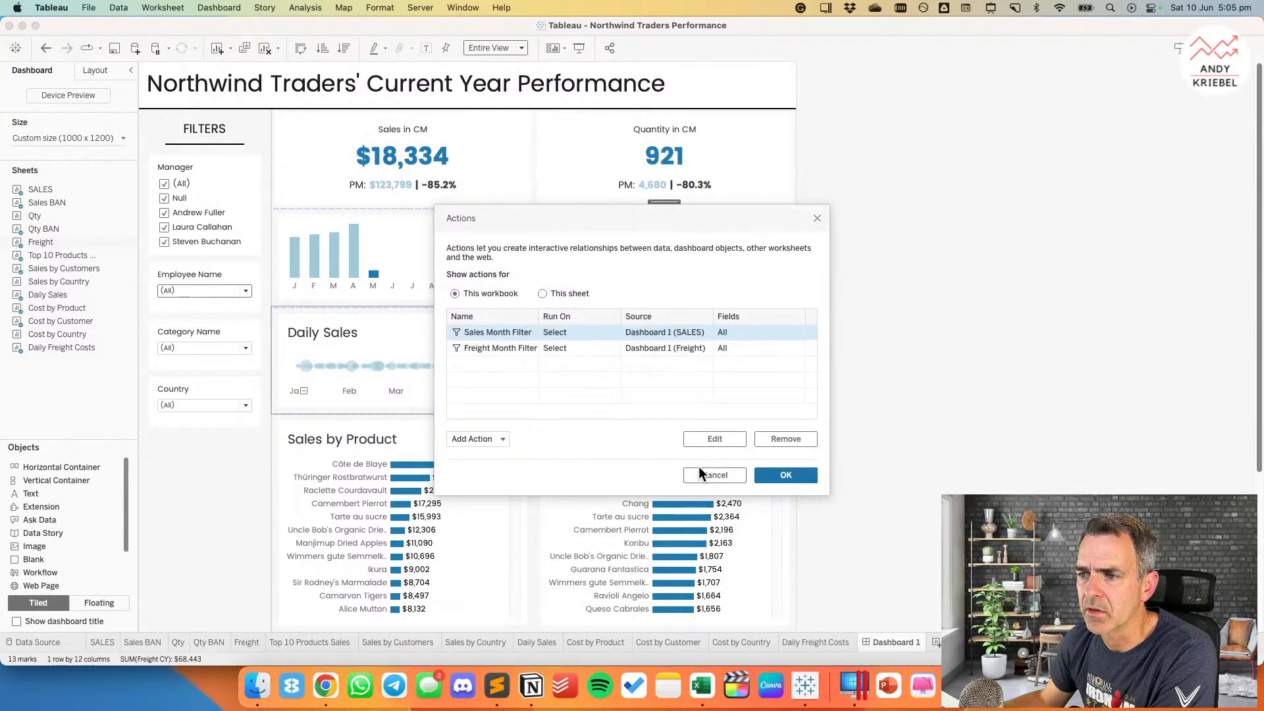
pyautogui.click(707, 481)
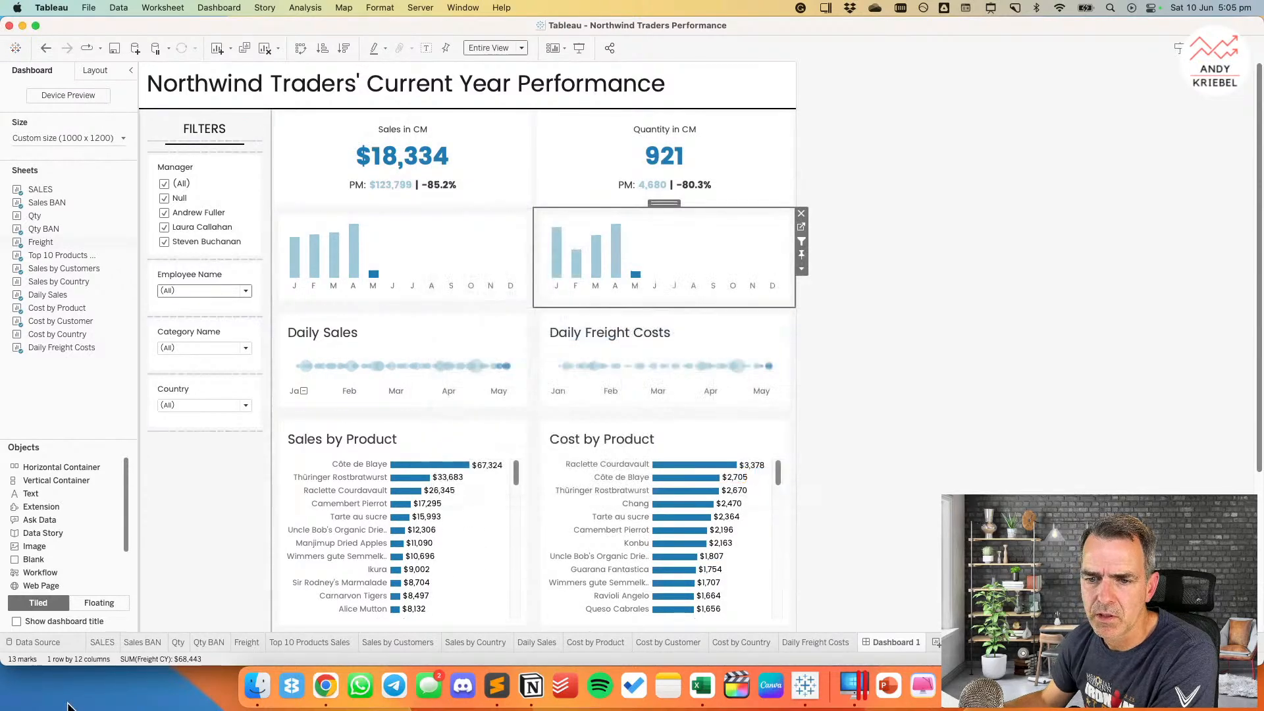
# Step: Add the month action filter to context on both the Sales BAN and Qty BAN worksheets
pyautogui.click(141, 641)
pyautogui.click(229, 208)
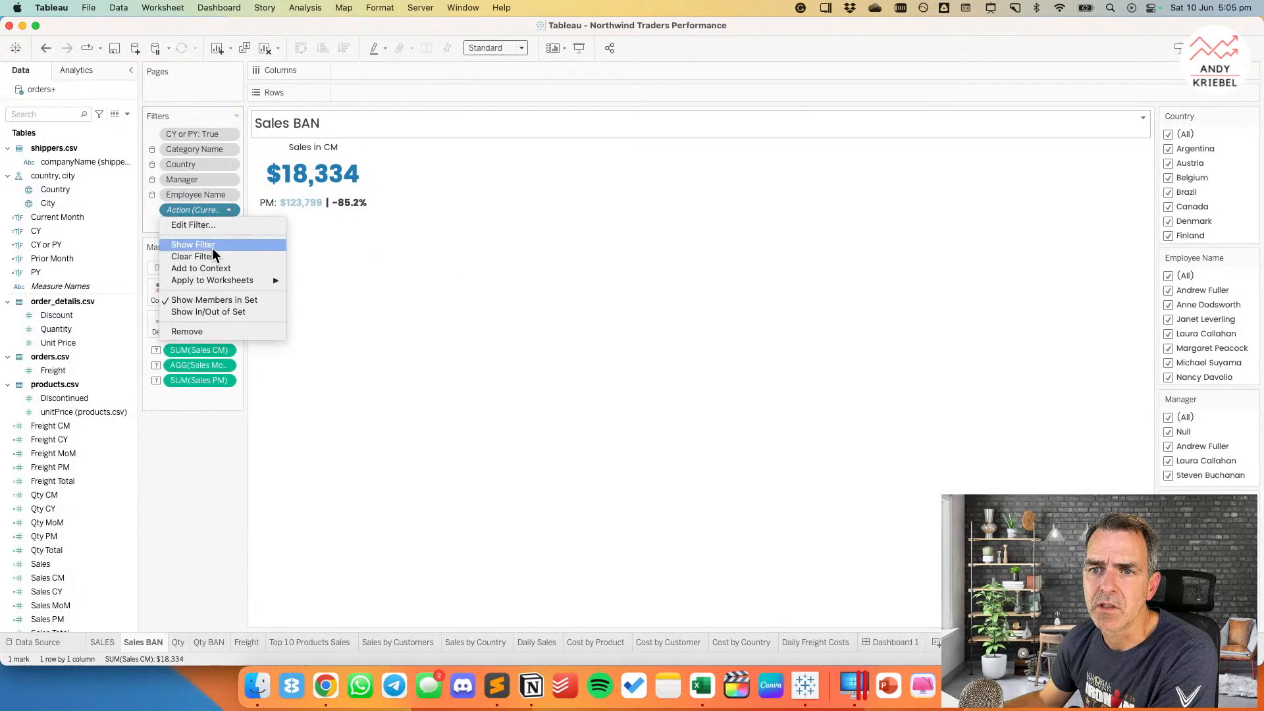
pyautogui.click(211, 264)
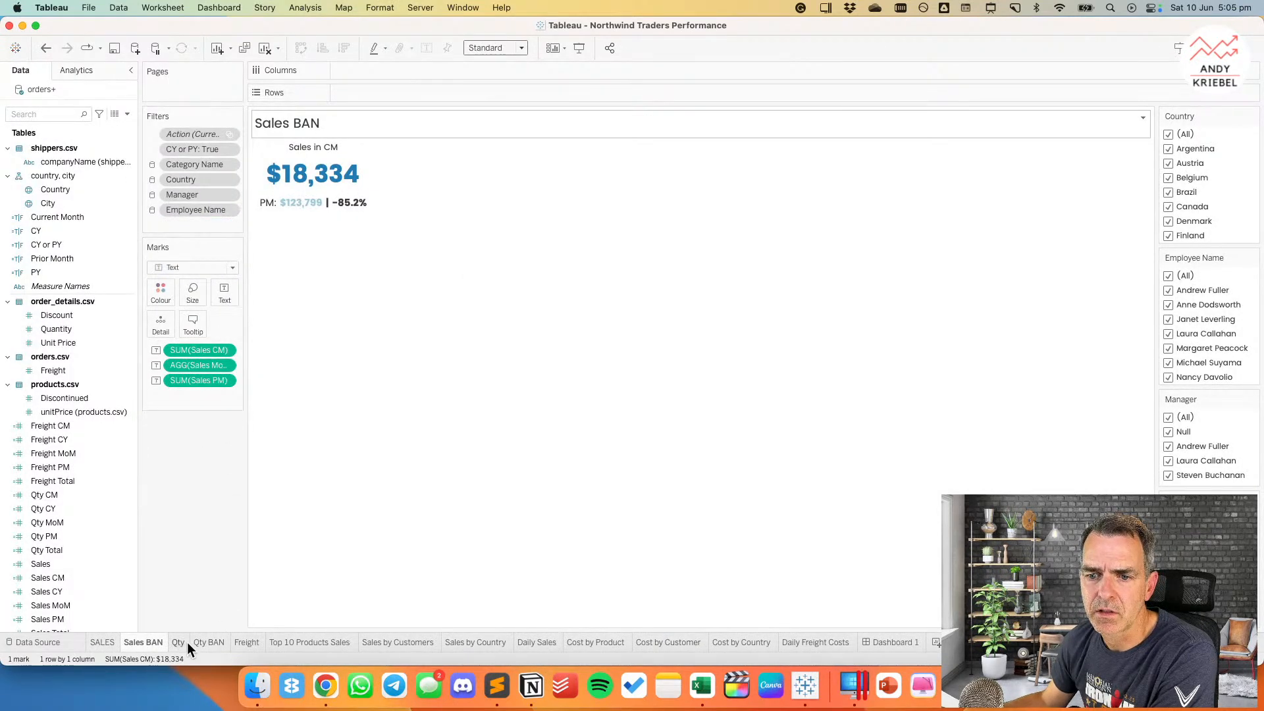
pyautogui.click(205, 642)
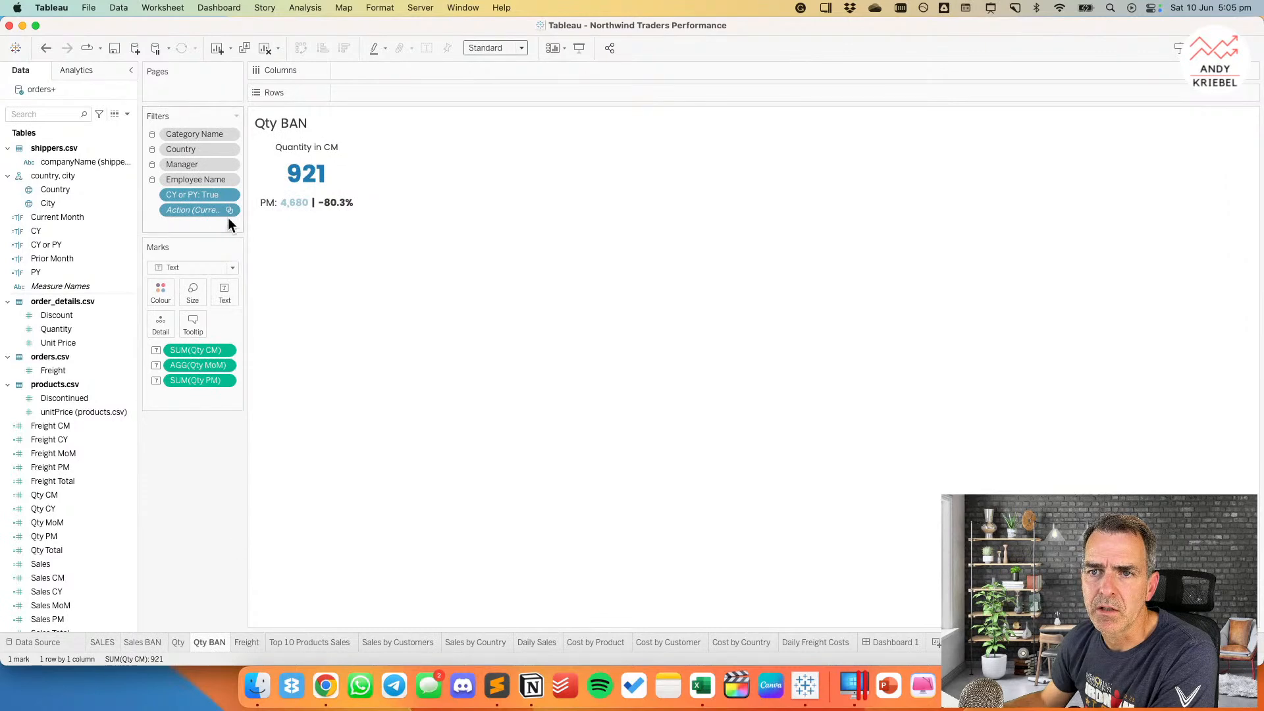
pyautogui.click(228, 211)
pyautogui.click(211, 266)
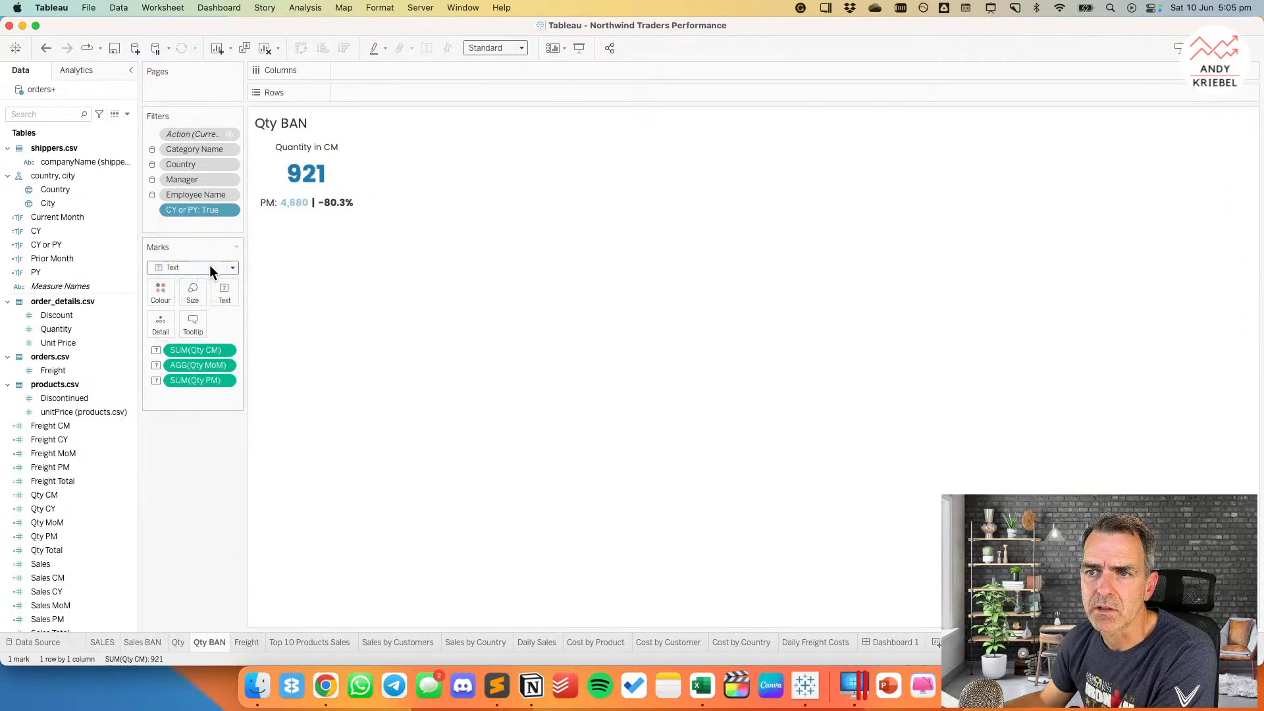
# Step: Return to Dashboard 1 and test the BANs by filtering to April, clearing it, and filtering to May in the sales bar chart
pyautogui.click(892, 642)
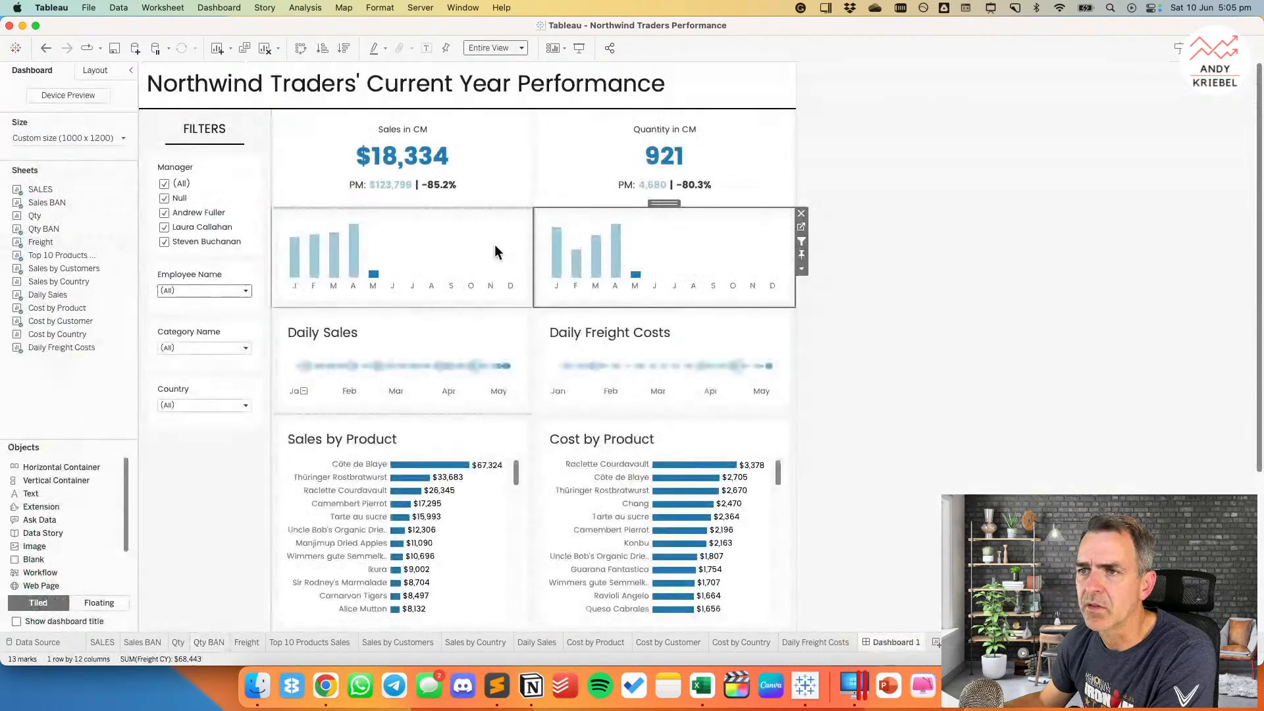
pyautogui.click(354, 262)
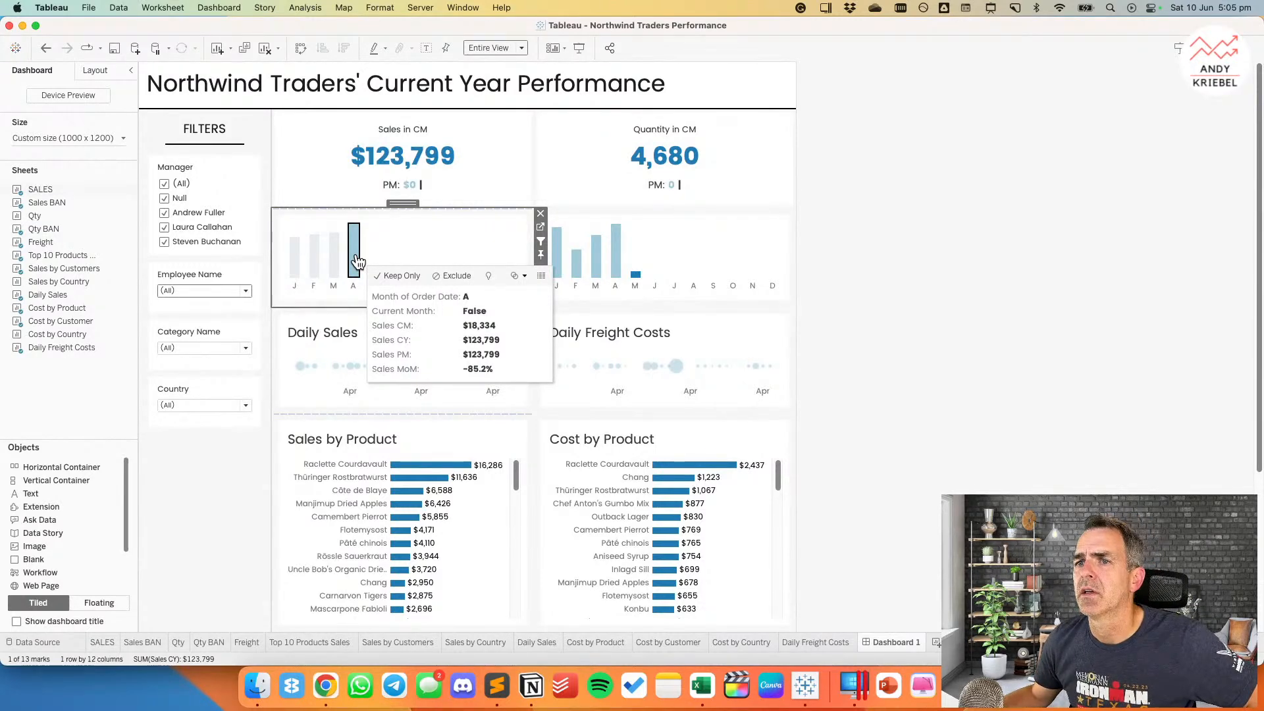
pyautogui.click(356, 260)
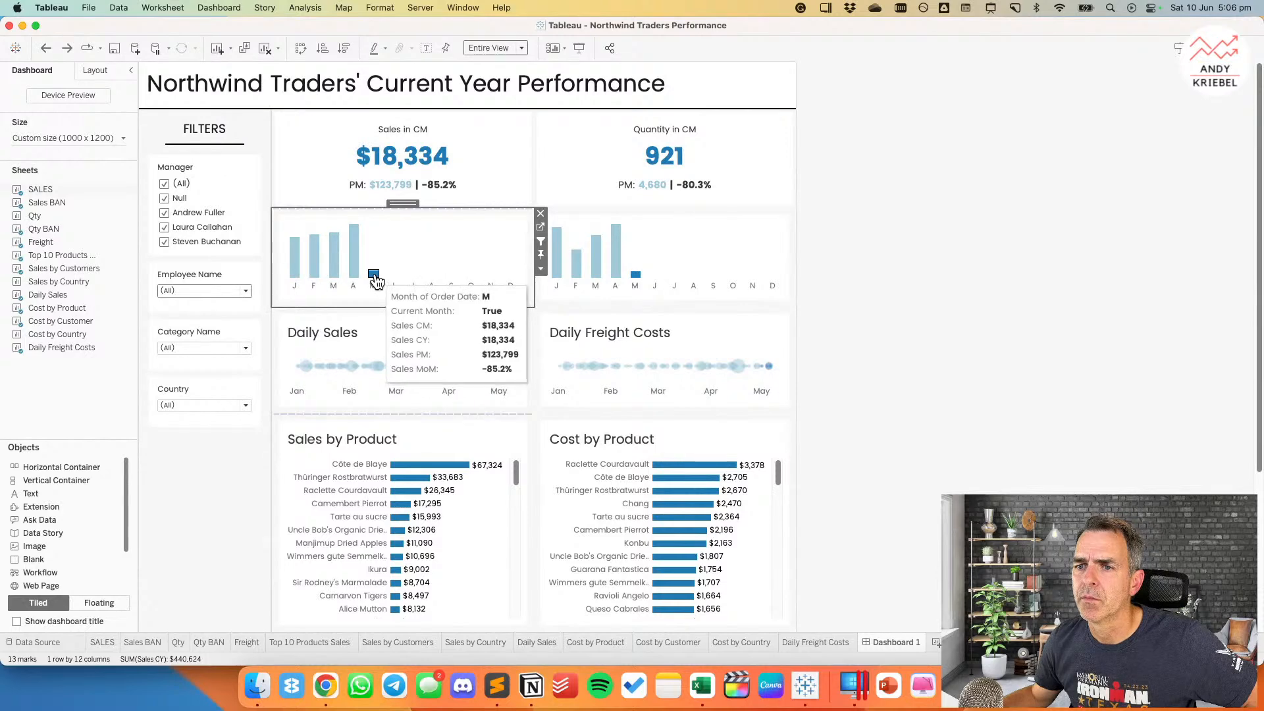
pyautogui.click(374, 276)
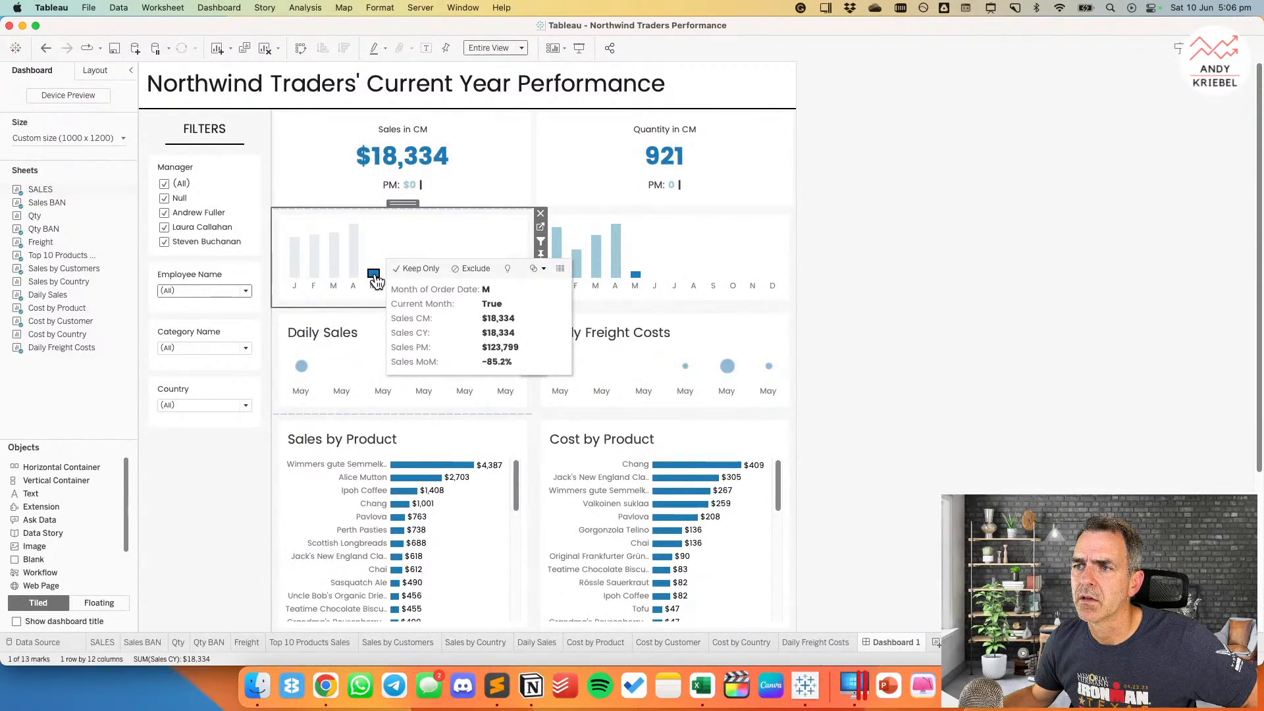
# Step: Clear the May bar selection and set only the top outer padding of the SALES bar chart to 0
pyautogui.click(374, 275)
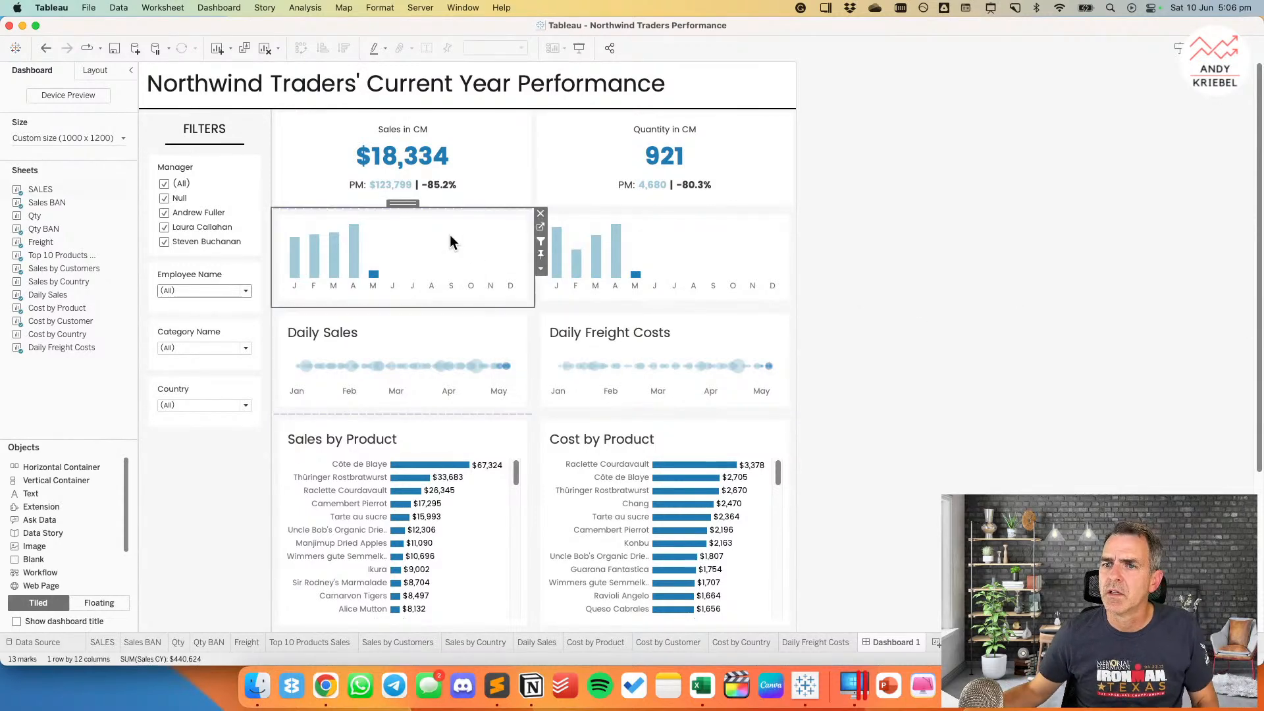
pyautogui.click(104, 73)
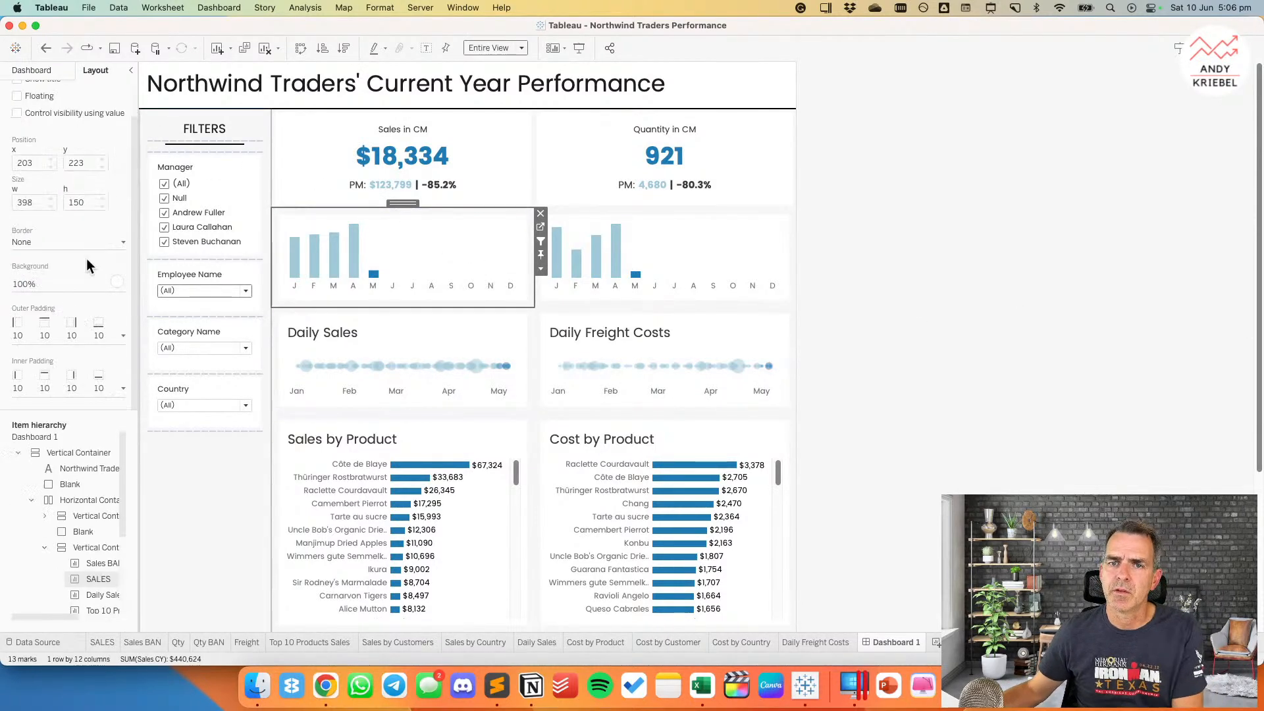
pyautogui.click(48, 338)
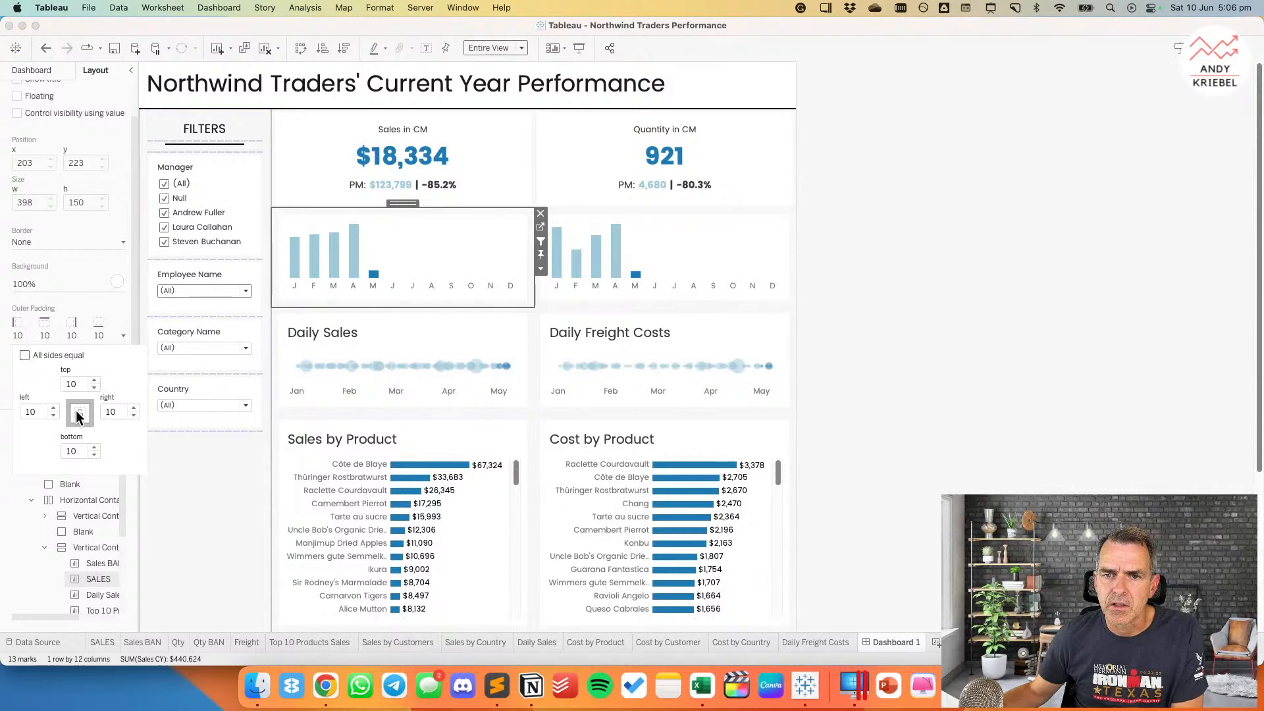
pyautogui.doubleClick(81, 385)
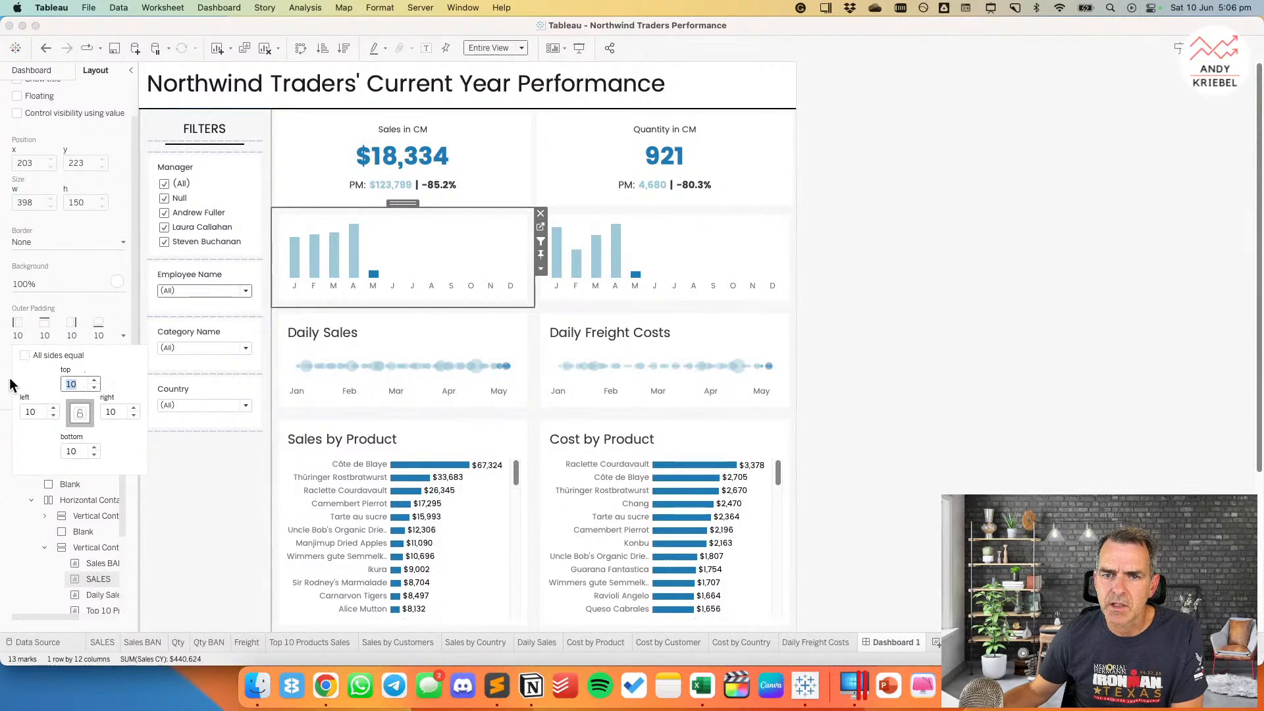
pyautogui.write('0')
pyautogui.press('Return')
# Step: Set only the top outer padding of the Freight bar chart under the Quantity KPI to 0
pyautogui.click(709, 235)
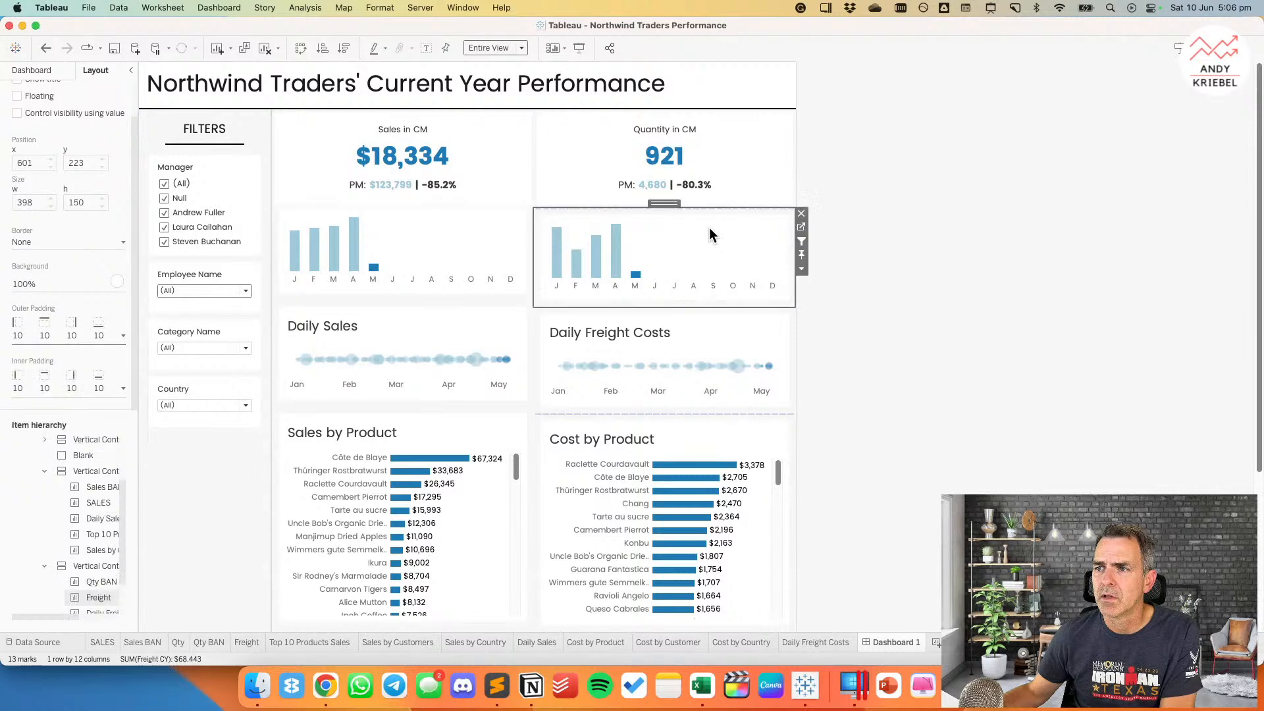
pyautogui.click(62, 335)
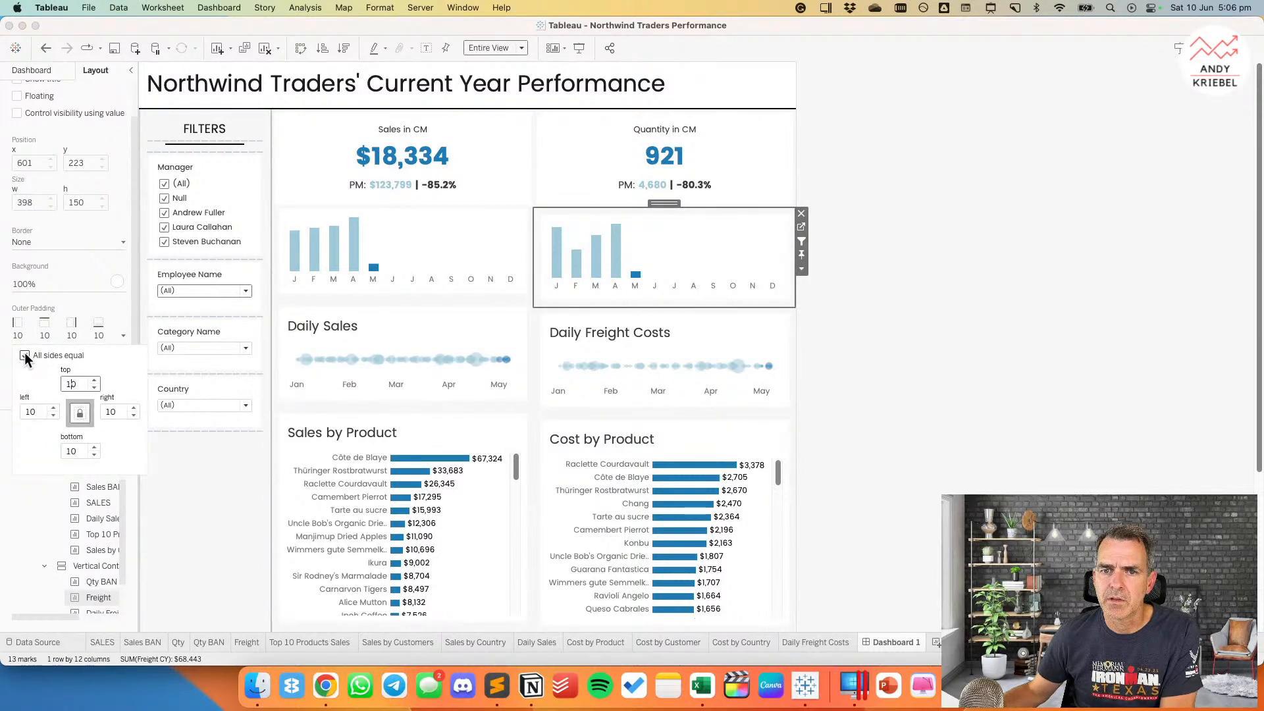
pyautogui.doubleClick(72, 384)
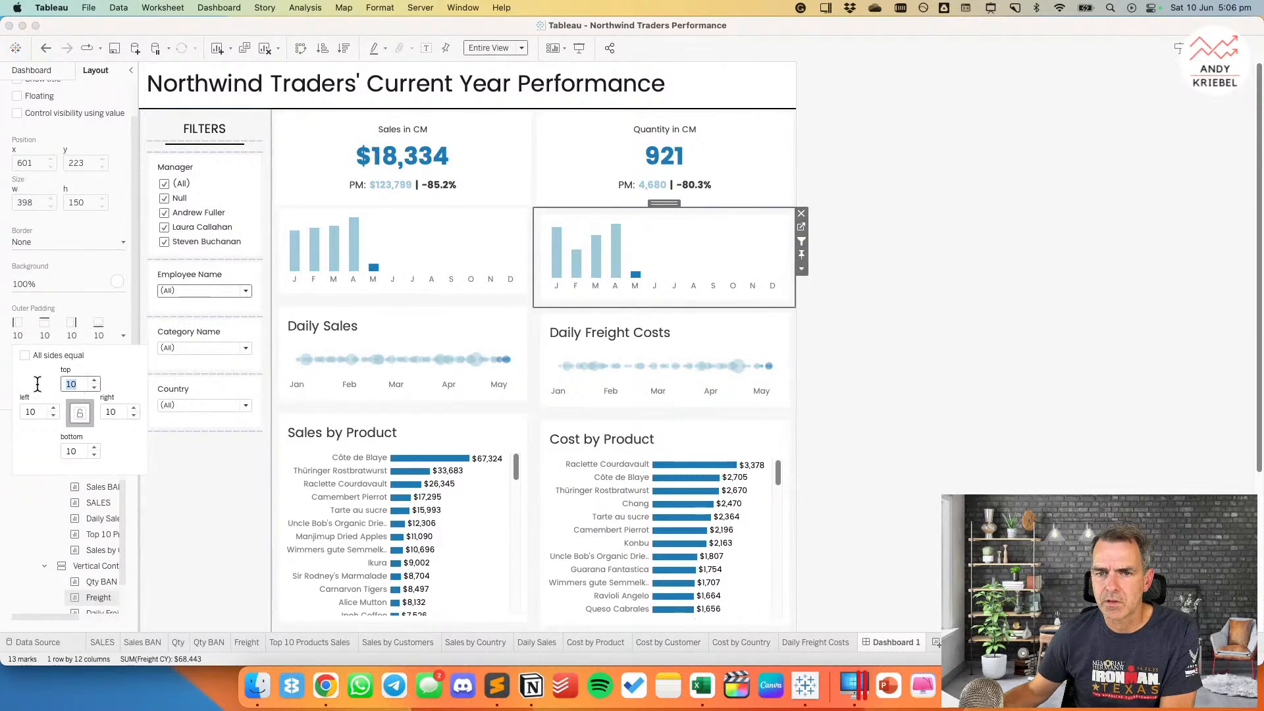
pyautogui.write('0')
pyautogui.press('Return')
# Step: Give the Sales in CM KPI an outer padding of 10 at the top, left and right and 0 at the bottom
pyautogui.click(403, 129)
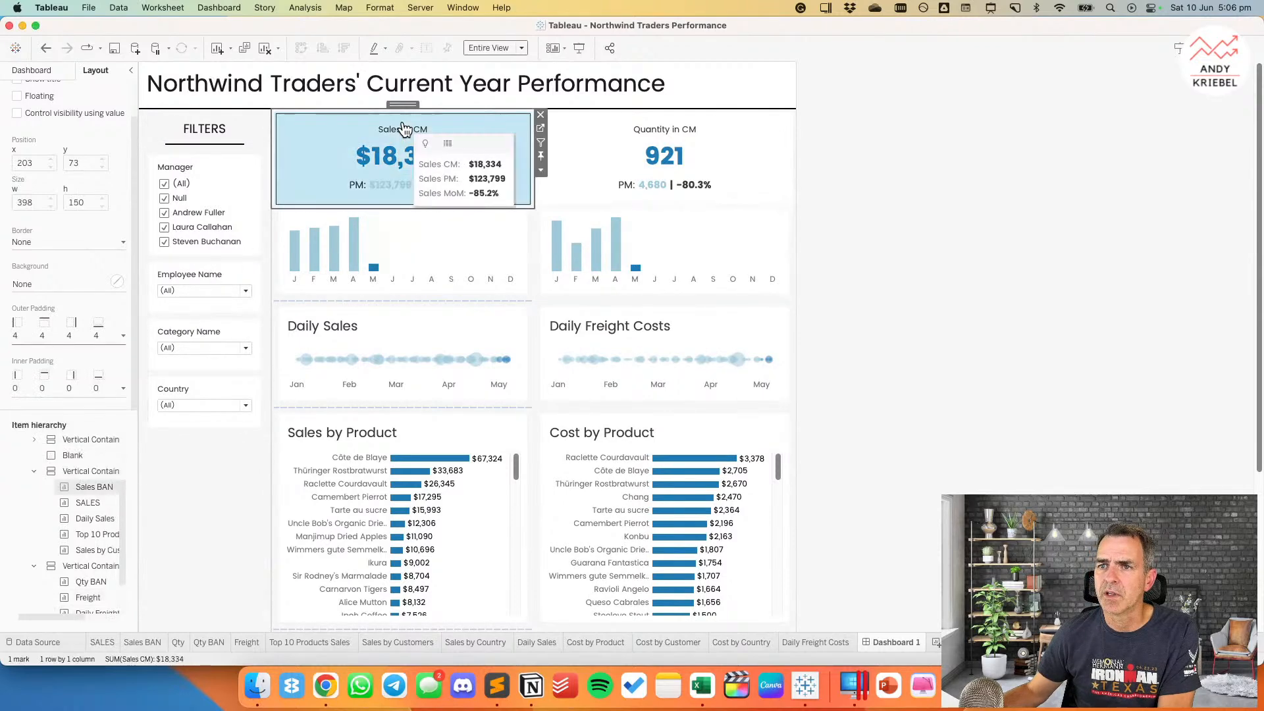
pyautogui.click(17, 332)
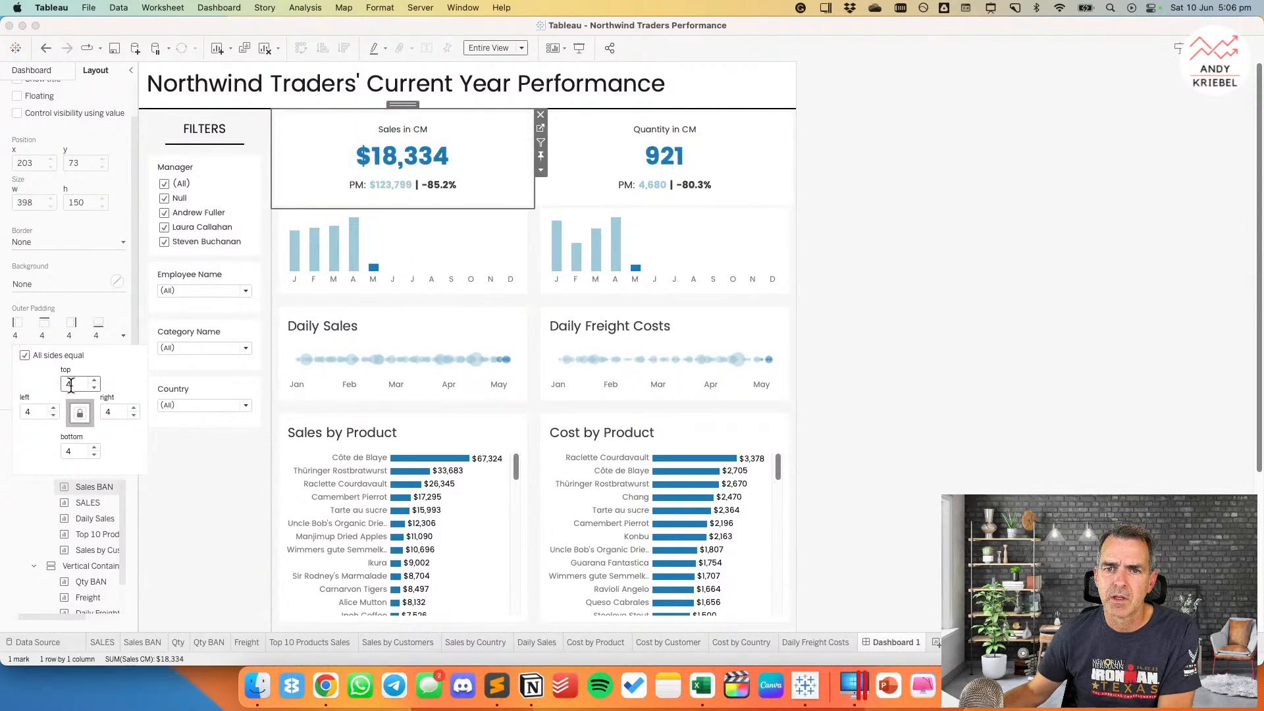
pyautogui.write('10')
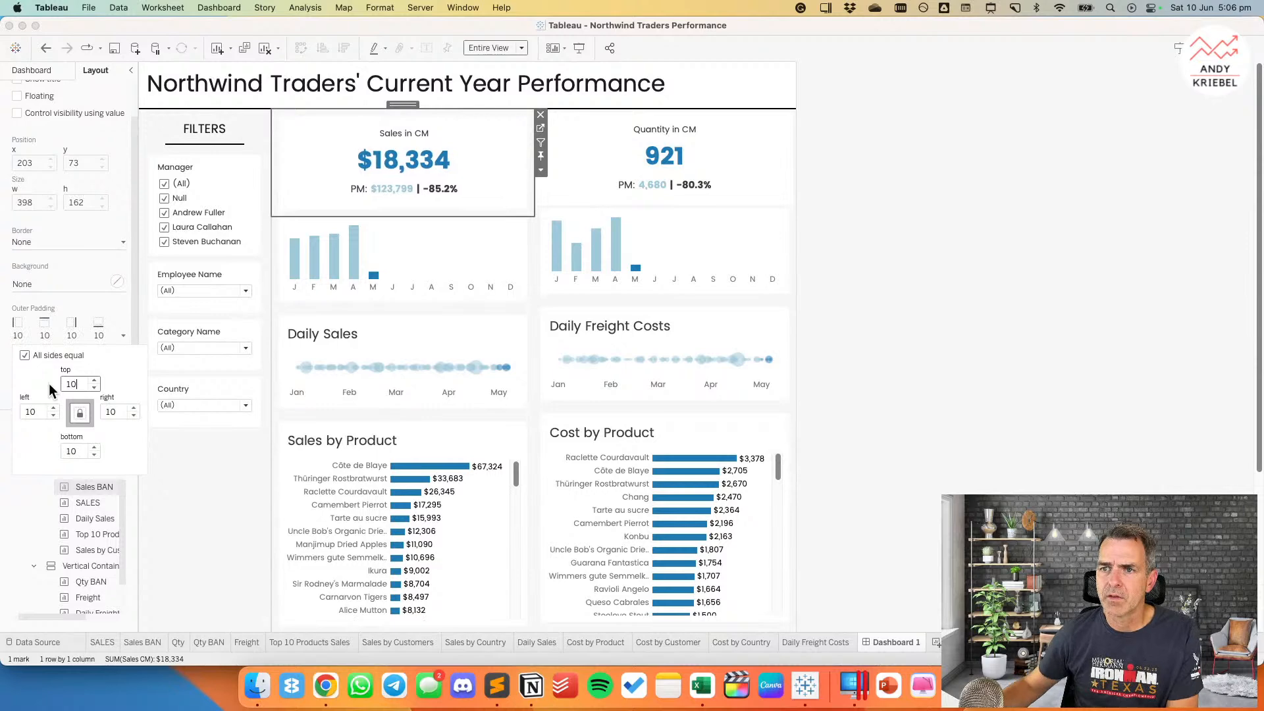
pyautogui.click(25, 356)
pyautogui.click(77, 453)
pyautogui.write('0')
pyautogui.press('Return')
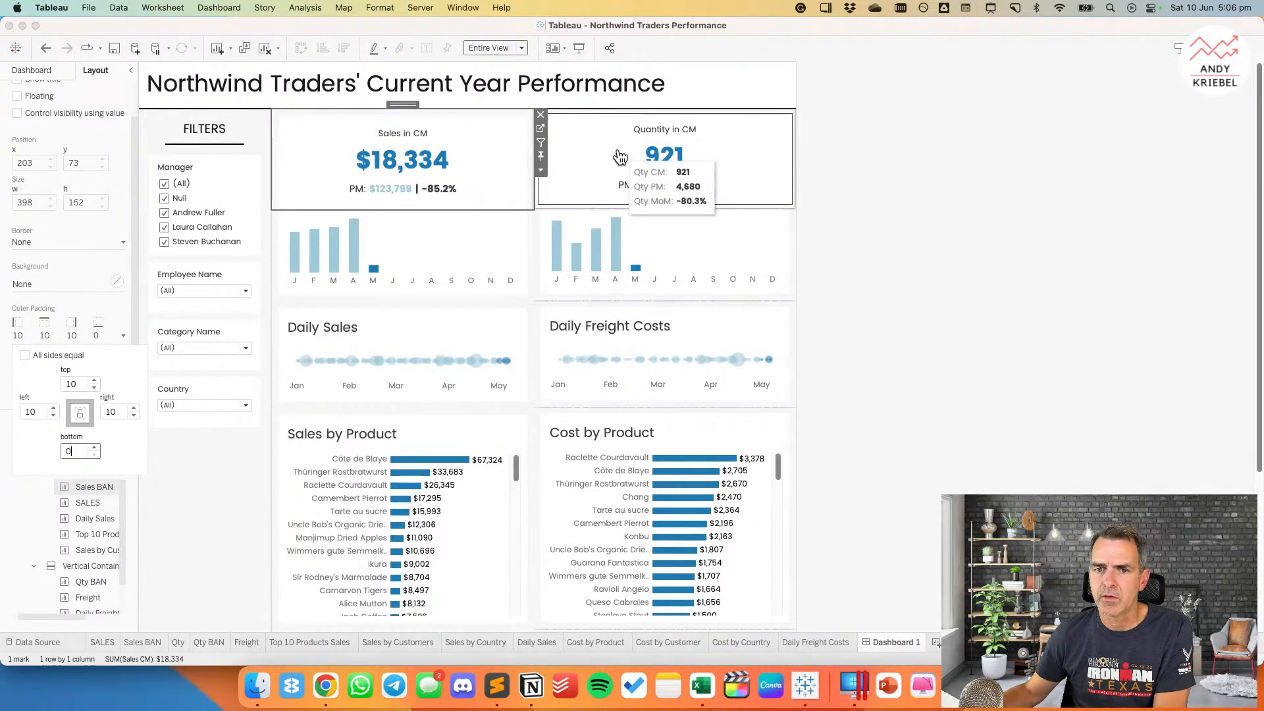
# Step: Give the Quantity in CM KPI an outer padding of 10 with 0 at the bottom, and clear its highlighted selection
pyautogui.click(629, 121)
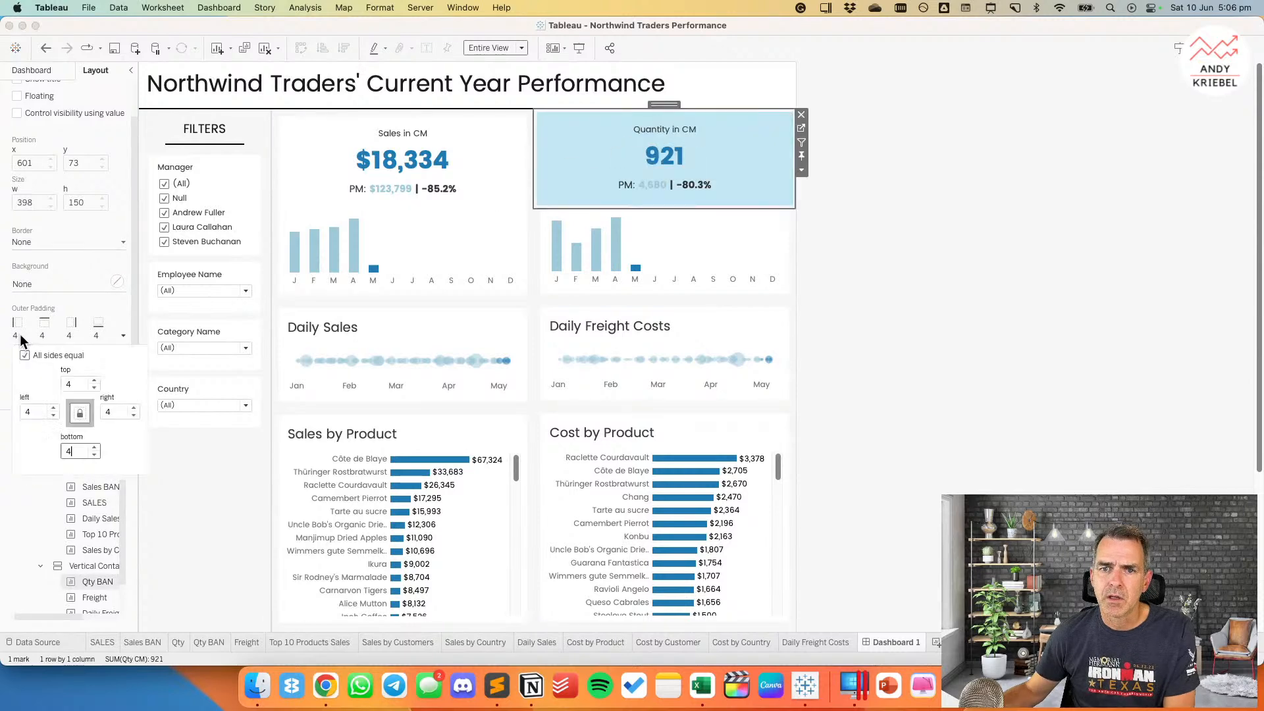
pyautogui.click(77, 383)
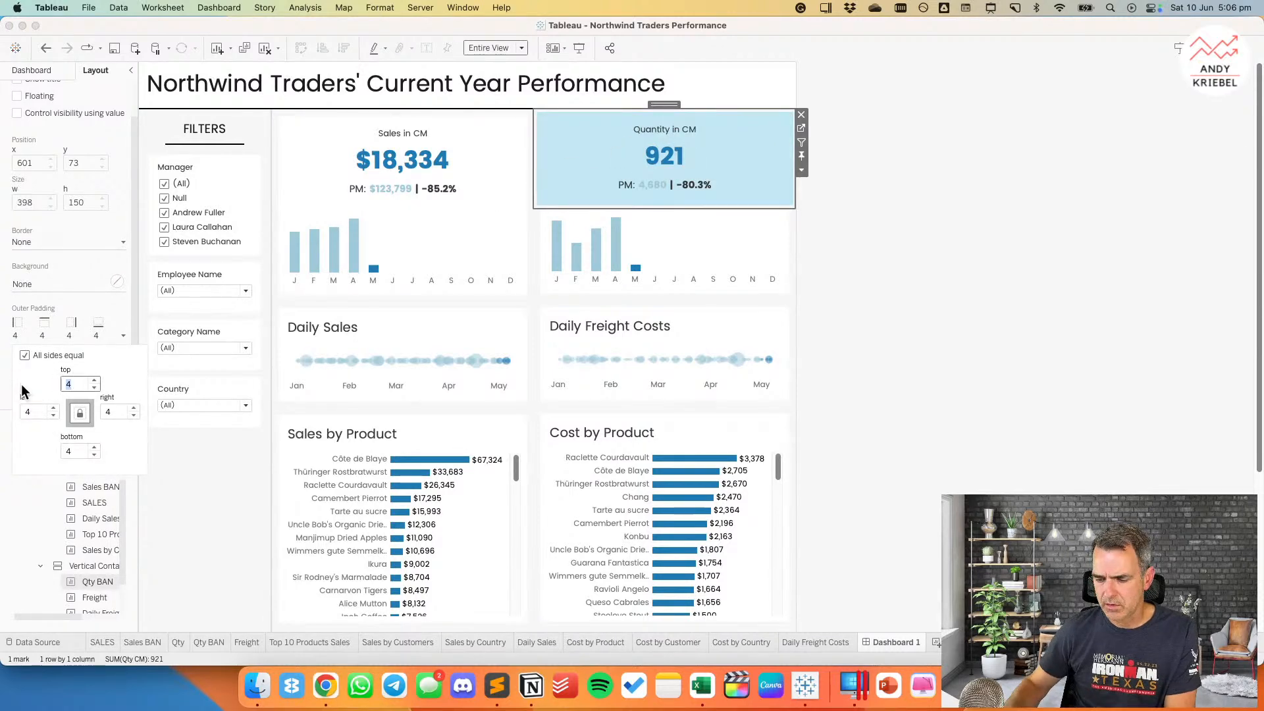
pyautogui.write('10')
pyautogui.press('Return')
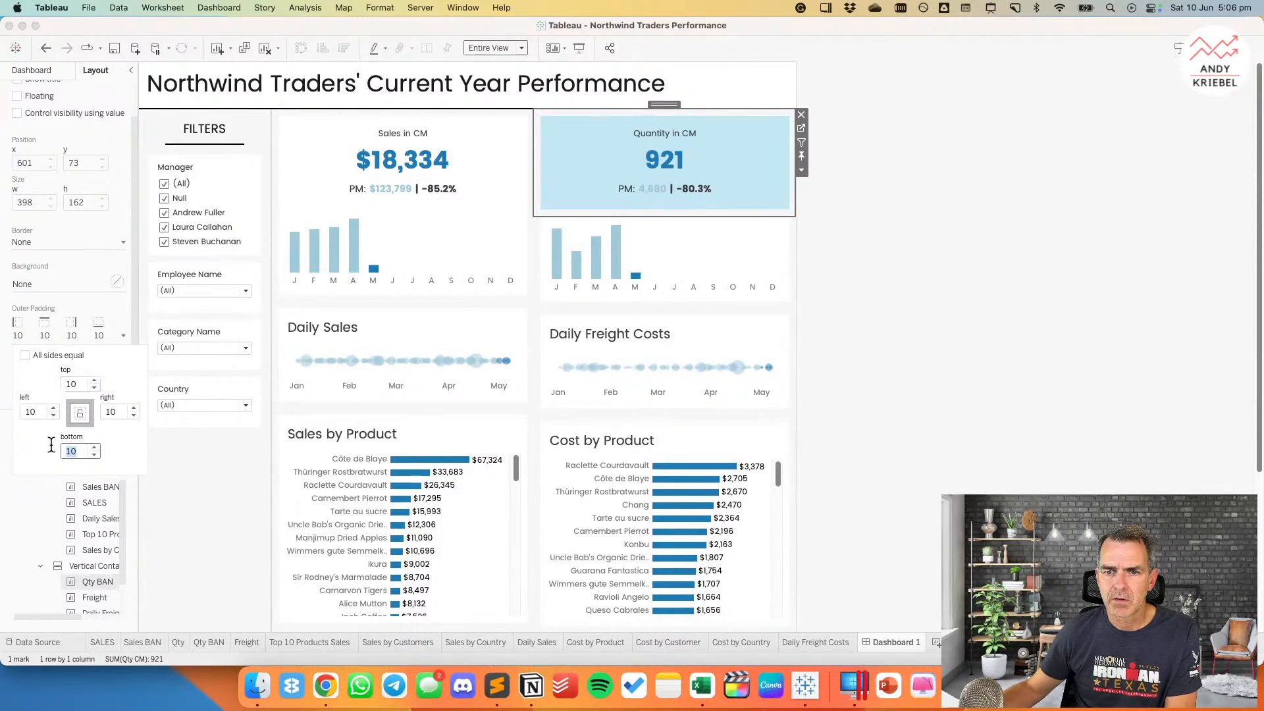
pyautogui.click(969, 304)
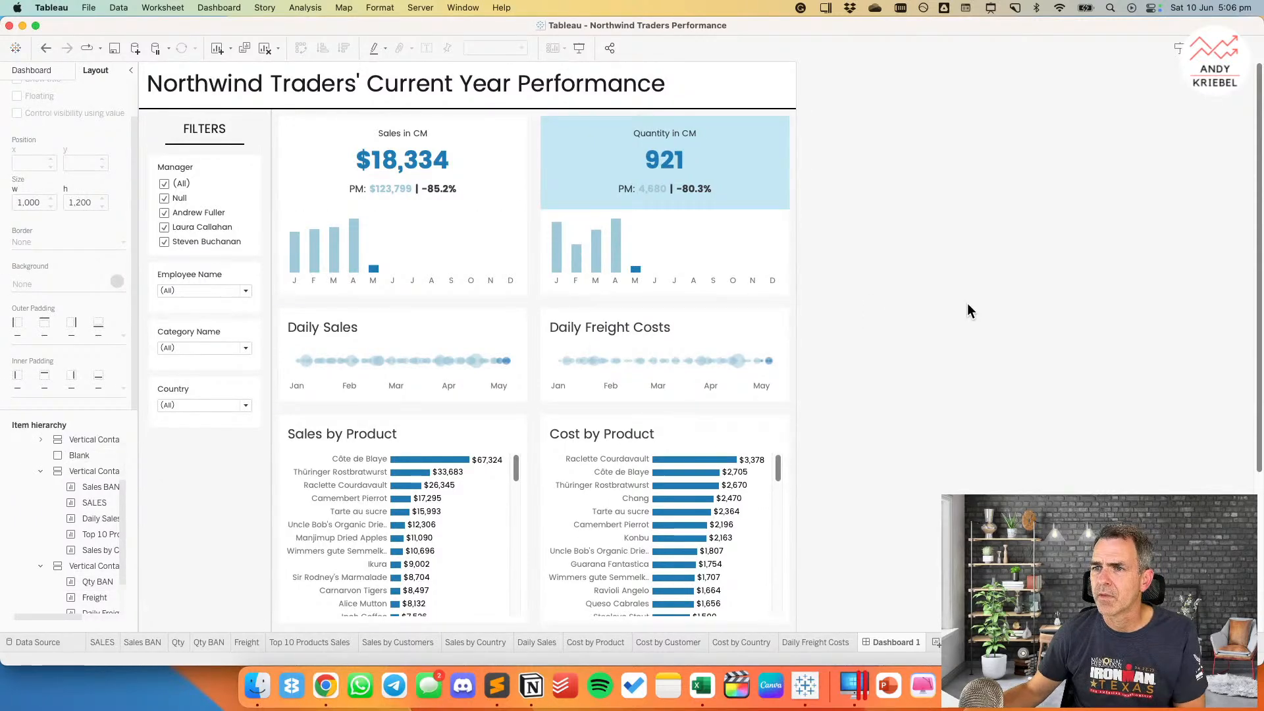
pyautogui.click(760, 166)
pyautogui.click(917, 278)
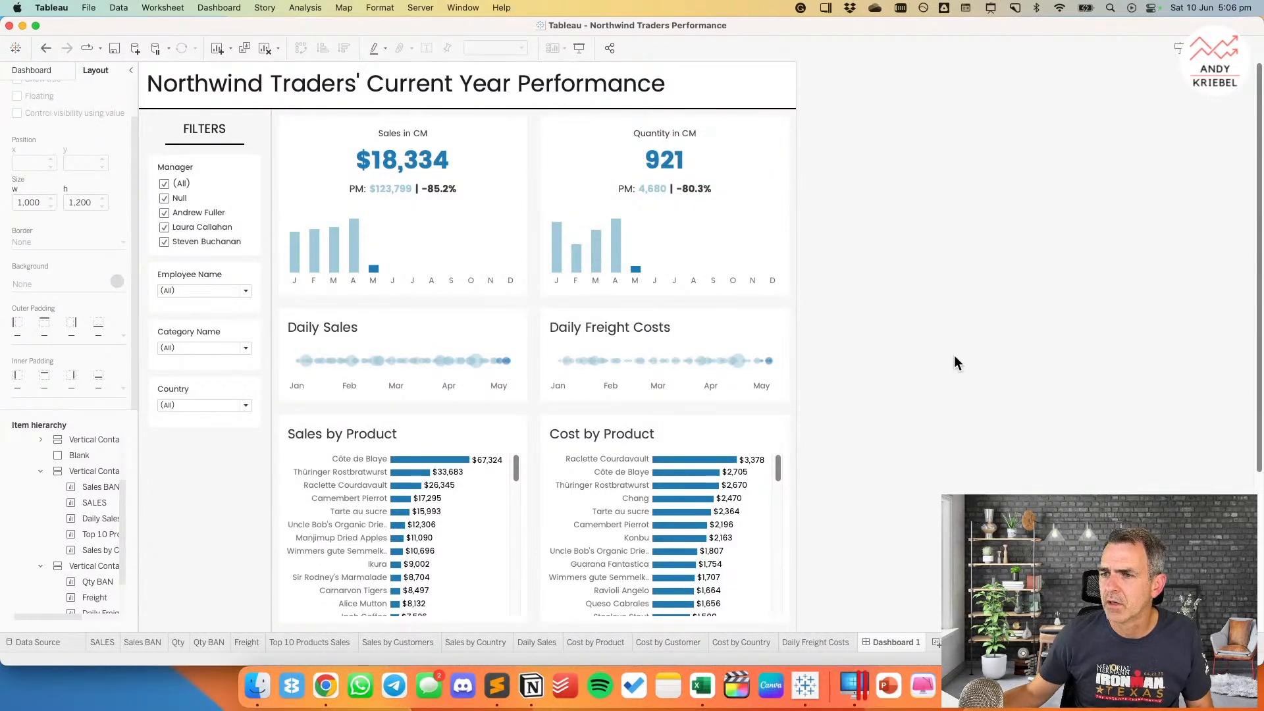
pyautogui.scroll(-5, 954, 356)
pyautogui.scroll(5, 959, 361)
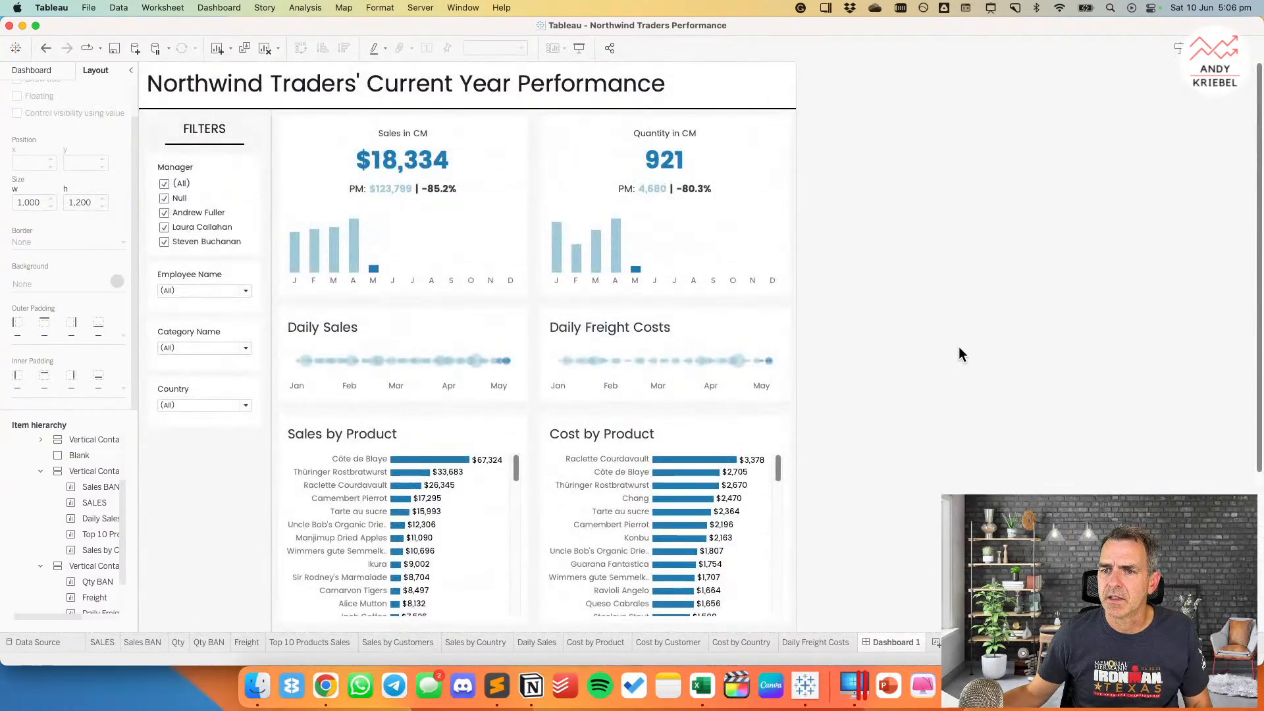
pyautogui.scroll(-3, 962, 345)
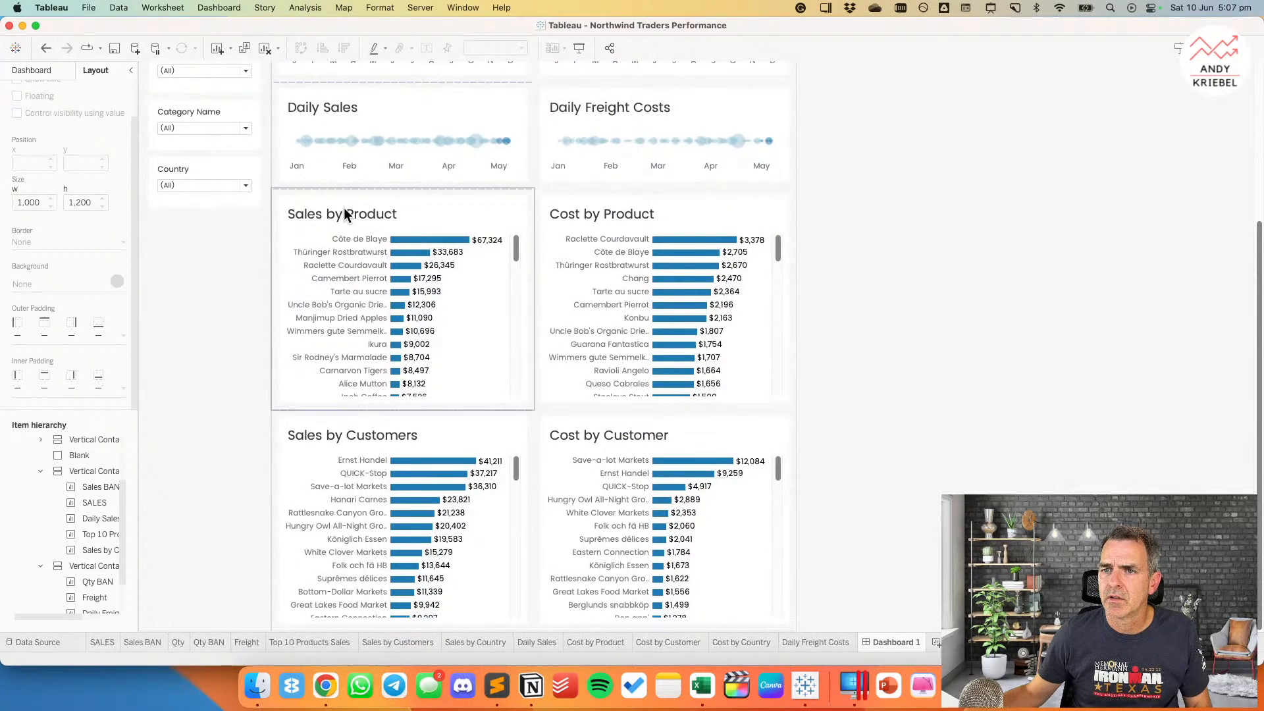
pyautogui.scroll(3, 344, 214)
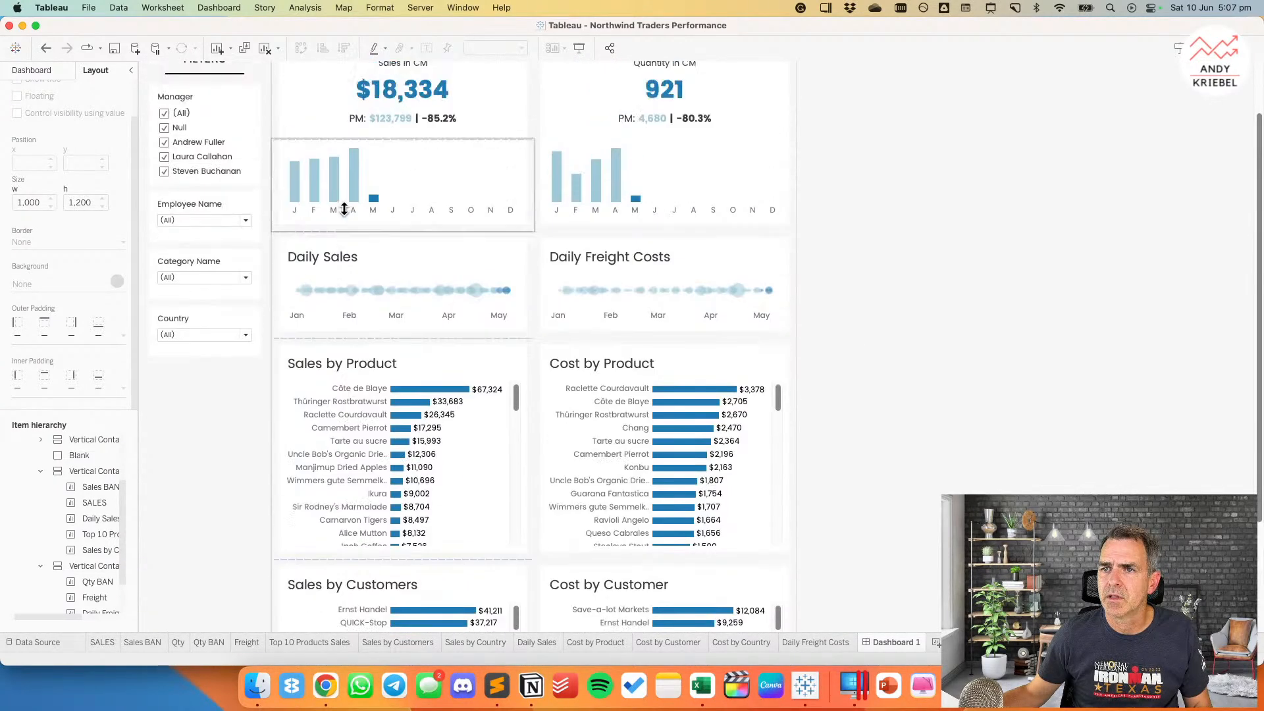
# Step: Open the Sales BAN worksheet from the dashboard and create a calculated field named Dummy with the formula 'Dummy'
pyautogui.click(394, 120)
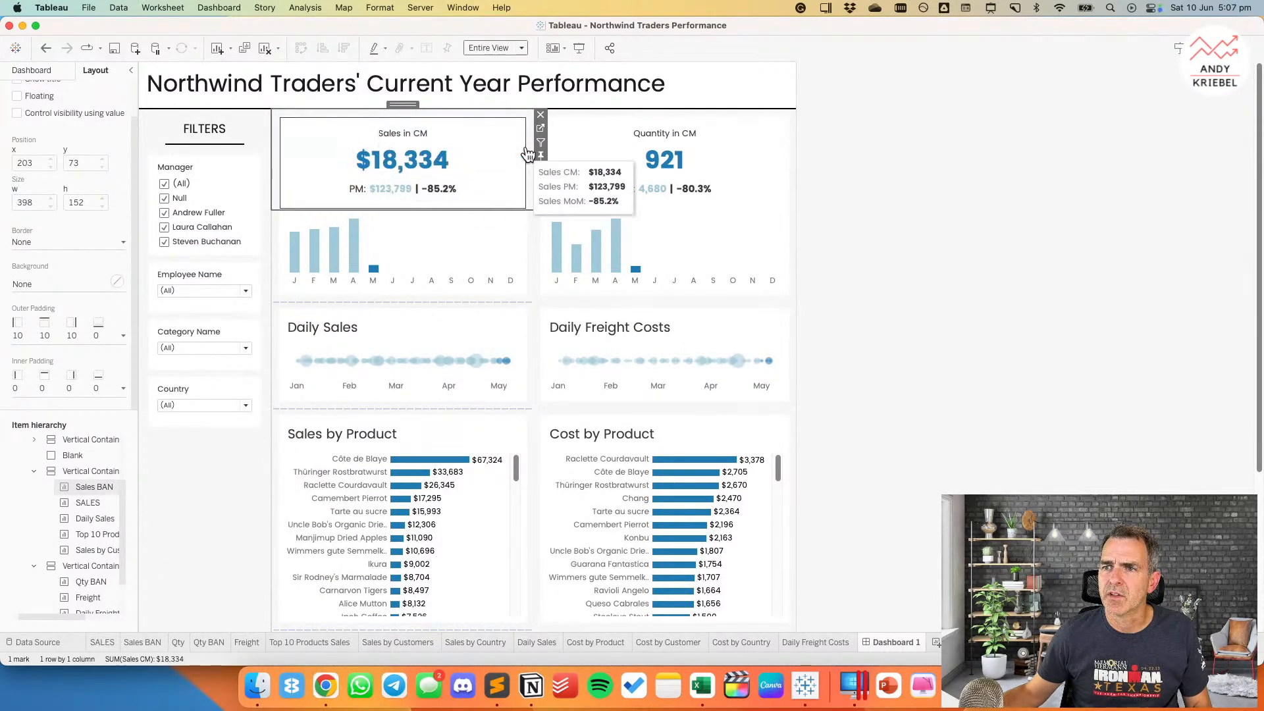
pyautogui.click(541, 129)
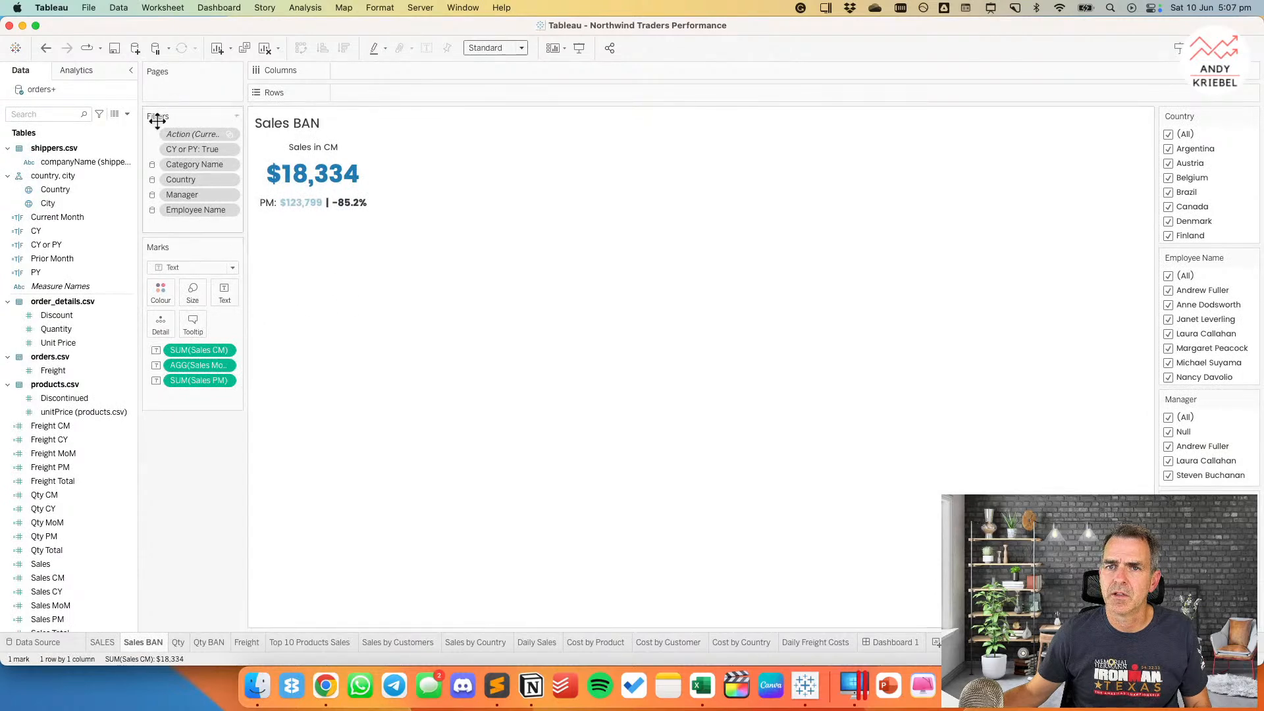
pyautogui.click(127, 114)
pyautogui.click(117, 126)
pyautogui.write('Dummy')
pyautogui.press('Tab')
pyautogui.write('\\Dimmu')
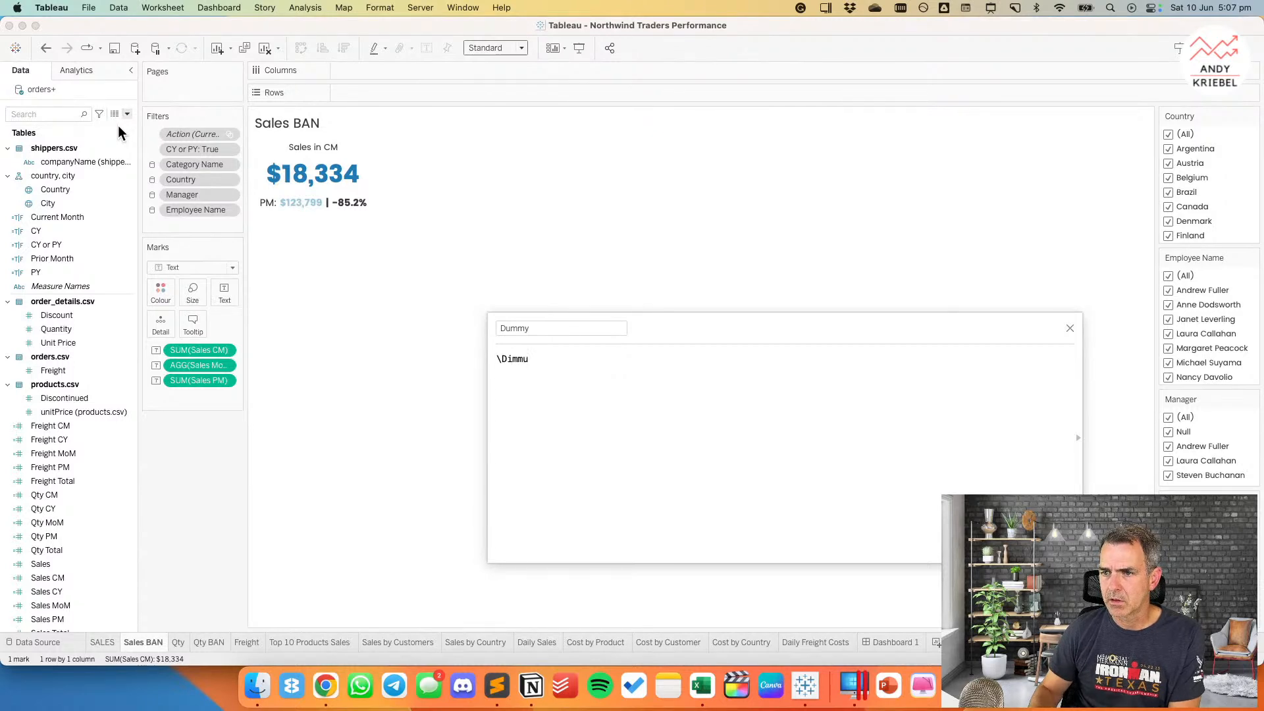
pyautogui.press('super+a')
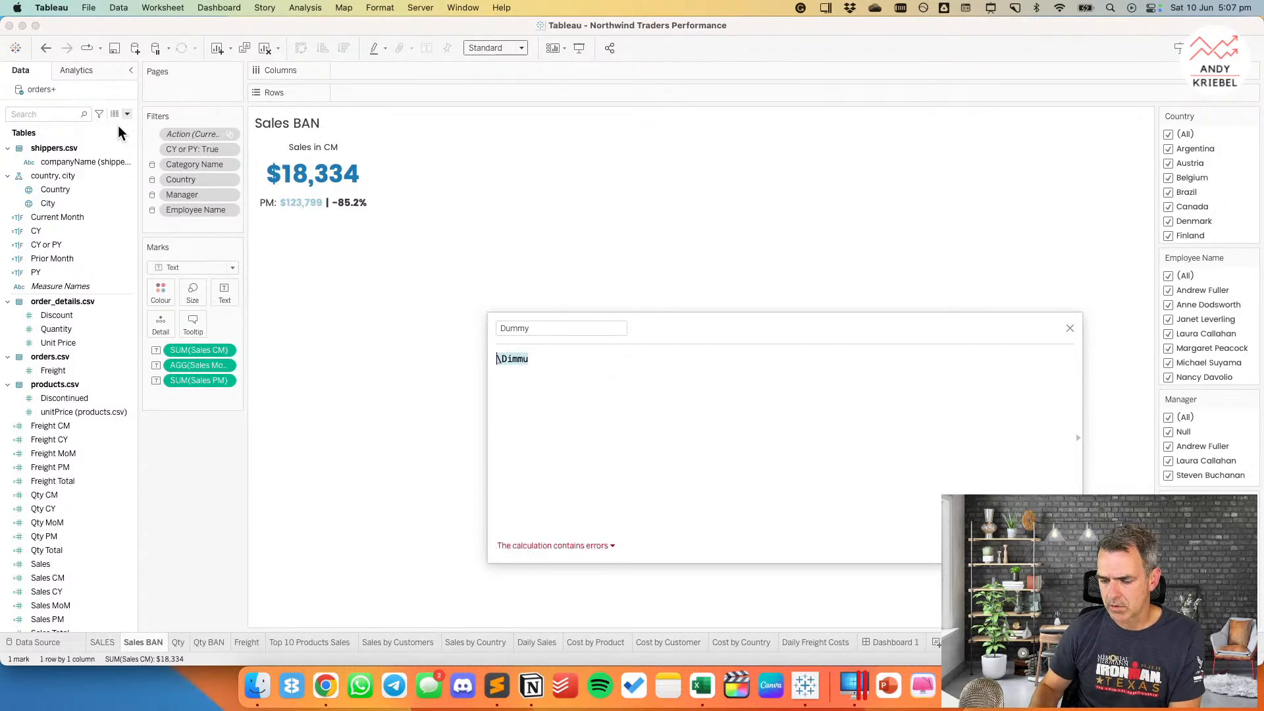
pyautogui.write("'Dummy")
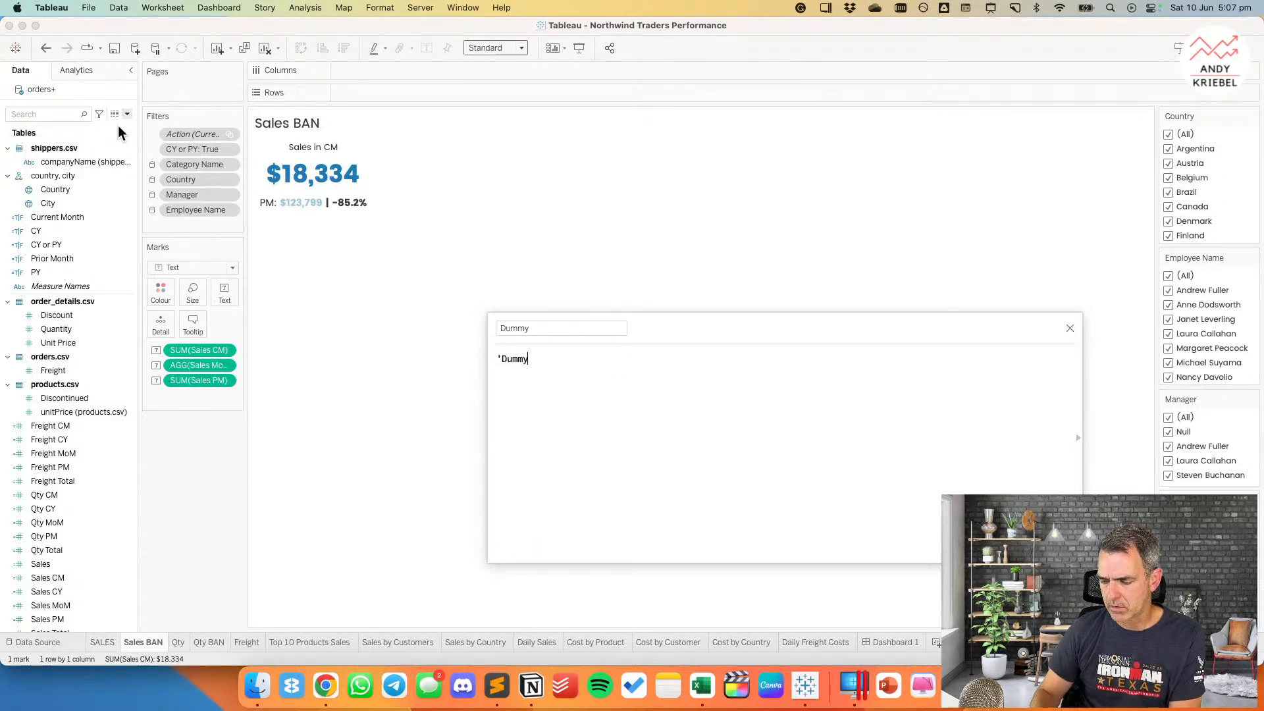
pyautogui.write("'")
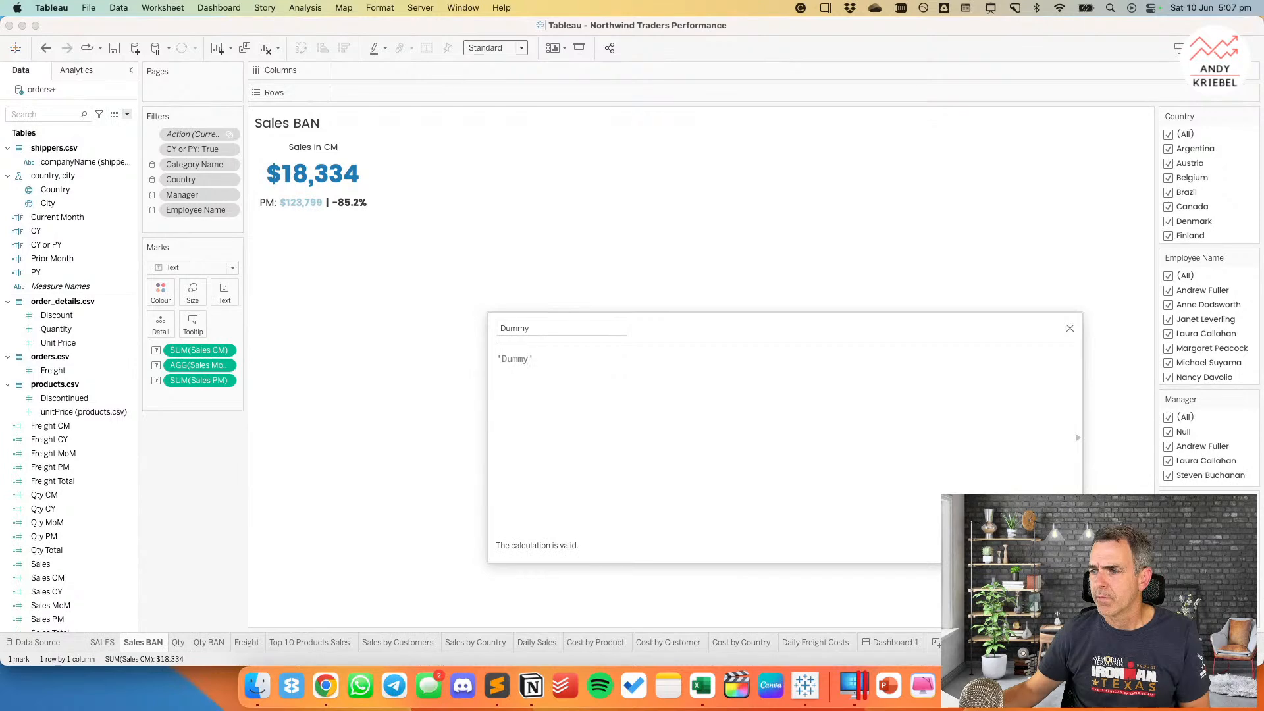
pyautogui.click(1055, 546)
# Step: Add the Dummy field as detail on the Sales BAN sheet and turn on highlighting by Dummy
pyautogui.moveTo(90, 257); pyautogui.dragTo(158, 317)
pyautogui.click(375, 48)
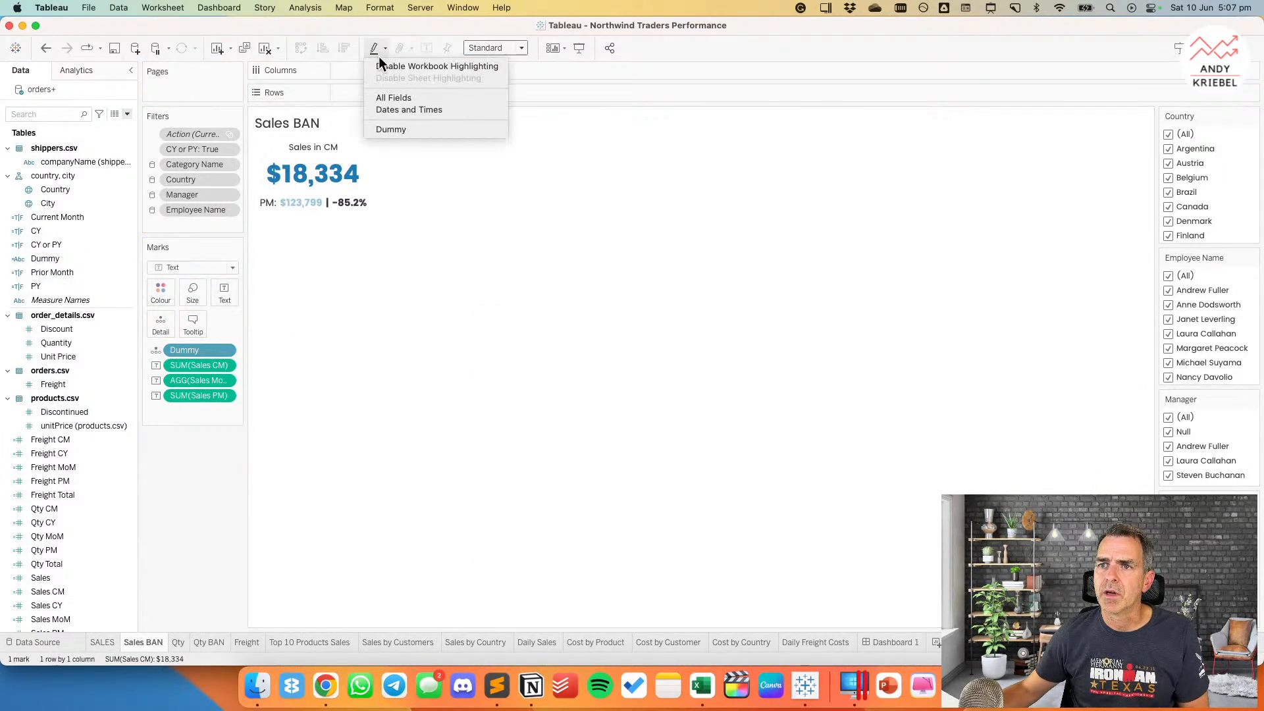
pyautogui.click(388, 129)
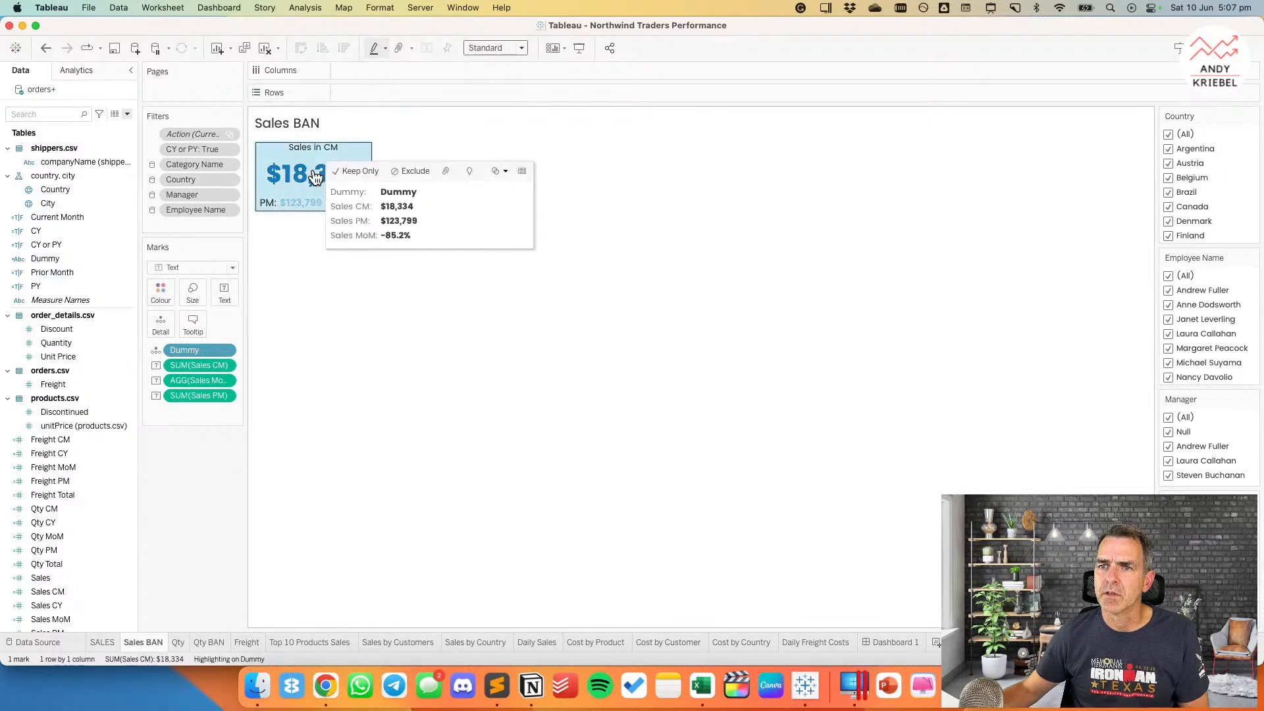
# Step: Return to Dashboard 1 and try enabling highlighting by Dummy for the Sales in CM KPI
pyautogui.click(879, 640)
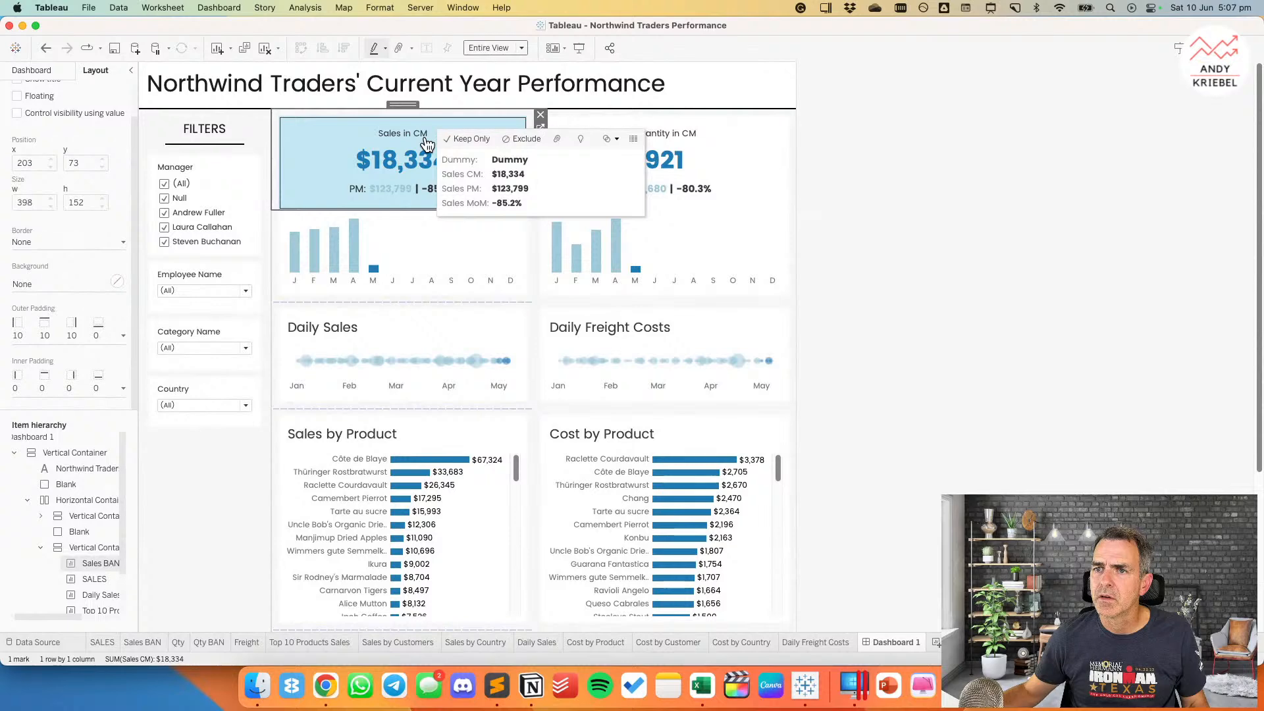
pyautogui.click(385, 49)
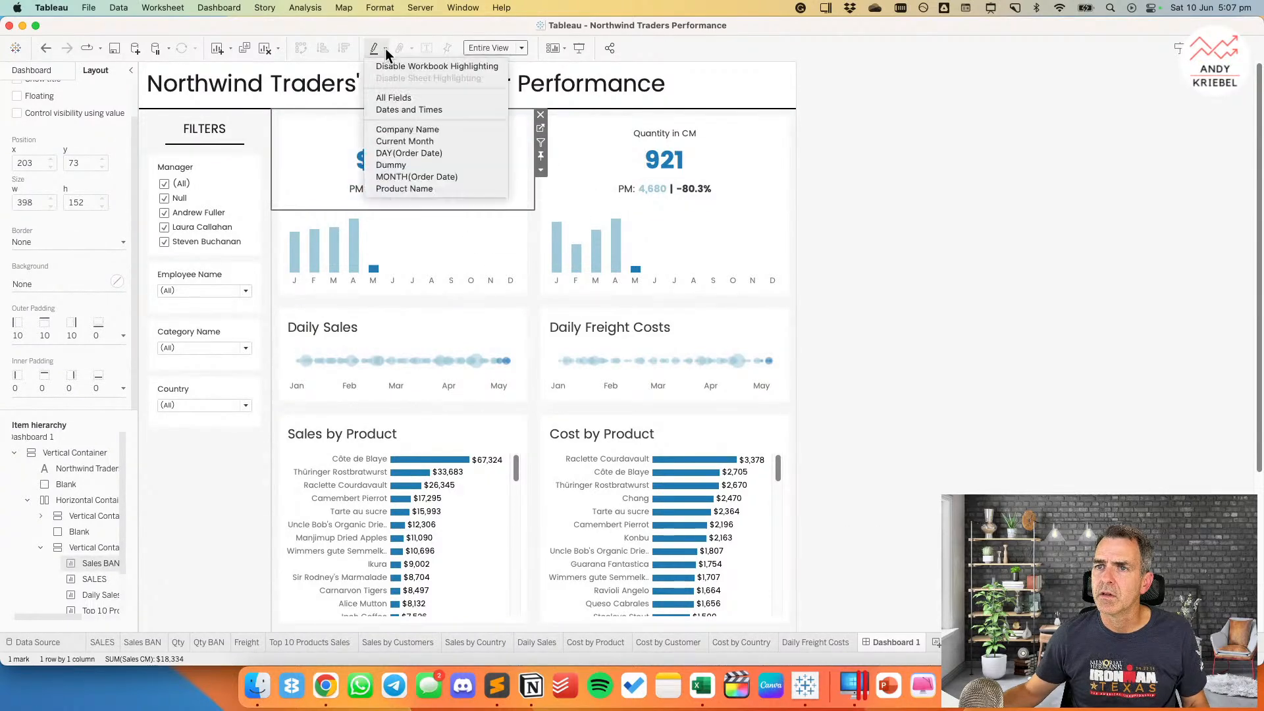
pyautogui.click(405, 165)
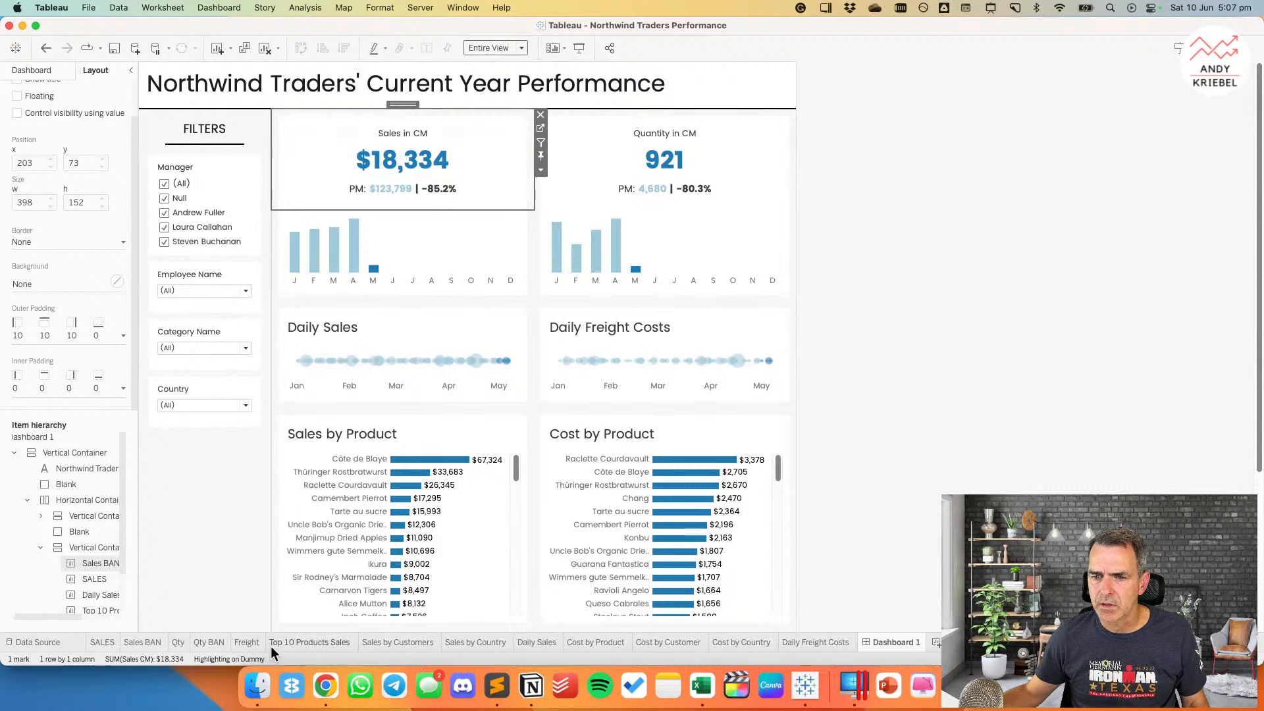
# Step: Check the SALES sheet's marks, and remove the Dummy field from the Sales BAN sheet's marks
pyautogui.click(99, 642)
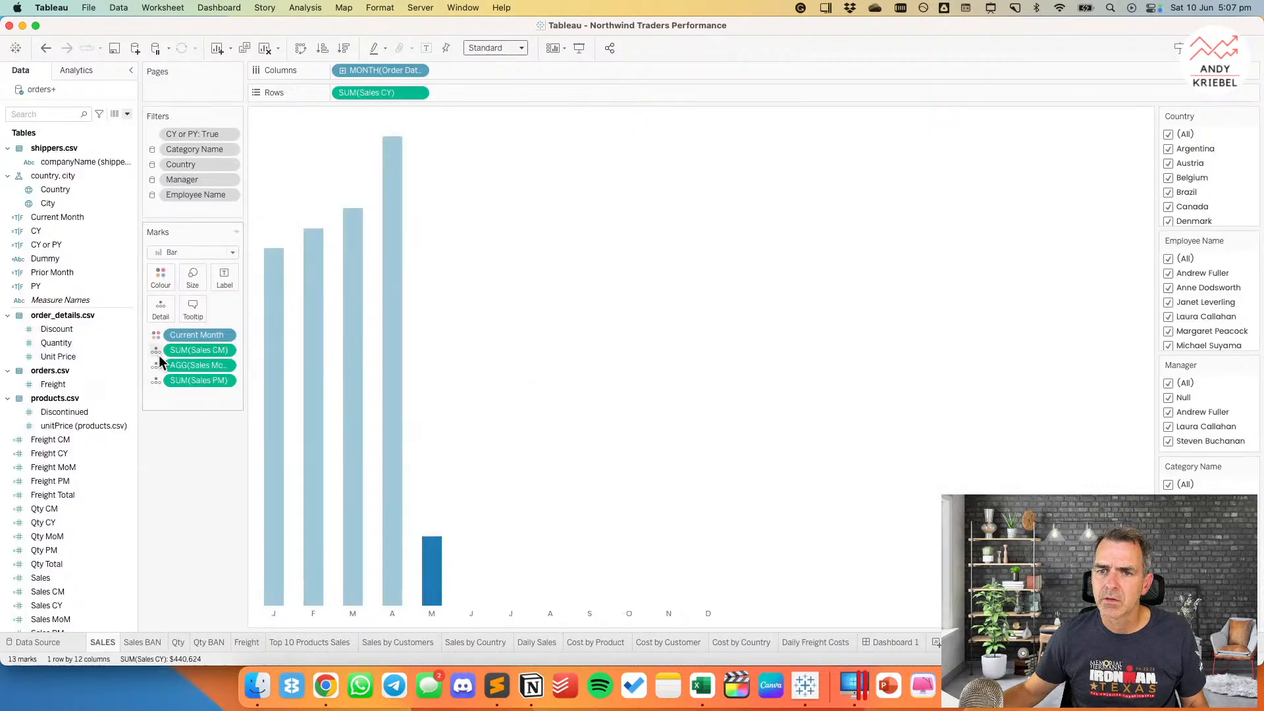
pyautogui.click(135, 642)
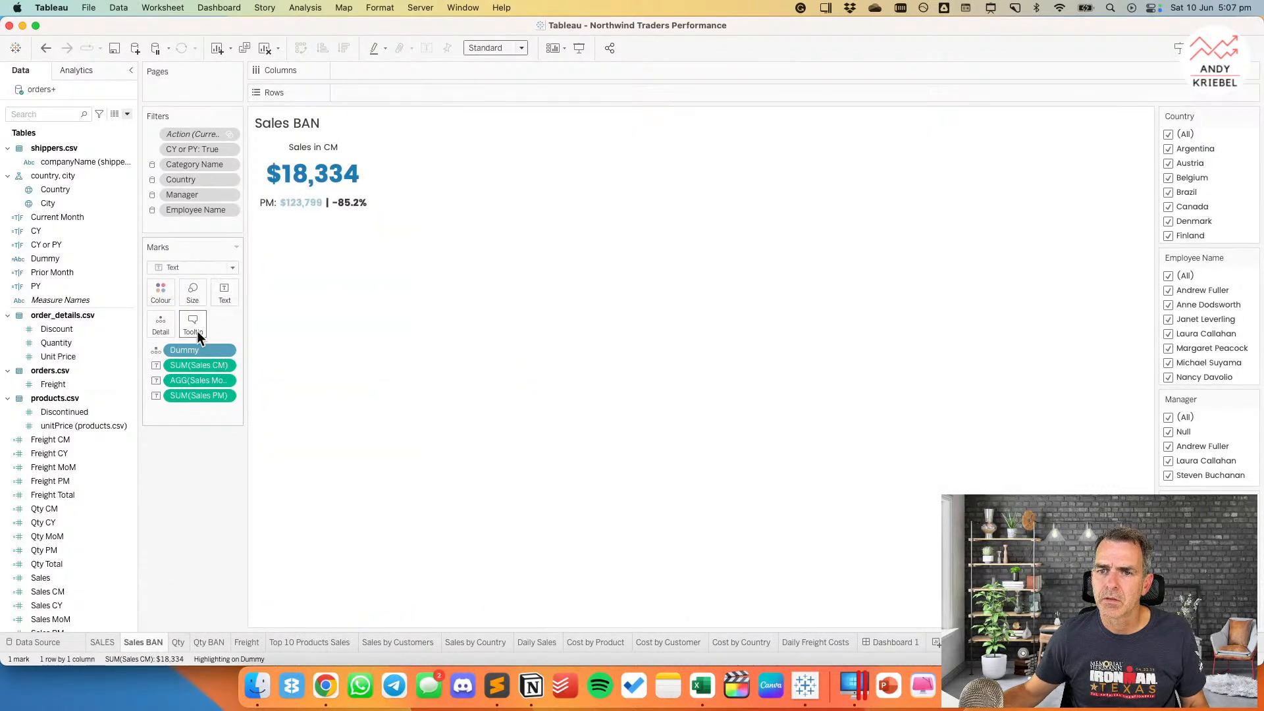
pyautogui.moveTo(188, 350); pyautogui.dragTo(91, 343)
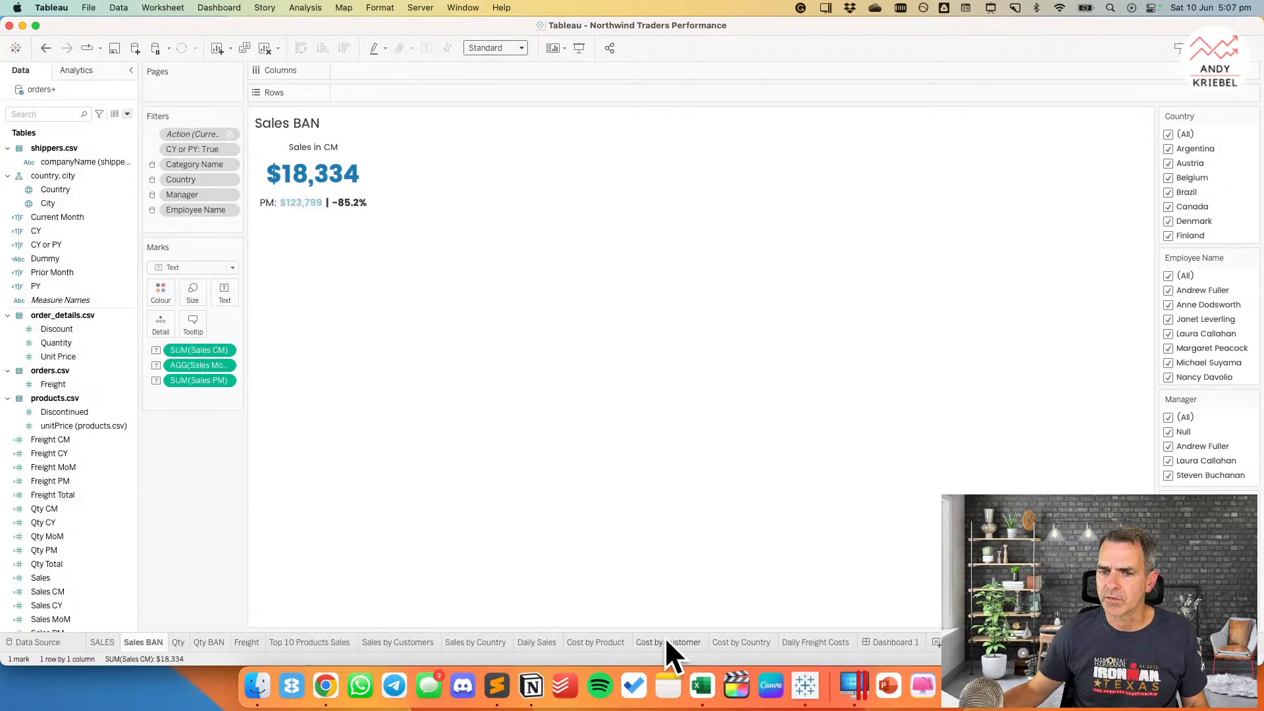
# Step: Return to Dashboard 1 and save the workbook
pyautogui.click(888, 636)
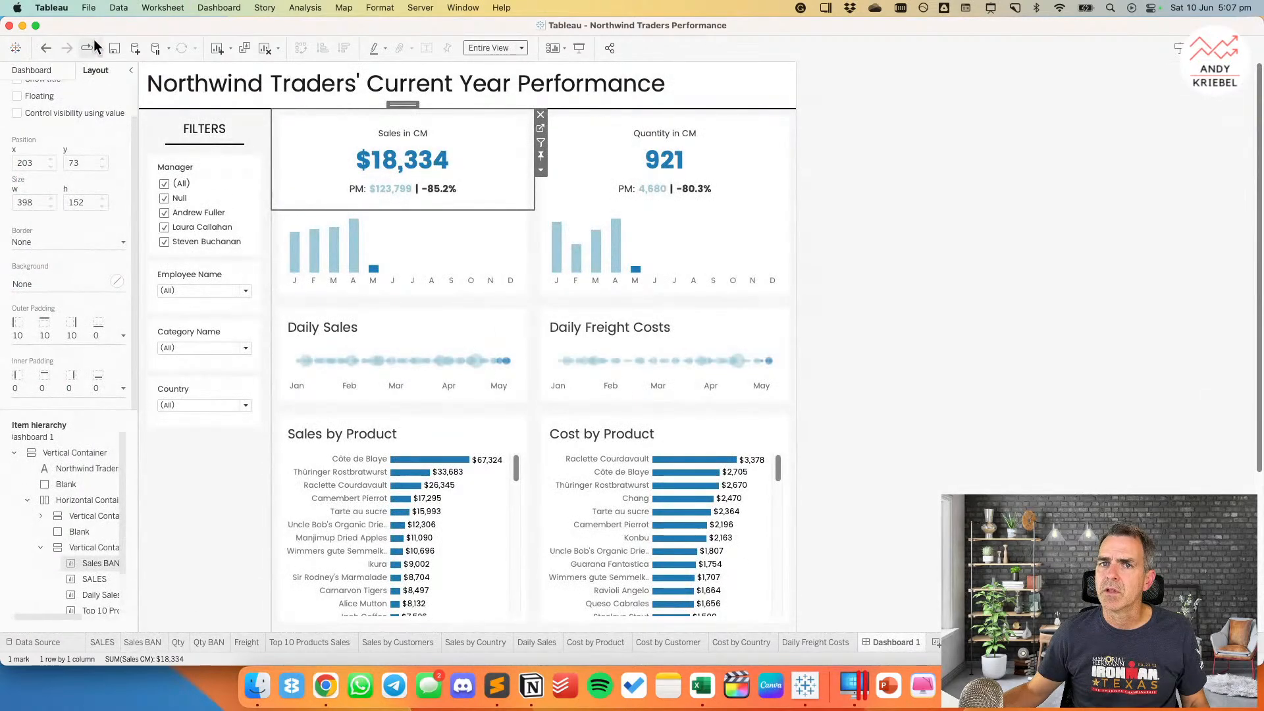
pyautogui.click(114, 49)
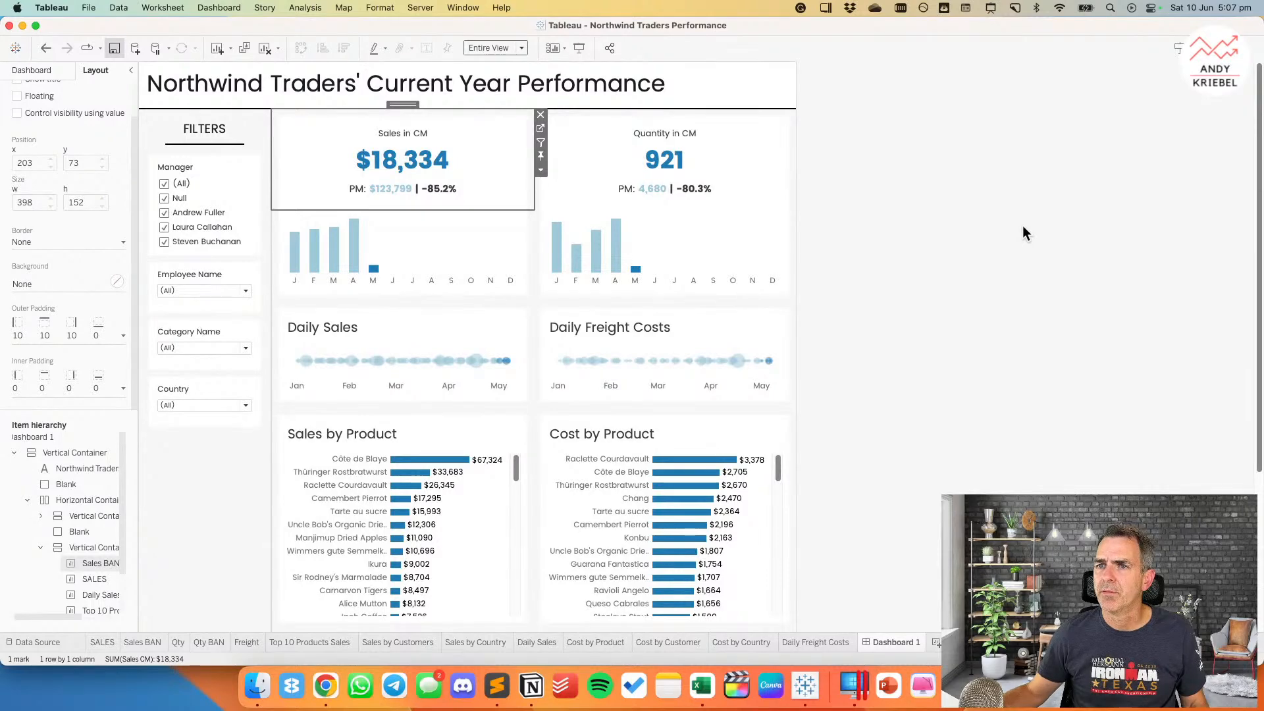
# Step: Review the whole dashboard and compare it with the Challenge Objective on the Maven Northwind Challenge page in Chrome
pyautogui.click(1023, 233)
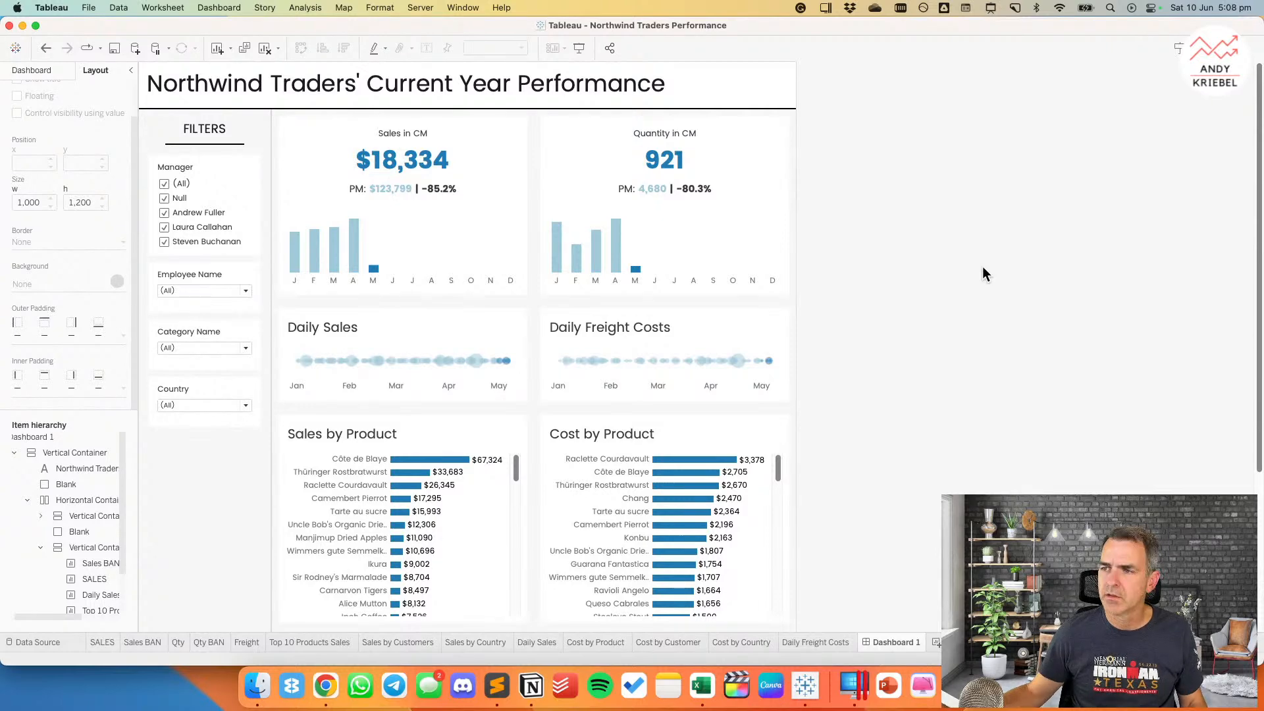
pyautogui.scroll(-6, 984, 266)
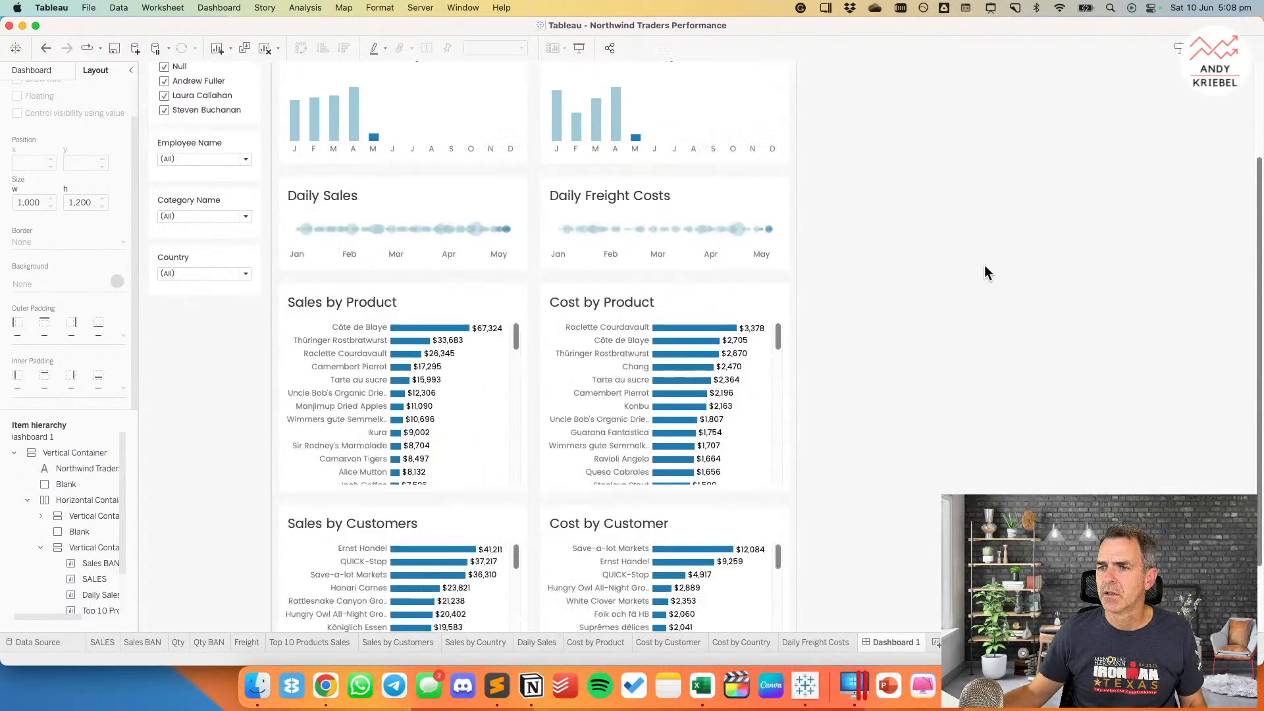
pyautogui.scroll(-1, 985, 272)
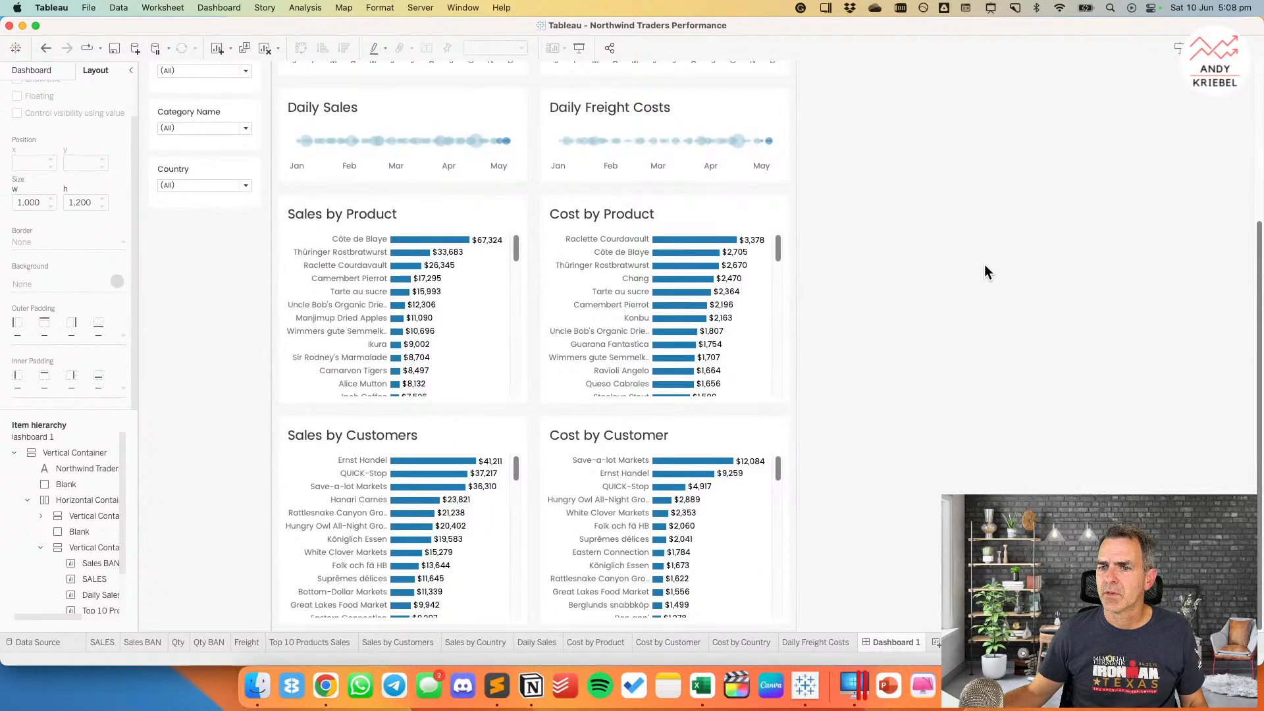
pyautogui.scroll(7, 985, 265)
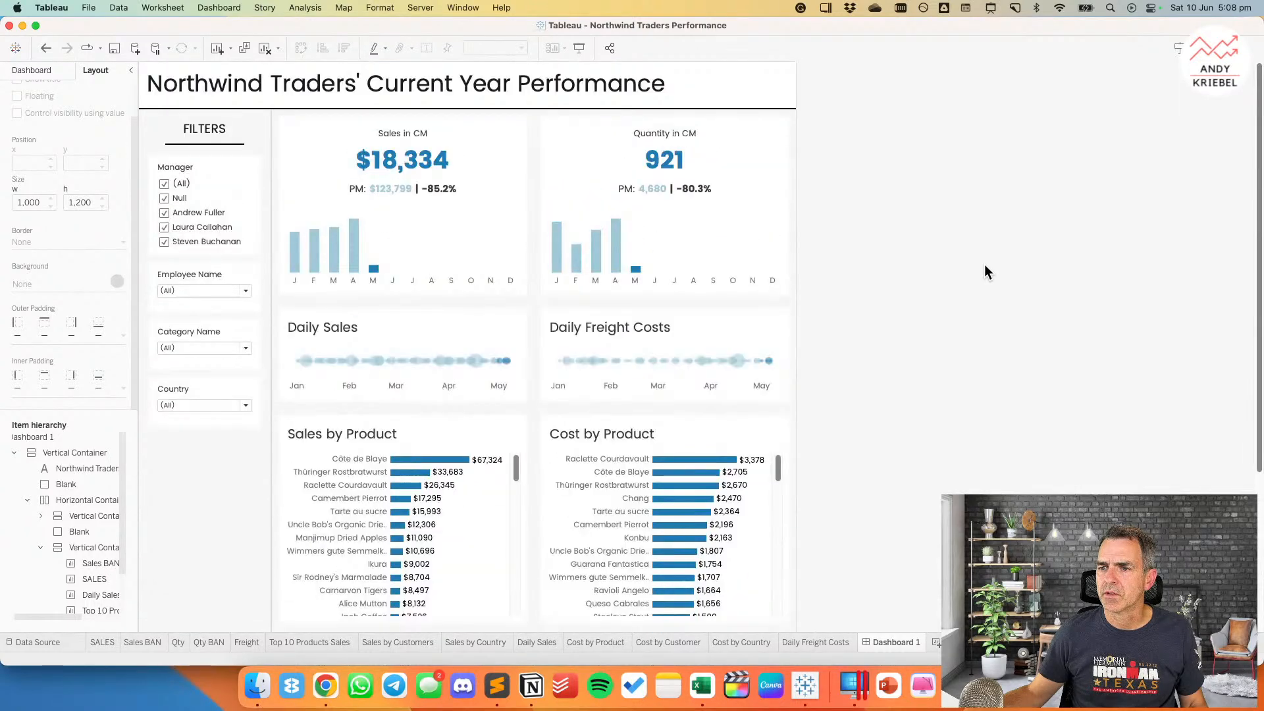
pyautogui.click(325, 685)
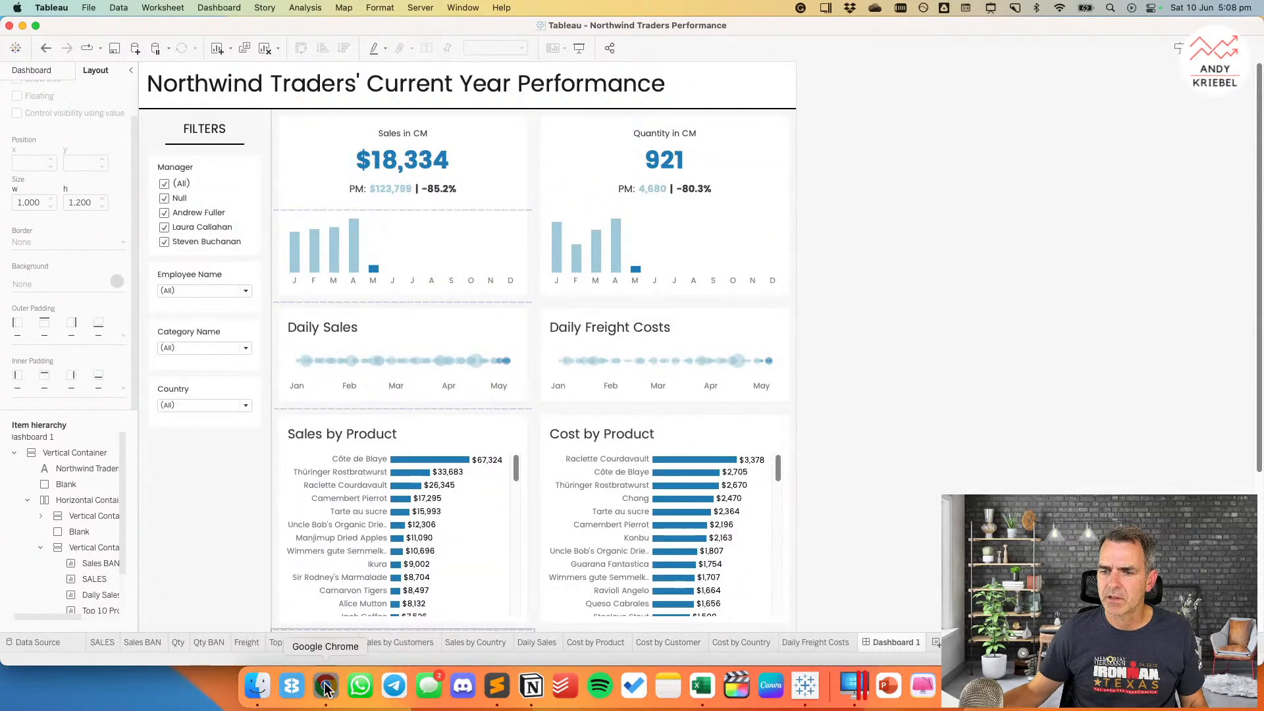
pyautogui.click(1061, 32)
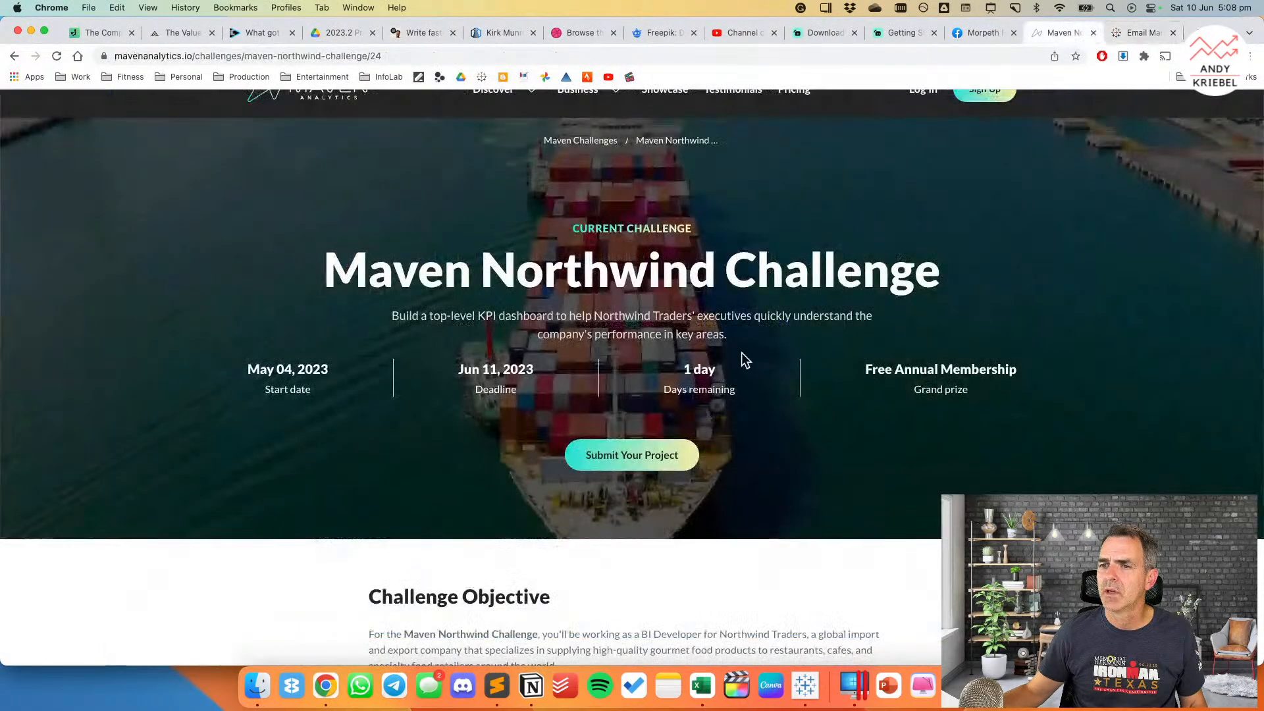
pyautogui.scroll(-5, 736, 390)
pyautogui.scroll(-3, 736, 390)
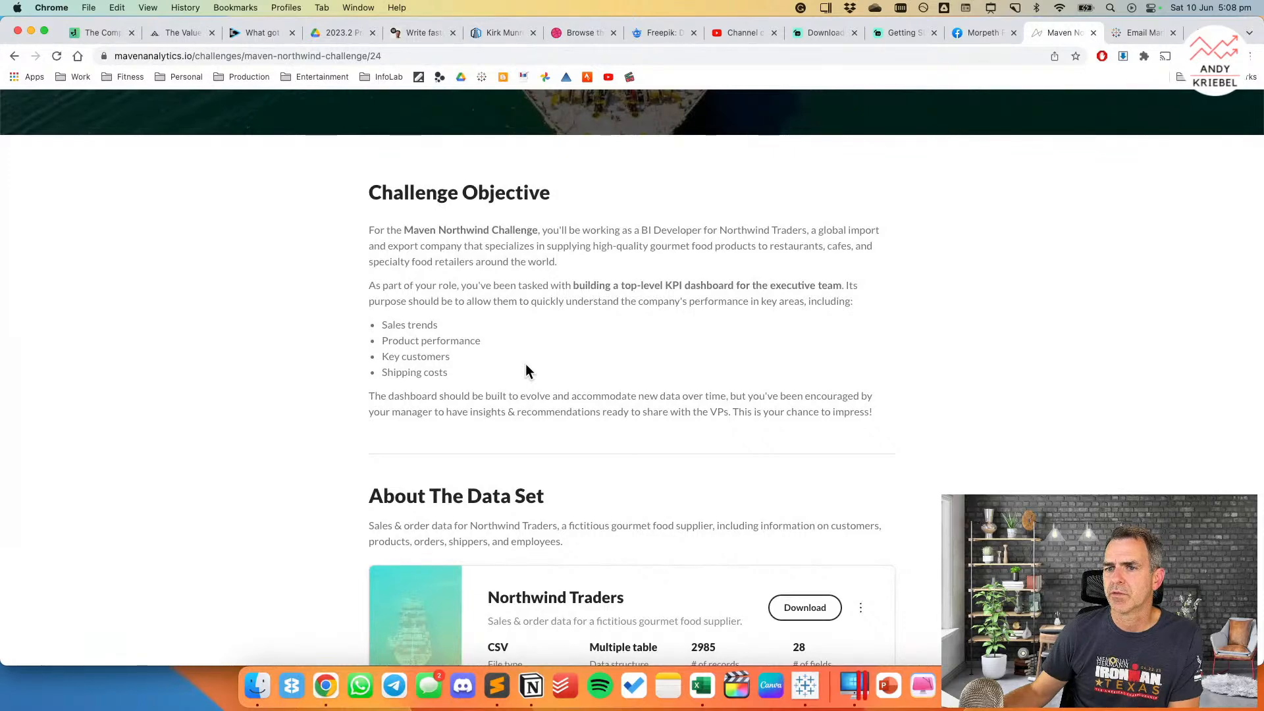
# Step: Switch back to Tableau, limit the Sales by Product sheet to the top 10 product names by sum of Sales, and return to Dashboard 1
pyautogui.press('super+Tab')
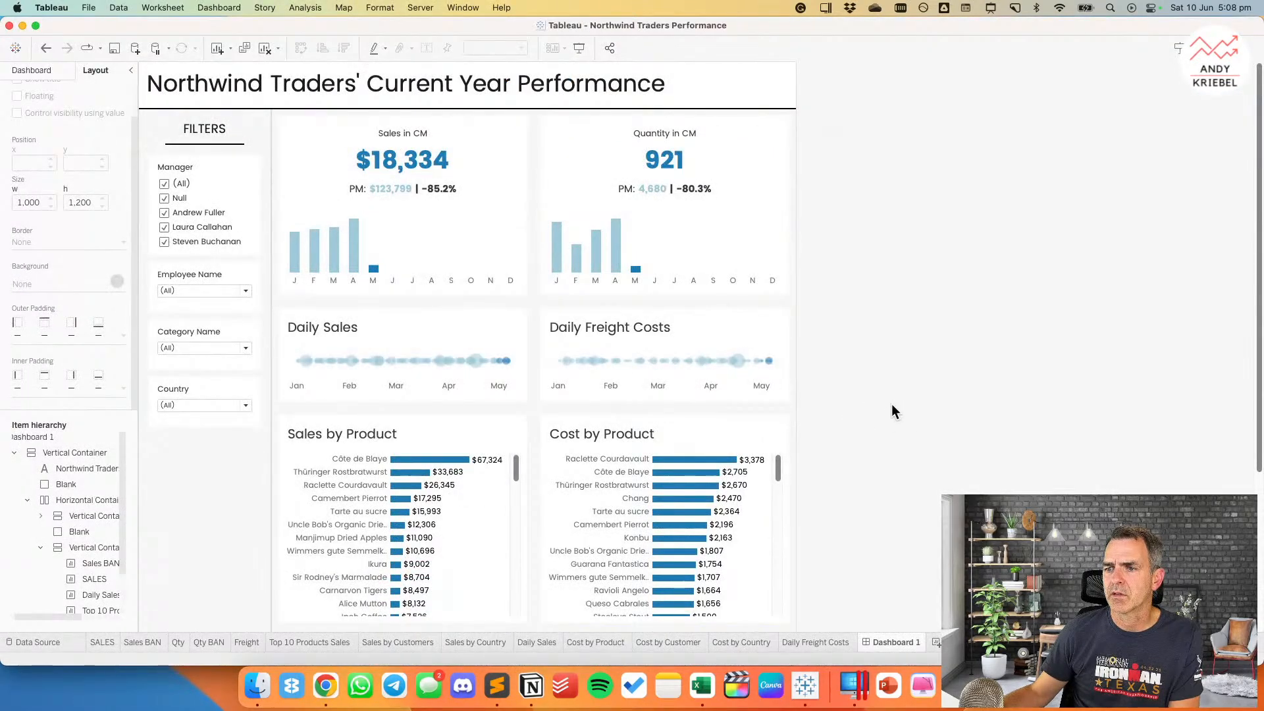
pyautogui.scroll(-5, 891, 405)
pyautogui.click(461, 275)
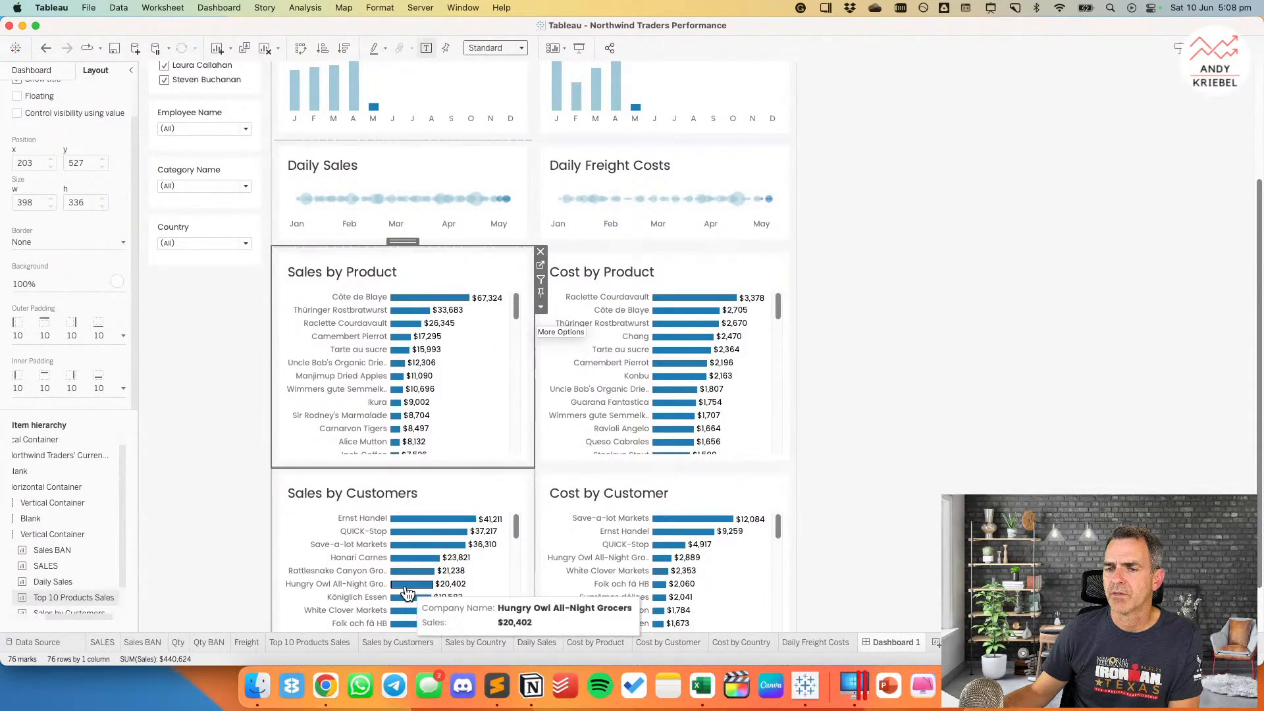
pyautogui.click(540, 265)
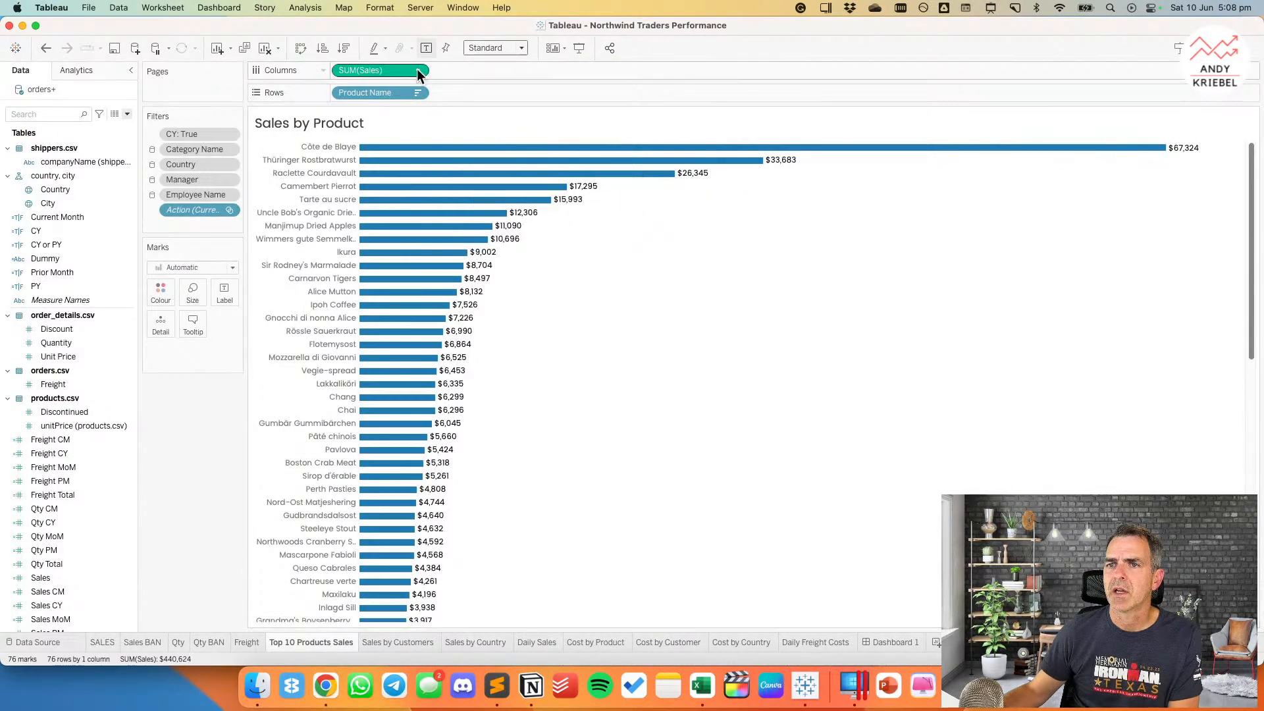
pyautogui.click(418, 92)
pyautogui.click(382, 110)
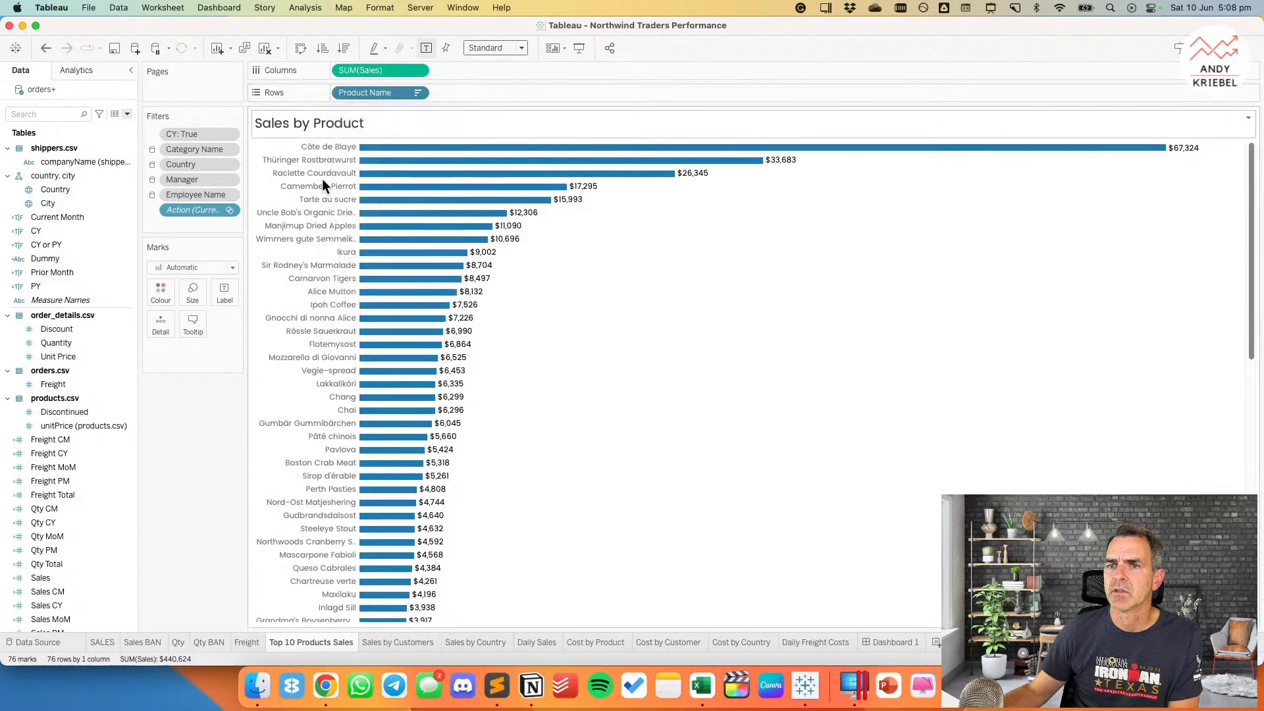
pyautogui.click(685, 205)
pyautogui.click(708, 176)
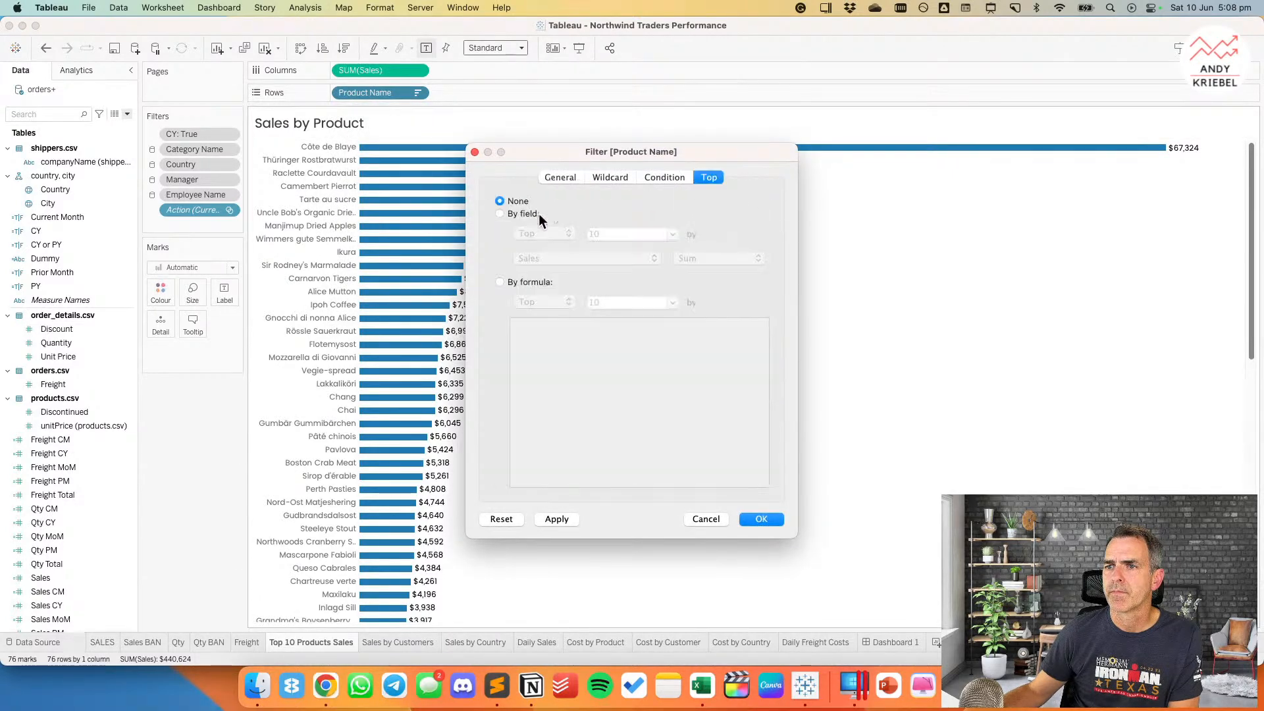
pyautogui.click(761, 519)
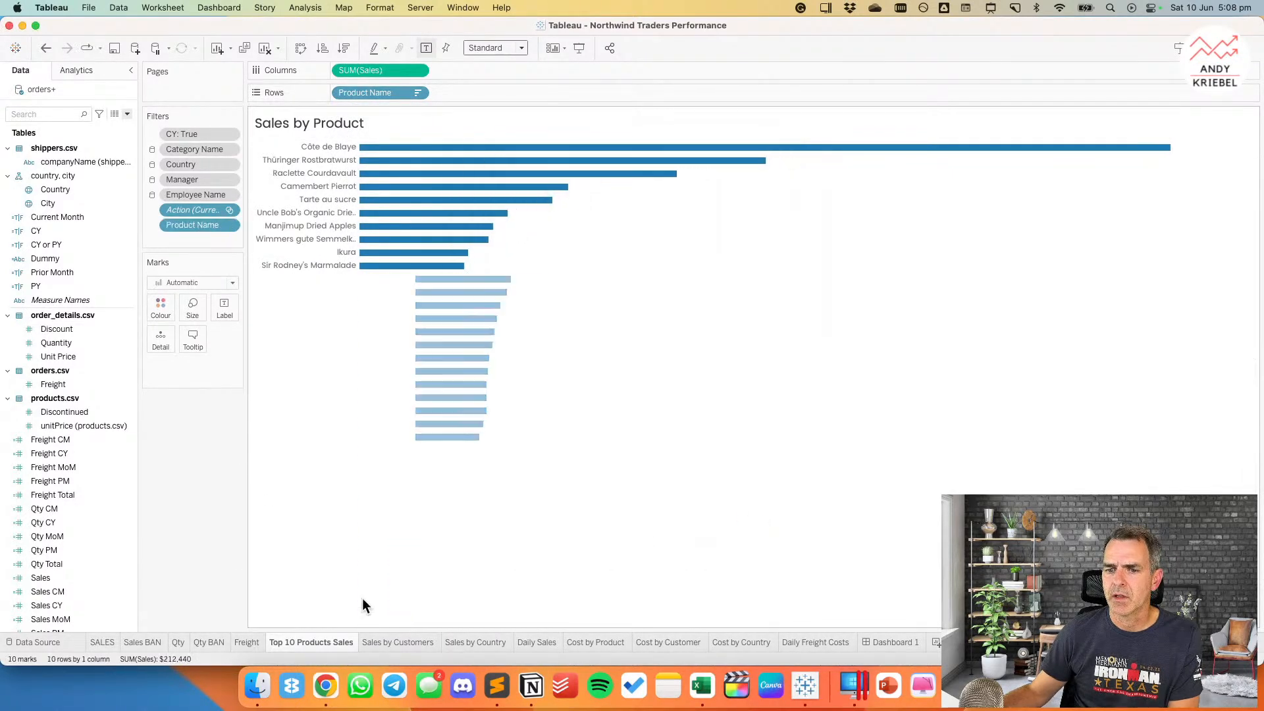
pyautogui.click(906, 644)
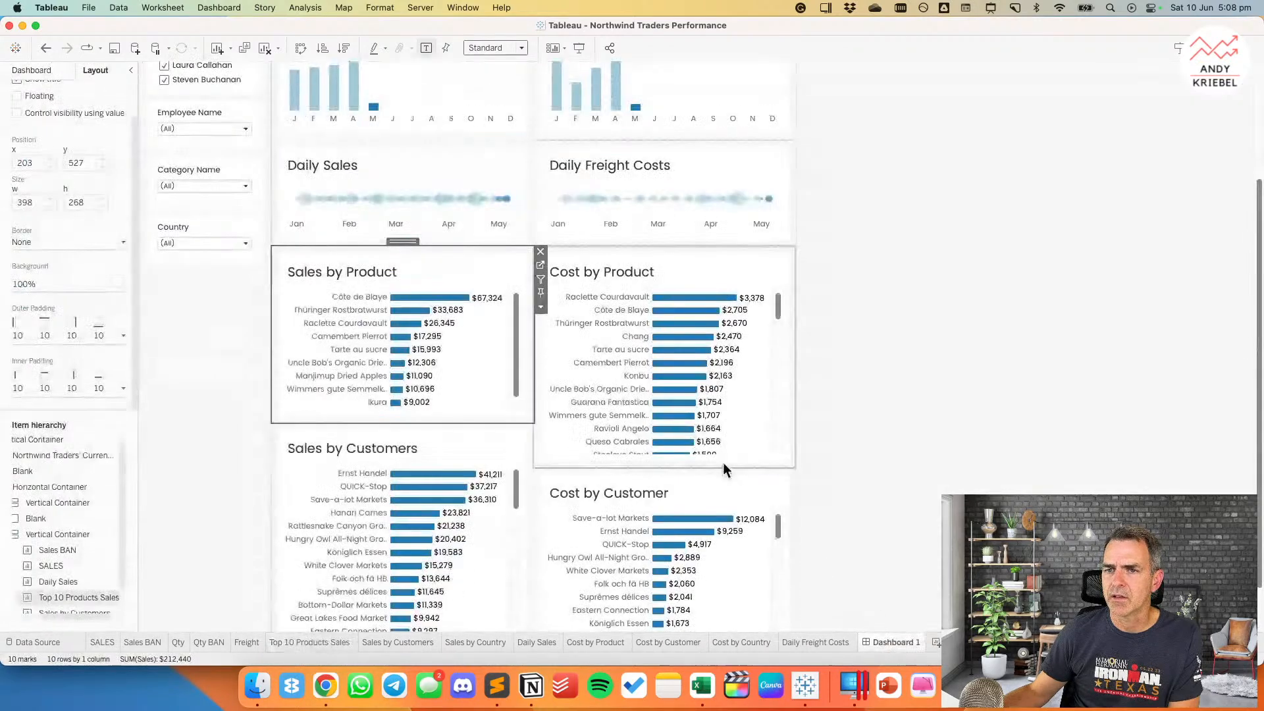
# Step: Try fitting the Sales by Product chart to the entire view
pyautogui.click(480, 50)
pyautogui.click(481, 90)
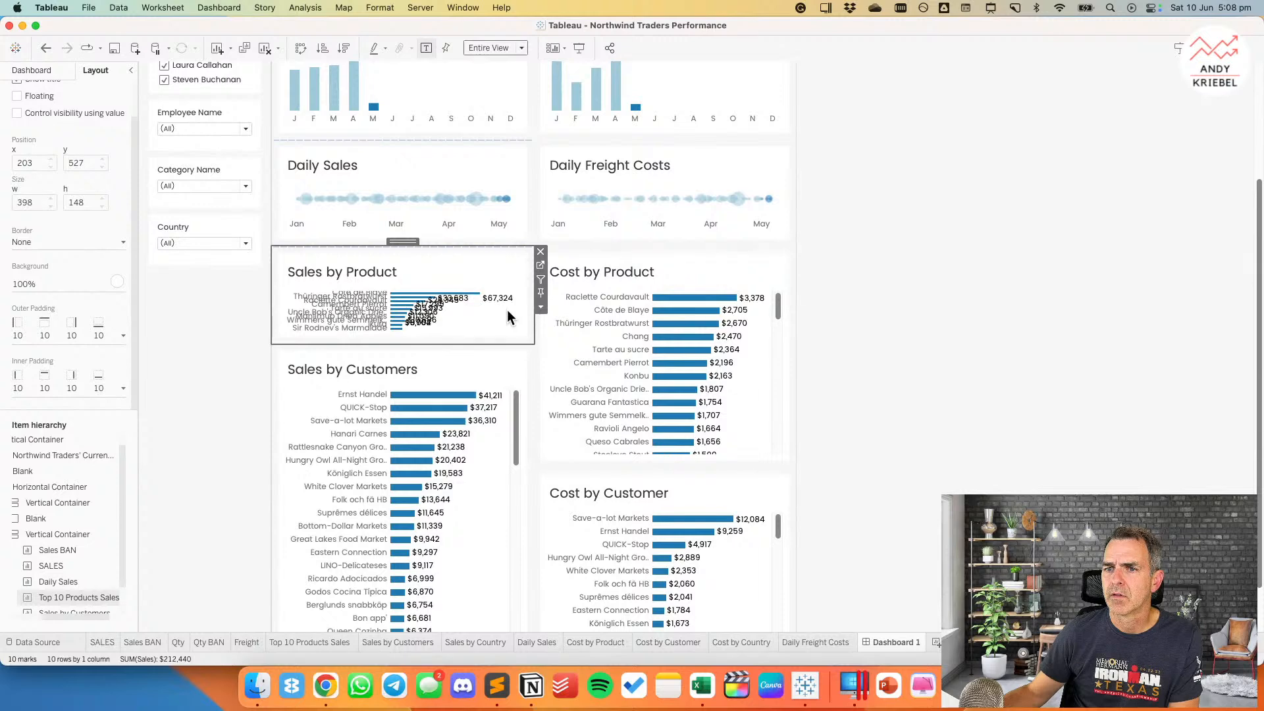
pyautogui.click(45, 48)
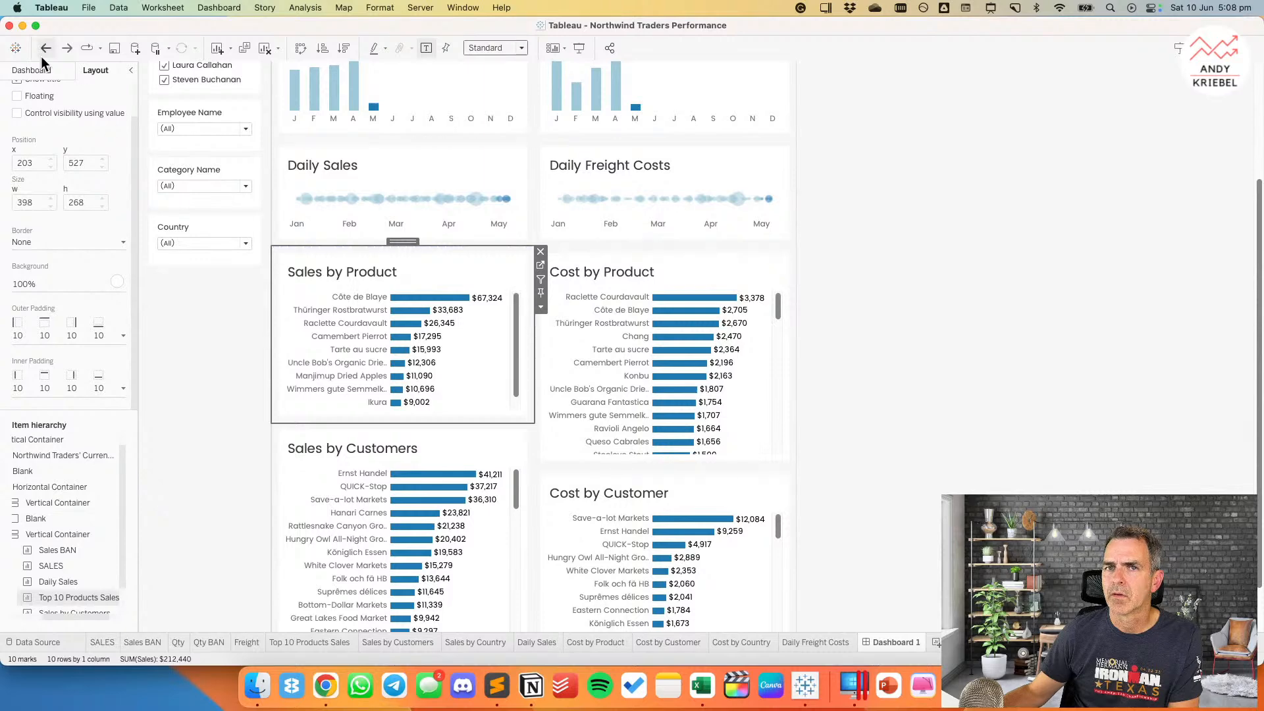
# Step: Set the Sales by Product chart's height to 300 pixels and its fit to Entire View
pyautogui.click(541, 307)
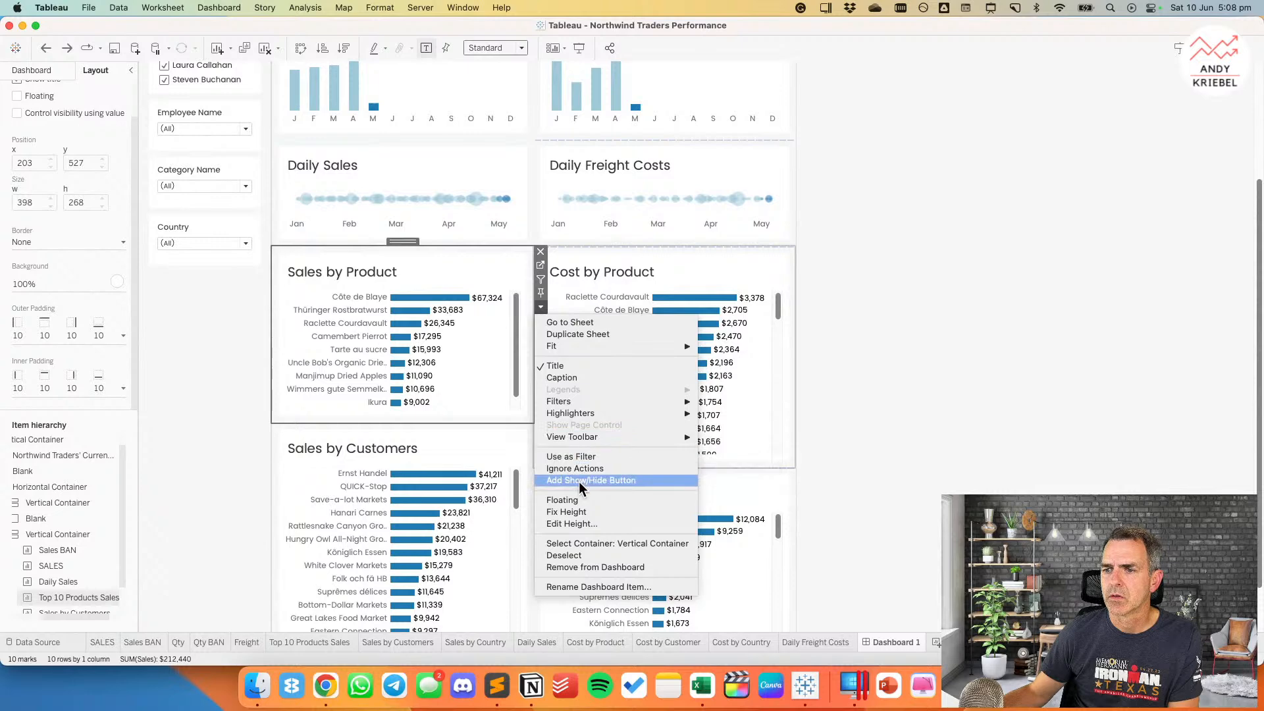
pyautogui.click(570, 524)
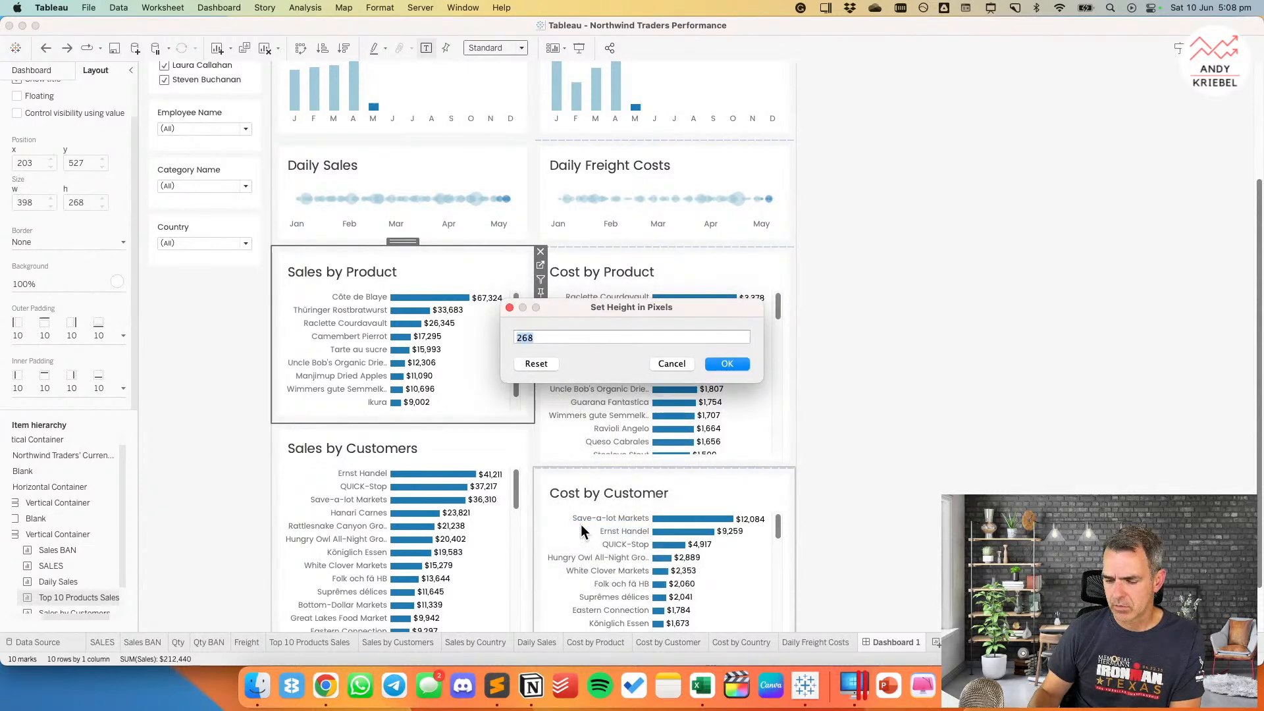
pyautogui.write('300')
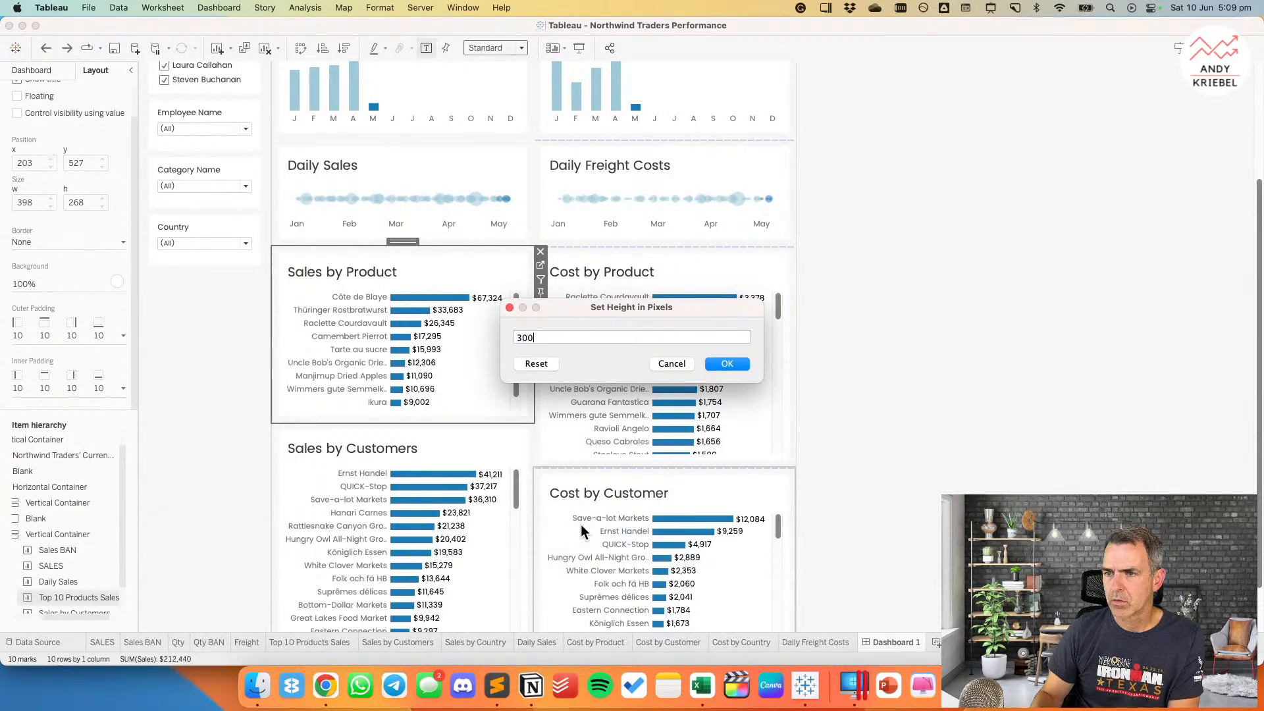
pyautogui.press('Return')
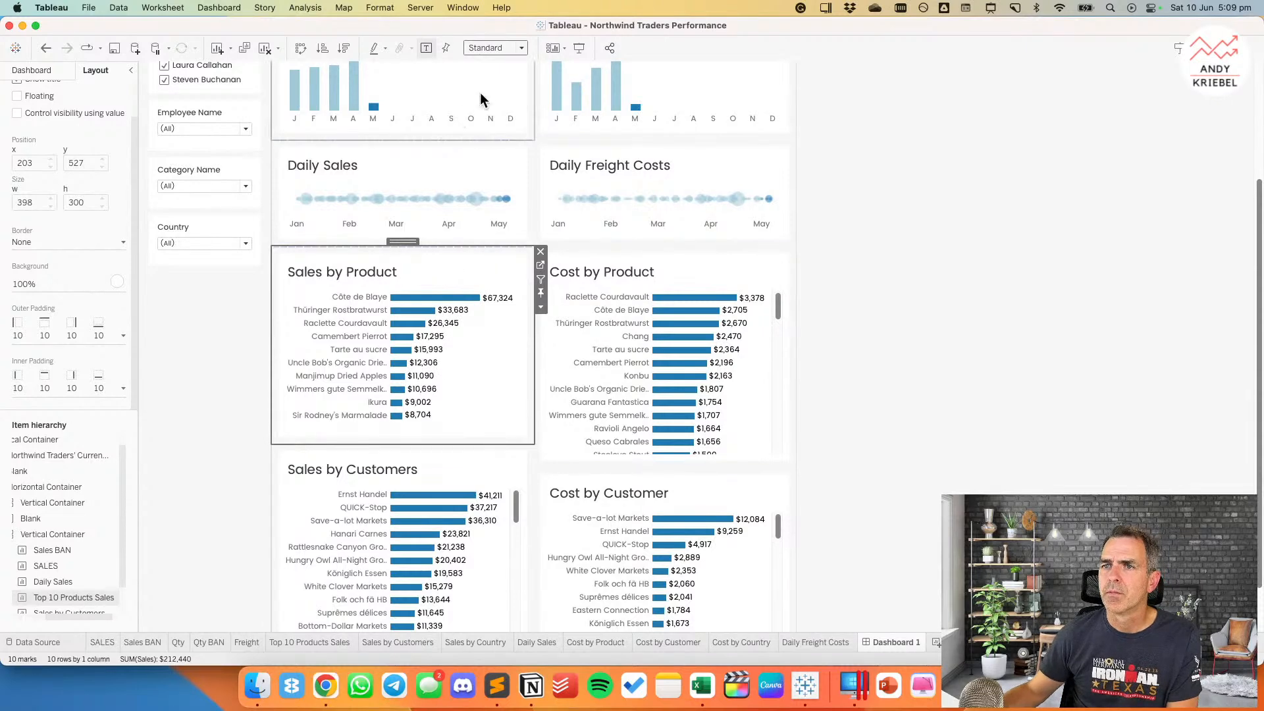
pyautogui.click(493, 48)
pyautogui.click(487, 93)
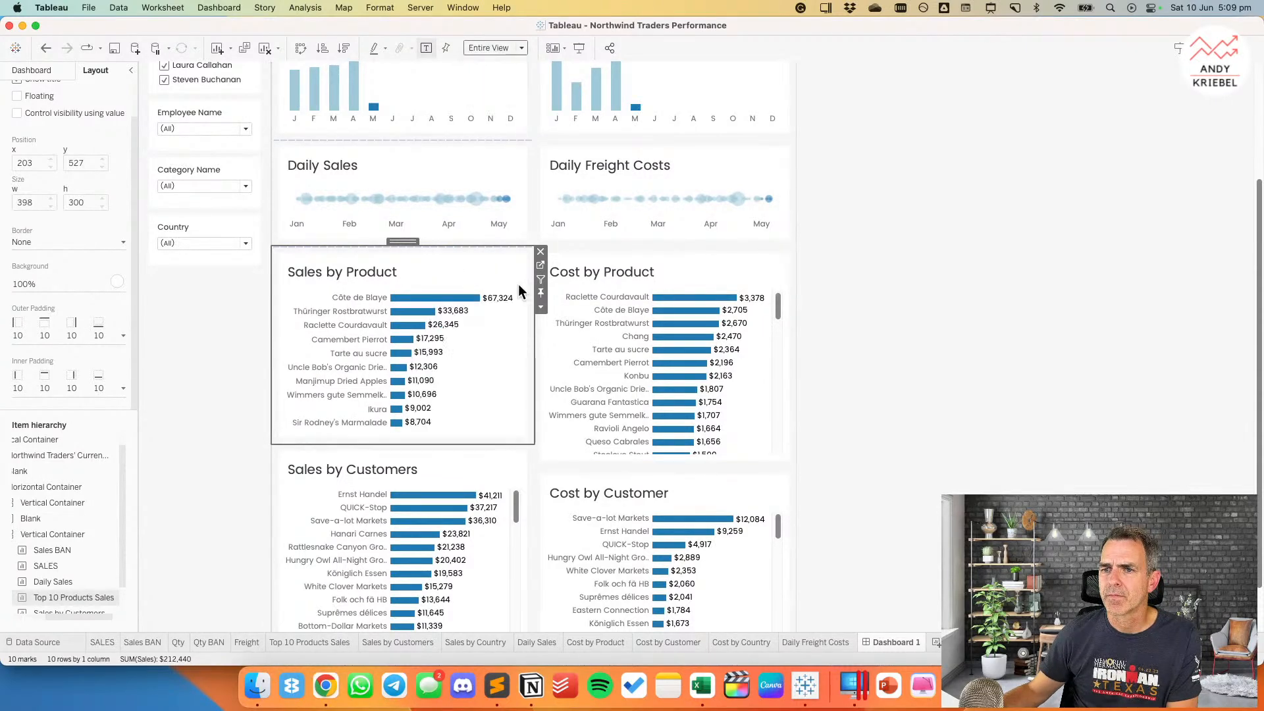
# Step: Set the Cost by Product chart's height on the dashboard to 300 pixels
pyautogui.click(671, 266)
pyautogui.click(802, 307)
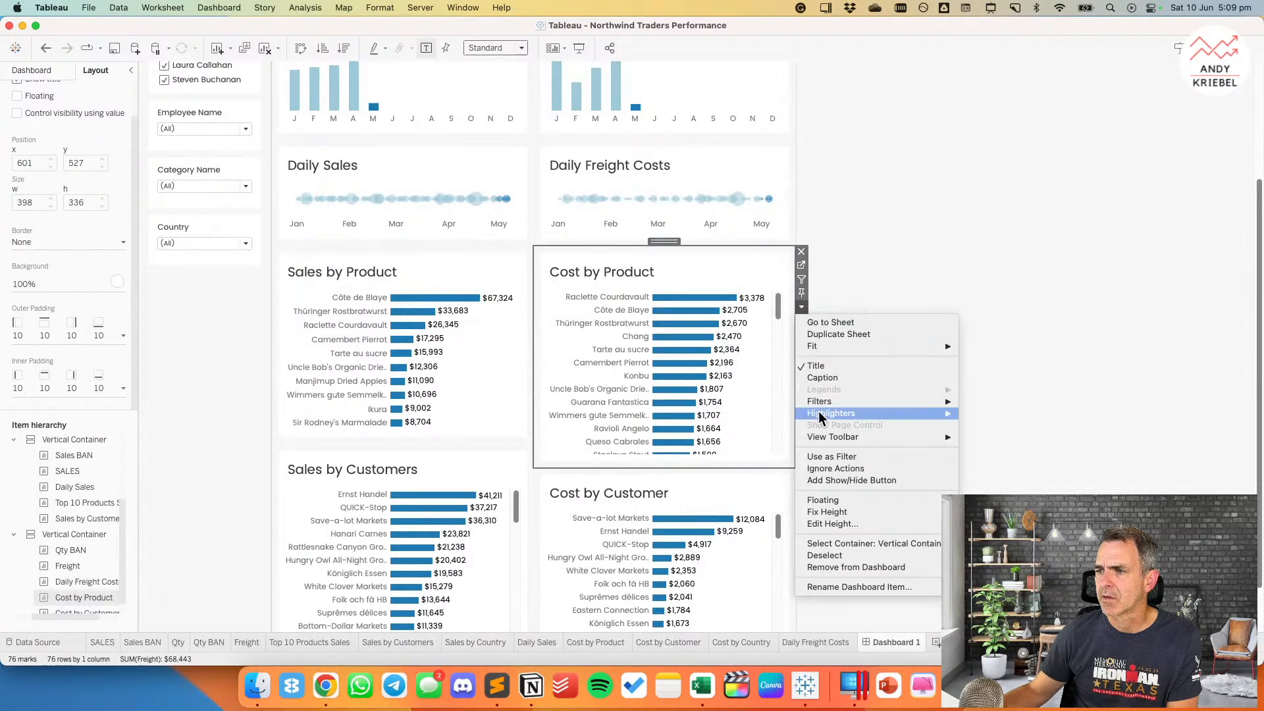
pyautogui.click(822, 524)
pyautogui.write('30')
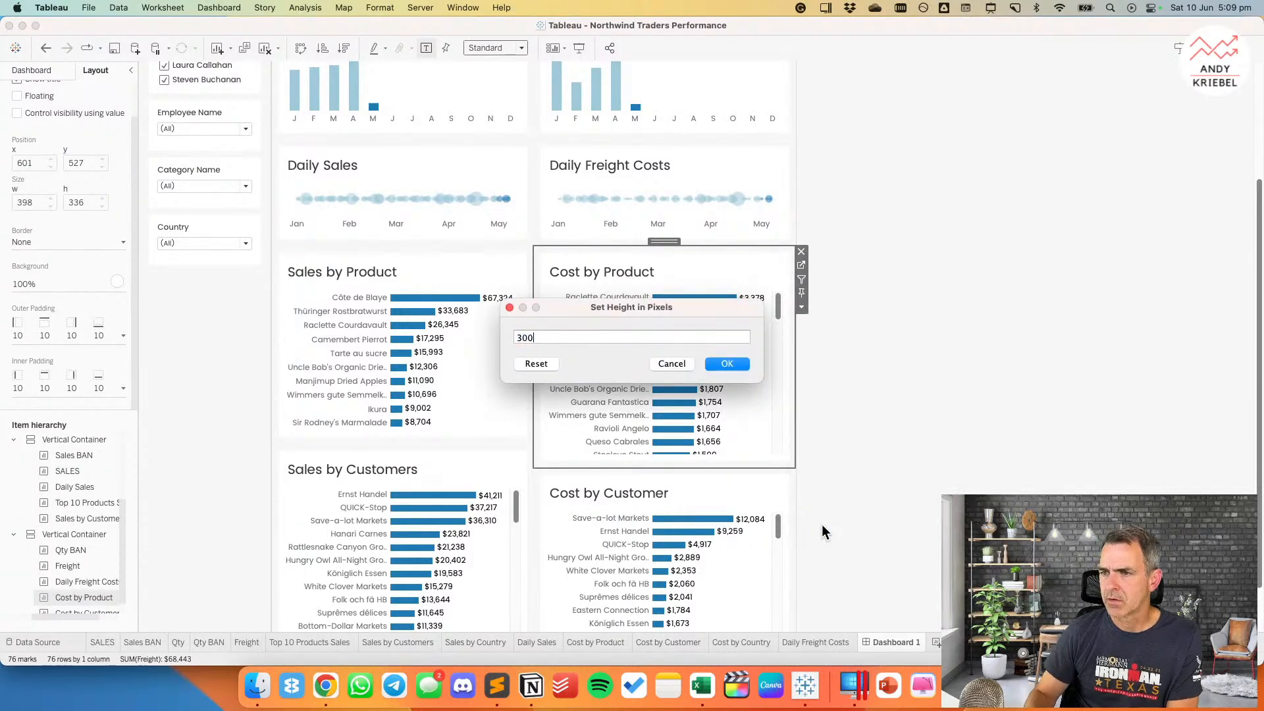
pyautogui.write('0')
pyautogui.press('Return')
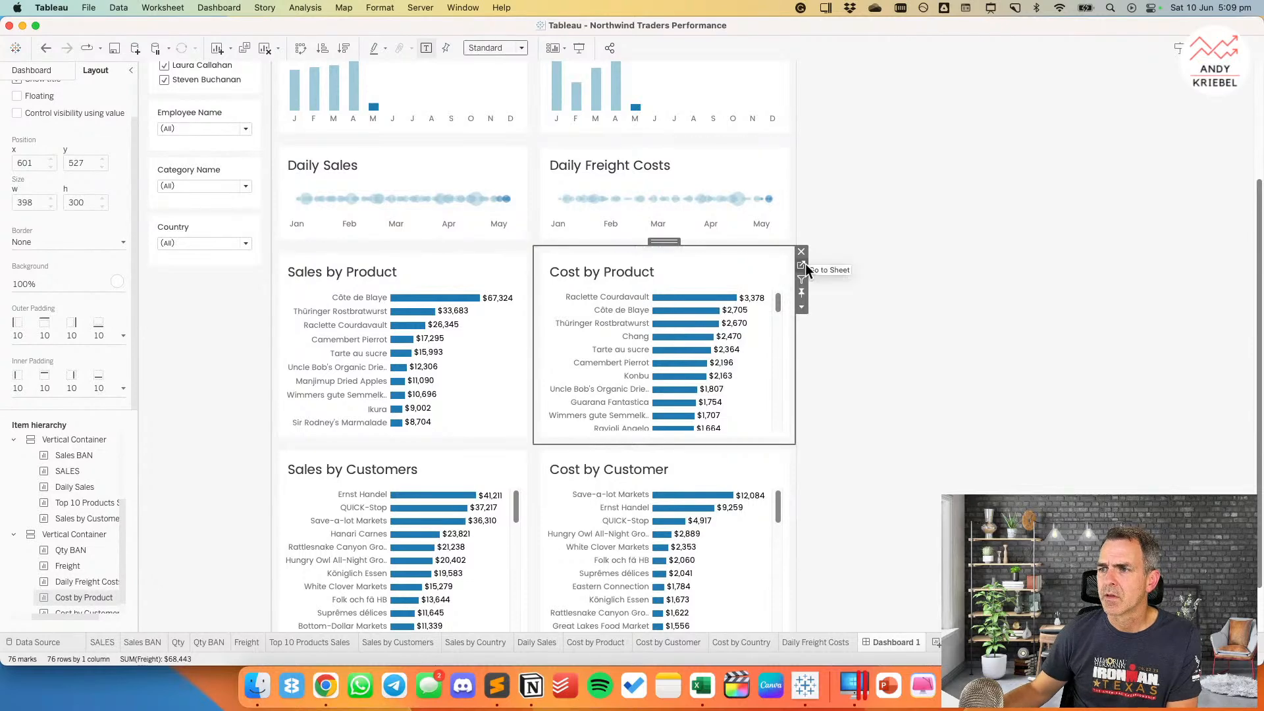
# Step: Filter the Cost by Product sheet to the top 10 product names by sum of Freight
pyautogui.click(802, 266)
pyautogui.click(417, 93)
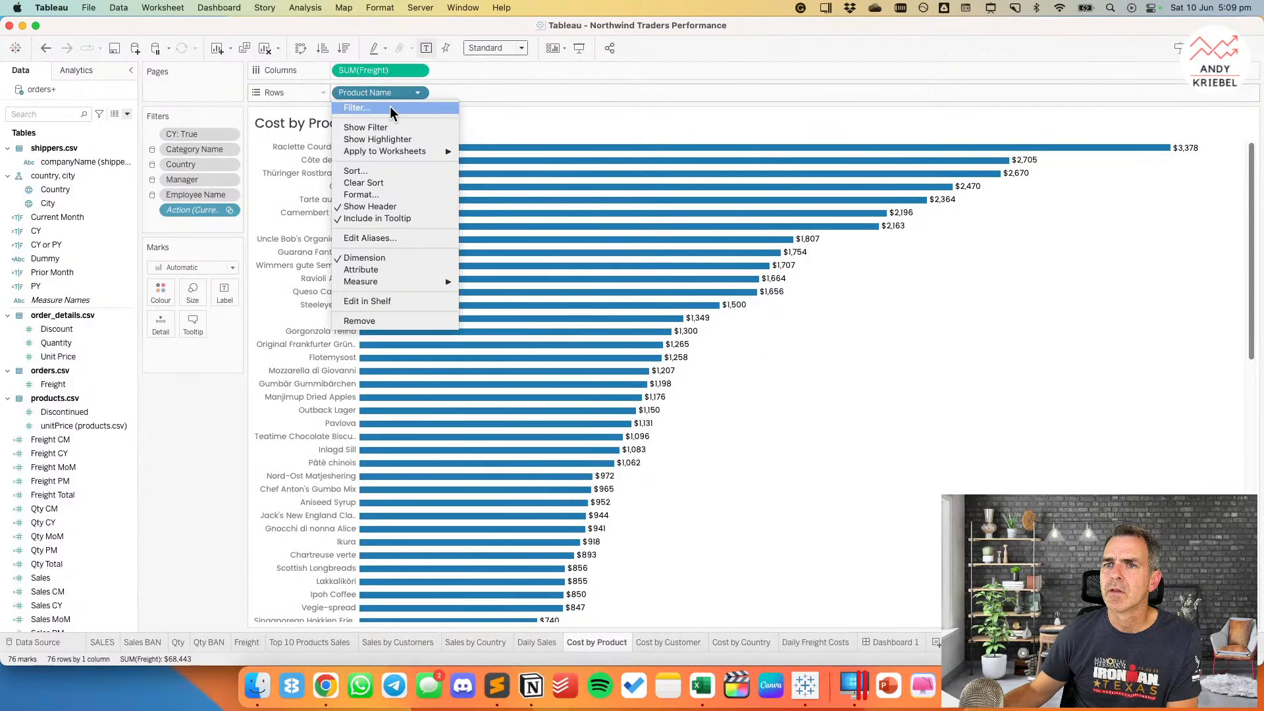
pyautogui.click(391, 109)
pyautogui.click(668, 204)
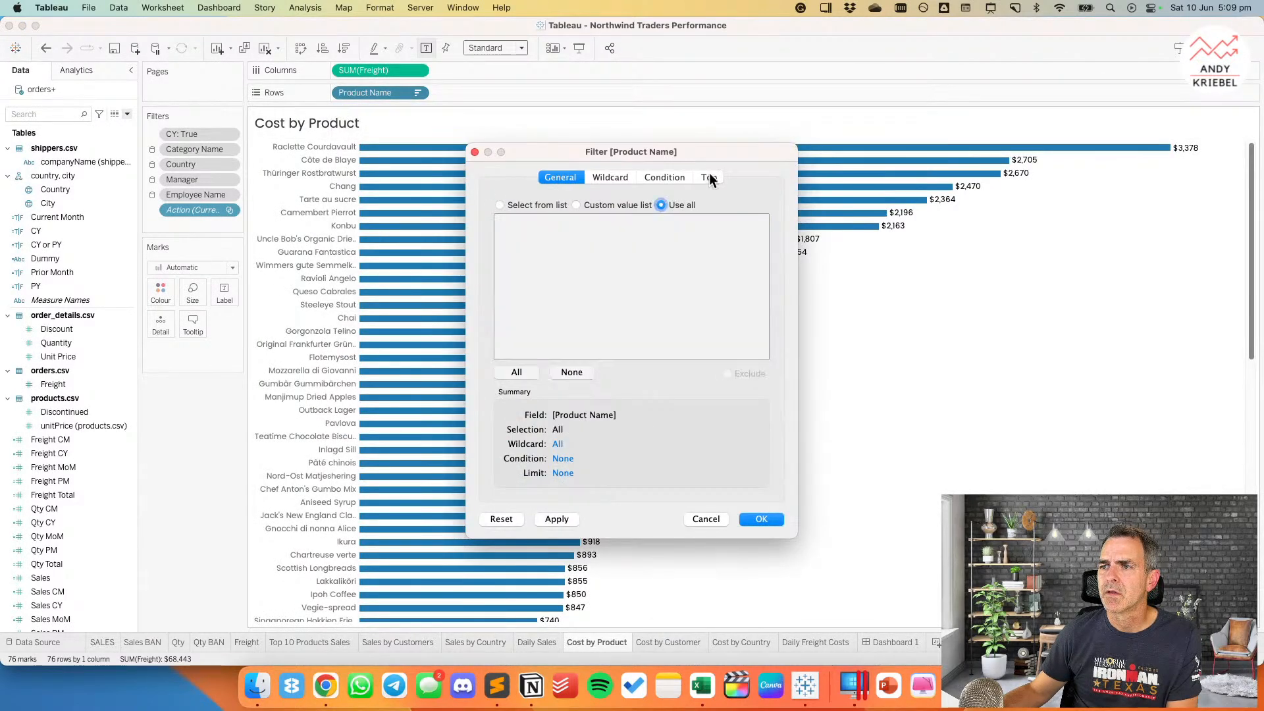
pyautogui.click(708, 178)
pyautogui.click(519, 214)
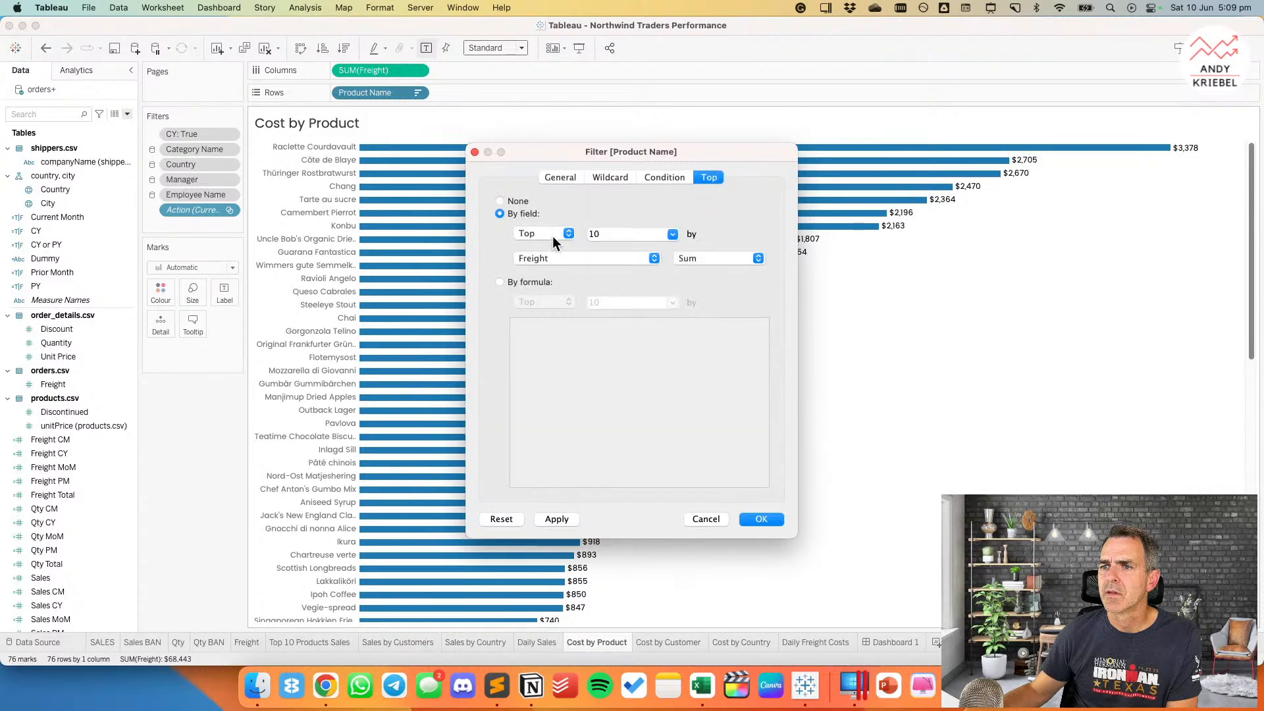
pyautogui.click(757, 518)
# Step: Filter the Cost by Customer sheet to the top 10 company names by sum of Freight
pyautogui.click(672, 643)
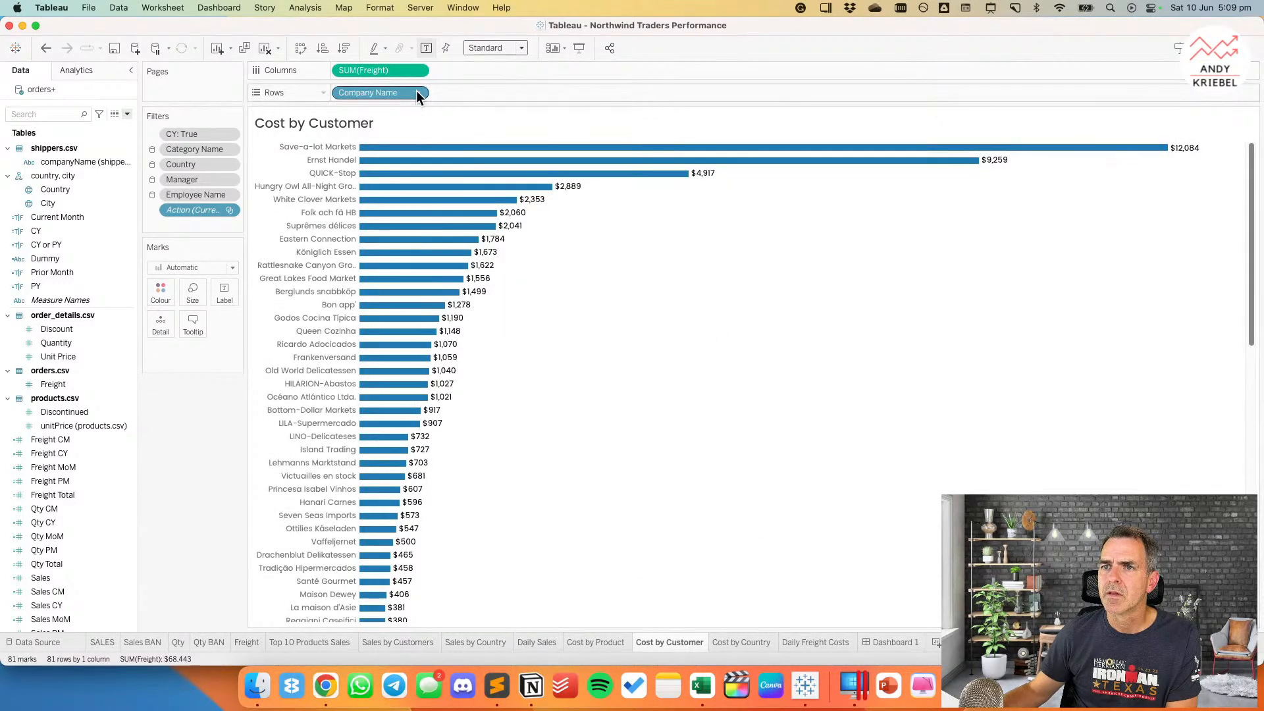
pyautogui.click(417, 93)
pyautogui.moveTo(421, 155)
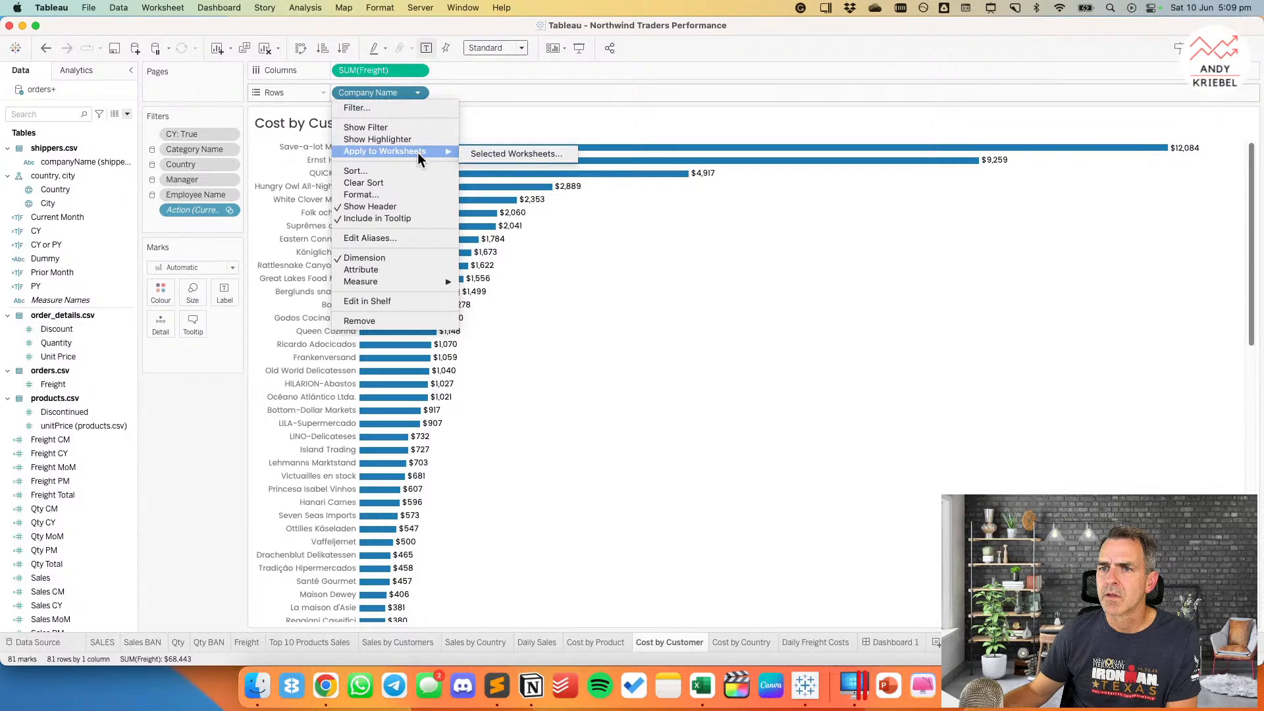
pyautogui.click(385, 107)
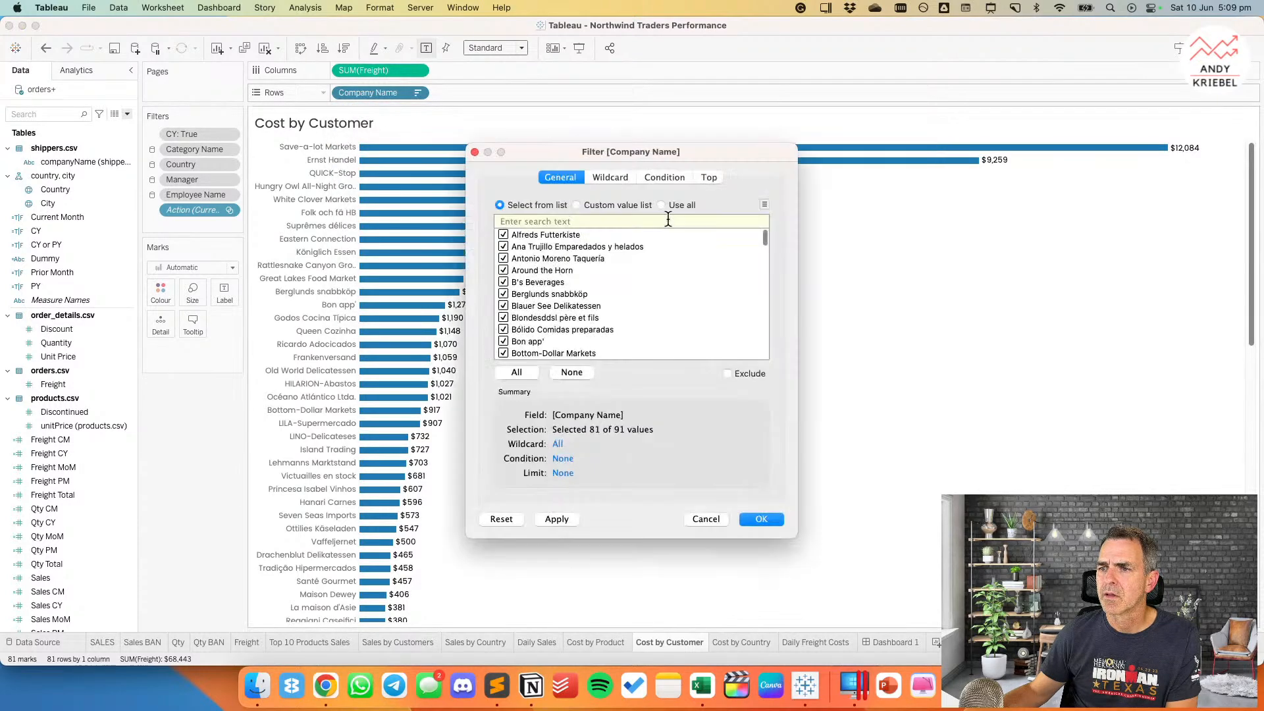
pyautogui.click(659, 204)
pyautogui.click(711, 177)
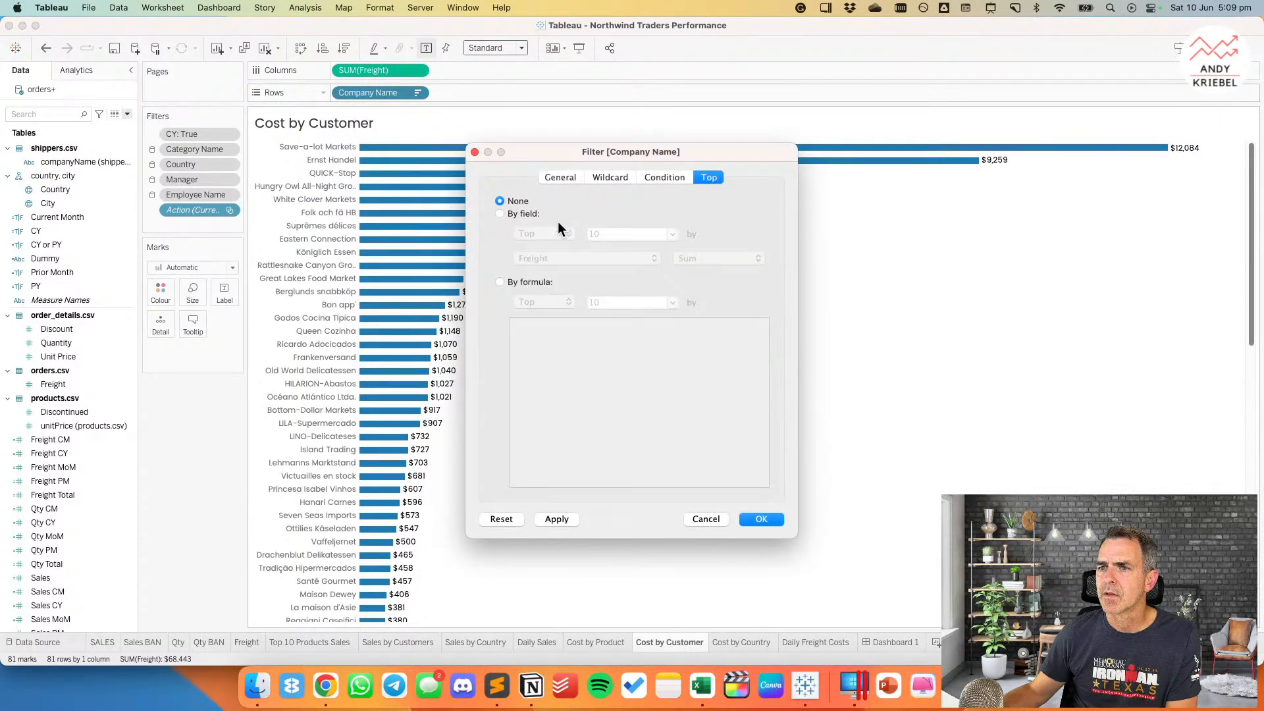
pyautogui.click(539, 213)
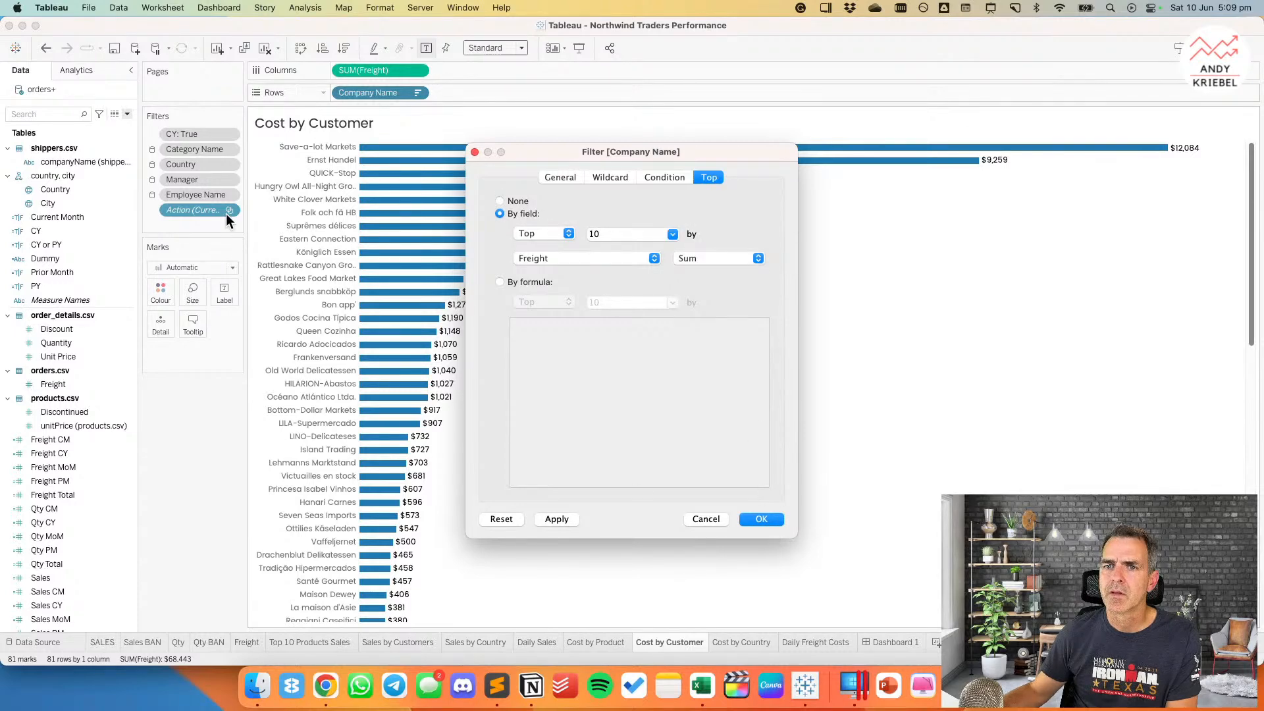
pyautogui.click(748, 518)
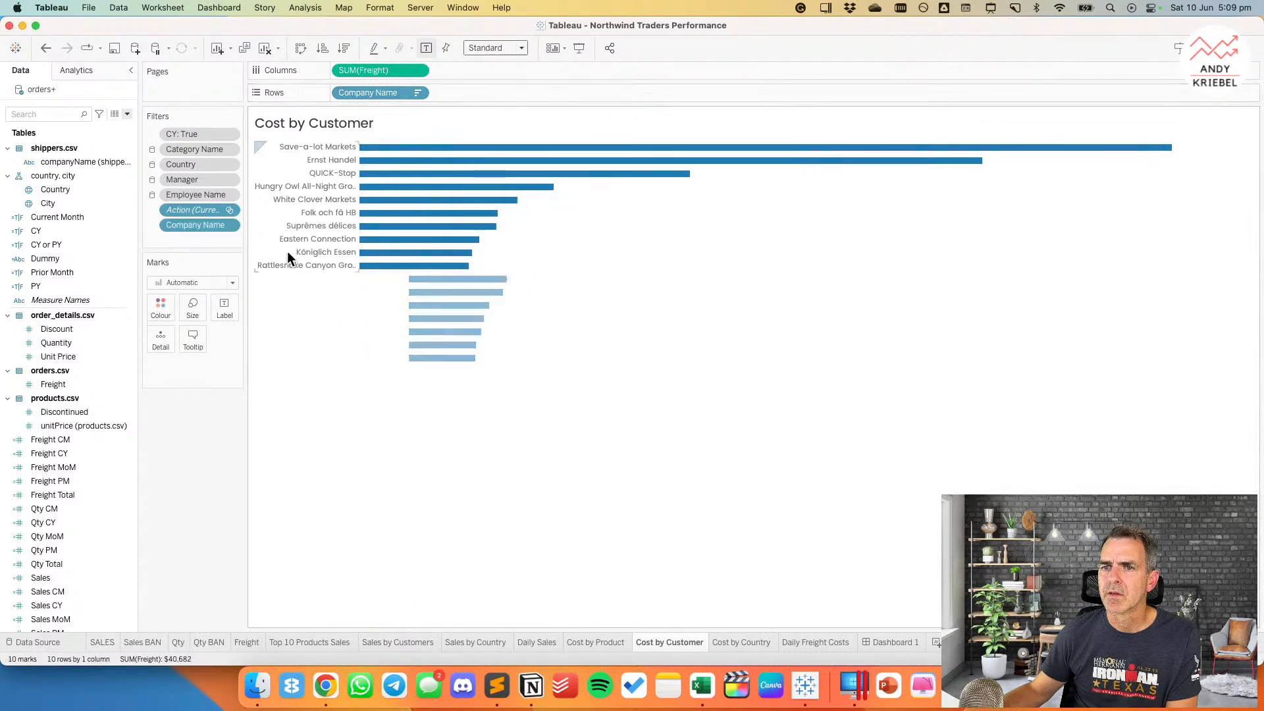
# Step: Add the action filter to context on the Cost by Customer sheet and open the Cost by Product sheet
pyautogui.click(228, 210)
pyautogui.click(225, 269)
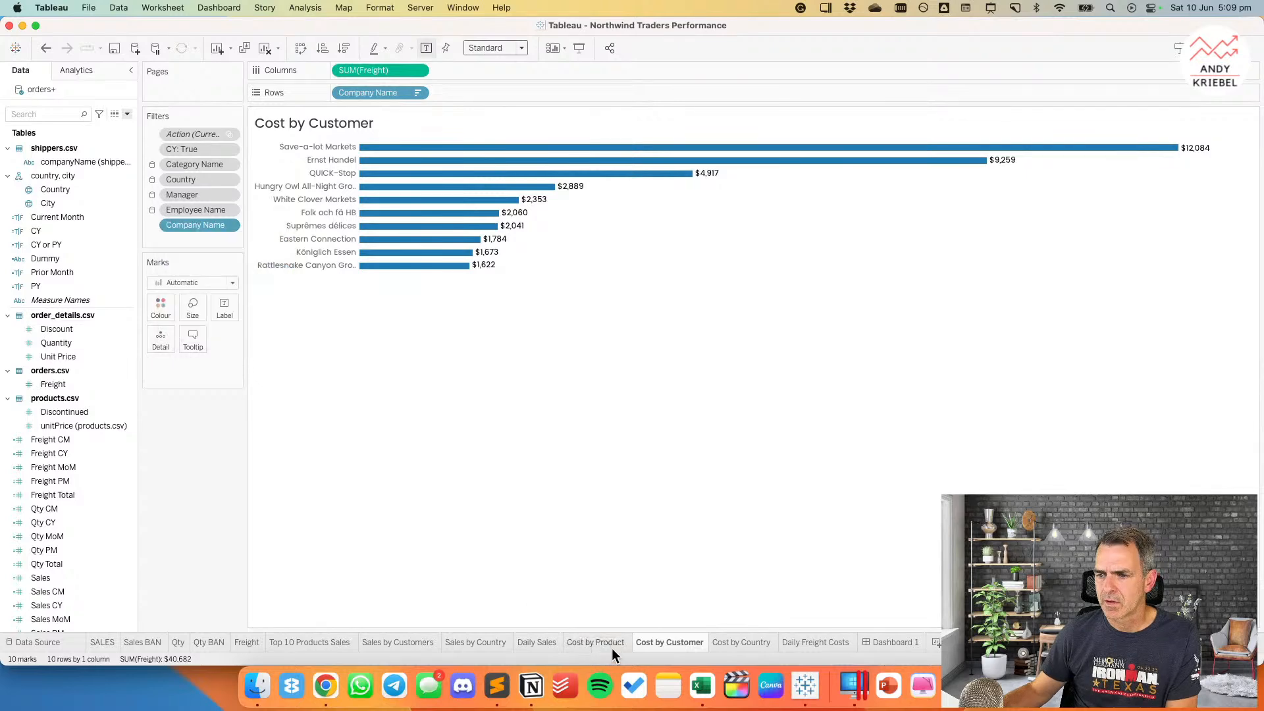
pyautogui.click(611, 643)
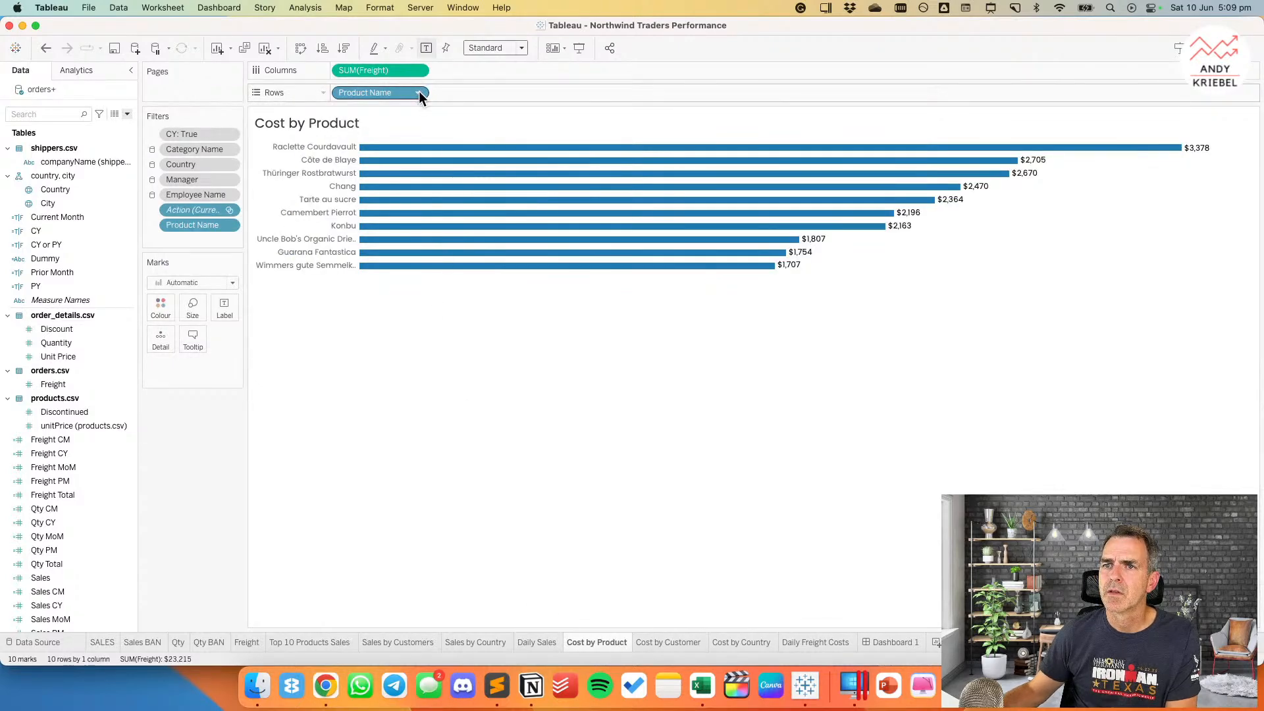
# Step: Add the action filter to context on the Cost by Product sheet
pyautogui.click(228, 210)
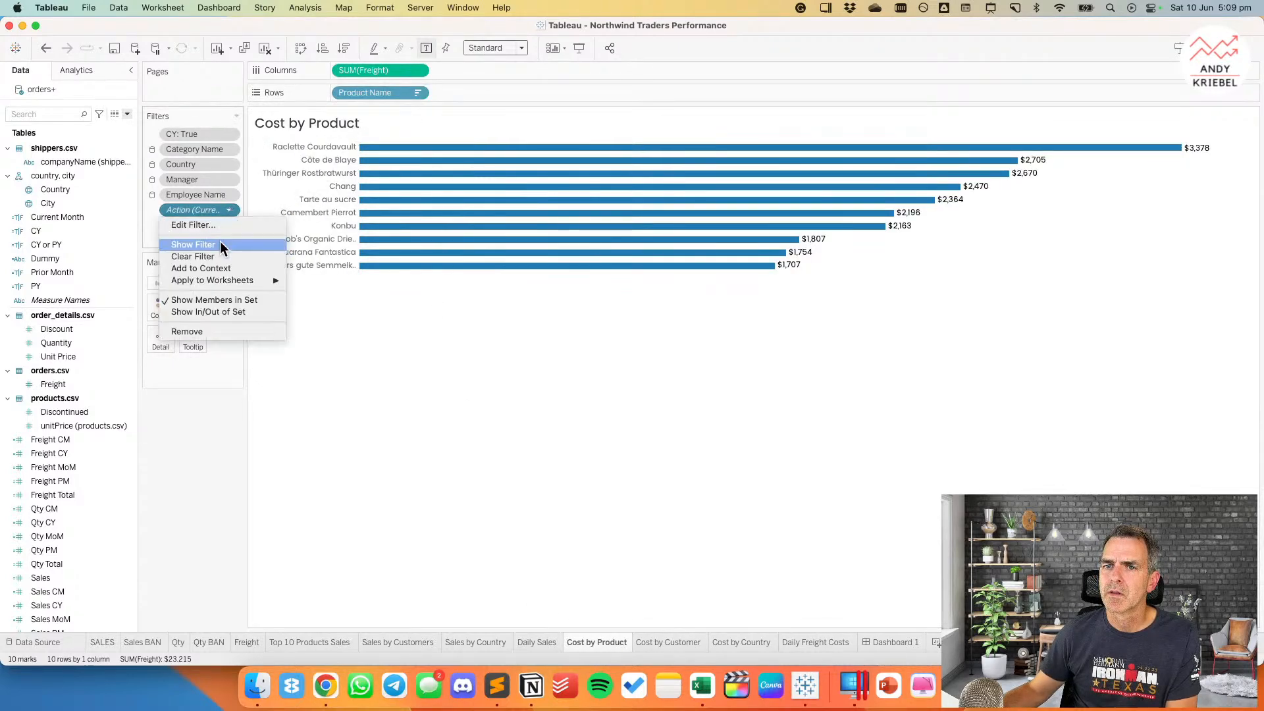
pyautogui.click(218, 267)
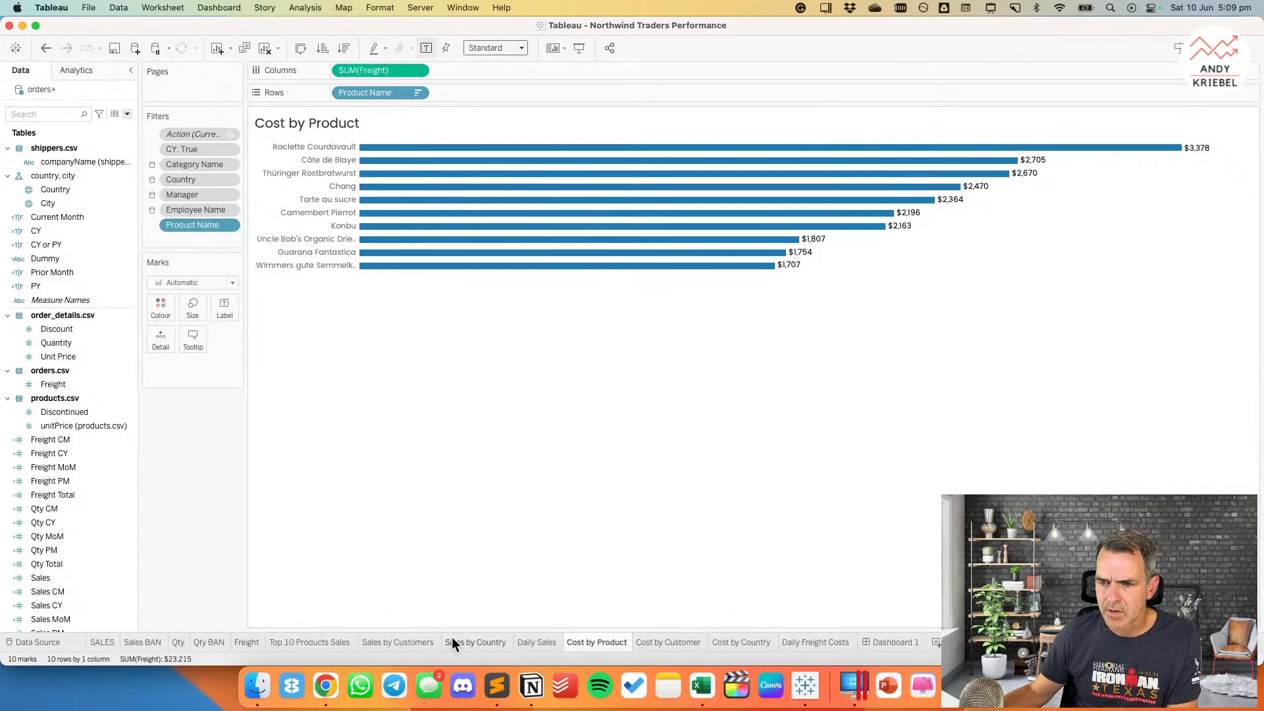
pyautogui.click(476, 643)
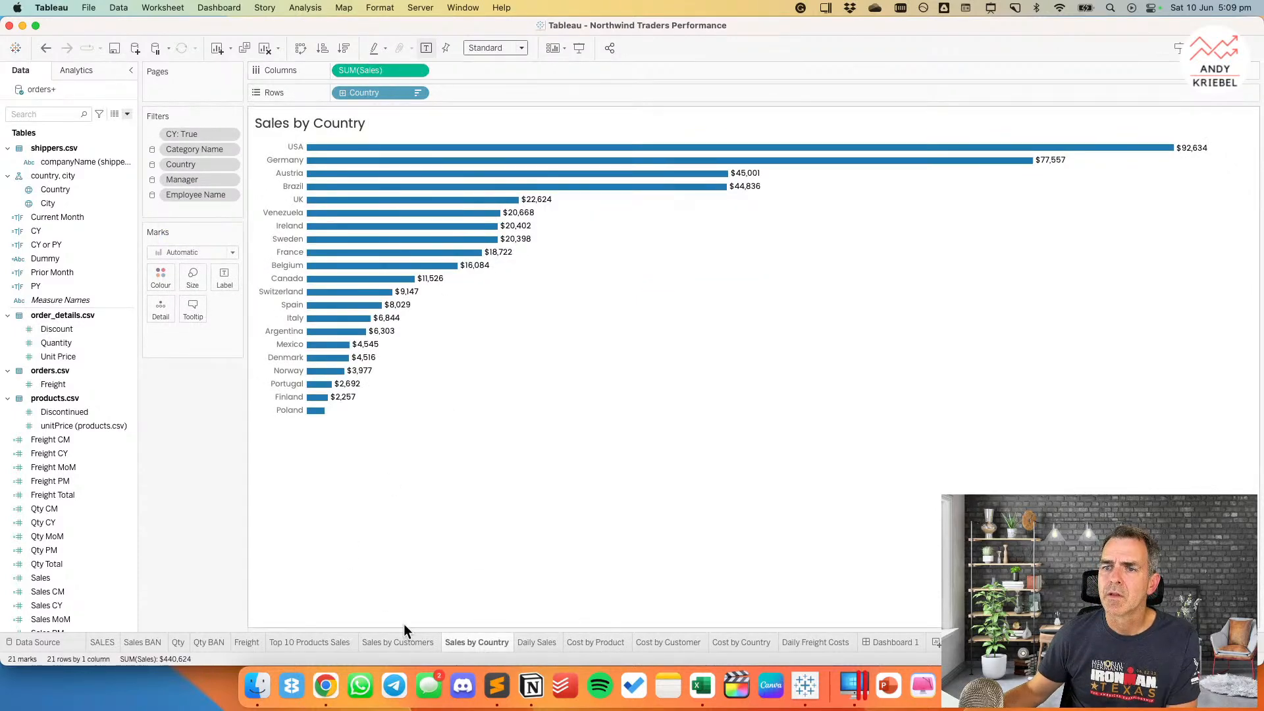
# Step: Filter the Sales by Customers sheet to the top 10 company names by sales
pyautogui.click(397, 642)
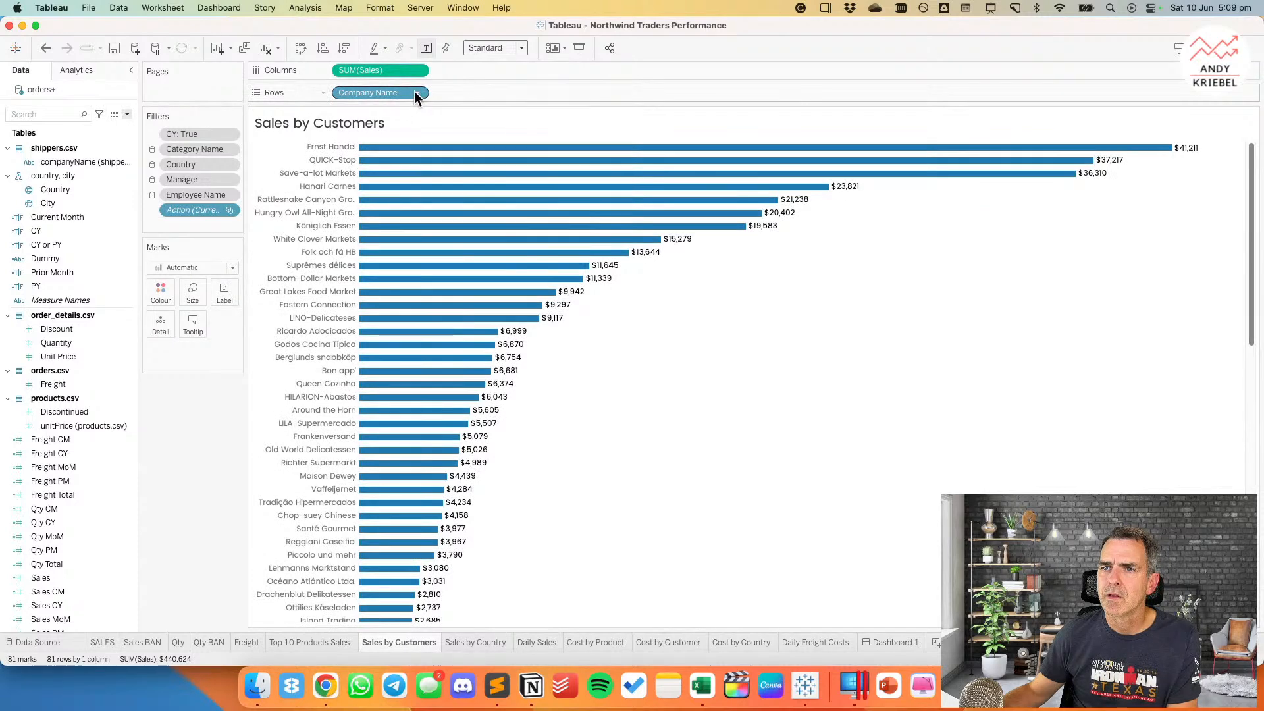
pyautogui.click(416, 93)
pyautogui.click(651, 270)
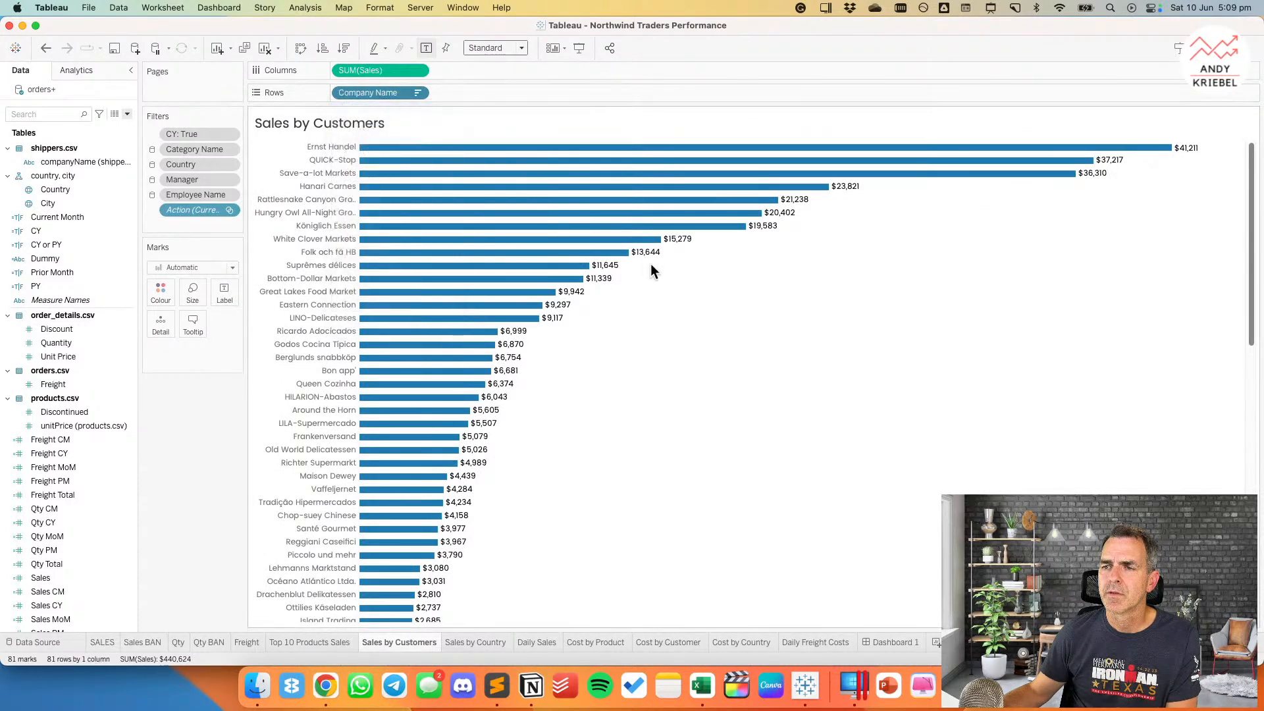
pyautogui.click(708, 178)
pyautogui.click(526, 213)
pyautogui.click(757, 520)
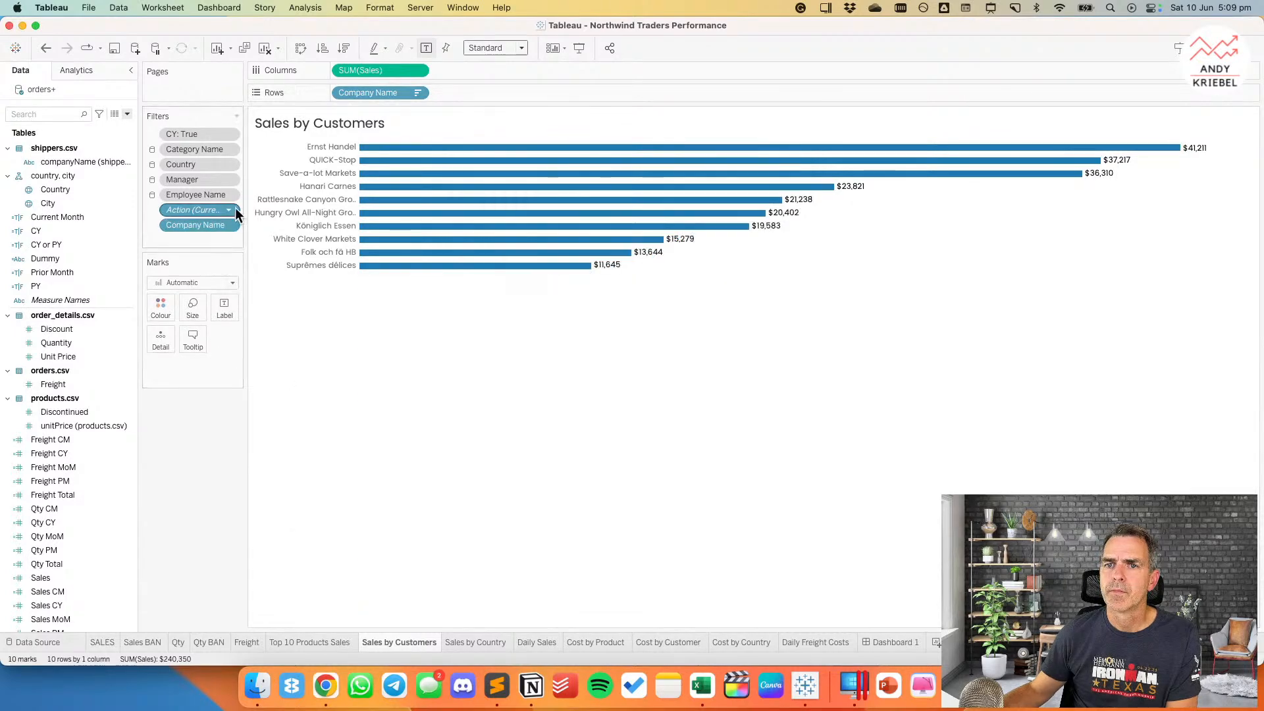
# Step: Add the action filter to context on the Sales by Customers sheet and return to Dashboard 1
pyautogui.click(228, 210)
pyautogui.click(216, 269)
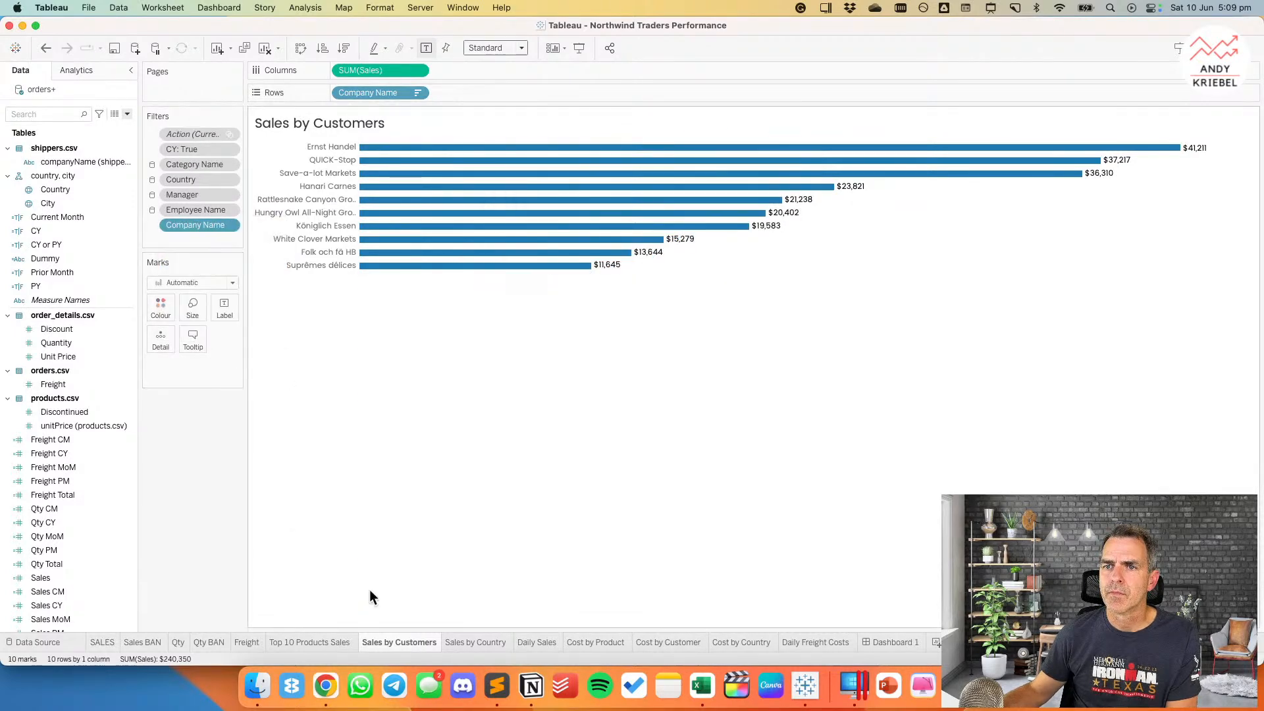
pyautogui.click(891, 642)
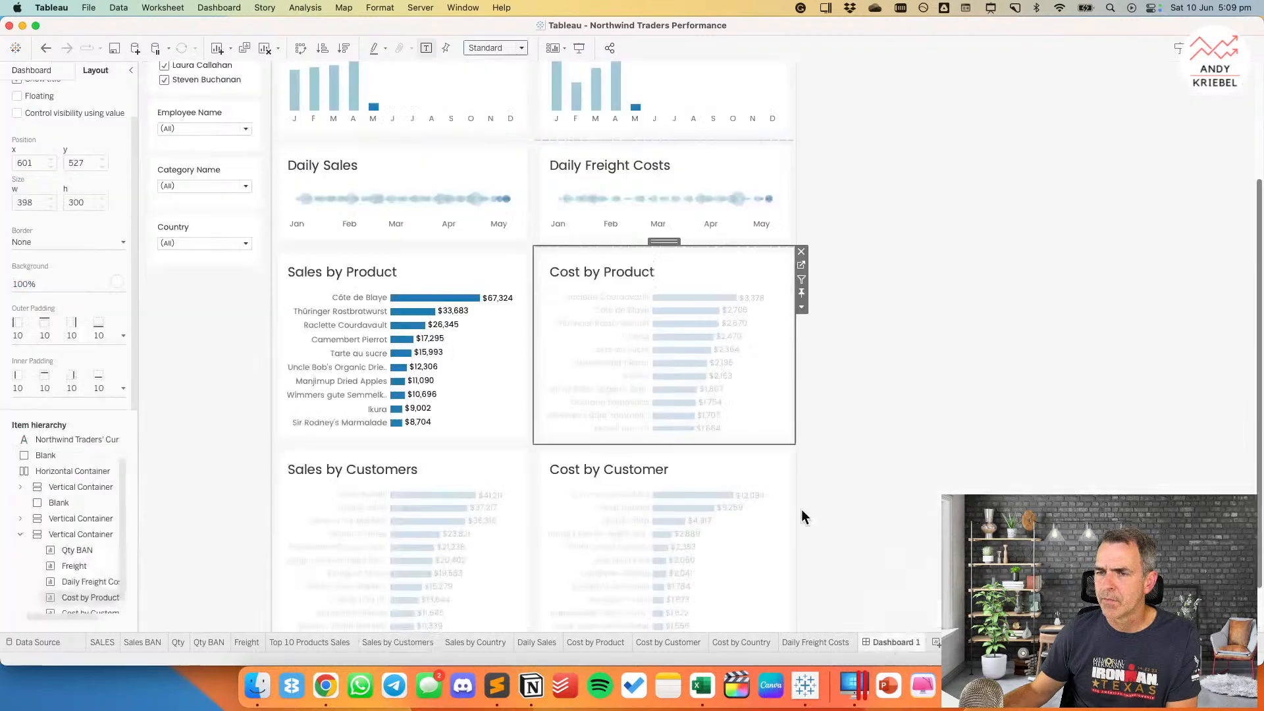
# Step: Check the pixel height set for the Sales by Product chart on the dashboard
pyautogui.click(491, 262)
pyautogui.click(540, 307)
pyautogui.click(593, 523)
pyautogui.press('Escape')
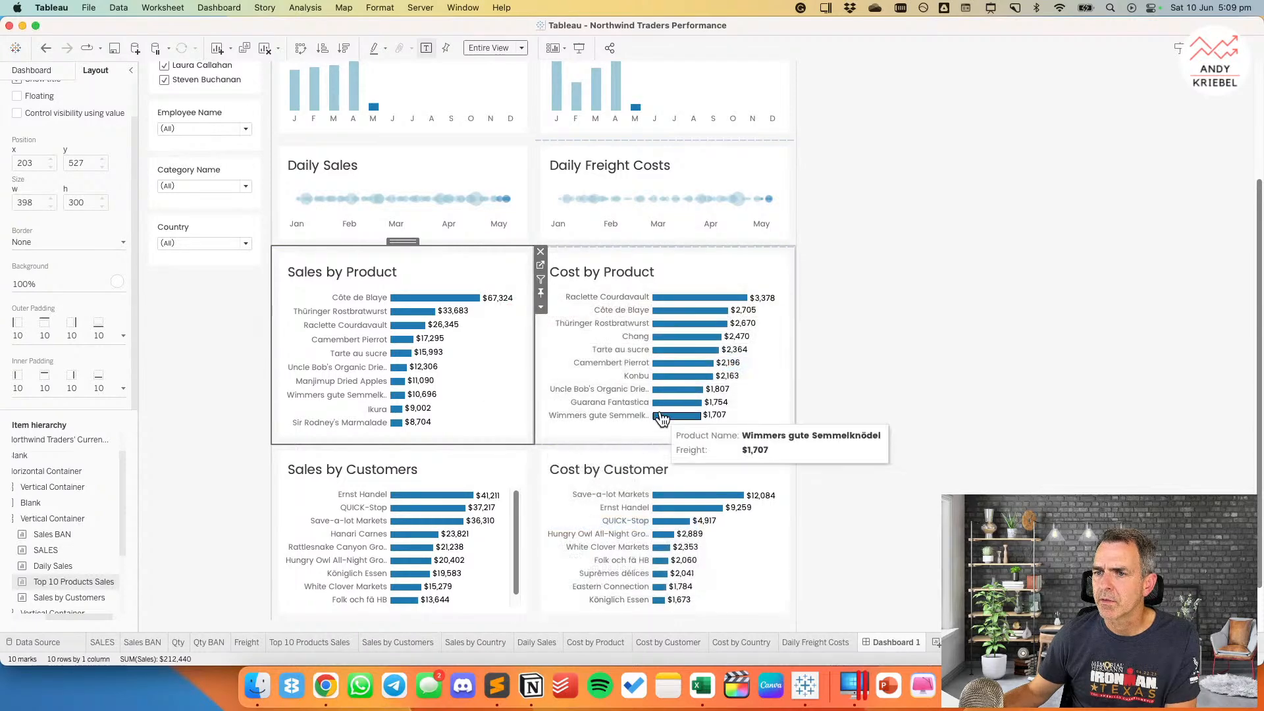
# Step: Confirm the Cost by Product chart's height as 300 pixels and fit the chart to Entire View
pyautogui.click(745, 263)
pyautogui.click(801, 307)
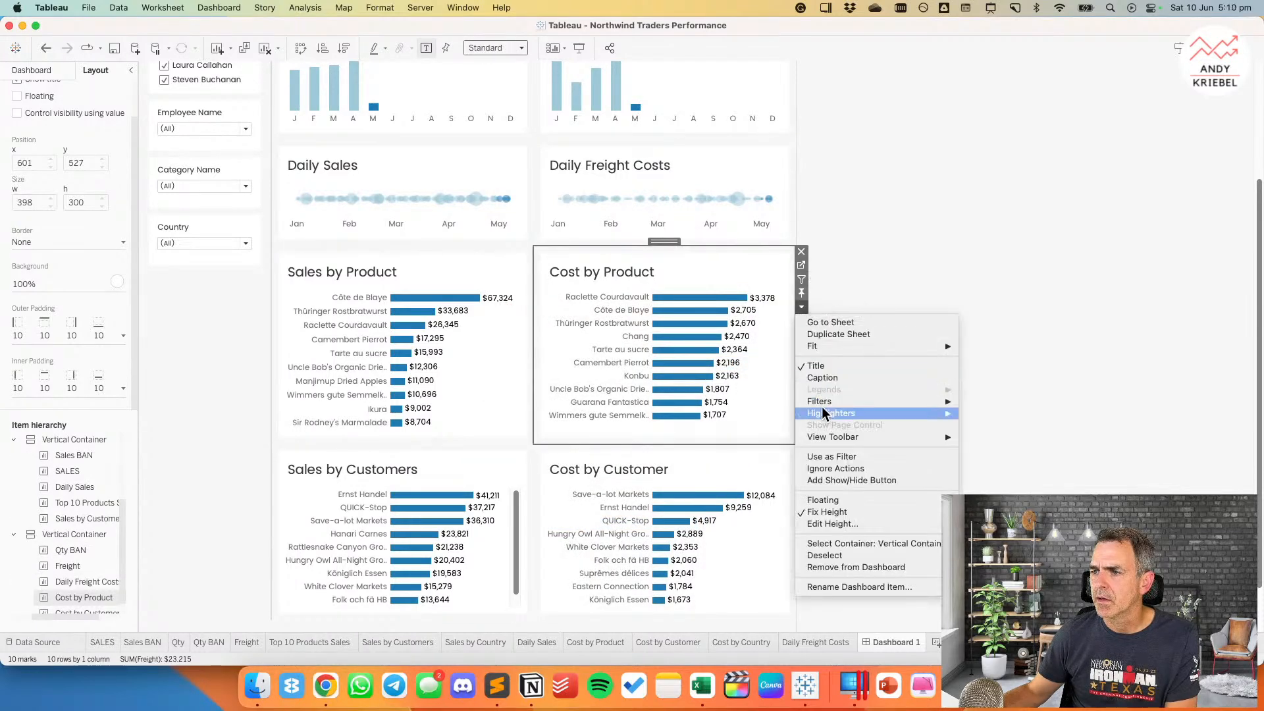
pyautogui.click(833, 523)
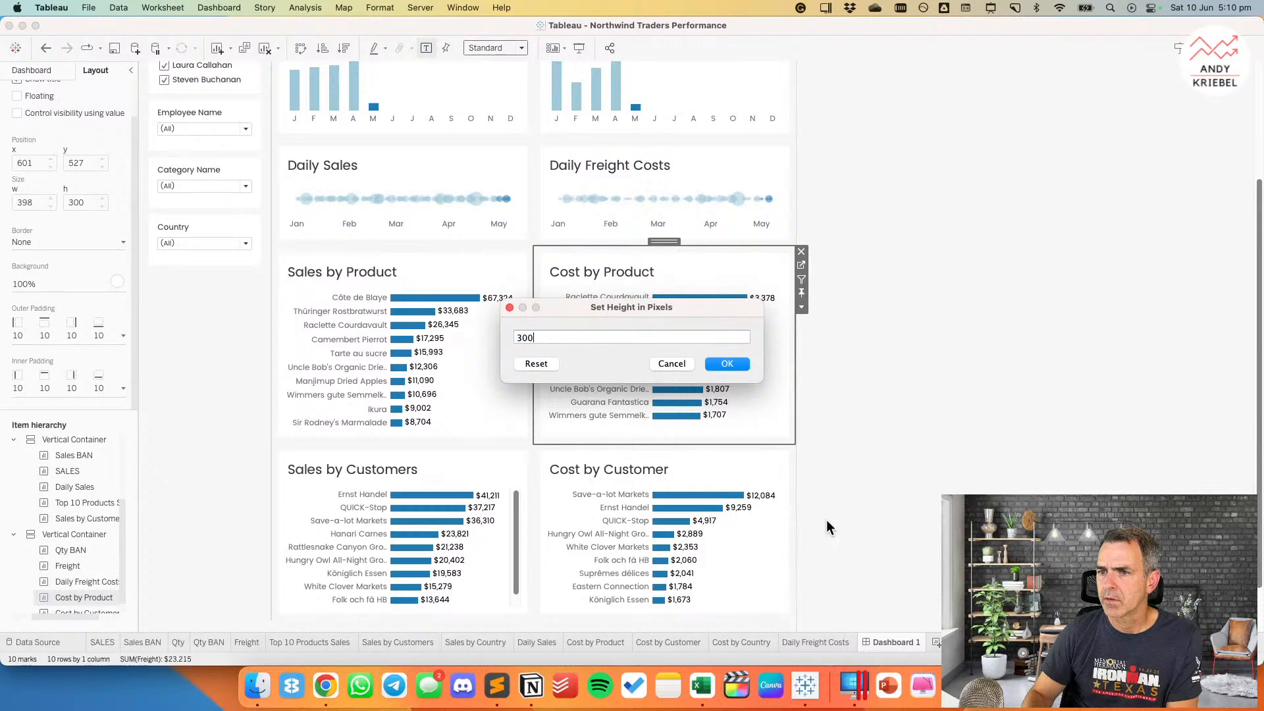
pyautogui.press('Return')
pyautogui.click(487, 47)
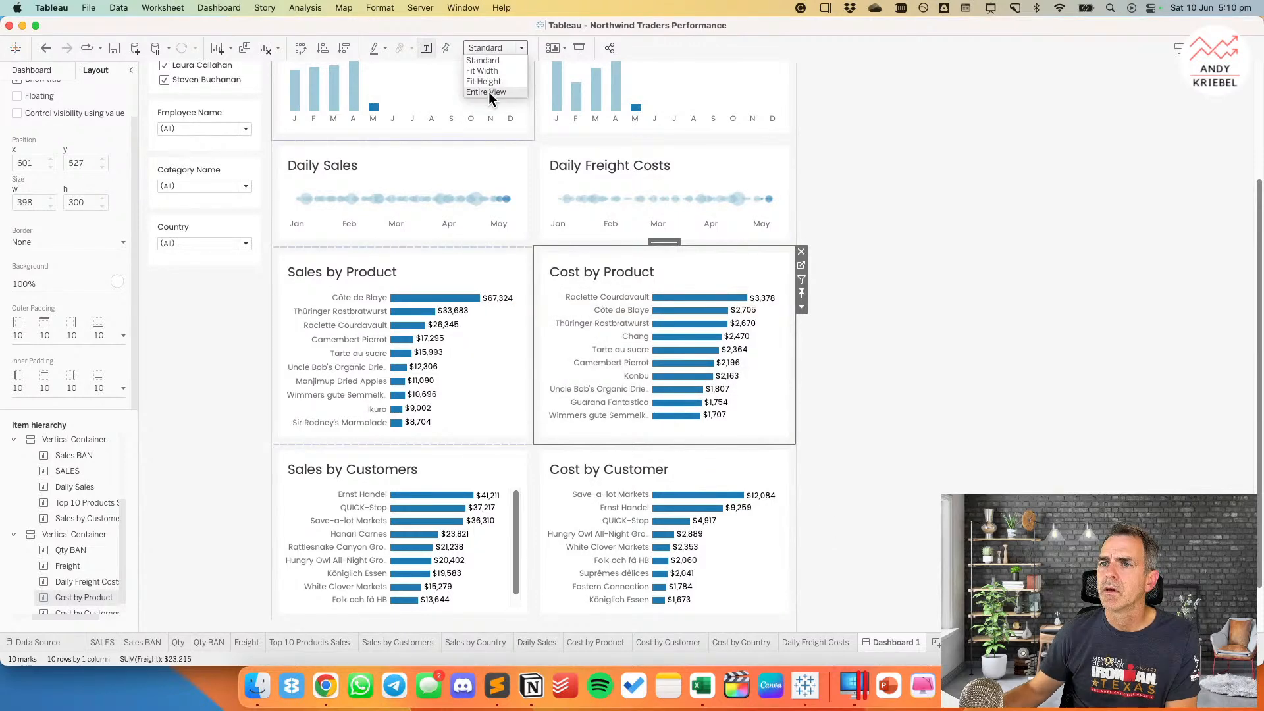
pyautogui.click(489, 92)
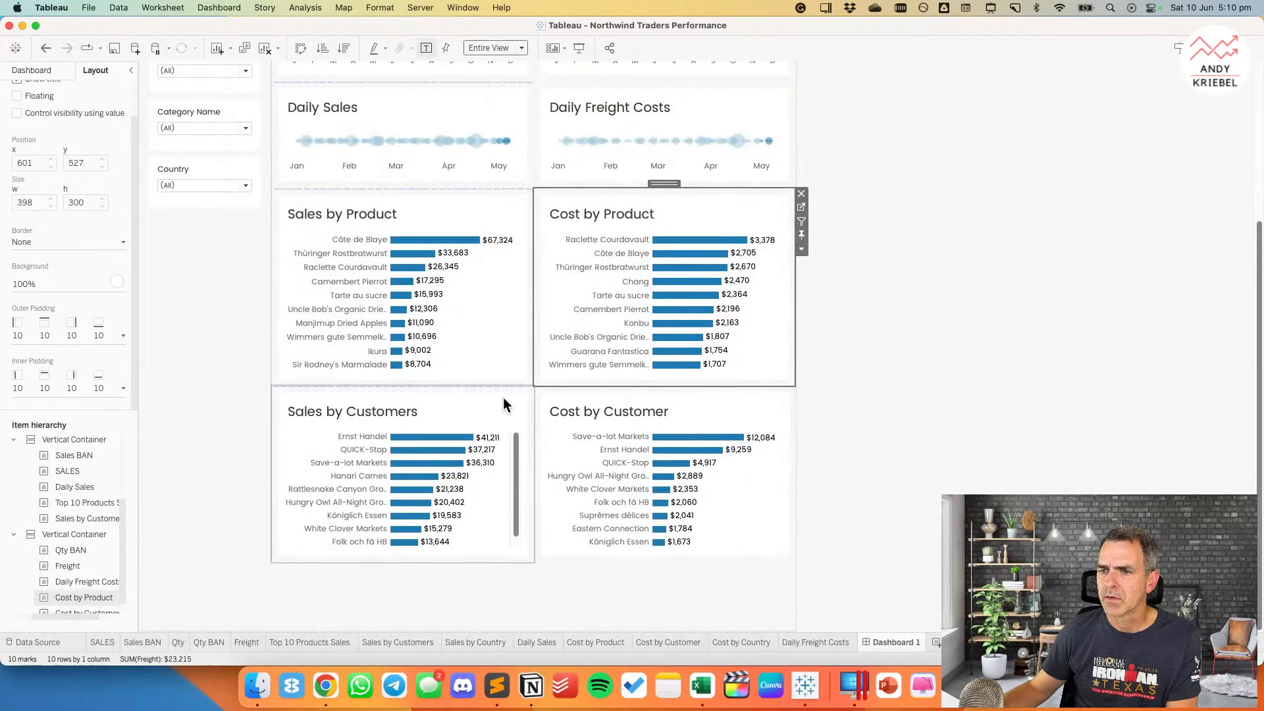
# Step: Set the Sales by Customers chart's height to 300 pixels and fit the chart to Entire View
pyautogui.click(503, 397)
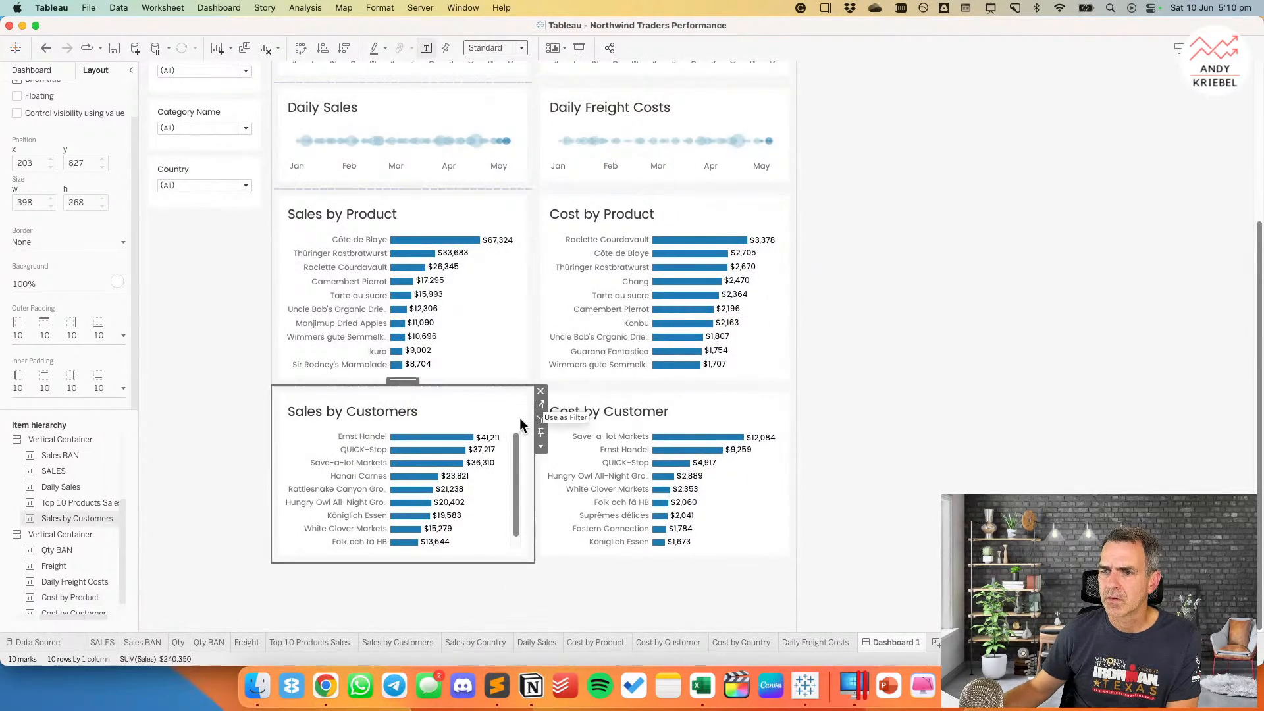
pyautogui.click(539, 448)
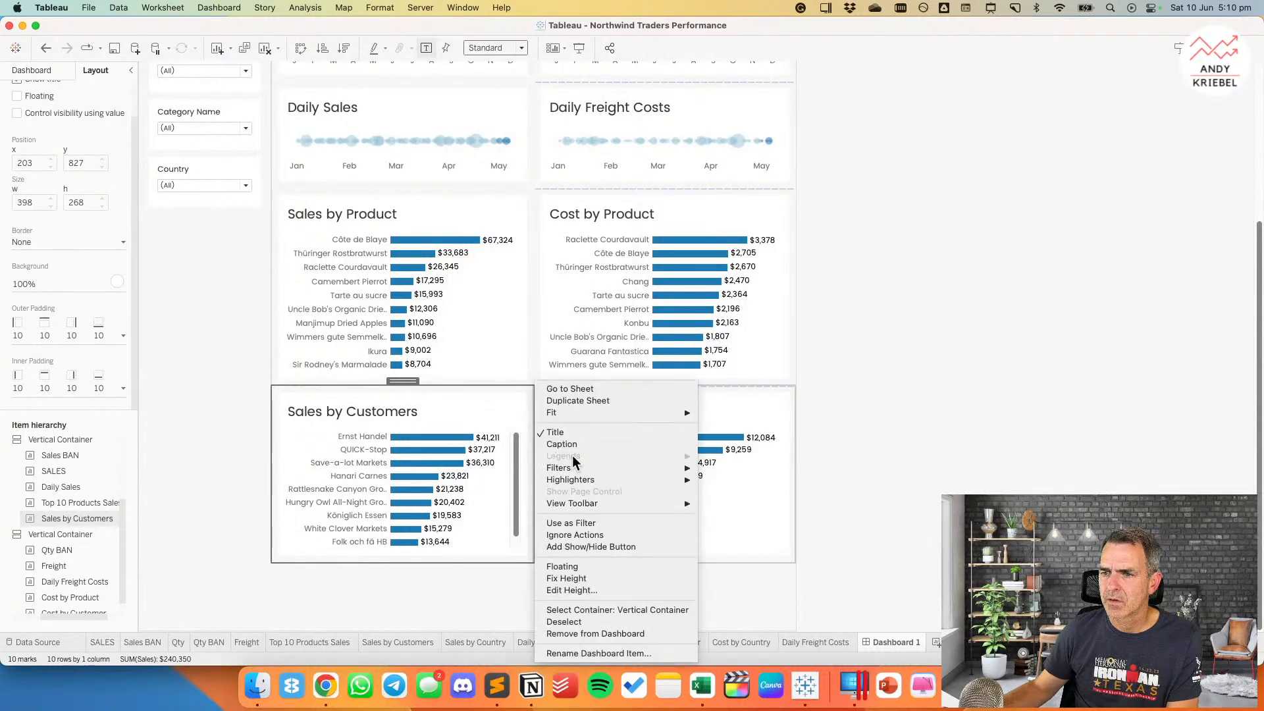
pyautogui.click(579, 590)
pyautogui.write('300')
pyautogui.press('Return')
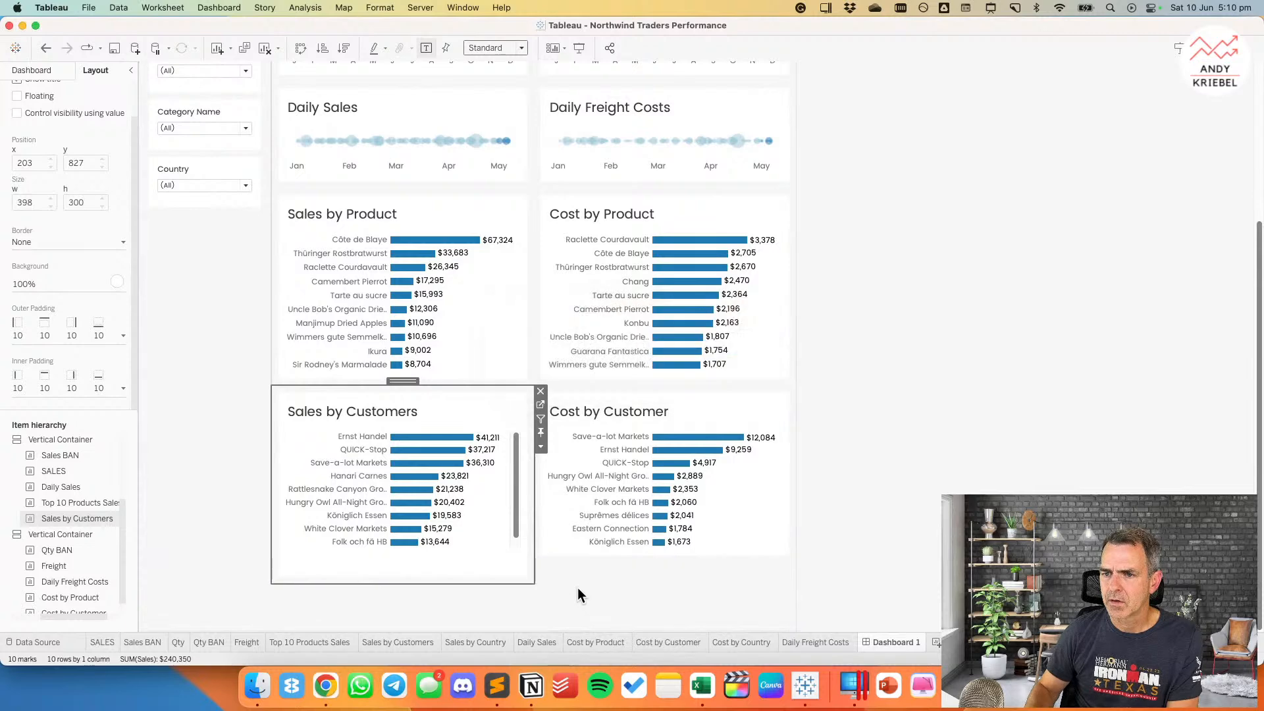
pyautogui.click(498, 50)
pyautogui.click(499, 91)
# Step: Fit the Cost by Customer chart to Entire View and set its height to 300 pixels
pyautogui.click(478, 50)
pyautogui.click(491, 91)
pyautogui.click(801, 447)
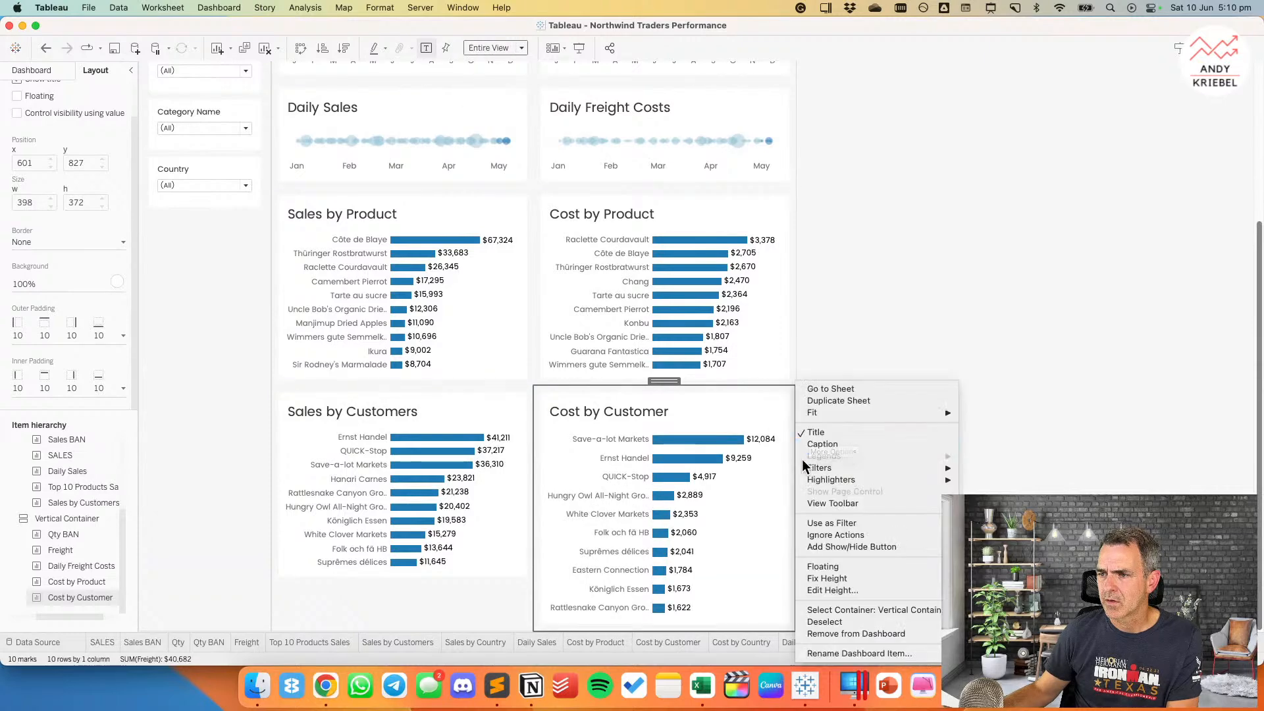
pyautogui.click(821, 588)
pyautogui.write('300')
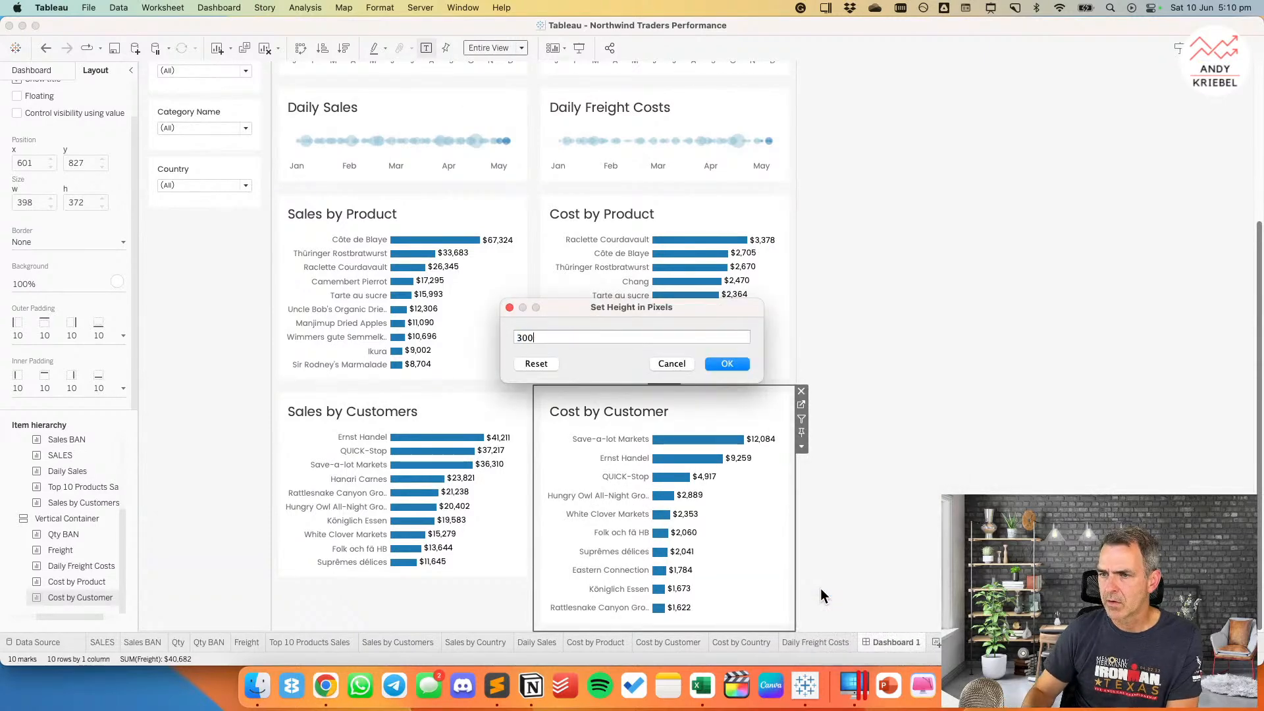
pyautogui.press('Return')
pyautogui.click(867, 473)
# Step: Move the Sales in CM and Quantity in CM number tiles into the filter column, stacked below the Country filter
pyautogui.scroll(5, 866, 412)
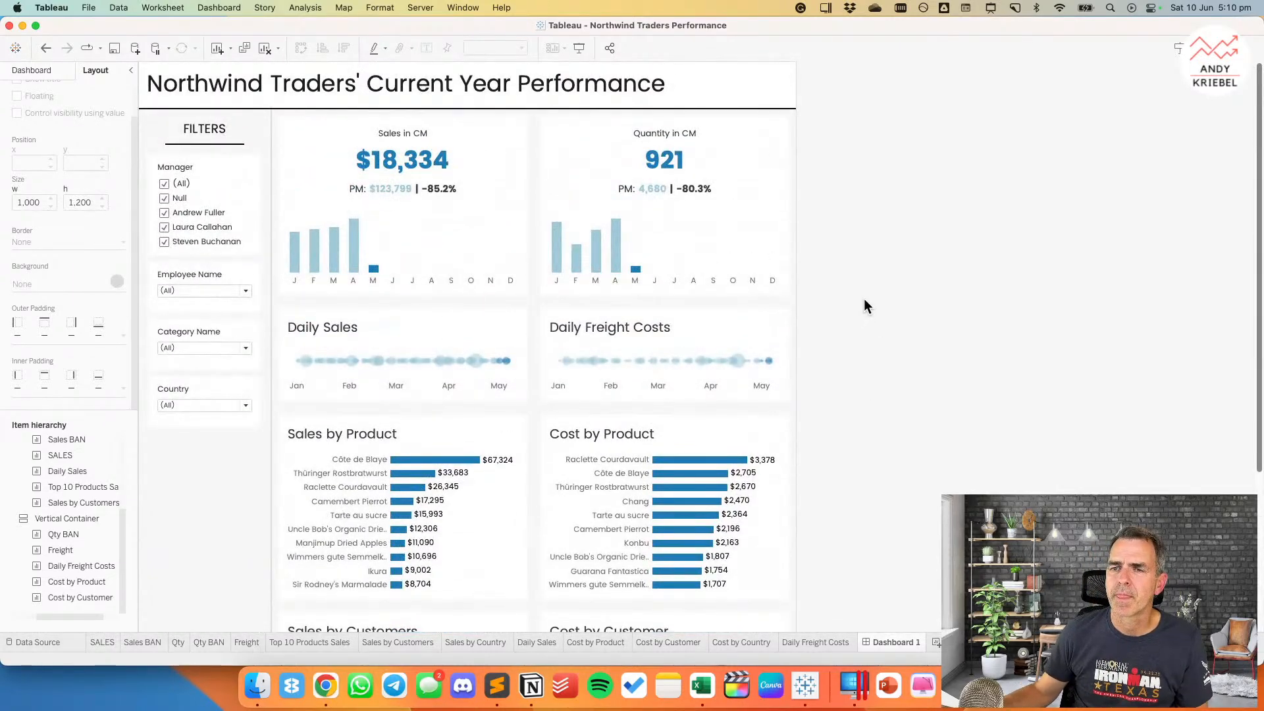
pyautogui.scroll(-1, 864, 300)
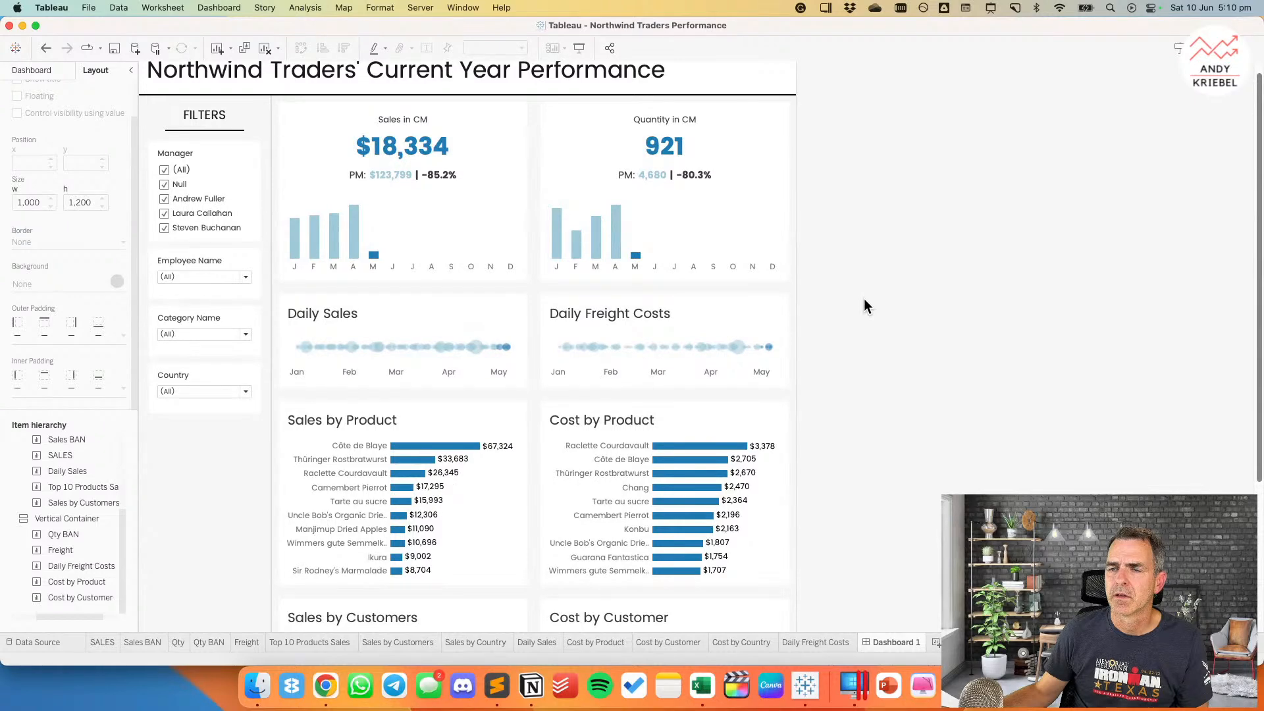
pyautogui.click(397, 118)
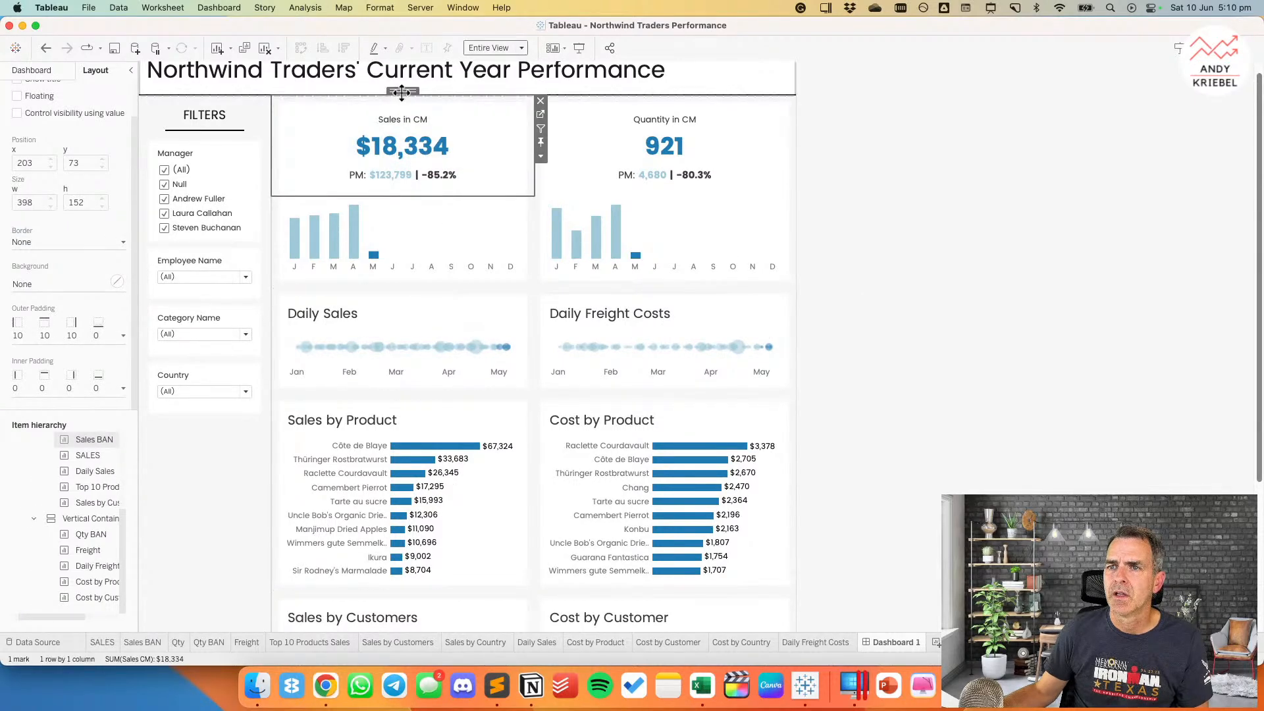
pyautogui.moveTo(403, 90); pyautogui.dragTo(212, 427)
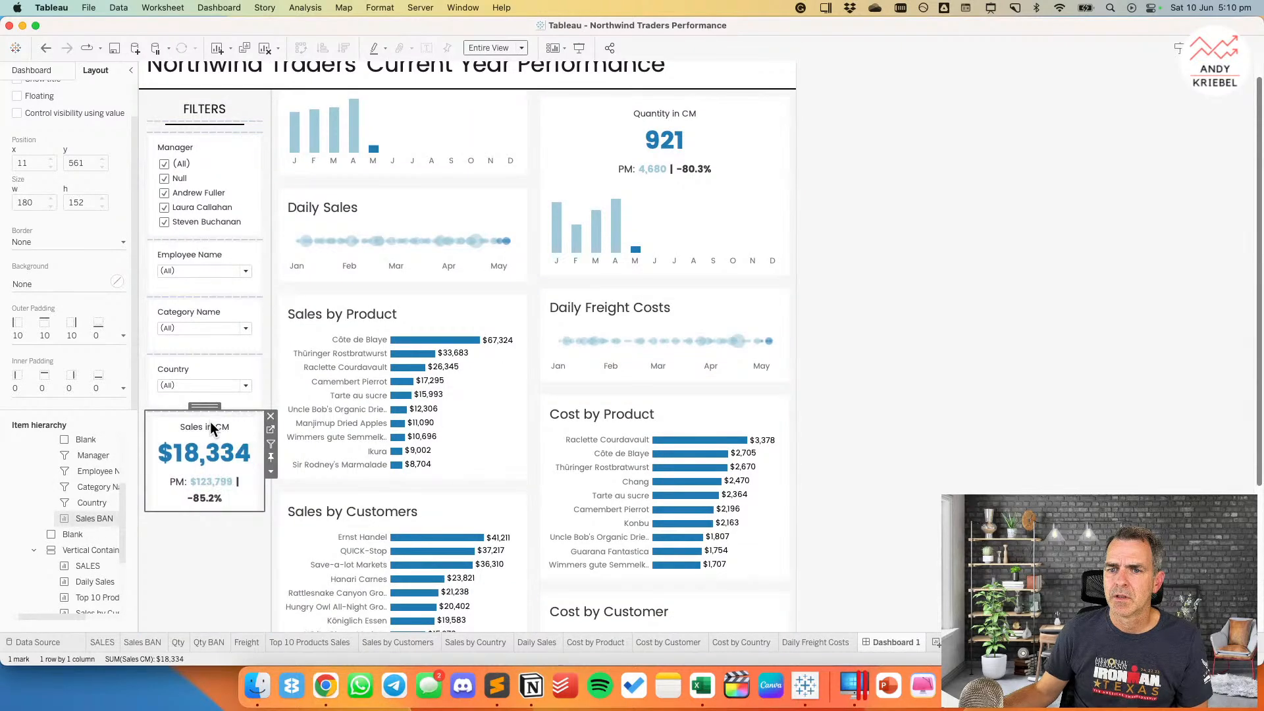
pyautogui.click(655, 116)
pyautogui.moveTo(666, 85); pyautogui.dragTo(197, 540)
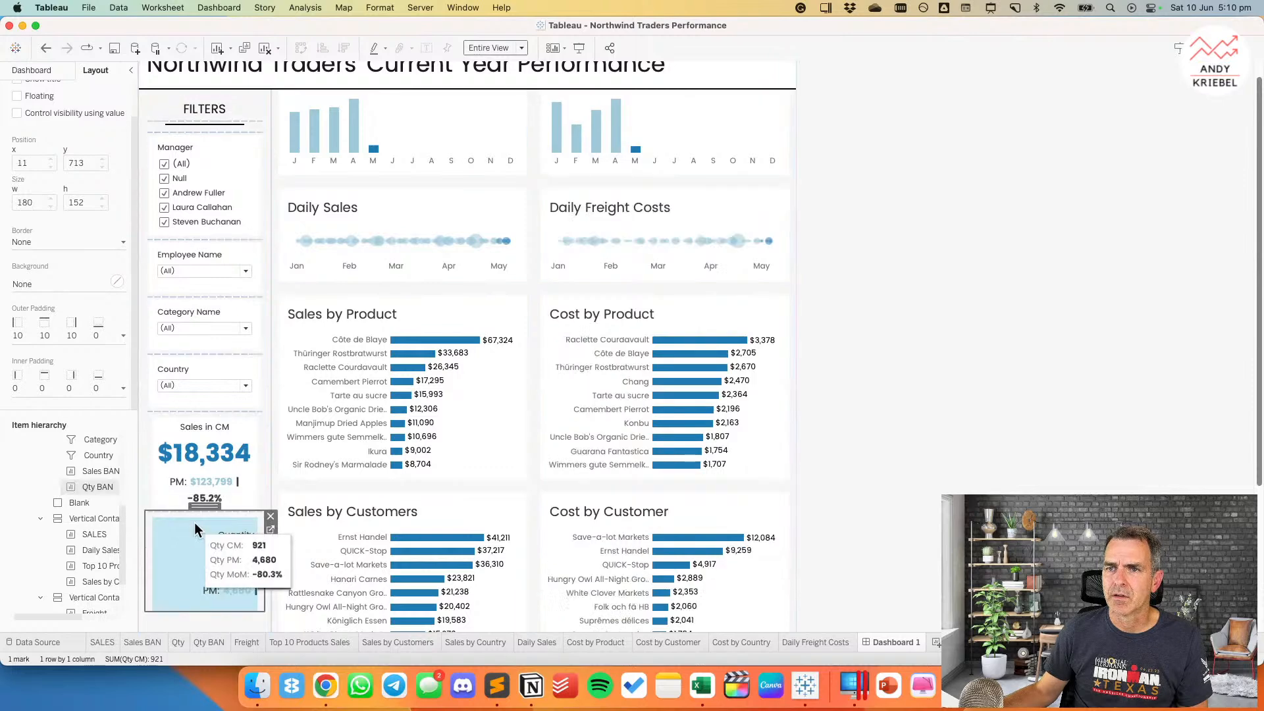
pyautogui.click(1073, 402)
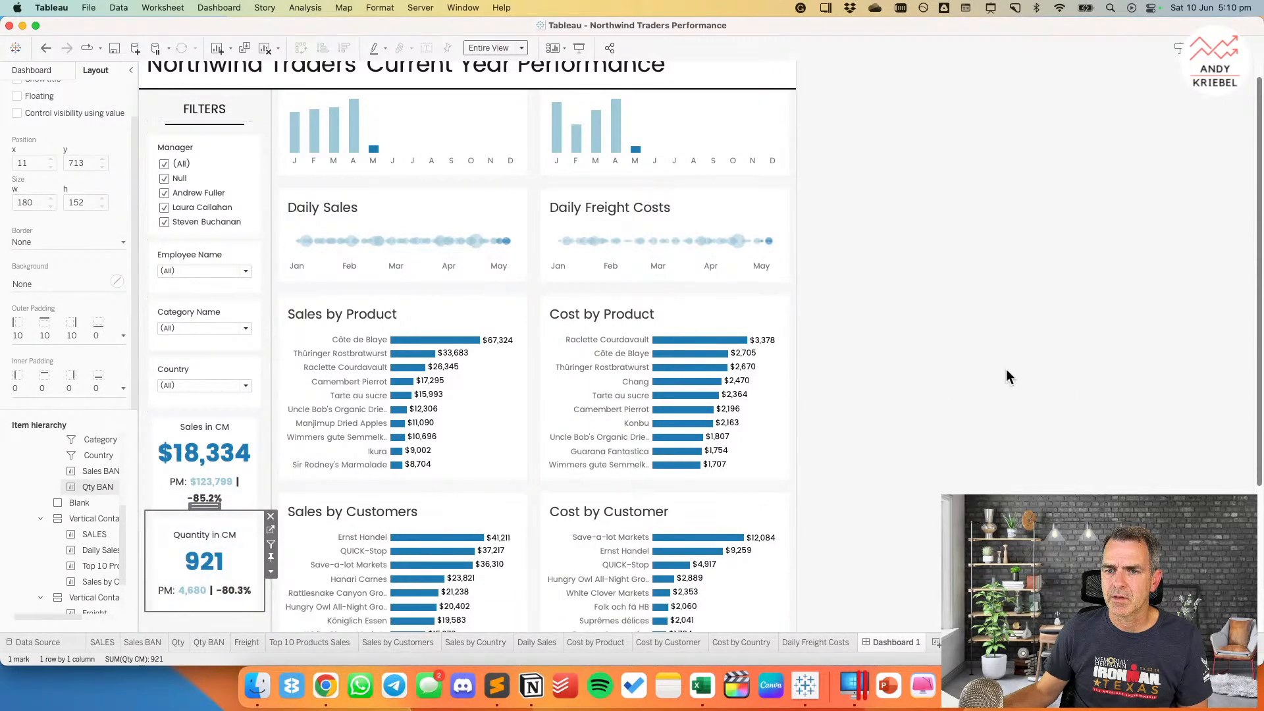
# Step: Set the Sales in CM tile's outer padding to 10 on all sides
pyautogui.click(460, 124)
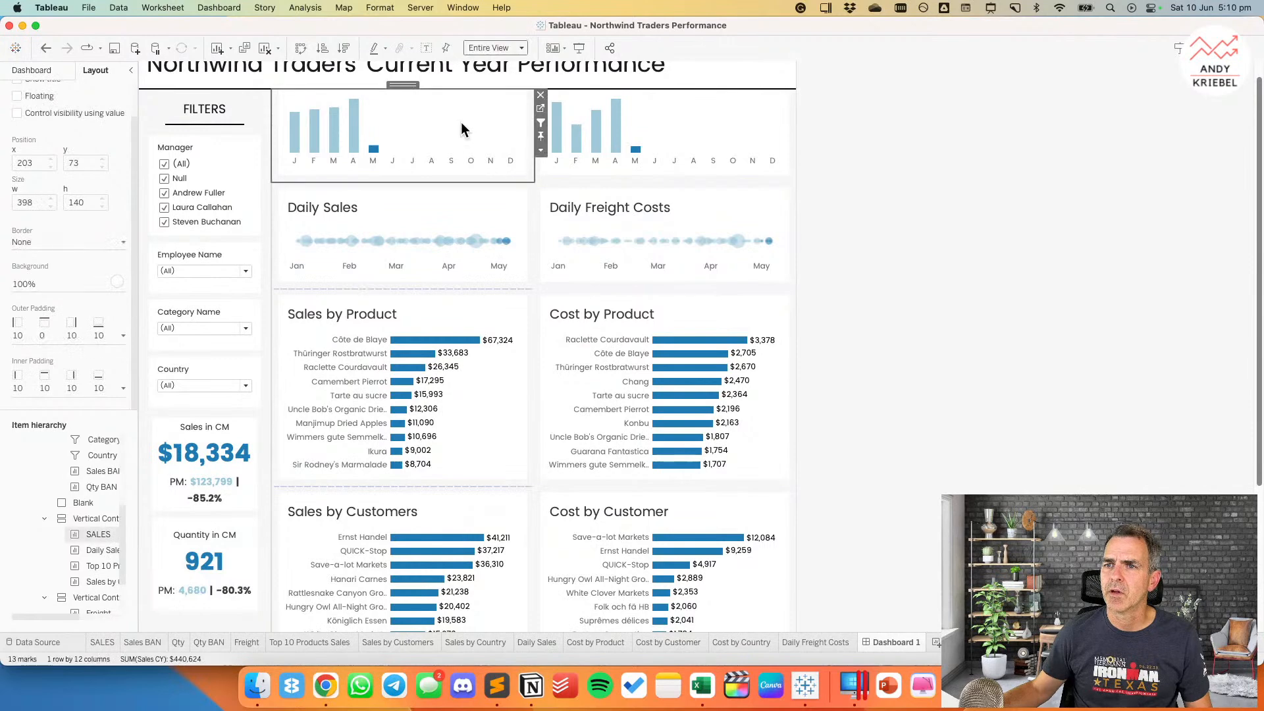
pyautogui.click(190, 422)
pyautogui.click(47, 341)
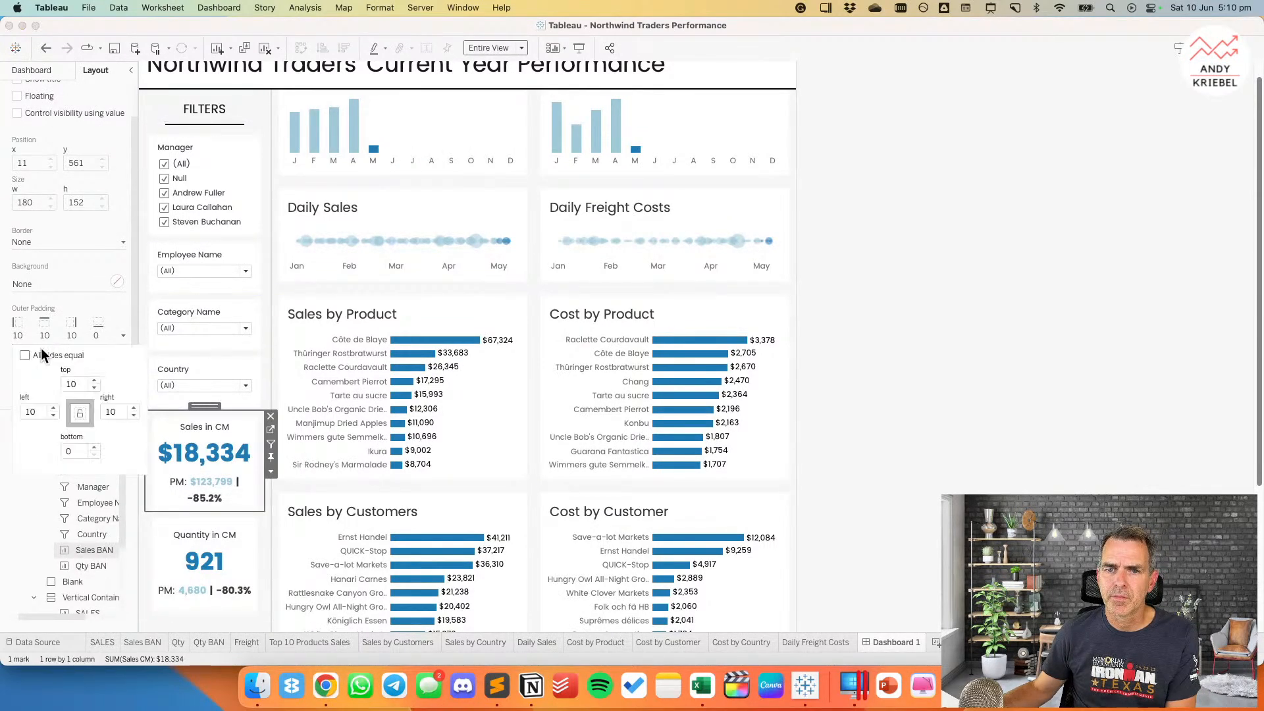
pyautogui.click(25, 356)
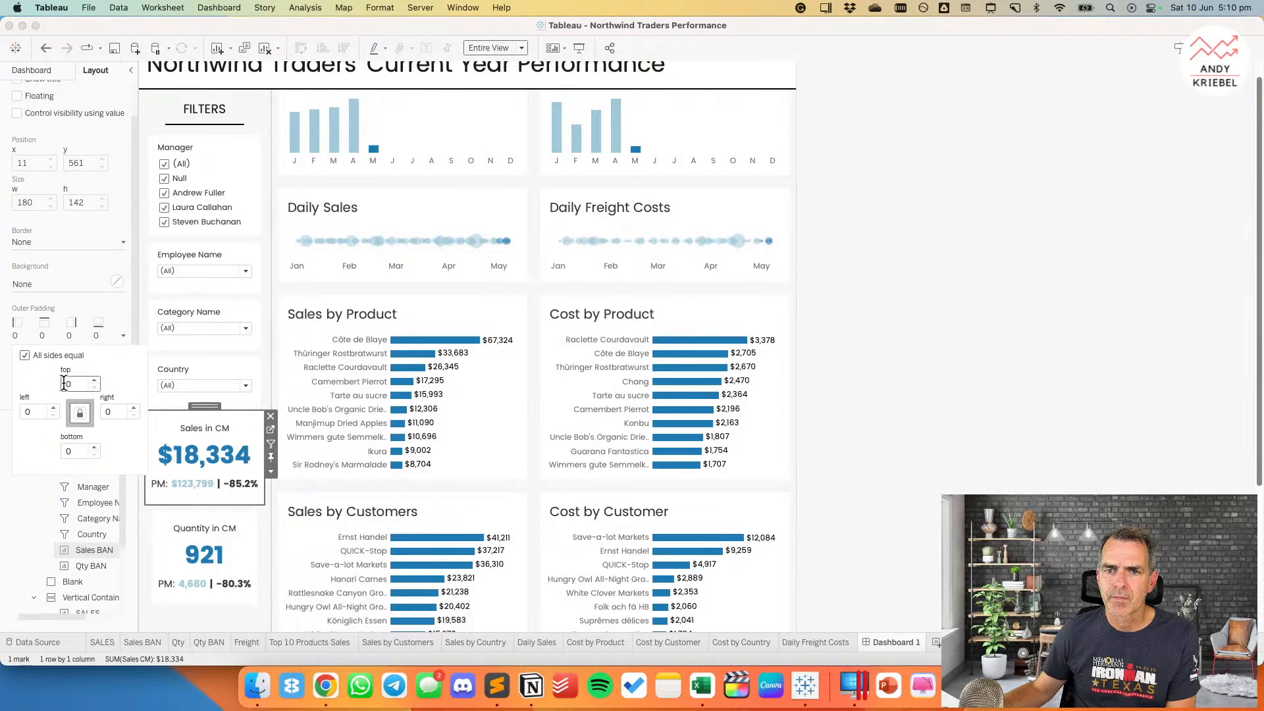
pyautogui.write('1')
pyautogui.press('Return')
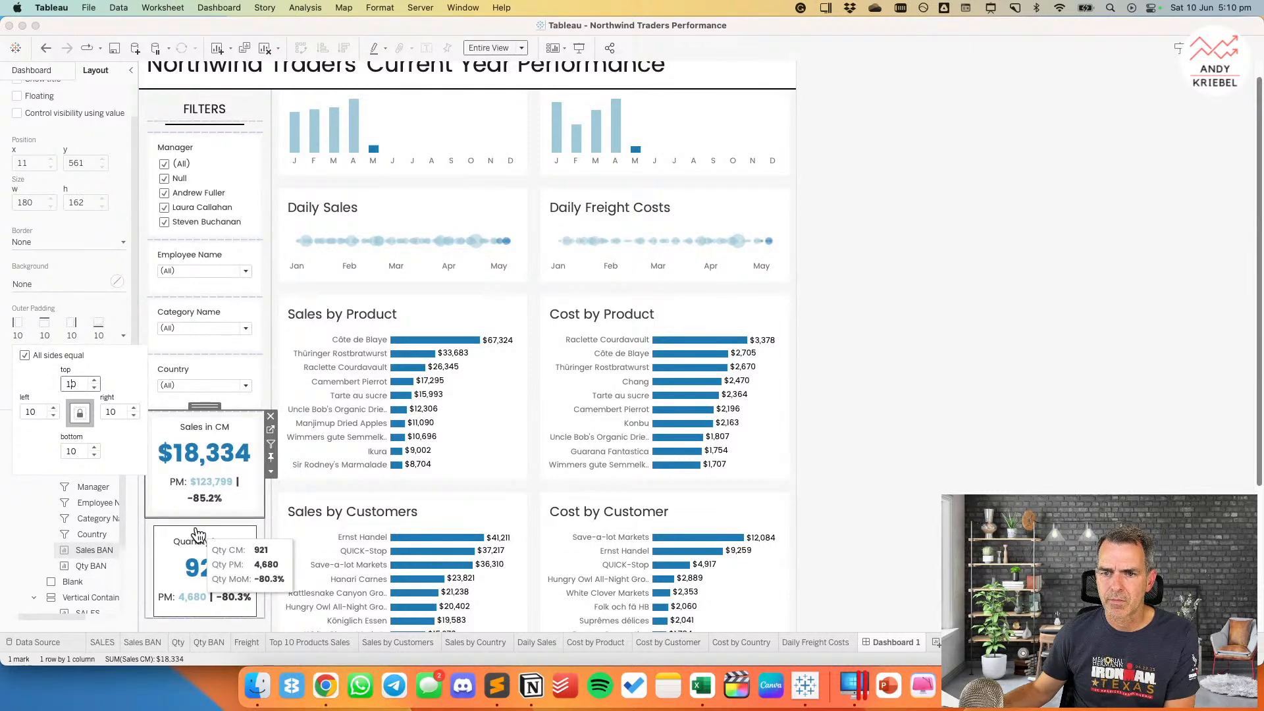
# Step: Set the Quantity in CM tile's outer padding to an equal 10 on all sides
pyautogui.click(197, 535)
pyautogui.click(44, 339)
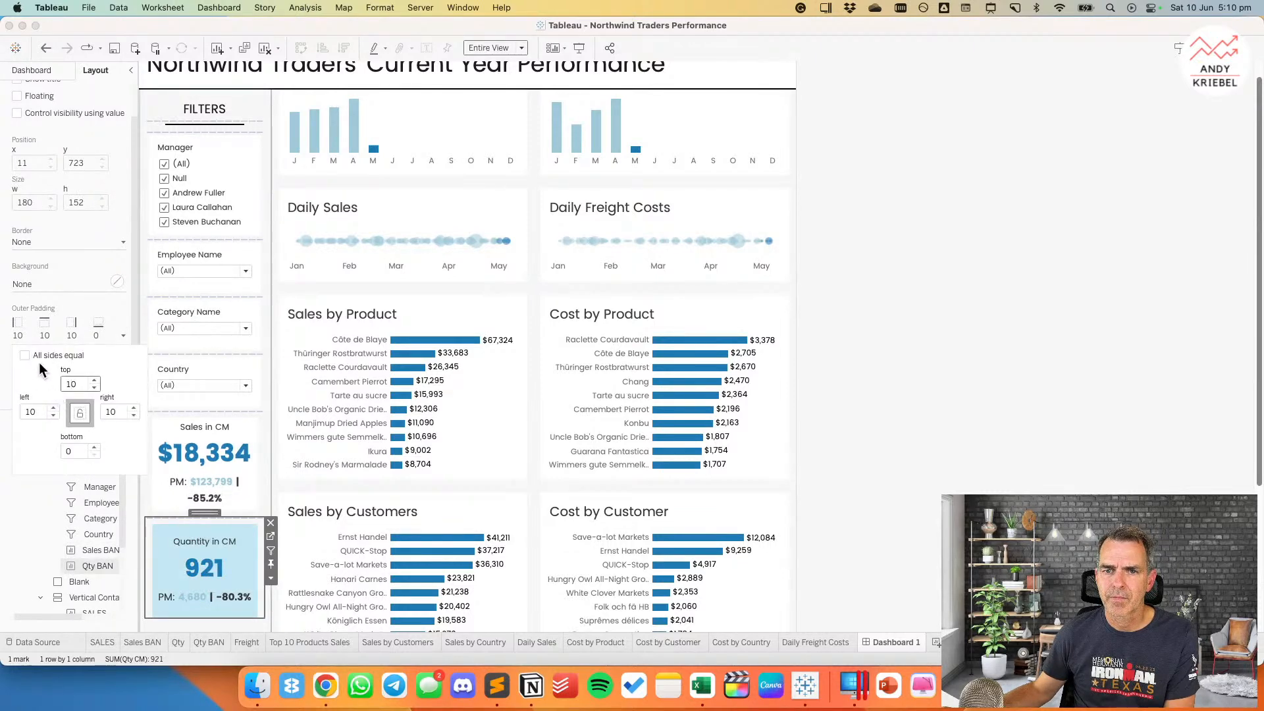
pyautogui.click(24, 356)
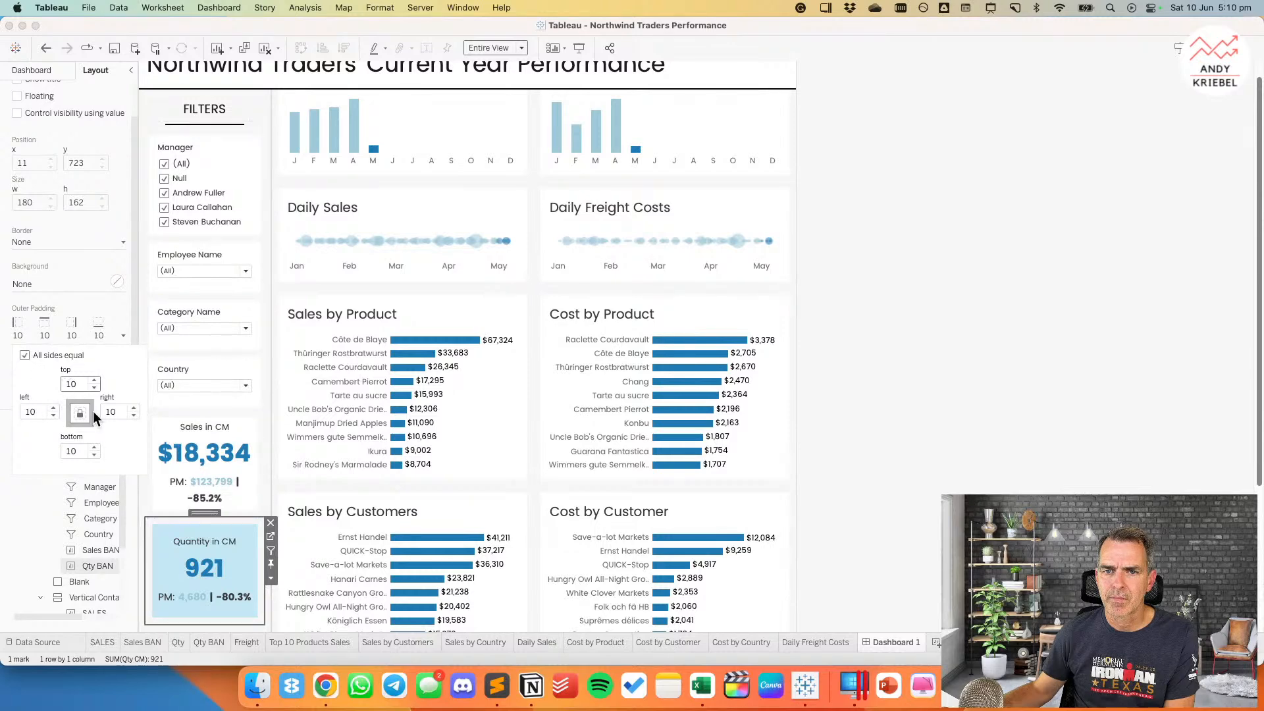
pyautogui.click(1096, 422)
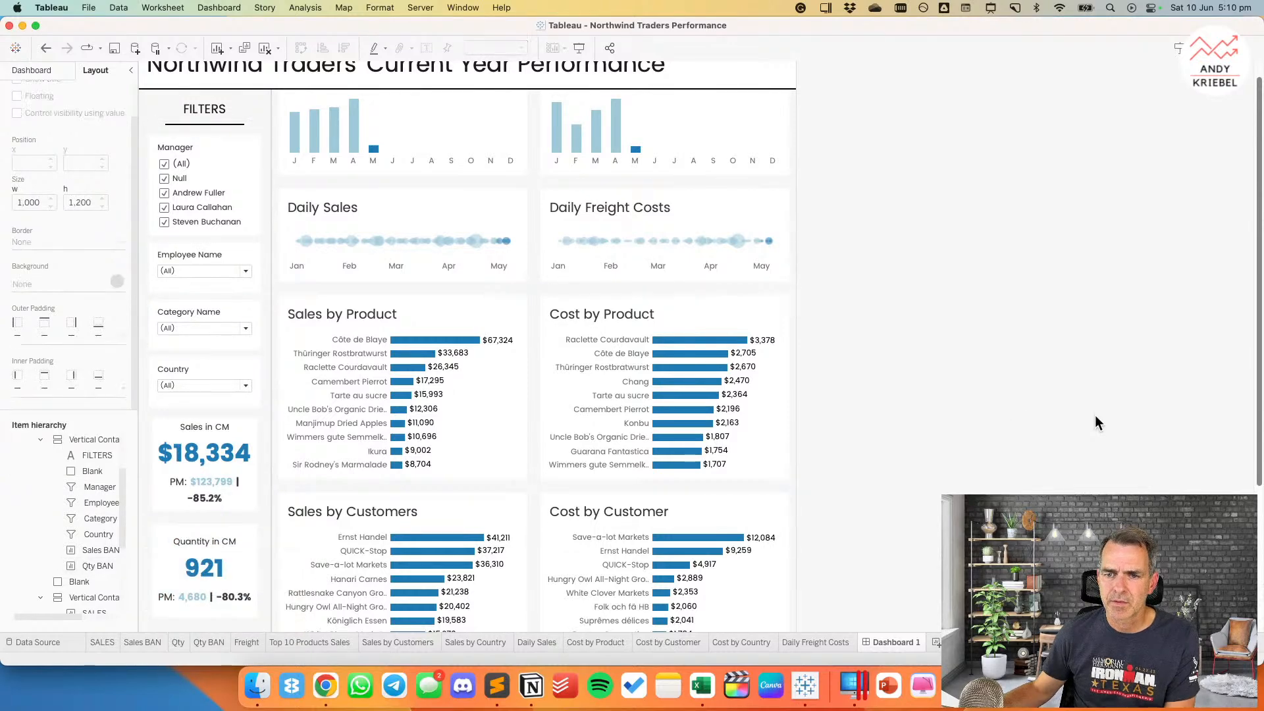
# Step: Set the Sales in CM tile's inner padding to 10 on all sides
pyautogui.click(254, 413)
pyautogui.click(49, 392)
pyautogui.click(63, 437)
pyautogui.write('10')
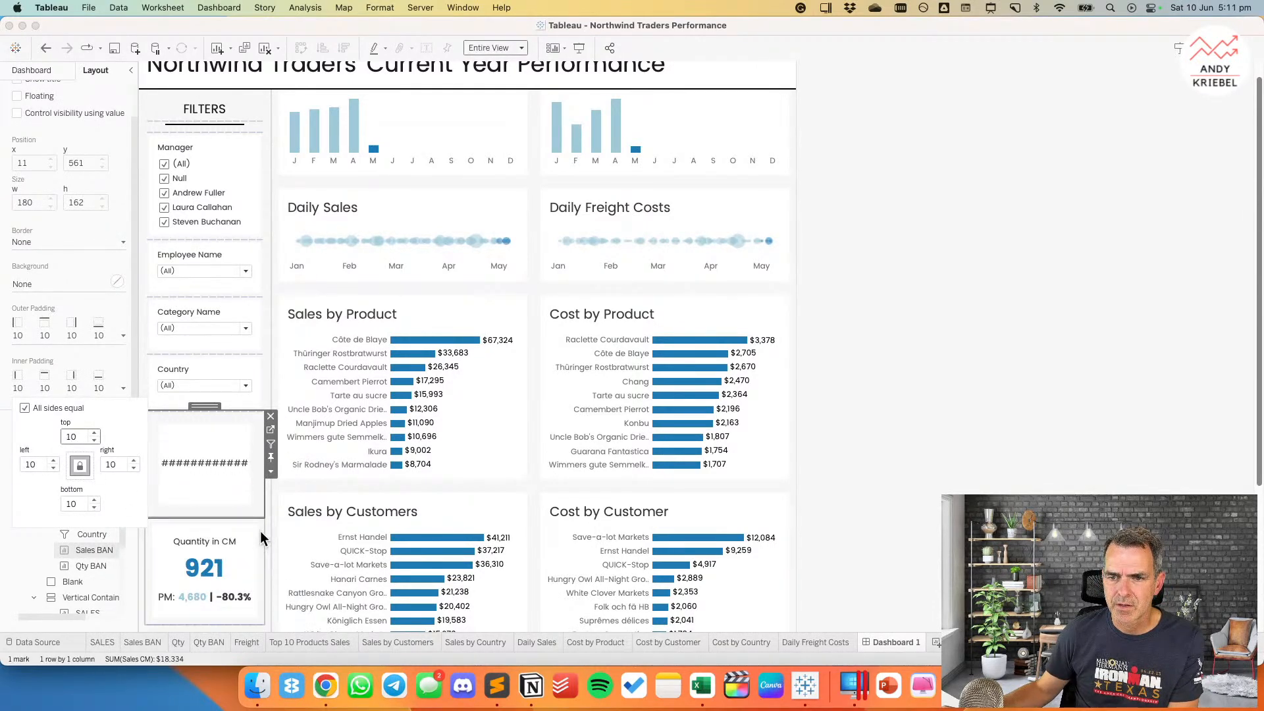
# Step: Set the Quantity in CM tile's inner padding to 10 on all sides
pyautogui.click(260, 538)
pyautogui.click(71, 390)
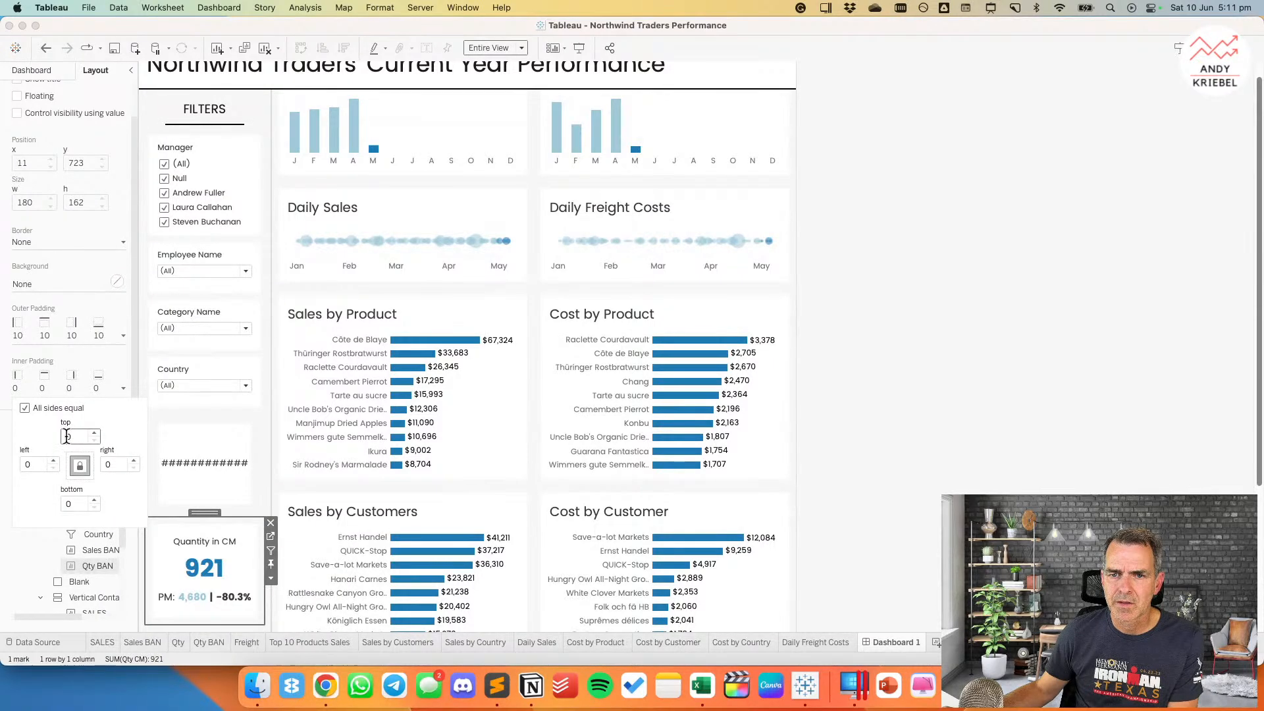
pyautogui.write('1')
pyautogui.click(905, 415)
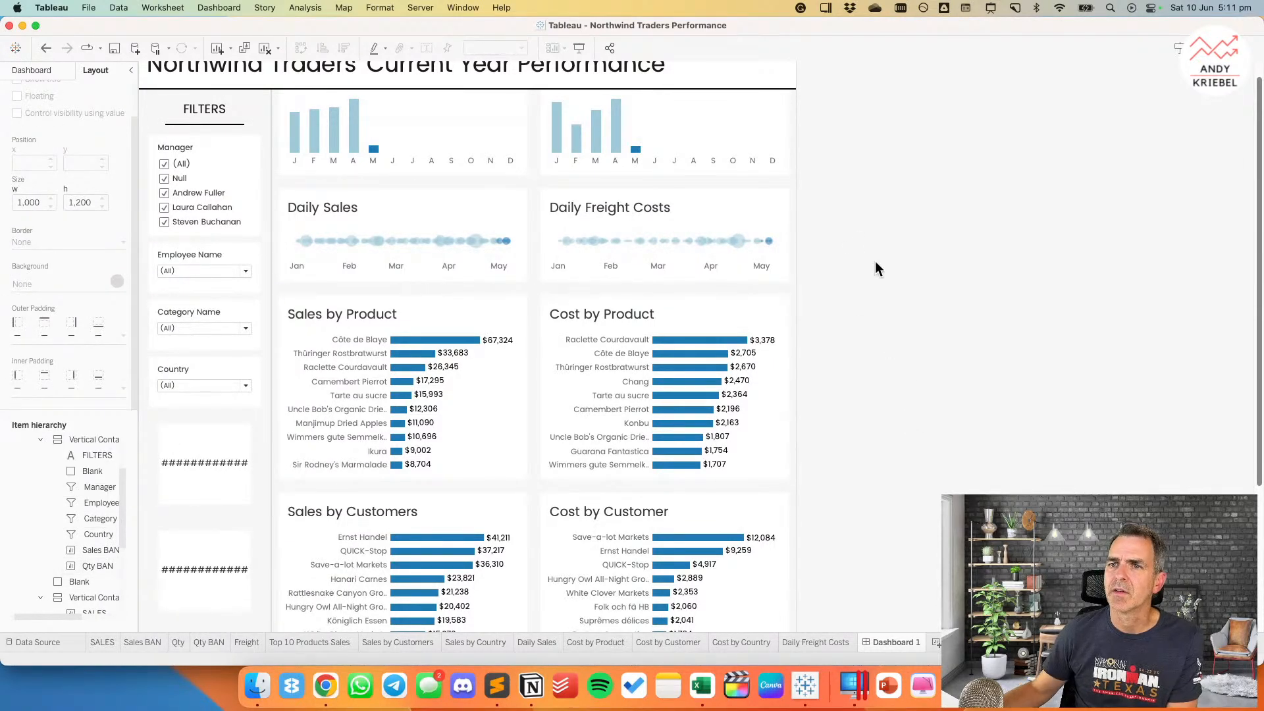
# Step: Set the outer padding of the monthly sales and monthly freight bar charts to an equal 10 on all sides
pyautogui.scroll(1, 875, 261)
pyautogui.click(466, 135)
pyautogui.click(50, 334)
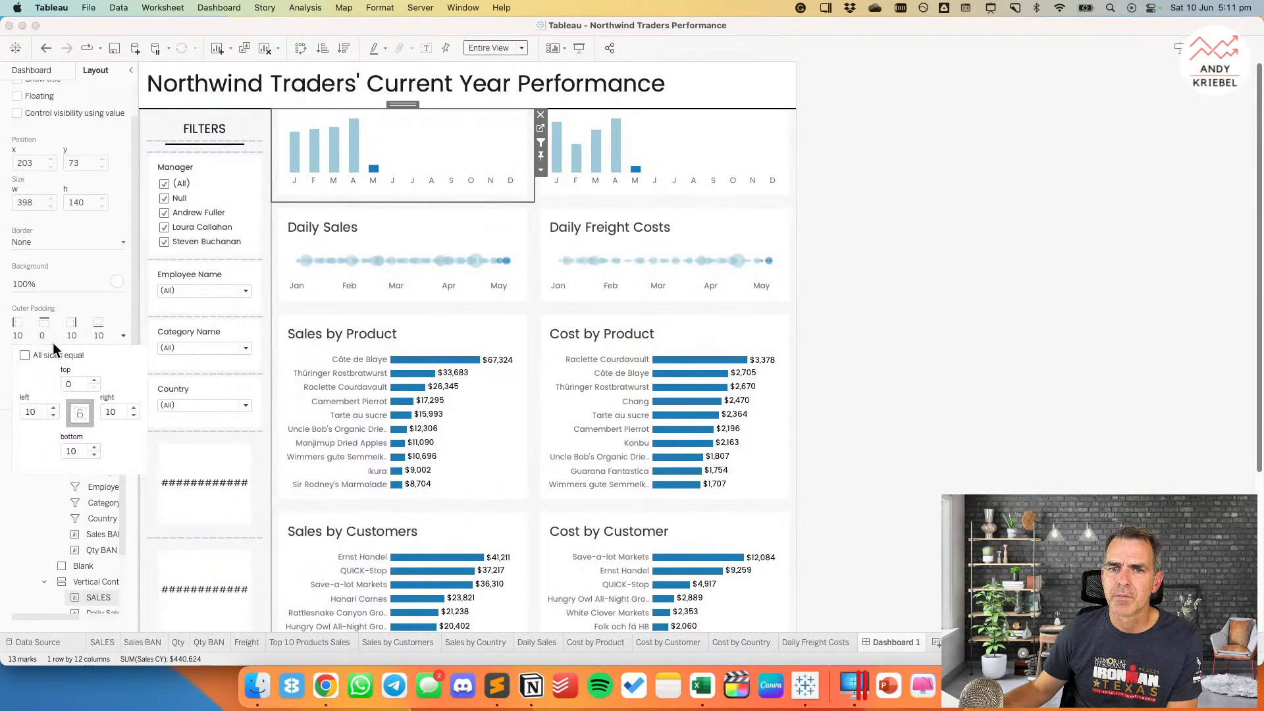
pyautogui.click(25, 357)
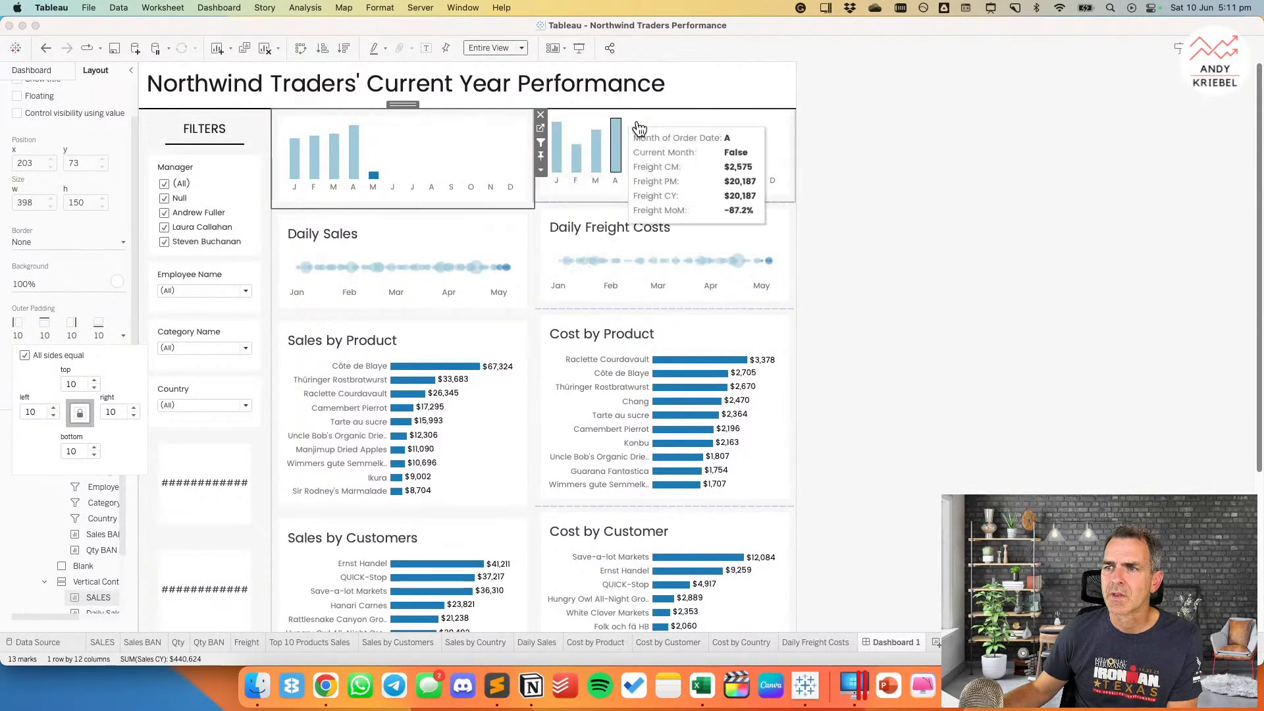
pyautogui.click(669, 128)
pyautogui.click(40, 334)
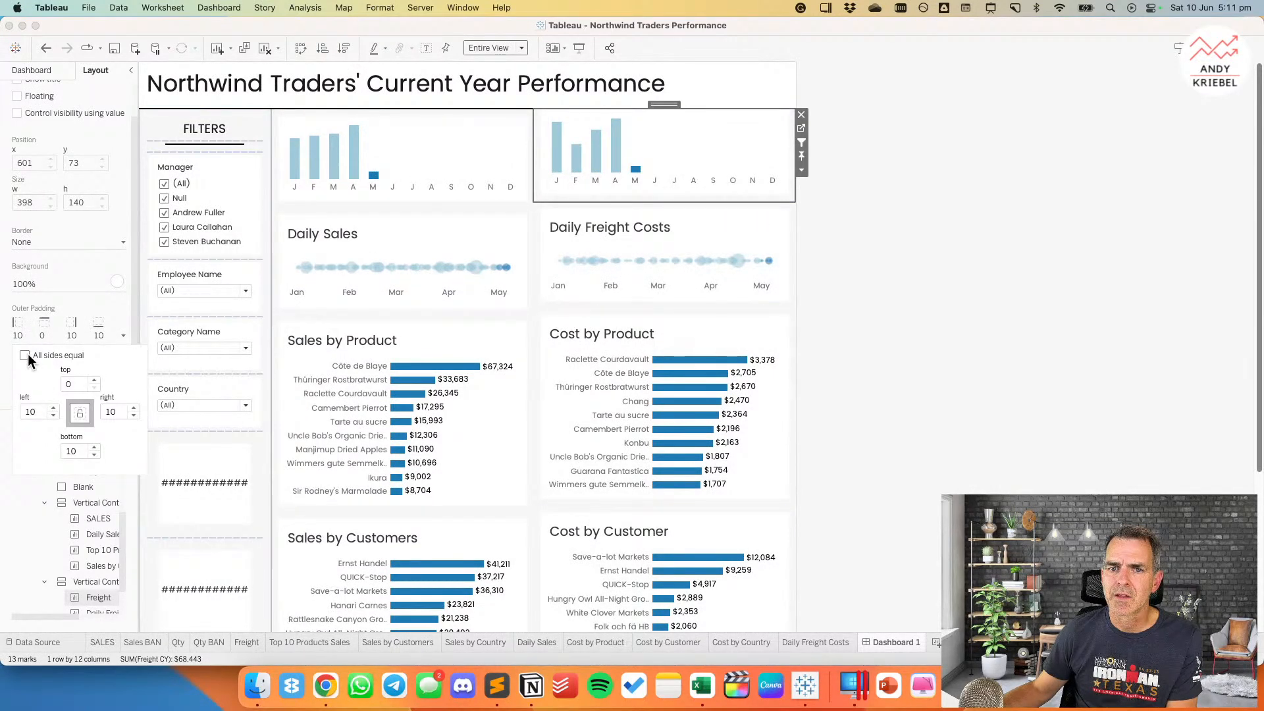
pyautogui.click(25, 355)
# Step: Show the titles of the monthly sales and monthly freight bar charts on the dashboard
pyautogui.click(386, 144)
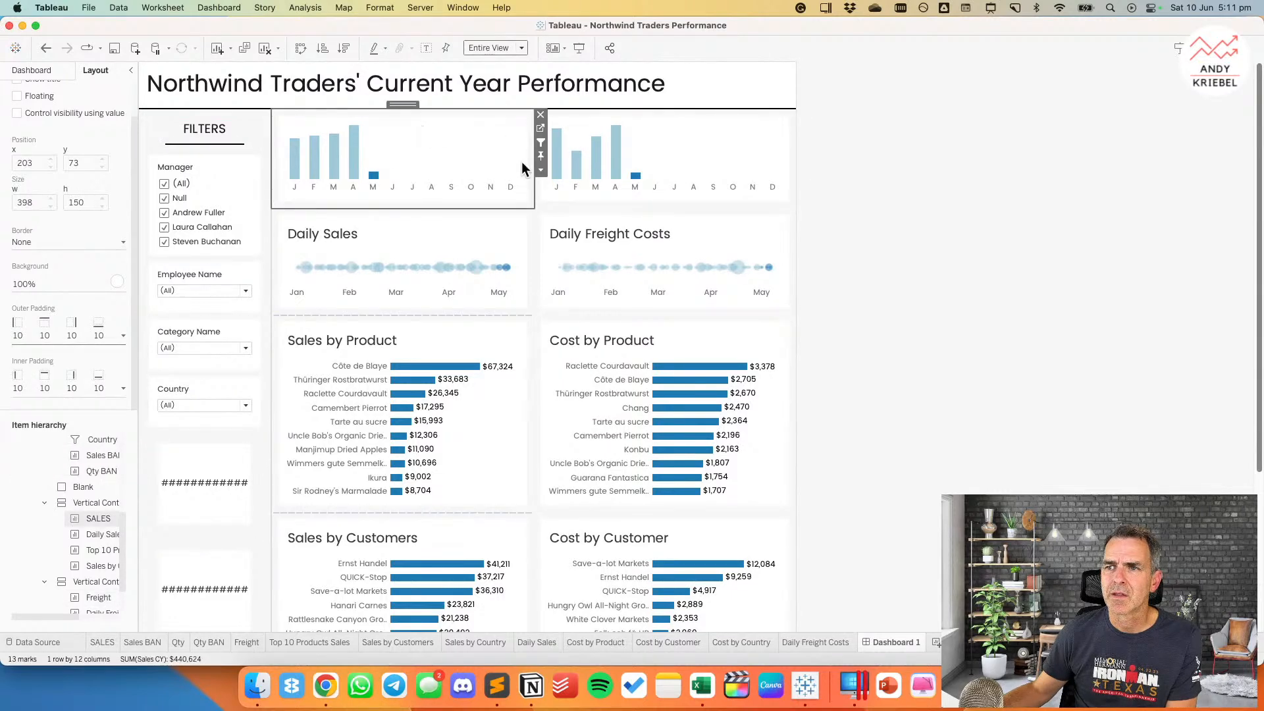
pyautogui.click(541, 170)
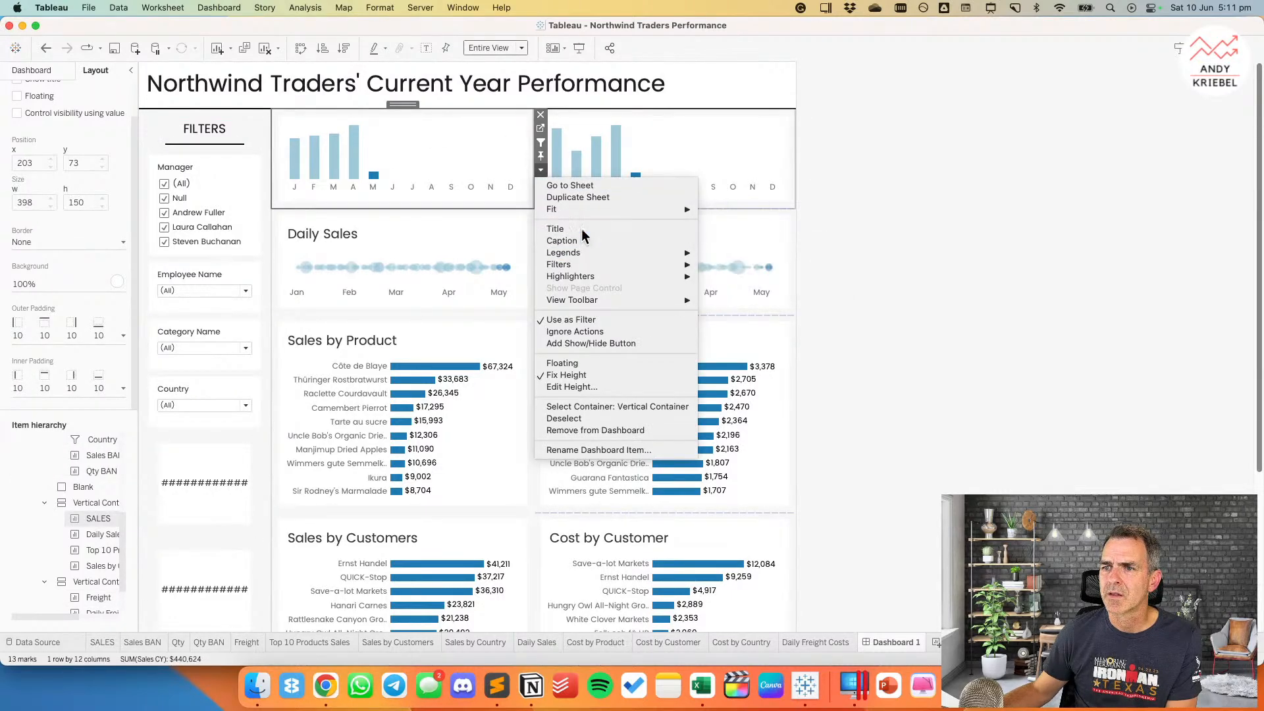
pyautogui.click(583, 235)
pyautogui.click(711, 126)
pyautogui.click(801, 170)
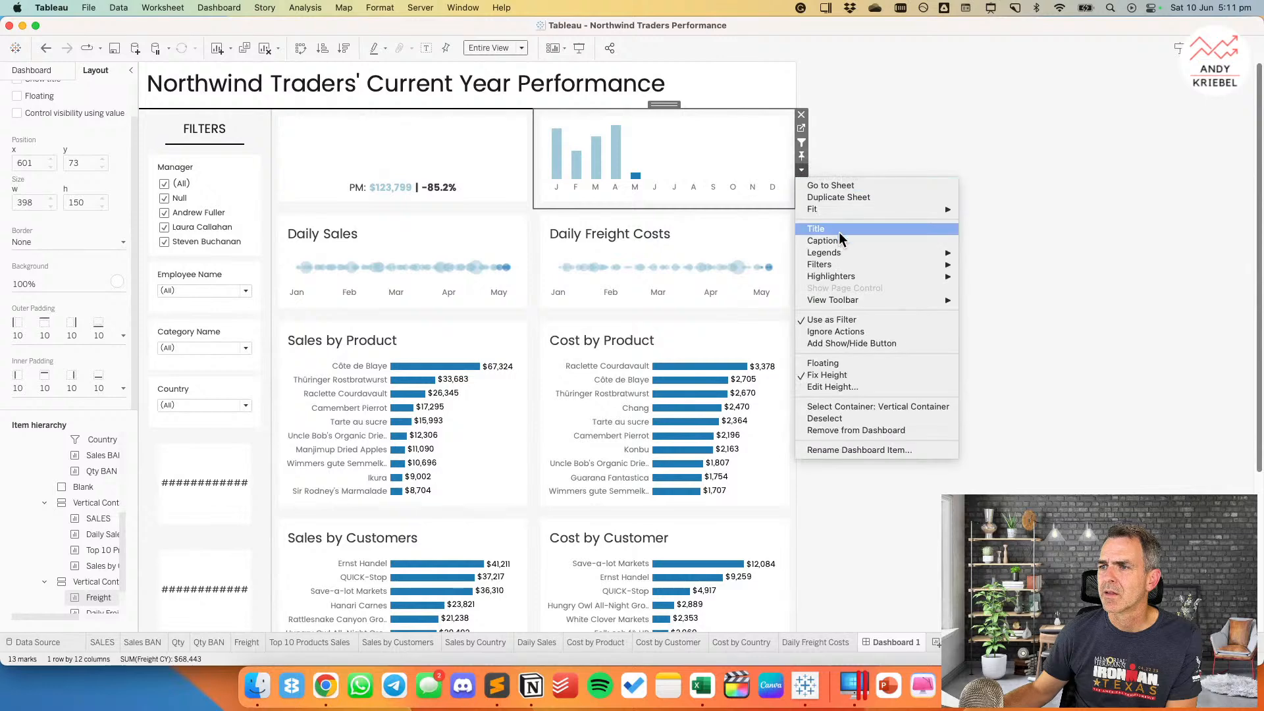
pyautogui.click(831, 229)
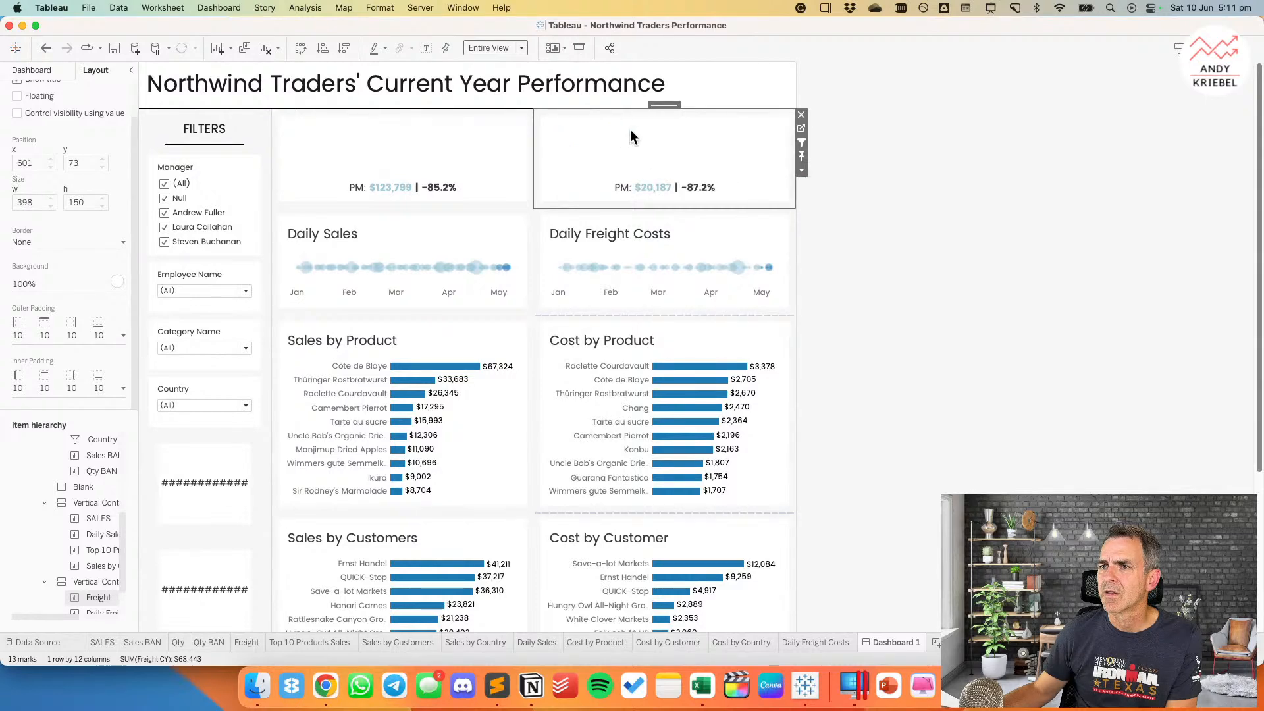
pyautogui.rightClick(644, 135)
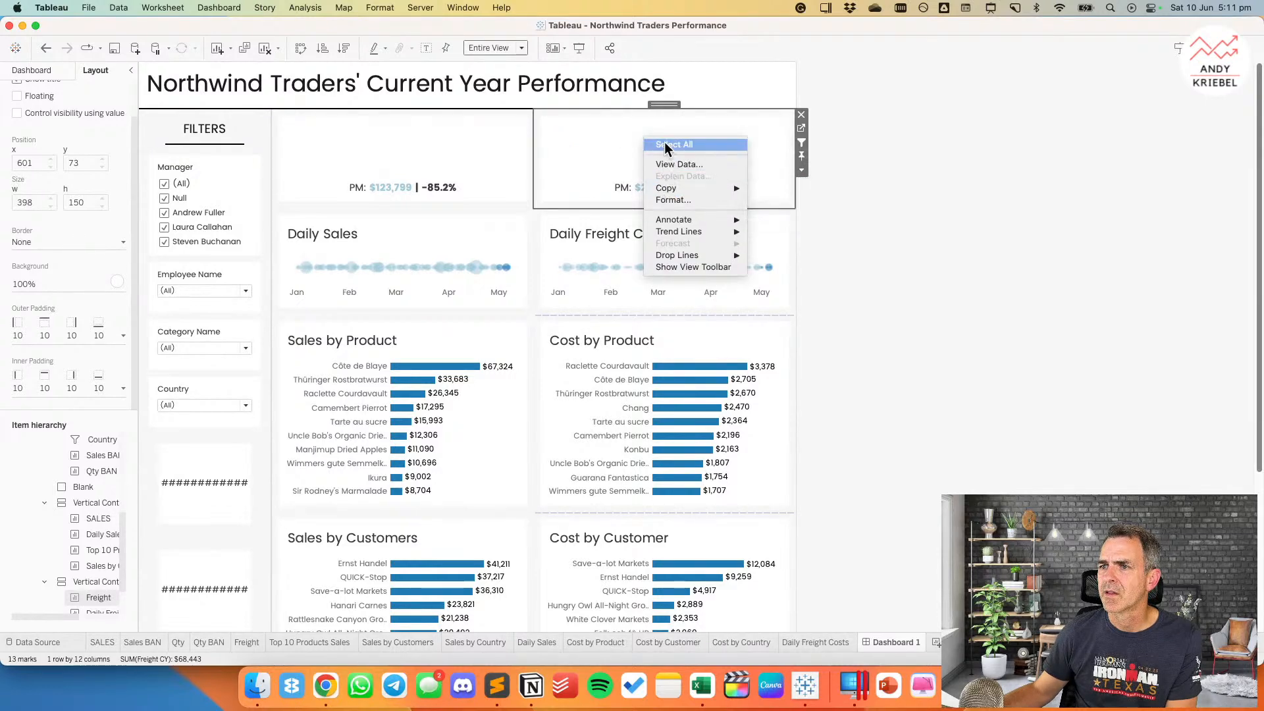
# Step: Replace the monthly sales chart's whole title with "Sales in Current Year" and copy that text for reuse
pyautogui.click(396, 183)
pyautogui.doubleClick(396, 183)
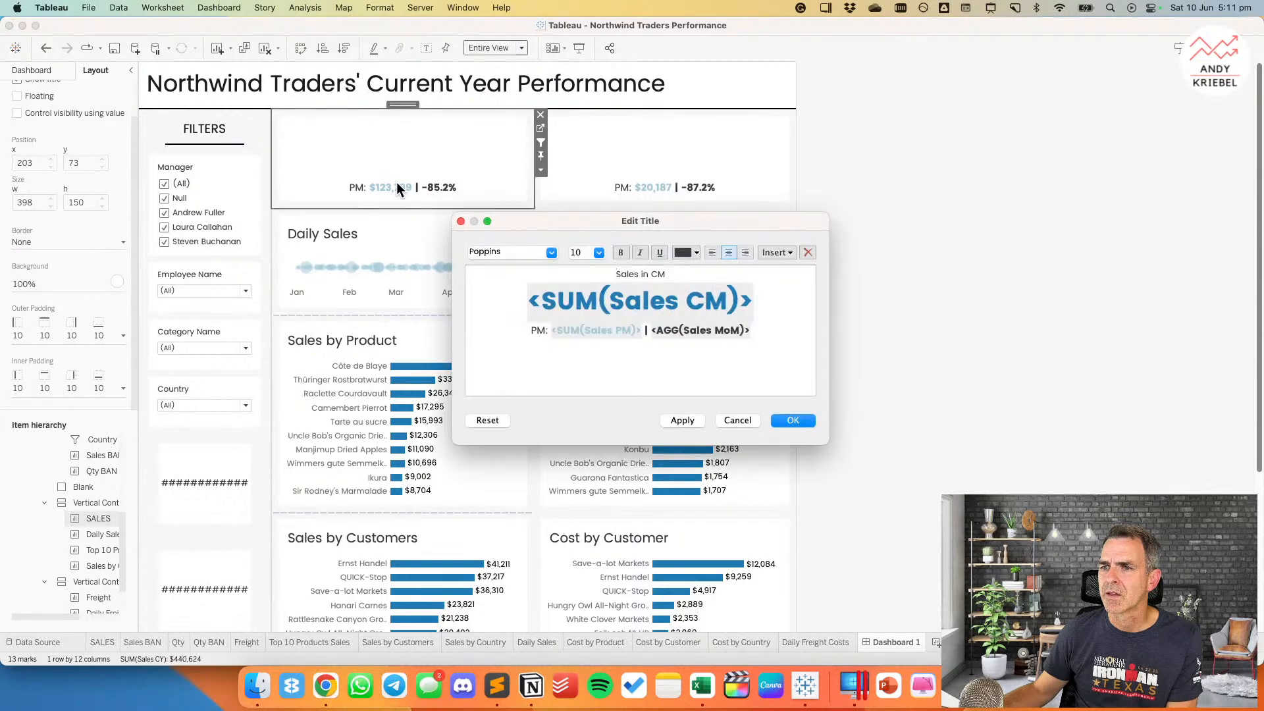
pyautogui.press('super+a')
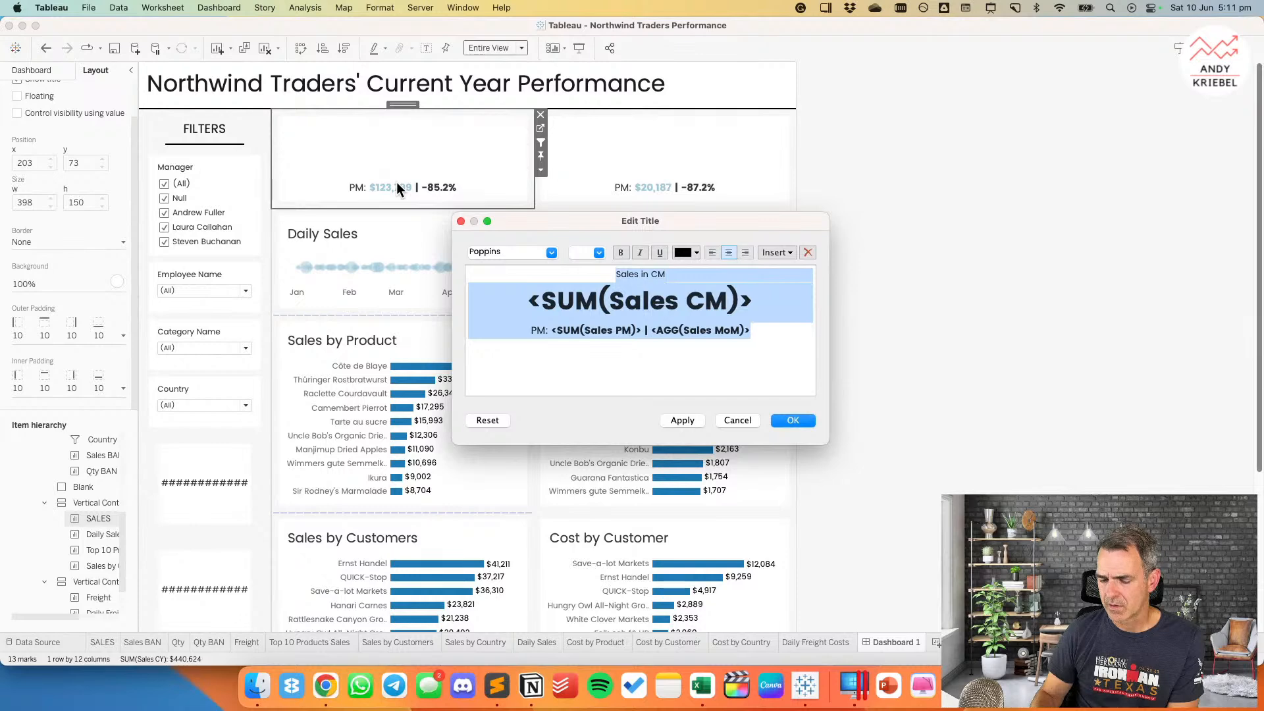
pyautogui.write('$')
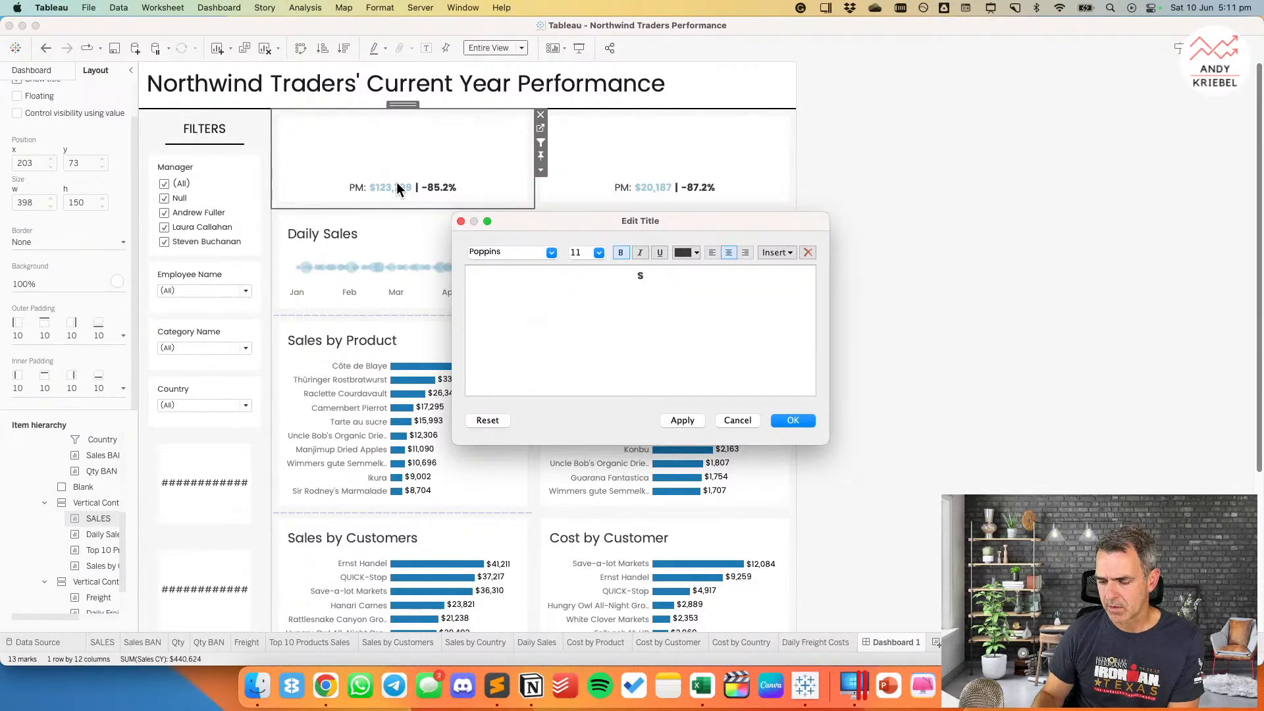
pyautogui.write('Sales in')
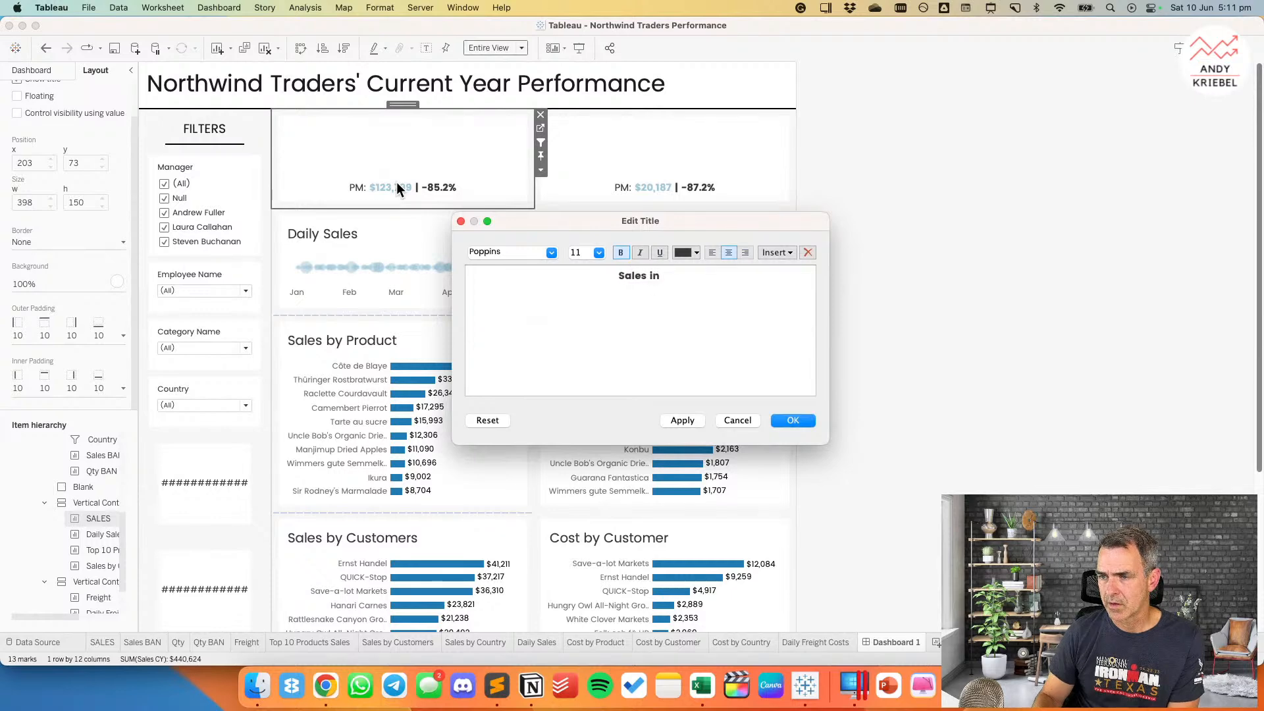
pyautogui.write(' Current Yar')
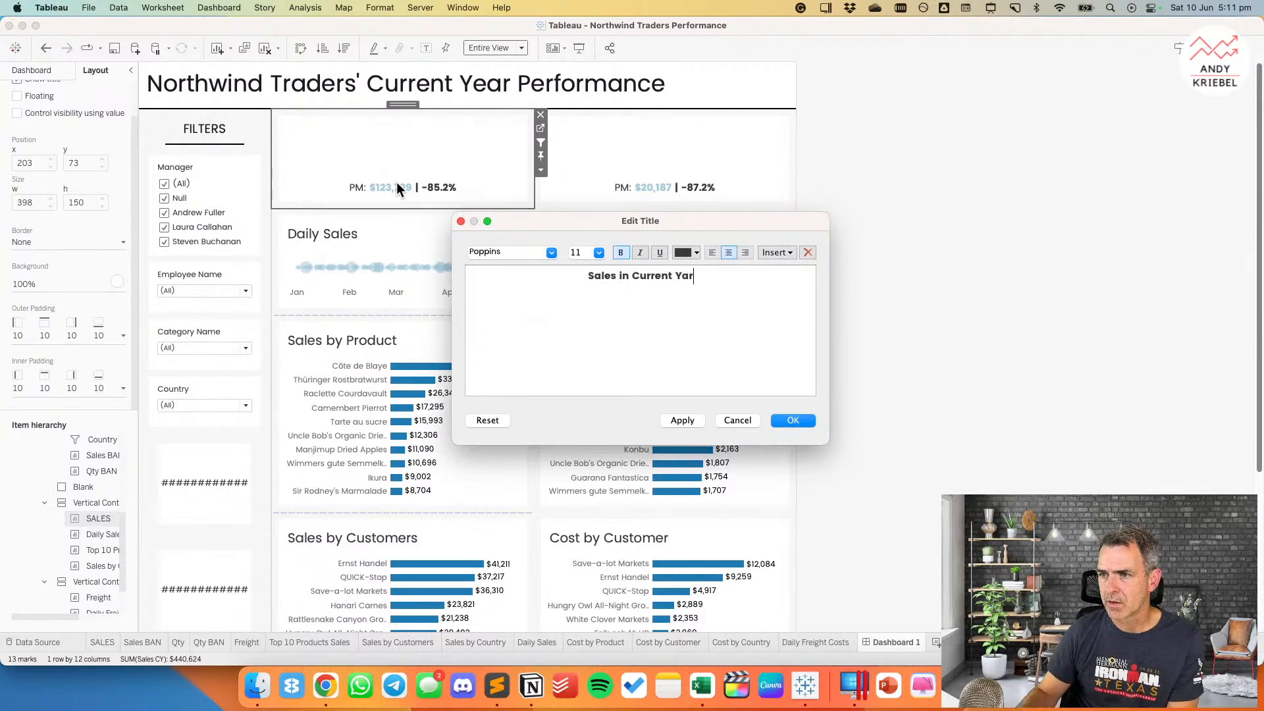
pyautogui.press('BackSpace')
pyautogui.press('BackSpace')
pyautogui.write('ear')
pyautogui.press('super+a')
pyautogui.press('super+c')
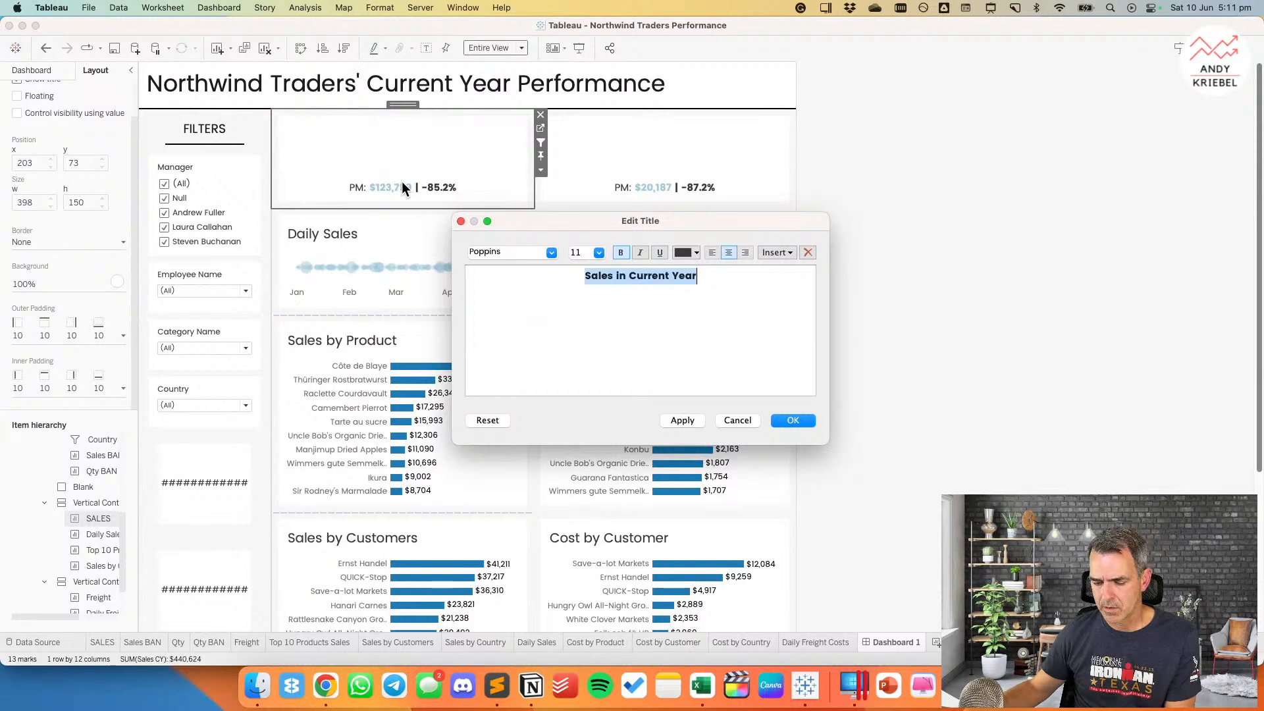
pyautogui.click(793, 420)
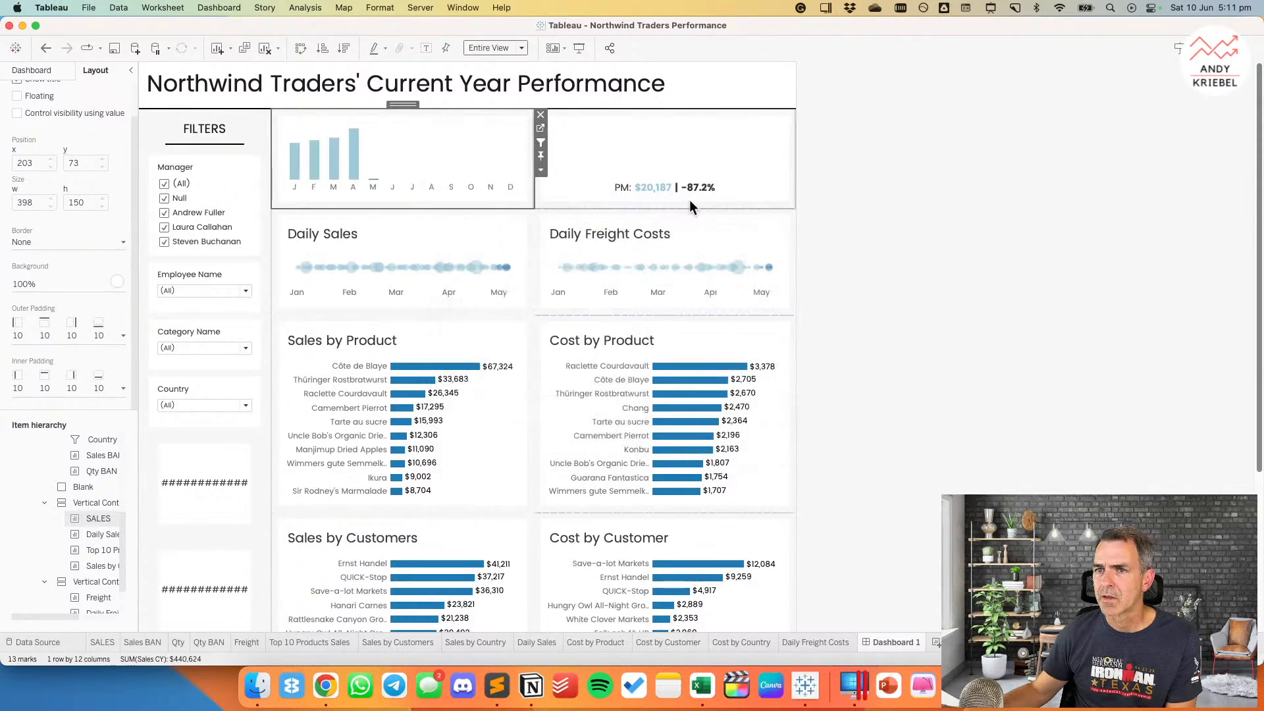
# Step: Replace the monthly freight chart's title with the copied text, reworded as "Freight Costs in Current Year" and centred
pyautogui.doubleClick(634, 187)
pyautogui.press('super+a')
pyautogui.press('super+v')
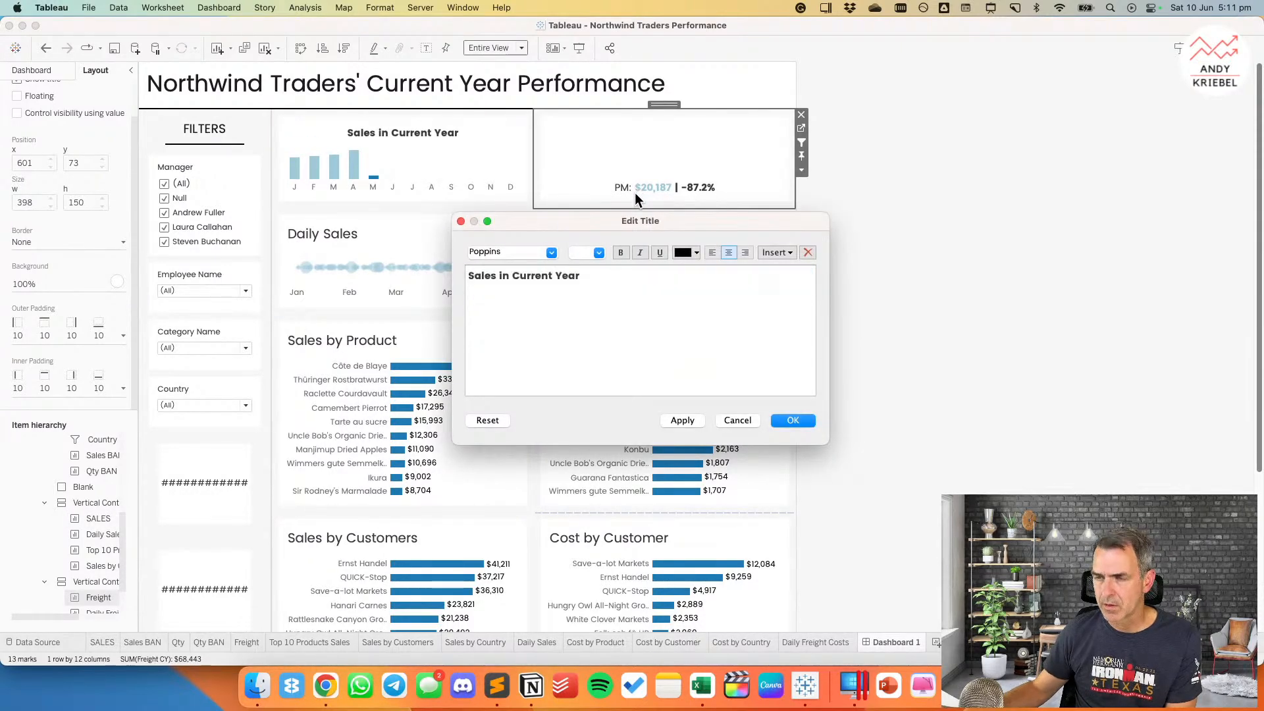
pyautogui.doubleClick(485, 277)
pyautogui.write('Freig')
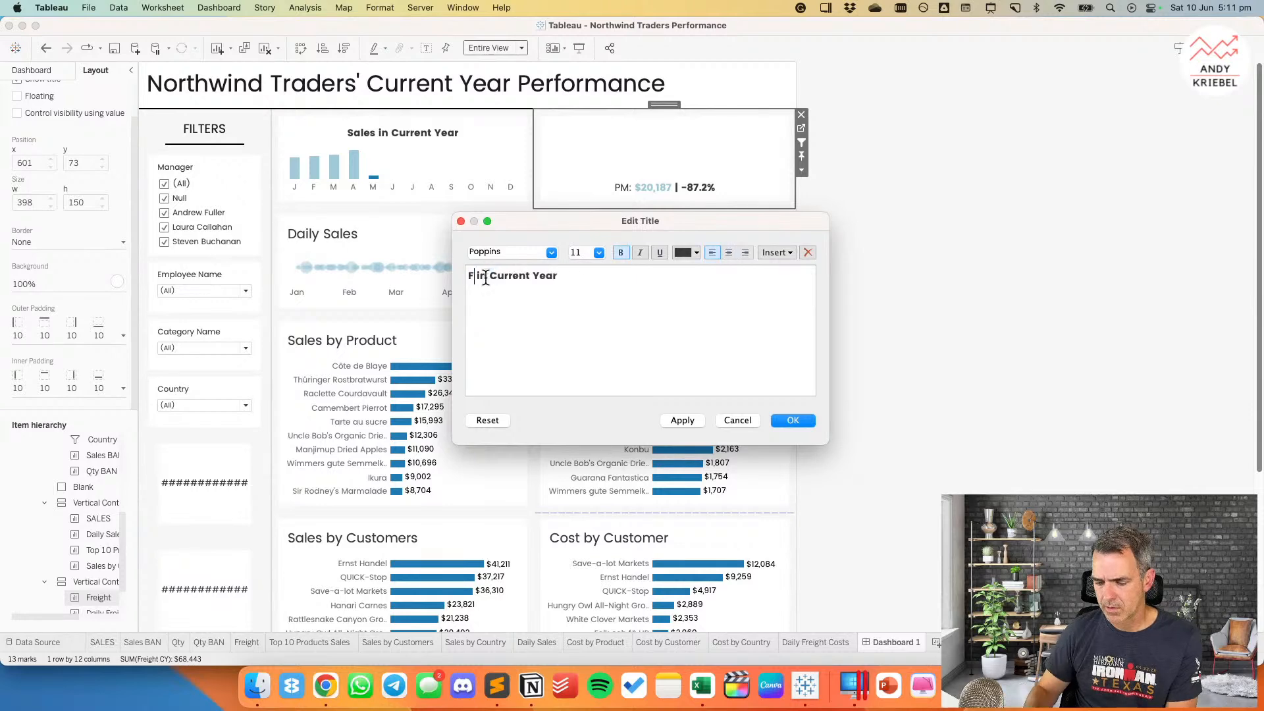
pyautogui.write('ht Cost')
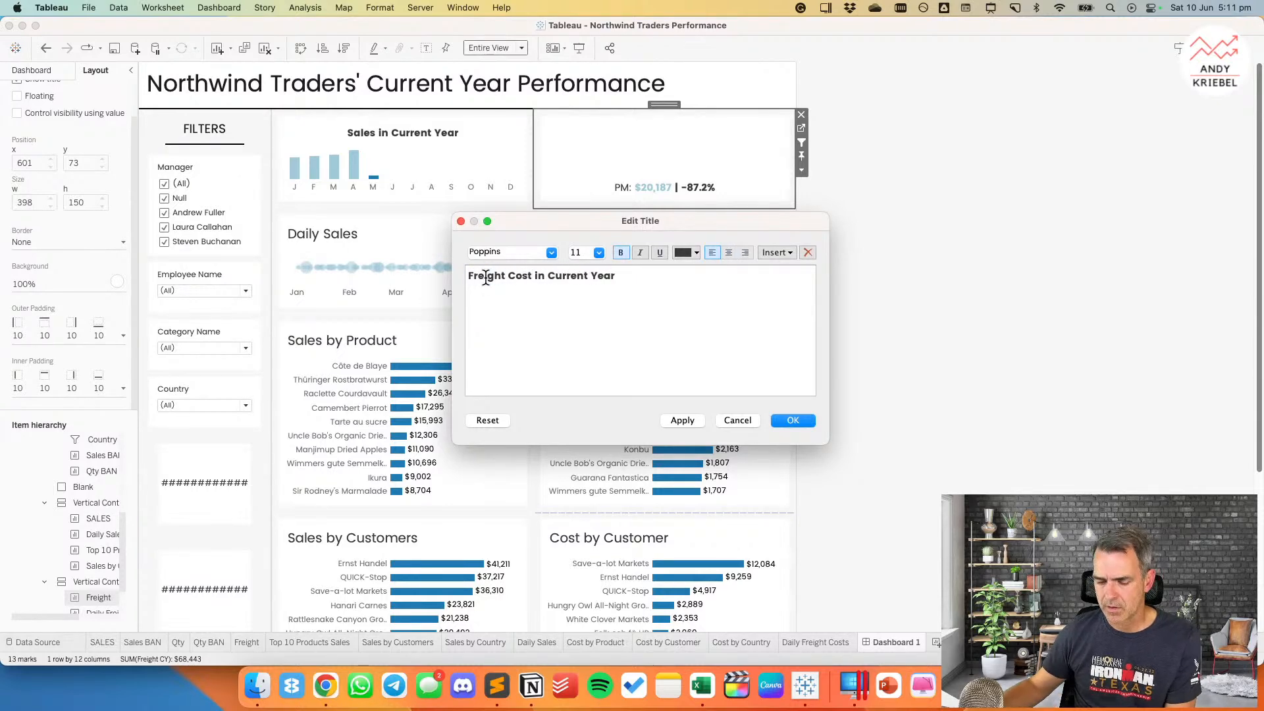
pyautogui.write('s')
pyautogui.press('super+a')
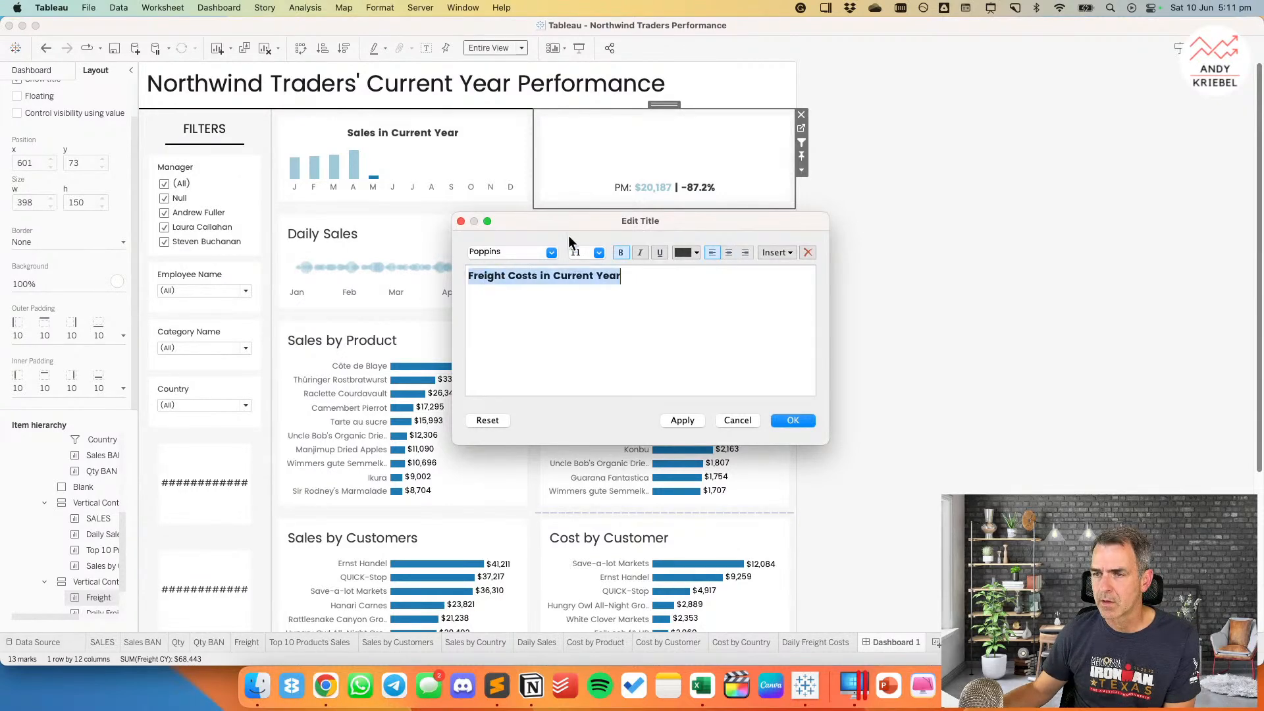
pyautogui.click(728, 253)
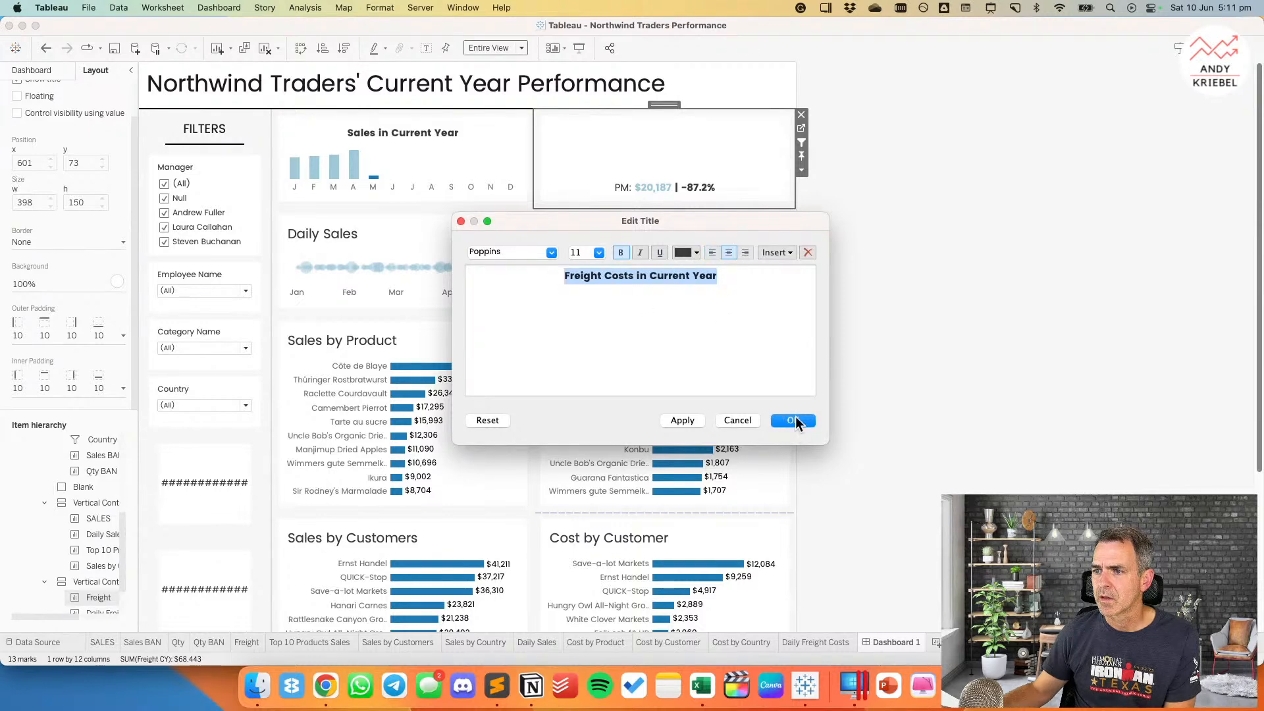
pyautogui.click(794, 421)
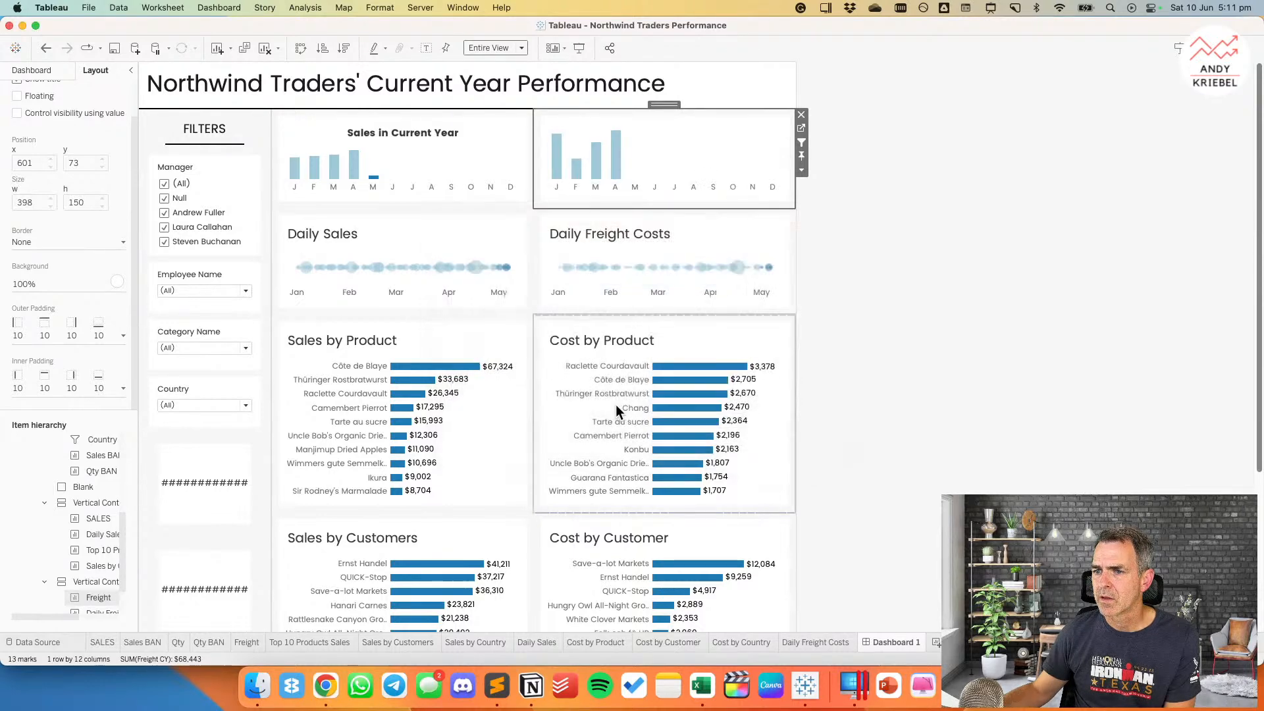
pyautogui.doubleClick(583, 342)
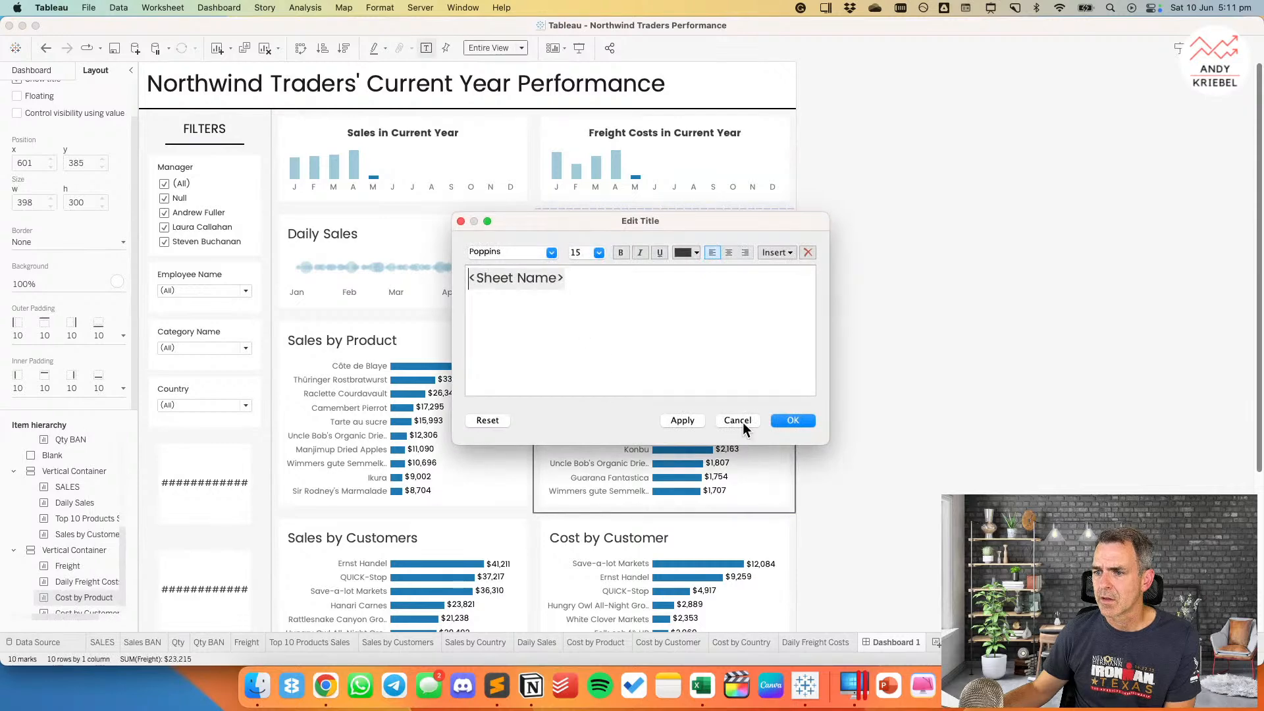
pyautogui.click(738, 421)
pyautogui.click(661, 638)
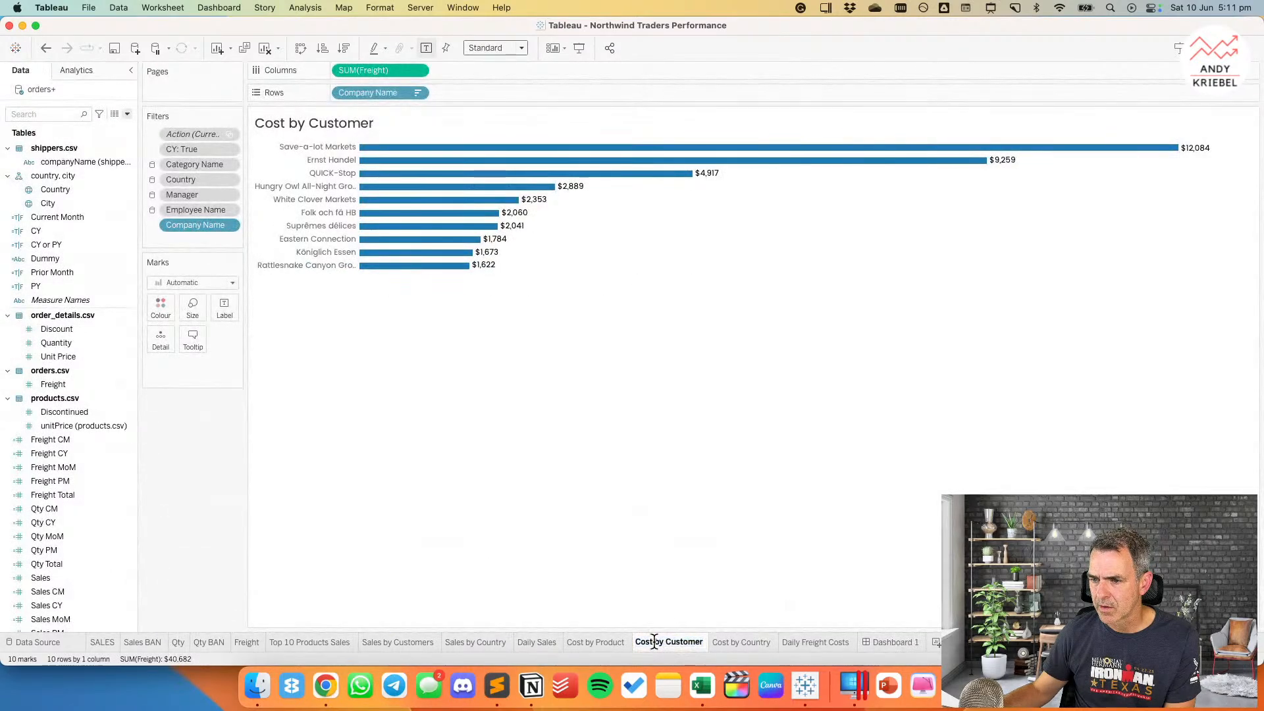
pyautogui.click(417, 645)
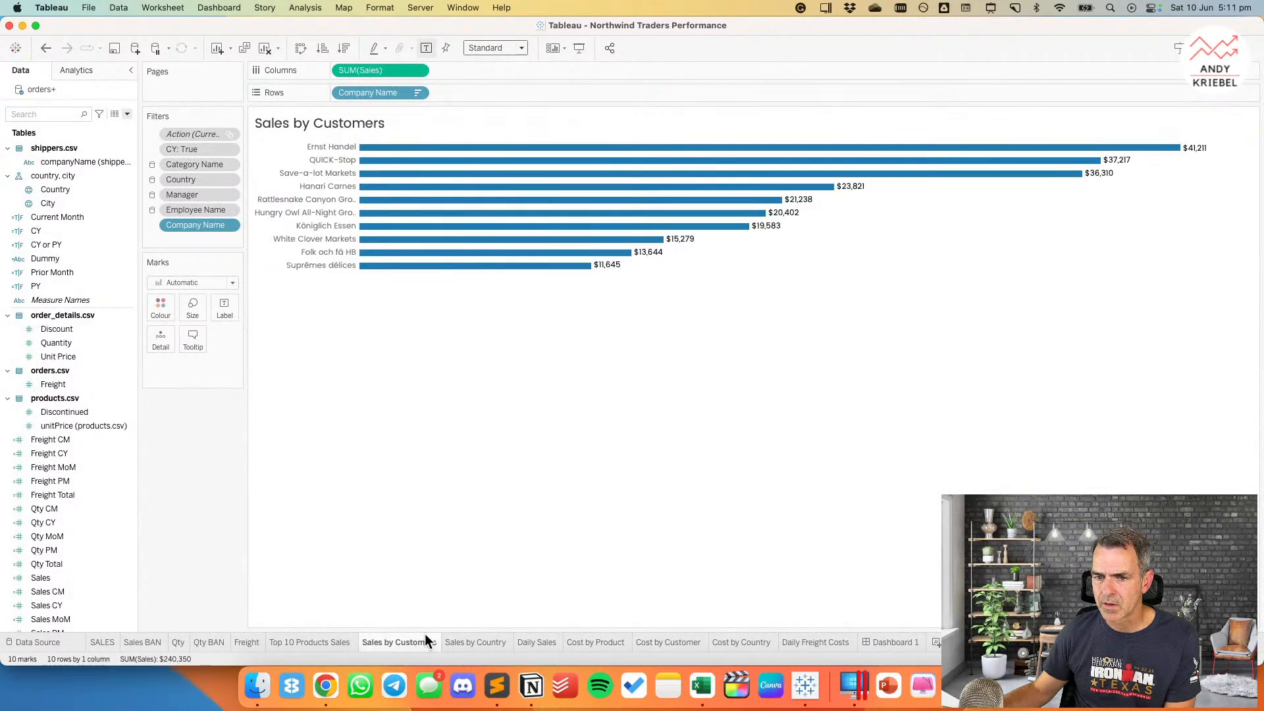
pyautogui.click(104, 642)
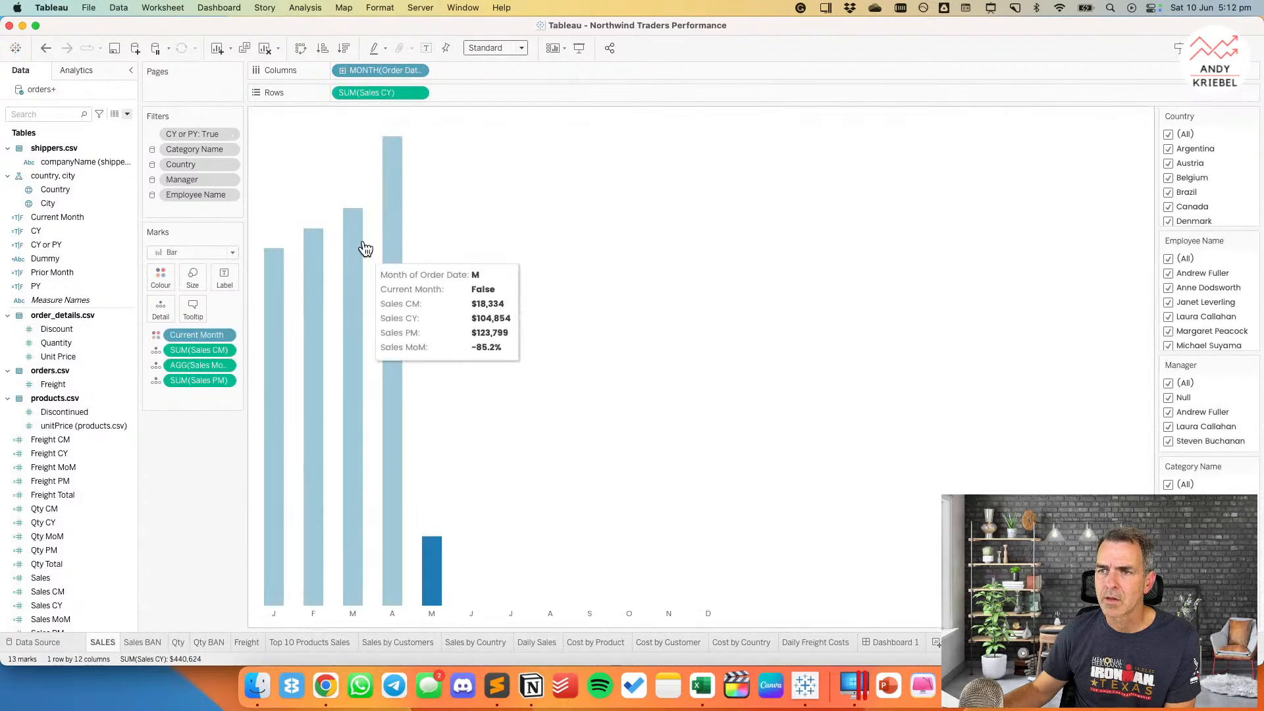
# Step: On Dashboard 1, correct the monthly freight chart's title to "Freight Cost in Current Year"
pyautogui.click(889, 643)
pyautogui.doubleClick(624, 133)
pyautogui.click(632, 275)
pyautogui.press('BackSpace')
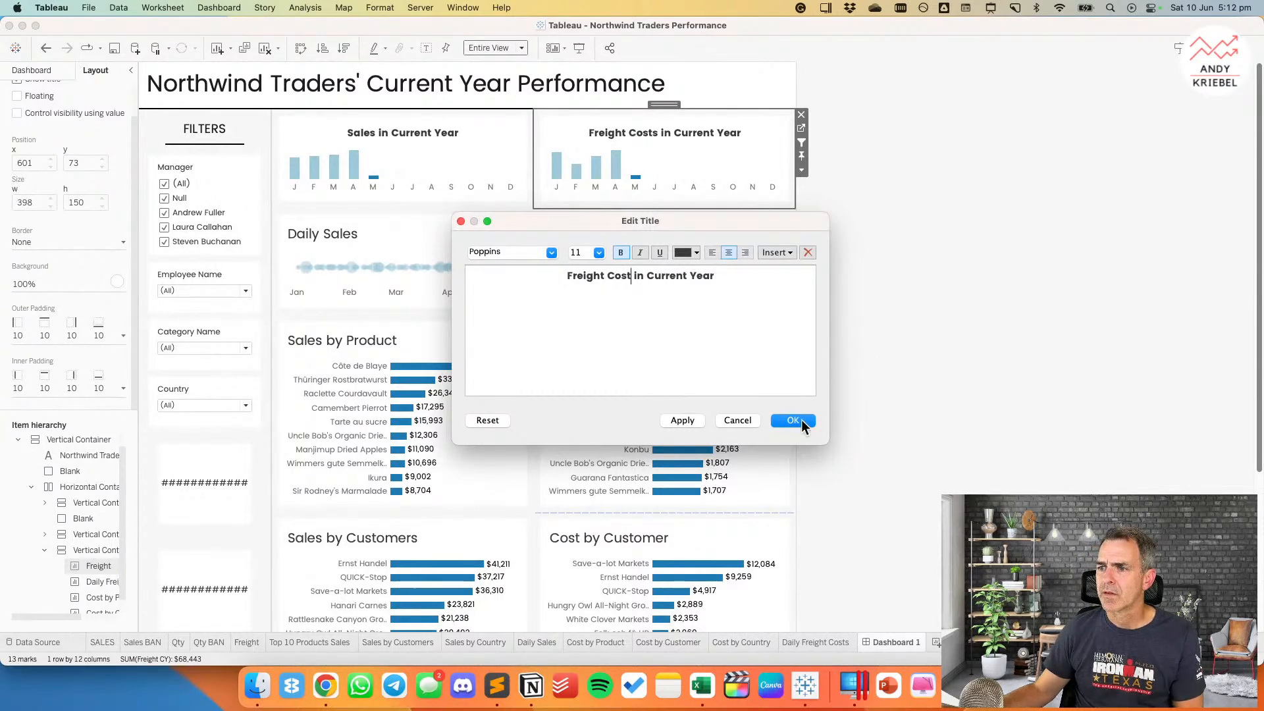
pyautogui.press('Return')
pyautogui.click(944, 370)
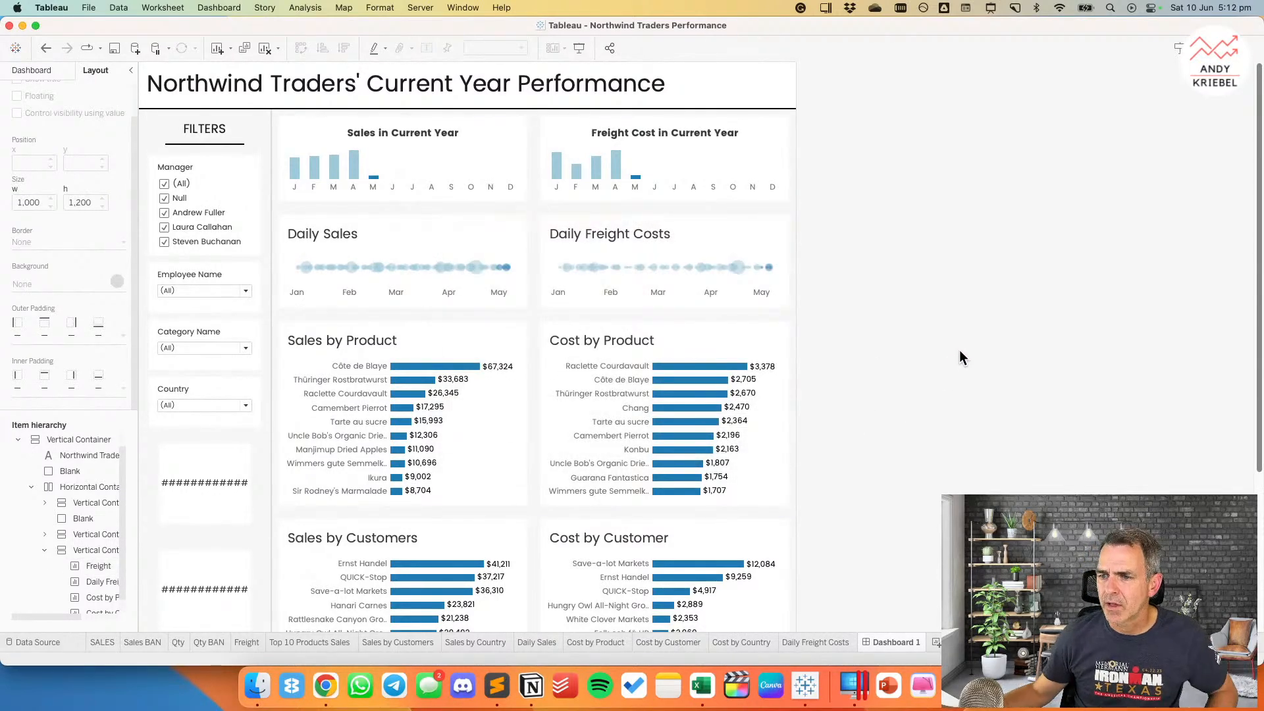
# Step: Reduce the dashboard's fixed height to 900 px
pyautogui.scroll(-5, 958, 346)
pyautogui.scroll(5, 959, 347)
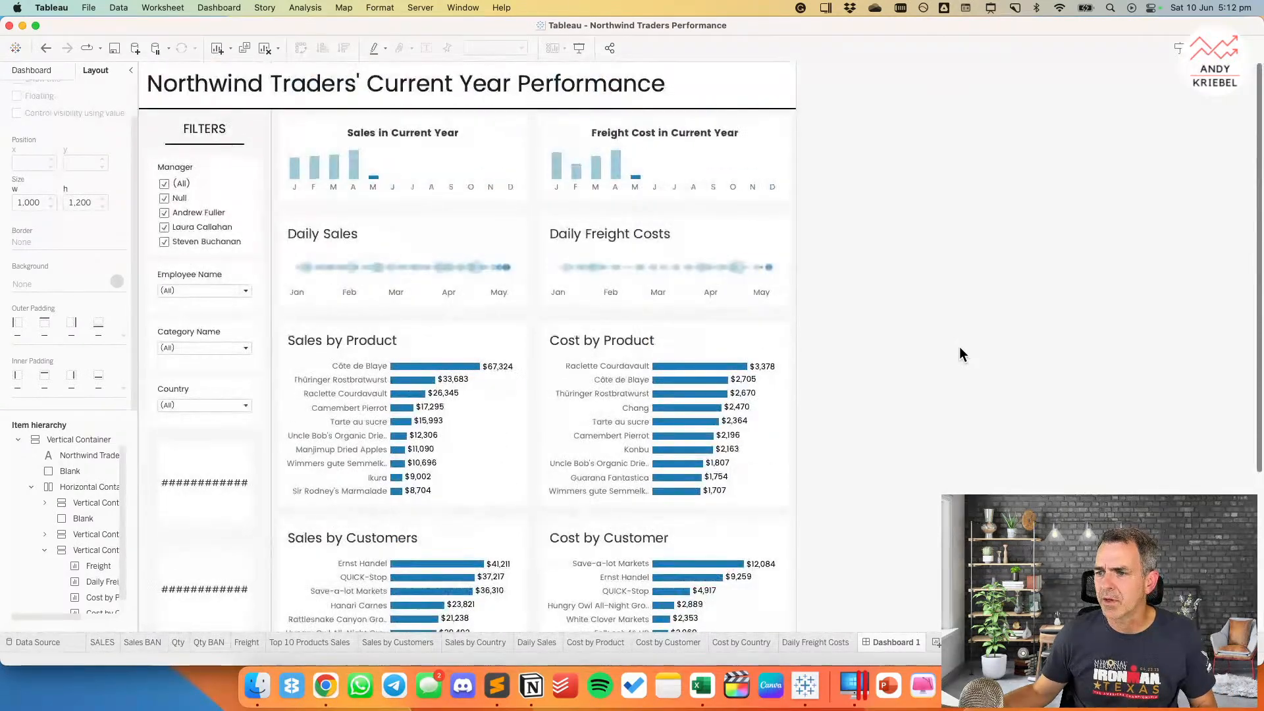
pyautogui.click(36, 71)
pyautogui.click(64, 138)
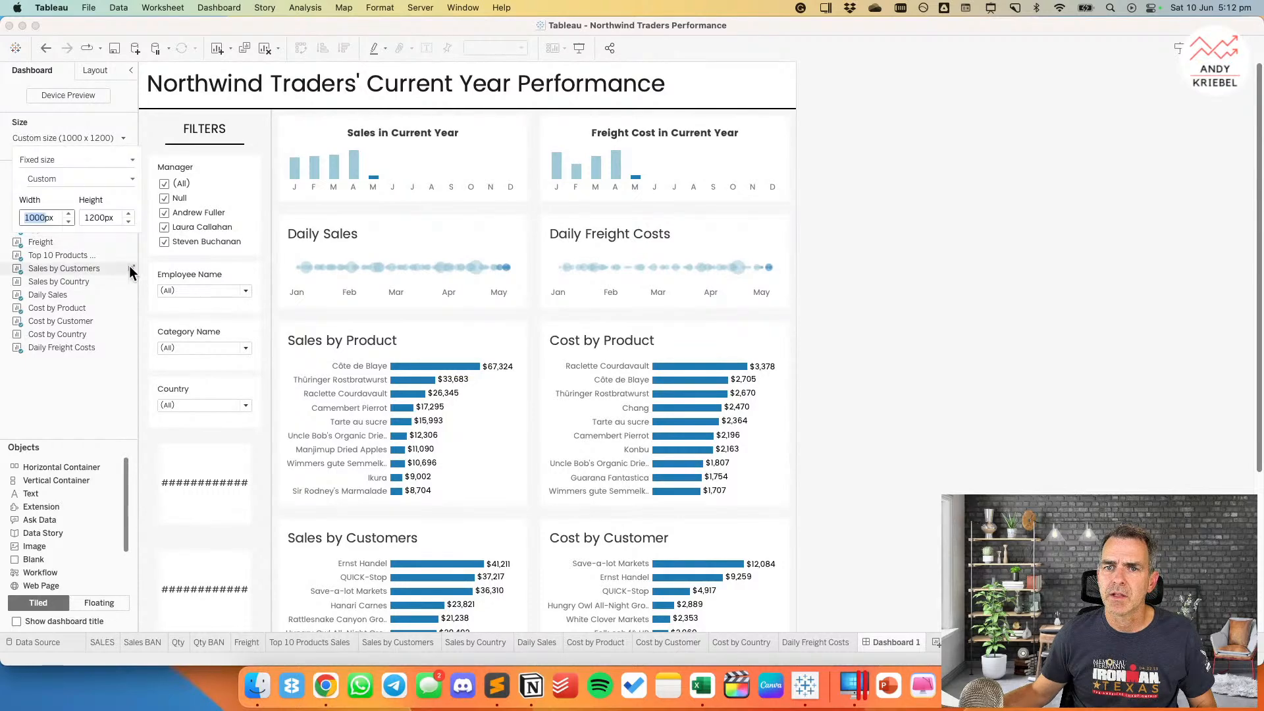
pyautogui.click(128, 222)
pyautogui.click(129, 222)
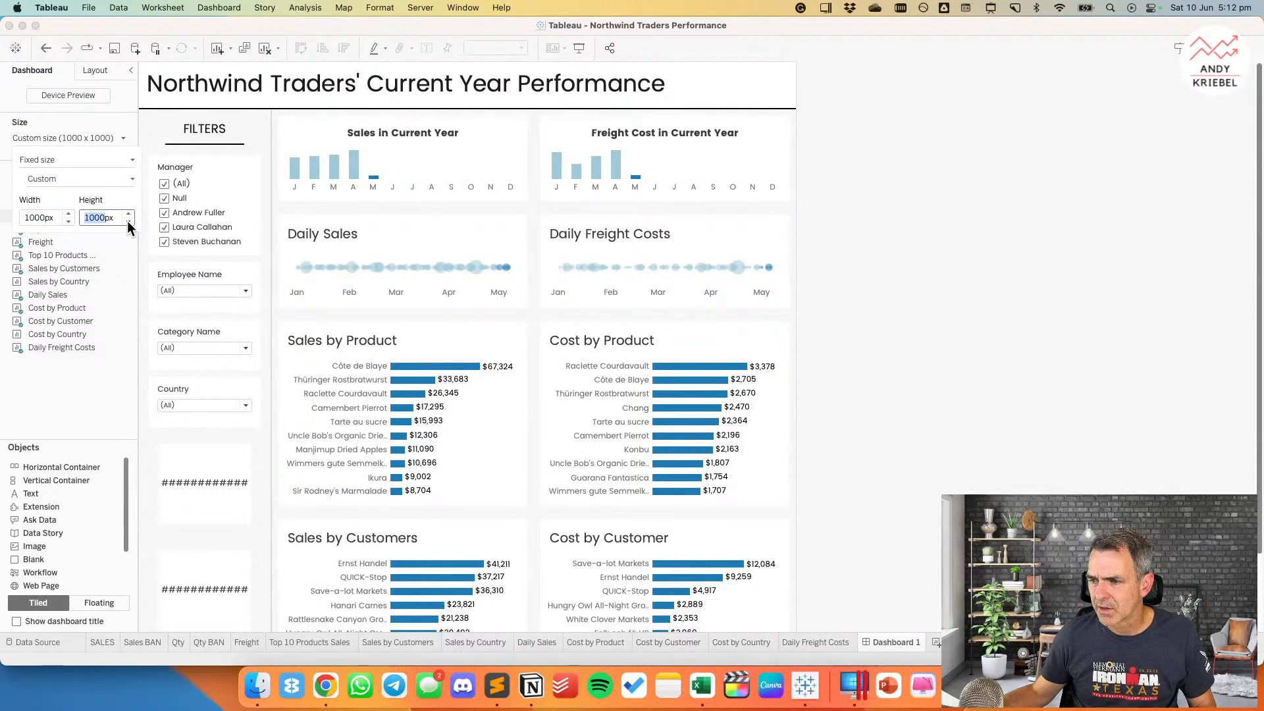
pyautogui.click(128, 222)
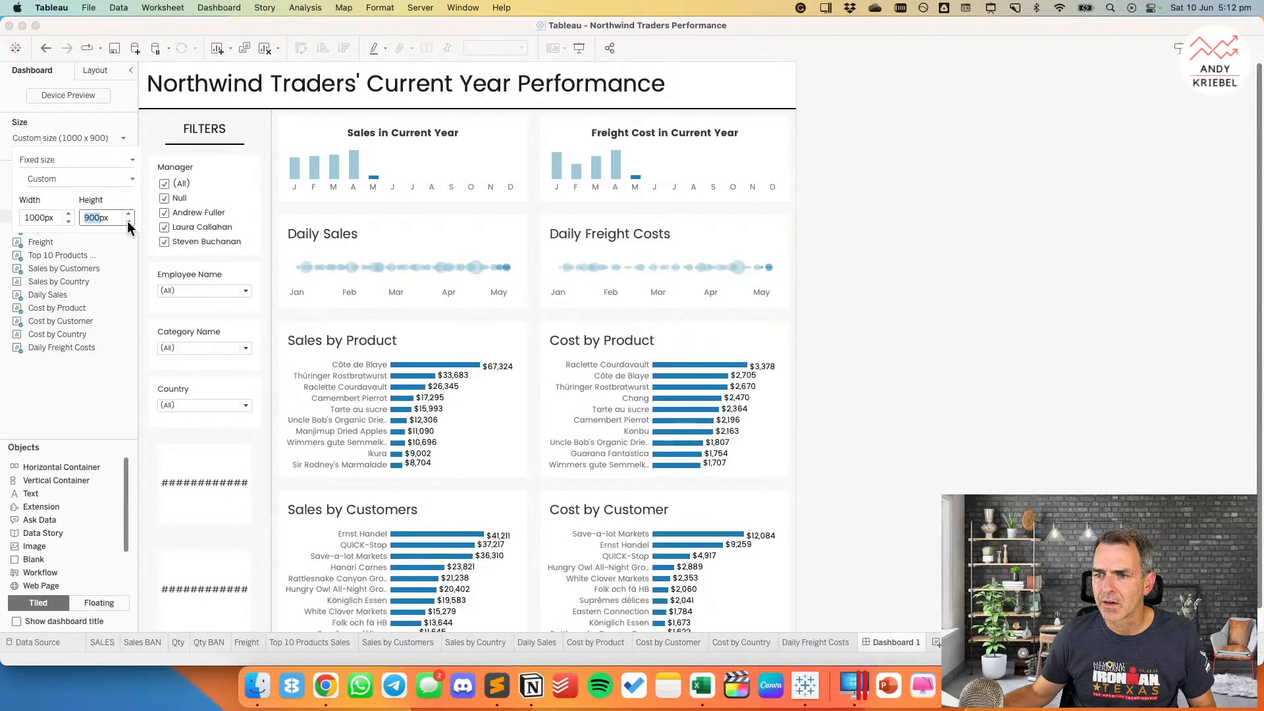
pyautogui.scroll(-1, 918, 425)
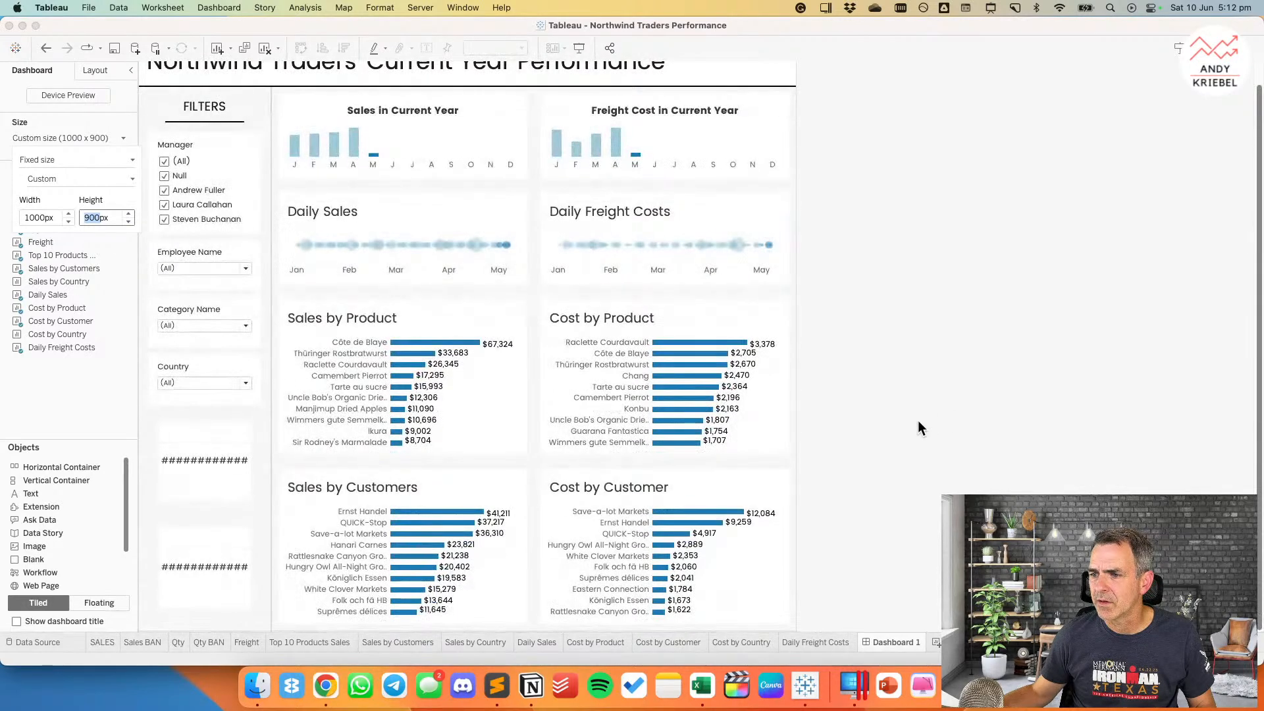
pyautogui.scroll(1, 918, 428)
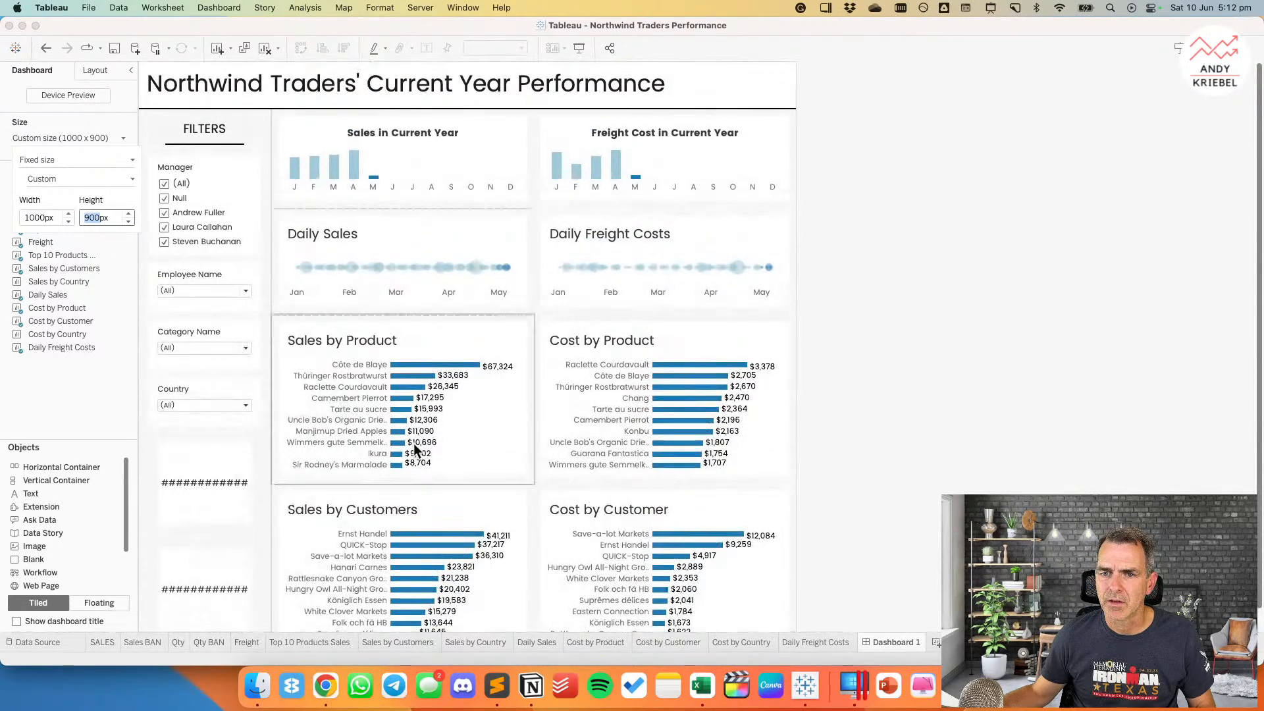
# Step: Set the Sales in CM tile's outer padding to 0 on all sides
pyautogui.click(240, 446)
pyautogui.click(95, 70)
pyautogui.click(66, 333)
pyautogui.doubleClick(69, 383)
pyautogui.write('0')
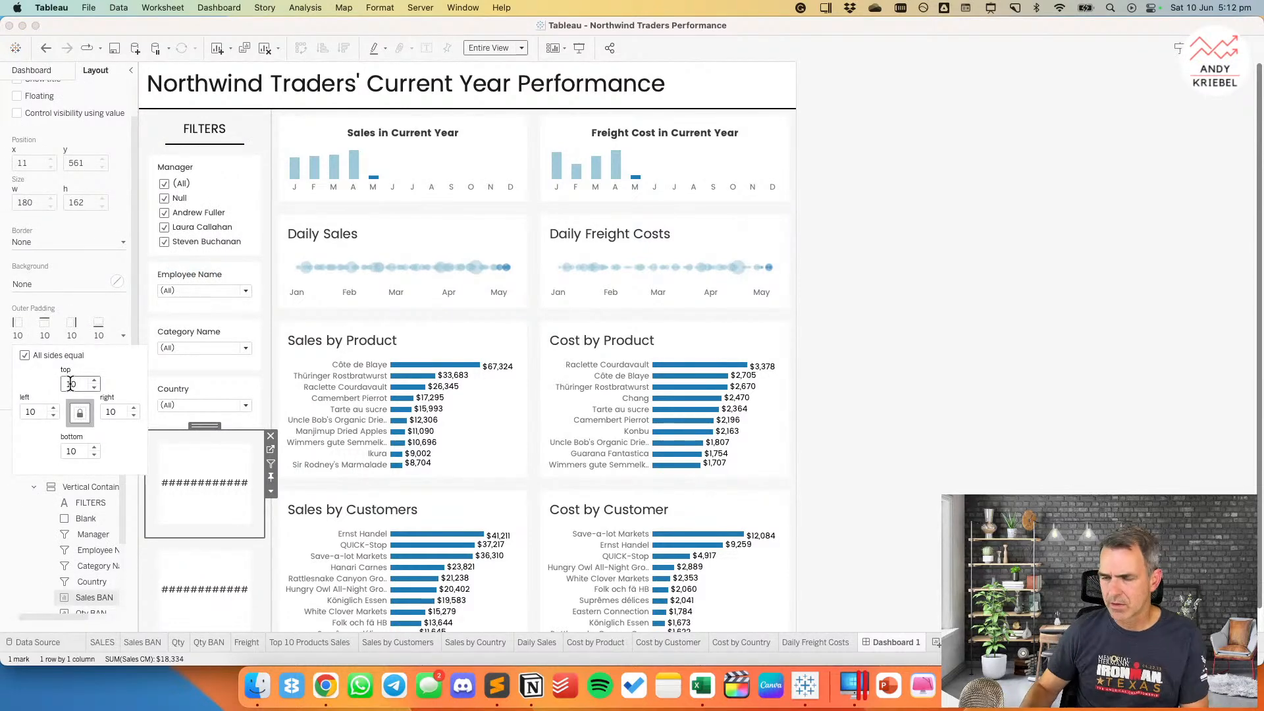
pyautogui.click(206, 527)
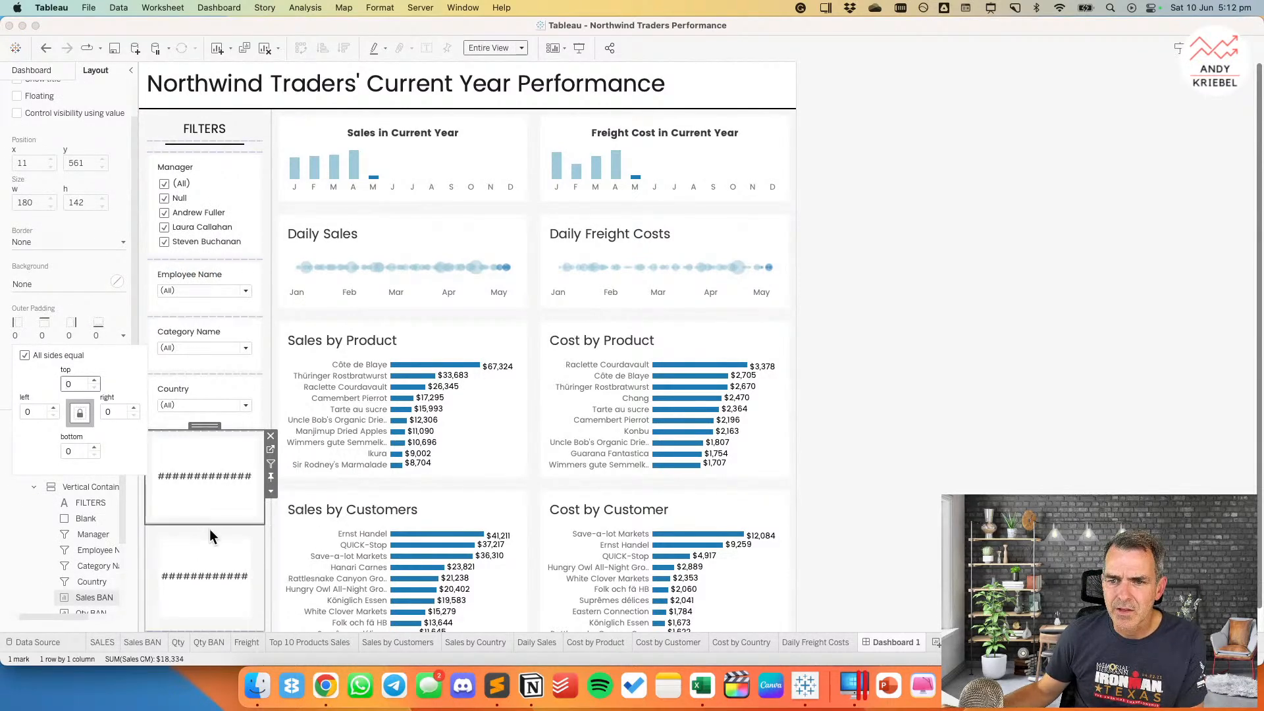
# Step: Set the Quantity in CM tile's outer padding to 0 on all sides
pyautogui.click(62, 340)
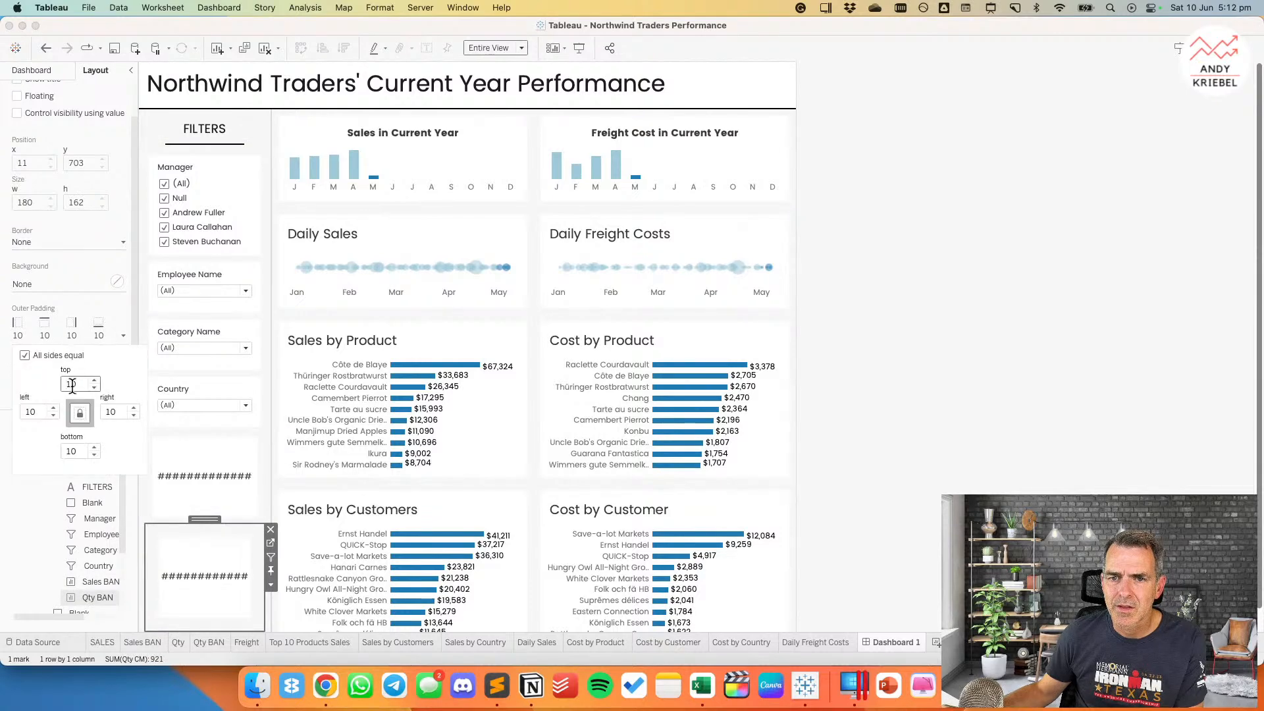
pyautogui.doubleClick(72, 384)
pyautogui.write('0')
pyautogui.press('Return')
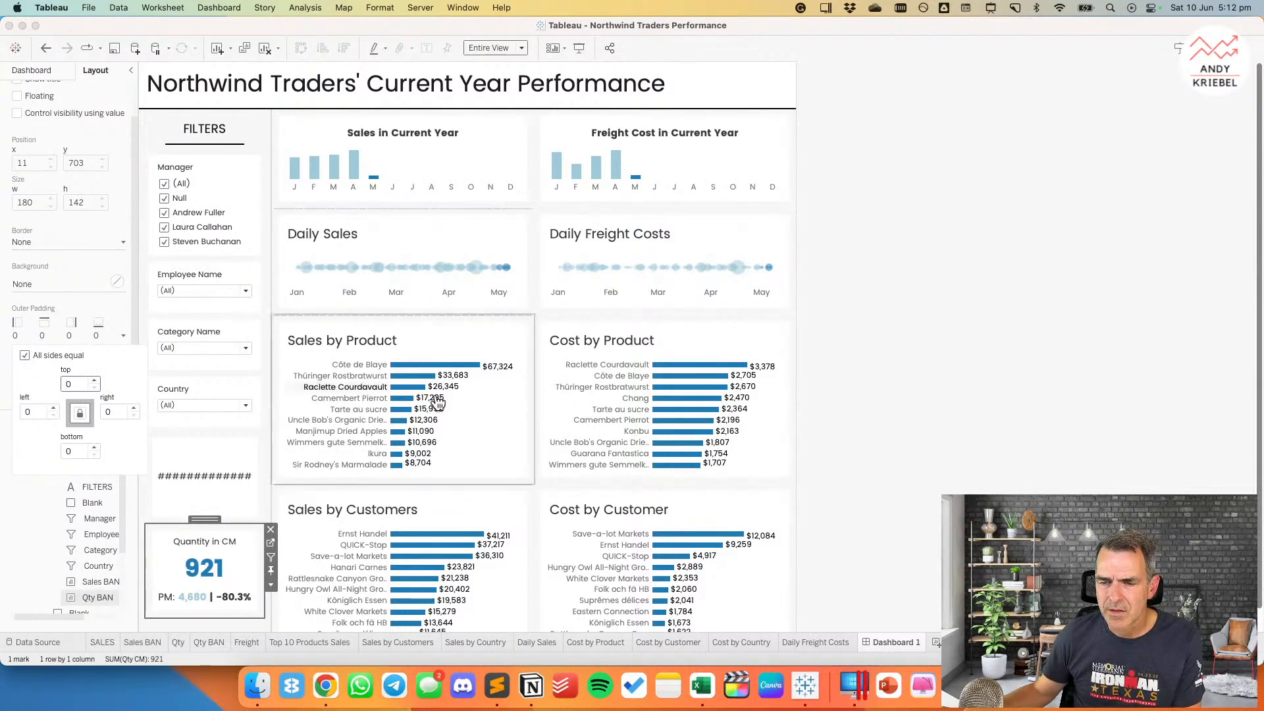
pyautogui.click(920, 370)
pyautogui.scroll(-1, 921, 361)
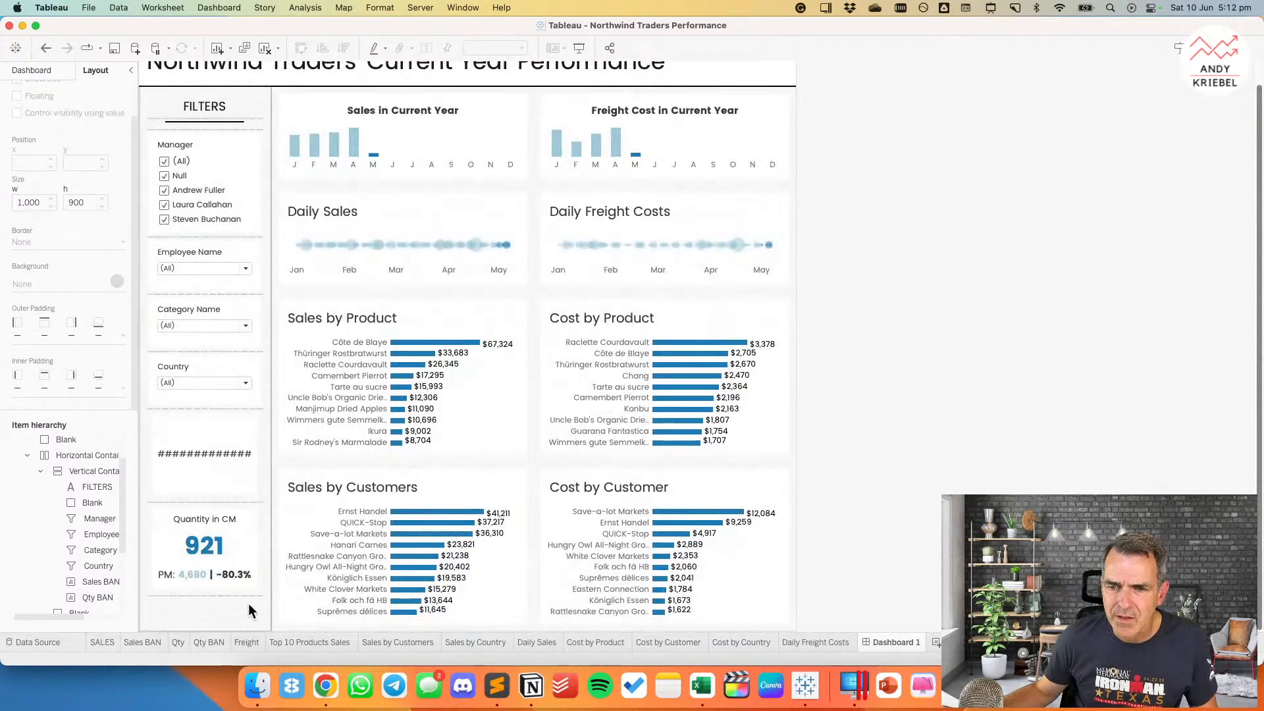
# Step: Remove the fixed height from the Quantity in CM and Sales in CM tiles
pyautogui.click(244, 510)
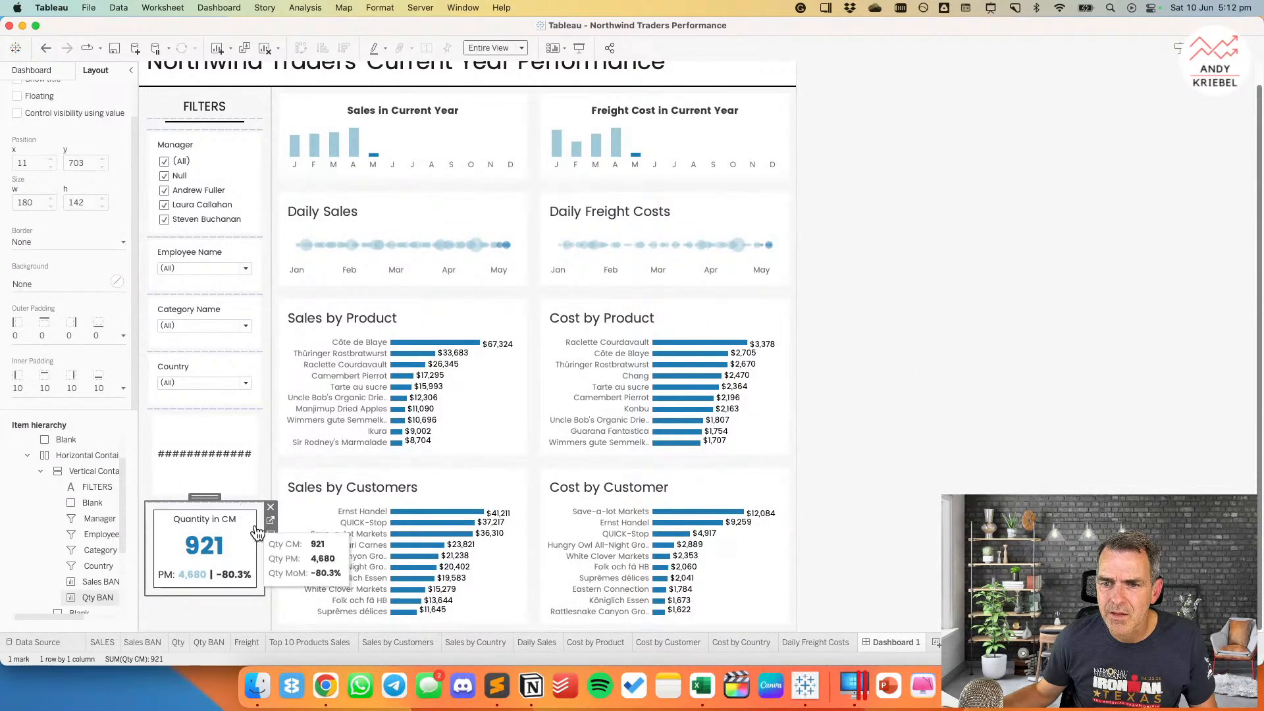
pyautogui.click(236, 413)
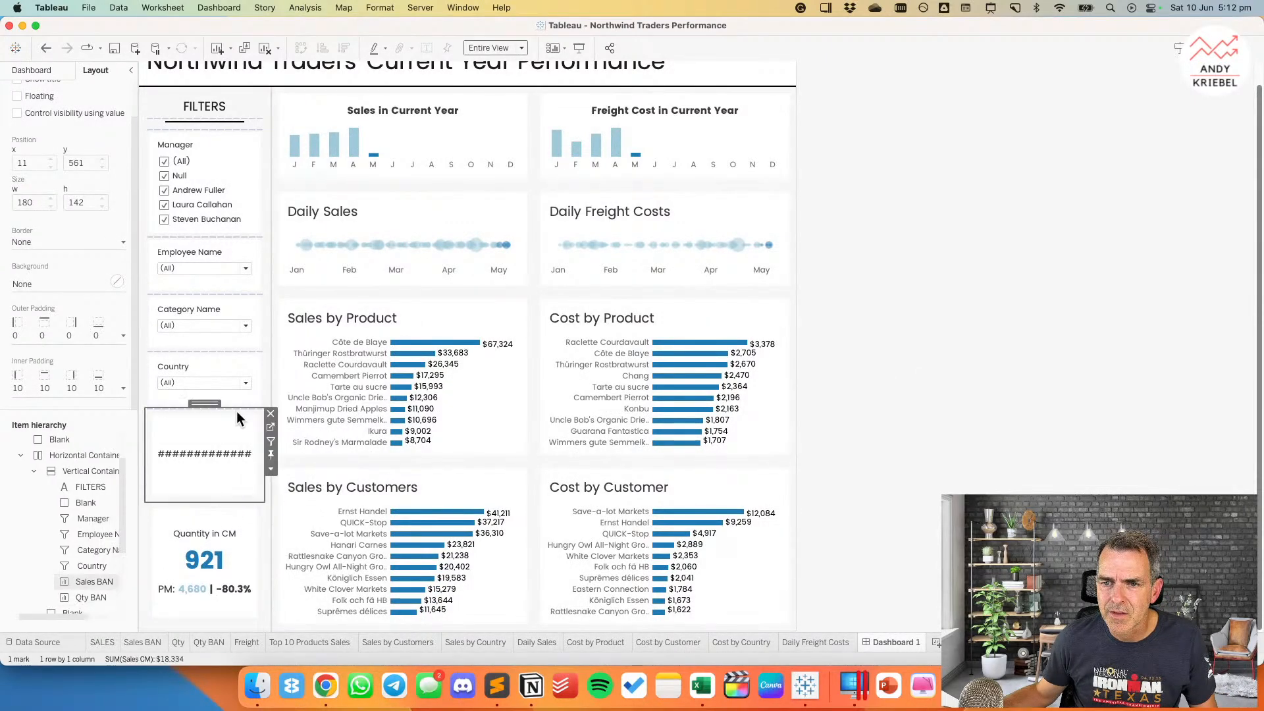
pyautogui.click(270, 455)
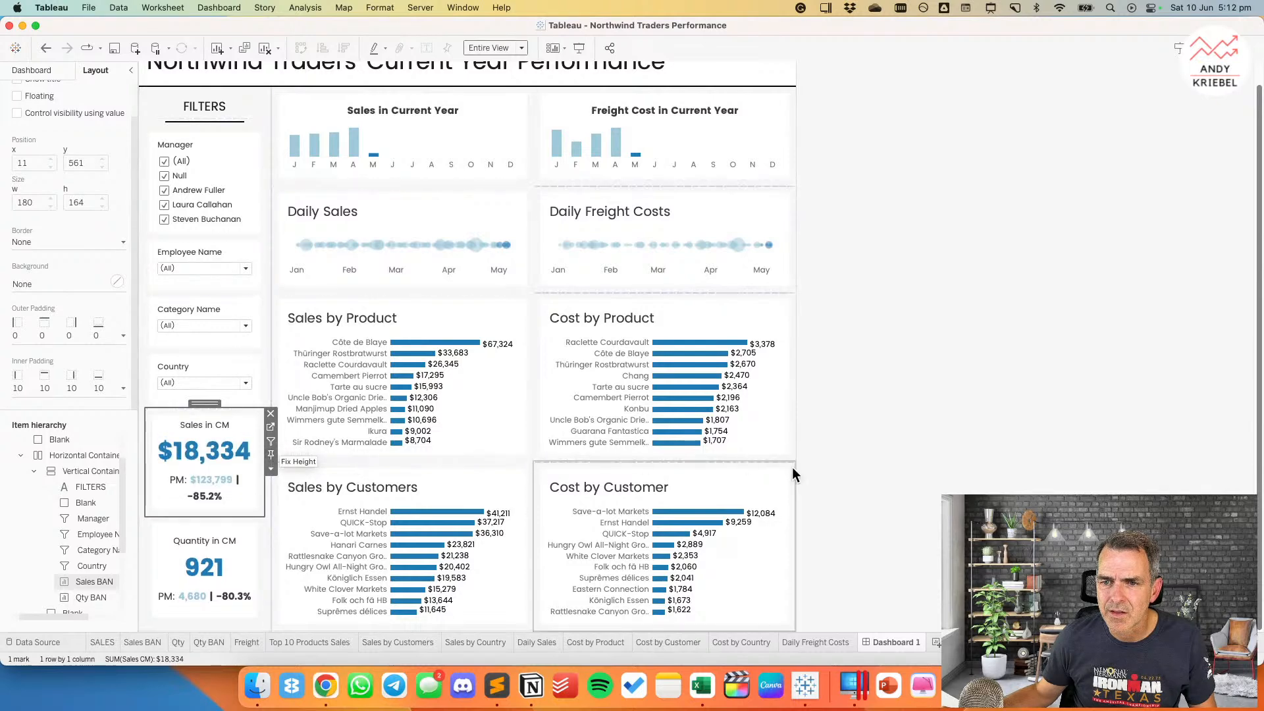
pyautogui.click(848, 472)
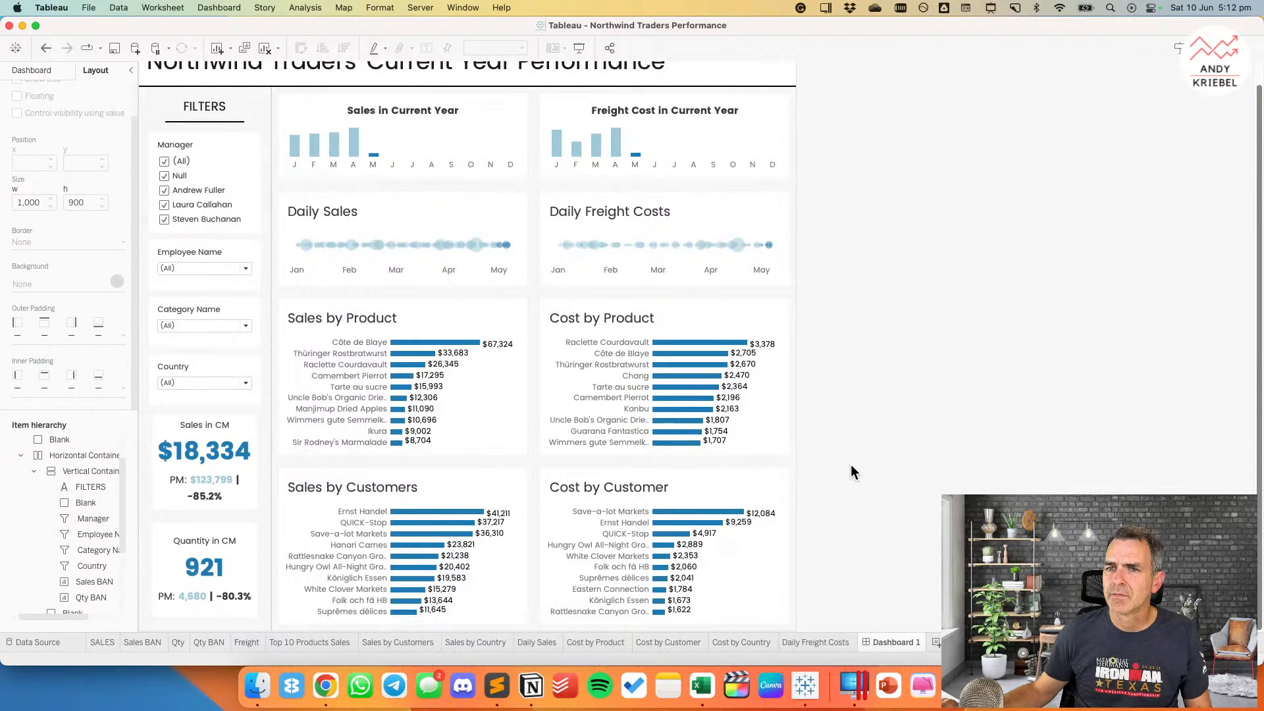
# Step: Check the text formatting of the Daily Sales chart's title and leave it as it is
pyautogui.doubleClick(392, 222)
pyautogui.doubleClick(531, 293)
pyautogui.press('super+c')
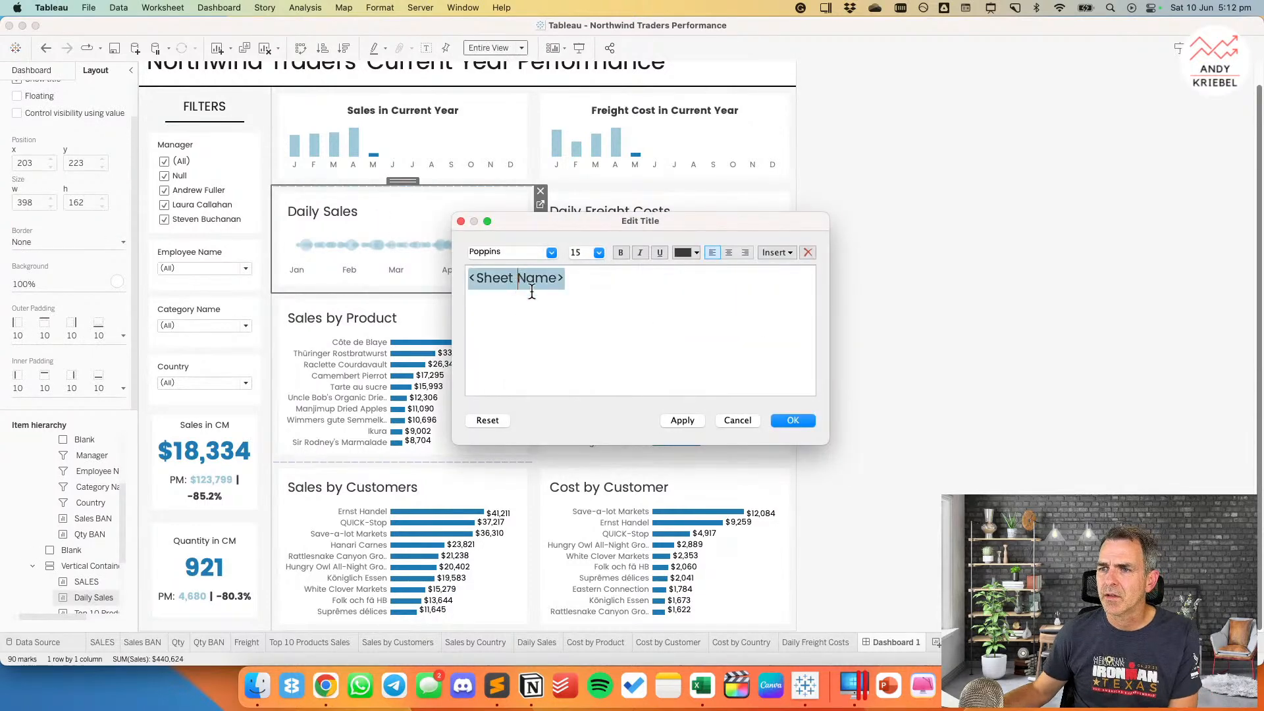
pyautogui.click(736, 421)
# Step: Format the "Sales in Current Year" chart title as left-aligned, size 15 and not bold
pyautogui.click(359, 105)
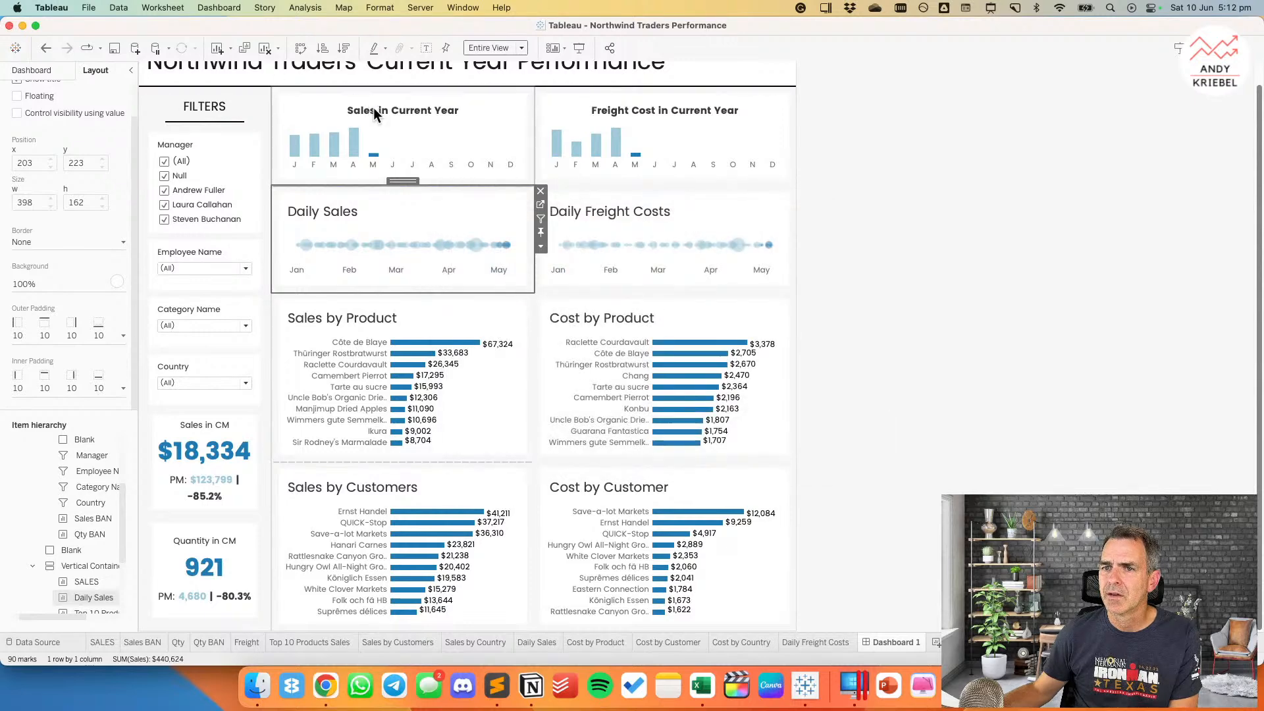
pyautogui.doubleClick(363, 106)
pyautogui.click(711, 252)
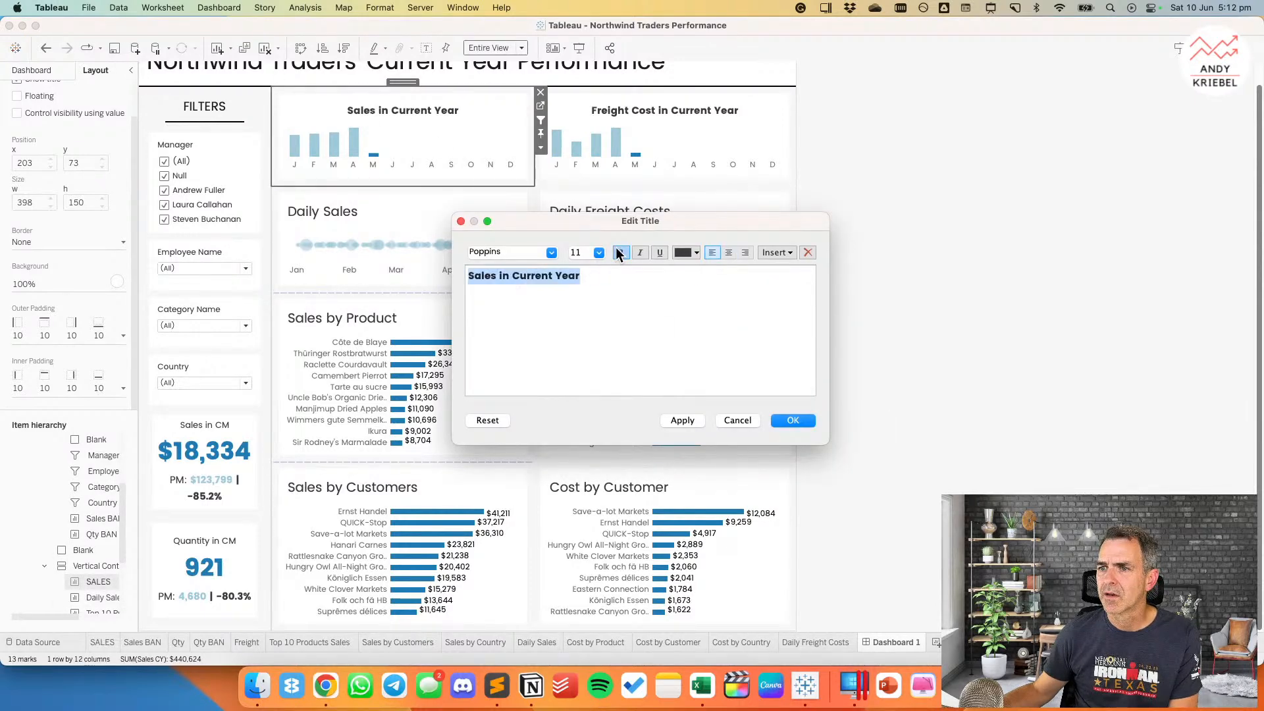
pyautogui.click(597, 253)
pyautogui.click(580, 327)
pyautogui.click(621, 254)
pyautogui.press('Return')
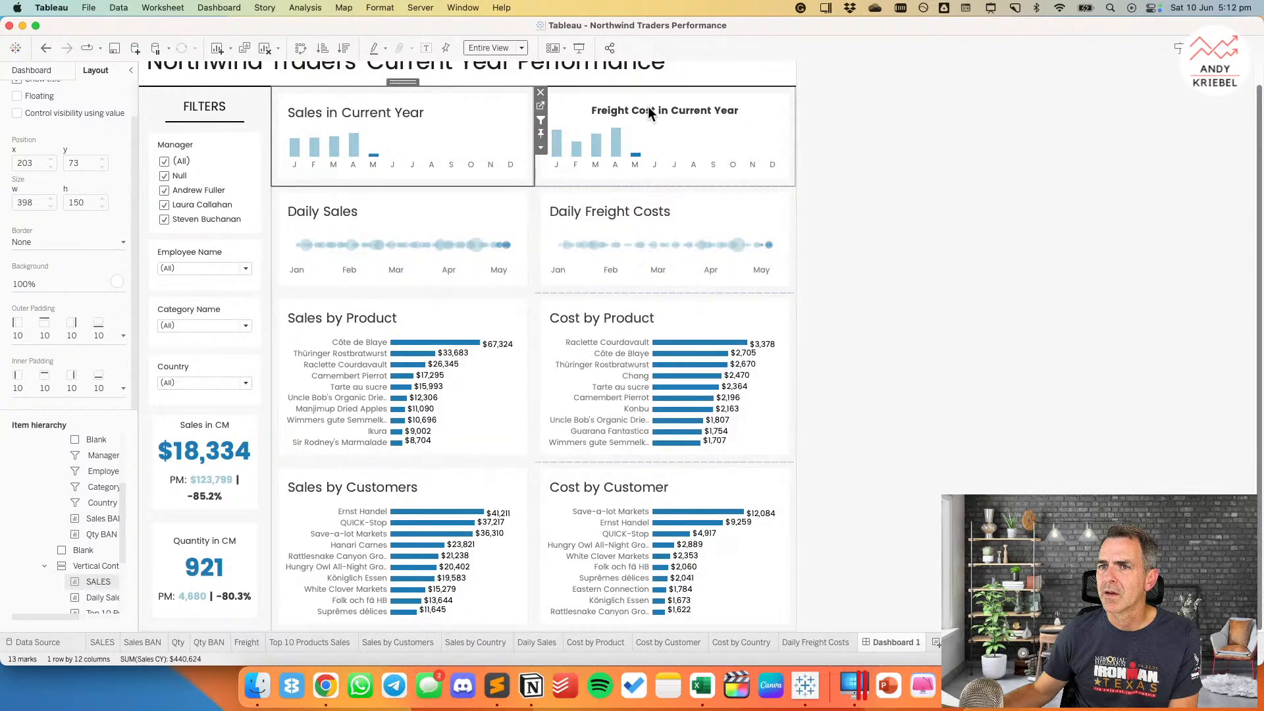
# Step: Format the "Freight Cost in Current Year" chart title as left-aligned, size 15 and not bold
pyautogui.doubleClick(646, 105)
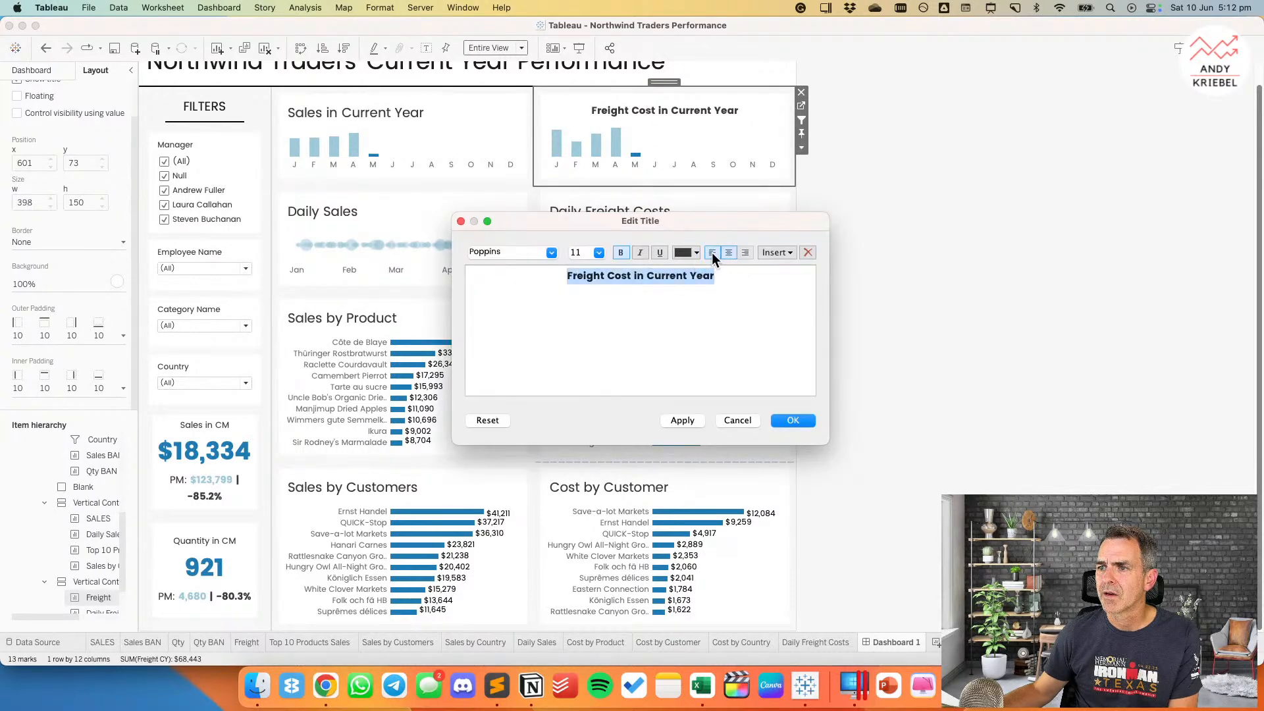
pyautogui.click(712, 253)
pyautogui.click(598, 254)
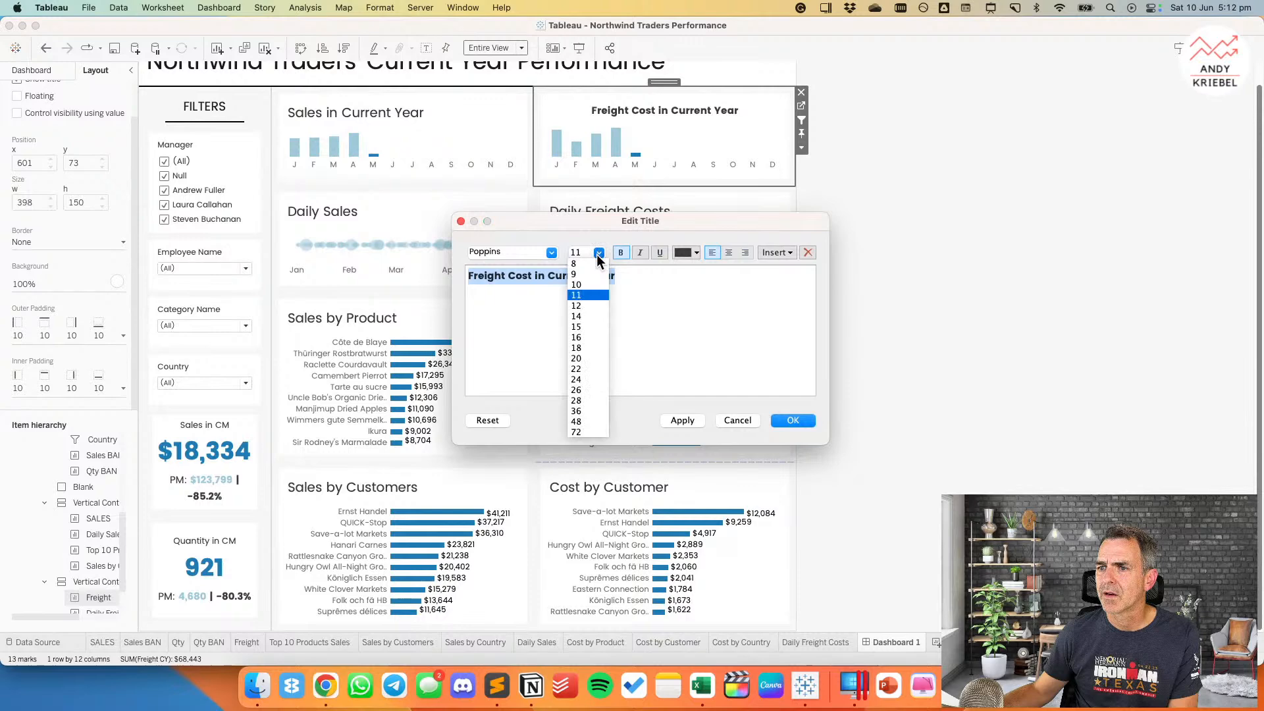
pyautogui.click(586, 327)
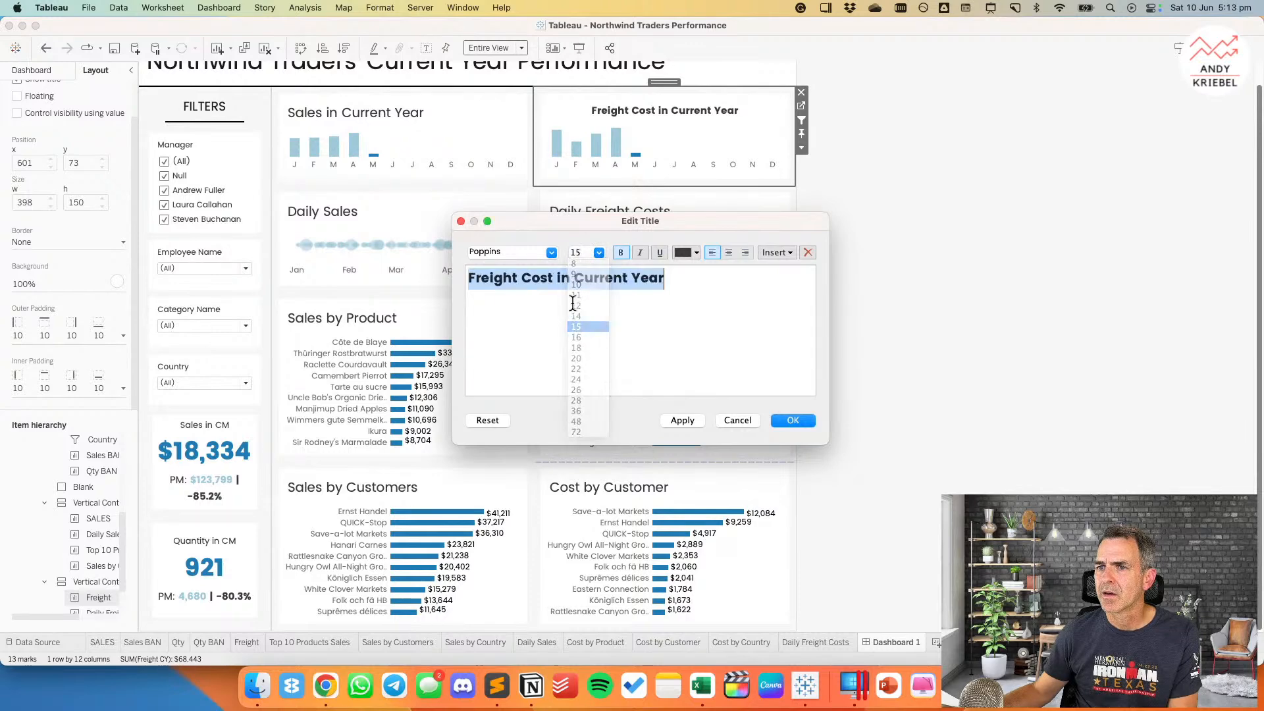
pyautogui.click(552, 254)
pyautogui.click(697, 339)
pyautogui.click(621, 252)
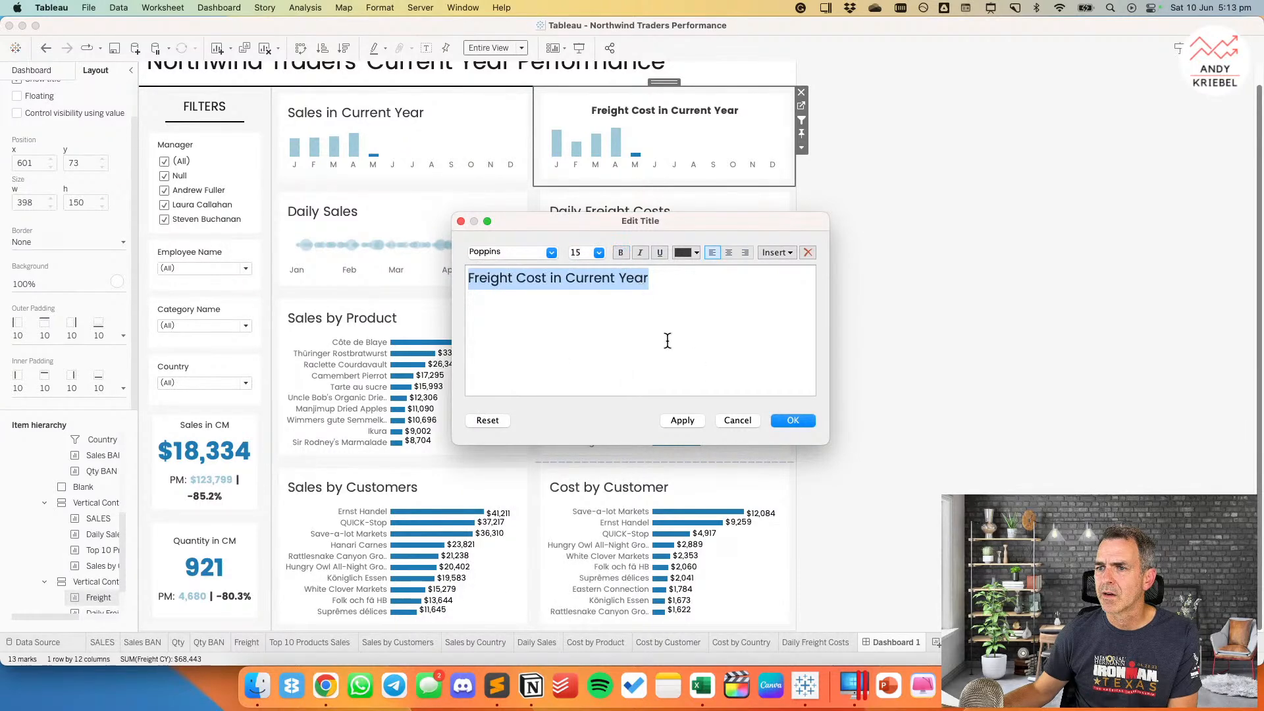
pyautogui.click(791, 420)
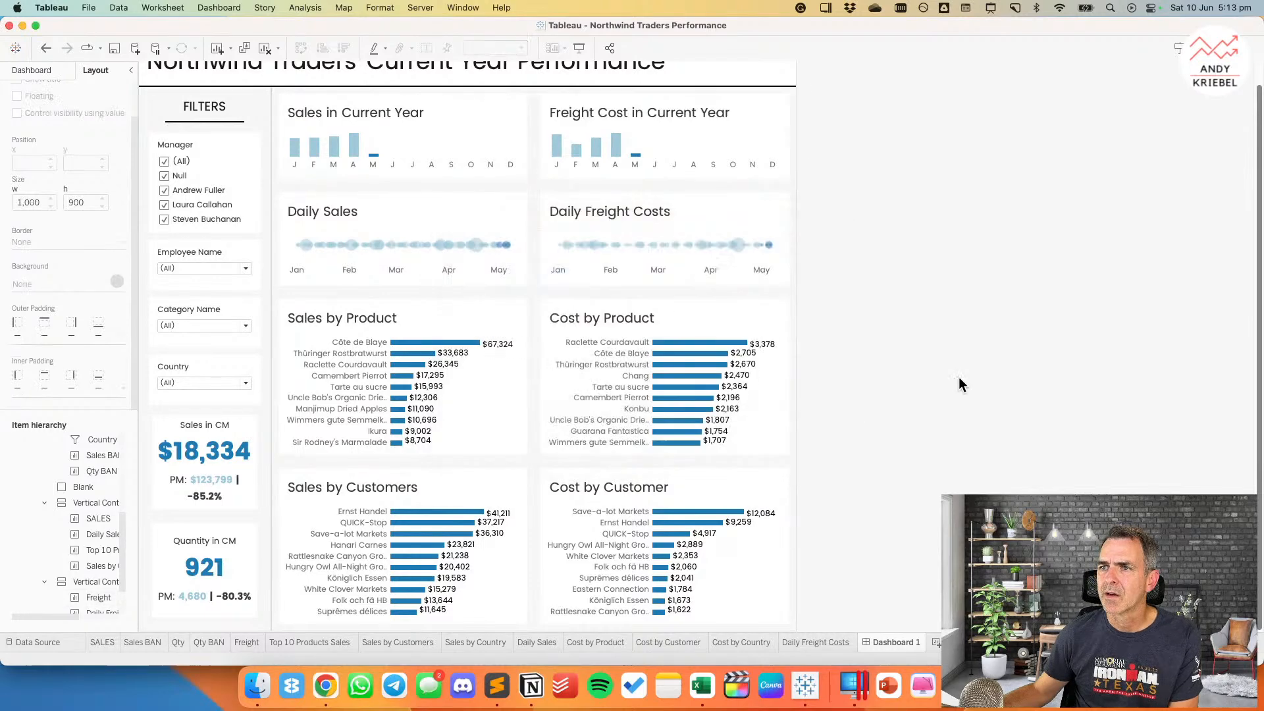
# Step: Set the "Sales in Current Year" chart title's font size to 14
pyautogui.doubleClick(389, 113)
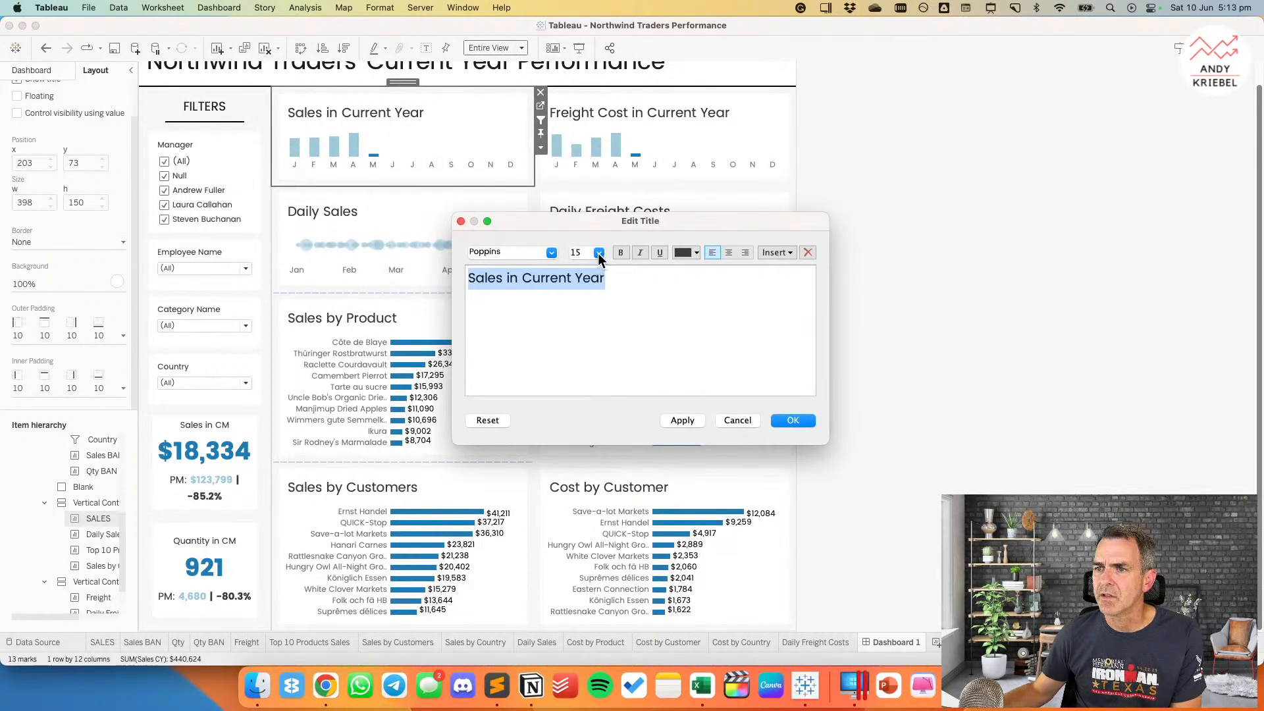
pyautogui.click(598, 253)
pyautogui.click(585, 294)
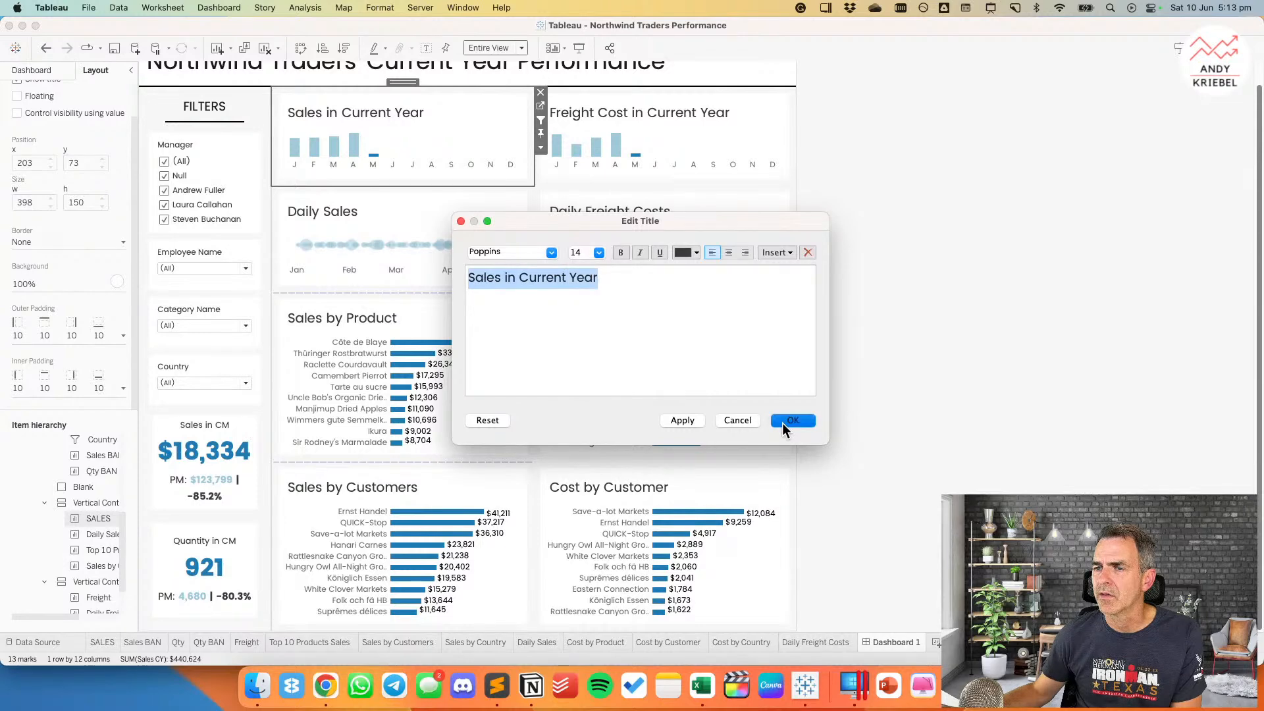
pyautogui.click(782, 421)
# Step: Set the "Sales in Current Year" chart title's font size to 11
pyautogui.doubleClick(437, 113)
pyautogui.tripleClick(583, 282)
pyautogui.click(598, 253)
pyautogui.click(582, 295)
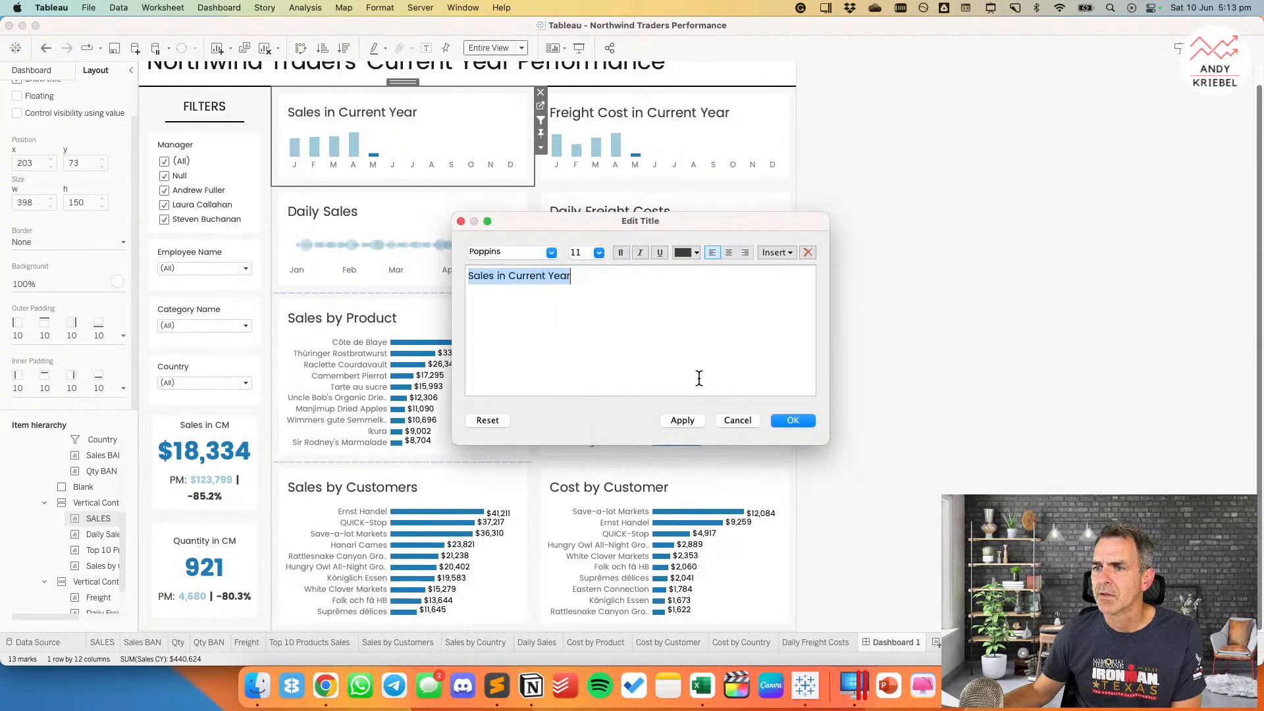
pyautogui.click(792, 420)
# Step: Set the "Freight Cost in Current Year" chart title's font size to 11
pyautogui.click(610, 112)
pyautogui.doubleClick(611, 112)
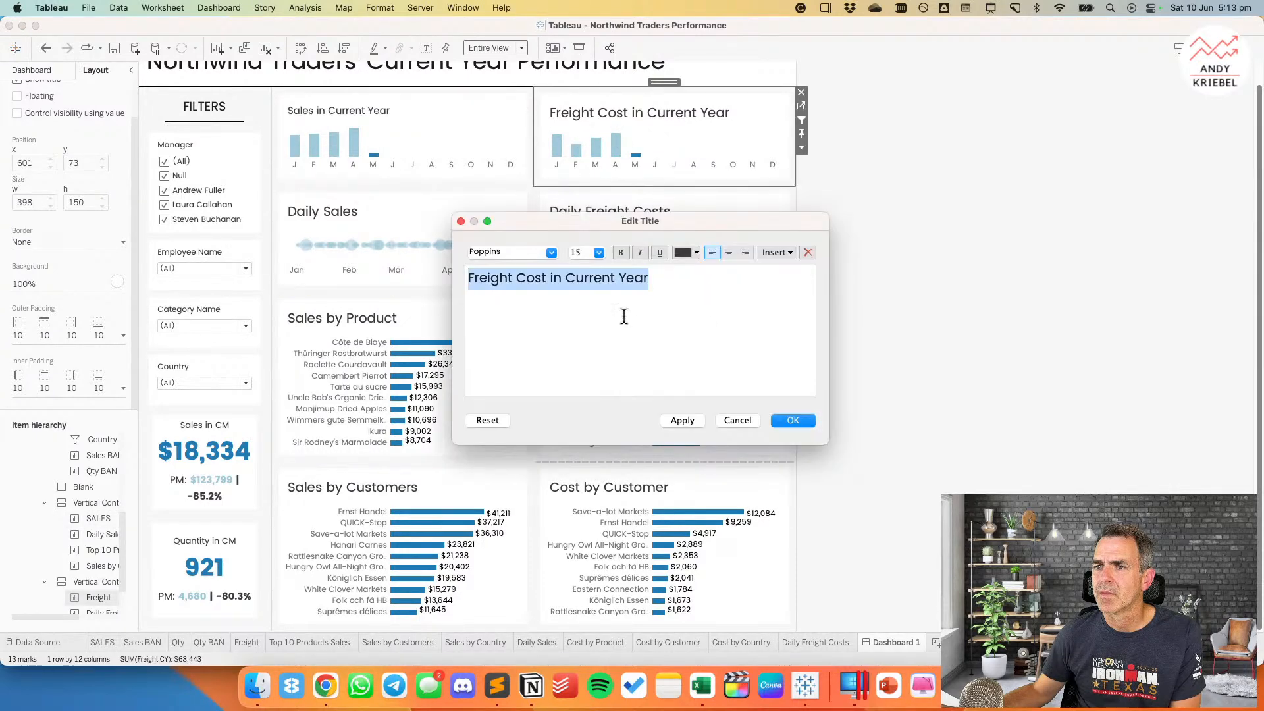
pyautogui.click(599, 252)
pyautogui.click(579, 291)
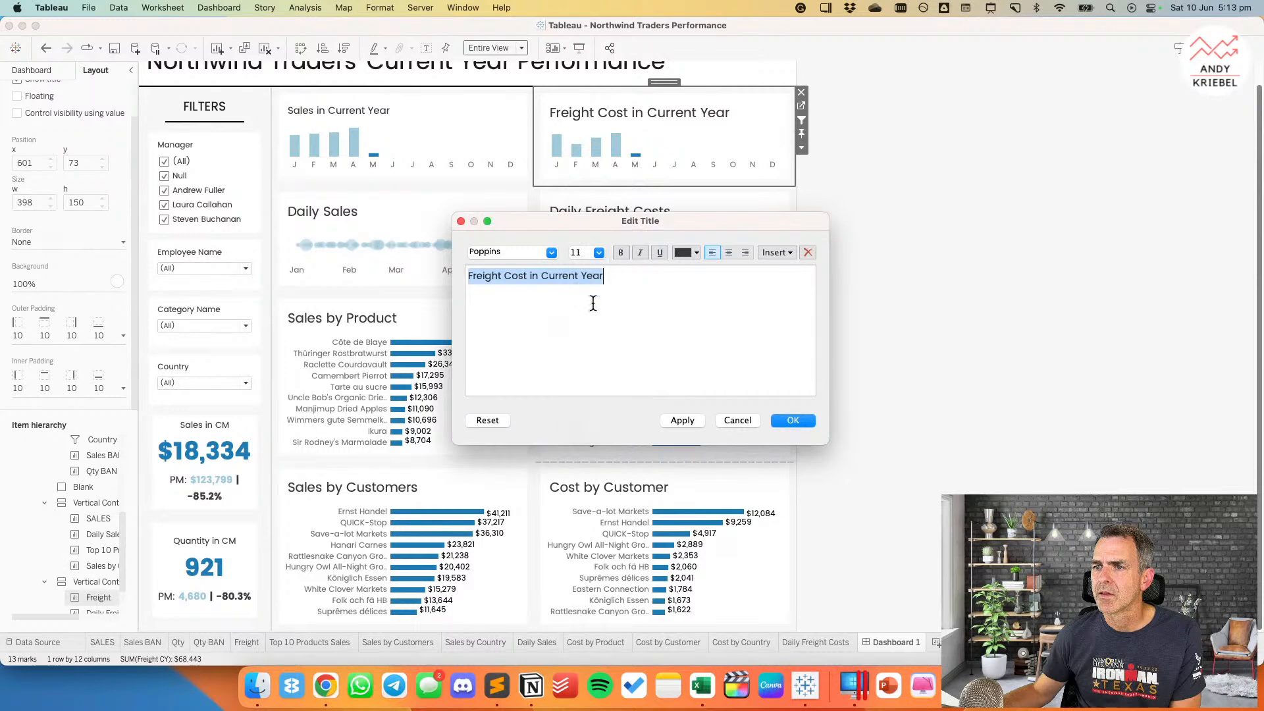
pyautogui.click(782, 420)
# Step: Set the font size of the Daily Freight Costs and Daily Sales chart titles to 11
pyautogui.doubleClick(593, 208)
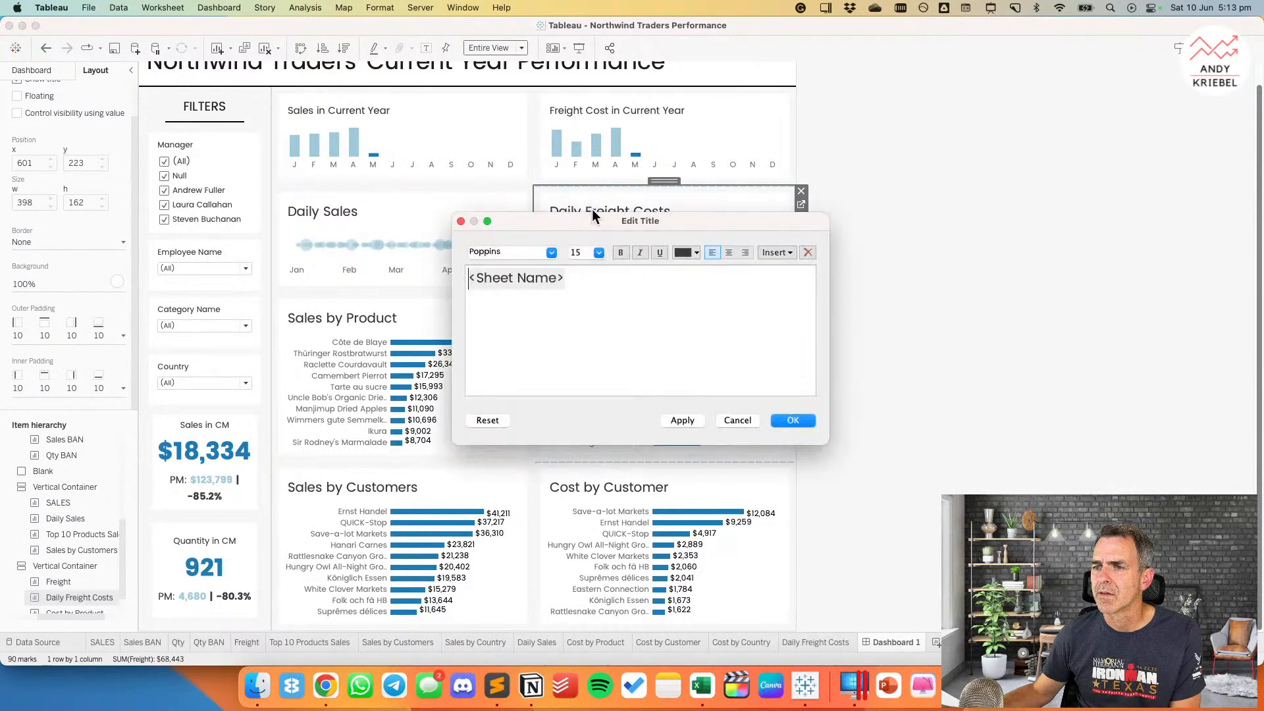
pyautogui.click(598, 252)
pyautogui.click(583, 292)
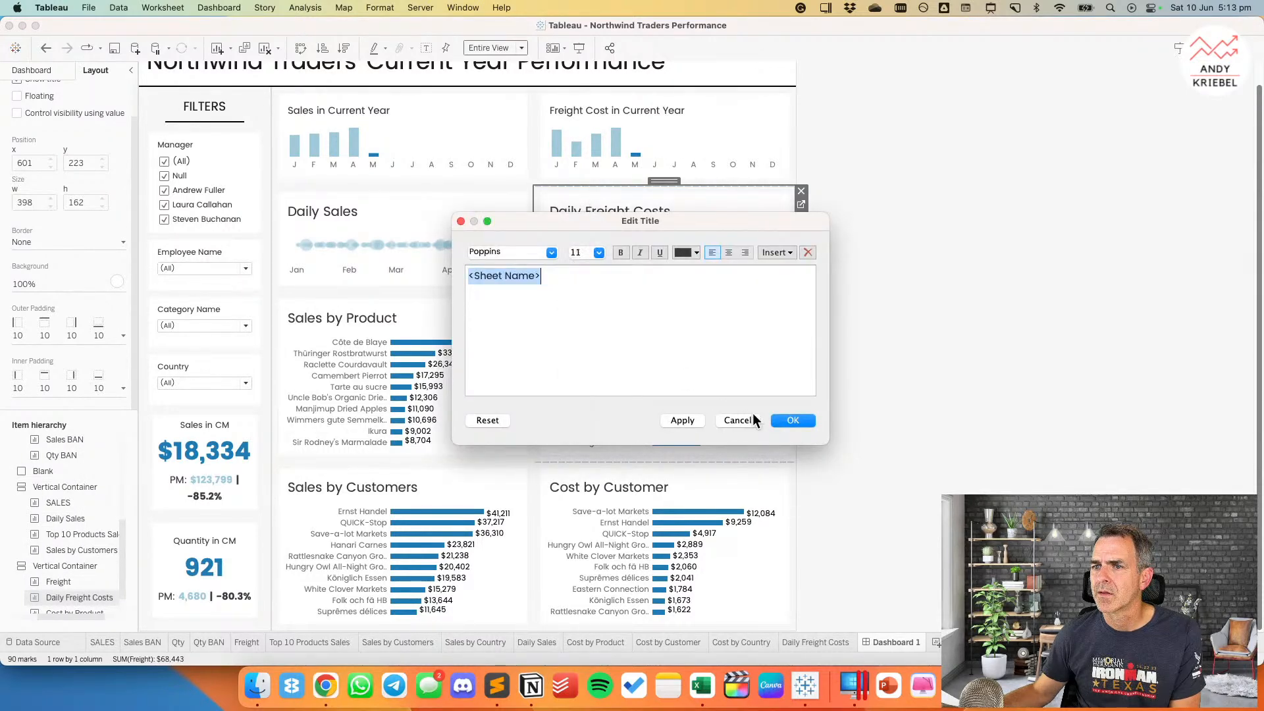
pyautogui.click(793, 420)
pyautogui.doubleClick(394, 215)
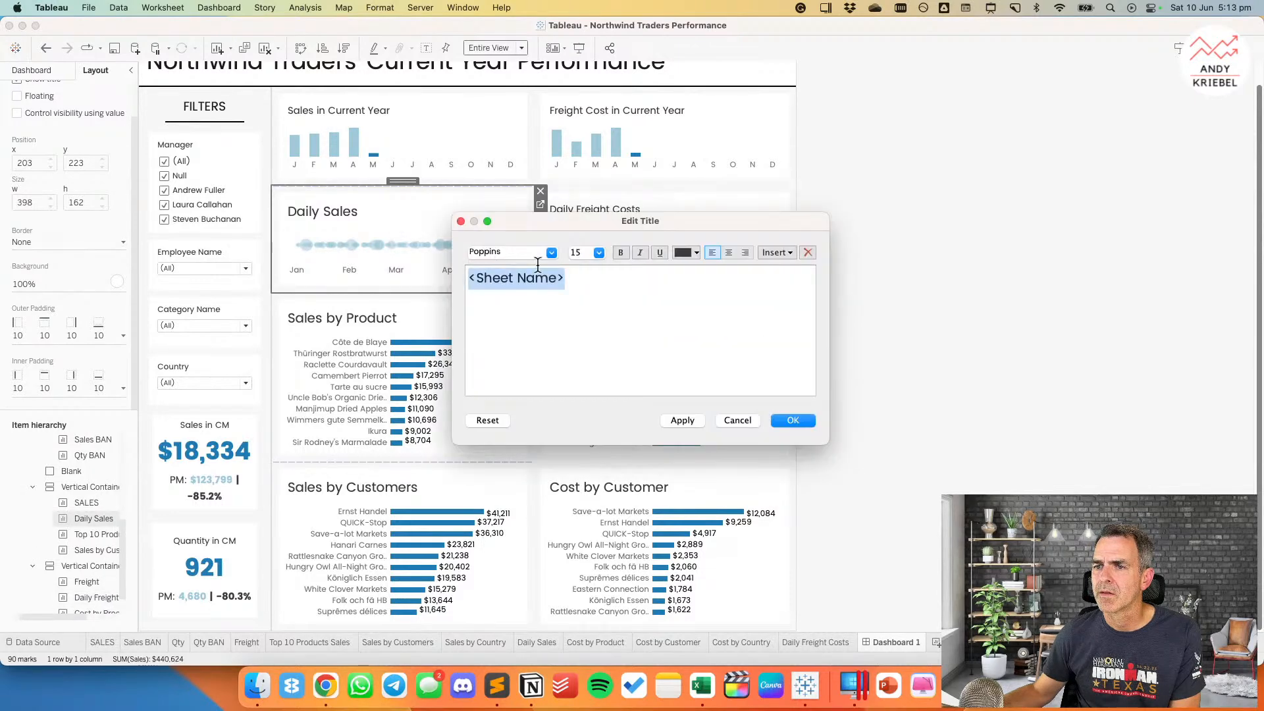
pyautogui.click(601, 254)
pyautogui.click(592, 297)
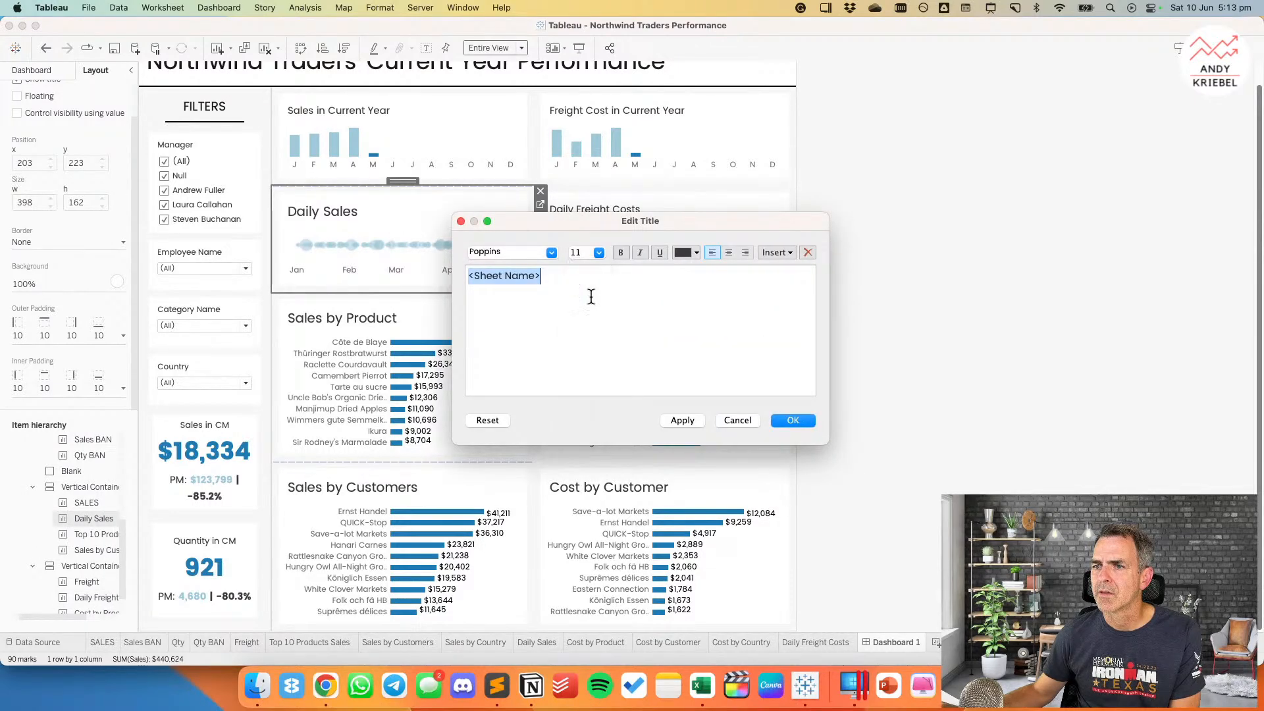
pyautogui.click(788, 422)
# Step: Replace the titles of the Sales by Product and Cost by Product charts with the copied size 11 <Sheet Name> title
pyautogui.doubleClick(412, 318)
pyautogui.press('super+a')
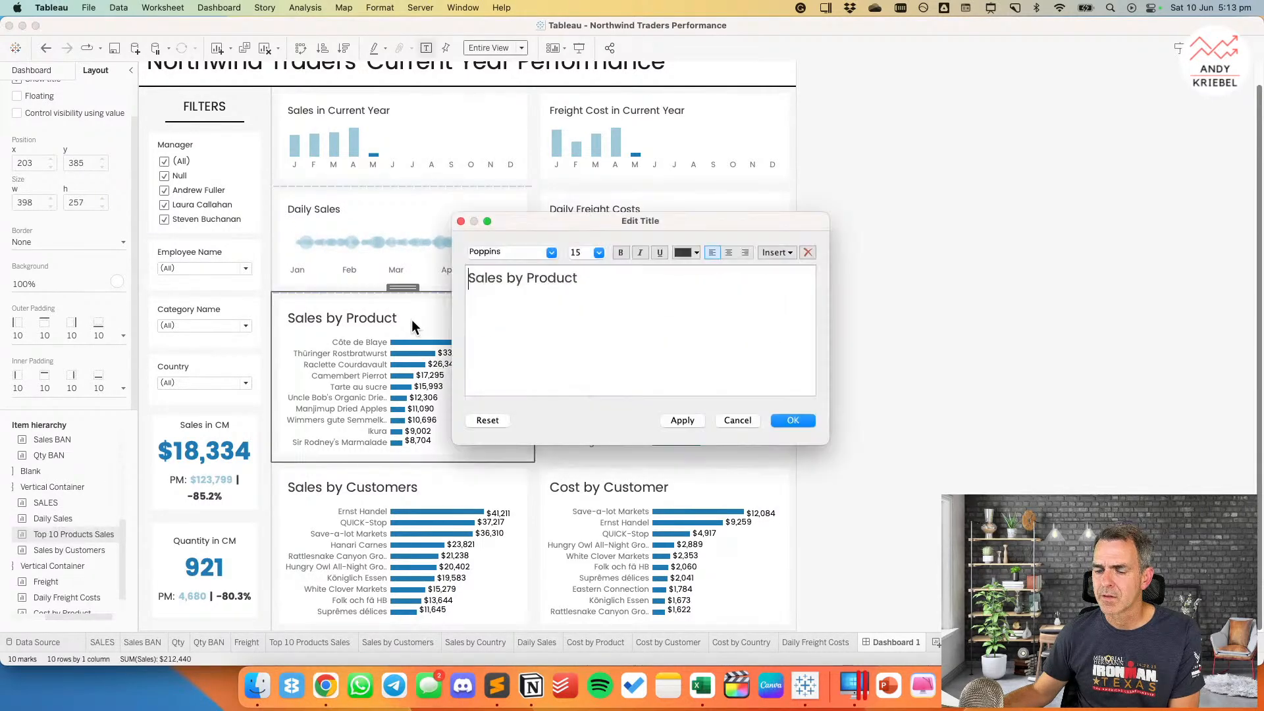
pyautogui.press('super+v')
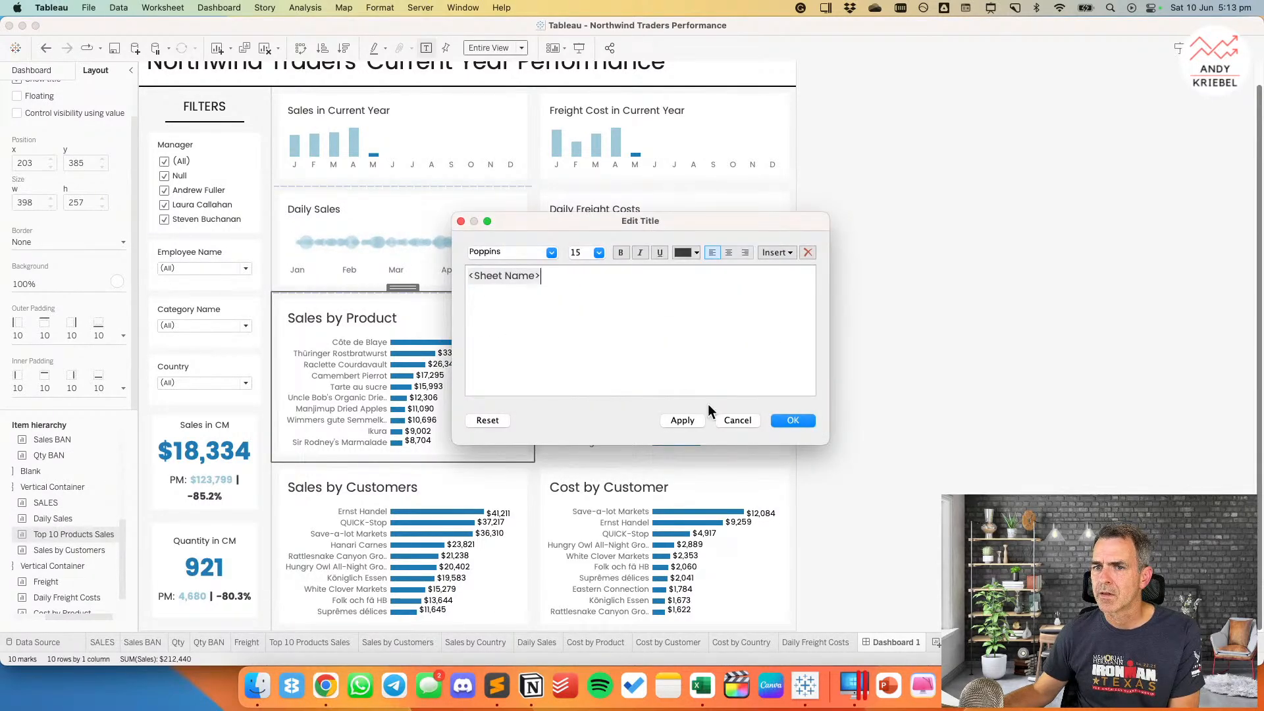
pyautogui.click(790, 420)
pyautogui.doubleClick(621, 320)
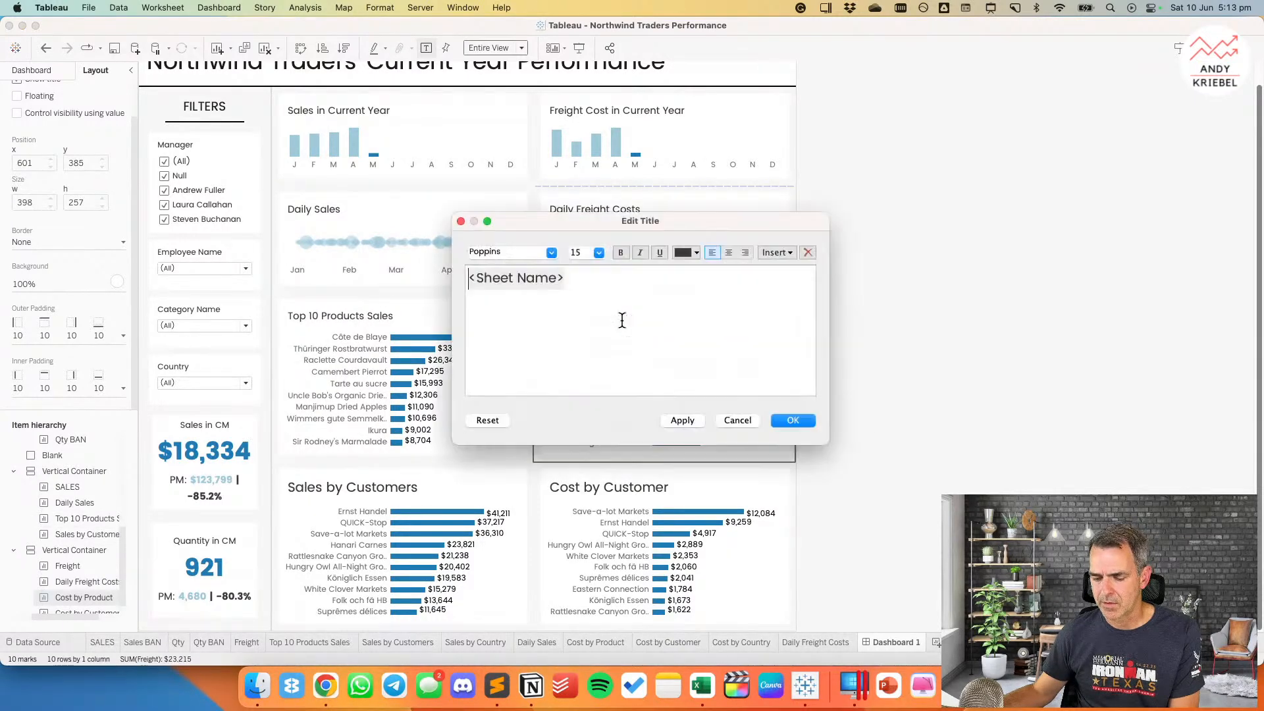
pyautogui.press('super+a')
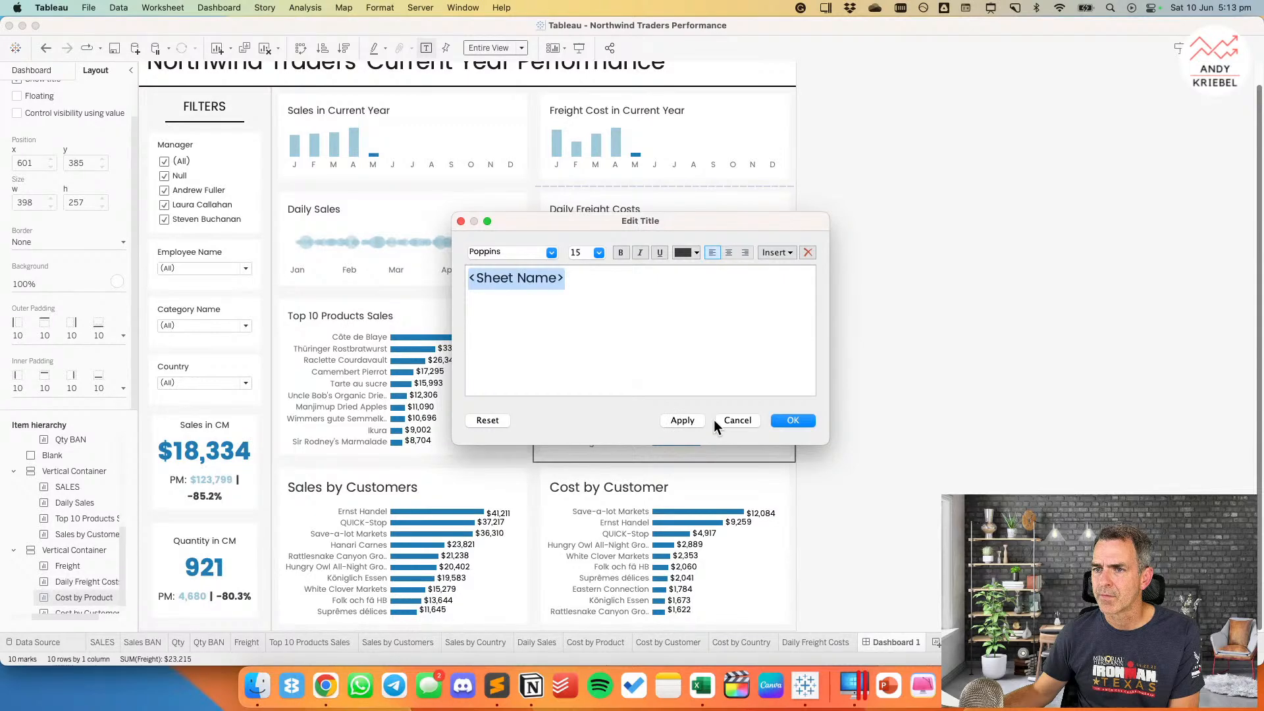
pyautogui.click(787, 420)
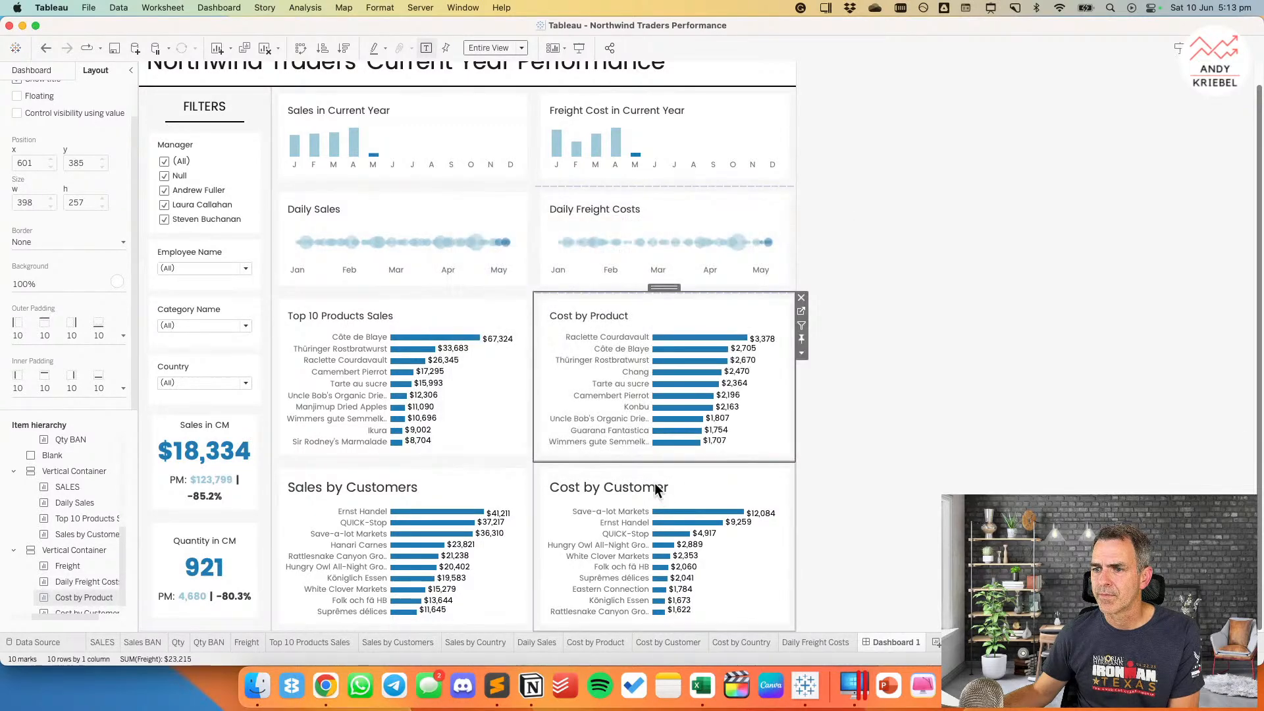
# Step: Replace the titles of the Cost by Customer and Sales by Customers charts with the copied size 11 <Sheet Name> title
pyautogui.click(656, 488)
pyautogui.doubleClick(657, 488)
pyautogui.press('super+a')
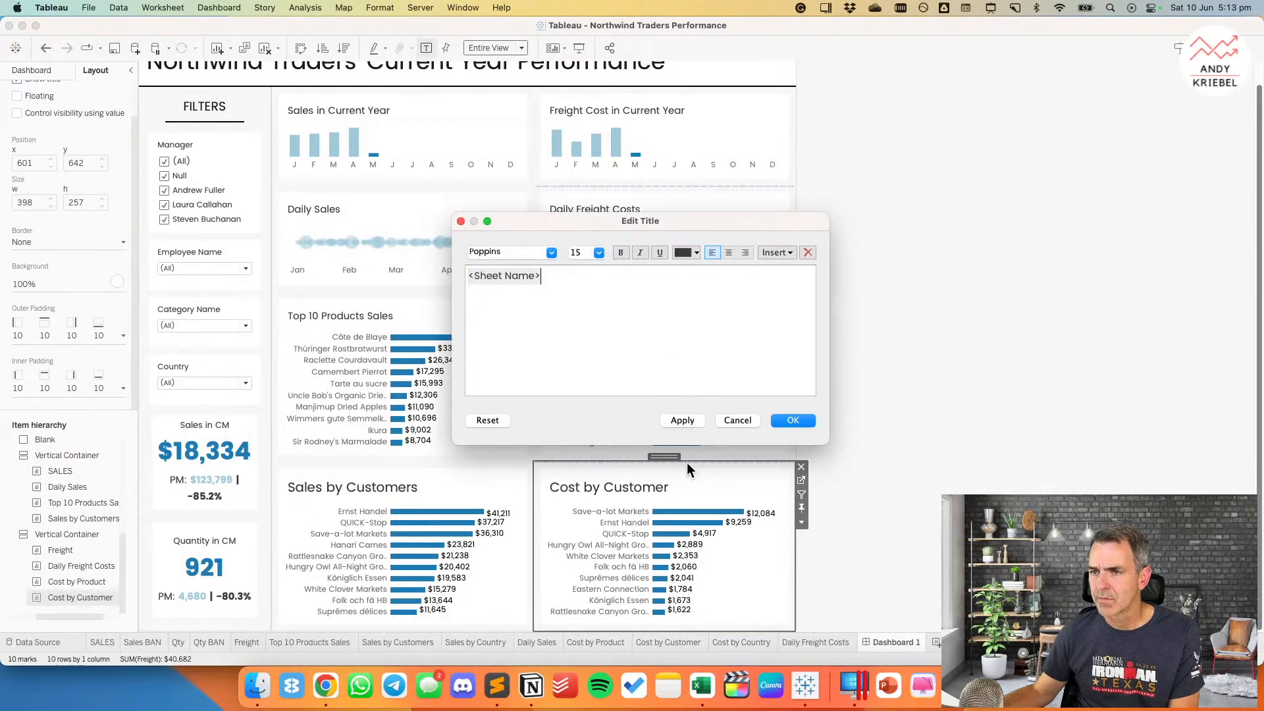
pyautogui.click(777, 420)
pyautogui.doubleClick(462, 484)
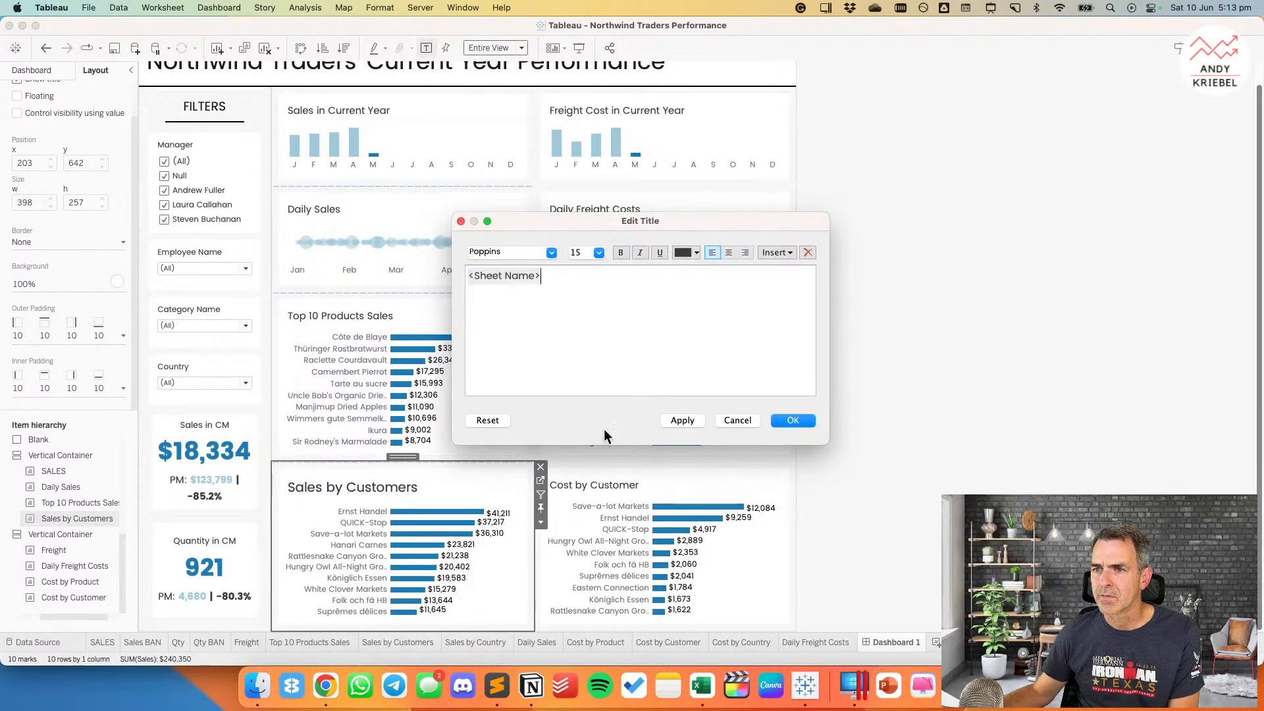
pyautogui.click(793, 420)
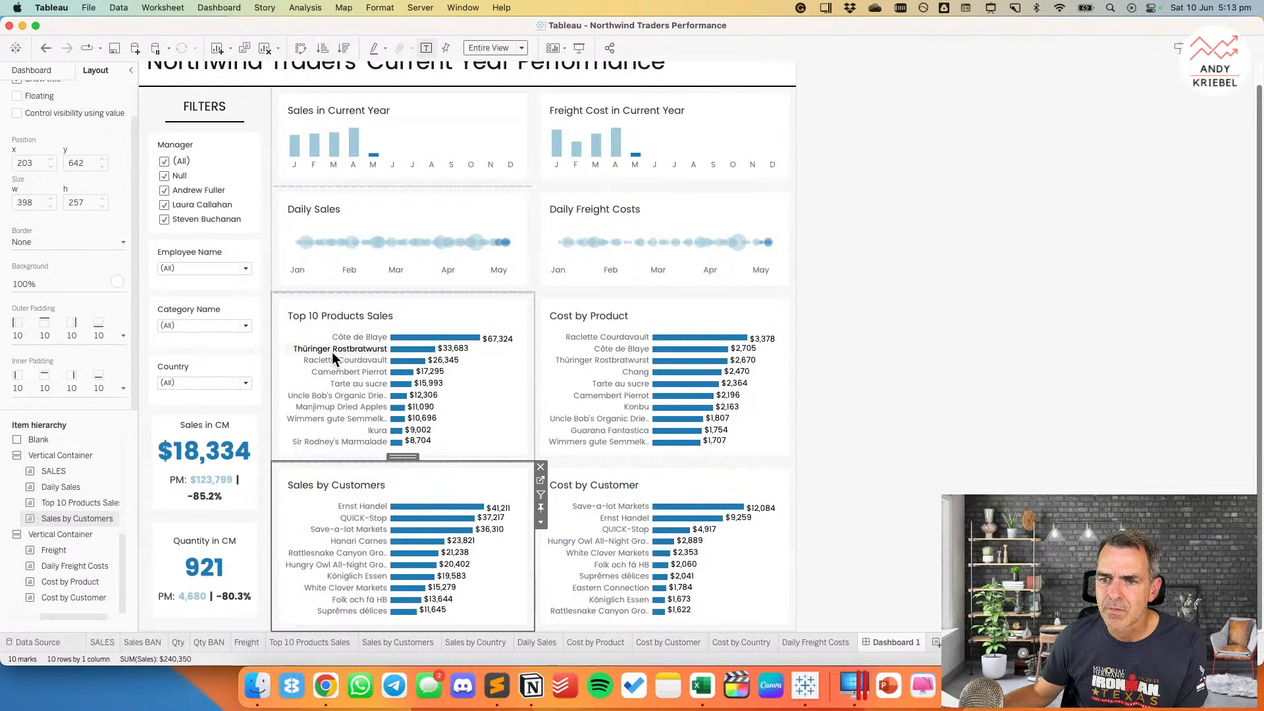
# Step: Rename the Sales by Customers sheet as "Top Customers by Sales"
pyautogui.click(397, 643)
pyautogui.press('Right')
pyautogui.press('BackSpace')
pyautogui.press('super+Left')
pyautogui.hotkey('shift', 'Right')
pyautogui.hotkey('shift', 'Right')
pyautogui.hotkey('shift', 'Right')
pyautogui.hotkey('shift', 'Right')
pyautogui.hotkey('shift', 'Right')
pyautogui.hotkey('shift', 'Right')
pyautogui.hotkey('shift', 'Right')
pyautogui.hotkey('shift', 'Right')
pyautogui.hotkey('shift', 'Right')
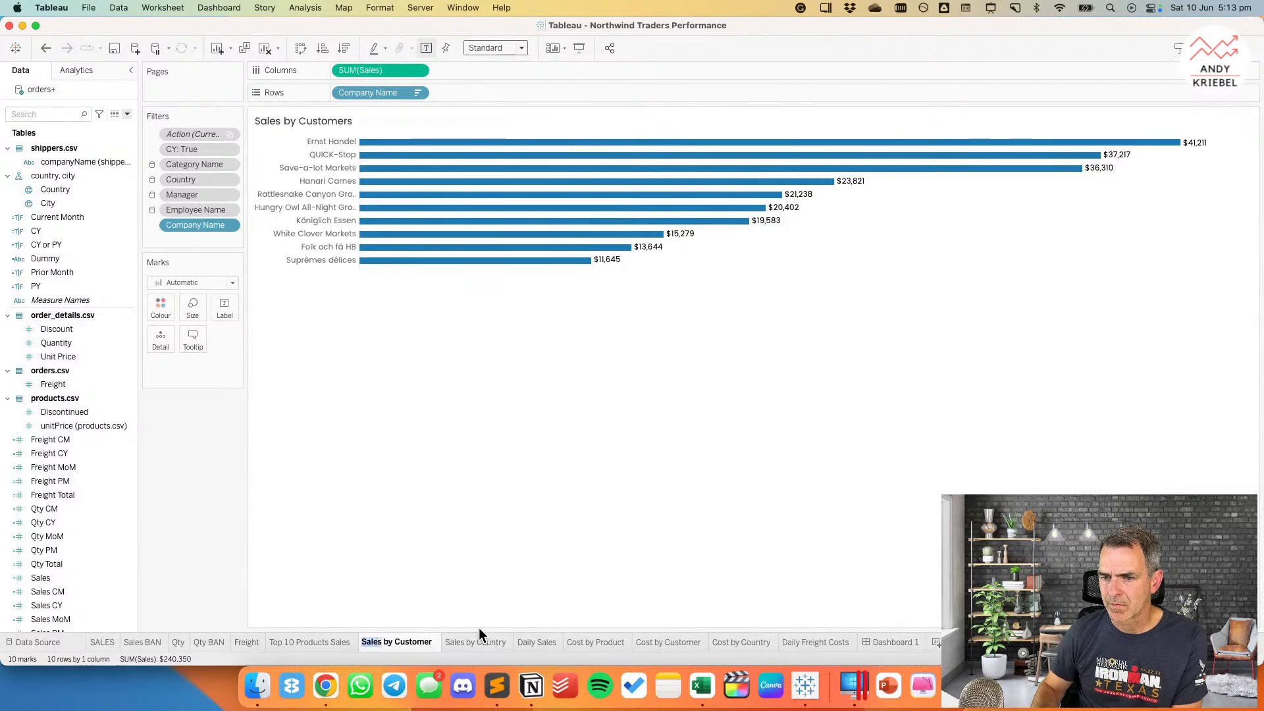
pyautogui.write('Top Cu')
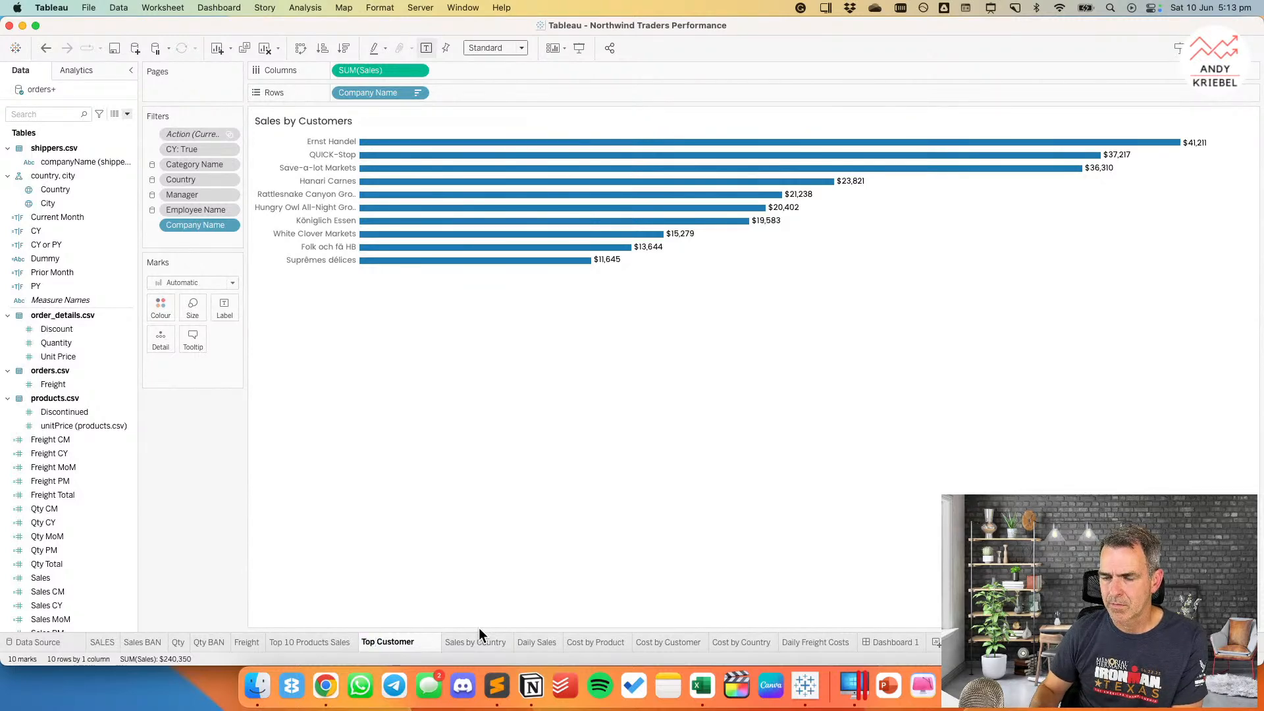
pyautogui.write('stomers by ')
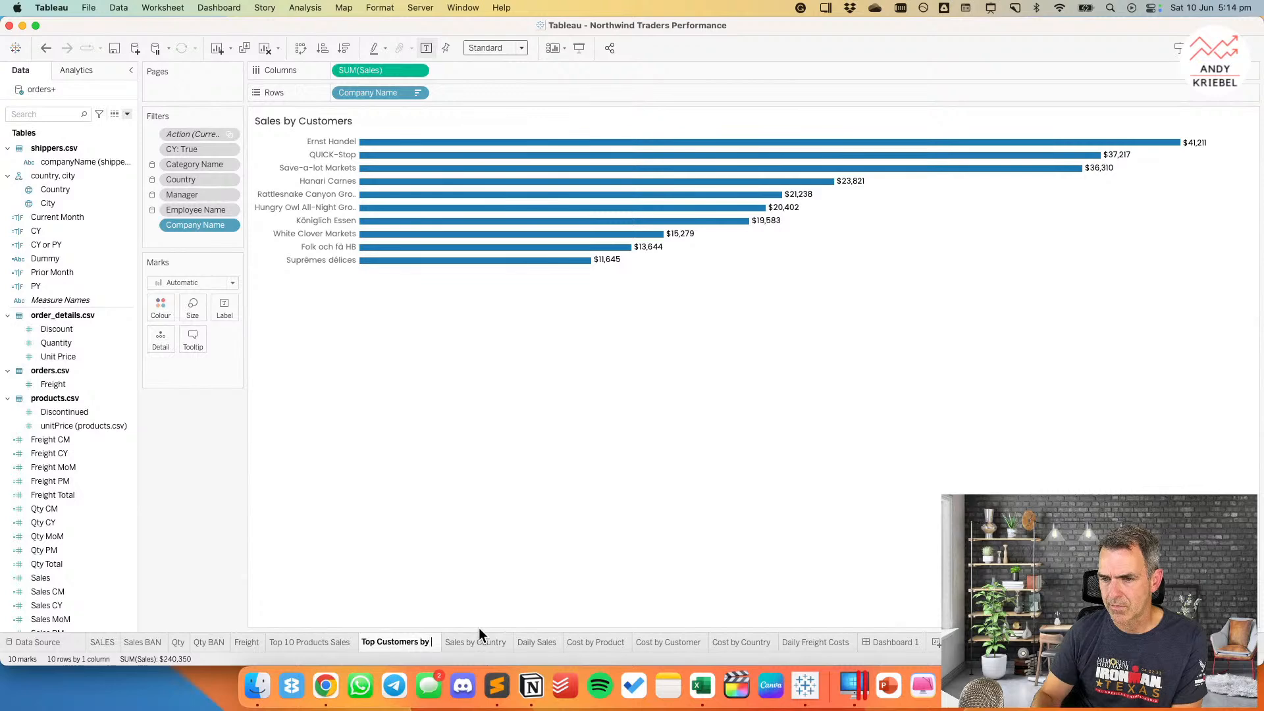
pyautogui.write('Sales')
pyautogui.press('Return')
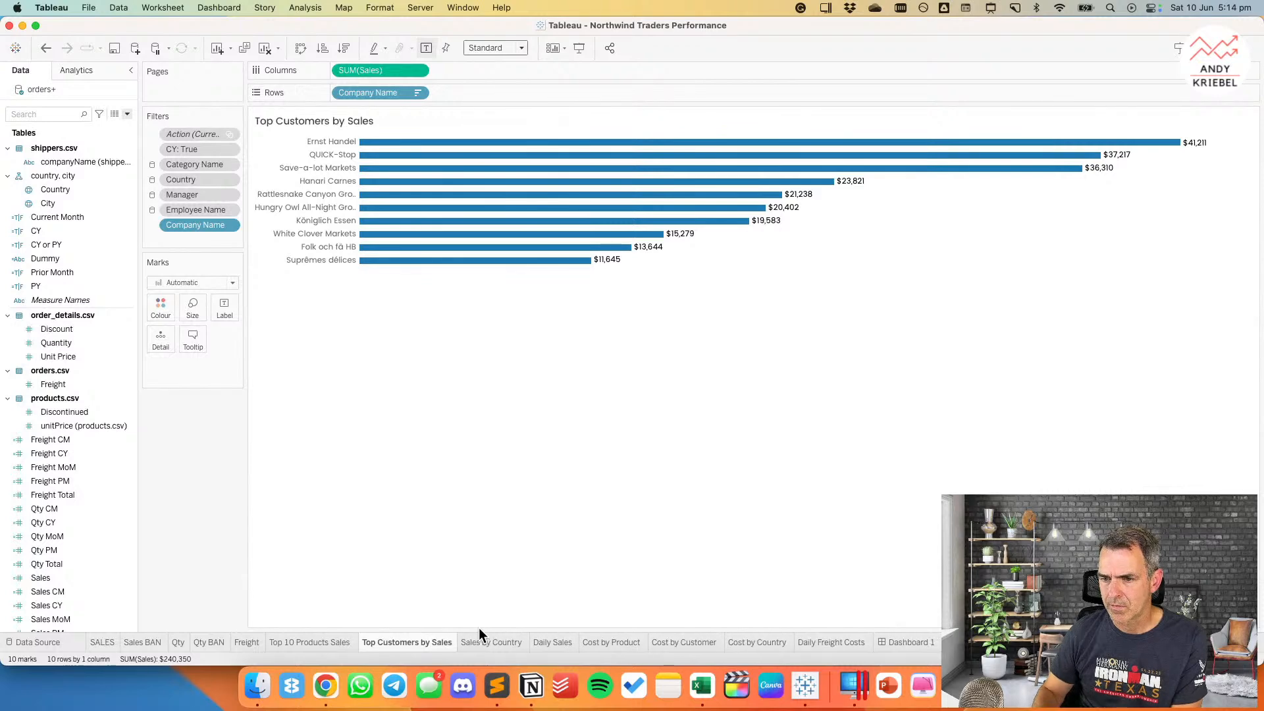
# Step: Rename the Top 10 Products Sales sheet as "Top Products by Sales"
pyautogui.doubleClick(337, 642)
pyautogui.click(297, 642)
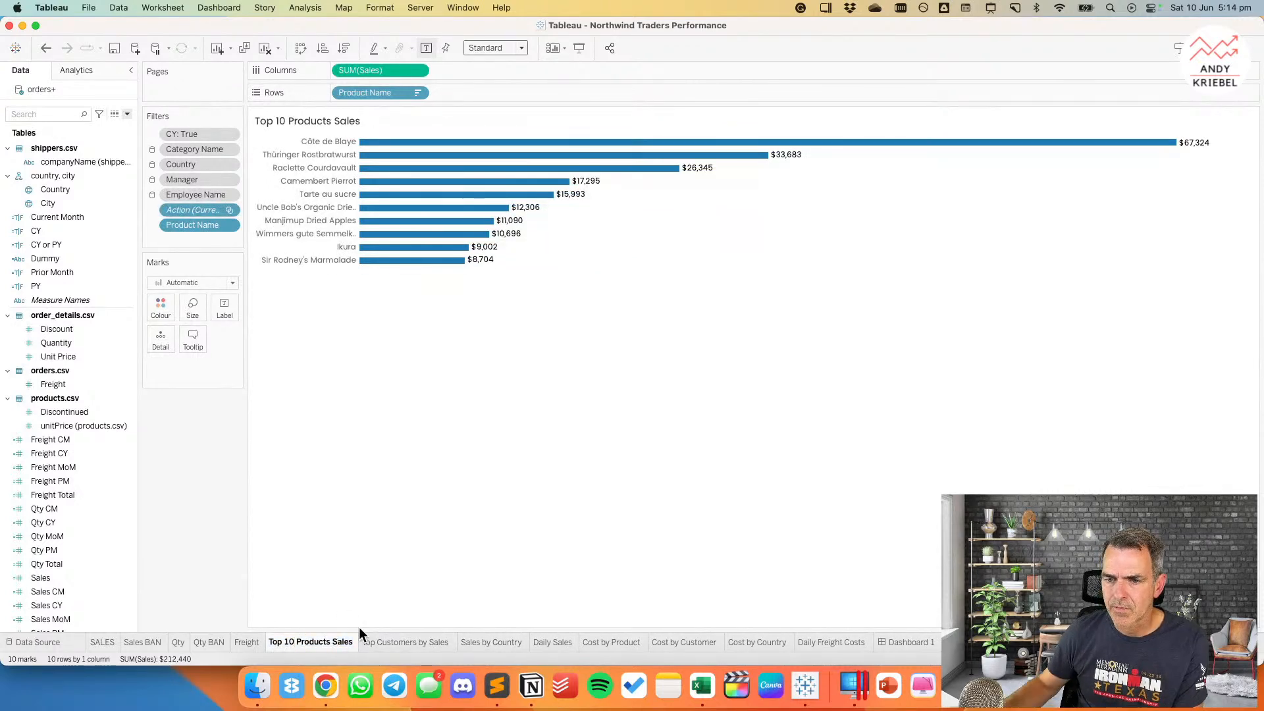
pyautogui.press('BackSpace')
pyautogui.press('BackSpace')
pyautogui.press('BackSpace')
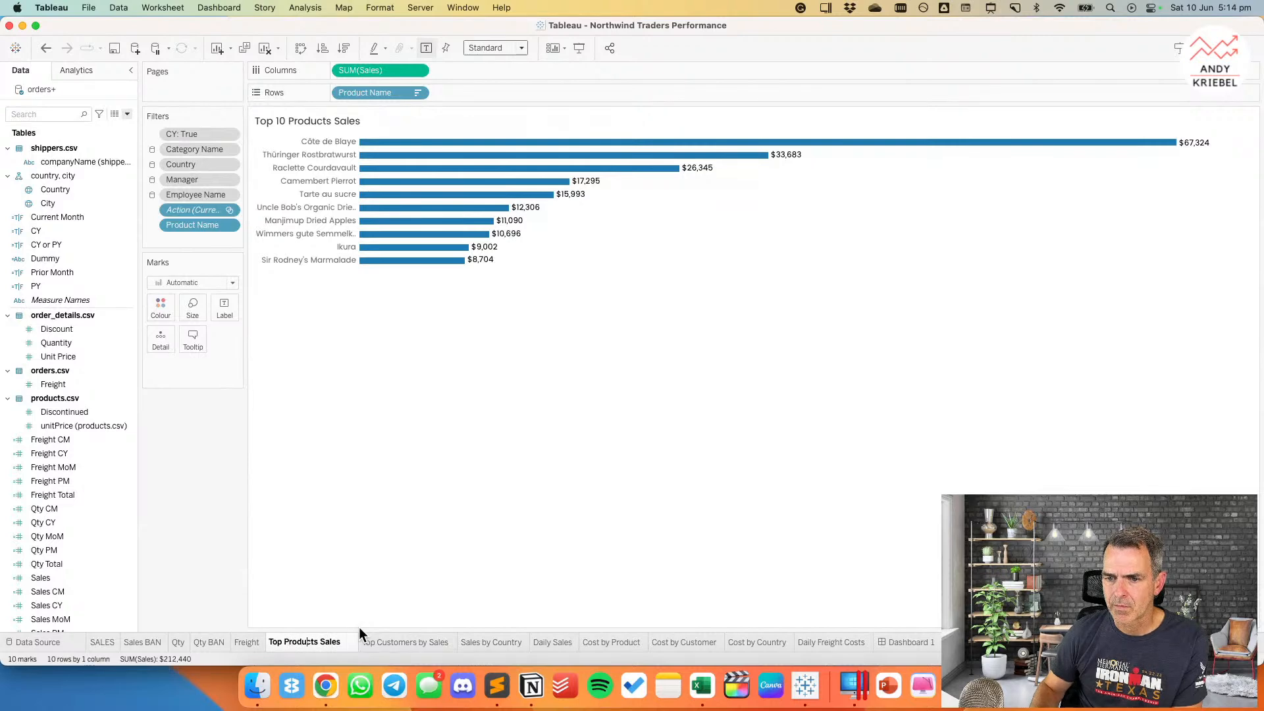
pyautogui.press('Right')
pyautogui.press('Right')
pyautogui.press('Right')
pyautogui.press('Right')
pyautogui.press('Right')
pyautogui.press('Right')
pyautogui.press('Right')
pyautogui.press('Right')
pyautogui.press('Right')
pyautogui.write('by')
pyautogui.press('Return')
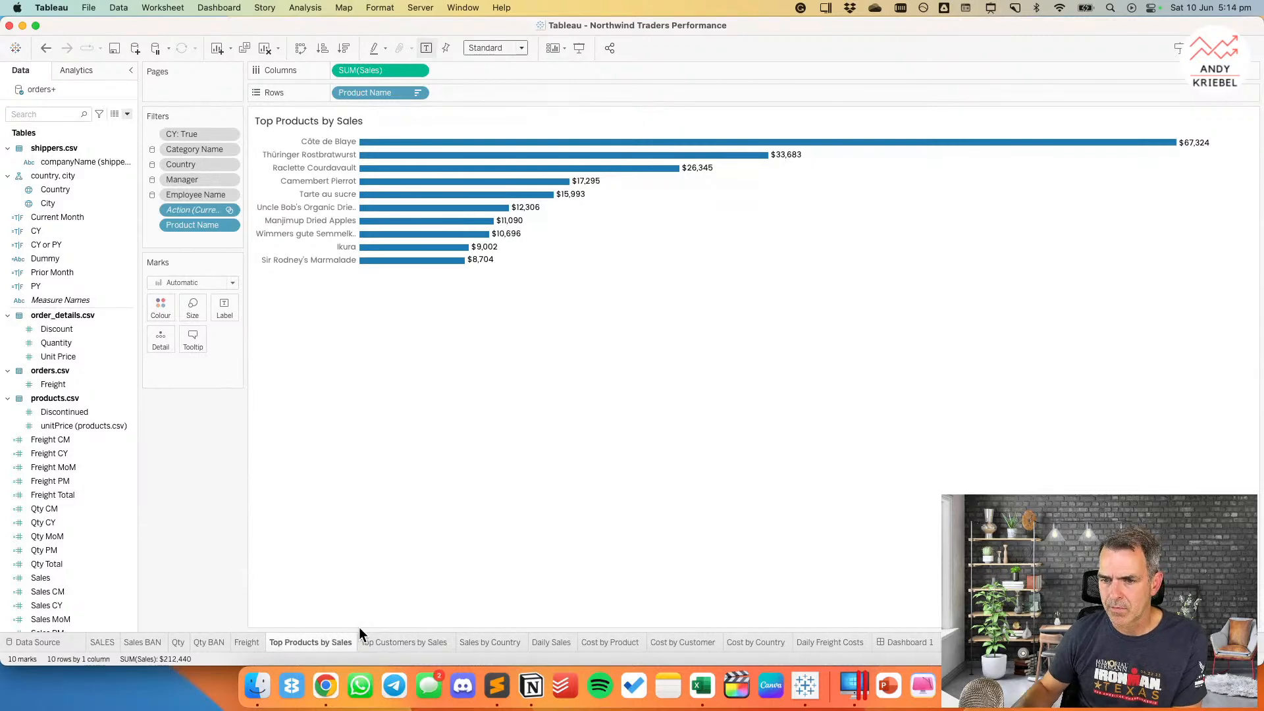
# Step: Rename the Cost by Product sheet as "Mostly Costly Products"
pyautogui.click(607, 644)
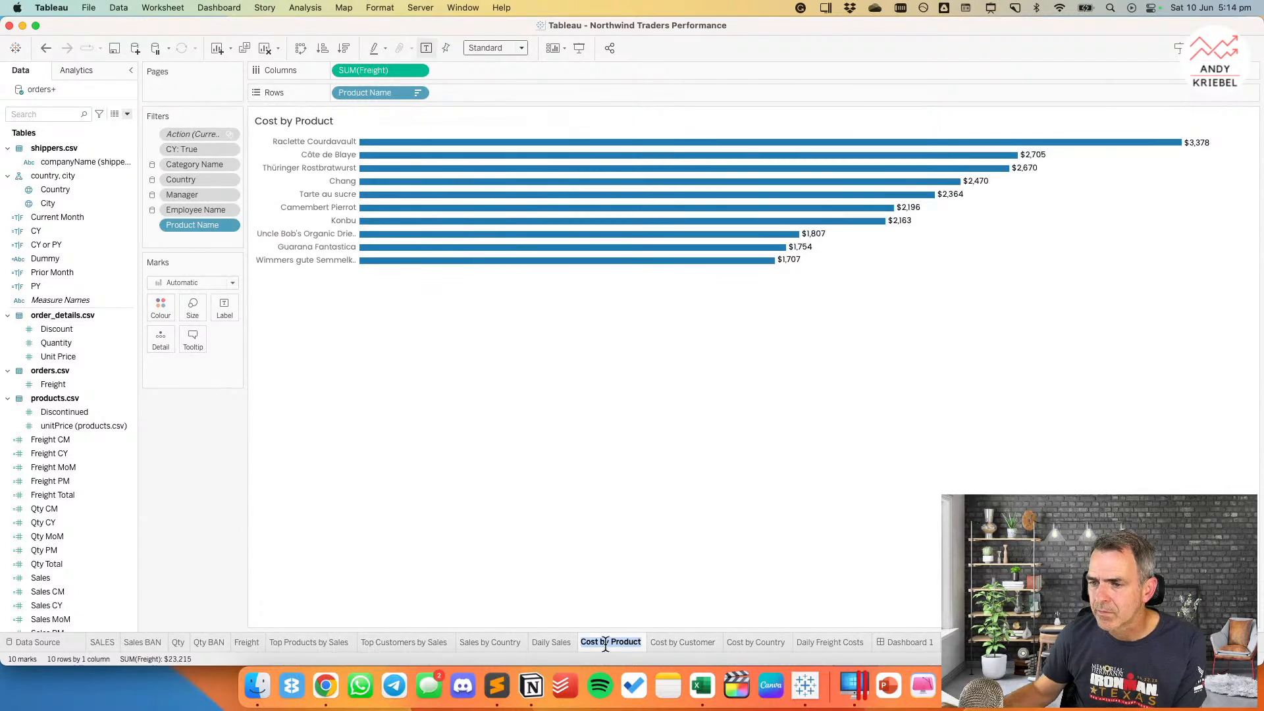
pyautogui.write('Mostly Costly Products')
pyautogui.press('Return')
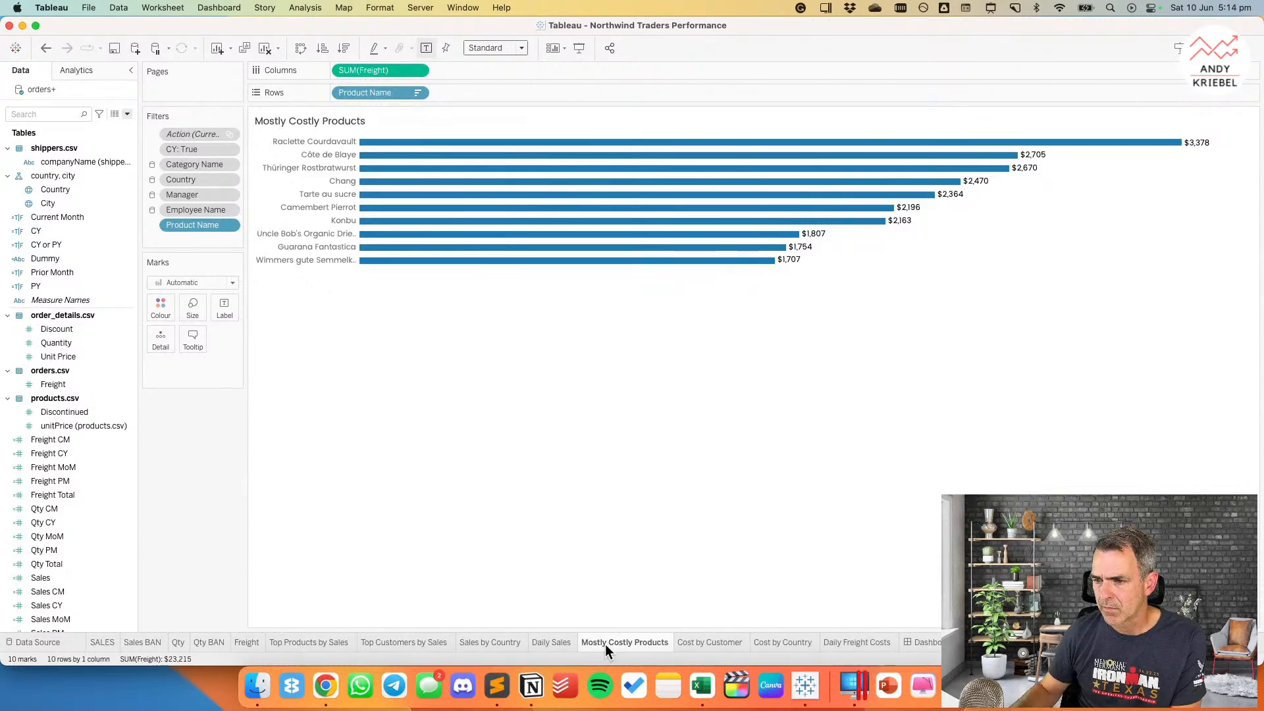
# Step: Rename the Cost by Customer sheet as "Highest Cost Customers"
pyautogui.doubleClick(697, 641)
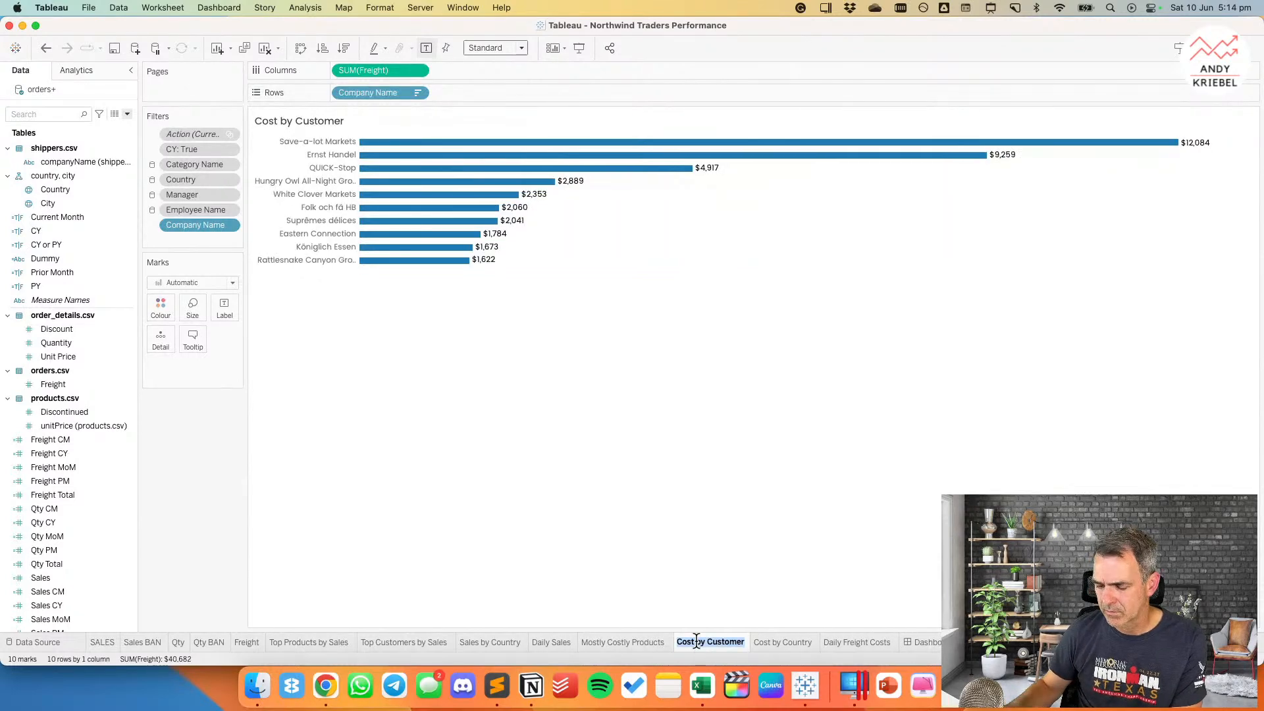
pyautogui.write('High')
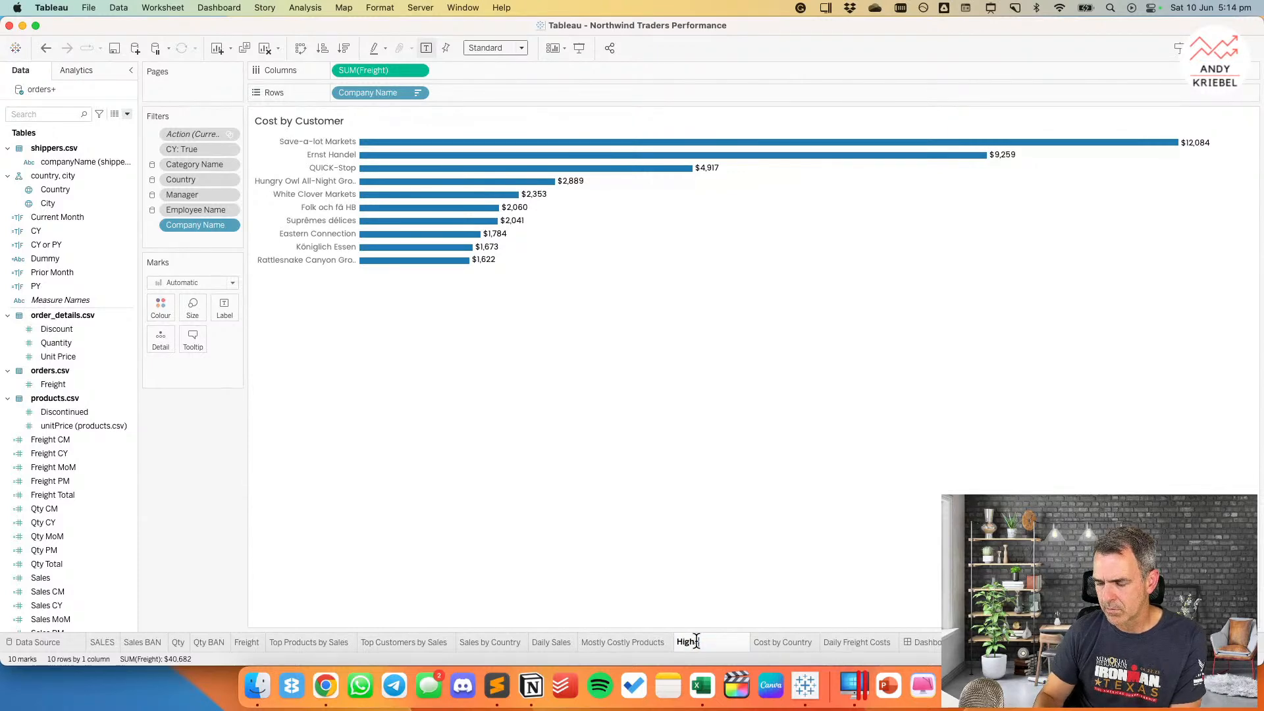
pyautogui.write('est Cost Cst')
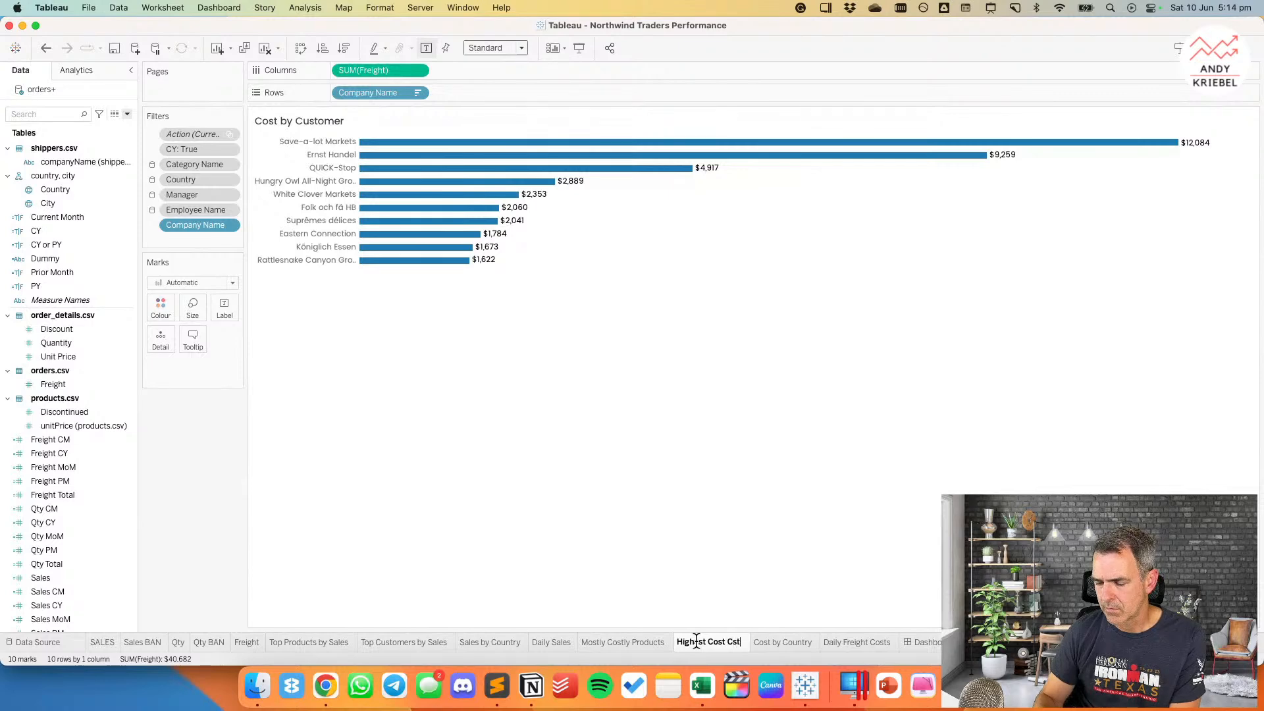
pyautogui.press('BackSpace')
pyautogui.press('BackSpace')
pyautogui.write('ustomers')
pyautogui.press('Return')
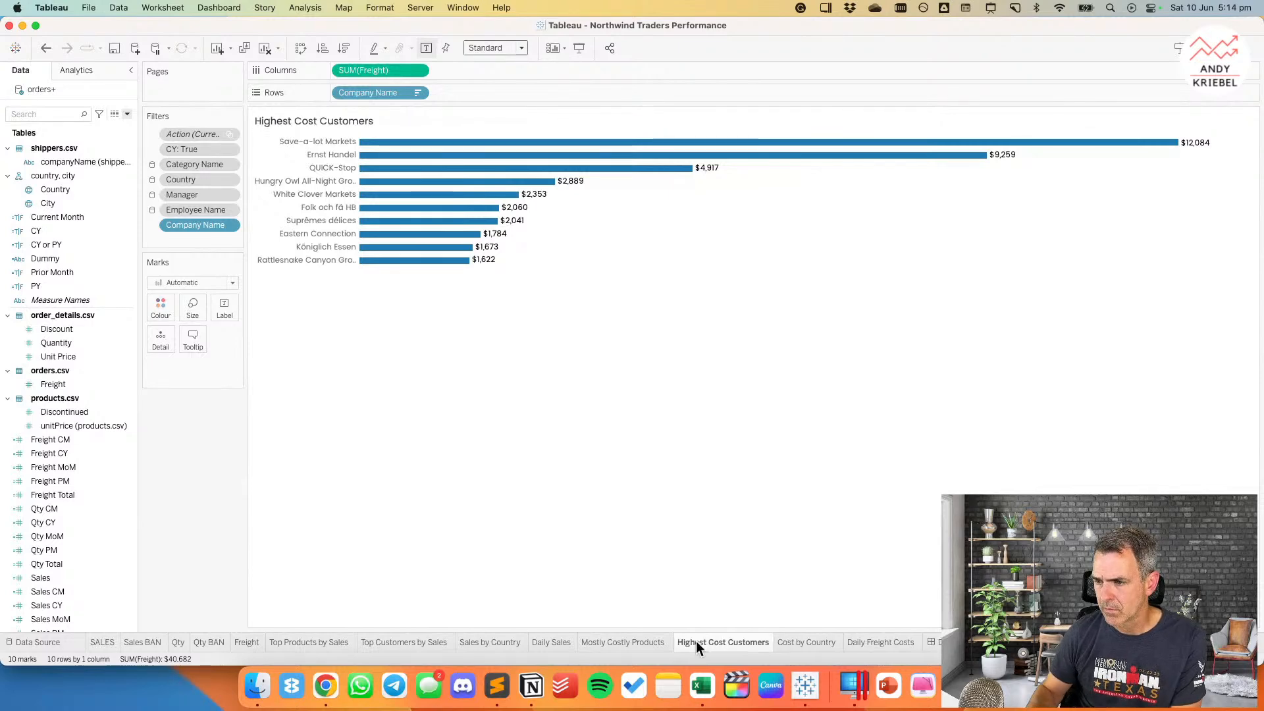
# Step: Try font size 8 for the mark labels of the Top Products by Sales chart and compare it on the dashboard
pyautogui.click(933, 642)
pyautogui.click(938, 475)
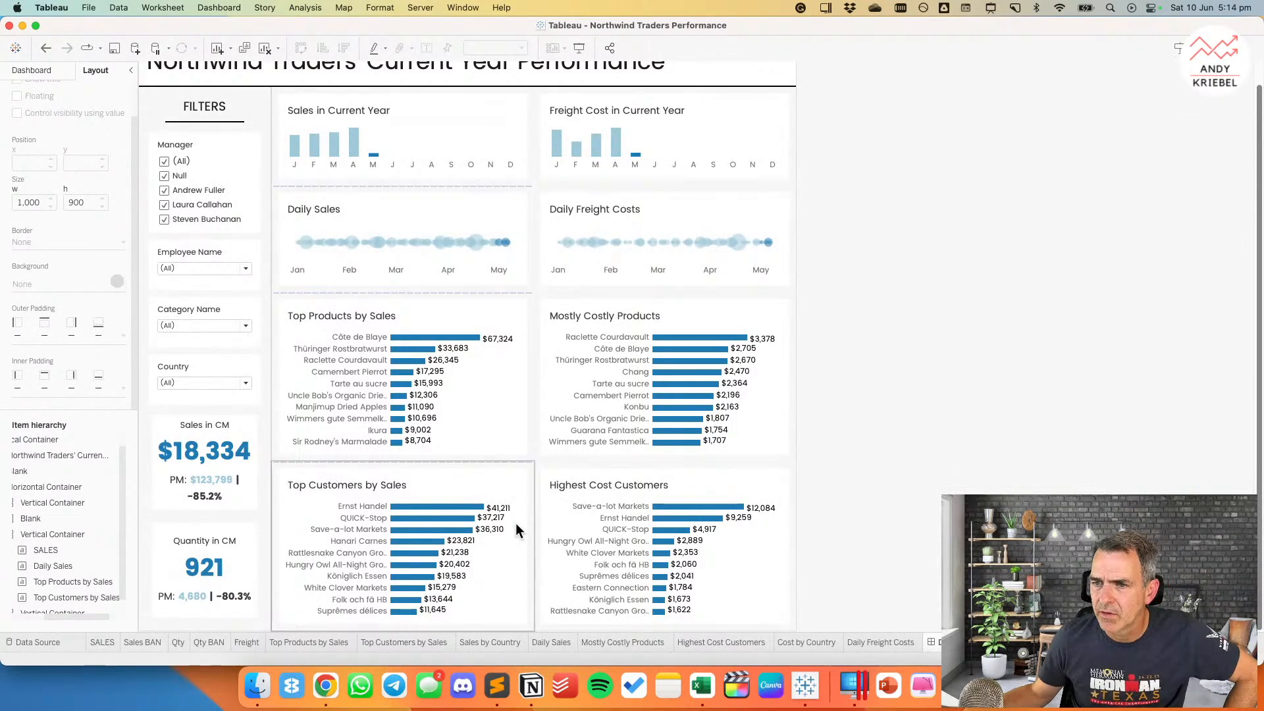
pyautogui.click(492, 411)
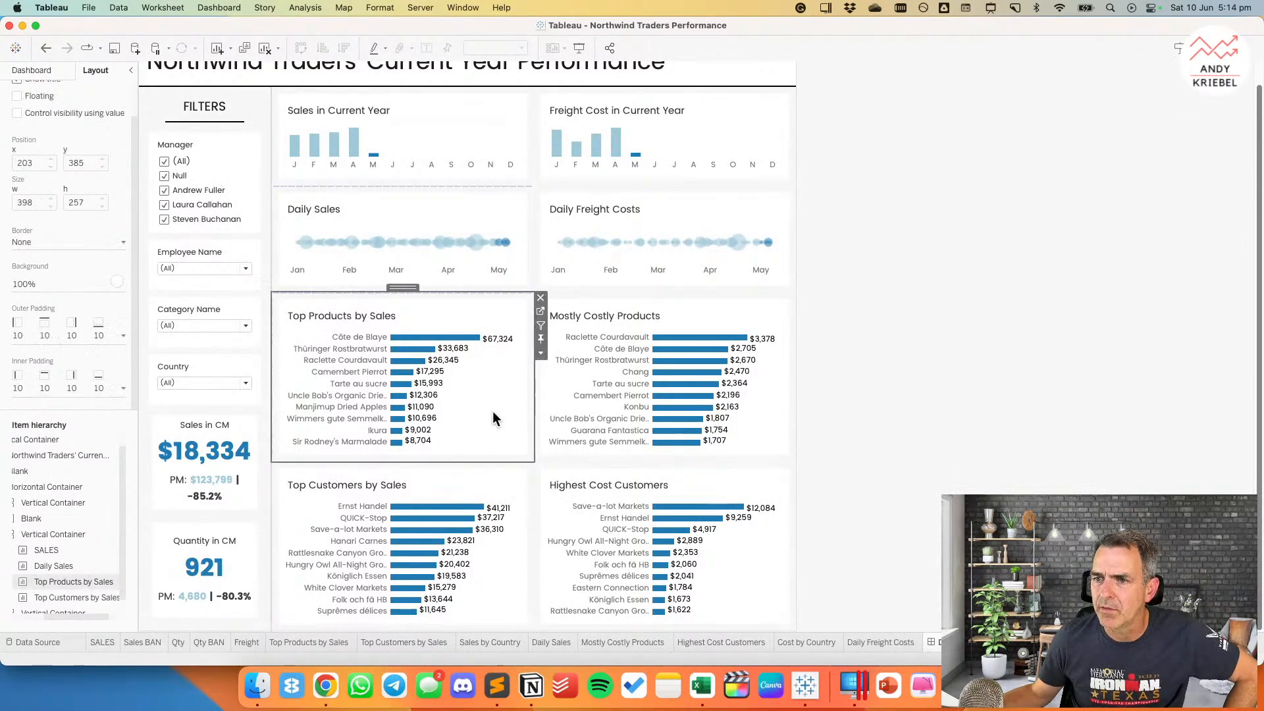
pyautogui.click(541, 311)
pyautogui.click(218, 302)
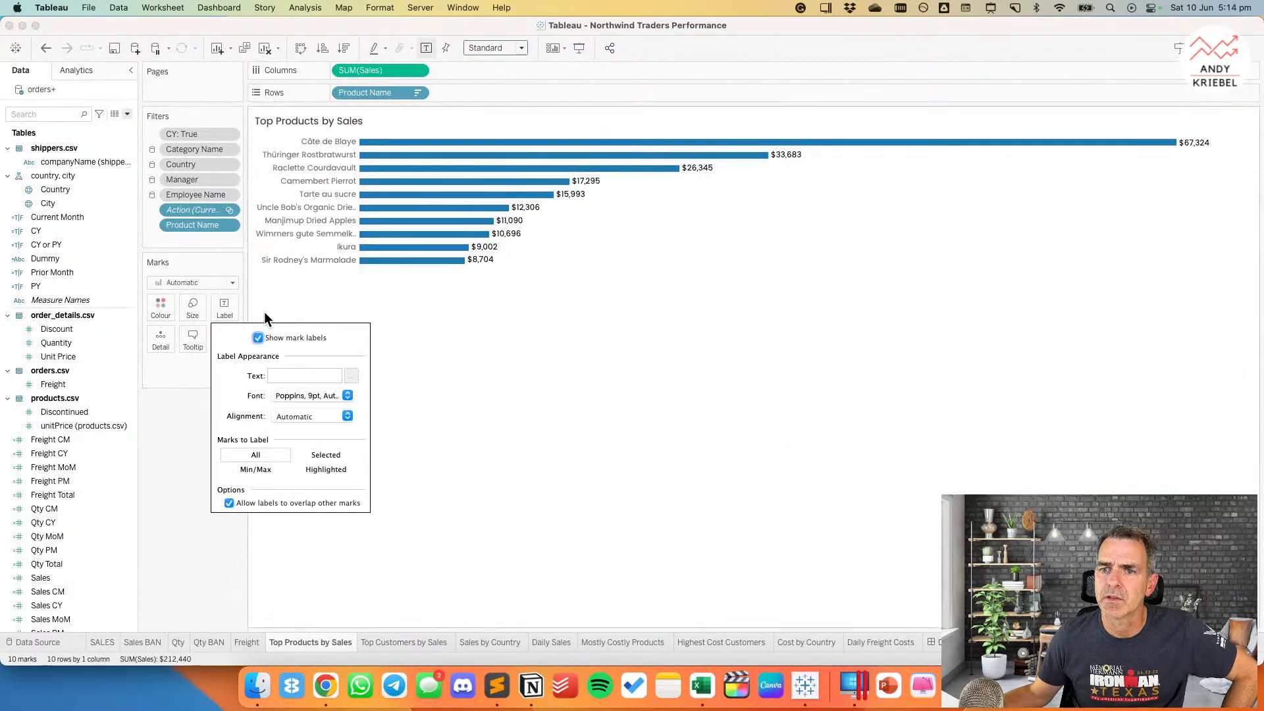
pyautogui.click(306, 395)
pyautogui.click(296, 442)
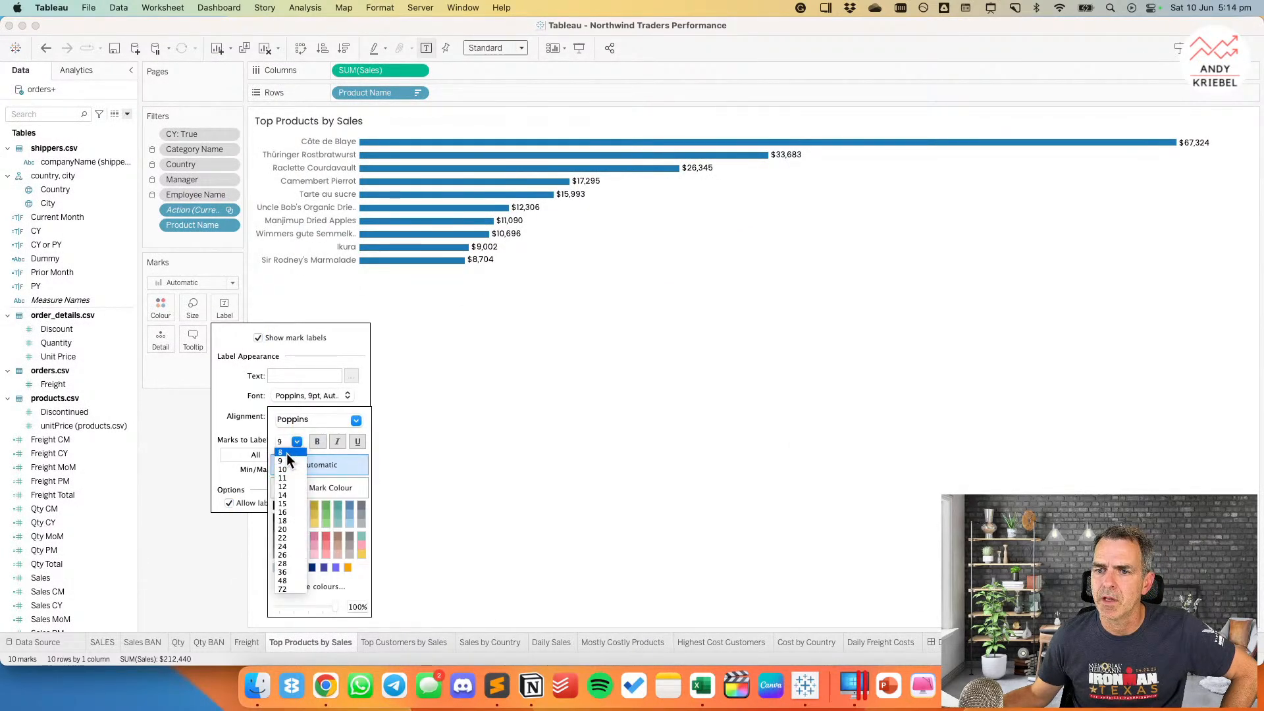
pyautogui.click(287, 453)
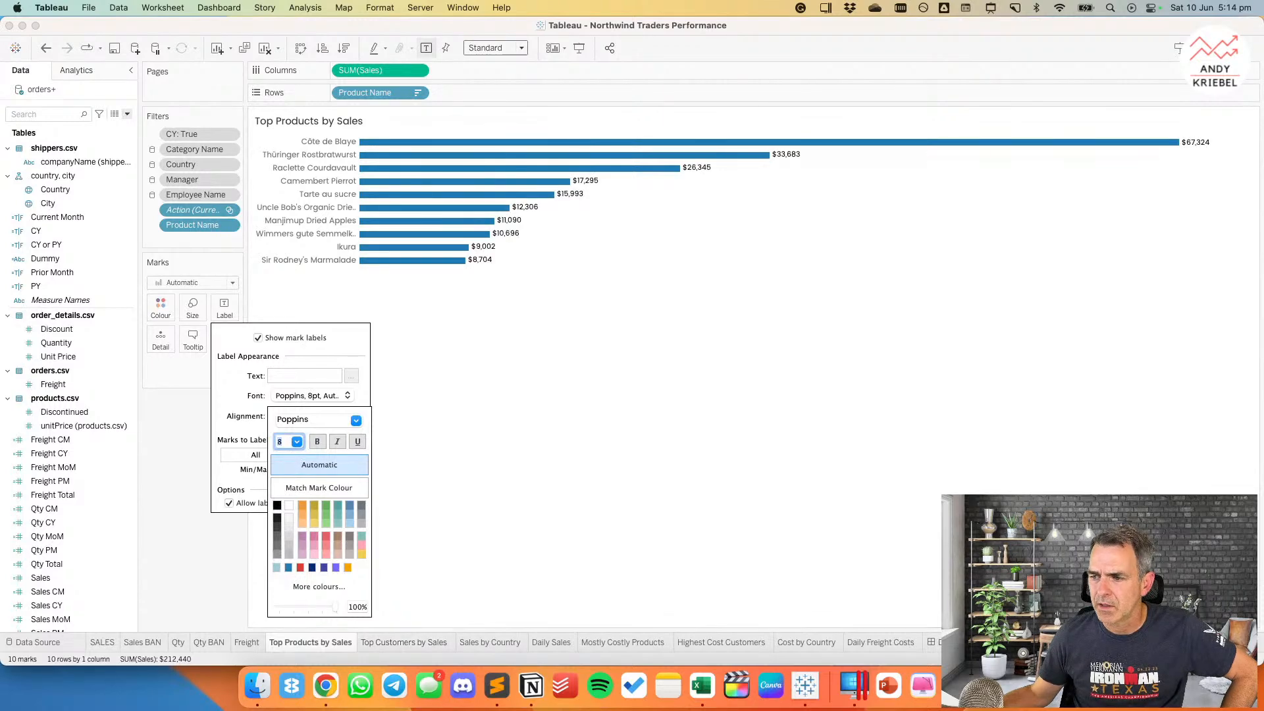
pyautogui.click(939, 642)
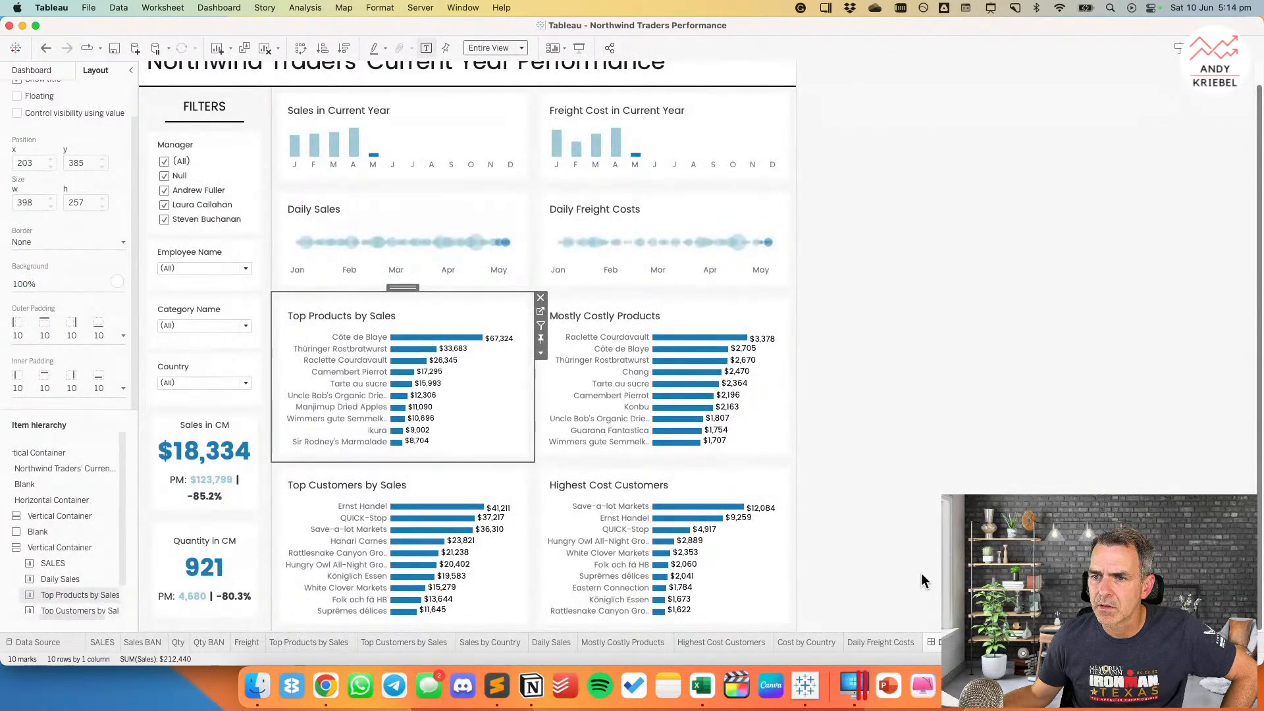
pyautogui.click(547, 314)
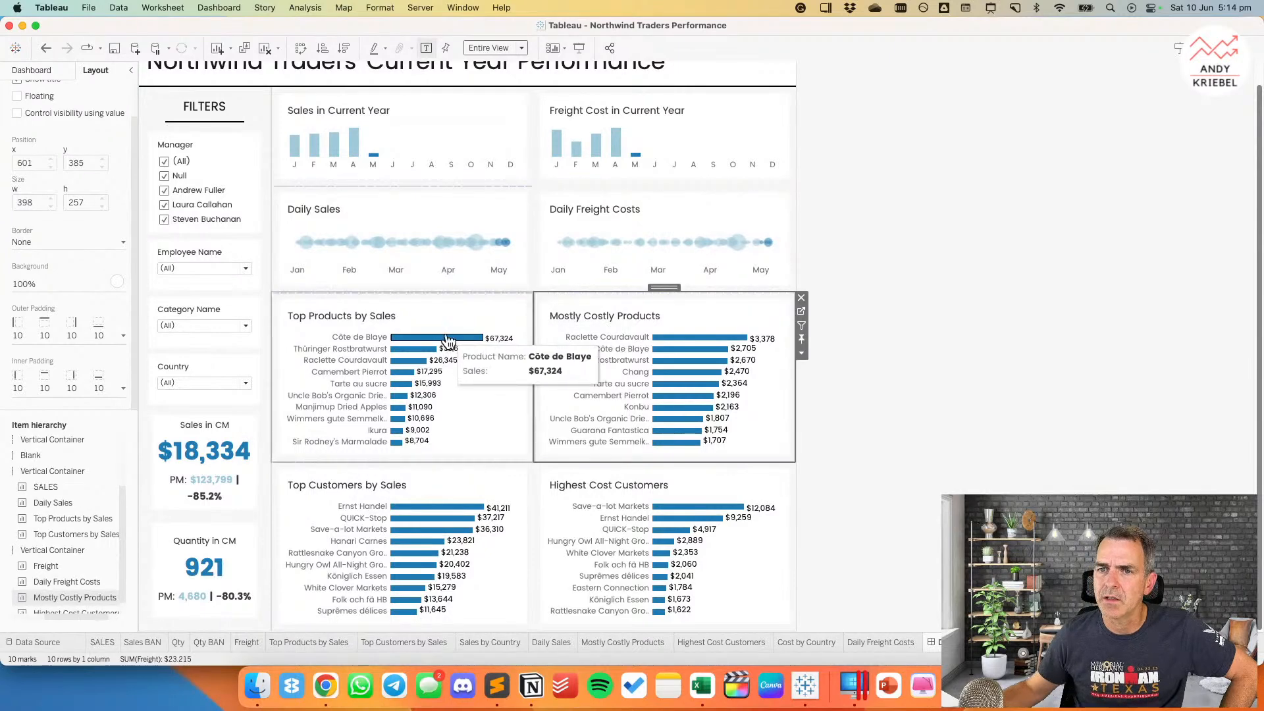
# Step: Set the Top Products by Sales mark labels to font size 7, make the bars thinner and return to the dashboard
pyautogui.click(513, 316)
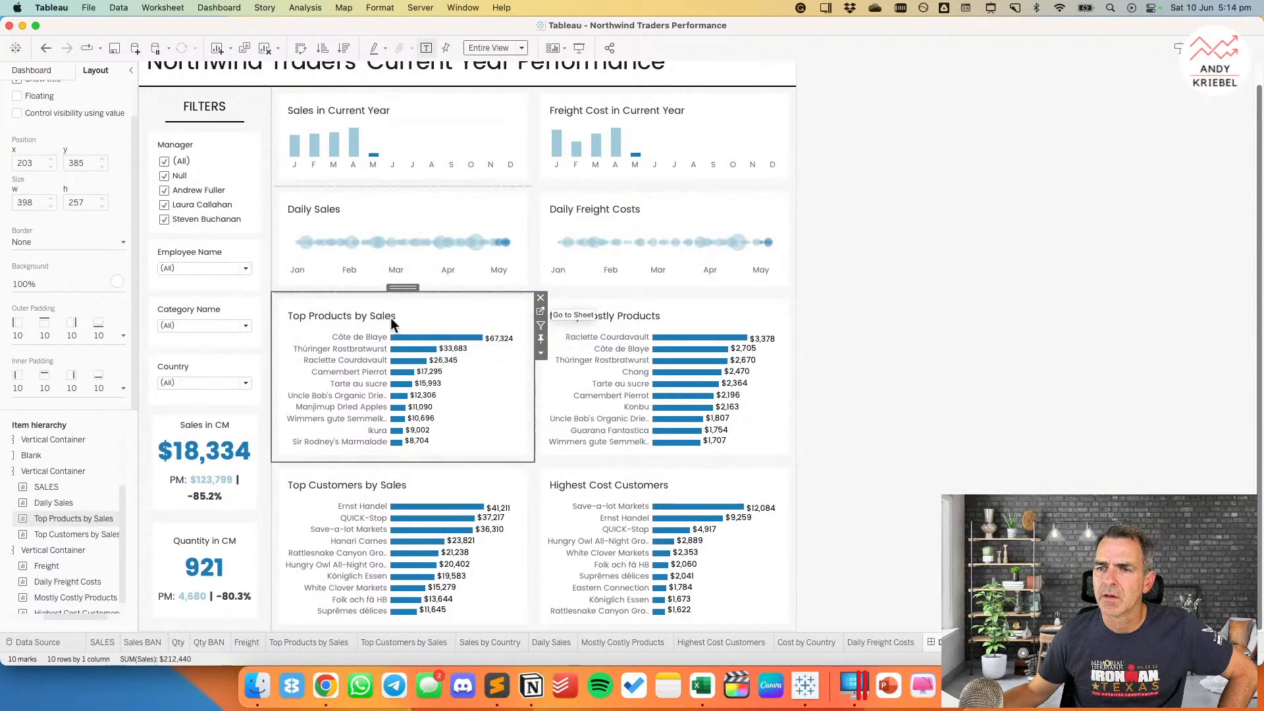
pyautogui.click(540, 311)
pyautogui.click(223, 306)
pyautogui.click(304, 396)
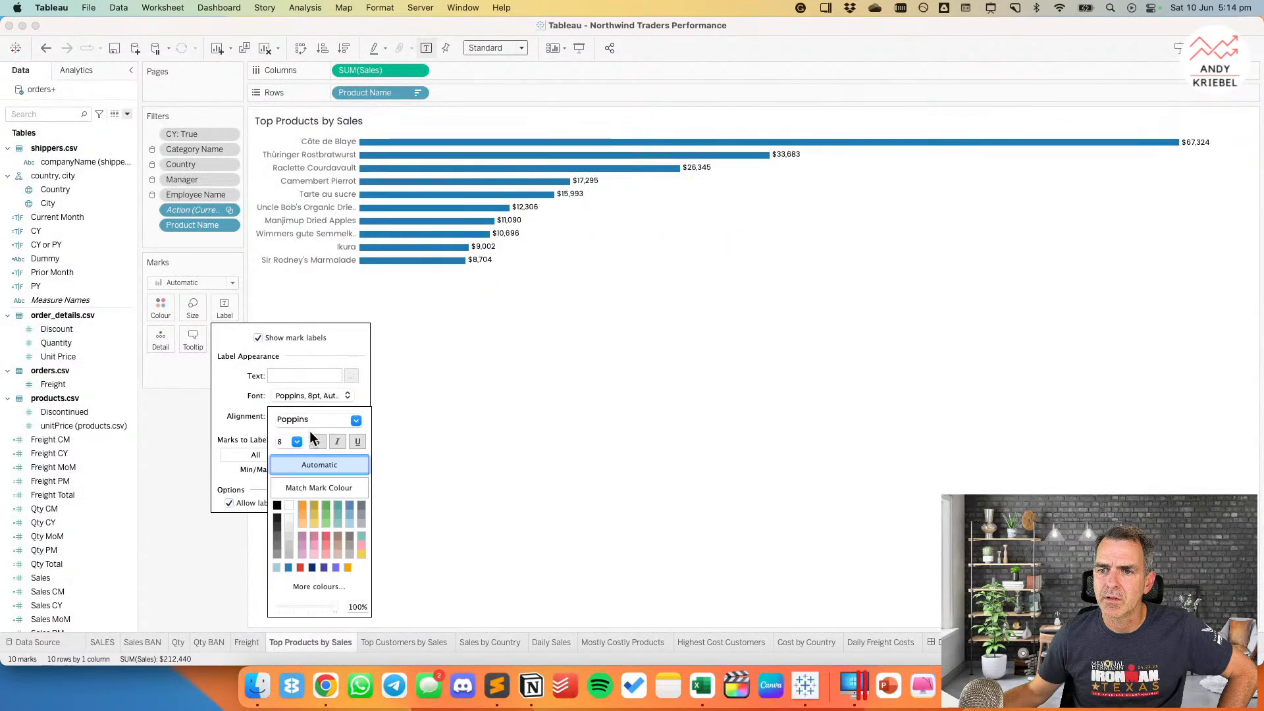
pyautogui.click(285, 441)
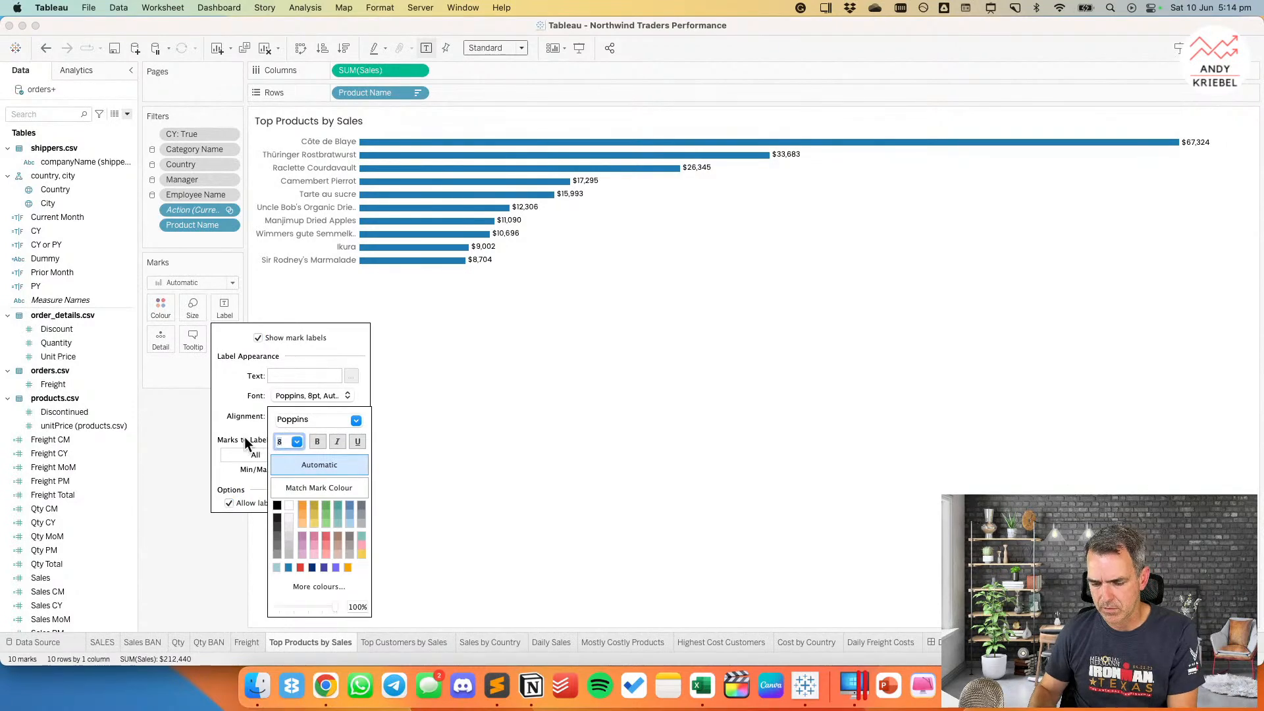
pyautogui.write('7')
pyautogui.press('Return')
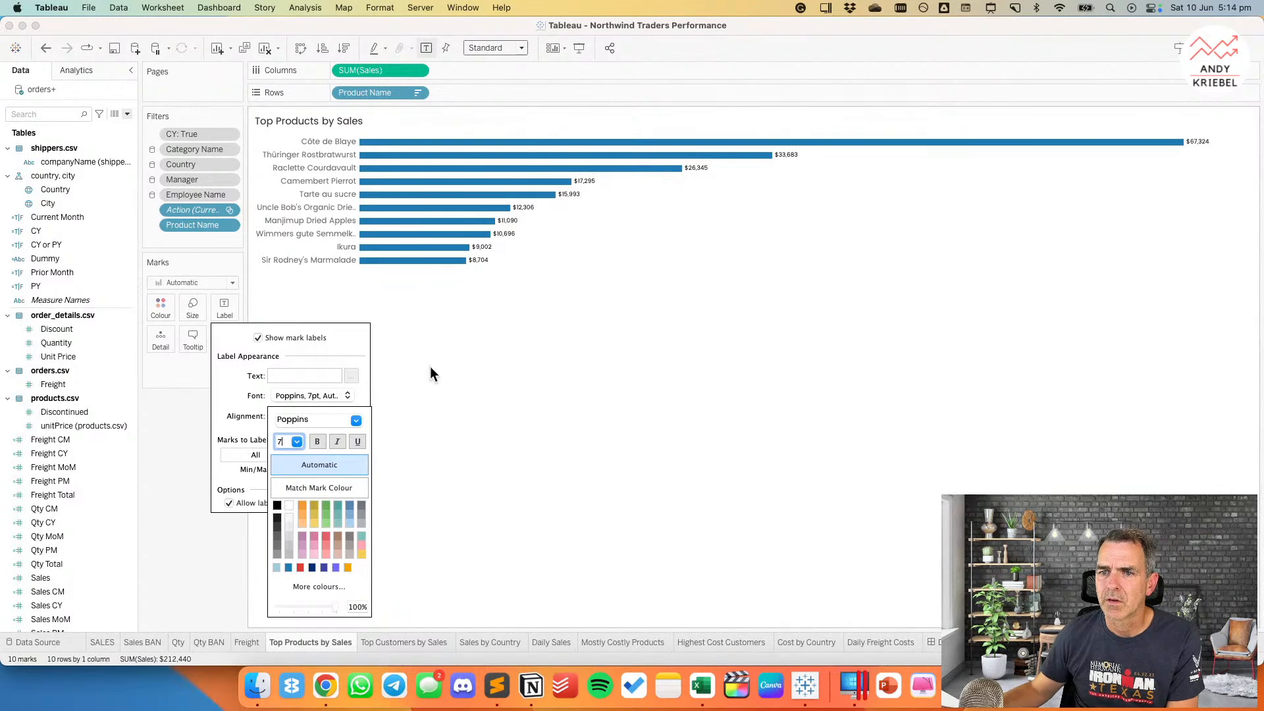
pyautogui.click(431, 367)
pyautogui.click(195, 308)
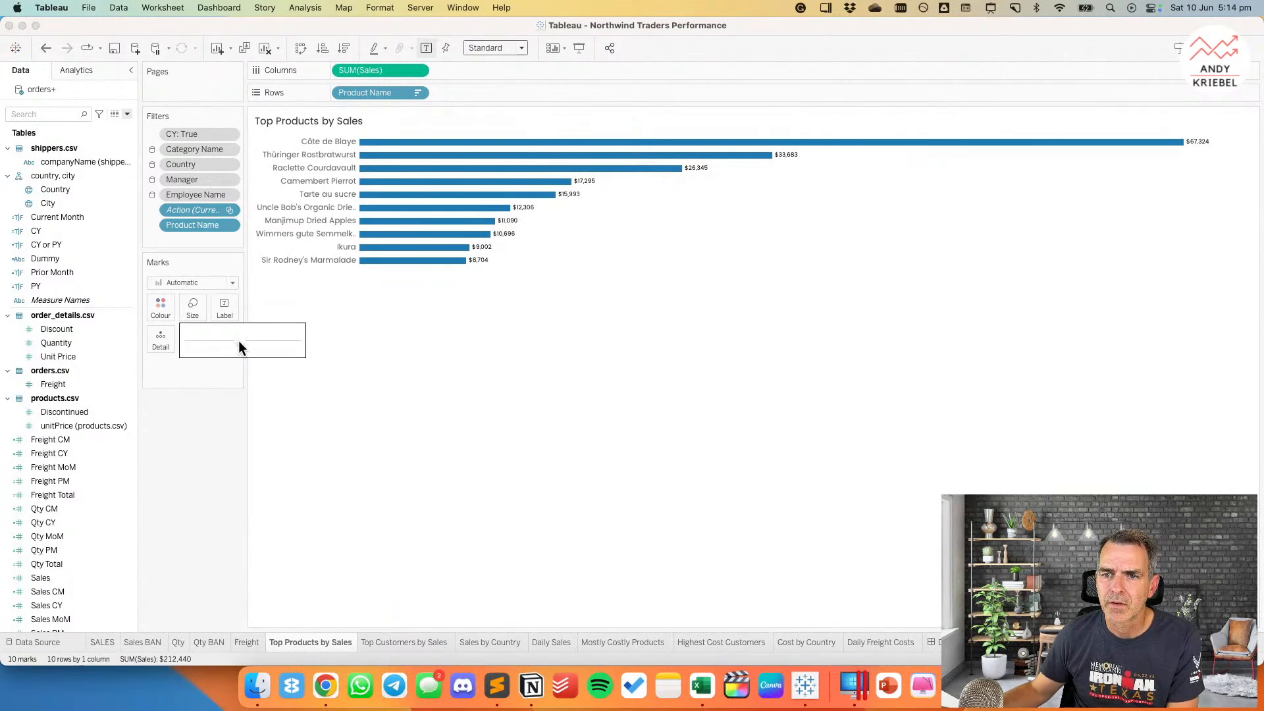
pyautogui.click(212, 341)
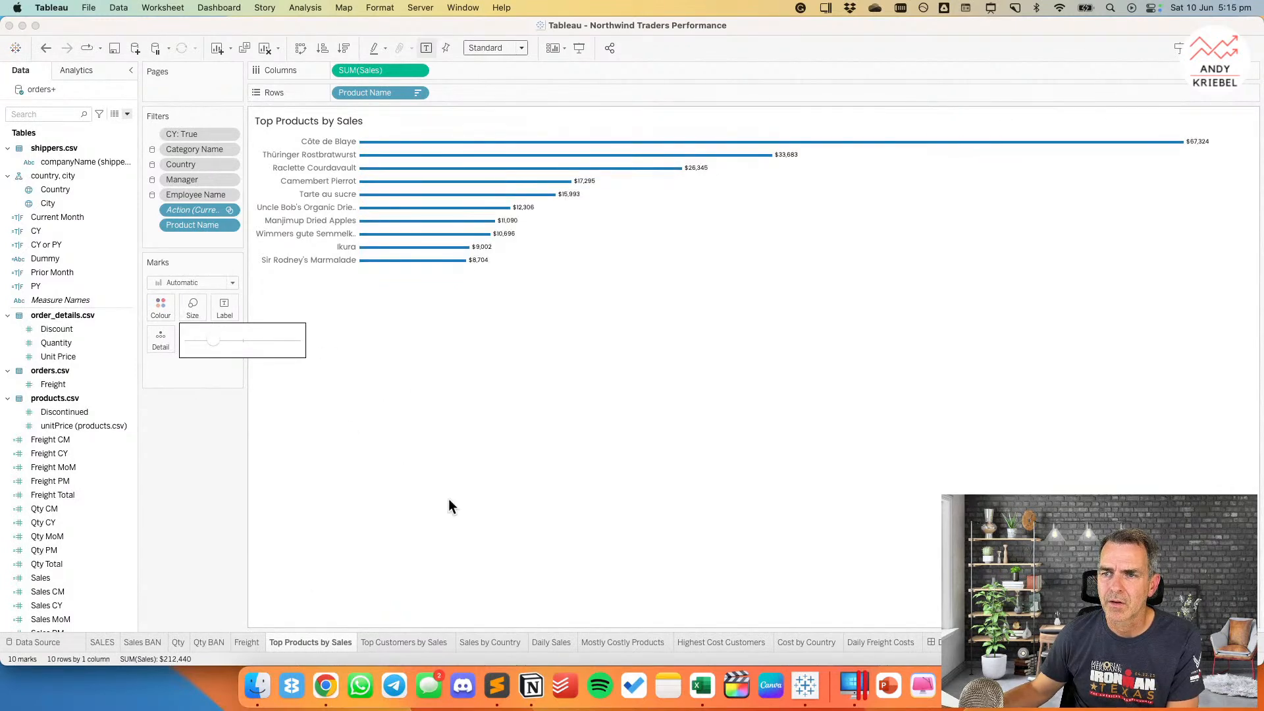
pyautogui.click(948, 643)
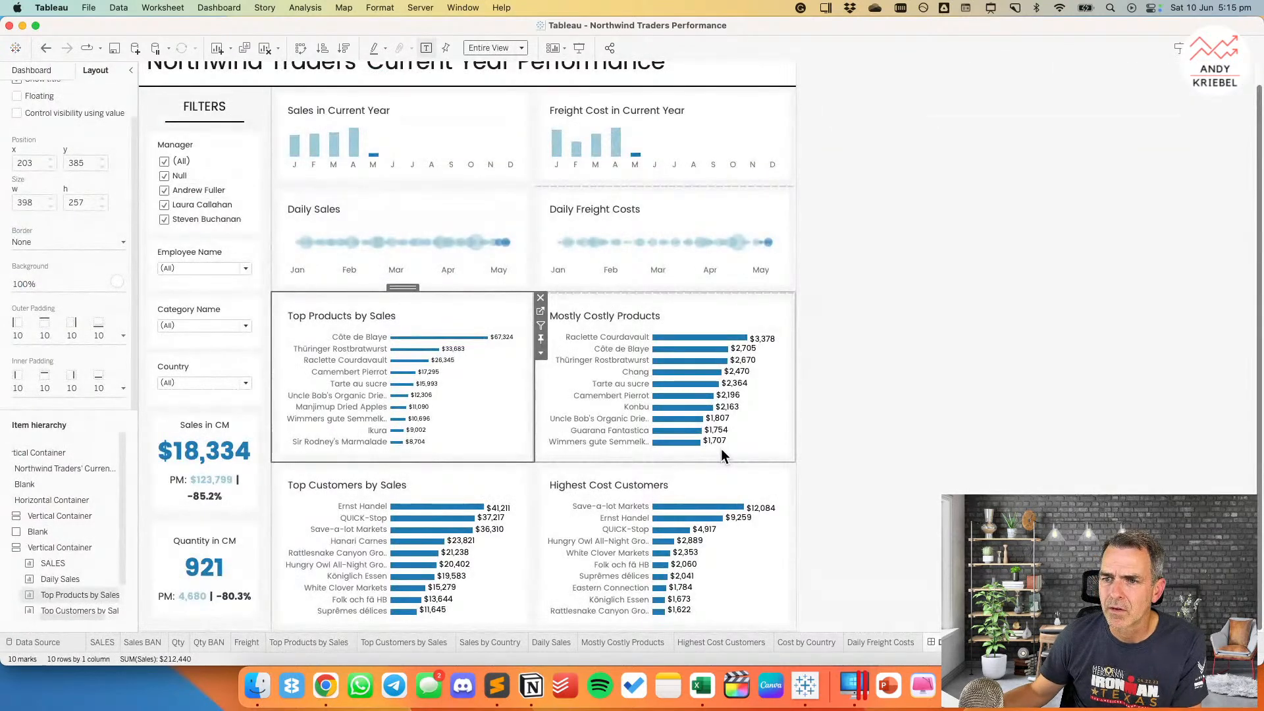
# Step: Set the mark labels of the Top Customers by Sales chart to font size 7 and make its bars thinner
pyautogui.click(465, 484)
pyautogui.click(541, 490)
pyautogui.click(510, 483)
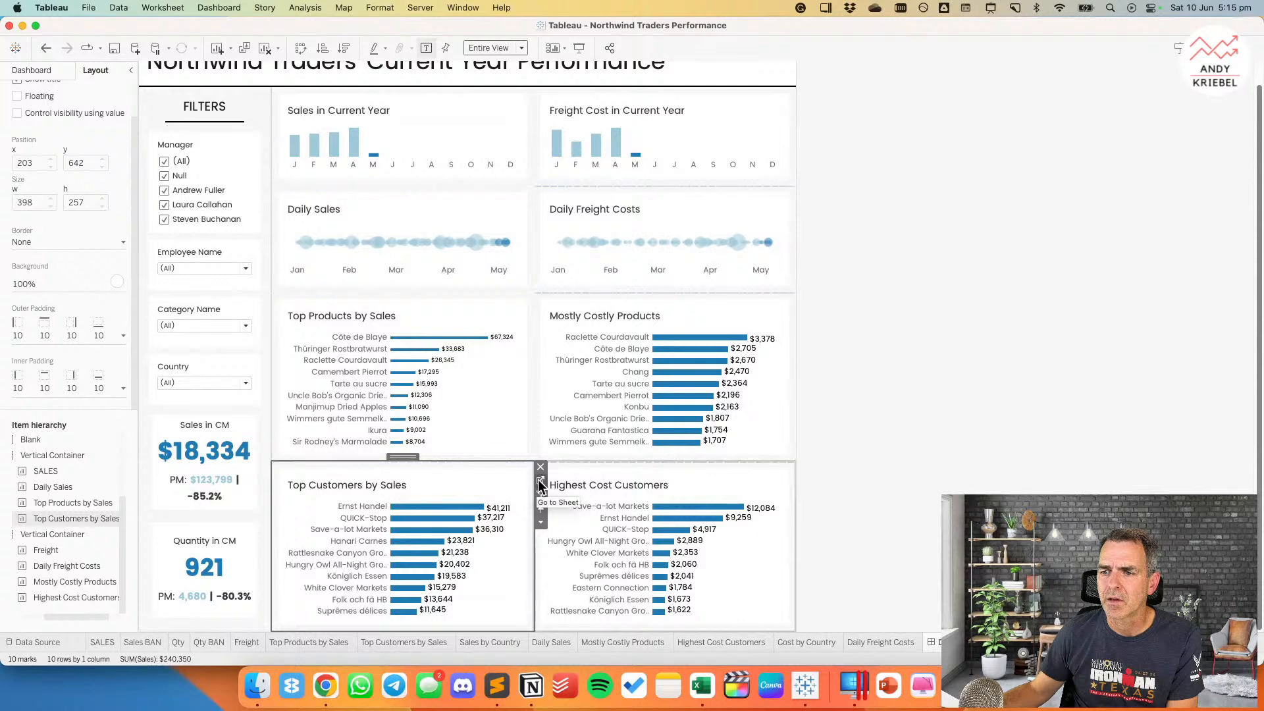
pyautogui.click(537, 480)
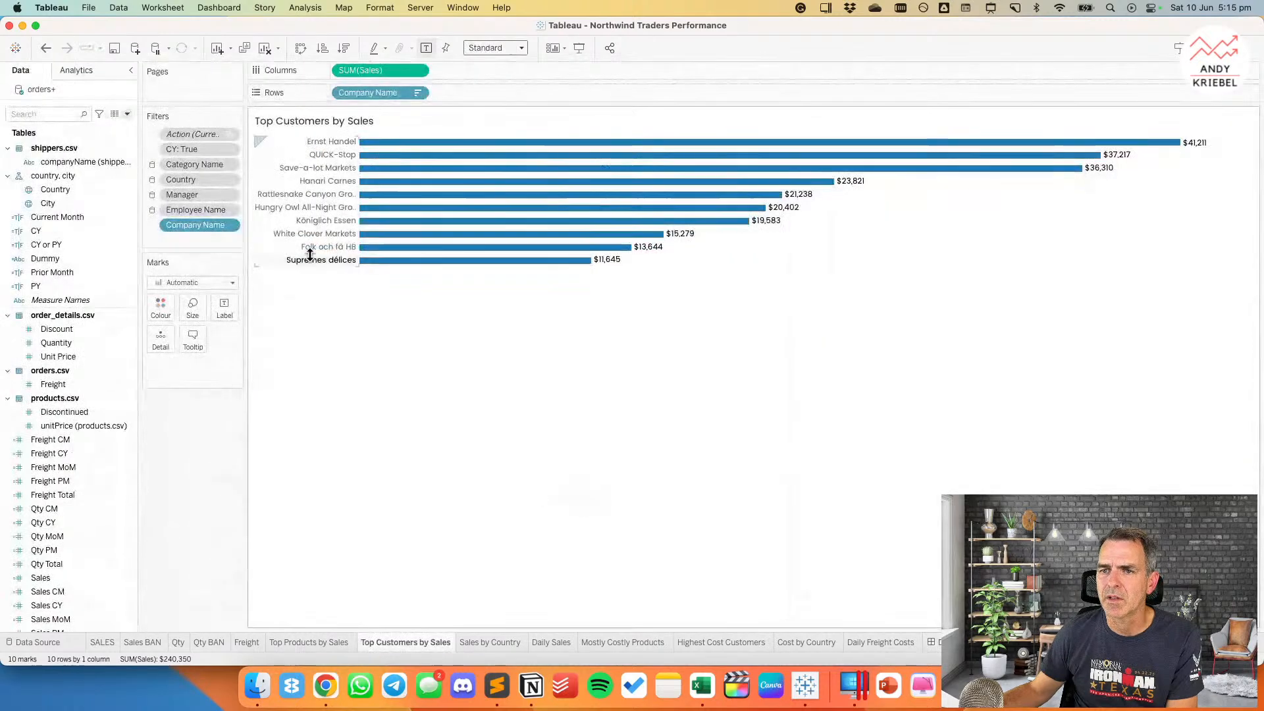
pyautogui.click(224, 307)
pyautogui.click(304, 396)
pyautogui.moveTo(281, 440); pyautogui.dragTo(242, 438)
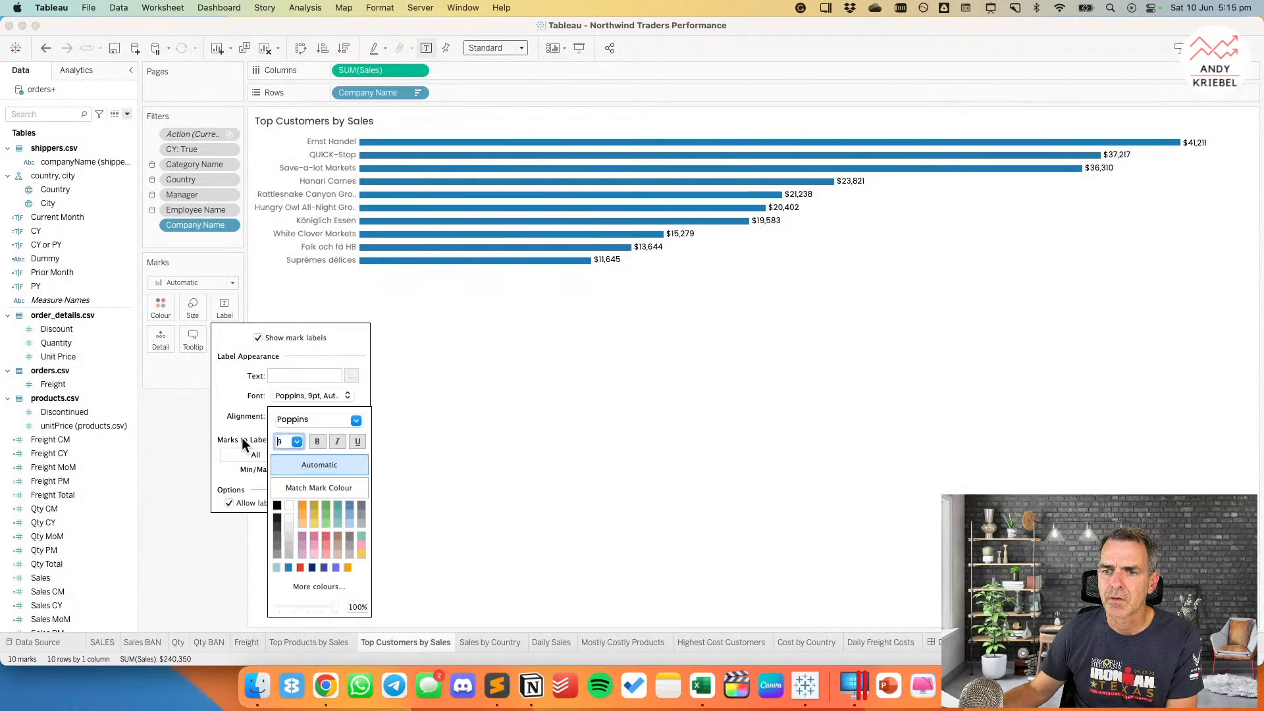
pyautogui.write('7')
pyautogui.press('Return')
pyautogui.click(199, 309)
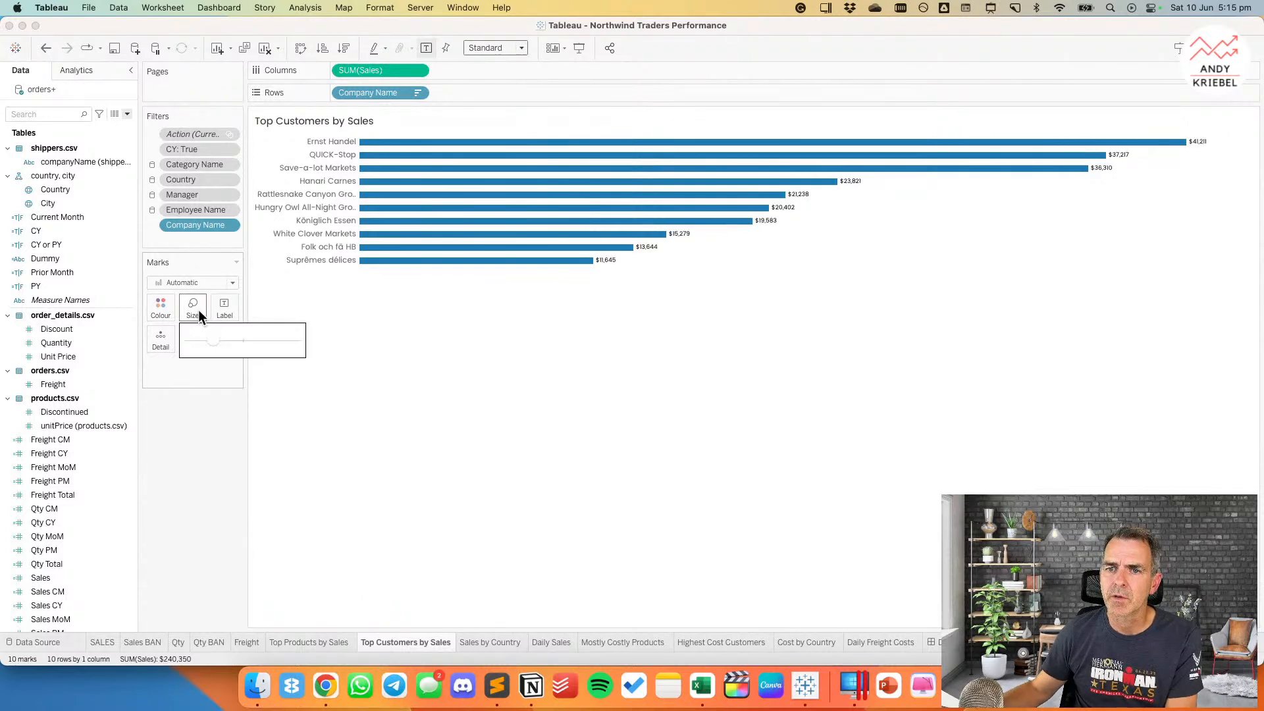
pyautogui.click(213, 340)
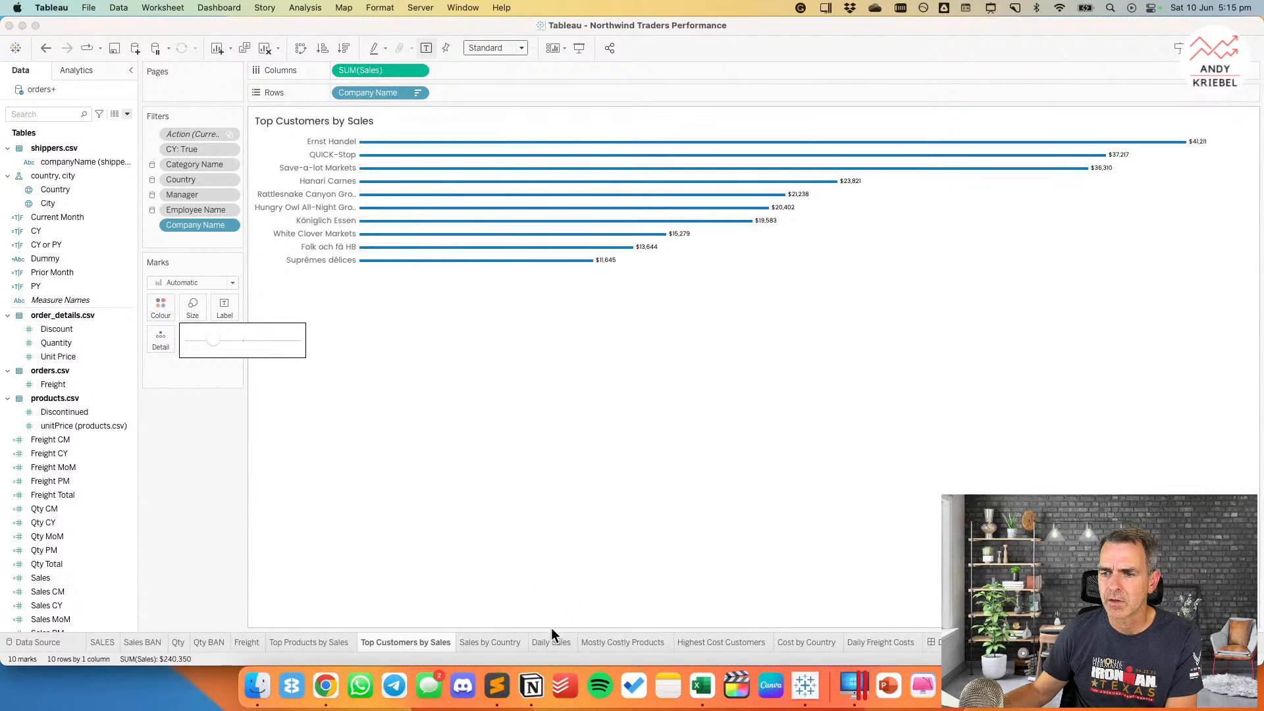
# Step: Make the bars of the Mostly Costly Products chart thinner to match the sales charts
pyautogui.click(640, 642)
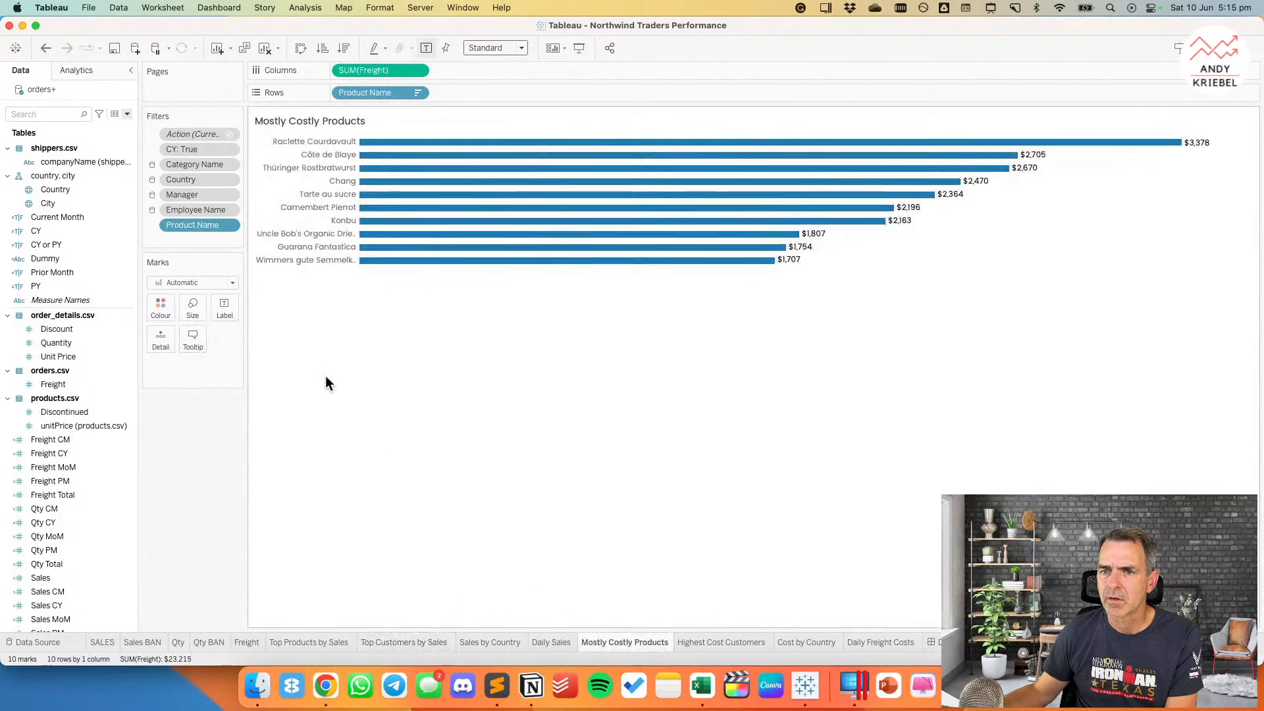
pyautogui.click(198, 315)
pyautogui.click(211, 339)
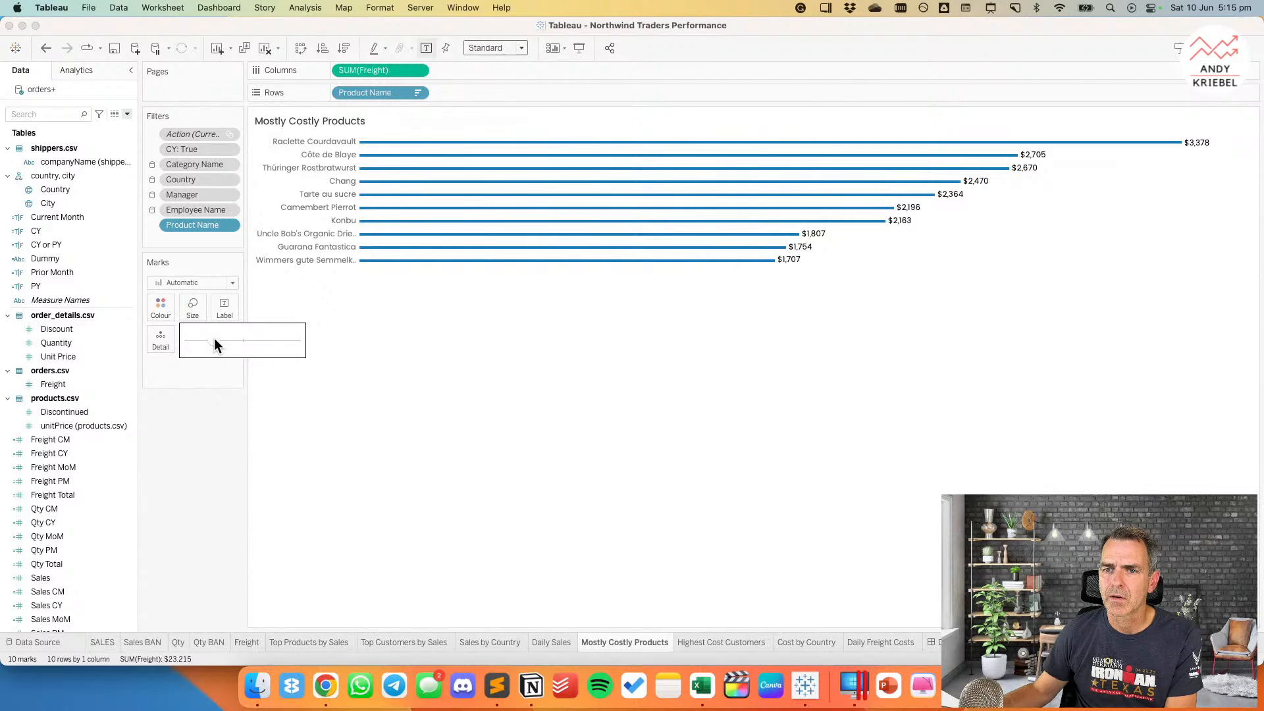
pyautogui.click(47, 48)
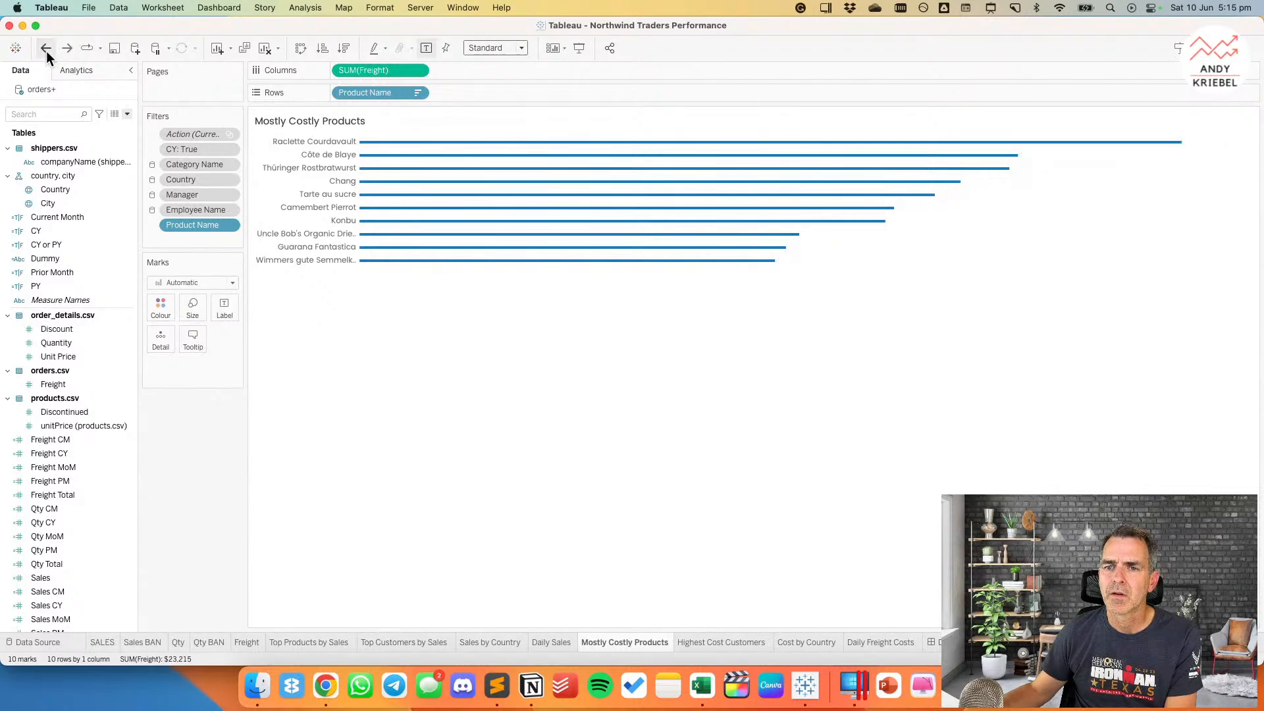
# Step: Set the mark labels of the Mostly Costly Products chart to font size 7
pyautogui.click(200, 309)
pyautogui.click(212, 342)
pyautogui.click(226, 313)
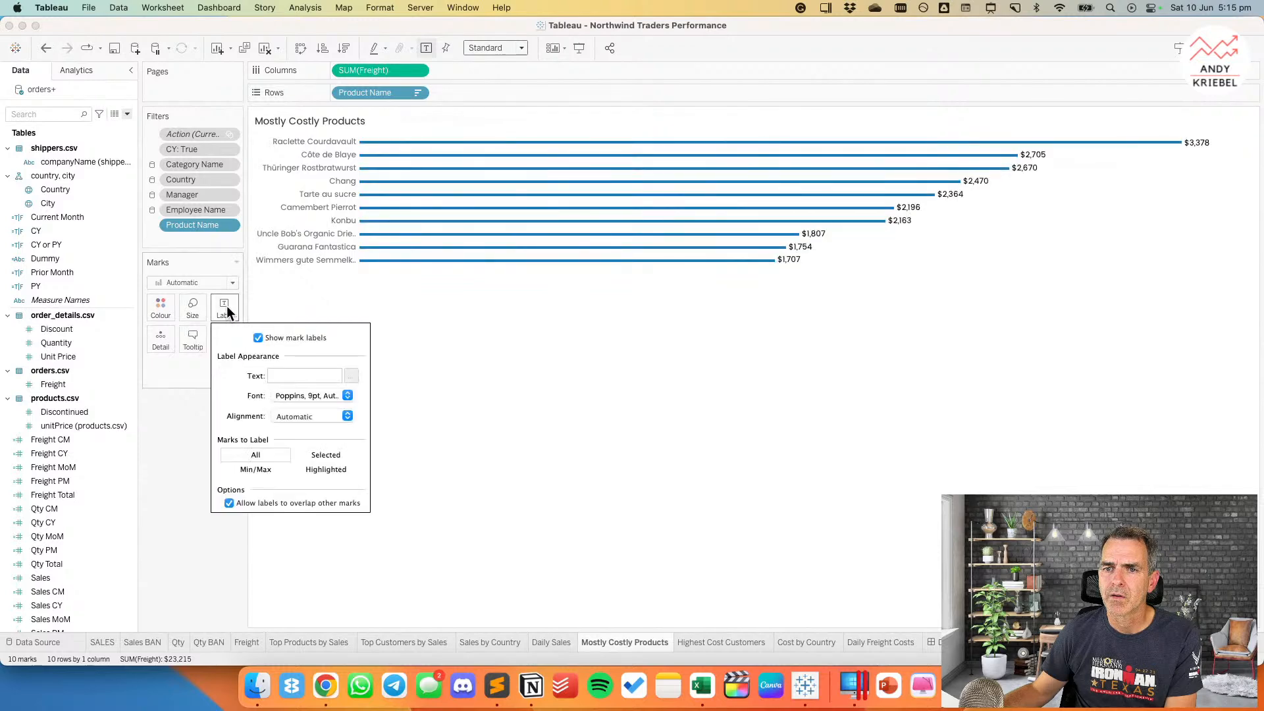
pyautogui.click(295, 397)
pyautogui.write('7')
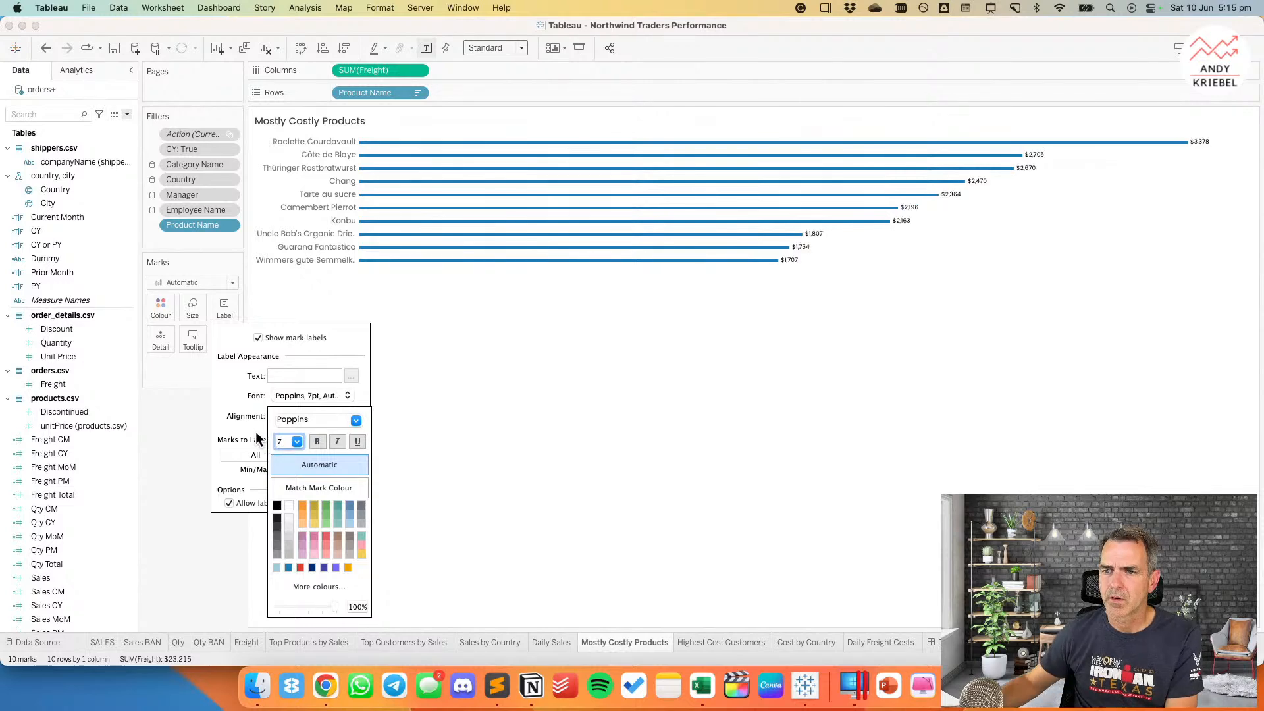
# Step: Make the bars of the Highest Cost Customers chart thinner, set its mark labels to font size 7 and return to the dashboard
pyautogui.click(685, 638)
pyautogui.click(193, 304)
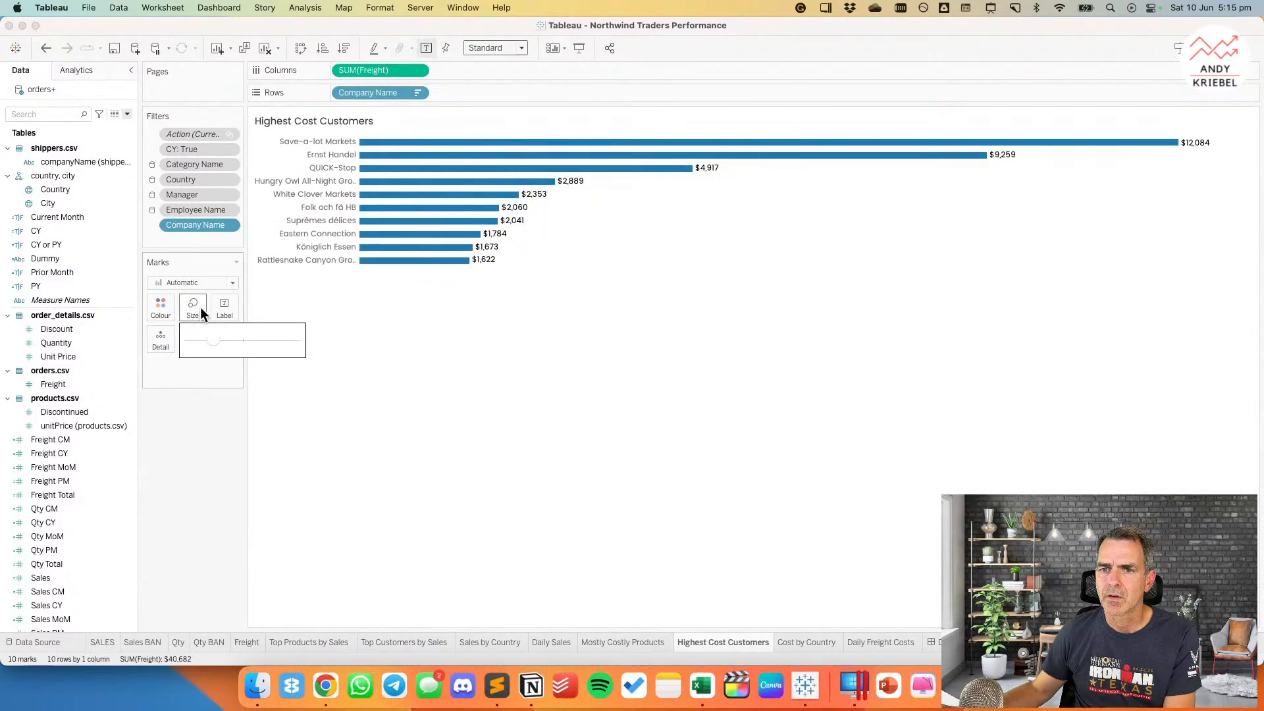
pyautogui.click(212, 341)
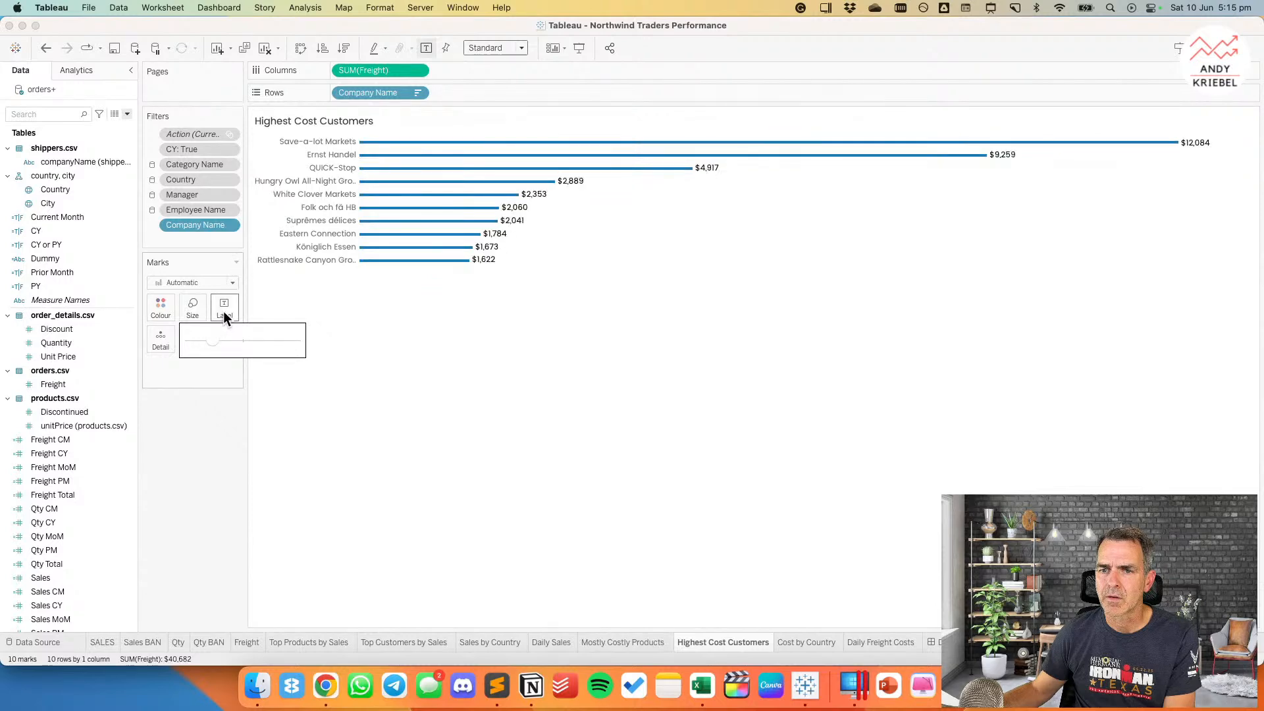
pyautogui.click(223, 315)
pyautogui.click(288, 396)
pyautogui.click(282, 442)
pyautogui.write('7')
pyautogui.press('Return')
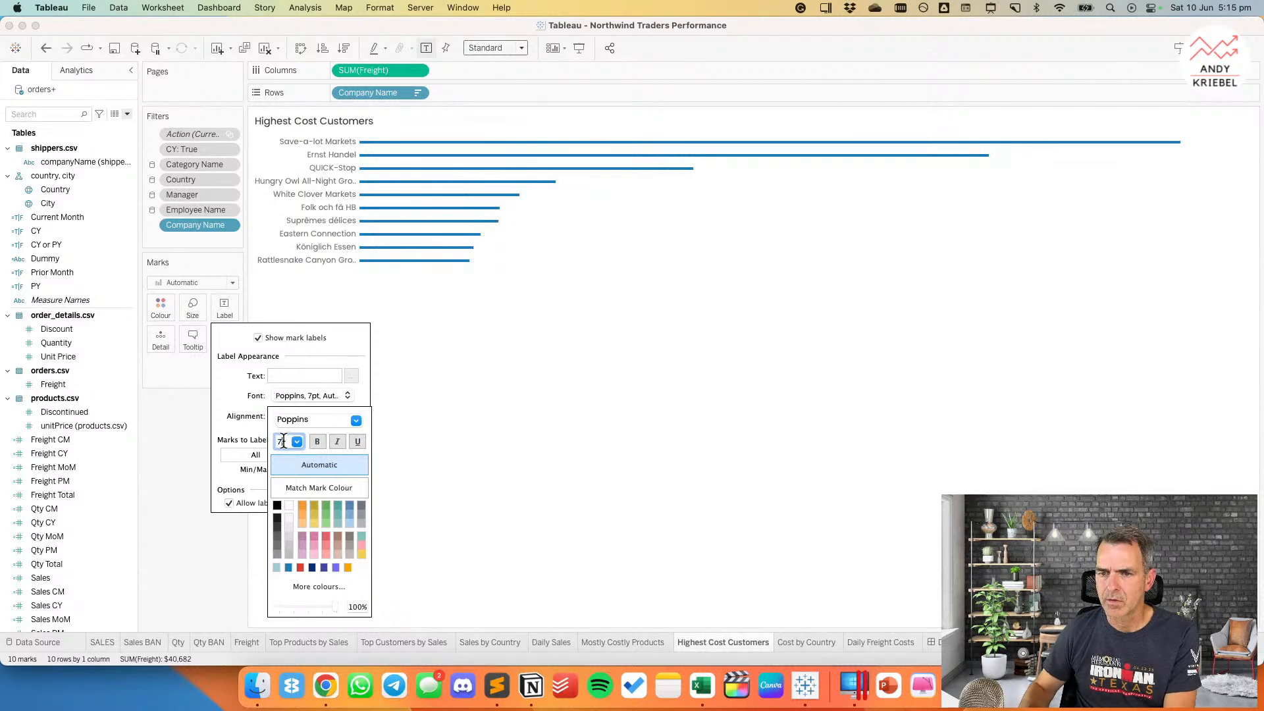
pyautogui.click(948, 642)
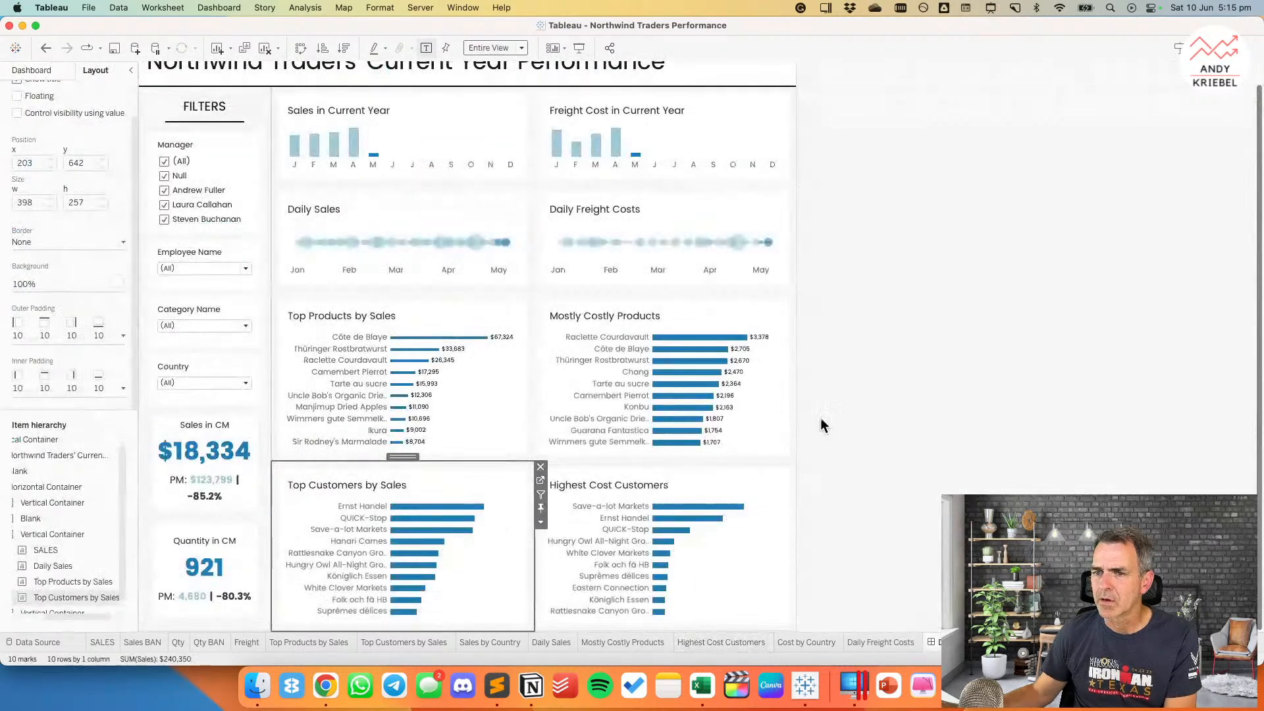
pyautogui.click(908, 402)
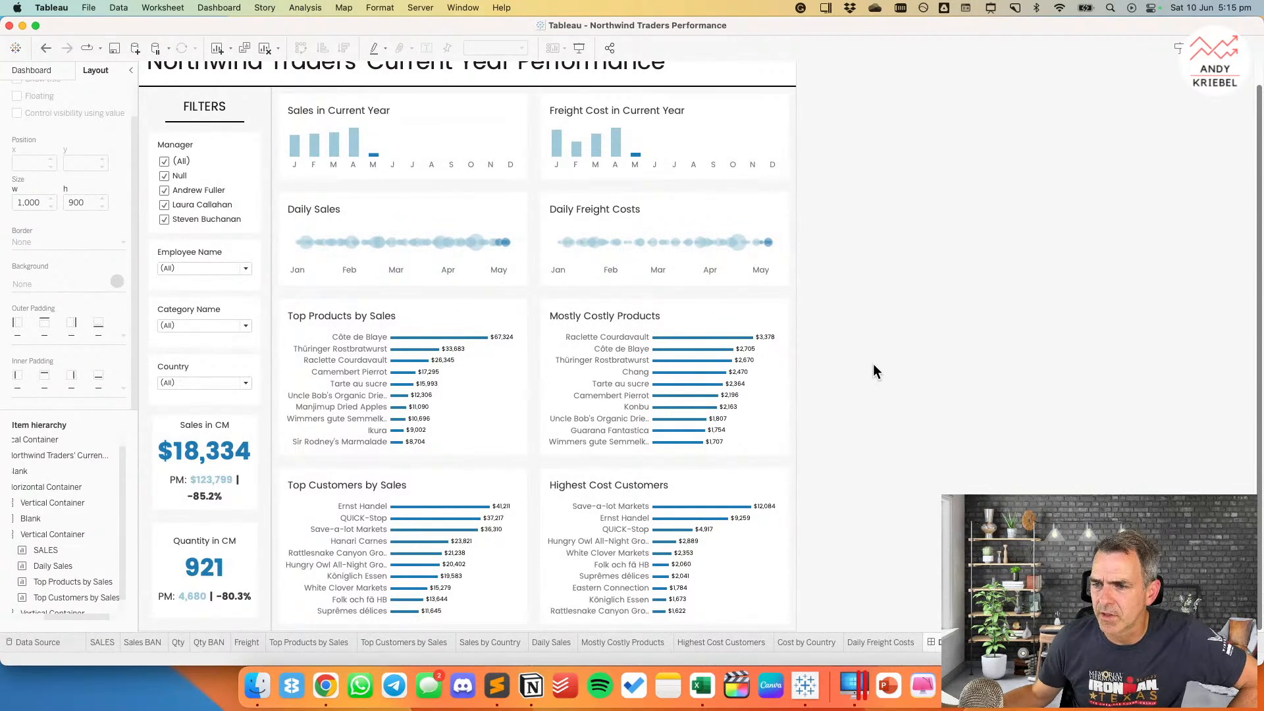
# Step: Set the workbook-wide worksheet font size to 8 and review the dashboard in presentation mode
pyautogui.click(377, 318)
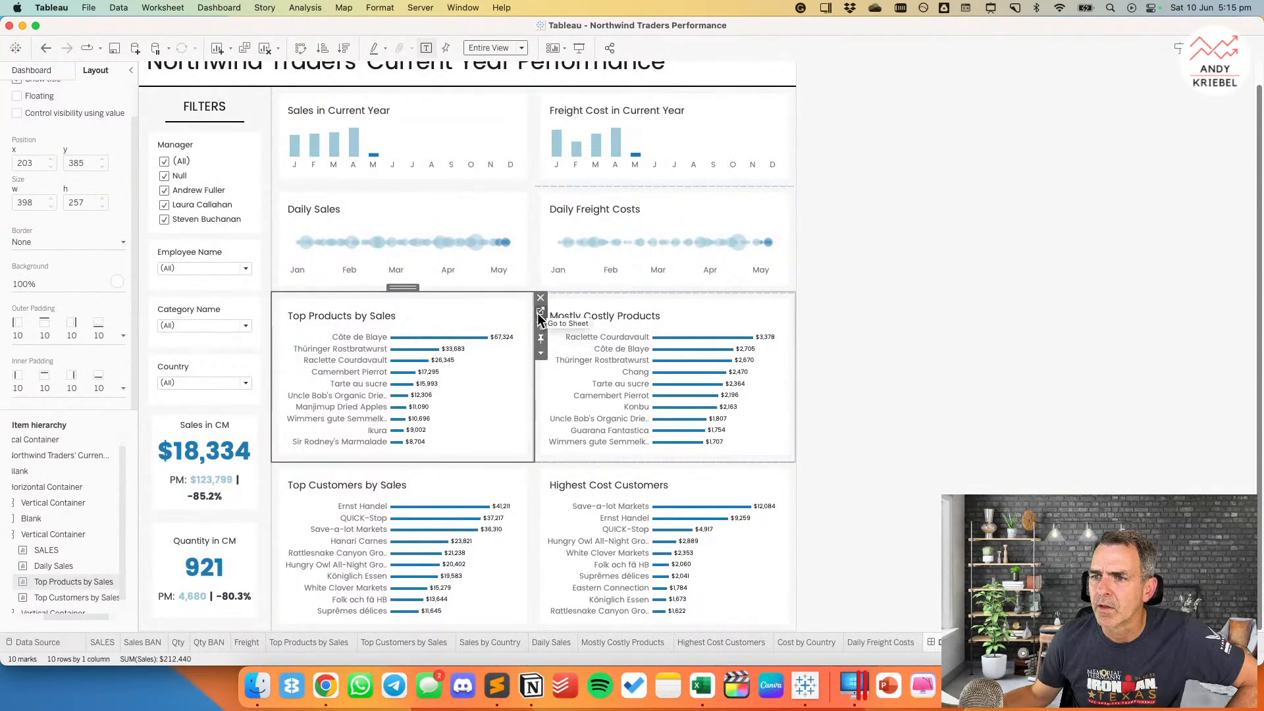
pyautogui.click(386, 8)
pyautogui.click(382, 57)
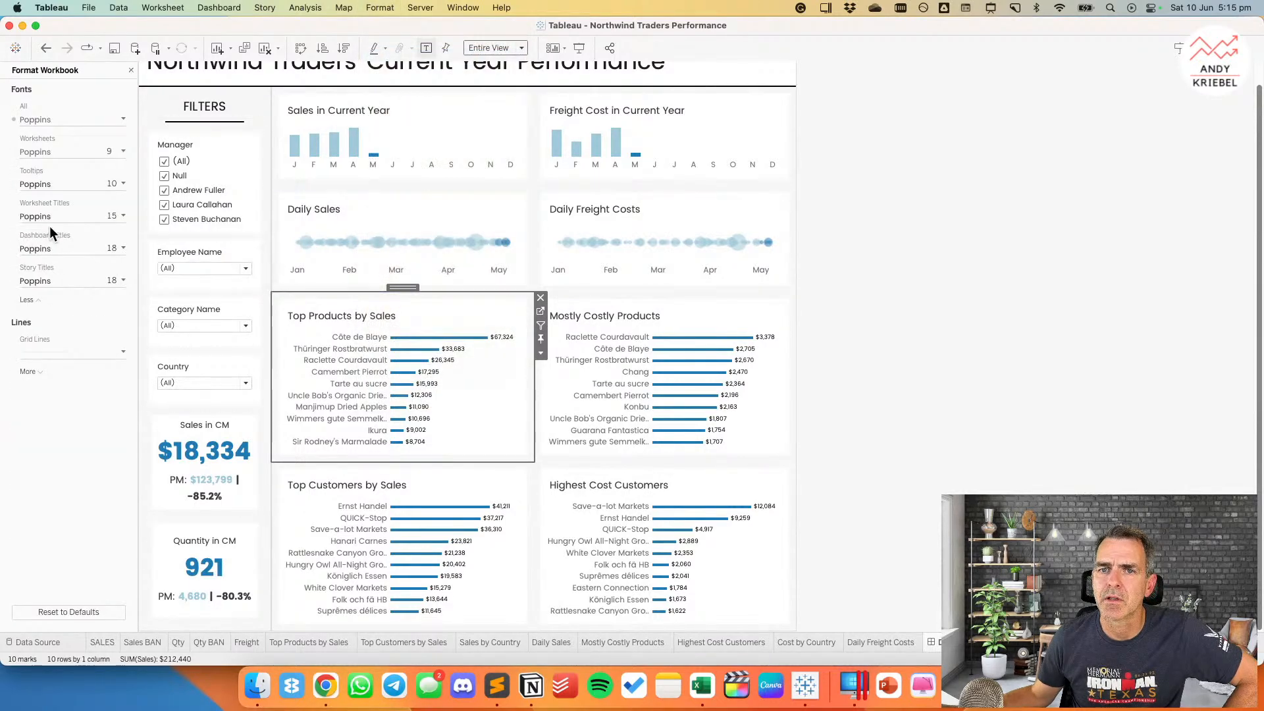
pyautogui.click(76, 154)
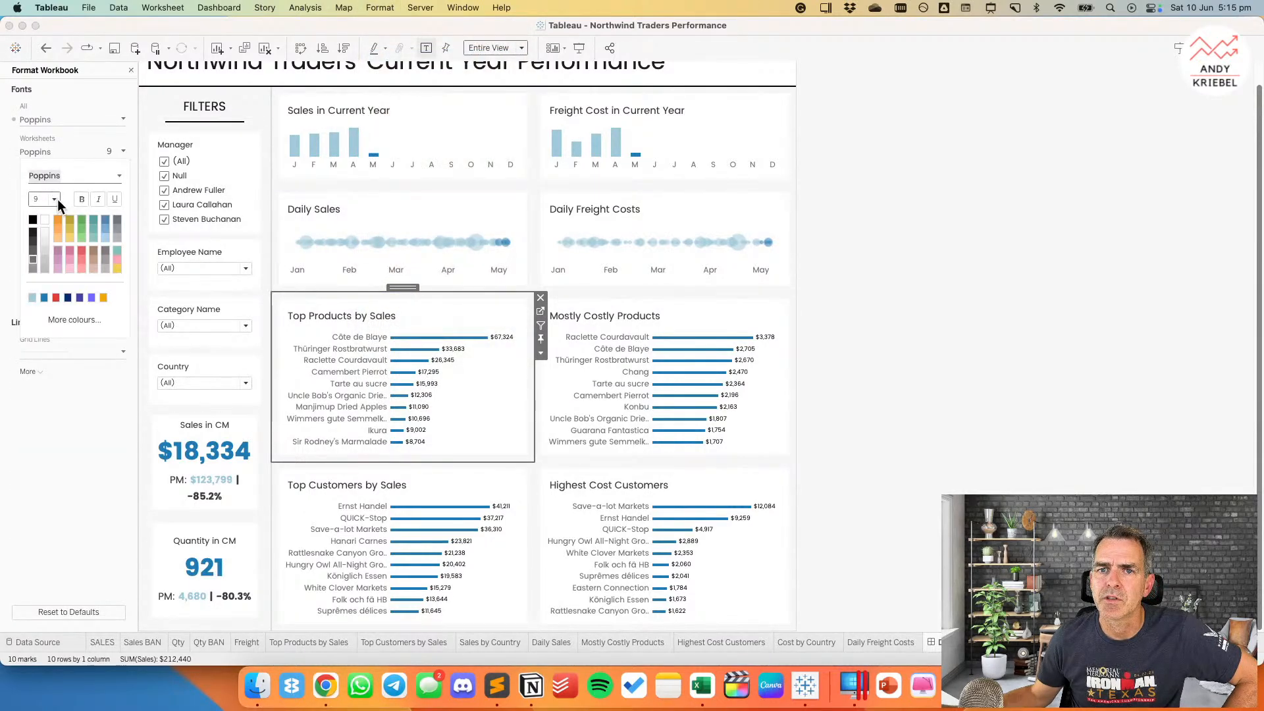
pyautogui.click(56, 198)
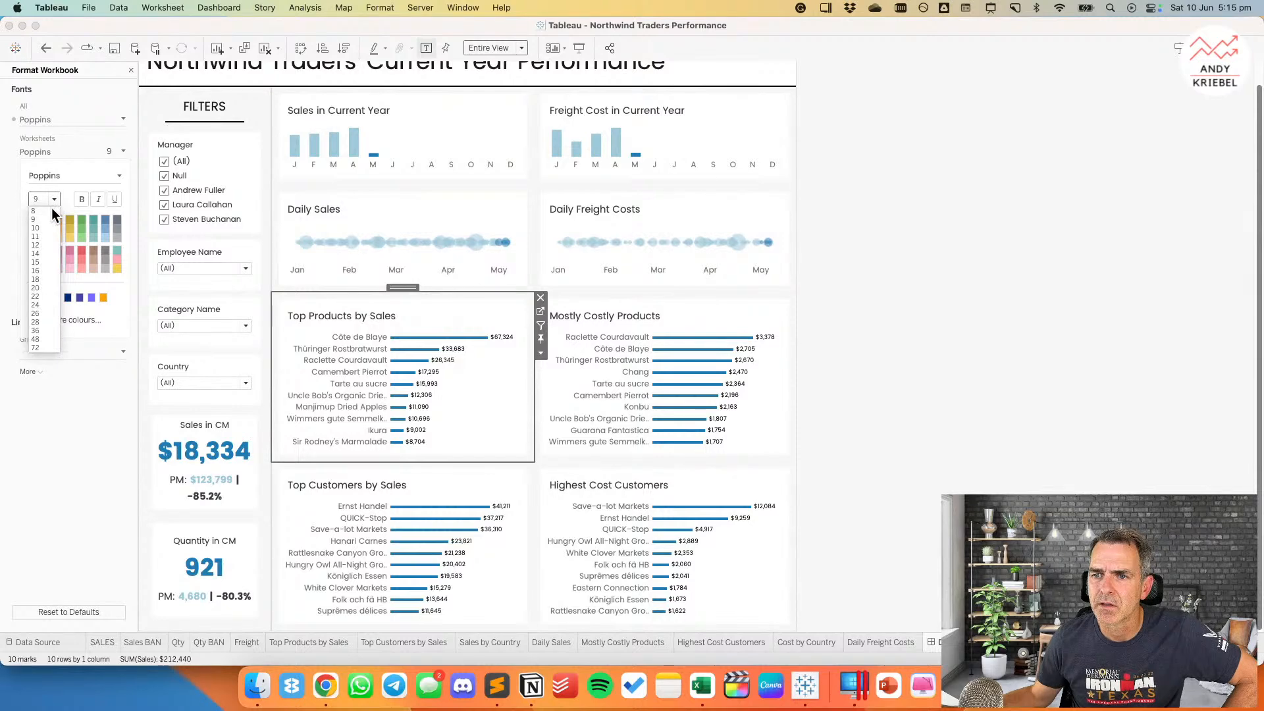
pyautogui.click(52, 209)
pyautogui.click(873, 394)
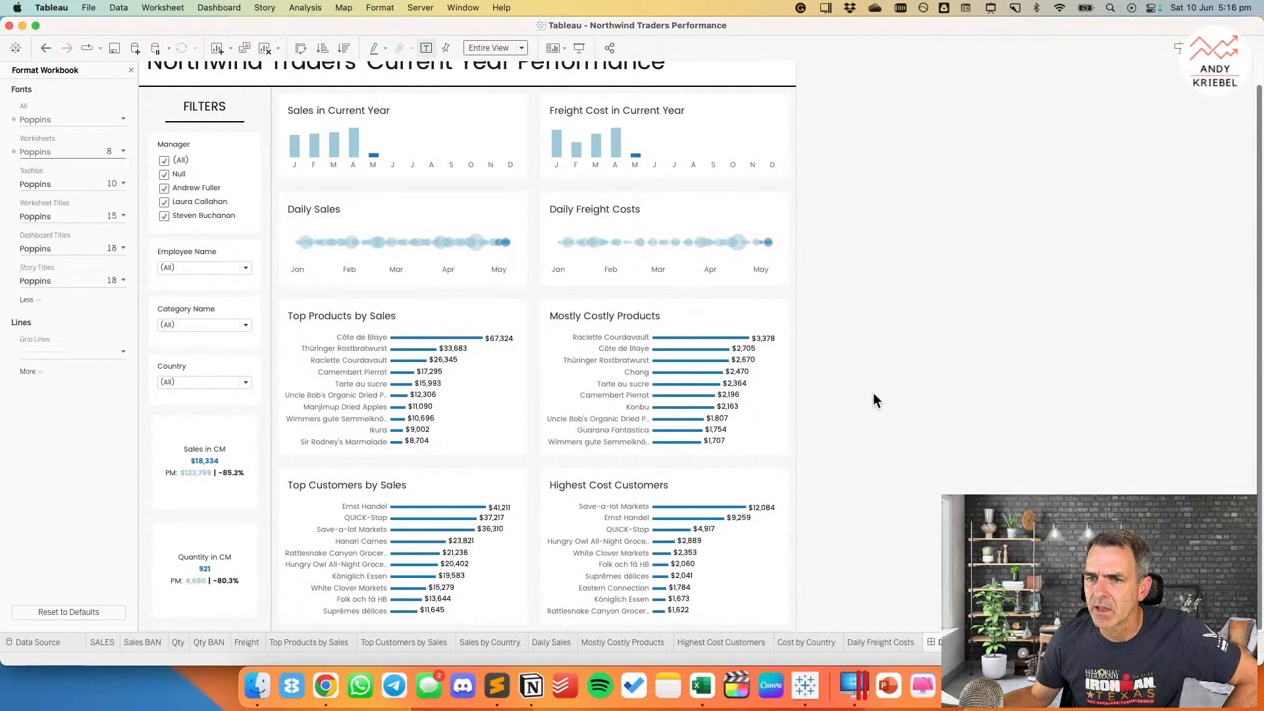
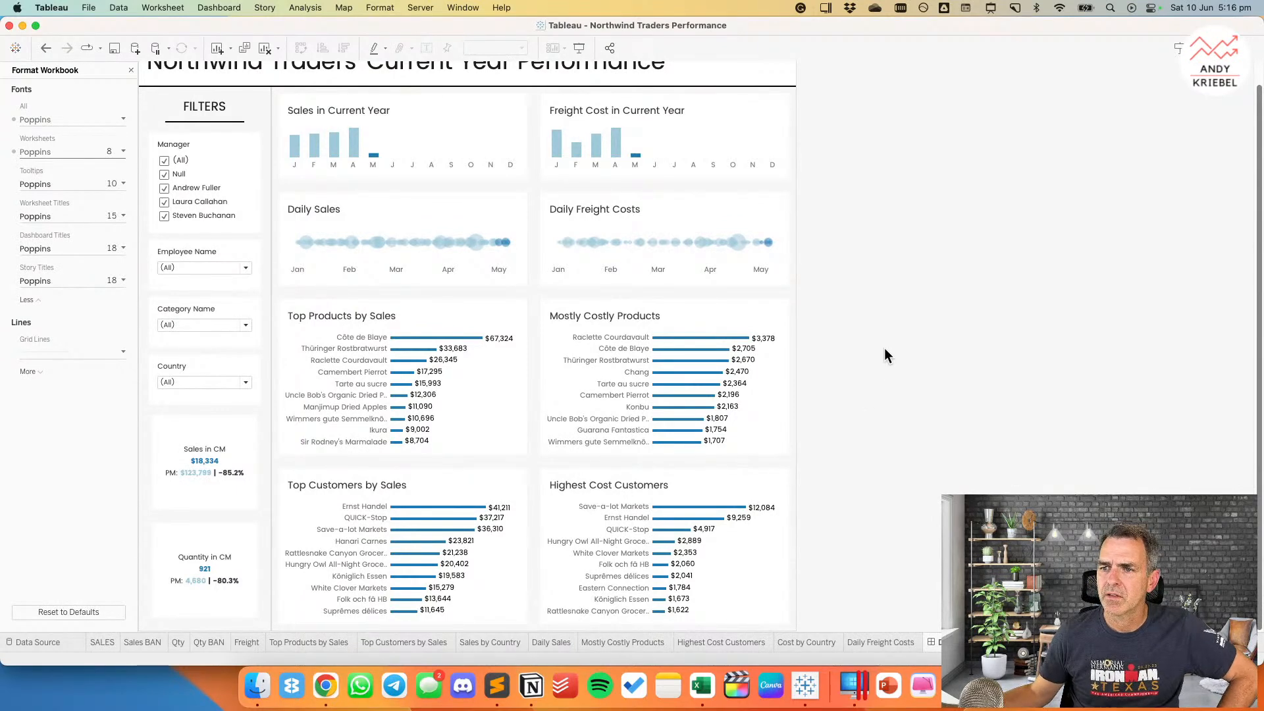
pyautogui.click(498, 364)
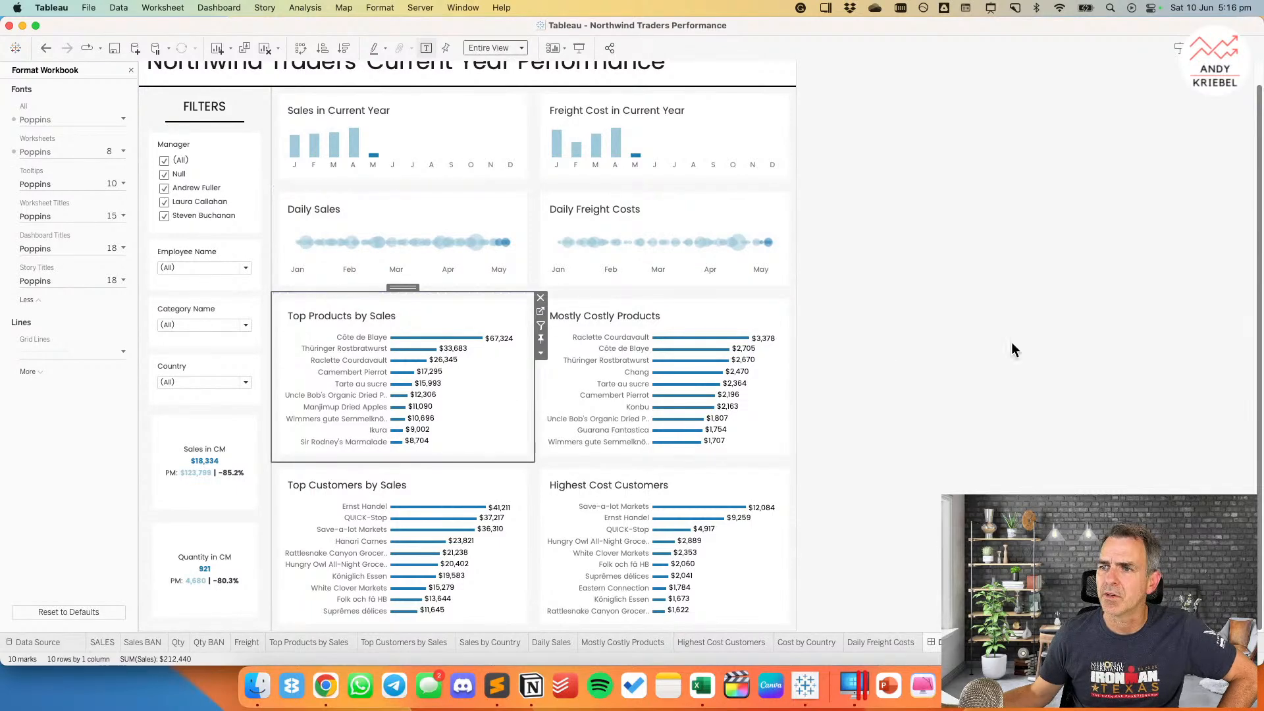
pyautogui.click(872, 383)
pyautogui.click(581, 48)
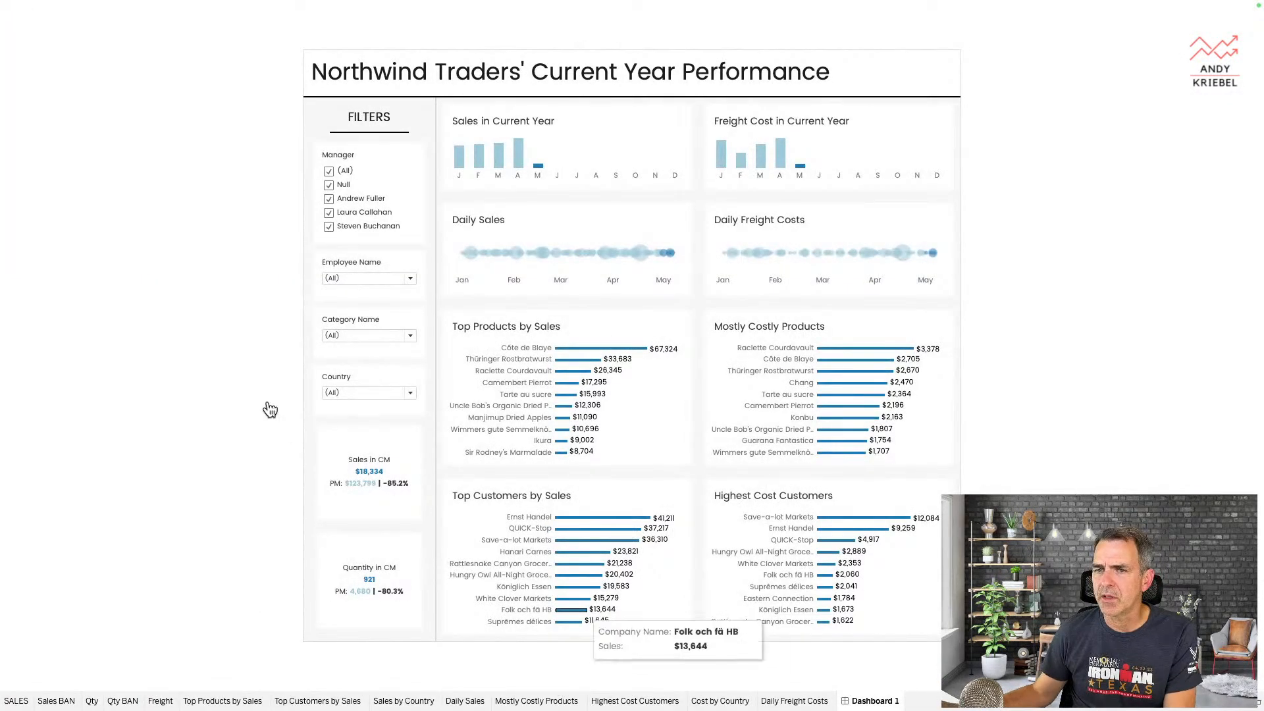
pyautogui.press('Escape')
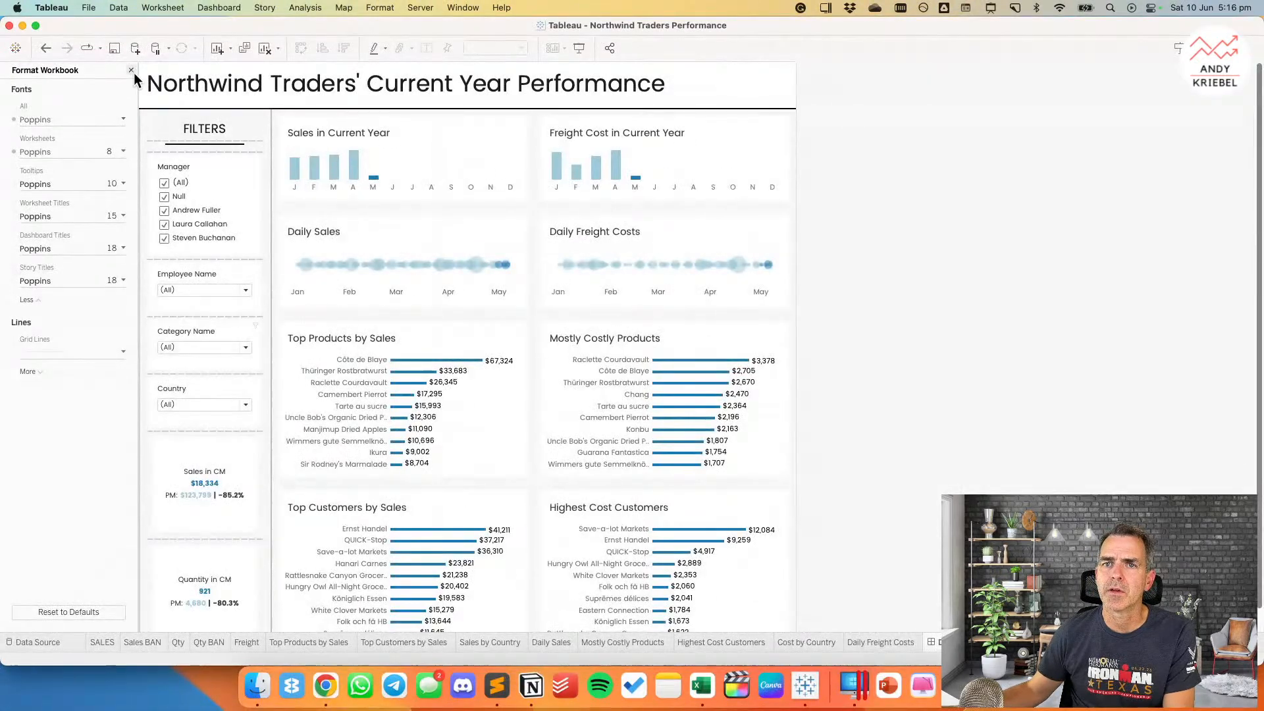
# Step: Increase the dashboard's fixed height to 1000 px and preview it in presentation mode
pyautogui.click(131, 69)
pyautogui.click(30, 70)
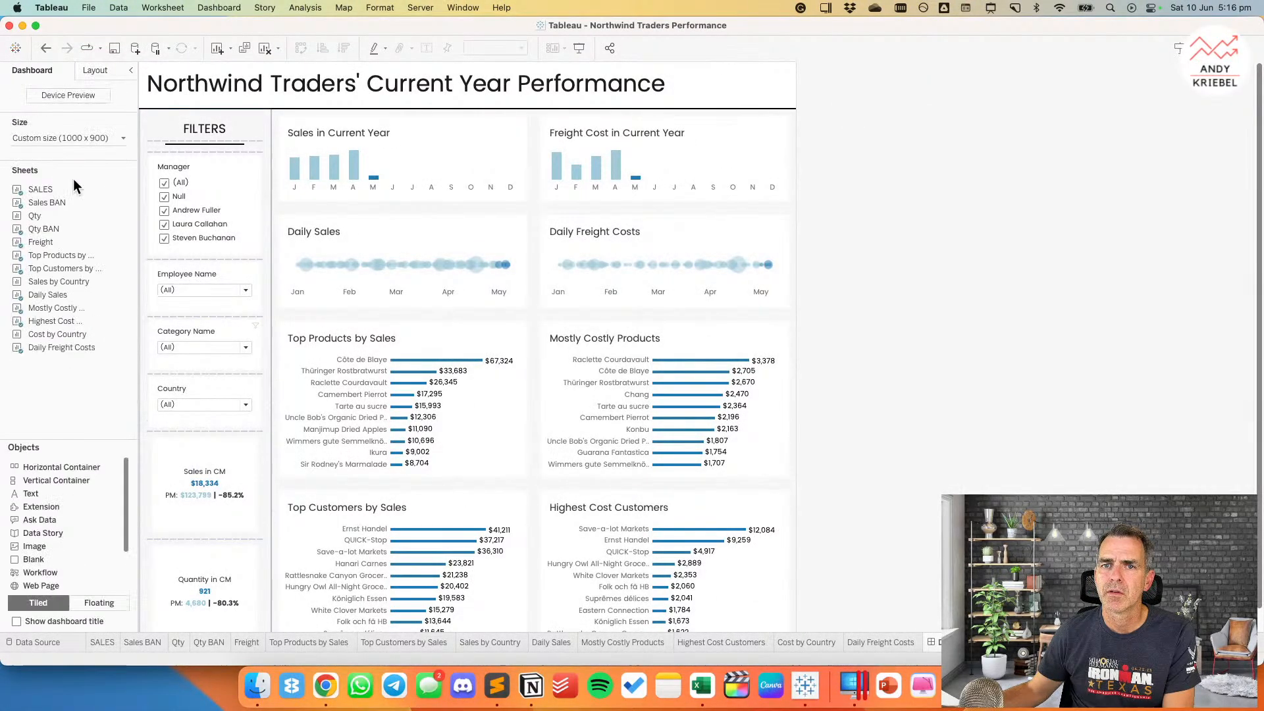
pyautogui.click(74, 140)
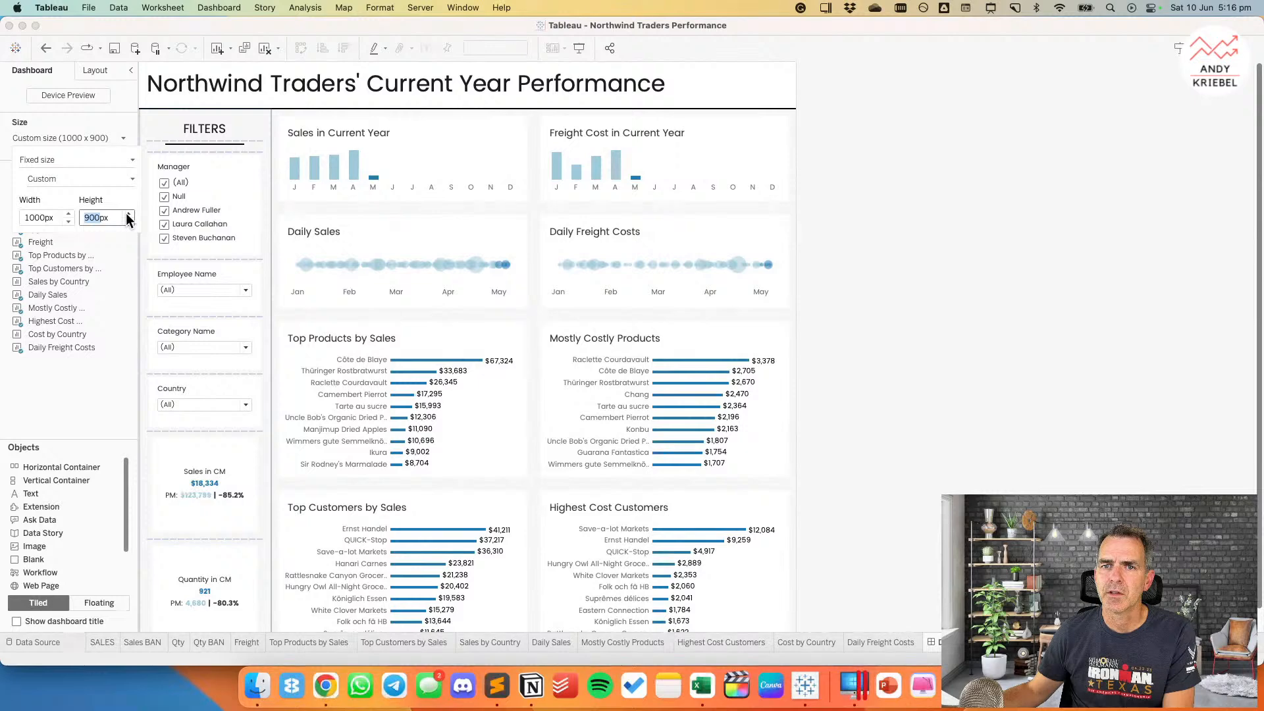
pyautogui.click(128, 214)
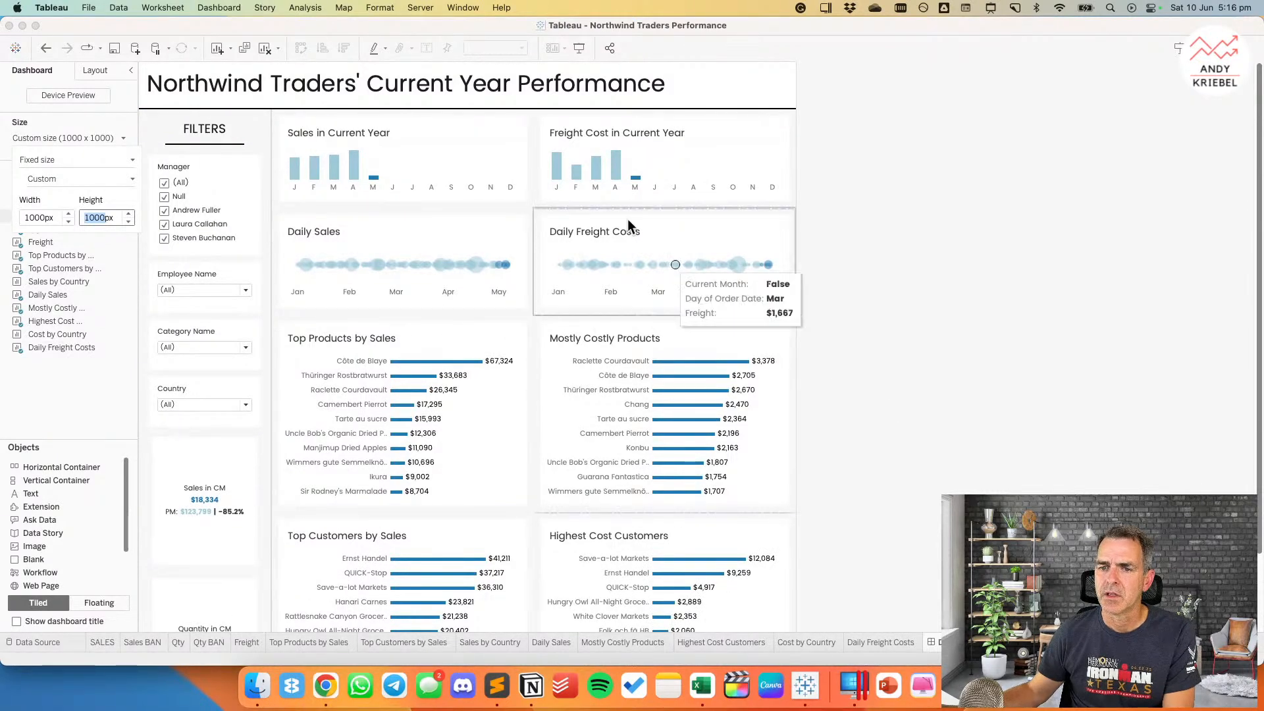
pyautogui.click(579, 48)
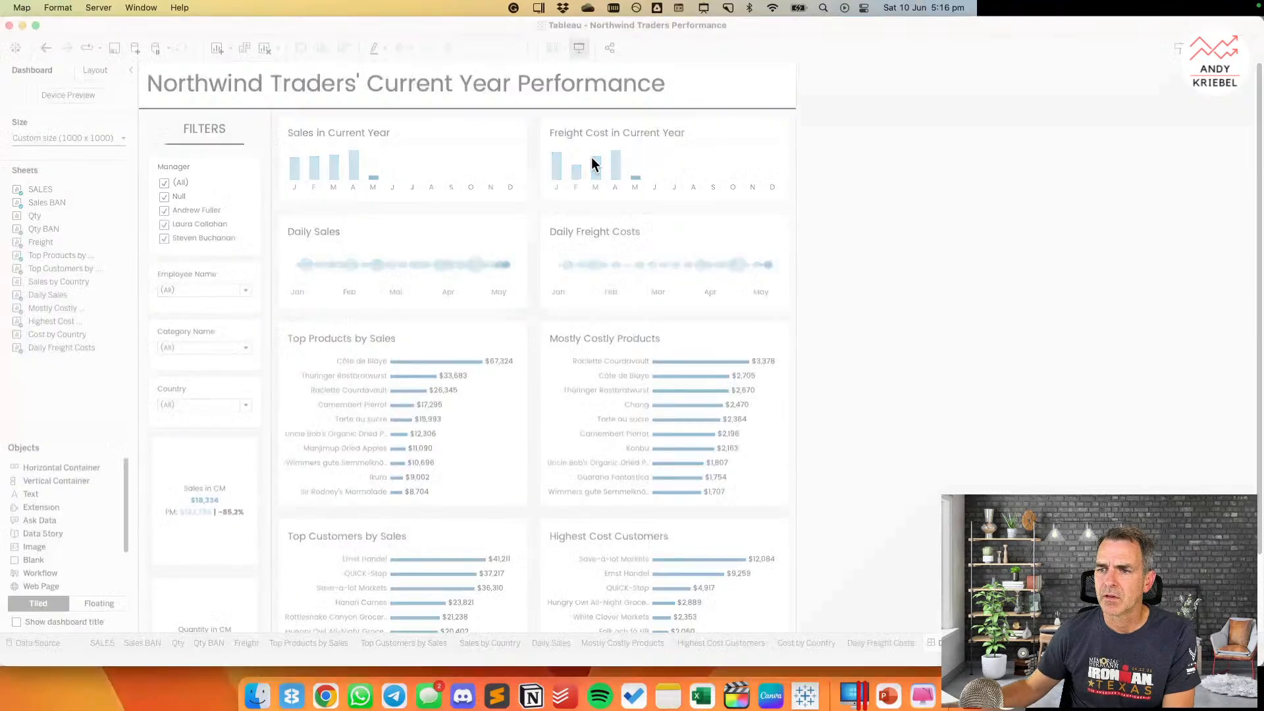
pyautogui.press('Escape')
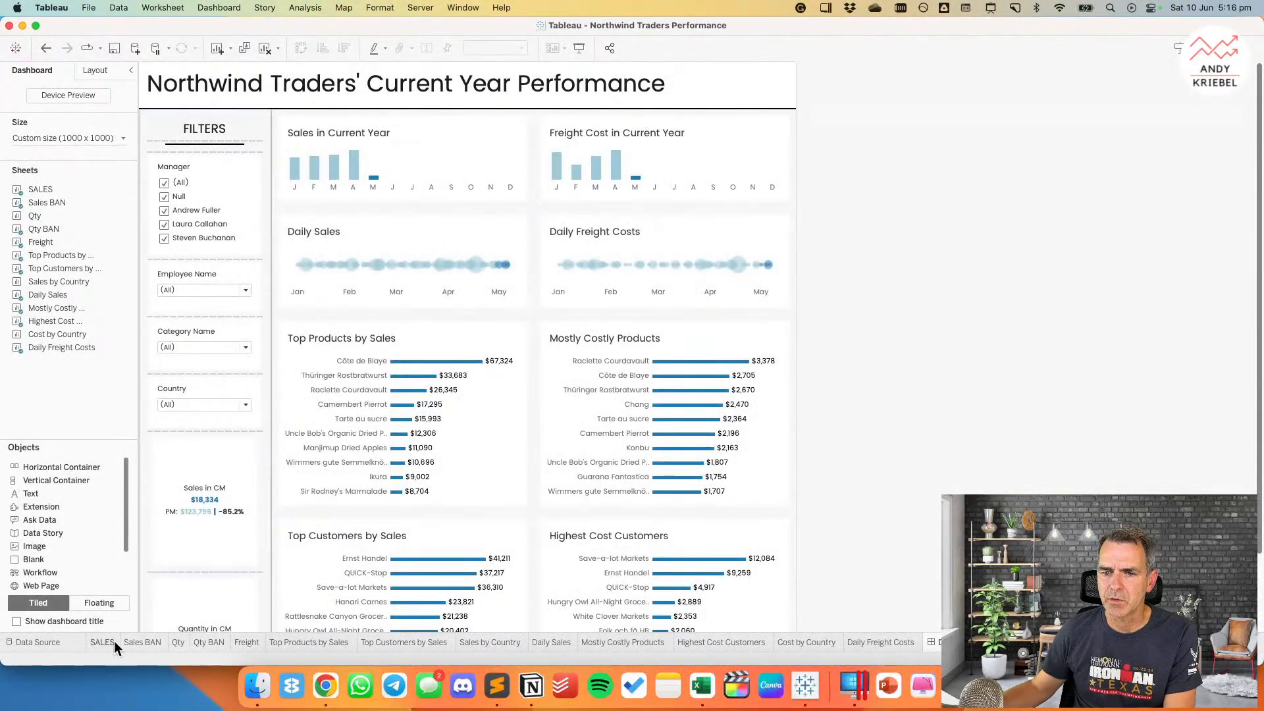
# Step: Edit the label text of the Sales BAN sheet and set the "Sales in CM" line to font size 9
pyautogui.click(132, 641)
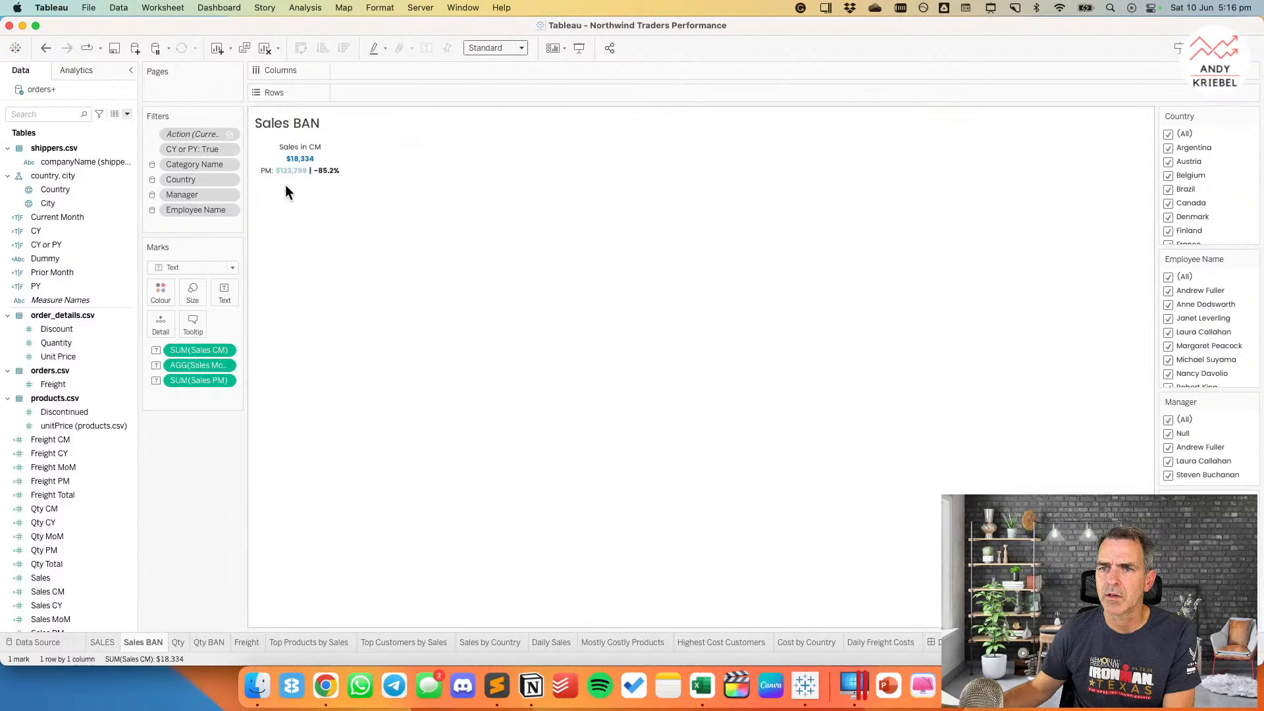
pyautogui.click(224, 292)
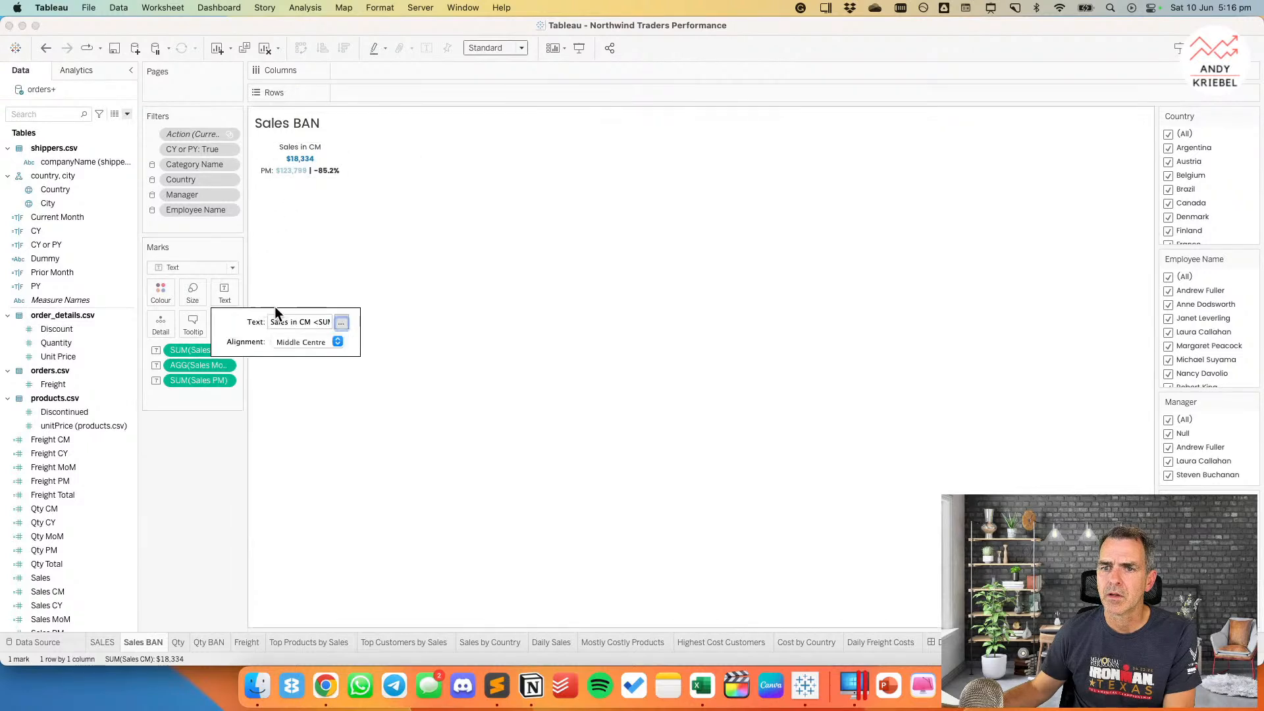
pyautogui.click(342, 322)
pyautogui.moveTo(582, 293); pyautogui.dragTo(637, 294)
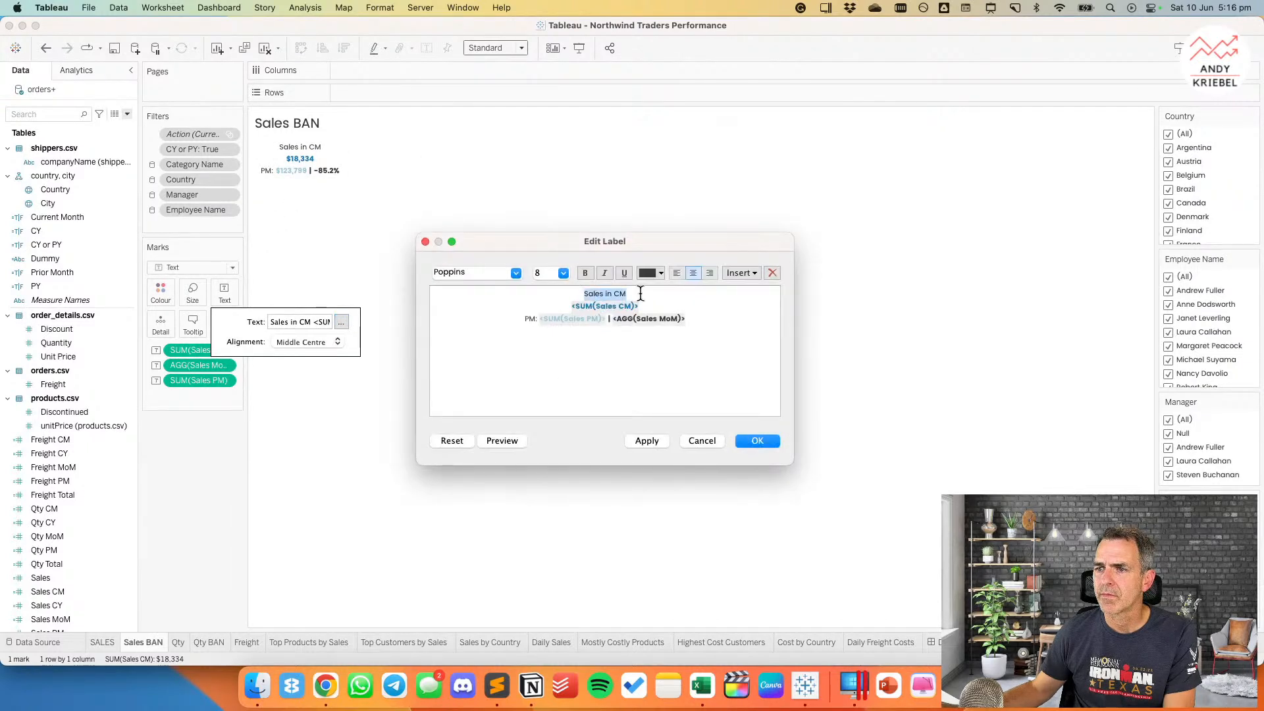
pyautogui.click(564, 273)
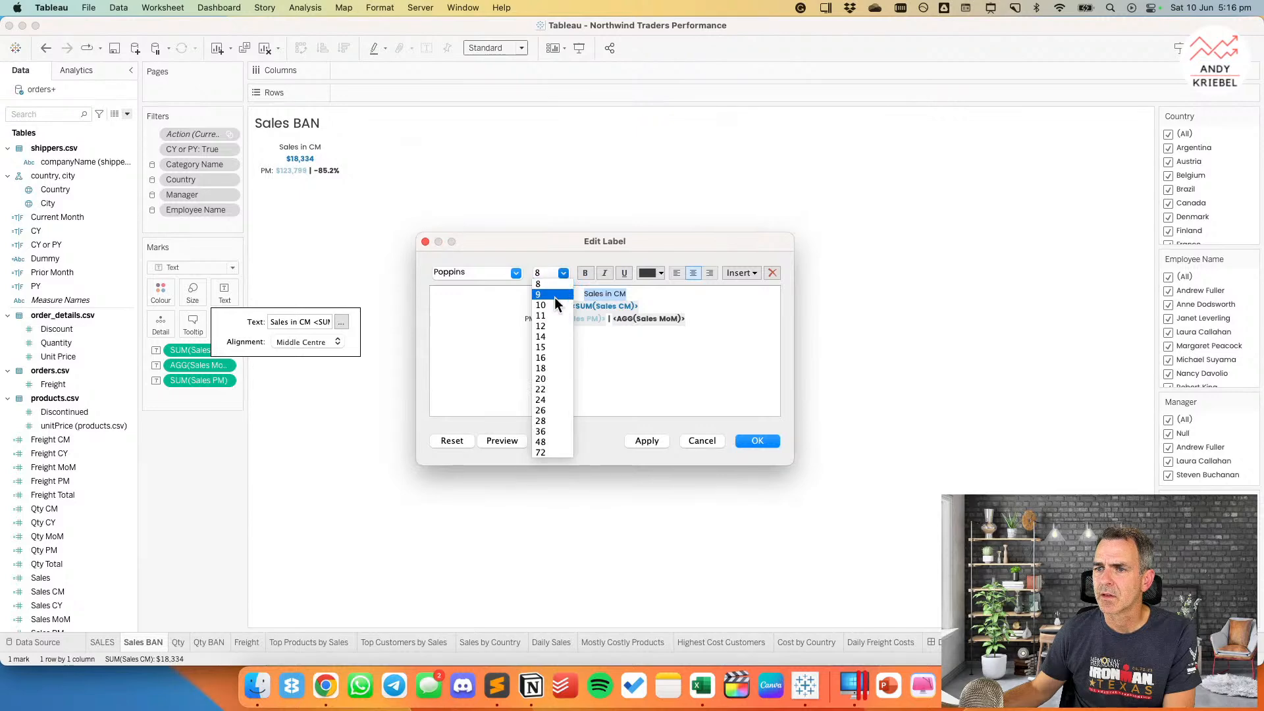
pyautogui.click(554, 295)
# Step: Set the Sales CM value in the Sales BAN label to font size 24 and the PM line to 11, and apply the label
pyautogui.moveTo(573, 308); pyautogui.dragTo(637, 308)
pyautogui.click(564, 278)
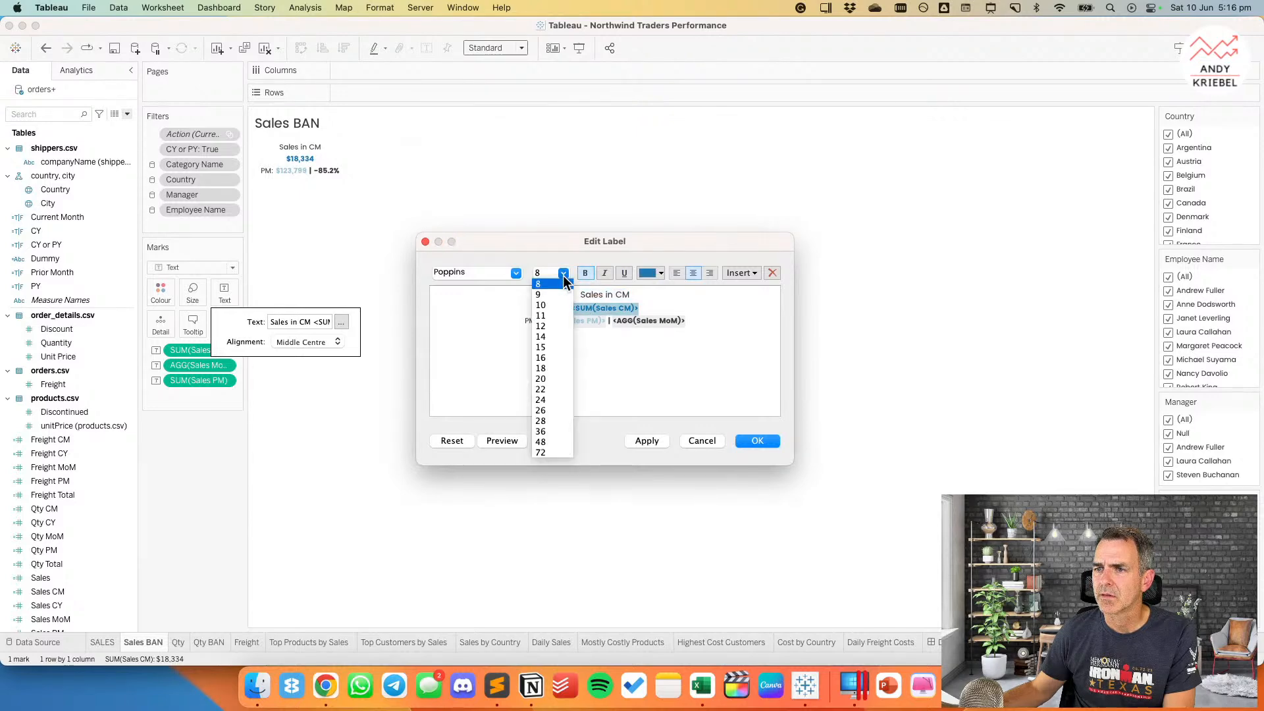
pyautogui.click(553, 401)
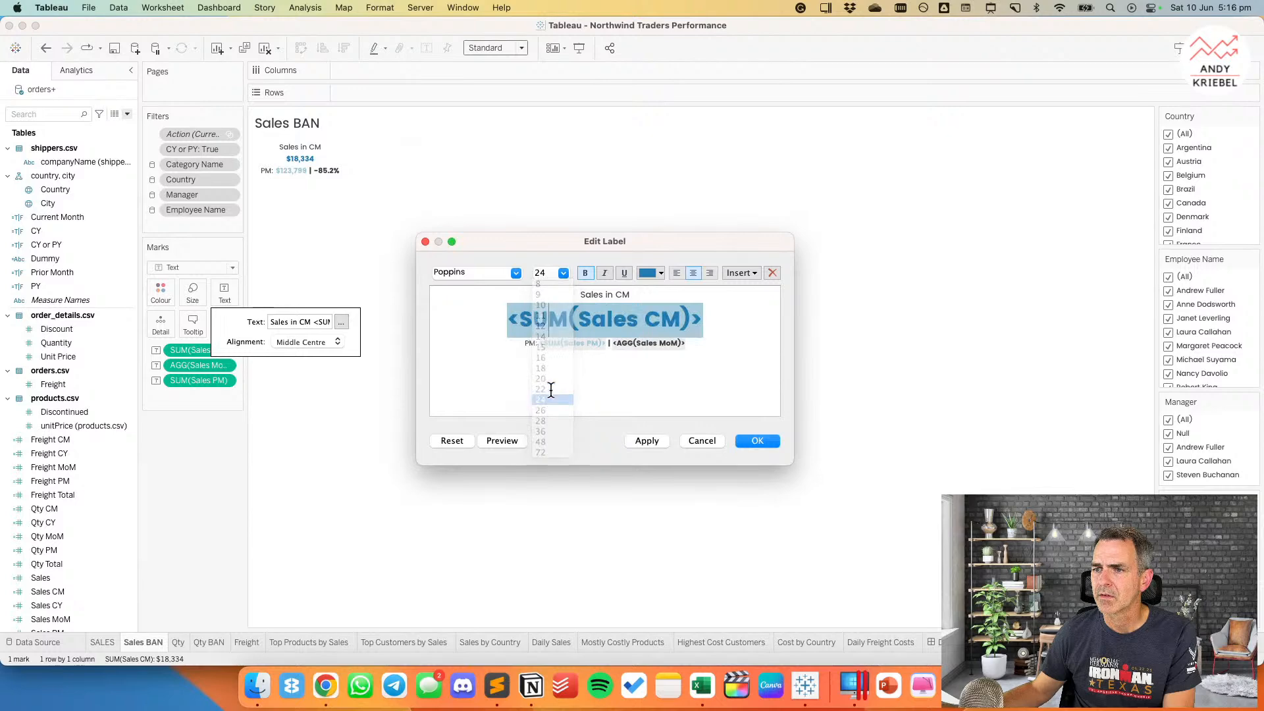
pyautogui.moveTo(527, 344); pyautogui.dragTo(691, 343)
pyautogui.click(564, 274)
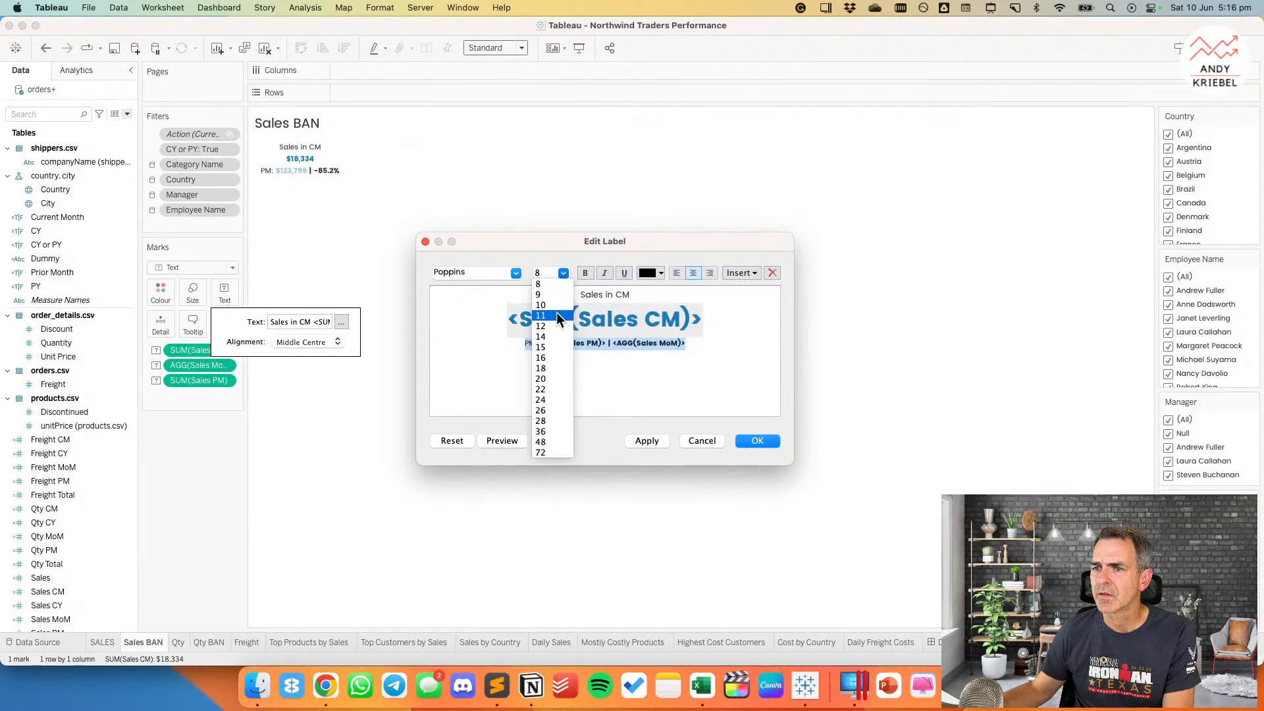
pyautogui.click(556, 316)
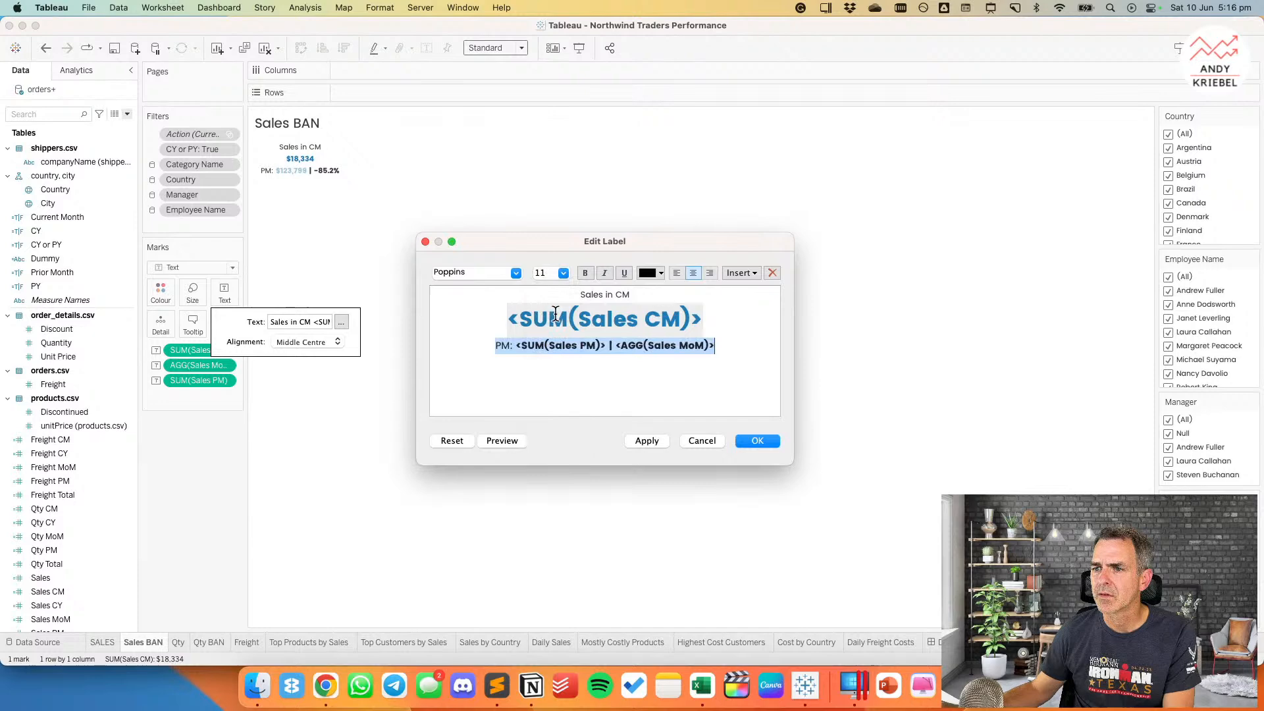
pyautogui.click(758, 441)
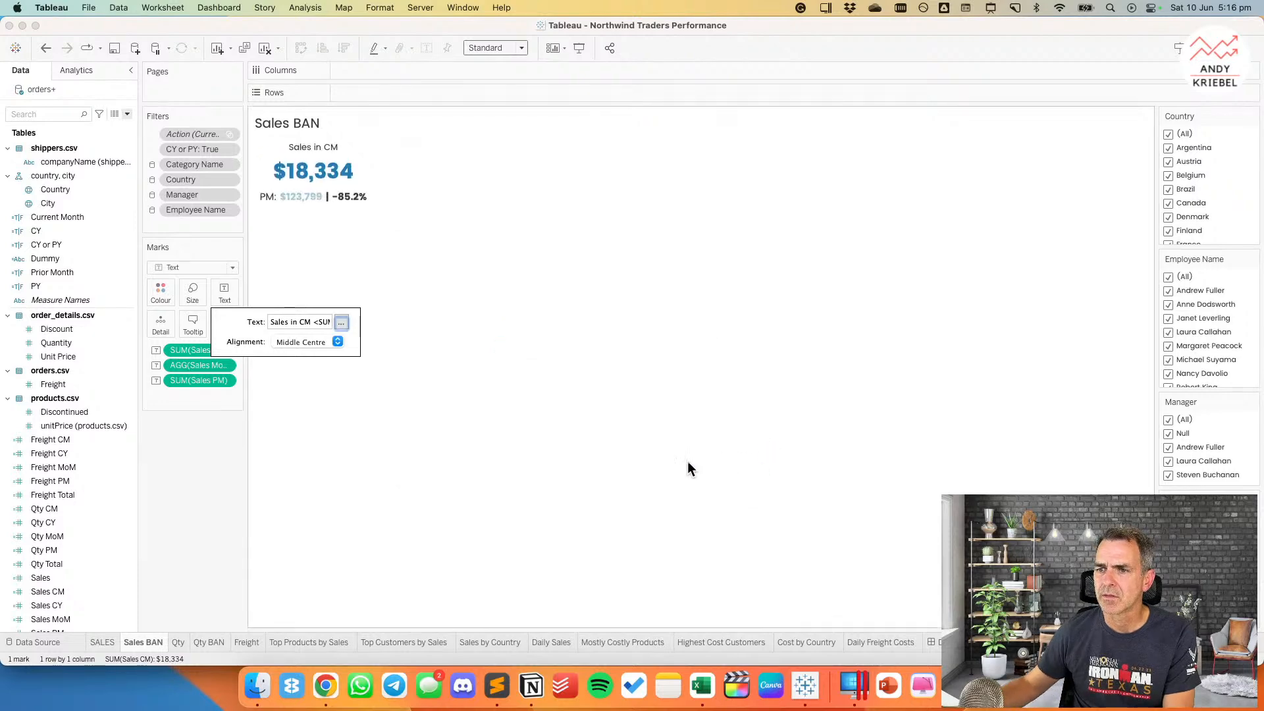
# Step: Locate the quantity tile's sheet from the dashboard and rename the Qty BAN sheet to "Freight BAN"
pyautogui.click(207, 641)
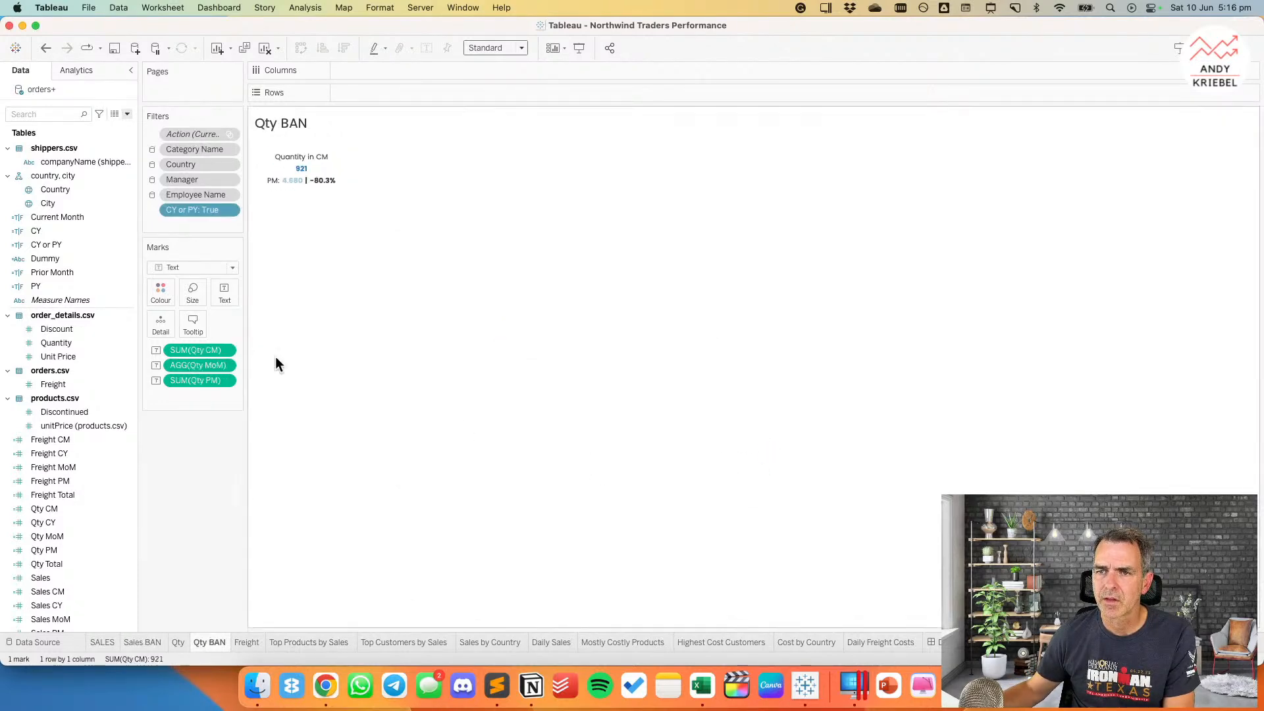
pyautogui.click(247, 640)
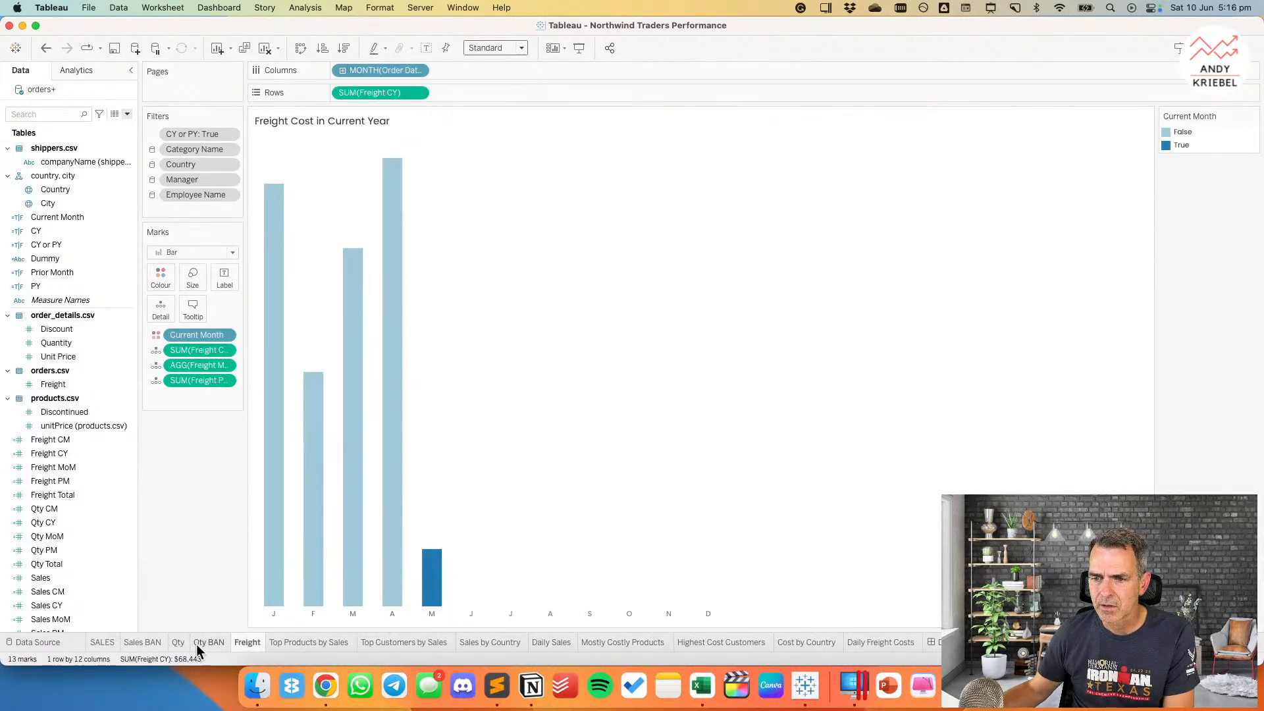
pyautogui.click(105, 642)
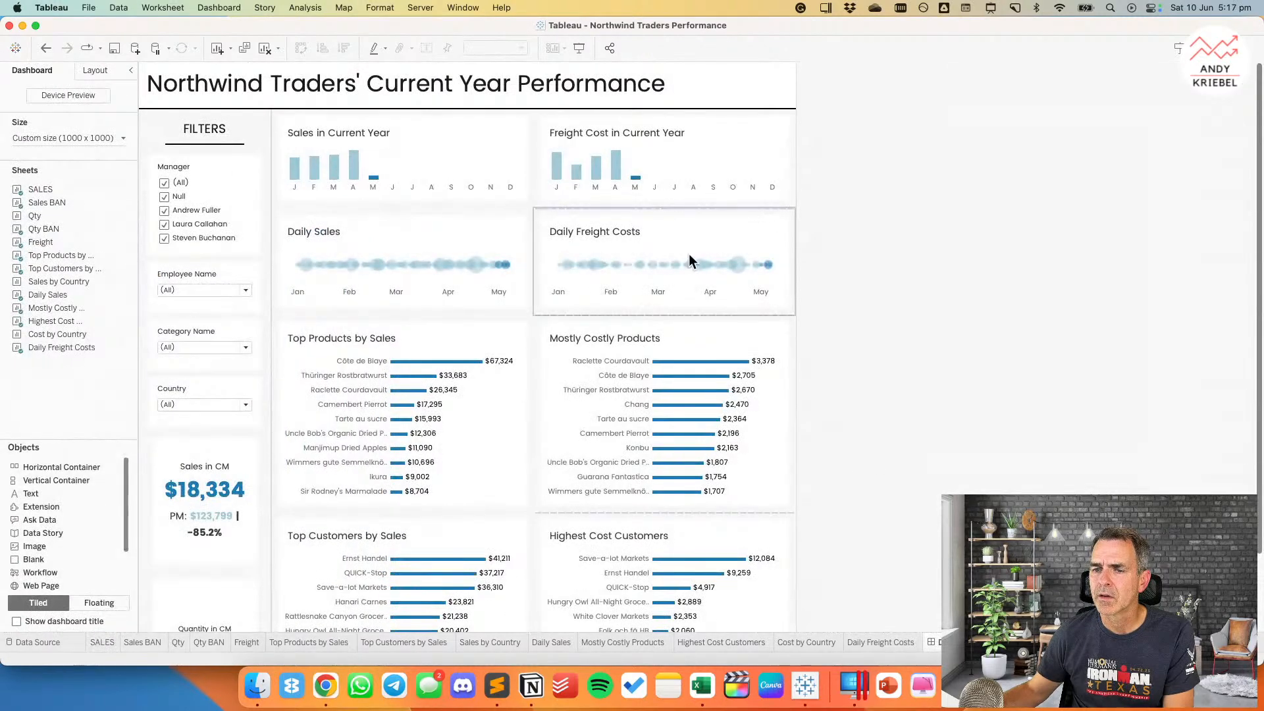
pyautogui.click(261, 585)
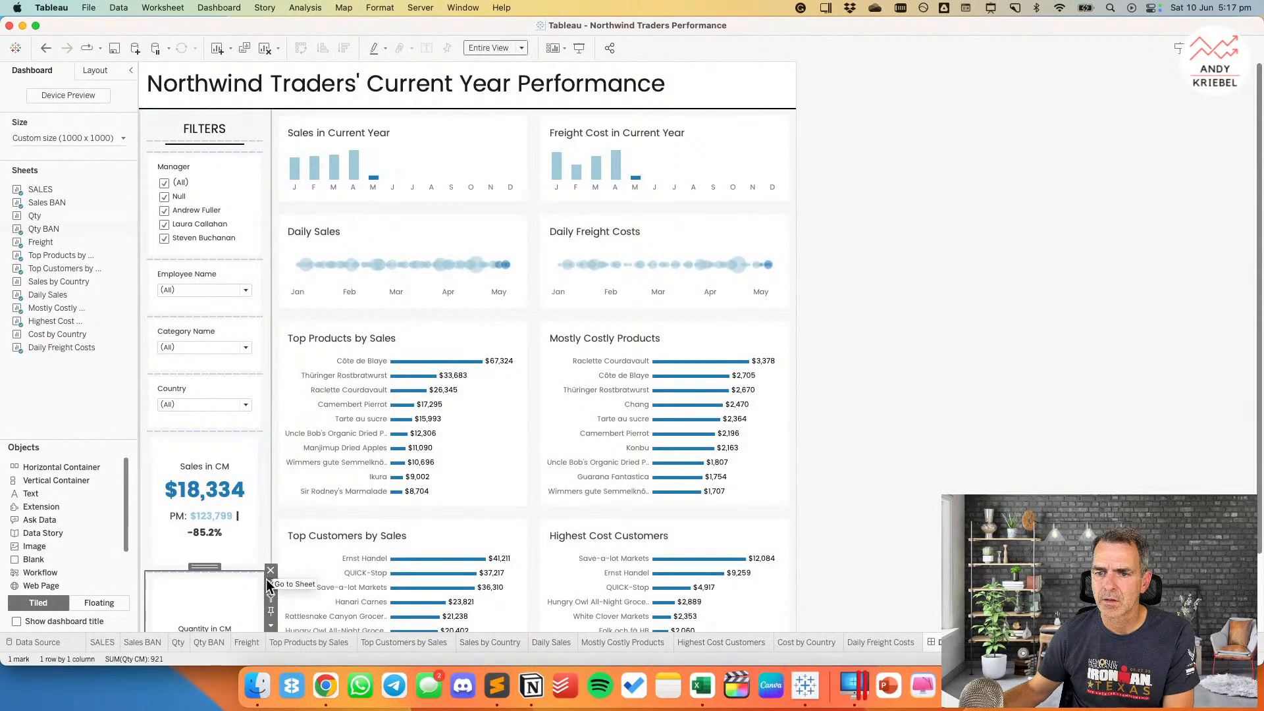
pyautogui.click(270, 587)
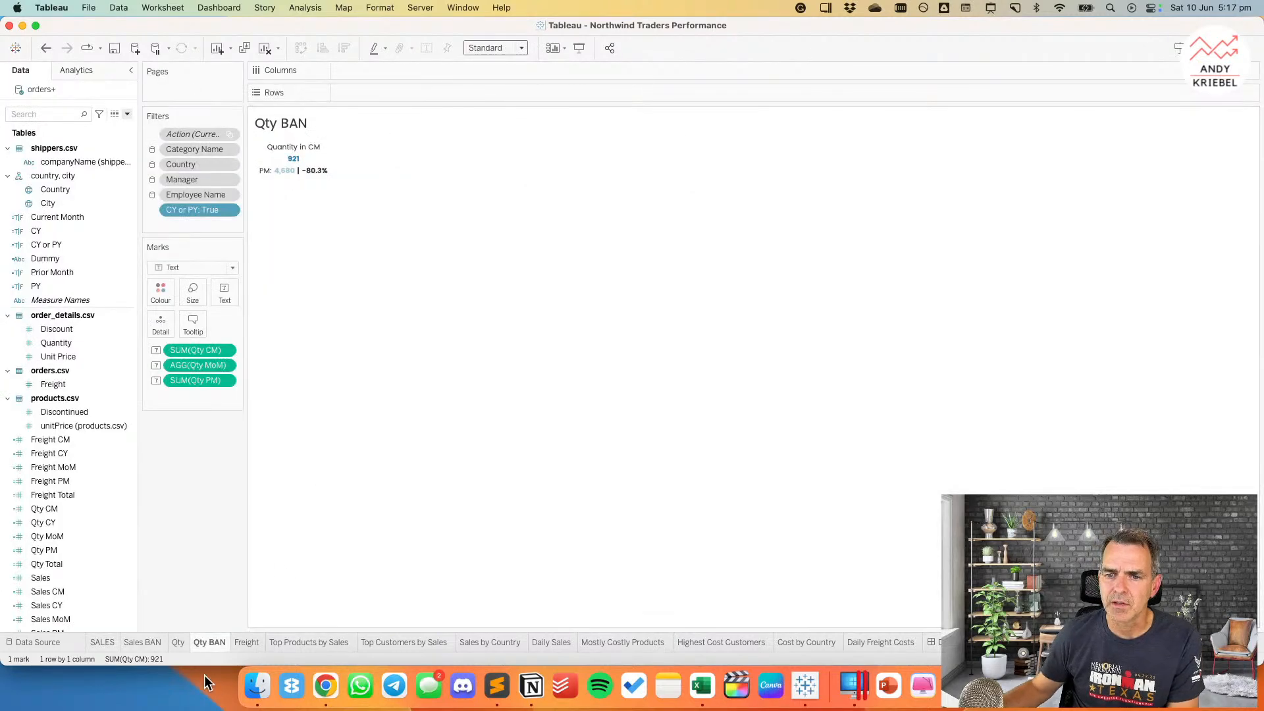
pyautogui.write('Freight BAN')
pyautogui.press('Return')
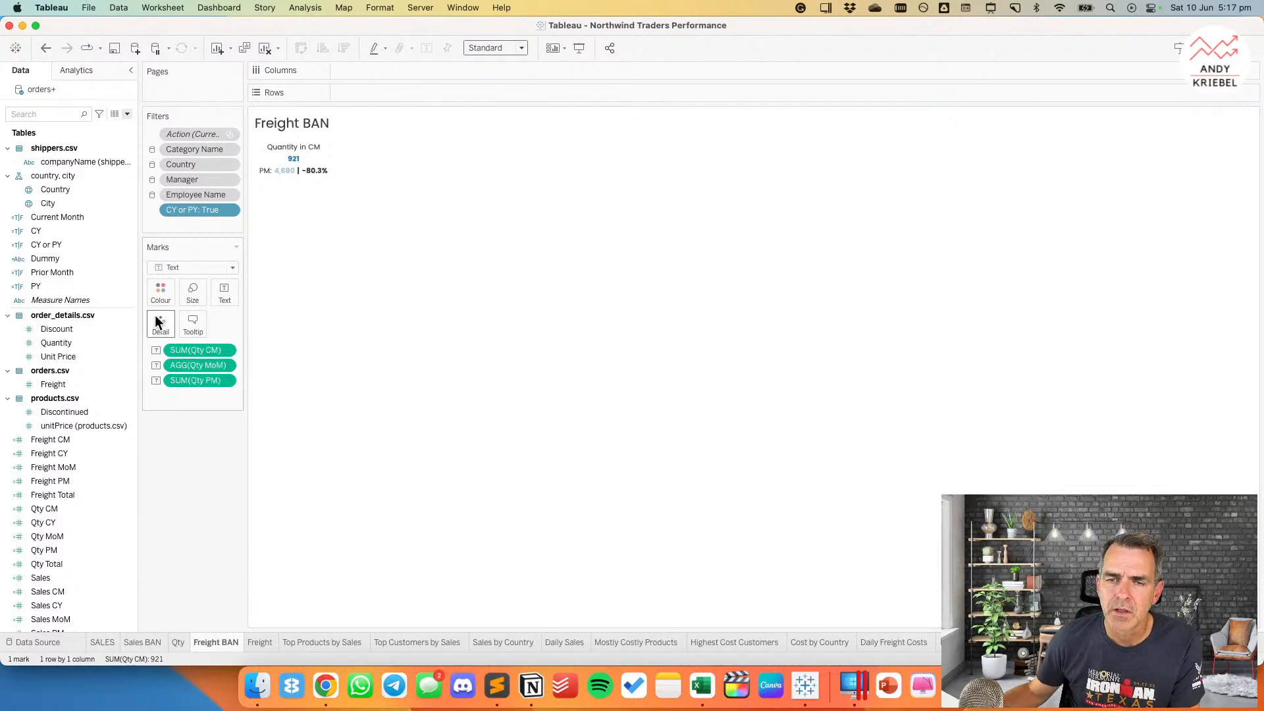
# Step: Replace the three Qty measures on the Freight BAN marks with Freight CM, Freight MoM and Freight PM
pyautogui.moveTo(57, 378)
pyautogui.mouseDown()
pyautogui.moveTo(182, 349)
pyautogui.moveTo(129, 399)
pyautogui.moveTo(58, 378)
pyautogui.mouseUp()
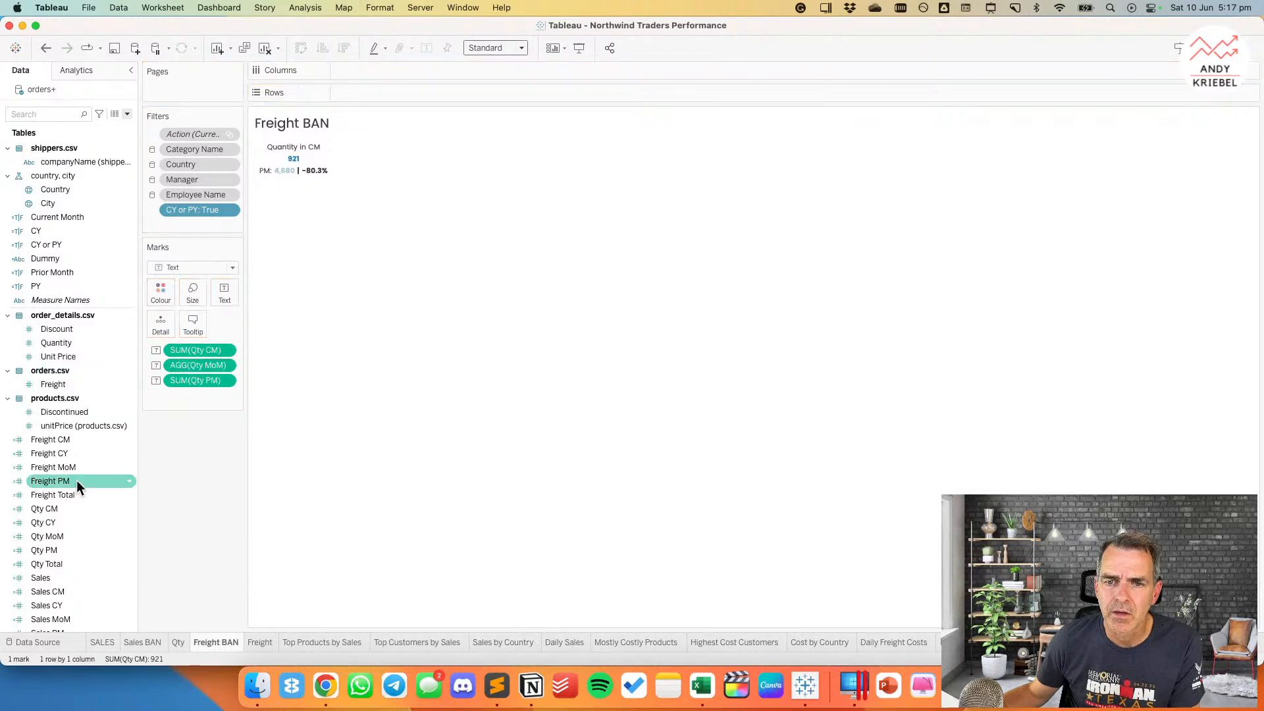
pyautogui.moveTo(66, 439); pyautogui.dragTo(200, 349)
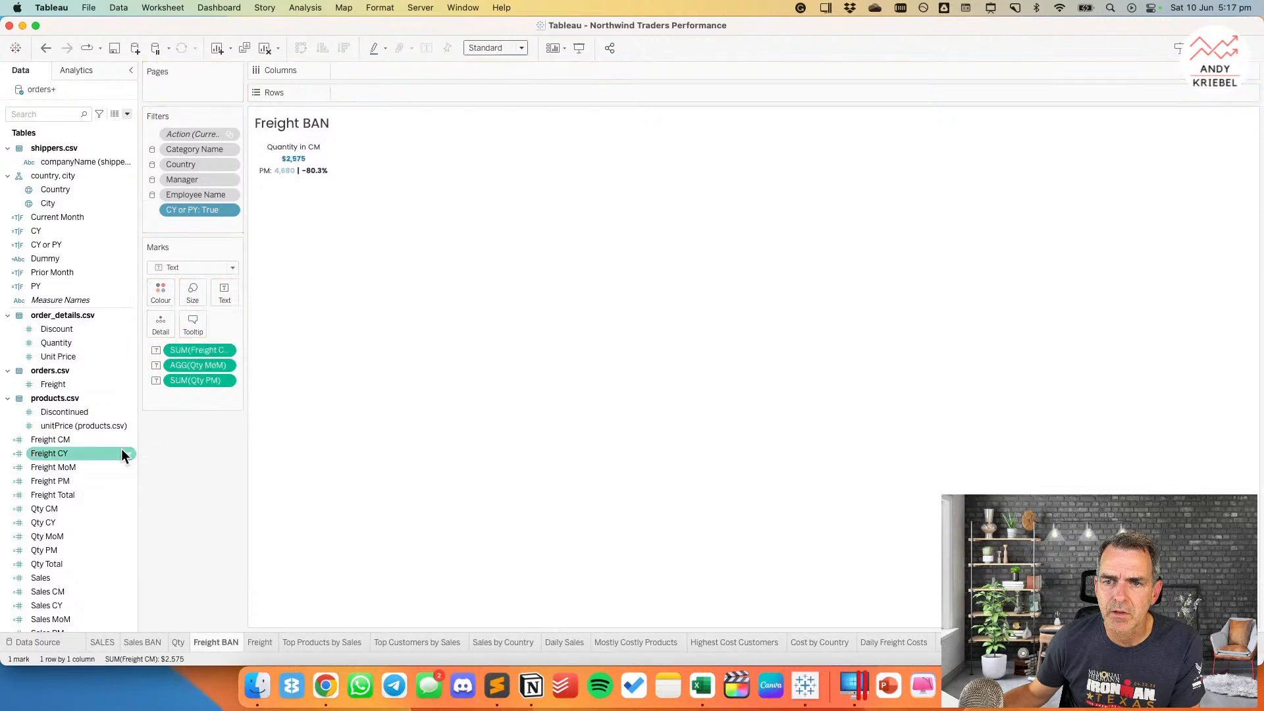
pyautogui.moveTo(78, 469); pyautogui.dragTo(206, 366)
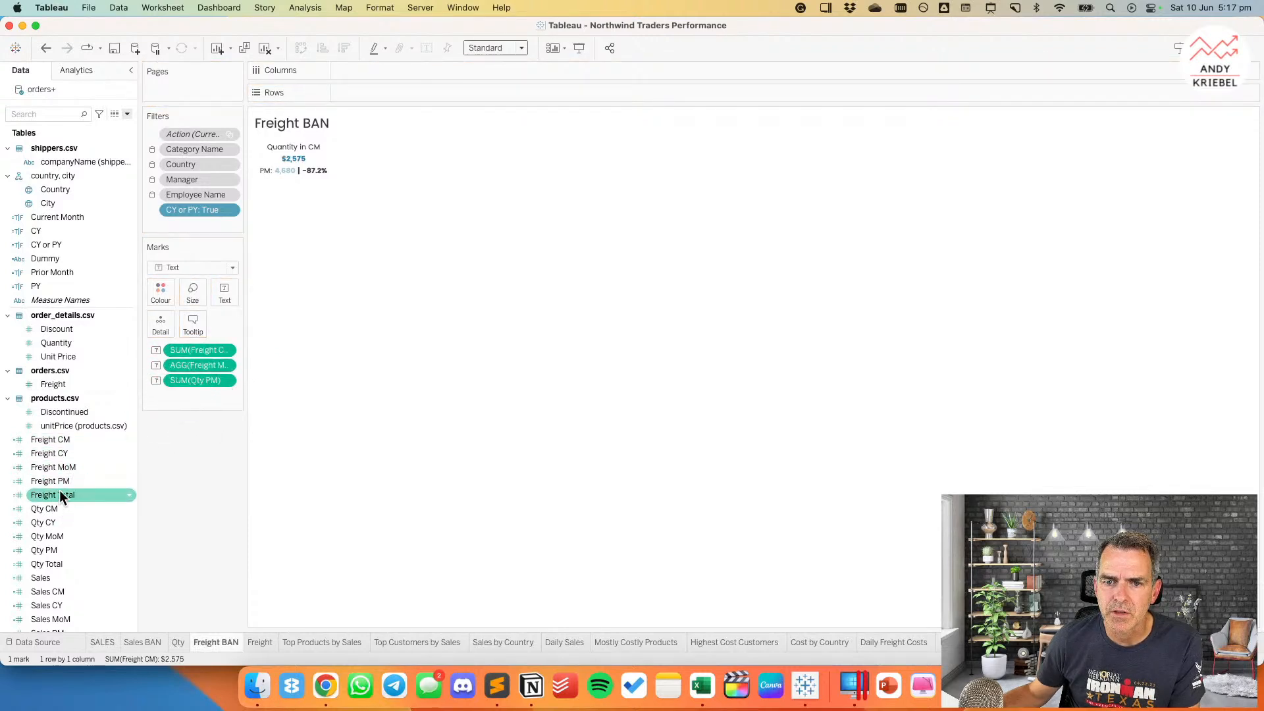
pyautogui.moveTo(66, 480); pyautogui.dragTo(192, 377)
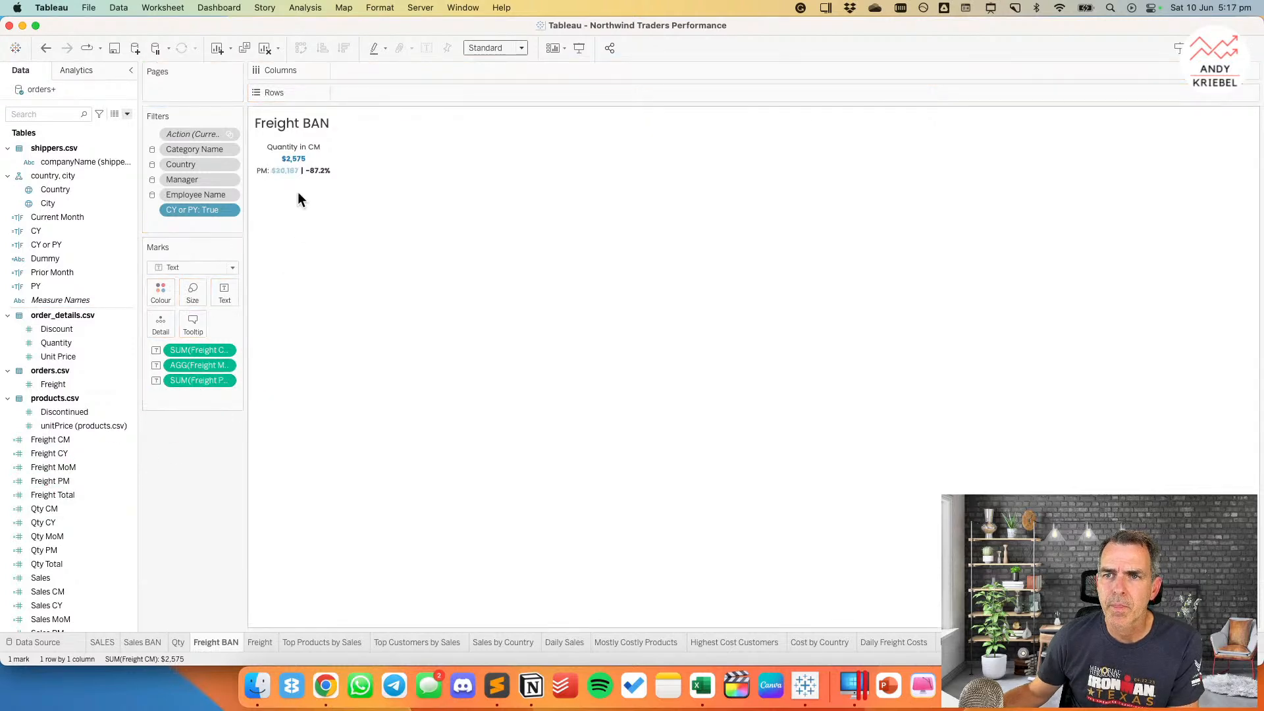
# Step: Edit the Freight BAN label text and set the "Quantity in CM" line to font size 10
pyautogui.click(230, 293)
pyautogui.click(345, 323)
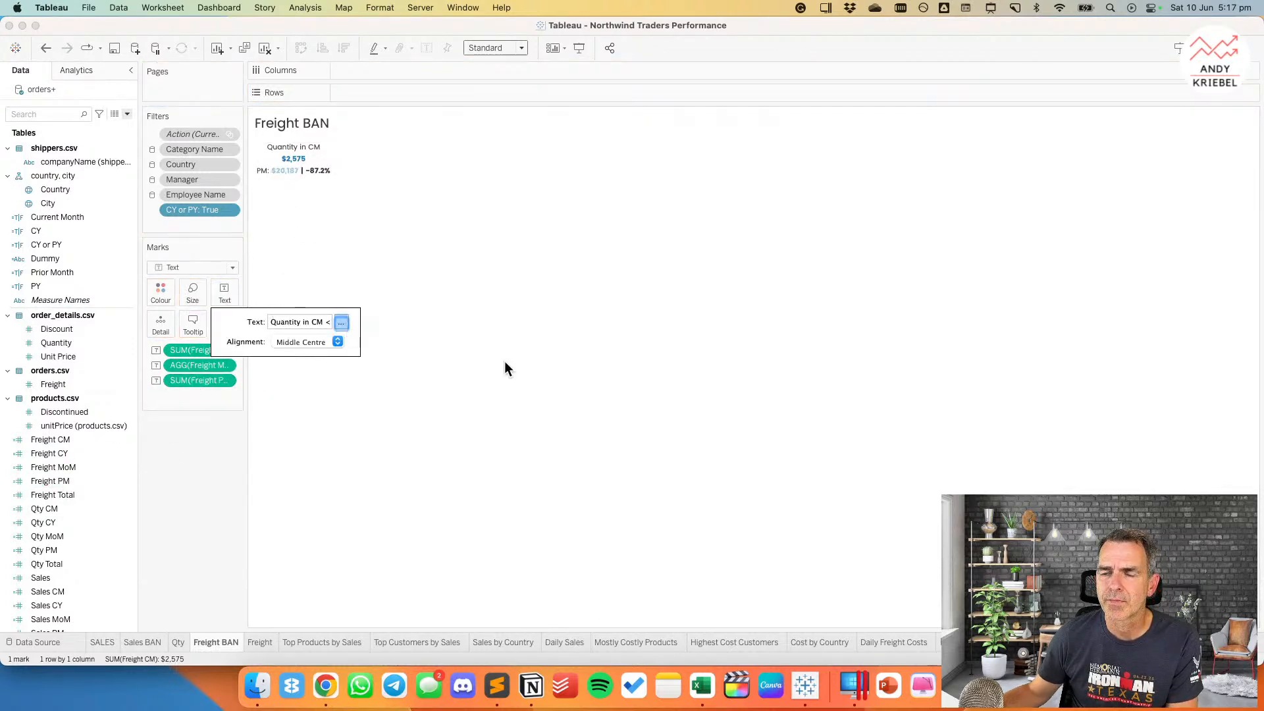
pyautogui.moveTo(578, 294); pyautogui.dragTo(644, 295)
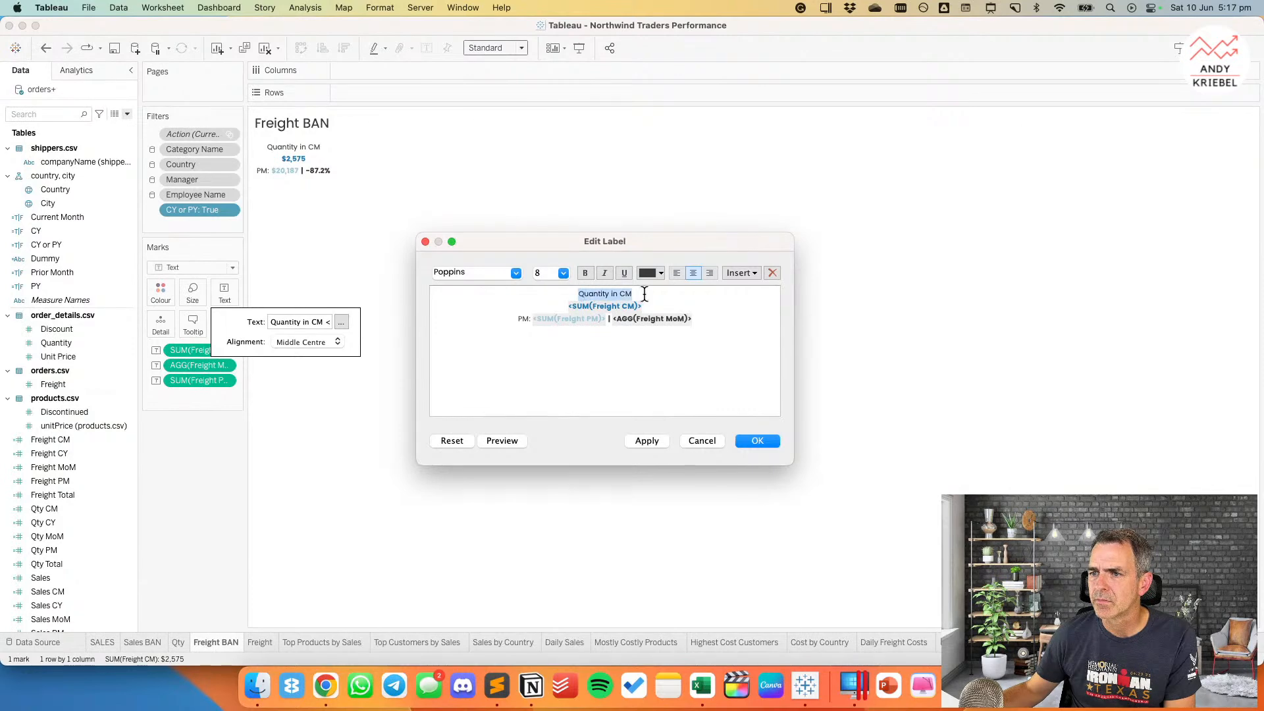
pyautogui.click(563, 273)
pyautogui.click(545, 304)
# Step: Set the Freight BAN label's PM line to font size 11 and the Freight CM value to 24, and check the tiles on the dashboard
pyautogui.moveTo(519, 321); pyautogui.dragTo(724, 323)
pyautogui.click(563, 273)
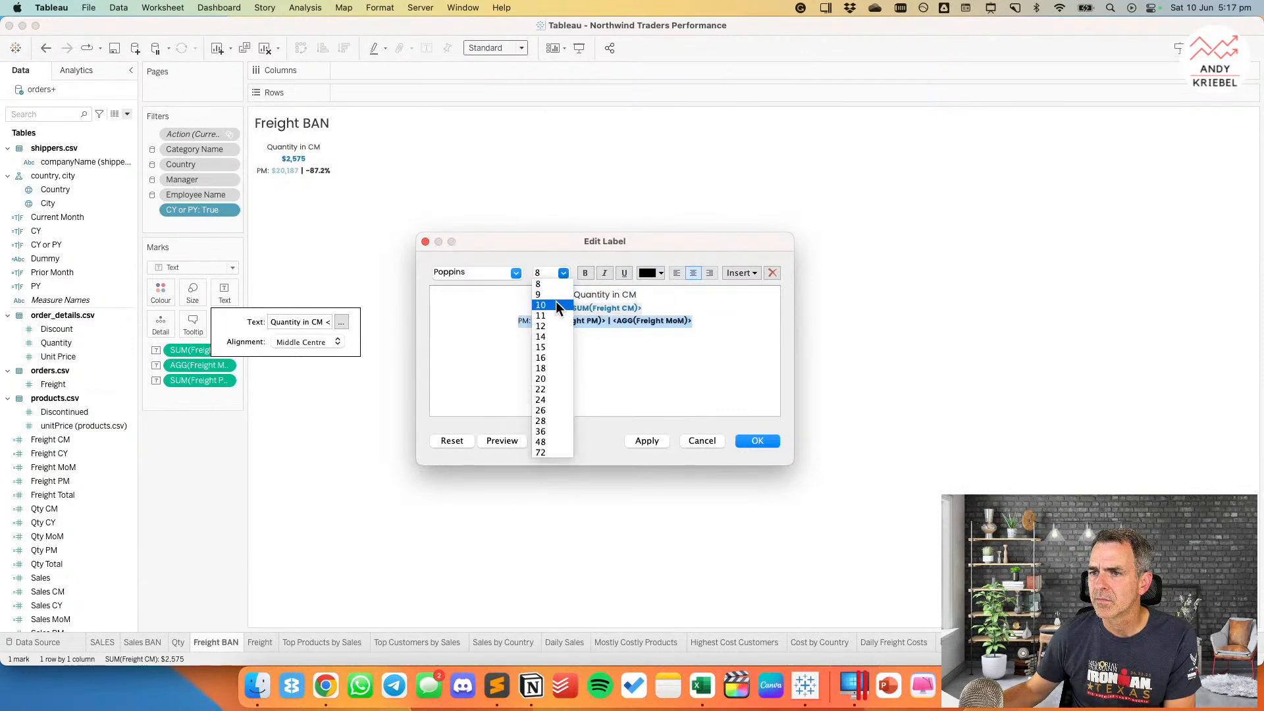
pyautogui.click(553, 314)
pyautogui.doubleClick(595, 309)
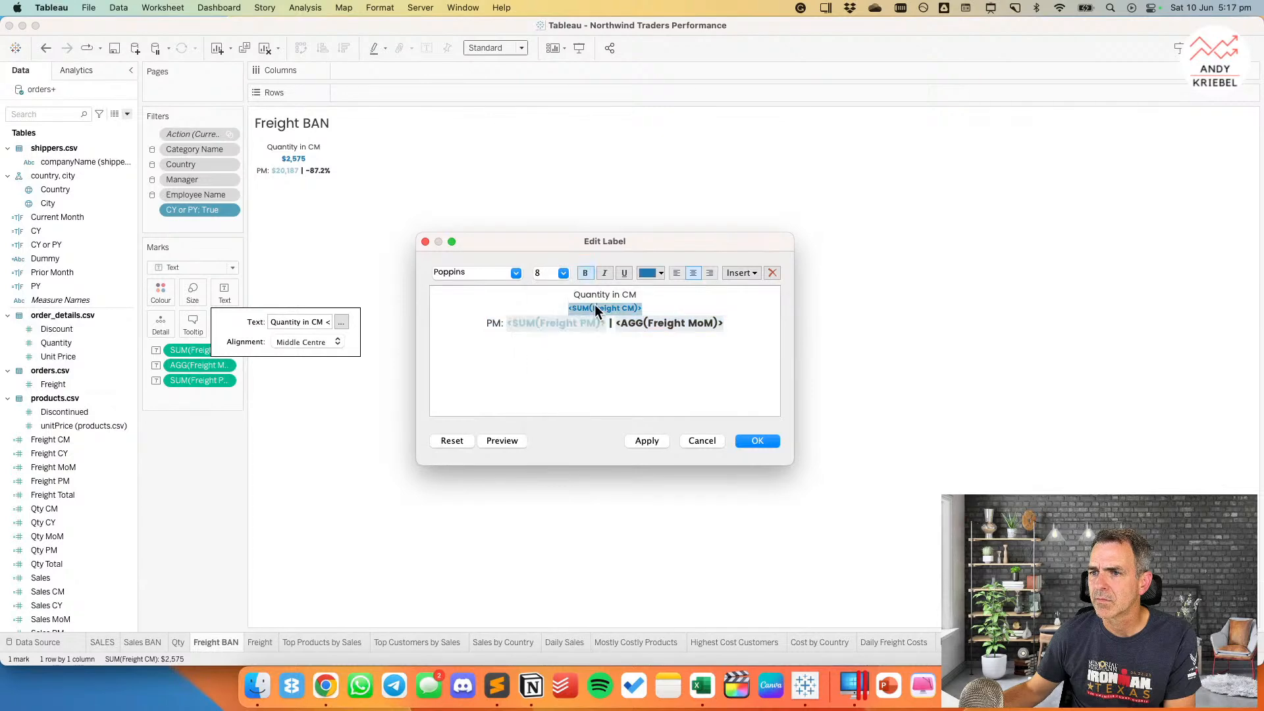
pyautogui.click(564, 273)
pyautogui.click(549, 401)
pyautogui.click(759, 436)
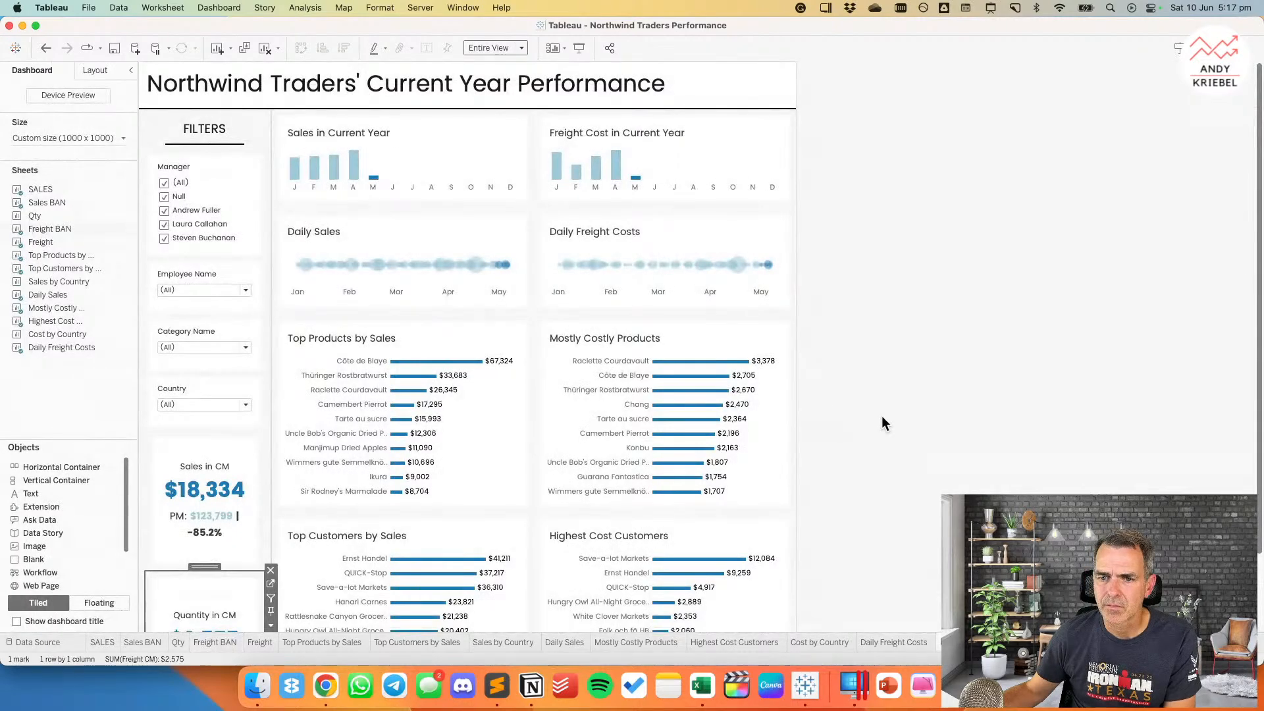
pyautogui.click(891, 417)
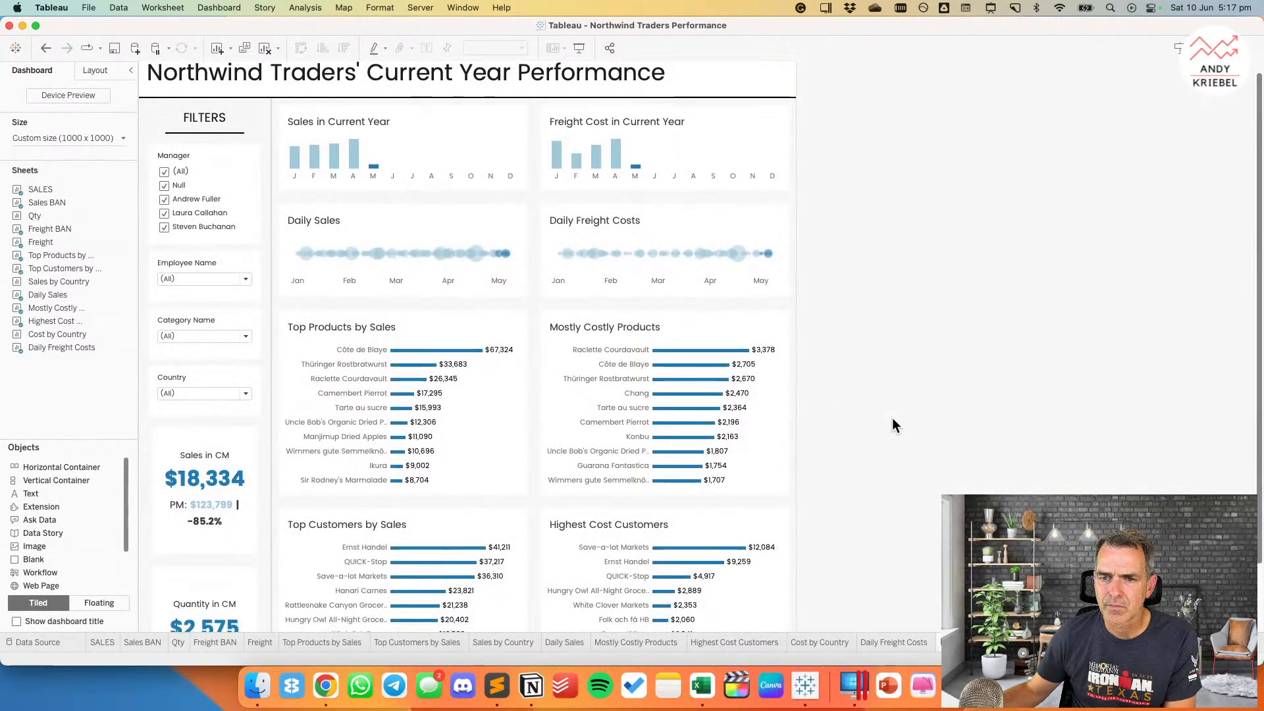
pyautogui.scroll(-3, 891, 417)
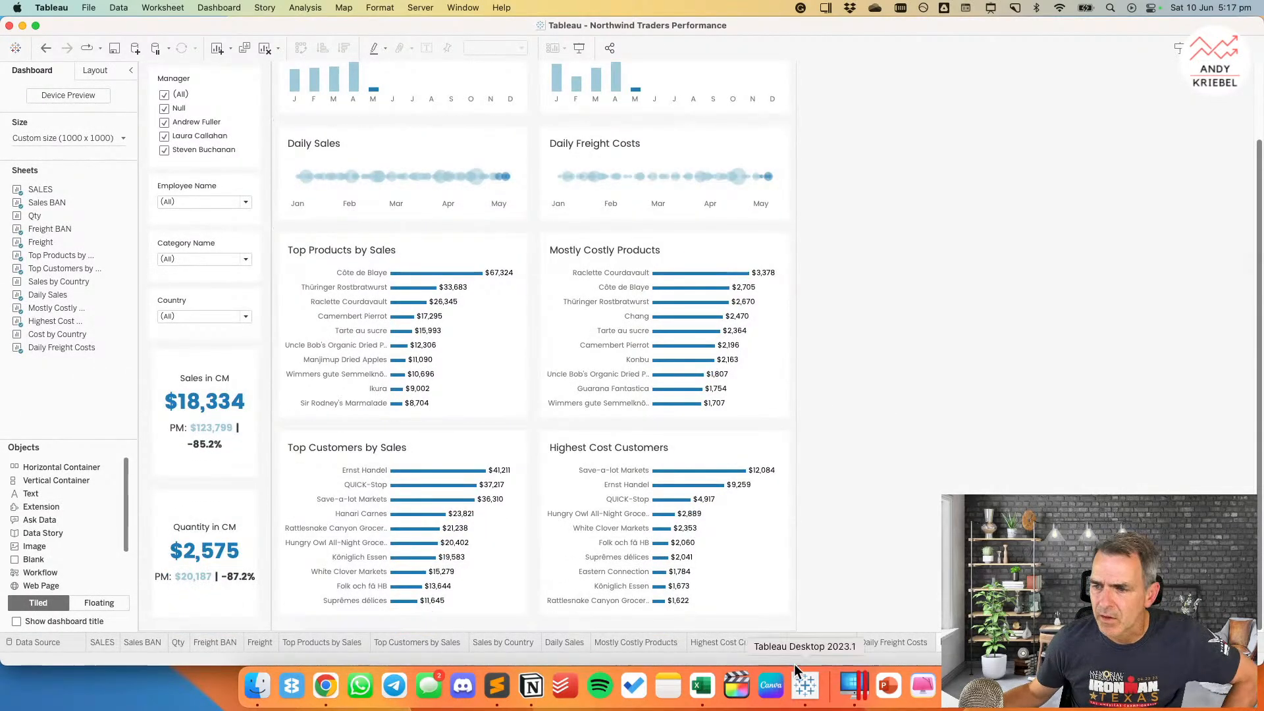
# Step: Reduce the PM line in the Sales BAN sheet's label to font size 10
pyautogui.click(115, 636)
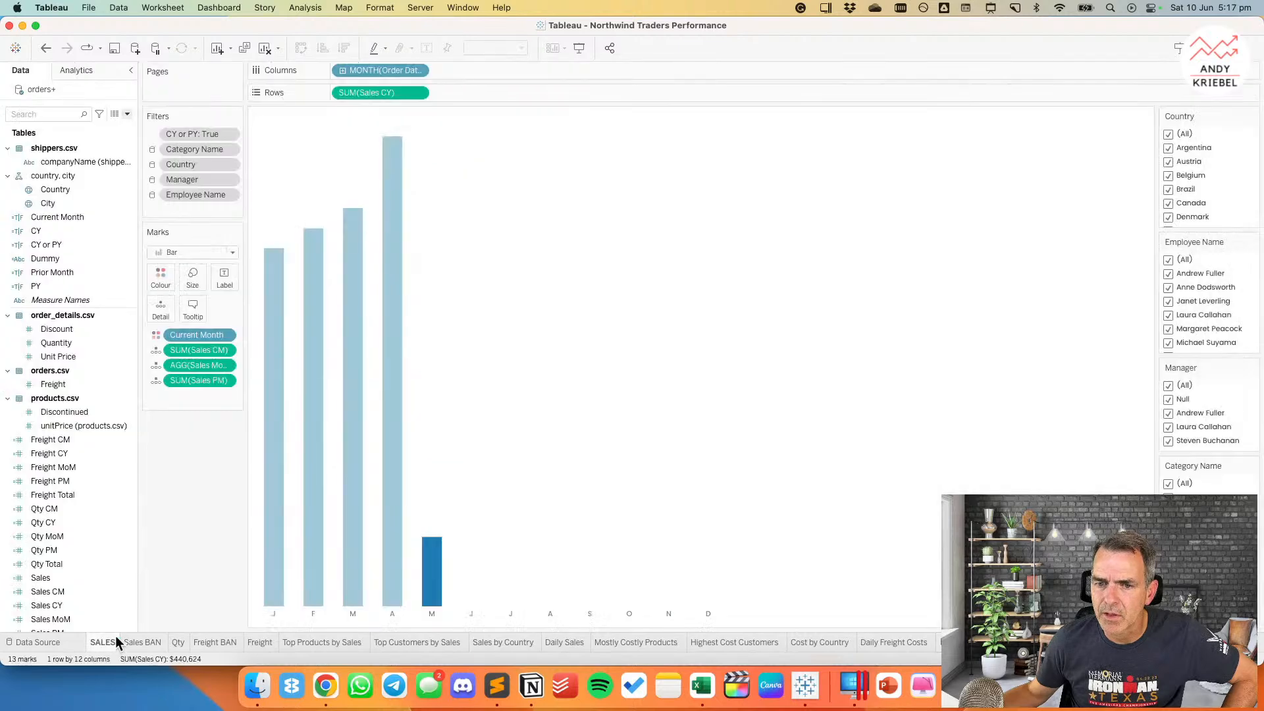
pyautogui.click(152, 645)
pyautogui.click(226, 295)
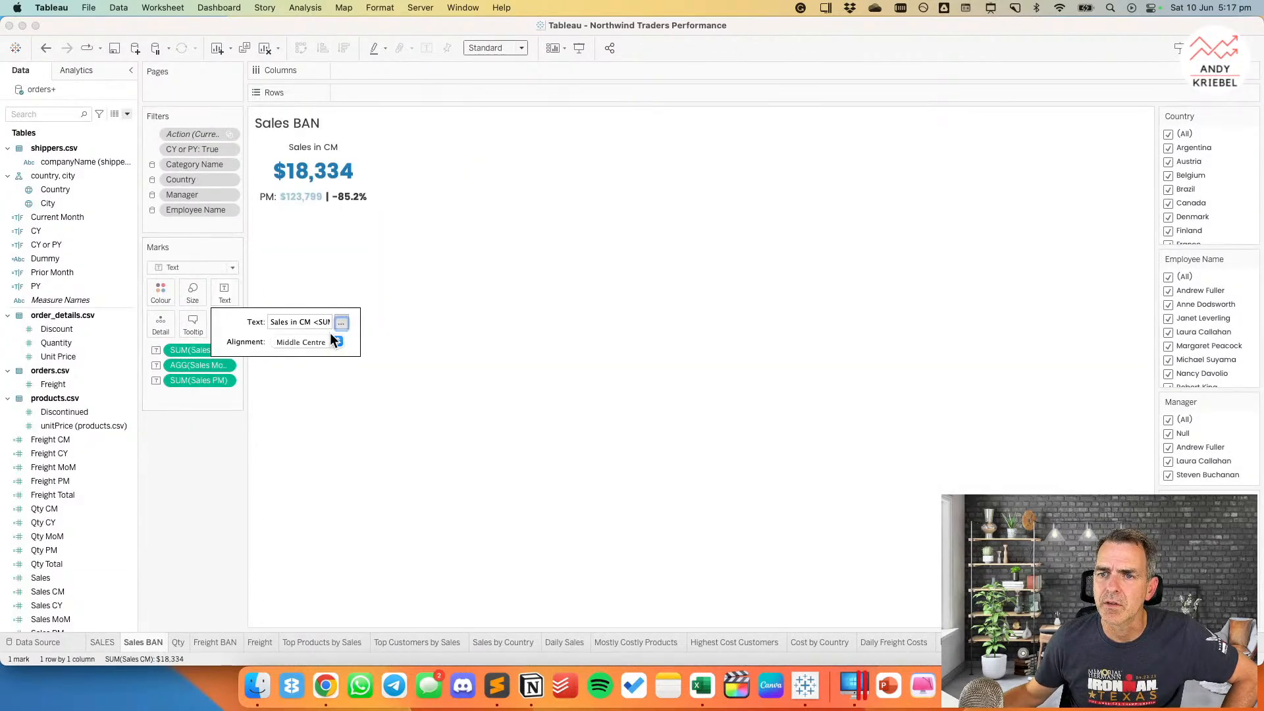
pyautogui.click(341, 322)
pyautogui.moveTo(495, 345); pyautogui.dragTo(713, 347)
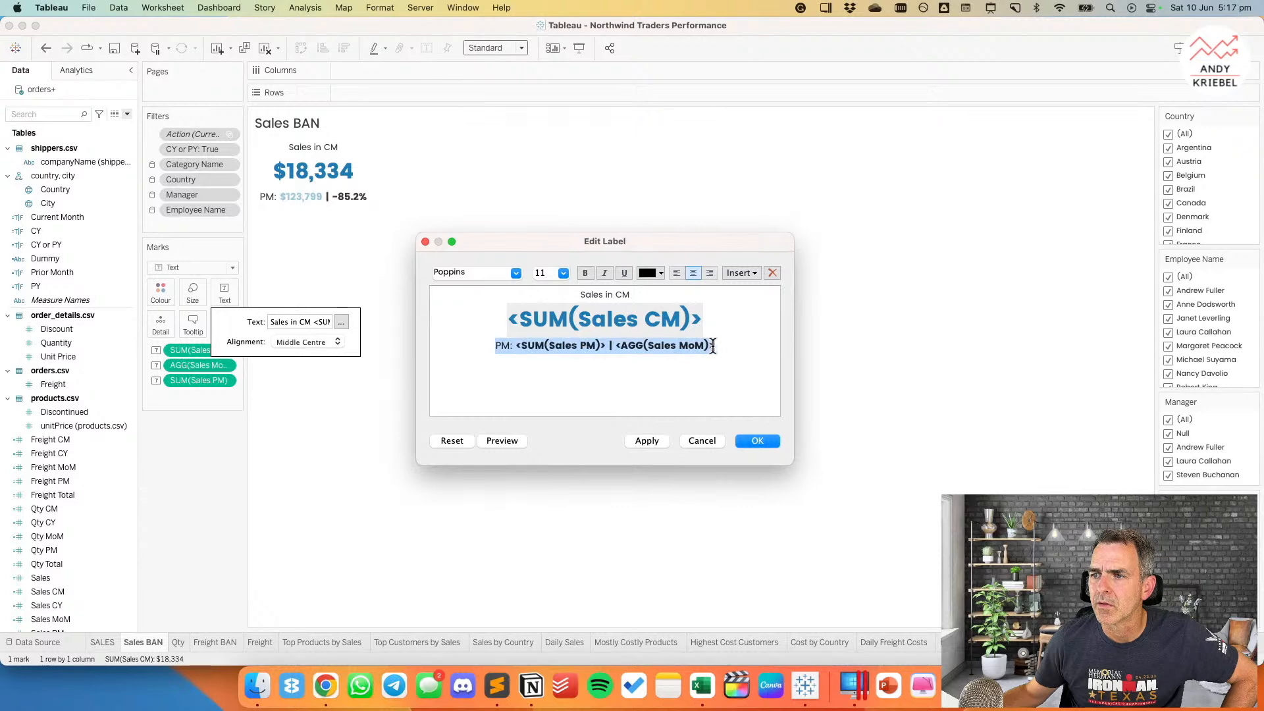
pyautogui.click(563, 272)
pyautogui.click(554, 287)
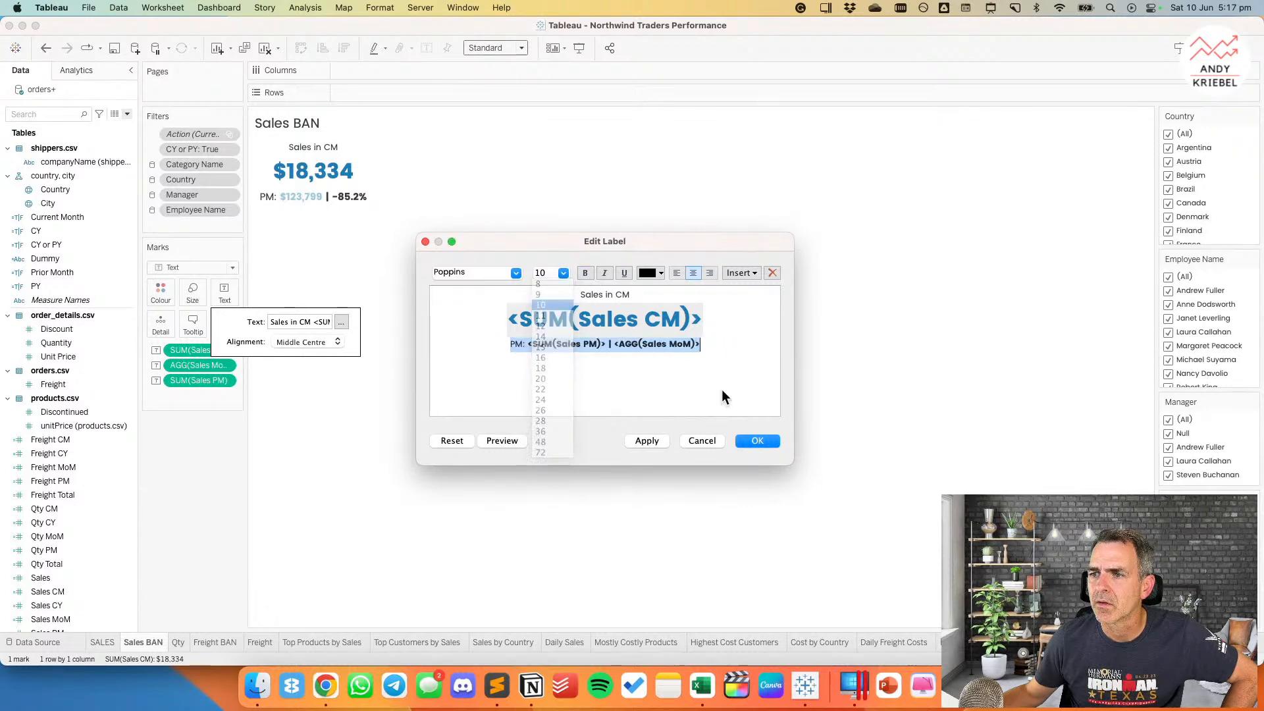
pyautogui.click(752, 440)
# Step: Reduce the PM line in the Freight BAN sheet's label to font size 9
pyautogui.click(209, 643)
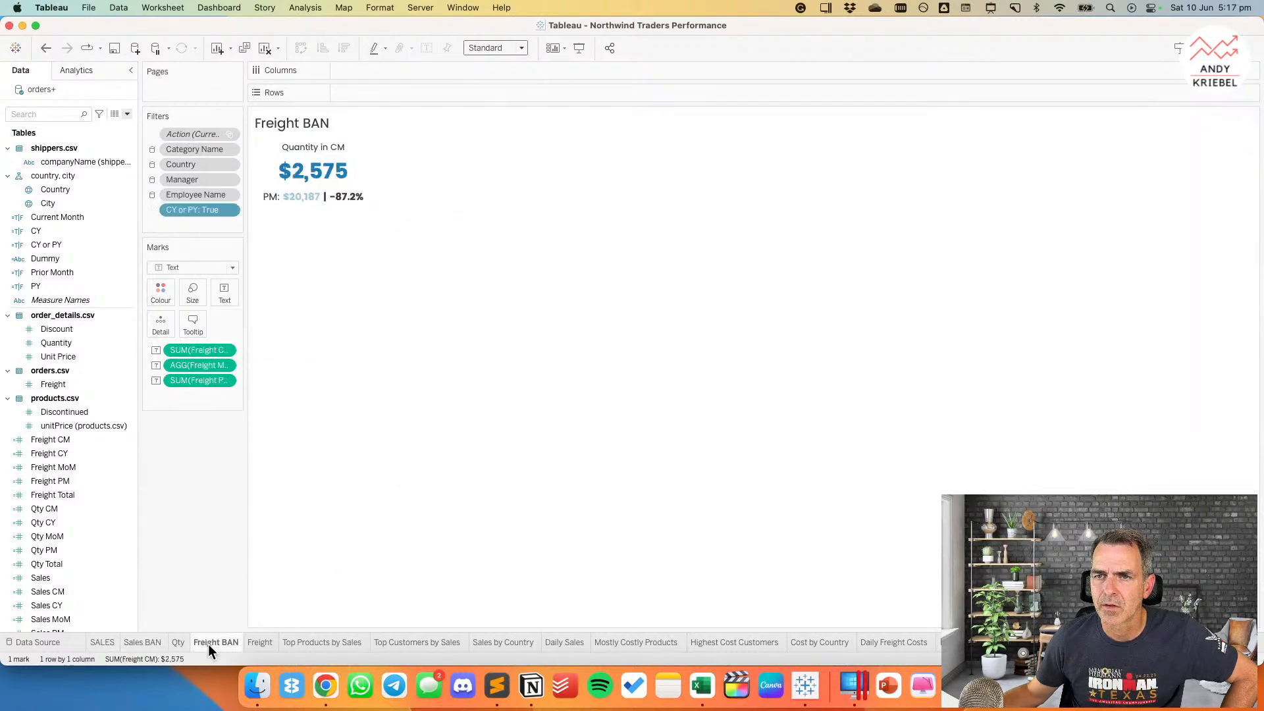
pyautogui.click(220, 302)
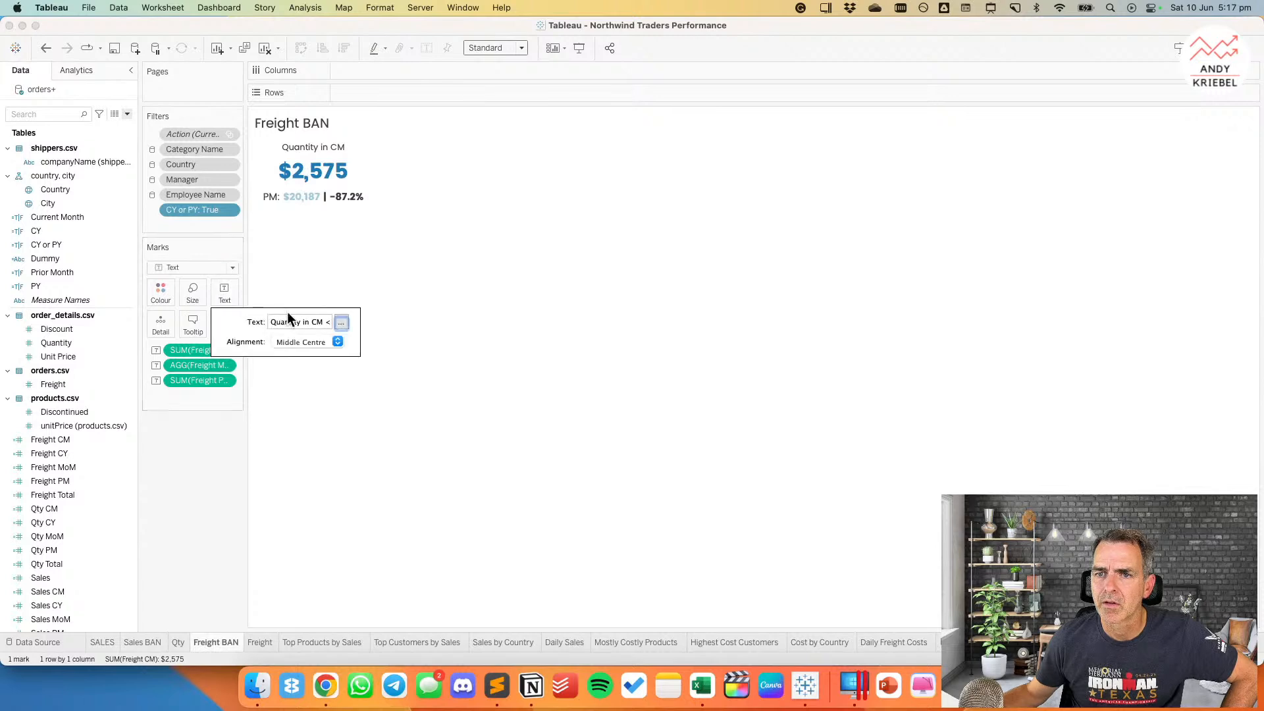
pyautogui.click(341, 322)
pyautogui.moveTo(488, 346); pyautogui.dragTo(724, 346)
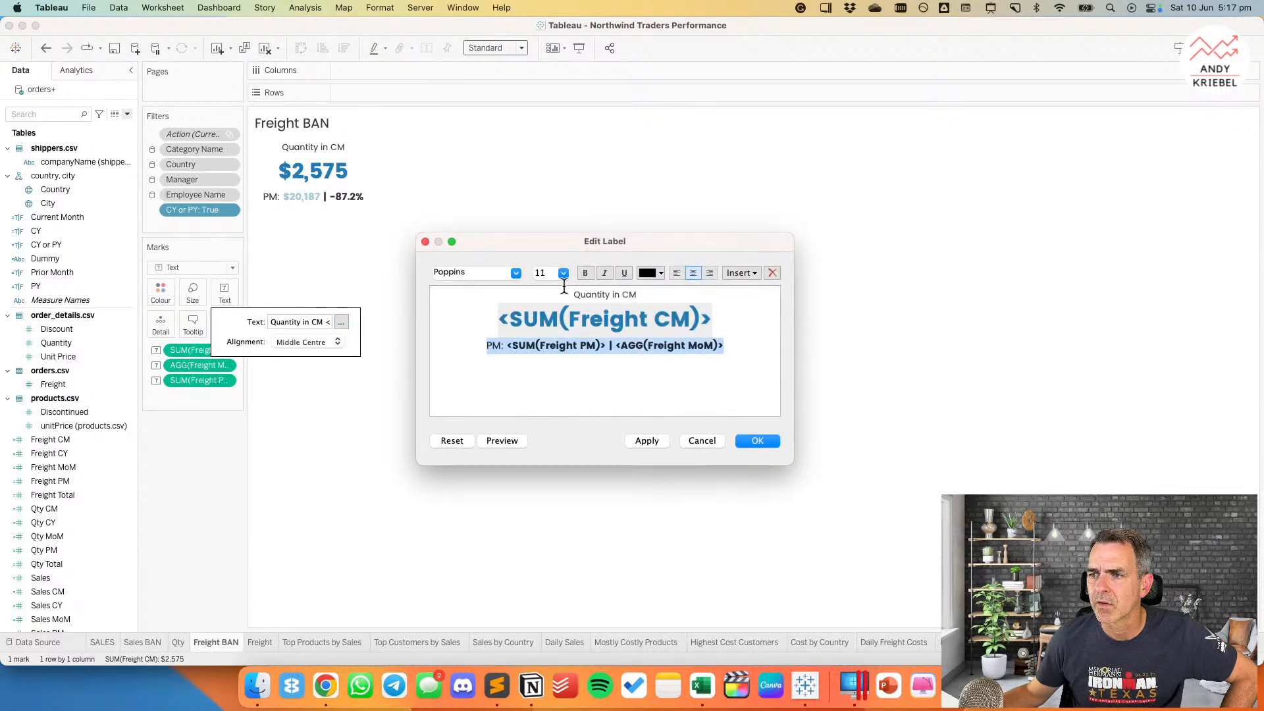
pyautogui.click(564, 272)
pyautogui.click(555, 294)
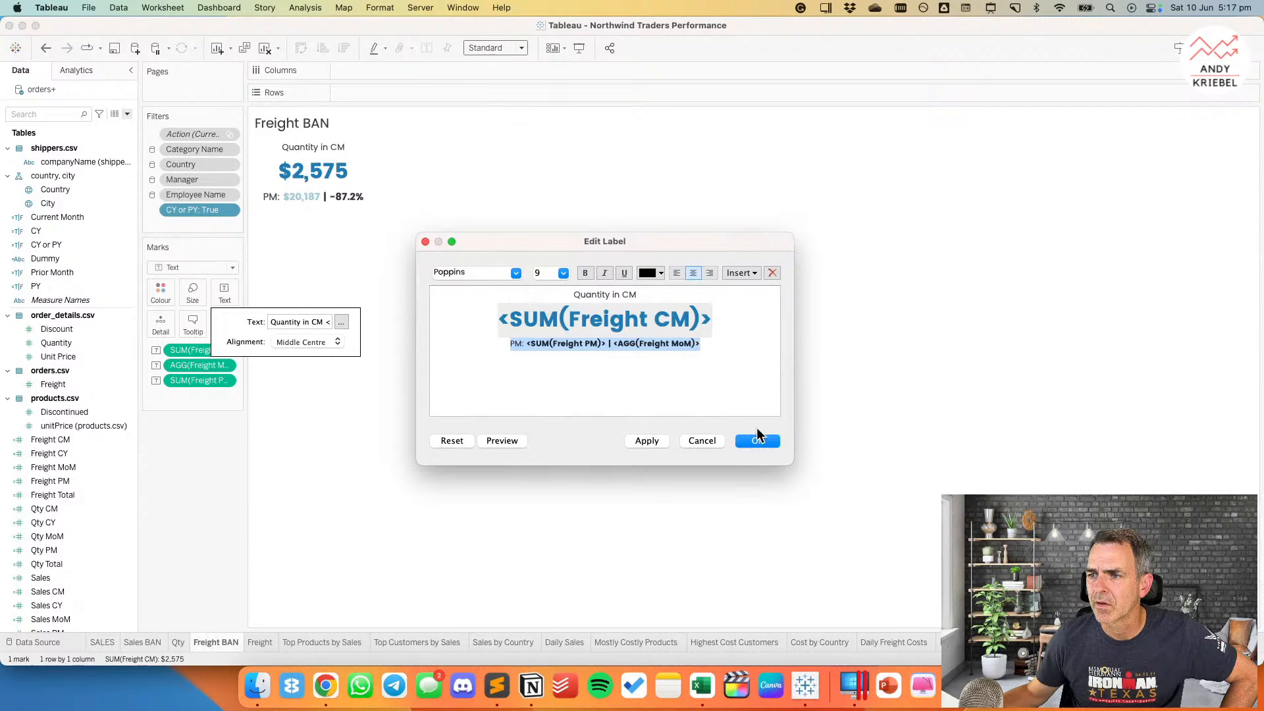
pyautogui.click(757, 440)
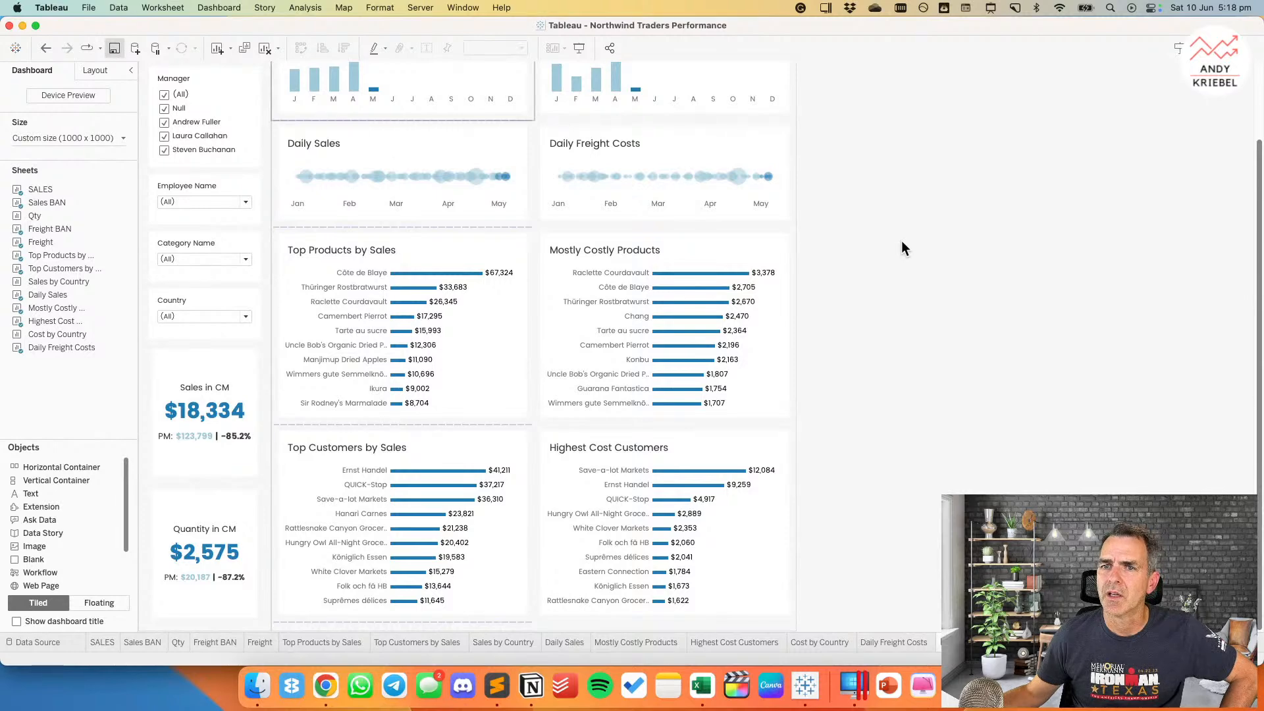
# Step: Preview the dashboard in presentation mode and set its fixed width to 1100 px
pyautogui.scroll(3, 508, 99)
pyautogui.click(579, 48)
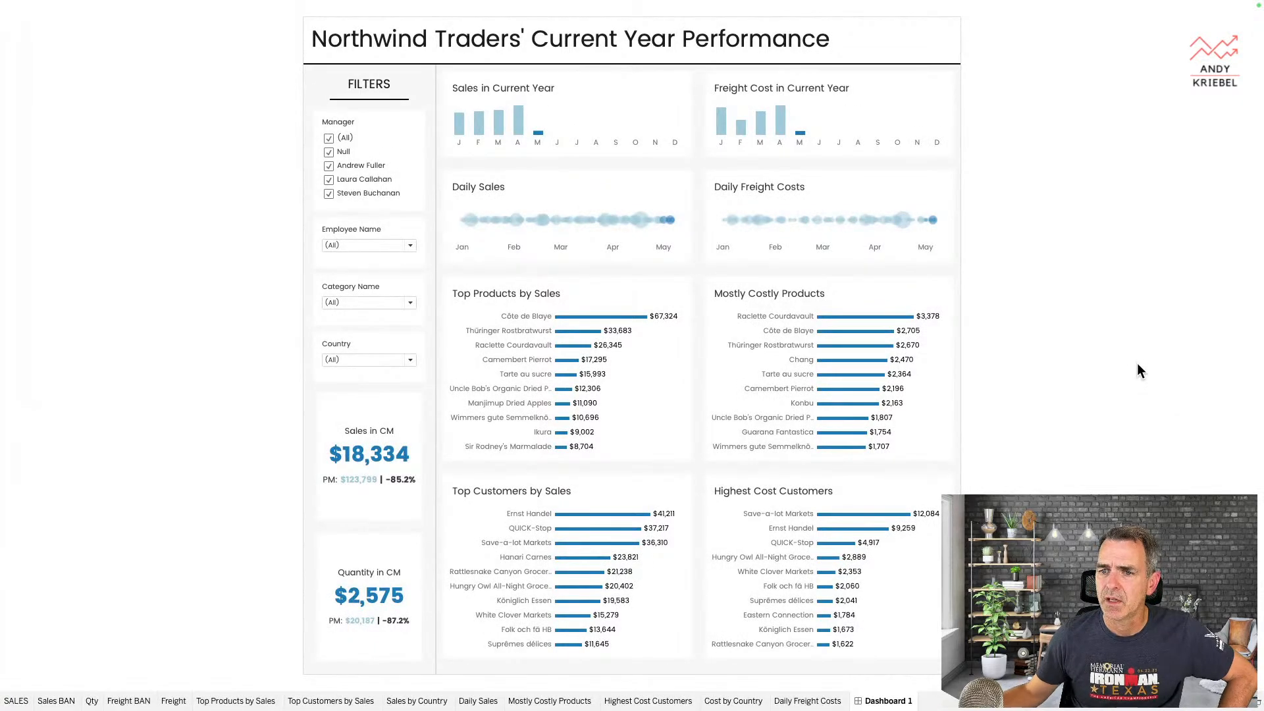
pyautogui.press('Escape')
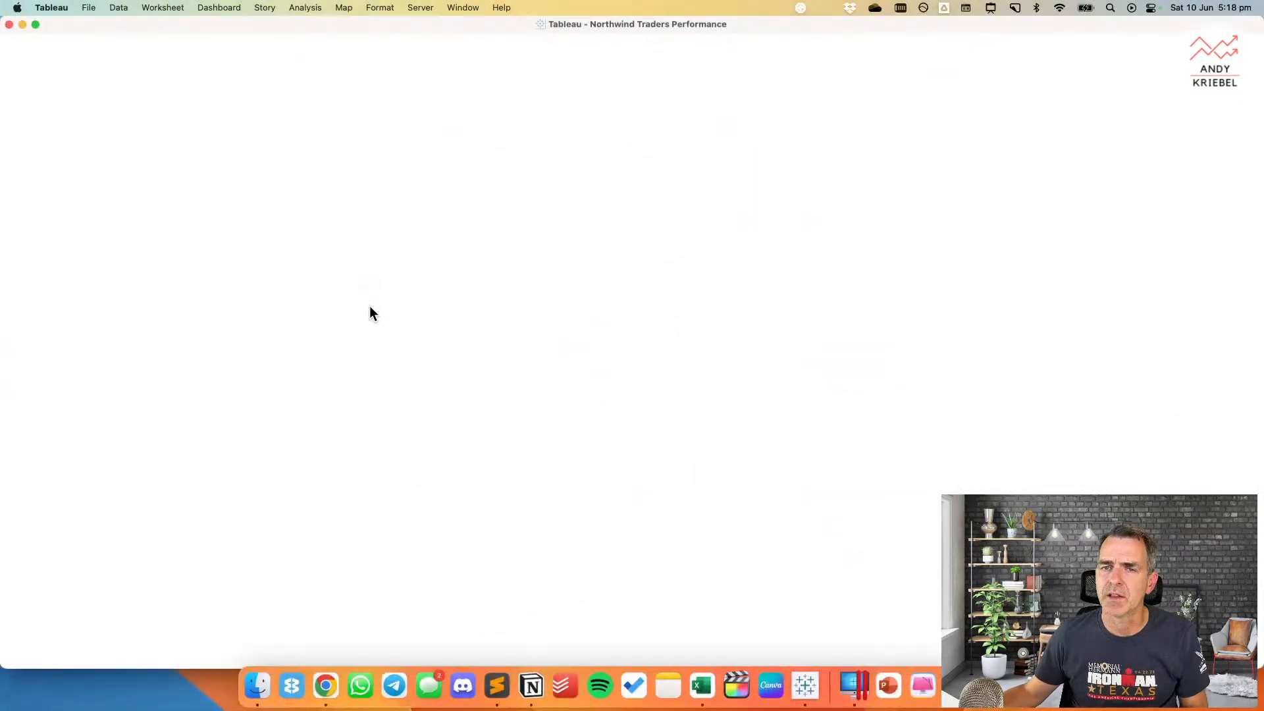
pyautogui.click(78, 136)
pyautogui.click(69, 213)
# Step: Set the width of the vertical container holding the filters and number tiles to 250 pixels
pyautogui.click(206, 127)
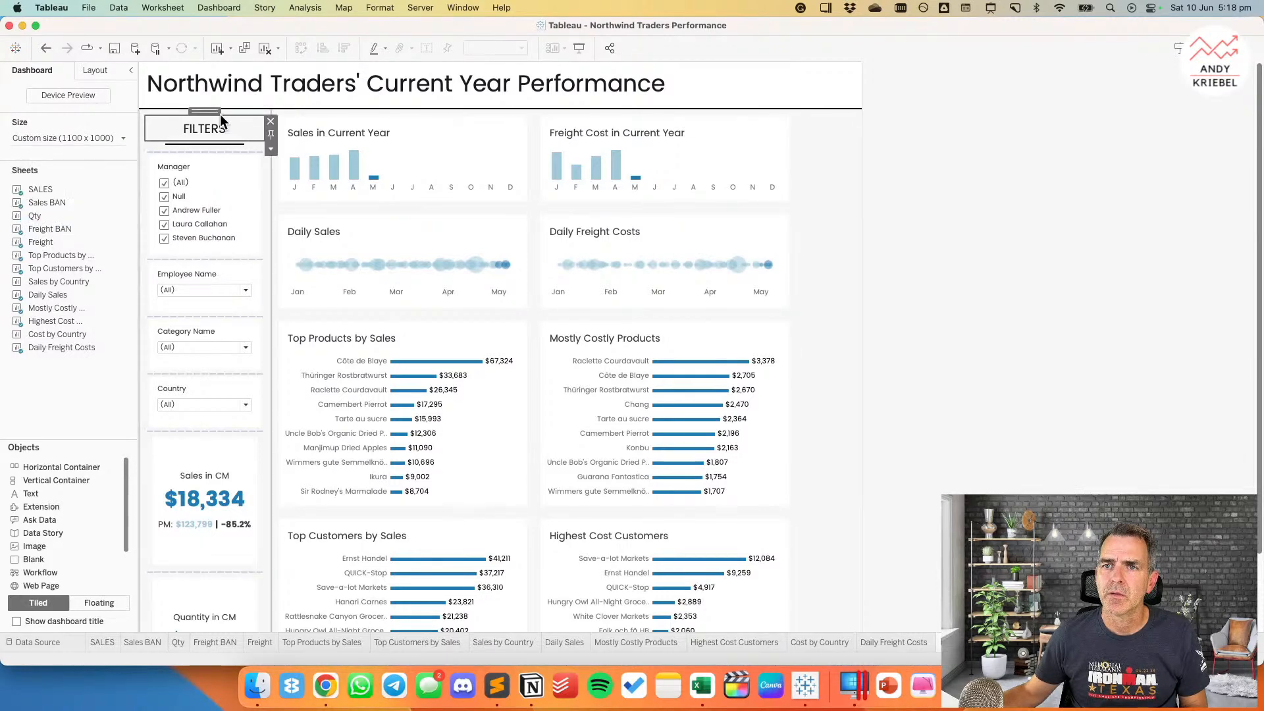
pyautogui.doubleClick(210, 110)
pyautogui.click(276, 143)
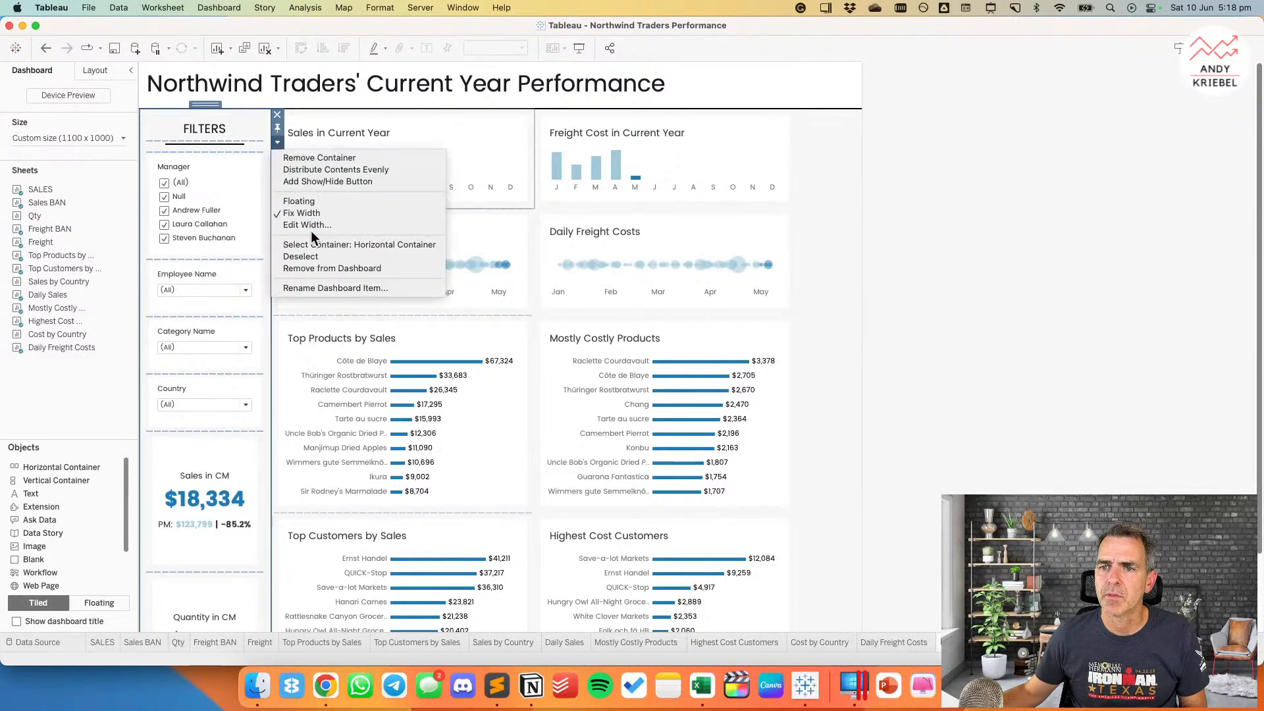
pyautogui.click(315, 225)
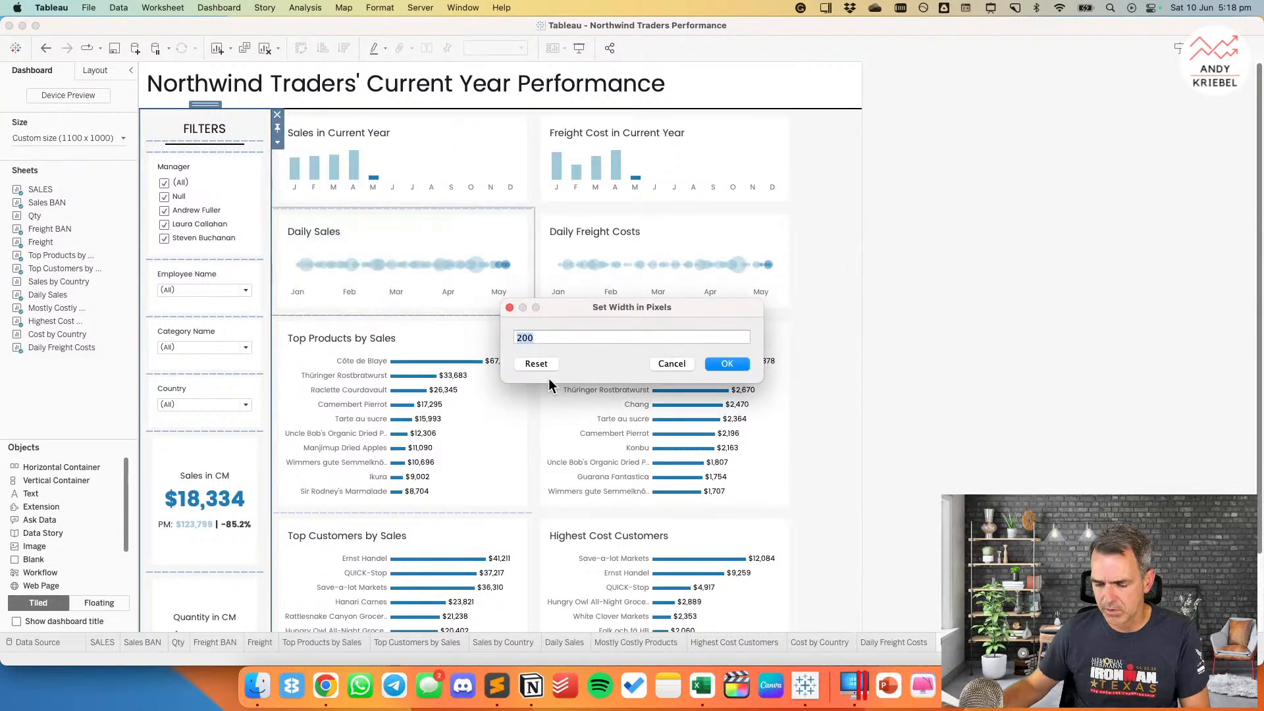
pyautogui.write('250')
pyautogui.press('Return')
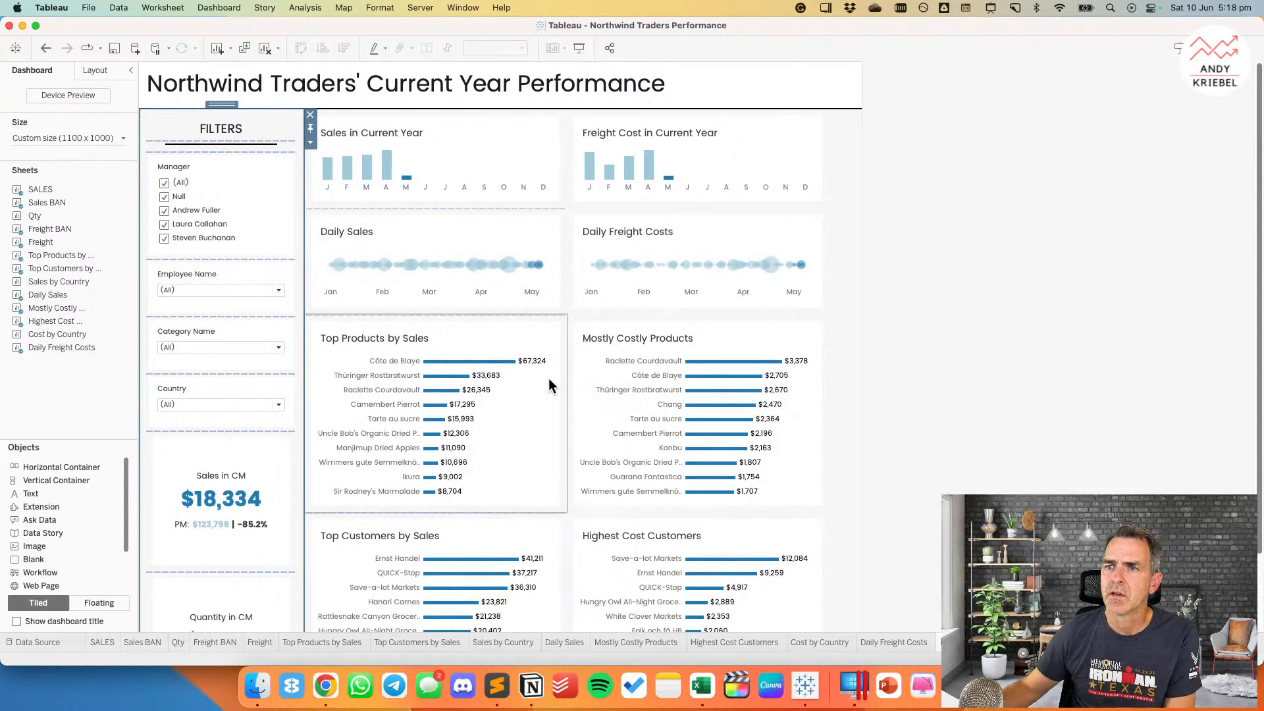
# Step: Set the width of the vertical container holding the sales charts to 425 pixels
pyautogui.click(464, 112)
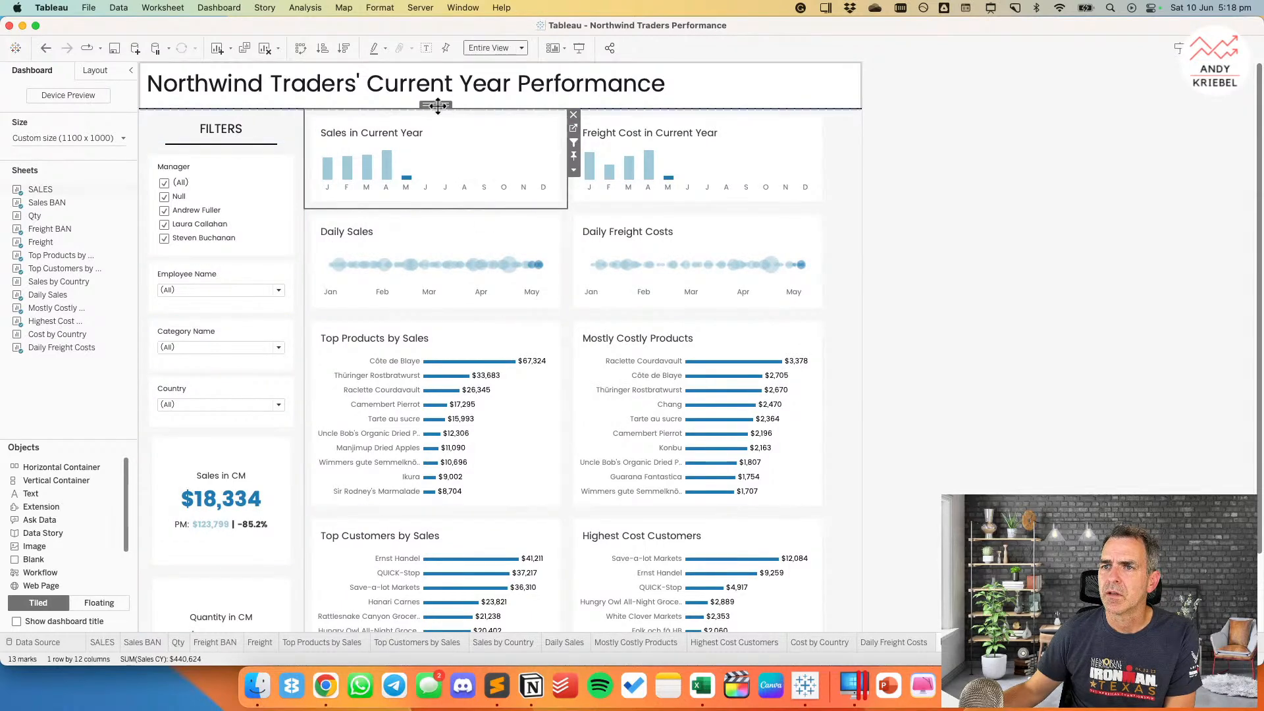
pyautogui.doubleClick(438, 105)
pyautogui.click(573, 142)
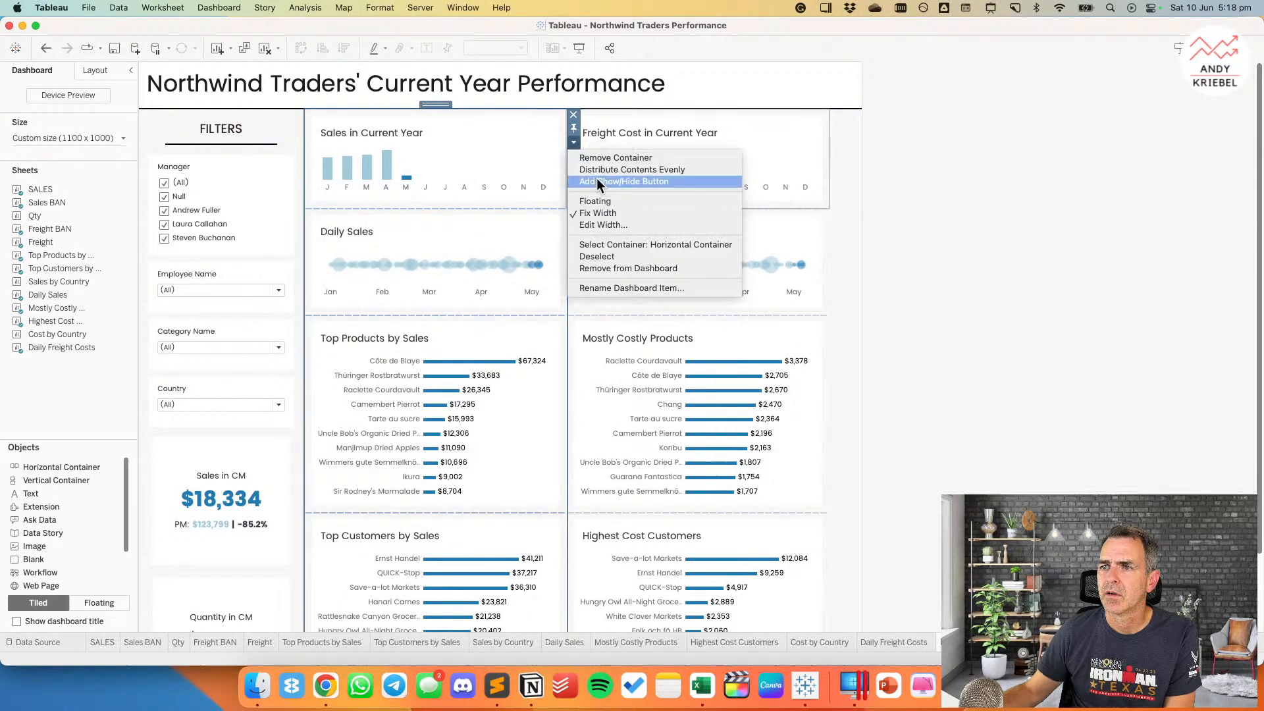
pyautogui.click(607, 224)
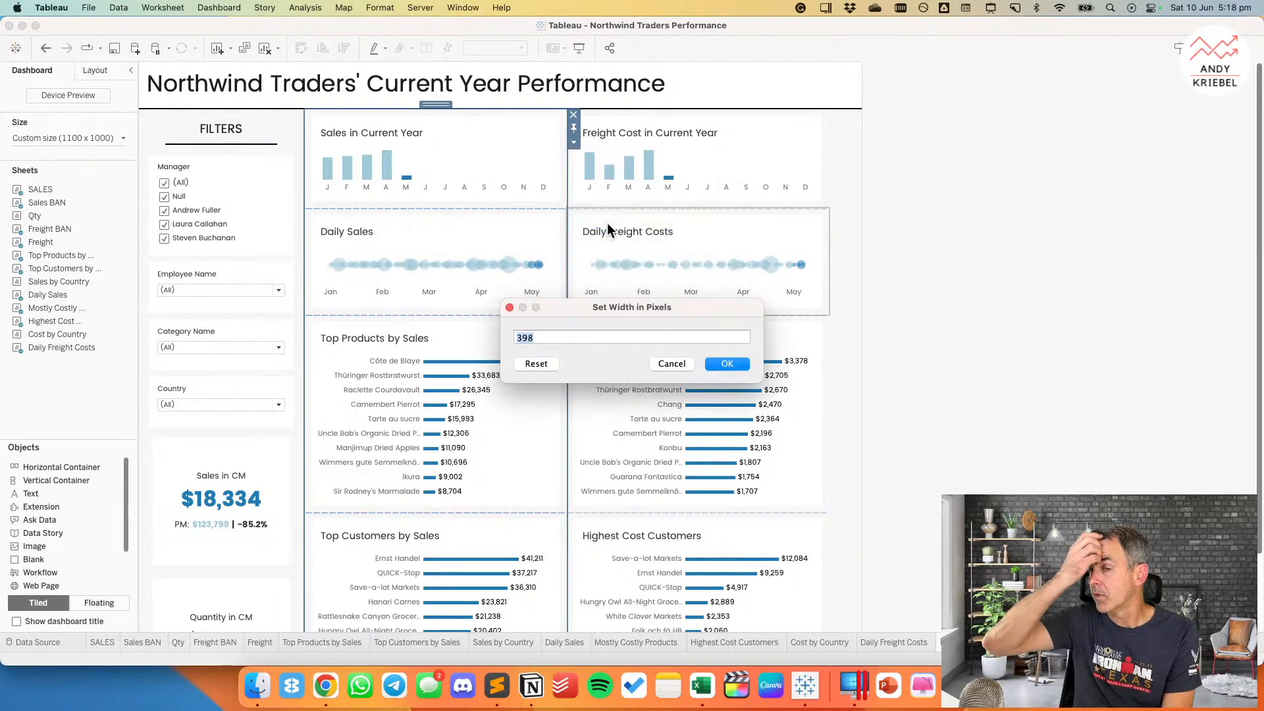
pyautogui.write('425')
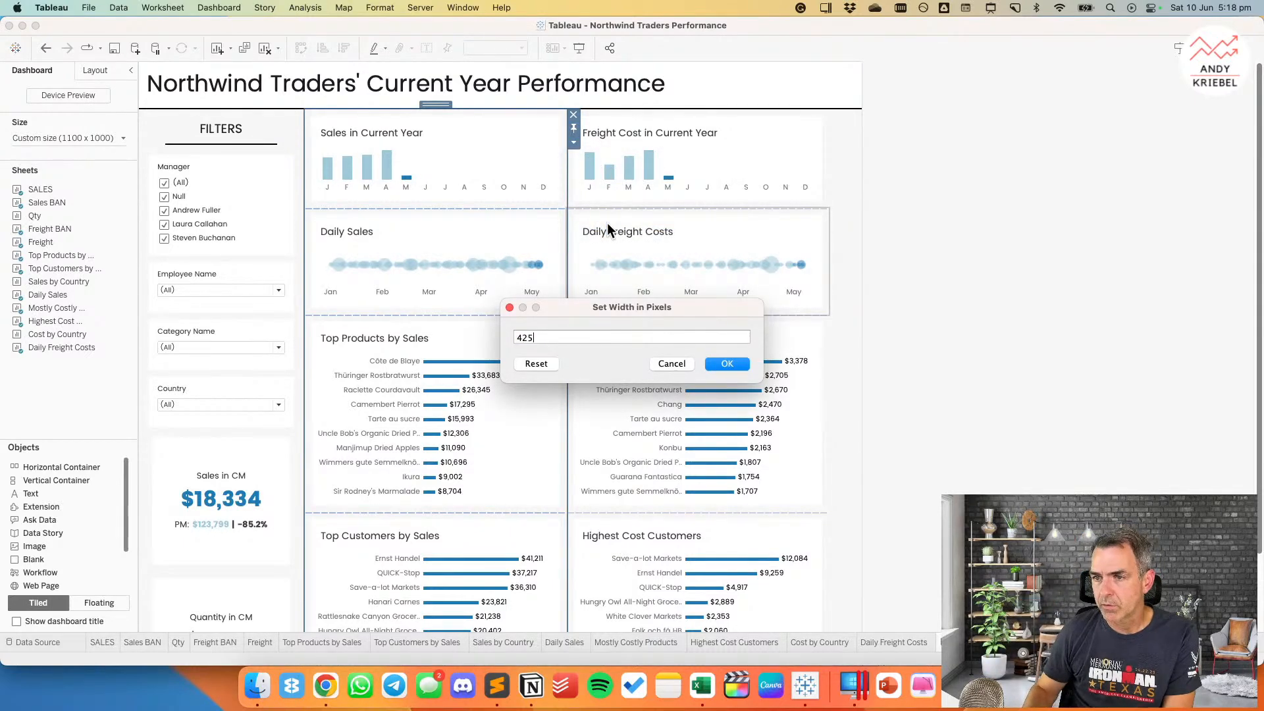
pyautogui.press('Return')
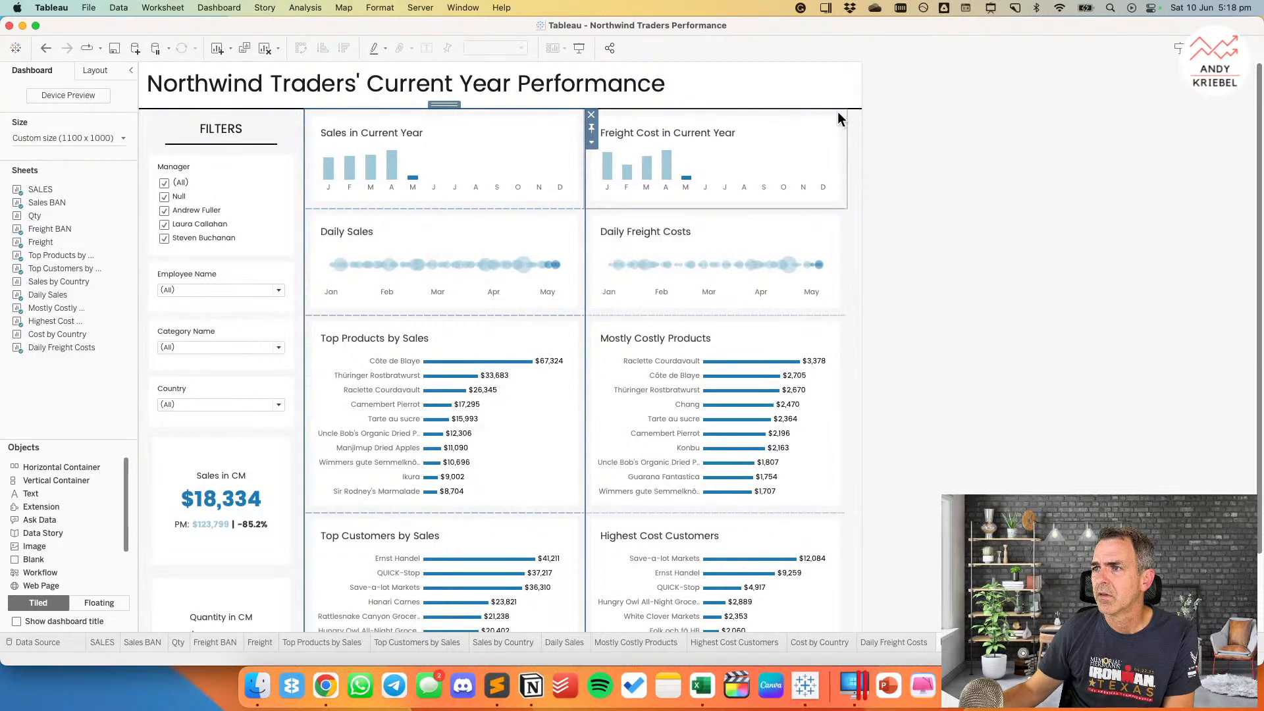
# Step: Release the fixed width of the vertical container holding the freight charts and check its width in pixels
pyautogui.click(836, 115)
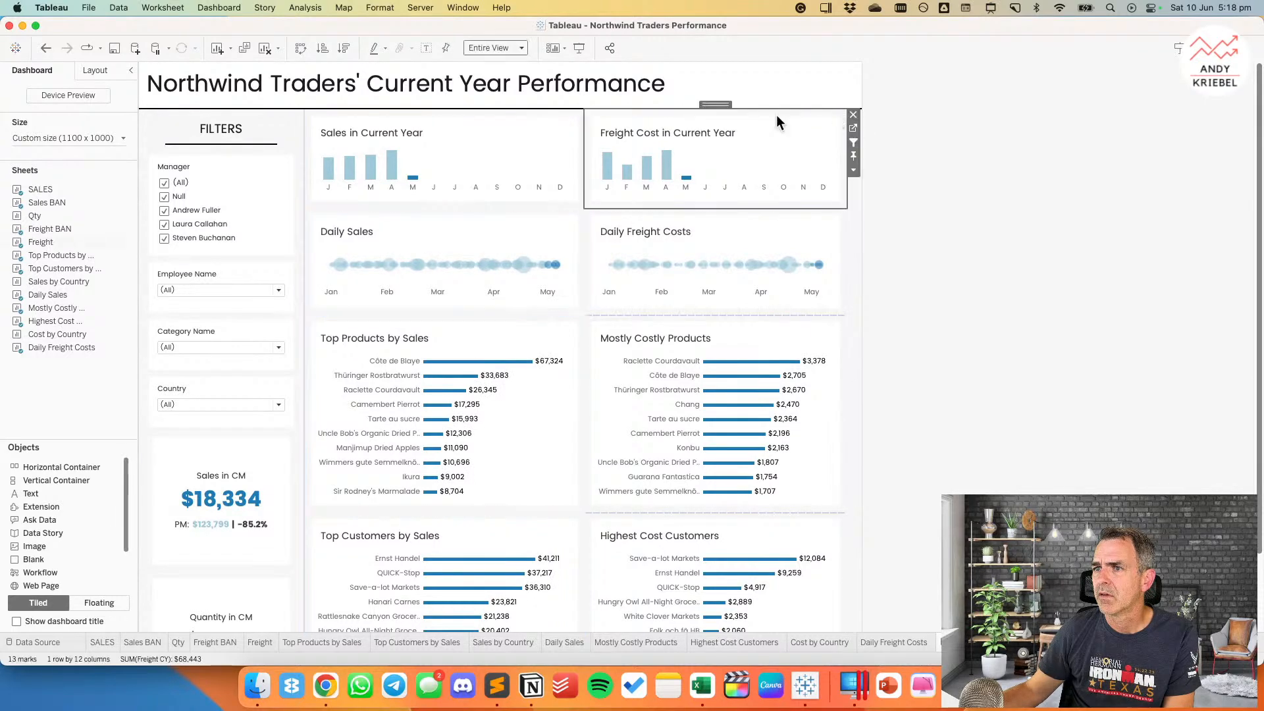
pyautogui.doubleClick(718, 102)
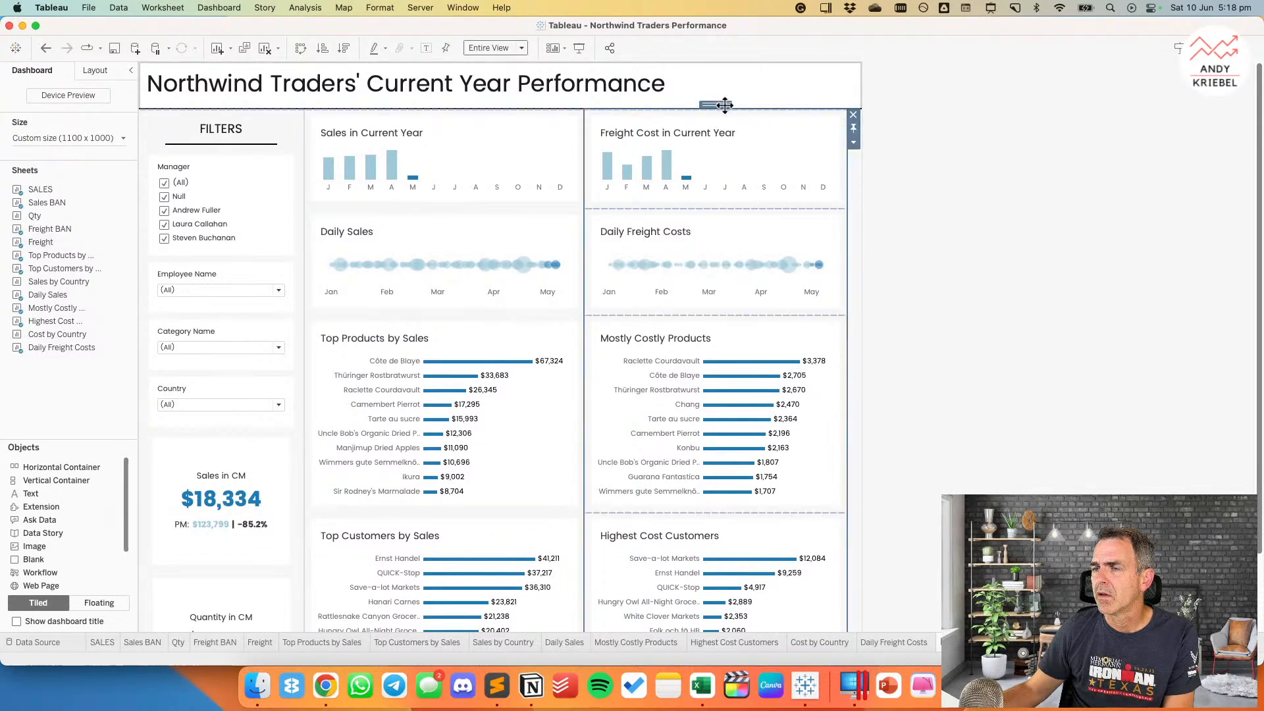
pyautogui.click(852, 144)
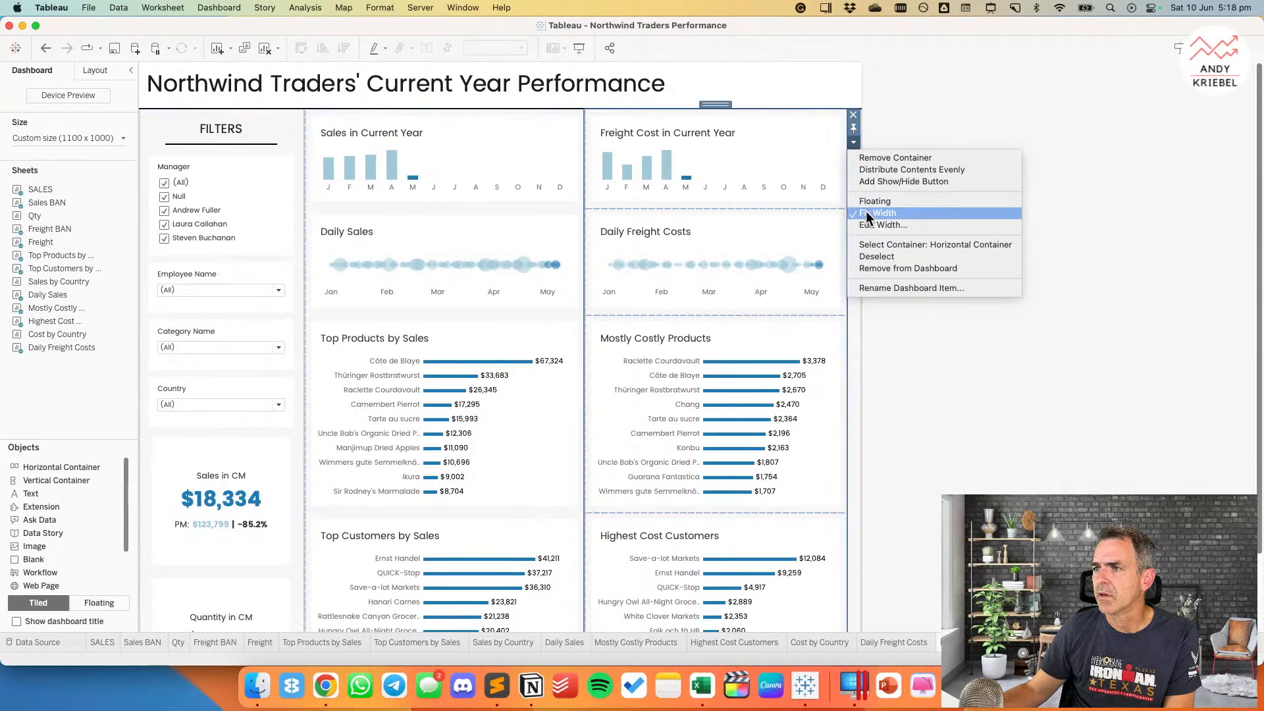
pyautogui.click(866, 215)
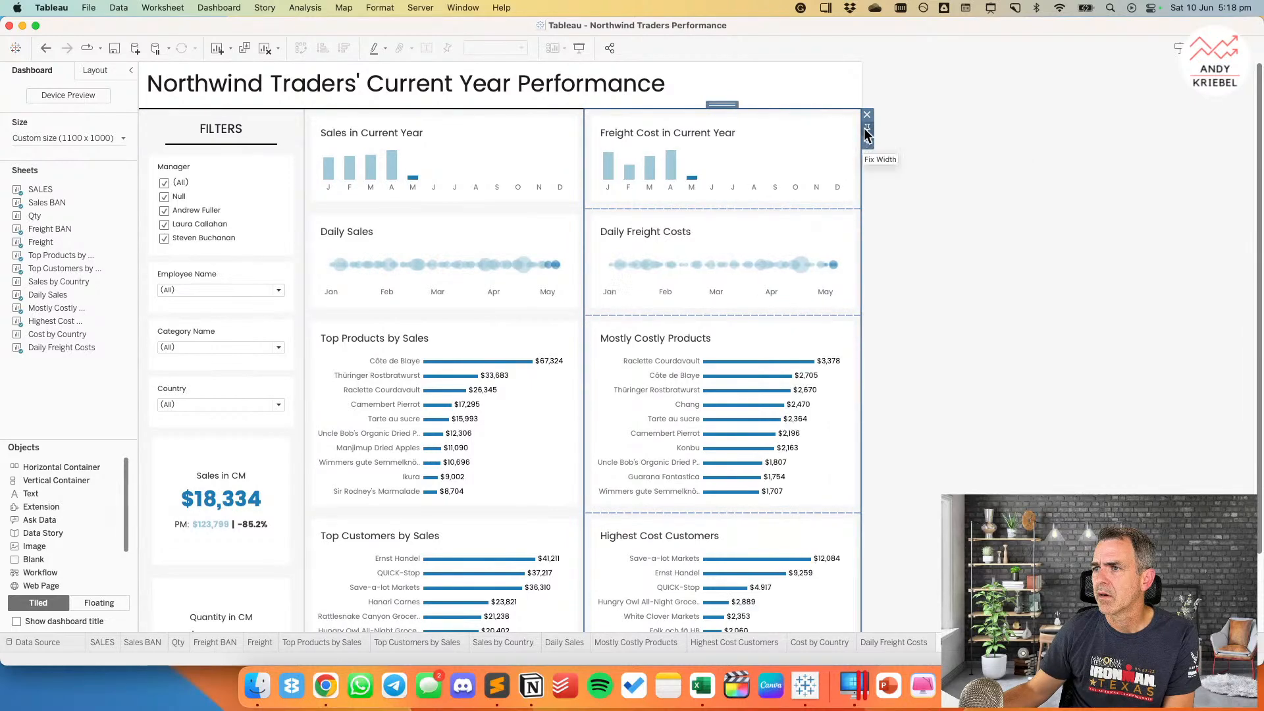
pyautogui.click(866, 143)
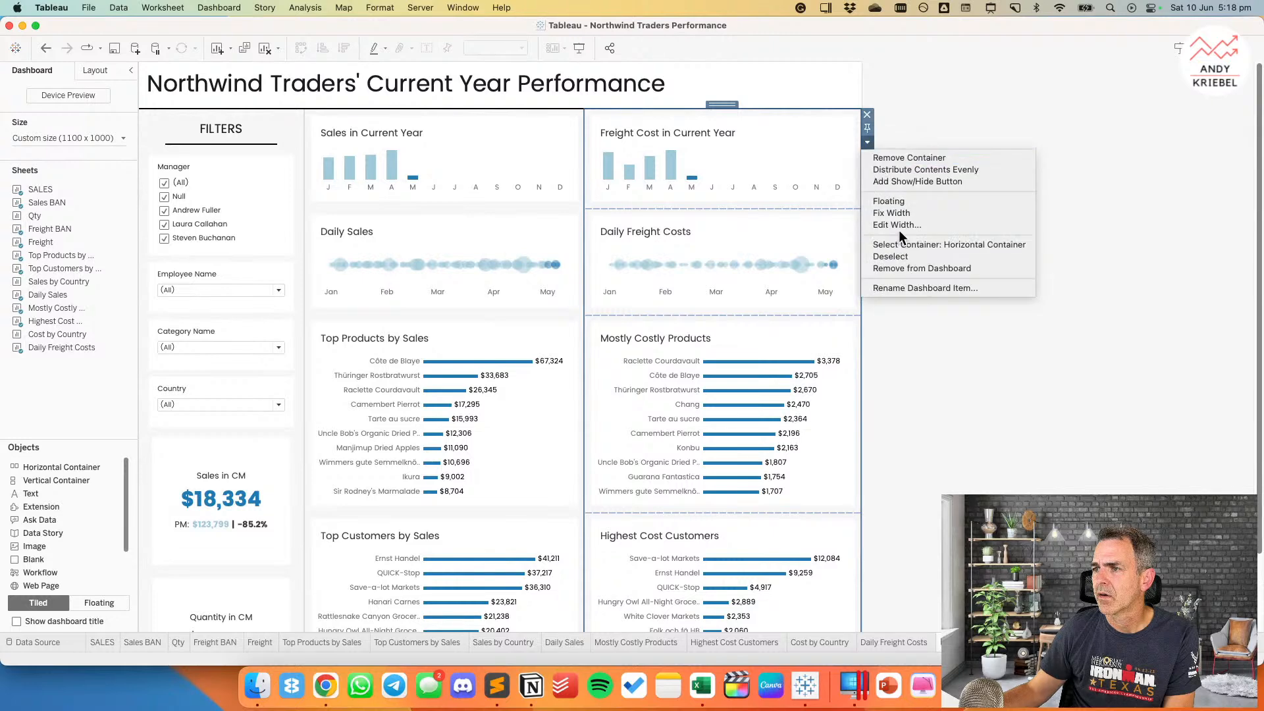
pyautogui.click(890, 225)
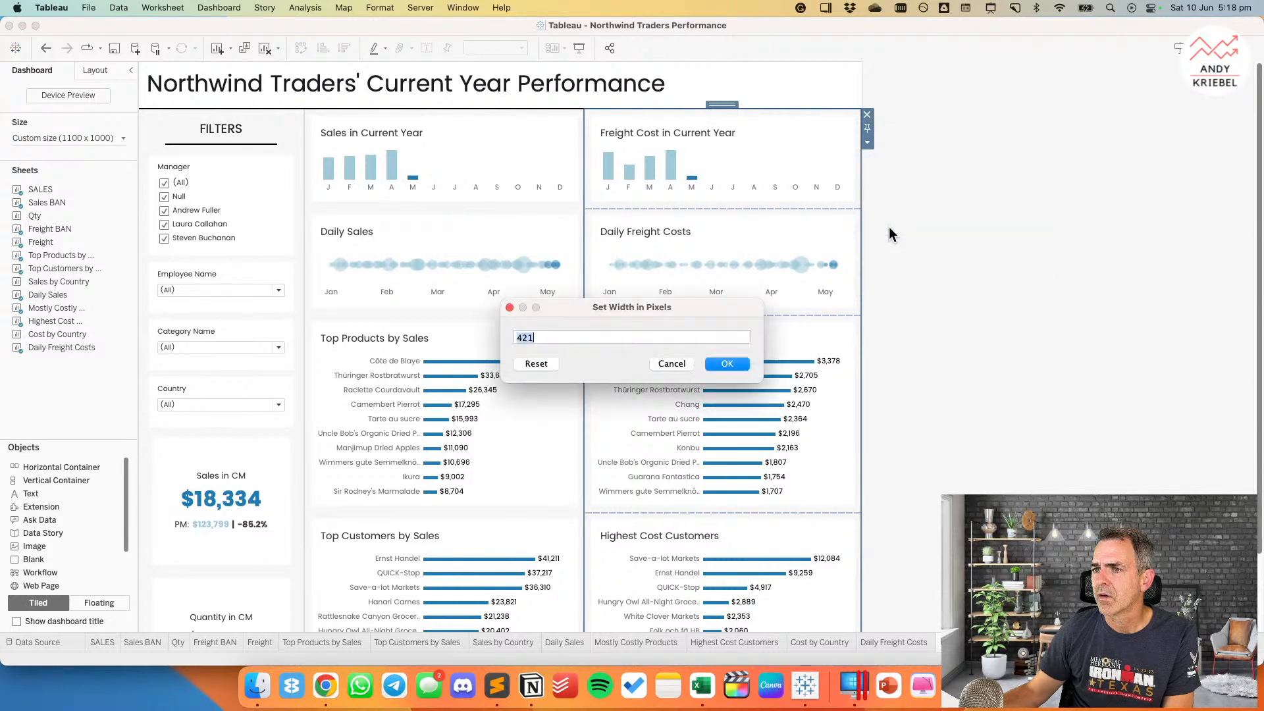
pyautogui.click(684, 363)
pyautogui.click(942, 233)
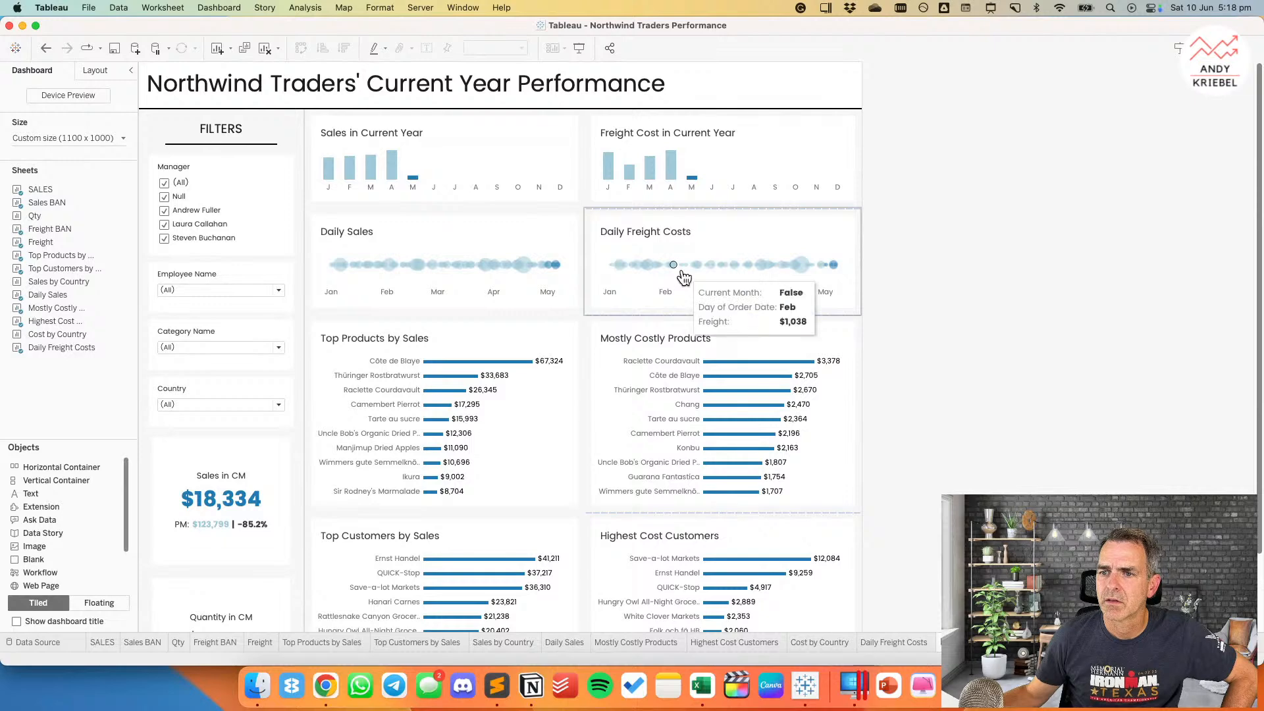
# Step: Make the bars slightly thicker in the Top Products by Sales and Top Customers by Sales sheets
pyautogui.click(304, 645)
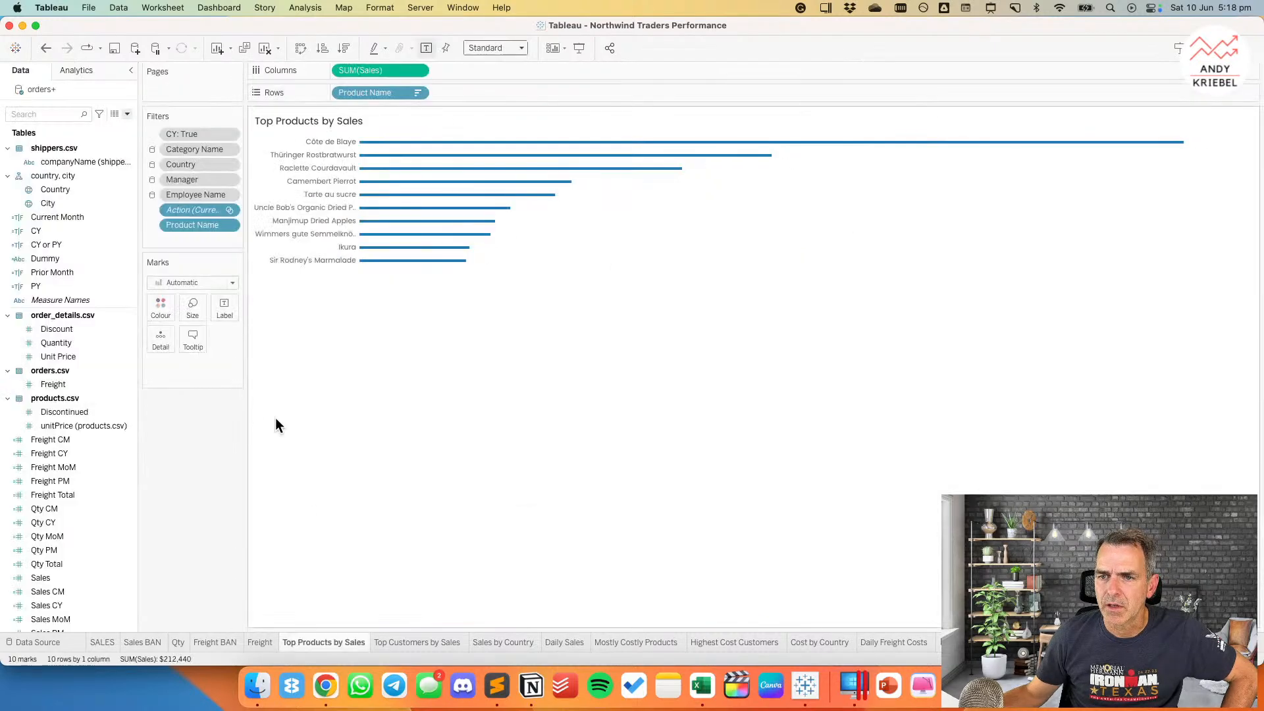
pyautogui.click(202, 314)
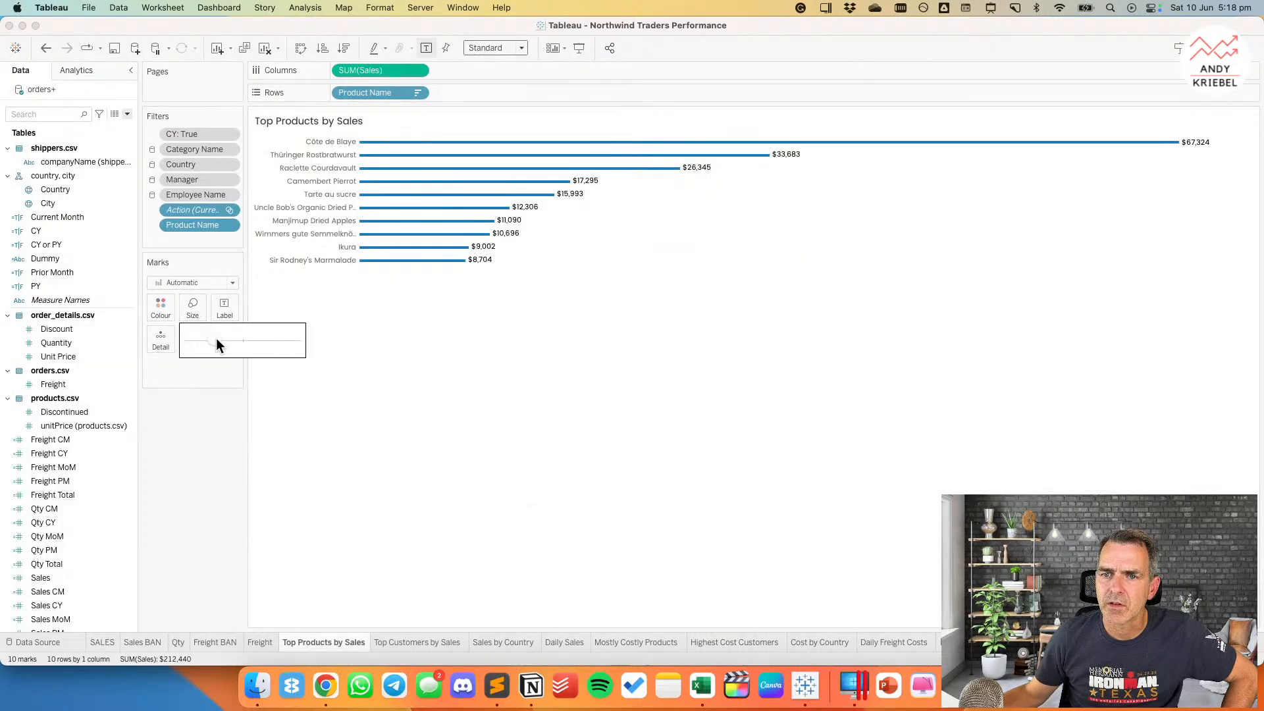
pyautogui.moveTo(226, 340); pyautogui.dragTo(227, 340)
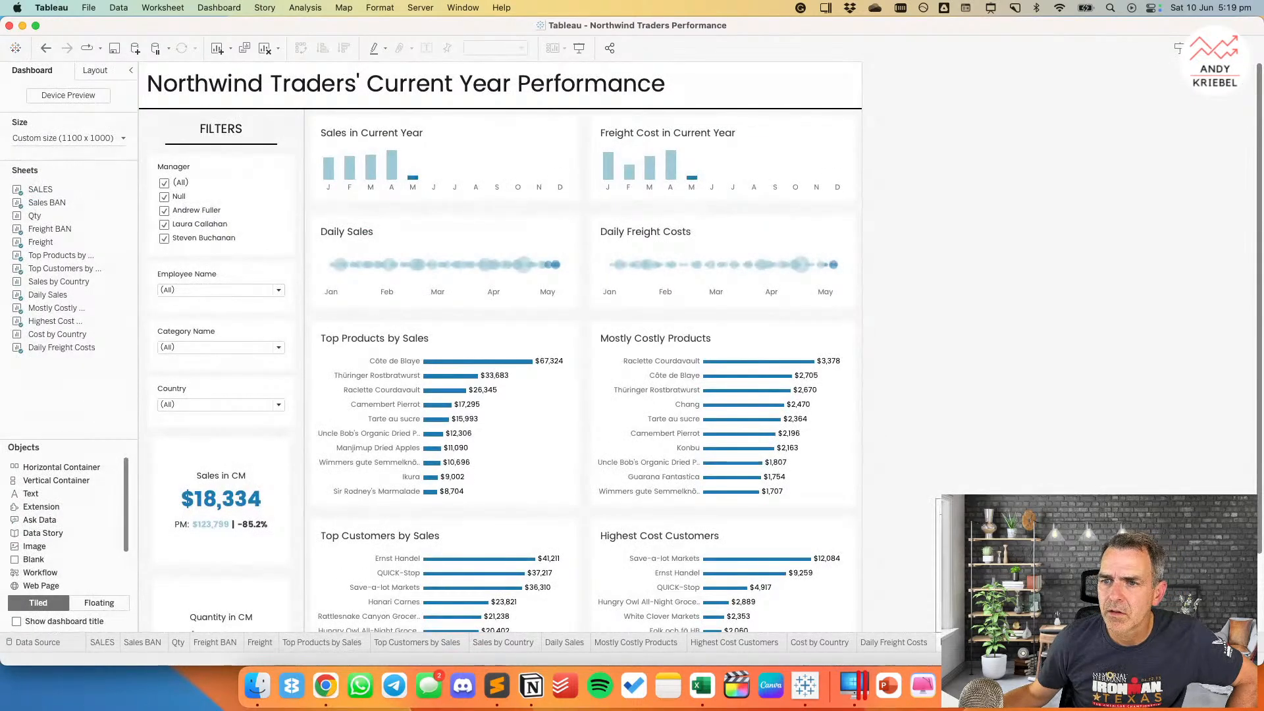
pyautogui.moveTo(309, 643); pyautogui.dragTo(284, 643)
pyautogui.click(405, 642)
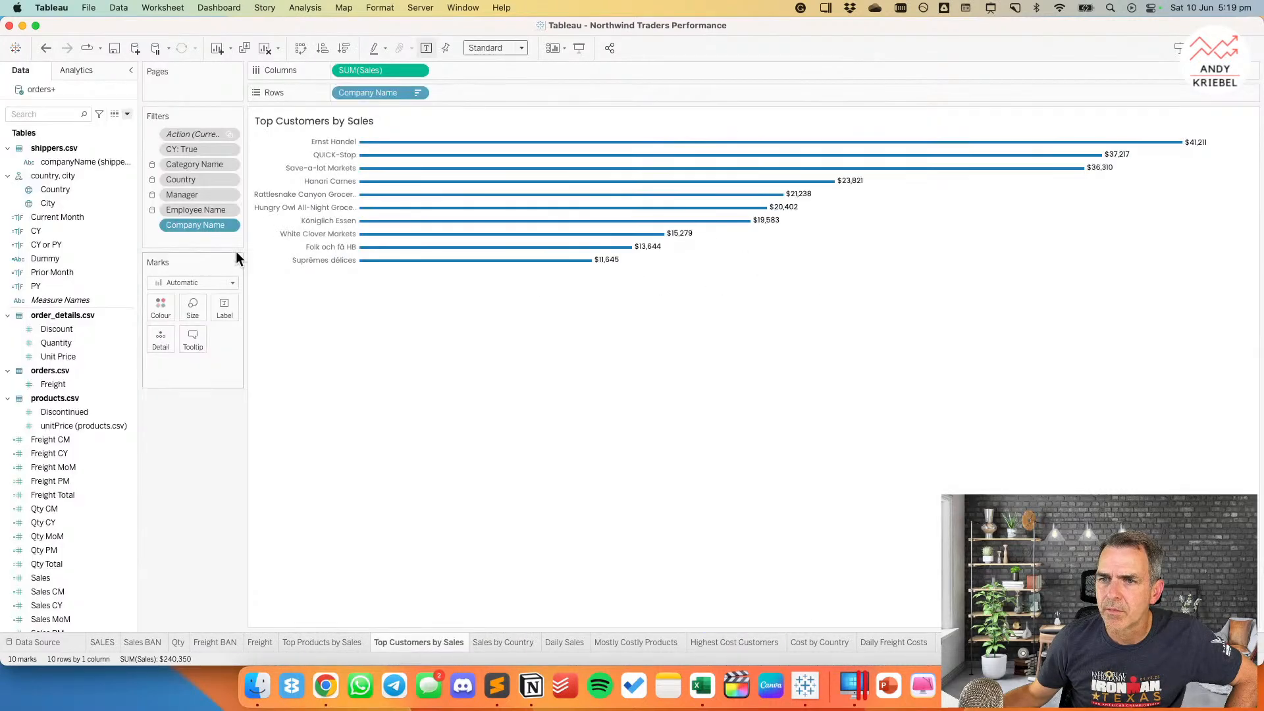
pyautogui.click(187, 309)
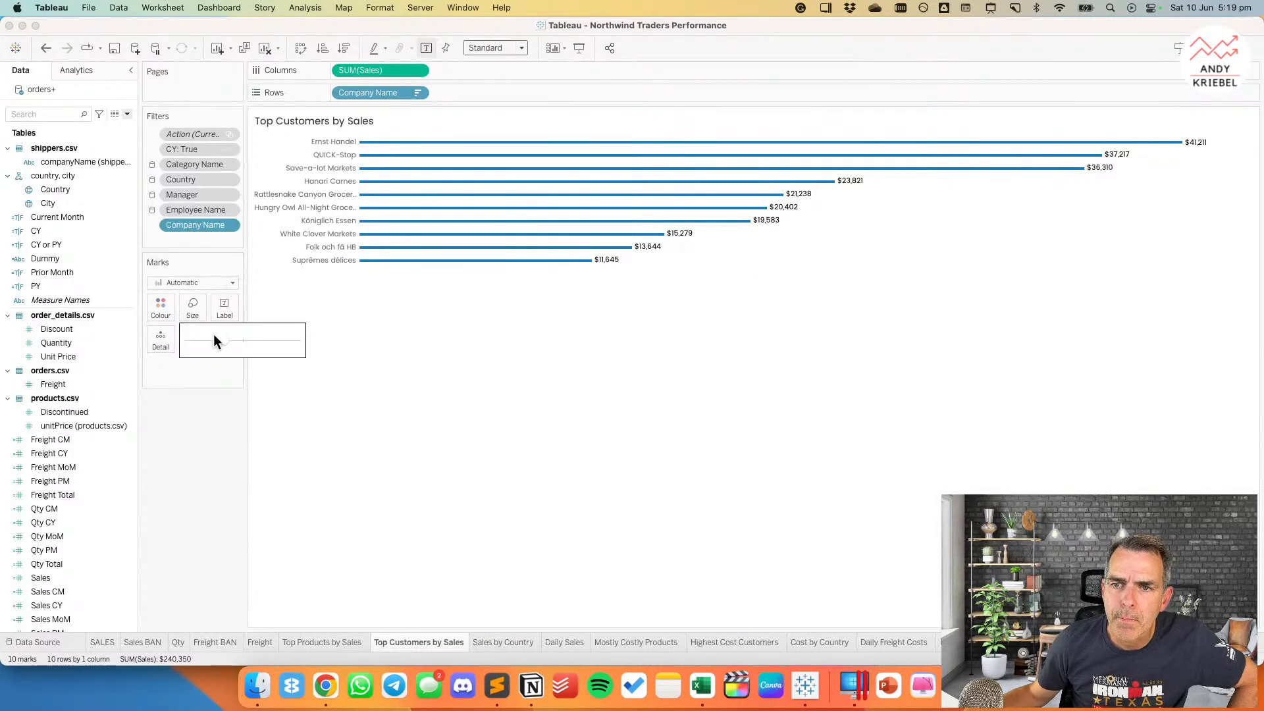
pyautogui.moveTo(221, 339); pyautogui.dragTo(222, 339)
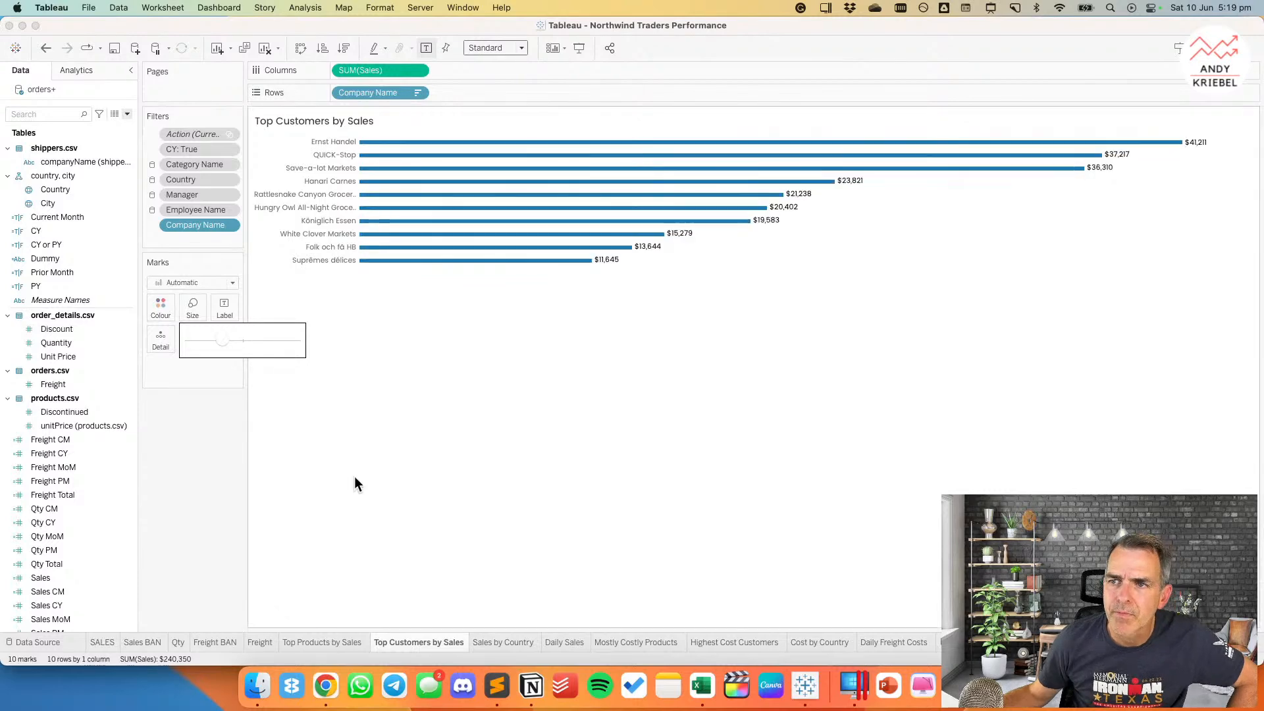
# Step: Make the bars slightly thicker in the Mostly Costly Products and Highest Cost Customers sheets, and return to the dashboard
pyautogui.click(654, 640)
pyautogui.click(192, 308)
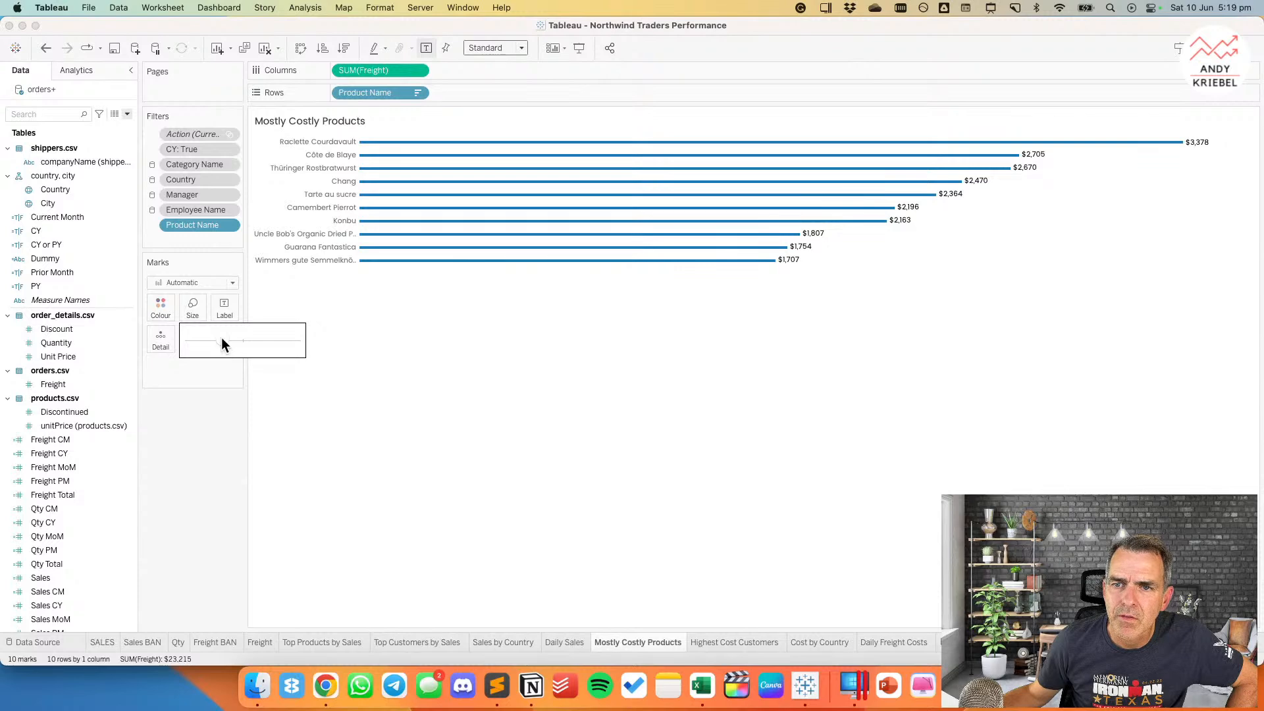
pyautogui.click(224, 338)
pyautogui.click(734, 642)
pyautogui.click(191, 309)
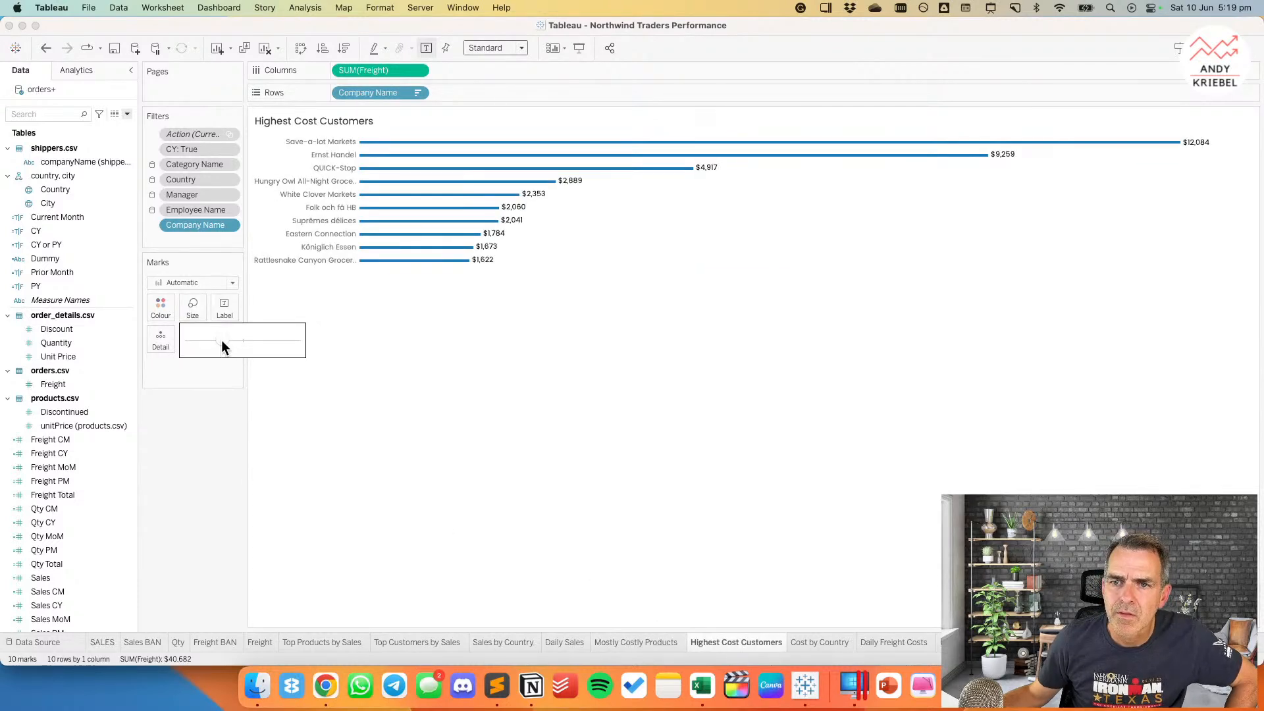
pyautogui.click(223, 339)
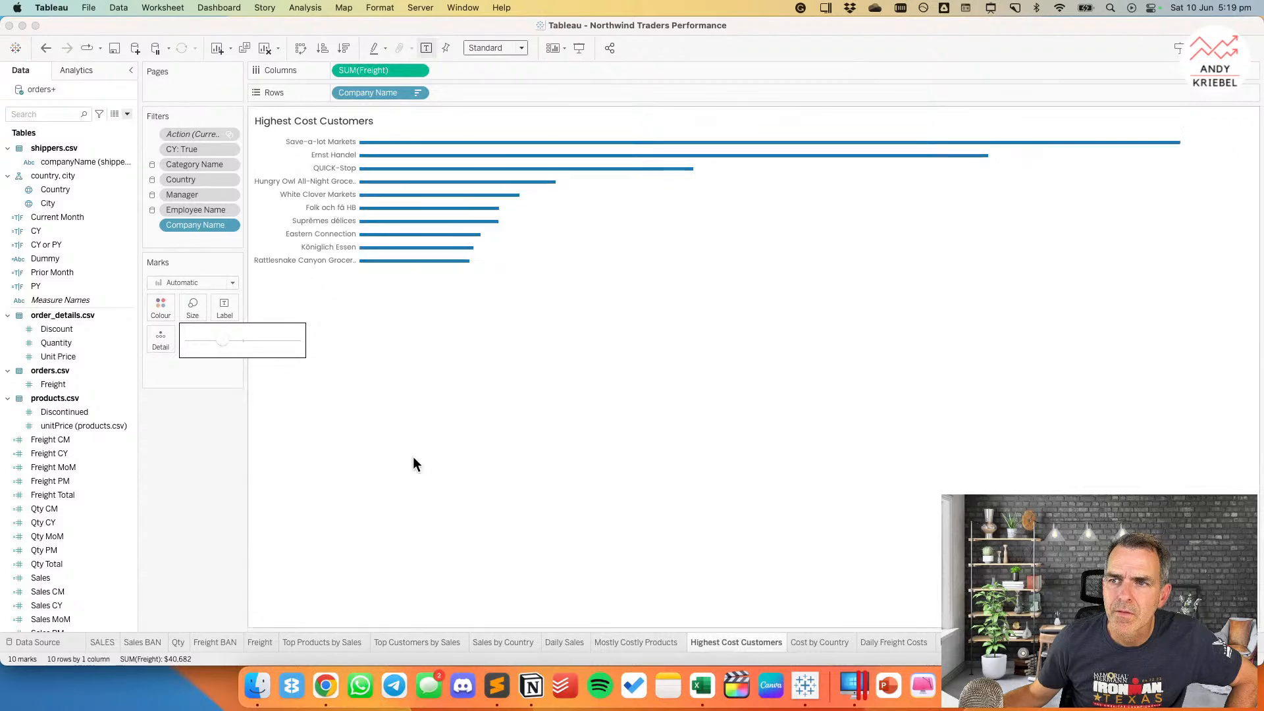
pyautogui.click(988, 642)
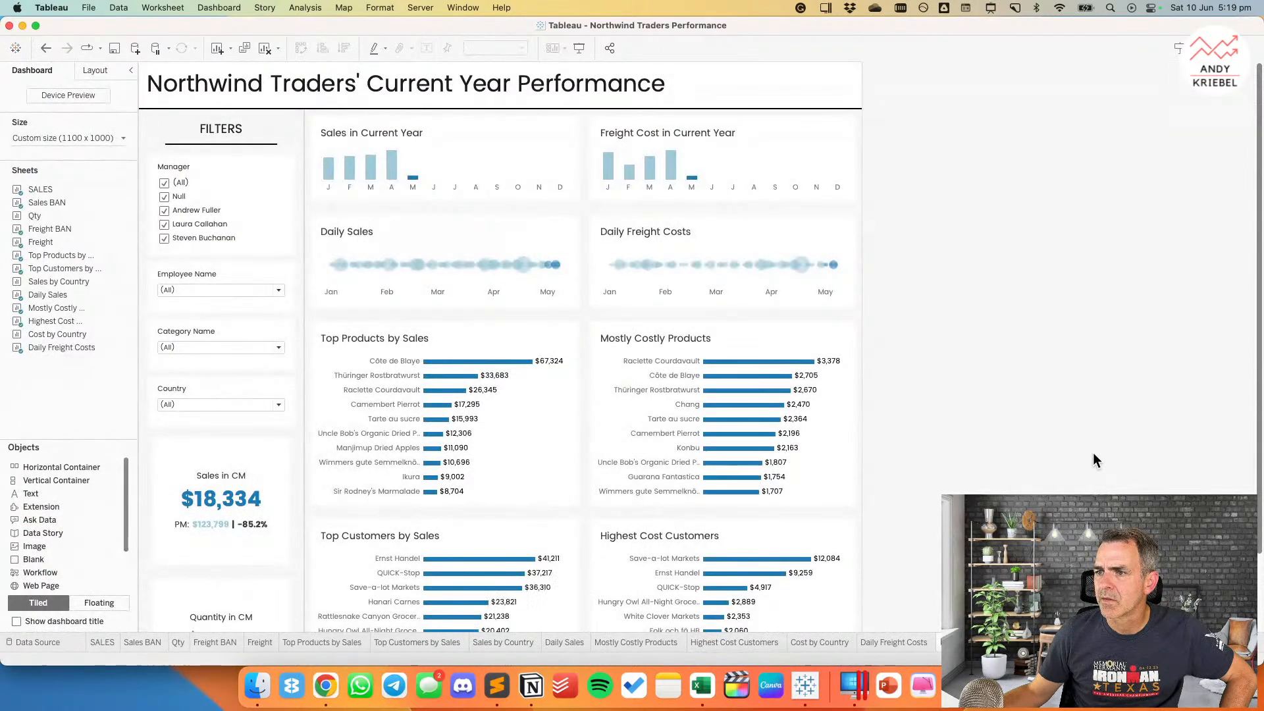
# Step: Preview the dashboard in presentation mode and change the Freight BAN sheet's label heading to "Costs in CM"
pyautogui.click(579, 48)
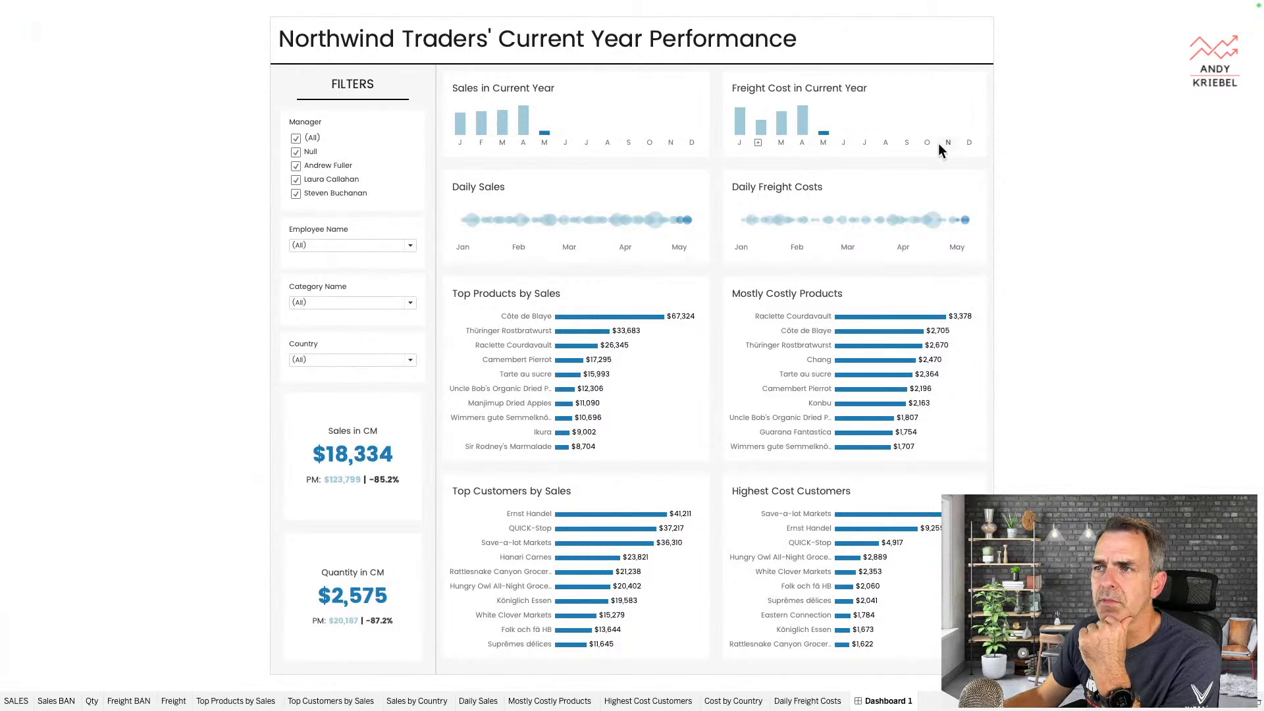
pyautogui.press('Escape')
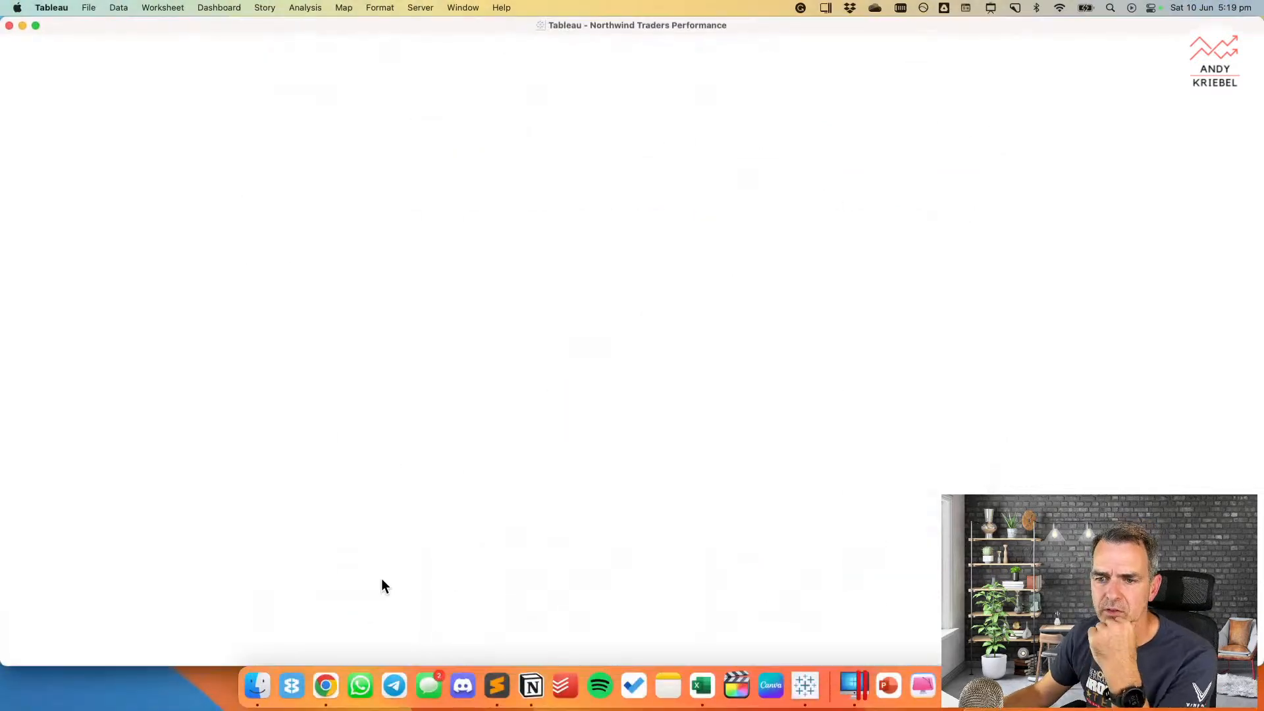
pyautogui.click(212, 642)
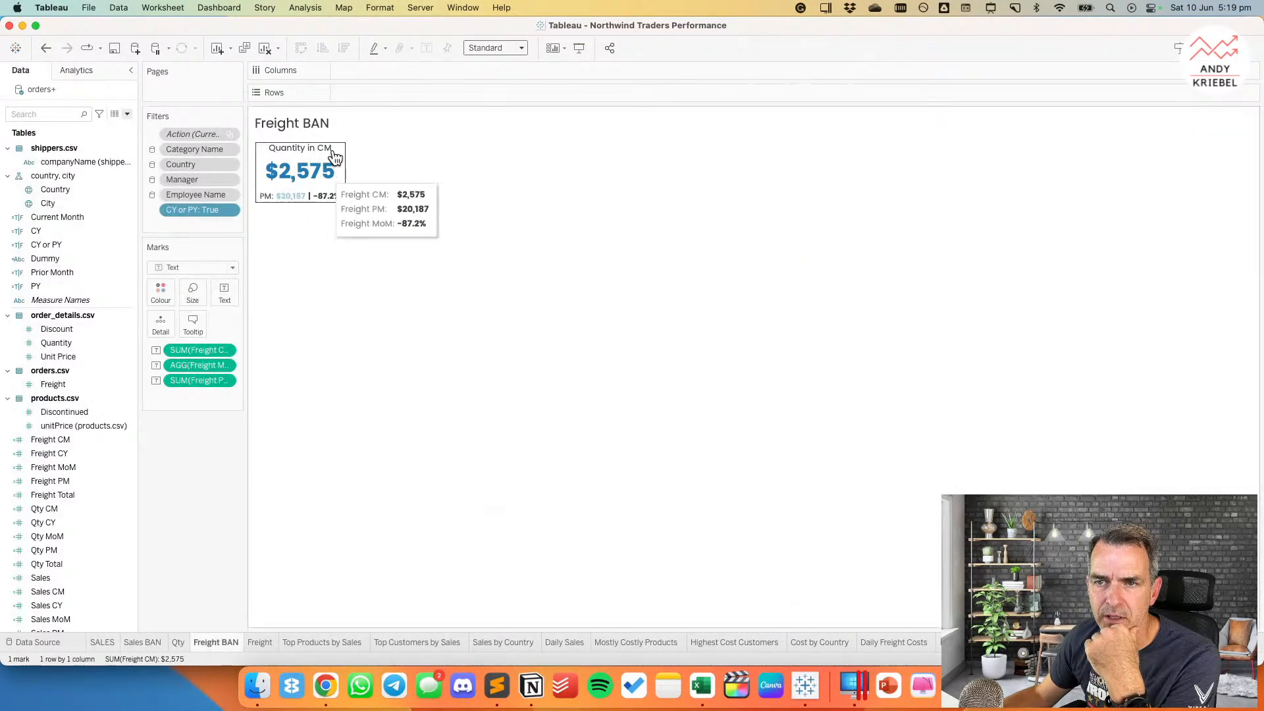
pyautogui.click(226, 294)
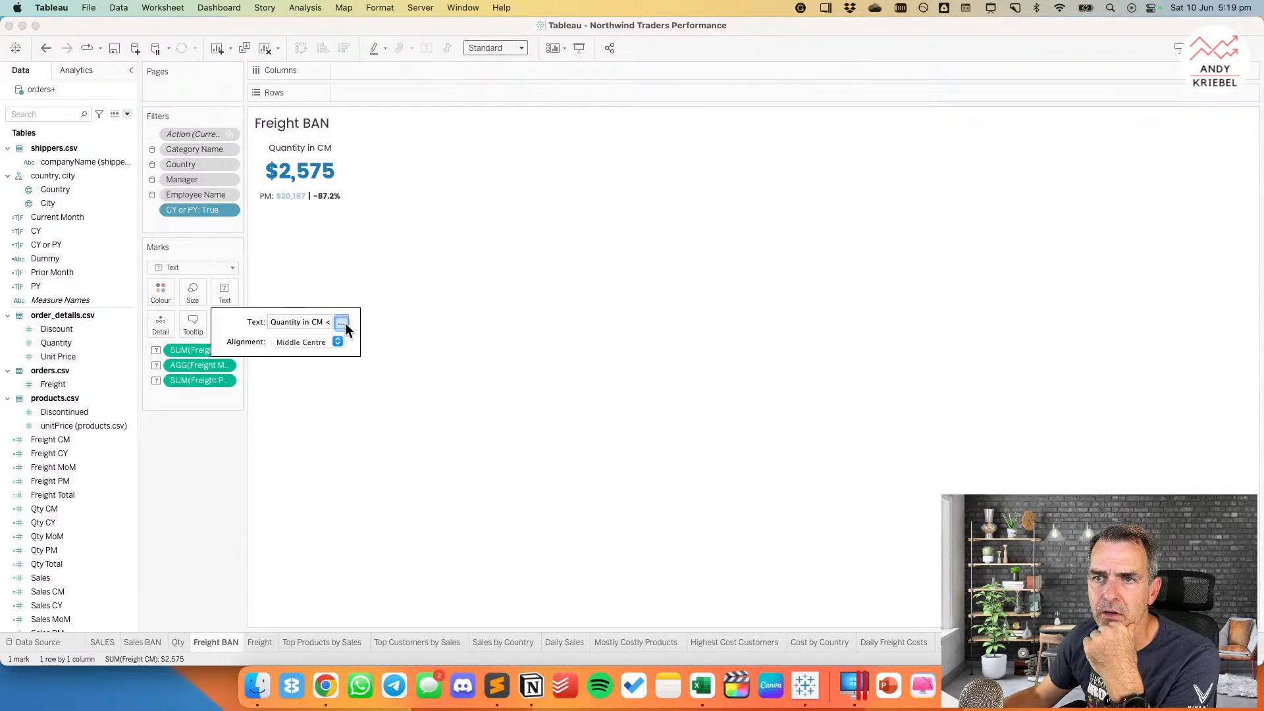
pyautogui.click(342, 322)
pyautogui.doubleClick(595, 294)
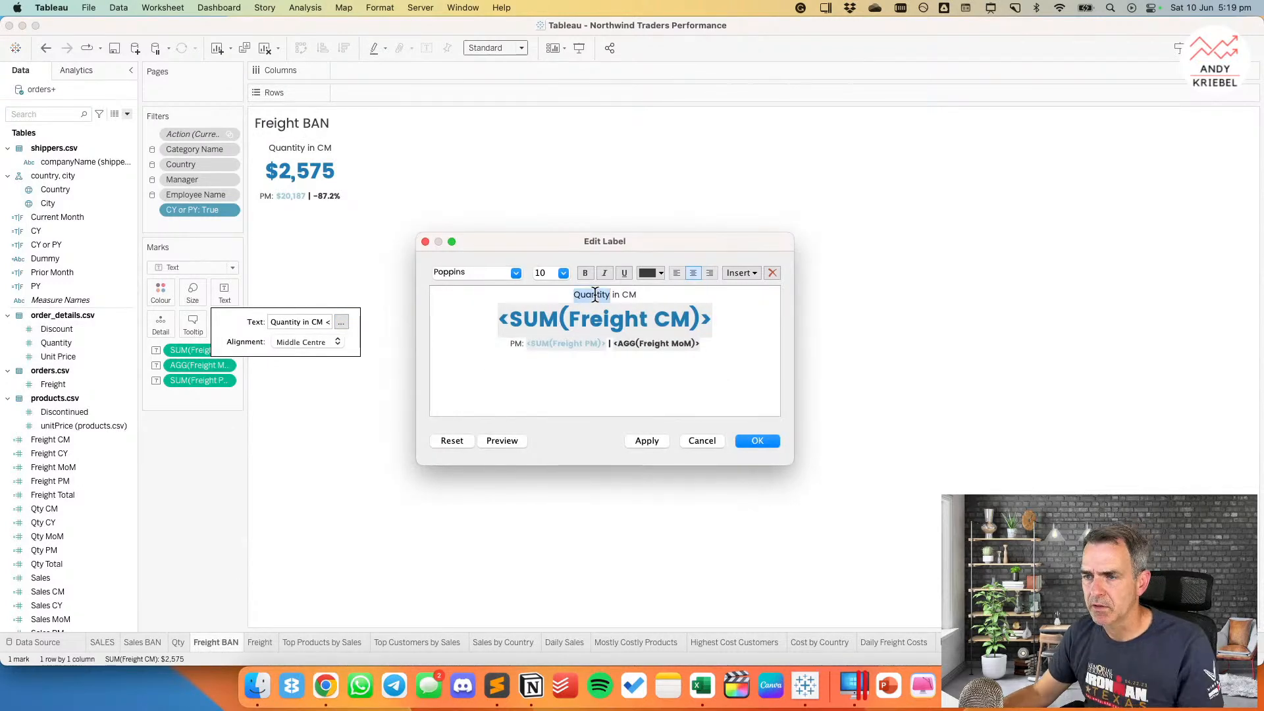
pyautogui.write('Costs')
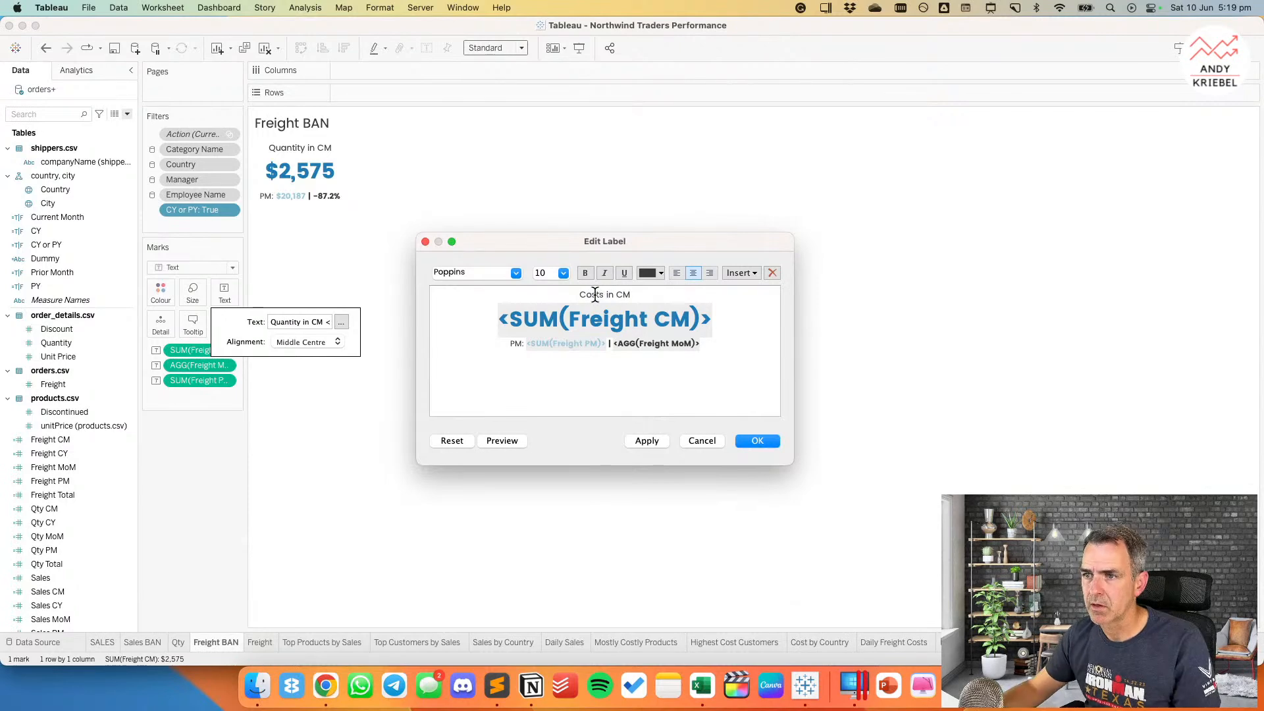
pyautogui.click(758, 441)
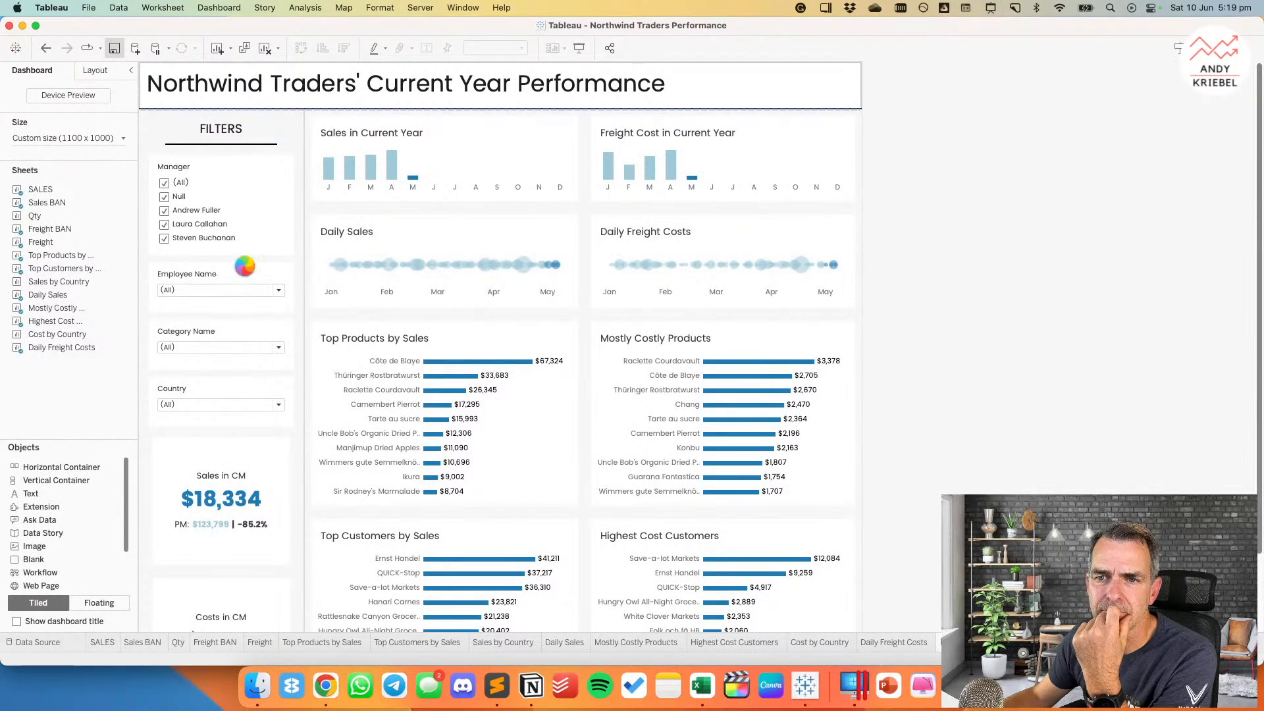
# Step: Release the Category Name filter's fixed height and display the filter as Multiple Values (list)
pyautogui.click(239, 325)
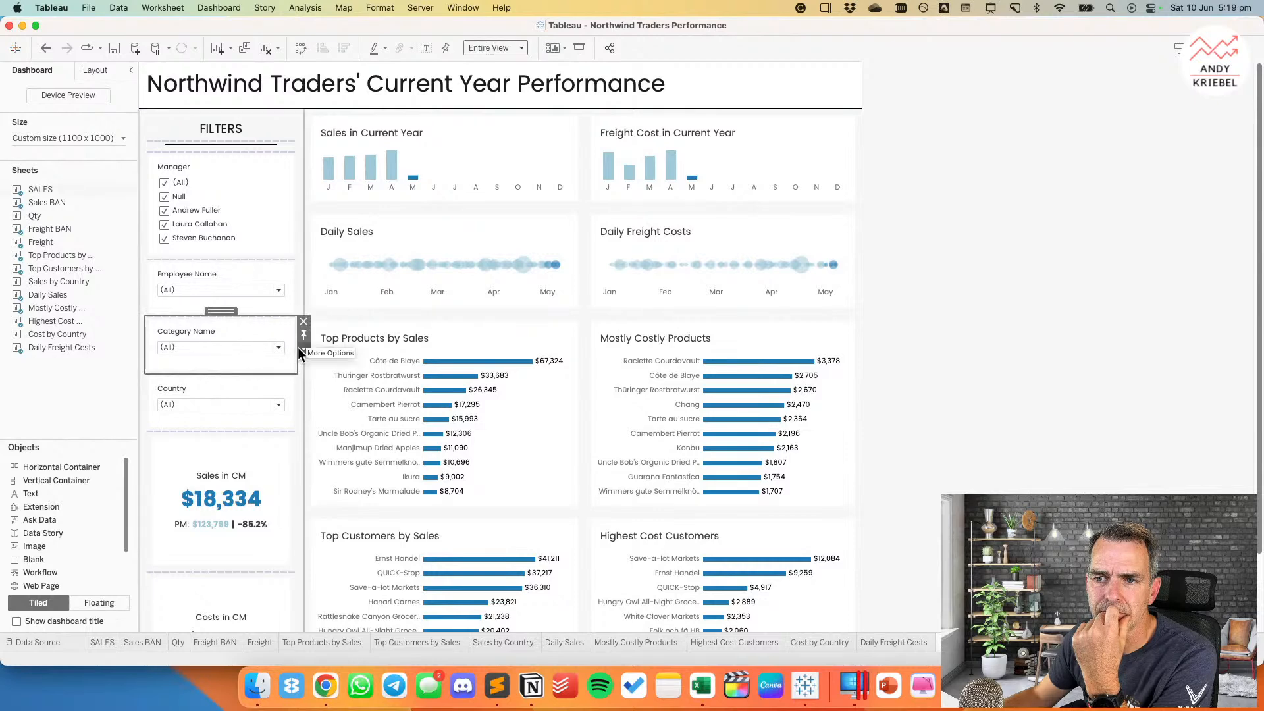
pyautogui.click(279, 348)
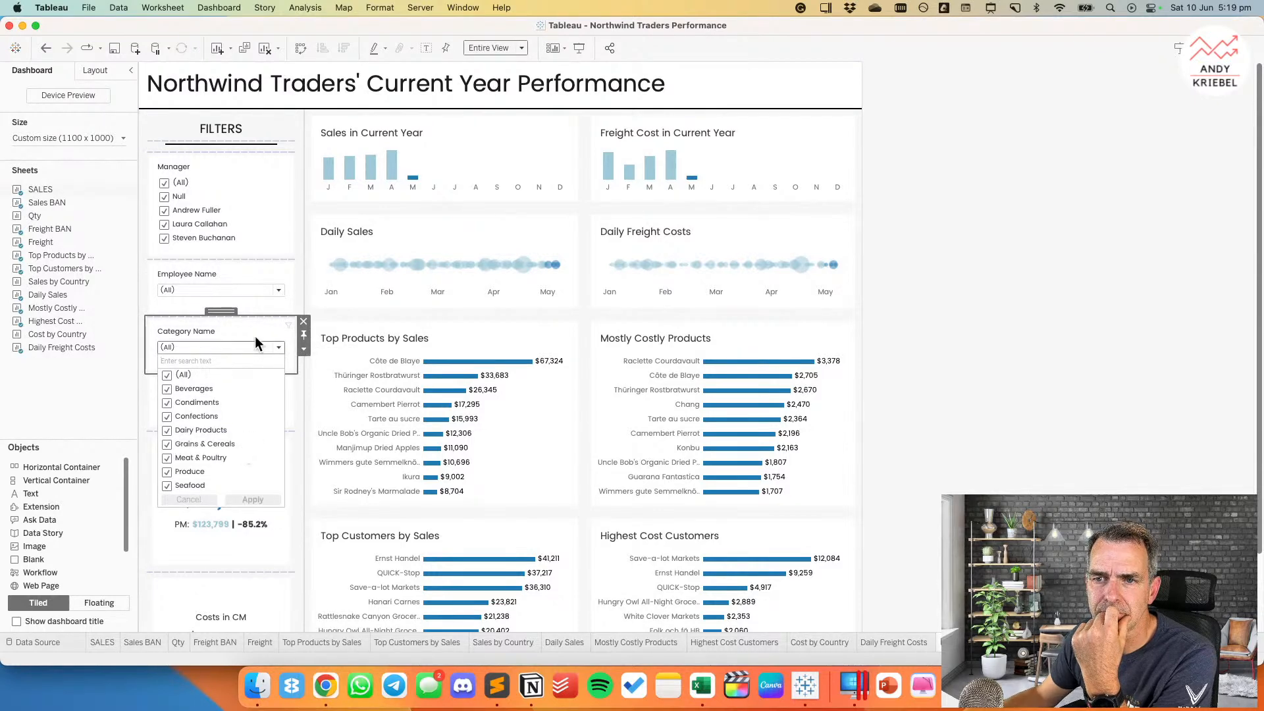
pyautogui.click(257, 327)
pyautogui.click(304, 335)
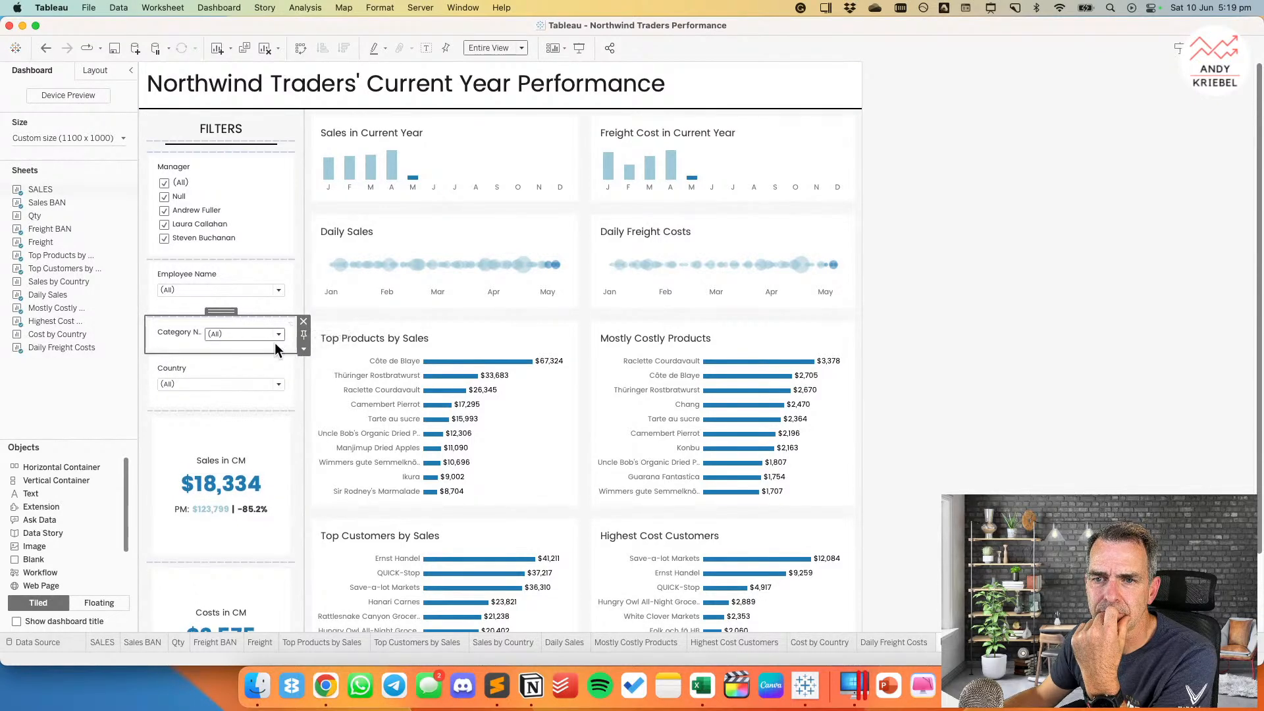
pyautogui.click(302, 348)
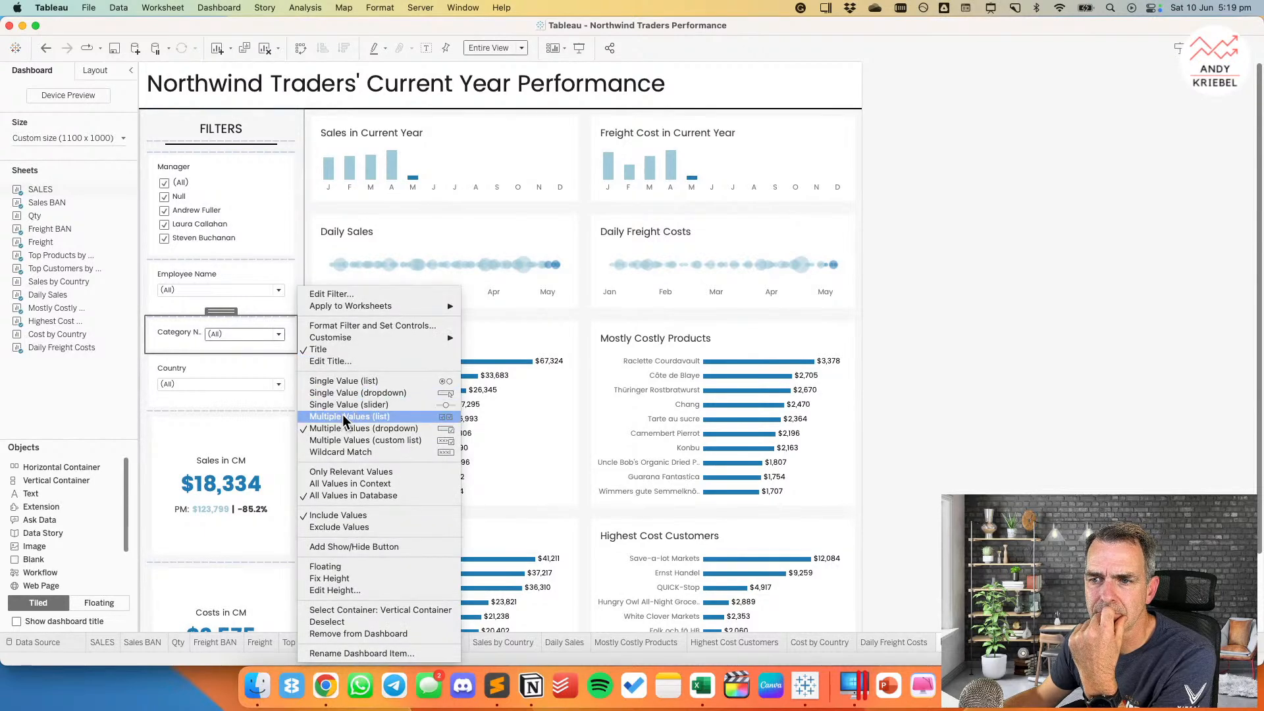
pyautogui.click(341, 416)
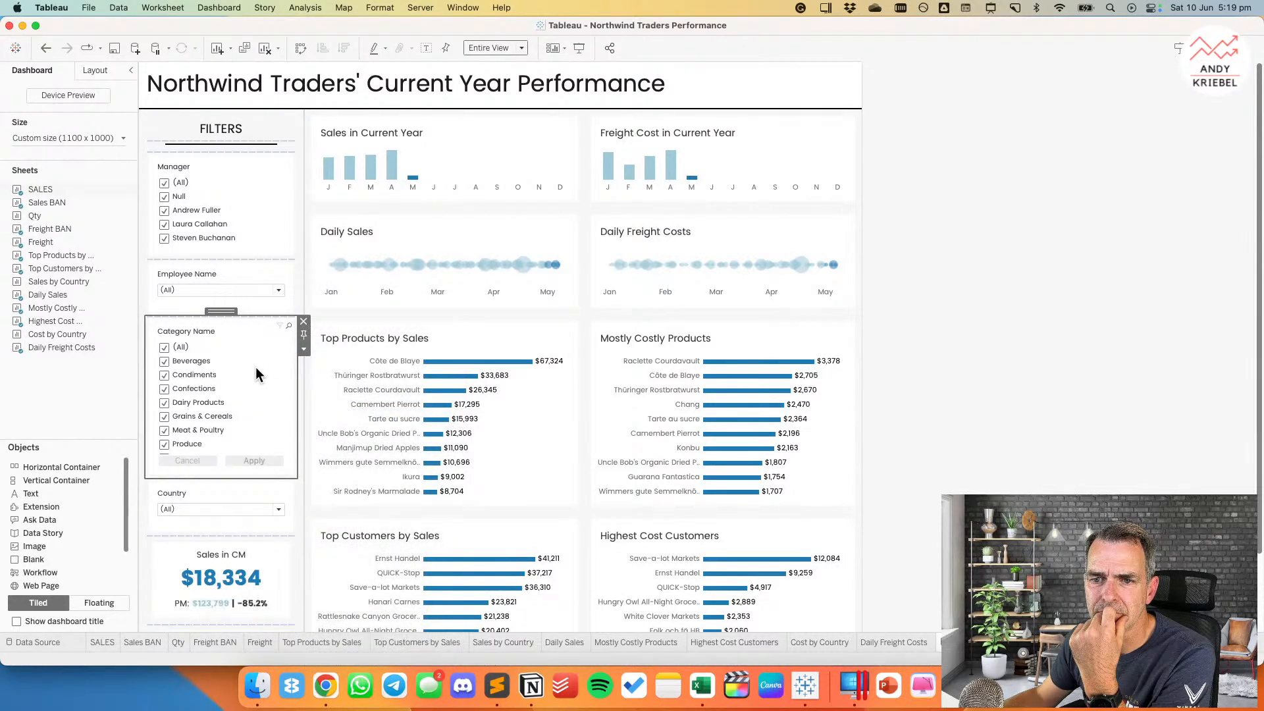
# Step: Hide the Category Name filter's Apply button and increase the filter's fixed height so all categories down to Seafood fit
pyautogui.click(303, 349)
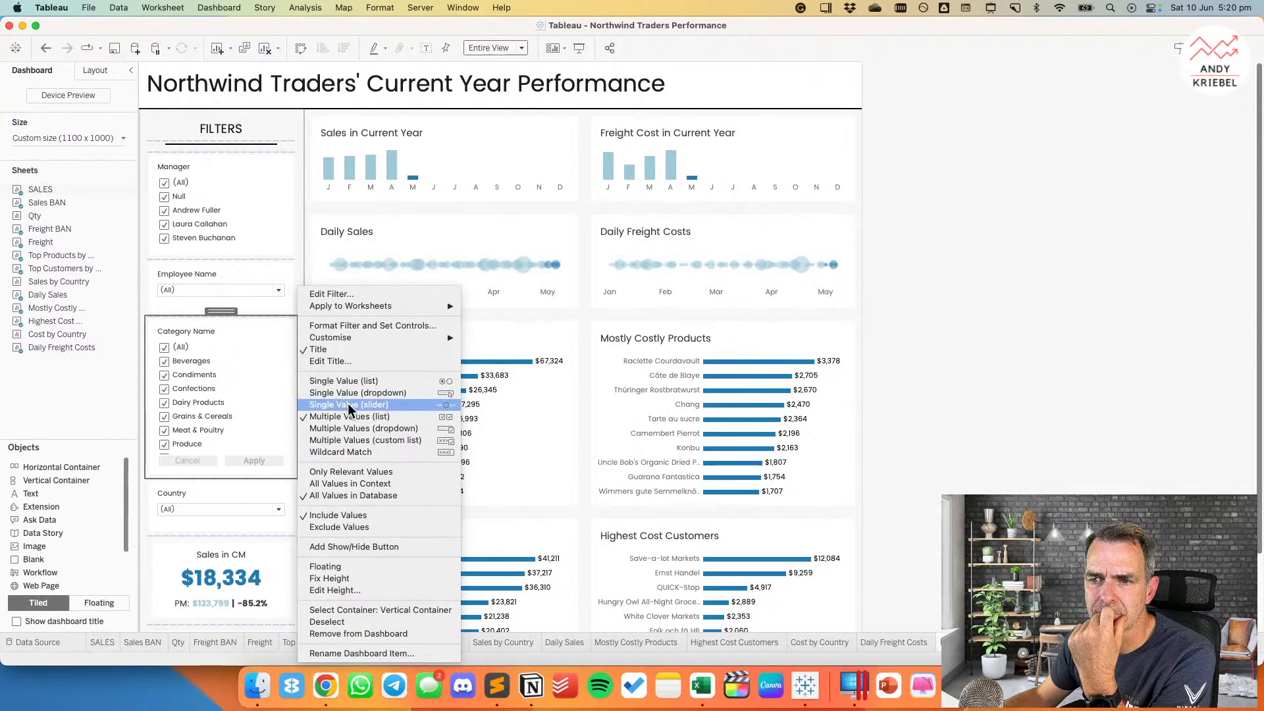
pyautogui.moveTo(432, 338)
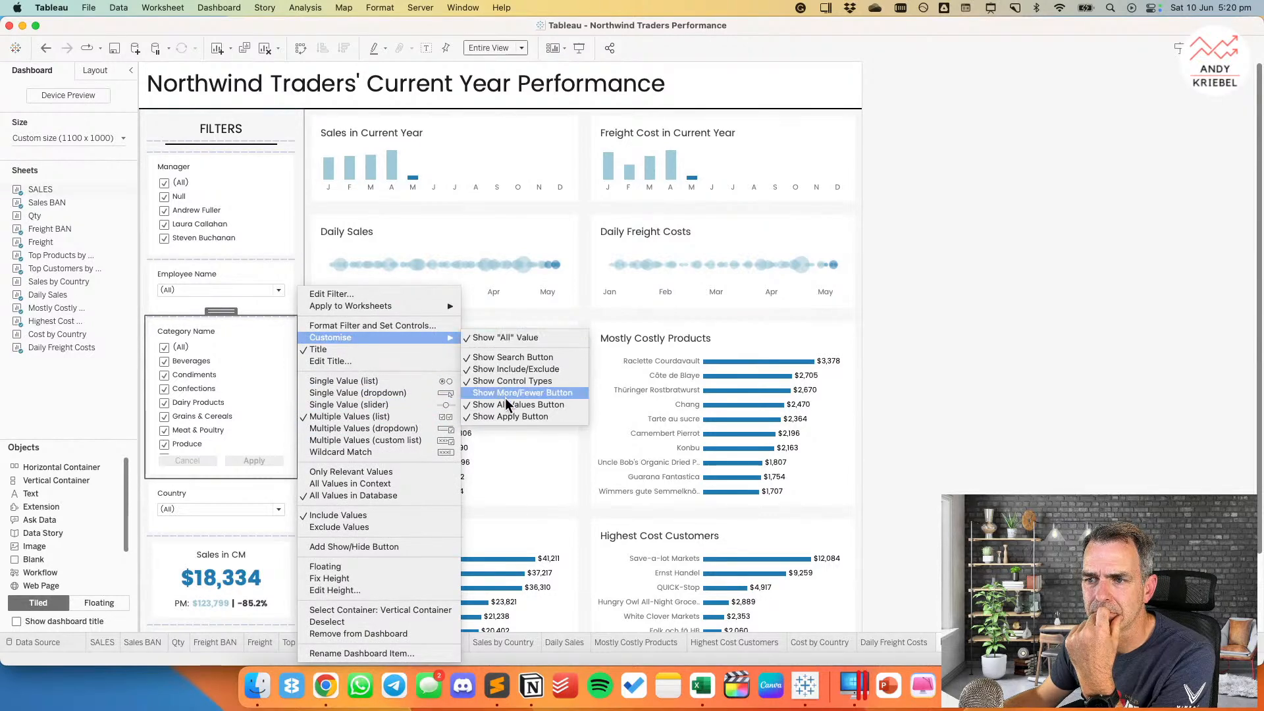
pyautogui.click(506, 415)
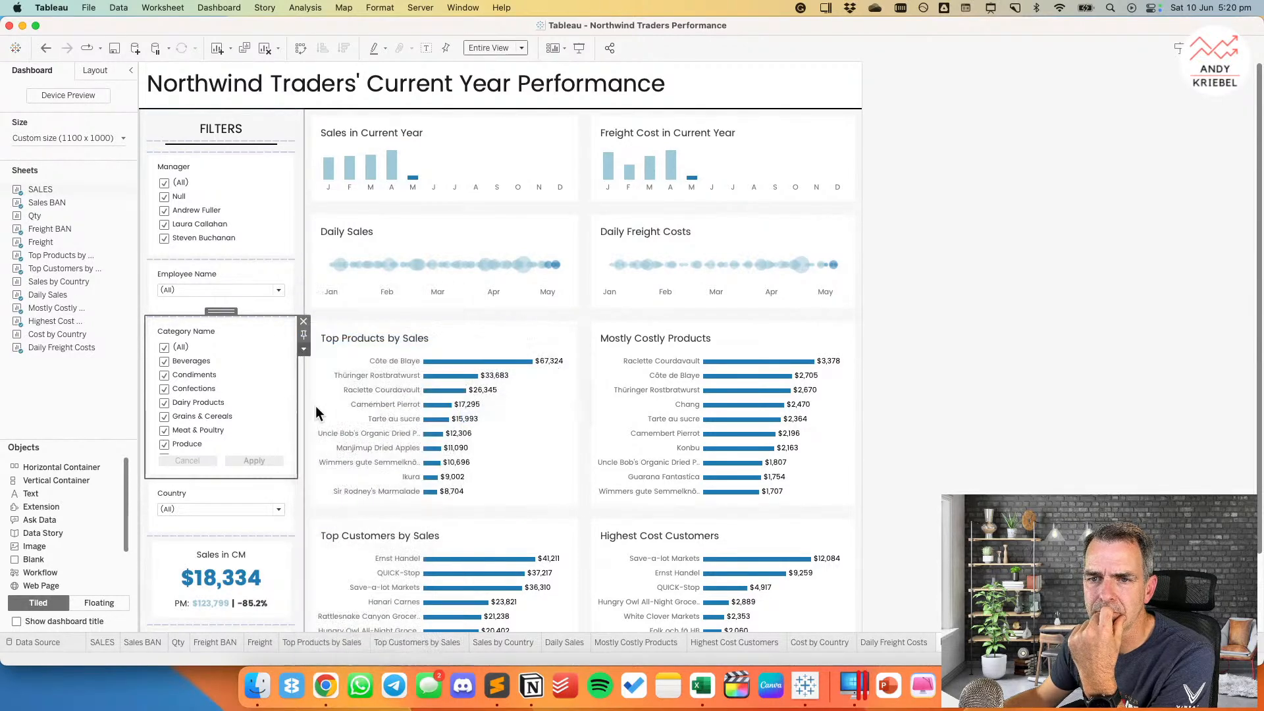
pyautogui.click(304, 348)
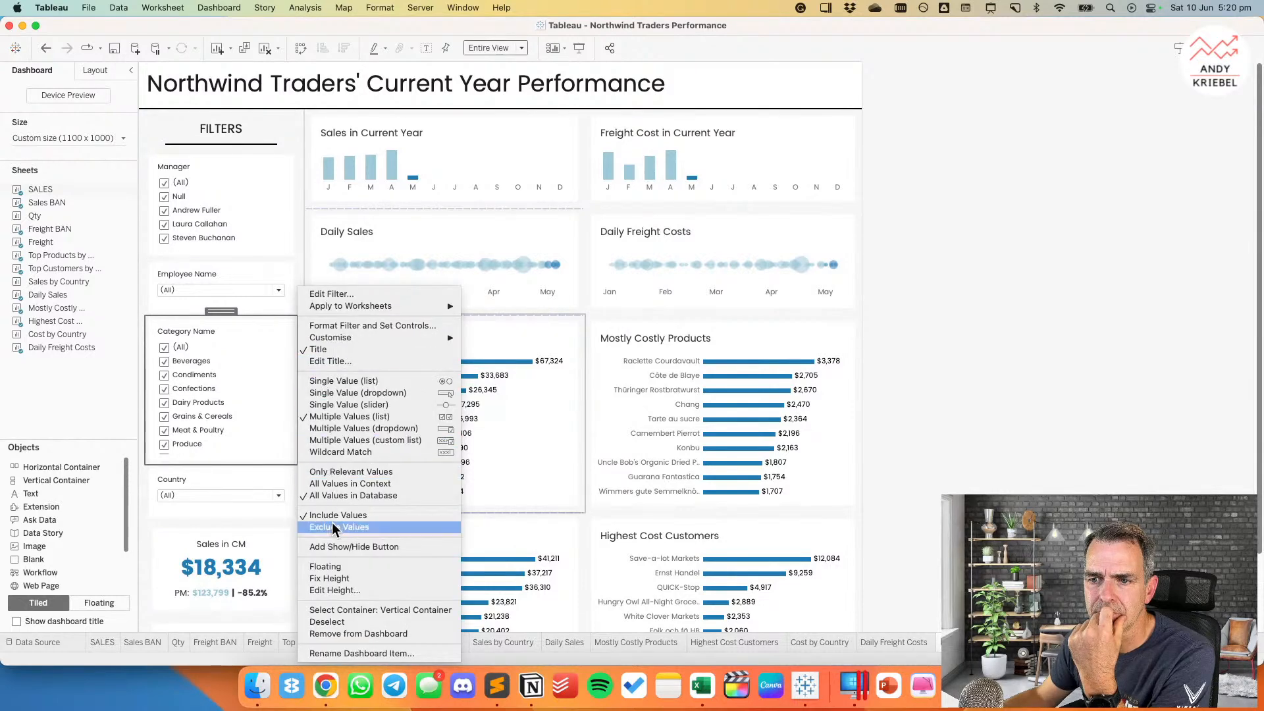
pyautogui.click(331, 588)
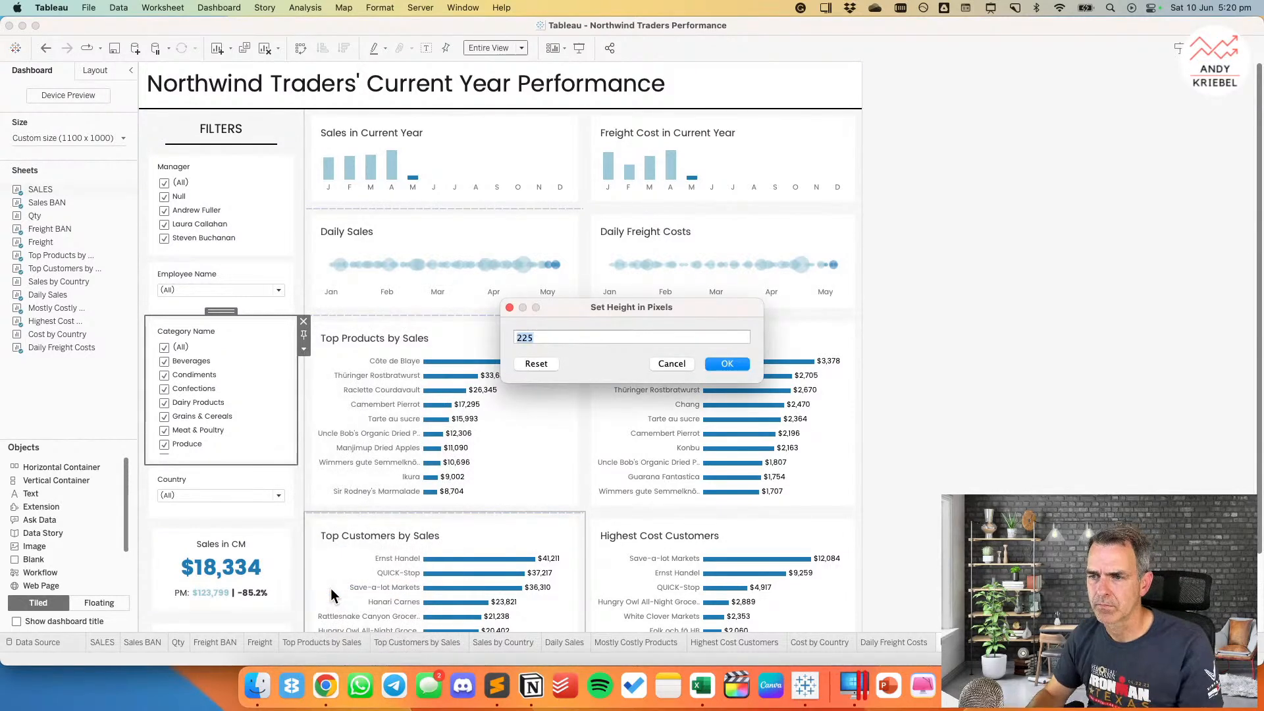
pyautogui.press('Return')
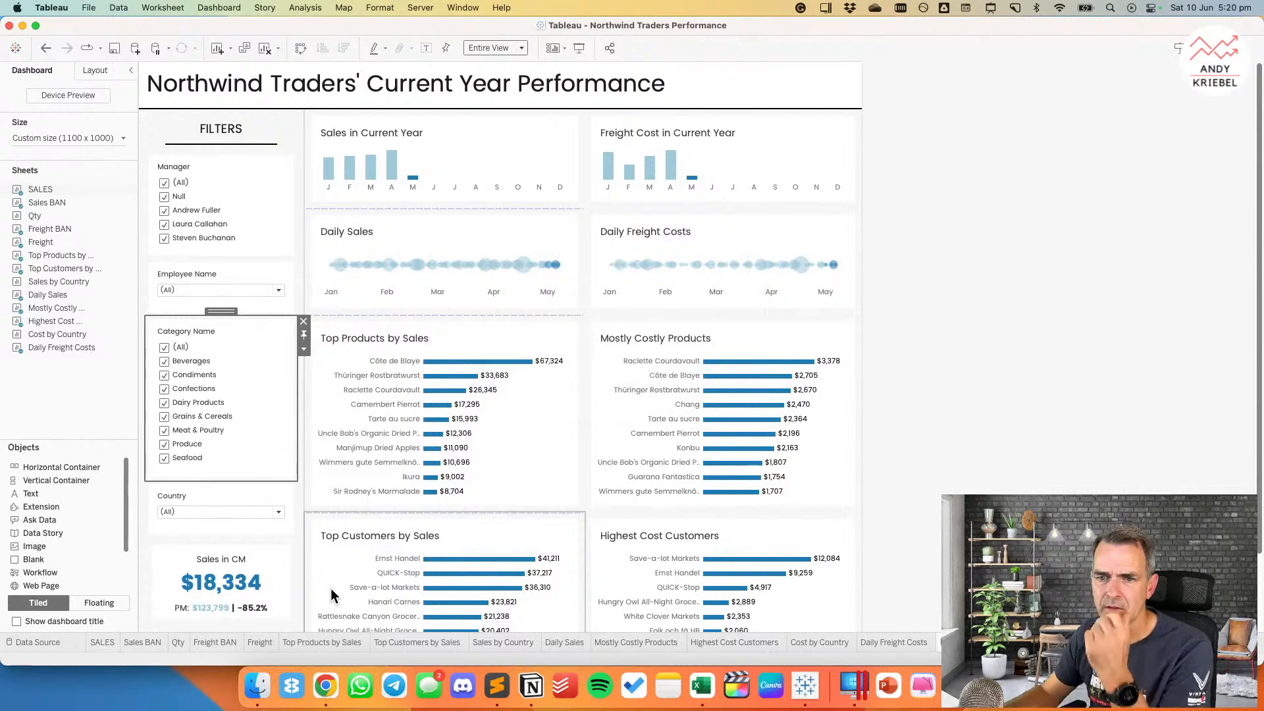
pyautogui.click(943, 384)
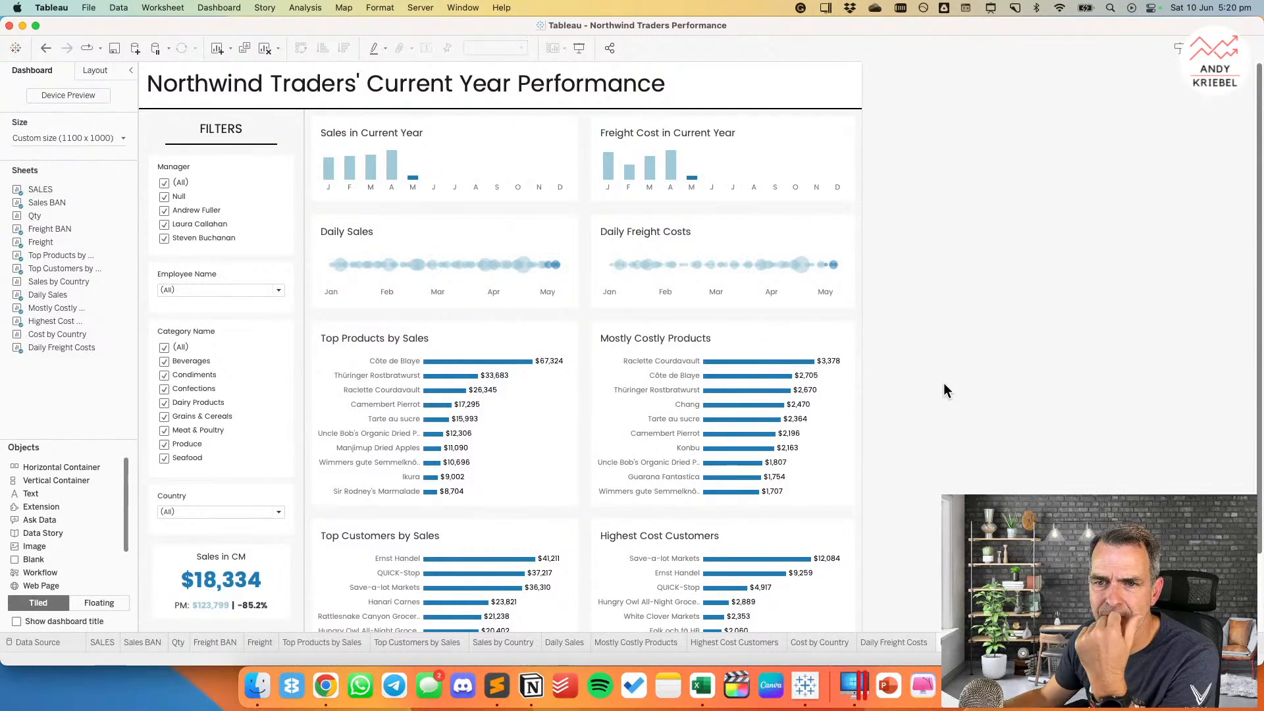
# Step: Move the Country filter to the start of the filter column, directly above the Manager filter
pyautogui.scroll(-3, 943, 384)
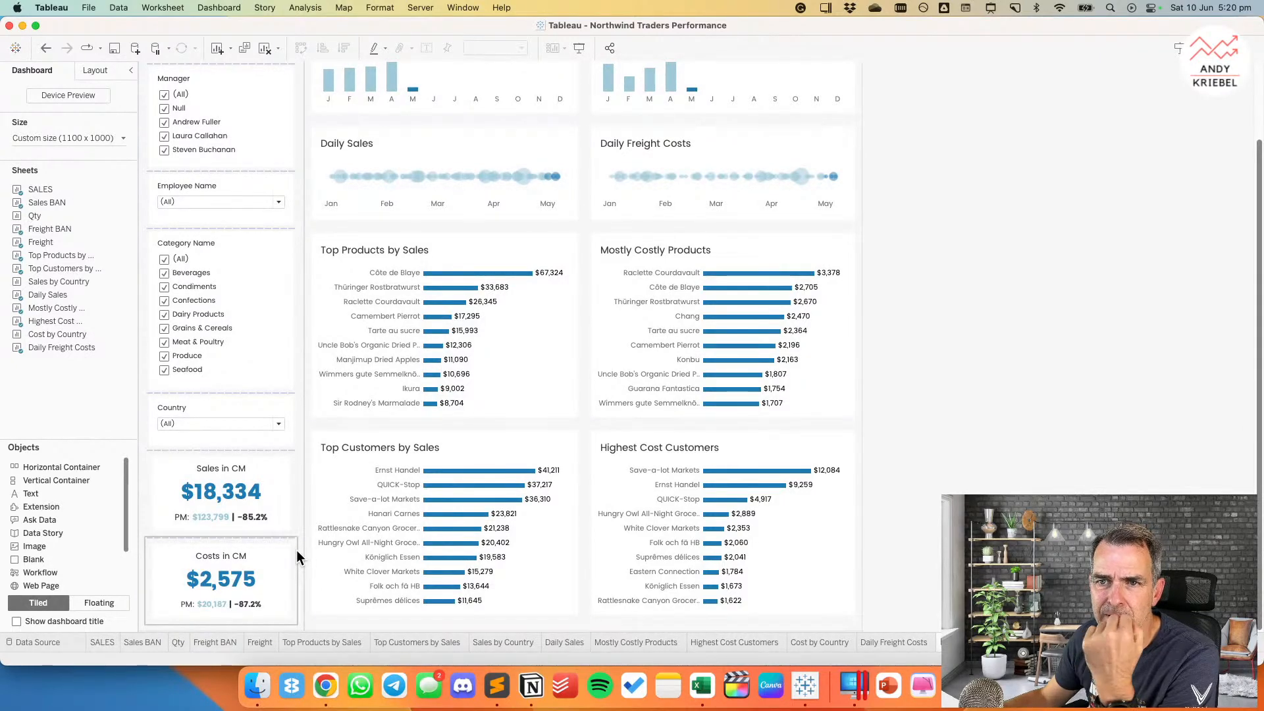
pyautogui.scroll(3, 297, 557)
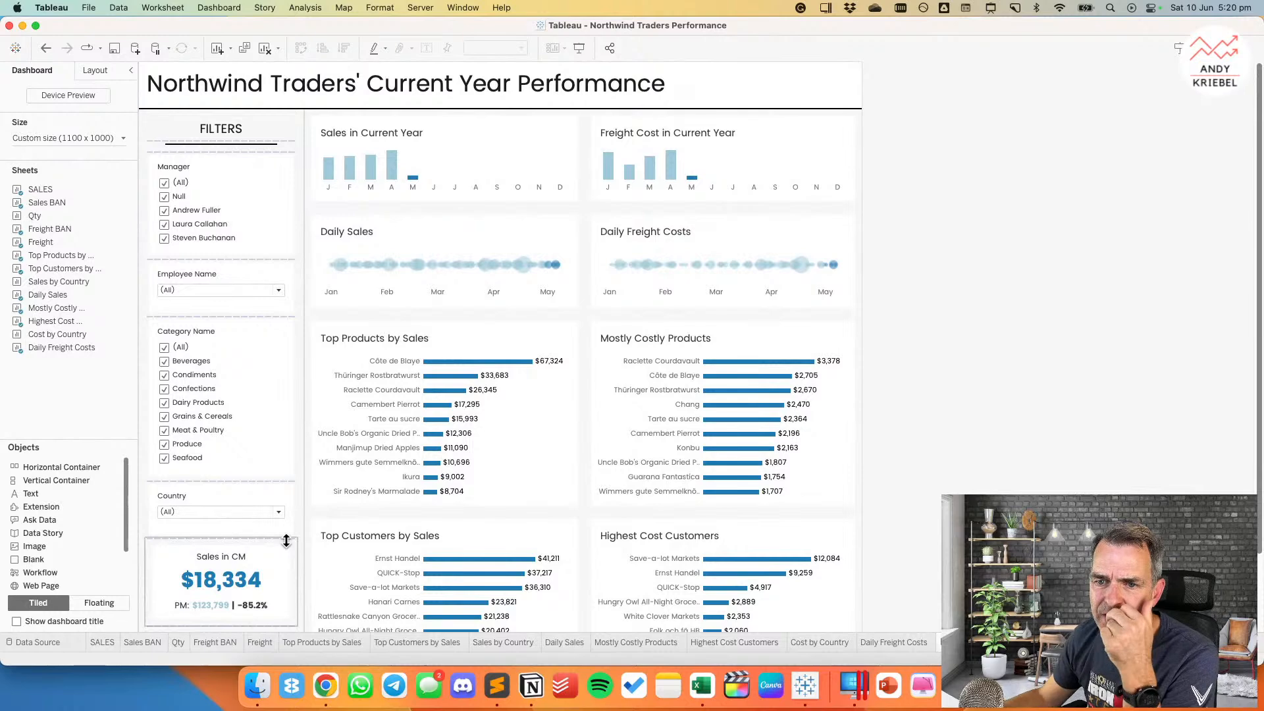
pyautogui.click(224, 494)
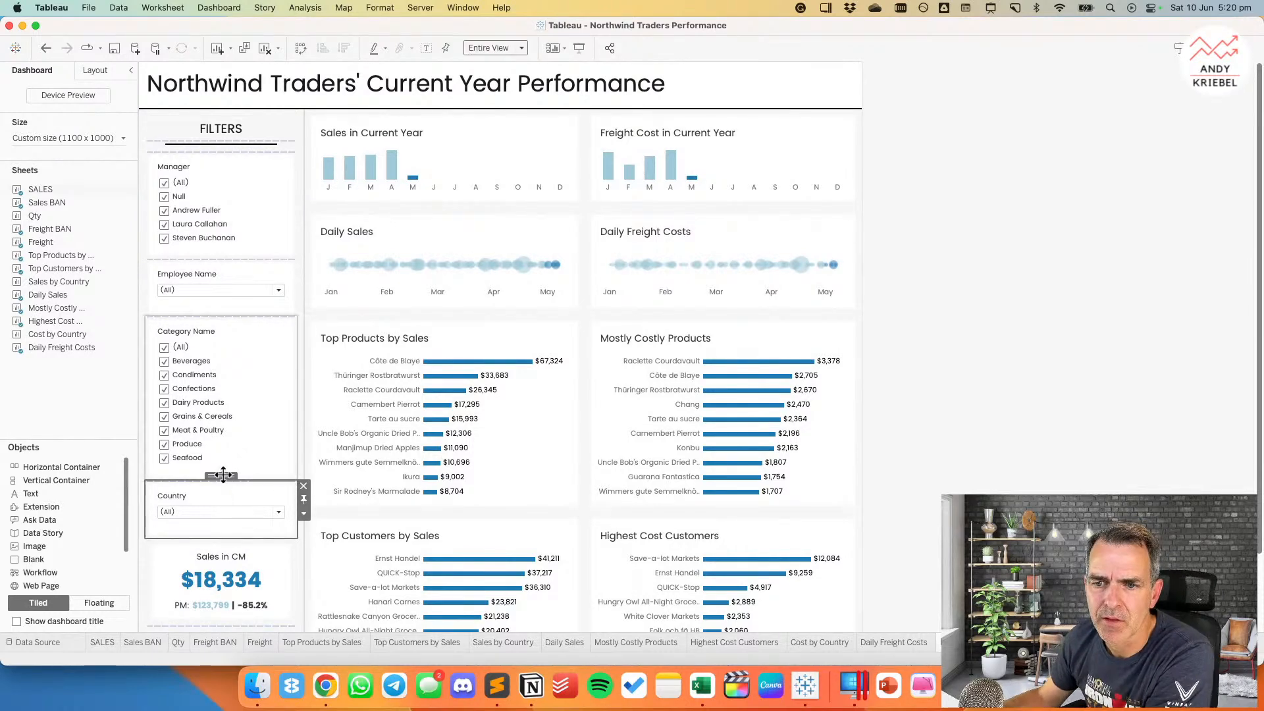
pyautogui.moveTo(223, 475); pyautogui.dragTo(229, 169)
pyautogui.click(1047, 343)
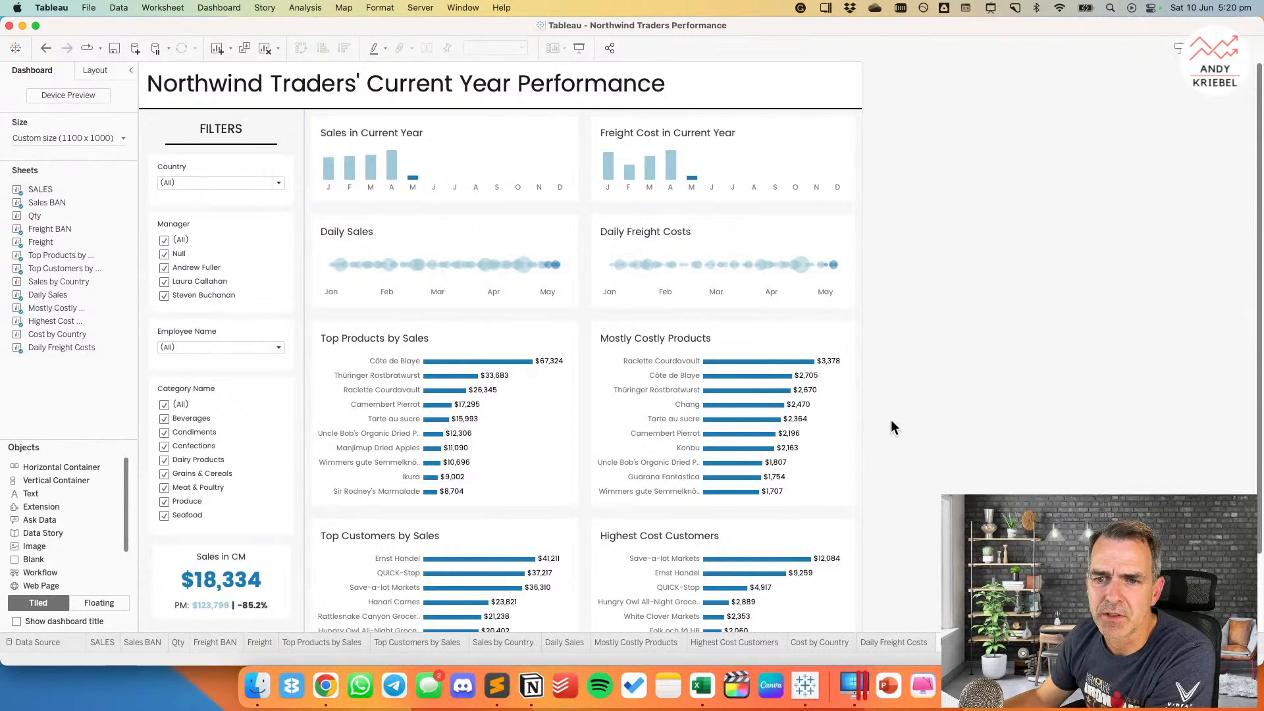
pyautogui.scroll(-2, 894, 427)
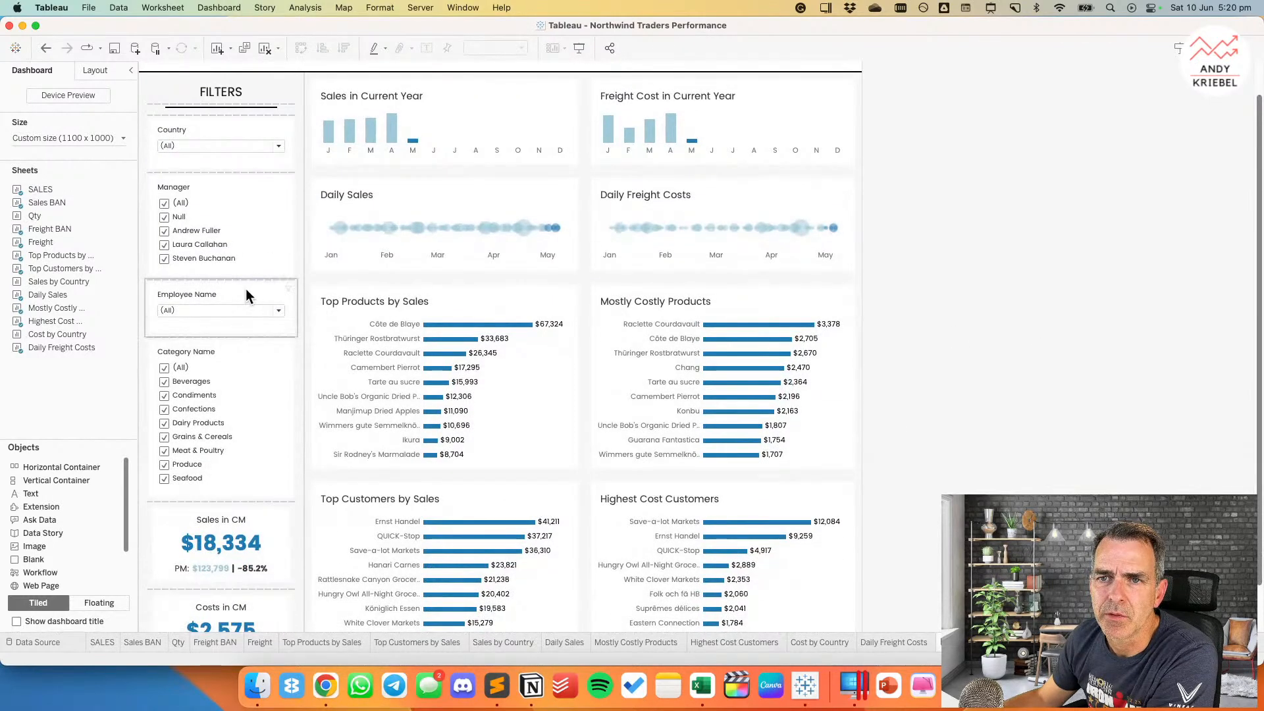
pyautogui.scroll(-3, 979, 402)
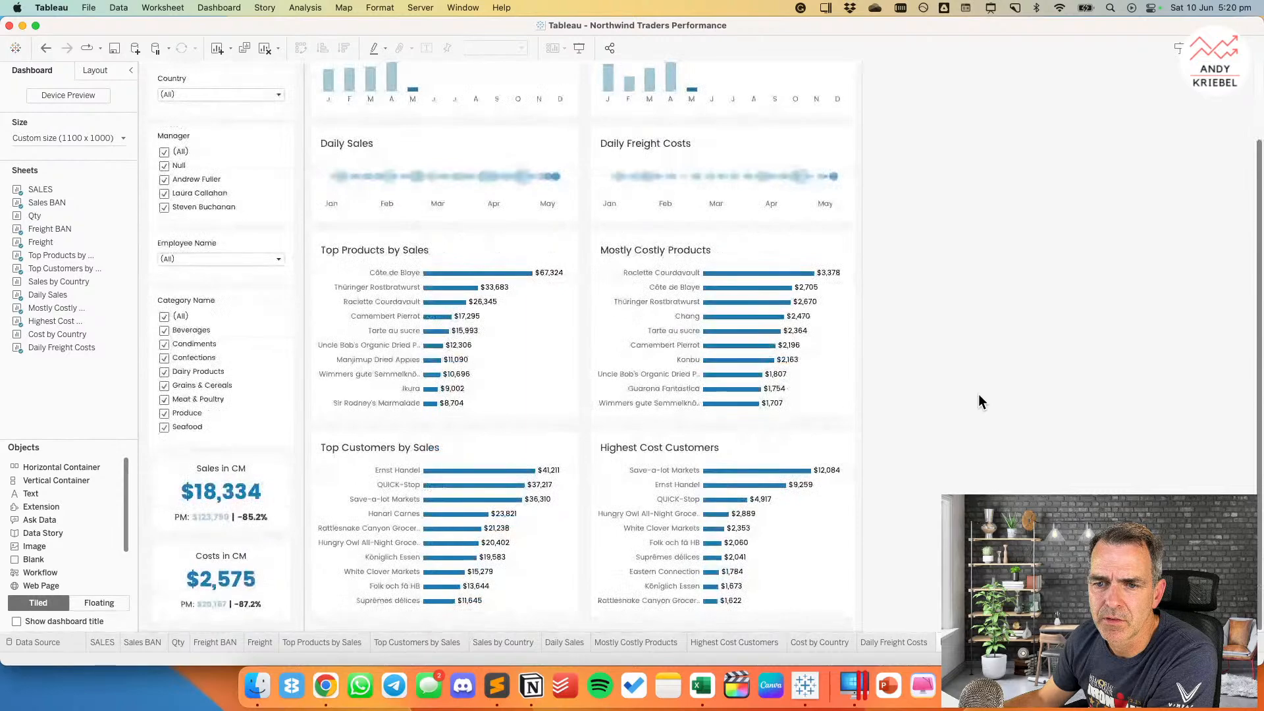
# Step: Create a new worksheet and place the Manager field on Rows
pyautogui.click(915, 646)
pyautogui.click(1027, 642)
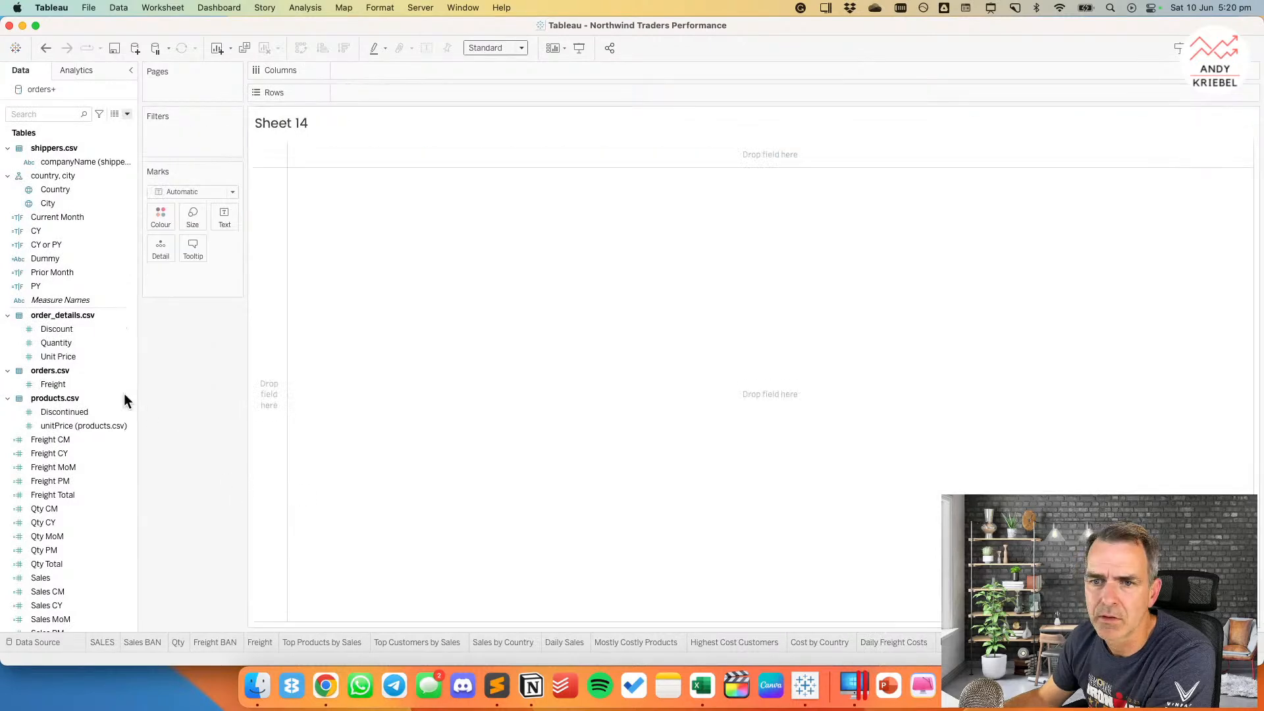
pyautogui.scroll(10, 80, 250)
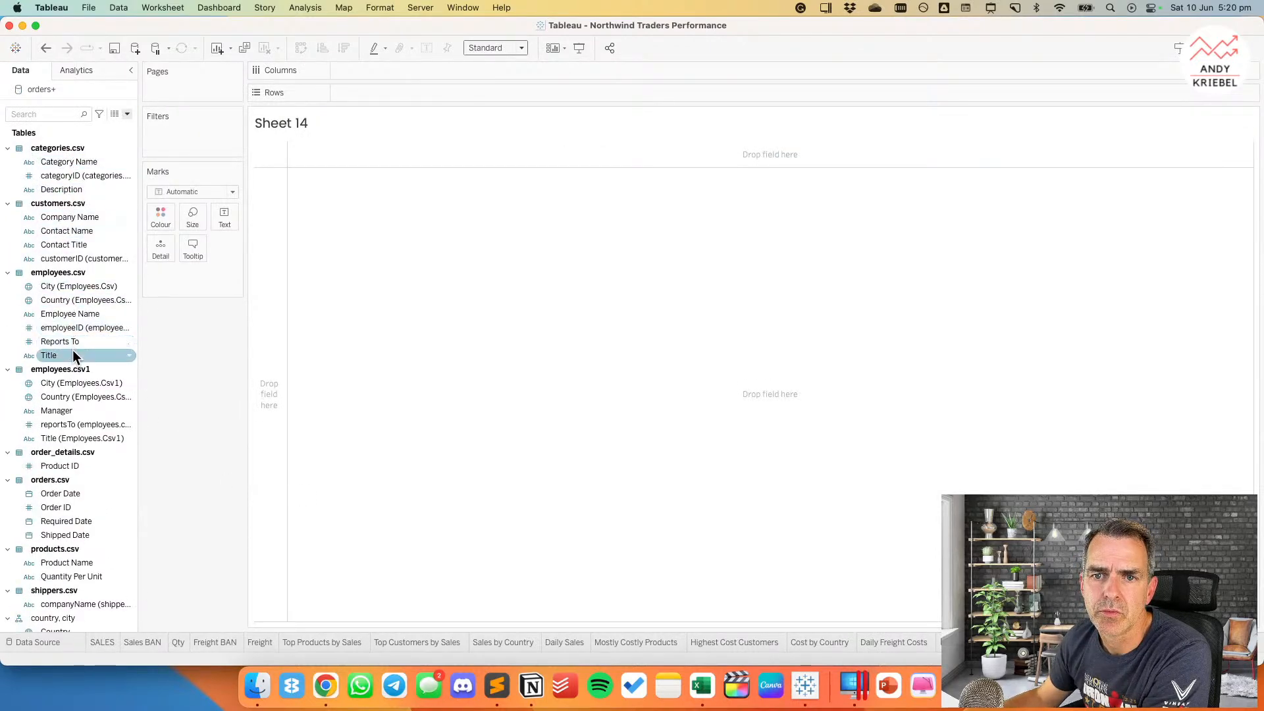
pyautogui.moveTo(81, 413); pyautogui.dragTo(265, 391)
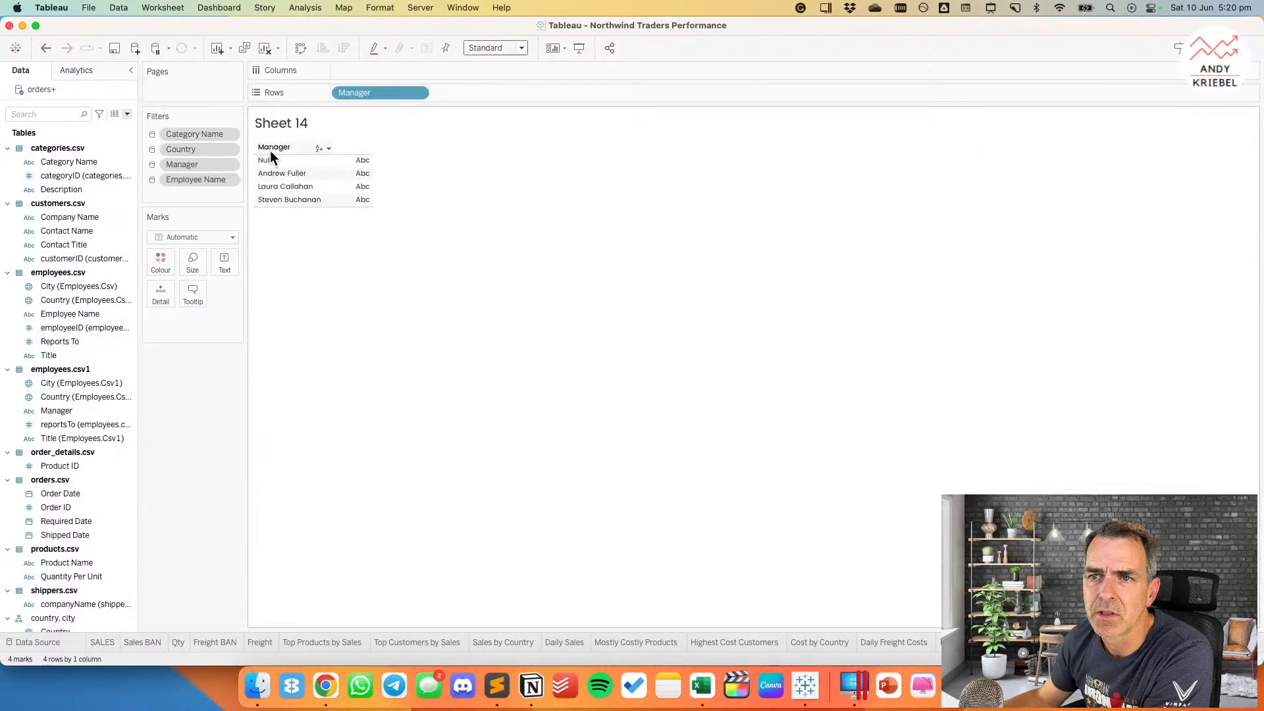
# Step: Change the alias of the Null manager to "(None)"
pyautogui.rightClick(269, 161)
pyautogui.click(299, 254)
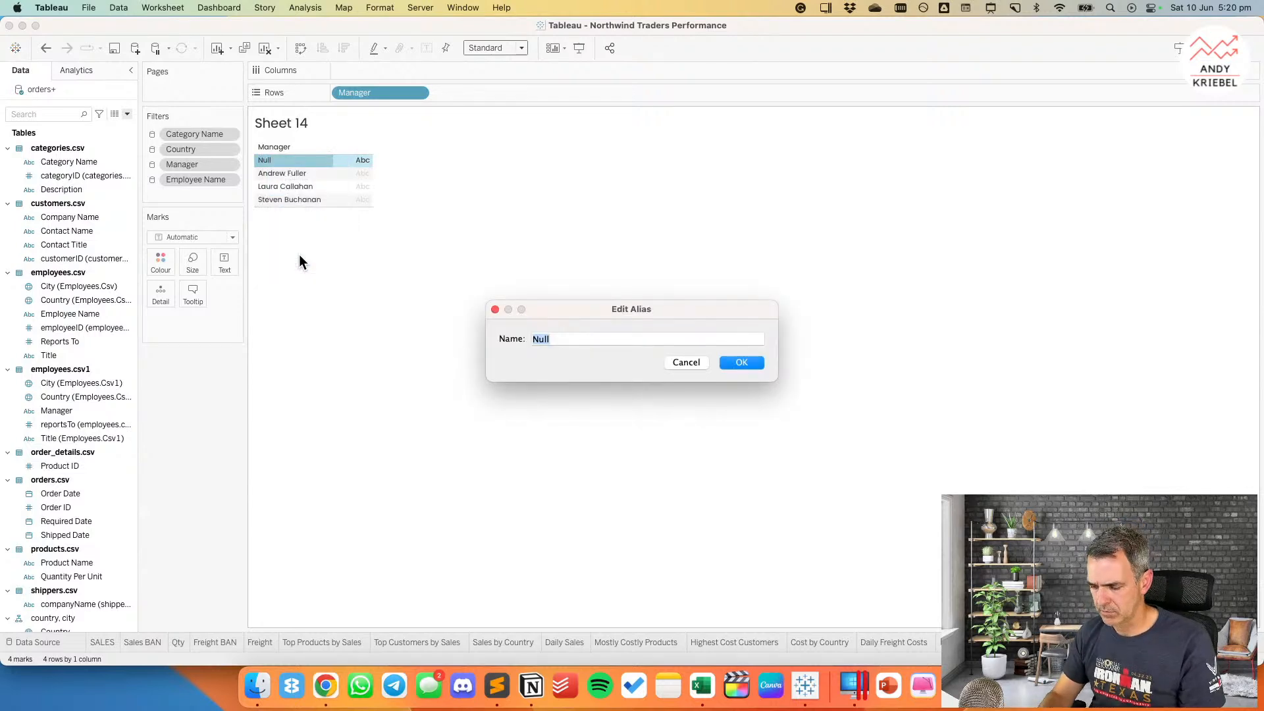
pyautogui.write('(None')
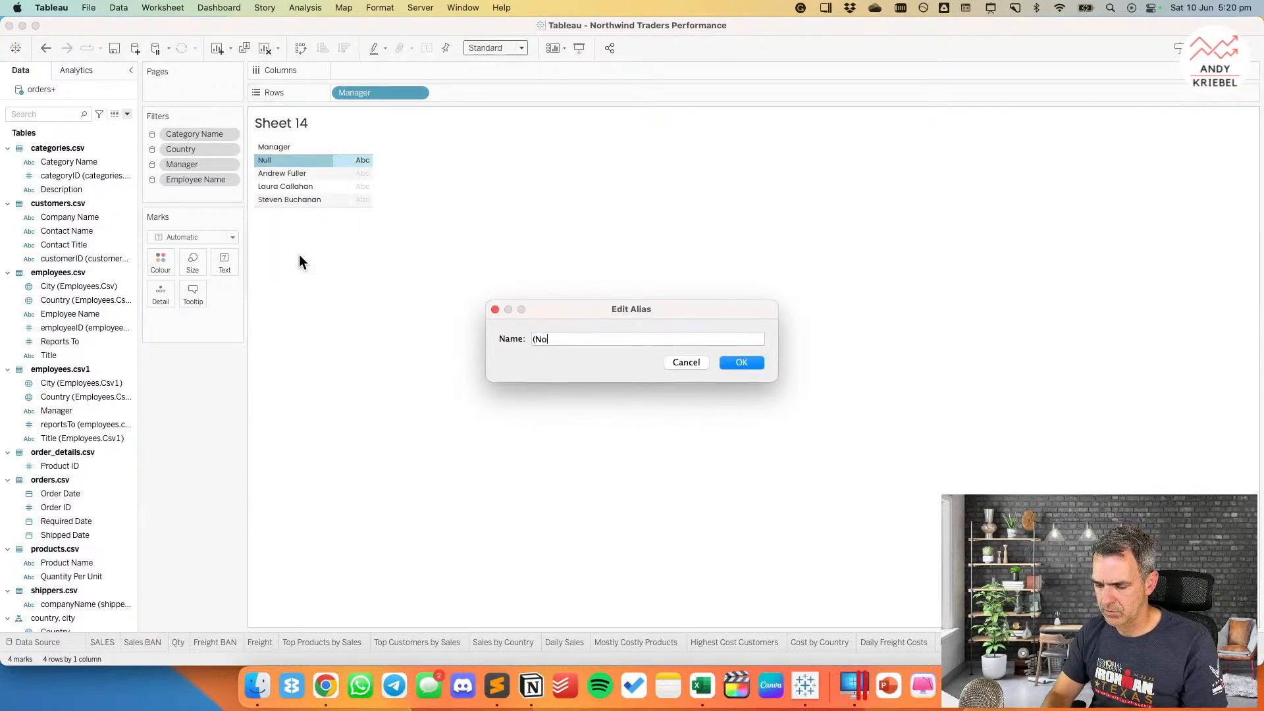
pyautogui.click(737, 363)
# Step: Return to the dashboard and hide the "All" value in the Manager filter
pyautogui.click(962, 642)
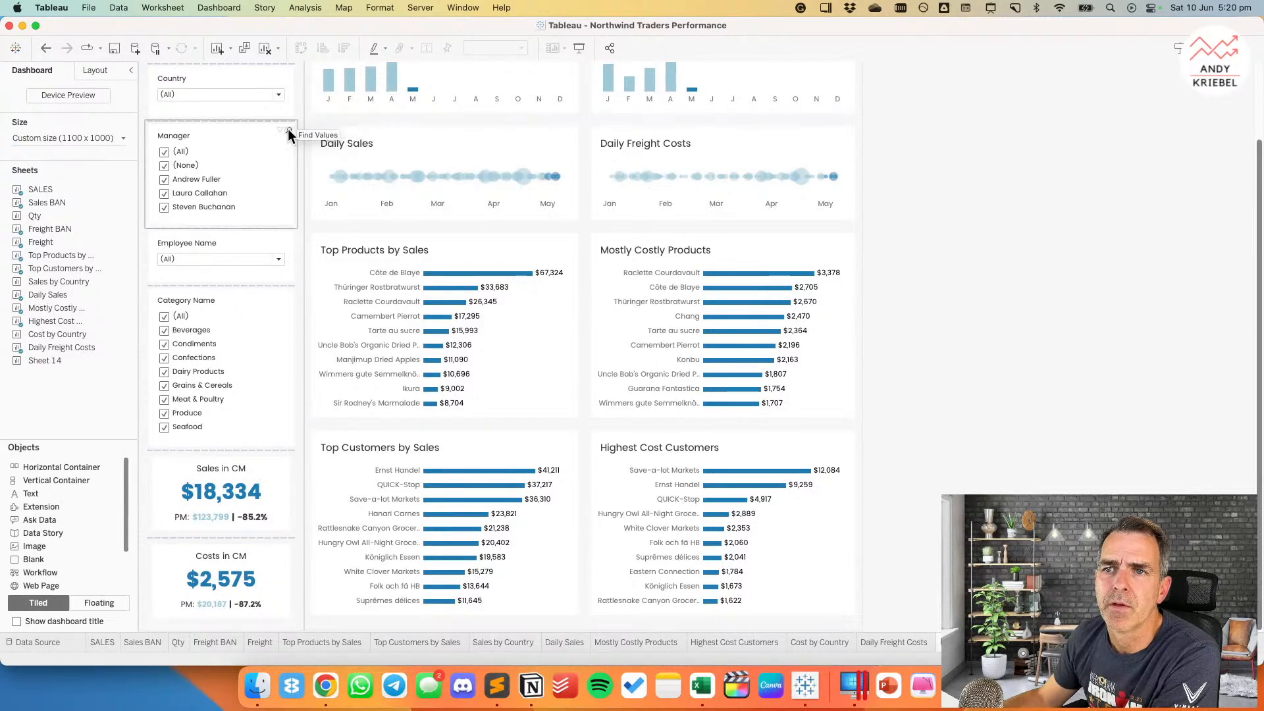
pyautogui.click(192, 132)
pyautogui.click(303, 153)
pyautogui.moveTo(395, 212)
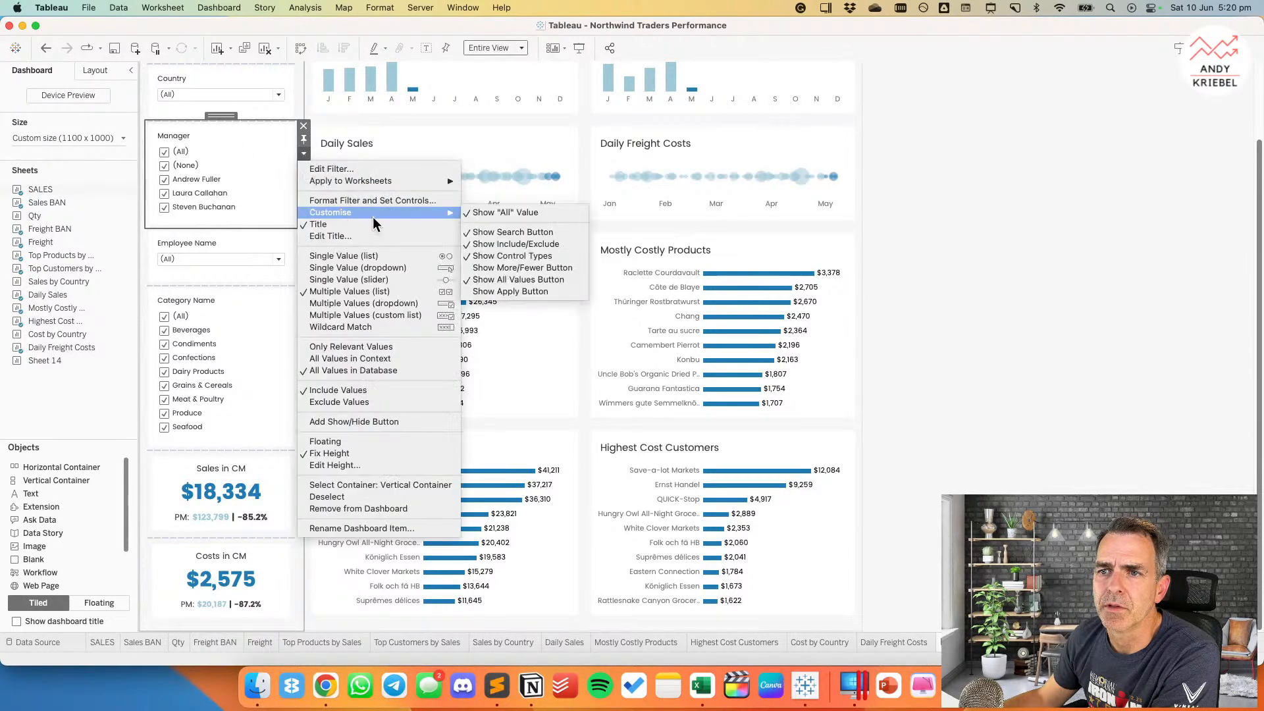
pyautogui.click(503, 212)
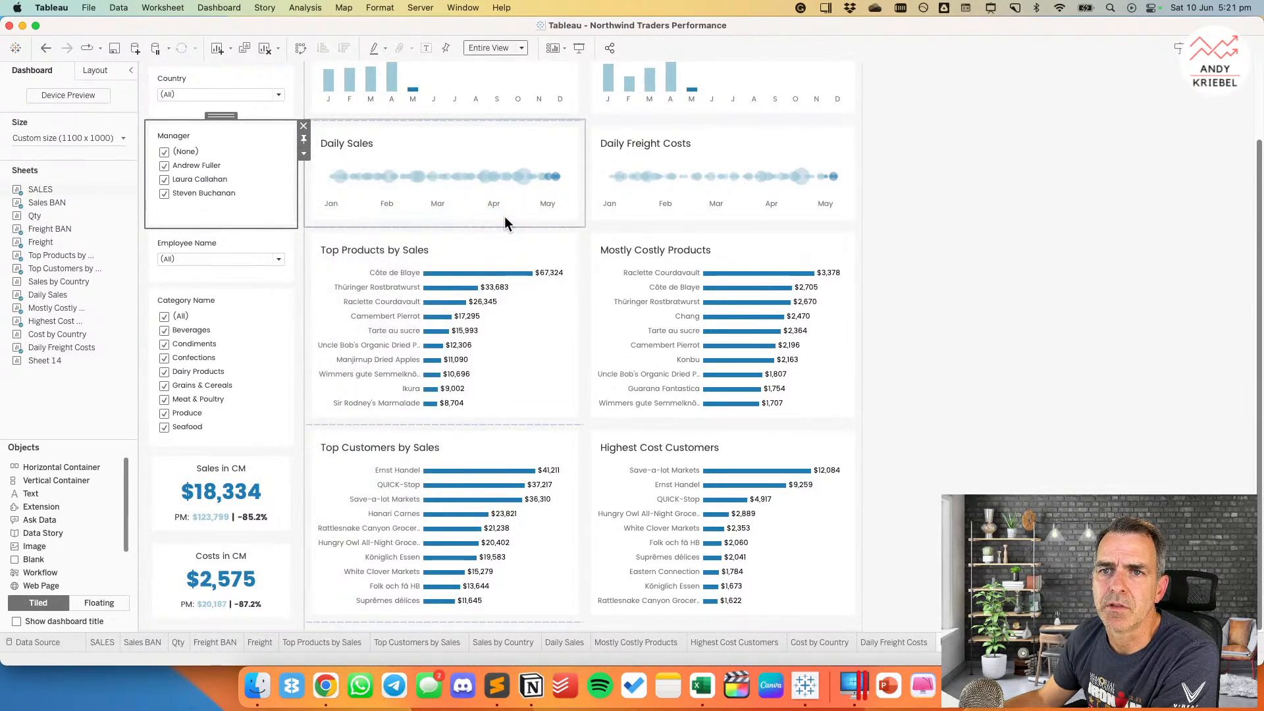
pyautogui.click(924, 322)
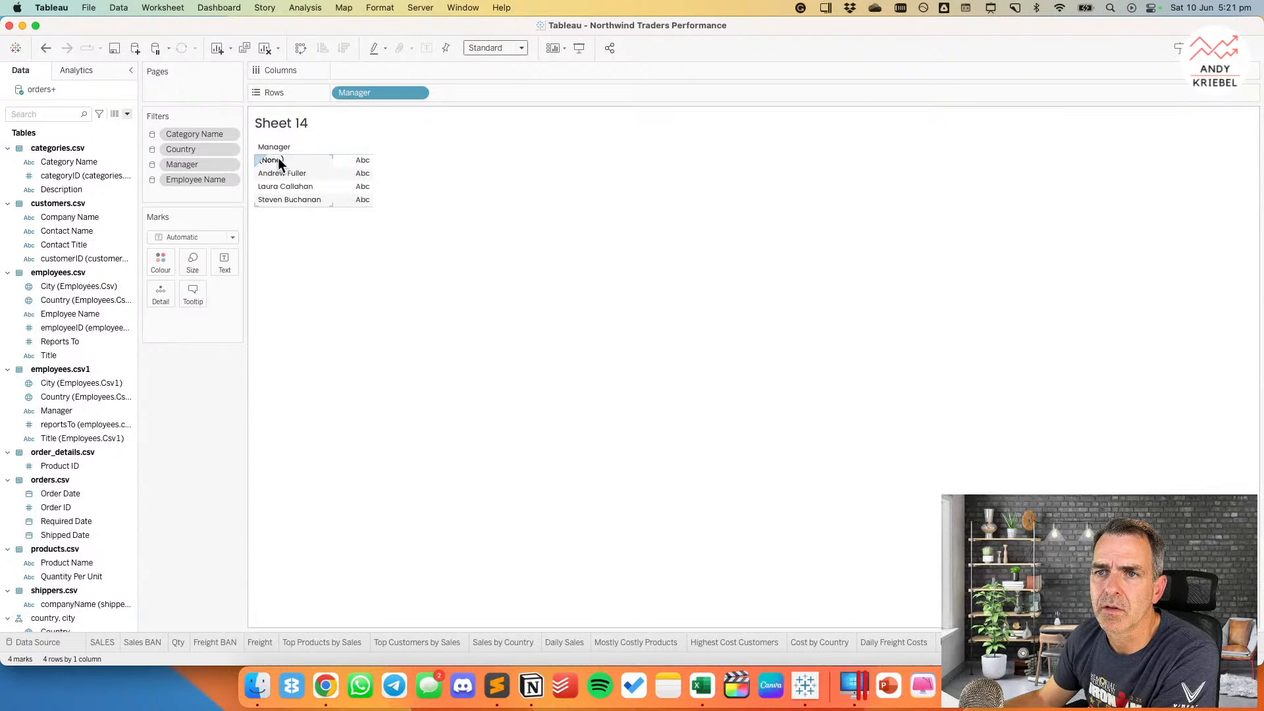
# Step: Change the "(None)" manager's alias to "No Manager" in Sheet 14 and return to the dashboard
pyautogui.rightClick(277, 158)
pyautogui.click(307, 254)
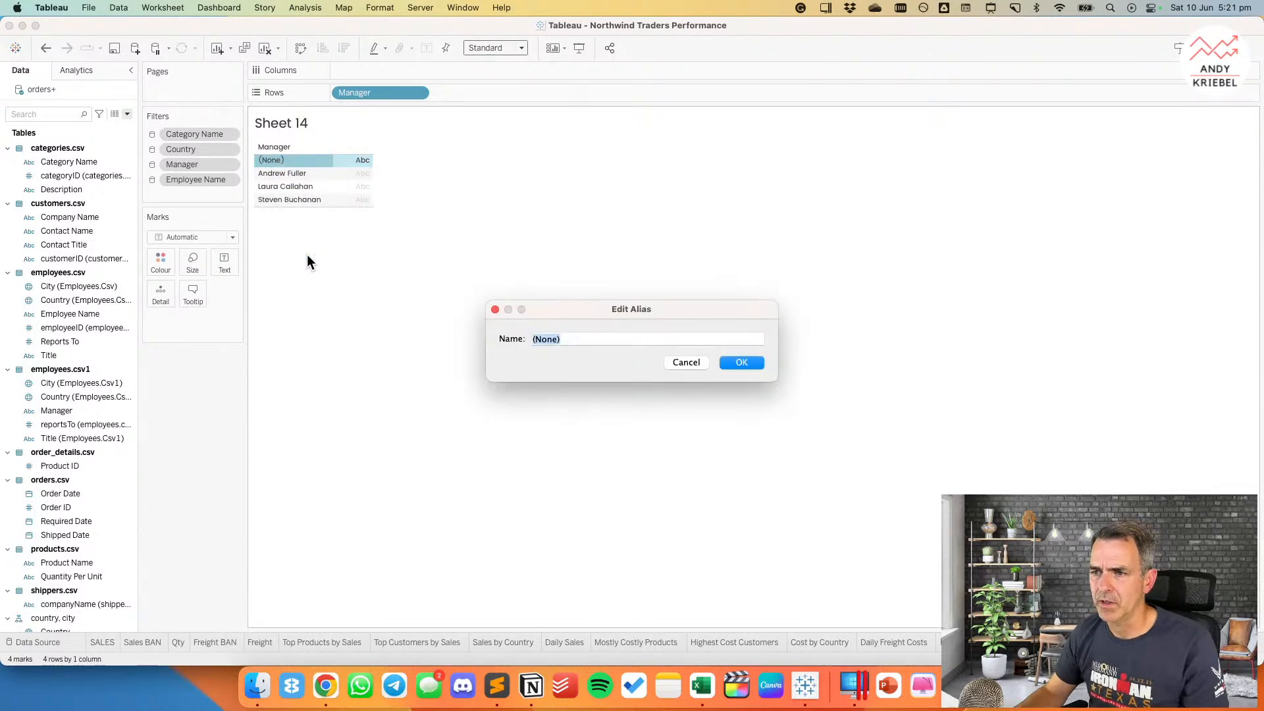
pyautogui.write('No Manager')
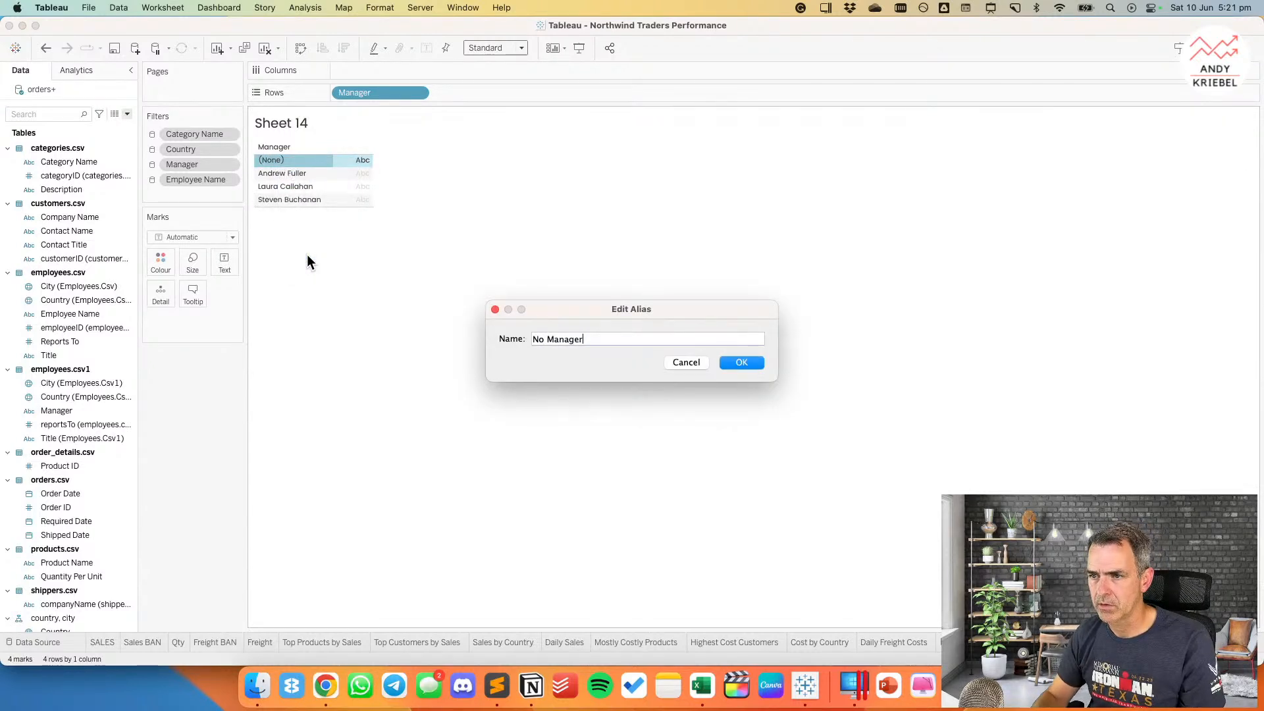
pyautogui.click(753, 362)
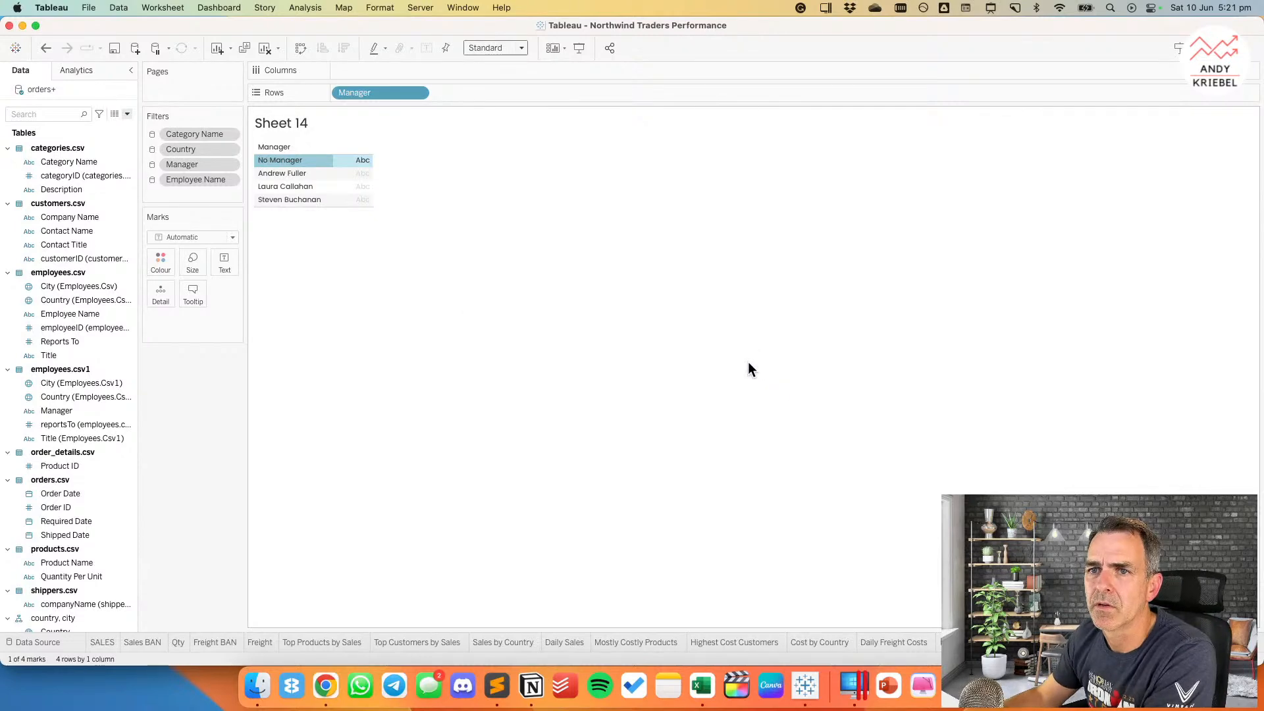
pyautogui.click(977, 643)
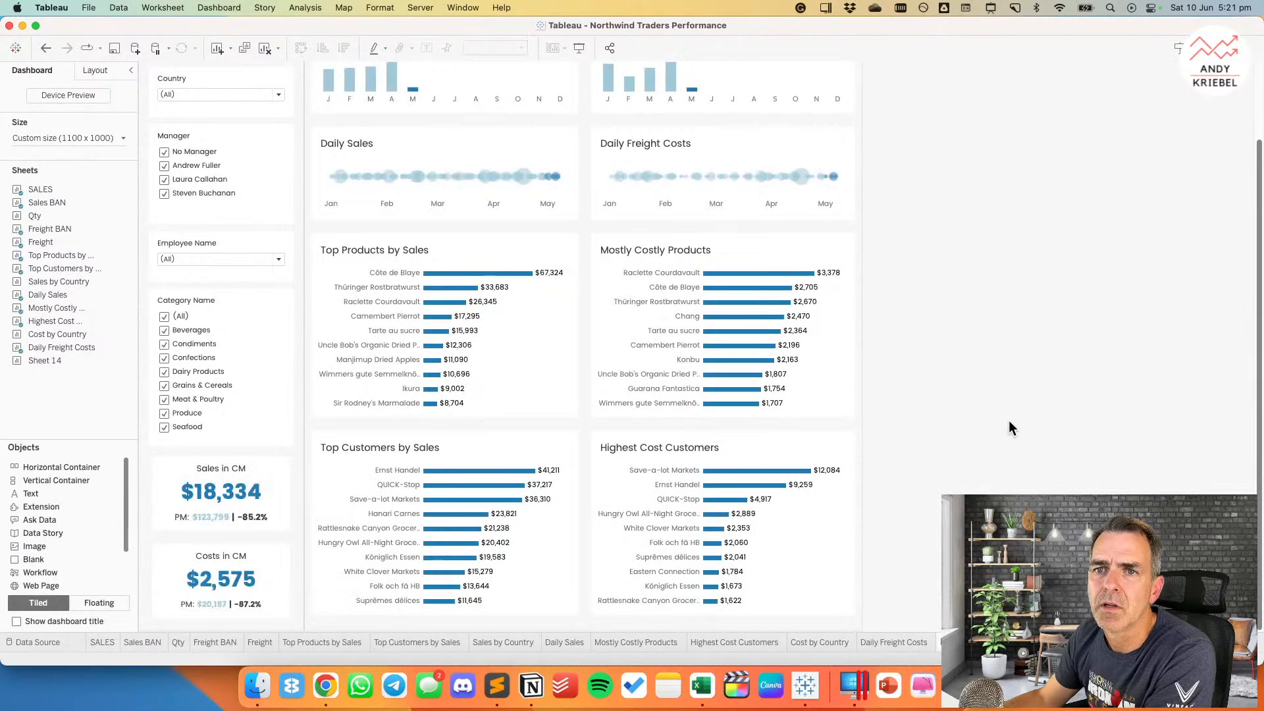
# Step: Hide the "All" value in the Category Name filter and set the filter's height to 225 pixels
pyautogui.click(243, 299)
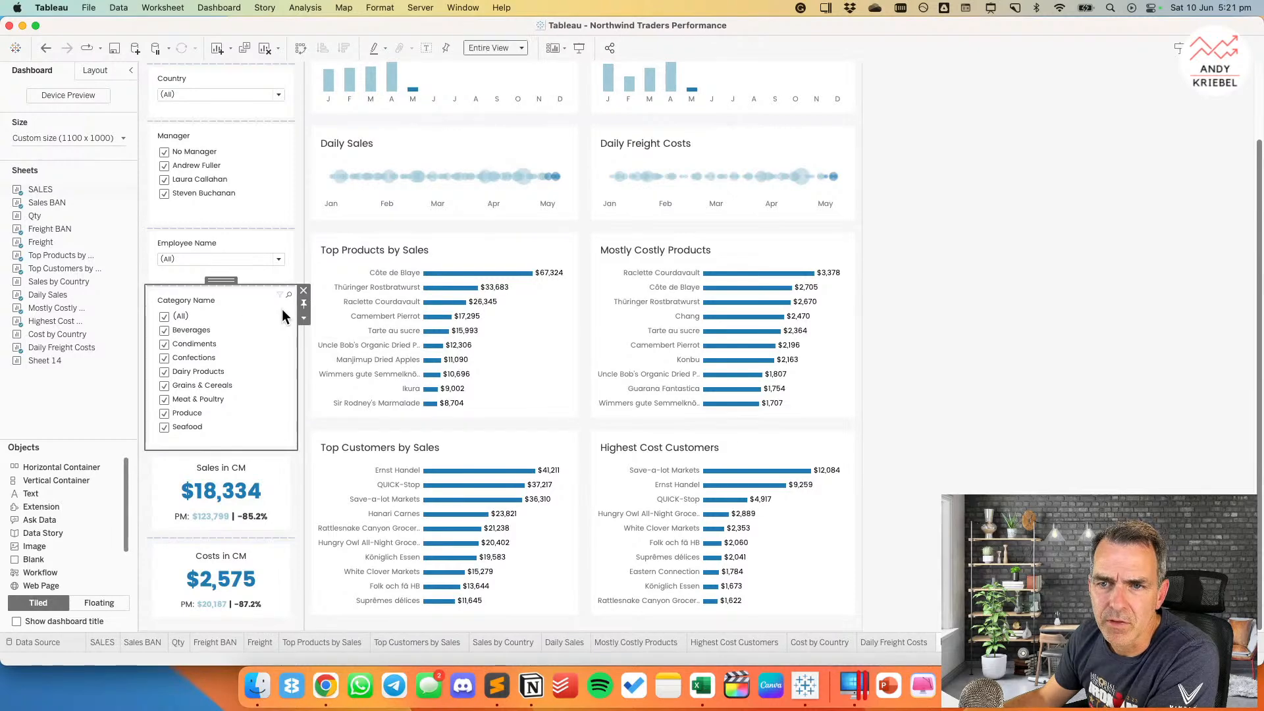
pyautogui.click(306, 319)
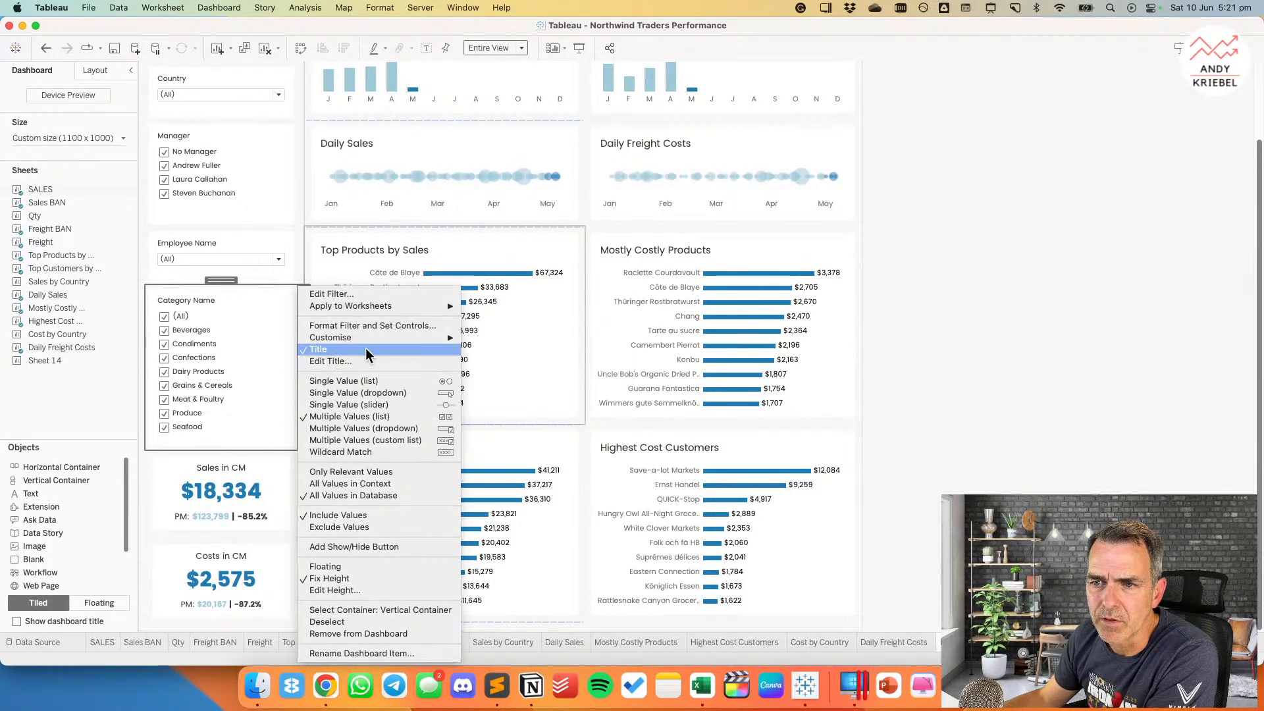
pyautogui.moveTo(376, 338)
pyautogui.click(493, 339)
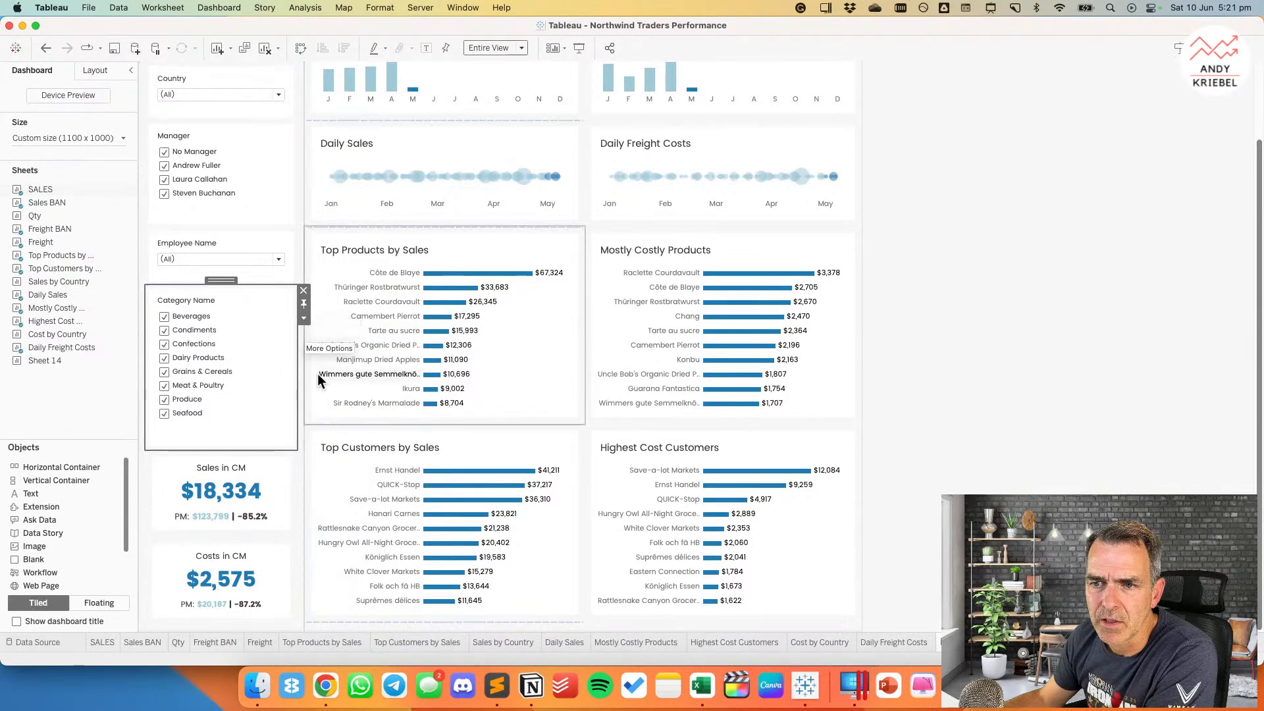
pyautogui.click(304, 319)
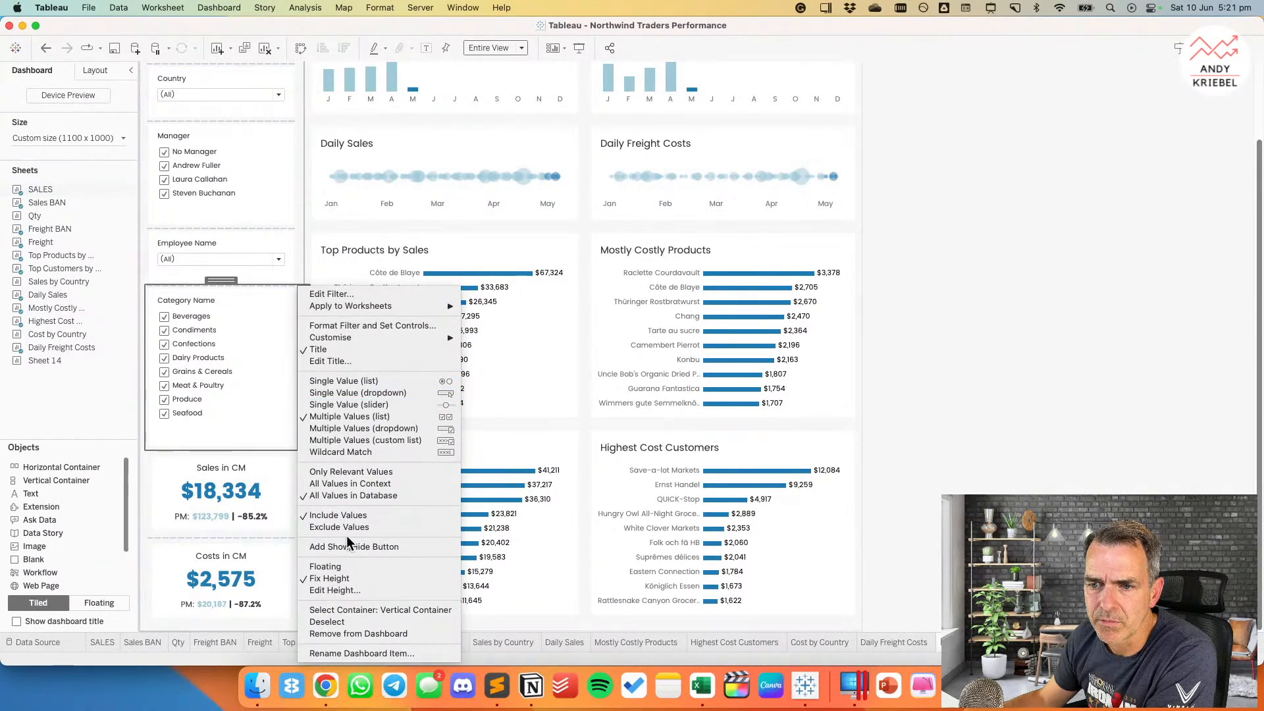
pyautogui.click(345, 589)
pyautogui.write('225')
pyautogui.press('Return')
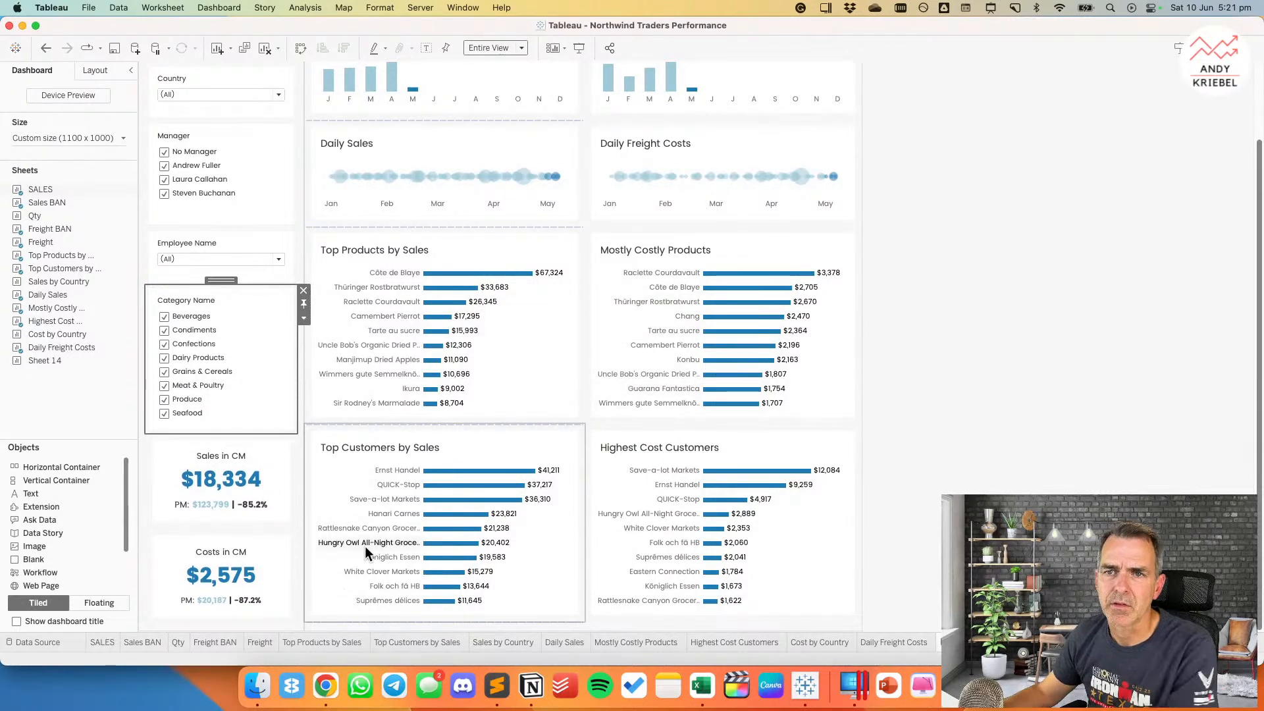
# Step: Set the Manager filter's height to 140 pixels
pyautogui.click(247, 136)
pyautogui.click(304, 153)
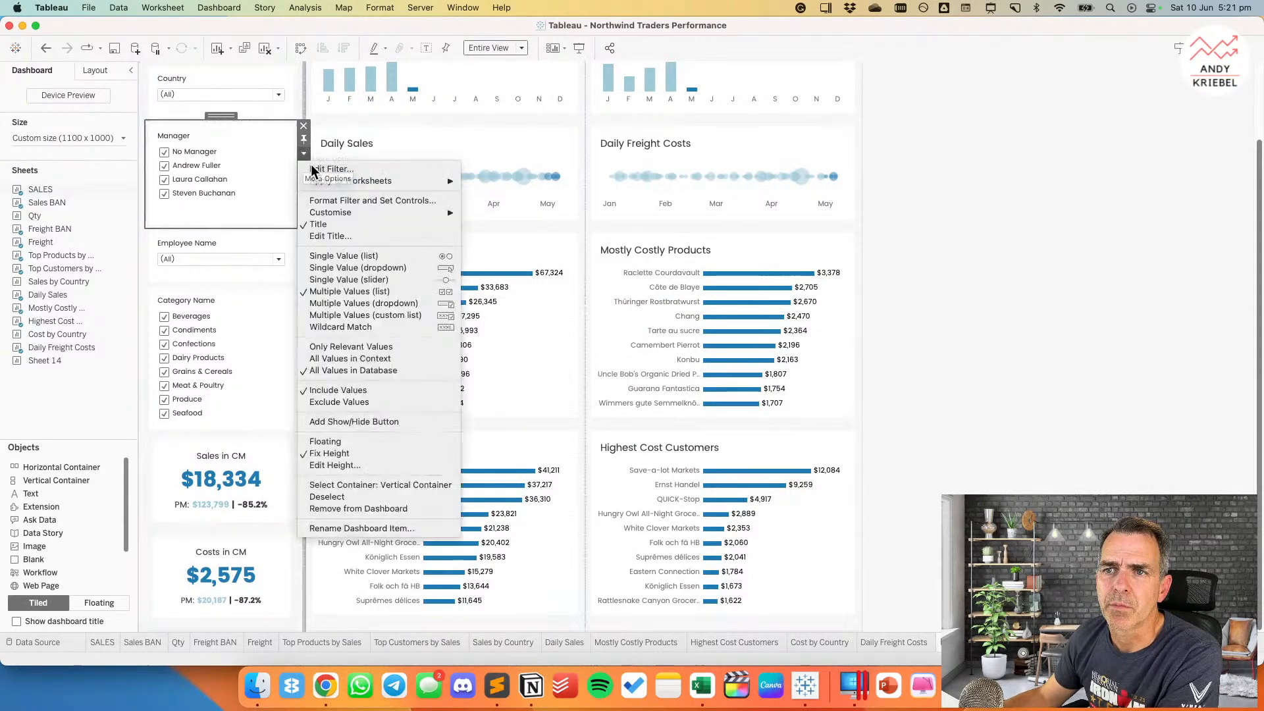
pyautogui.click(347, 465)
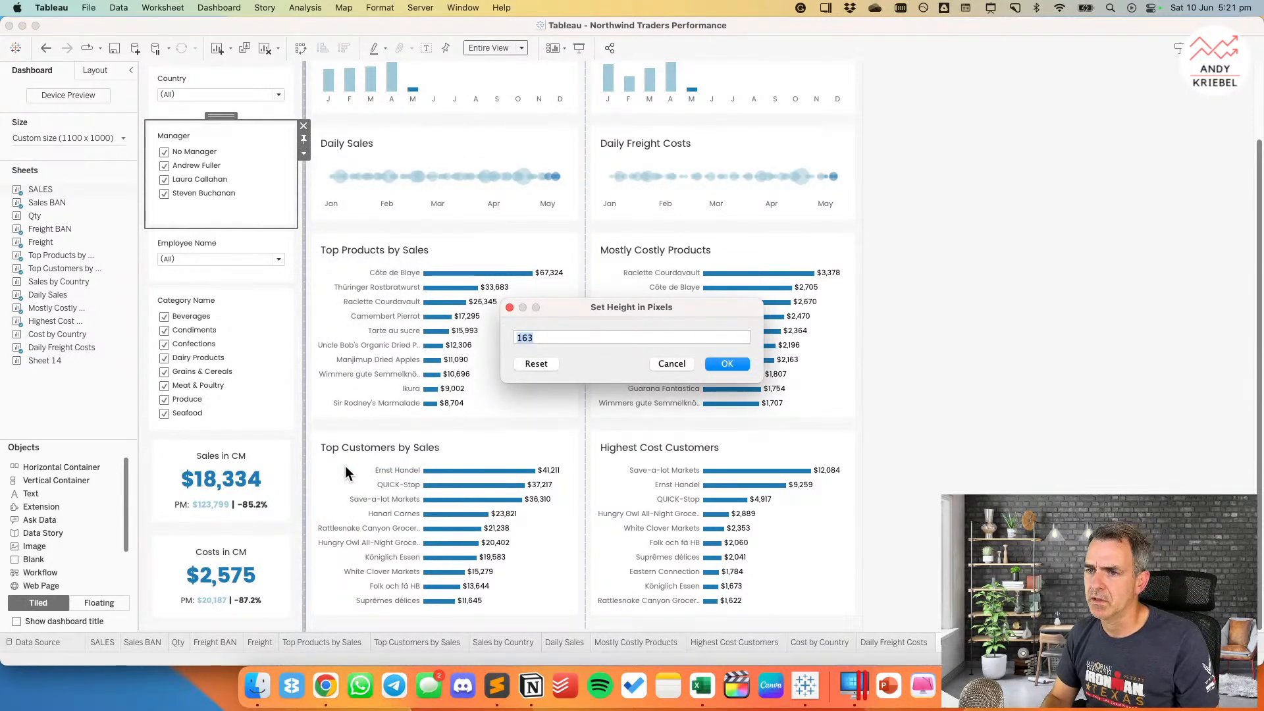
pyautogui.write('14')
pyautogui.press('Return')
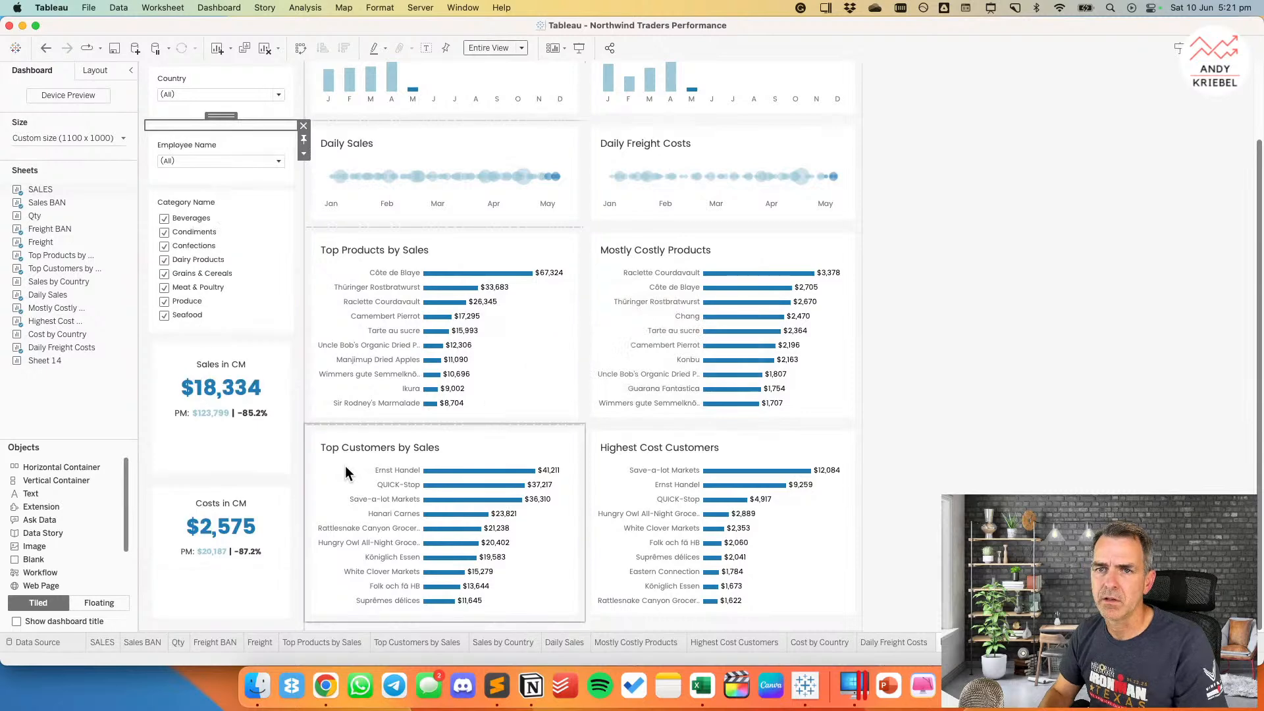
pyautogui.click(305, 152)
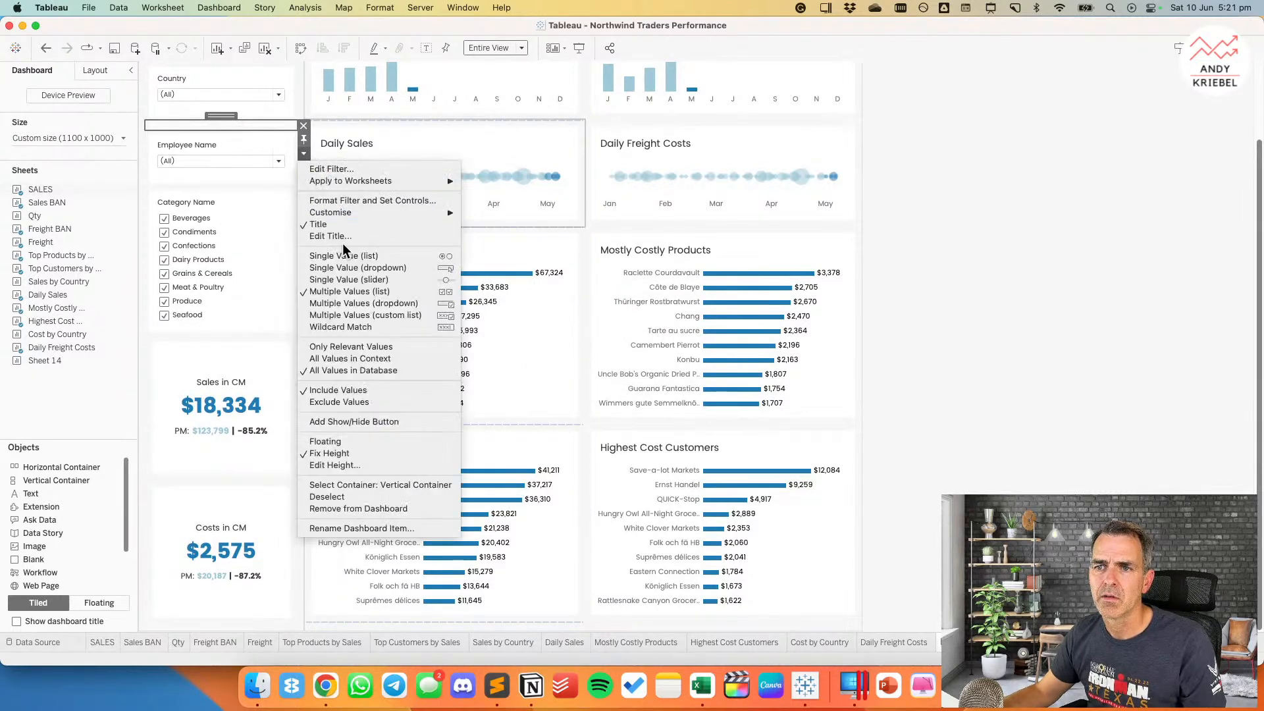
pyautogui.click(335, 464)
pyautogui.write('140')
pyautogui.press('Return')
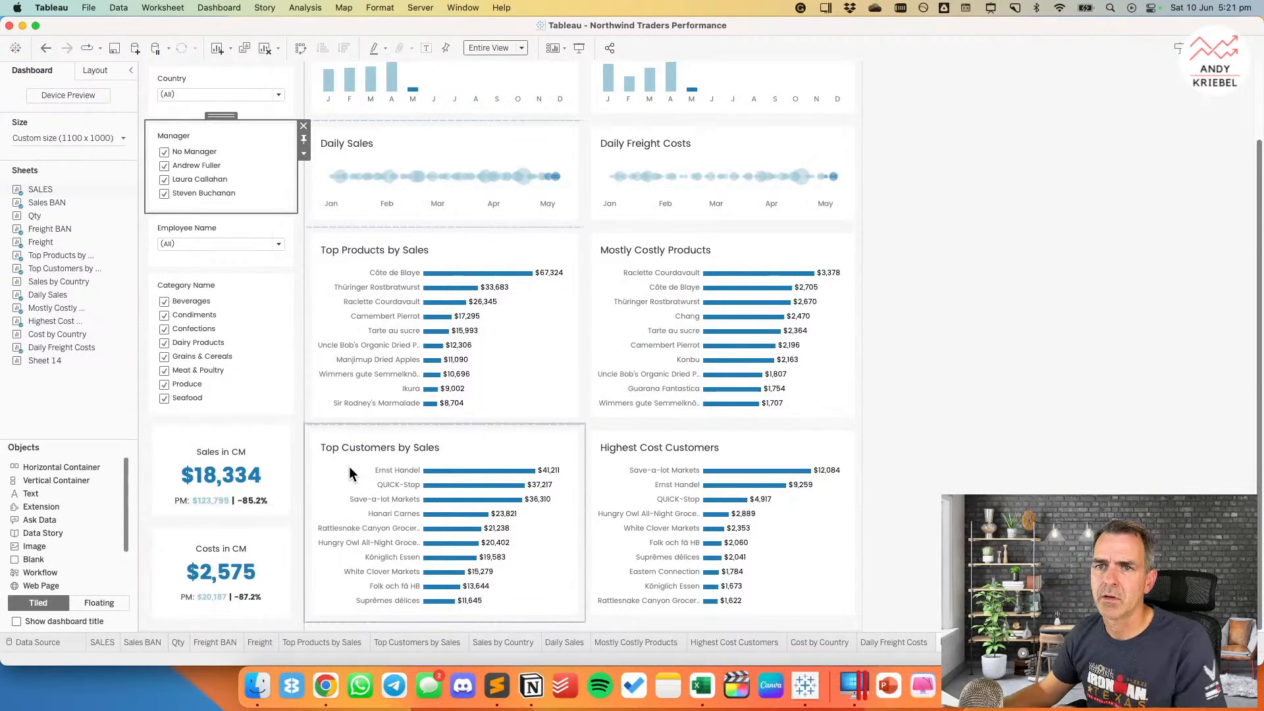
# Step: Preview the finished dashboard layout in presentation mode
pyautogui.click(951, 304)
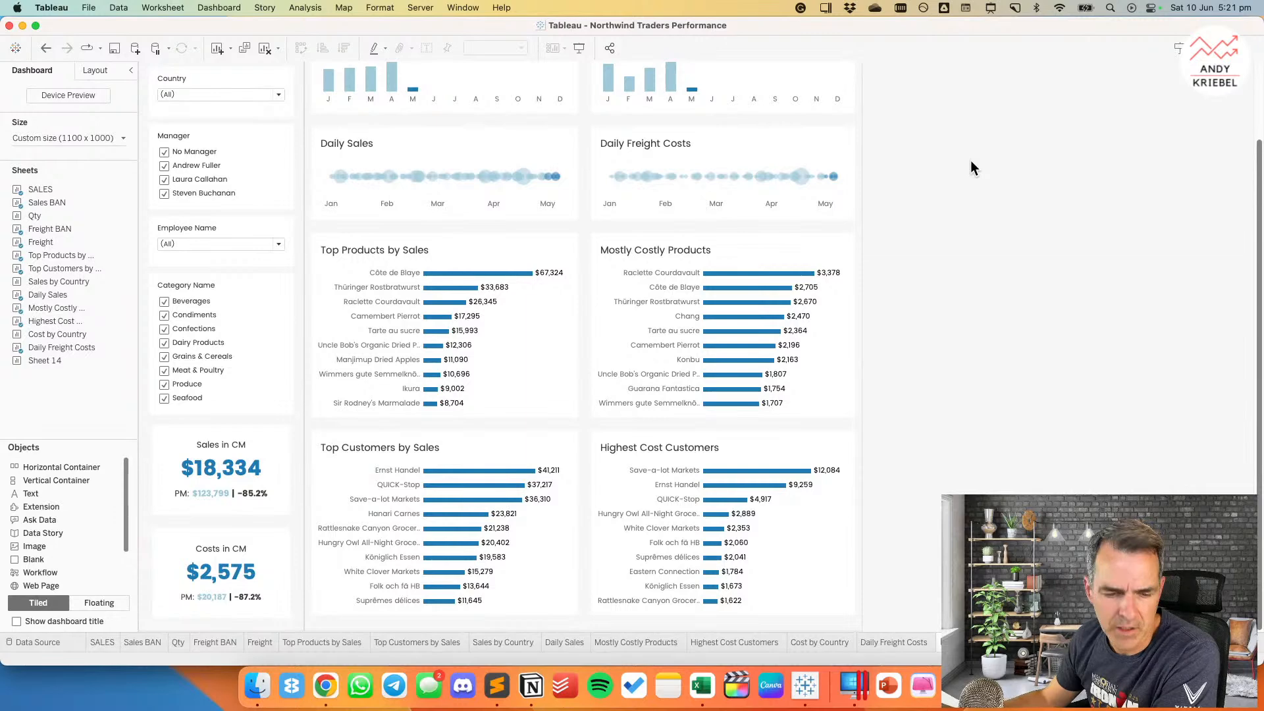
pyautogui.scroll(3, 973, 165)
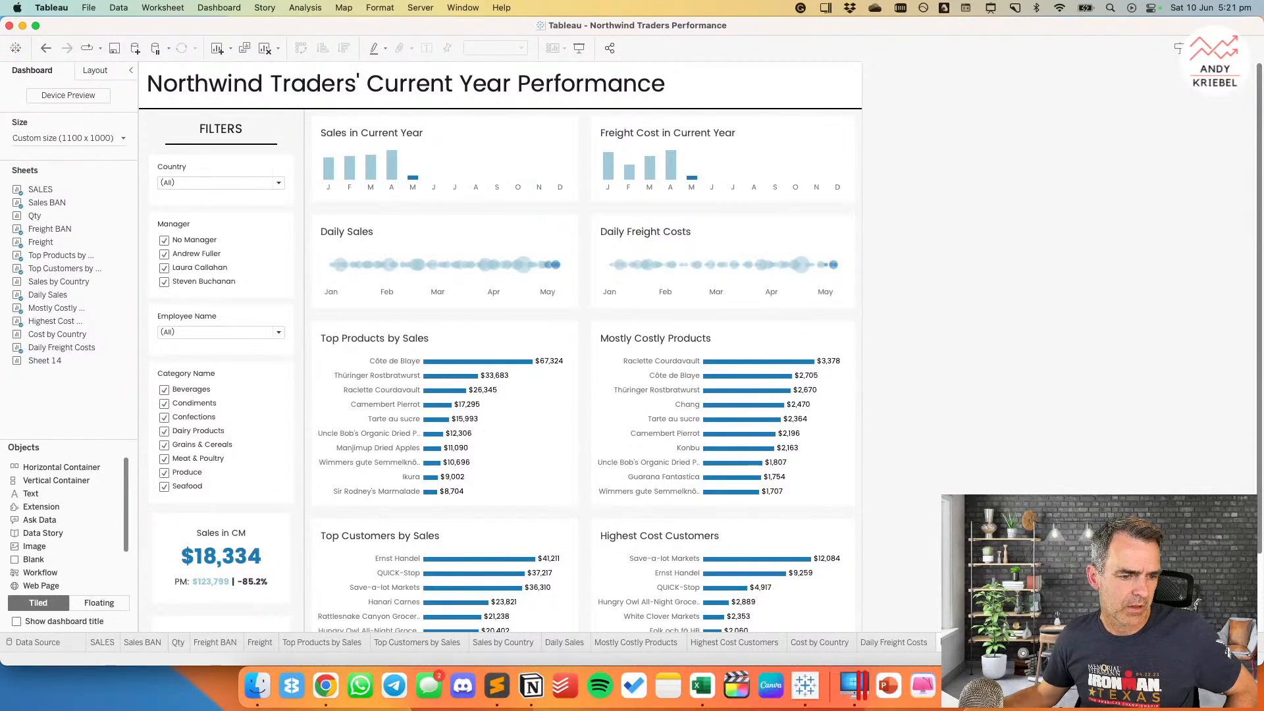
pyautogui.click(578, 47)
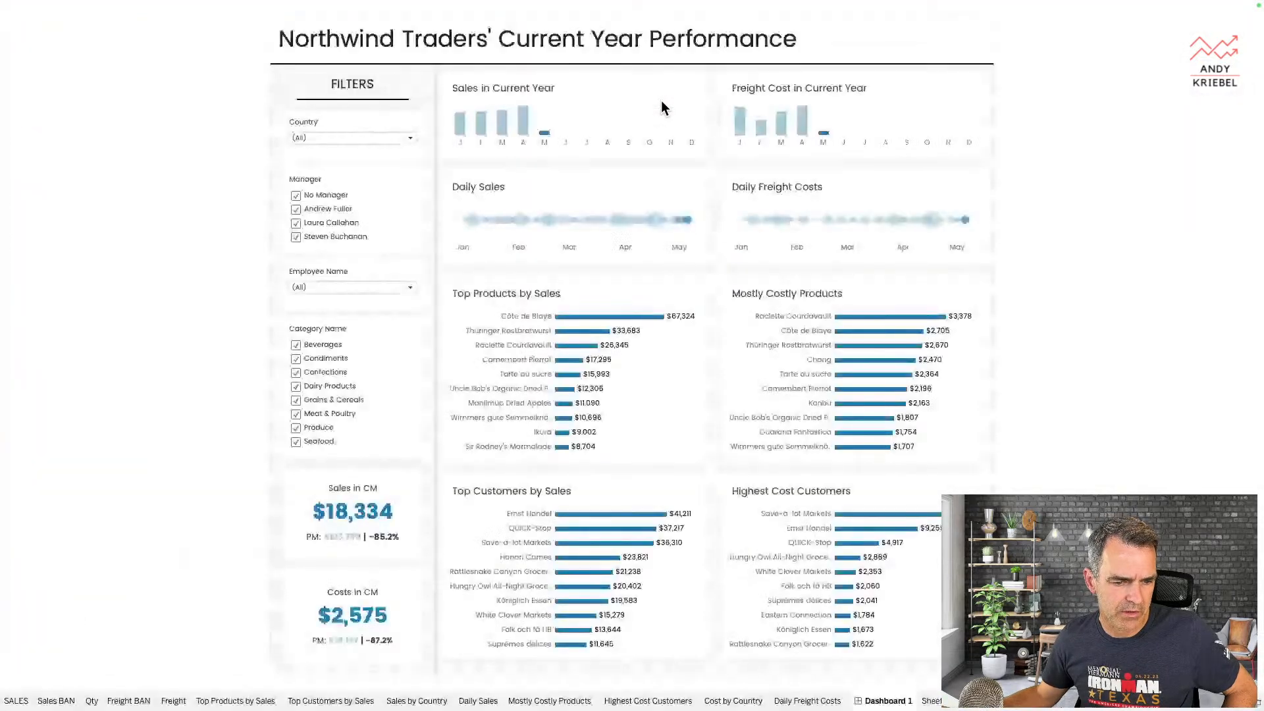